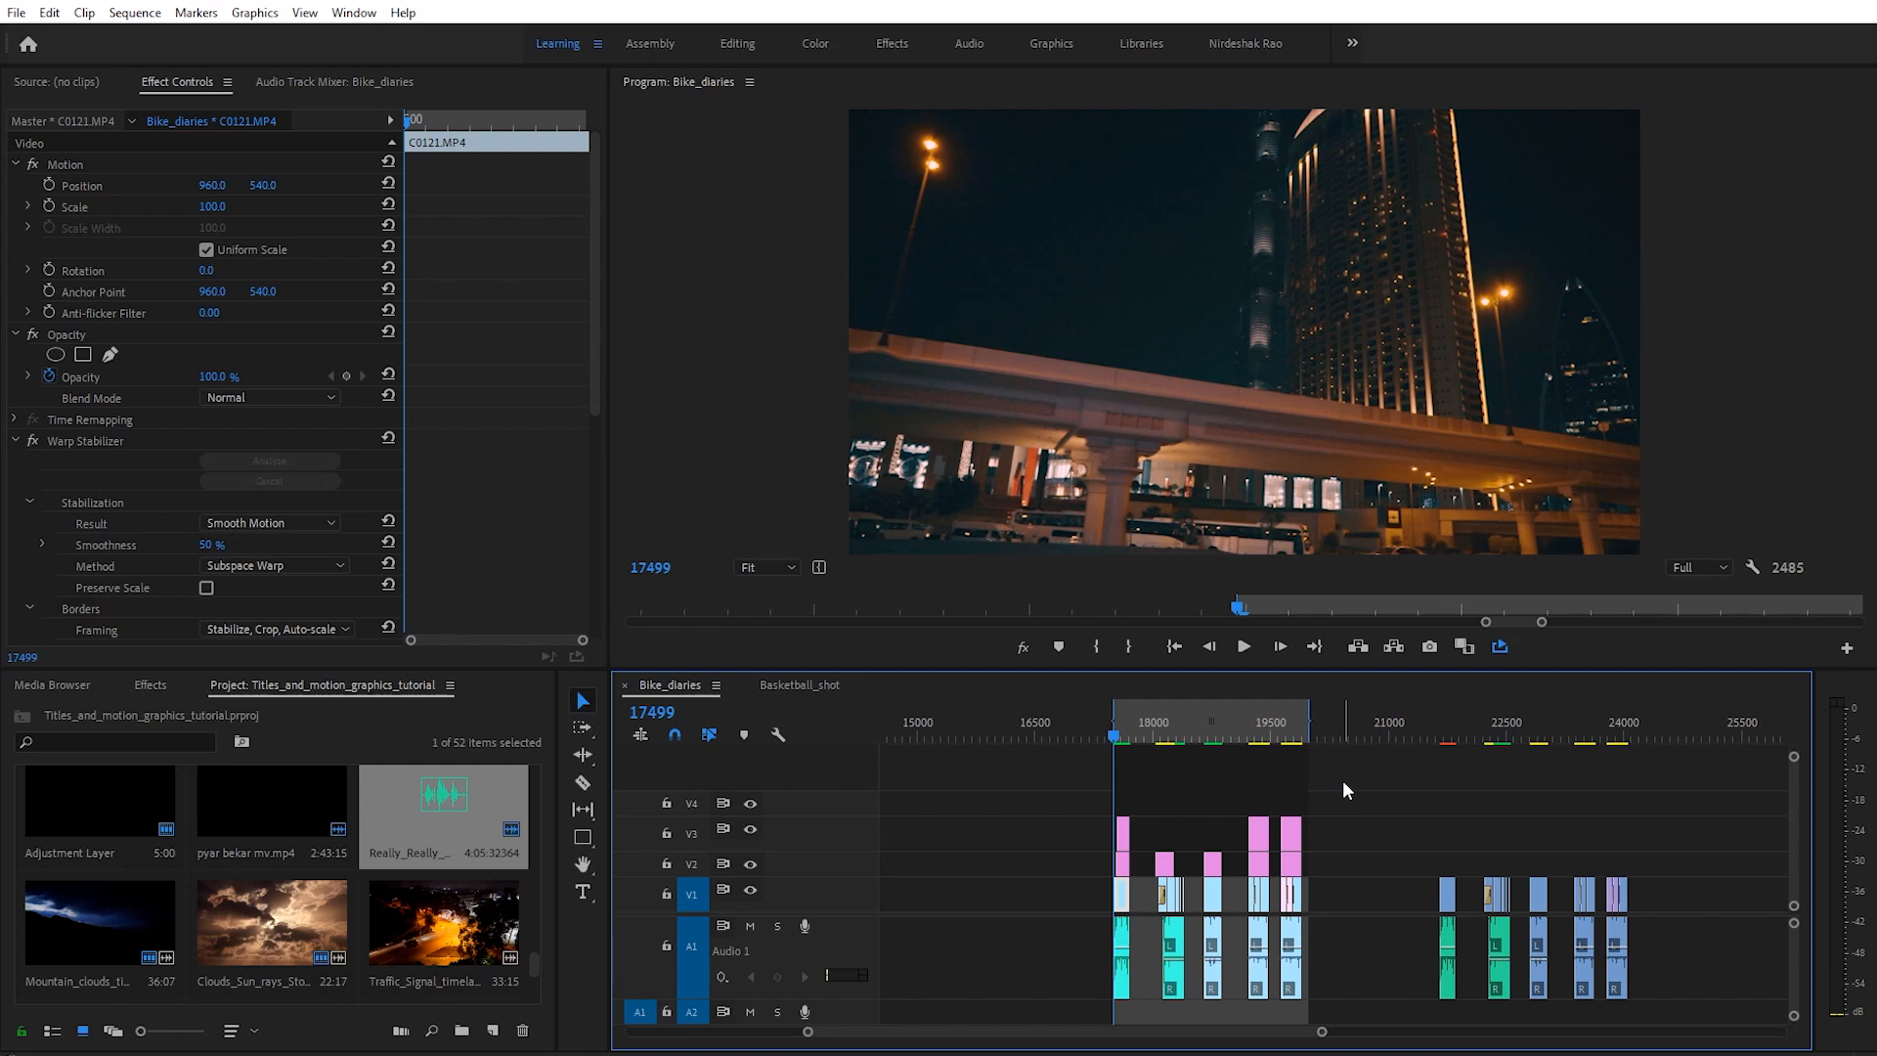
Step: Play back the first clip group in the Bike_diaries sequence to review its animated logo
{"action": "key", "text": "space"}
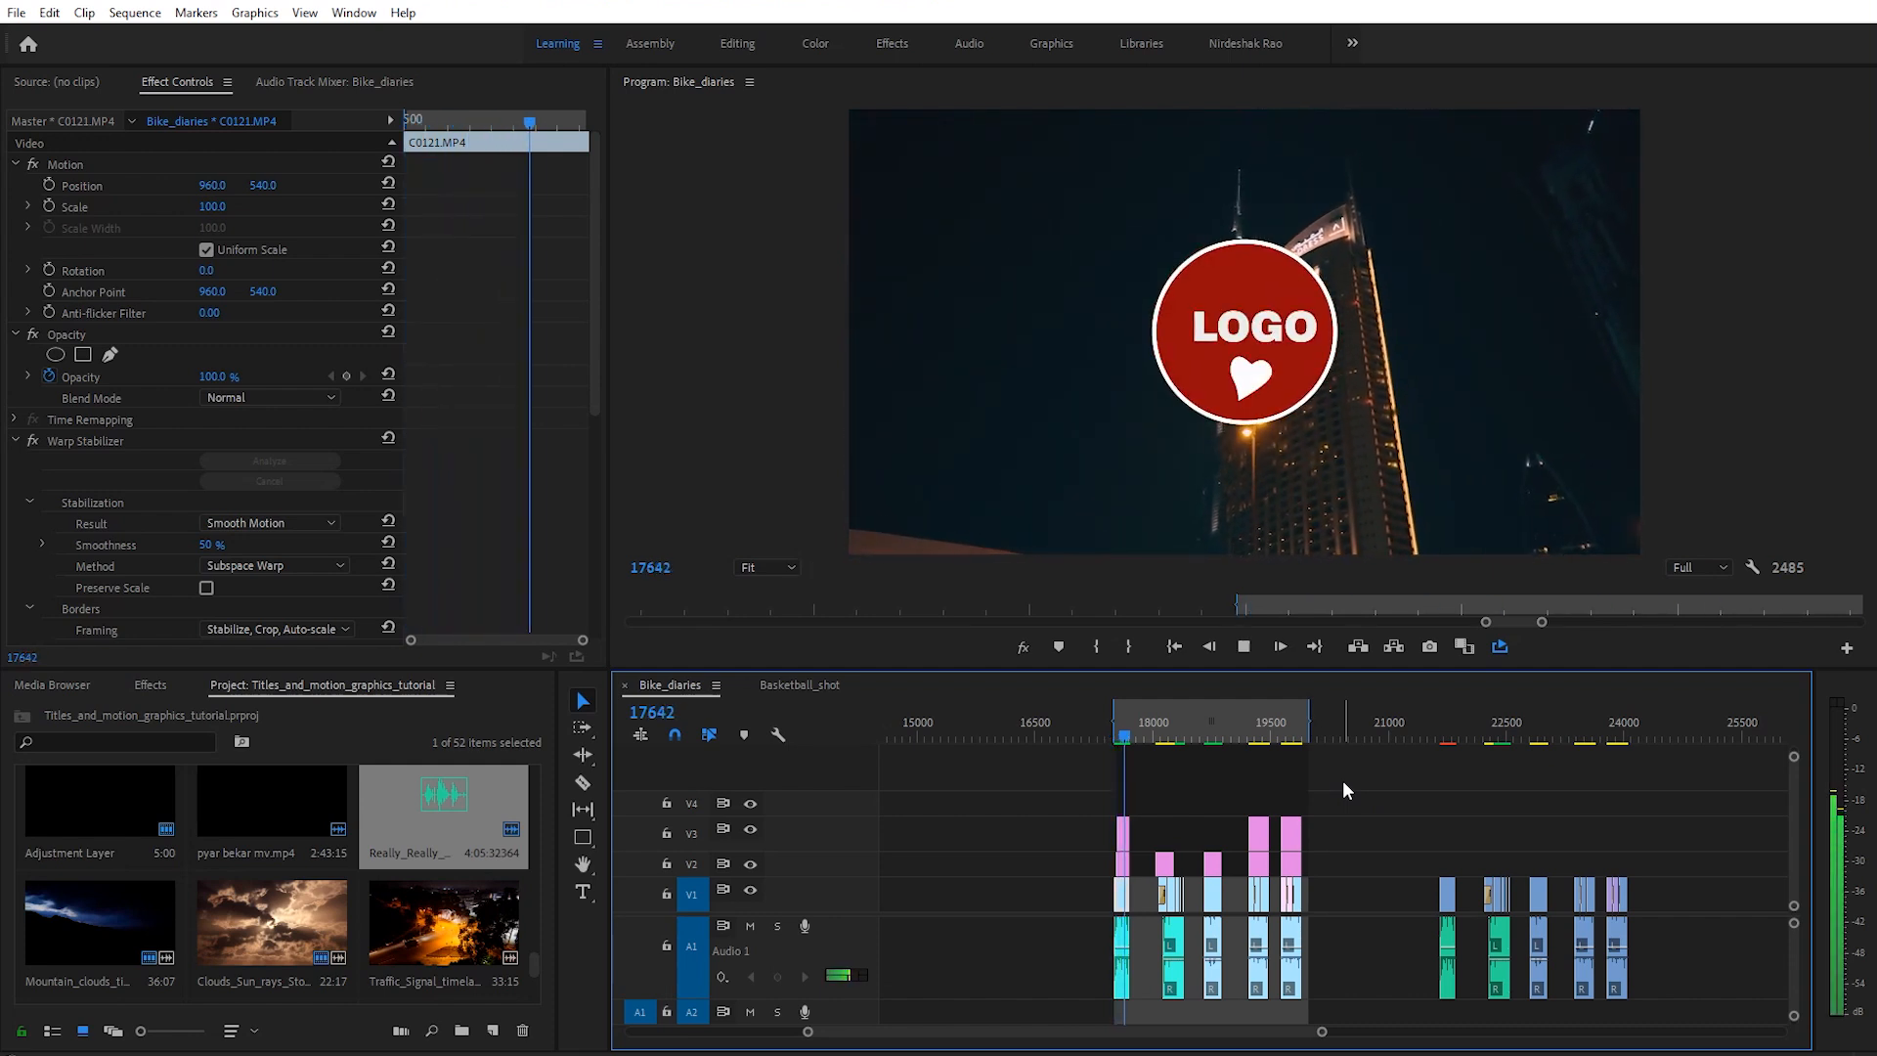
{"action": "left_click_drag", "start_coordinate": [1137, 739], "coordinate": [1116, 721]}
{"action": "key", "text": "space"}
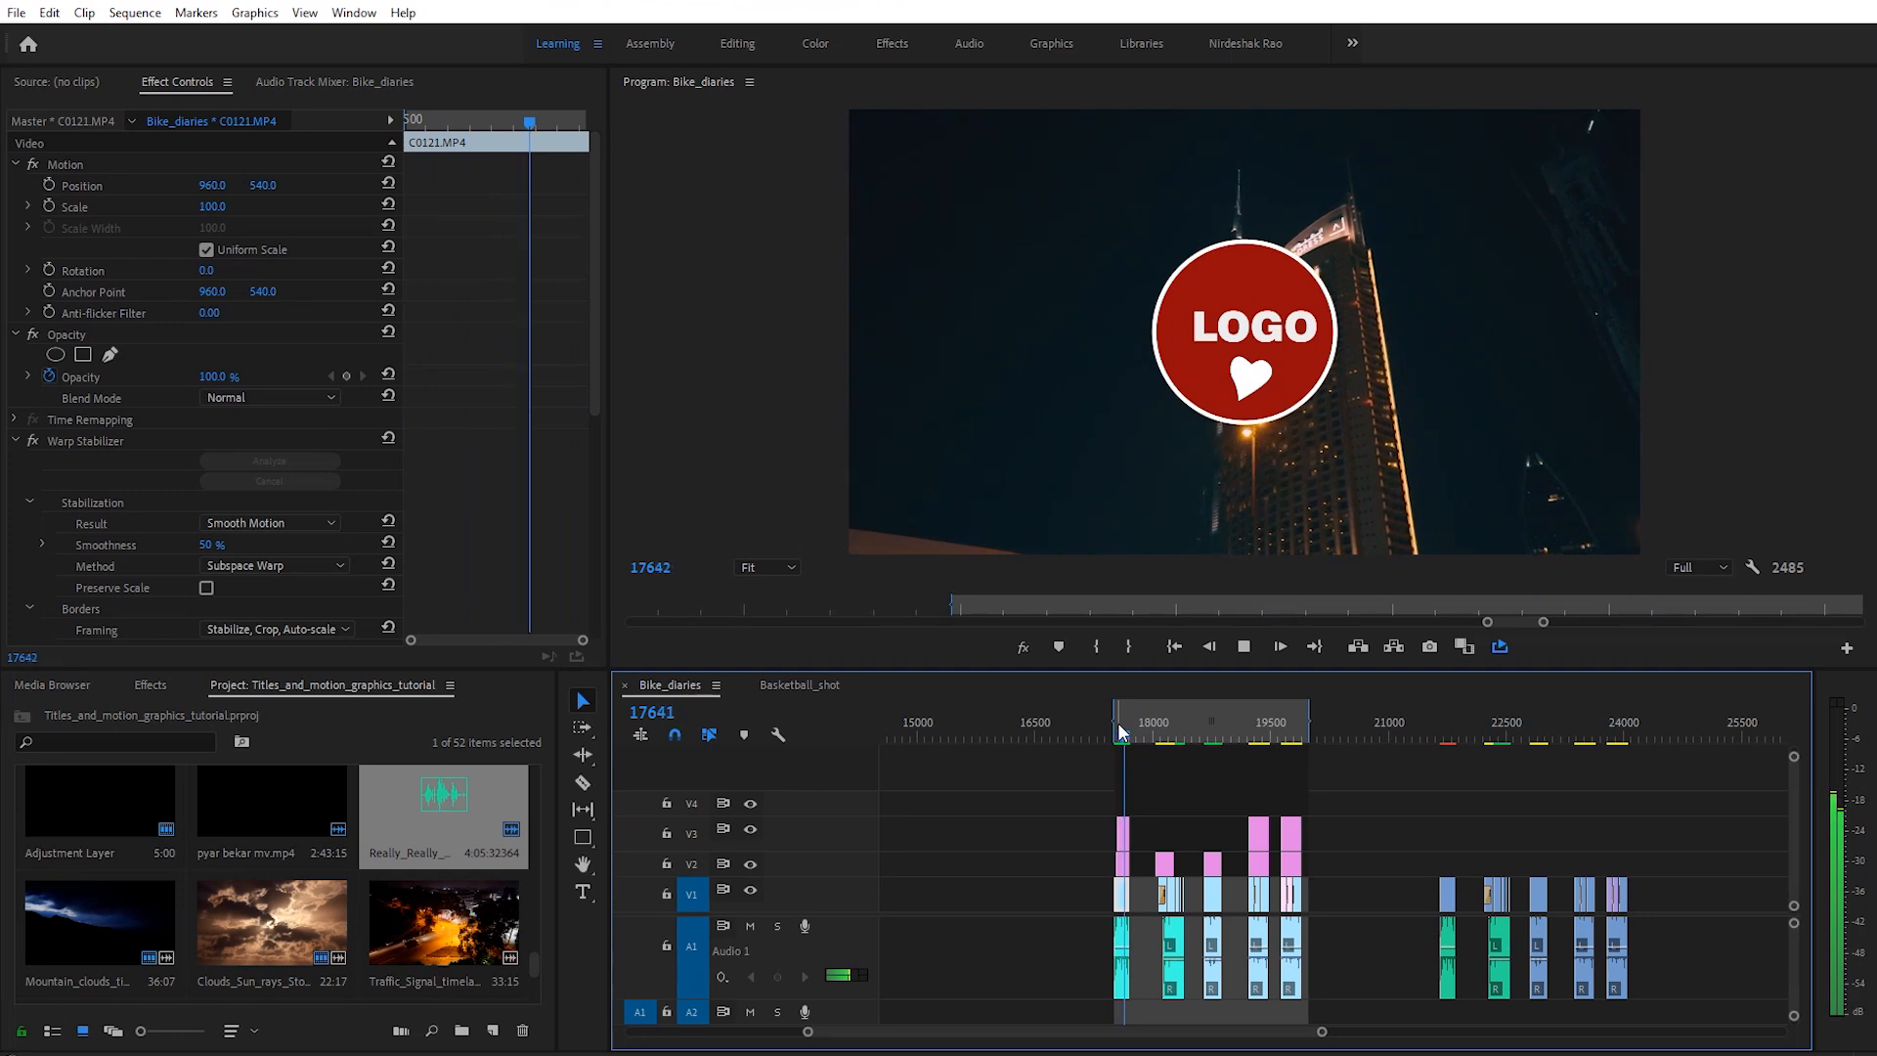
{"action": "key", "text": "space"}
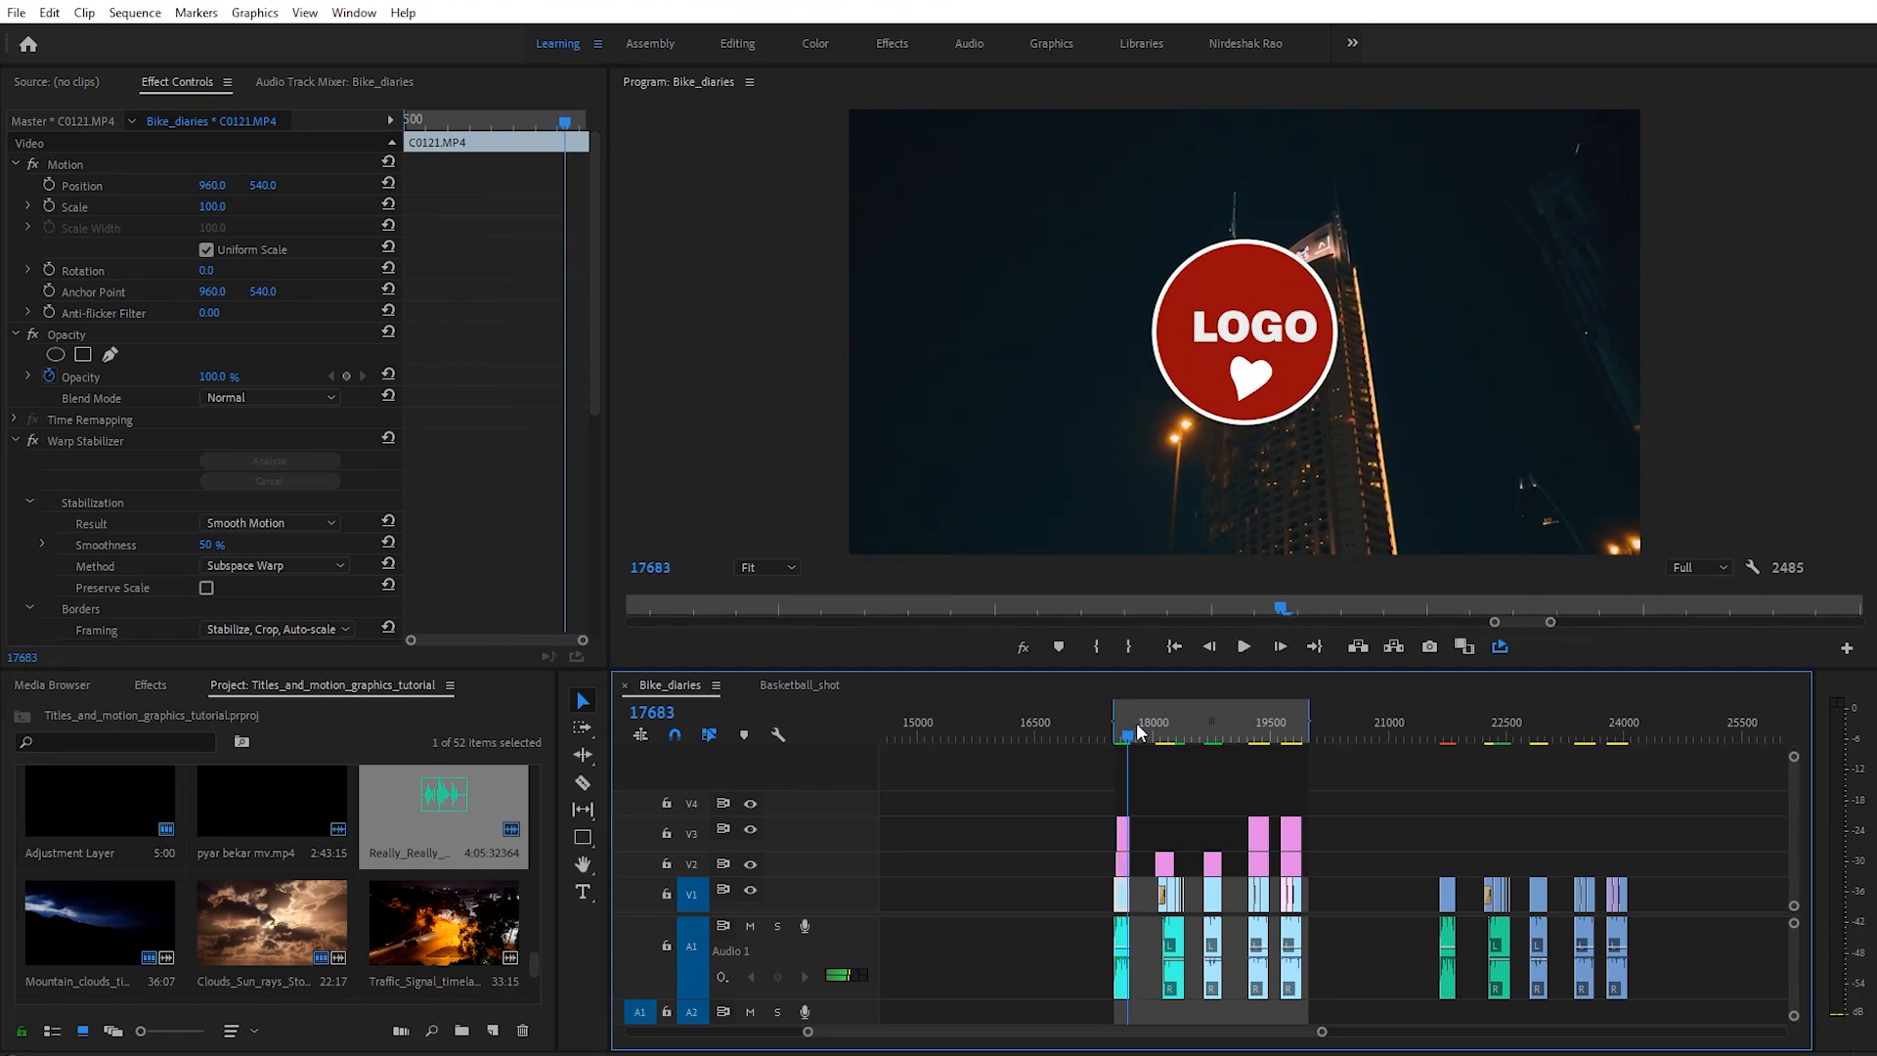
Step: Play the second clip group from about frame 18022 twice to review the BIKE DIARIES title animation
{"action": "left_click", "coordinate": [1157, 720]}
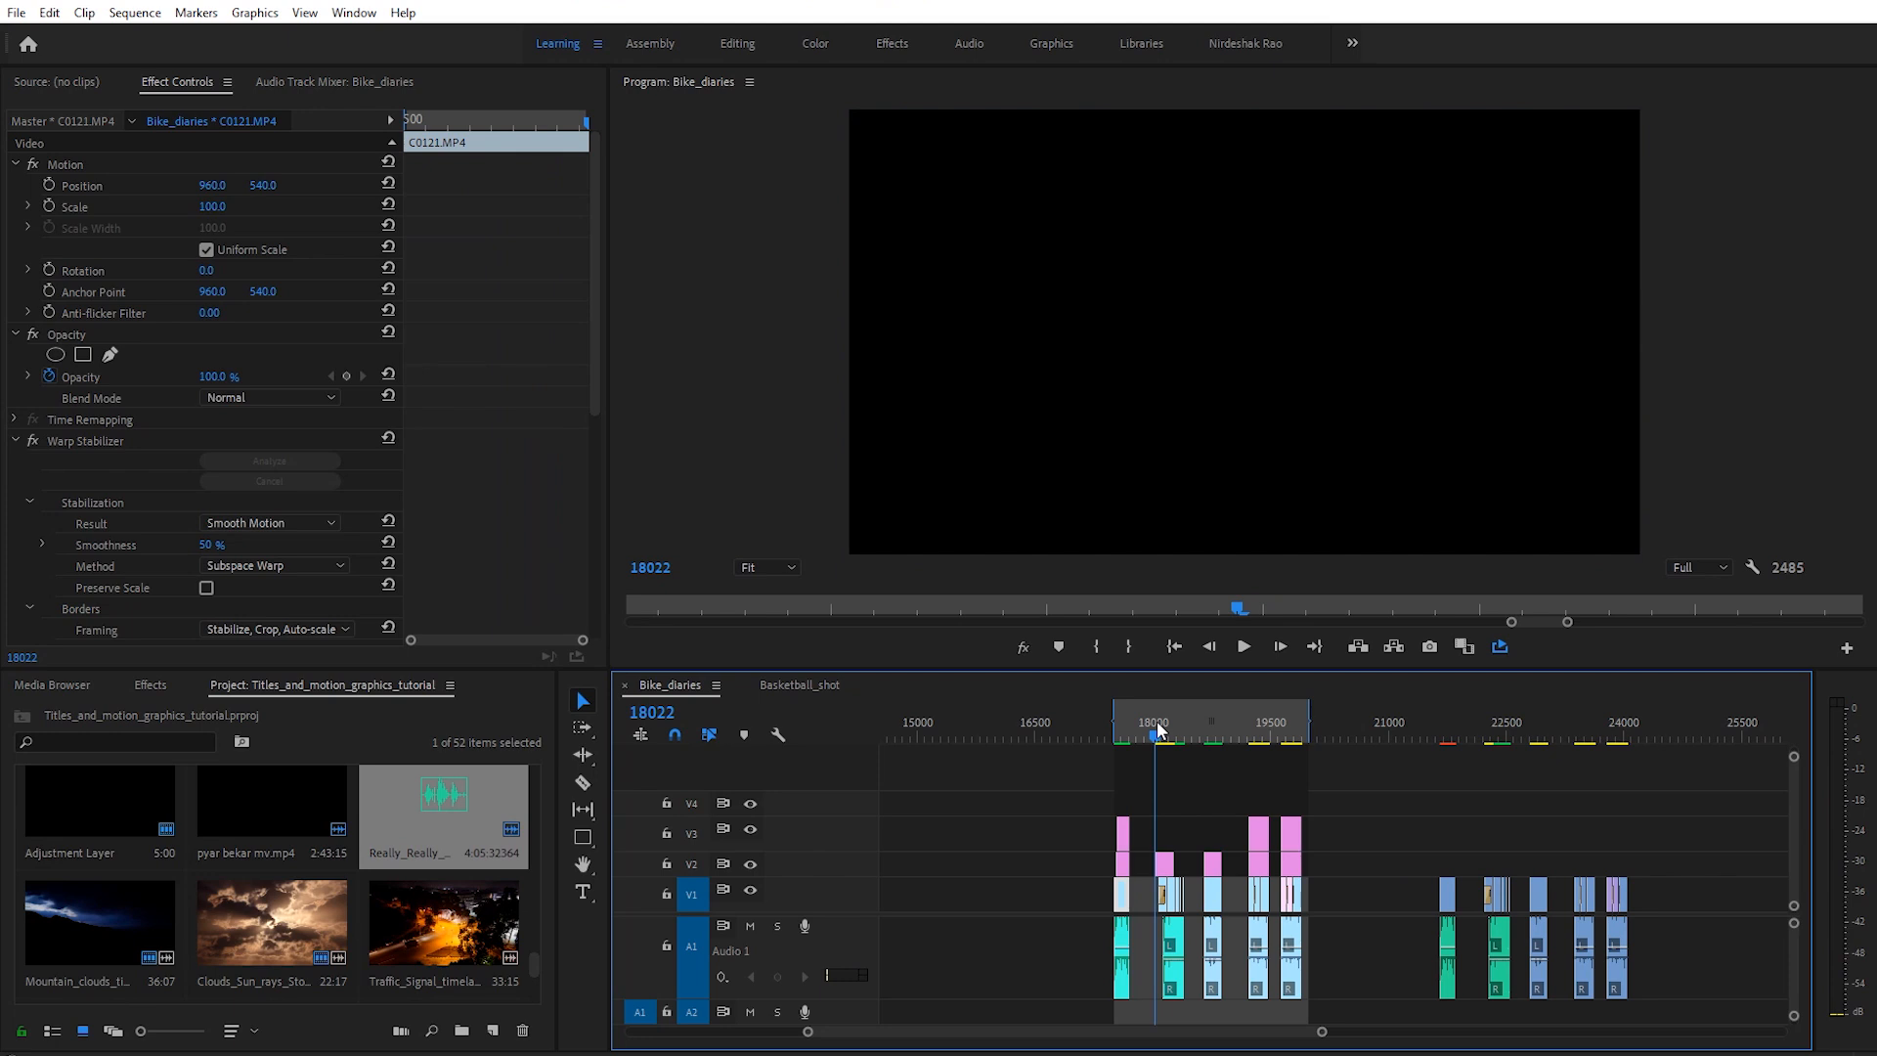
{"action": "key", "text": "space"}
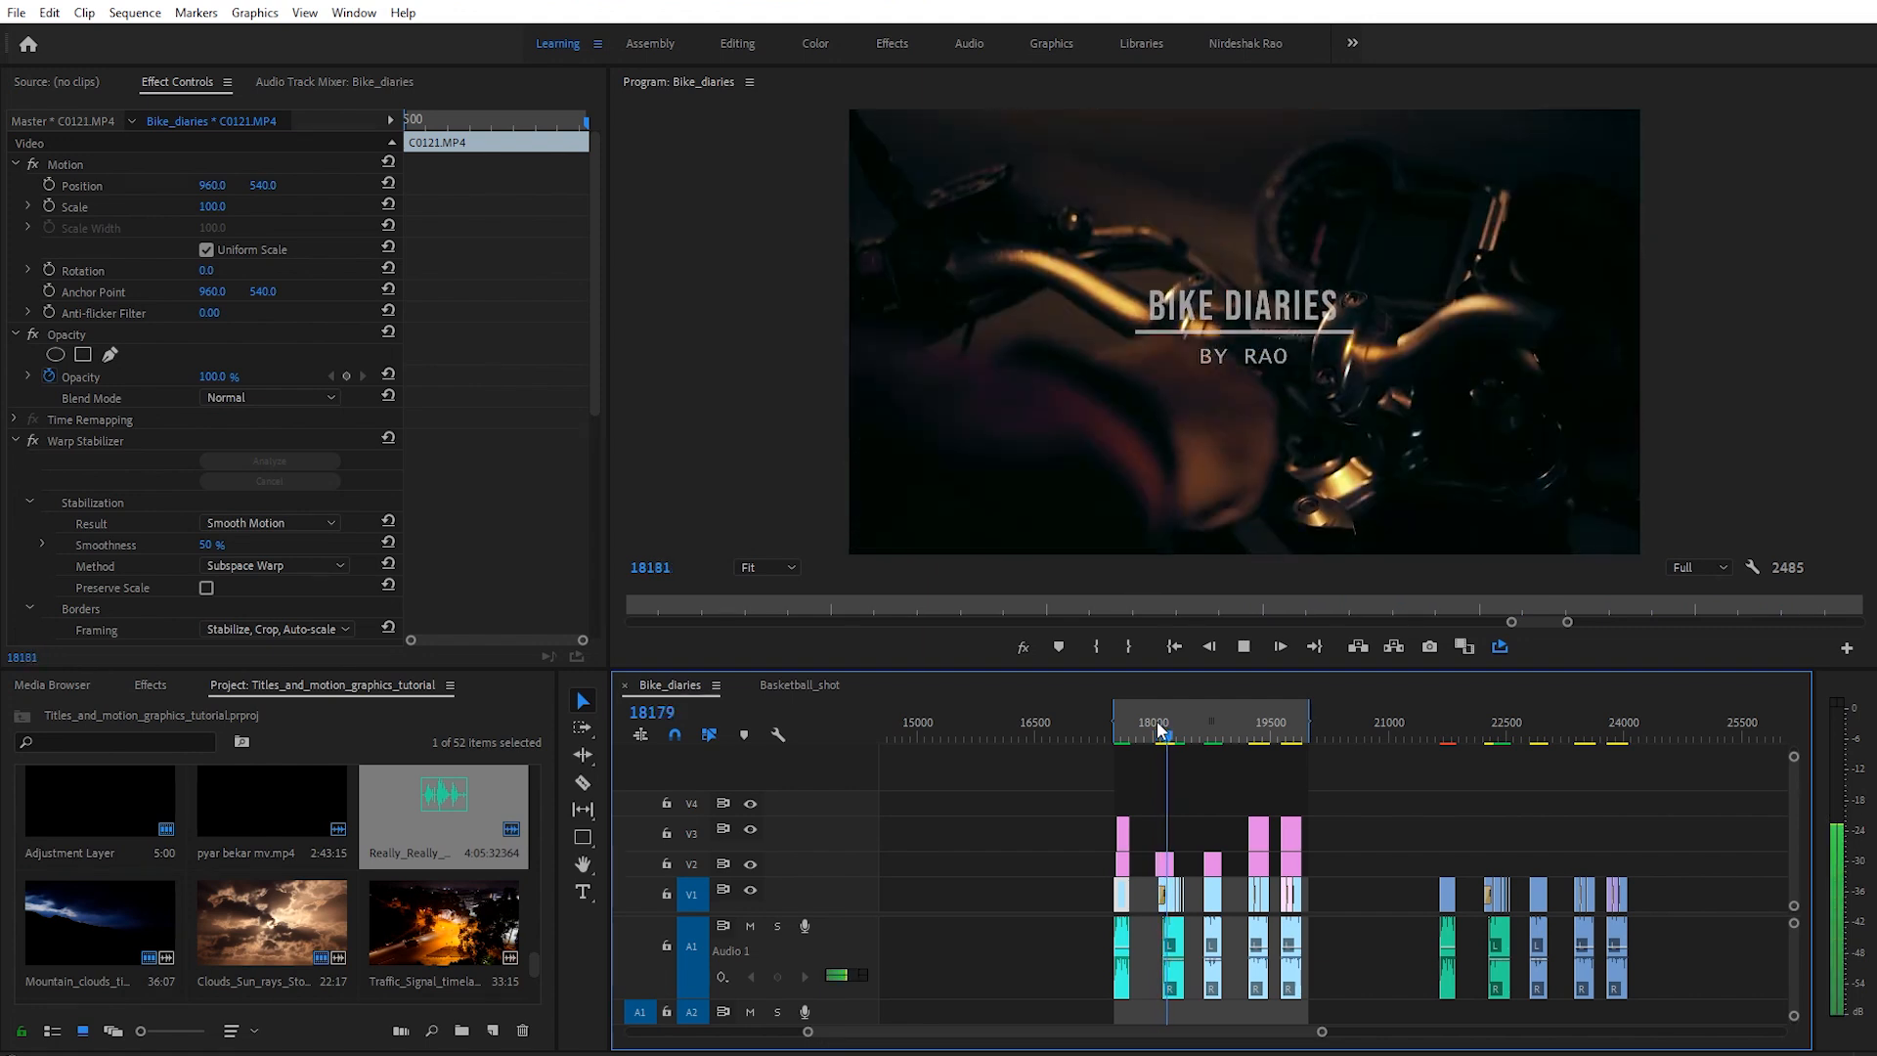
{"action": "key", "text": "space"}
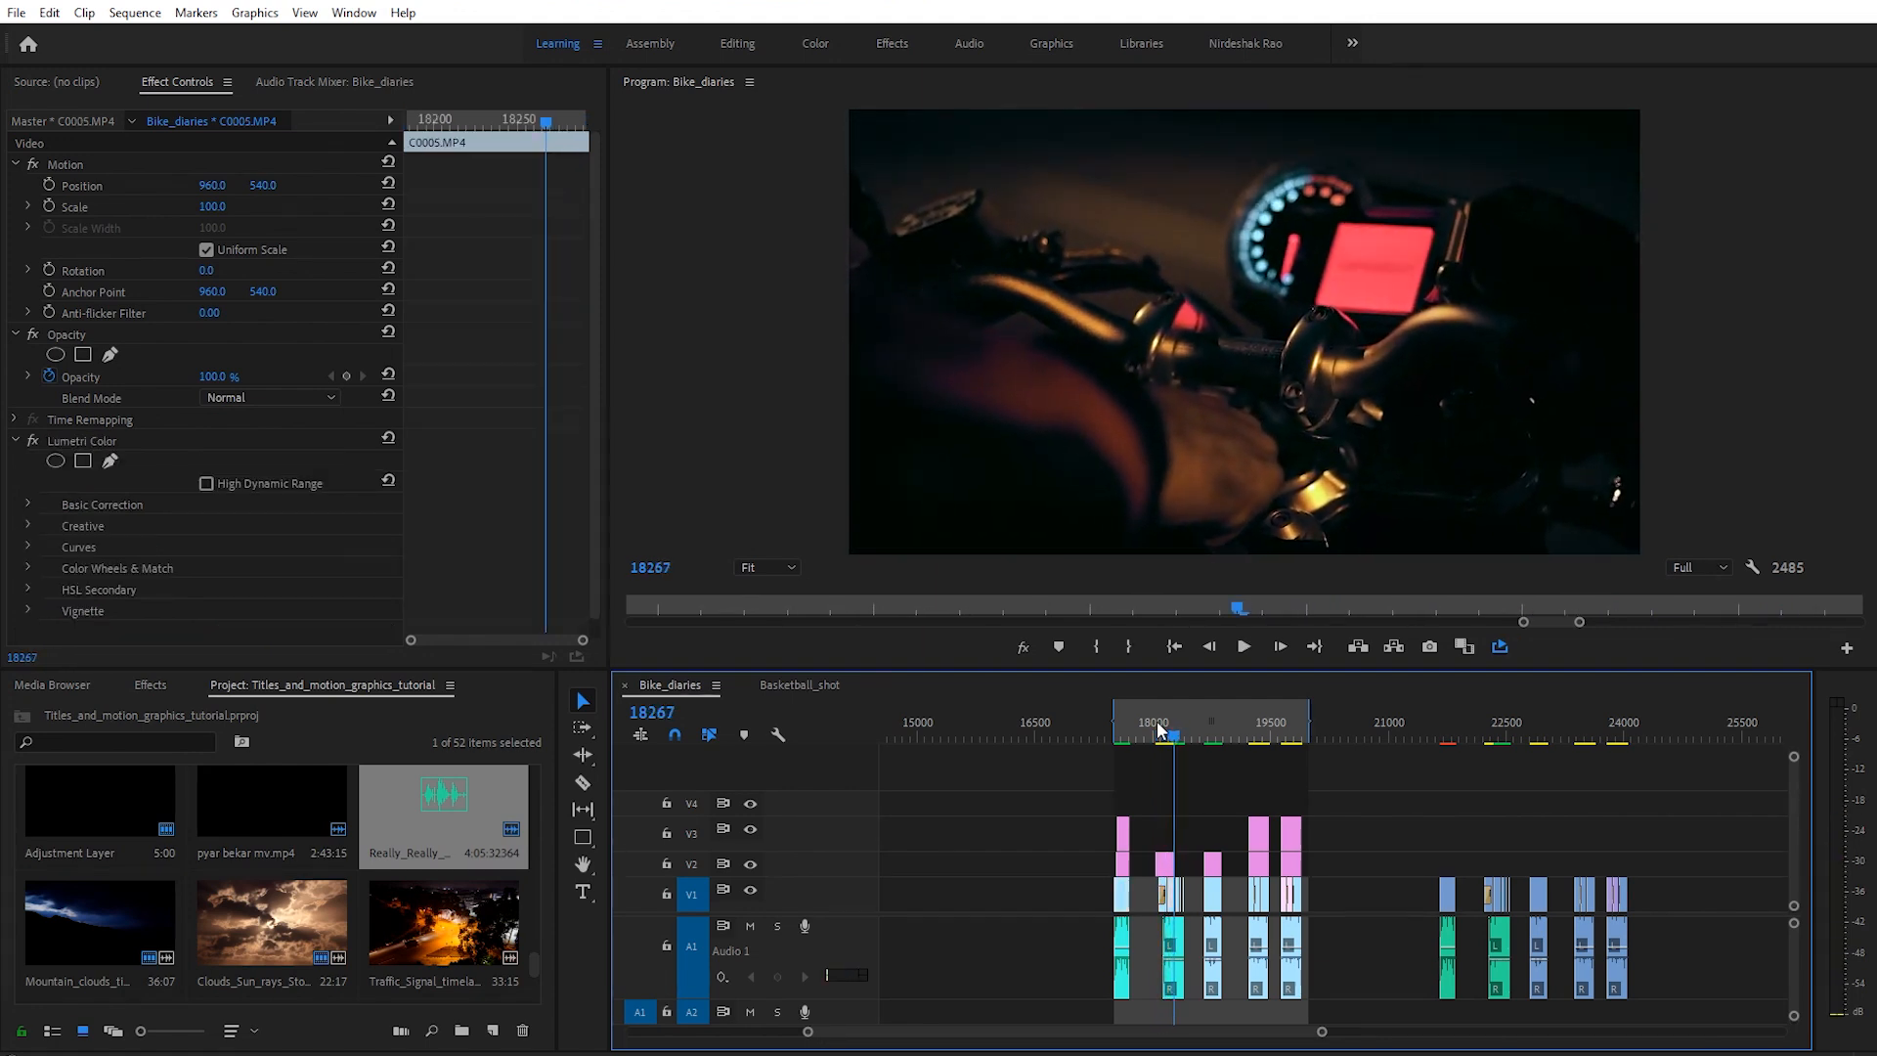
{"action": "left_click", "coordinate": [1157, 720]}
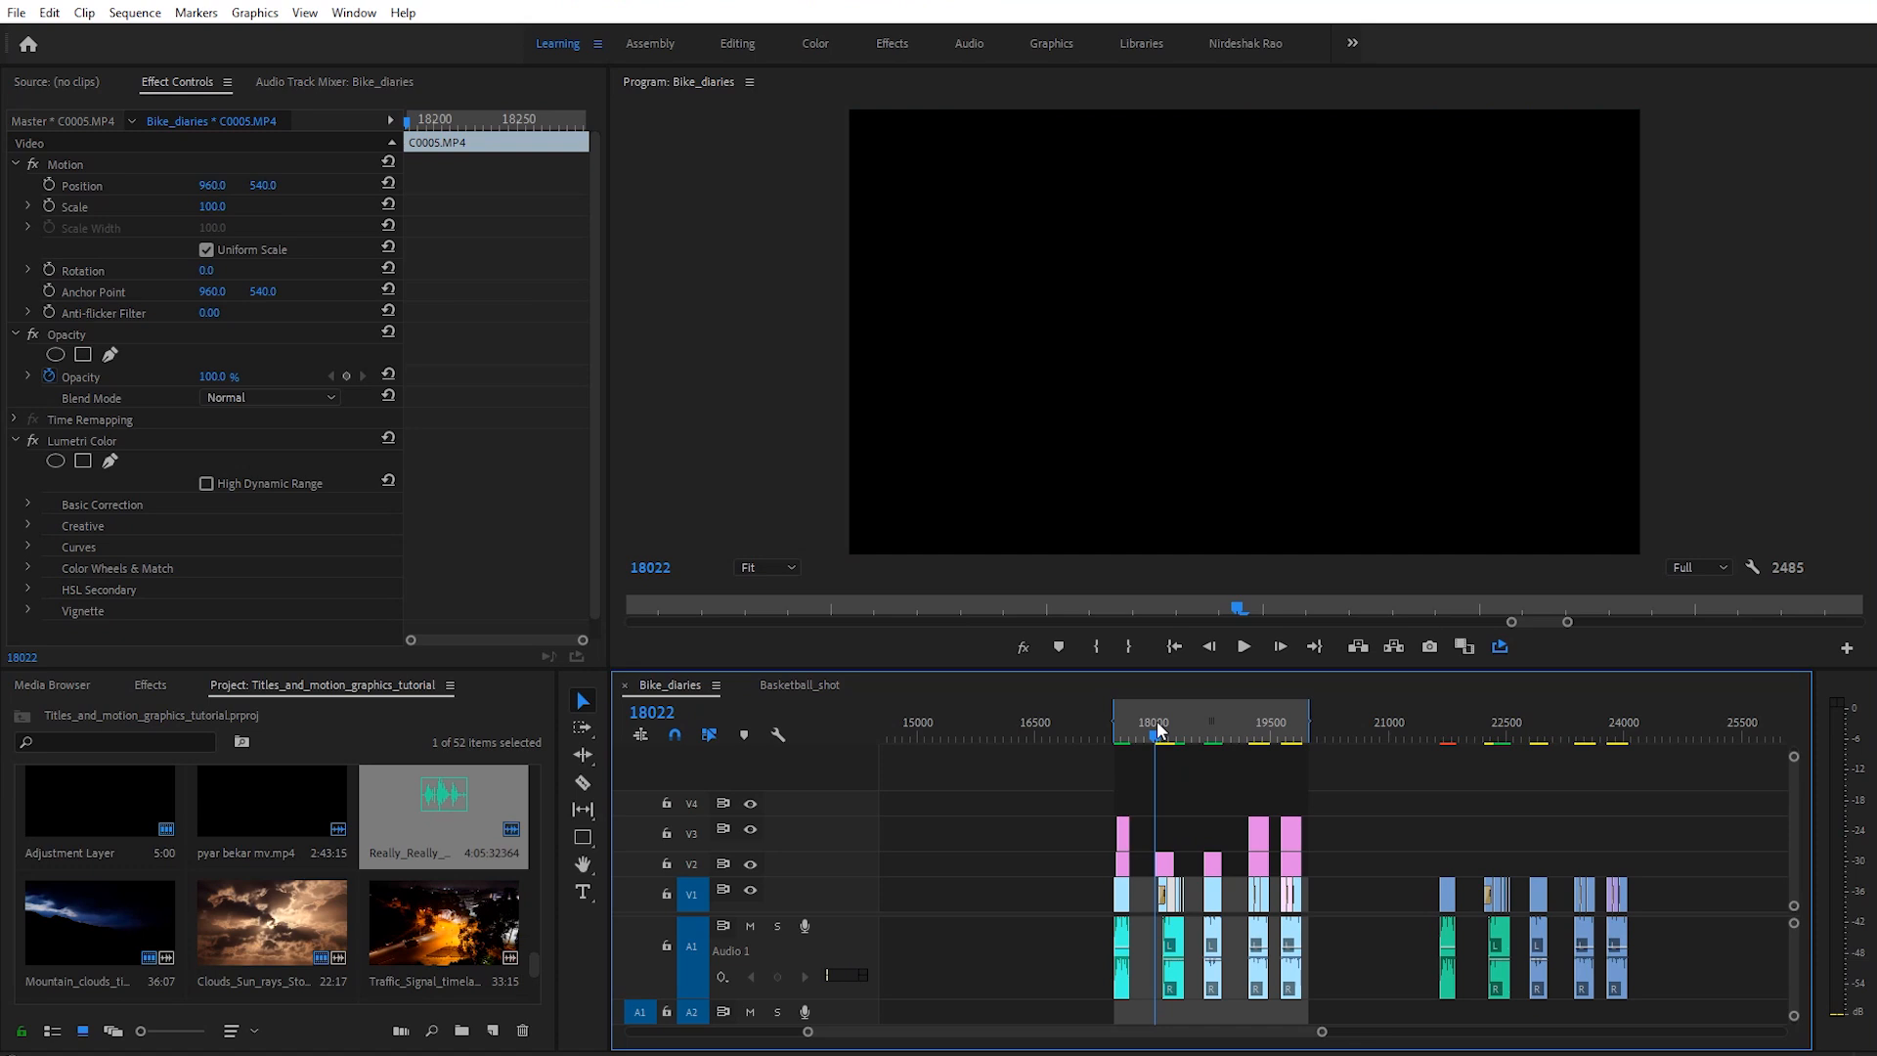
{"action": "key", "text": "space"}
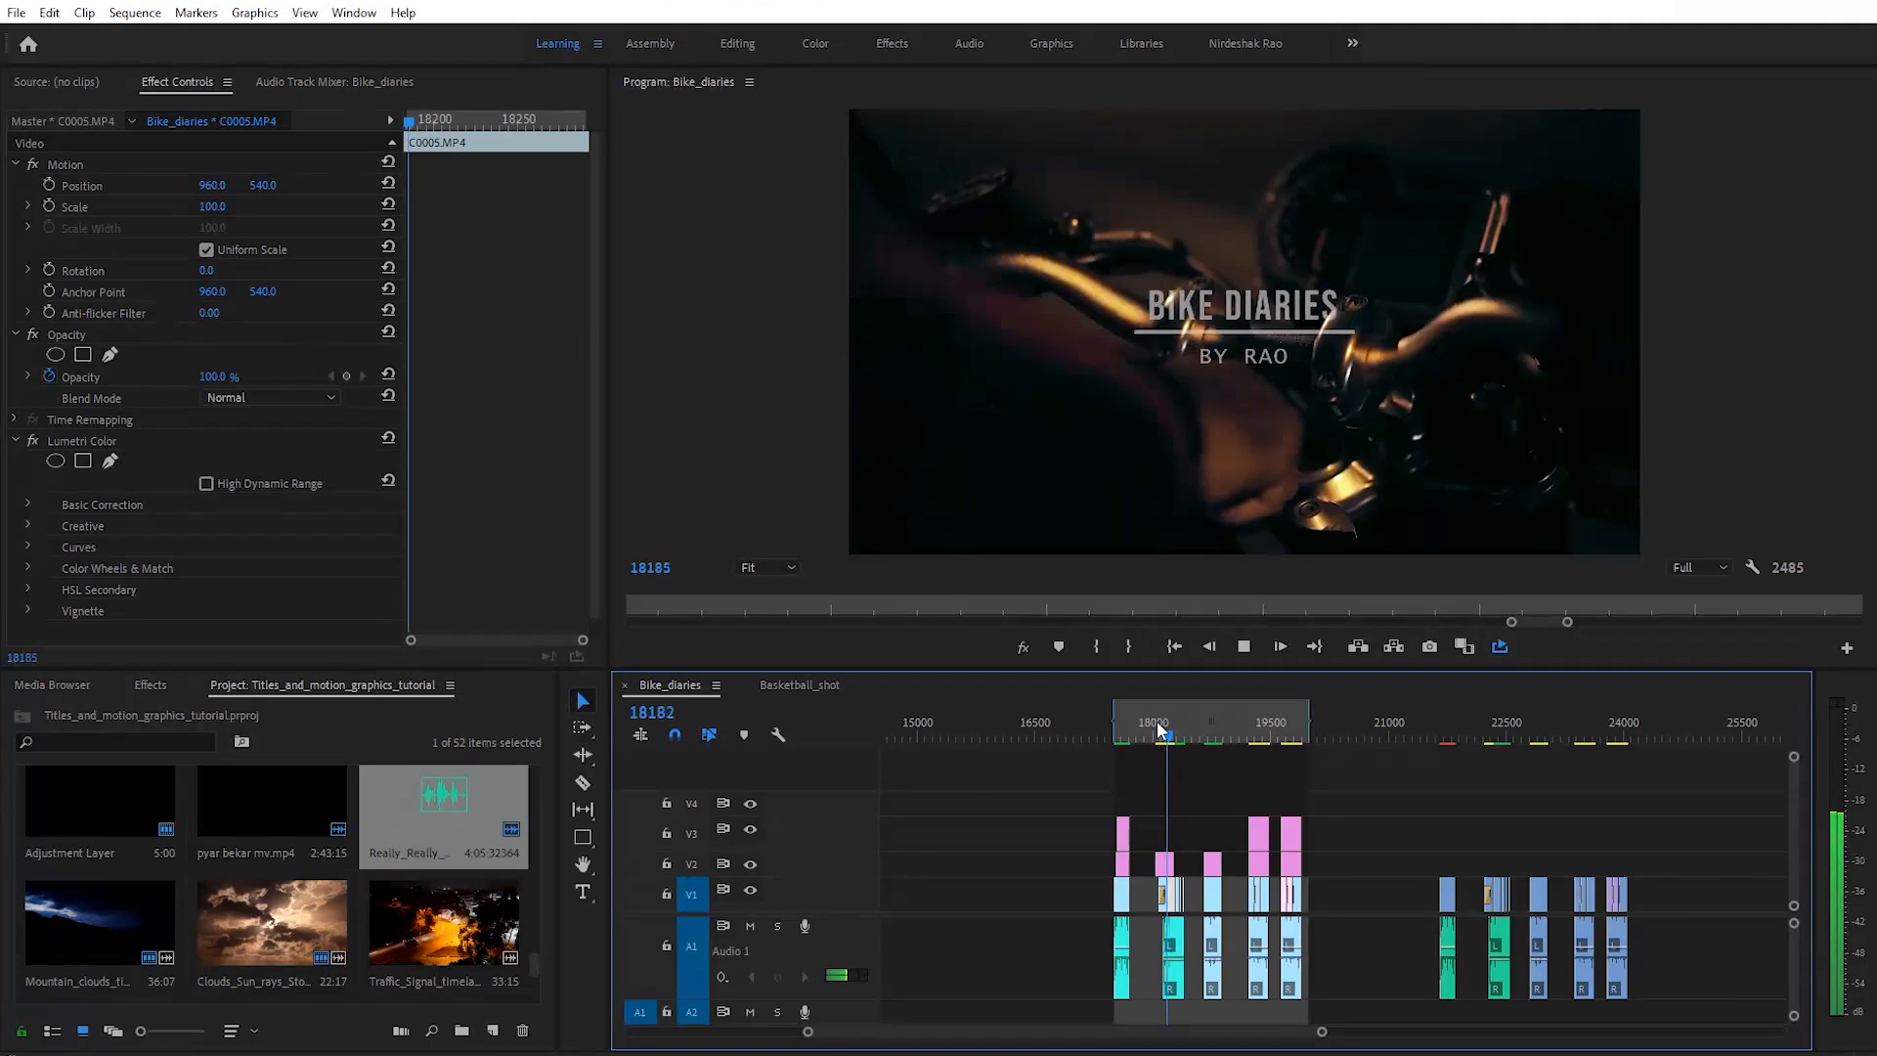
{"action": "key", "text": "space"}
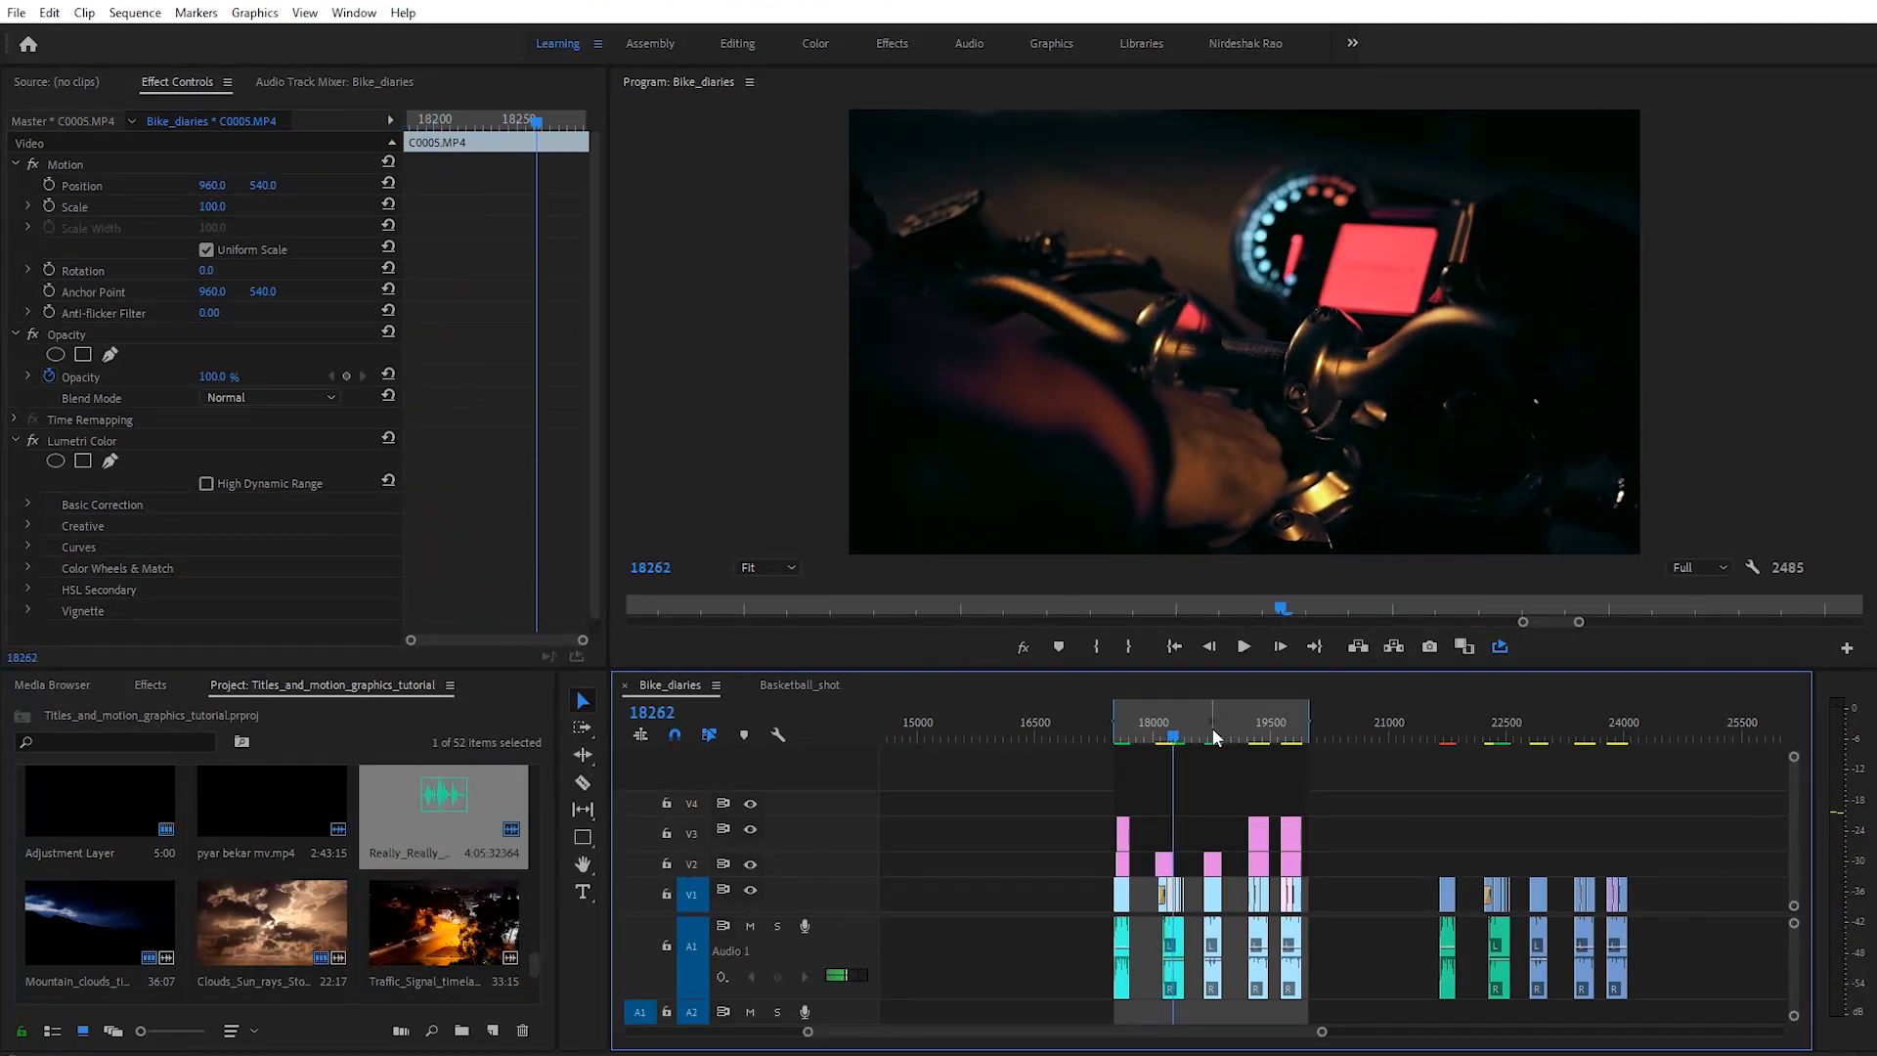
Step: Play the third clip group with the dancing woman twice to review its glowing line graphics
{"action": "left_click", "coordinate": [1209, 720]}
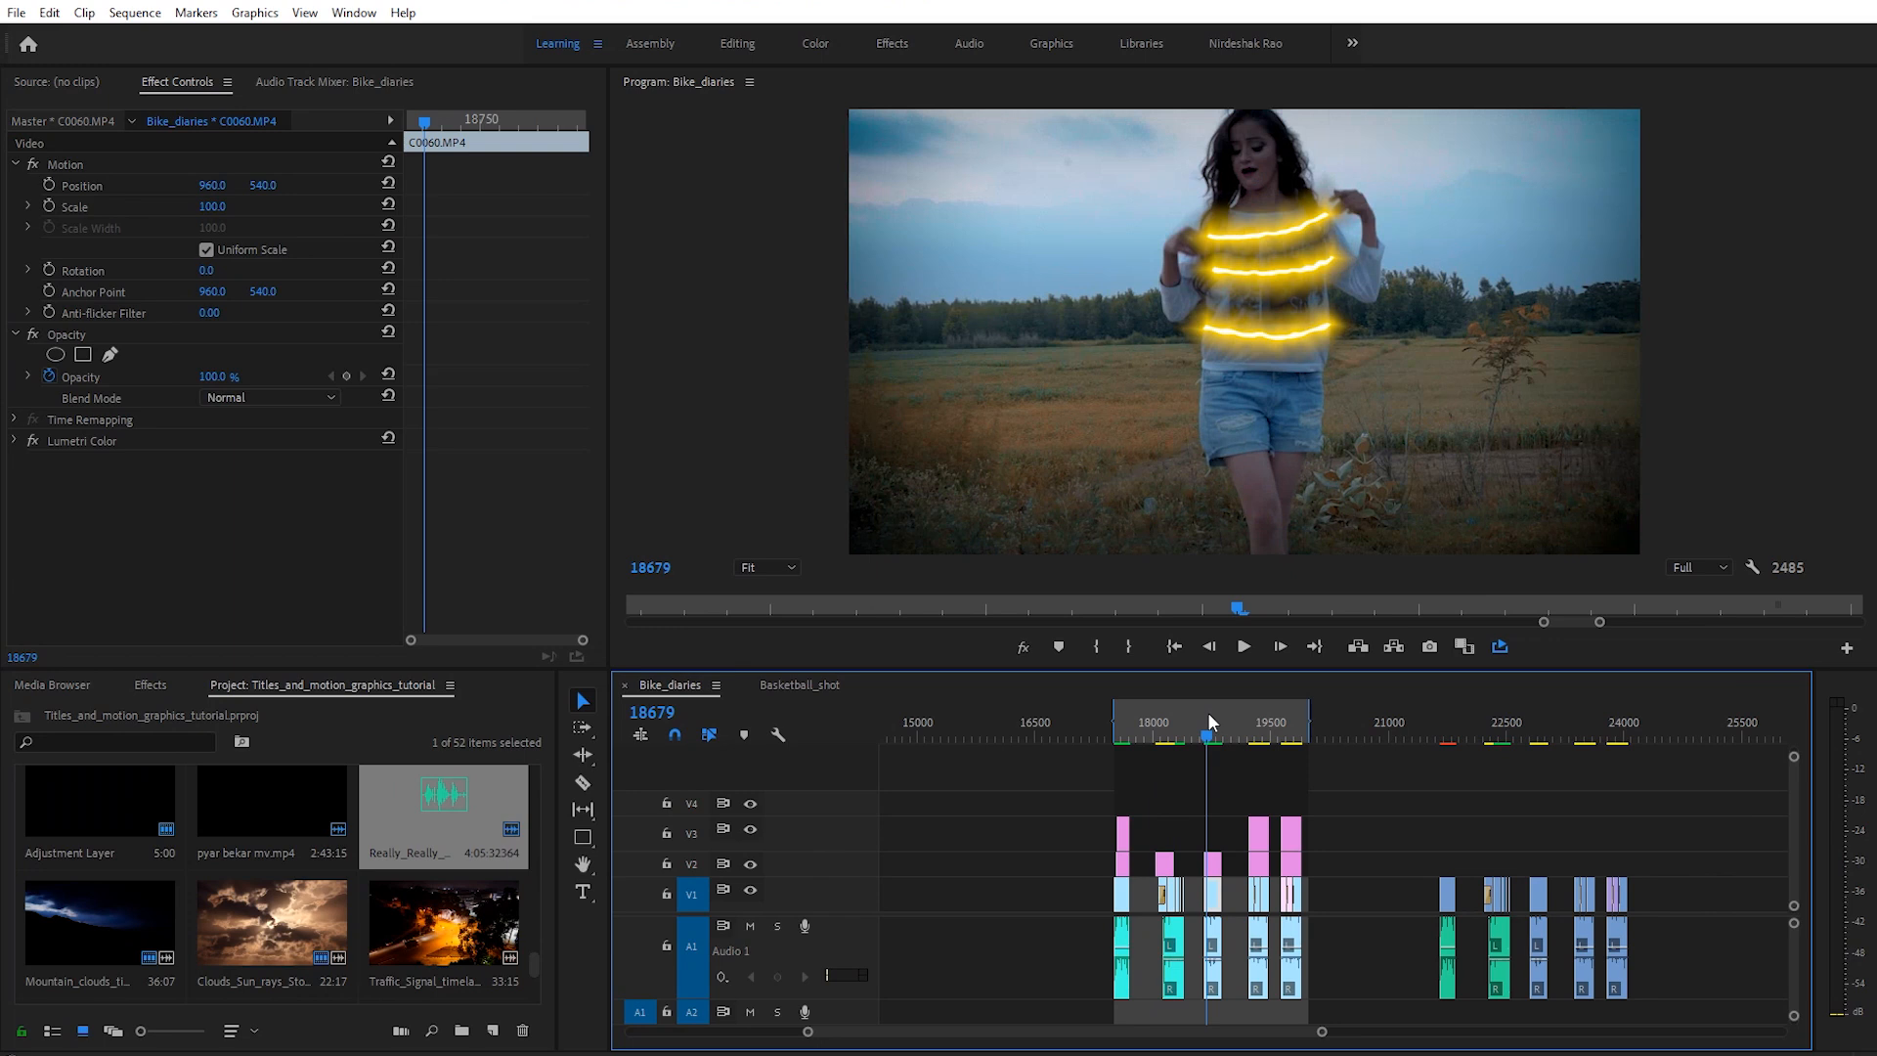
{"action": "left_click", "coordinate": [1206, 712]}
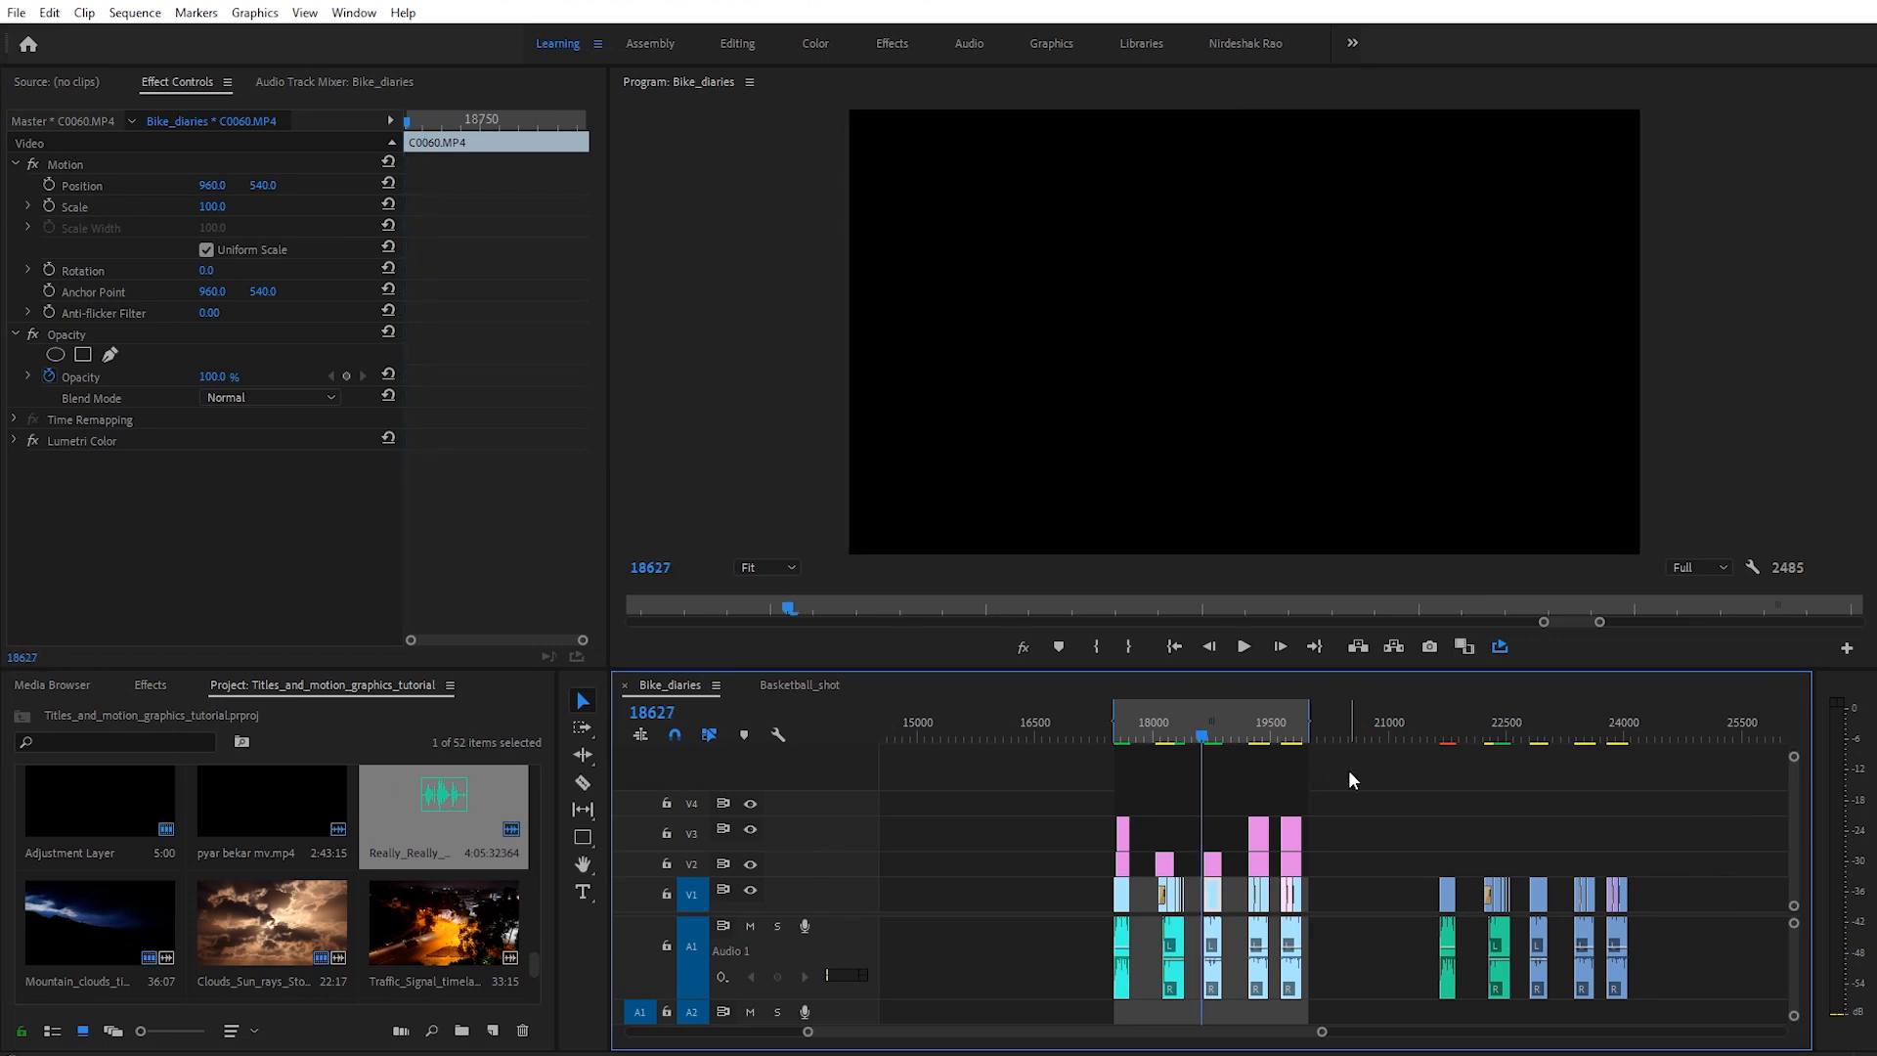
{"action": "key", "text": "space"}
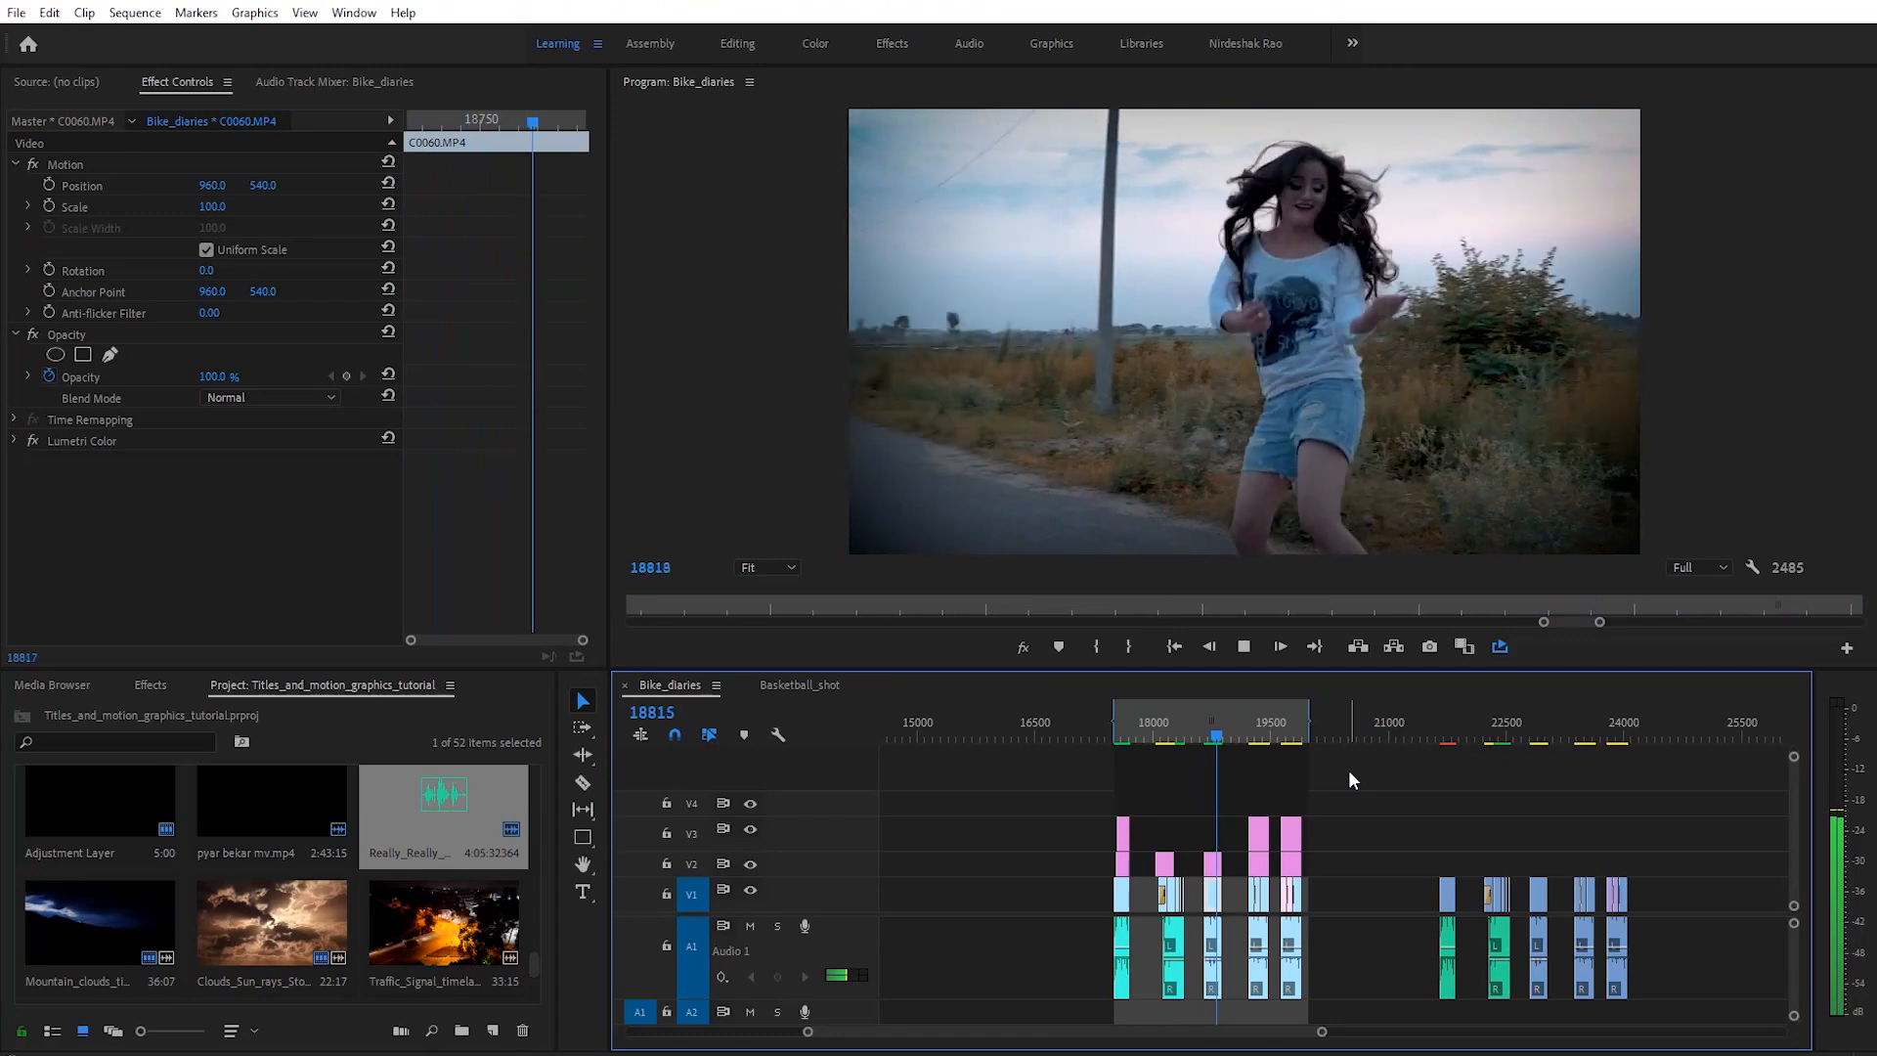
{"action": "key", "text": "space"}
{"action": "left_click", "coordinate": [1205, 731]}
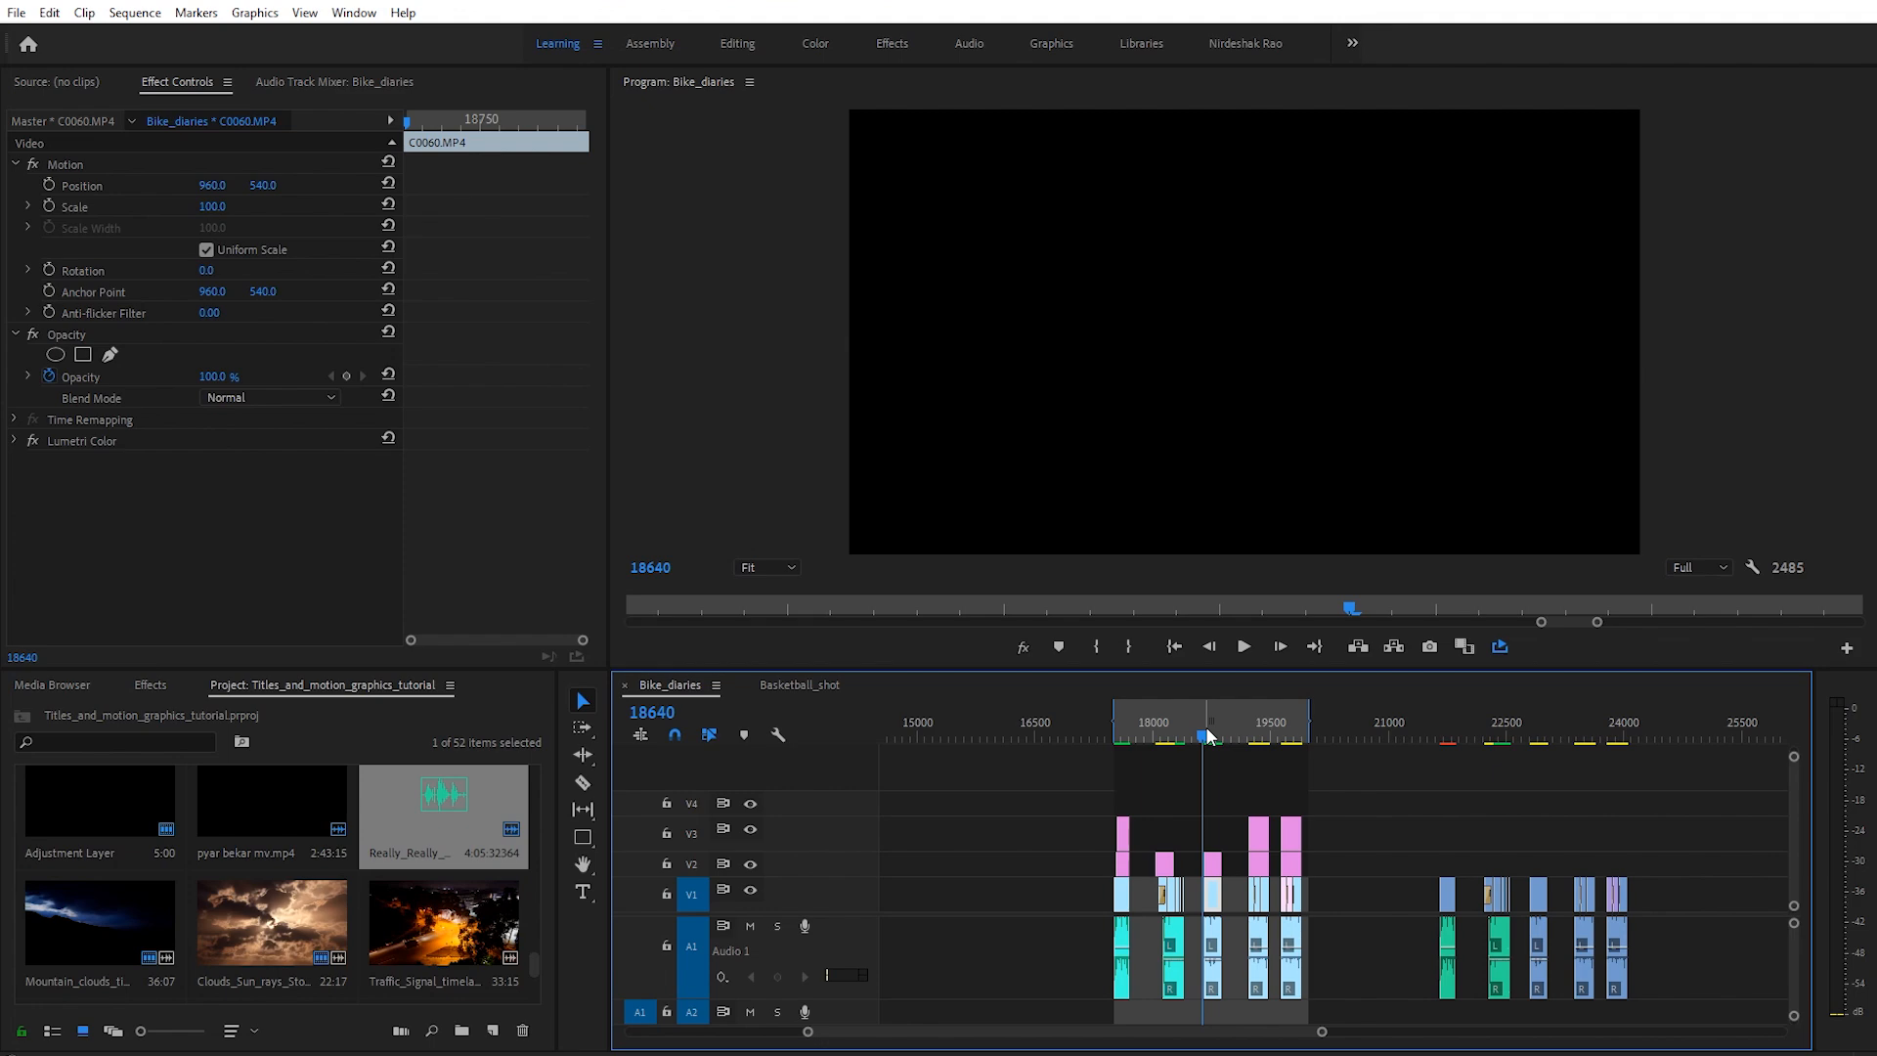
{"action": "key", "text": "space"}
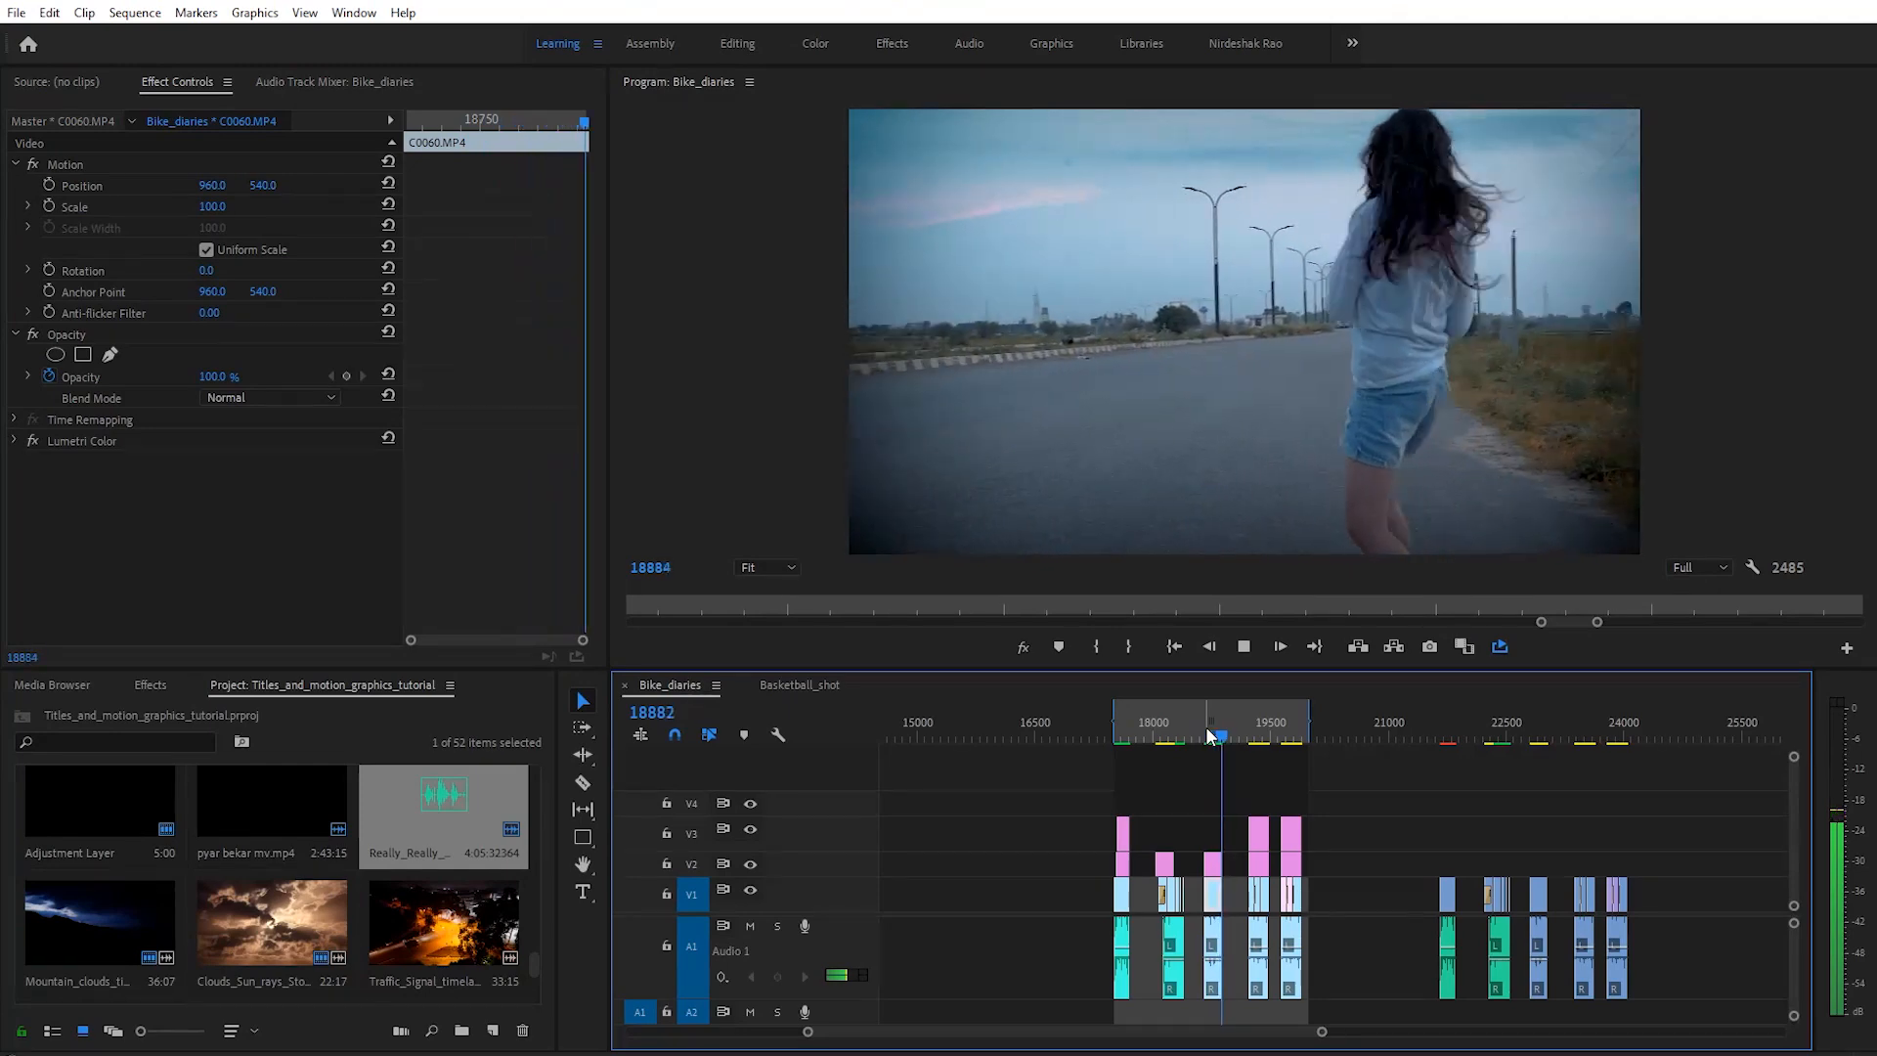
{"action": "key", "text": "space"}
Step: Play the fourth clip group and check its large white lyric titles at several frames
{"action": "left_click", "coordinate": [1250, 728]}
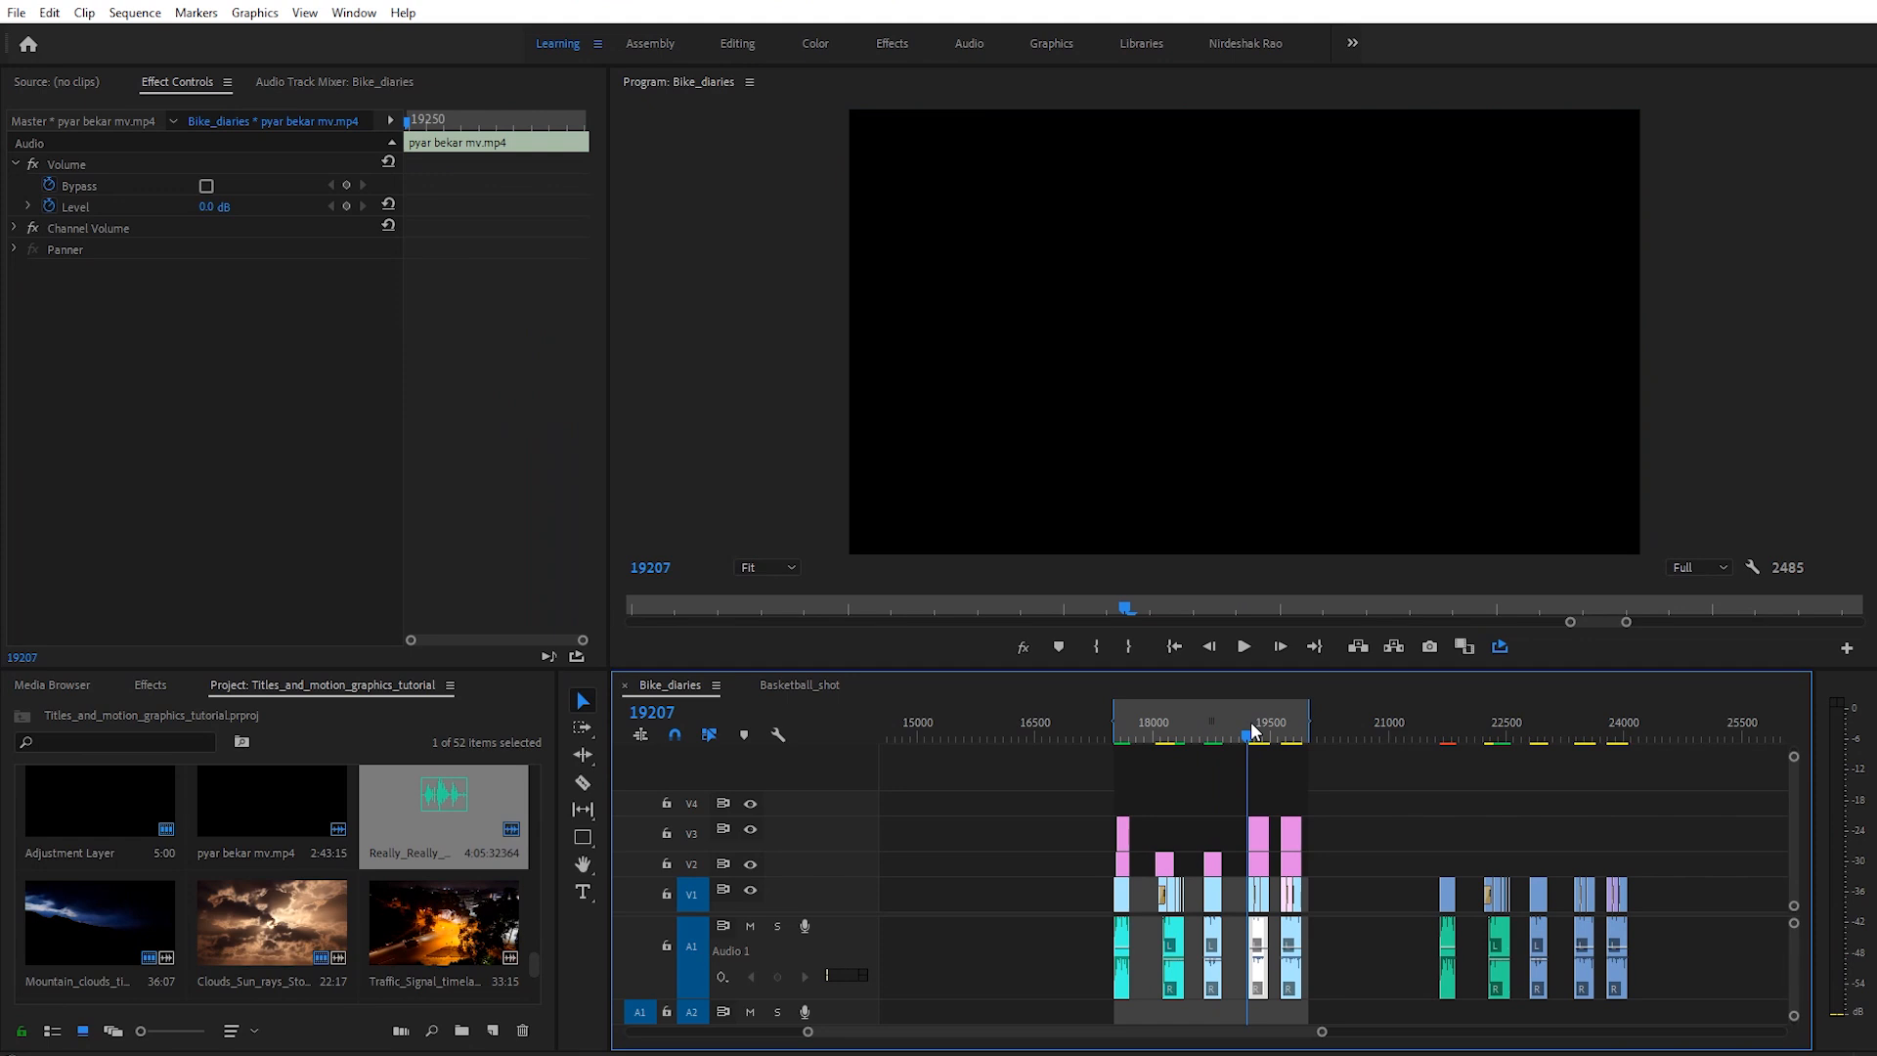
{"action": "key", "text": "space"}
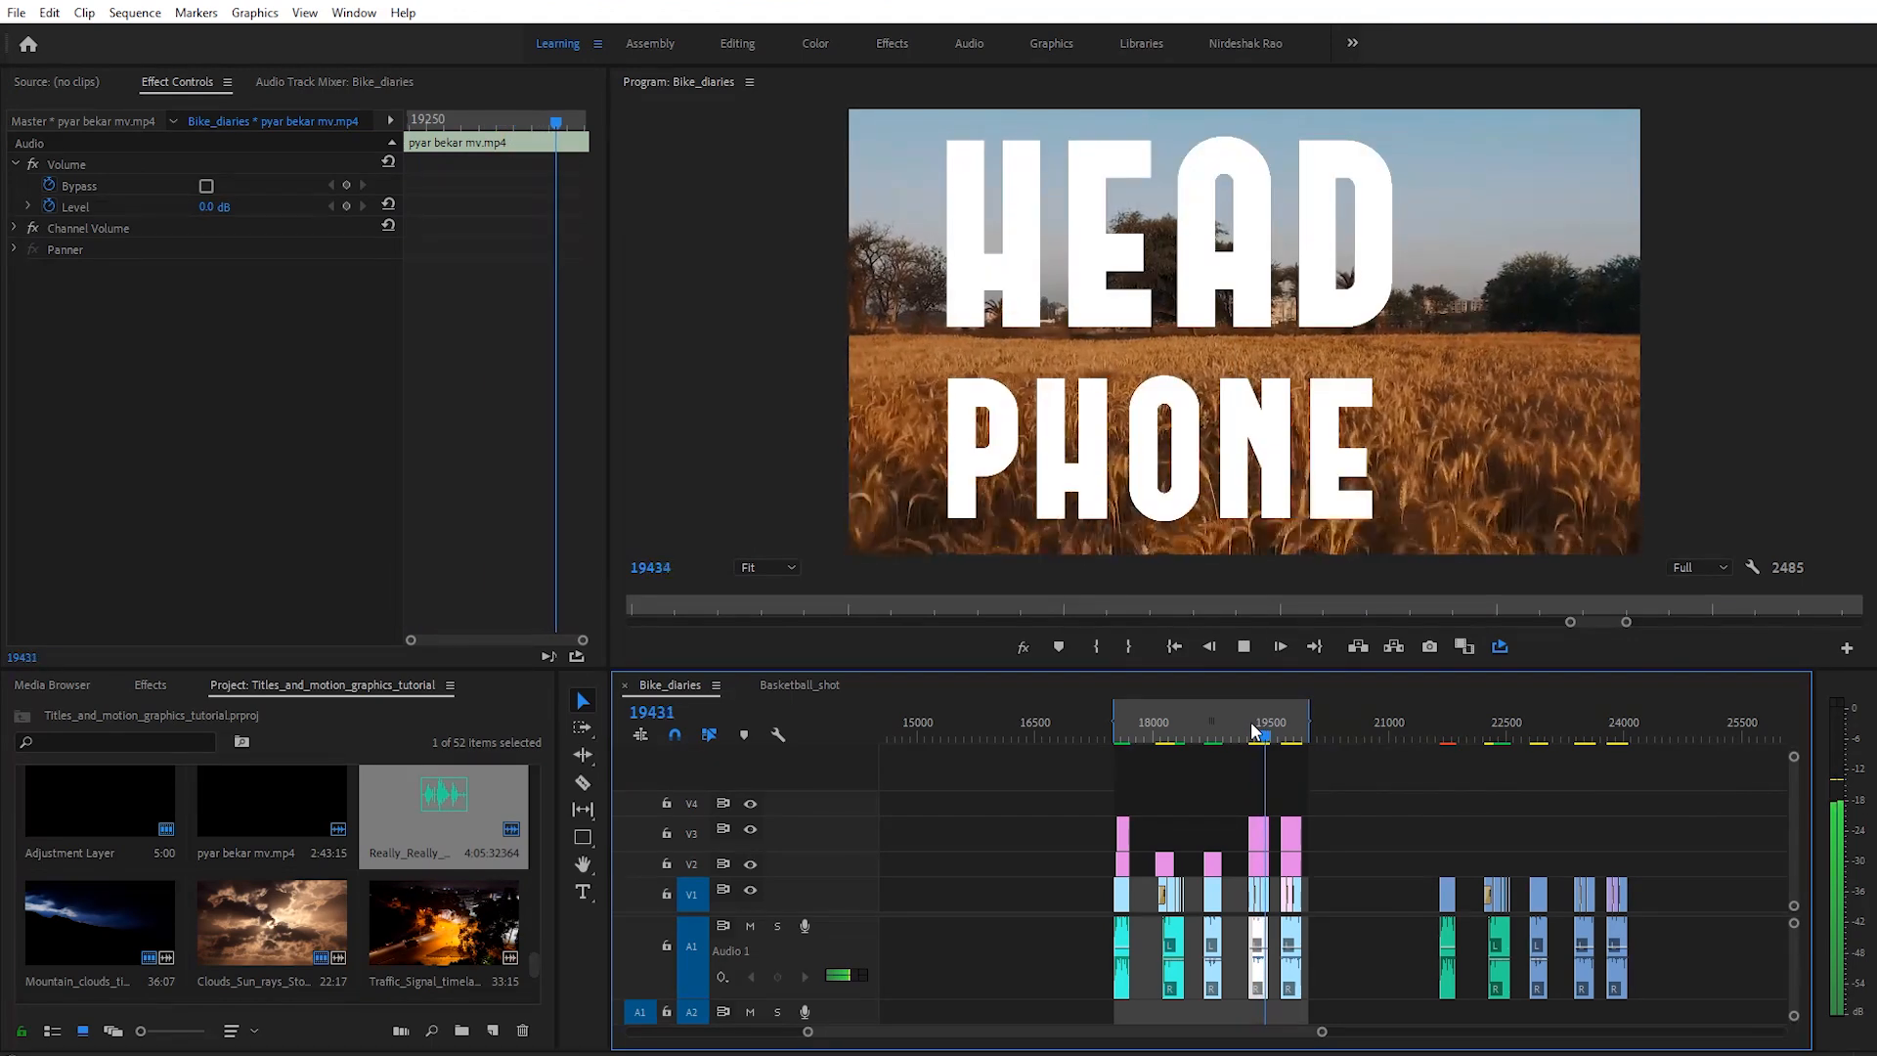
{"action": "left_click", "coordinate": [1256, 728]}
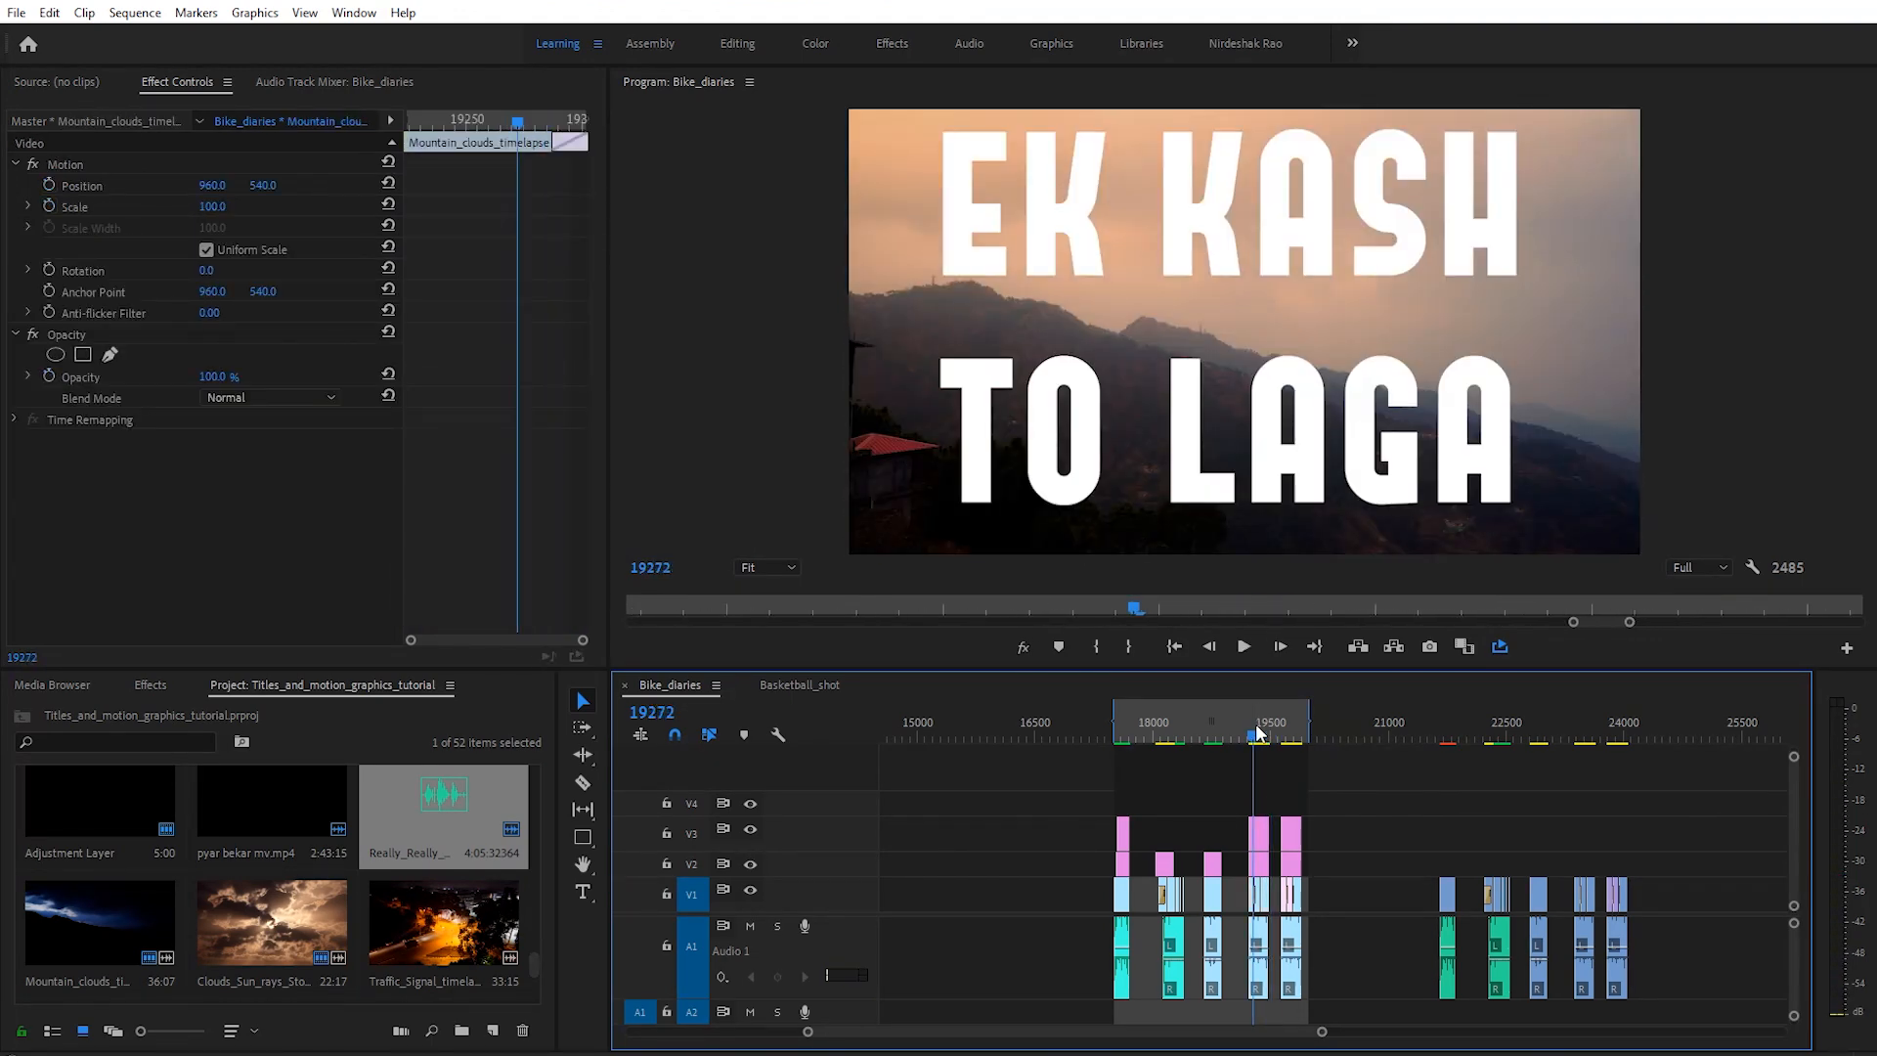
{"action": "left_click", "coordinate": [1263, 728]}
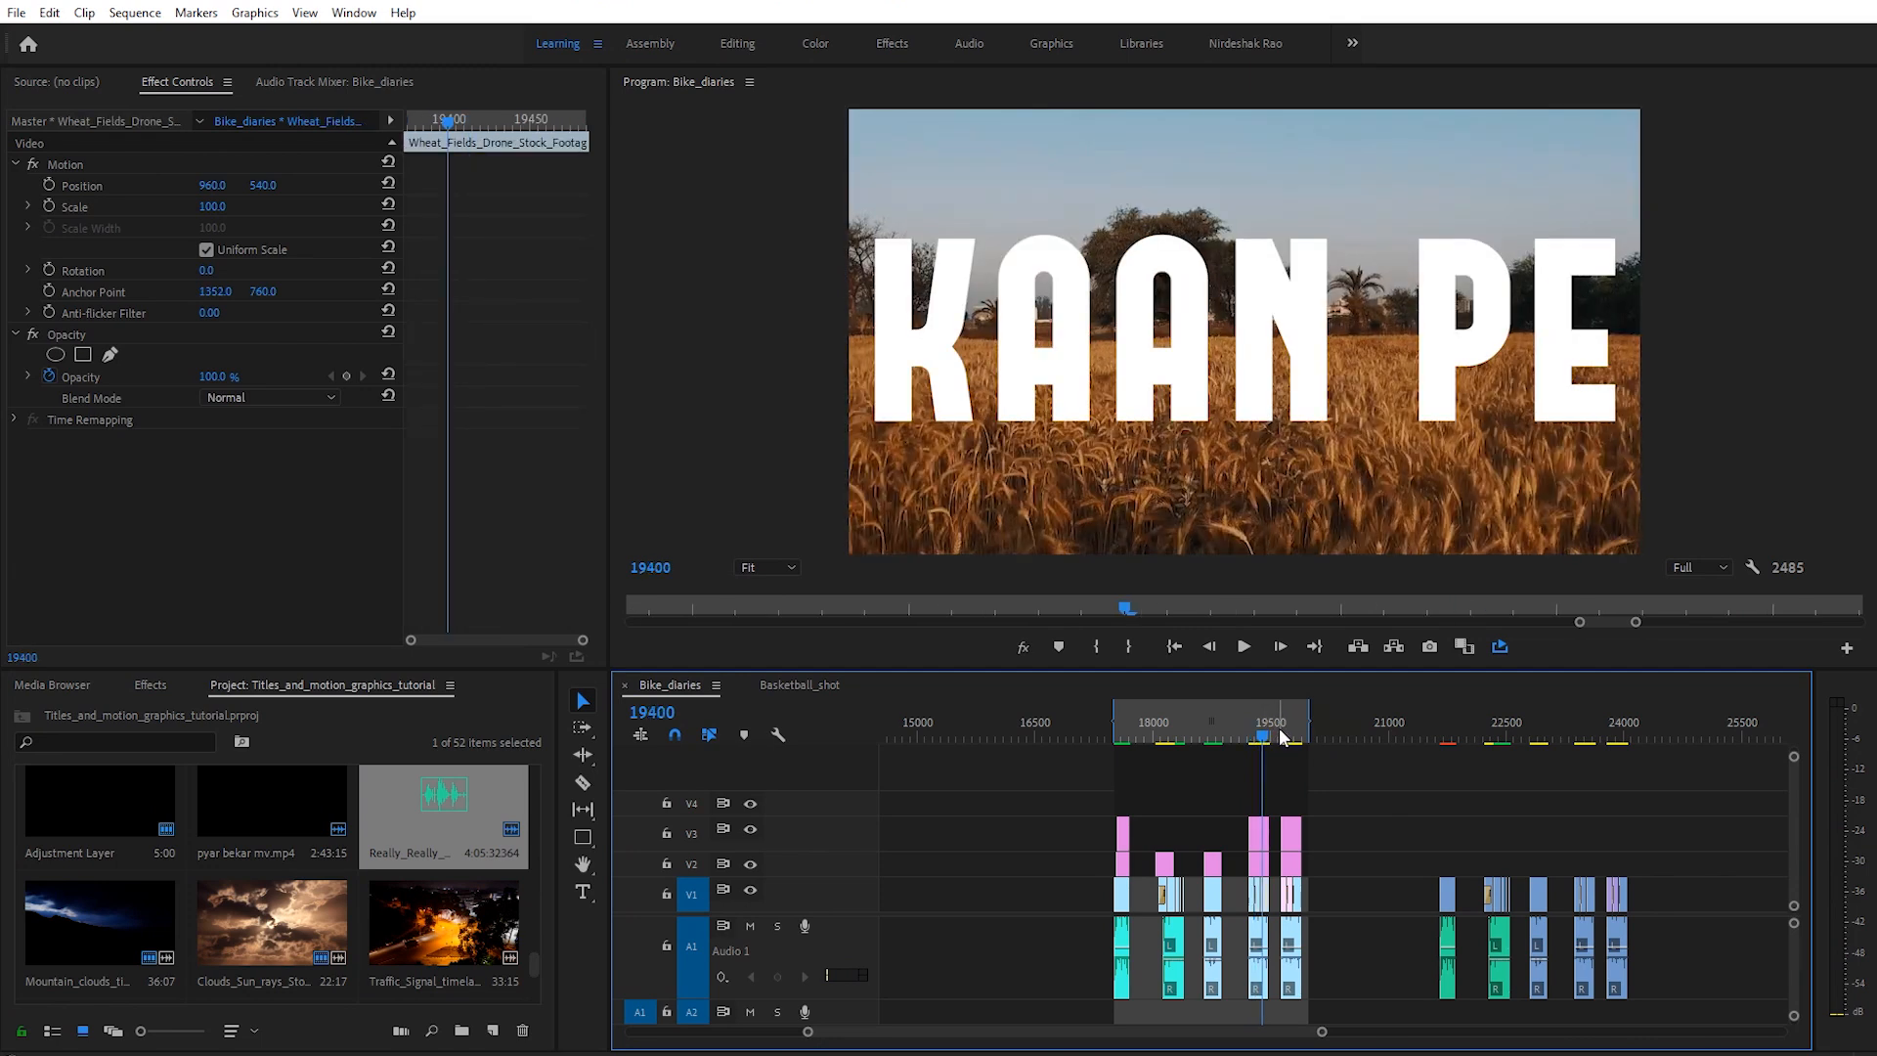
Step: Play the fifth clip group to review its lyric titles filled with footage, and clear the clip selection
{"action": "left_click", "coordinate": [1278, 731]}
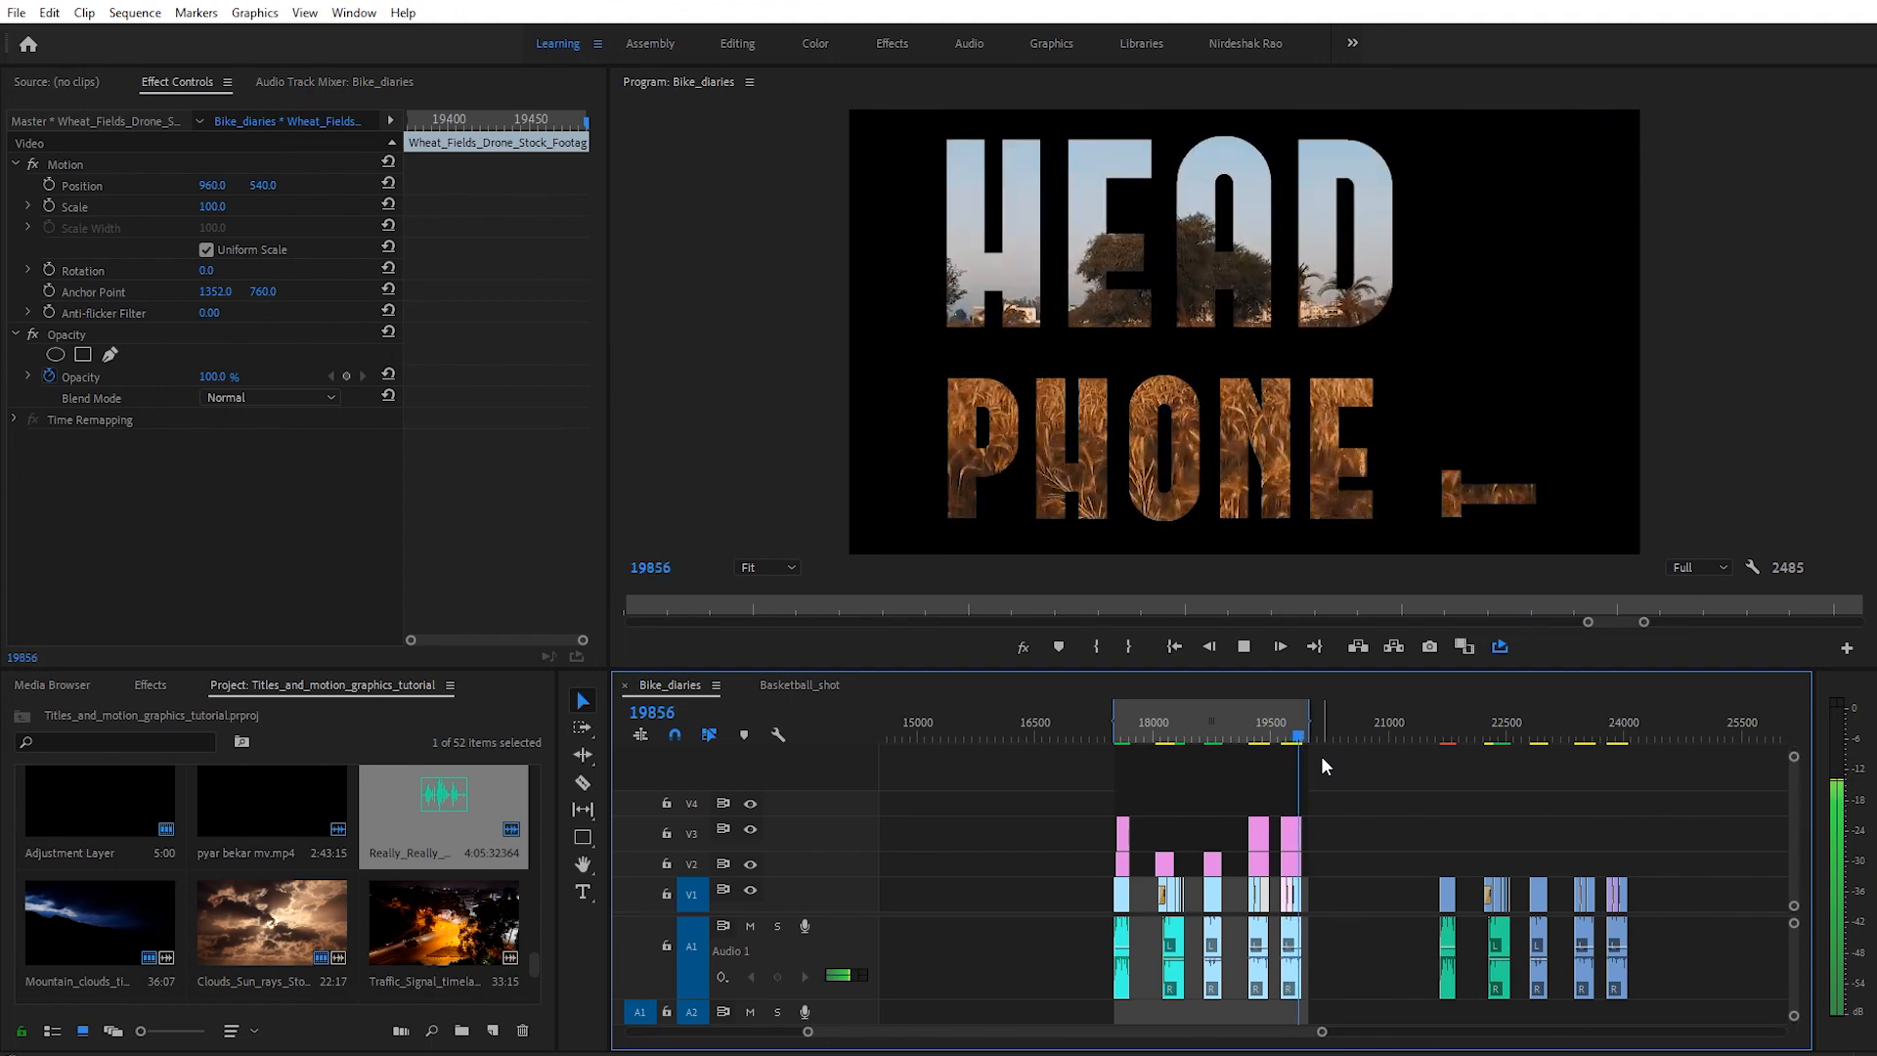
{"action": "key", "text": "space"}
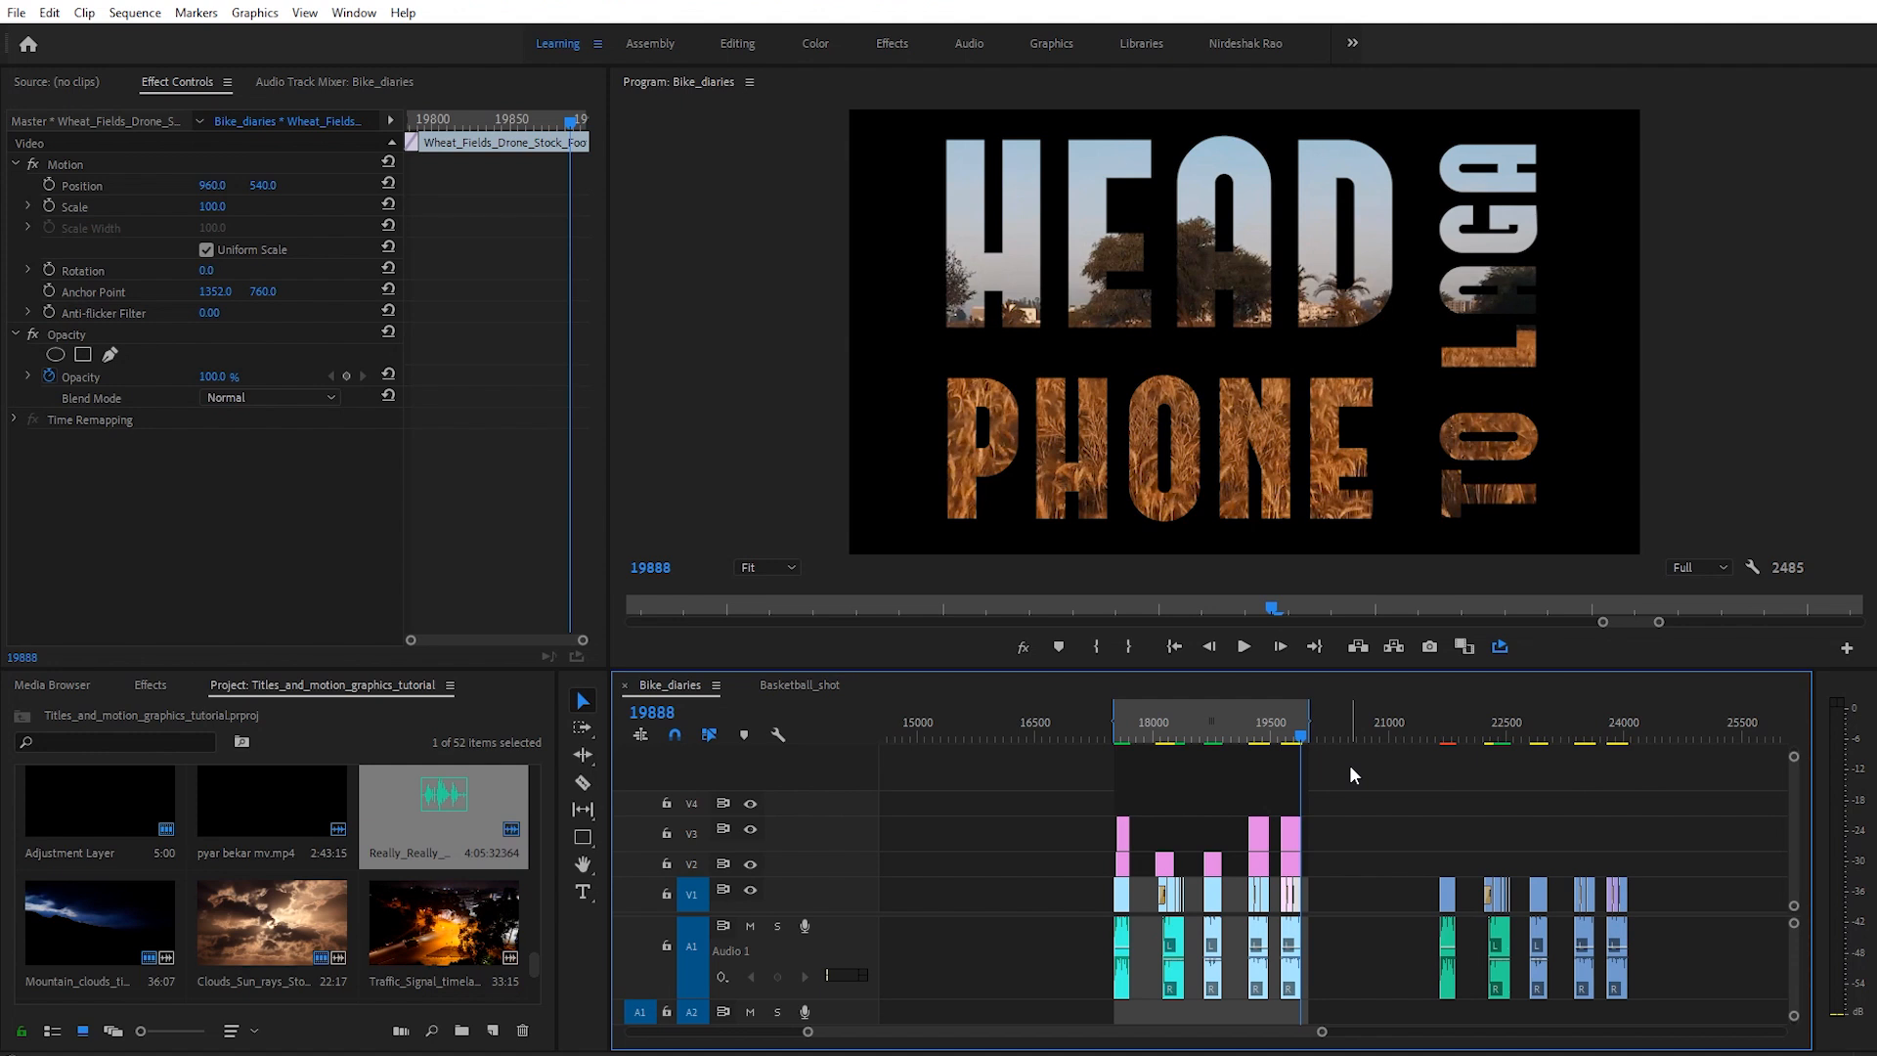
{"action": "left_click", "coordinate": [1343, 755]}
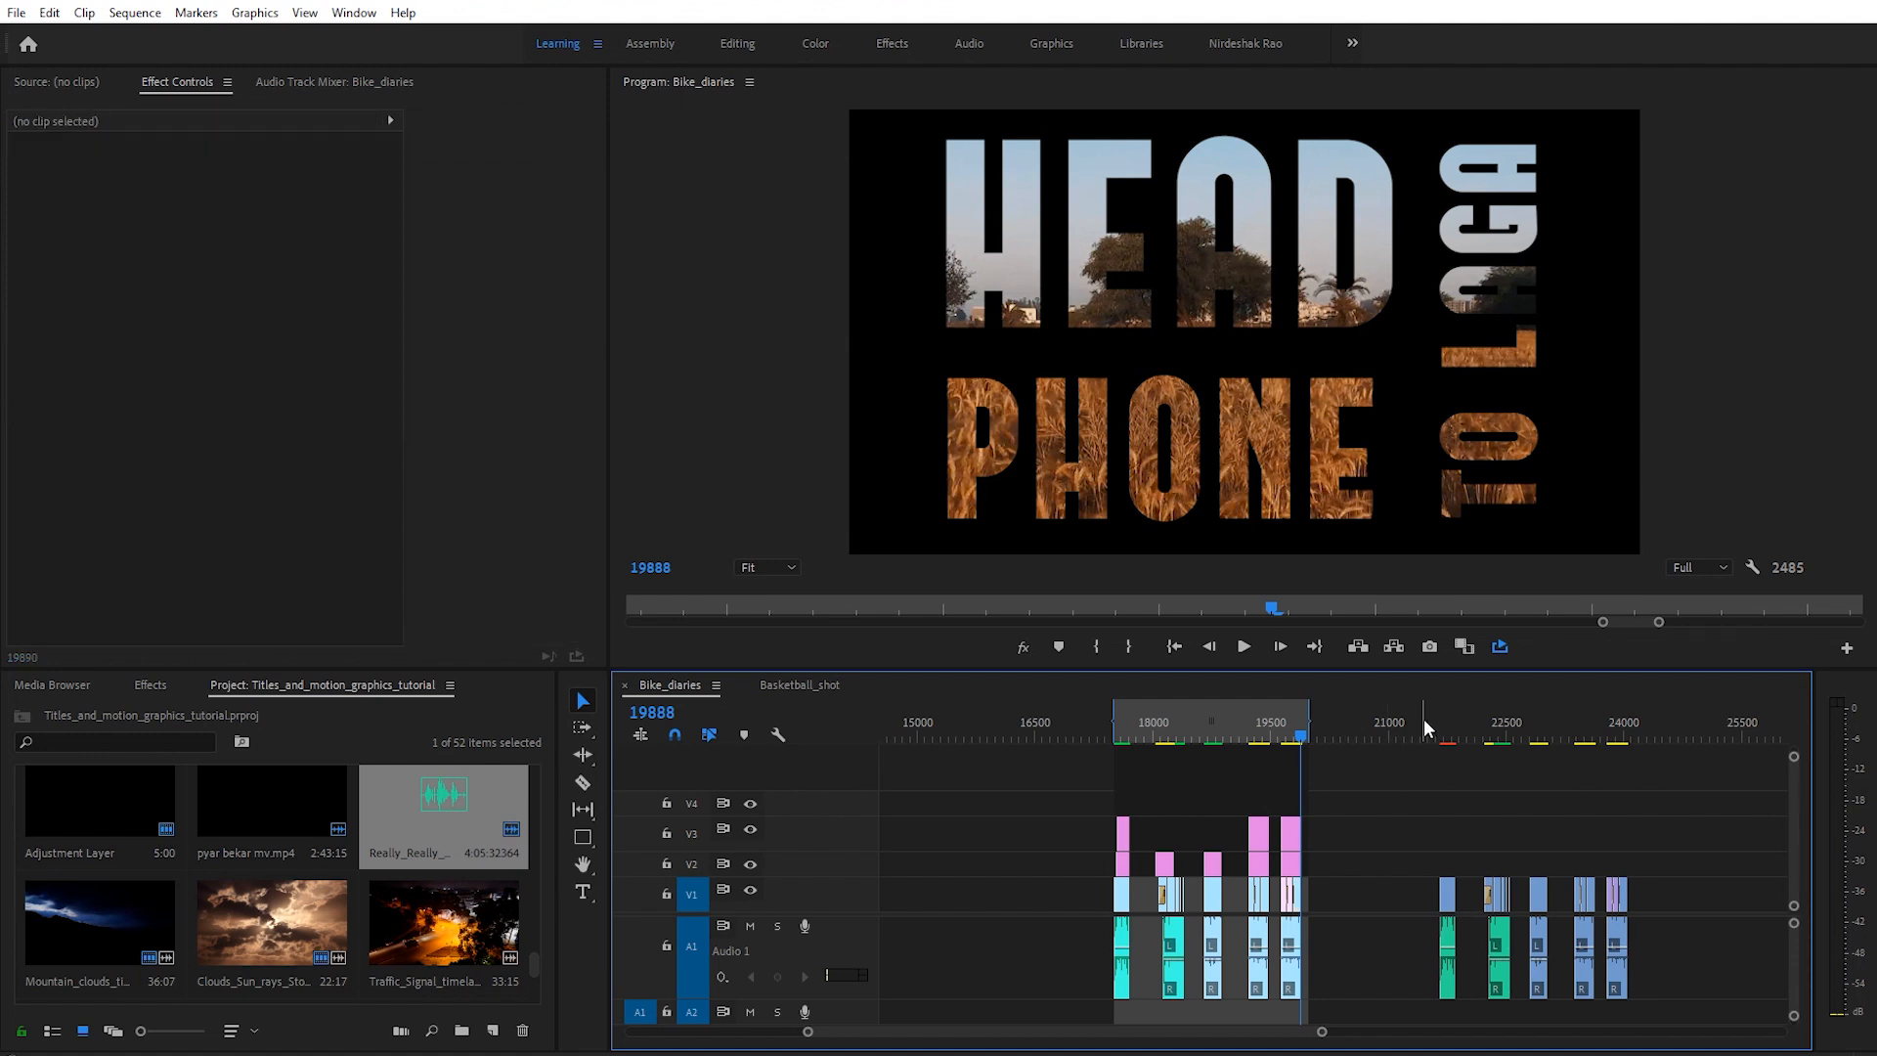
Step: Create a text graphic reading "dvkjjshv" in the empty gap before the second set of clips and inspect its text properties
{"action": "left_click", "coordinate": [1413, 726]}
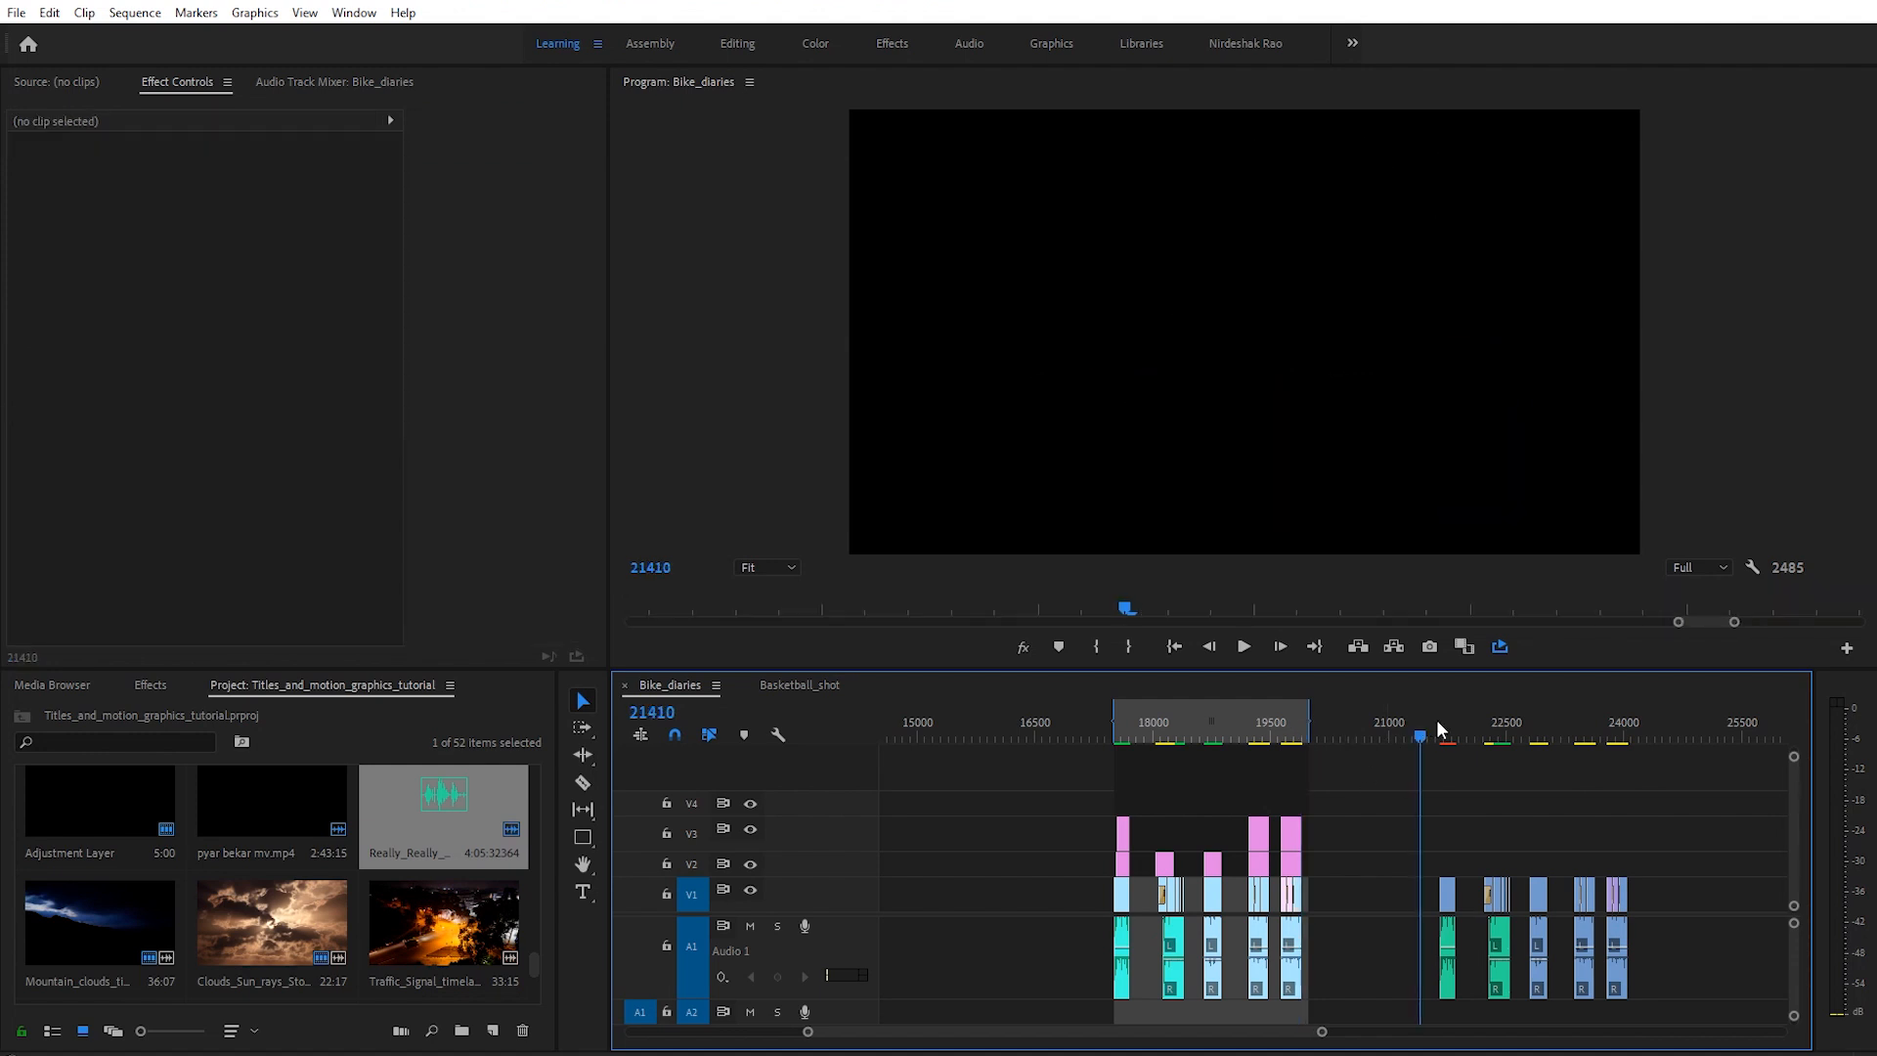
{"action": "left_click", "coordinate": [583, 892]}
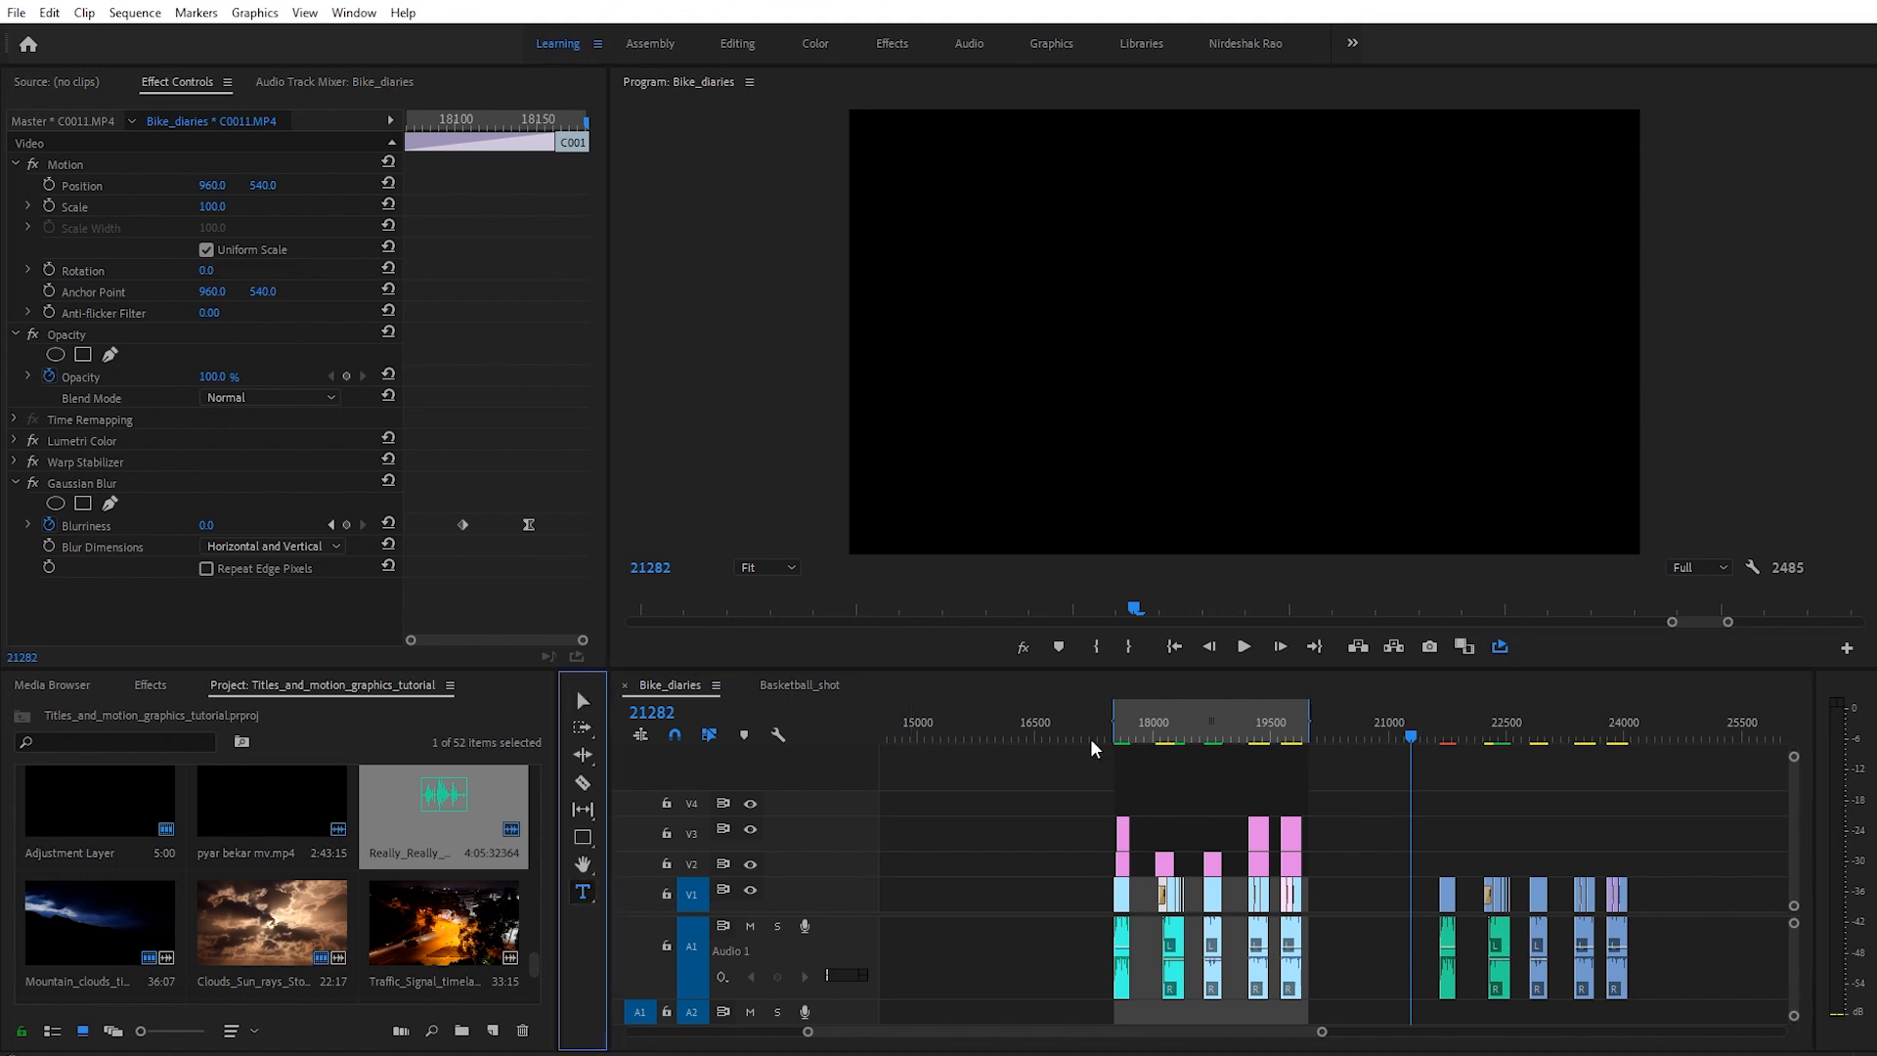
{"action": "left_click", "coordinate": [1270, 337]}
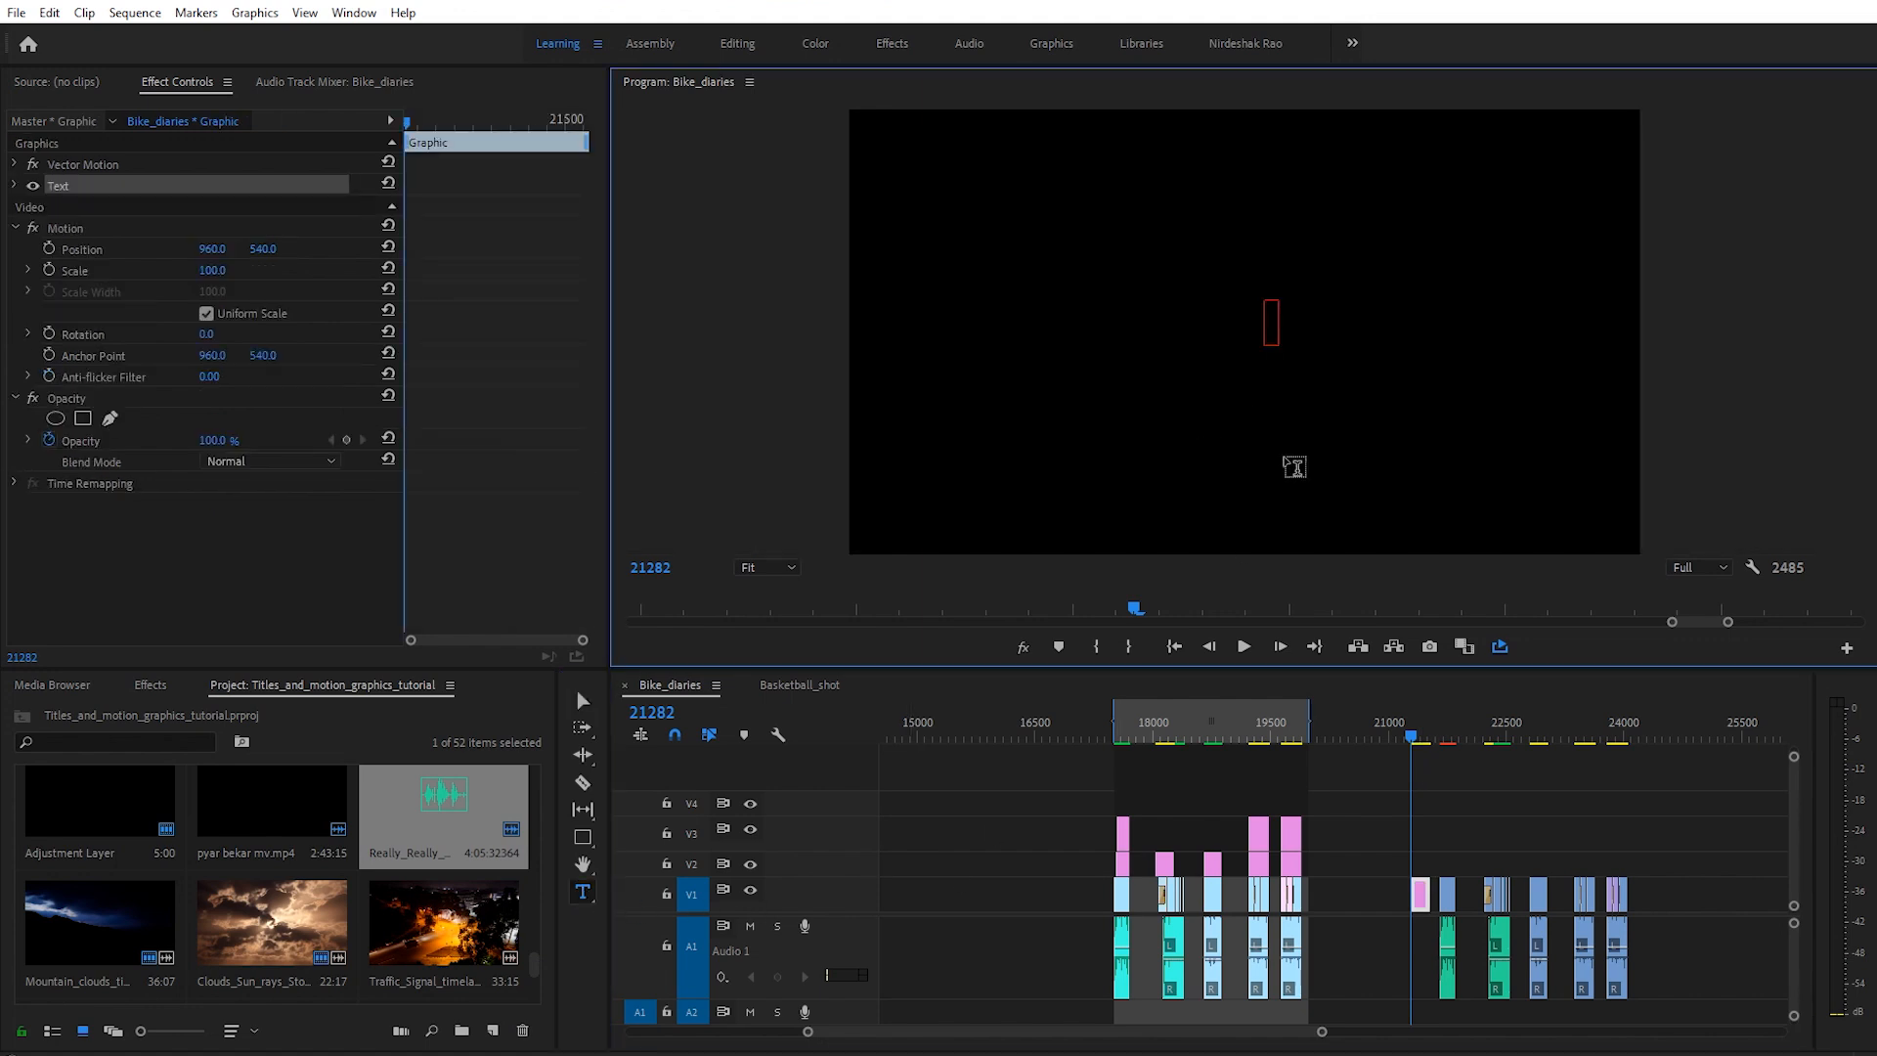
{"action": "type", "text": "dvkjjshv"}
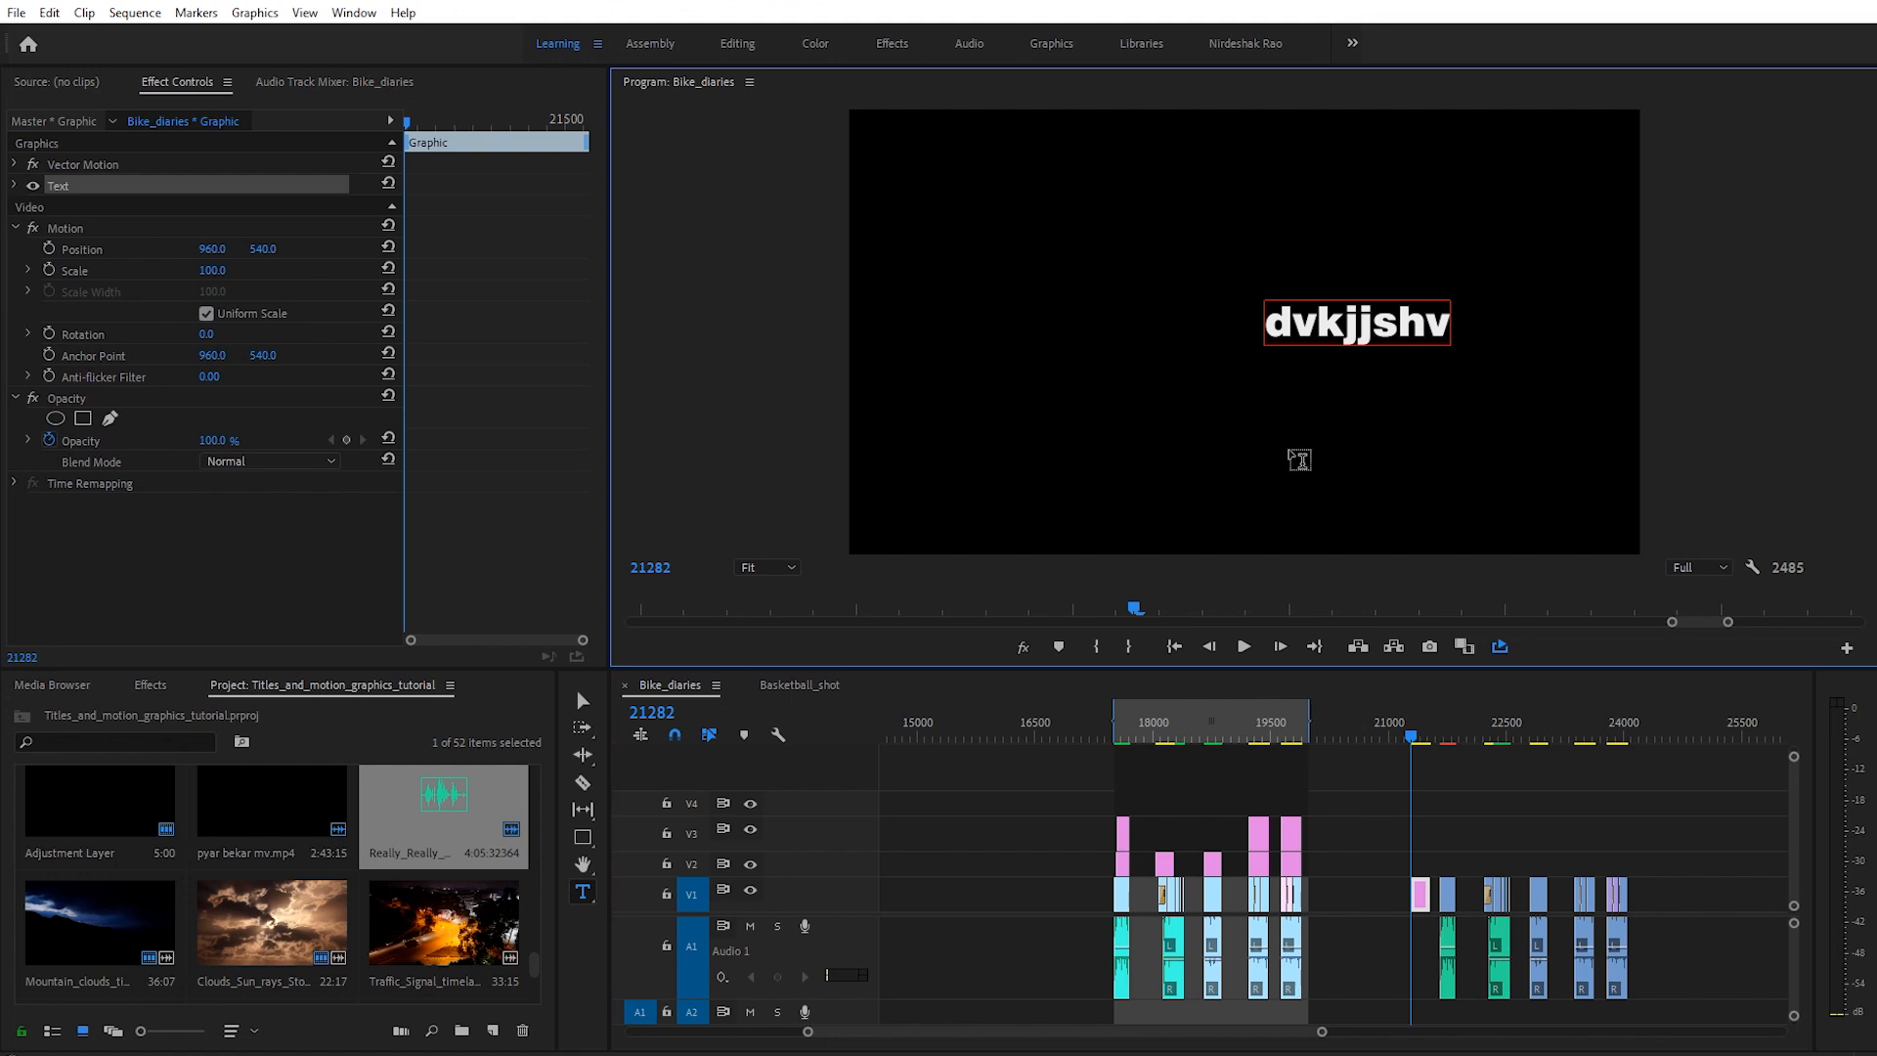
{"action": "left_click", "coordinate": [14, 185]}
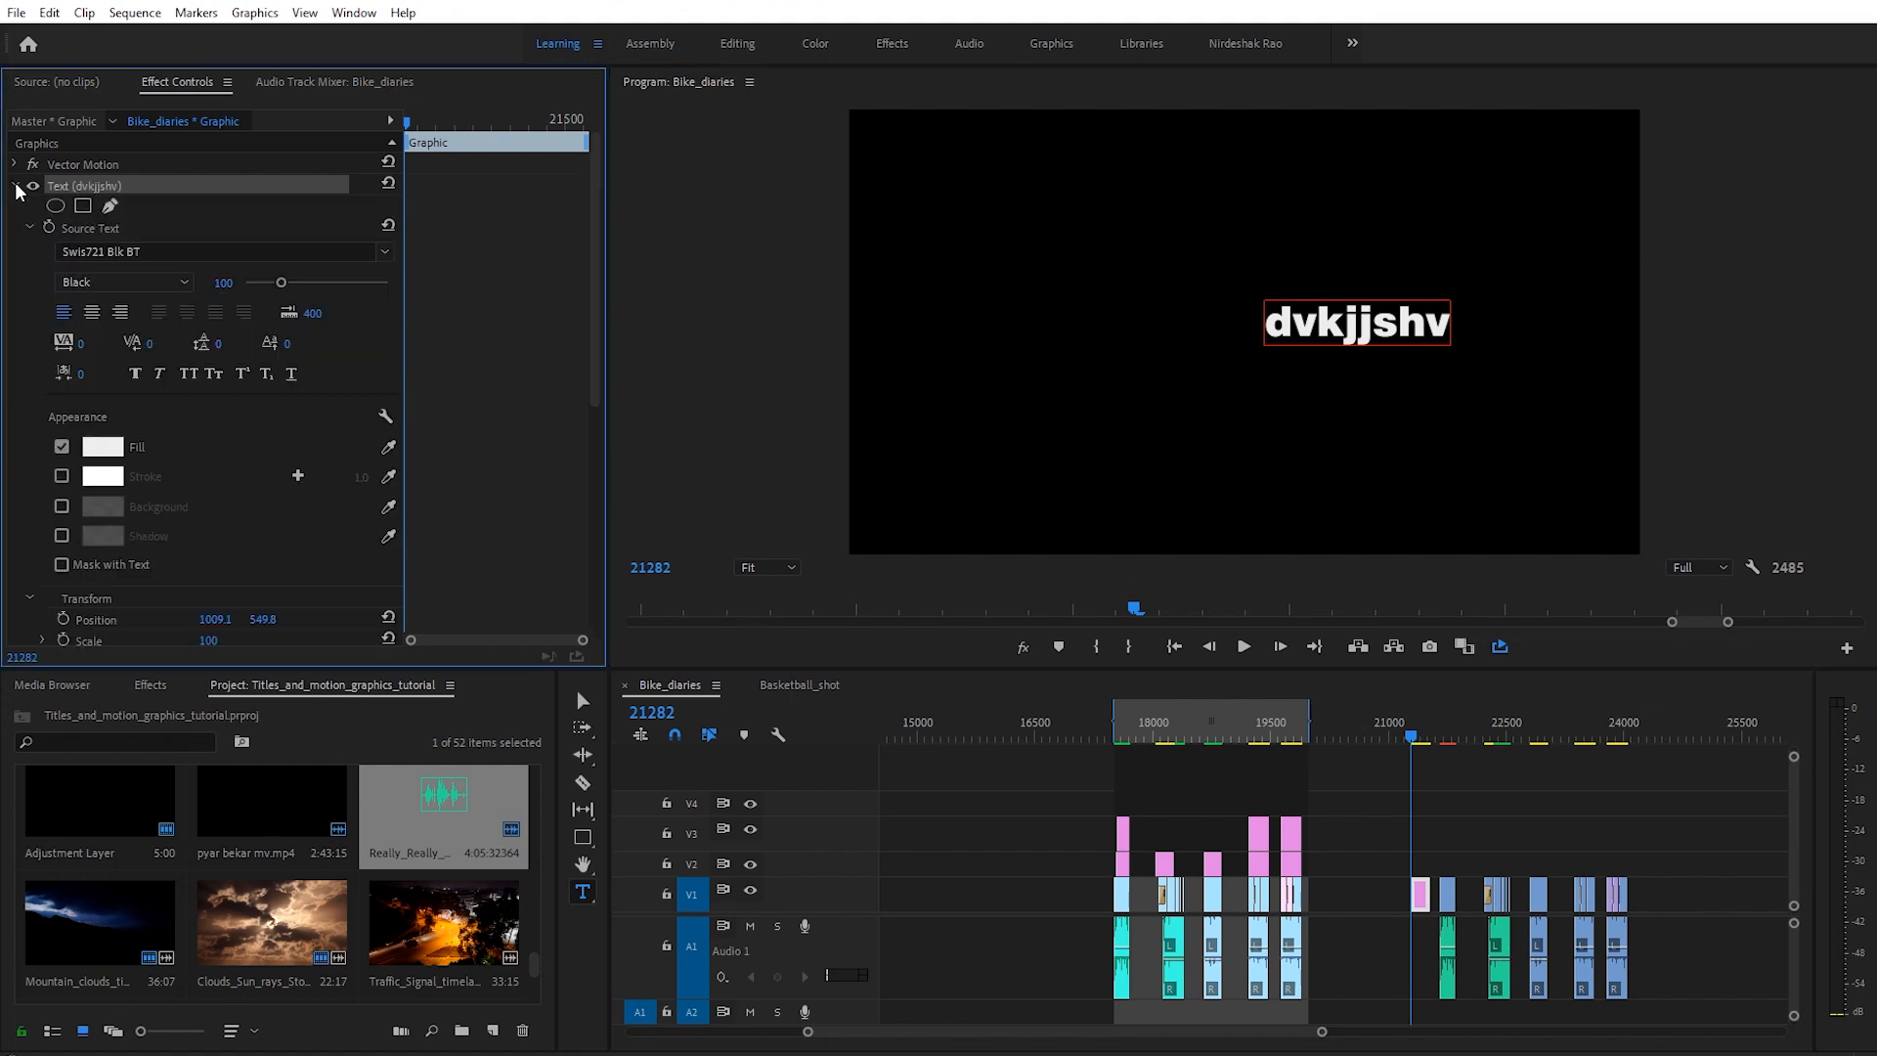
{"action": "left_click", "coordinate": [15, 186]}
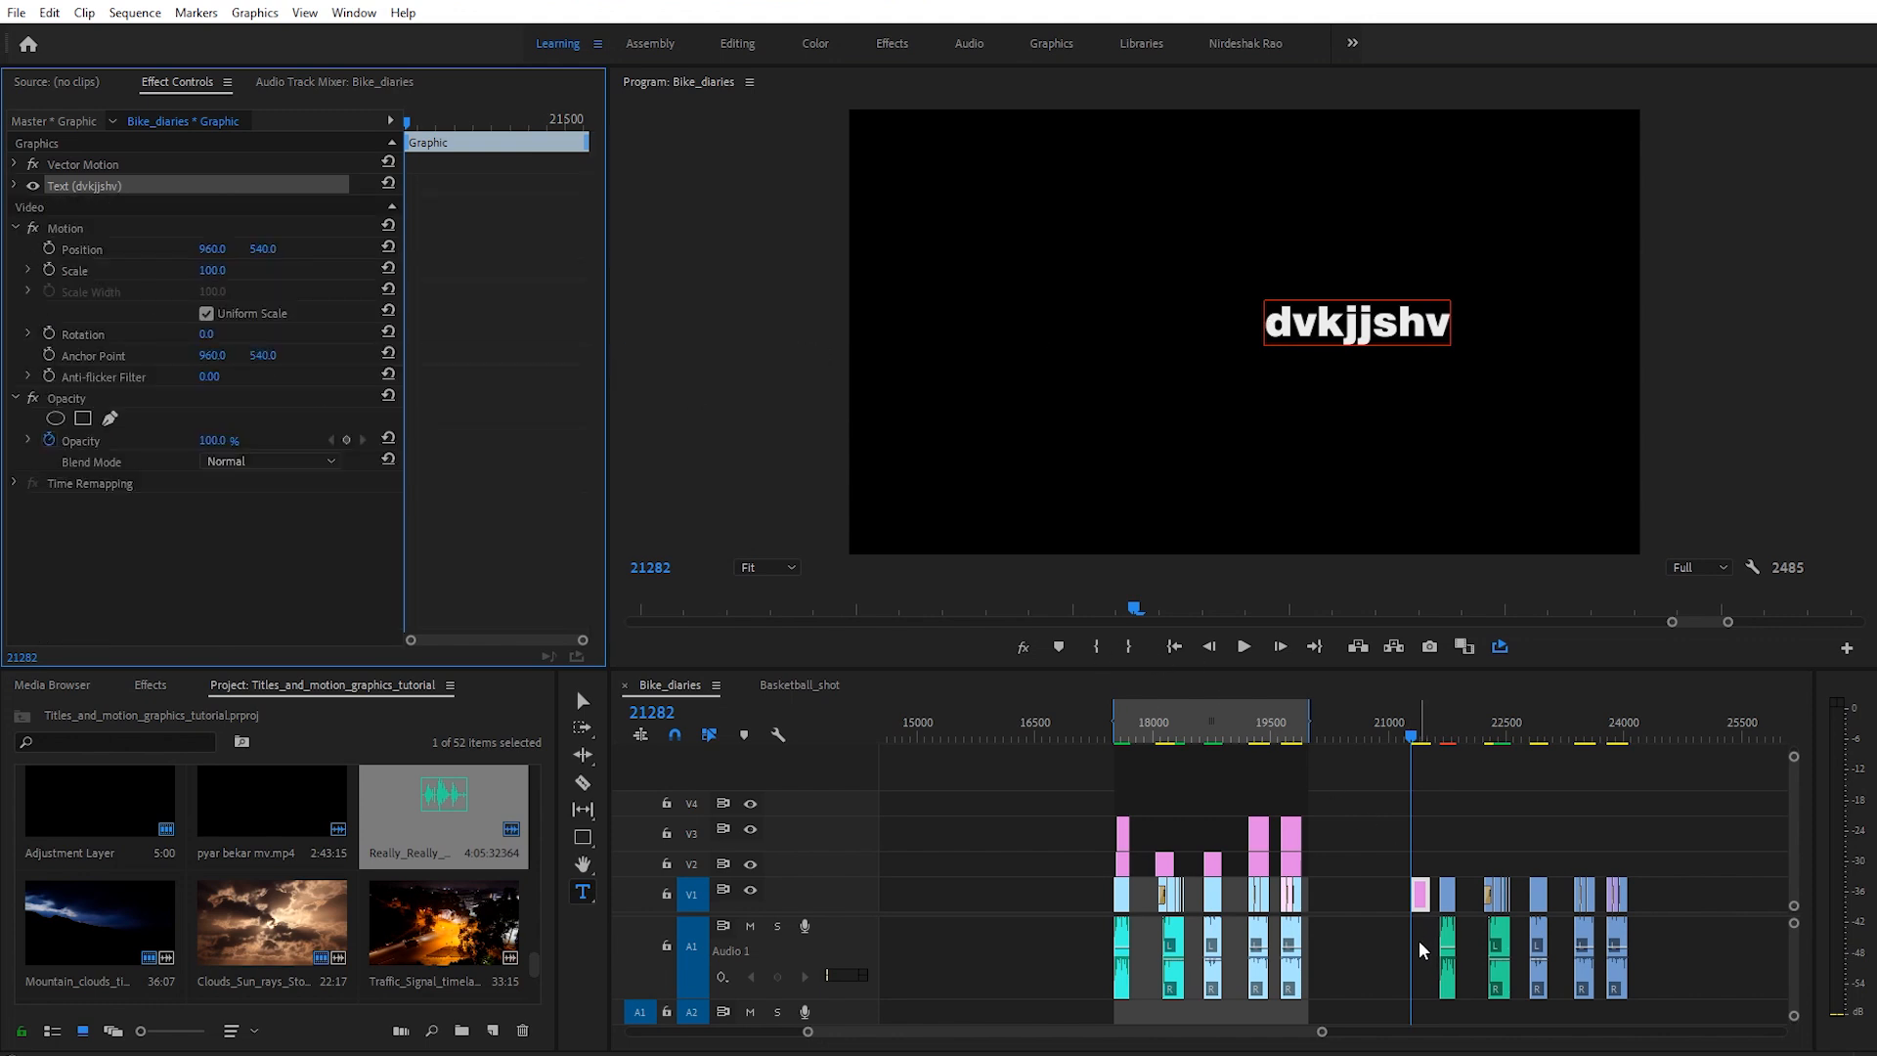
Step: Move the "dvkjjshv" text graphic up to track V2, and delete it from the sequence
{"action": "left_click_drag", "start_coordinate": [1420, 900], "coordinate": [1423, 873]}
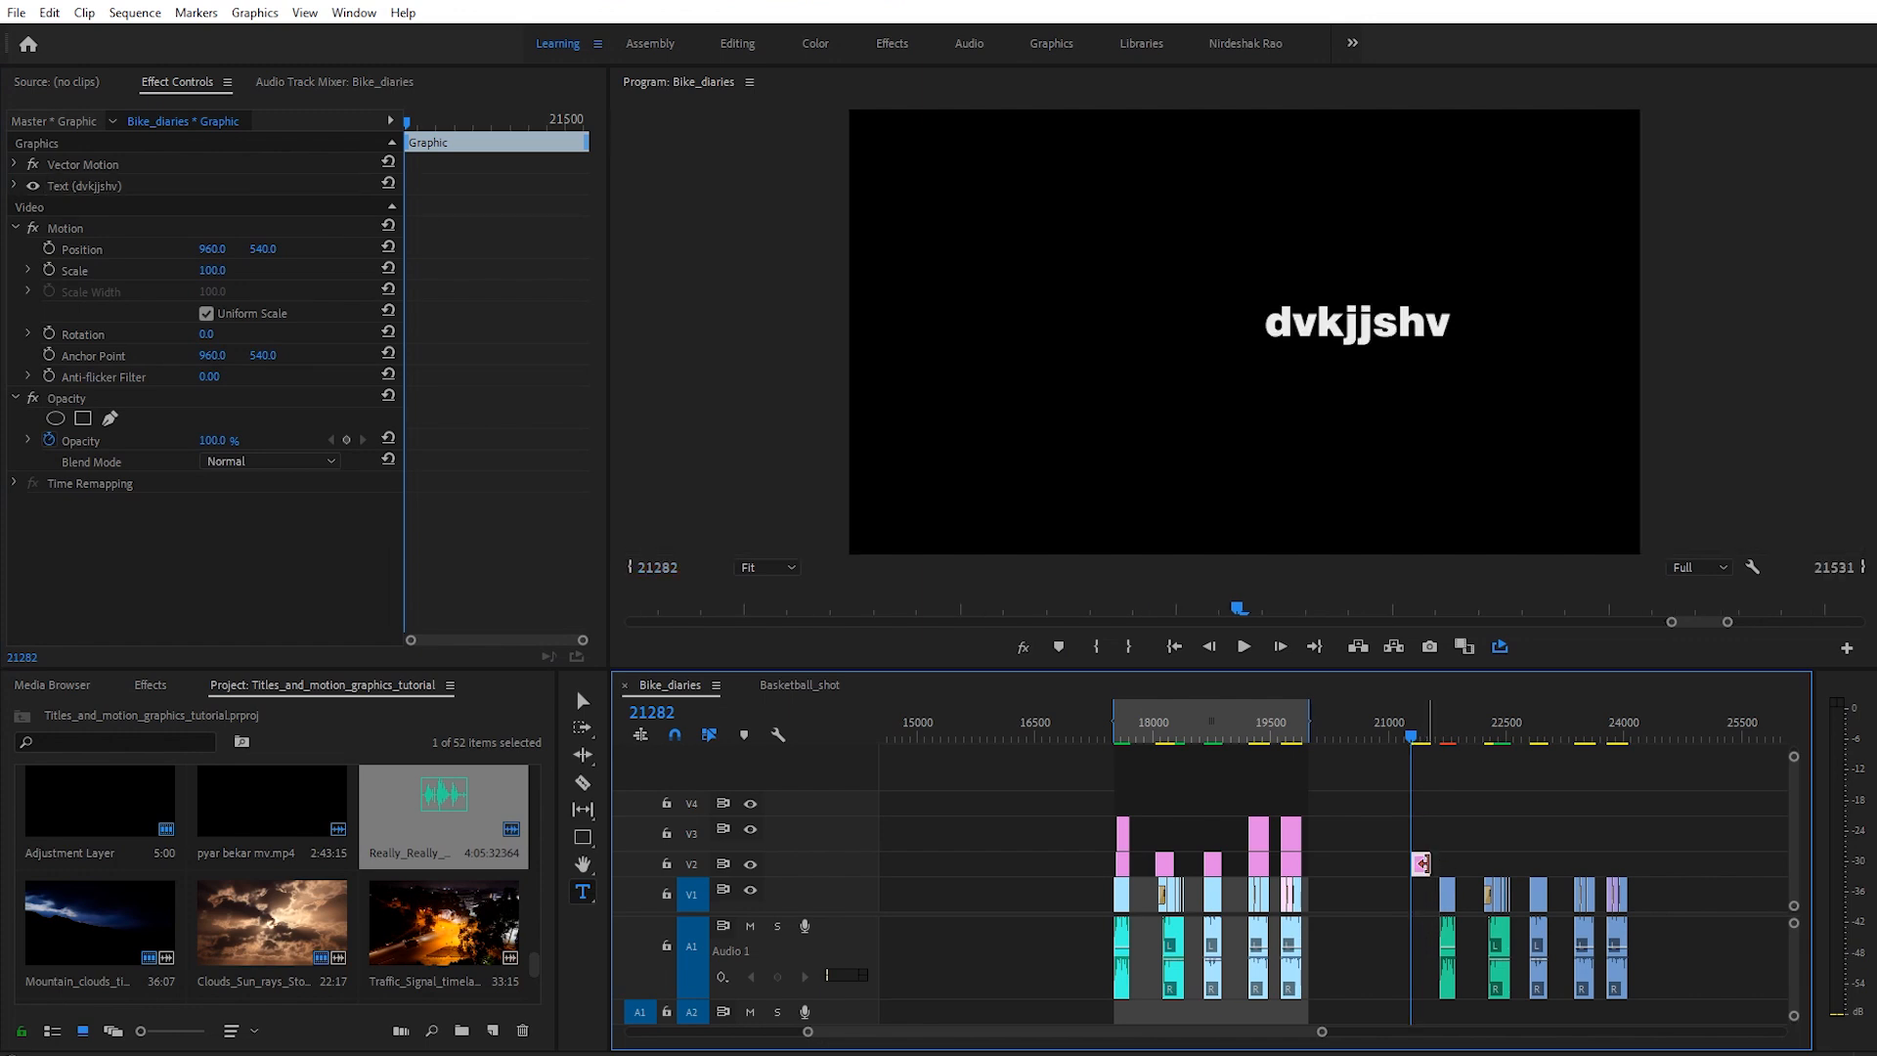
{"action": "left_click", "coordinate": [1424, 743]}
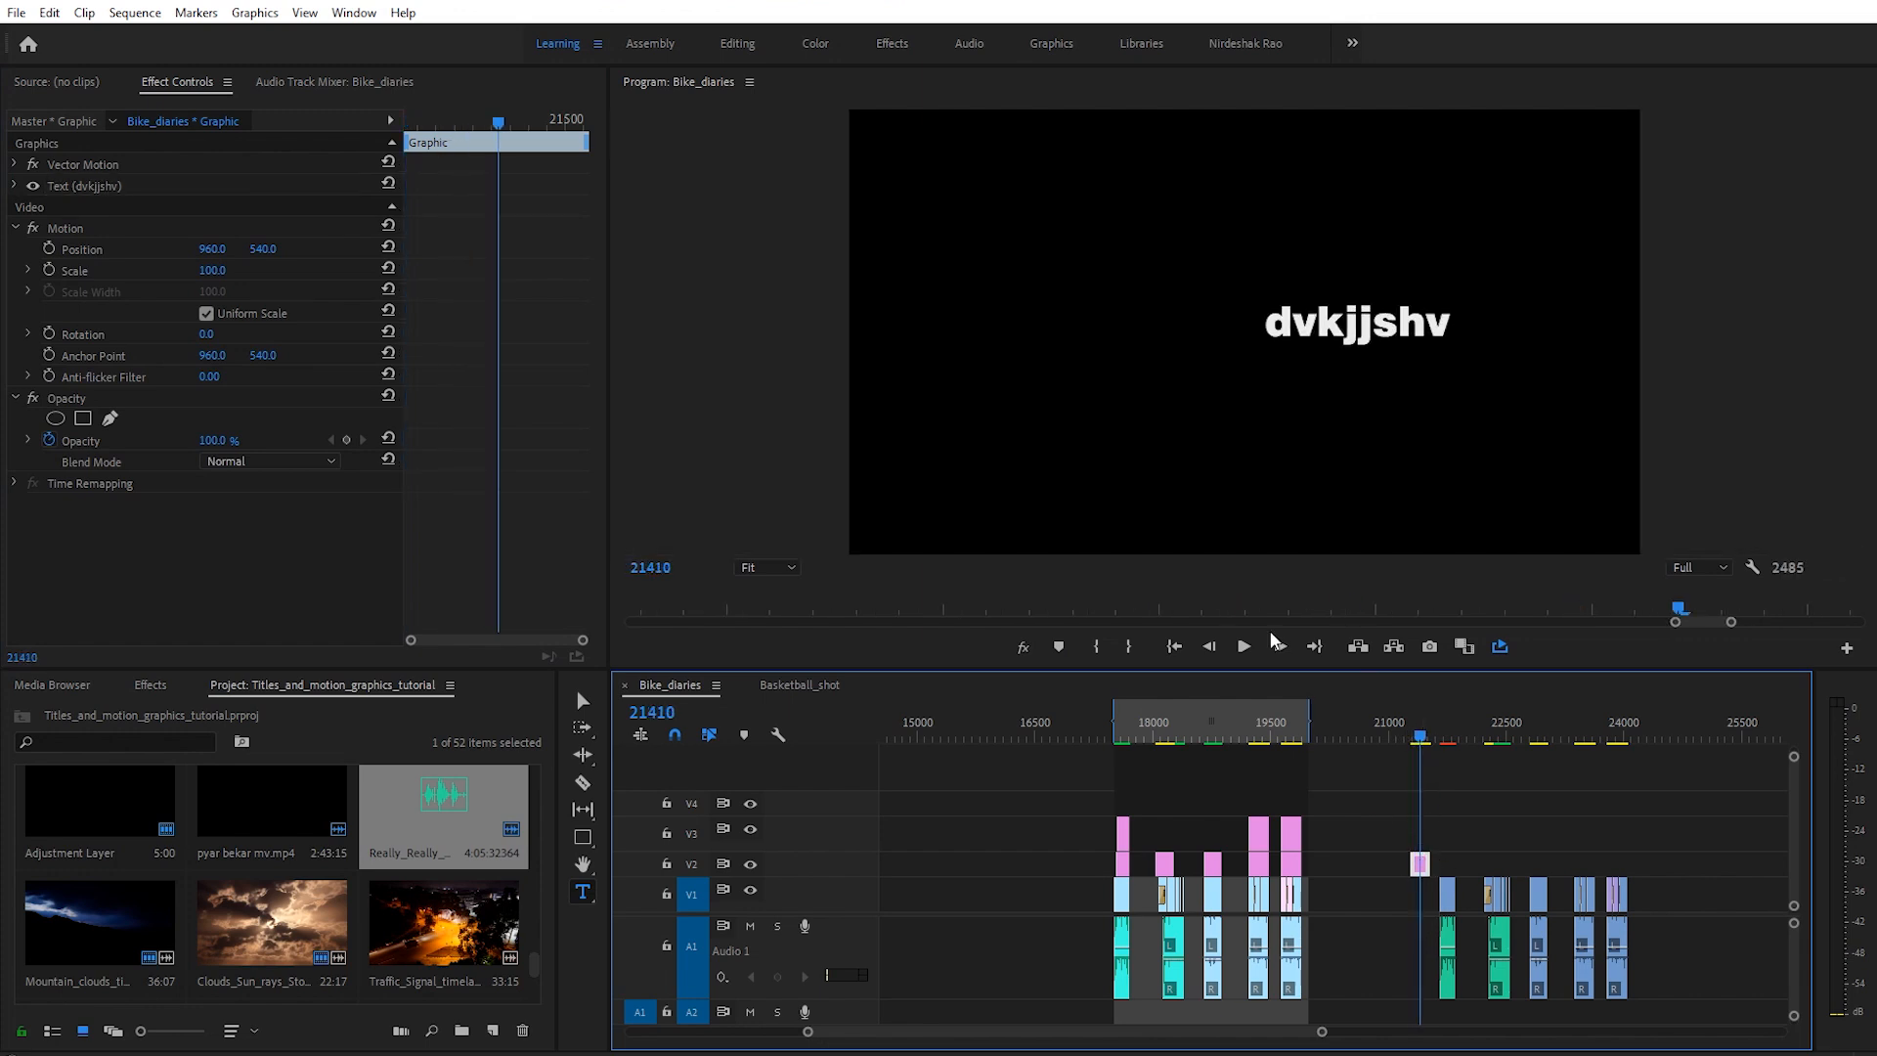
{"action": "key", "text": "v"}
{"action": "key", "text": "Delete"}
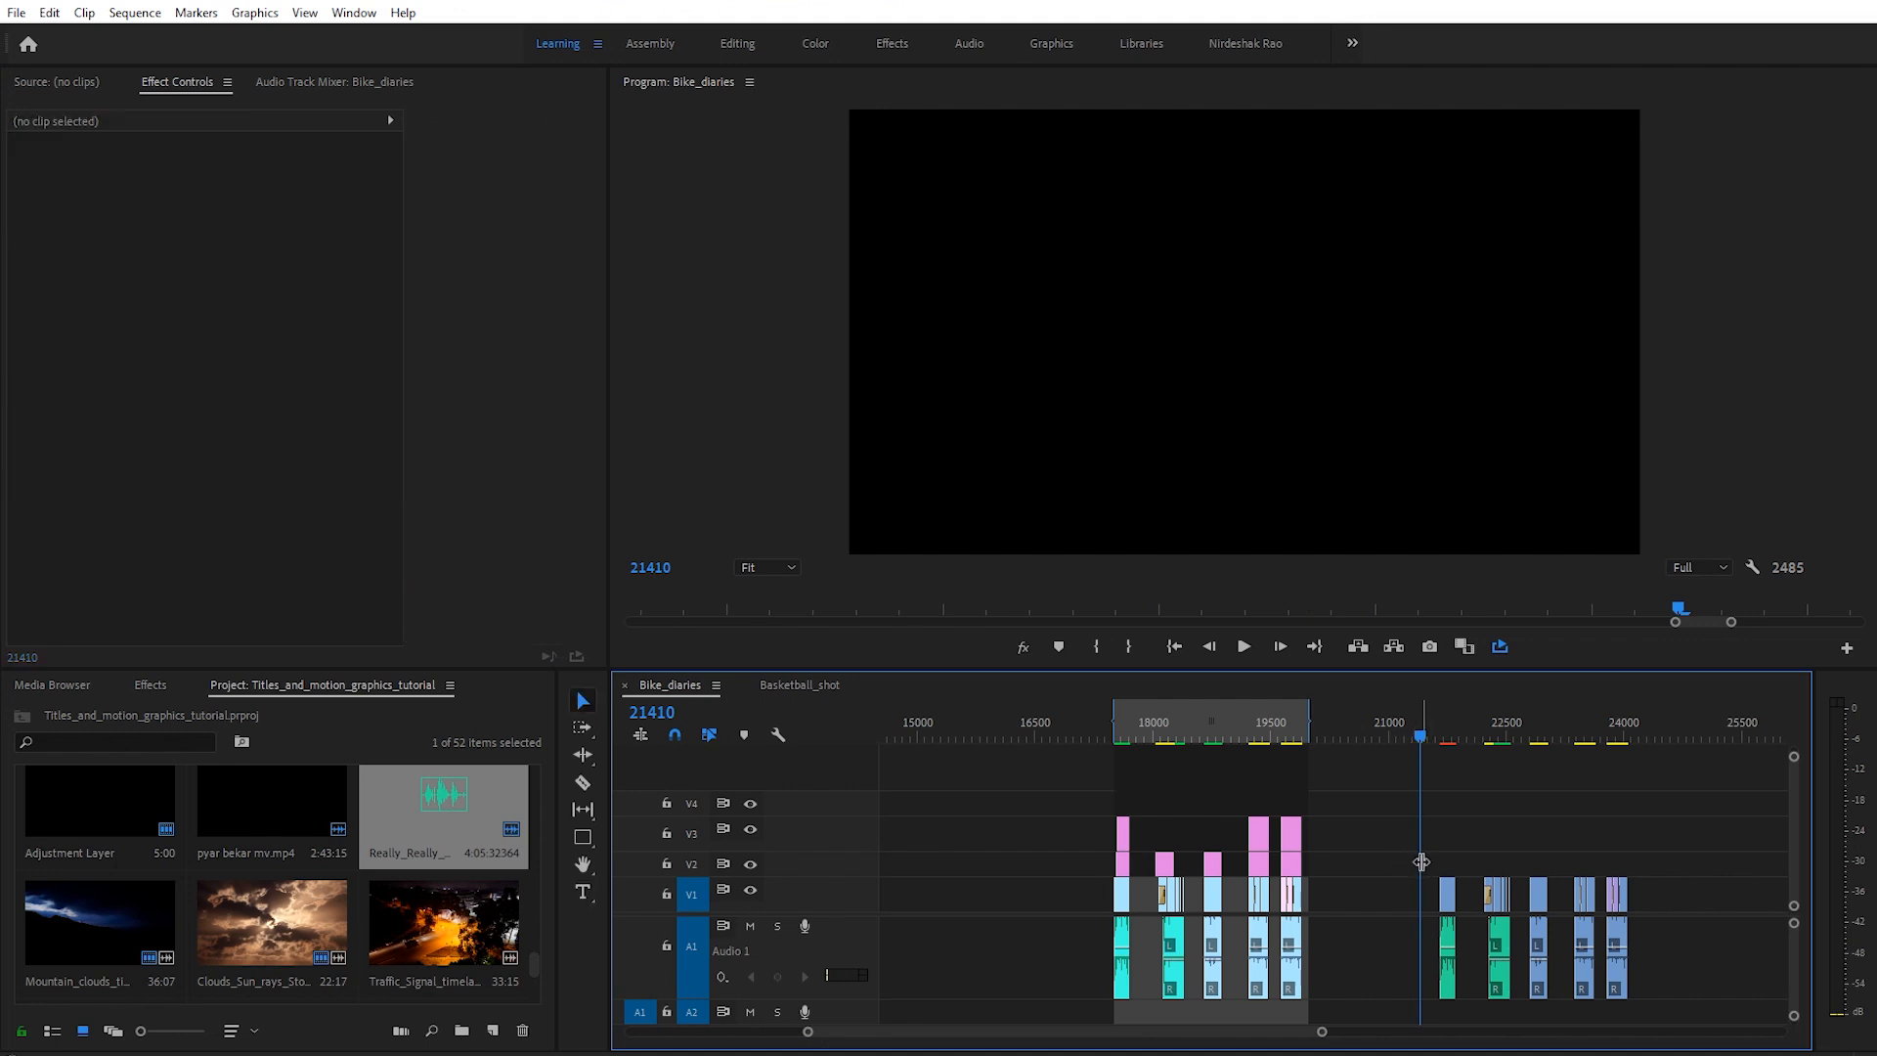
{"action": "scroll", "coordinate": [508, 889], "scroll_direction": "up", "scroll_amount": 3}
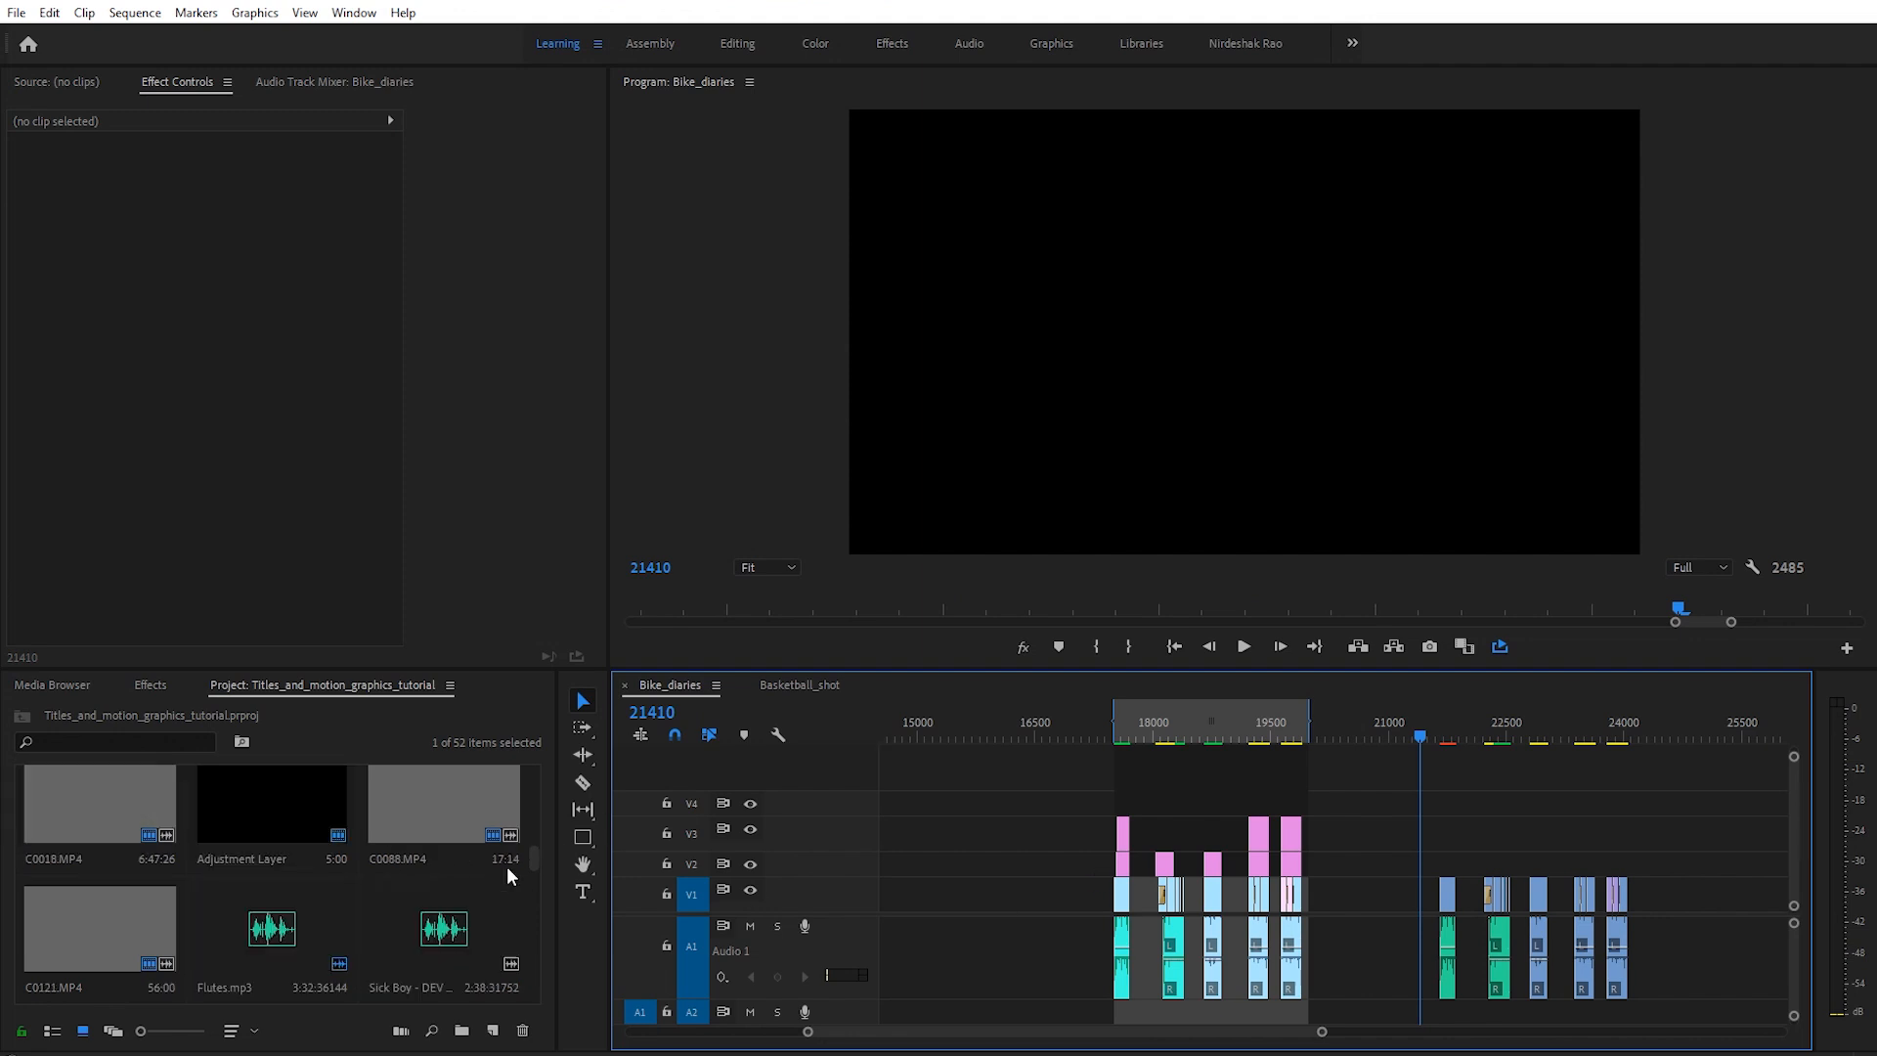
{"action": "scroll", "coordinate": [499, 868], "scroll_direction": "down", "scroll_amount": 5}
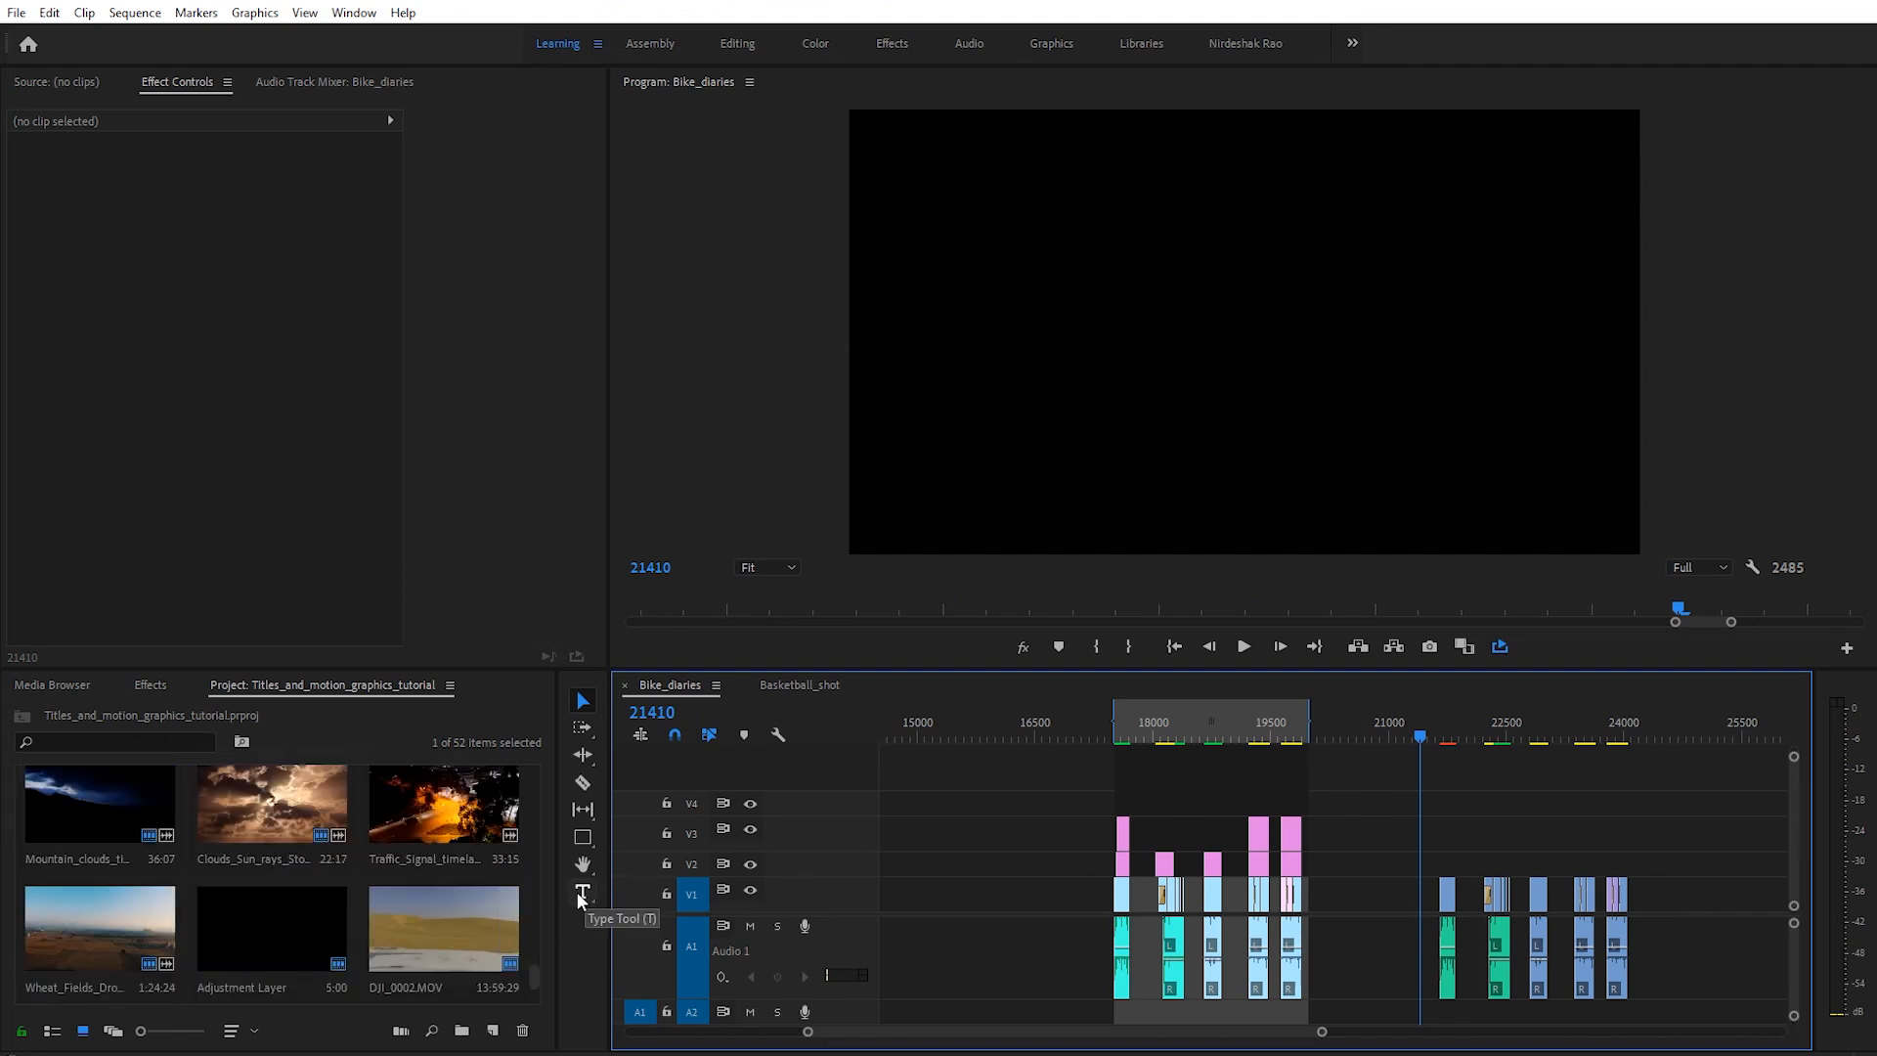
{"action": "left_click", "coordinate": [357, 939]}
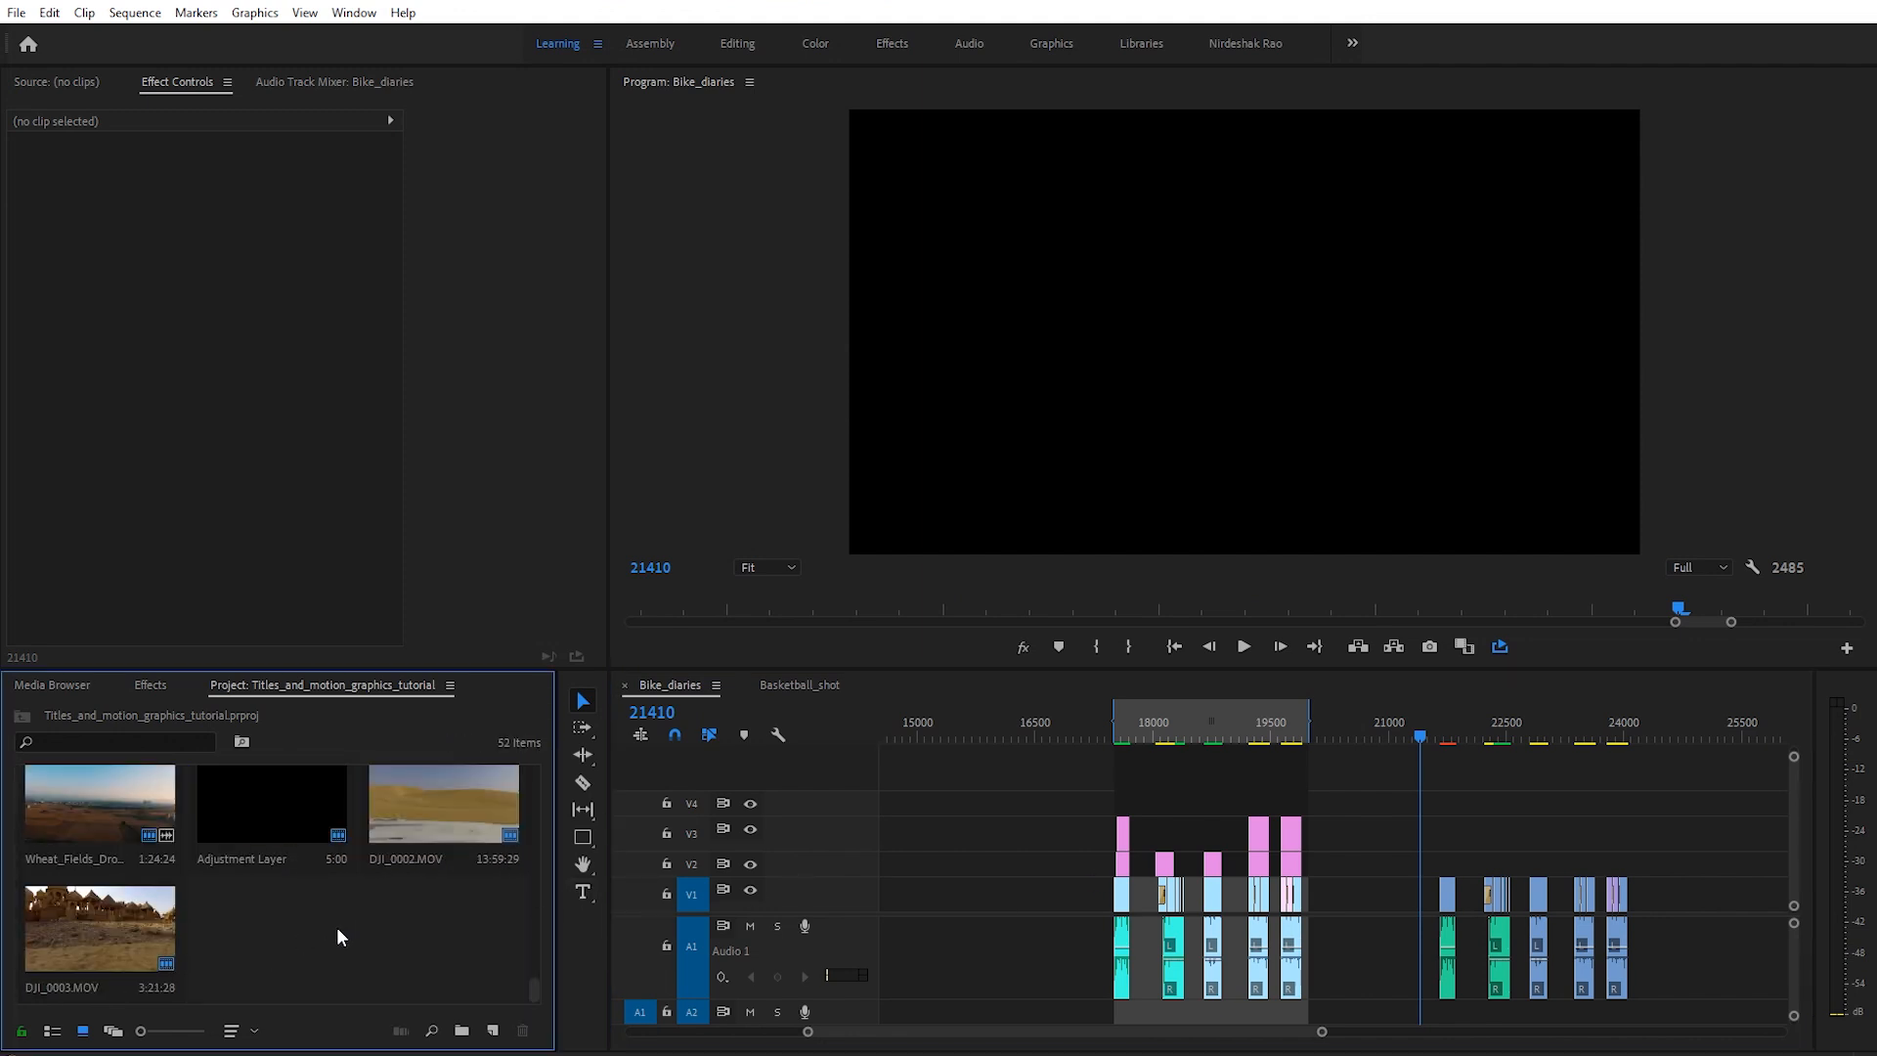
{"action": "right_click", "coordinate": [336, 926]}
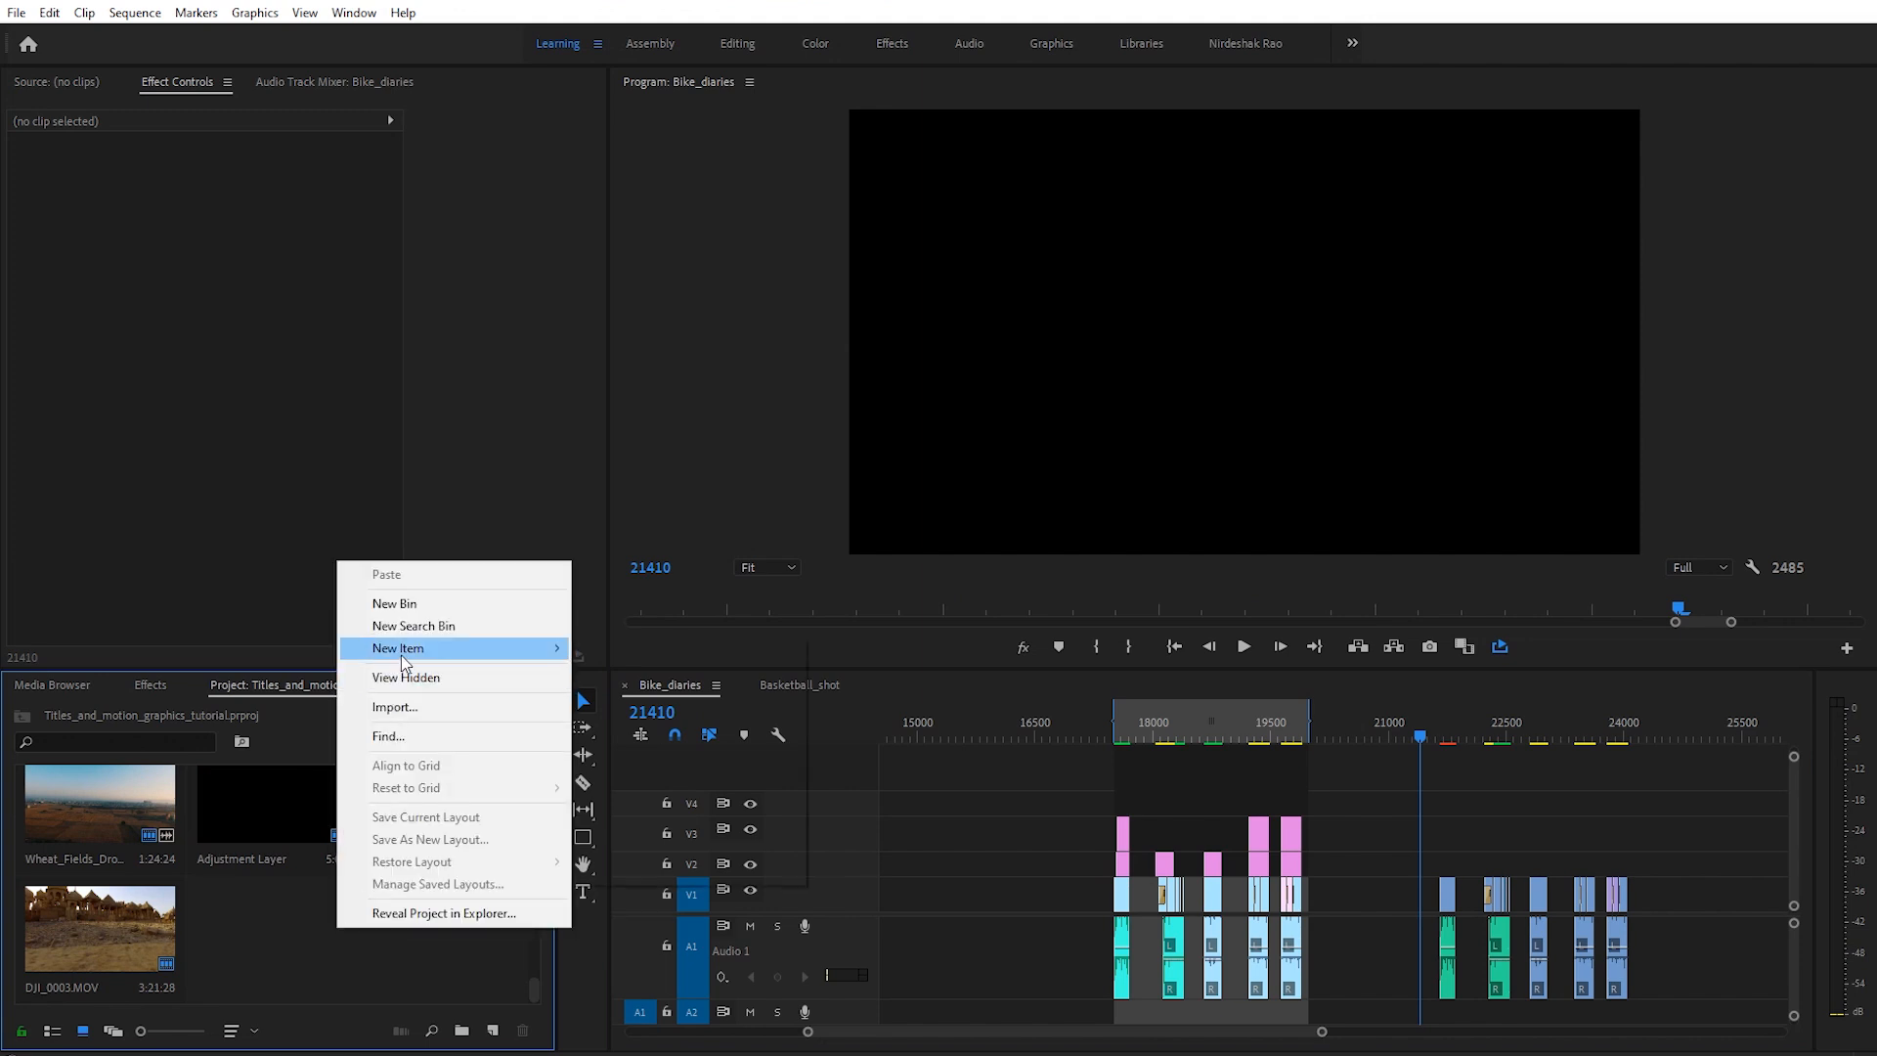
{"action": "mouse_move", "coordinate": [401, 655]}
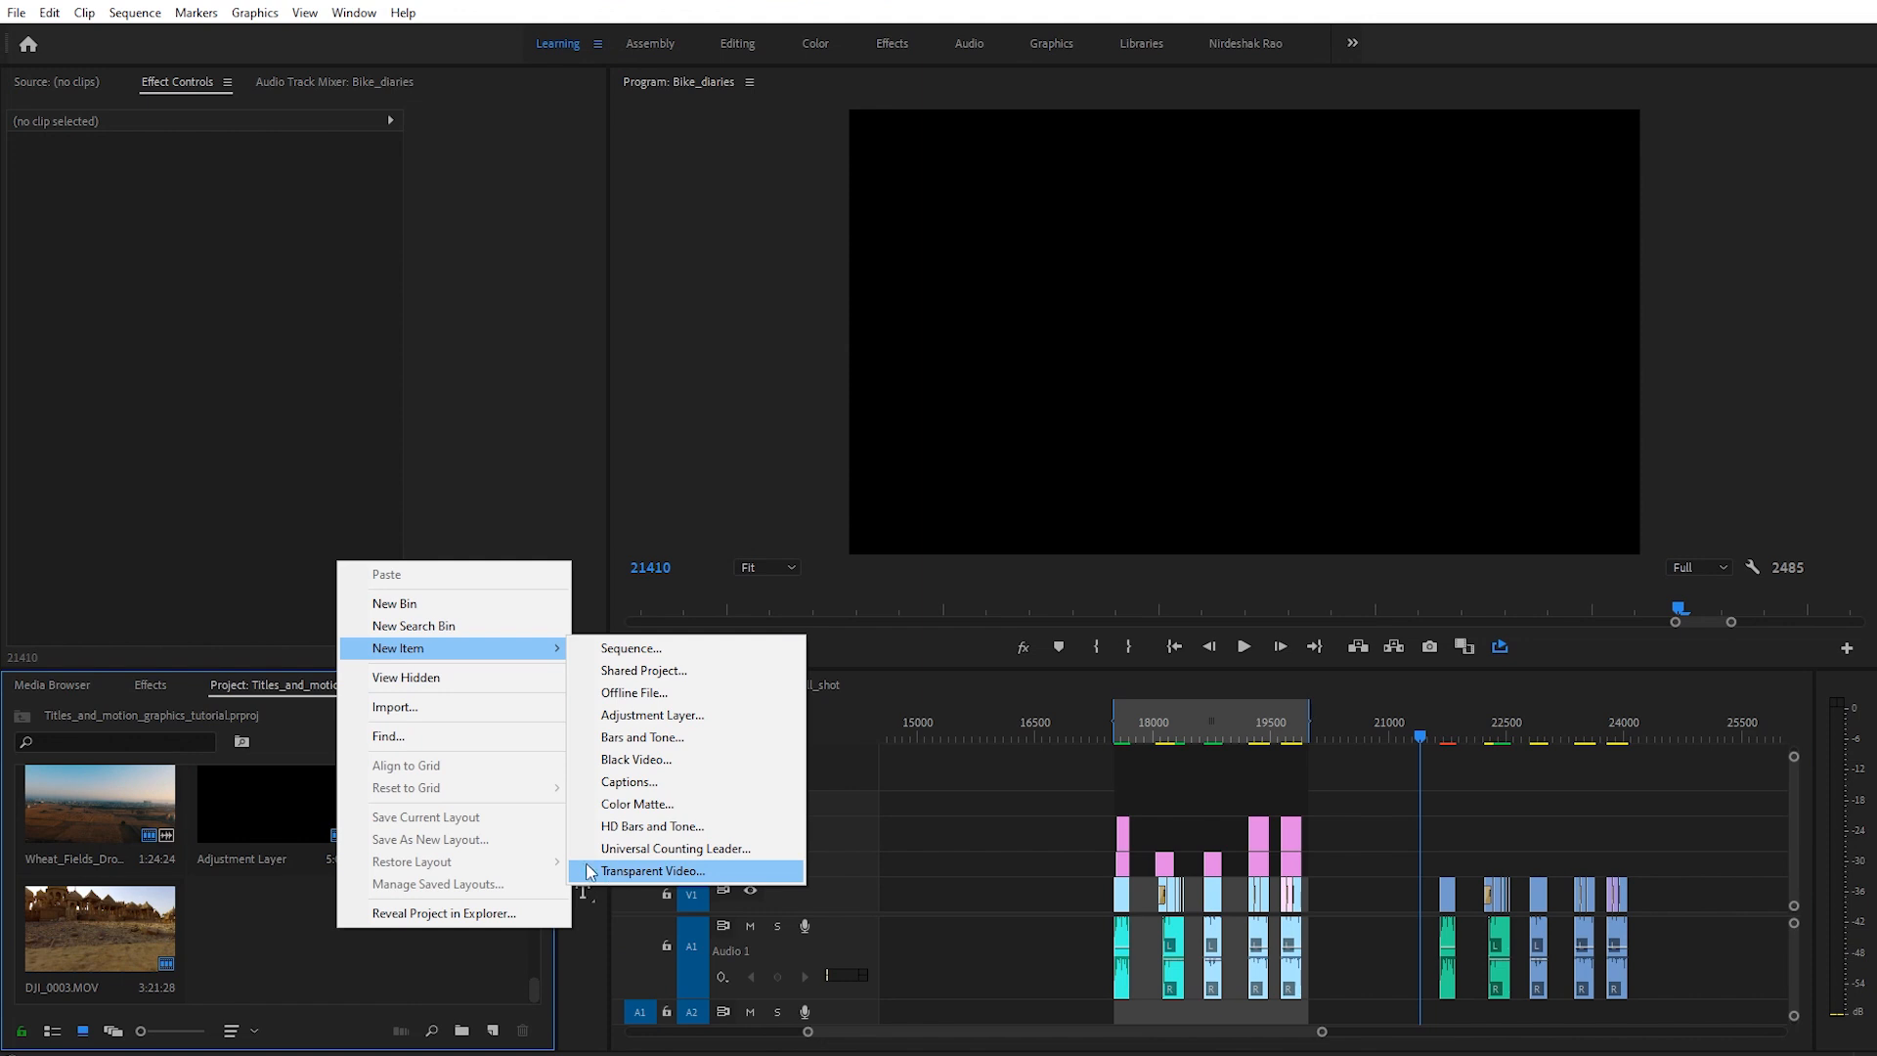
{"action": "left_click", "coordinate": [271, 999]}
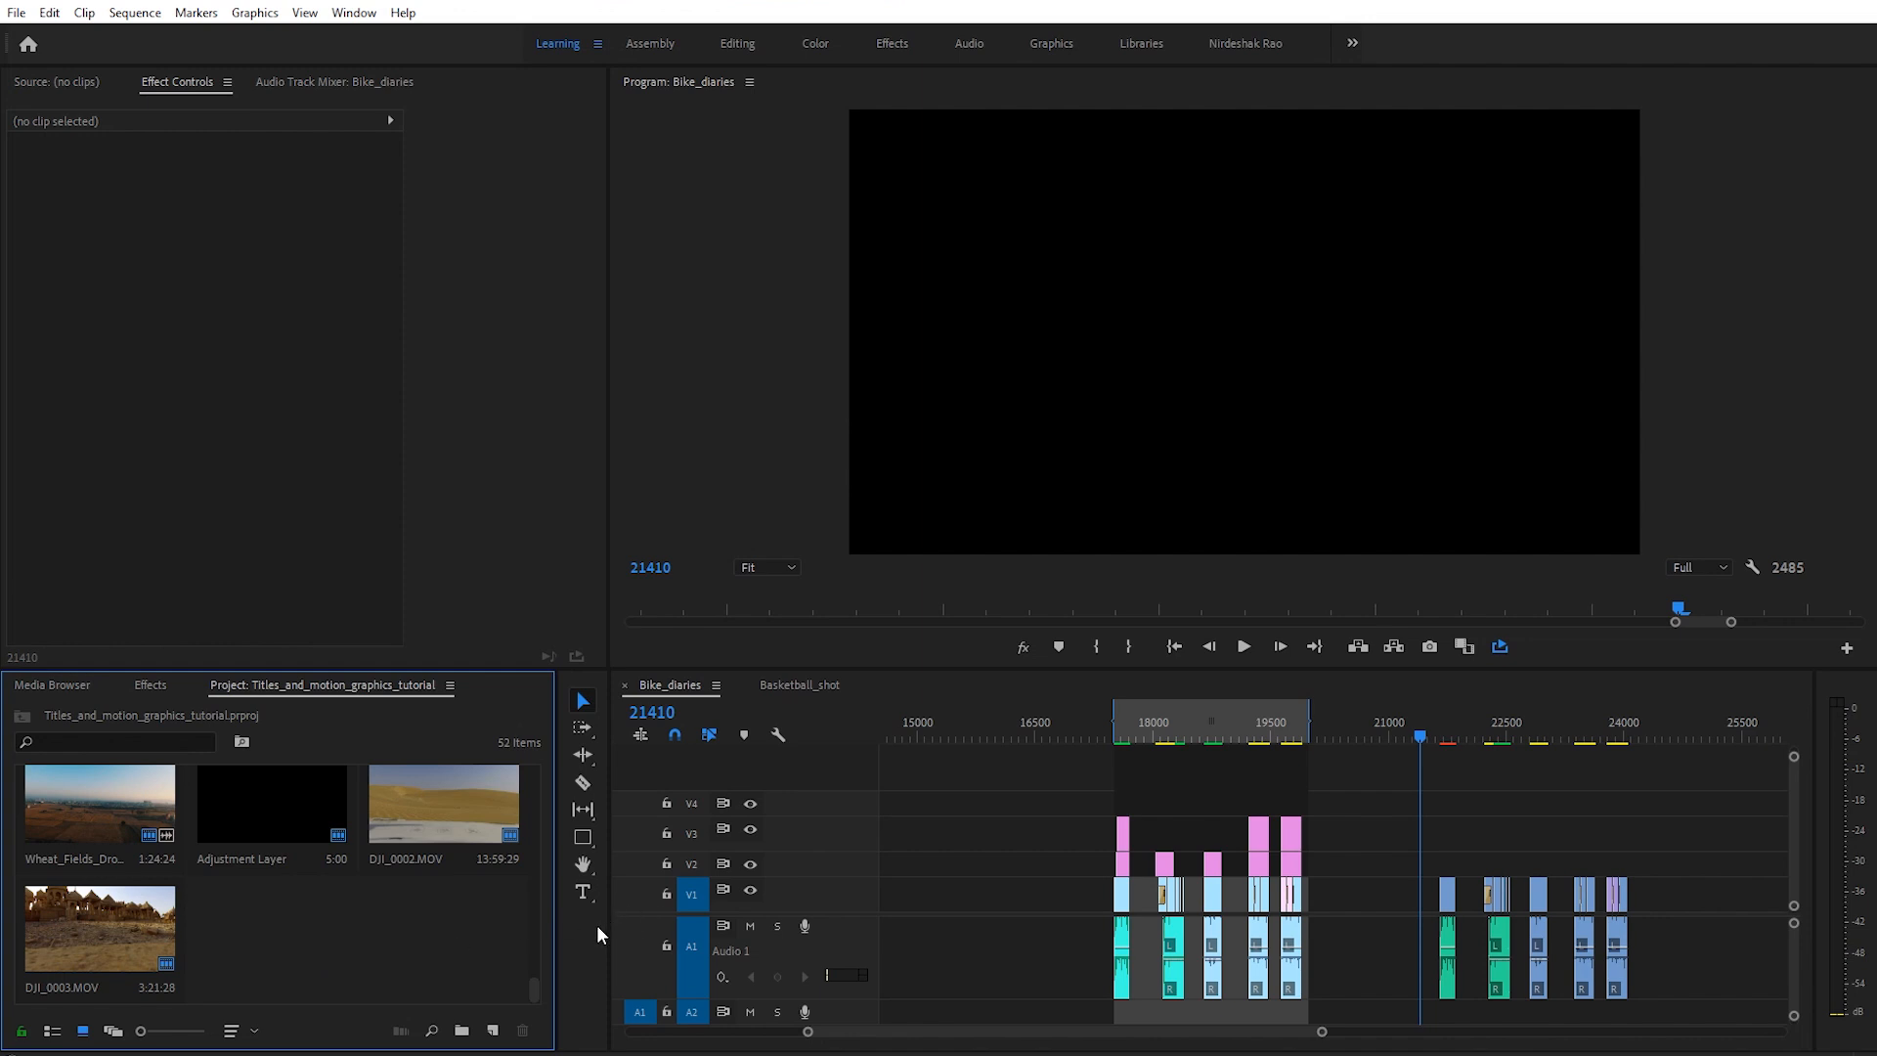
Step: Create a new legacy title named Title 02 at 1920 x 1080, 50.00 fps and square pixels
{"action": "left_click", "coordinate": [16, 13]}
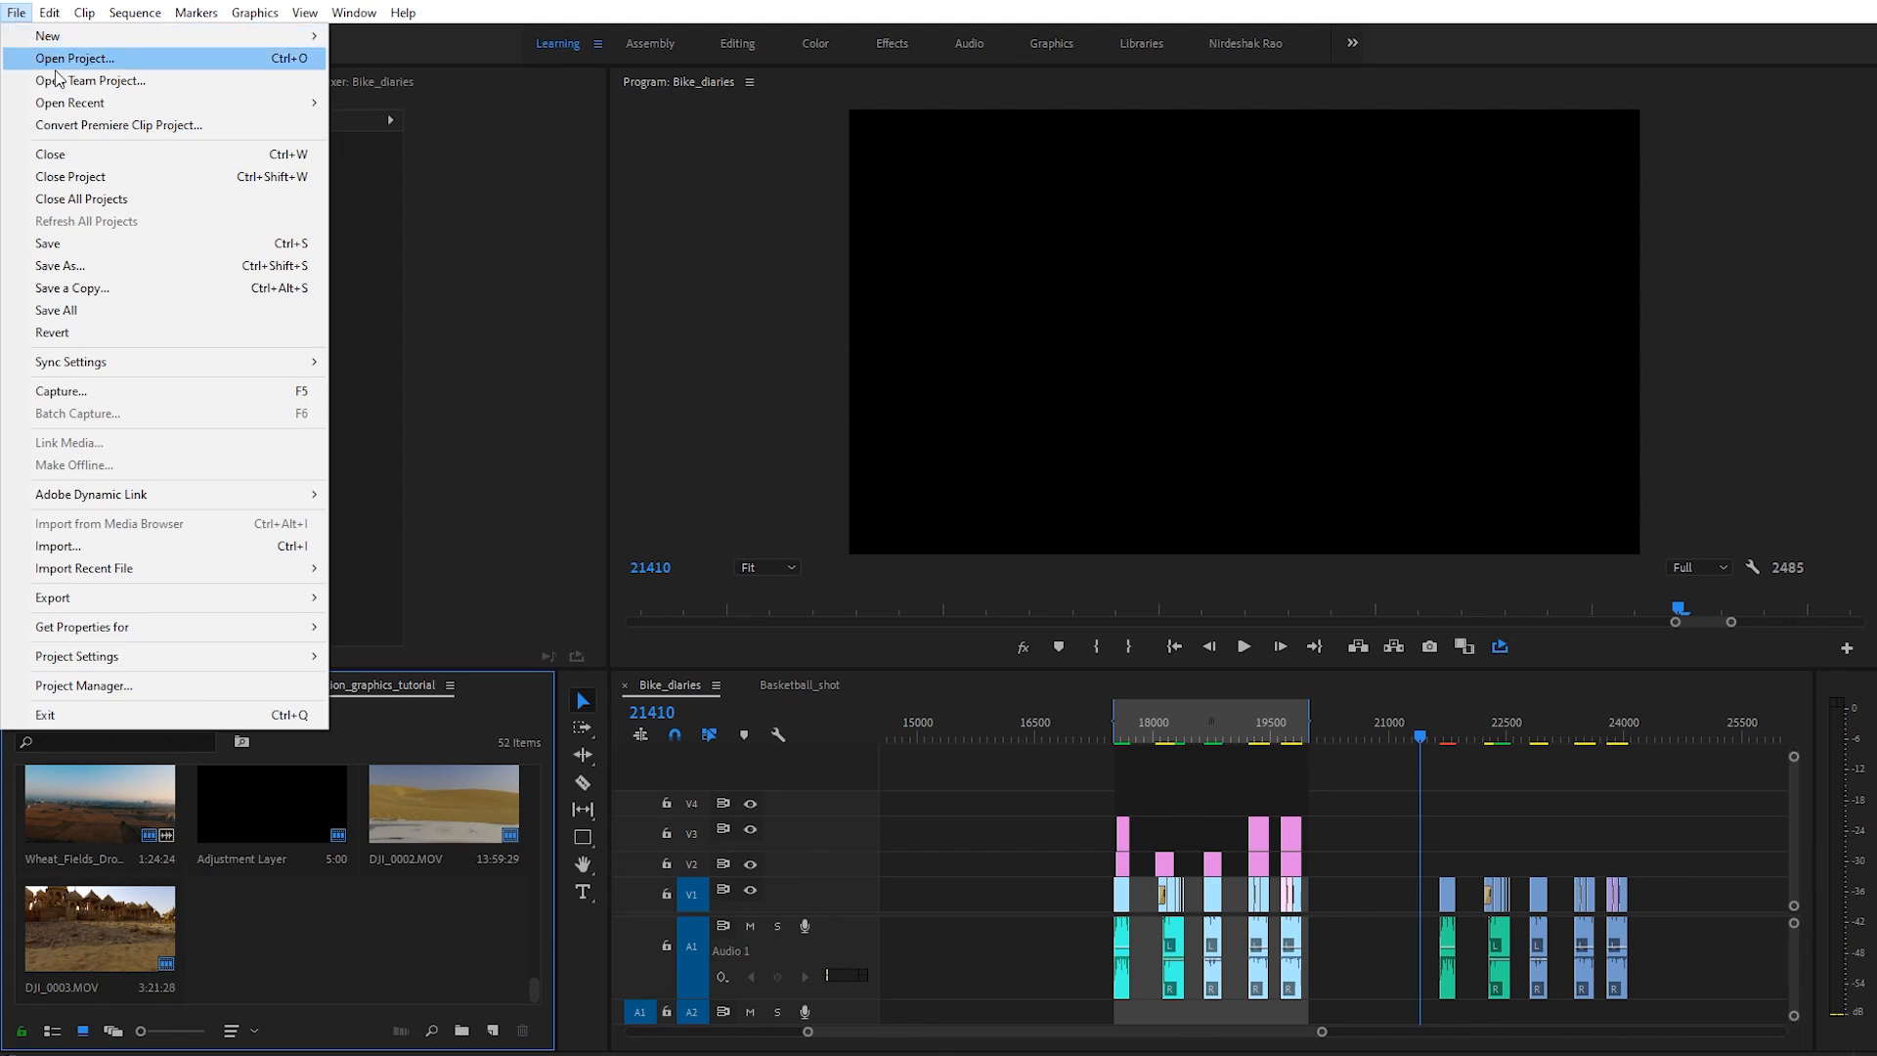
{"action": "mouse_move", "coordinate": [86, 36]}
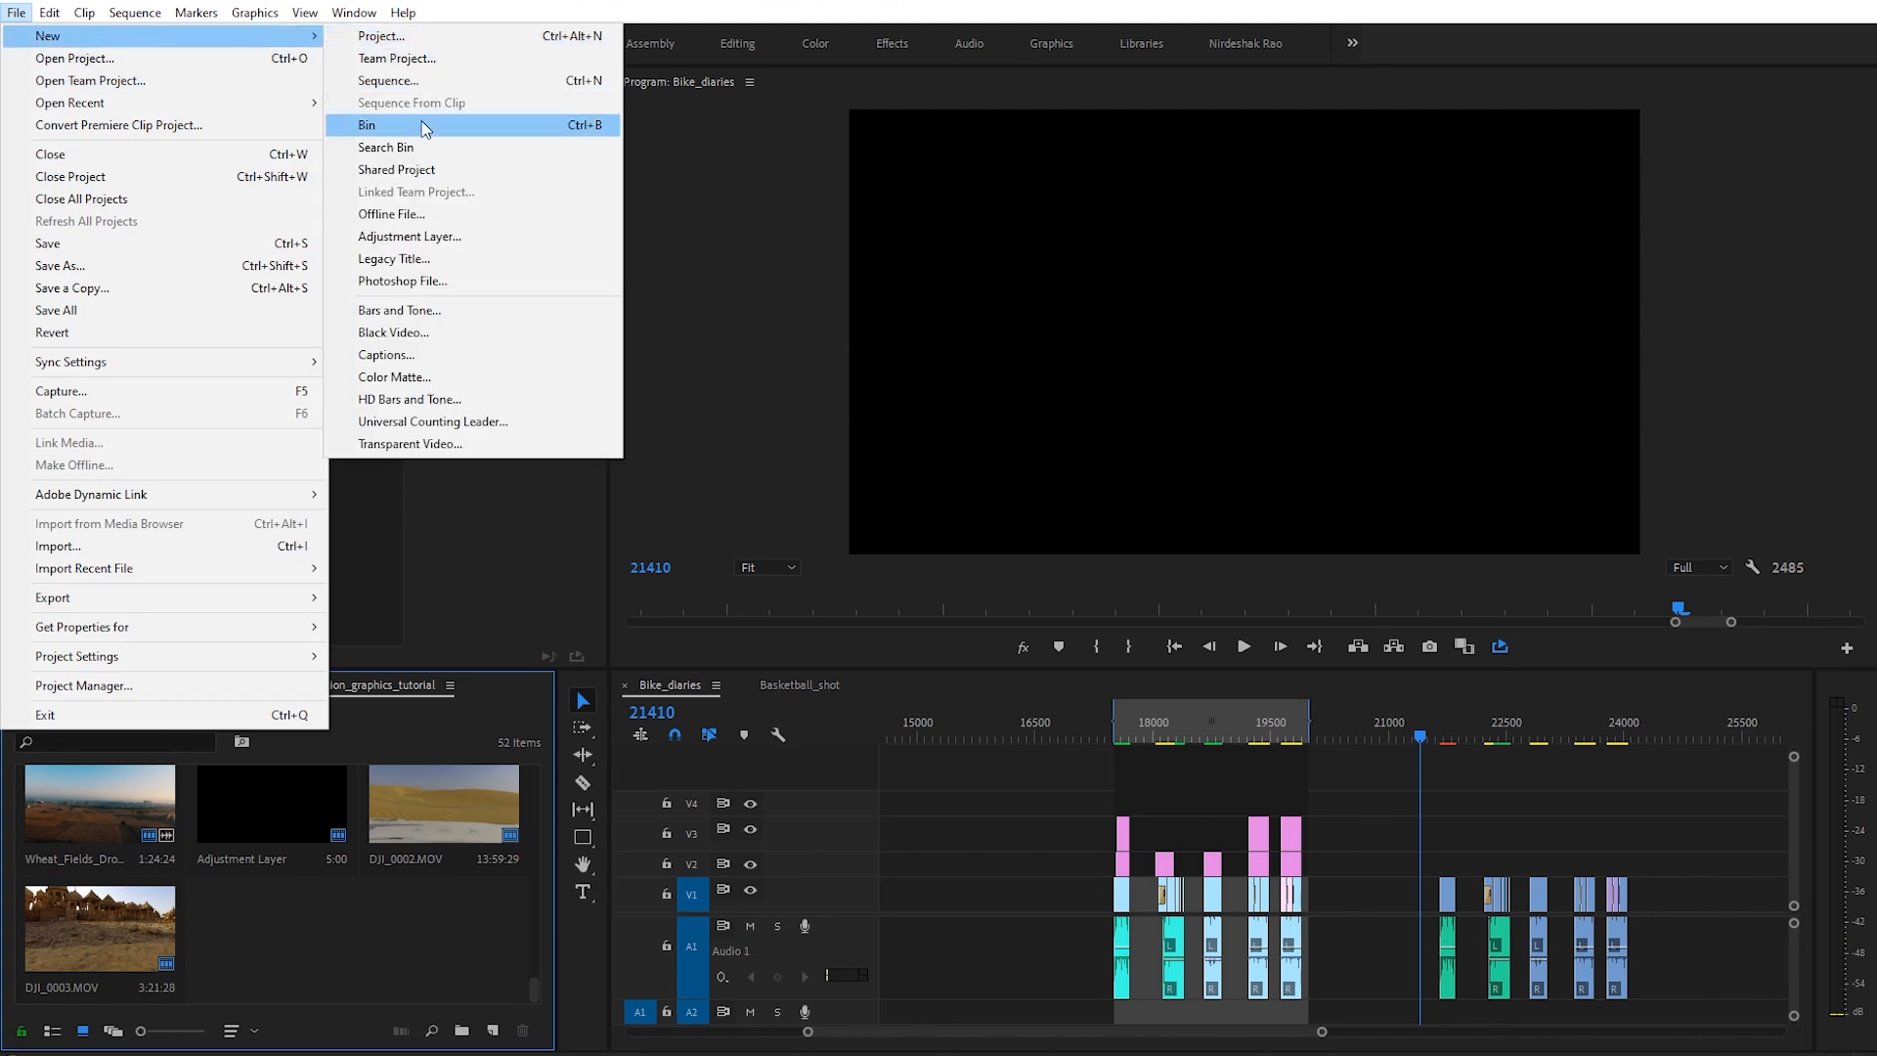
{"action": "left_click", "coordinate": [479, 258]}
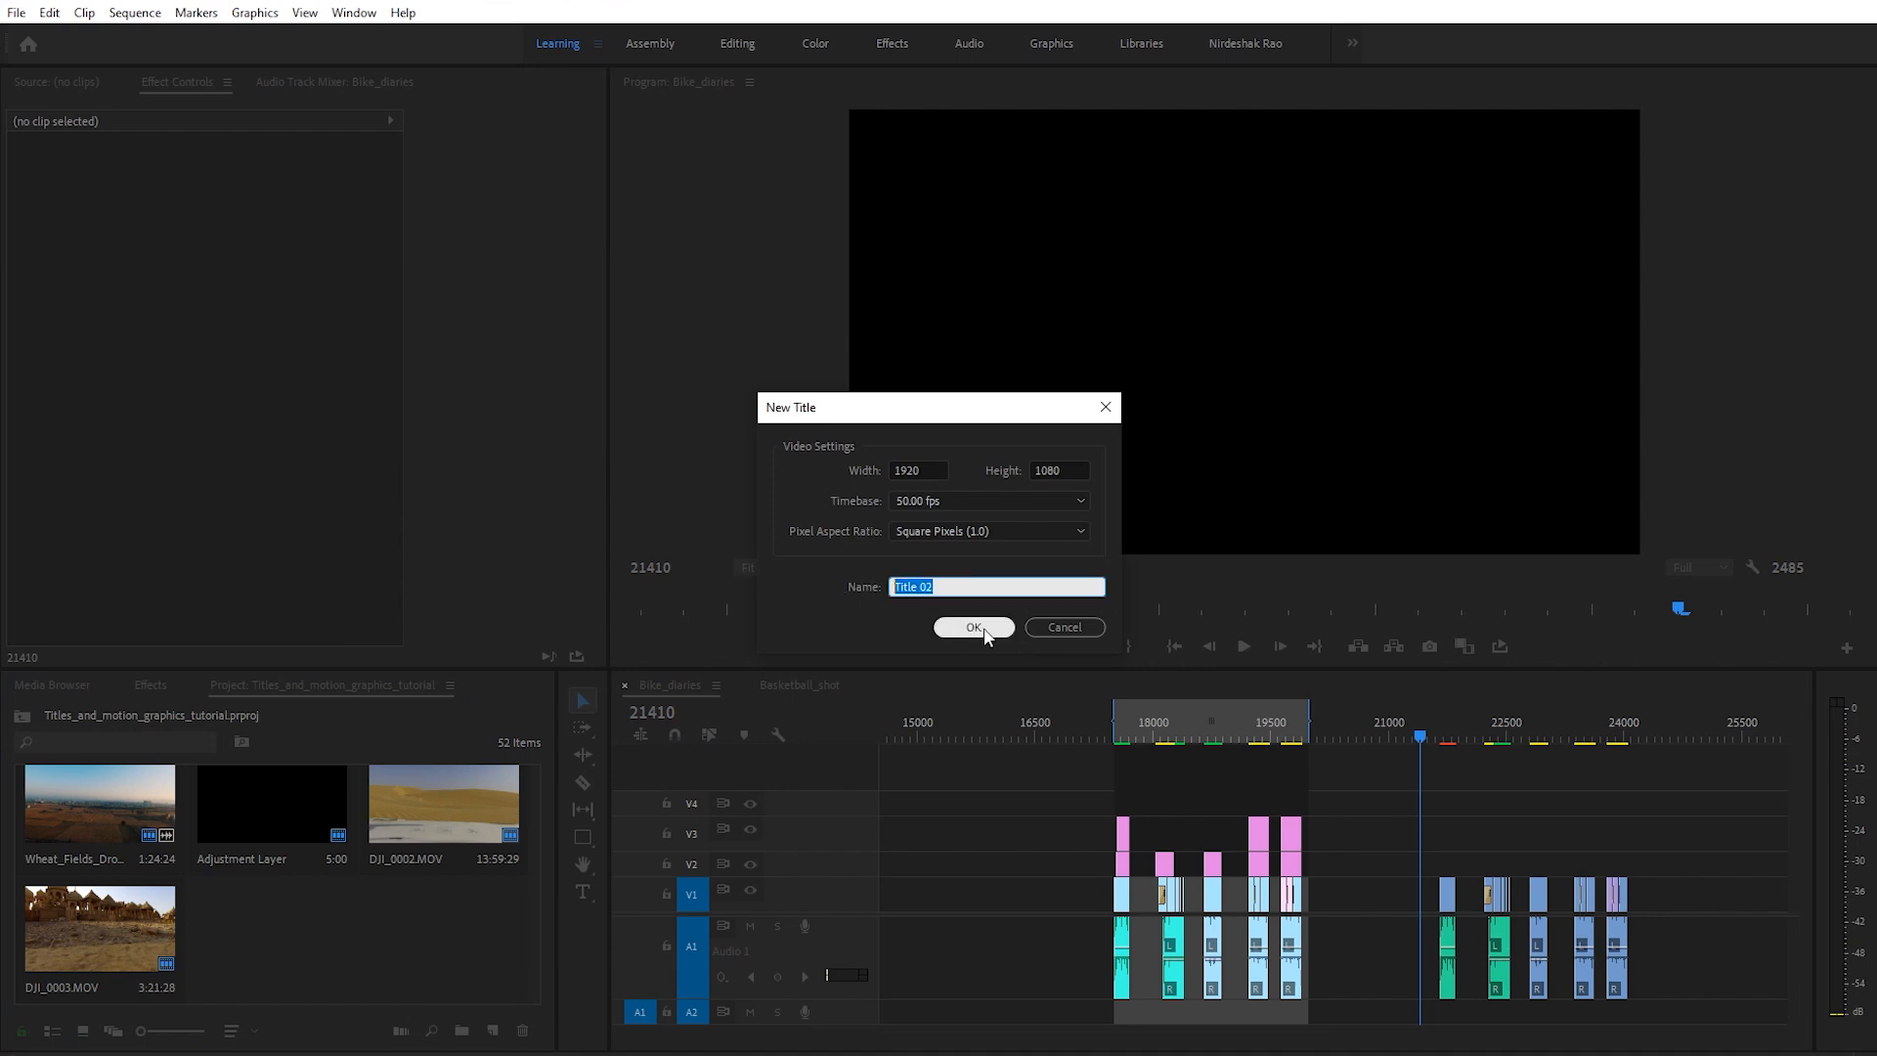
{"action": "left_click", "coordinate": [985, 630]}
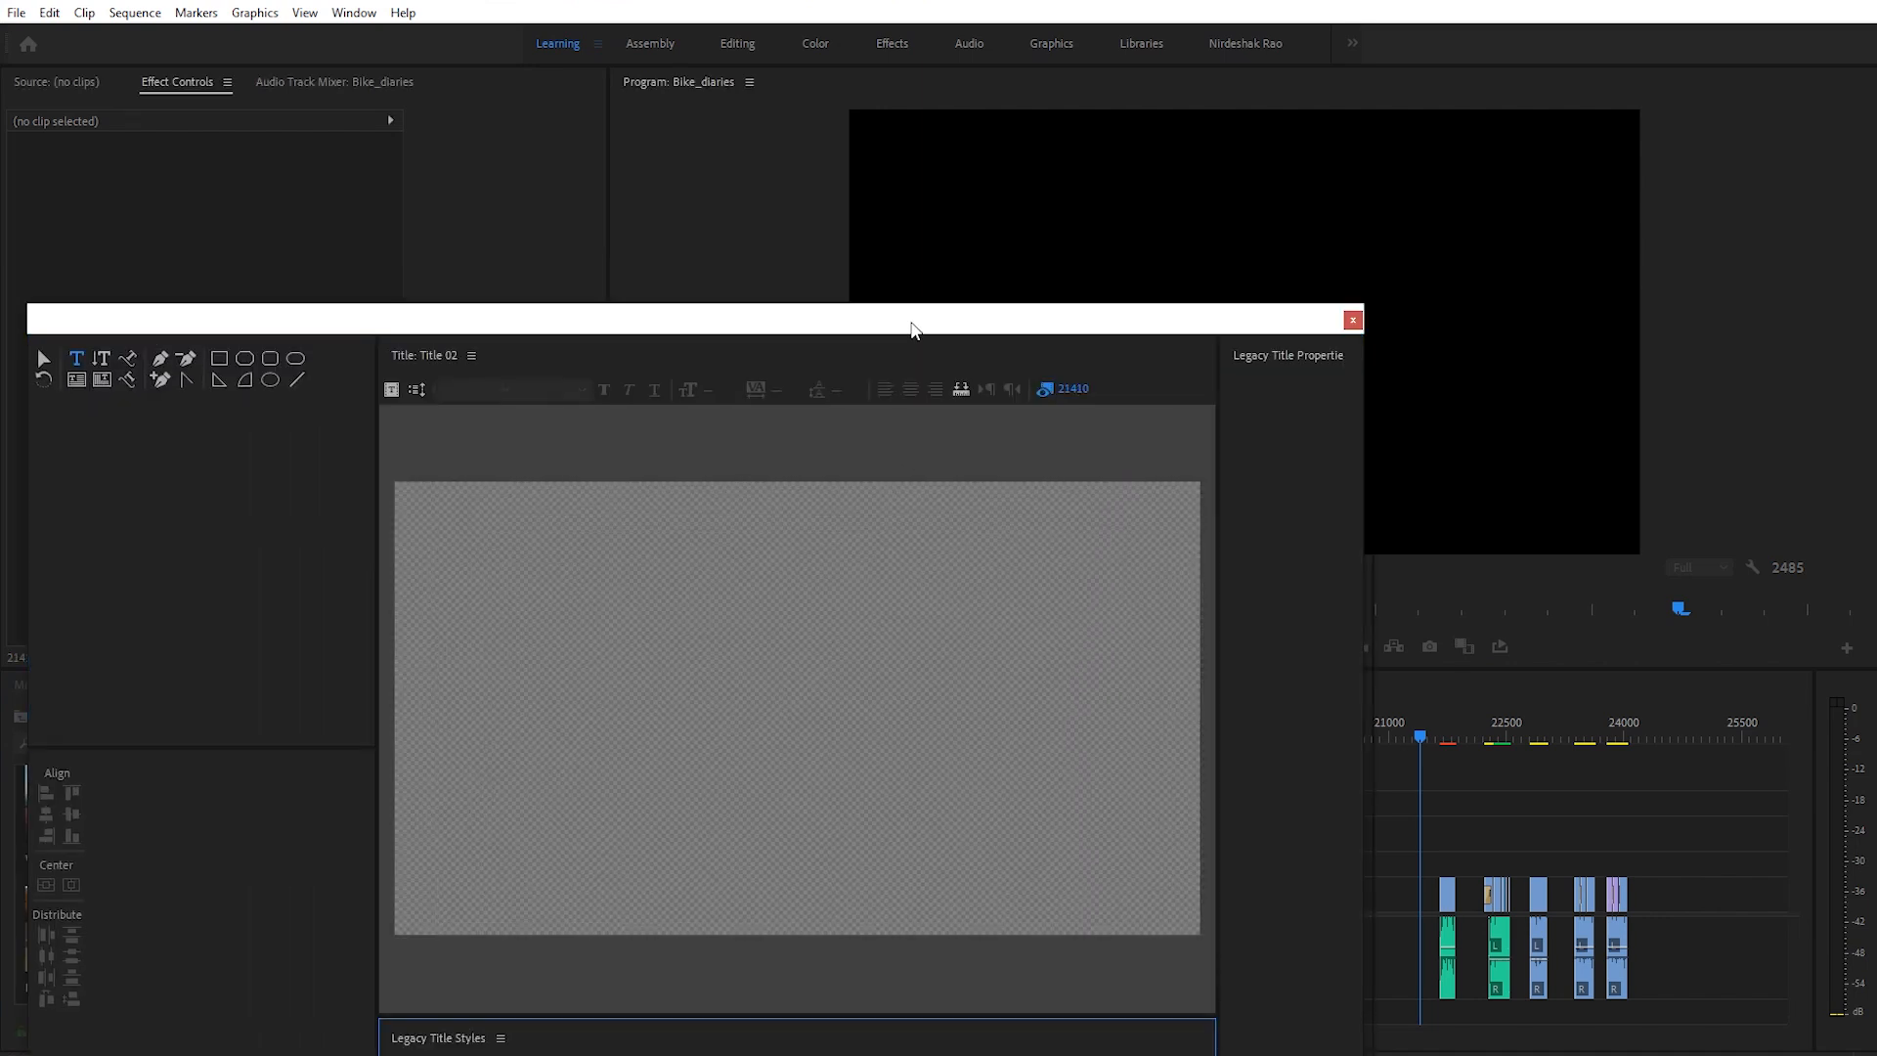
Step: Add the text "frvbervgerv" near the middle of Title 02 and close the title designer
{"action": "left_click_drag", "start_coordinate": [913, 323], "coordinate": [1101, 67]}
{"action": "left_click", "coordinate": [937, 438]}
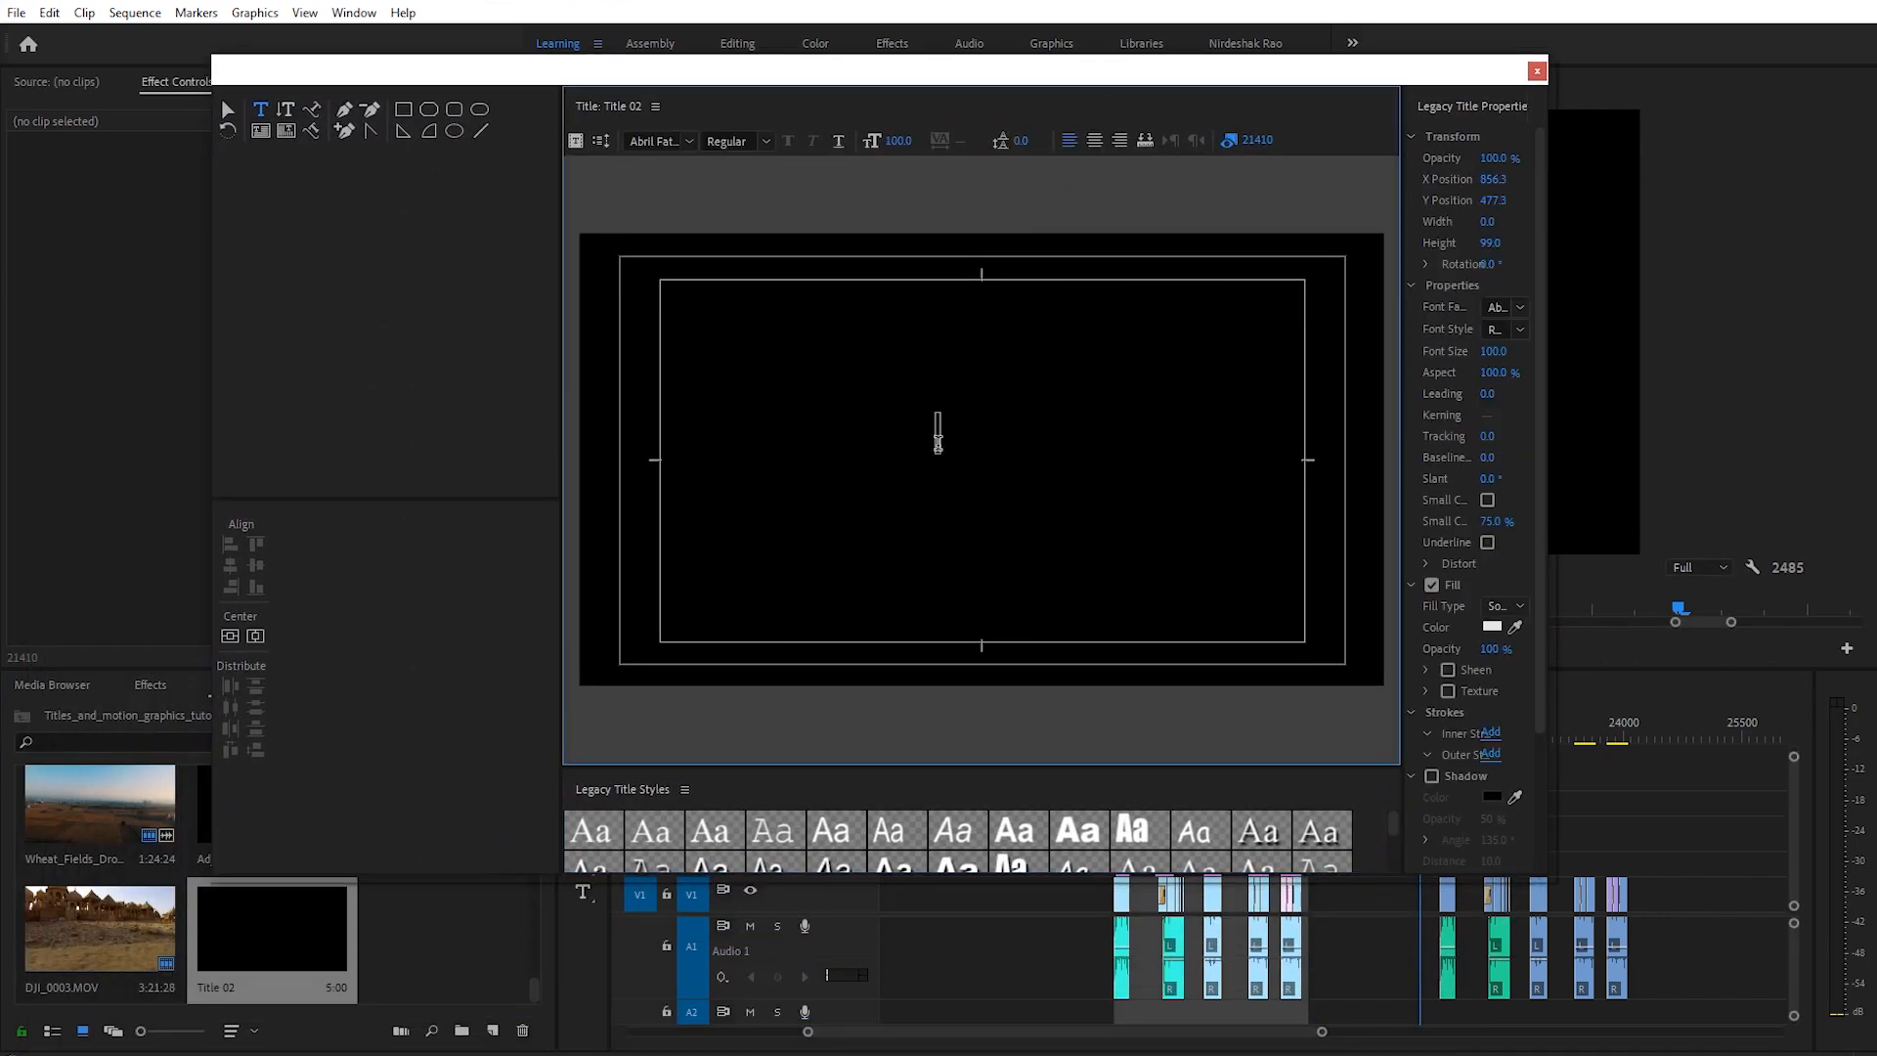
{"action": "type", "text": "frvbervgerv"}
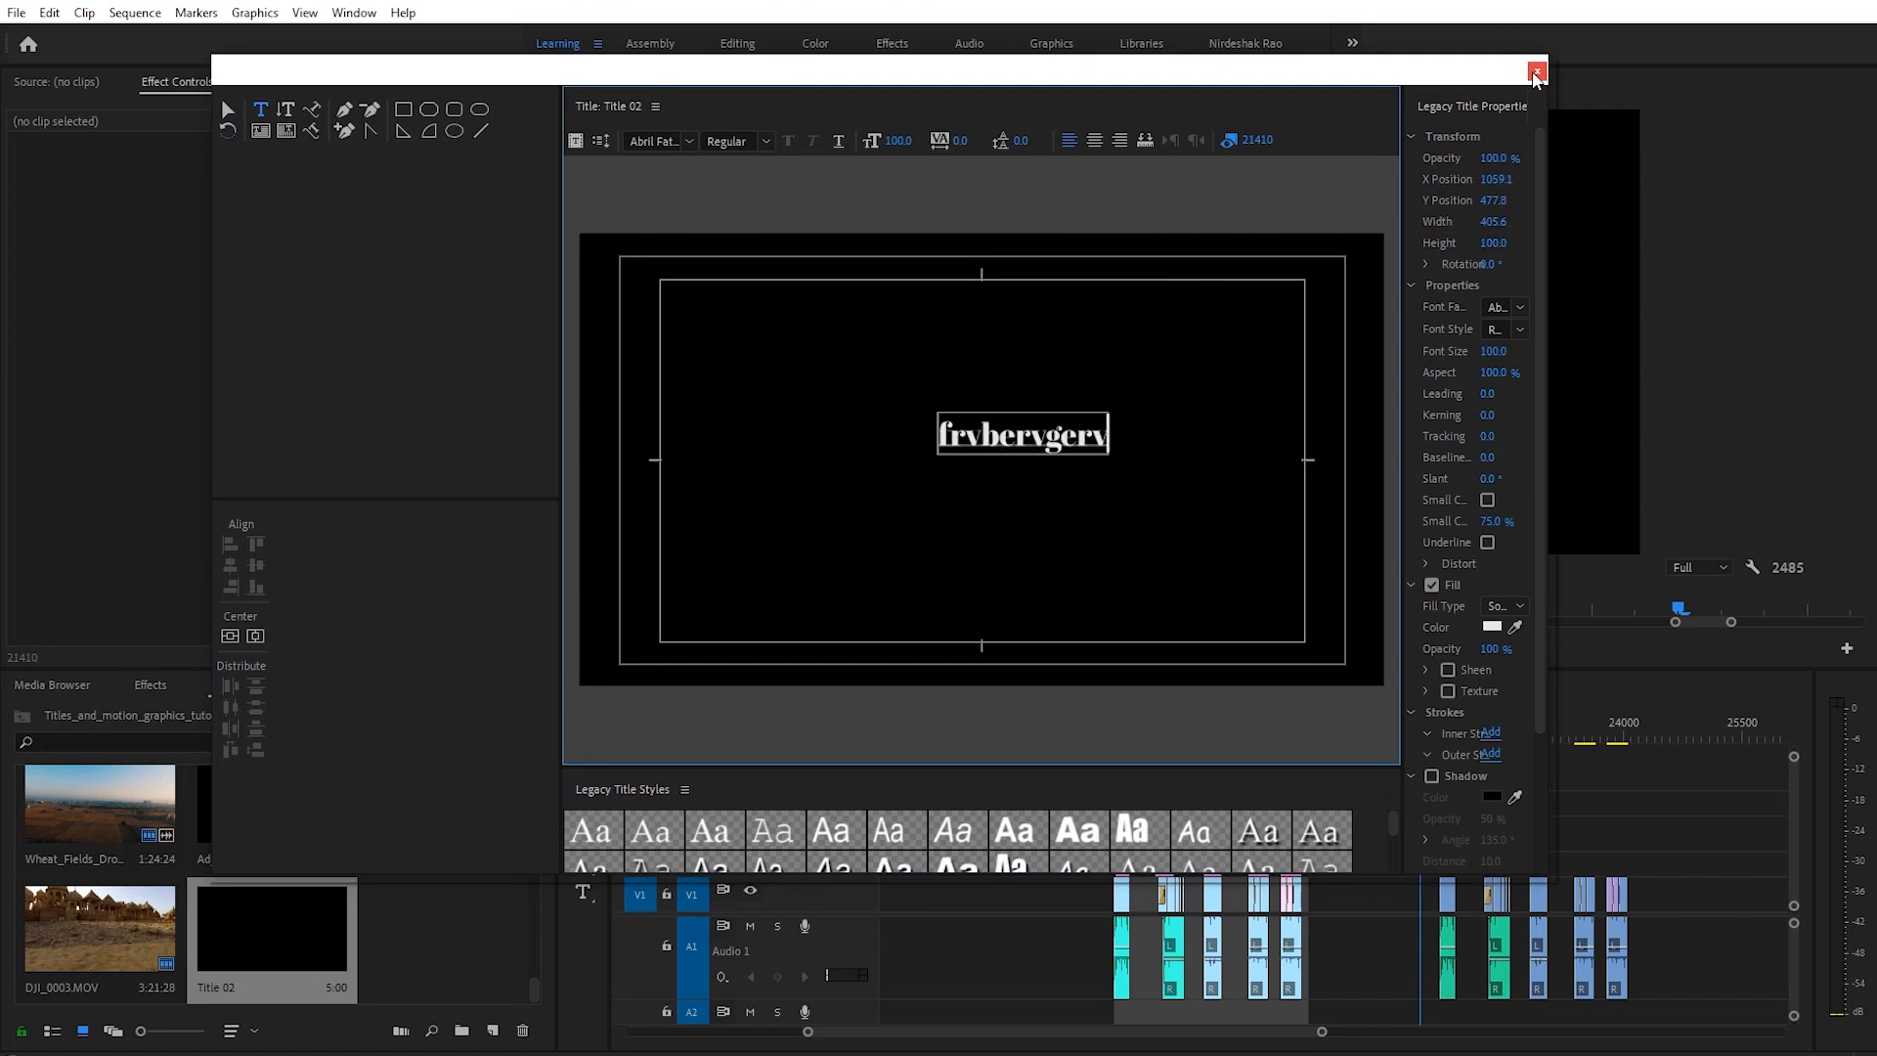
{"action": "left_click", "coordinate": [1536, 73]}
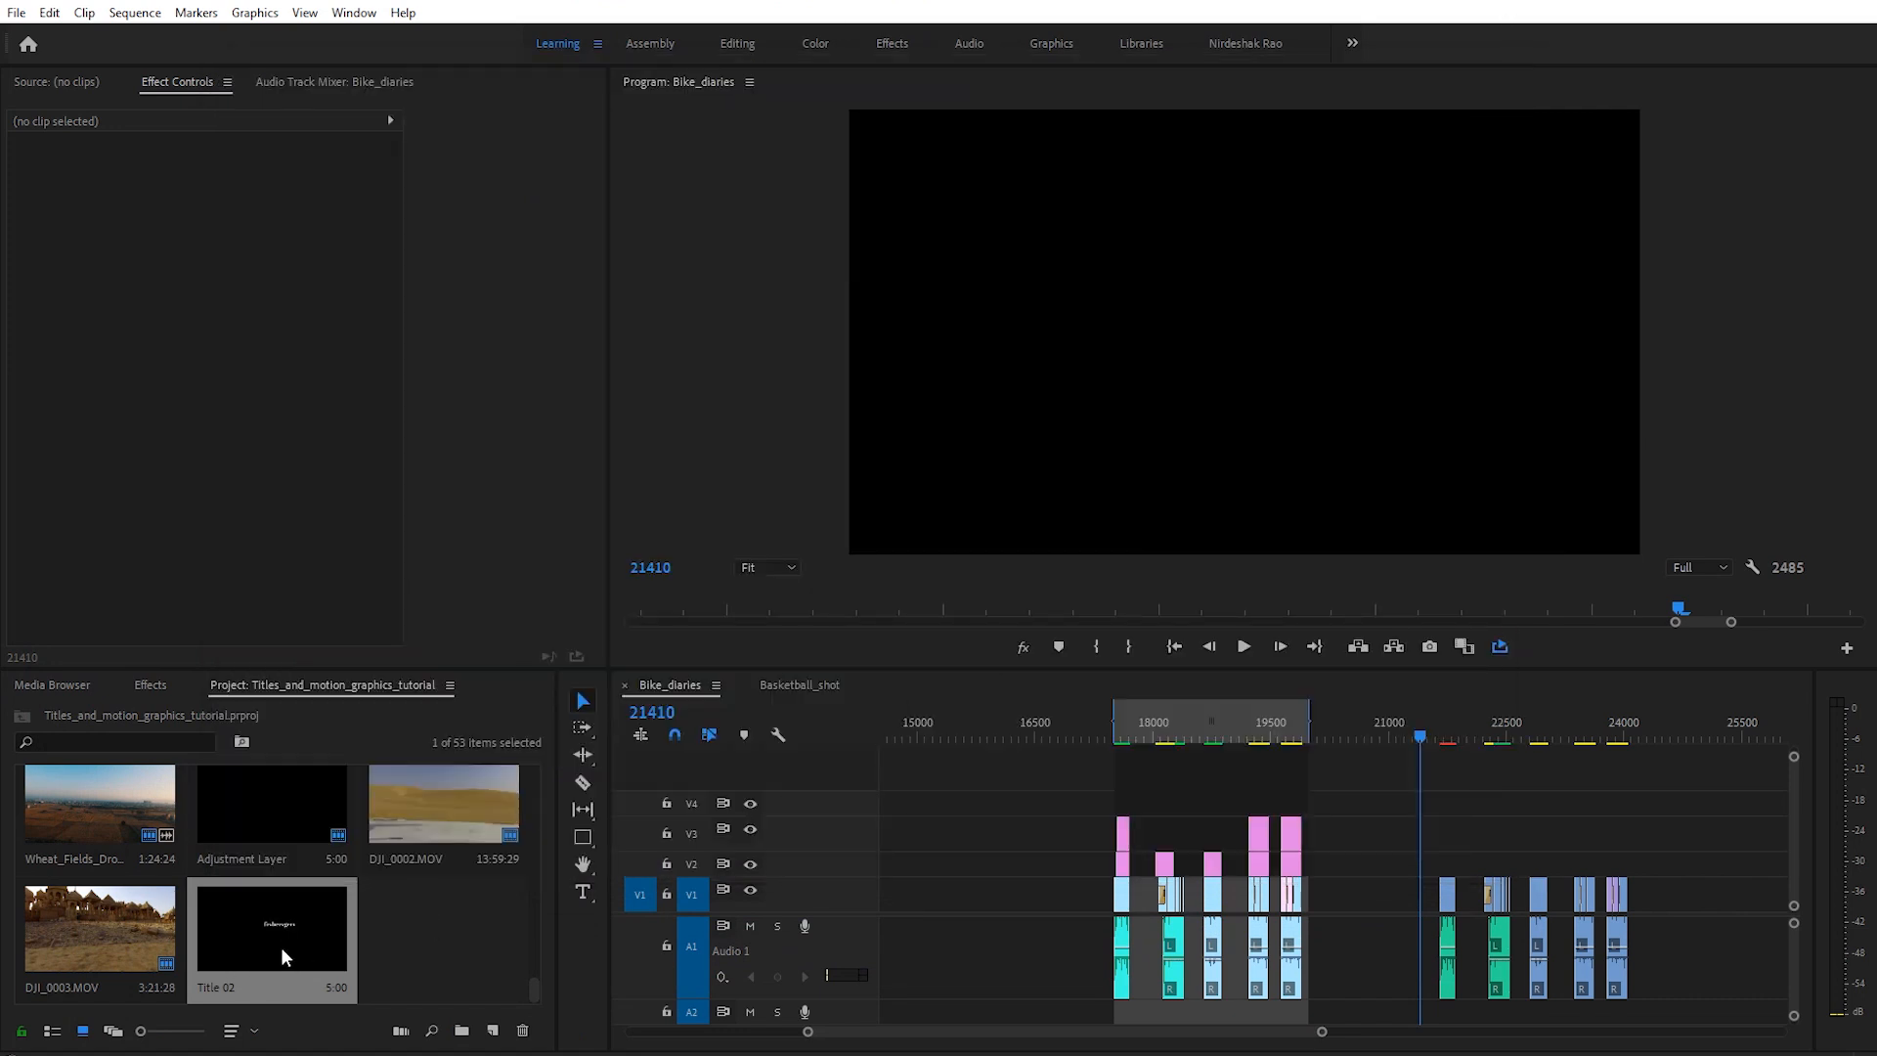
Step: Place Title 02 on track V2 above the first clip of the second set, preview it, and remove it from the sequence
{"action": "left_click_drag", "start_coordinate": [279, 942], "coordinate": [1446, 859]}
{"action": "left_click", "coordinate": [1447, 736]}
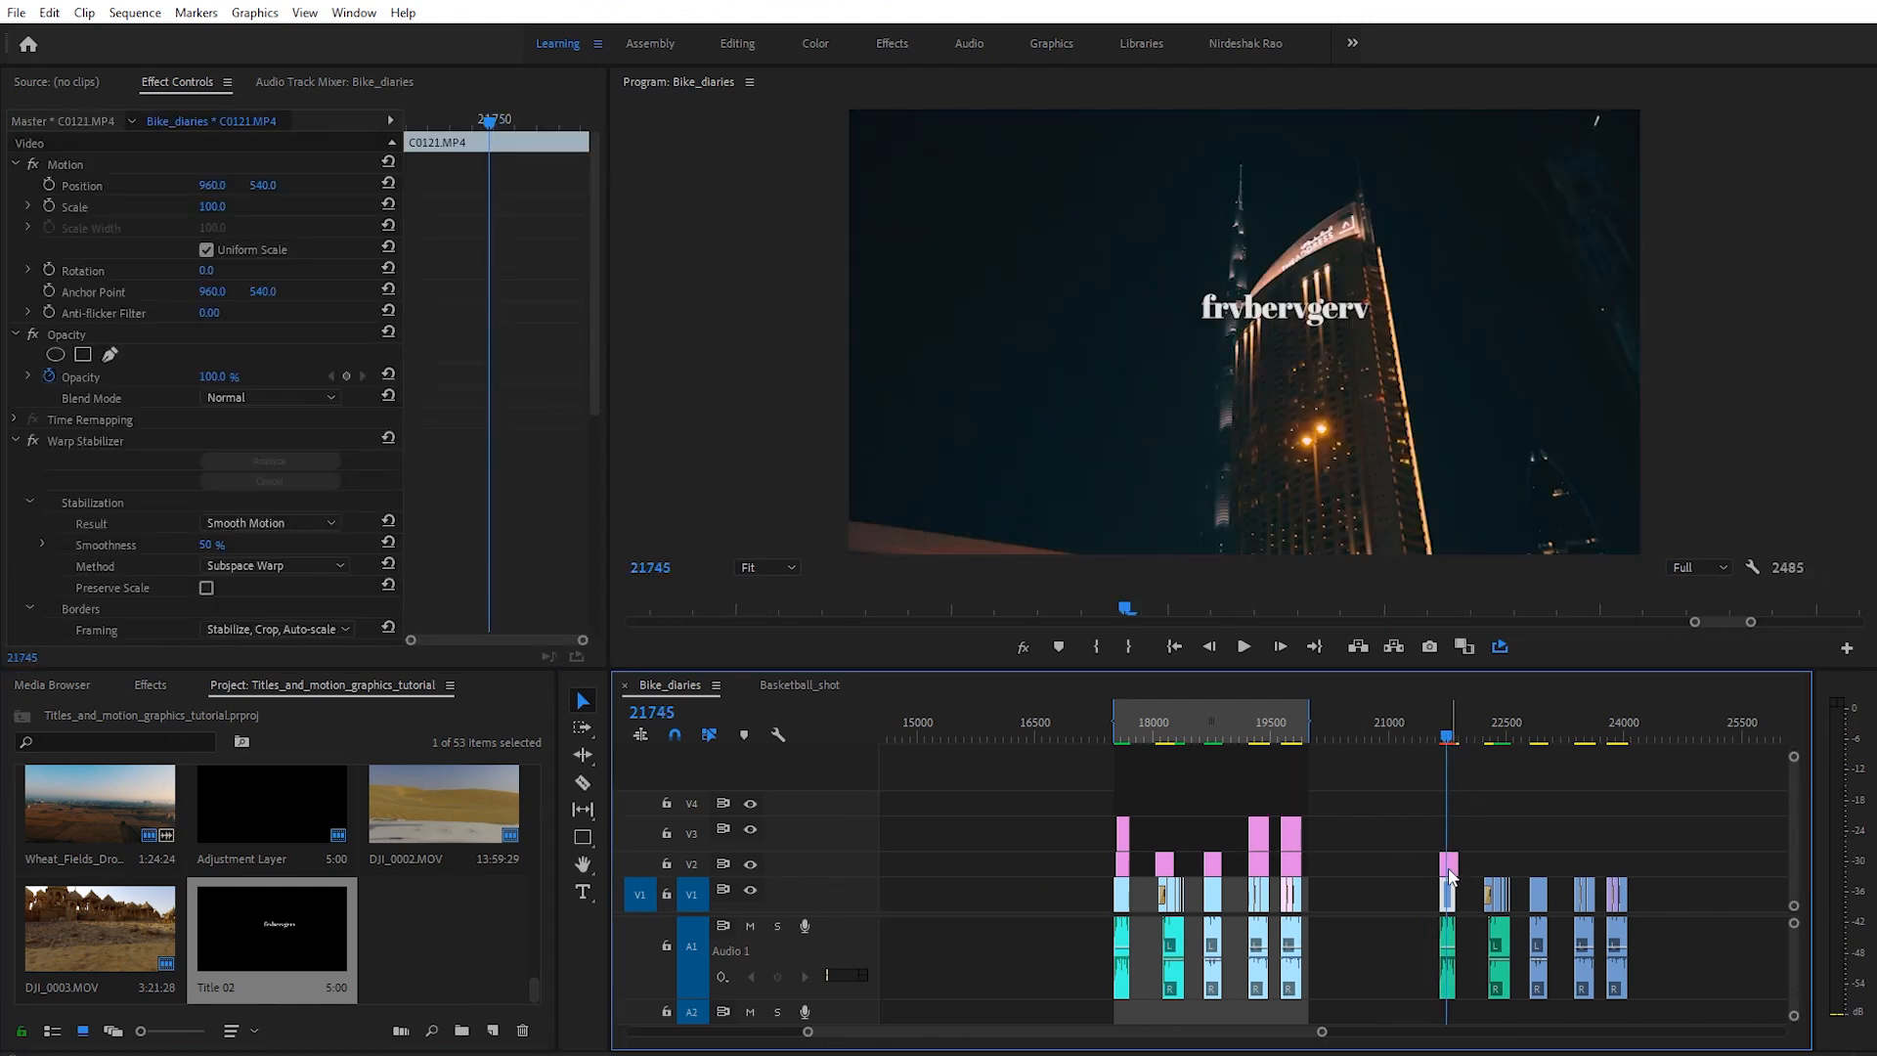
{"action": "left_click", "coordinate": [1448, 861]}
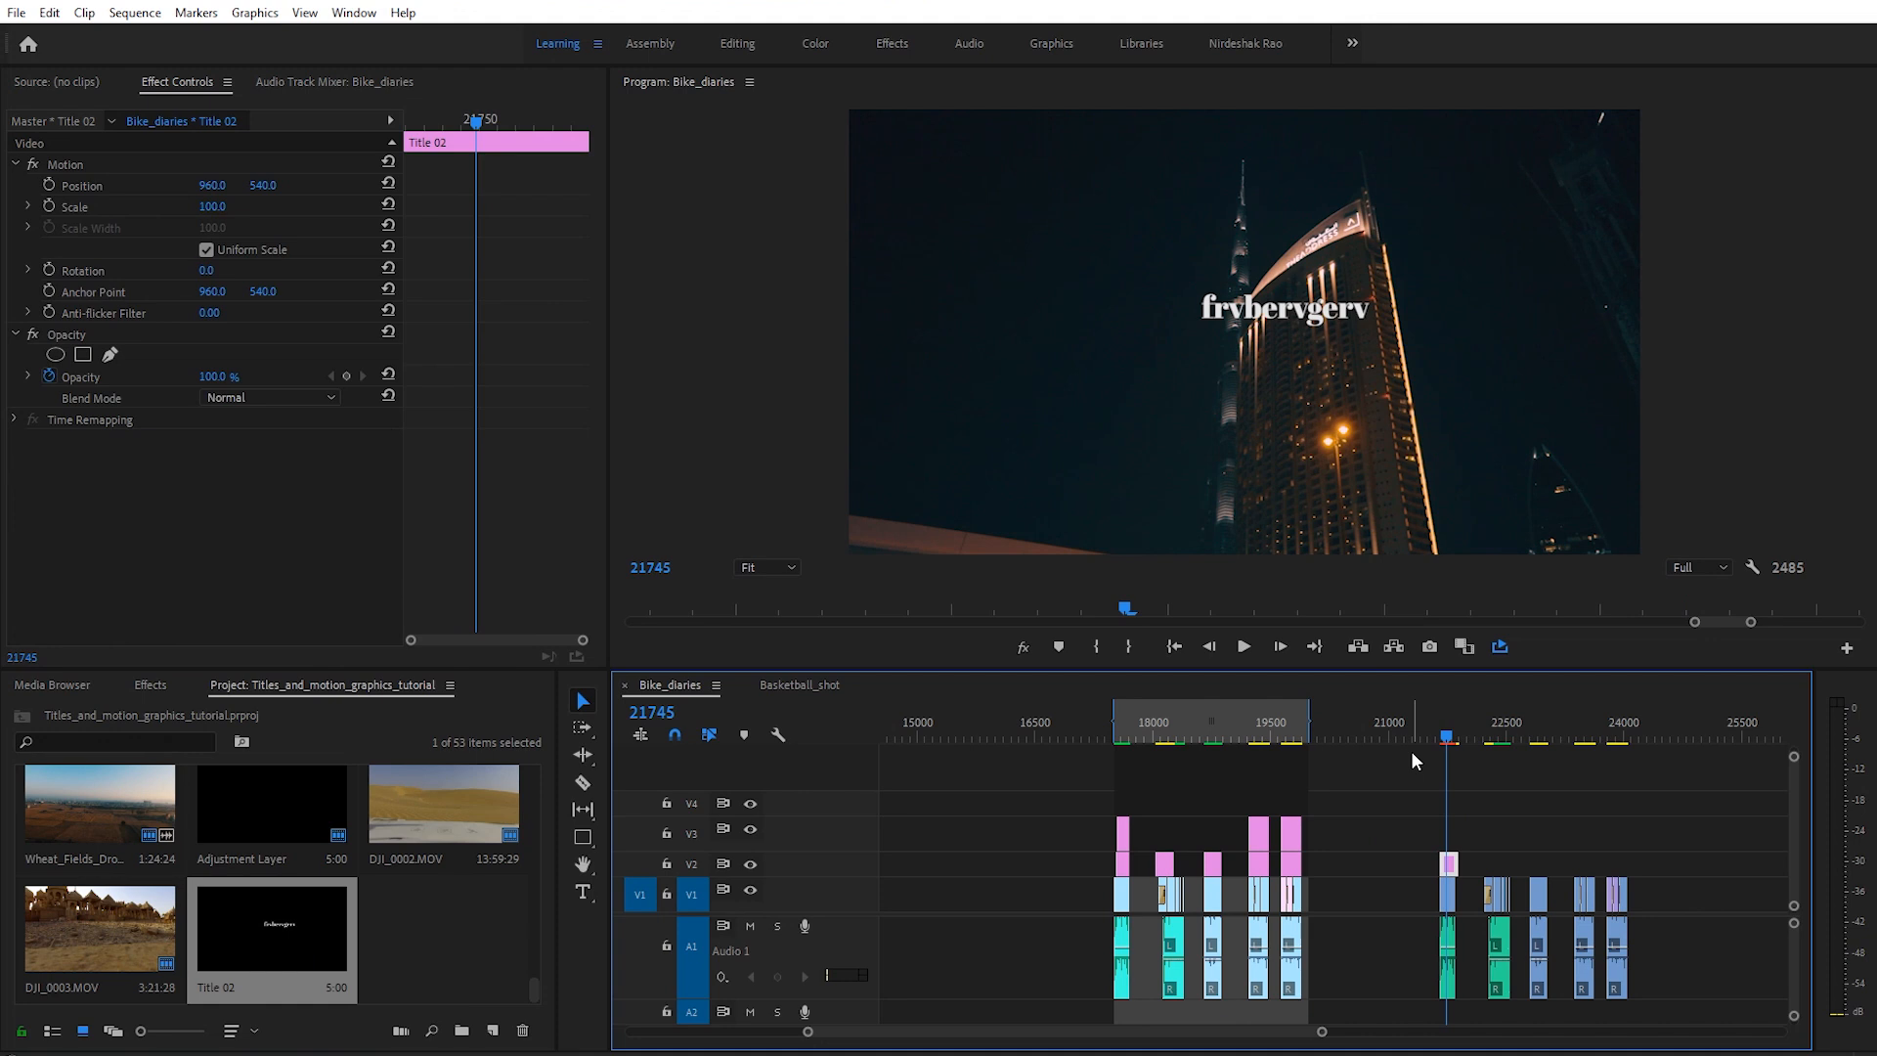
{"action": "key", "text": "Delete"}
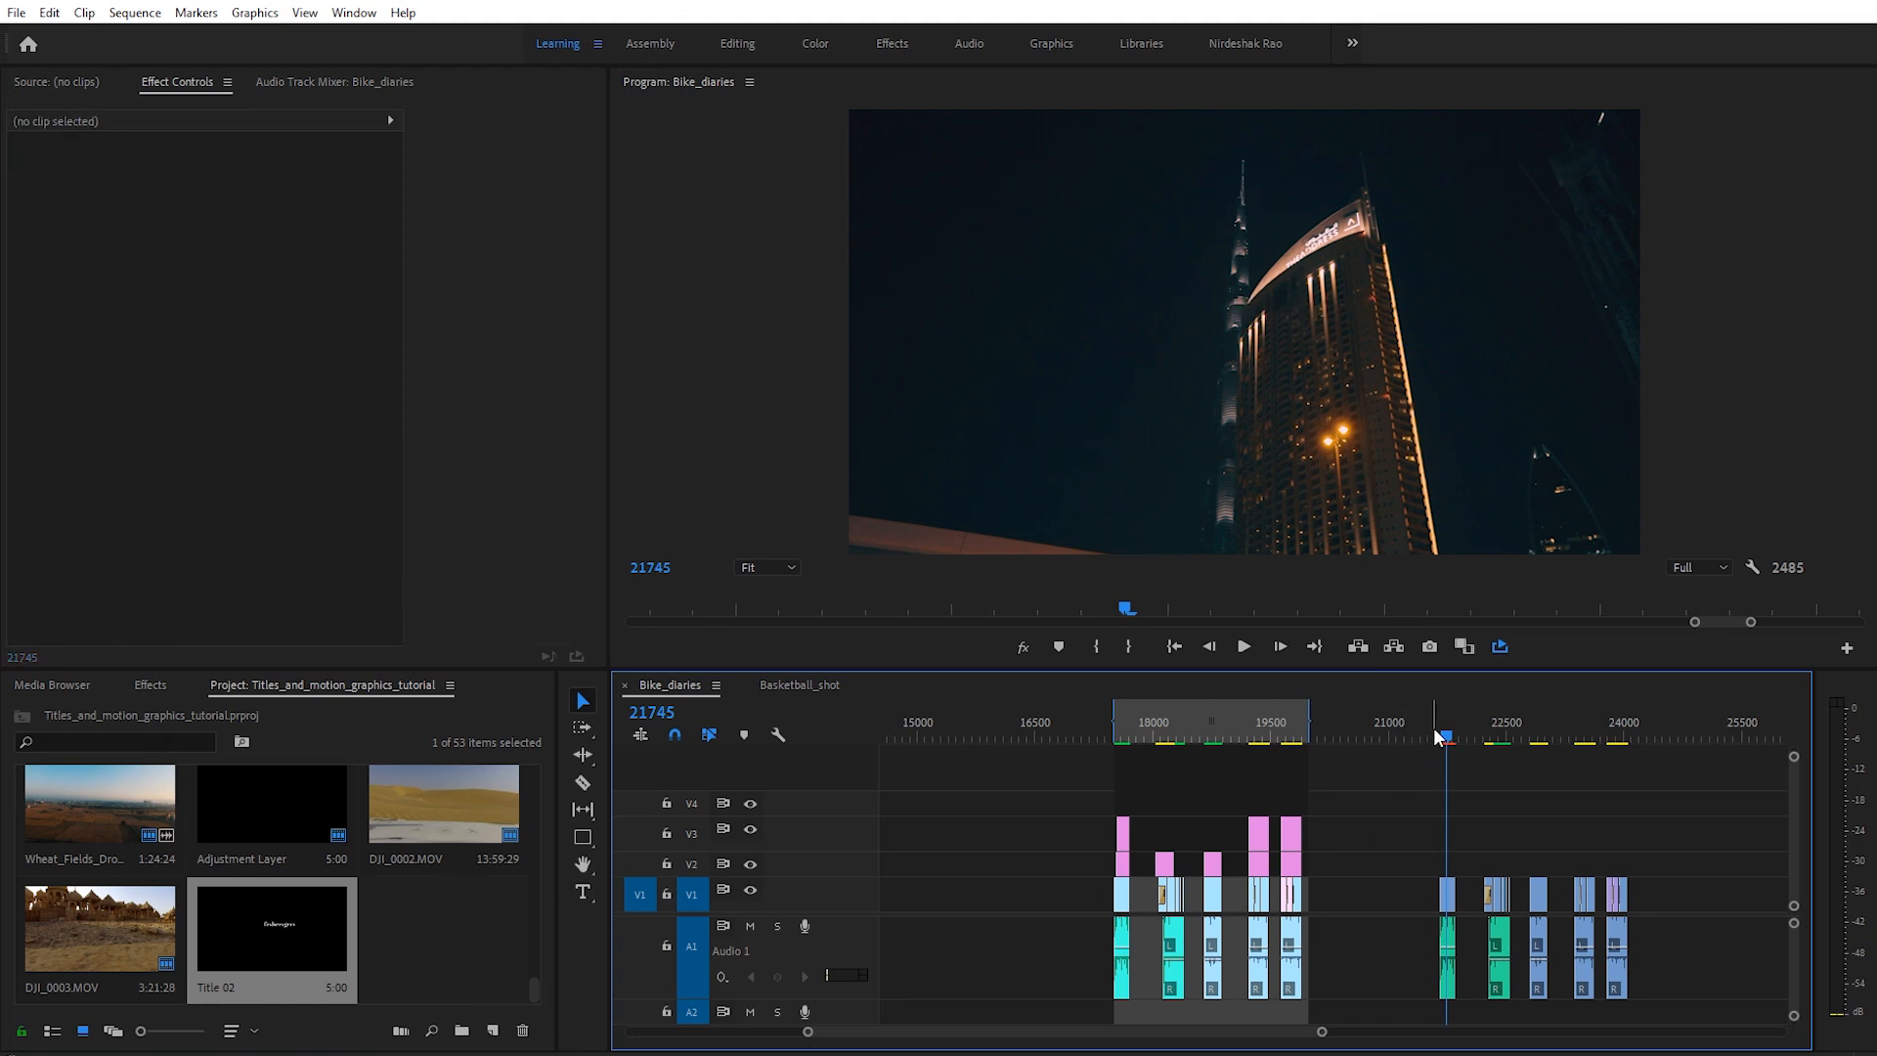
{"action": "left_click", "coordinate": [16, 13]}
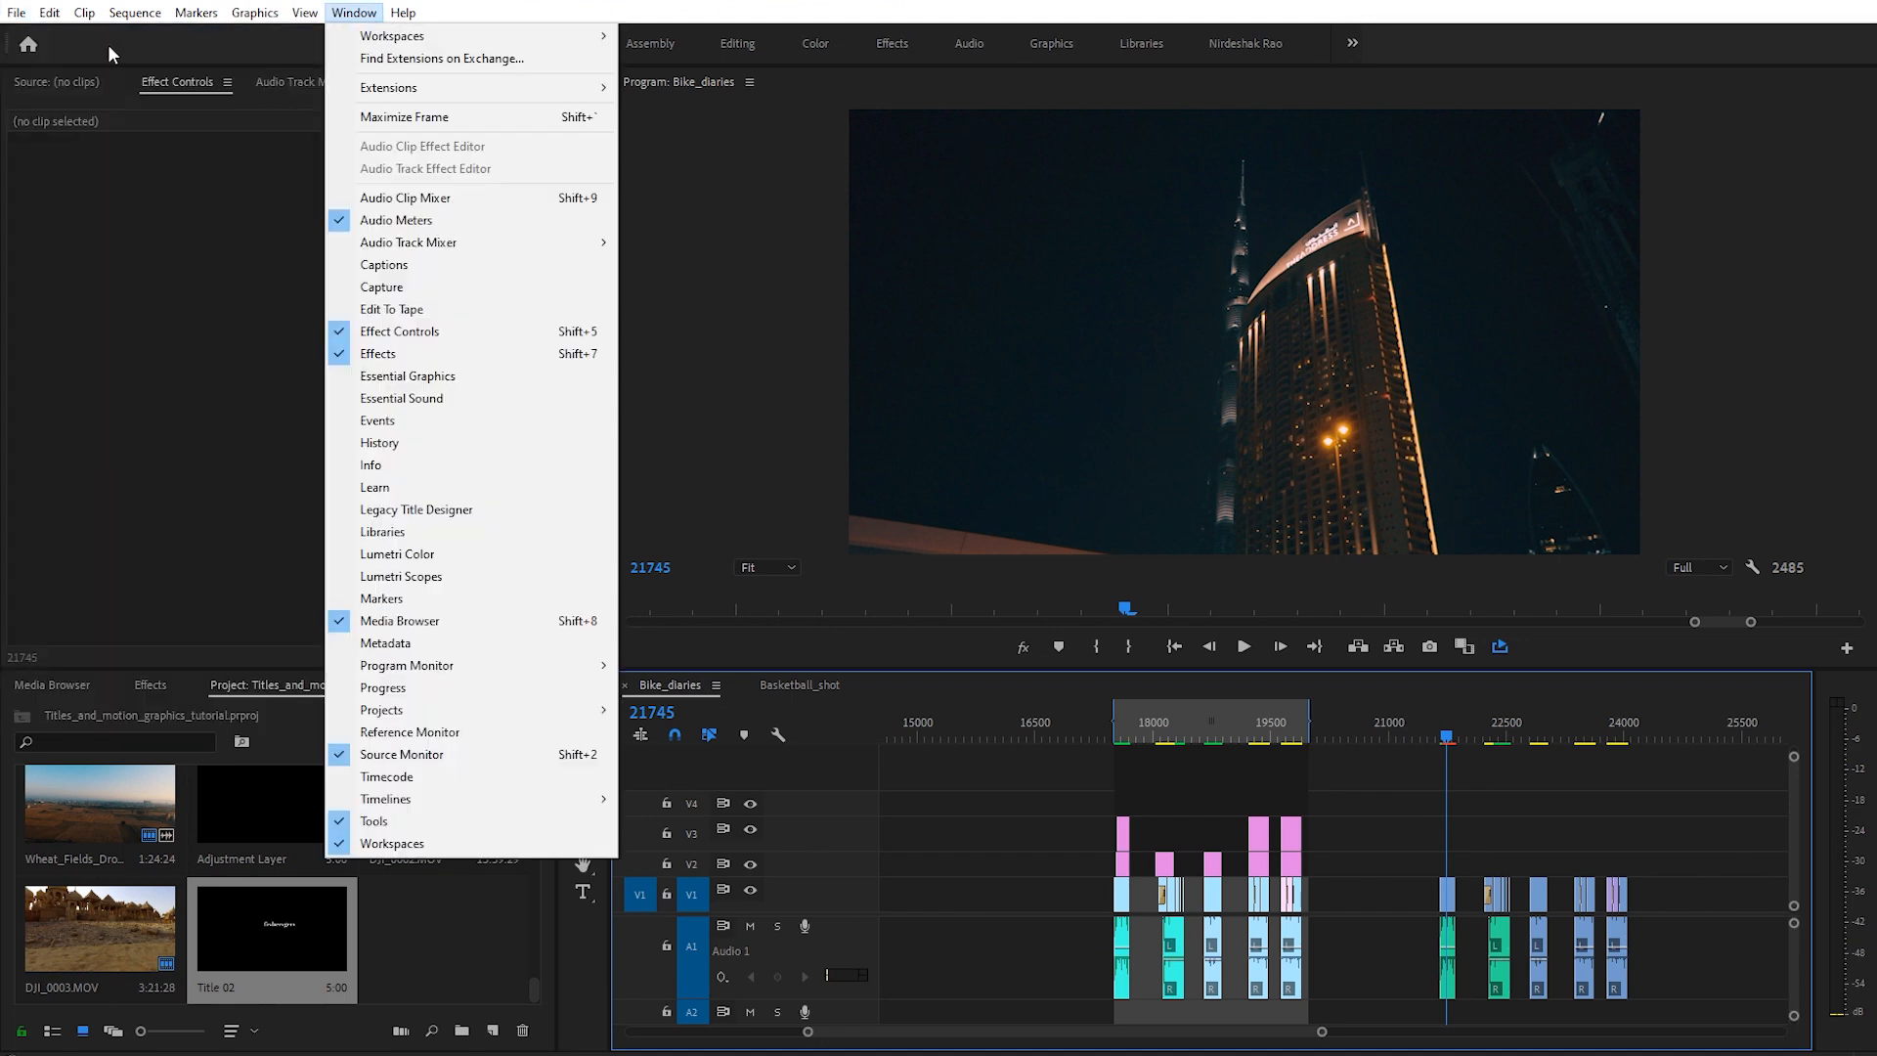
{"action": "mouse_move", "coordinate": [135, 12]}
{"action": "left_click", "coordinate": [899, 1]}
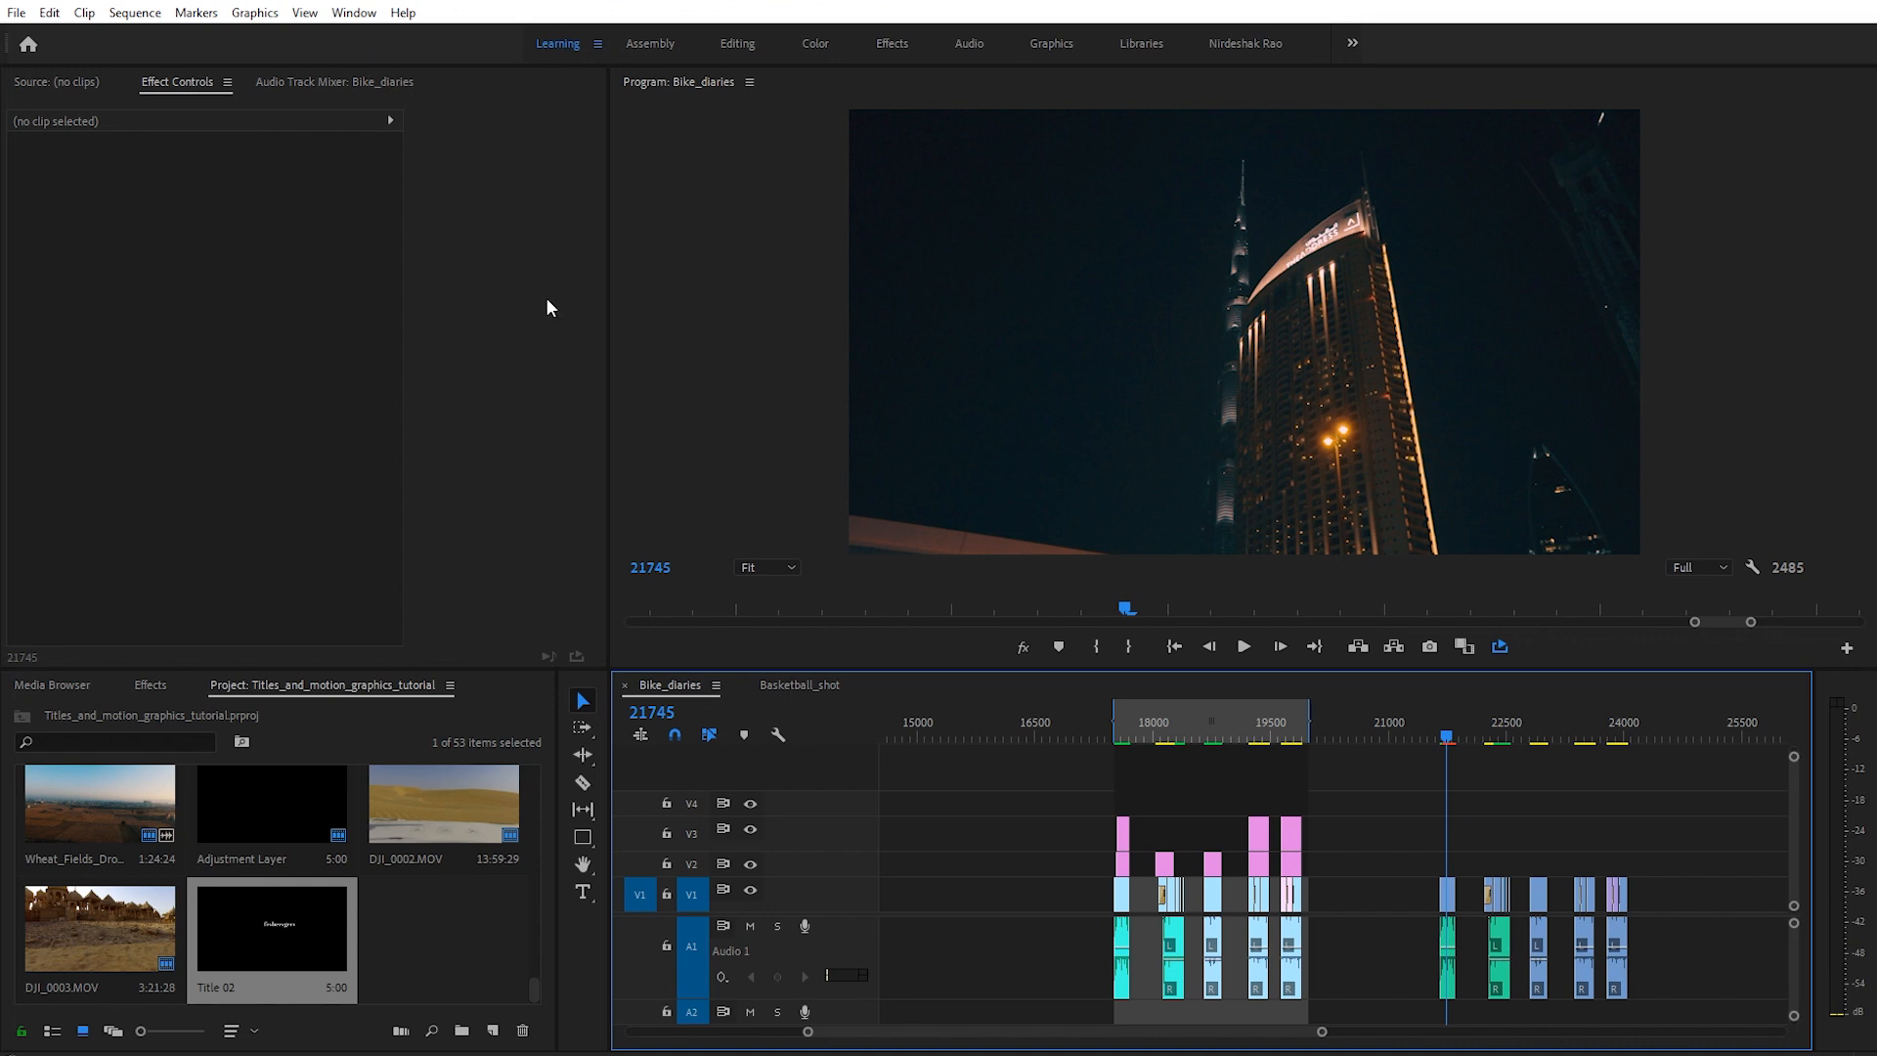
Step: Show the Essential Graphics editing controls in the workspace
{"action": "left_click", "coordinate": [353, 13]}
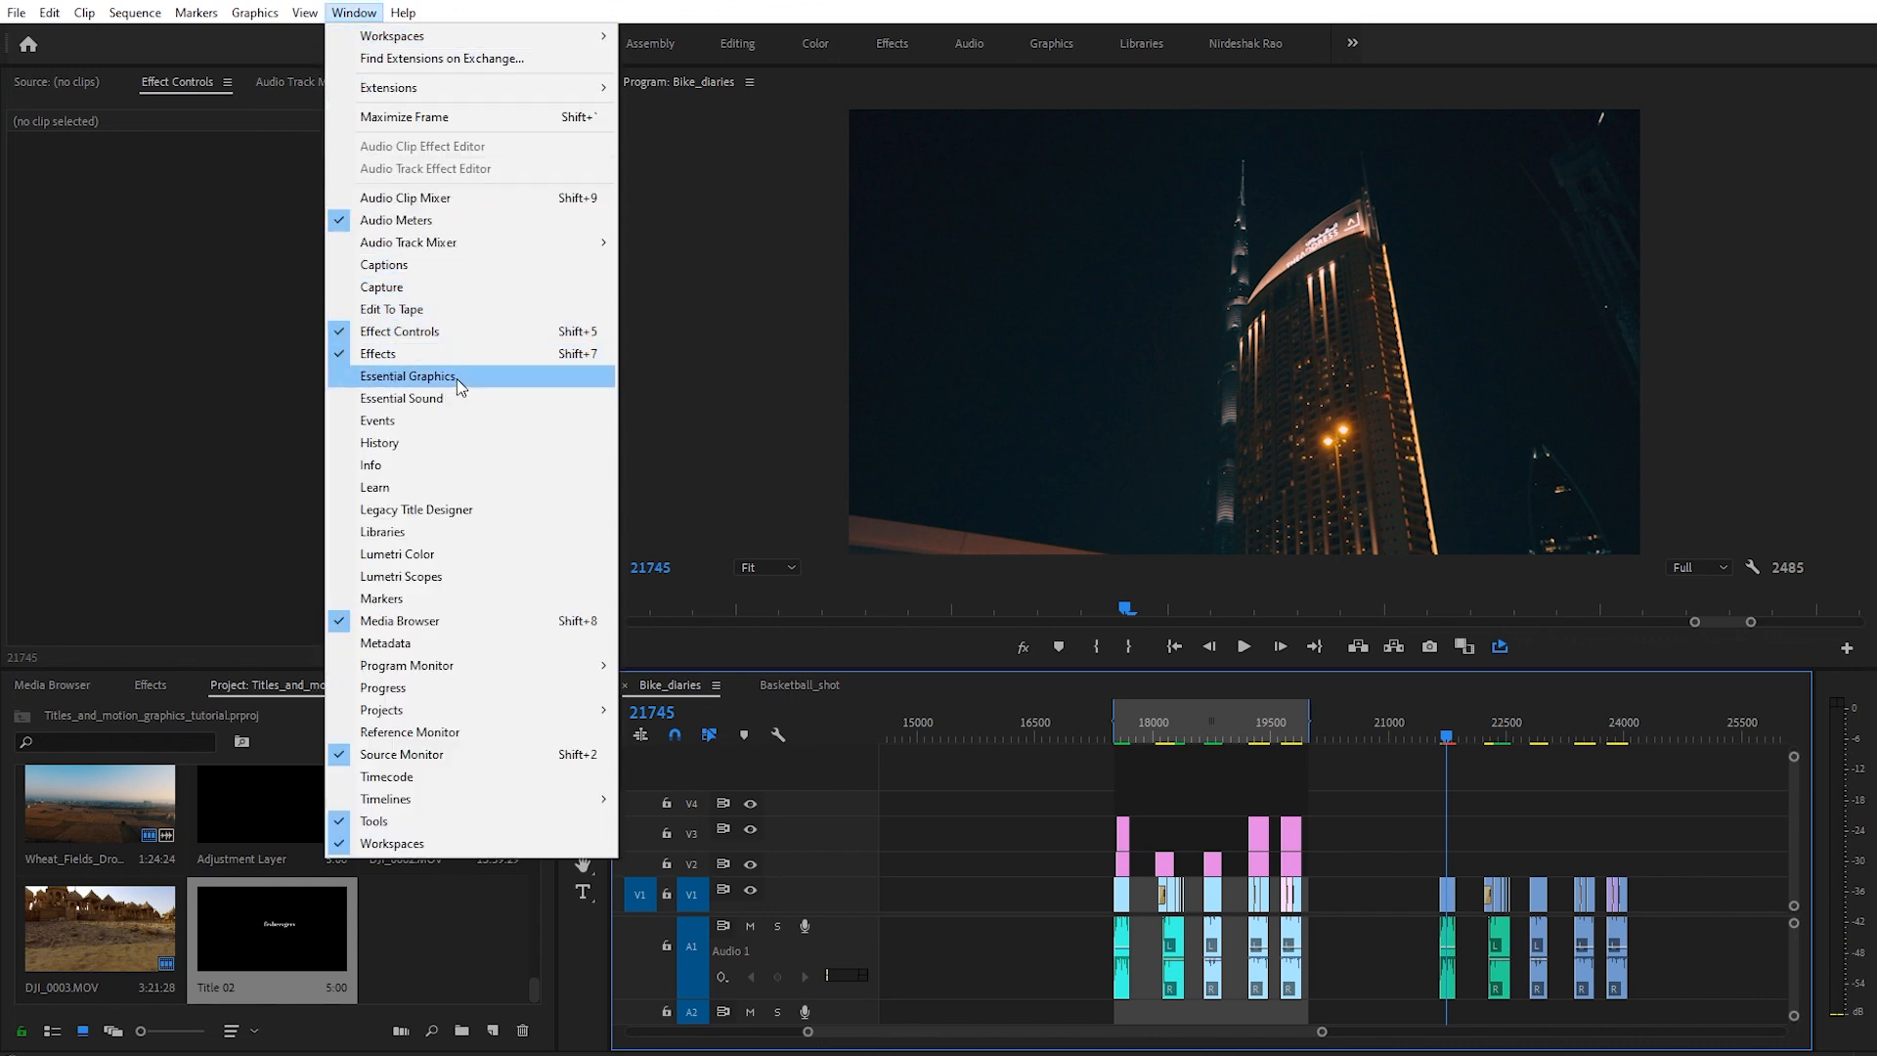
{"action": "left_click", "coordinate": [489, 379]}
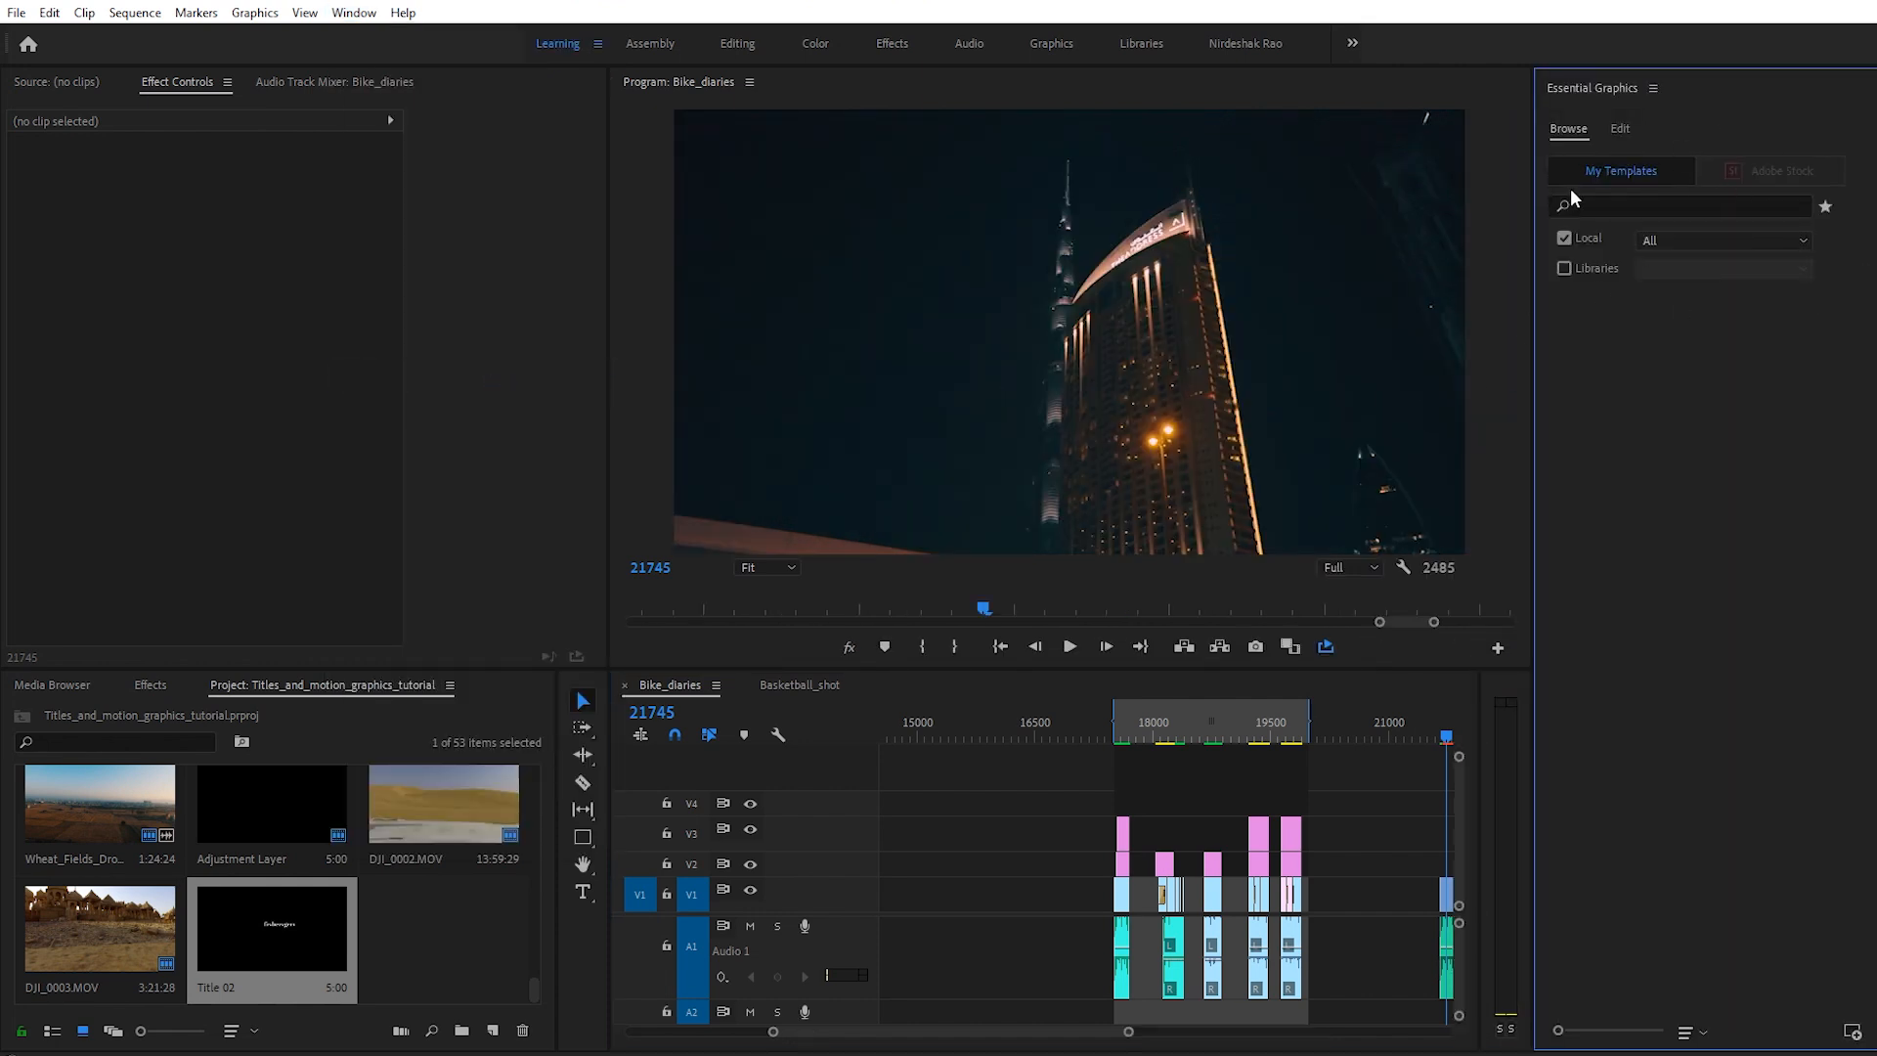
{"action": "left_click", "coordinate": [1621, 132]}
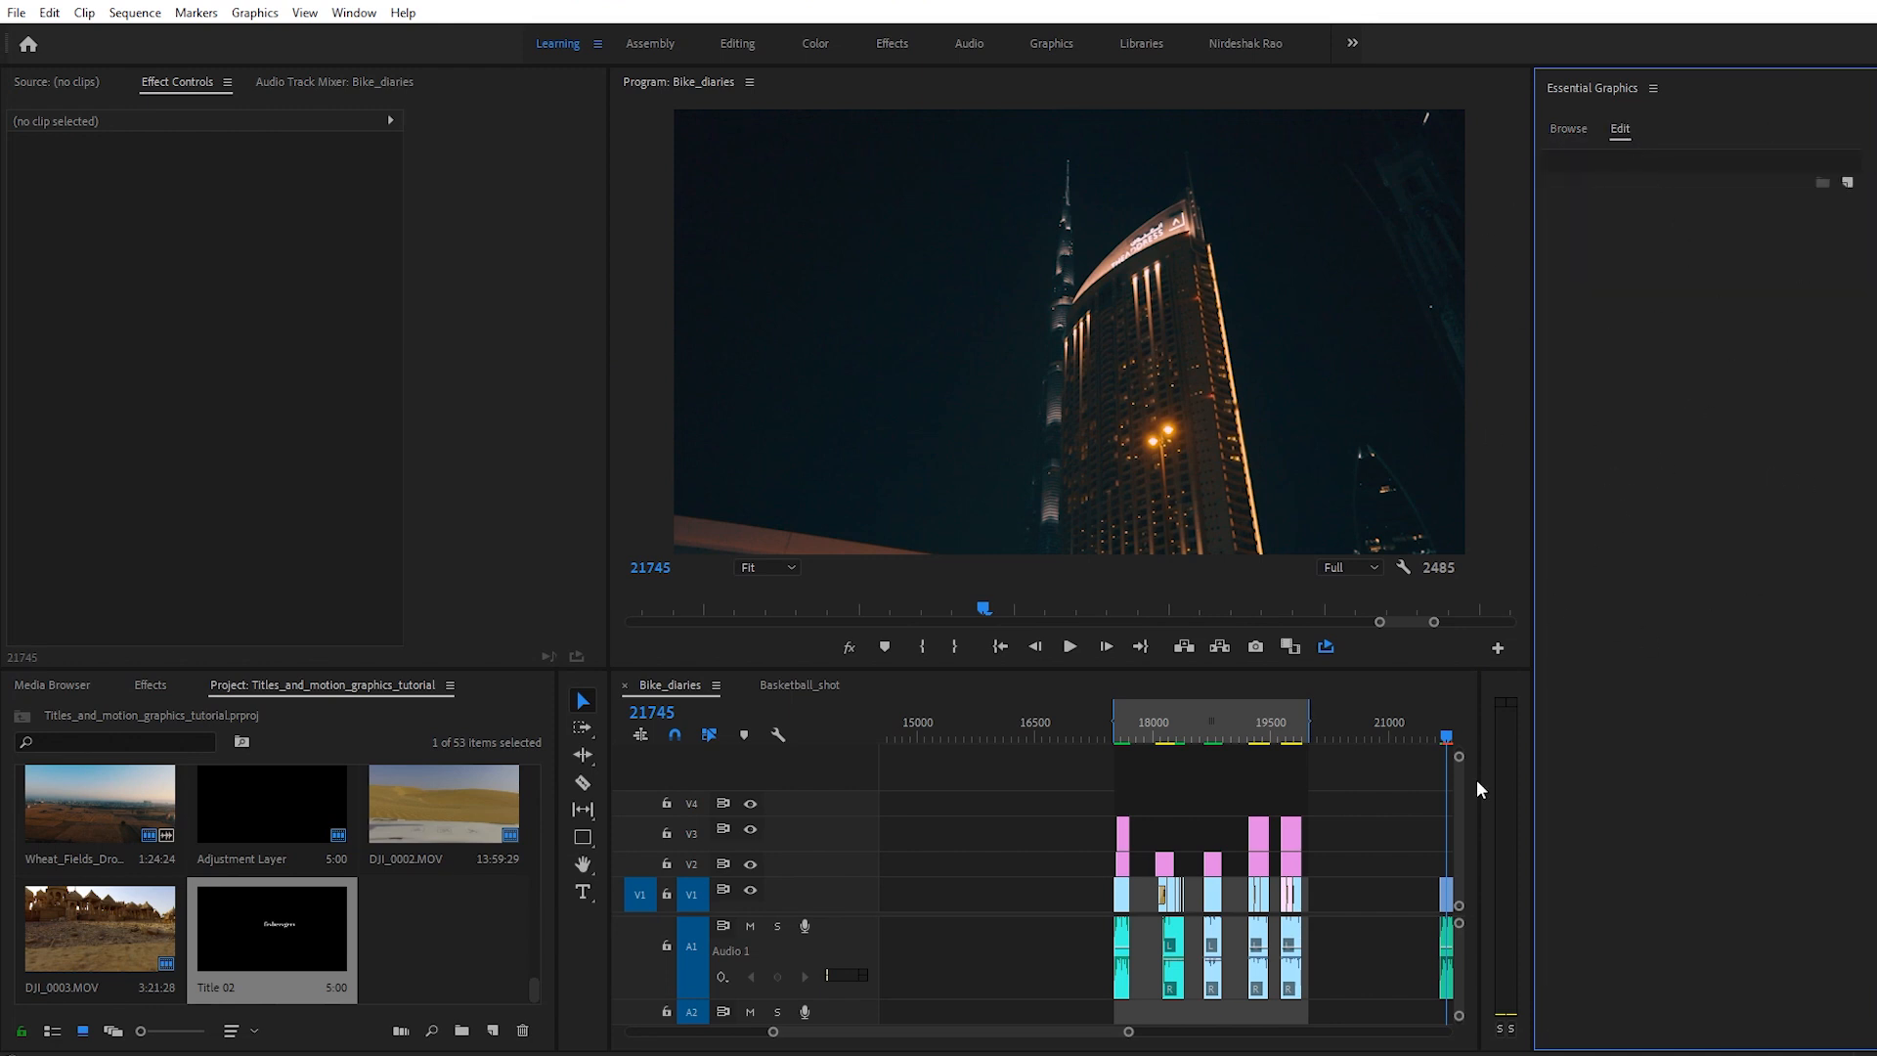
Step: Extend the sequence's out point past the last clip of the second set
{"action": "left_click_drag", "start_coordinate": [1039, 1033], "coordinate": [1069, 1034]}
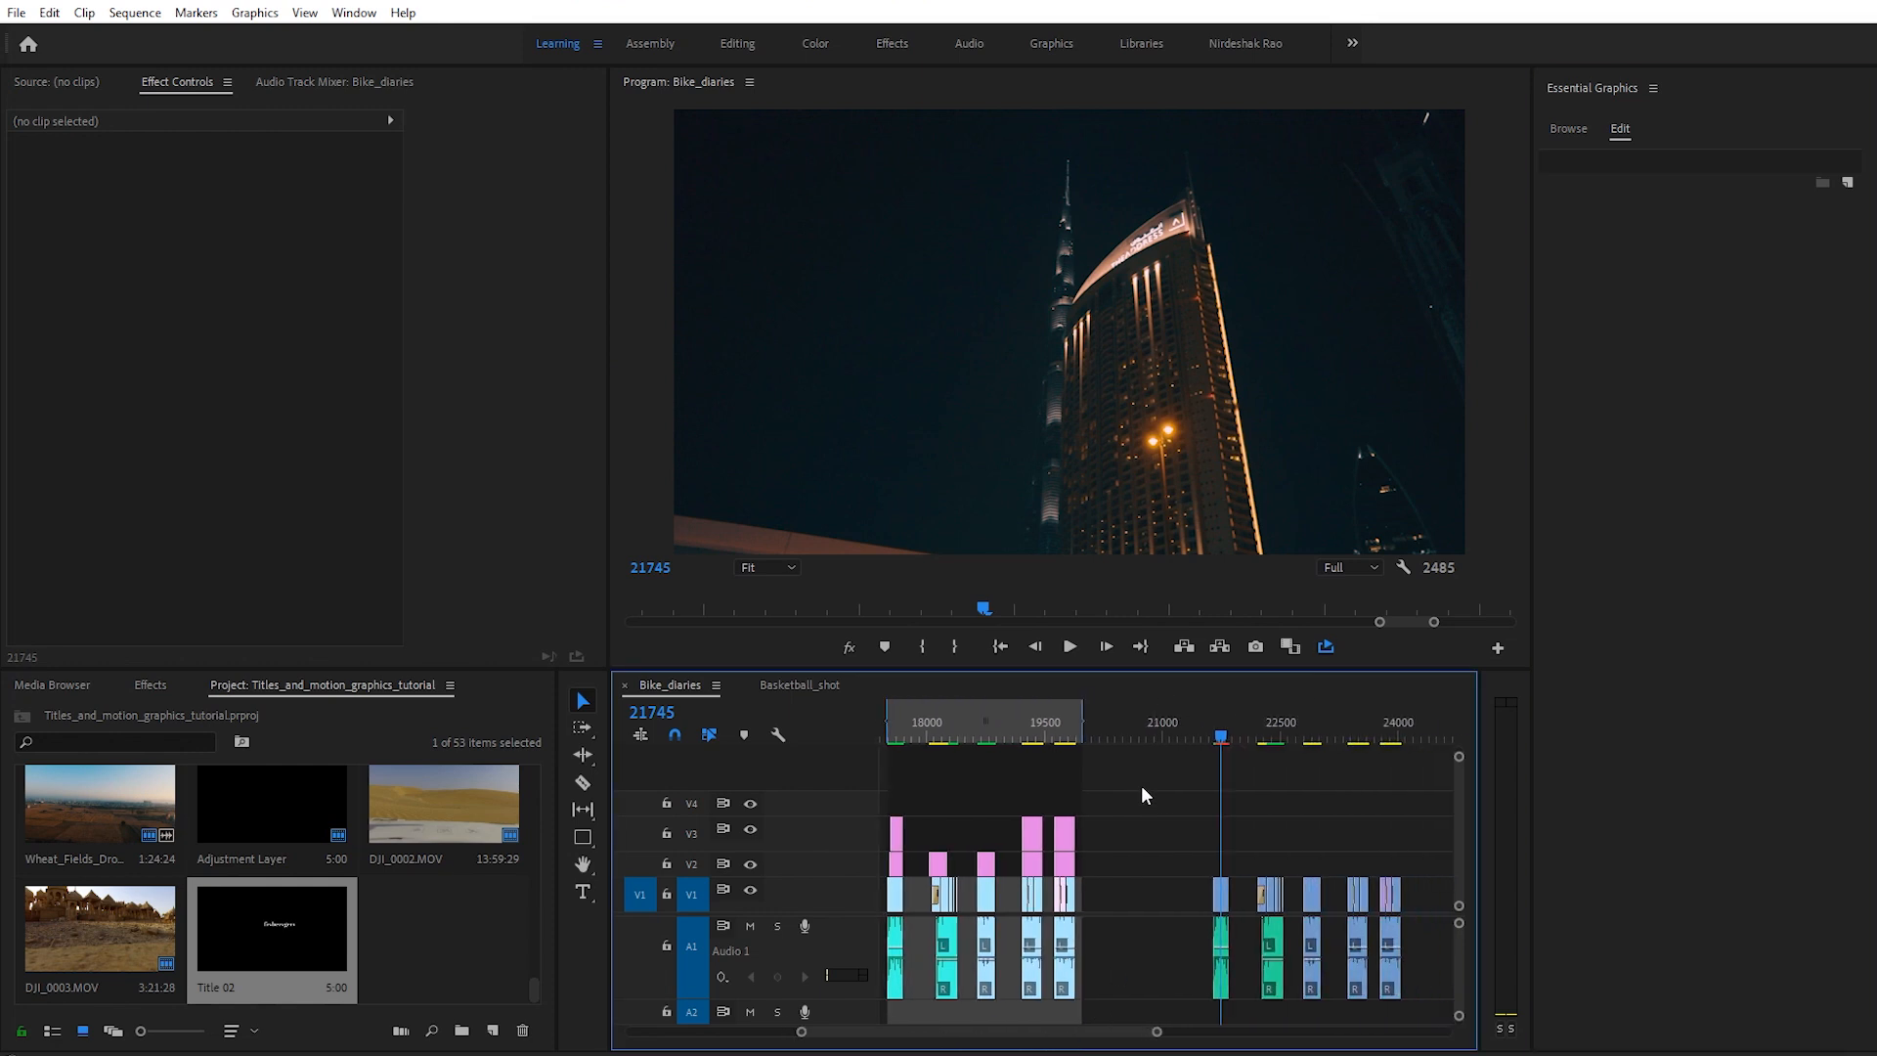
{"action": "left_click_drag", "start_coordinate": [1082, 721], "coordinate": [1422, 723]}
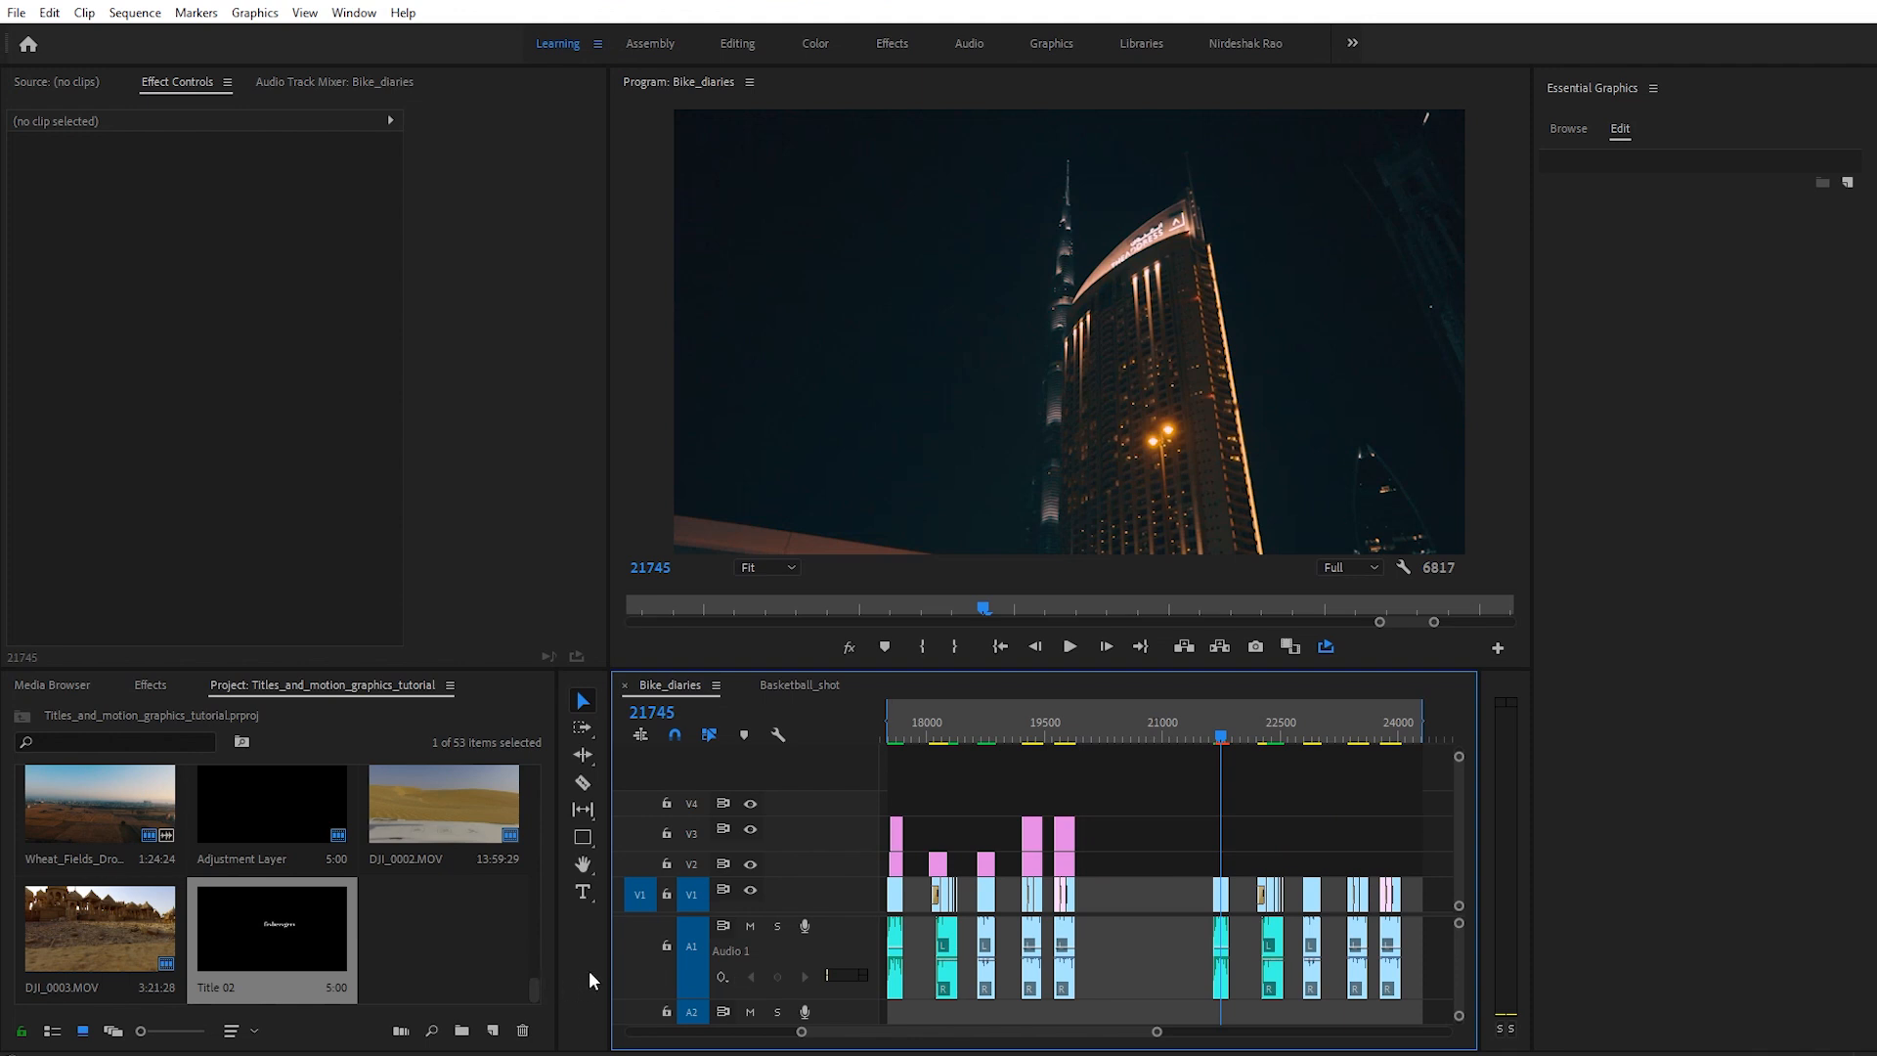
Step: Create a text graphic reading "TITLE" over the night tower shot with the Type tool
{"action": "left_click", "coordinate": [584, 890]}
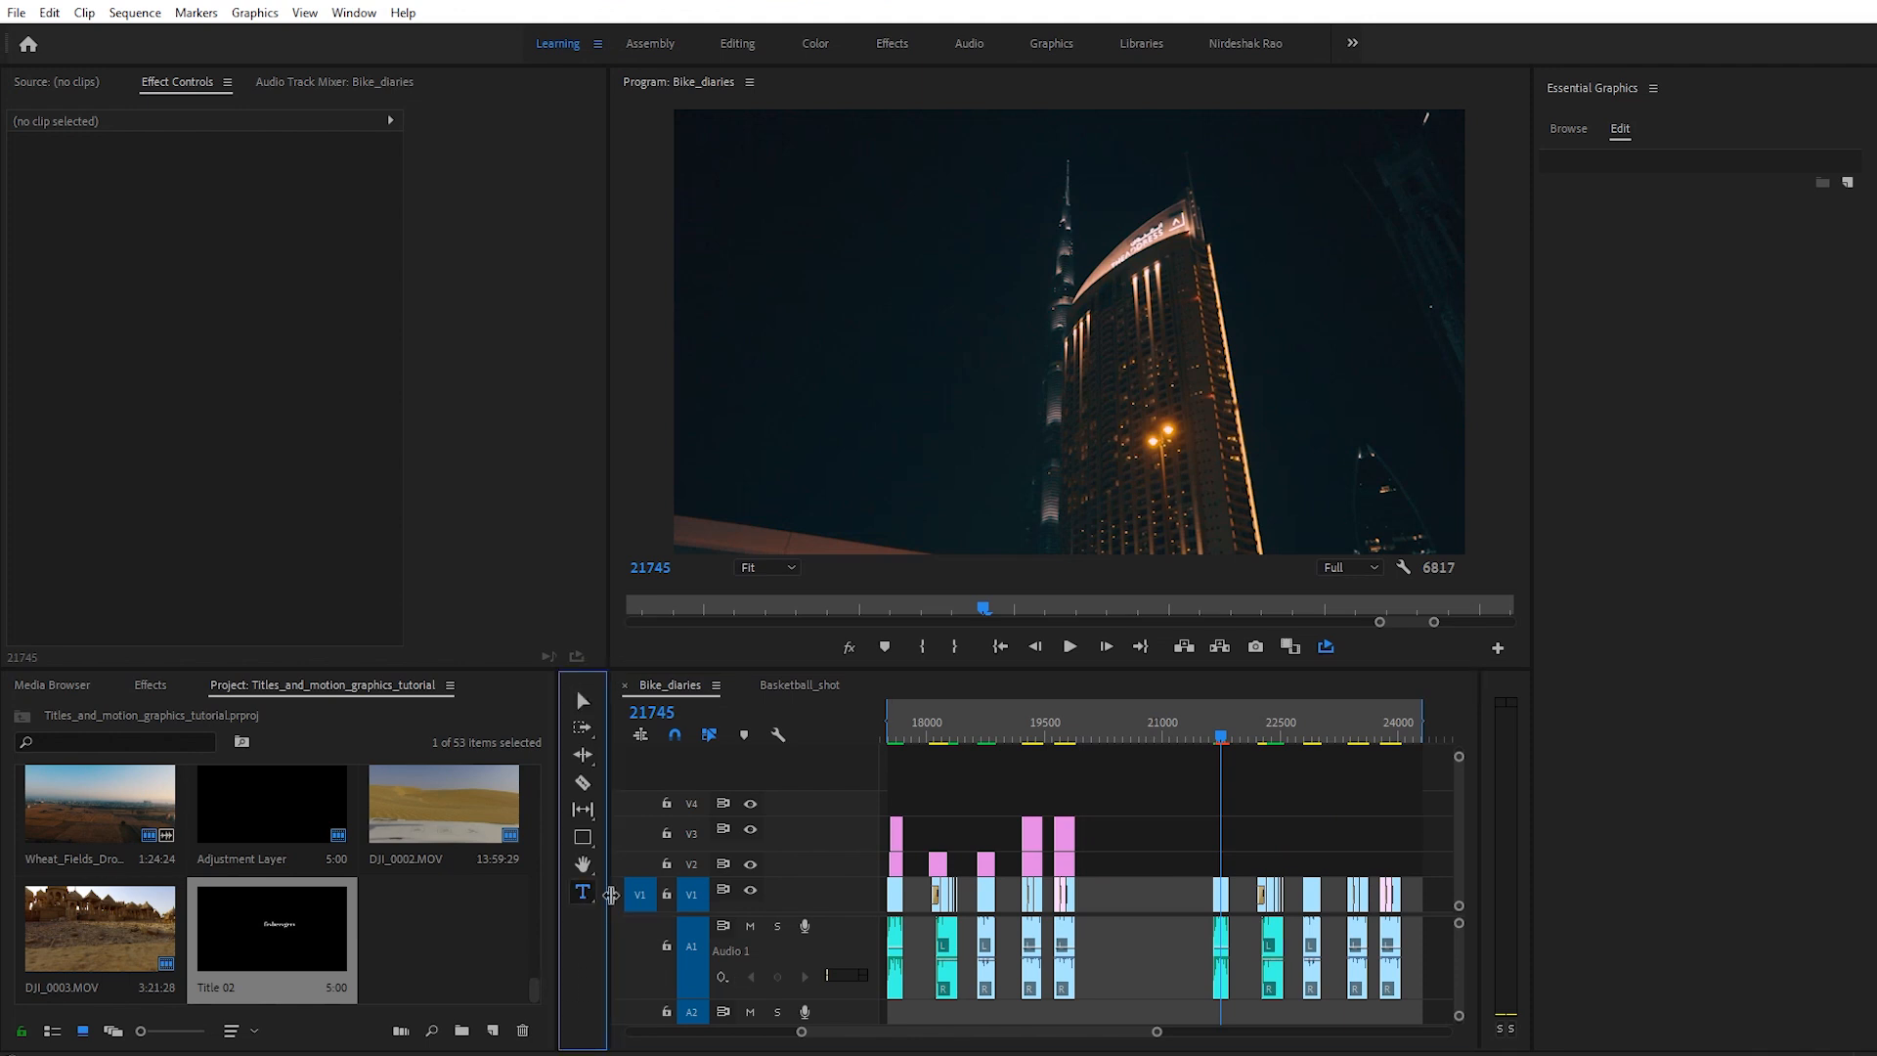
{"action": "left_click", "coordinate": [1023, 329]}
{"action": "type", "text": "TITLE"}
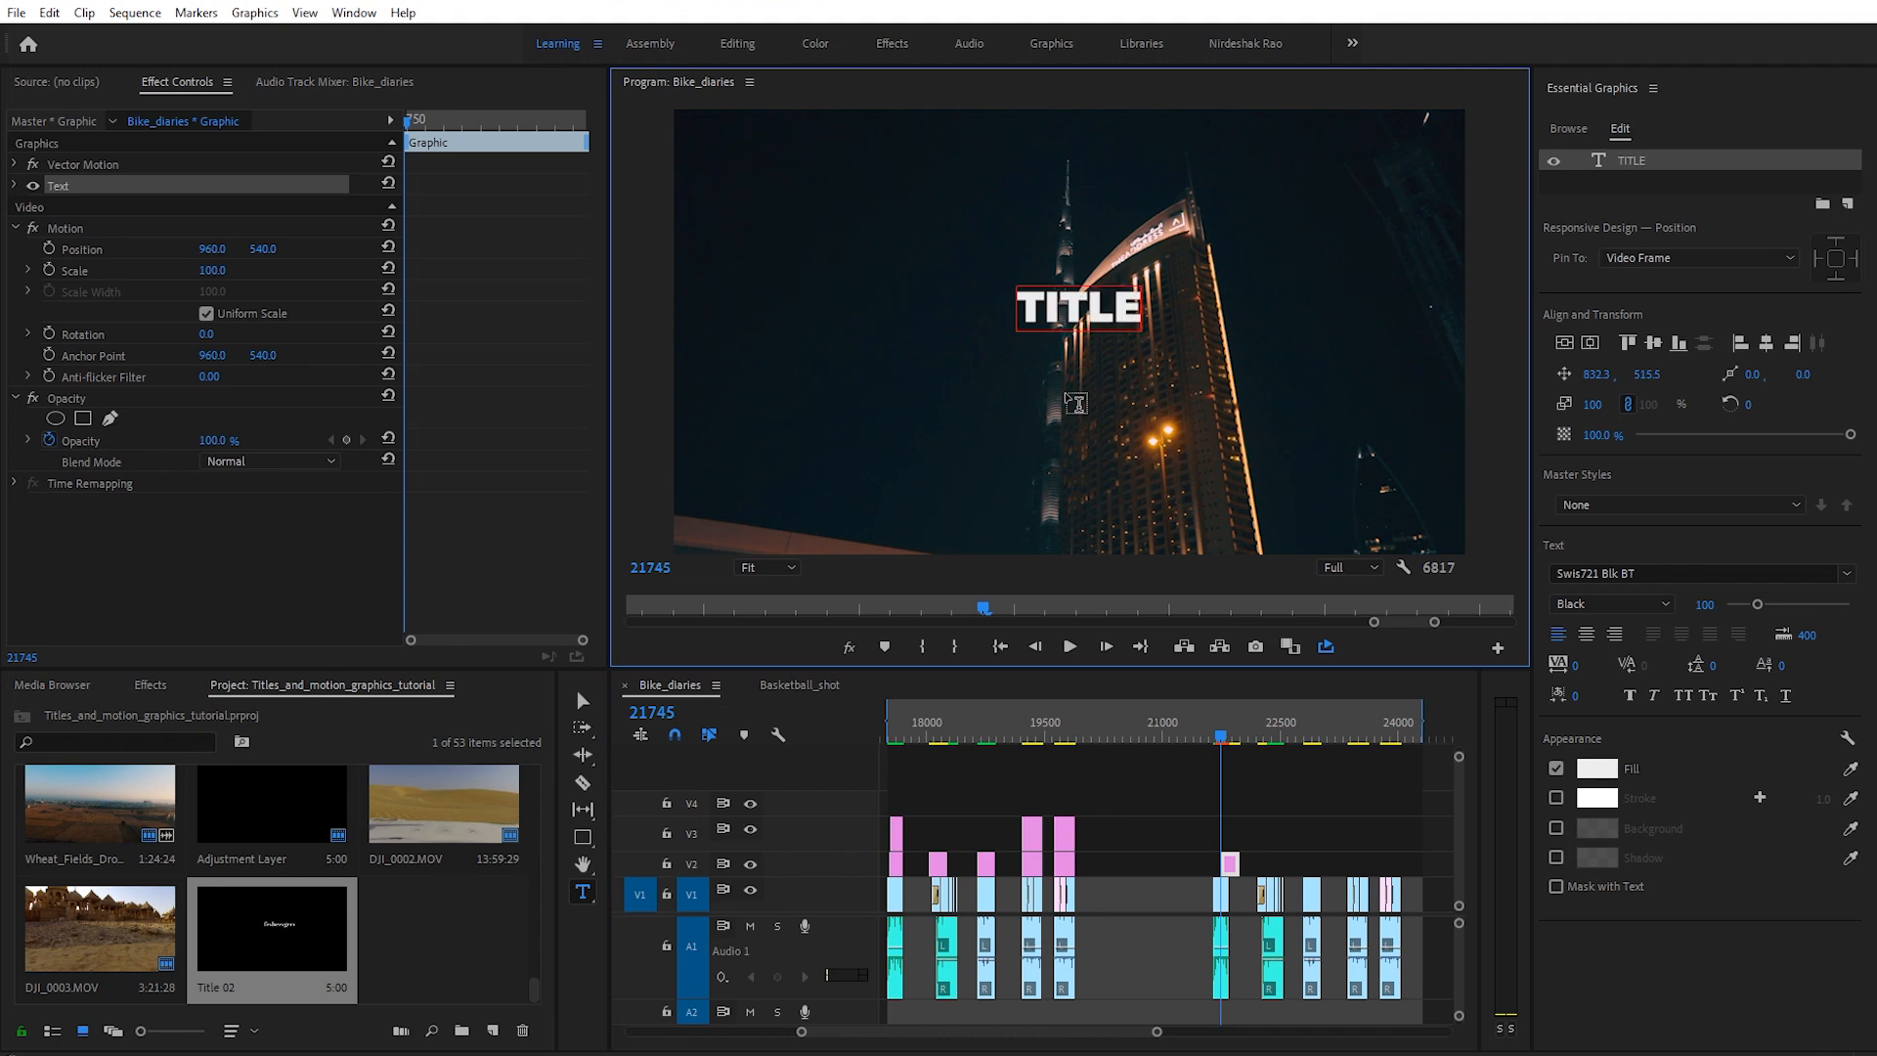
Step: Move the "TITLE" graphic on V2 into the empty gap before the second set of clips, with the playhead on it at frame 21340
{"action": "left_click_drag", "start_coordinate": [1232, 864], "coordinate": [1210, 864]}
{"action": "left_click", "coordinate": [1198, 725]}
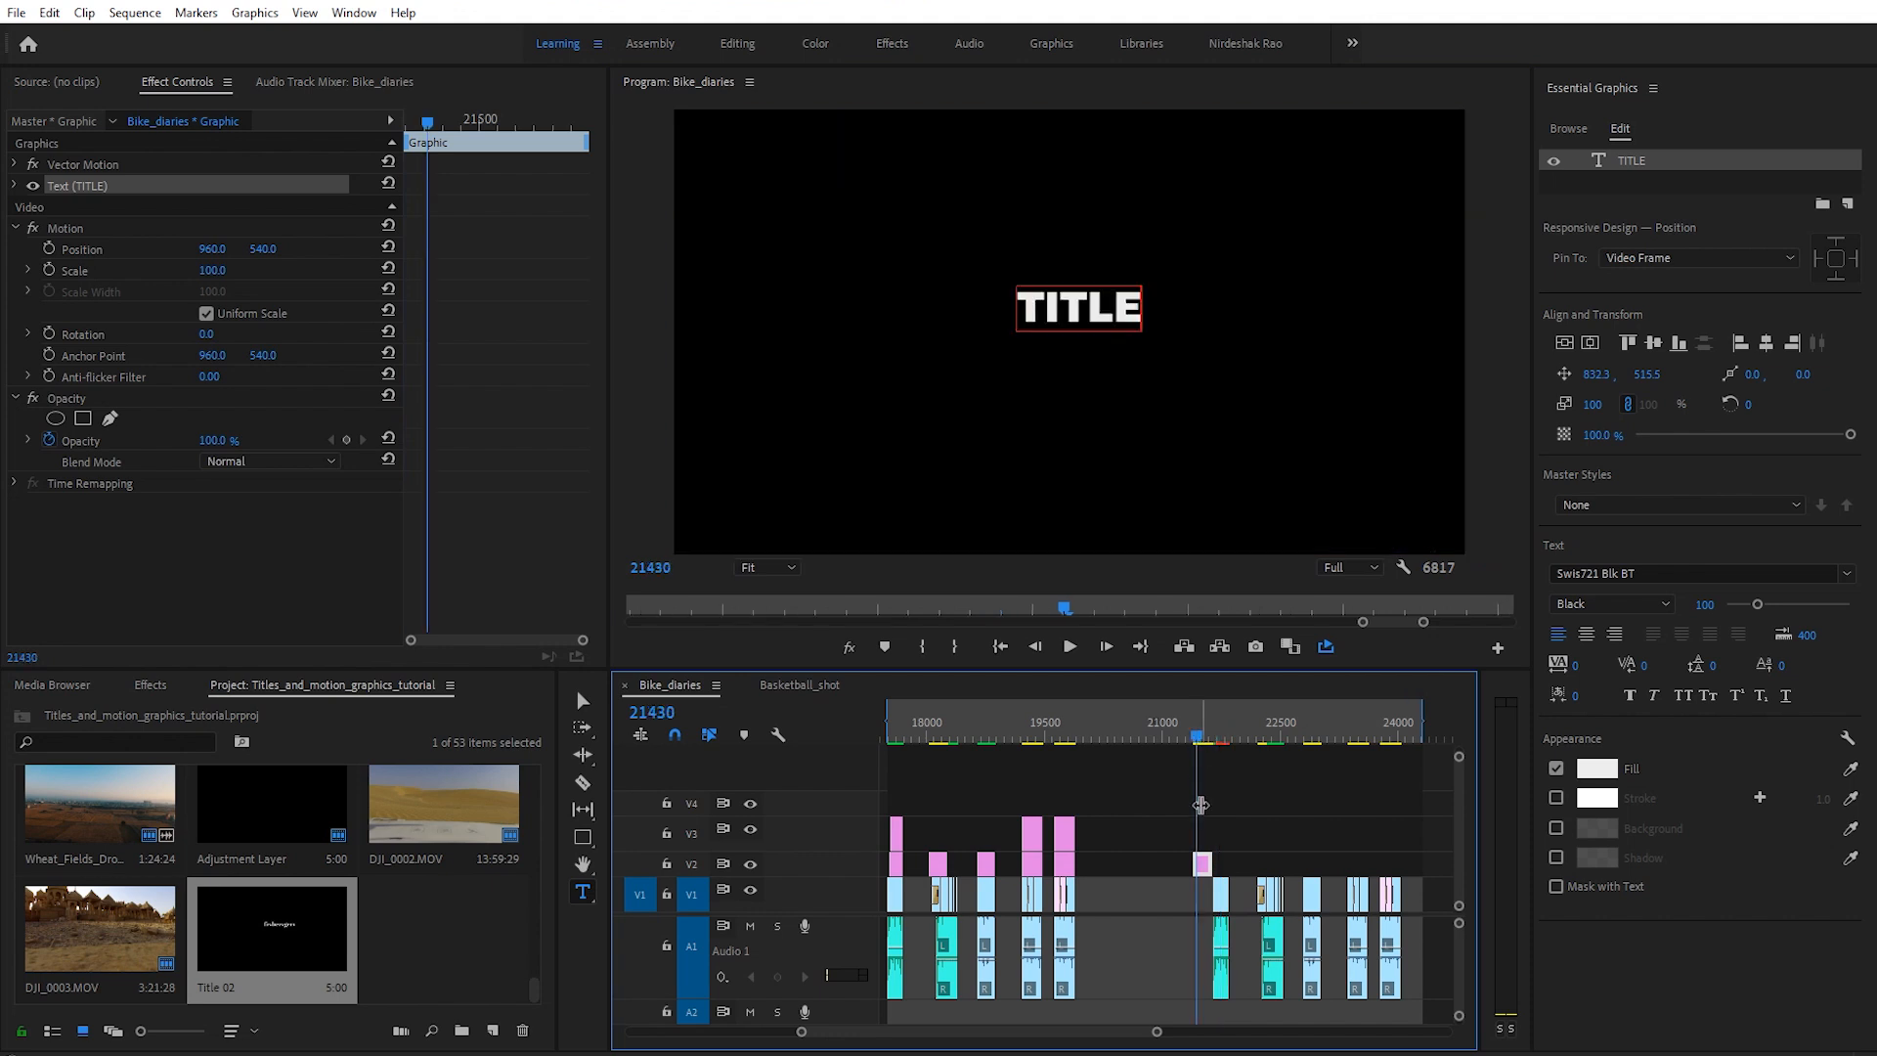
{"action": "left_click_drag", "start_coordinate": [1203, 864], "coordinate": [1186, 864]}
{"action": "left_click_drag", "start_coordinate": [1202, 735], "coordinate": [1190, 735]}
{"action": "left_click_drag", "start_coordinate": [1156, 1031], "coordinate": [1093, 1032]}
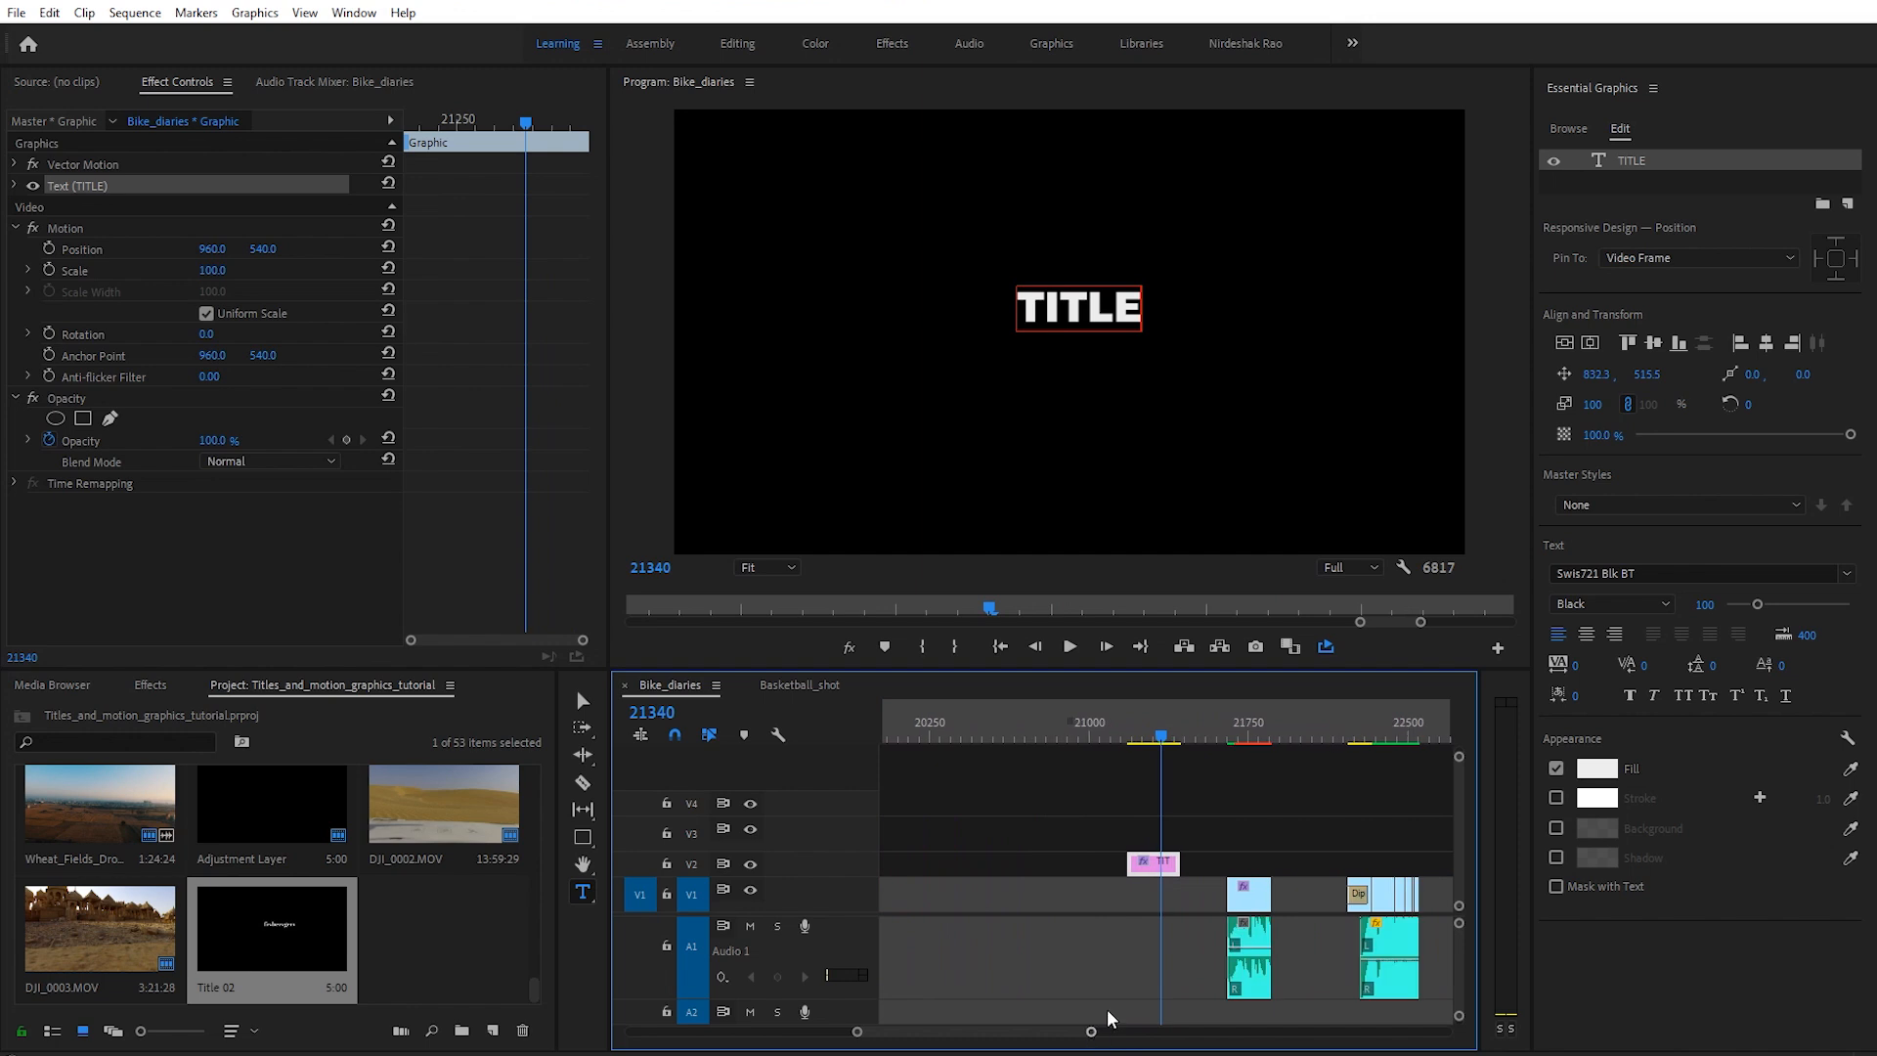
Step: Compare the Essential Graphics properties of the "TITLE" graphic with those of the nearby footage clips, and show the TITLE text layer's properties
{"action": "left_click", "coordinate": [1160, 866]}
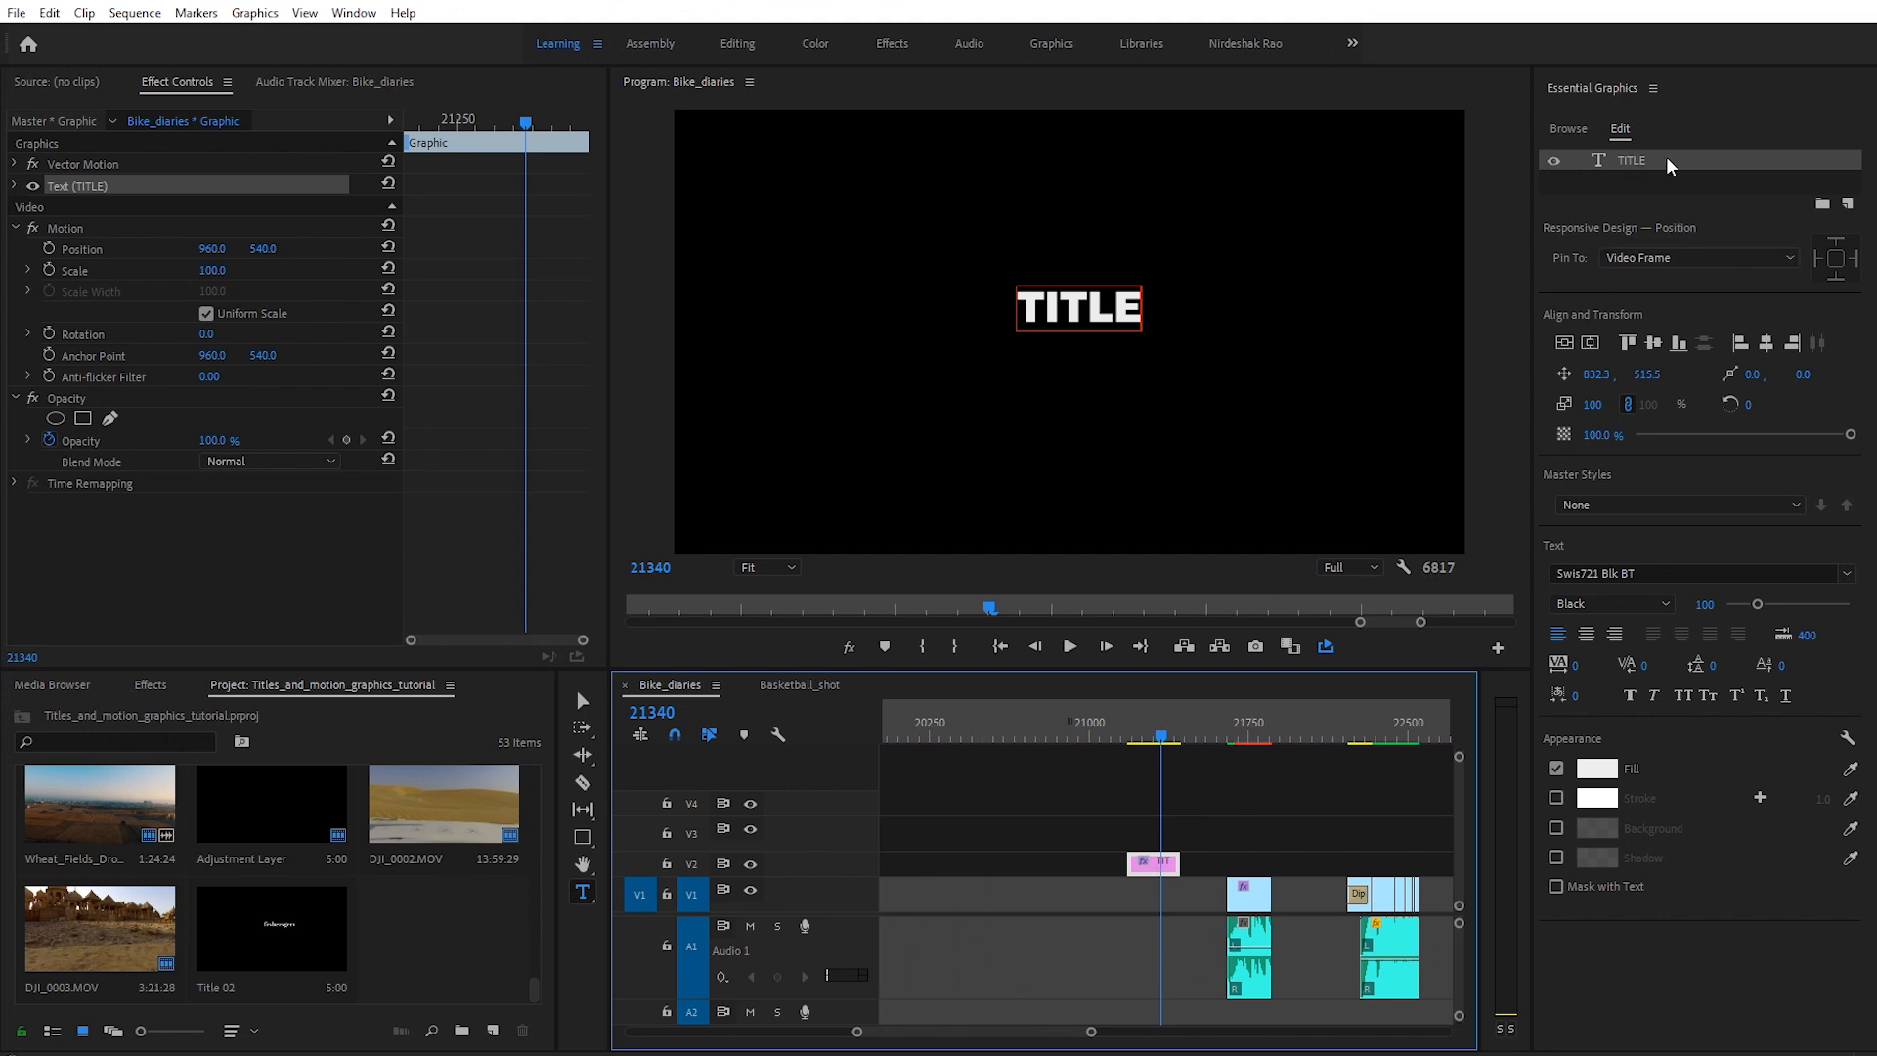
{"action": "left_click", "coordinate": [1235, 804]}
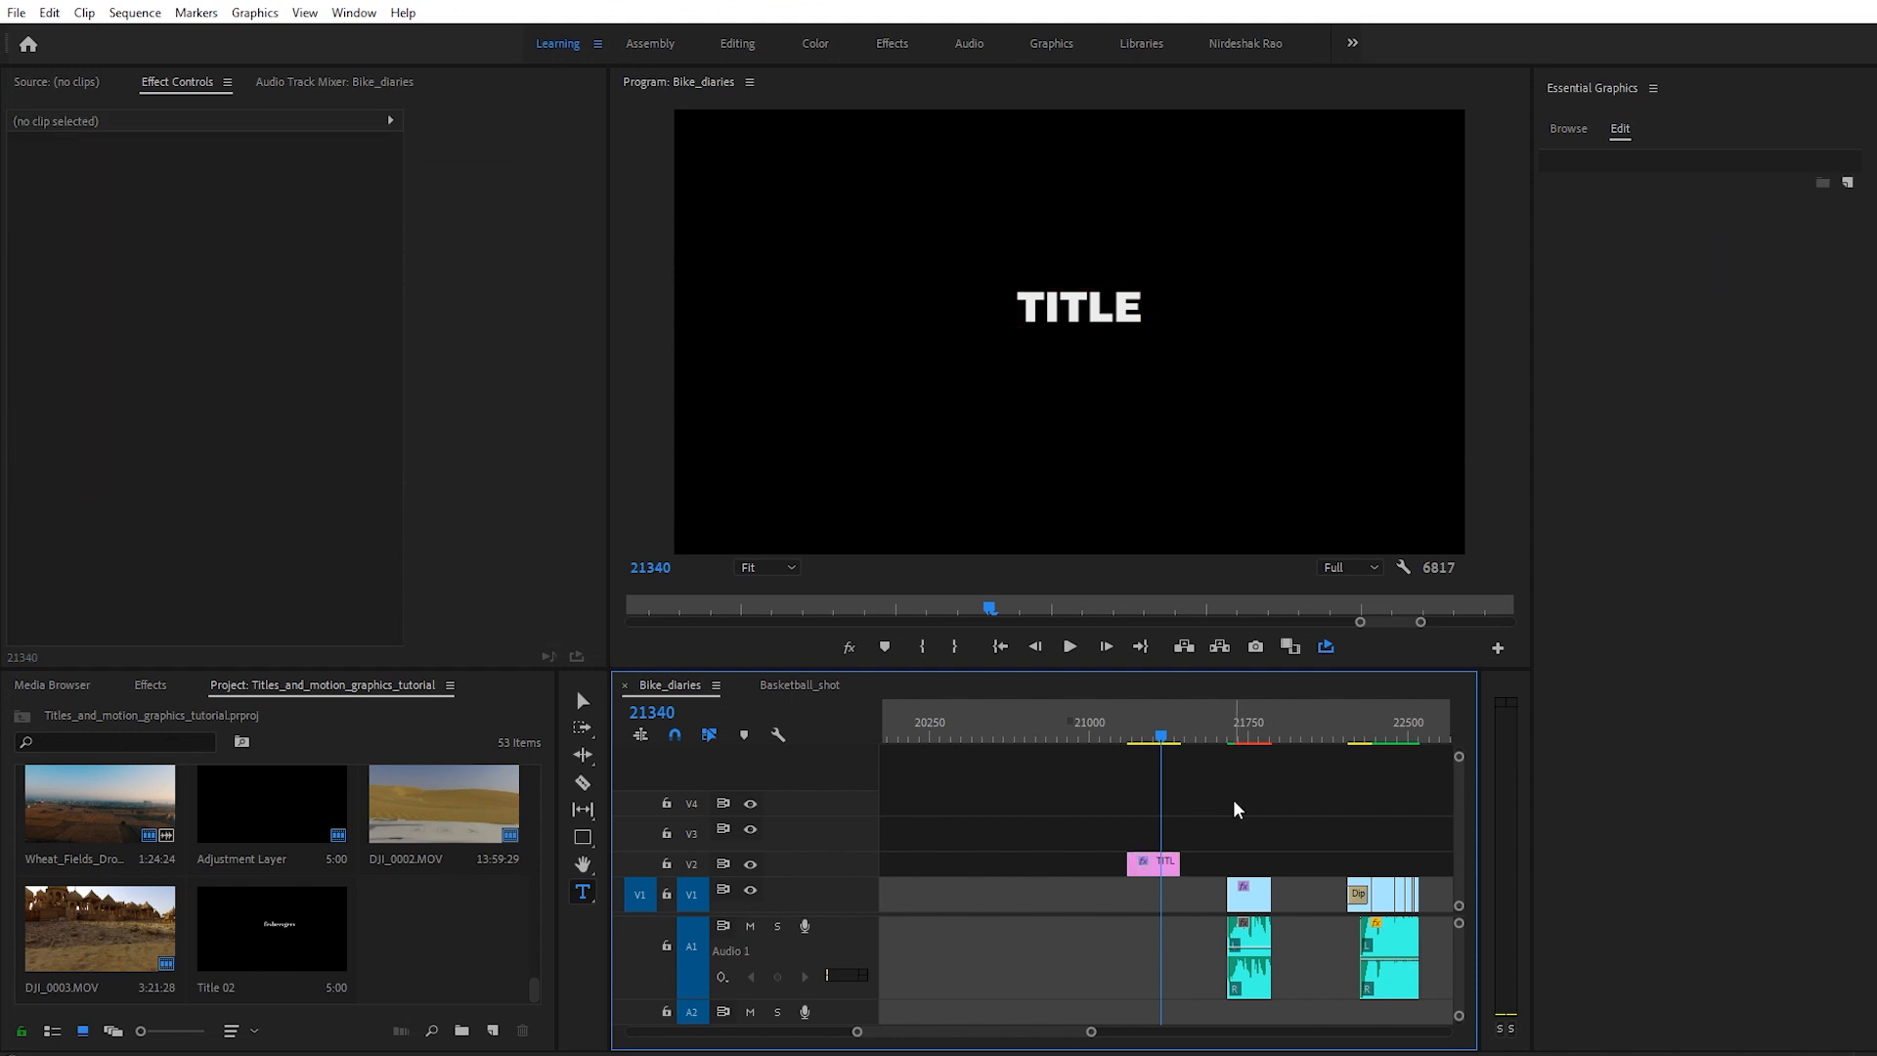
{"action": "left_click", "coordinate": [1154, 863]}
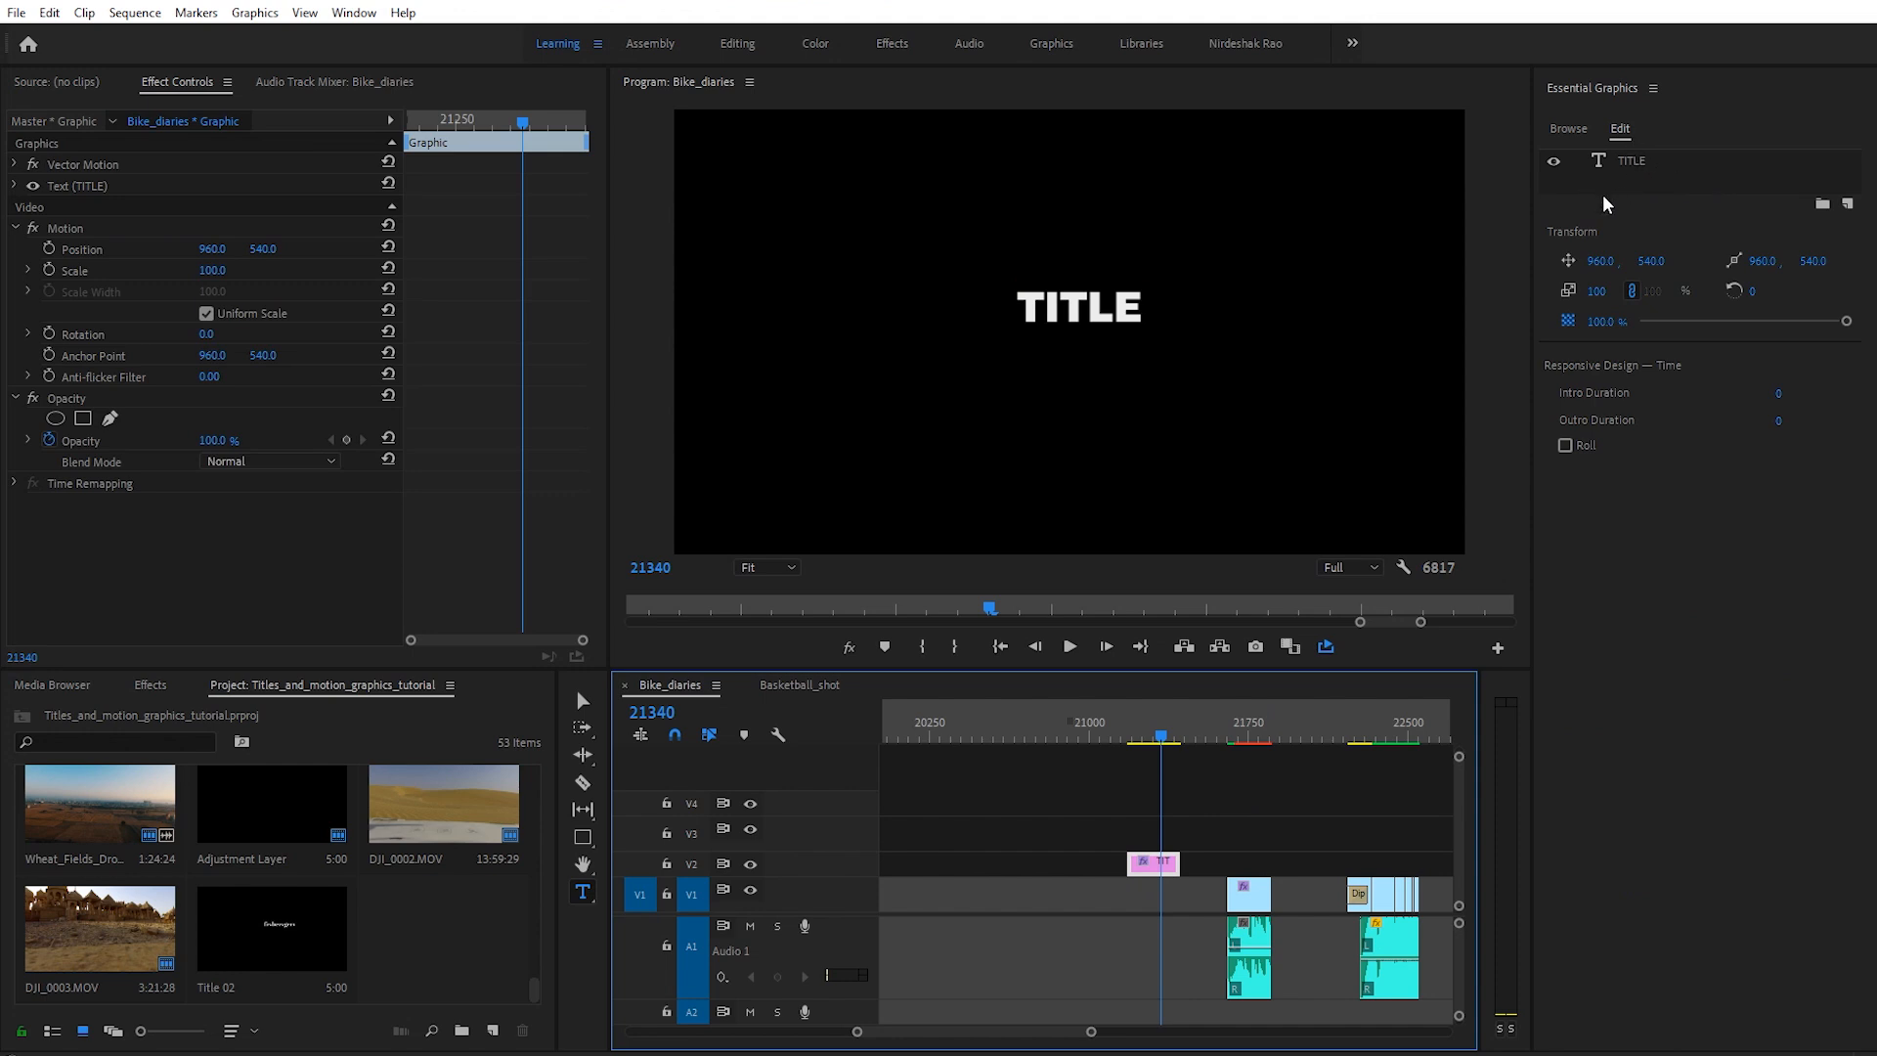
{"action": "left_click", "coordinate": [1254, 900]}
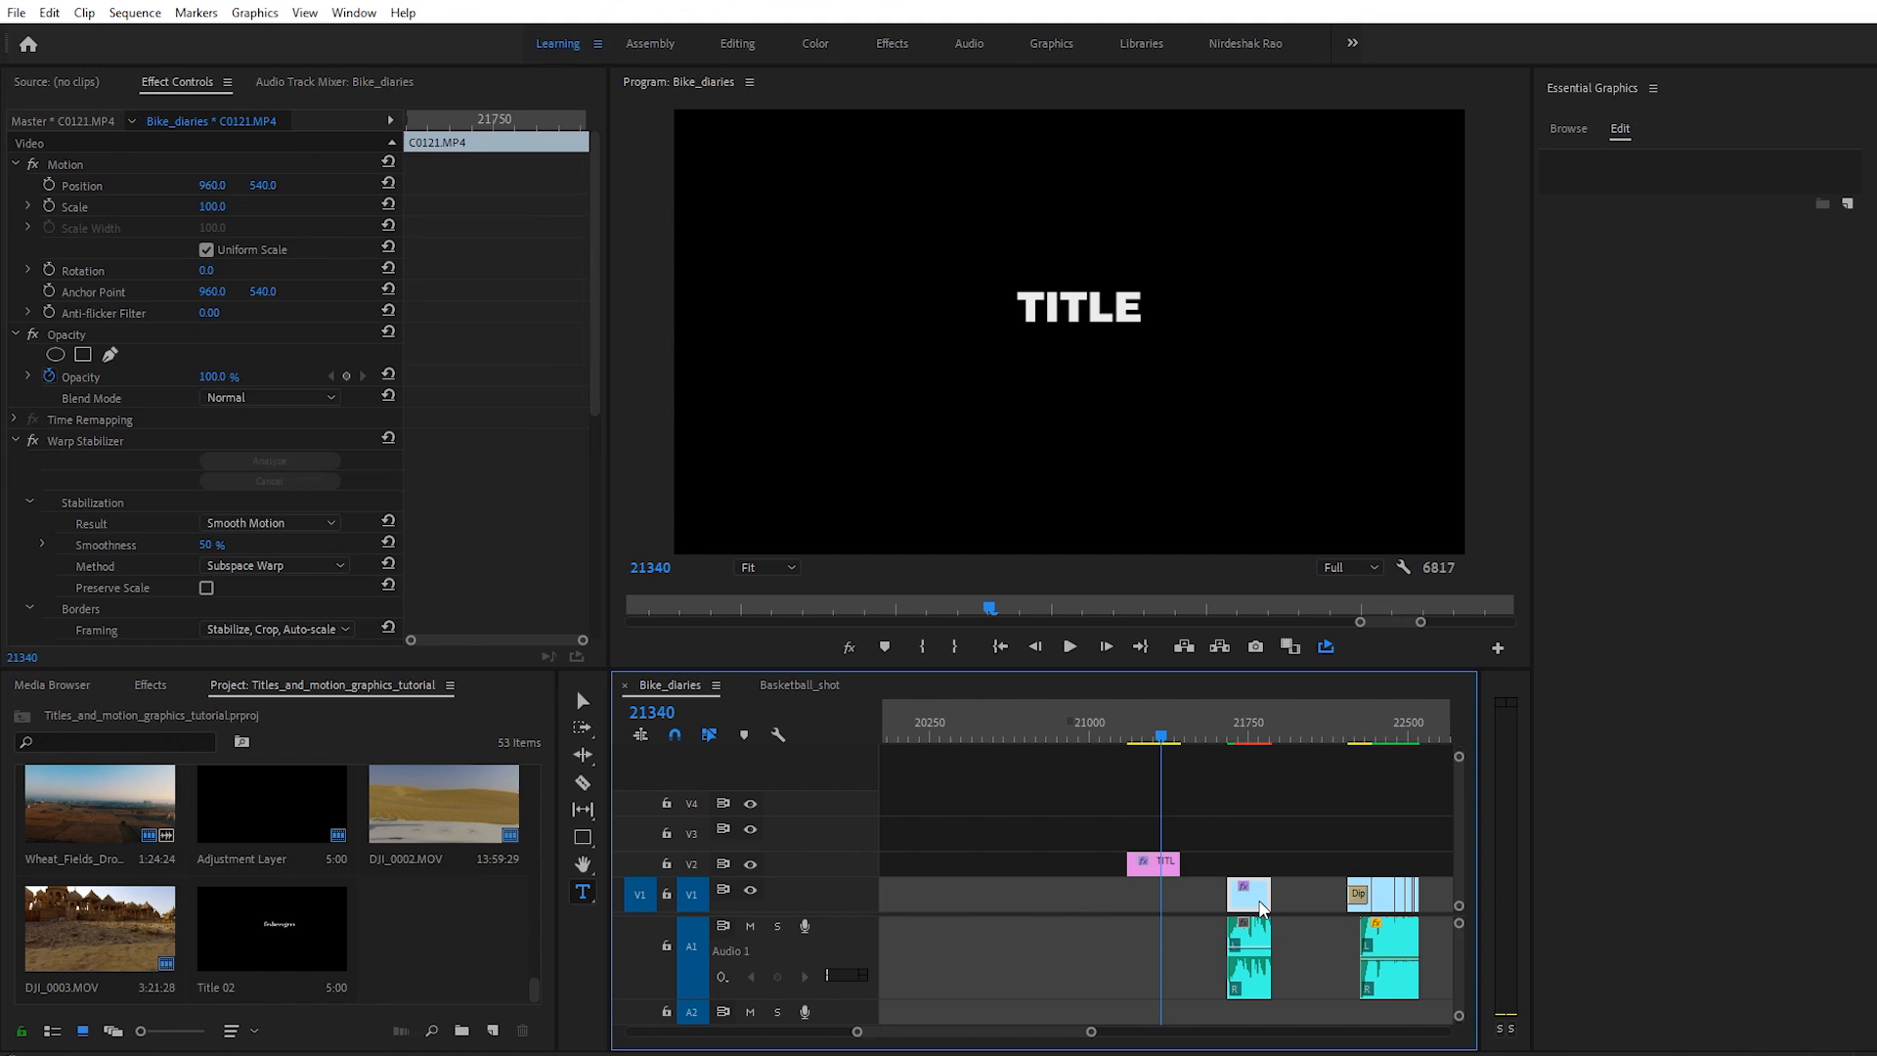
{"action": "left_click", "coordinate": [1358, 893]}
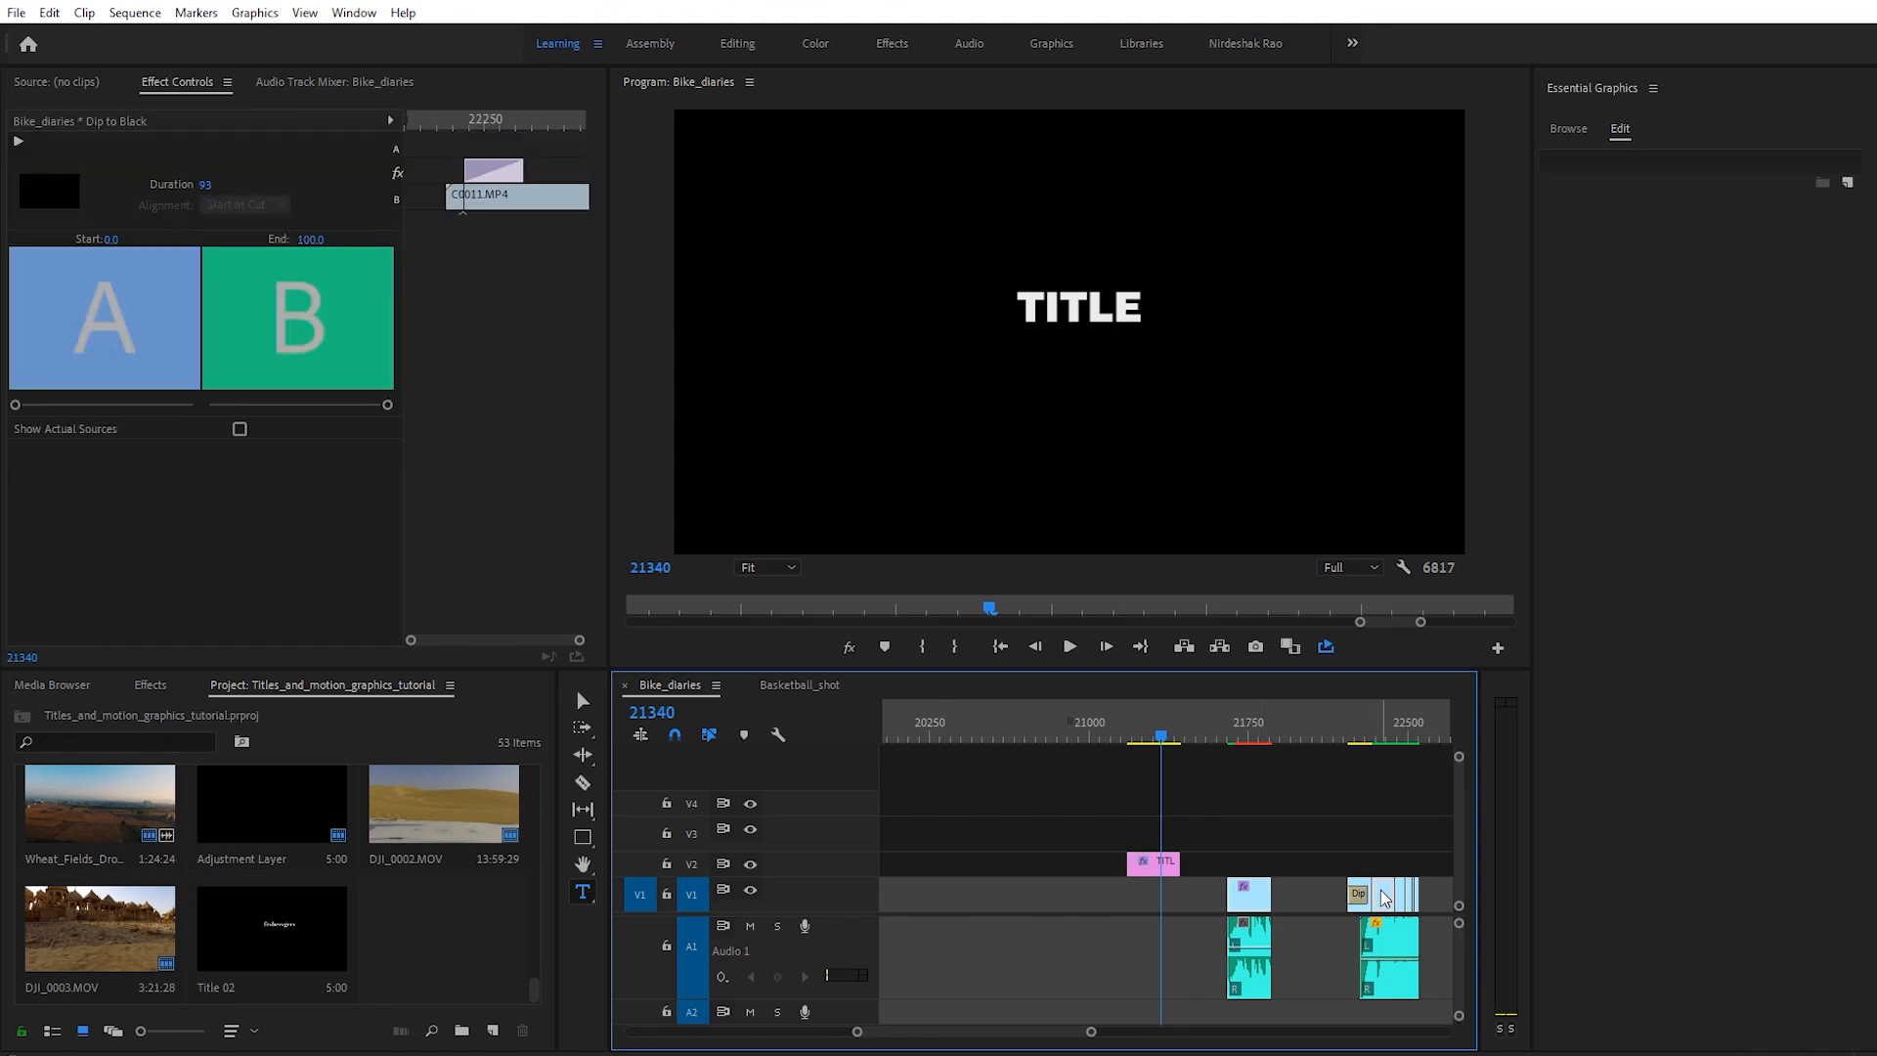
{"action": "left_click", "coordinate": [1386, 893]}
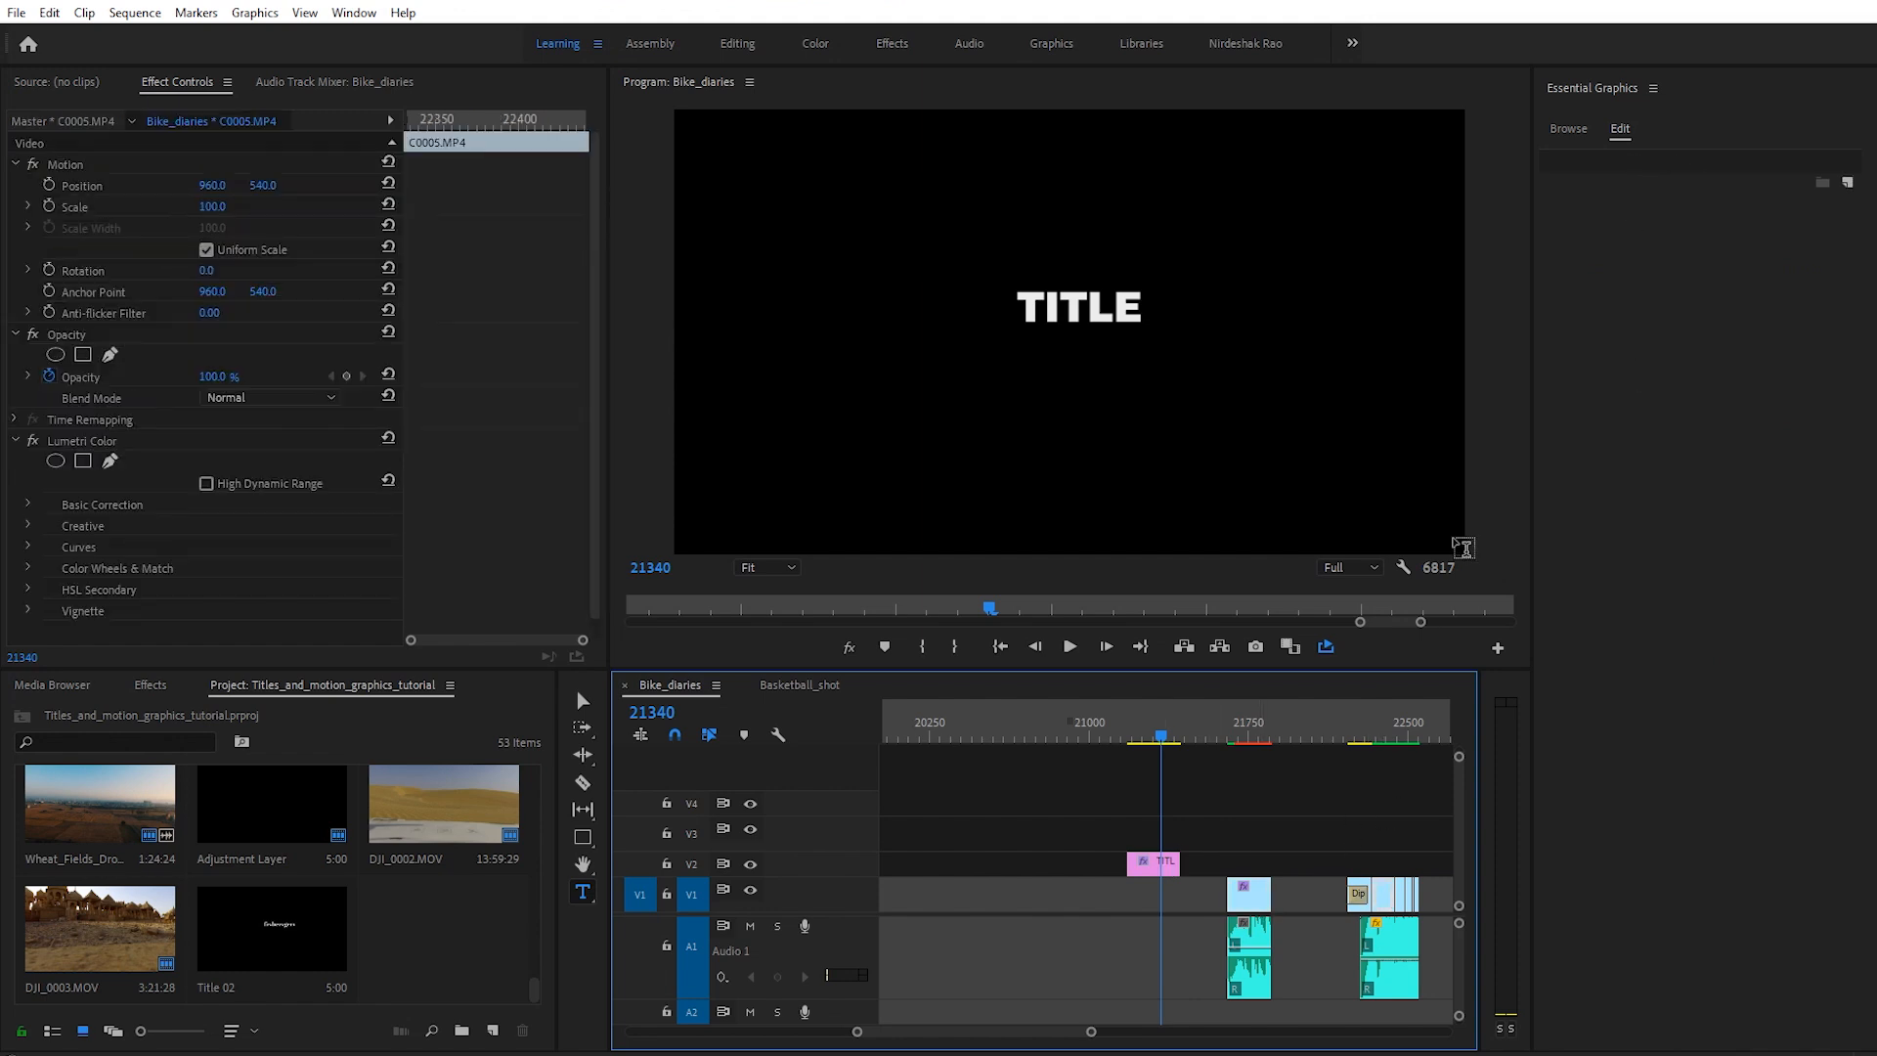
{"action": "left_click", "coordinate": [1157, 865]}
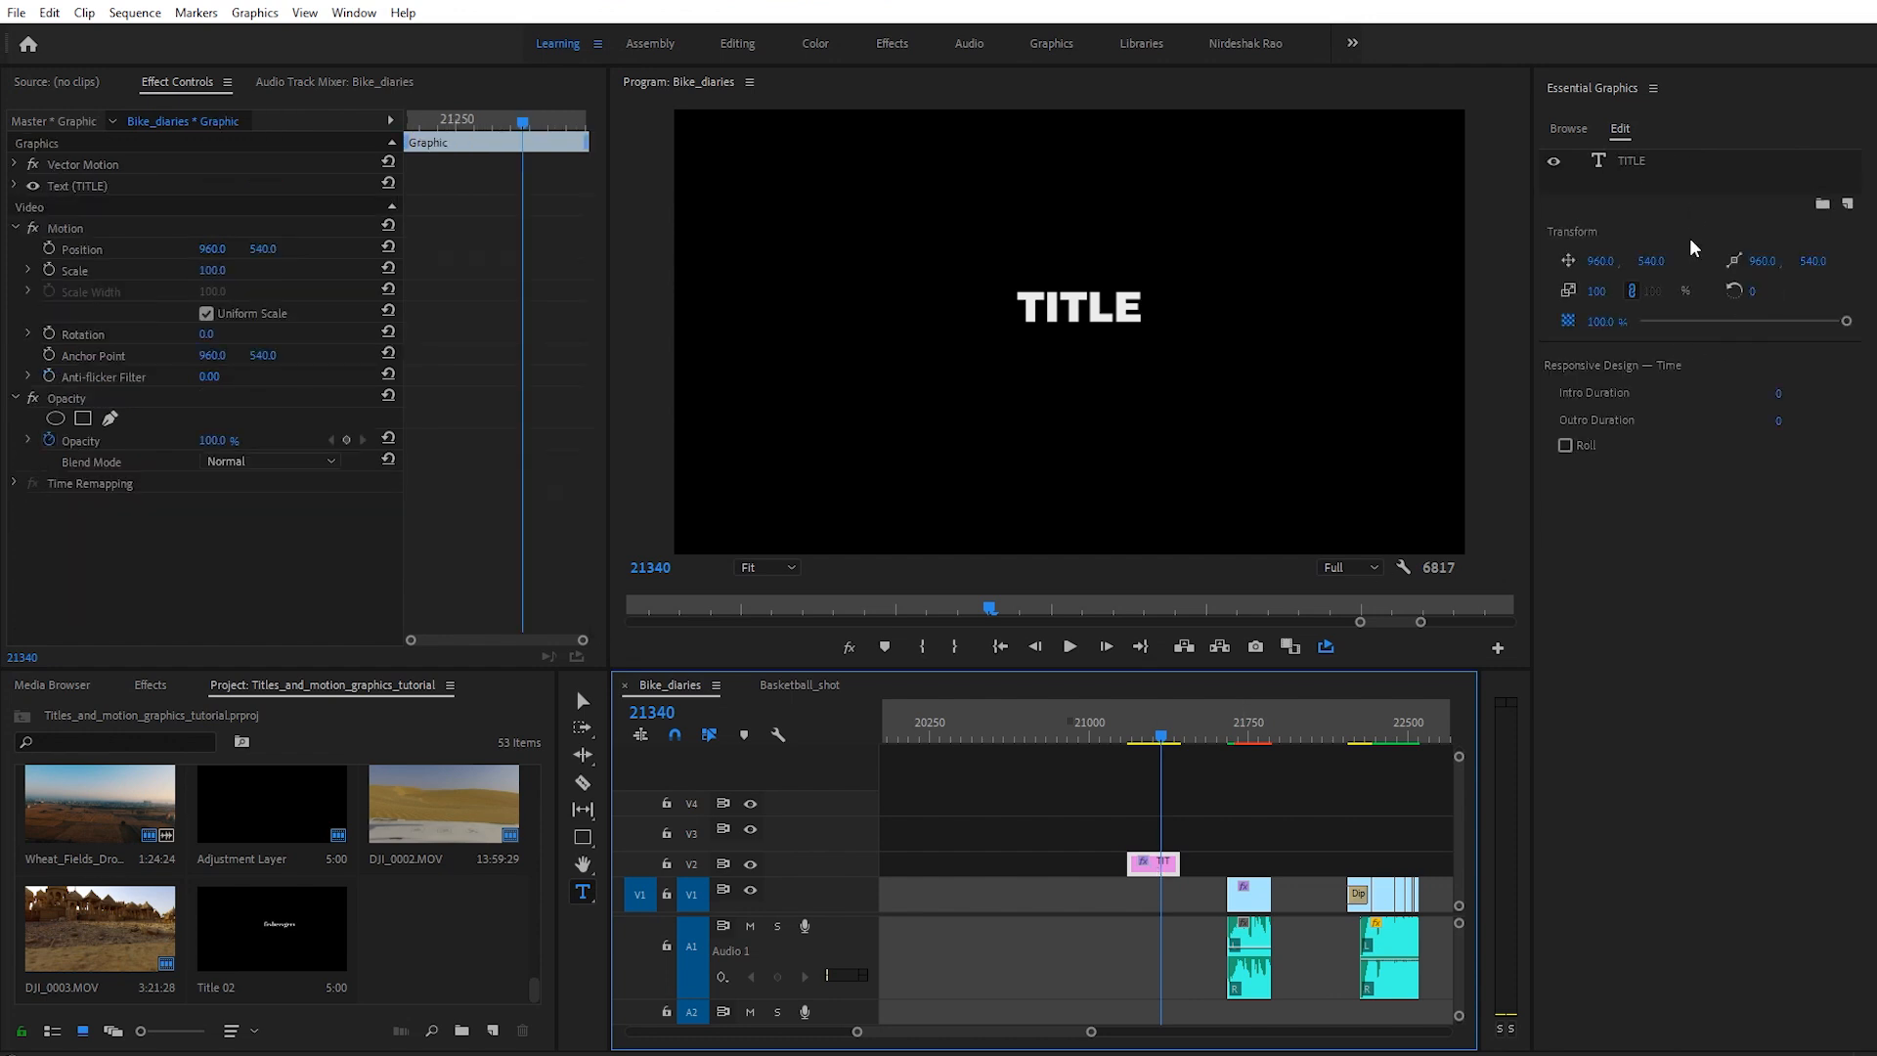
{"action": "left_click", "coordinate": [1623, 159]}
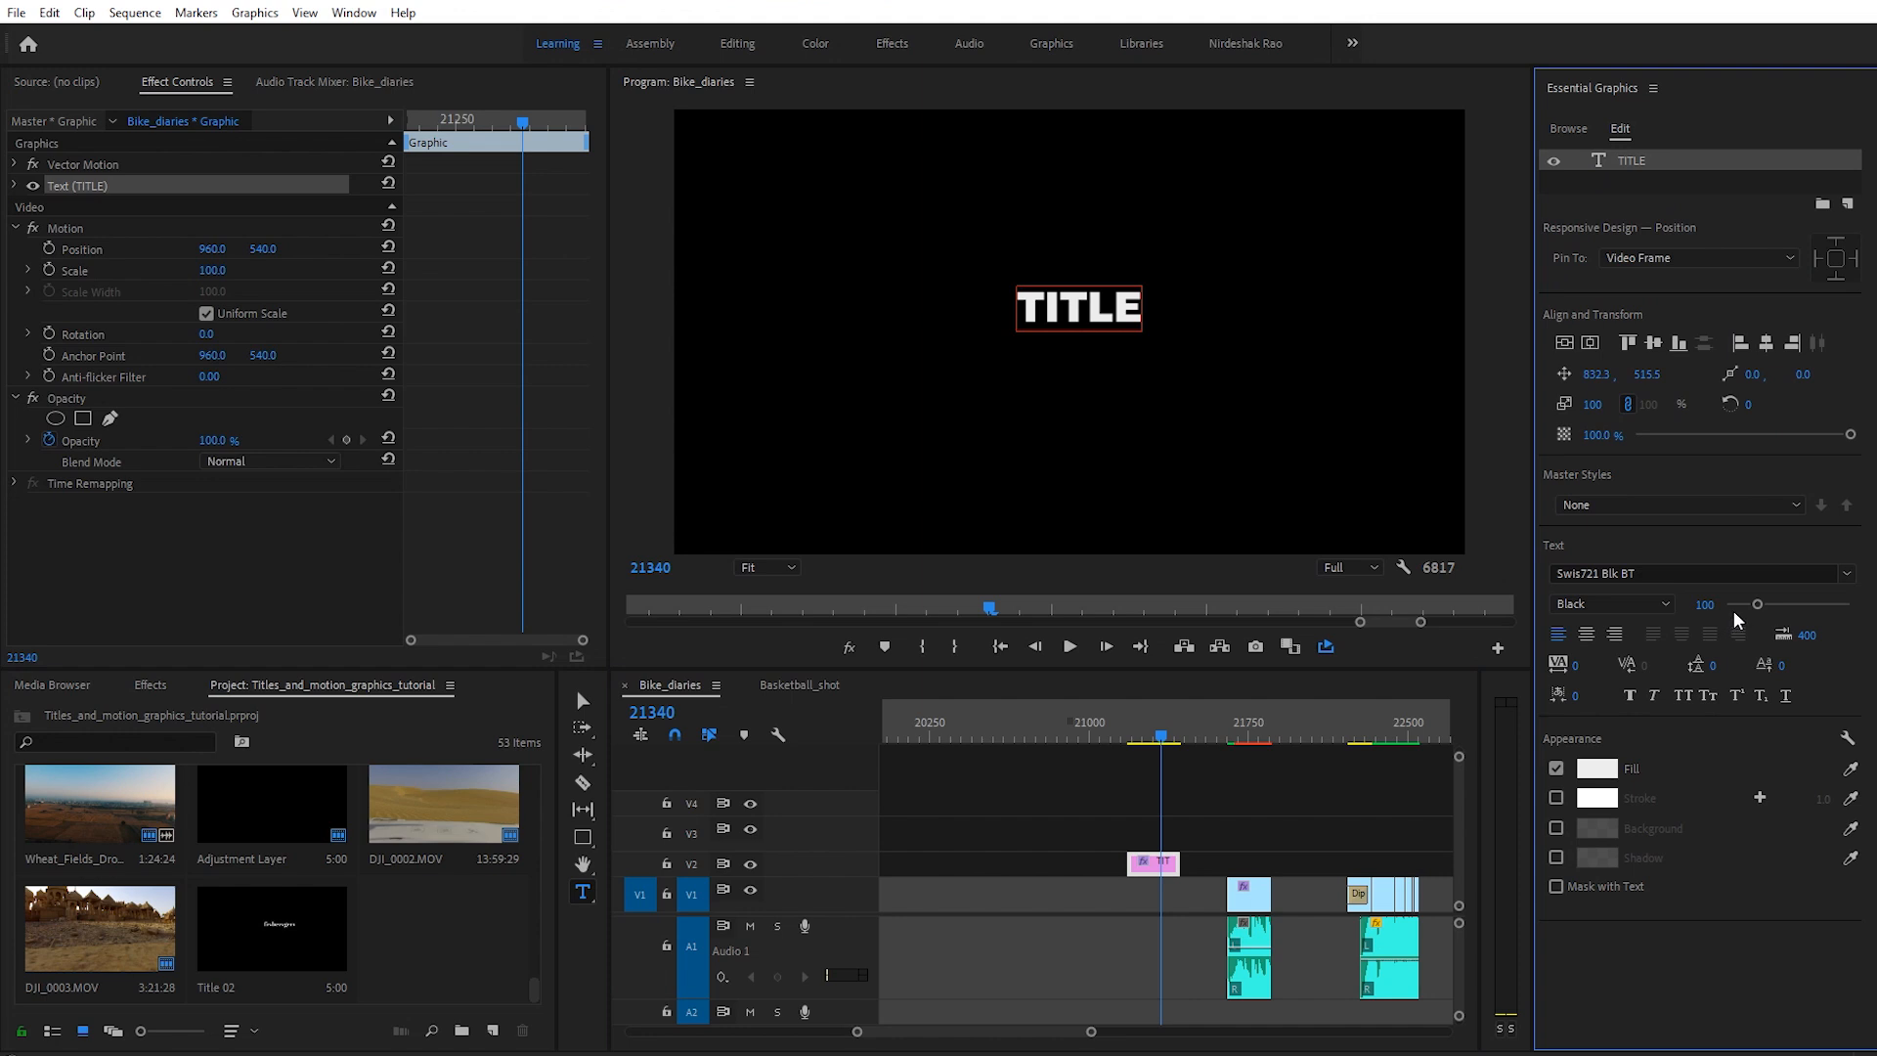
Step: Set the TITLE text's font size to 140 and try centre and right alignment before returning it to left alignment
{"action": "left_click_drag", "start_coordinate": [1762, 602], "coordinate": [1770, 606]}
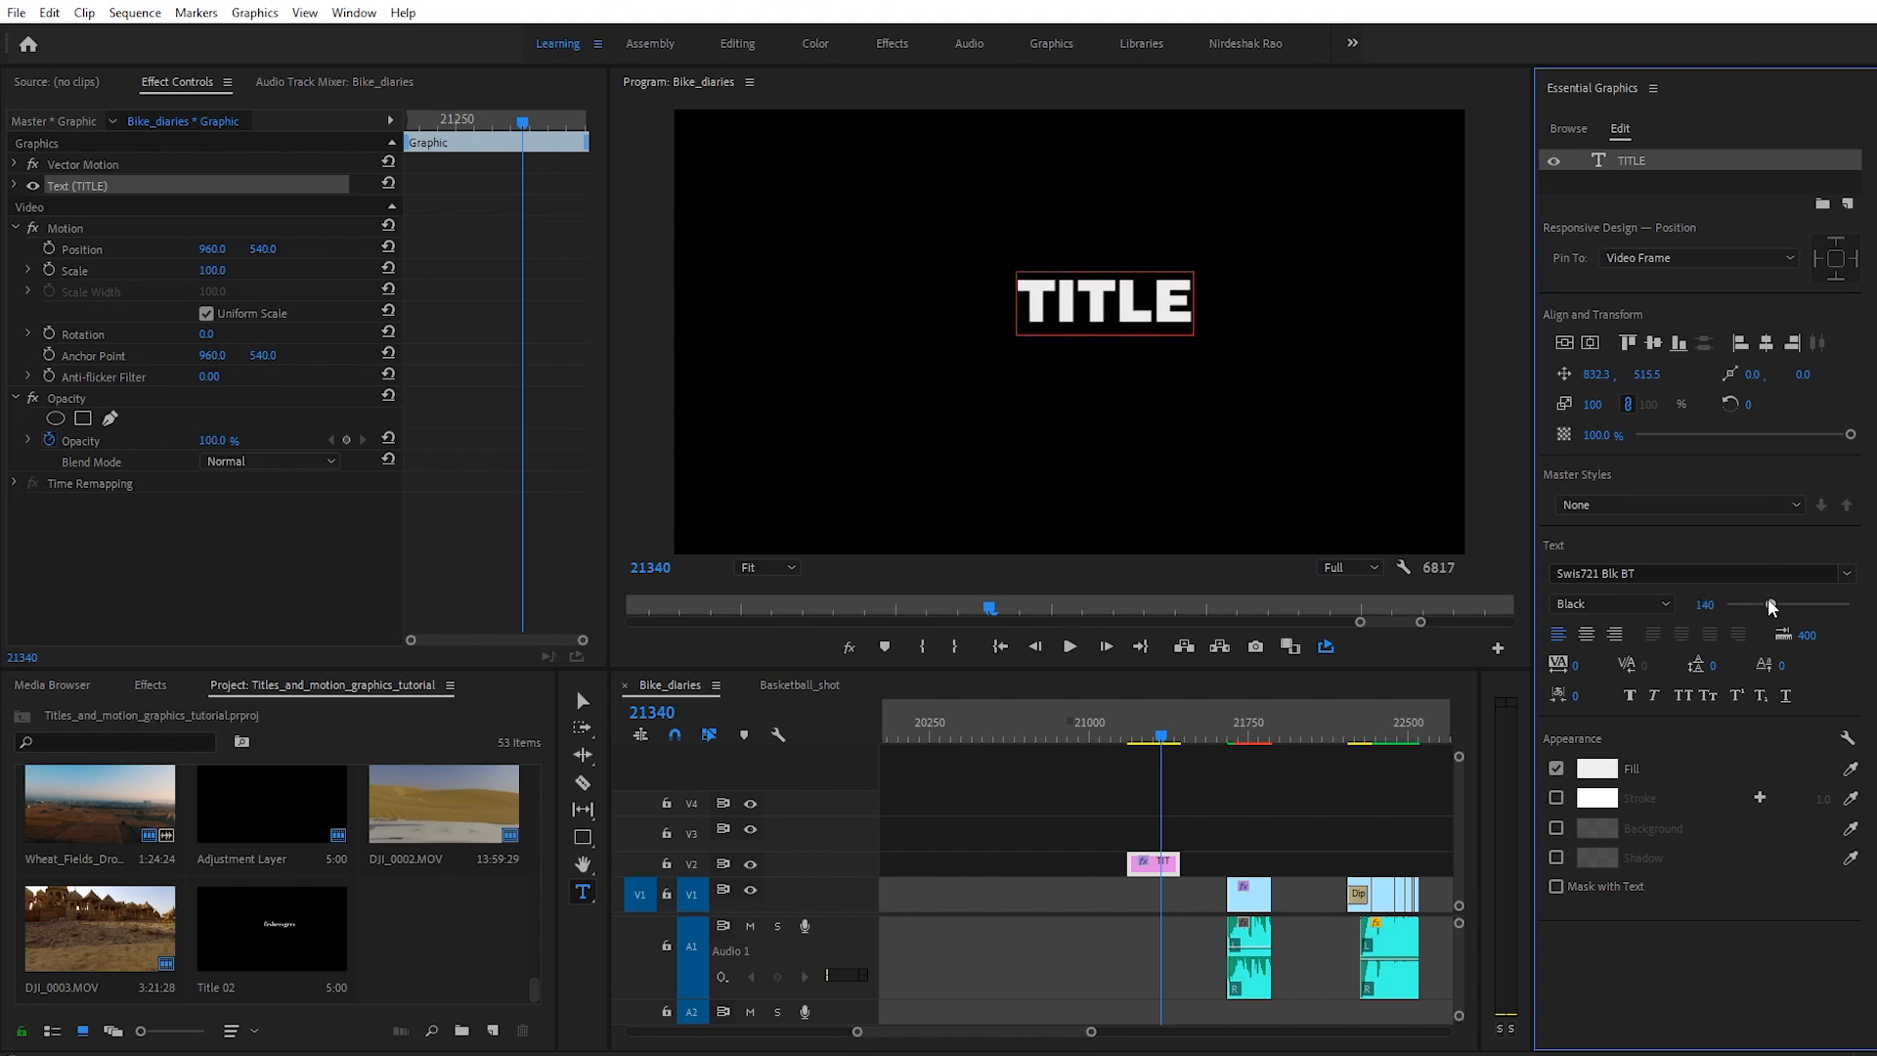
{"action": "left_click", "coordinate": [1591, 637]}
{"action": "left_click", "coordinate": [1560, 635]}
{"action": "left_click", "coordinate": [1613, 635]}
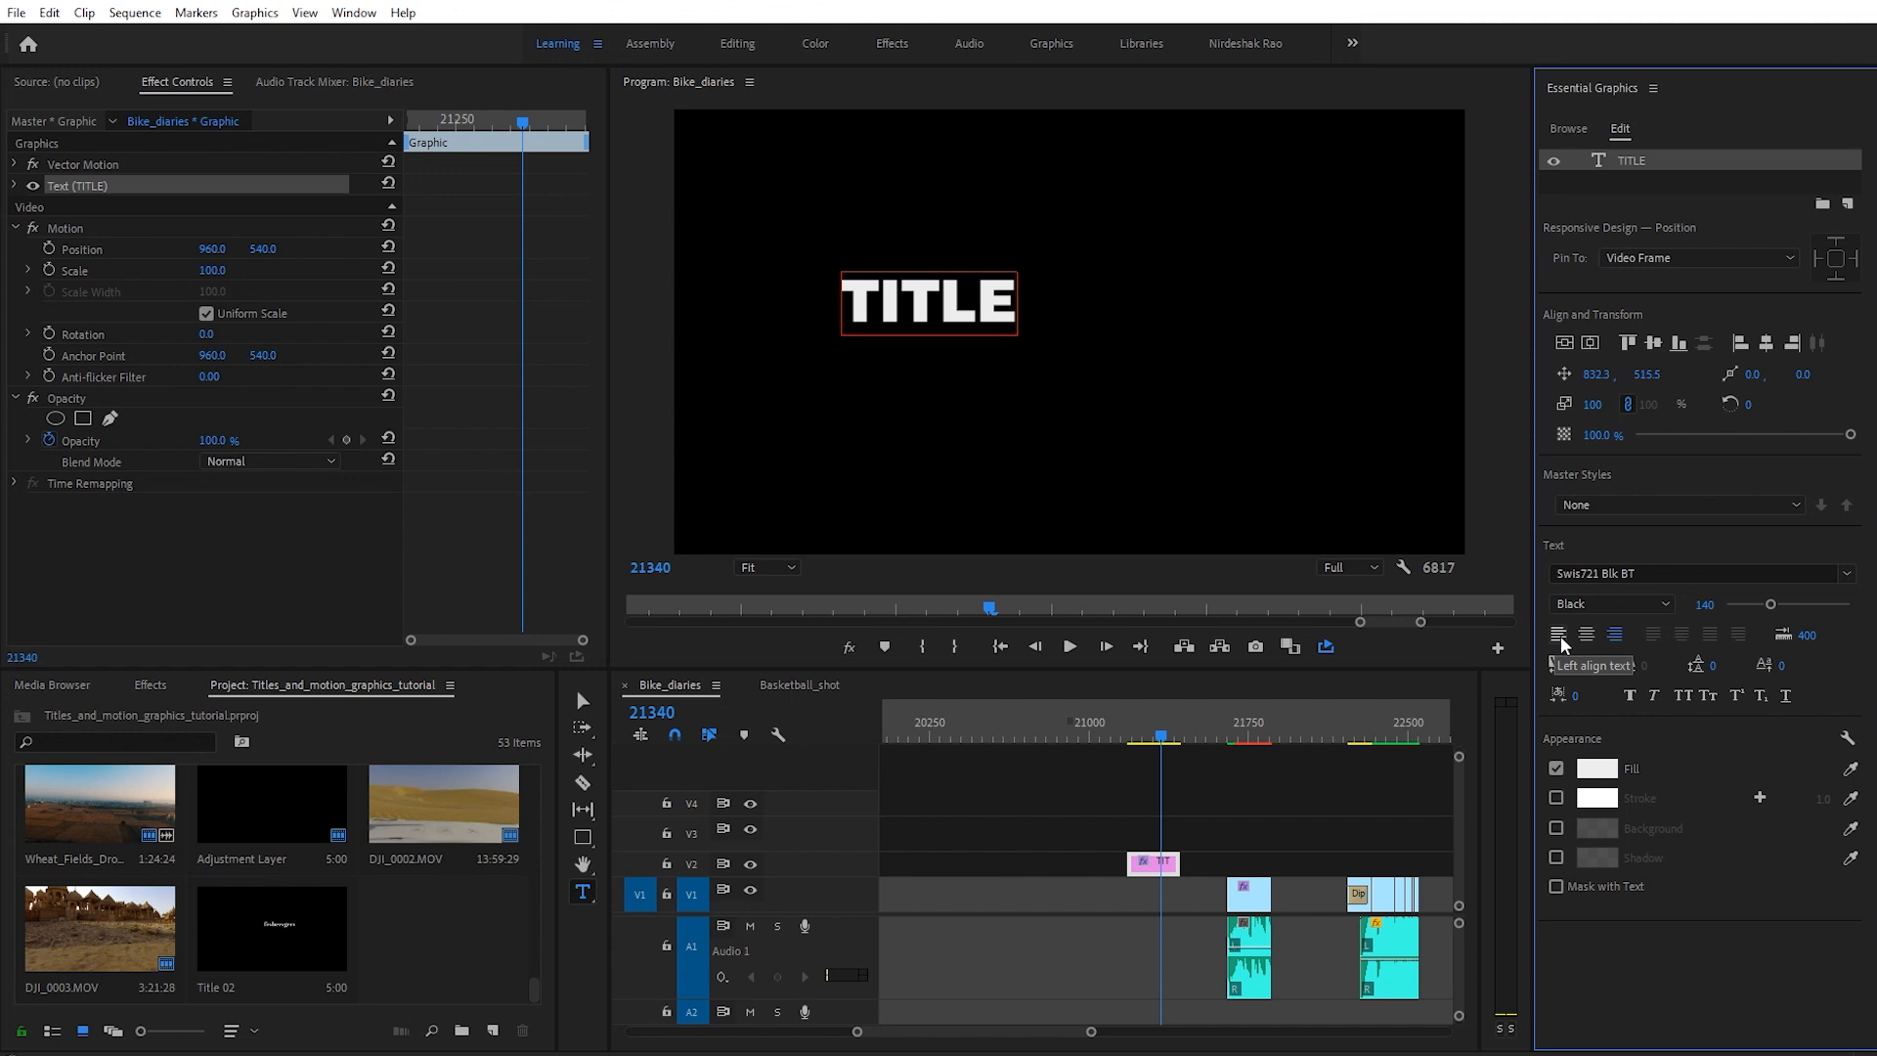
{"action": "left_click", "coordinate": [1560, 635]}
{"action": "left_click", "coordinate": [1618, 634]}
{"action": "left_click", "coordinate": [1558, 635]}
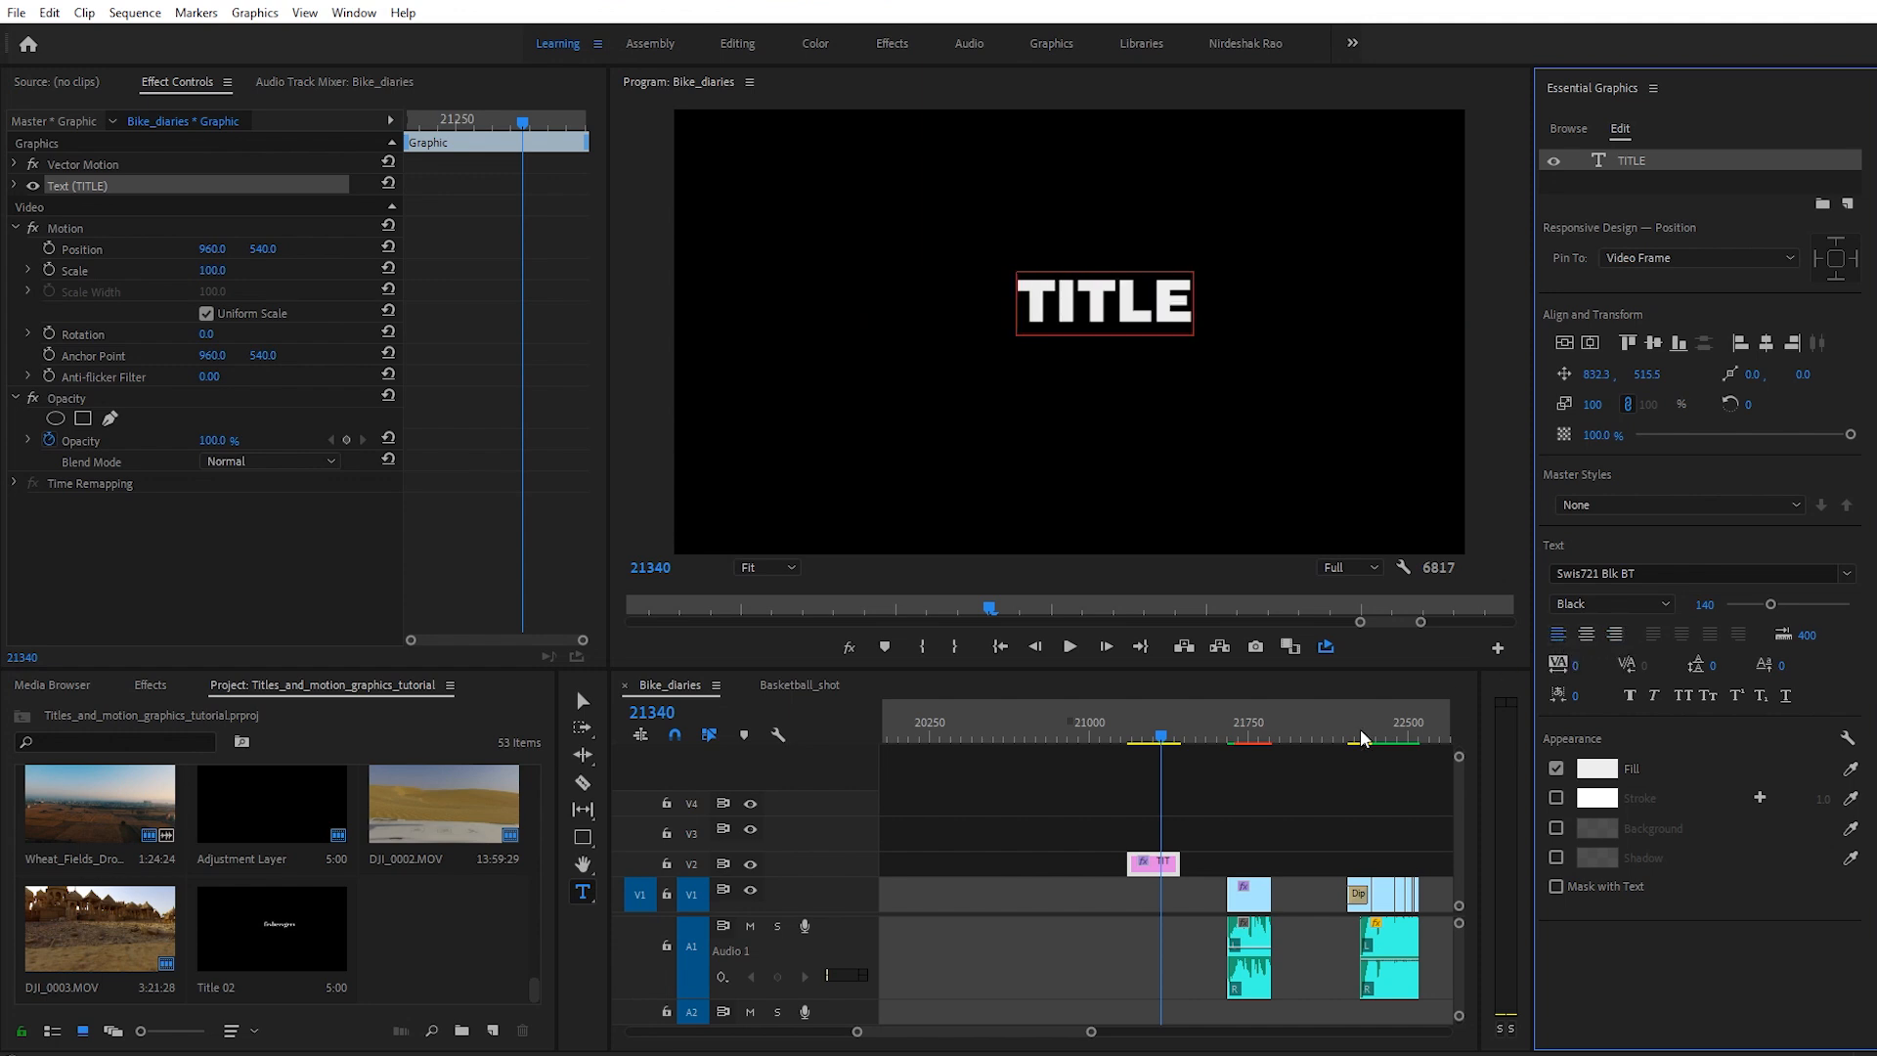
Step: Test how text grows by replacing TITLE with "gwegfegreg", right-aligning it, and replacing it with "ergerge"
{"action": "double_click", "coordinate": [1599, 160]}
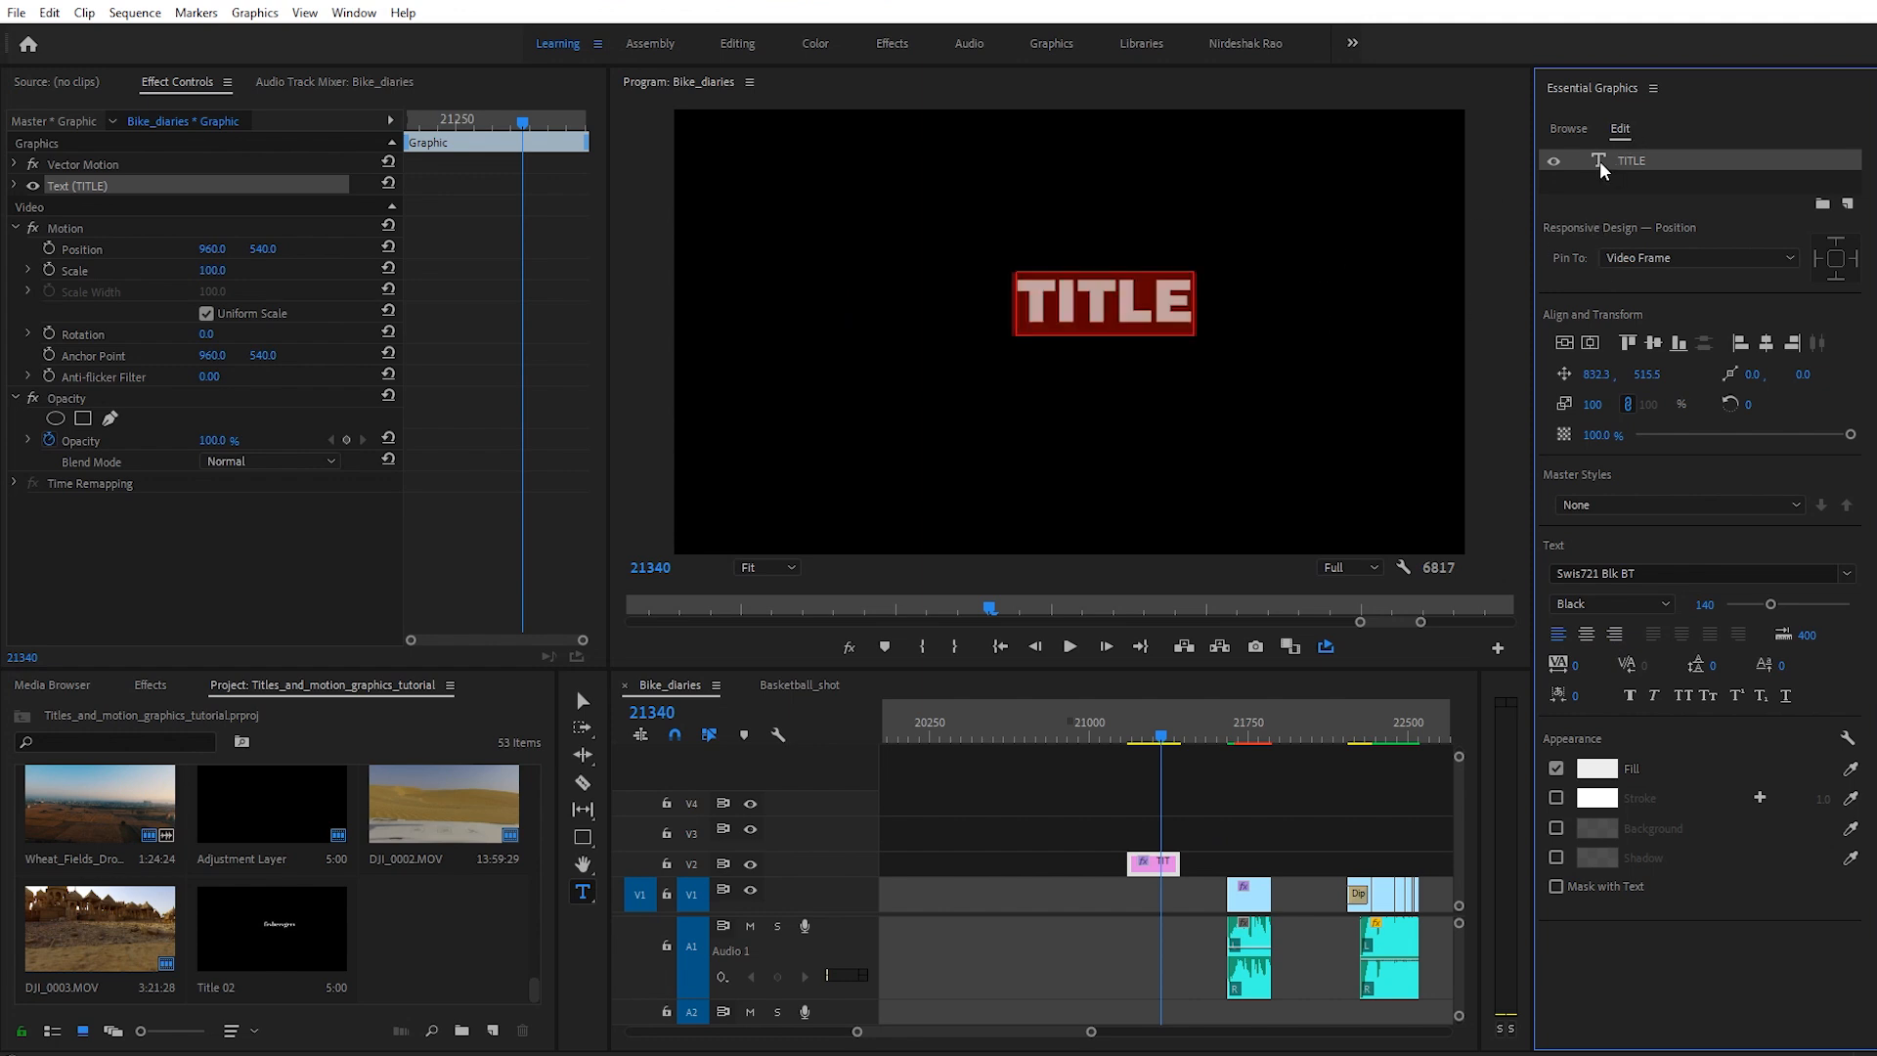
{"action": "type", "text": "gwegfegreg"}
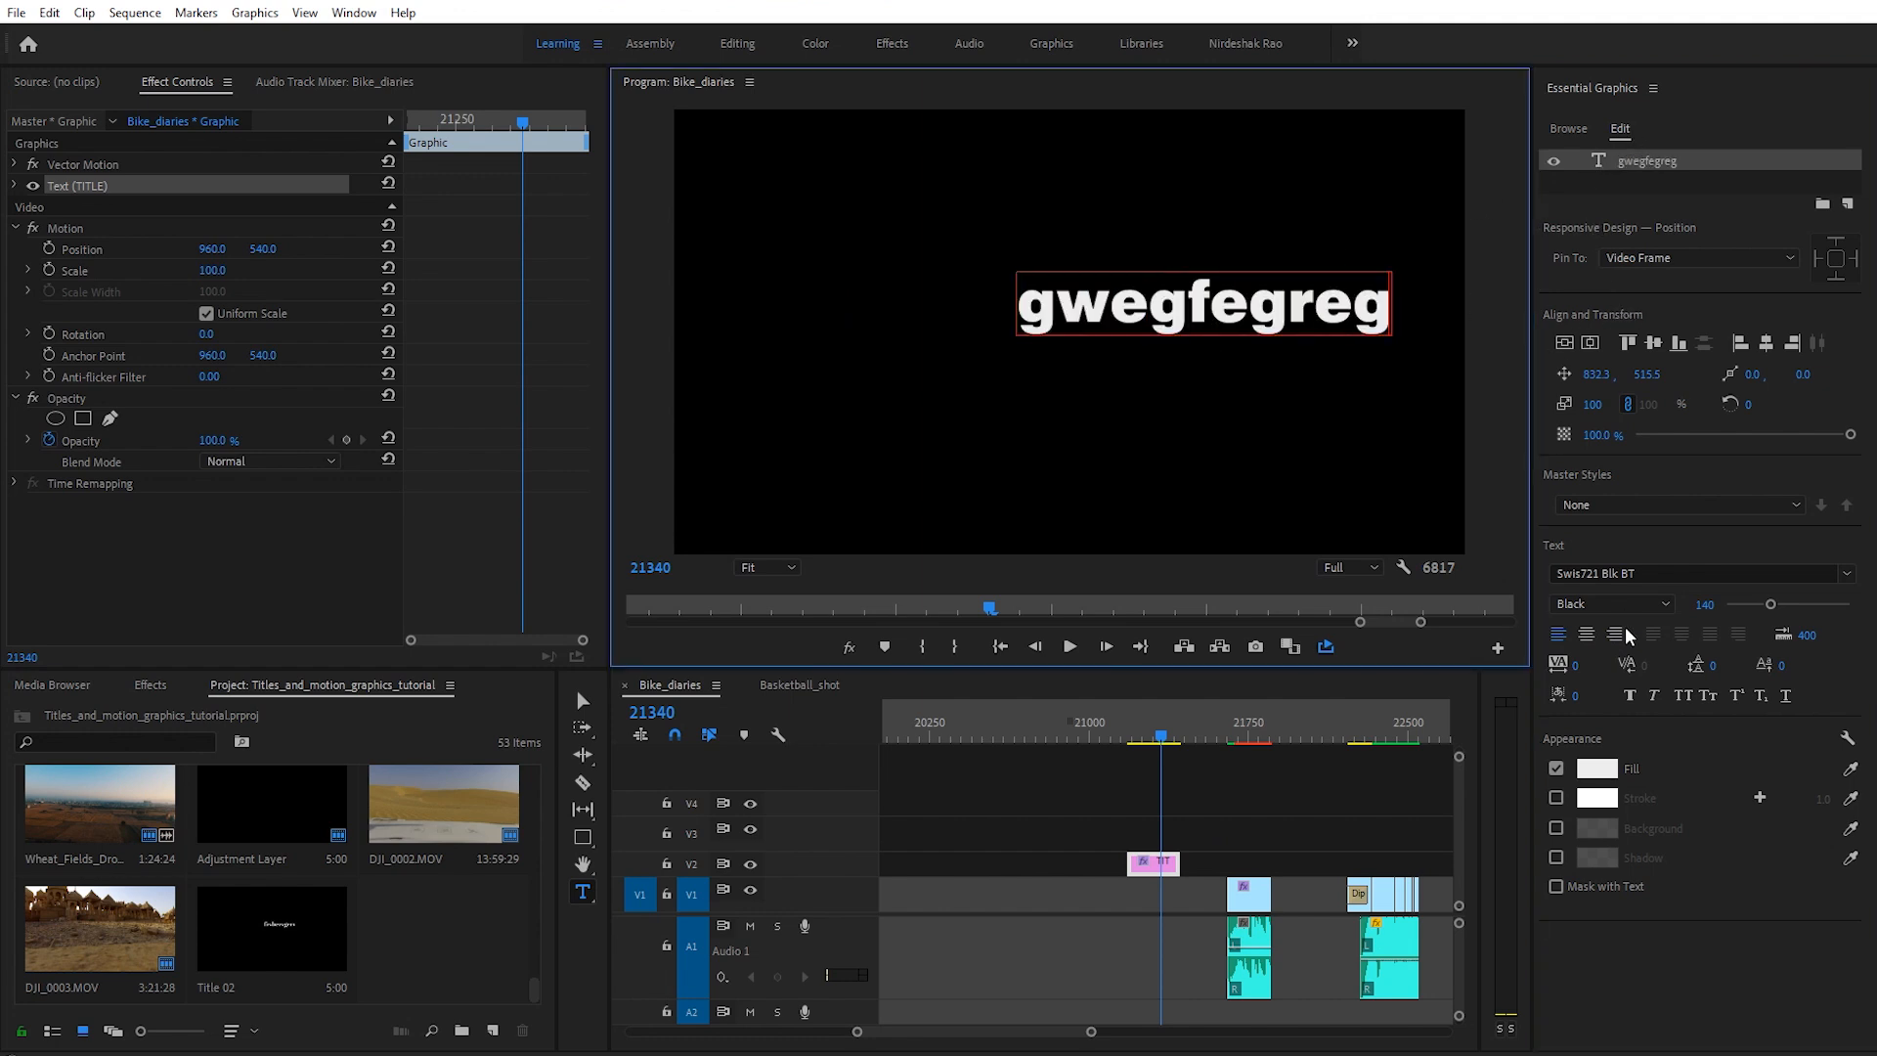
{"action": "left_click", "coordinate": [1616, 635]}
{"action": "double_click", "coordinate": [939, 308]}
{"action": "type", "text": "ergerge"}
Step: Centre-align the text, test it with "ergerger", and change the wording back to "TITLE"
{"action": "left_click", "coordinate": [1588, 636]}
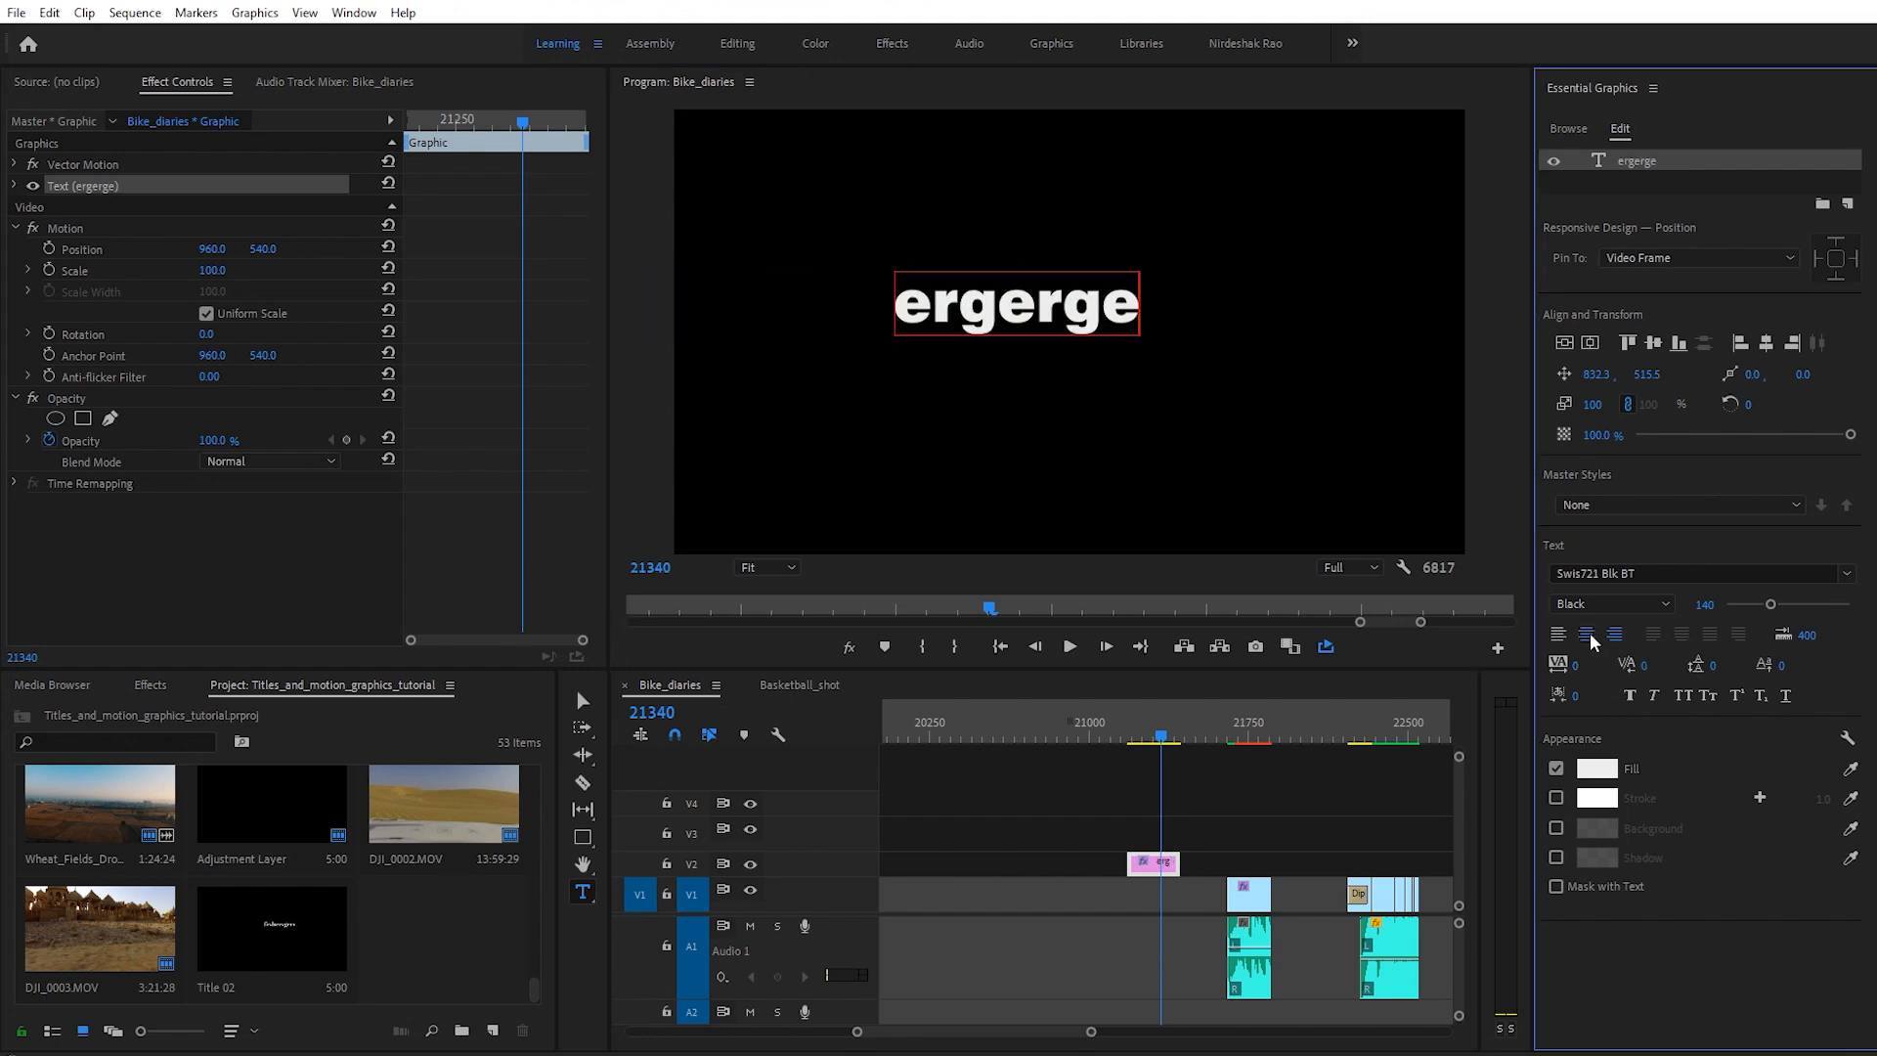
{"action": "double_click", "coordinate": [997, 314]}
{"action": "type", "text": "ergerger"}
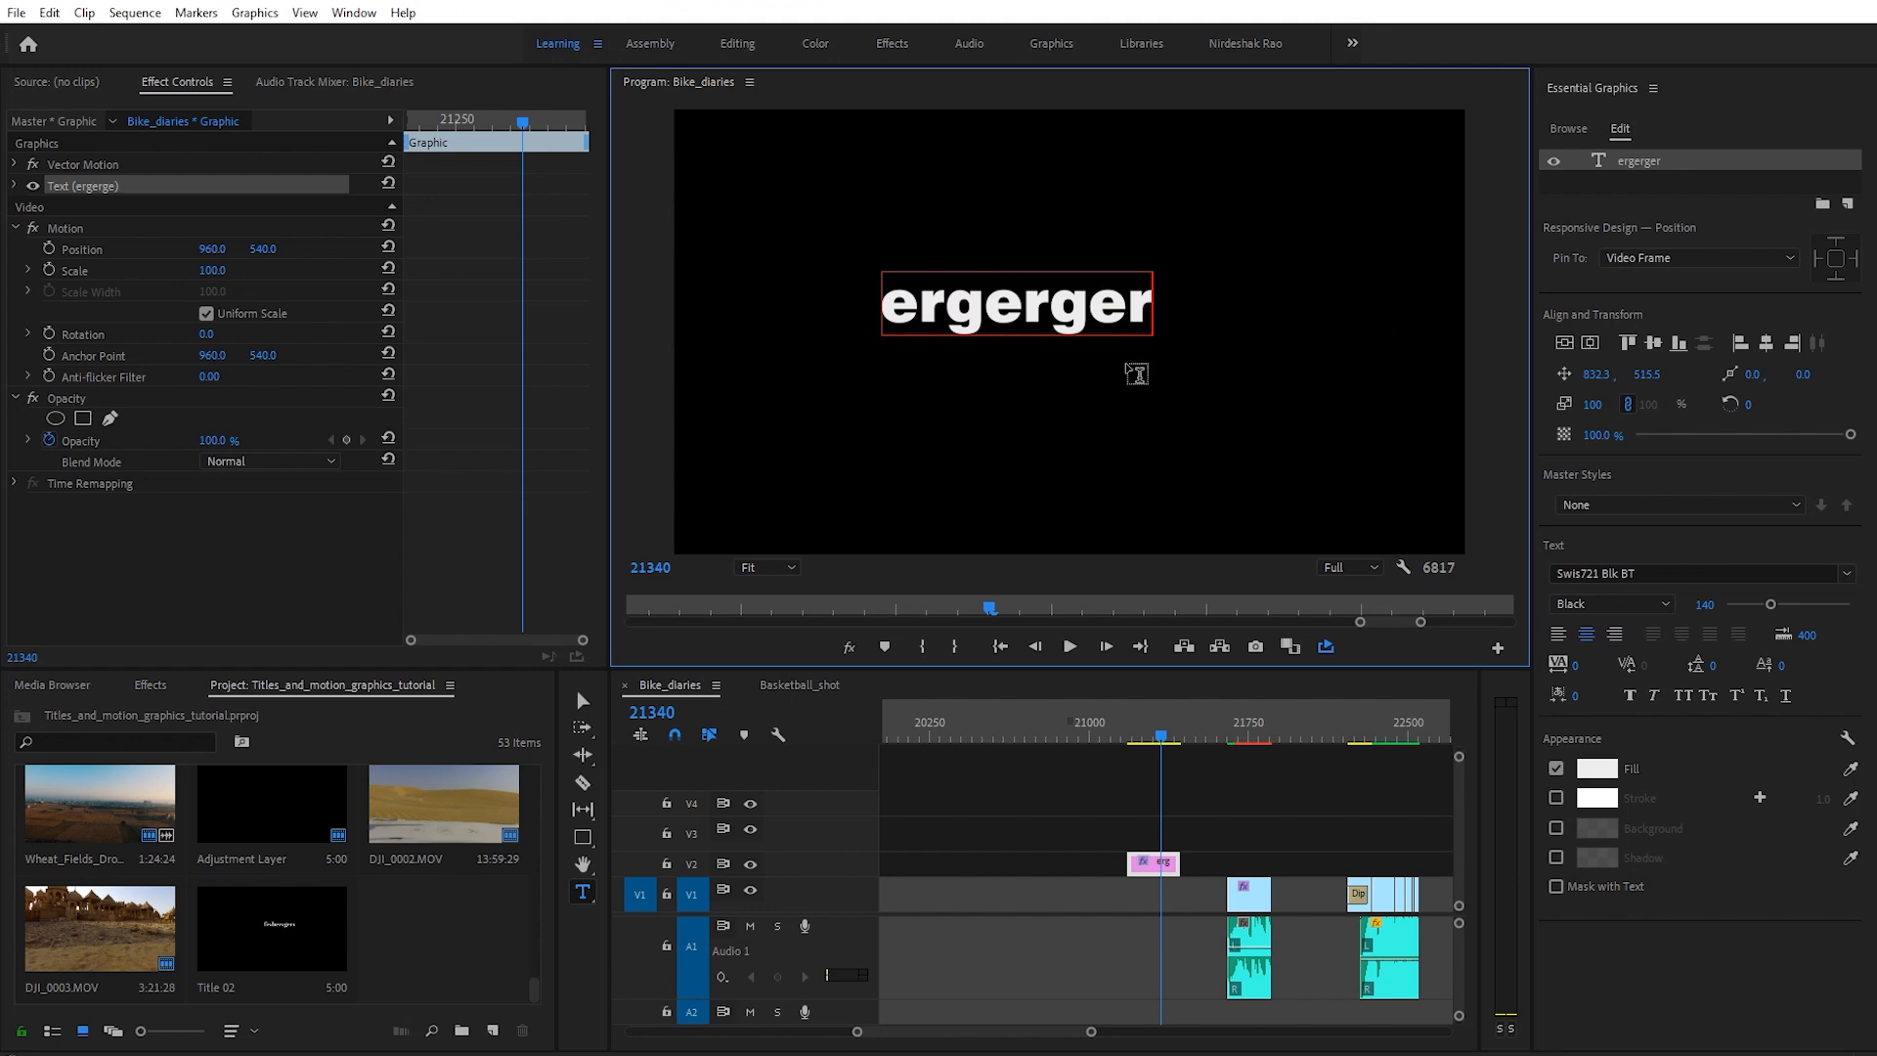
{"action": "left_click", "coordinate": [1585, 636]}
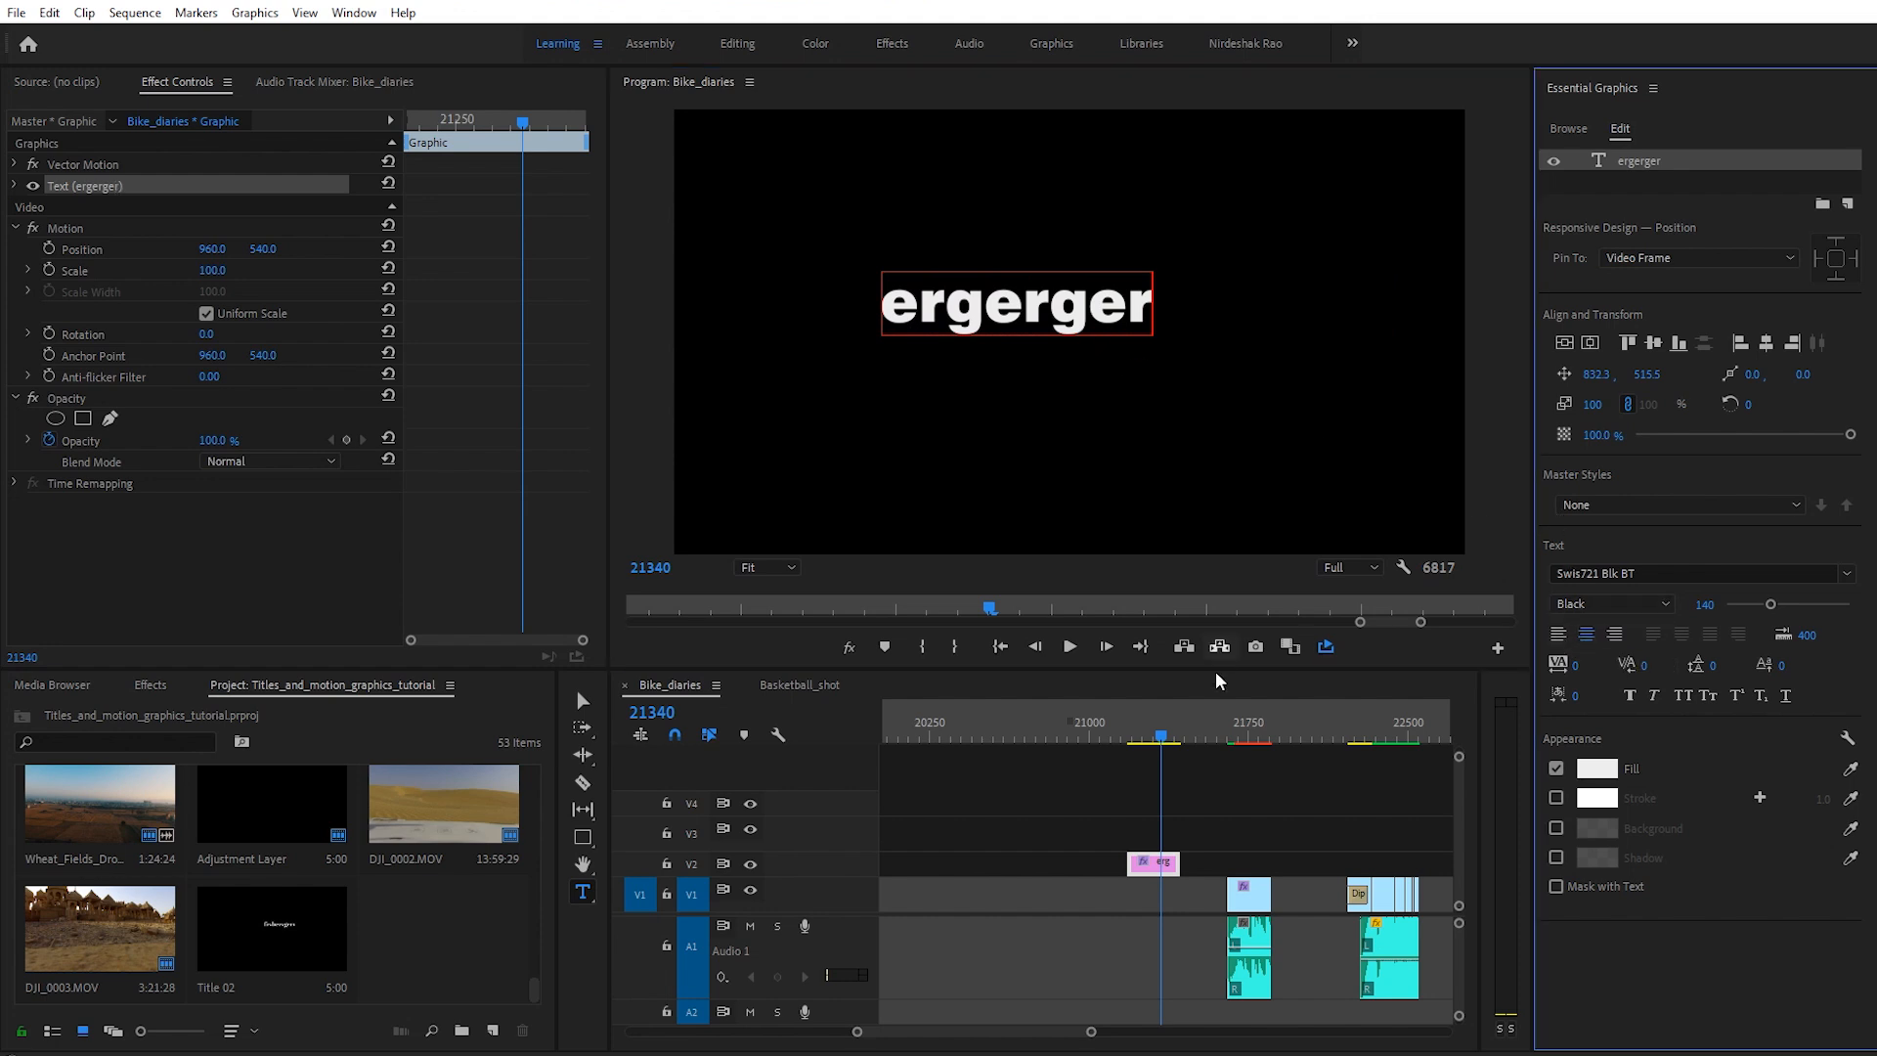
{"action": "double_click", "coordinate": [1029, 313]}
{"action": "type", "text": "TITLE"}
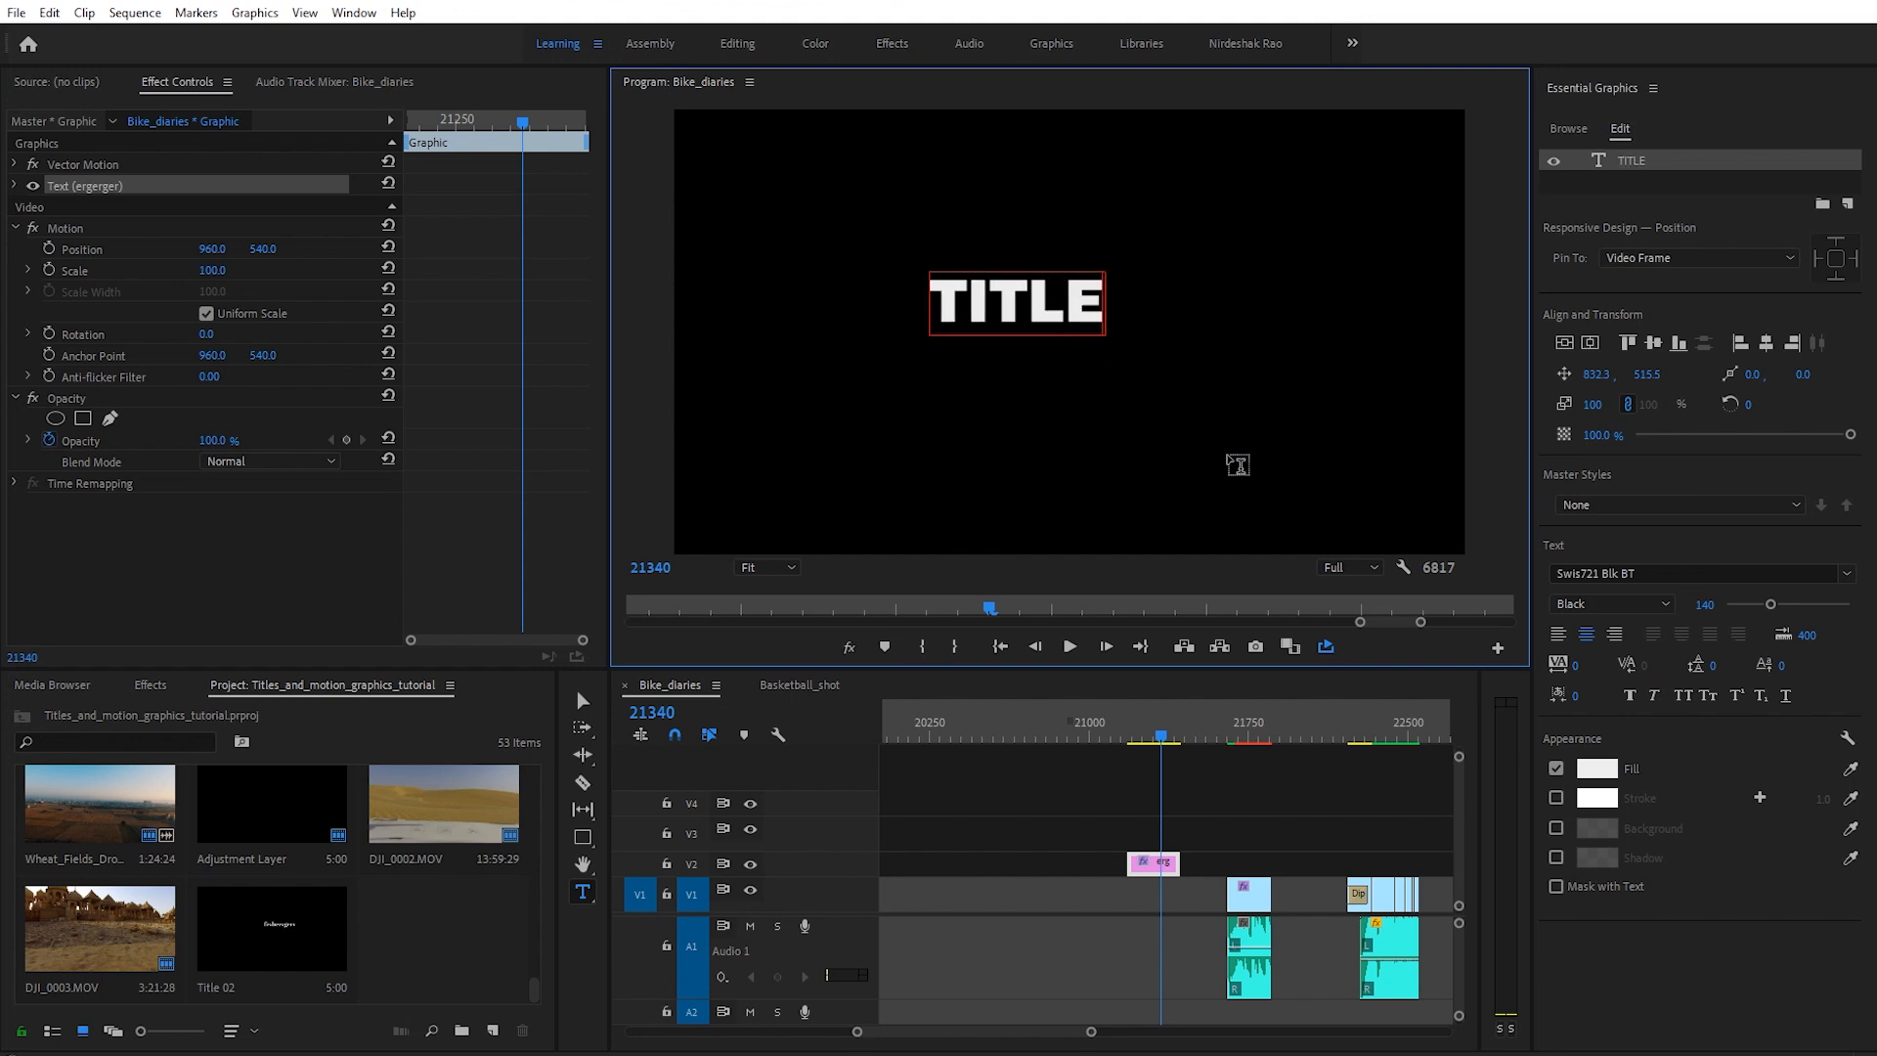
Step: Move the TITLE text into the frame's lower-right area and centre it vertically and horizontally in the frame
{"action": "left_click", "coordinate": [583, 704]}
{"action": "left_click_drag", "start_coordinate": [1099, 332], "coordinate": [1352, 467]}
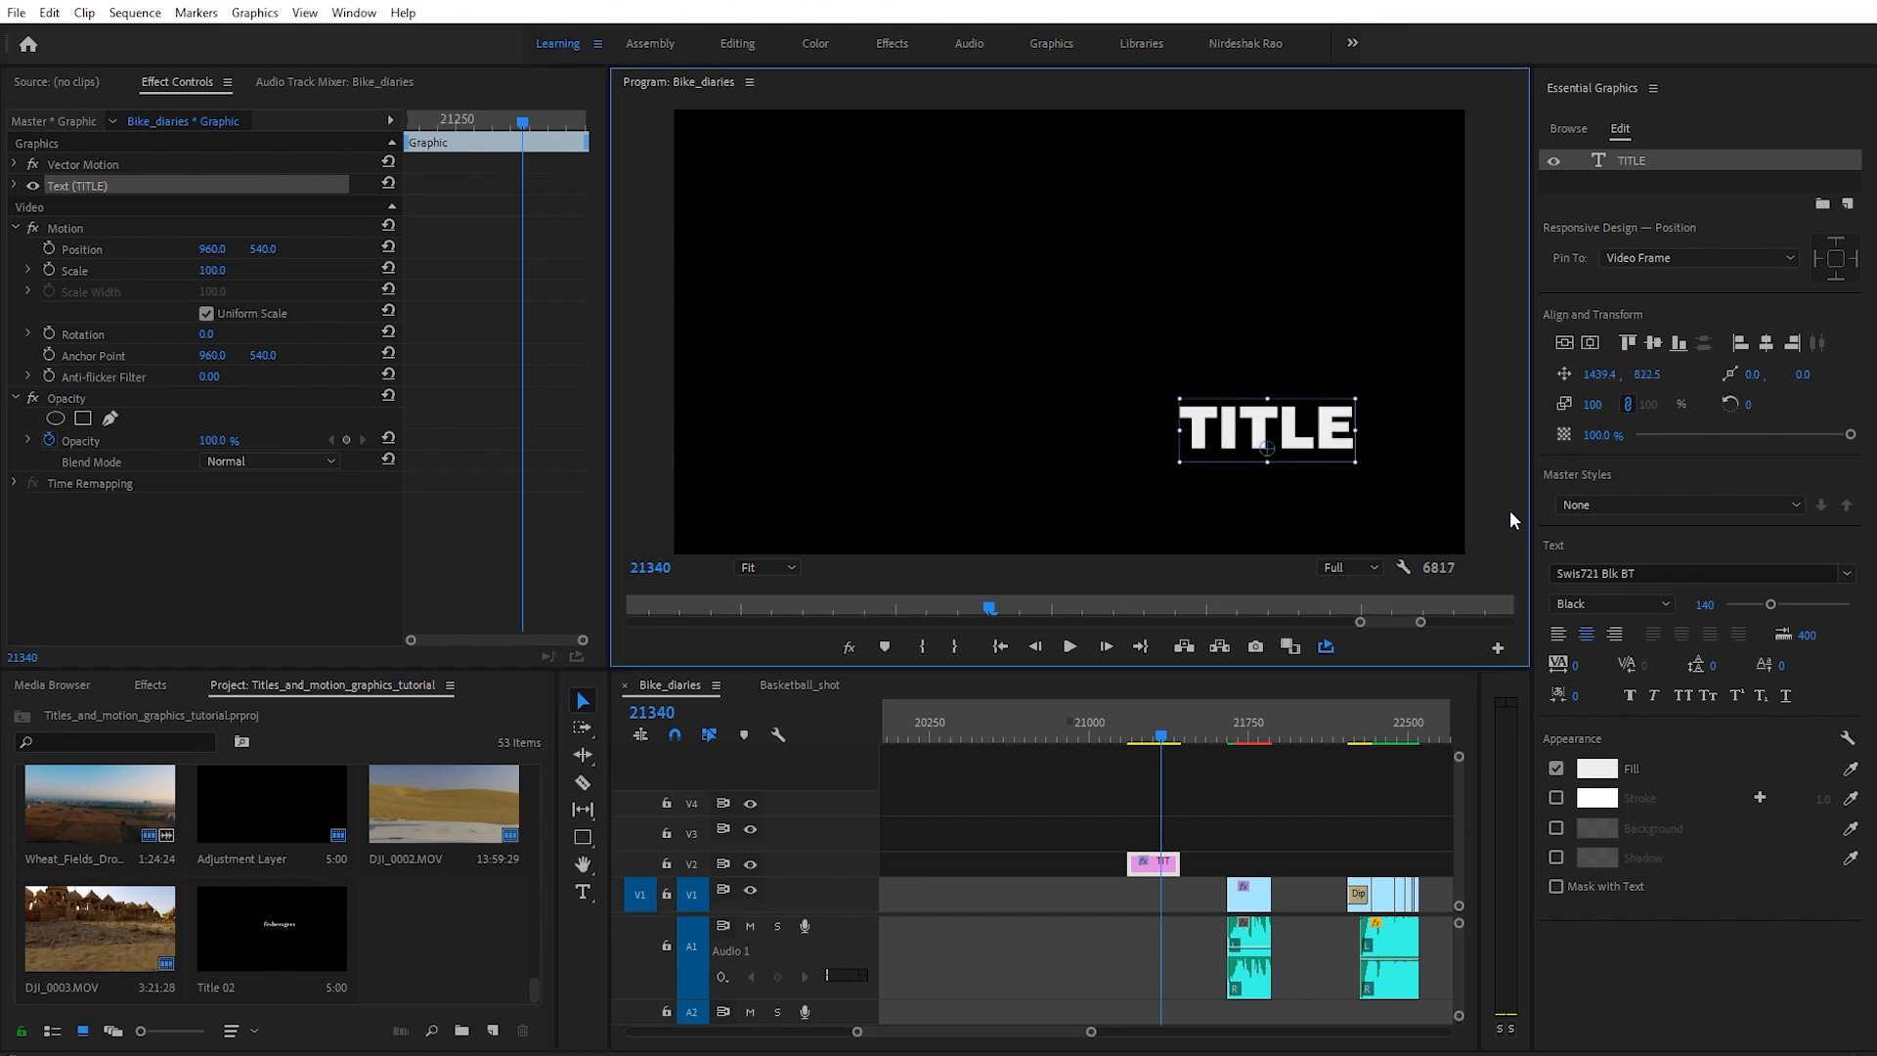
{"action": "left_click", "coordinate": [1562, 342]}
{"action": "left_click", "coordinate": [1590, 344]}
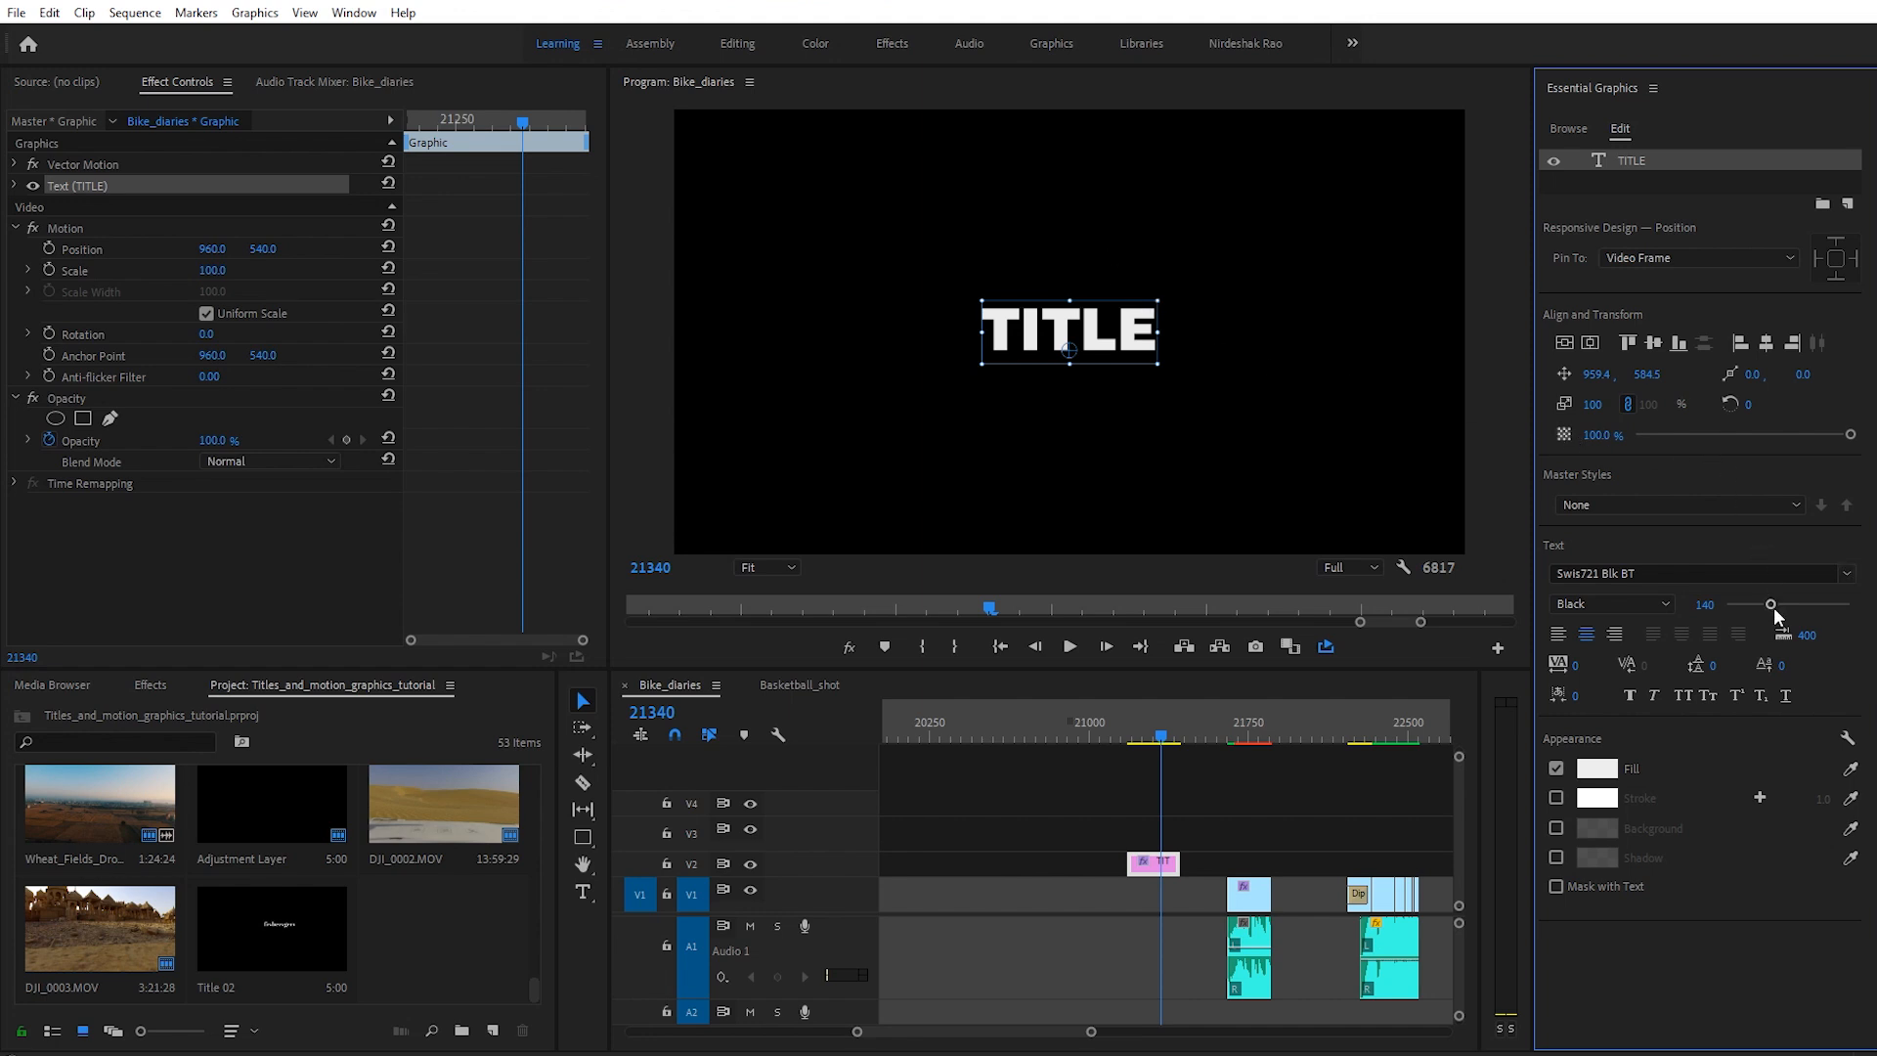
Step: Enlarge the TITLE text to font size 183 and a text-layer scale of 209
{"action": "left_click_drag", "start_coordinate": [1771, 604], "coordinate": [1780, 599]}
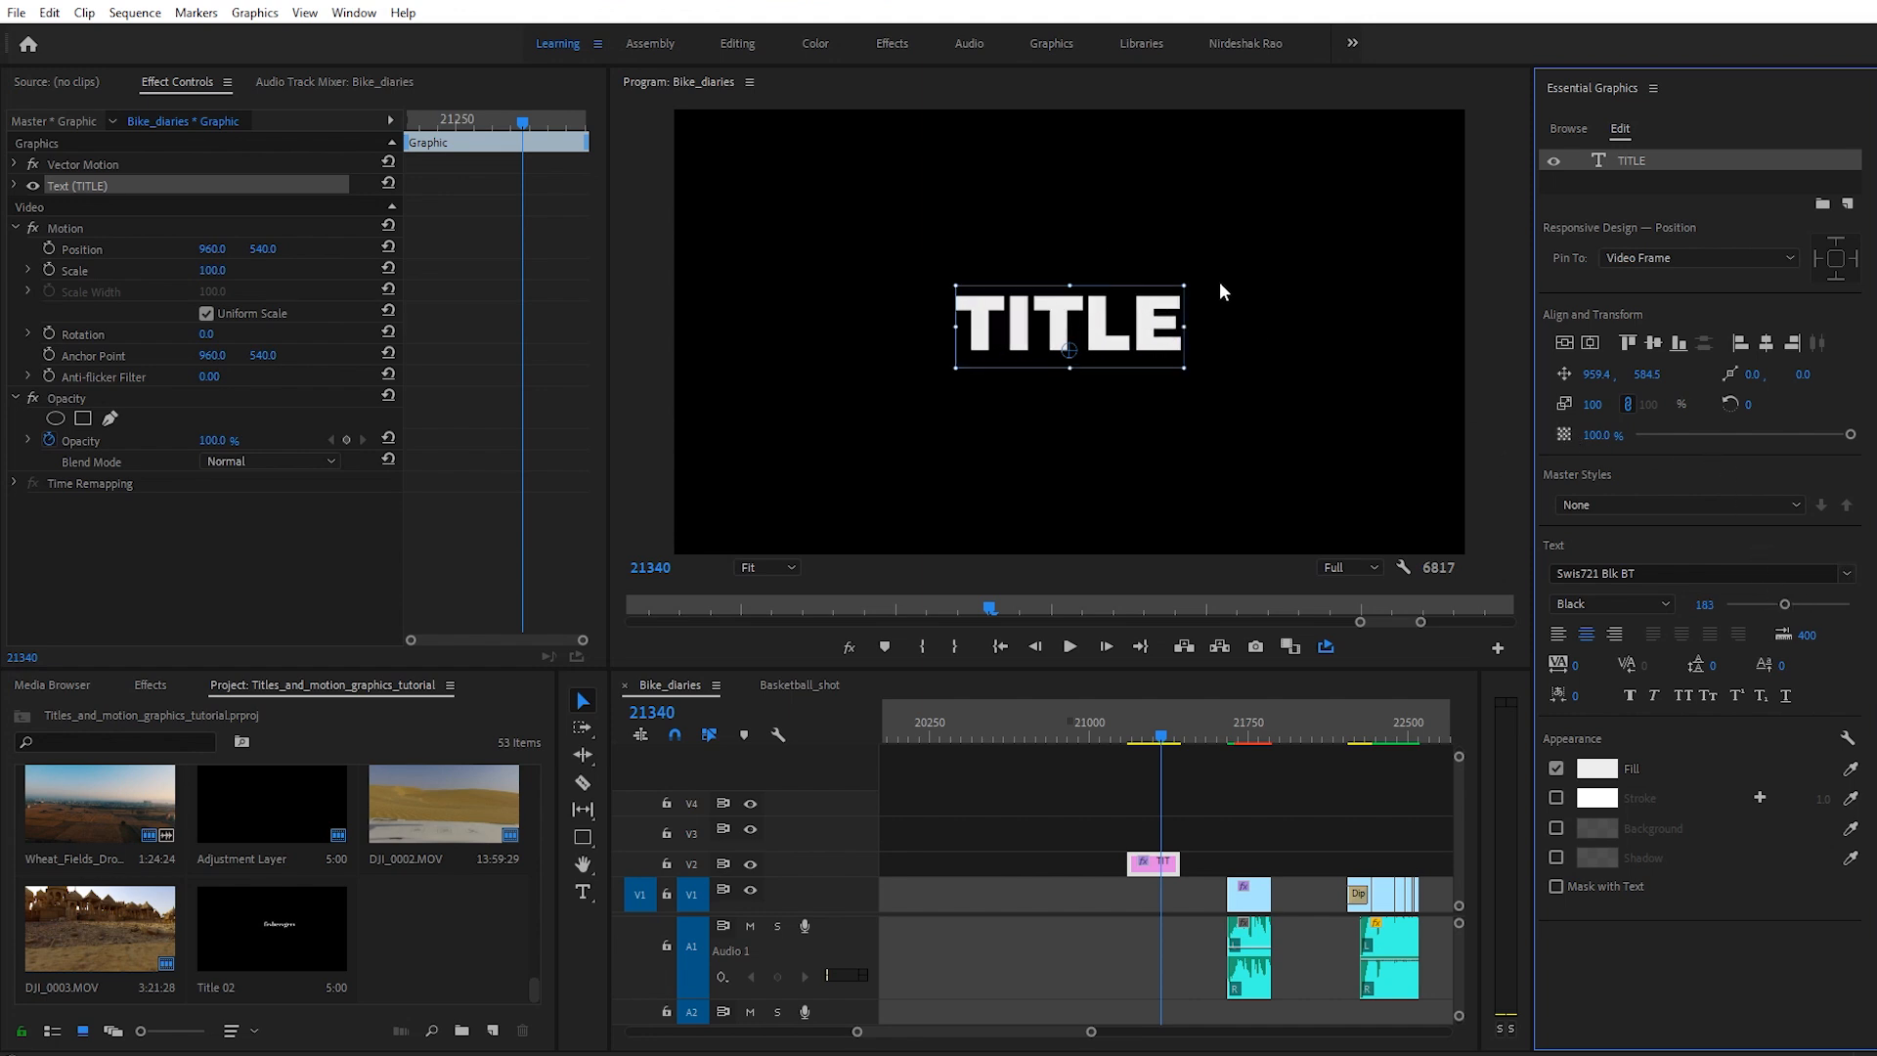
{"action": "left_click_drag", "start_coordinate": [1180, 282], "coordinate": [1286, 205]}
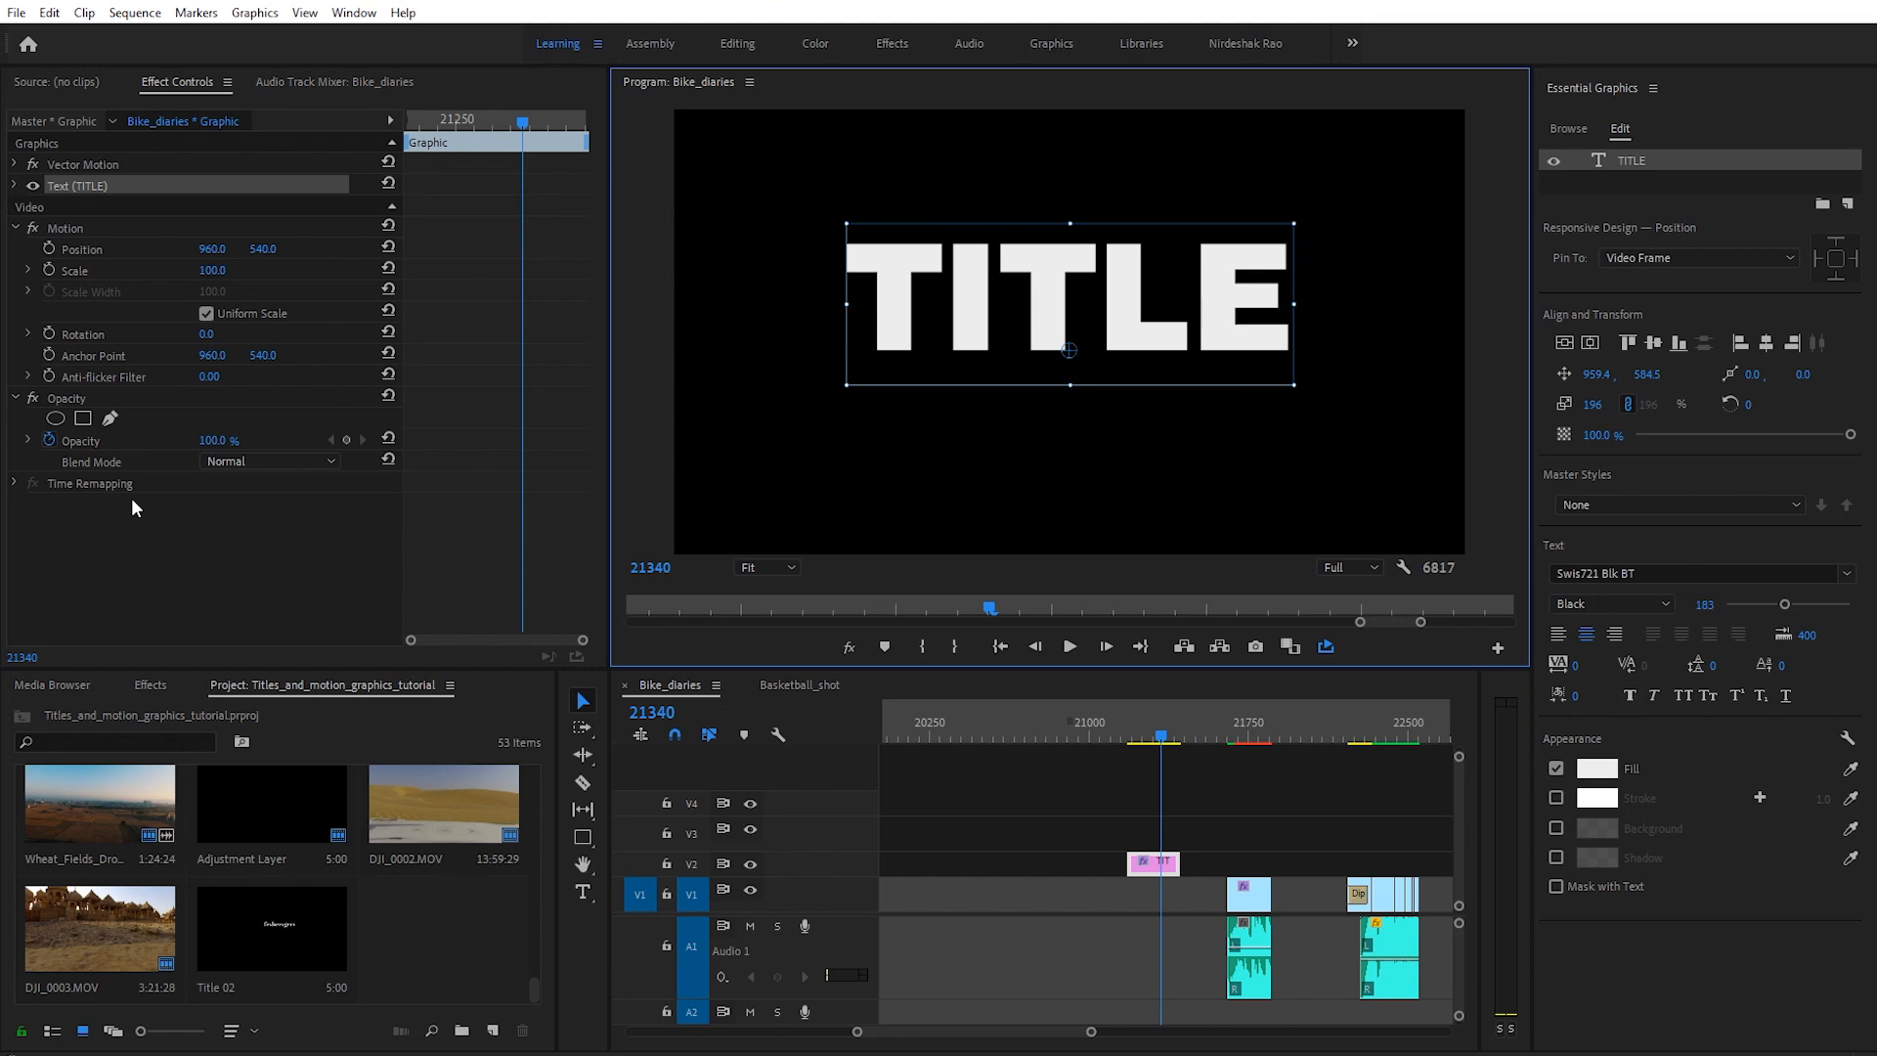
{"action": "left_click", "coordinate": [14, 186]}
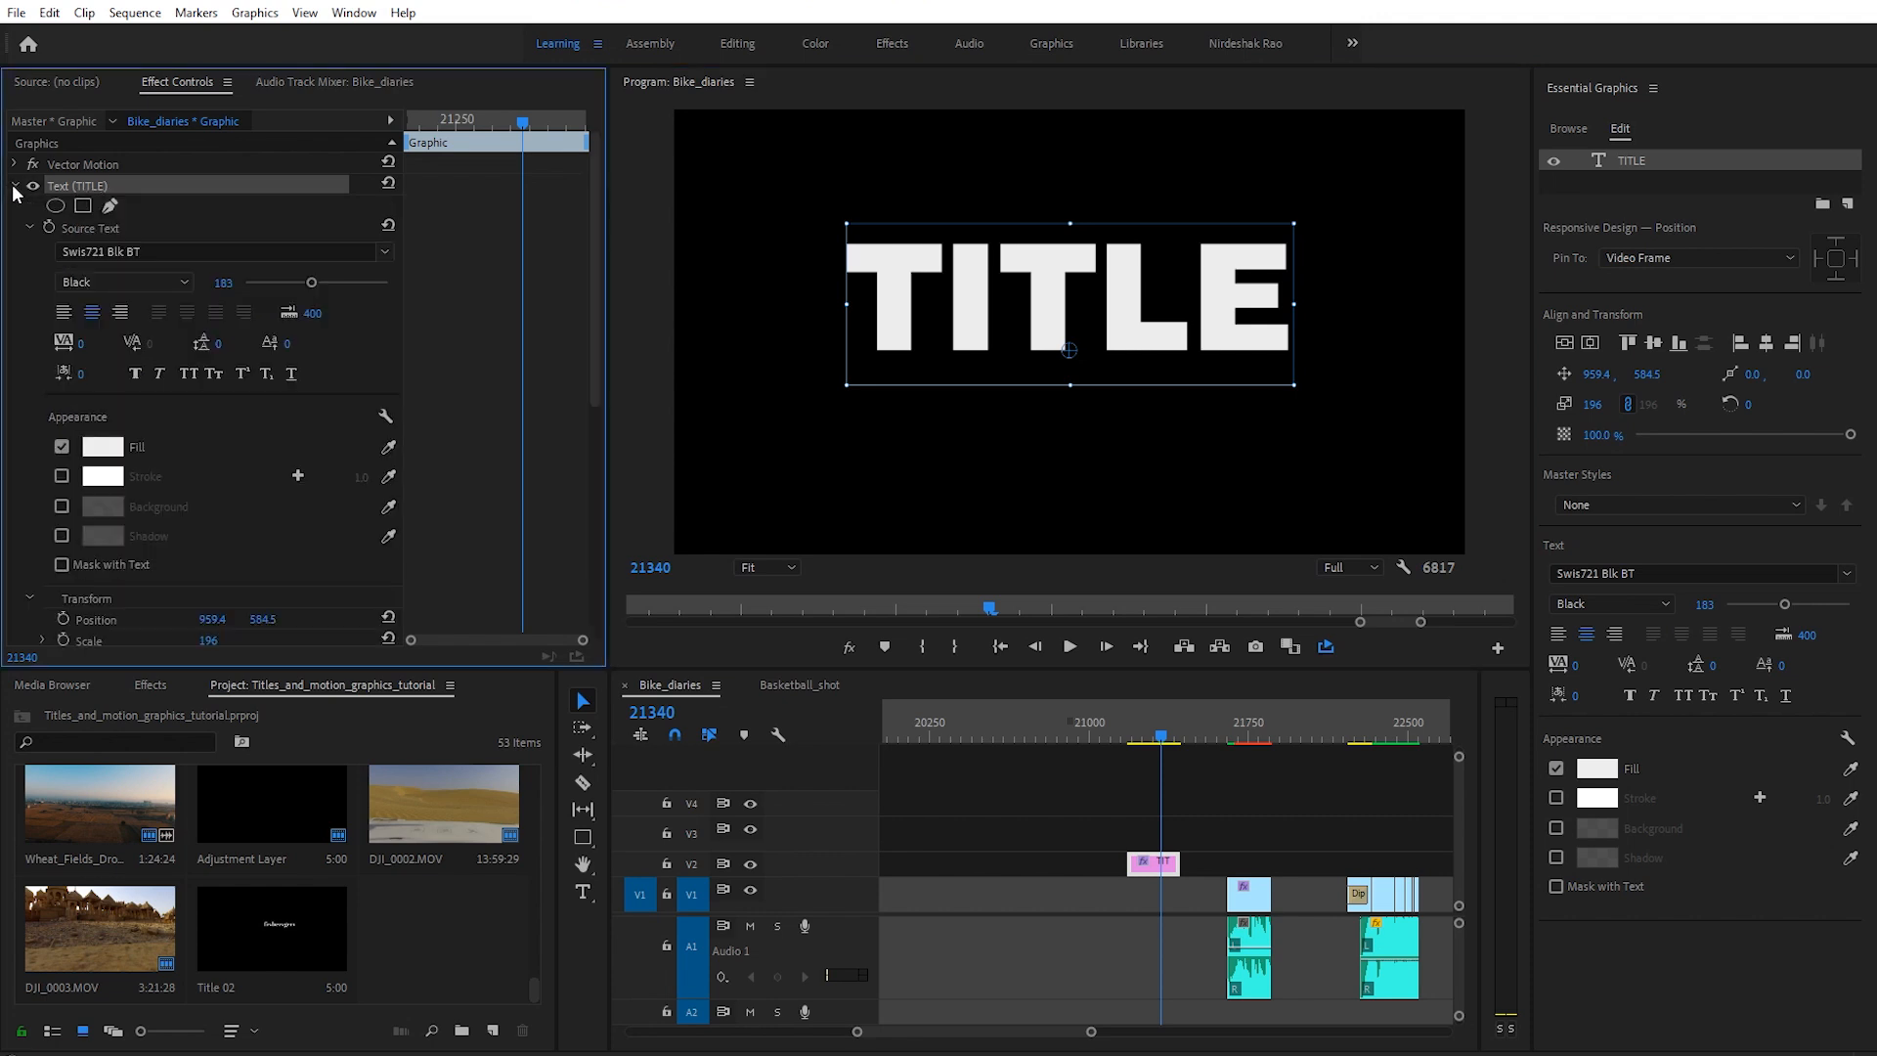
{"action": "scroll", "coordinate": [263, 466], "scroll_direction": "down", "scroll_amount": 3}
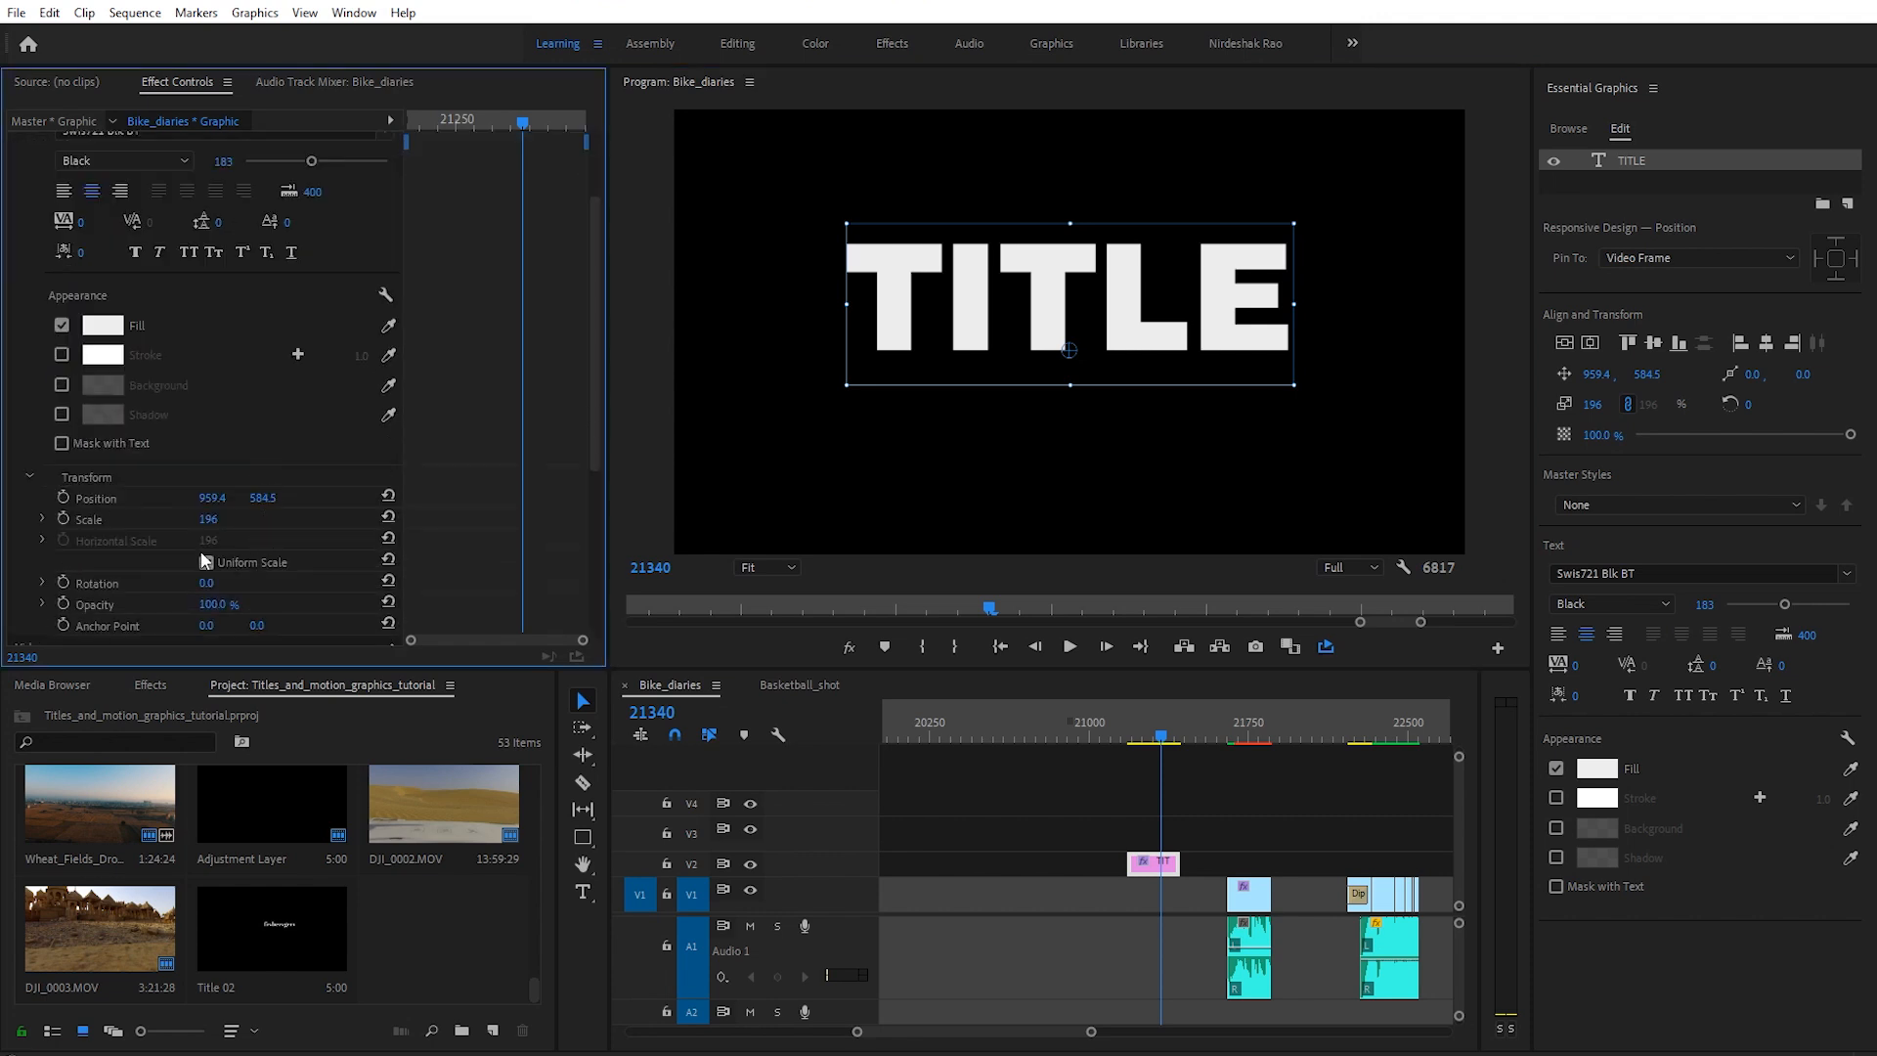
{"action": "left_click_drag", "start_coordinate": [206, 525], "coordinate": [228, 522]}
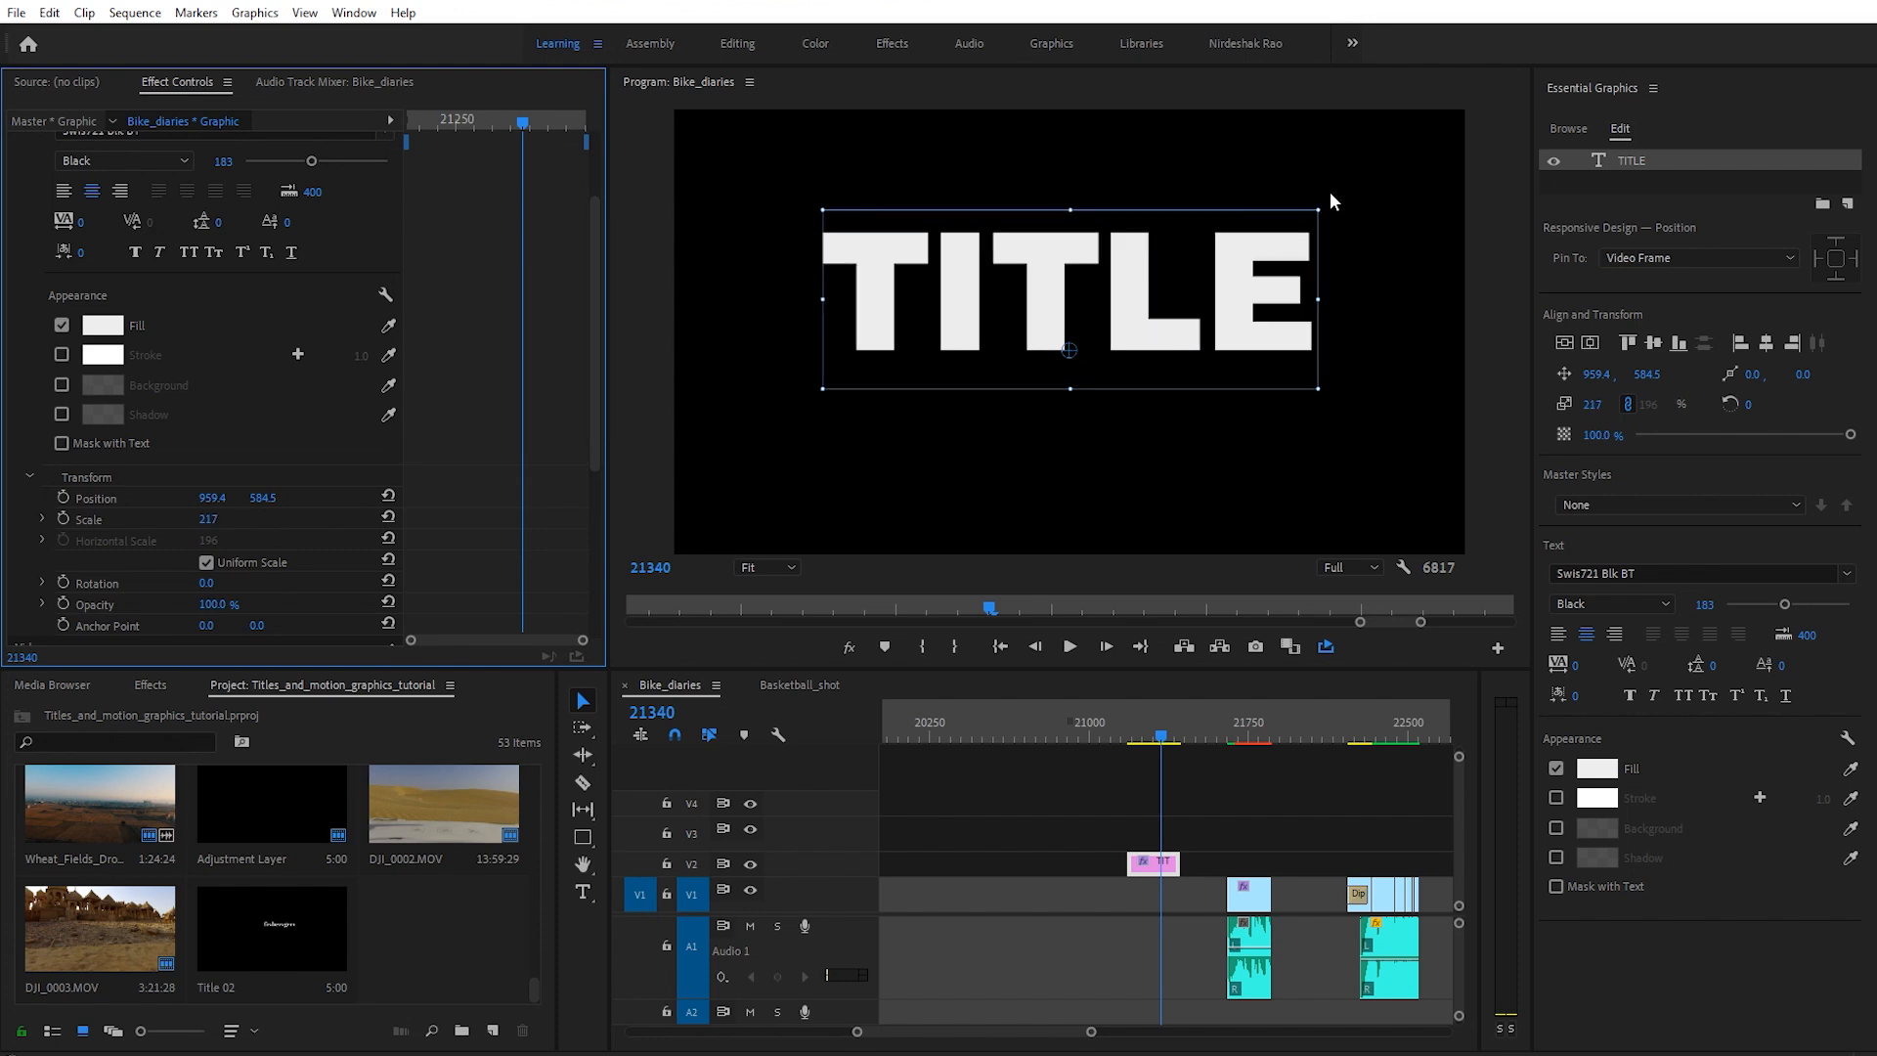
{"action": "mouse_move", "coordinate": [1315, 208]}
{"action": "left_mouse_down"}
{"action": "mouse_move", "coordinate": [1337, 196]}
{"action": "mouse_move", "coordinate": [1311, 214]}
{"action": "left_mouse_up"}
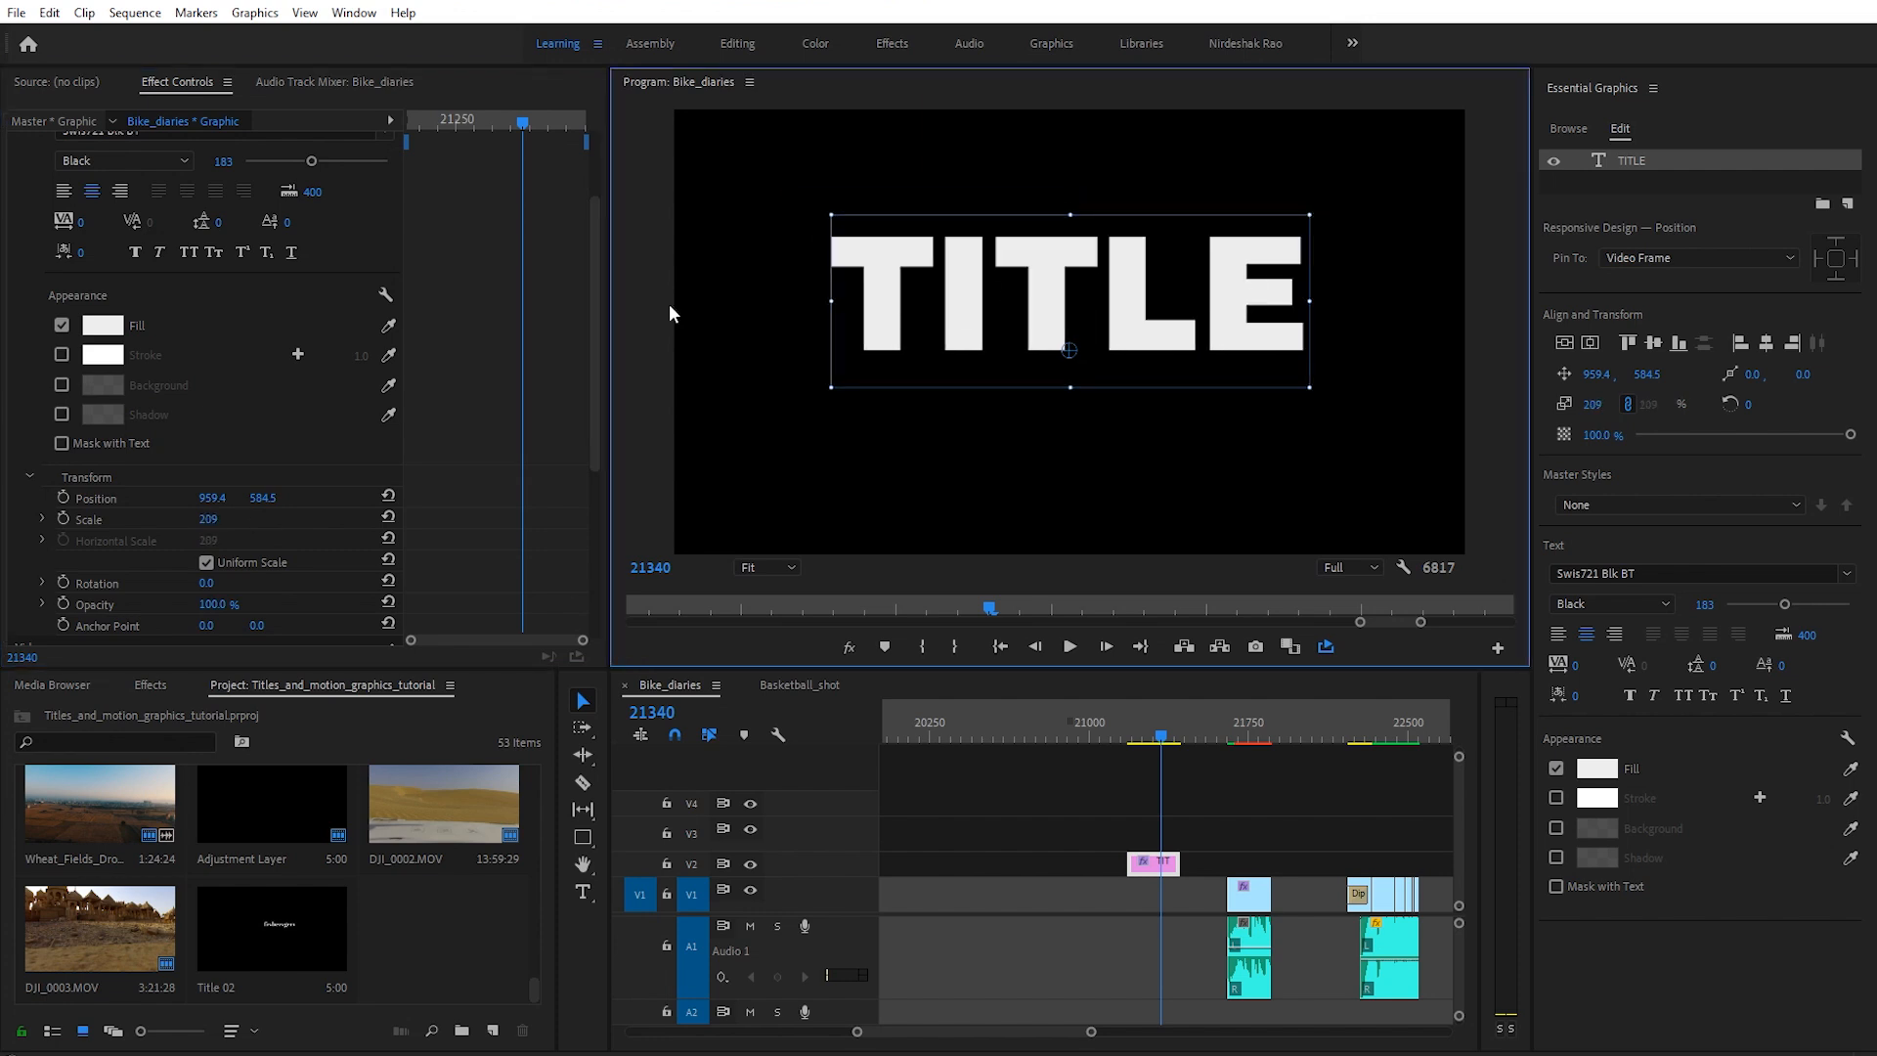
{"action": "scroll", "coordinate": [54, 278], "scroll_direction": "up", "scroll_amount": 3}
{"action": "left_click", "coordinate": [17, 187]}
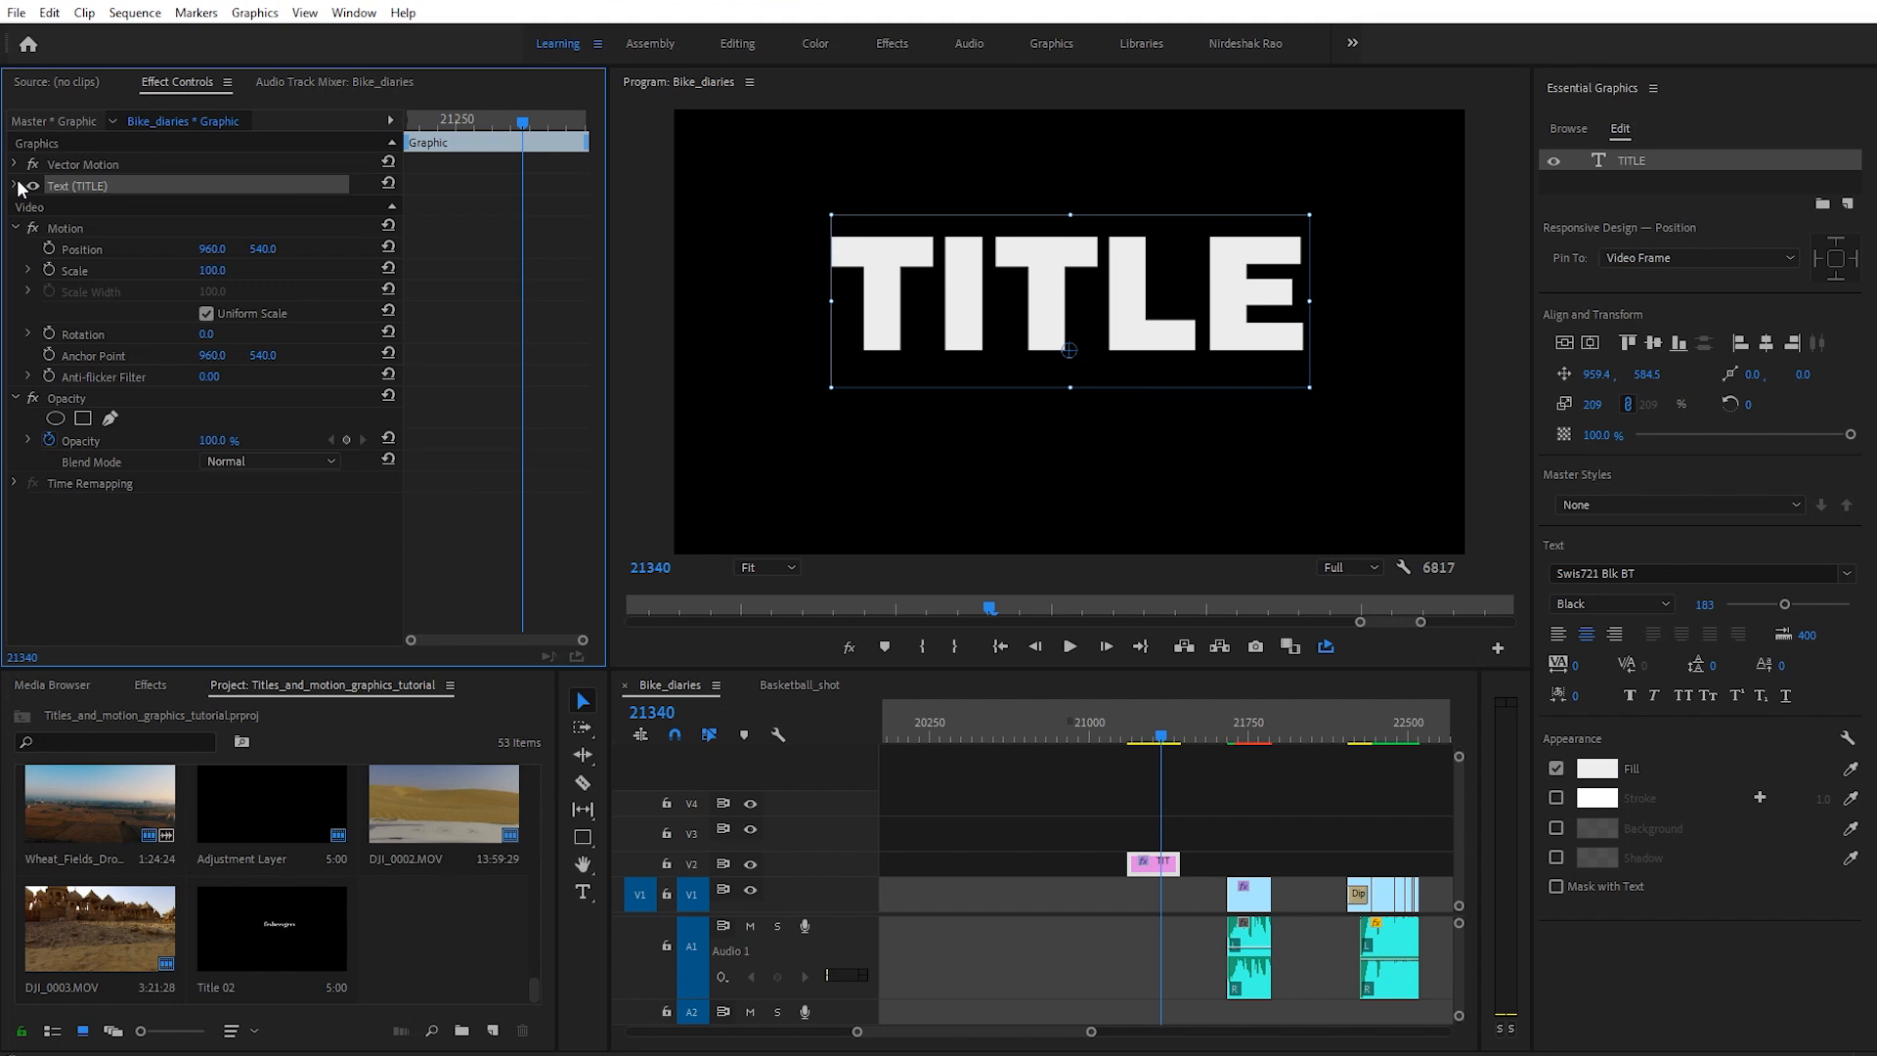
Step: Scale the whole graphic clip to 106 with its Motion effect, and collapse the Motion and Opacity settings
{"action": "left_click", "coordinate": [43, 208]}
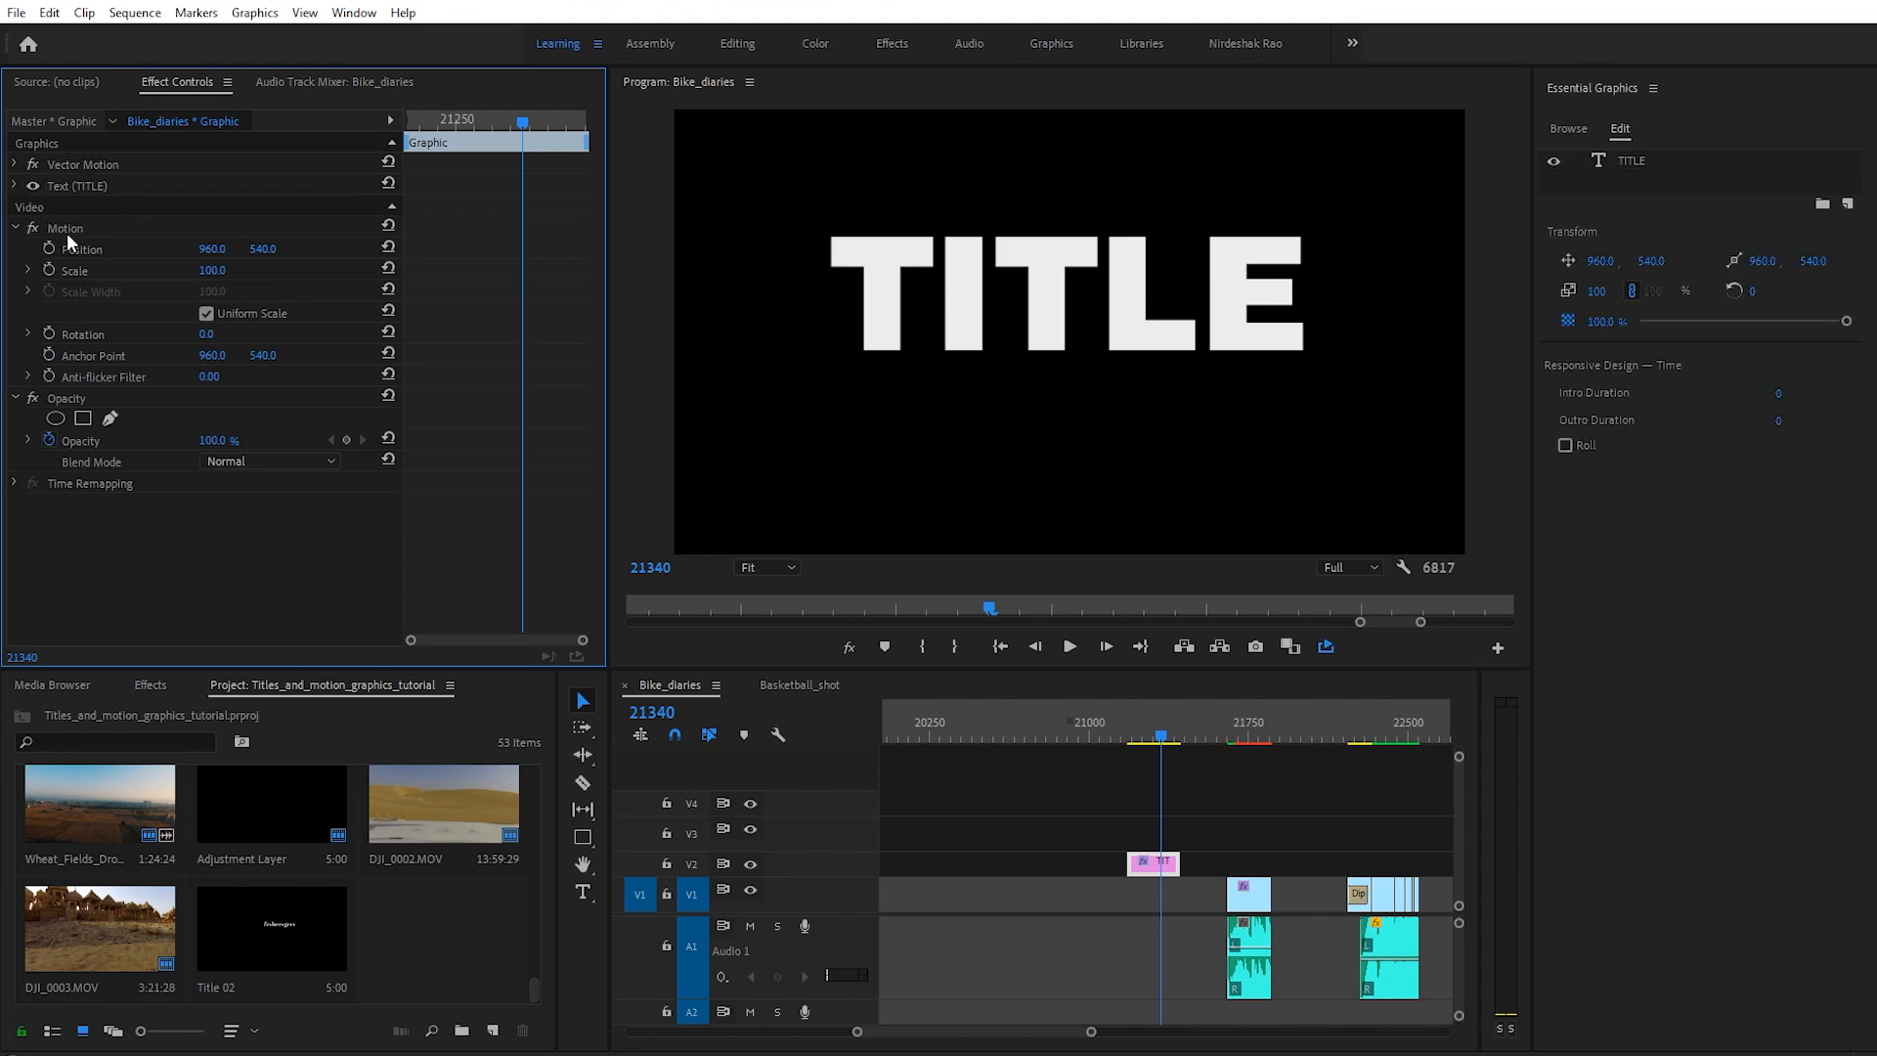
{"action": "mouse_move", "coordinate": [212, 271]}
{"action": "left_mouse_down"}
{"action": "mouse_move", "coordinate": [256, 271]}
{"action": "mouse_move", "coordinate": [217, 271]}
{"action": "left_mouse_up"}
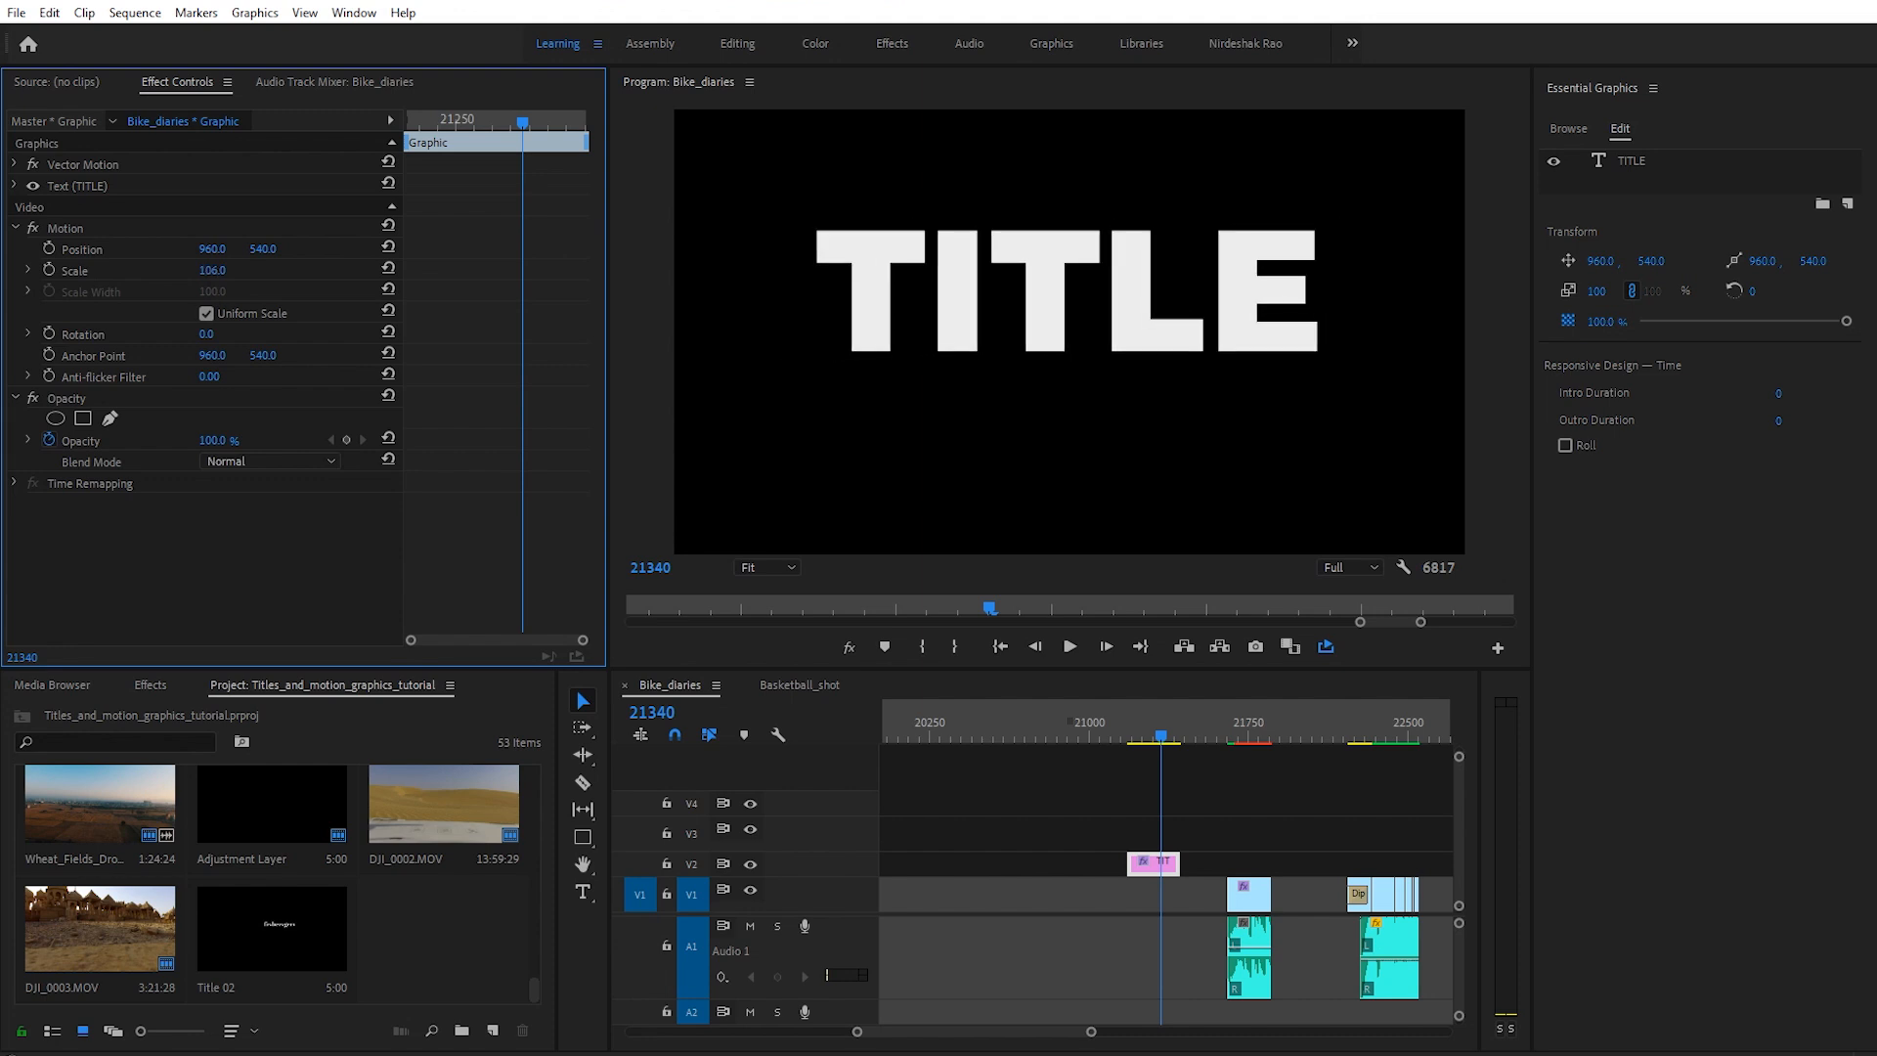
{"action": "left_click", "coordinate": [15, 228]}
{"action": "left_click", "coordinate": [15, 249]}
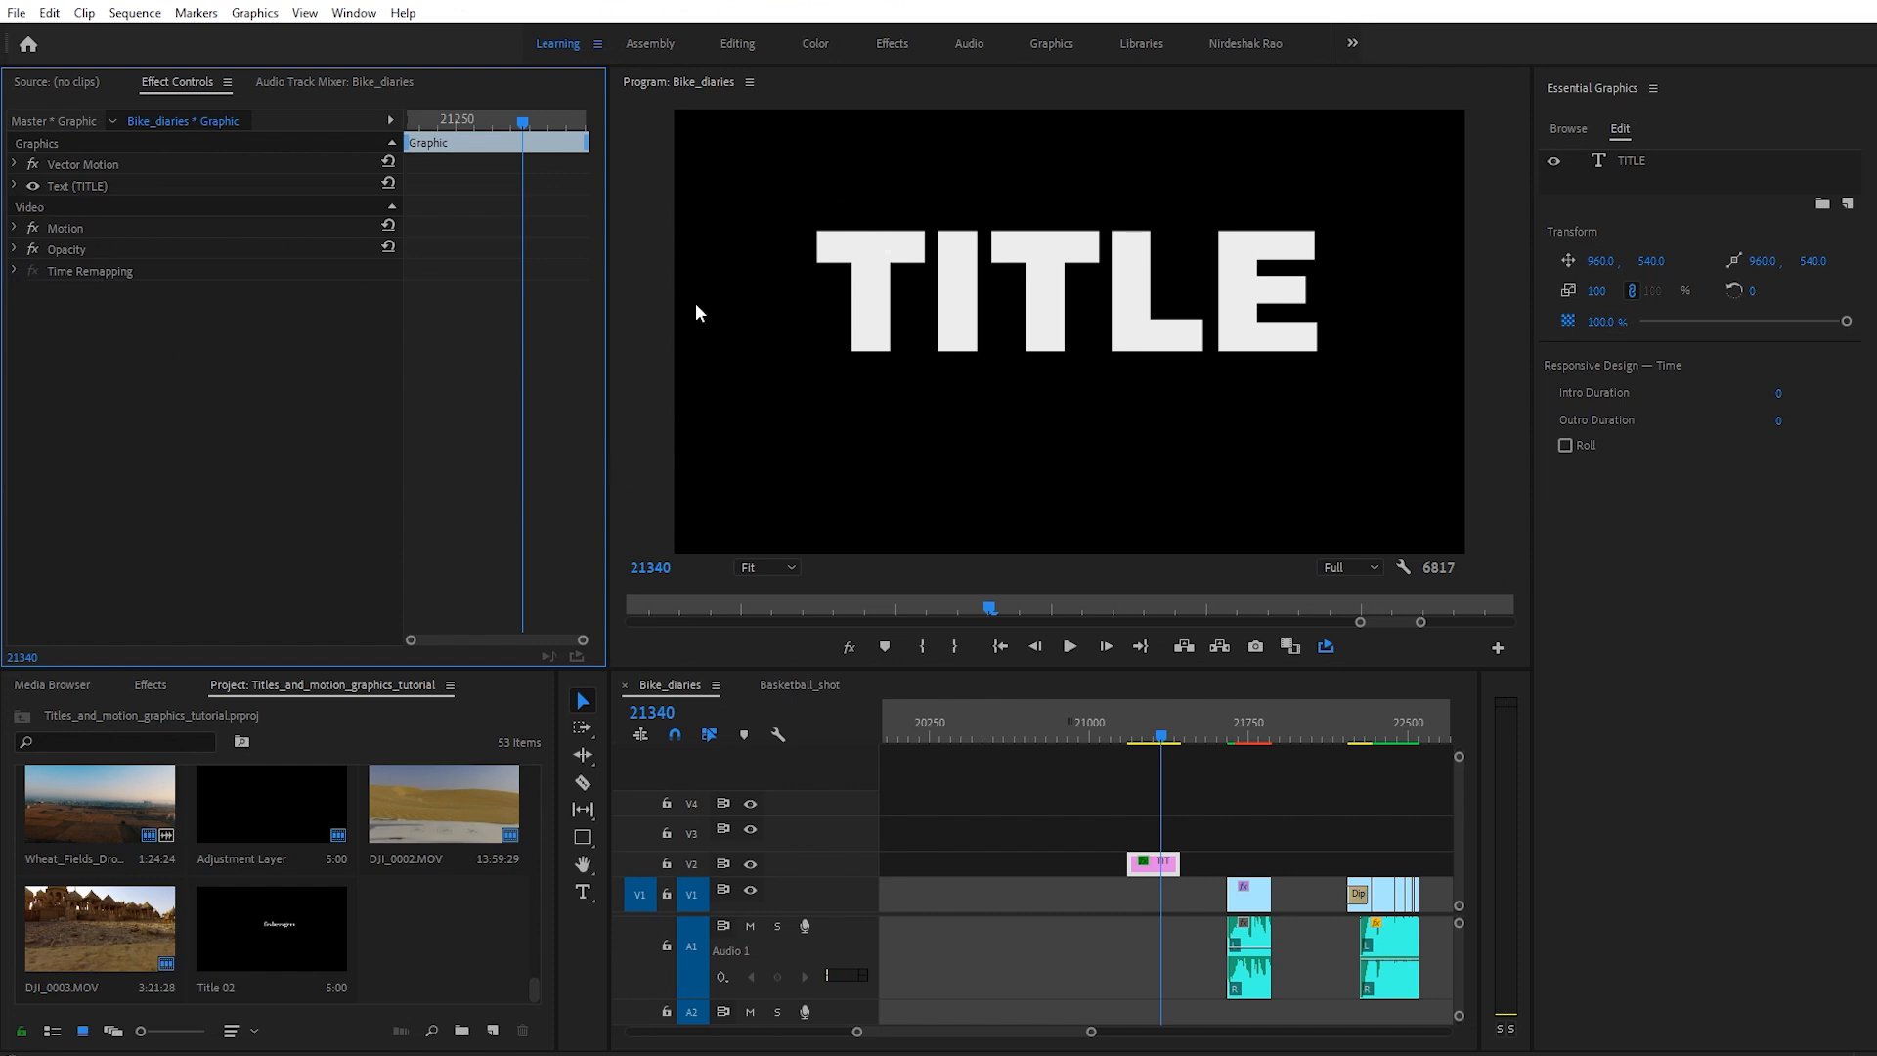
Step: Compare the properties of the whole graphic clip on V2 with those of its TITLE text layer
{"action": "left_click", "coordinate": [1161, 864]}
{"action": "left_click", "coordinate": [1220, 826]}
{"action": "left_click", "coordinate": [1158, 864]}
{"action": "left_click", "coordinate": [74, 185]}
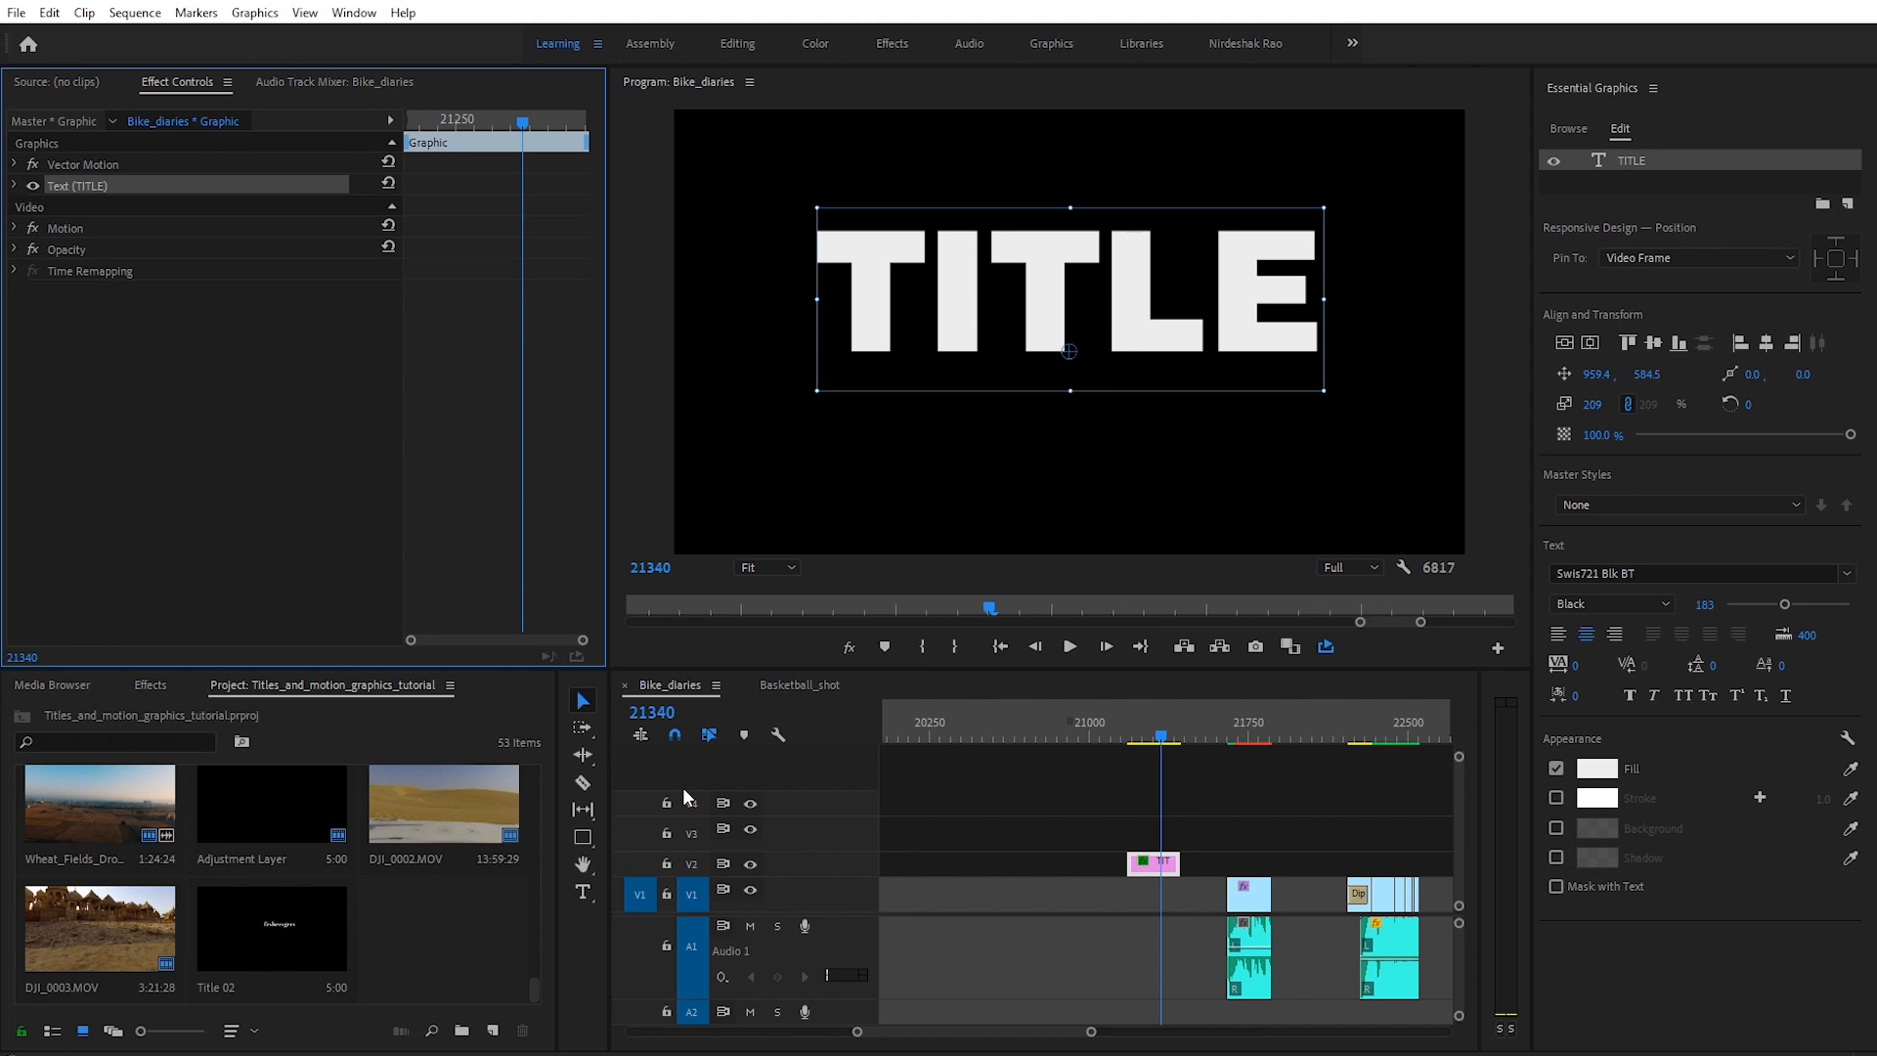
{"action": "left_click", "coordinate": [1230, 806]}
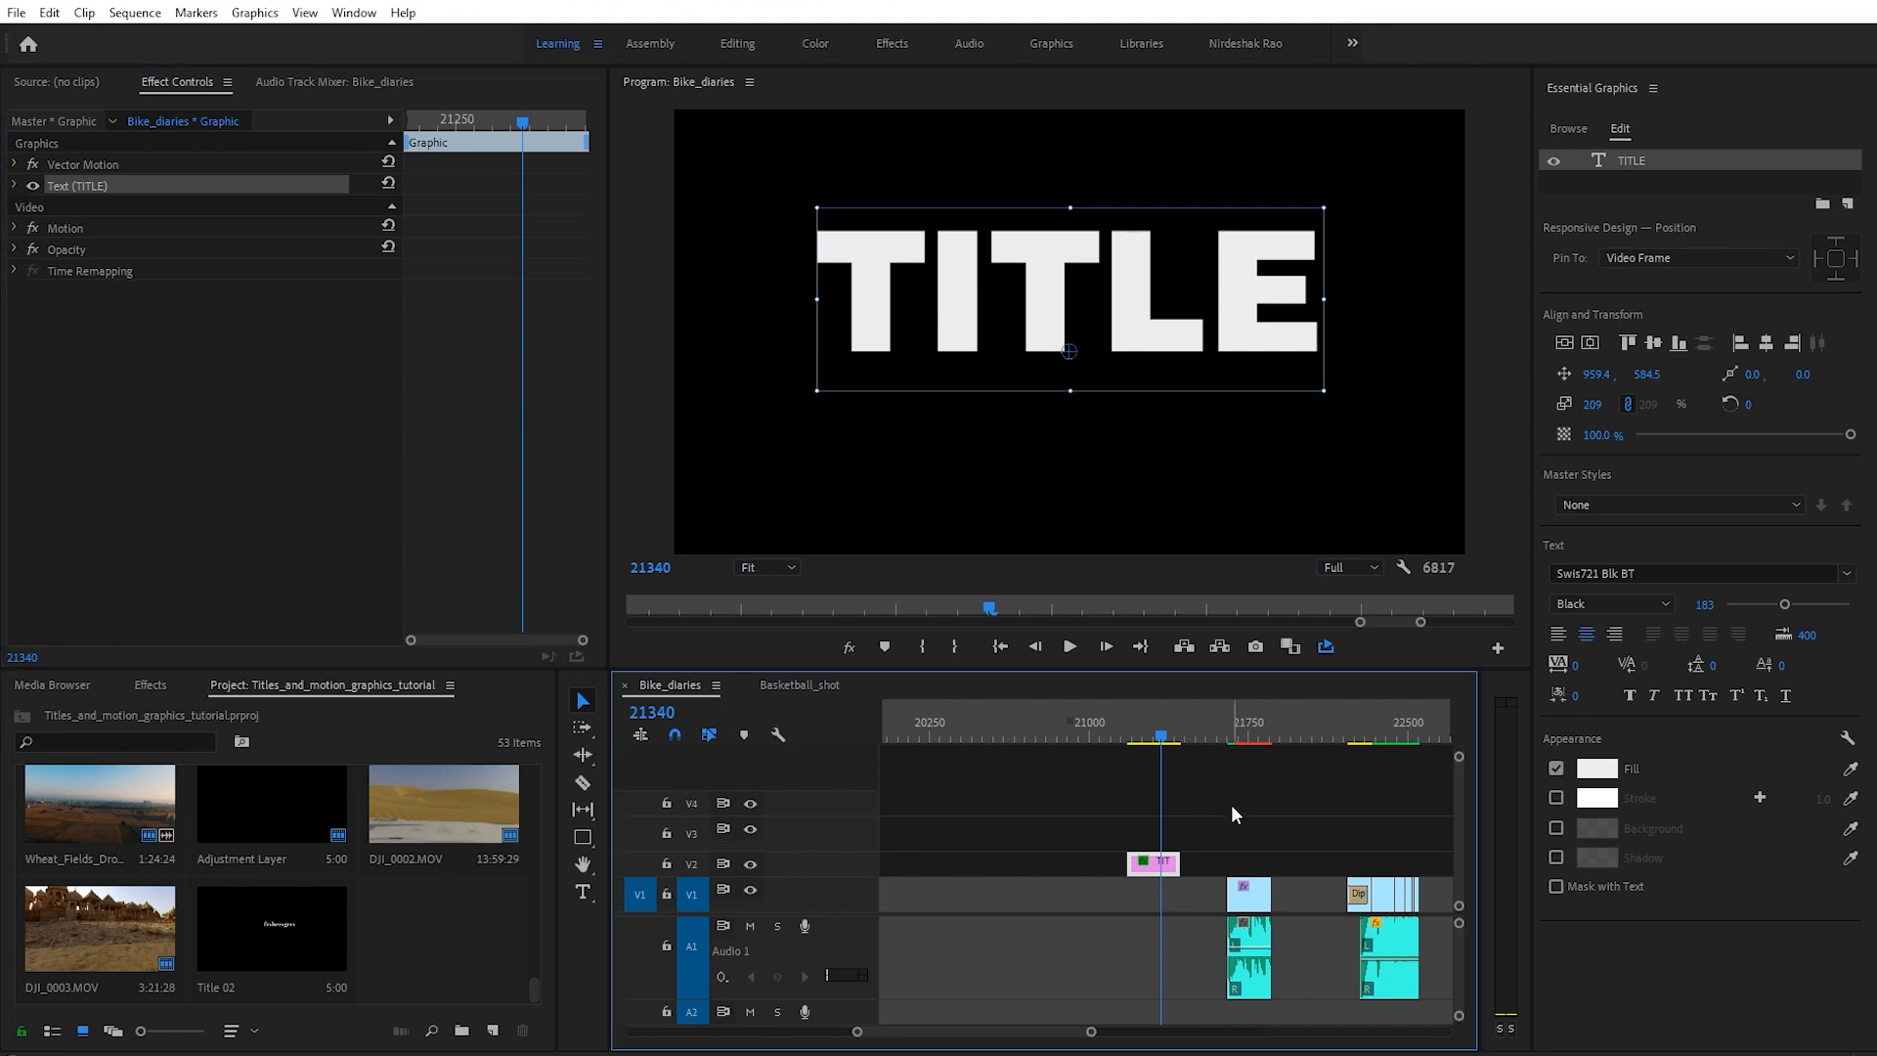
Step: Add a second text layer reading "punchline" below TITLE within the same graphic clip
{"action": "left_click", "coordinate": [1159, 864]}
{"action": "left_click", "coordinate": [585, 893]}
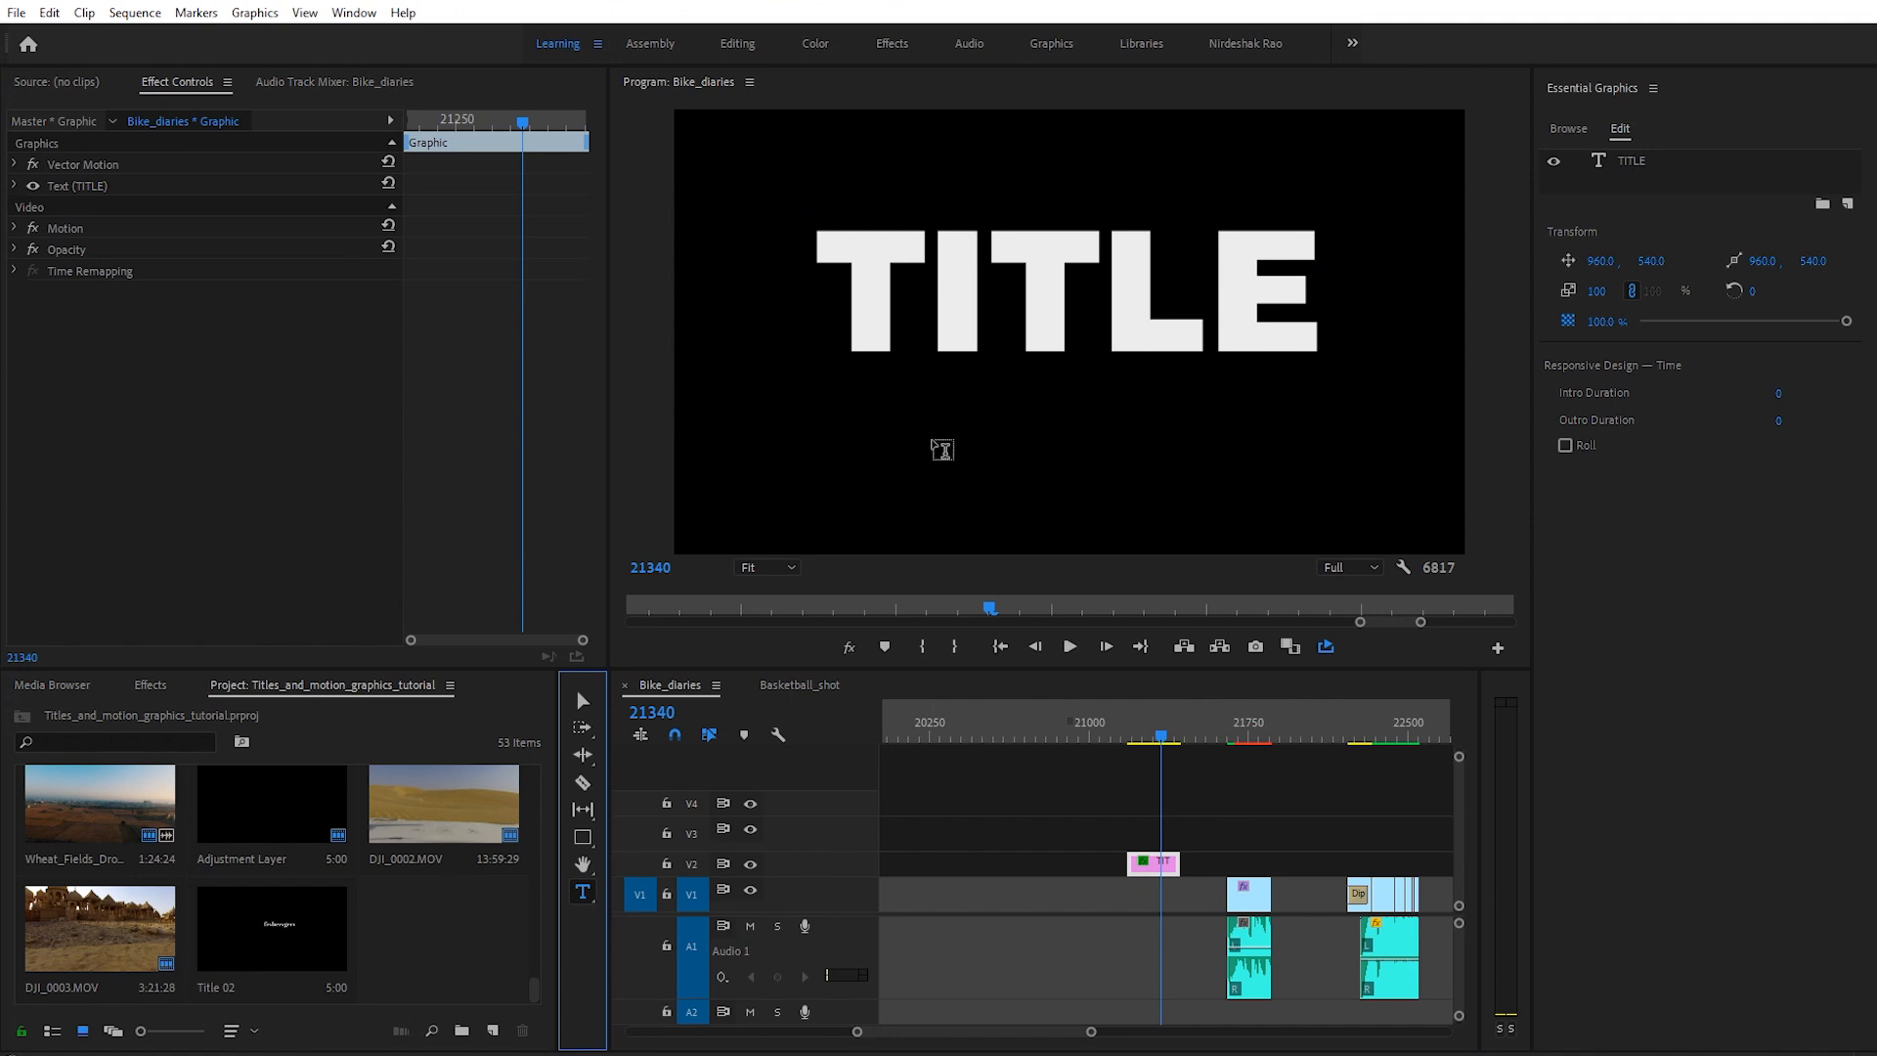
{"action": "left_click", "coordinate": [919, 462]}
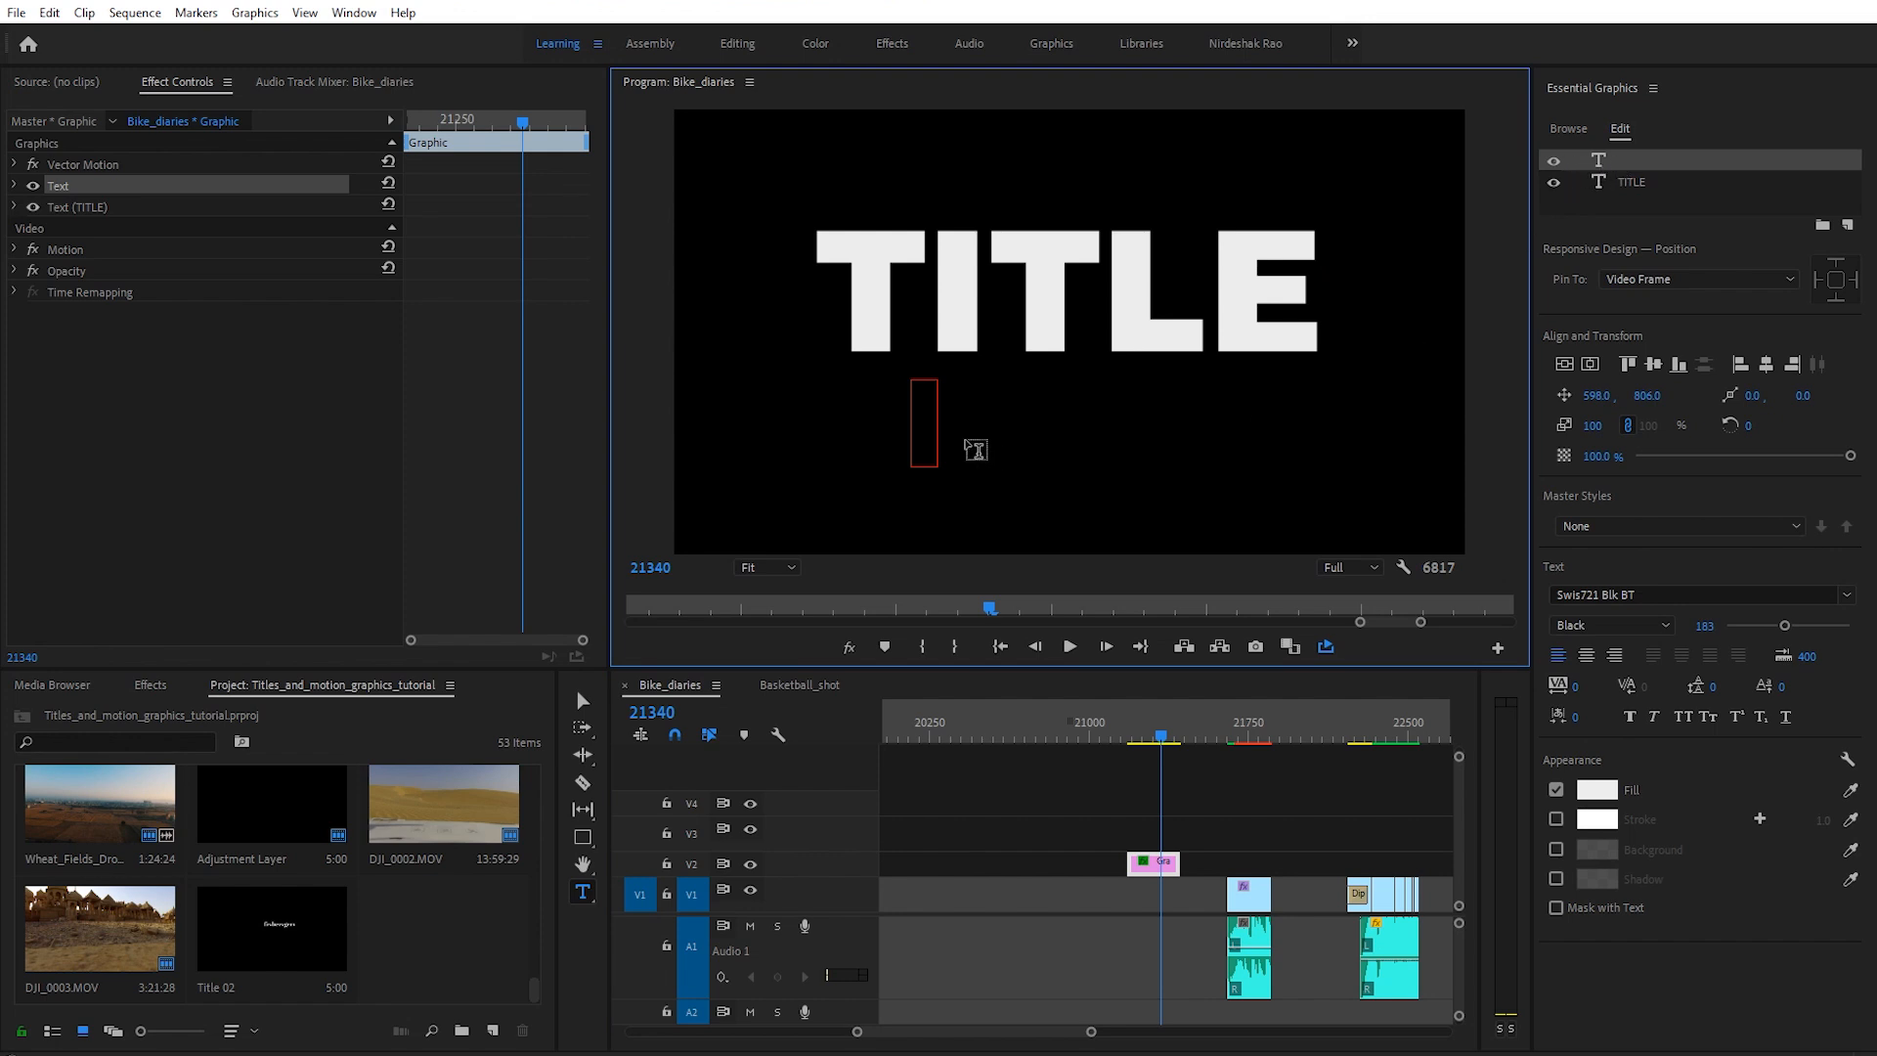
{"action": "type", "text": "punchline"}
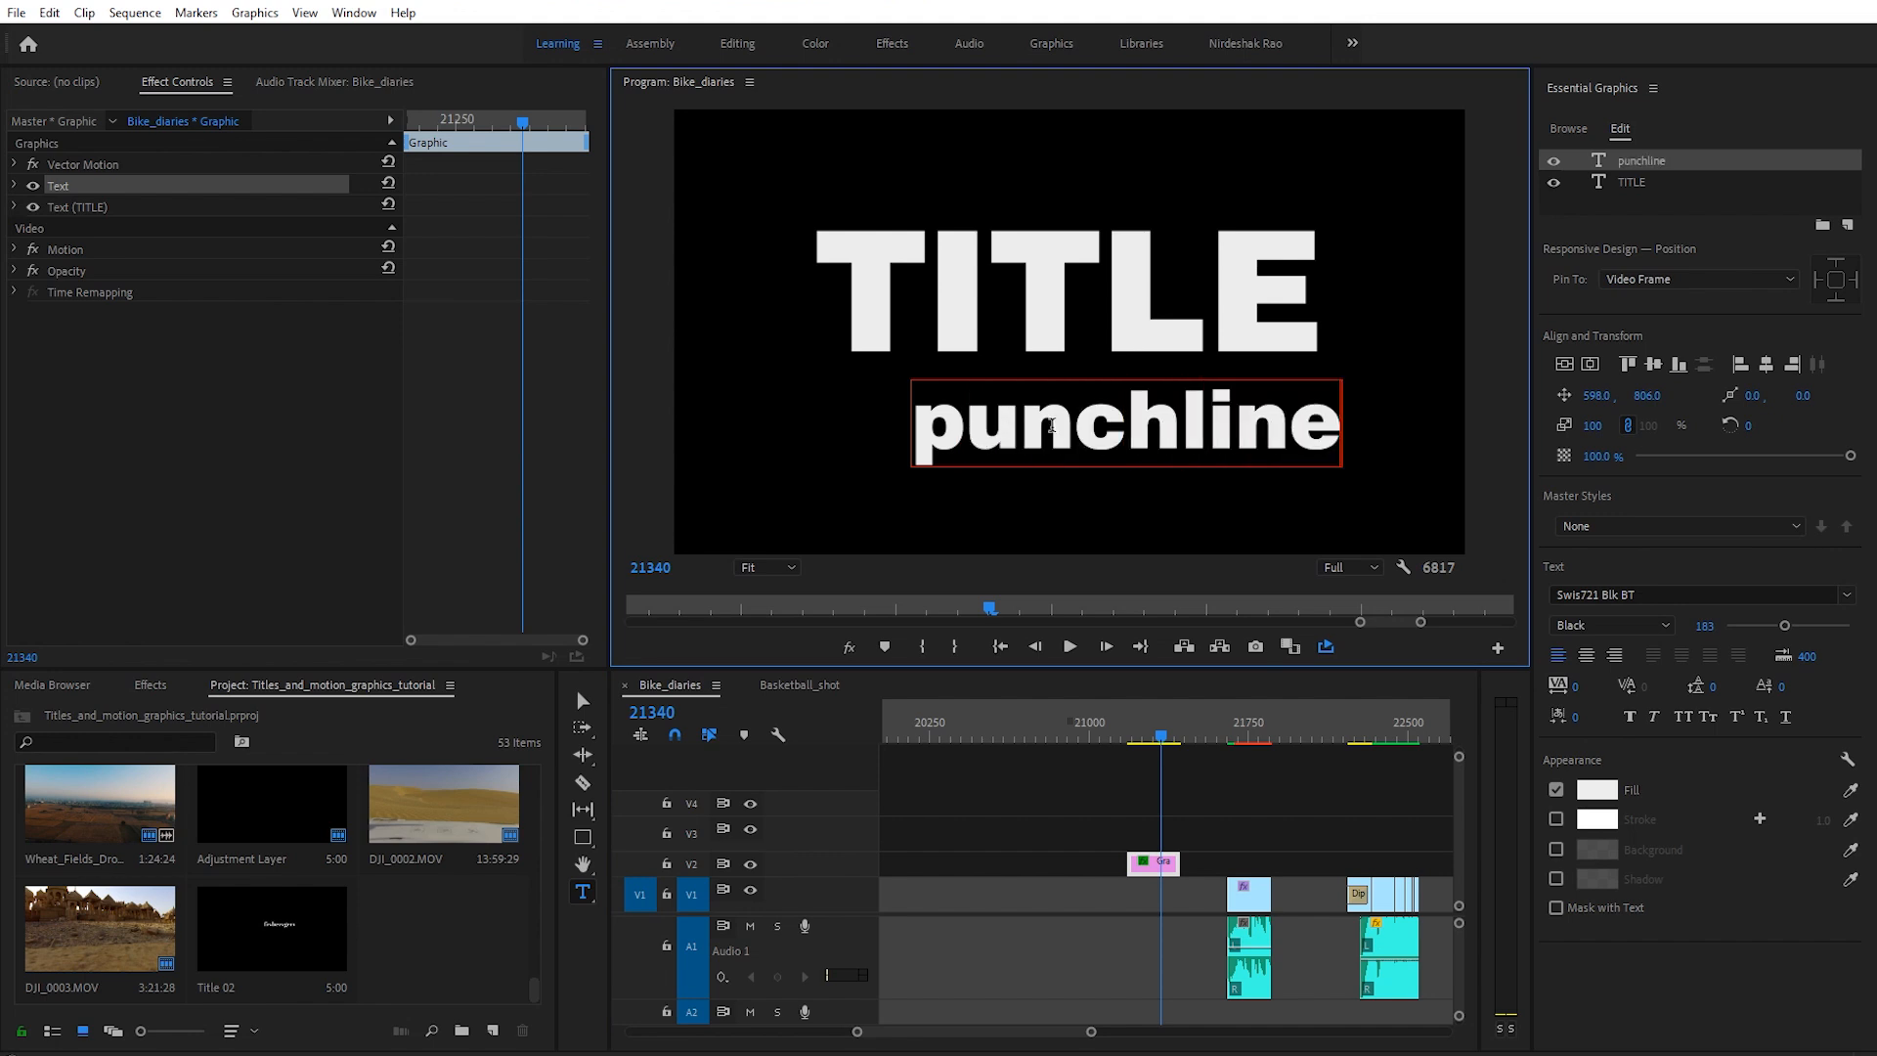
Step: Centre-align the punchline text and centre it vertically and horizontally in the frame
{"action": "left_click", "coordinate": [1587, 655]}
{"action": "left_click", "coordinate": [1565, 364]}
{"action": "left_click", "coordinate": [1566, 365]}
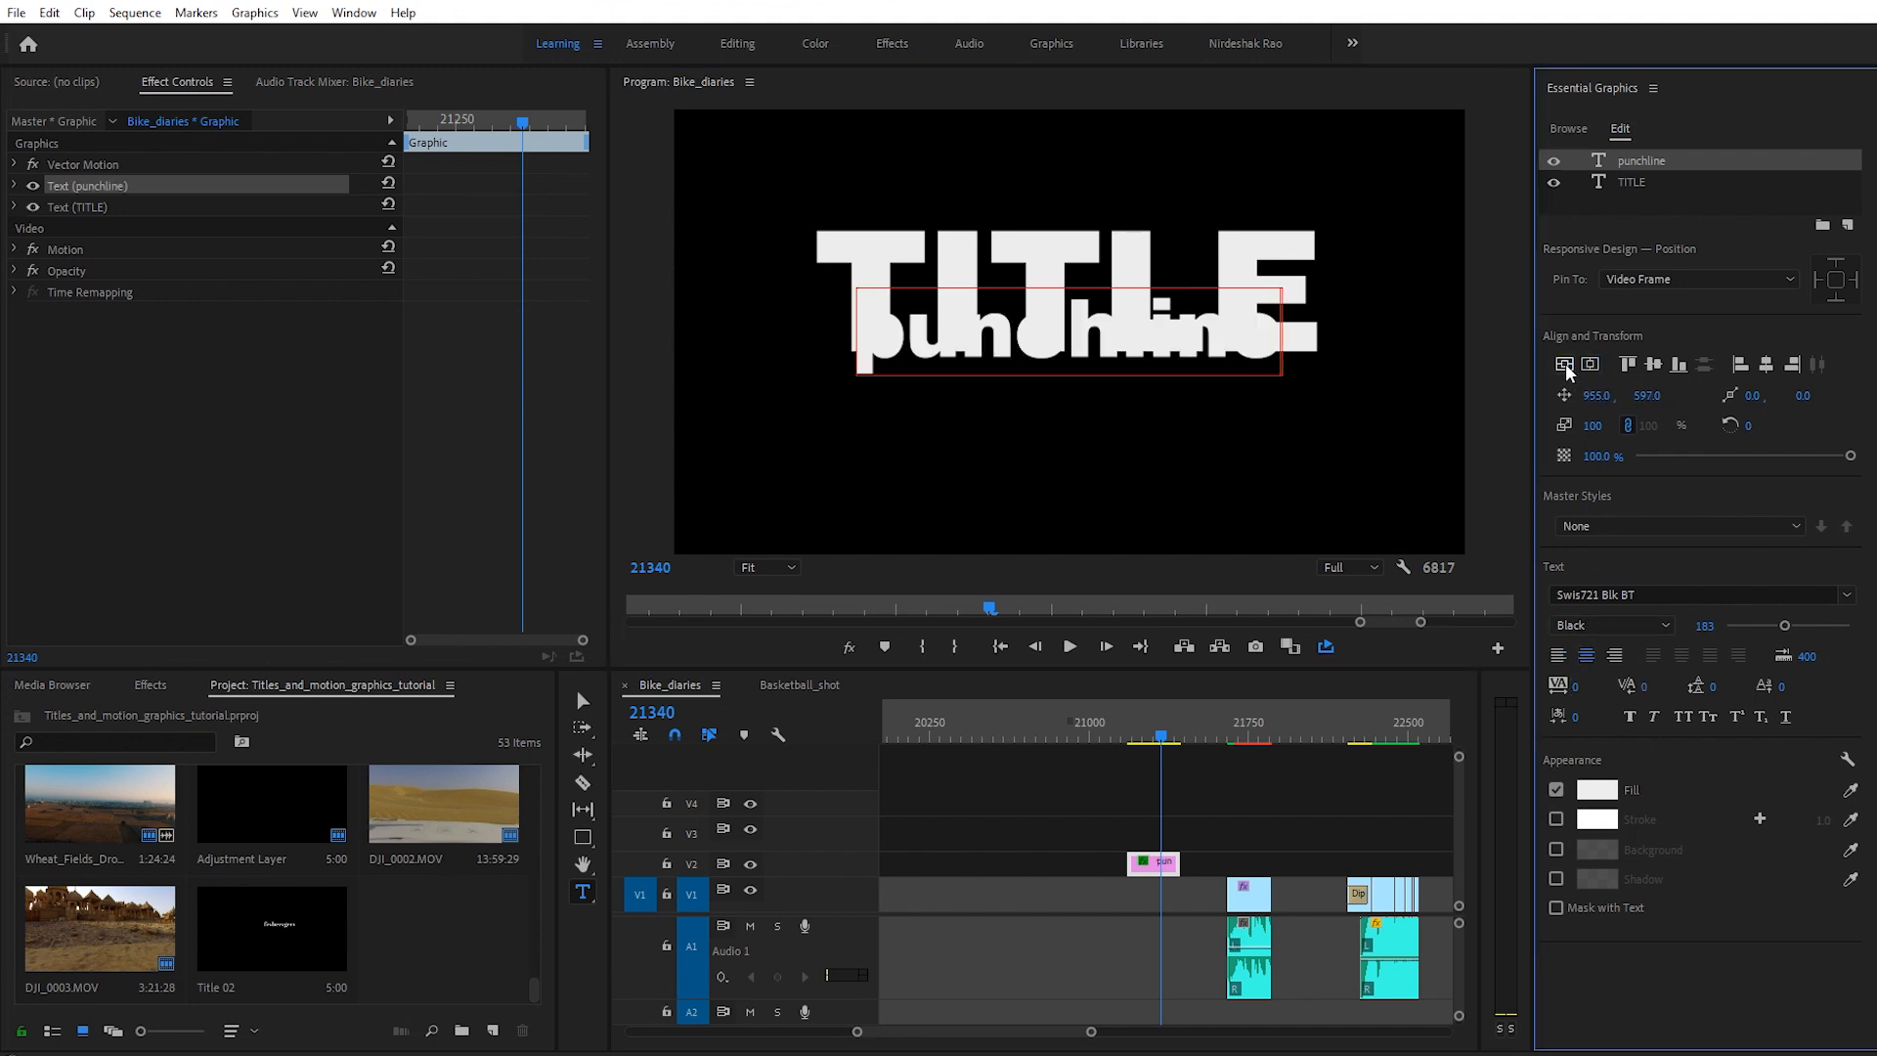
Step: Reduce the punchline text's font size to 144 and move it below TITLE to a vertical position of about 776
{"action": "left_click_drag", "start_coordinate": [1784, 626], "coordinate": [1763, 627]}
{"action": "left_click", "coordinate": [583, 701]}
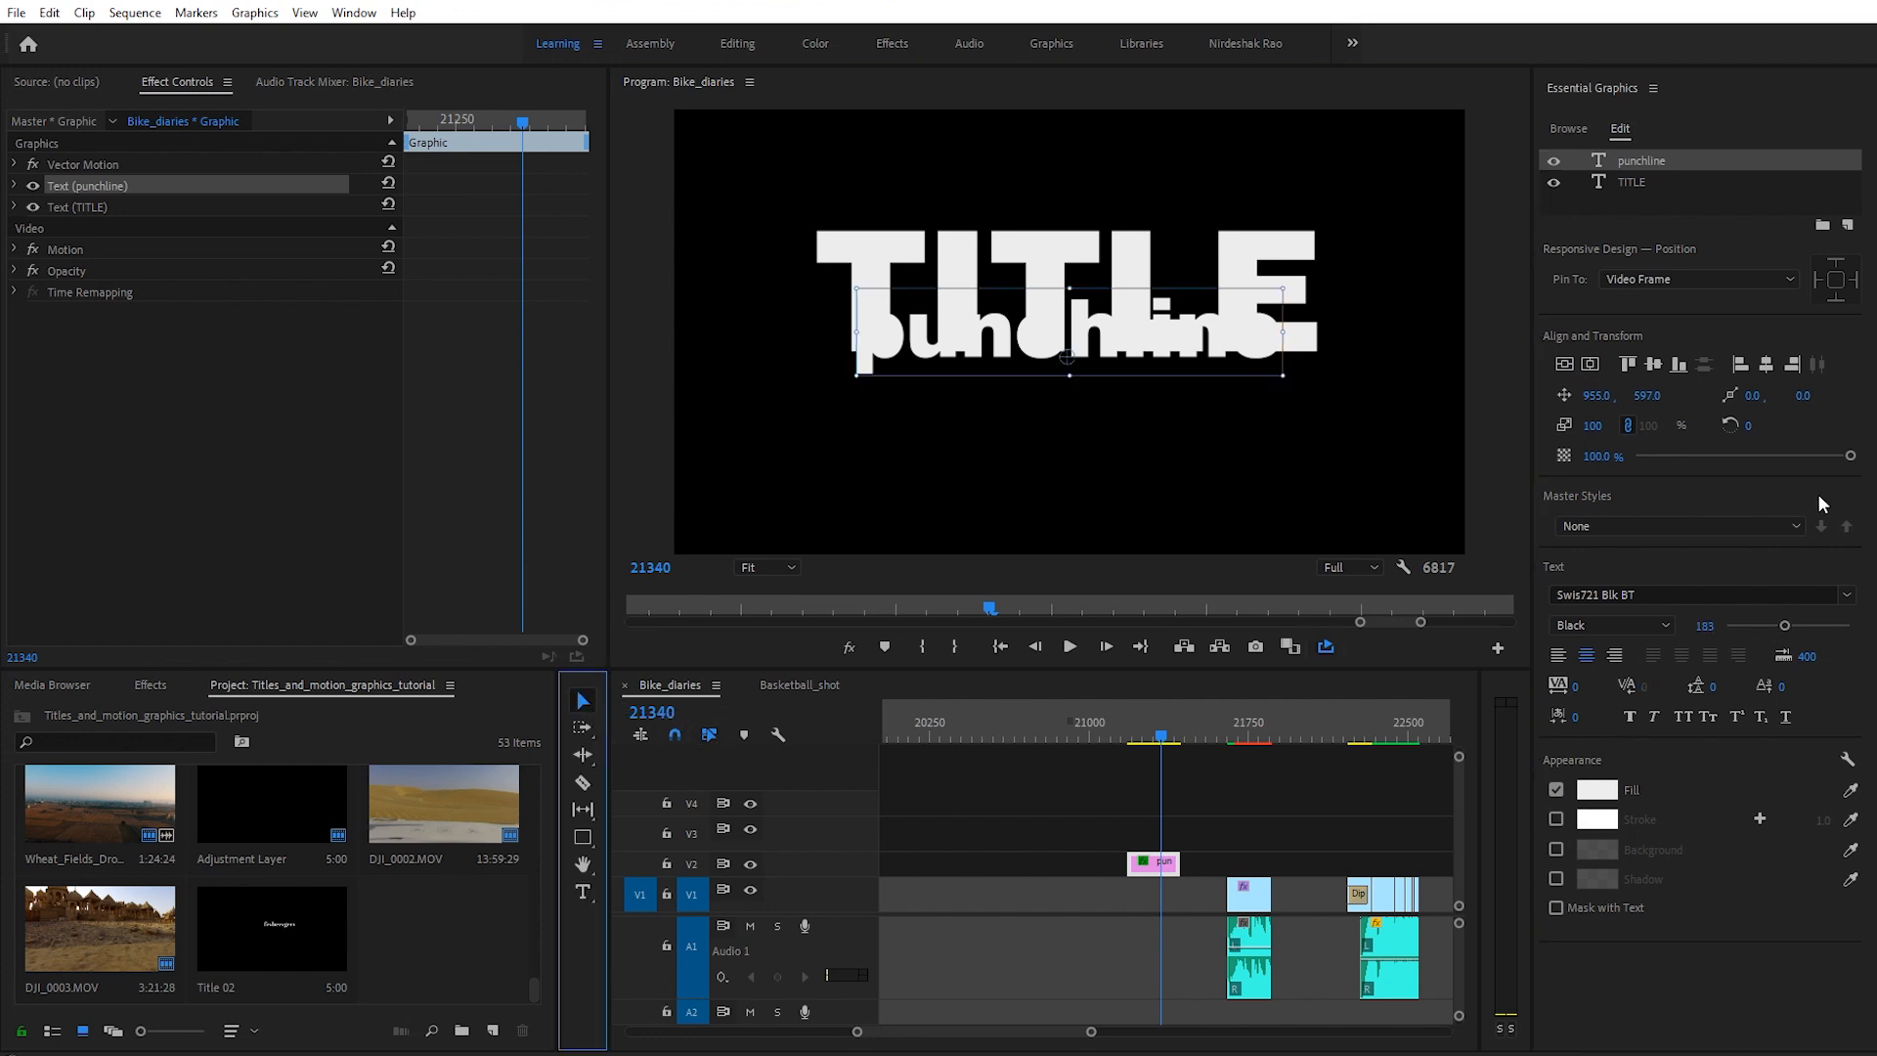
{"action": "left_click_drag", "start_coordinate": [1784, 626], "coordinate": [1769, 618]}
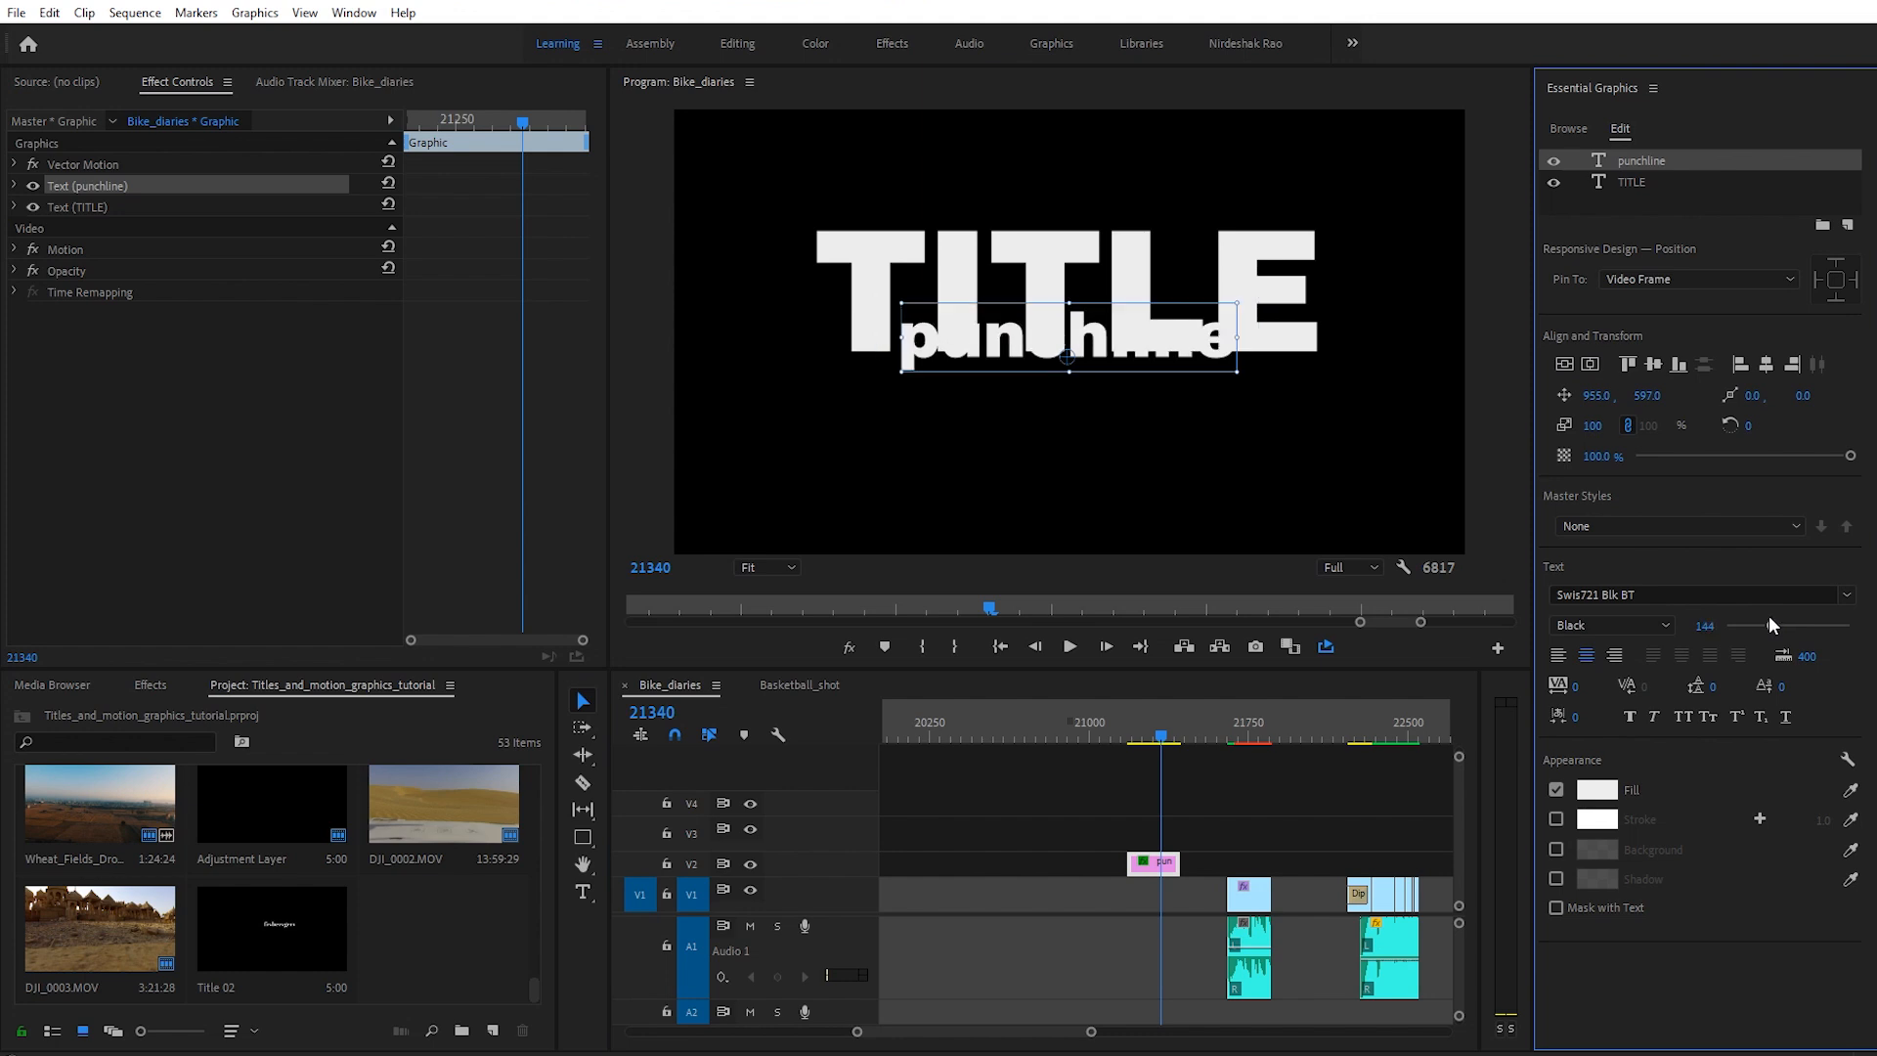
{"action": "left_click_drag", "start_coordinate": [1095, 350], "coordinate": [1093, 428]}
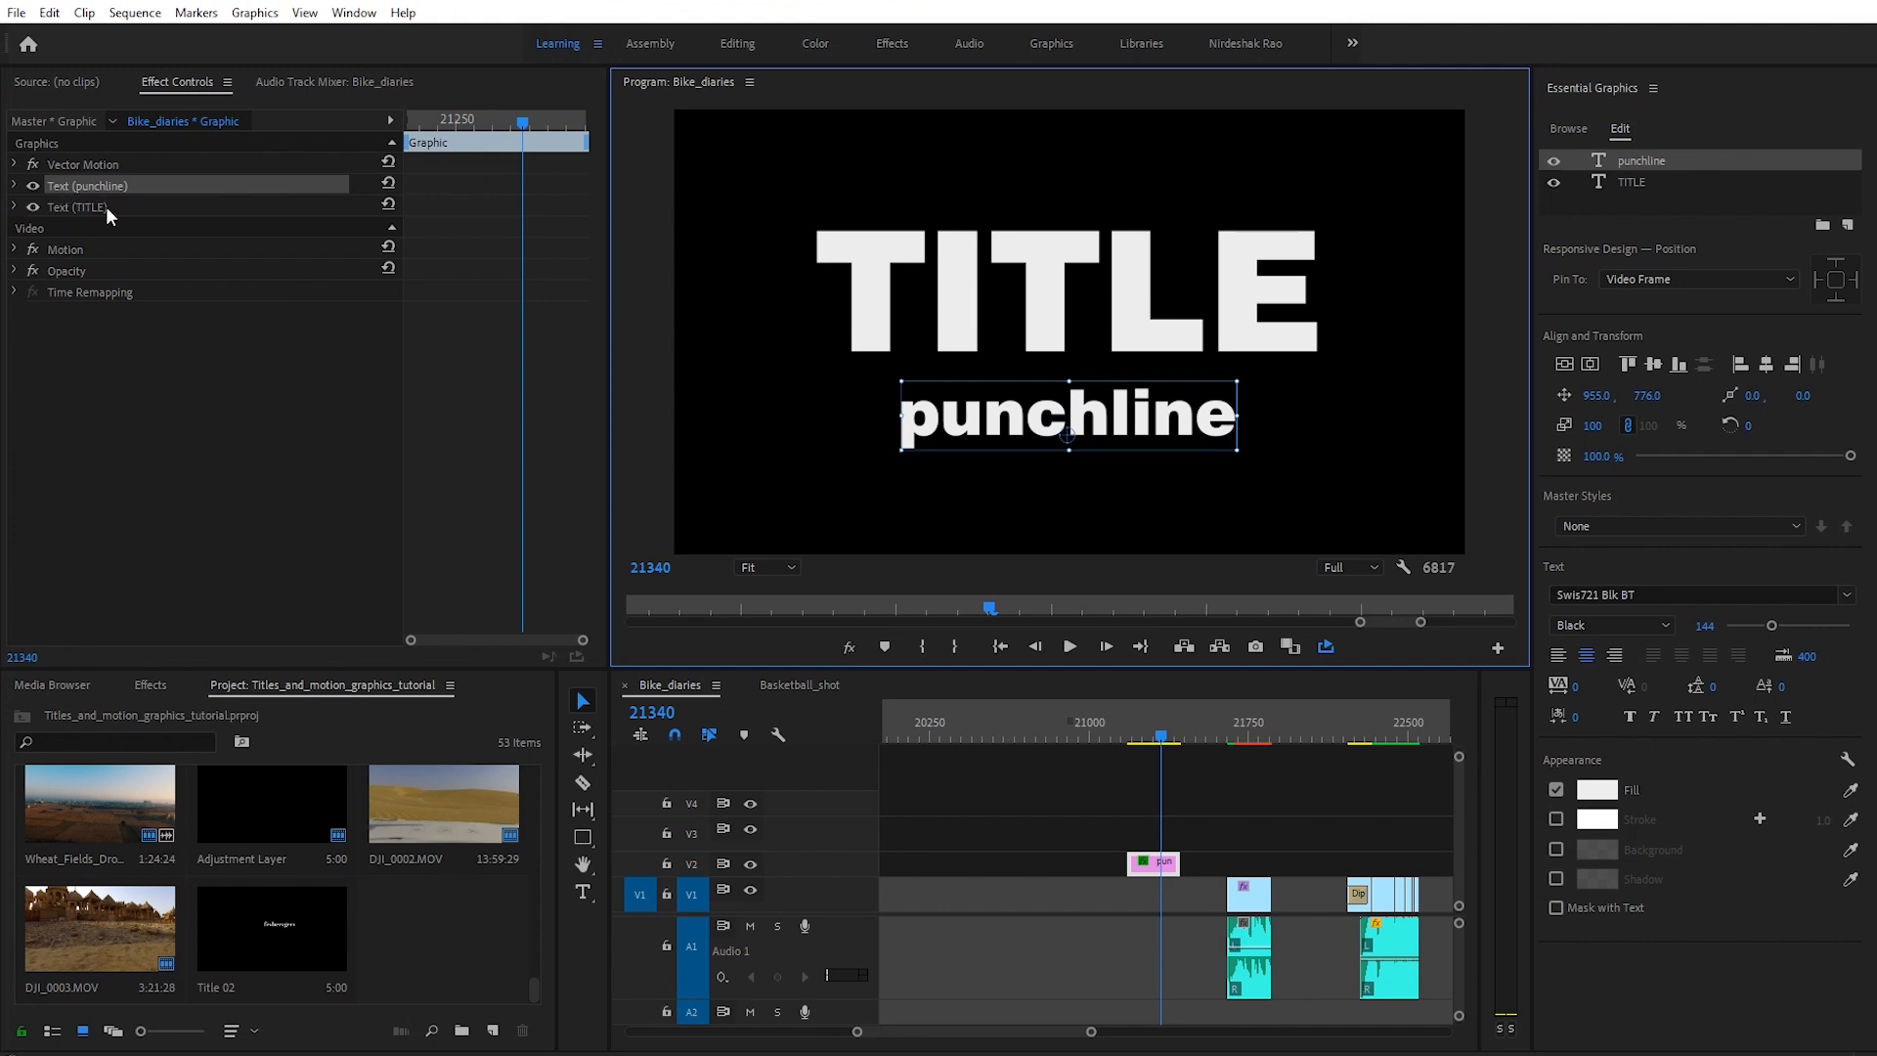
Step: Set the punchline text layer's vertical position to 806 and its scale to 111
{"action": "left_click", "coordinate": [15, 186]}
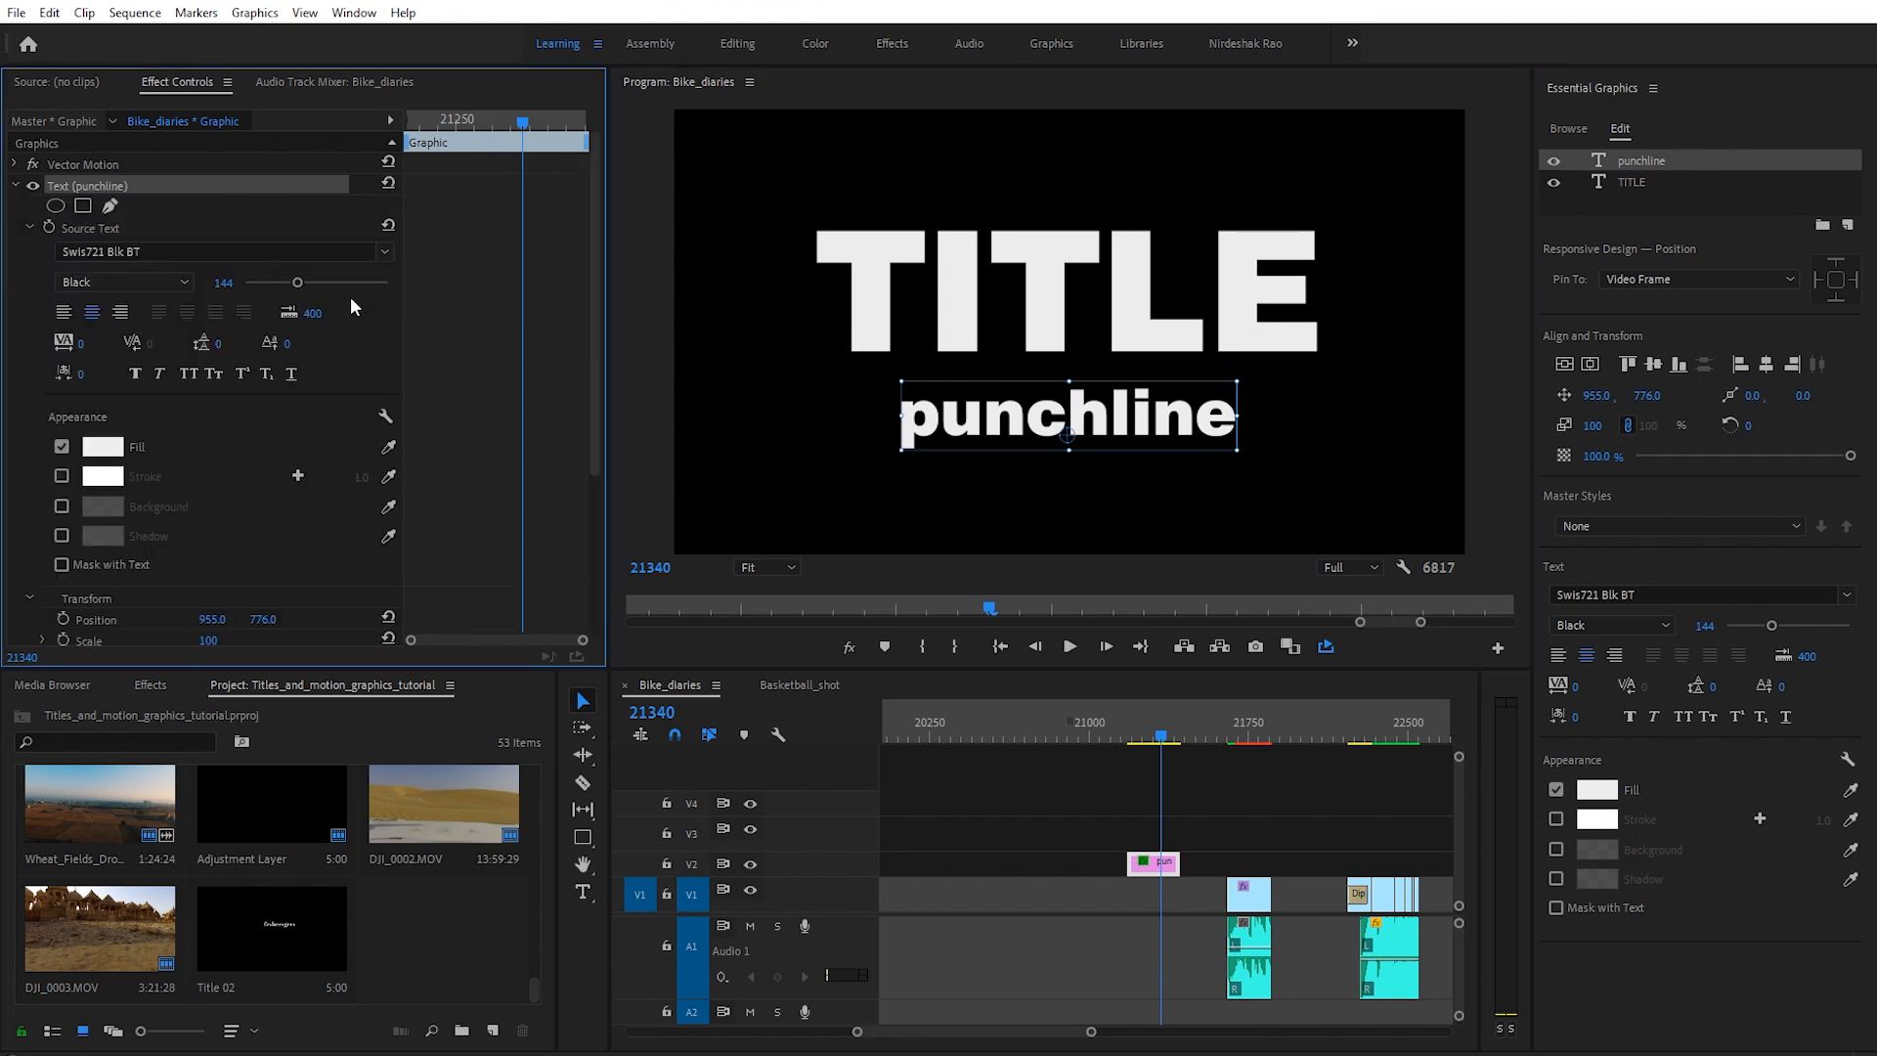
{"action": "scroll", "coordinate": [270, 550], "scroll_direction": "down", "scroll_amount": 2}
{"action": "left_click_drag", "start_coordinate": [262, 519], "coordinate": [219, 539]}
{"action": "scroll", "coordinate": [34, 268], "scroll_direction": "up", "scroll_amount": 3}
{"action": "left_click", "coordinate": [14, 186]}
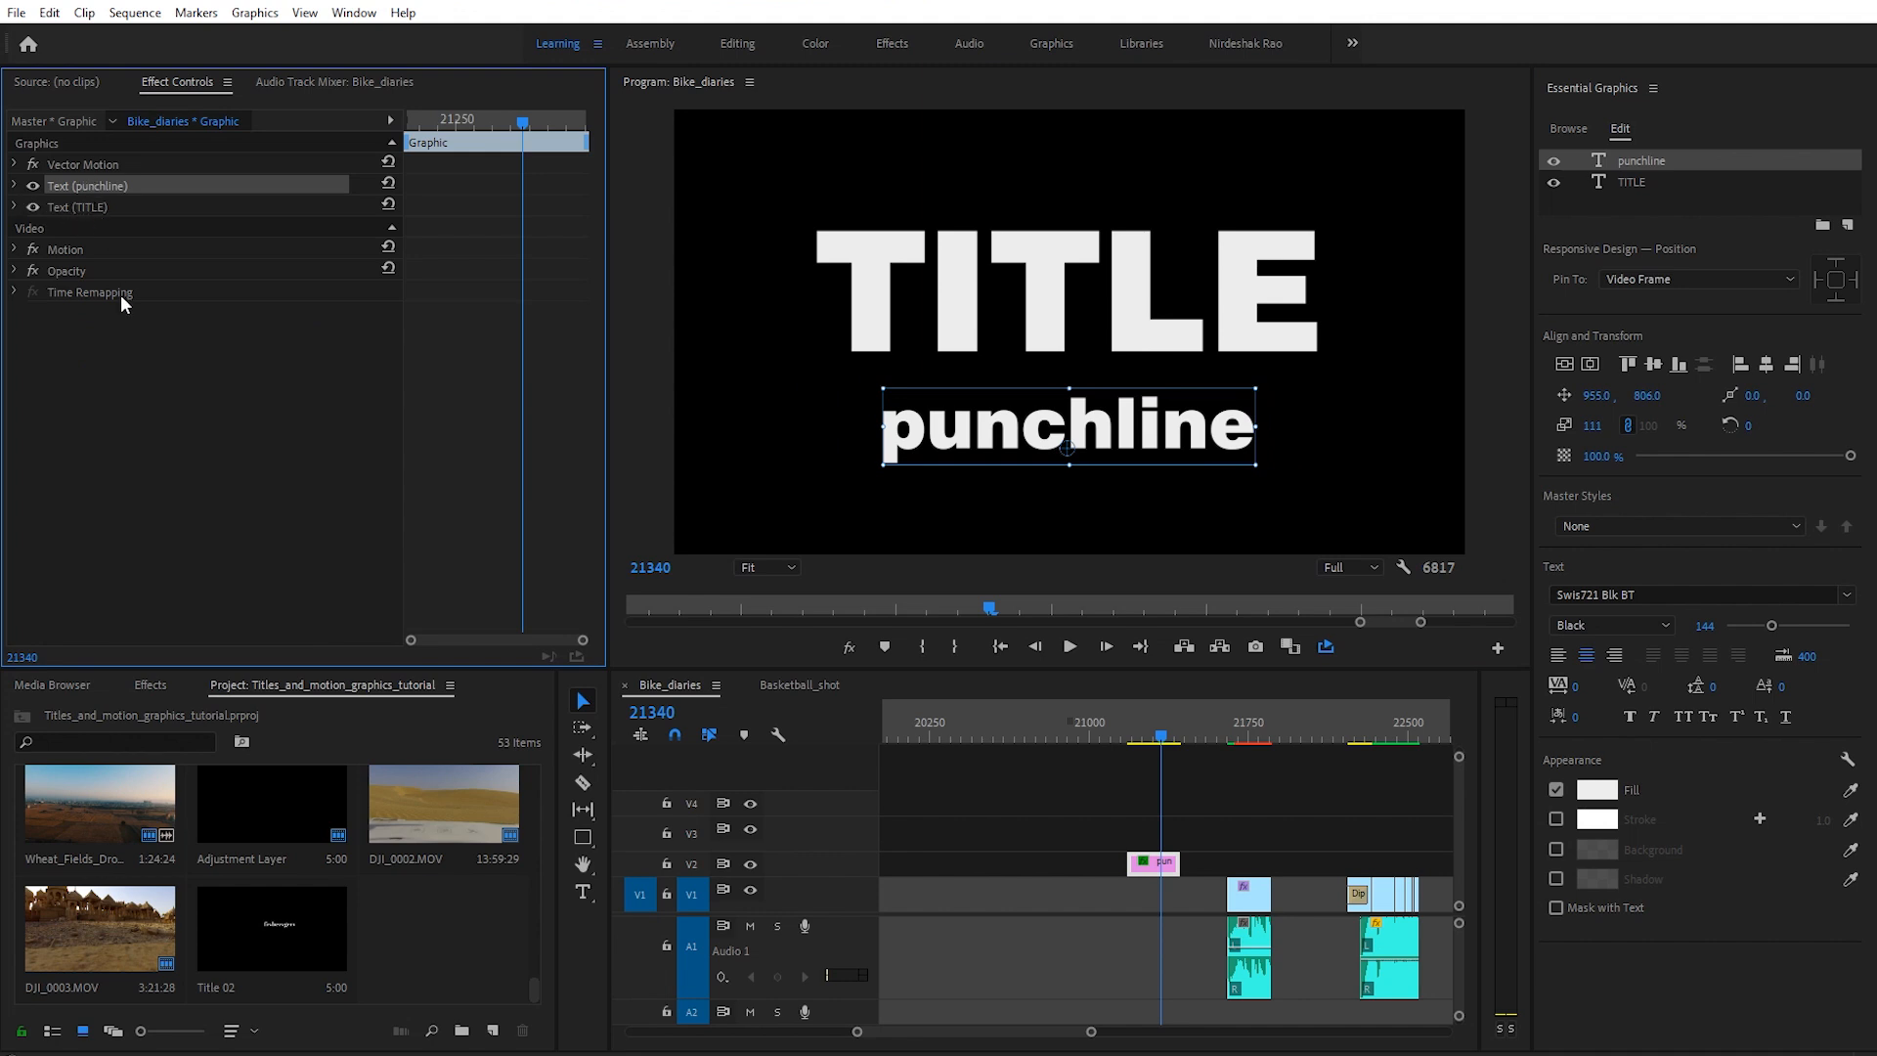
Step: Scale the whole graphic, both text layers together, to 109 with the Motion effect
{"action": "left_click", "coordinate": [14, 249]}
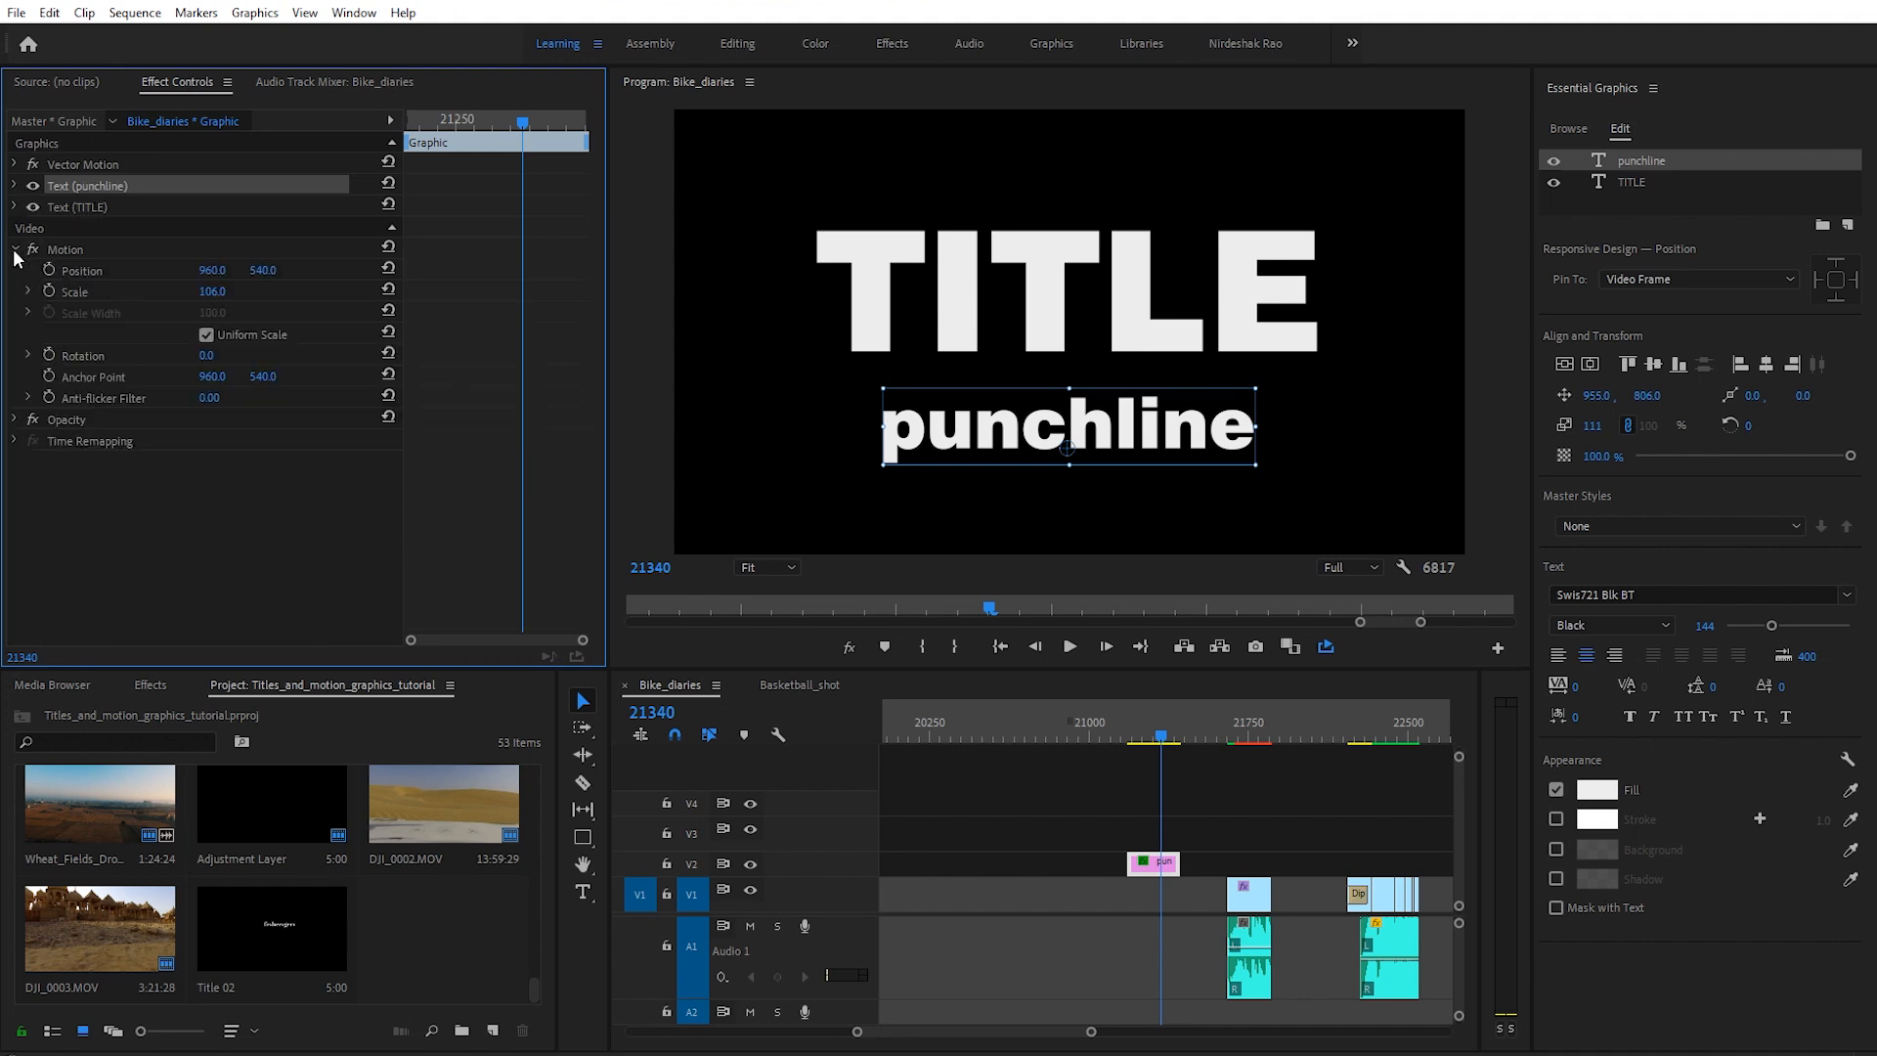
{"action": "mouse_move", "coordinate": [211, 292]}
{"action": "left_mouse_down"}
{"action": "mouse_move", "coordinate": [254, 291]}
{"action": "mouse_move", "coordinate": [216, 292]}
{"action": "left_mouse_up"}
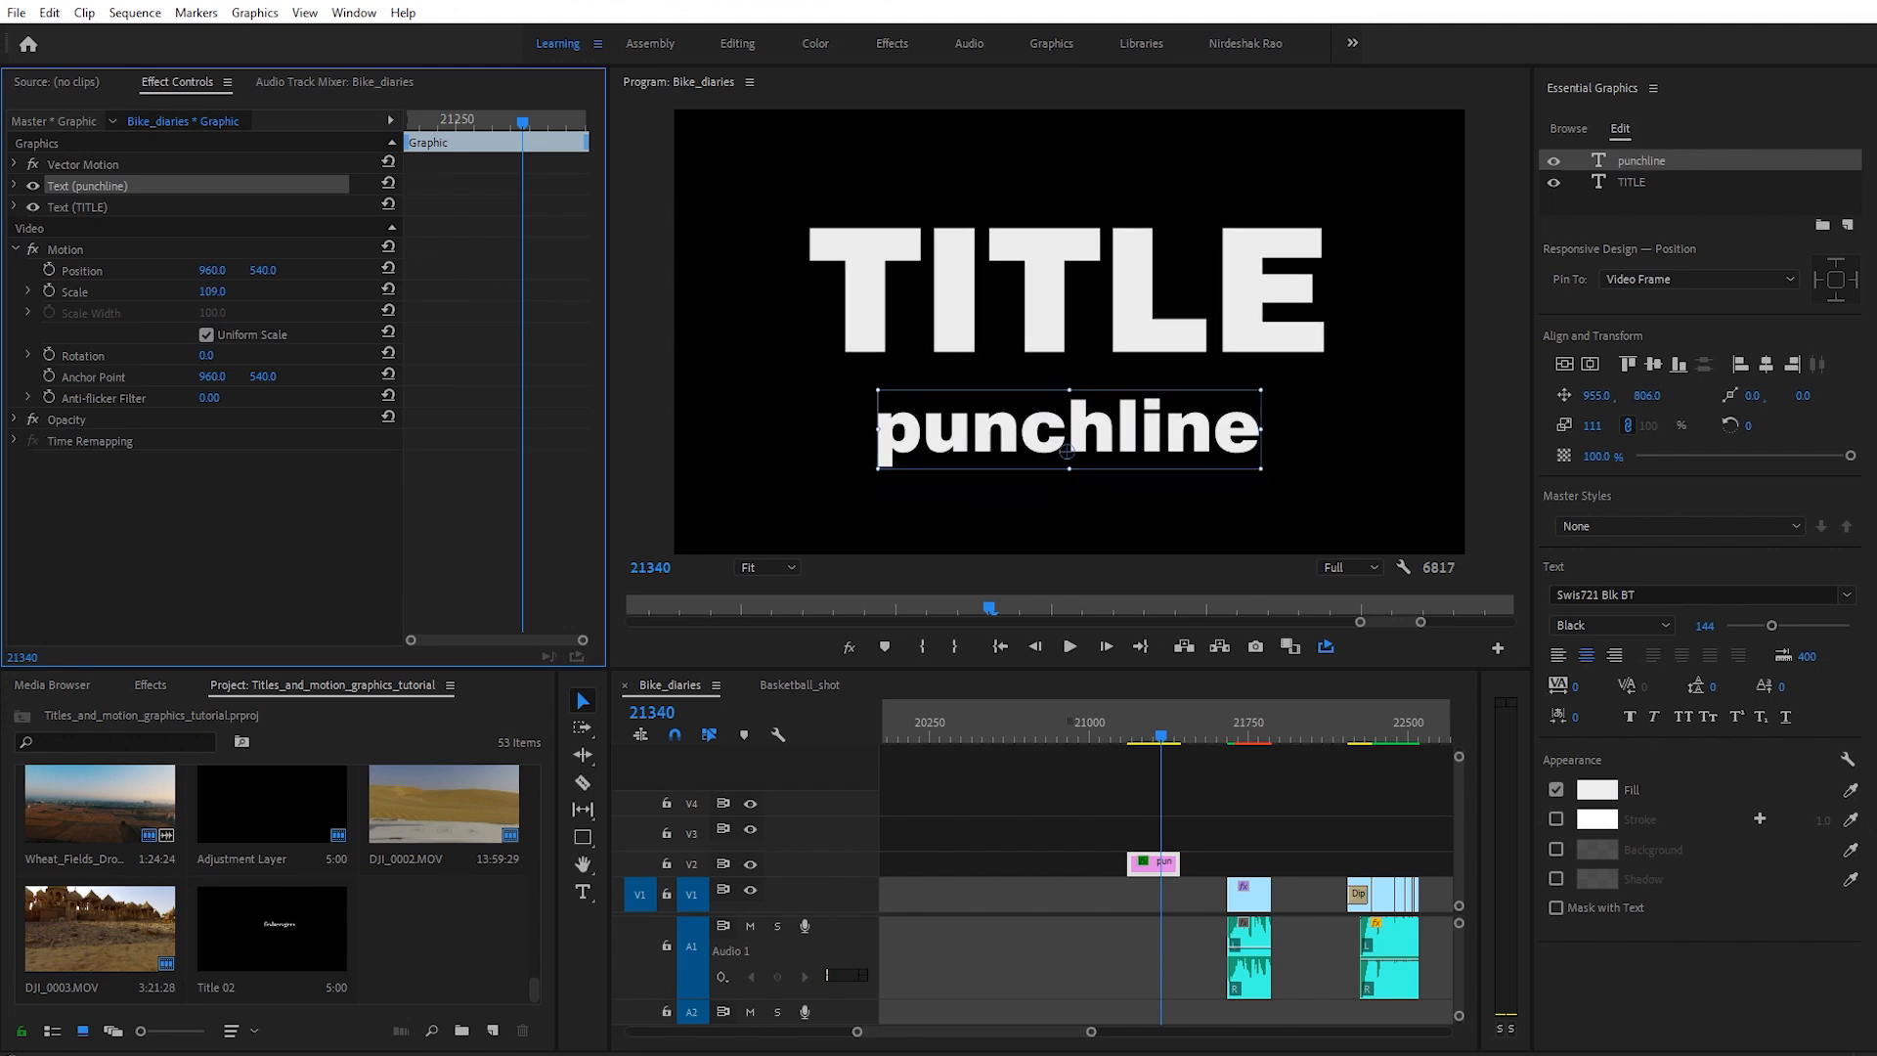
{"action": "left_click", "coordinate": [14, 249]}
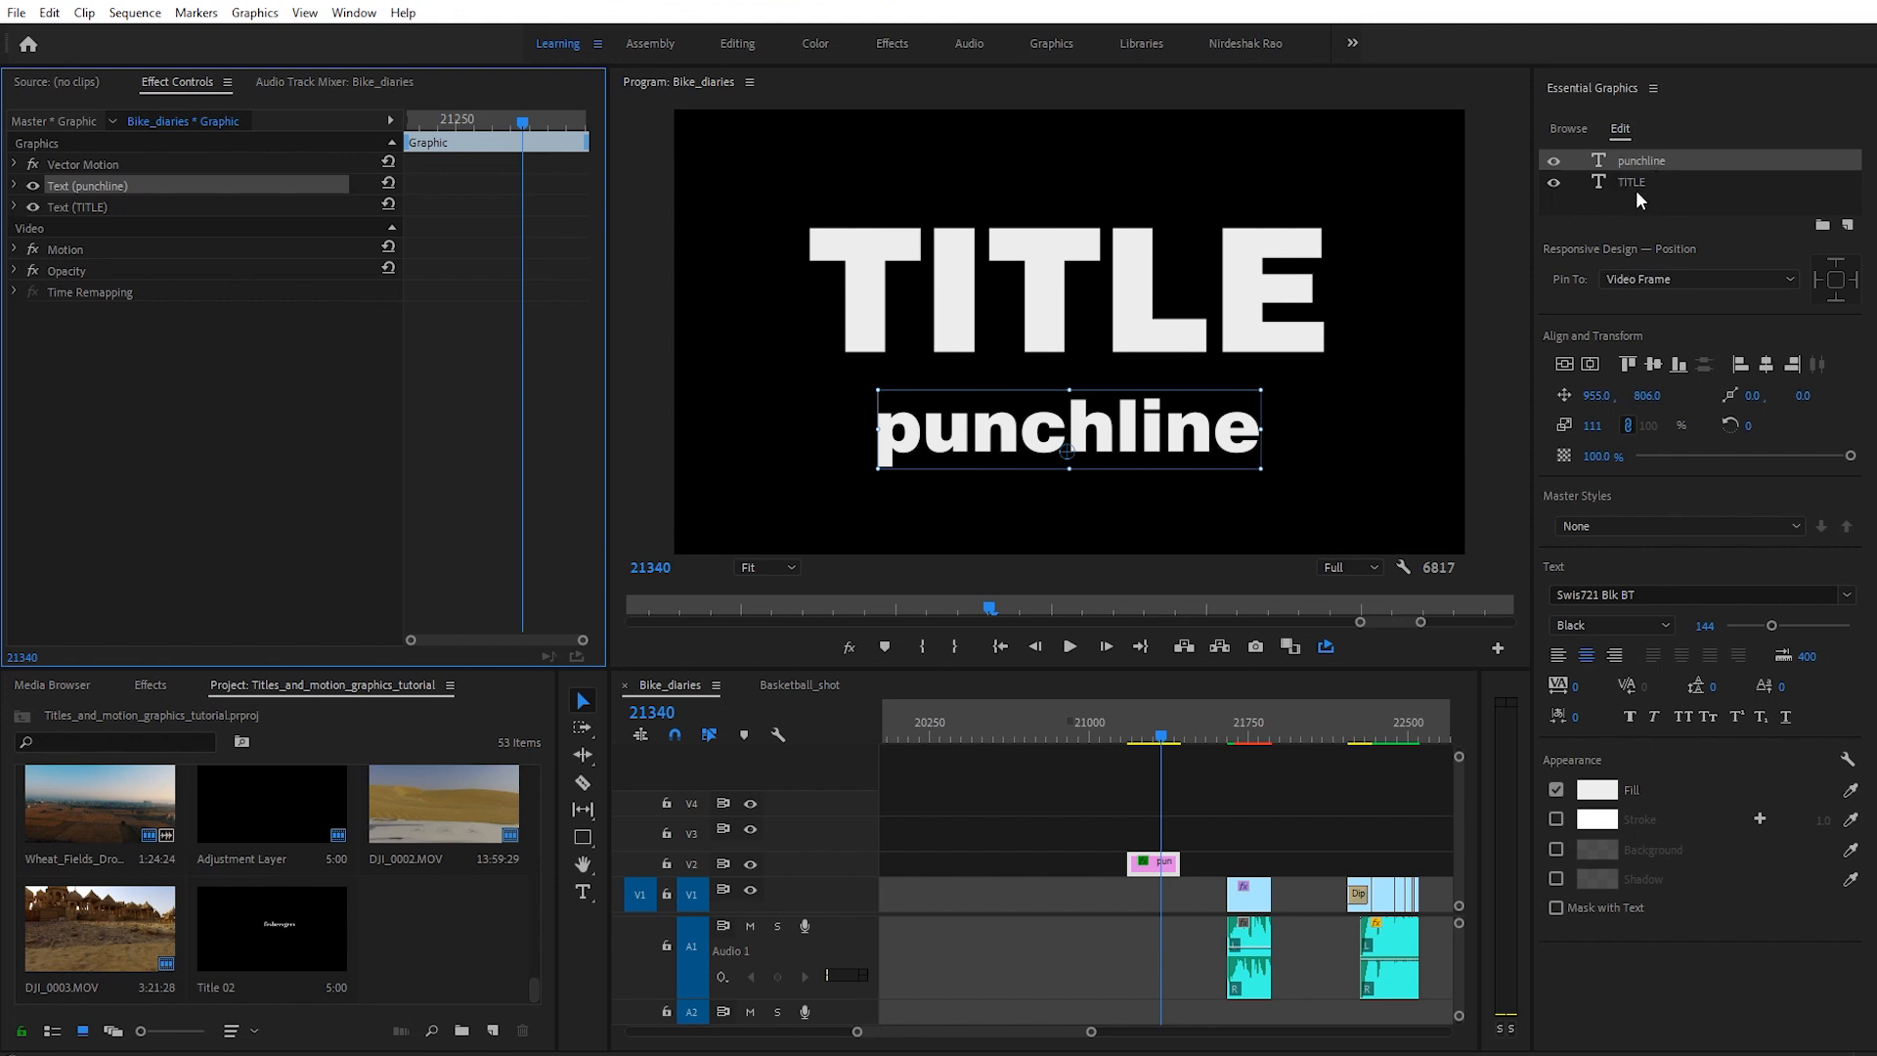
Step: Draw a thin horizontal rectangle as a dividing line between TITLE and punchline, and move its anchor point to the line's centre
{"action": "left_click", "coordinate": [583, 840]}
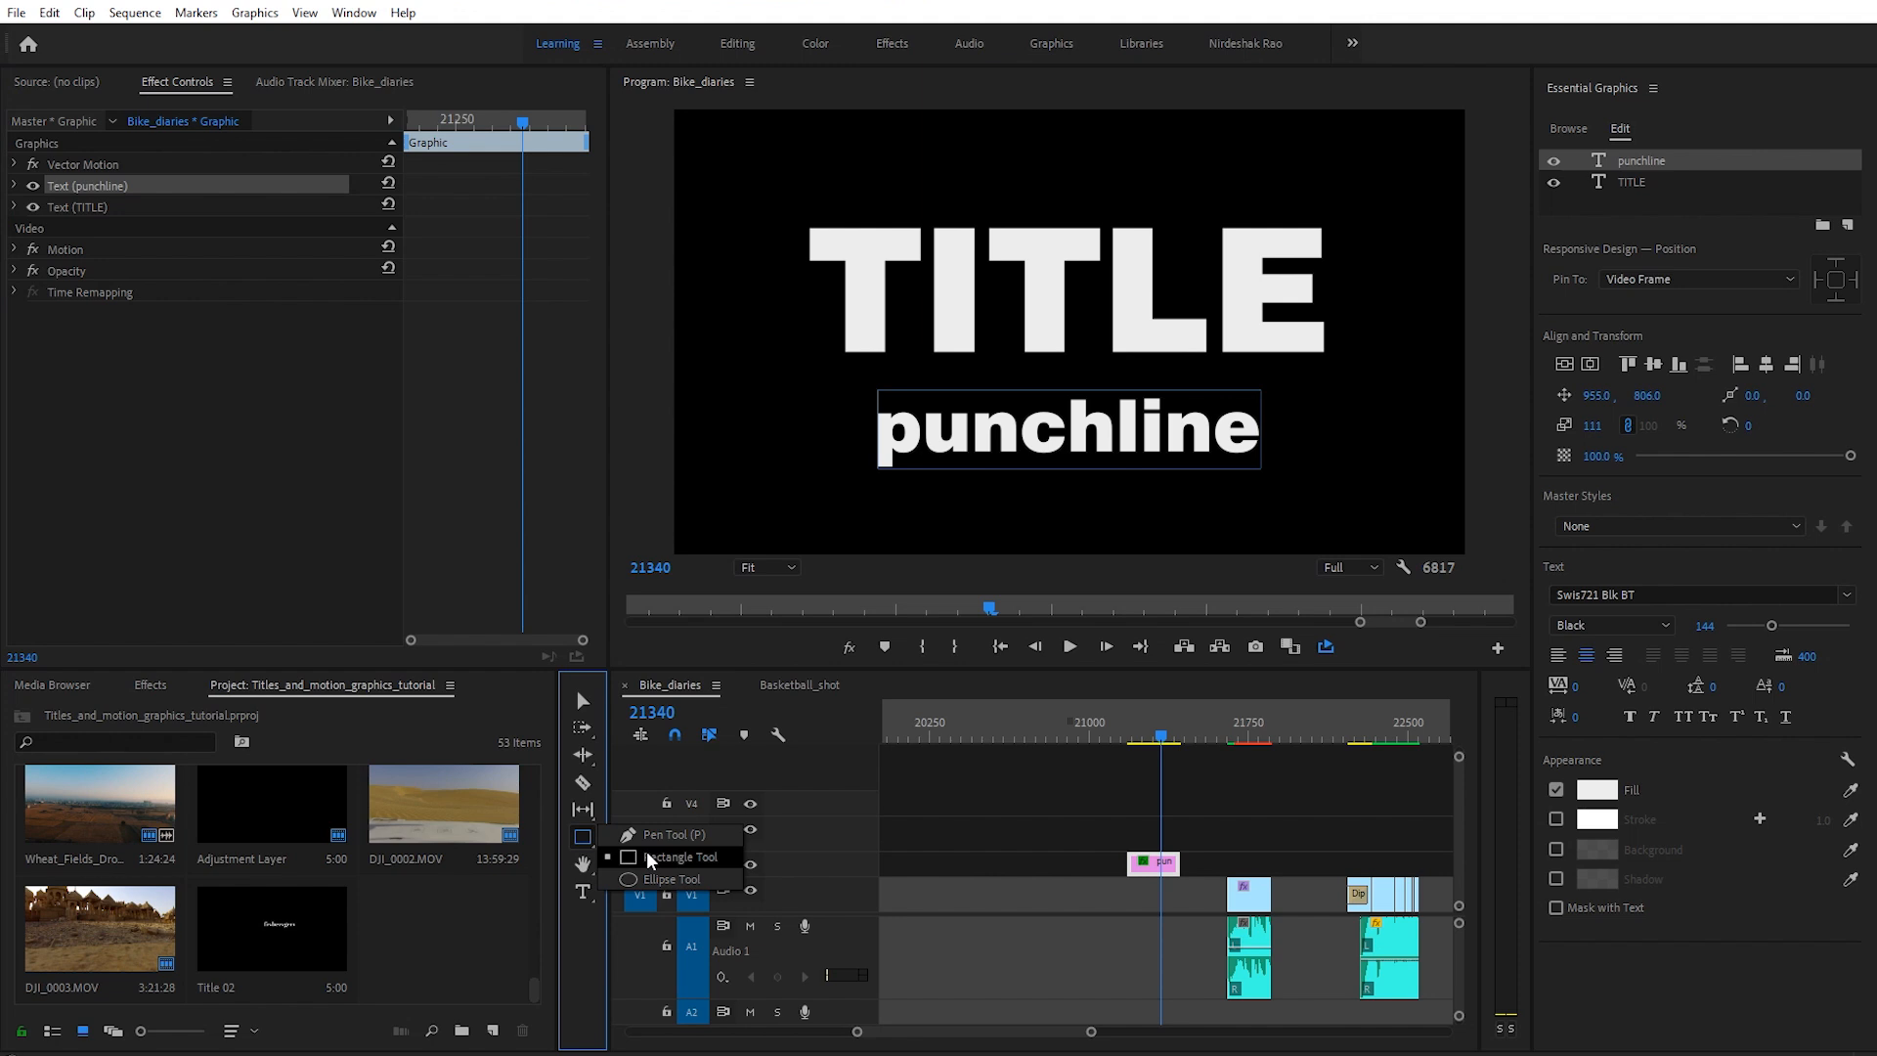
{"action": "left_click", "coordinate": [628, 866]}
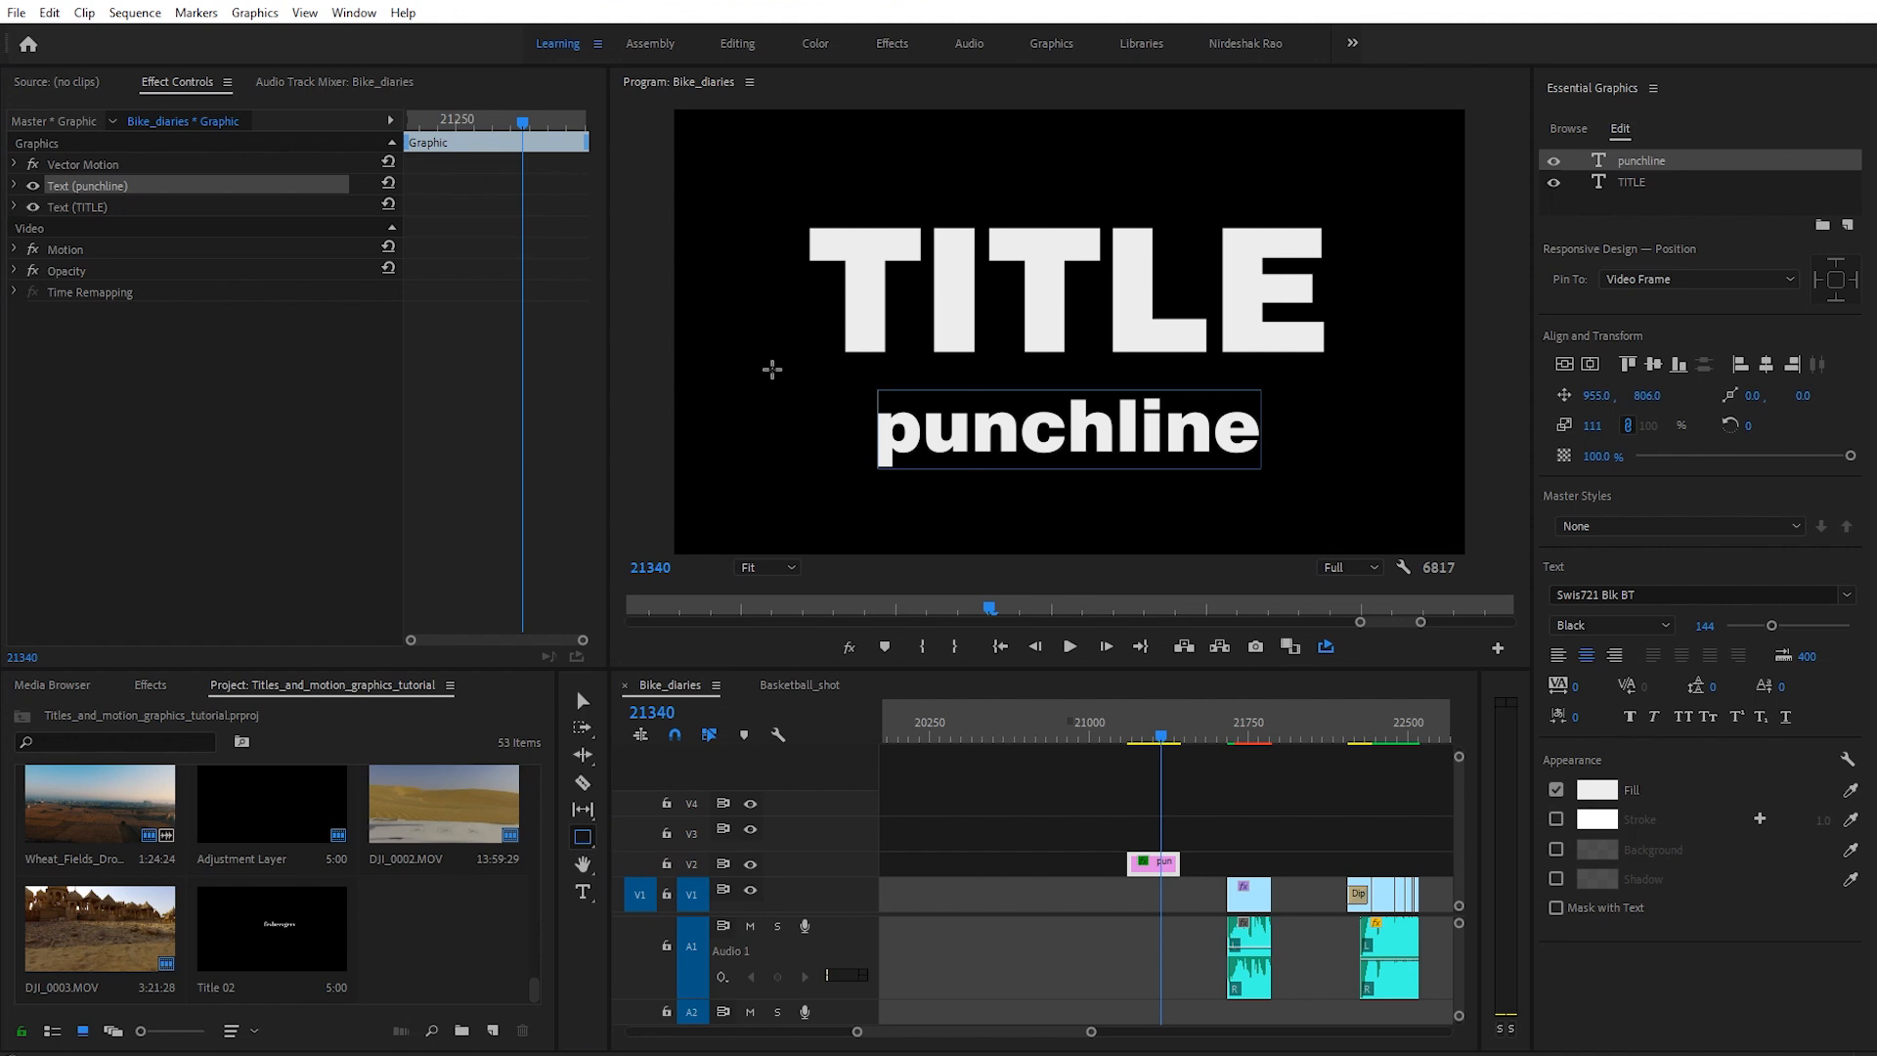
{"action": "left_click_drag", "start_coordinate": [786, 370], "coordinate": [1349, 371]}
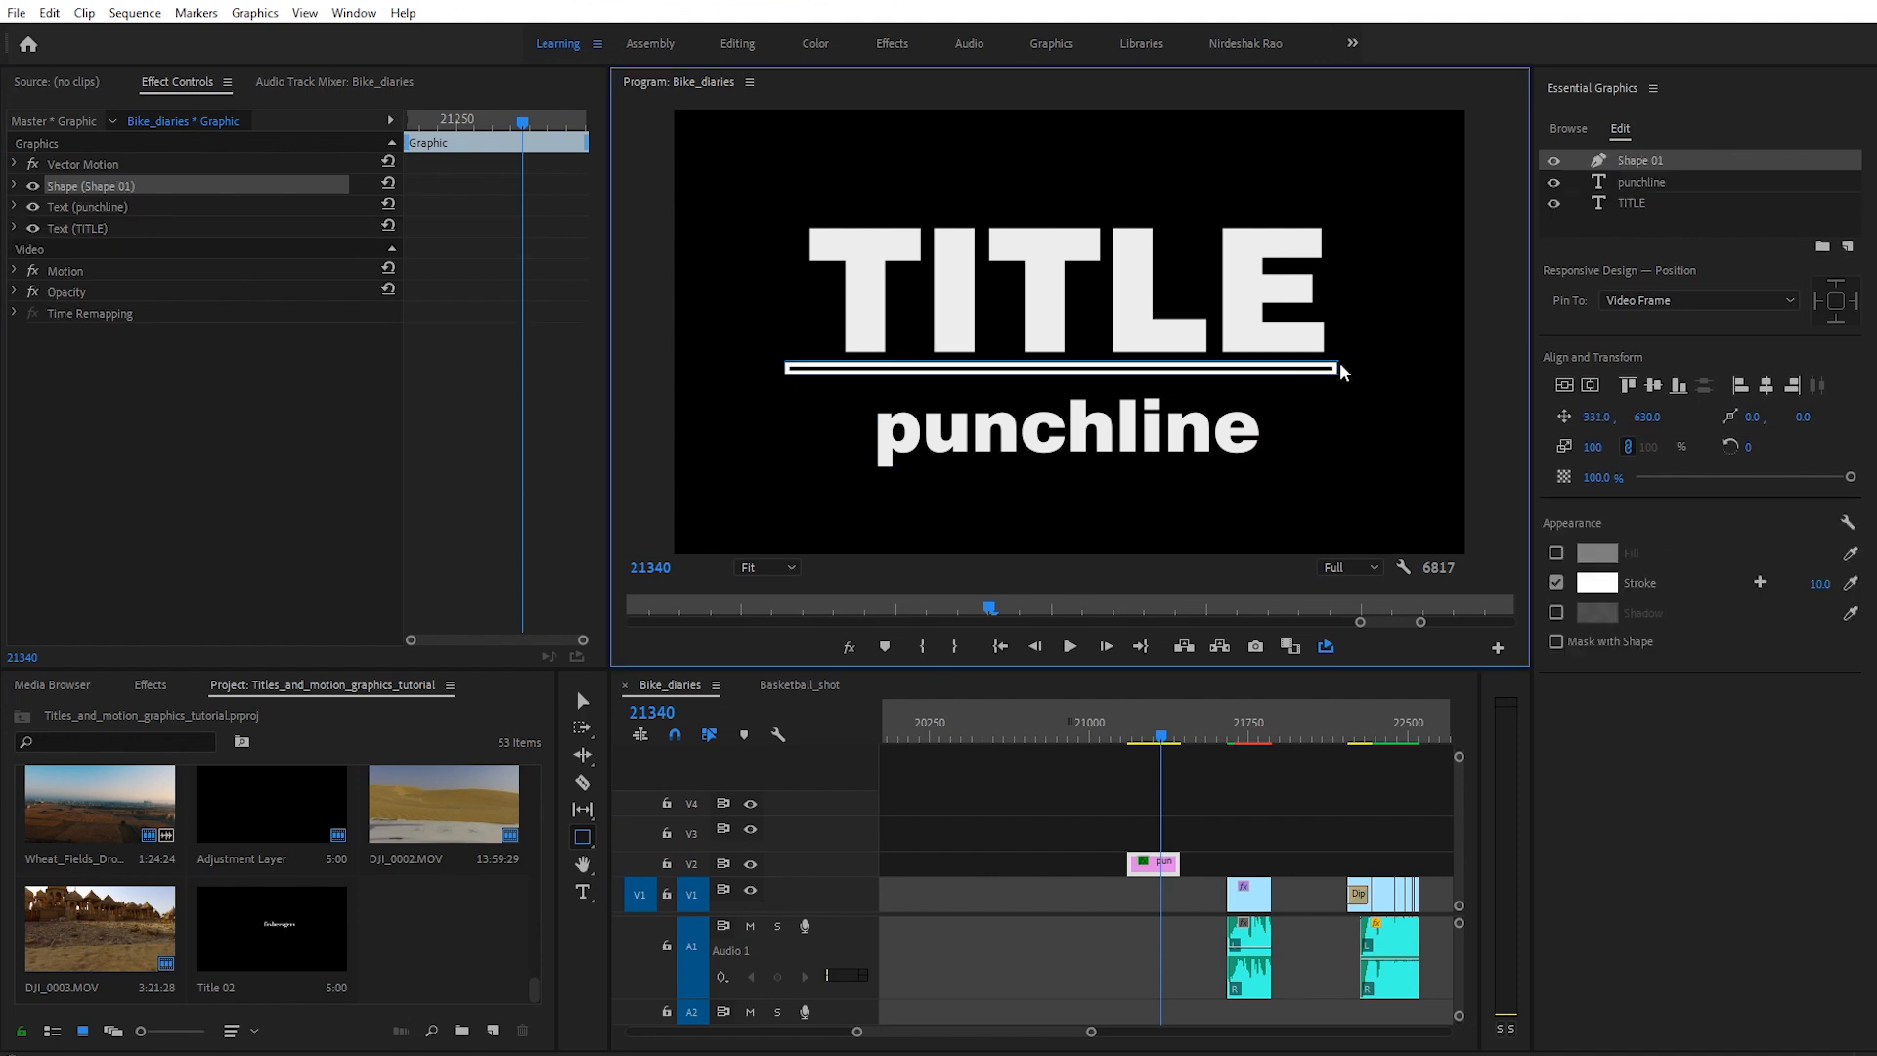
{"action": "left_click_drag", "start_coordinate": [1358, 371], "coordinate": [1358, 372]}
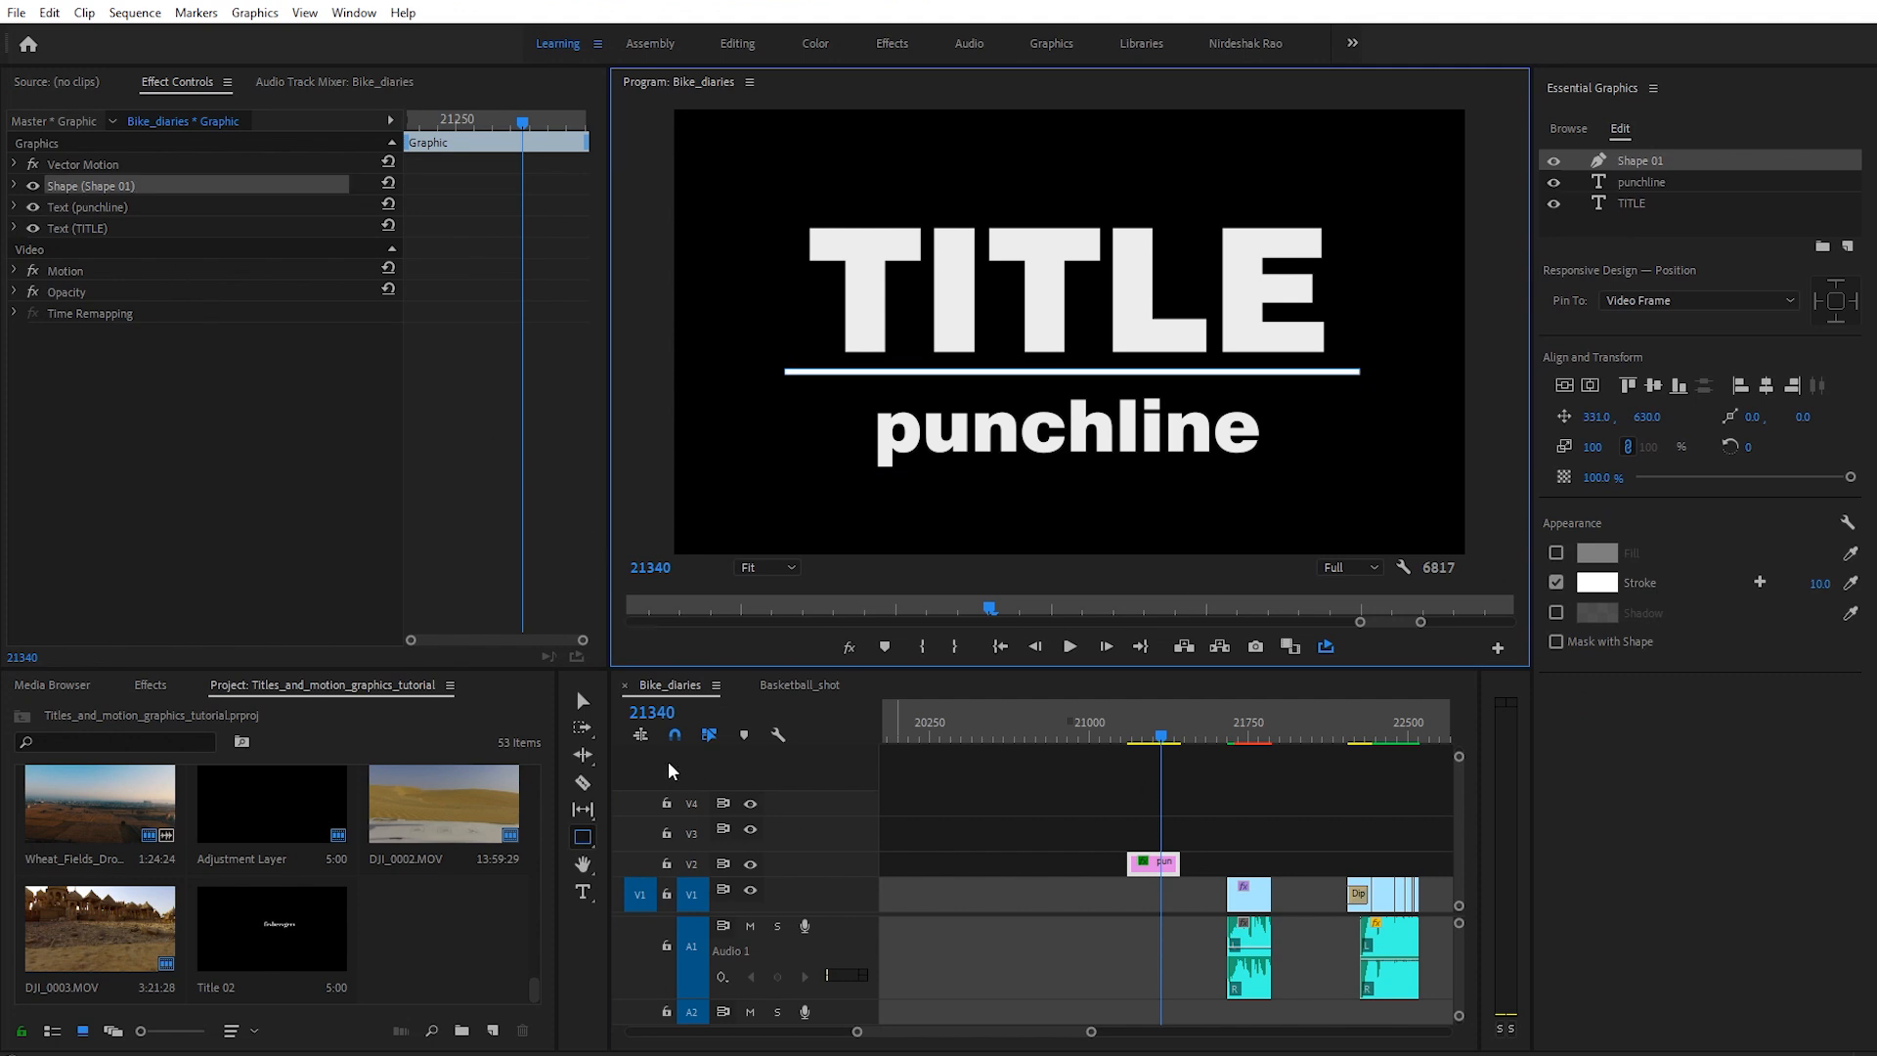
{"action": "left_click", "coordinate": [583, 700]}
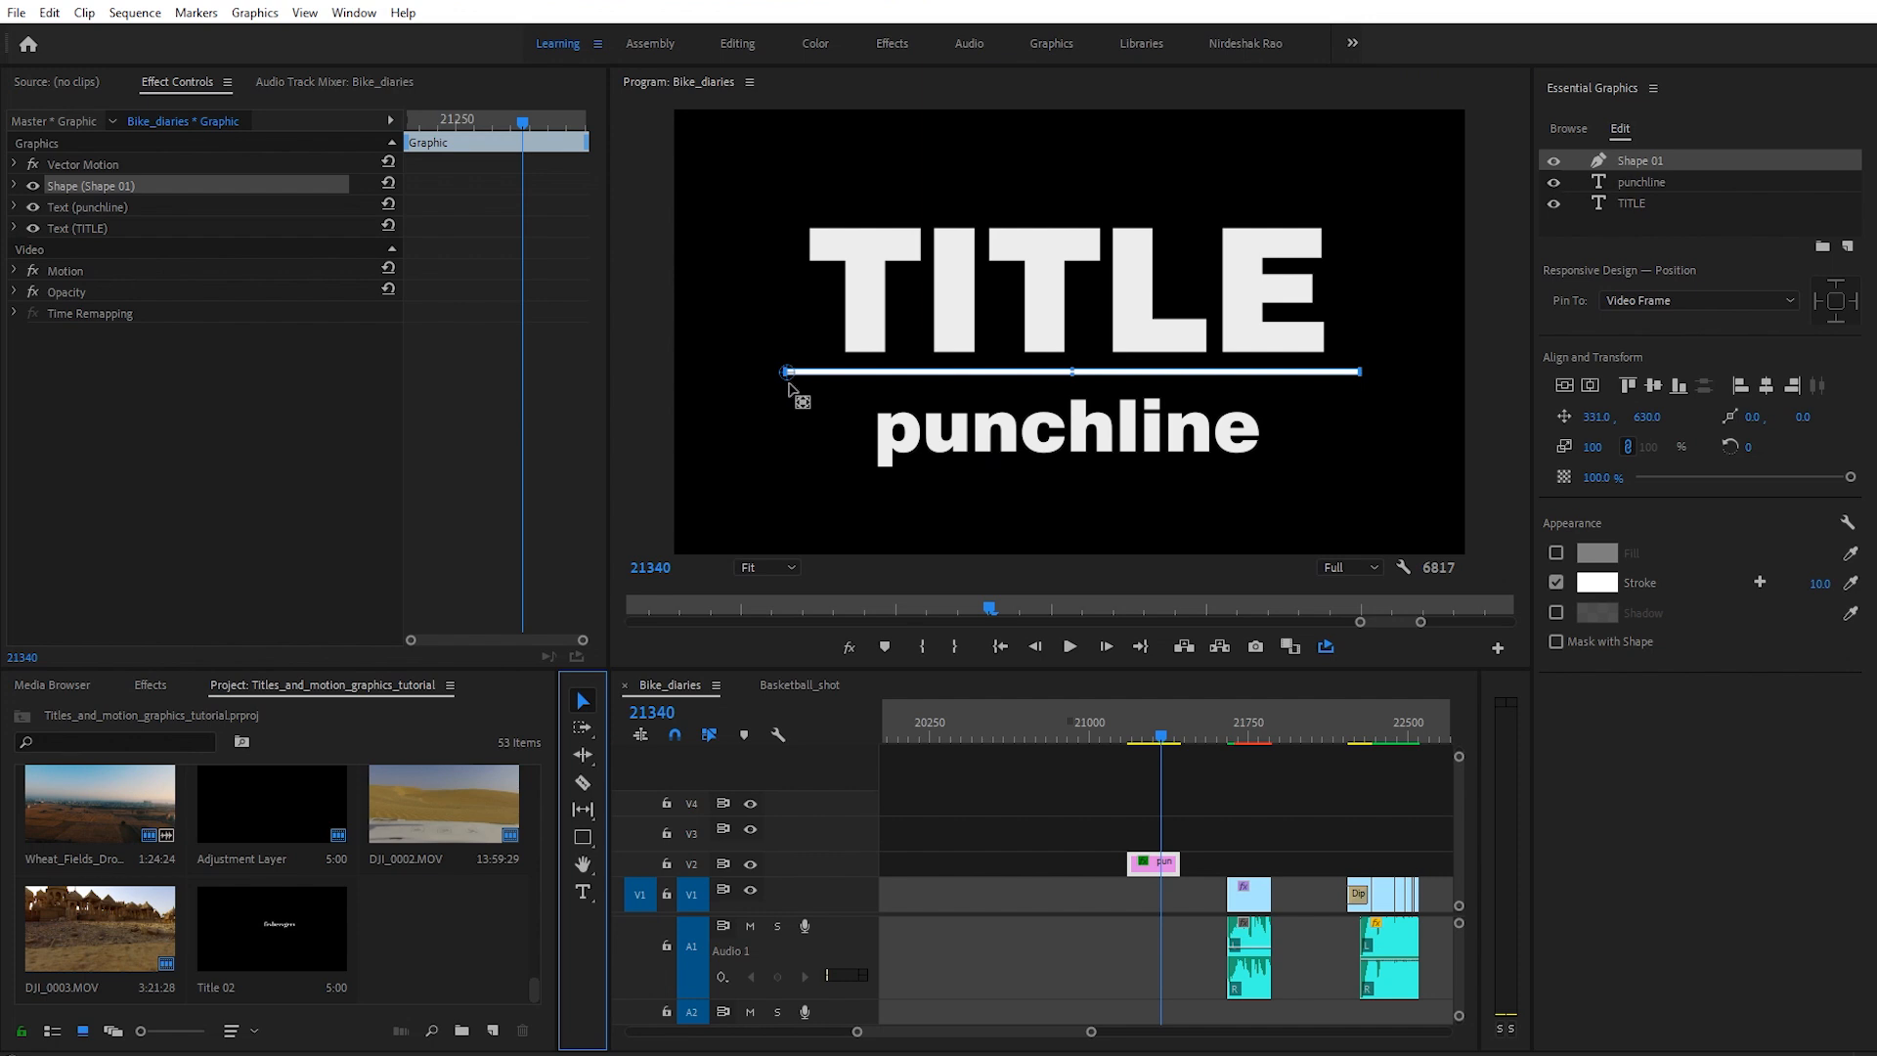
{"action": "left_click_drag", "start_coordinate": [787, 372], "coordinate": [1072, 379]}
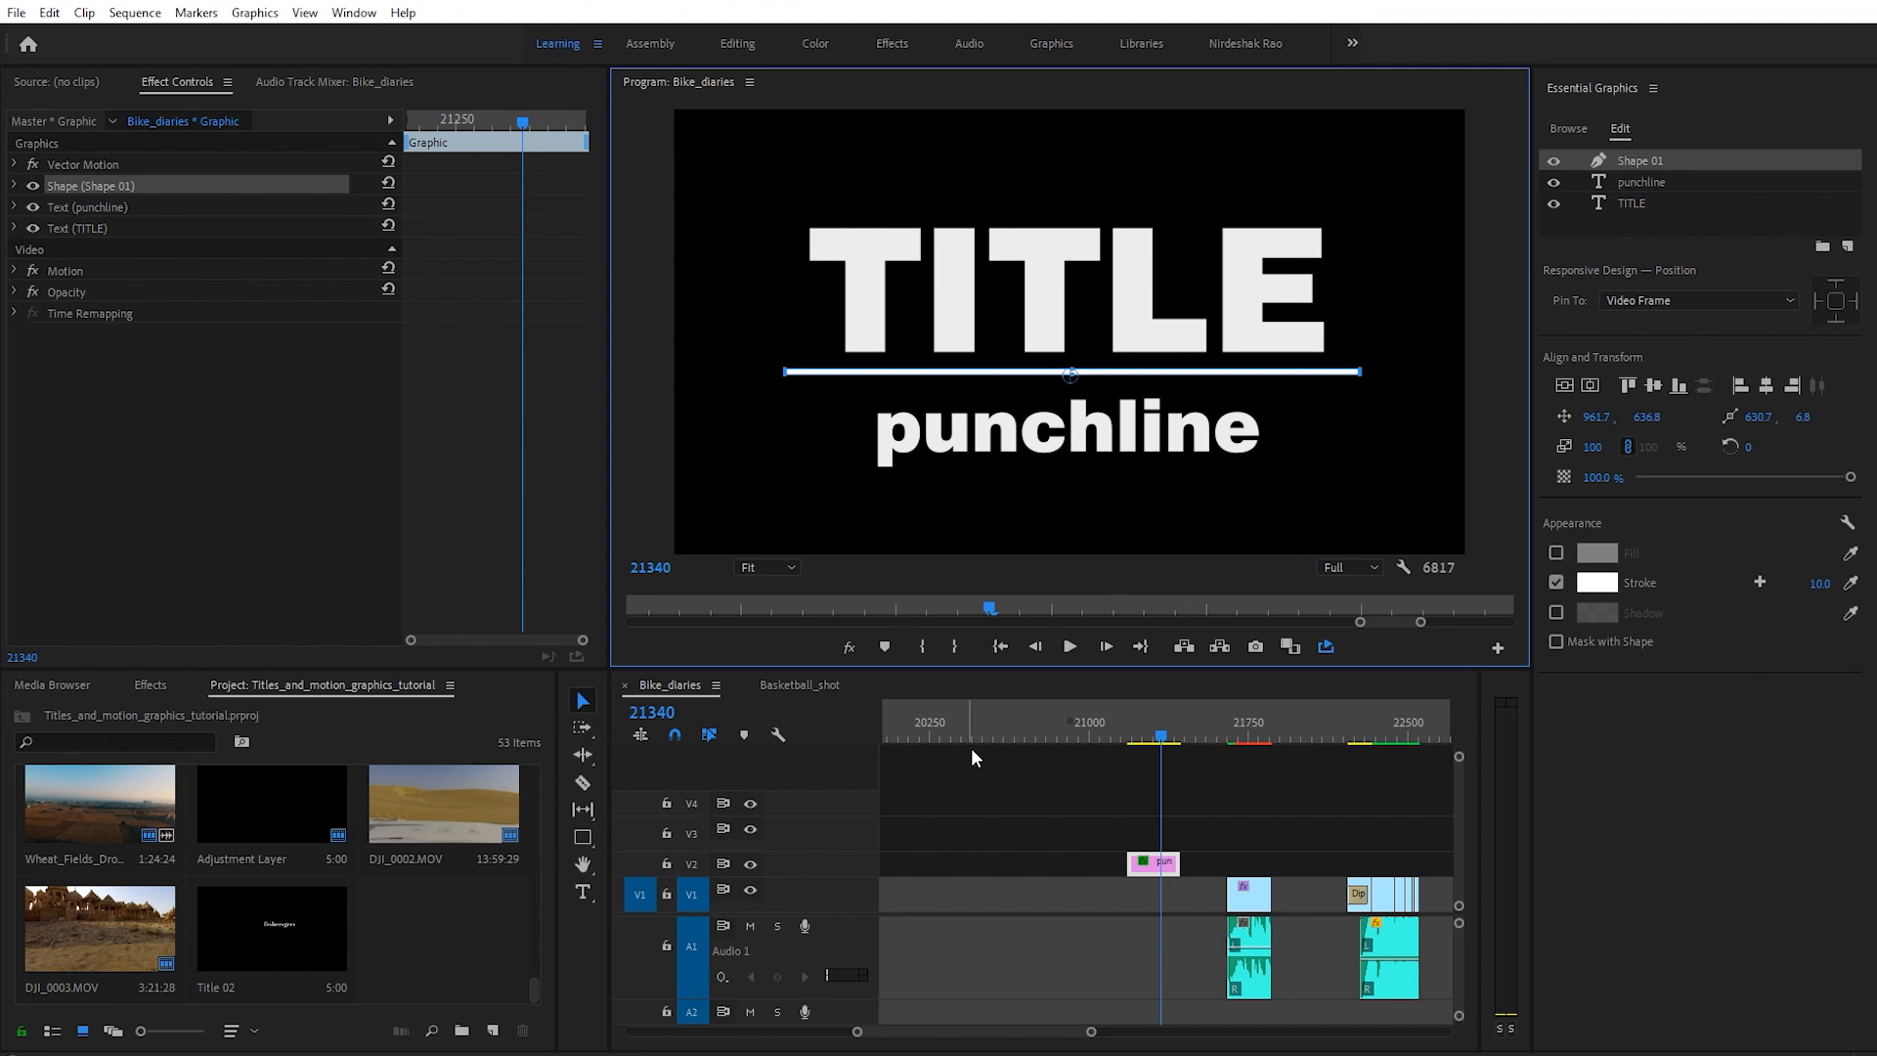
Step: Look at the earlier title animation around frame 18069 of the sequence, and return to the TITLE graphic
{"action": "left_click_drag", "start_coordinate": [1091, 1031], "coordinate": [1172, 1048]}
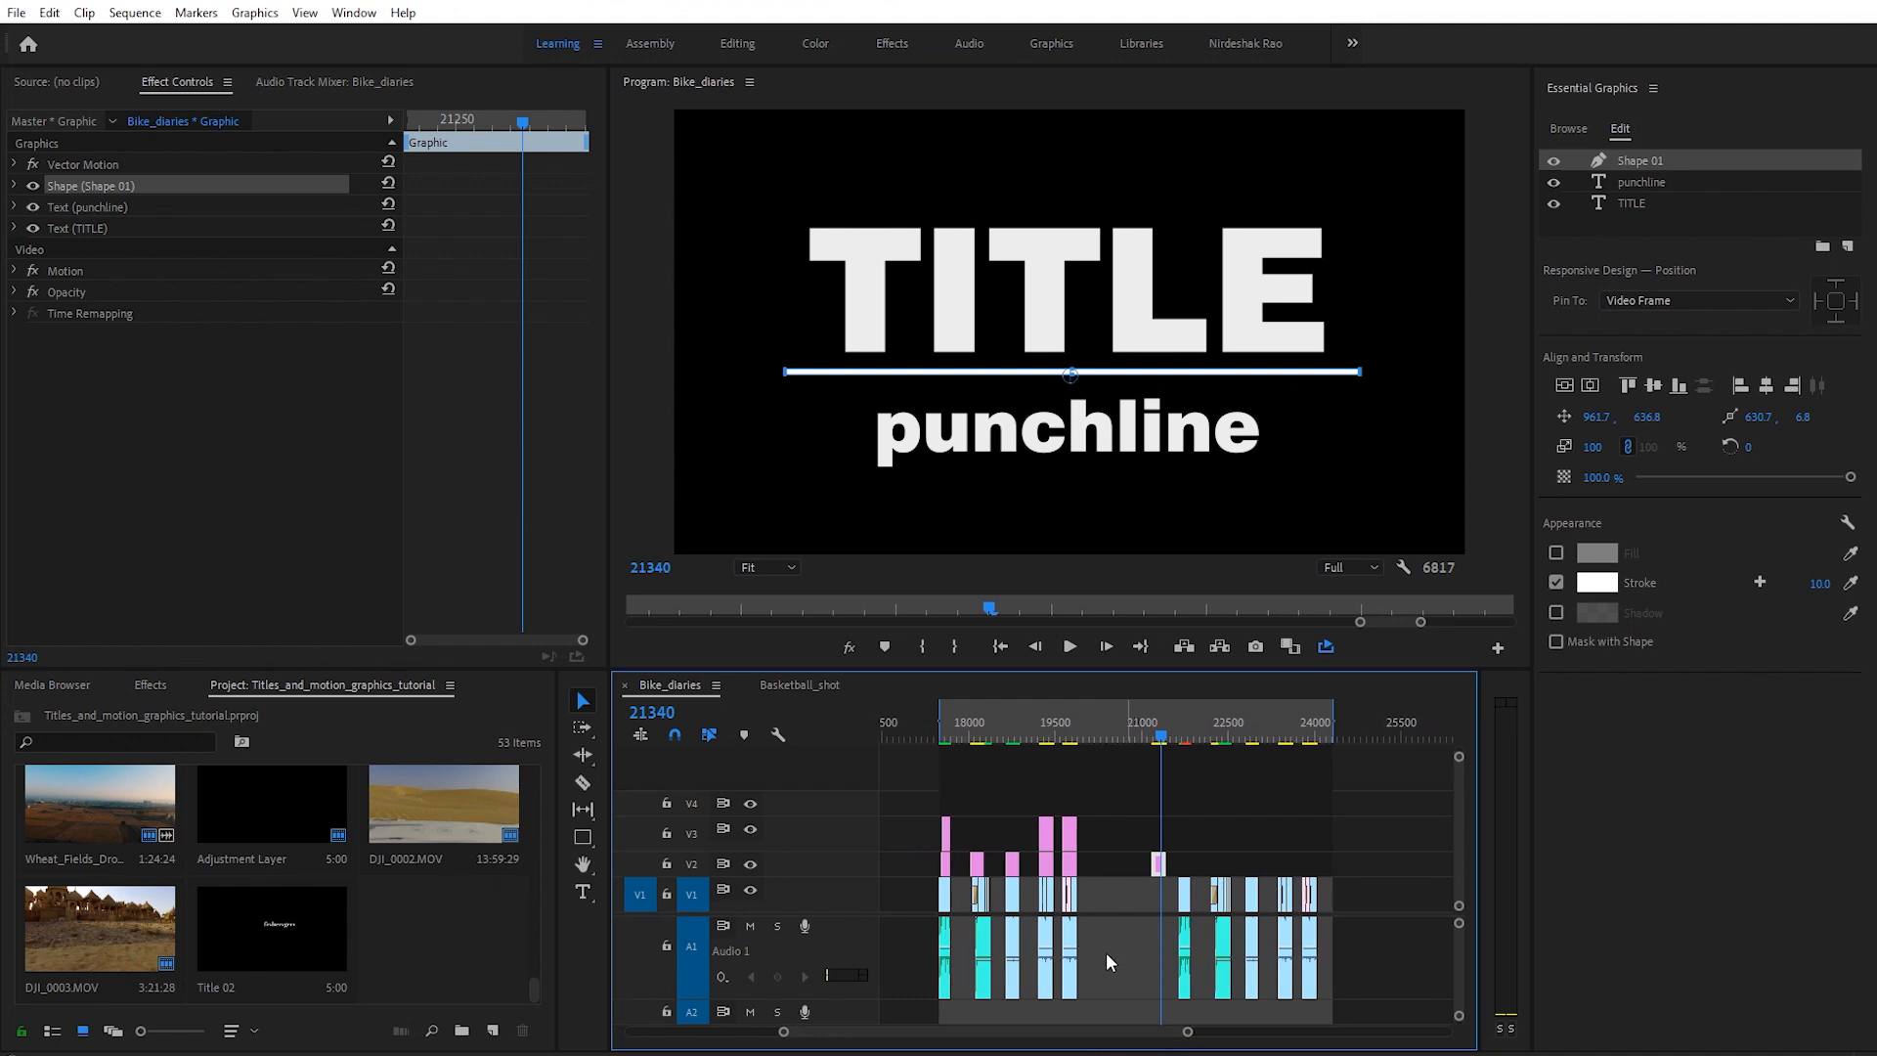
{"action": "left_click", "coordinate": [974, 735]}
{"action": "left_click_drag", "start_coordinate": [975, 731], "coordinate": [974, 732]}
{"action": "key", "text": "space"}
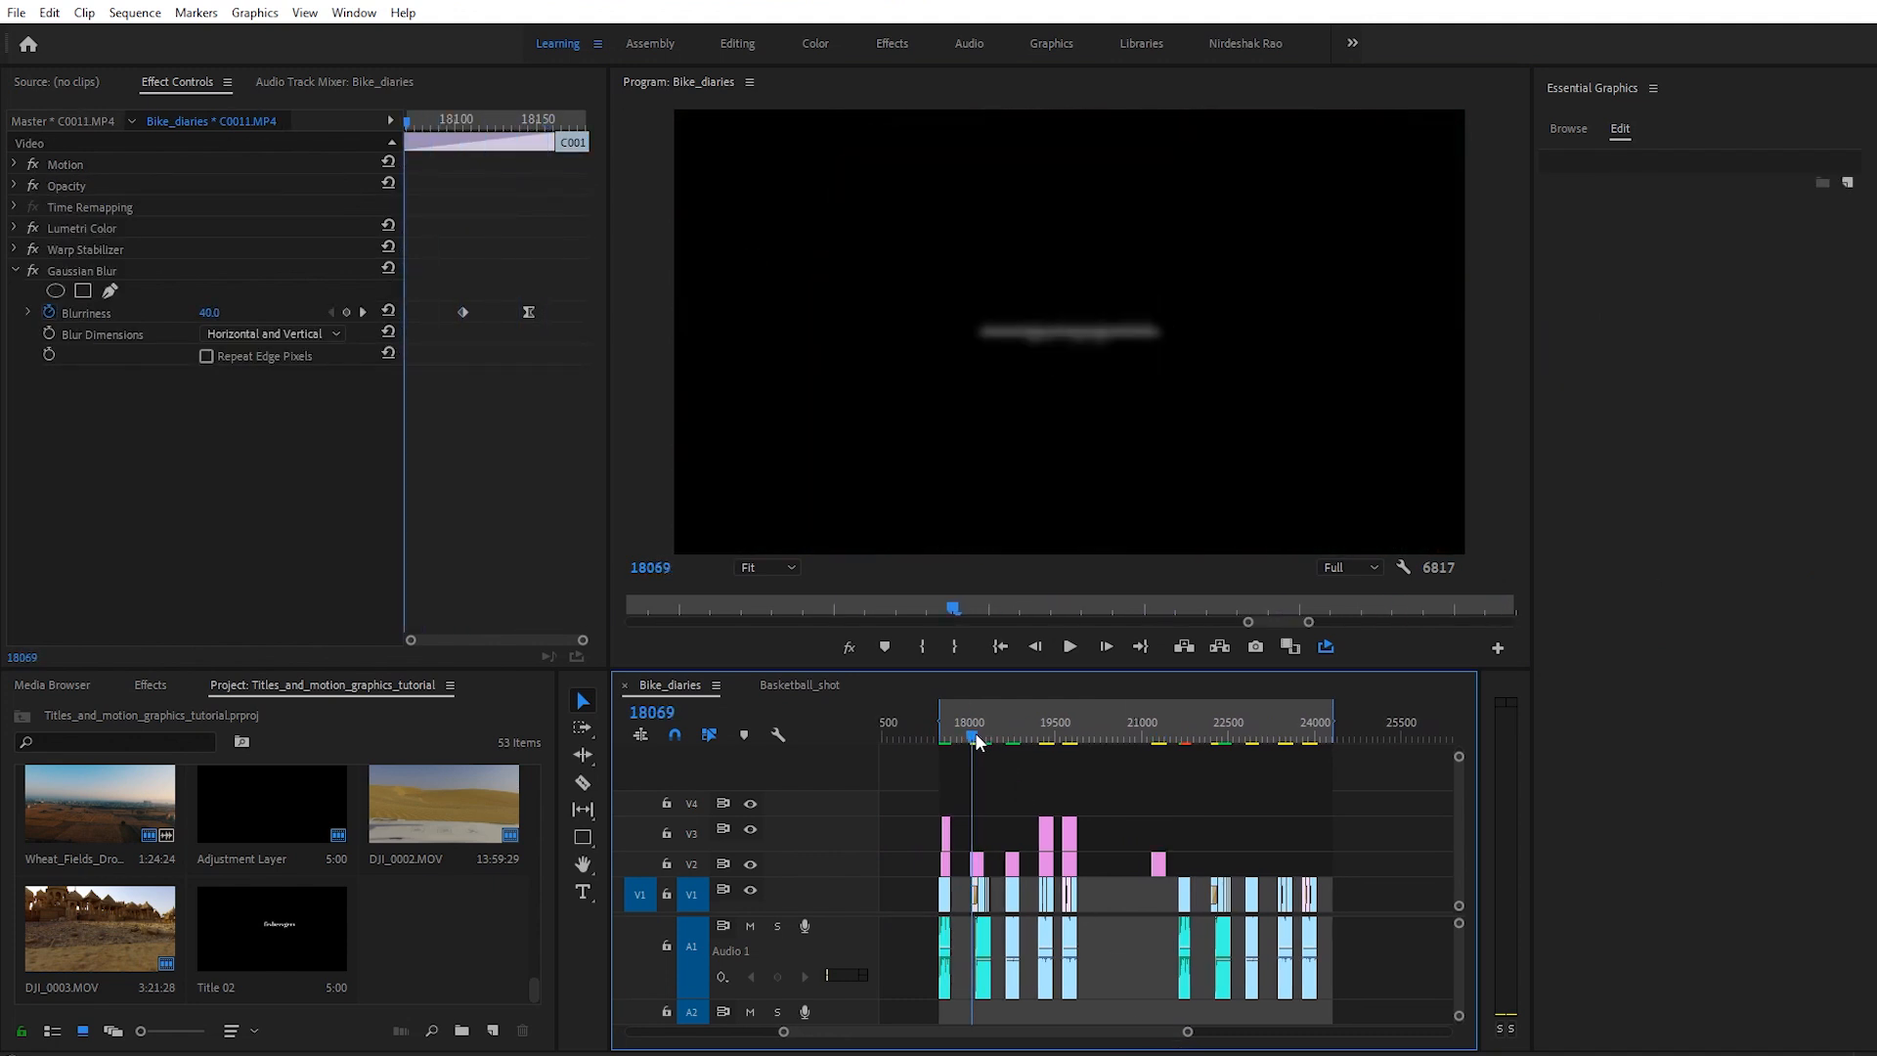
{"action": "left_click", "coordinate": [1164, 735]}
{"action": "left_click", "coordinate": [1165, 737]}
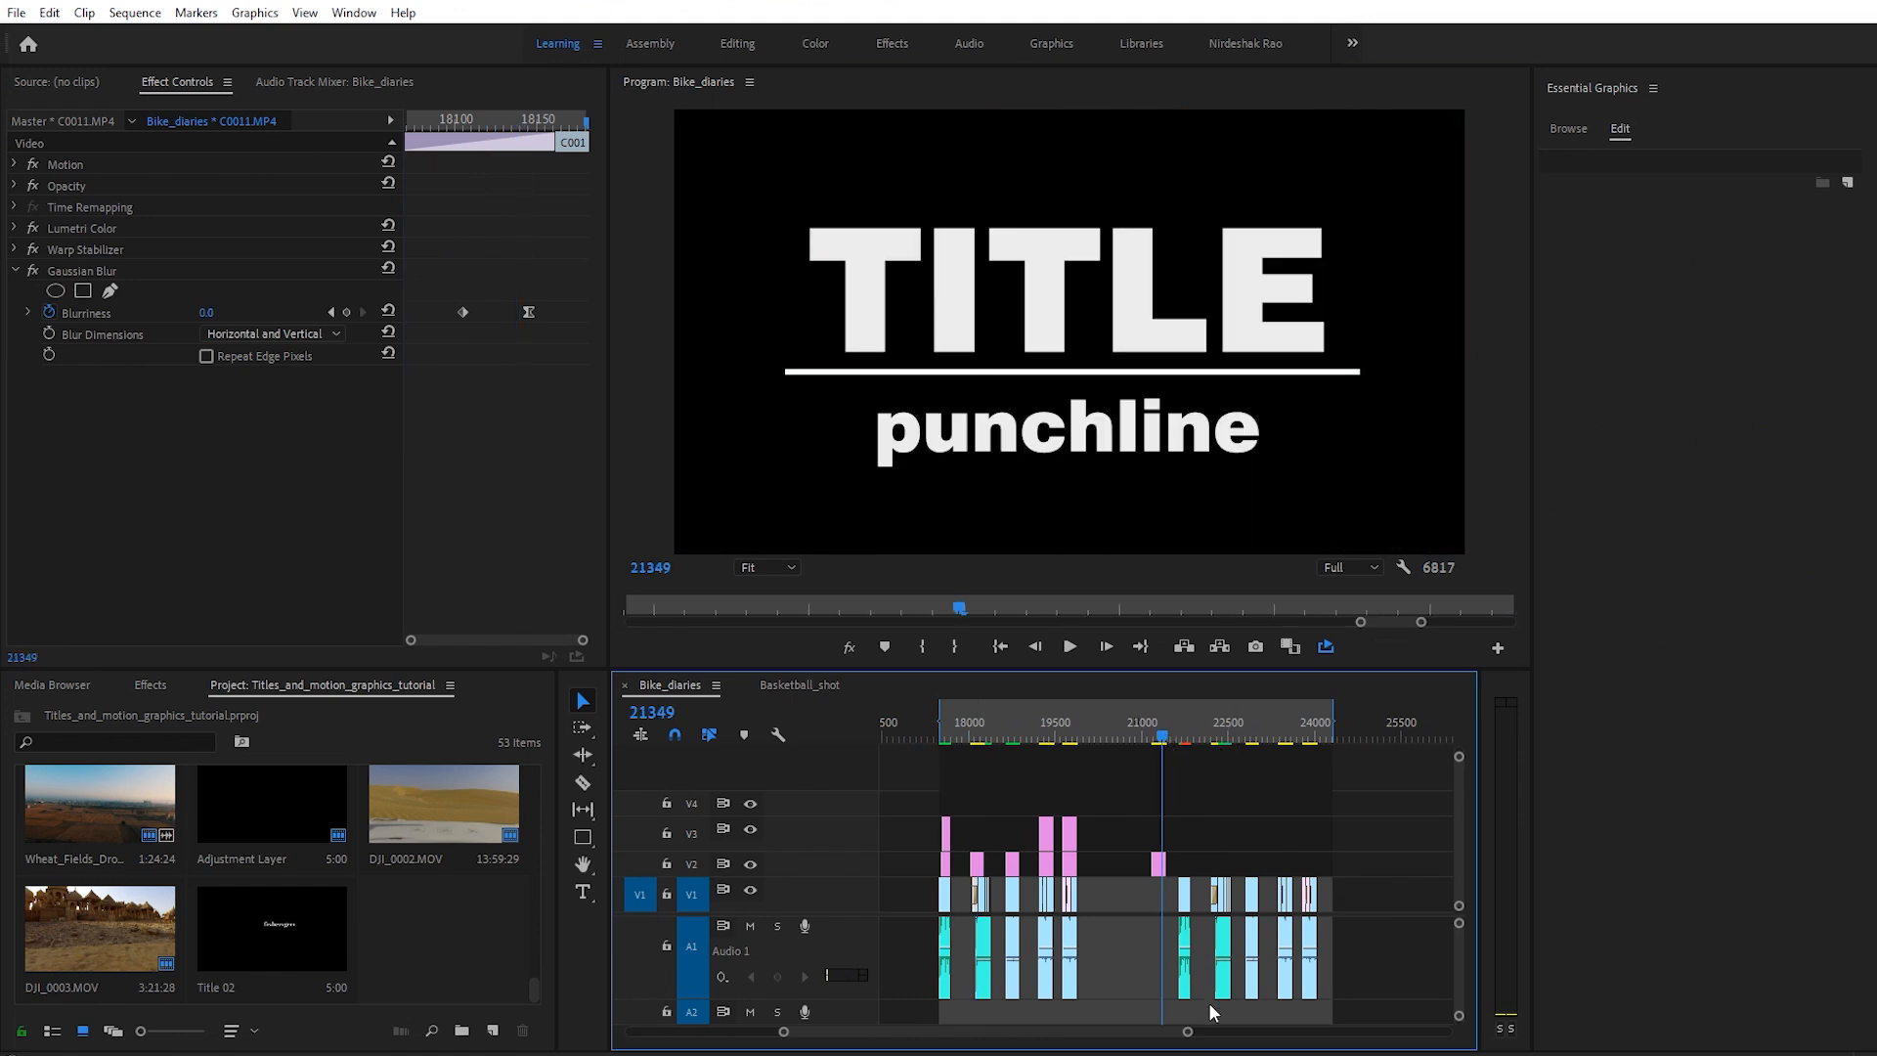
Step: Place the playhead at the start of the title graphic clip and rename its shape layer to Line
{"action": "left_click_drag", "start_coordinate": [1186, 1032], "coordinate": [1075, 1028]}
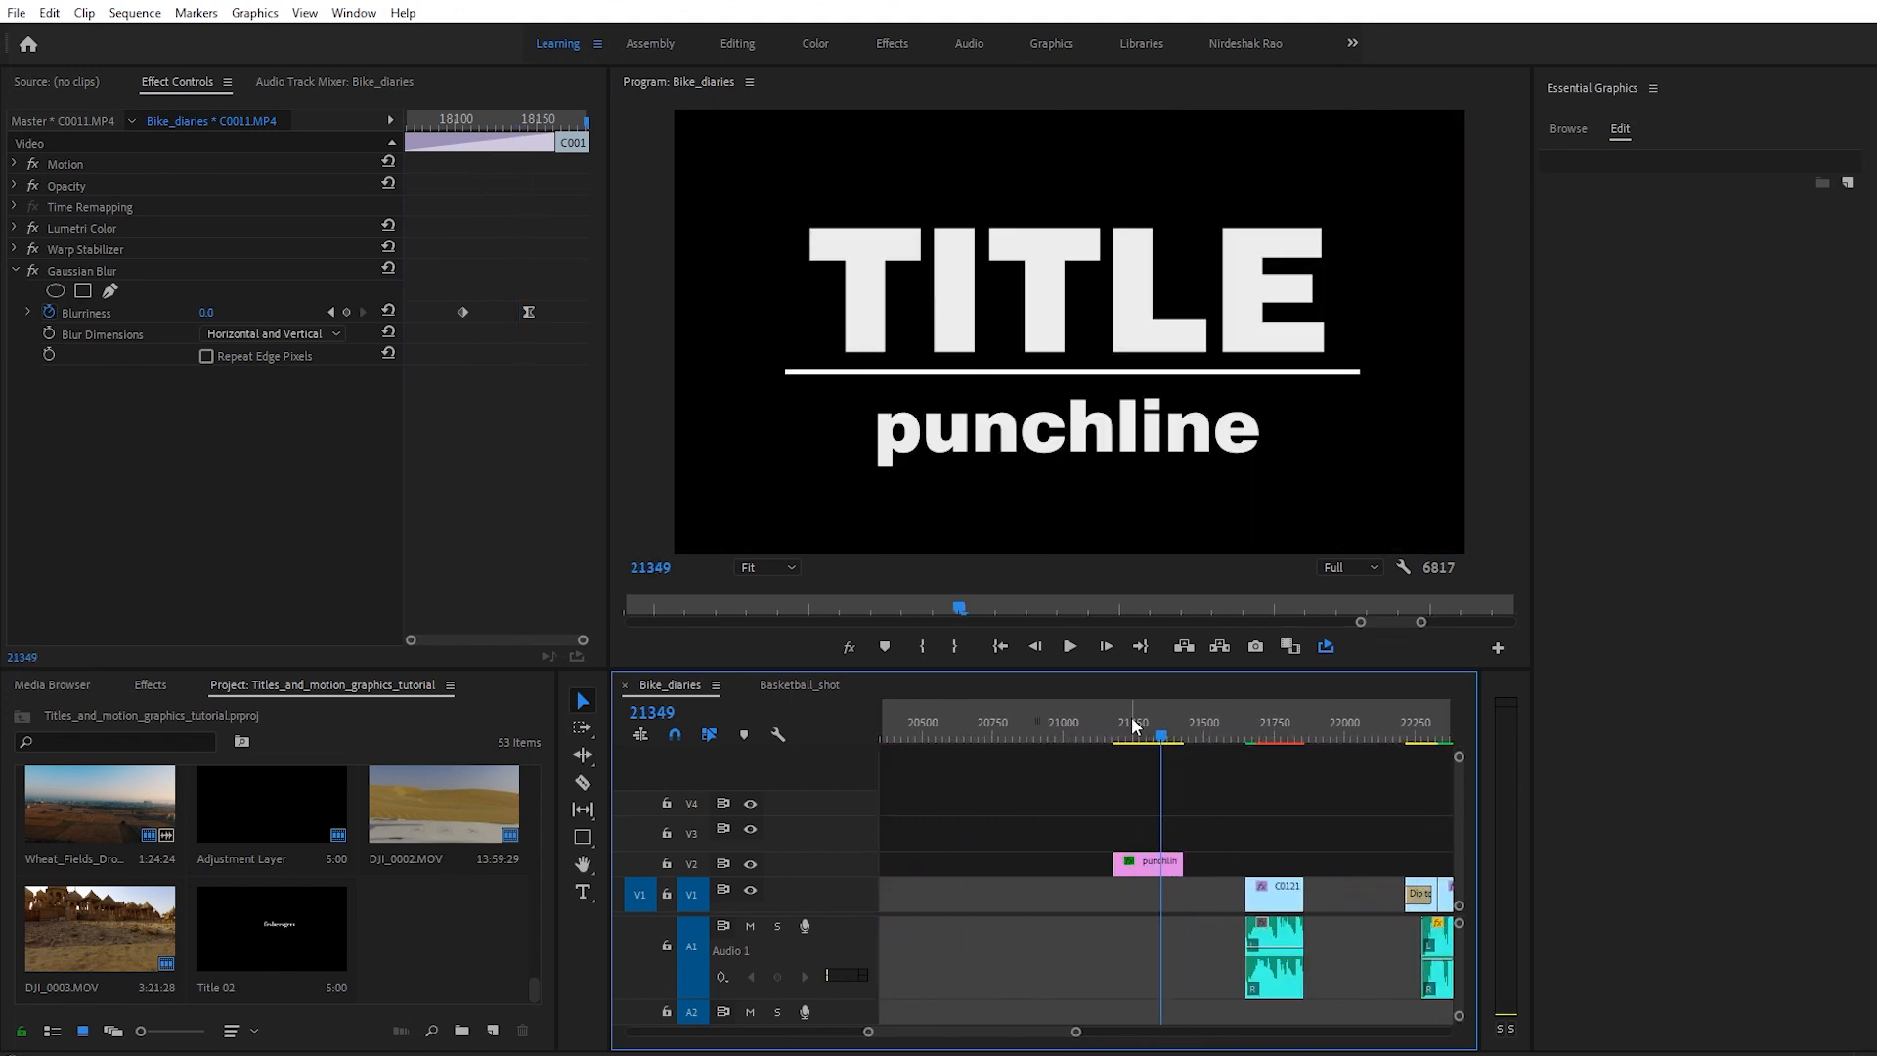
{"action": "left_click_drag", "start_coordinate": [1131, 733], "coordinate": [1113, 735]}
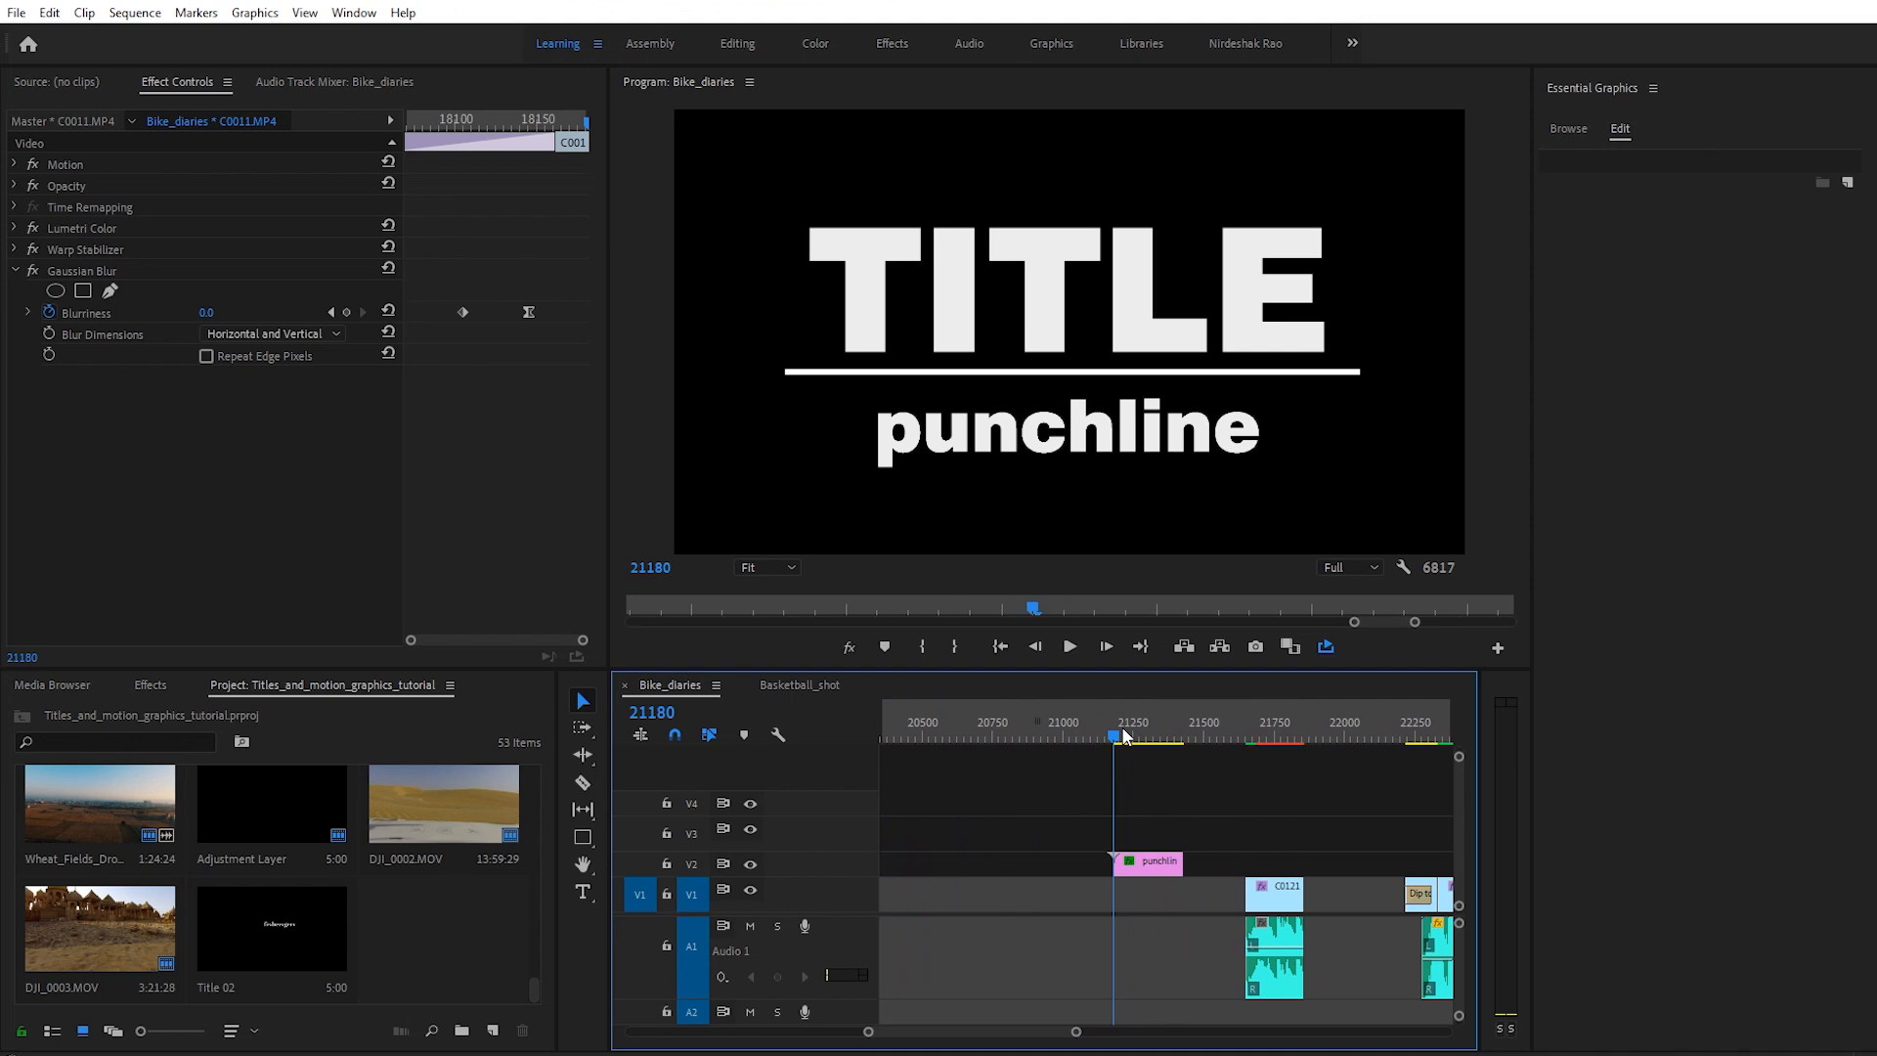
{"action": "left_click", "coordinate": [1159, 864]}
{"action": "left_click", "coordinate": [1631, 162]}
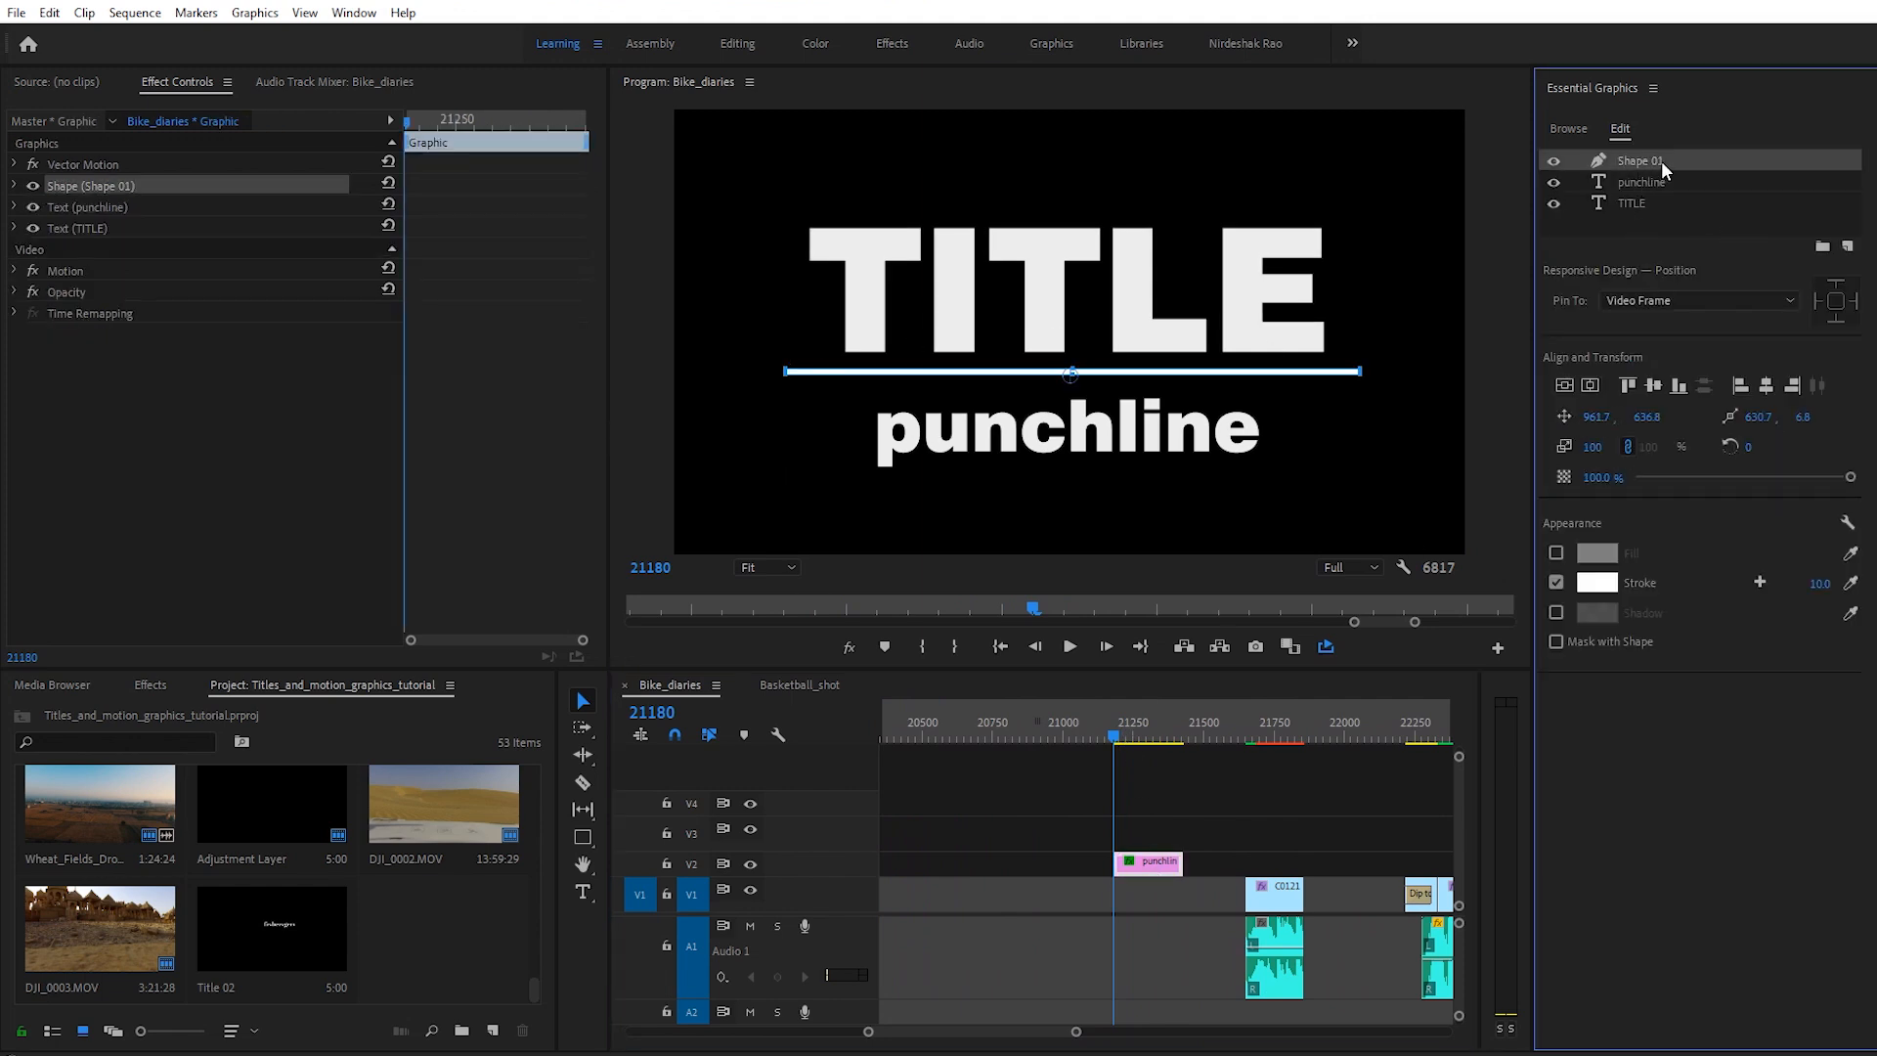
{"action": "double_click", "coordinate": [1661, 161]}
{"action": "type", "text": "Line"}
{"action": "key", "text": "Return"}
{"action": "left_click", "coordinate": [1638, 205]}
{"action": "left_click", "coordinate": [1638, 181]}
{"action": "left_click", "coordinate": [1638, 203]}
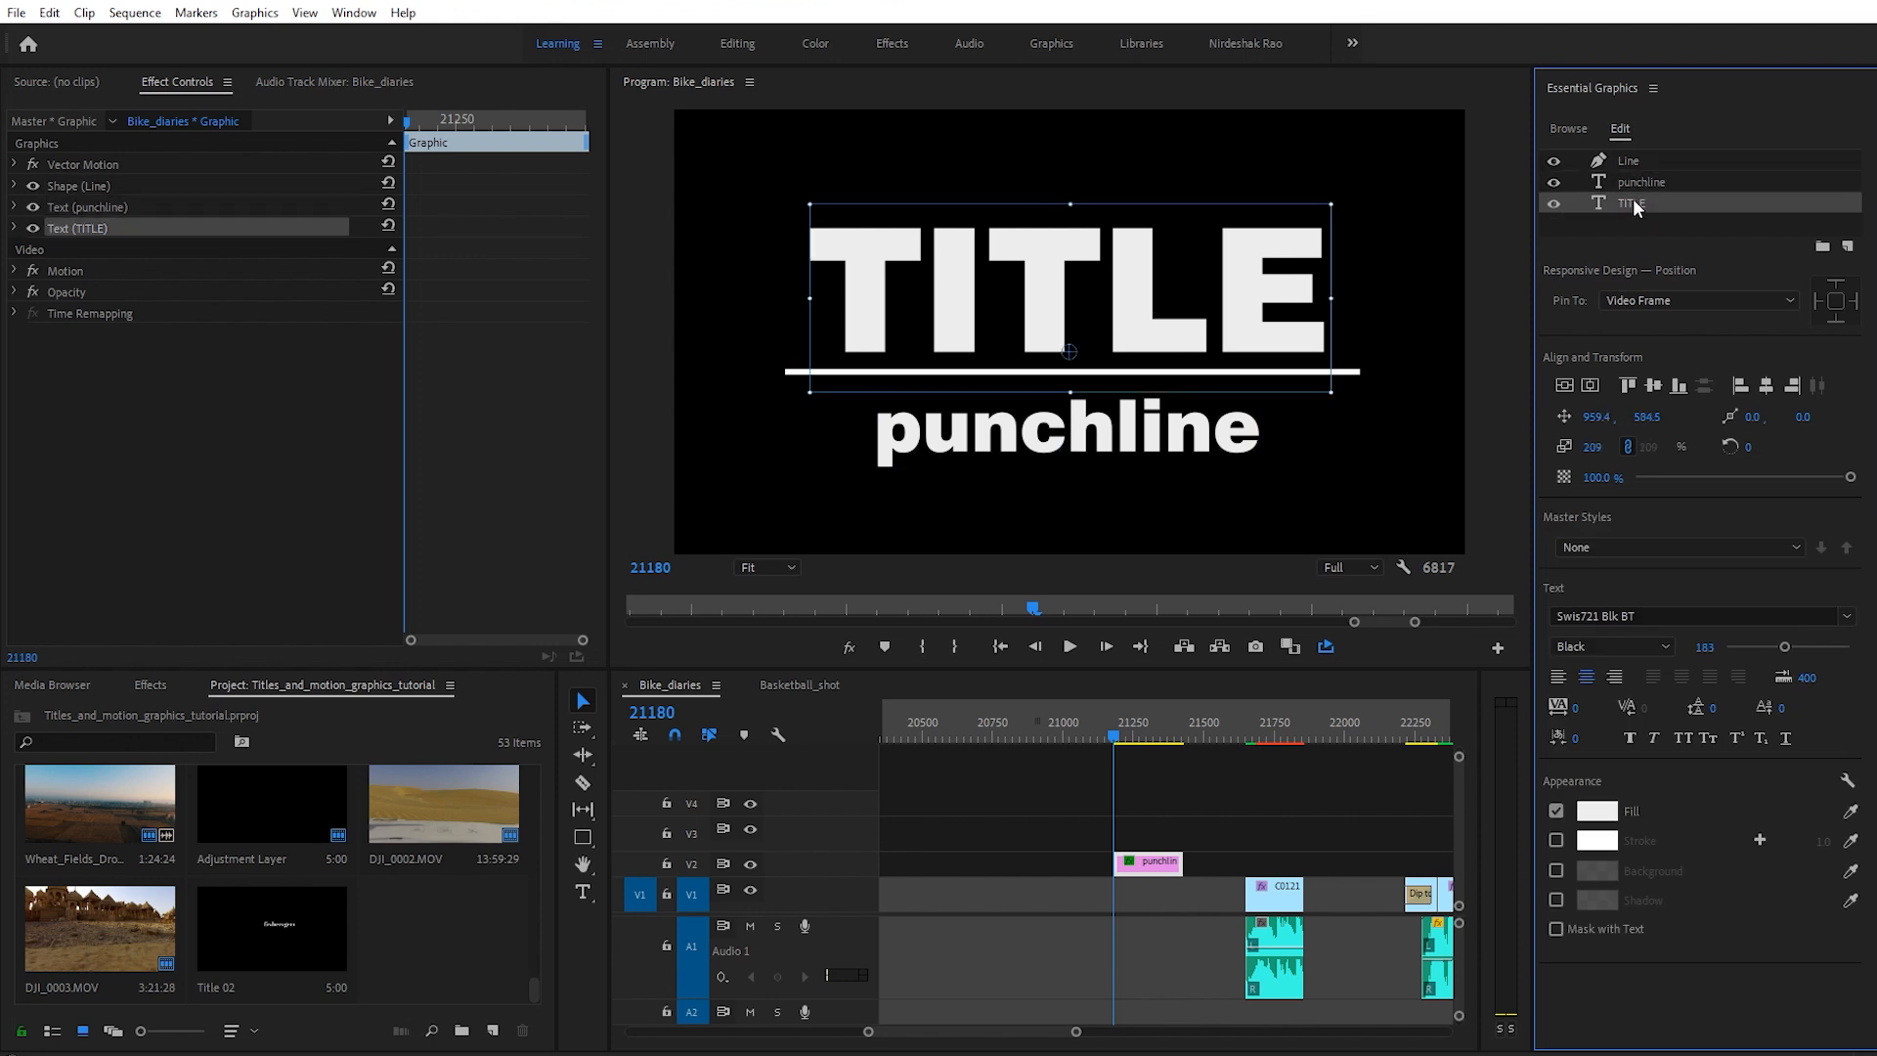
{"action": "left_click", "coordinate": [1643, 182]}
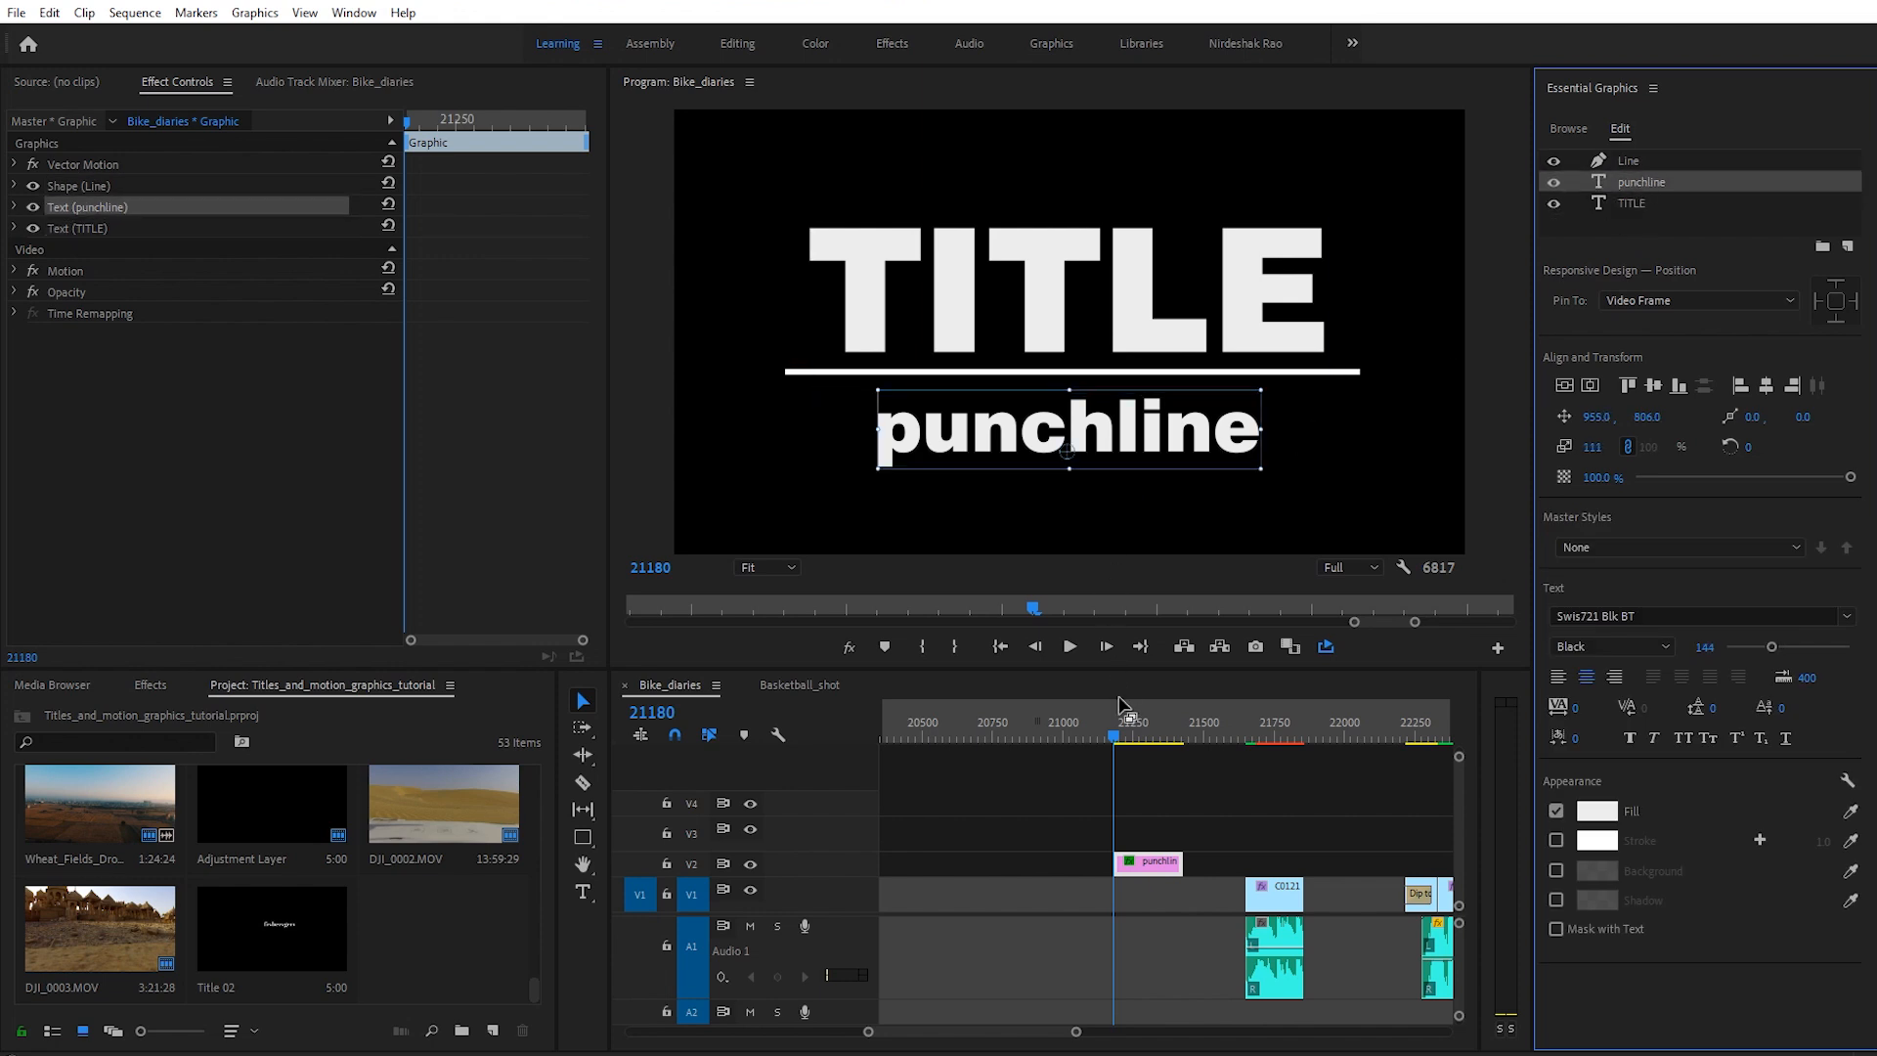
{"action": "left_click", "coordinate": [1118, 733]}
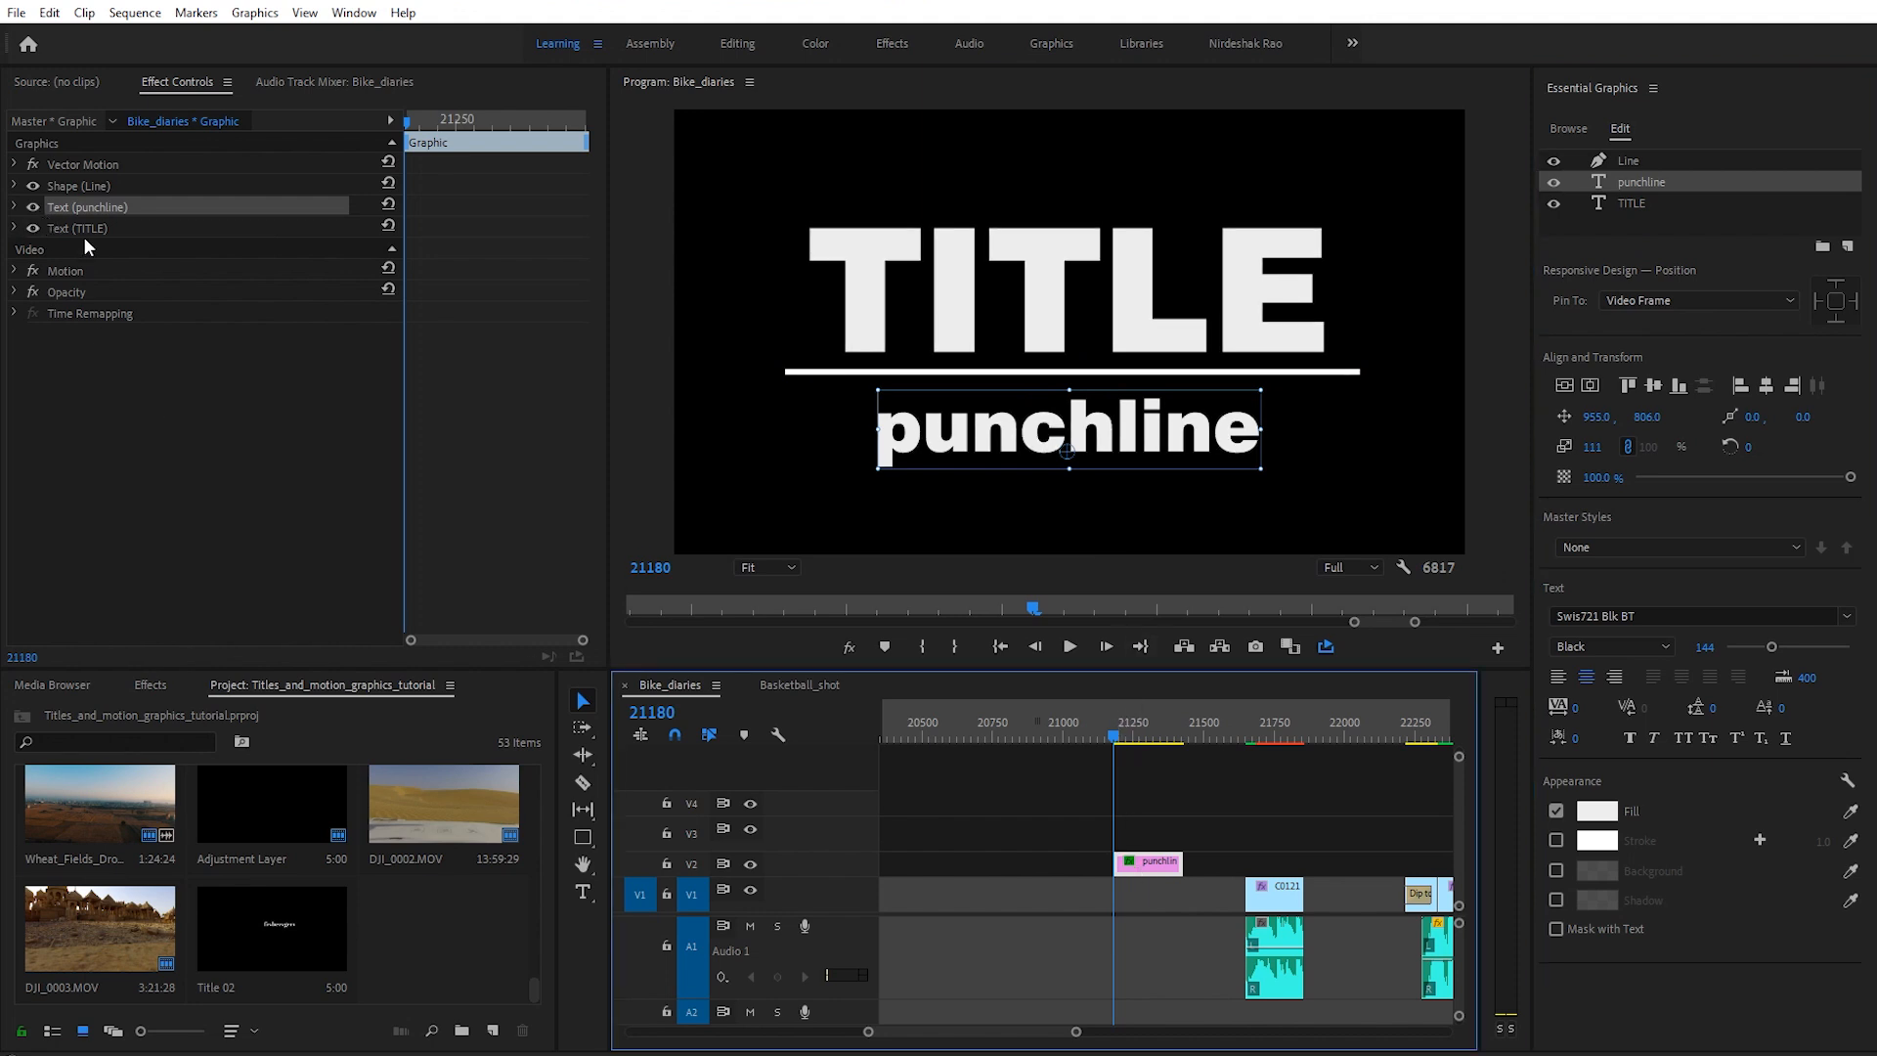
Step: Disable Uniform Scale for the Line shape and keyframe its horizontal scale at 0 on the clip's first frame
{"action": "left_click", "coordinate": [60, 186]}
{"action": "left_click", "coordinate": [13, 185]}
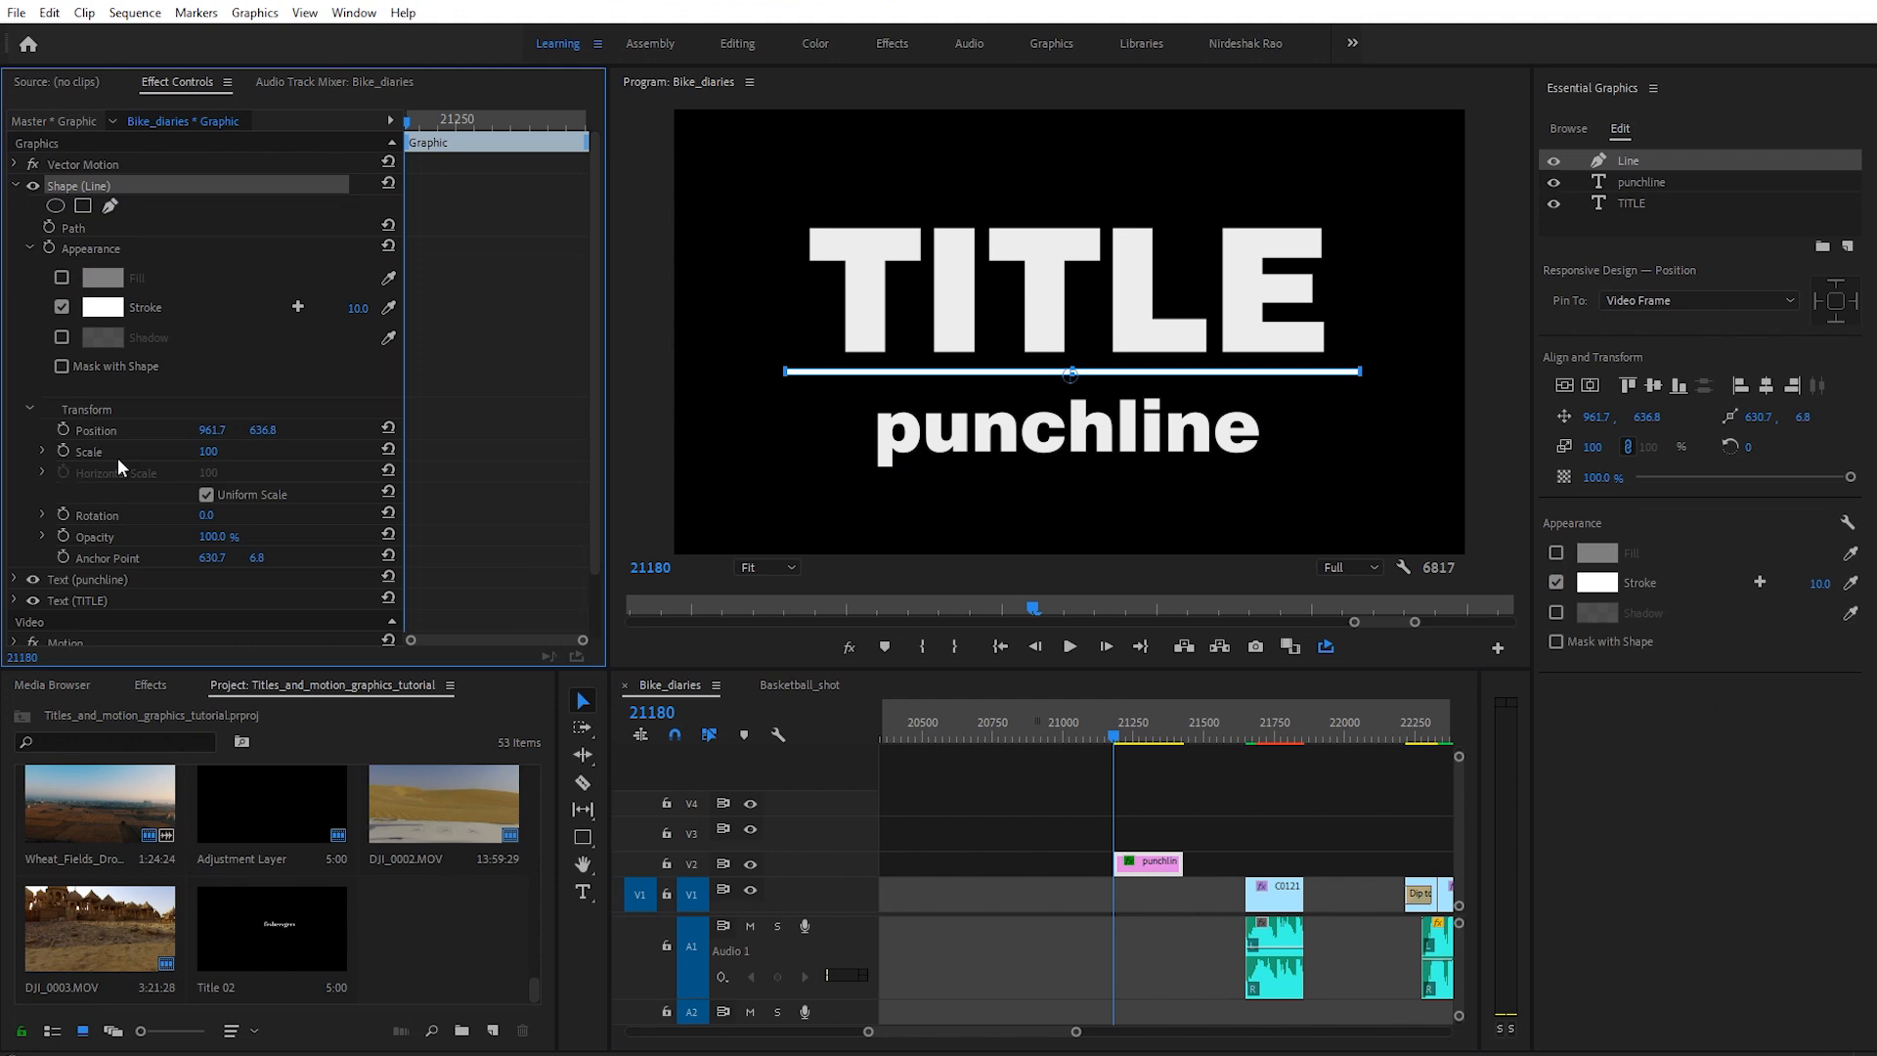
{"action": "left_click", "coordinate": [43, 450]}
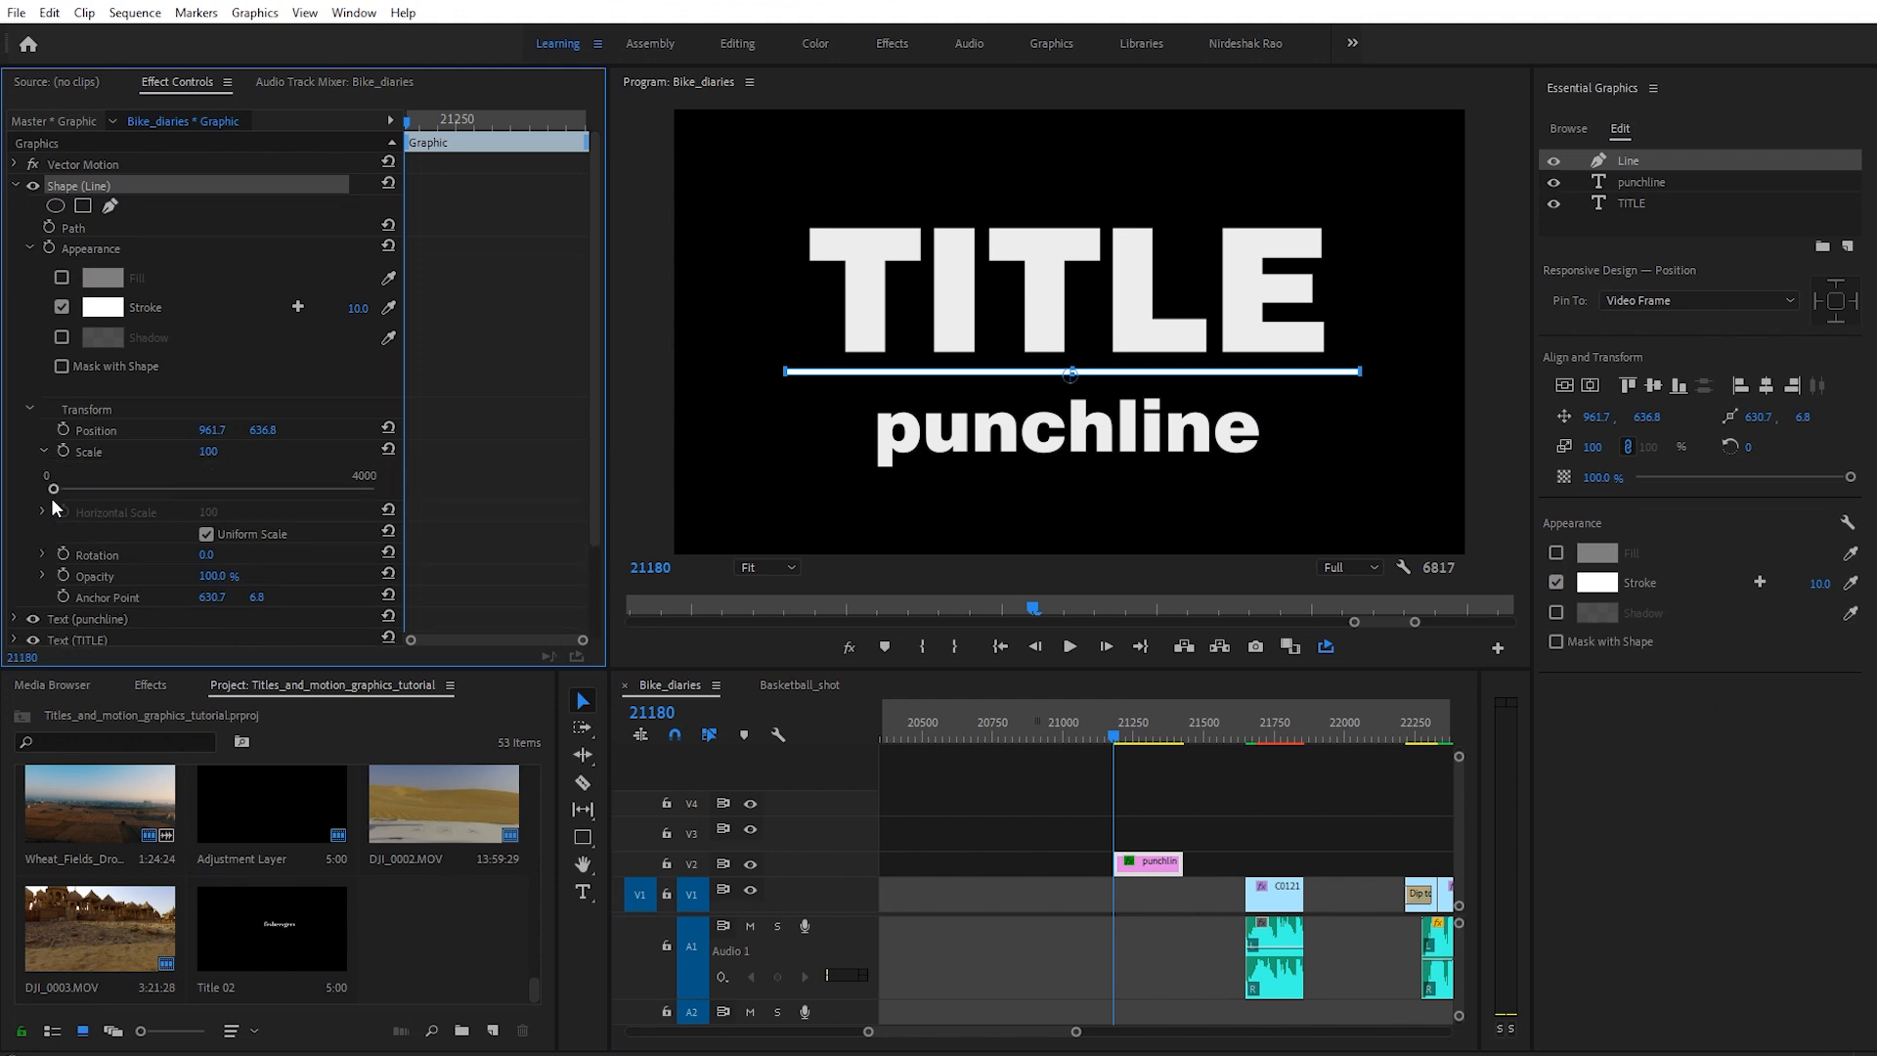
{"action": "left_click", "coordinate": [206, 534]}
{"action": "mouse_move", "coordinate": [208, 511]}
{"action": "left_mouse_down"}
{"action": "mouse_move", "coordinate": [186, 511]}
{"action": "mouse_move", "coordinate": [221, 506]}
{"action": "left_mouse_up"}
{"action": "left_click", "coordinate": [217, 512]}
{"action": "type", "text": "0"}
{"action": "key", "text": "Return"}
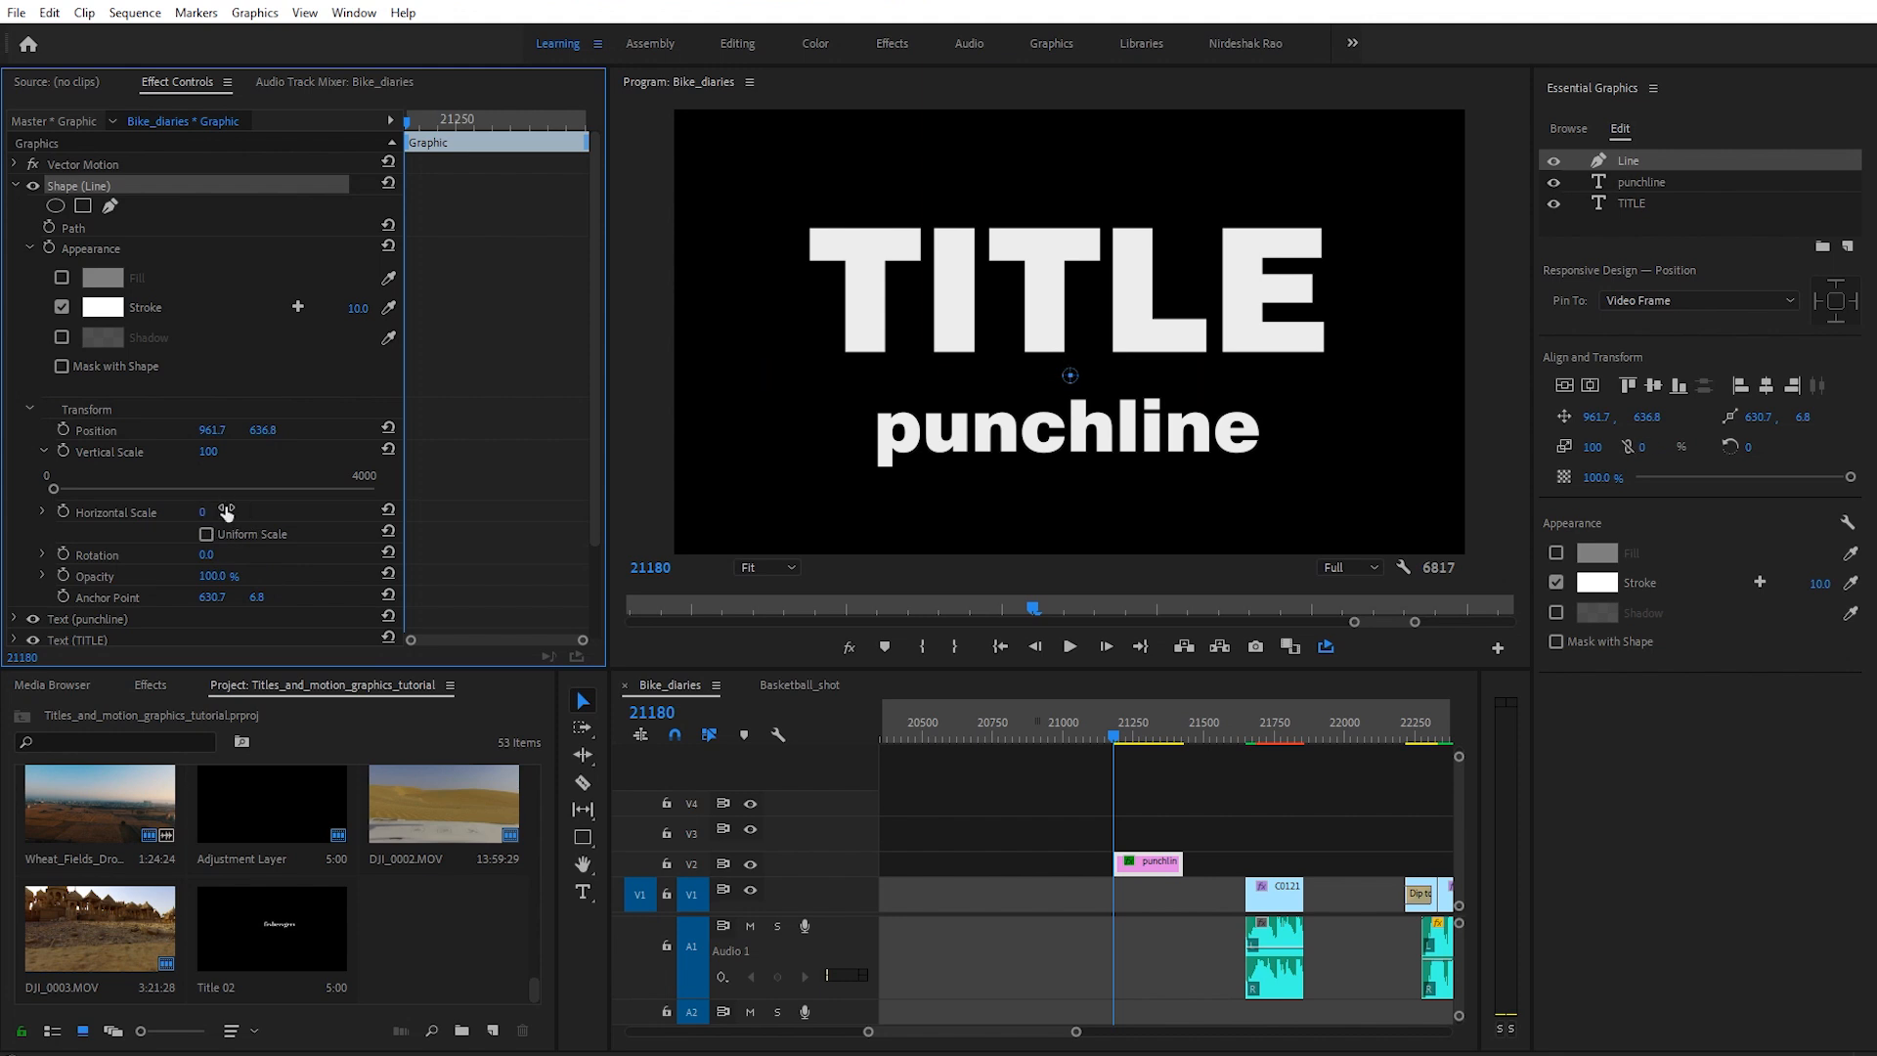
{"action": "left_click", "coordinate": [62, 512]}
Step: Keyframe the Line shape's horizontal scale at 100 on frame 21212 and apply Ease In to that keyframe
{"action": "key", "text": "space"}
{"action": "key", "text": "space"}
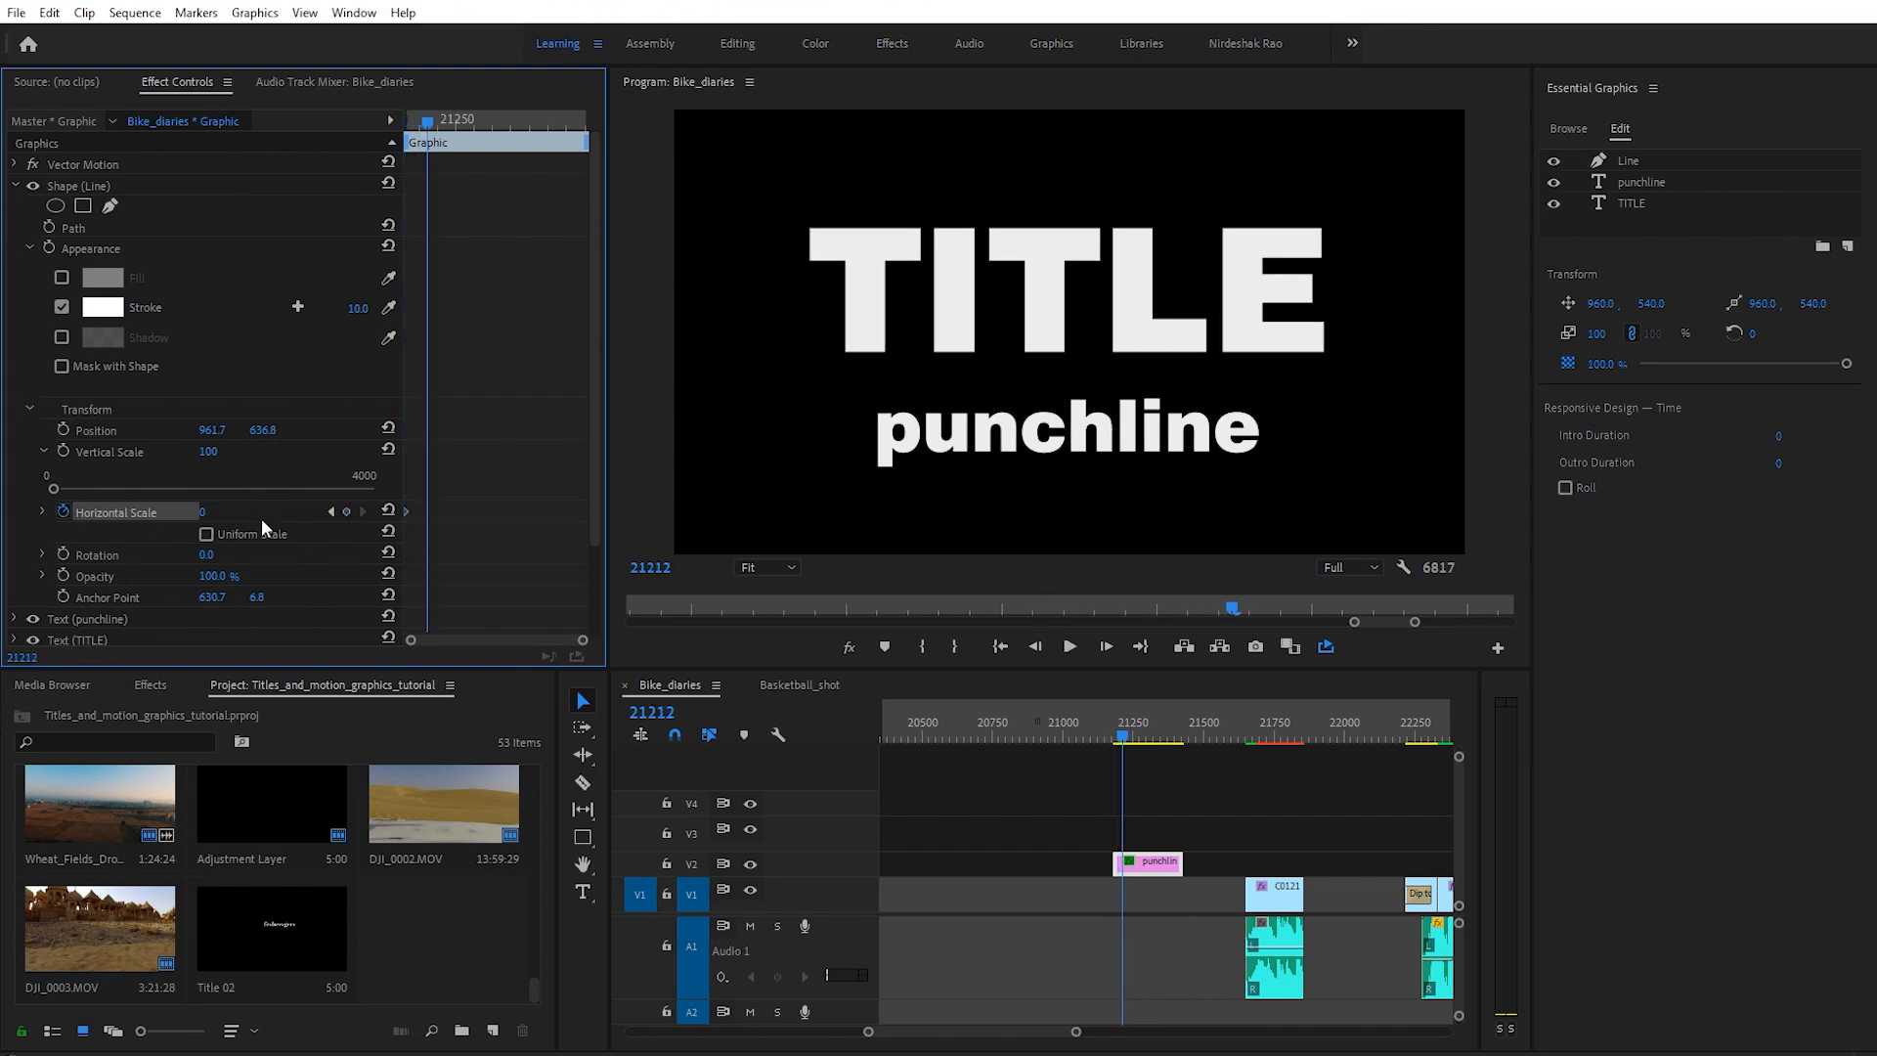
{"action": "left_click", "coordinate": [208, 513]}
{"action": "type", "text": "100"}
{"action": "key", "text": "Return"}
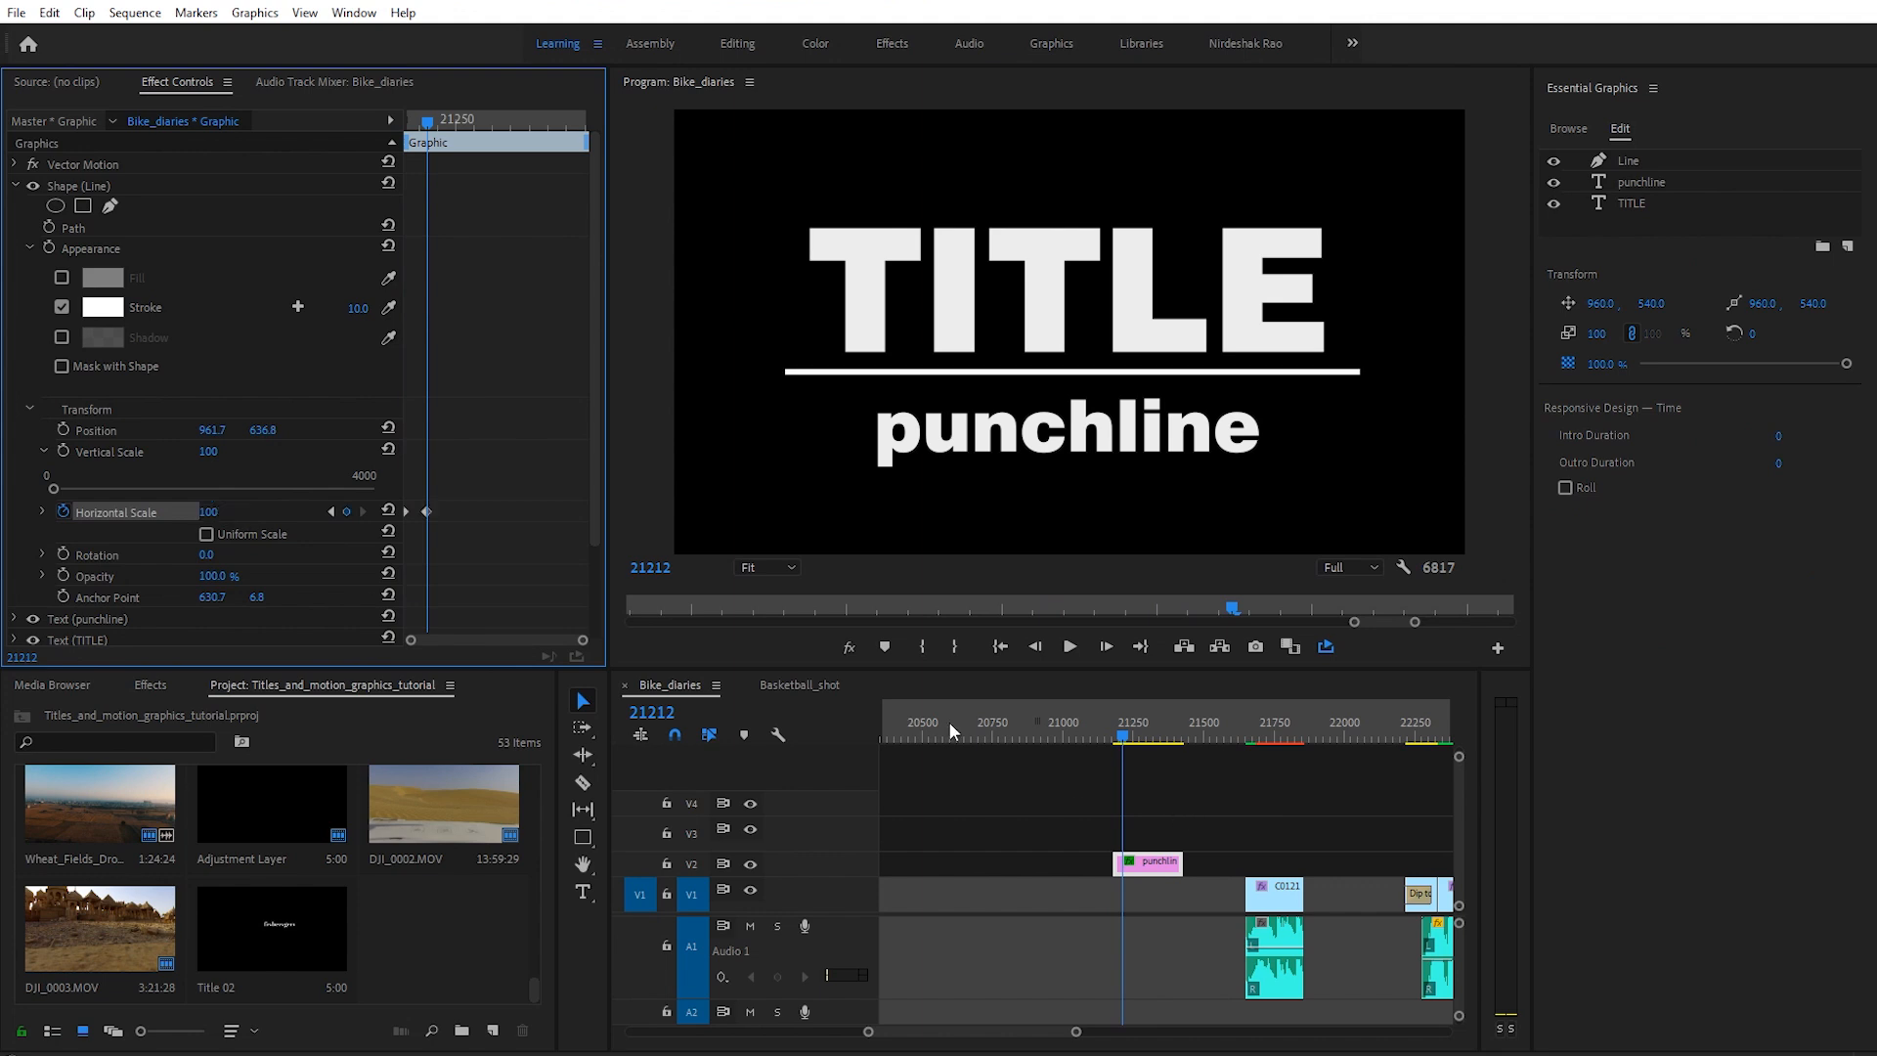
{"action": "right_click", "coordinate": [428, 512]}
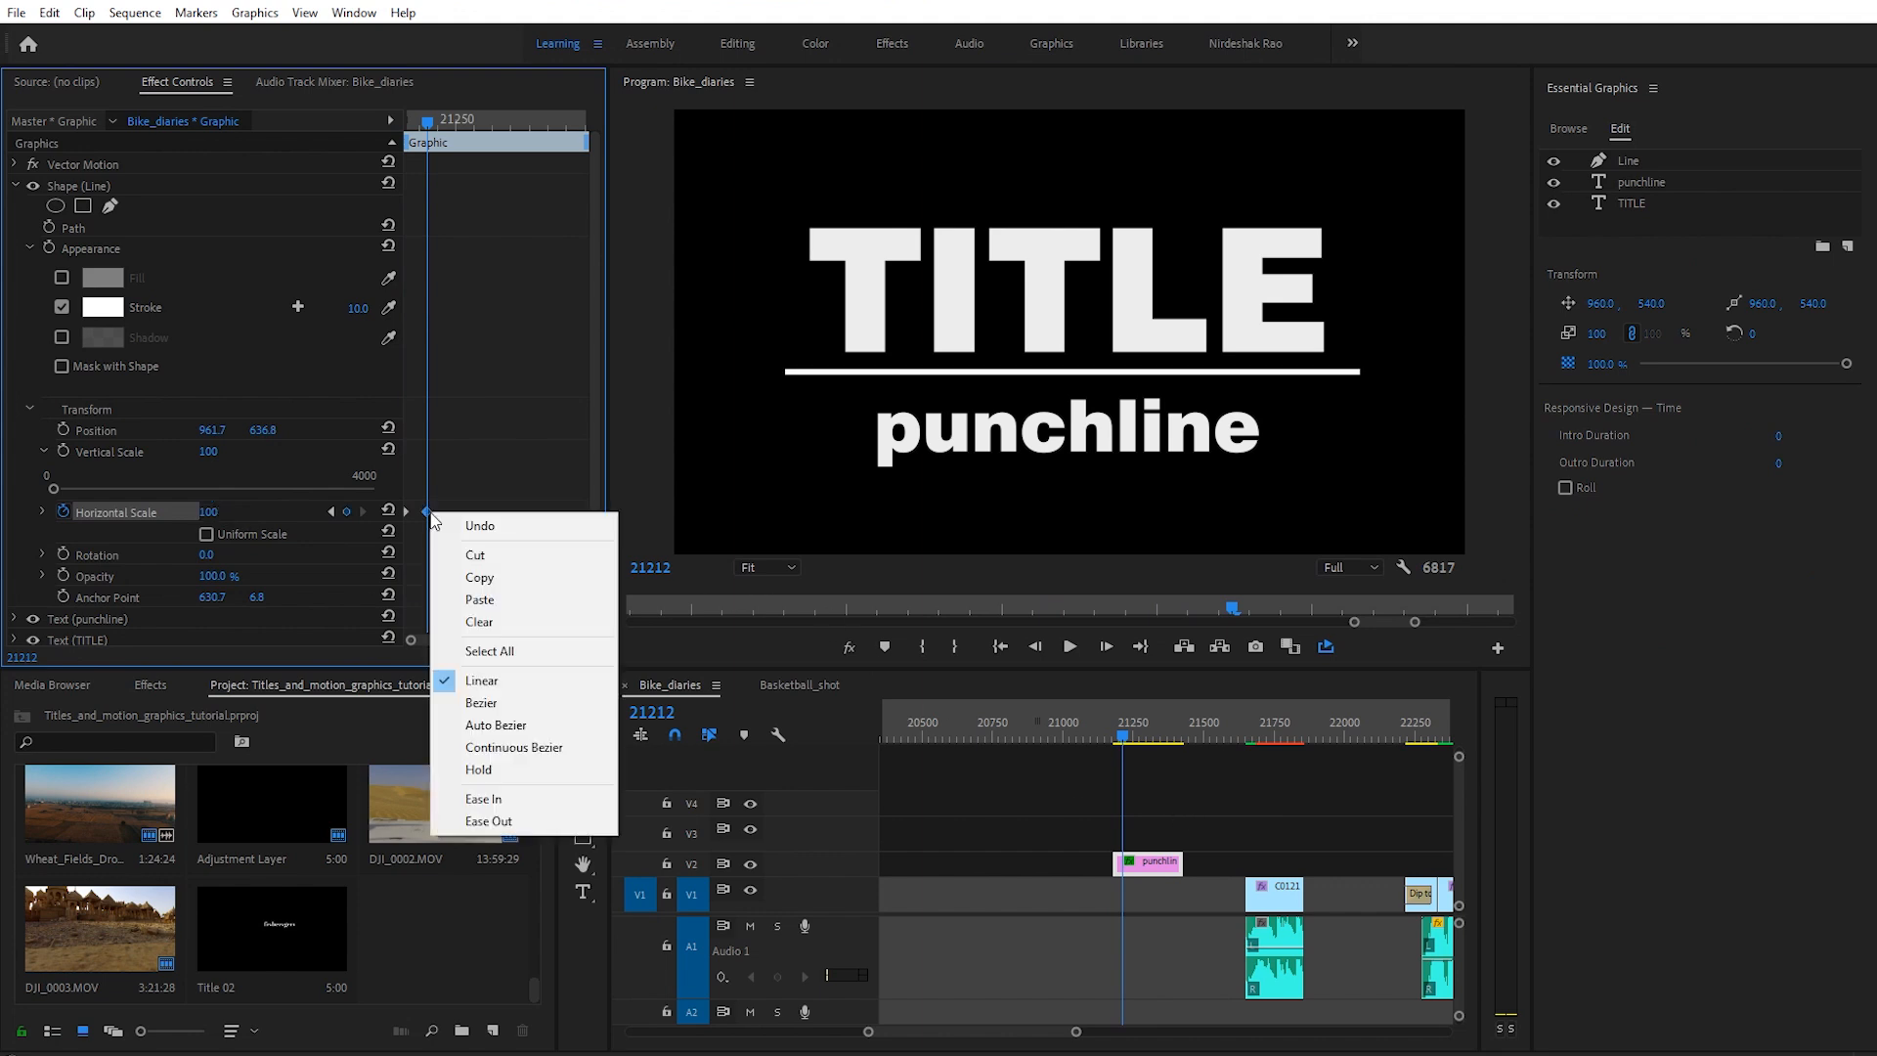
{"action": "left_click", "coordinate": [484, 800]}
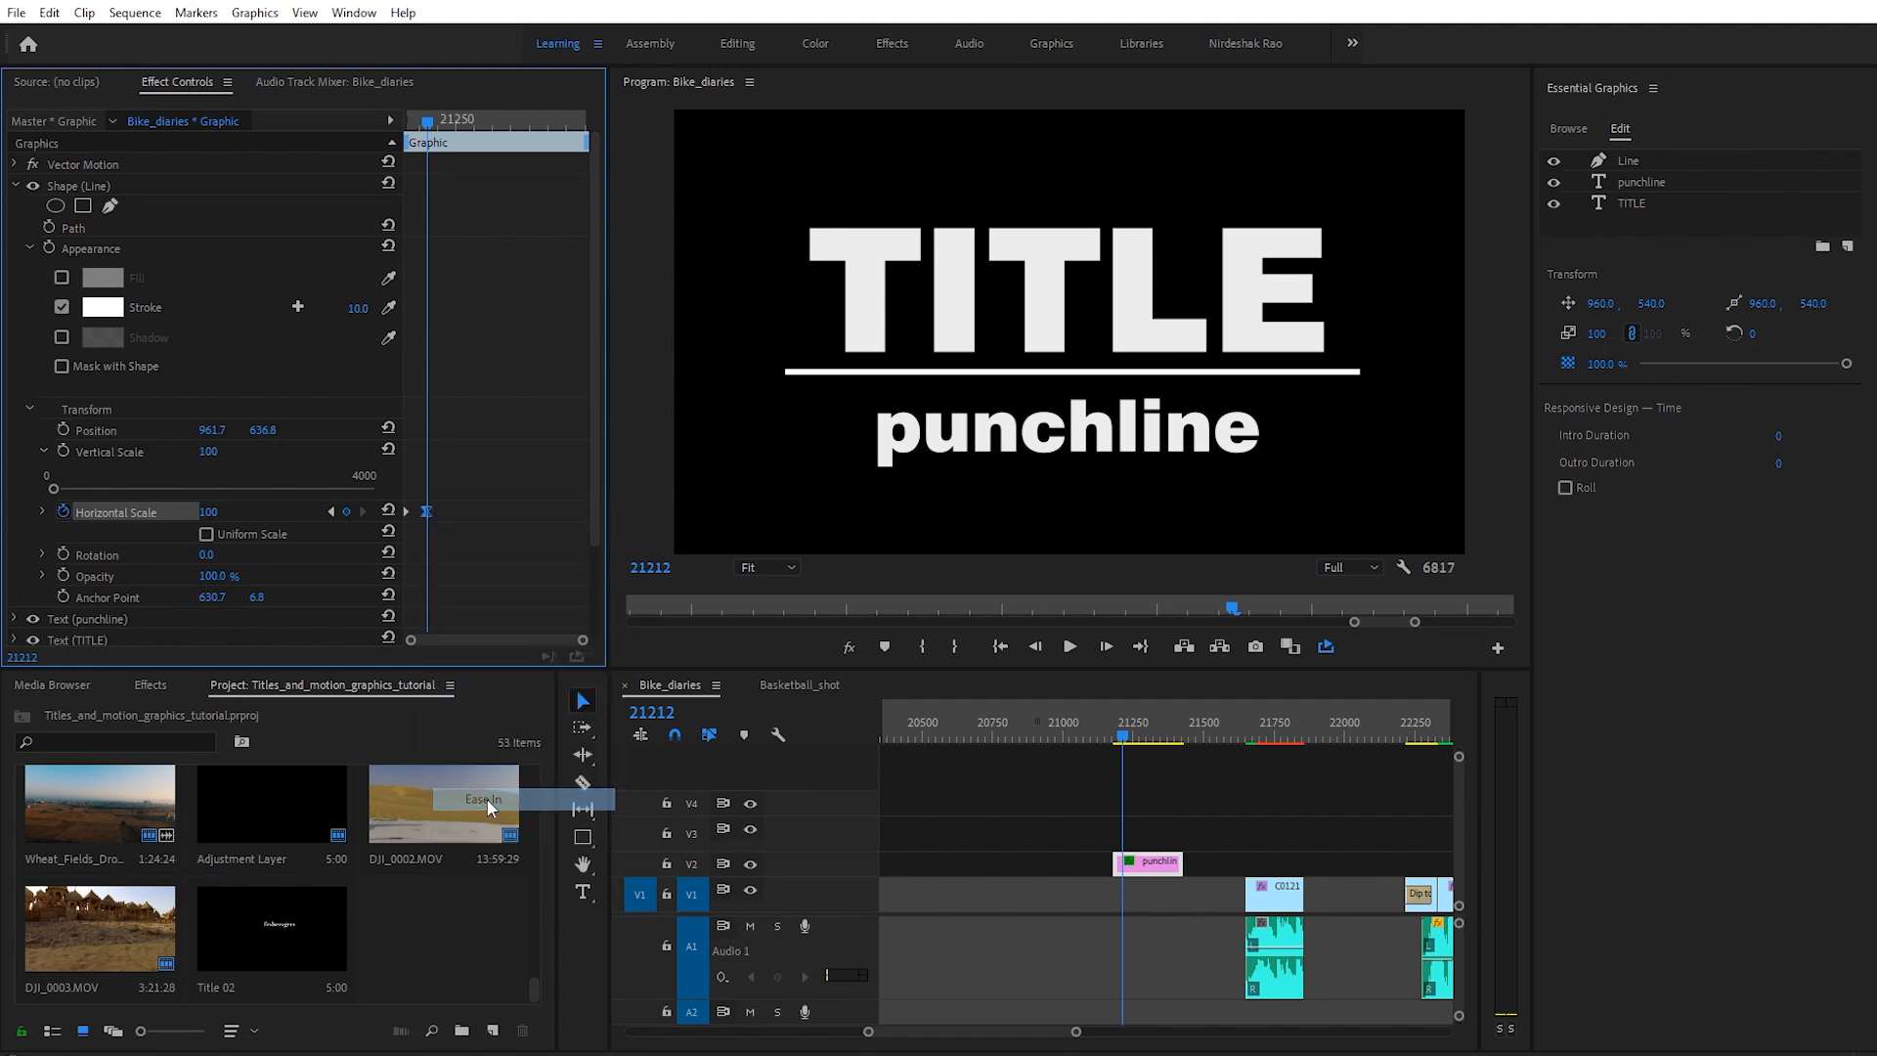
Step: Play the graphic from its start to preview the line's growing animation
{"action": "left_click_drag", "start_coordinate": [437, 119], "coordinate": [356, 127]}
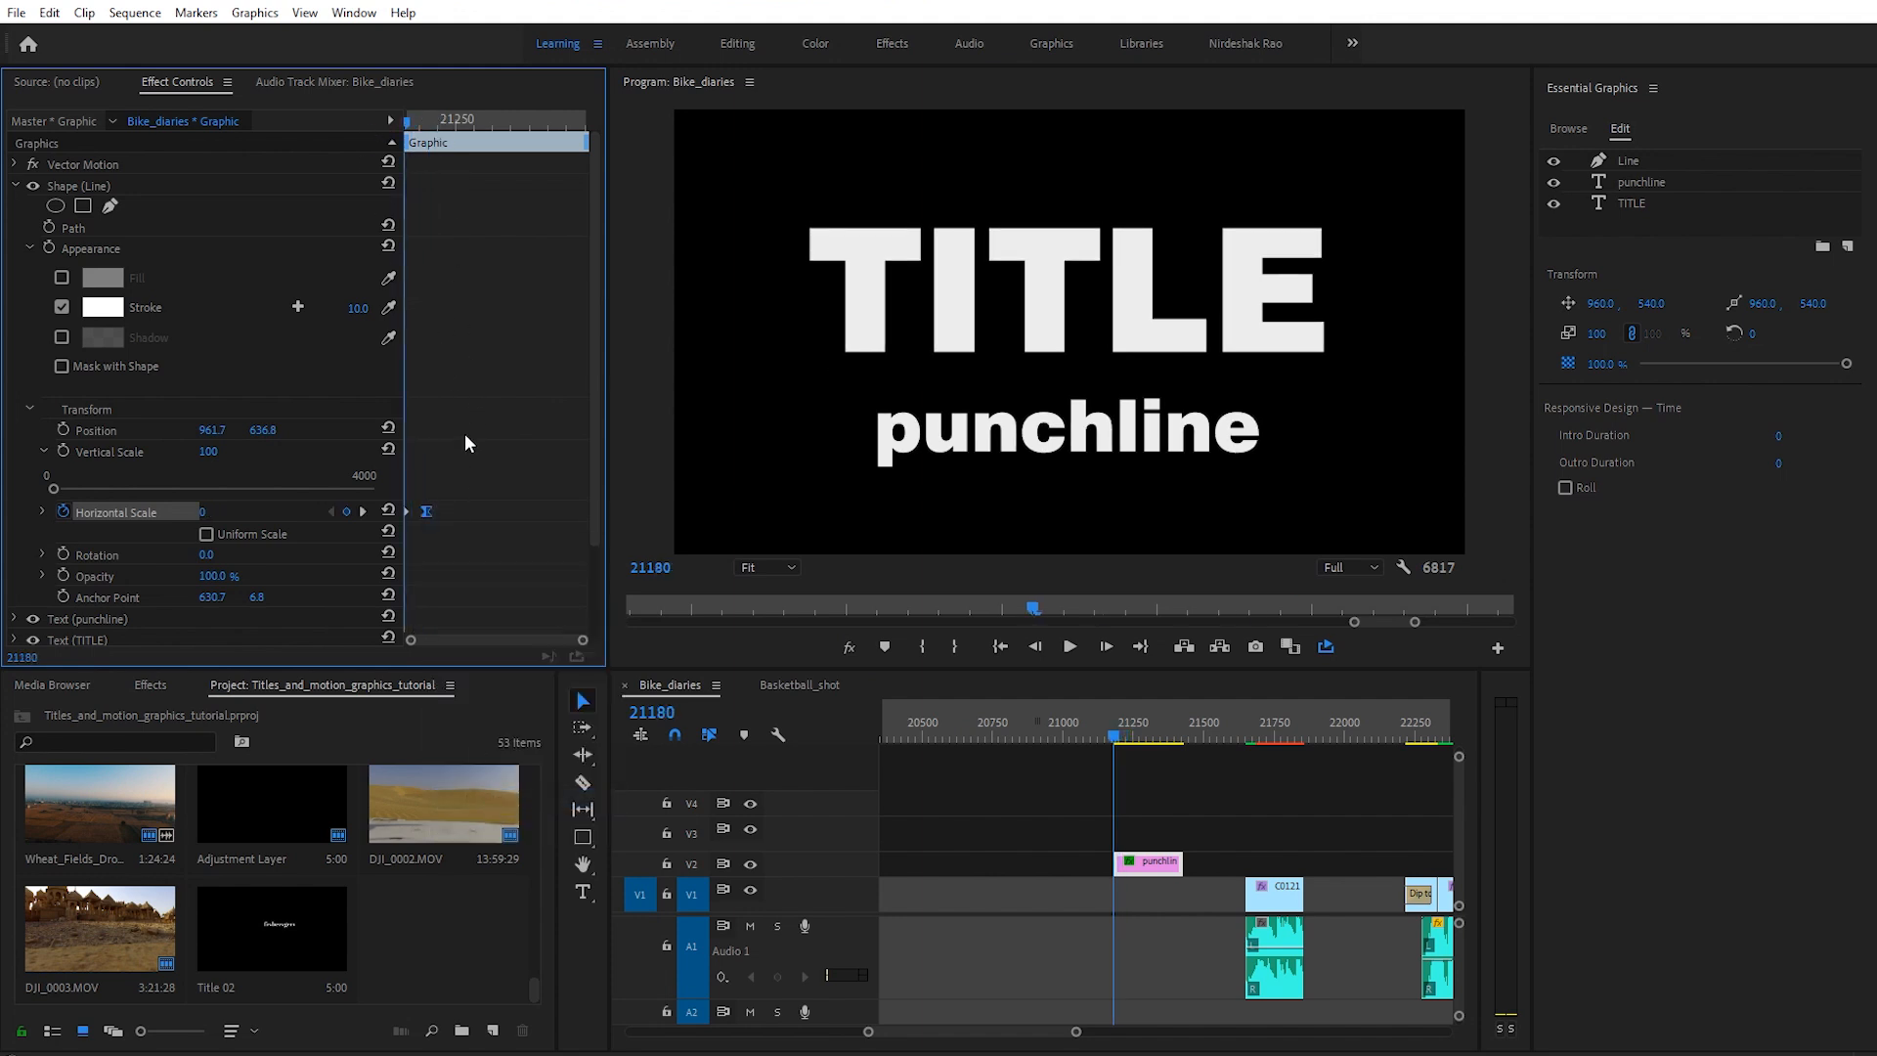
{"action": "key", "text": "space"}
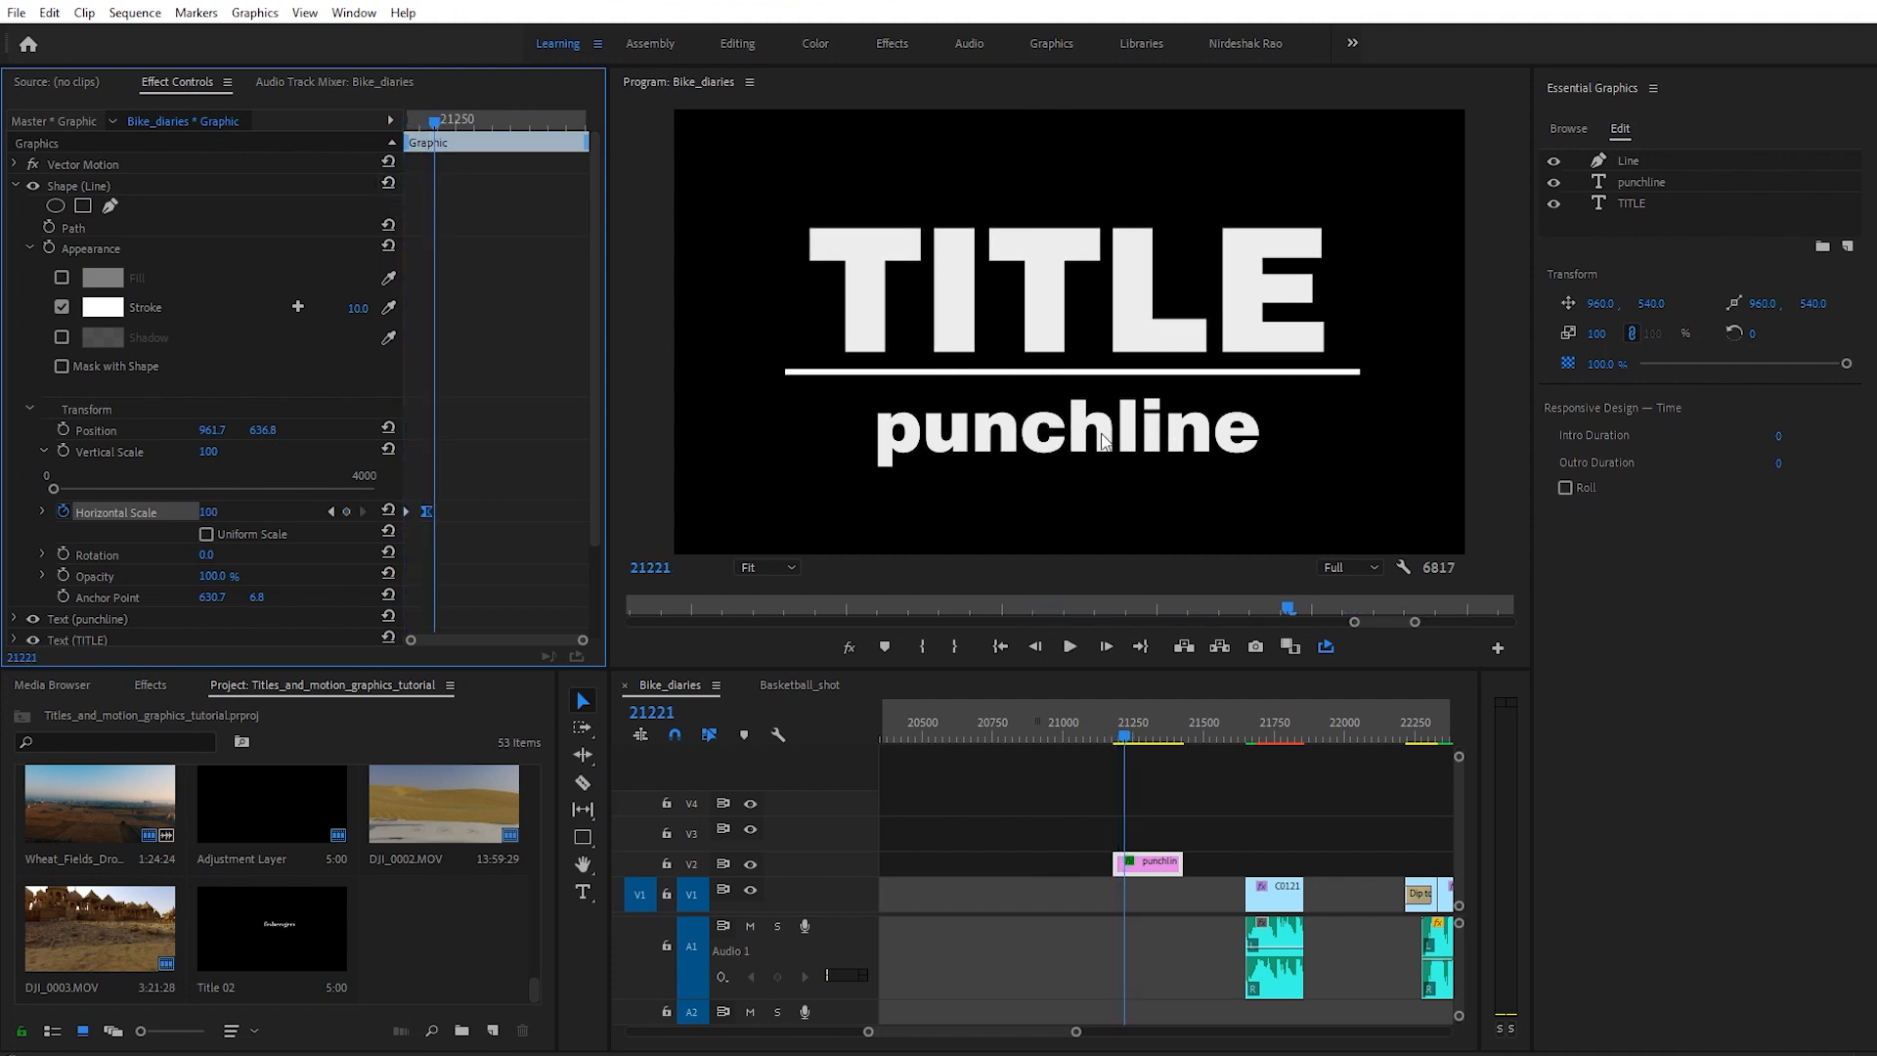
{"action": "left_click", "coordinate": [421, 118]}
{"action": "left_click_drag", "start_coordinate": [340, 128], "coordinate": [334, 130]}
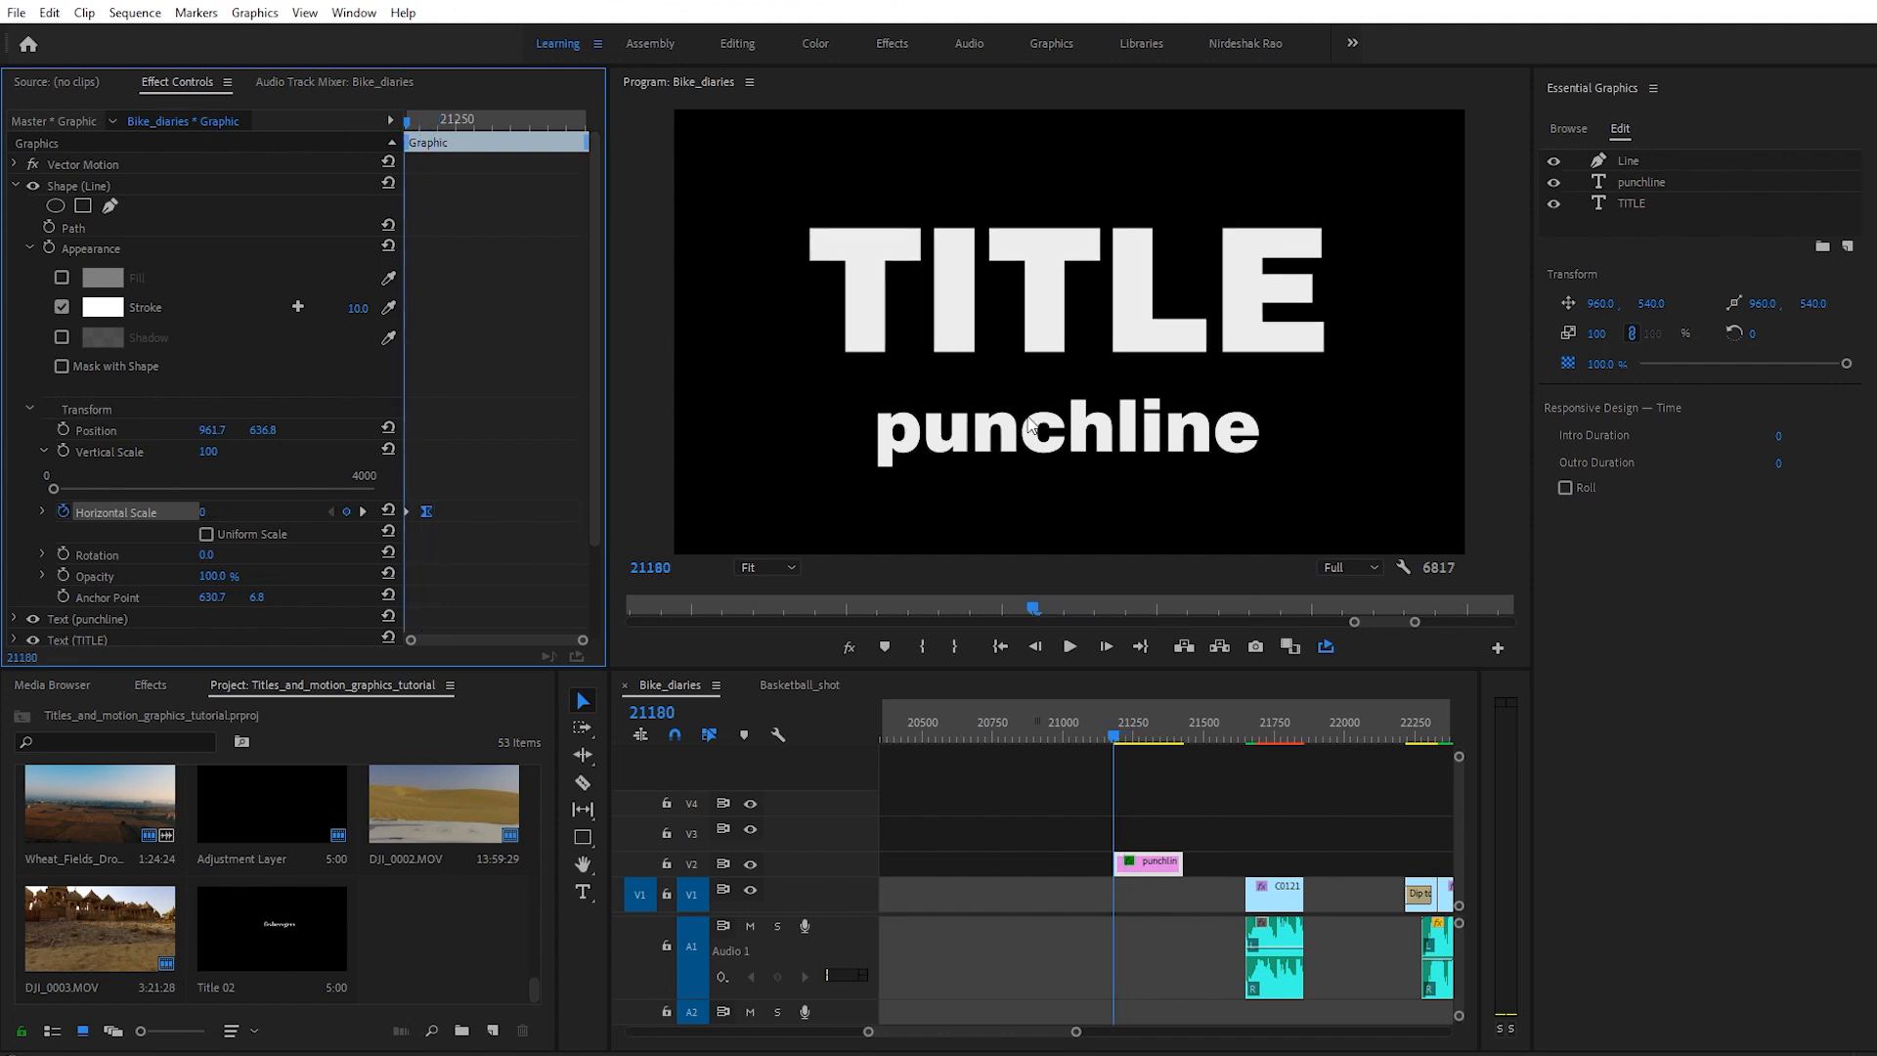
{"action": "key", "text": "space"}
{"action": "key", "text": "space"}
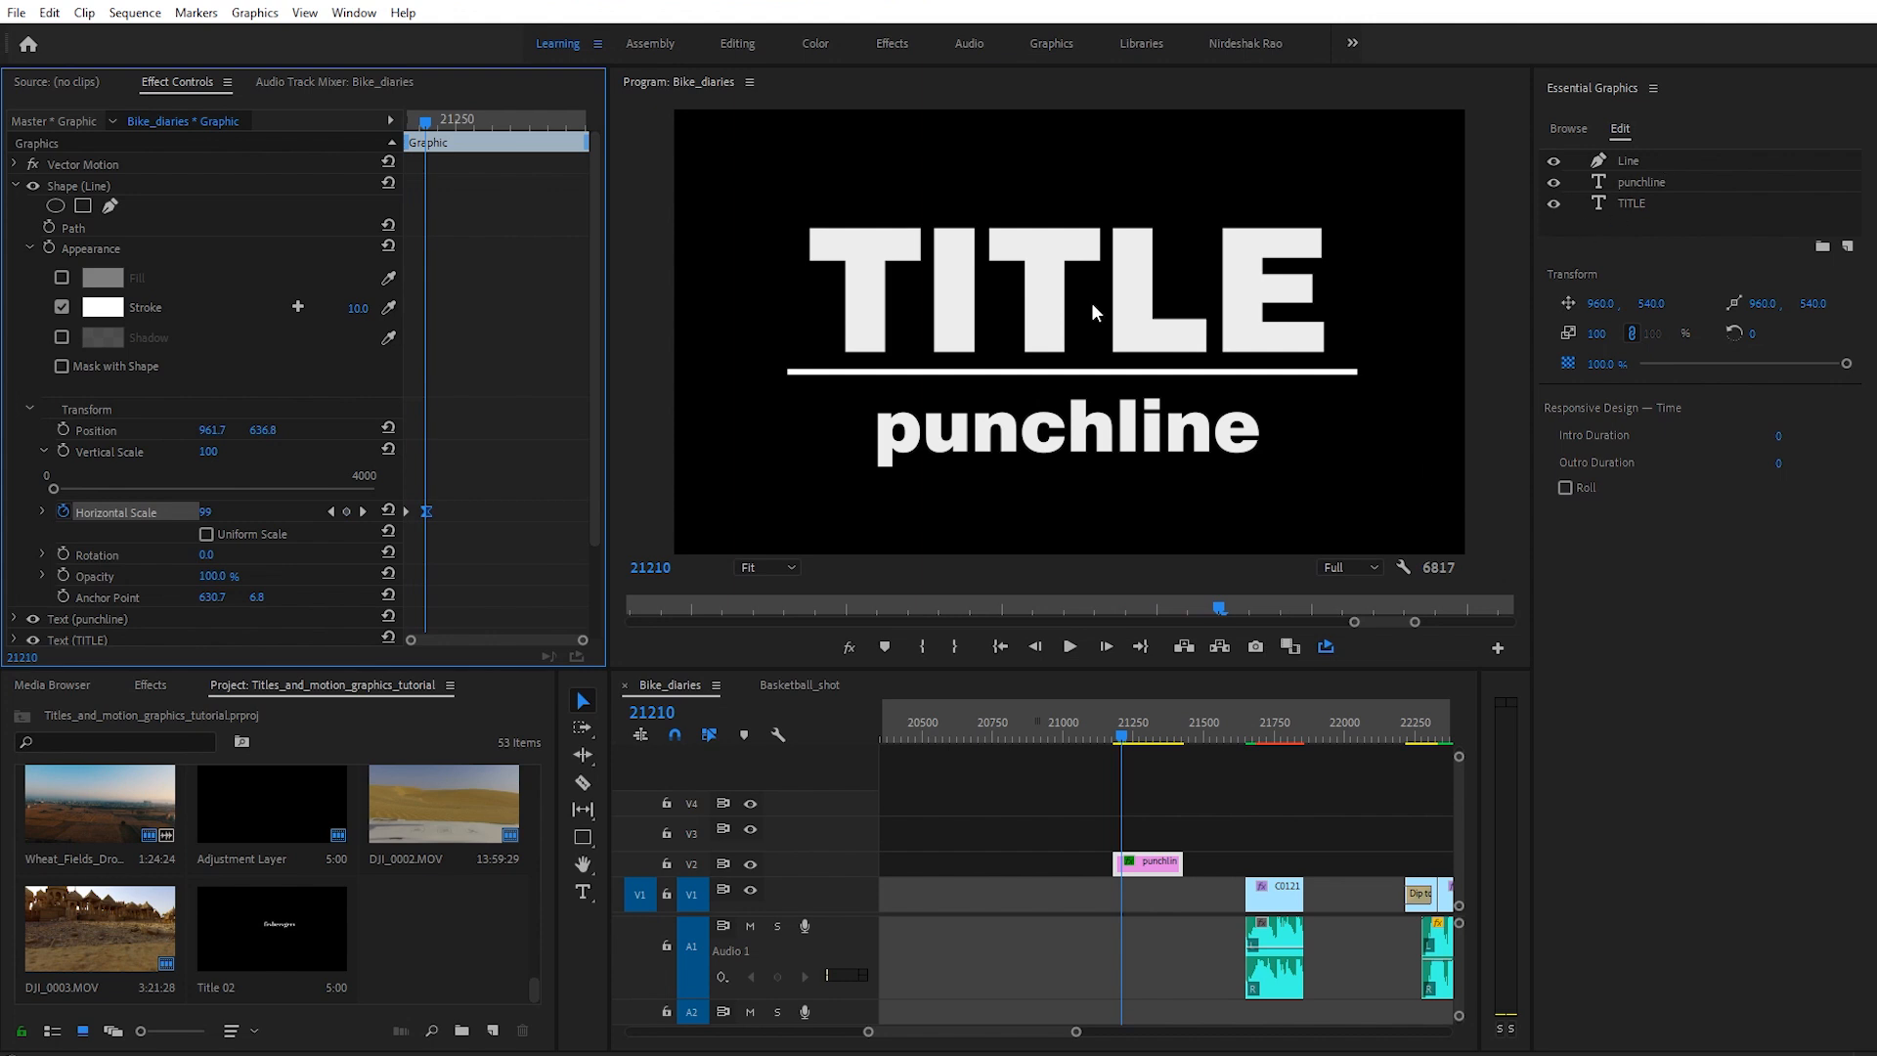
Step: Keyframe the TITLE text layer's opacity at about frame 21251 and set it to 0% at frame 21229
{"action": "left_click", "coordinate": [16, 186]}
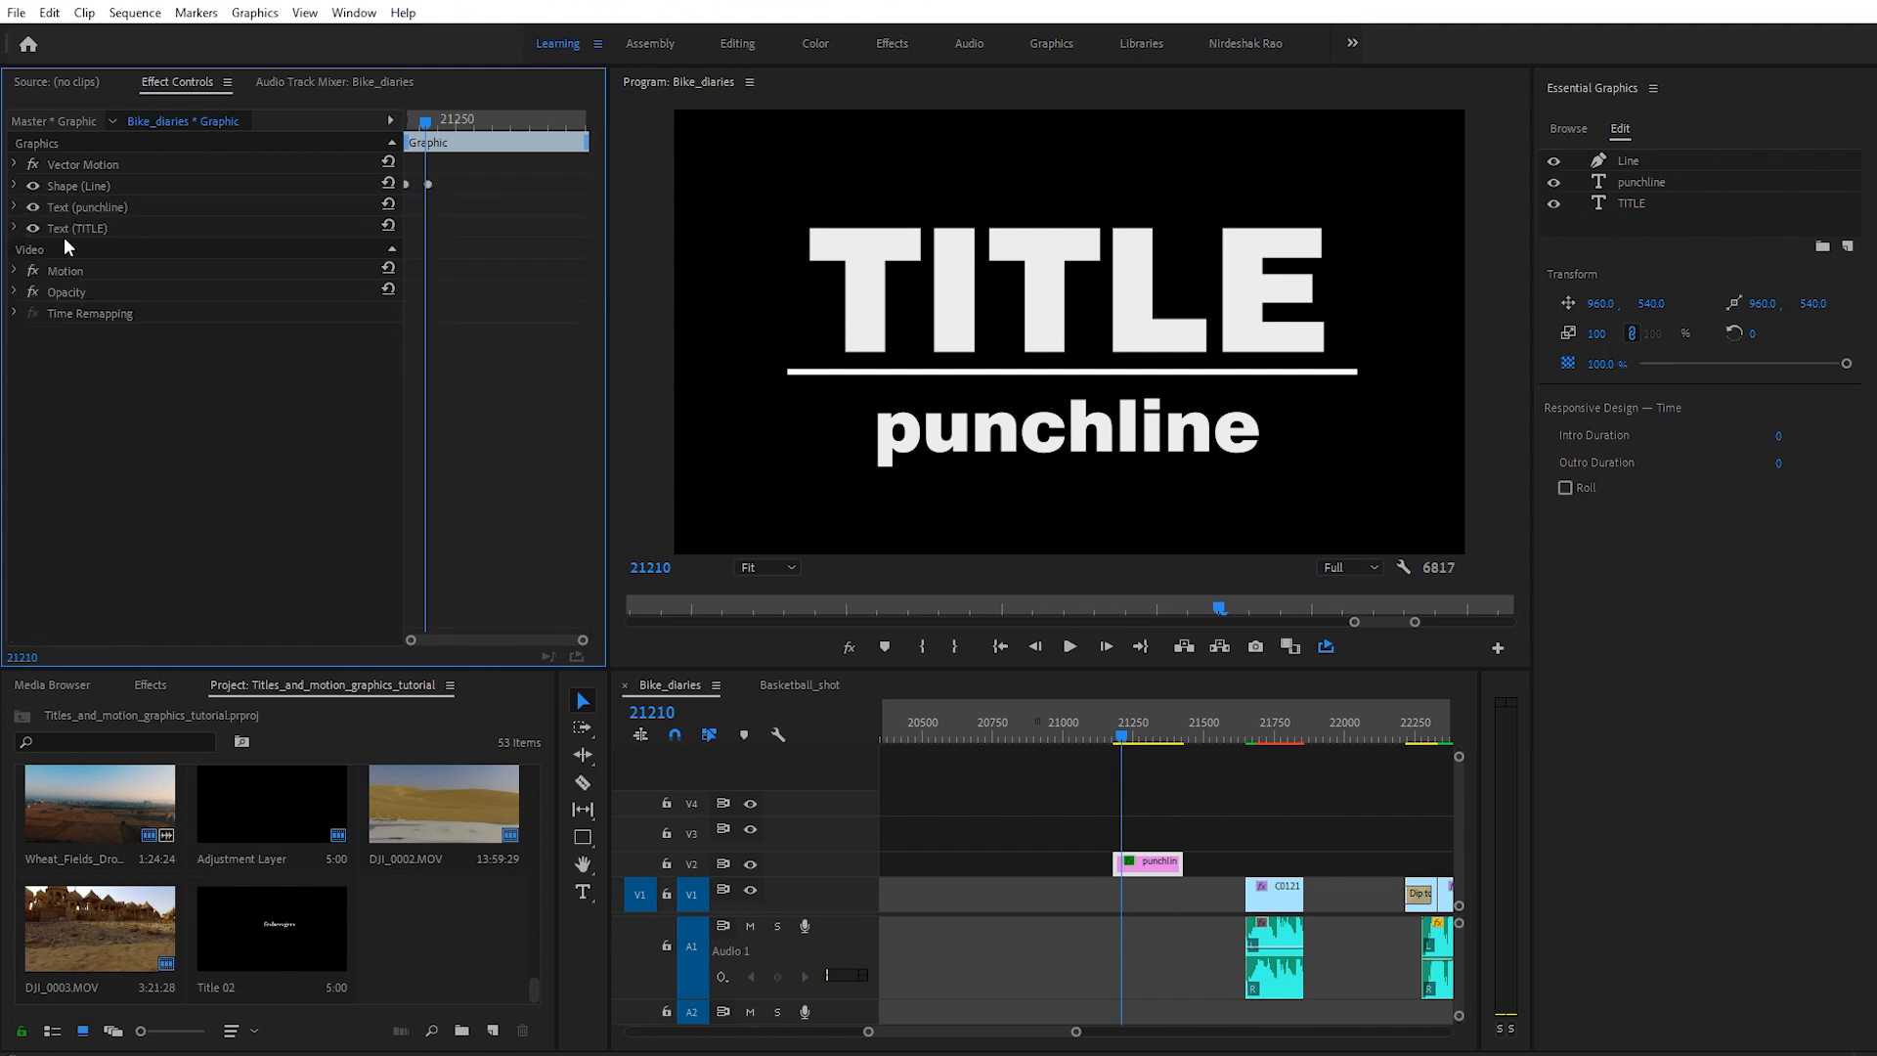
{"action": "left_click", "coordinate": [29, 210]}
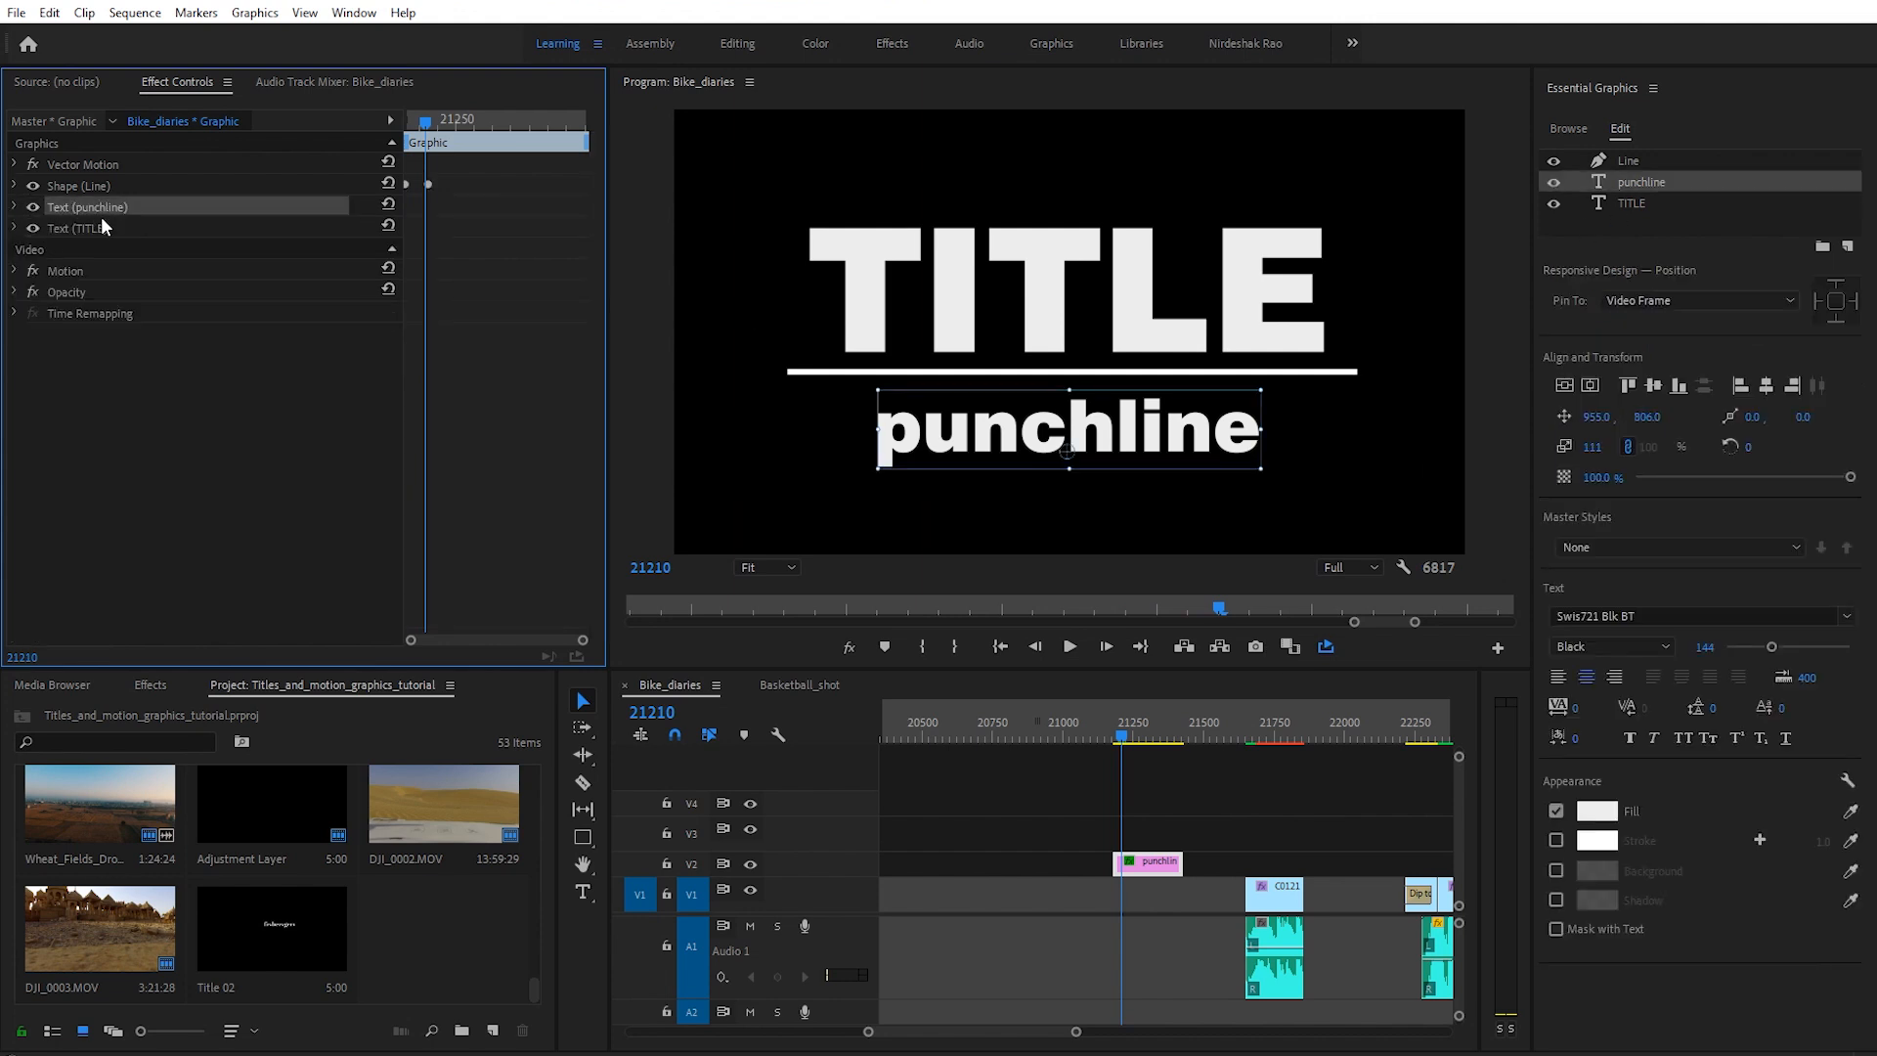
{"action": "left_click", "coordinate": [12, 228]}
{"action": "scroll", "coordinate": [217, 446], "scroll_direction": "down", "scroll_amount": 5}
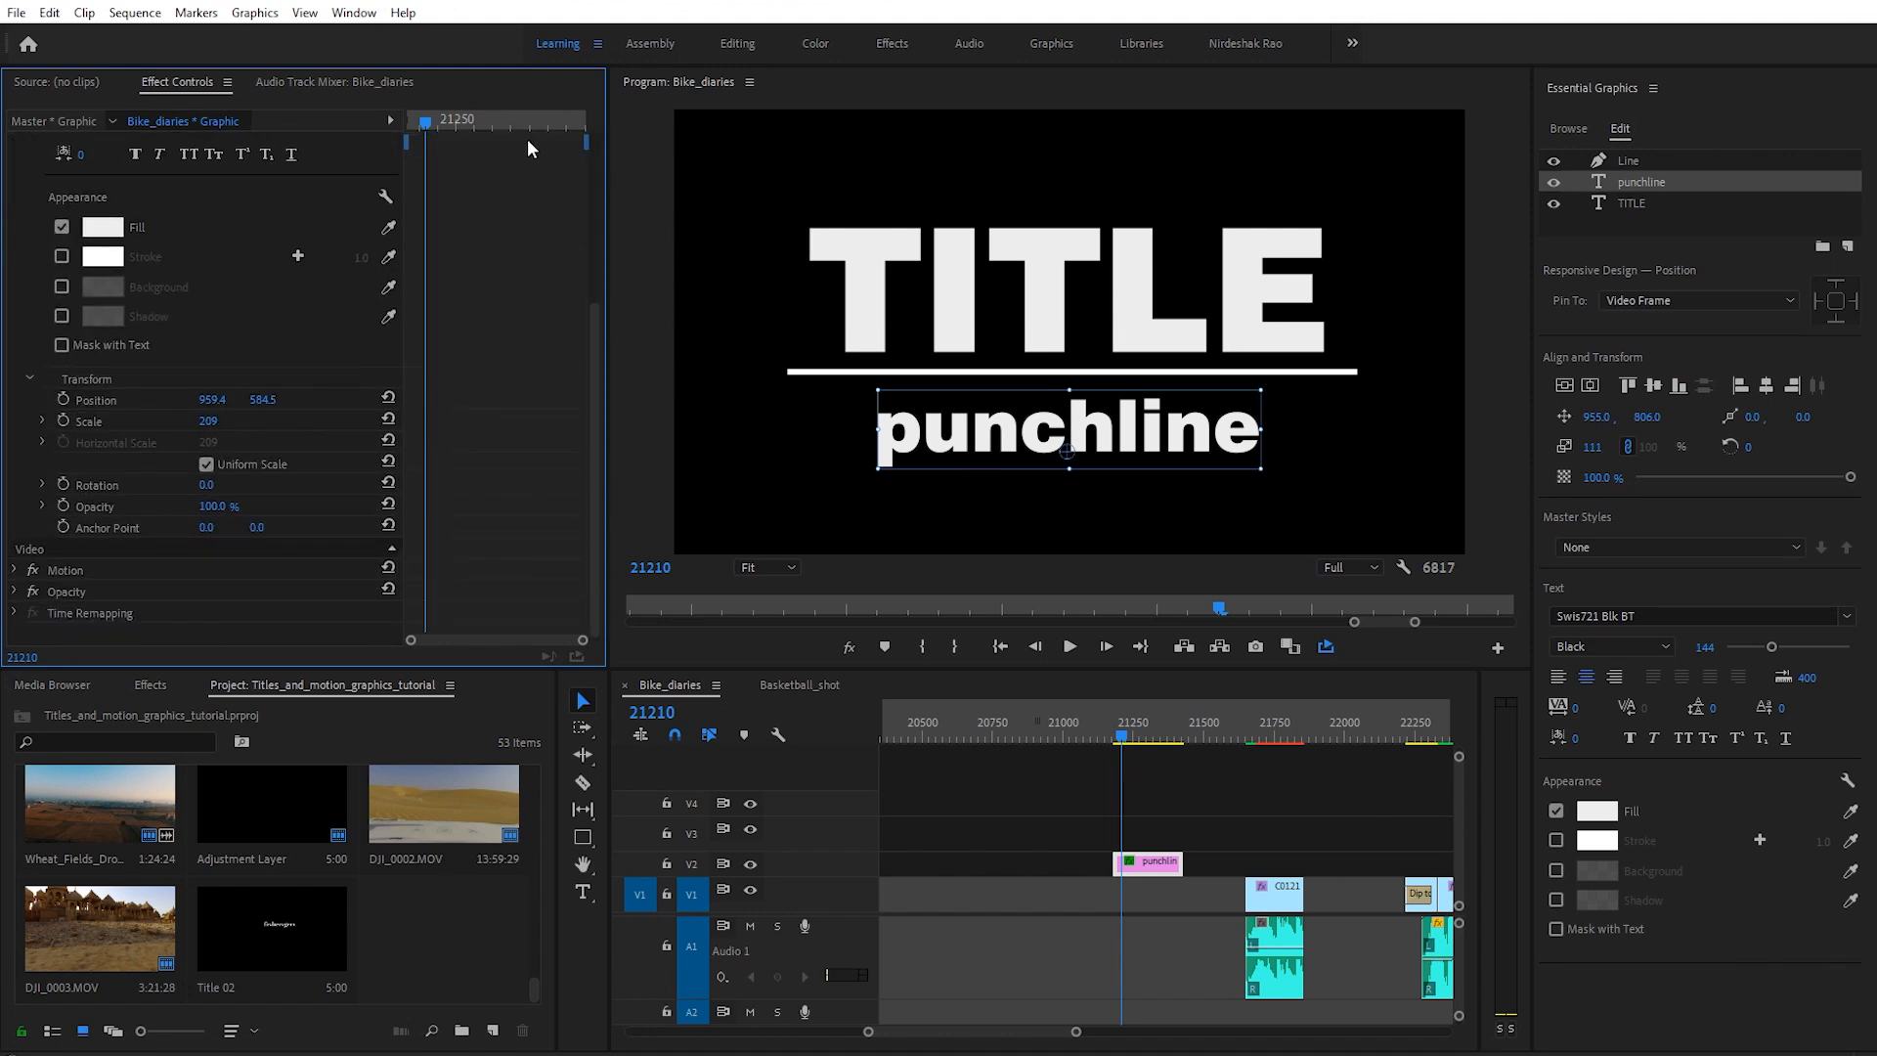
{"action": "left_click_drag", "start_coordinate": [437, 130], "coordinate": [457, 122]}
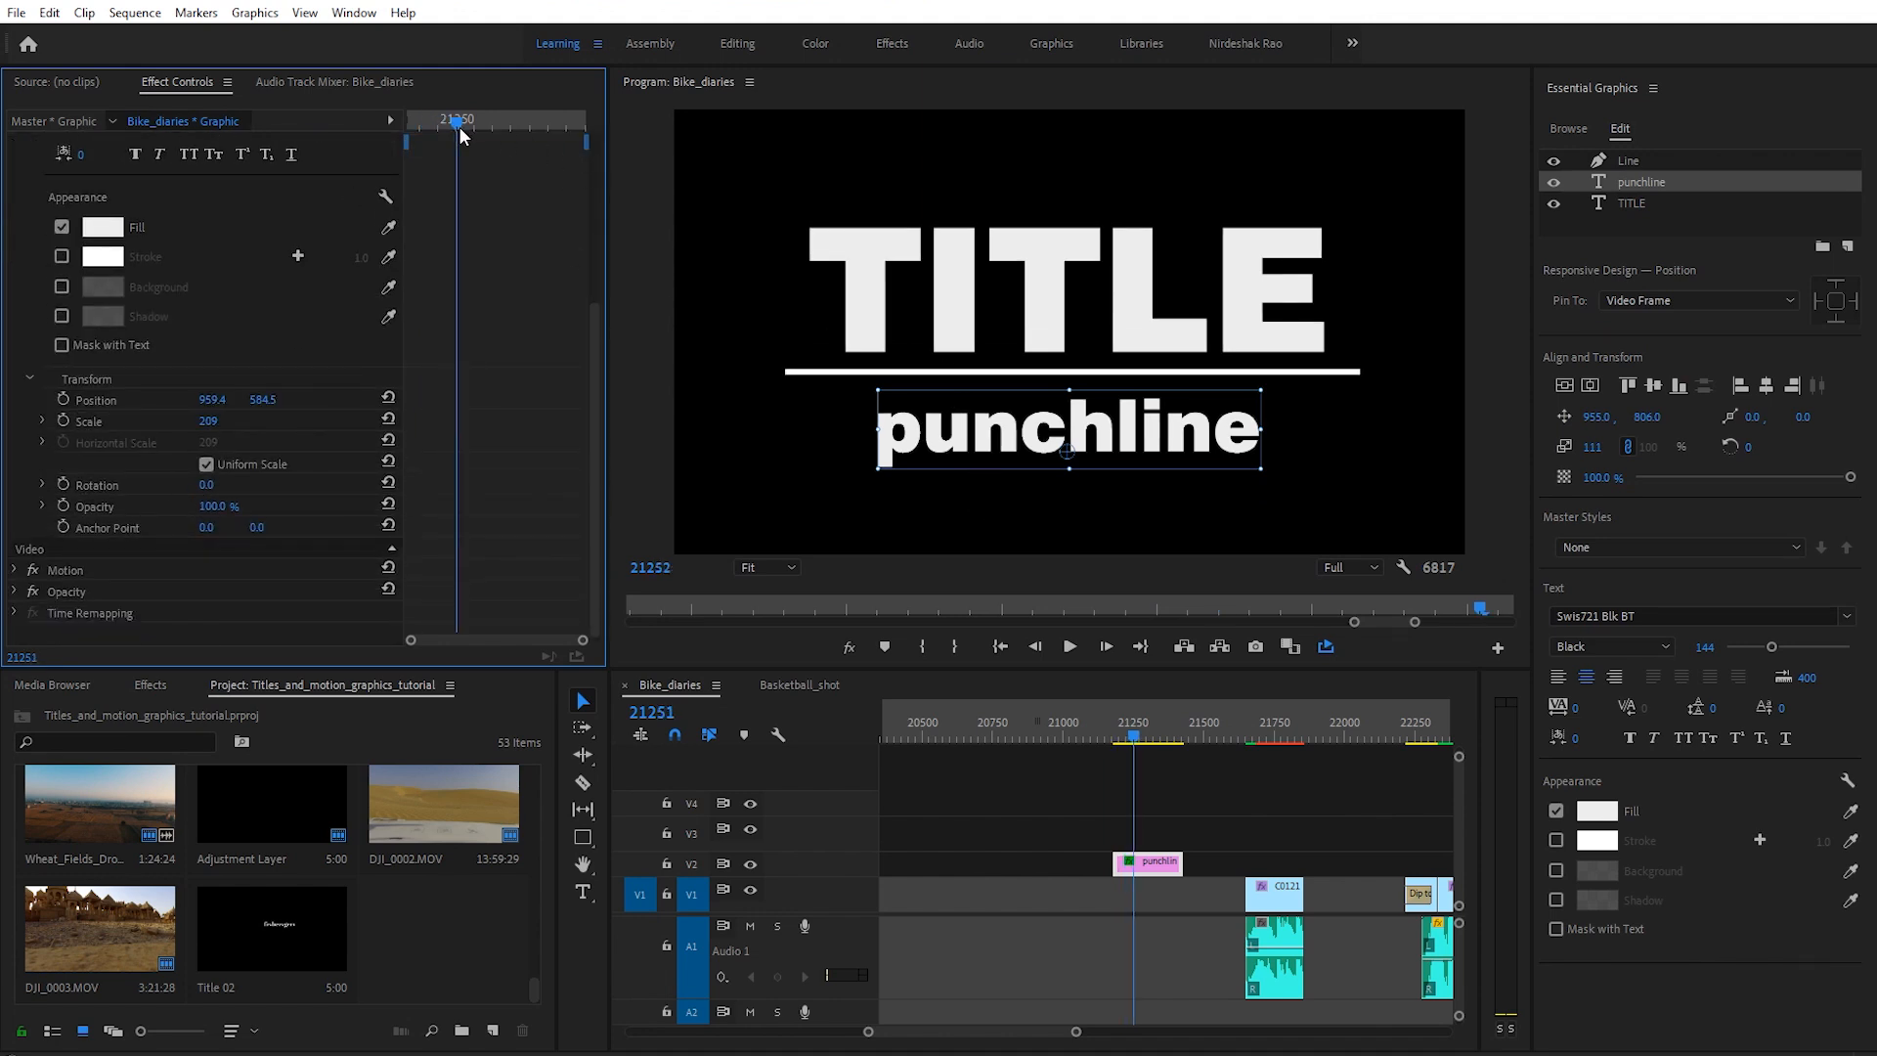
{"action": "left_click", "coordinate": [64, 505]}
{"action": "left_click_drag", "start_coordinate": [453, 125], "coordinate": [439, 122]}
{"action": "type", "text": "0"}
{"action": "key", "text": "Return"}
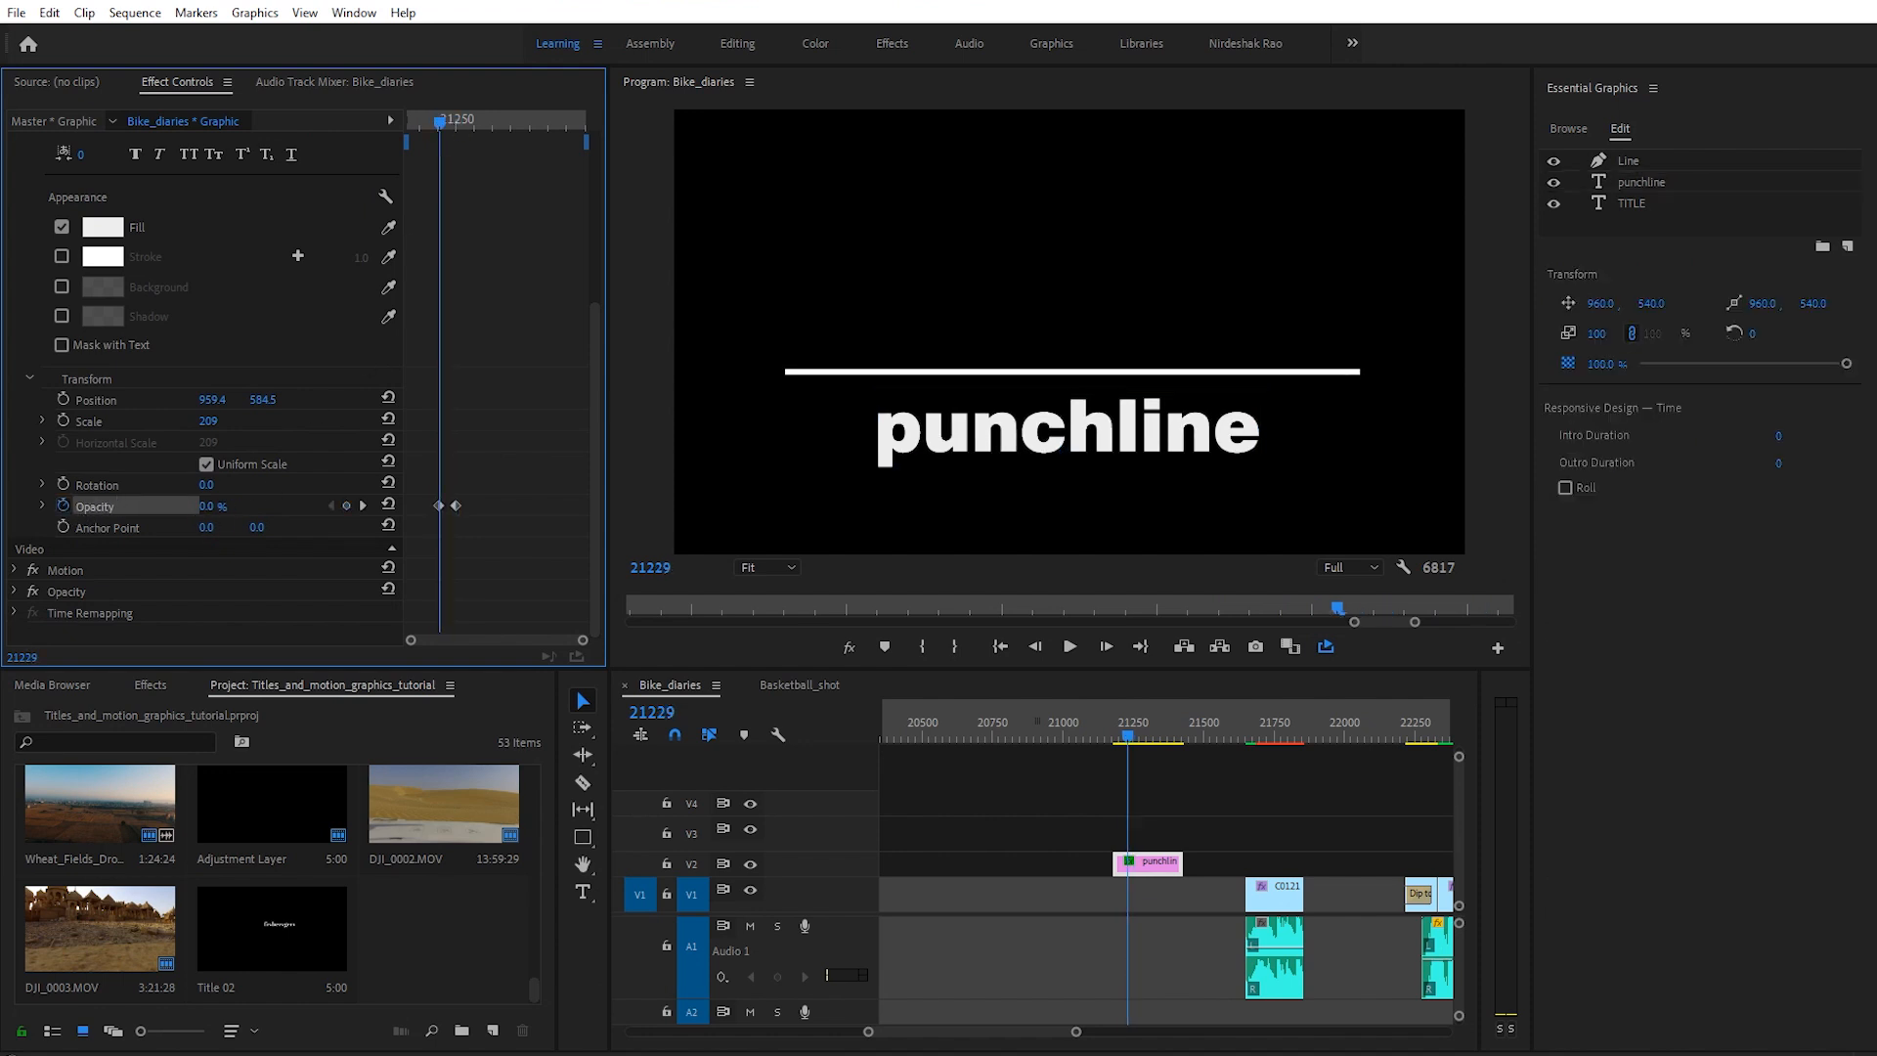
Step: Shift both TITLE opacity keyframes earlier so the fade-in starts about when the line finishes growing, and preview the animation
{"action": "mouse_move", "coordinate": [448, 129]}
{"action": "left_mouse_down"}
{"action": "mouse_move", "coordinate": [407, 119]}
{"action": "mouse_move", "coordinate": [454, 166]}
{"action": "mouse_move", "coordinate": [432, 154]}
{"action": "left_mouse_up"}
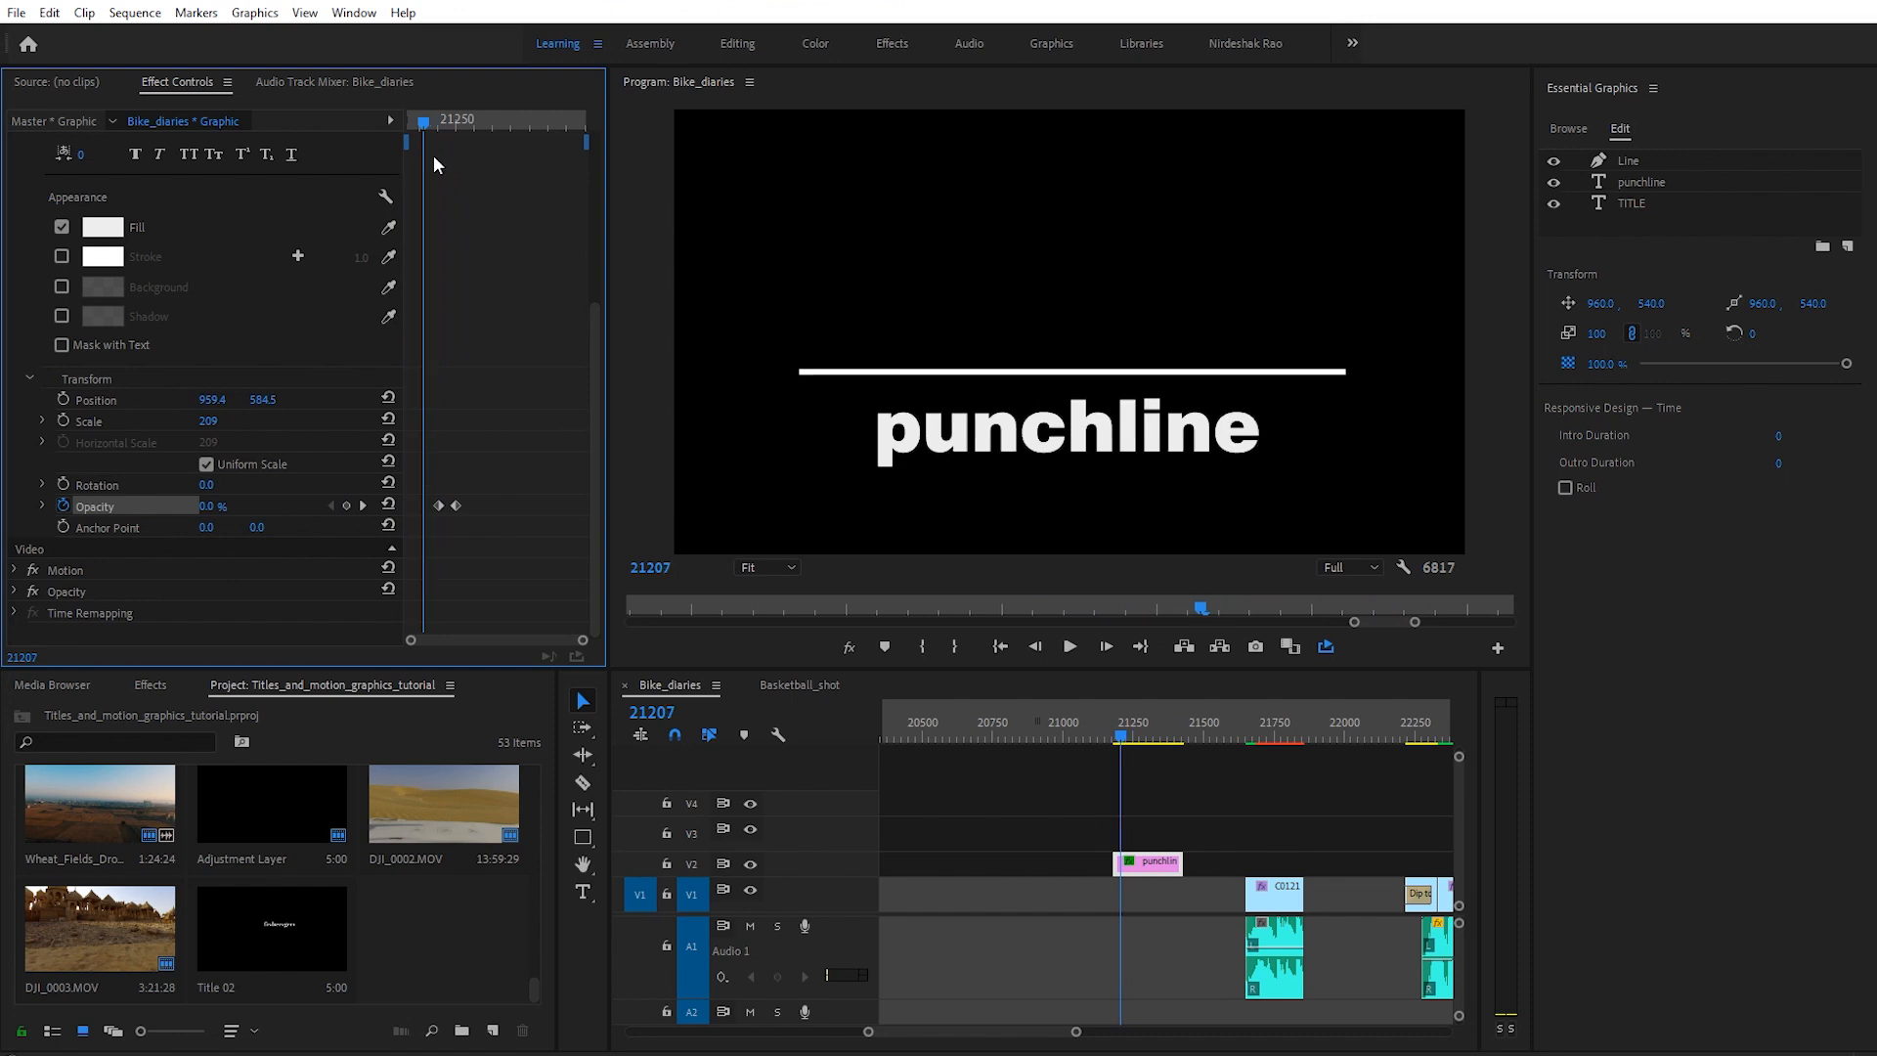
{"action": "left_click_drag", "start_coordinate": [495, 472], "coordinate": [445, 526]}
{"action": "left_click_drag", "start_coordinate": [440, 506], "coordinate": [423, 508]}
{"action": "left_click_drag", "start_coordinate": [425, 508], "coordinate": [418, 507]}
{"action": "mouse_move", "coordinate": [408, 125]}
{"action": "left_mouse_down"}
{"action": "mouse_move", "coordinate": [444, 161]}
{"action": "mouse_move", "coordinate": [419, 135]}
{"action": "left_mouse_up"}
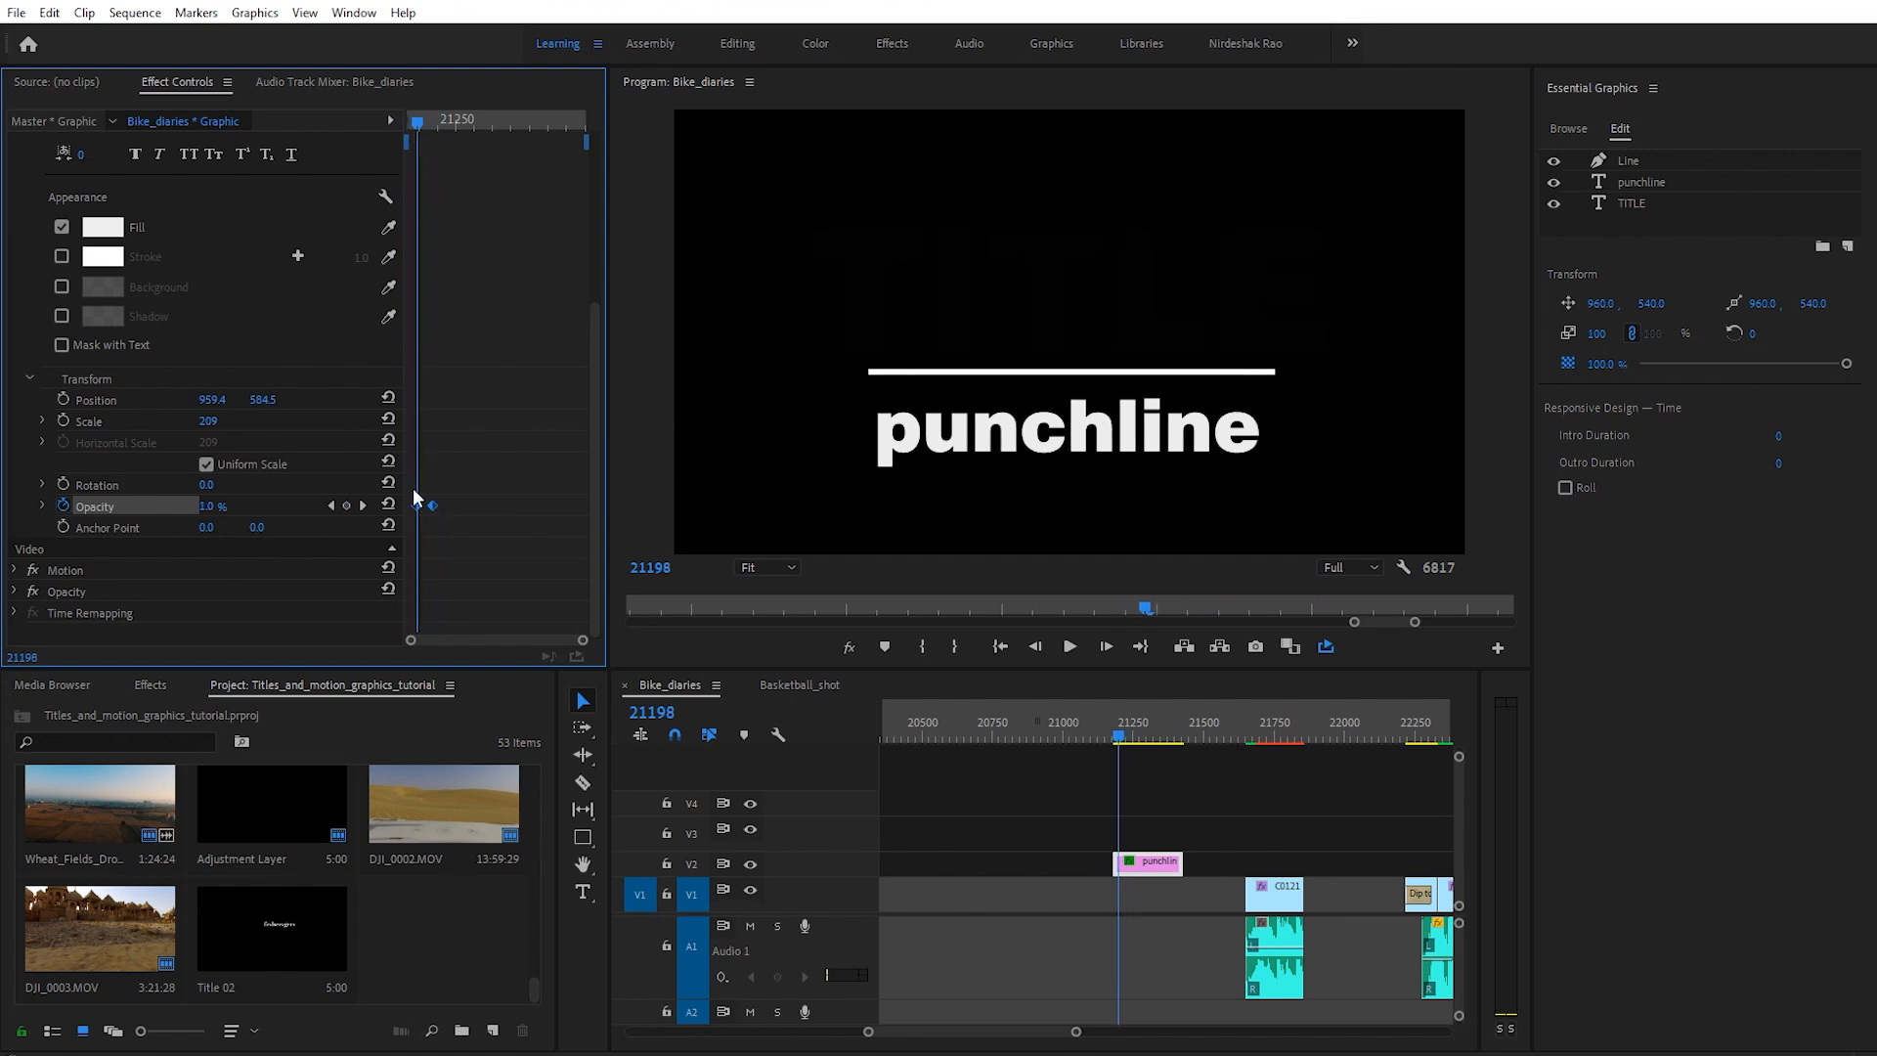
{"action": "left_click_drag", "start_coordinate": [417, 506], "coordinate": [427, 509]}
{"action": "left_click_drag", "start_coordinate": [418, 125], "coordinate": [362, 133]}
{"action": "key", "text": "space"}
{"action": "key", "text": "space"}
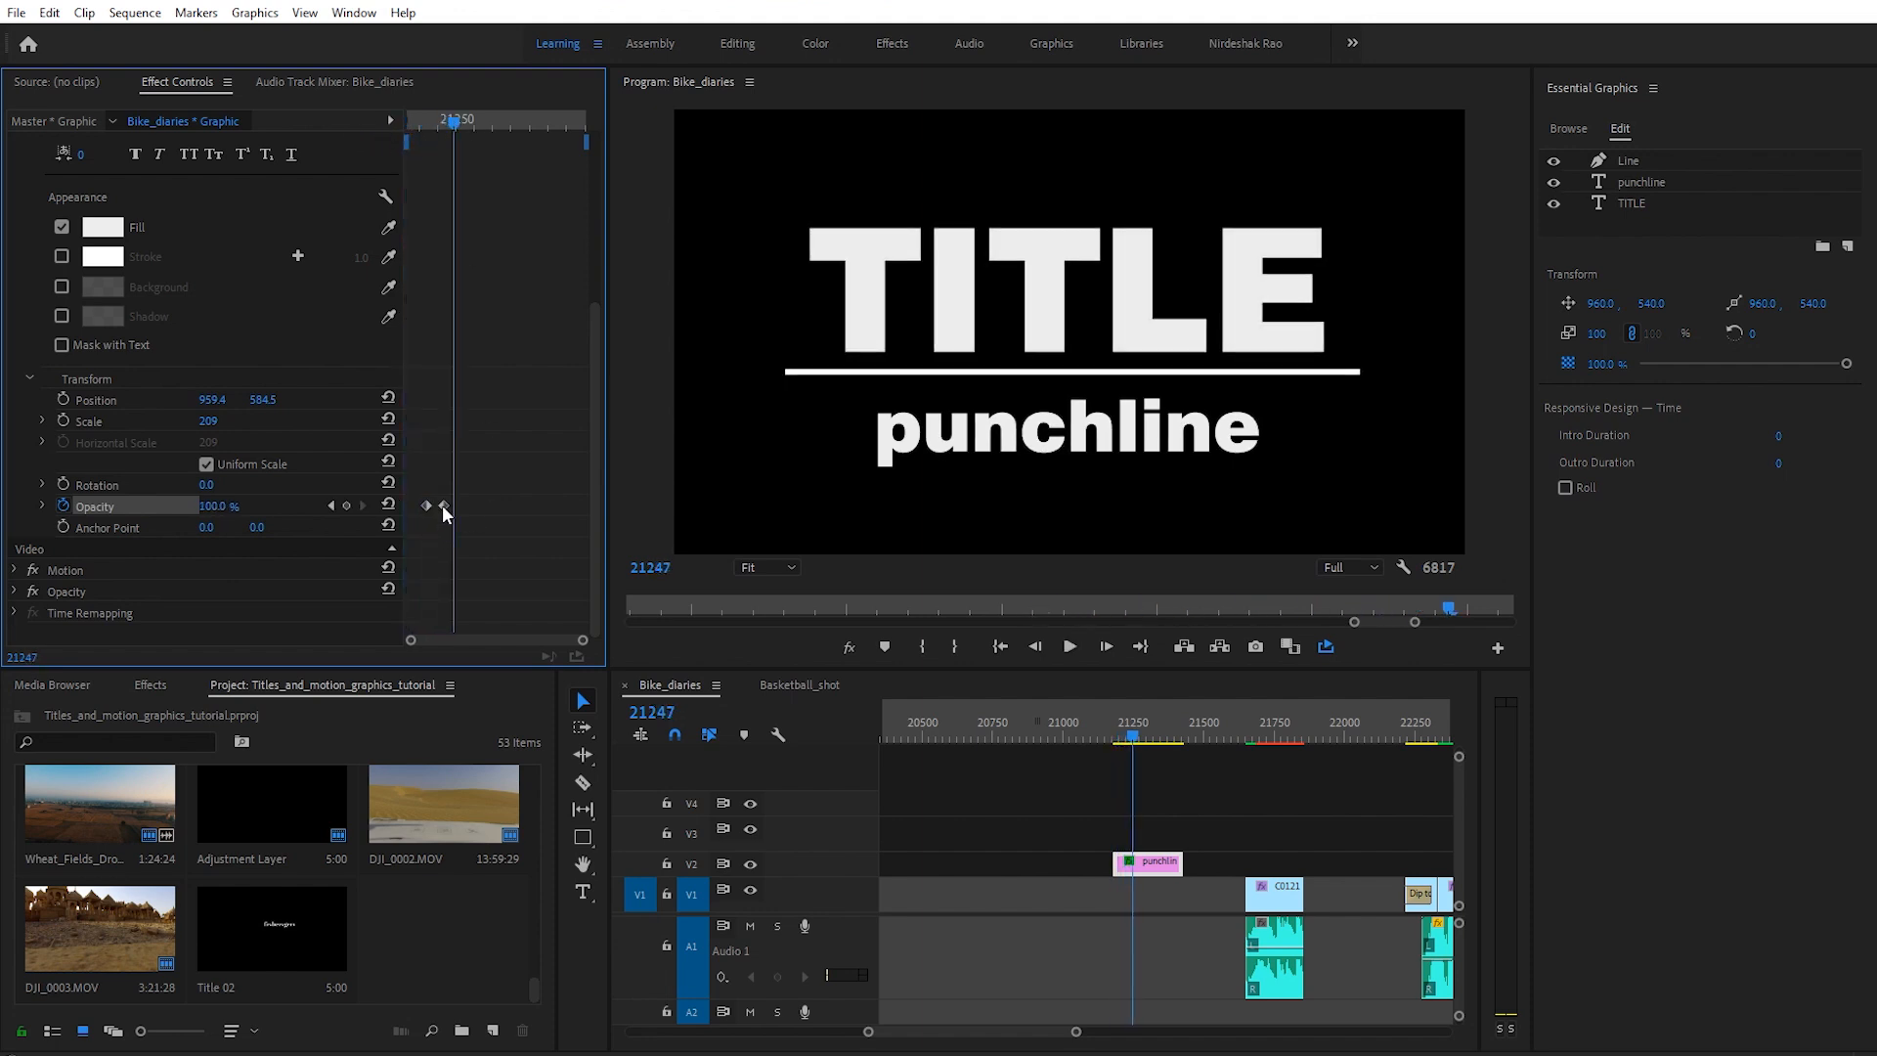
Step: Spread the TITLE opacity keyframes apart, with the second one on frame 21247, and apply Ease In to that second keyframe
{"action": "left_click", "coordinate": [423, 507]}
{"action": "right_click", "coordinate": [452, 508]}
{"action": "left_click", "coordinate": [500, 769]}
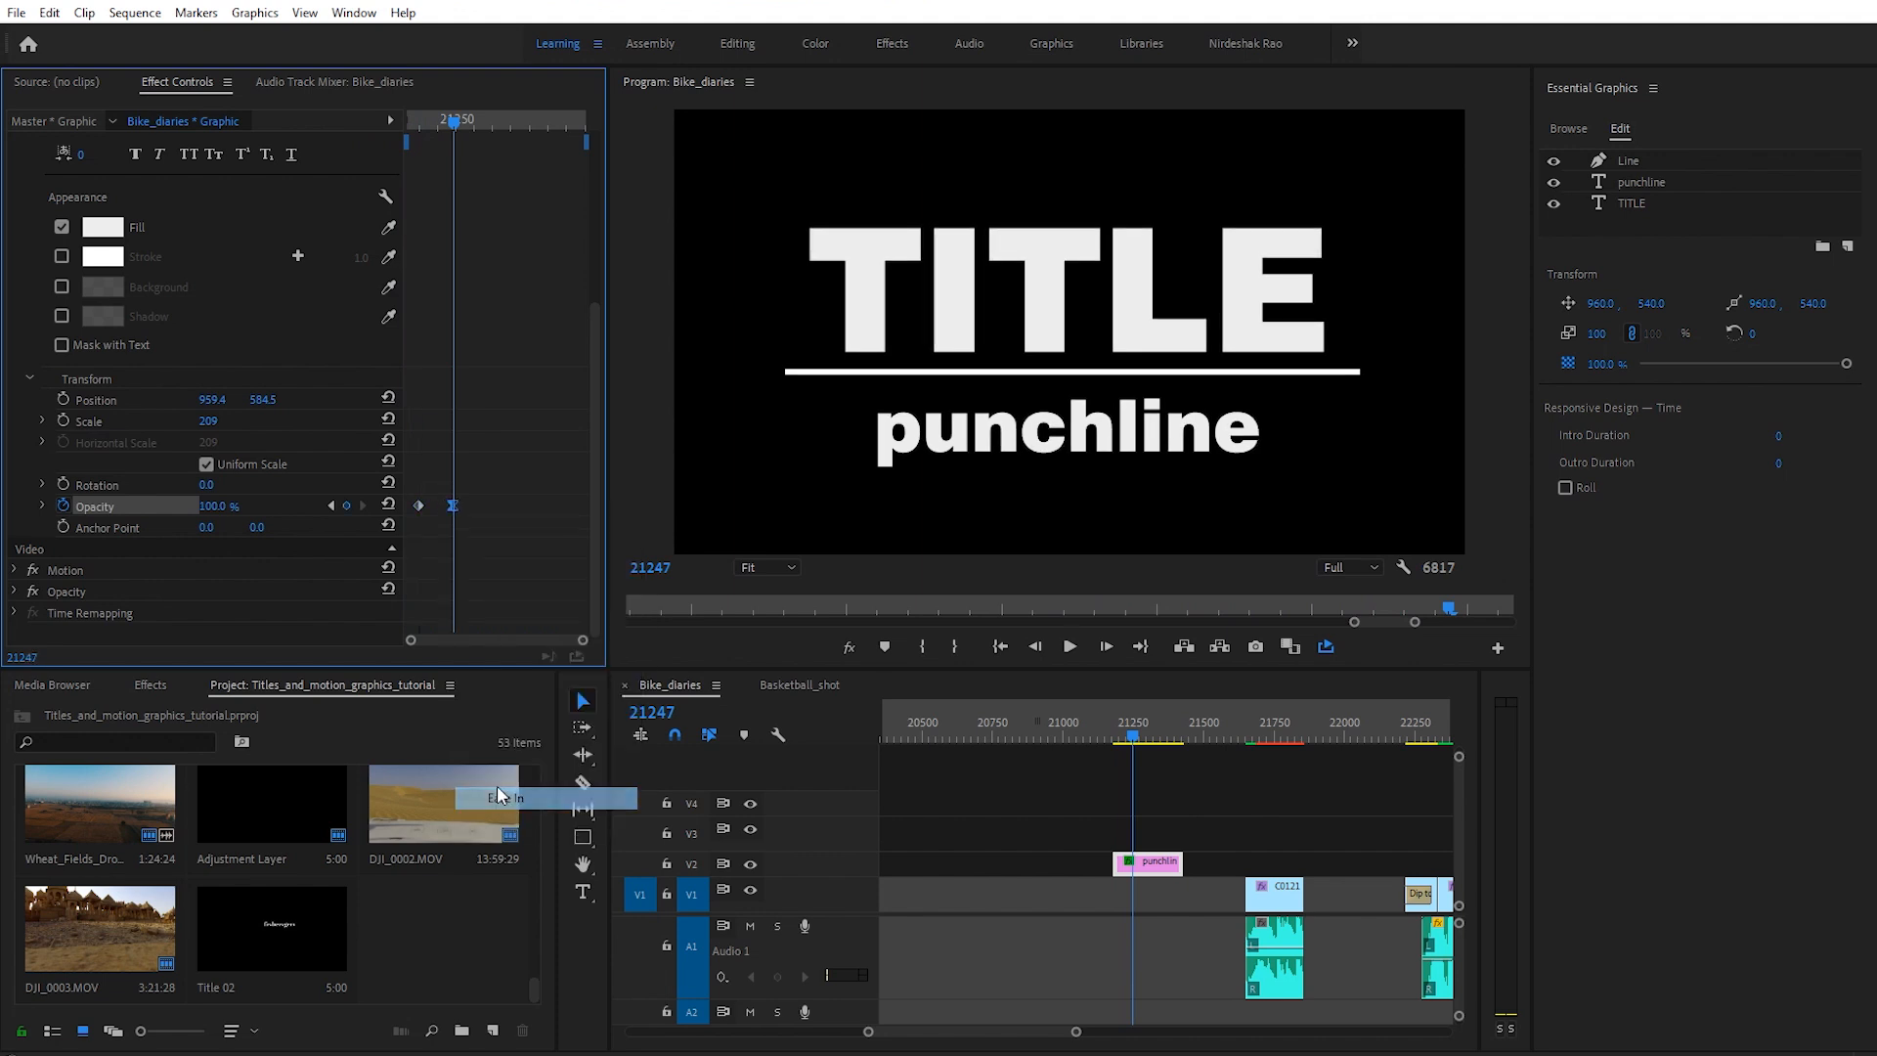
Step: Play the graphic from its start to preview the TITLE layer's eased fade-in
{"action": "left_click_drag", "start_coordinate": [449, 119], "coordinate": [332, 133]}
{"action": "key", "text": "space"}
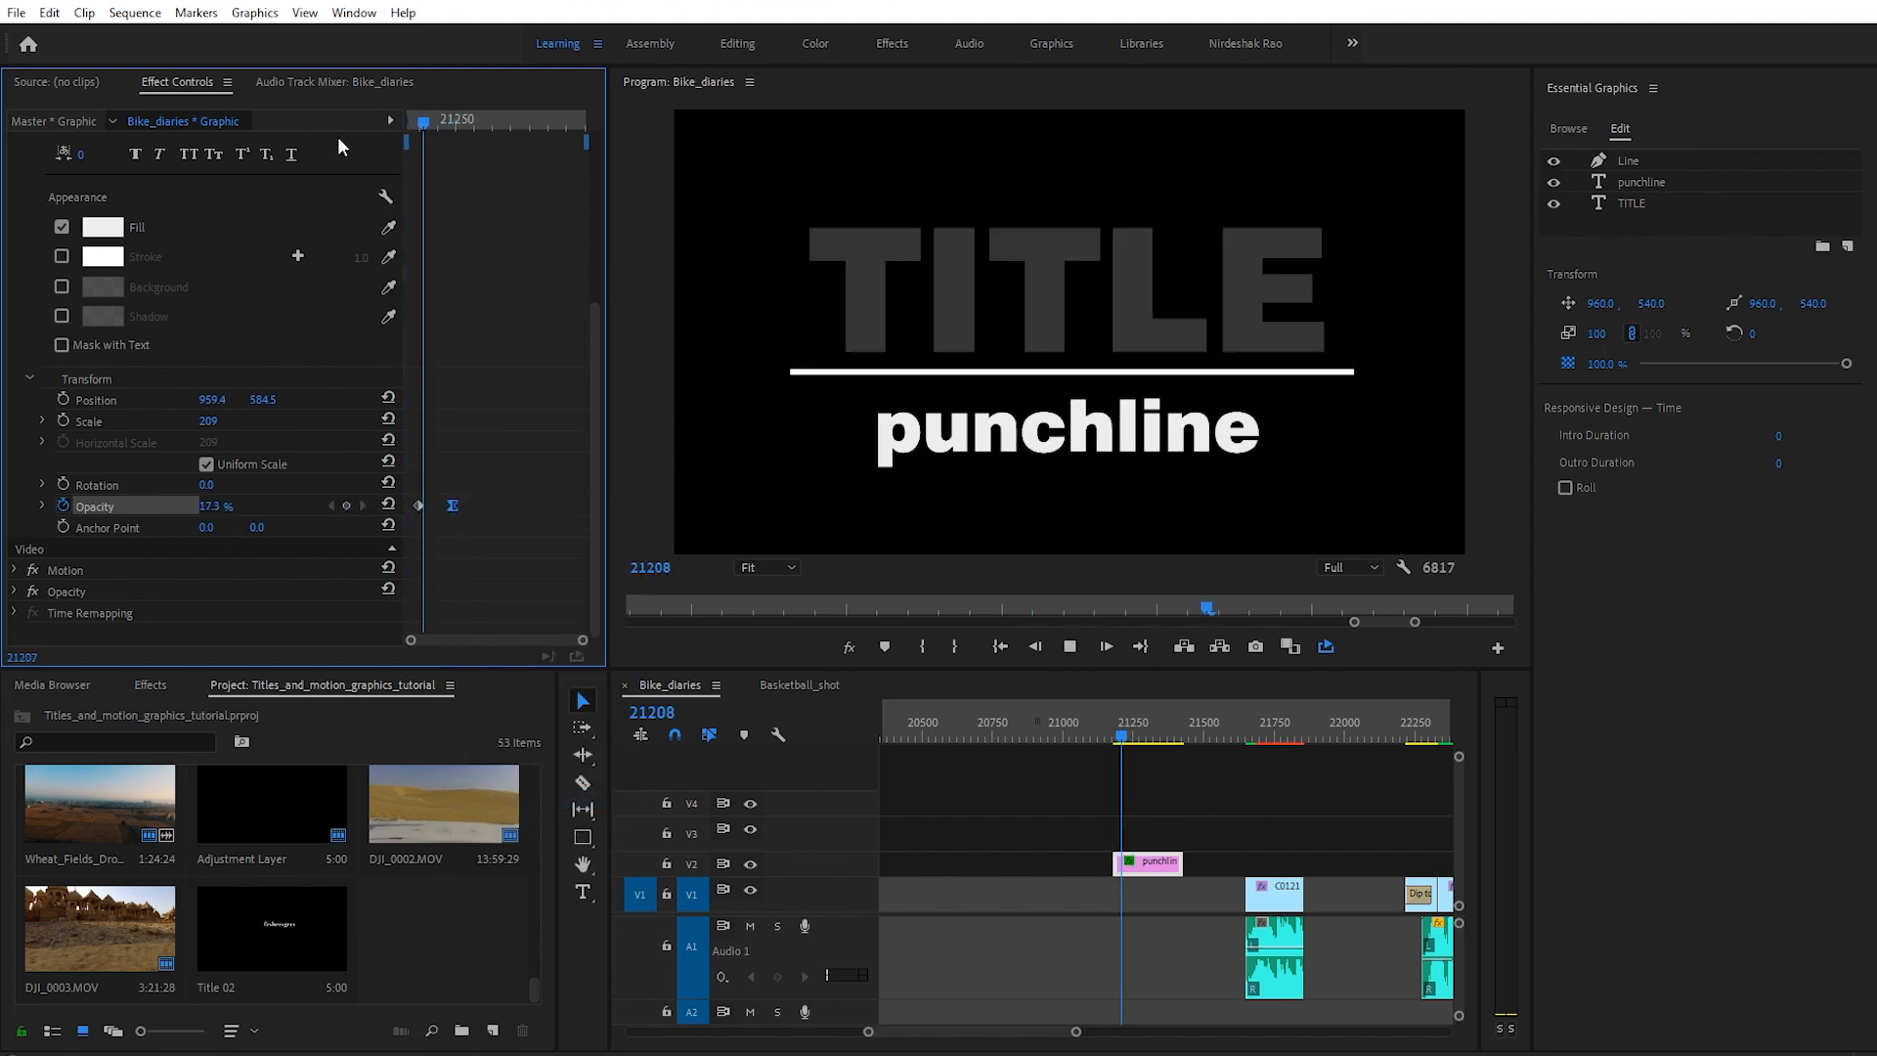
{"action": "key", "text": "space"}
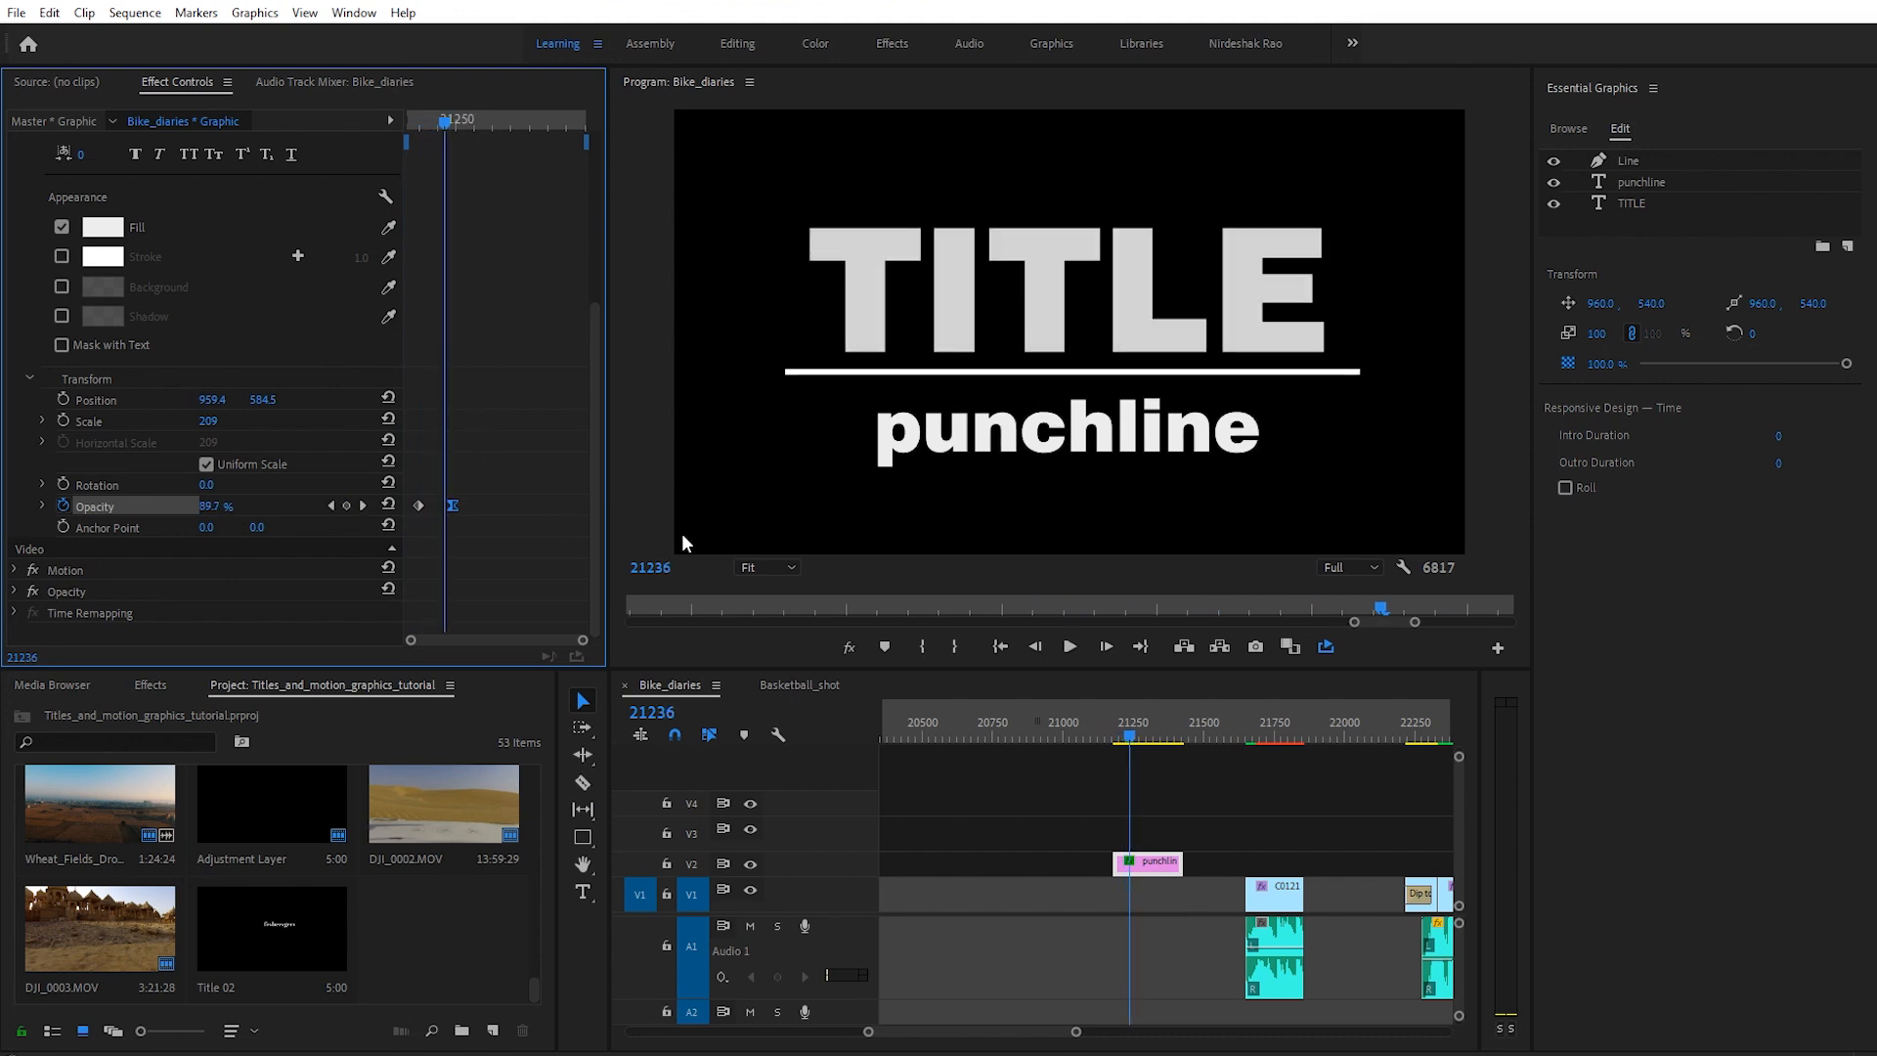
Step: Add an opacity keyframe at frame 21247 to the punchline text layer
{"action": "scroll", "coordinate": [168, 303], "scroll_direction": "up", "scroll_amount": 6}
{"action": "scroll", "coordinate": [154, 308], "scroll_direction": "down", "scroll_amount": 5}
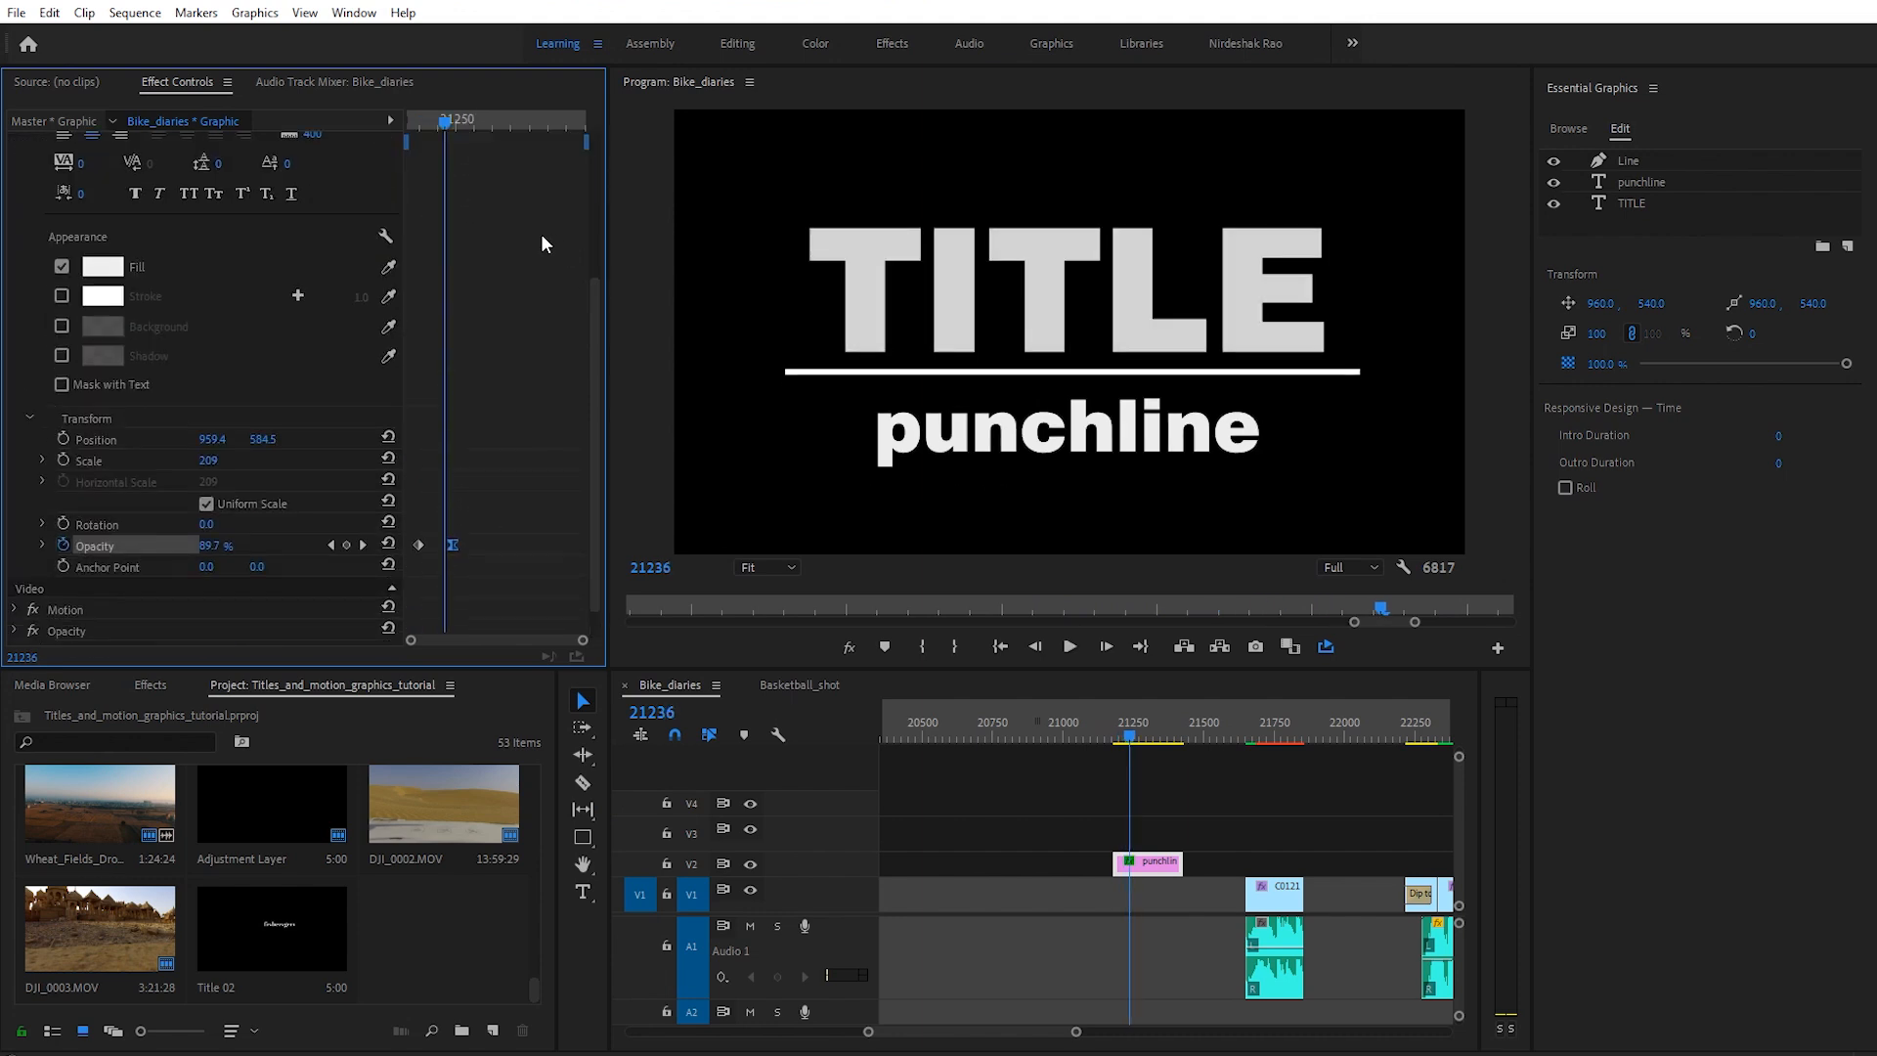
{"action": "left_click", "coordinate": [446, 125]}
{"action": "scroll", "coordinate": [154, 342], "scroll_direction": "up", "scroll_amount": 5}
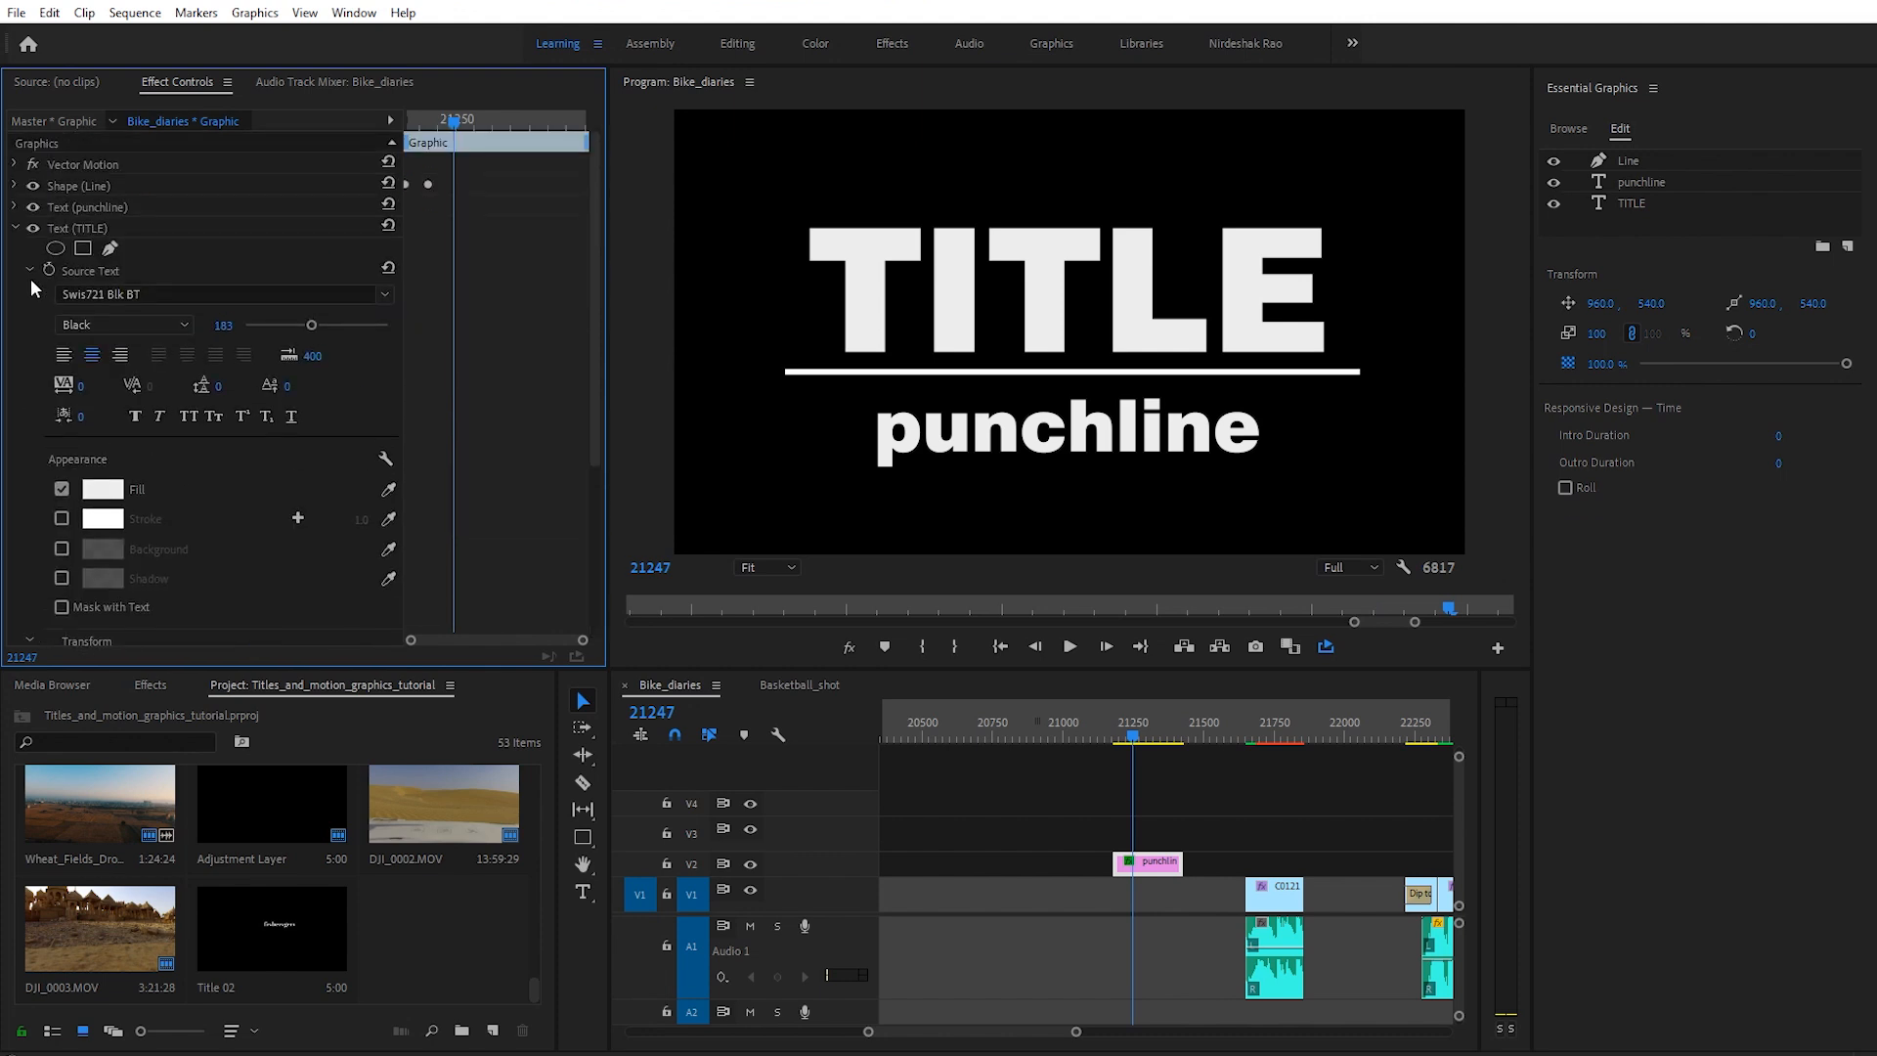
{"action": "left_click", "coordinate": [15, 208]}
{"action": "scroll", "coordinate": [322, 518], "scroll_direction": "down", "scroll_amount": 5}
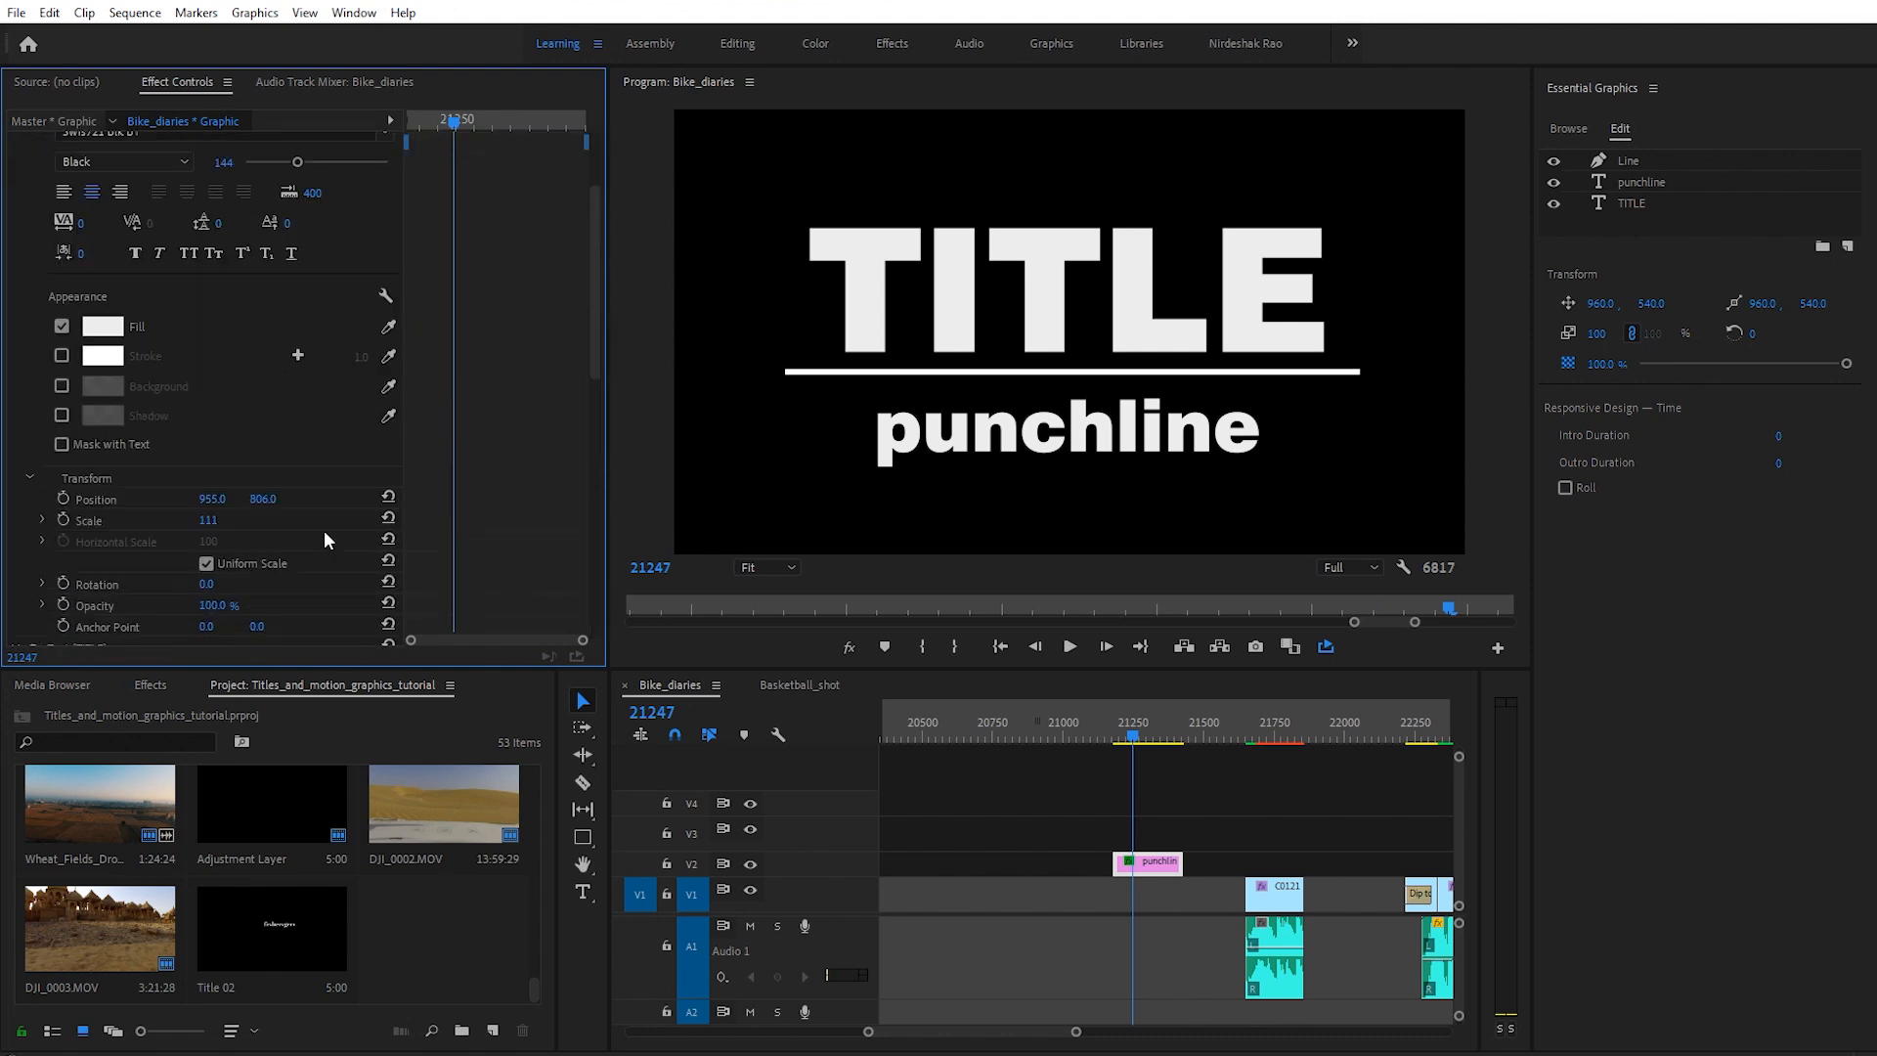
{"action": "left_click", "coordinate": [63, 484]}
{"action": "scroll", "coordinate": [323, 425], "scroll_direction": "down", "scroll_amount": 8}
{"action": "scroll", "coordinate": [470, 408], "scroll_direction": "down", "scroll_amount": 2}
Step: Set the punchline layer's opacity to 0% at frame 21200 and apply Ease In to its second opacity keyframe
{"action": "left_click_drag", "start_coordinate": [445, 125], "coordinate": [421, 117]}
{"action": "scroll", "coordinate": [451, 402], "scroll_direction": "up", "scroll_amount": 3}
{"action": "scroll", "coordinate": [450, 406], "scroll_direction": "up", "scroll_amount": 3}
{"action": "left_click_drag", "start_coordinate": [212, 425], "coordinate": [113, 425]}
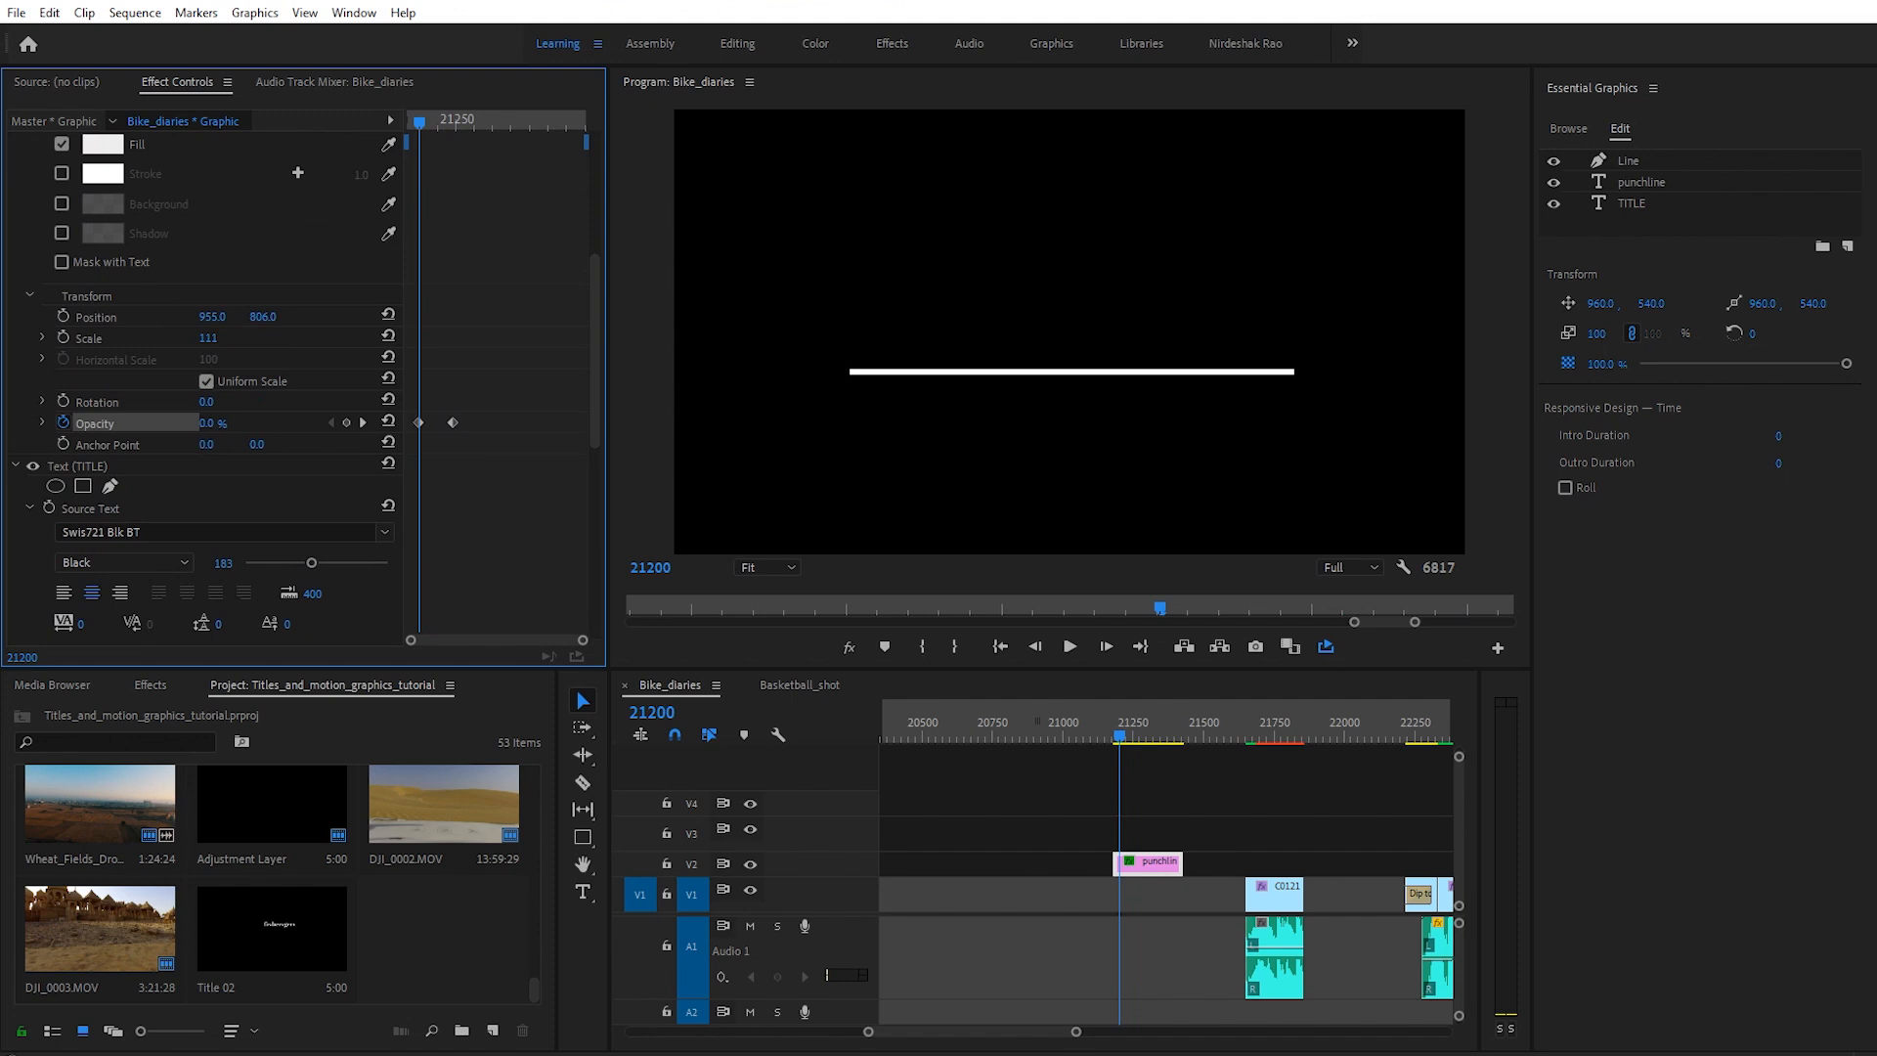
{"action": "right_click", "coordinate": [460, 426]}
{"action": "left_click", "coordinate": [509, 703]}
Step: Play the graphic from its start to preview both text layers fading in with the line
{"action": "left_click_drag", "start_coordinate": [435, 123], "coordinate": [381, 126]}
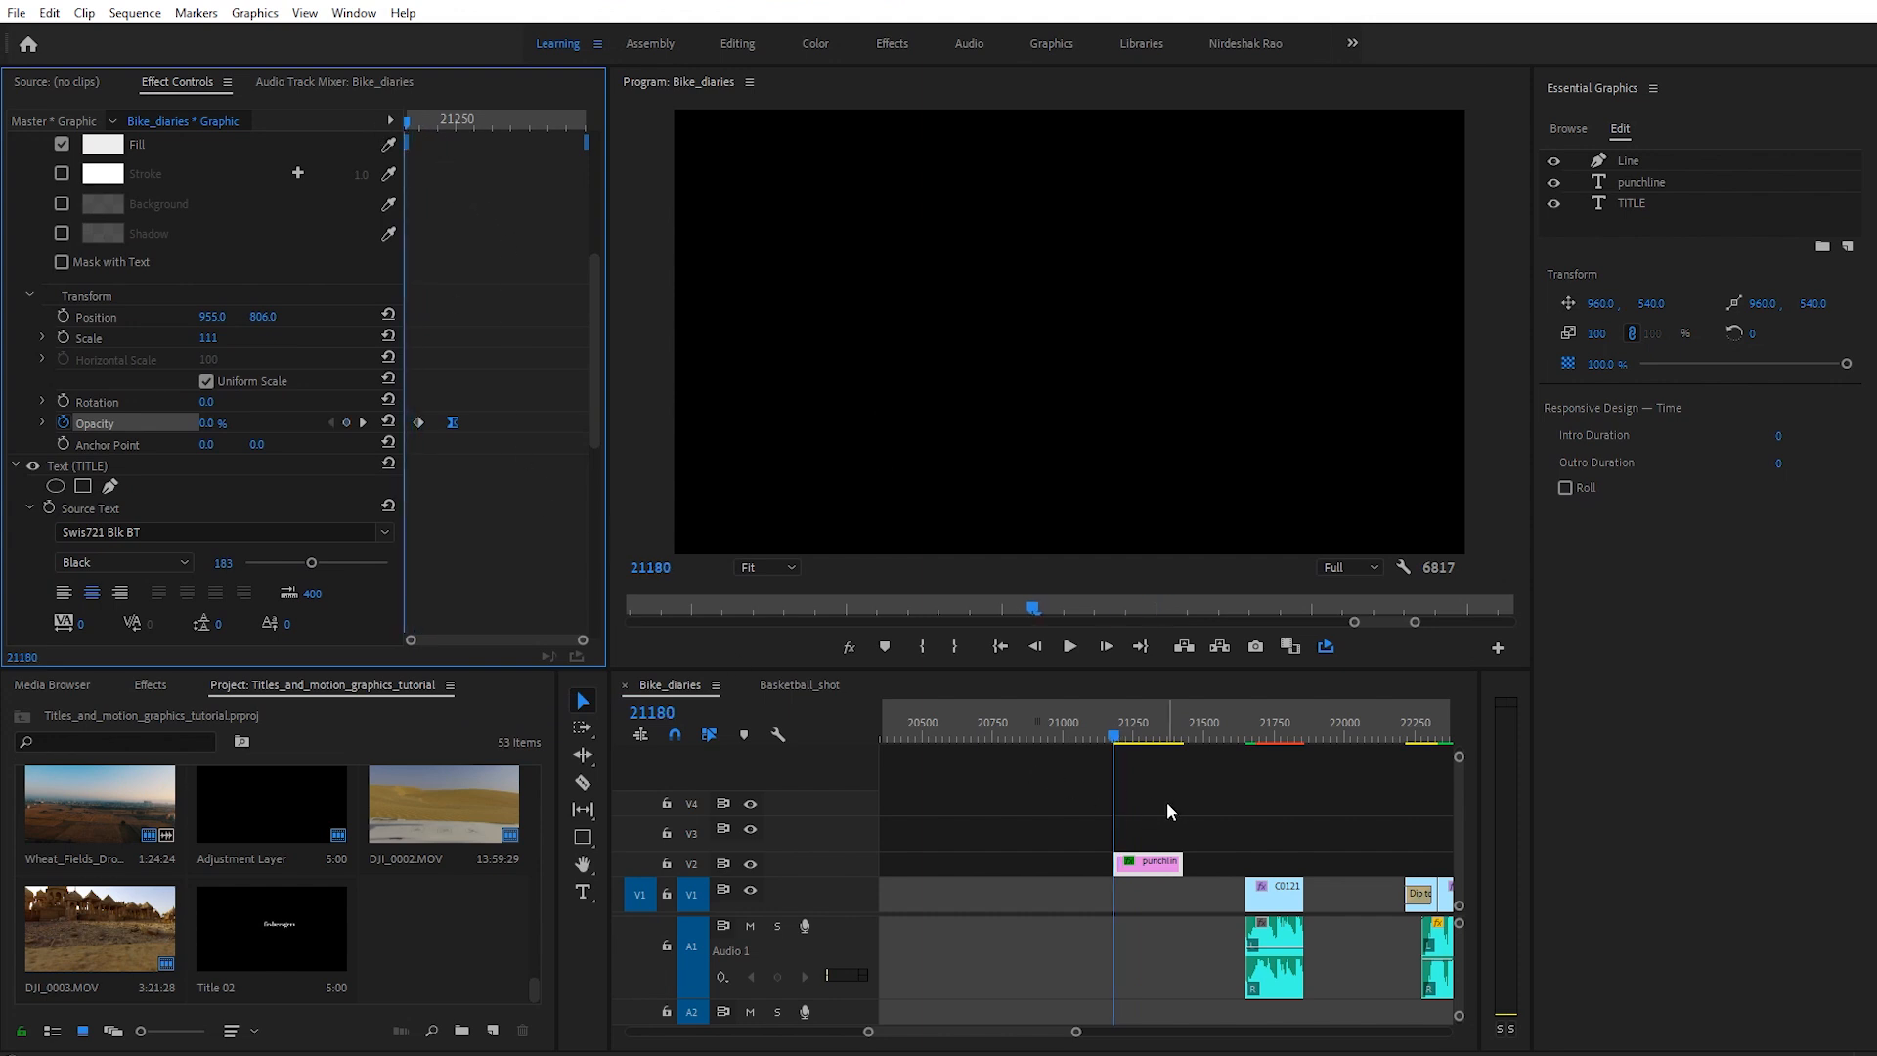
{"action": "key", "text": "space"}
{"action": "left_click_drag", "start_coordinate": [1131, 730], "coordinate": [1117, 722]}
{"action": "key", "text": "space"}
{"action": "key", "text": "space"}
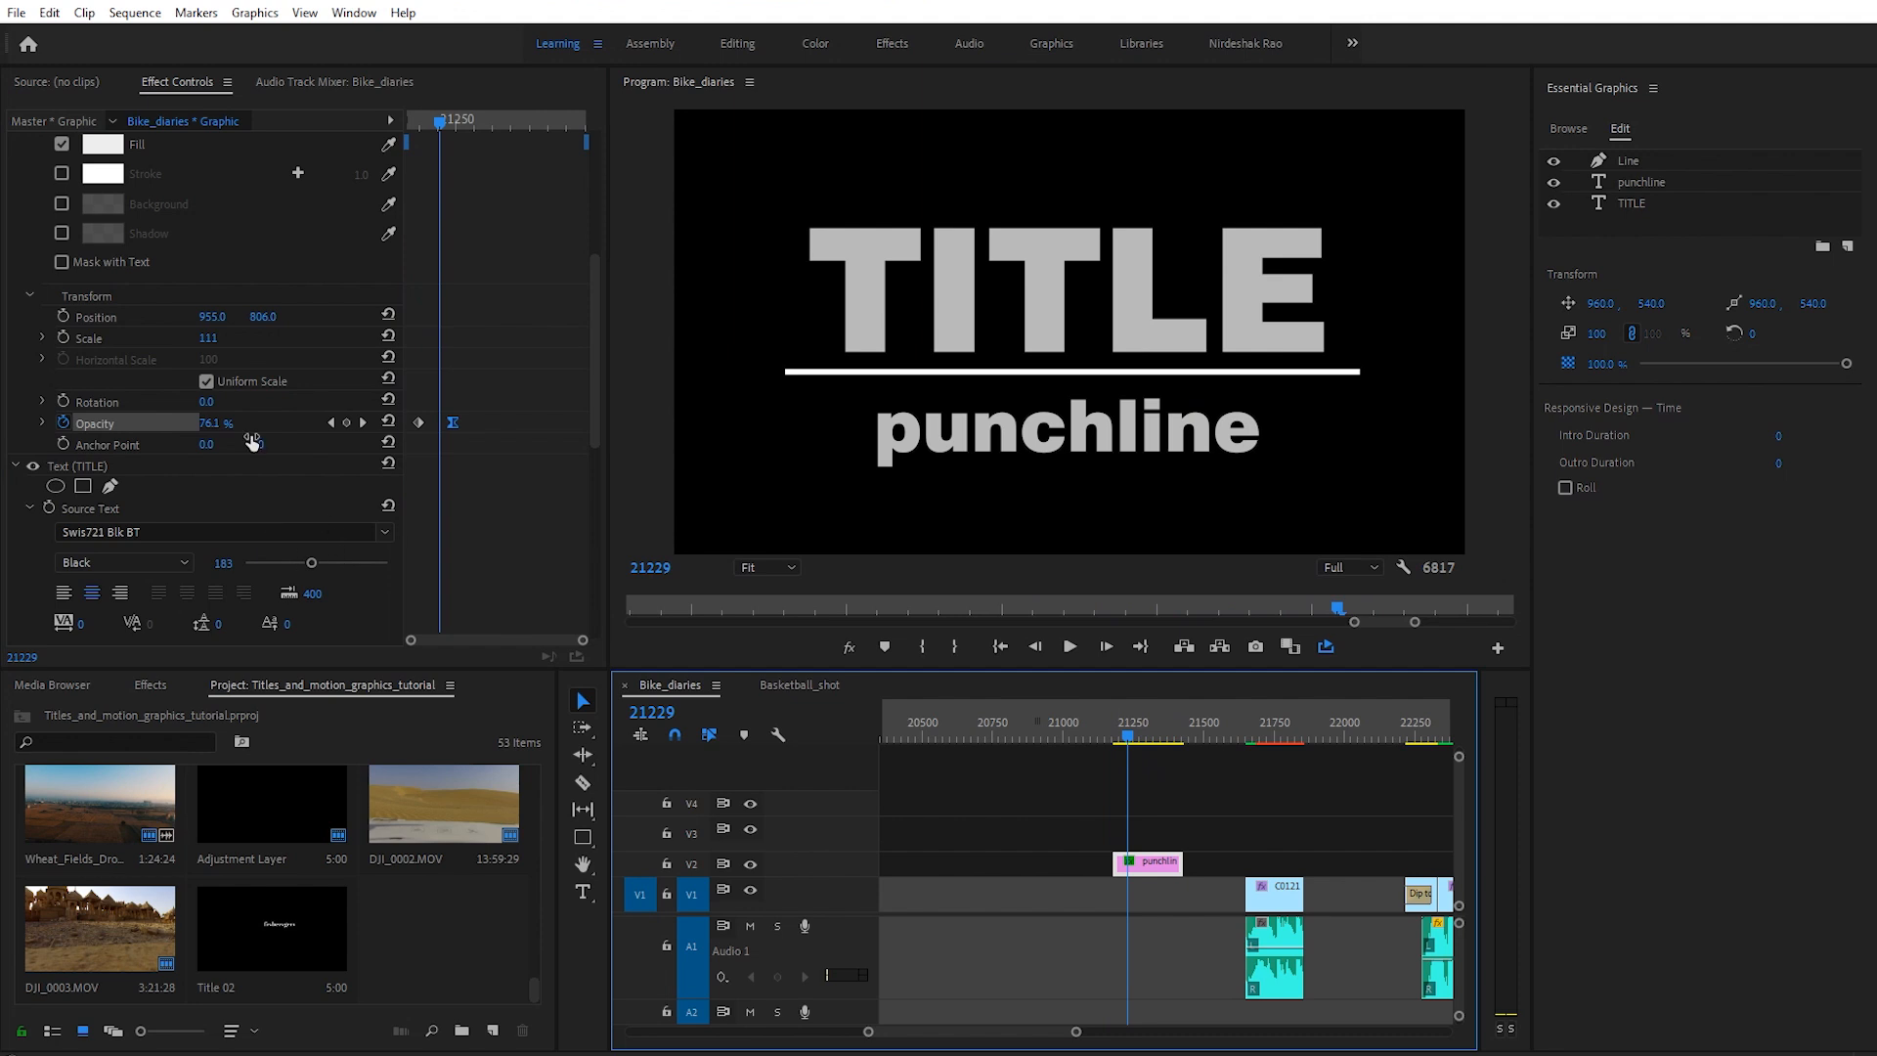
Step: Collapse the text layers' properties and reduce the whole graphic's Motion scale to 35
{"action": "scroll", "coordinate": [19, 196], "scroll_direction": "up", "scroll_amount": 6}
{"action": "left_click", "coordinate": [15, 208]}
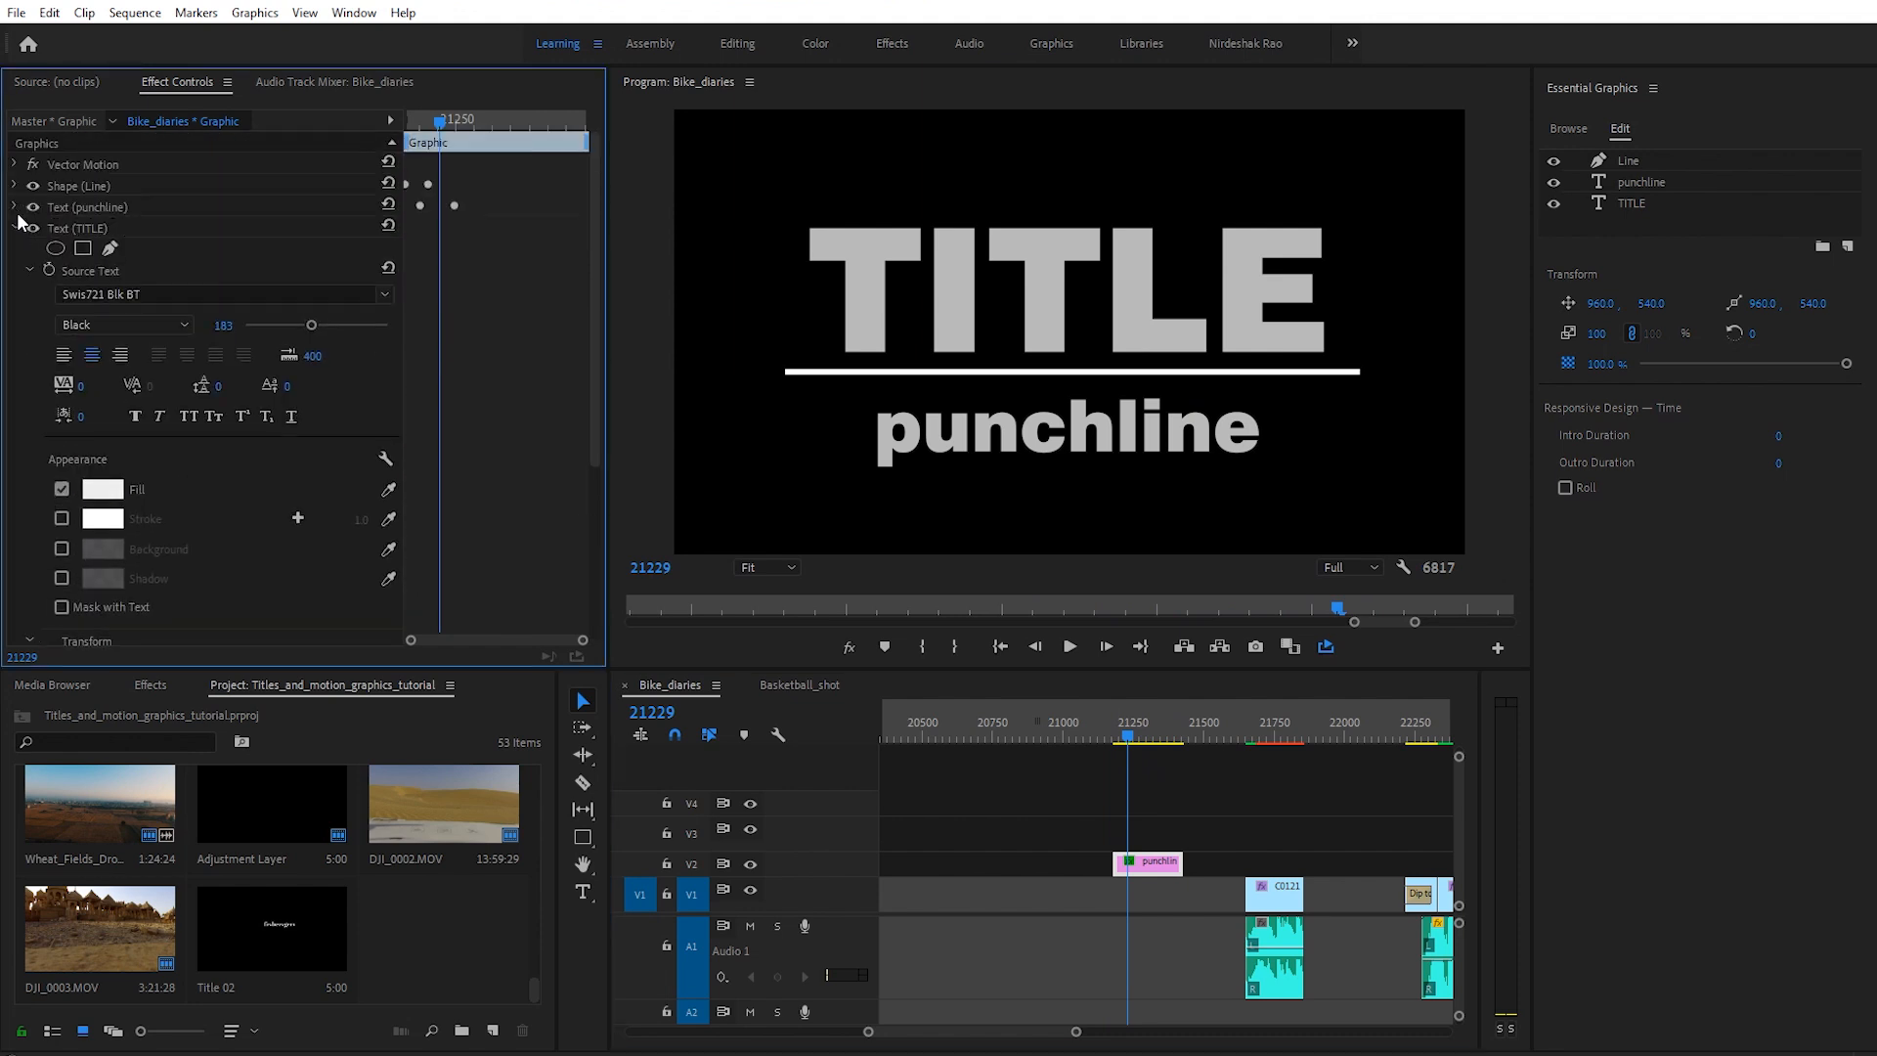
{"action": "left_click", "coordinate": [14, 228]}
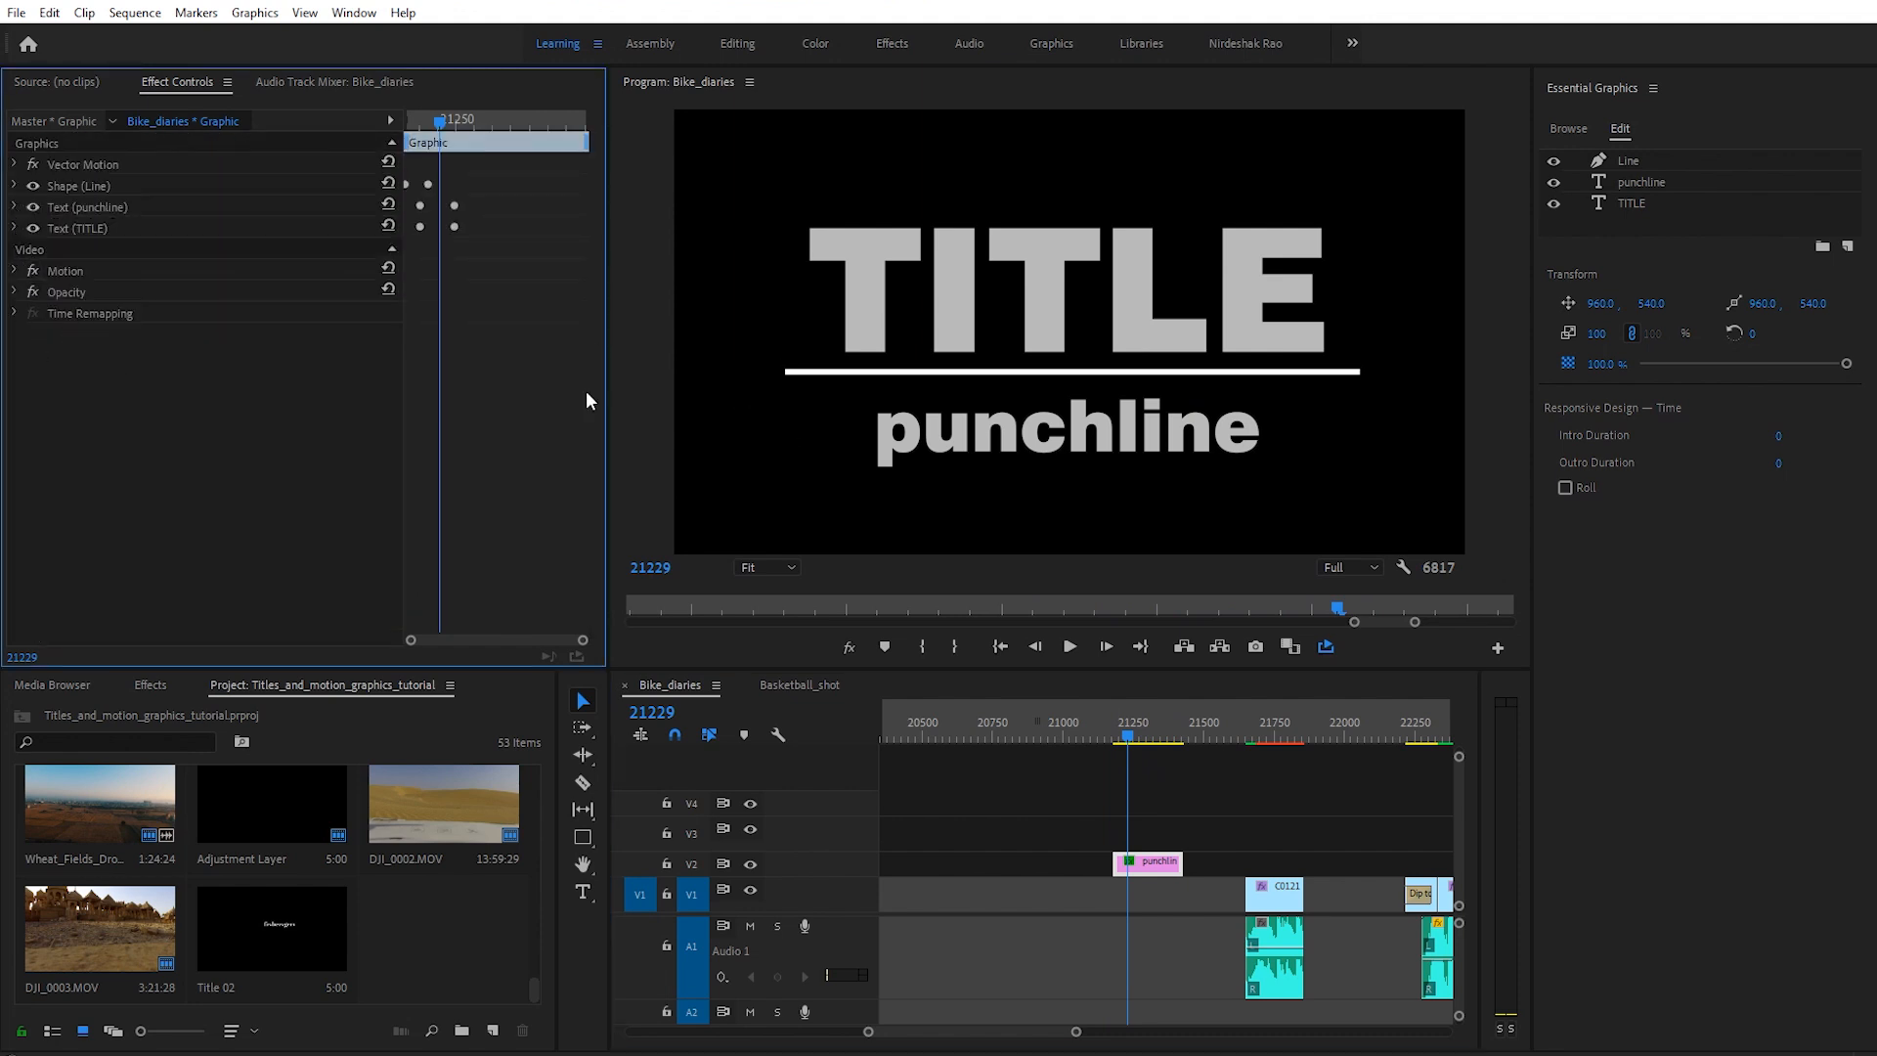
{"action": "left_click", "coordinate": [15, 268]}
{"action": "left_click_drag", "start_coordinate": [212, 313], "coordinate": [131, 313]}
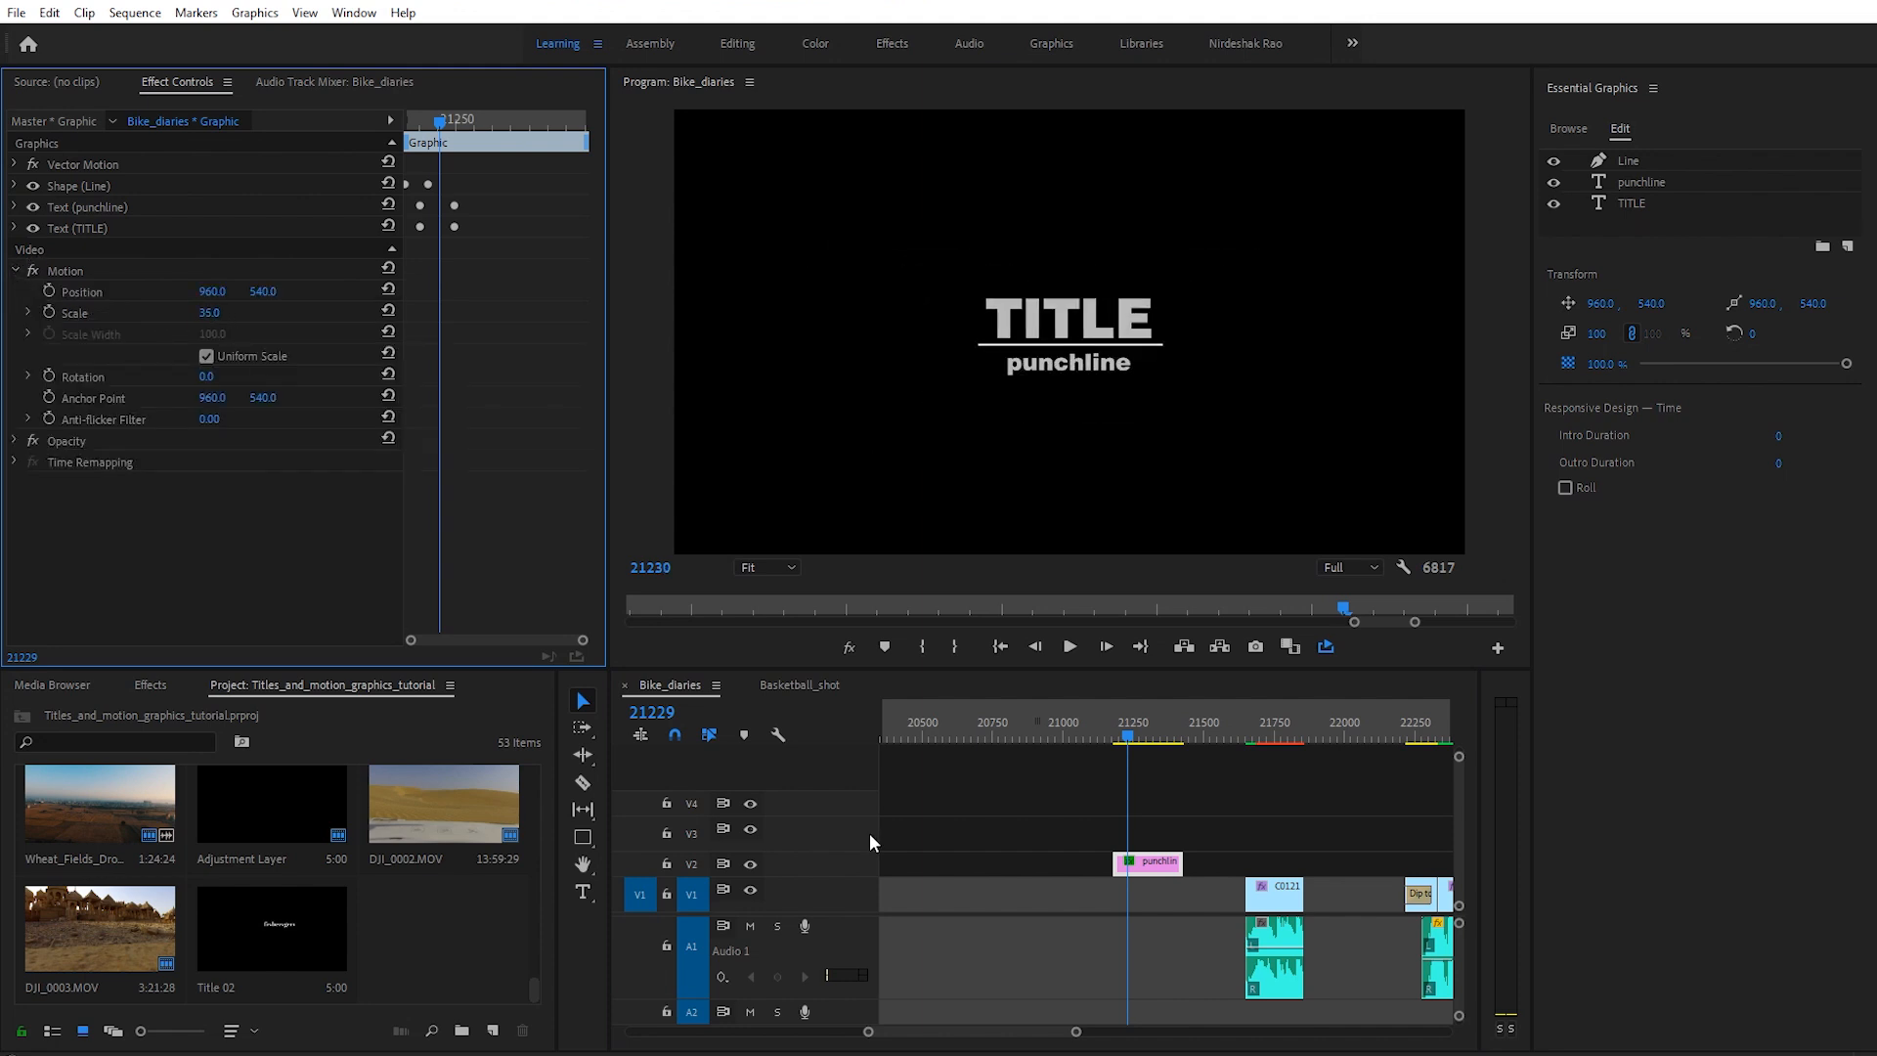
Step: Replay the scaled-down graphic several times to check the line growth and text fade-ins
{"action": "left_click", "coordinate": [1116, 733]}
{"action": "key", "text": "space"}
{"action": "key", "text": "space"}
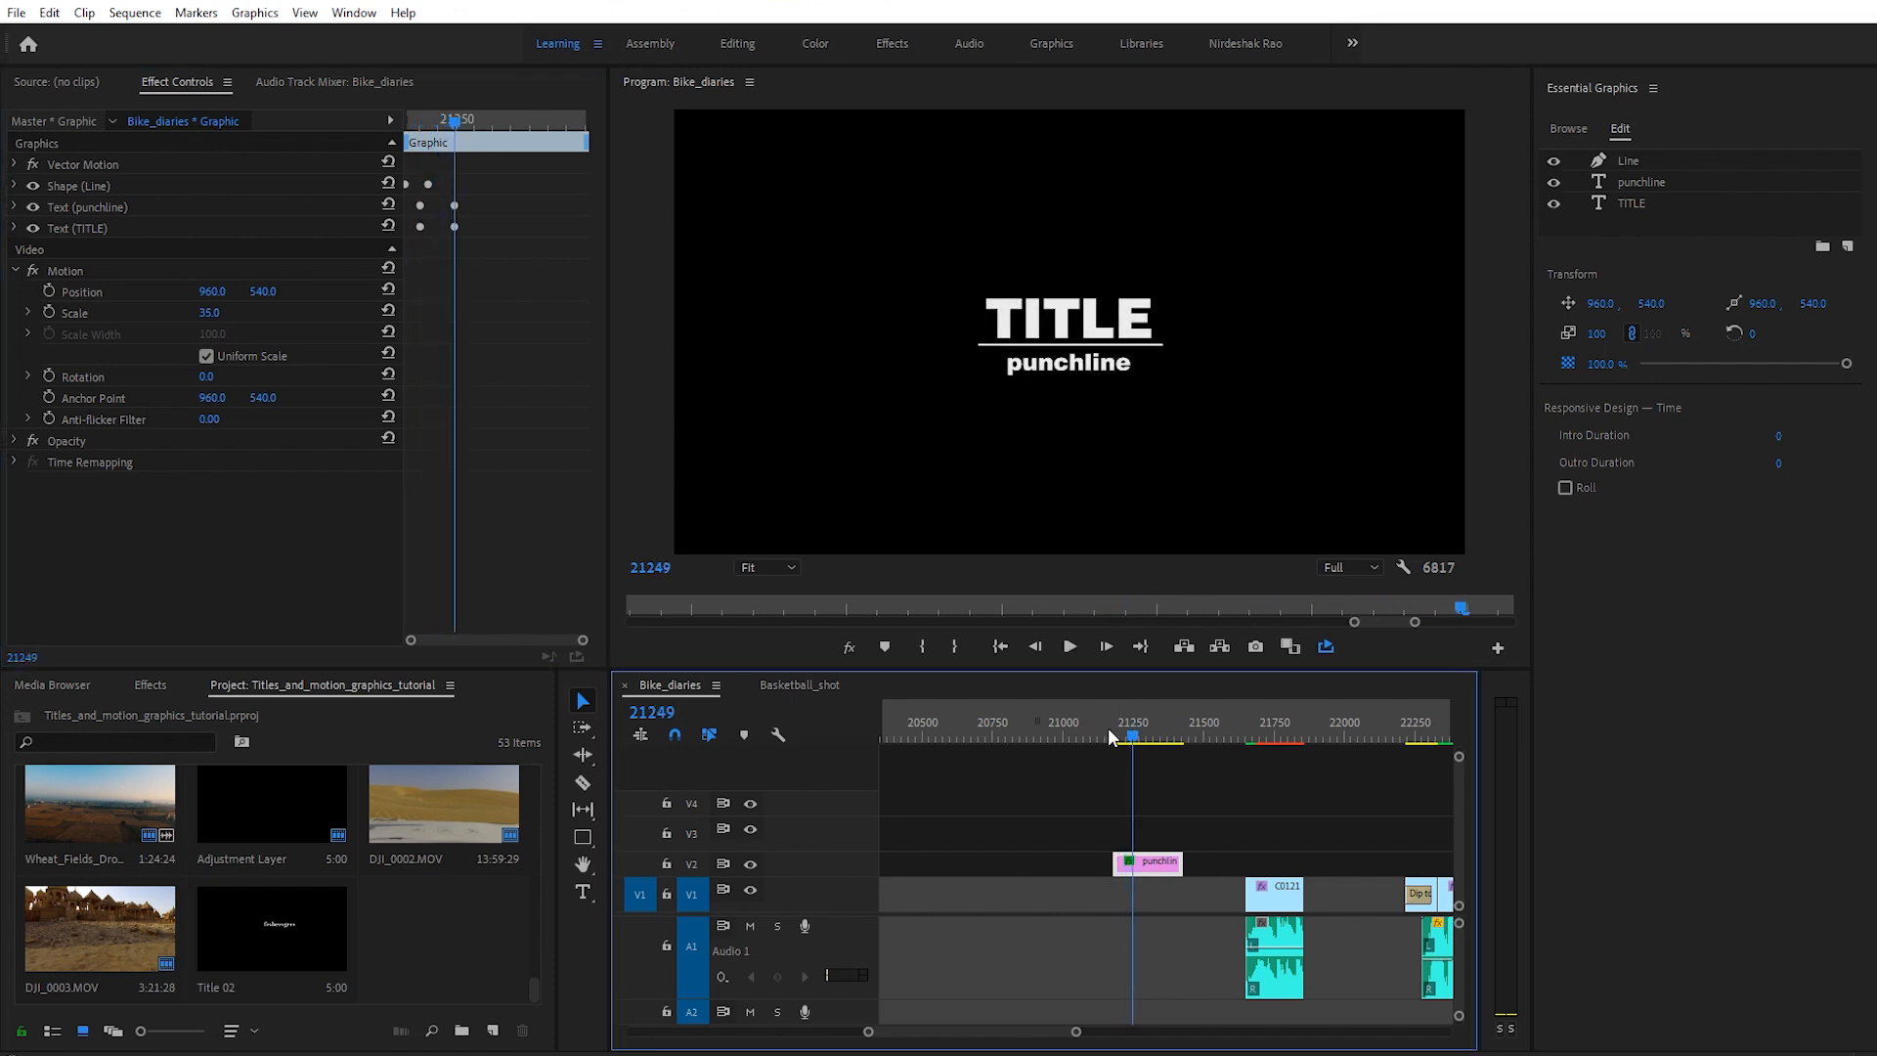
{"action": "left_click", "coordinate": [1110, 735]}
{"action": "key", "text": "space"}
{"action": "key", "text": "space"}
{"action": "left_click", "coordinate": [1121, 733]}
{"action": "key", "text": "space"}
{"action": "key", "text": "space"}
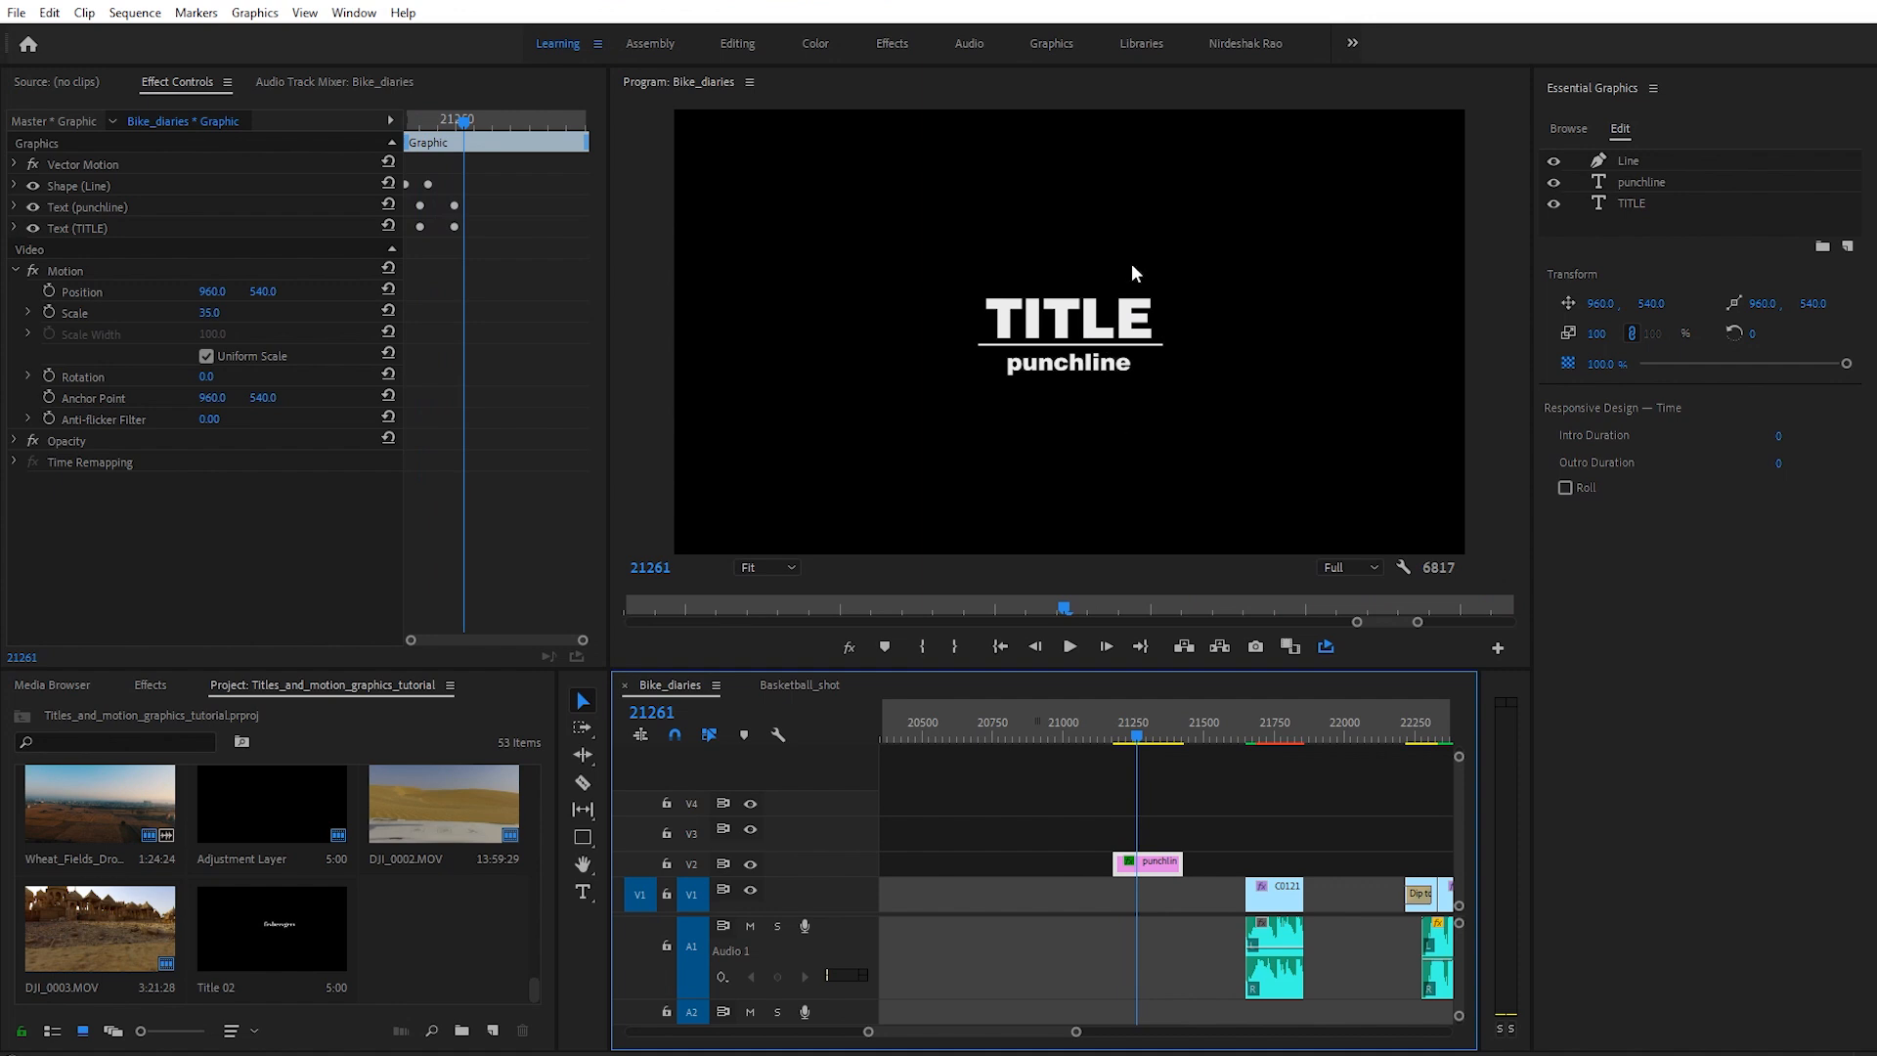
{"action": "left_click", "coordinate": [1127, 731]}
{"action": "key", "text": "space"}
{"action": "key", "text": "space"}
Step: Keyframe the TITLE layer's position at frame 21247 and set its horizontal position to -31.6 at frame 21200
{"action": "mouse_move", "coordinate": [463, 125]}
{"action": "left_mouse_down"}
{"action": "mouse_move", "coordinate": [419, 125]}
{"action": "mouse_move", "coordinate": [441, 123]}
{"action": "left_mouse_up"}
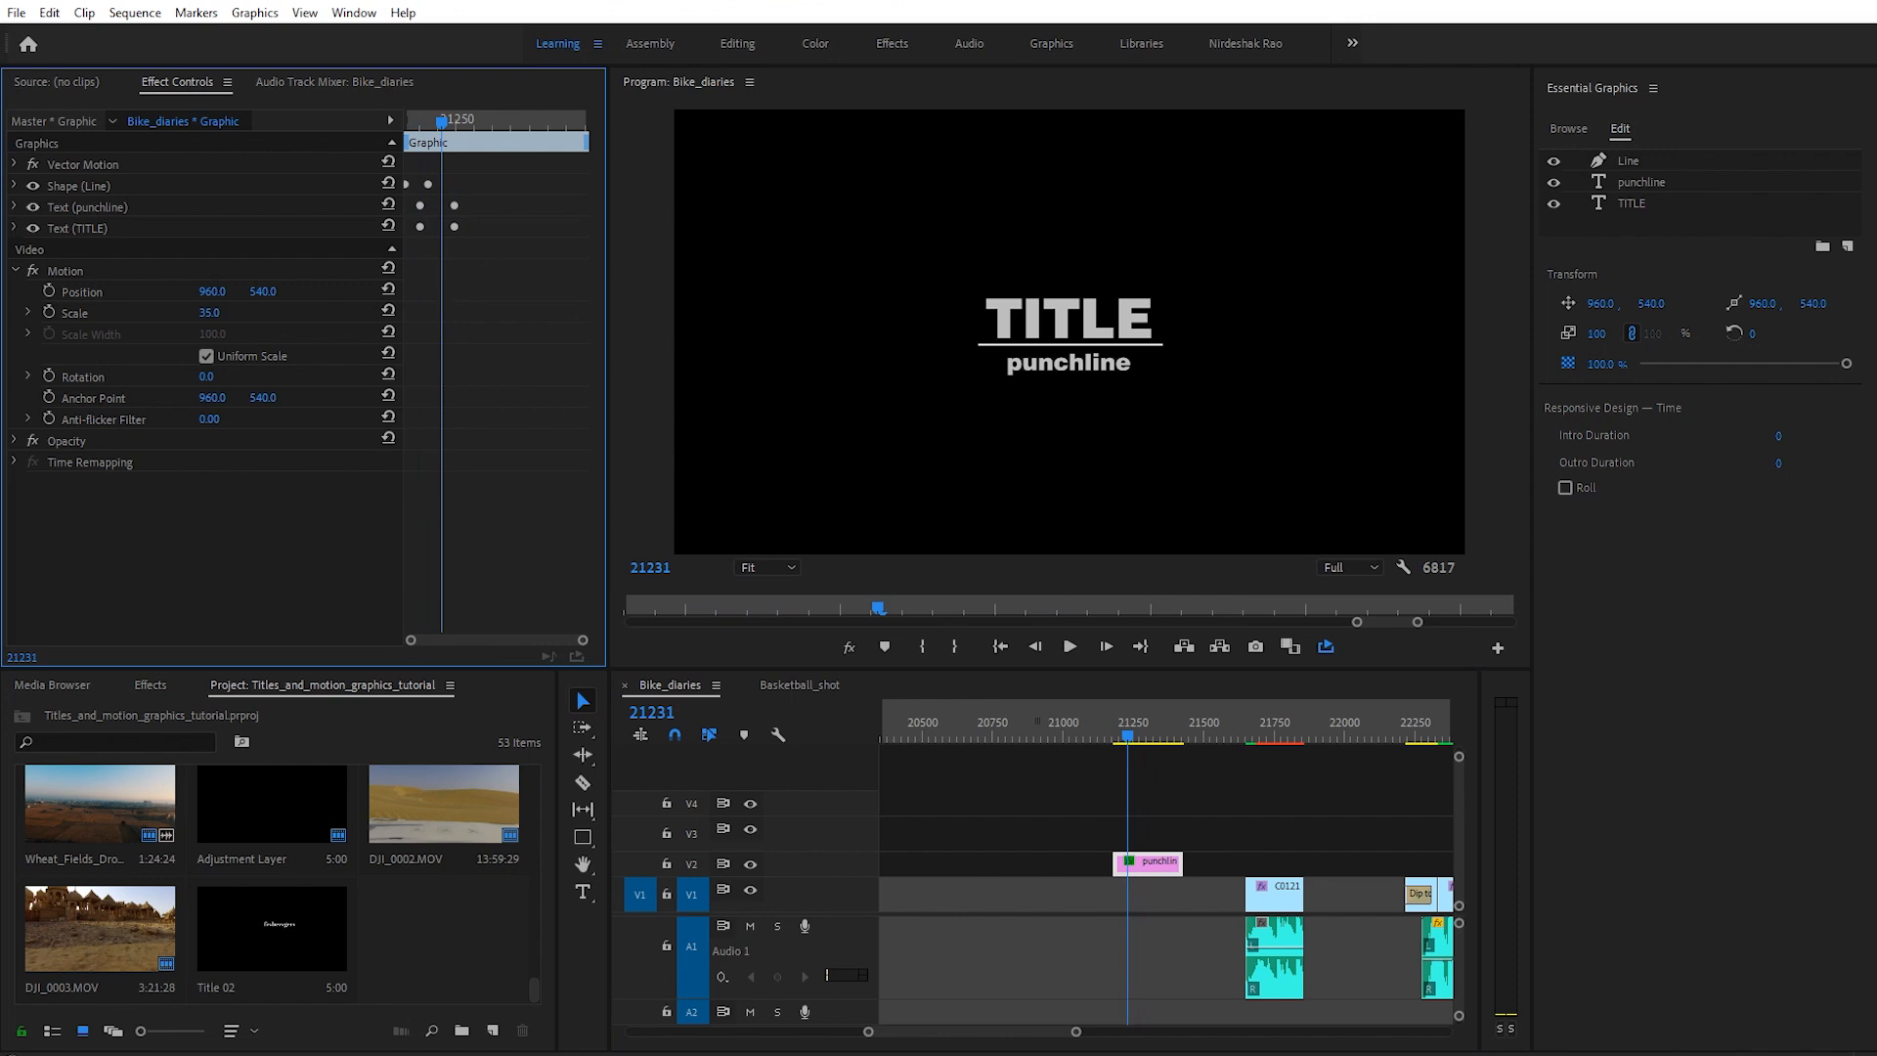
{"action": "left_click", "coordinate": [16, 229]}
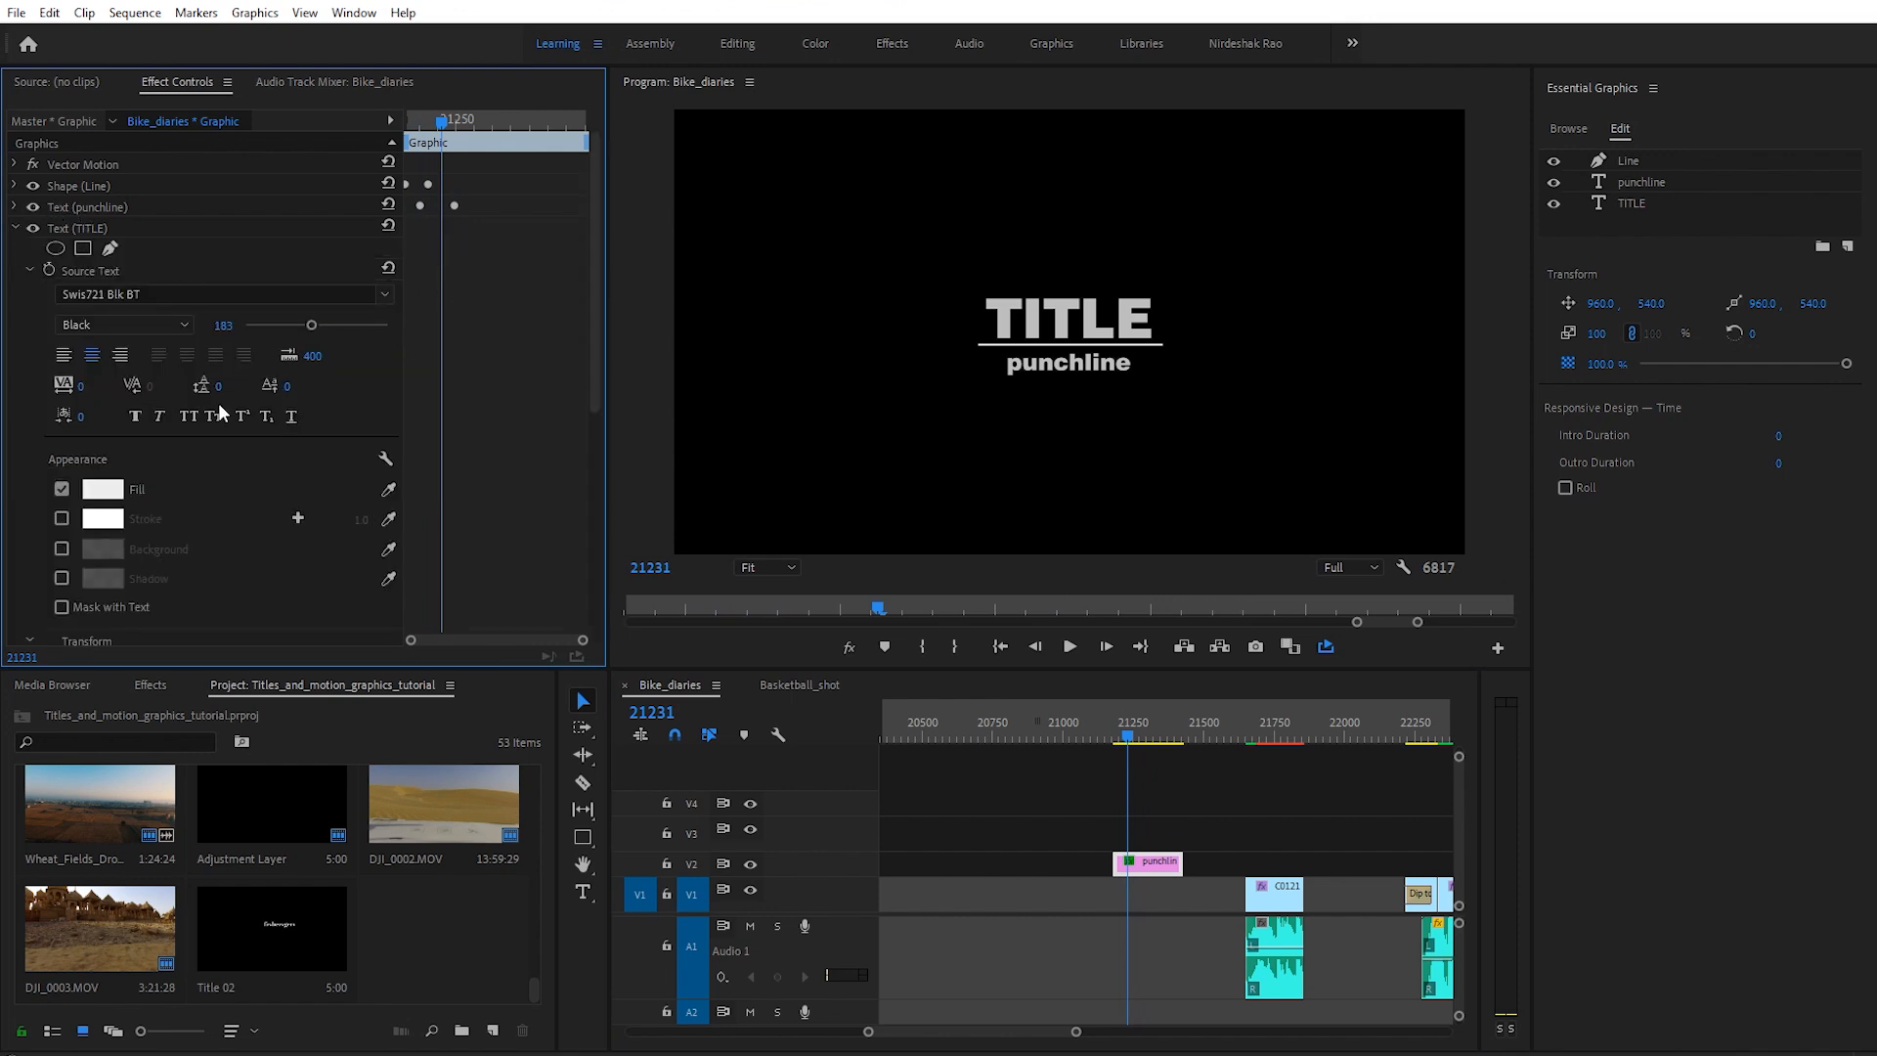
{"action": "scroll", "coordinate": [319, 502], "scroll_direction": "down", "scroll_amount": 6}
{"action": "left_click_drag", "start_coordinate": [449, 128], "coordinate": [454, 121]}
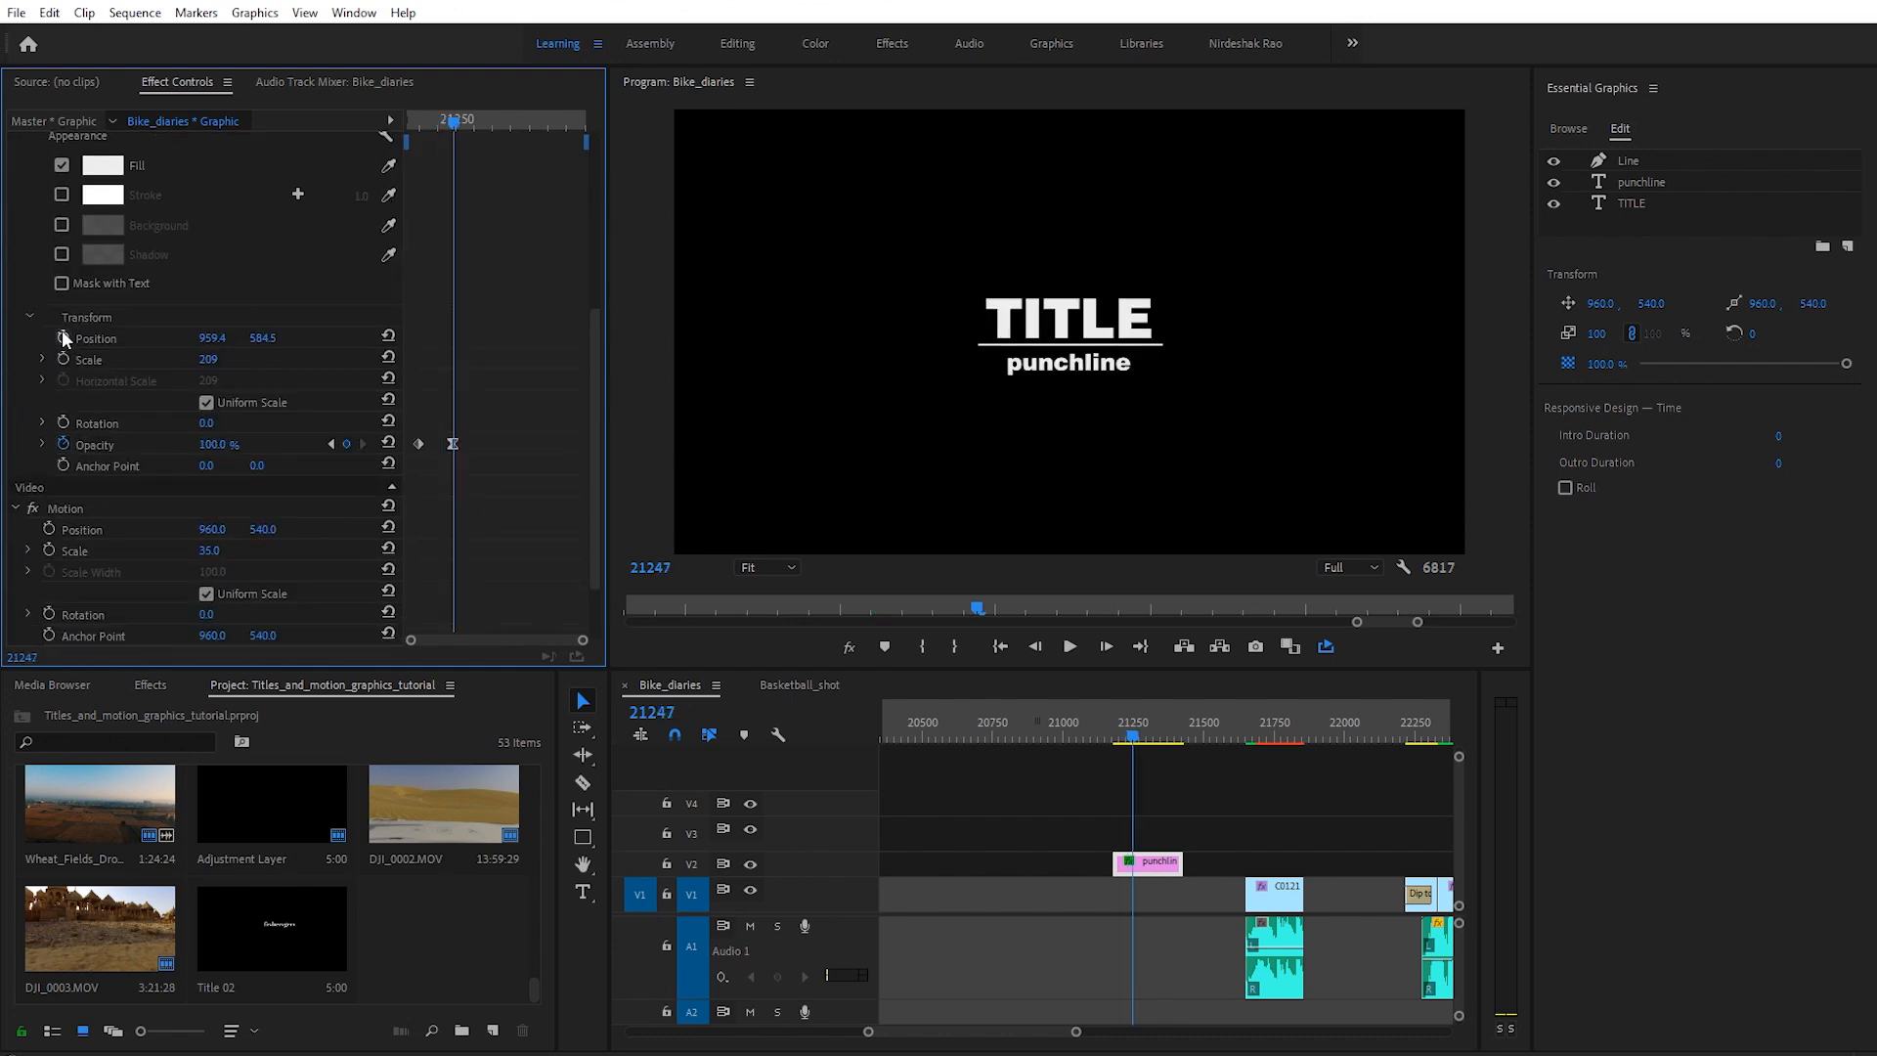
{"action": "left_click_drag", "start_coordinate": [454, 121], "coordinate": [419, 102]}
{"action": "left_click_drag", "start_coordinate": [212, 337], "coordinate": [197, 338]}
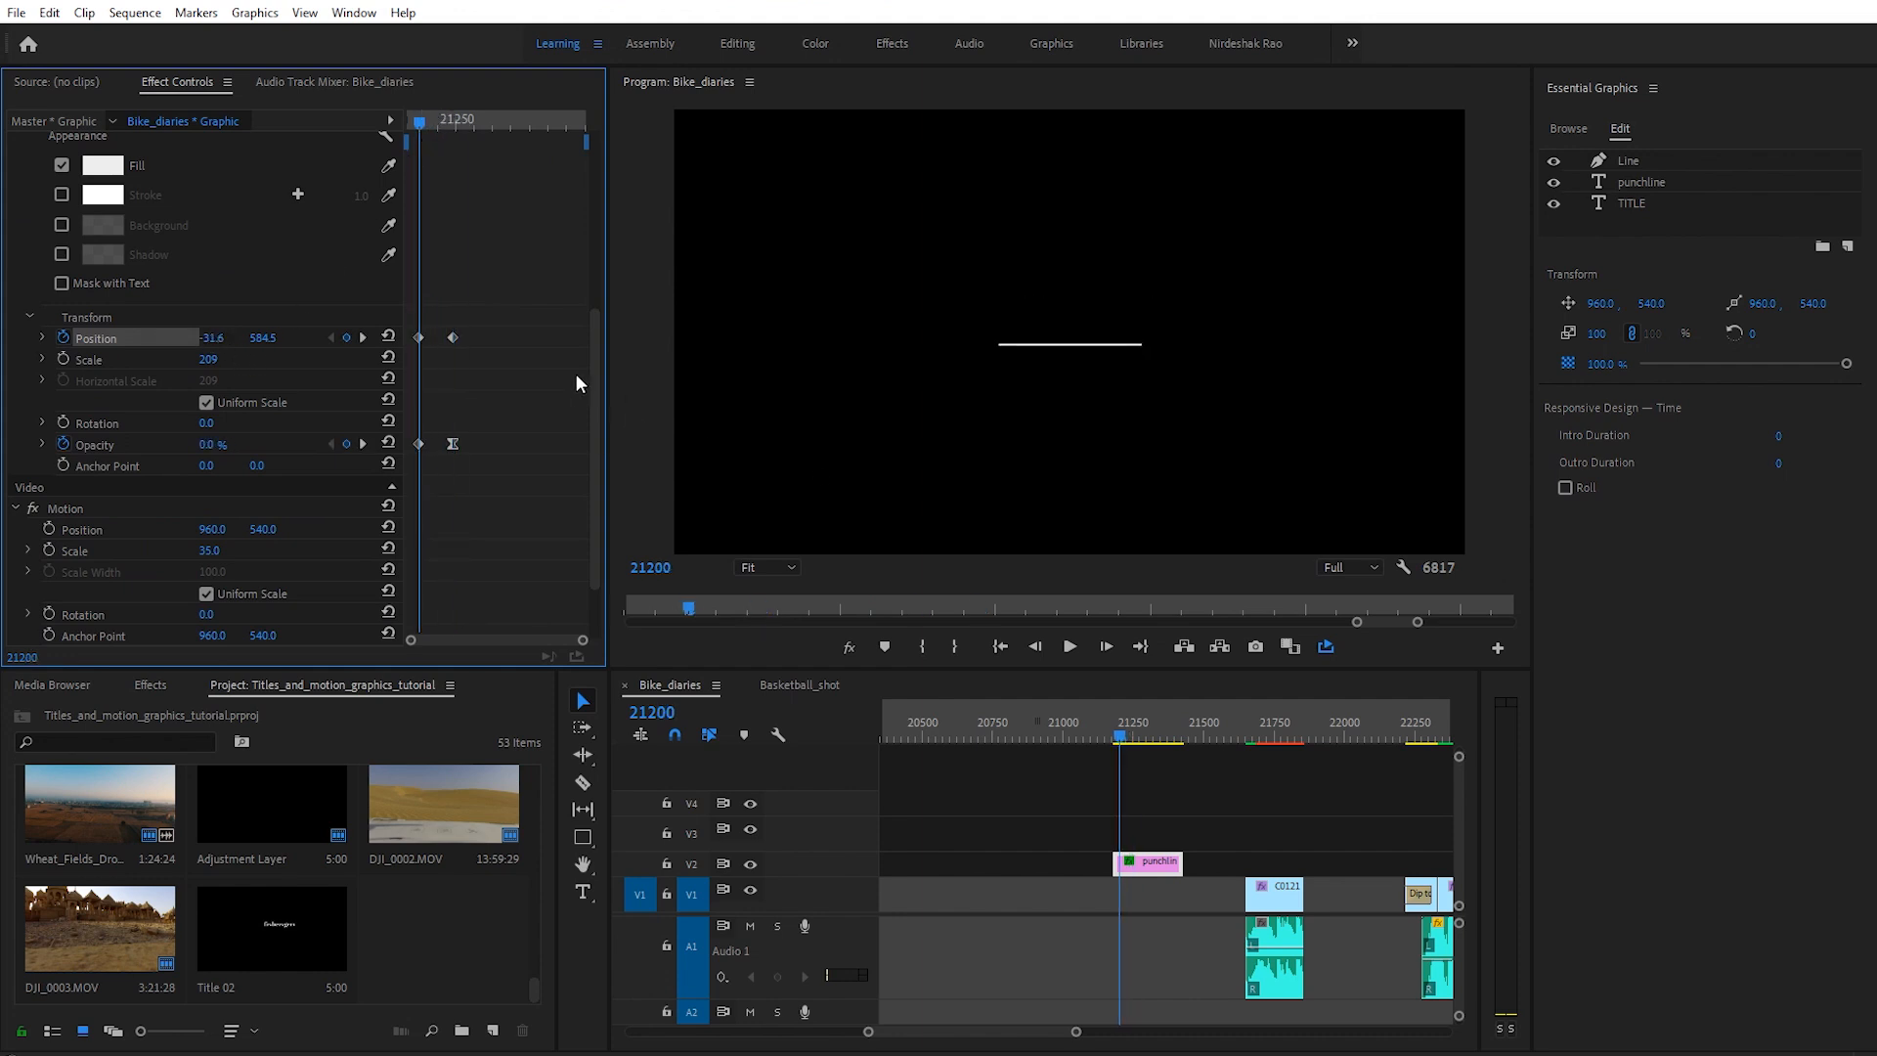
Step: Undo the TITLE layer's last position change and delete its opacity keyframe at frame 21200
{"action": "key", "text": "ctrl+z"}
{"action": "left_click", "coordinate": [419, 445]}
{"action": "key", "text": "Delete"}
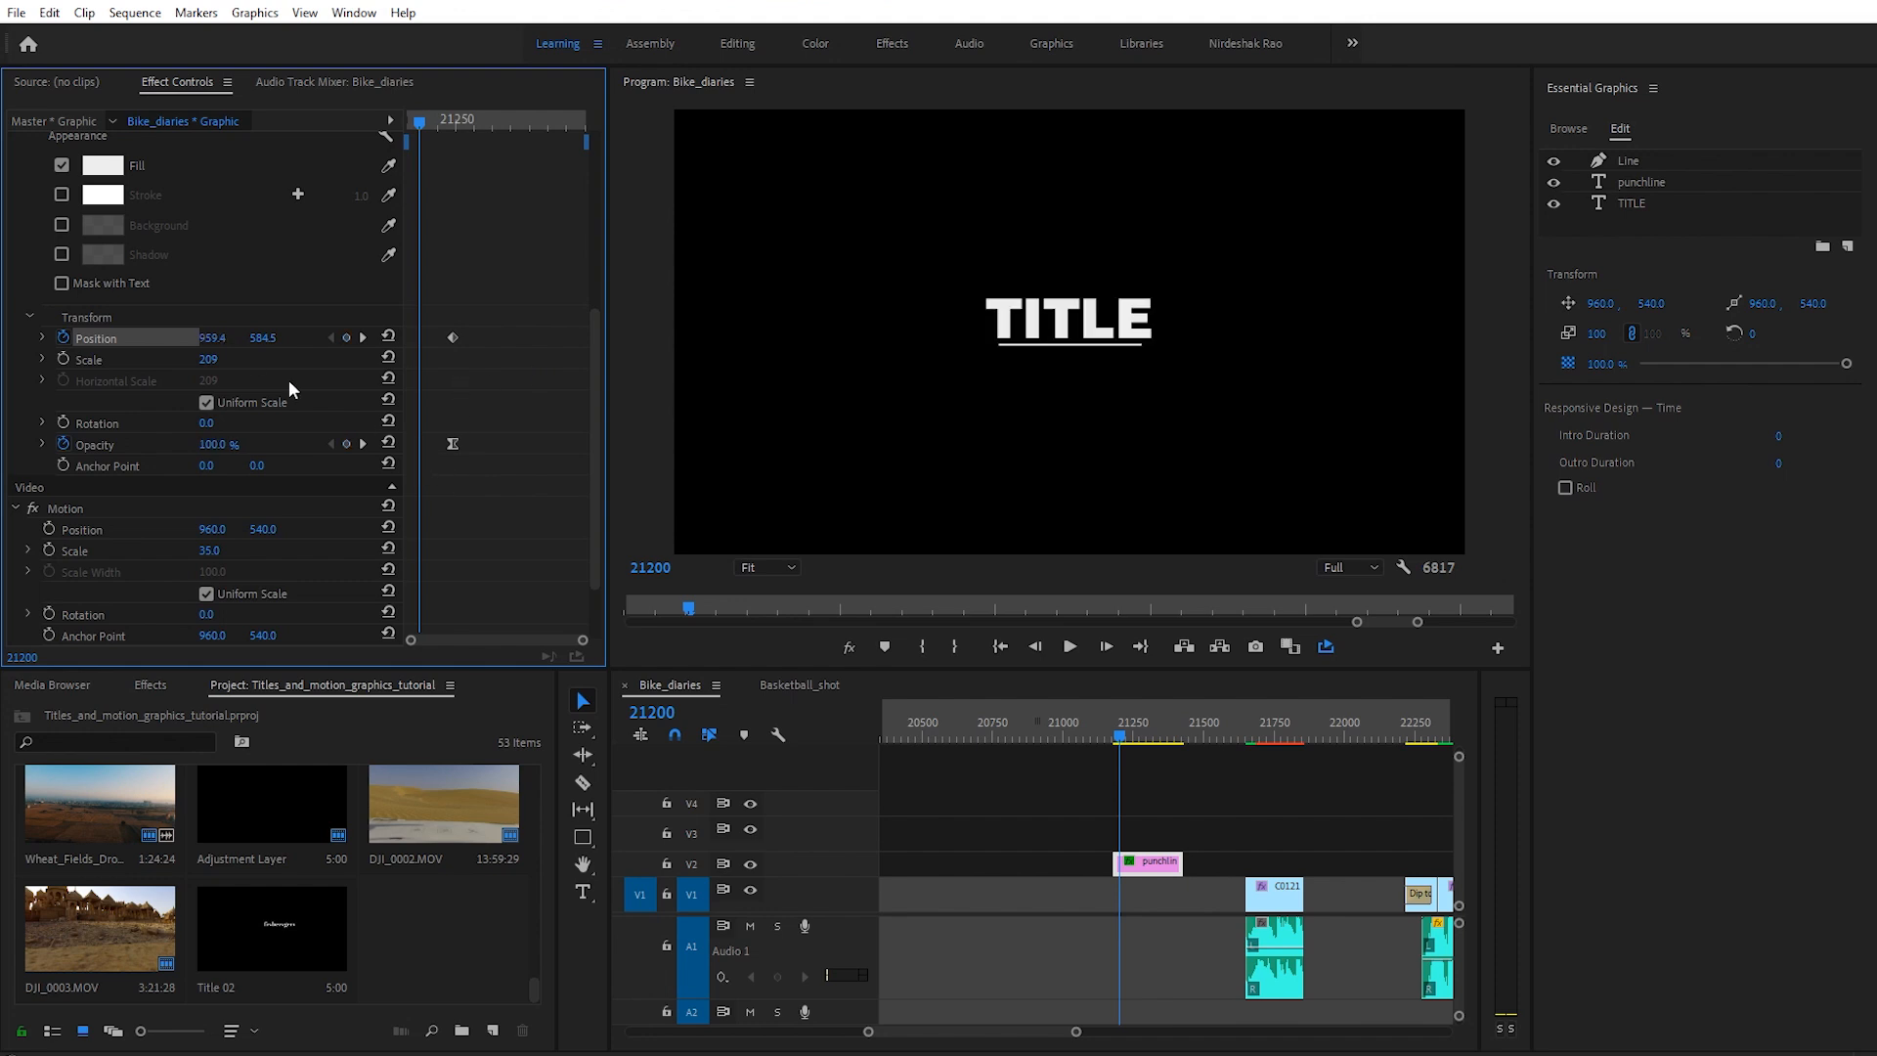
Step: At frame 21200, set the TITLE layer's horizontal position to -635.6 and make the layer transparent again
{"action": "left_click_drag", "start_coordinate": [213, 338], "coordinate": [59, 338]}
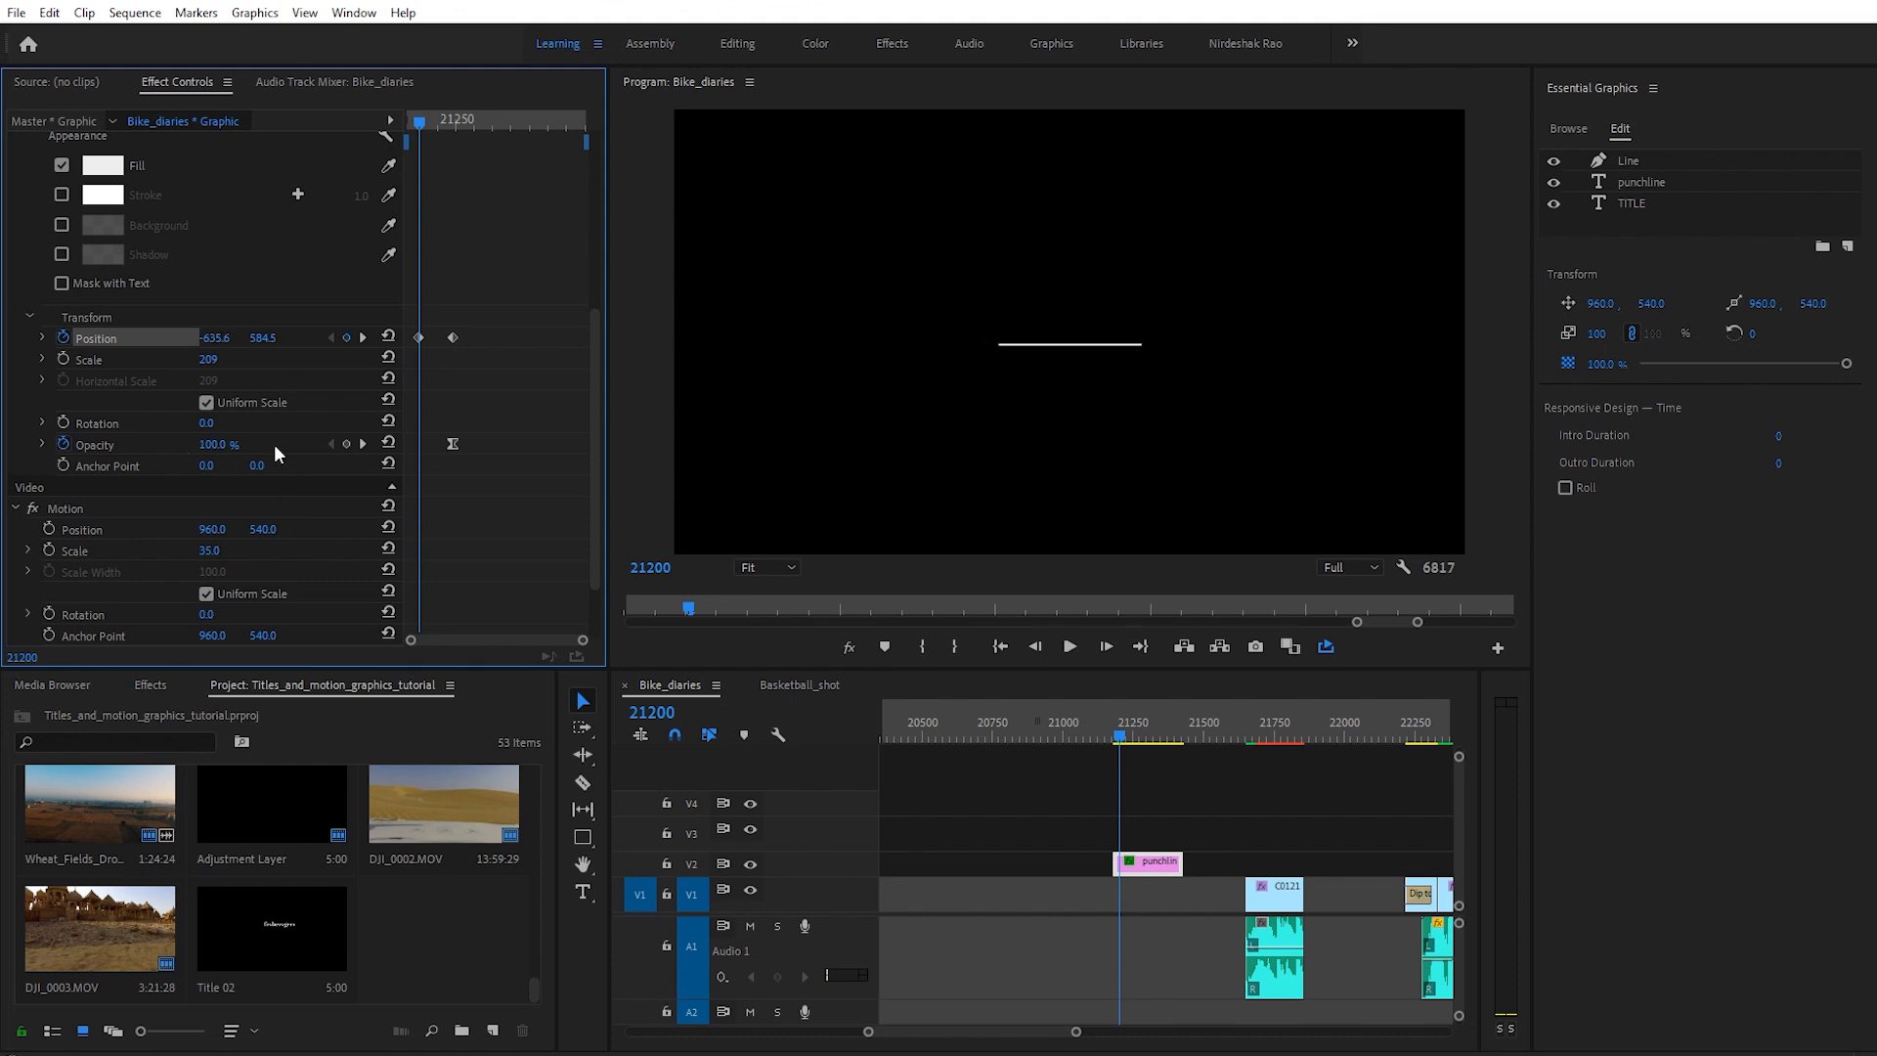
{"action": "left_click_drag", "start_coordinate": [223, 445], "coordinate": [215, 442]}
Step: Play and scrub through the graphic's opening to preview the TITLE sliding in from the side
{"action": "left_click", "coordinate": [1247, 818]}
{"action": "key", "text": "space"}
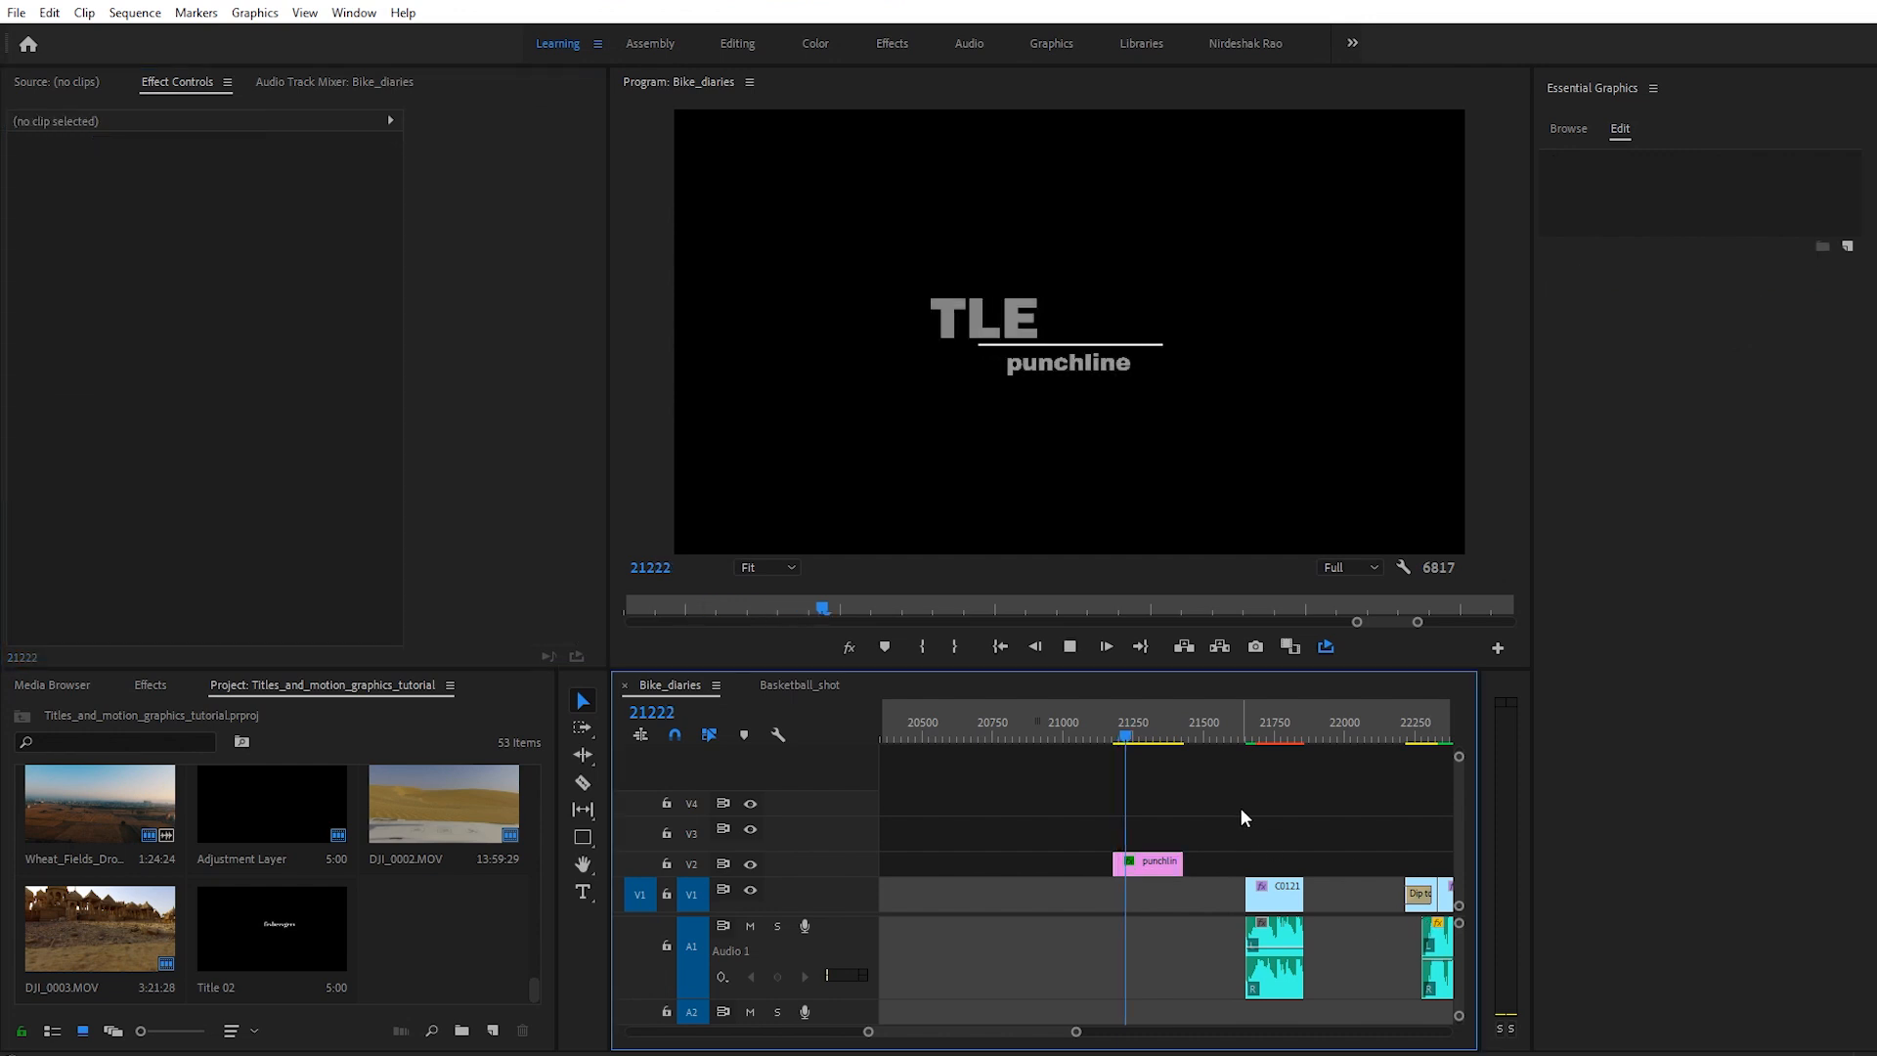
{"action": "key", "text": "space"}
{"action": "left_click", "coordinate": [1120, 728]}
{"action": "key", "text": "space"}
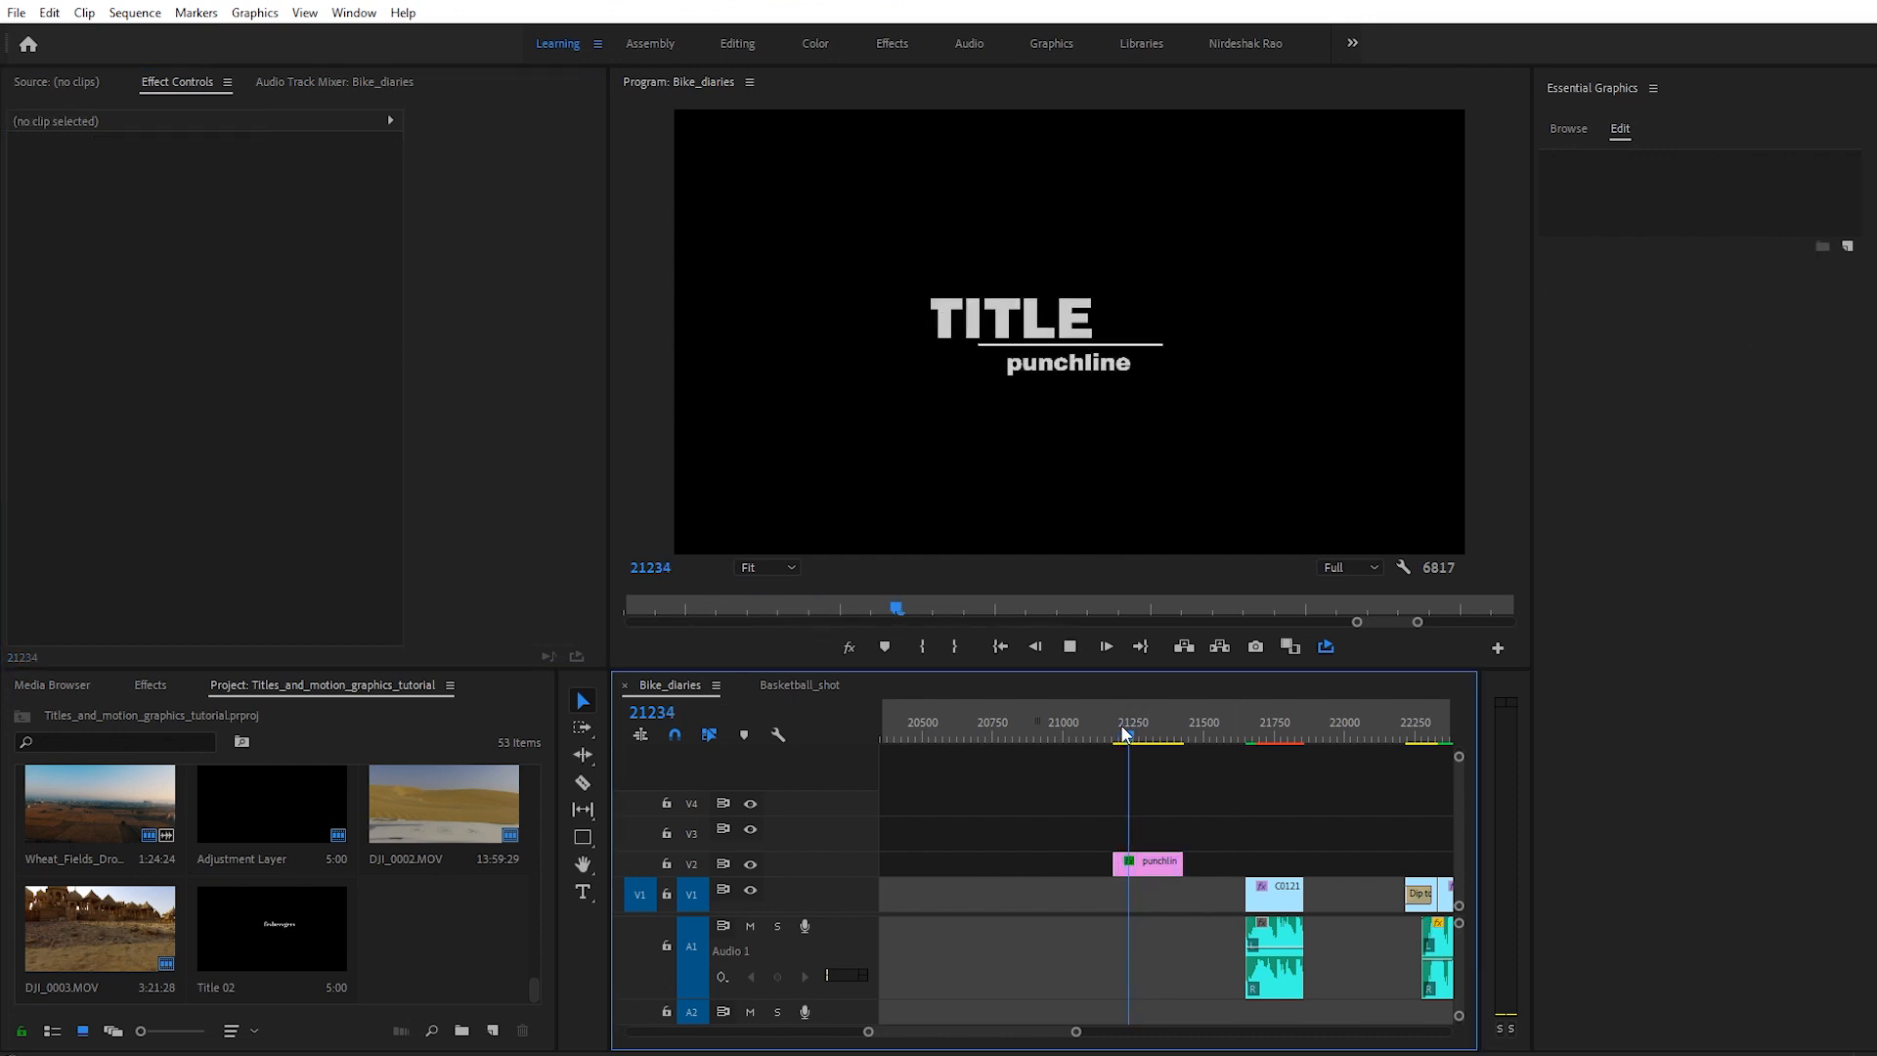
{"action": "key", "text": "space"}
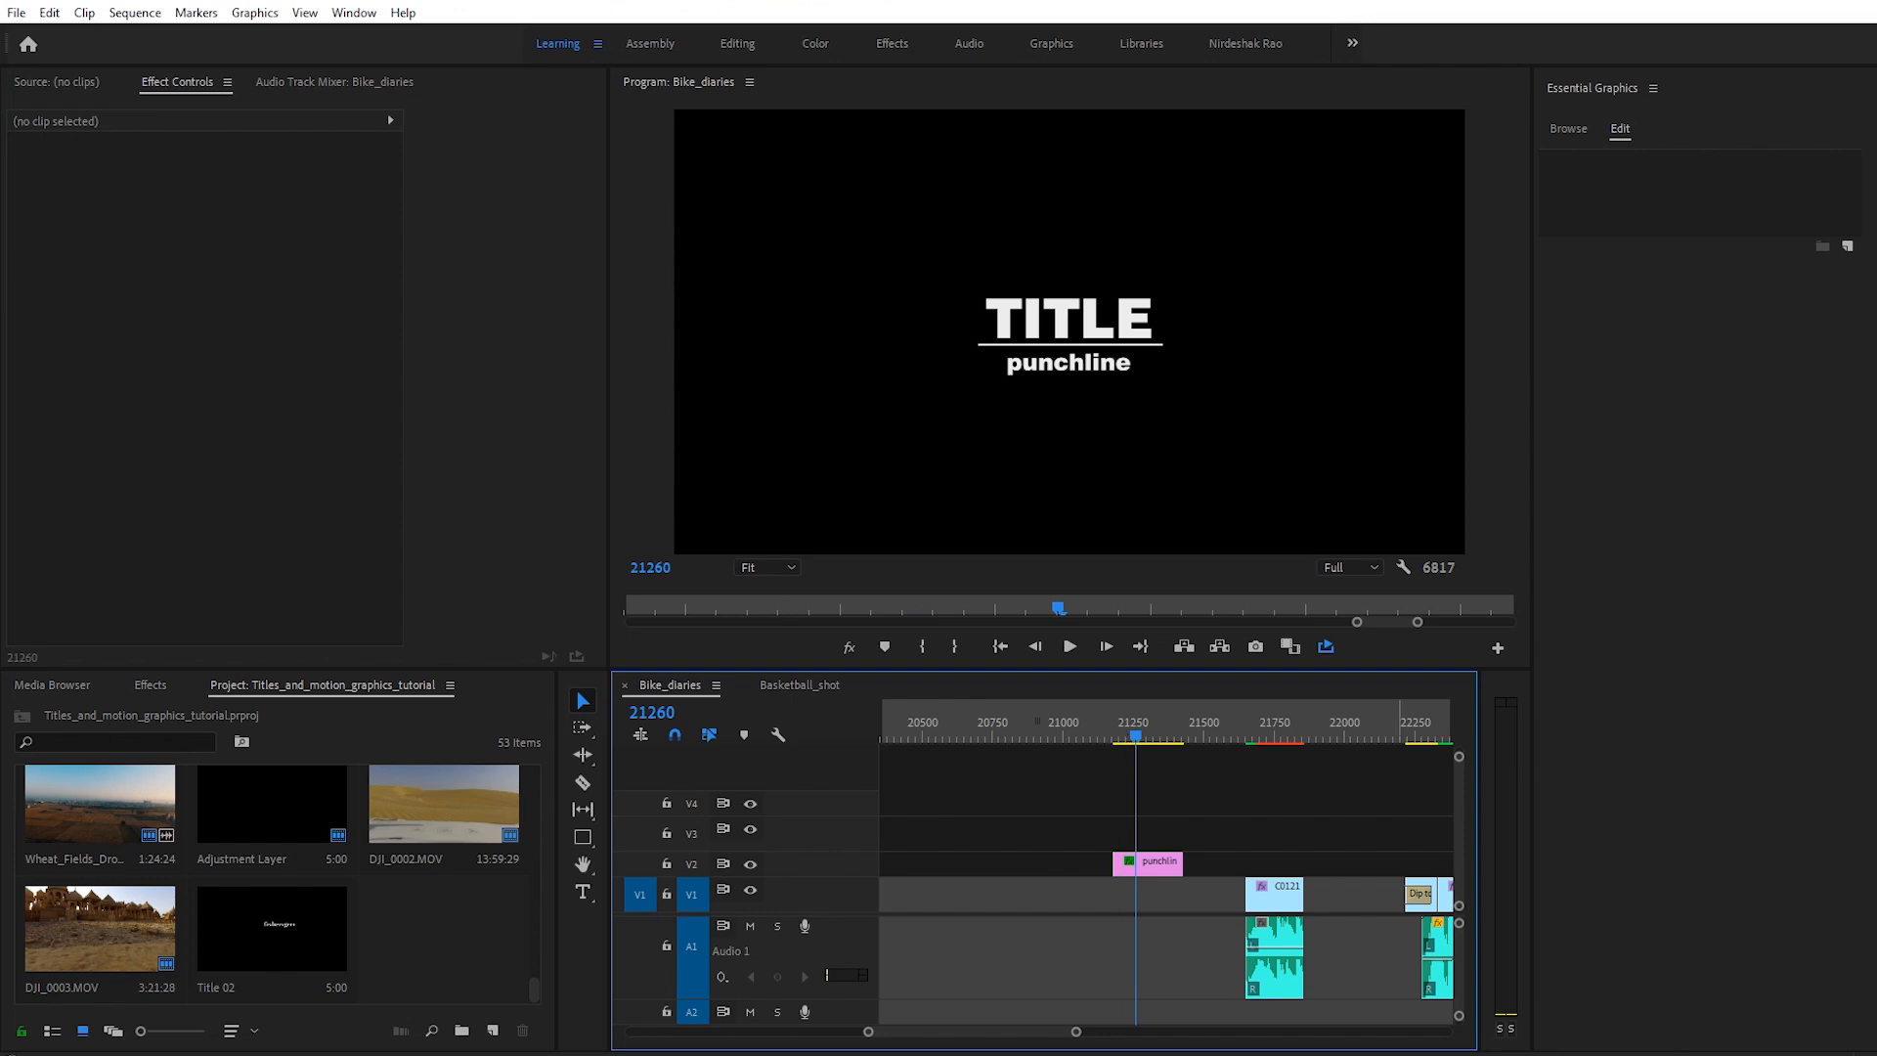
{"action": "mouse_move", "coordinate": [1136, 735]}
{"action": "left_mouse_down"}
{"action": "mouse_move", "coordinate": [1107, 735]}
{"action": "mouse_move", "coordinate": [1127, 735]}
{"action": "left_mouse_up"}
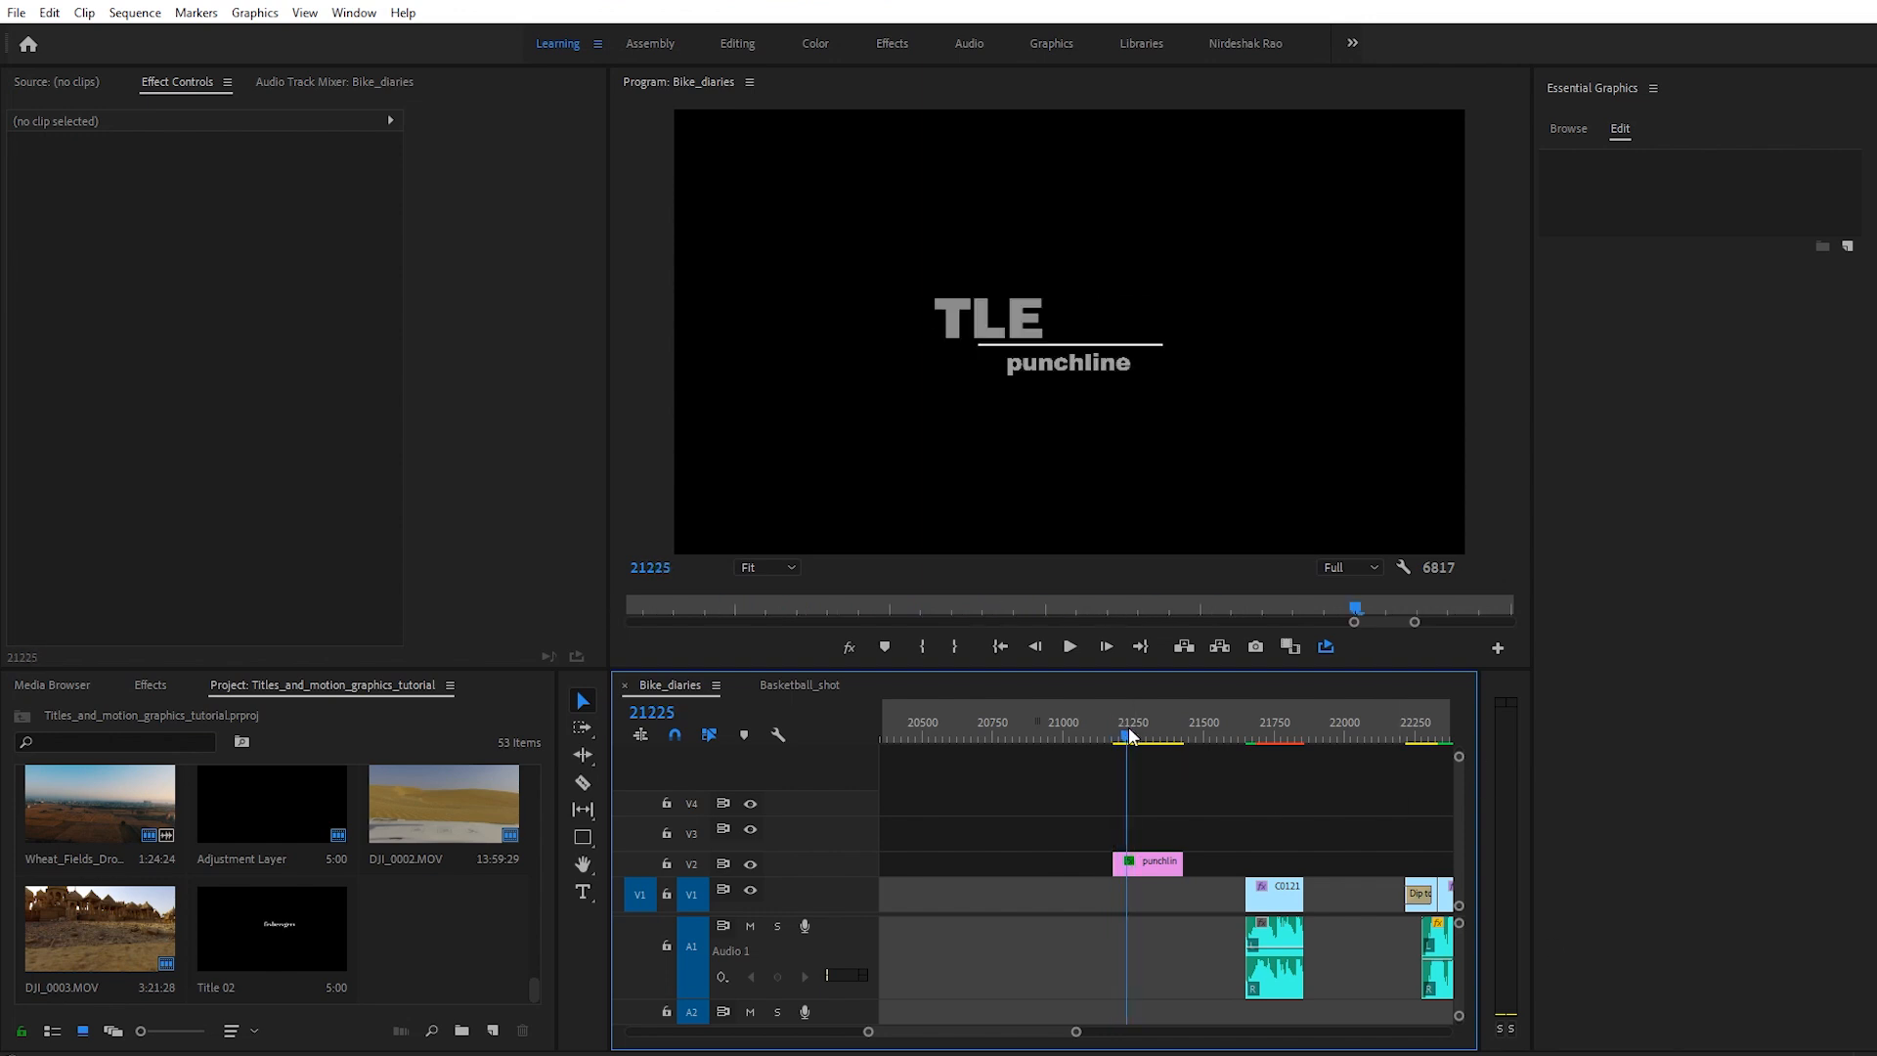
Step: Select the title graphic again and add a position keyframe to its punchline layer at frame 21247
{"action": "left_click", "coordinate": [1145, 864]}
{"action": "left_click", "coordinate": [1134, 739]}
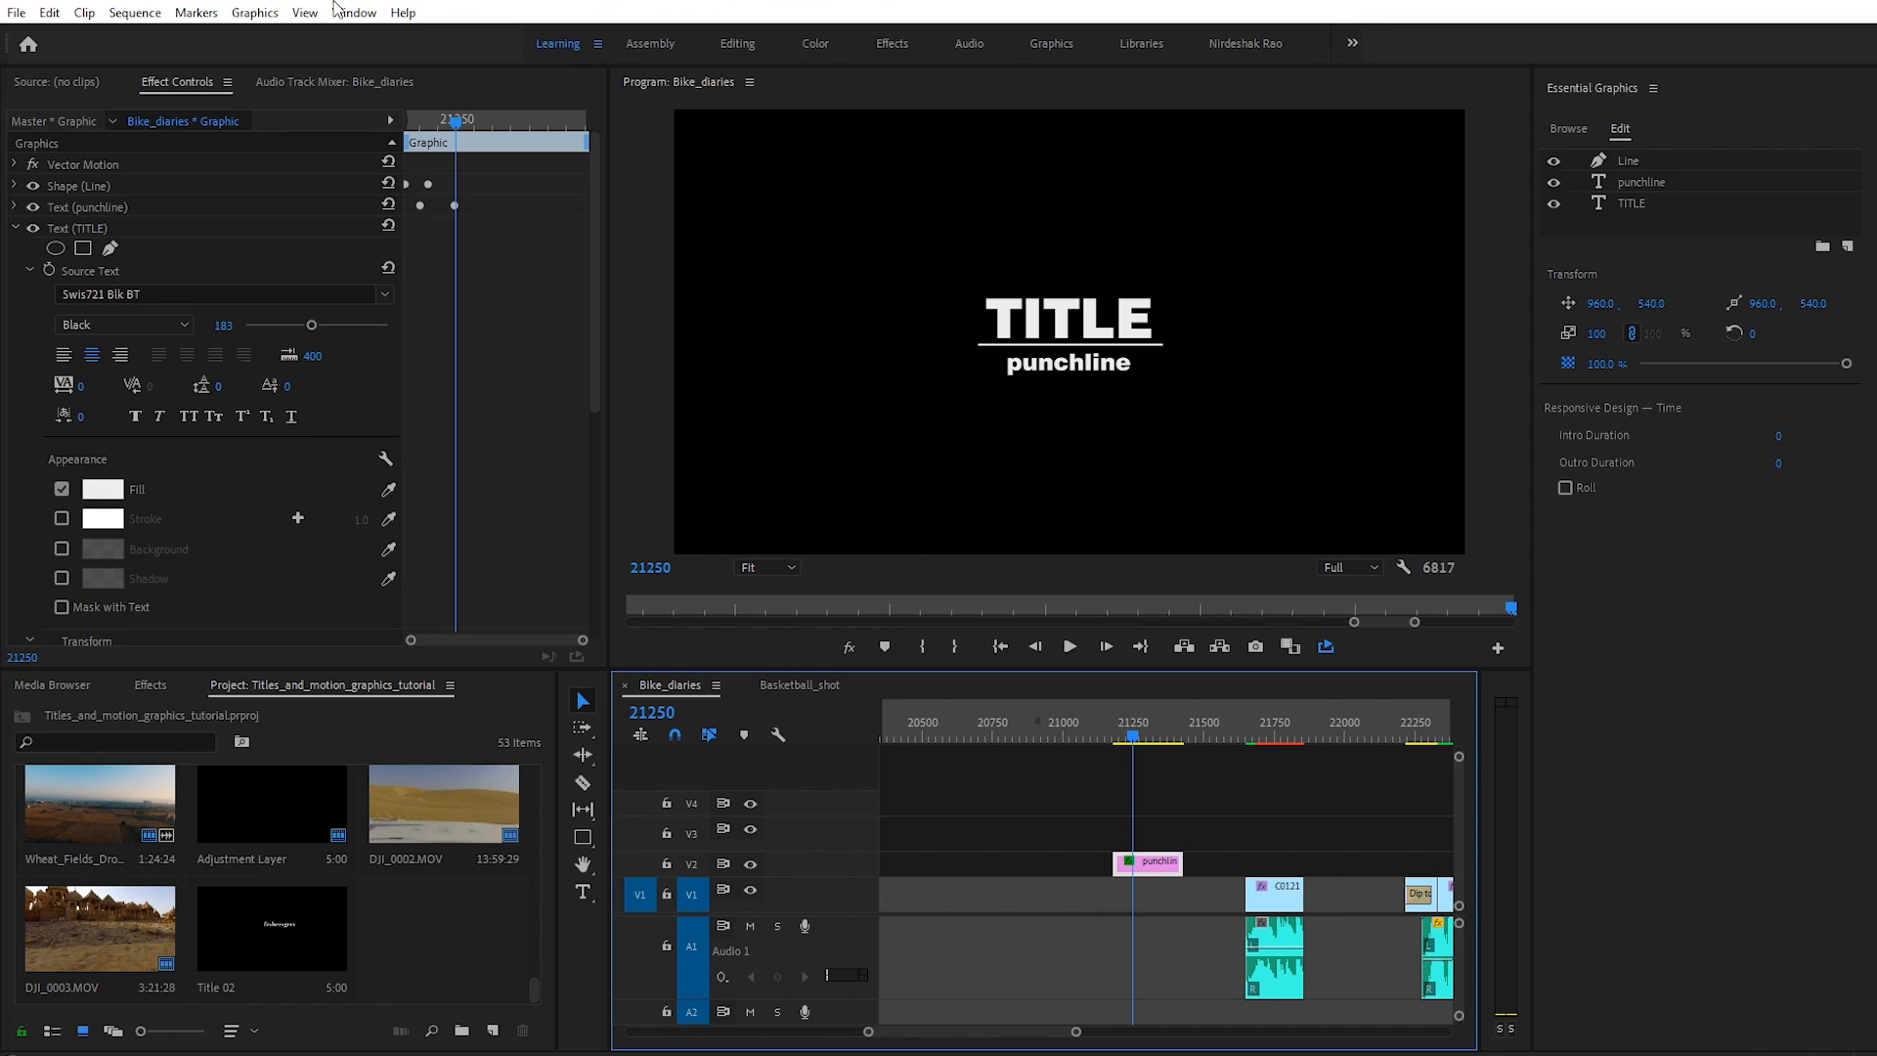
{"action": "left_click", "coordinate": [18, 223]}
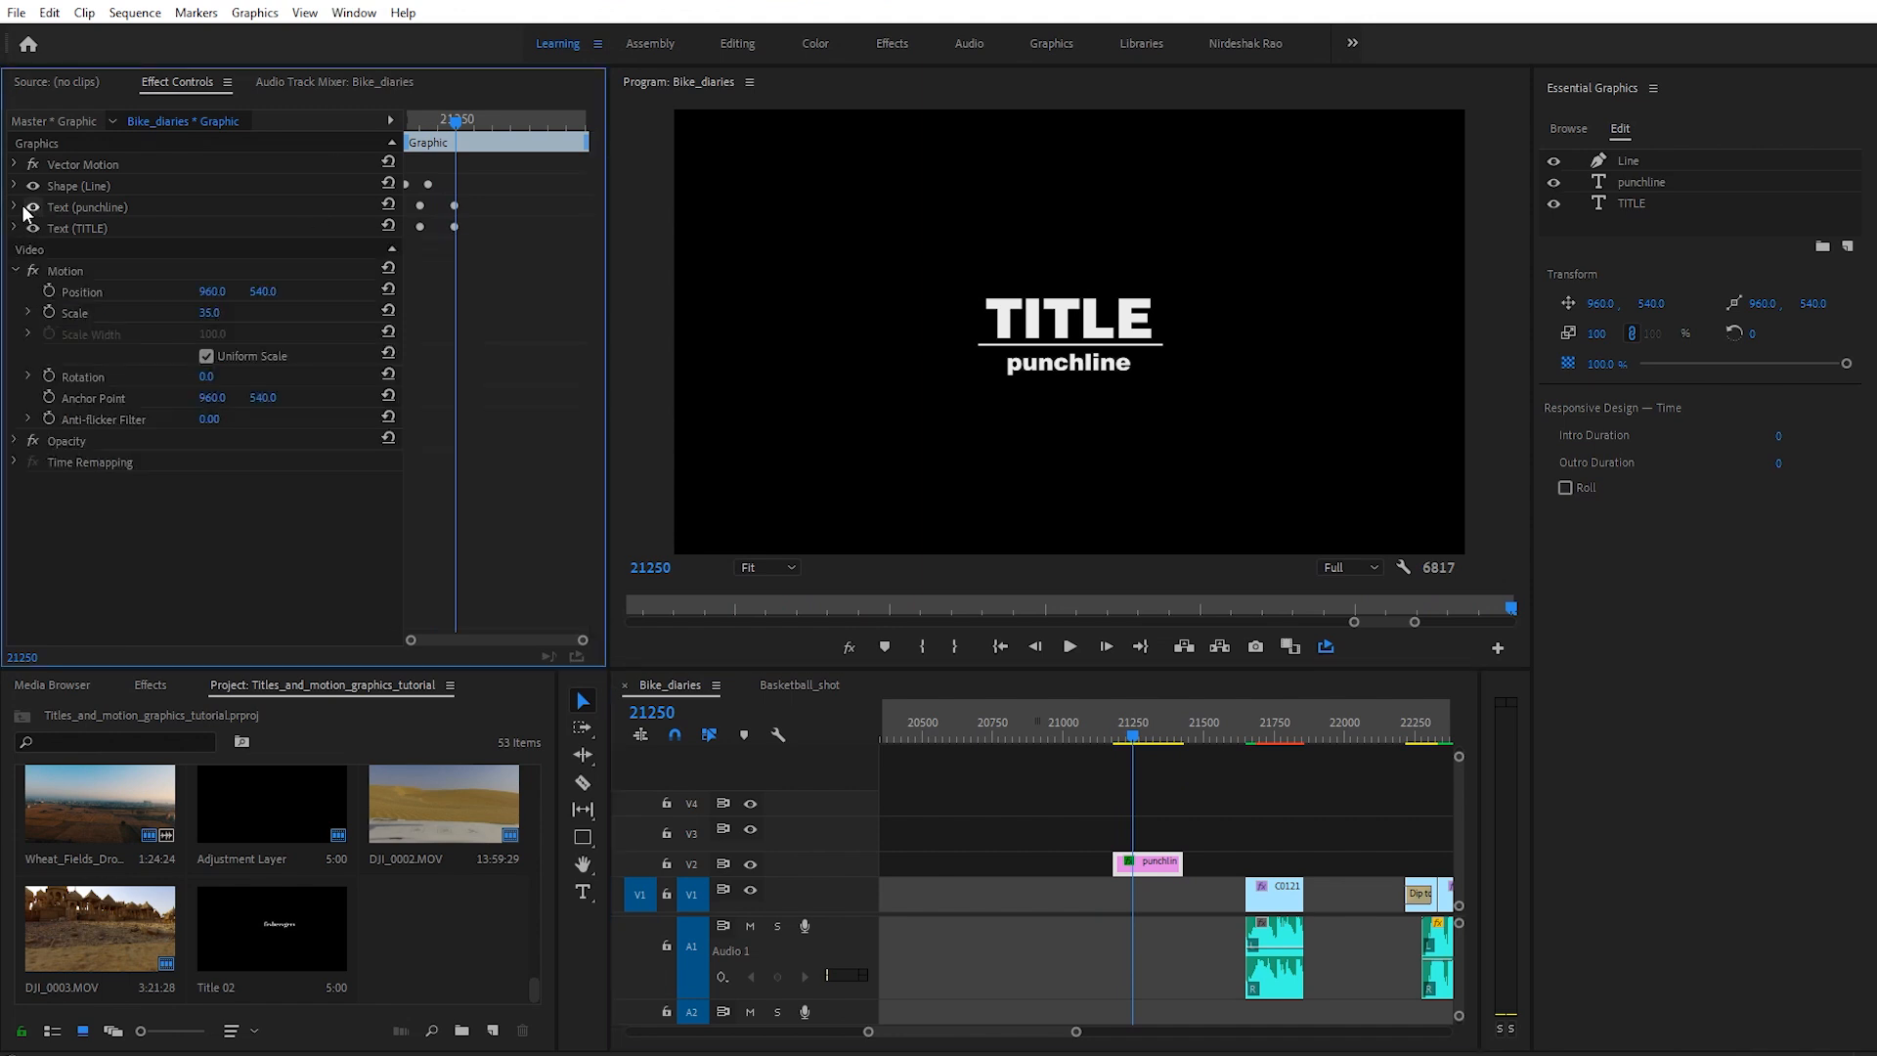
{"action": "left_click", "coordinate": [14, 207]}
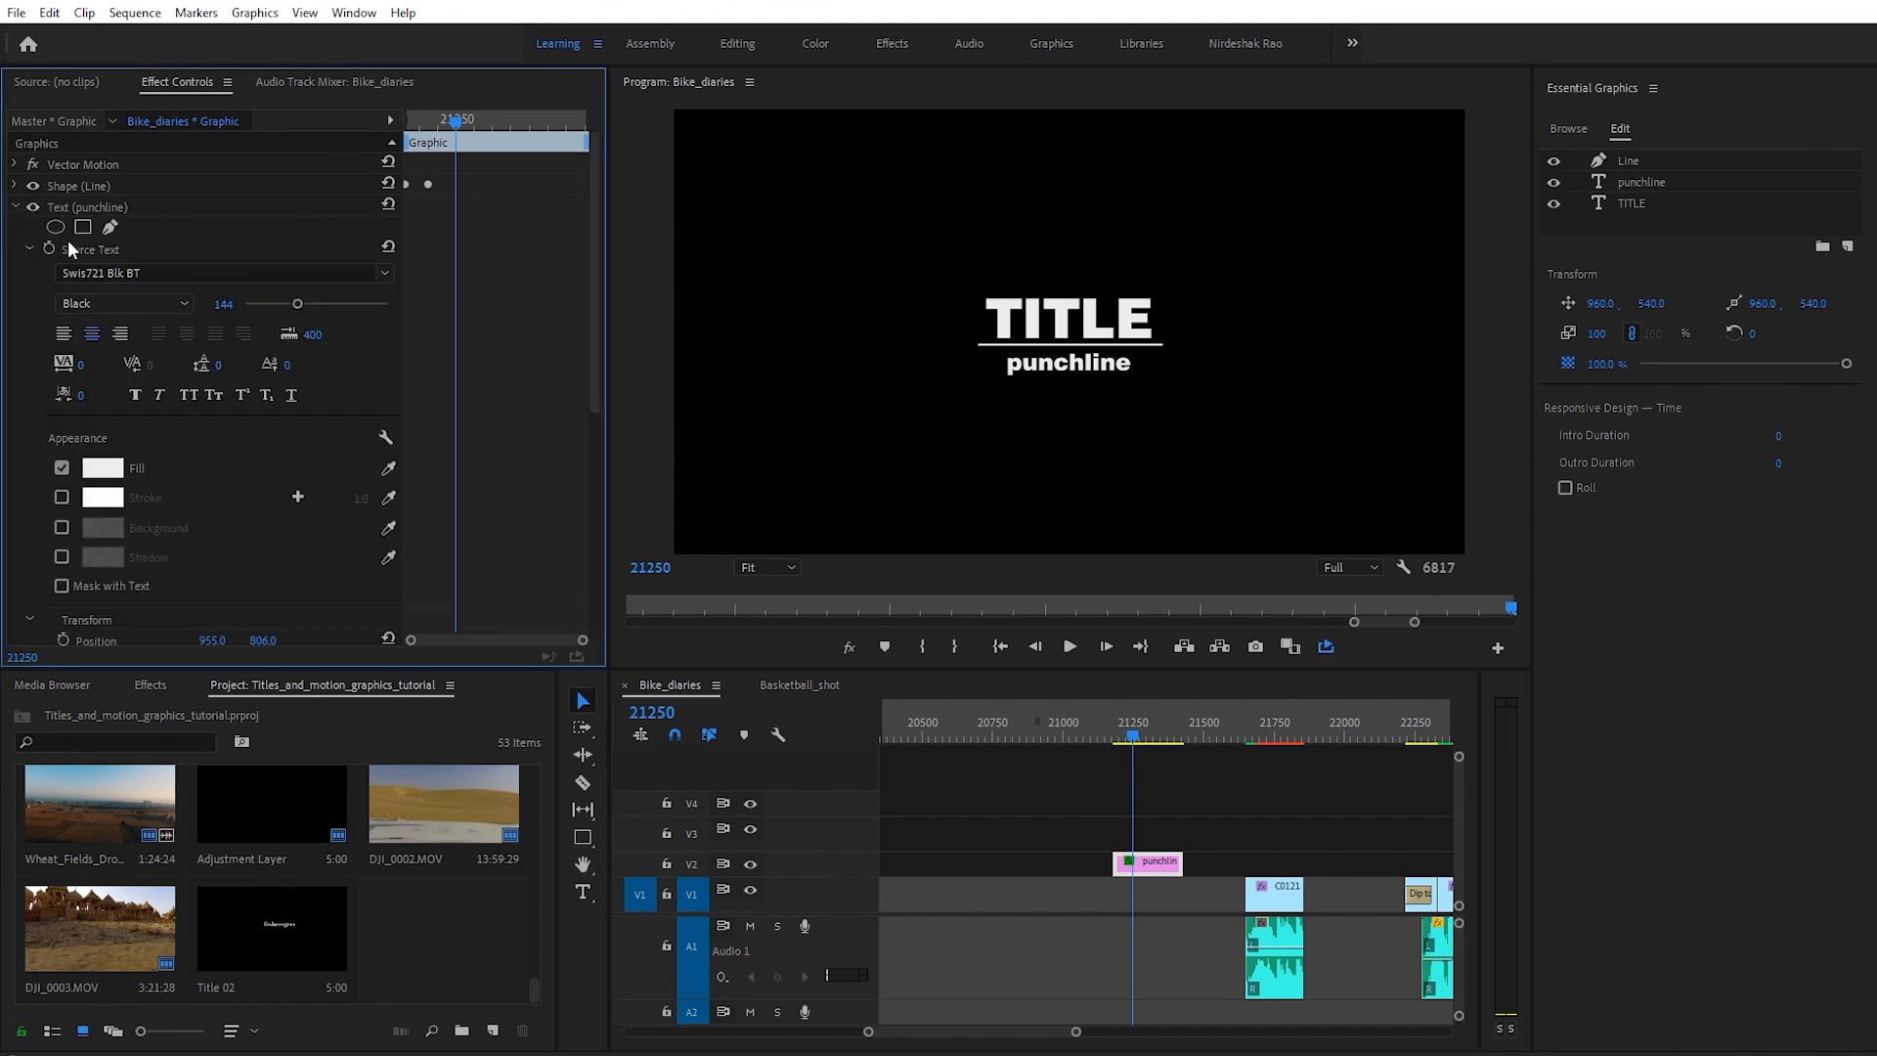
{"action": "left_click", "coordinate": [107, 206]}
{"action": "scroll", "coordinate": [489, 482], "scroll_direction": "down", "scroll_amount": 5}
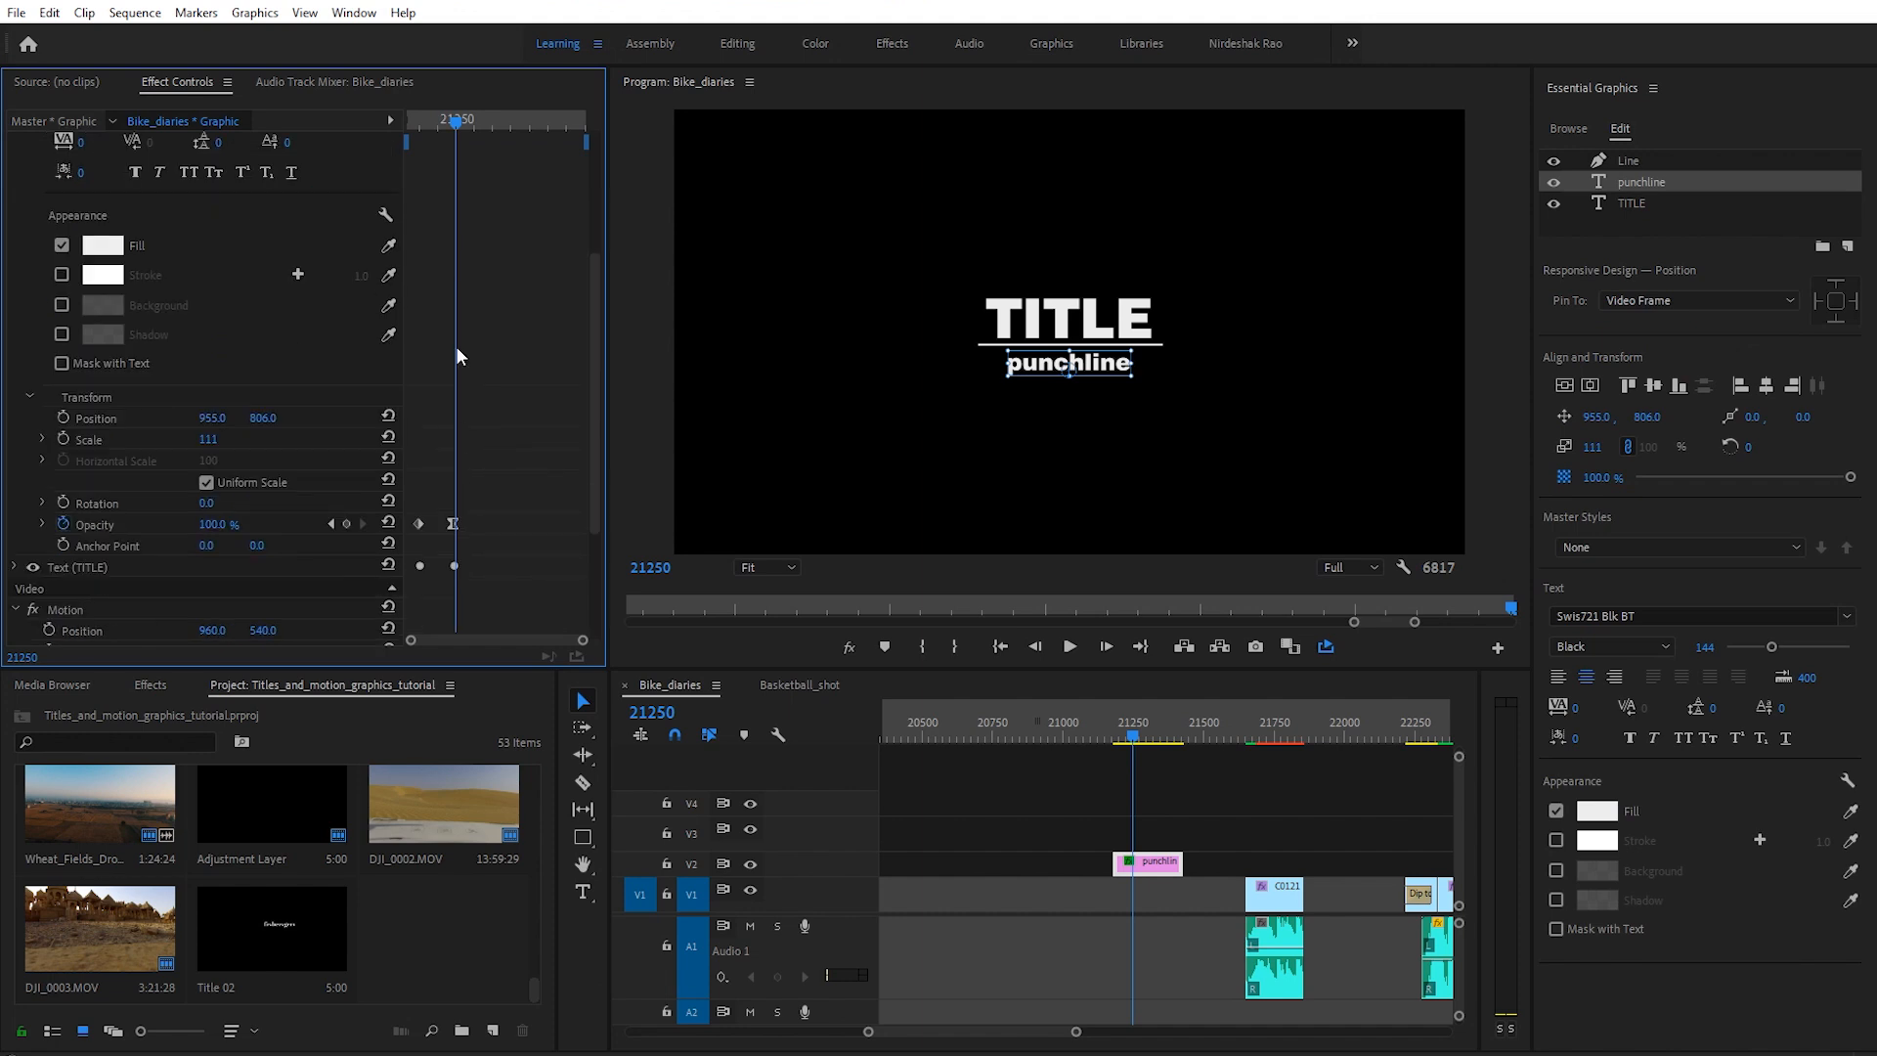
{"action": "left_click_drag", "start_coordinate": [455, 132], "coordinate": [453, 131]}
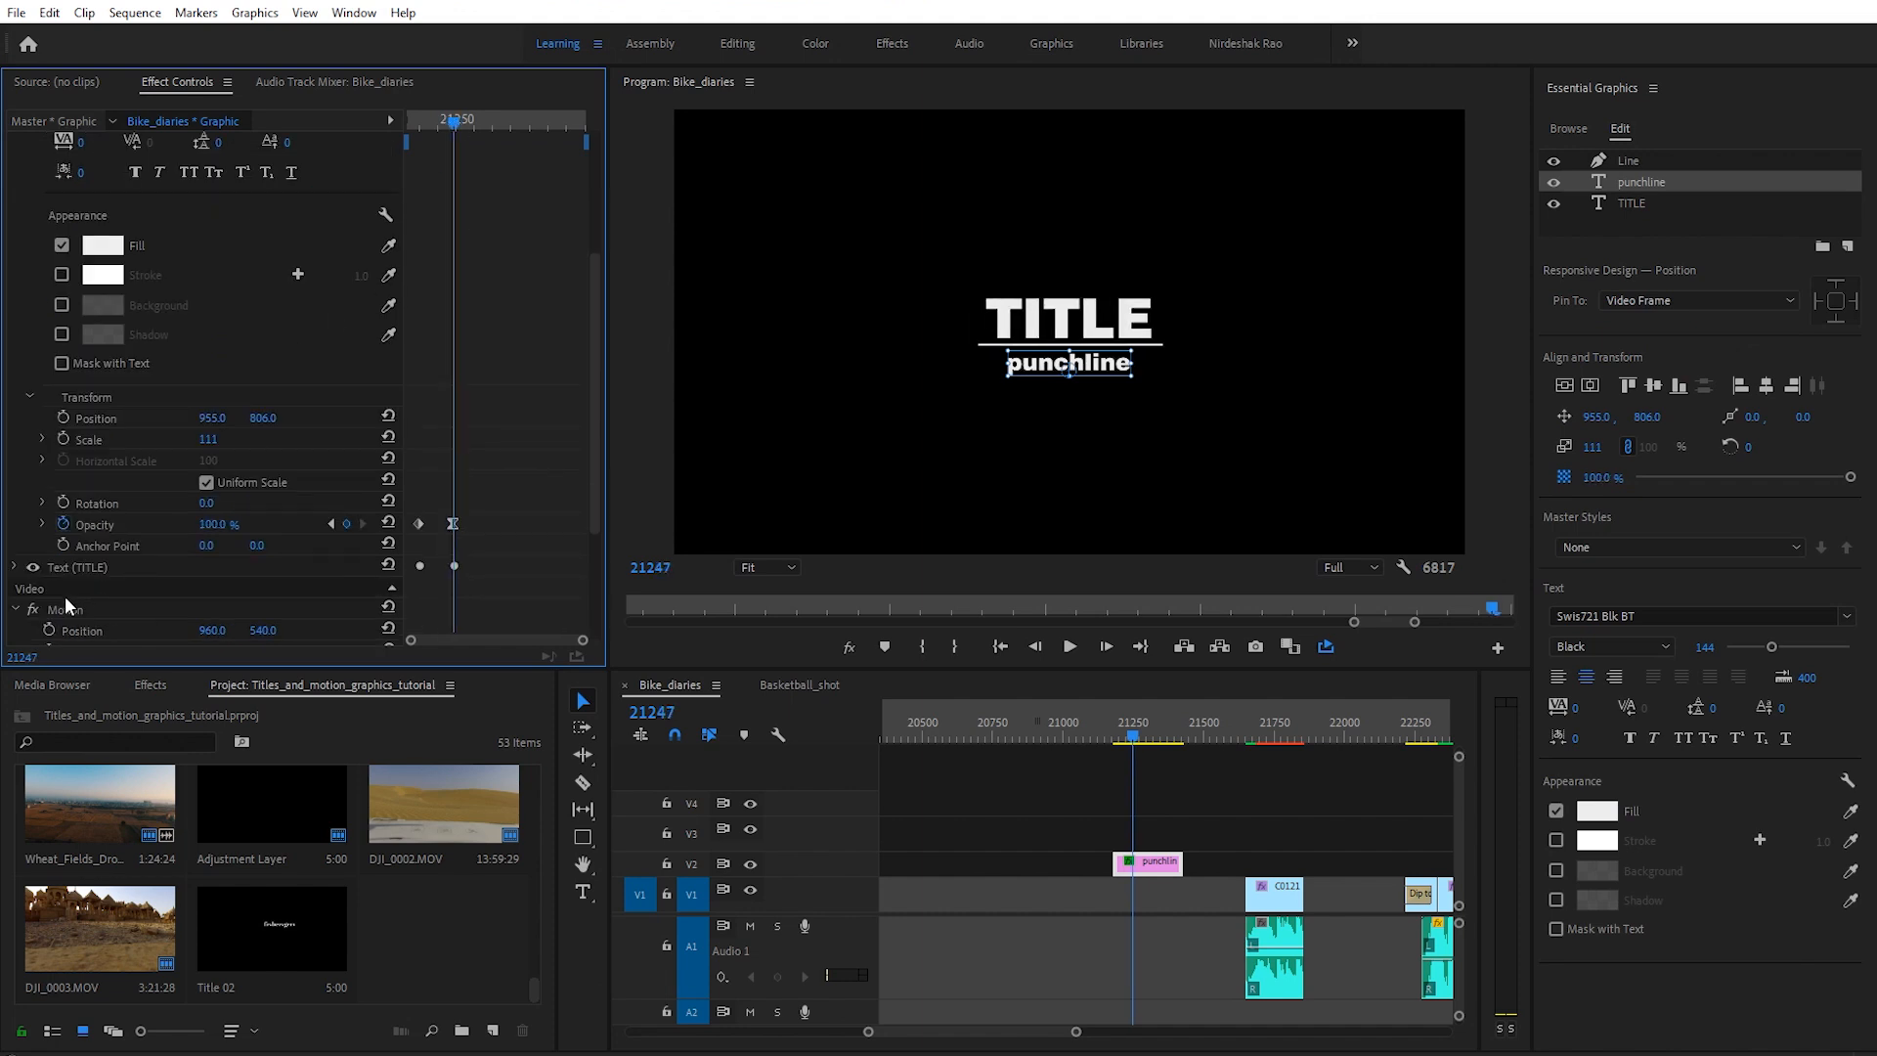
{"action": "left_click", "coordinate": [63, 418]}
Step: Remove the punchline layer's opacity keyframe at frame 21200 so the text shows while it is positioned
{"action": "left_click_drag", "start_coordinate": [454, 130], "coordinate": [421, 123]}
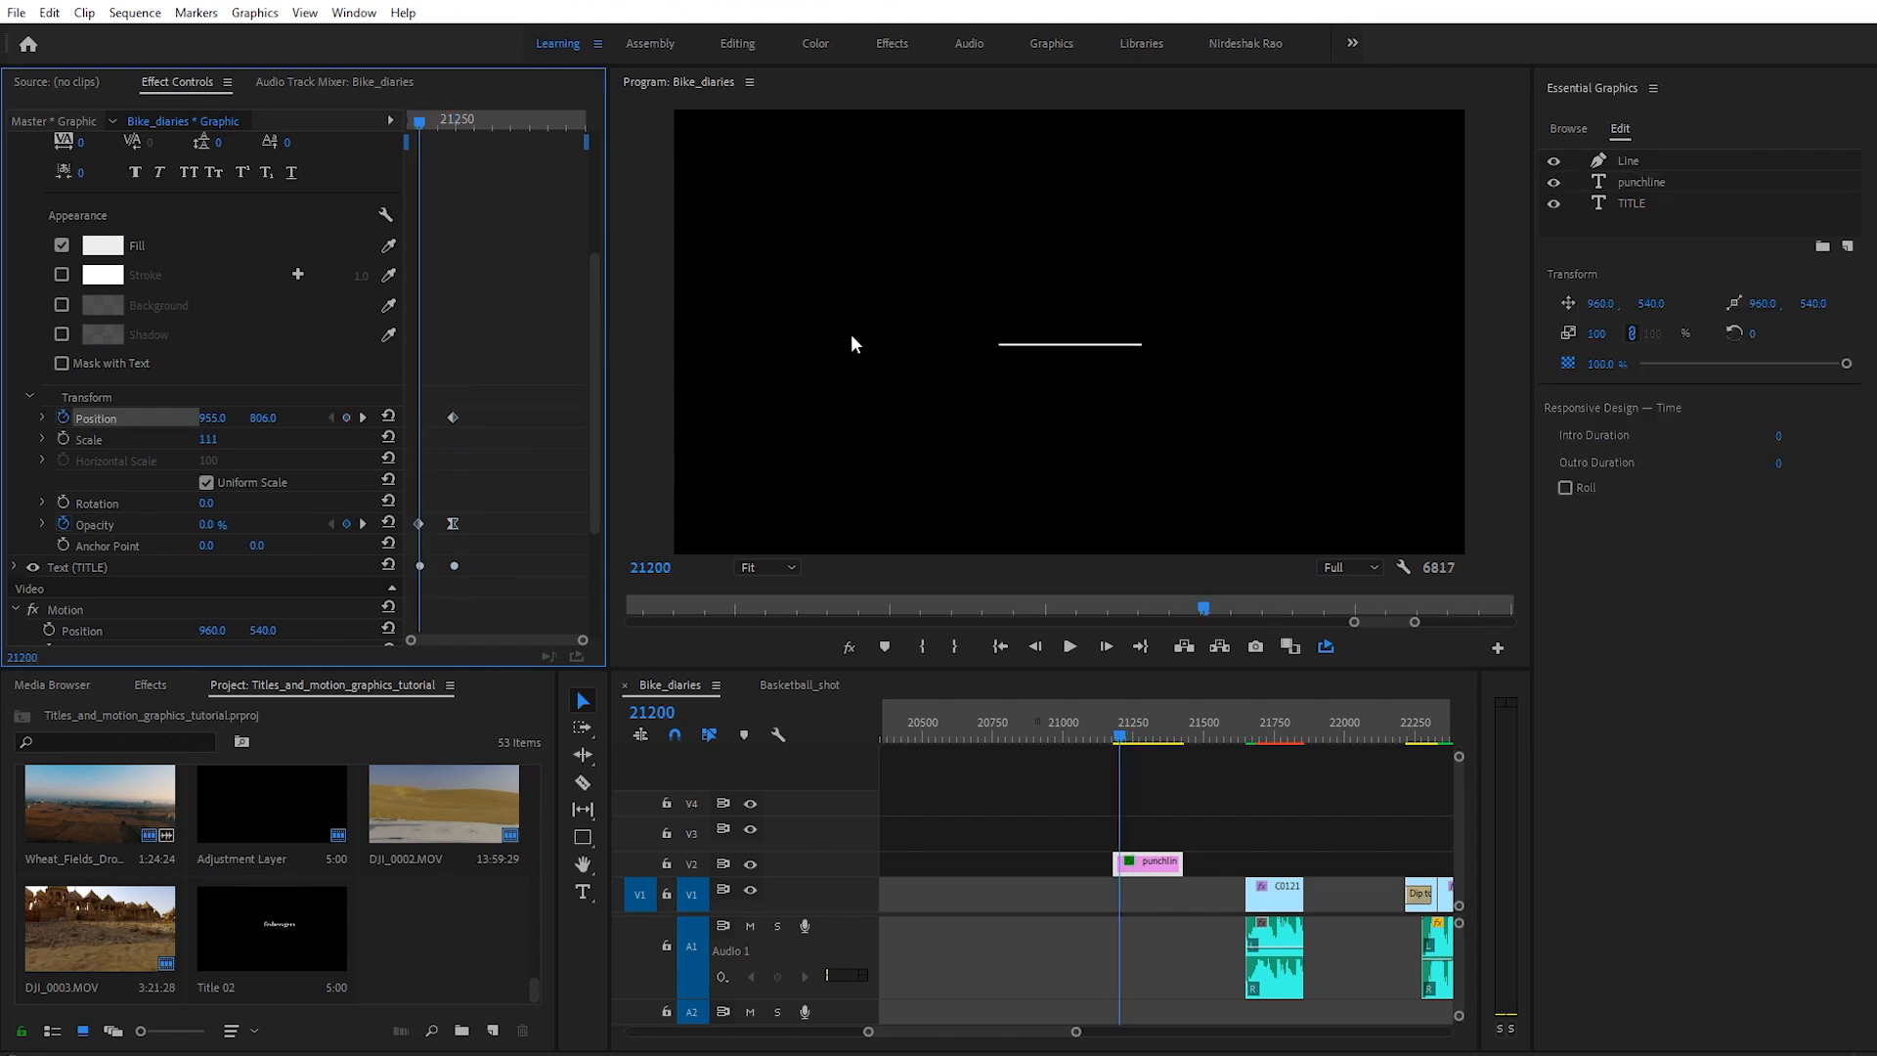
{"action": "scroll", "coordinate": [180, 511], "scroll_direction": "up", "scroll_amount": 4}
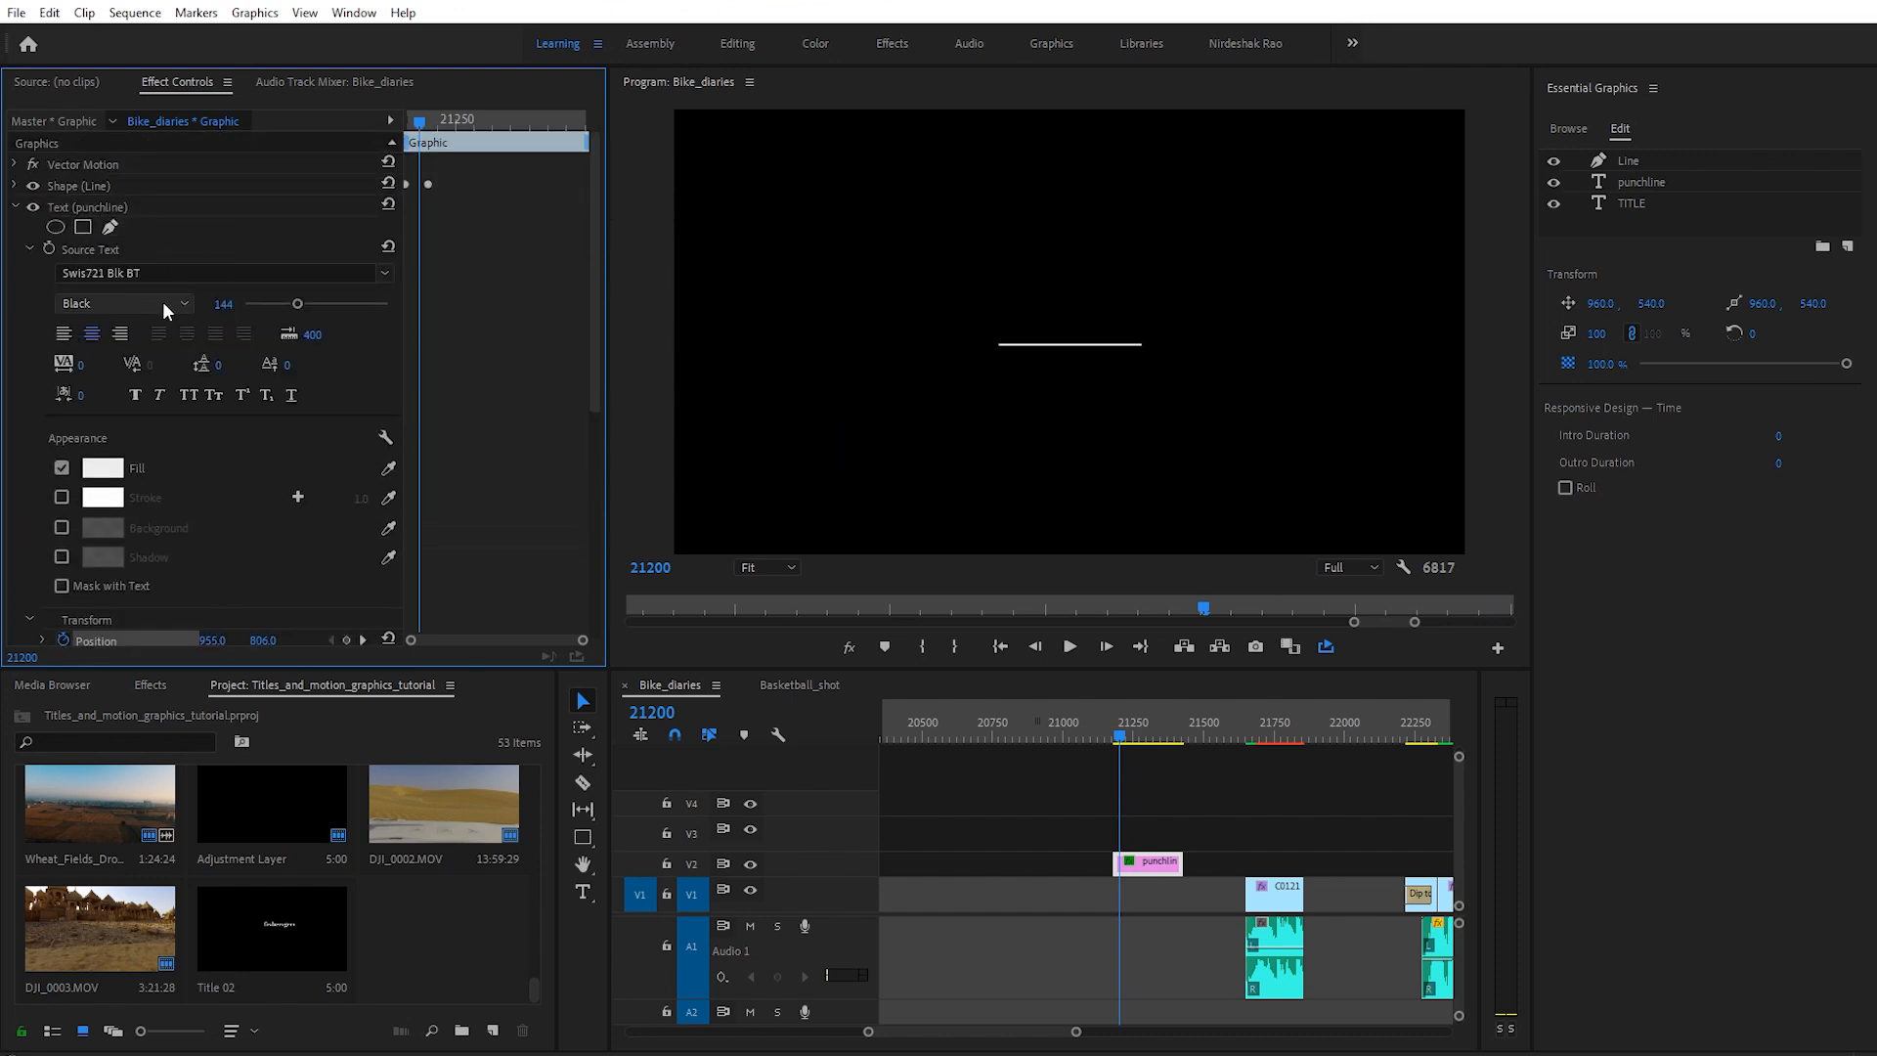
{"action": "scroll", "coordinate": [200, 399], "scroll_direction": "down", "scroll_amount": 3}
{"action": "scroll", "coordinate": [191, 419], "scroll_direction": "down", "scroll_amount": 2}
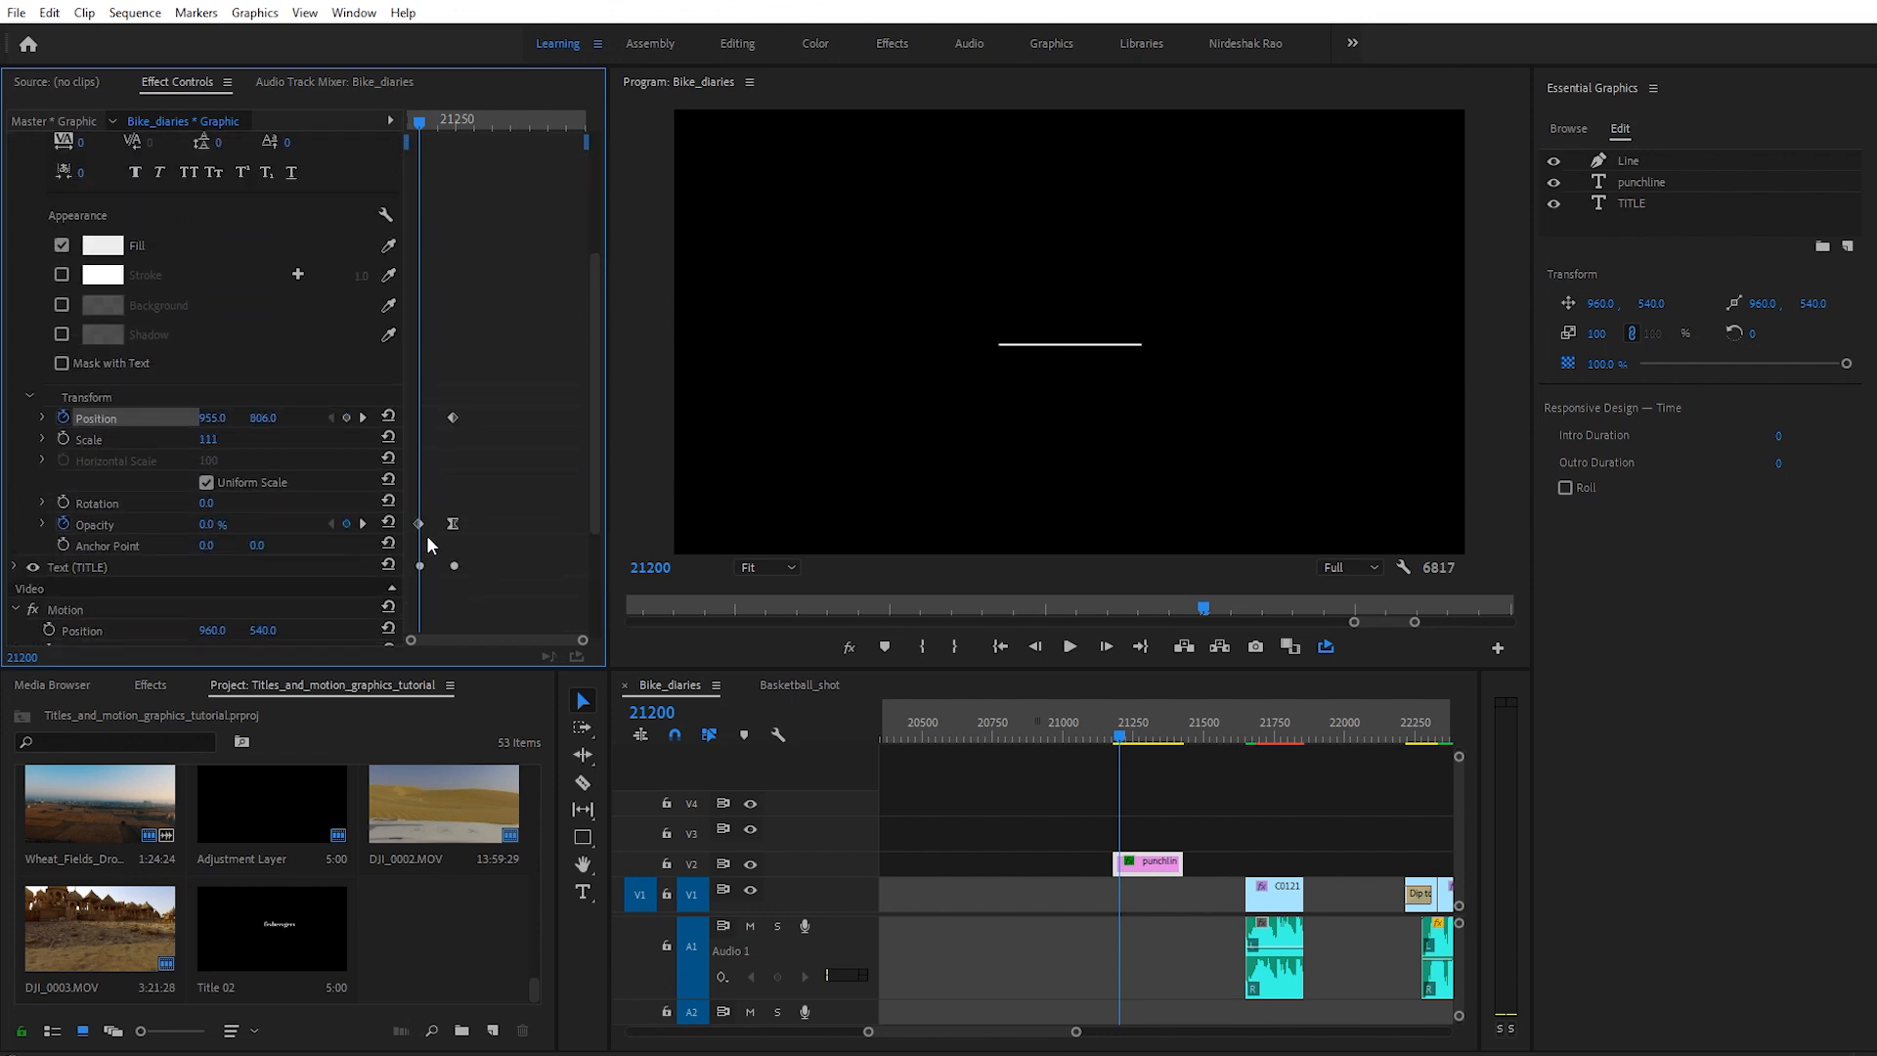
{"action": "left_click", "coordinate": [390, 497]}
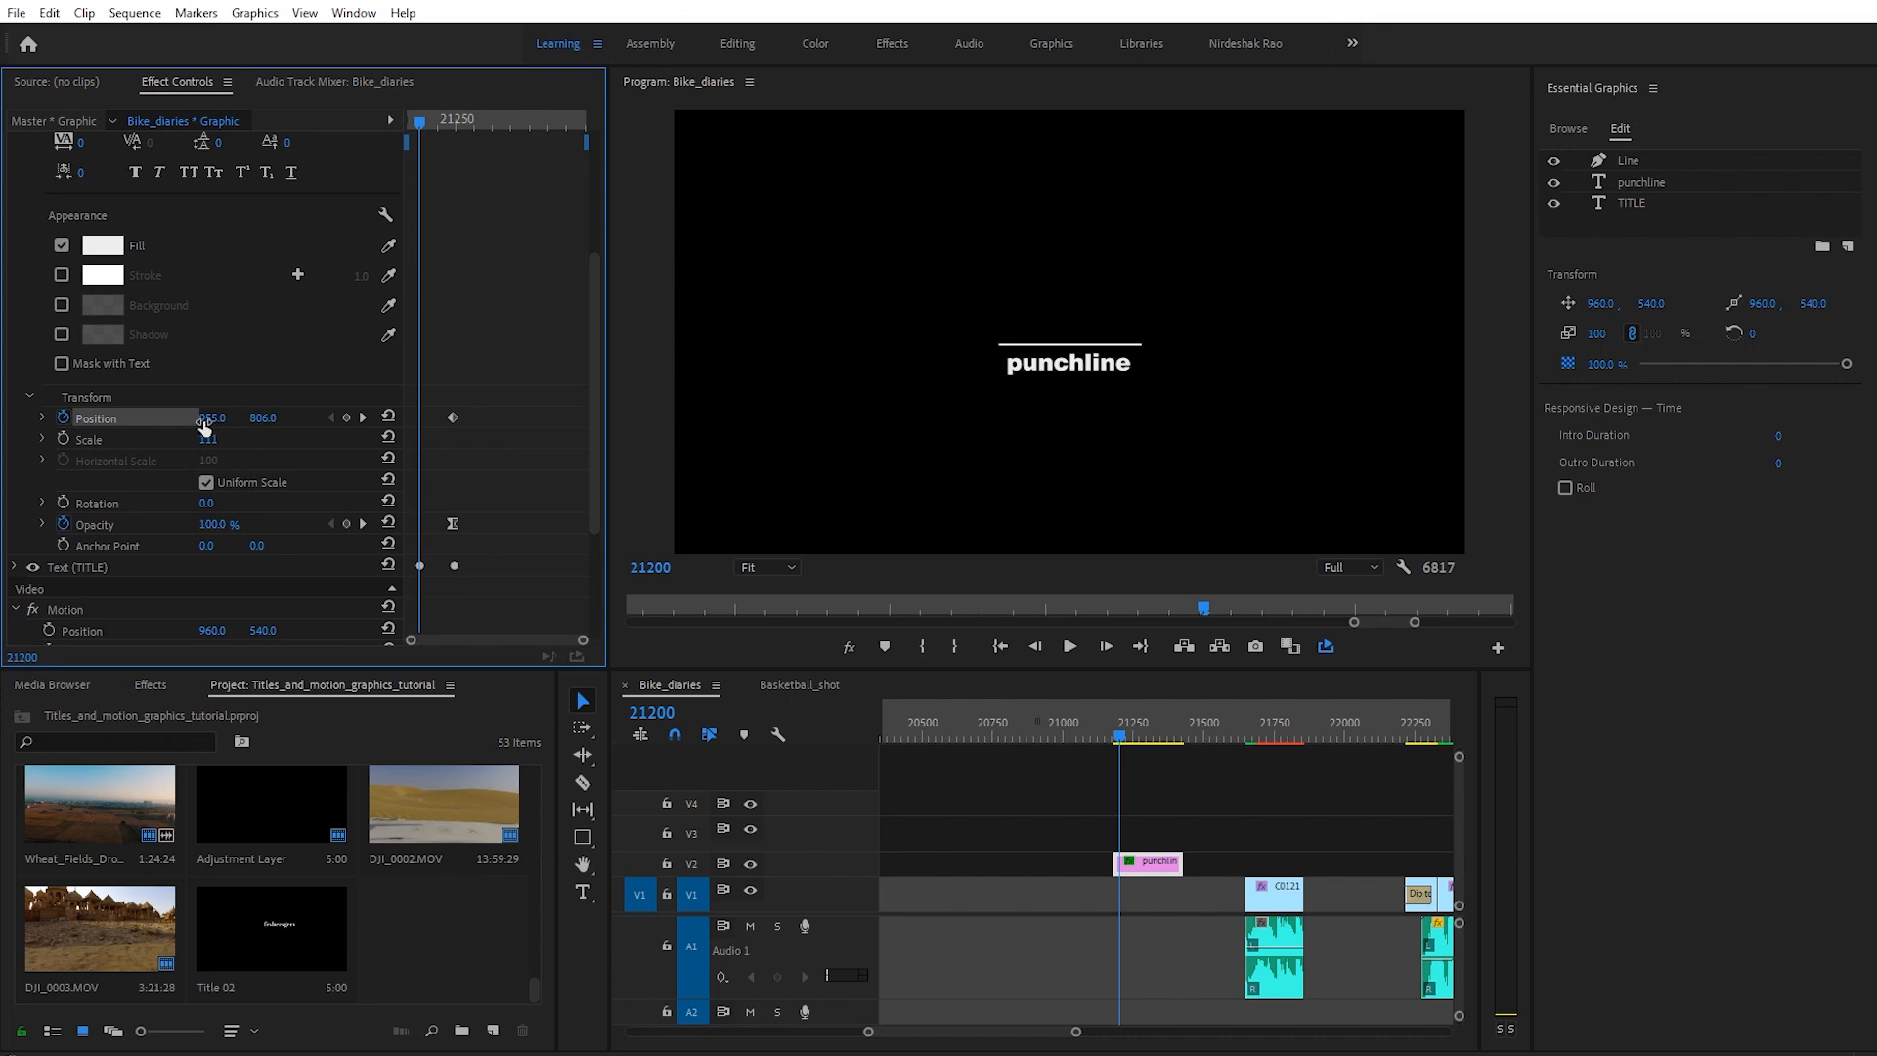
Step: At frame 21200, set the punchline layer's horizontal position to 2396 and lower its opacity for the fade-in
{"action": "left_click_drag", "start_coordinate": [212, 417], "coordinate": [391, 417]}
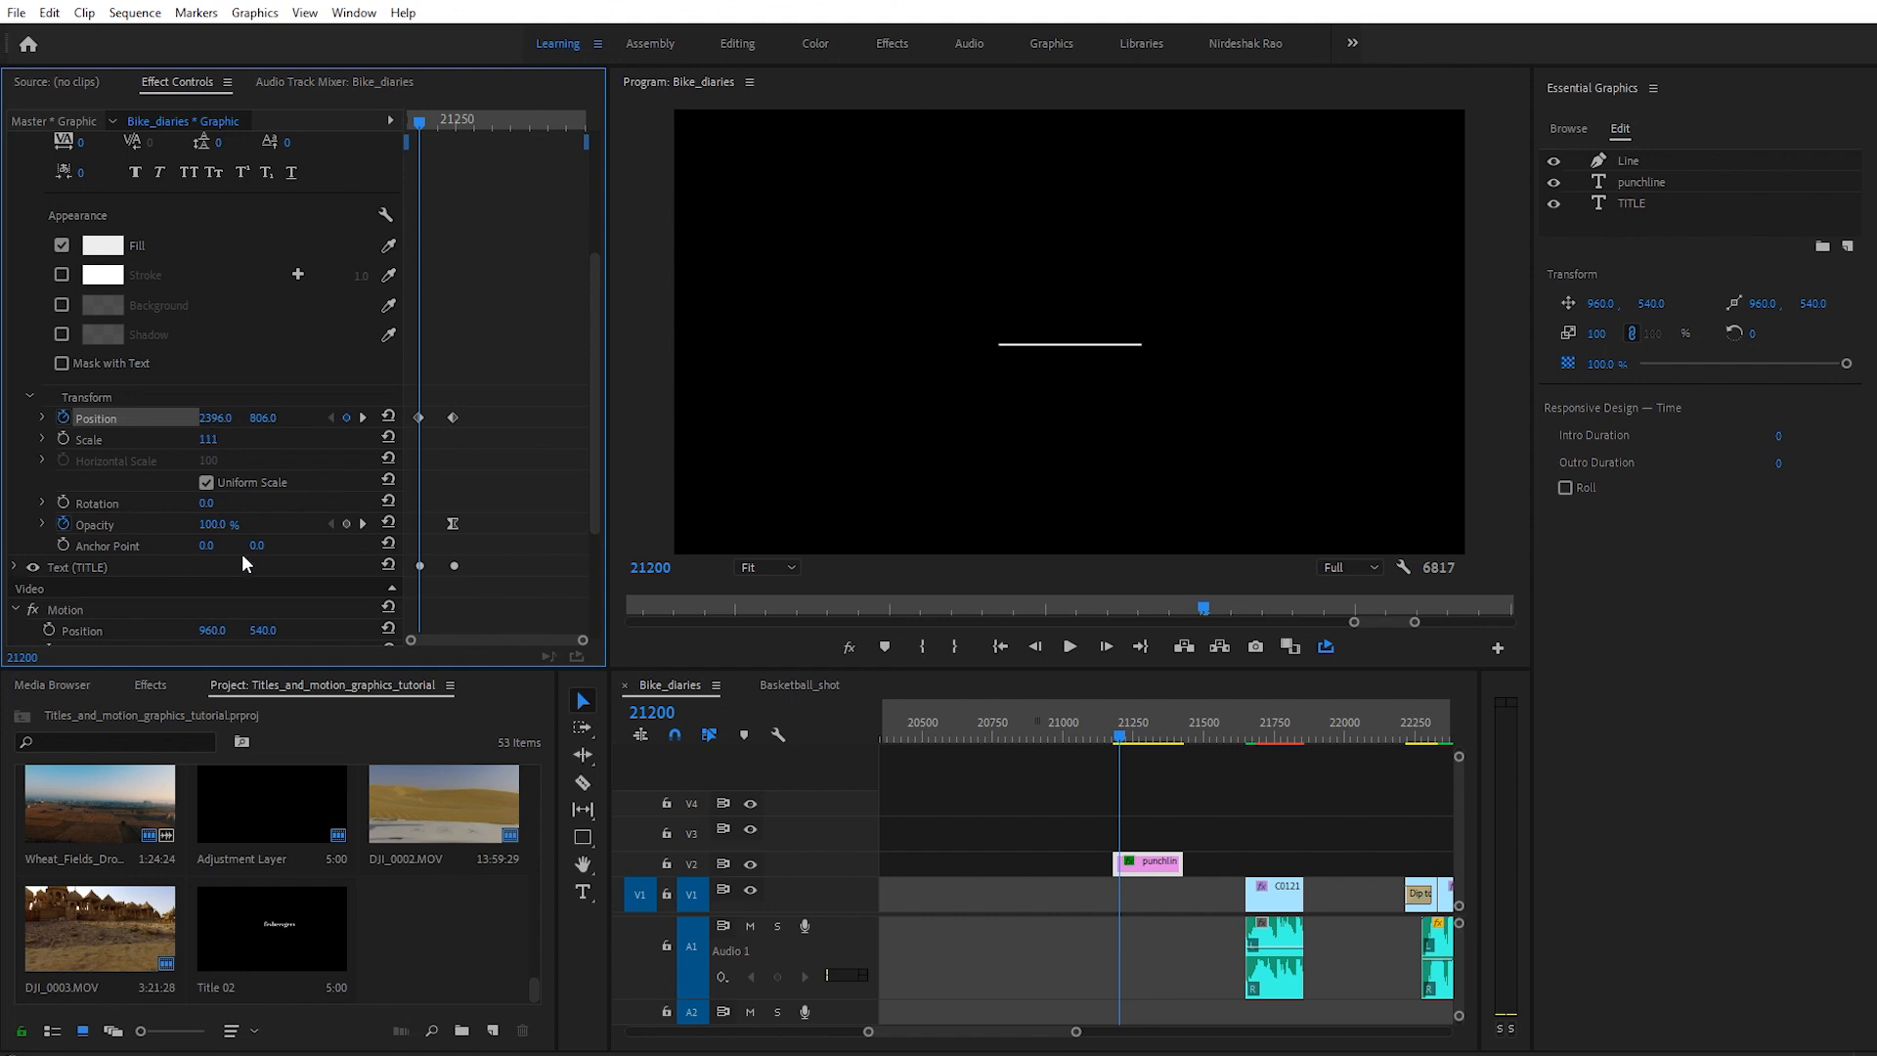
{"action": "left_click_drag", "start_coordinate": [227, 528], "coordinate": [127, 528]}
Step: Play the graphic from its start to preview TITLE and punchline sliding in from opposite sides
{"action": "left_click", "coordinate": [1113, 725]}
{"action": "left_click", "coordinate": [1134, 767]}
{"action": "key", "text": "space"}
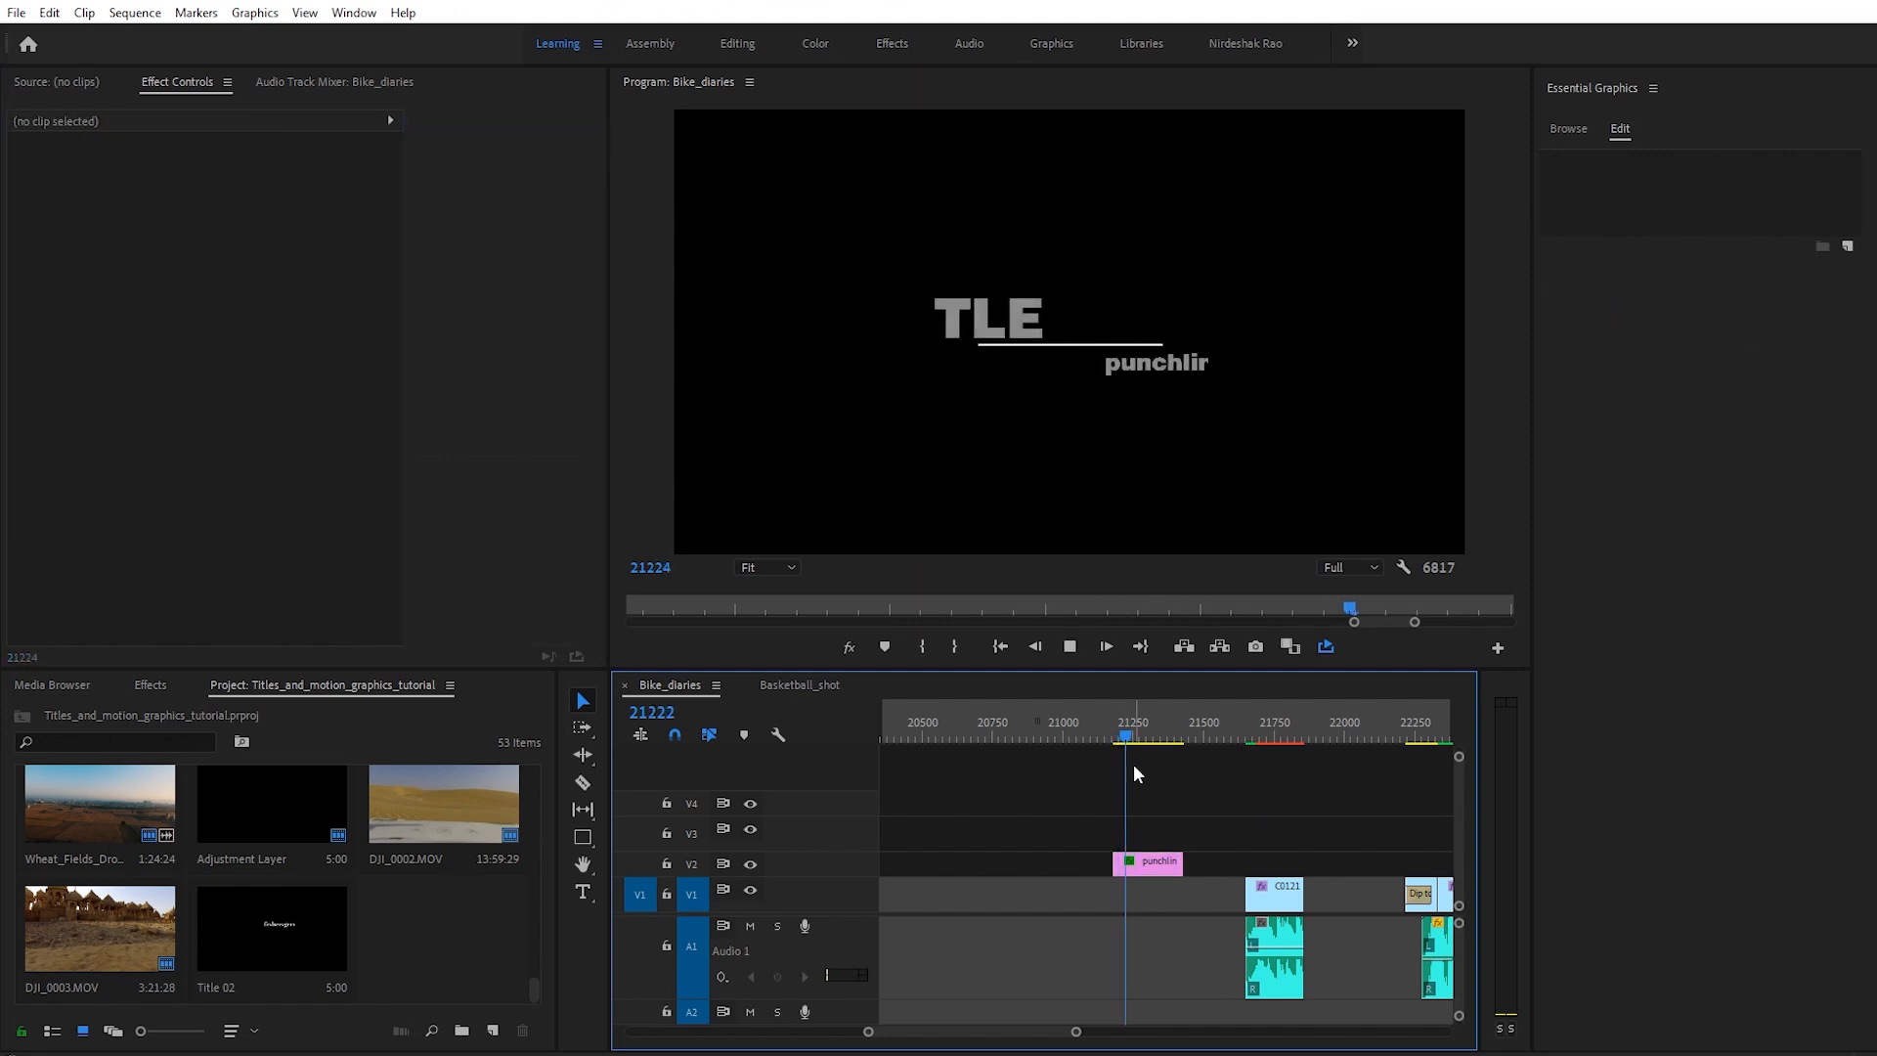
{"action": "left_click", "coordinate": [1119, 736]}
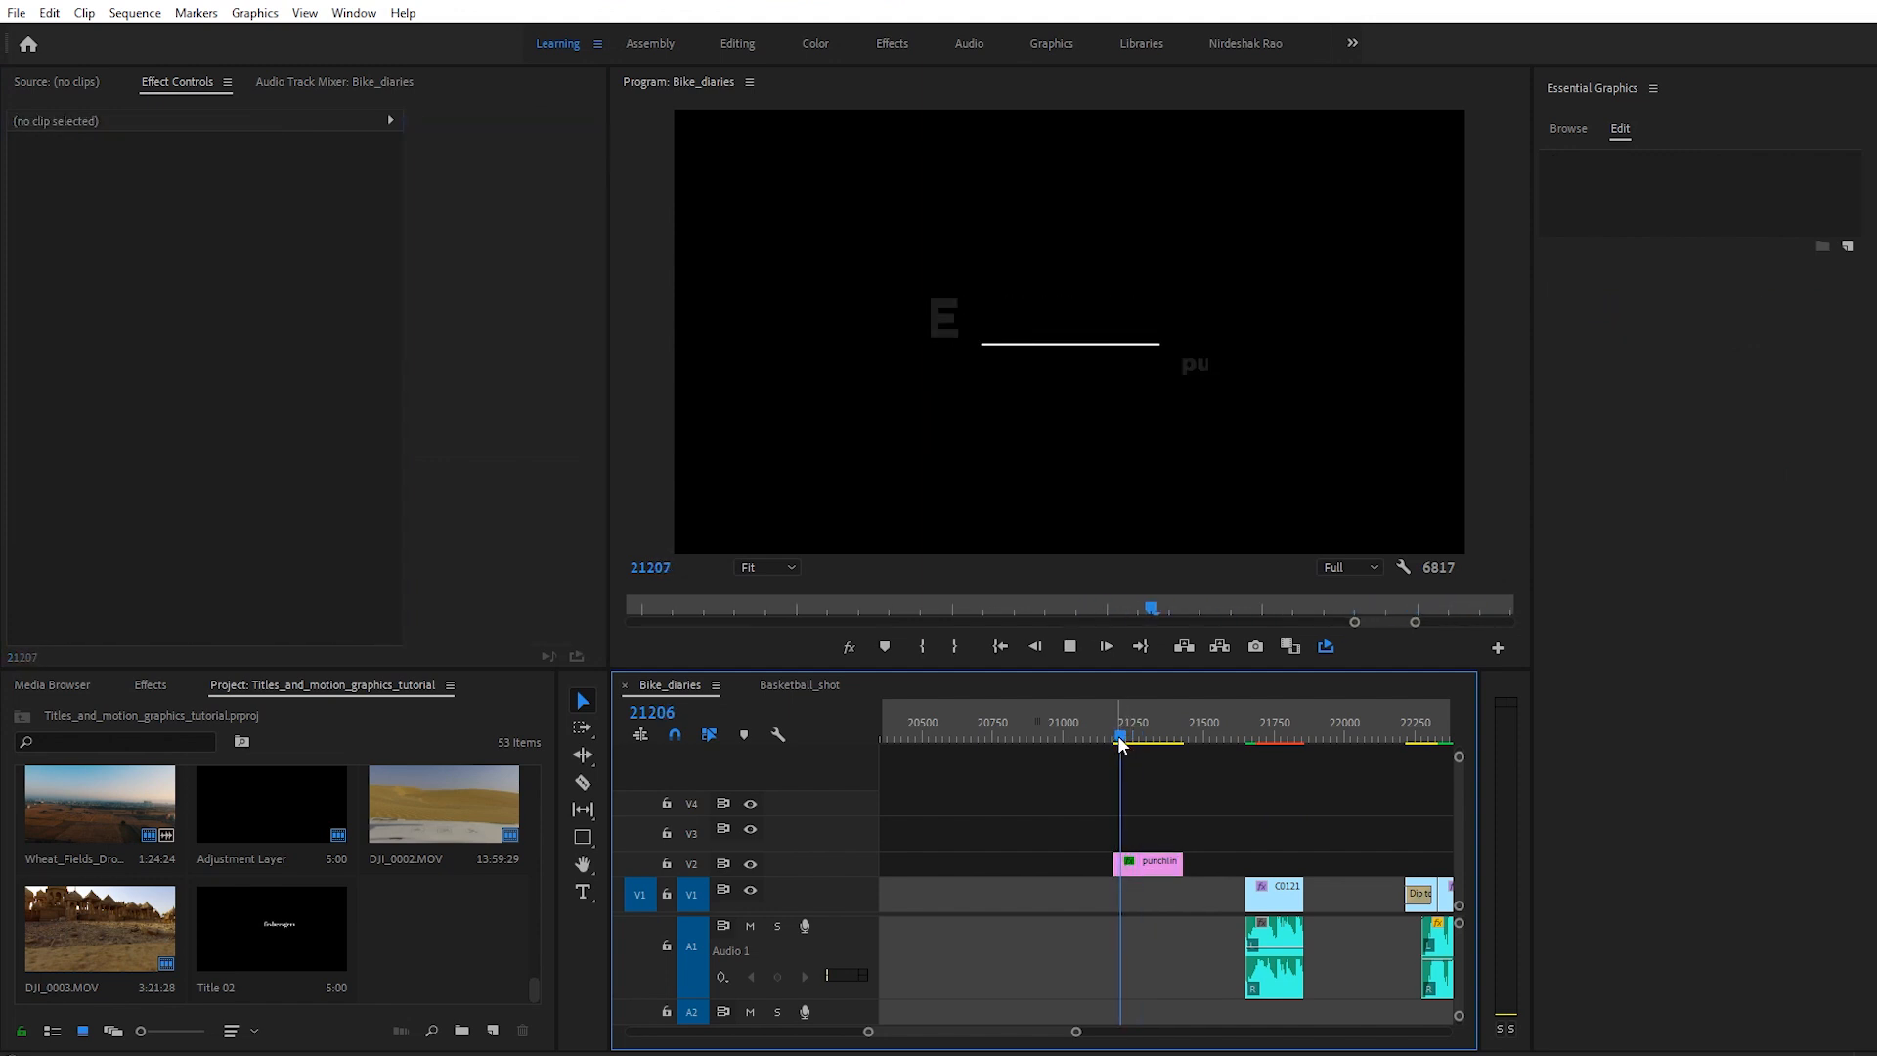
Step: Select the title graphic's Motion and move the whole title to the lower-left area of the frame, at about 356, 901
{"action": "left_click", "coordinate": [1114, 736]}
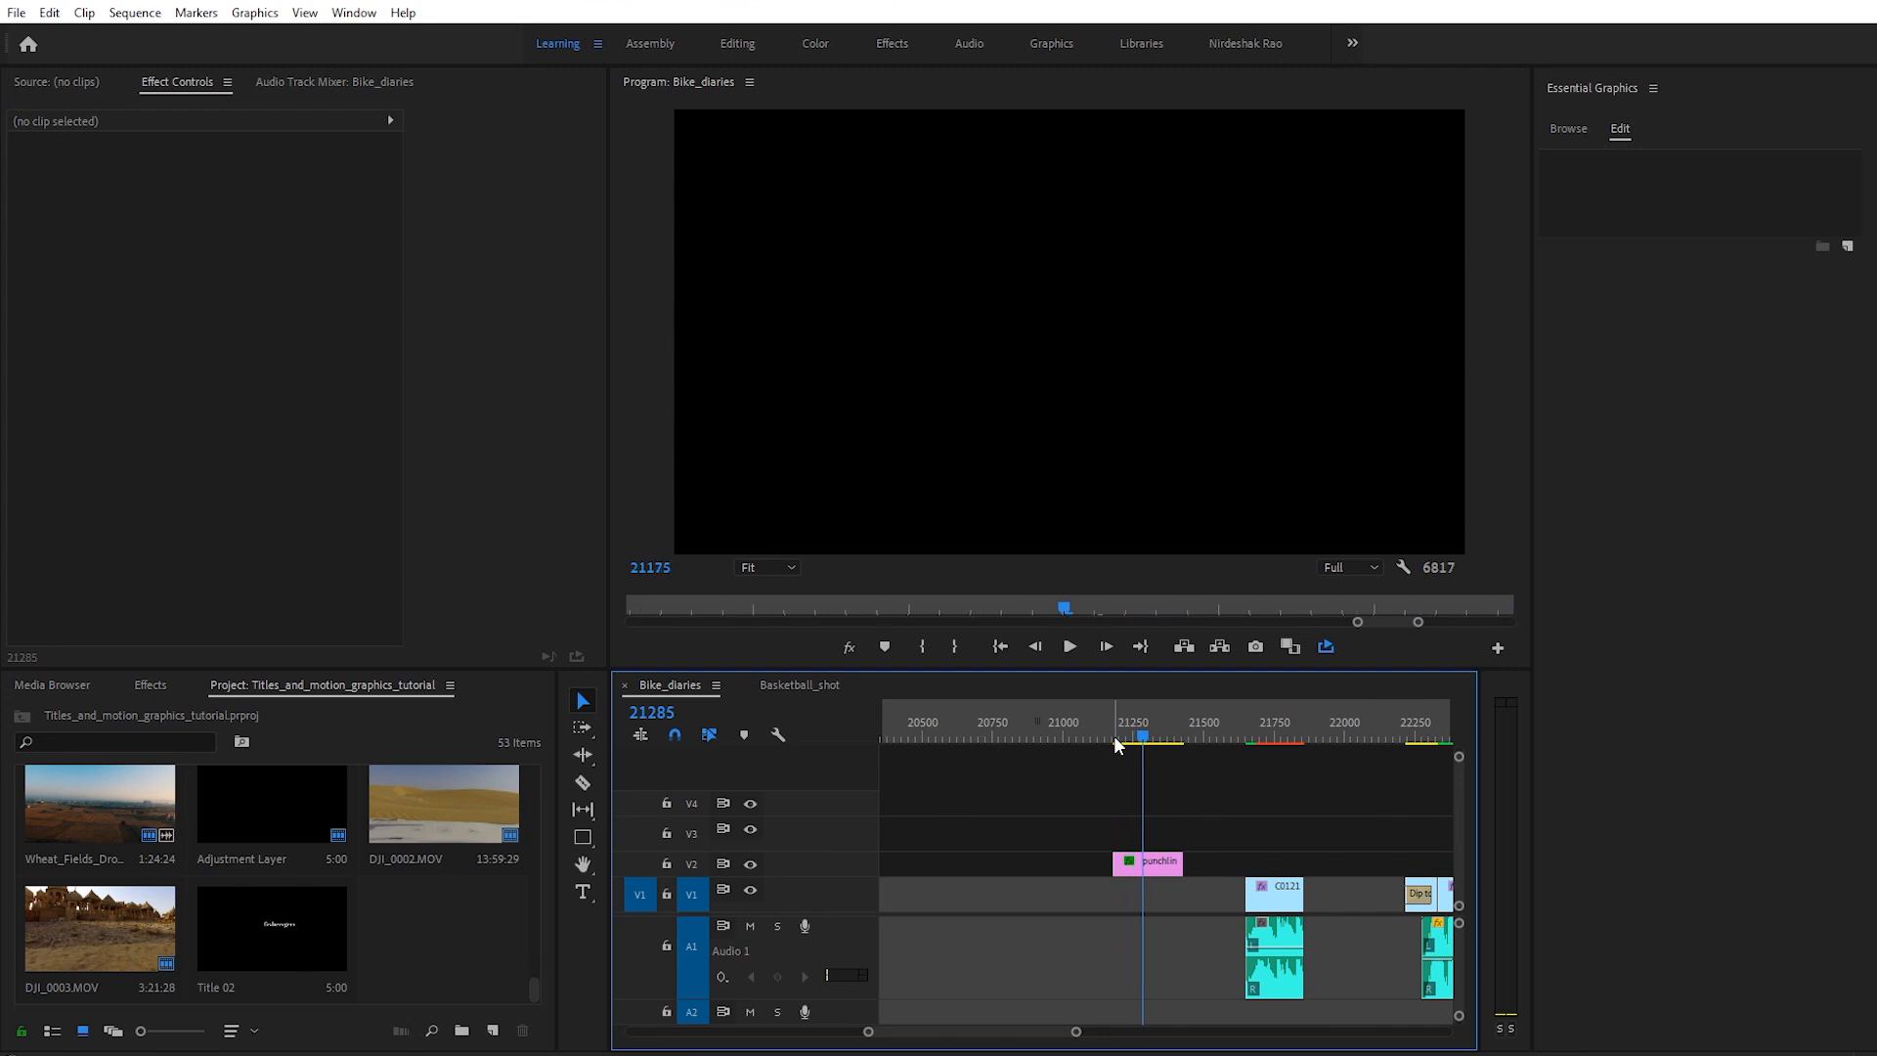
{"action": "key", "text": "space"}
{"action": "left_click", "coordinate": [1138, 866]}
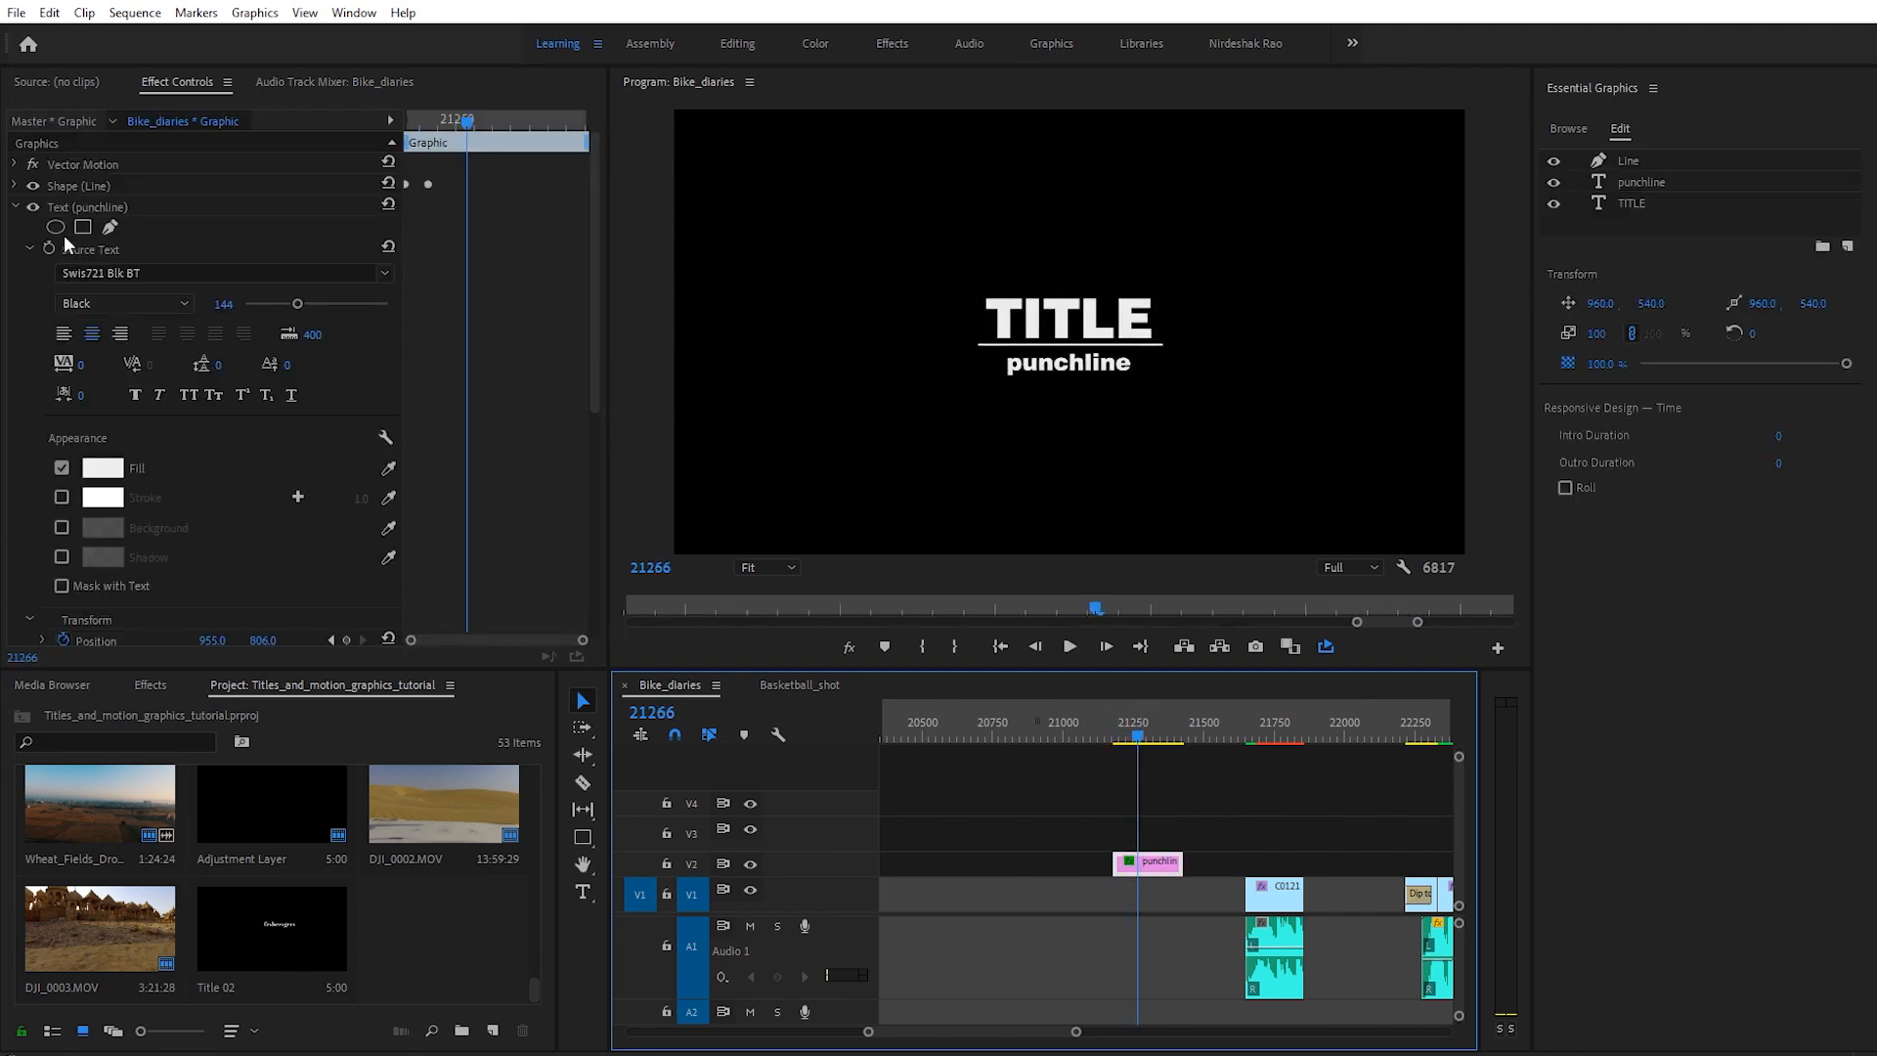
{"action": "left_click", "coordinate": [15, 208]}
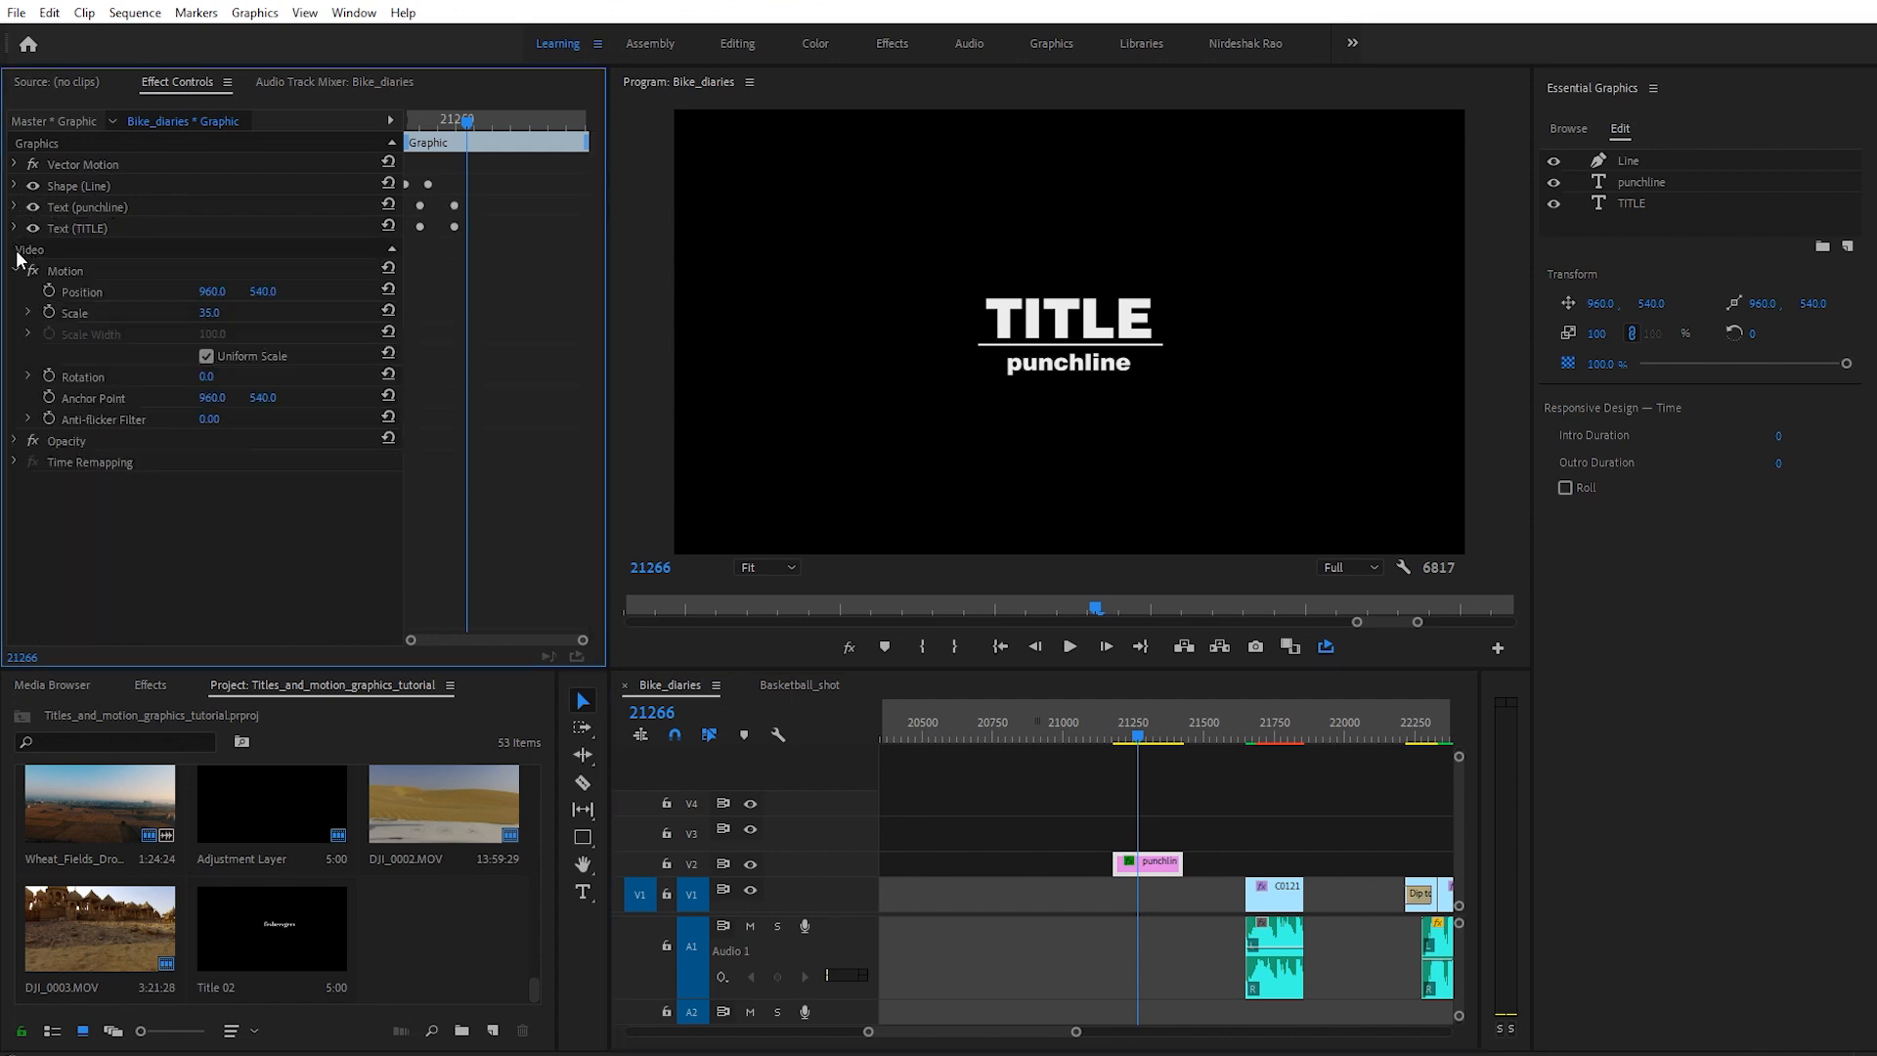
{"action": "left_click", "coordinate": [76, 272]}
{"action": "left_click_drag", "start_coordinate": [1115, 363], "coordinate": [864, 505]}
Step: Play the repositioned title graphic from its start several times to check the animation in the lower-left area of the frame
{"action": "left_click", "coordinate": [1113, 731]}
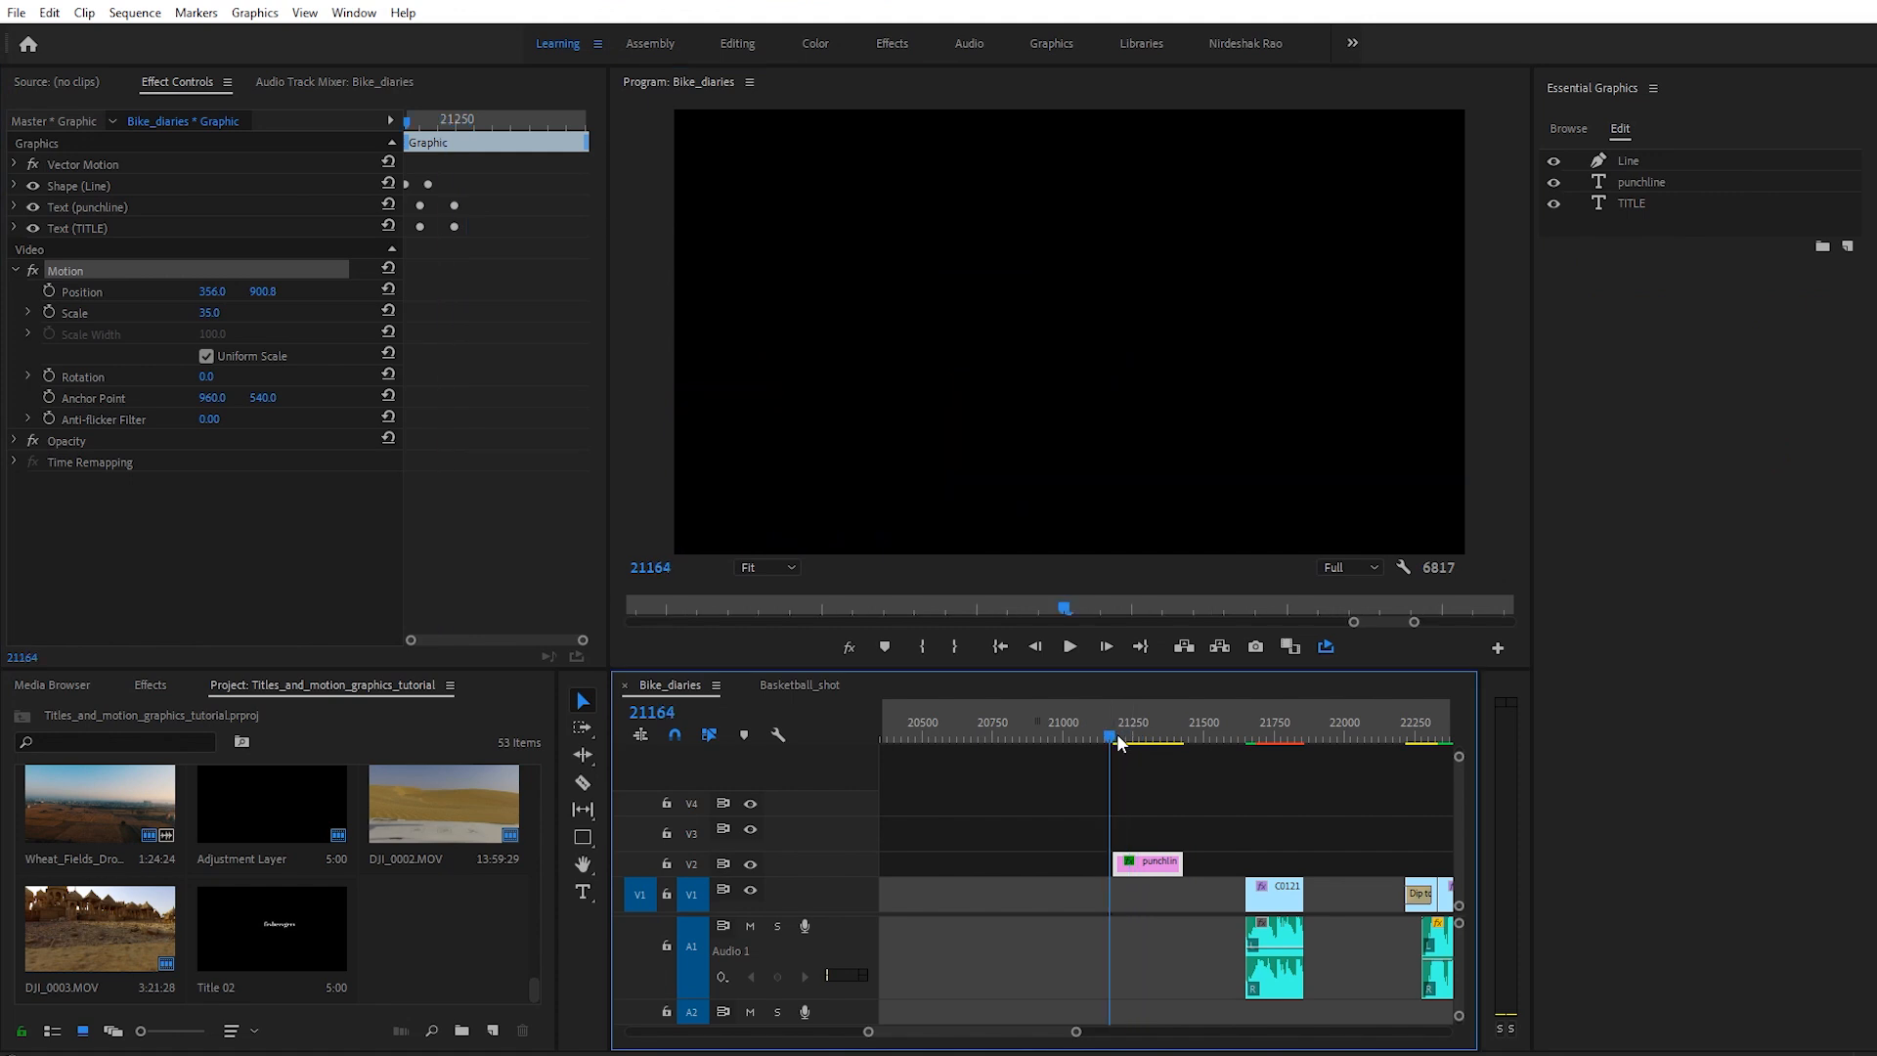
{"action": "left_click", "coordinate": [1152, 769]}
{"action": "key", "text": "space"}
{"action": "key", "text": "space"}
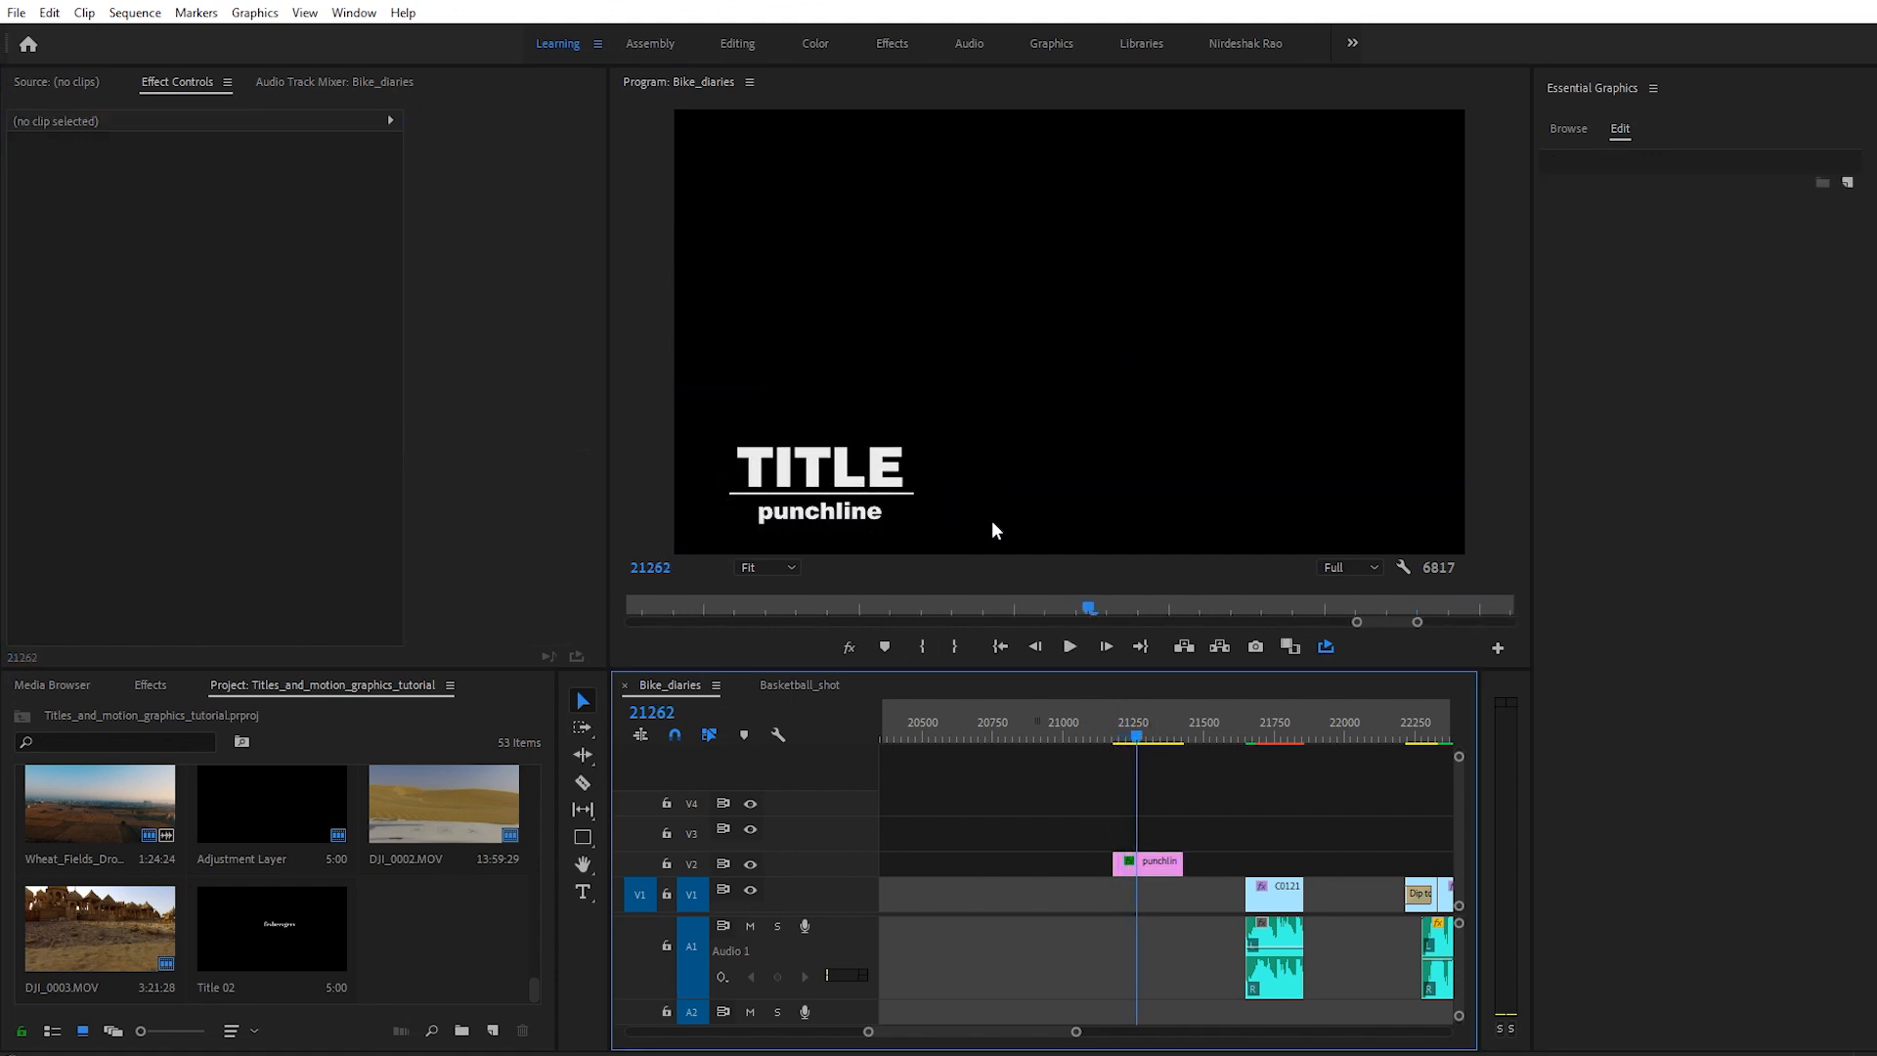
{"action": "left_click", "coordinate": [1114, 735]}
{"action": "key", "text": "space"}
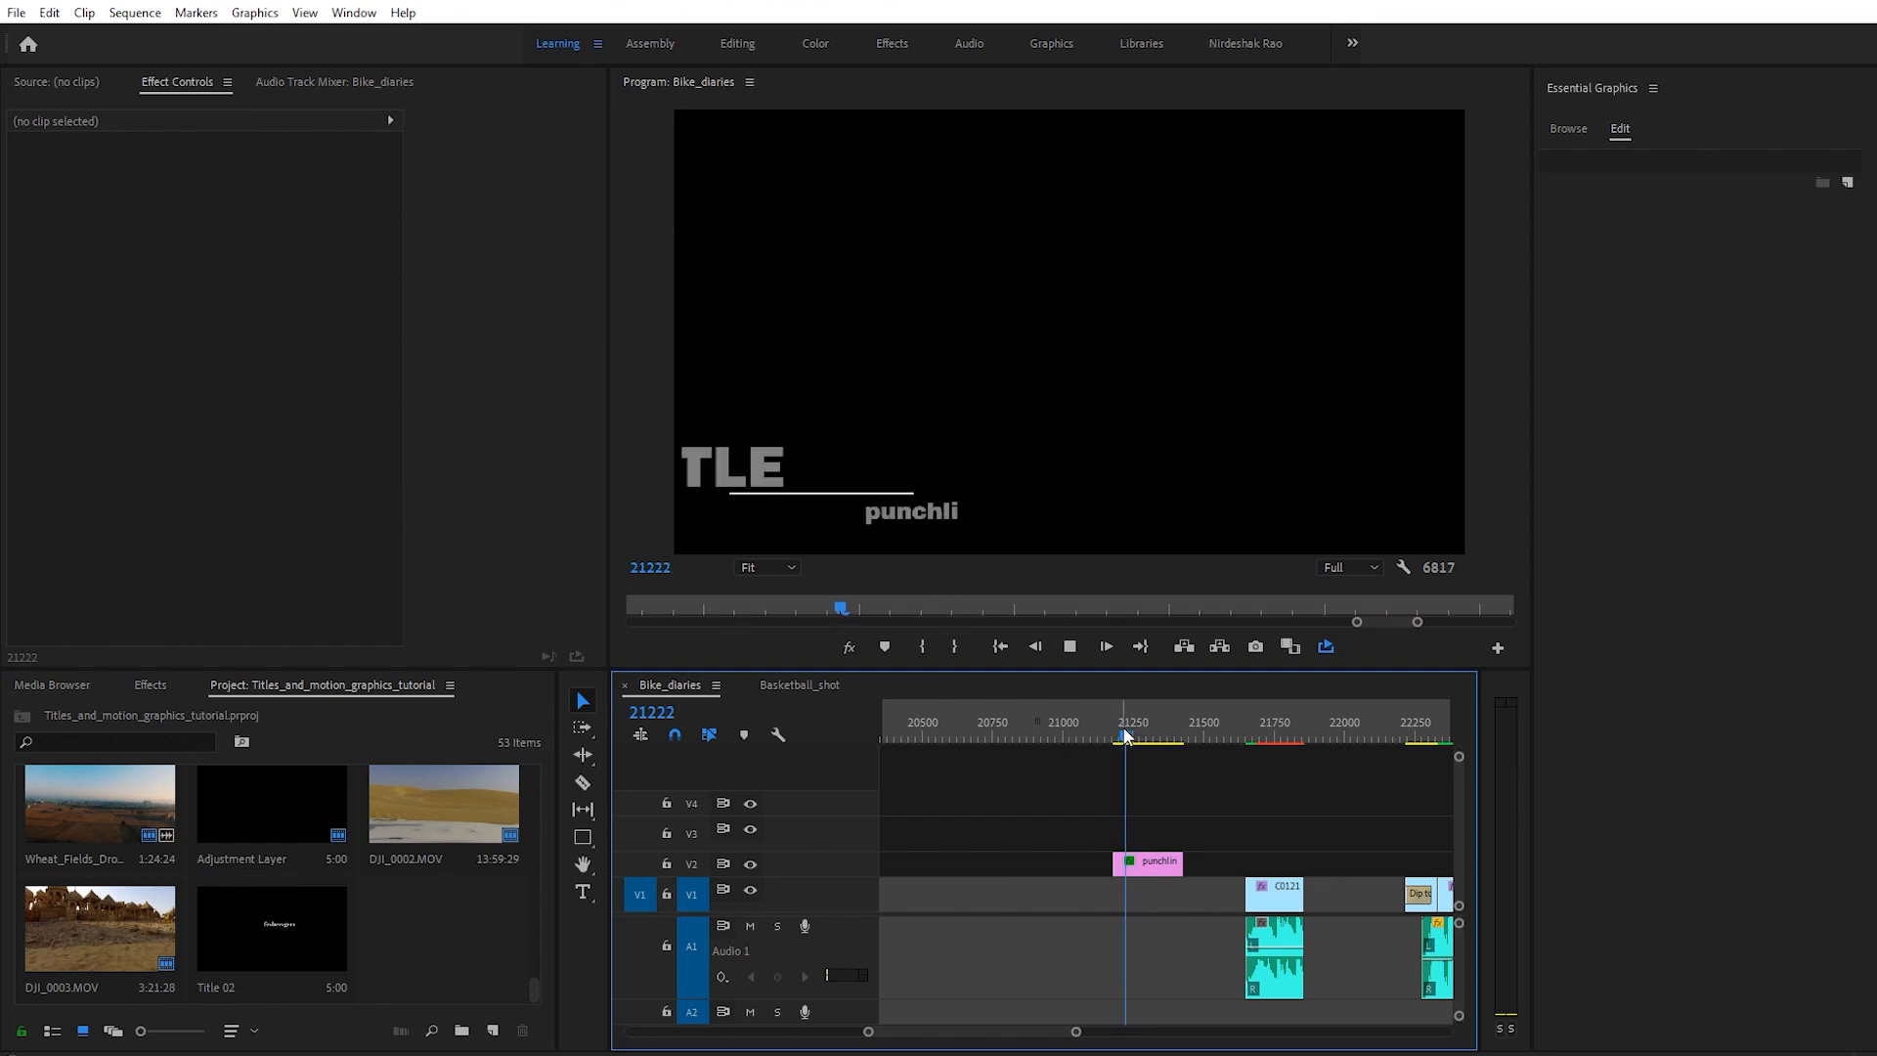
{"action": "left_click", "coordinate": [1123, 735]}
{"action": "key", "text": "space"}
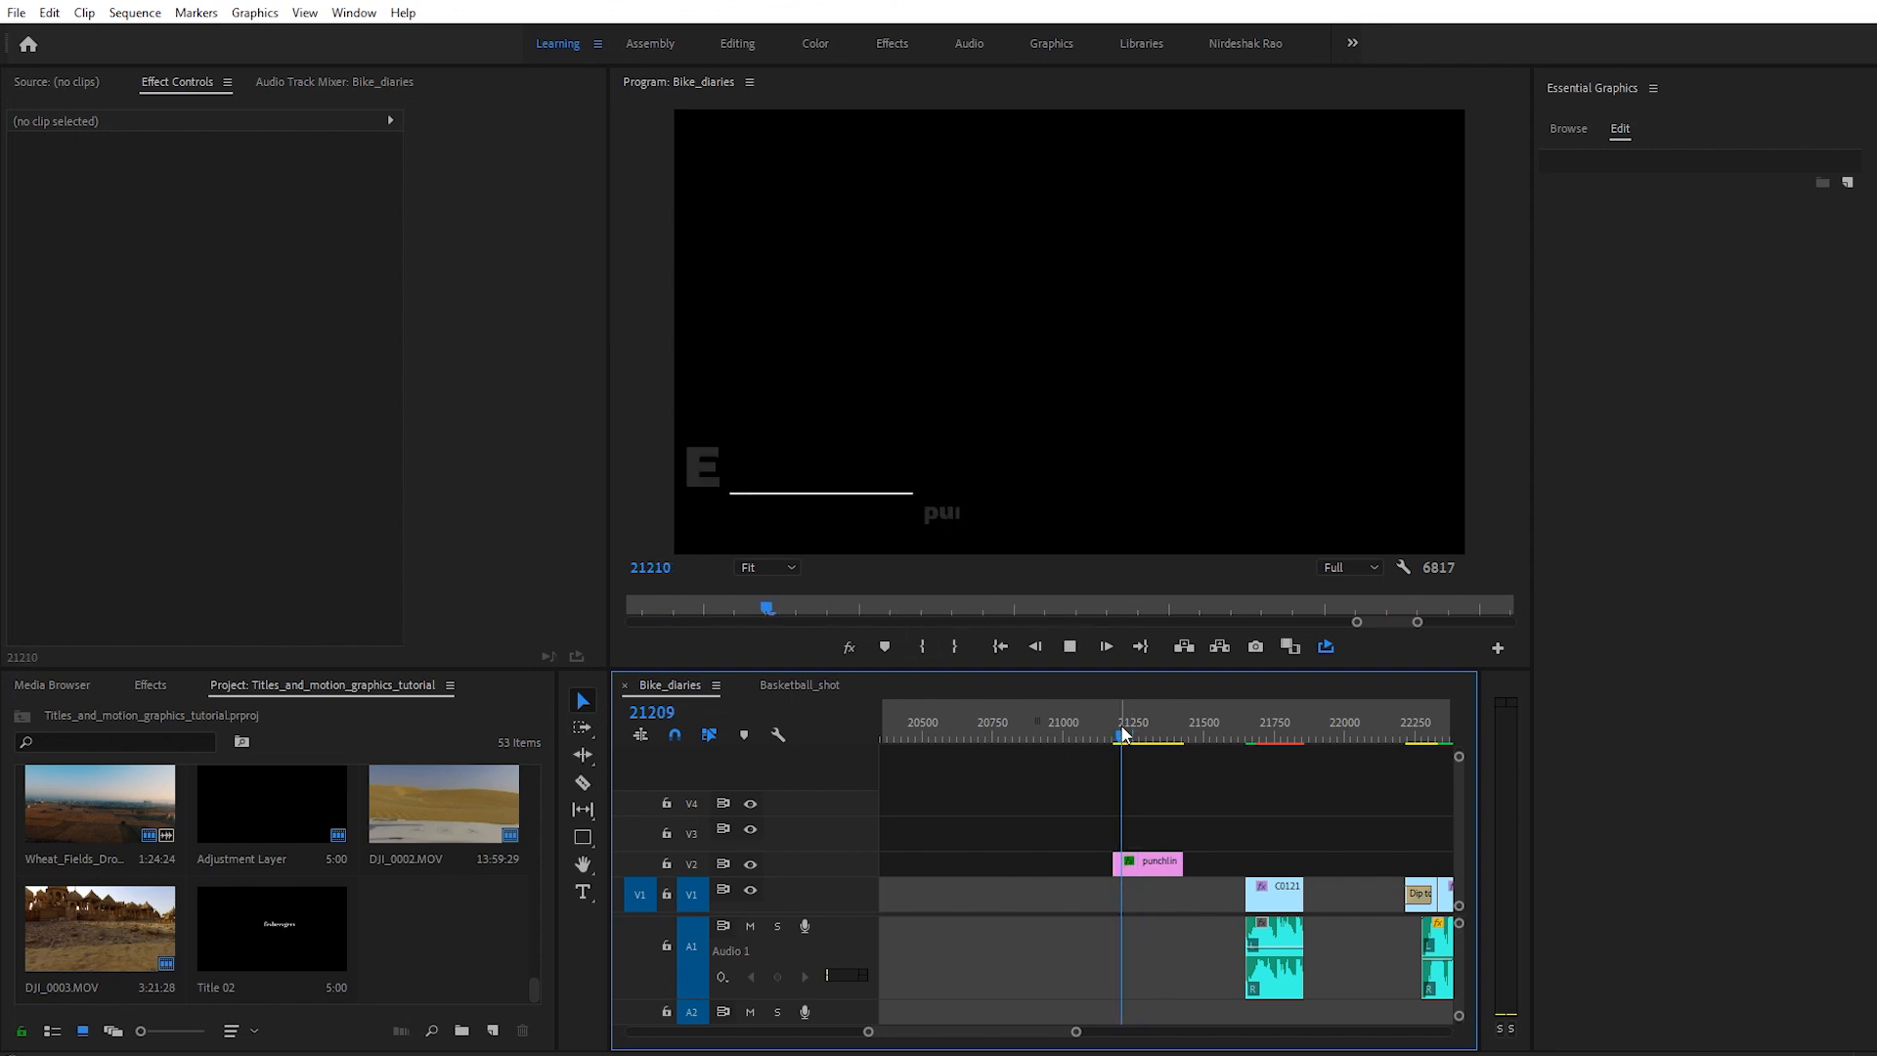
{"action": "key", "text": "space"}
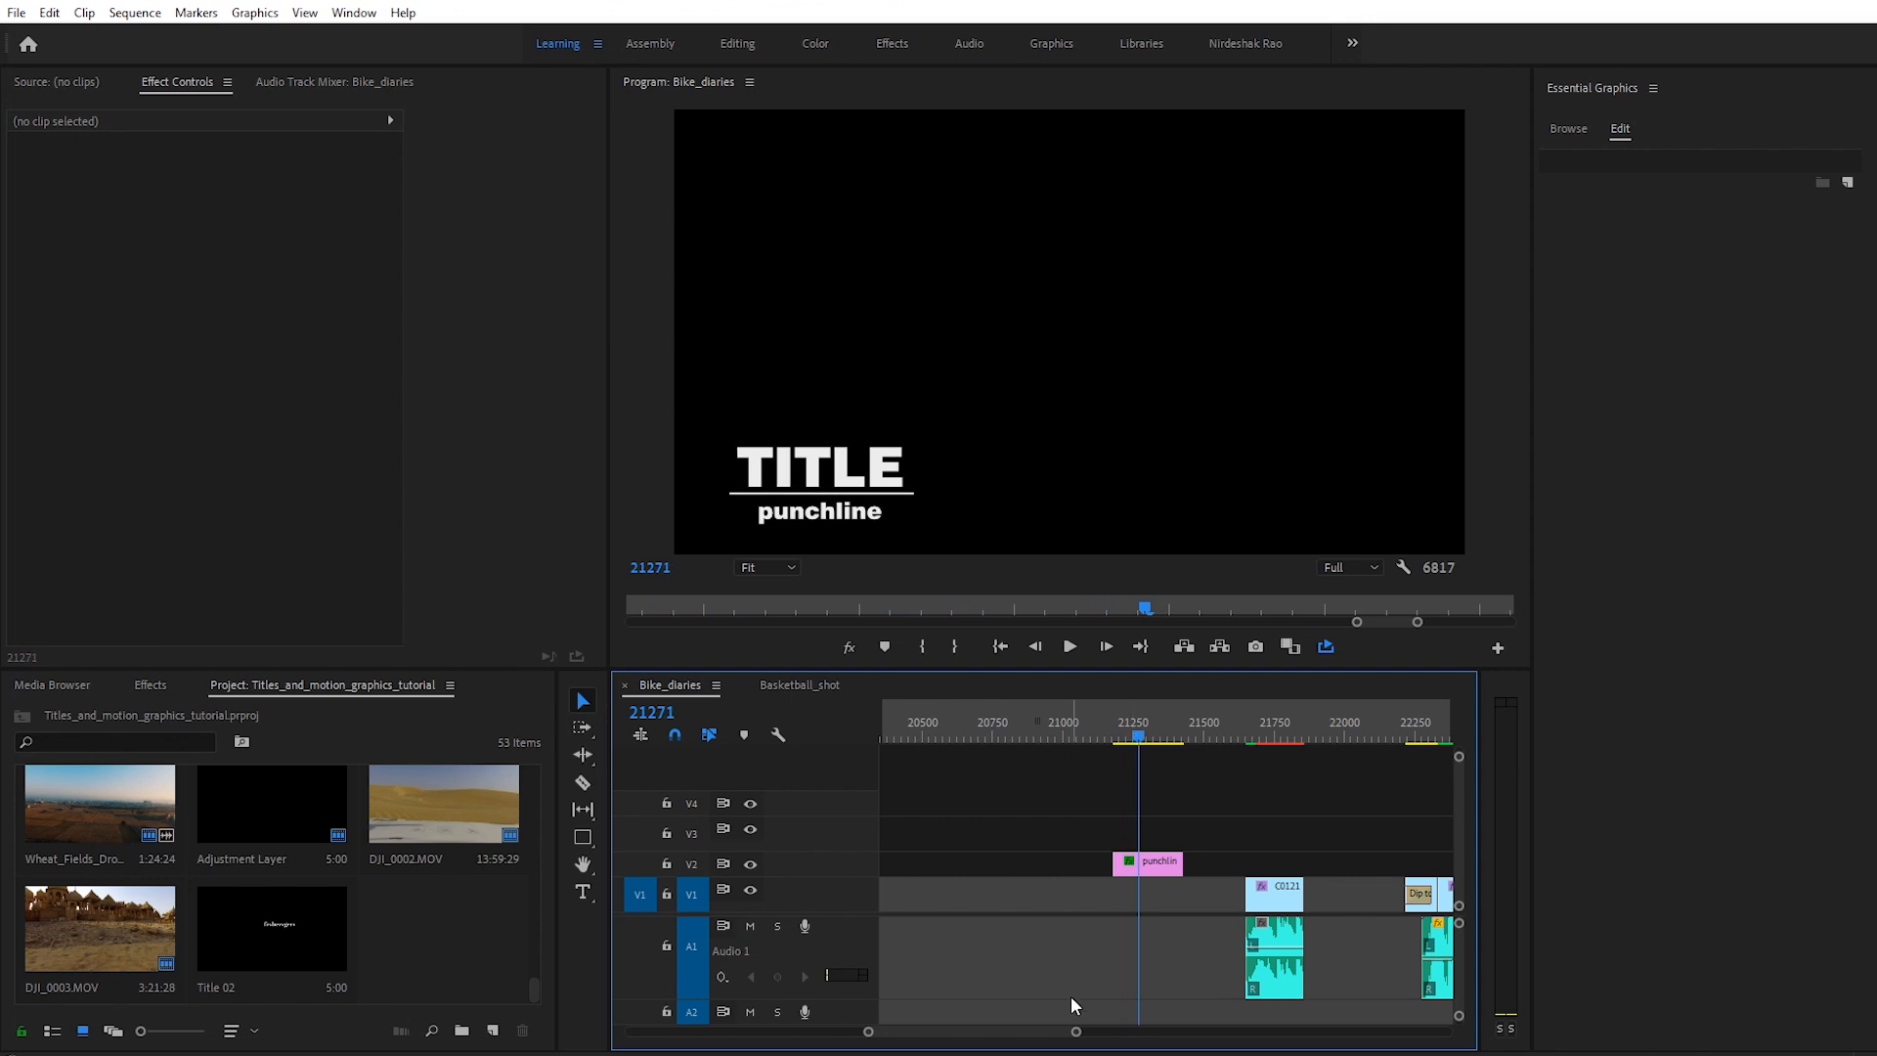
Step: Play the beginning of the sequence around frame 17526 to review the finished red LOGO circle animation
{"action": "left_click_drag", "start_coordinate": [1078, 1034], "coordinate": [1190, 1021]}
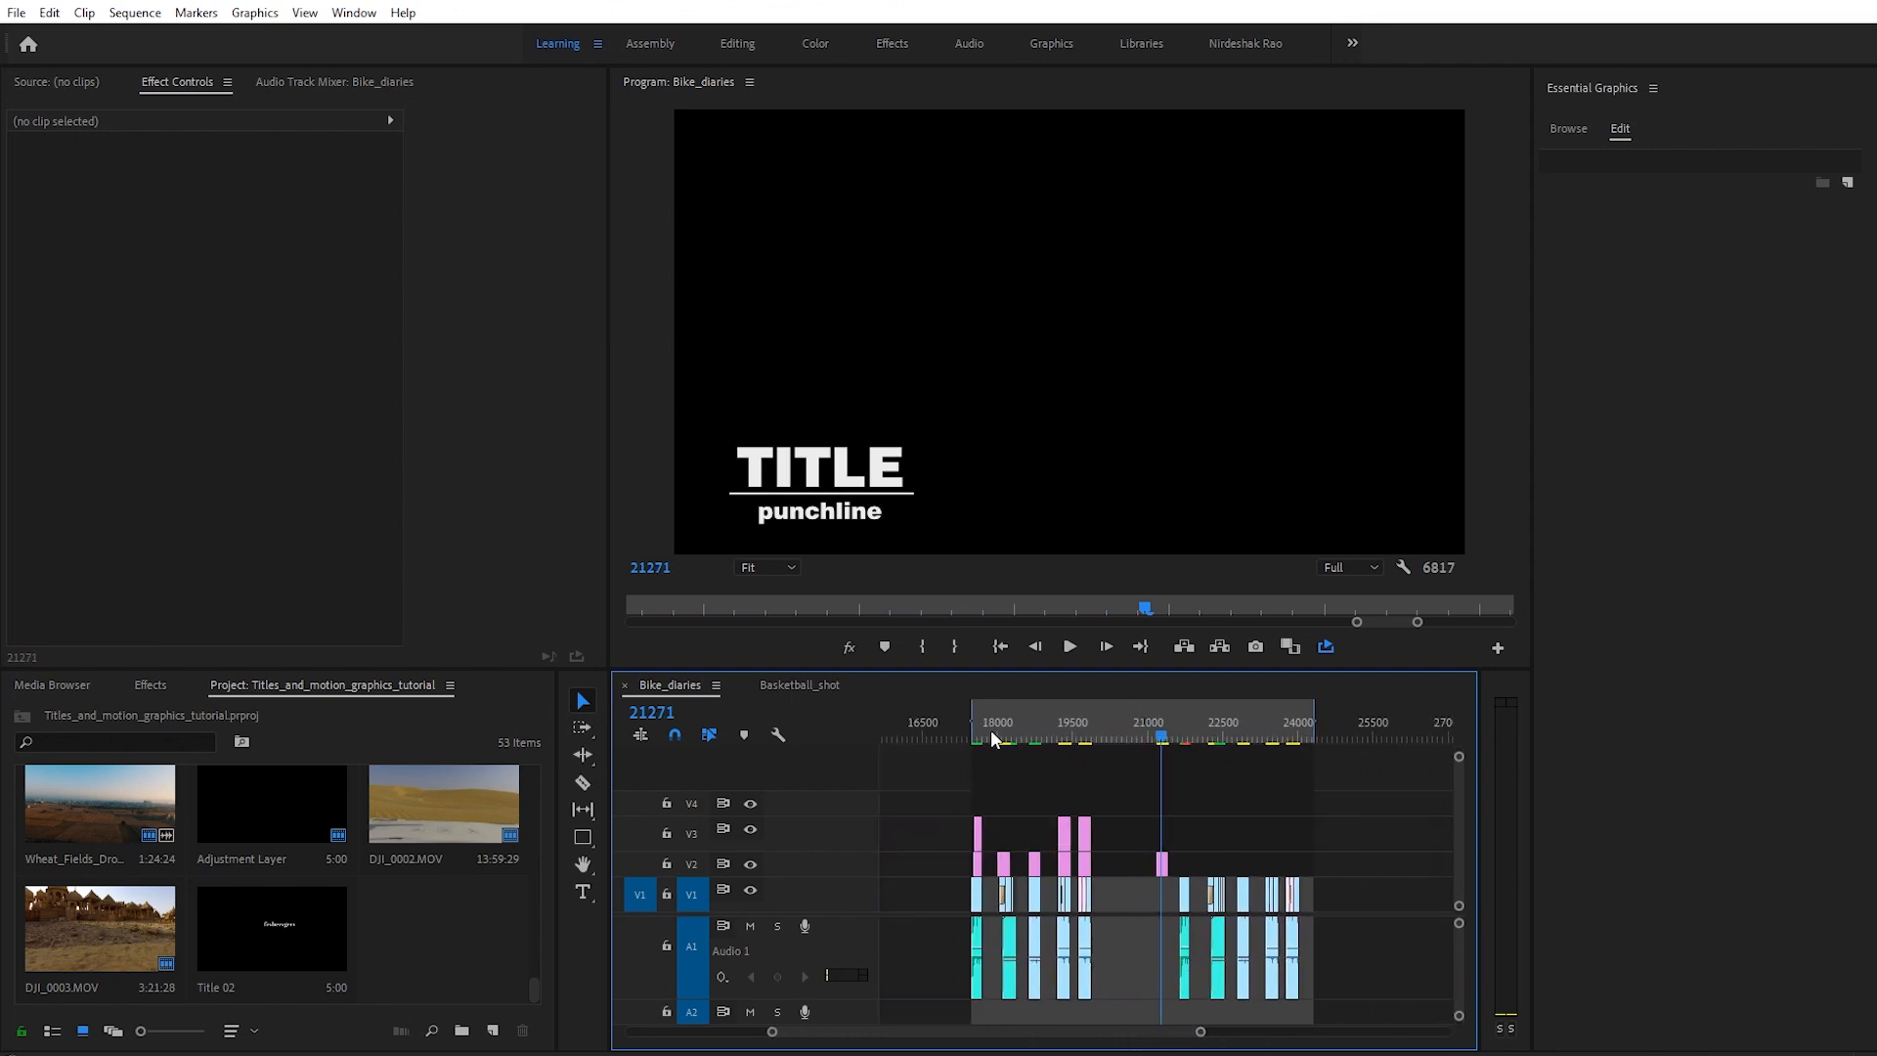
{"action": "left_click_drag", "start_coordinate": [994, 738], "coordinate": [974, 724]}
{"action": "key", "text": "space"}
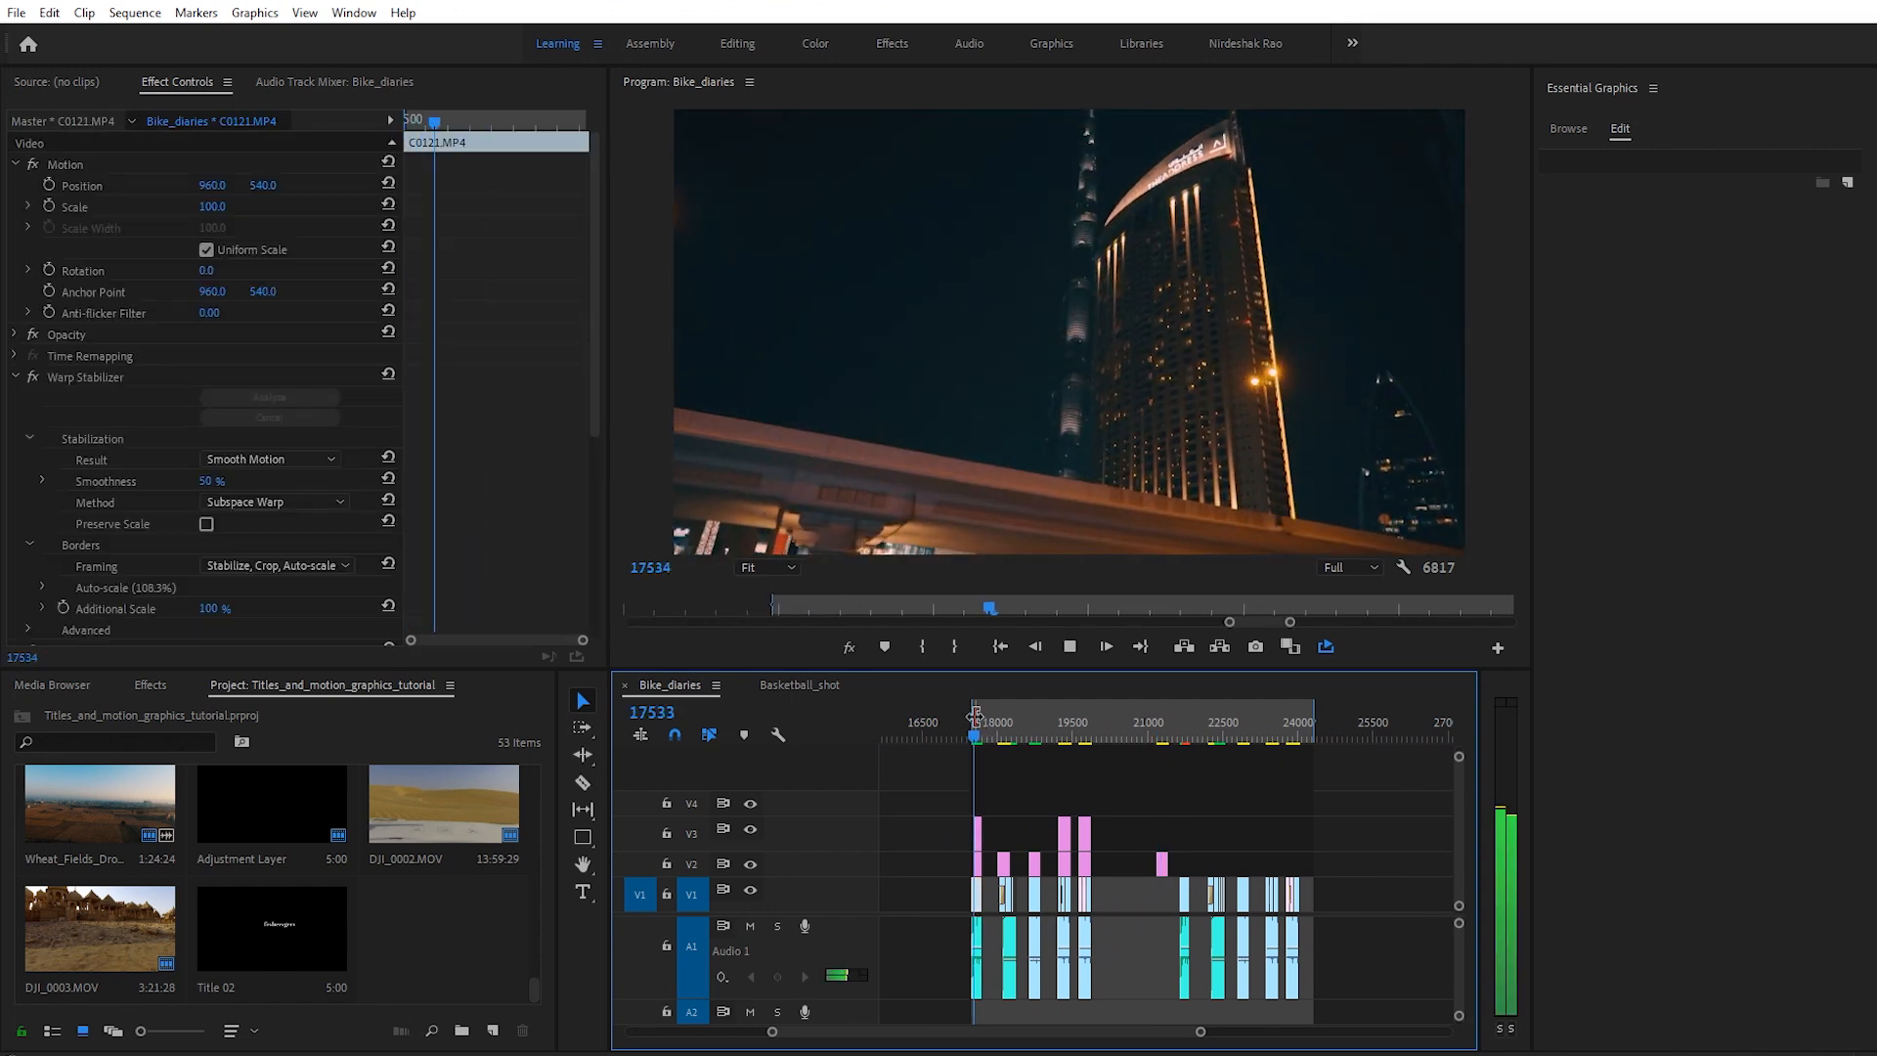
{"action": "key", "text": "space"}
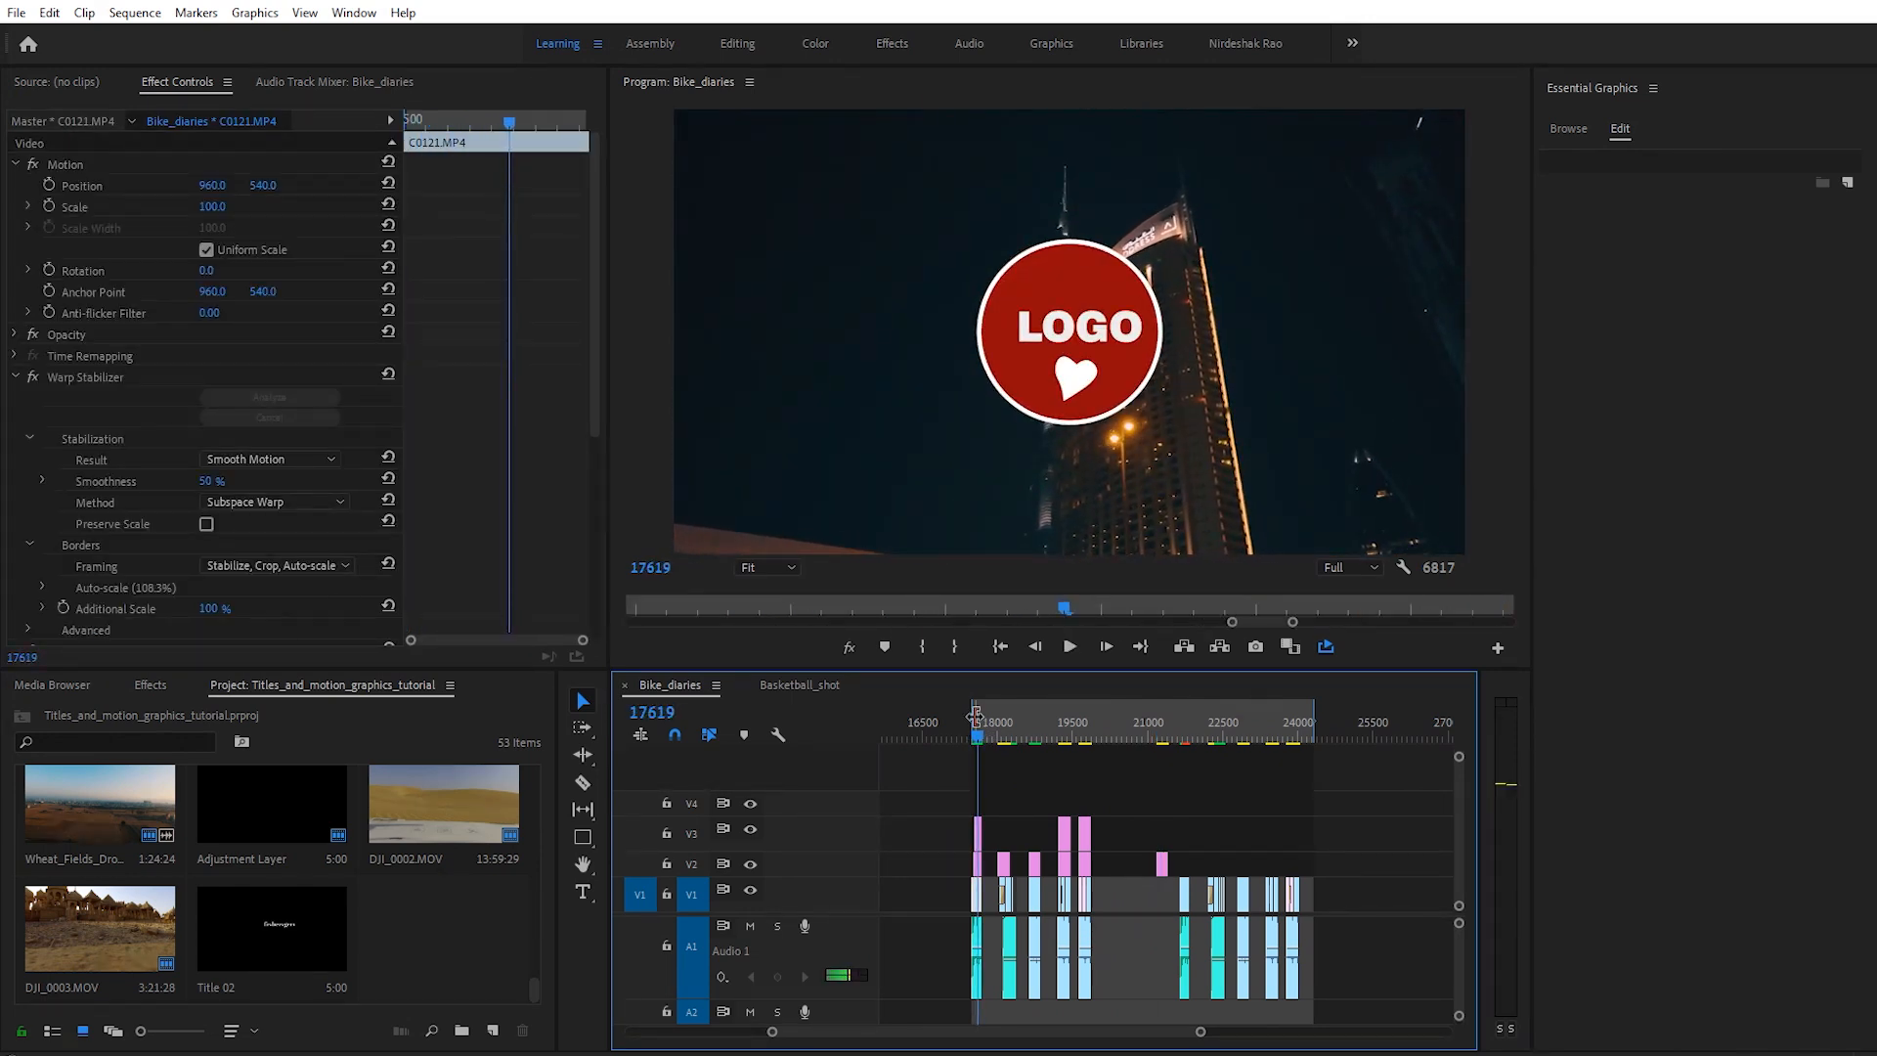
{"action": "left_click", "coordinate": [974, 725]}
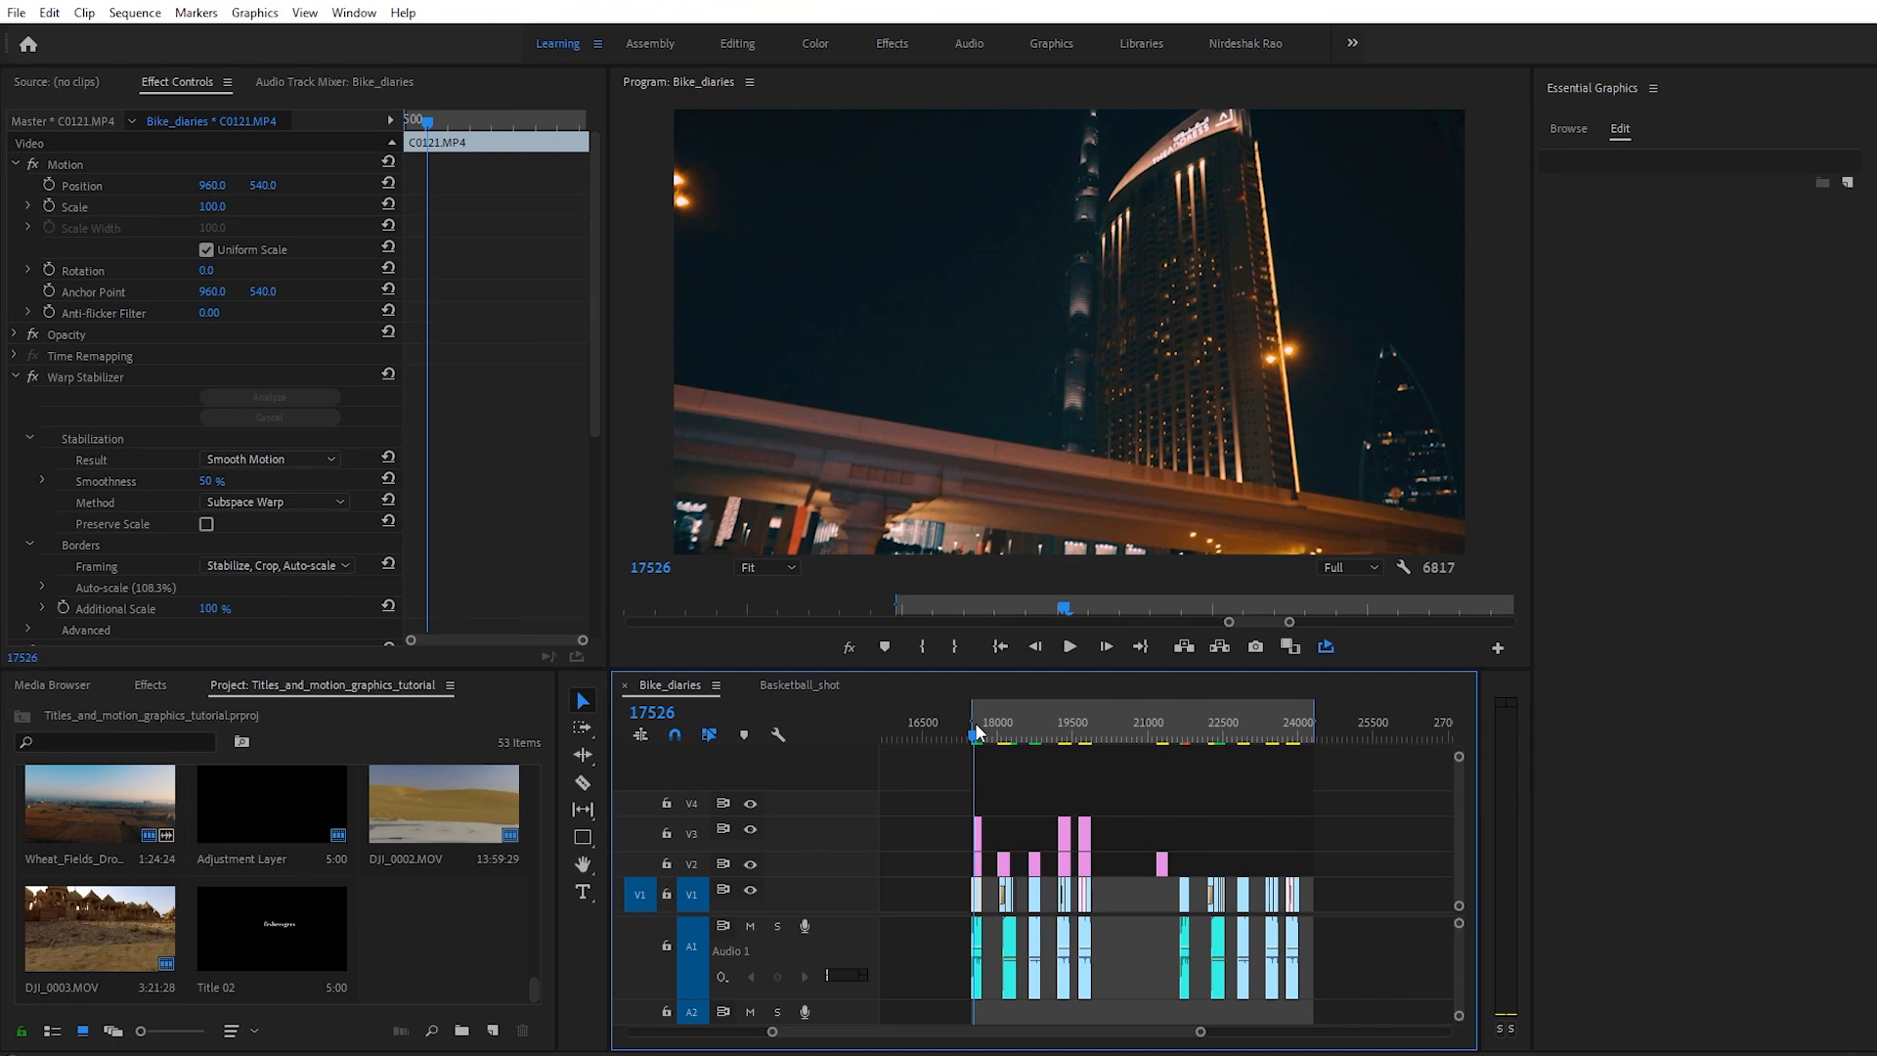
{"action": "key", "text": "space"}
{"action": "key", "text": "space"}
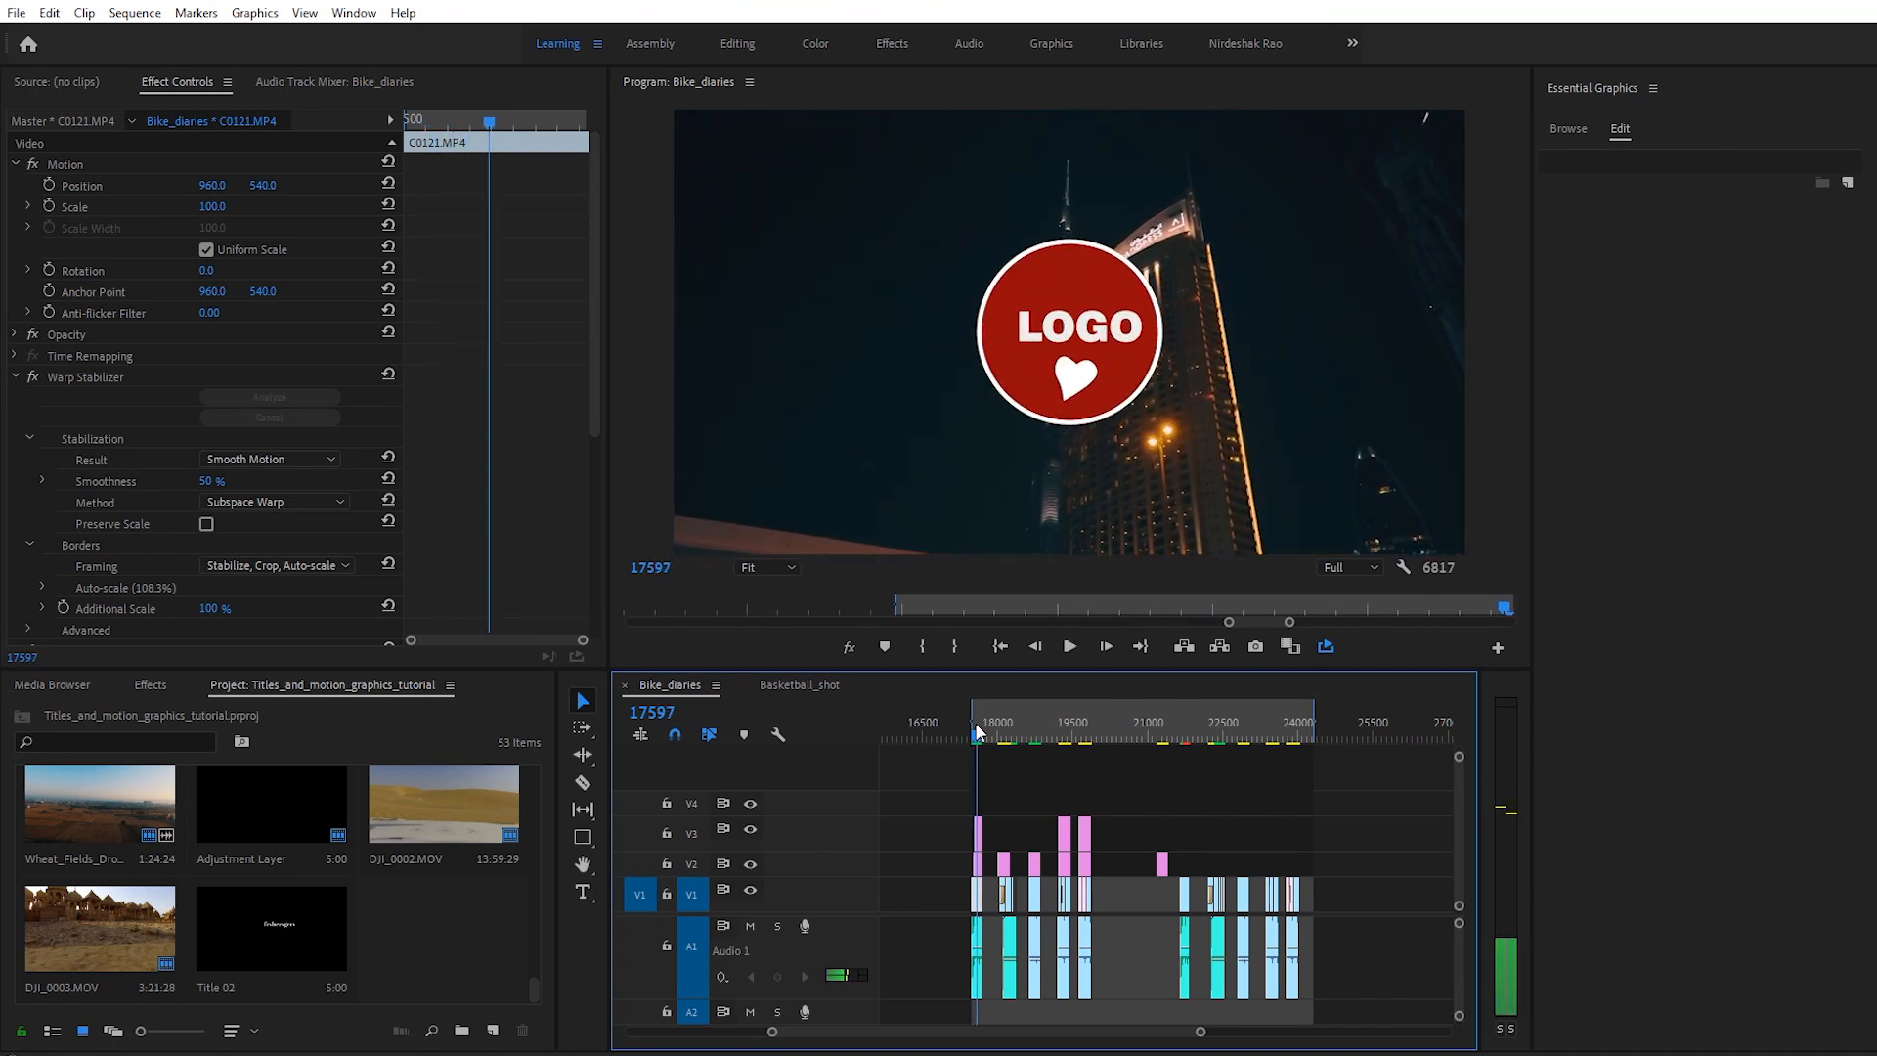
Step: Mute the Audio 1 track and place the playhead at frame 21704 on the building clip after the title graphic
{"action": "left_click_drag", "start_coordinate": [1200, 1031], "coordinate": [1102, 1044]}
{"action": "left_click", "coordinate": [1148, 729]}
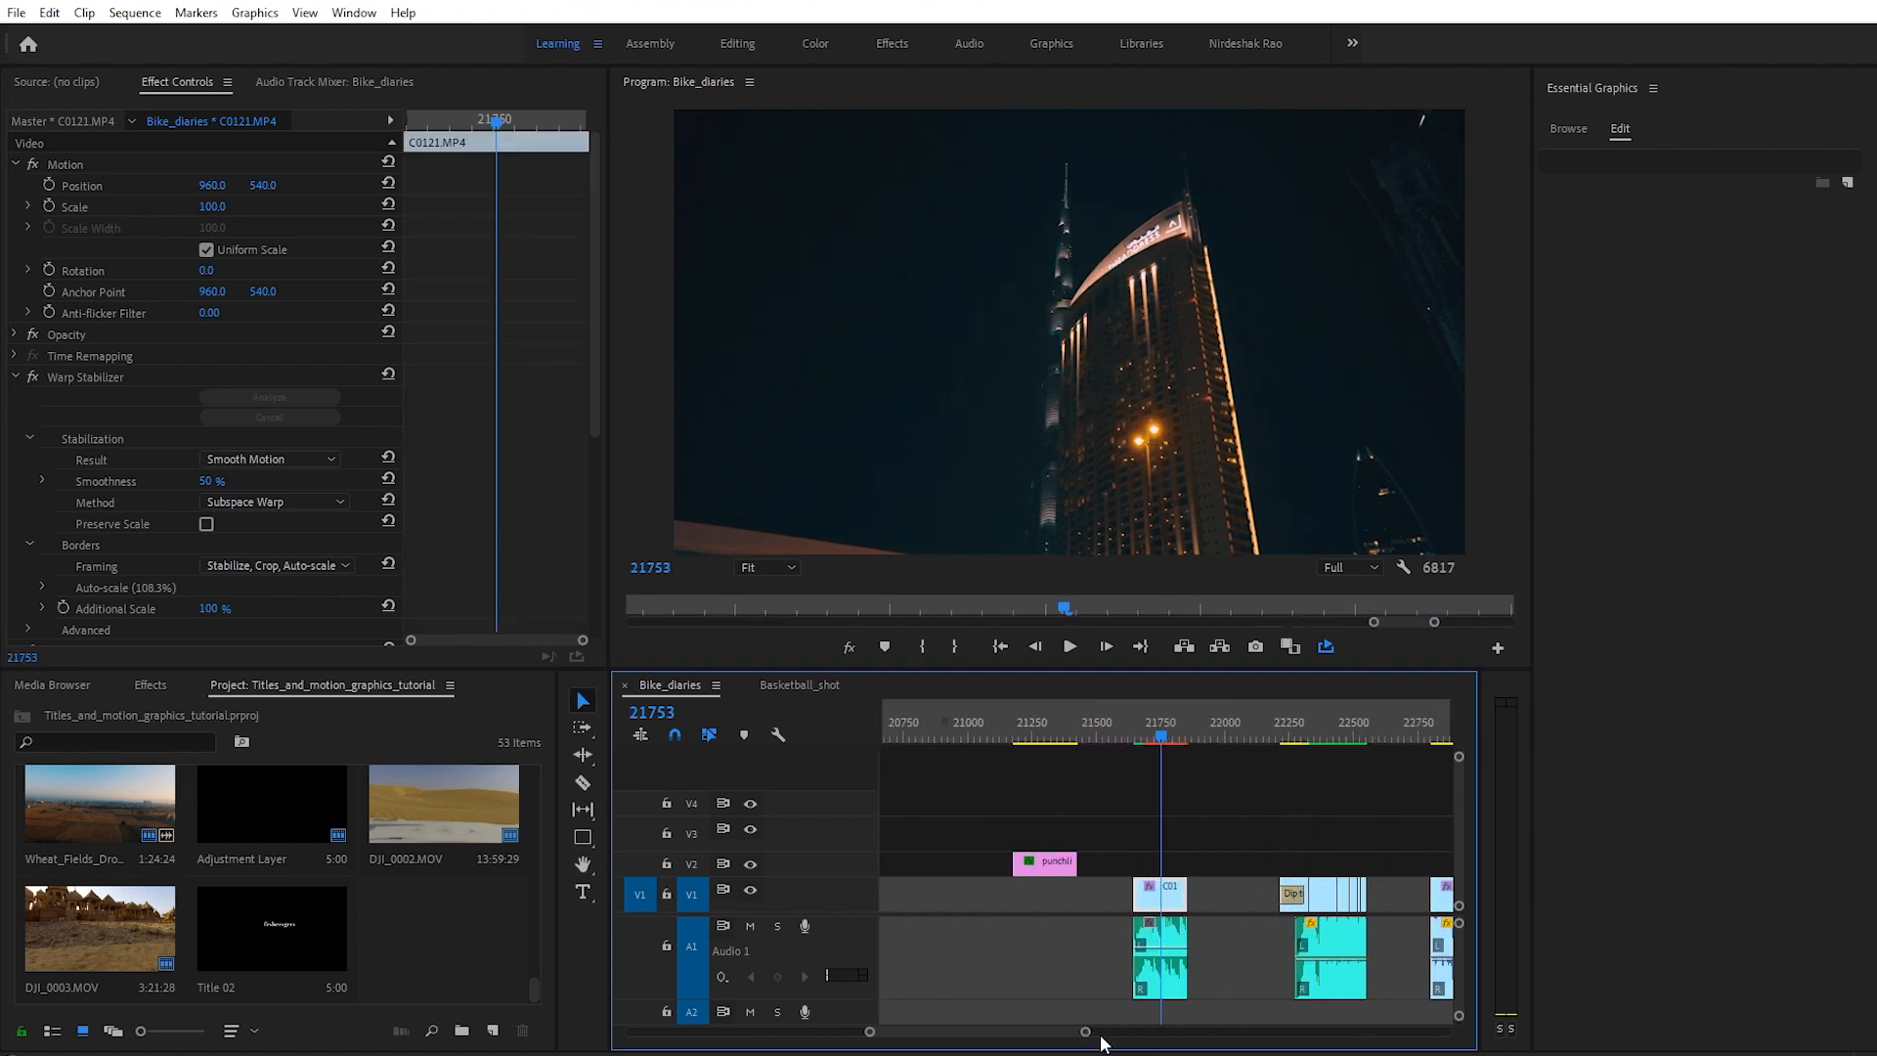
{"action": "left_click", "coordinate": [748, 925]}
{"action": "mouse_move", "coordinate": [1151, 741]}
{"action": "left_mouse_down"}
{"action": "mouse_move", "coordinate": [1140, 725]}
{"action": "mouse_move", "coordinate": [1154, 738]}
{"action": "left_mouse_up"}
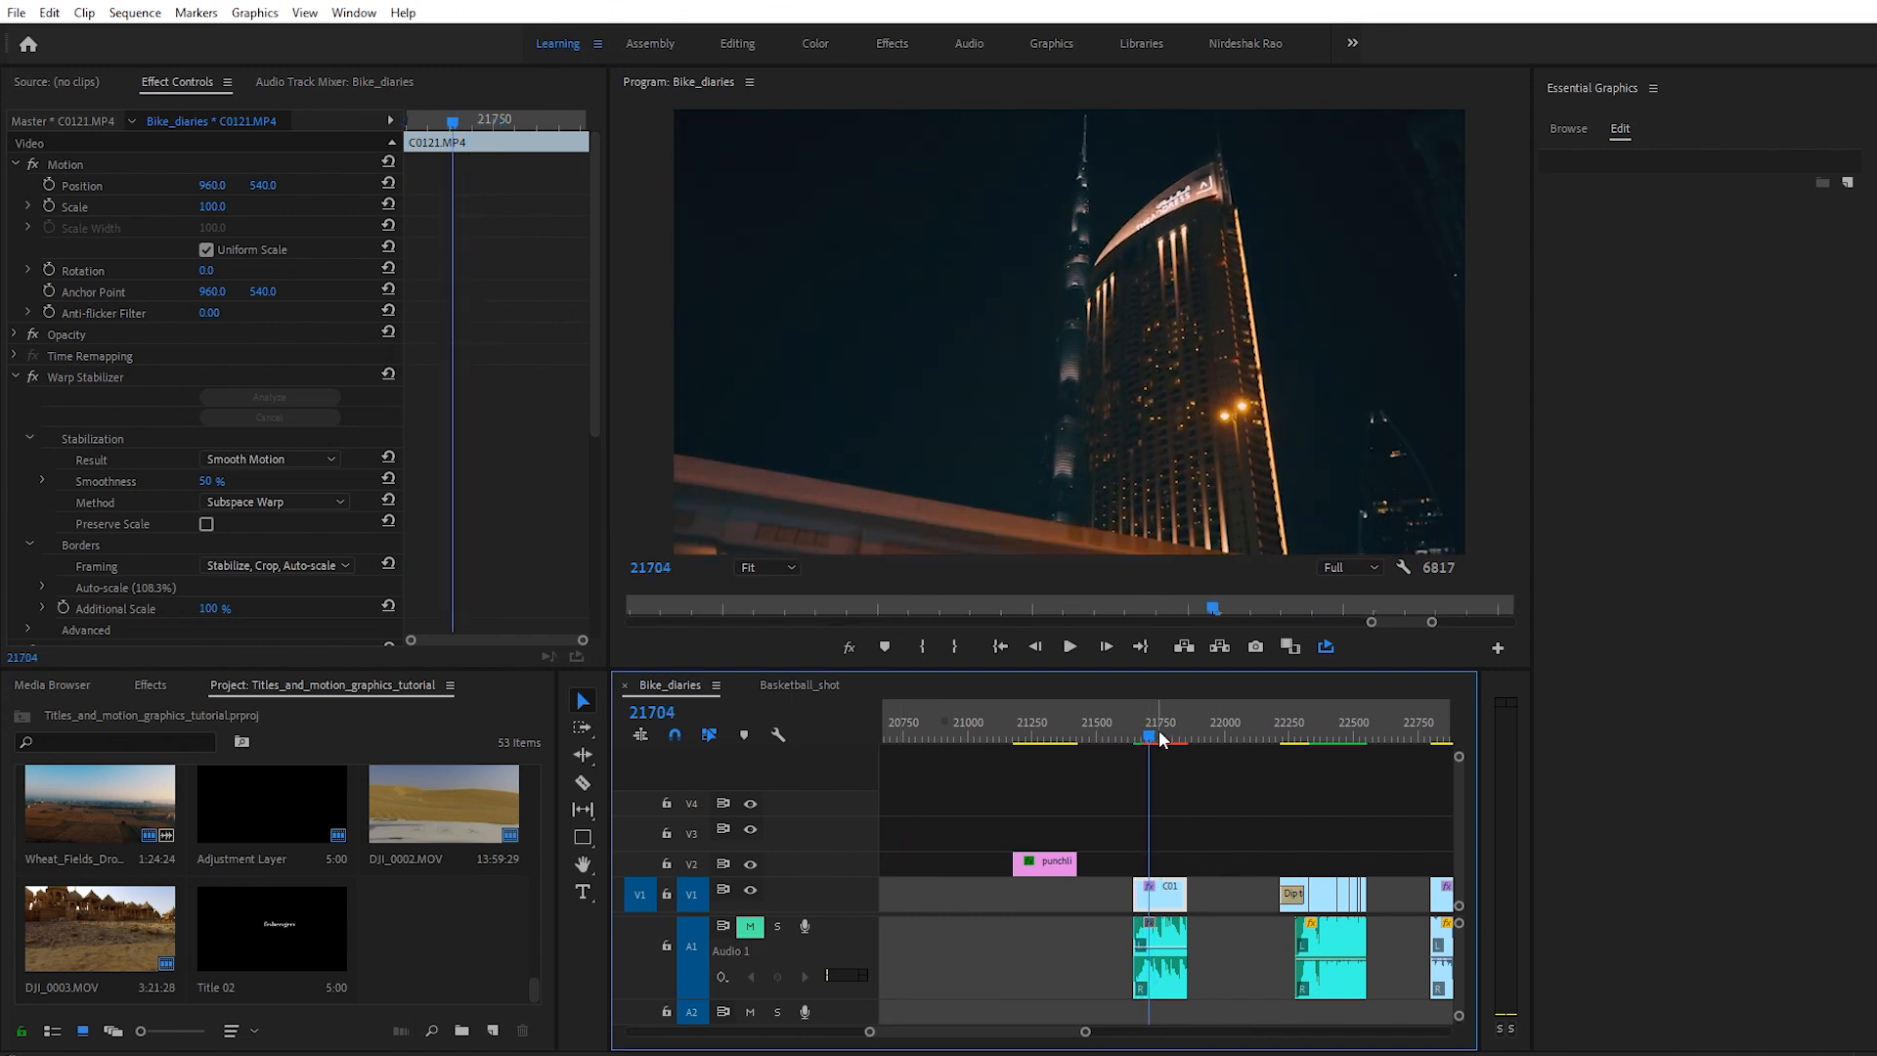
Step: Draw a large circle over the building near the middle of the frame with the Ellipse tool
{"action": "left_click", "coordinate": [576, 836]}
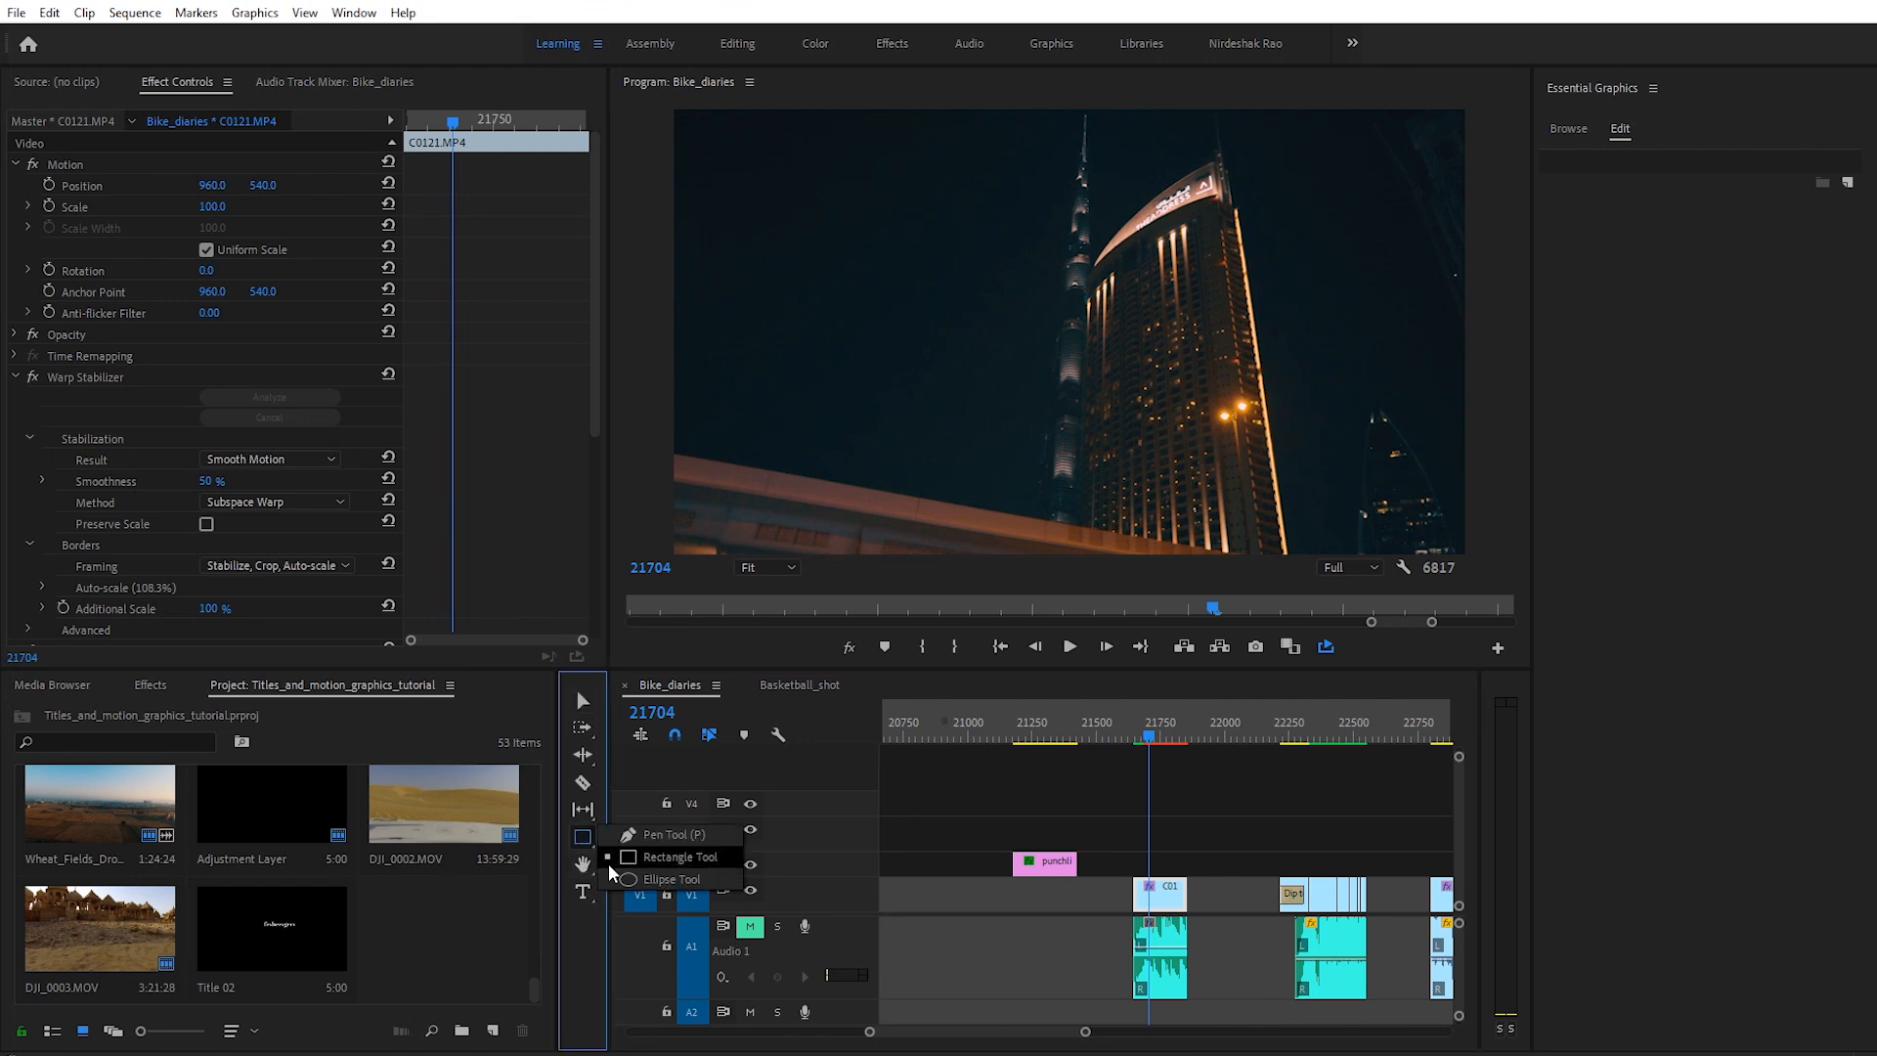
{"action": "left_click", "coordinate": [643, 880]}
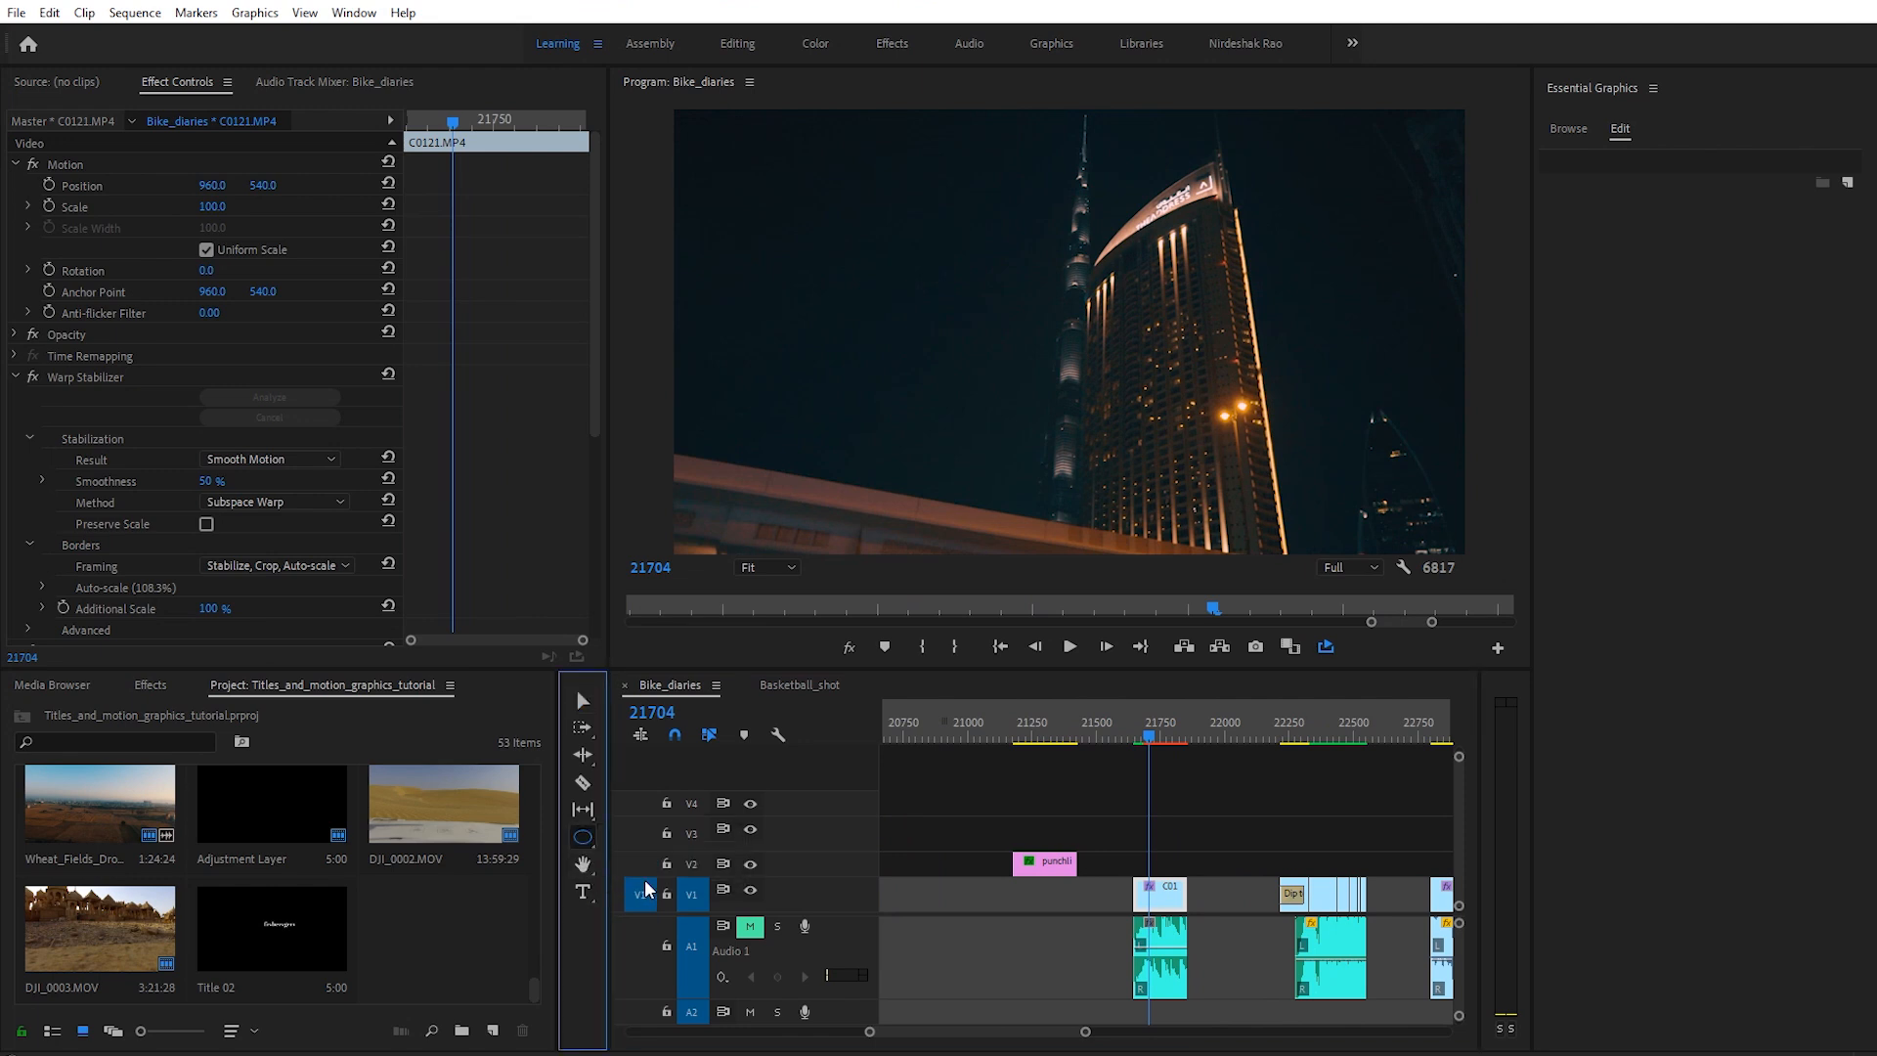
{"action": "mouse_move", "coordinate": [988, 231]}
{"action": "left_mouse_down"}
{"action": "mouse_move", "coordinate": [1160, 424]}
{"action": "mouse_move", "coordinate": [1324, 337]}
{"action": "mouse_move", "coordinate": [1247, 348]}
{"action": "mouse_move", "coordinate": [1346, 248]}
{"action": "mouse_move", "coordinate": [1347, 294]}
{"action": "mouse_move", "coordinate": [1211, 483]}
{"action": "mouse_move", "coordinate": [1200, 444]}
{"action": "mouse_move", "coordinate": [1232, 463]}
{"action": "left_mouse_up"}
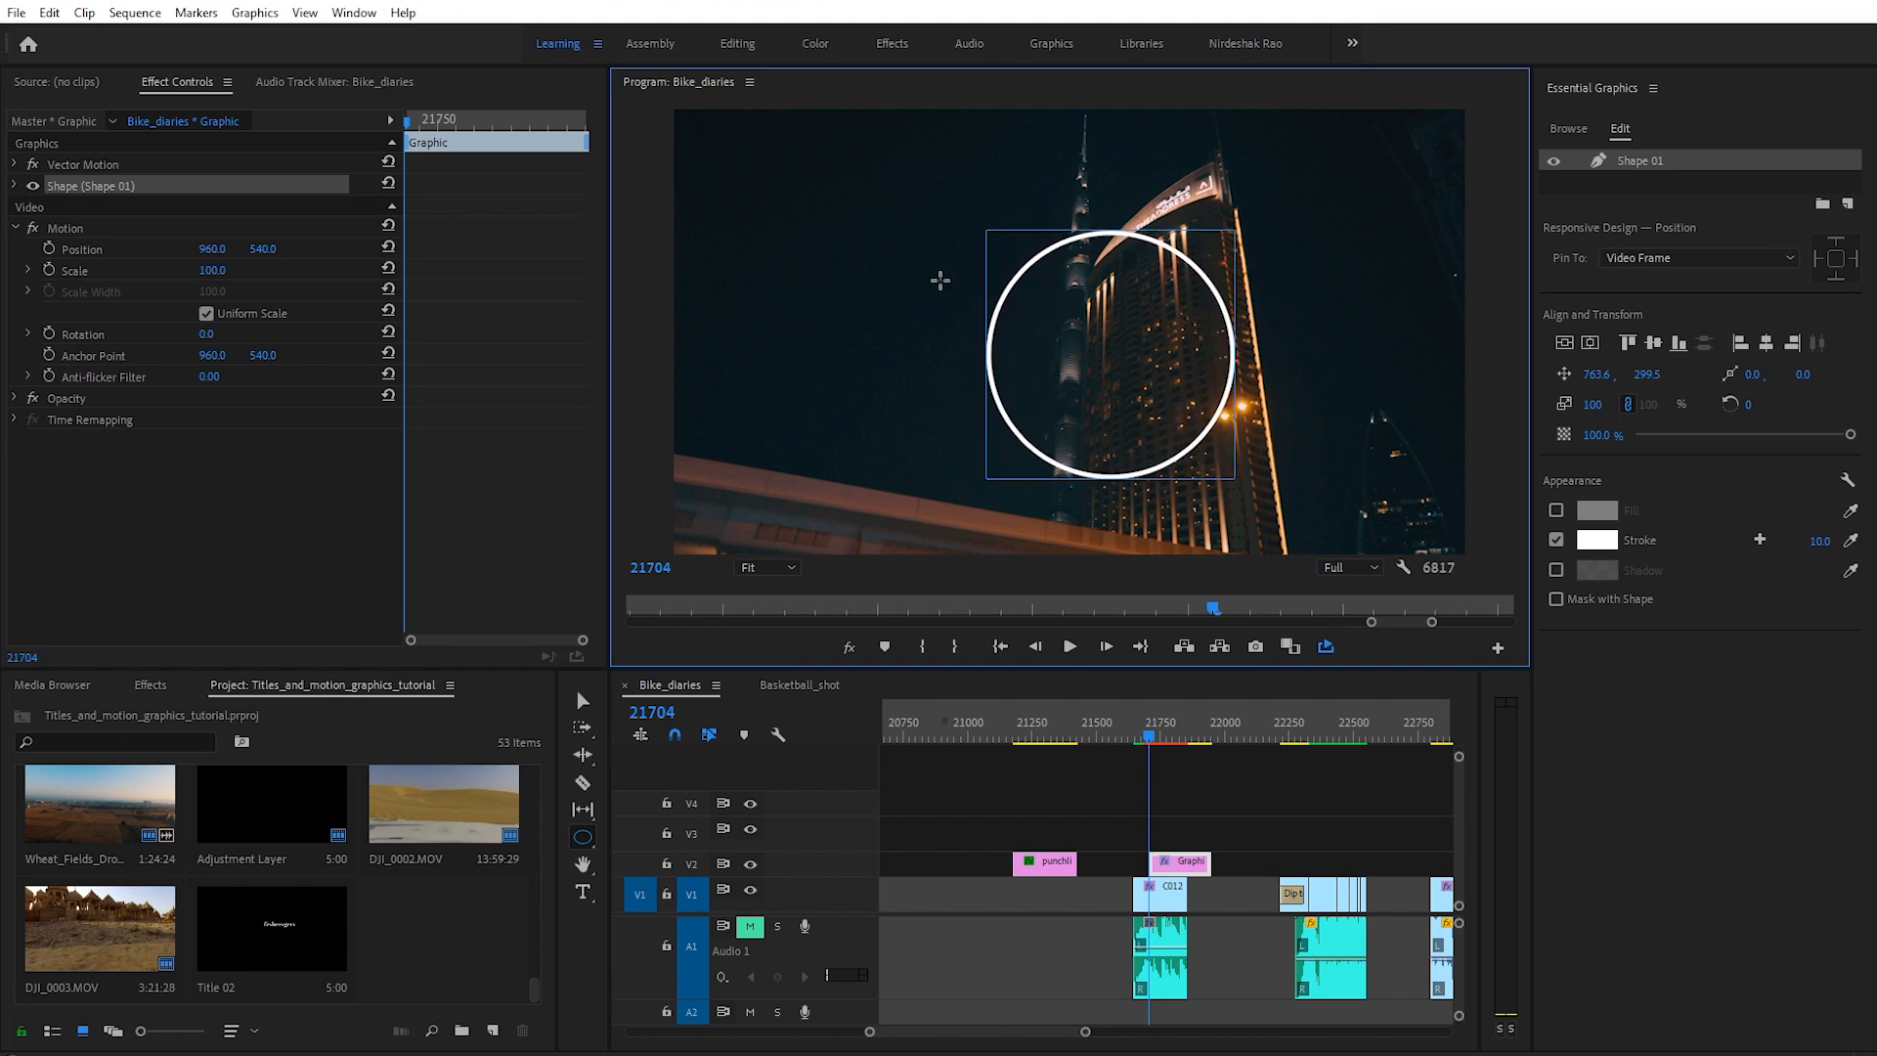
Step: Enable the circle's fill and set its colour to a dark blue
{"action": "left_click", "coordinate": [1555, 509]}
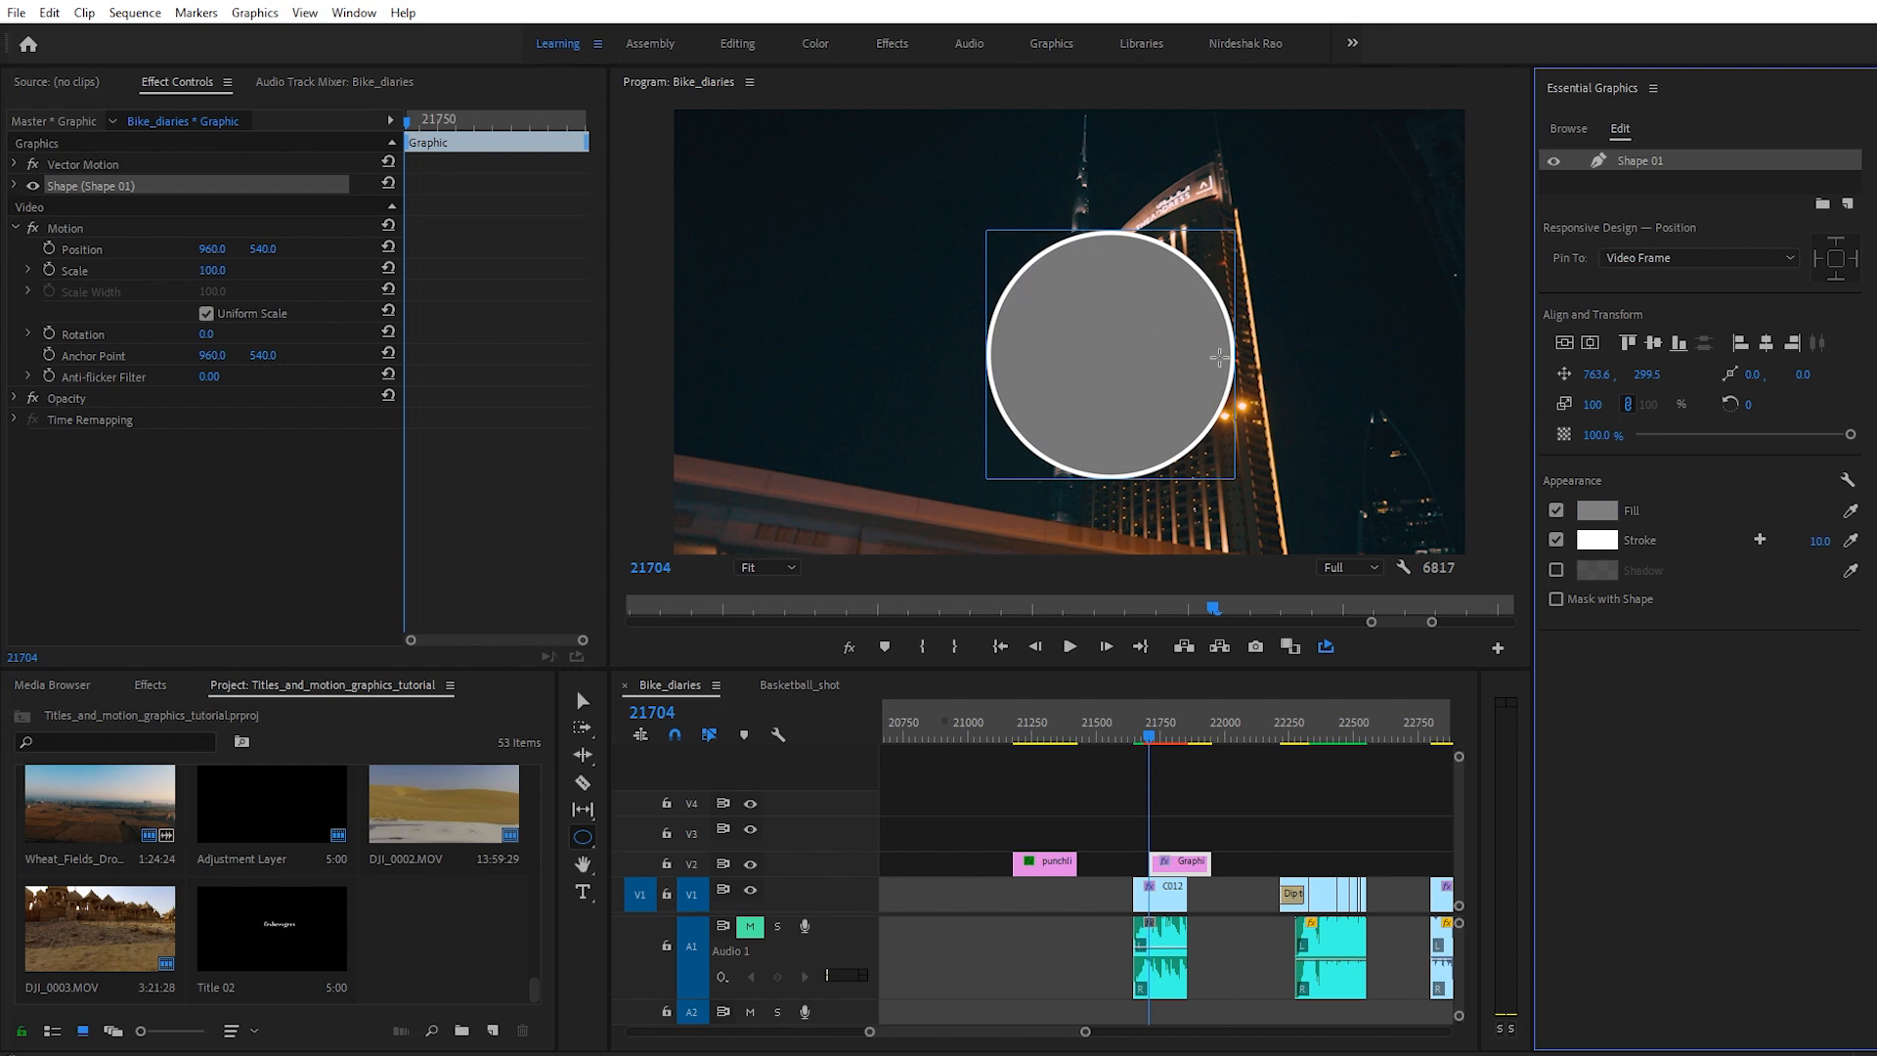
{"action": "left_click", "coordinate": [1607, 507]}
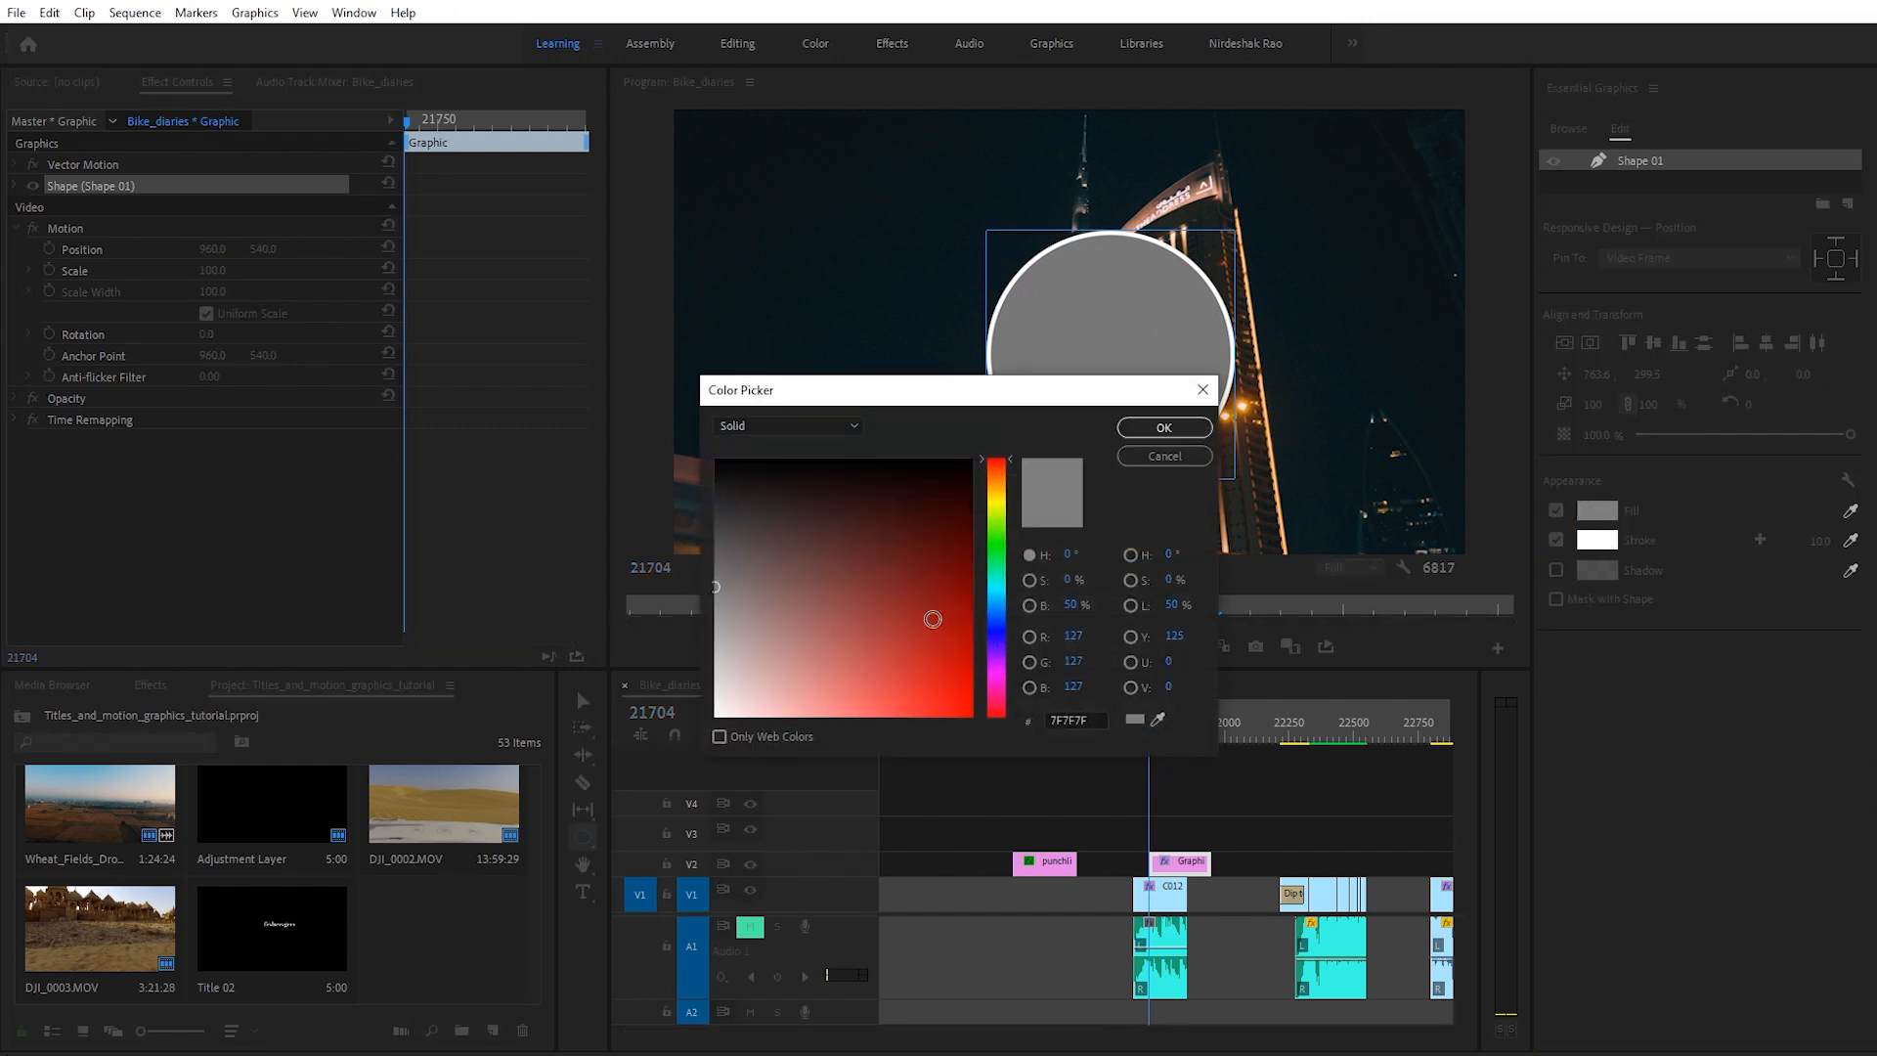
{"action": "left_click_drag", "start_coordinate": [973, 630], "coordinate": [988, 607]}
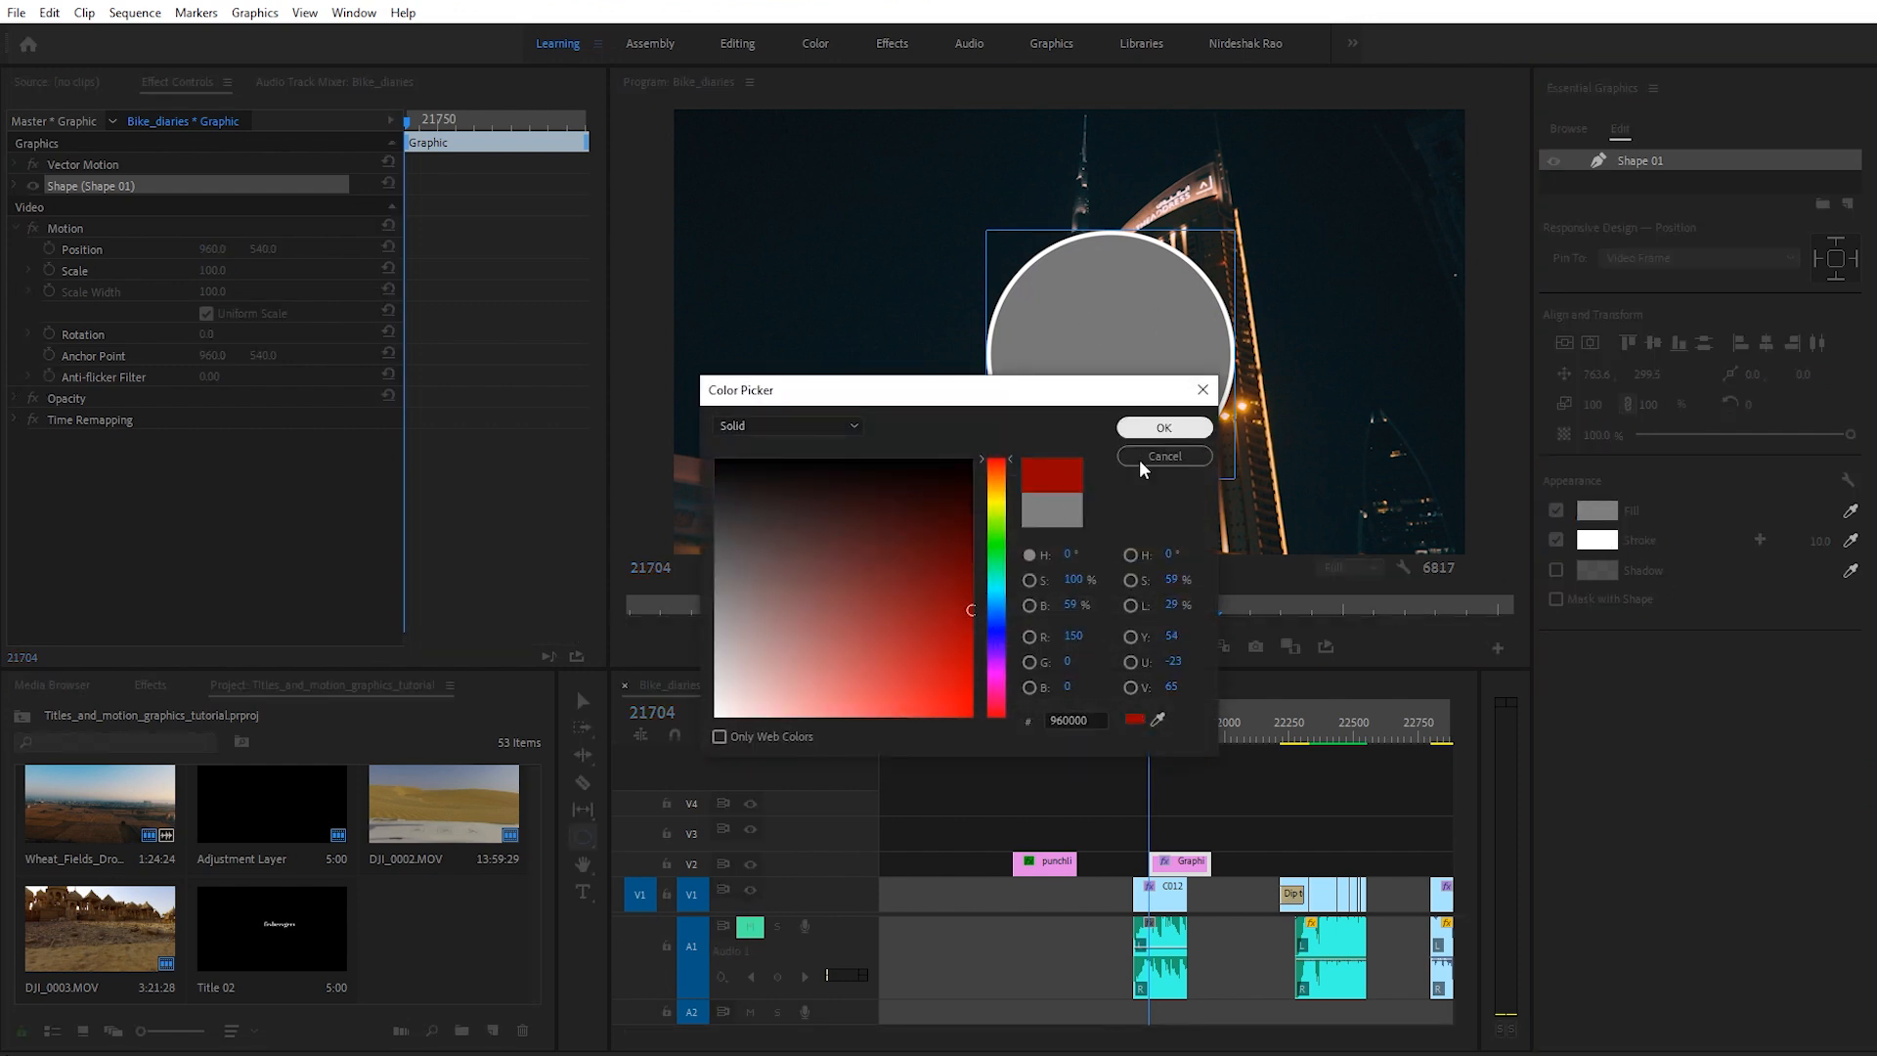
{"action": "left_click", "coordinate": [1011, 617]}
{"action": "mouse_move", "coordinate": [970, 607]}
{"action": "left_mouse_down"}
{"action": "mouse_move", "coordinate": [972, 623]}
{"action": "mouse_move", "coordinate": [1006, 607]}
{"action": "left_mouse_up"}
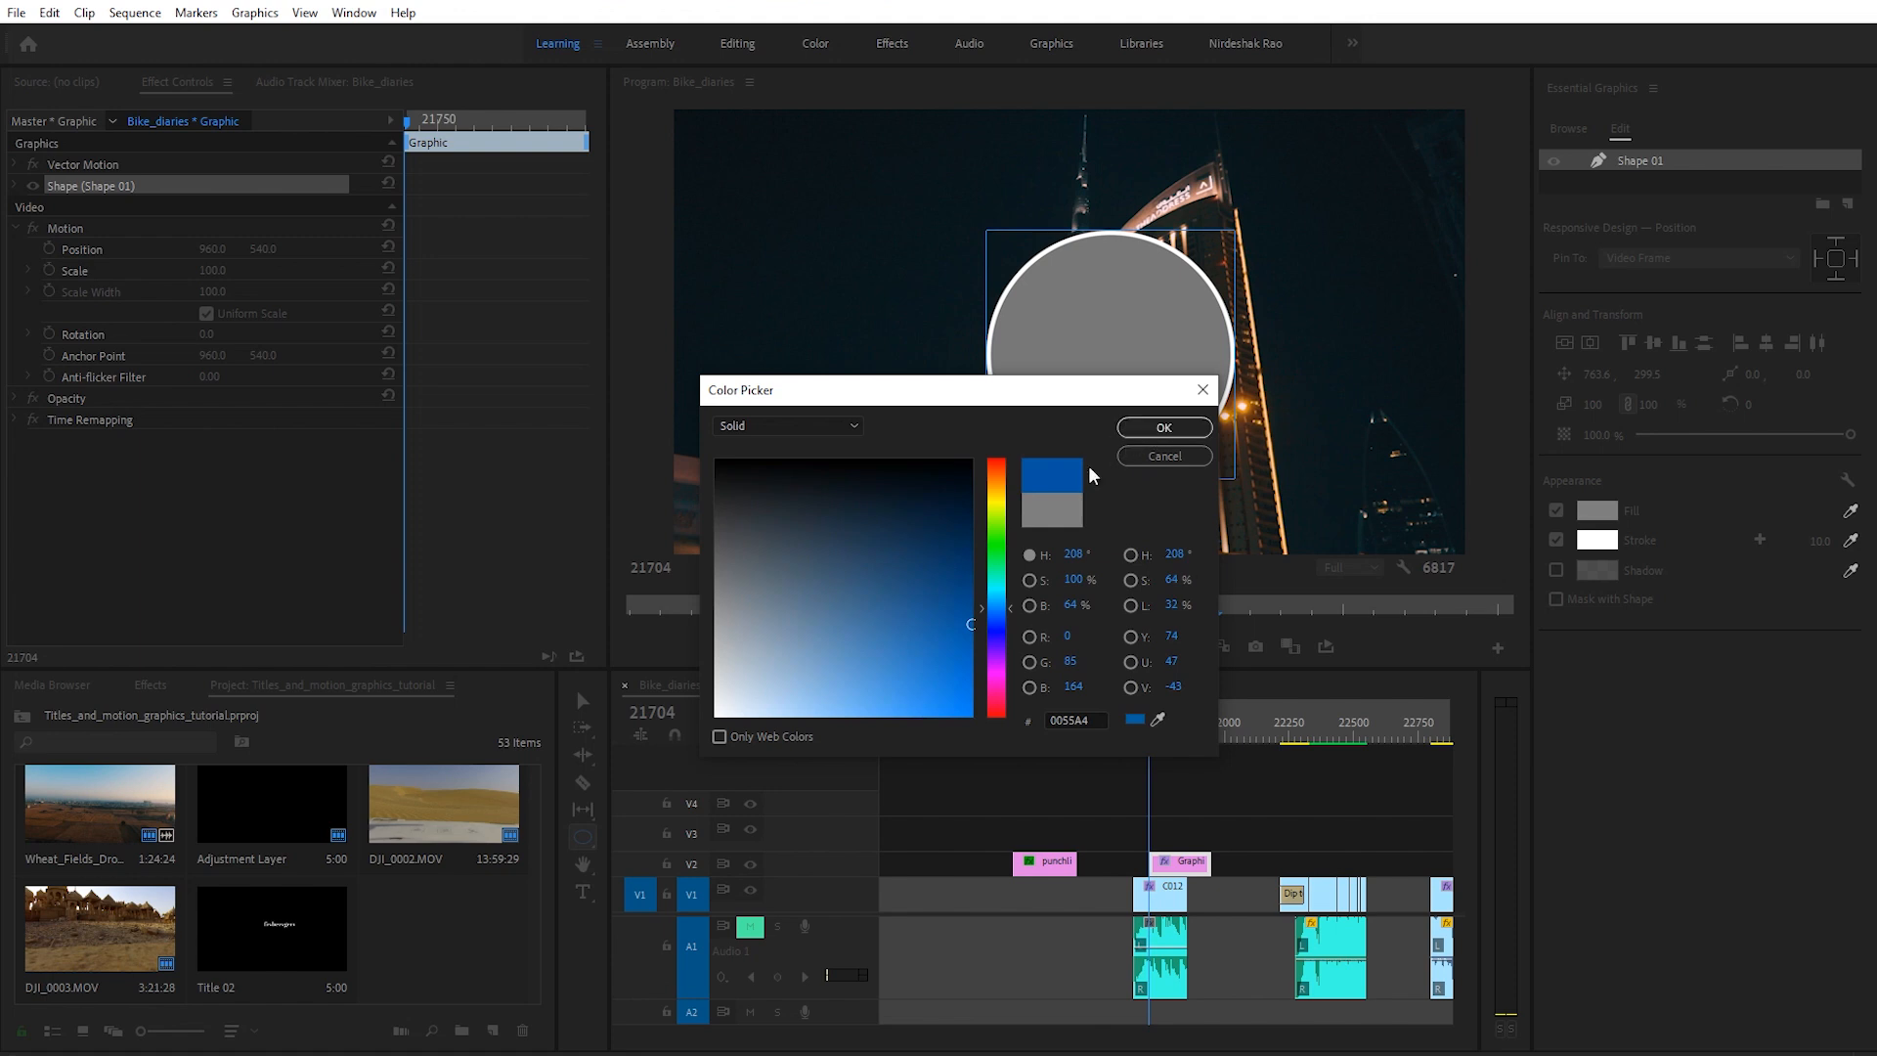
{"action": "left_click_drag", "start_coordinate": [939, 584], "coordinate": [941, 588]}
{"action": "left_click", "coordinate": [1149, 433]}
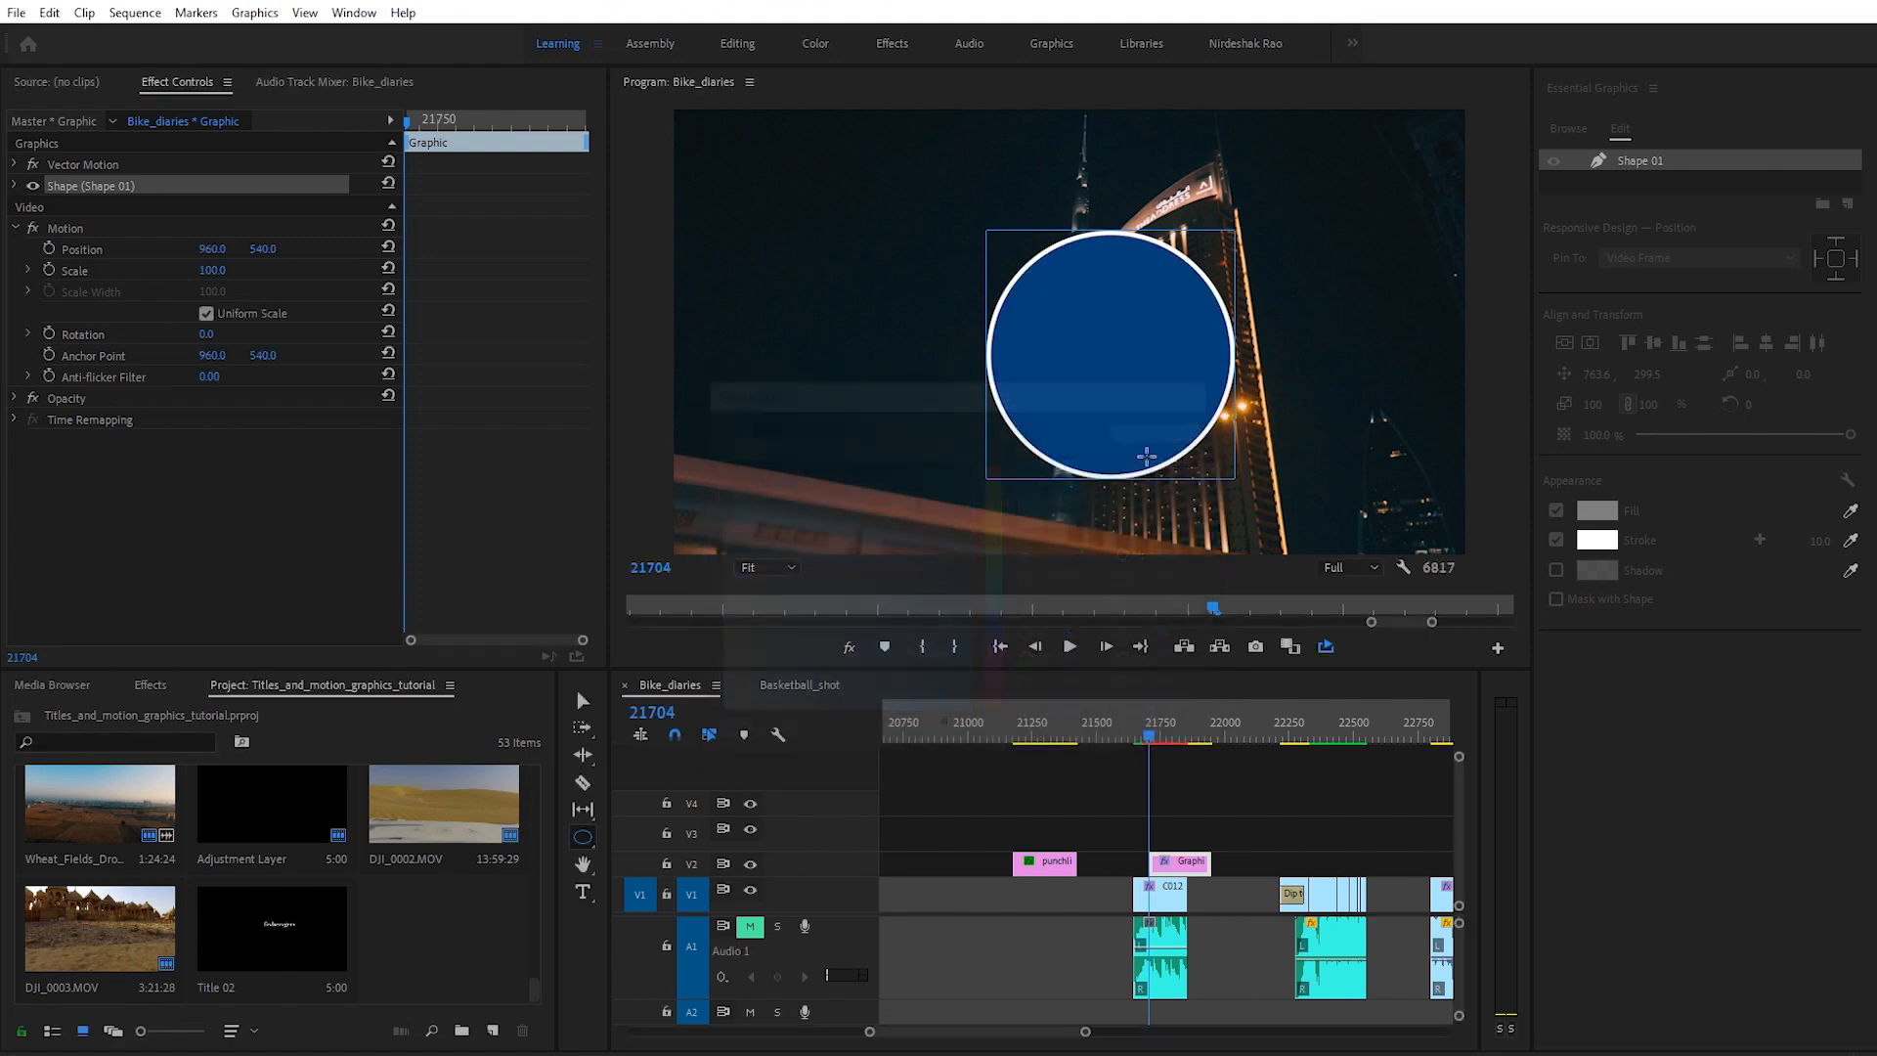
Step: Centre the circle horizontally and vertically in the frame, and align its graphic clip with the start of the building clip
{"action": "left_click", "coordinate": [1584, 342]}
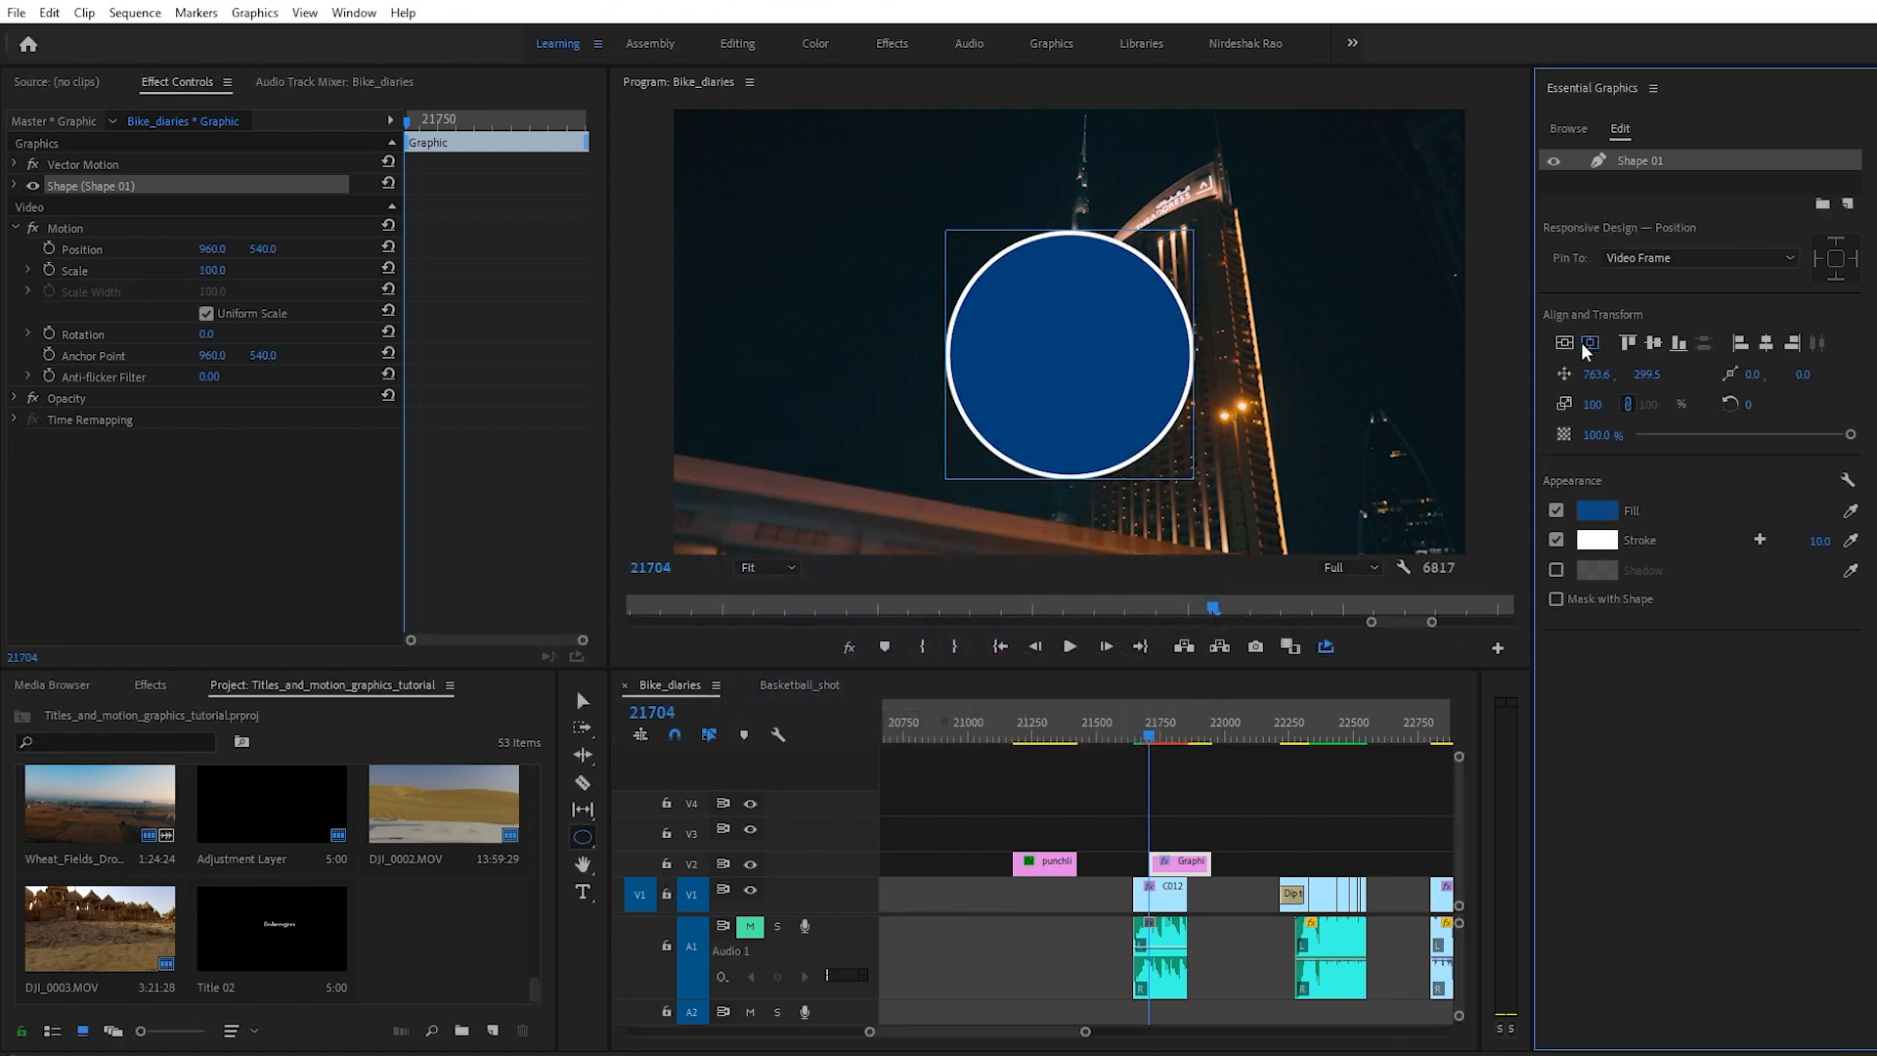
{"action": "left_click", "coordinate": [1562, 343]}
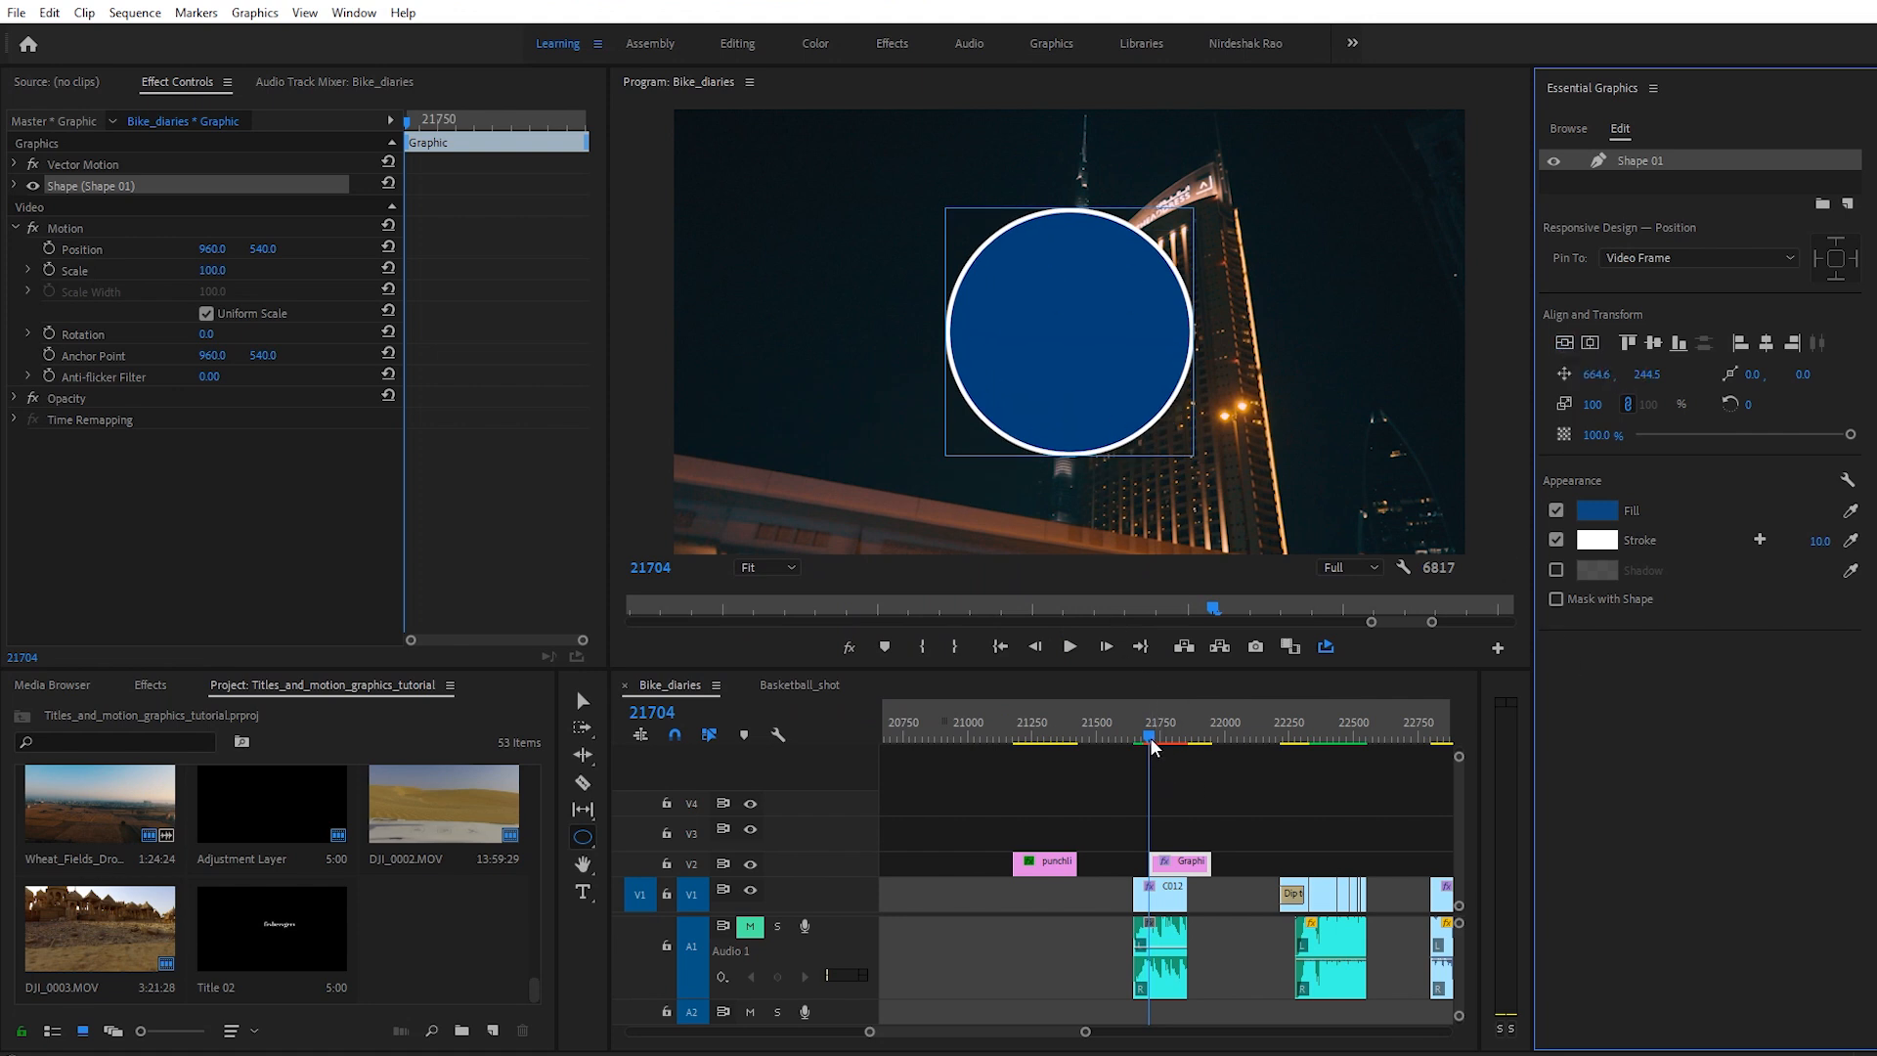
{"action": "left_click_drag", "start_coordinate": [1182, 867], "coordinate": [1167, 867]}
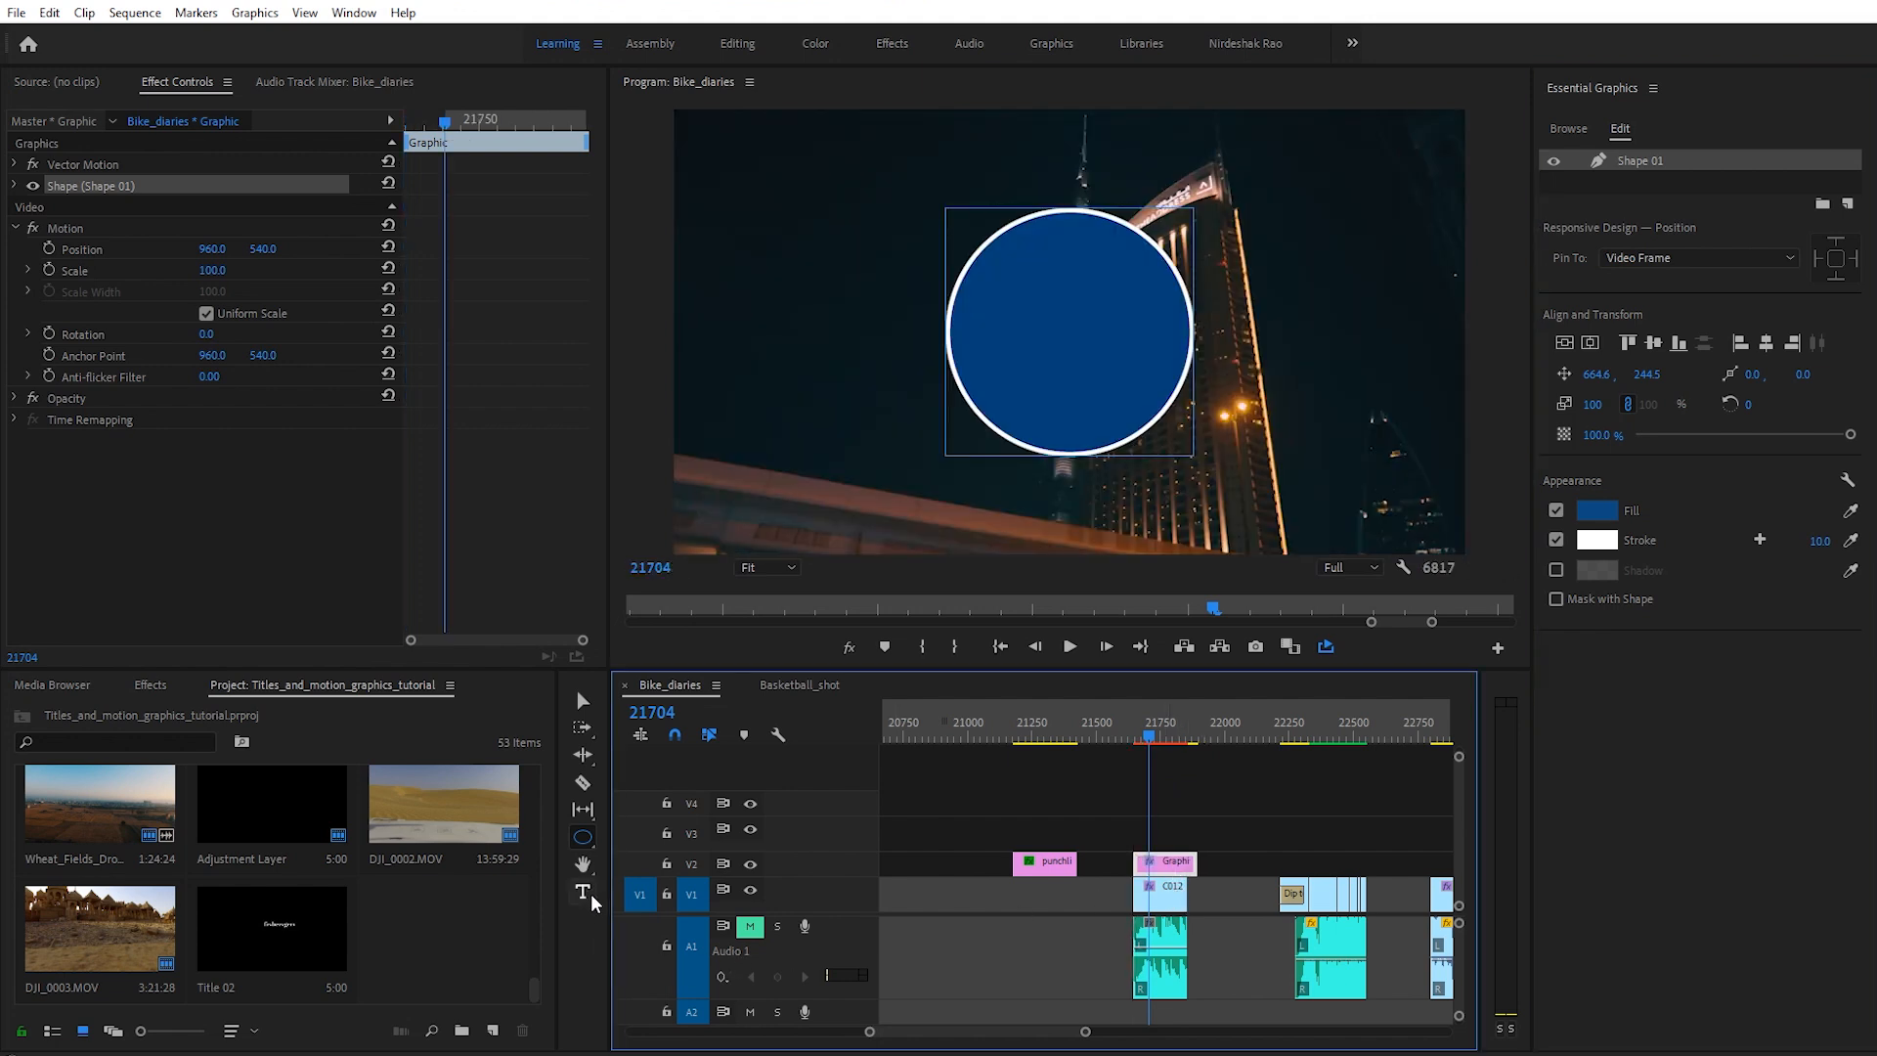
Step: Rename the circle's shape layer as Circle
{"action": "double_click", "coordinate": [1644, 159]}
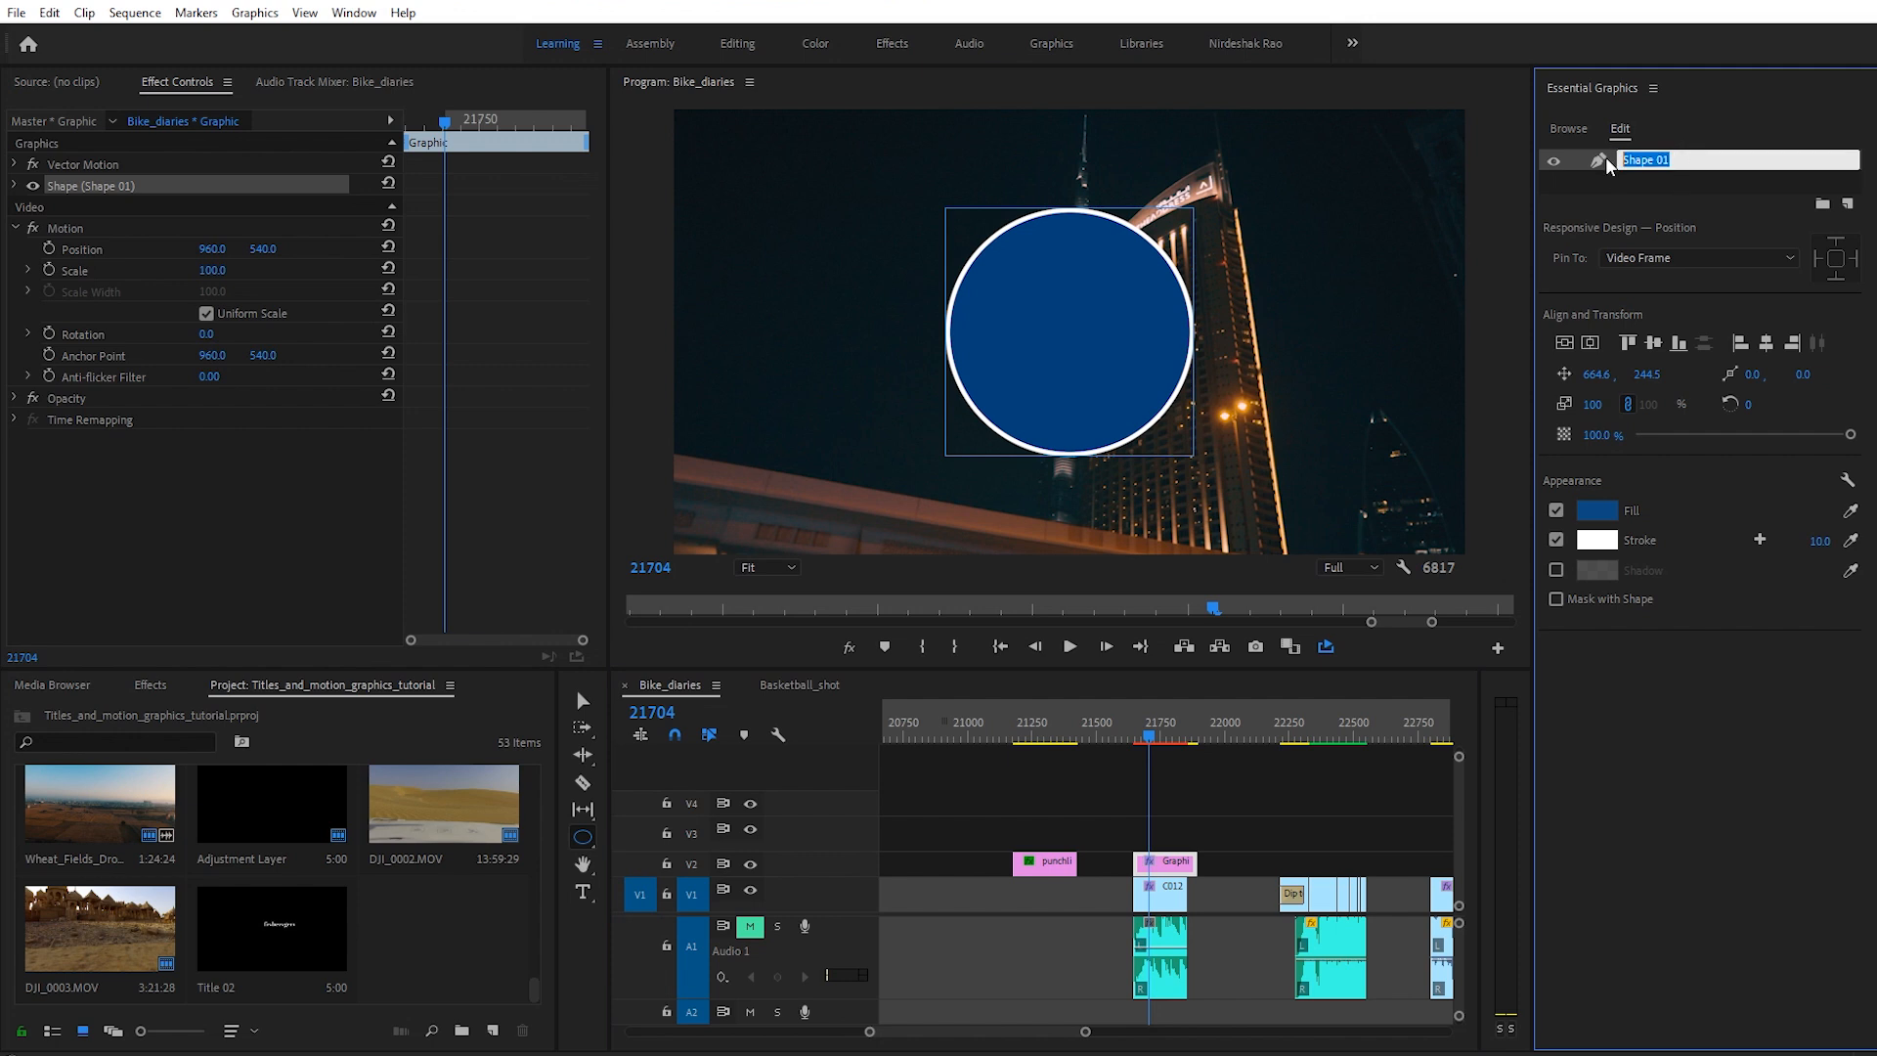
{"action": "type", "text": "Circle"}
{"action": "key", "text": "Return"}
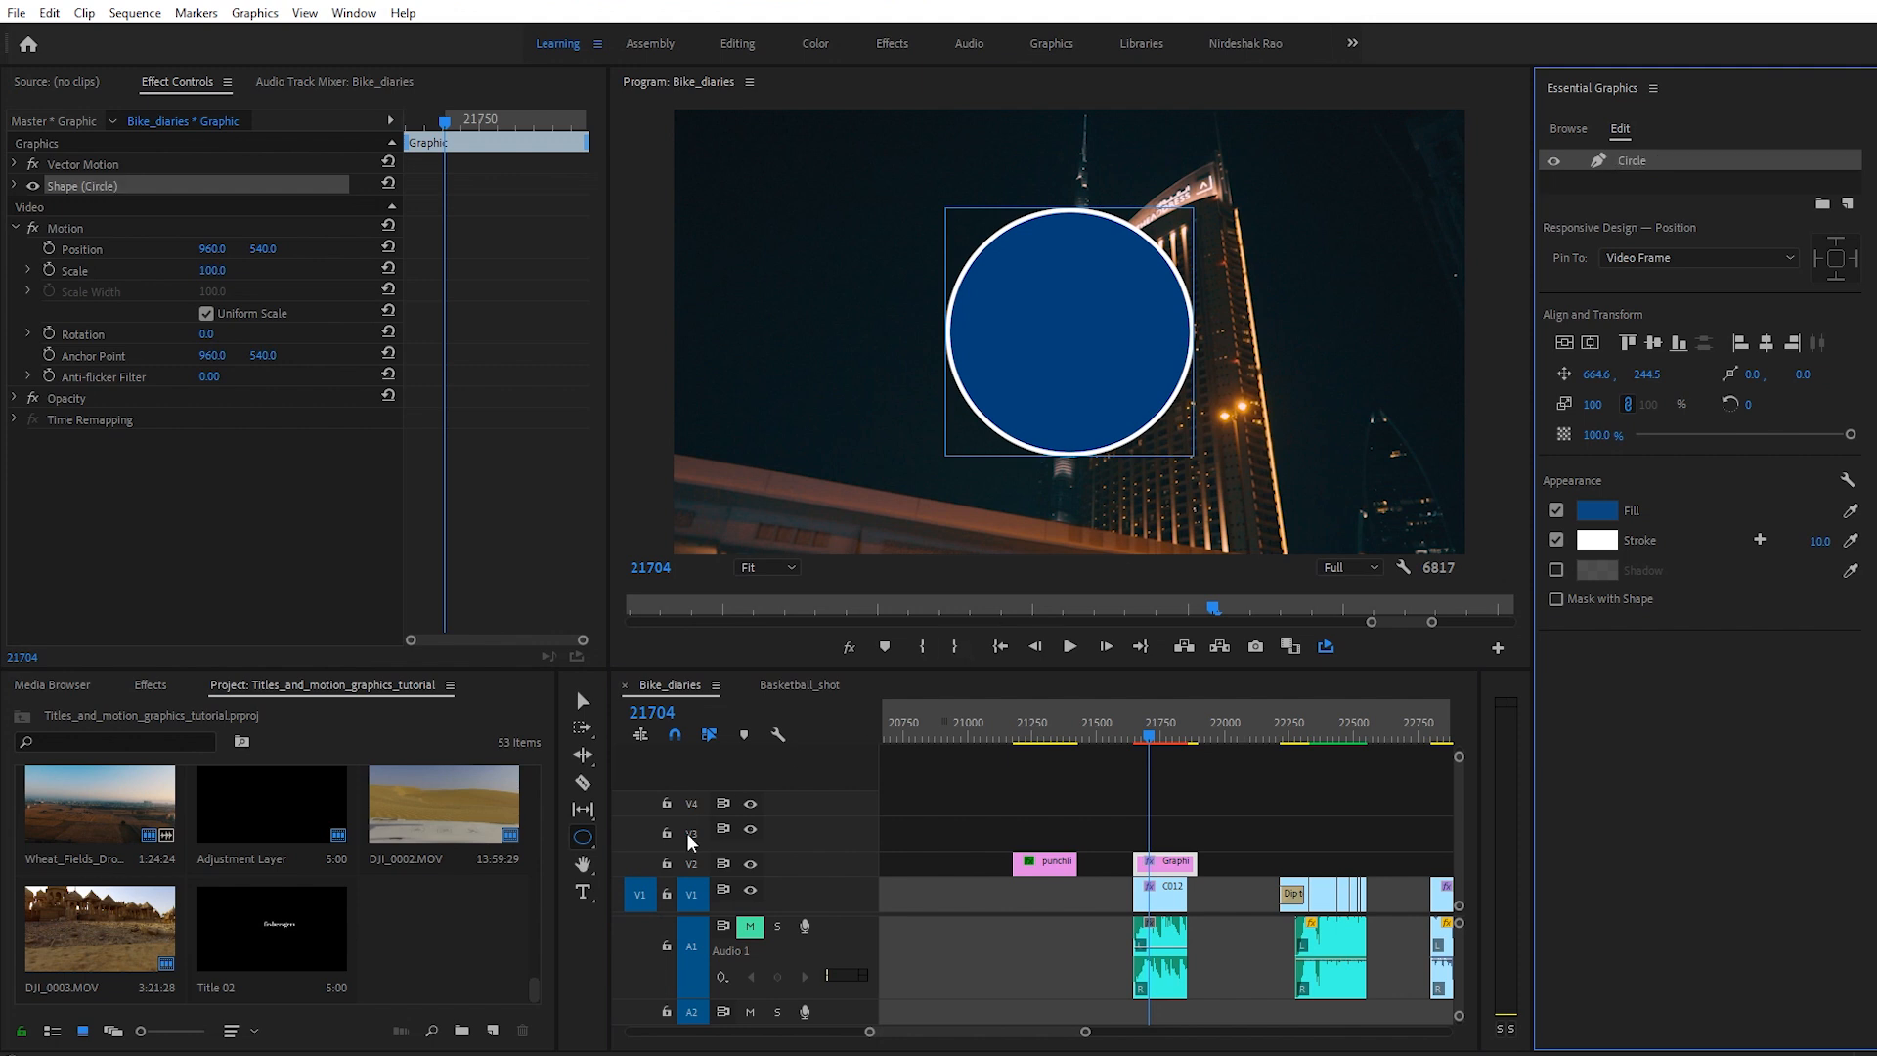
Step: Add the text LOGO inside the circle and centre it horizontally and vertically in the frame
{"action": "left_click", "coordinate": [583, 893]}
{"action": "left_click", "coordinate": [1019, 320]}
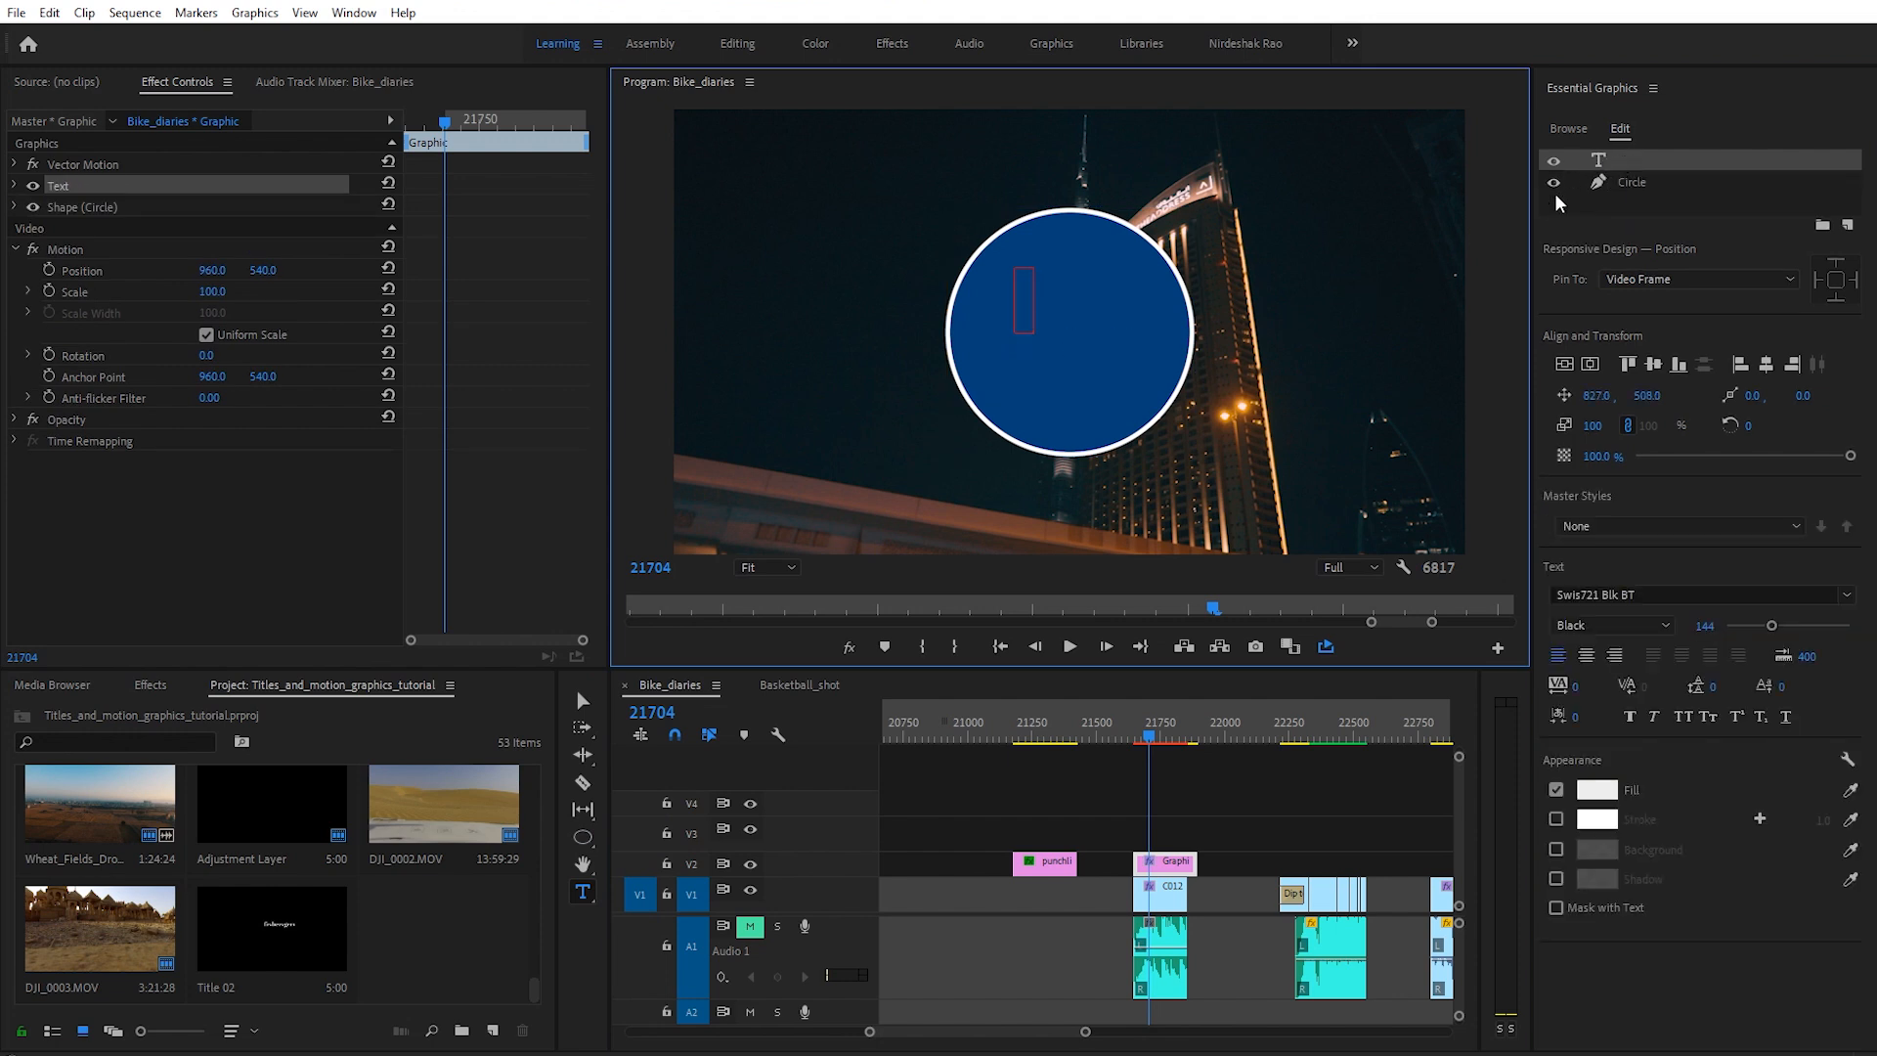
{"action": "type", "text": "LOGO"}
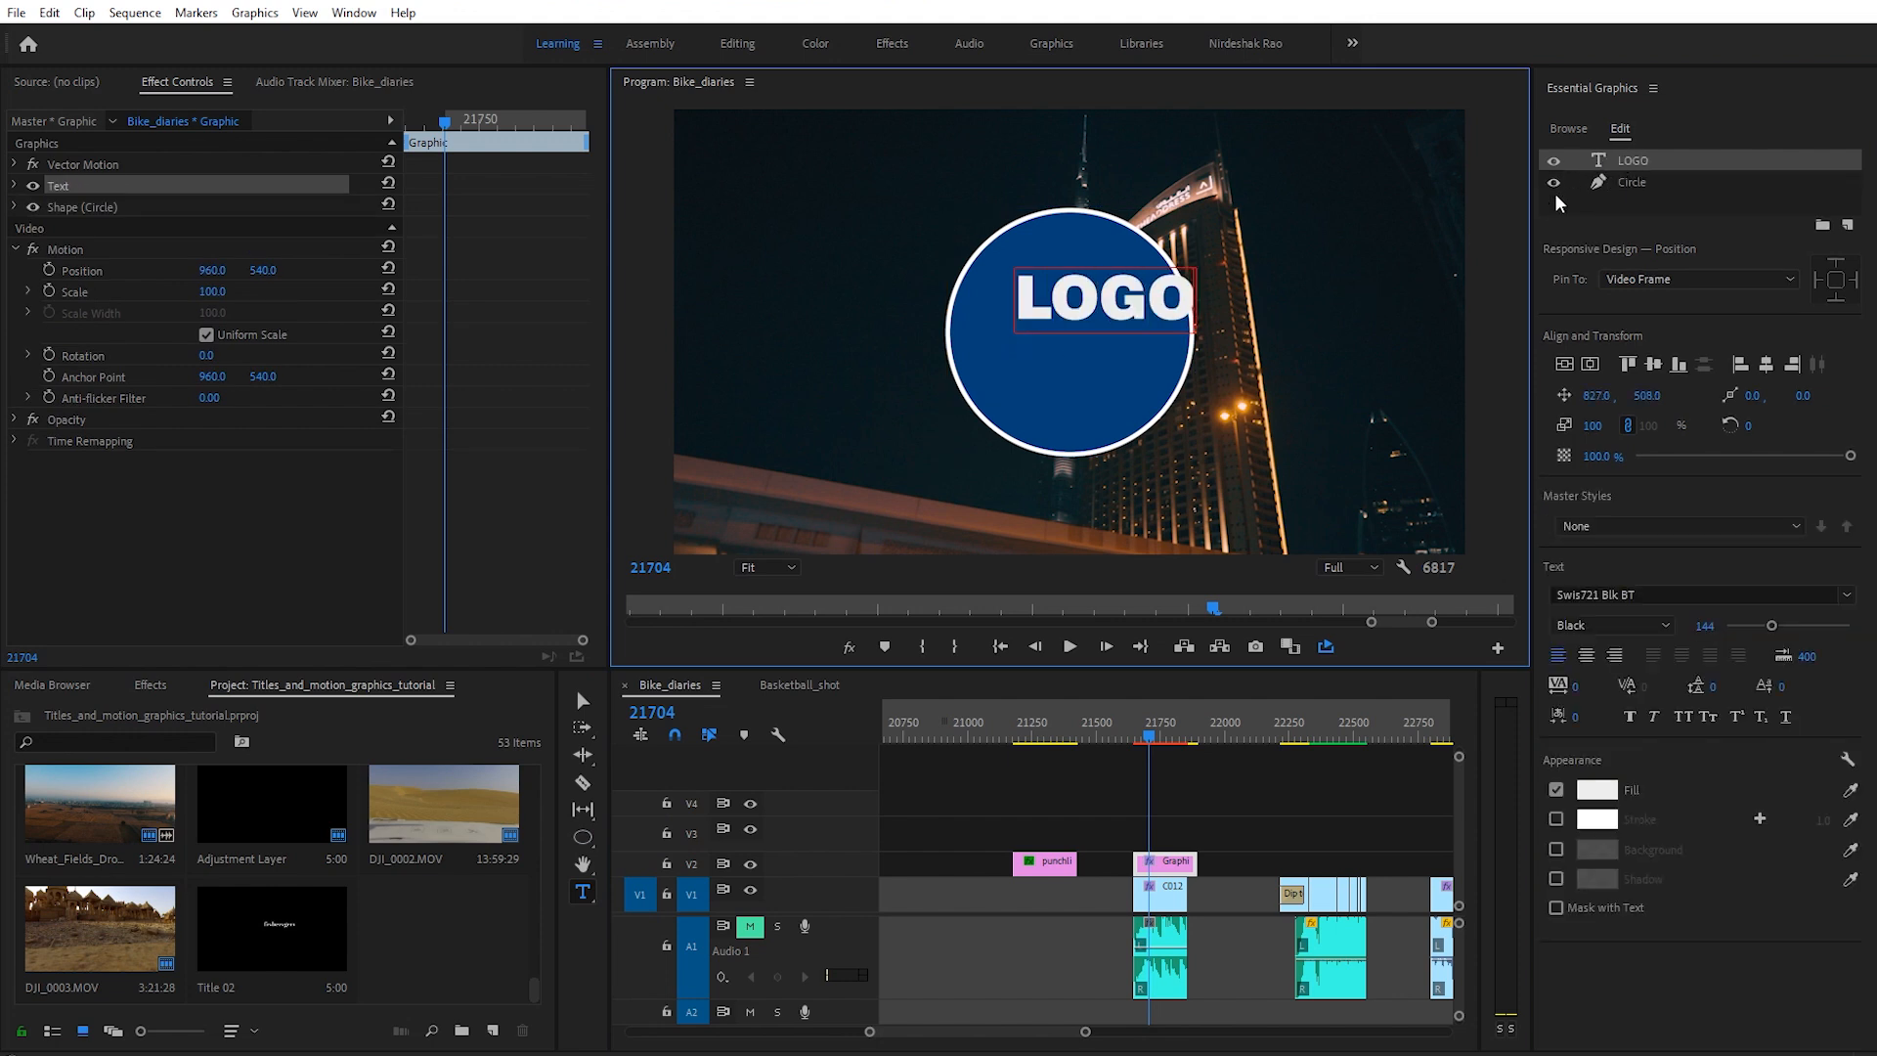
{"action": "left_click", "coordinate": [584, 701]}
{"action": "left_click_drag", "start_coordinate": [1105, 298], "coordinate": [1070, 307]}
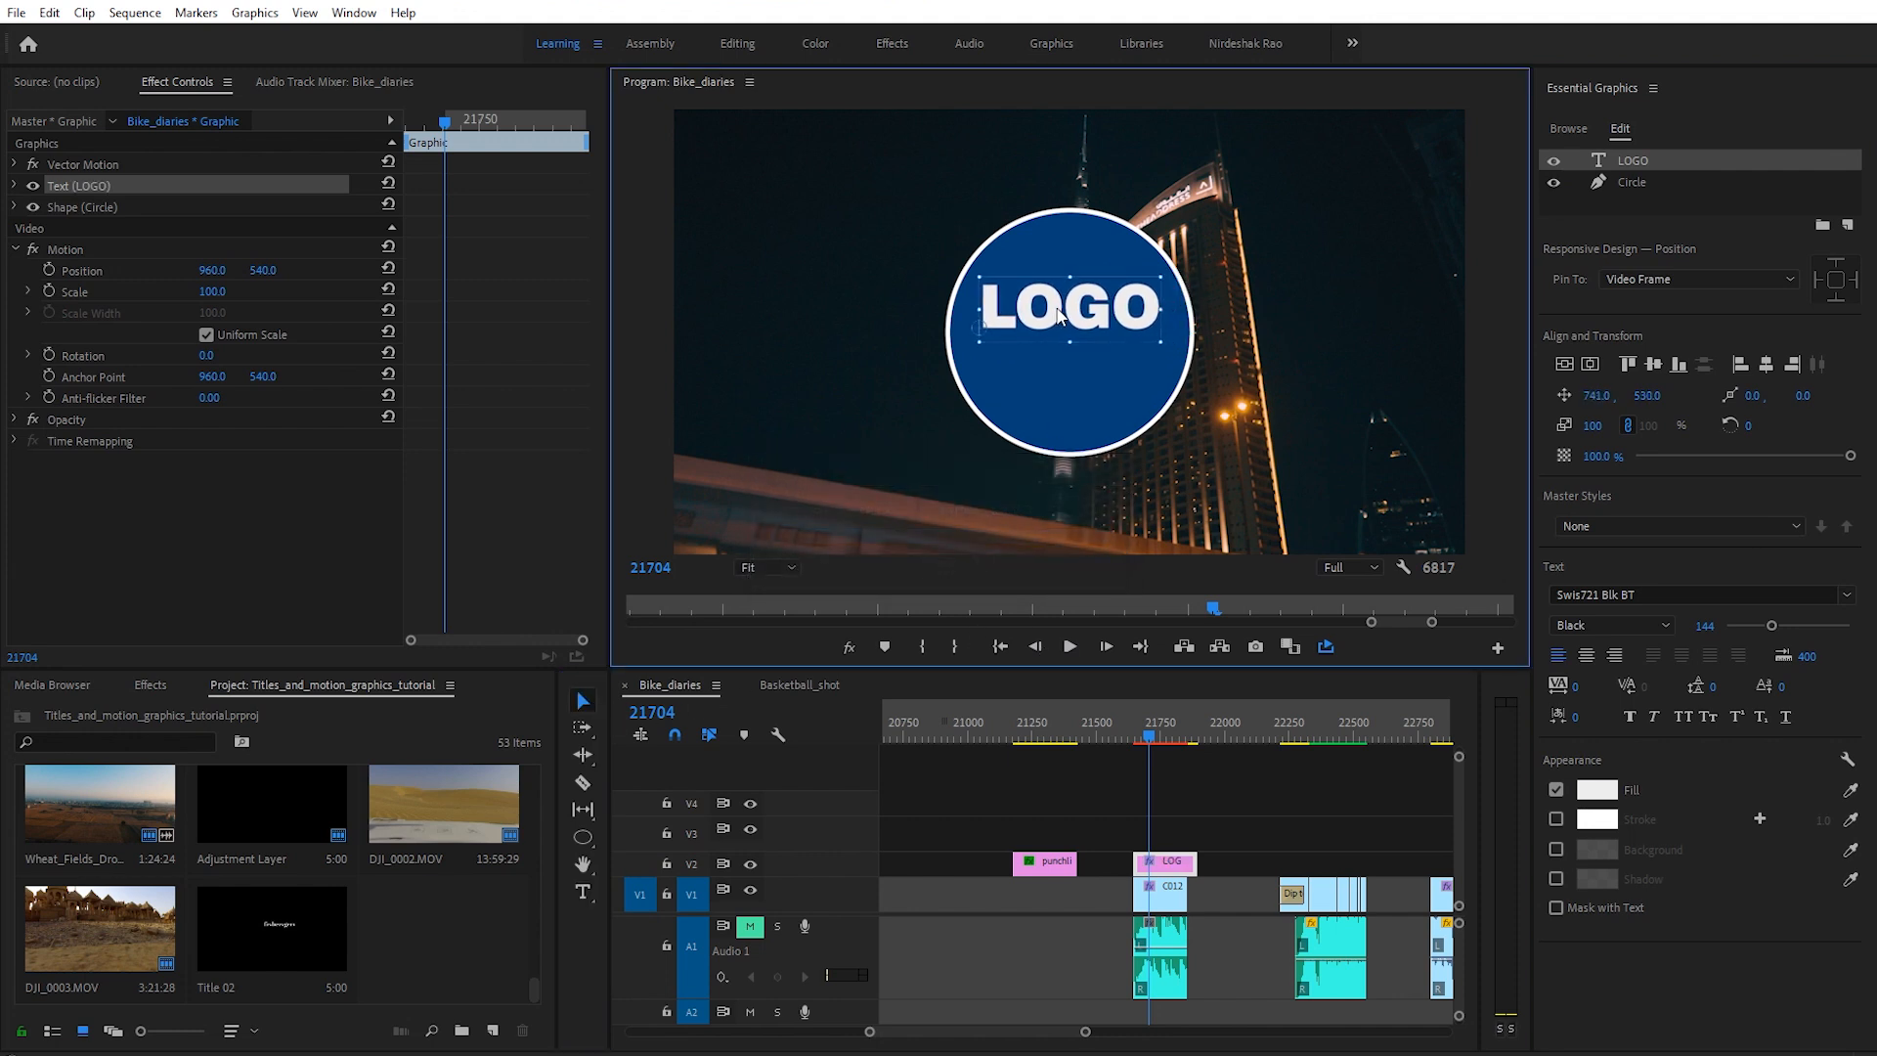
{"action": "left_click", "coordinate": [1565, 364]}
{"action": "left_click", "coordinate": [1594, 364]}
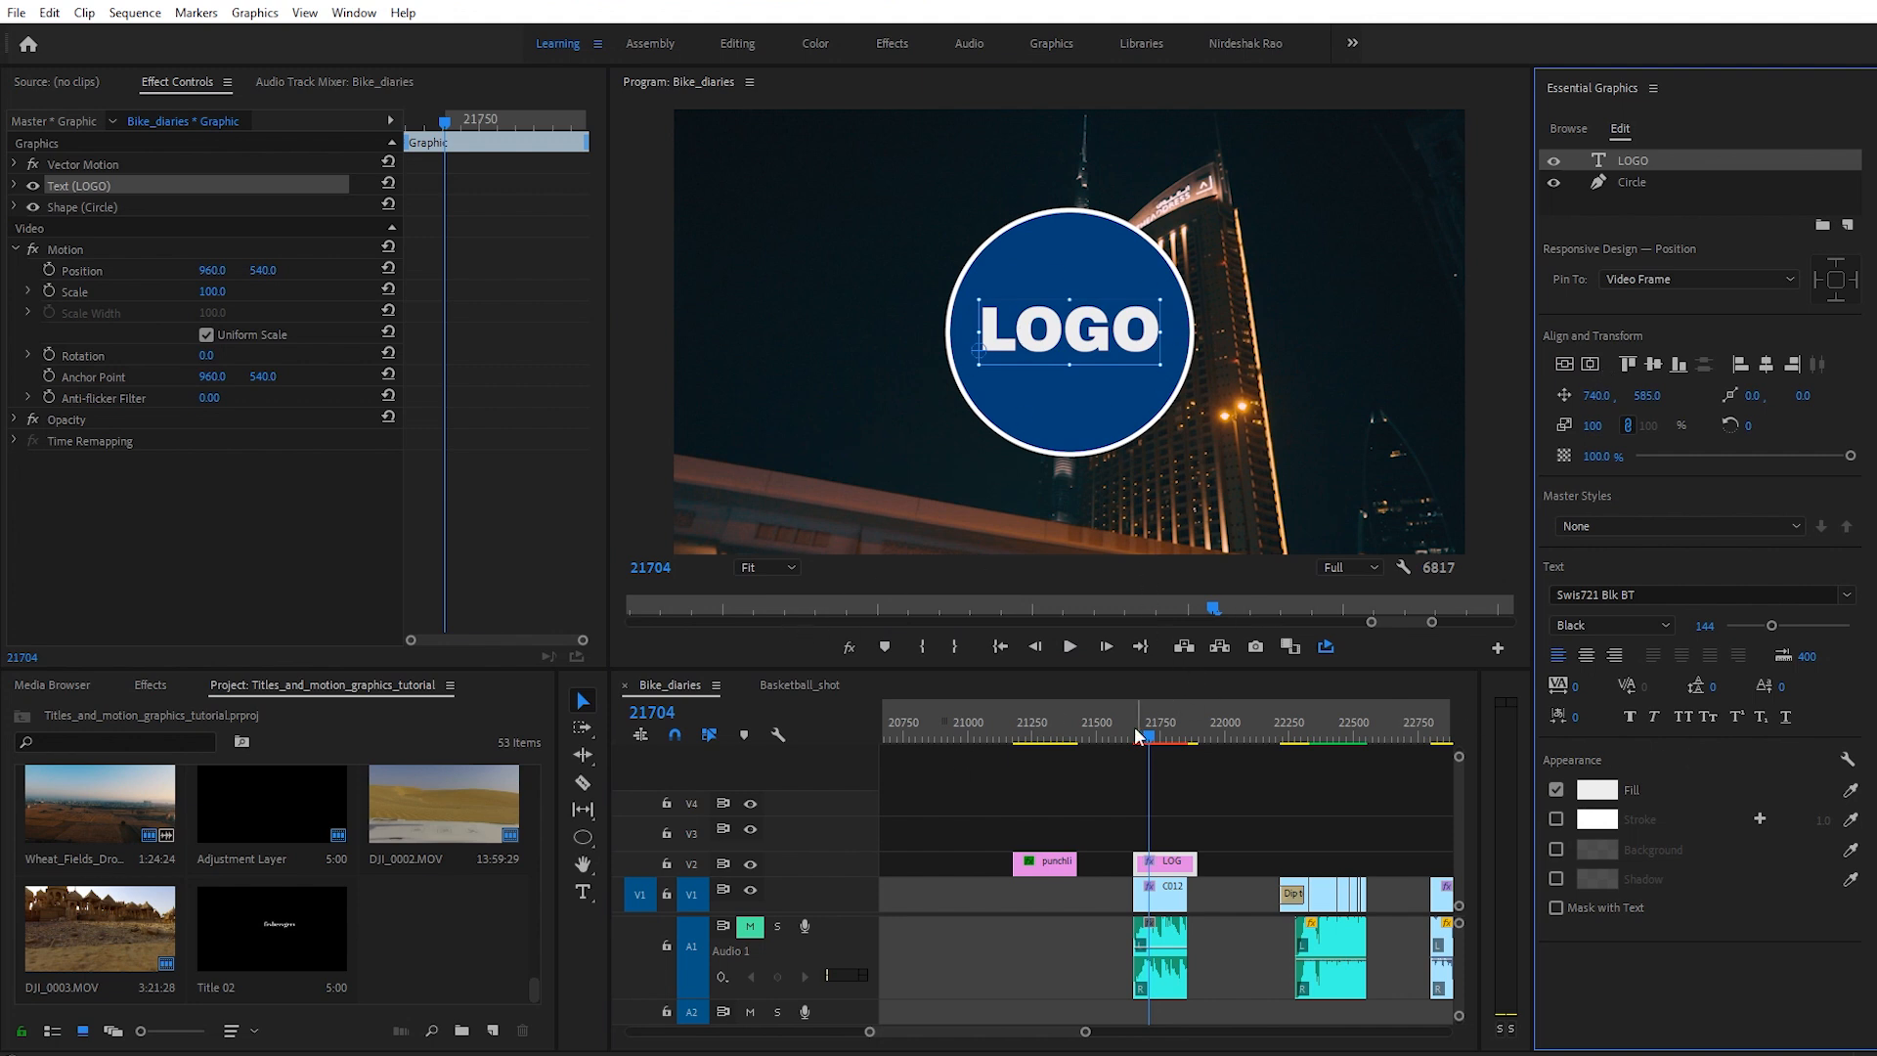
Step: Draw a small closed heart shape with the Pen tool inside the circle, just below the LOGO text
{"action": "left_click", "coordinate": [582, 837]}
{"action": "left_click", "coordinate": [667, 834]}
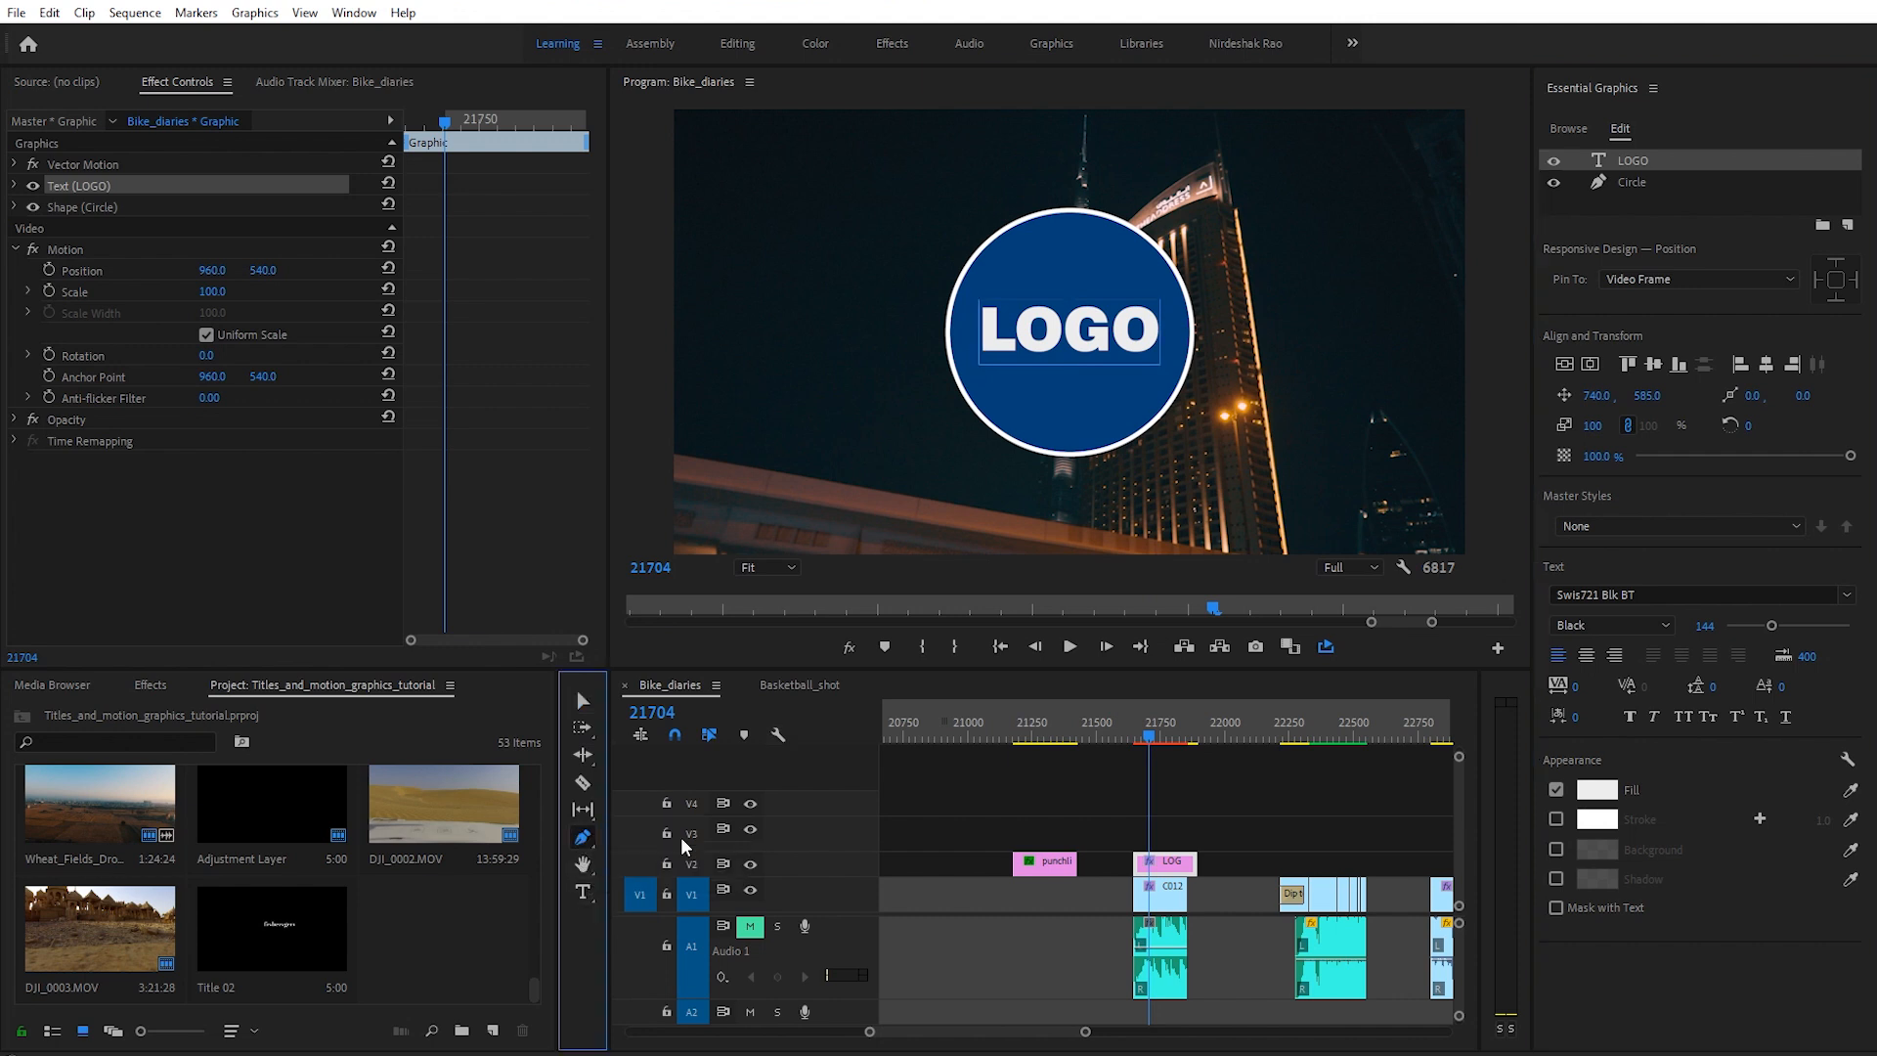
{"action": "left_click", "coordinate": [1063, 436]}
{"action": "left_click_drag", "start_coordinate": [1036, 391], "coordinate": [1043, 377]}
{"action": "left_click", "coordinate": [1086, 384]}
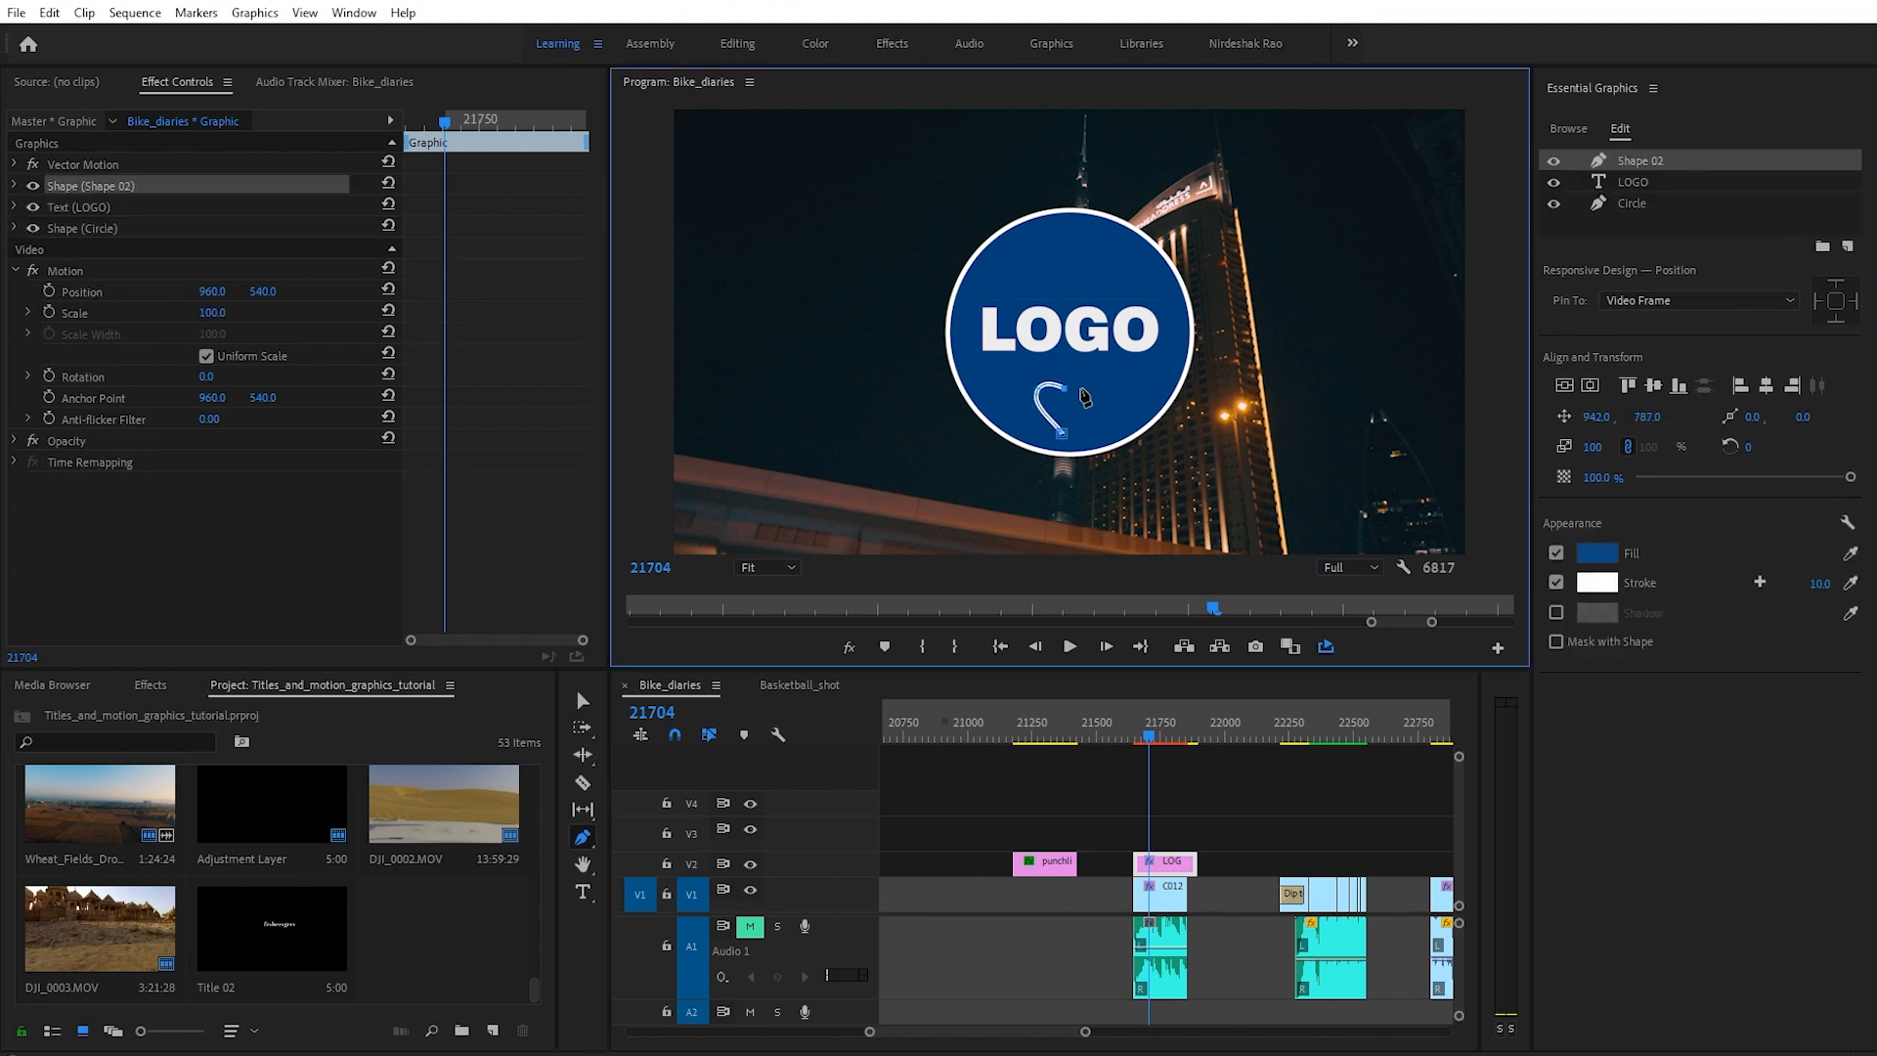
{"action": "left_click", "coordinate": [1064, 442]}
Step: Set the heart's fill to white (FFFFFF) and turn off its stroke
{"action": "left_click", "coordinate": [1595, 555]}
{"action": "left_click", "coordinate": [718, 711]}
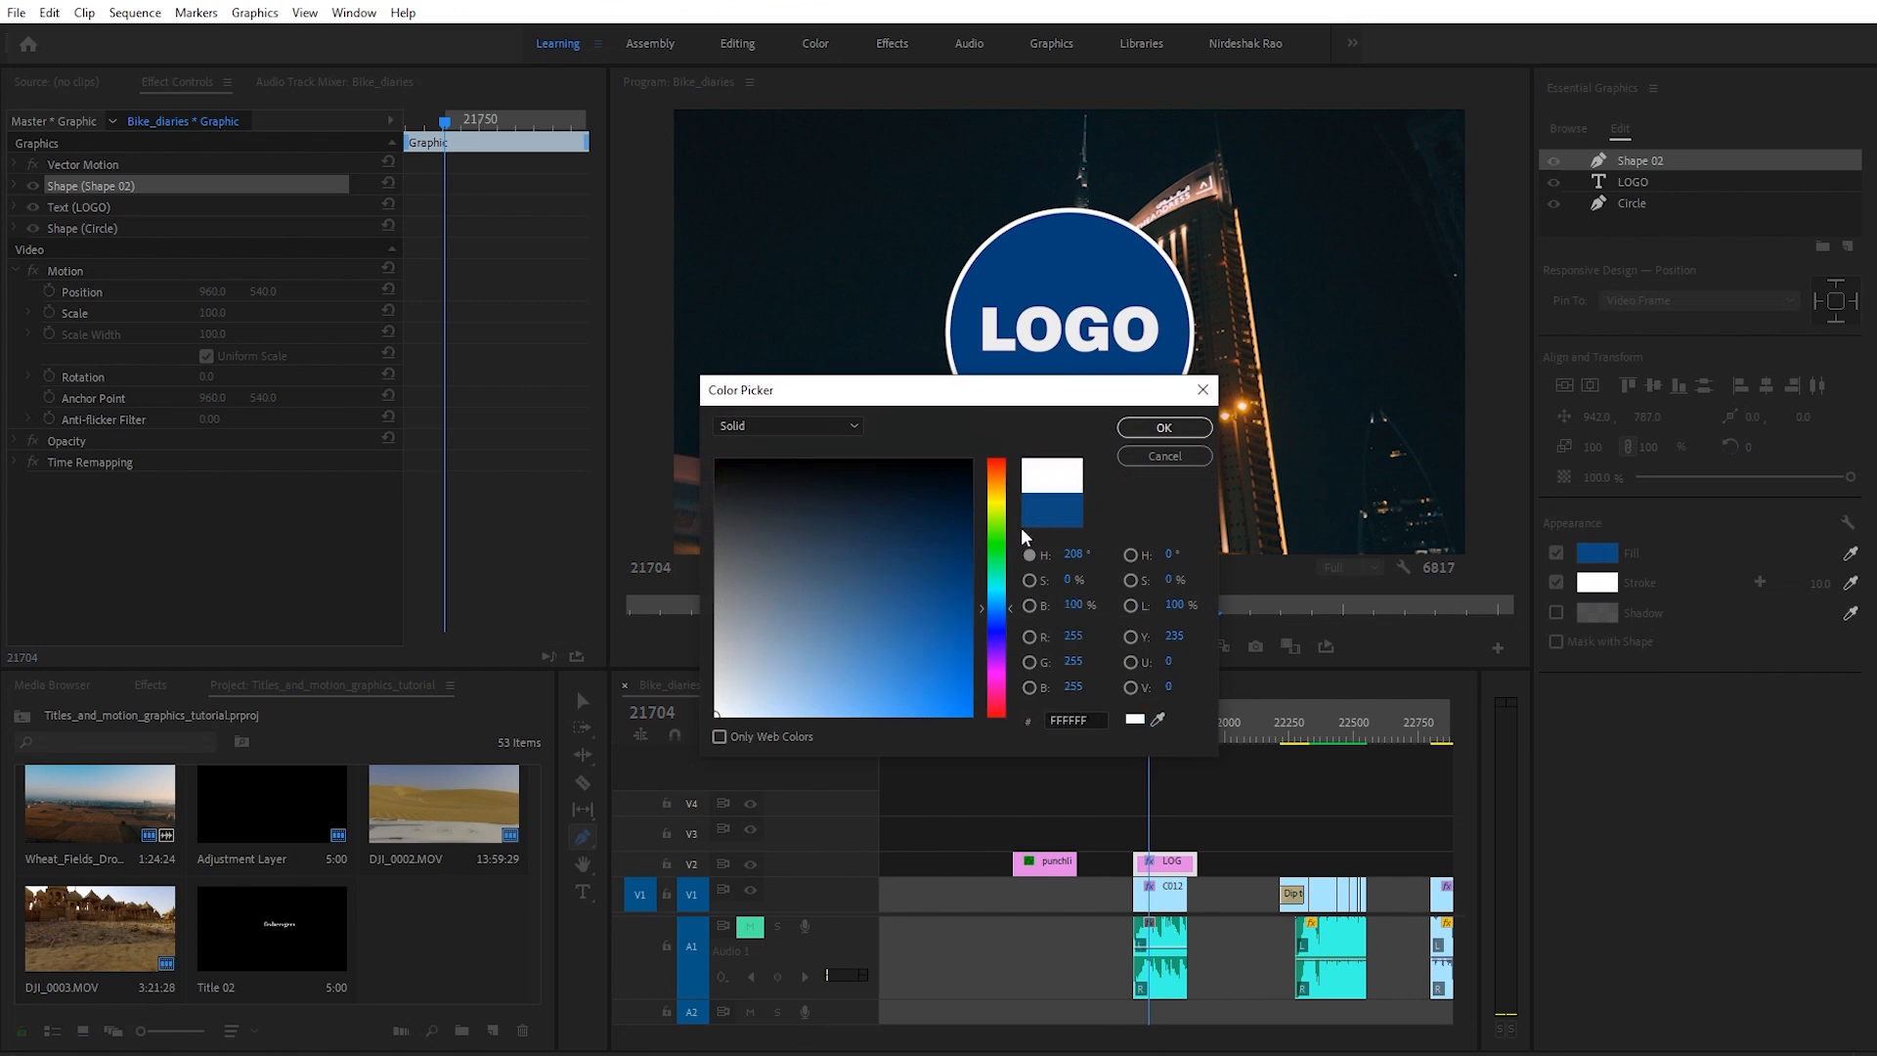
{"action": "left_click", "coordinate": [1155, 430]}
{"action": "left_click", "coordinate": [1557, 583]}
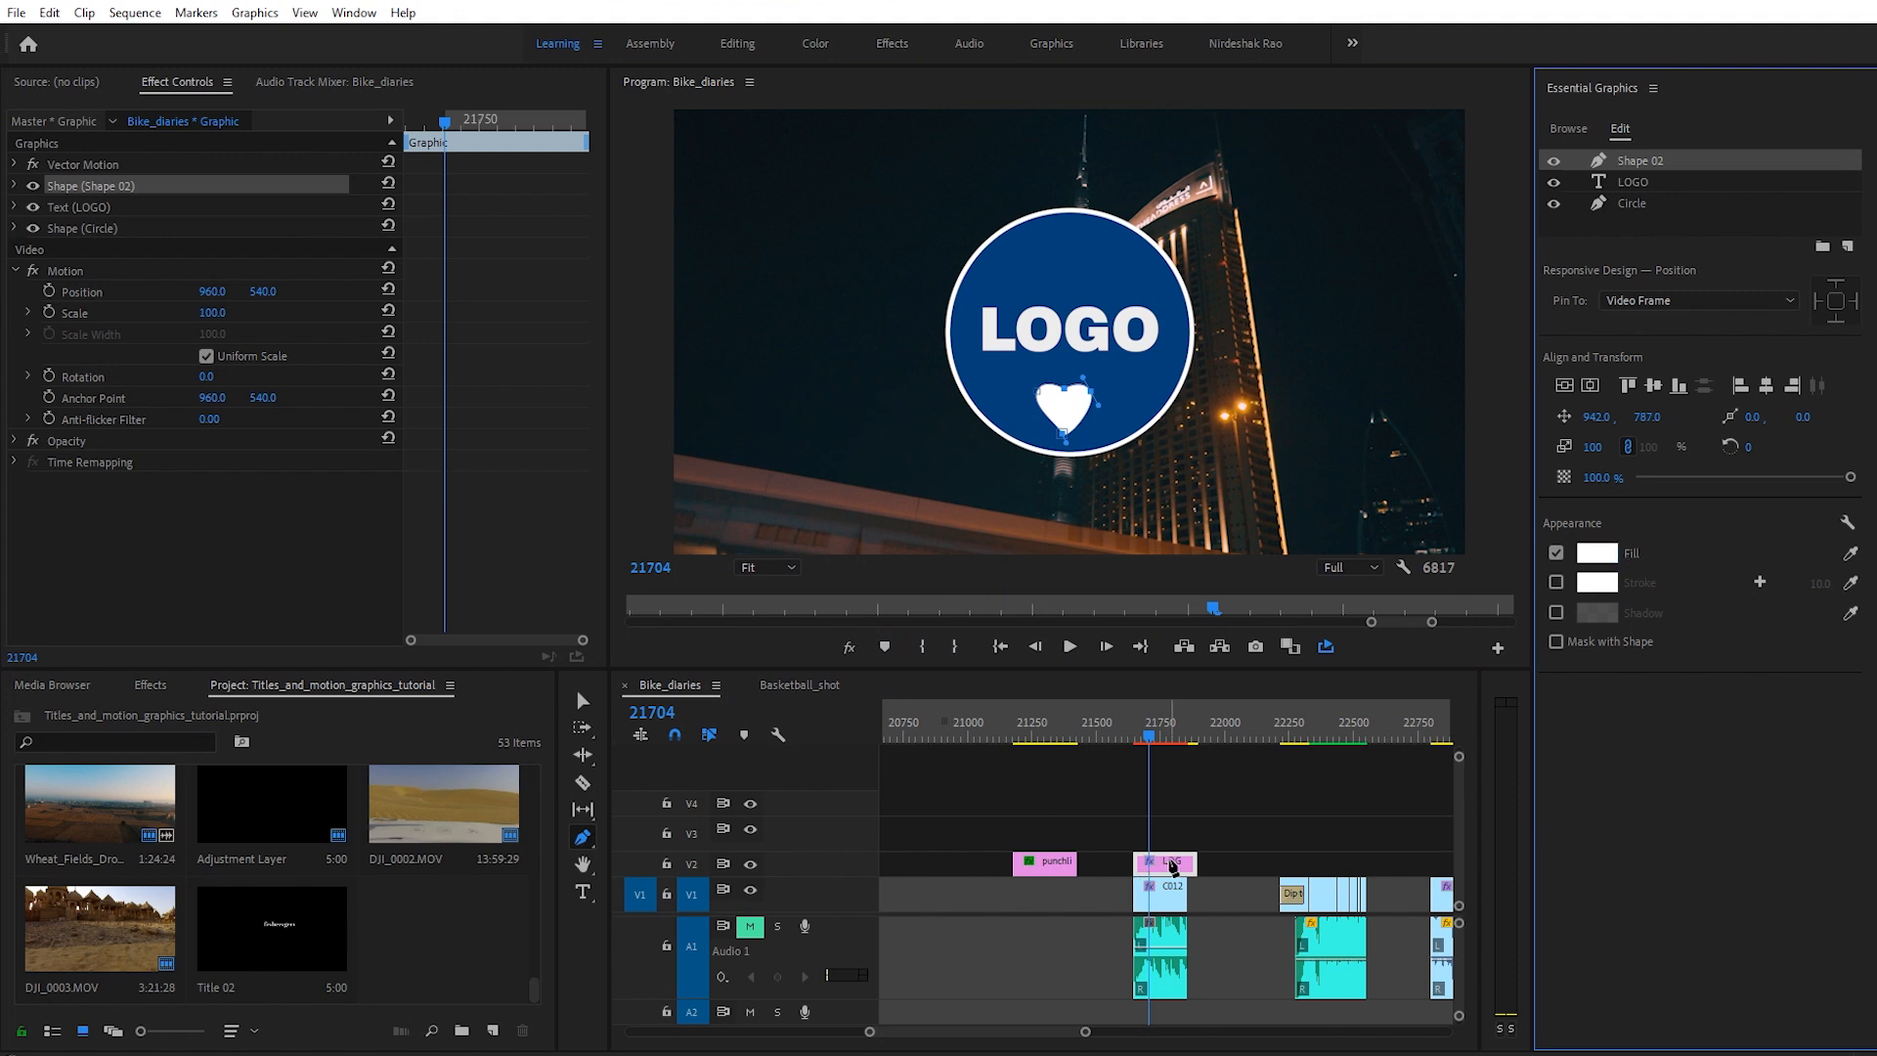
{"action": "left_click", "coordinate": [583, 699]}
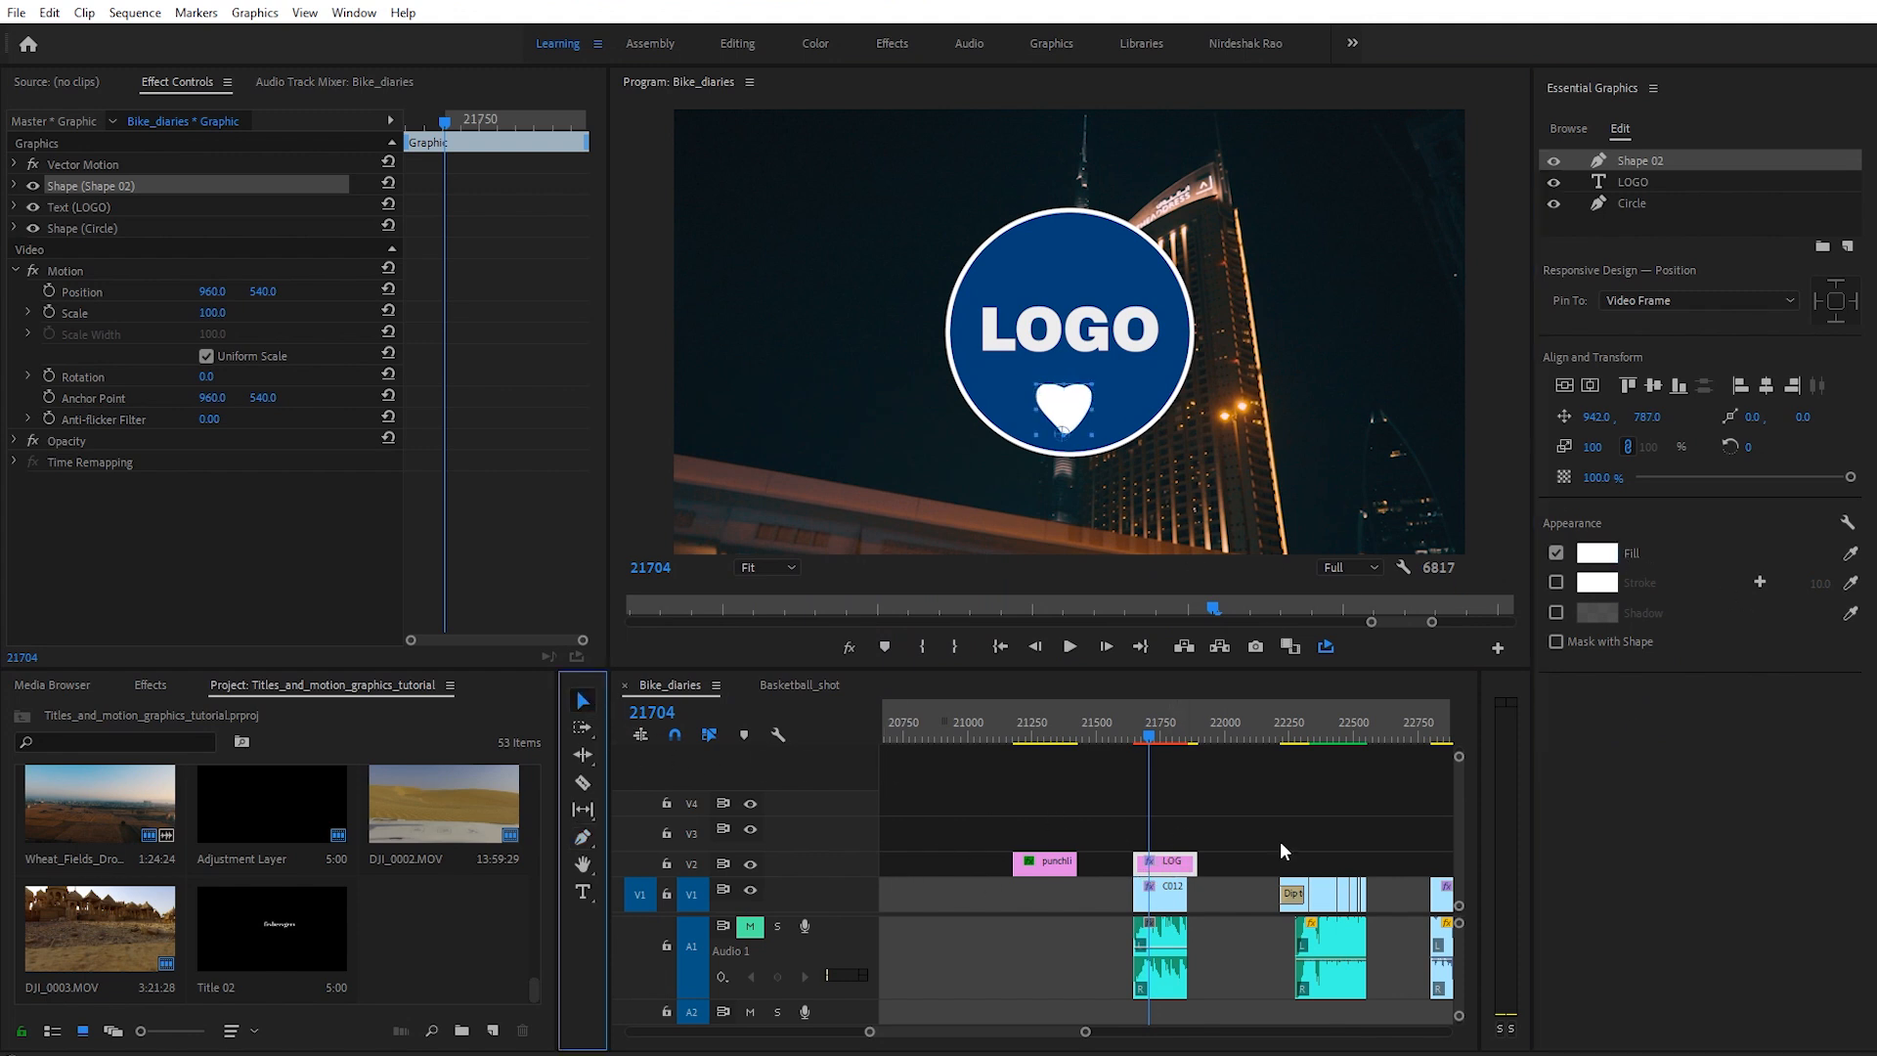
{"action": "left_click", "coordinate": [1228, 782]}
Step: Rename the heart's shape layer in the LOGO graphic as Heart
{"action": "left_click", "coordinate": [1153, 733]}
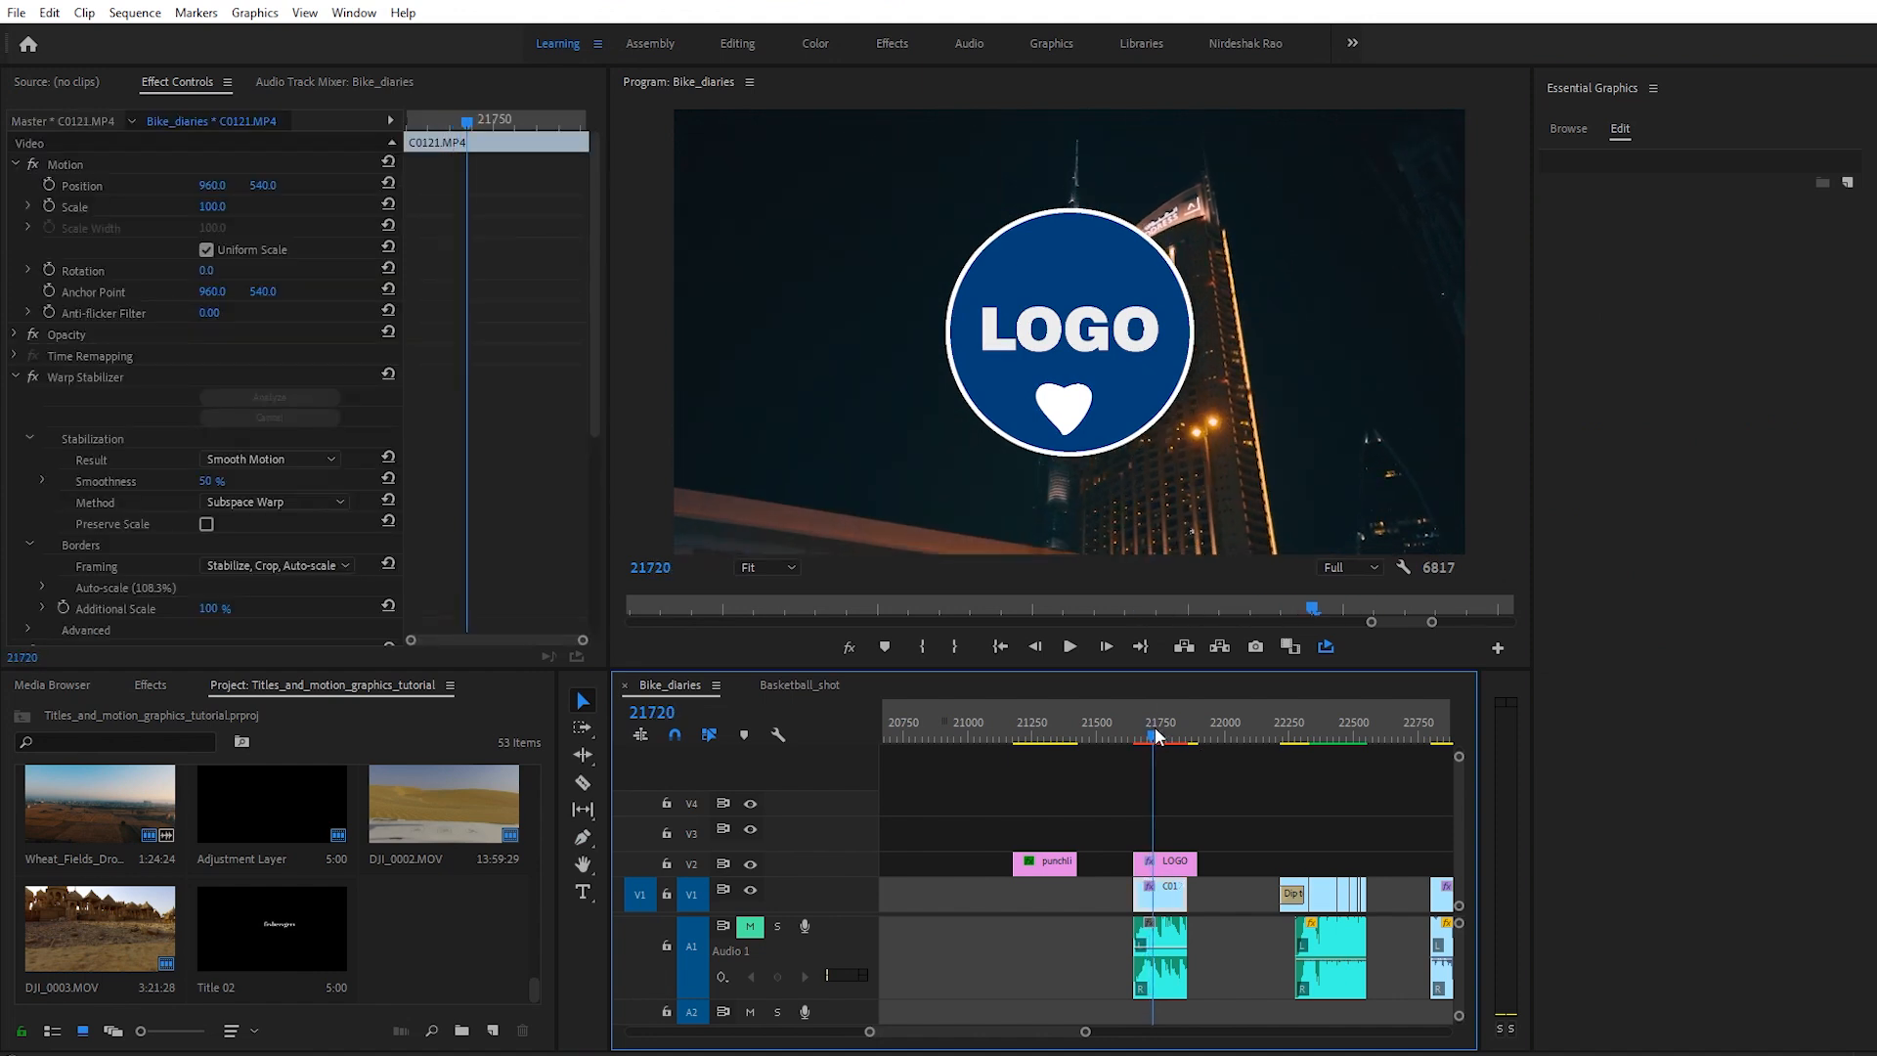
{"action": "left_click", "coordinate": [1175, 862]}
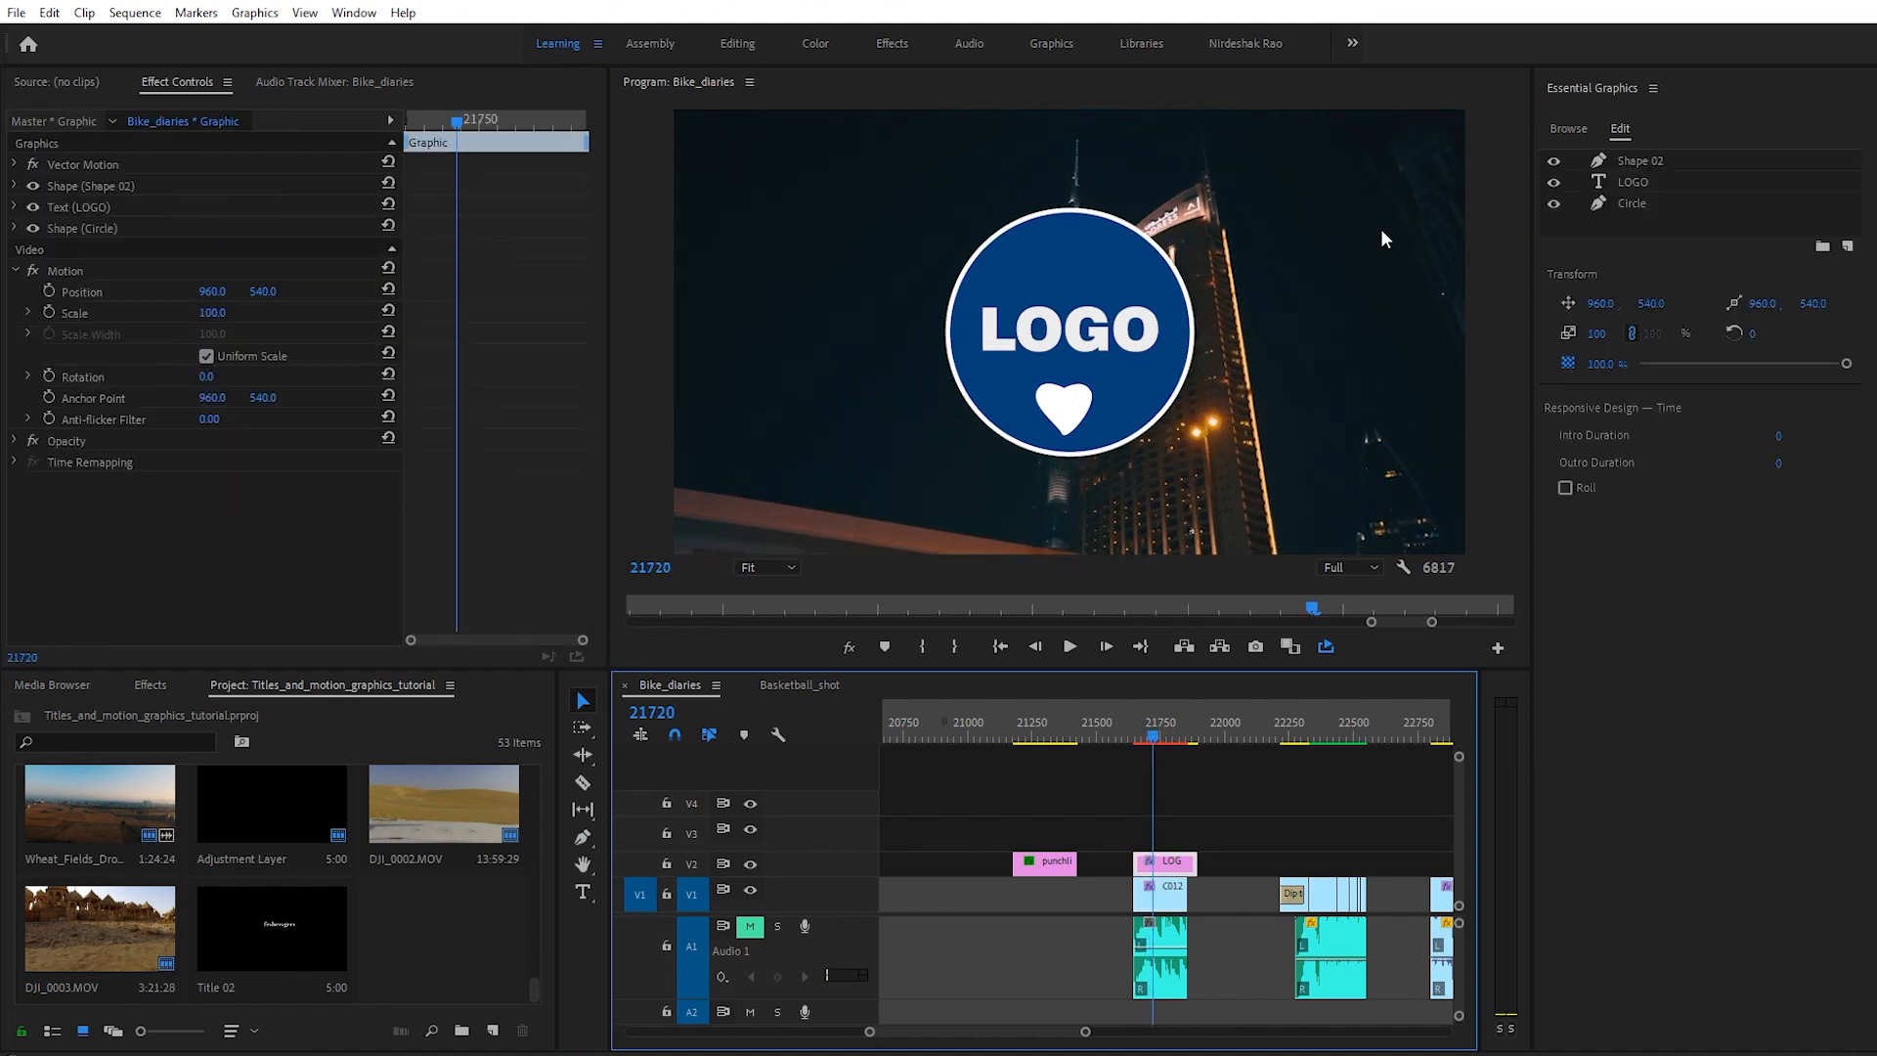
{"action": "left_click", "coordinate": [1640, 160]}
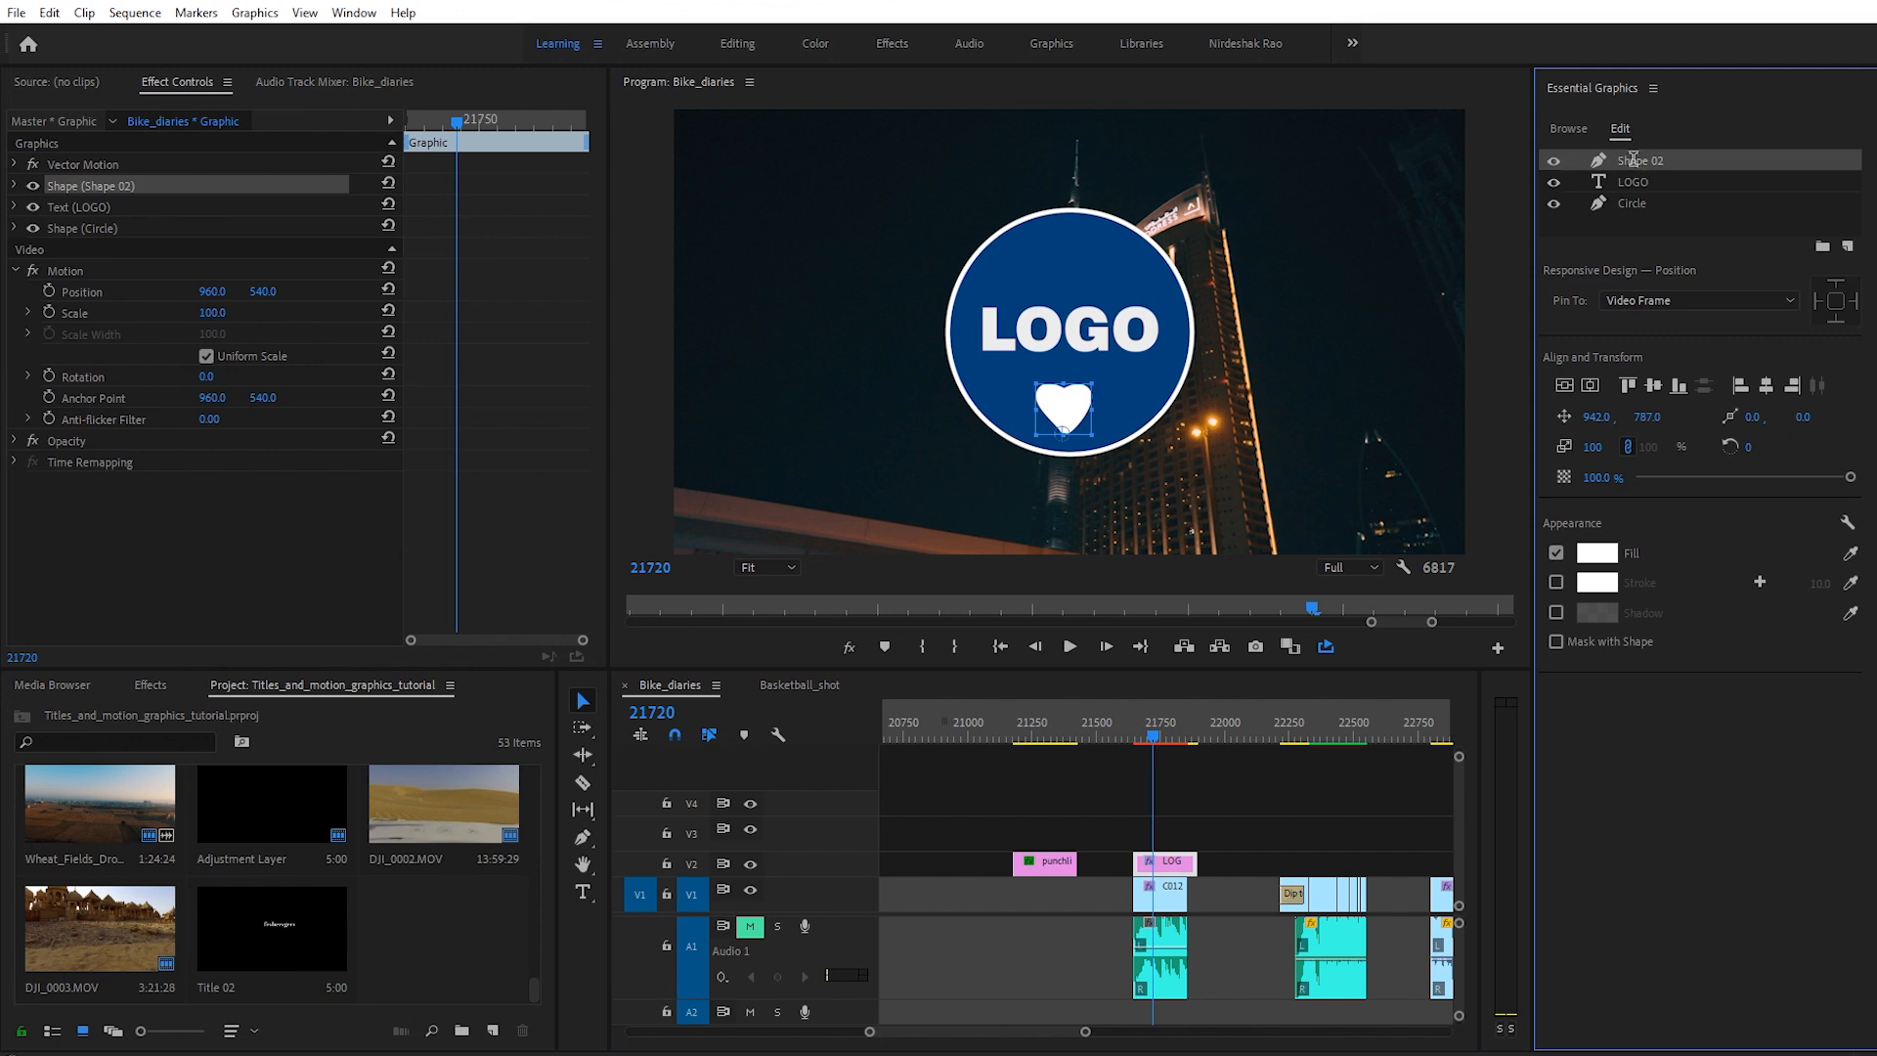
{"action": "double_click", "coordinate": [1677, 161]}
{"action": "key", "text": "ctrl+a"}
{"action": "type", "text": "Heart"}
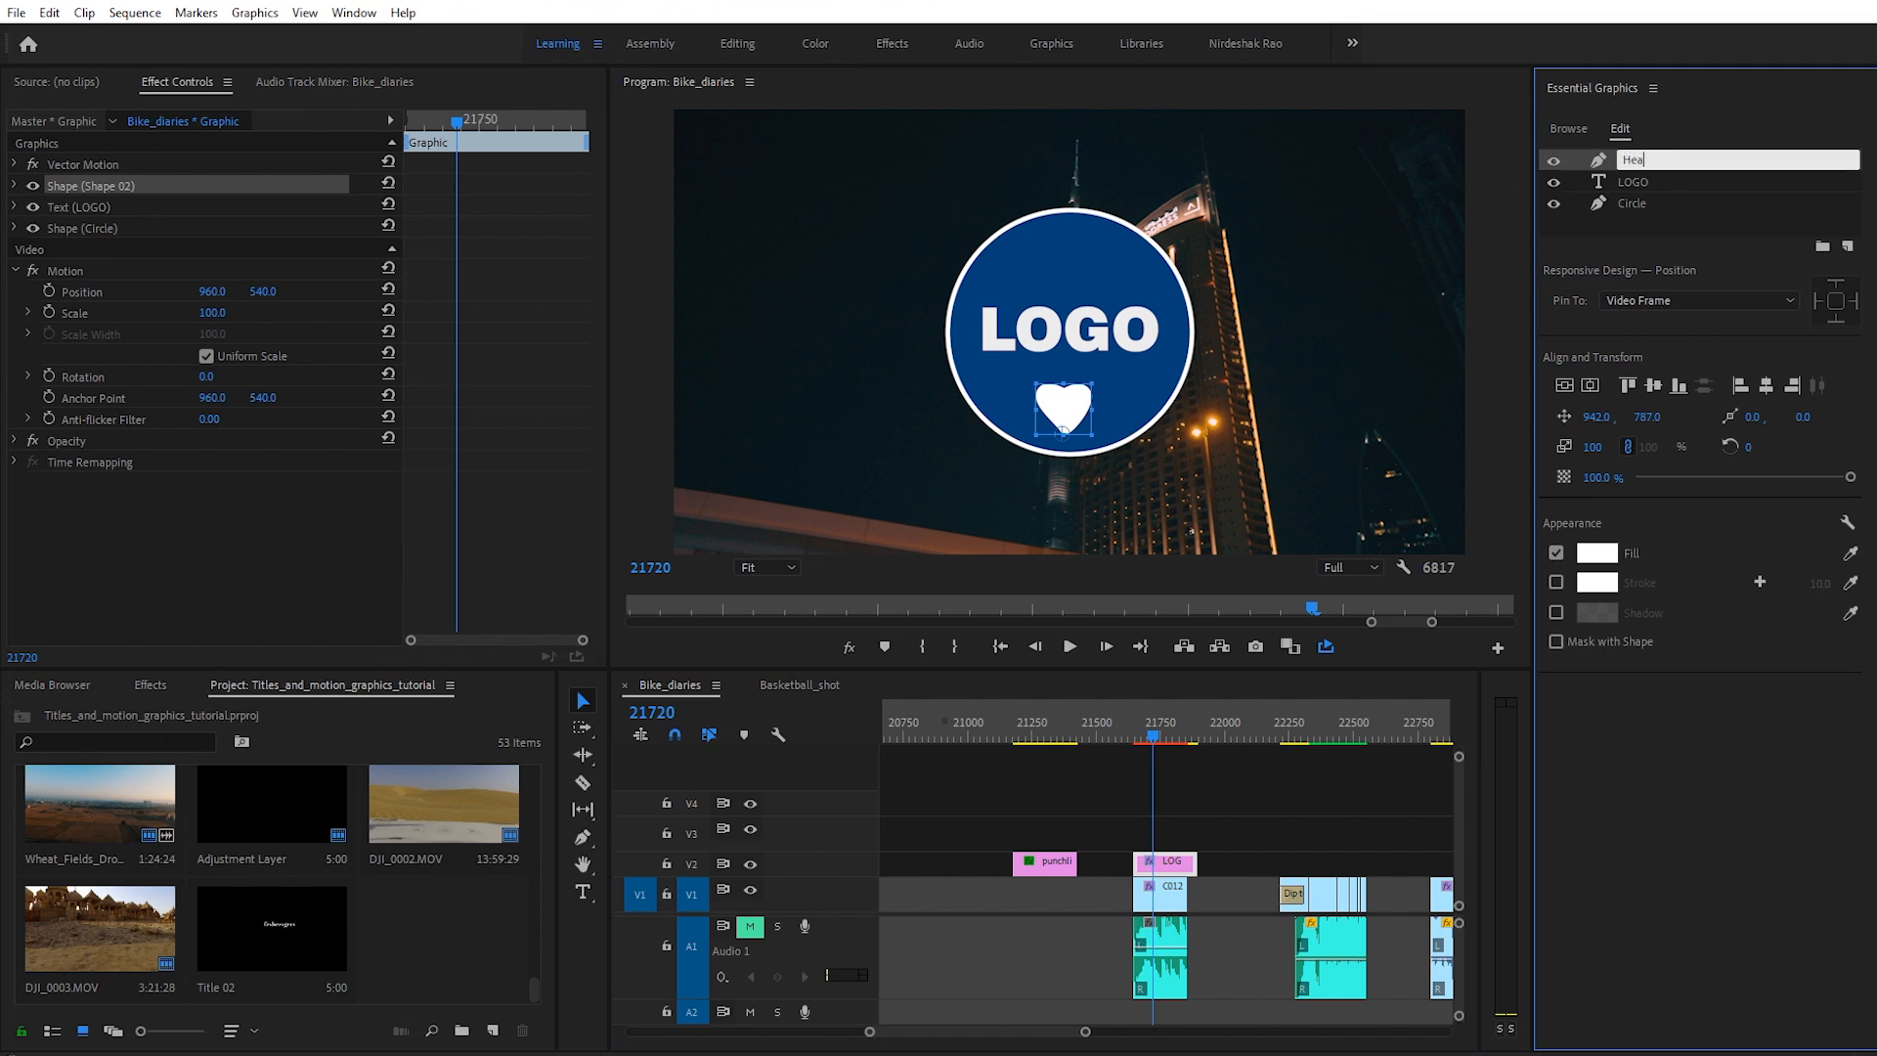
{"action": "key", "text": "Return"}
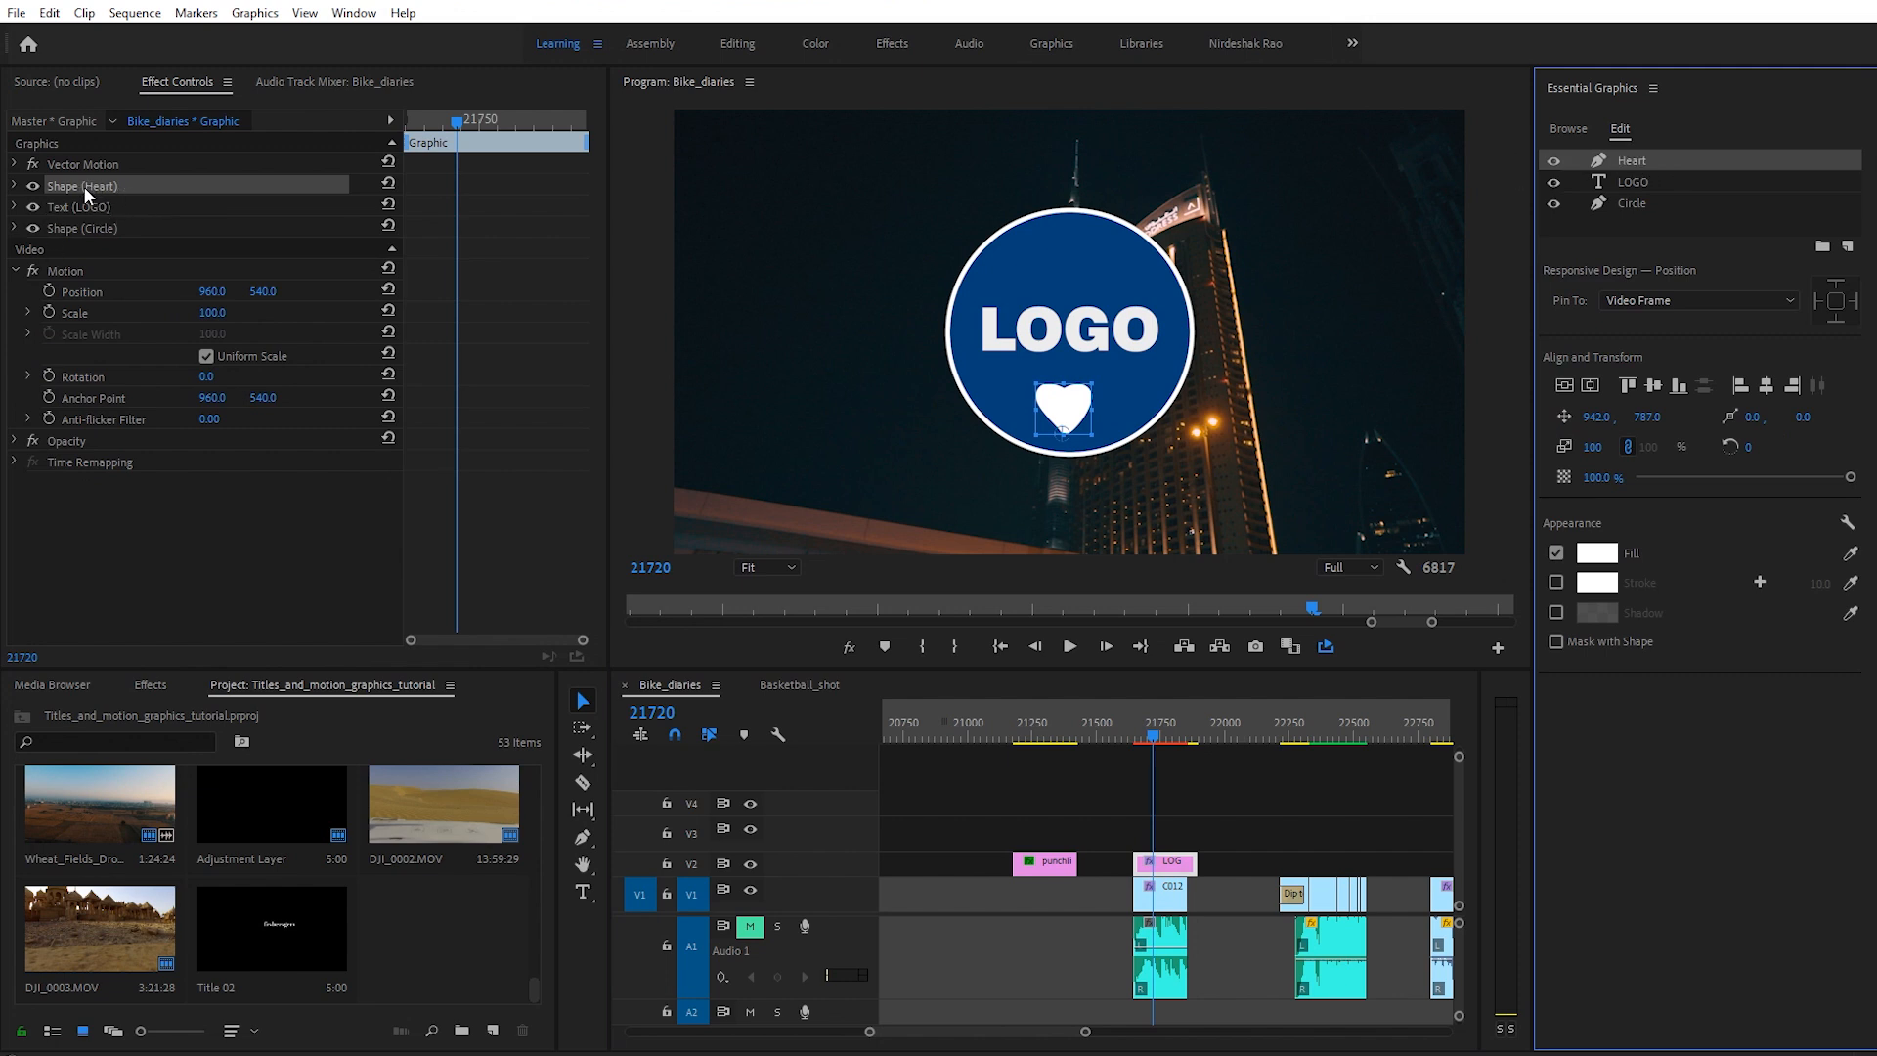
Step: Move the heart slightly up to centre it beneath the LOGO text, and scale it down a little
{"action": "left_click", "coordinate": [80, 228]}
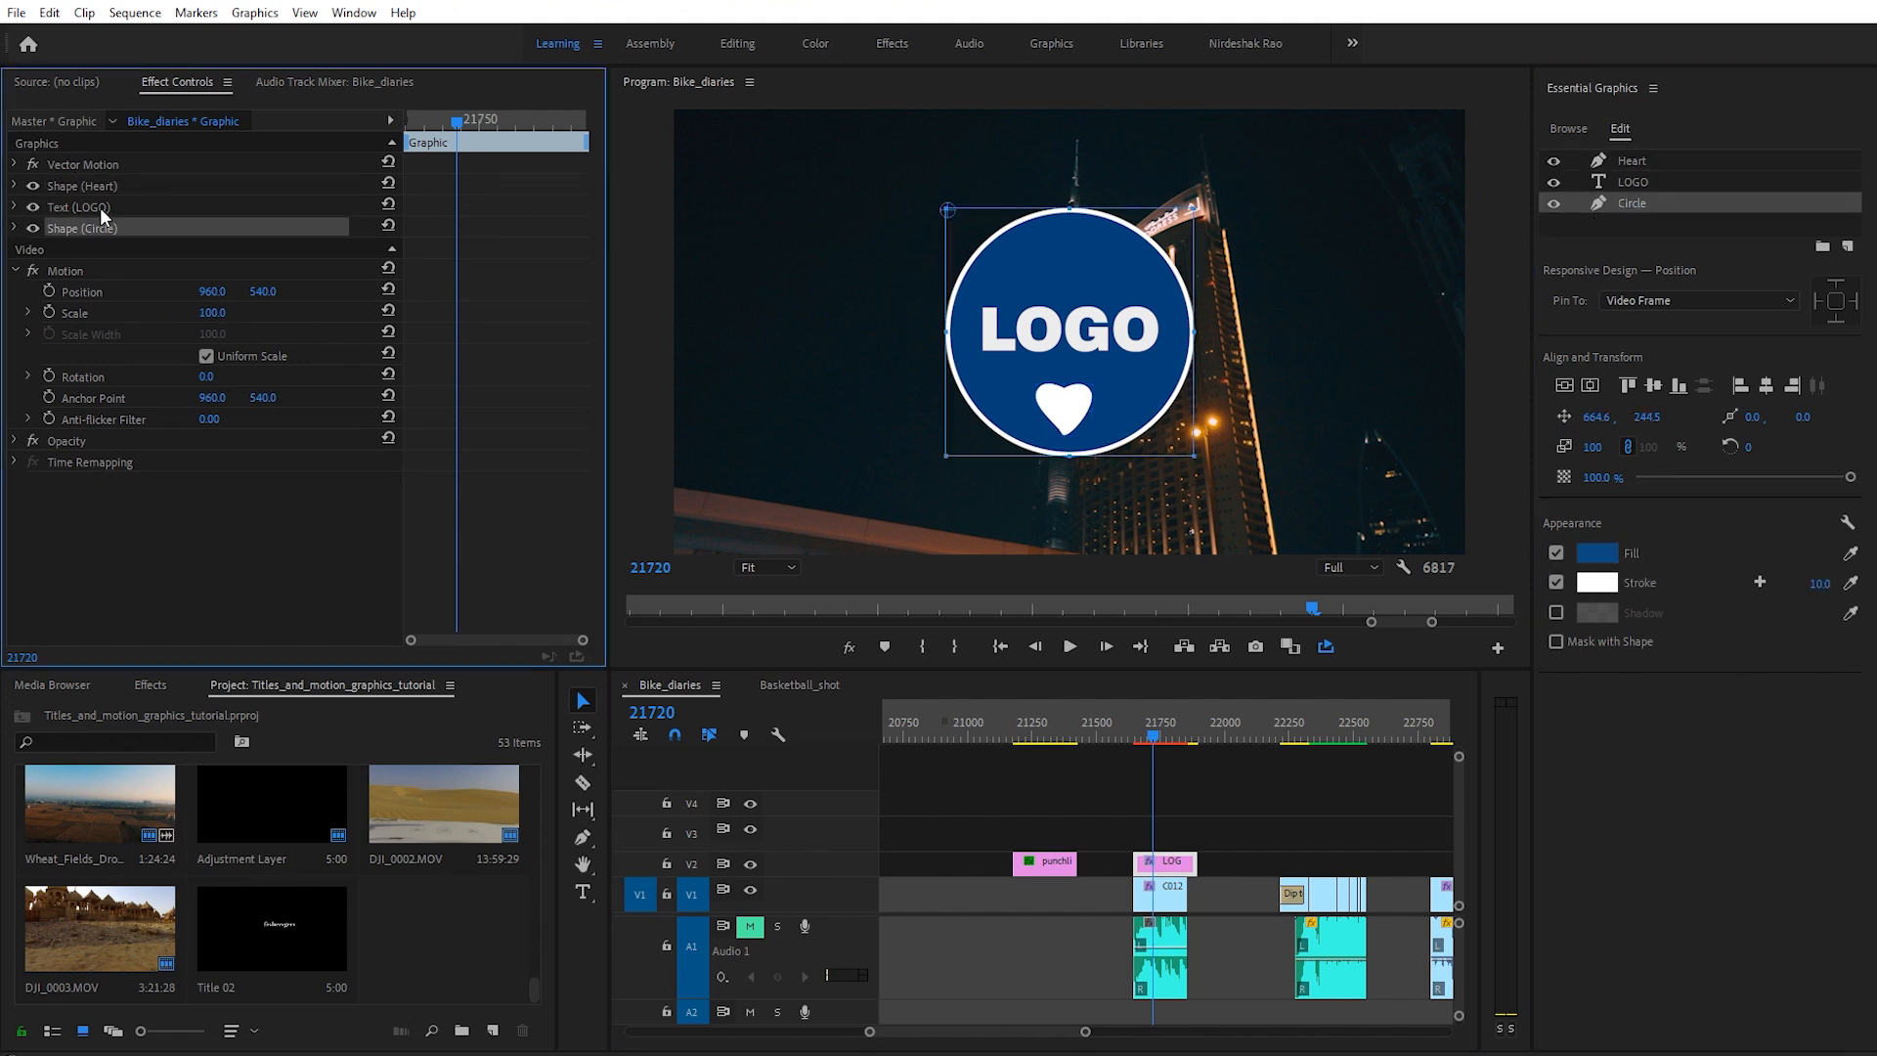
{"action": "left_click", "coordinate": [100, 207]}
{"action": "left_click", "coordinate": [116, 184]}
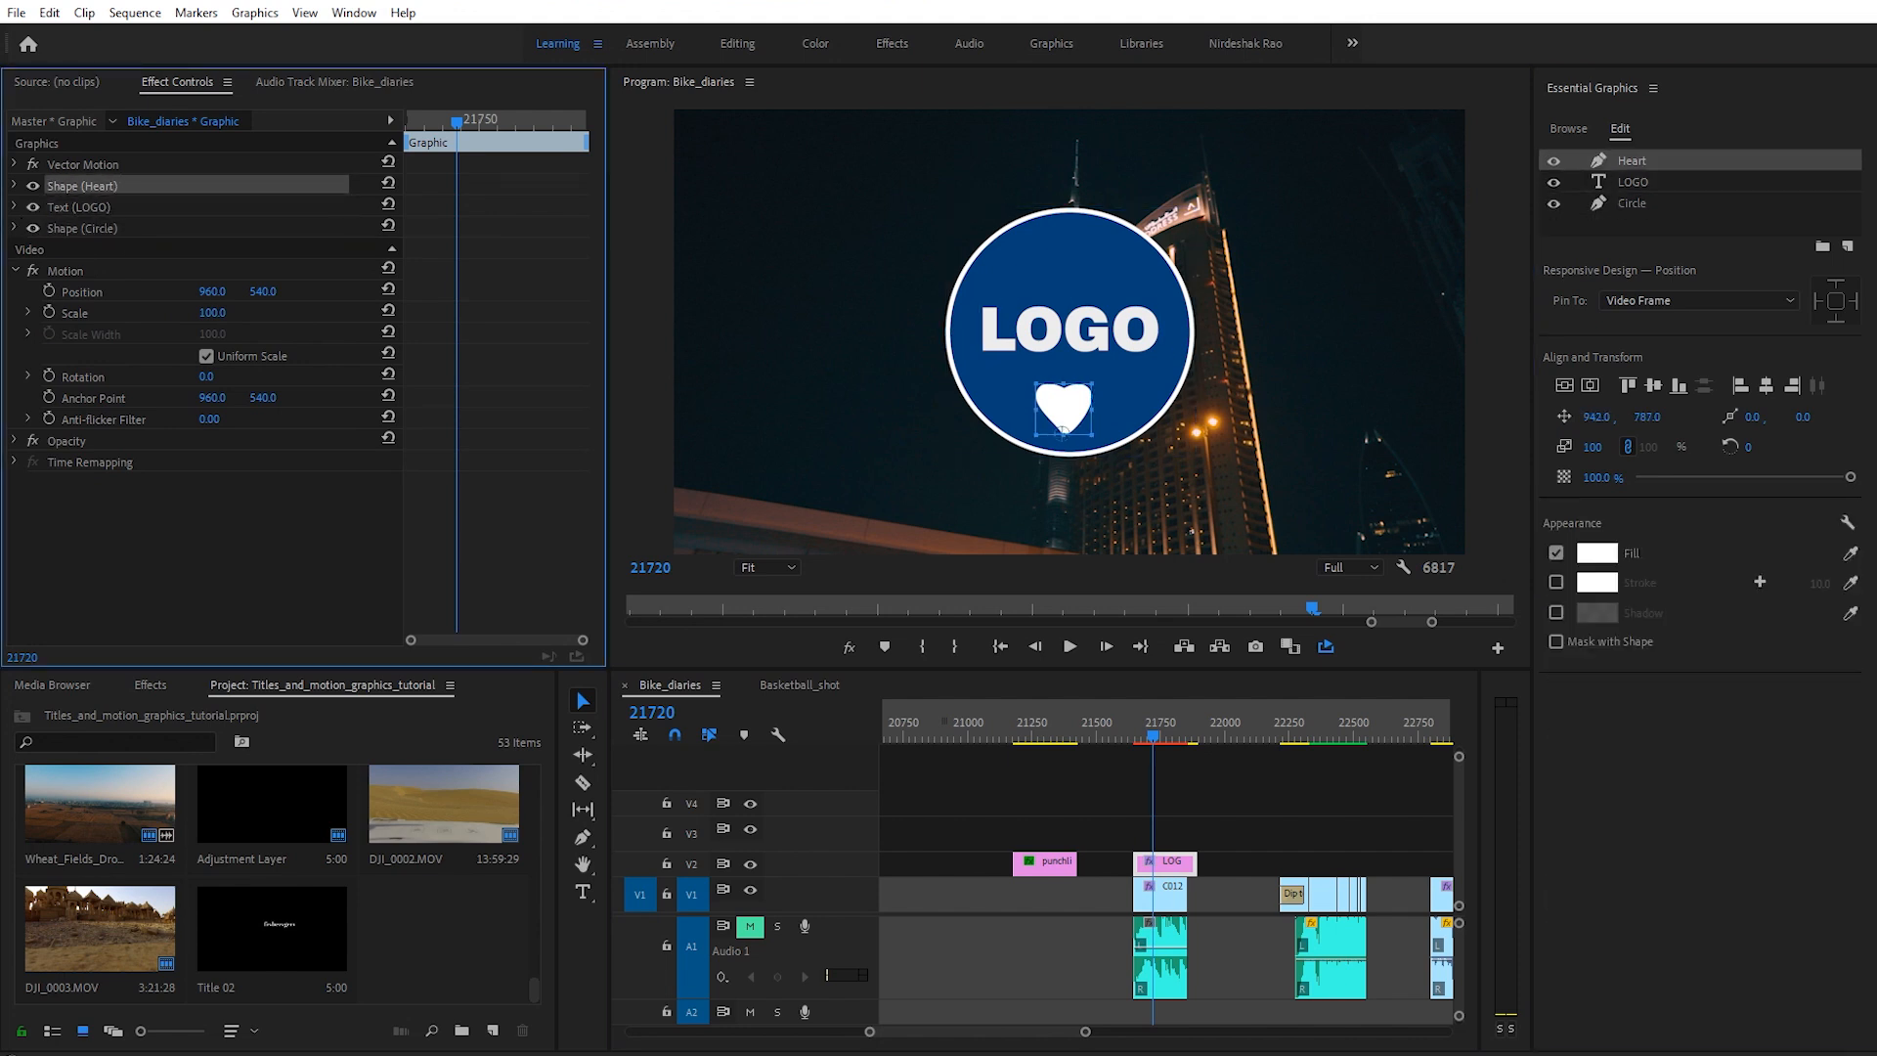
{"action": "mouse_move", "coordinate": [1066, 418]}
{"action": "left_mouse_down"}
{"action": "mouse_move", "coordinate": [1088, 389]}
{"action": "mouse_move", "coordinate": [1071, 408]}
{"action": "left_mouse_up"}
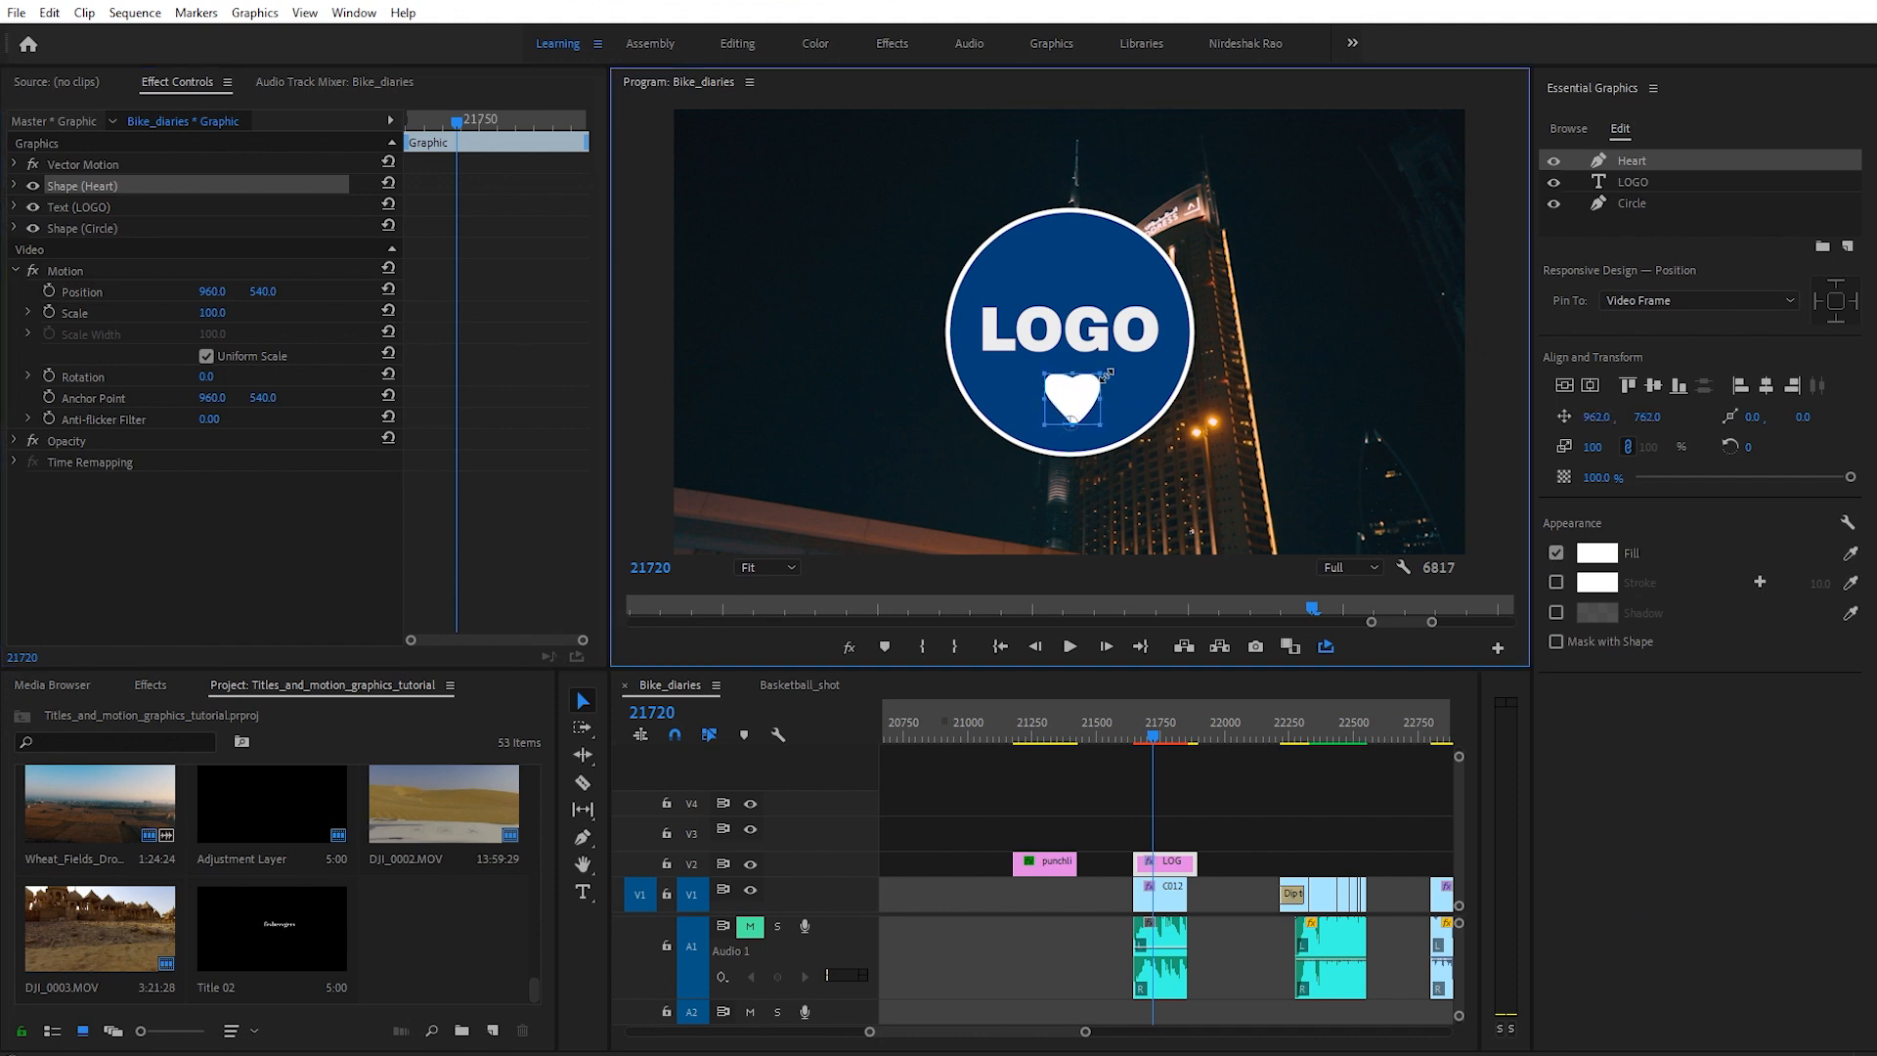
{"action": "left_click_drag", "start_coordinate": [1044, 372], "coordinate": [1076, 400]}
{"action": "left_click", "coordinate": [1218, 859]}
Step: Go to the LOGO clip's first frame (21648) and expand the transform properties of its Circle shape
{"action": "left_click_drag", "start_coordinate": [1150, 742], "coordinate": [1144, 725]}
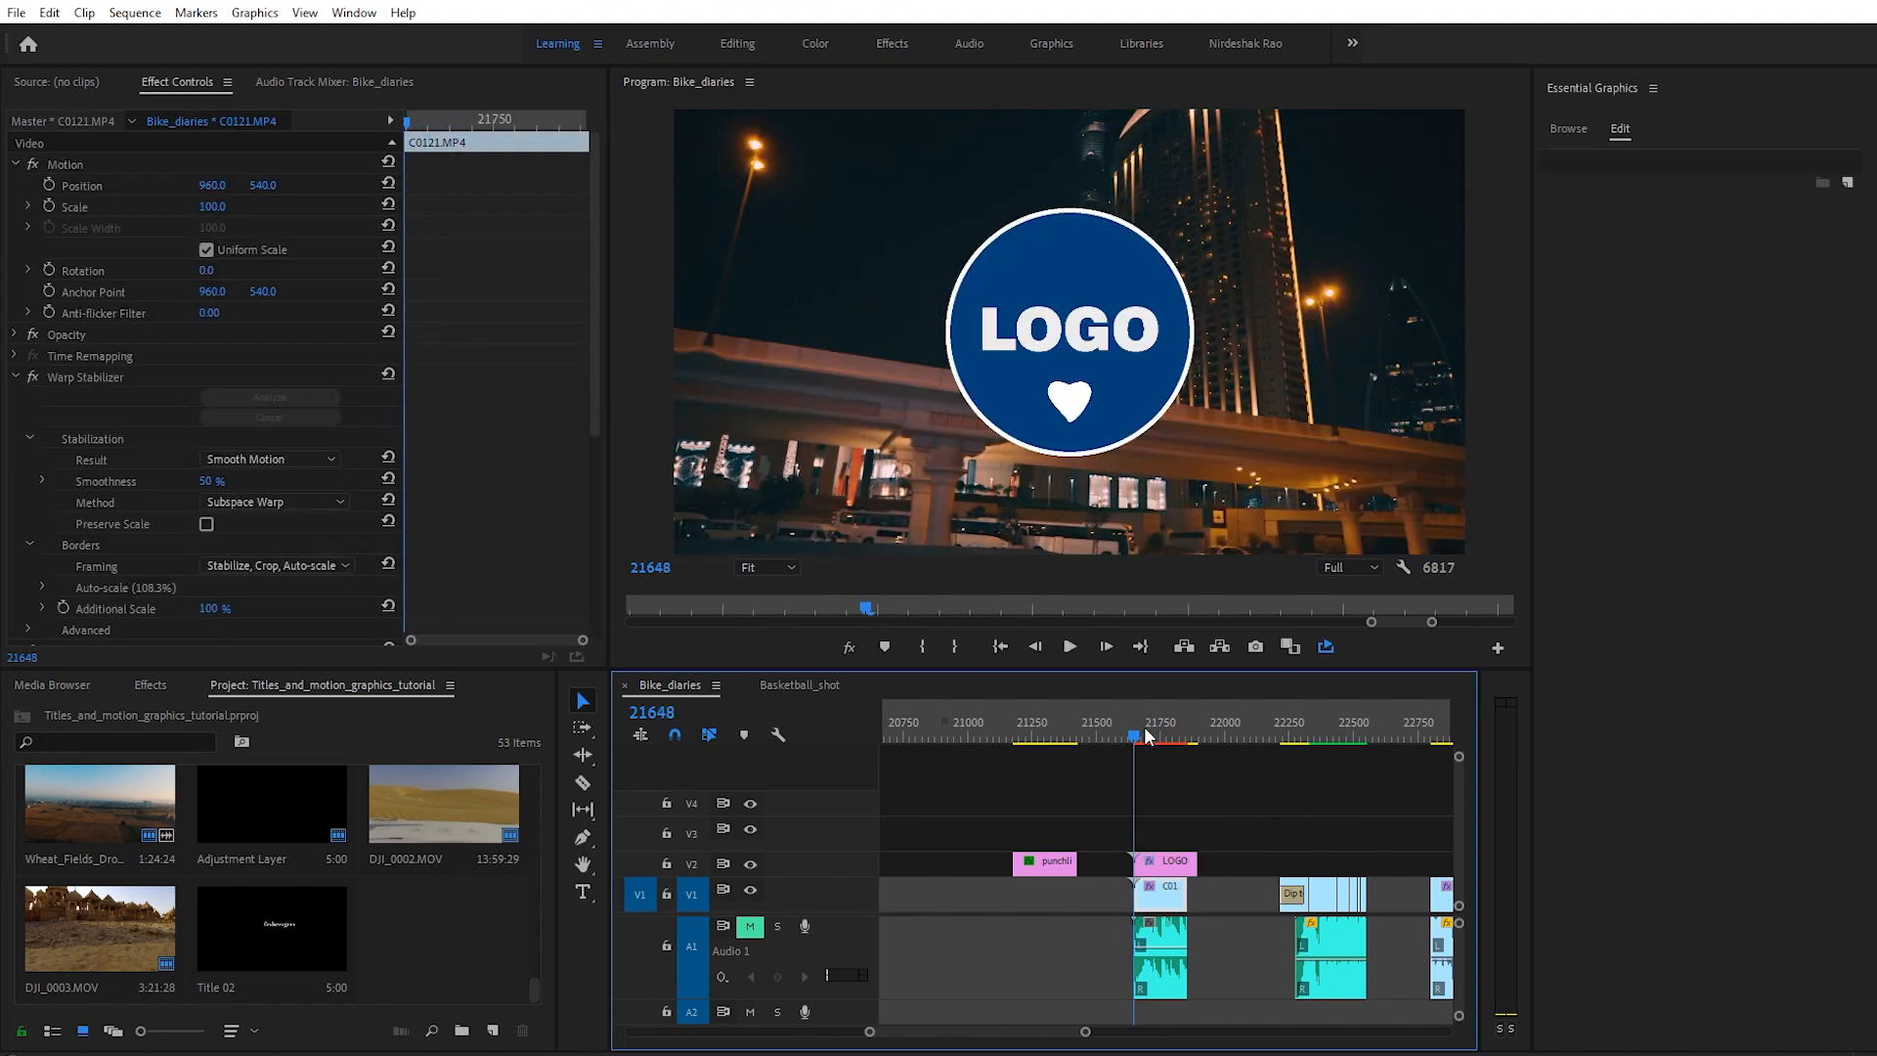
{"action": "scroll", "coordinate": [1146, 725], "scroll_direction": "up", "scroll_amount": 1}
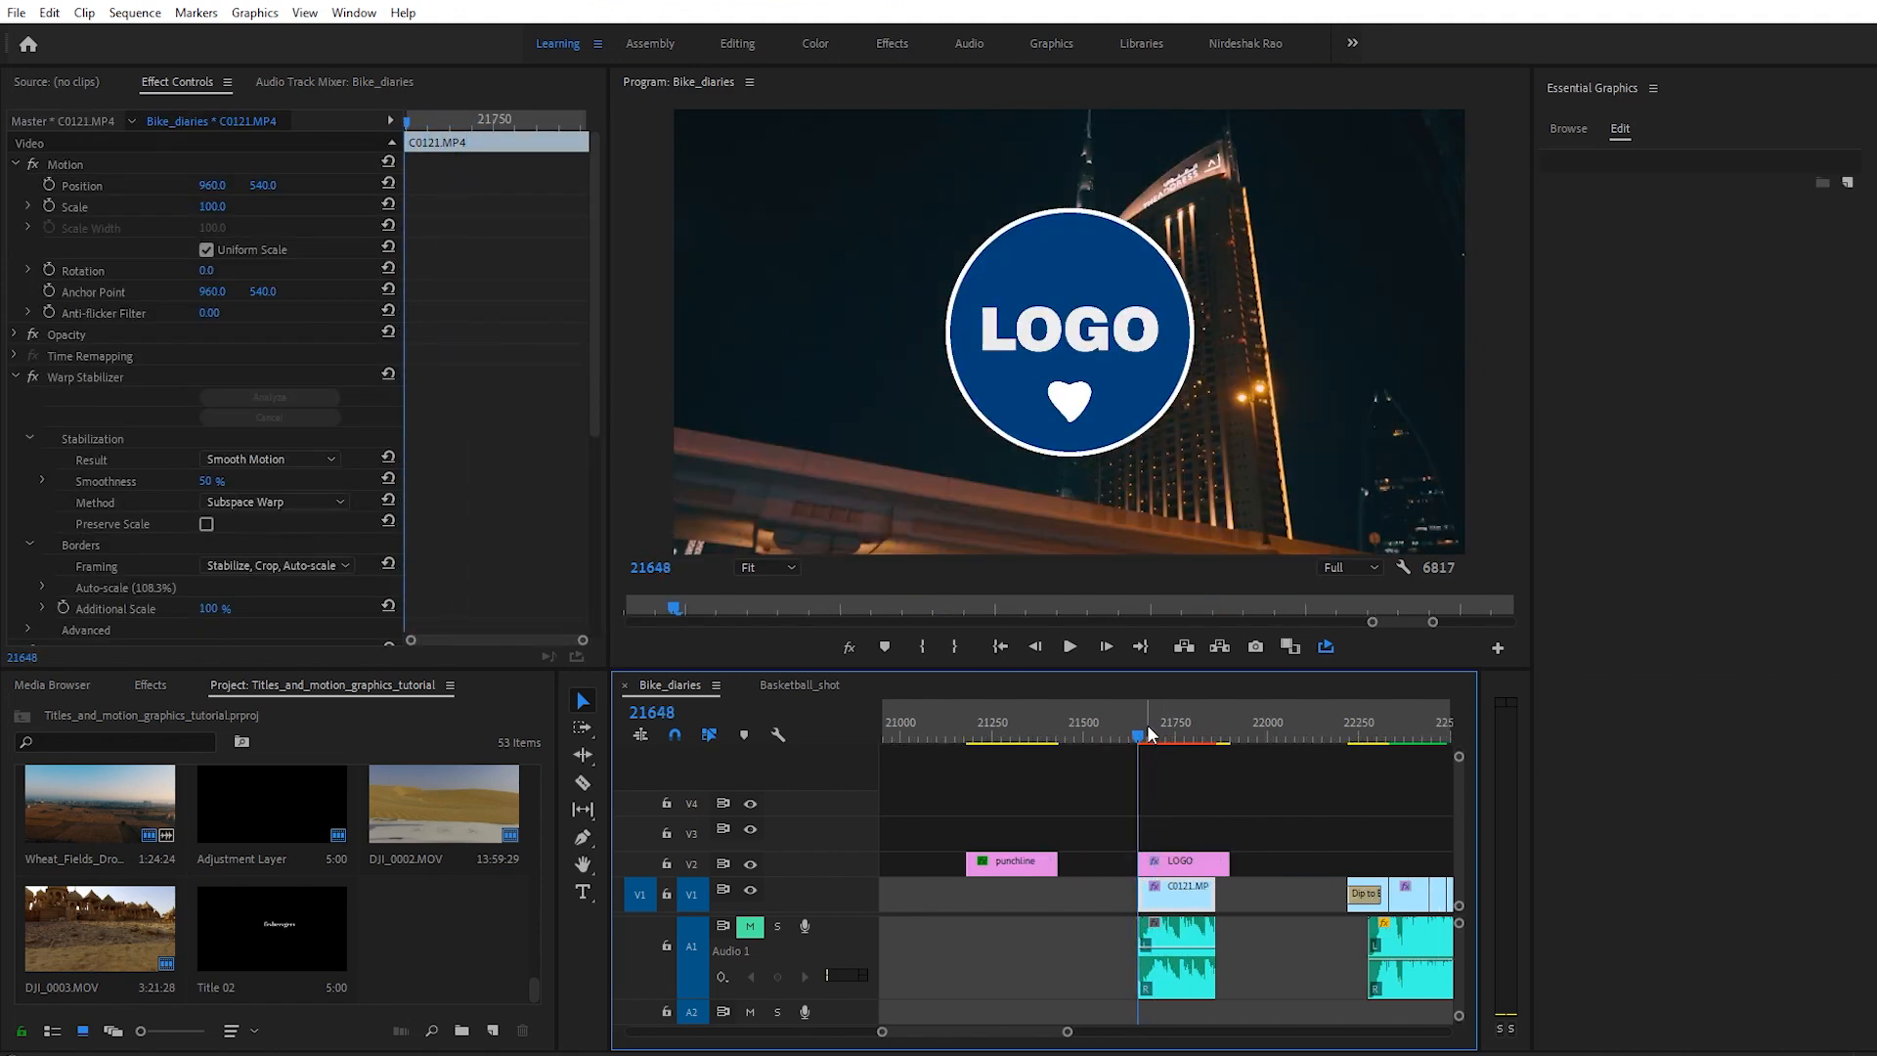
{"action": "left_click", "coordinate": [1194, 863]}
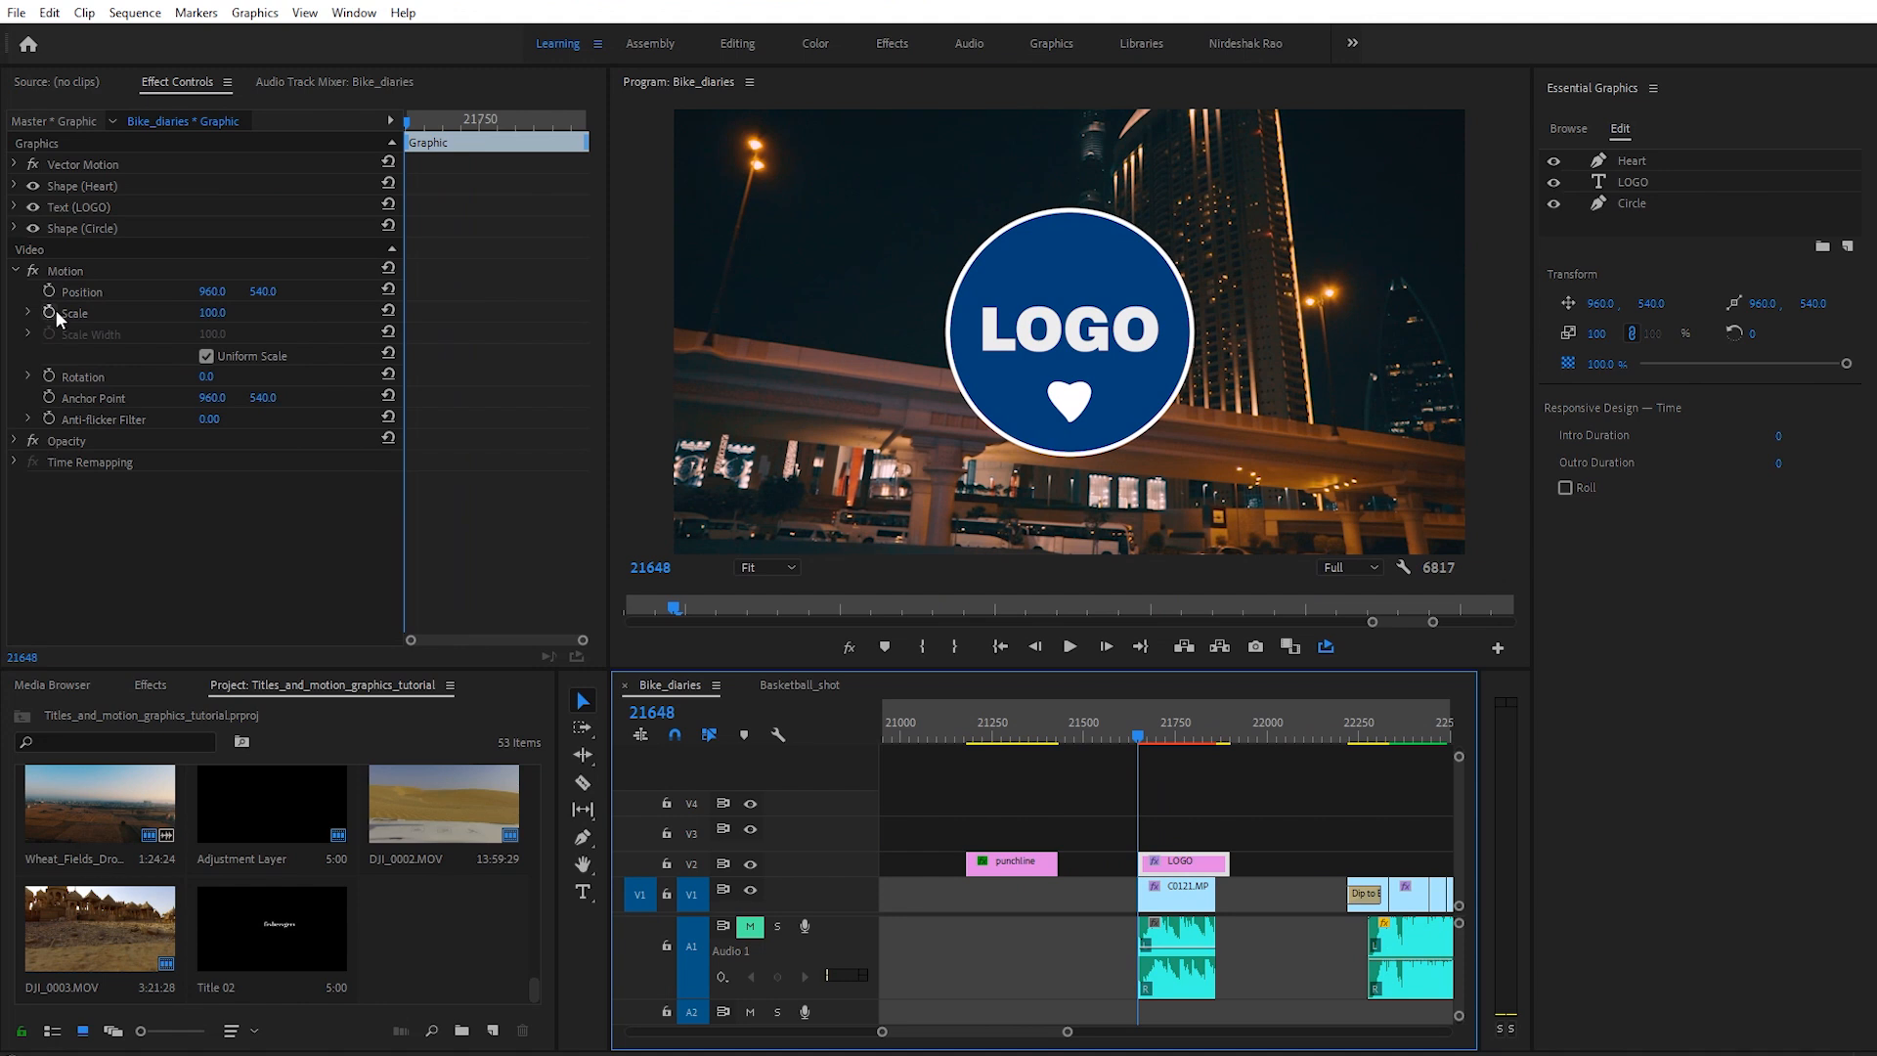
{"action": "left_click_drag", "start_coordinate": [212, 313], "coordinate": [114, 307]}
{"action": "left_click", "coordinate": [17, 271]}
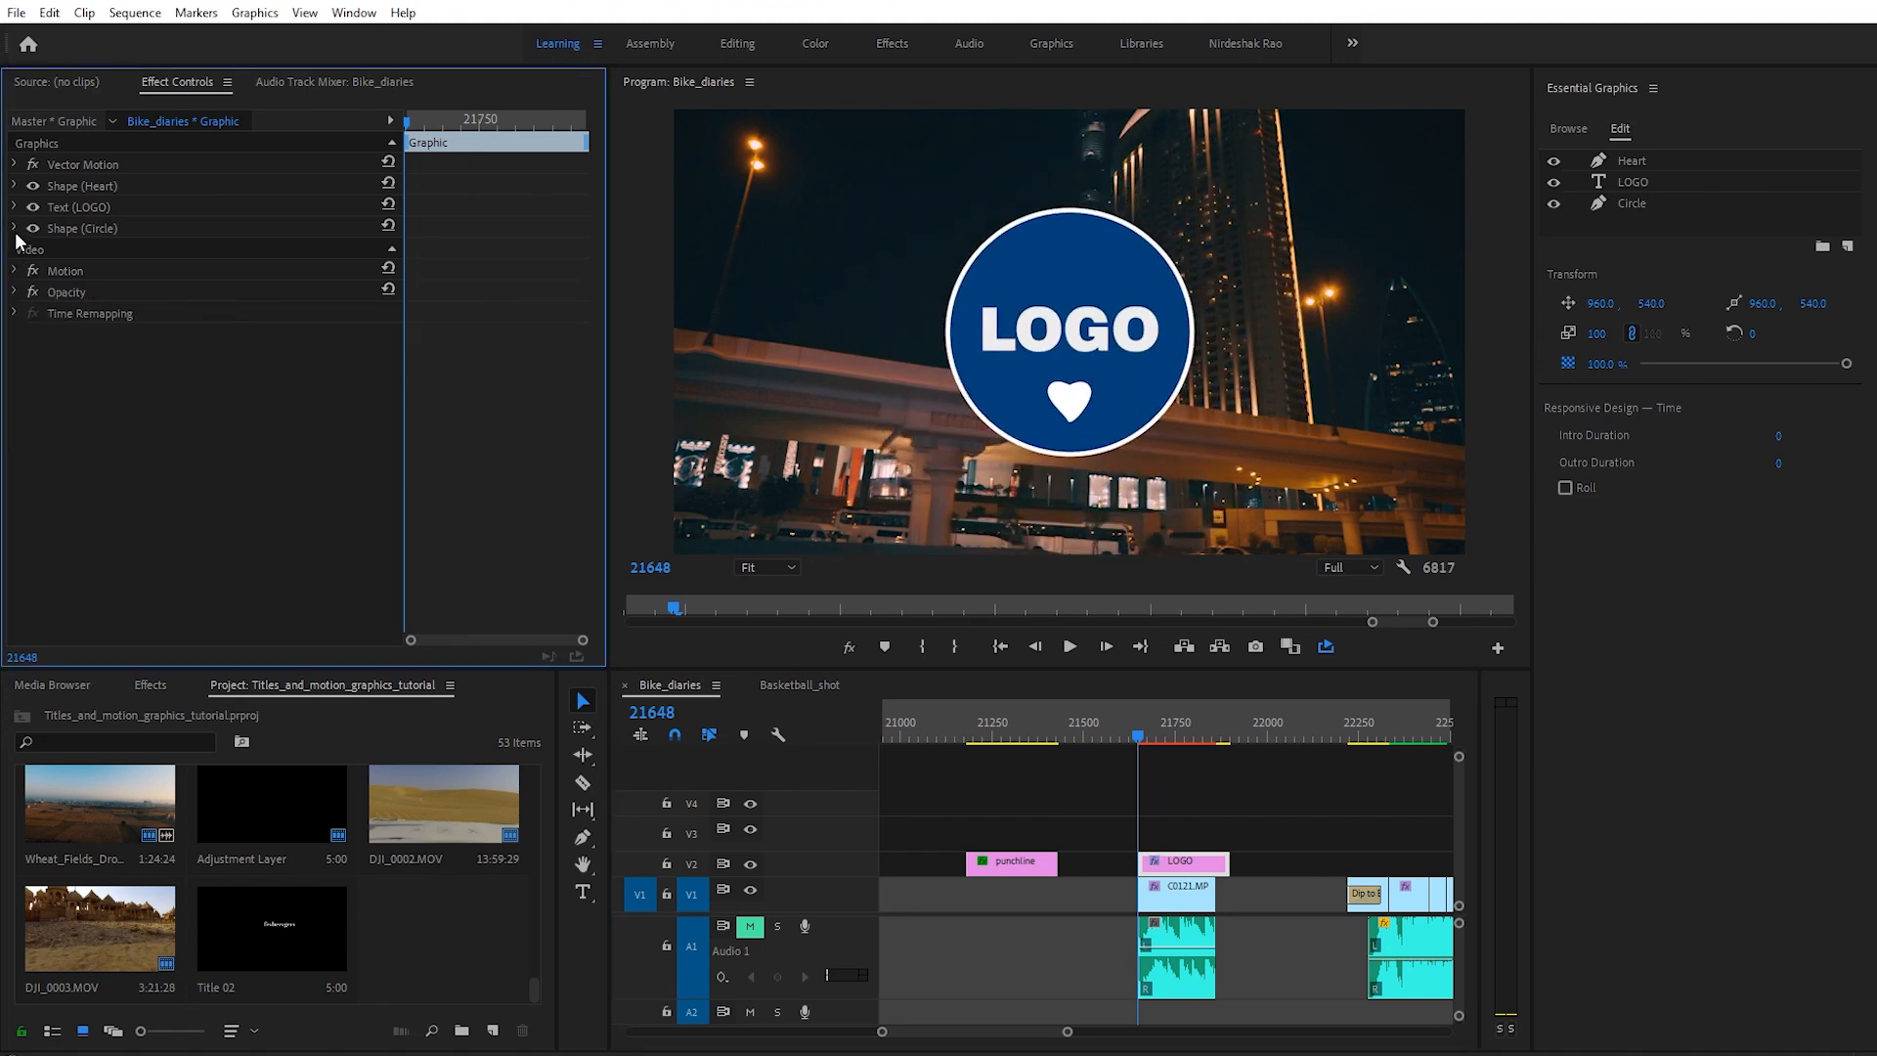
{"action": "left_click", "coordinate": [14, 228]}
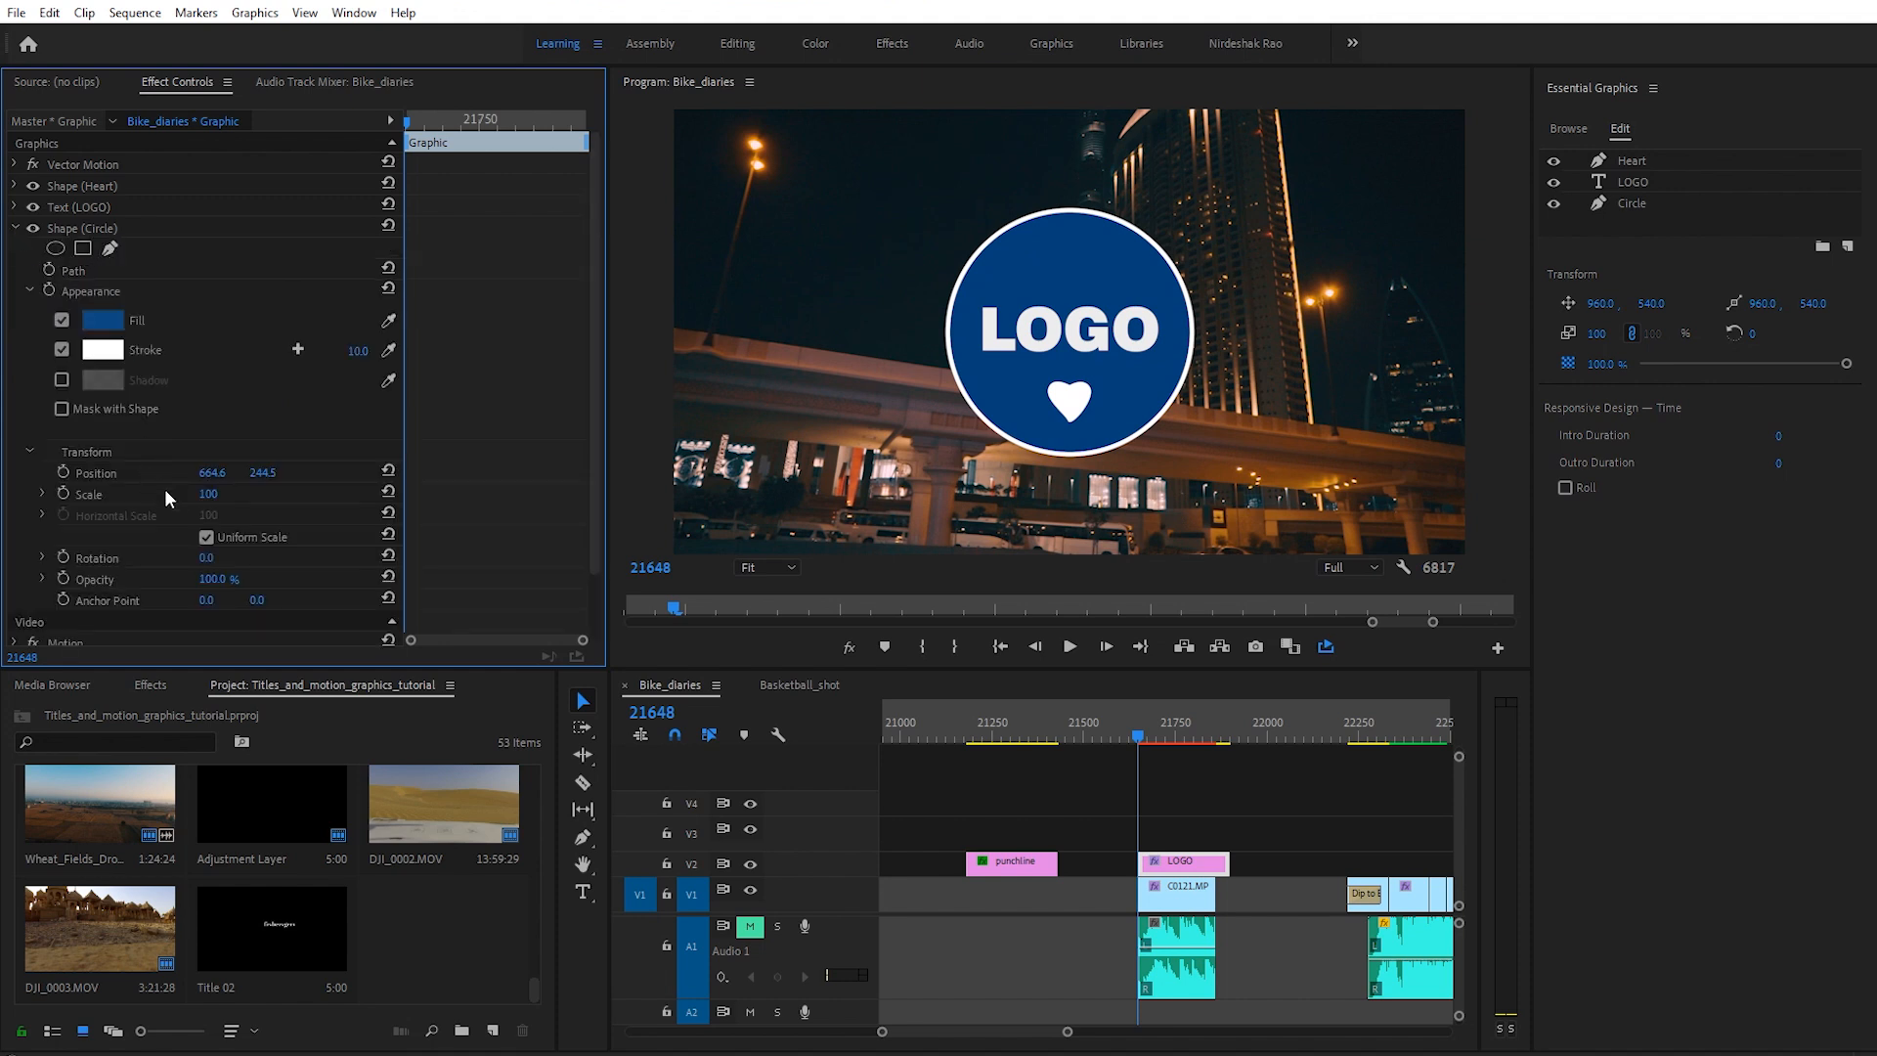
{"action": "scroll", "coordinate": [164, 499], "scroll_direction": "down", "scroll_amount": 1}
Step: Try to animate the circle's scale from 0 to 100 with its corner anchor point, and undo the keyframes
{"action": "left_click", "coordinate": [62, 452]}
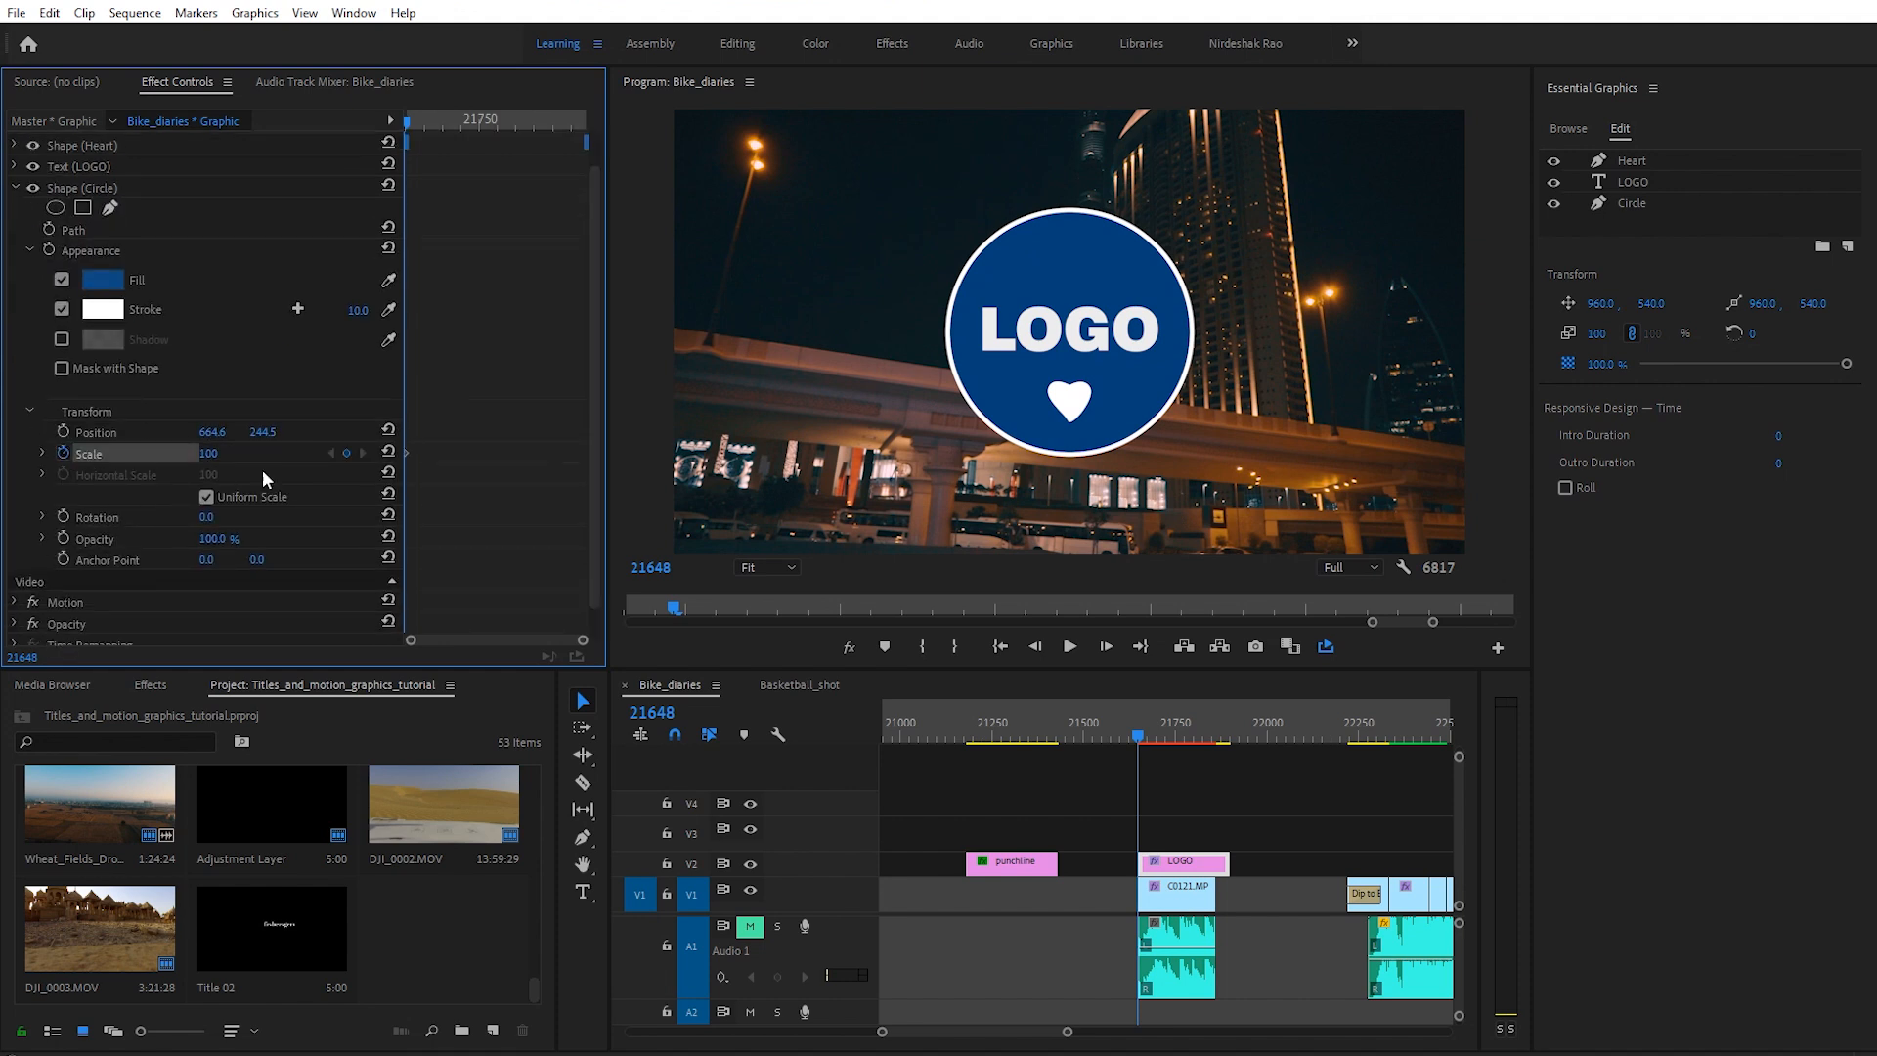
{"action": "left_click_drag", "start_coordinate": [408, 453], "coordinate": [420, 462]}
{"action": "left_click_drag", "start_coordinate": [208, 453], "coordinate": [109, 454]}
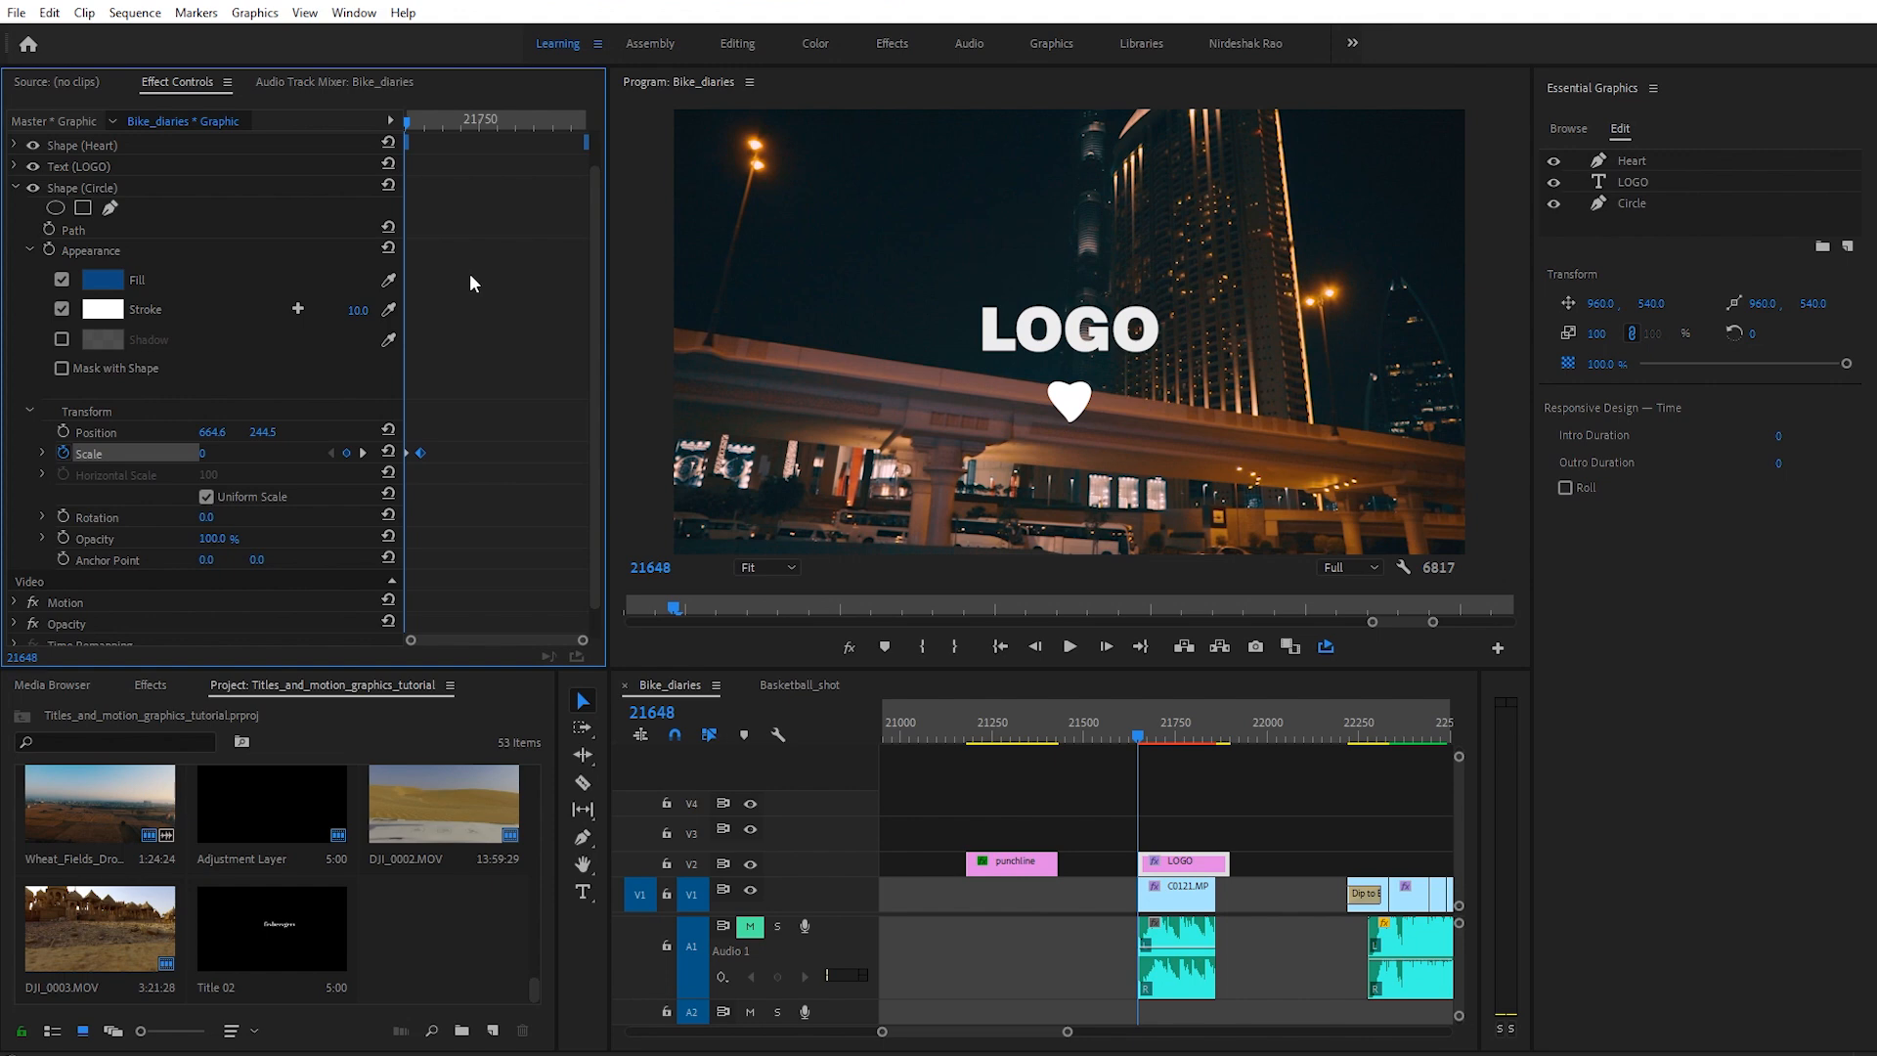
{"action": "left_click_drag", "start_coordinate": [407, 117], "coordinate": [403, 142]}
{"action": "key", "text": "ctrl+z"}
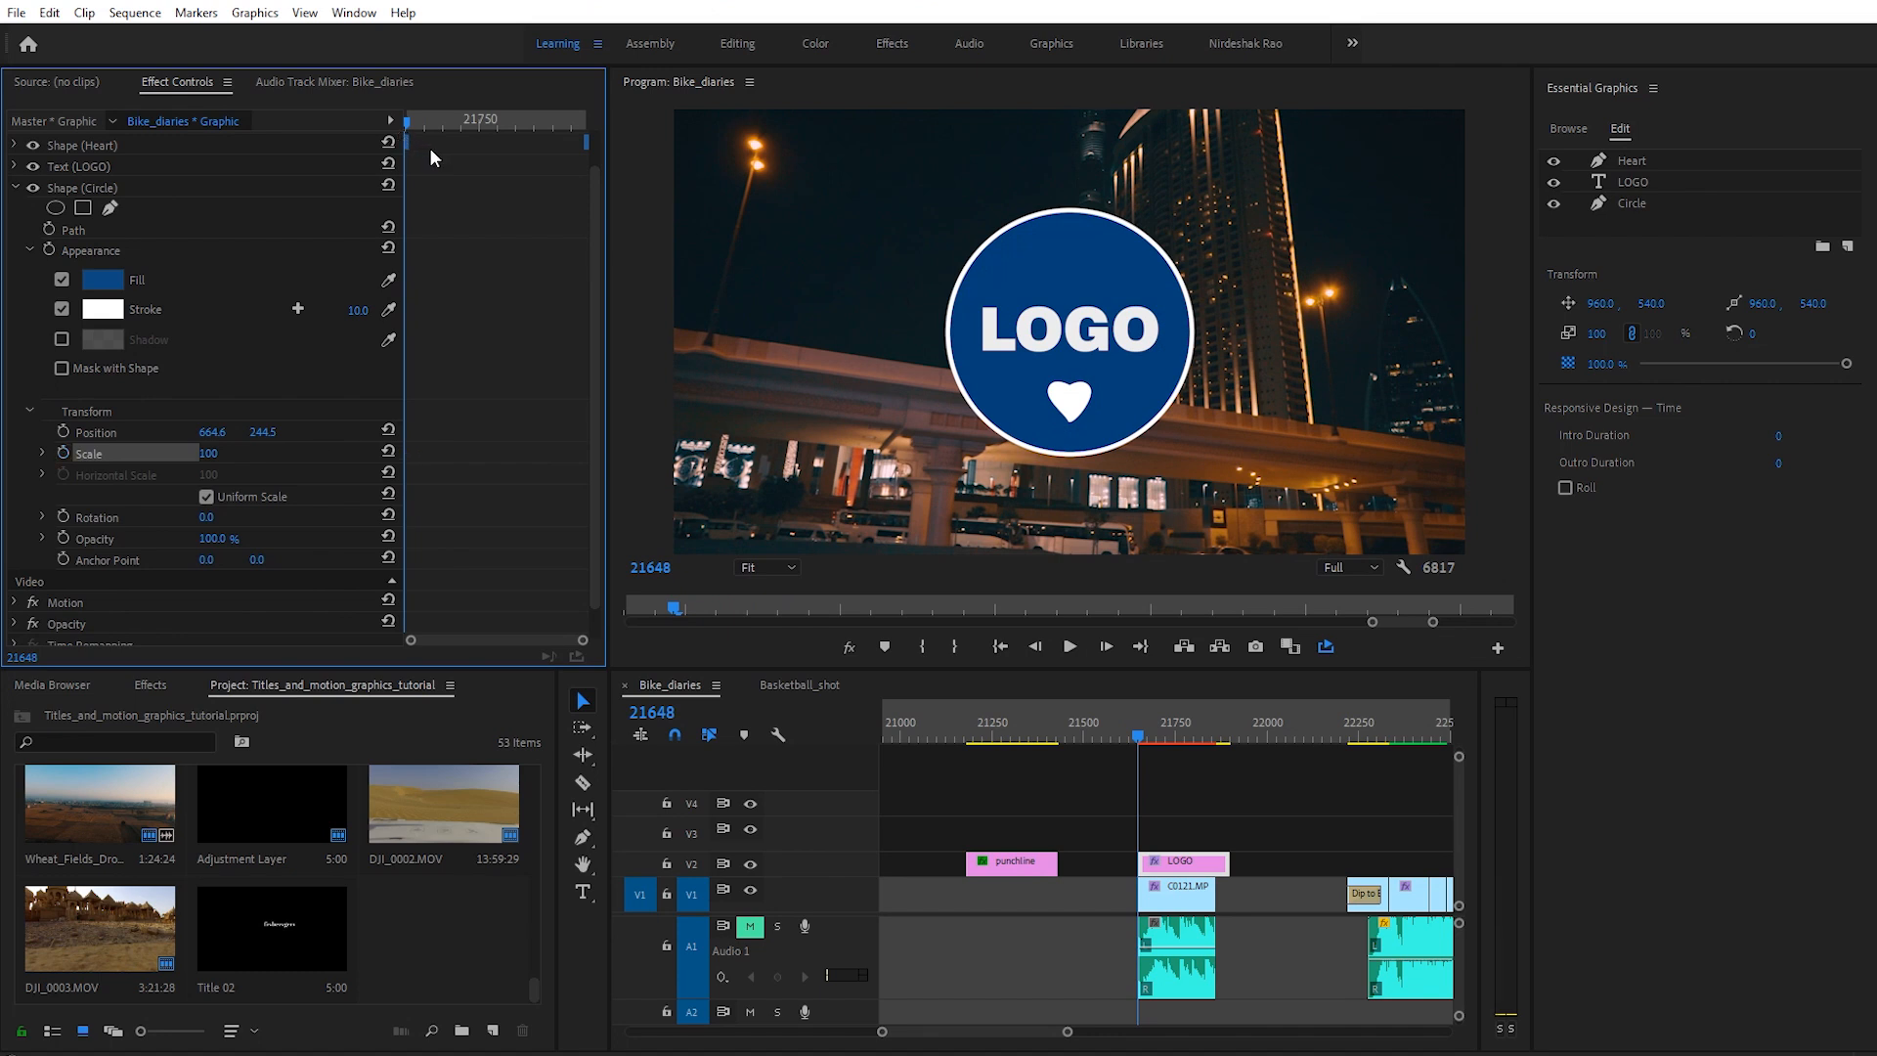
Step: Move the Circle shape's anchor point from its corner to its centre, about 292.2, 306.8
{"action": "left_click", "coordinate": [73, 191]}
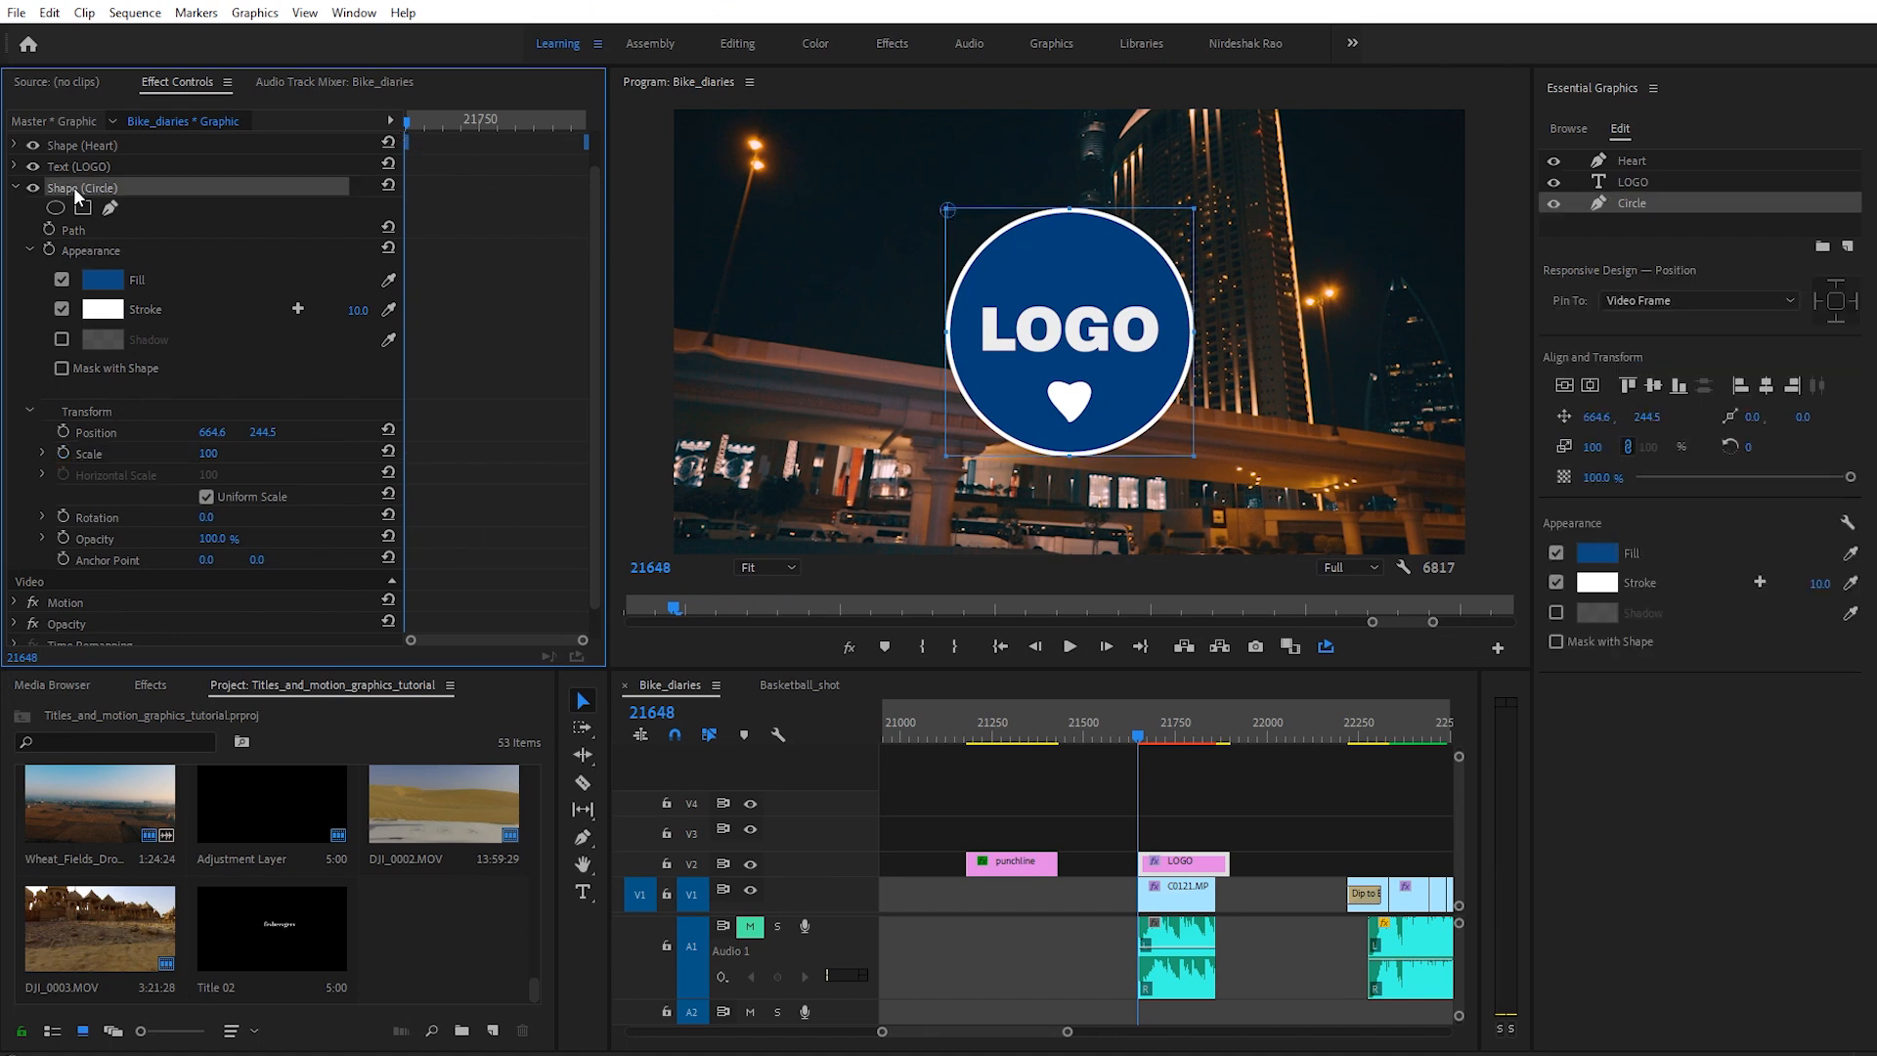
{"action": "left_click", "coordinate": [948, 212]}
{"action": "left_click_drag", "start_coordinate": [947, 211], "coordinate": [1068, 335]}
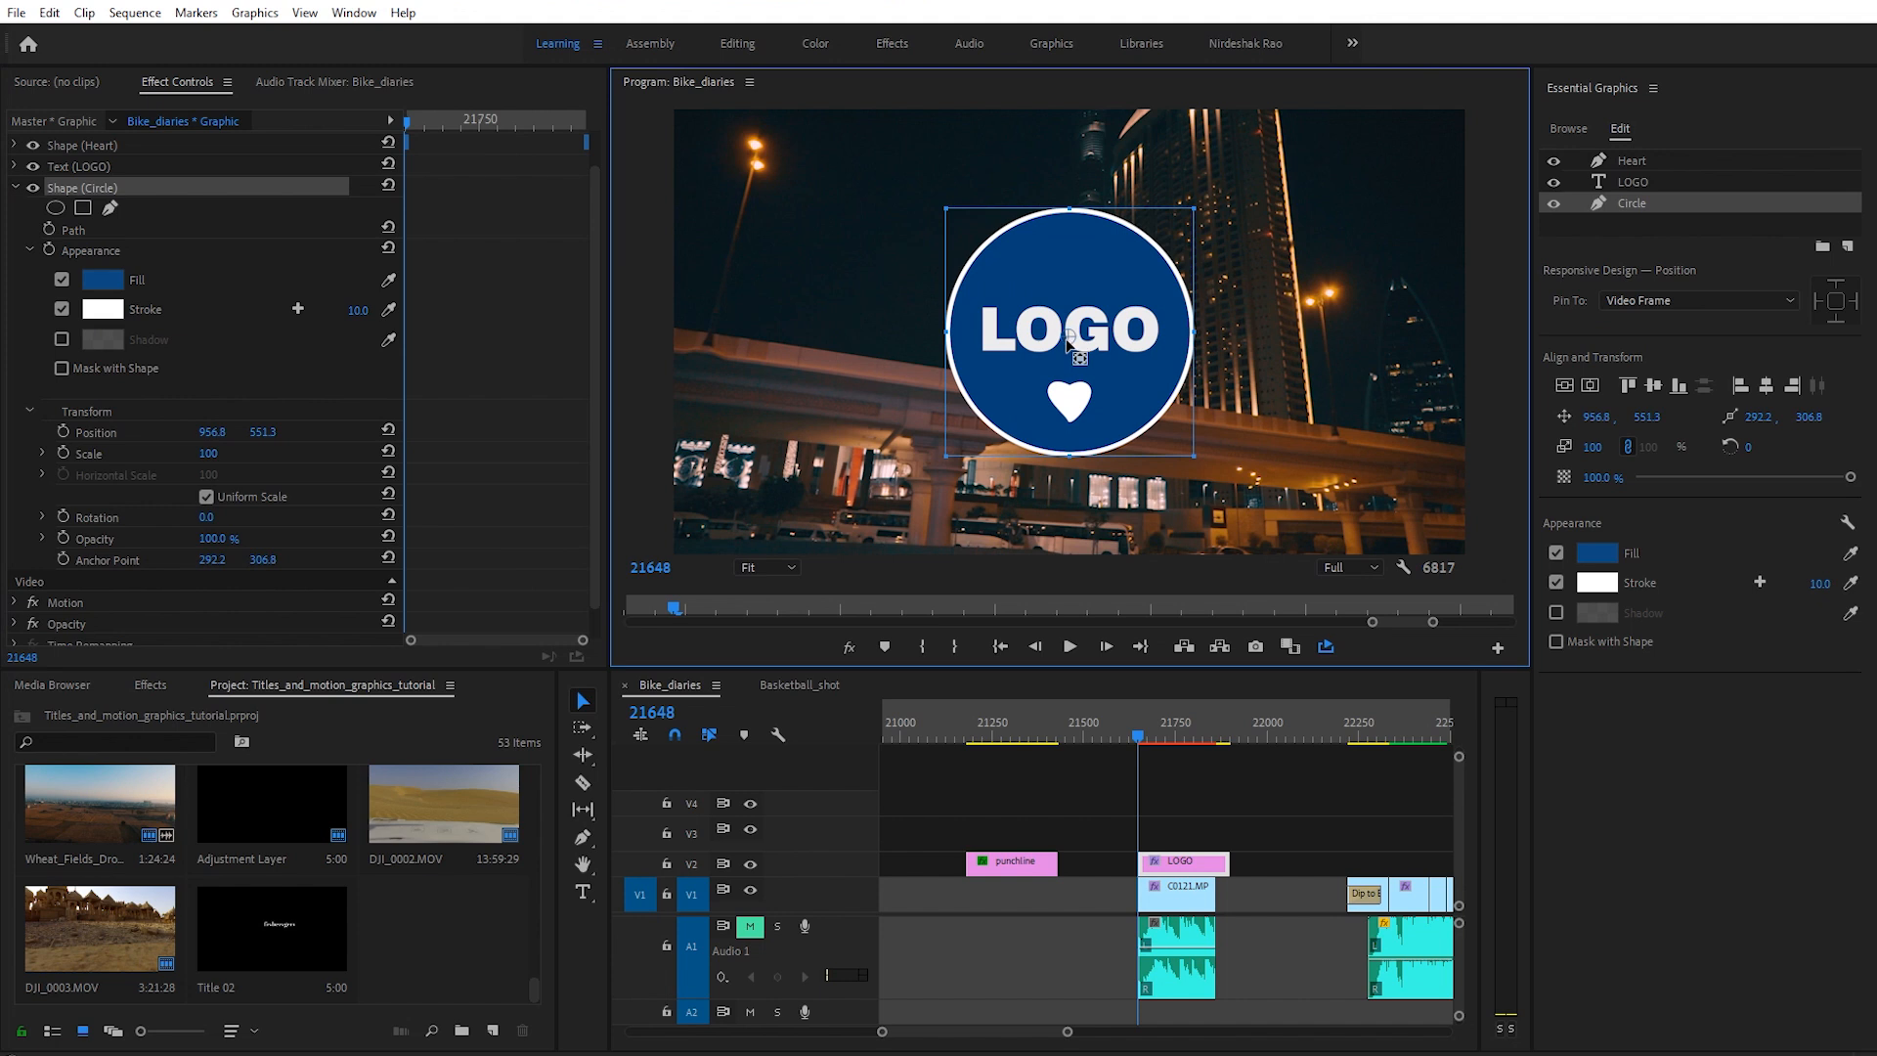
Step: Keyframe the circle's scale from 0 at the clip's first frame to 100 about 20 frames in, and play it back
{"action": "left_click", "coordinate": [66, 449]}
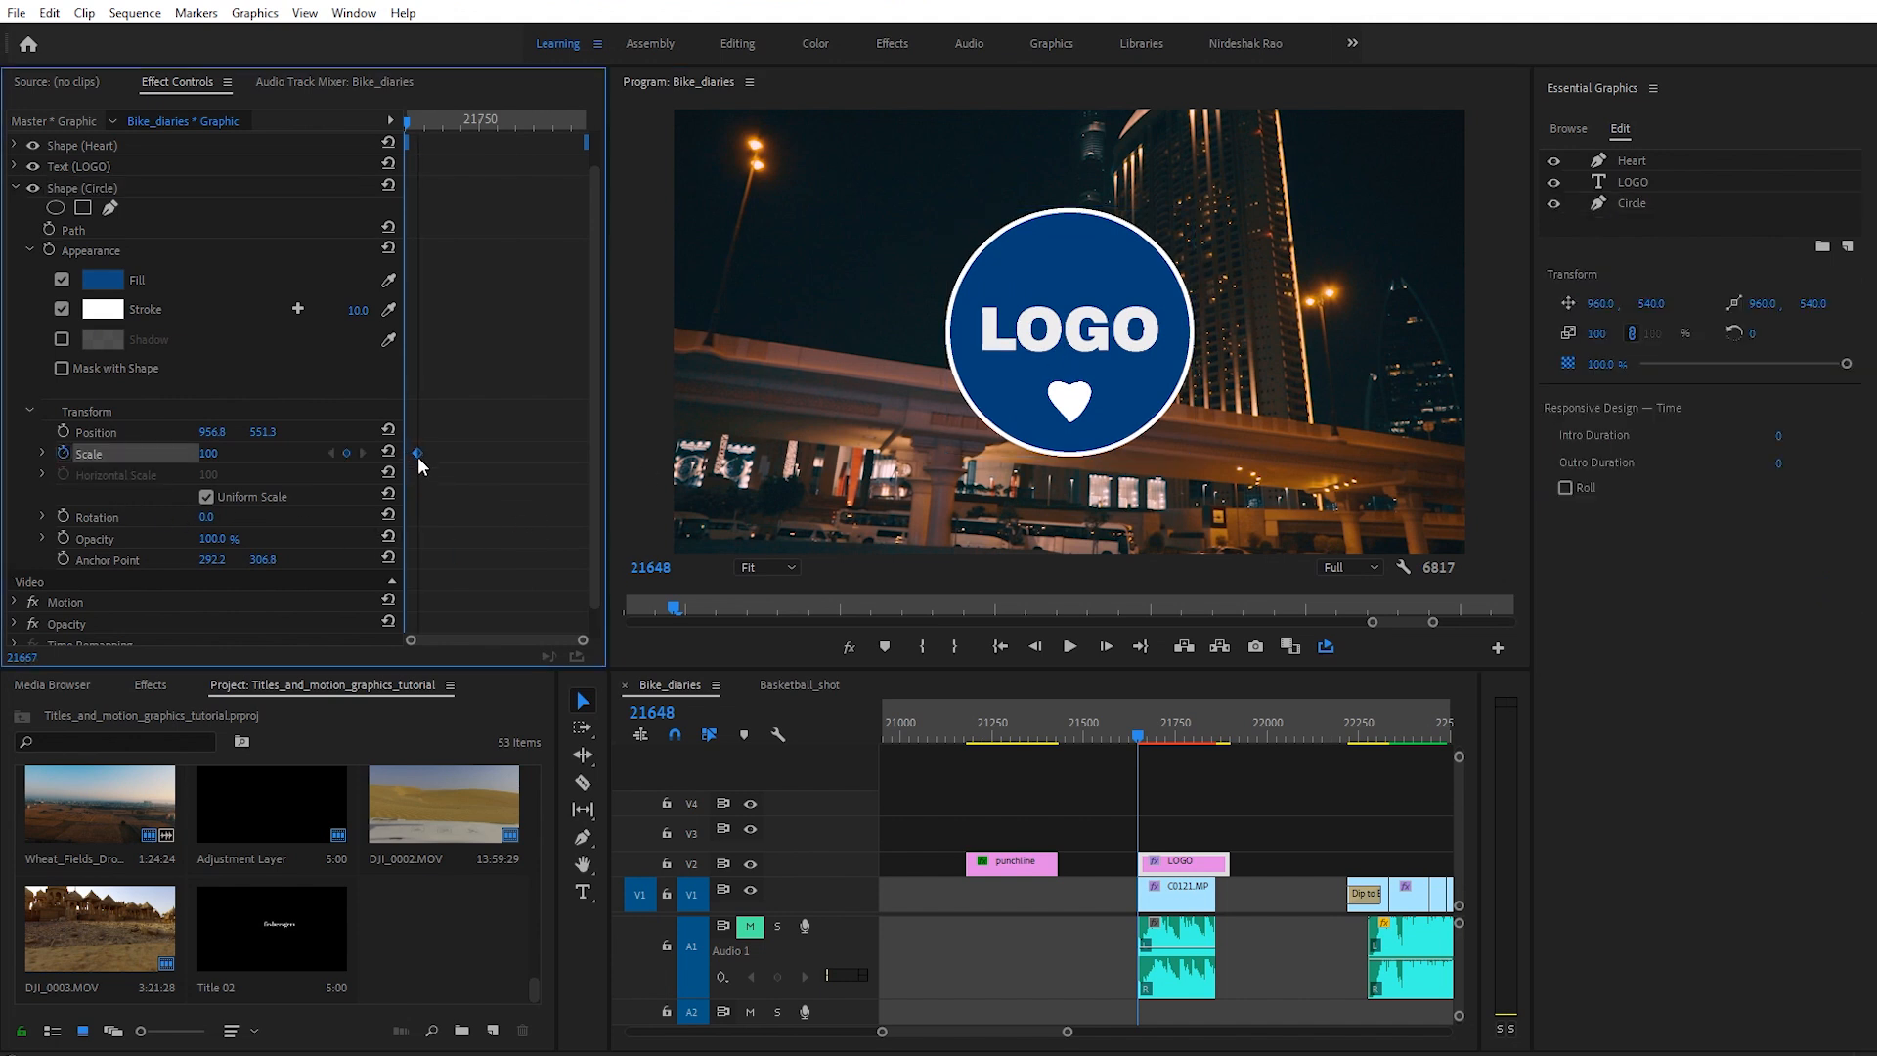
{"action": "left_click_drag", "start_coordinate": [211, 455], "coordinate": [113, 456]}
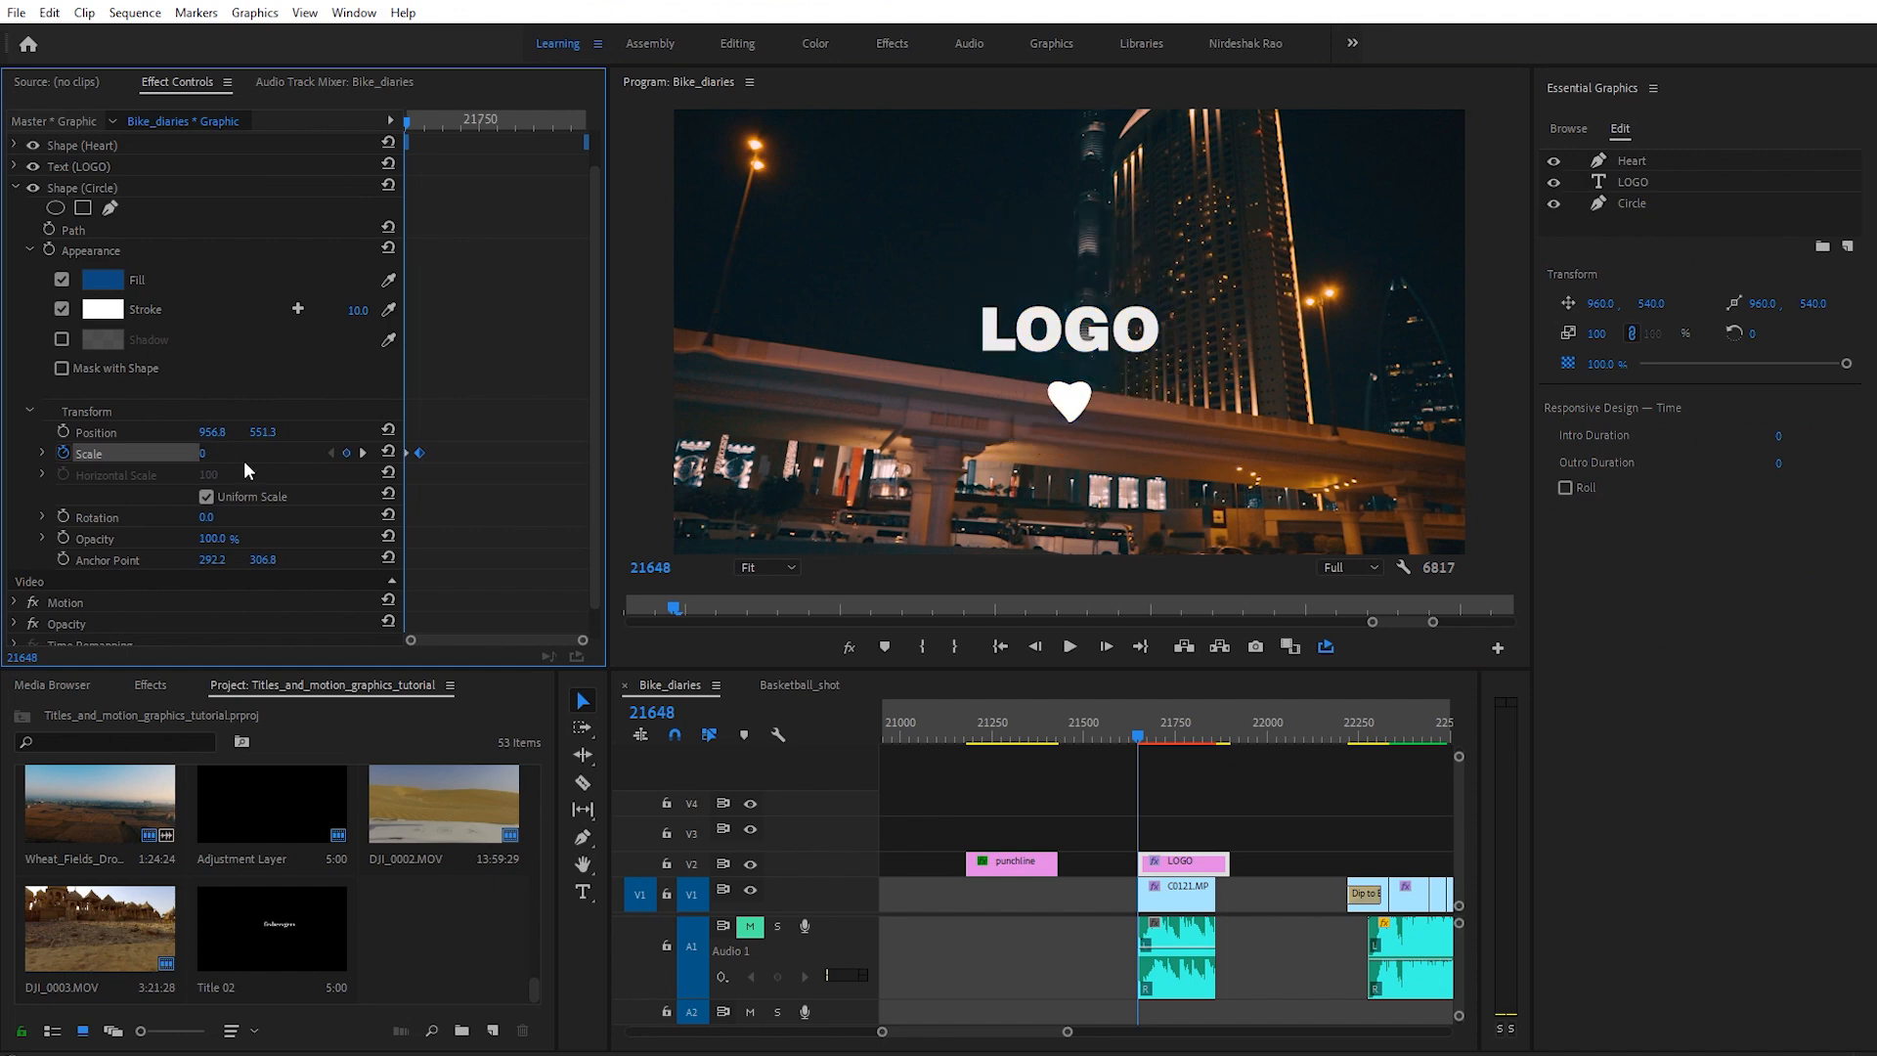
{"action": "key", "text": "space"}
{"action": "key", "text": "space"}
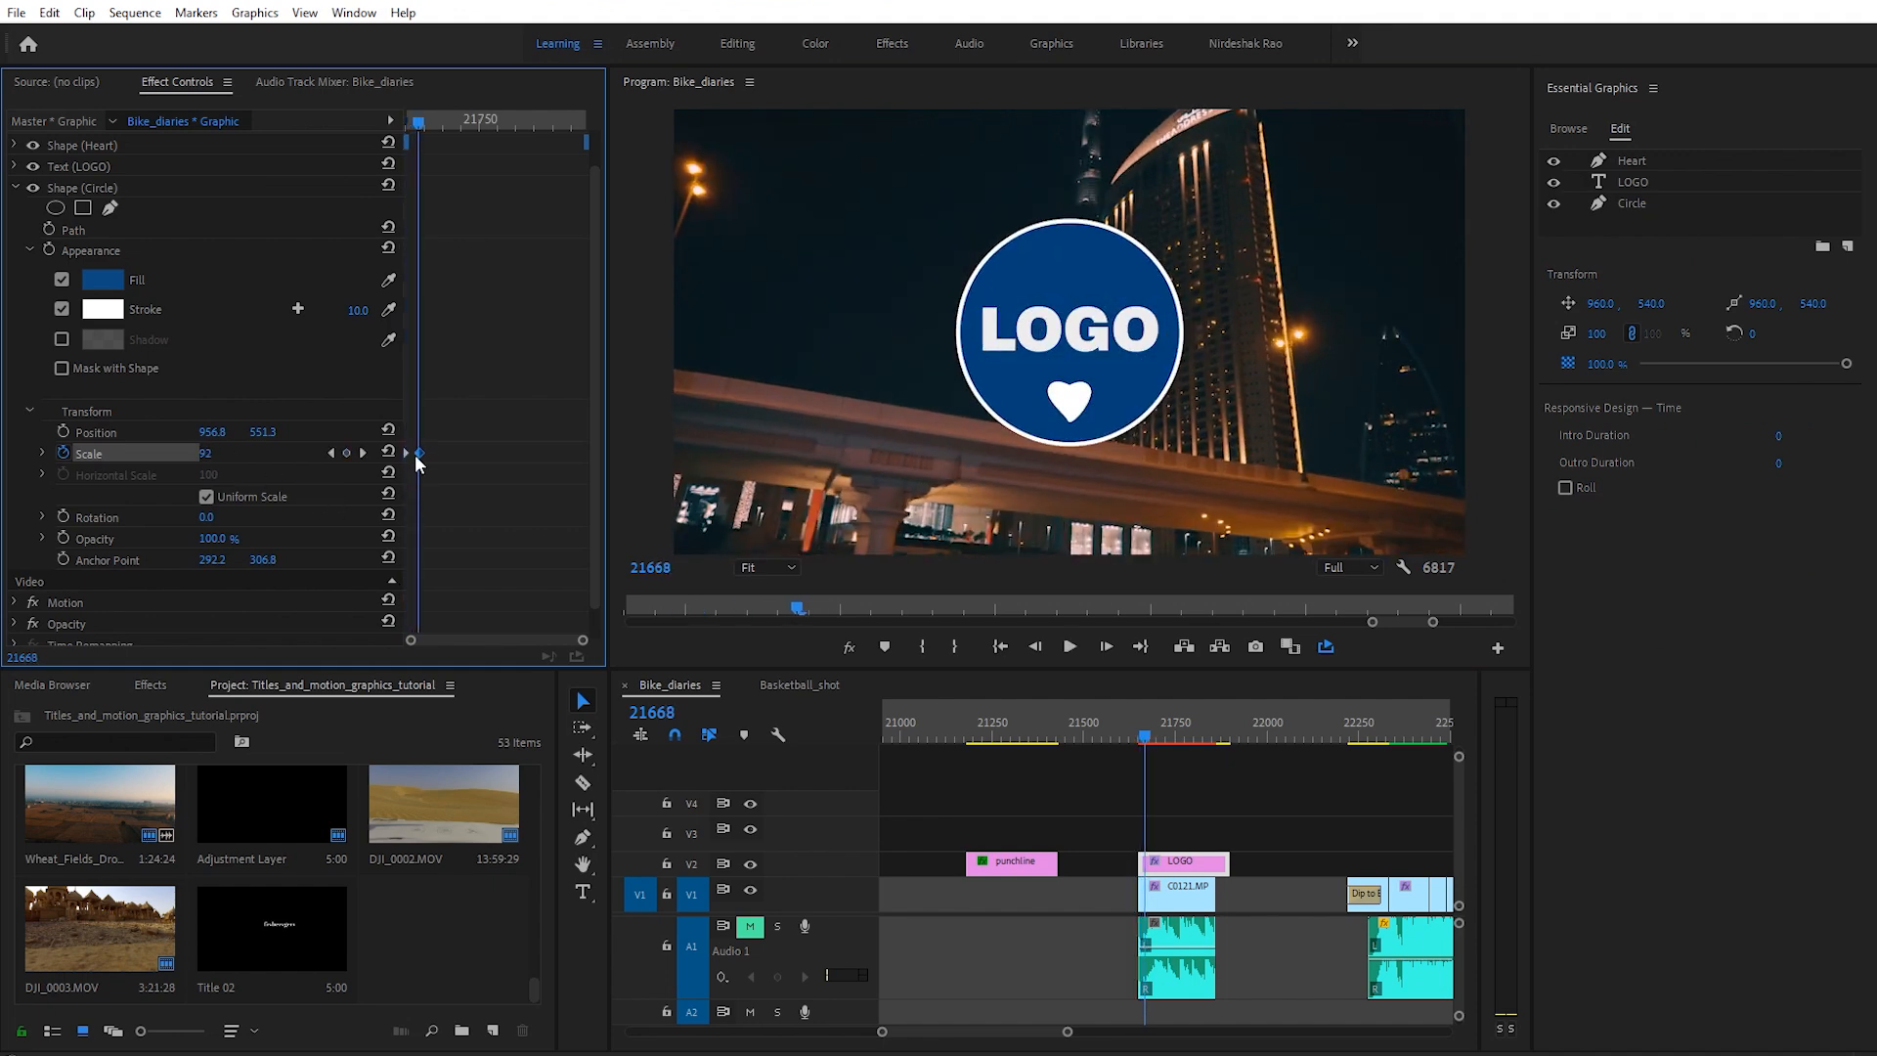
Step: Speed up the circle's growth by moving its 100 scale keyframe earlier, to about frame 21663, and play it back
{"action": "left_click_drag", "start_coordinate": [584, 640], "coordinate": [494, 640]}
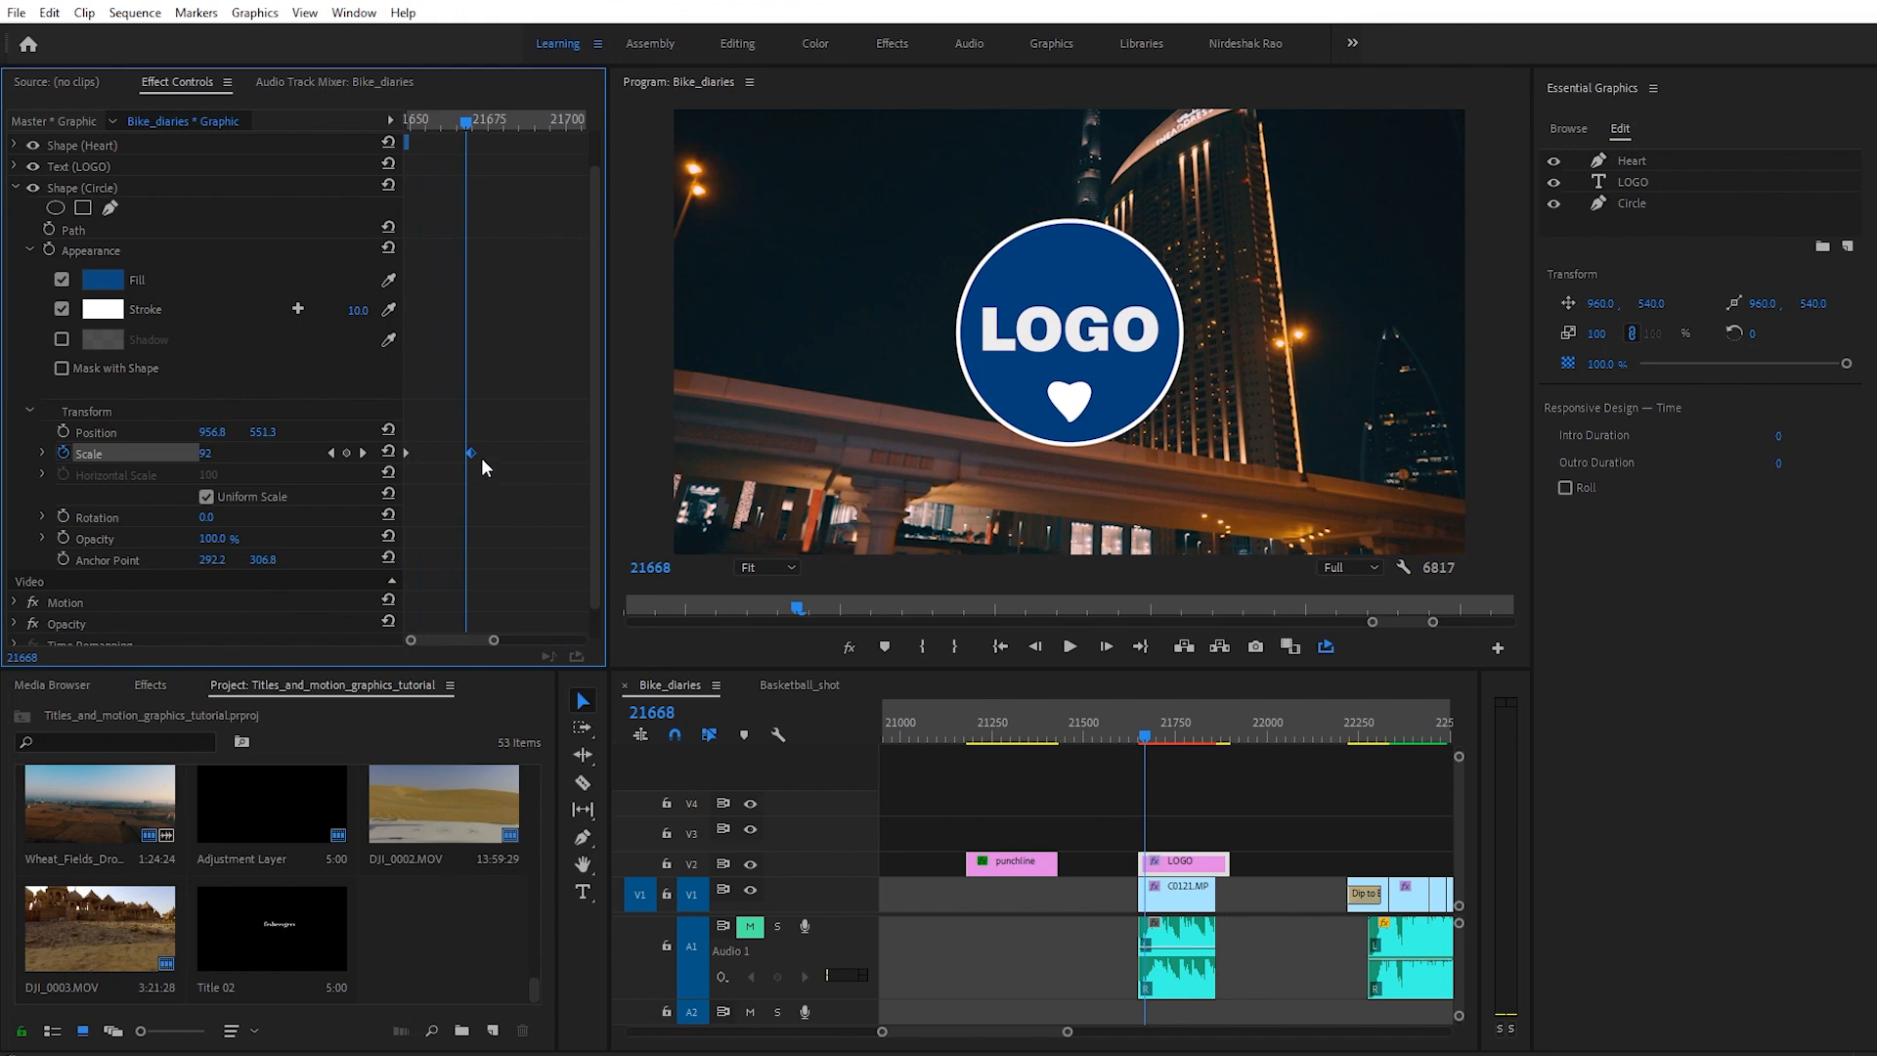
{"action": "left_click_drag", "start_coordinate": [465, 454], "coordinate": [451, 453]}
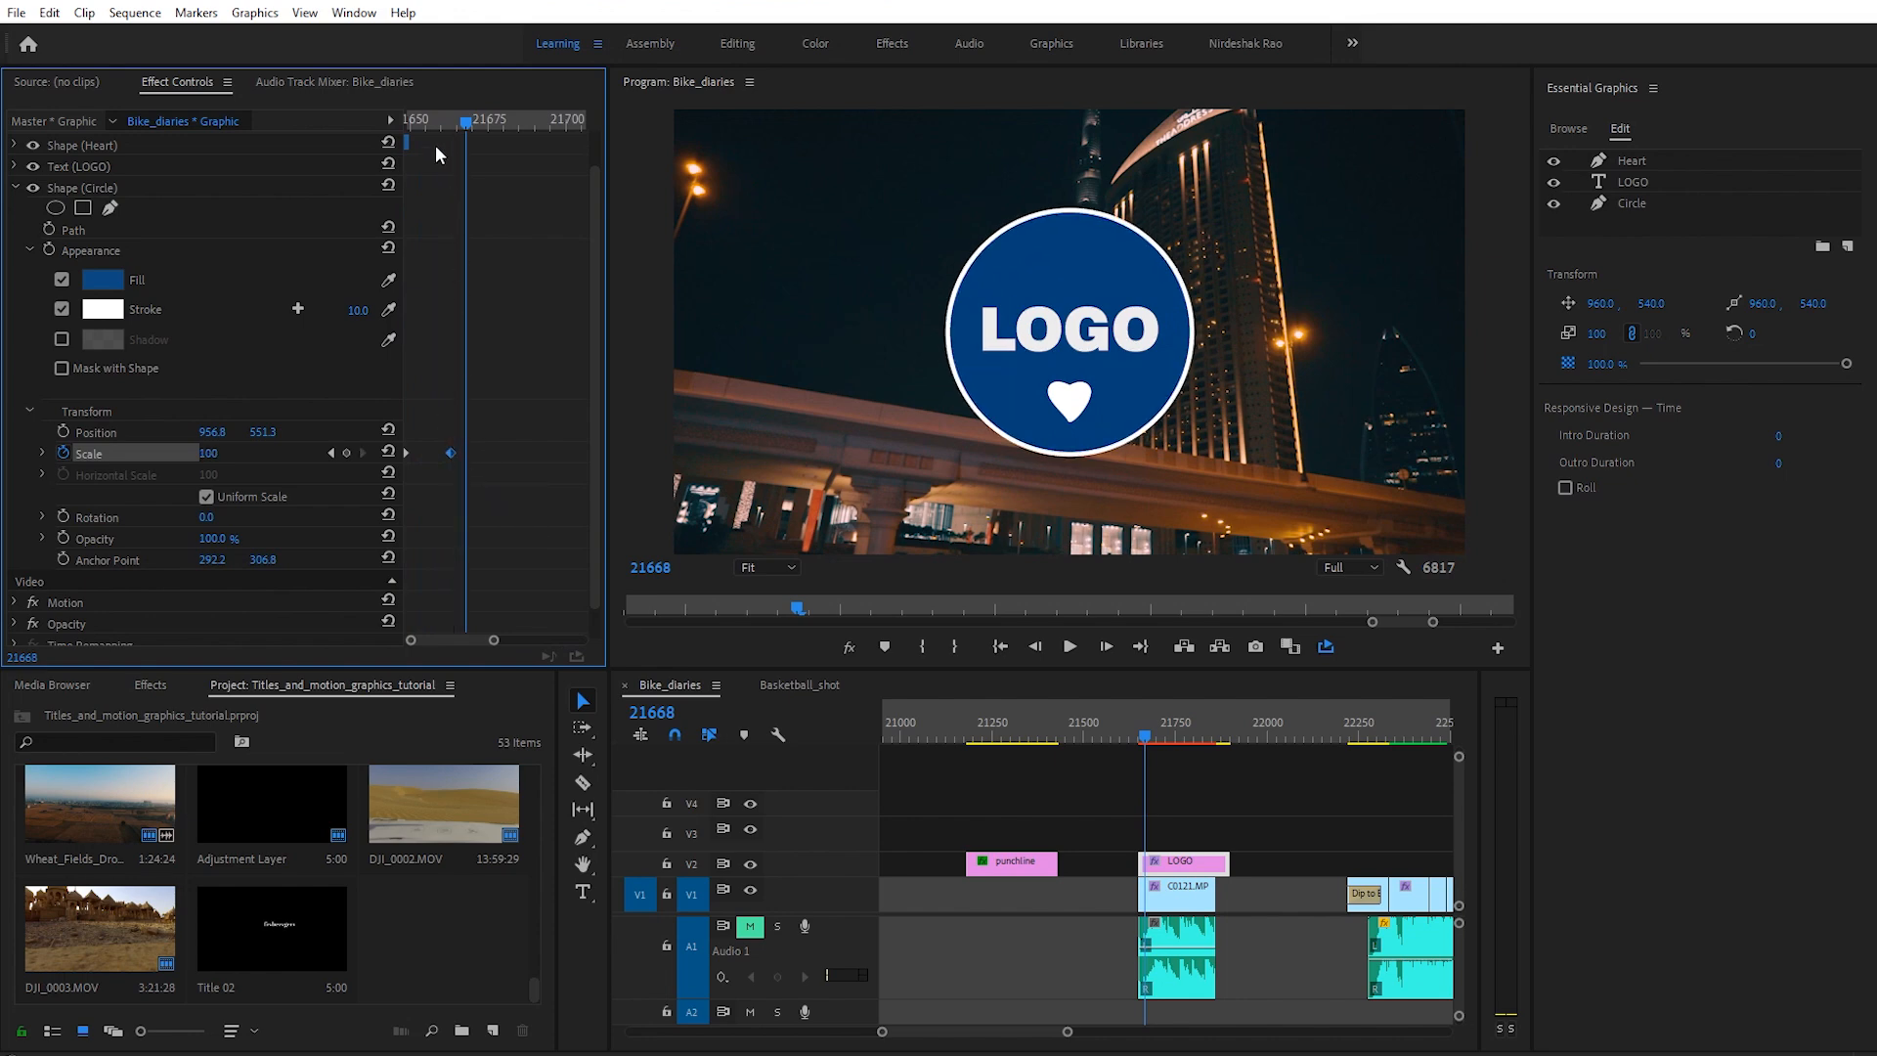
{"action": "key", "text": "Up"}
{"action": "key", "text": "space"}
{"action": "key", "text": "space"}
{"action": "left_click_drag", "start_coordinate": [422, 122], "coordinate": [333, 135]}
{"action": "key", "text": "space"}
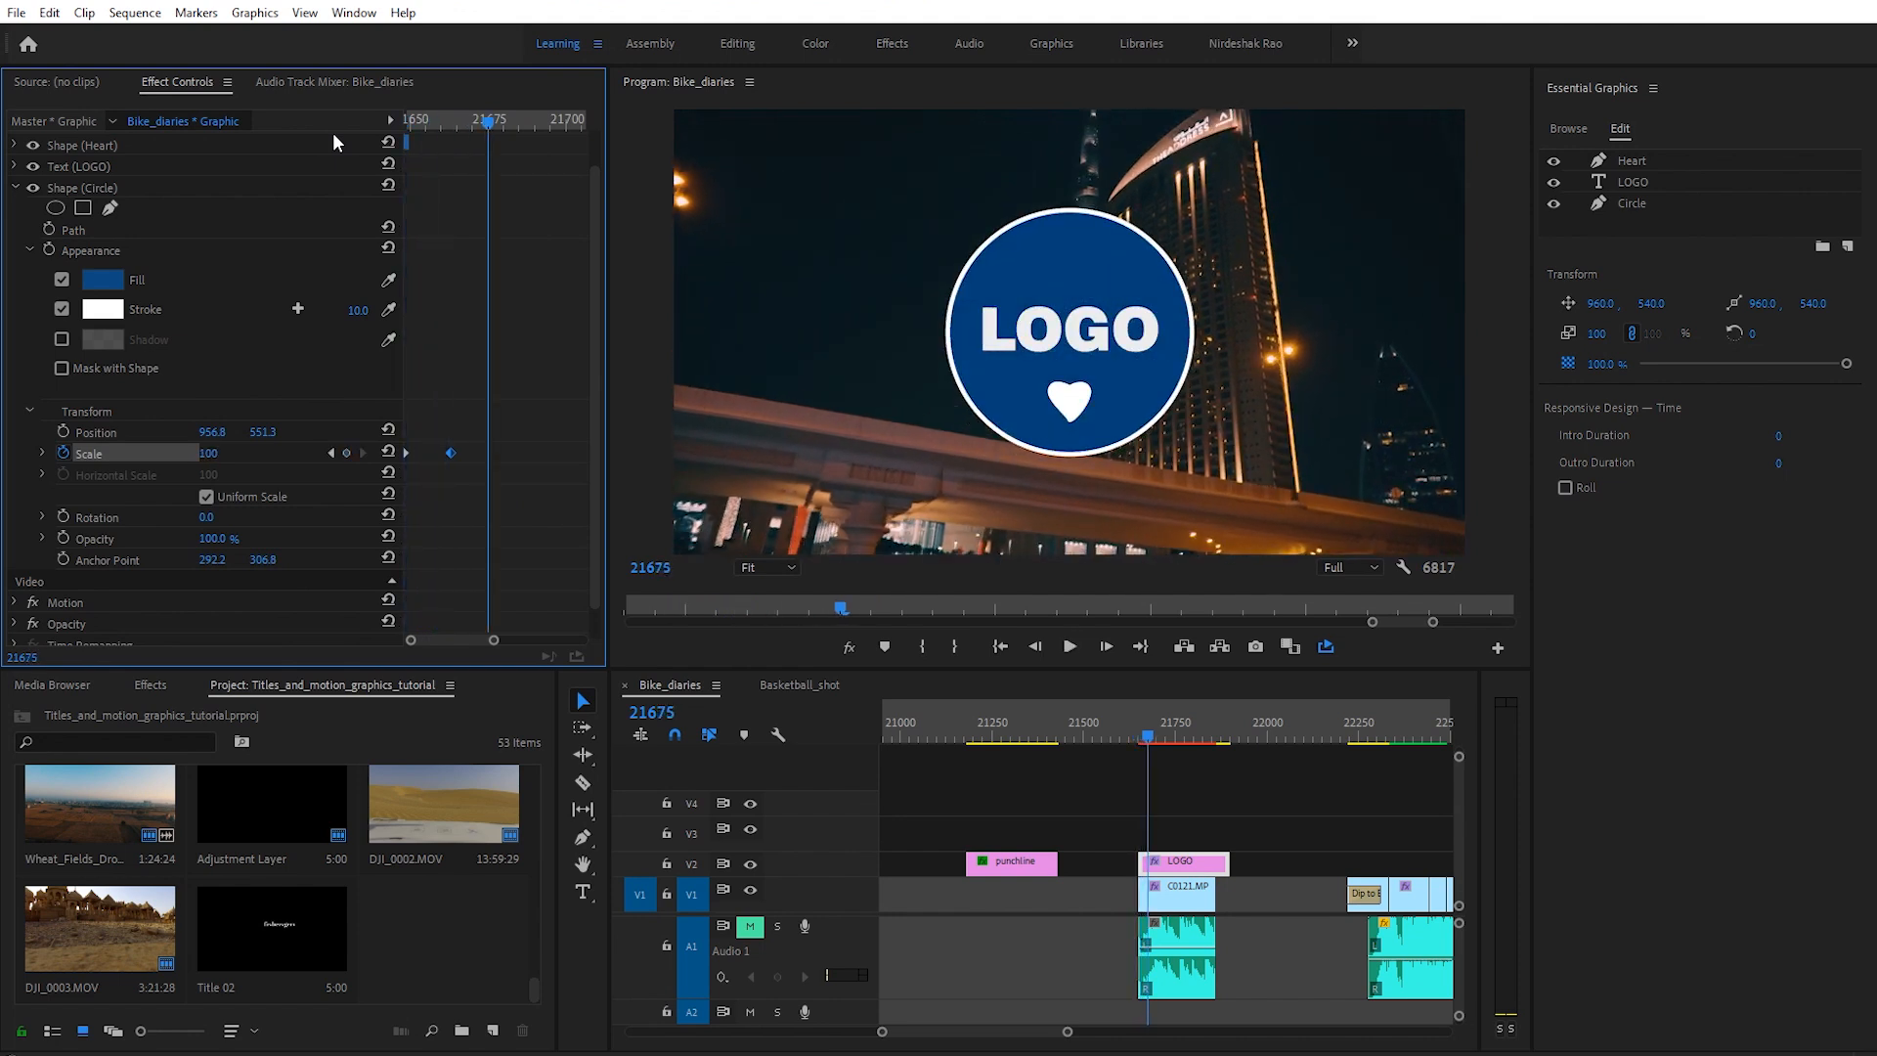
Step: Hide the Heart and LOGO layers and play back the circle's scale-up animation on its own
{"action": "left_click", "coordinate": [32, 162]}
{"action": "left_click", "coordinate": [33, 144]}
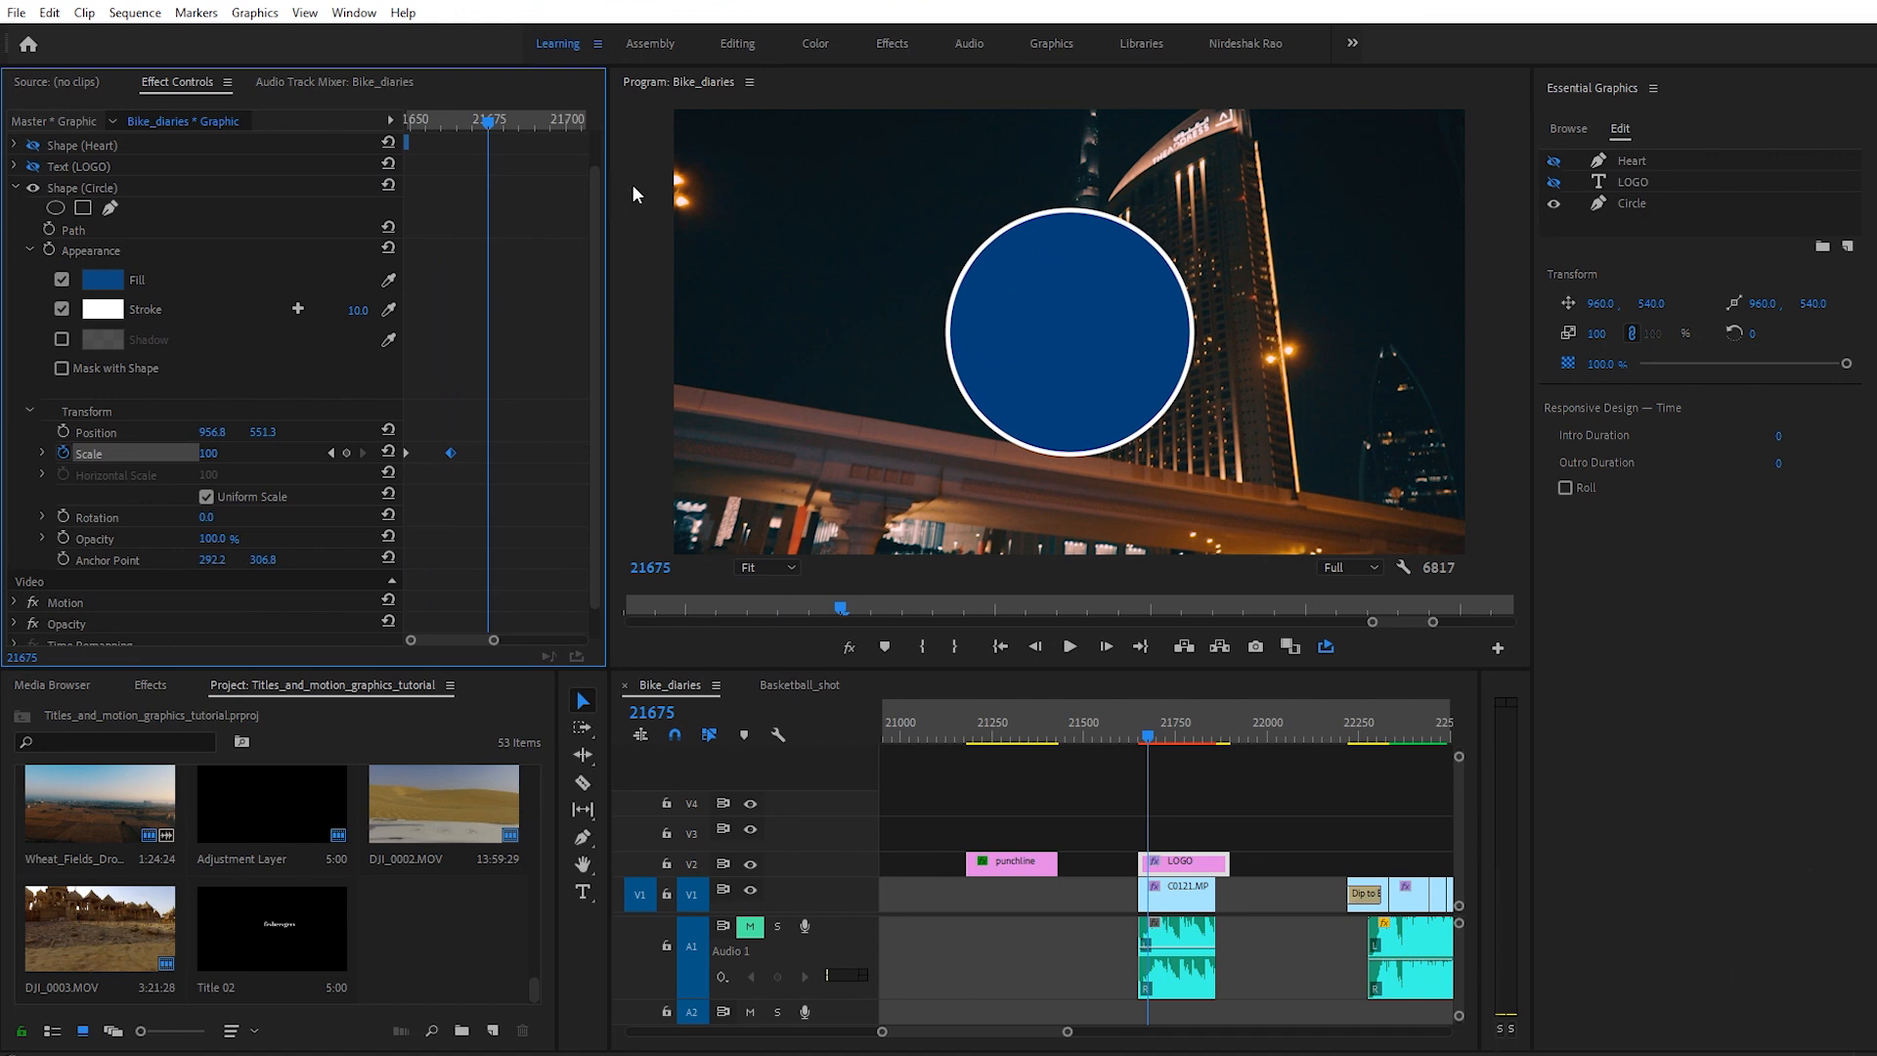
{"action": "left_click", "coordinate": [31, 168]}
{"action": "left_click", "coordinate": [31, 168]}
{"action": "left_click", "coordinate": [32, 144]}
{"action": "left_click", "coordinate": [32, 166]}
{"action": "left_click", "coordinate": [1553, 183]}
{"action": "left_click", "coordinate": [1553, 160]}
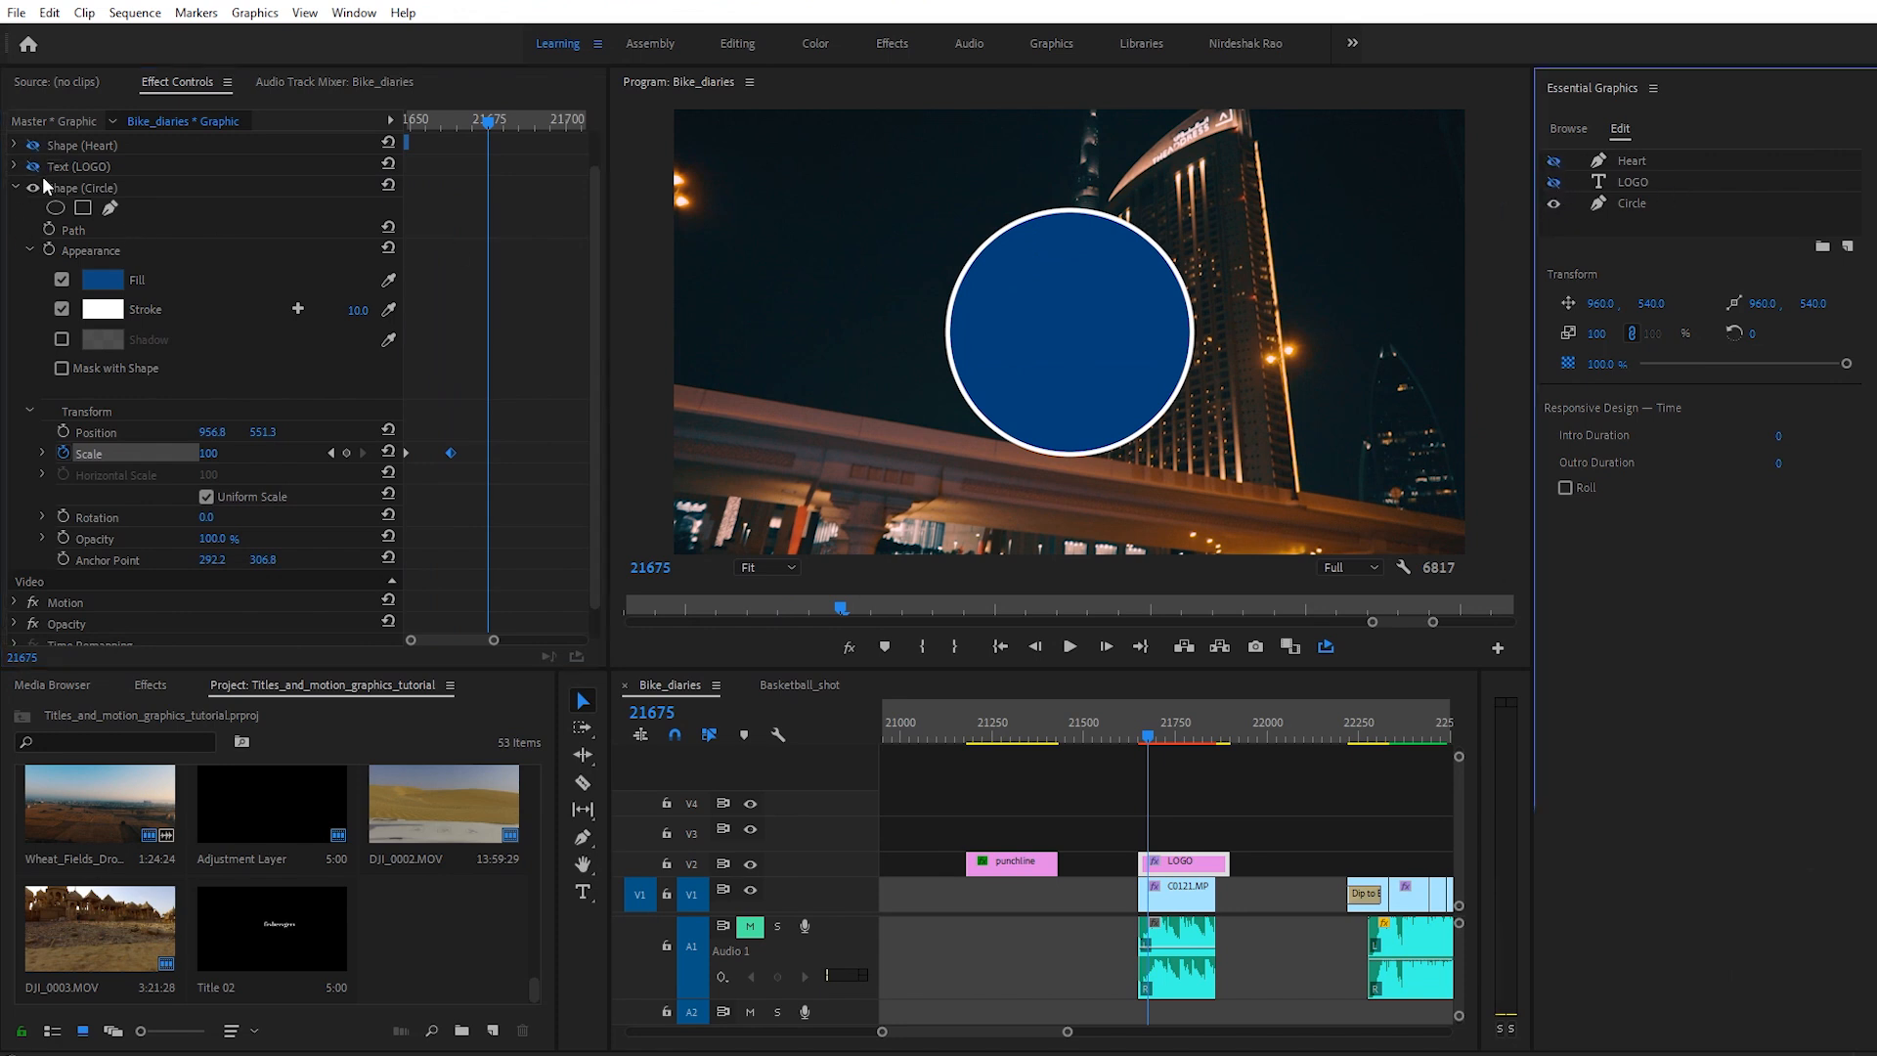
{"action": "left_click", "coordinate": [1145, 733]}
{"action": "key", "text": "space"}
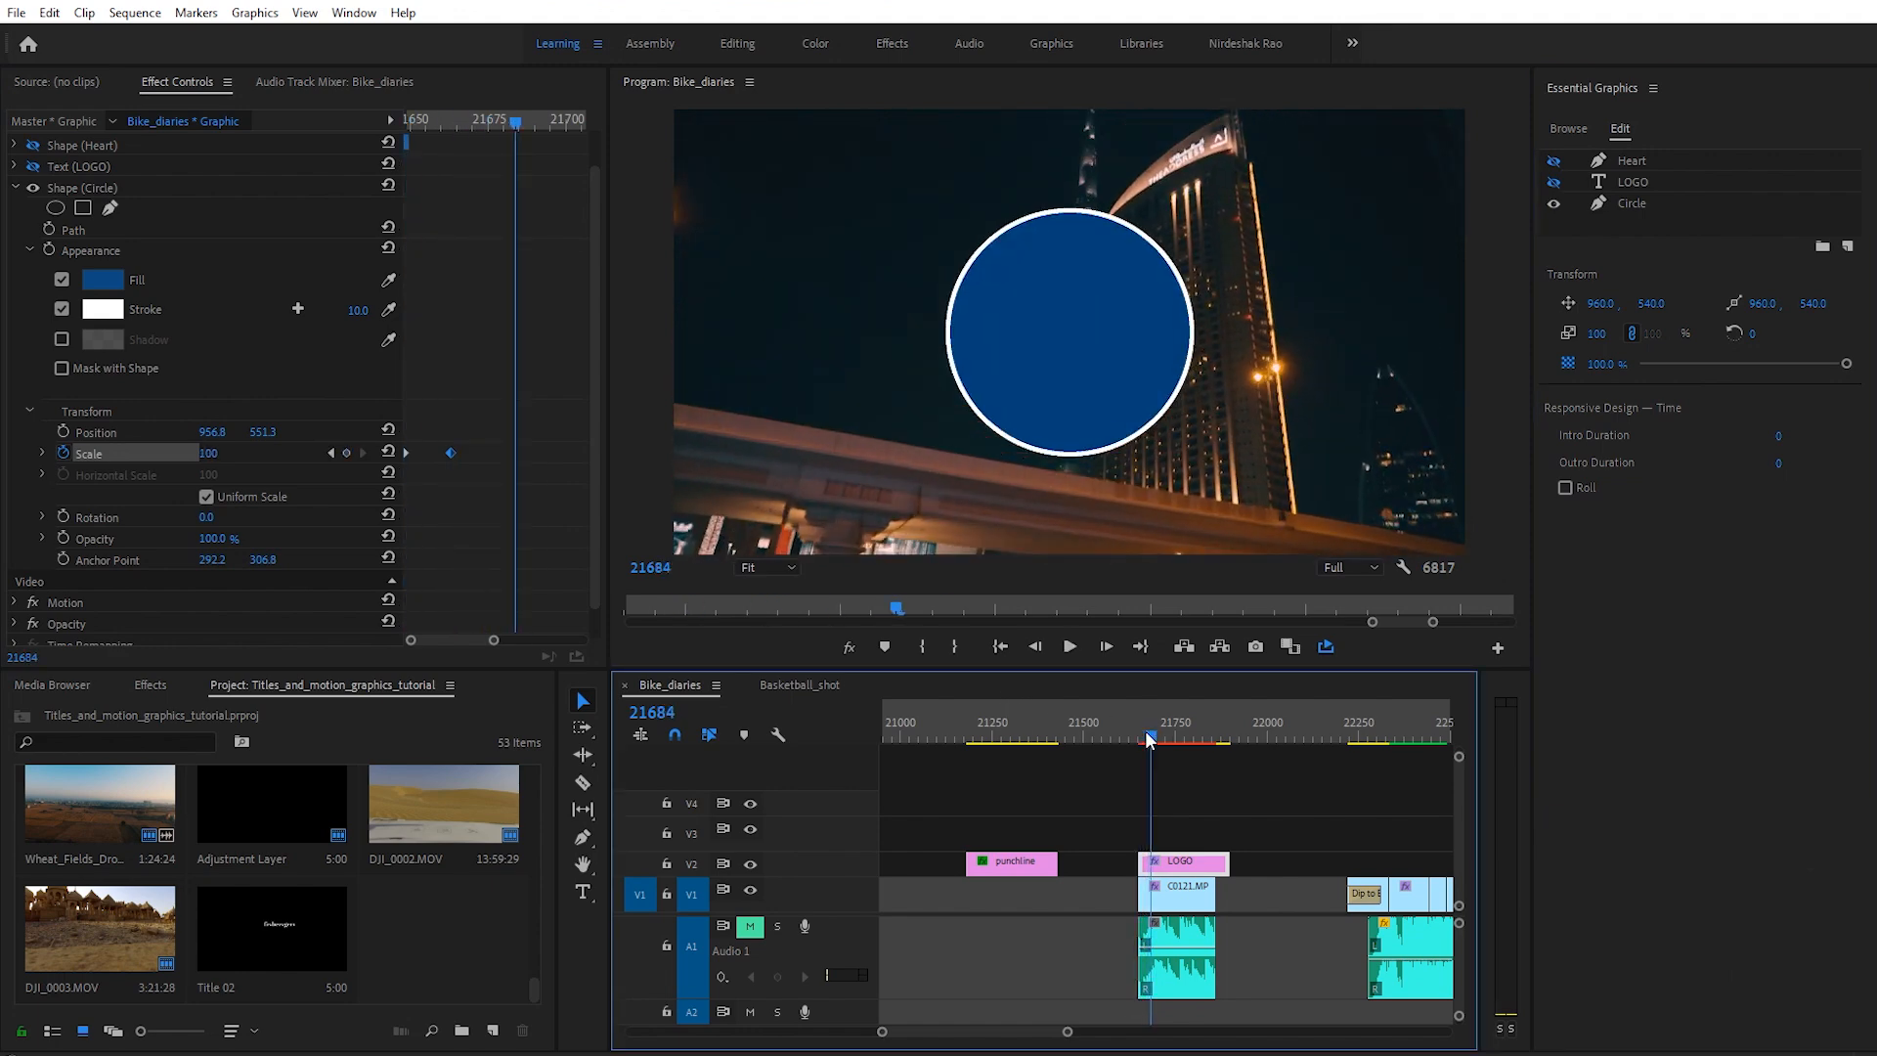
{"action": "key", "text": "space"}
{"action": "left_click", "coordinate": [1145, 735]}
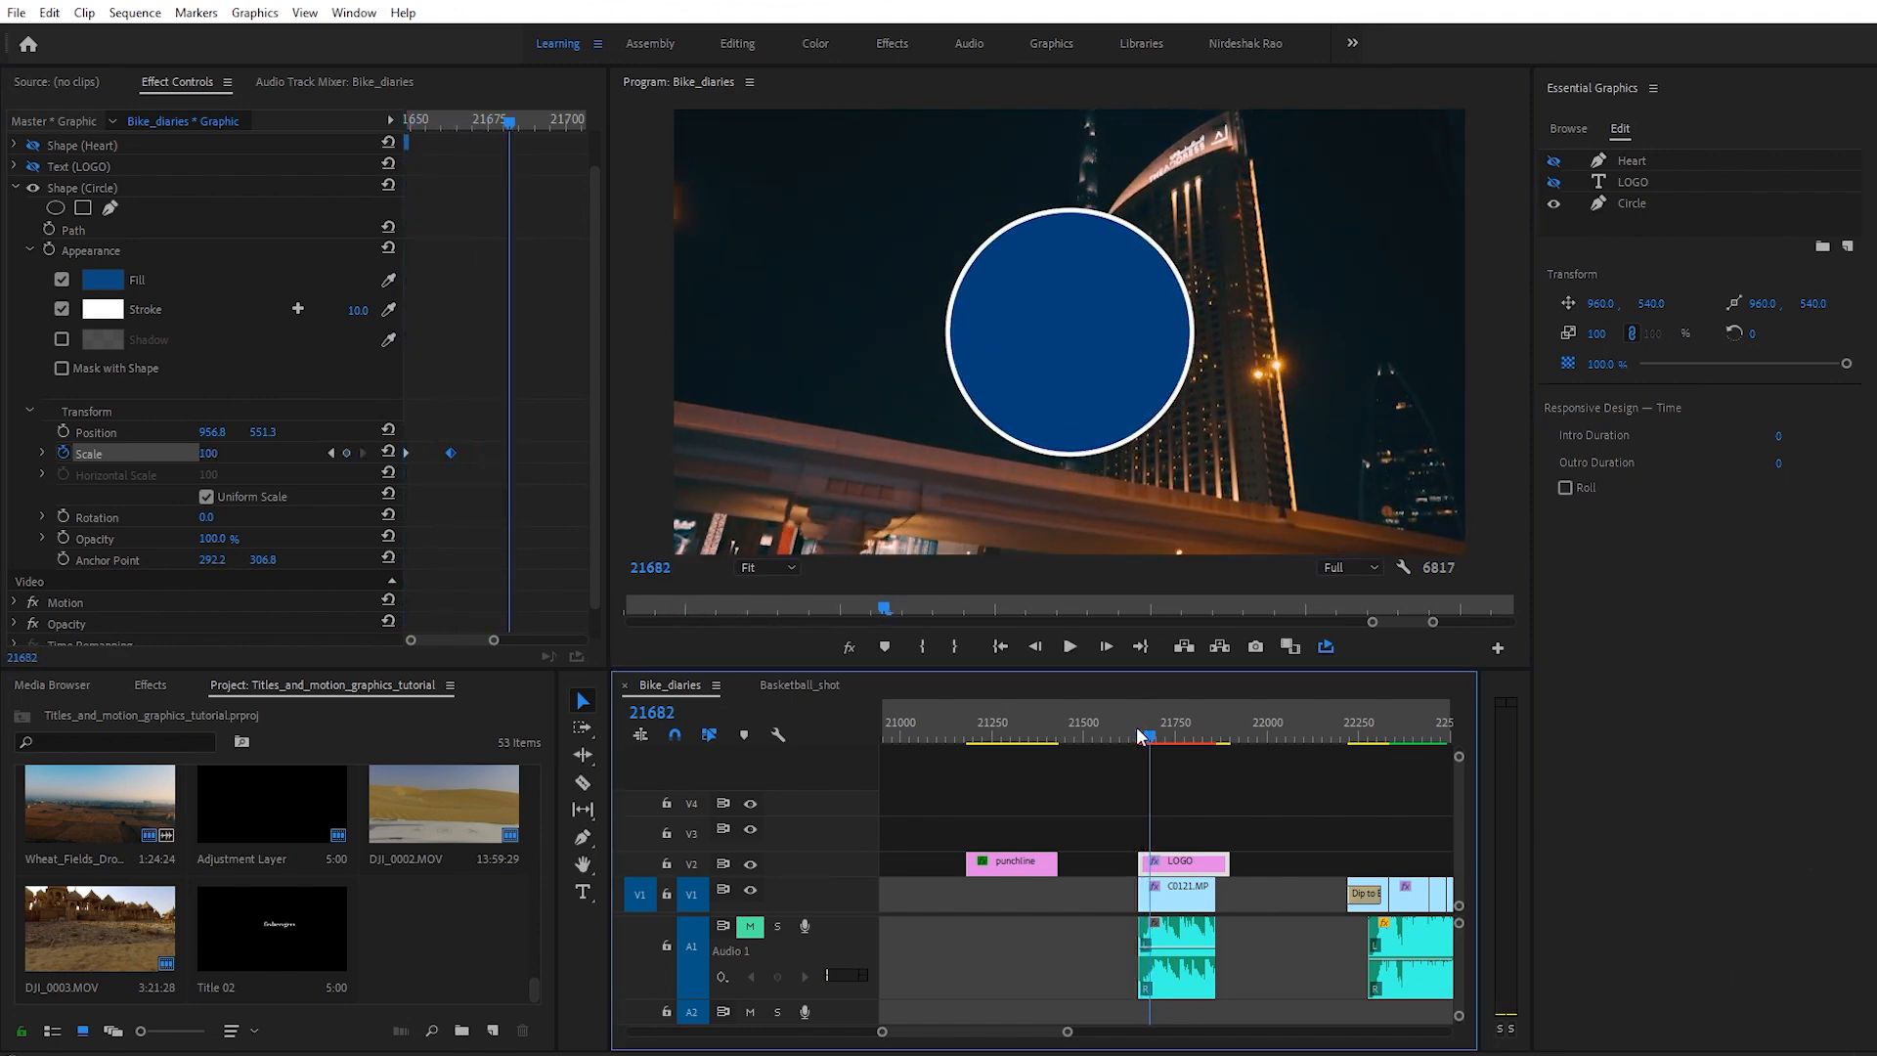
{"action": "key", "text": "space"}
{"action": "key", "text": "space"}
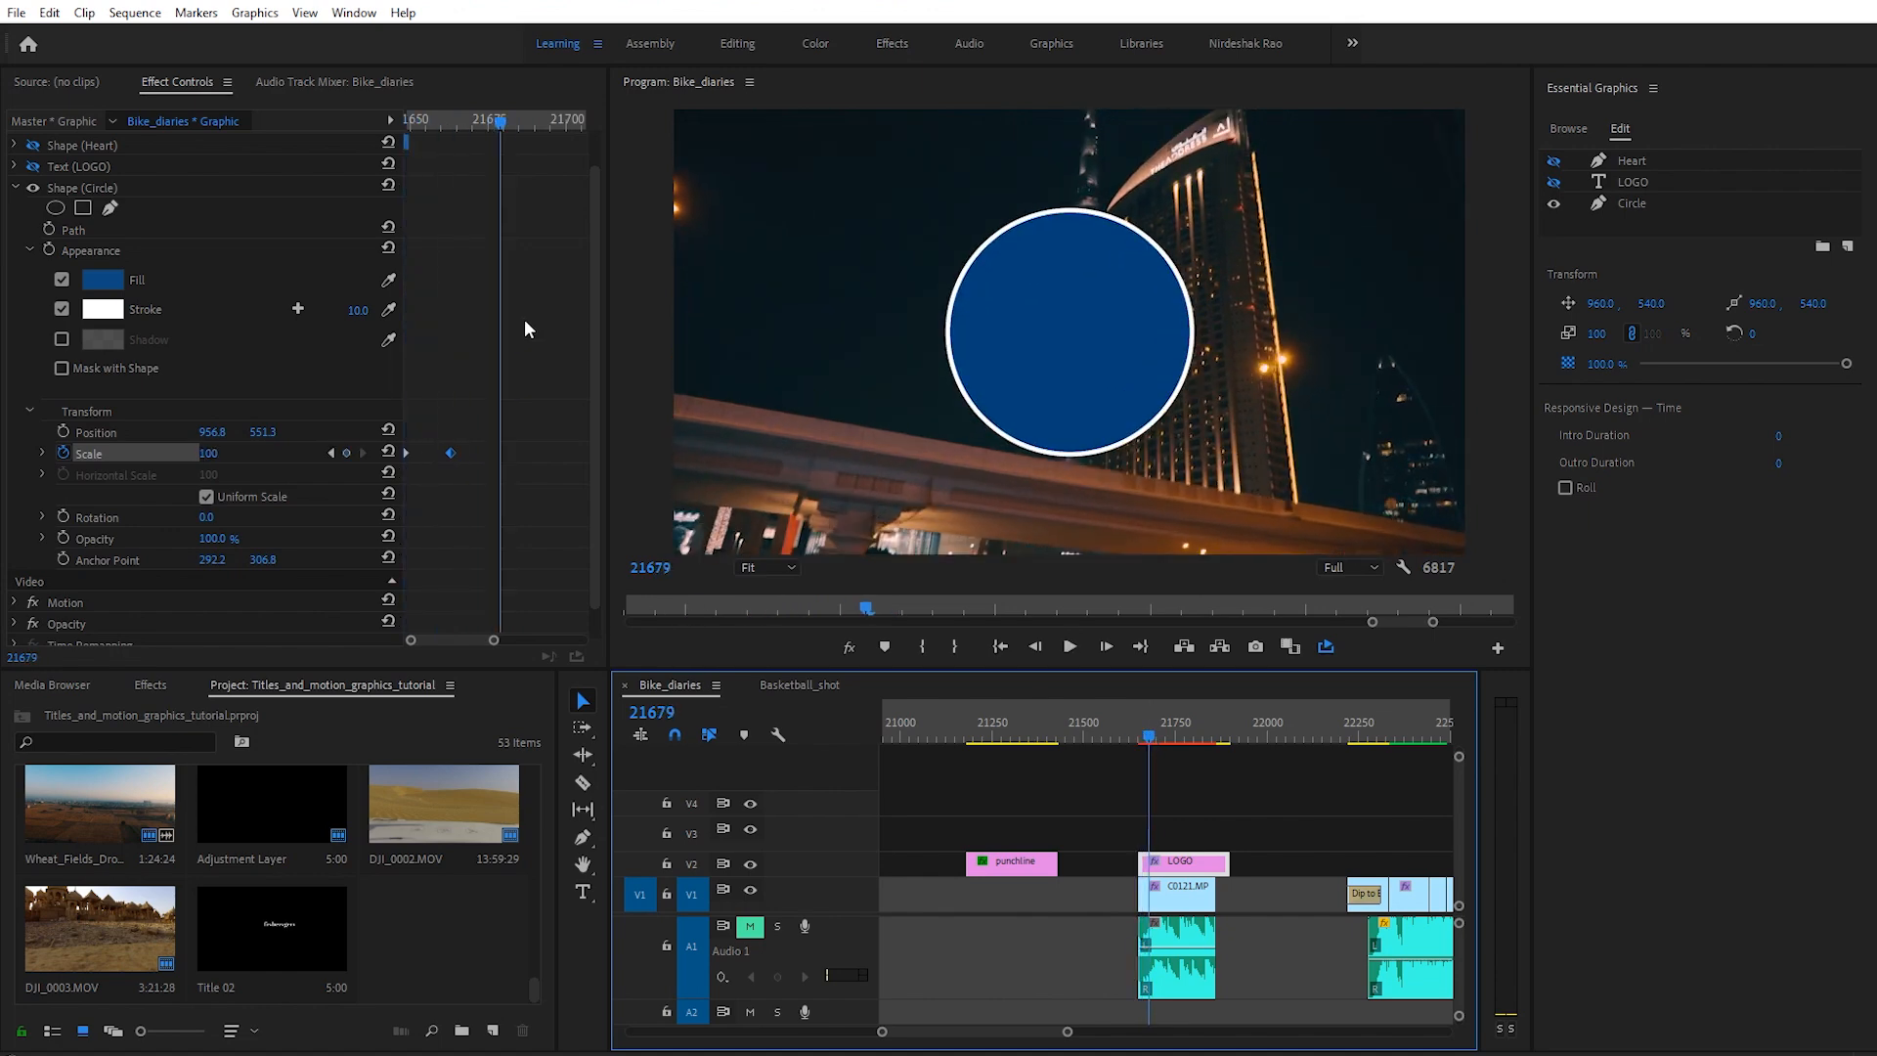
Step: Set the circle's scale to 104 at its second keyframe, frame 21663
{"action": "mouse_move", "coordinate": [455, 129]}
{"action": "left_mouse_down"}
{"action": "mouse_move", "coordinate": [429, 125]}
{"action": "mouse_move", "coordinate": [452, 135]}
{"action": "left_mouse_up"}
{"action": "left_click", "coordinate": [453, 125]}
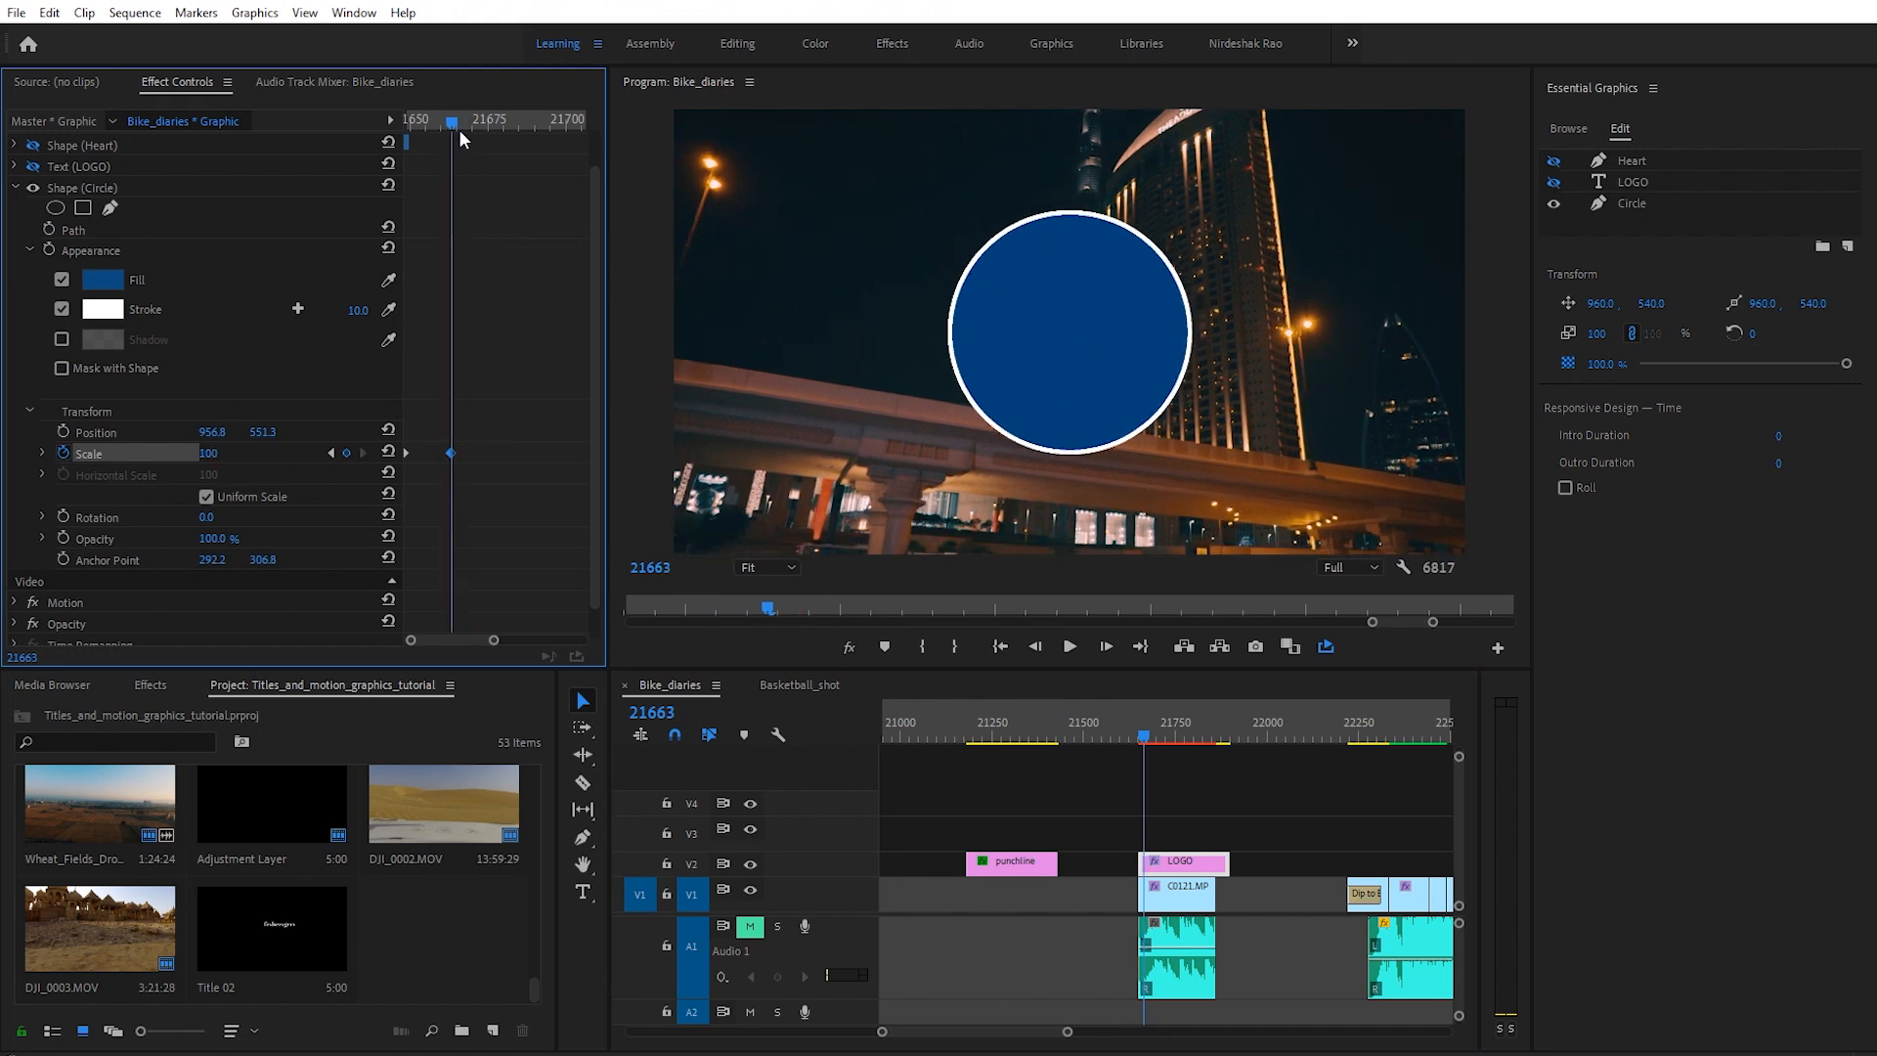
{"action": "left_click", "coordinate": [208, 456]}
{"action": "type", "text": "104"}
{"action": "key", "text": "Return"}
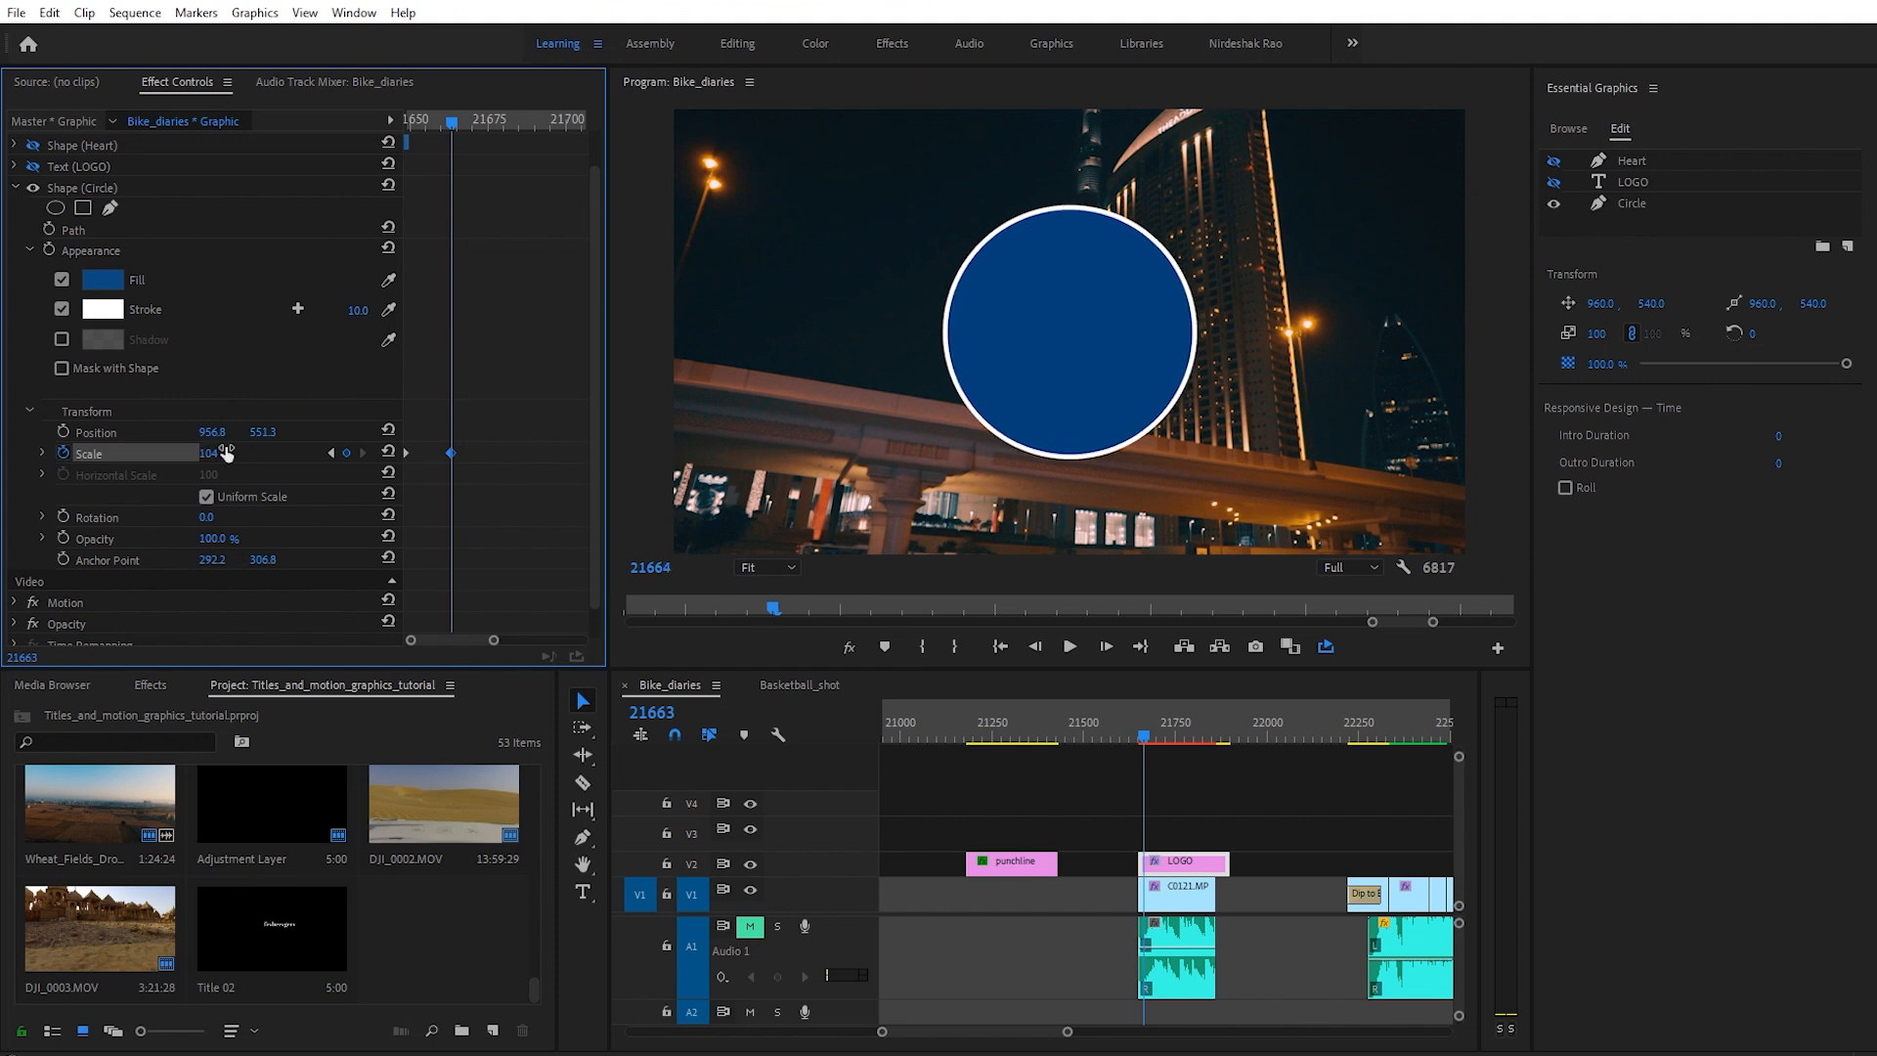
Step: Add a scale keyframe of 98 for the circle four frames on, at frame 21667
{"action": "key", "text": "Right"}
{"action": "key", "text": "Right"}
{"action": "key", "text": "Right"}
{"action": "key", "text": "Right"}
{"action": "left_click", "coordinate": [226, 453]}
{"action": "type", "text": "9"}
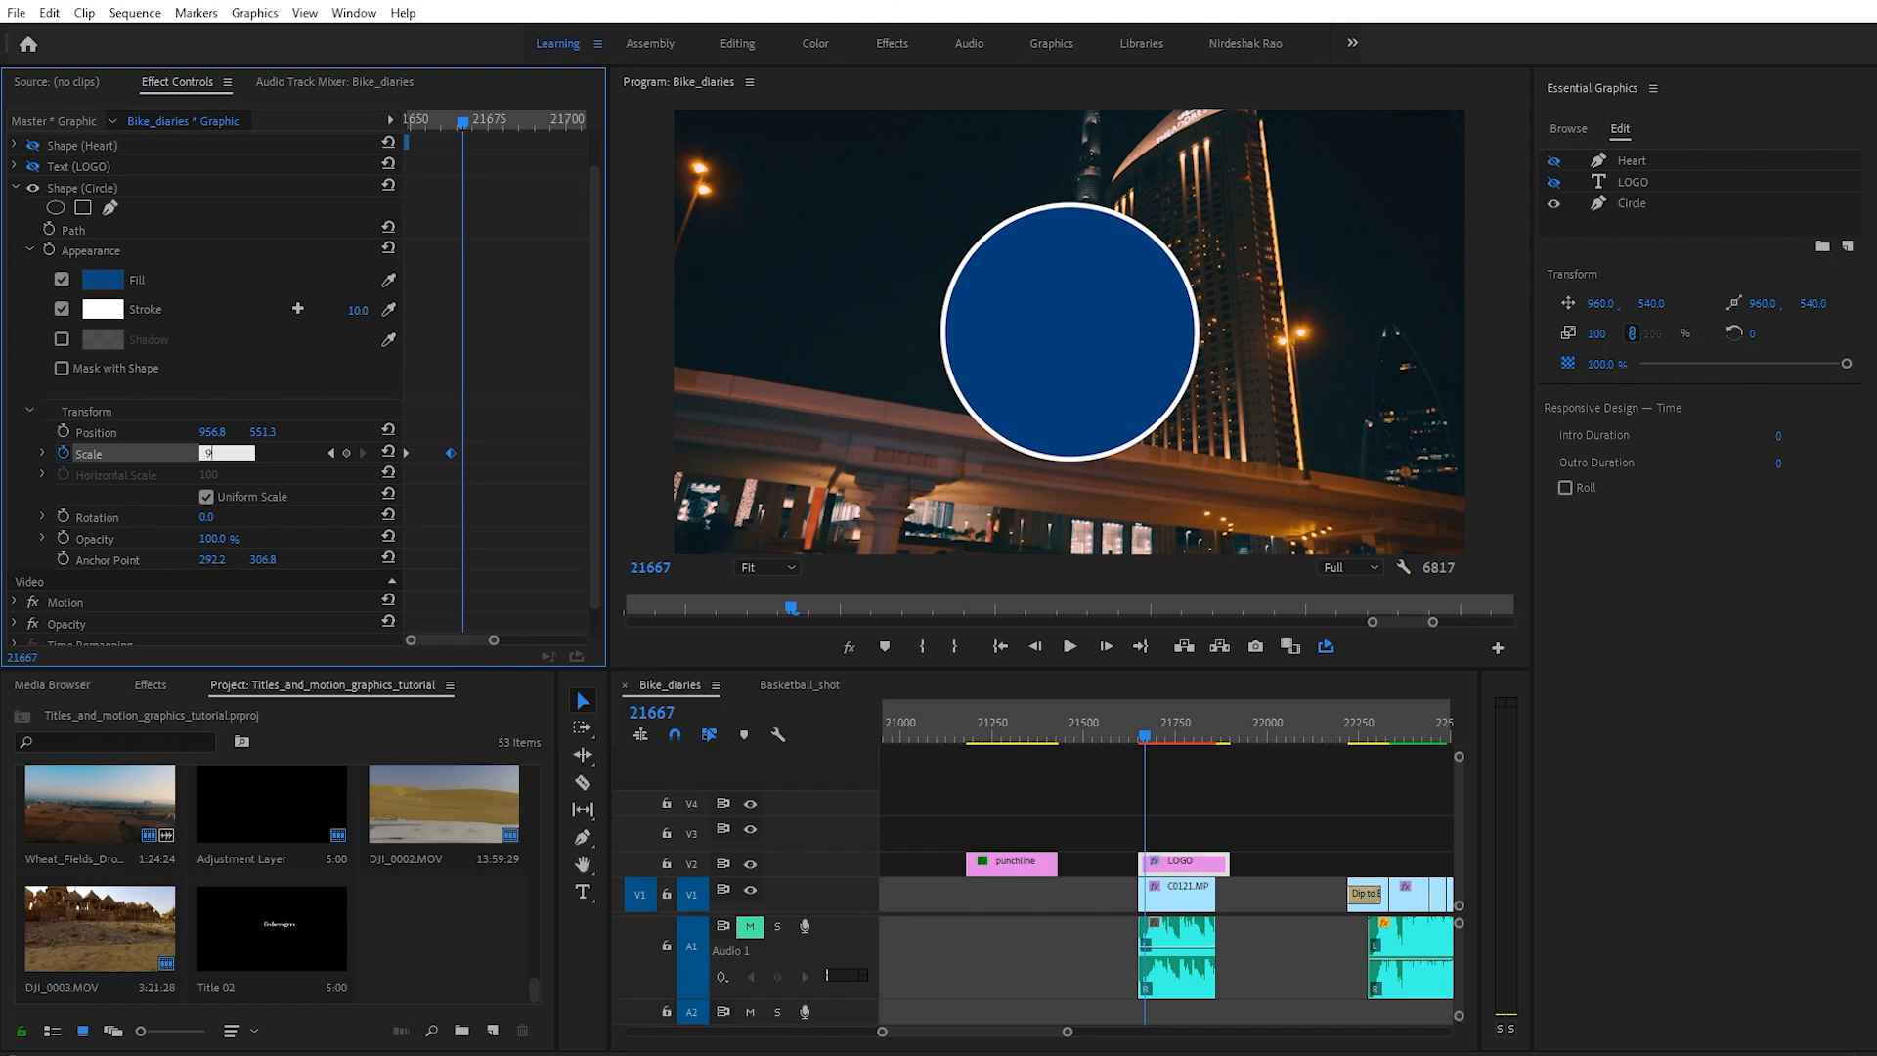
{"action": "key", "text": "Return"}
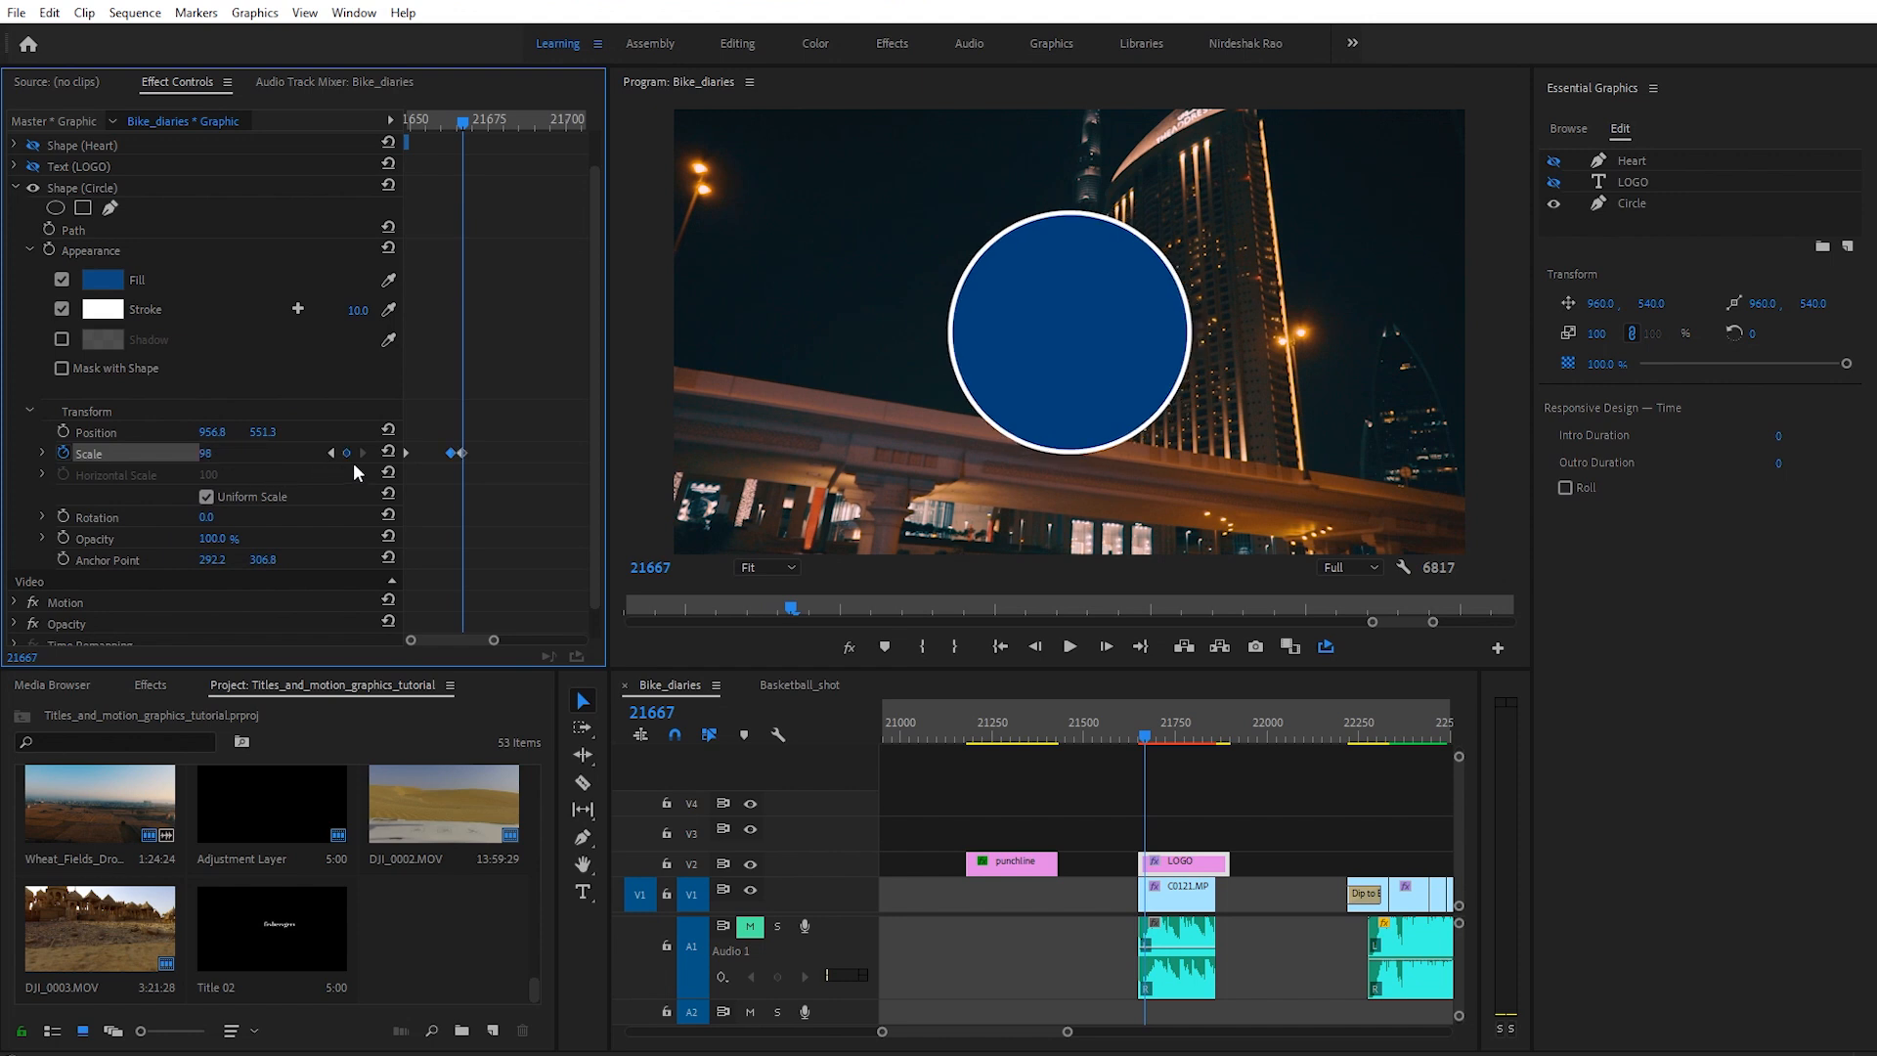
Step: Add a final scale keyframe of 100 for the circle at frame 21669, and play back the bounce
{"action": "key", "text": "Right"}
{"action": "key", "text": "Right"}
{"action": "key", "text": "Right"}
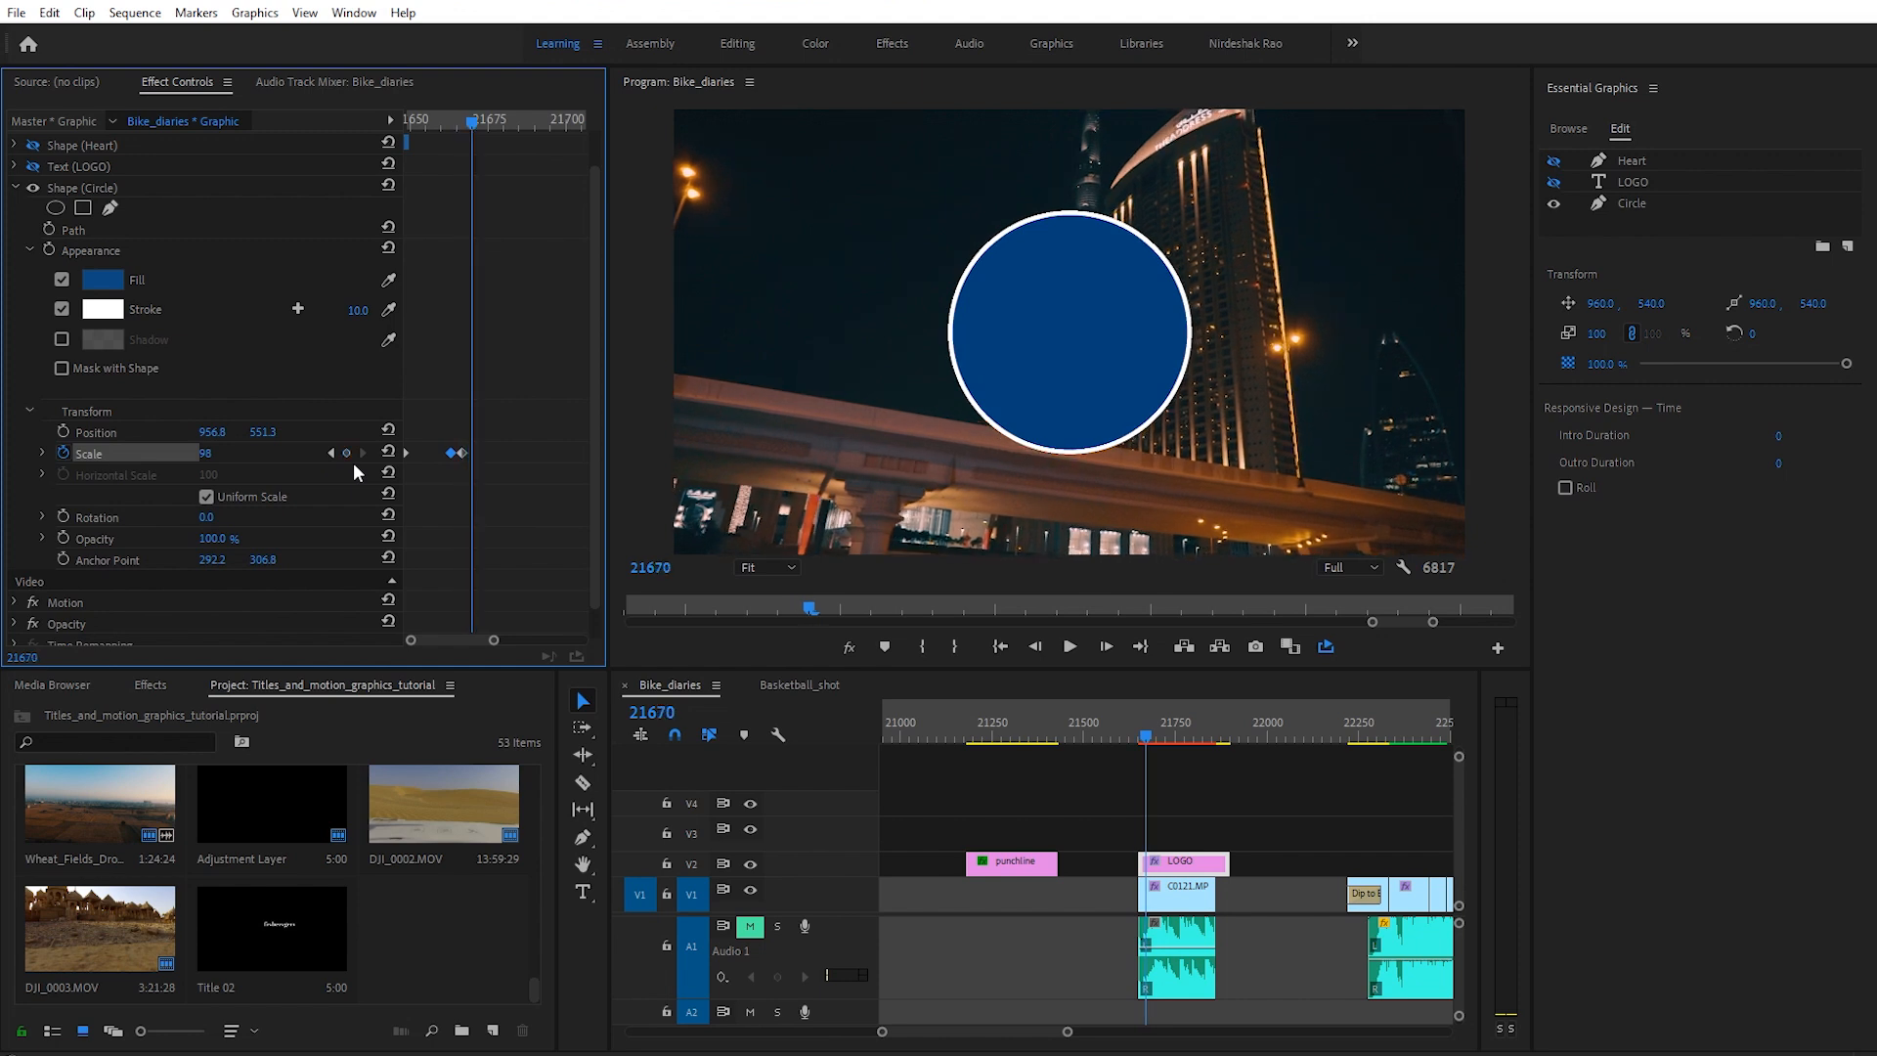
{"action": "key", "text": "Left"}
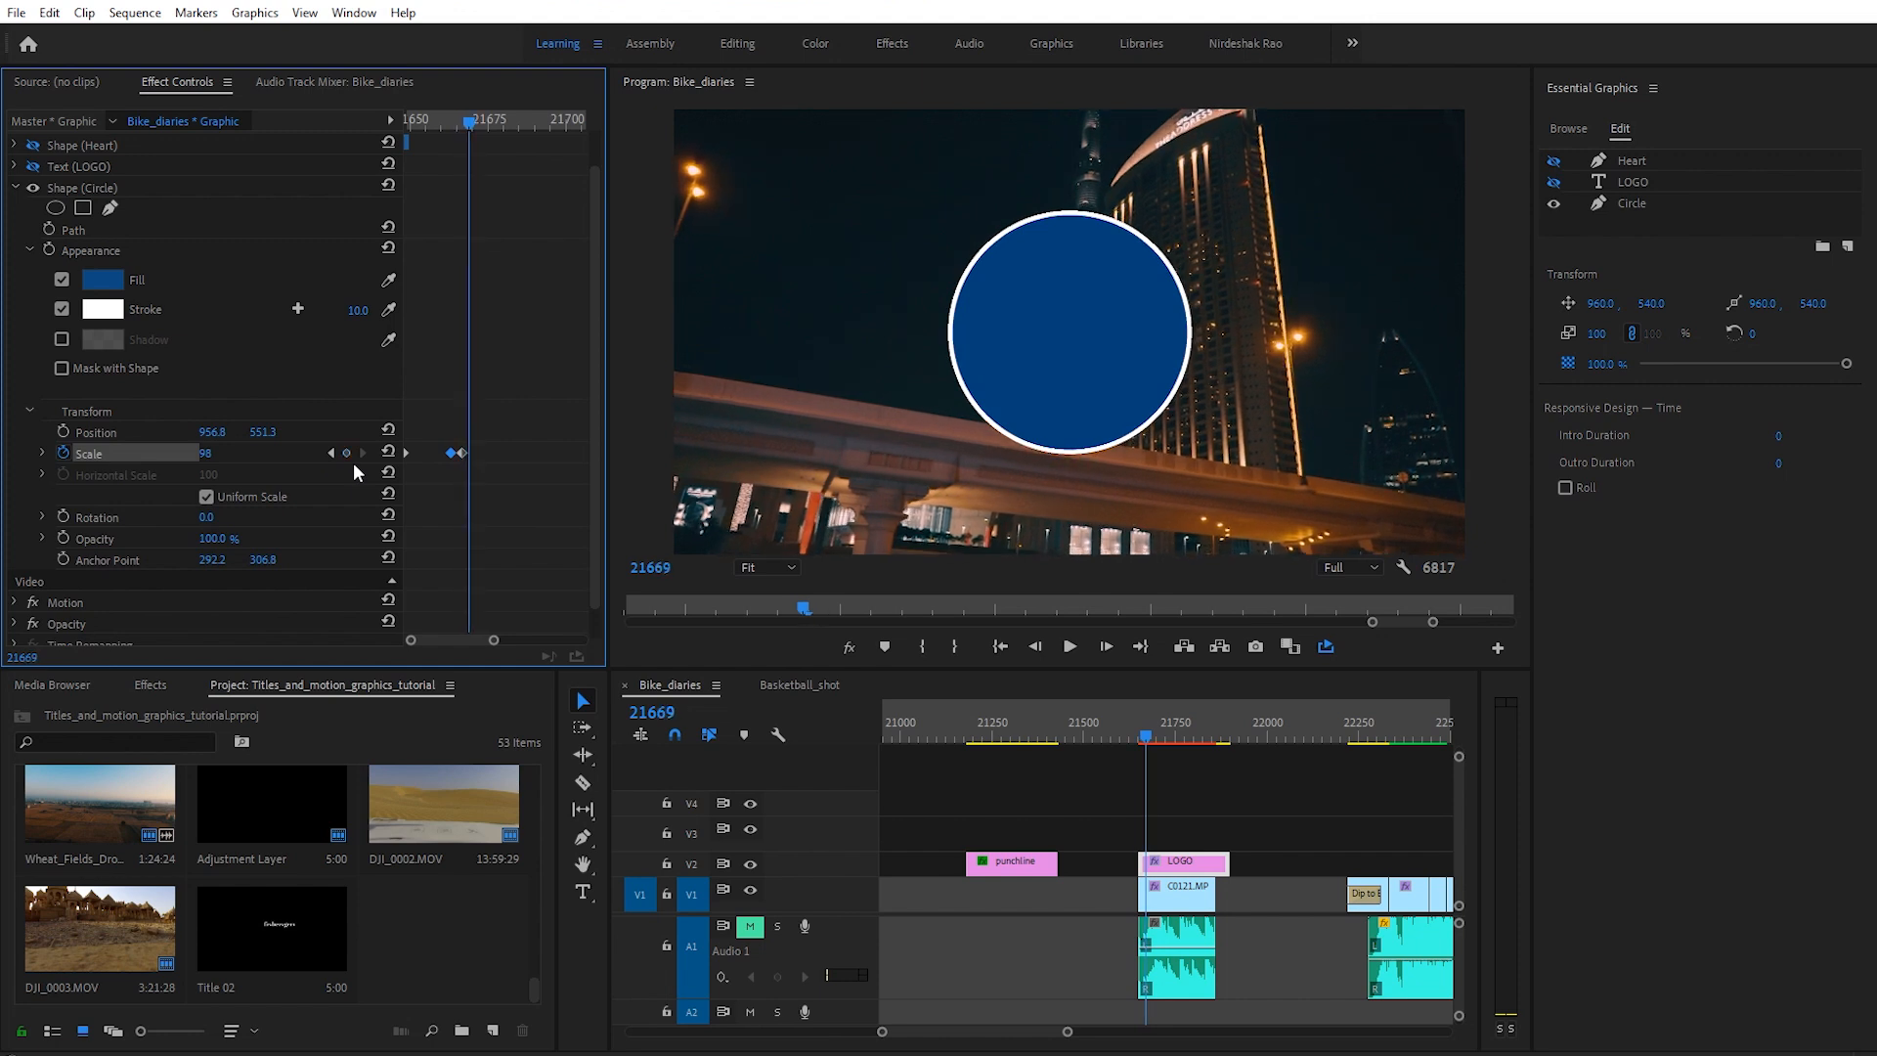
{"action": "left_click", "coordinate": [210, 455]}
{"action": "type", "text": "100"}
{"action": "key", "text": "Return"}
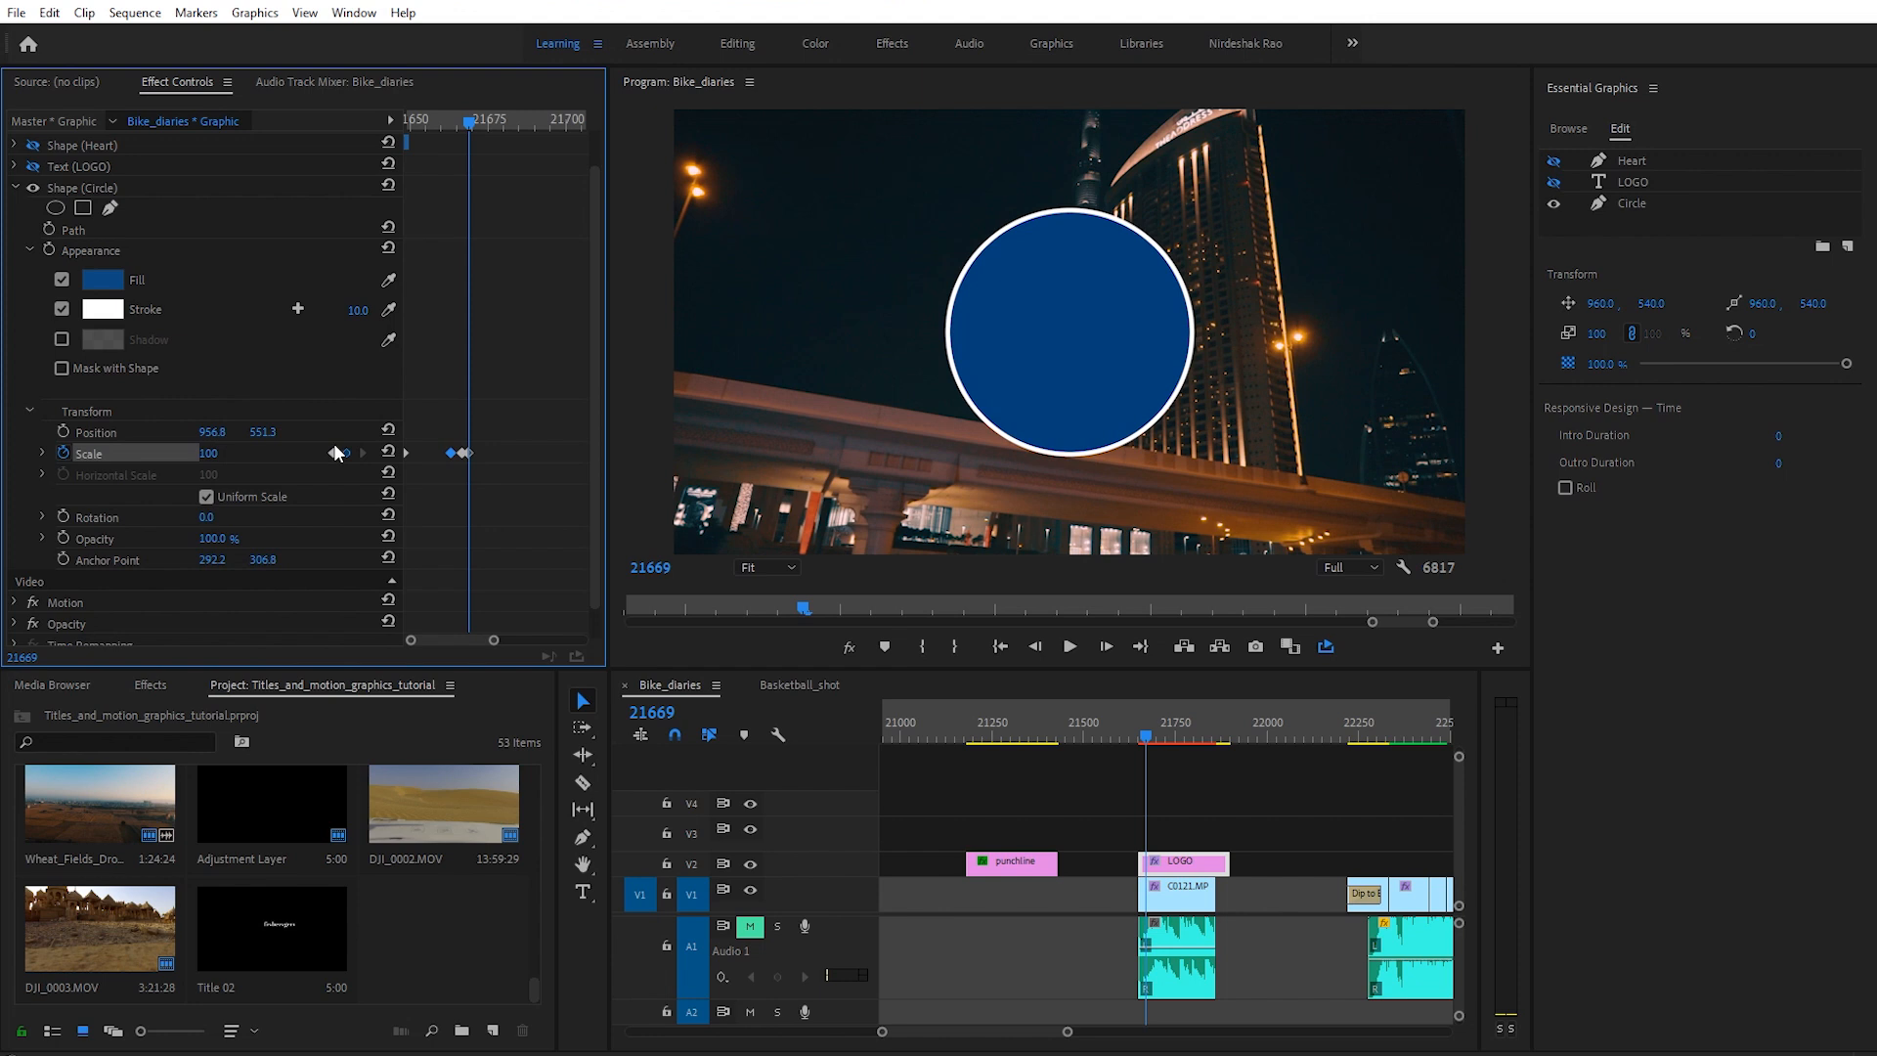
{"action": "left_click_drag", "start_coordinate": [437, 120], "coordinate": [366, 127]}
{"action": "key", "text": "space"}
{"action": "key", "text": "space"}
{"action": "key", "text": "space"}
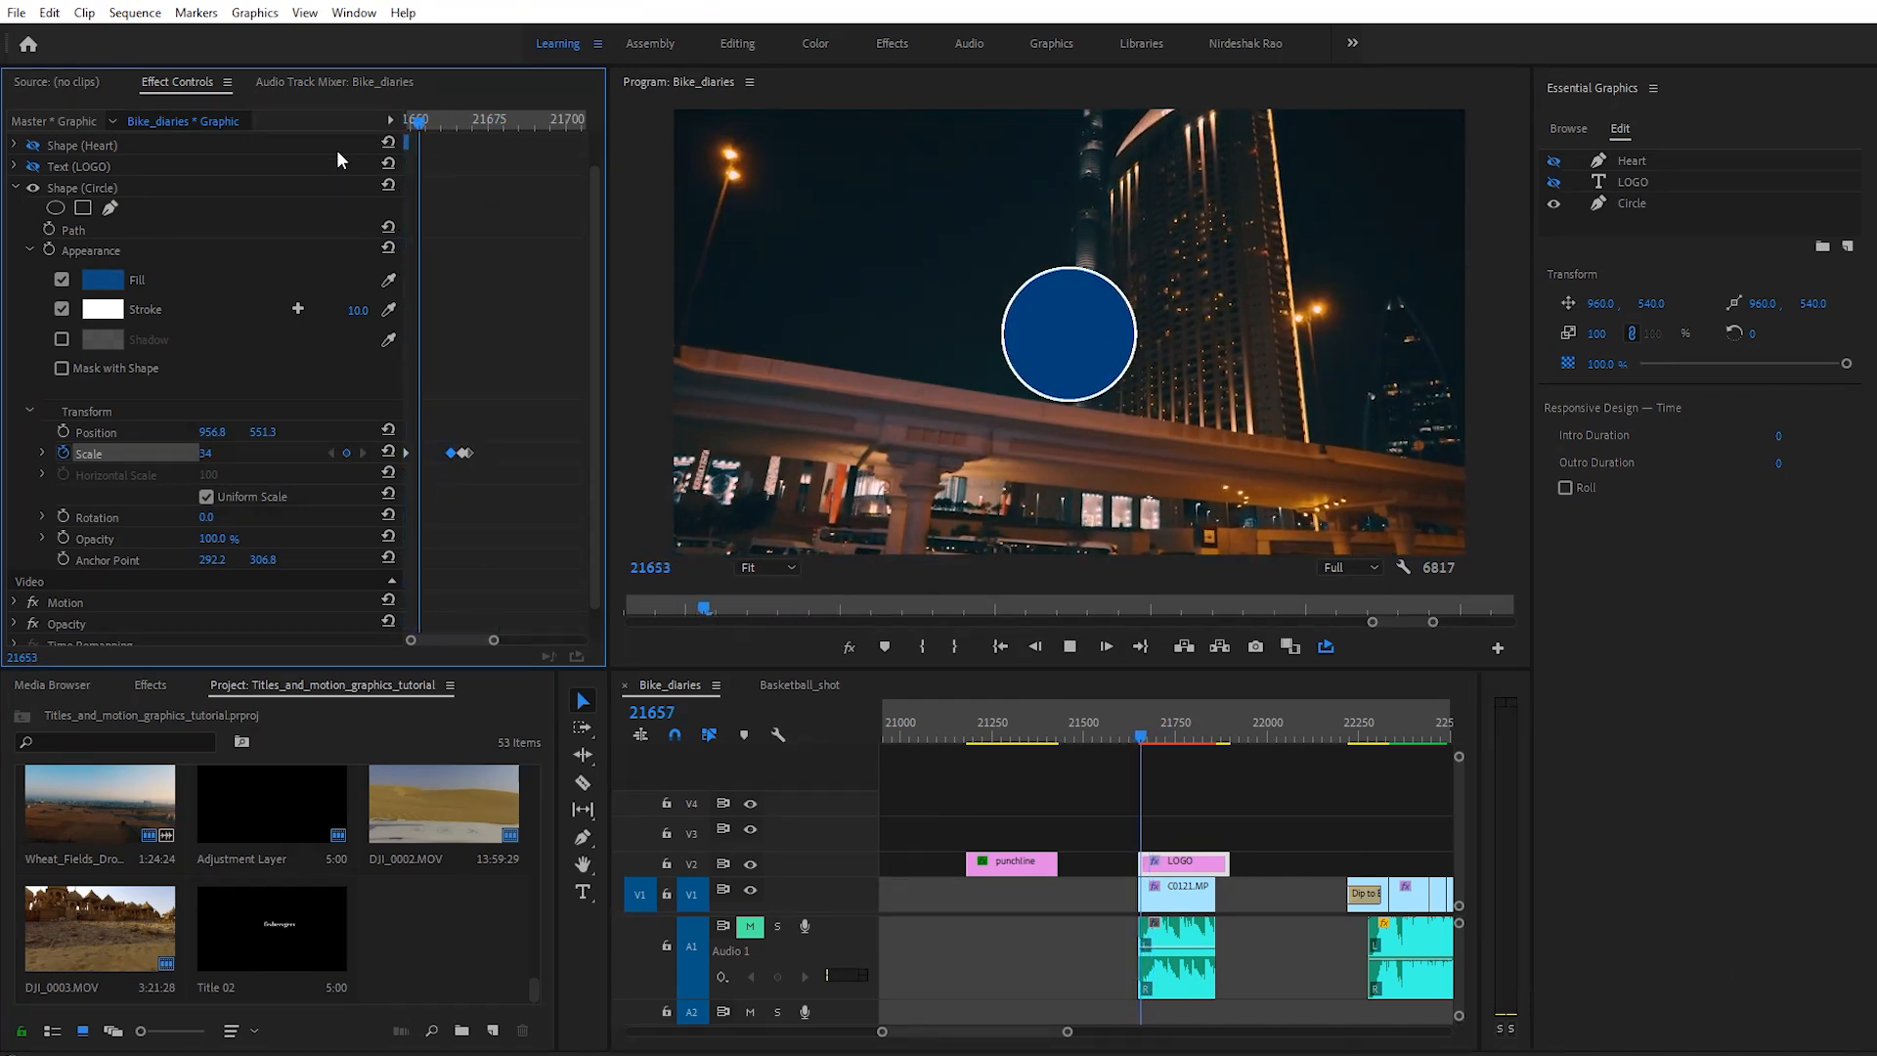
{"action": "key", "text": "space"}
Step: Apply Ease In to the circle's last three scale keyframes and play back the smoothed bounce
{"action": "right_click", "coordinate": [468, 453]}
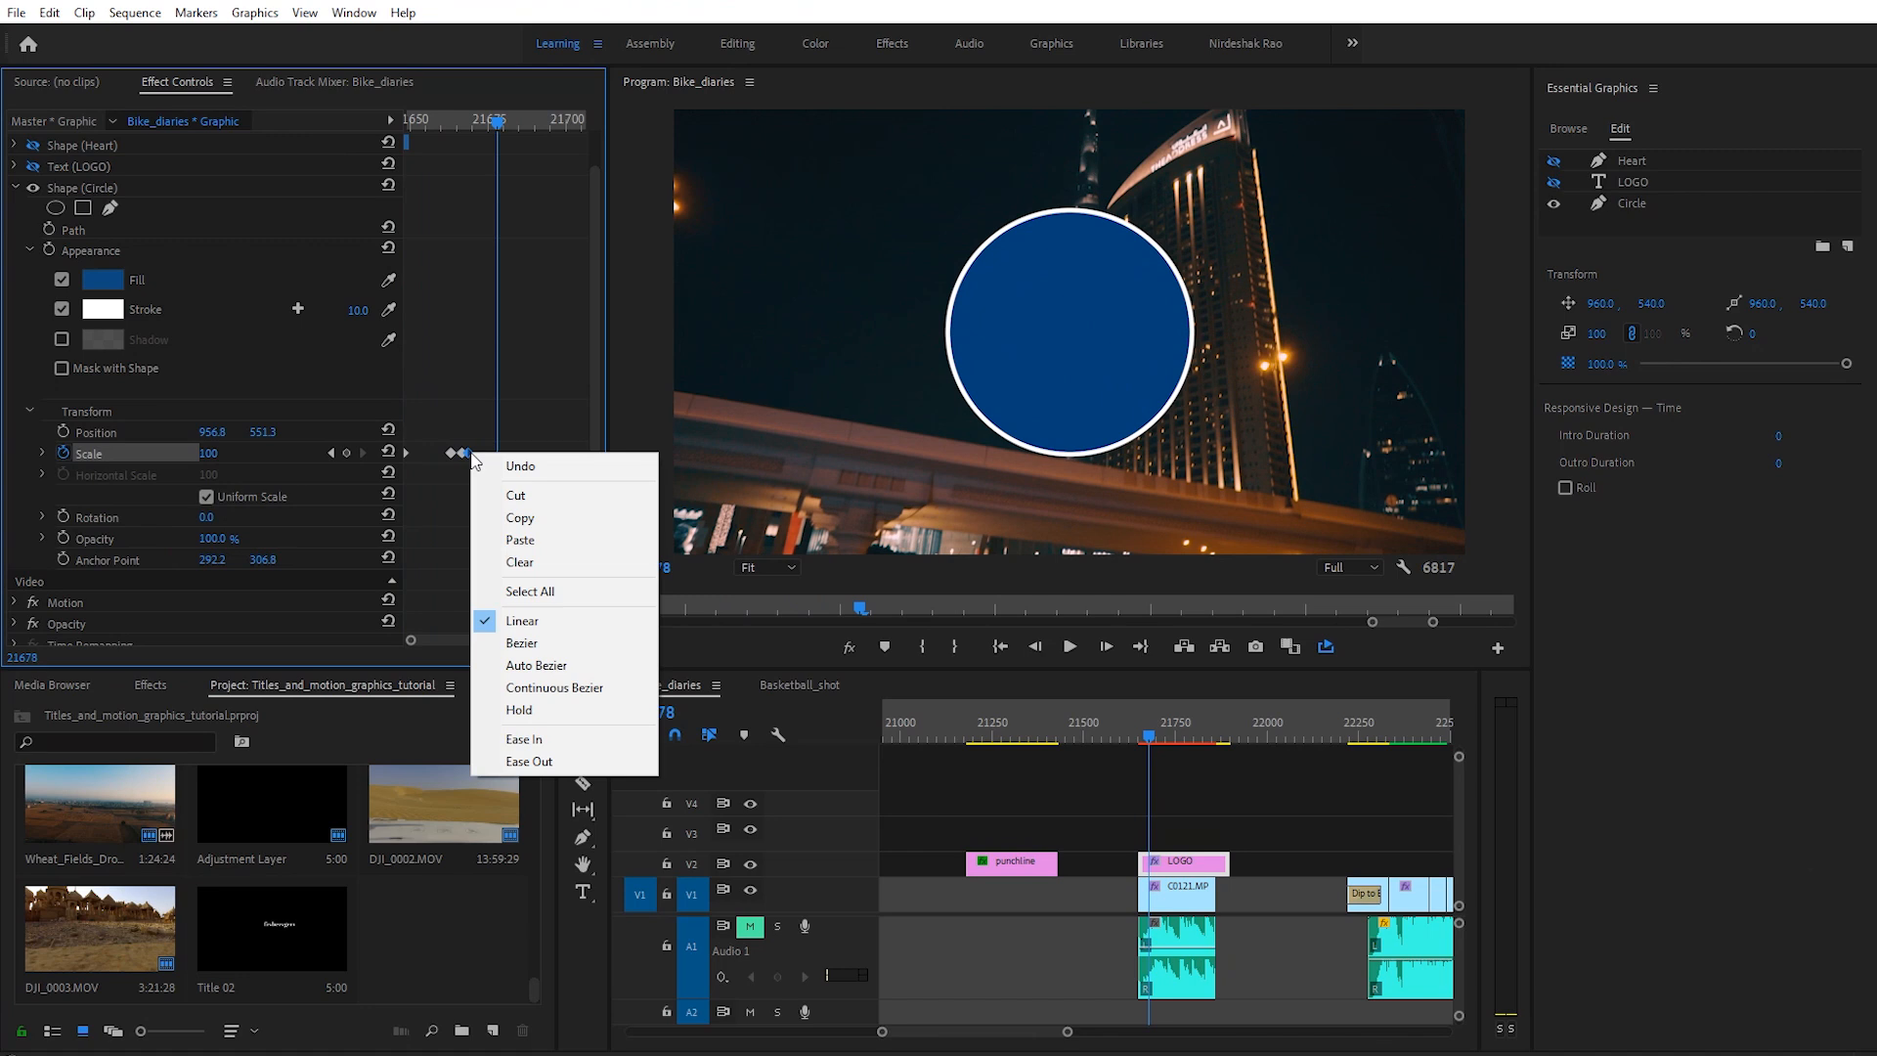
{"action": "left_click", "coordinate": [528, 739]}
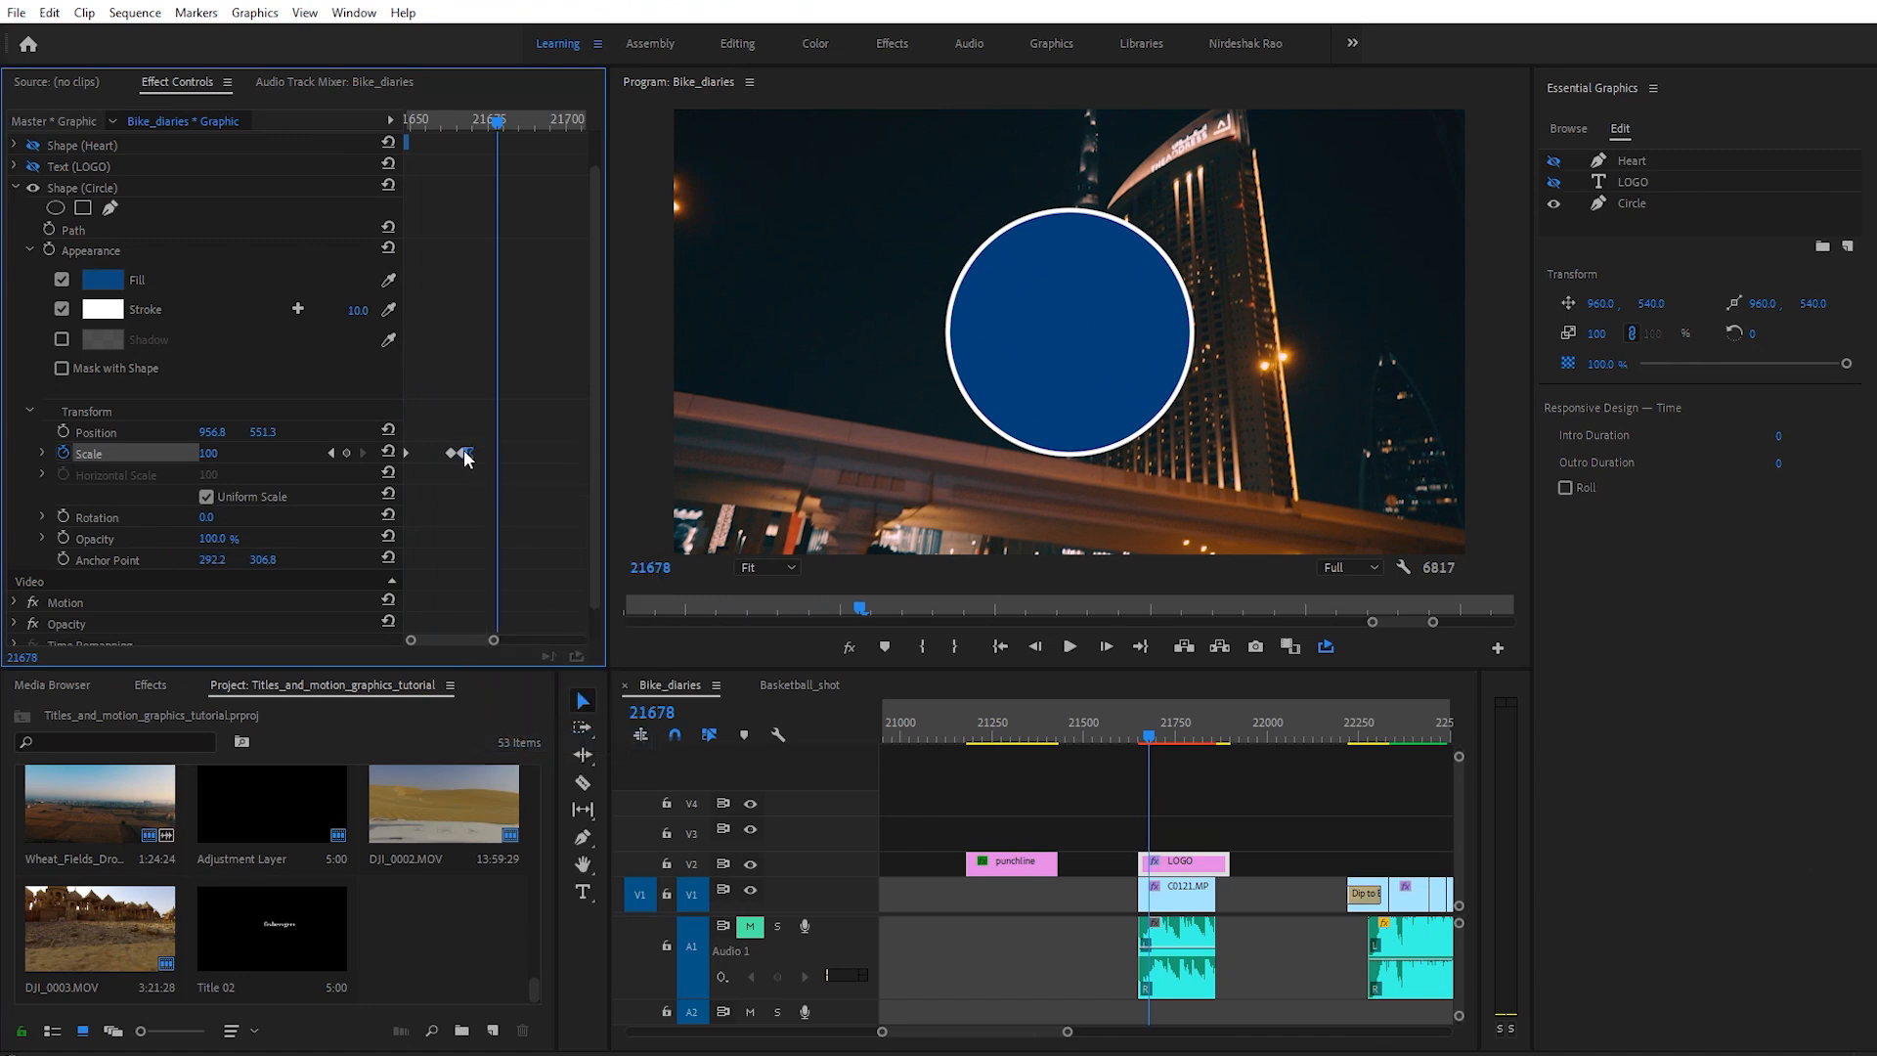
{"action": "right_click", "coordinate": [465, 455]}
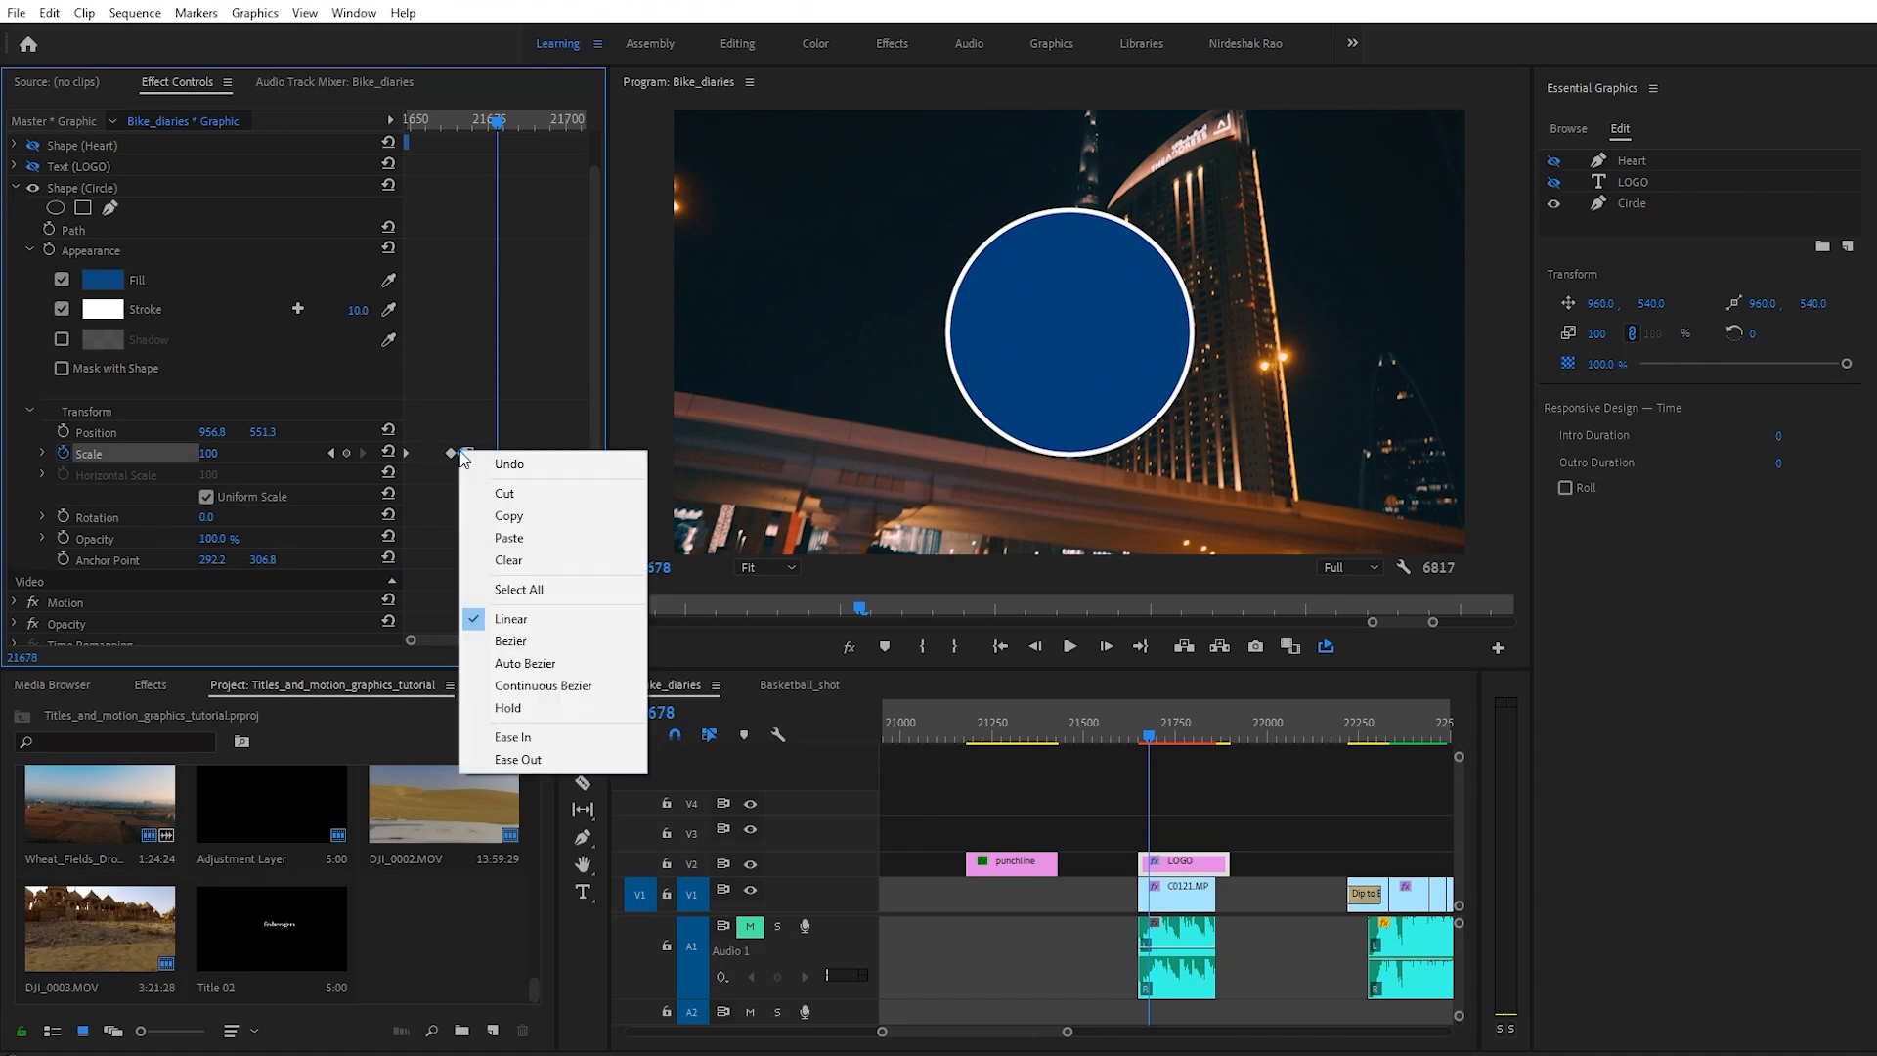
{"action": "left_click", "coordinate": [523, 739]}
{"action": "right_click", "coordinate": [449, 453]}
{"action": "left_click", "coordinate": [485, 737]}
{"action": "left_click_drag", "start_coordinate": [474, 121], "coordinate": [303, 135]}
{"action": "key", "text": "space"}
{"action": "key", "text": "space"}
{"action": "key", "text": "space"}
{"action": "key", "text": "space"}
{"action": "key", "text": "space"}
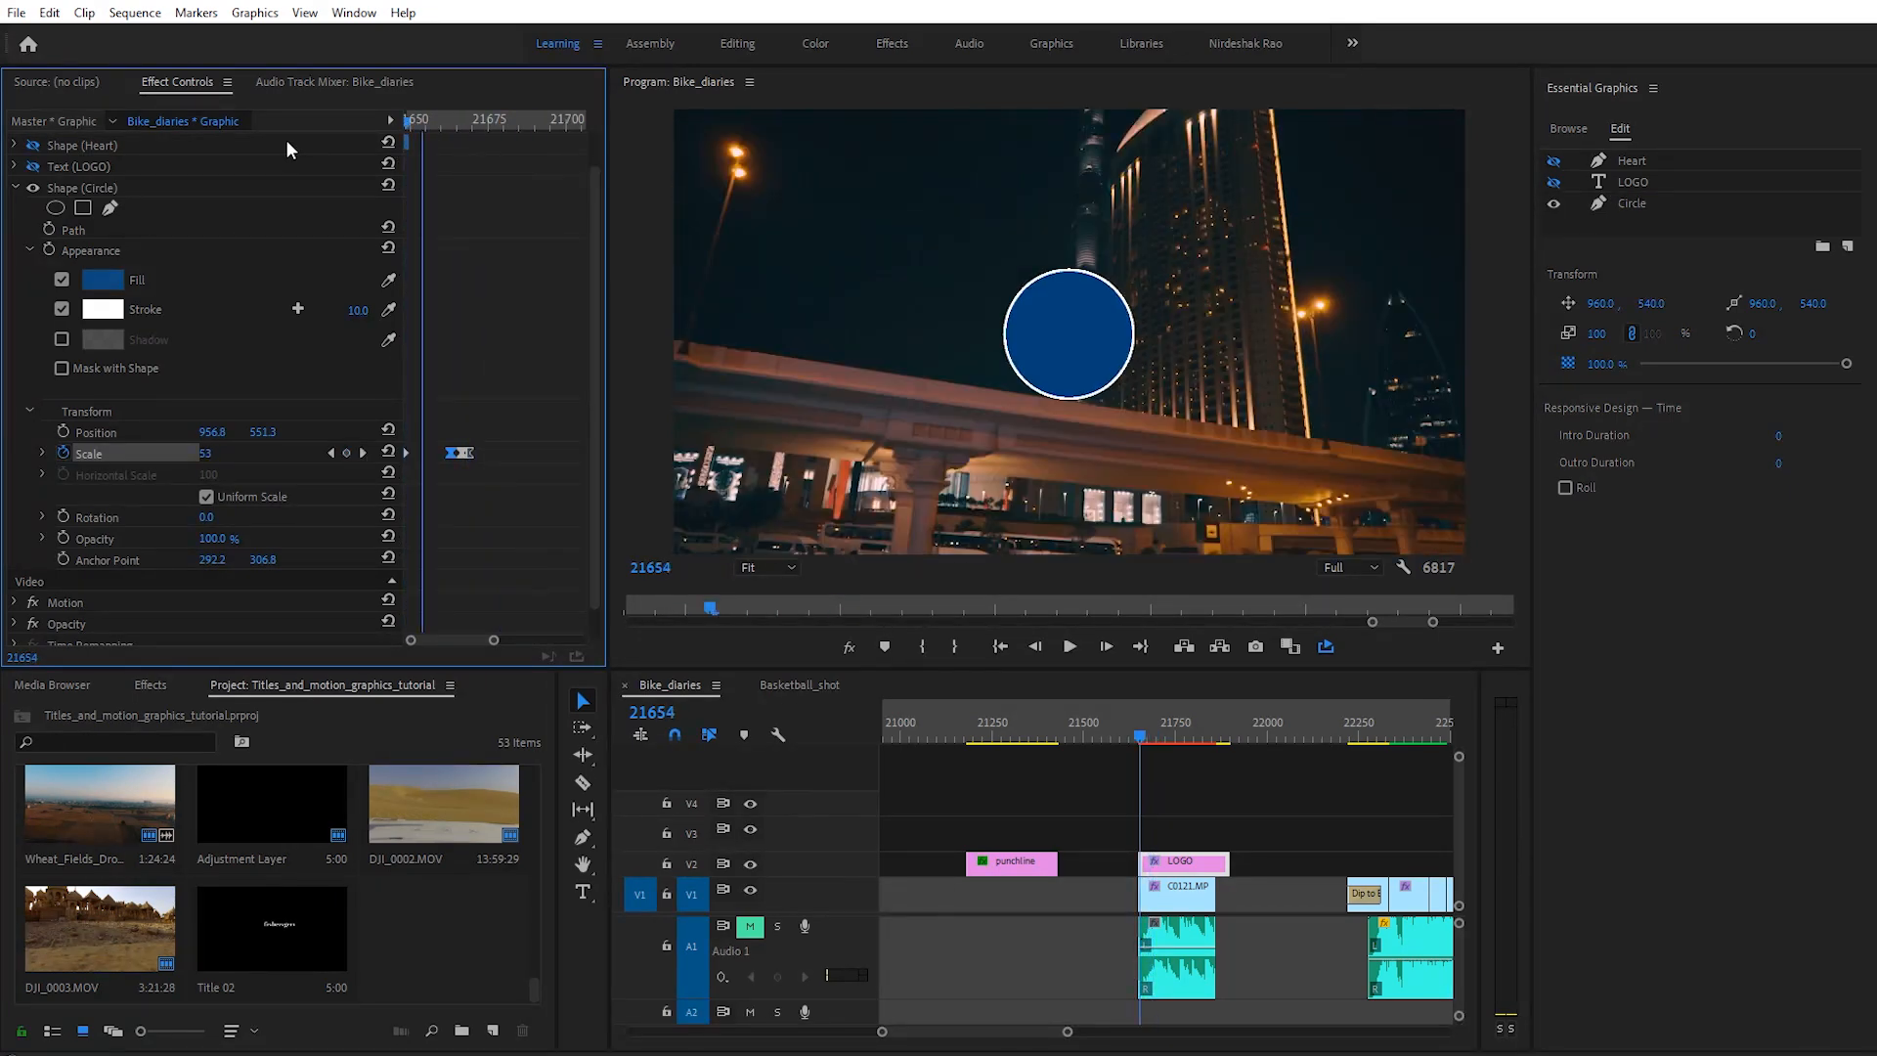
{"action": "key", "text": "space"}
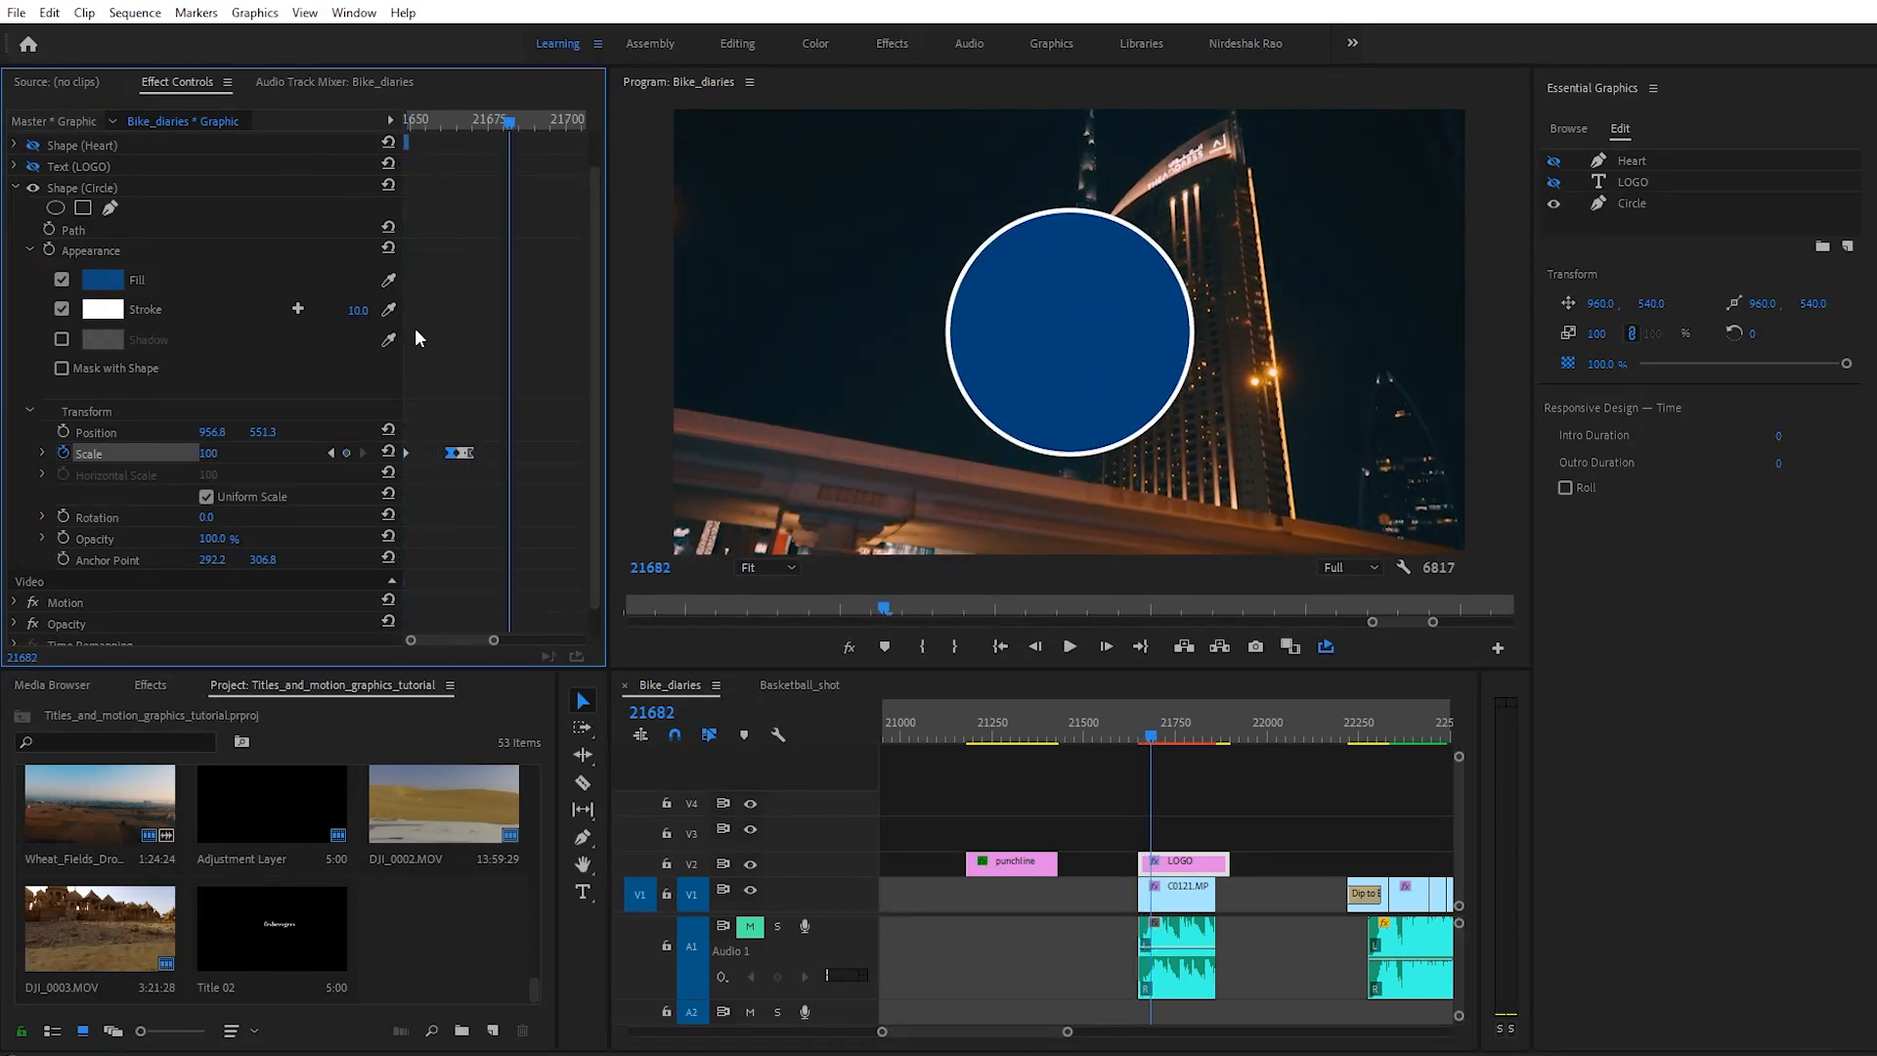
Step: Show the LOGO text layer again and preview it up to frame 21665, near the end of the circle's bounce
{"action": "left_click", "coordinate": [34, 166]}
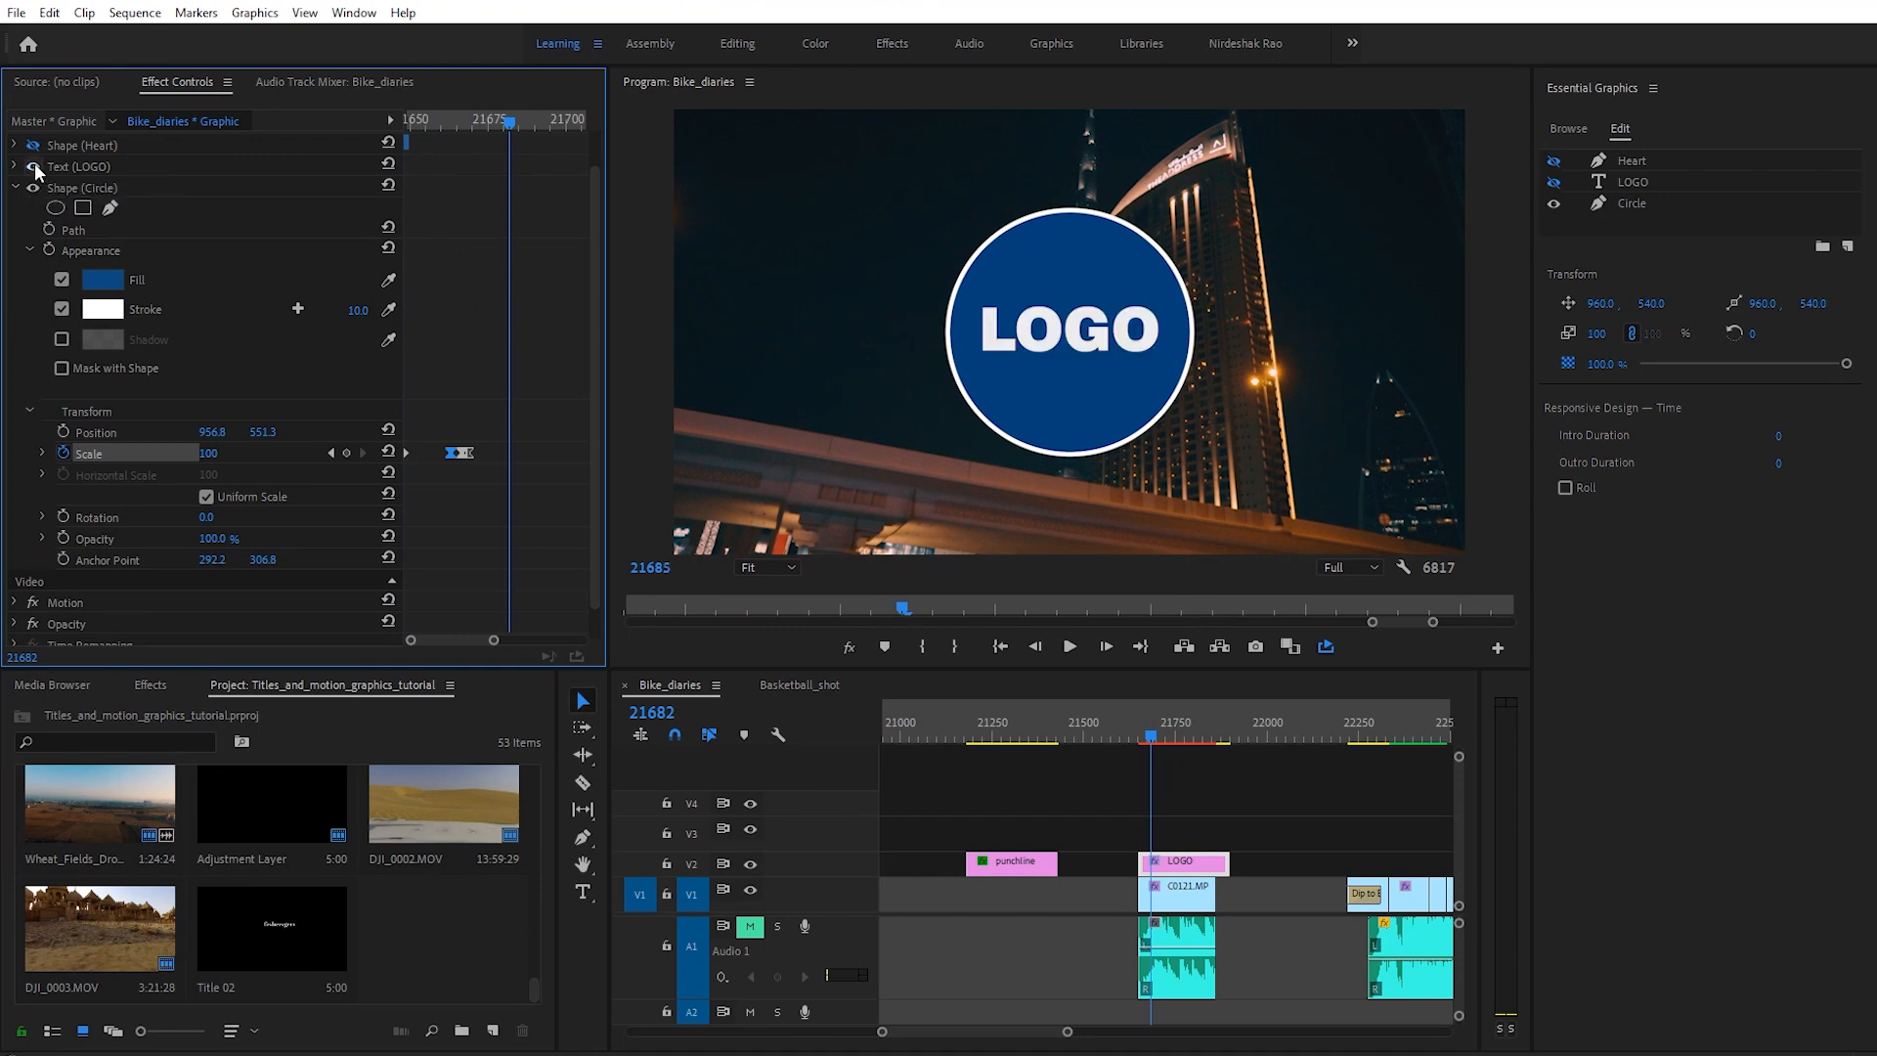
{"action": "left_click_drag", "start_coordinate": [500, 110], "coordinate": [458, 125]}
{"action": "key", "text": "space"}
{"action": "key", "text": "space"}
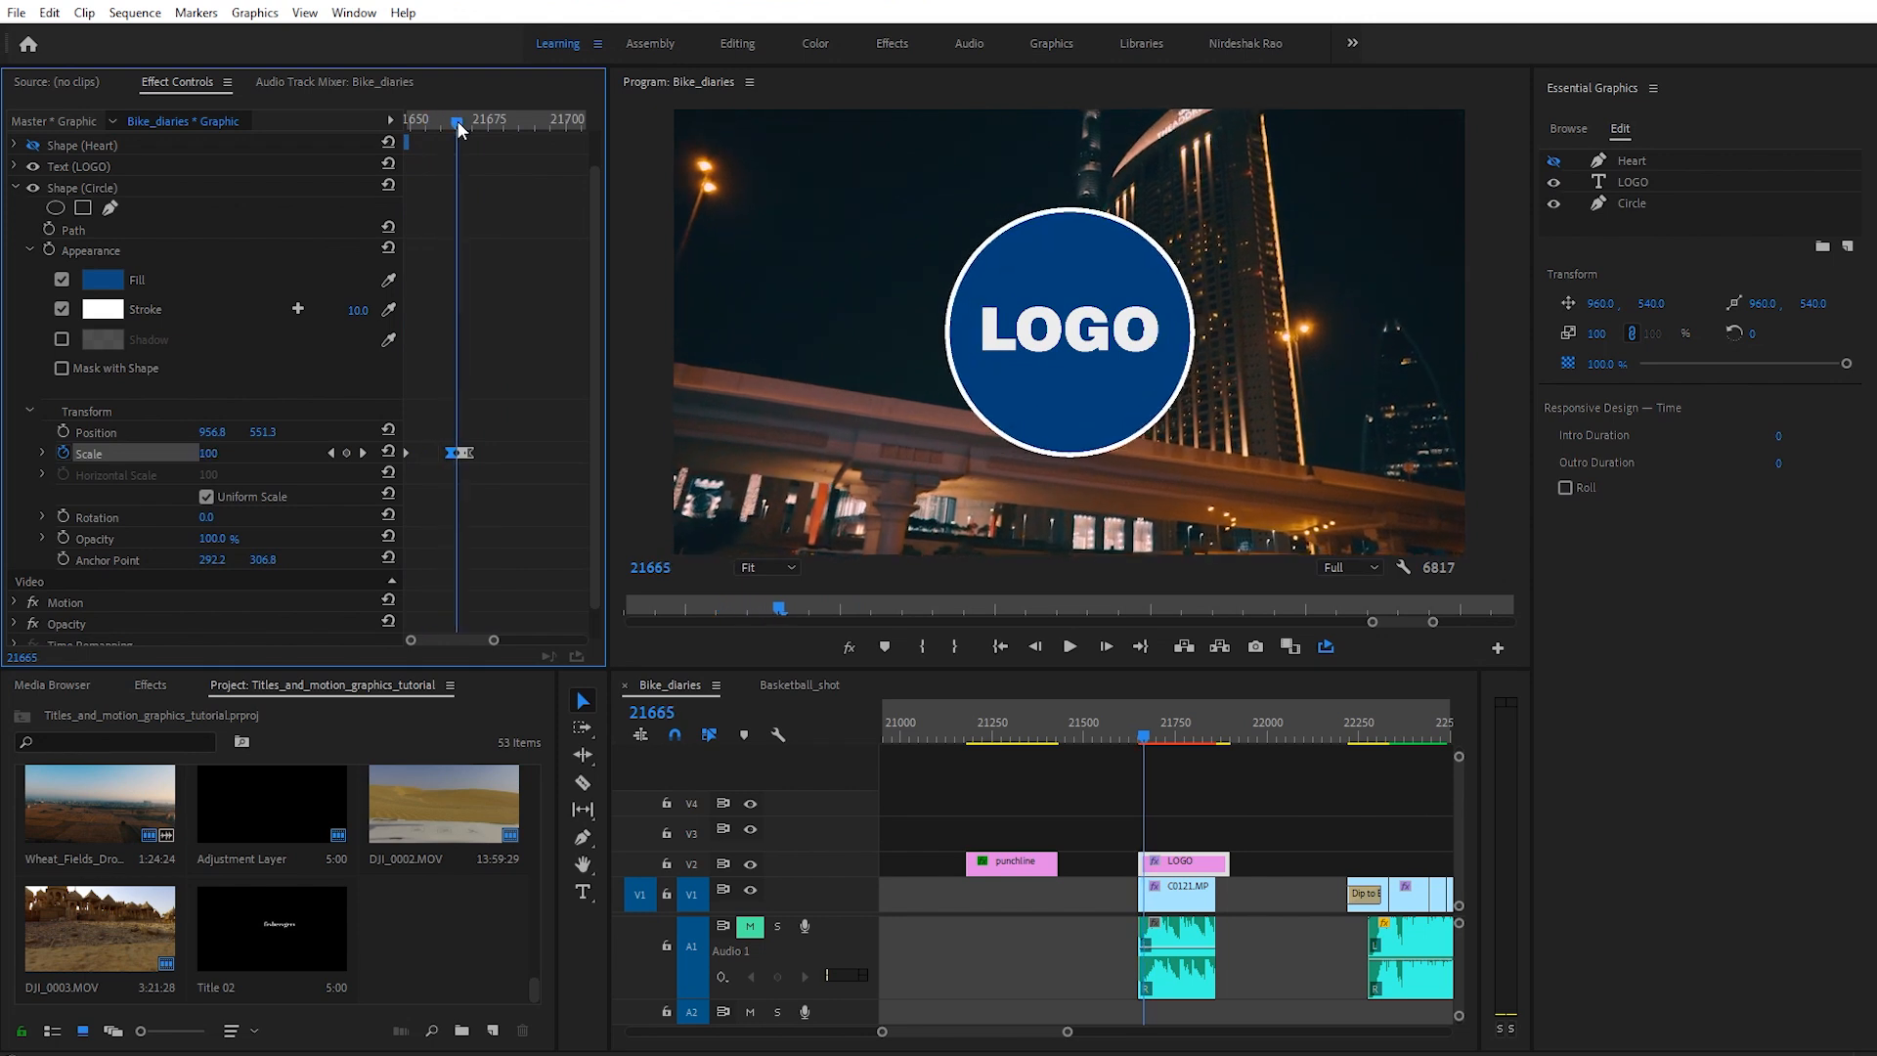
Step: Try scaling the LOGO text from 0 at frame 21665 to 100 a few frames on, and delete both keyframes
{"action": "left_click", "coordinate": [106, 167]}
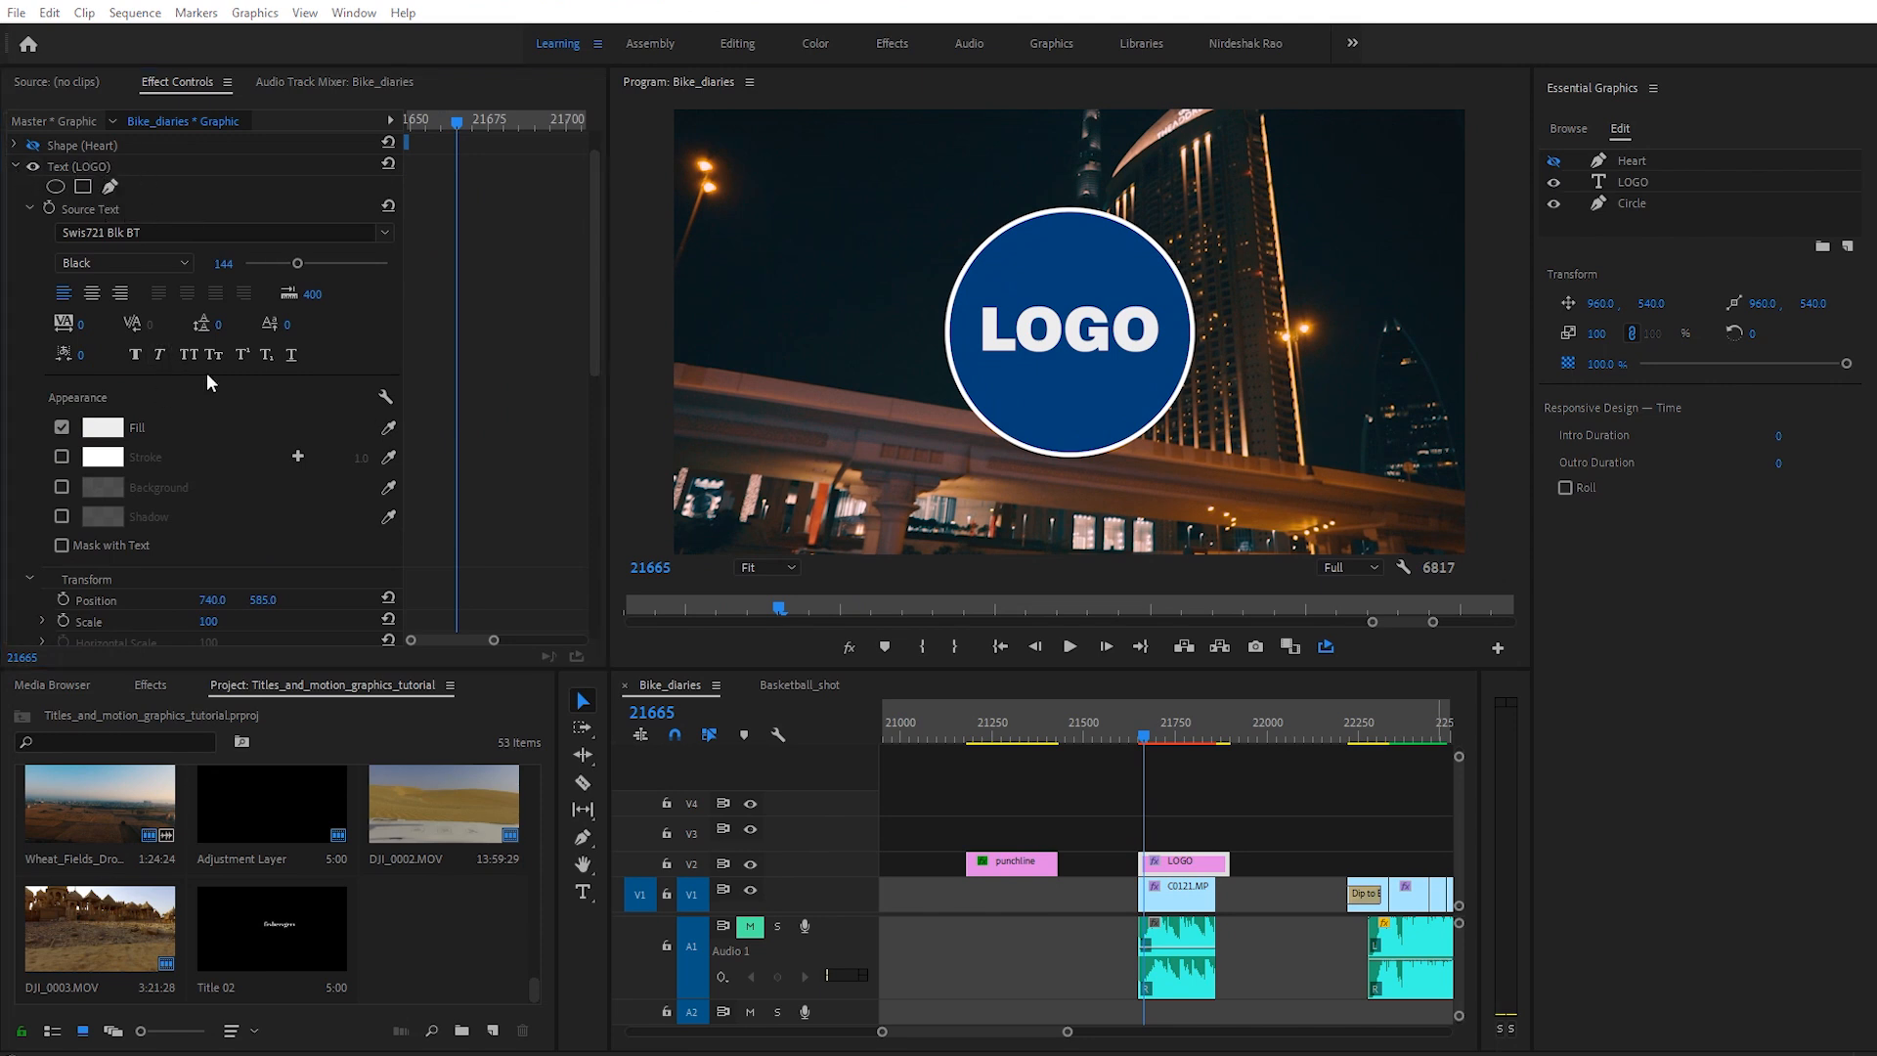
{"action": "scroll", "coordinate": [251, 423], "scroll_direction": "down", "scroll_amount": 3}
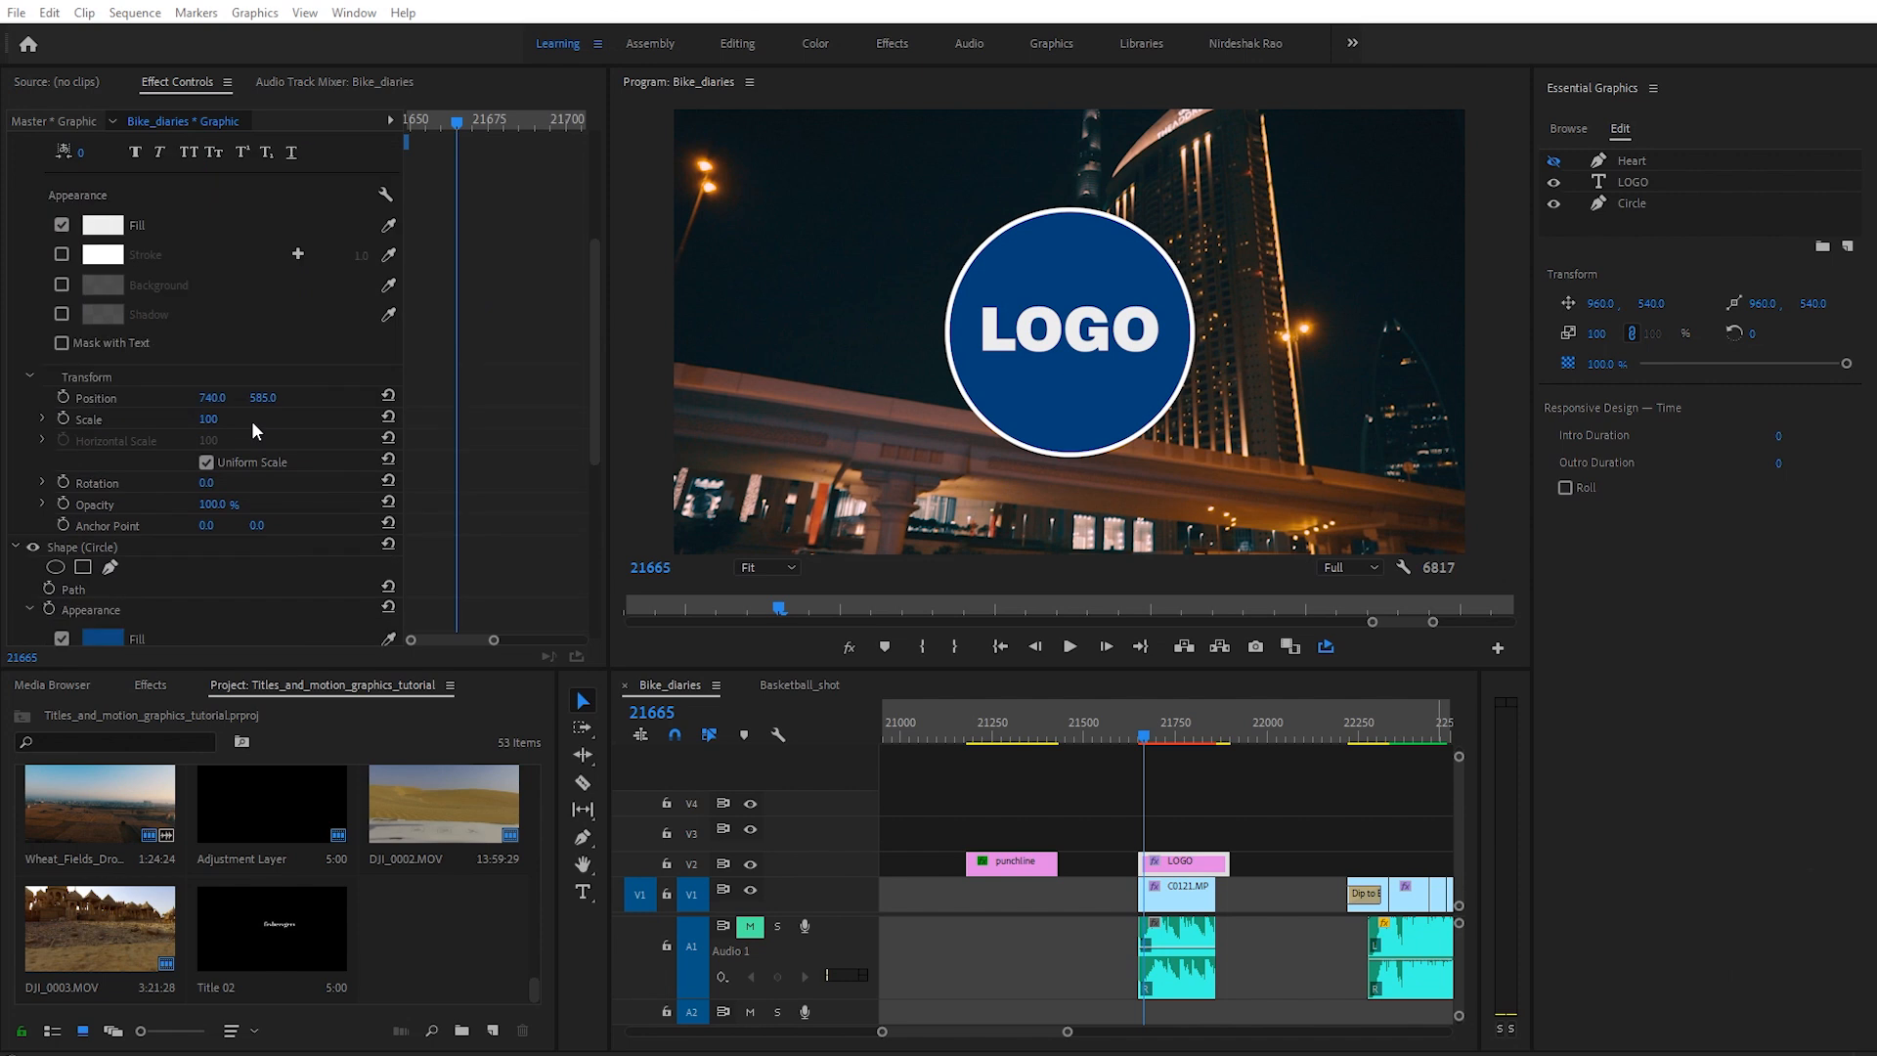
{"action": "left_click", "coordinate": [63, 420]}
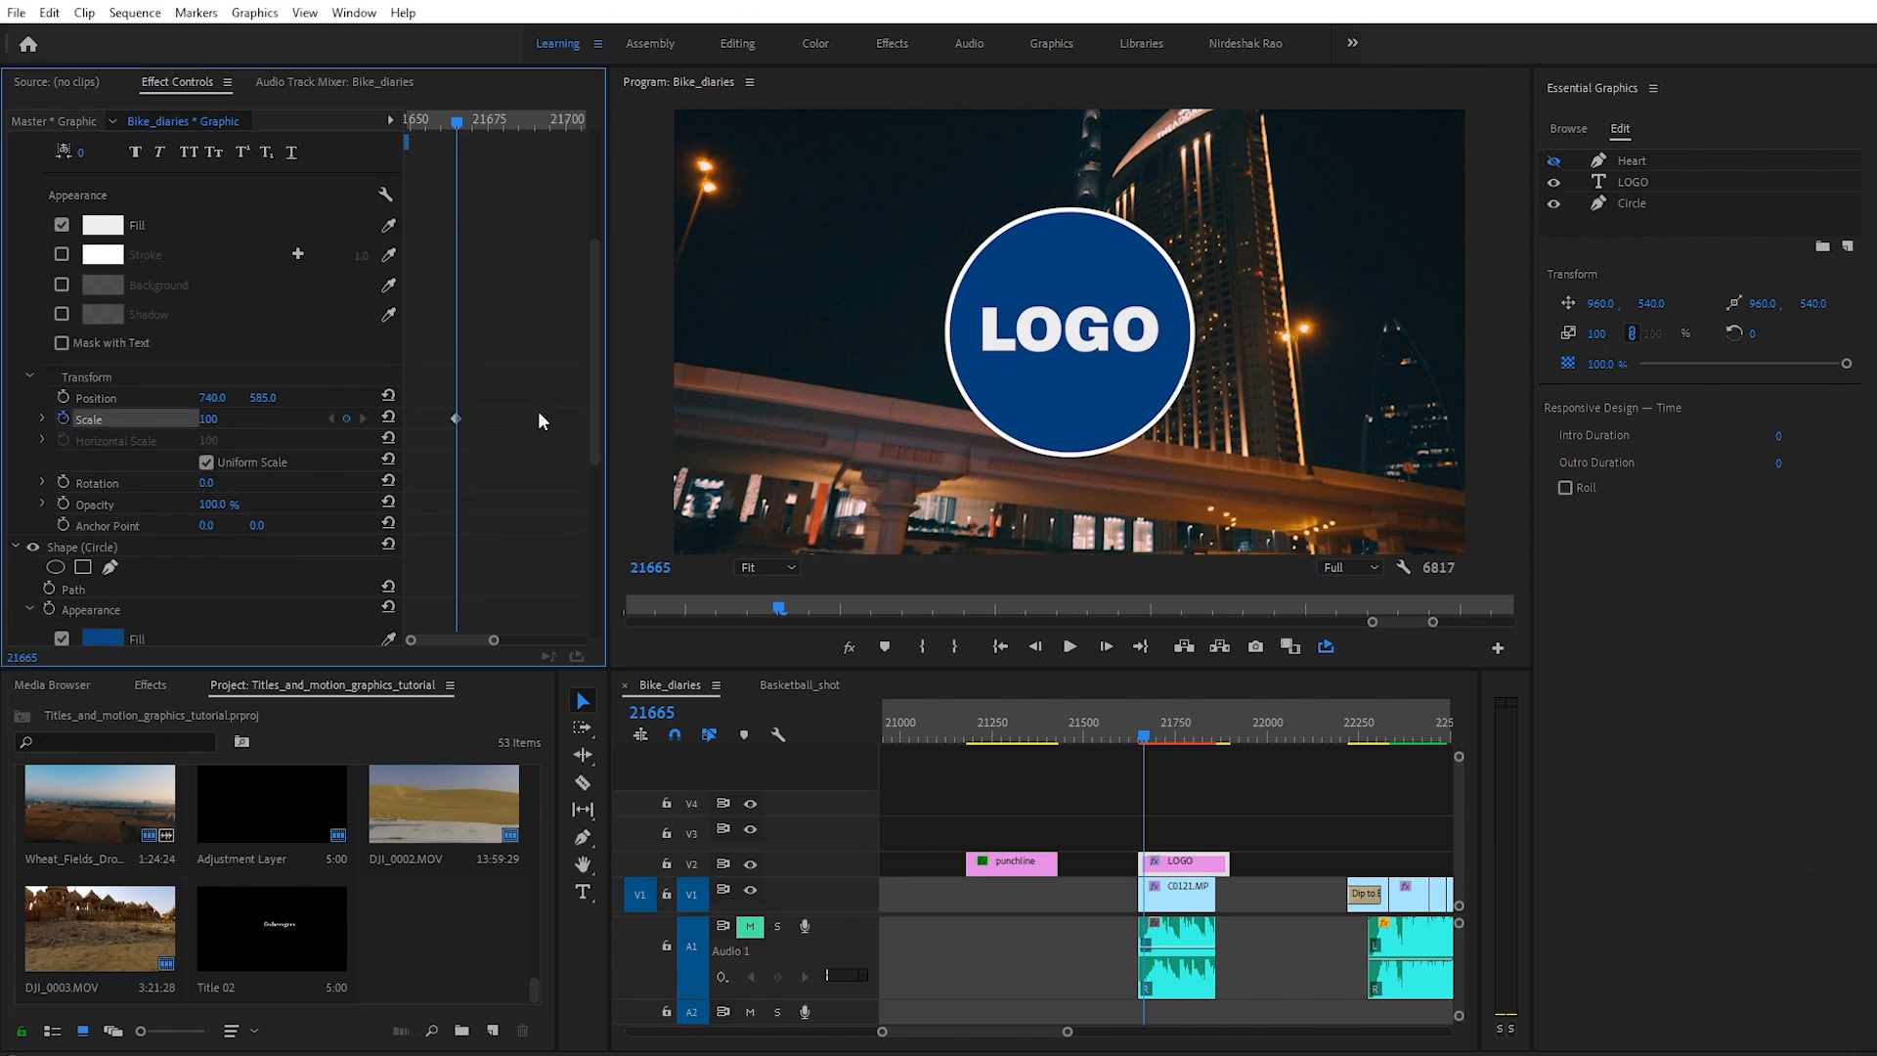
{"action": "left_click_drag", "start_coordinate": [459, 419], "coordinate": [481, 430]}
{"action": "left_click_drag", "start_coordinate": [200, 422], "coordinate": [127, 422]}
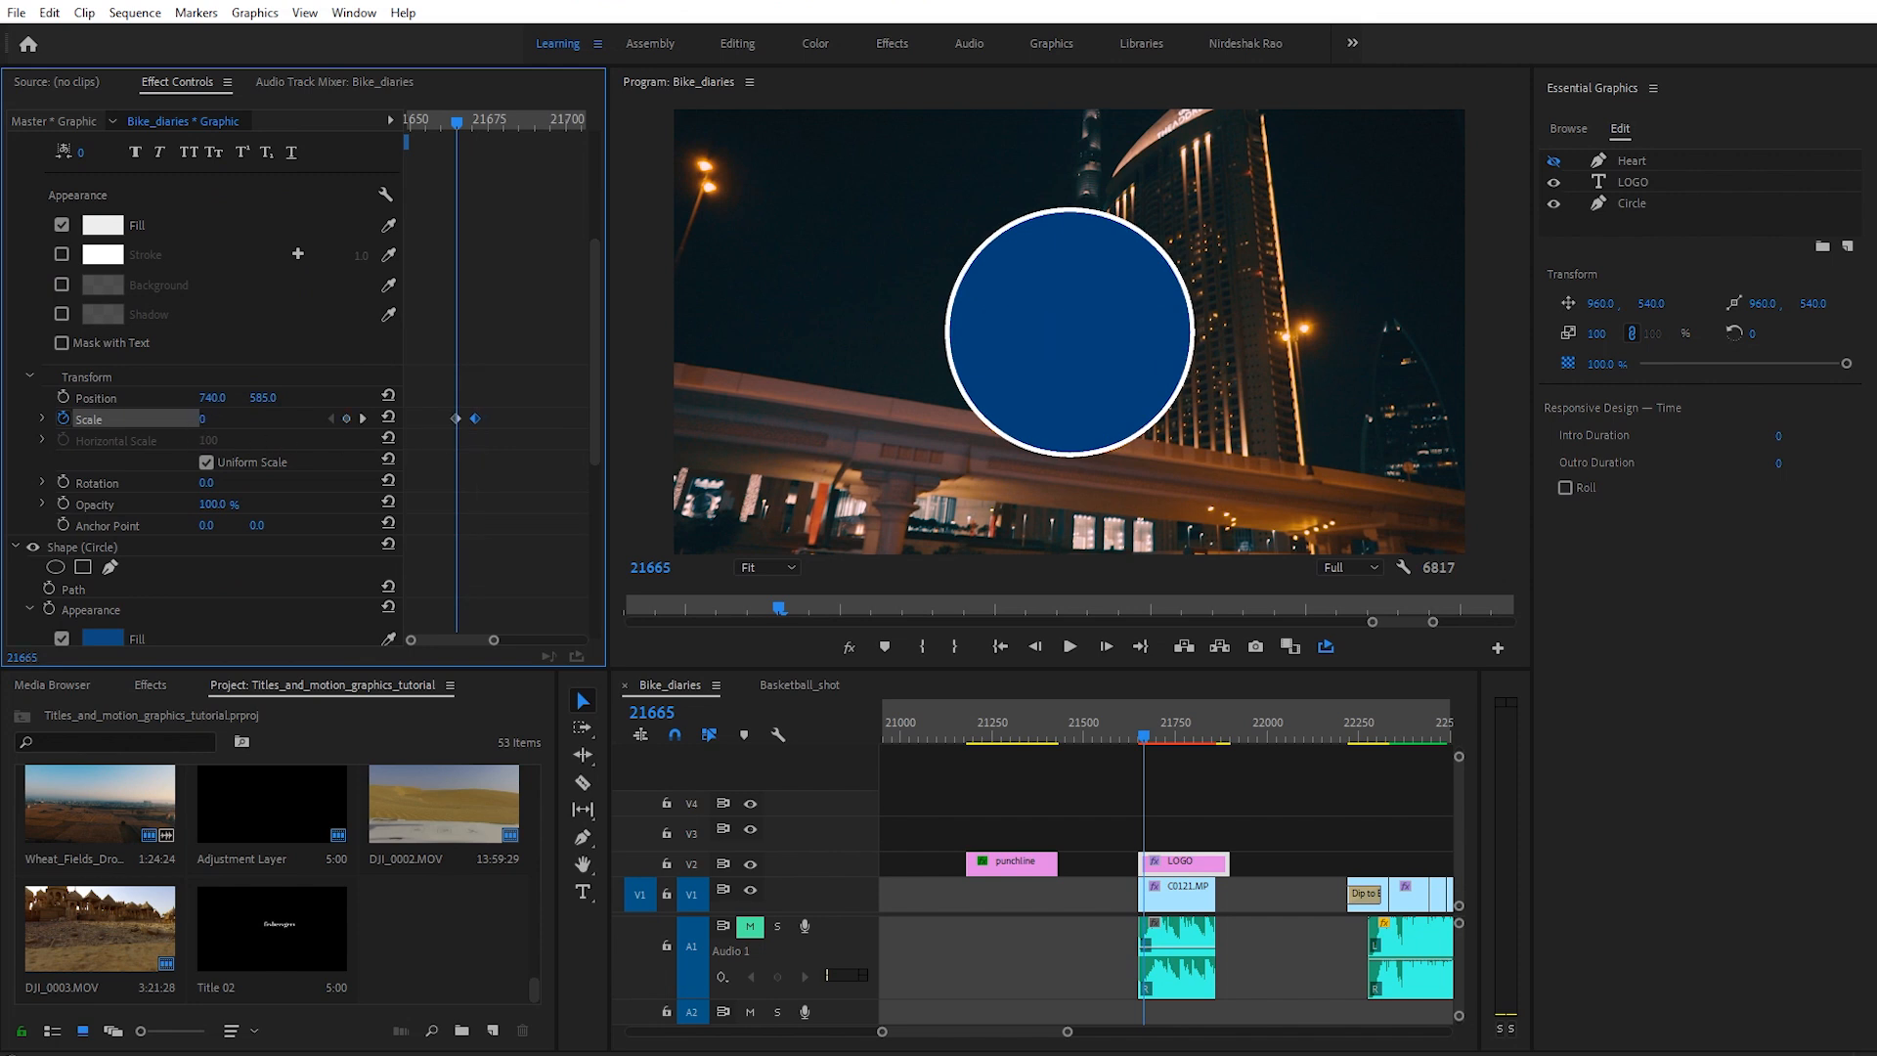
{"action": "left_click", "coordinate": [443, 120]}
{"action": "key", "text": "space"}
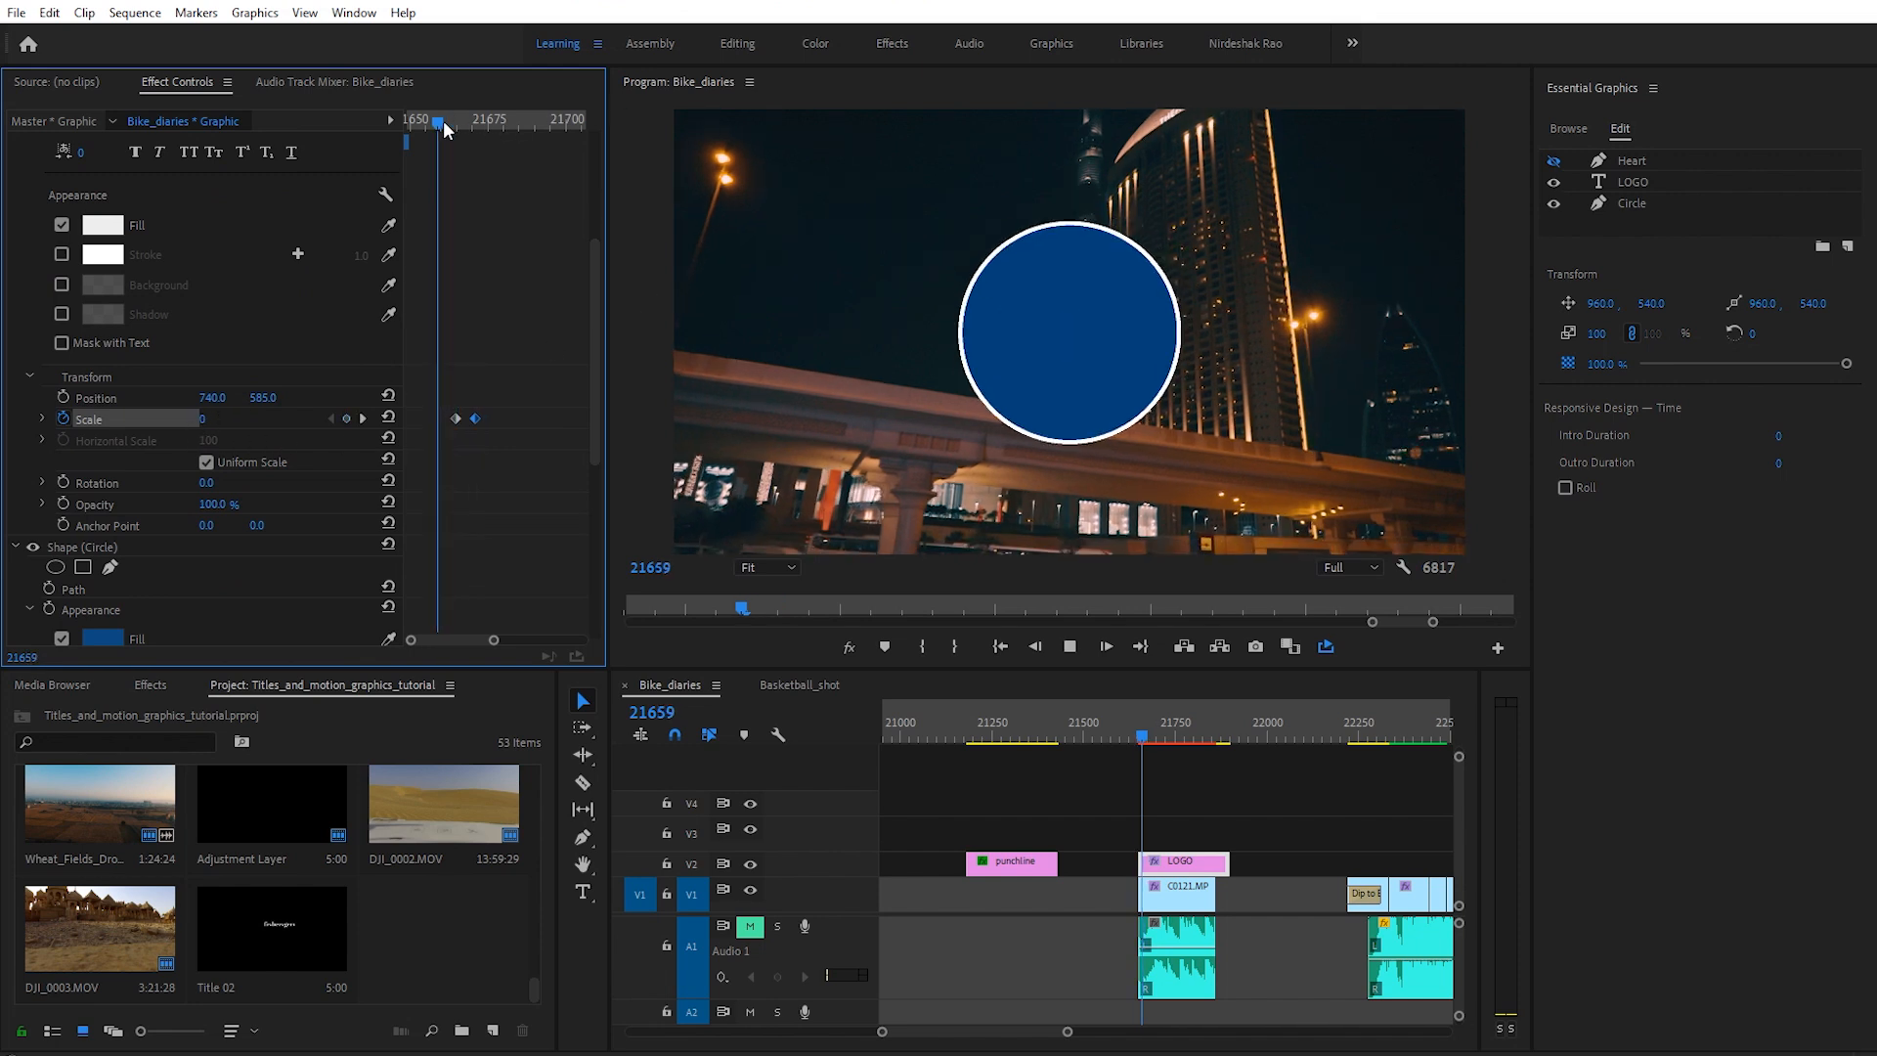
{"action": "mouse_move", "coordinate": [444, 119]}
{"action": "left_mouse_down"}
{"action": "mouse_move", "coordinate": [467, 119]}
{"action": "mouse_move", "coordinate": [446, 104]}
{"action": "mouse_move", "coordinate": [467, 121]}
{"action": "left_mouse_up"}
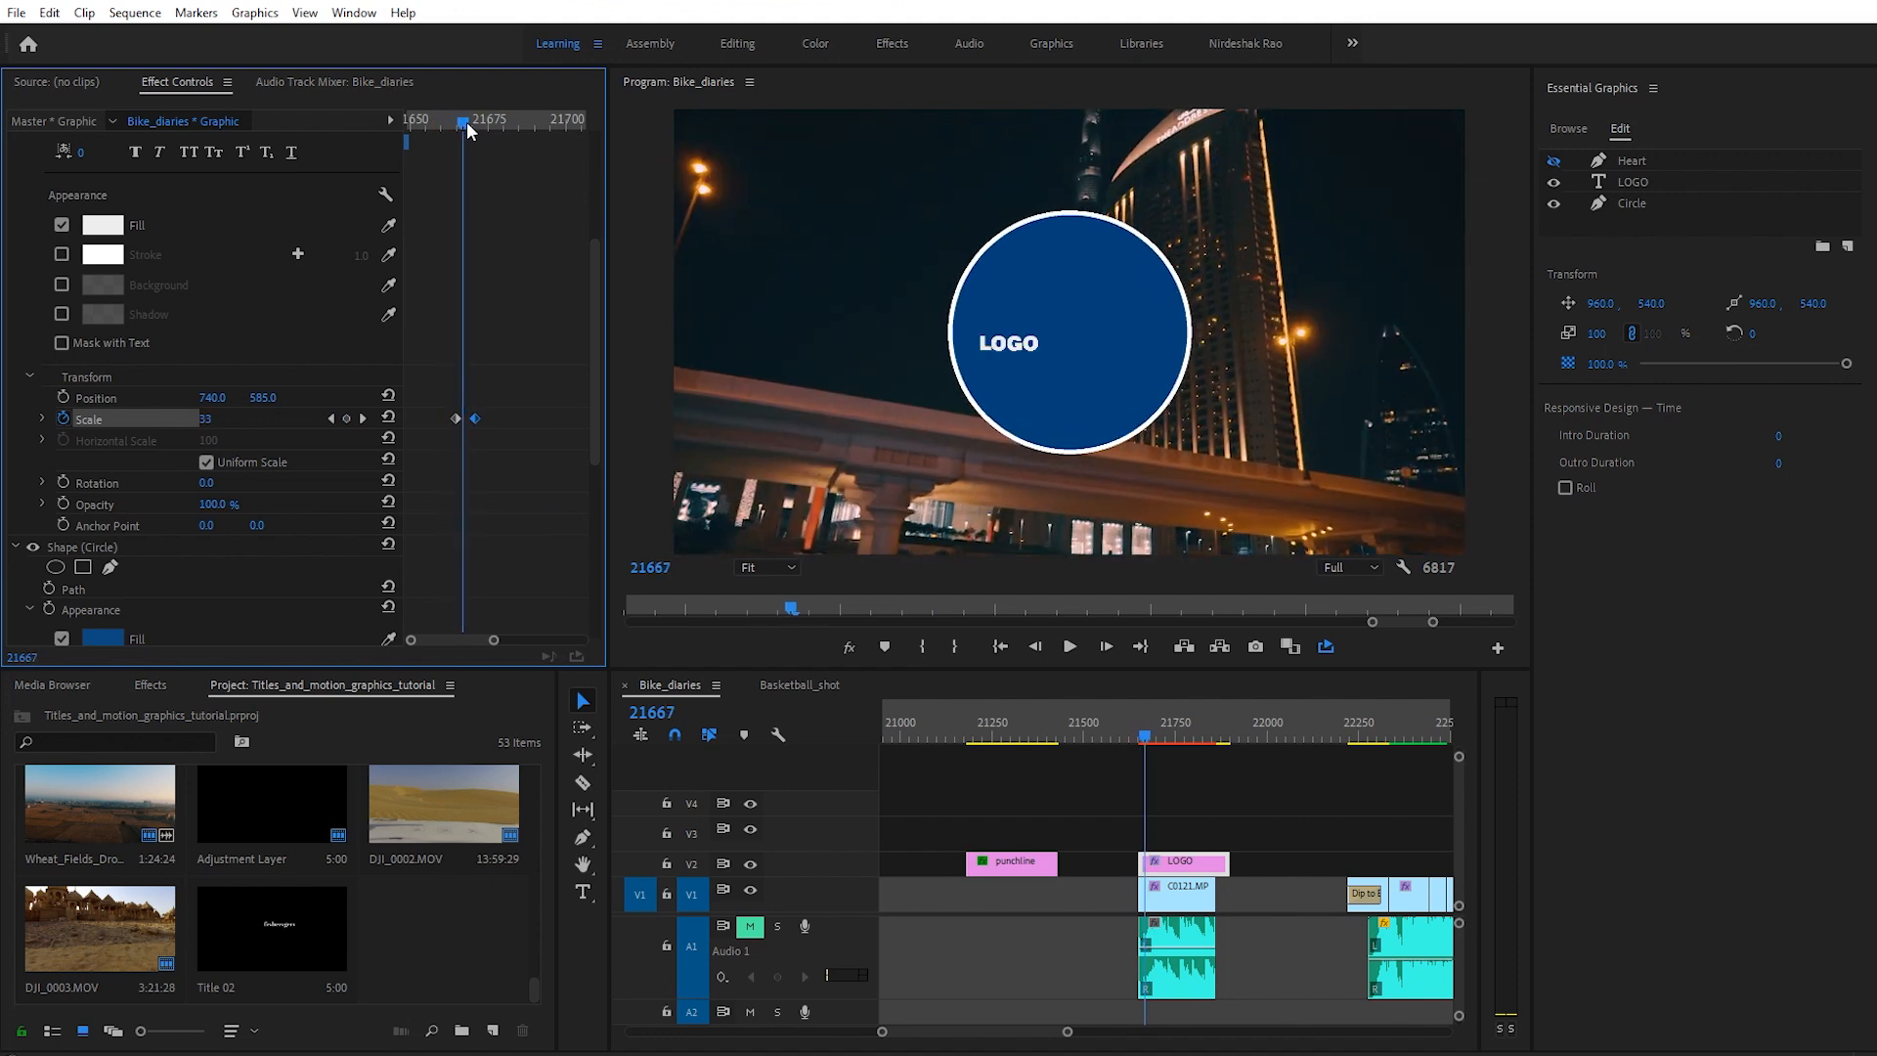
{"action": "left_click_drag", "start_coordinate": [447, 404], "coordinate": [487, 435]}
{"action": "key", "text": "Delete"}
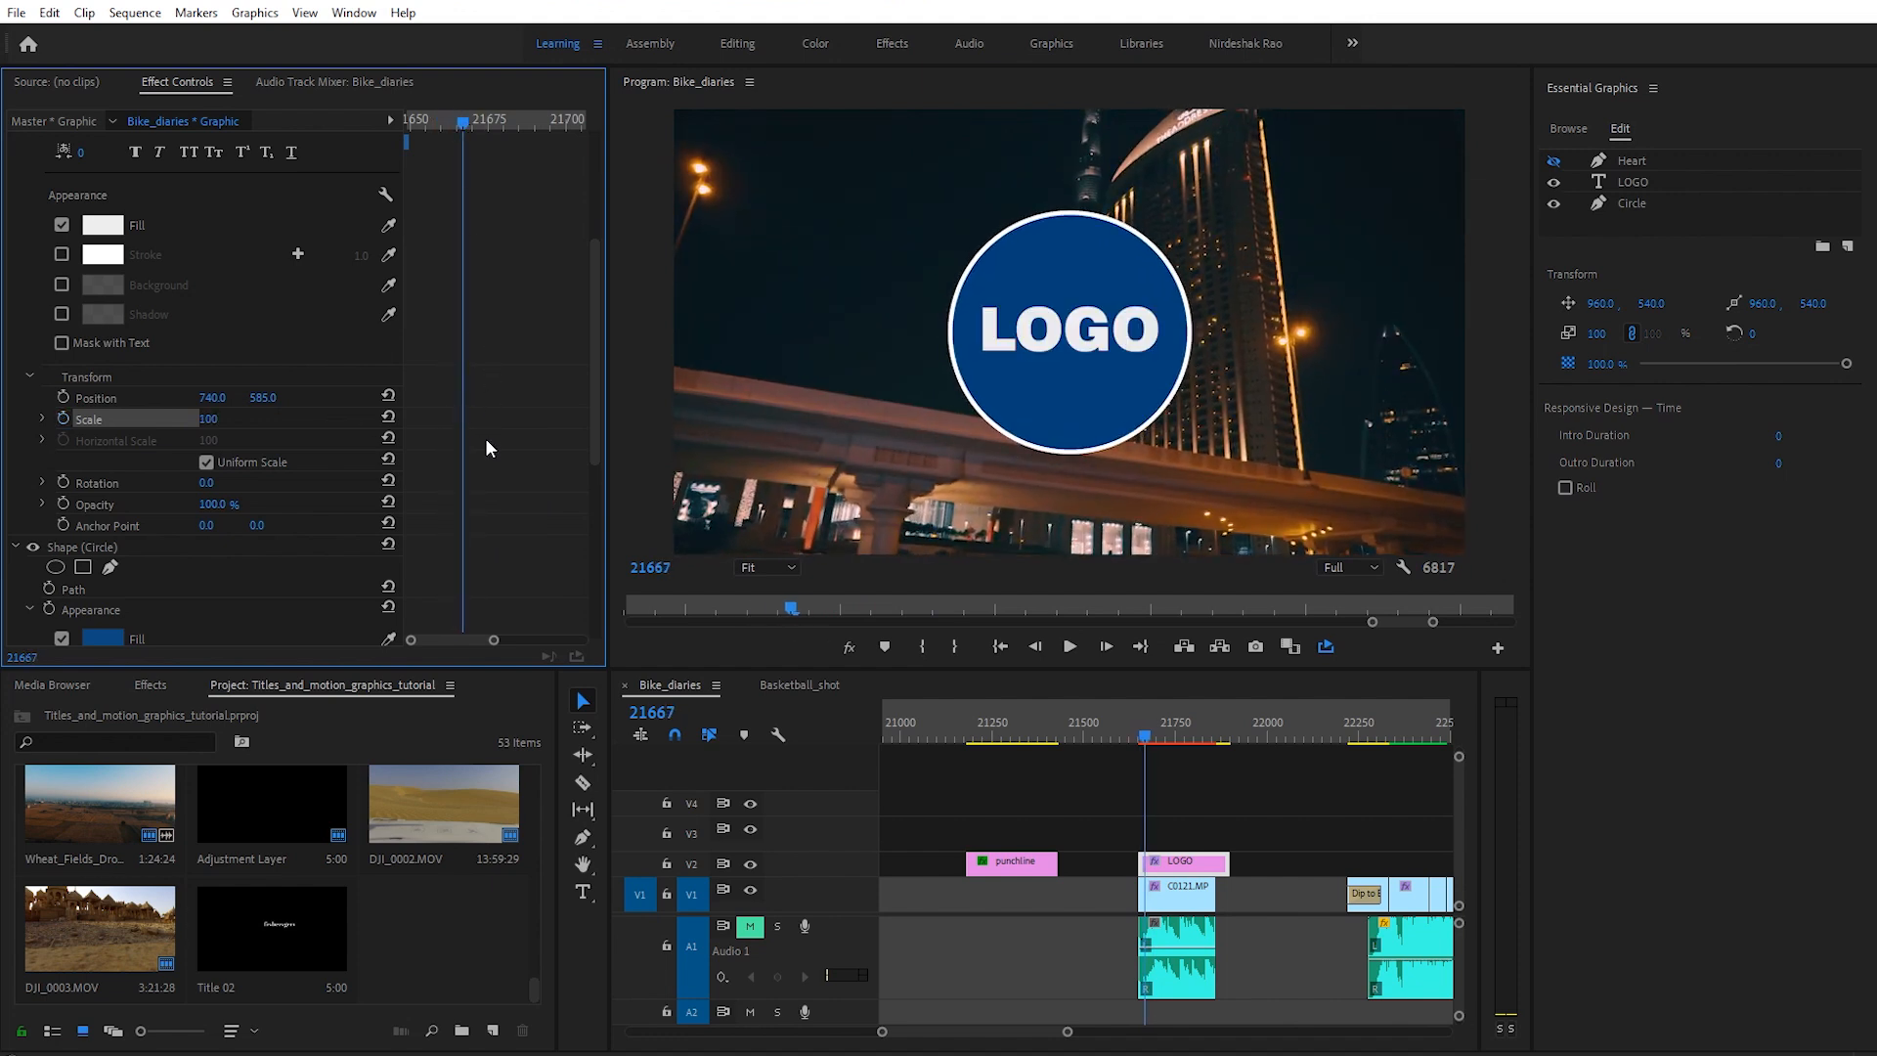
Step: Centre-align the LOGO text and centre it horizontally in the frame, with its anchor point moved to the middle of the letters
{"action": "scroll", "coordinate": [93, 206], "scroll_direction": "up", "scroll_amount": 5}
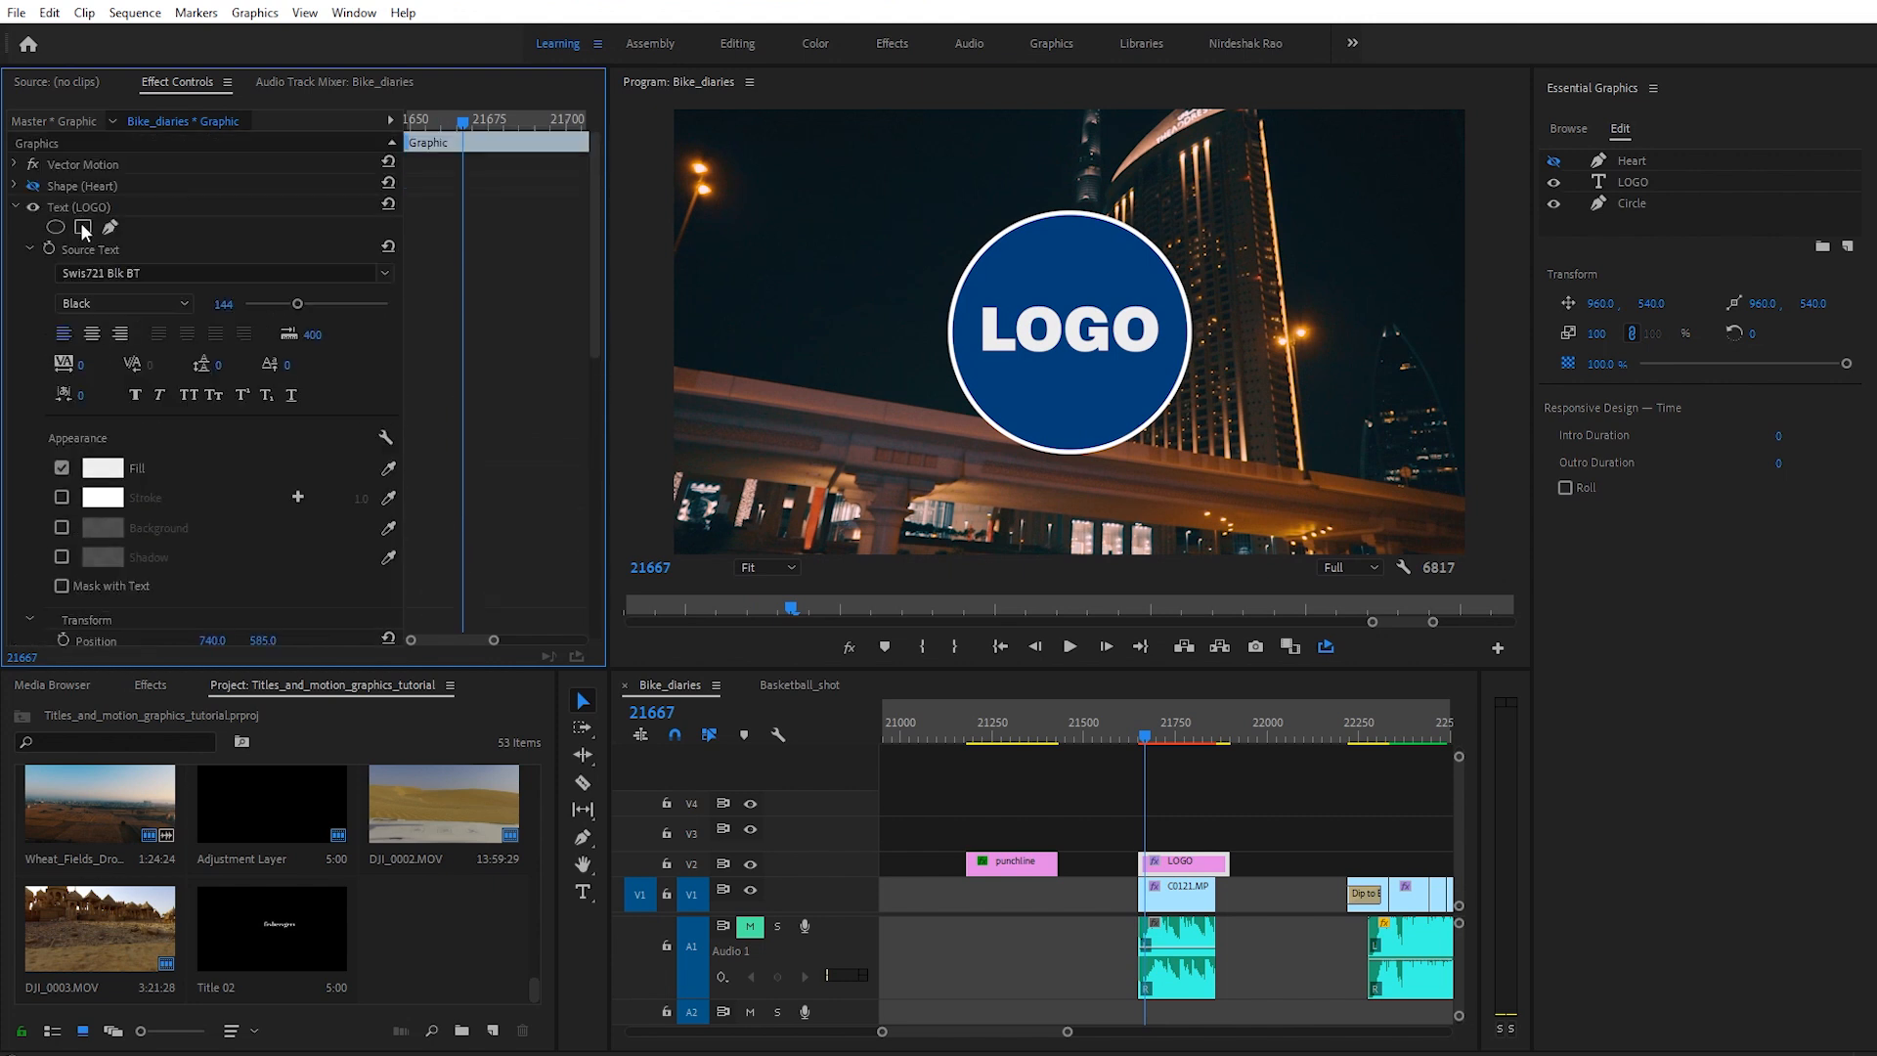
{"action": "left_click", "coordinate": [82, 206]}
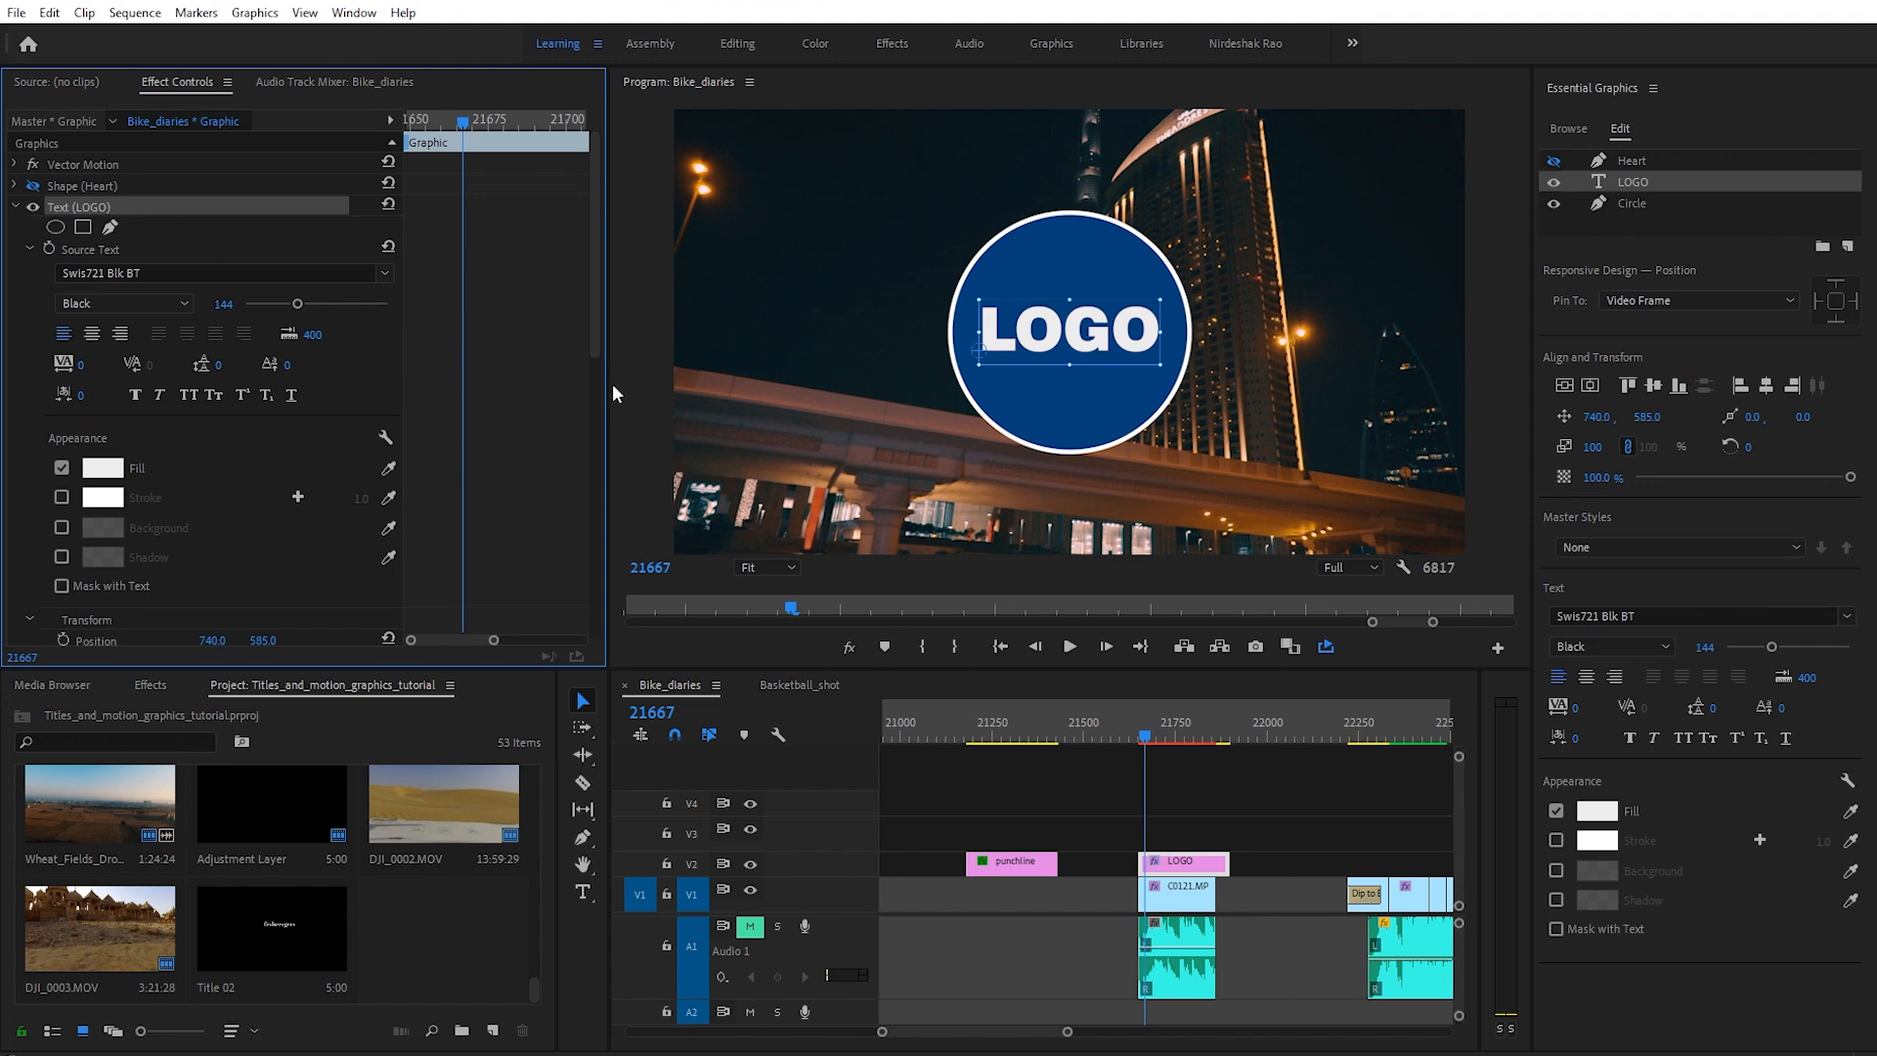
{"action": "left_click_drag", "start_coordinate": [979, 350], "coordinate": [1068, 336]}
{"action": "key", "text": "ctrl+z"}
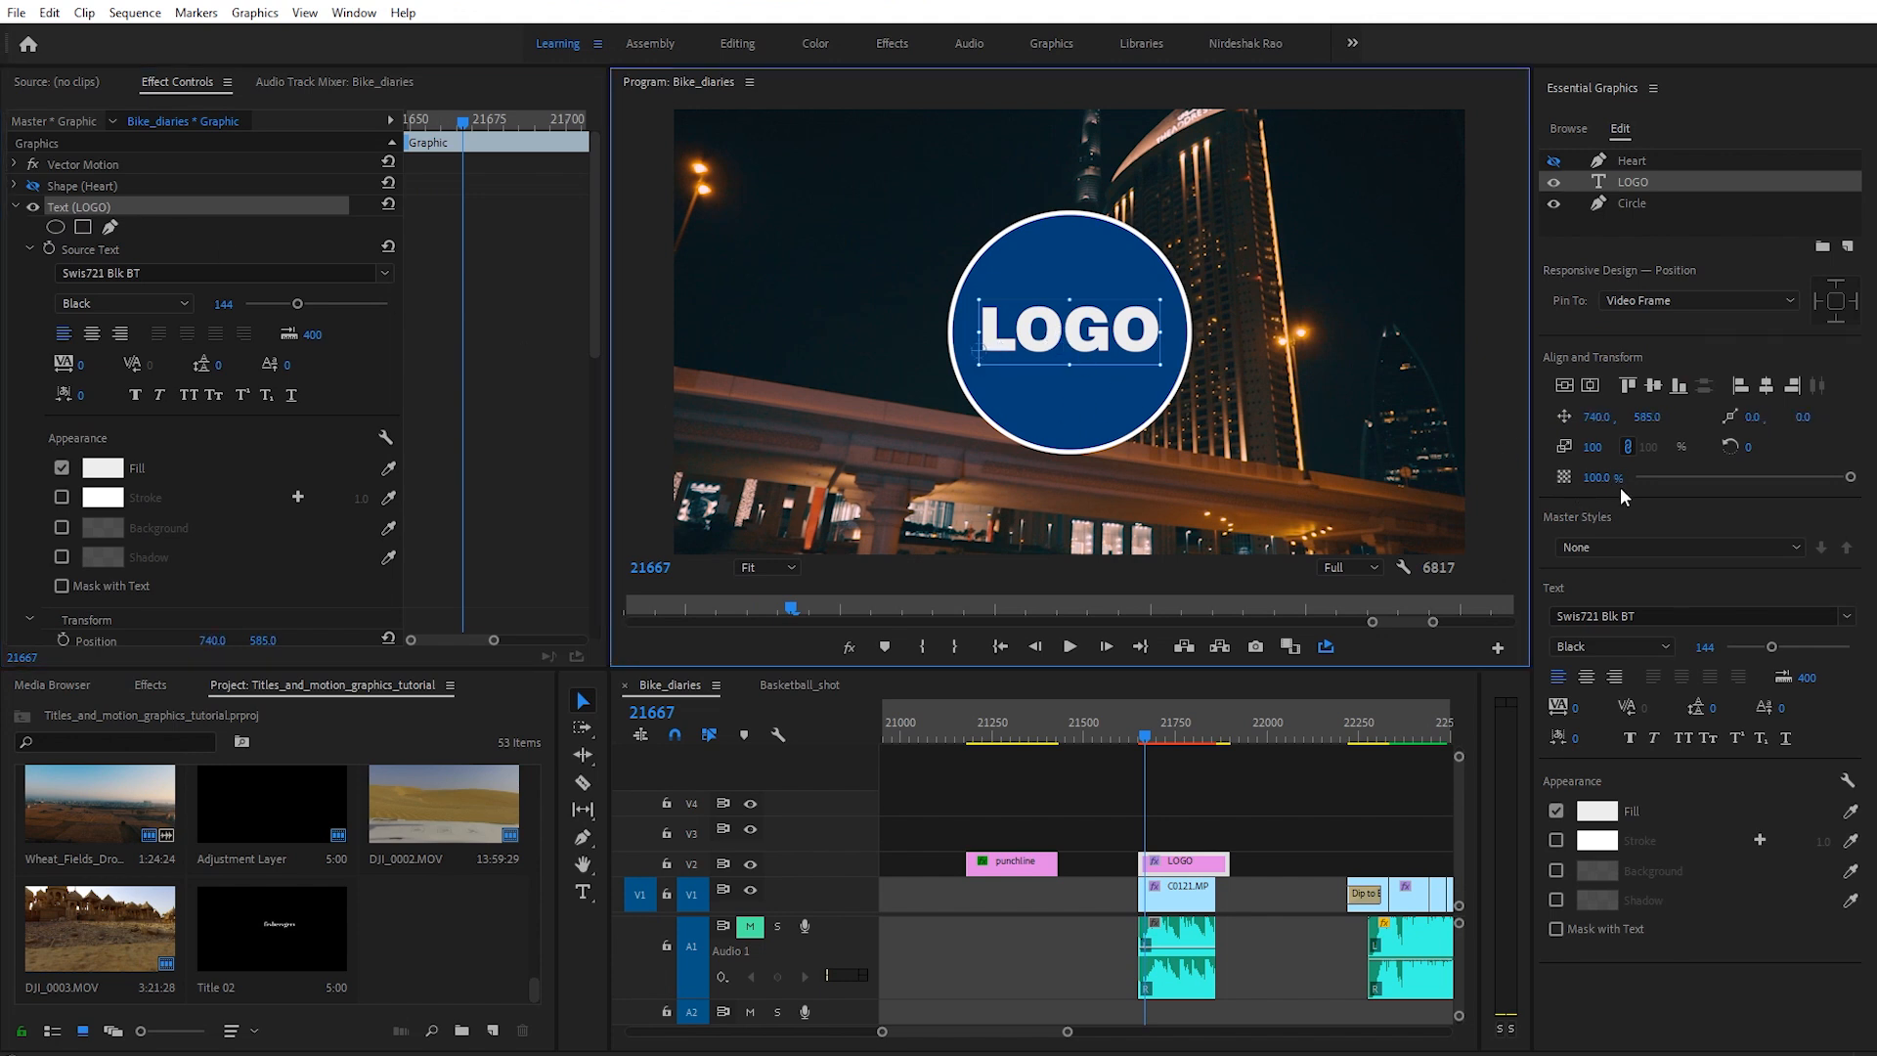
{"action": "left_click", "coordinate": [1588, 678]}
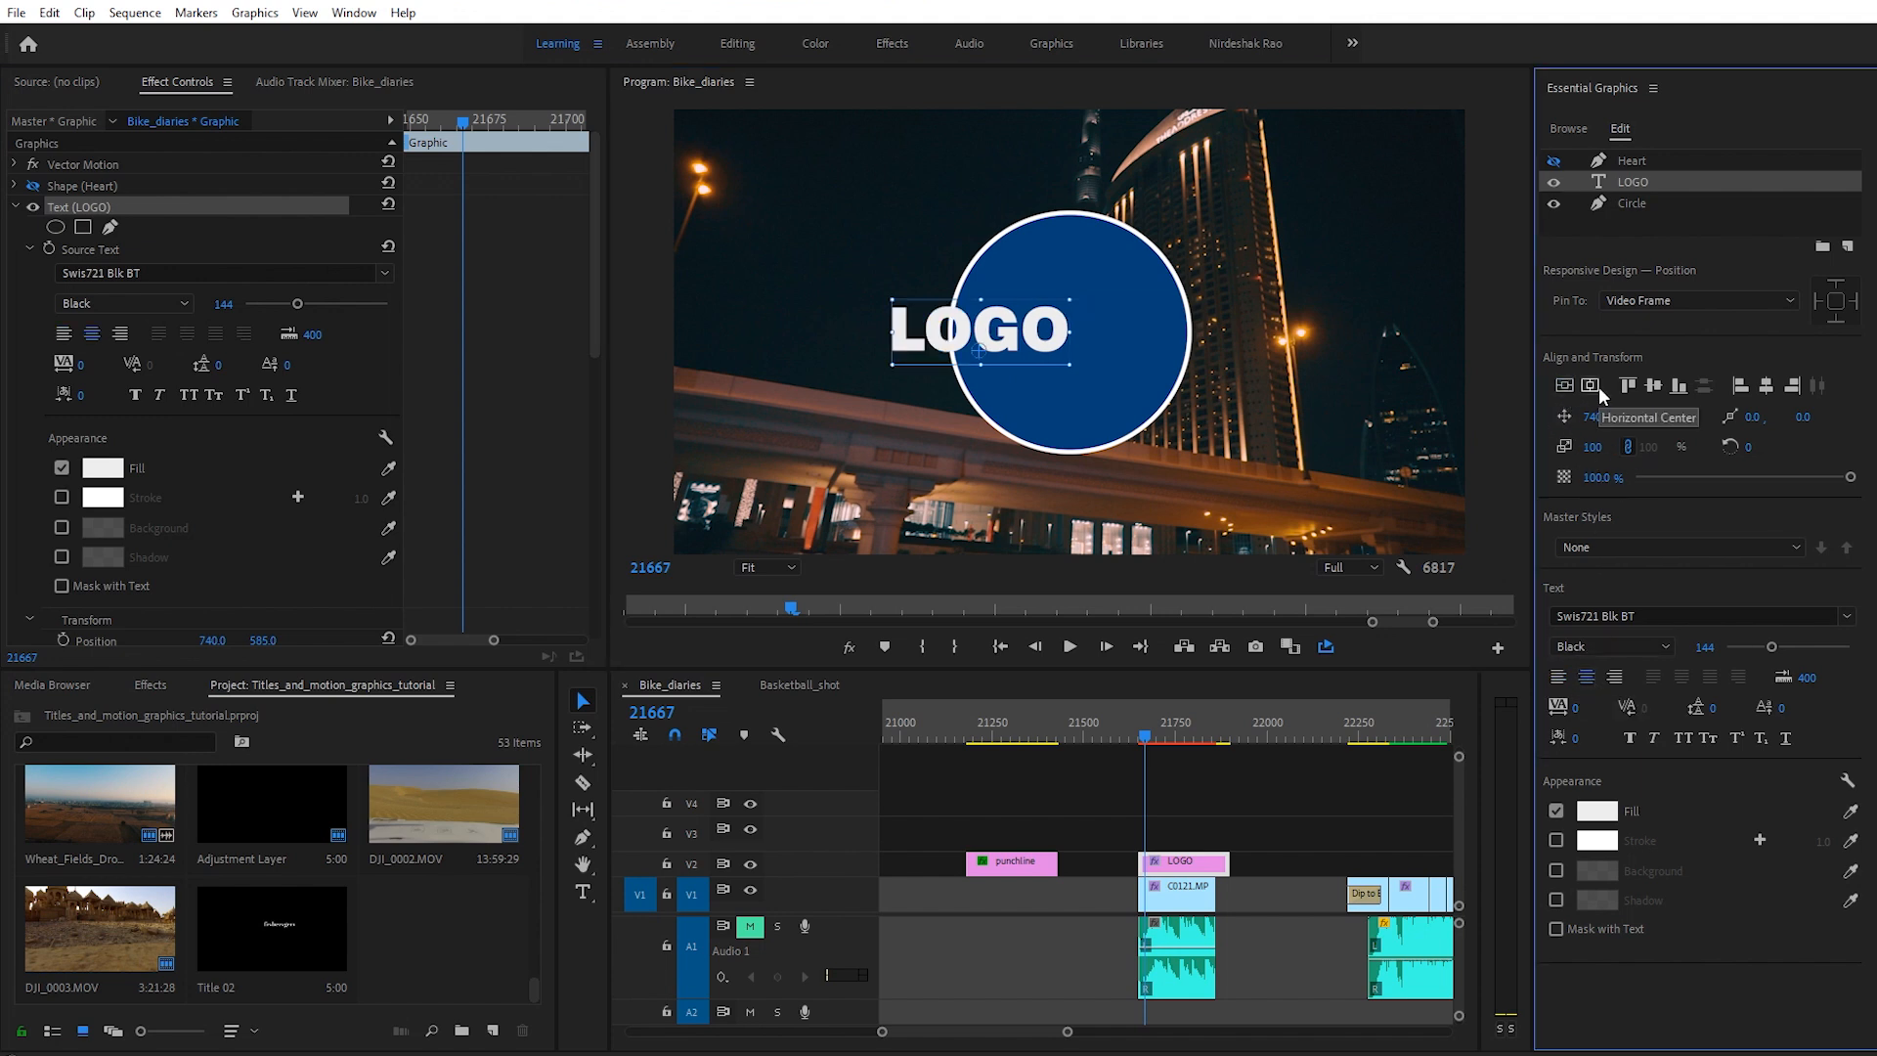
{"action": "left_click", "coordinate": [1566, 387]}
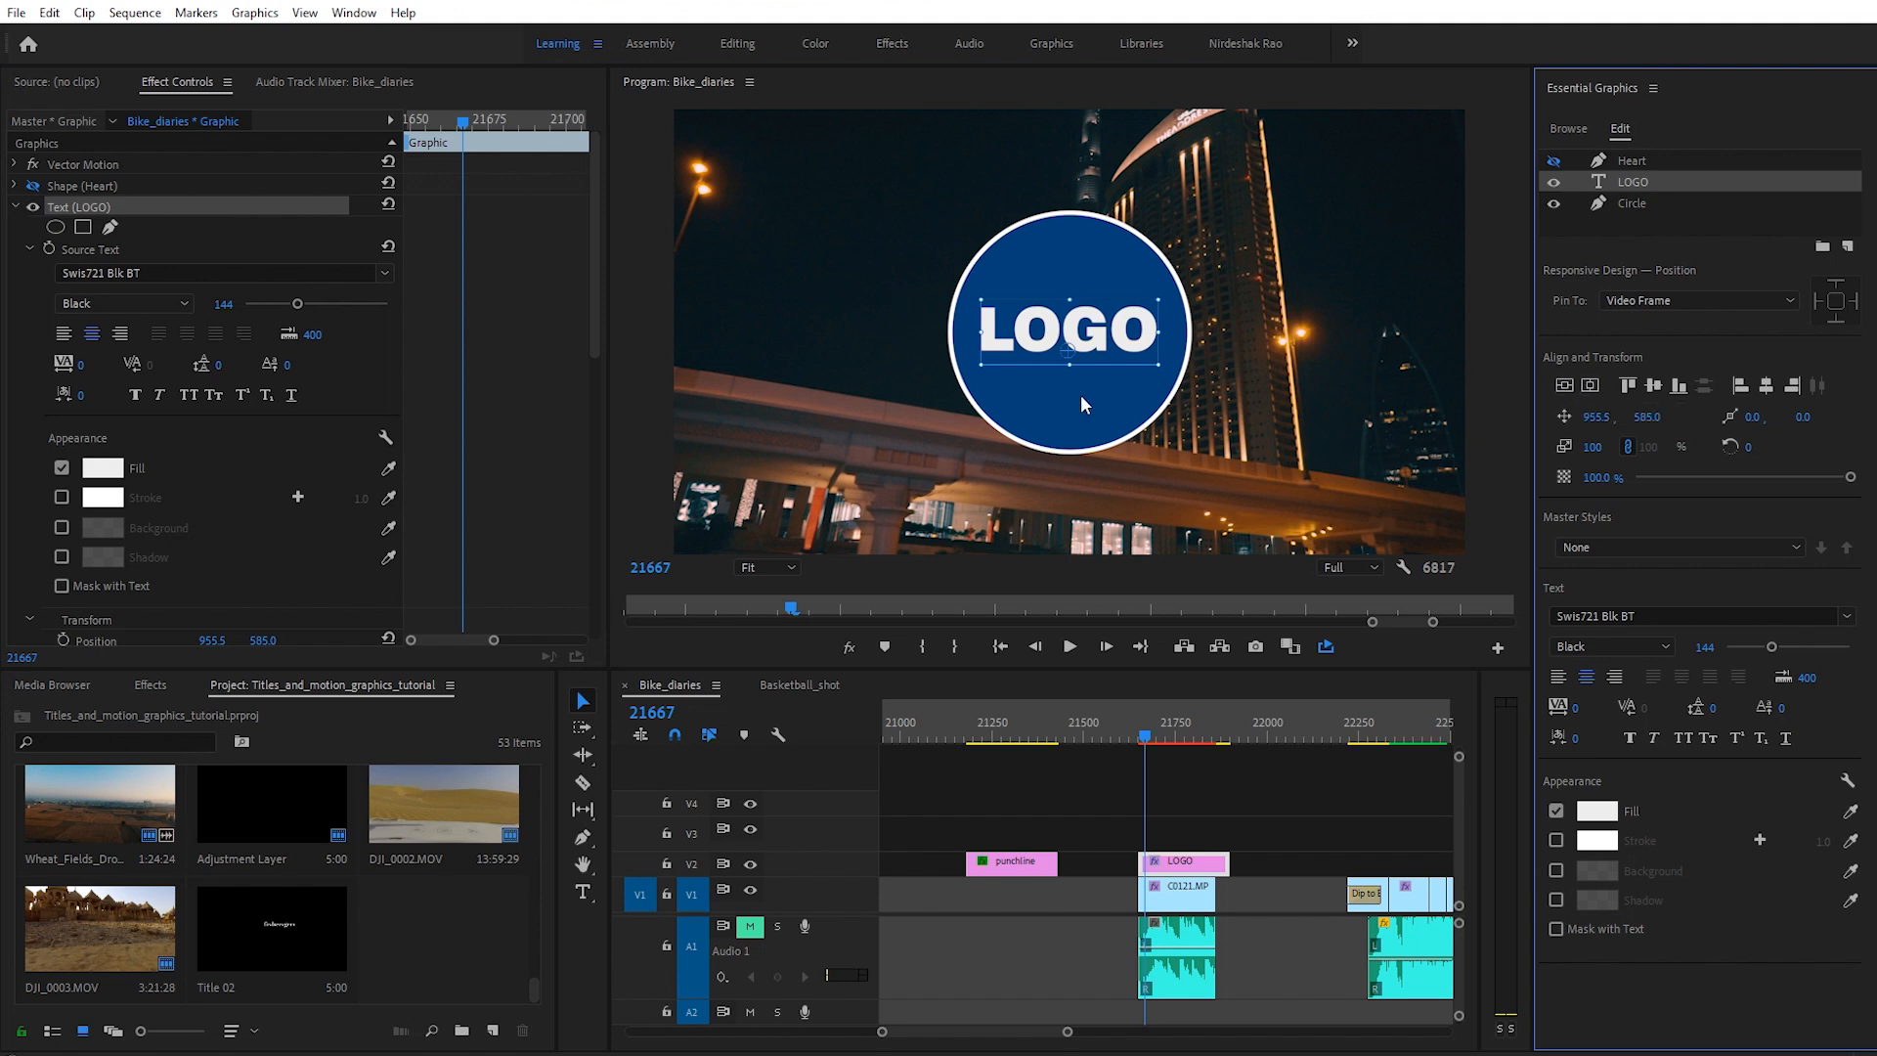
{"action": "left_click_drag", "start_coordinate": [1074, 352], "coordinate": [1072, 337]}
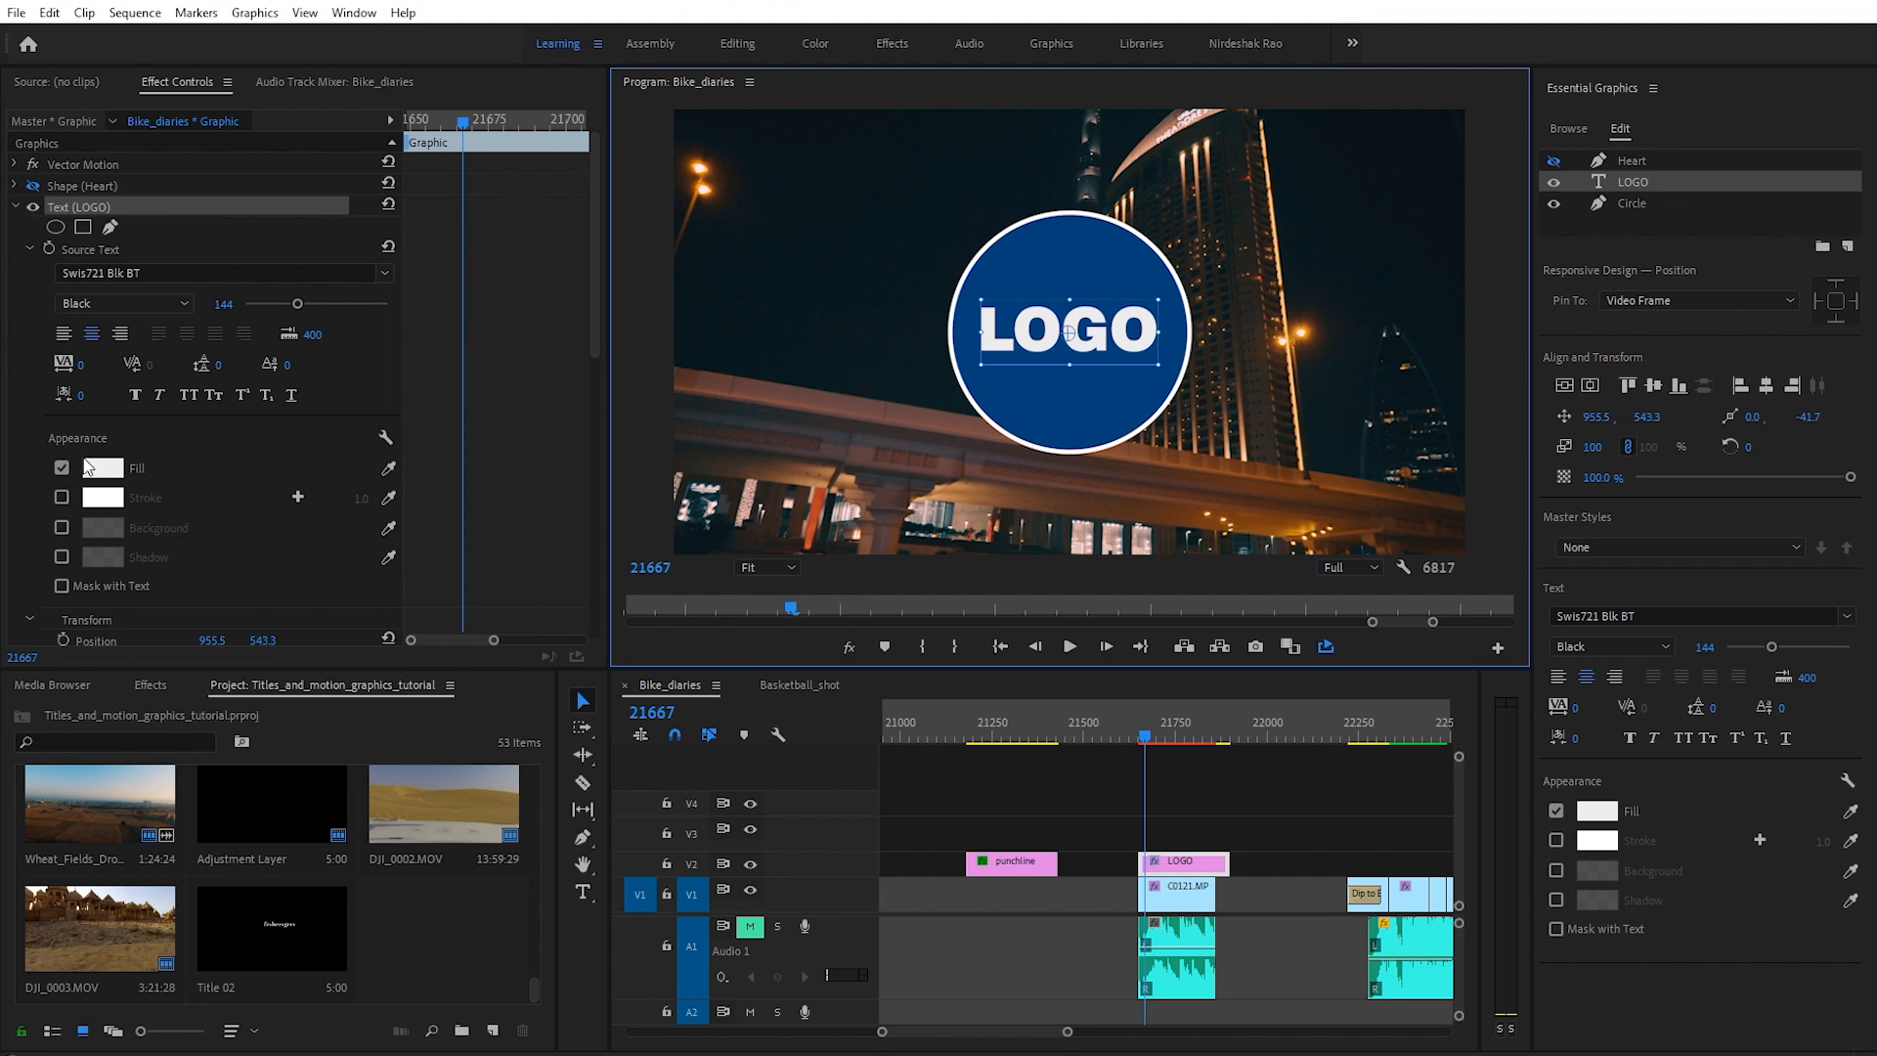
Step: Keyframe the LOGO text's scale from 0 at frame 21667 to 100 about five frames on, and play it back
{"action": "scroll", "coordinate": [88, 462], "scroll_direction": "down", "scroll_amount": 5}
{"action": "left_click", "coordinate": [63, 378]}
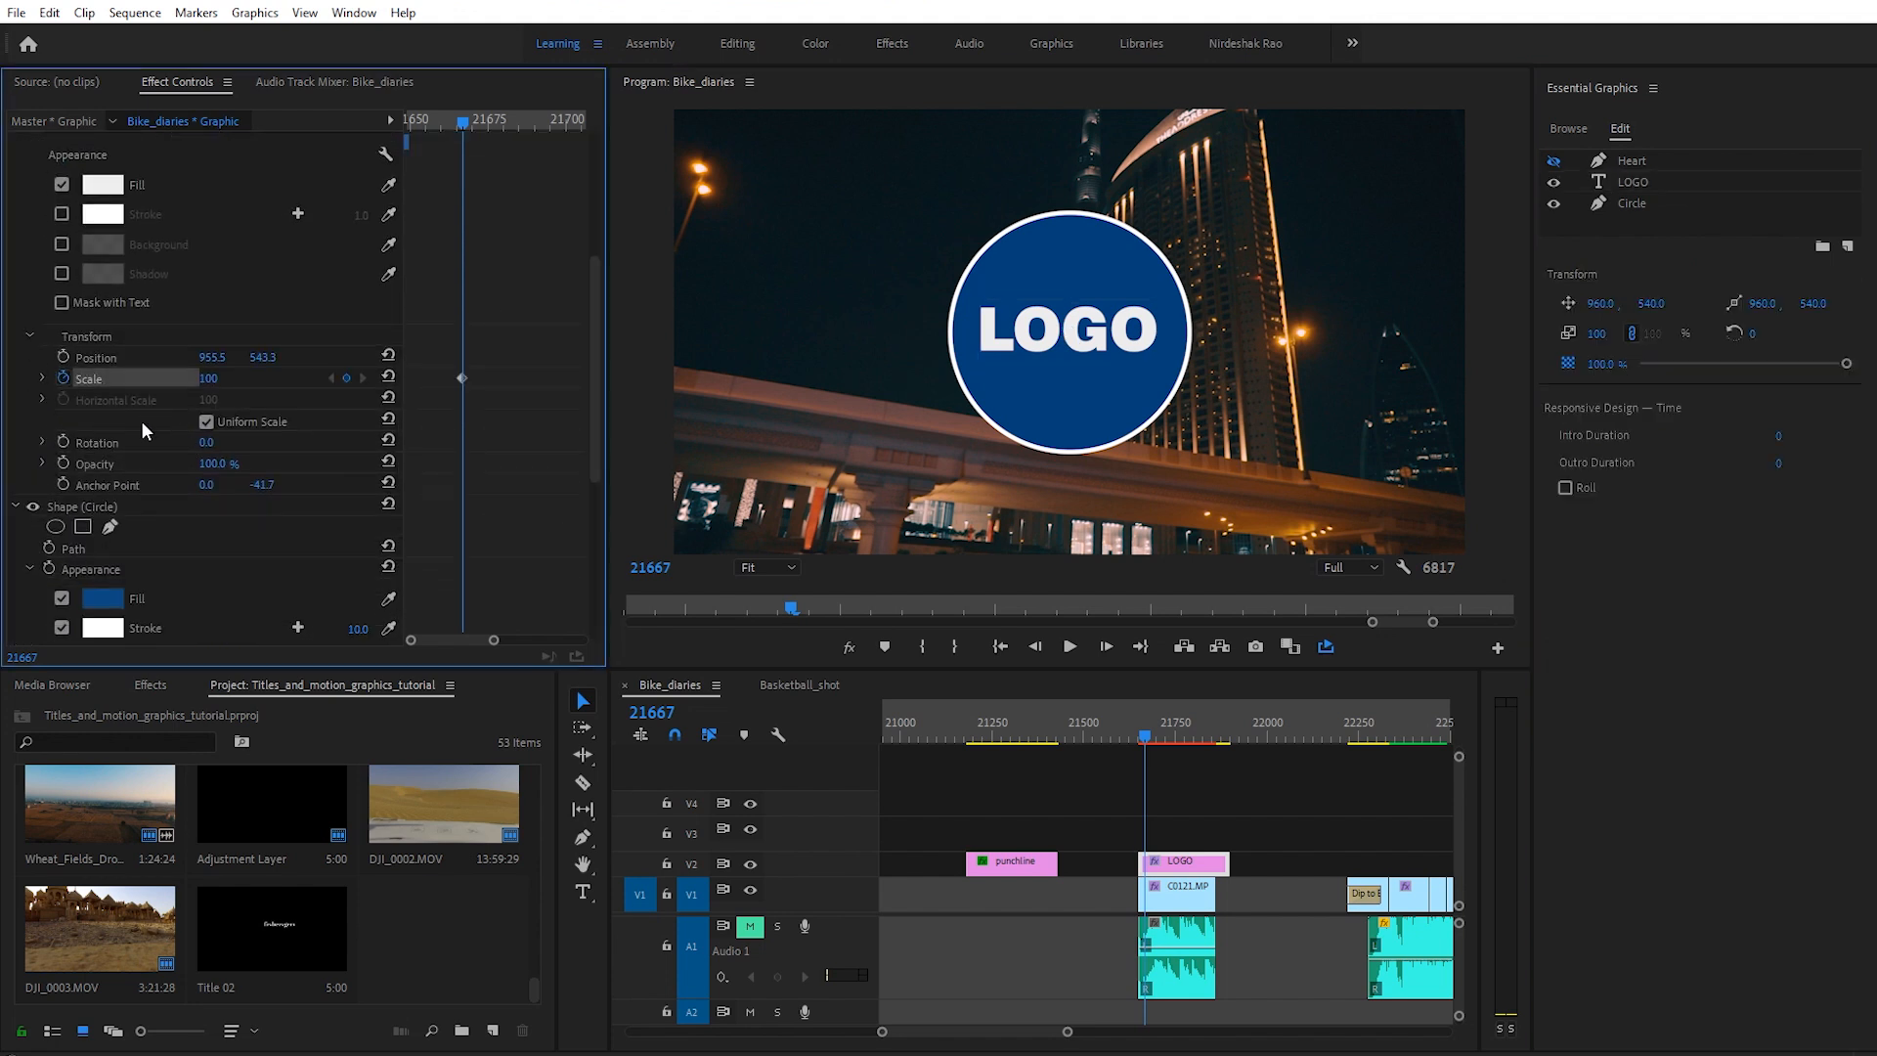
{"action": "left_click_drag", "start_coordinate": [463, 378], "coordinate": [479, 379]}
{"action": "type", "text": "0"}
{"action": "key", "text": "Return"}
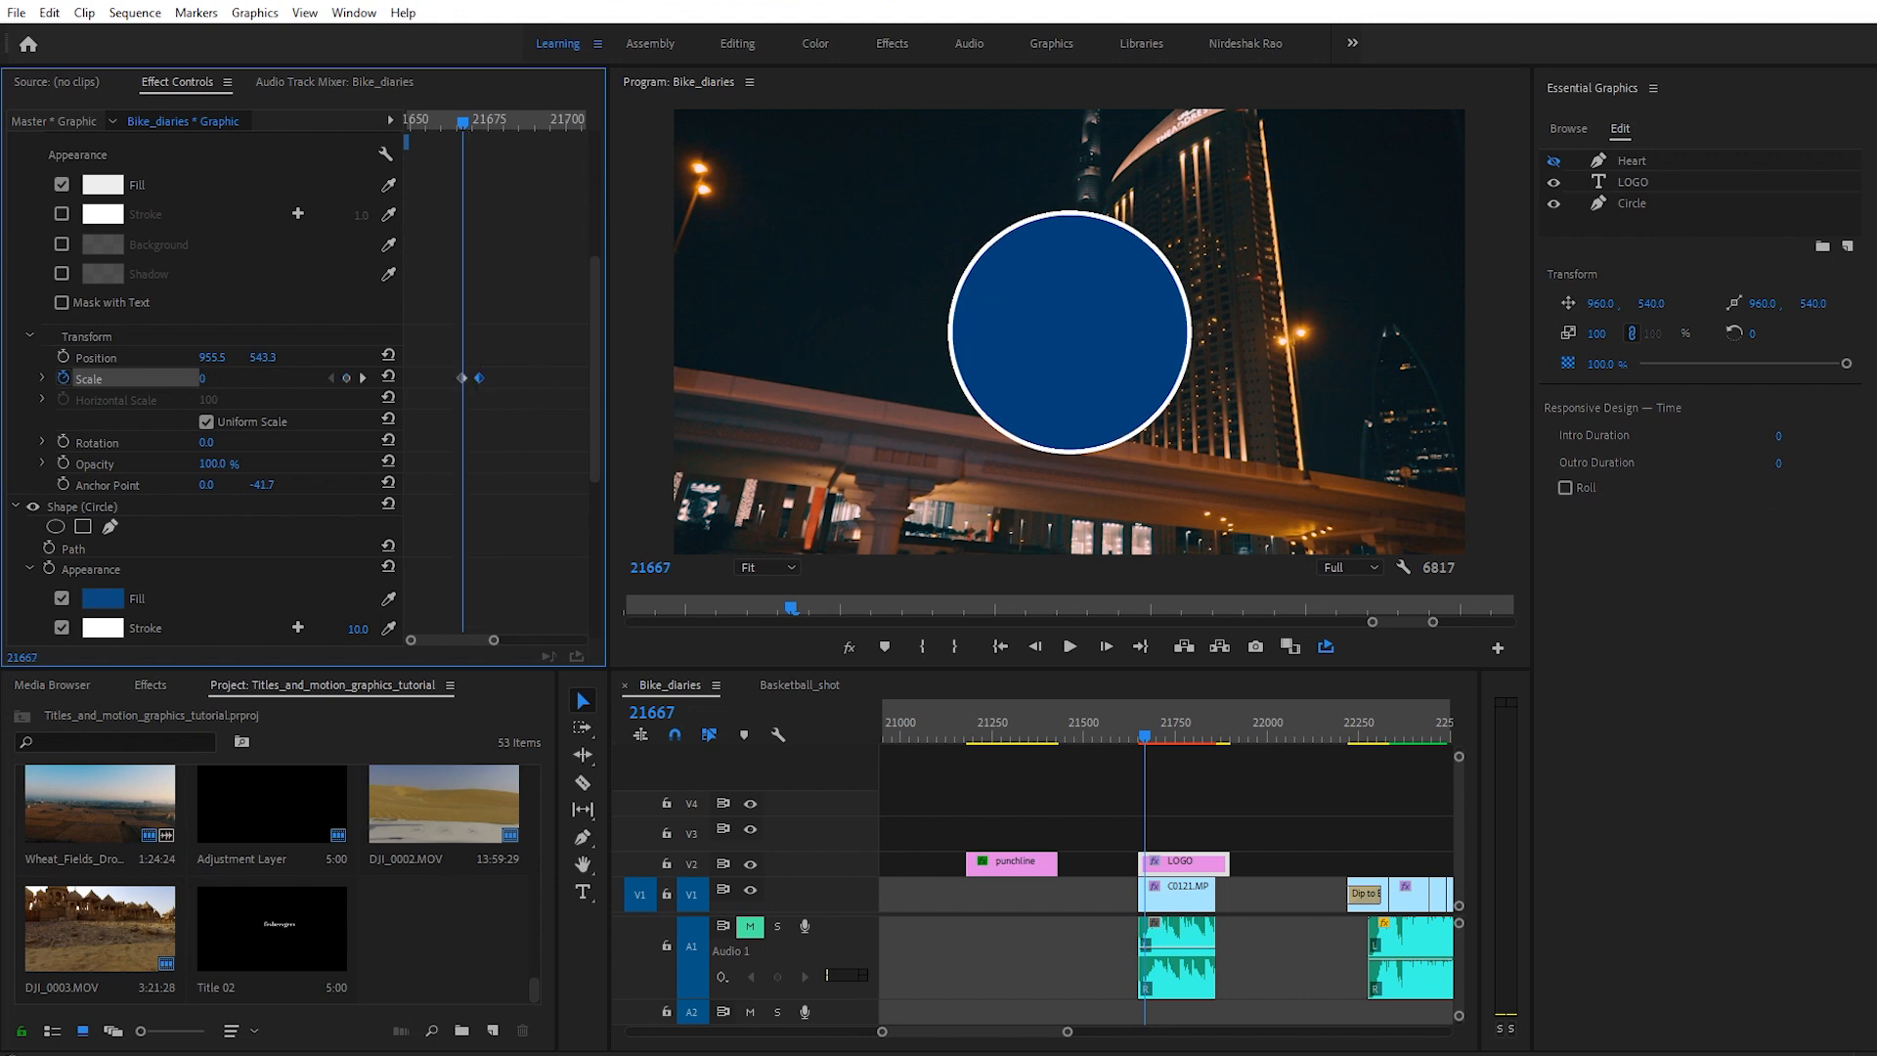
{"action": "key", "text": "space"}
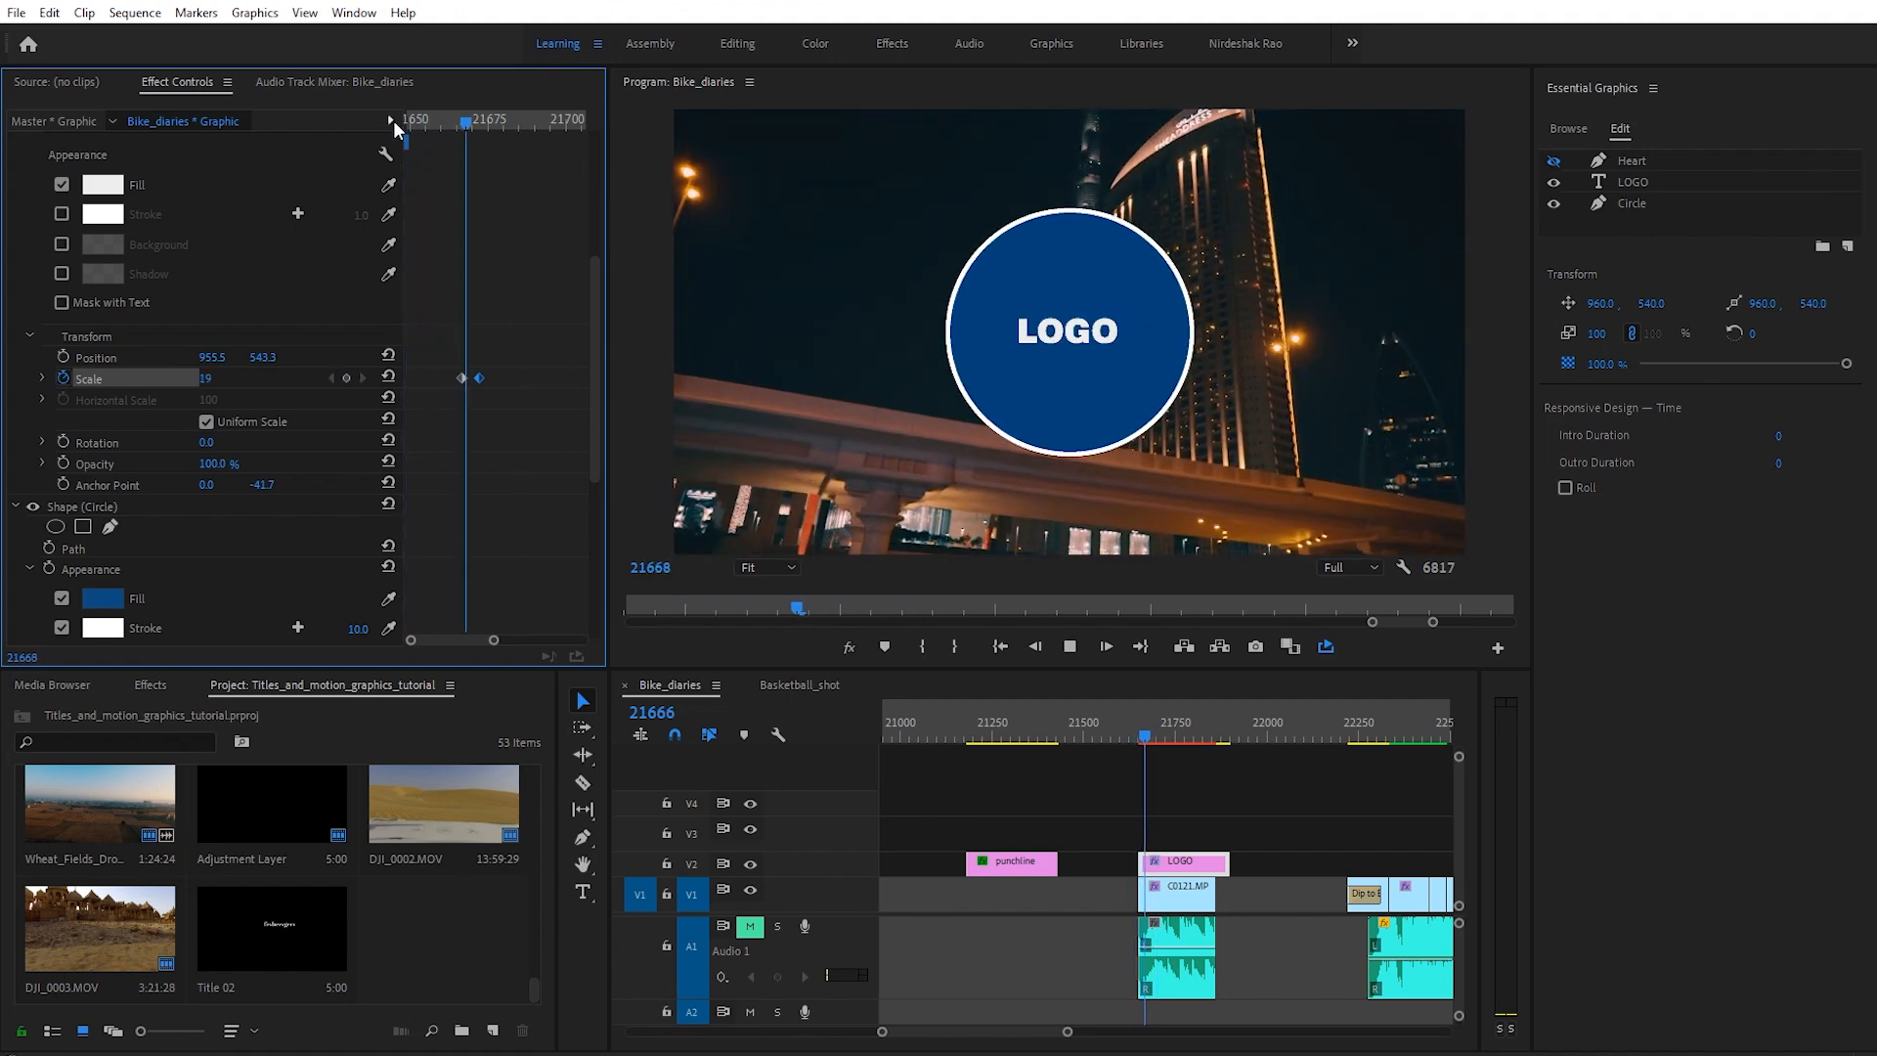
Step: Retime the LOGO text's scale keyframes to start at about frame 21663 and end at frame 21674, and play it back
{"action": "left_click", "coordinate": [437, 124]}
{"action": "left_click_drag", "start_coordinate": [442, 132], "coordinate": [457, 176]}
{"action": "left_click_drag", "start_coordinate": [462, 377], "coordinate": [486, 380]}
{"action": "left_click", "coordinate": [427, 124]}
{"action": "key", "text": "space"}
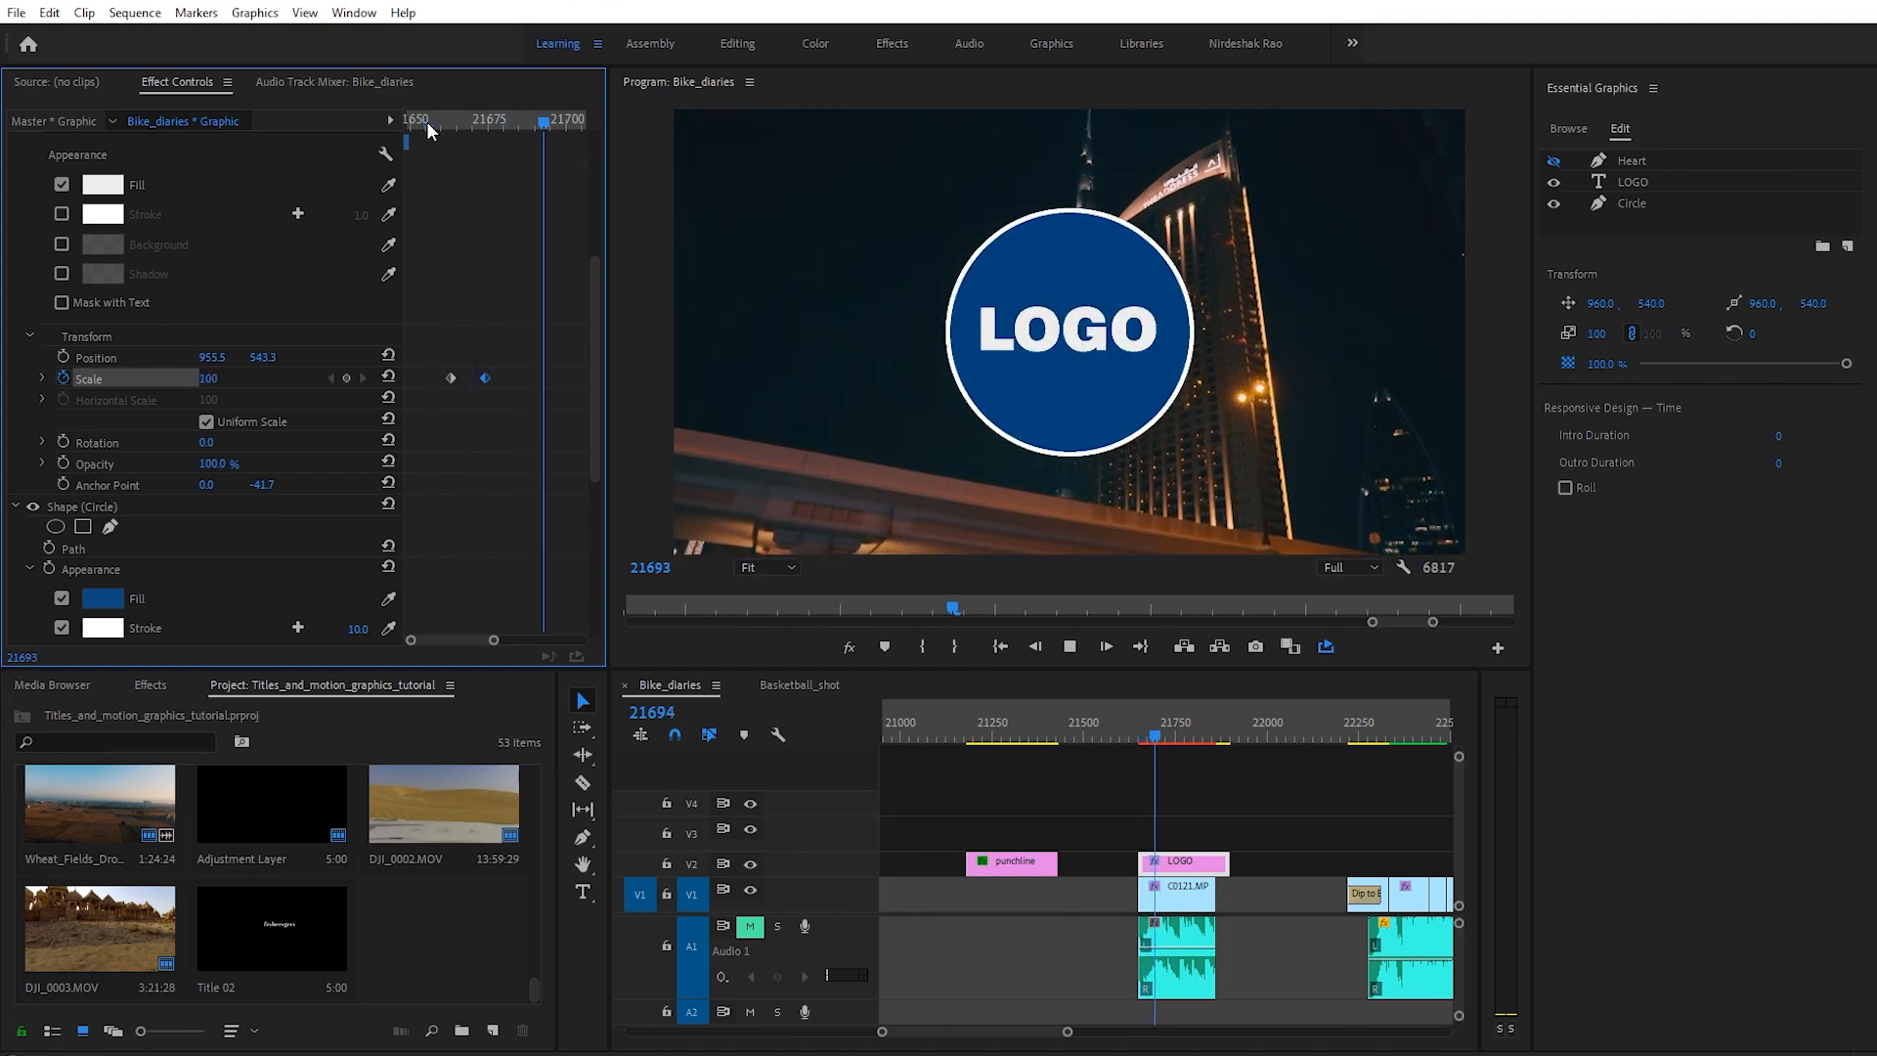
Step: Set the LOGO text's scale to 104 at its second keyframe, frame 21674
{"action": "left_click_drag", "start_coordinate": [452, 123], "coordinate": [490, 148]}
{"action": "left_click", "coordinate": [210, 380]}
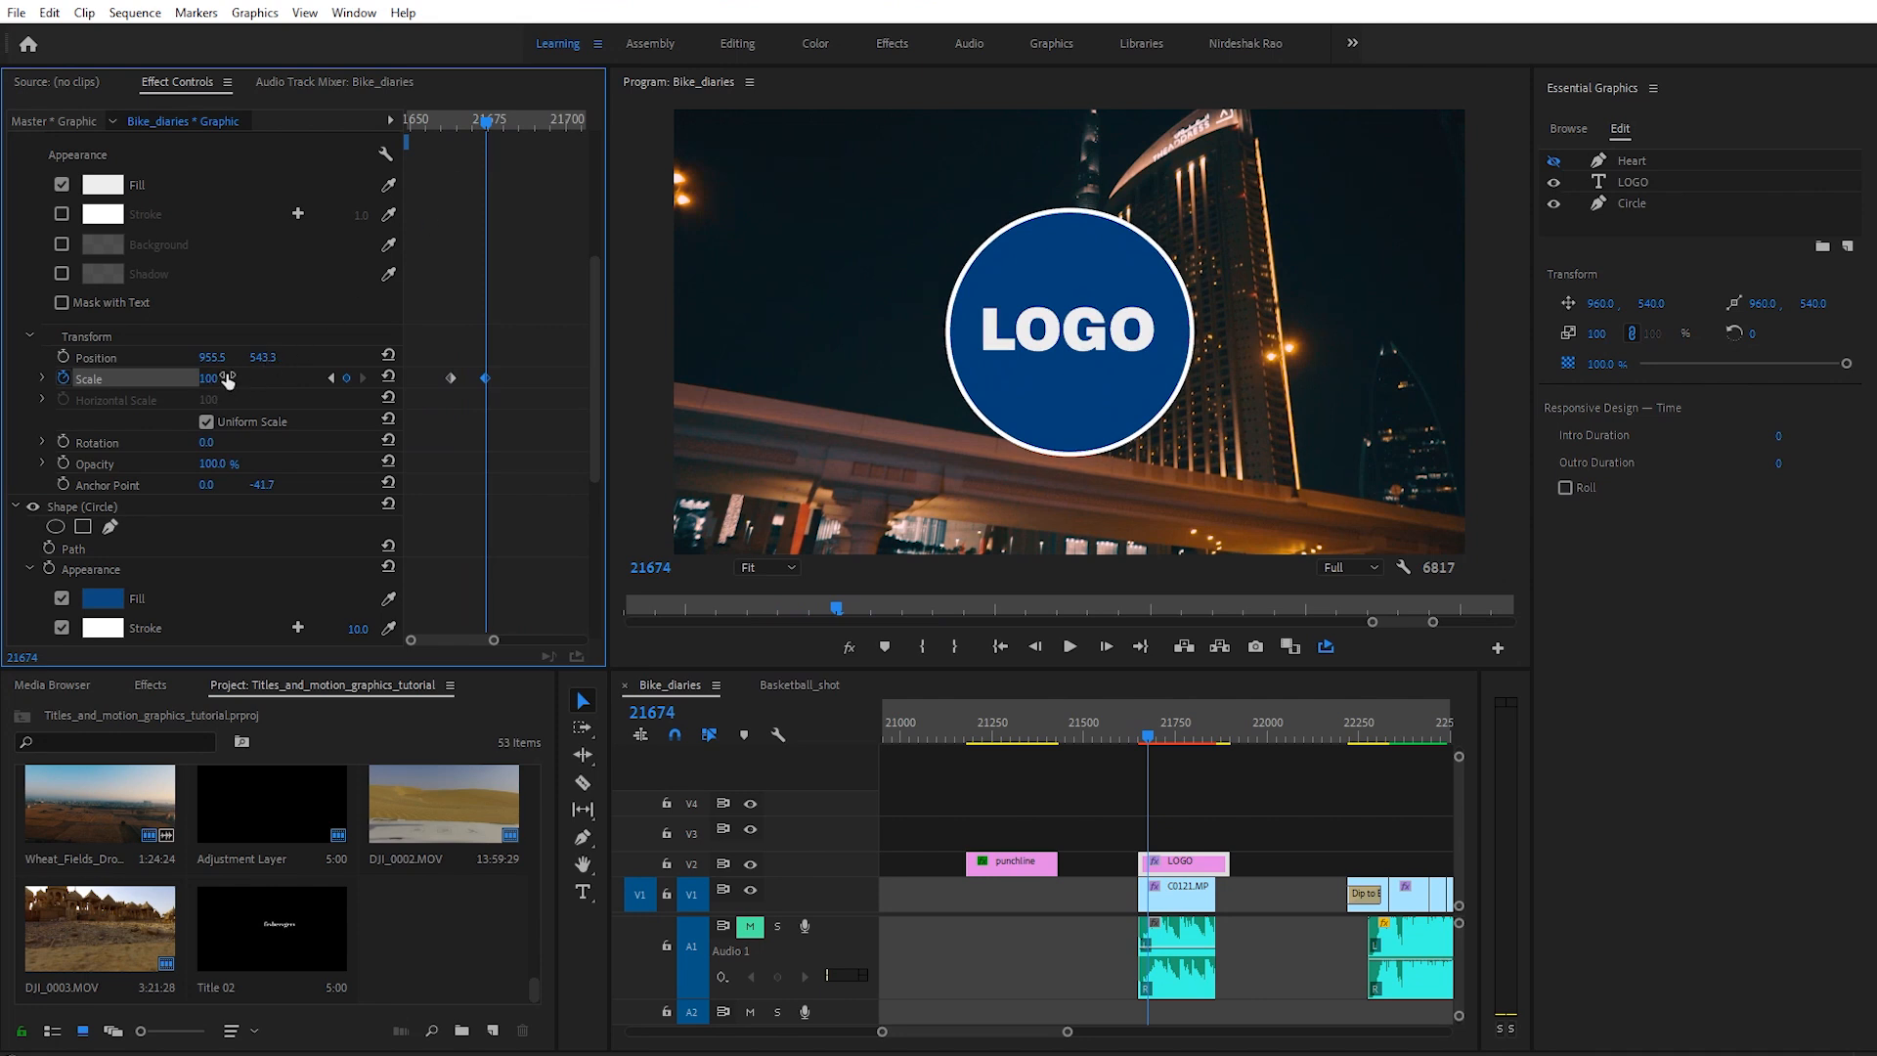
{"action": "type", "text": "104"}
{"action": "key", "text": "Return"}
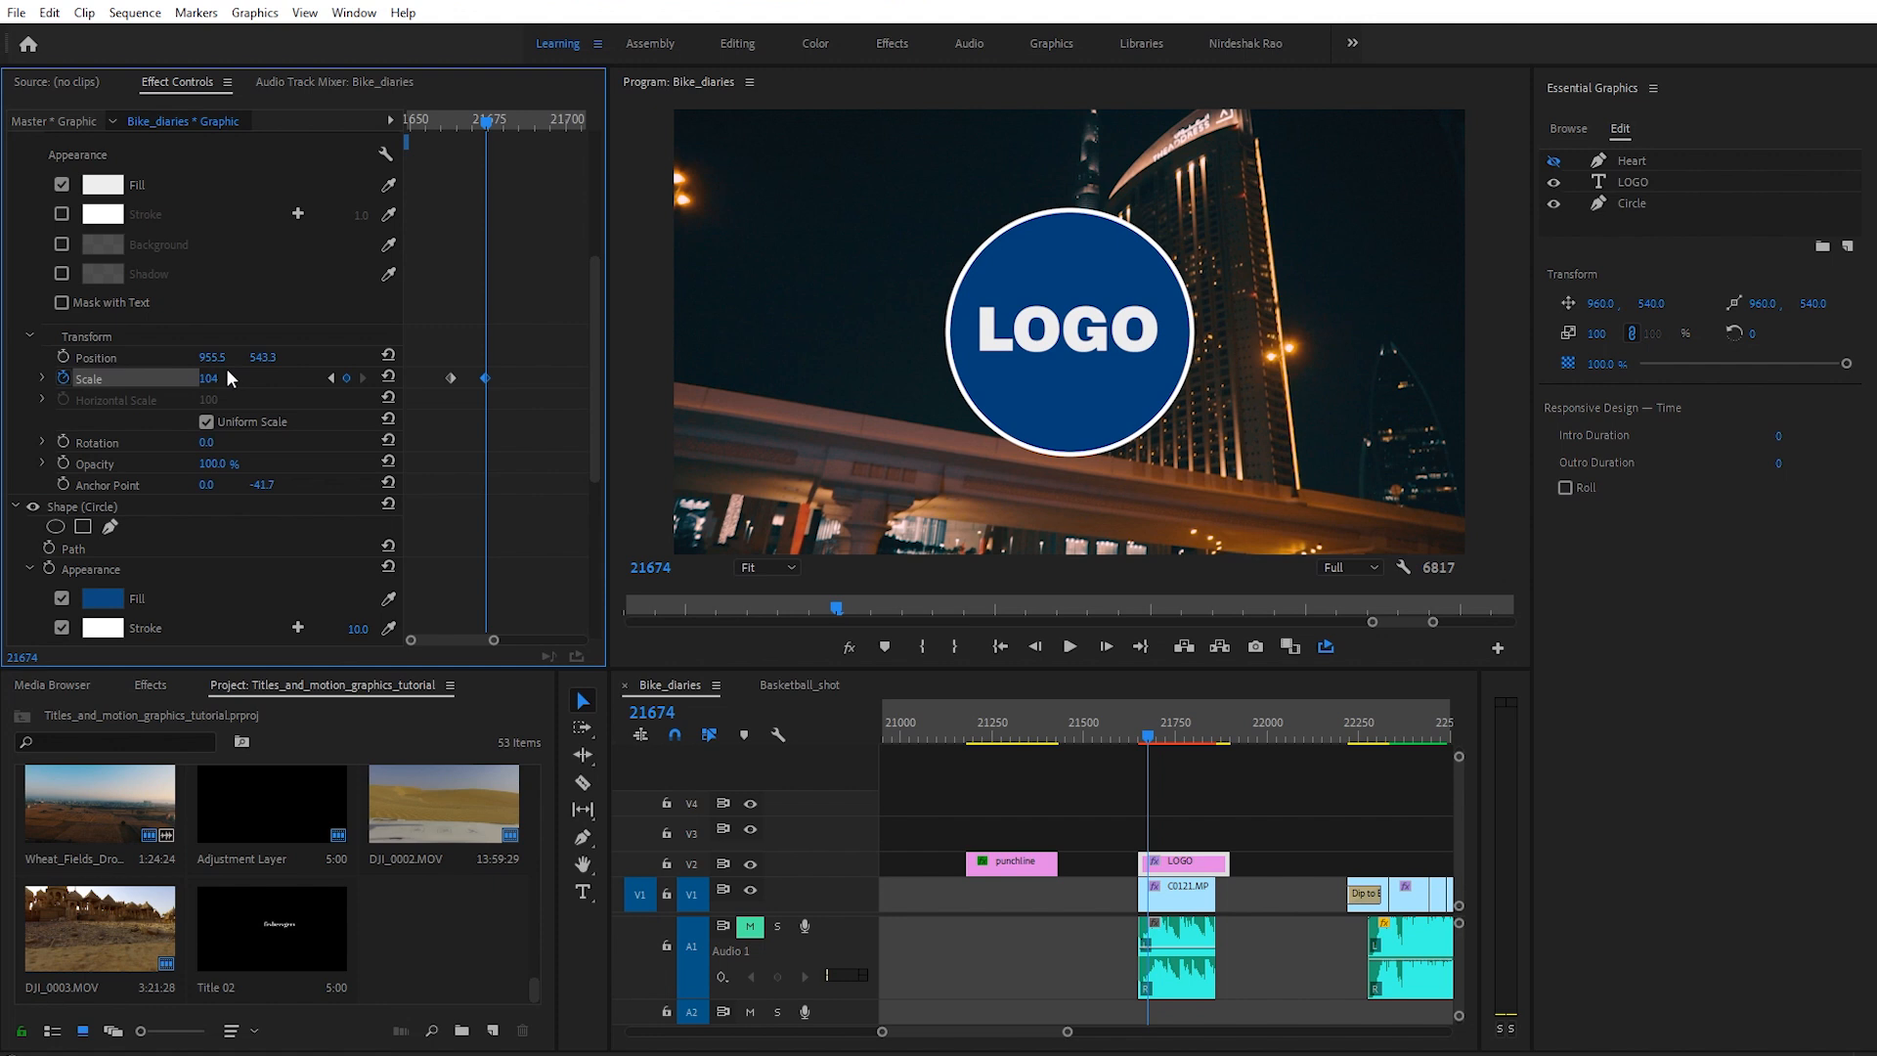
Step: Add a scale keyframe of 98 for the LOGO text three frames on, at frame 21677
{"action": "key", "text": "Right"}
{"action": "key", "text": "Right"}
{"action": "key", "text": "Right"}
{"action": "left_click", "coordinate": [227, 371]}
{"action": "type", "text": "98"}
{"action": "key", "text": "Return"}
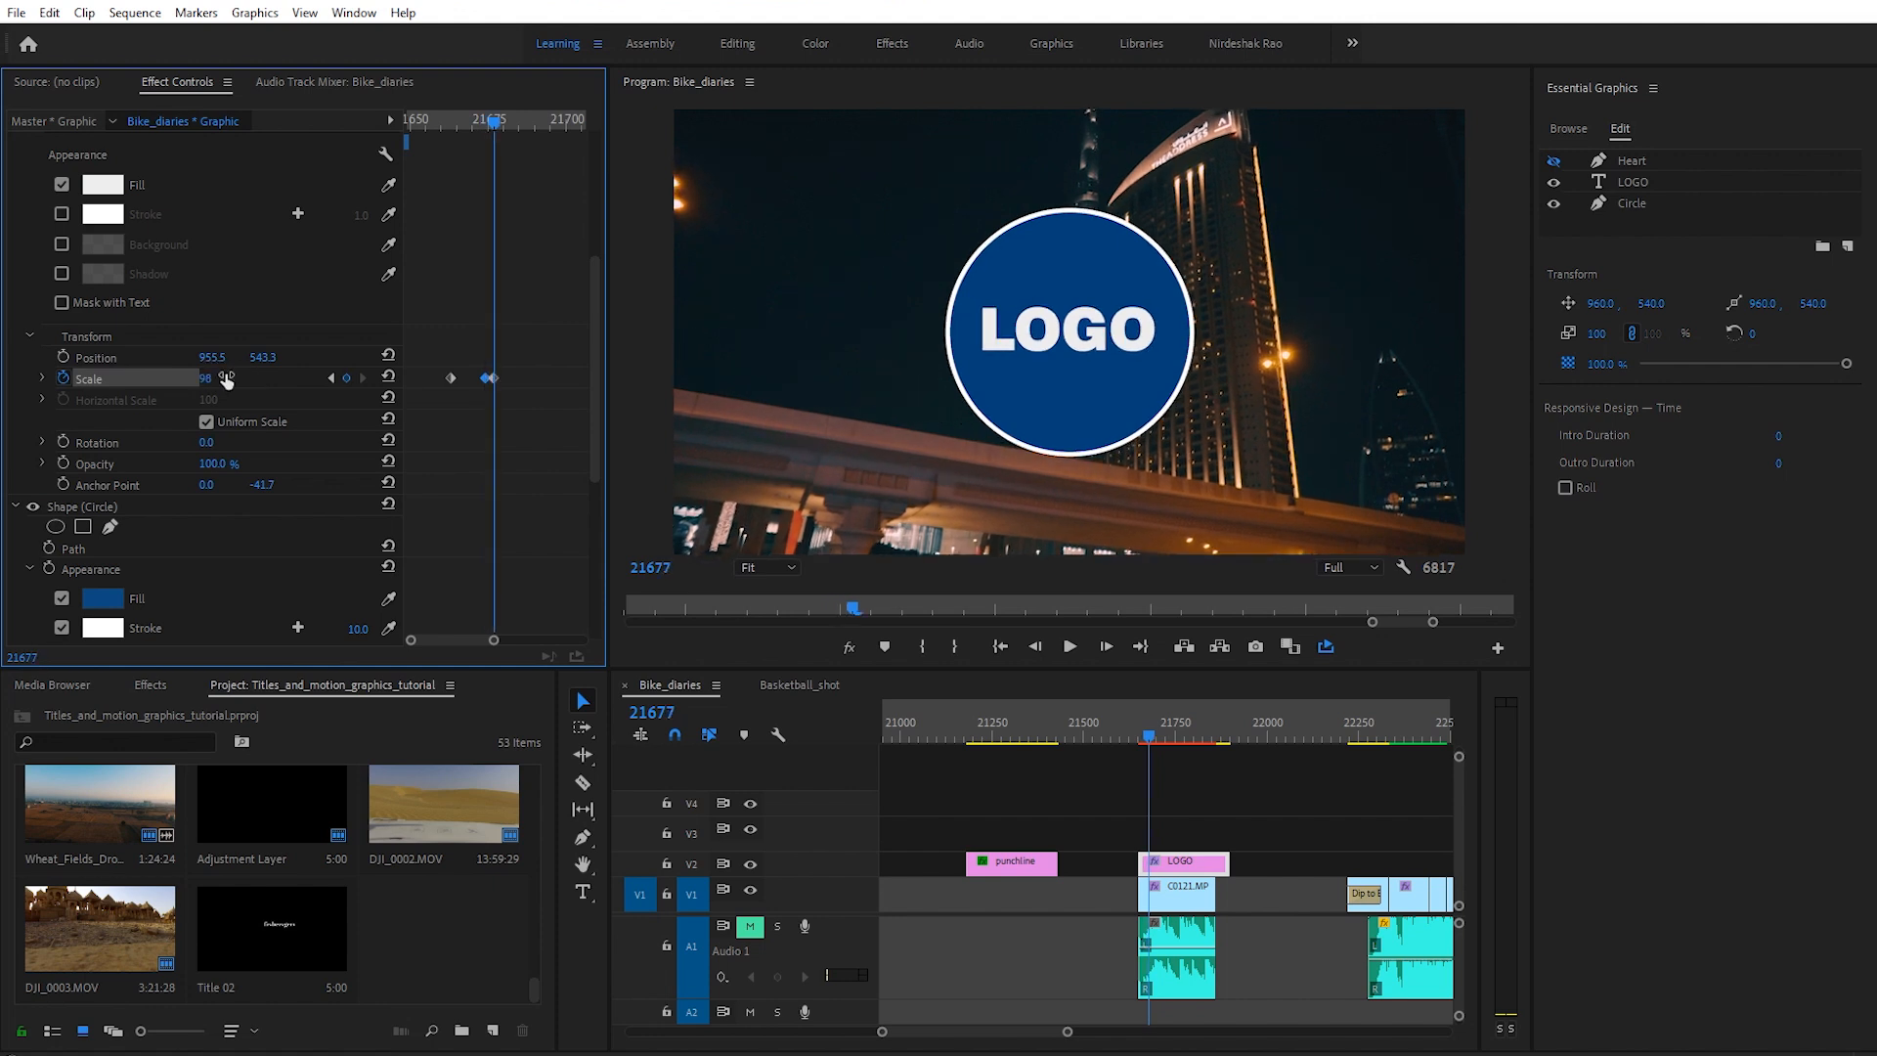
Step: Add a scale keyframe of 100 for the LOGO text at frame 21680 to settle its bounce
{"action": "key", "text": "Right"}
{"action": "key", "text": "Right"}
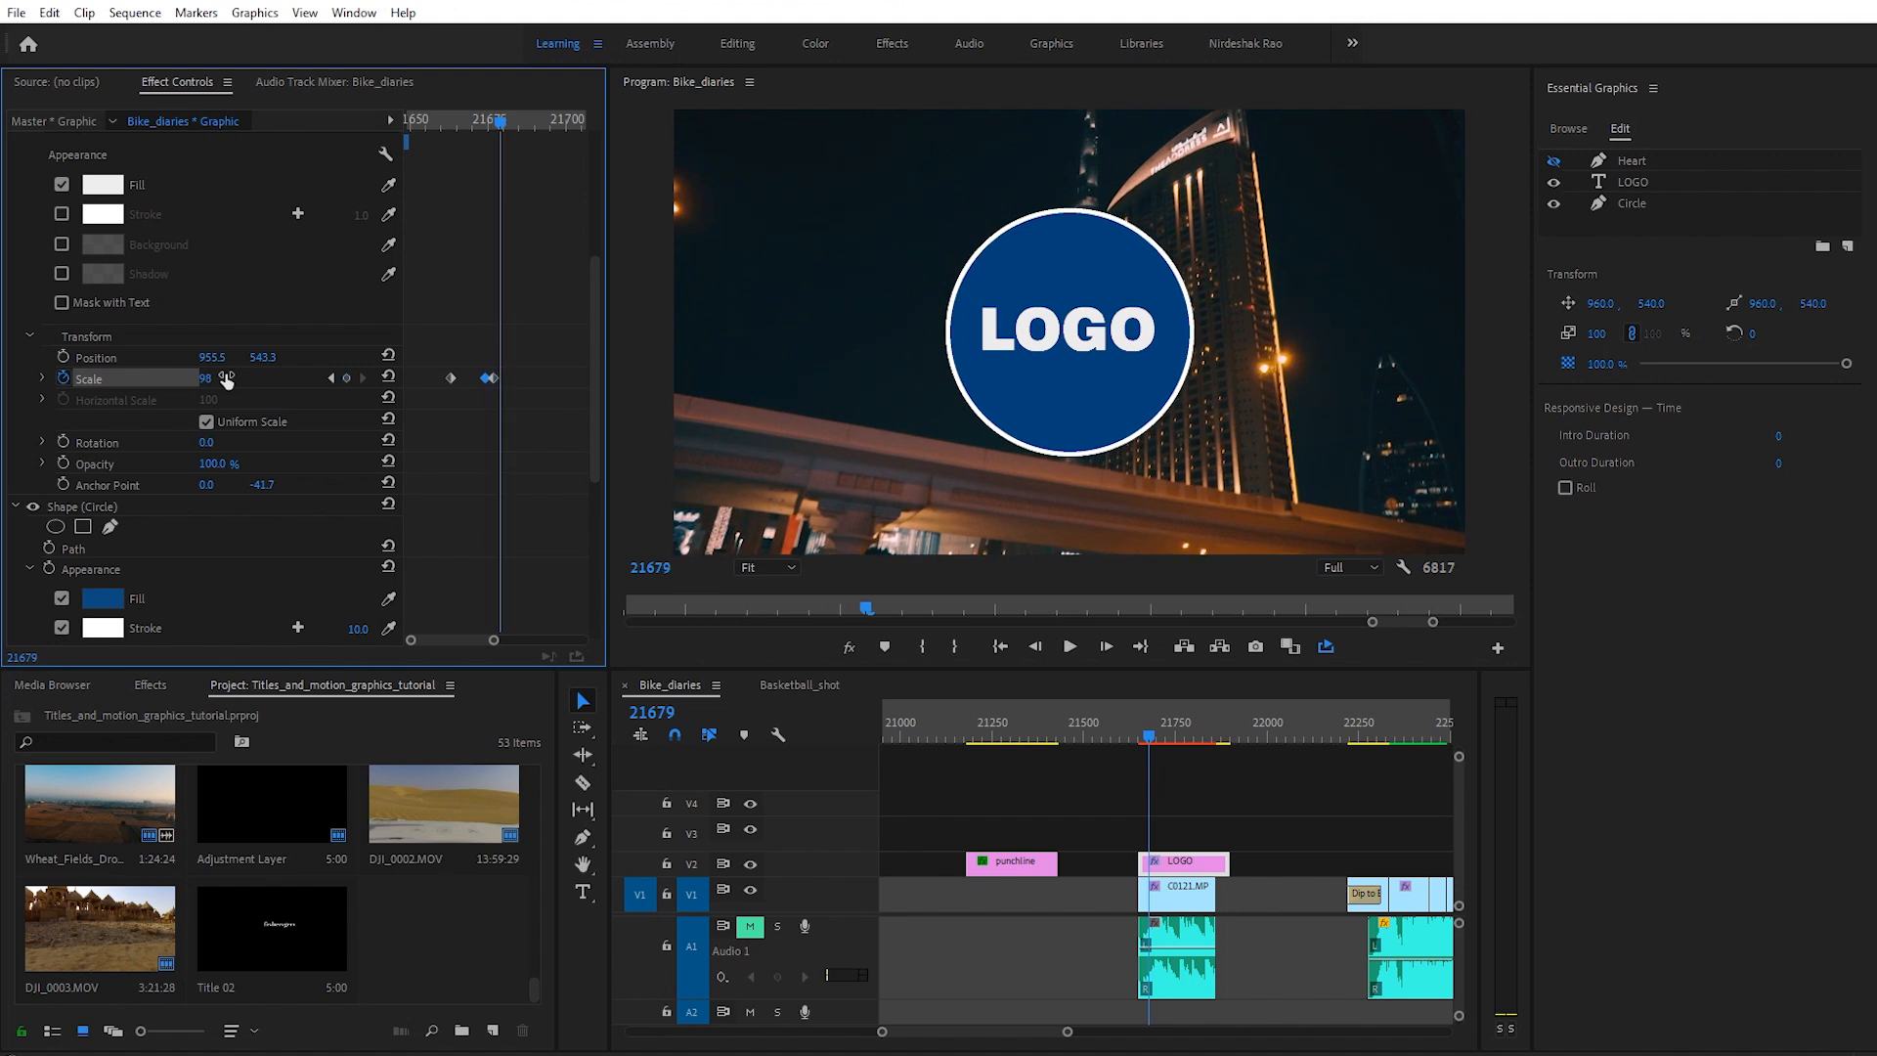
{"action": "key", "text": "Right"}
{"action": "left_click", "coordinate": [226, 378]}
{"action": "key", "text": "Return"}
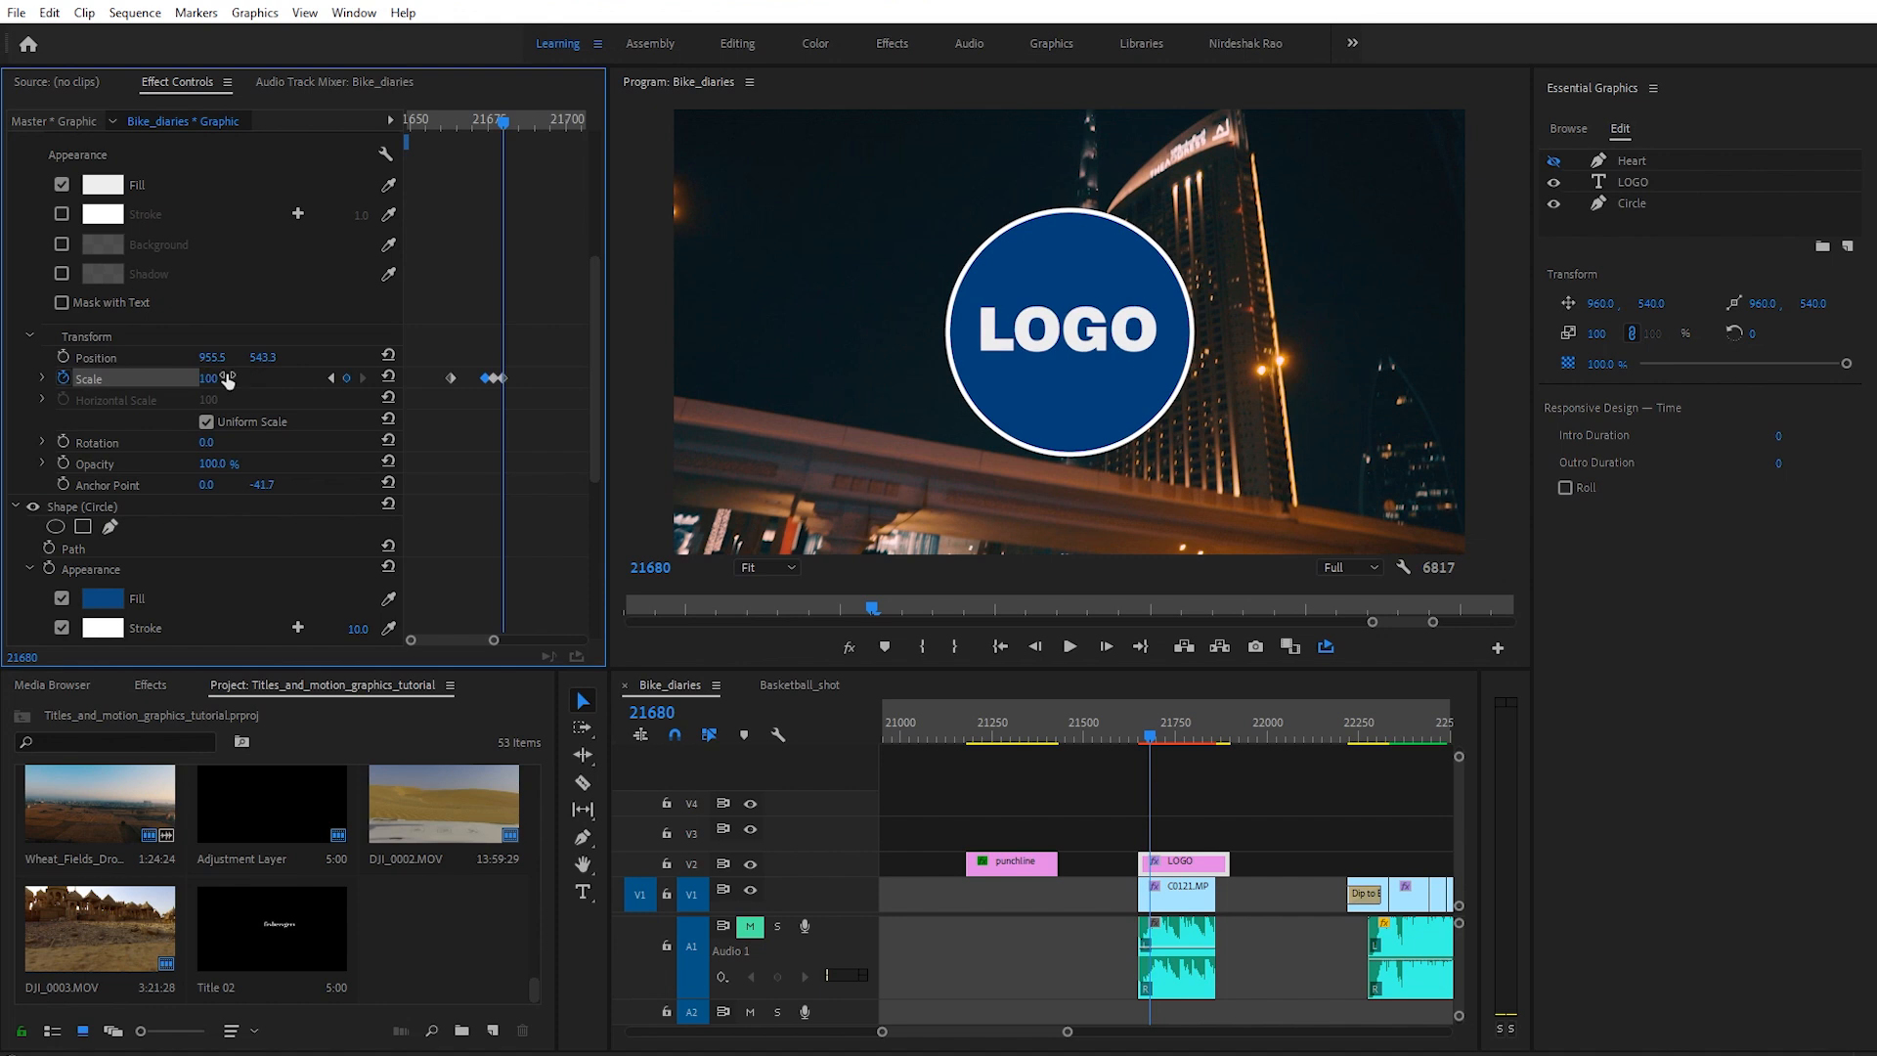
Step: Set the LOGO text's closing scale keyframes to Auto Bezier interpolation and play back the bounce
{"action": "right_click", "coordinate": [496, 379]}
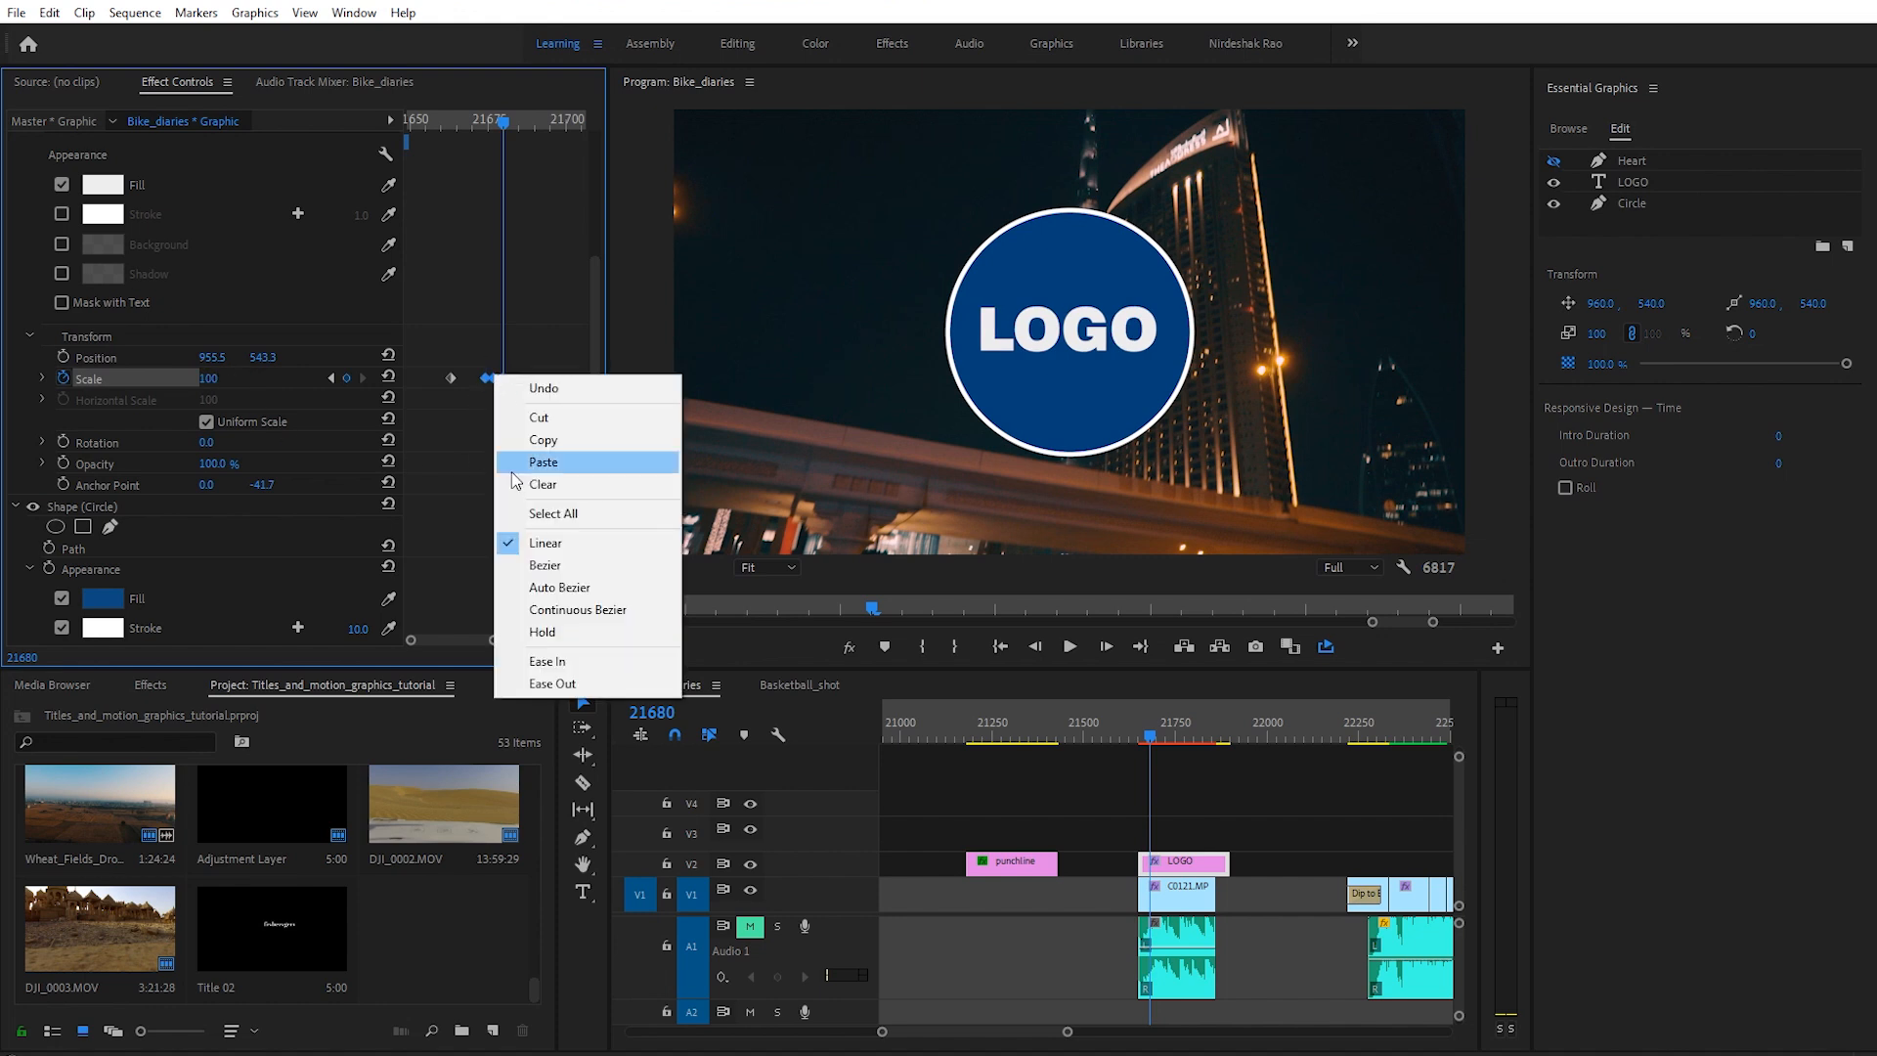
{"action": "left_click", "coordinate": [547, 587]}
{"action": "left_click", "coordinate": [466, 125]}
{"action": "key", "text": "space"}
{"action": "left_click_drag", "start_coordinate": [467, 121], "coordinate": [314, 148]}
{"action": "key", "text": "space"}
{"action": "key", "text": "space"}
{"action": "left_click_drag", "start_coordinate": [420, 121], "coordinate": [302, 143]}
{"action": "key", "text": "space"}
{"action": "key", "text": "space"}
{"action": "key", "text": "space"}
{"action": "key", "text": "space"}
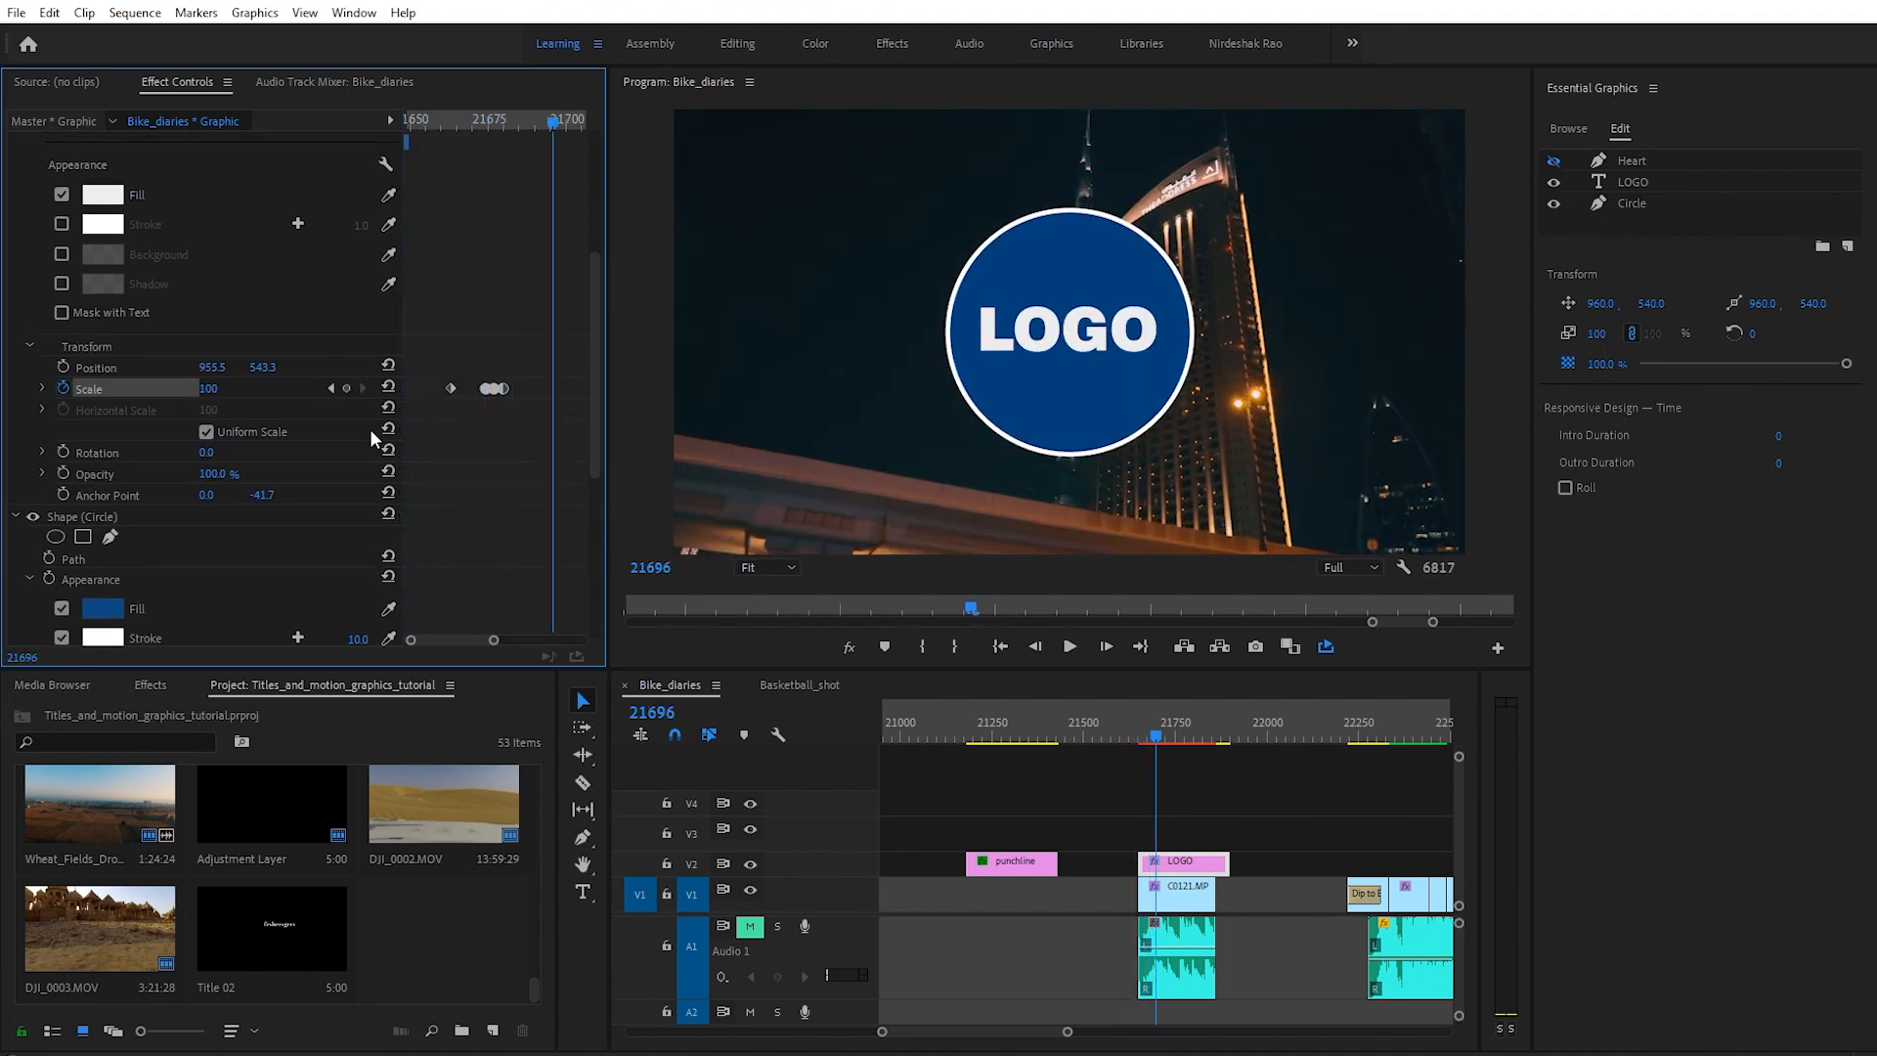
Step: Collapse the LOGO text's properties, unhide the heart shape, and open the heart's own properties
{"action": "scroll", "coordinate": [215, 491], "scroll_direction": "up", "scroll_amount": 4}
{"action": "left_click", "coordinate": [10, 209]}
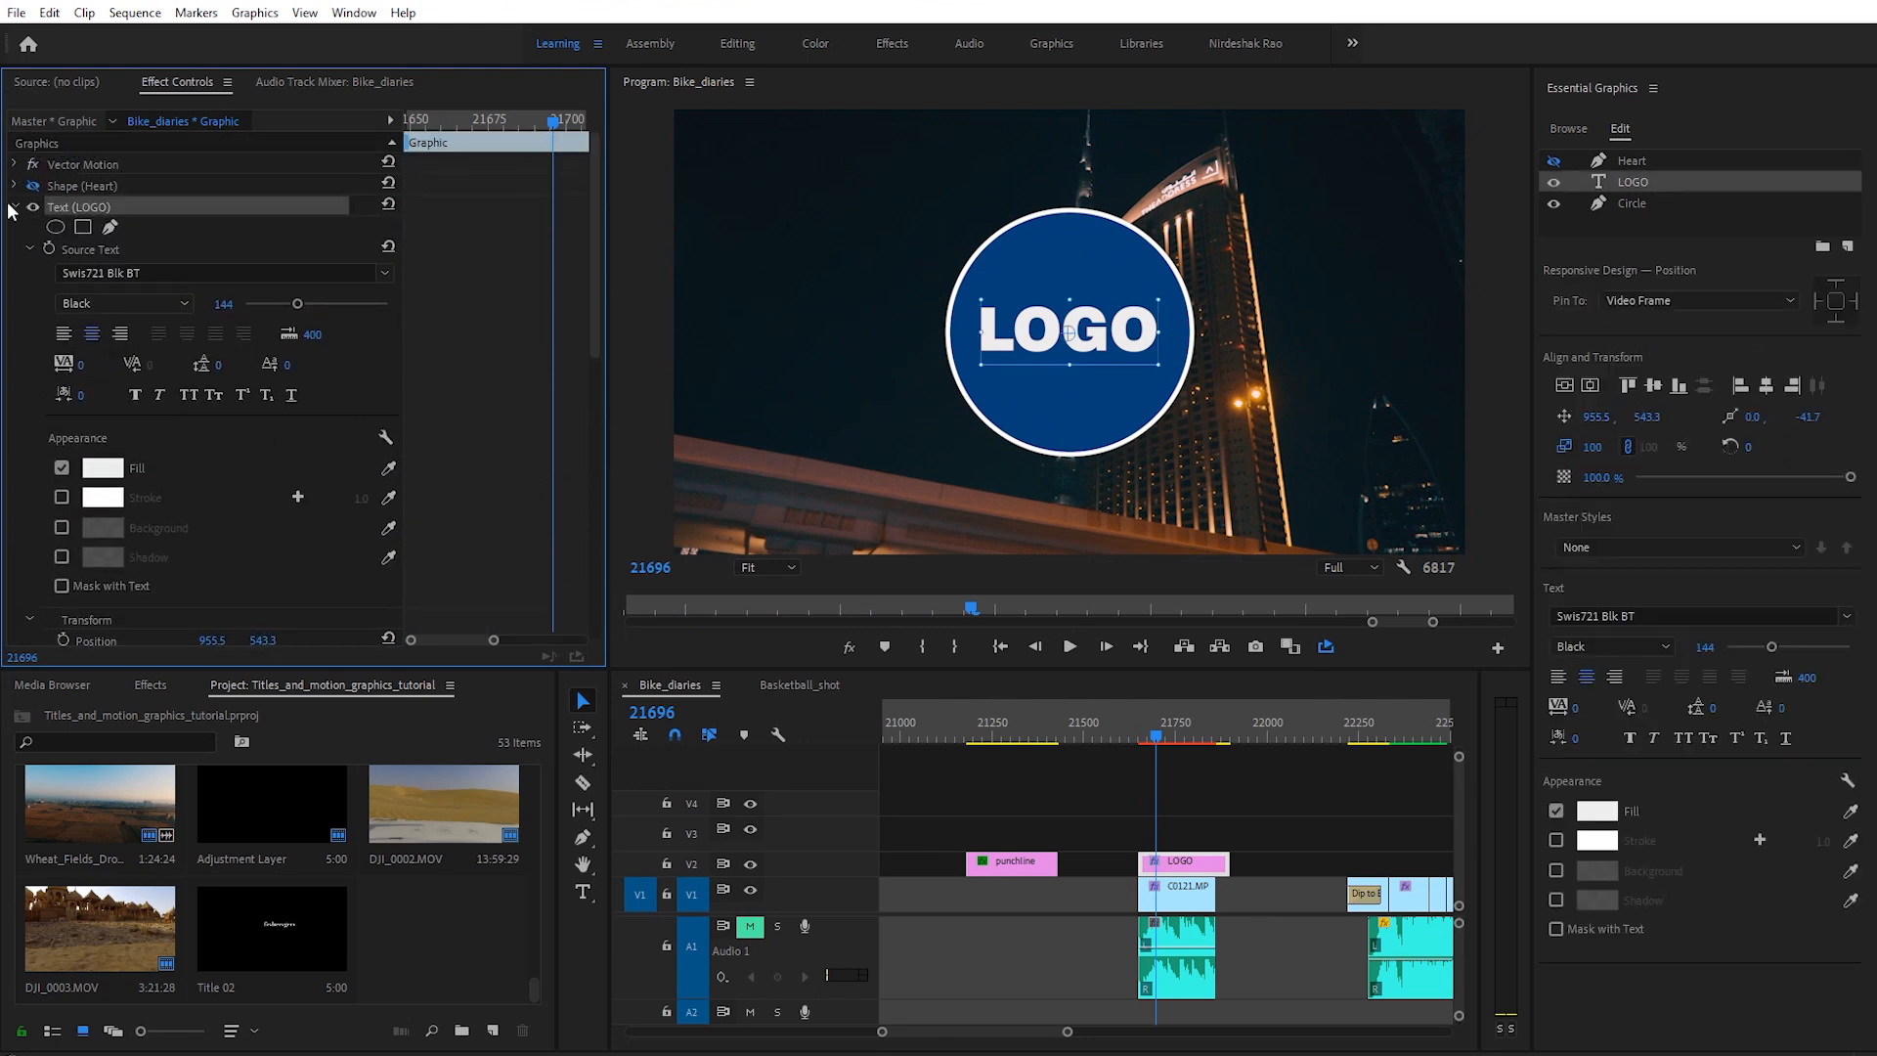
{"action": "left_click", "coordinate": [15, 207]}
{"action": "left_click", "coordinate": [32, 185]}
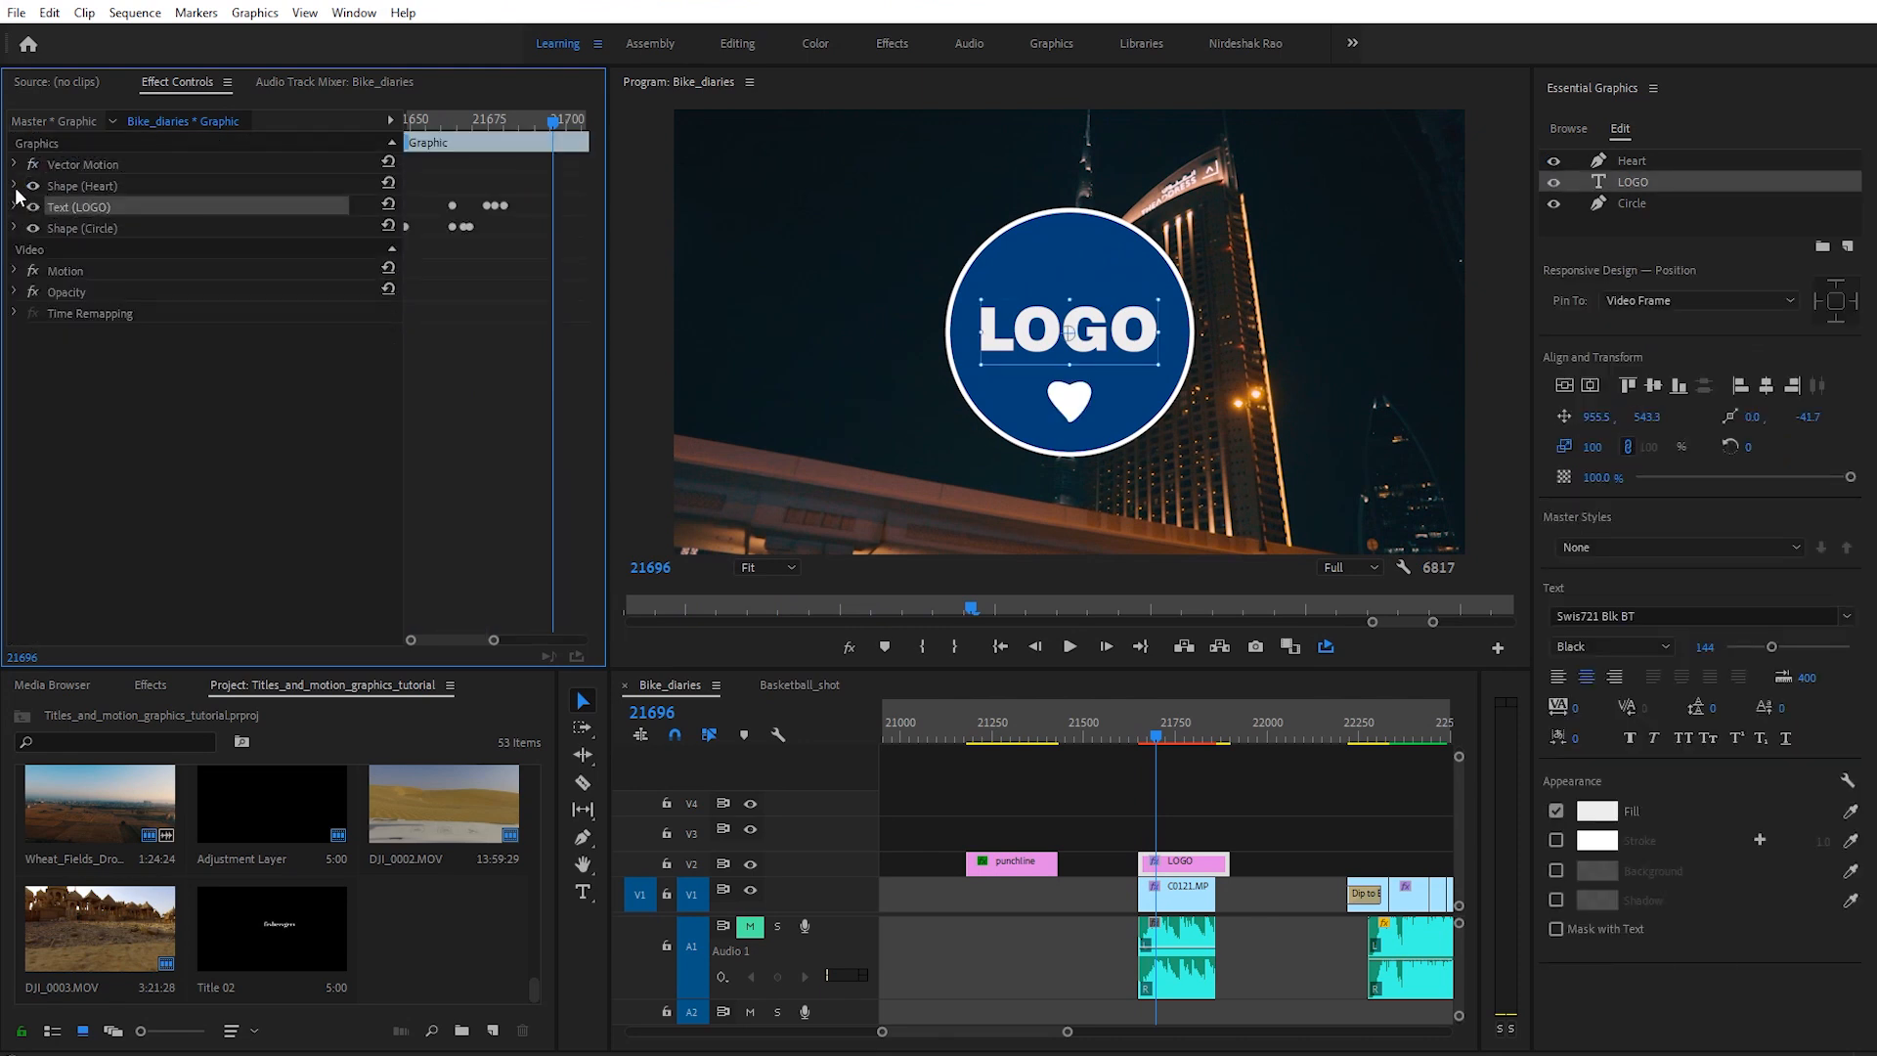
{"action": "left_click", "coordinate": [15, 186]}
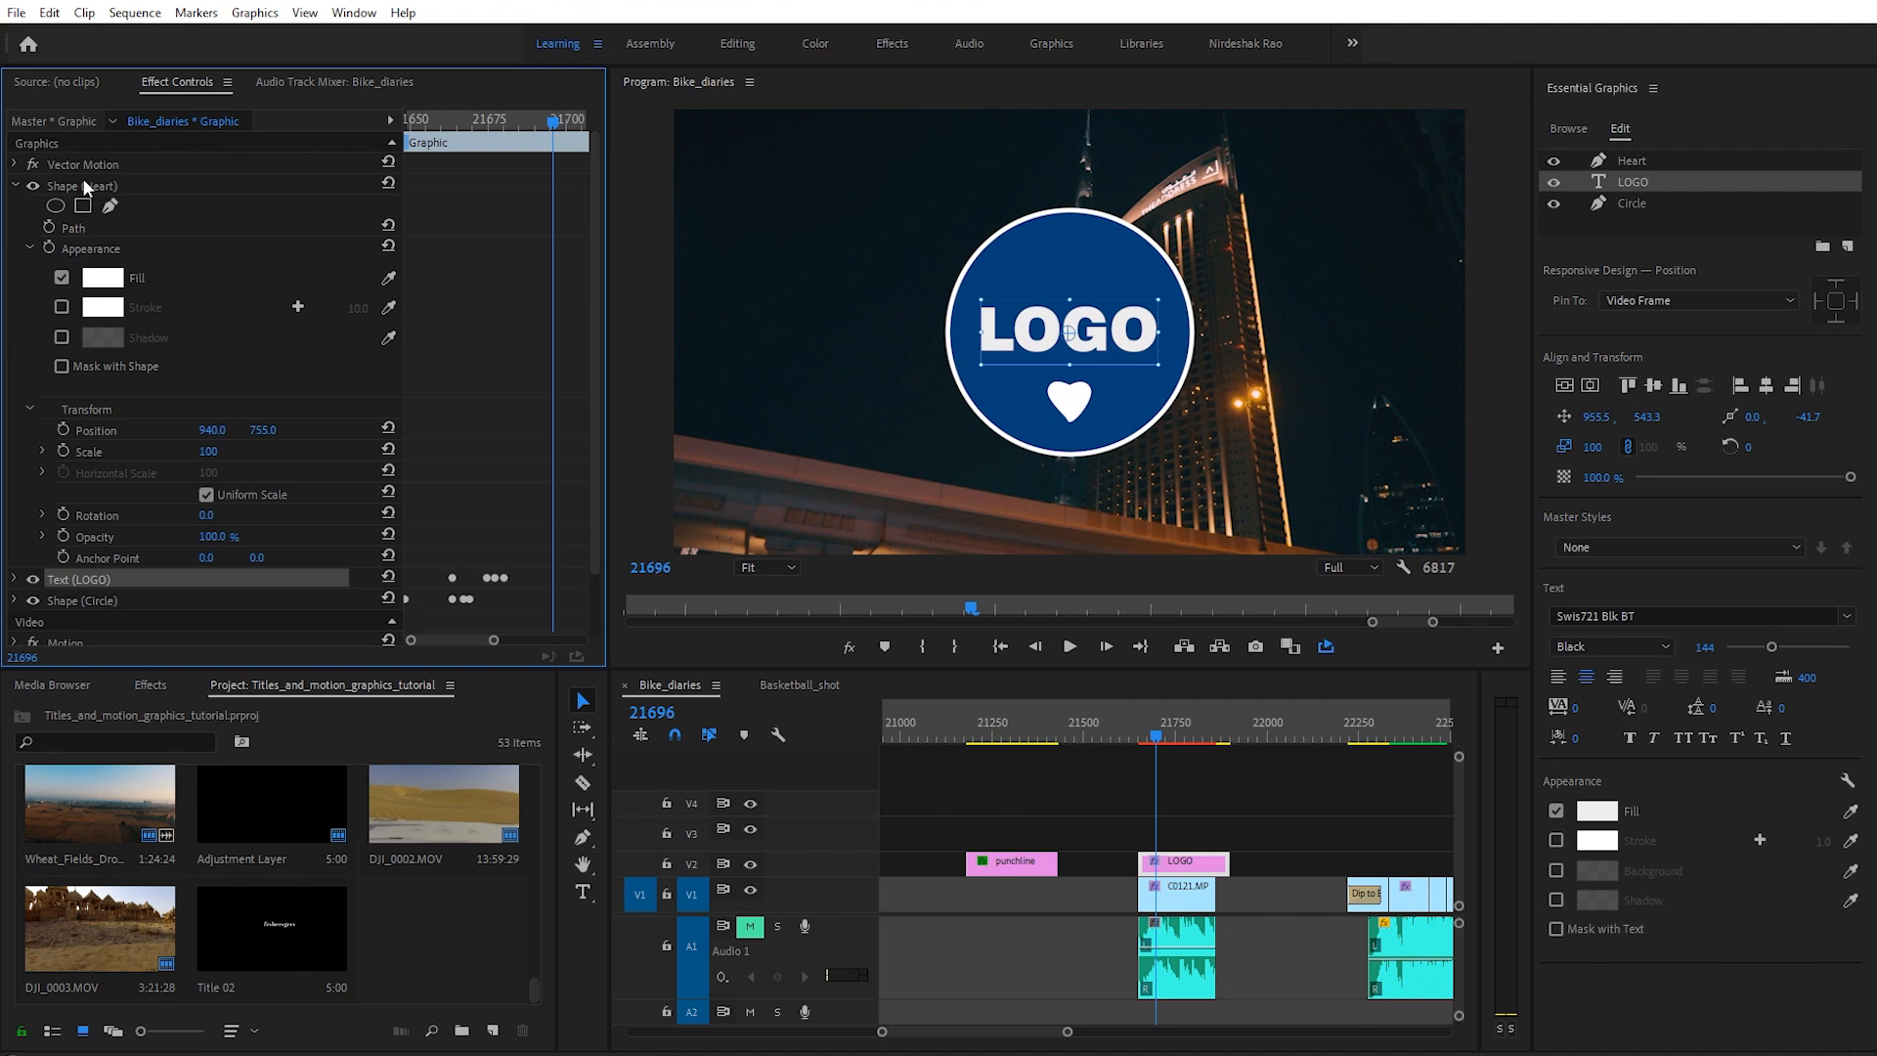
{"action": "left_click", "coordinate": [86, 186]}
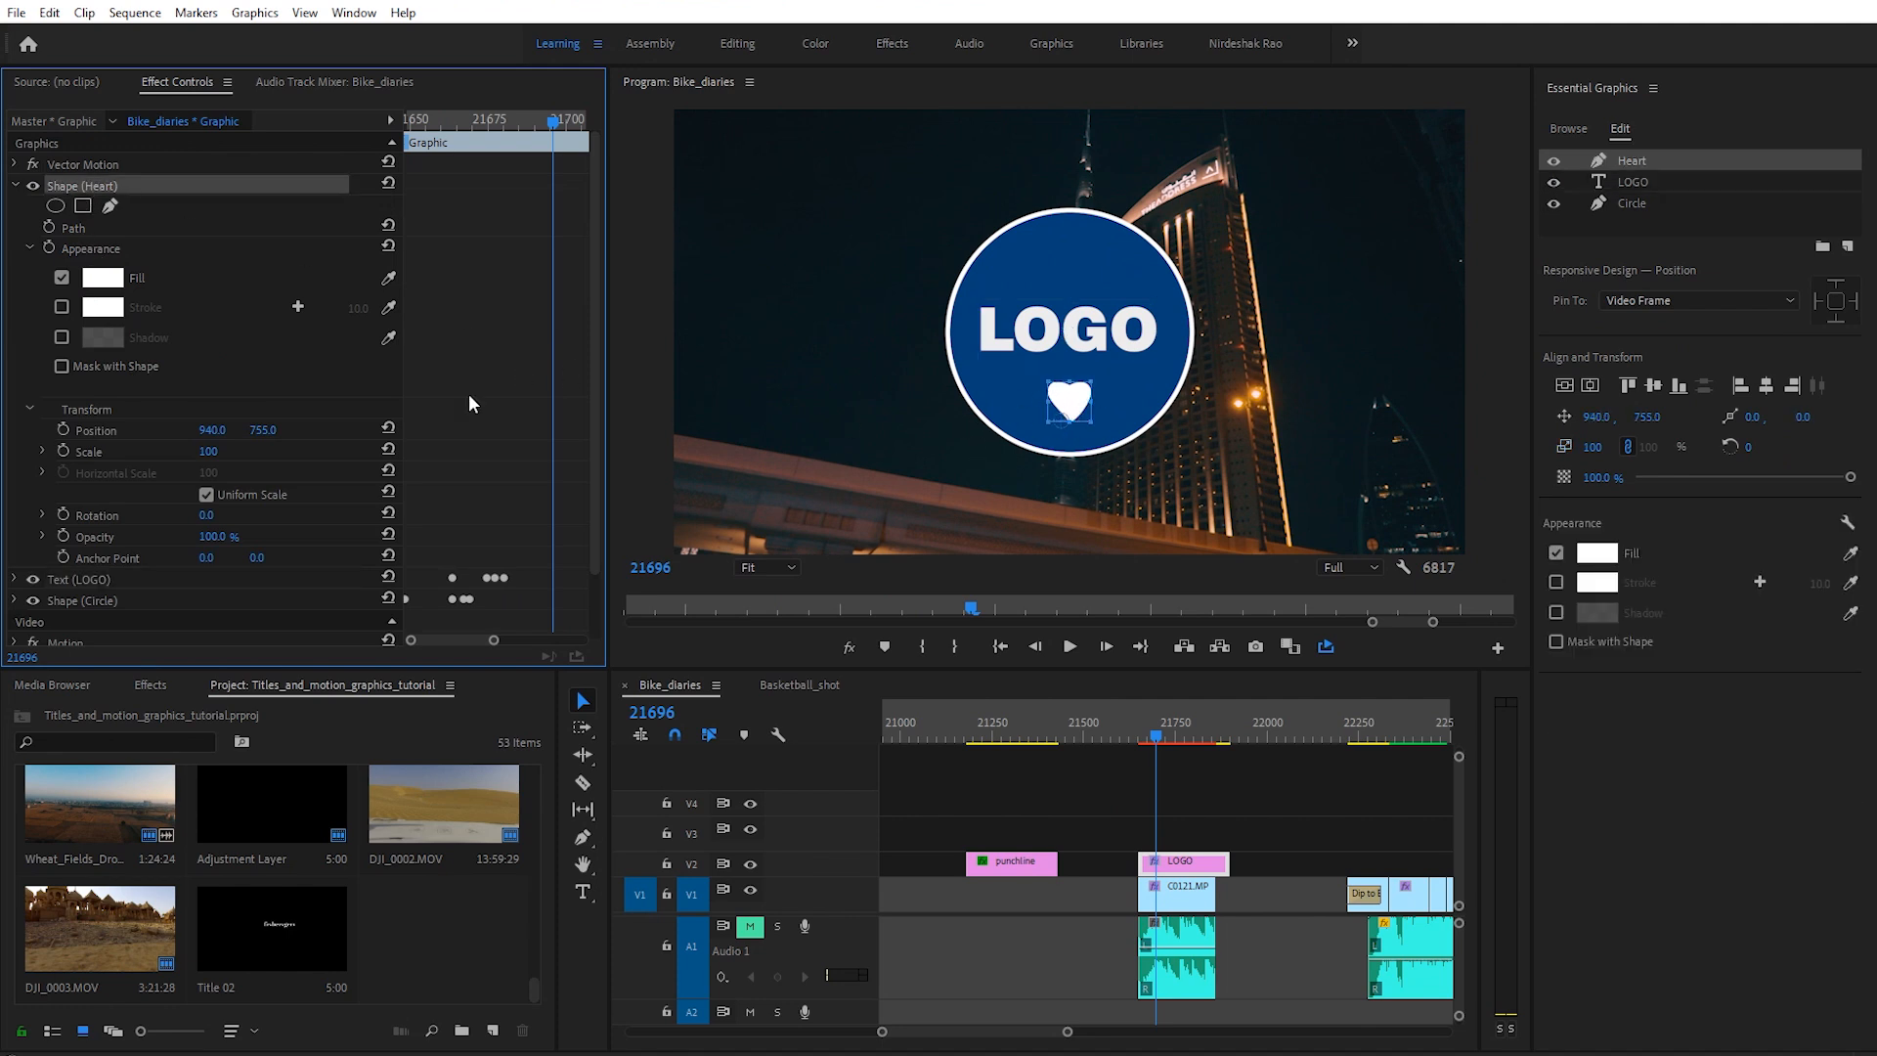
Step: Start path keyframing for the heart shape at frame 21693, keeping its full outline
{"action": "left_click", "coordinate": [73, 230]}
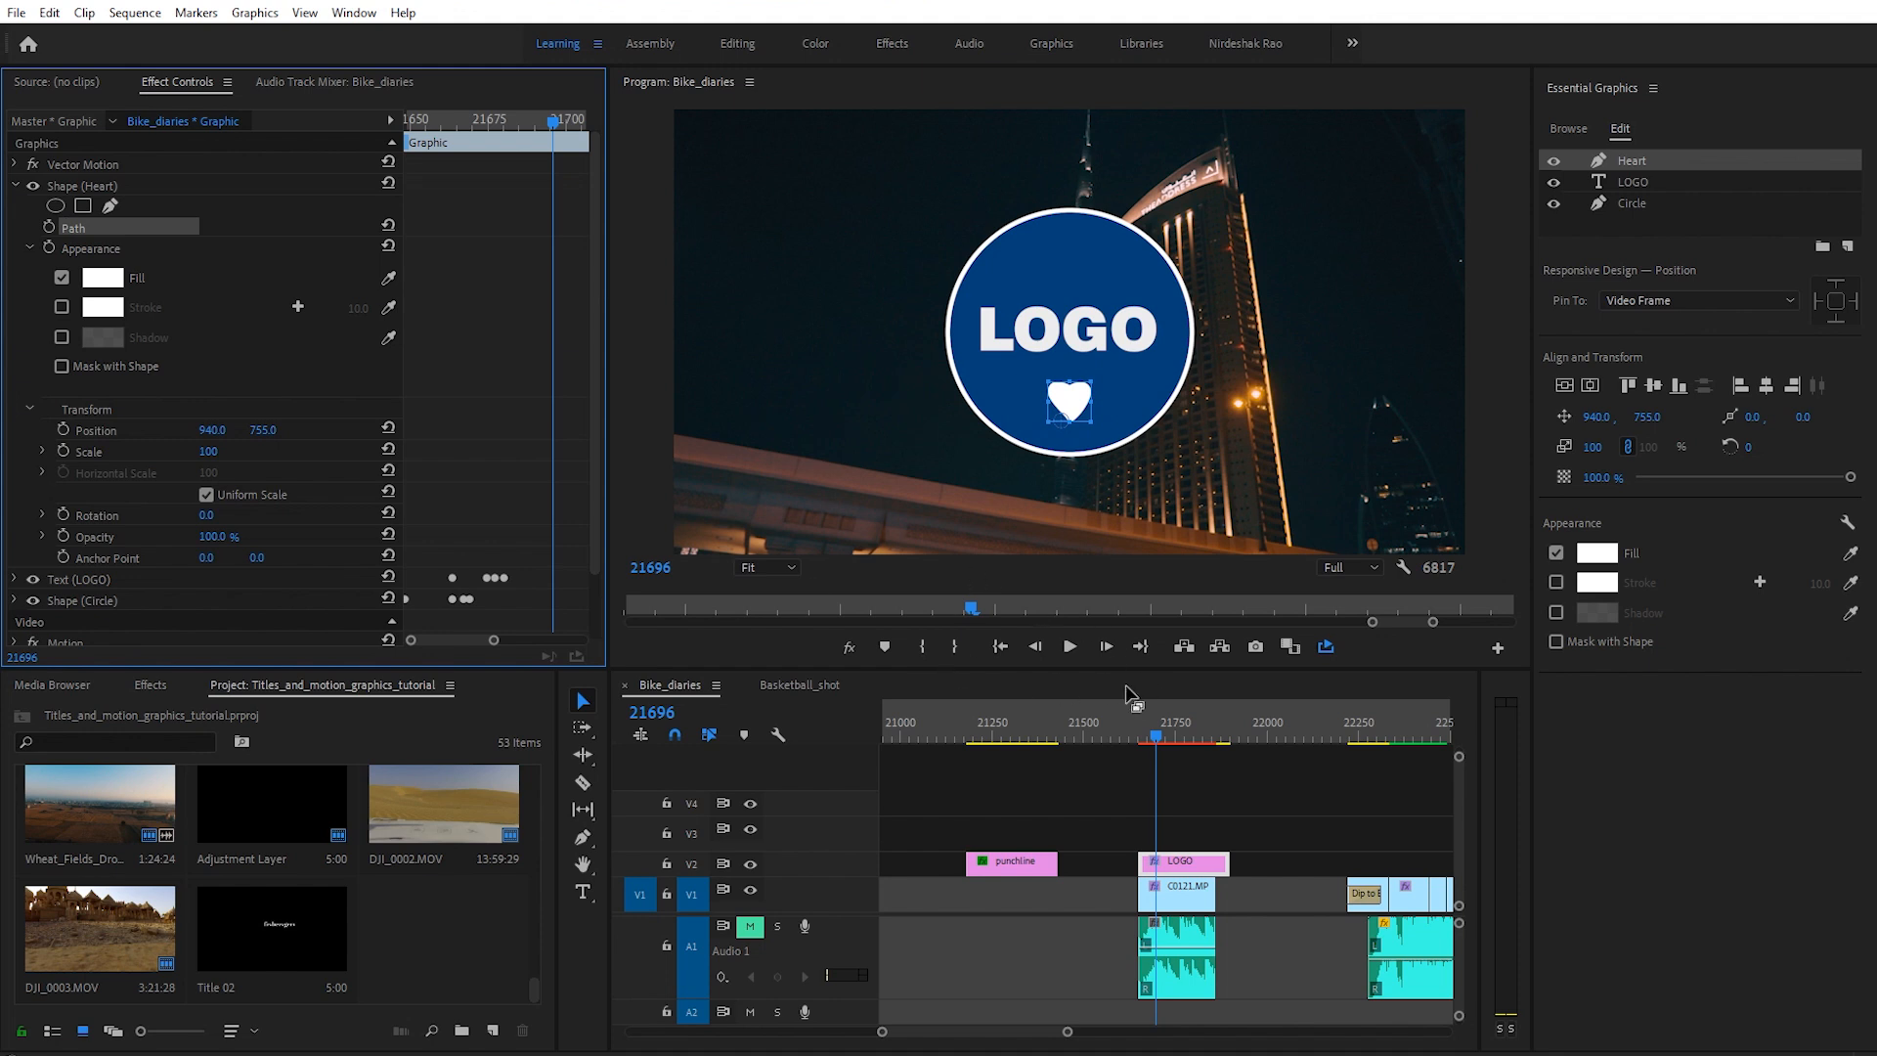
{"action": "left_click", "coordinate": [1153, 736]}
{"action": "key", "text": "Right"}
{"action": "key", "text": "Right"}
{"action": "key", "text": "Right"}
{"action": "key", "text": "Right"}
{"action": "key", "text": "Right"}
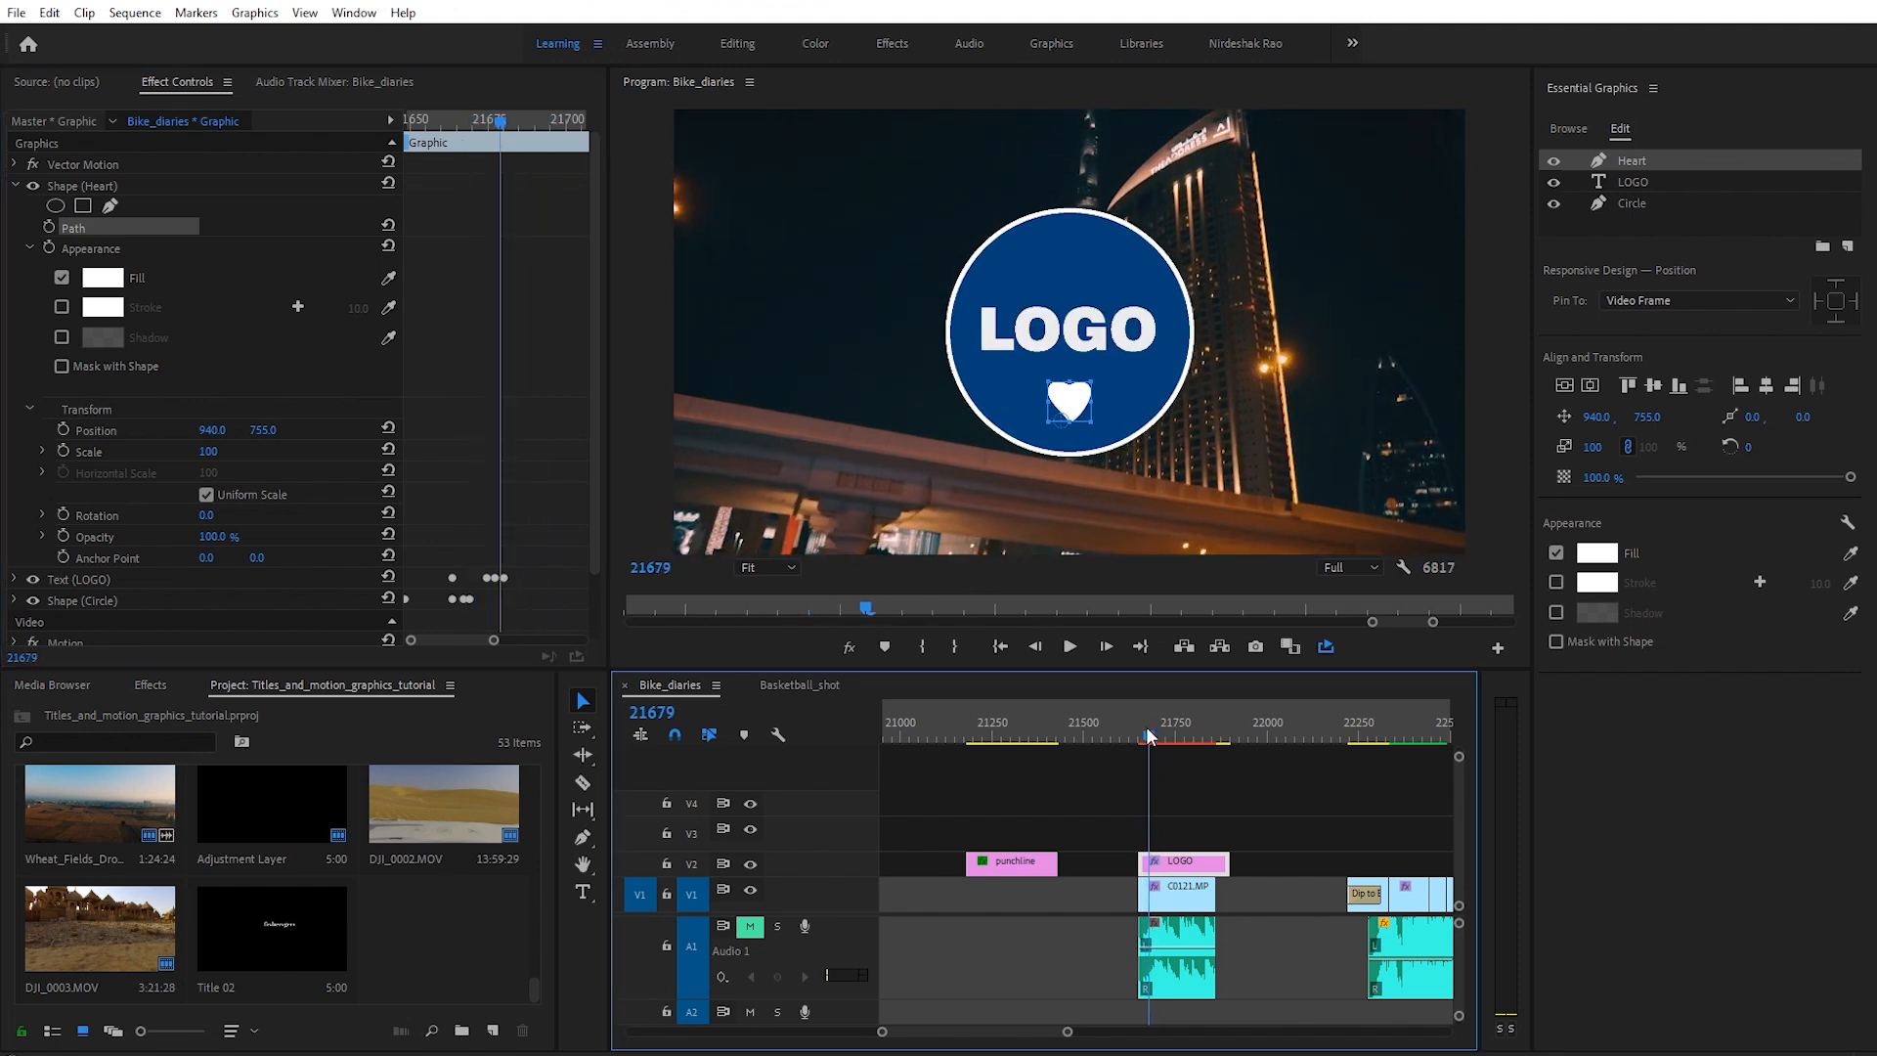
{"action": "left_click", "coordinate": [49, 227]}
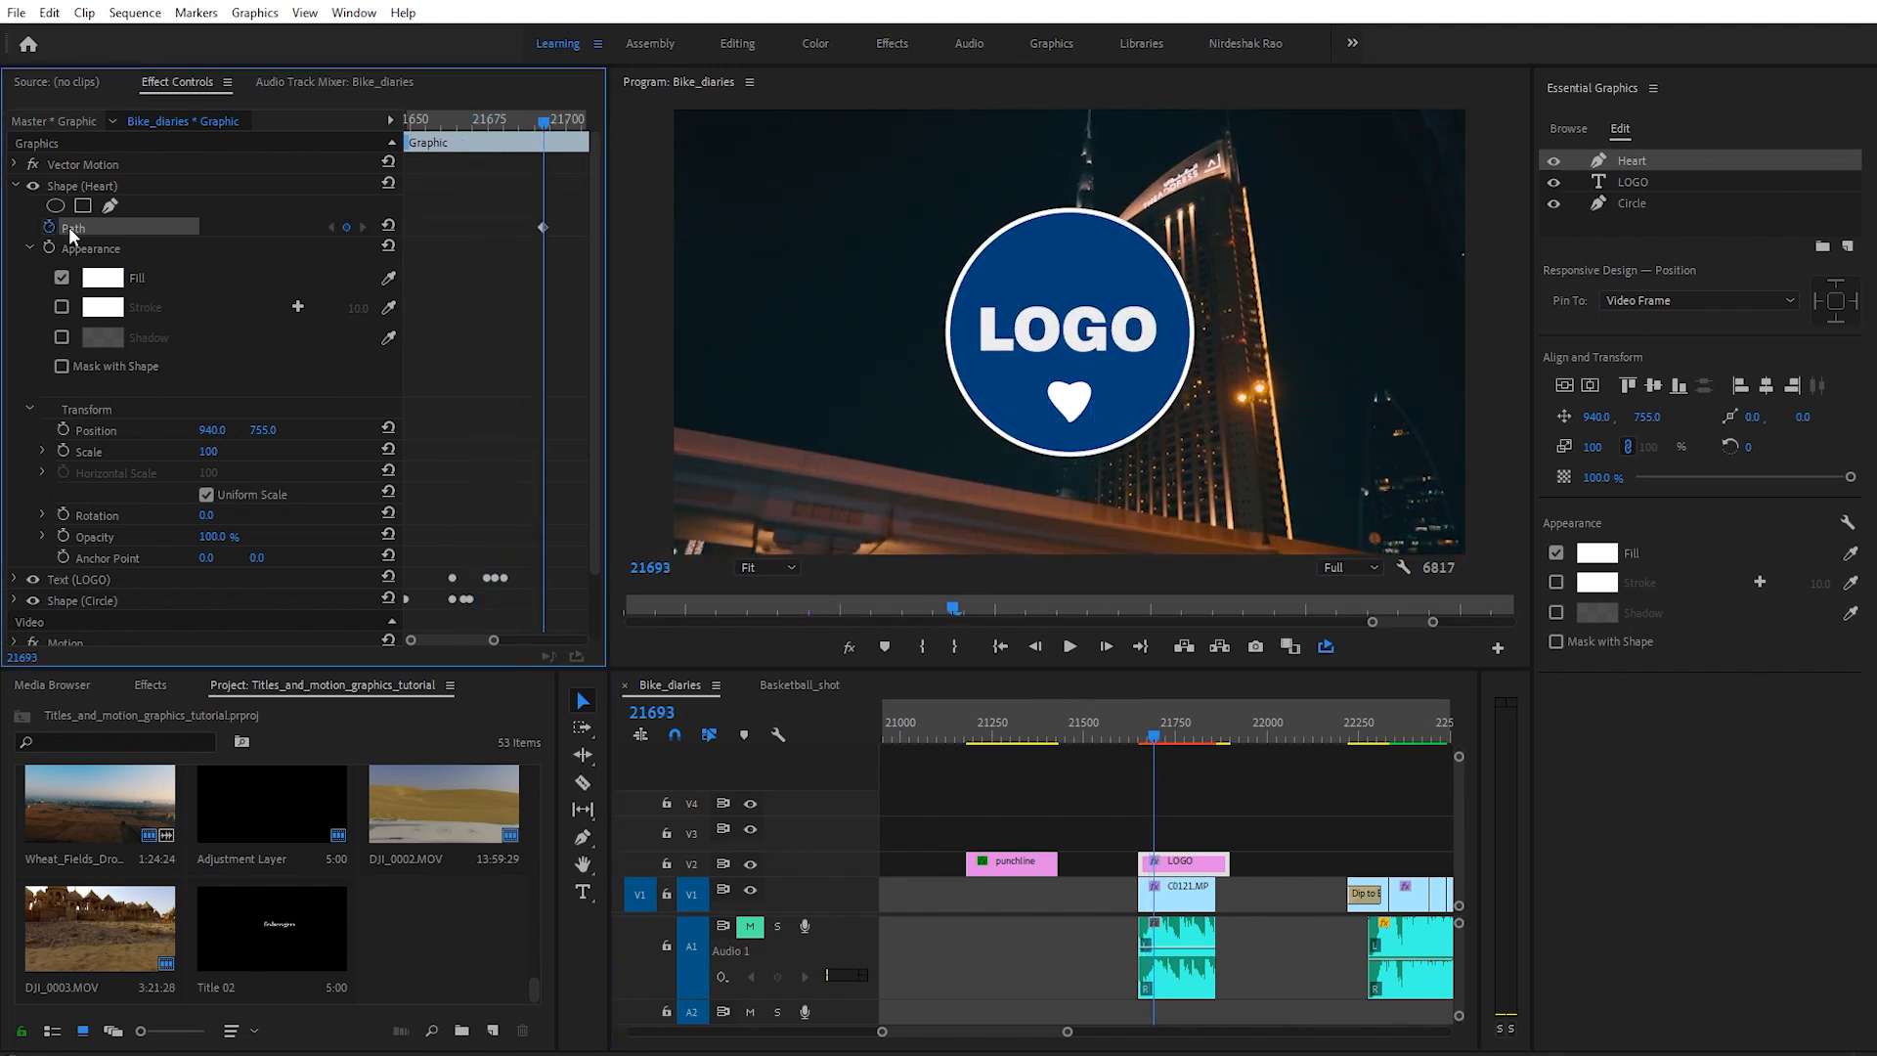
Step: Pick the Pen tool, select the heart's path points, and magnify the program preview to 100%
{"action": "left_click_drag", "start_coordinate": [538, 116], "coordinate": [526, 118]}
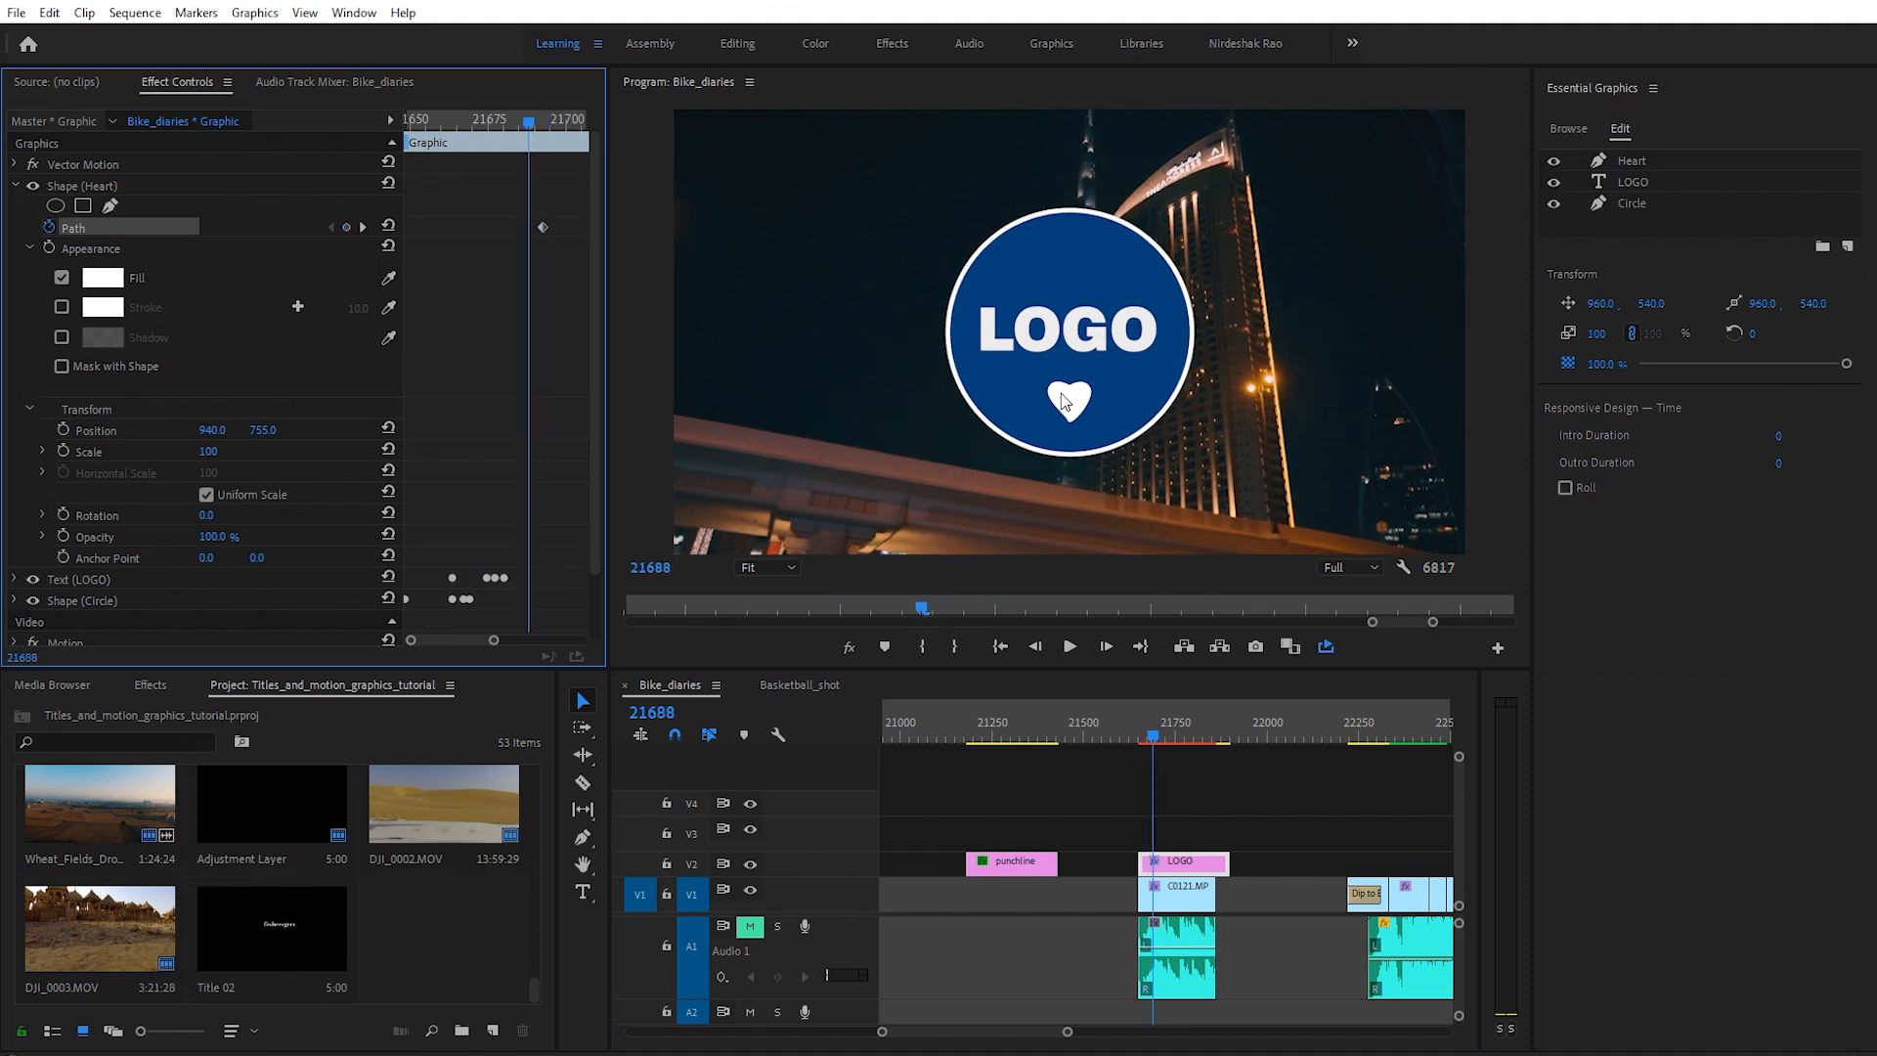
{"action": "left_click", "coordinate": [584, 841]}
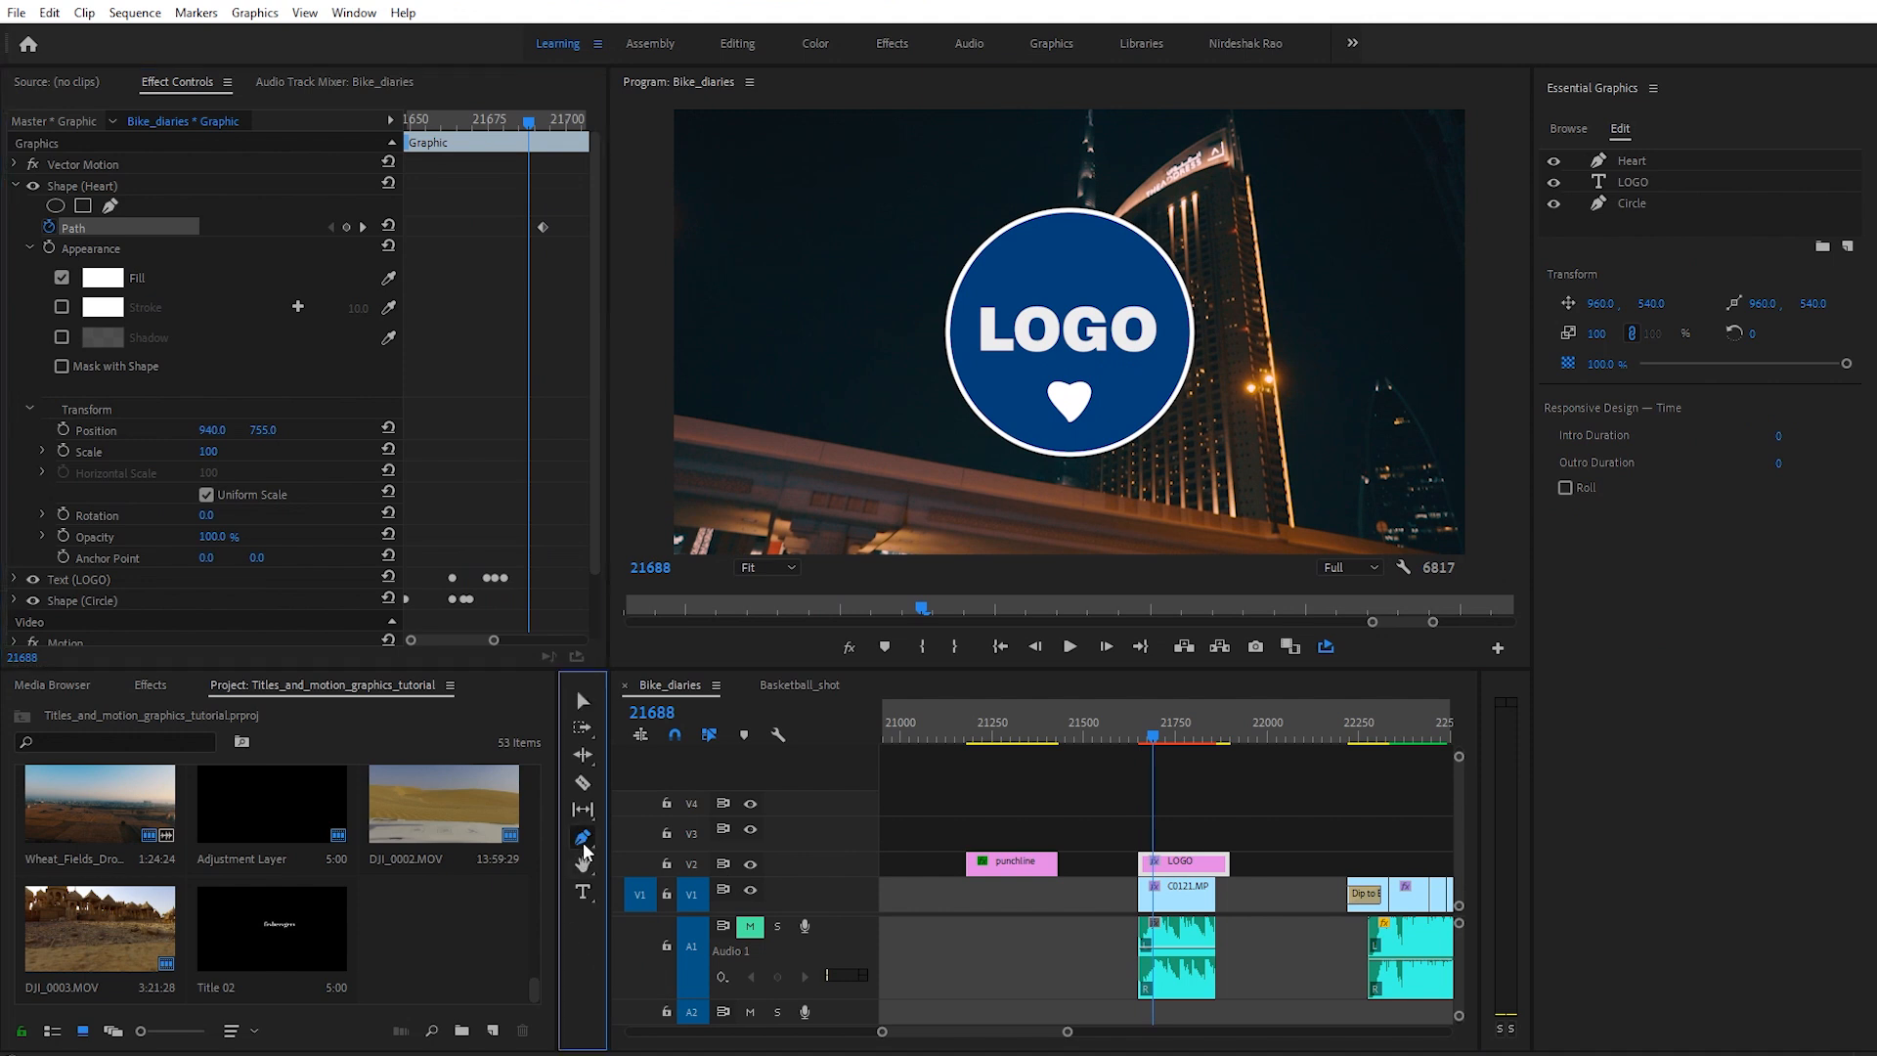
{"action": "left_click", "coordinate": [84, 187]}
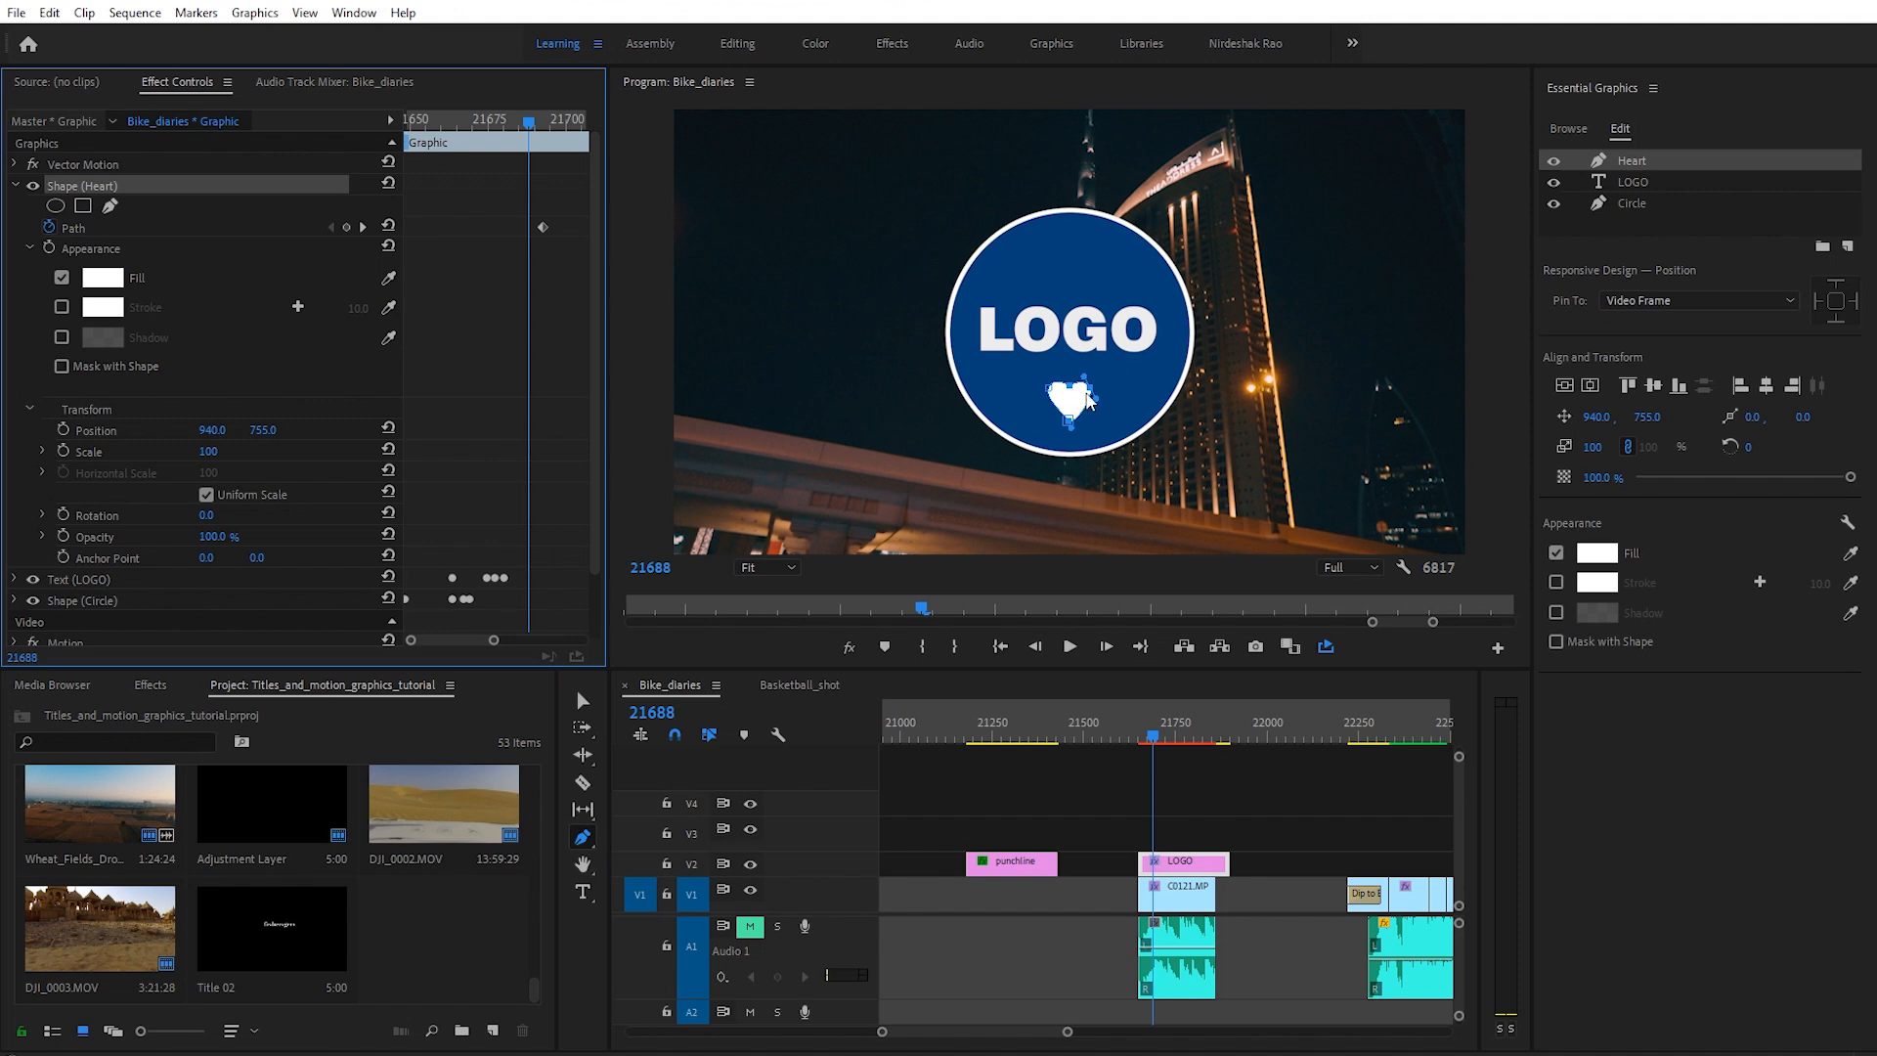
{"action": "left_click", "coordinate": [792, 567]}
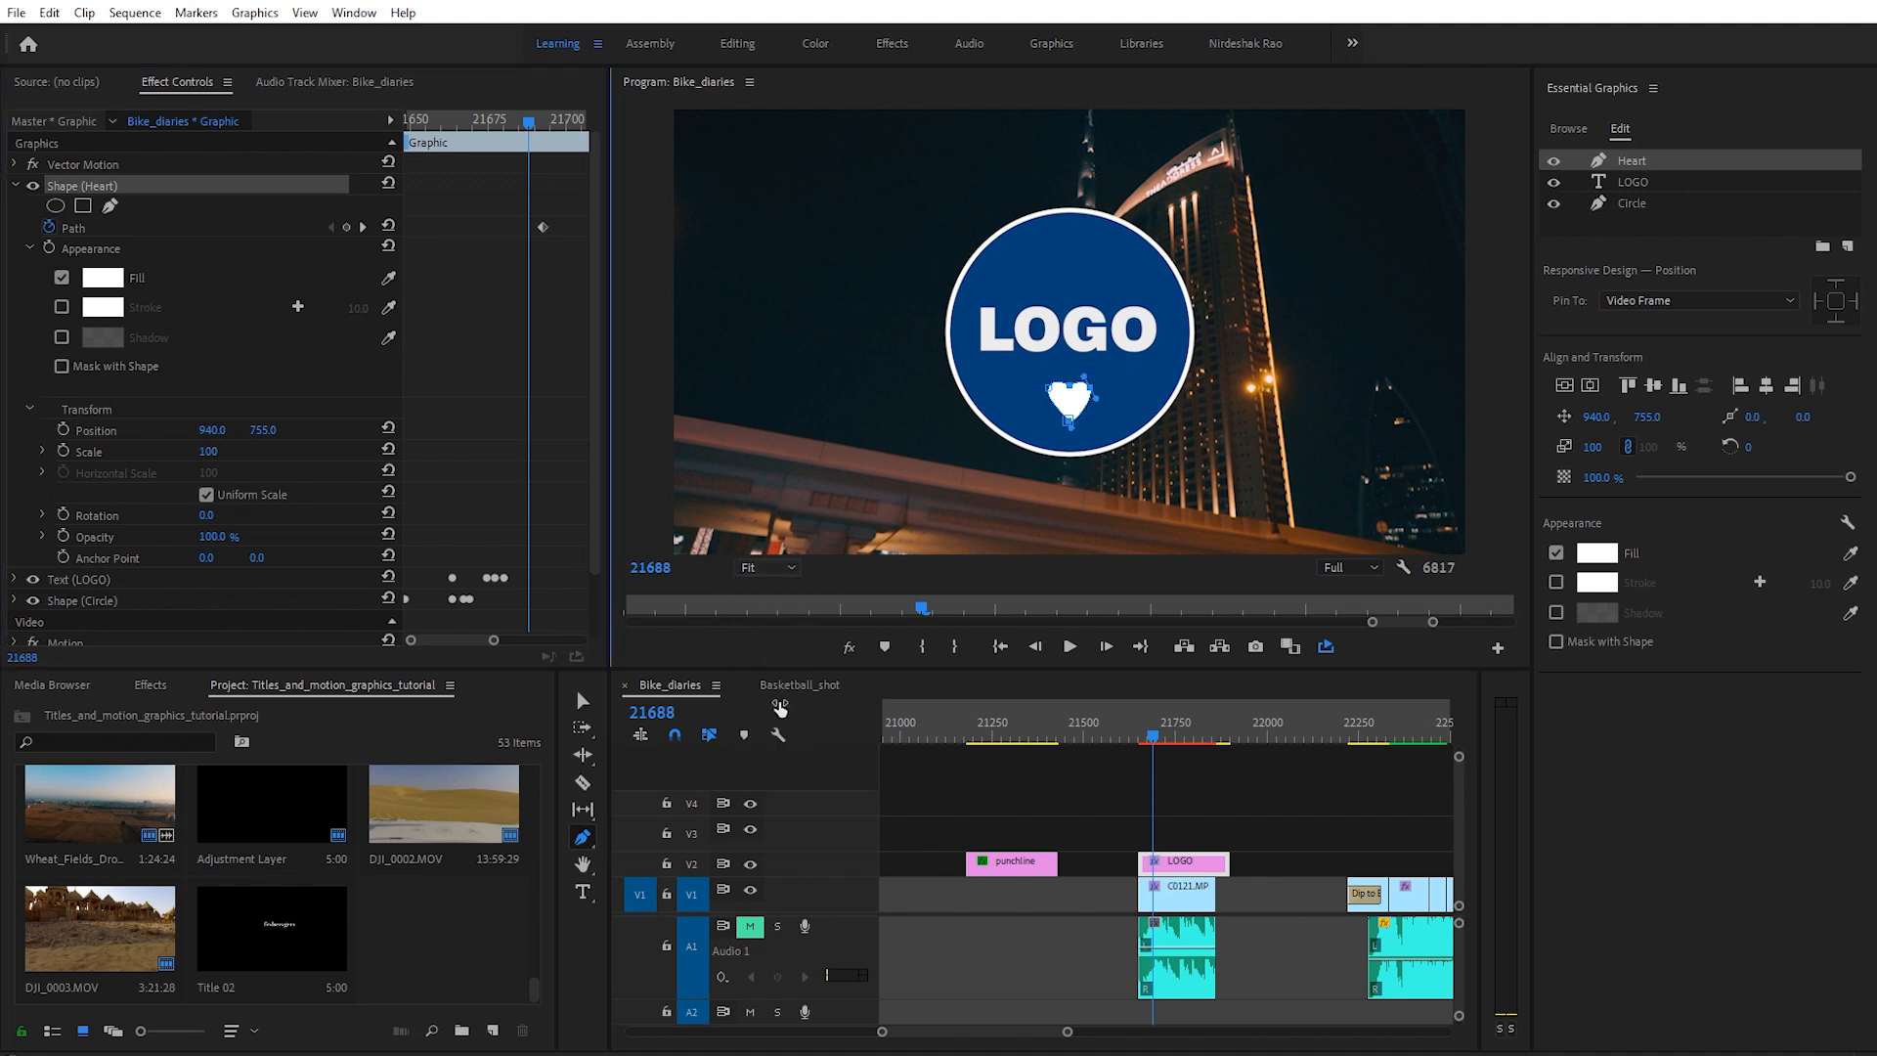
{"action": "left_click", "coordinate": [778, 701]}
{"action": "left_click_drag", "start_coordinate": [1506, 372], "coordinate": [1511, 397]}
Step: At frame 21690, gather all of the heart's path points into one tiny spot left of its original place
{"action": "left_click_drag", "start_coordinate": [1121, 349], "coordinate": [901, 326]}
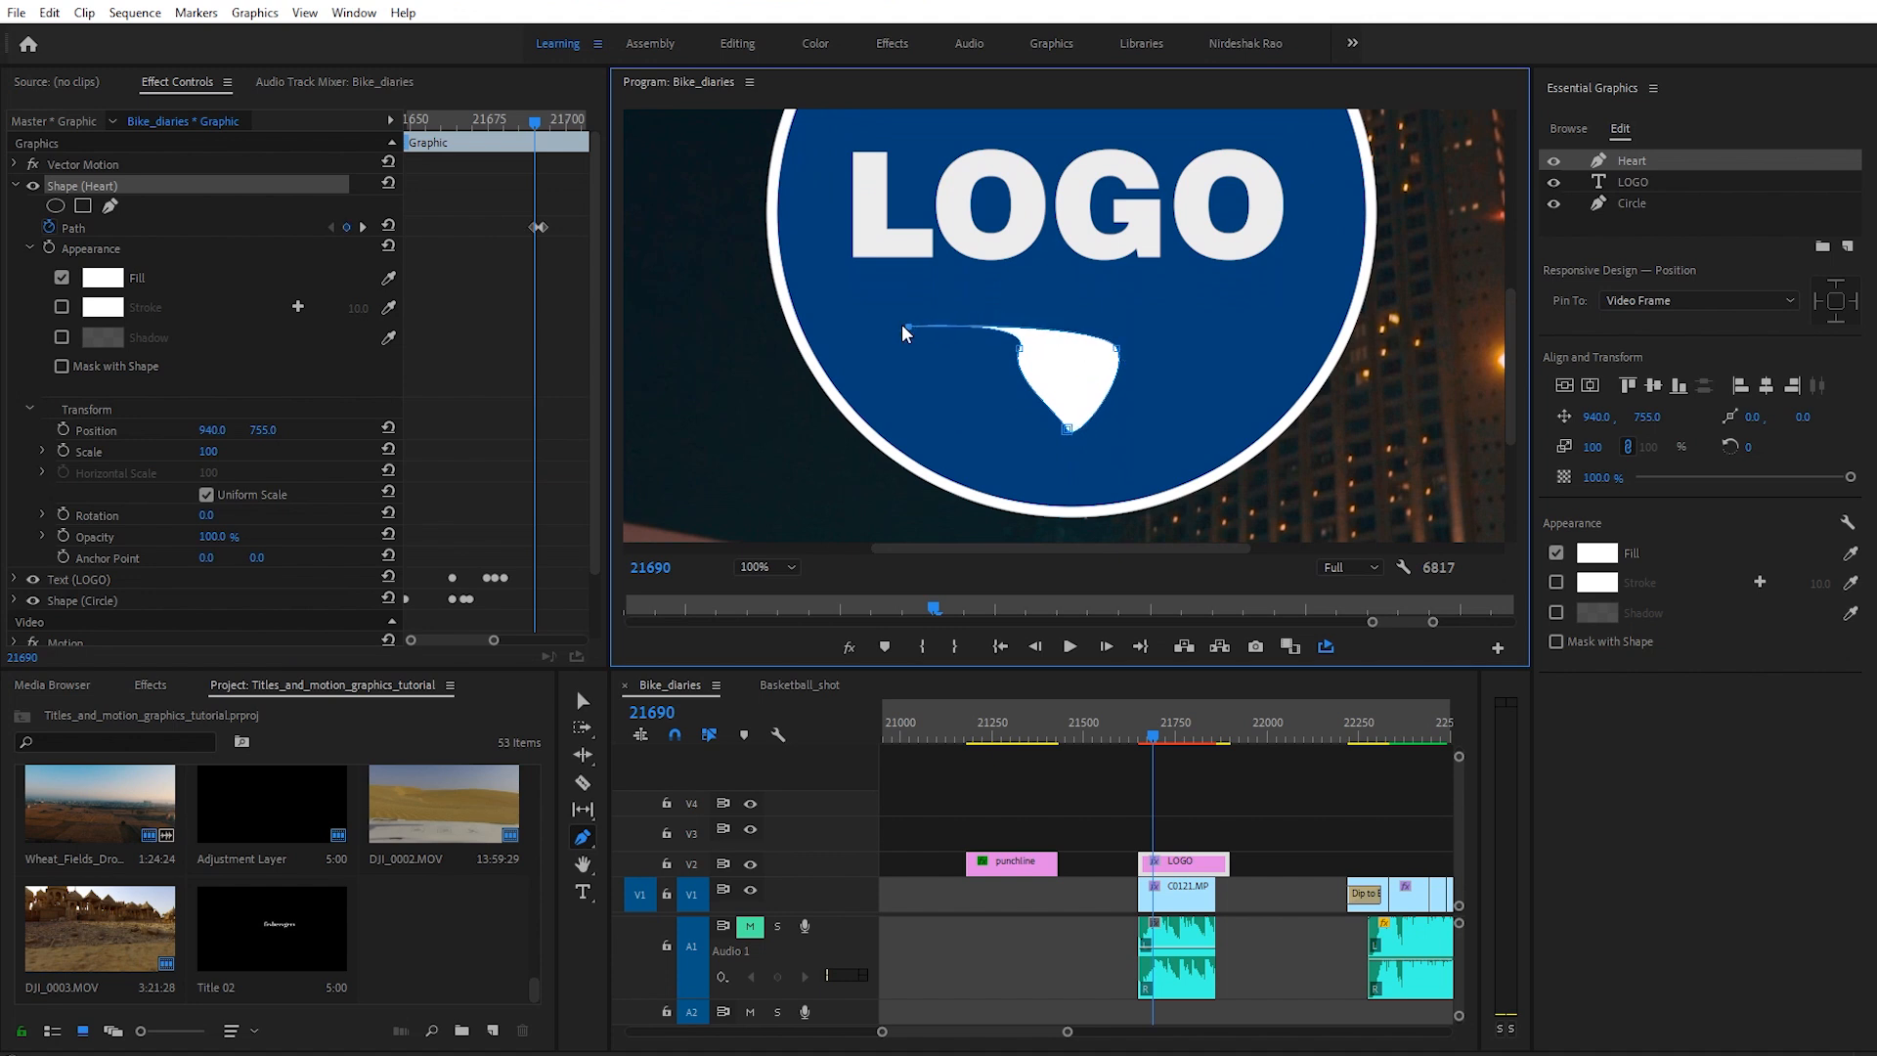
{"action": "left_click_drag", "start_coordinate": [1020, 348], "coordinate": [895, 391]}
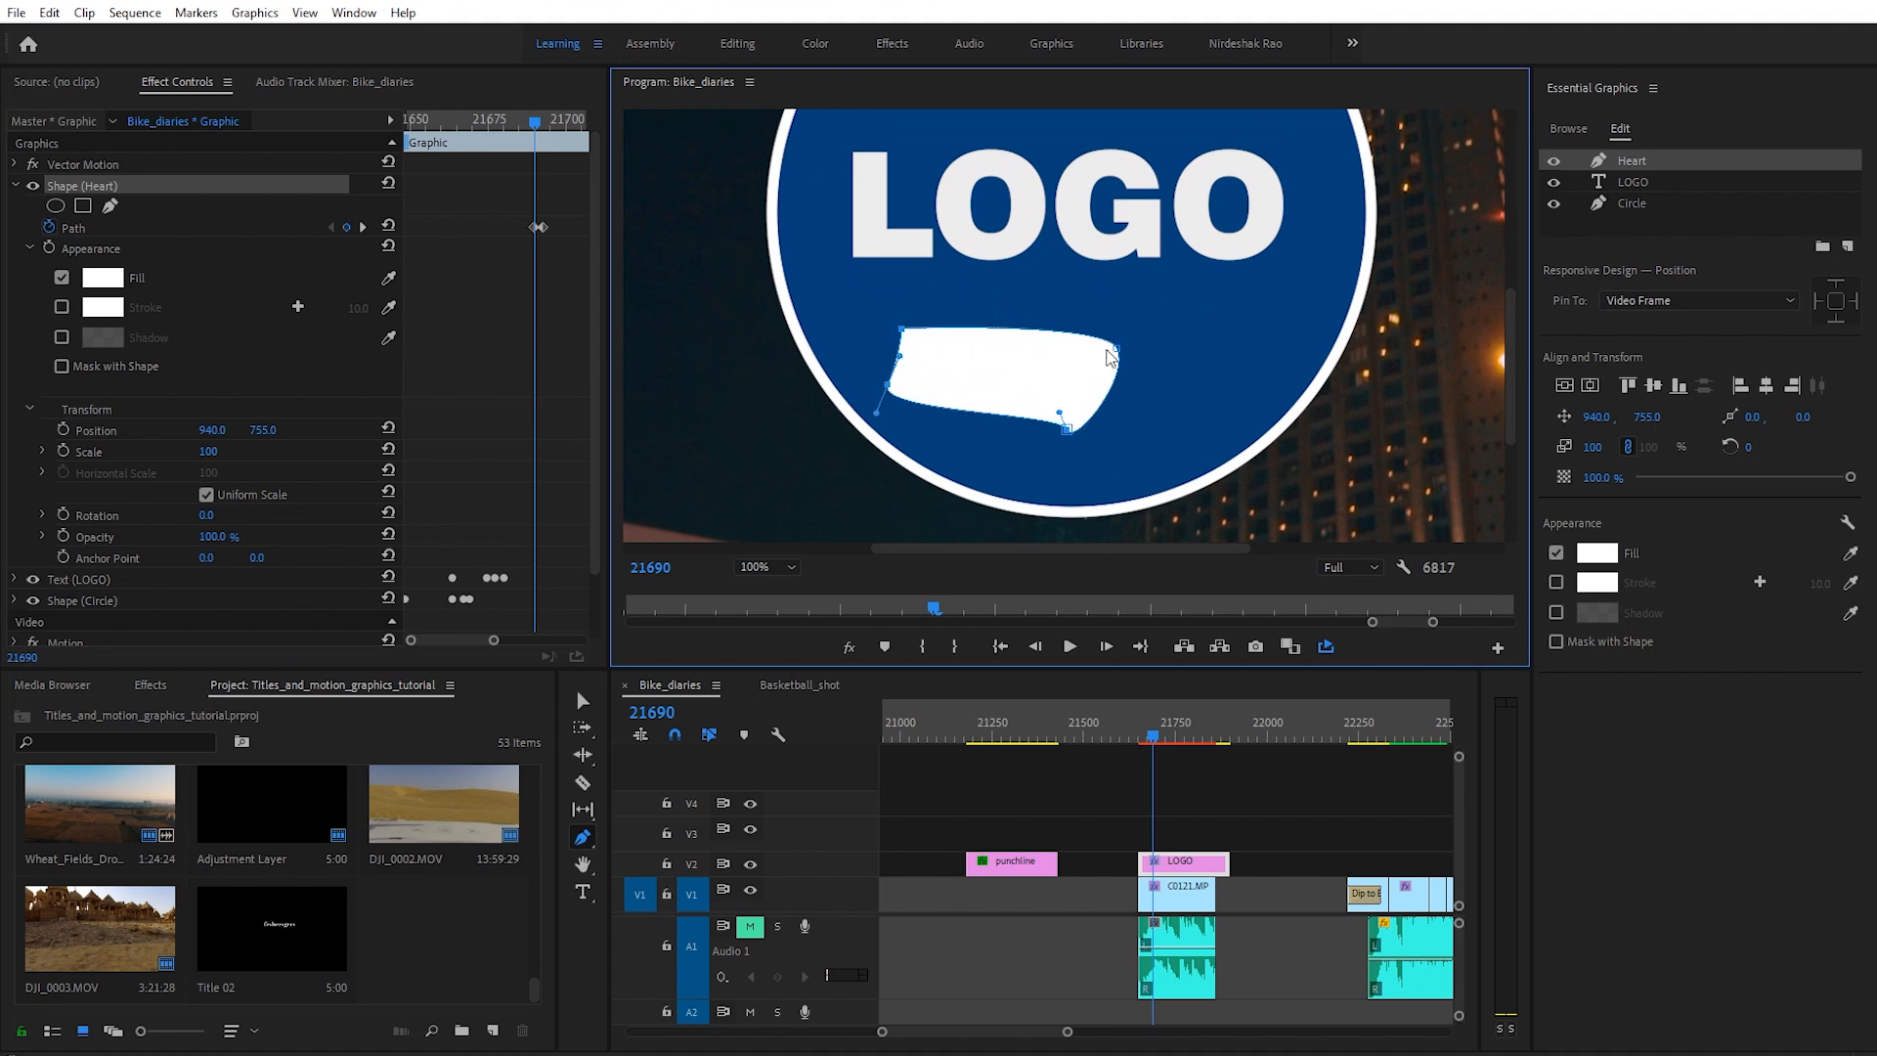
{"action": "left_click_drag", "start_coordinate": [1118, 357], "coordinate": [958, 337]}
{"action": "left_click_drag", "start_coordinate": [1067, 429], "coordinate": [899, 334]}
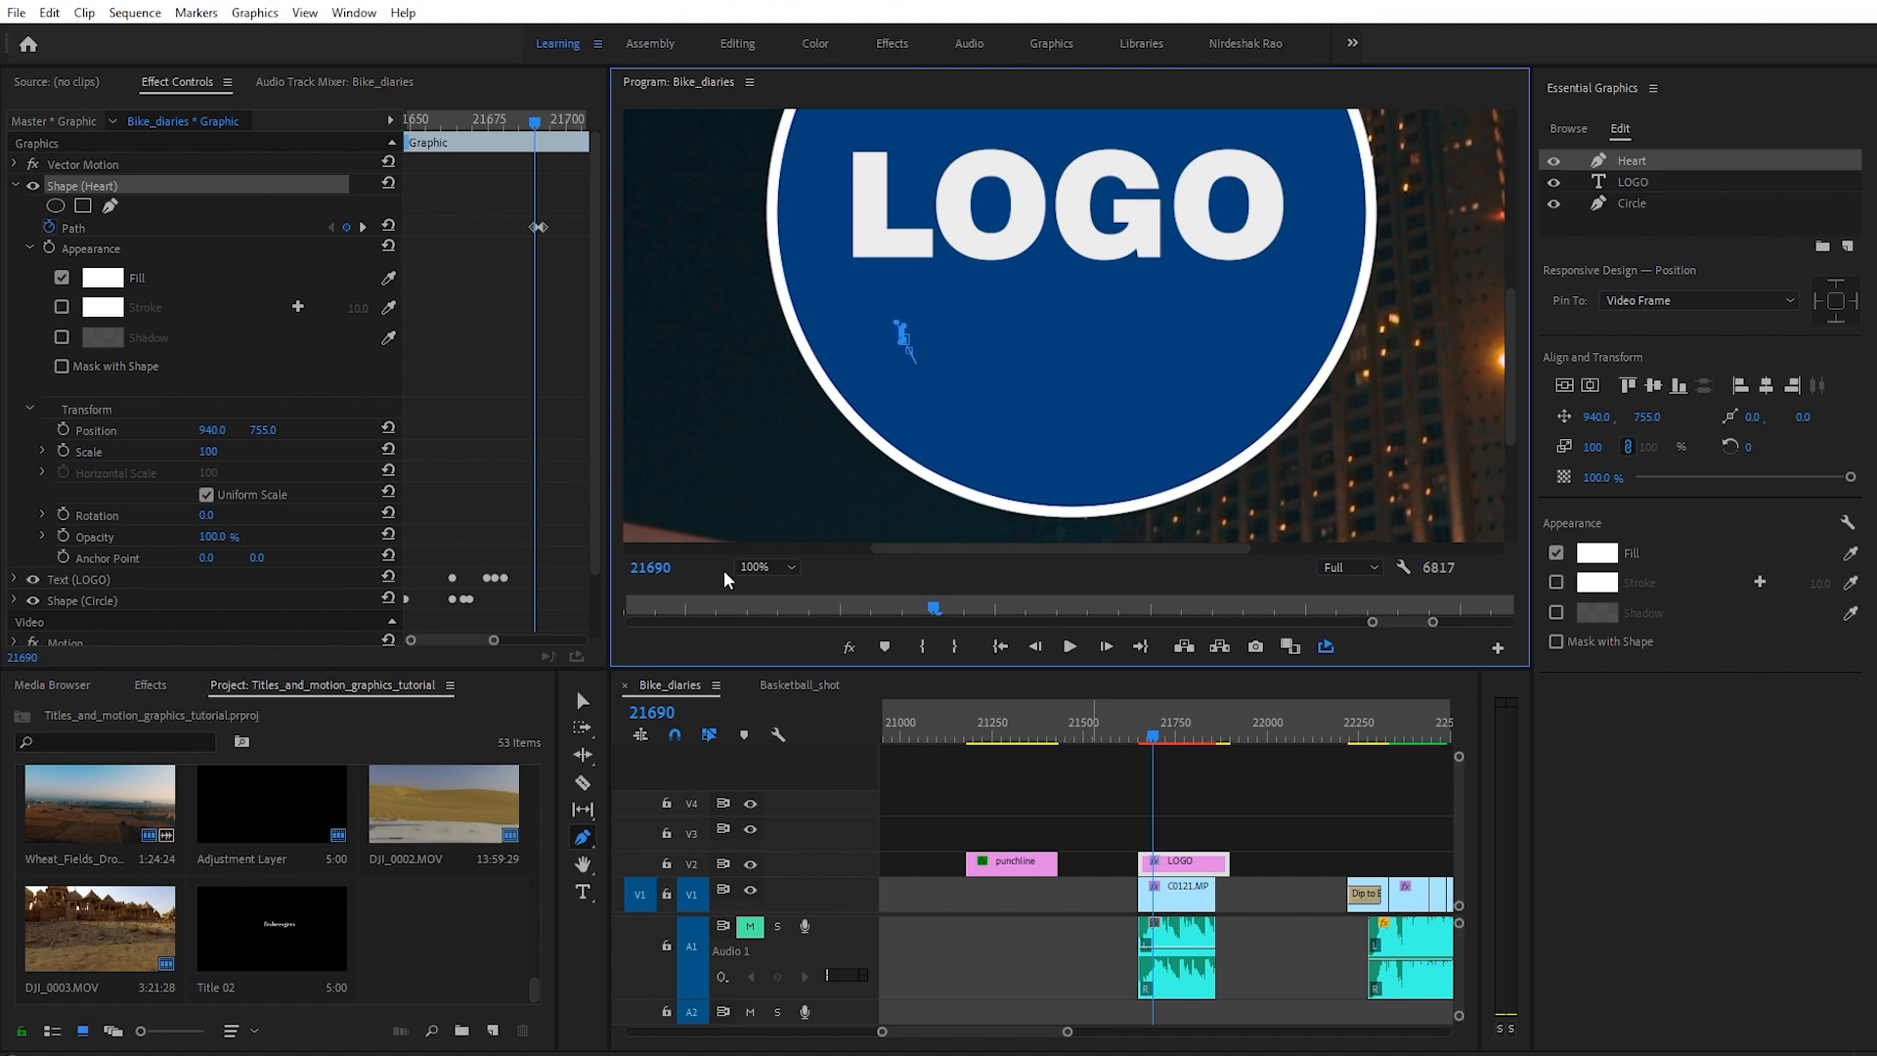
Step: Distort the heart's outline at frame 21692 by pulling its bottom tip and top notch outward
{"action": "left_click_drag", "start_coordinate": [531, 120], "coordinate": [543, 135]}
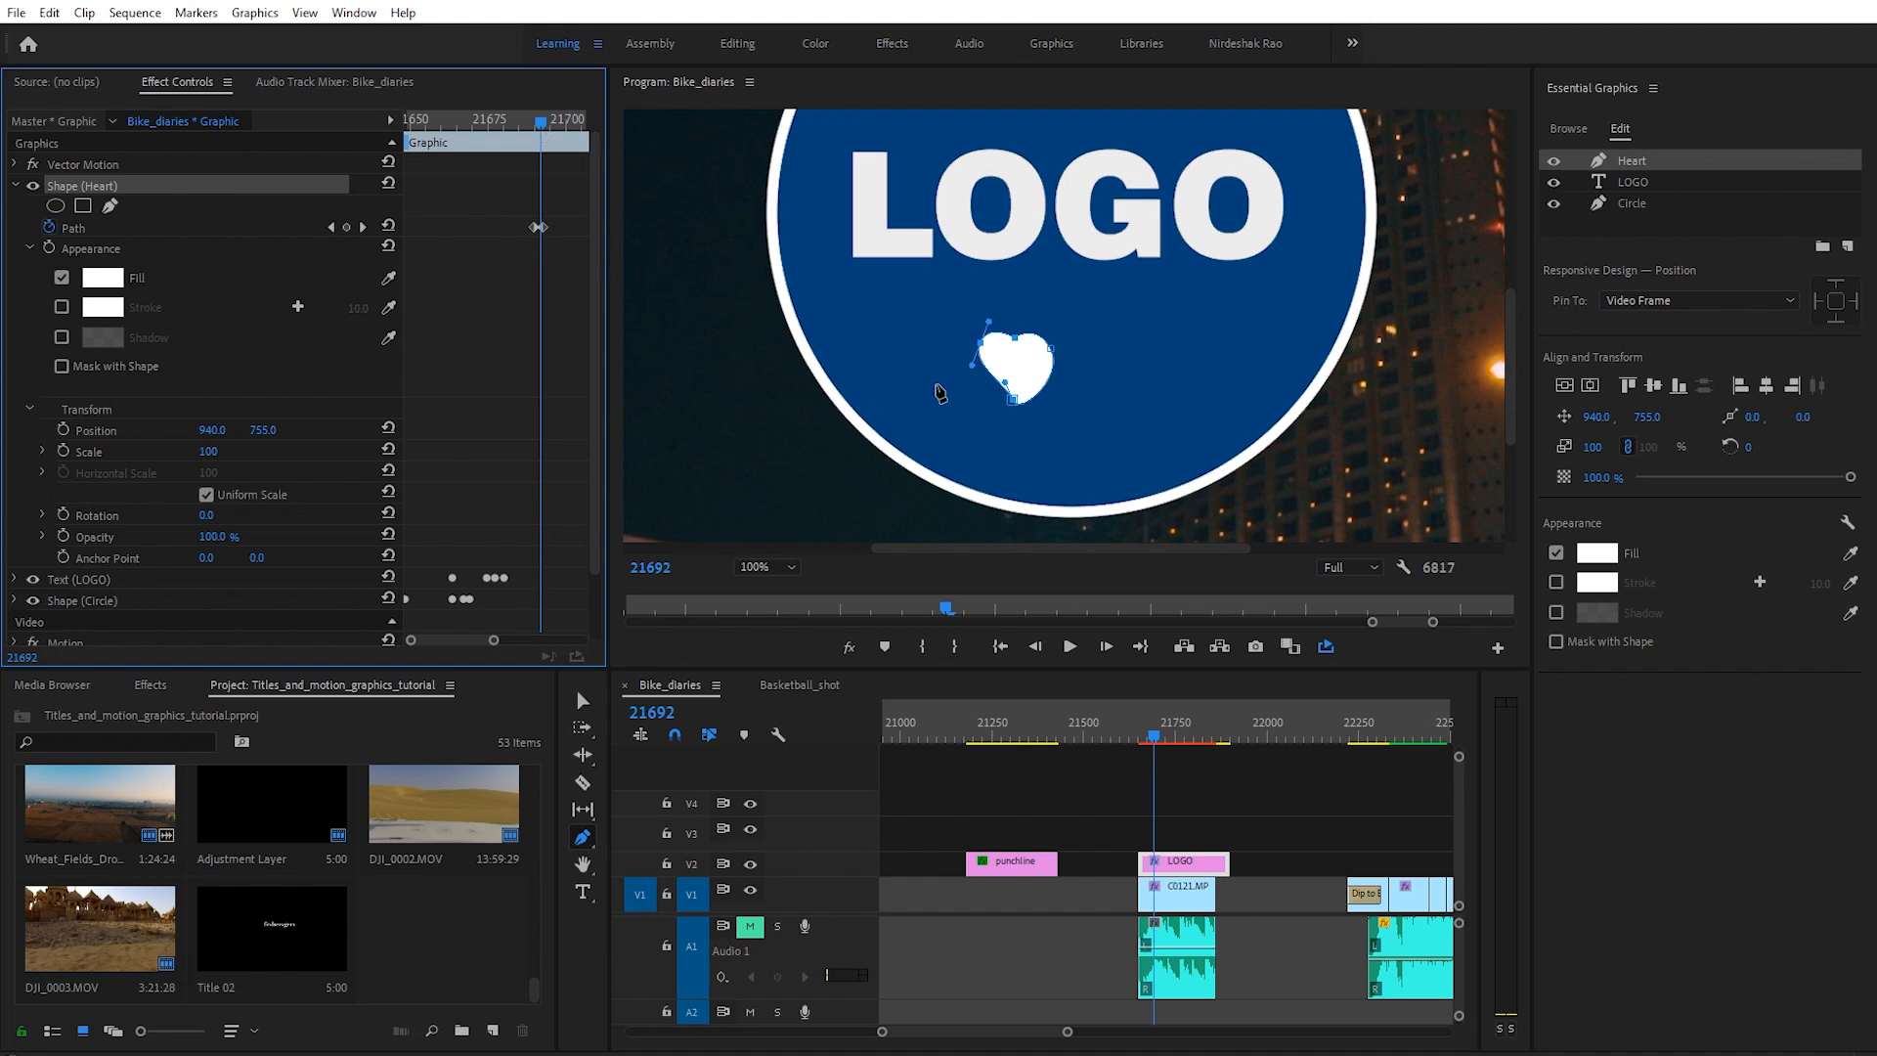
{"action": "left_click_drag", "start_coordinate": [1013, 398], "coordinate": [911, 401]}
{"action": "left_click_drag", "start_coordinate": [1014, 339], "coordinate": [1205, 379]}
{"action": "left_click_drag", "start_coordinate": [912, 402], "coordinate": [938, 355]}
Step: Spread out the heart's two earlier path keyframes to preview the morph, and delete both of them
{"action": "left_click", "coordinate": [529, 119]}
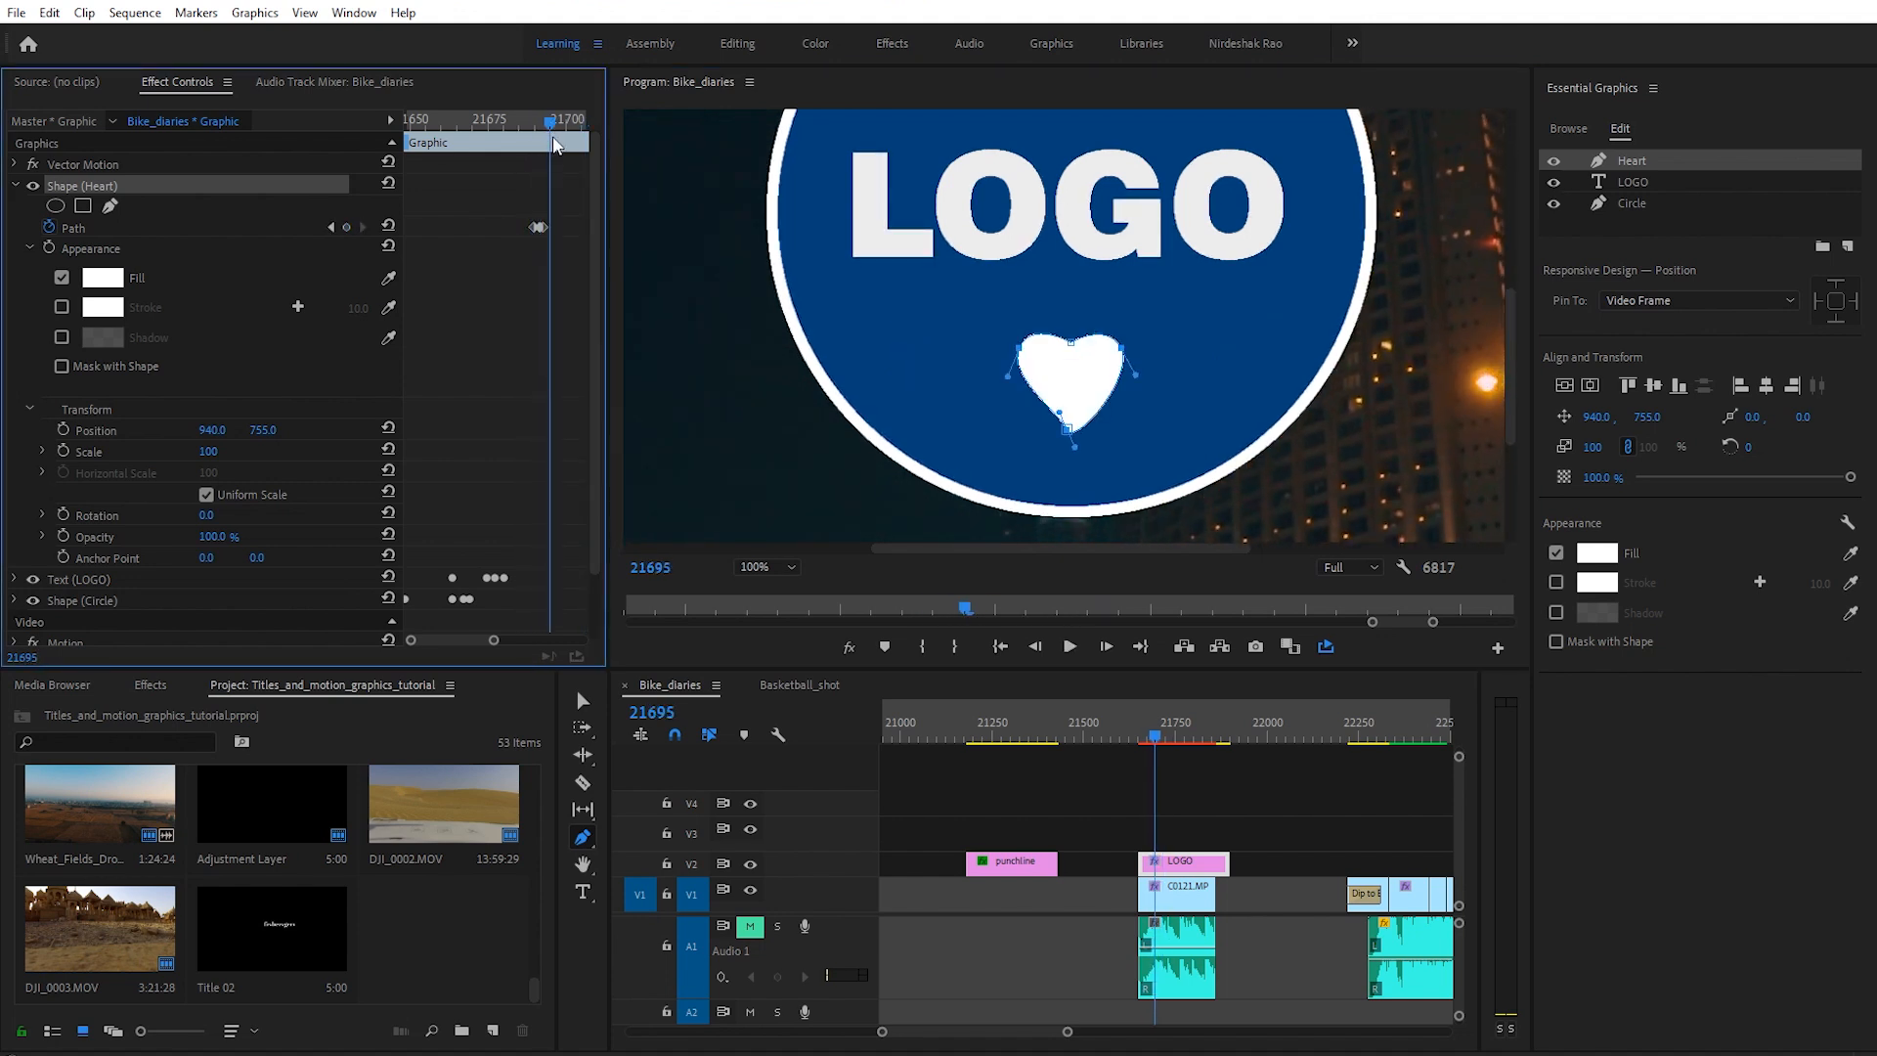
{"action": "left_click_drag", "start_coordinate": [530, 119], "coordinate": [540, 119]}
{"action": "left_click_drag", "start_coordinate": [535, 227], "coordinate": [525, 233]}
{"action": "key", "text": "space"}
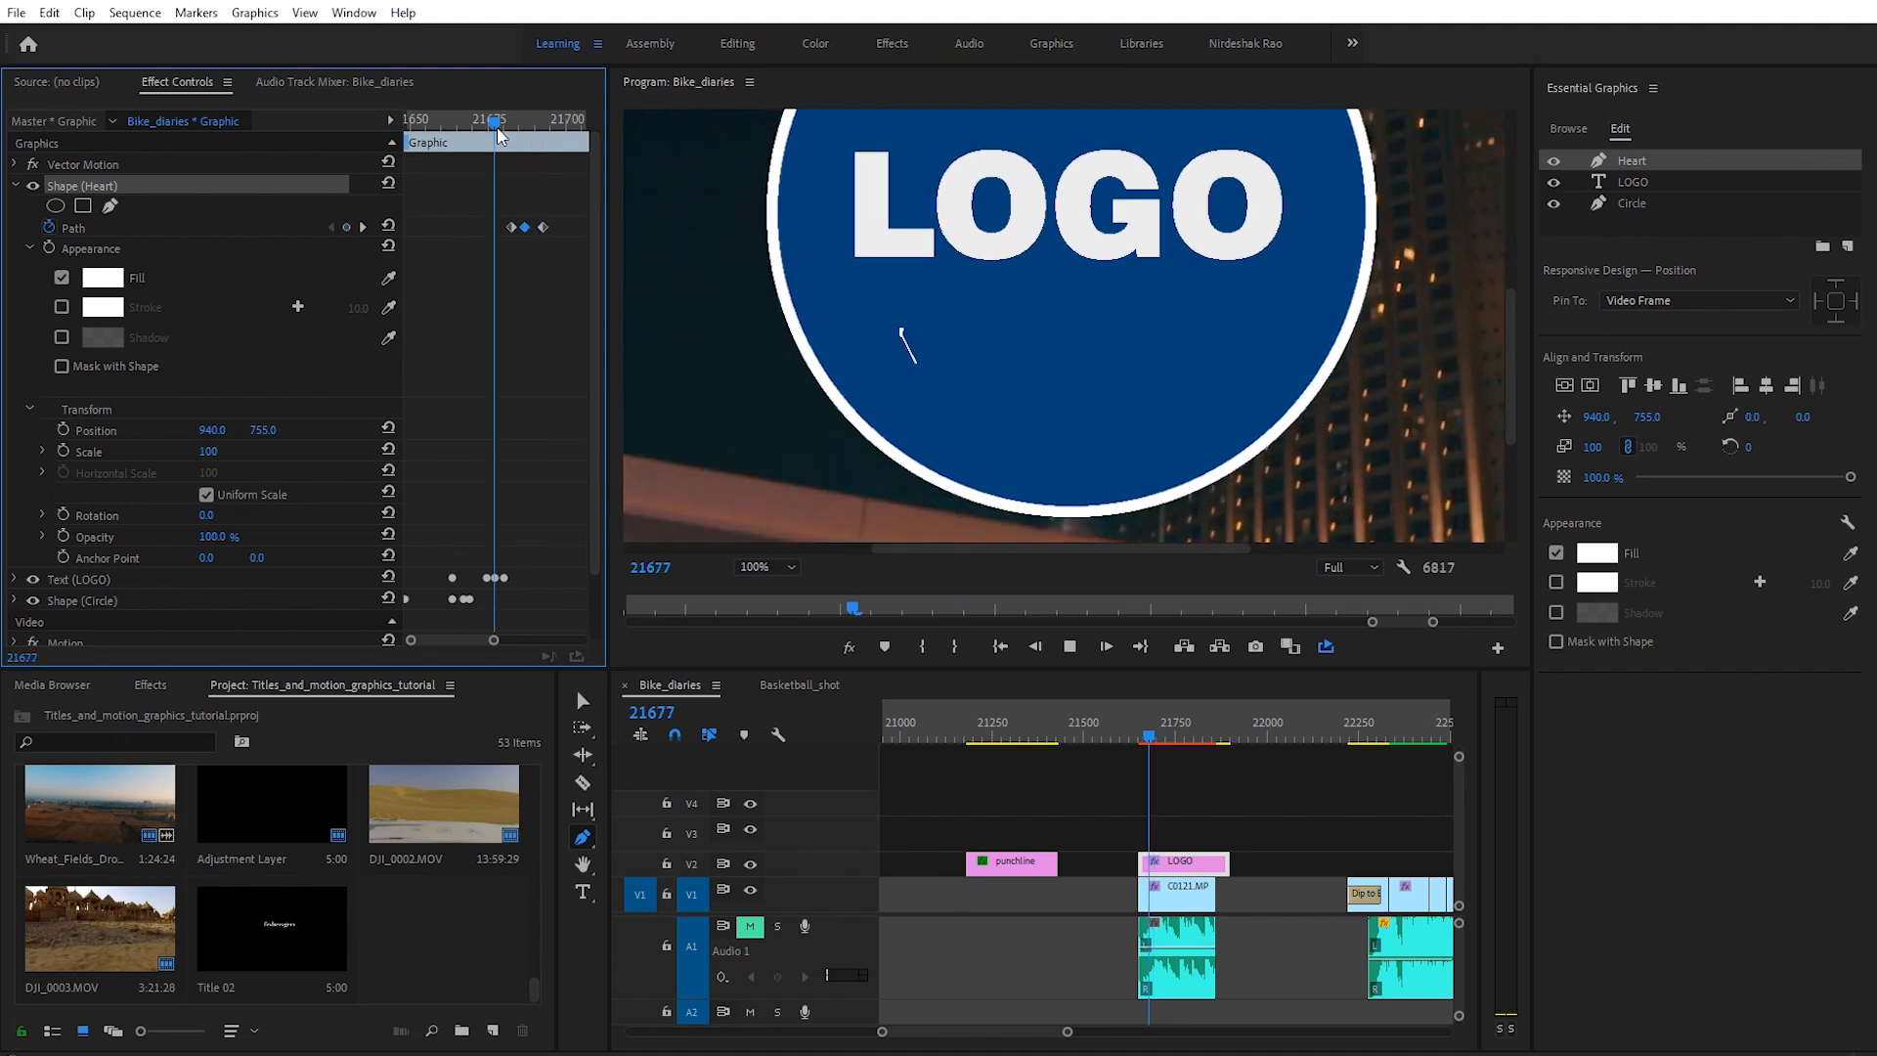
{"action": "key", "text": "space"}
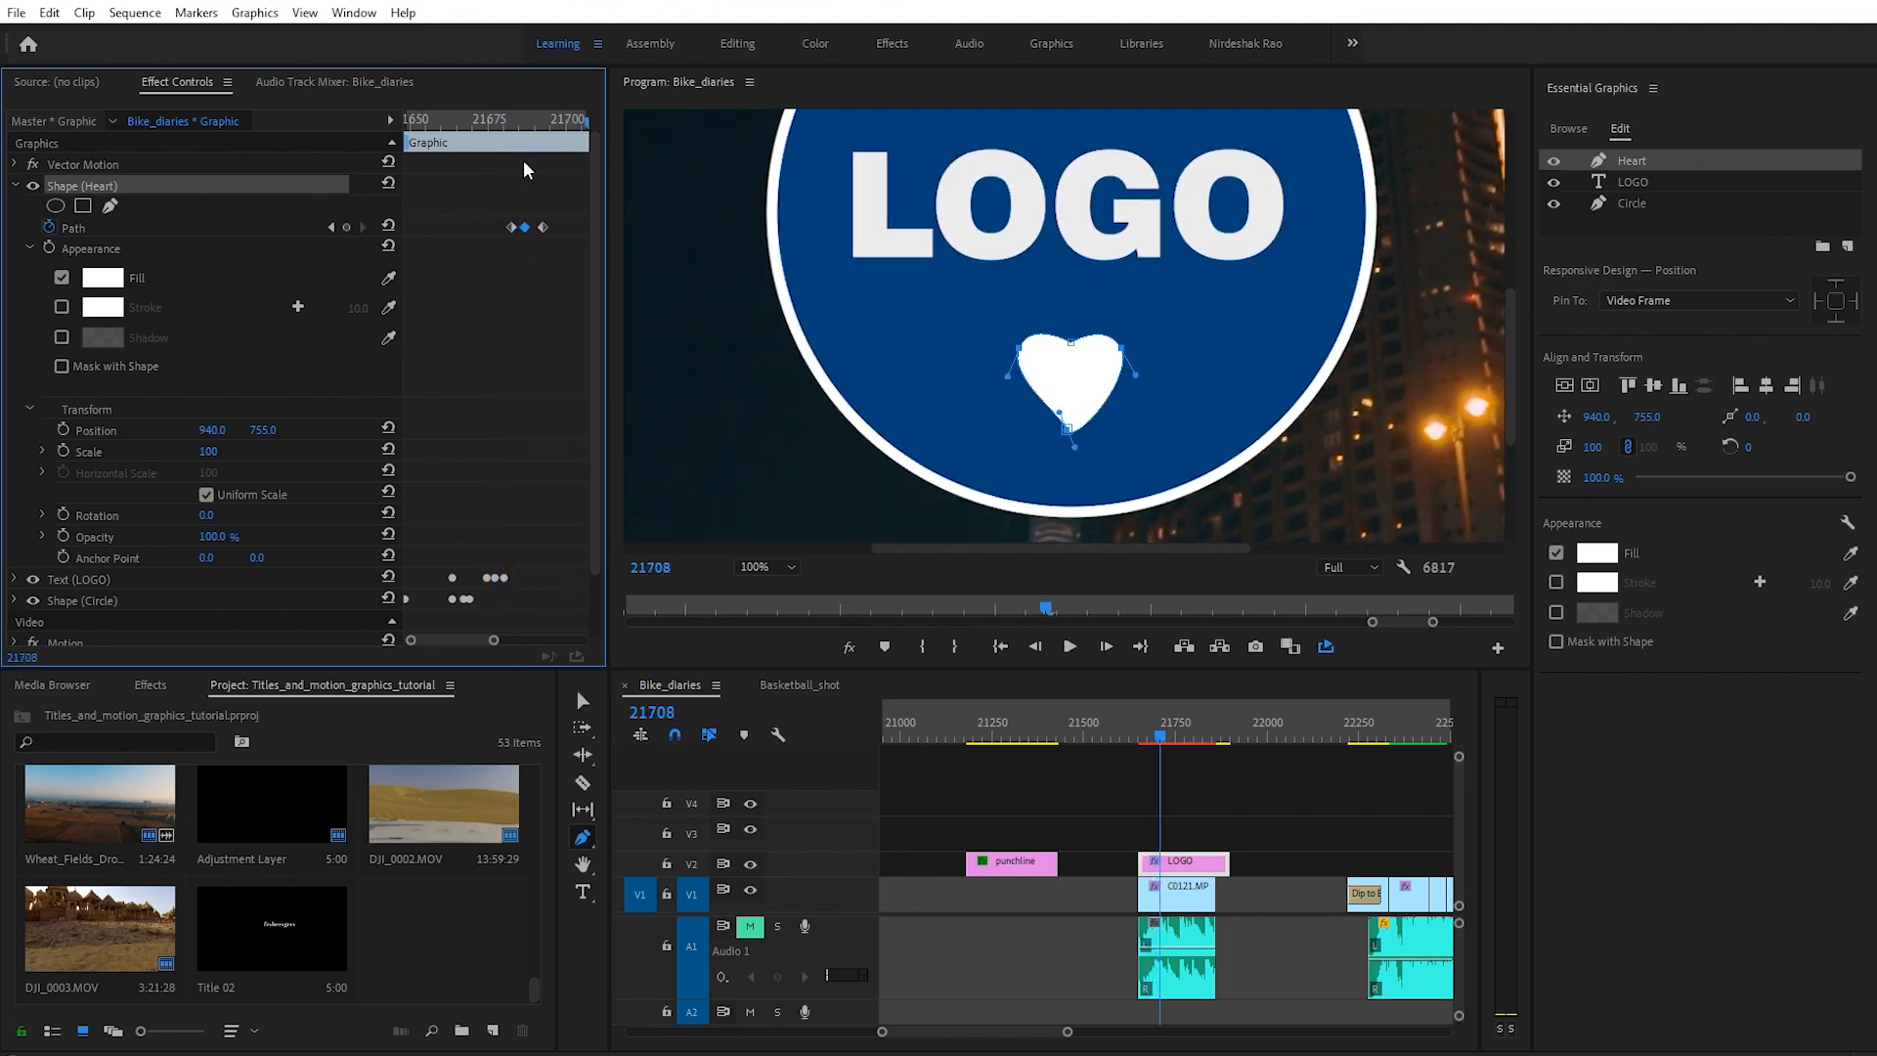
{"action": "left_click_drag", "start_coordinate": [480, 204], "coordinate": [527, 242]}
Step: At frame 21684, narrow the heart into a thin sliver by moving its top notch to the bottom tip and its left lobe inward
{"action": "left_click_drag", "start_coordinate": [537, 119], "coordinate": [519, 111]}
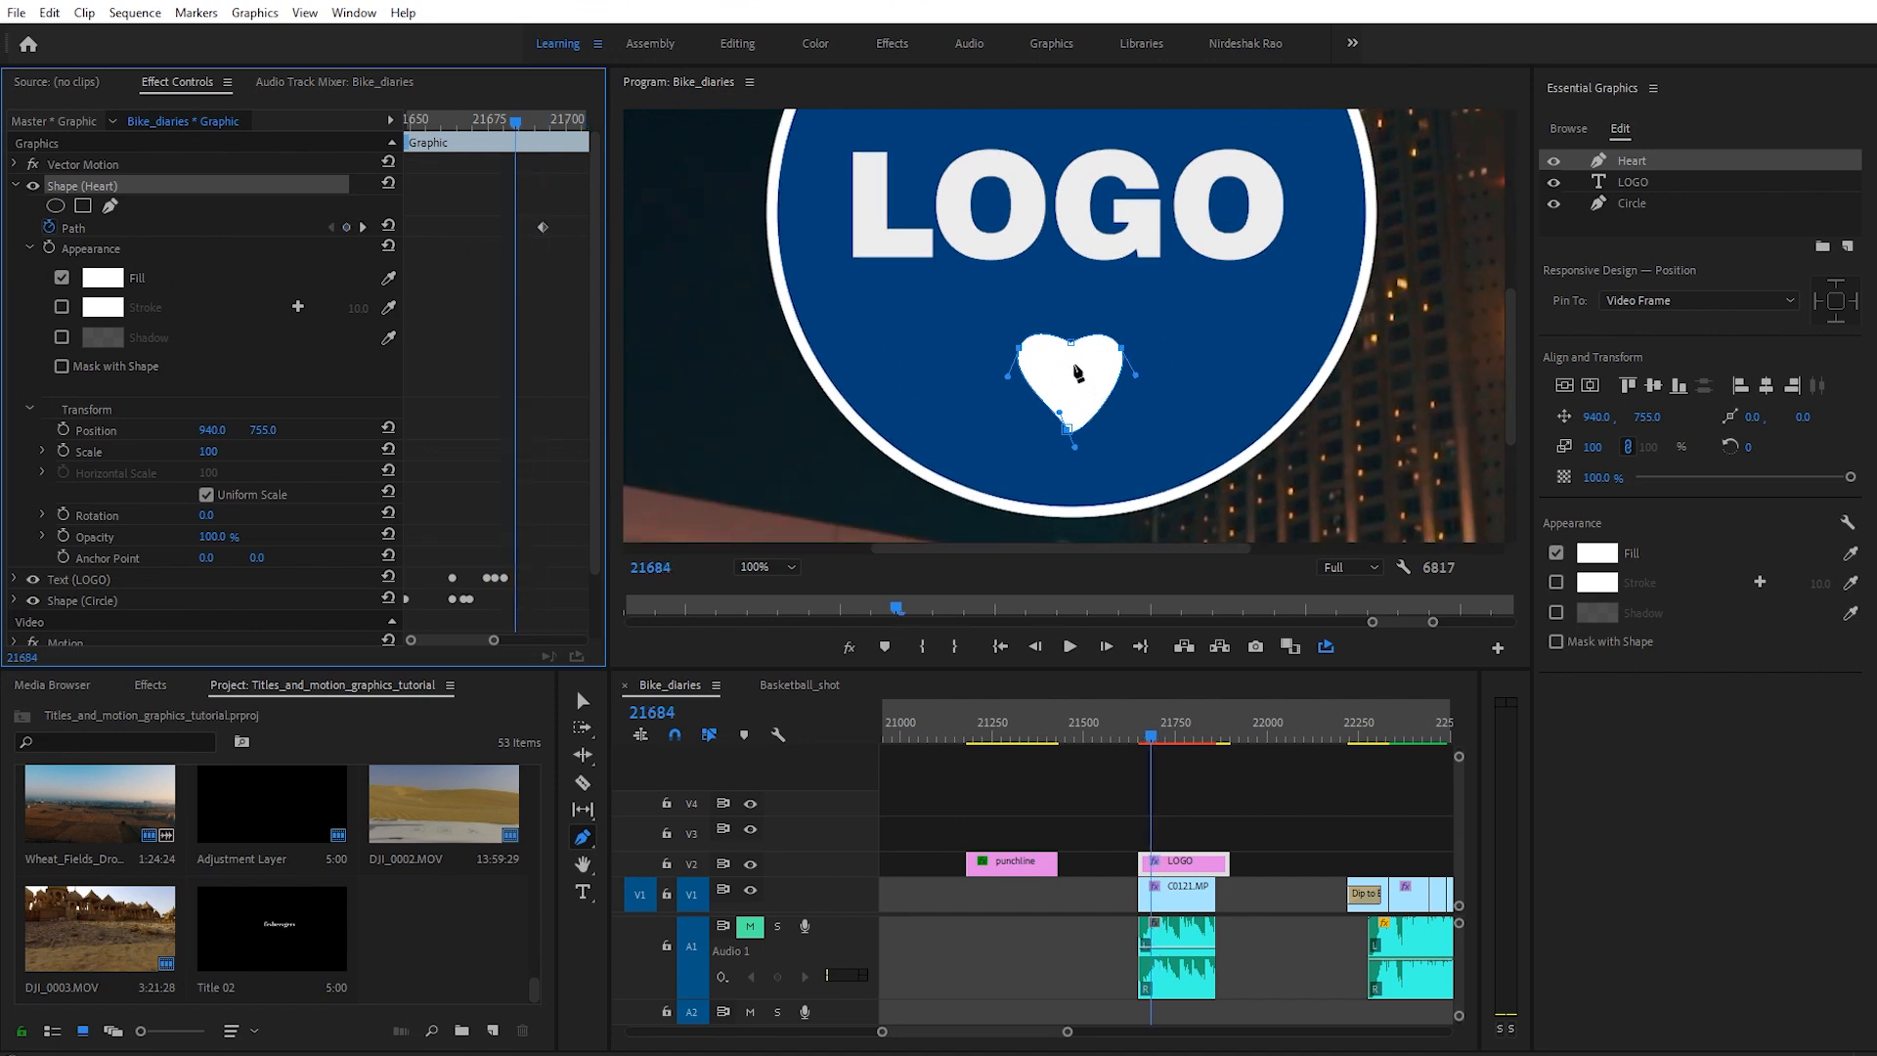
{"action": "left_click_drag", "start_coordinate": [1071, 342], "coordinate": [1068, 427]}
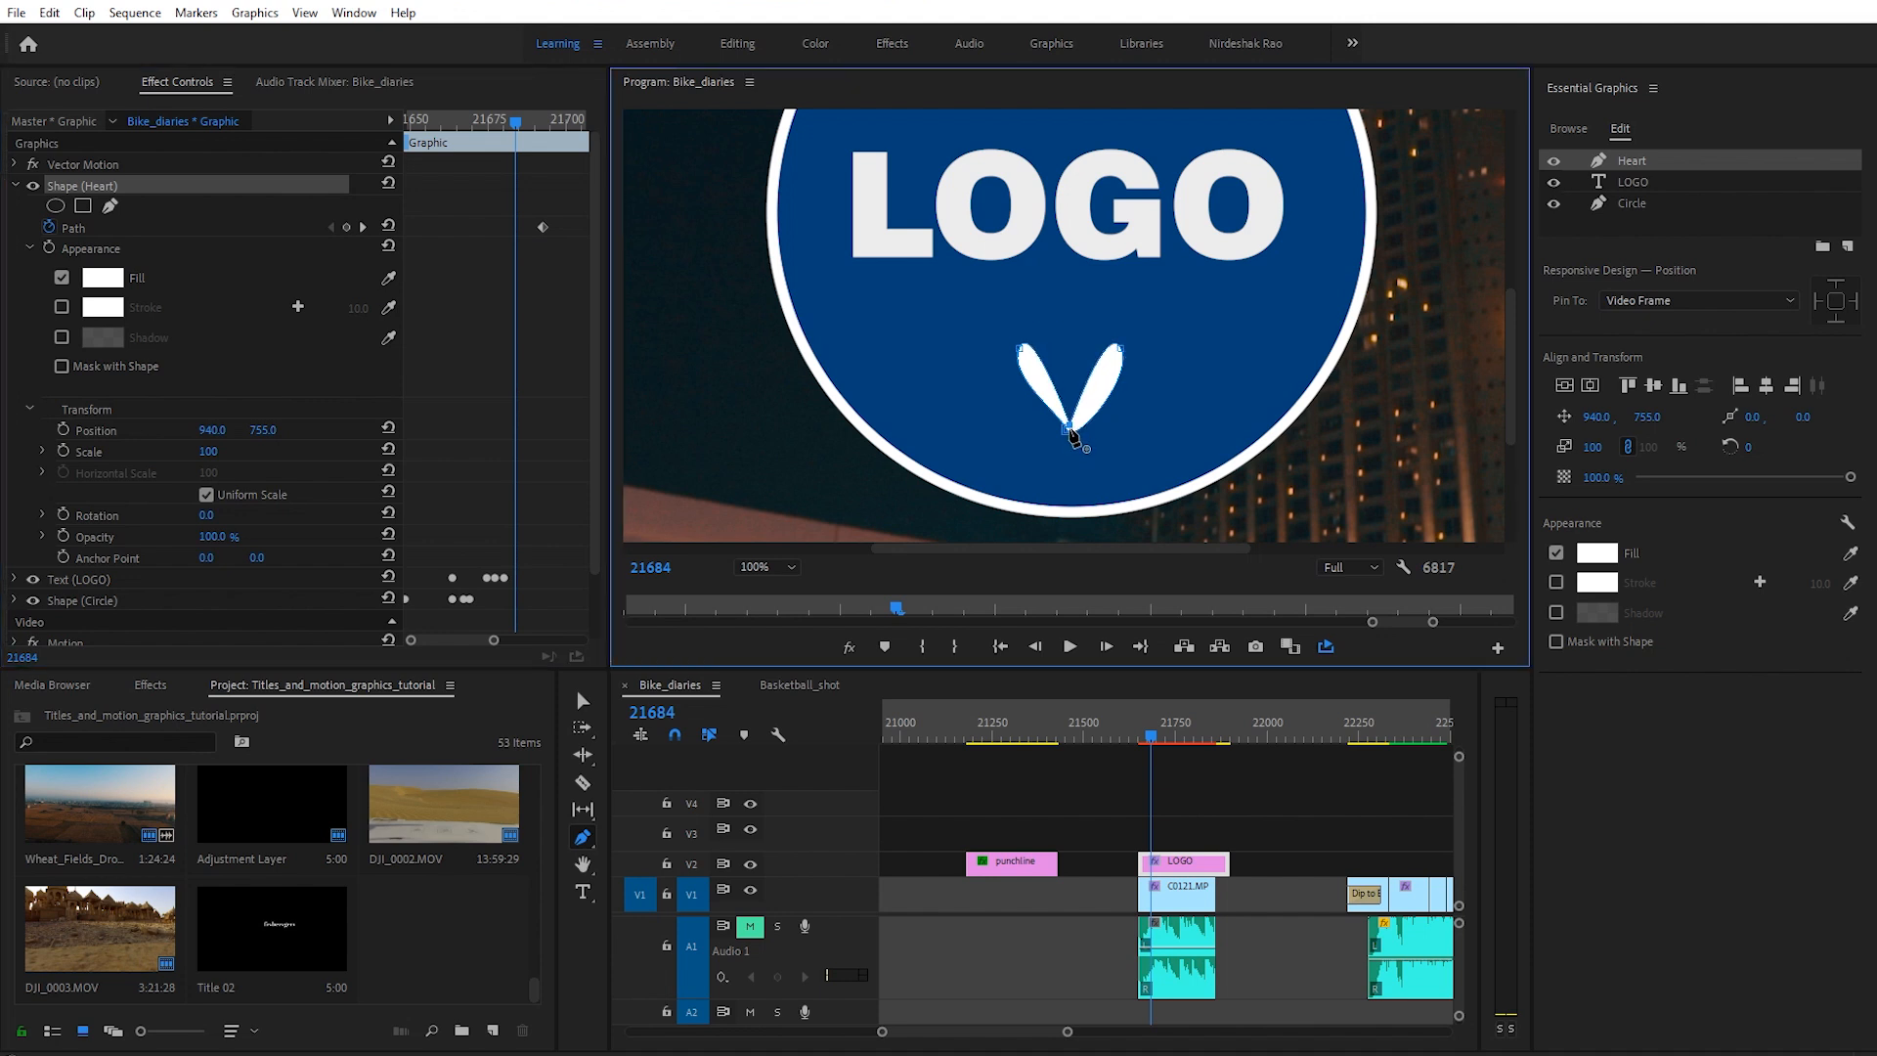
{"action": "left_click_drag", "start_coordinate": [1021, 348], "coordinate": [1079, 354]}
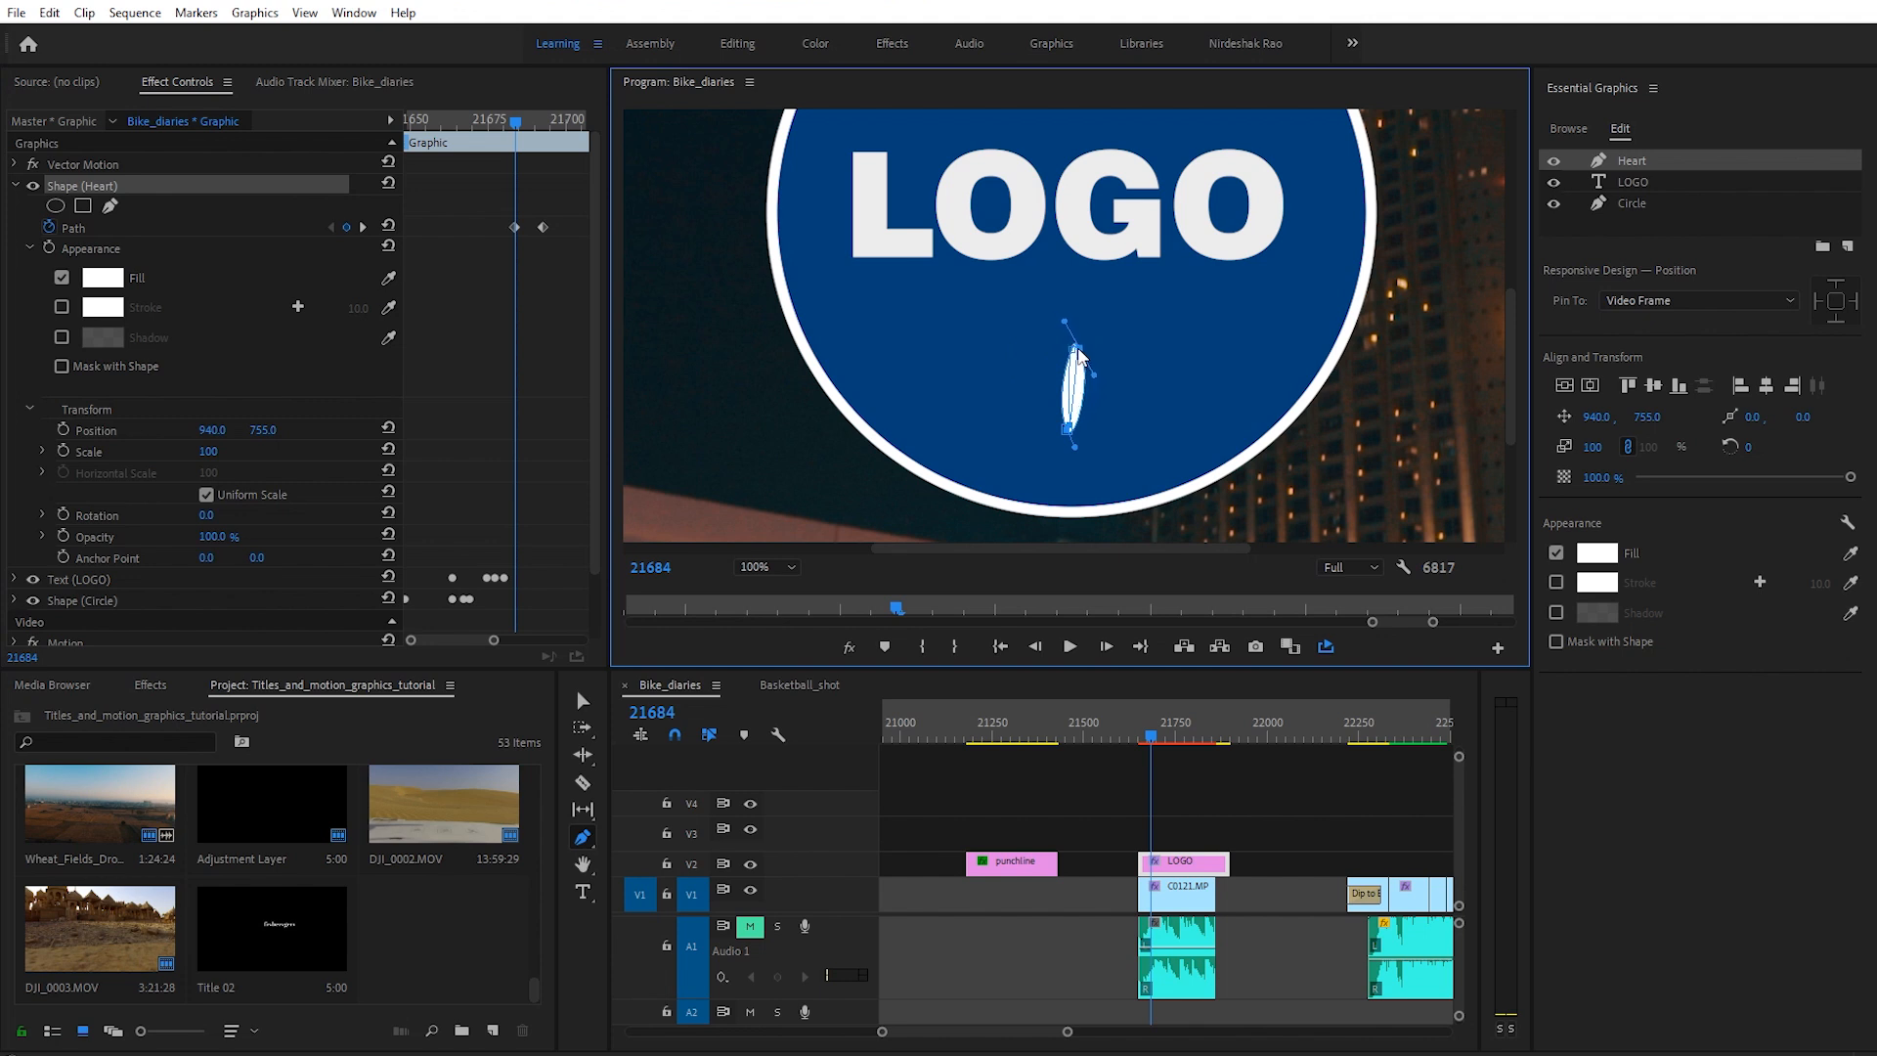
Step: At frame 21675, collapse the heart's remaining path points onto its bottom tip
{"action": "left_click_drag", "start_coordinate": [536, 143], "coordinate": [490, 119]}
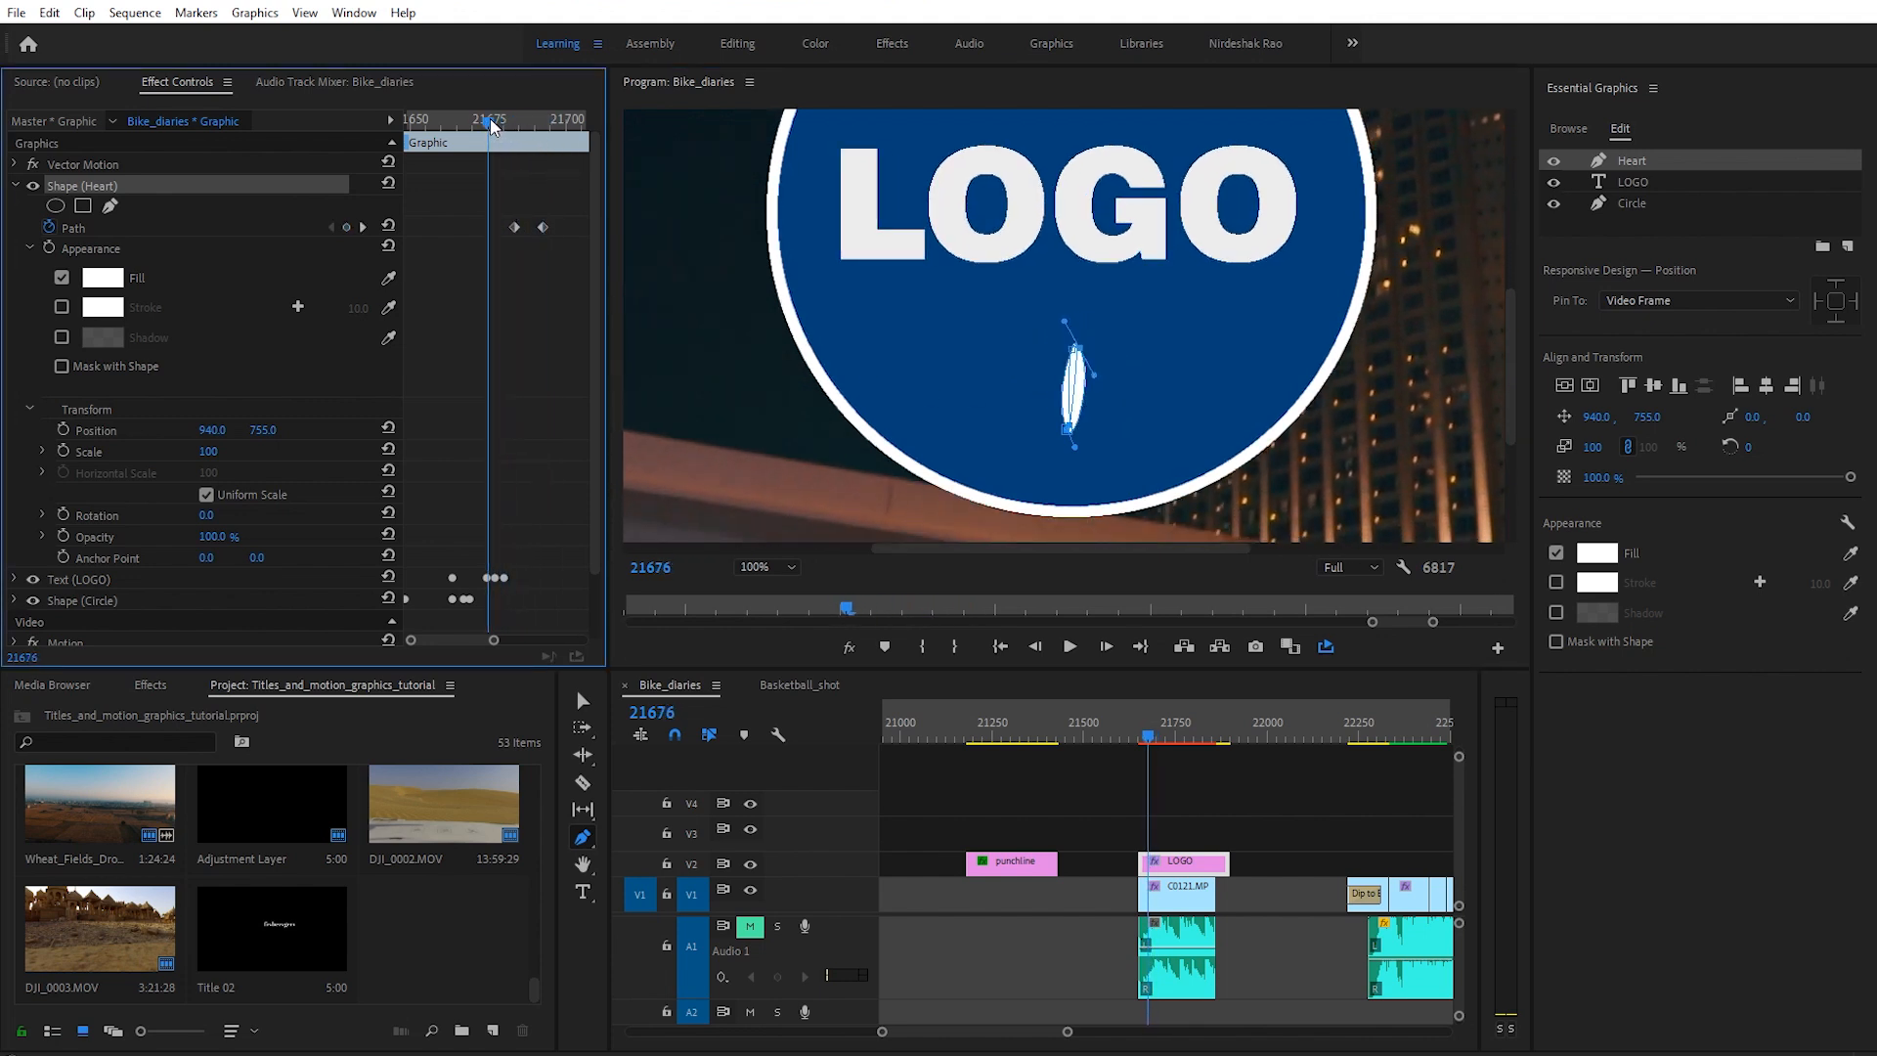
{"action": "left_click_drag", "start_coordinate": [1082, 353], "coordinate": [1096, 469]}
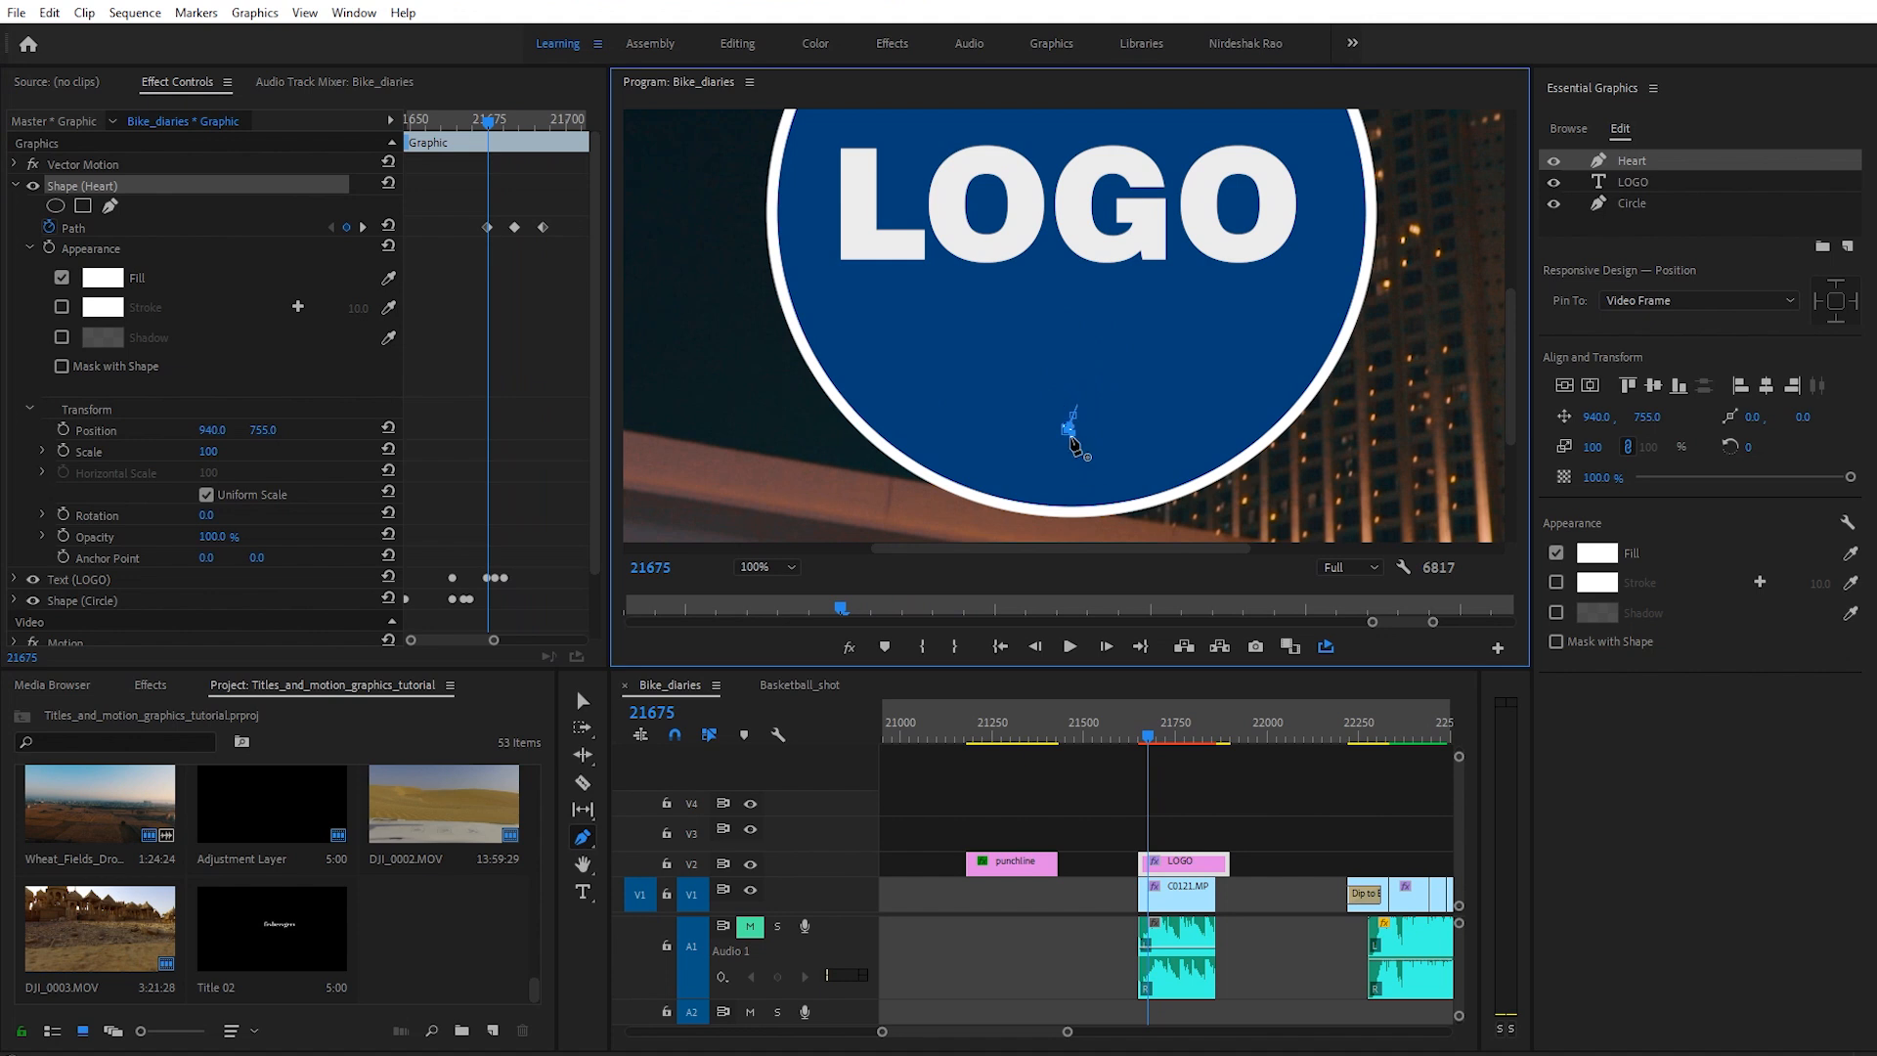
{"action": "mouse_move", "coordinate": [478, 124]}
{"action": "left_mouse_down"}
{"action": "mouse_move", "coordinate": [461, 116]}
{"action": "mouse_move", "coordinate": [560, 174]}
{"action": "mouse_move", "coordinate": [488, 125]}
{"action": "left_mouse_up"}
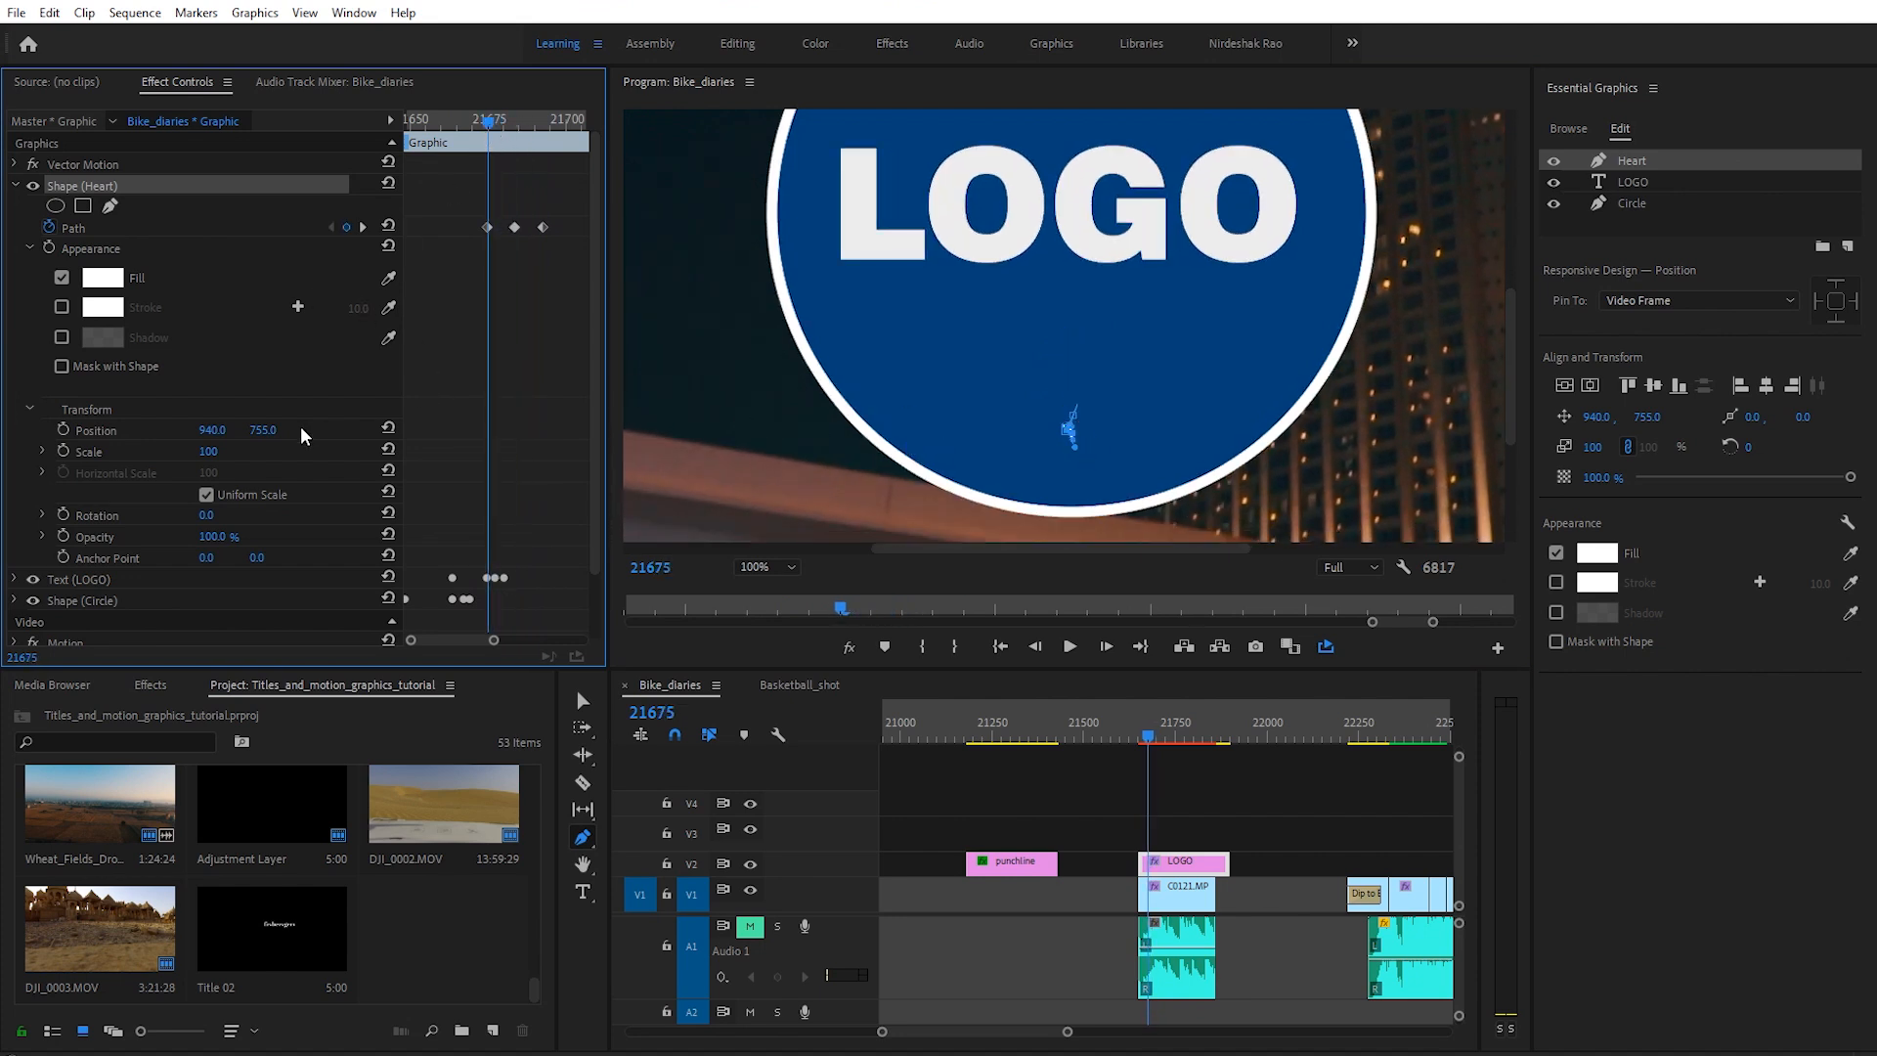
Step: Keyframe the heart's opacity at 100% on frame 21675 and 0% on frame 21674
{"action": "scroll", "coordinate": [303, 440], "scroll_direction": "down", "scroll_amount": 2}
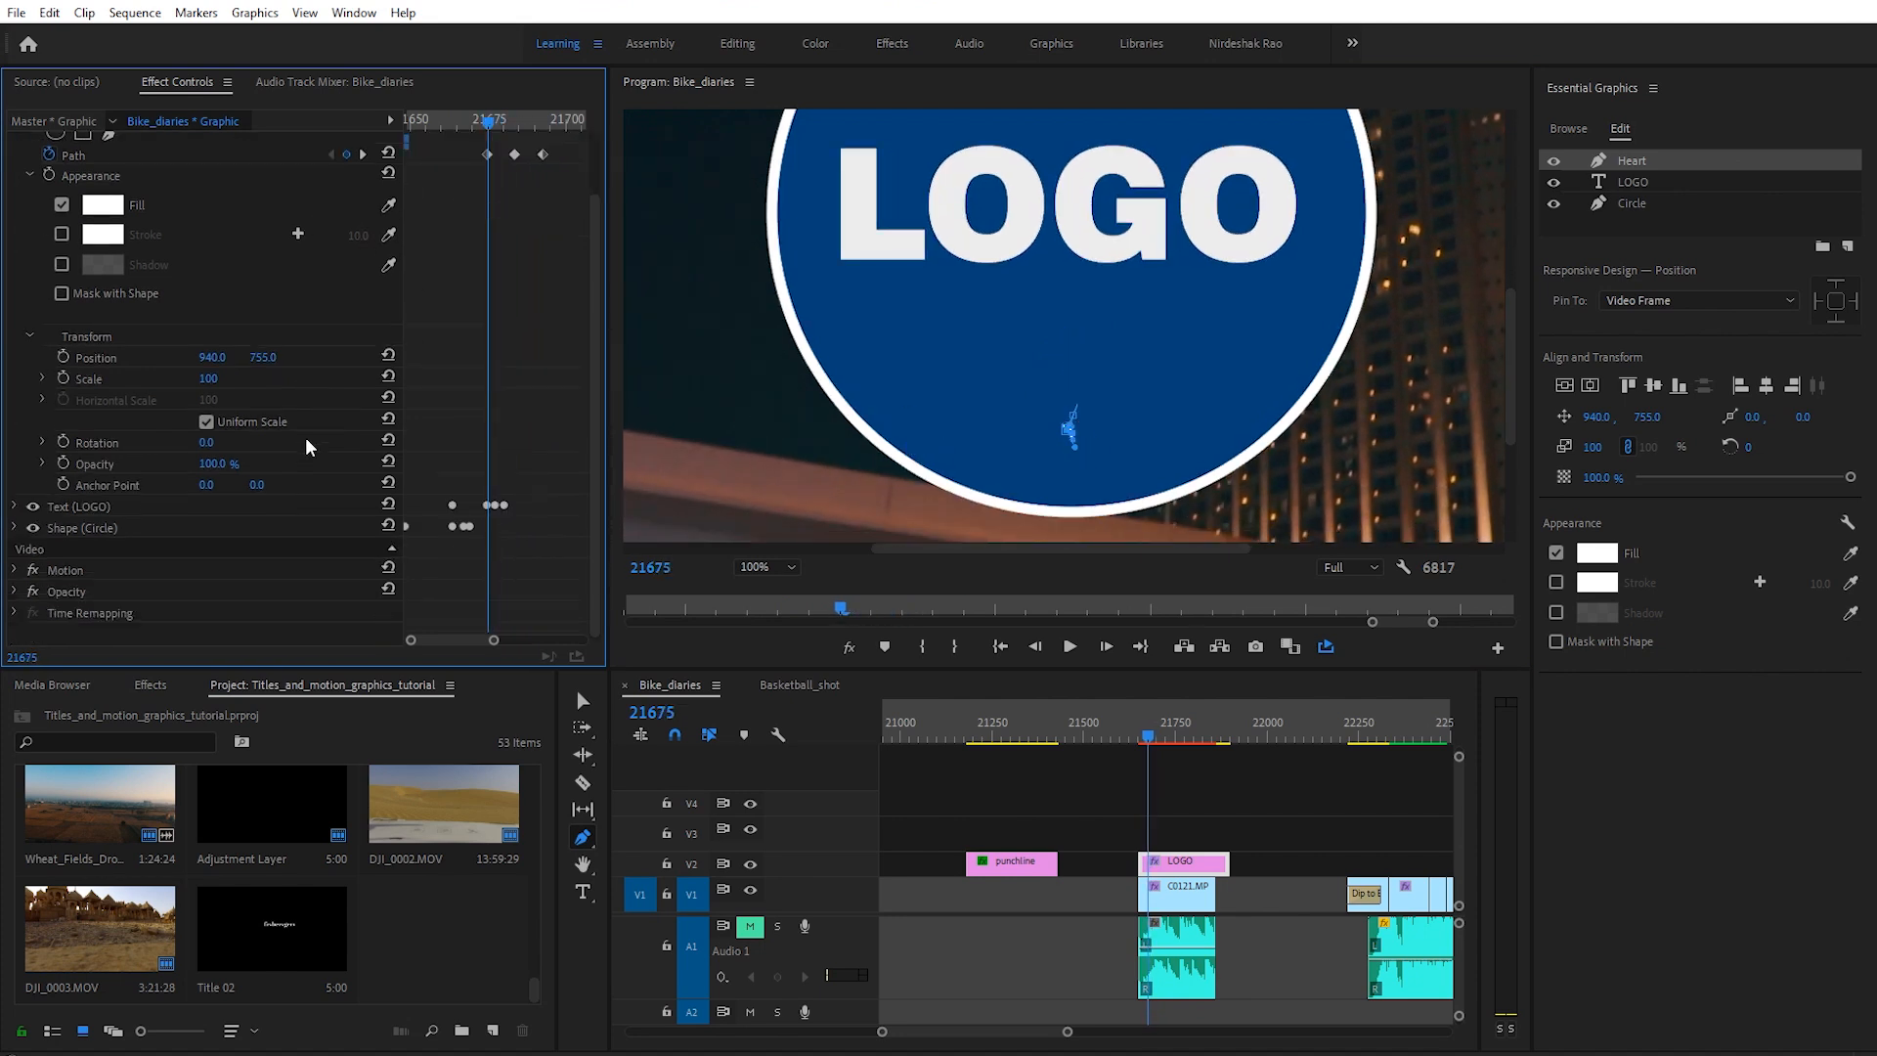
{"action": "left_click", "coordinate": [65, 462]}
{"action": "key", "text": "Left"}
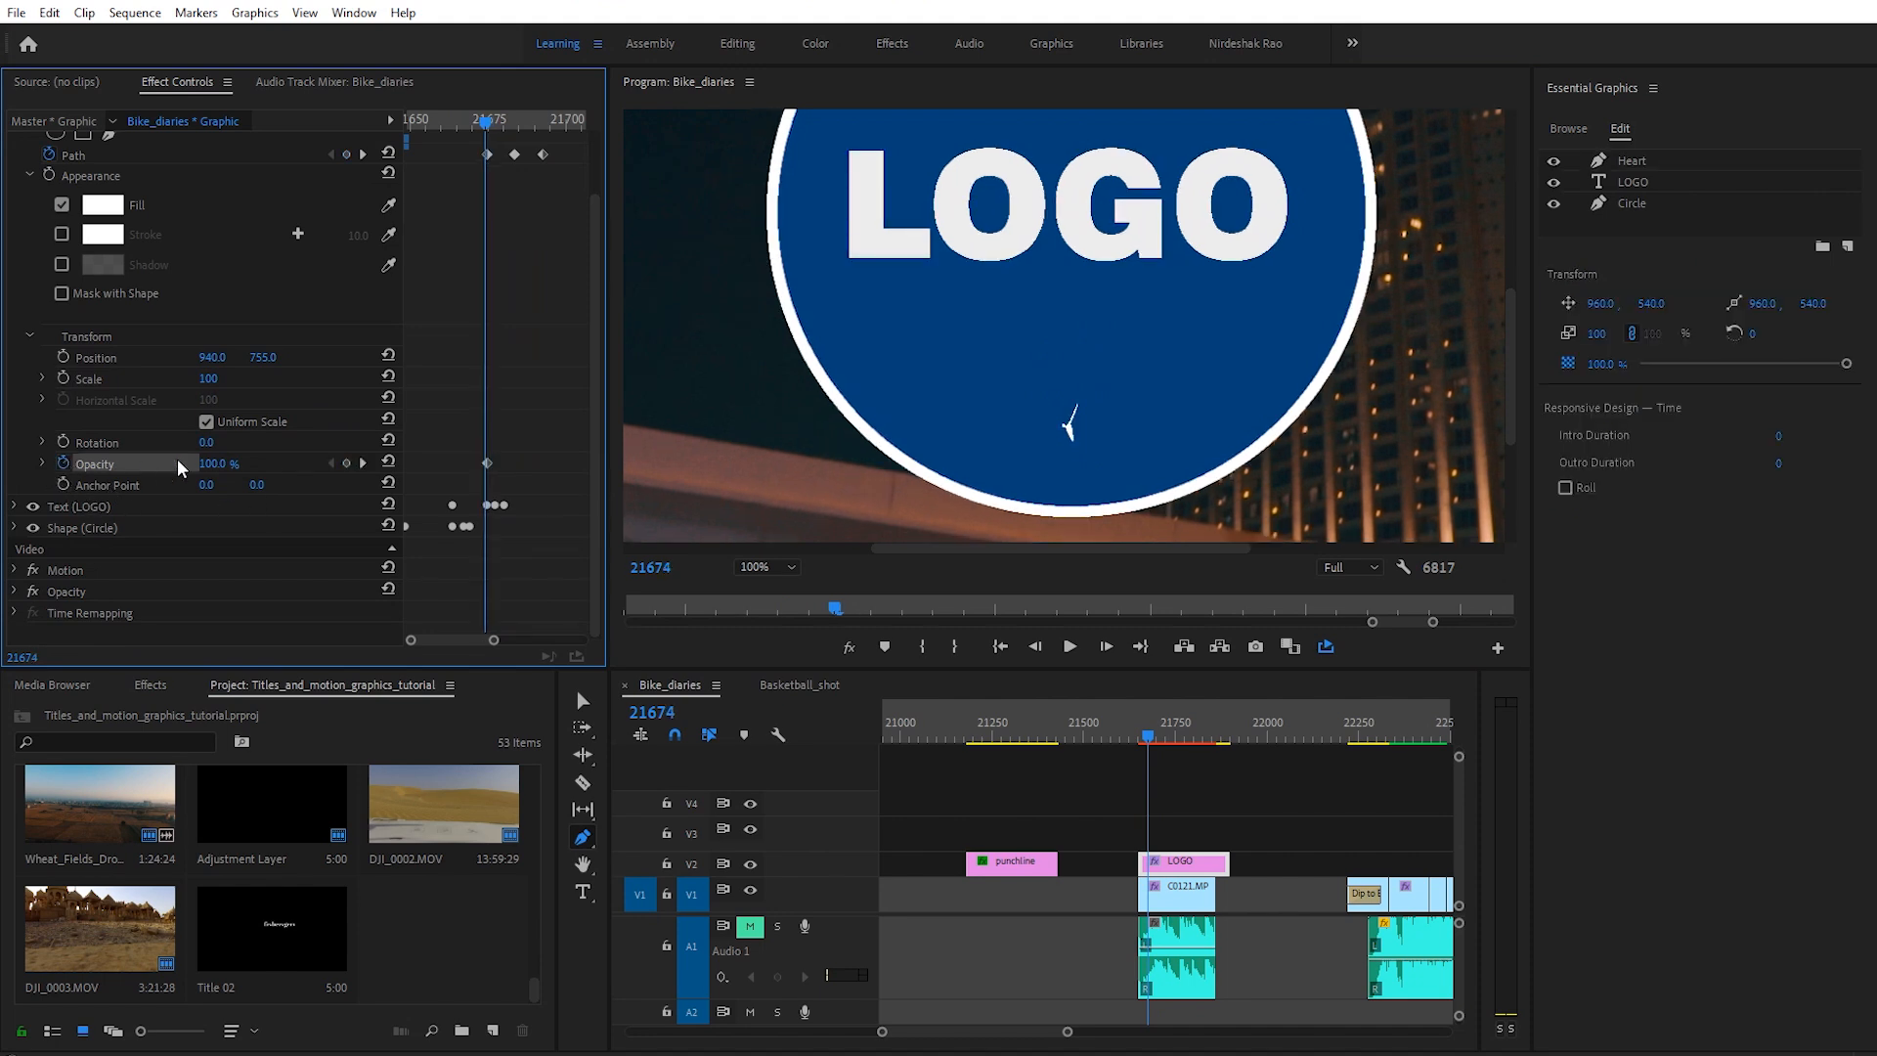
{"action": "left_click_drag", "start_coordinate": [209, 465], "coordinate": [109, 465]}
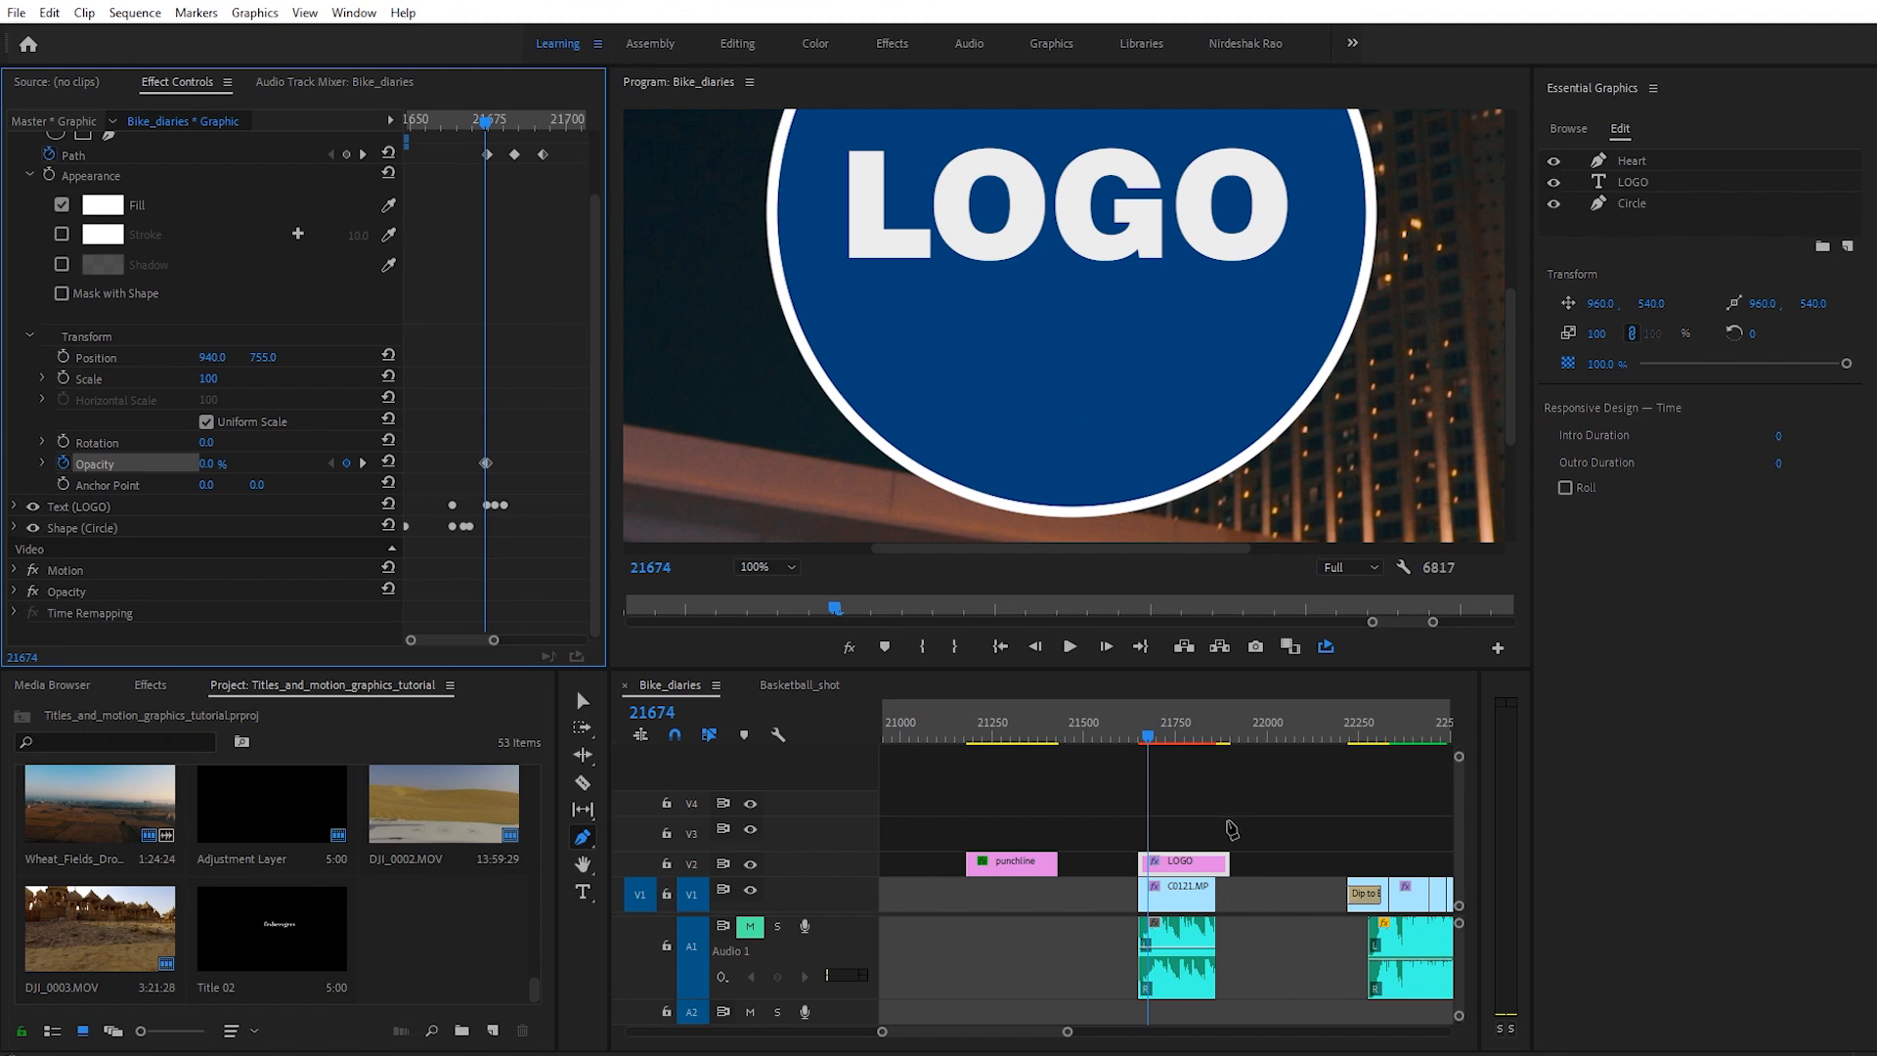
Step: Return to the Selection tool, deselect the graphic, and set the program preview zoom to Fit
{"action": "key", "text": "v"}
{"action": "left_click", "coordinate": [1167, 760]}
{"action": "left_click", "coordinate": [783, 567]}
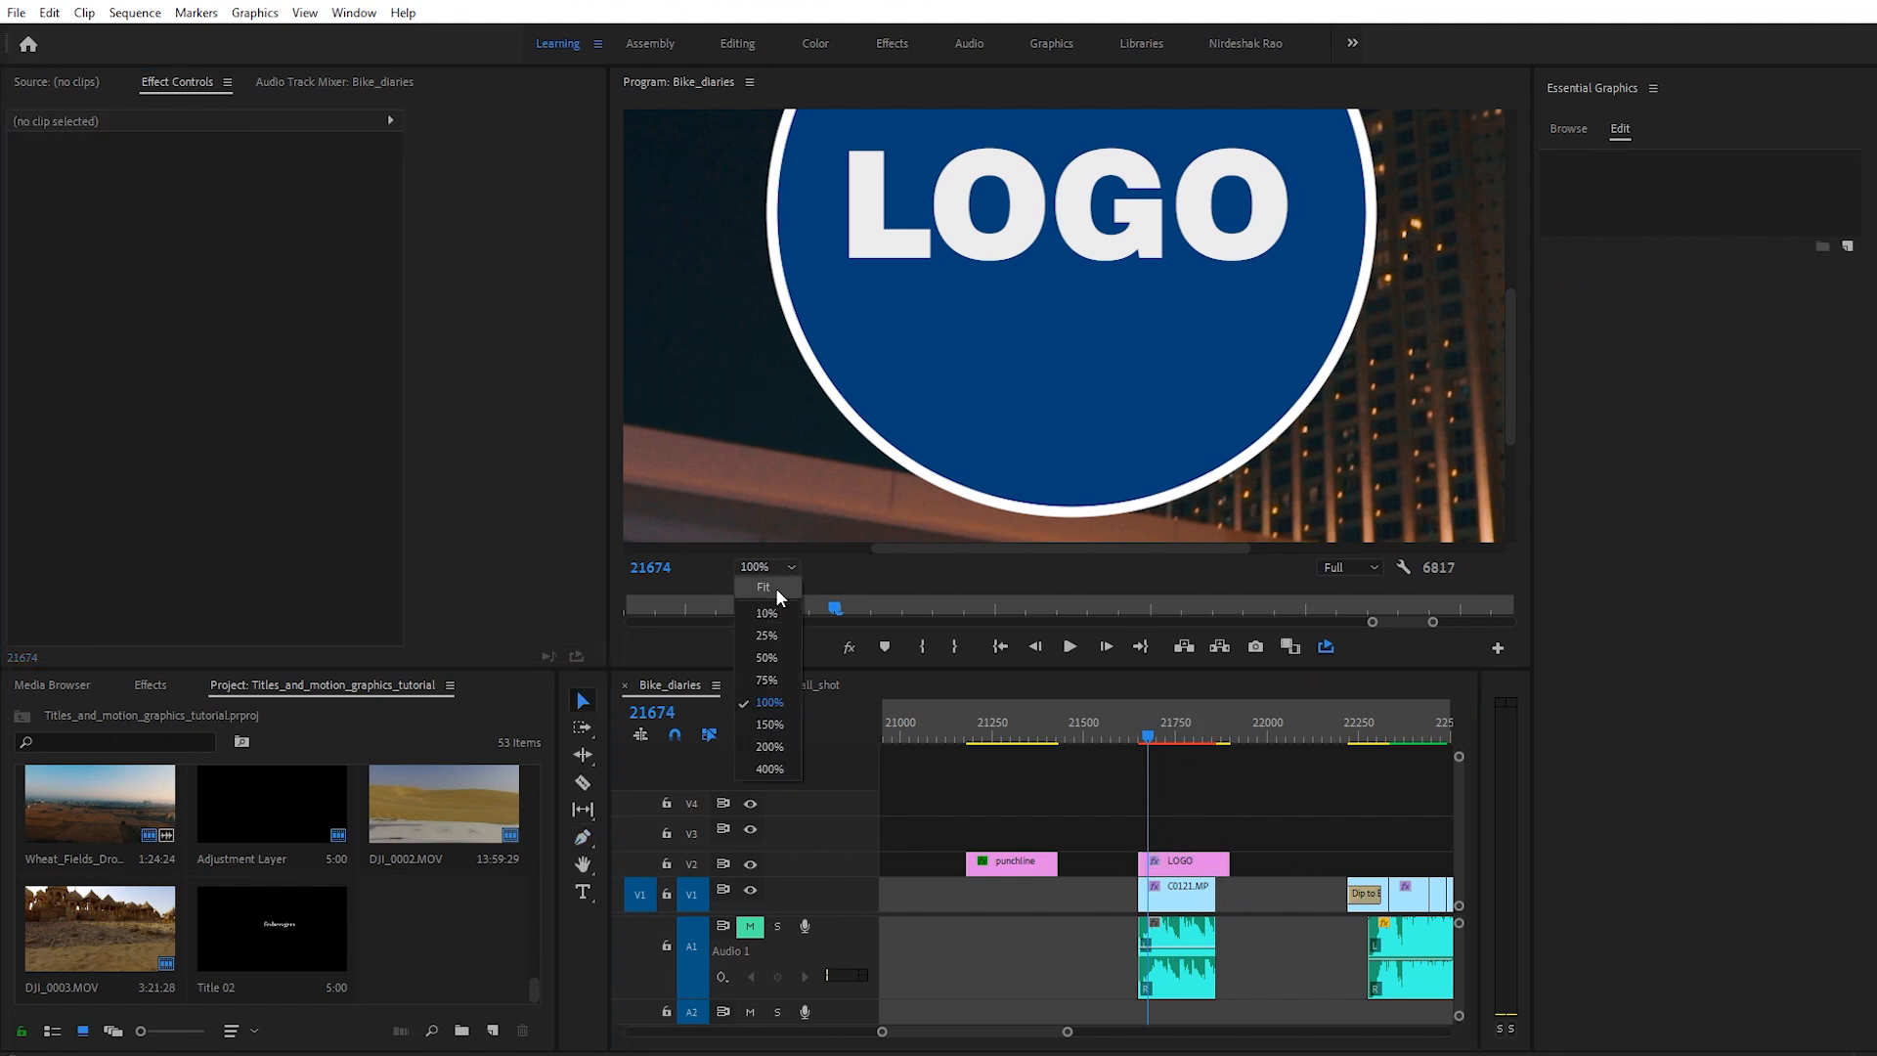
{"action": "left_click", "coordinate": [774, 585]}
Step: Play back the complete logo animation from the start of the LOGO graphic
{"action": "left_click", "coordinate": [1140, 731]}
{"action": "key", "text": "space"}
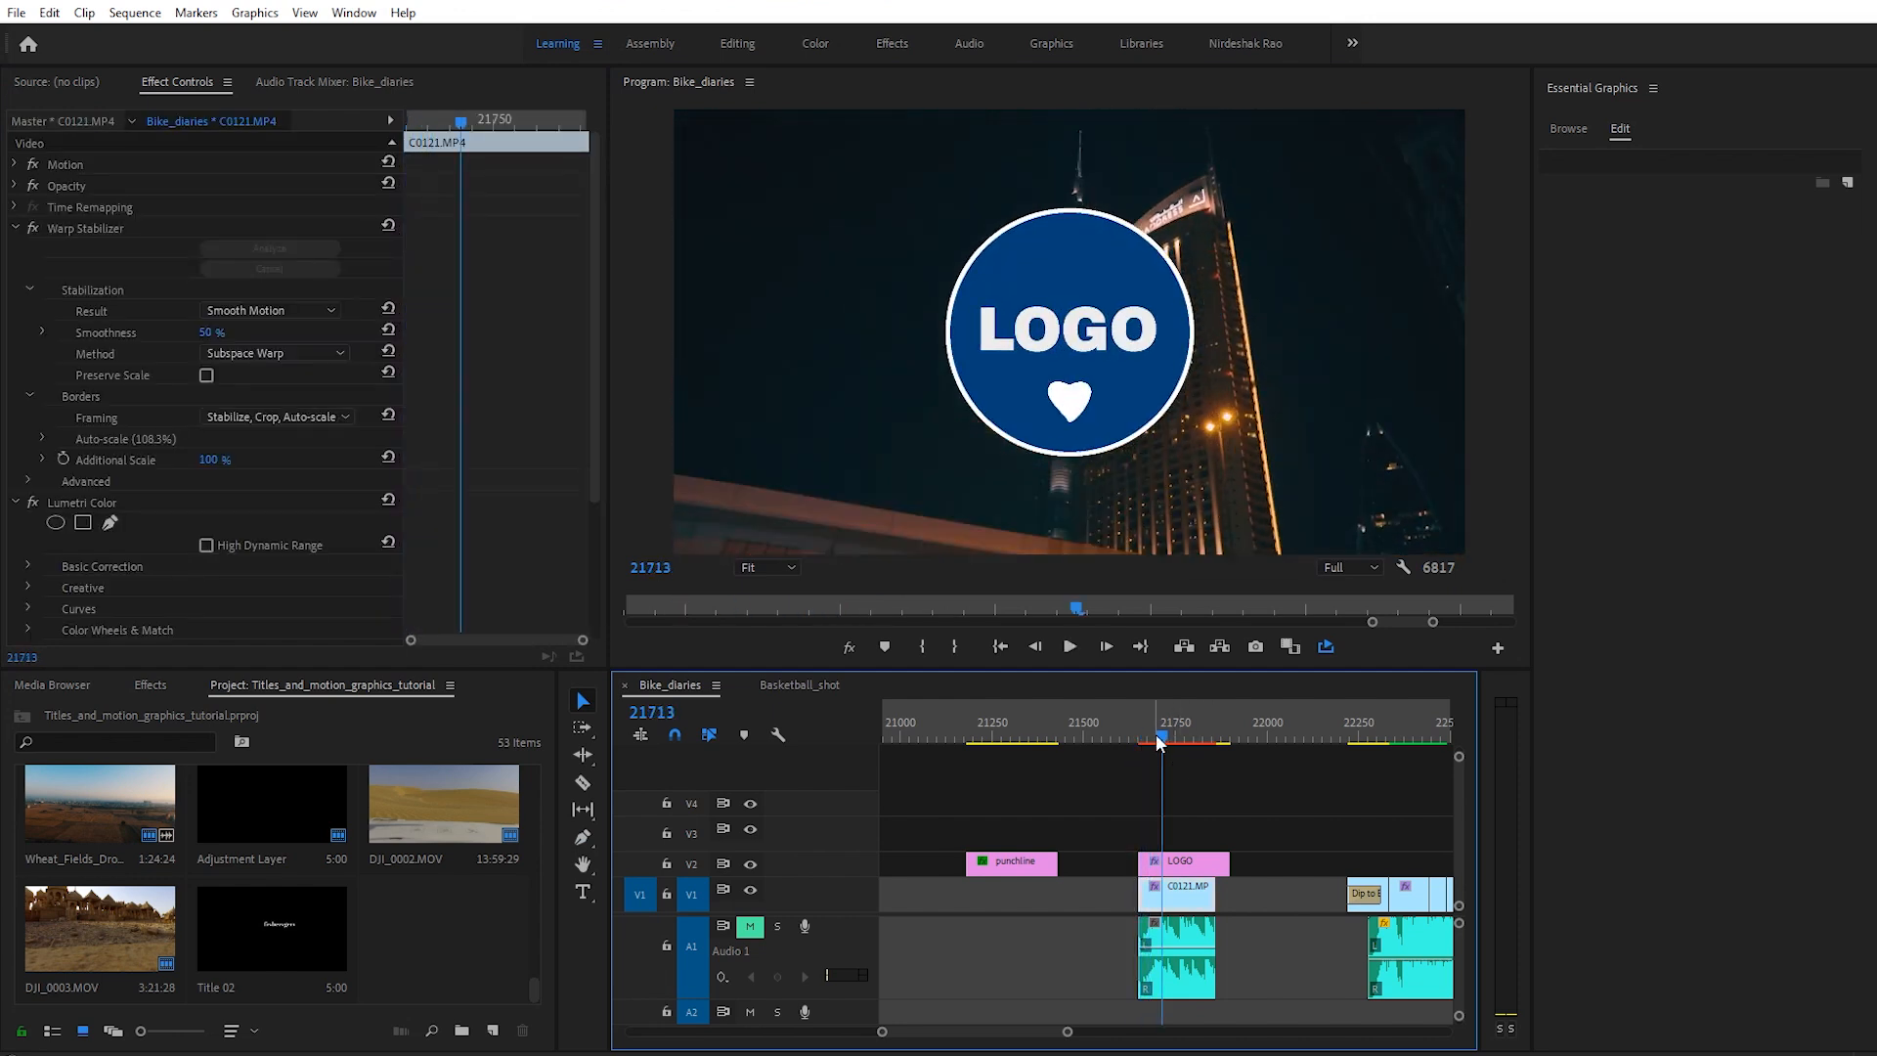
{"action": "left_click", "coordinate": [1148, 731]}
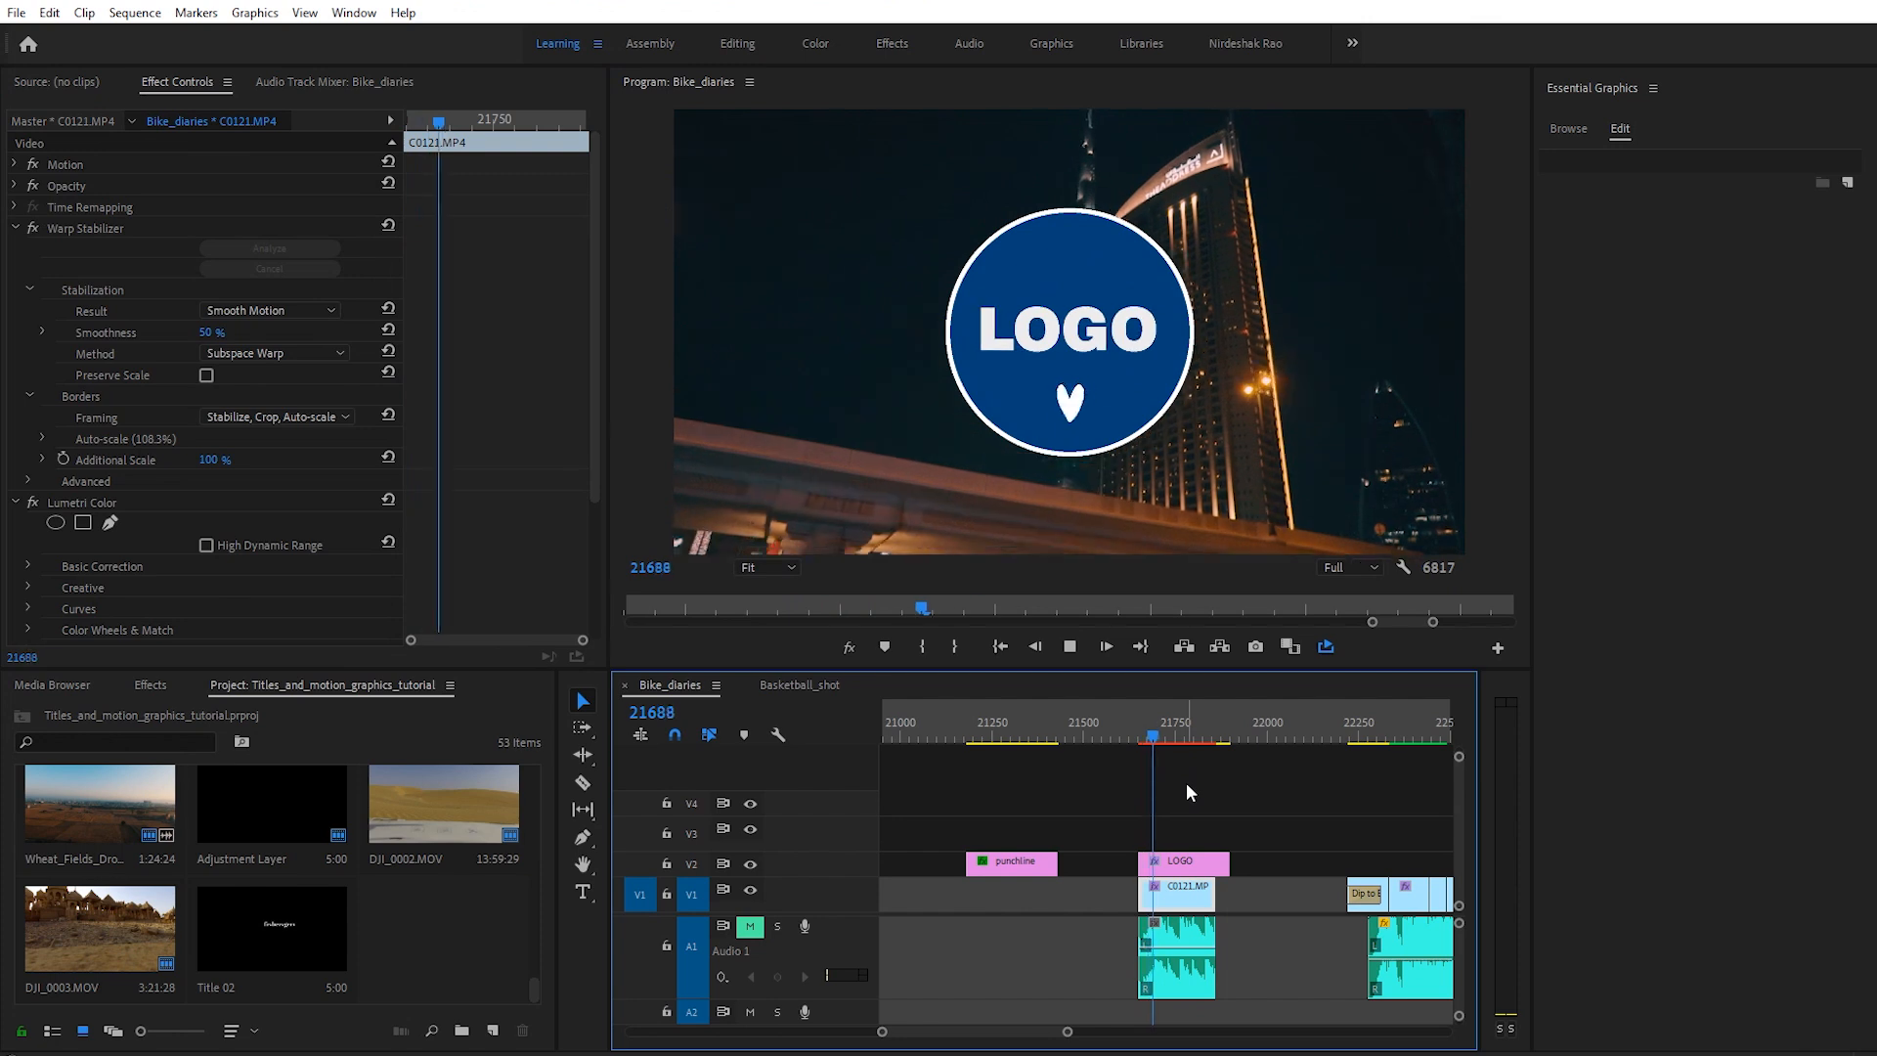
{"action": "left_click", "coordinate": [1140, 737]}
{"action": "key", "text": "space"}
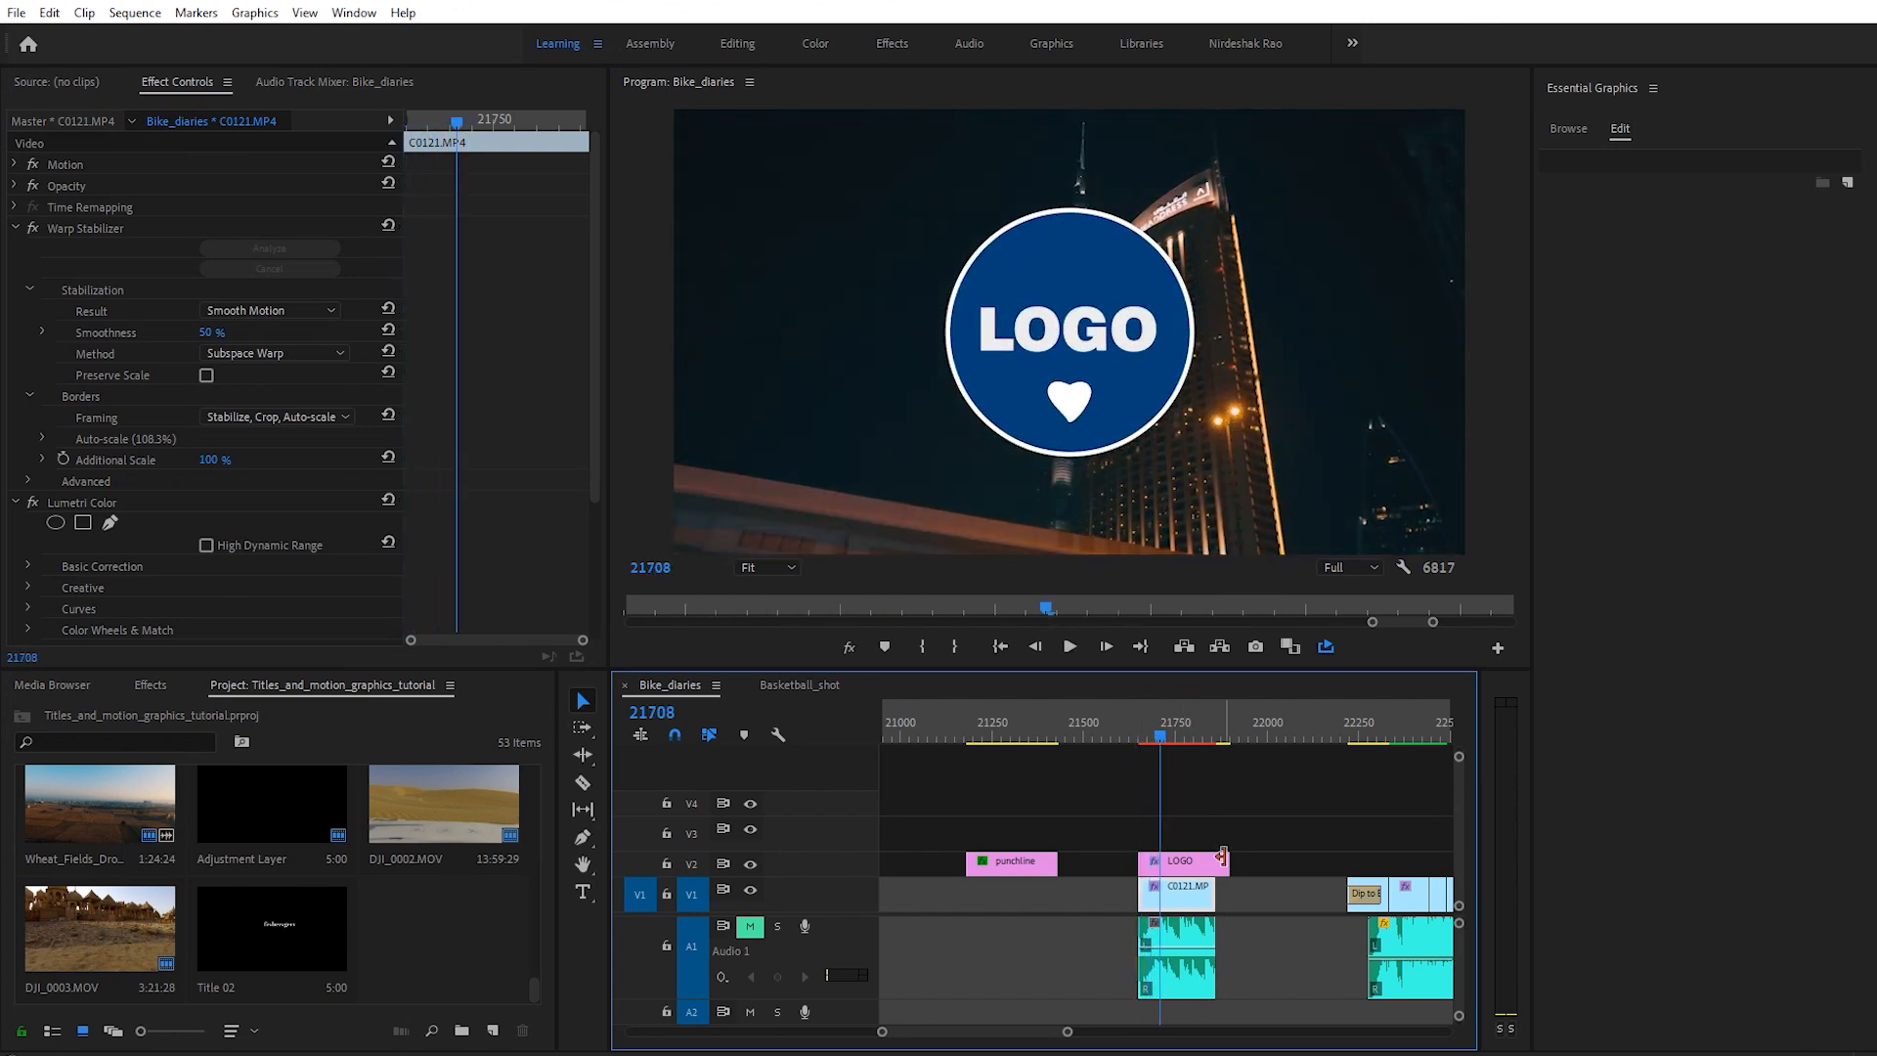
Step: Trim the end of the LOGO graphic to match the C0121.MP4 clip below it, and save the project
{"action": "left_click_drag", "start_coordinate": [1227, 863], "coordinate": [1215, 863]}
{"action": "left_click", "coordinate": [1163, 739]}
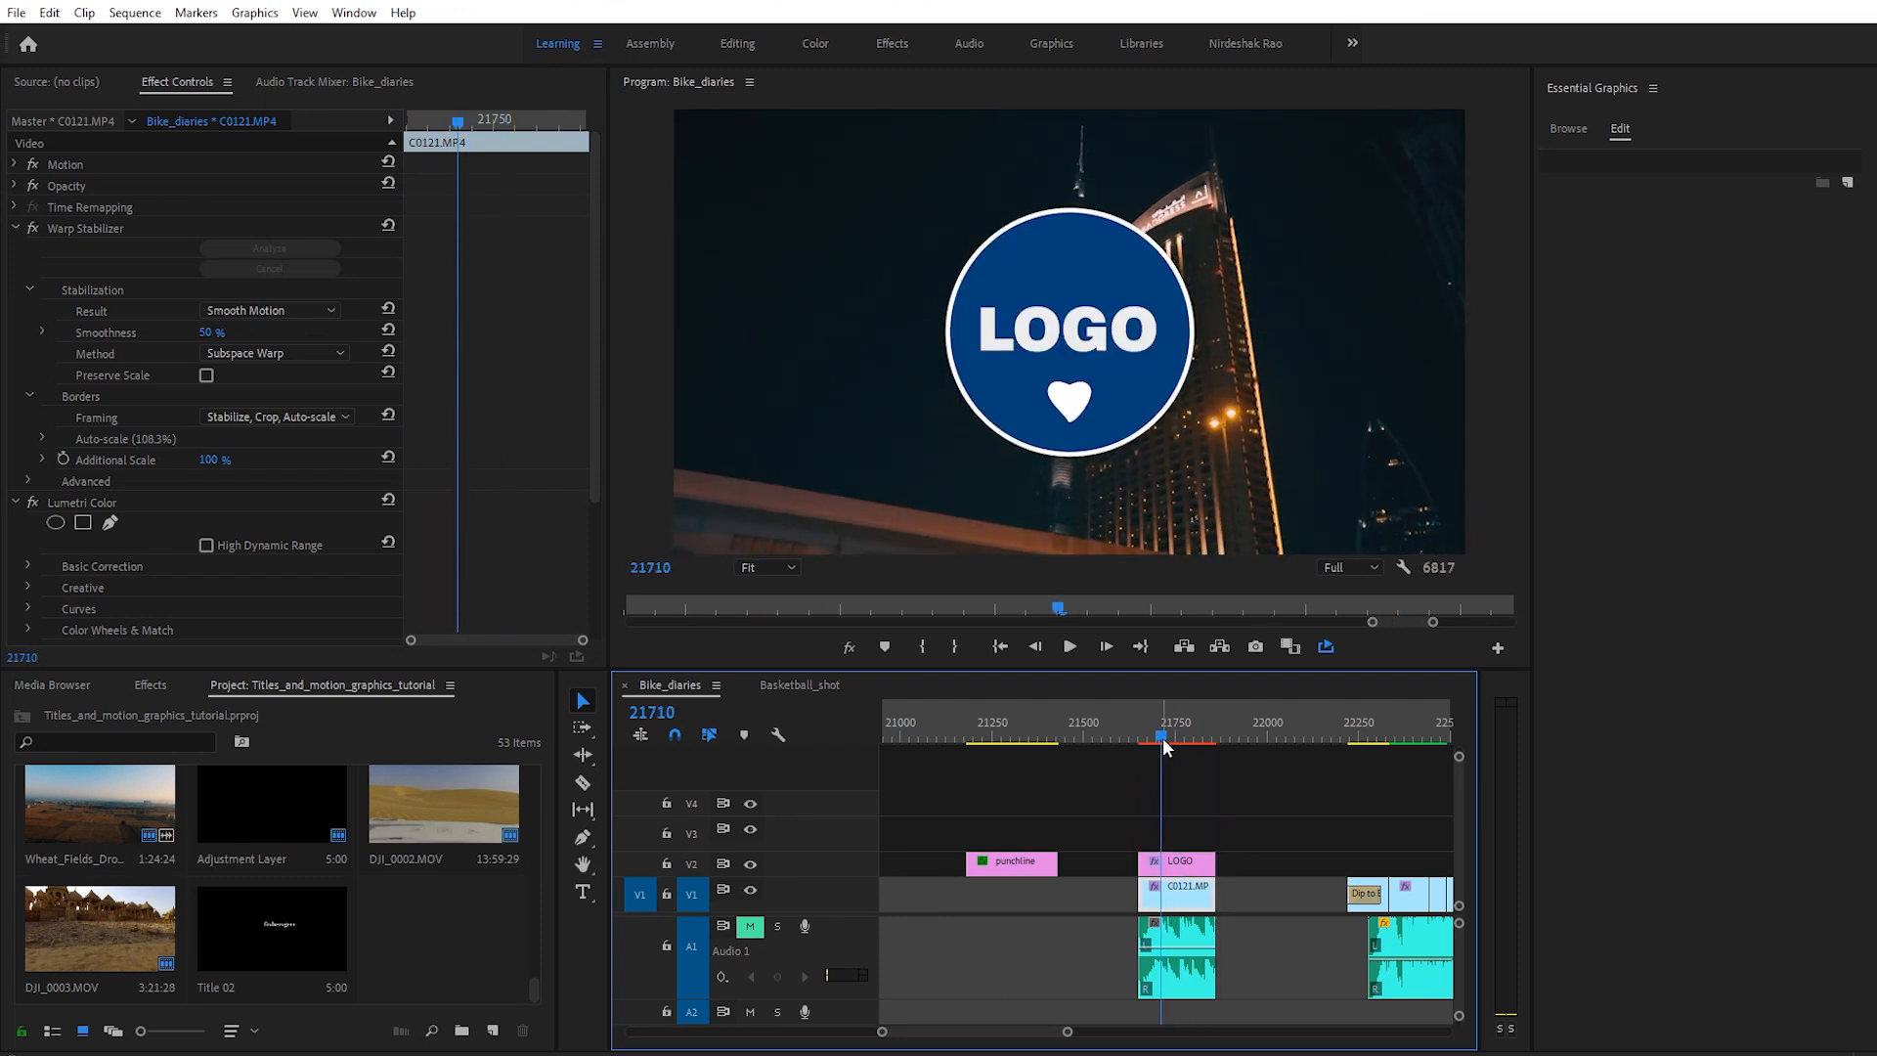
{"action": "key", "text": "ctrl+s"}
{"action": "left_click", "coordinate": [1191, 740]}
{"action": "mouse_move", "coordinate": [1188, 738]}
{"action": "left_mouse_down"}
{"action": "mouse_move", "coordinate": [1138, 707]}
{"action": "mouse_move", "coordinate": [1154, 723]}
{"action": "left_mouse_up"}
{"action": "left_click", "coordinate": [1170, 836]}
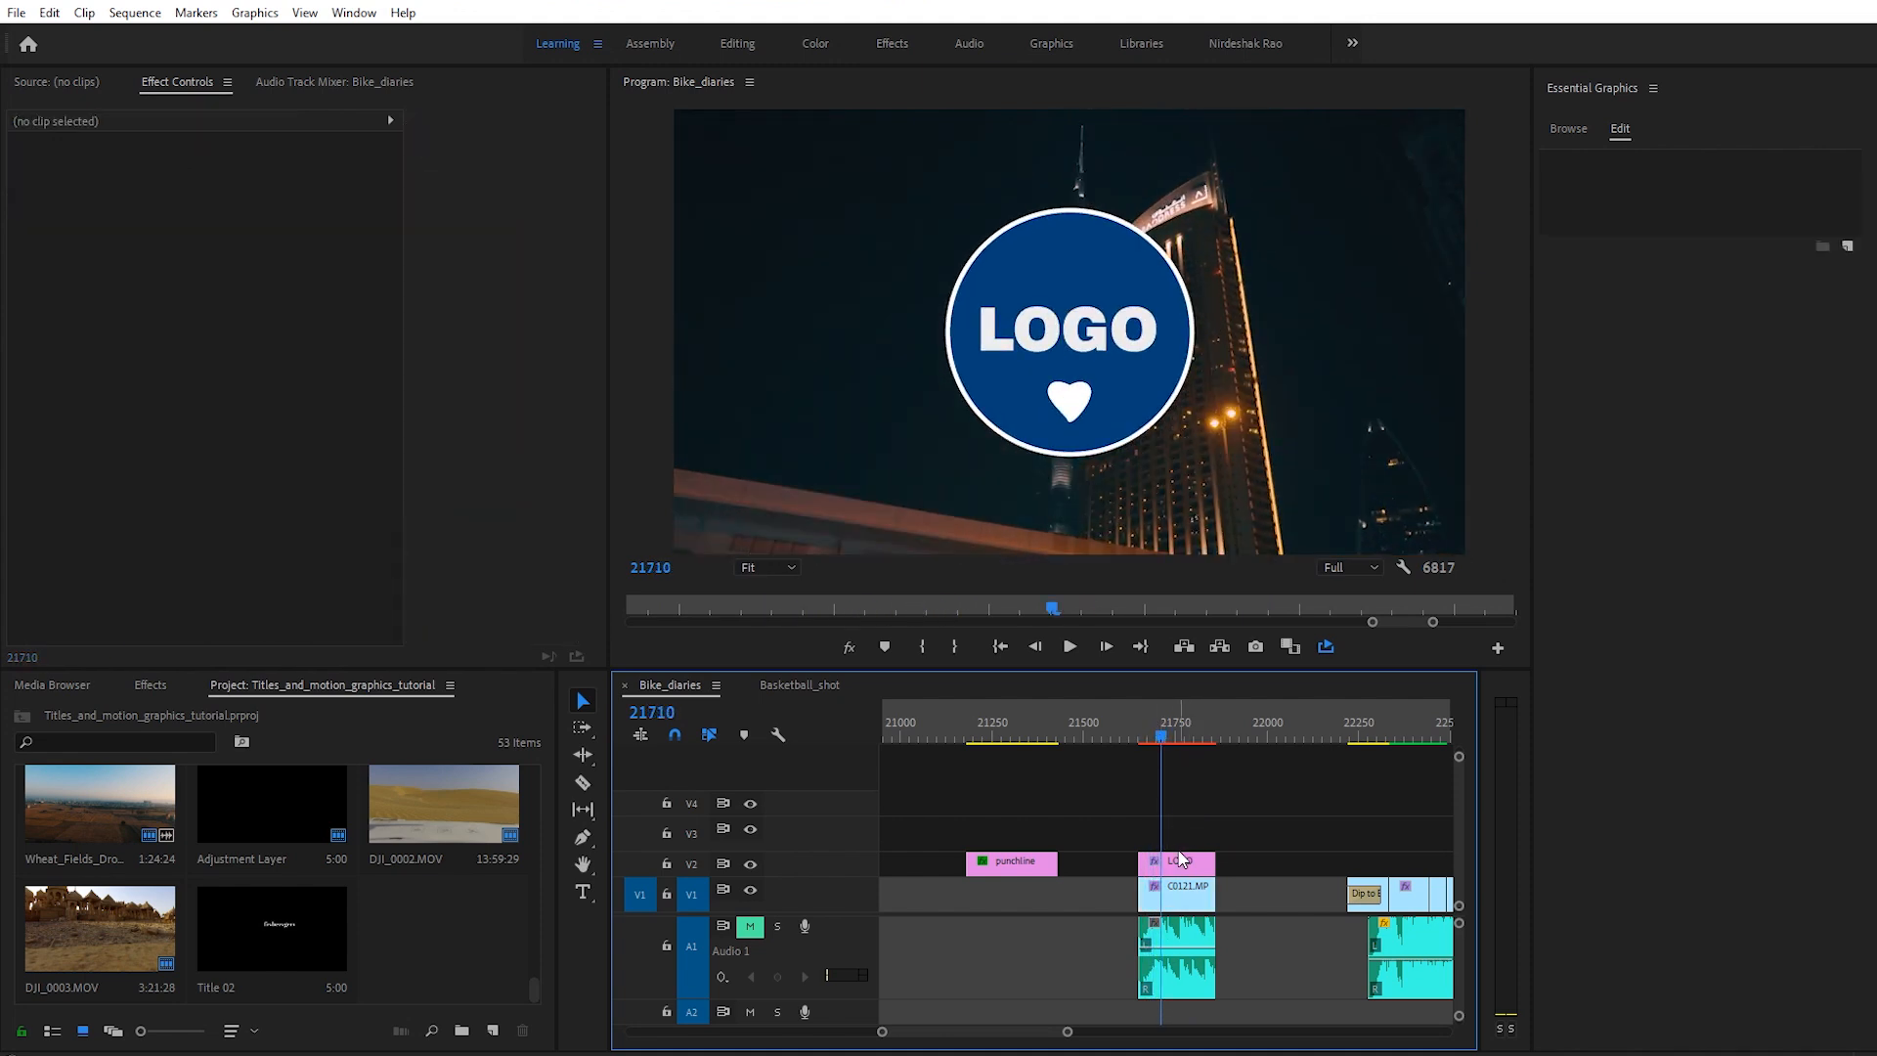
Step: Start exporting the LOGO graphic as a Motion Graphics template and set the destination folder to F:\My_MOGRT
{"action": "left_click", "coordinate": [1179, 862]}
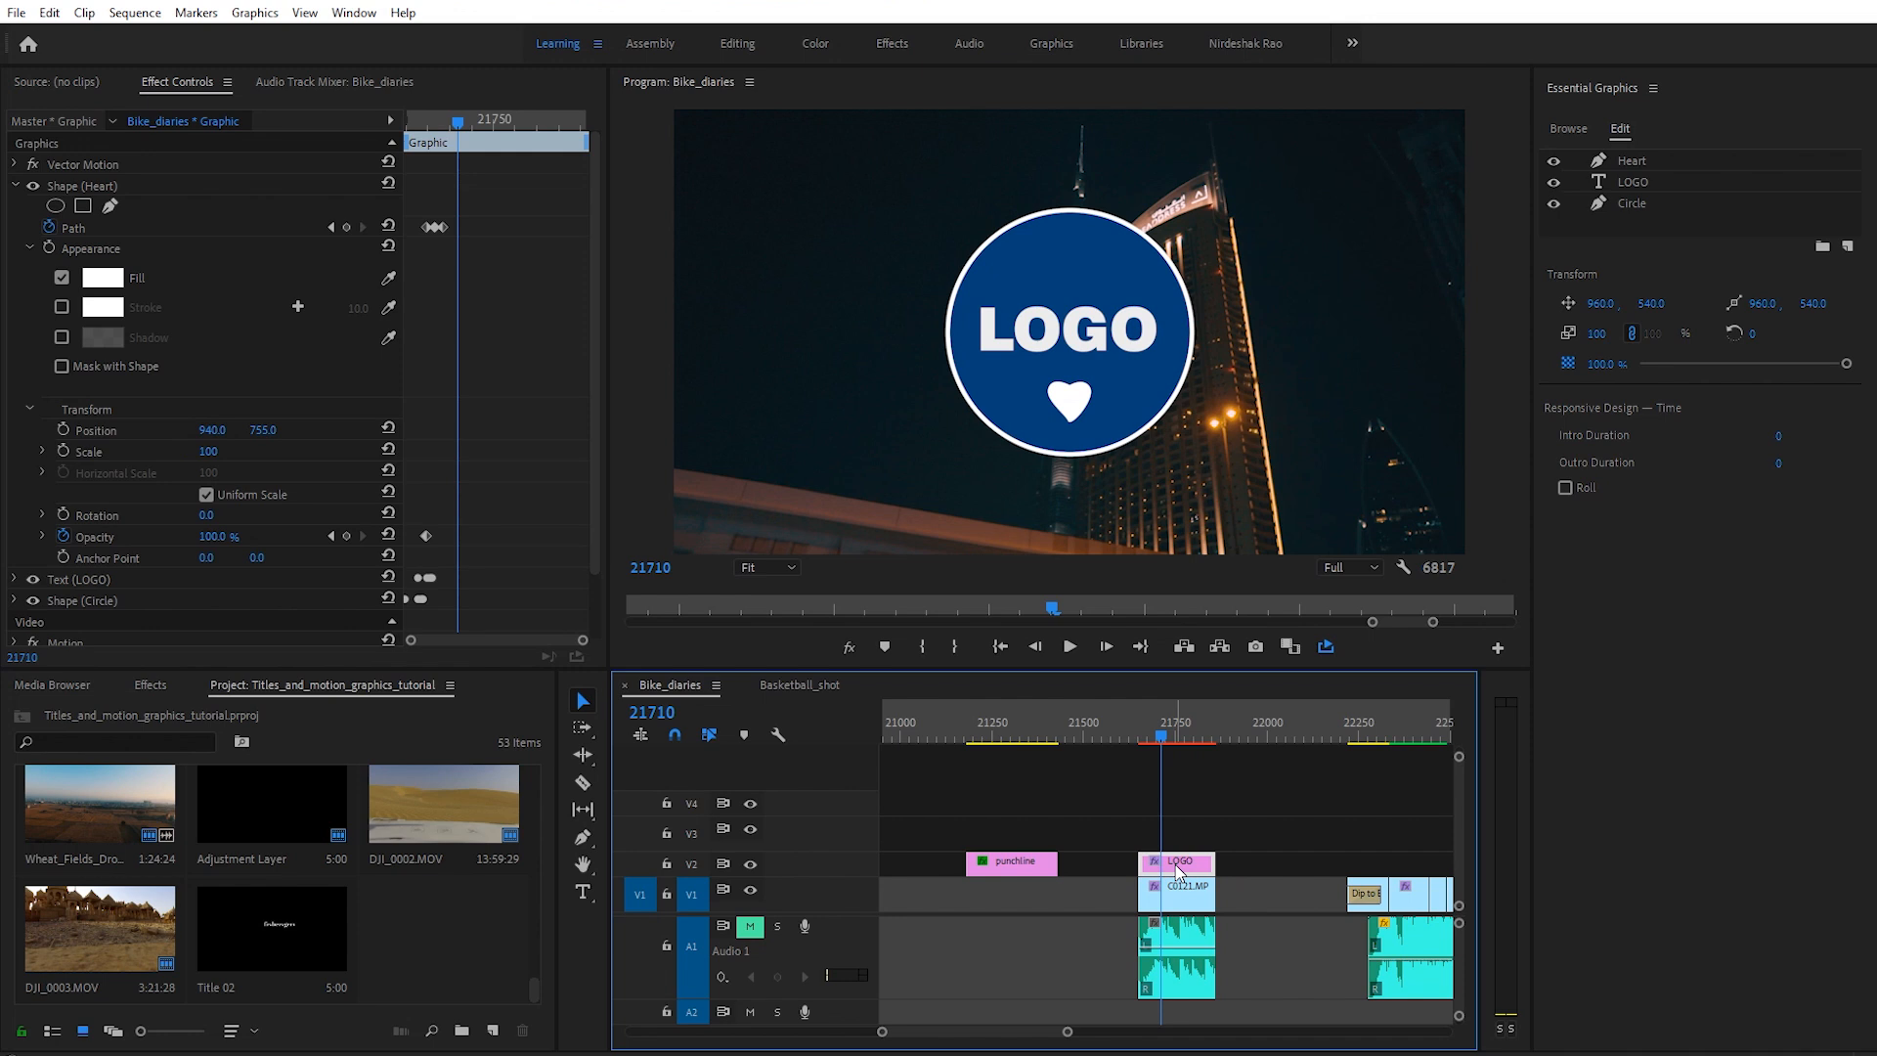
{"action": "right_click", "coordinate": [1175, 864]}
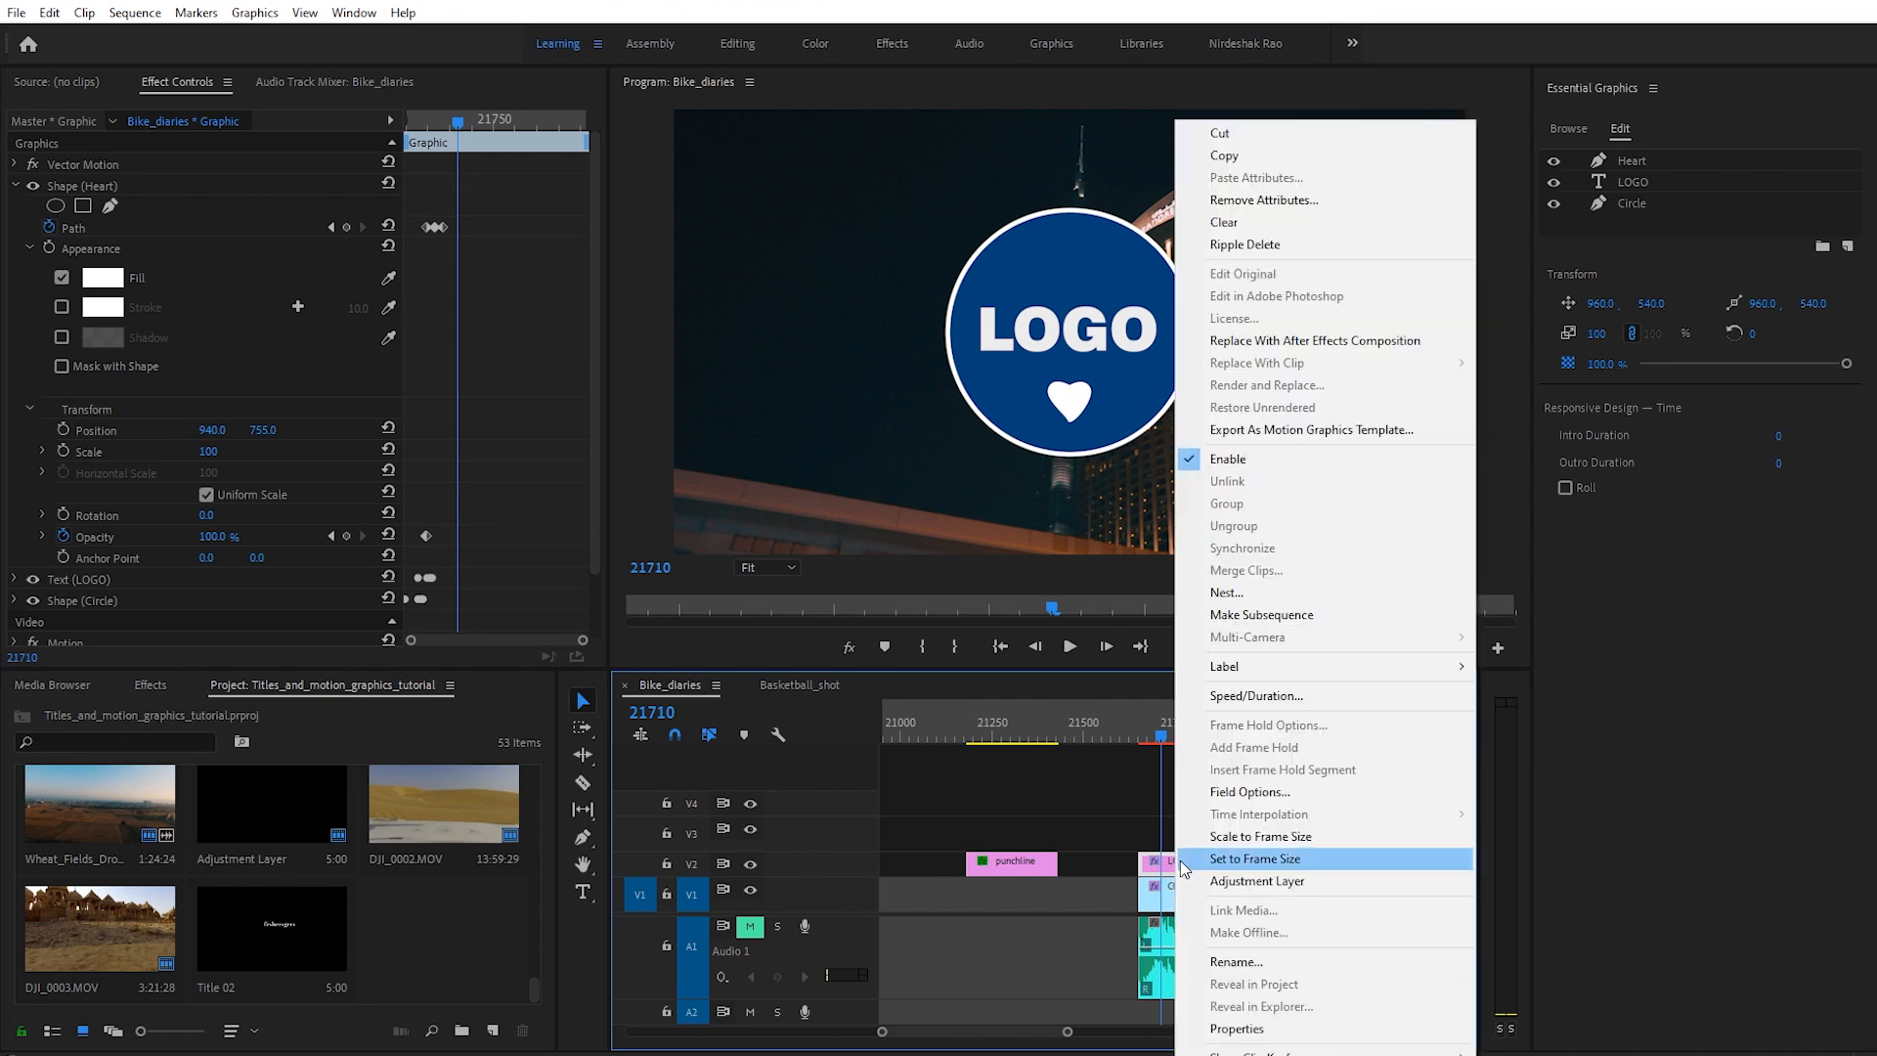
{"action": "left_click", "coordinate": [1367, 443]}
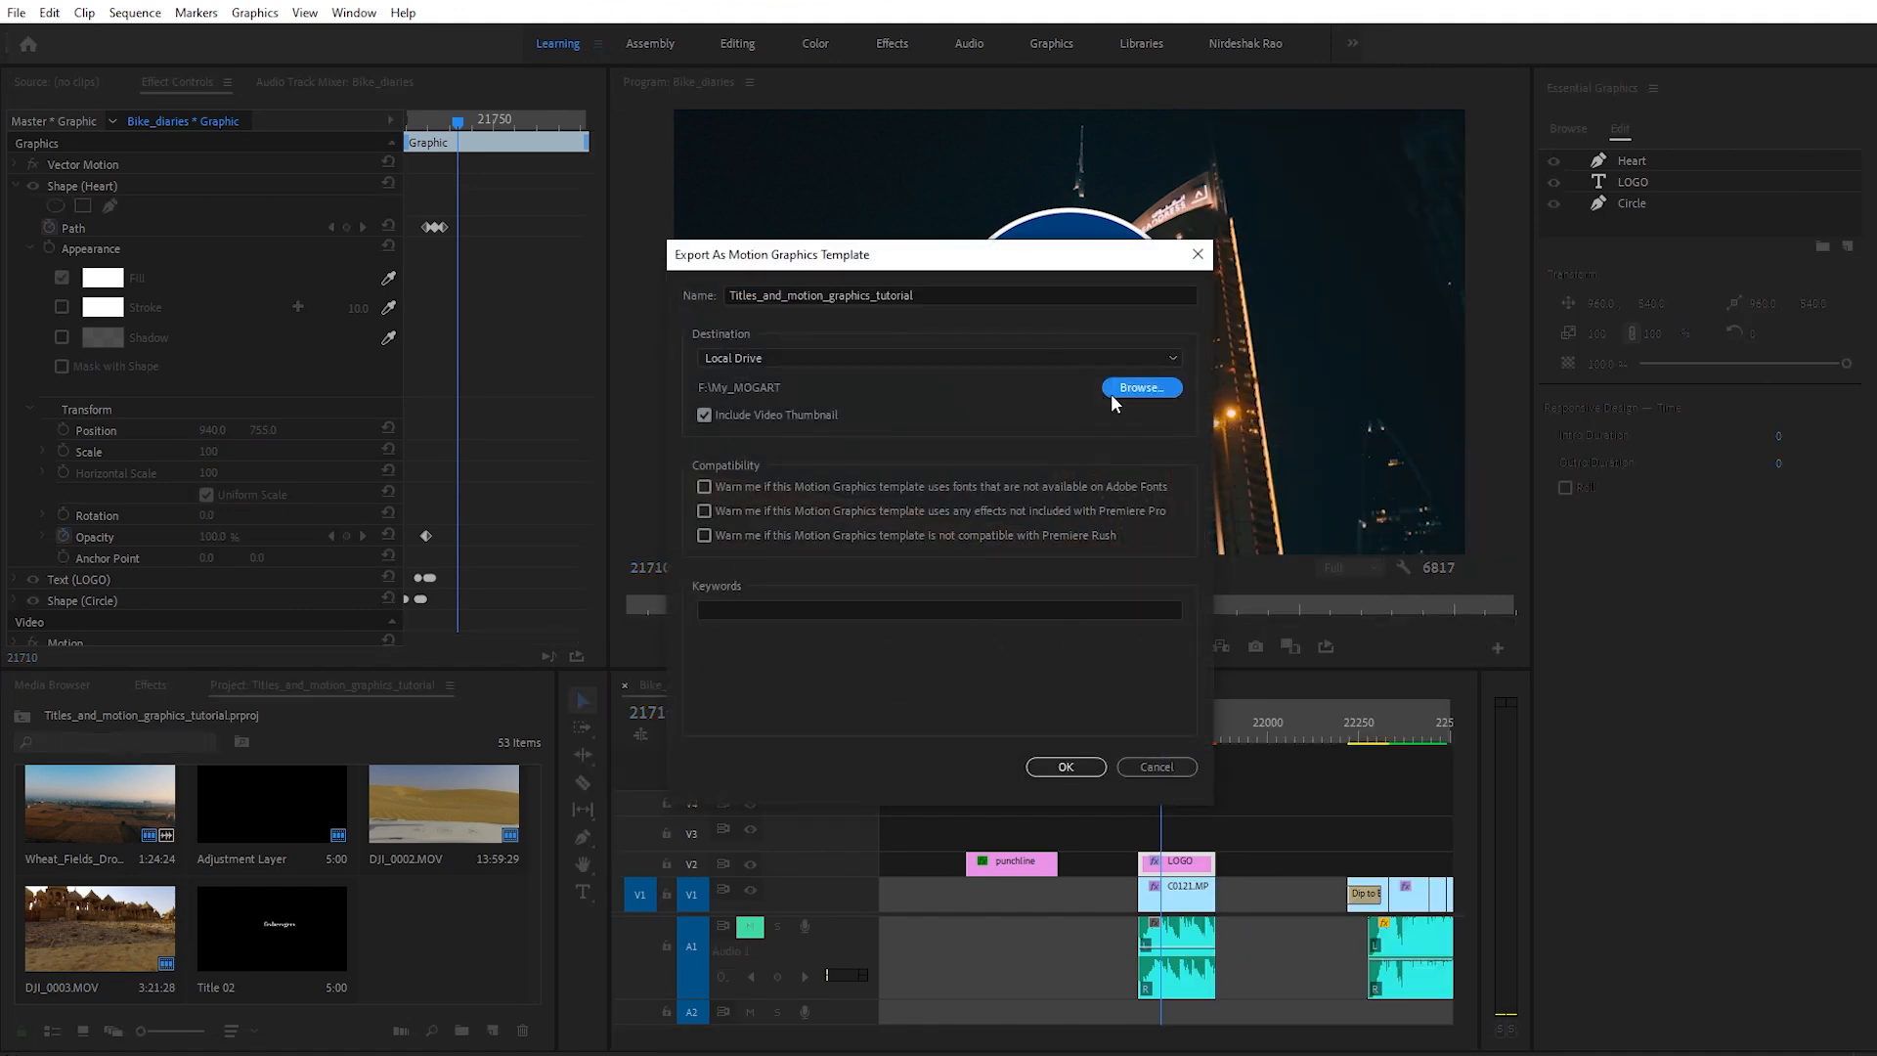
{"action": "left_click", "coordinate": [1139, 388]}
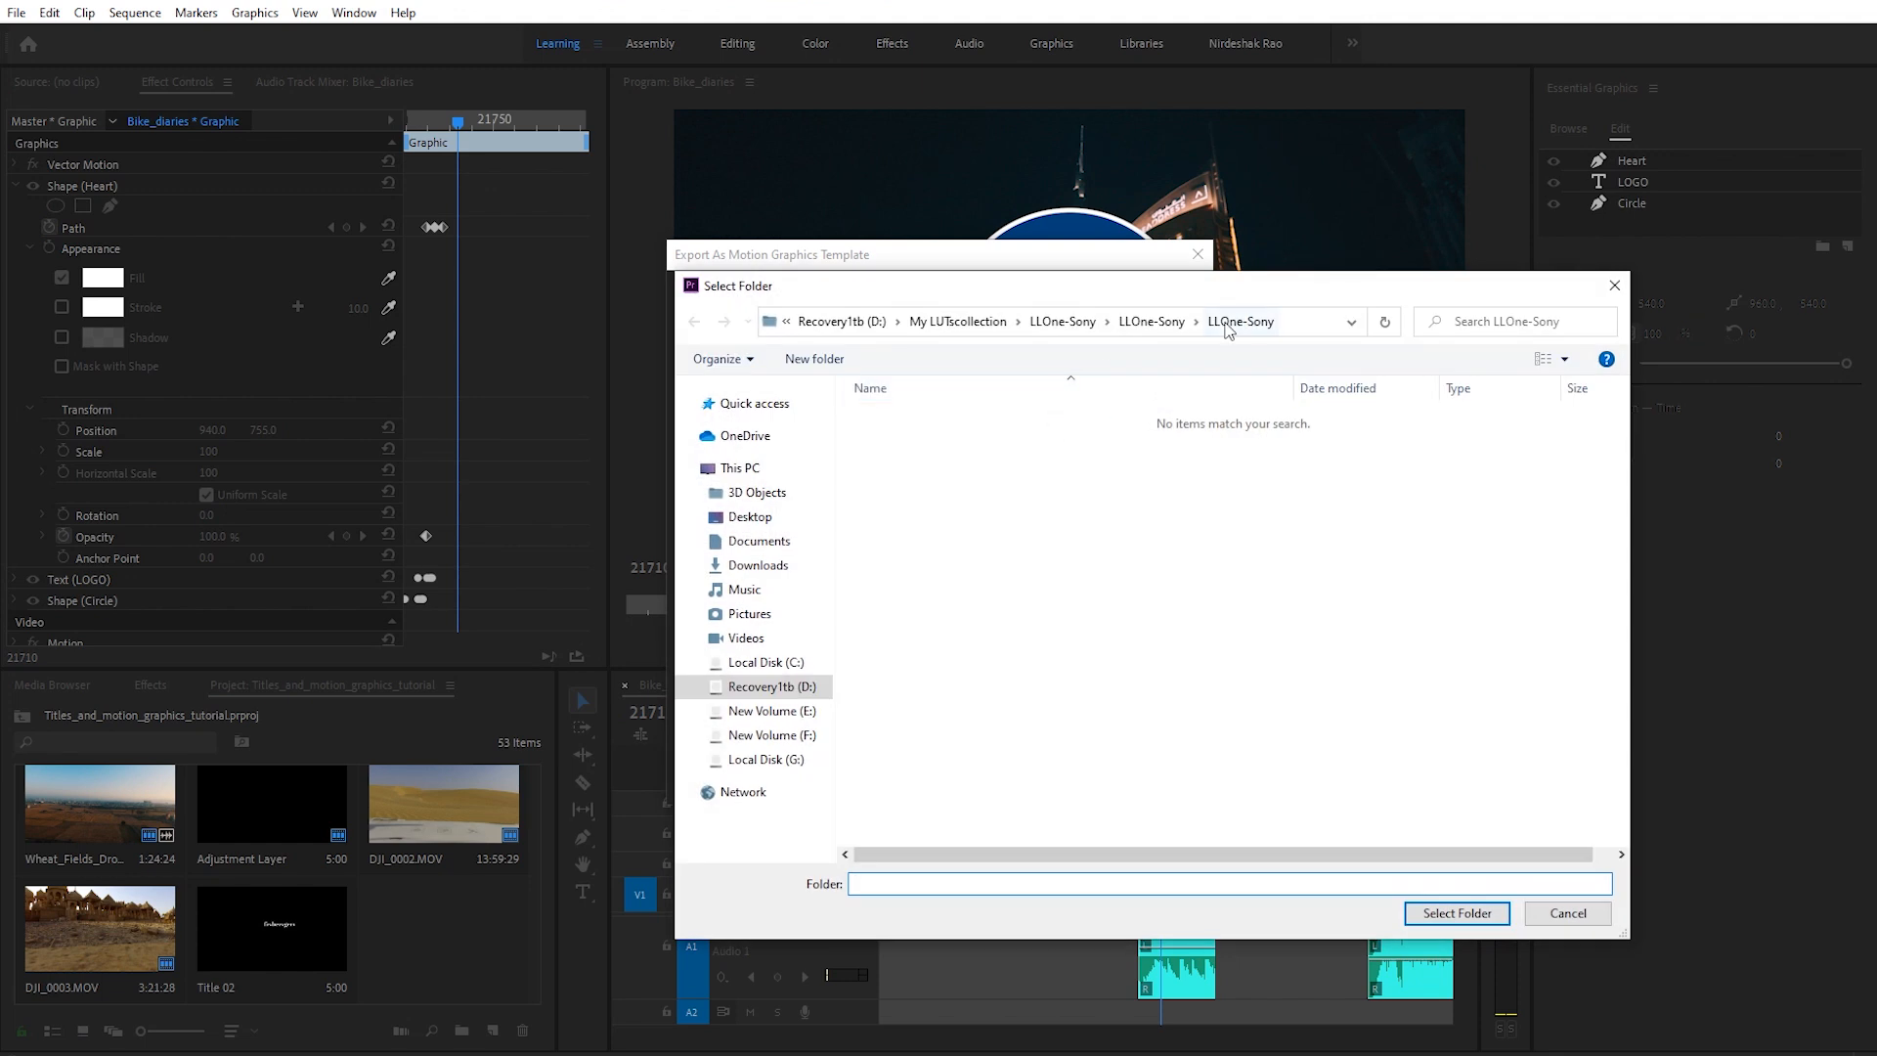
{"action": "left_click", "coordinate": [1298, 320]}
{"action": "type", "text": "F:\\My_MOGRT"}
{"action": "key", "text": "Return"}
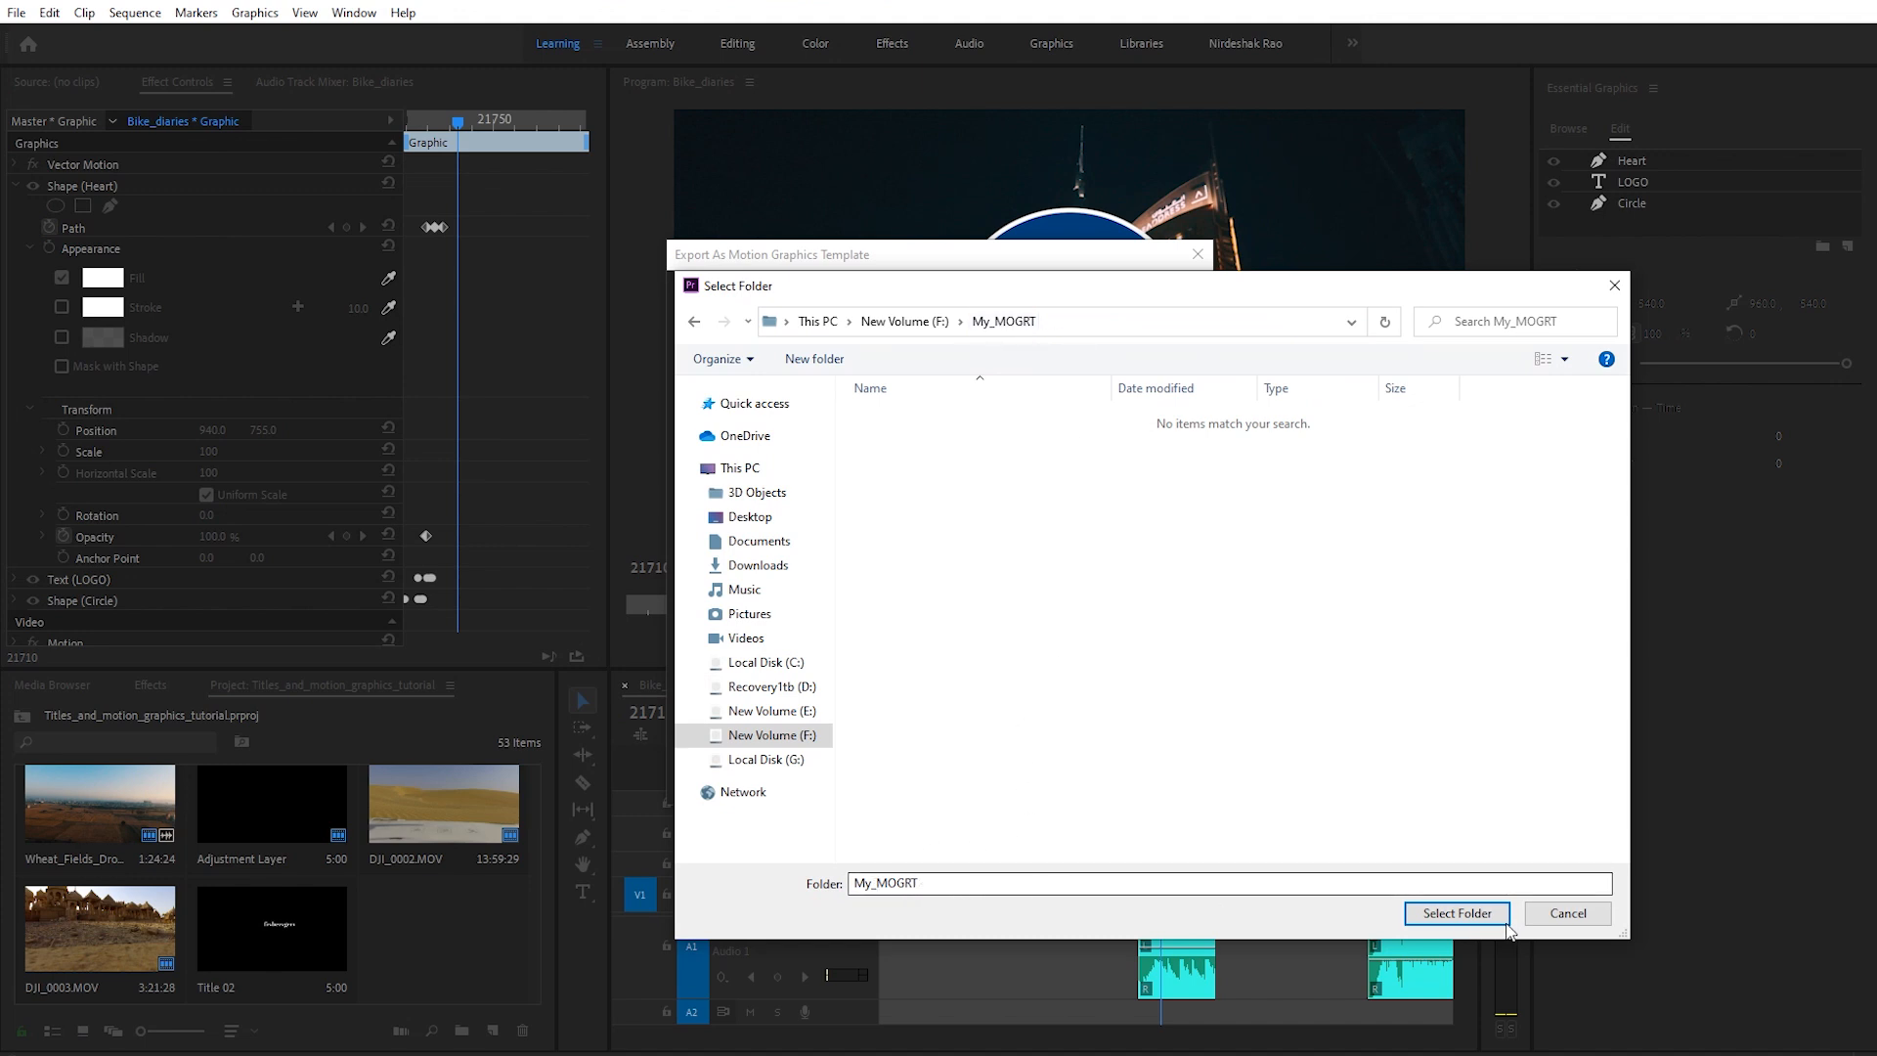
{"action": "left_click", "coordinate": [1477, 916]}
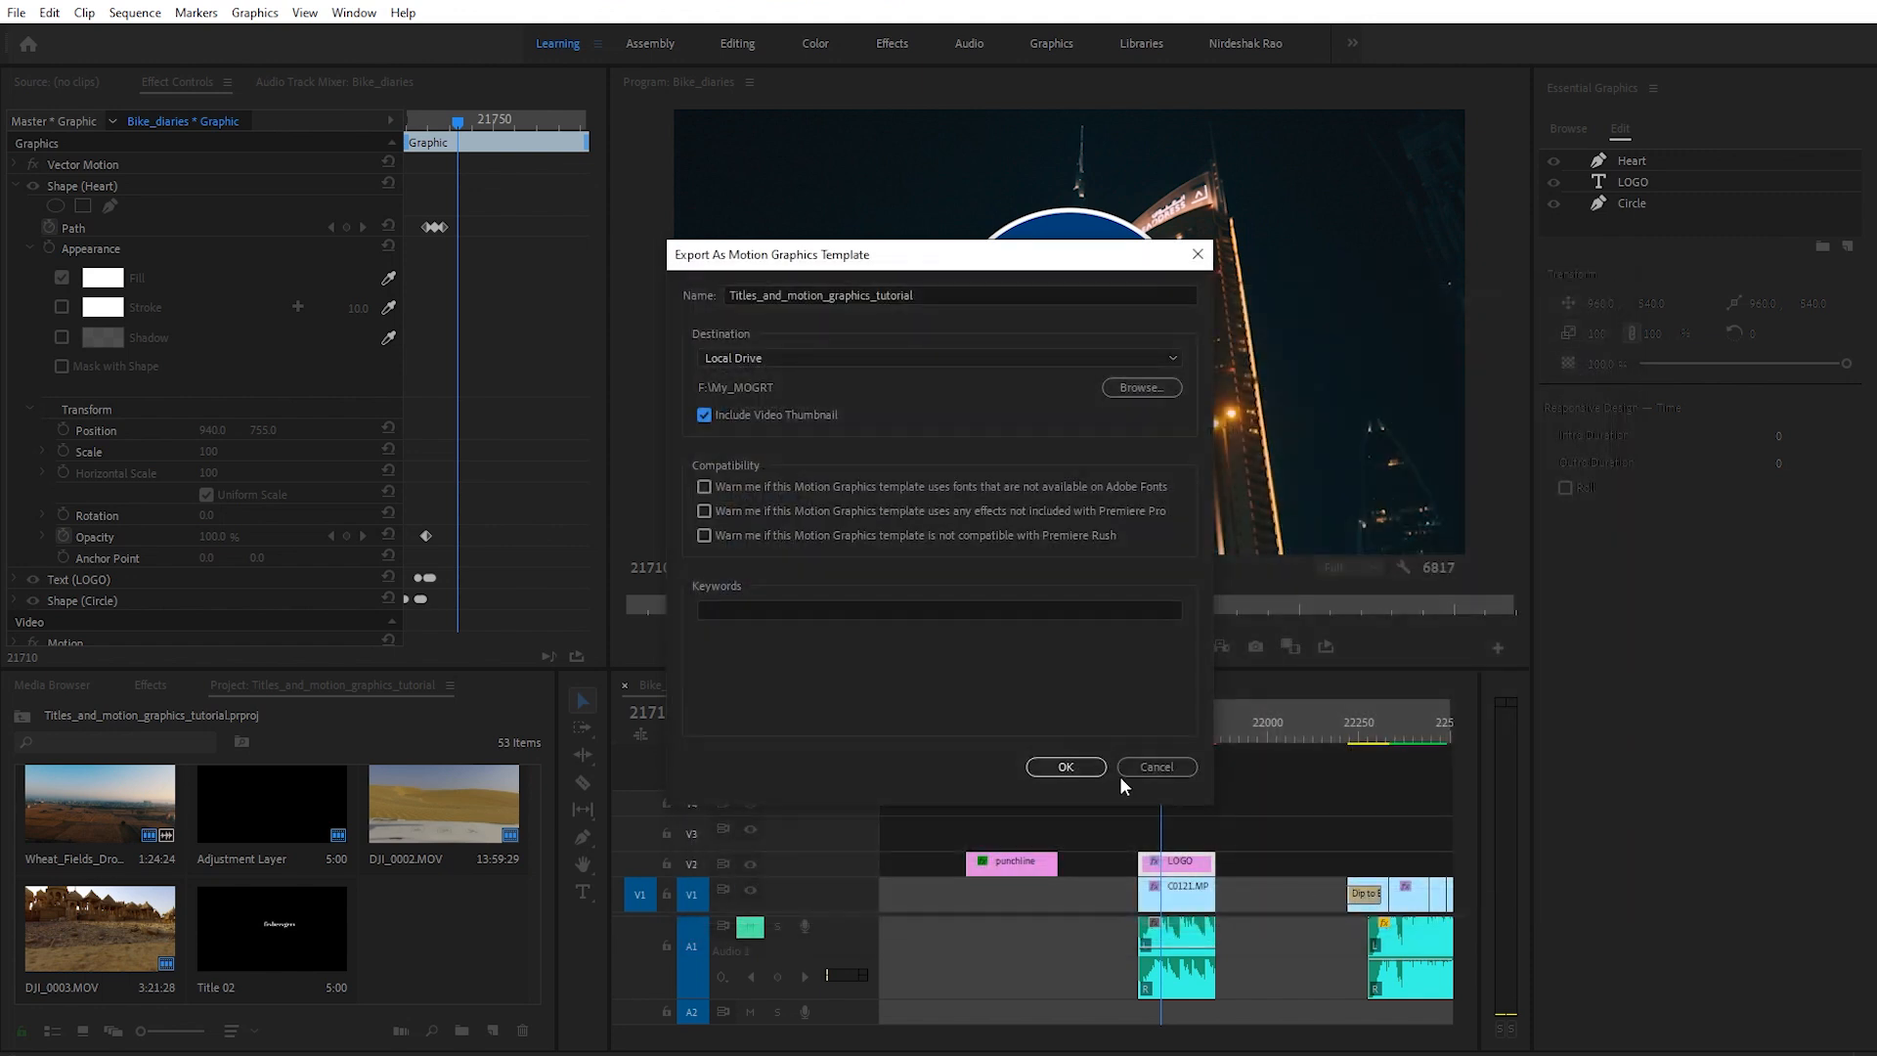
Step: Name the template RAO_LOGO_Blue and export it
{"action": "left_click_drag", "start_coordinate": [957, 292], "coordinate": [640, 299]}
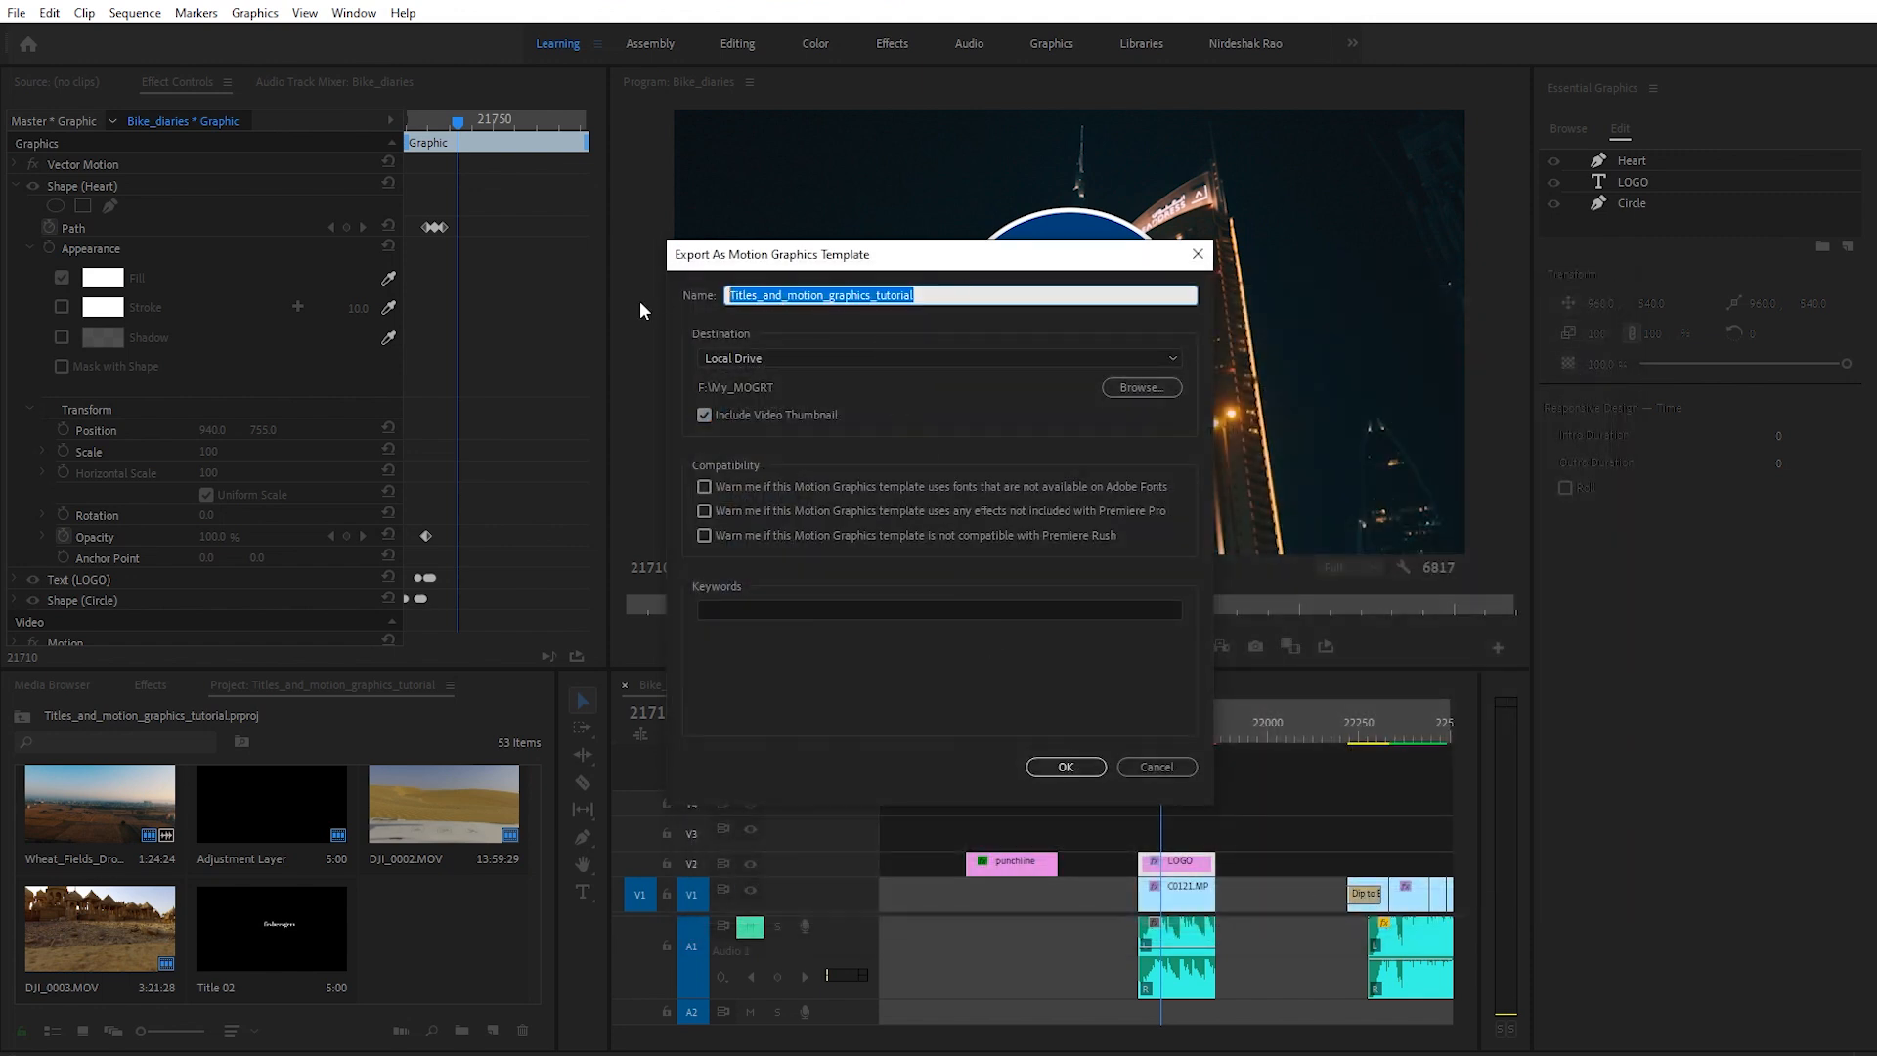
{"action": "type", "text": "LOGO_Blue"}
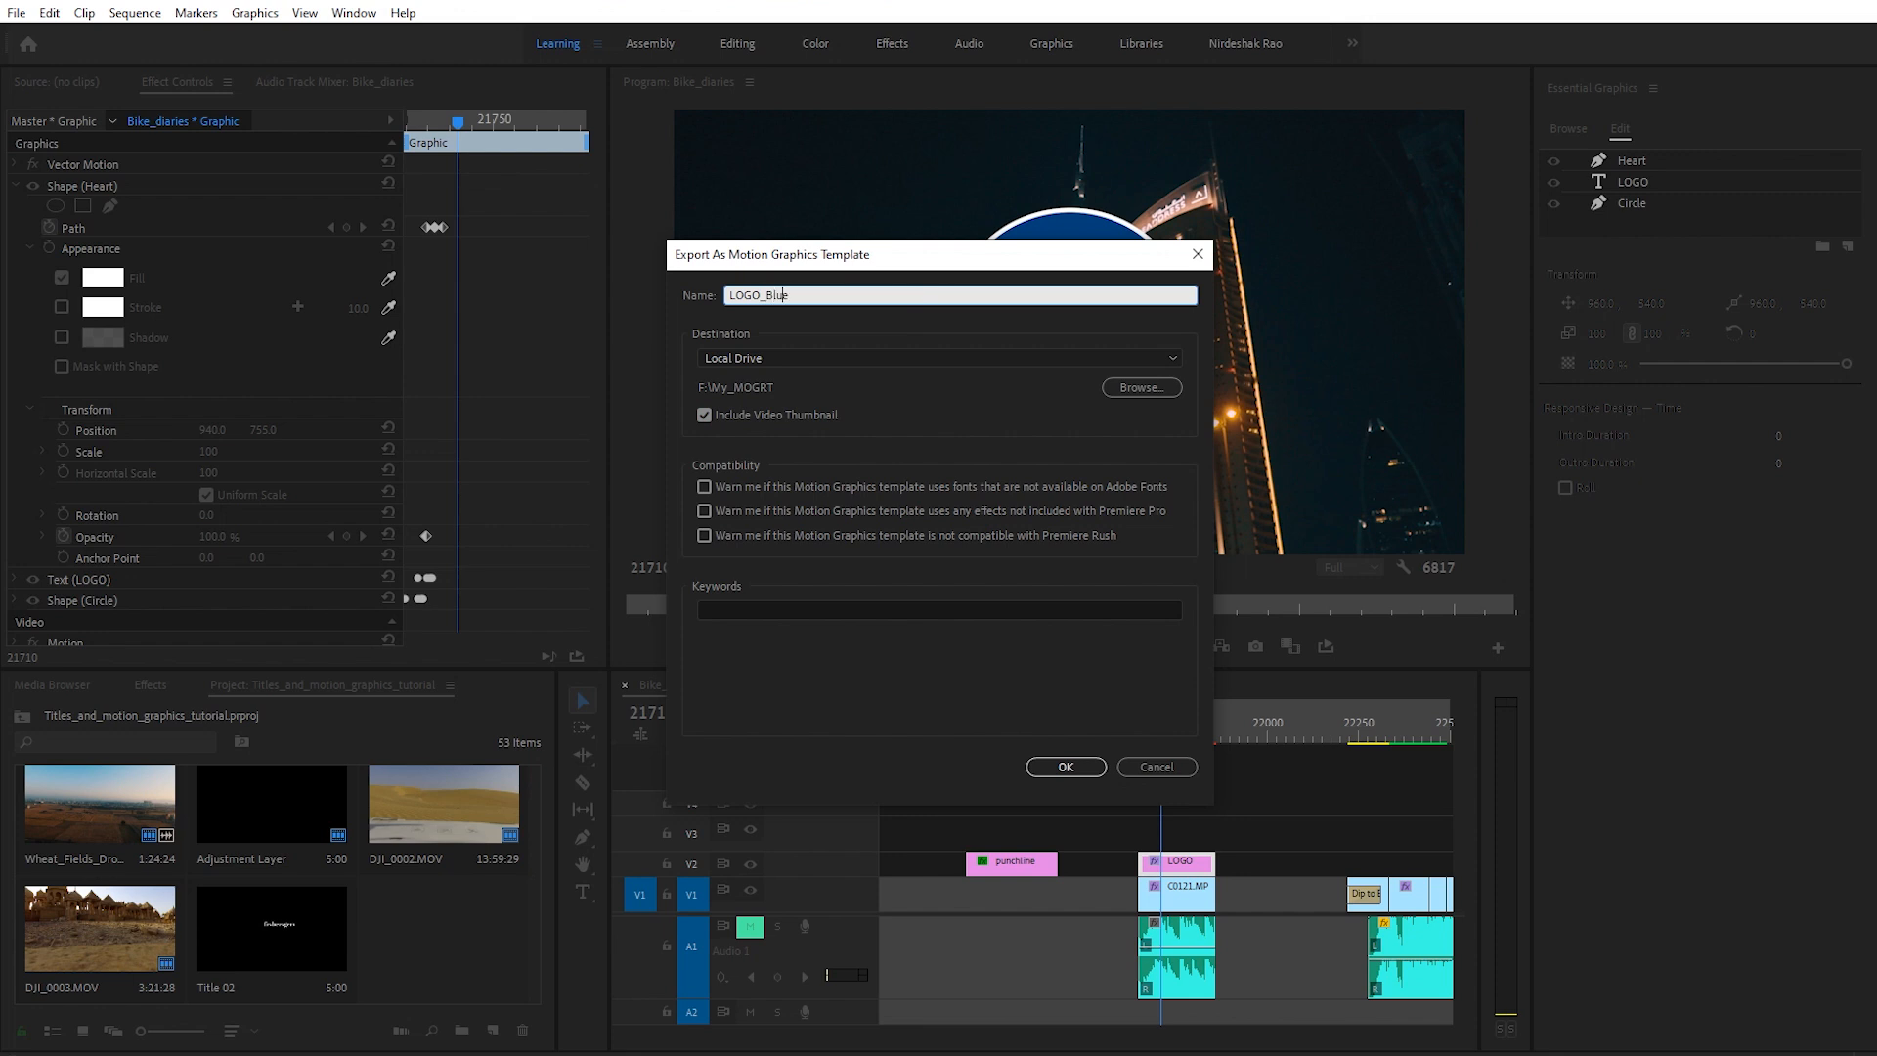
{"action": "key", "text": "Home"}
{"action": "type", "text": "RAO_"}
{"action": "left_click", "coordinate": [1069, 766]}
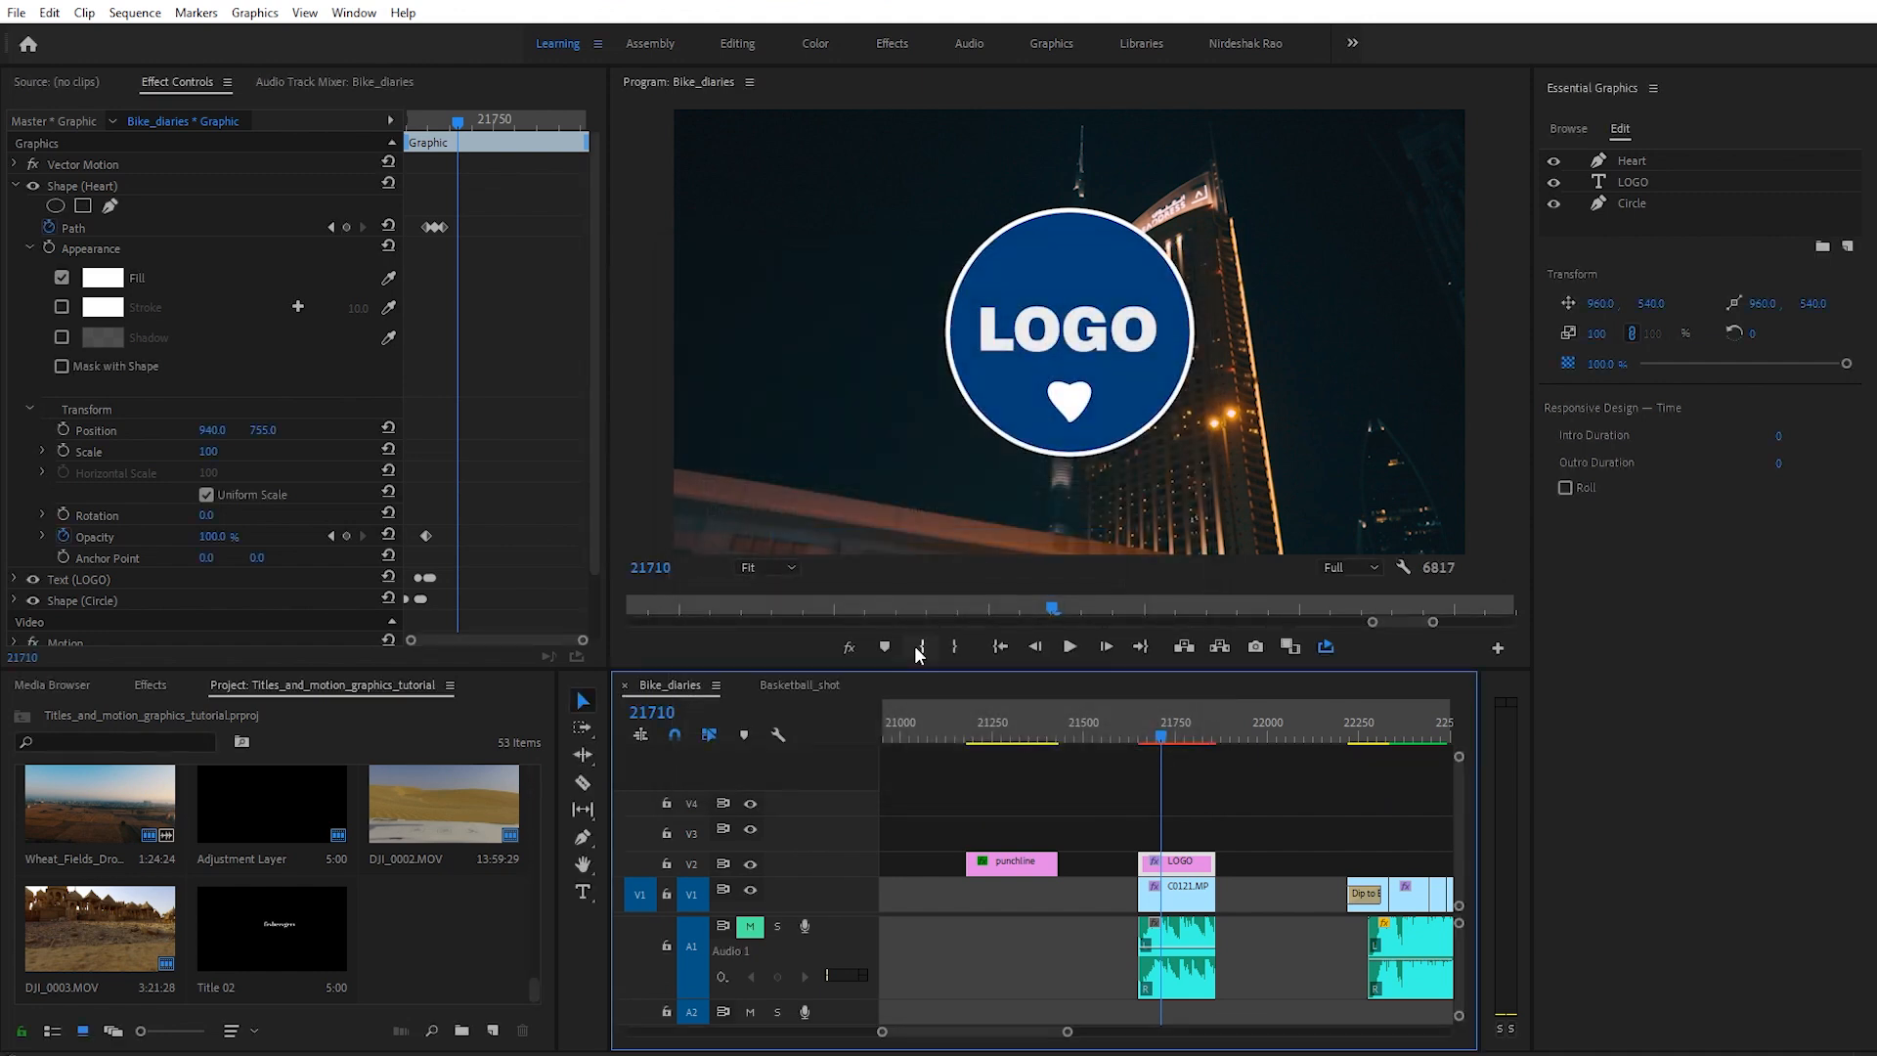
Step: Move the playhead to frame 22380, over the C0005.MP4 clip in the next clip group
{"action": "left_click_drag", "start_coordinate": [1069, 1034], "coordinate": [1099, 1036]}
{"action": "left_click", "coordinate": [1267, 737]}
{"action": "left_click_drag", "start_coordinate": [1269, 739], "coordinate": [1280, 741]}
{"action": "left_click_drag", "start_coordinate": [1285, 742], "coordinate": [1286, 745]}
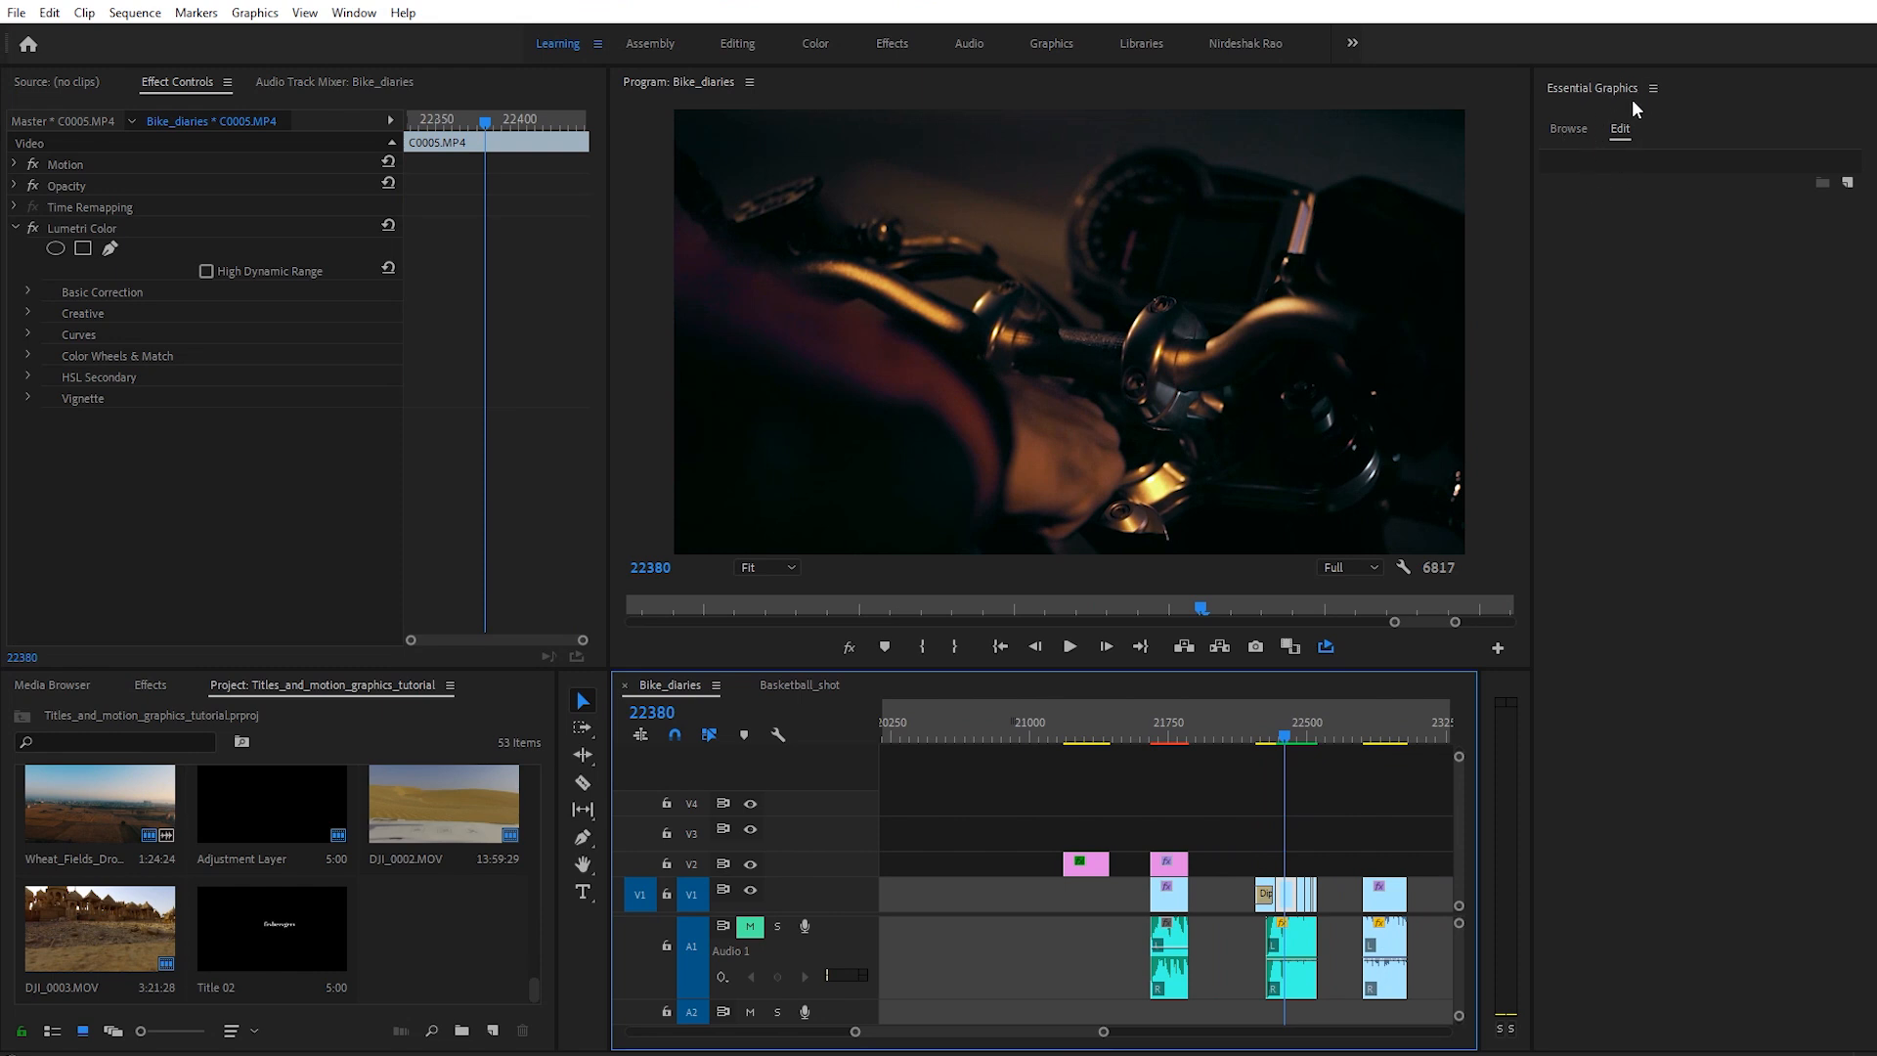
Step: Install the RAO_LOGO_Blue template file from the My_MOGRT folder into the local Essential Graphics templates
{"action": "left_click", "coordinate": [1576, 130]}
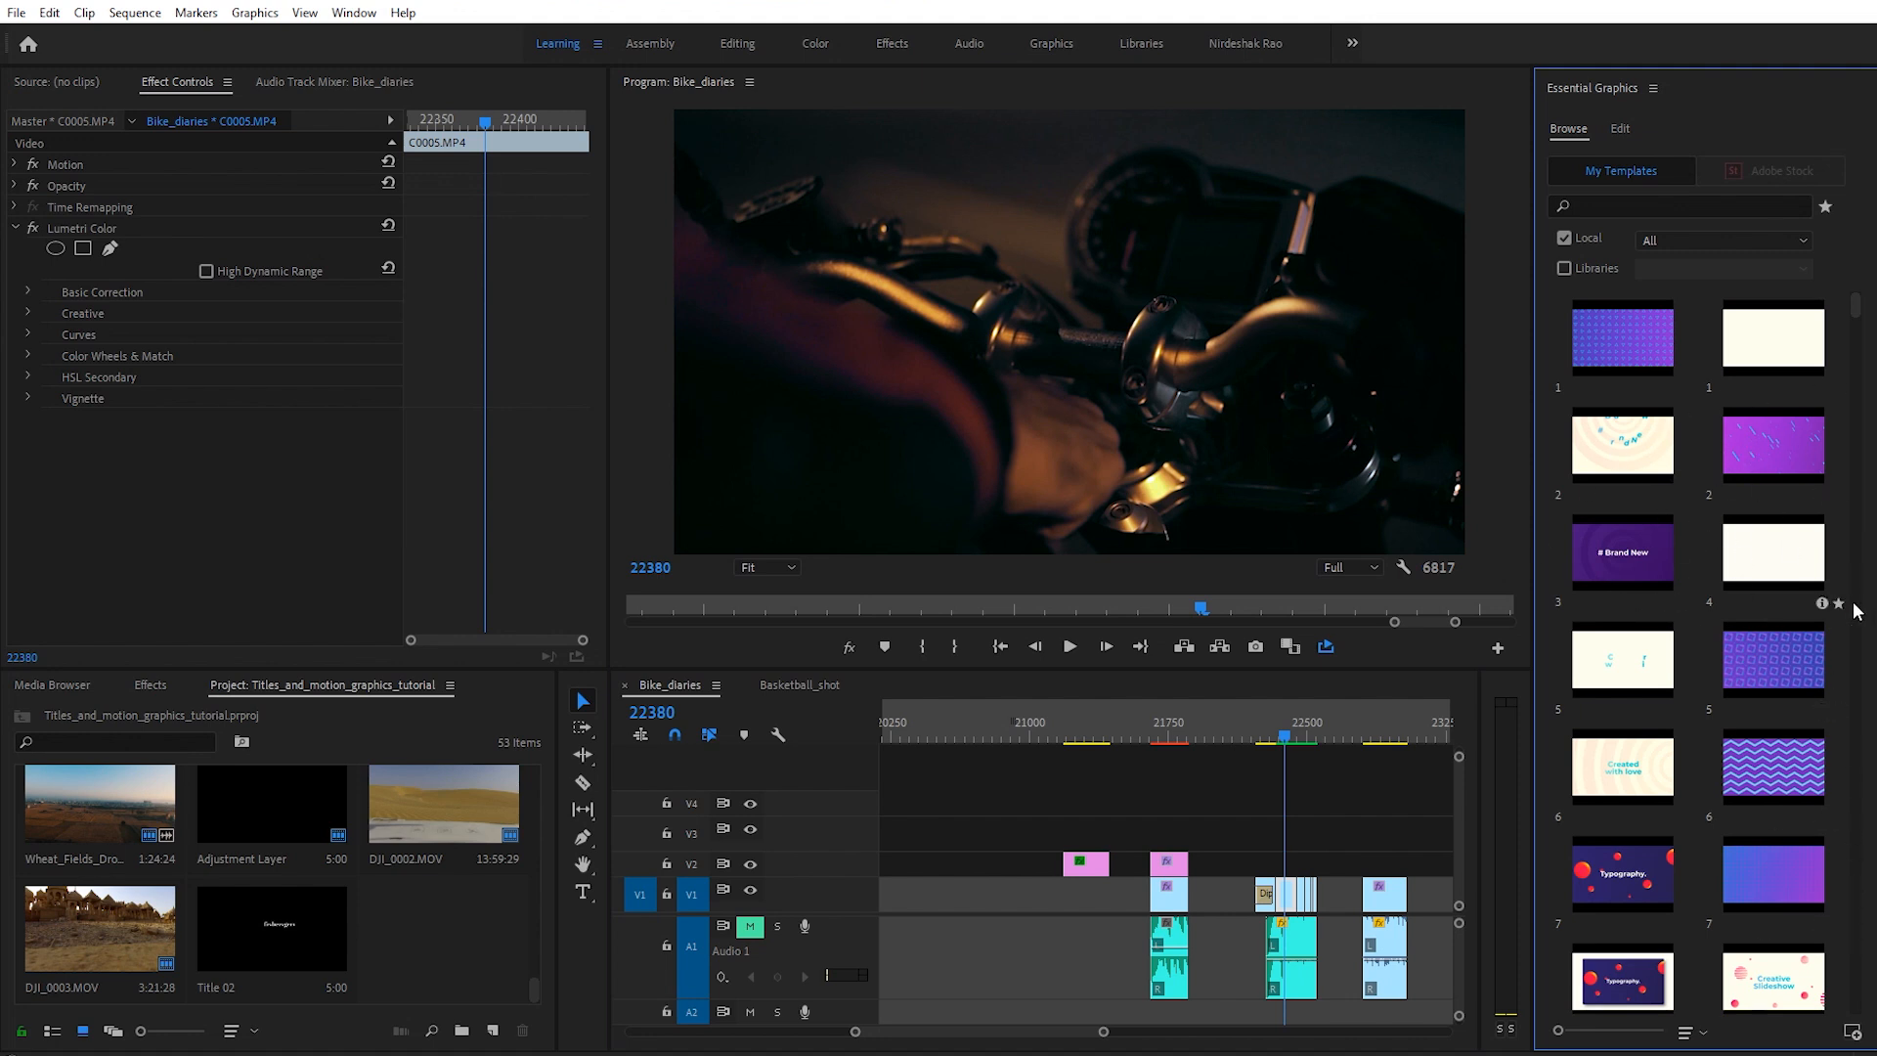
{"action": "left_click", "coordinate": [1854, 1036]}
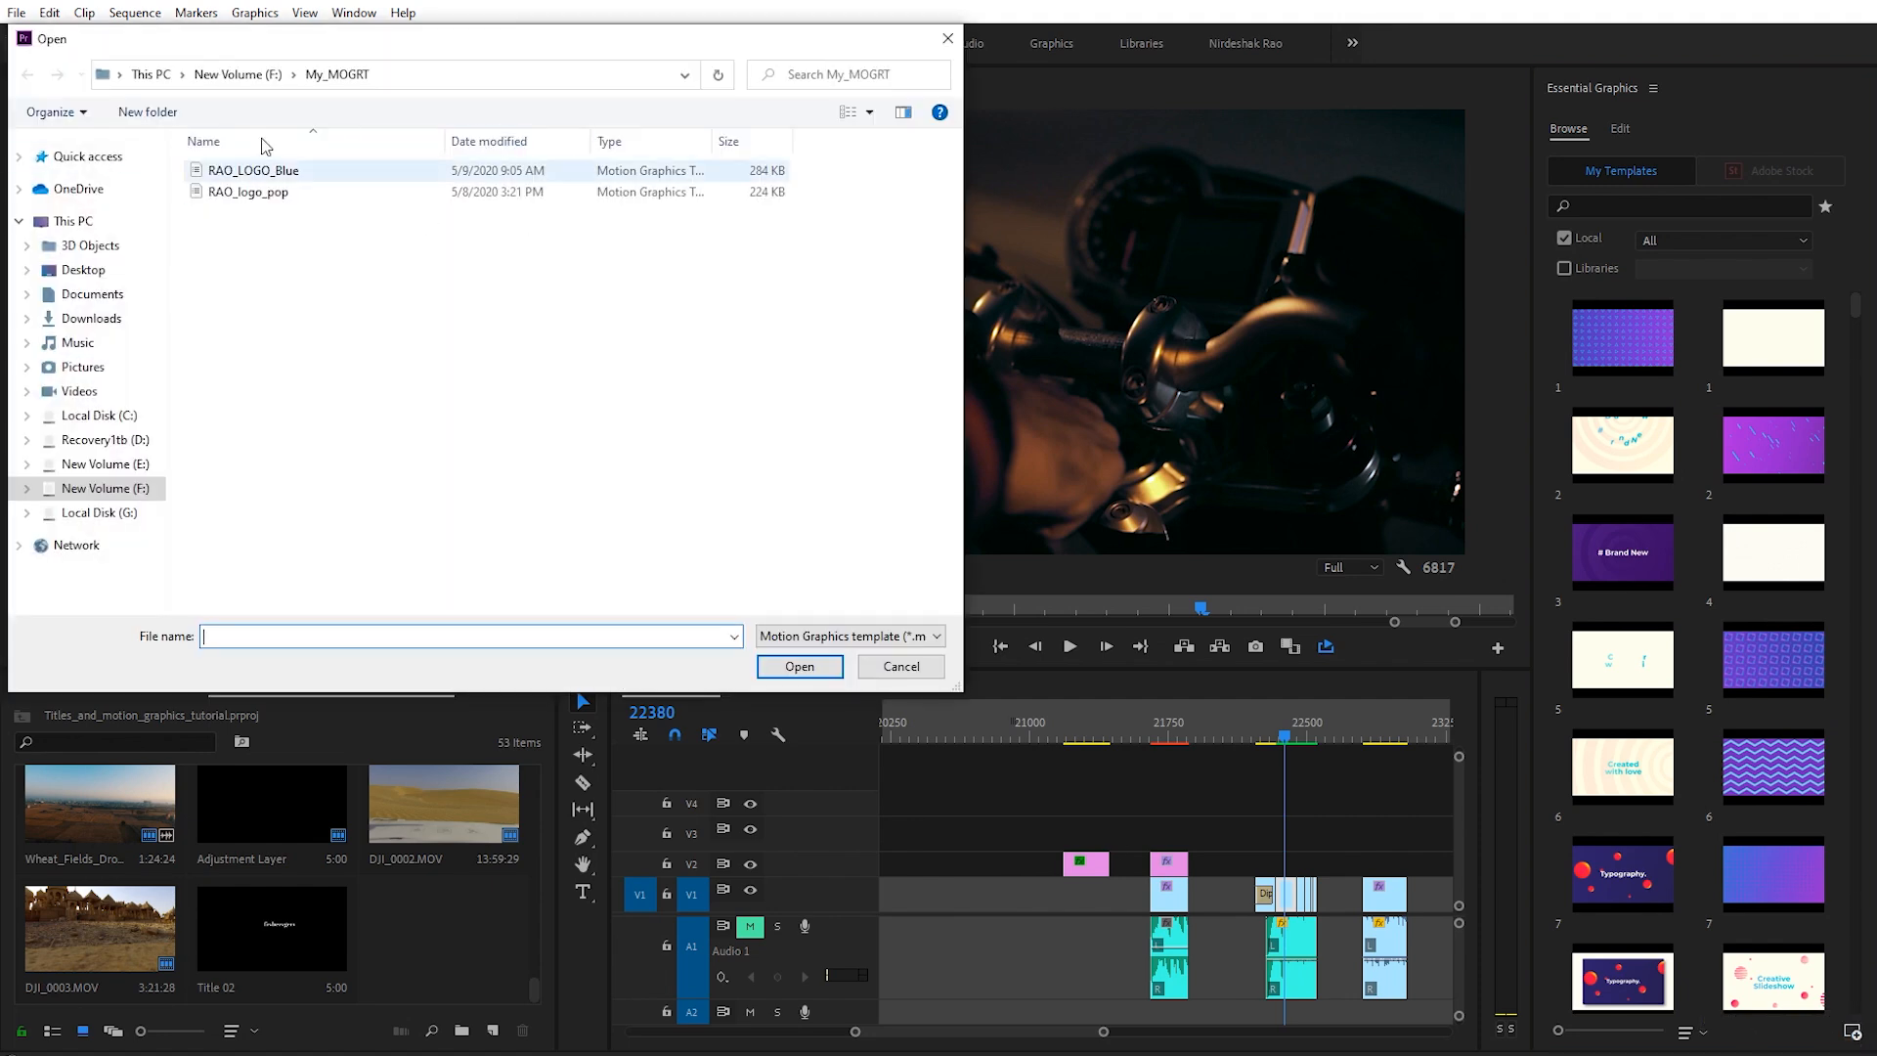
{"action": "left_click_drag", "start_coordinate": [368, 39], "coordinate": [446, 61]}
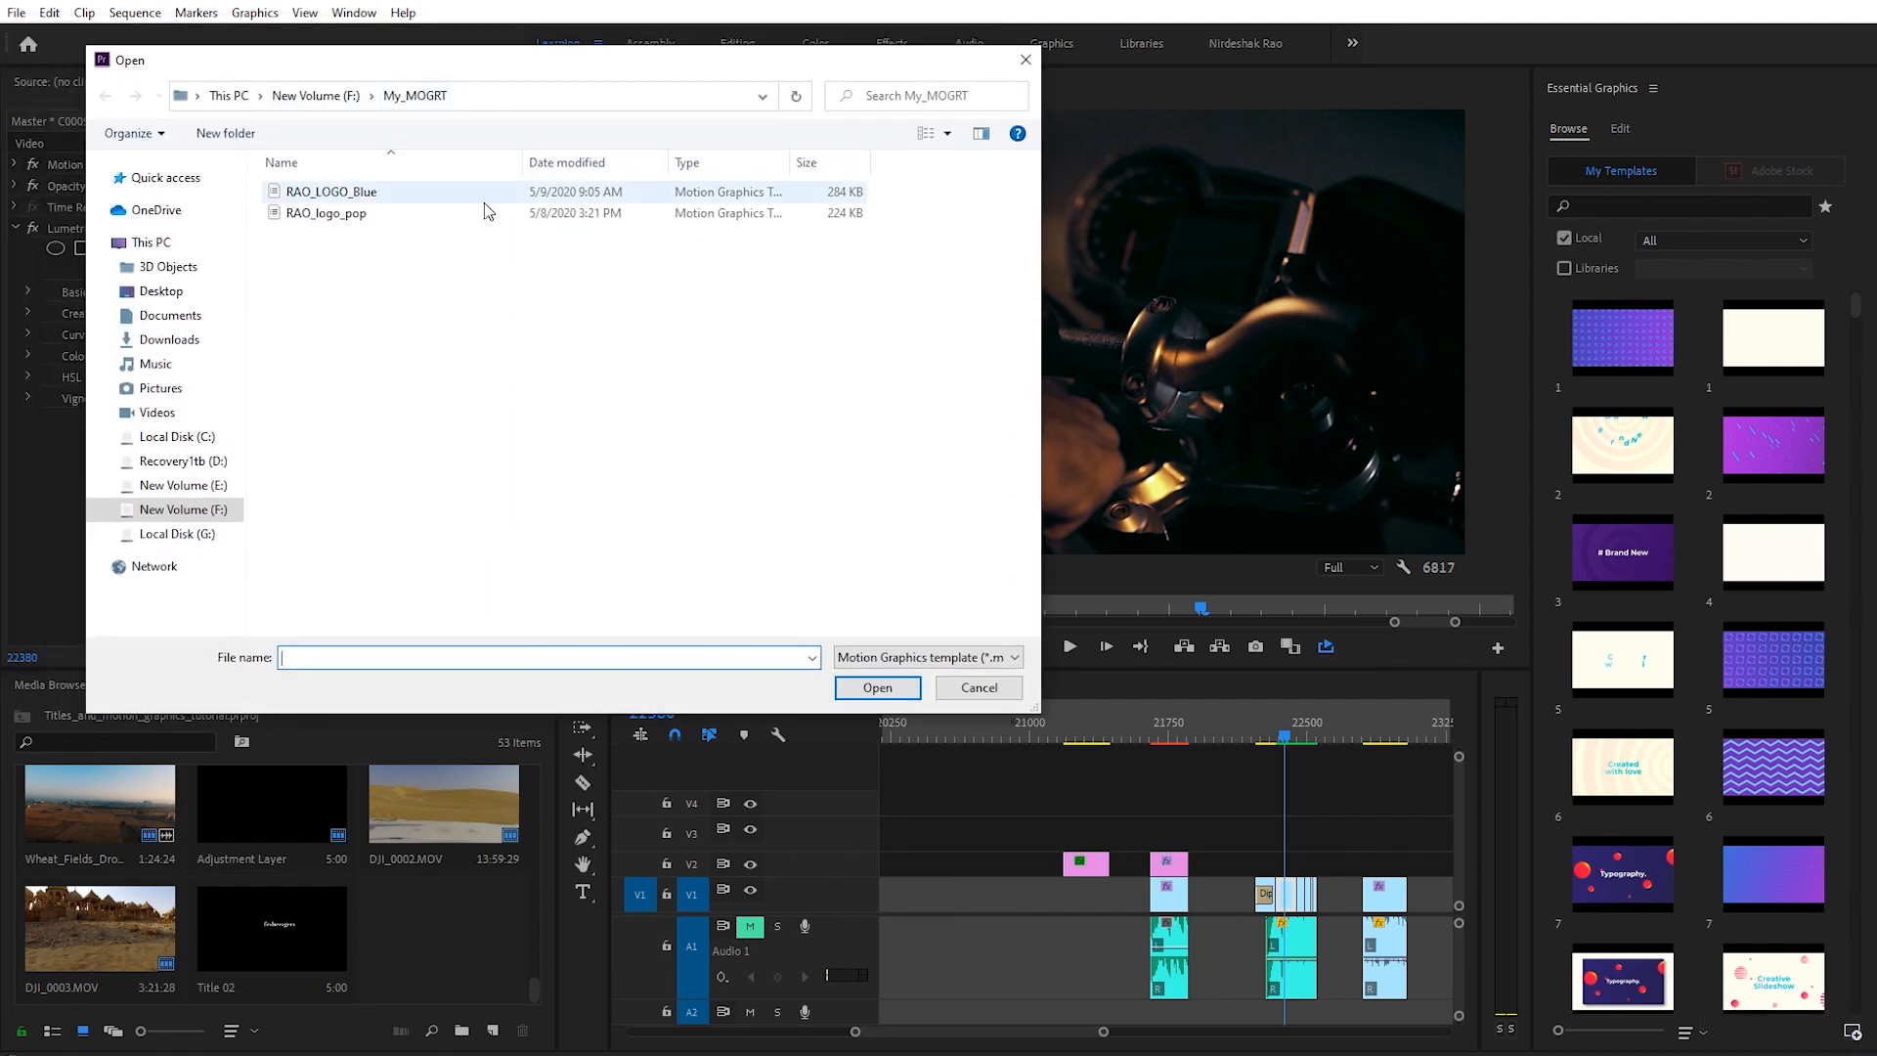
{"action": "left_click", "coordinate": [330, 192]}
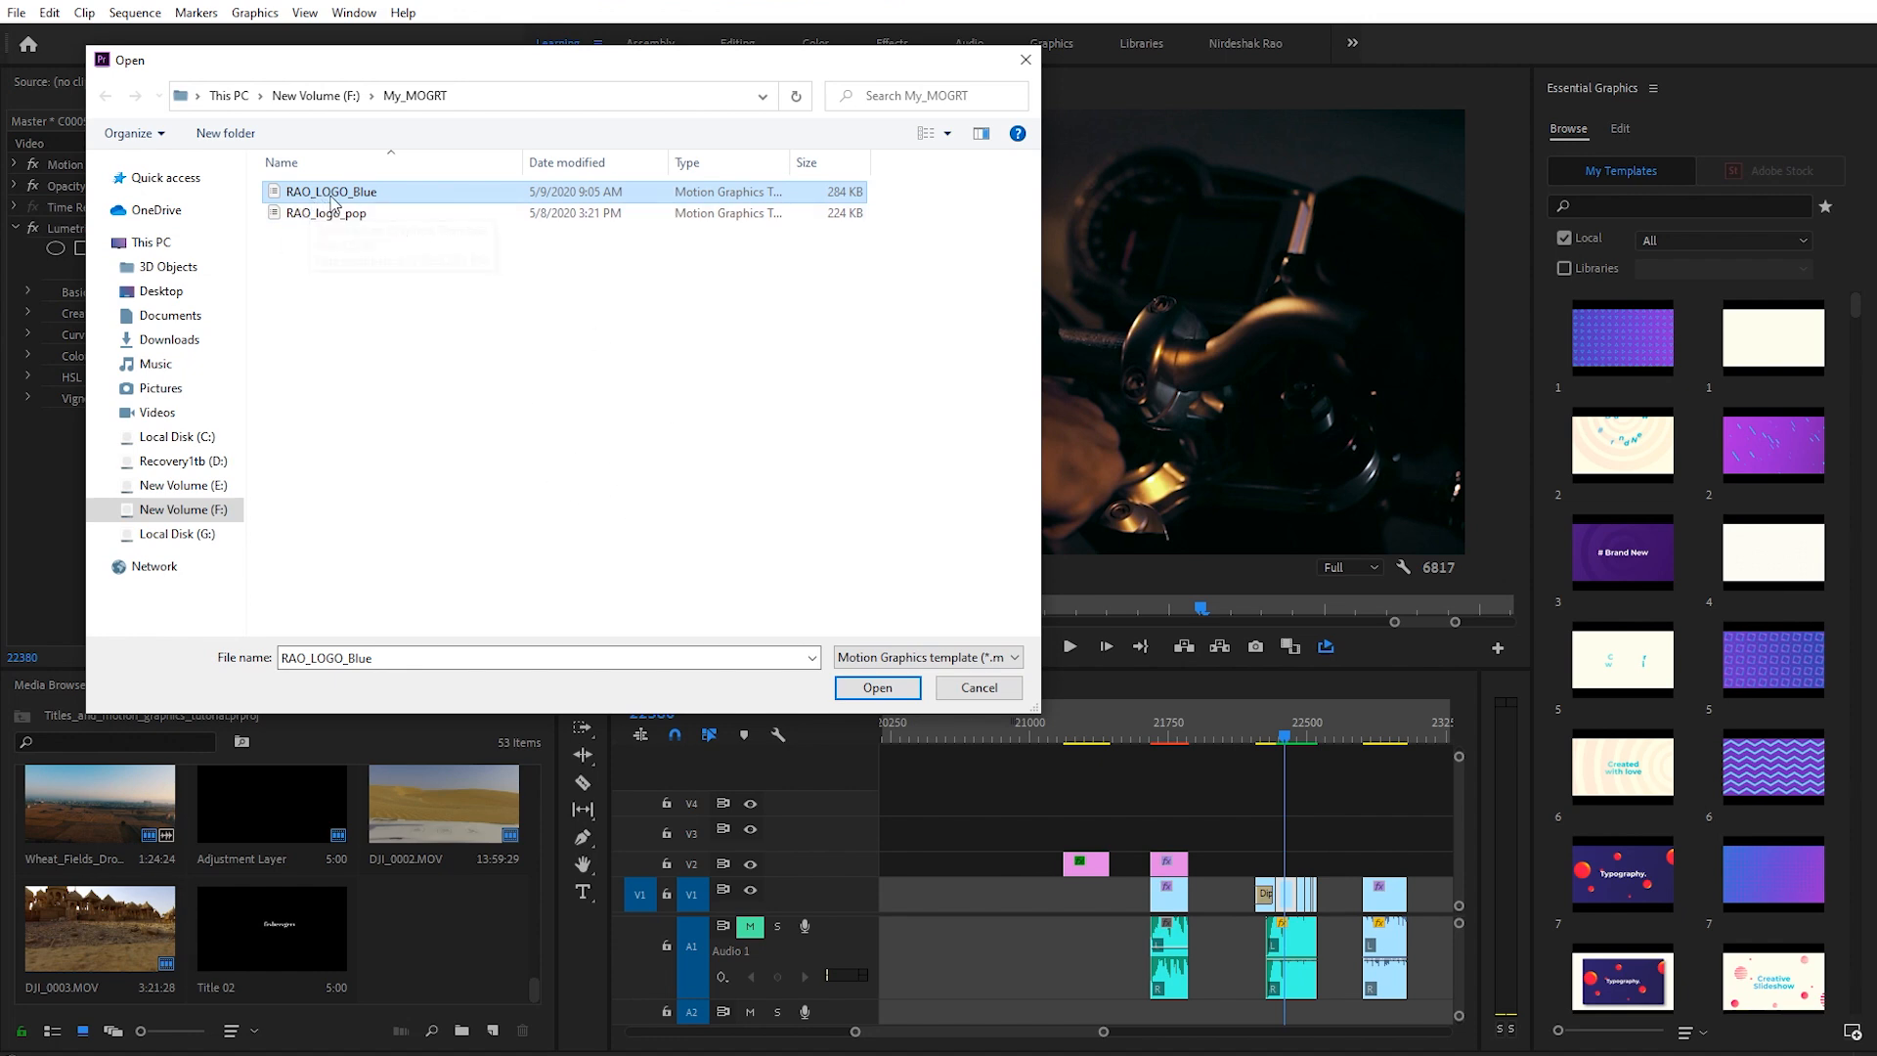
{"action": "left_click", "coordinate": [880, 692]}
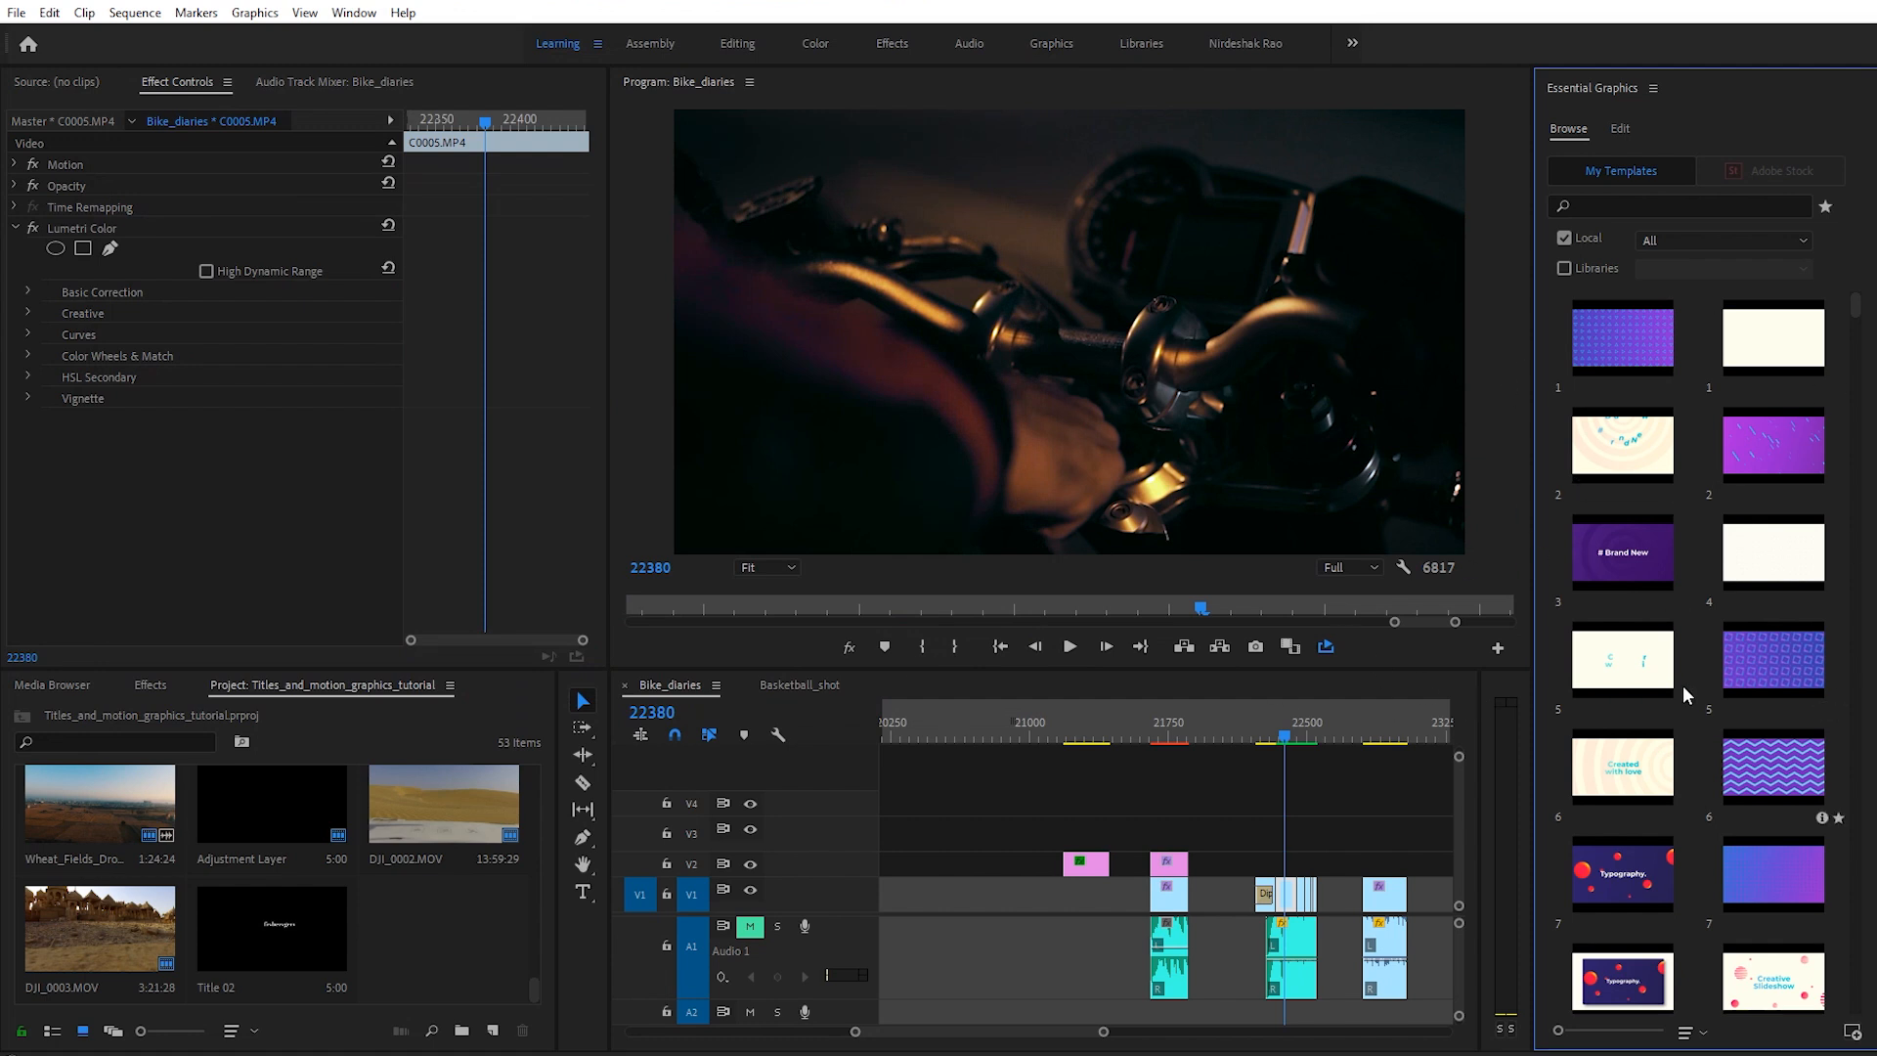
Step: Search the local graphics templates for "RAO_logo_blue"
{"action": "scroll", "coordinate": [1706, 594], "scroll_direction": "down", "scroll_amount": 5}
{"action": "scroll", "coordinate": [1707, 594], "scroll_direction": "up", "scroll_amount": 5}
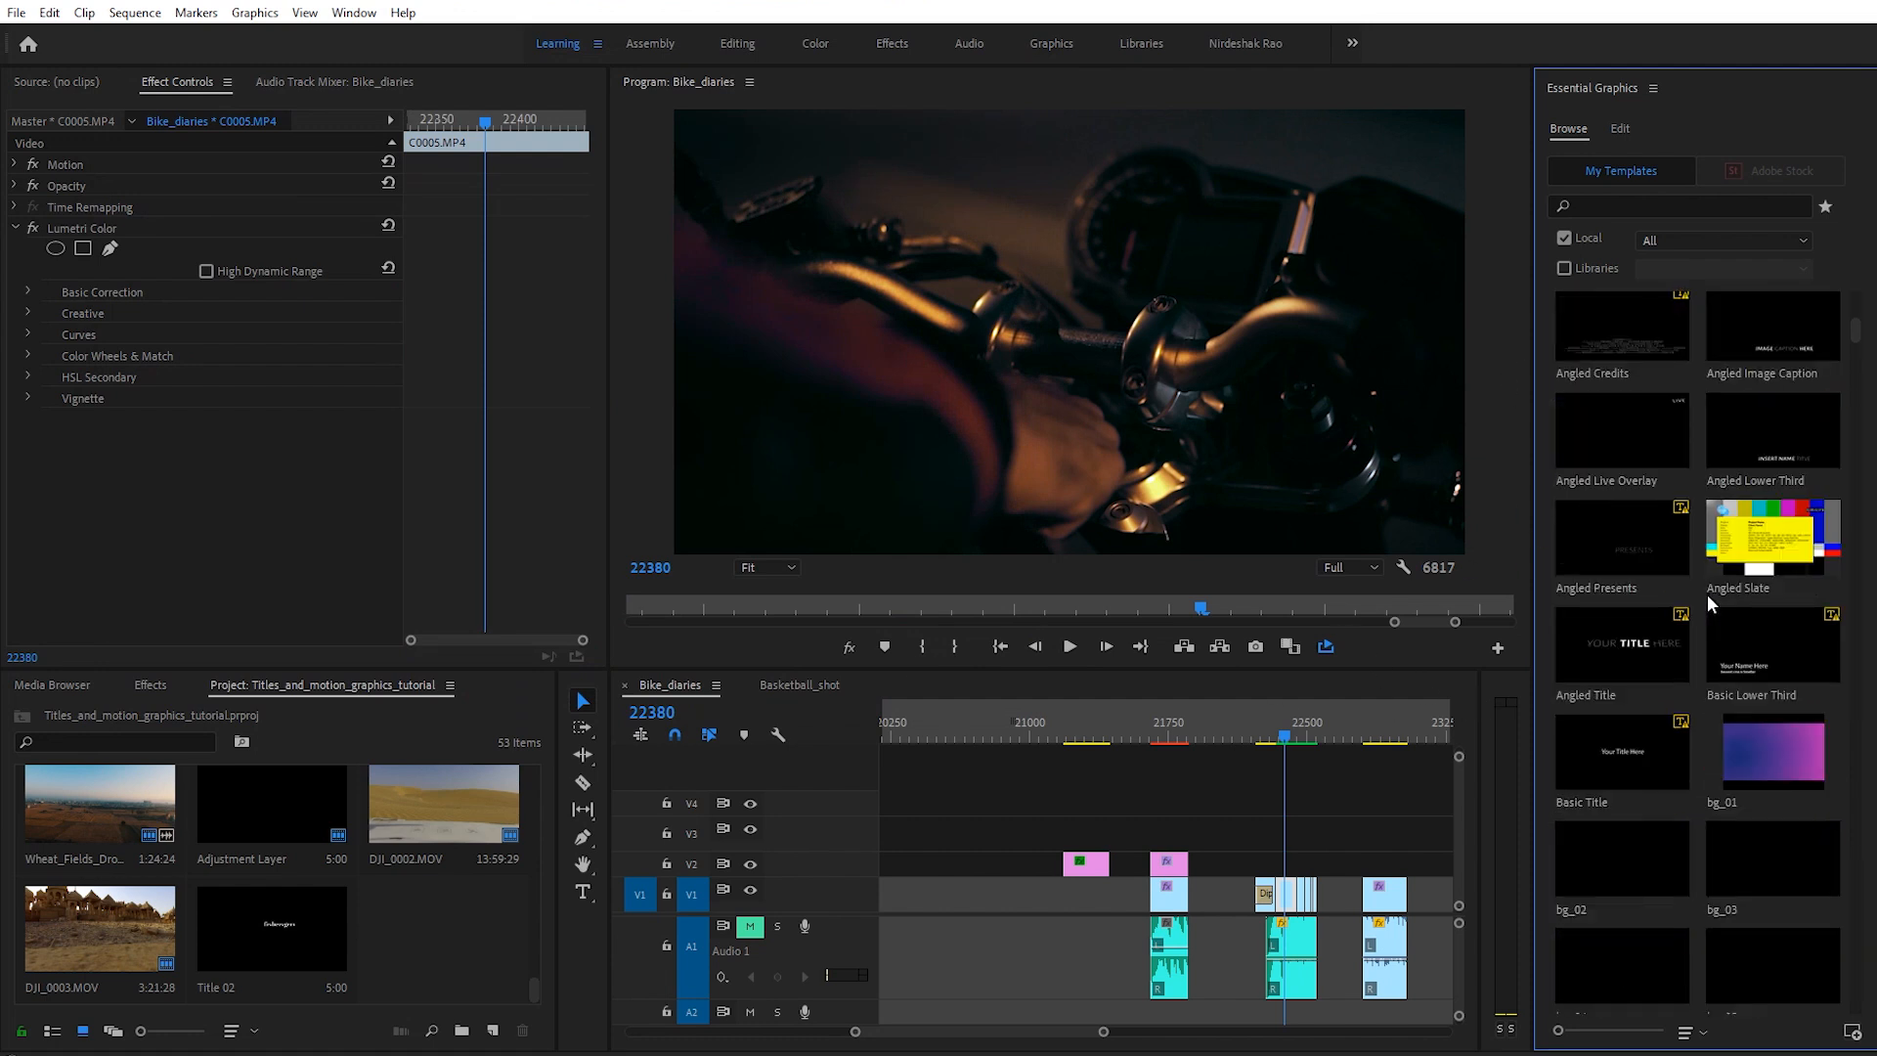
{"action": "left_click", "coordinate": [1613, 201]}
{"action": "type", "text": "RA"}
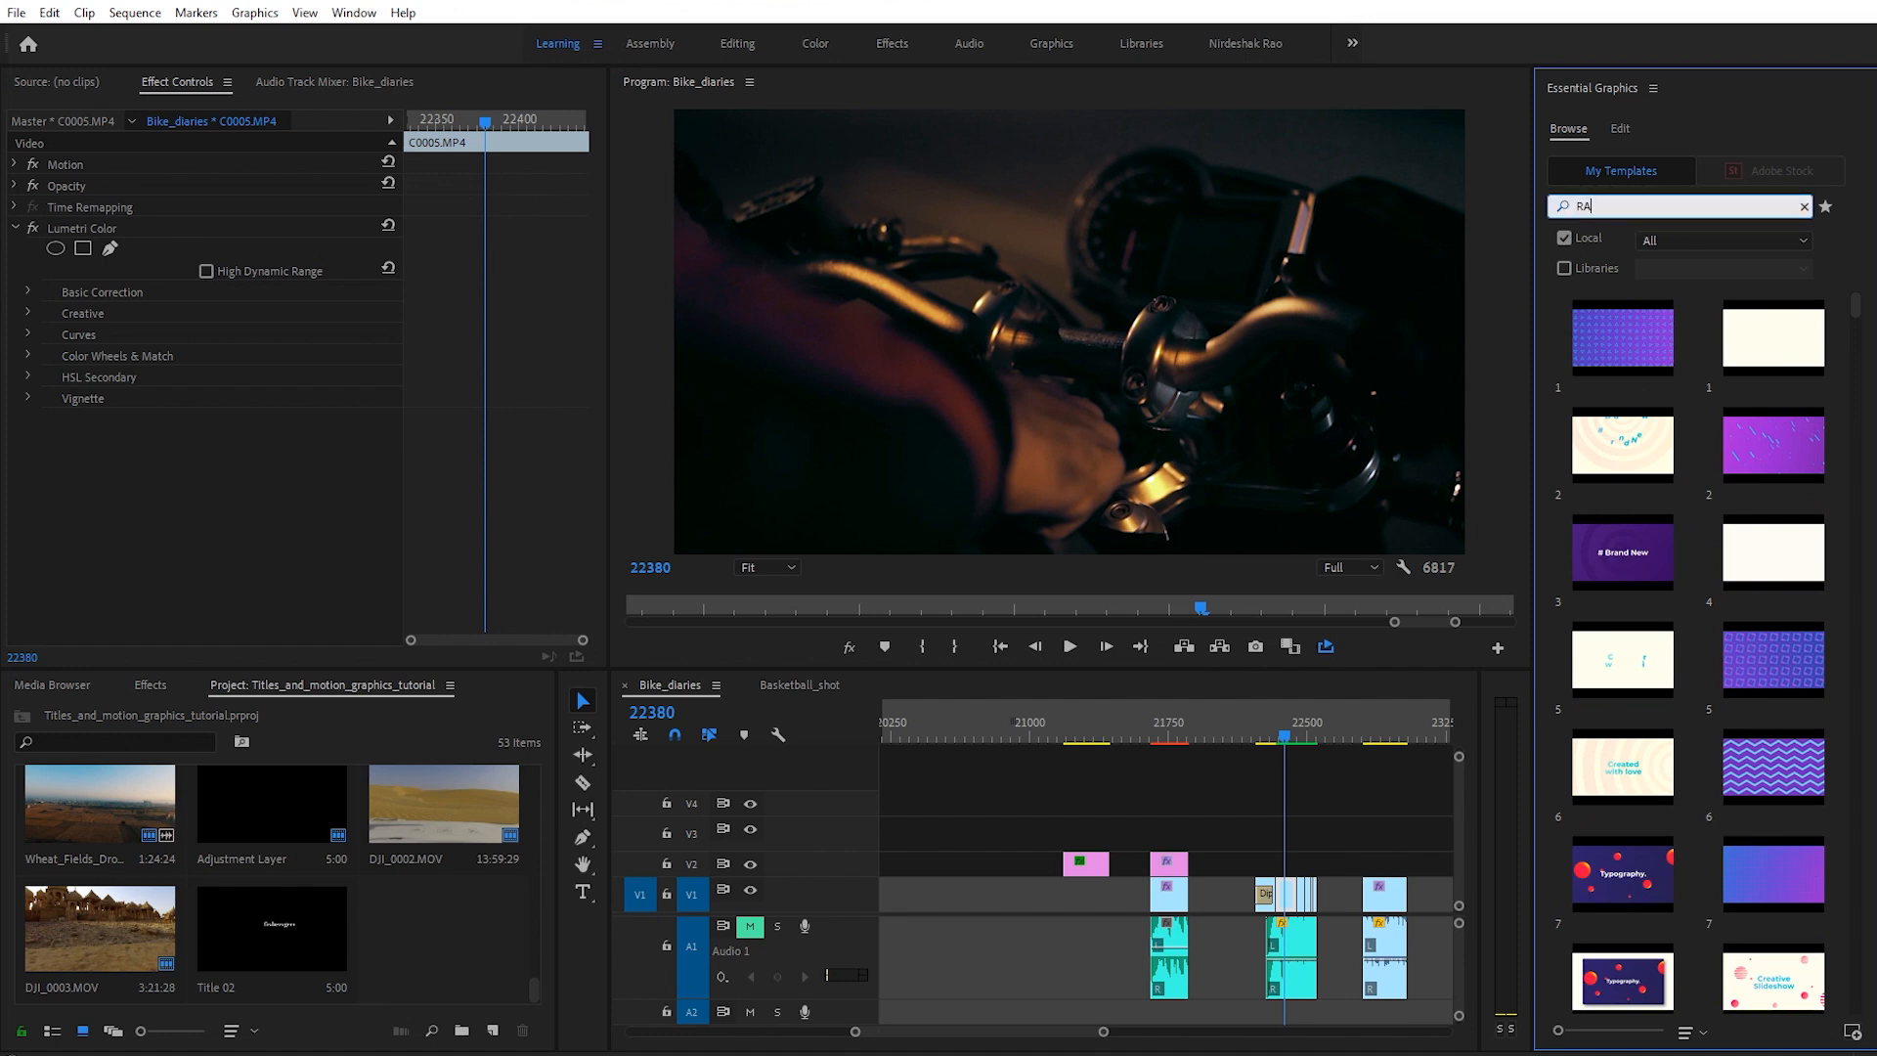
{"action": "type", "text": "O_logo_blue"}
{"action": "key", "text": "Return"}
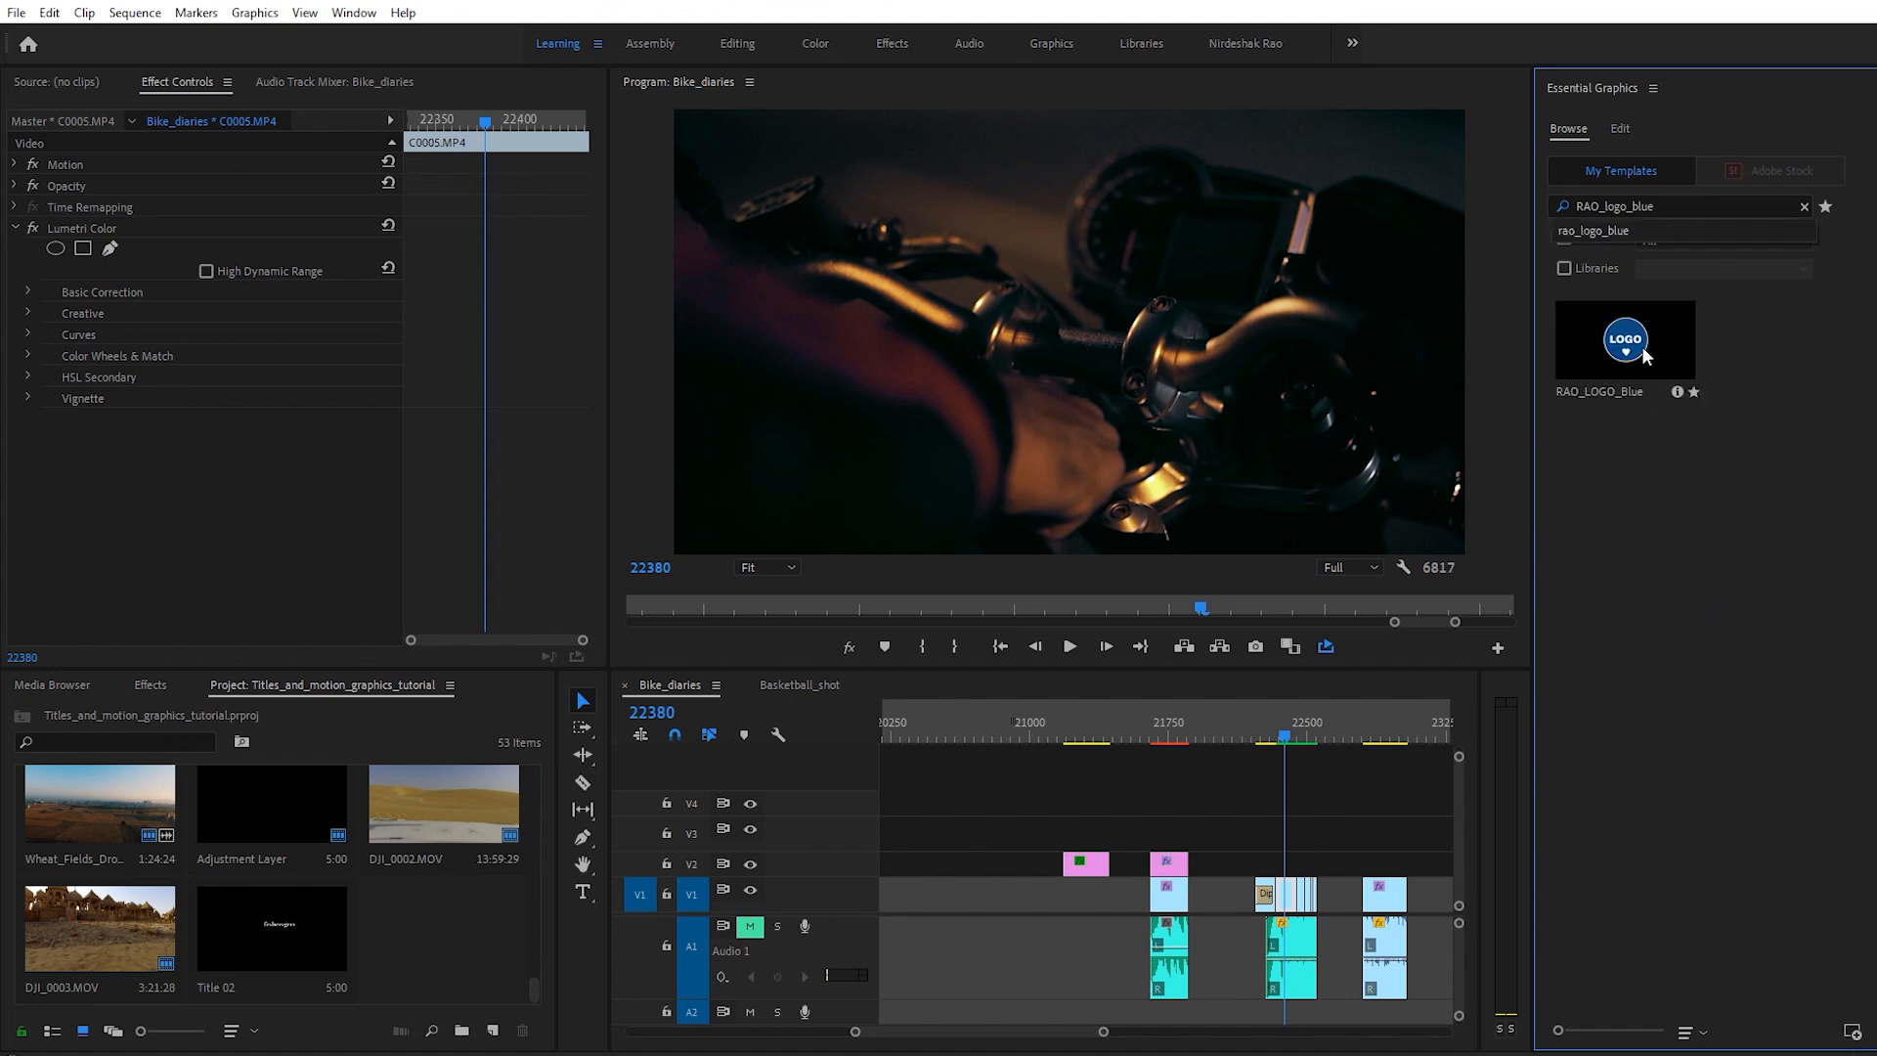
Step: Place the RAO_LOGO_Blue template on track V2 above the bike clips, starting at frame 22331, and play it back
{"action": "left_click_drag", "start_coordinate": [1650, 344], "coordinate": [1302, 886]}
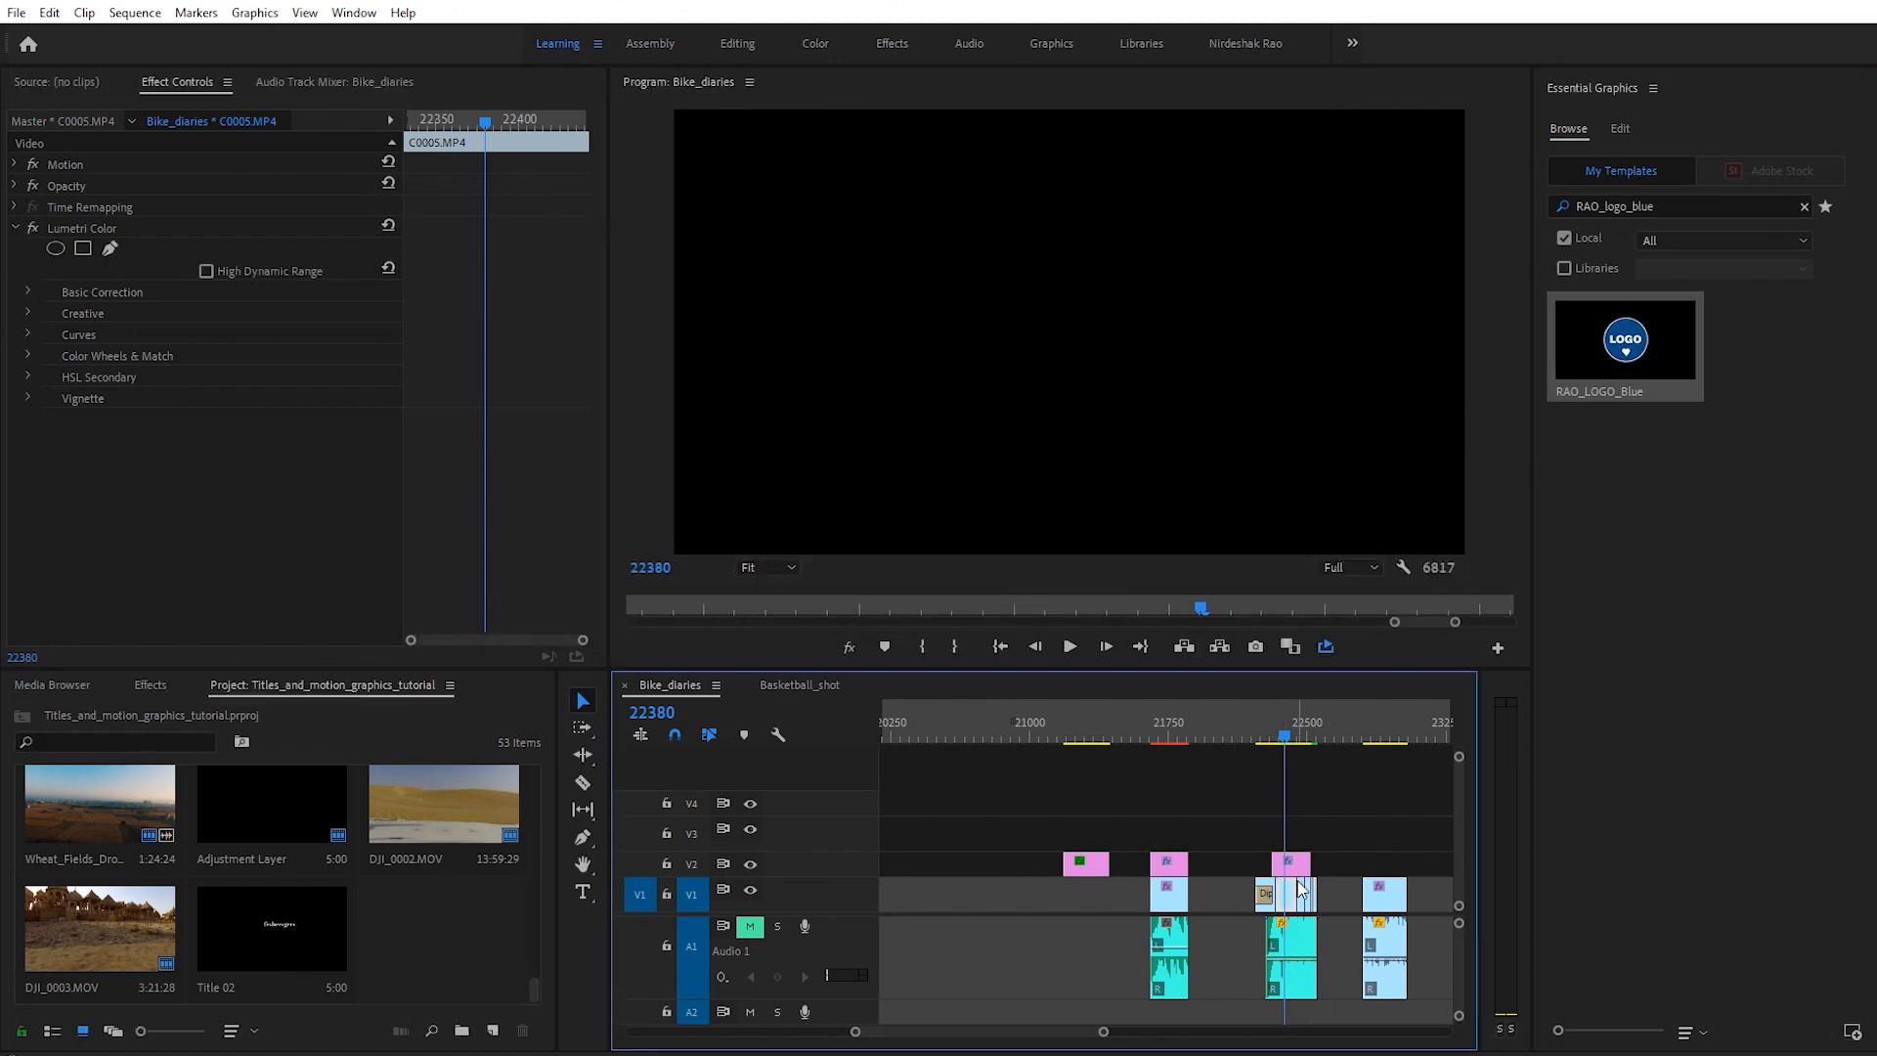
{"action": "left_click", "coordinate": [1278, 743]}
{"action": "left_click_drag", "start_coordinate": [1291, 863], "coordinate": [1295, 864]}
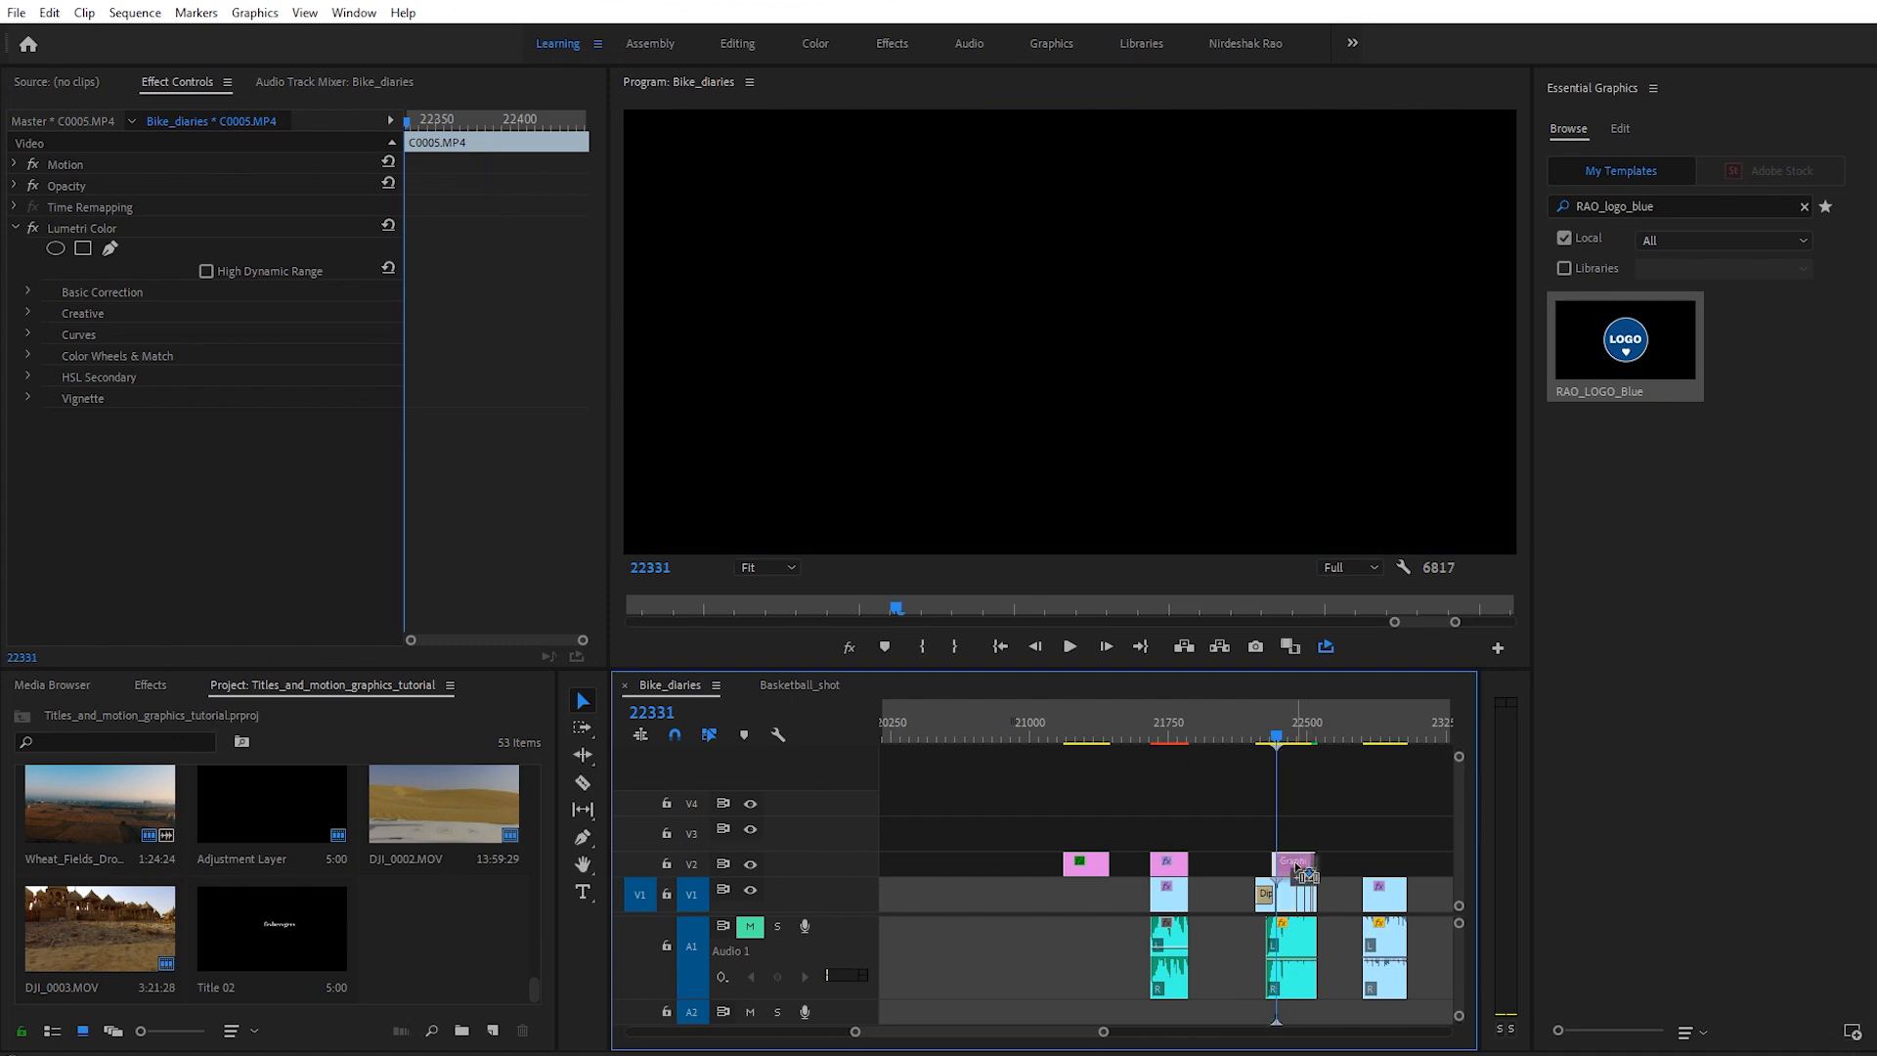
{"action": "key", "text": "space"}
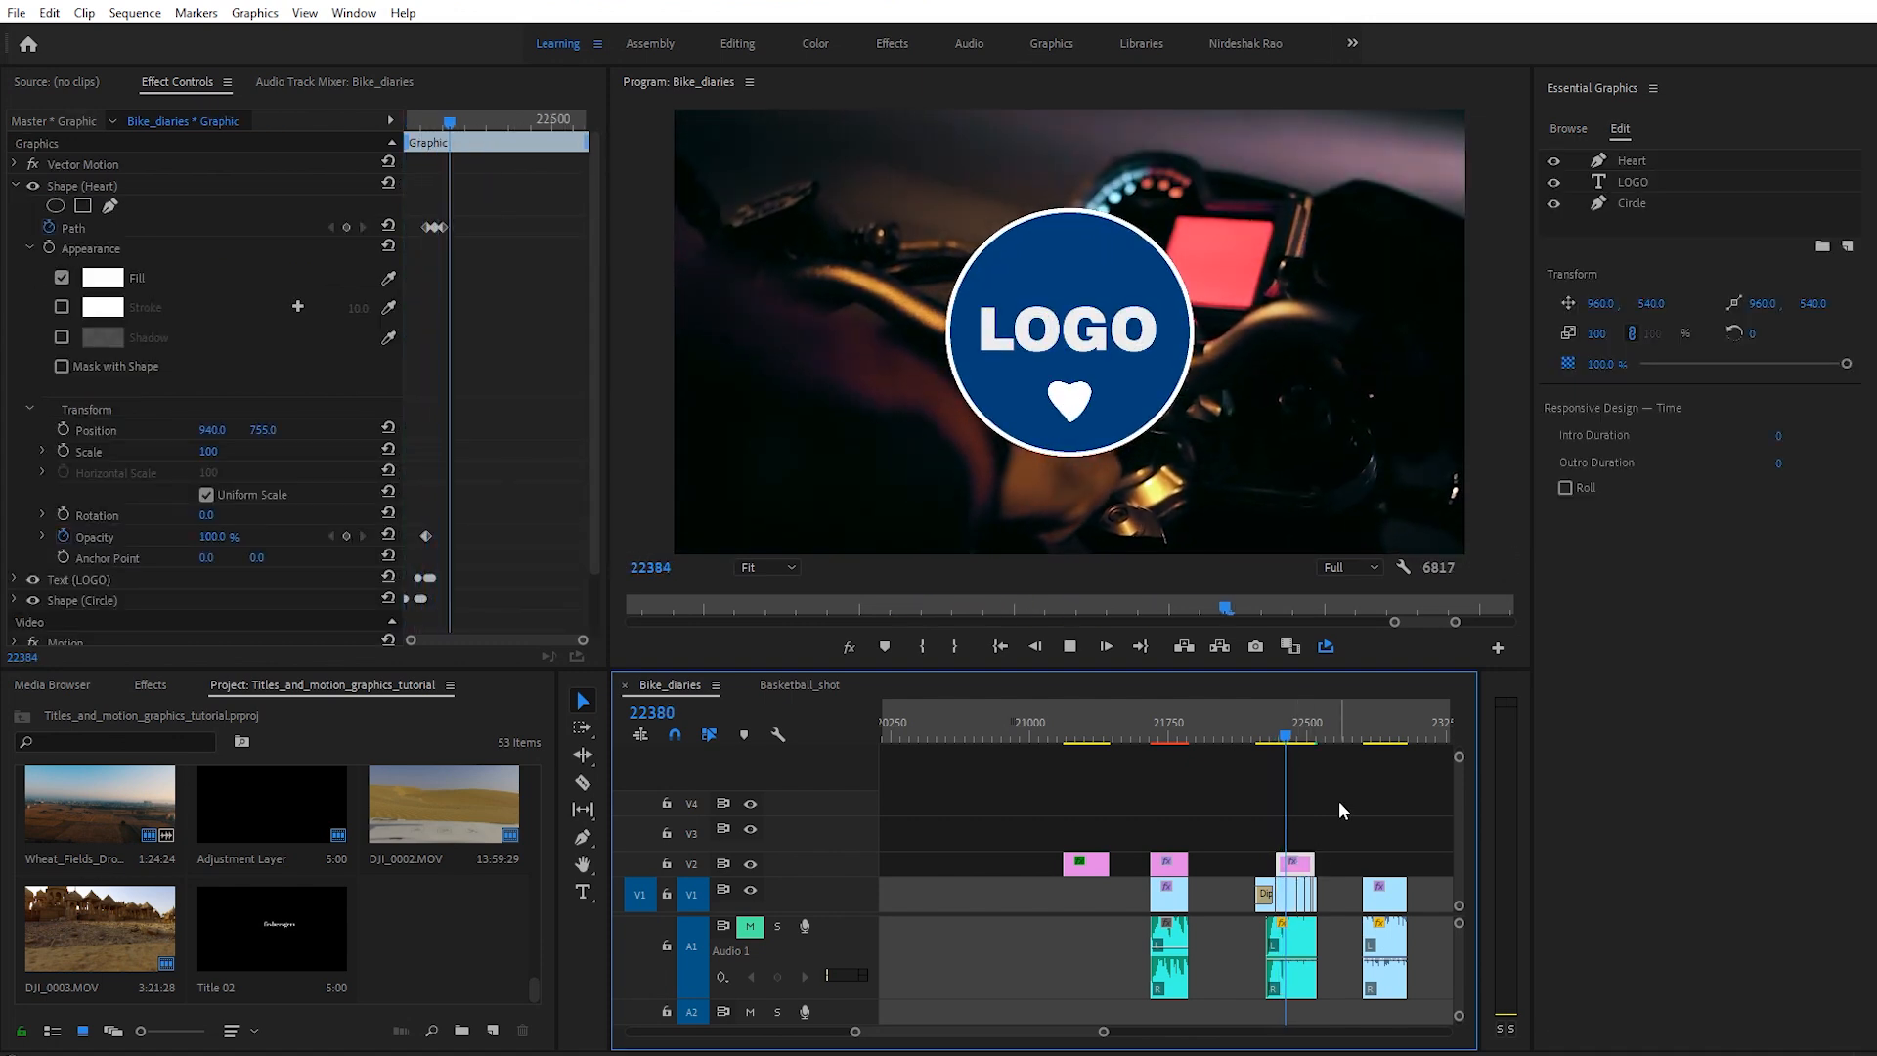
{"action": "key", "text": "space"}
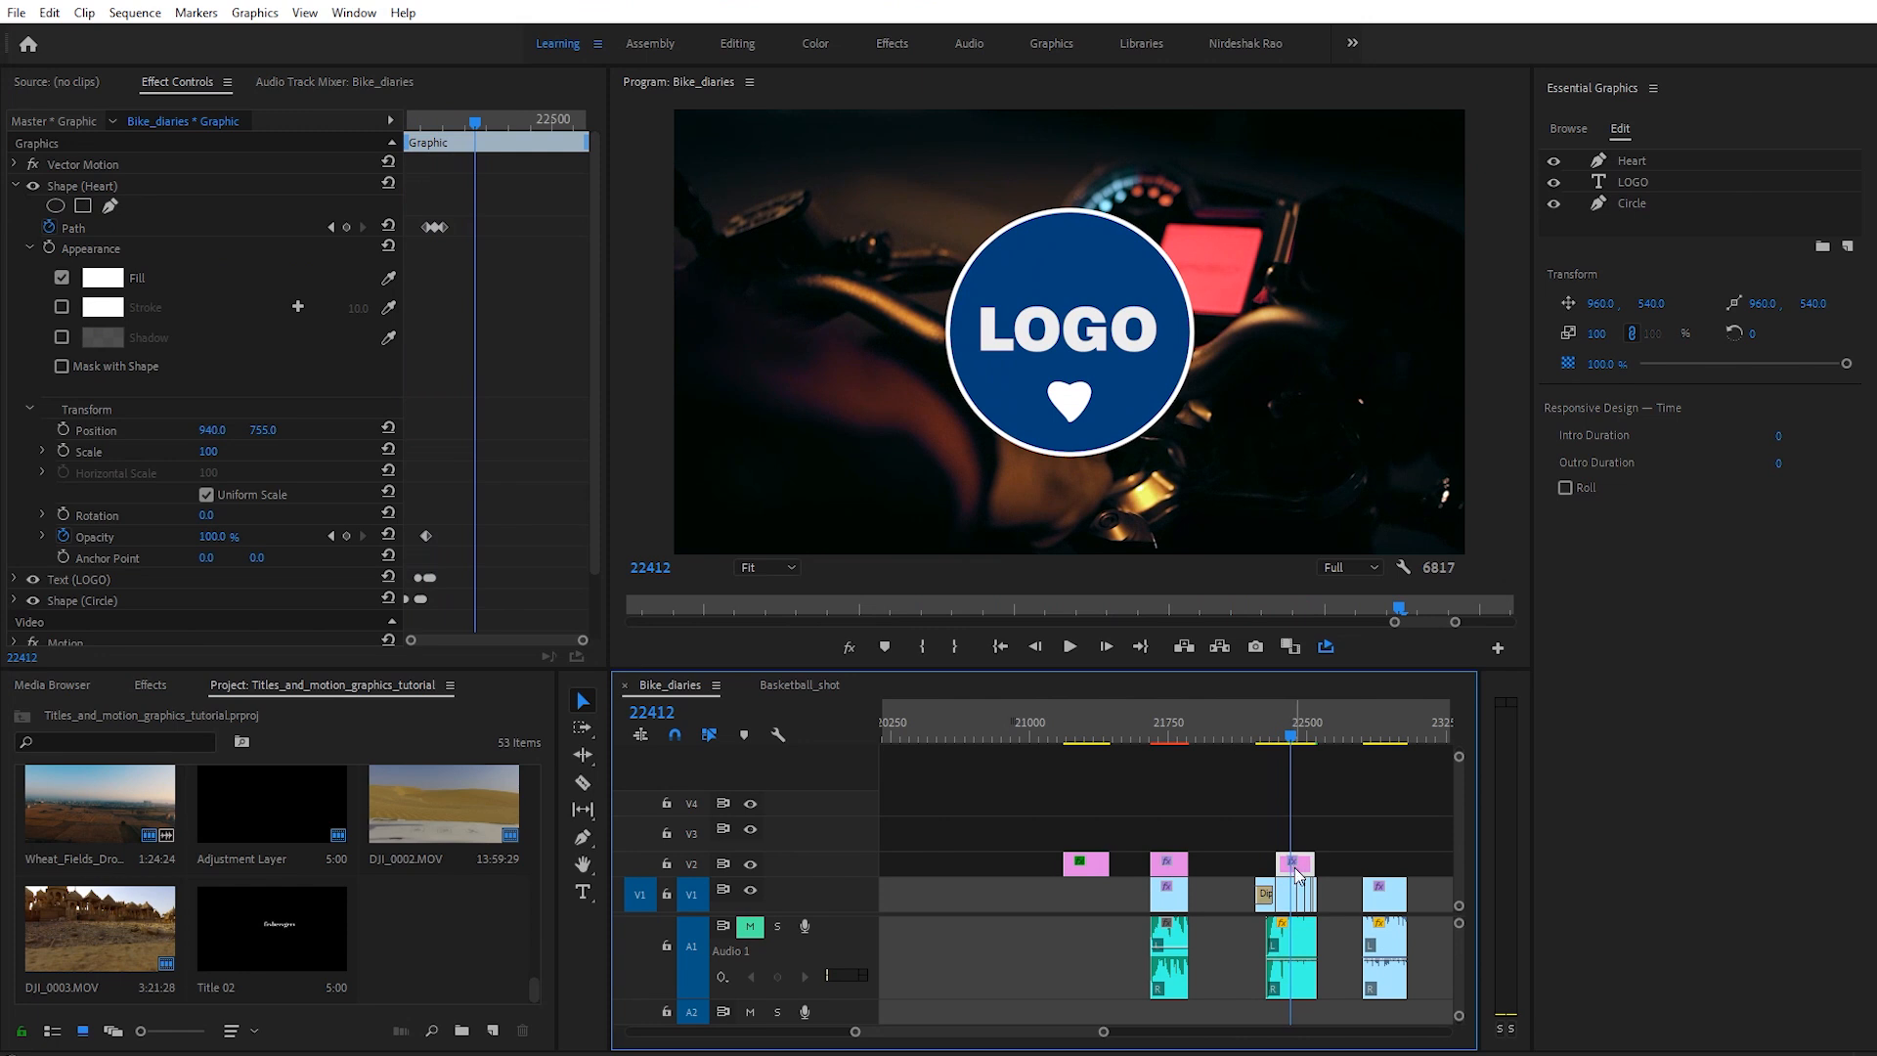
Step: Replace the wording of the LOGO text layer in the badge graphic with RAO
{"action": "left_click", "coordinate": [1643, 164]}
{"action": "left_click", "coordinate": [1643, 184]}
{"action": "left_click", "coordinate": [1640, 202]}
{"action": "left_click", "coordinate": [1639, 163]}
{"action": "left_click", "coordinate": [1635, 184]}
{"action": "left_click", "coordinate": [1639, 202]}
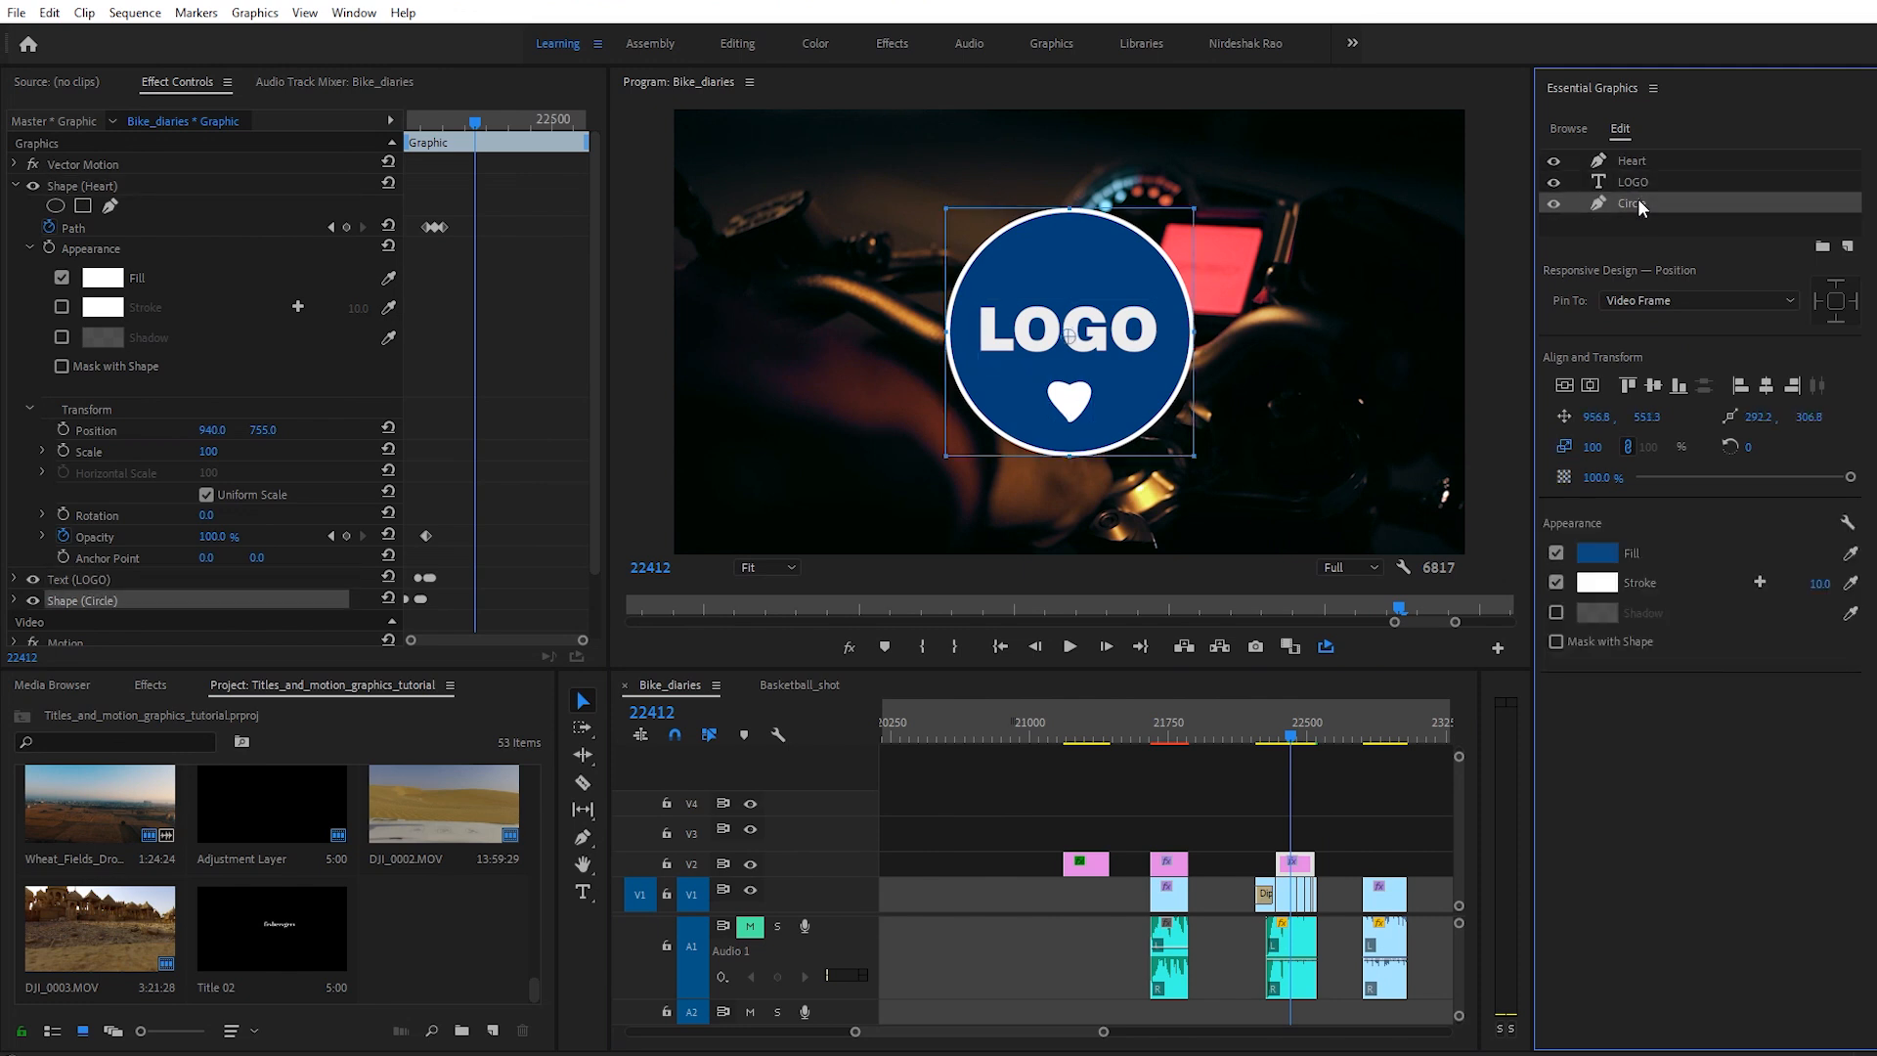
{"action": "left_click", "coordinate": [1601, 179]}
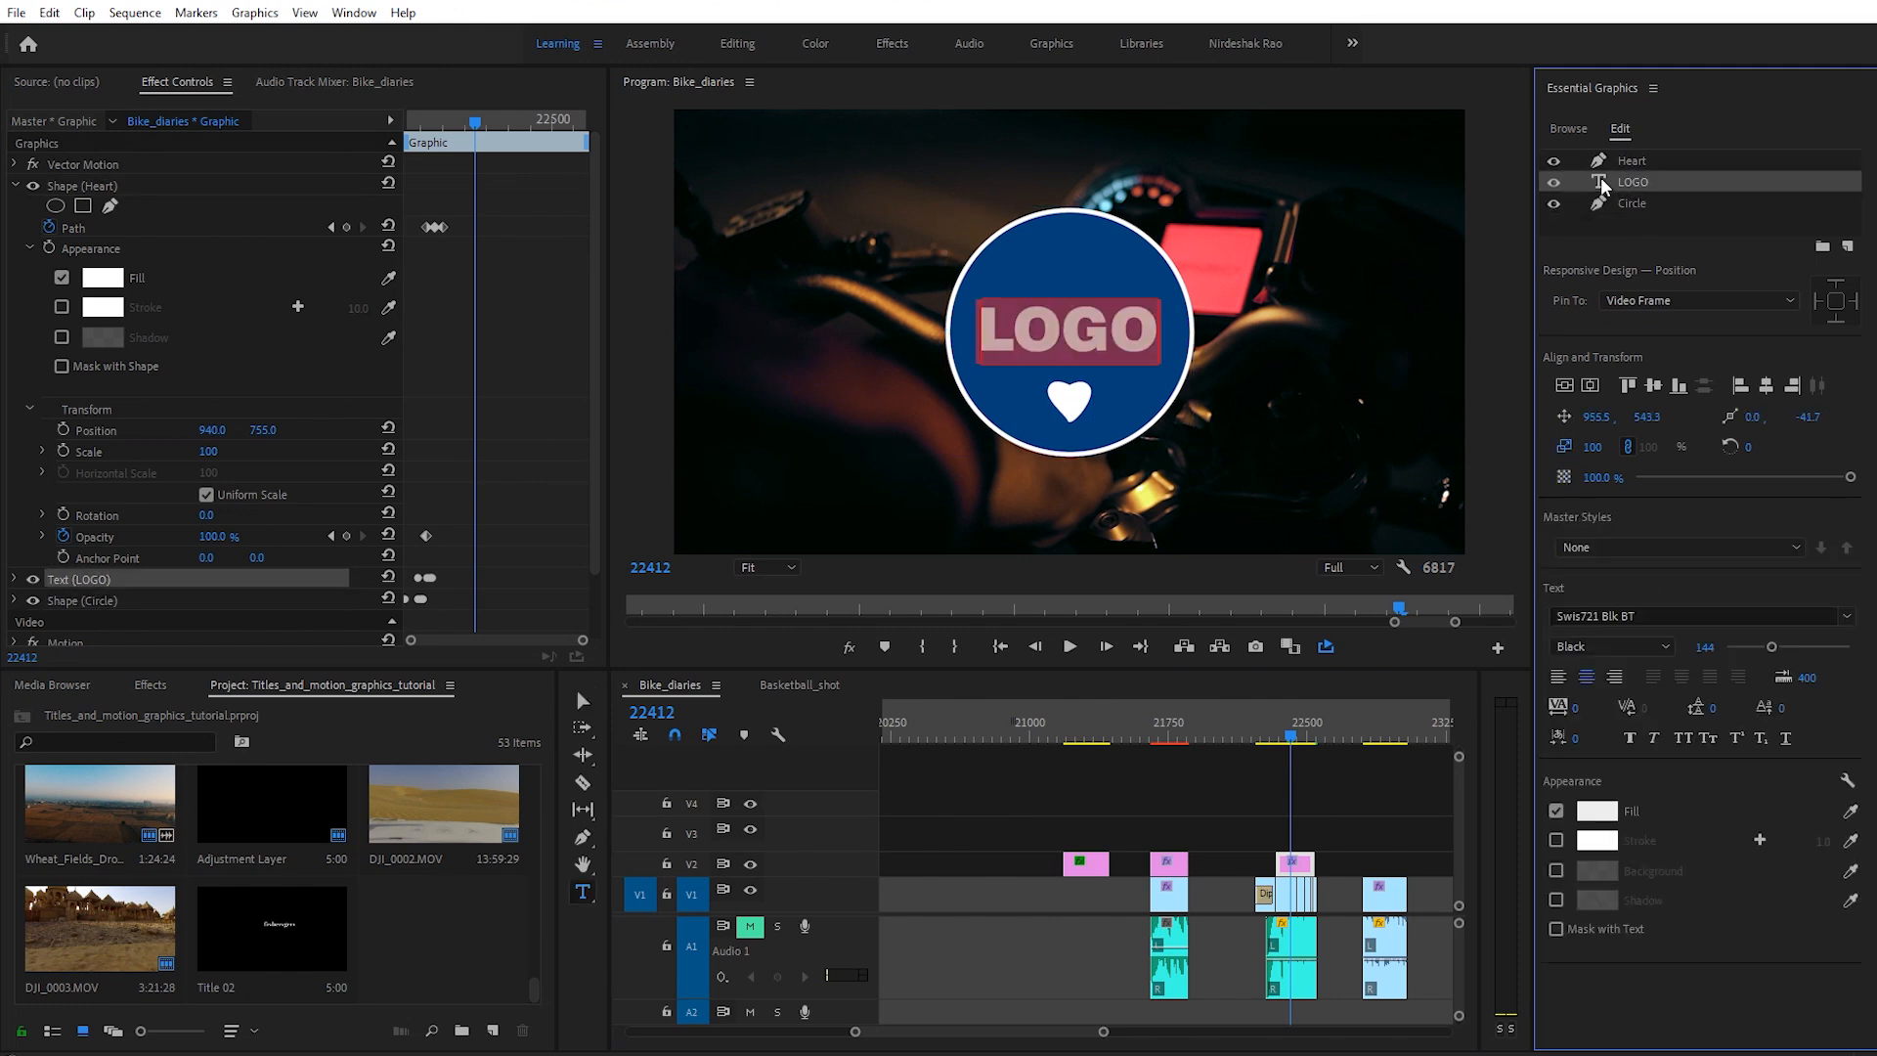
{"action": "type", "text": "RAO"}
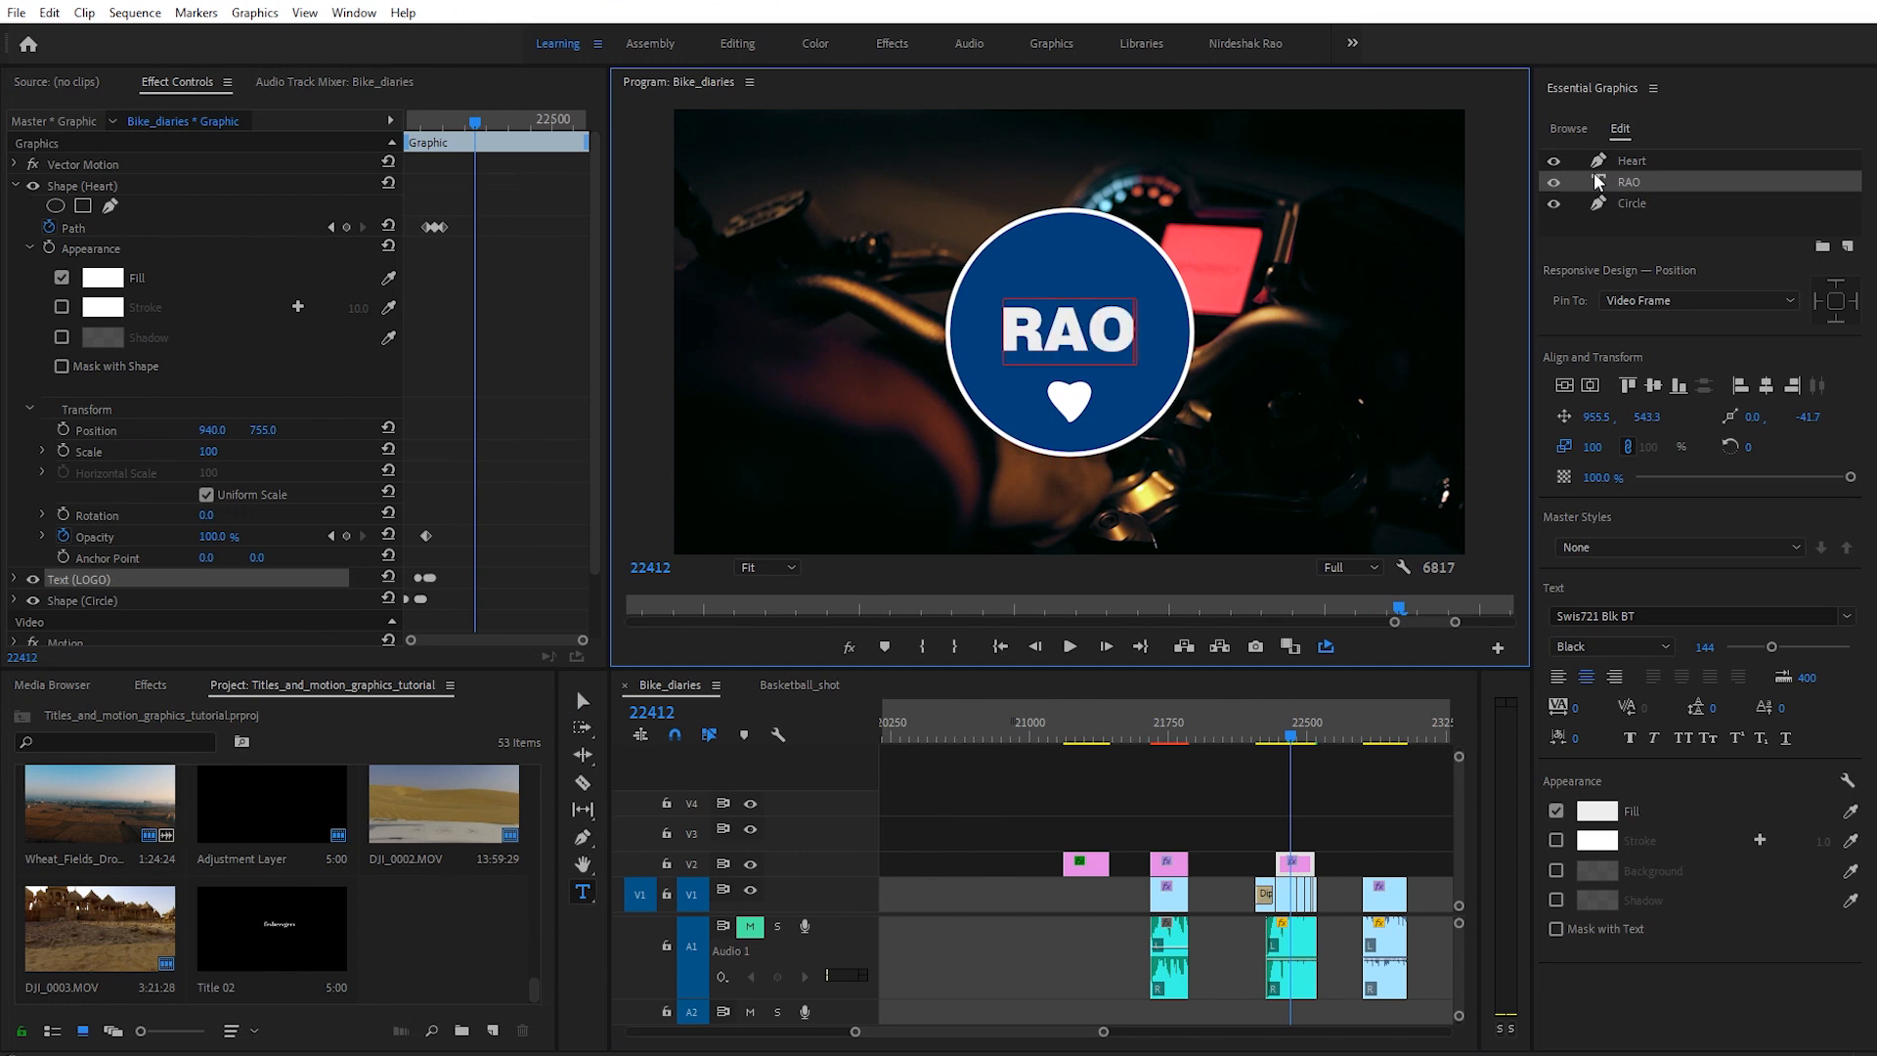
Step: Set the fill of the Circle layer to yellow, FFDE00
{"action": "left_click", "coordinate": [1615, 161]}
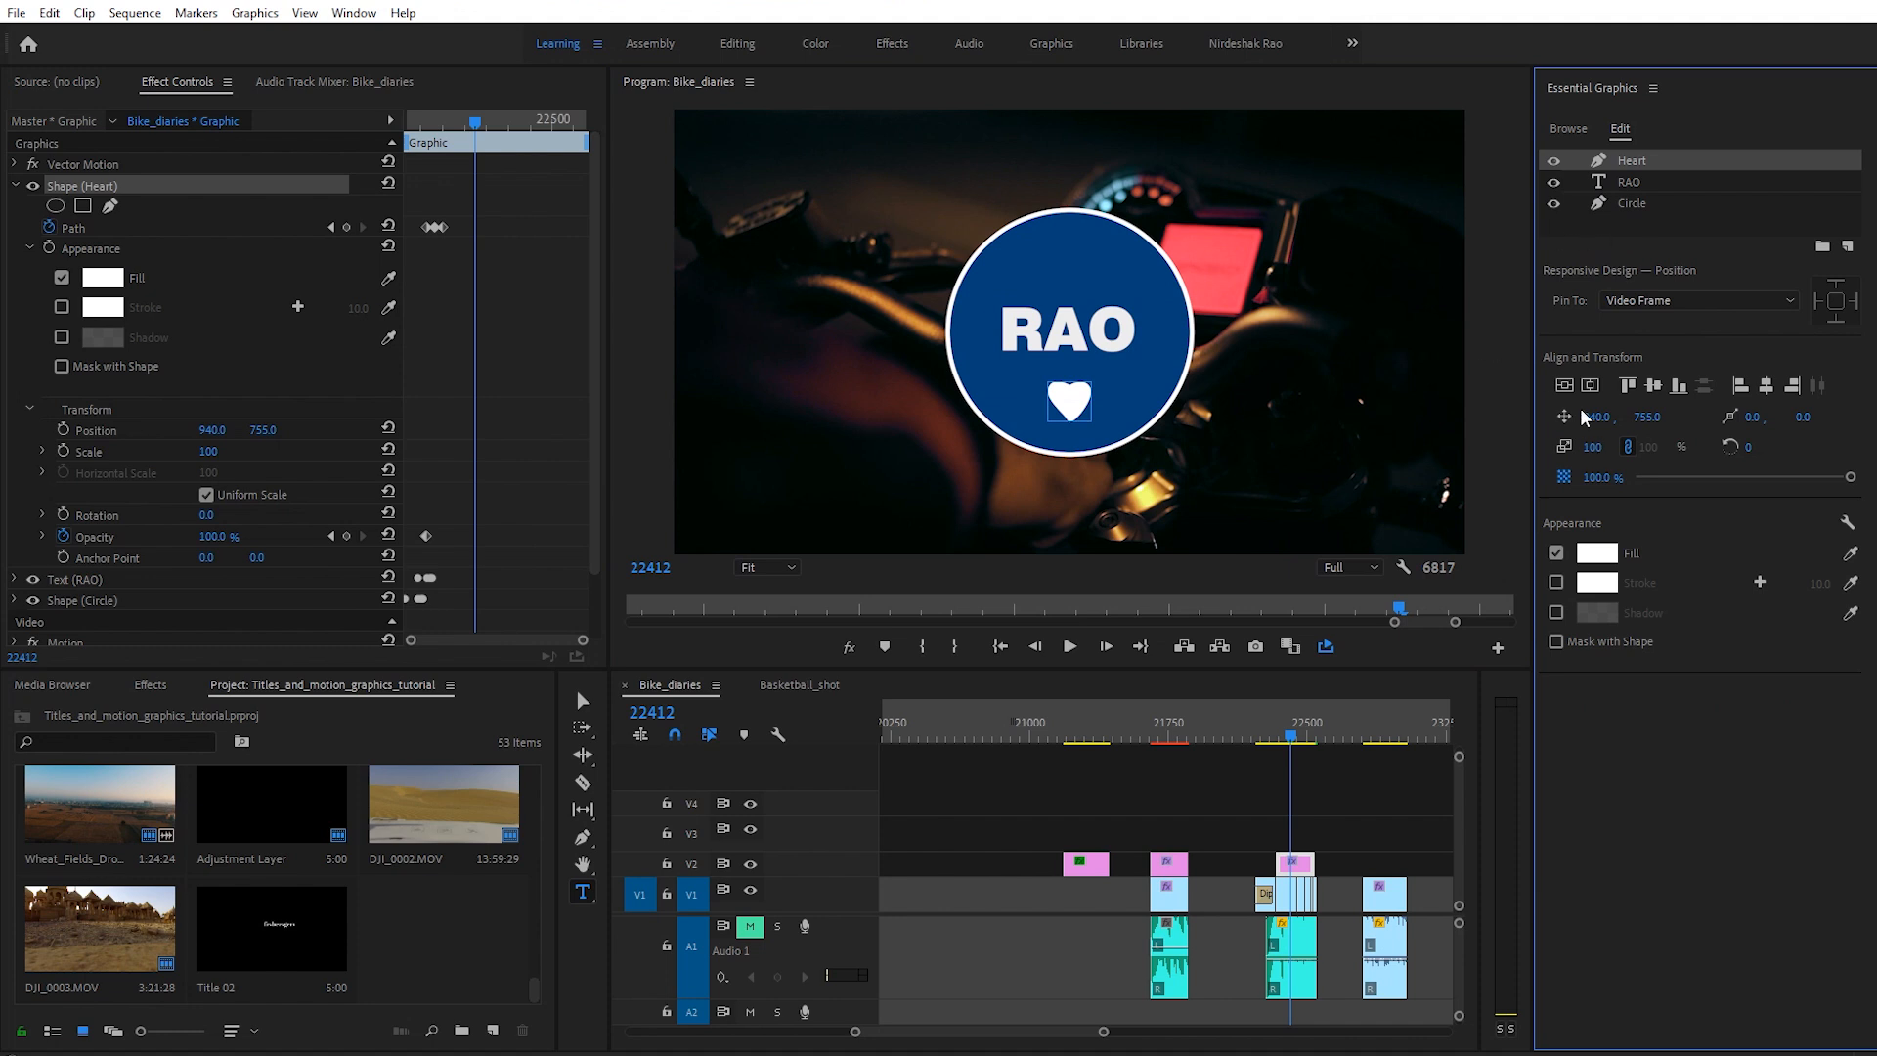
{"action": "left_click", "coordinate": [1613, 203]}
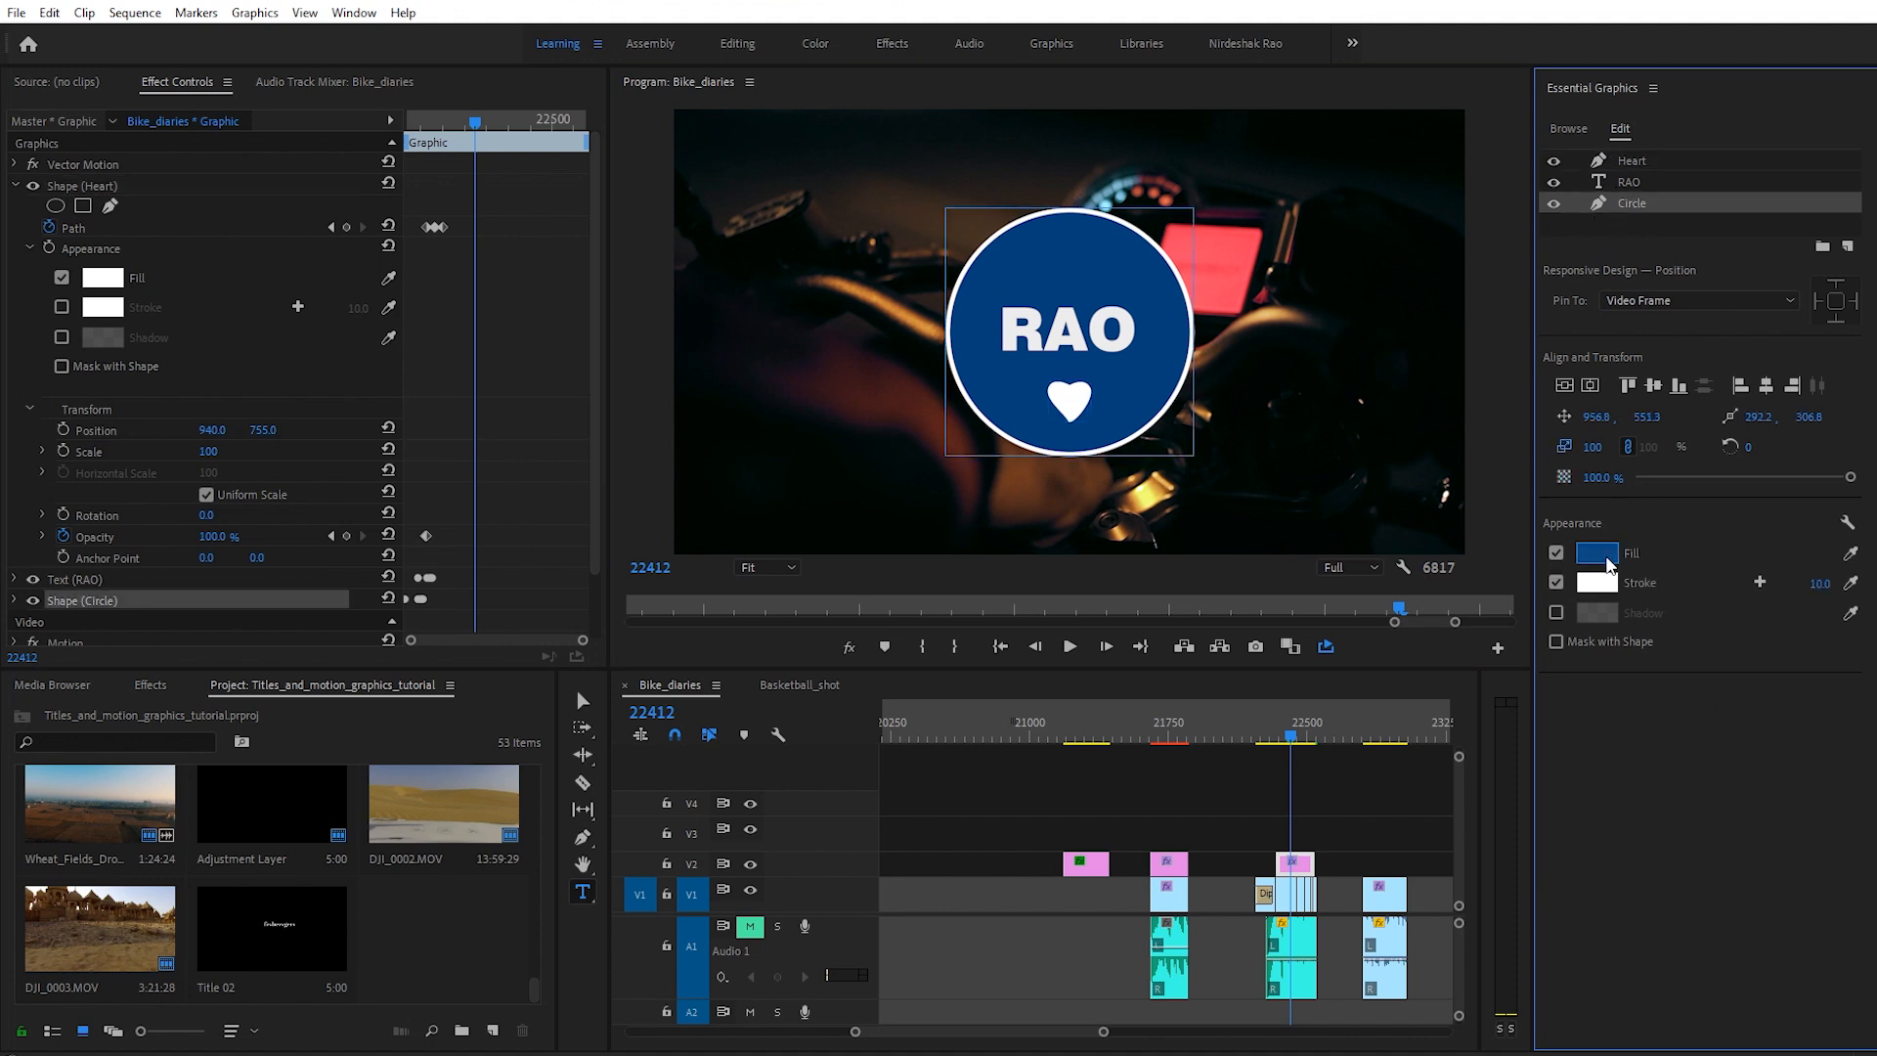
{"action": "left_click", "coordinate": [1606, 557]}
{"action": "left_click", "coordinate": [996, 497]}
{"action": "left_click_drag", "start_coordinate": [962, 700], "coordinate": [973, 722]}
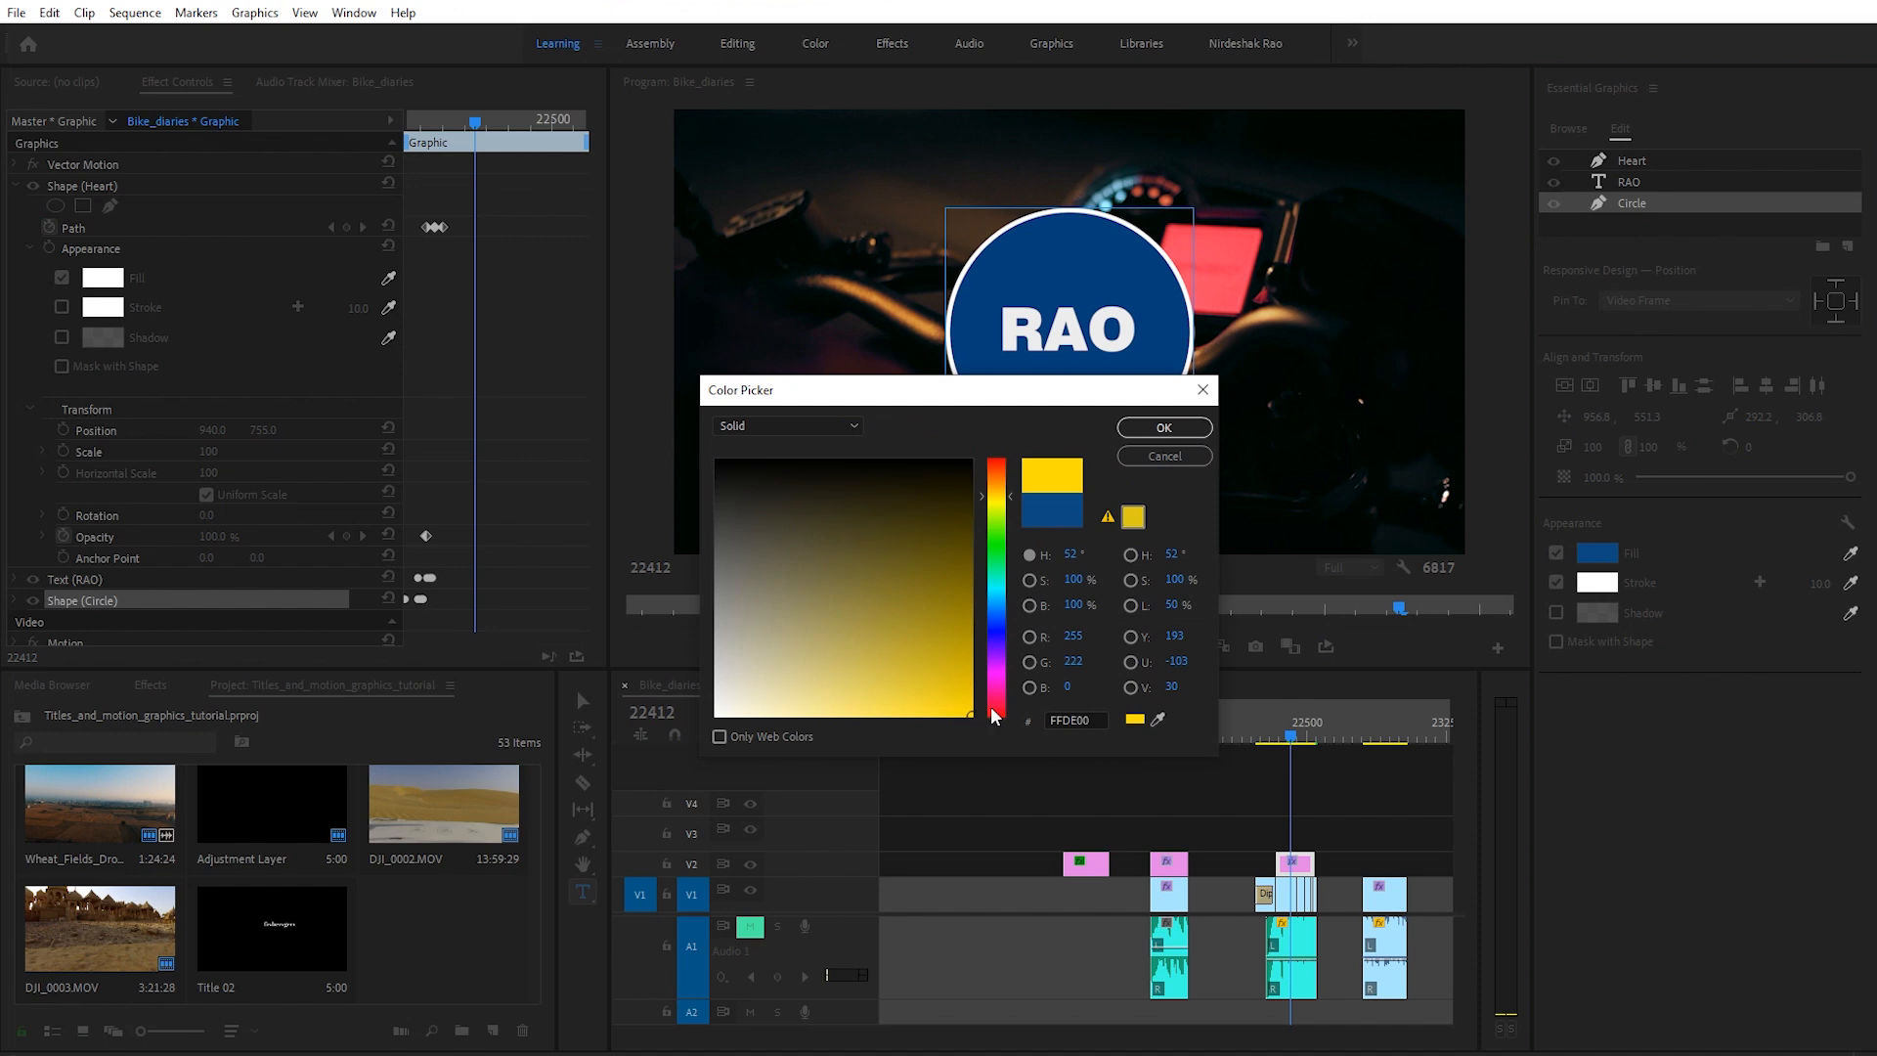
{"action": "left_click", "coordinate": [1165, 430]}
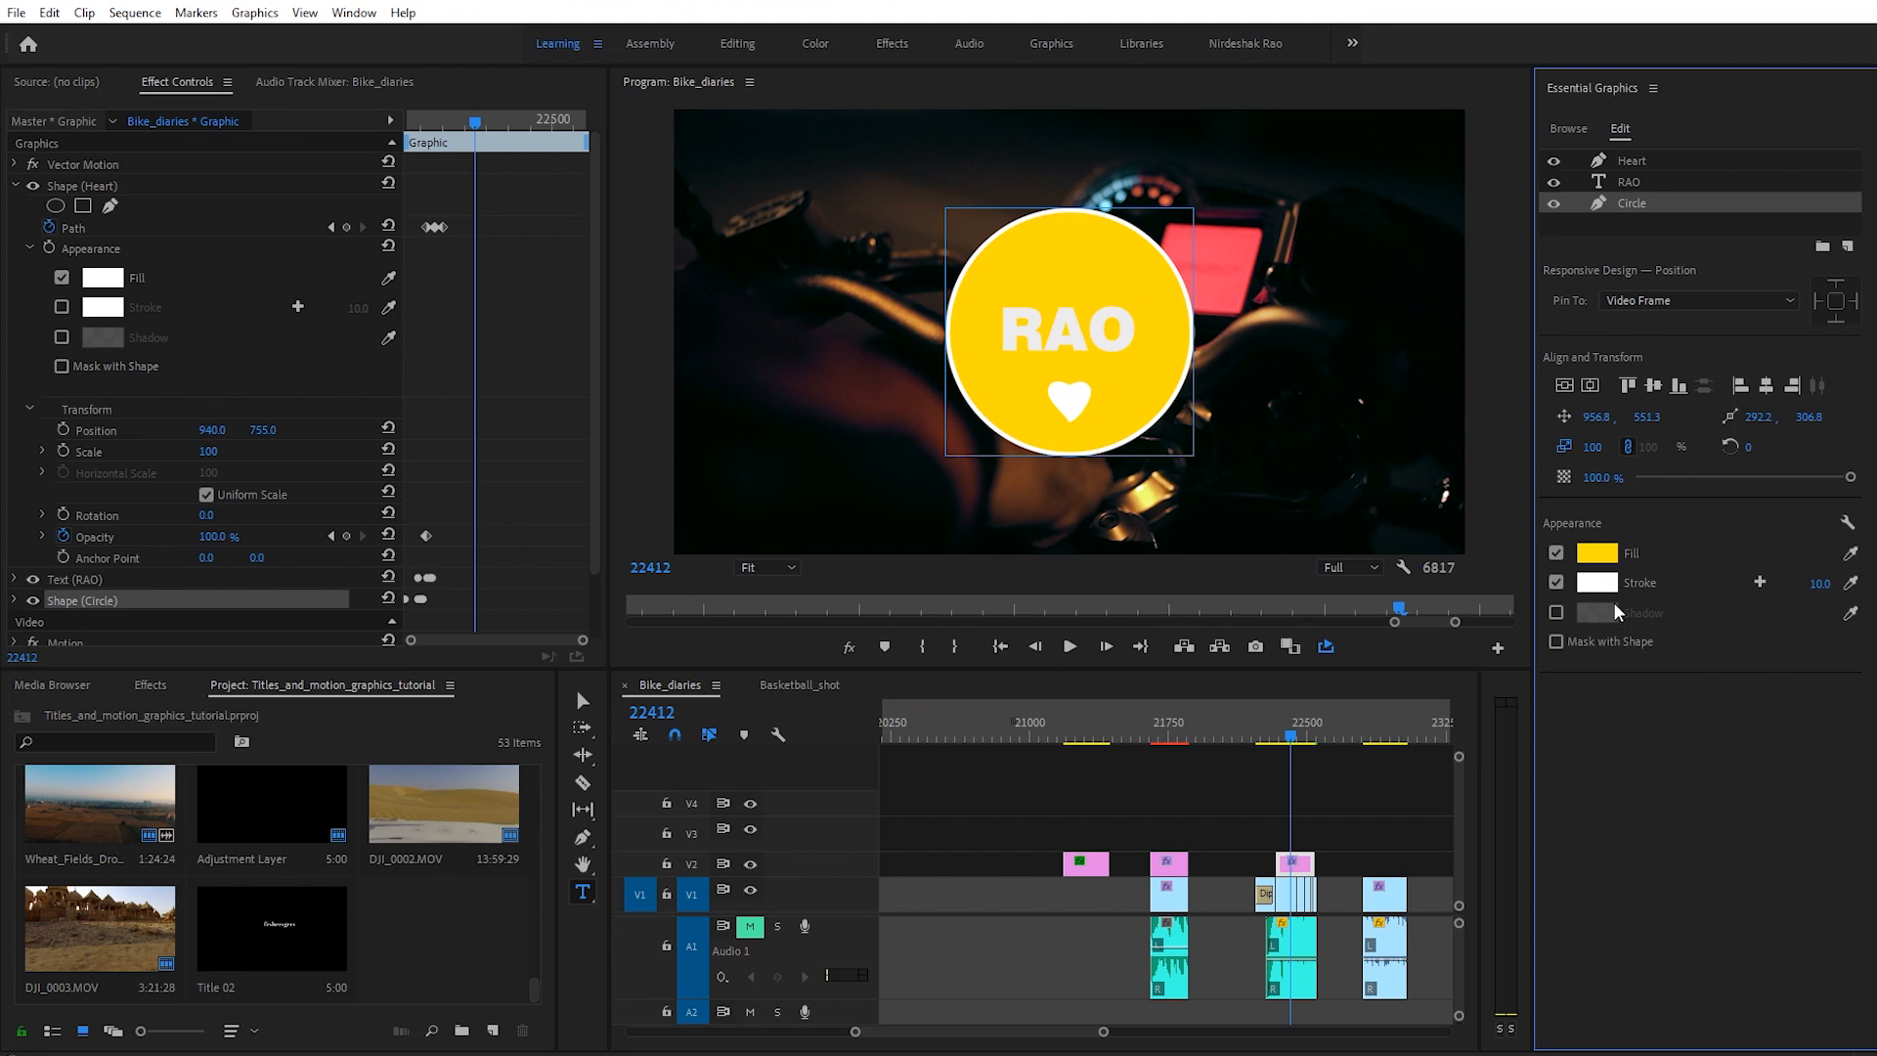
Step: Set the fill of the RAO text layer to near-black, 232222
{"action": "left_click", "coordinate": [1641, 180]}
{"action": "left_click", "coordinate": [1597, 810]}
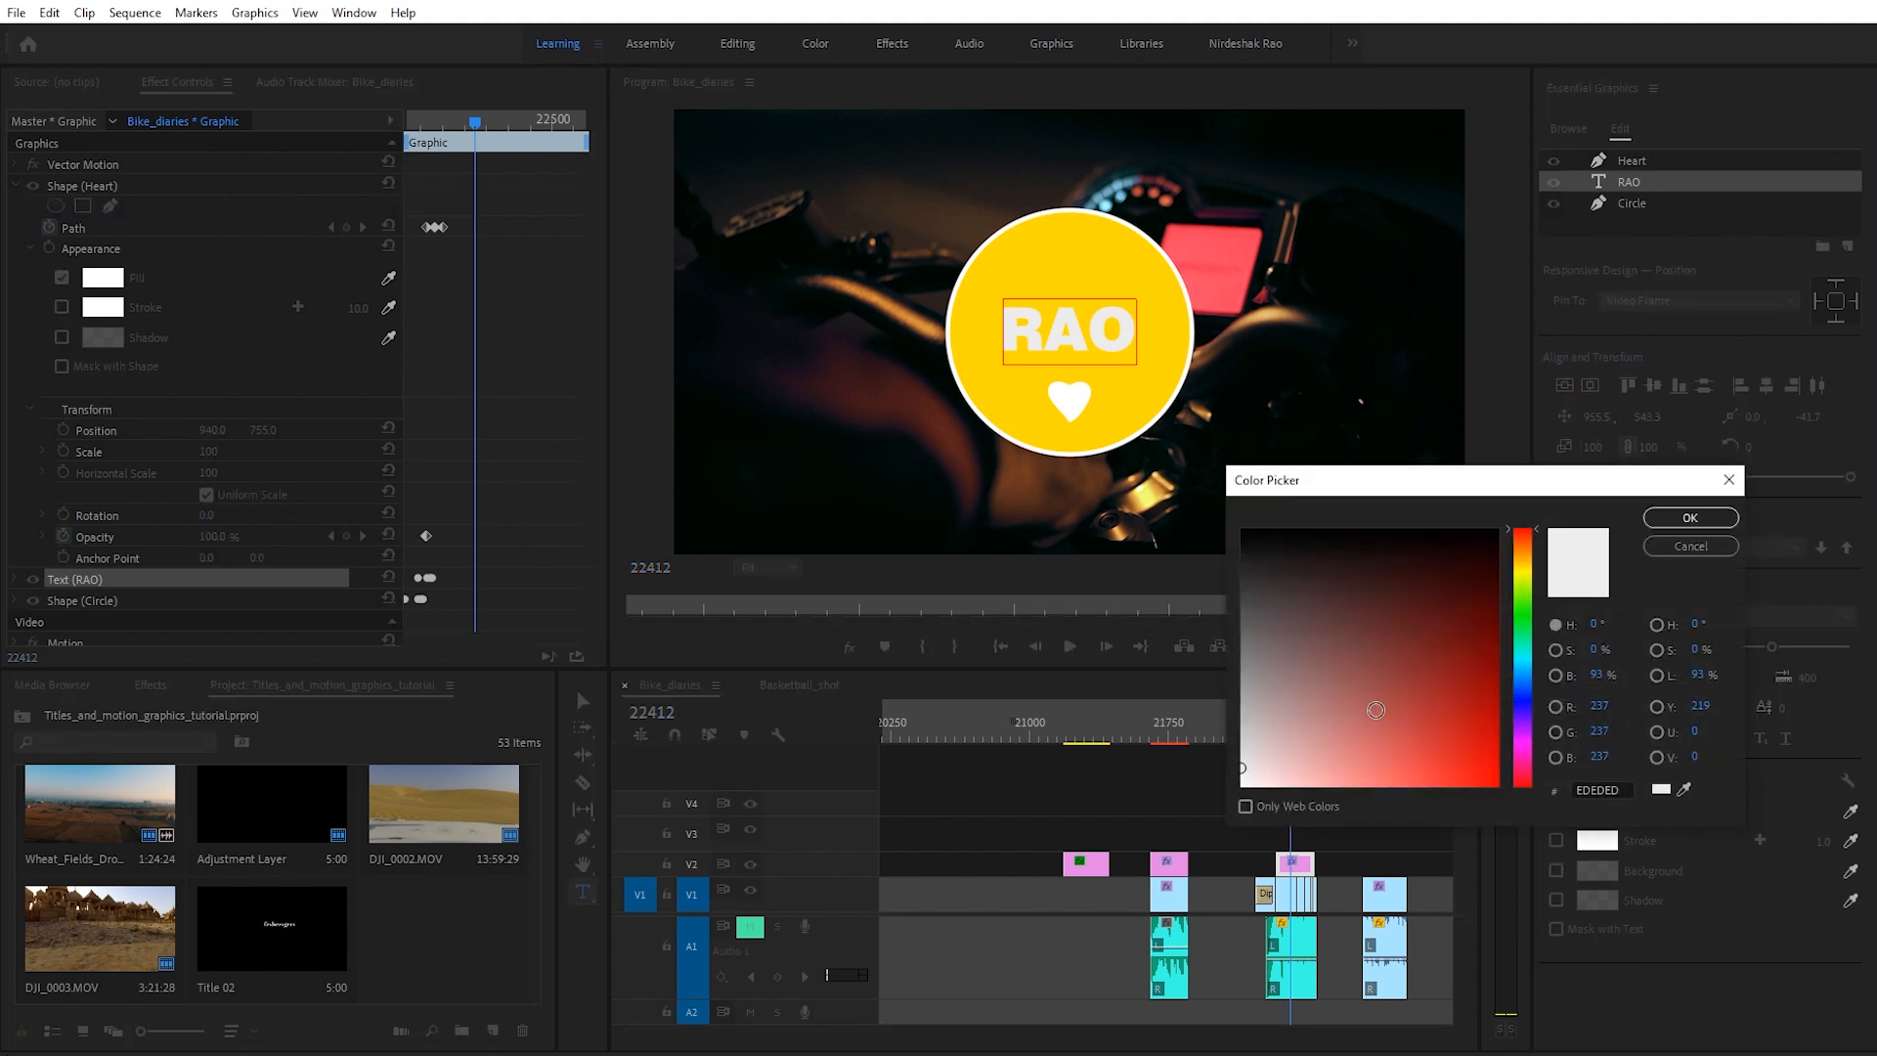
{"action": "left_click_drag", "start_coordinate": [1362, 622], "coordinate": [1246, 563]}
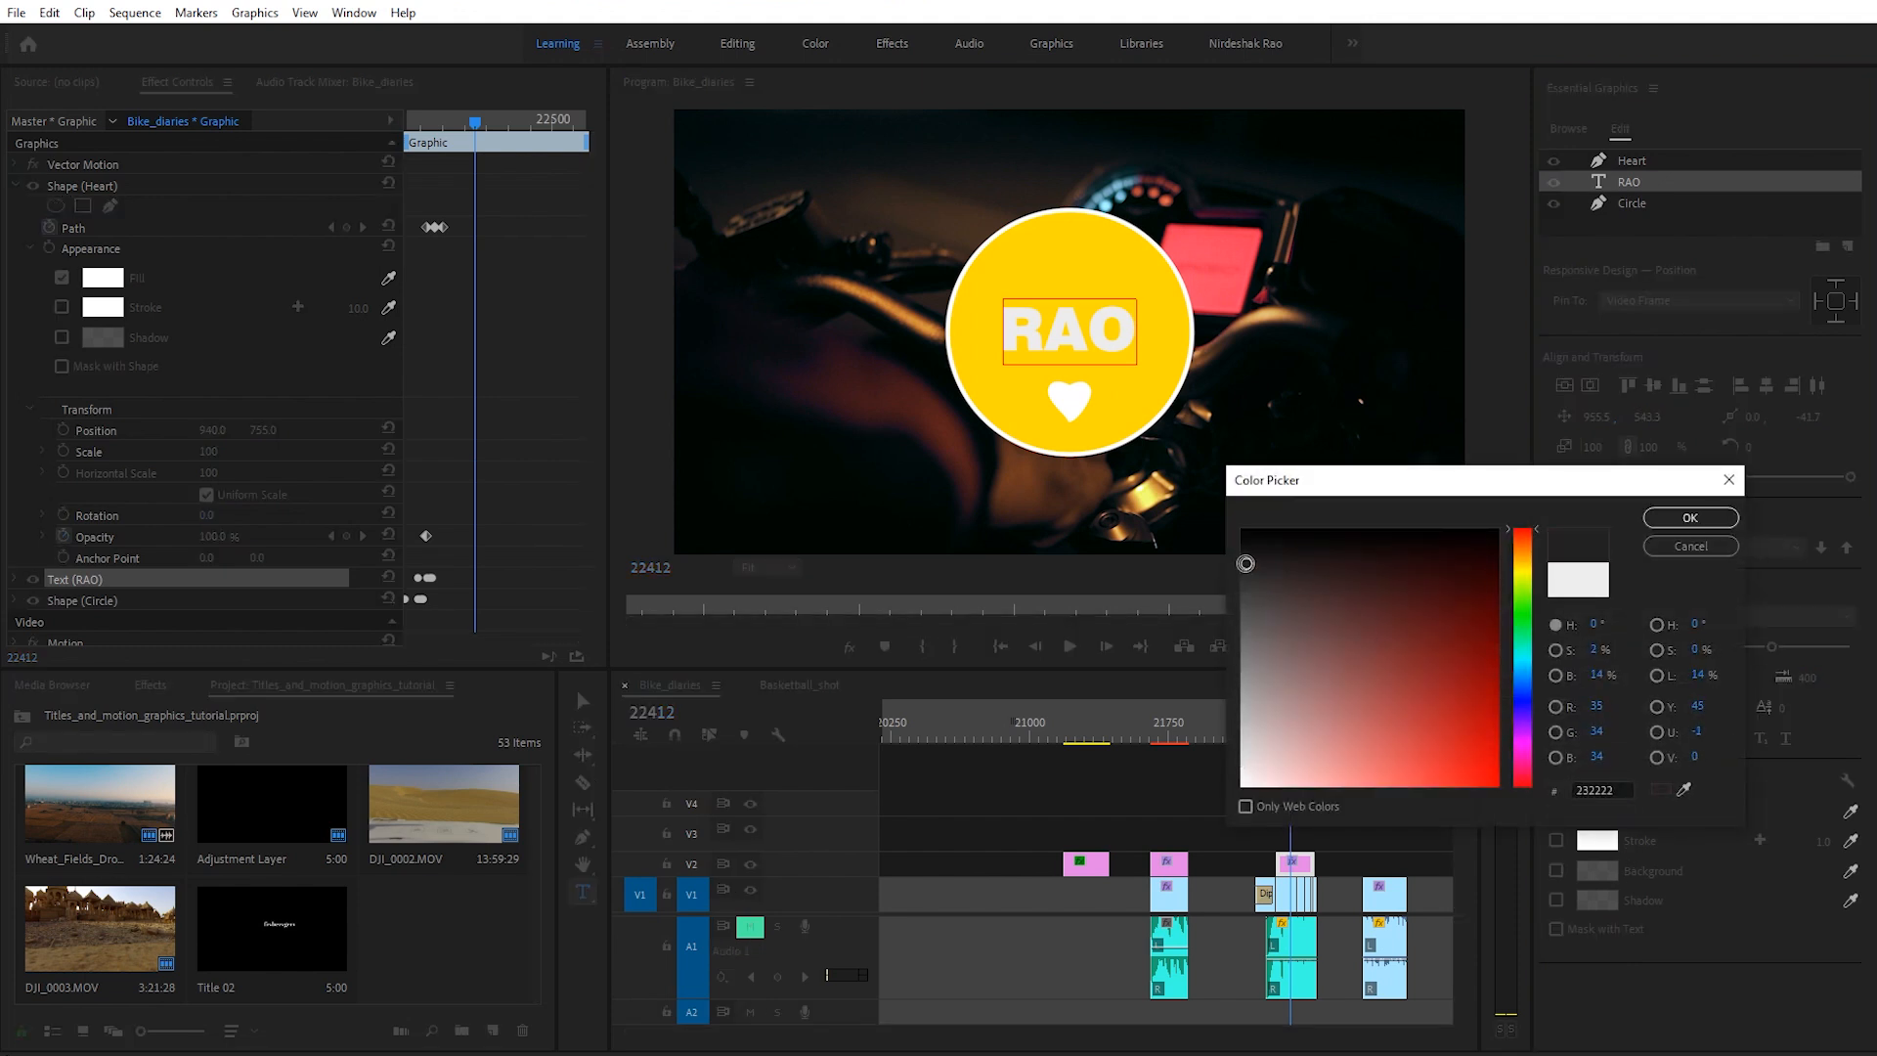
{"action": "left_click", "coordinate": [1699, 524]}
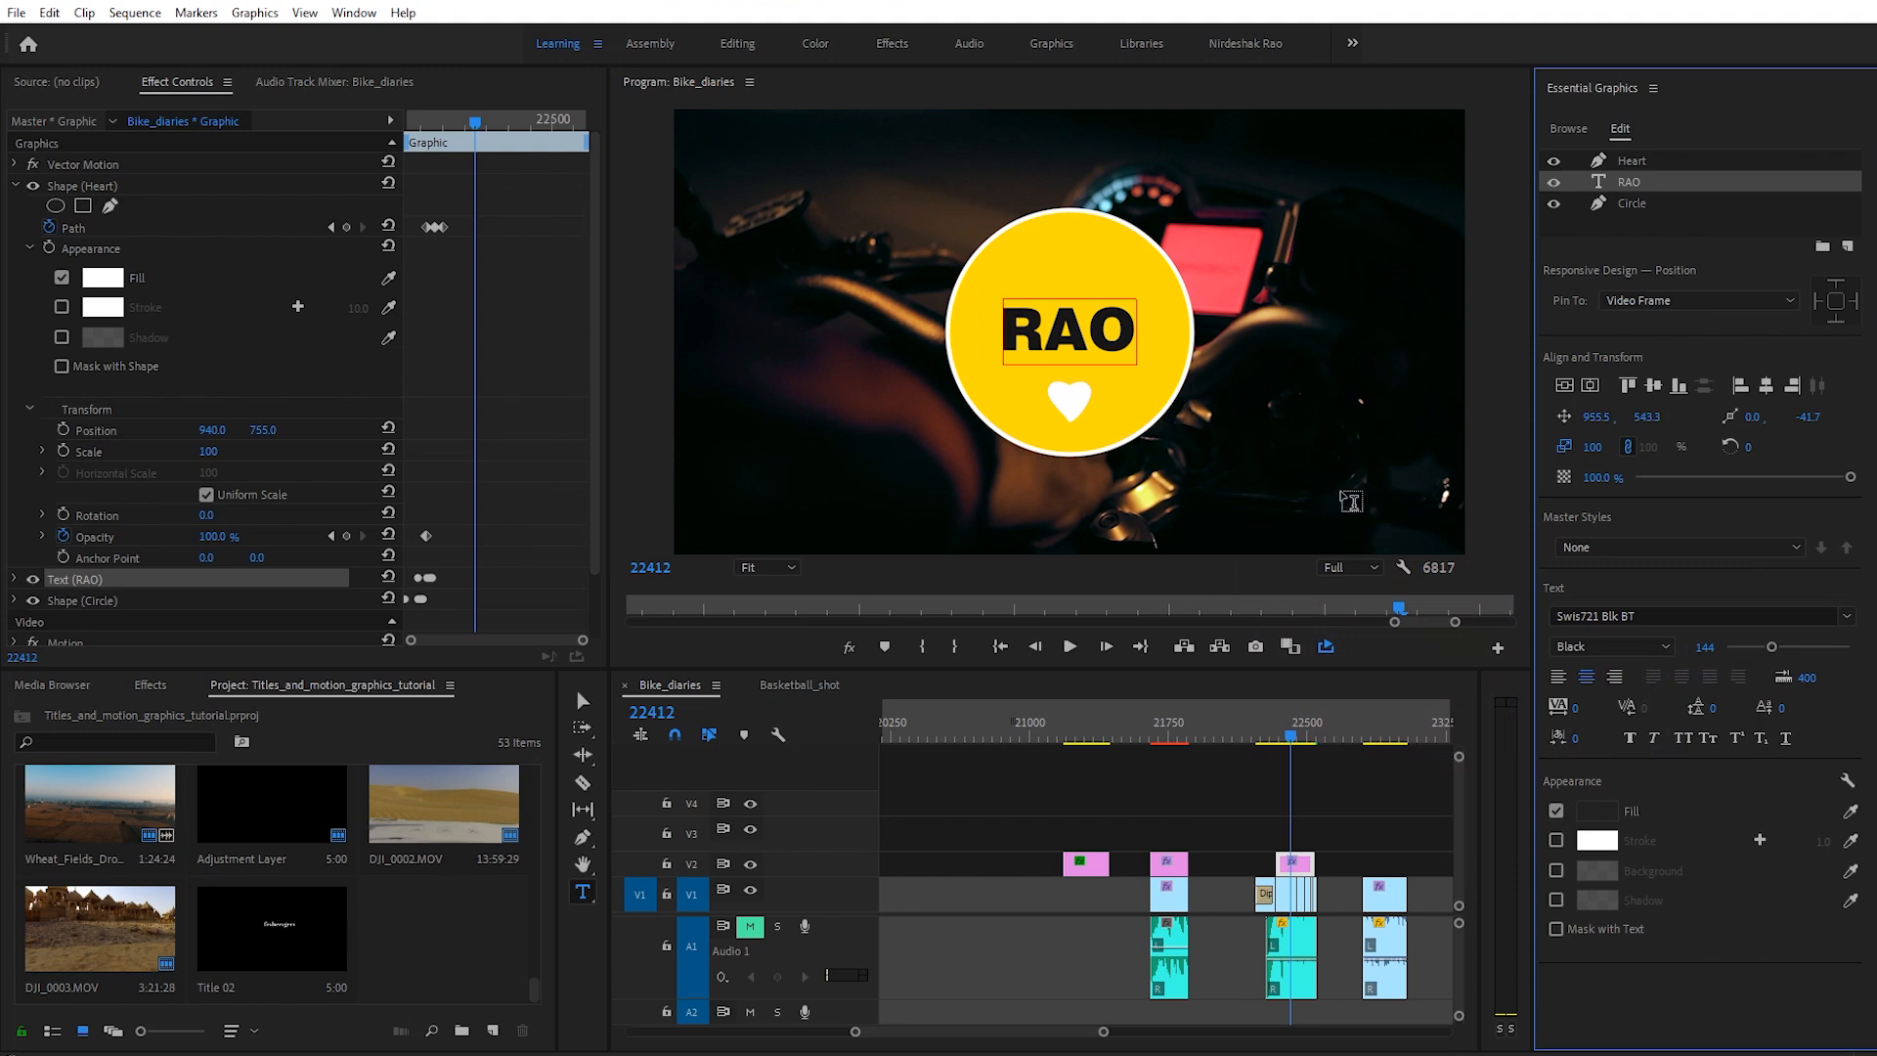
Step: Set the fill of the Heart layer to a saturated blue
{"action": "left_click", "coordinate": [1627, 160]}
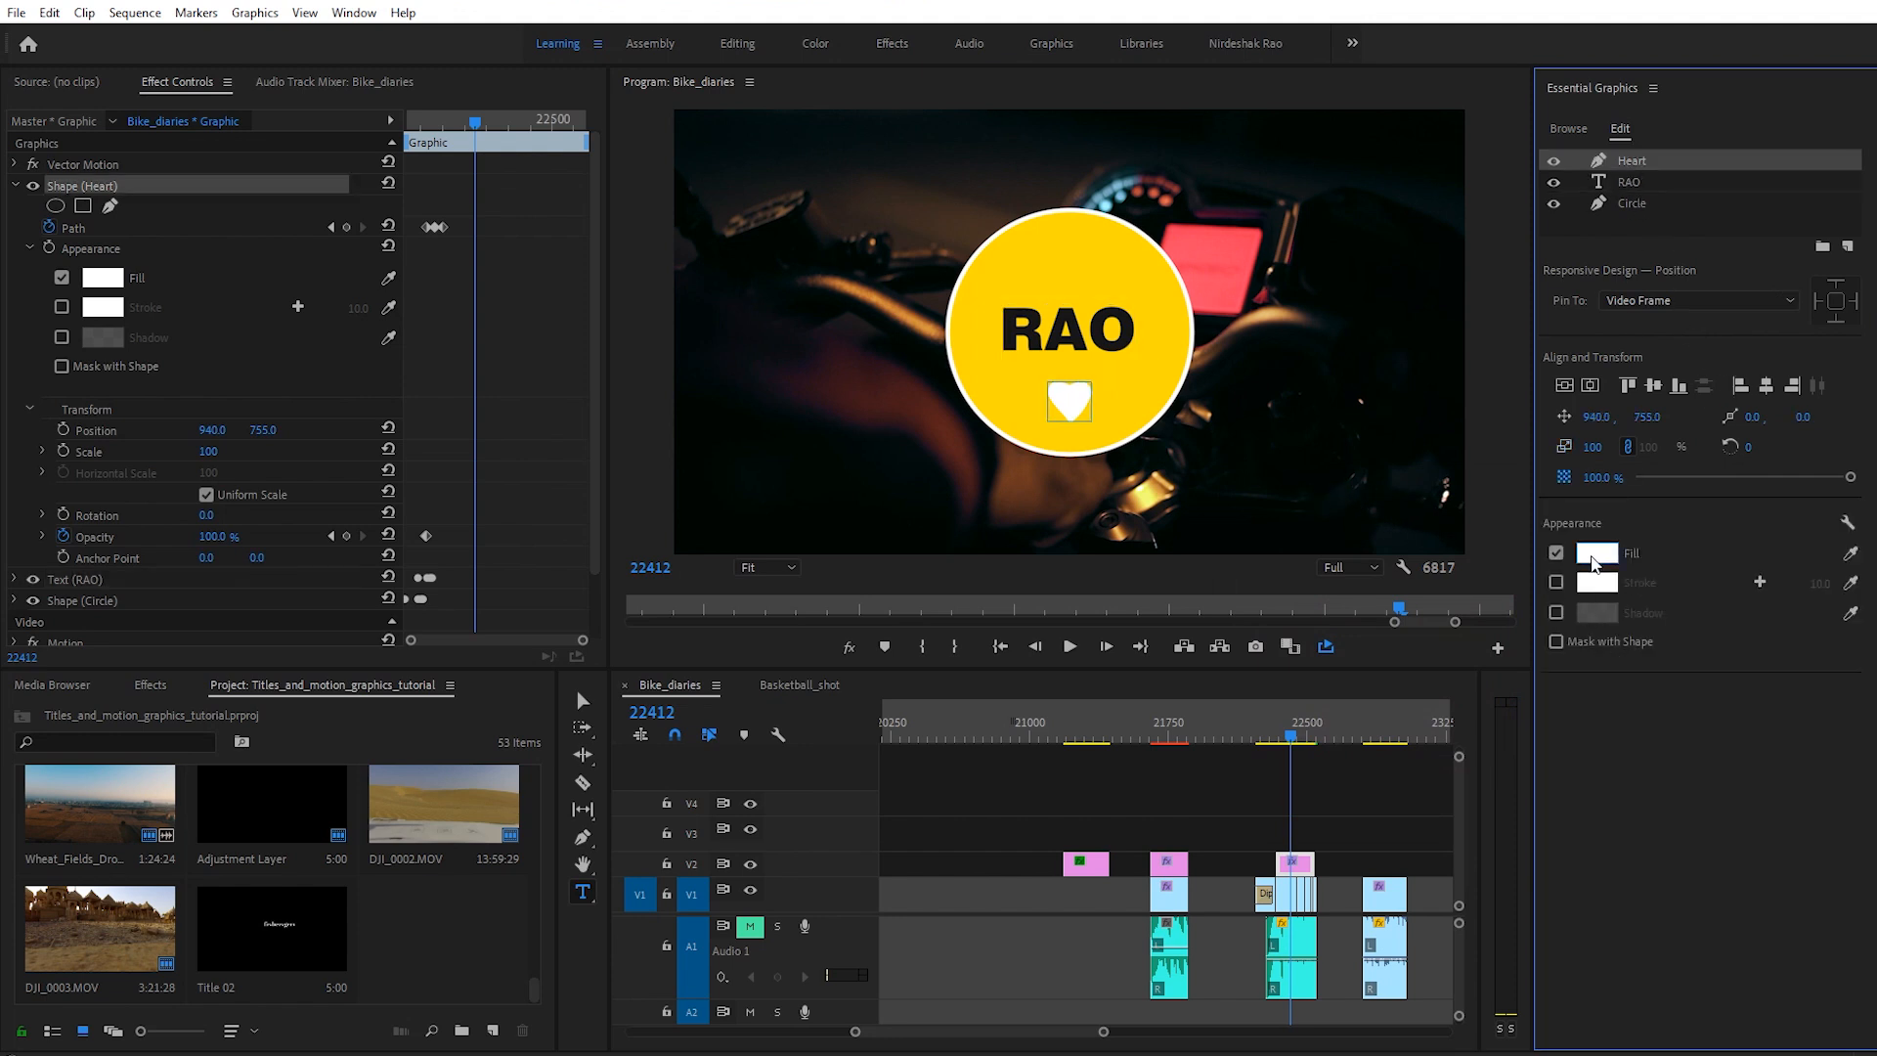
{"action": "left_click", "coordinate": [1597, 554]}
{"action": "left_click", "coordinate": [996, 613]}
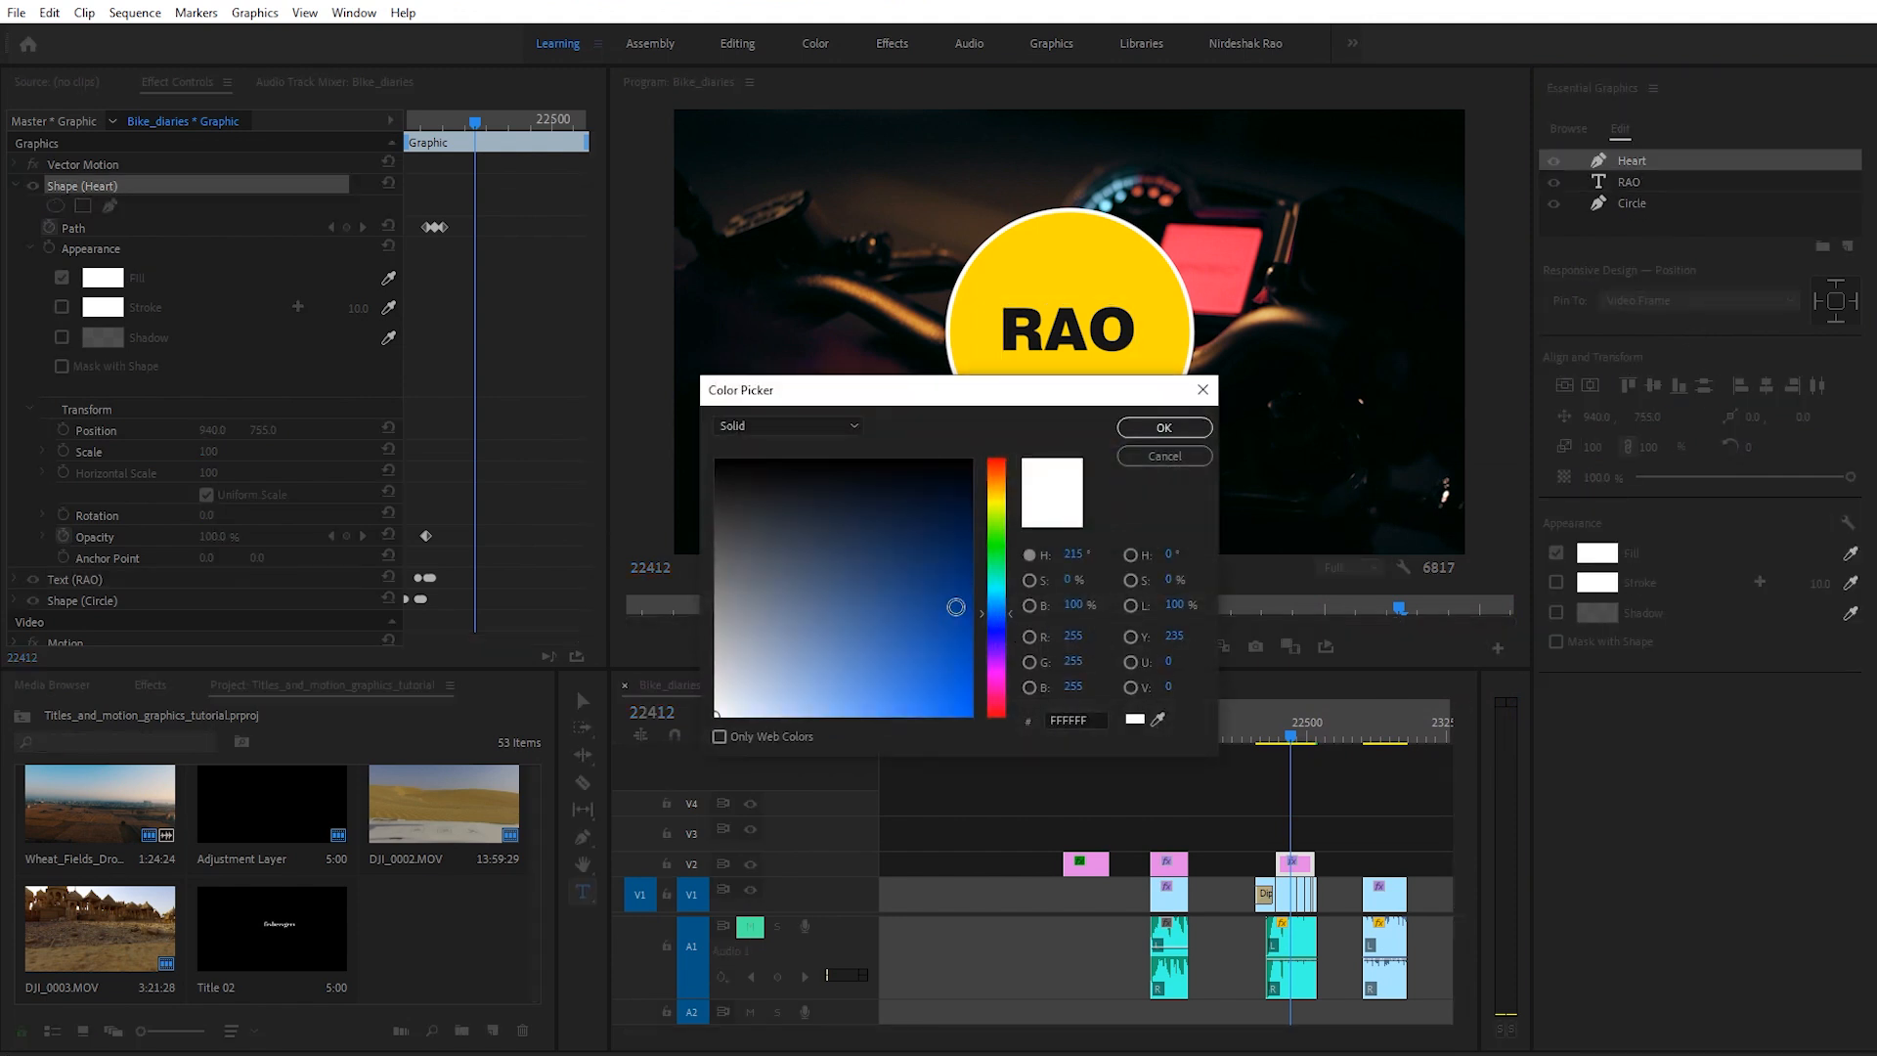
{"action": "left_click", "coordinate": [970, 691]}
{"action": "left_click", "coordinate": [1164, 428]}
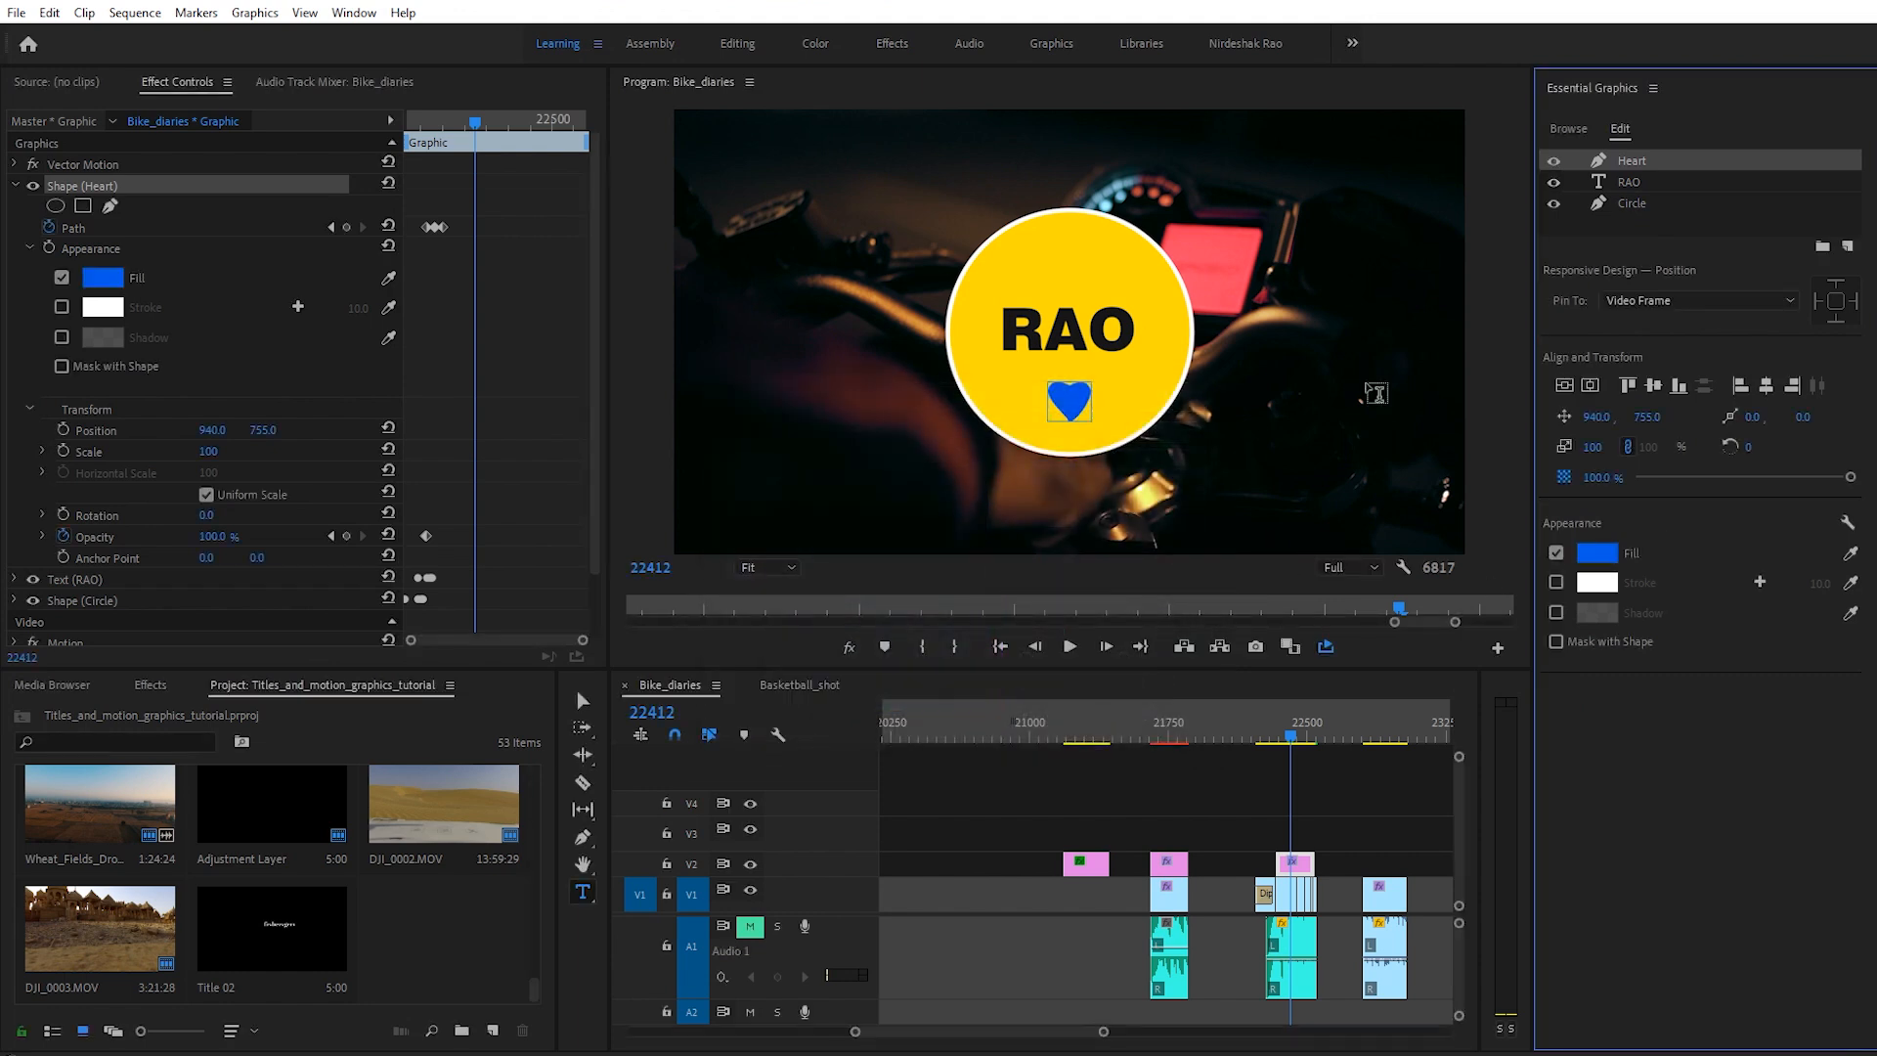
Step: Undo the fill colour changes on the circle, text and heart, and deselect the graphic
{"action": "key", "text": "ctrl+z"}
{"action": "key", "text": "ctrl+z"}
{"action": "key", "text": "ctrl+z"}
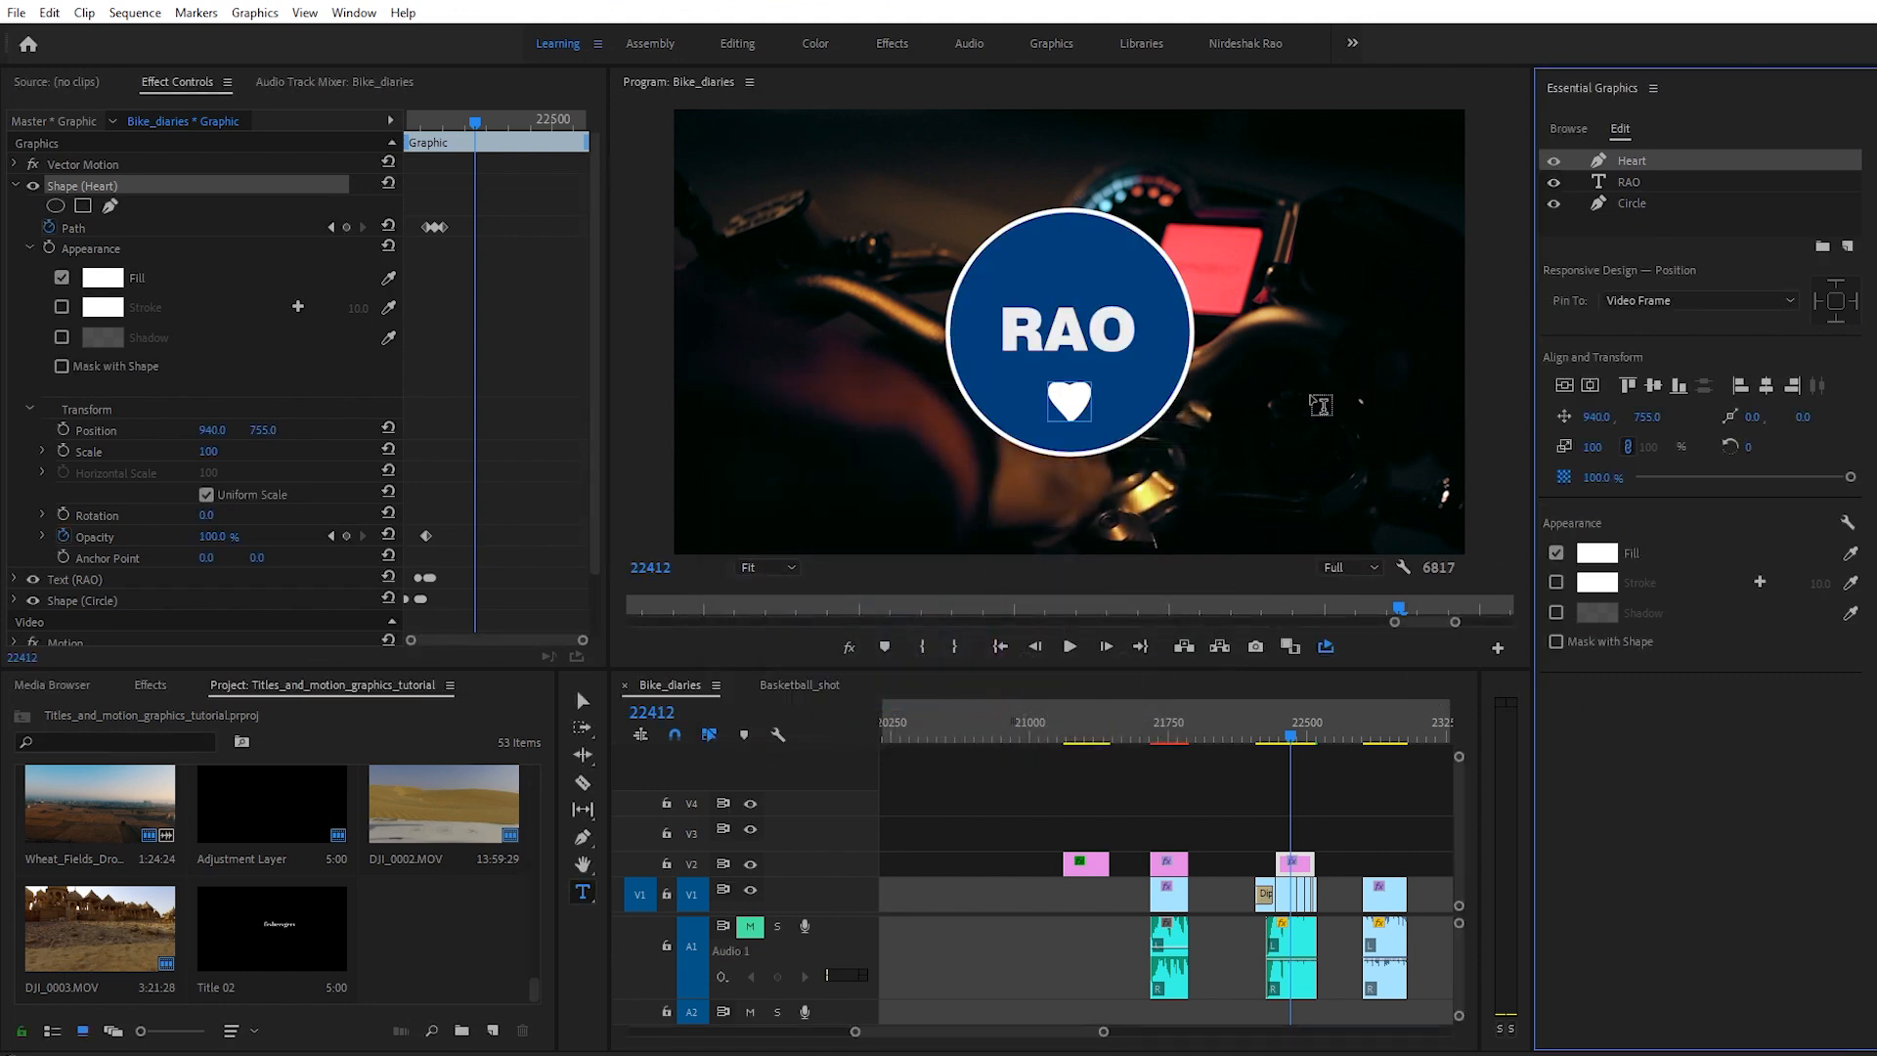
{"action": "key", "text": "v"}
{"action": "left_click", "coordinate": [1310, 819]}
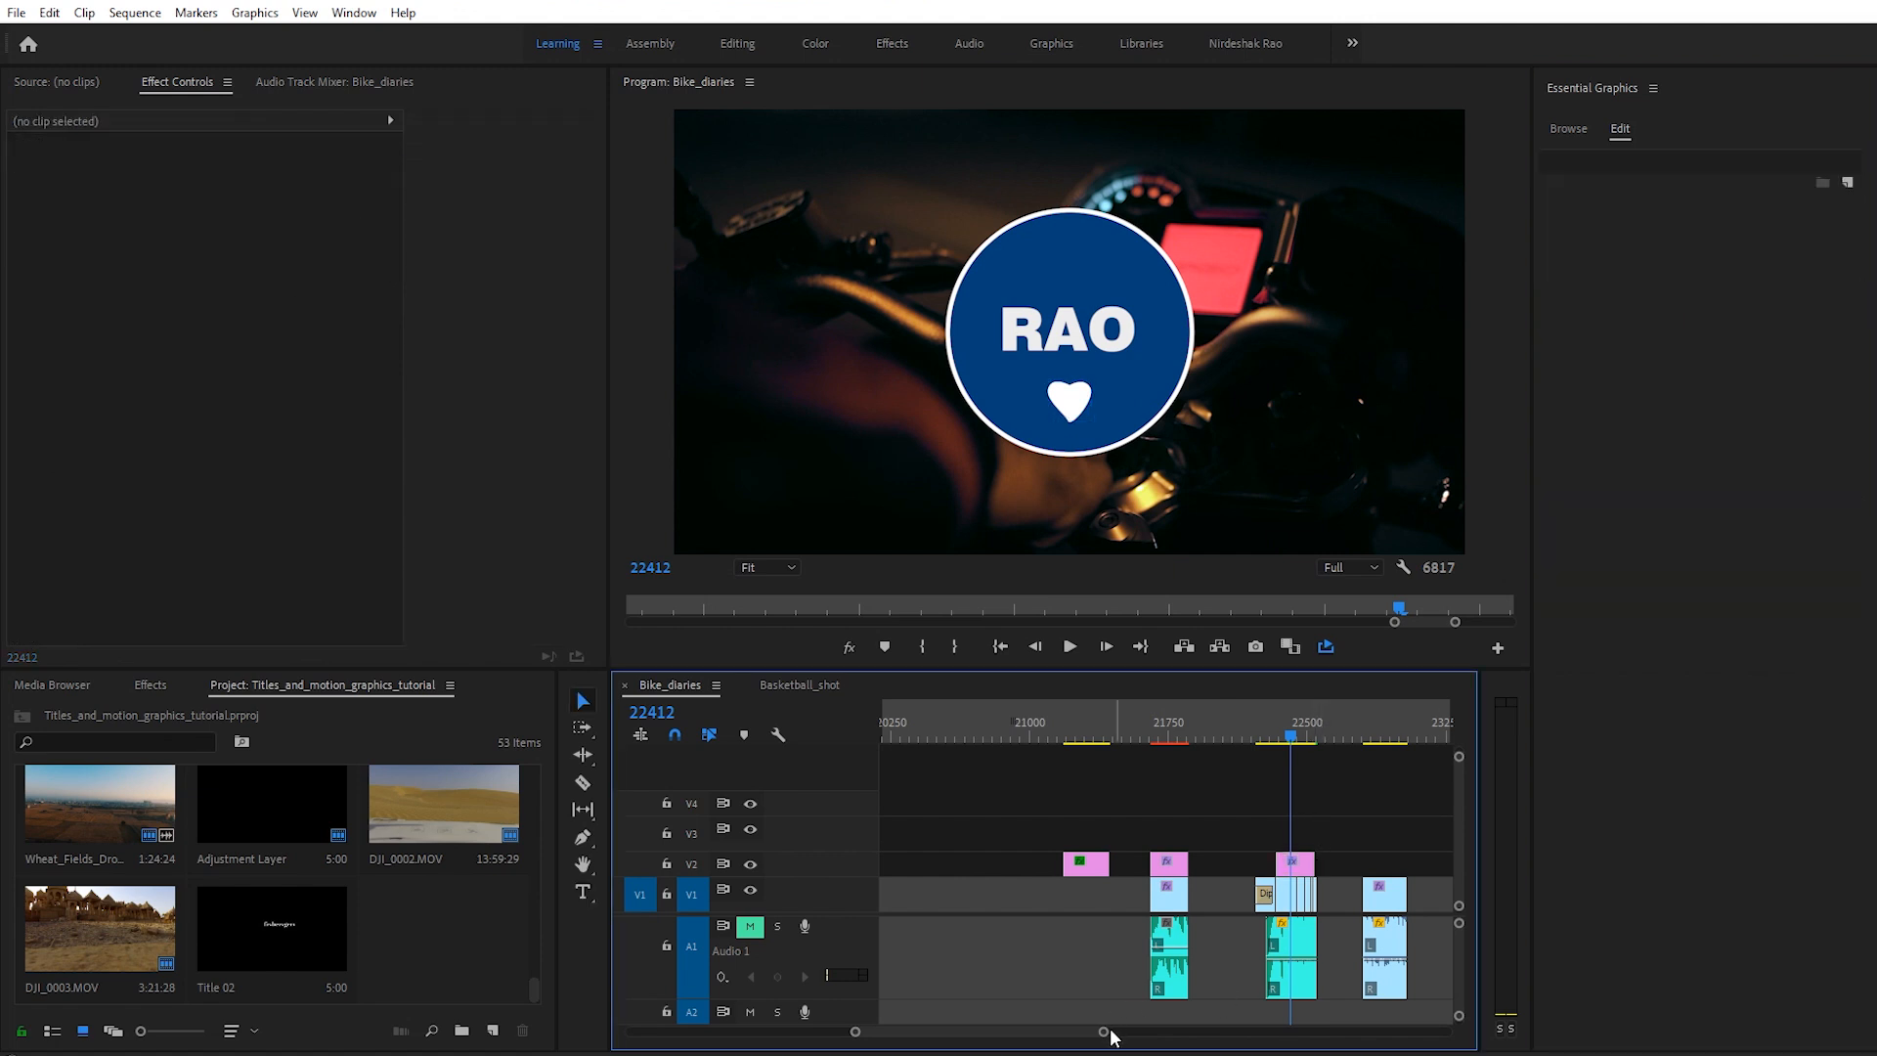
Step: Play back the finished C0060.MP4 clip with the glowing energy animation near frame 18730 in the Bike_diaries sequence
{"action": "left_click_drag", "start_coordinate": [1104, 1035], "coordinate": [1160, 1037]}
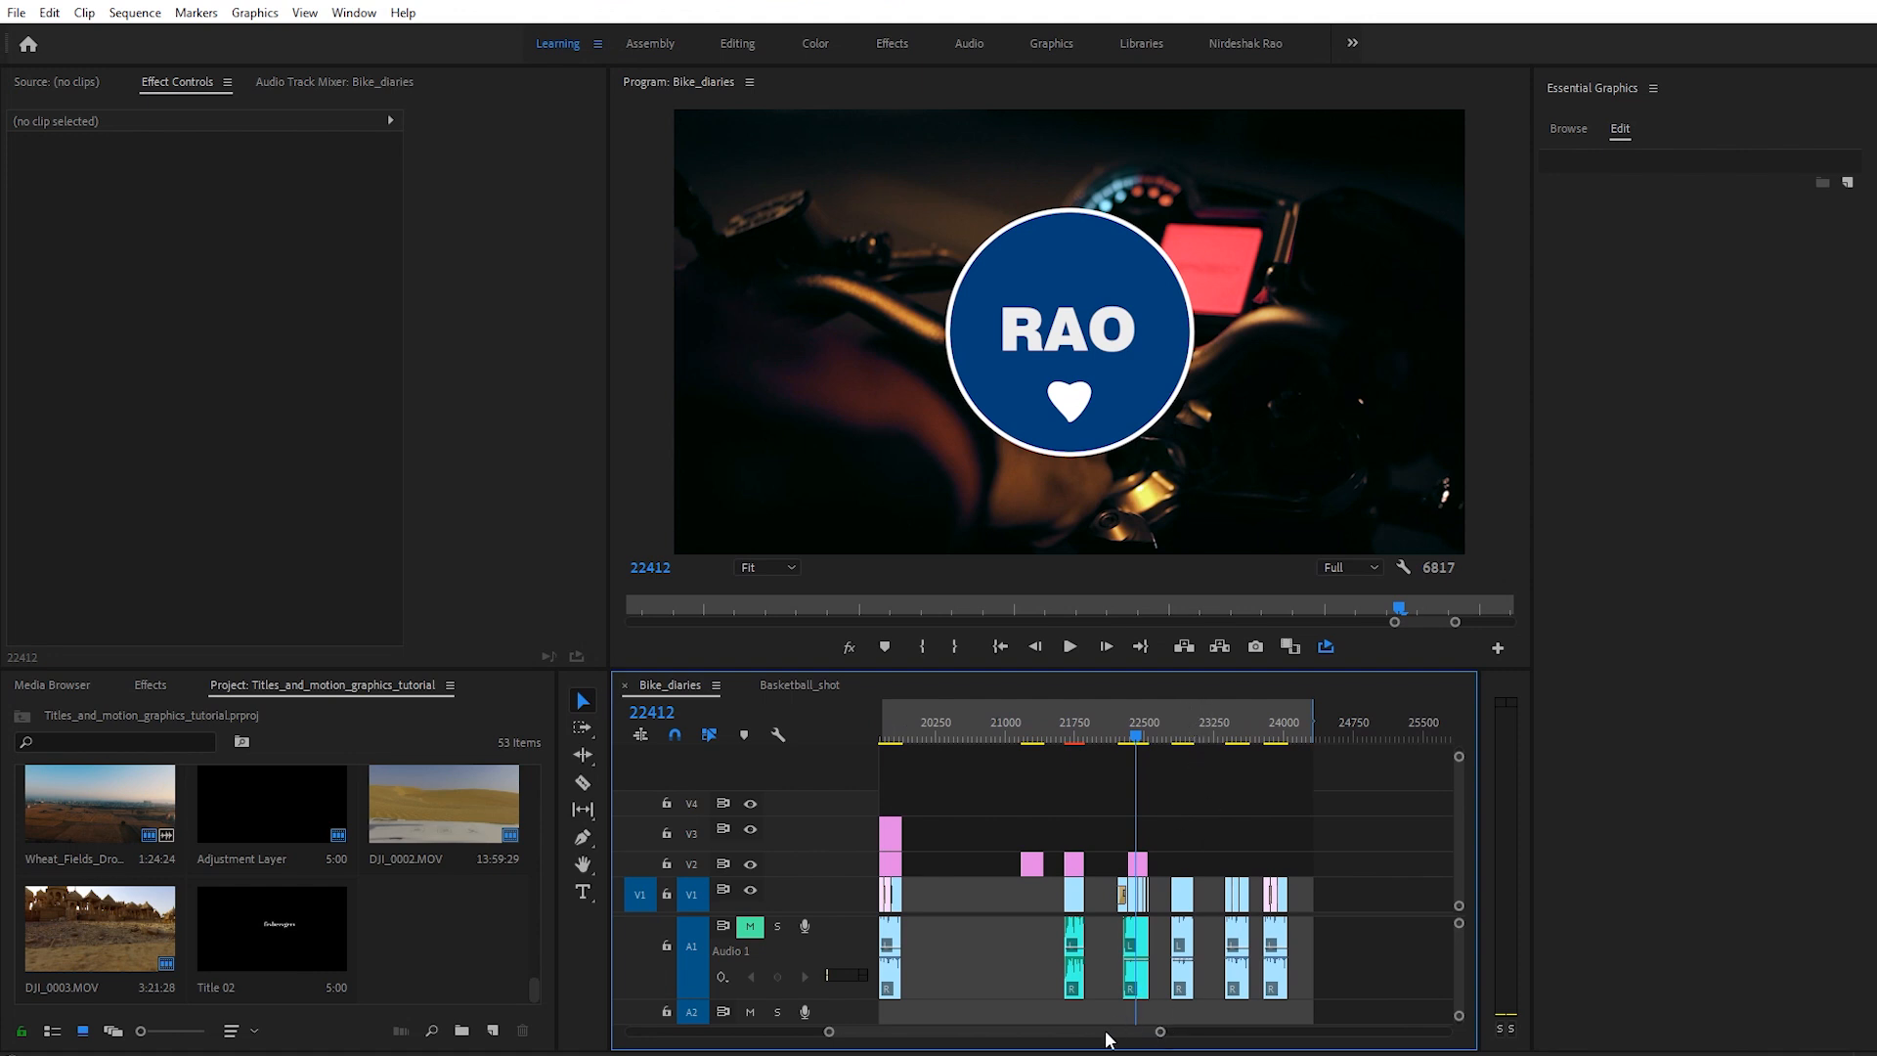
{"action": "left_click_drag", "start_coordinate": [1162, 1038], "coordinate": [1204, 1033]}
{"action": "left_click_drag", "start_coordinate": [971, 719], "coordinate": [967, 717]}
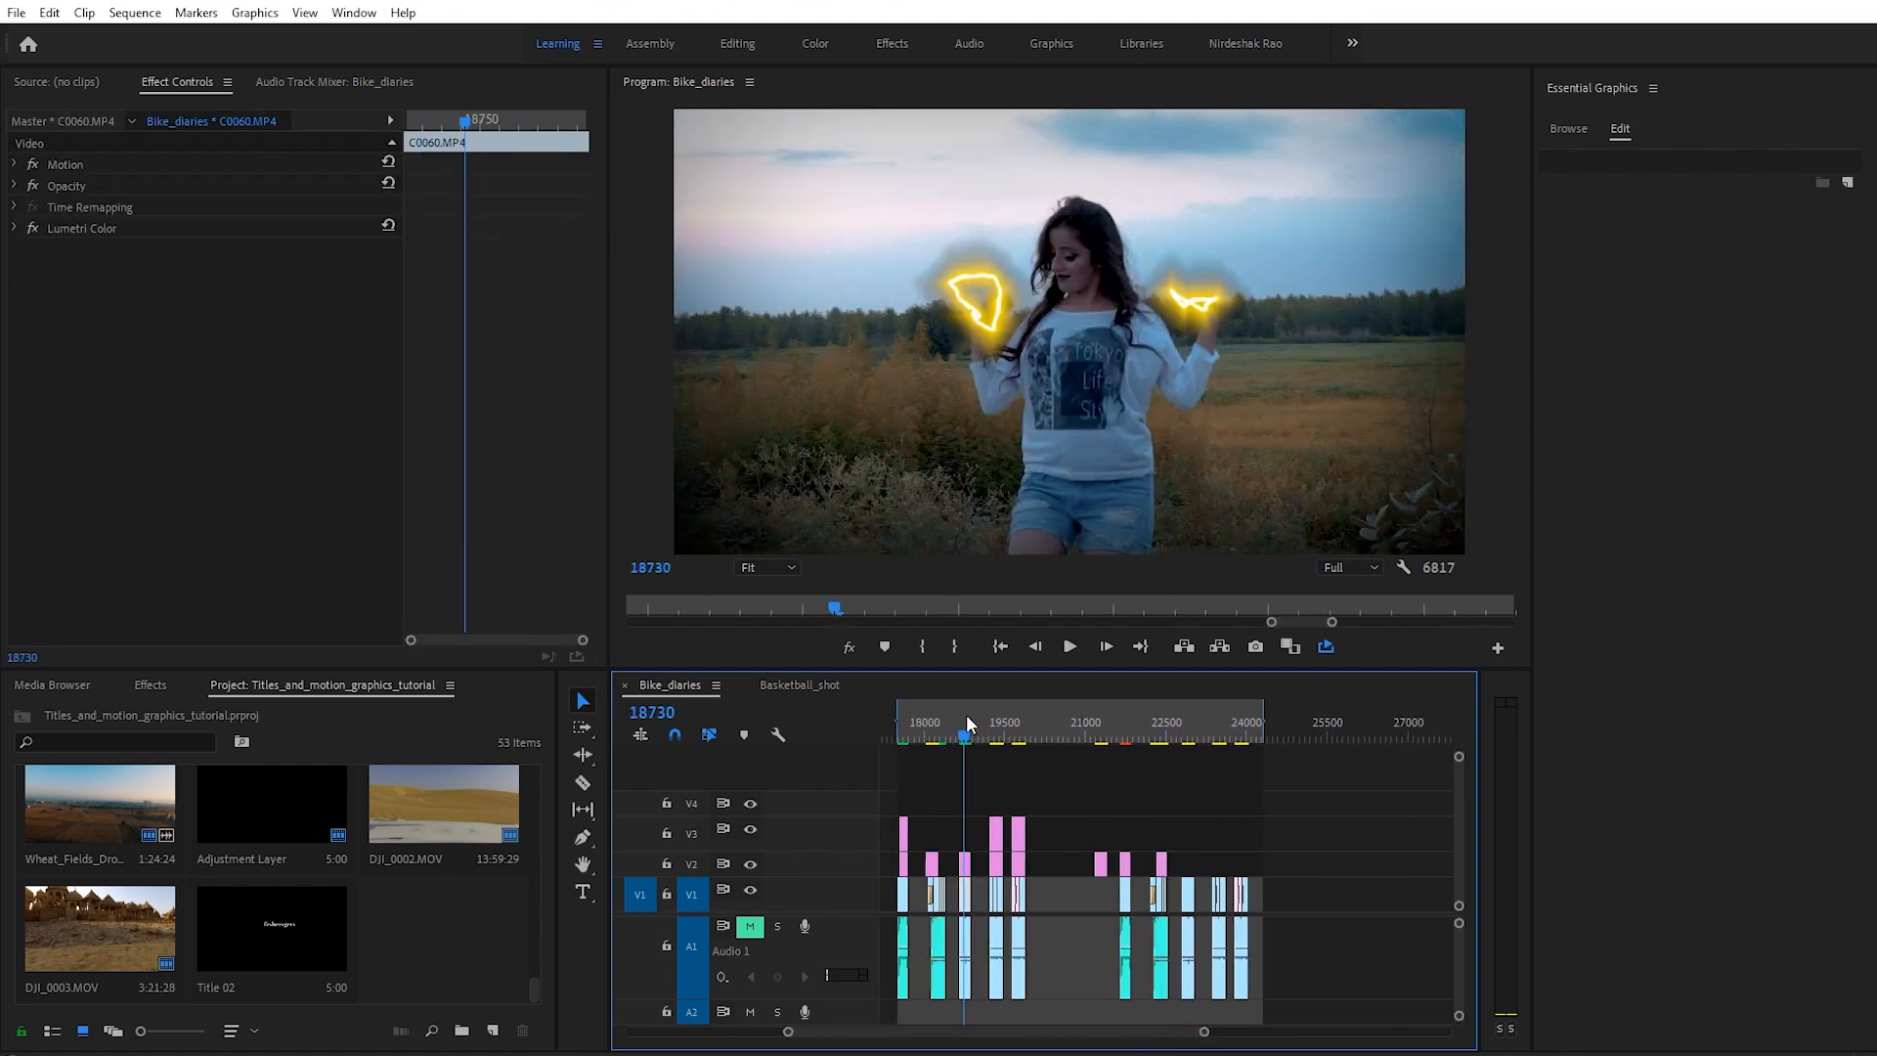
{"action": "key", "text": "j"}
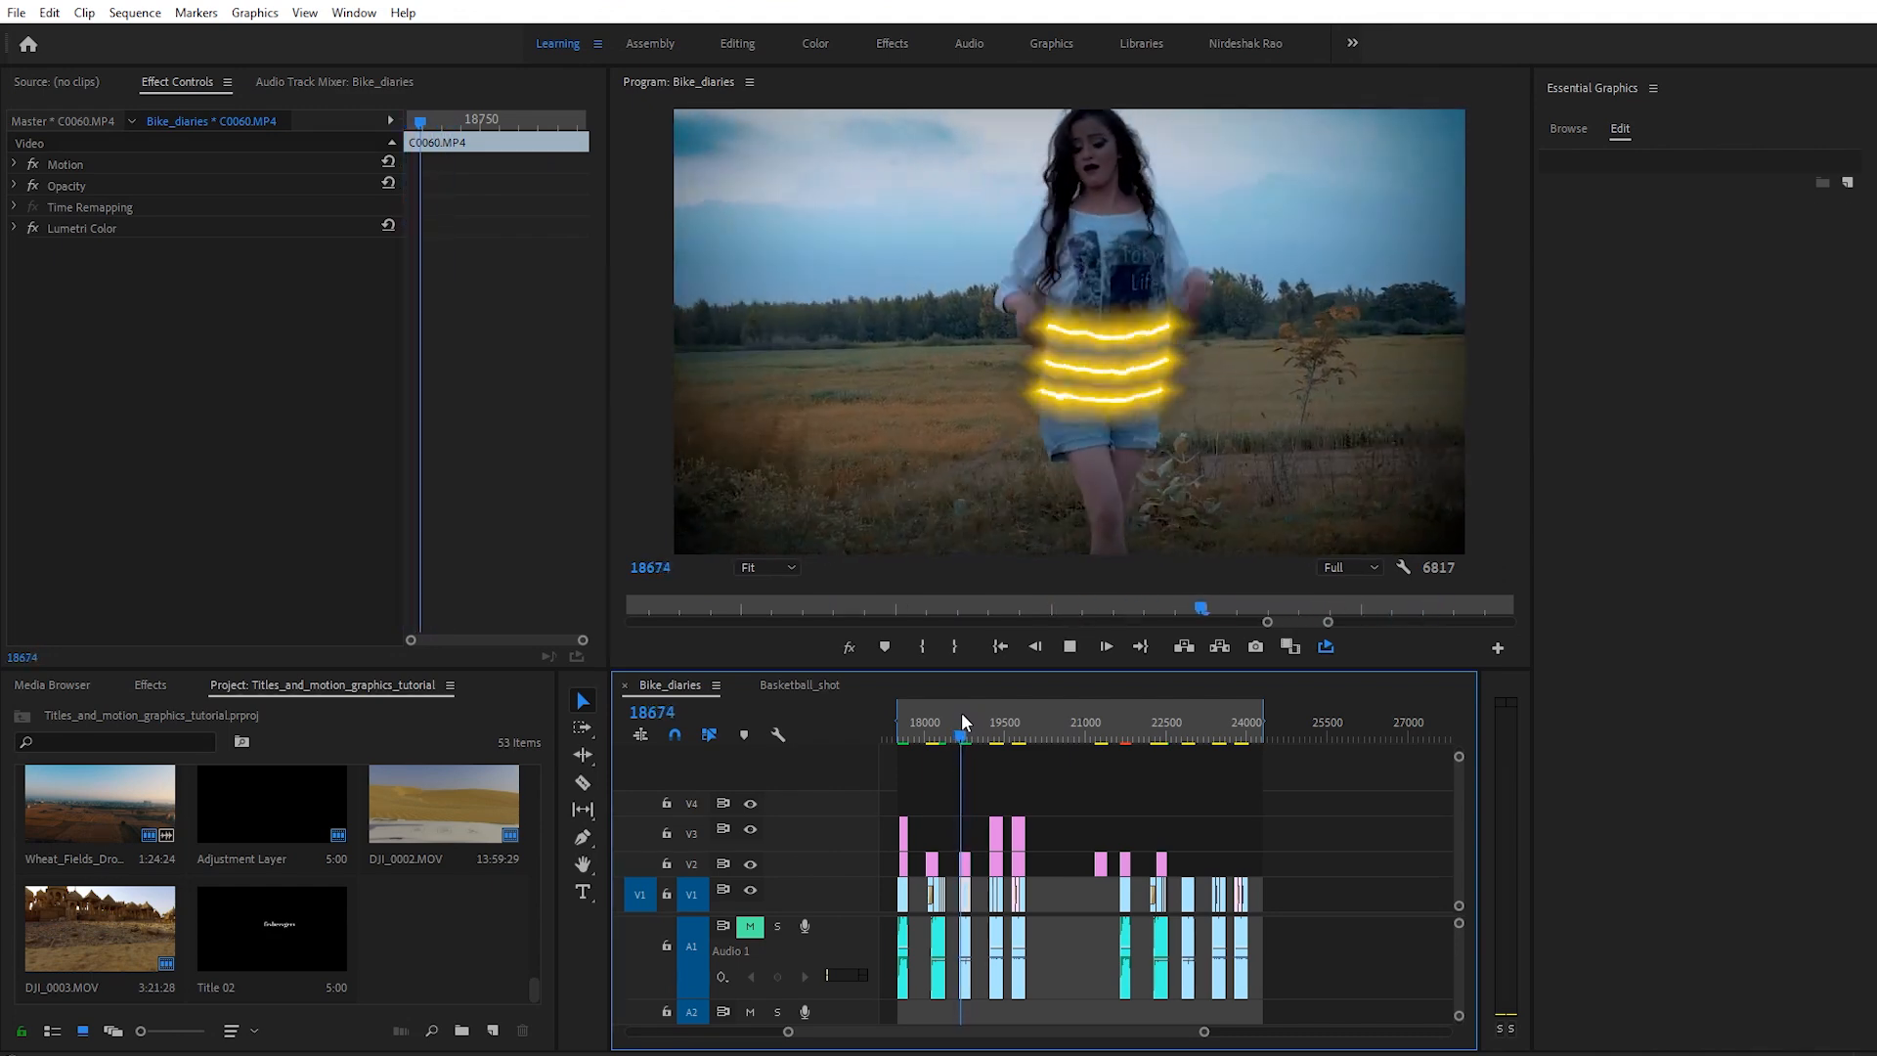
{"action": "key", "text": "space"}
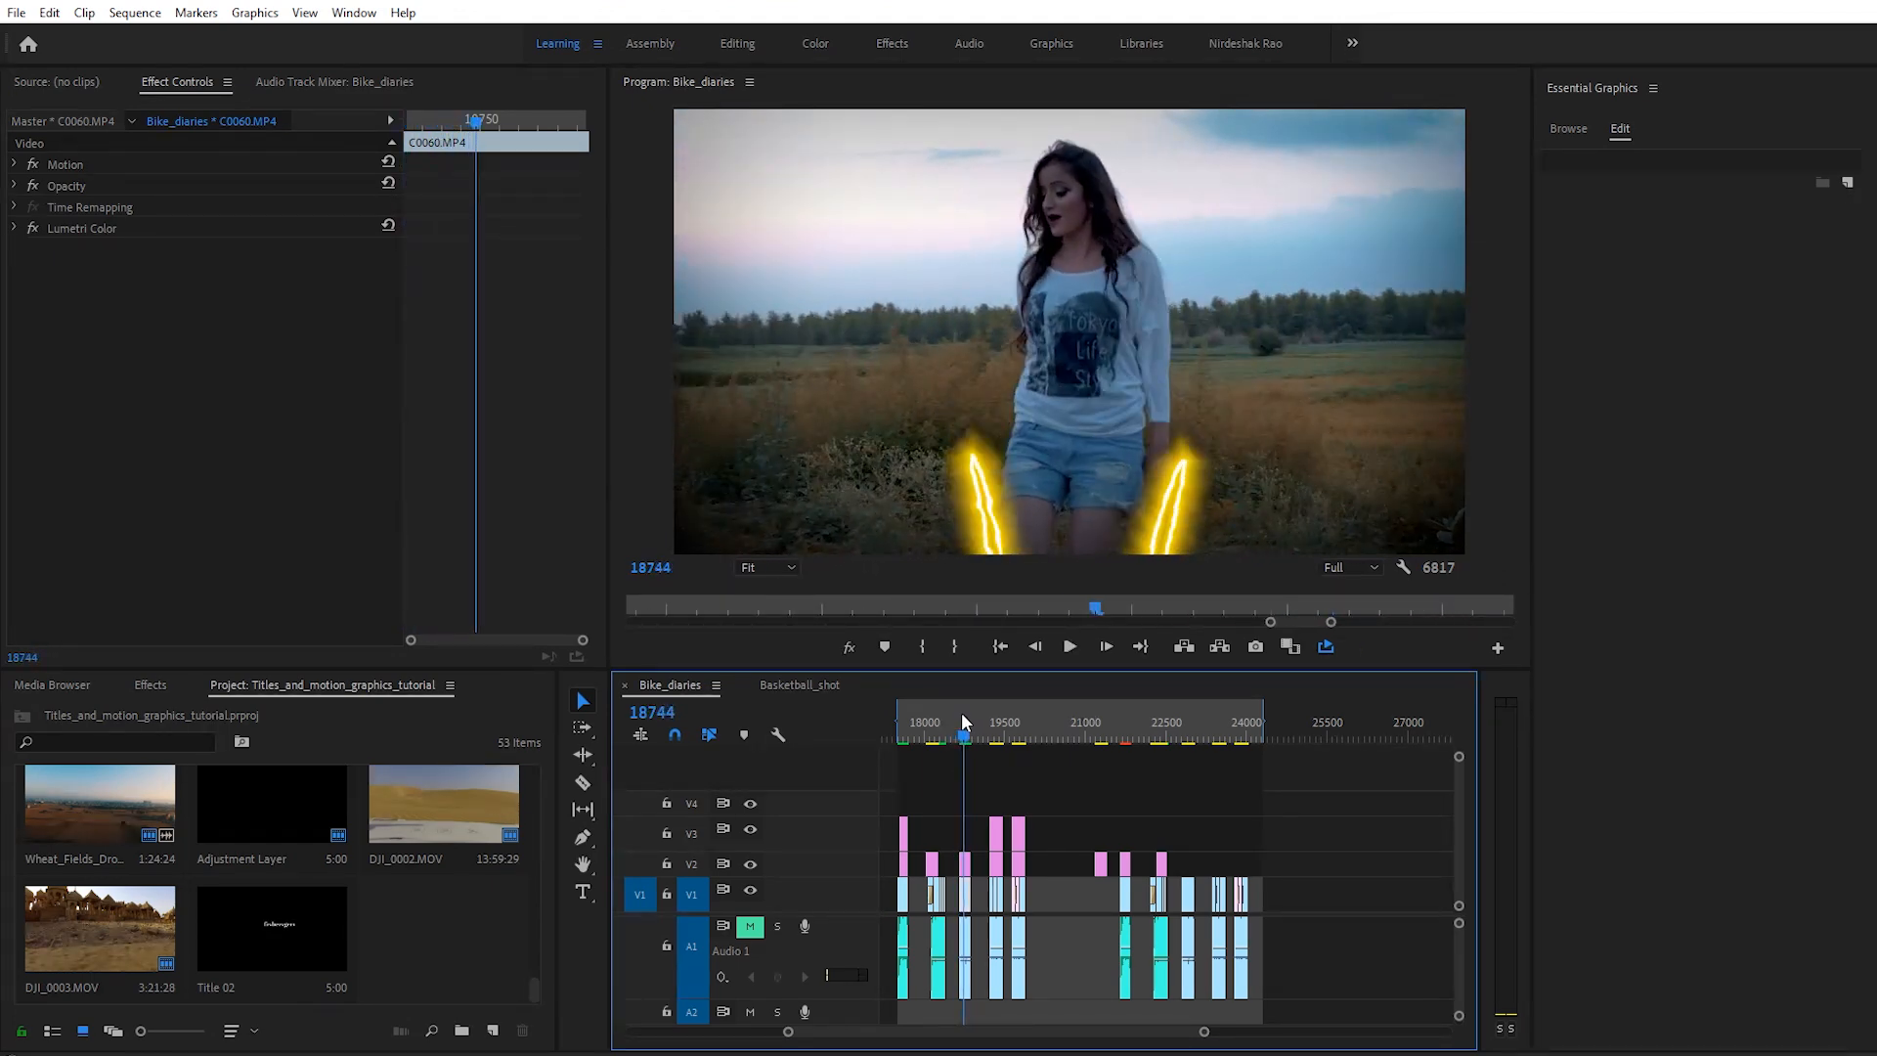
Step: Unmute the Audio 1 track and play the glowing energy clip with sound from frame 18652
{"action": "left_click", "coordinate": [958, 721]}
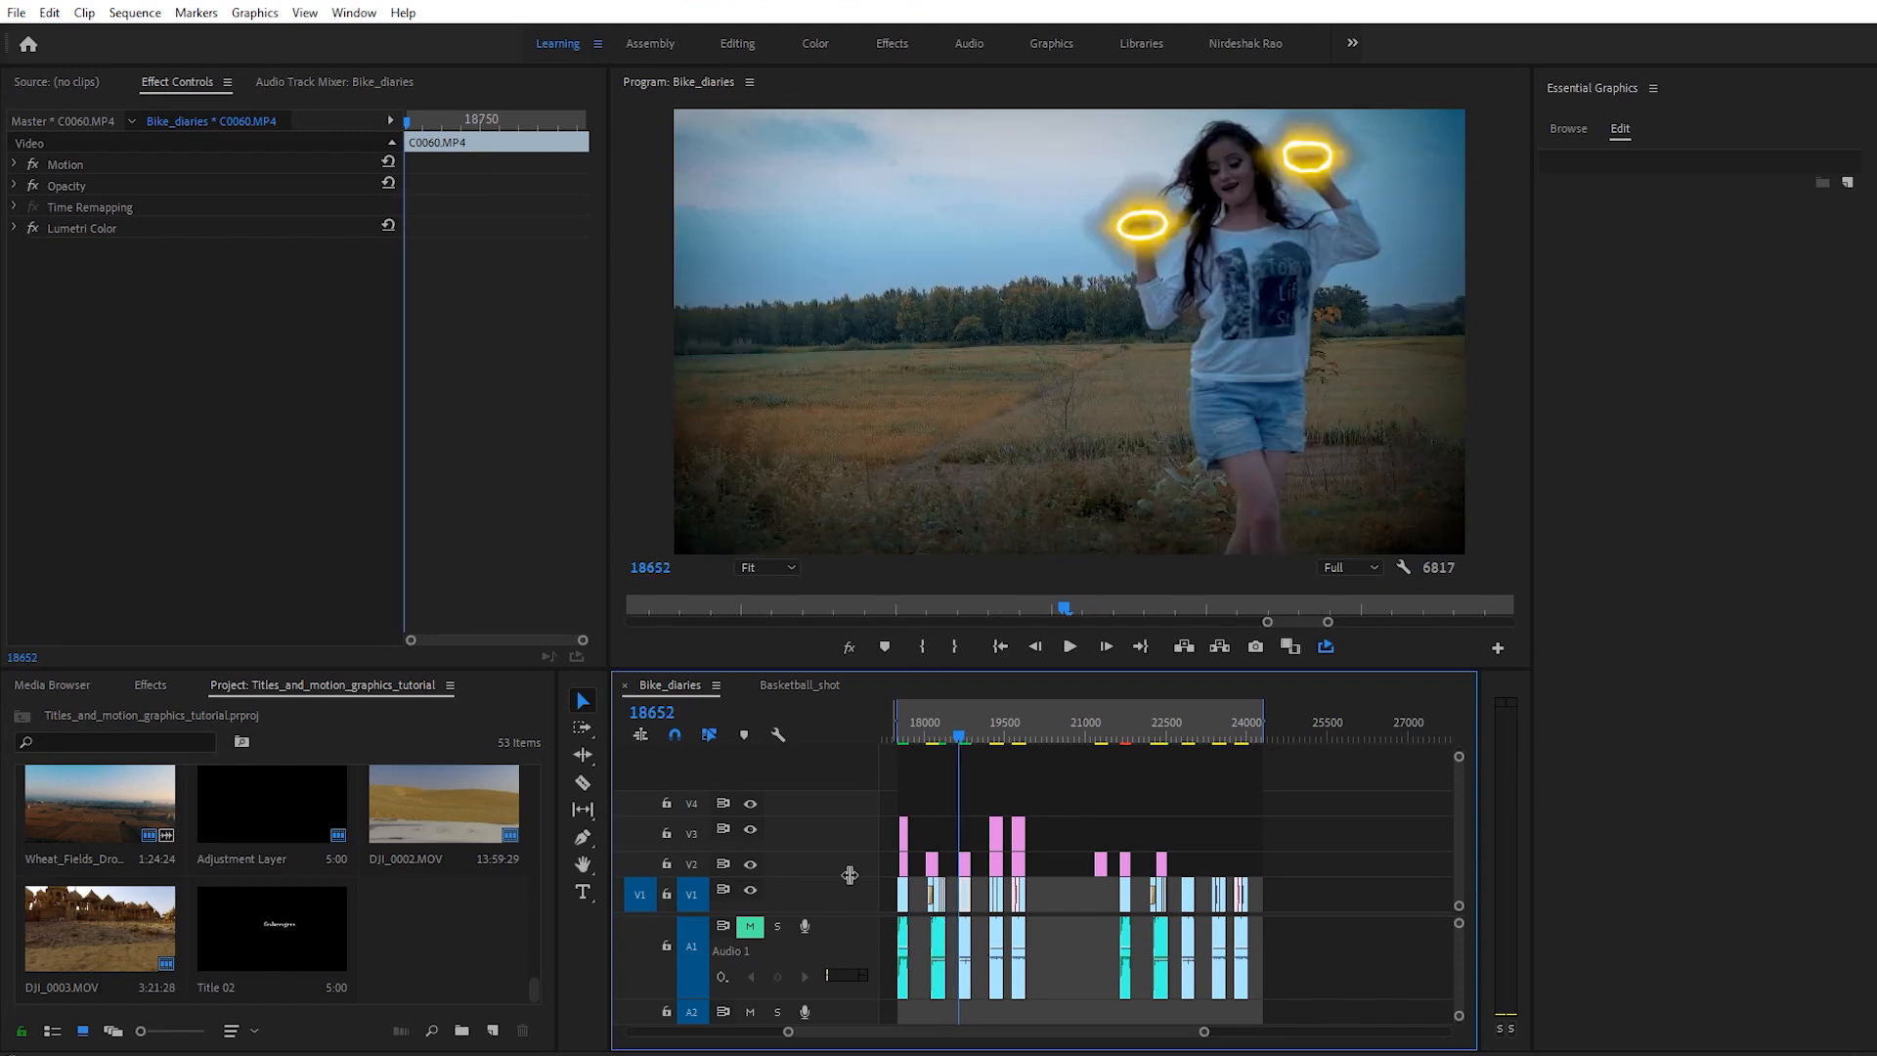
{"action": "left_click", "coordinate": [750, 926]}
{"action": "key", "text": "space"}
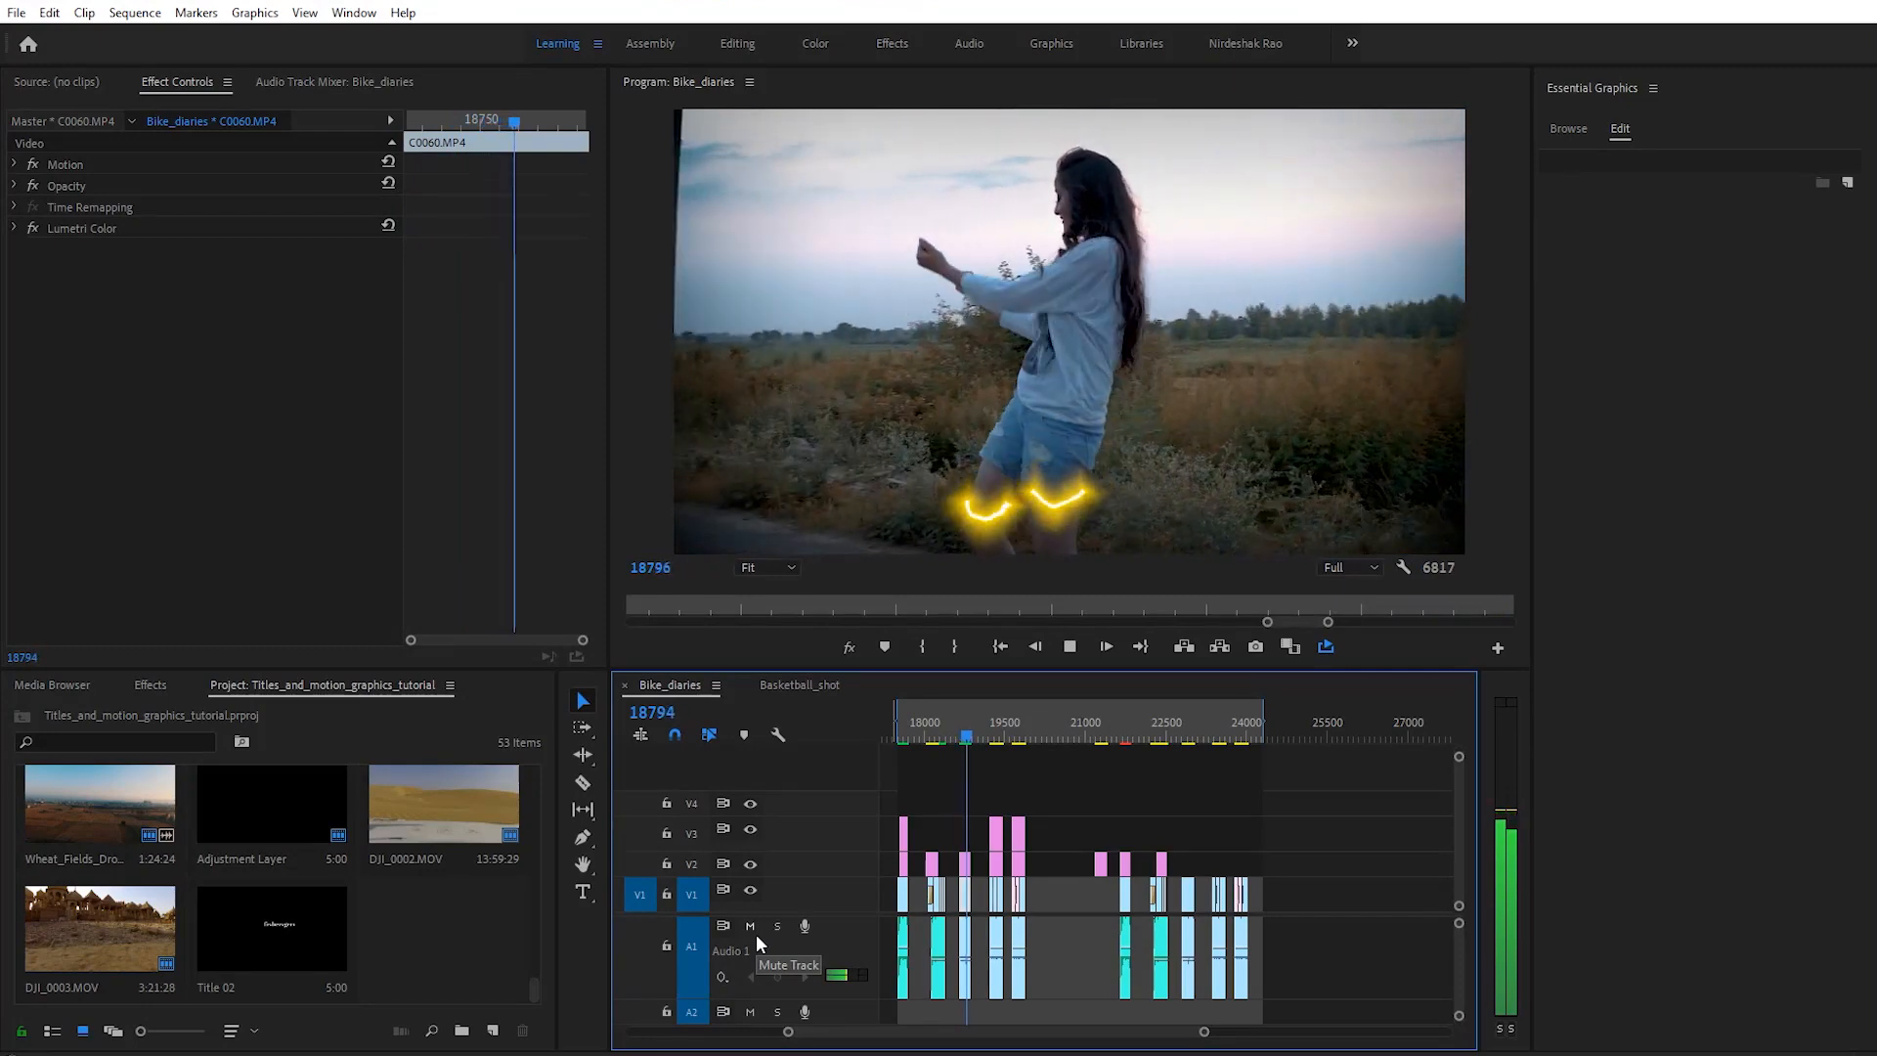
{"action": "key", "text": "space"}
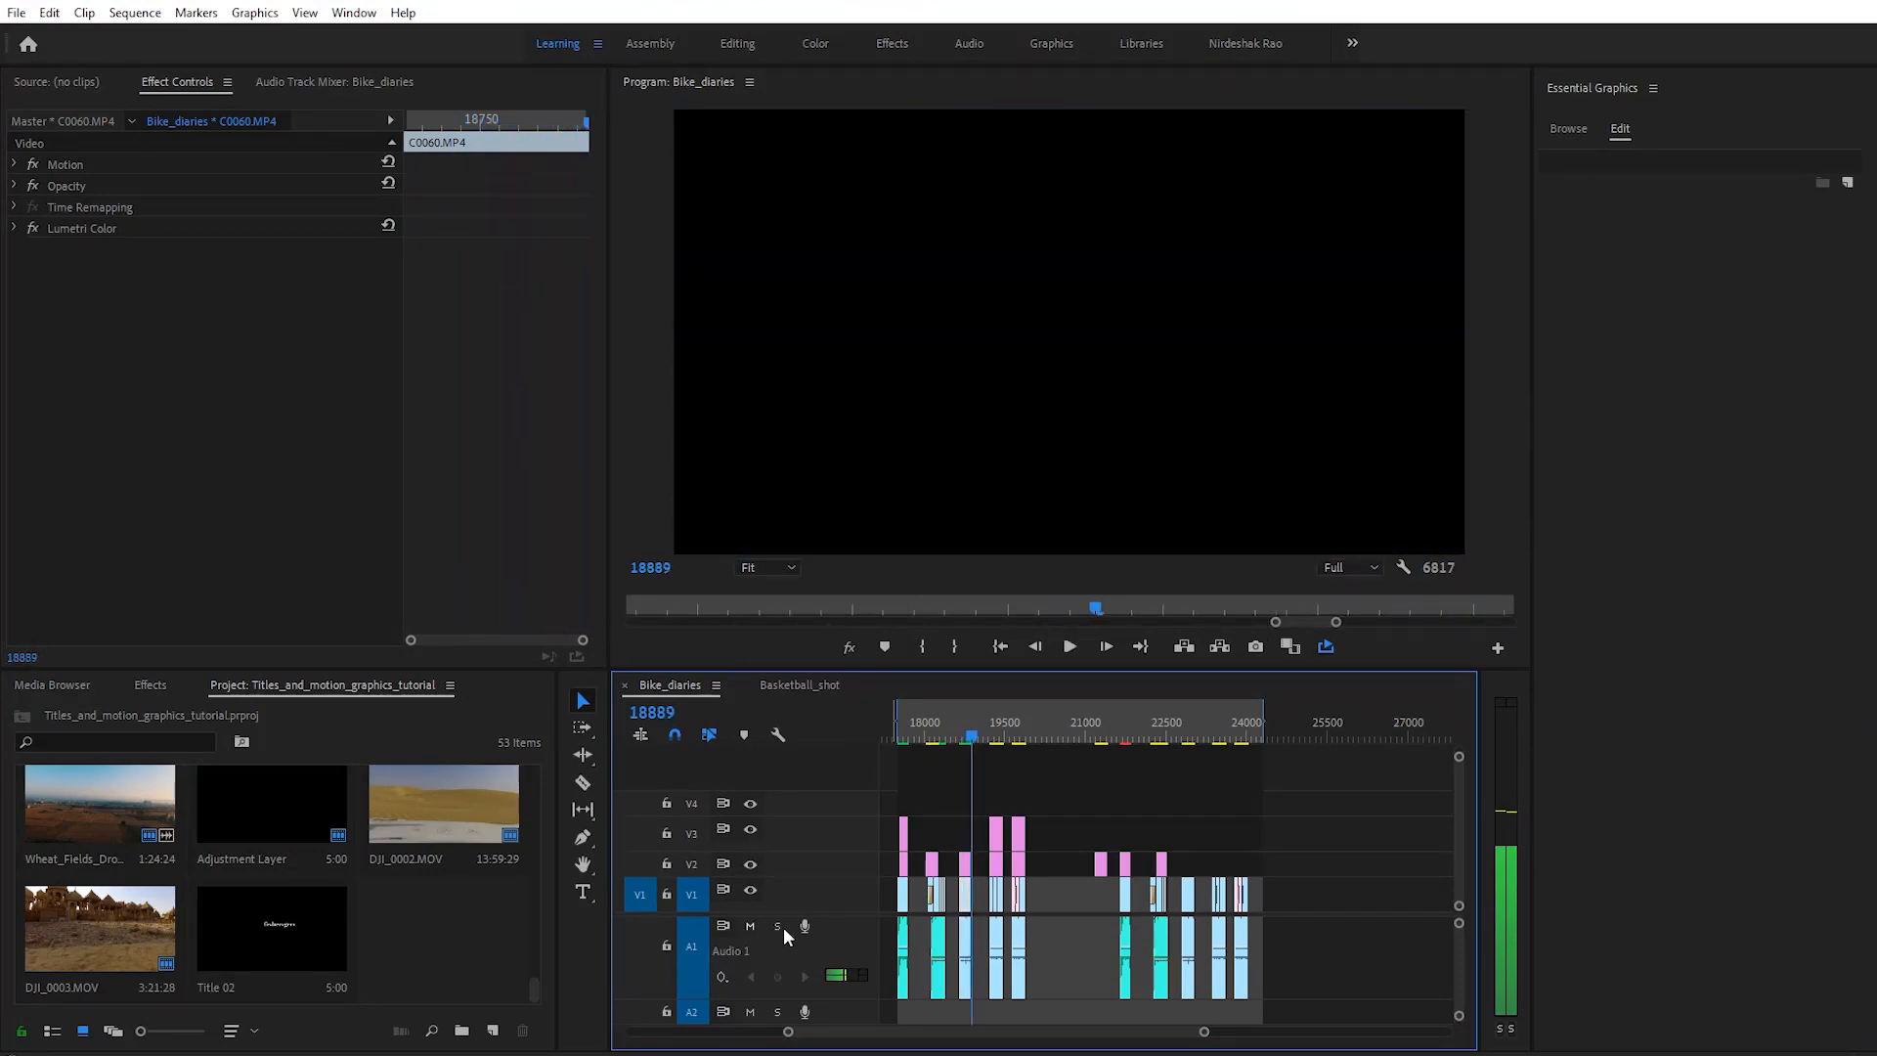
Step: Mute the Audio 1 track and replay the glowing energy clip from frame 18652
{"action": "left_click", "coordinate": [966, 710]}
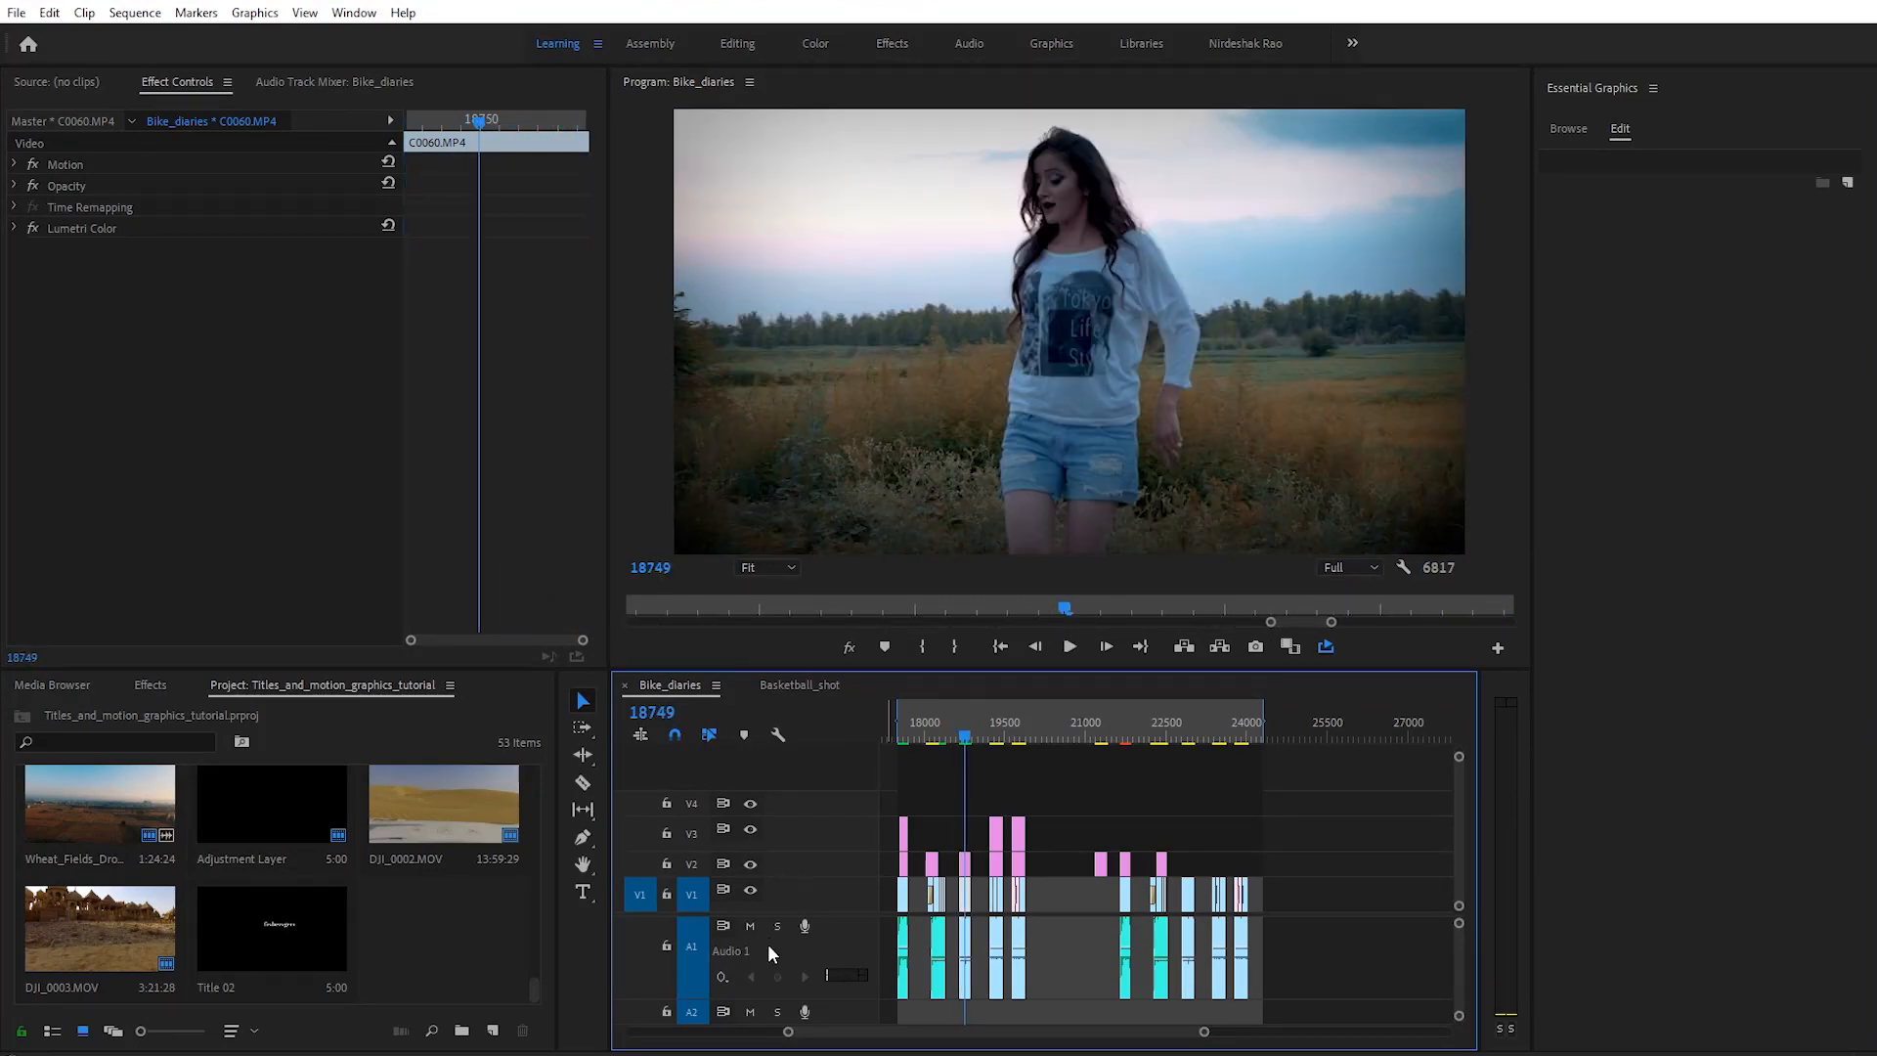
{"action": "left_click", "coordinate": [750, 926]}
{"action": "left_click", "coordinate": [961, 731]}
{"action": "left_click_drag", "start_coordinate": [965, 726], "coordinate": [962, 725]}
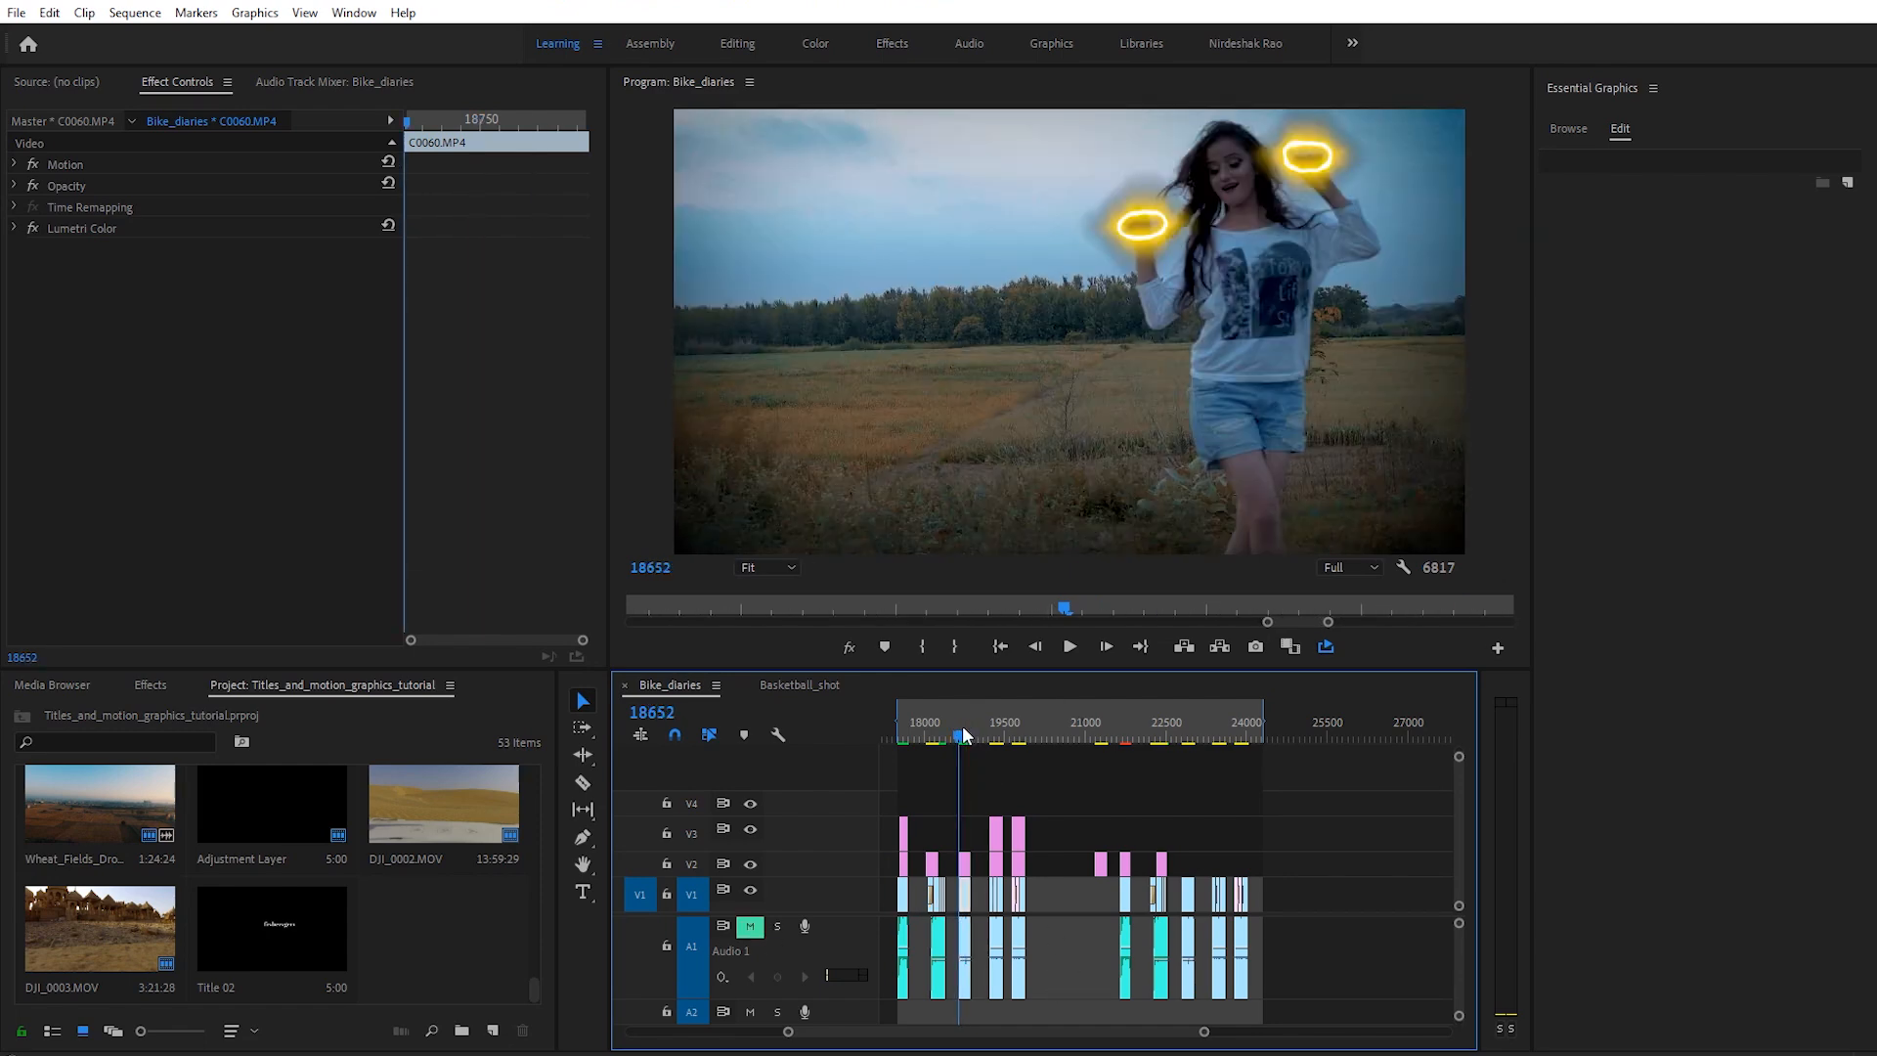
{"action": "key", "text": "space"}
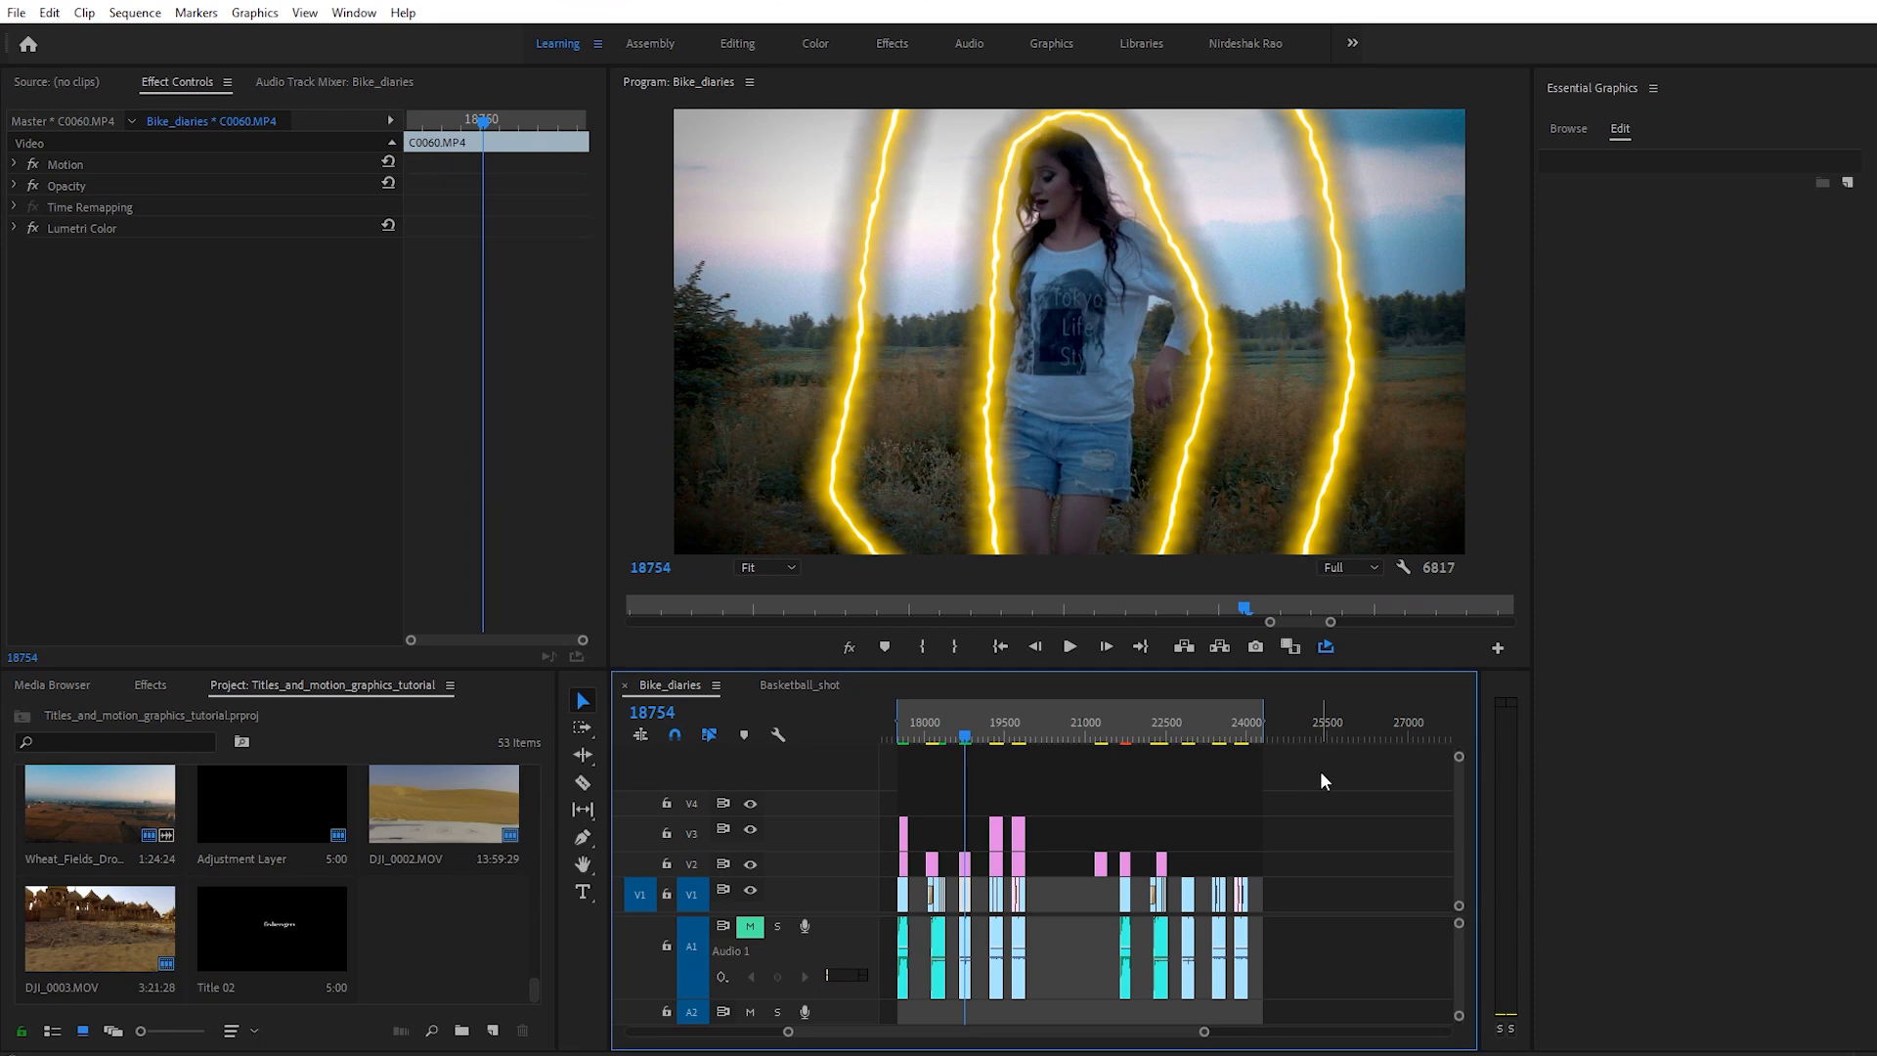
Step: Place the playhead at frame 22801, the start of the C0060.MP4 clip without the energy graphics
{"action": "left_click", "coordinate": [1155, 722]}
{"action": "left_click_drag", "start_coordinate": [1157, 728], "coordinate": [1182, 735]}
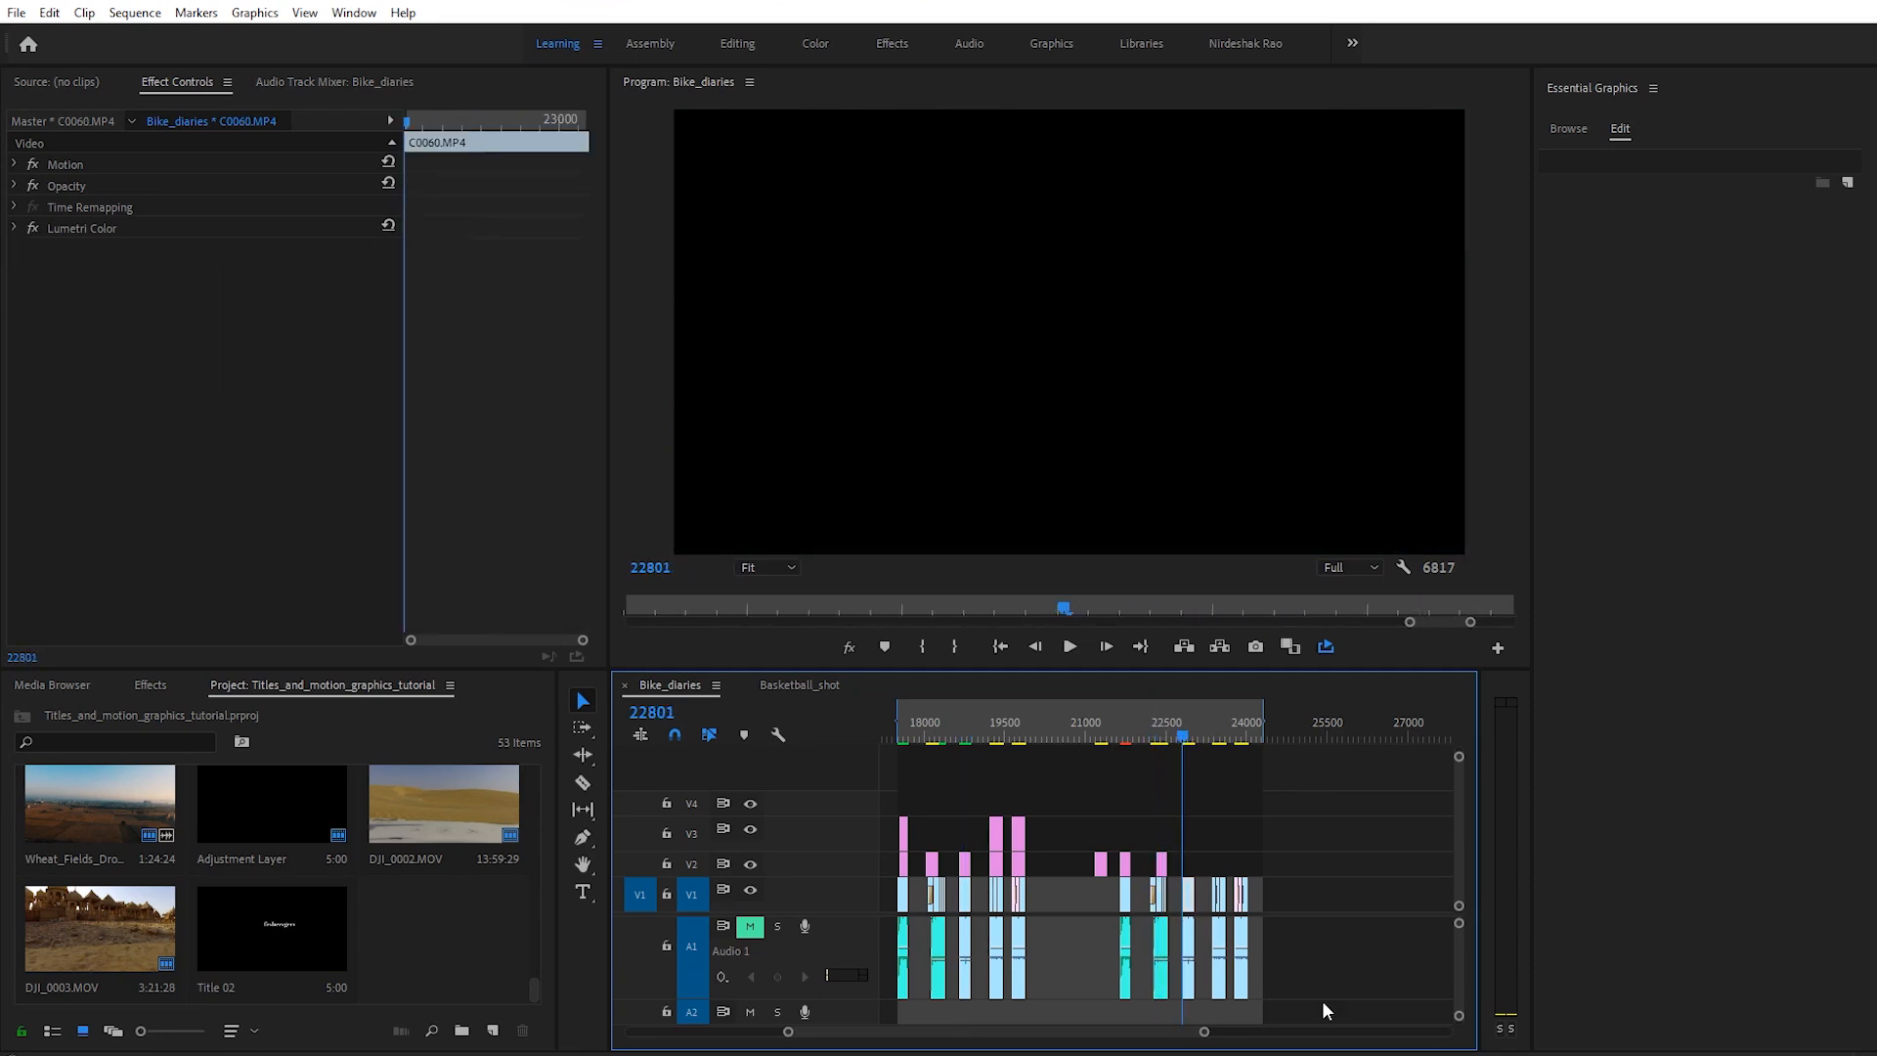
{"action": "left_click_drag", "start_coordinate": [1208, 1031], "coordinate": [1116, 1031]}
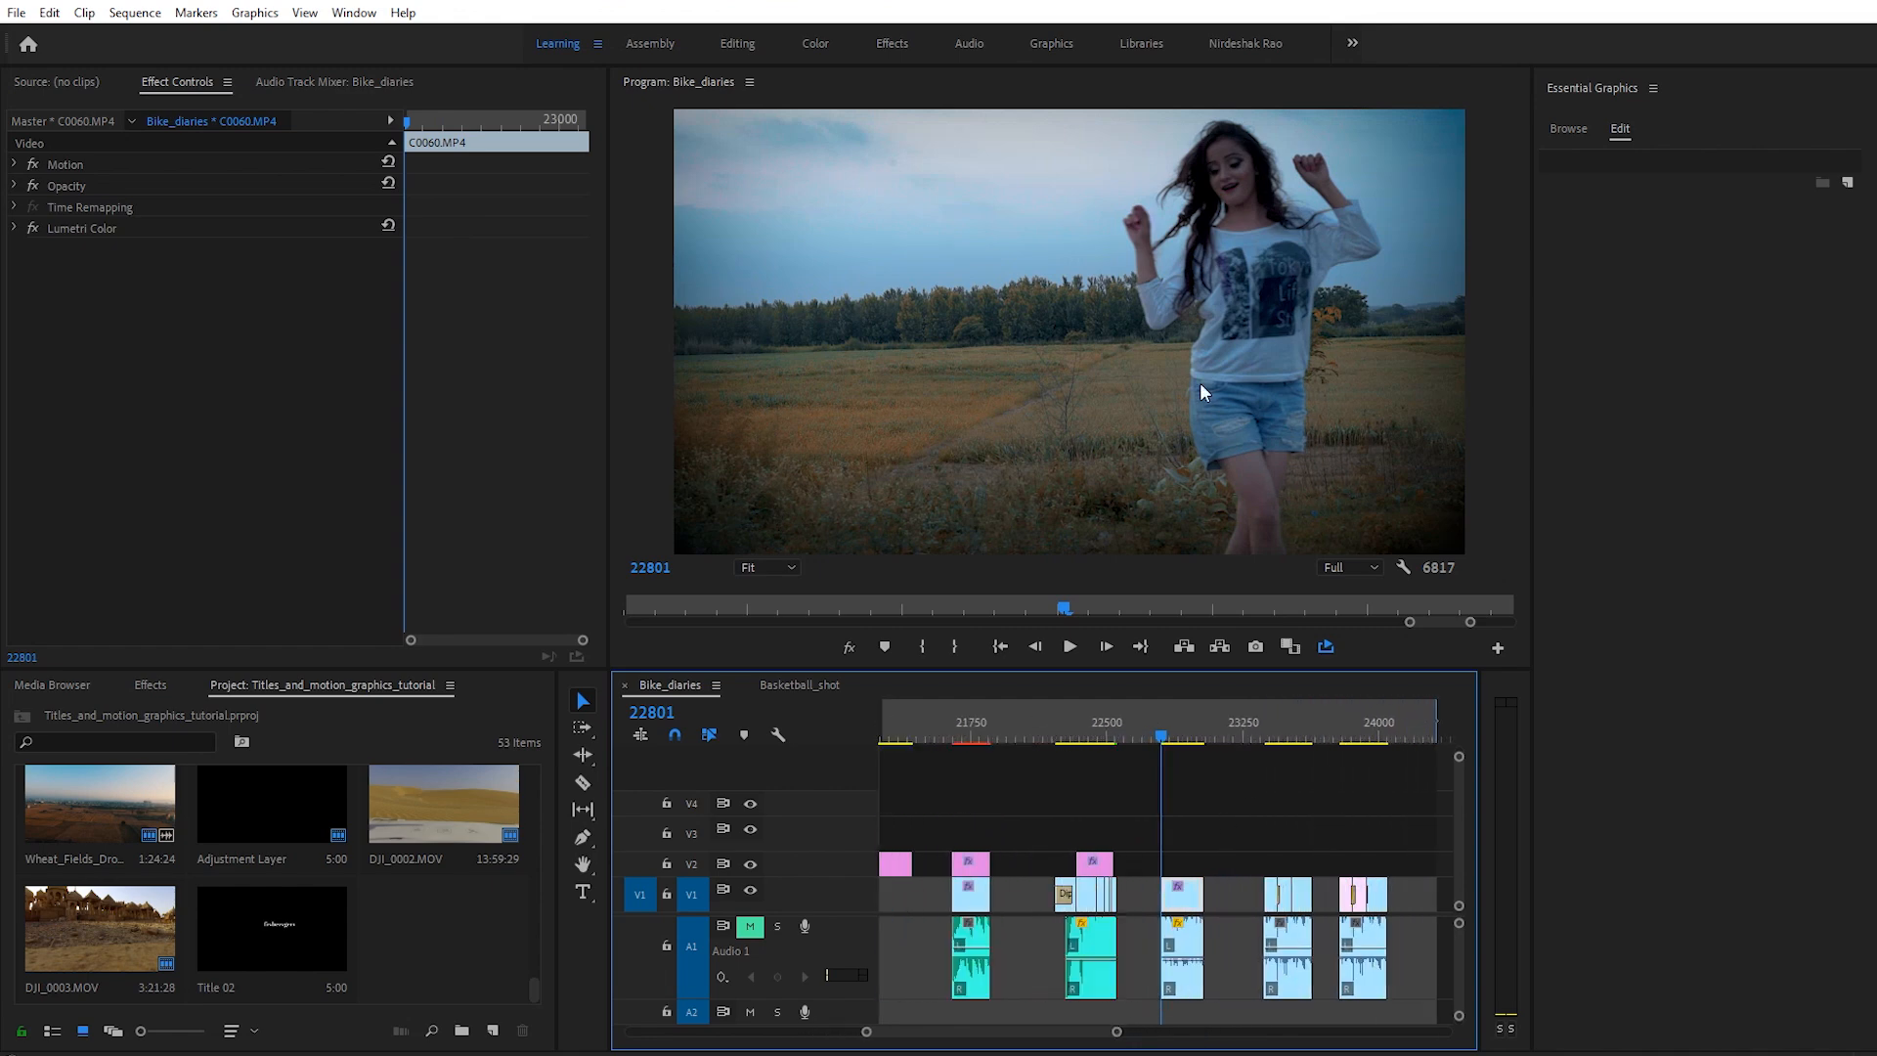
{"action": "left_click_drag", "start_coordinate": [1163, 733], "coordinate": [1163, 737]}
Step: Draw two unfilled ellipses with a white stroke, one around each of the woman's raised fists
{"action": "left_click", "coordinate": [582, 837]}
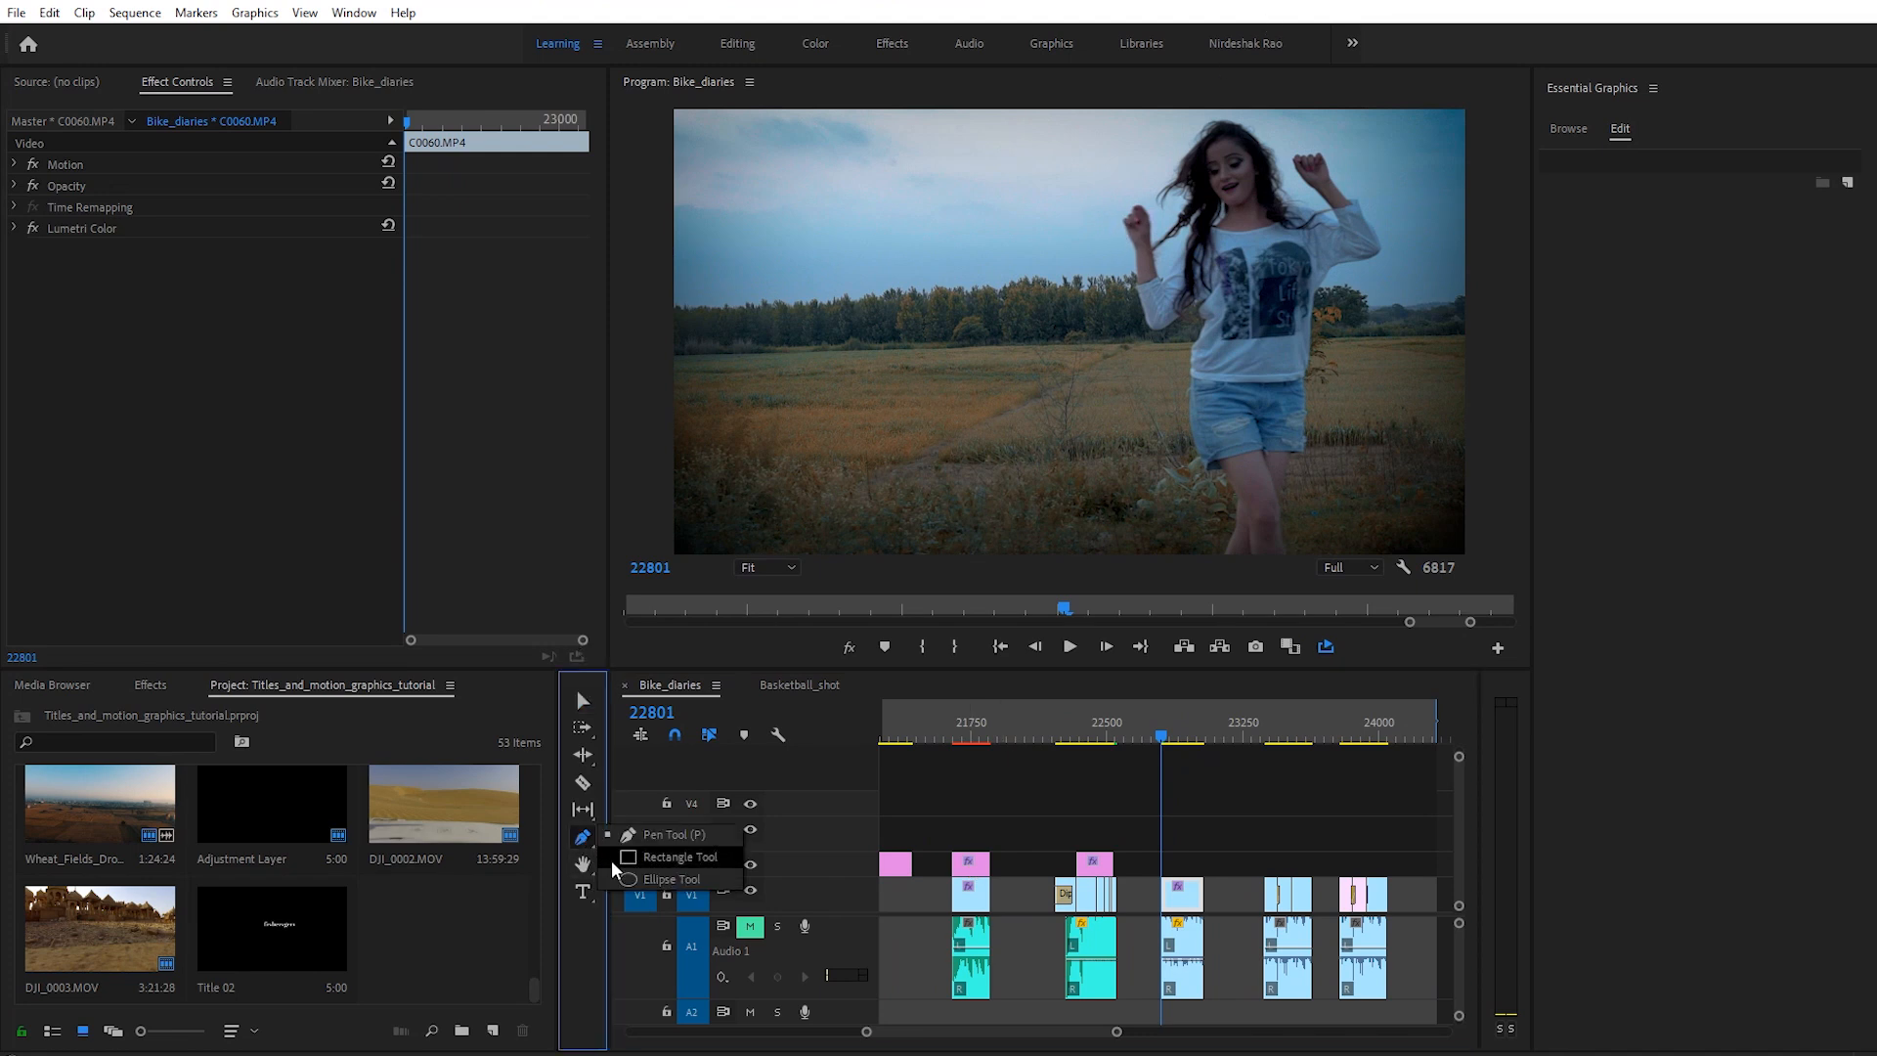
{"action": "left_click", "coordinate": [647, 879]}
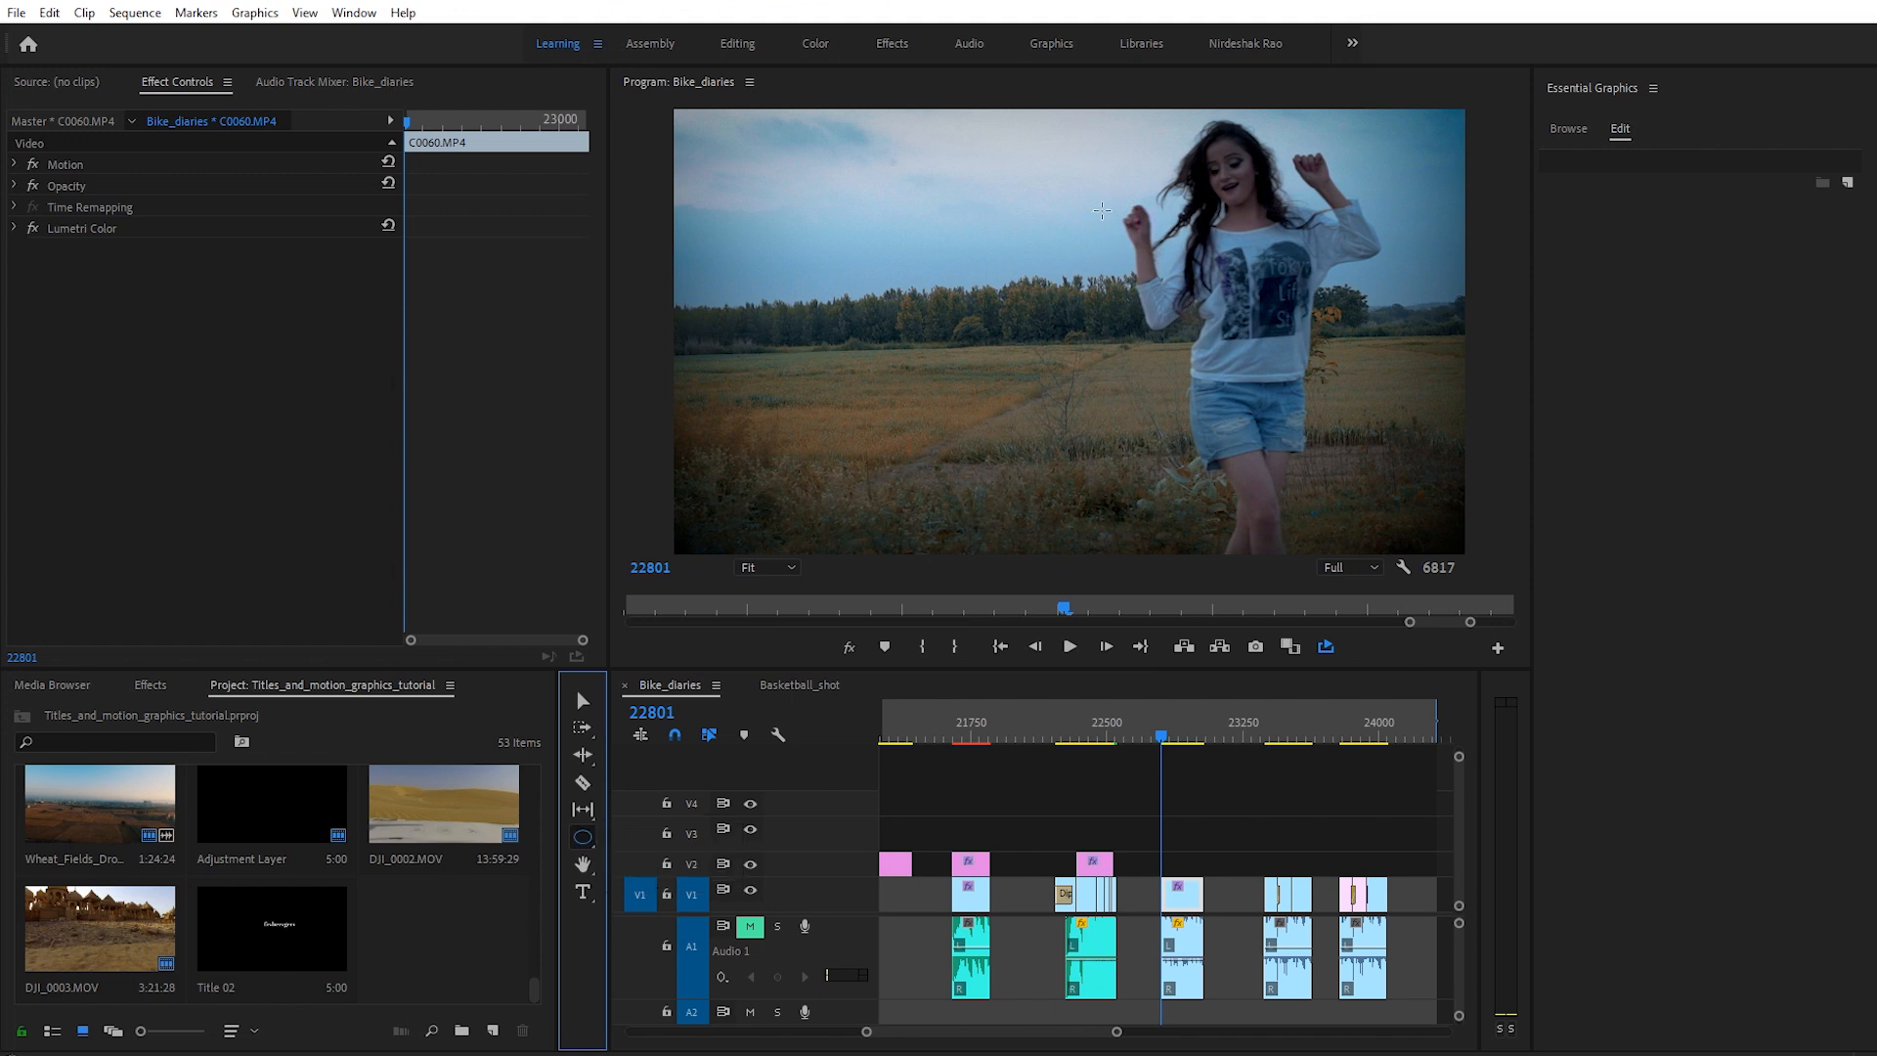
{"action": "left_click_drag", "start_coordinate": [1105, 199], "coordinate": [1136, 221]}
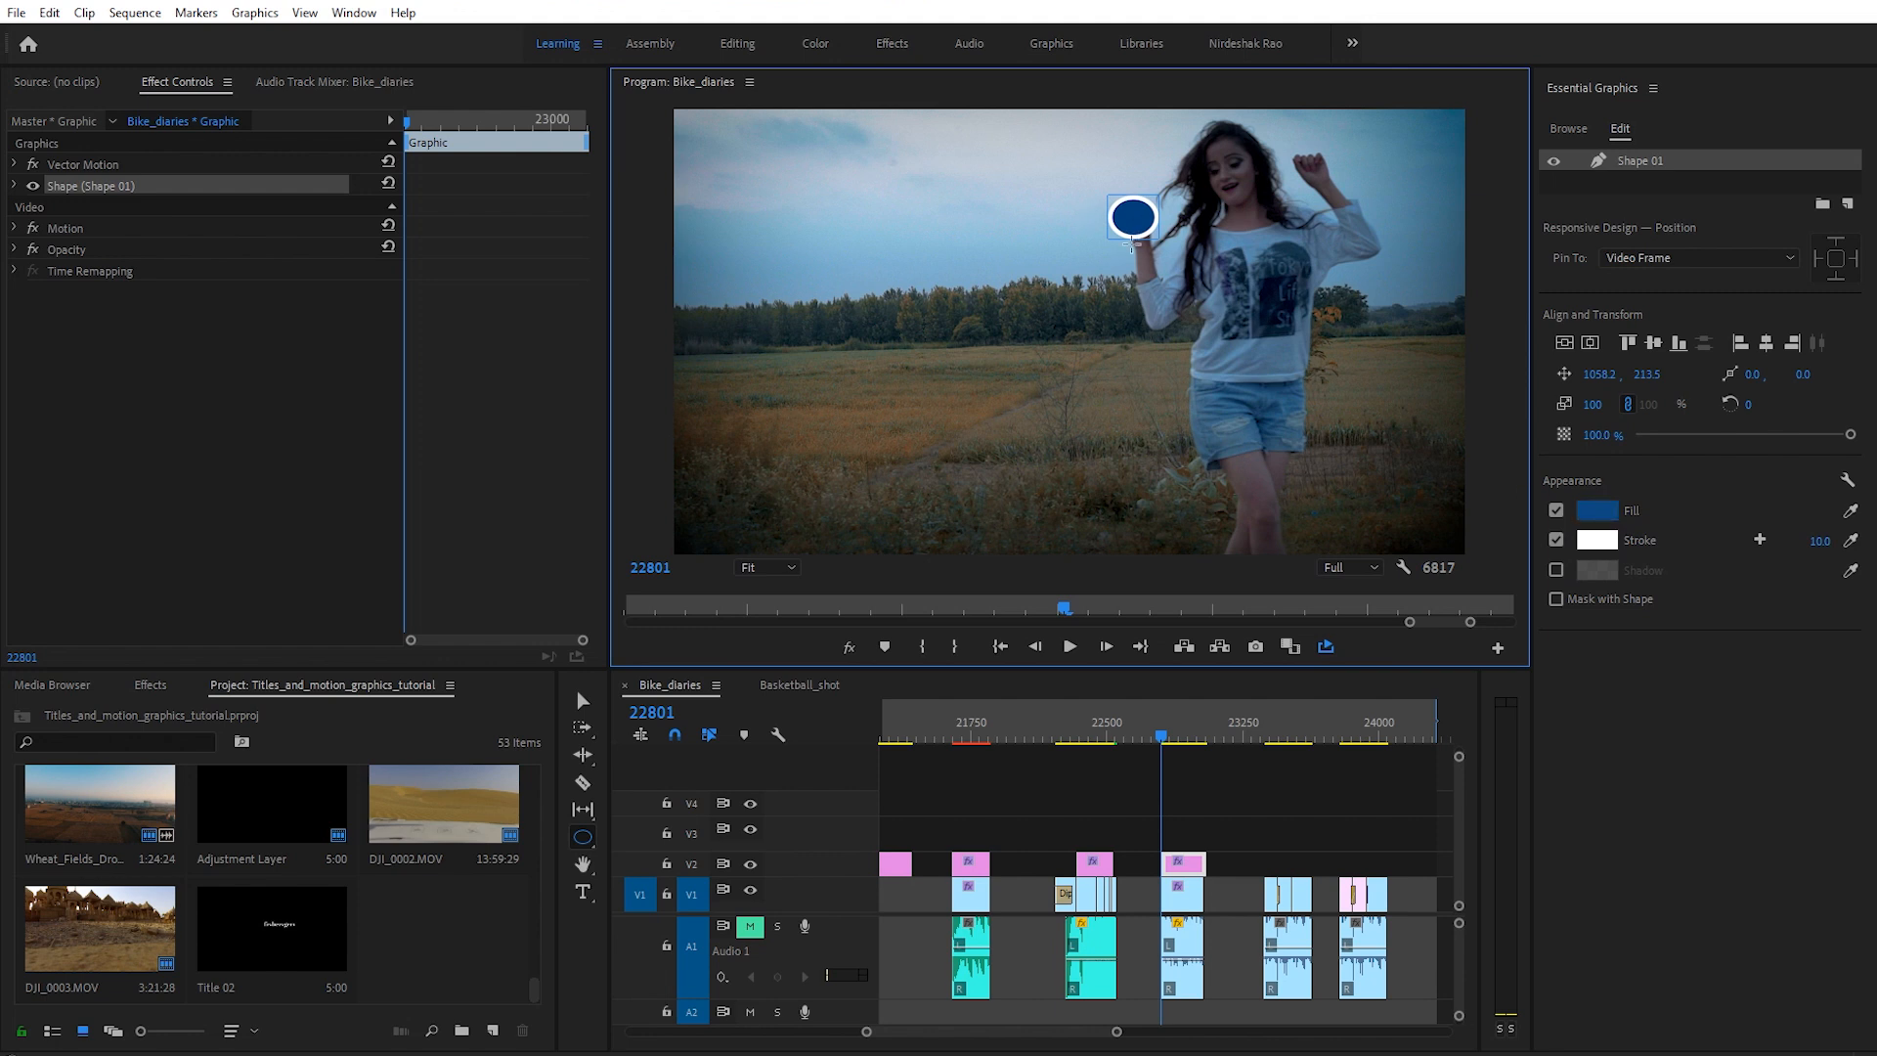
{"action": "left_click", "coordinate": [1555, 509]}
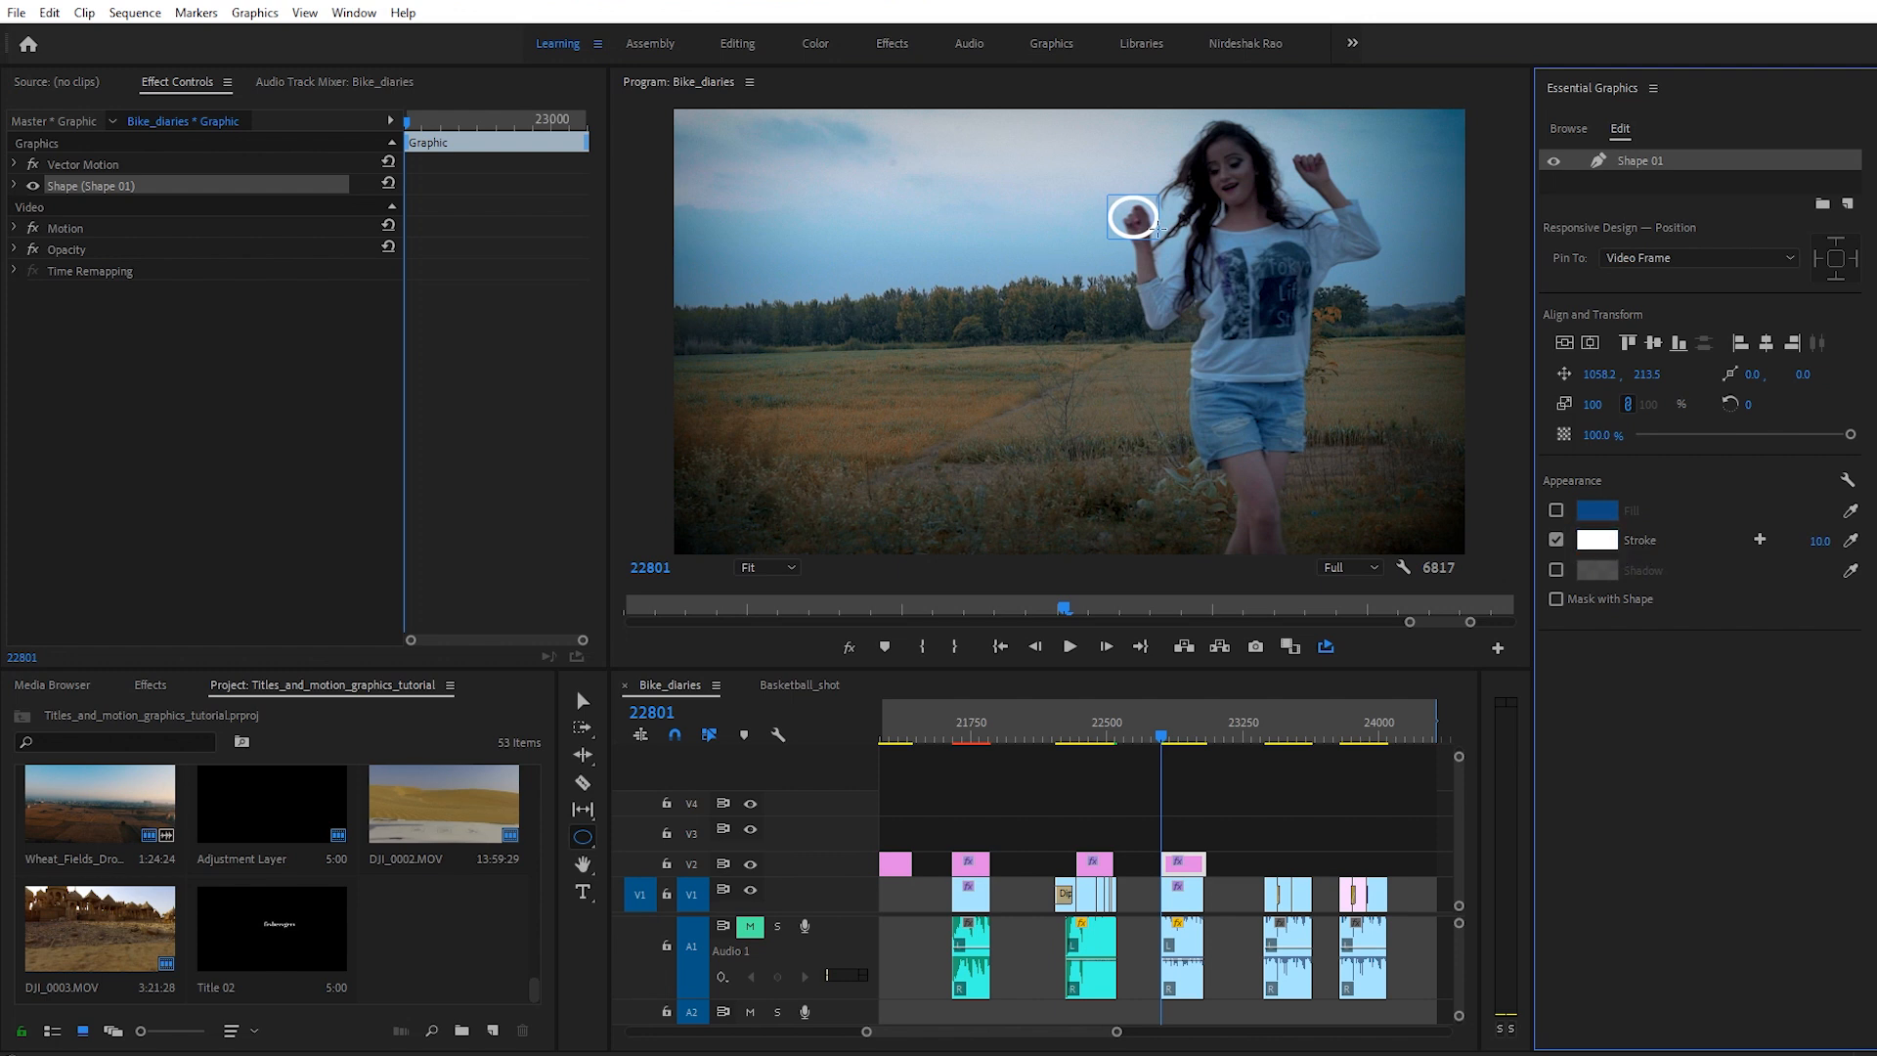
{"action": "left_click_drag", "start_coordinate": [1285, 145], "coordinate": [1334, 174]}
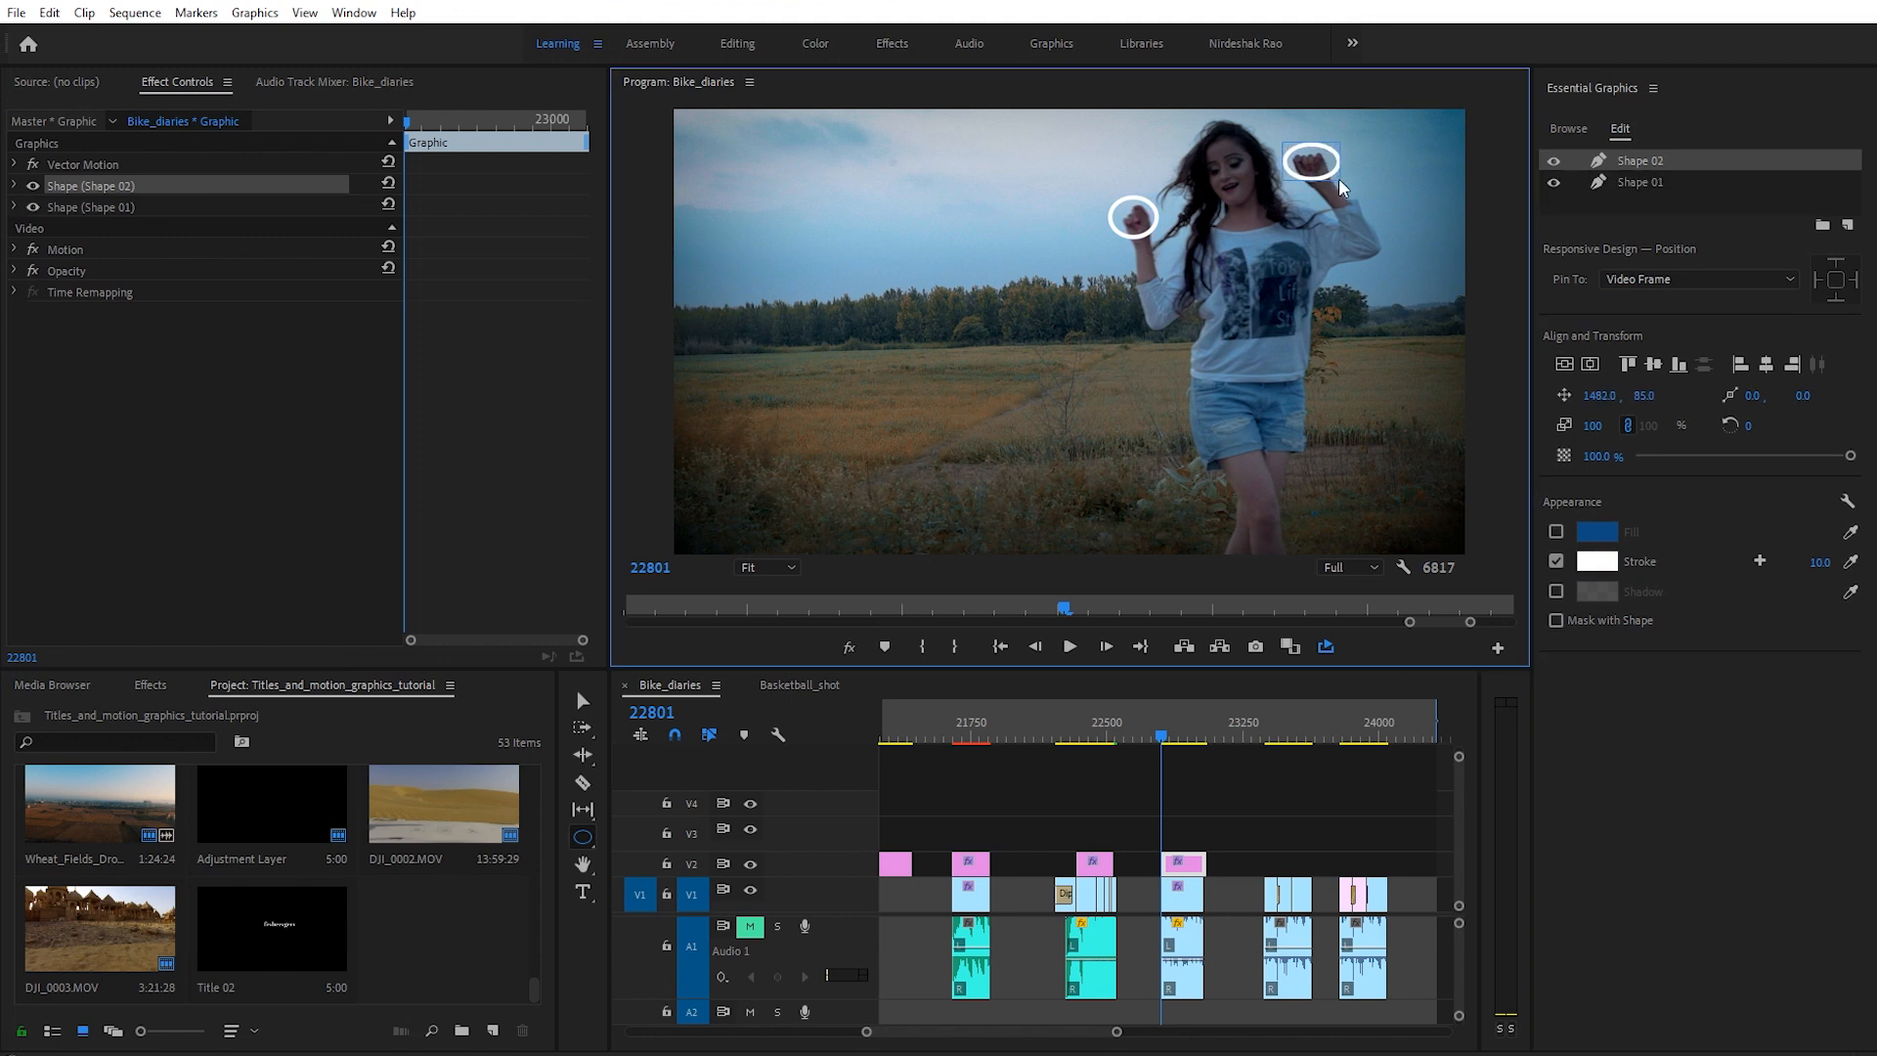
Step: Rename the Shape 01 layer as circle_01
{"action": "left_click", "coordinate": [1632, 182]}
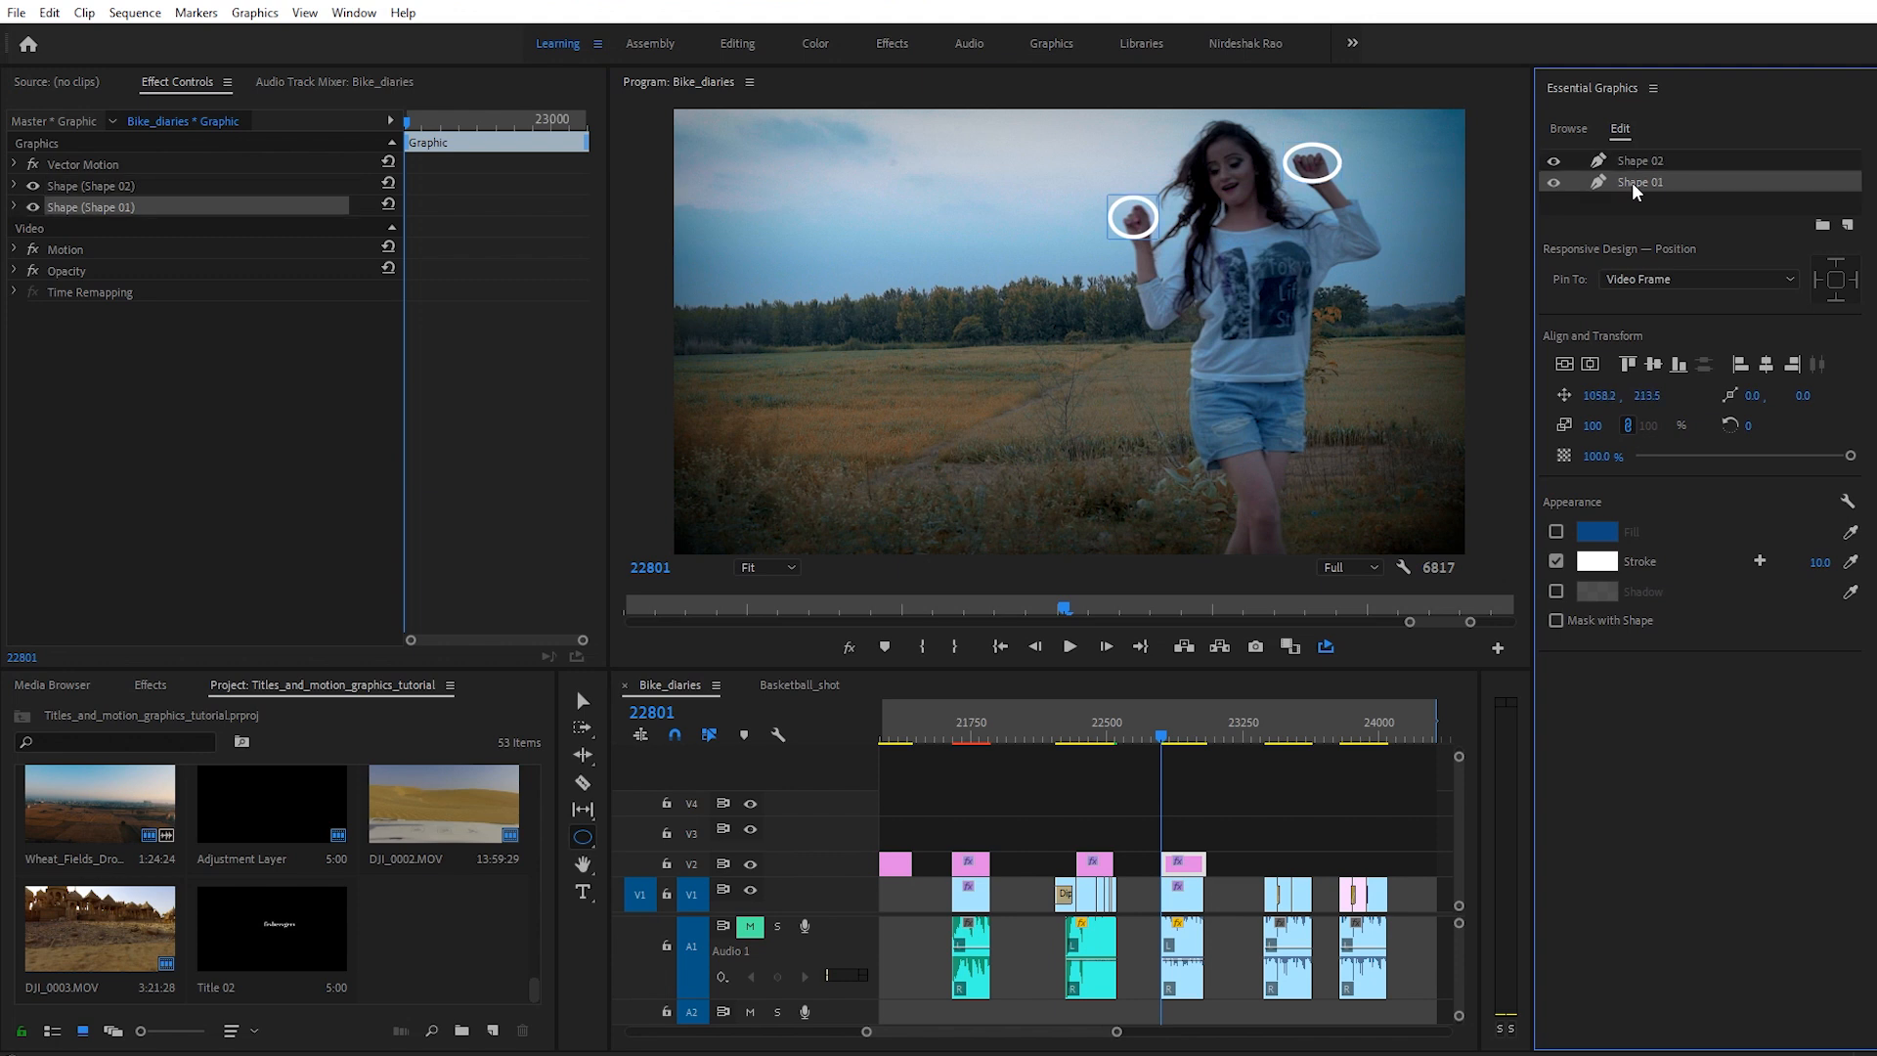
{"action": "double_click", "coordinate": [1632, 182]}
{"action": "key", "text": "ctrl+a"}
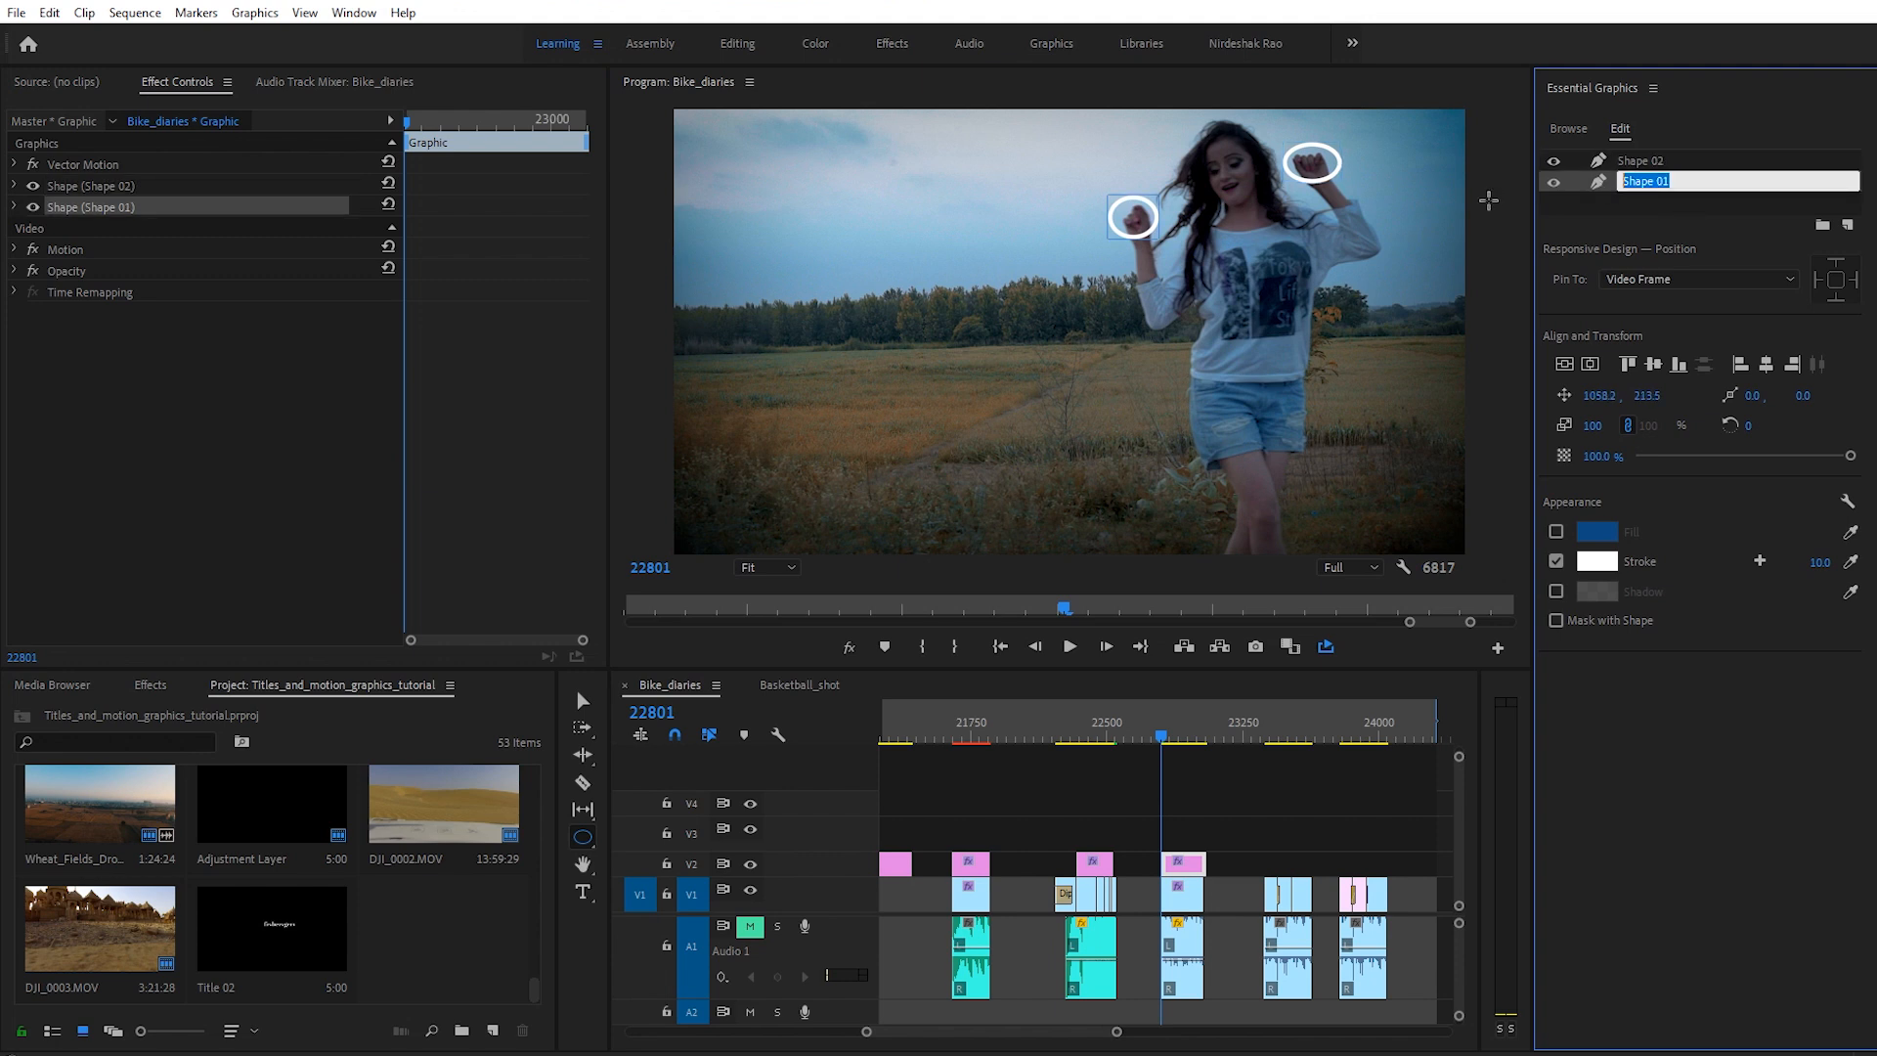
{"action": "type", "text": "circle_01"}
{"action": "key", "text": "Return"}
Step: Rename the Shape 02 layer as circle_02
{"action": "left_click", "coordinate": [1652, 163]}
{"action": "left_click", "coordinate": [1659, 161]}
{"action": "left_click_drag", "start_coordinate": [1706, 169], "coordinate": [1461, 181]}
{"action": "left_click", "coordinate": [1629, 161]}
{"action": "left_click_drag", "start_coordinate": [1683, 161], "coordinate": [1527, 185]}
{"action": "type", "text": "ci"}
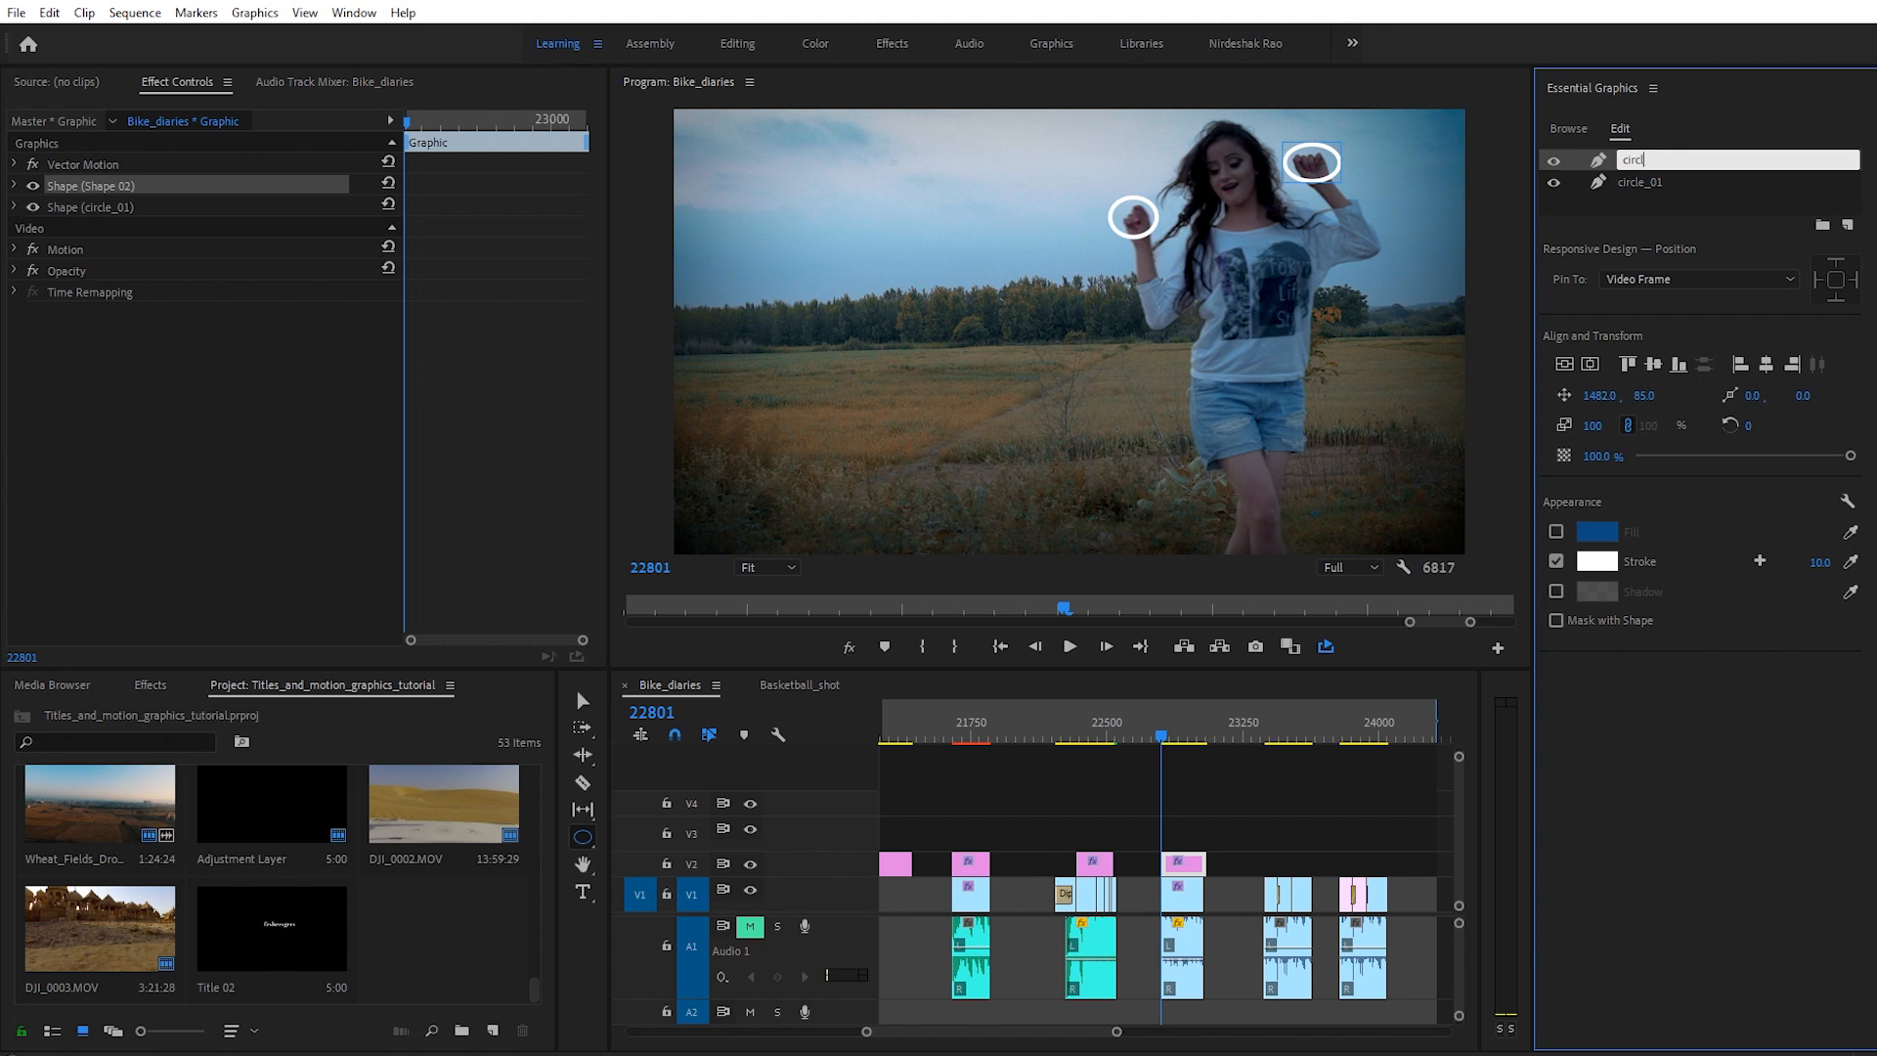
{"action": "key", "text": "Return"}
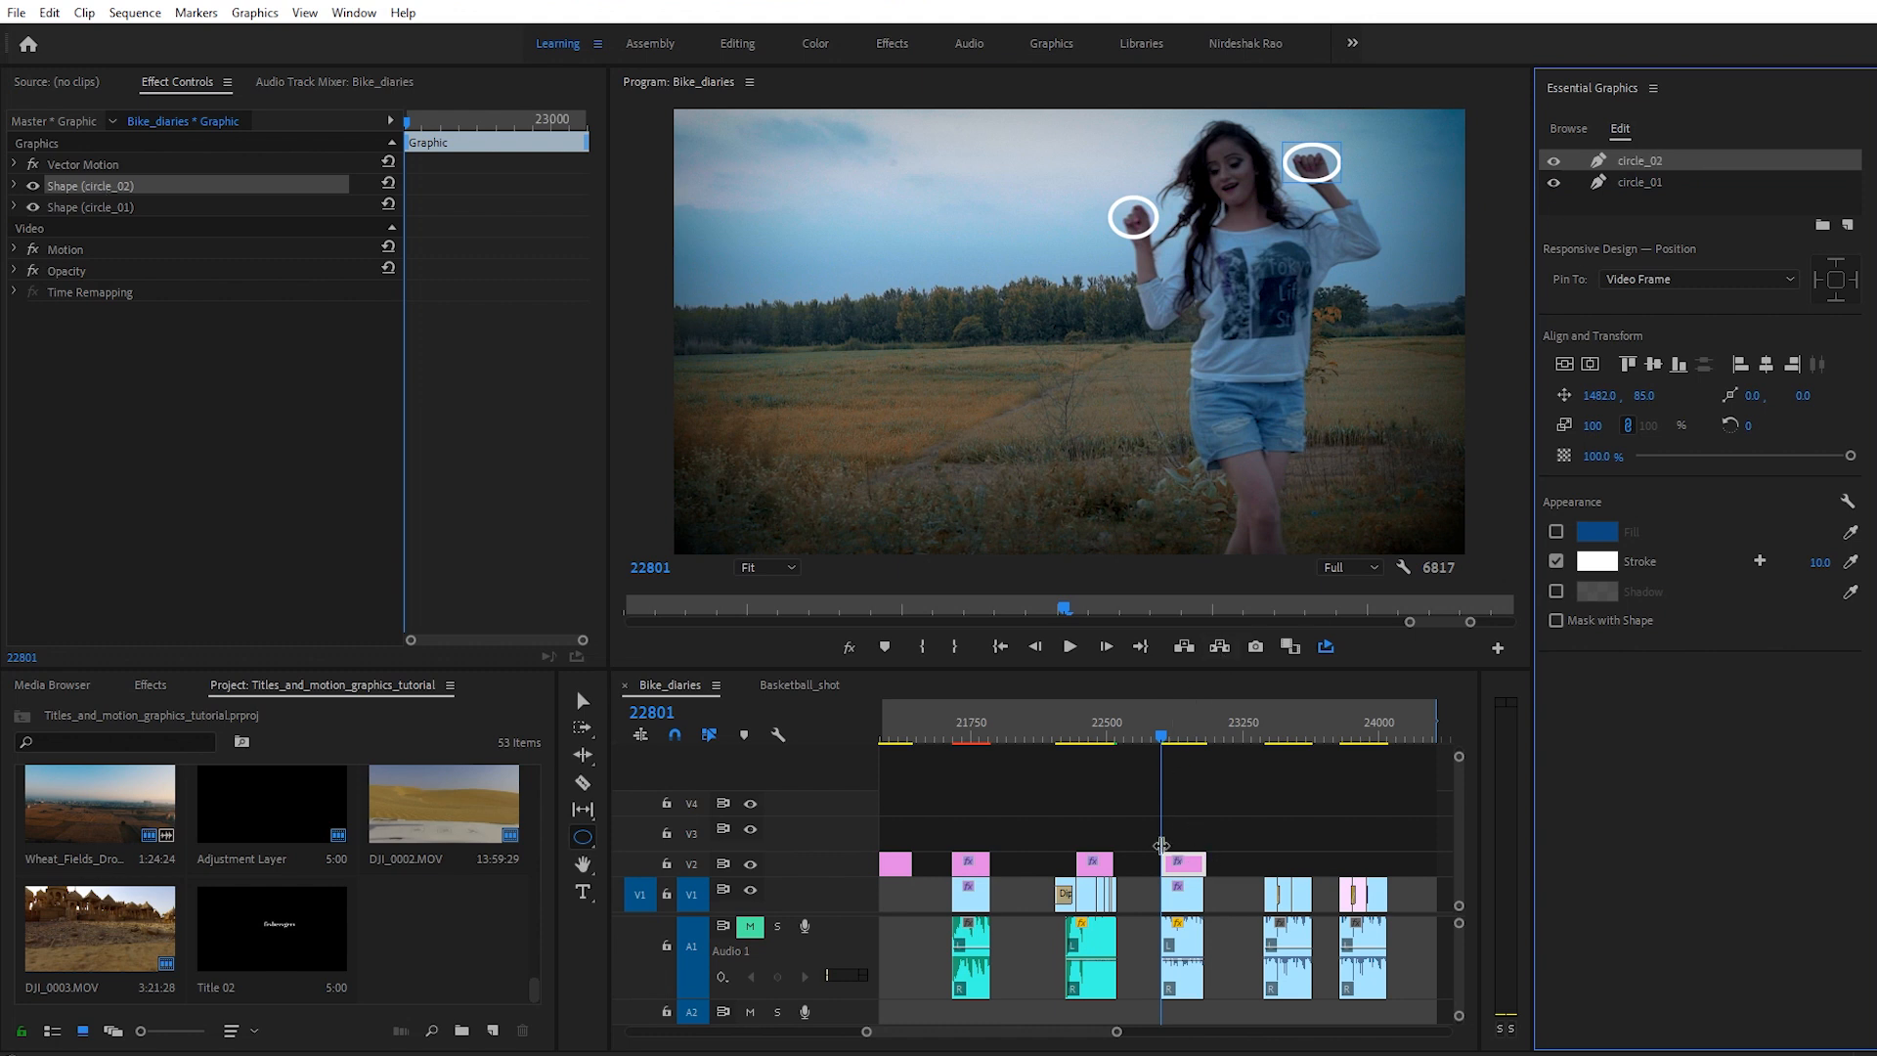
Step: Turn on Position keyframing for both circle_02 and circle_01 at frame 22801
{"action": "left_click", "coordinate": [15, 208]}
{"action": "left_click", "coordinate": [15, 185]}
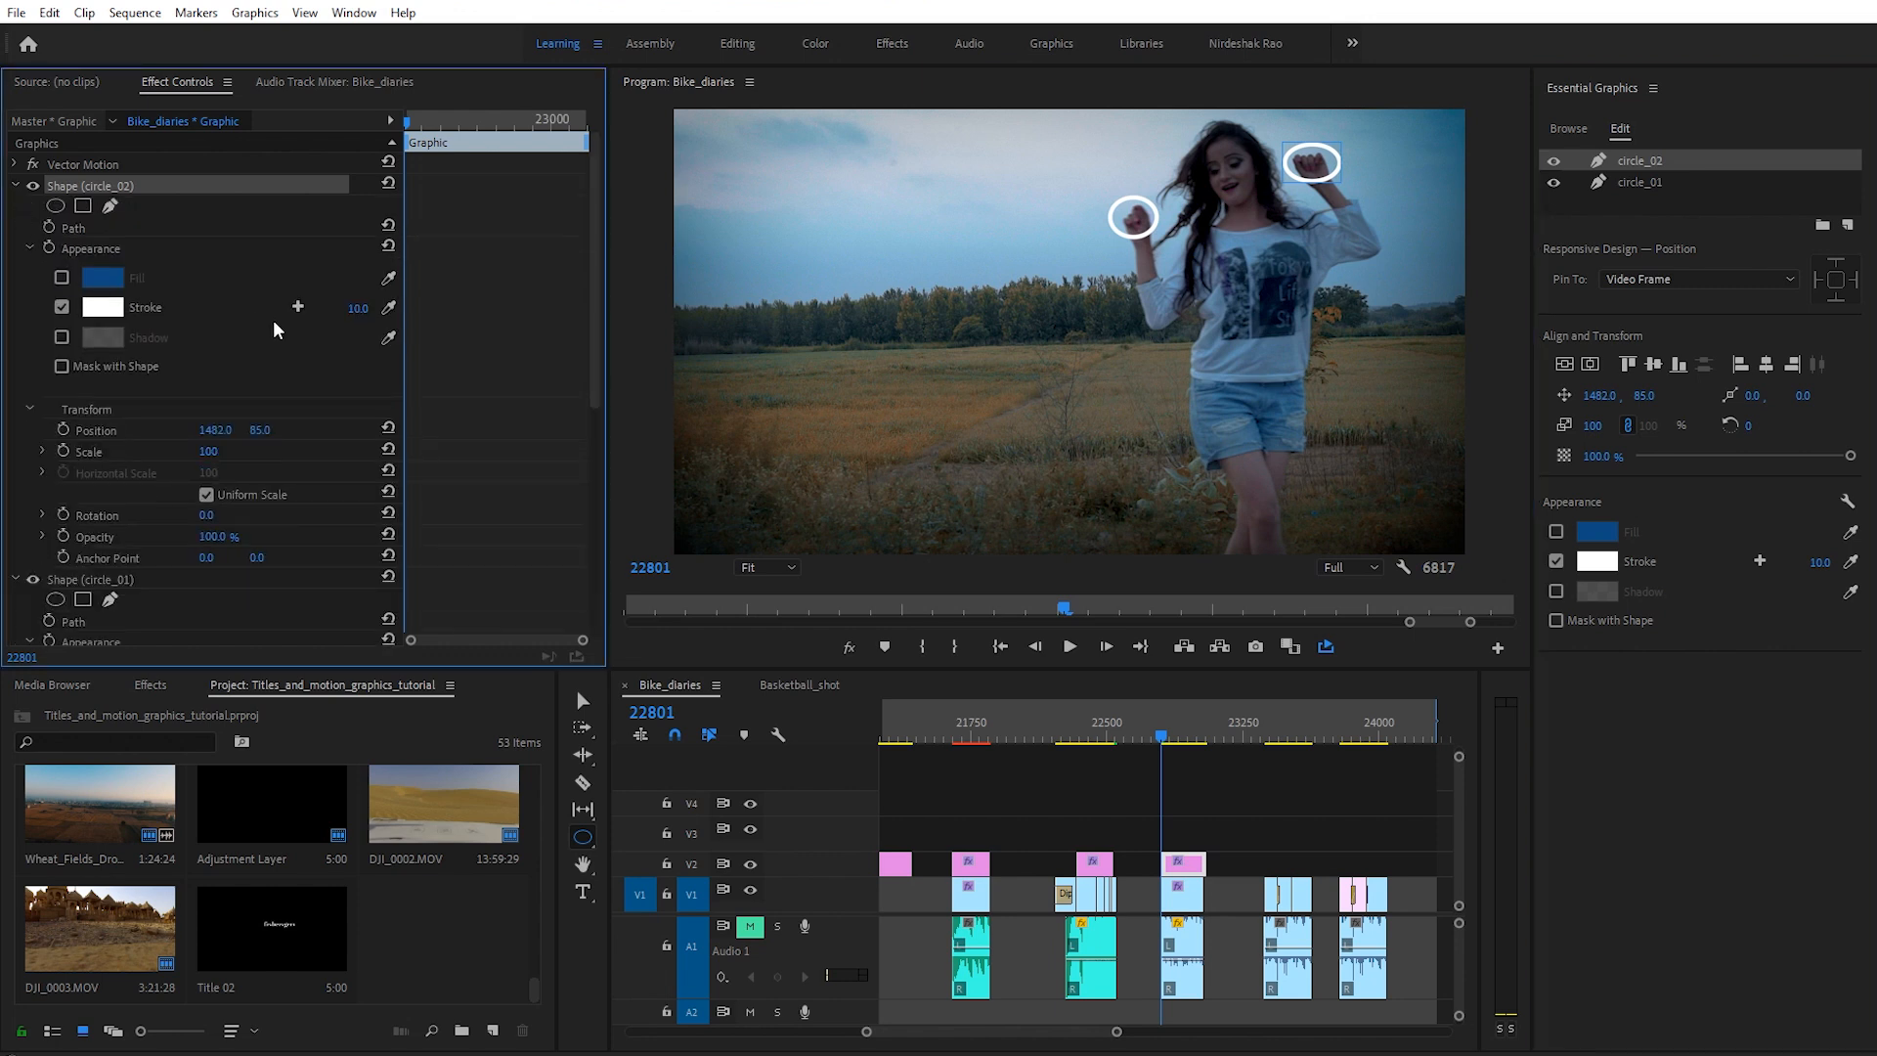
{"action": "scroll", "coordinate": [226, 384], "scroll_direction": "down", "scroll_amount": 3}
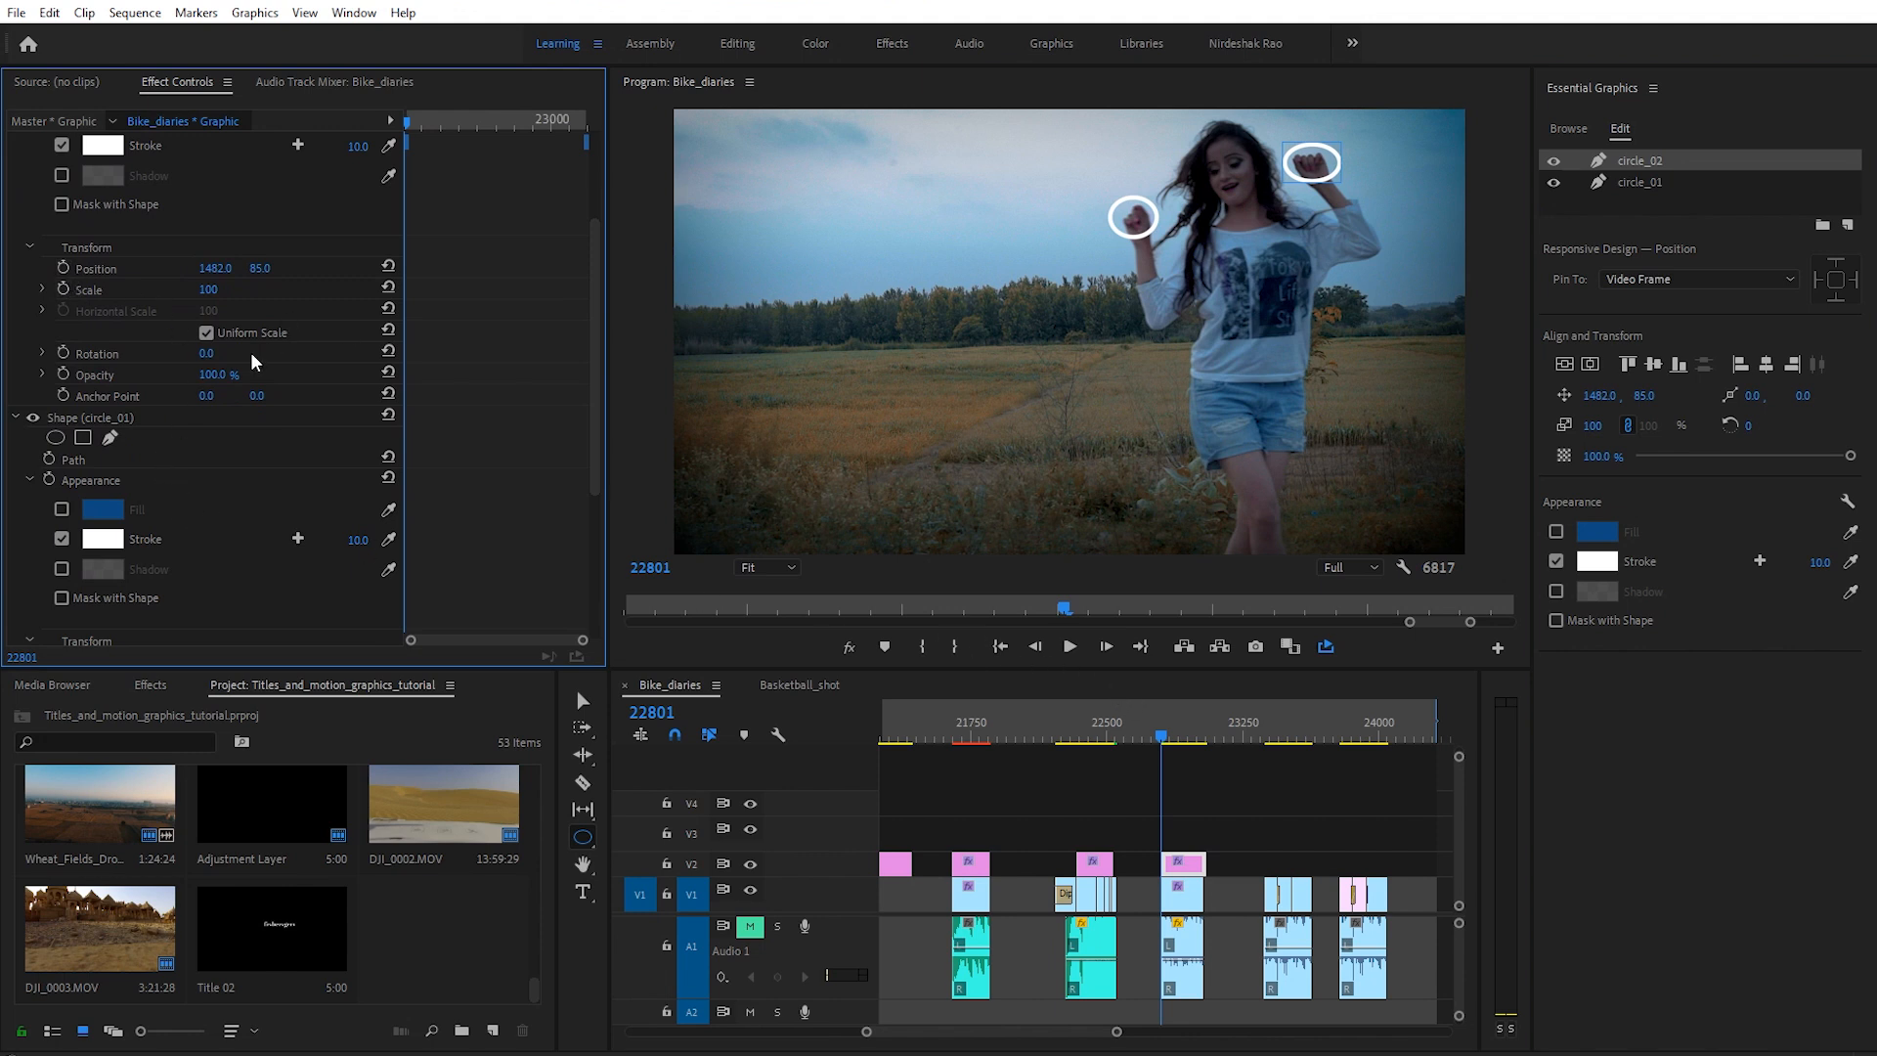
{"action": "scroll", "coordinate": [196, 381], "scroll_direction": "up", "scroll_amount": 3}
{"action": "left_click", "coordinate": [62, 405]}
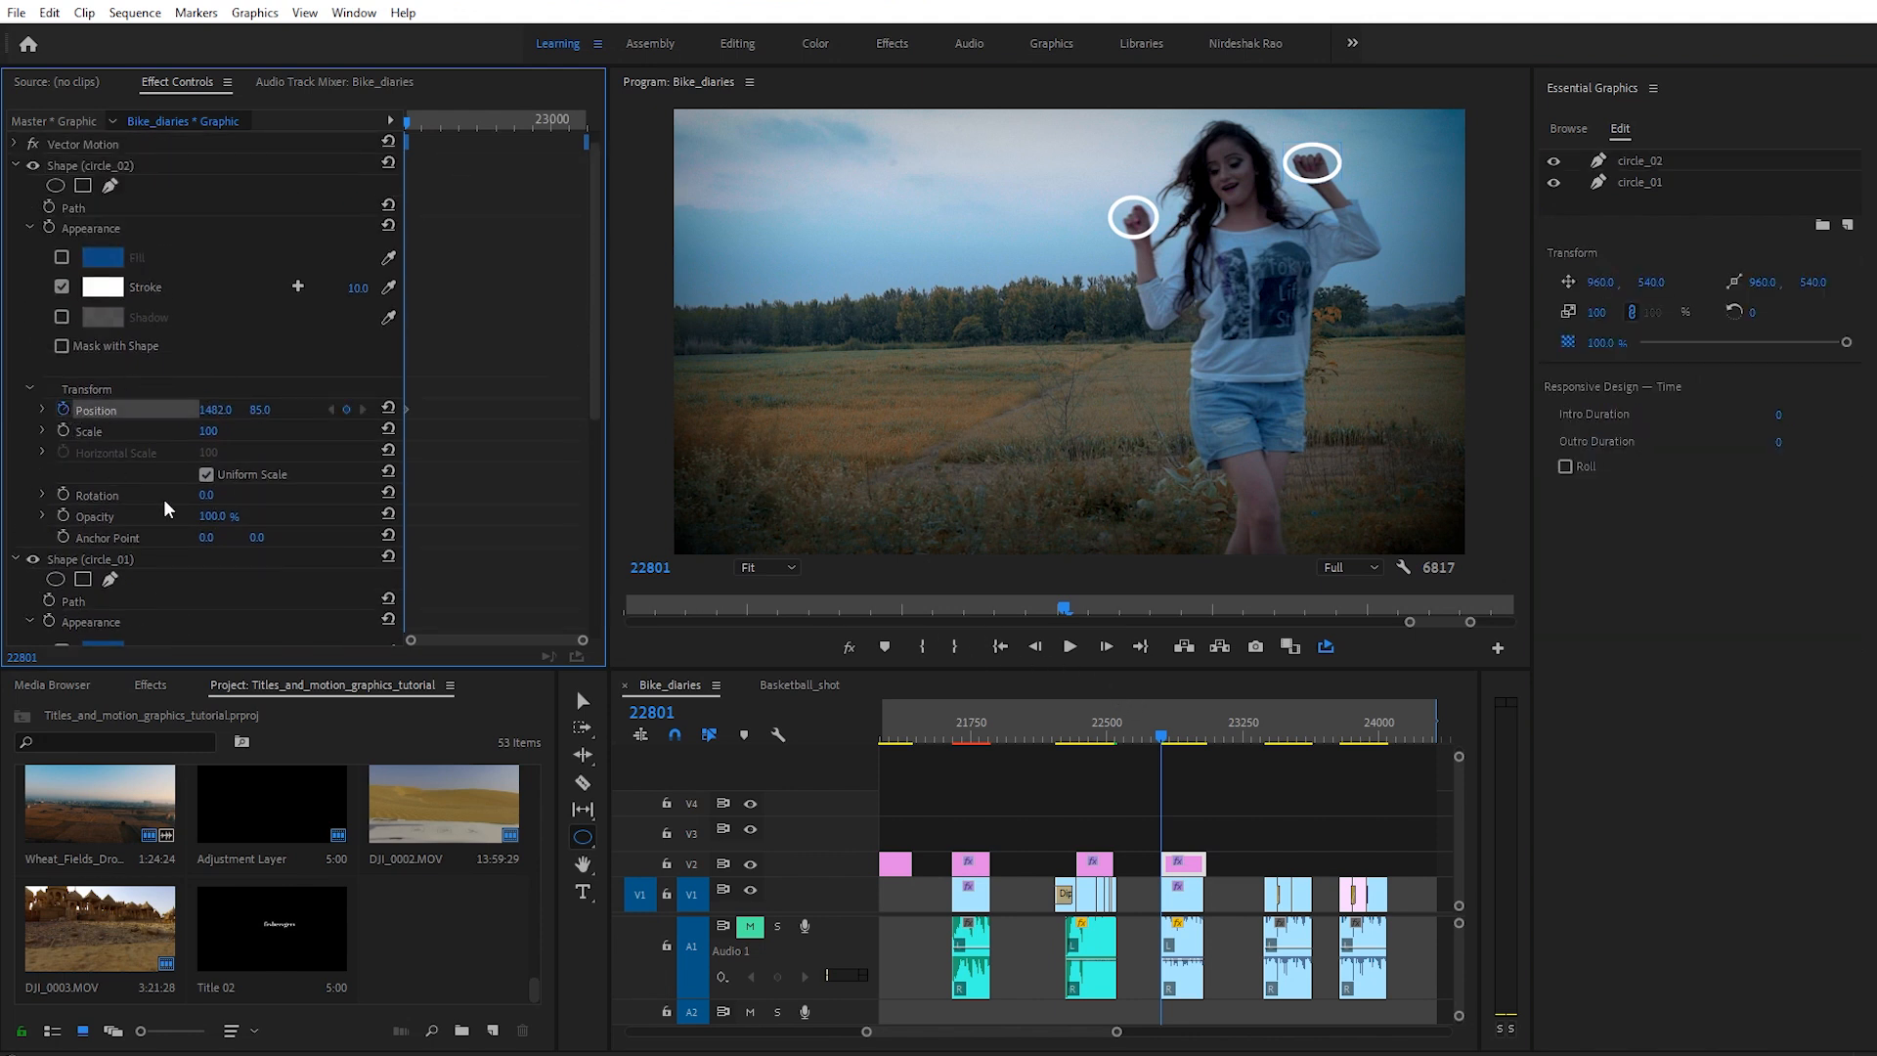
{"action": "scroll", "coordinate": [162, 499], "scroll_direction": "down", "scroll_amount": 5}
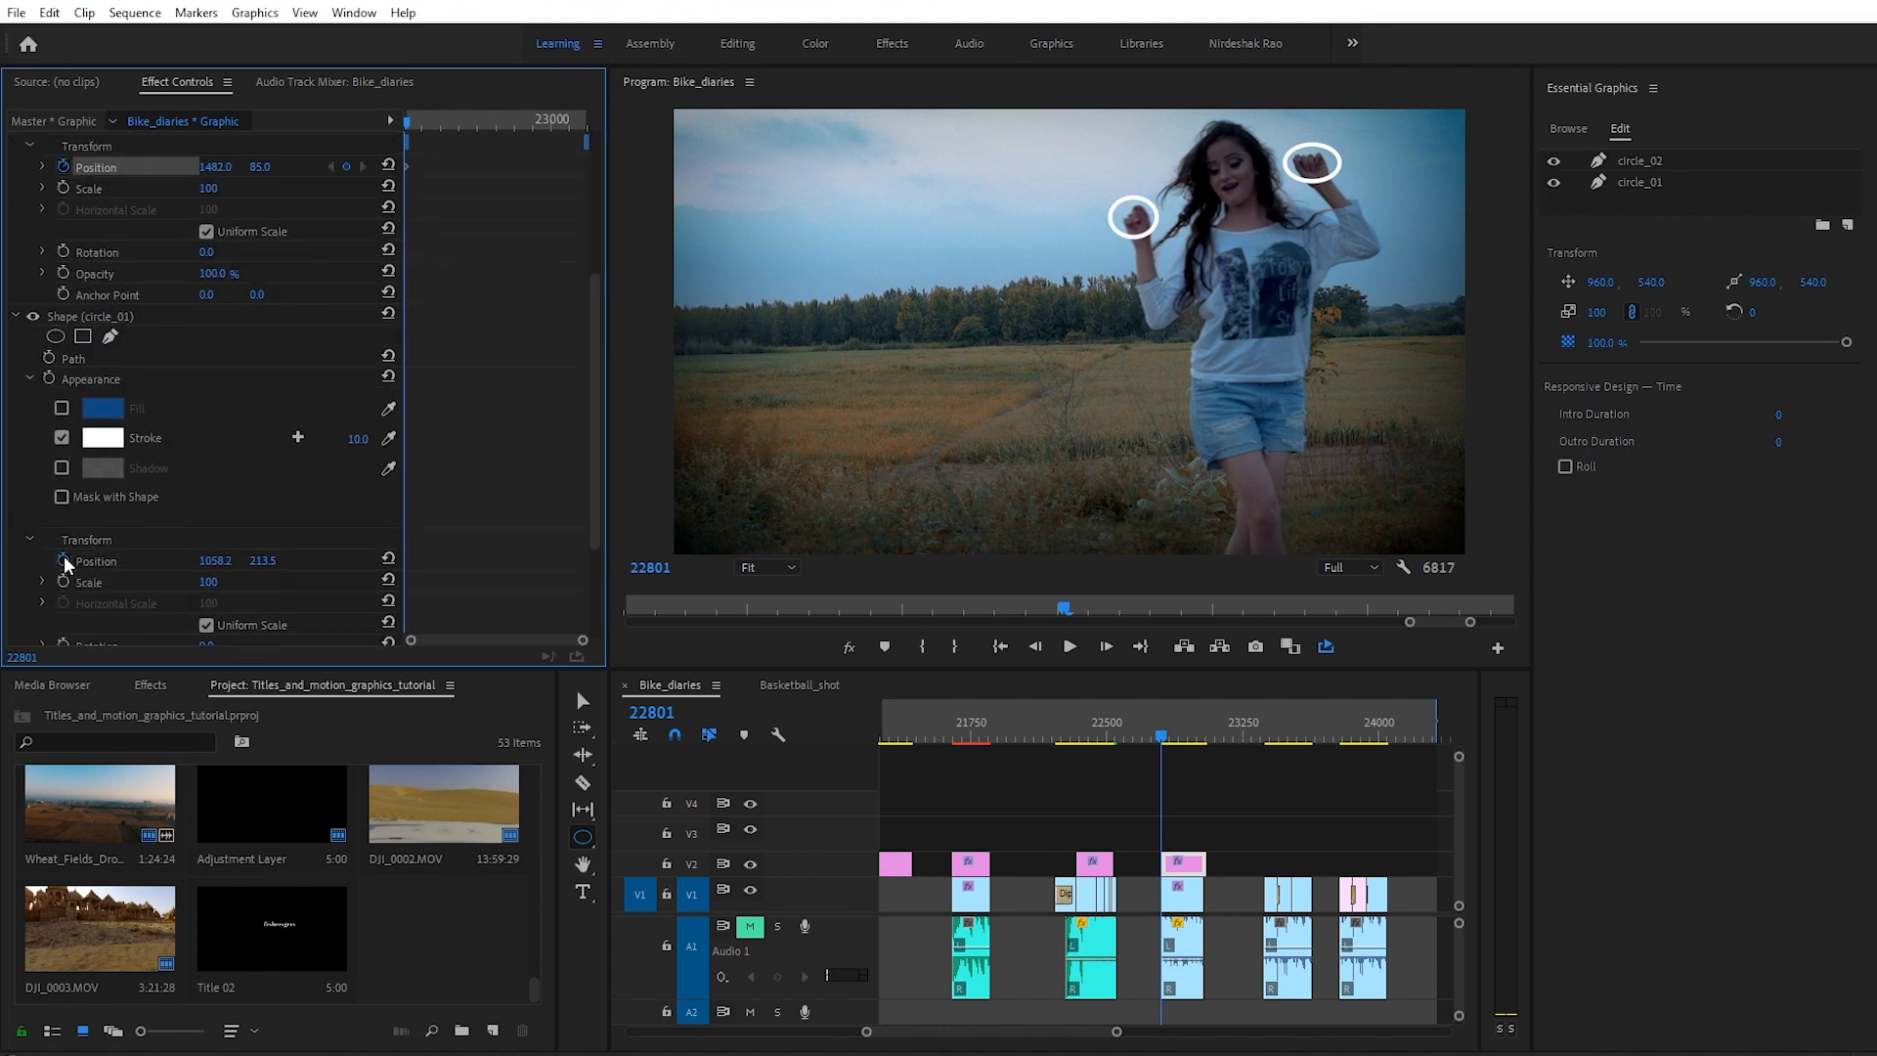
{"action": "left_click", "coordinate": [63, 554]}
{"action": "scroll", "coordinate": [354, 420], "scroll_direction": "up", "scroll_amount": 4}
{"action": "scroll", "coordinate": [354, 422], "scroll_direction": "up", "scroll_amount": 1}
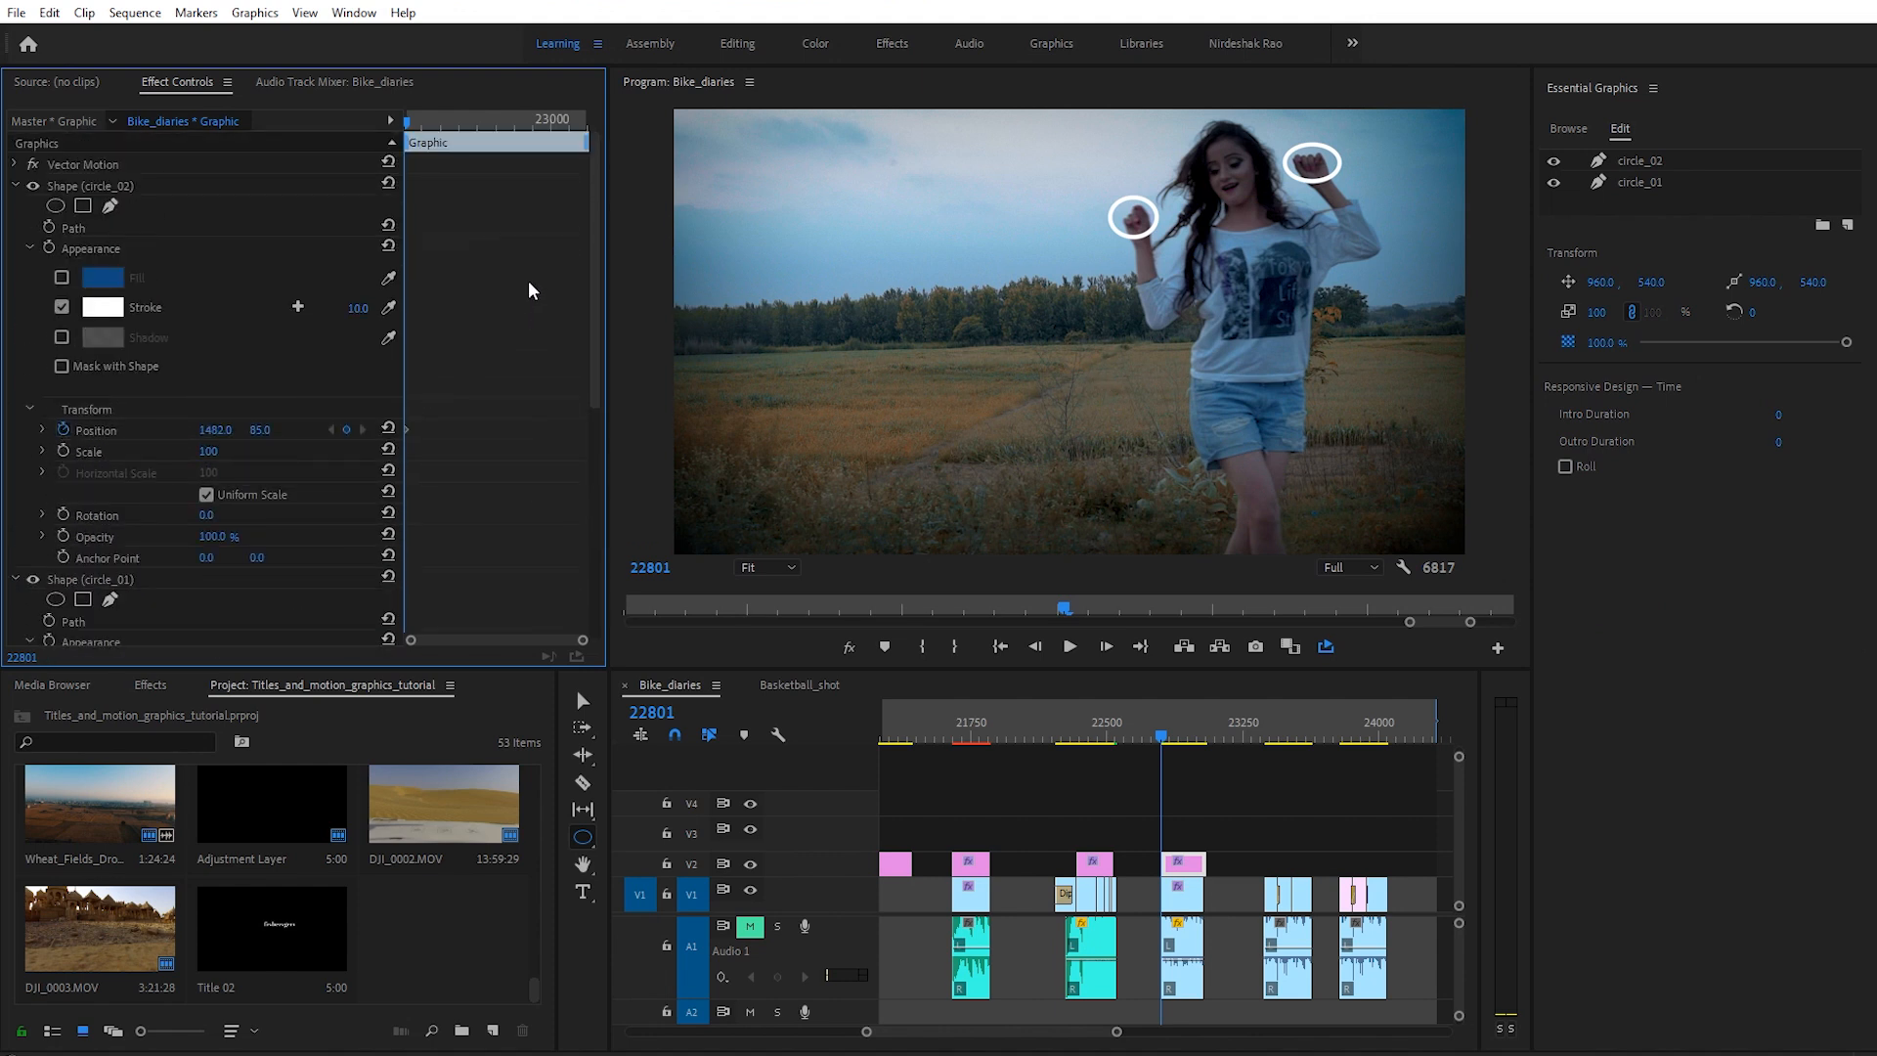
Step: At frame 22804, move circle_01 and circle_02 back around the woman's fists, with circle_02 at about 1435, 100
{"action": "left_click_drag", "start_coordinate": [634, 713], "coordinate": [636, 712]}
{"action": "left_click", "coordinate": [582, 700]}
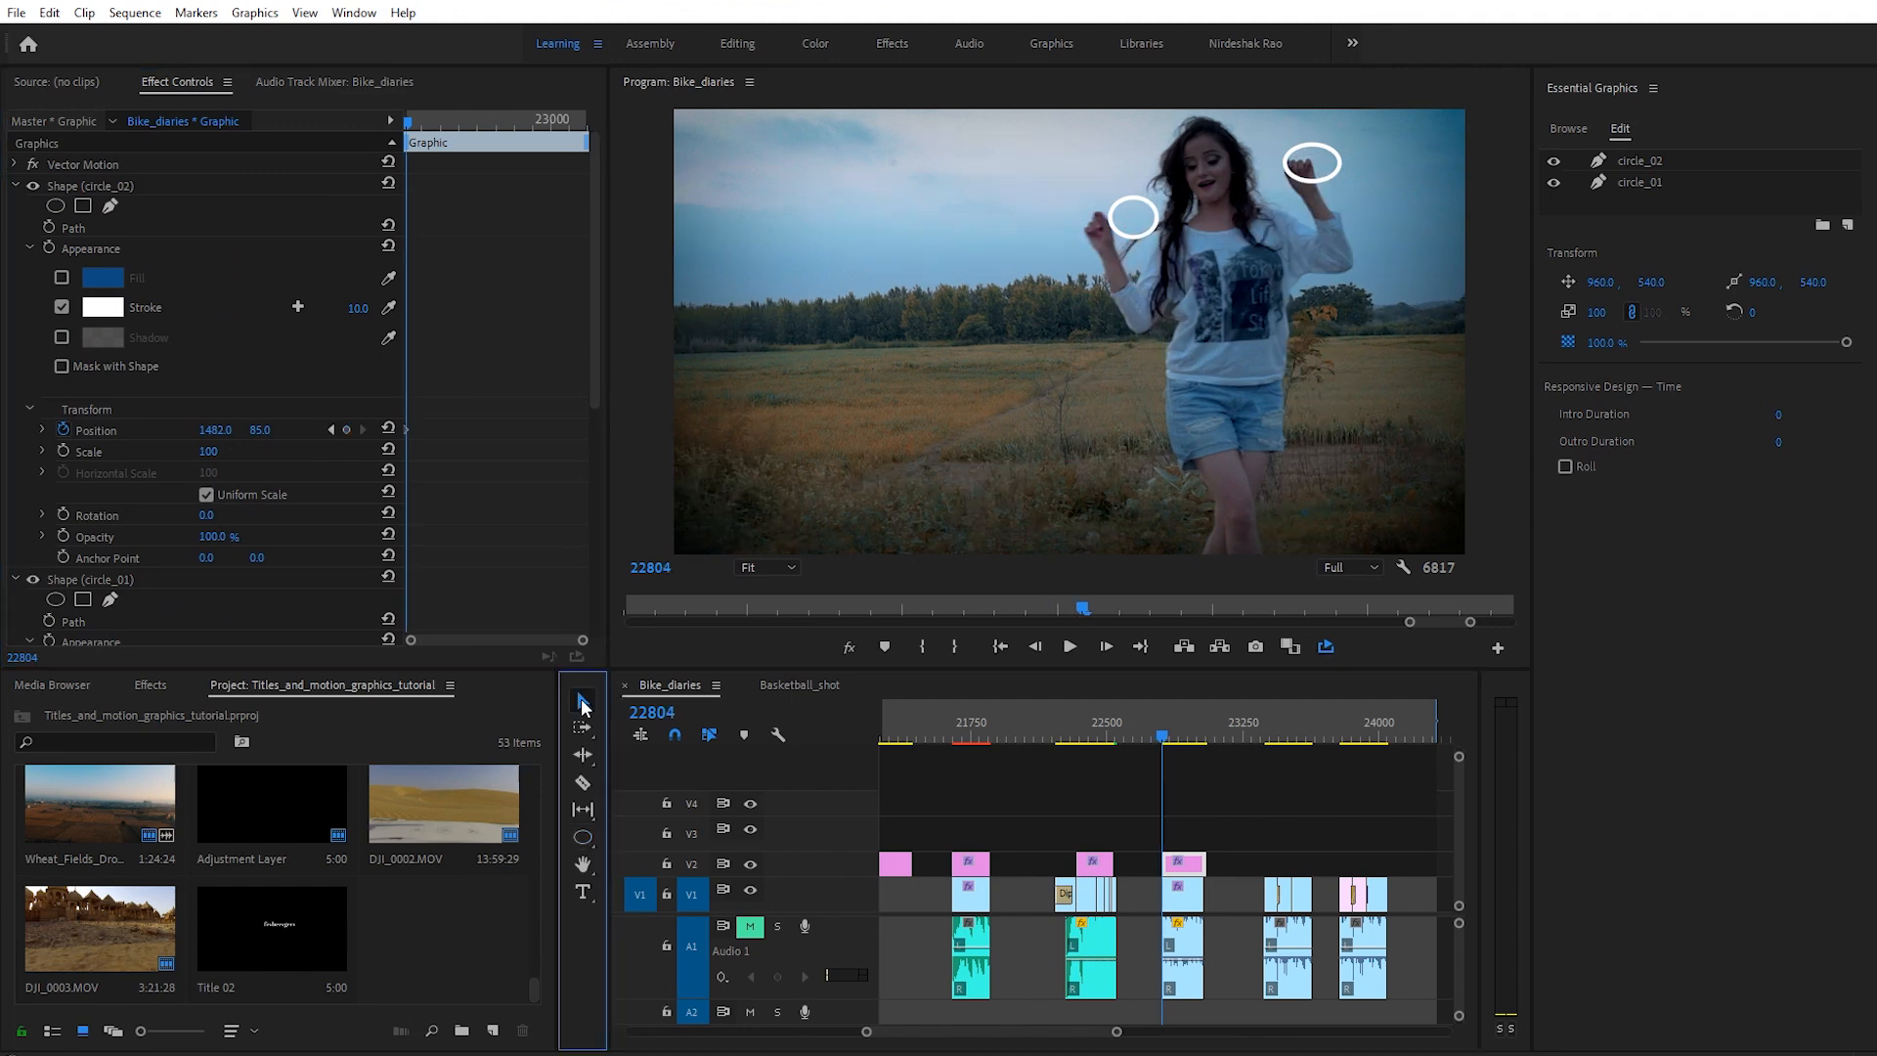
{"action": "left_click", "coordinate": [1162, 735]}
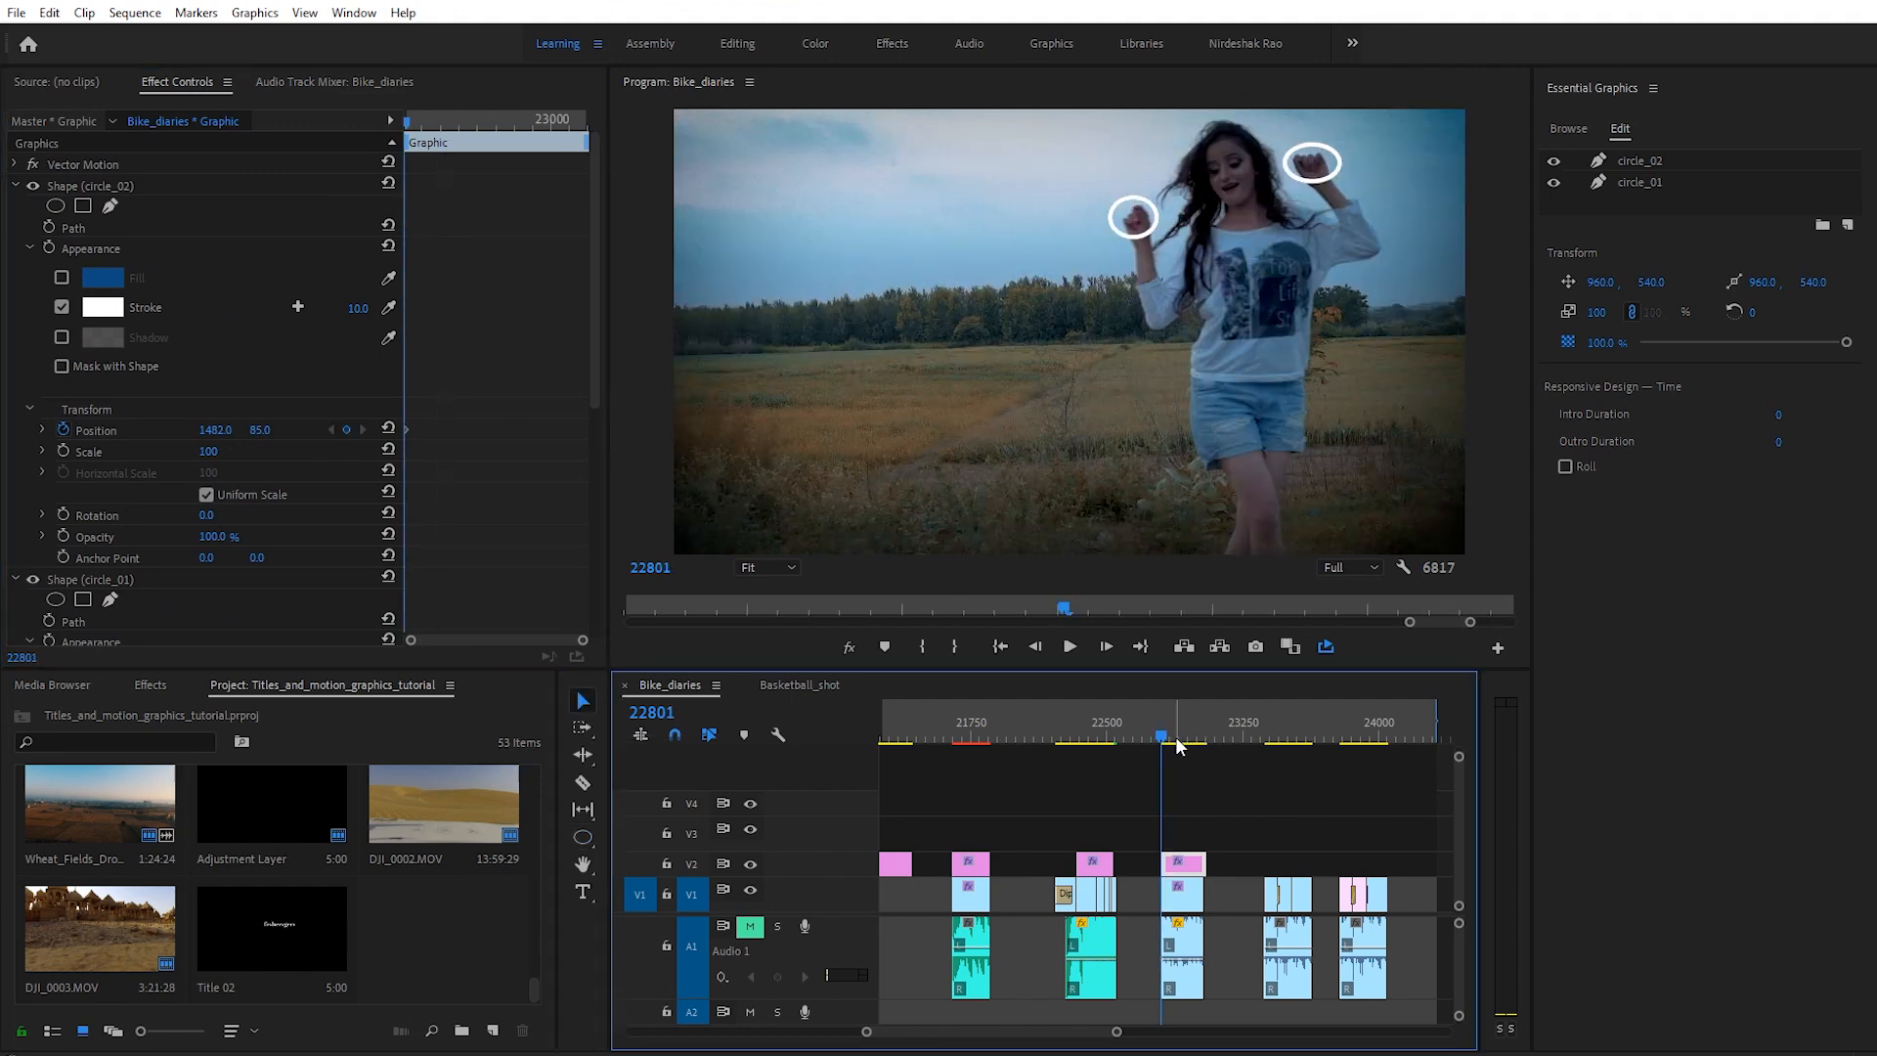
{"action": "key", "text": "Right"}
{"action": "key", "text": "Right"}
{"action": "key", "text": "Right"}
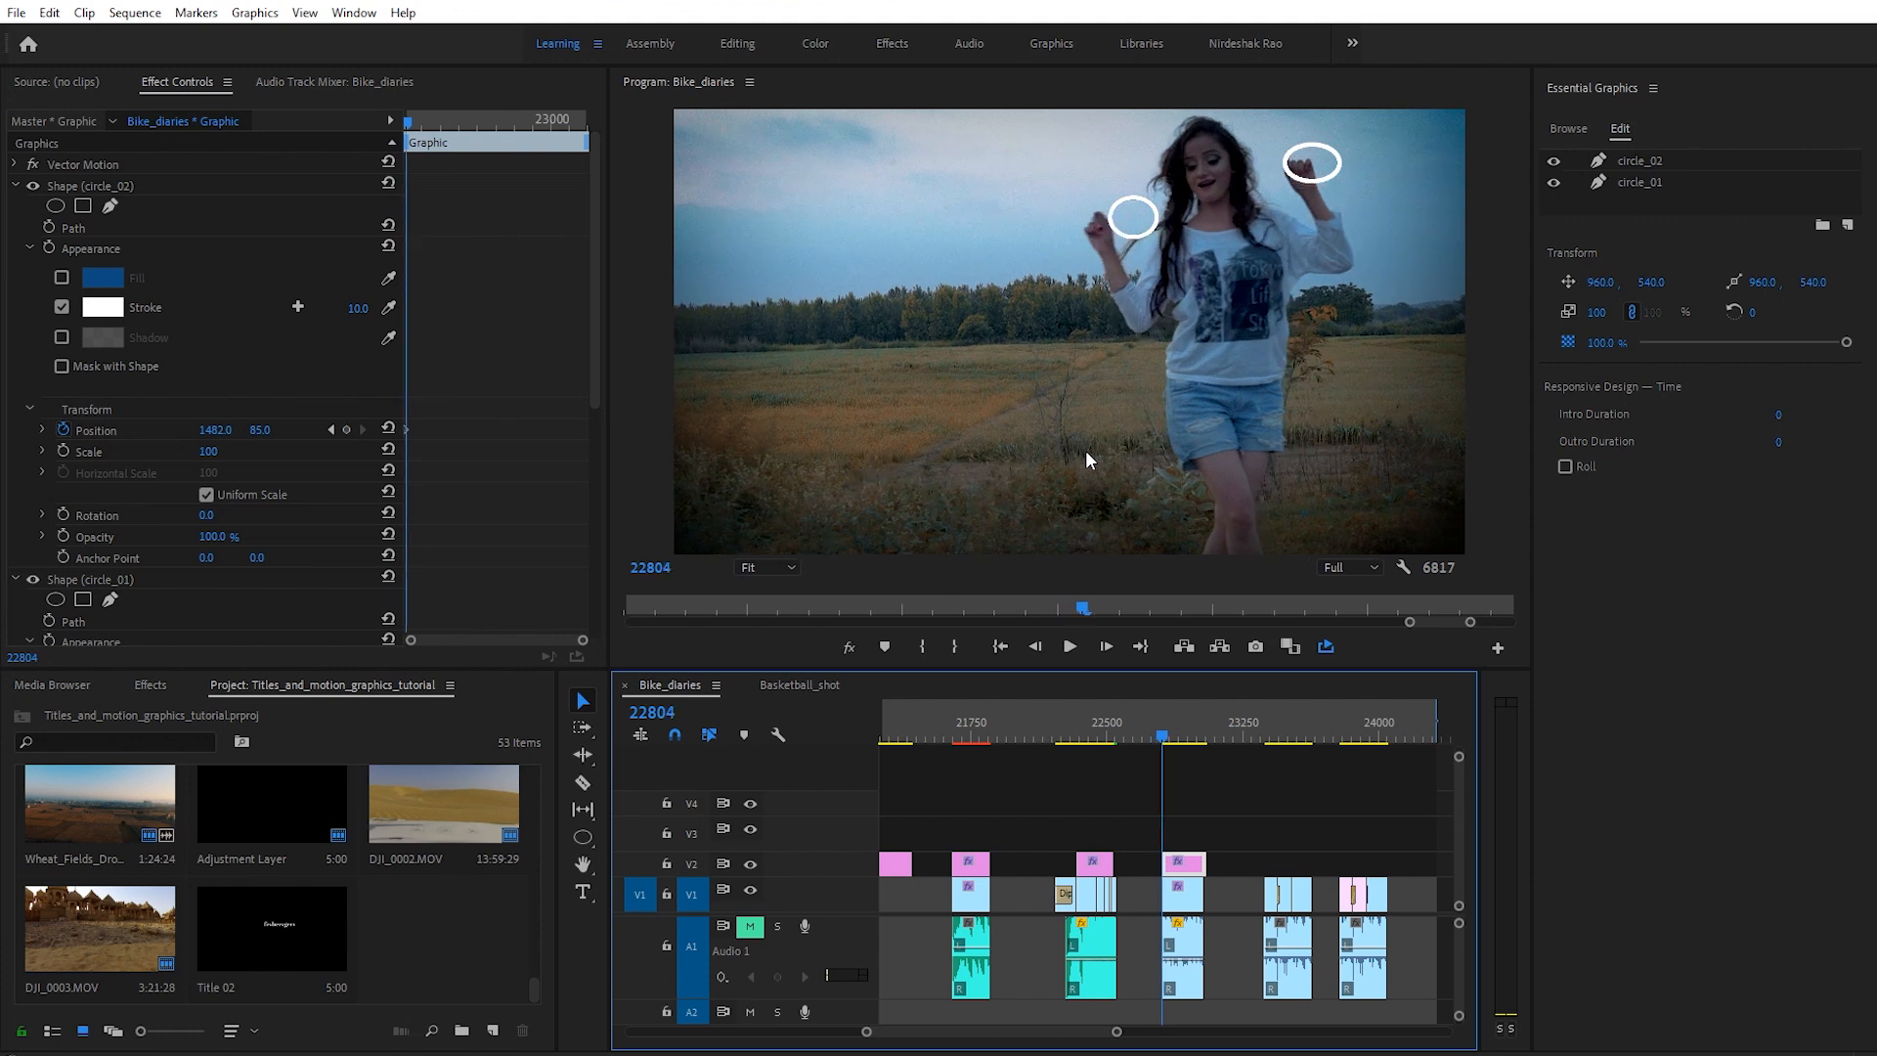
{"action": "key", "text": "Left"}
{"action": "key", "text": "Left"}
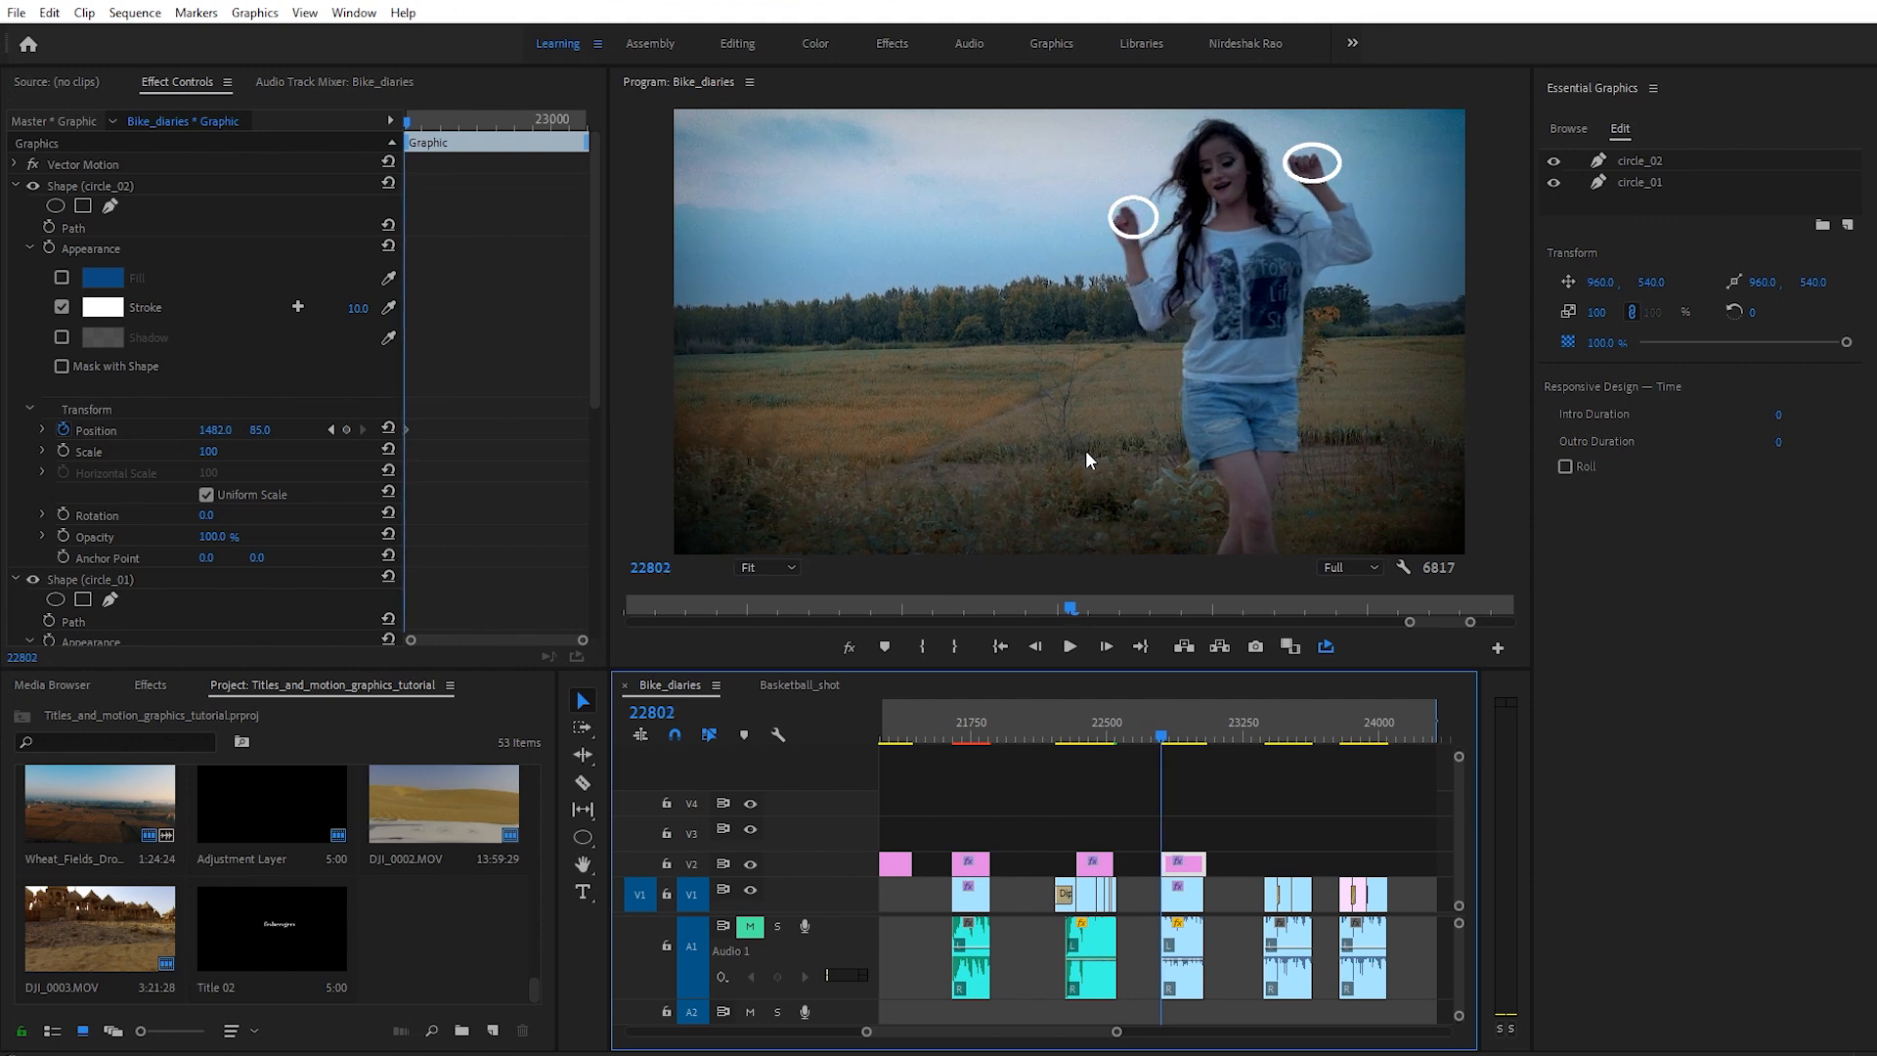
{"action": "key", "text": "Right"}
{"action": "key", "text": "Right"}
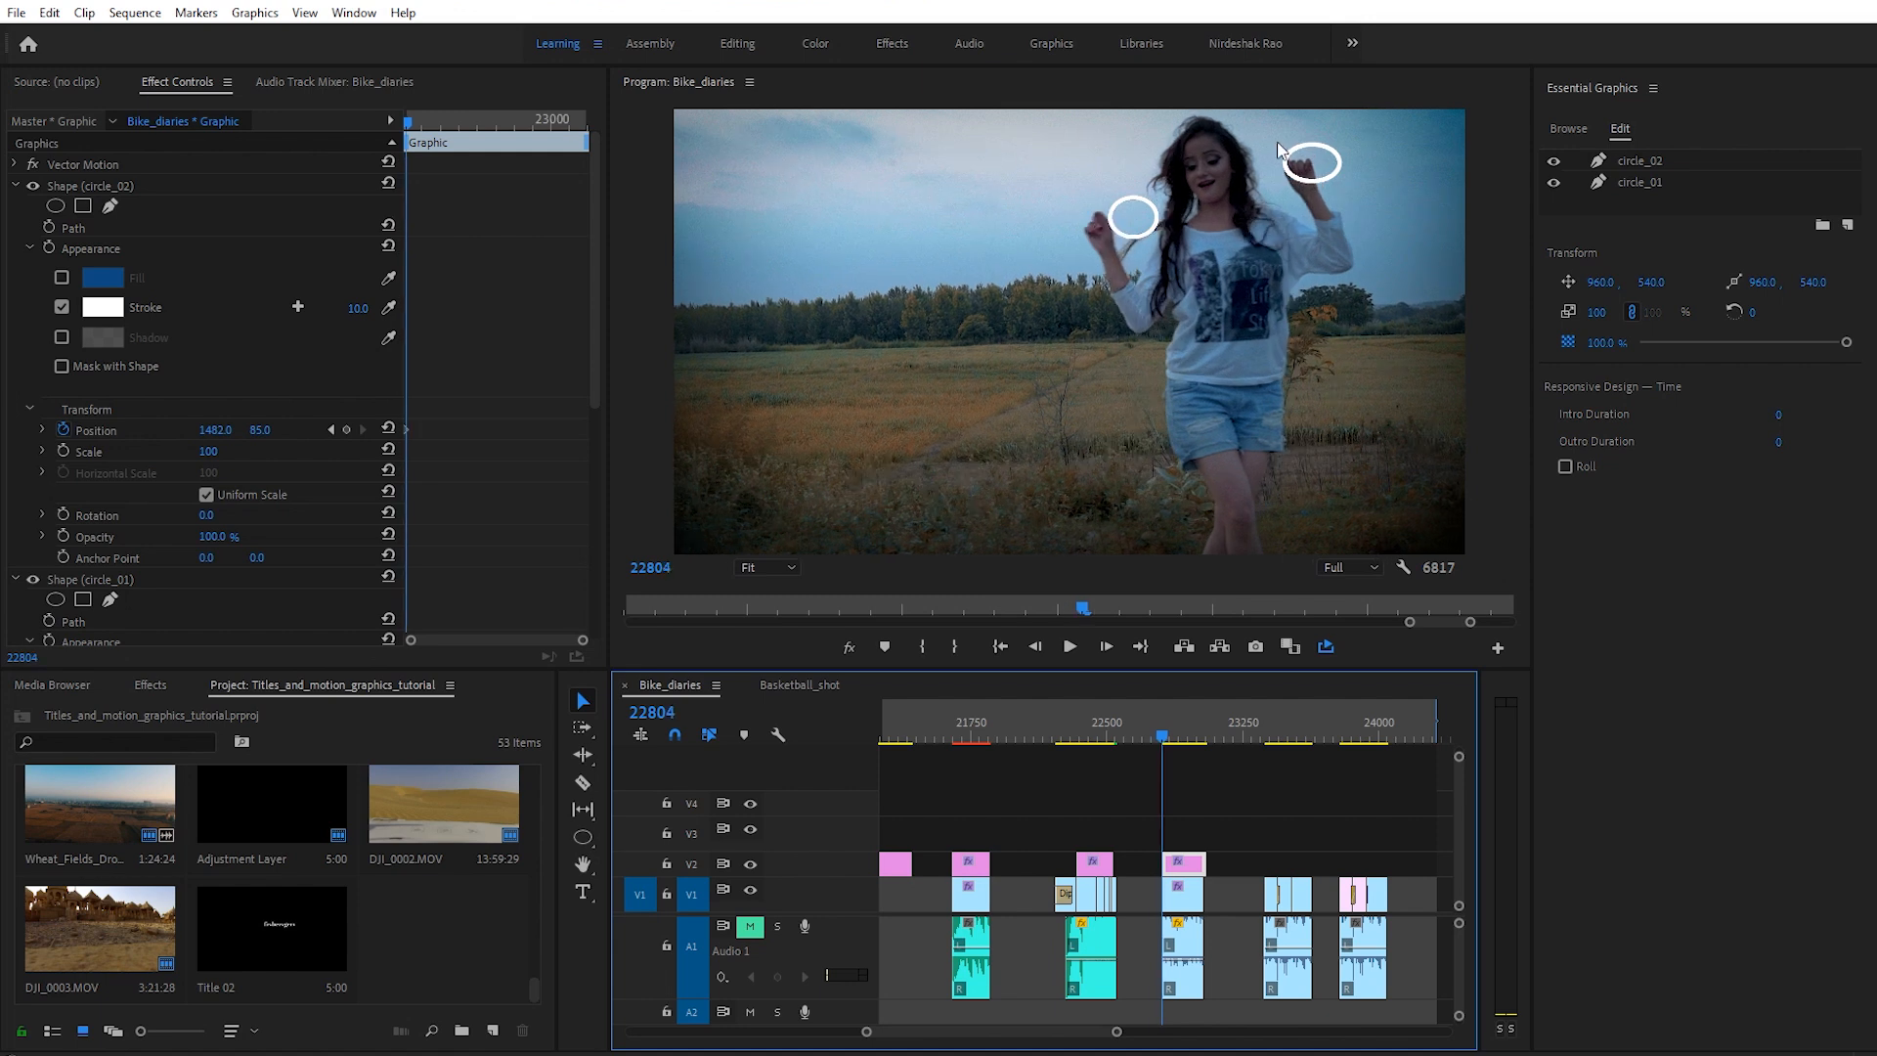
{"action": "left_click", "coordinate": [1144, 217]}
{"action": "left_click_drag", "start_coordinate": [1143, 211], "coordinate": [1100, 225]}
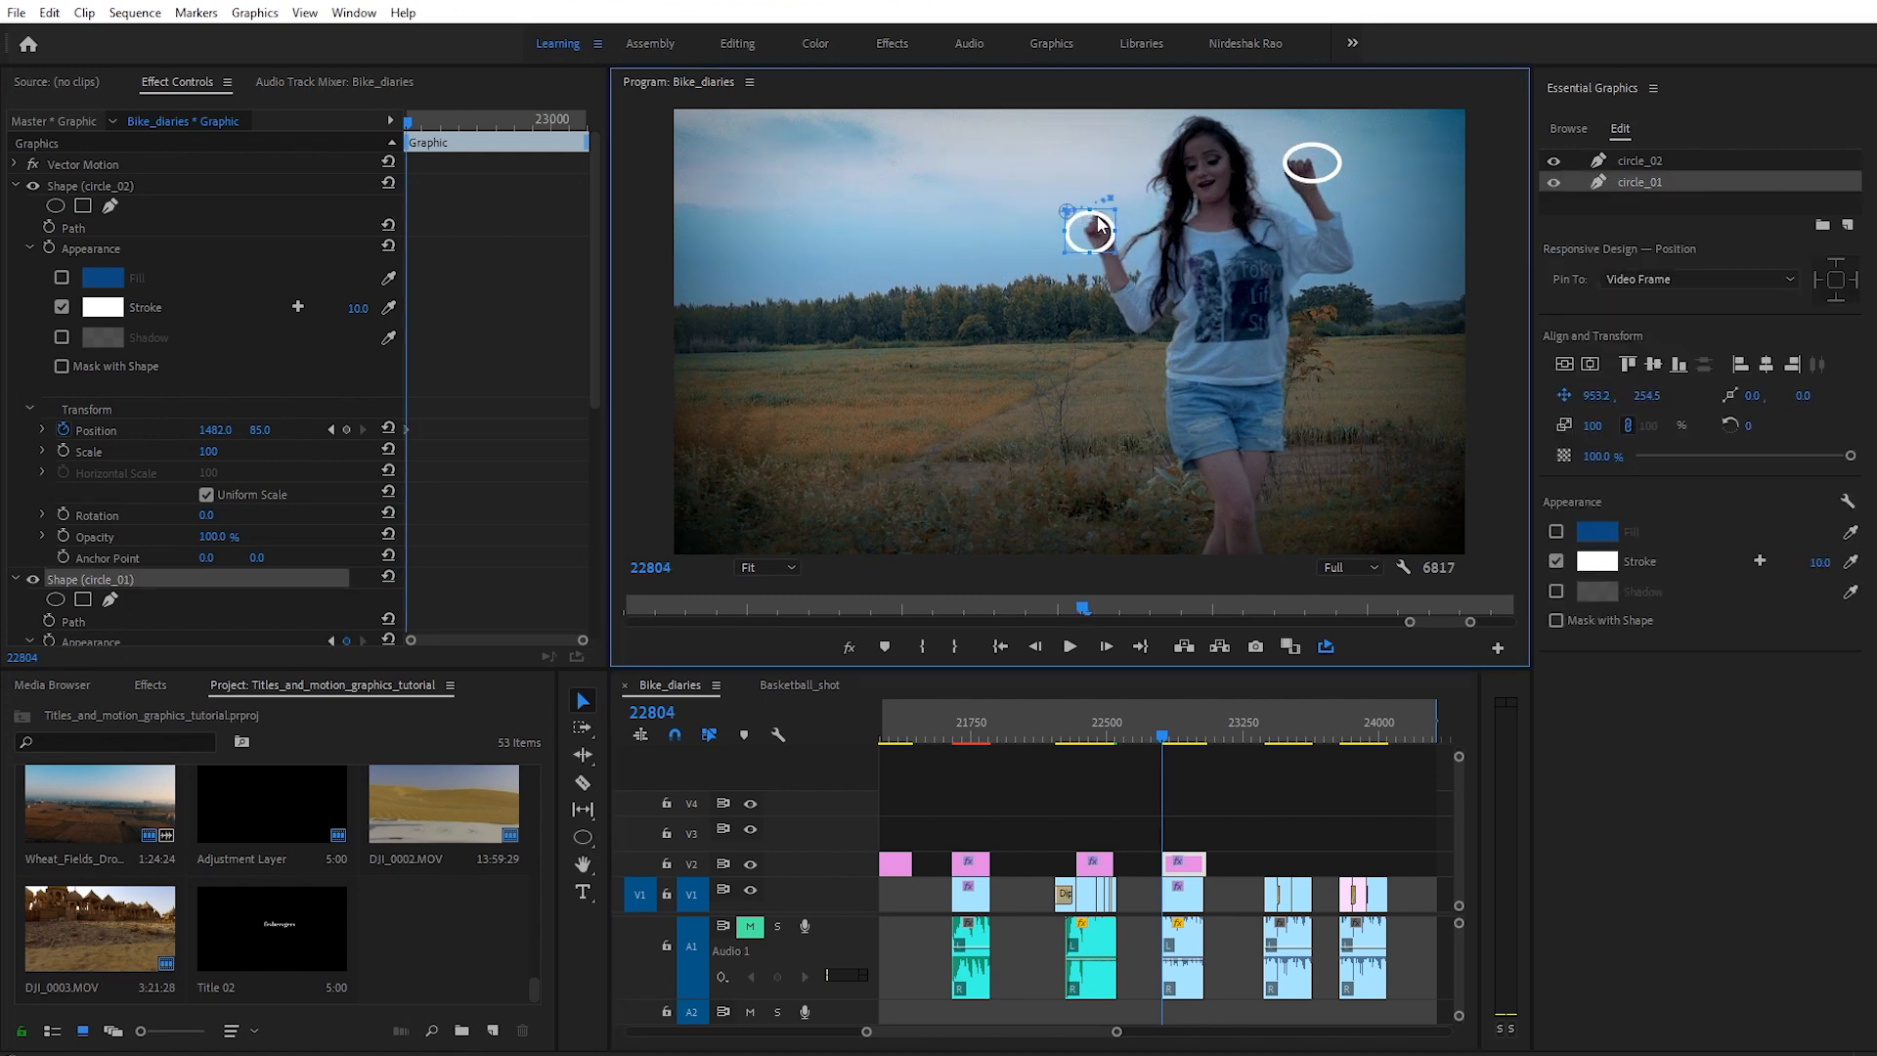
{"action": "left_click", "coordinate": [1318, 176]}
{"action": "left_click_drag", "start_coordinate": [1321, 170], "coordinate": [1302, 176]}
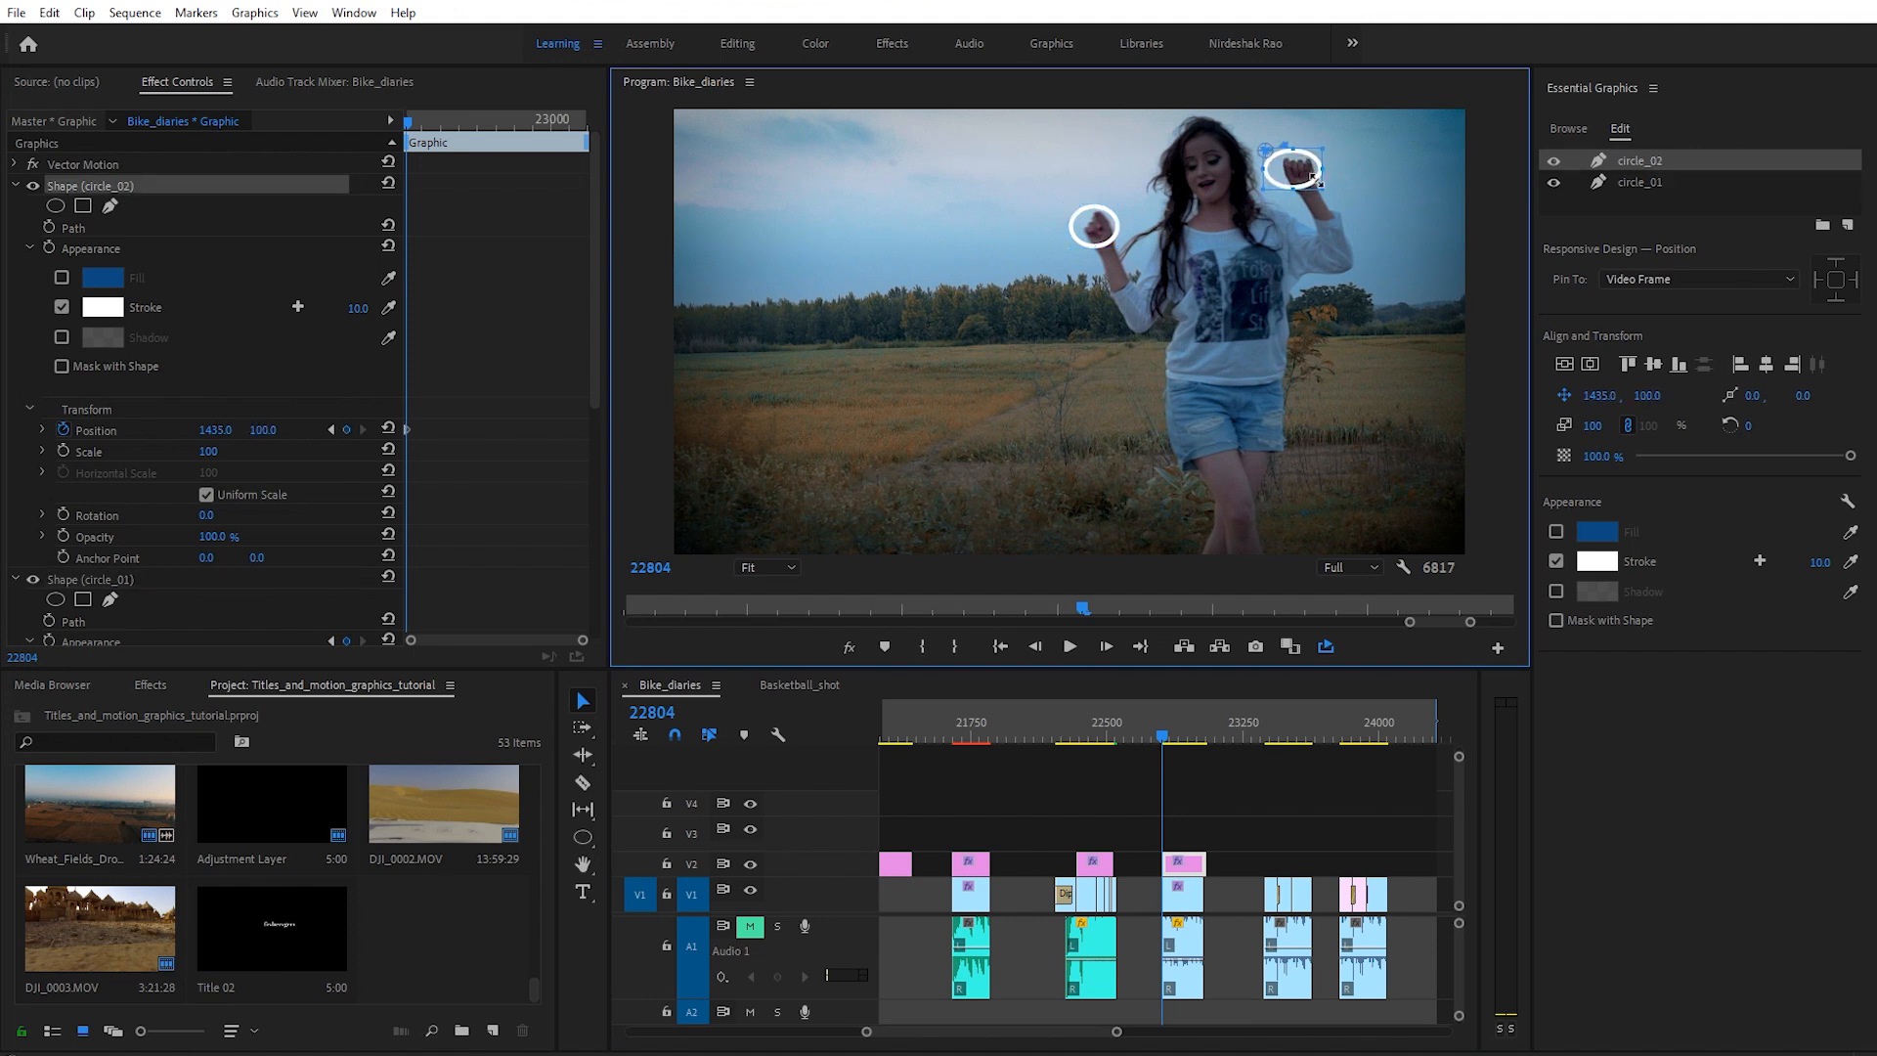
Step: At frame 22807, move circle_02 to about 1442, 149 and circle_01 to about 884, 287 around the hands
{"action": "key", "text": "Right"}
{"action": "key", "text": "Right"}
{"action": "key", "text": "Right"}
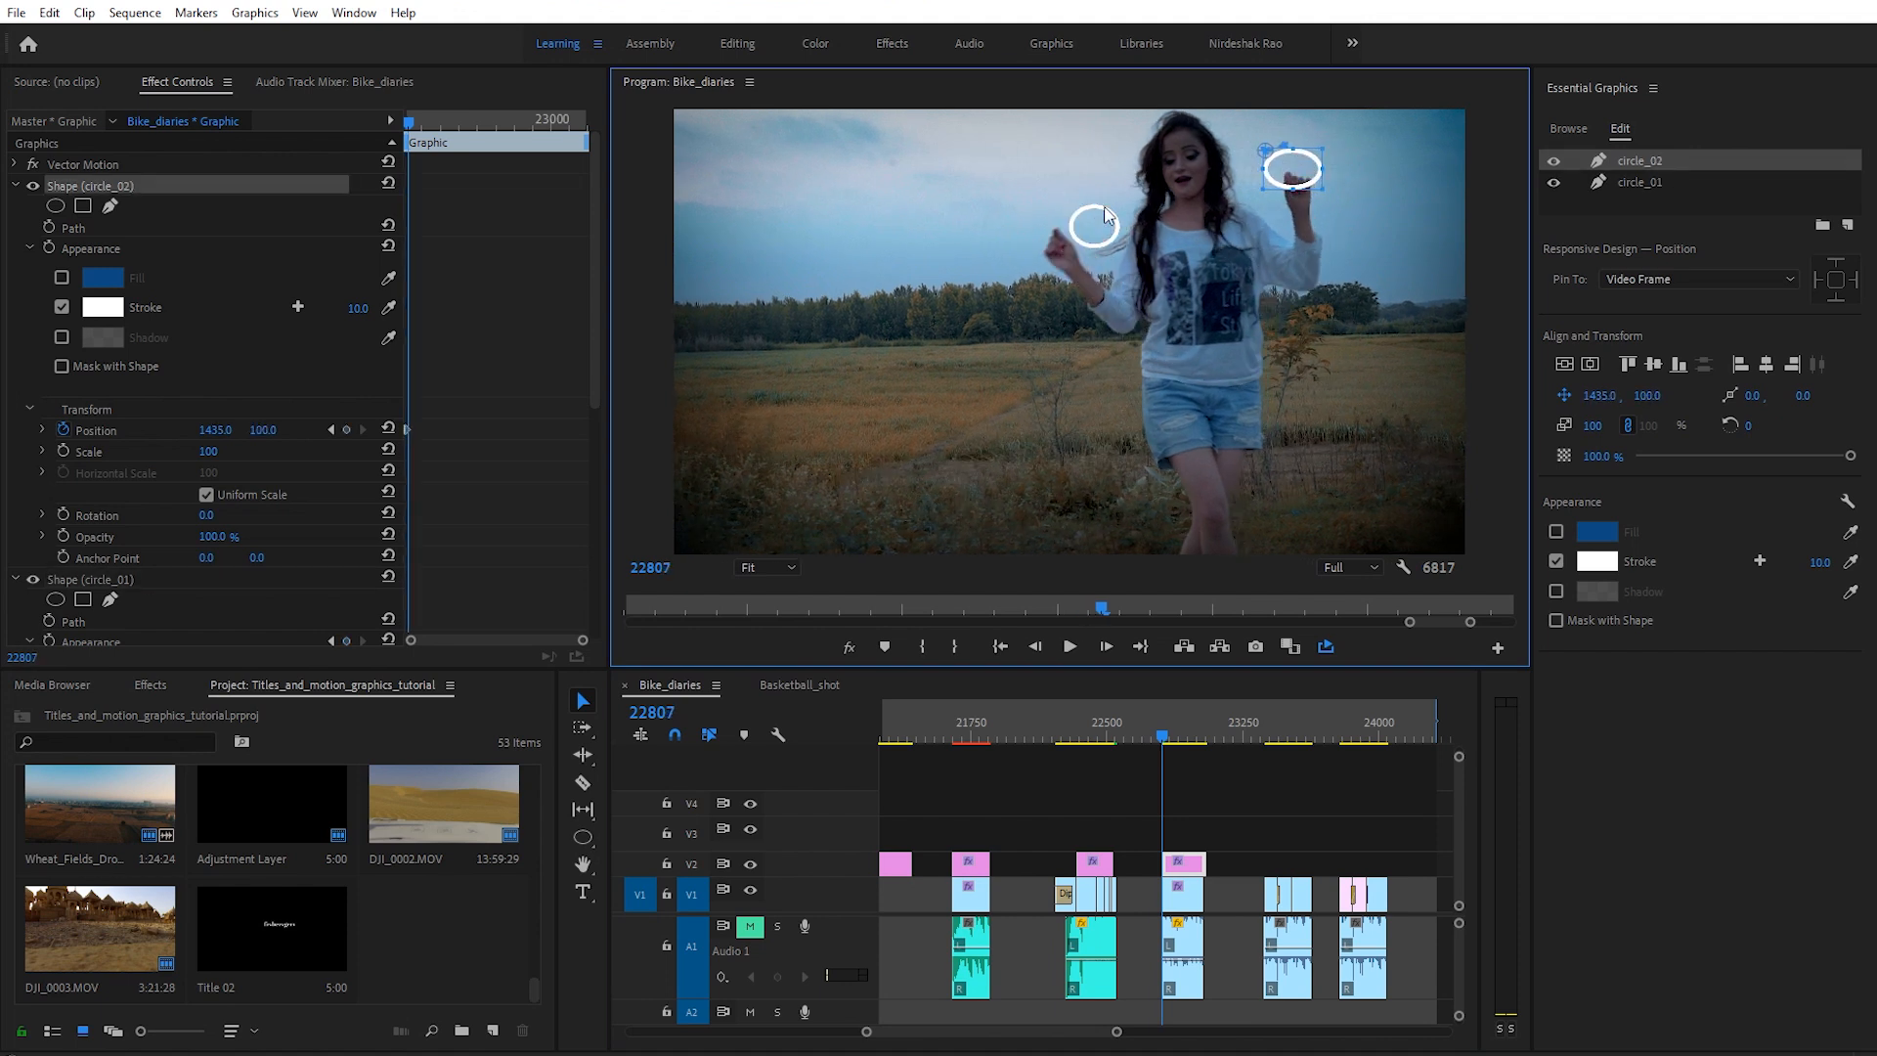
{"action": "left_click_drag", "start_coordinate": [1303, 168], "coordinate": [1305, 189]}
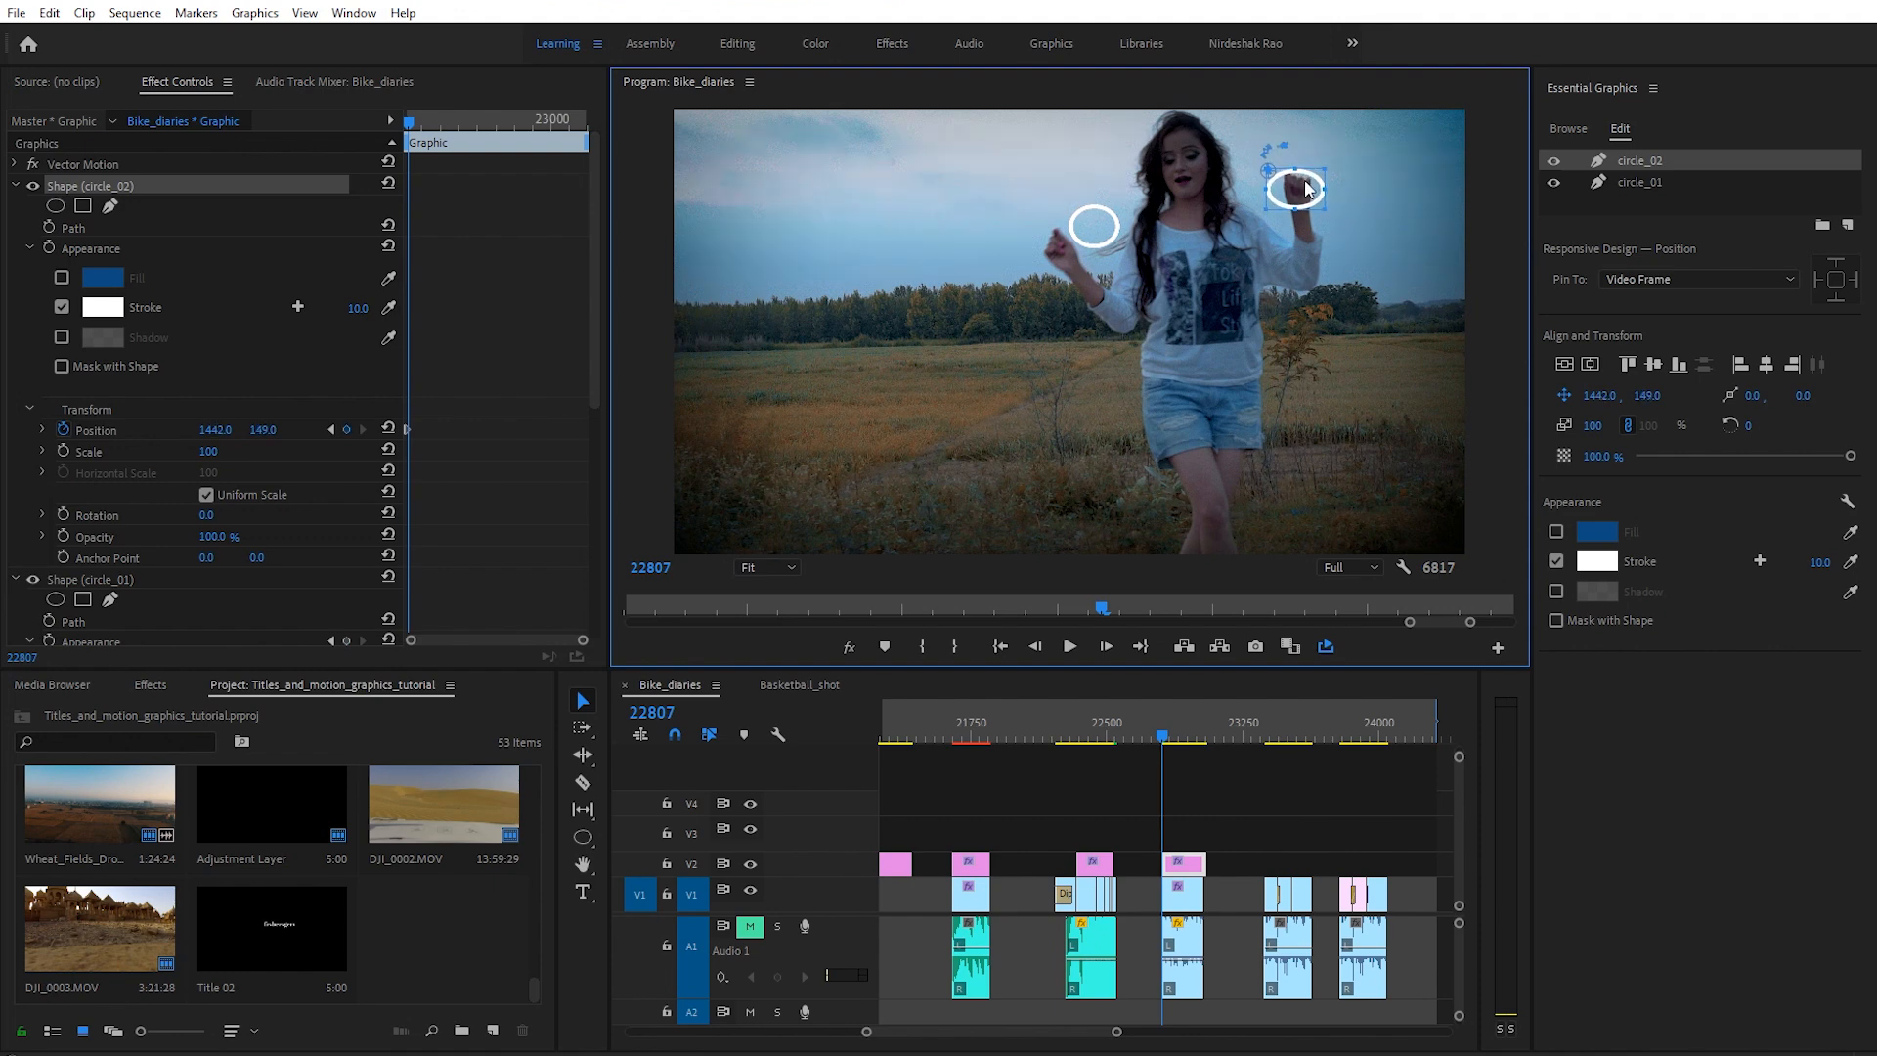
{"action": "left_click", "coordinate": [1096, 241]}
{"action": "left_click_drag", "start_coordinate": [1099, 236], "coordinate": [1066, 259]}
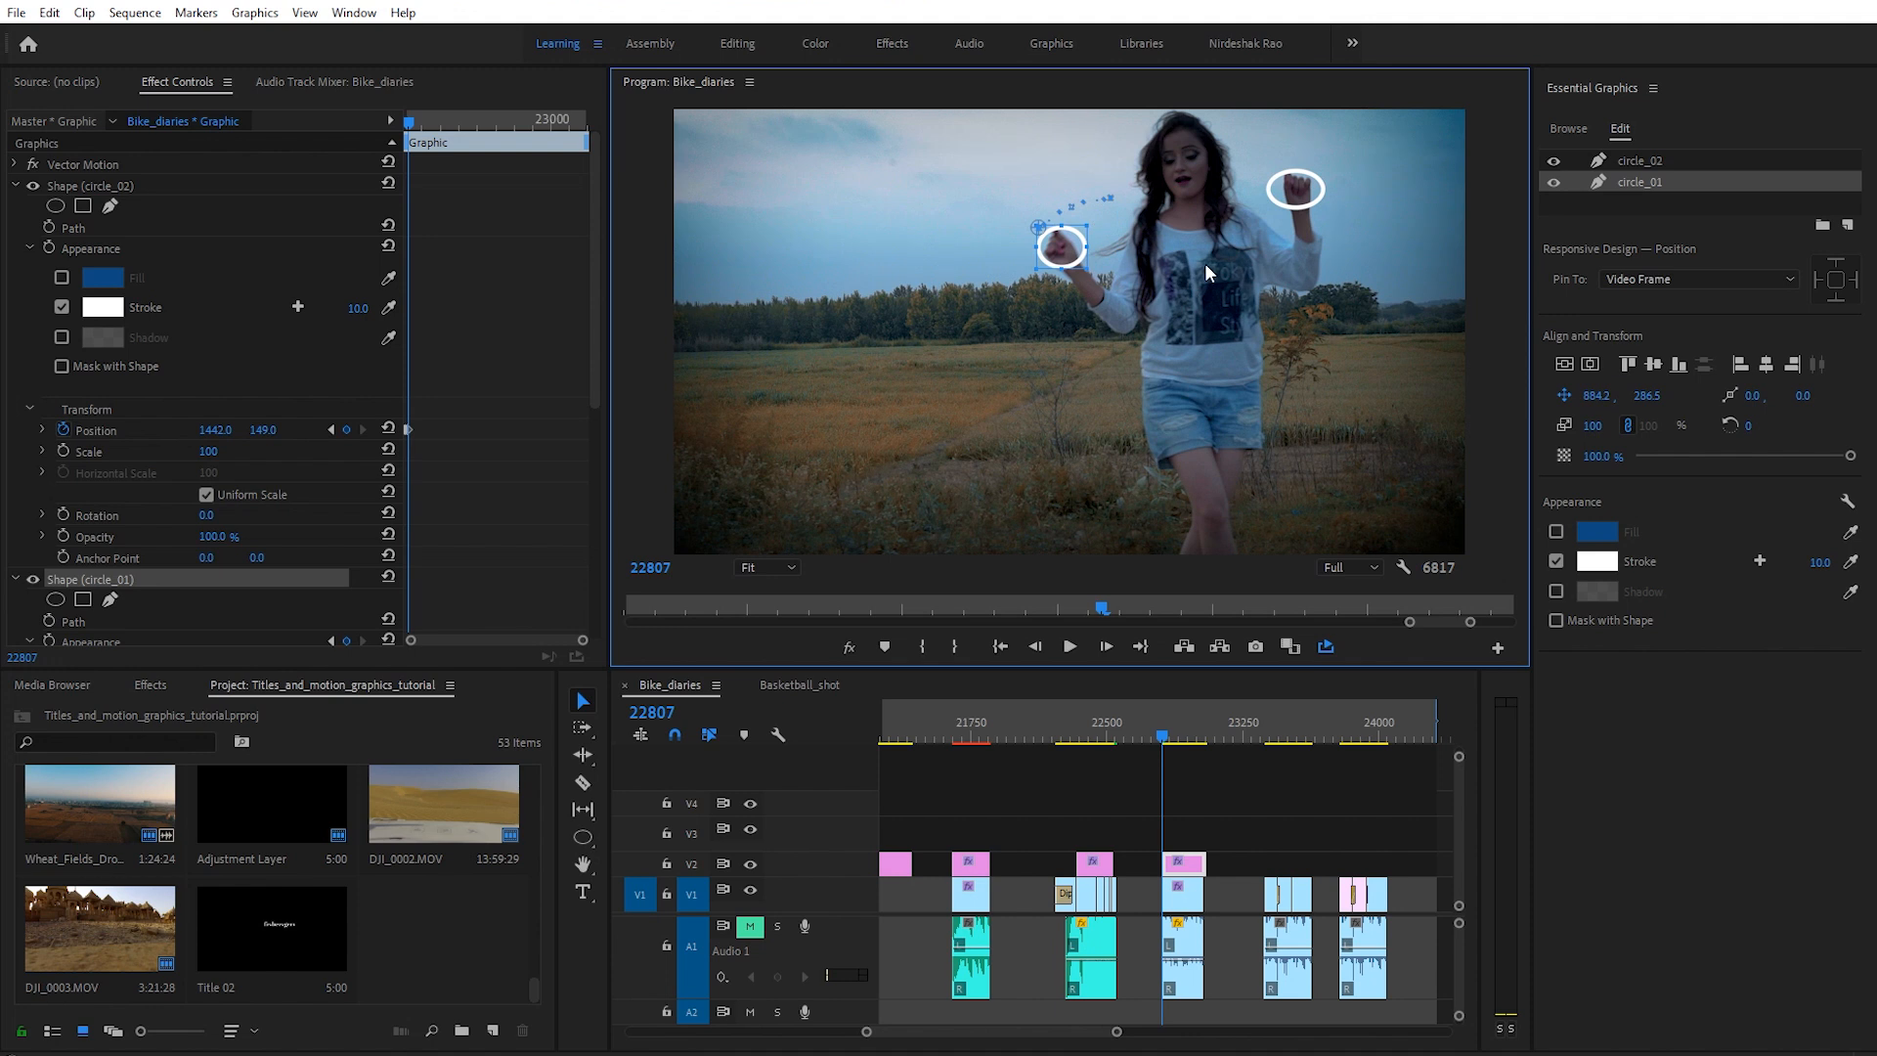
Step: Keyframe both circles at three-frame intervals up to frame 22813 to follow the lowering hands, with circle_02 at about 1415, 446
{"action": "key", "text": "Right"}
{"action": "key", "text": "Right"}
{"action": "key", "text": "Right"}
{"action": "left_click_drag", "start_coordinate": [1071, 250], "coordinate": [1038, 296]}
{"action": "left_click", "coordinate": [1301, 199]}
{"action": "left_click_drag", "start_coordinate": [1301, 198], "coordinate": [1288, 313]}
{"action": "key", "text": "Right"}
{"action": "key", "text": "Right"}
{"action": "key", "text": "Right"}
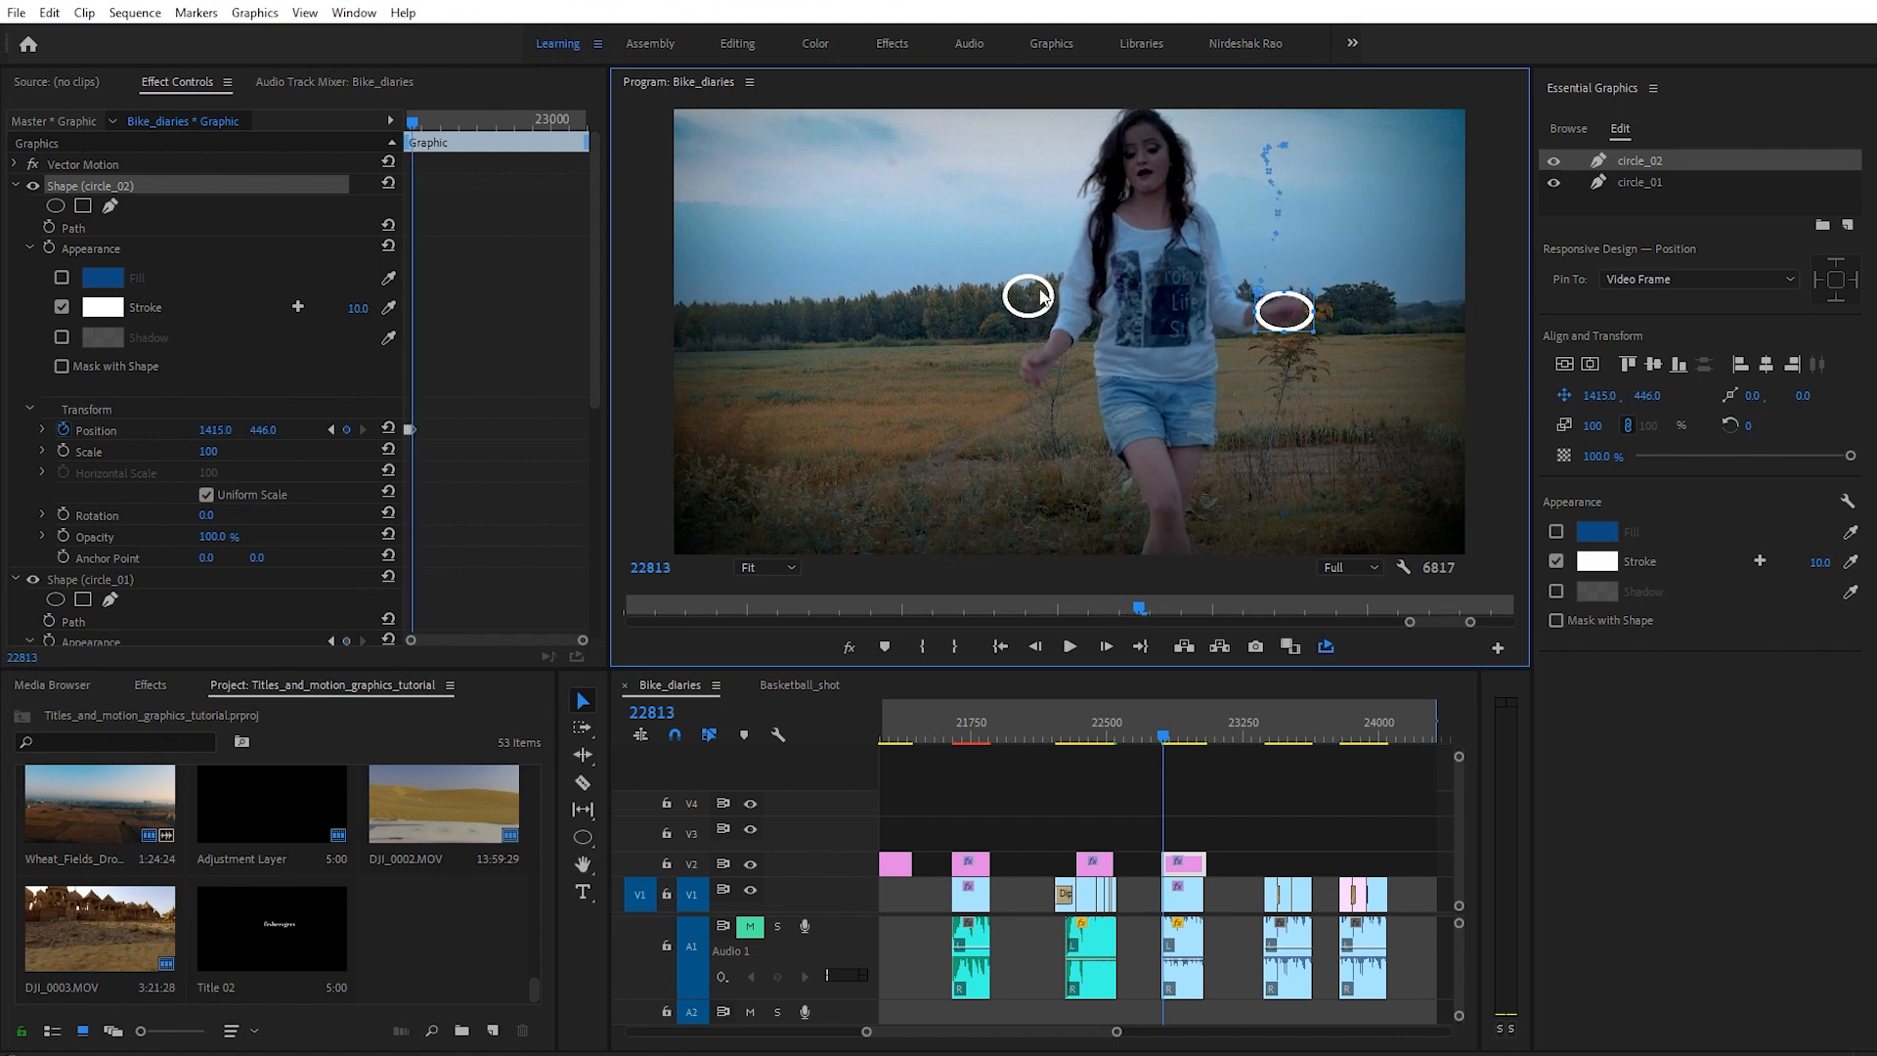
{"action": "left_click", "coordinate": [1044, 296]}
{"action": "left_click_drag", "start_coordinate": [1044, 297], "coordinate": [1046, 381]}
Step: At frame 22816, move circle_02 to about 1287, 628 and circle_01 to about 860, 690 around the lowered hands
{"action": "key", "text": "Right"}
{"action": "key", "text": "Right"}
{"action": "key", "text": "Right"}
{"action": "left_click_drag", "start_coordinate": [1291, 326], "coordinate": [1209, 416]}
{"action": "left_click_drag", "start_coordinate": [1046, 383], "coordinate": [1063, 422]}
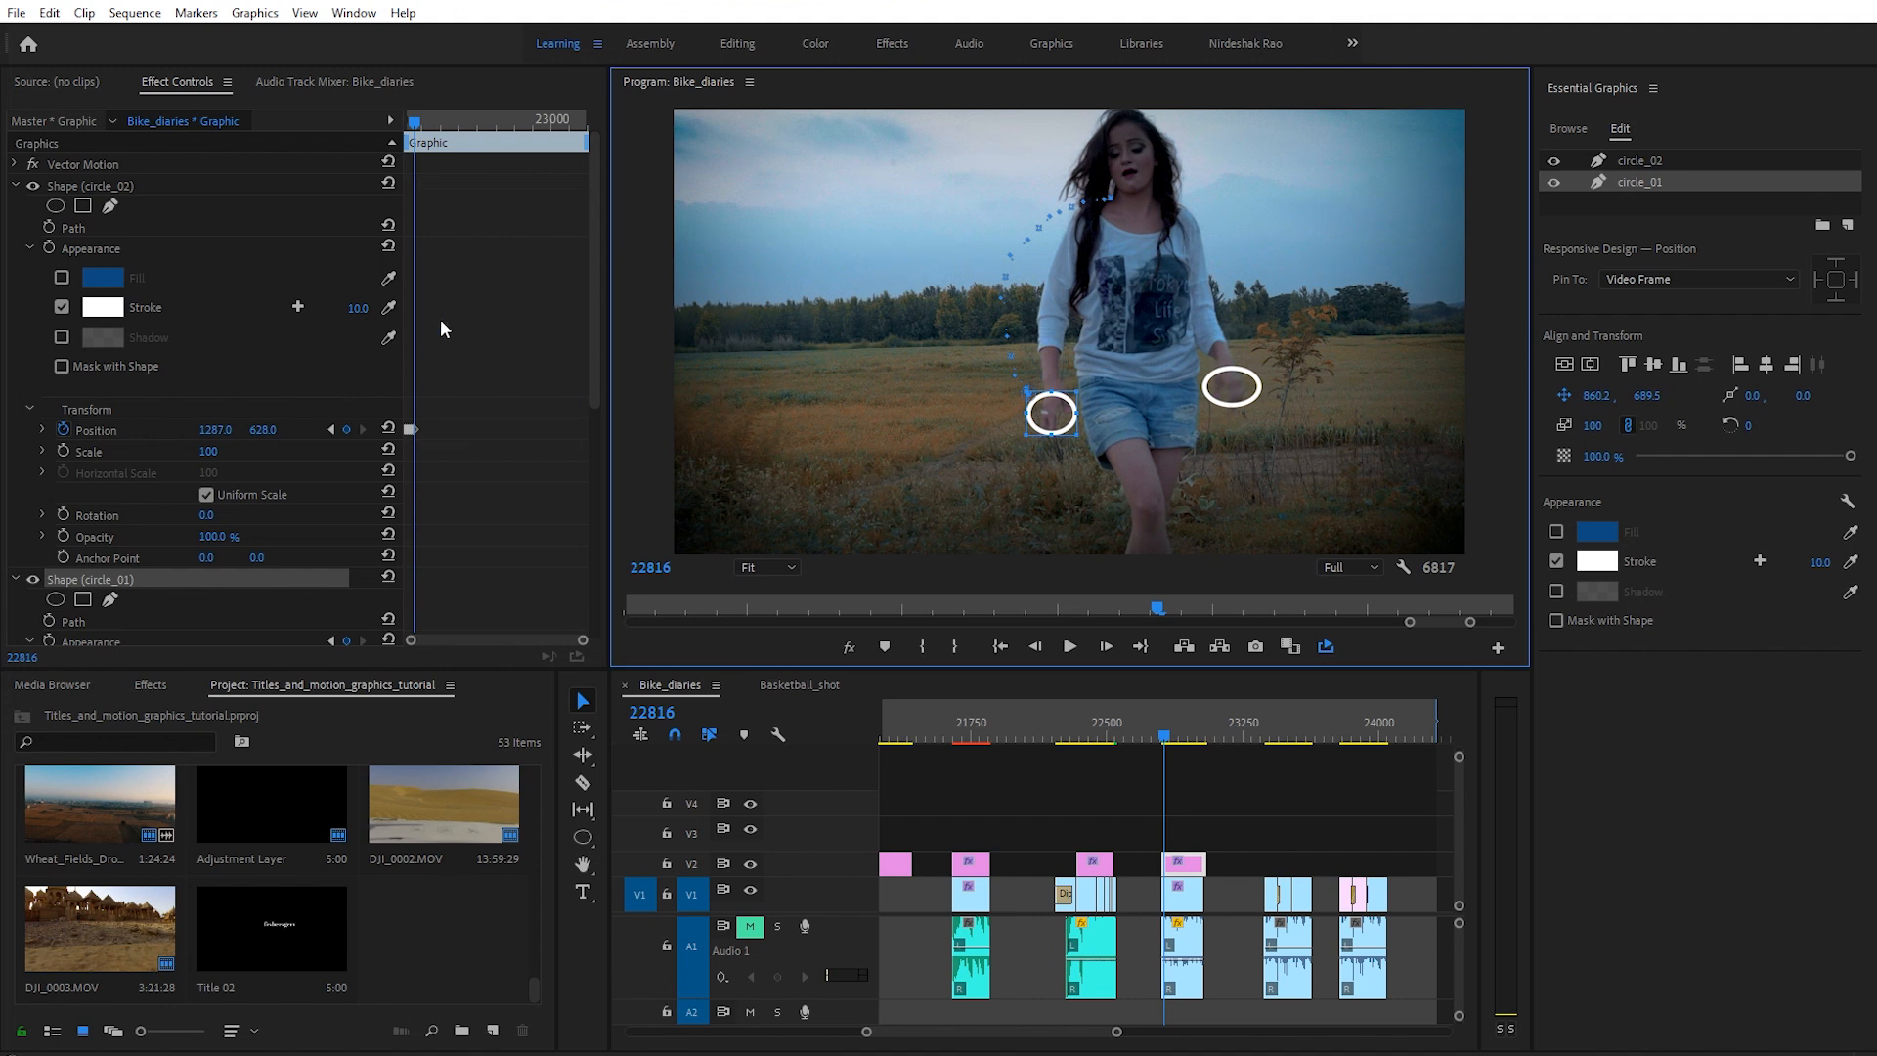
Step: At frame 22817, move both circles above the picture, circle_02 to about 1380, -136 and circle_01 to about 745, -121
{"action": "left_click_drag", "start_coordinate": [582, 641], "coordinate": [498, 640]}
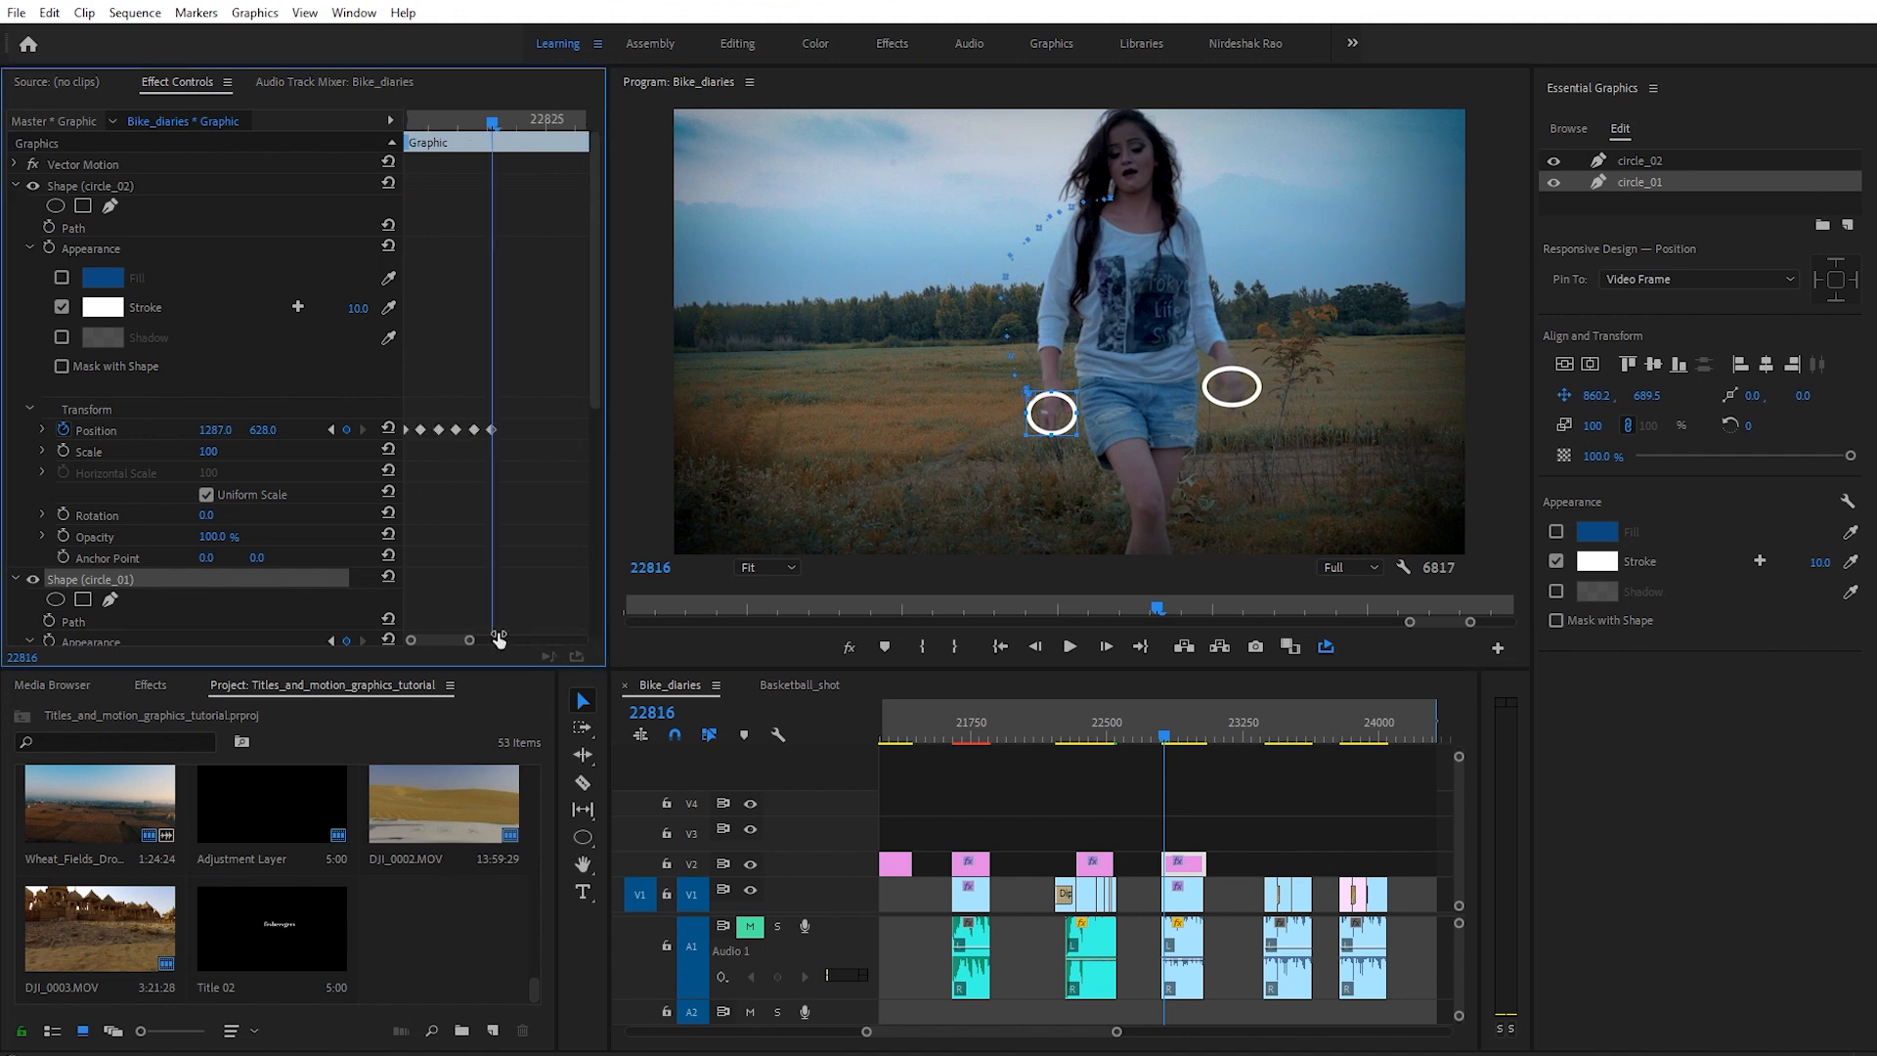
{"action": "left_click", "coordinate": [1162, 740]}
{"action": "left_click_drag", "start_coordinate": [1162, 740], "coordinate": [1165, 743]}
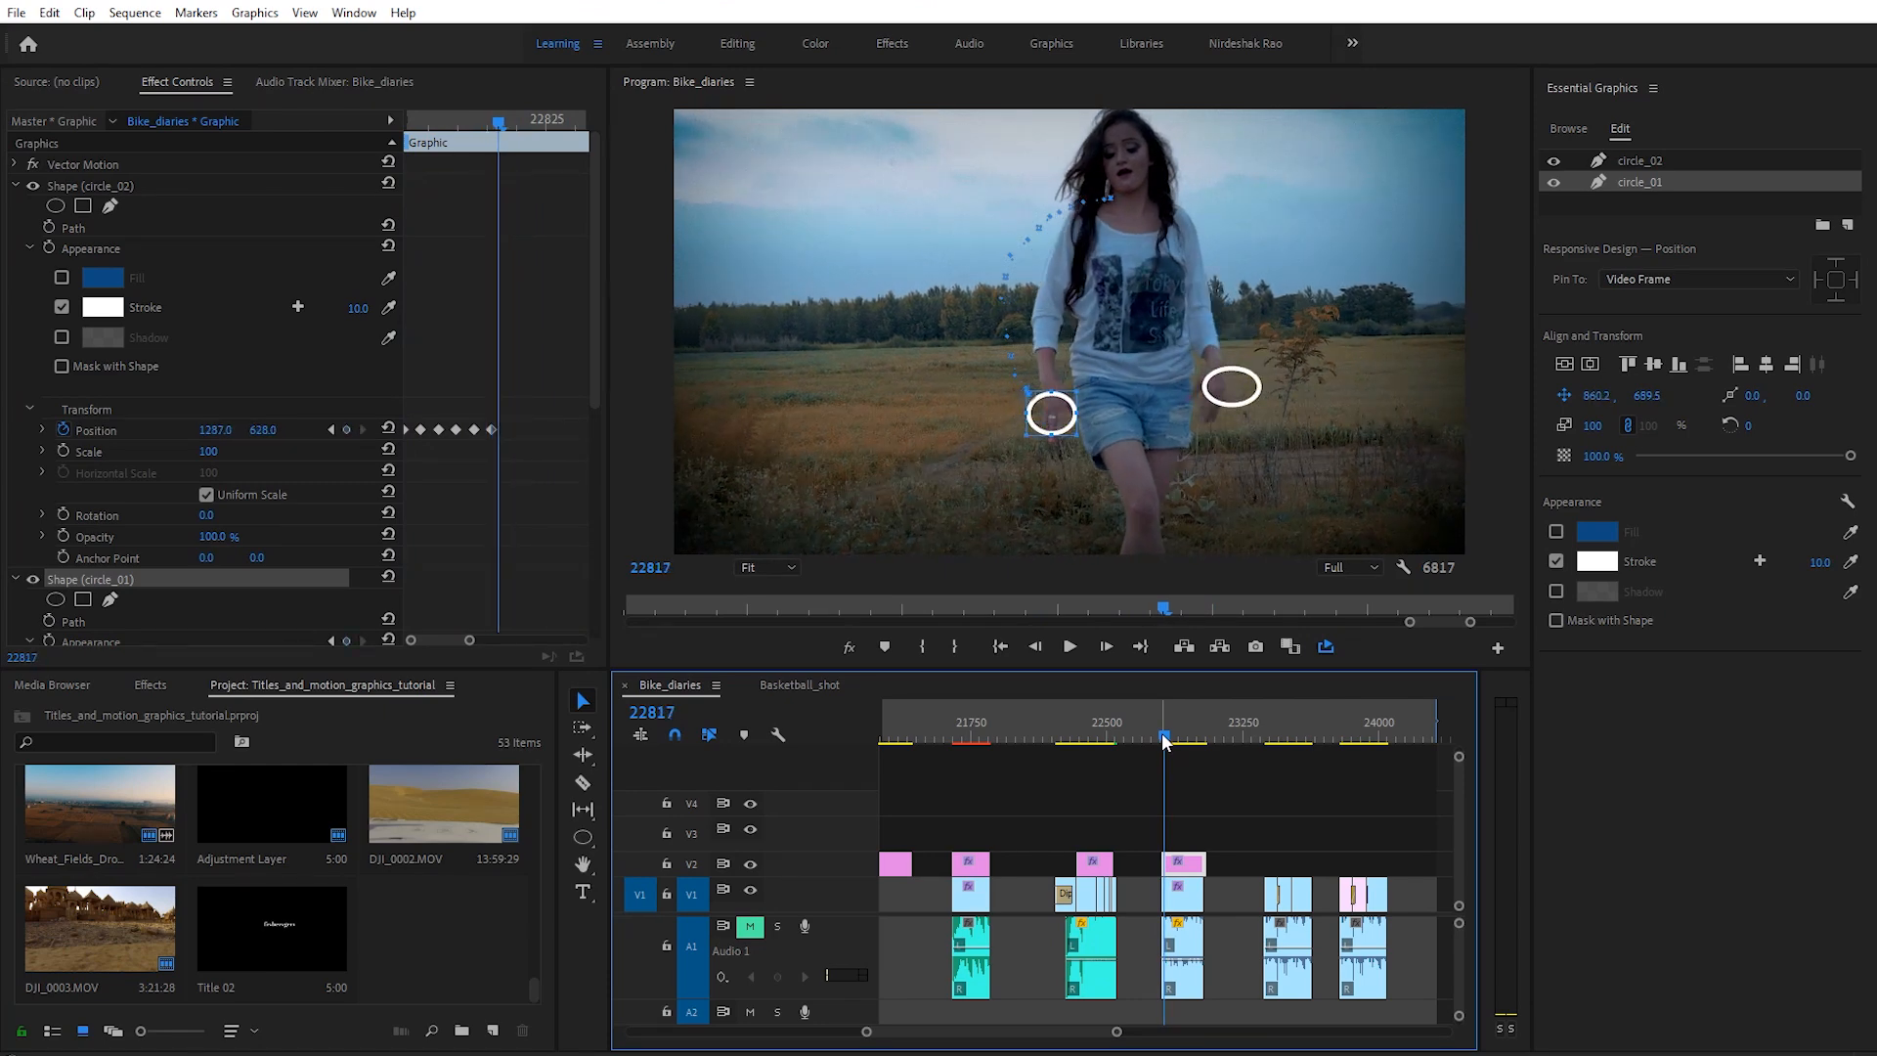
{"action": "left_click_drag", "start_coordinate": [1164, 741], "coordinate": [1165, 741]}
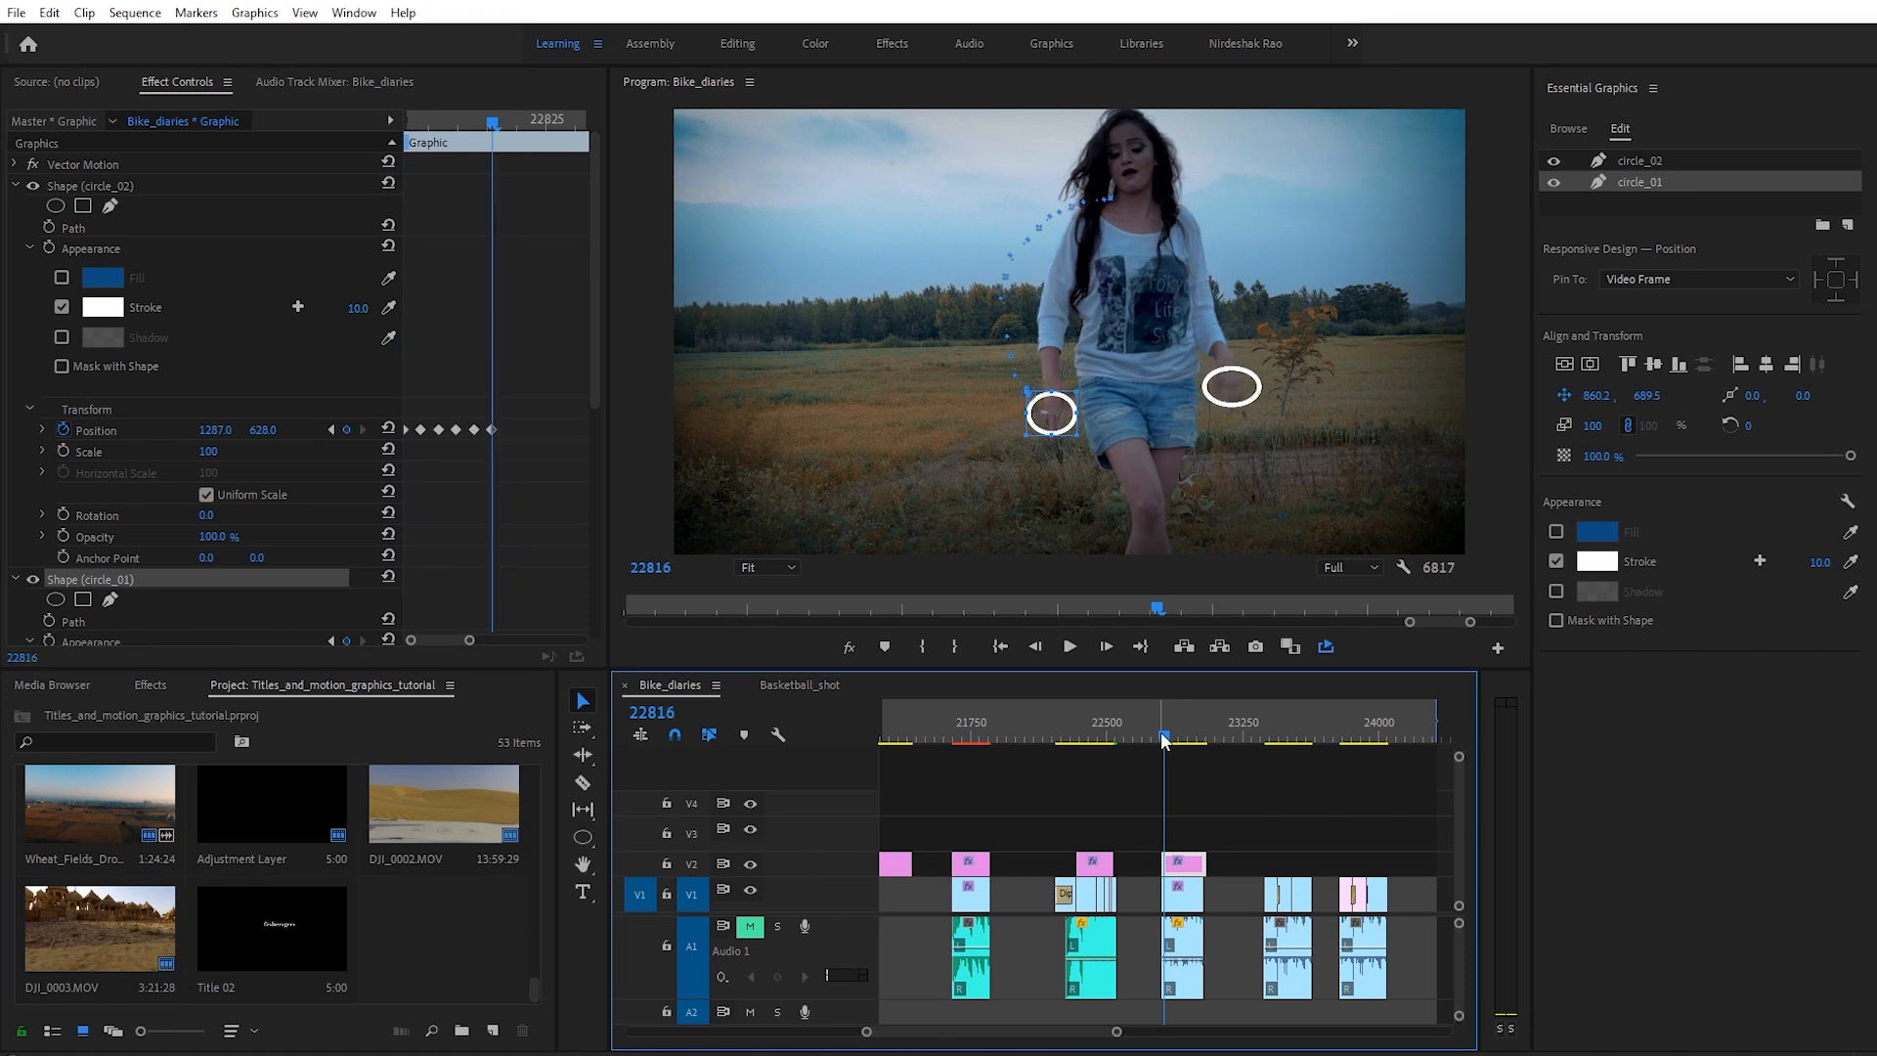
{"action": "key", "text": "Right"}
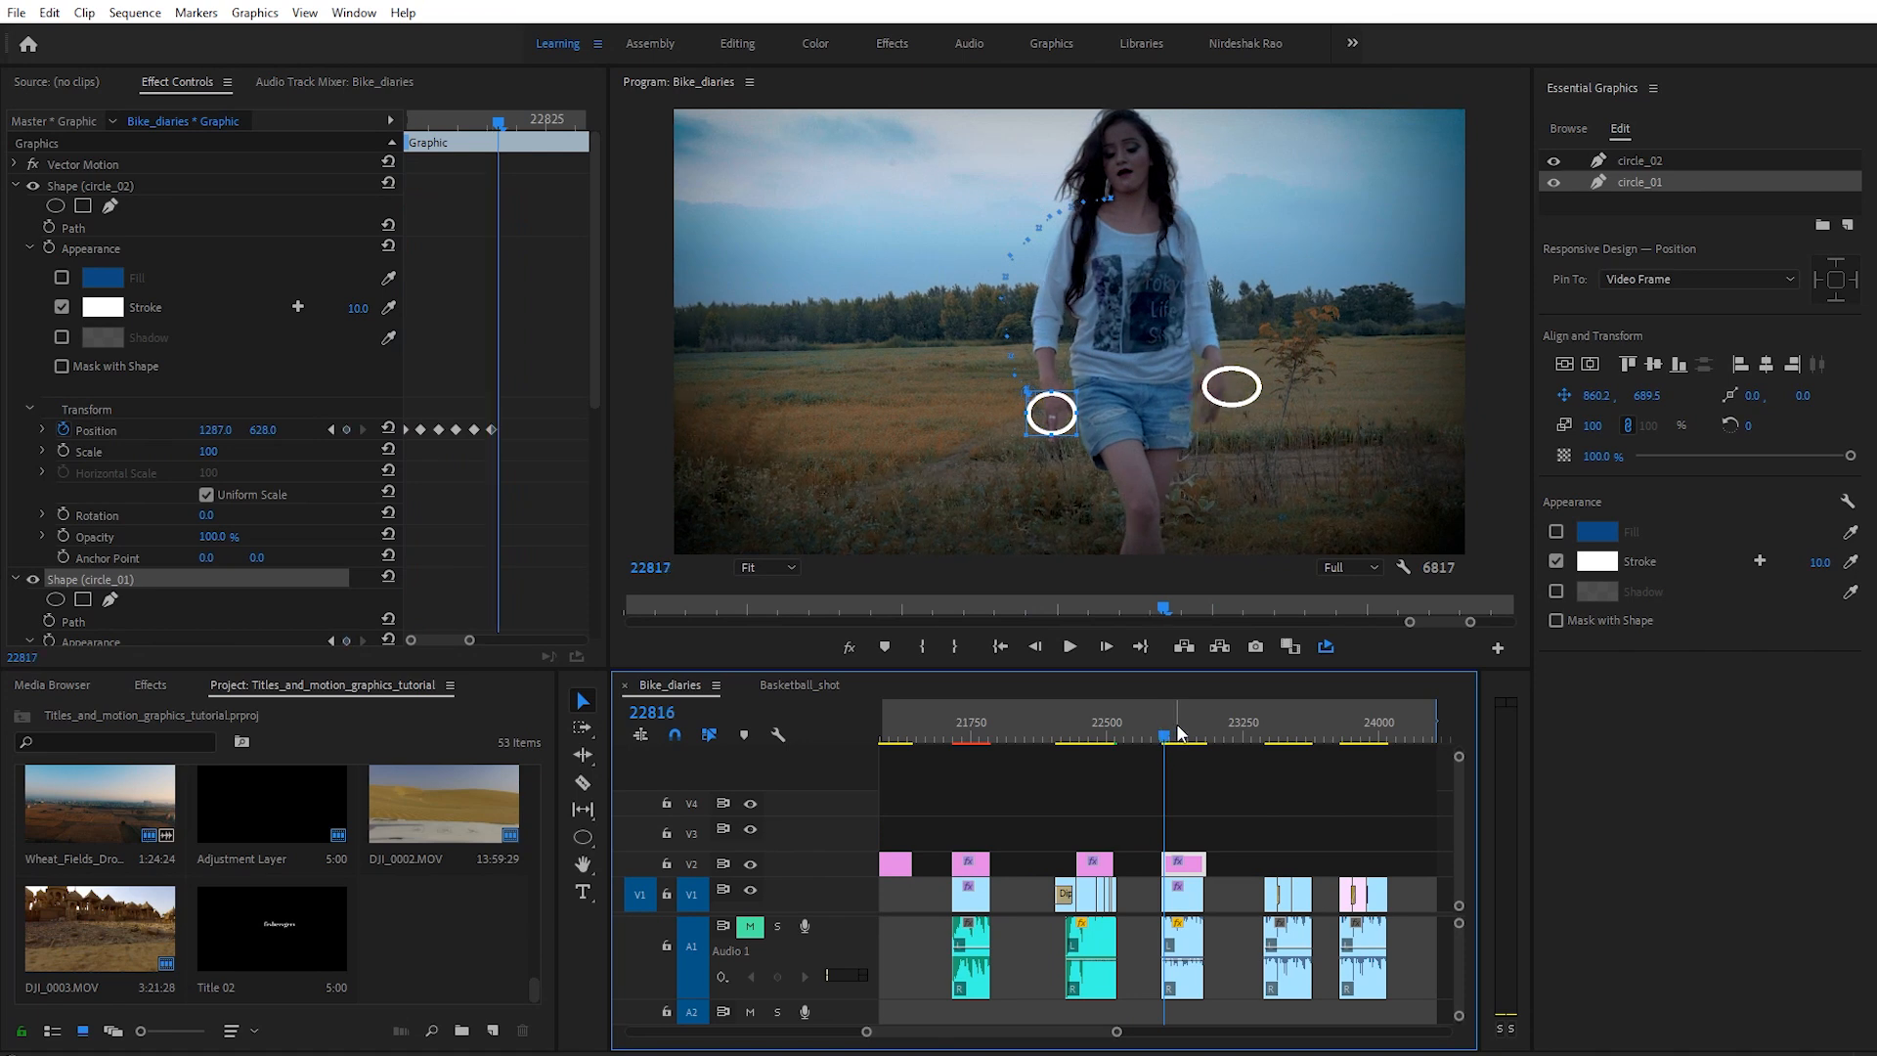
{"action": "left_click", "coordinate": [1236, 391]}
{"action": "left_click_drag", "start_coordinate": [1247, 396], "coordinate": [1284, 80]}
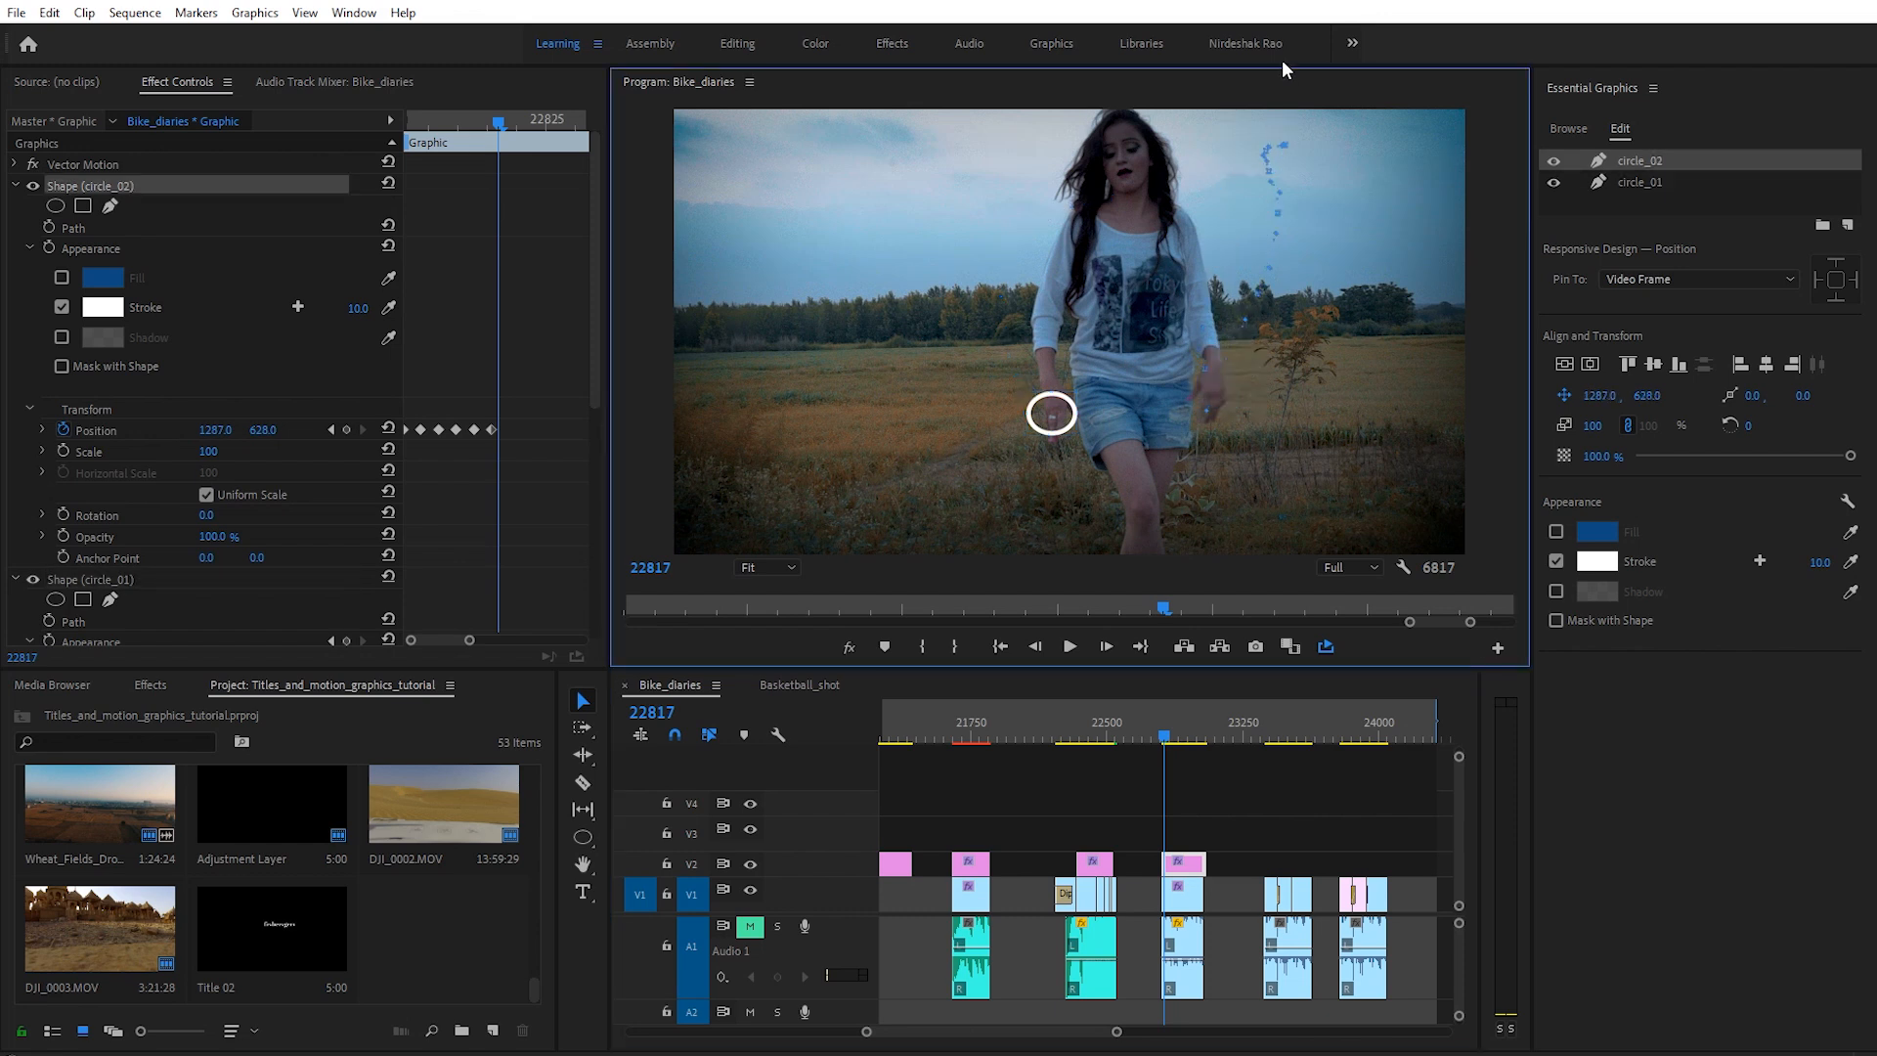
{"action": "left_click", "coordinate": [1048, 422]}
{"action": "left_click_drag", "start_coordinate": [1059, 418], "coordinate": [1013, 84]}
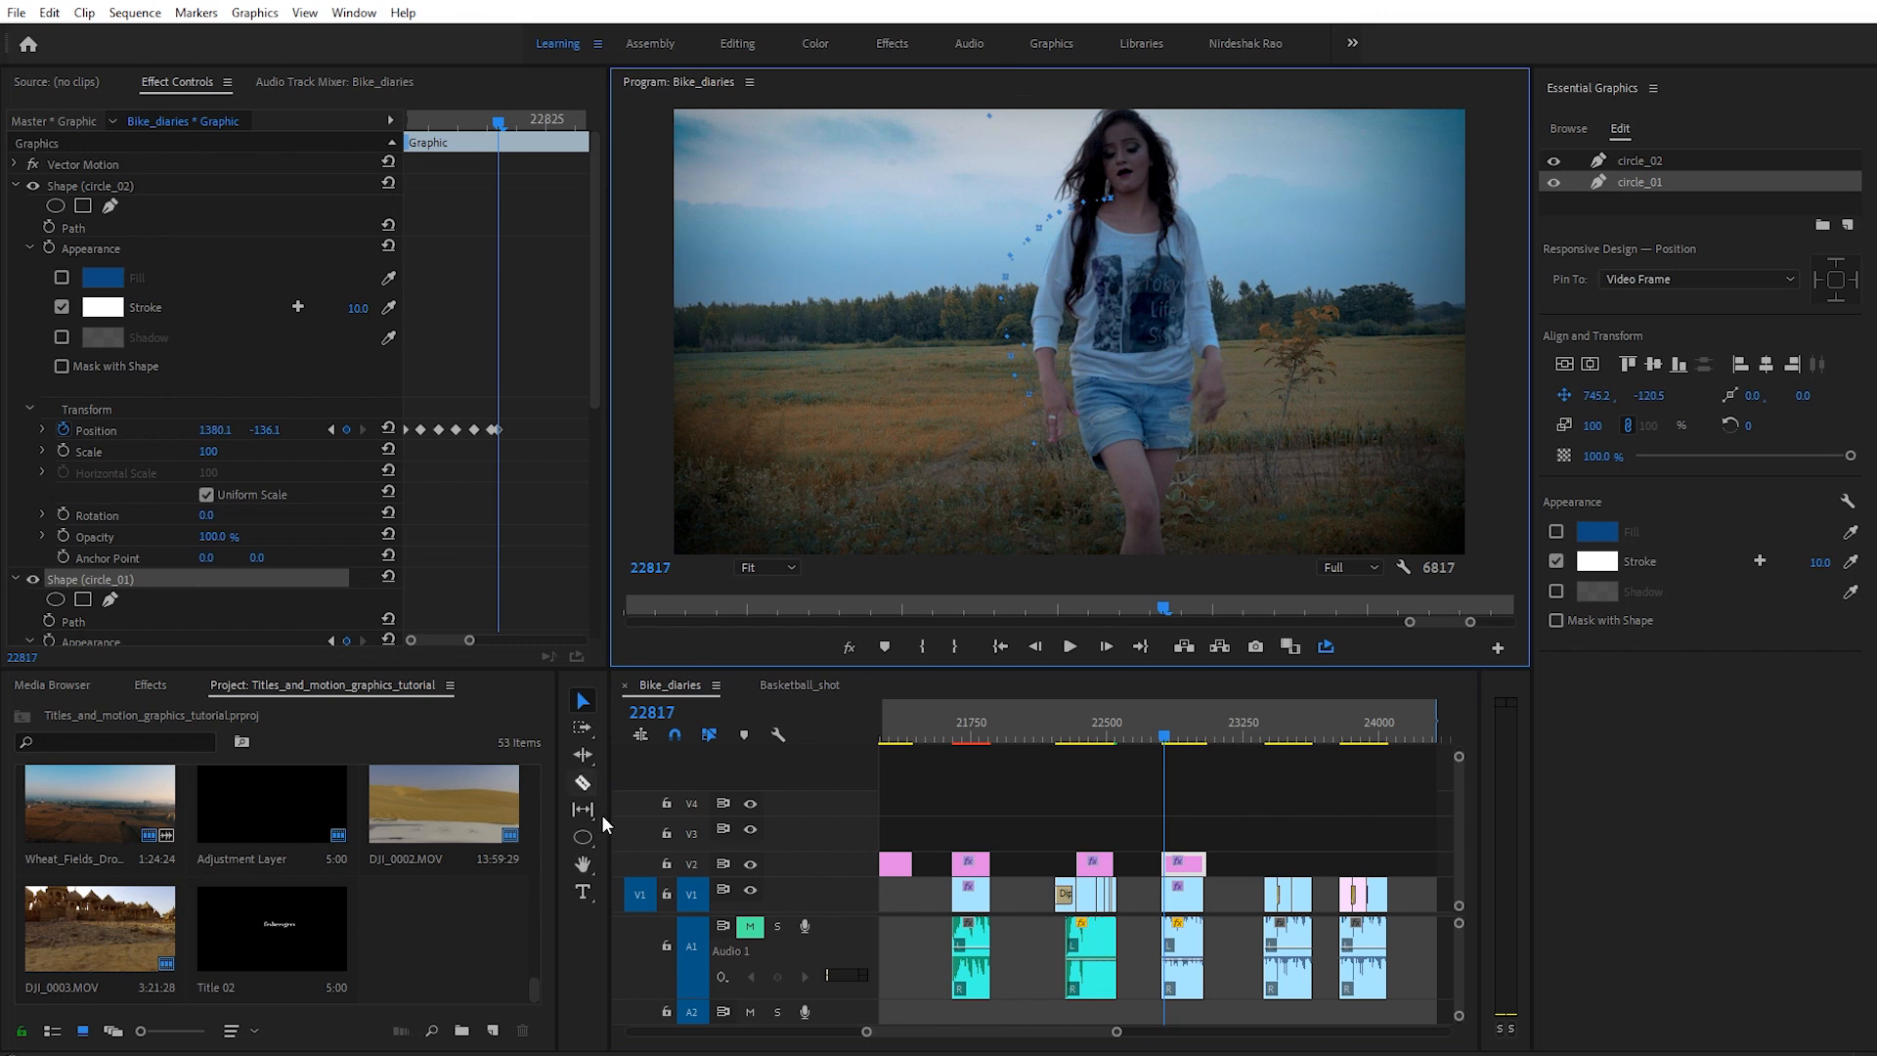
Step: Draw an open, nearly horizontal line across the woman's waist with the Pen tool
{"action": "left_click", "coordinate": [584, 838]}
{"action": "left_click", "coordinate": [589, 846]}
{"action": "left_click", "coordinate": [647, 833]}
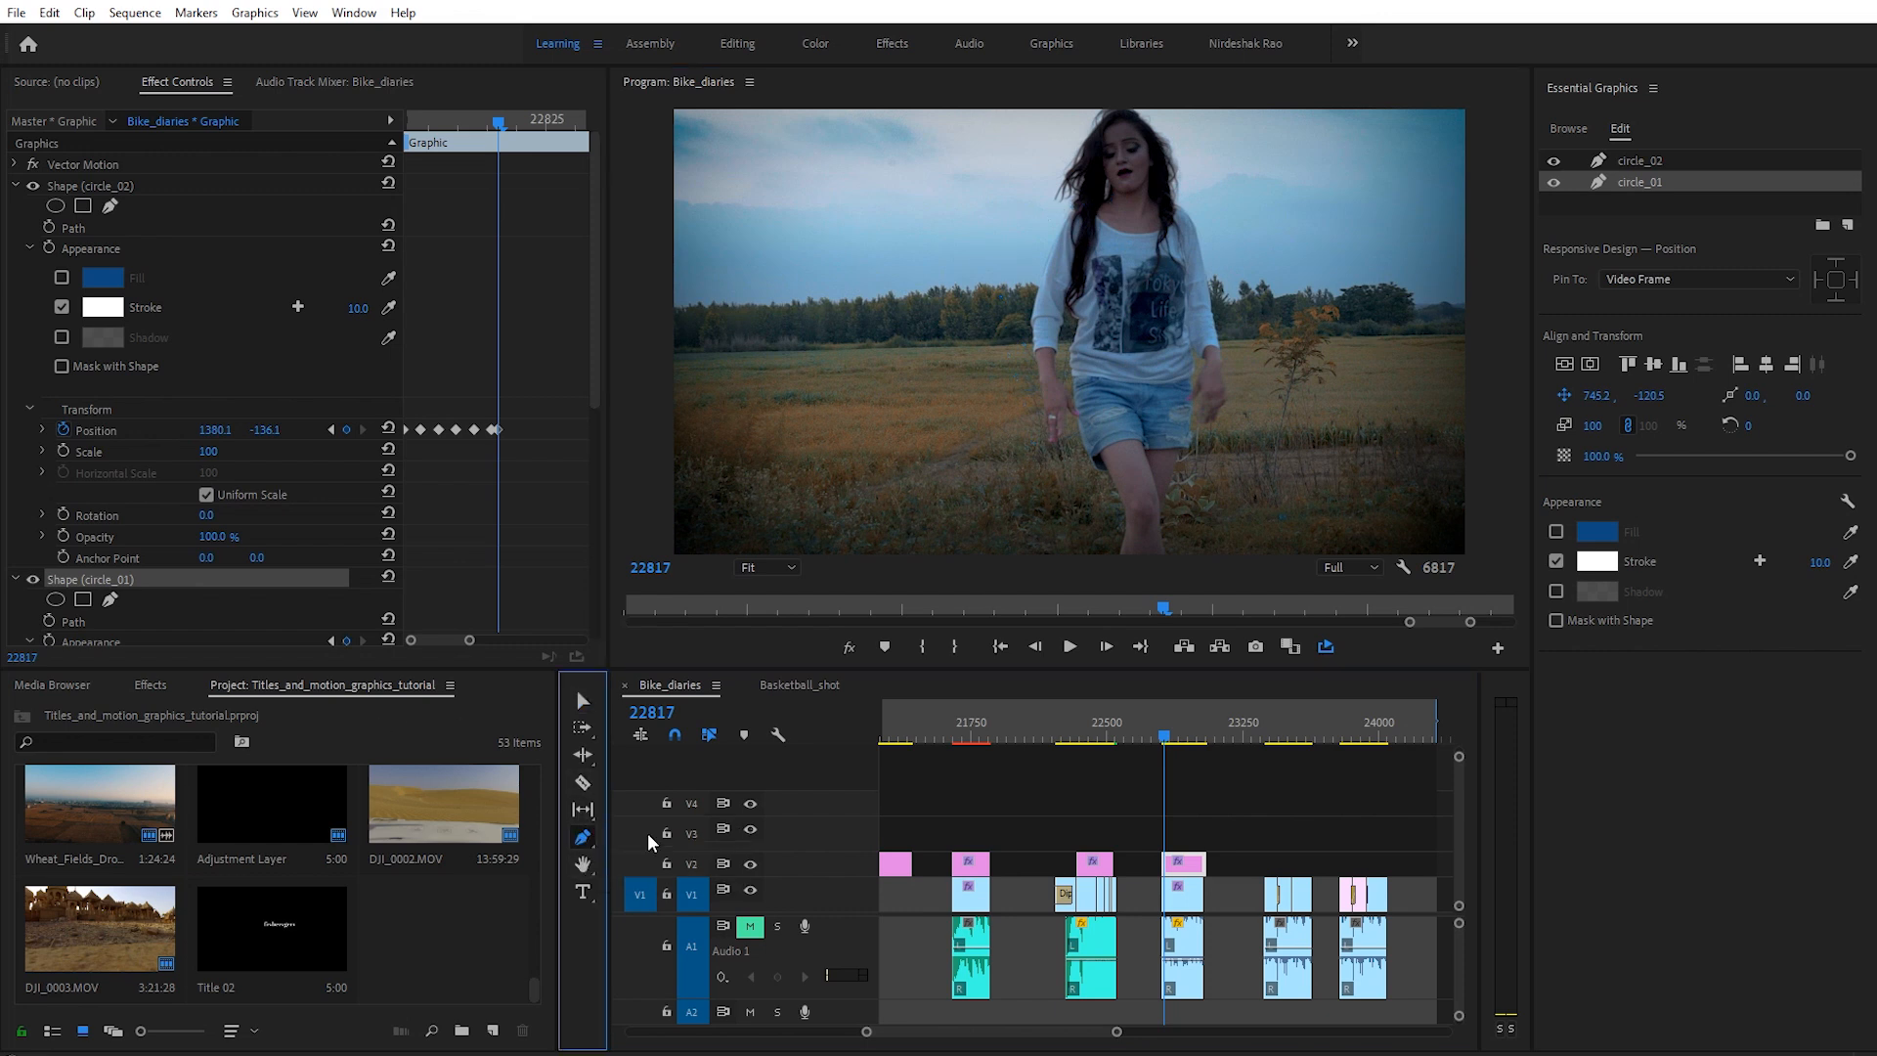
{"action": "left_click", "coordinate": [1078, 389]}
{"action": "left_click", "coordinate": [1136, 382]}
{"action": "left_click", "coordinate": [1193, 380]}
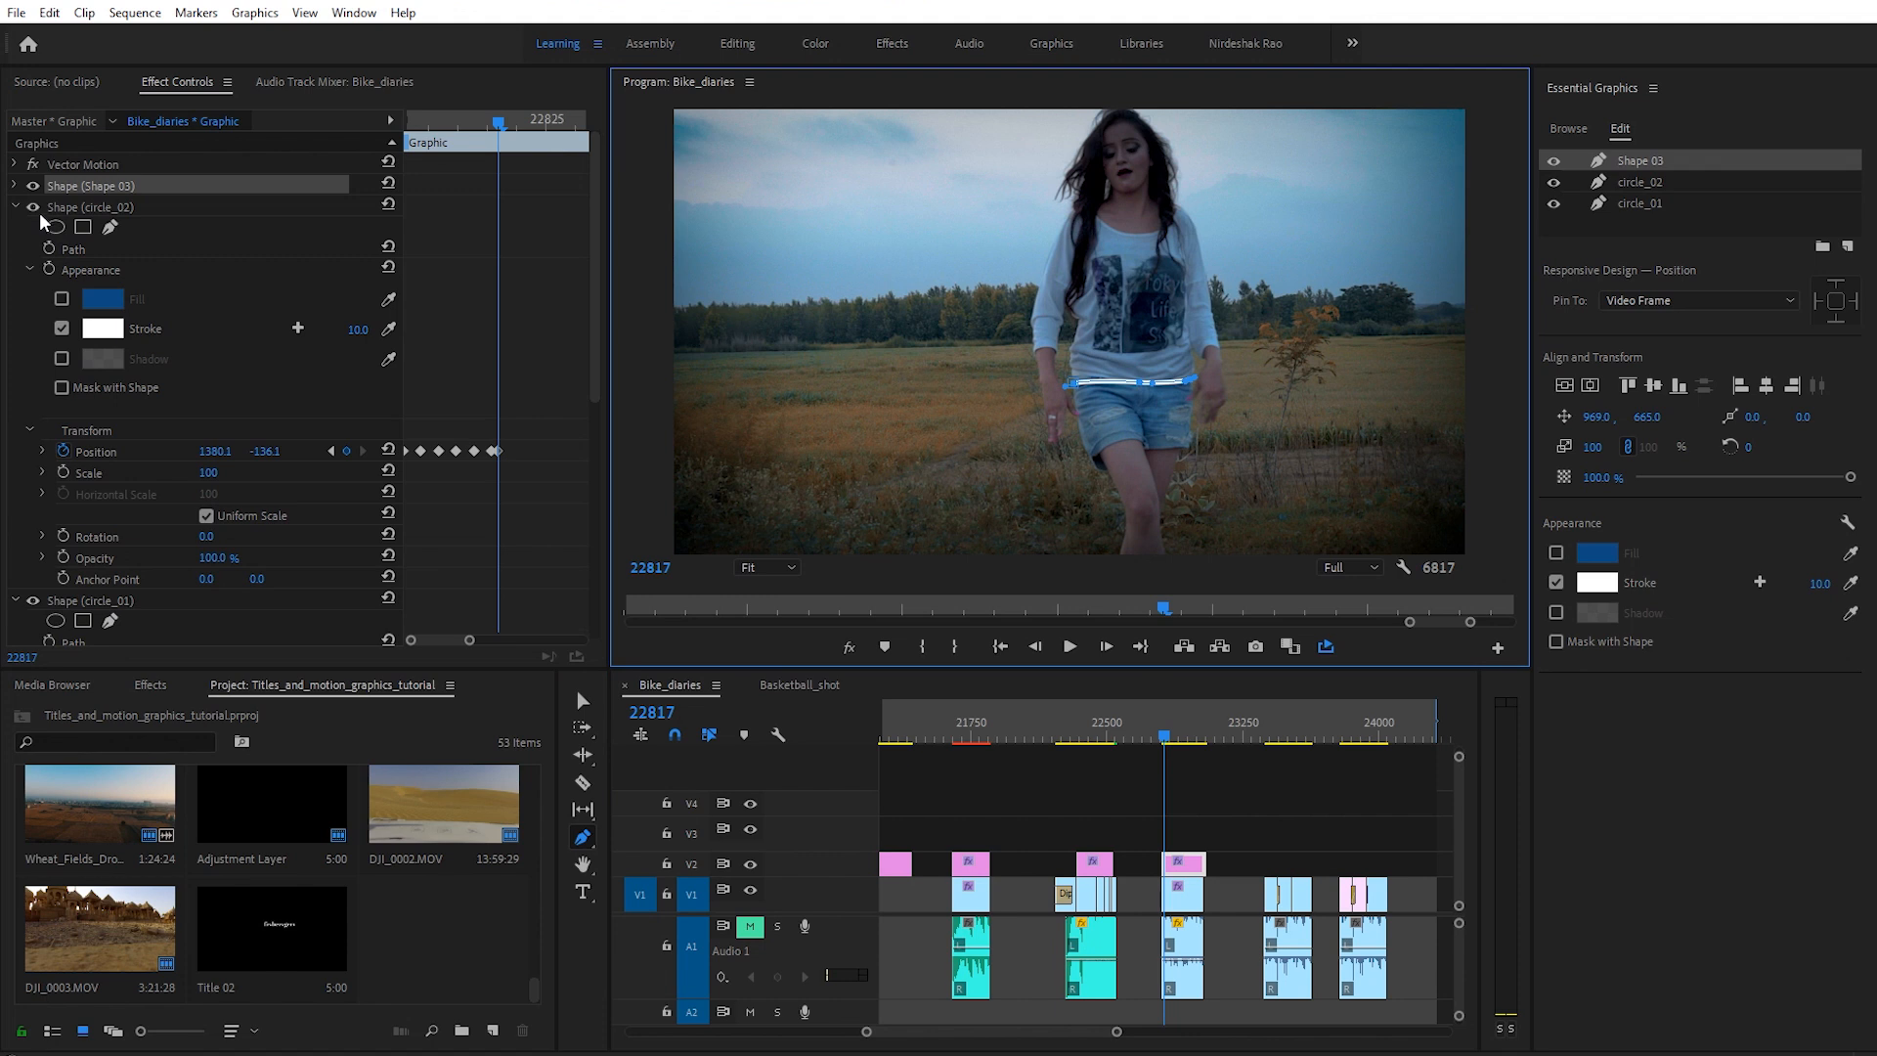
Step: Turn on Position keyframing for Shape 03 at frame 22817 and move the line upward at frame 22820
{"action": "left_click", "coordinate": [16, 187]}
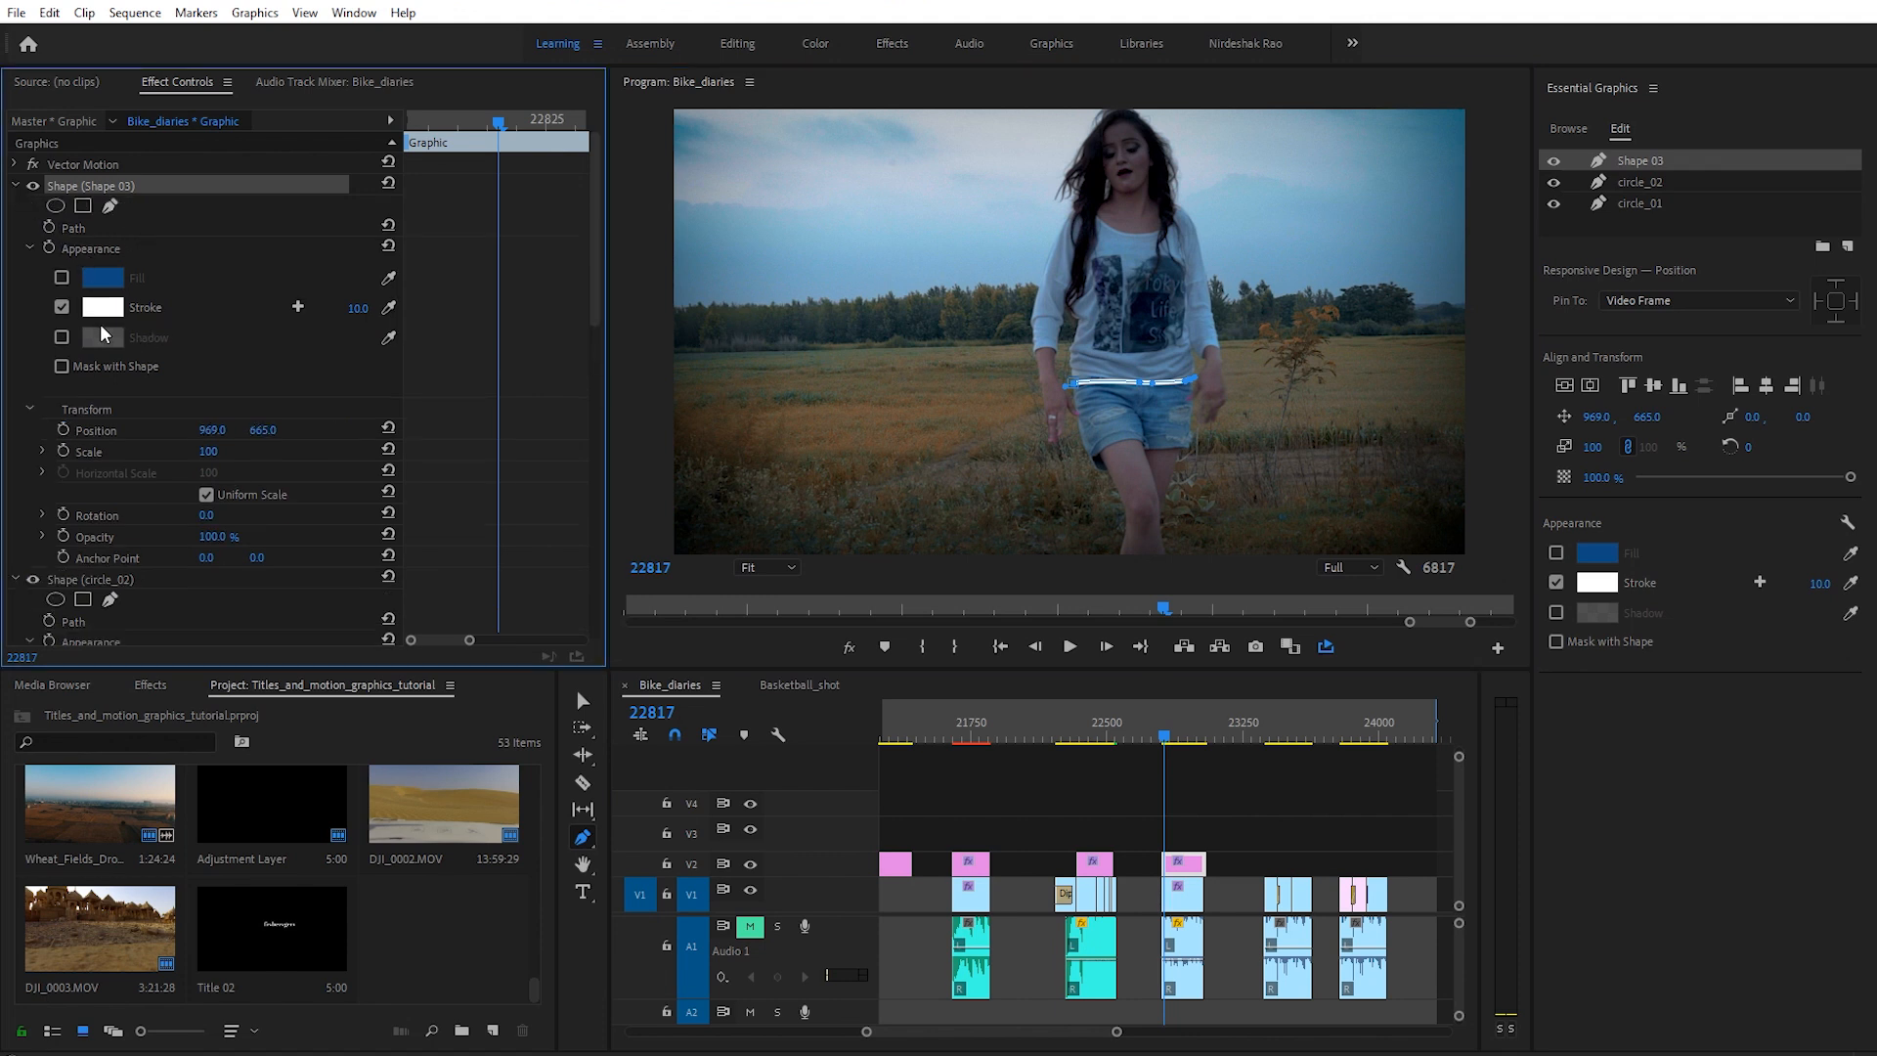
{"action": "left_click", "coordinate": [61, 429]}
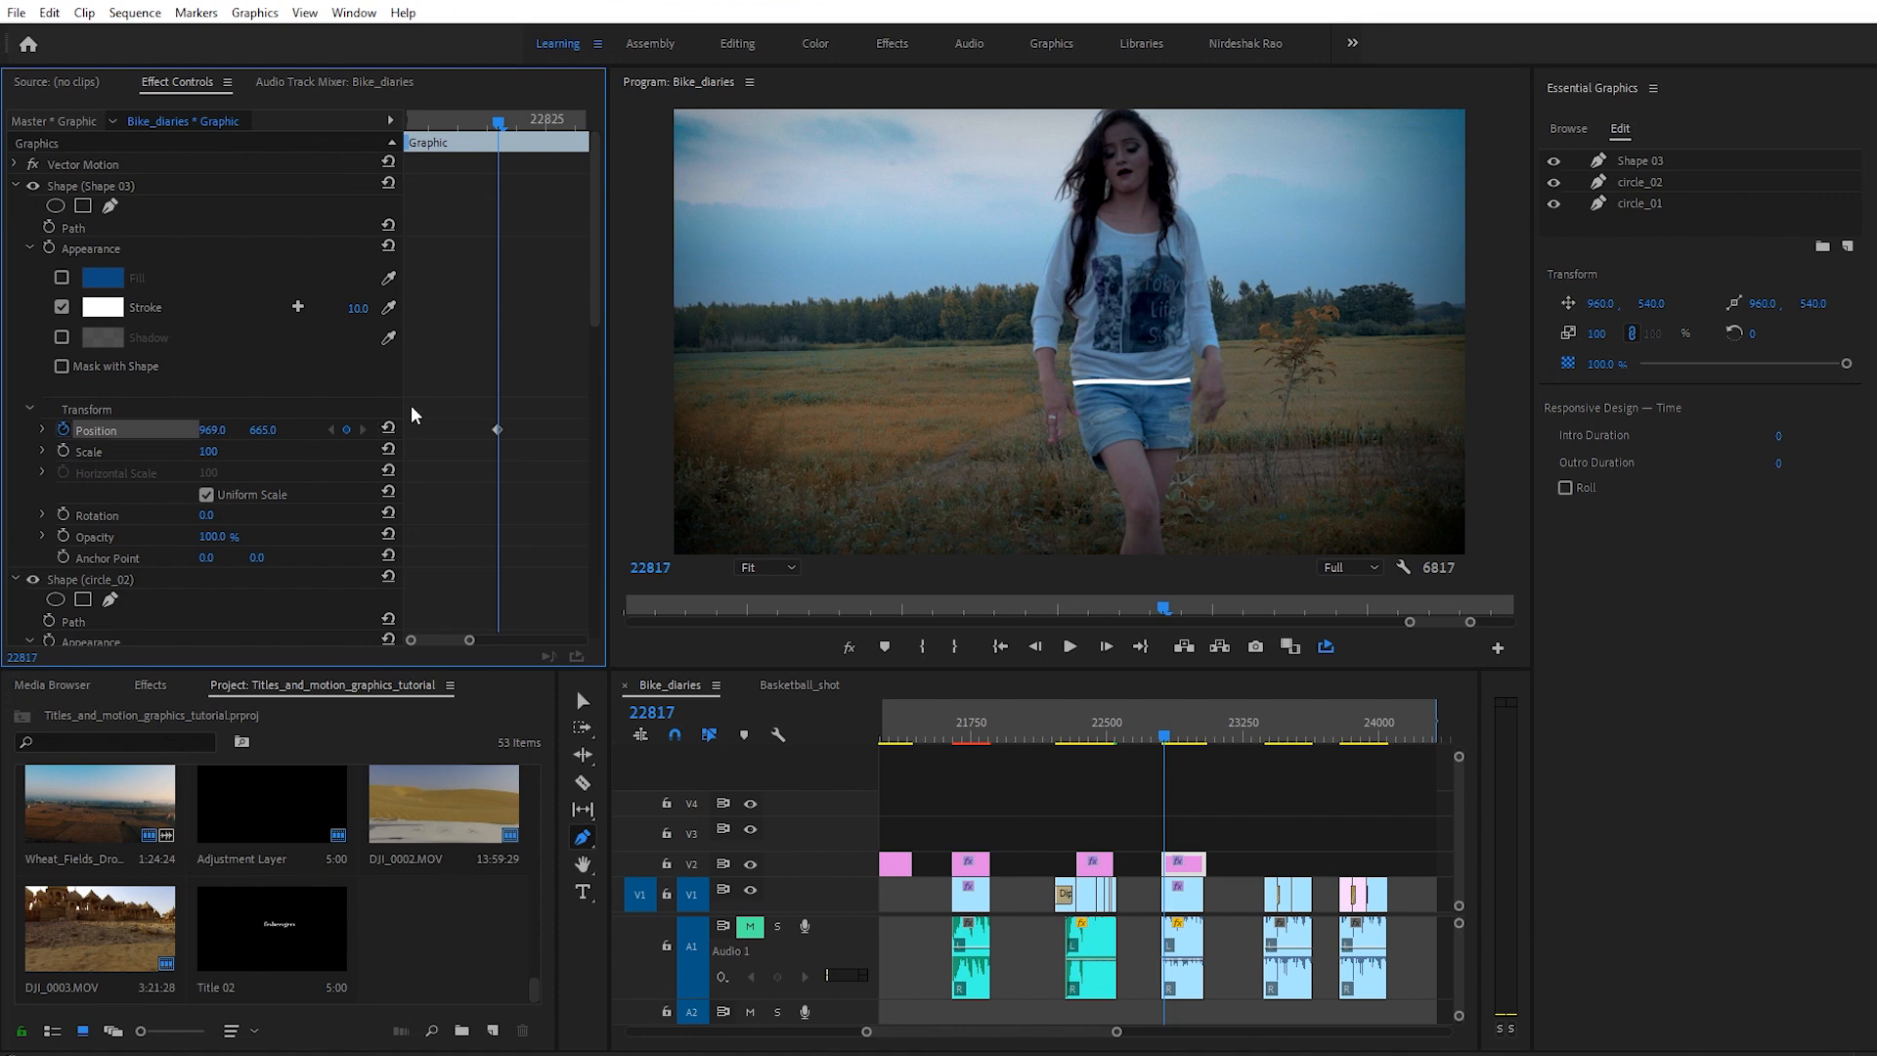
{"action": "key", "text": "Right"}
{"action": "key", "text": "Right"}
{"action": "key", "text": "Right"}
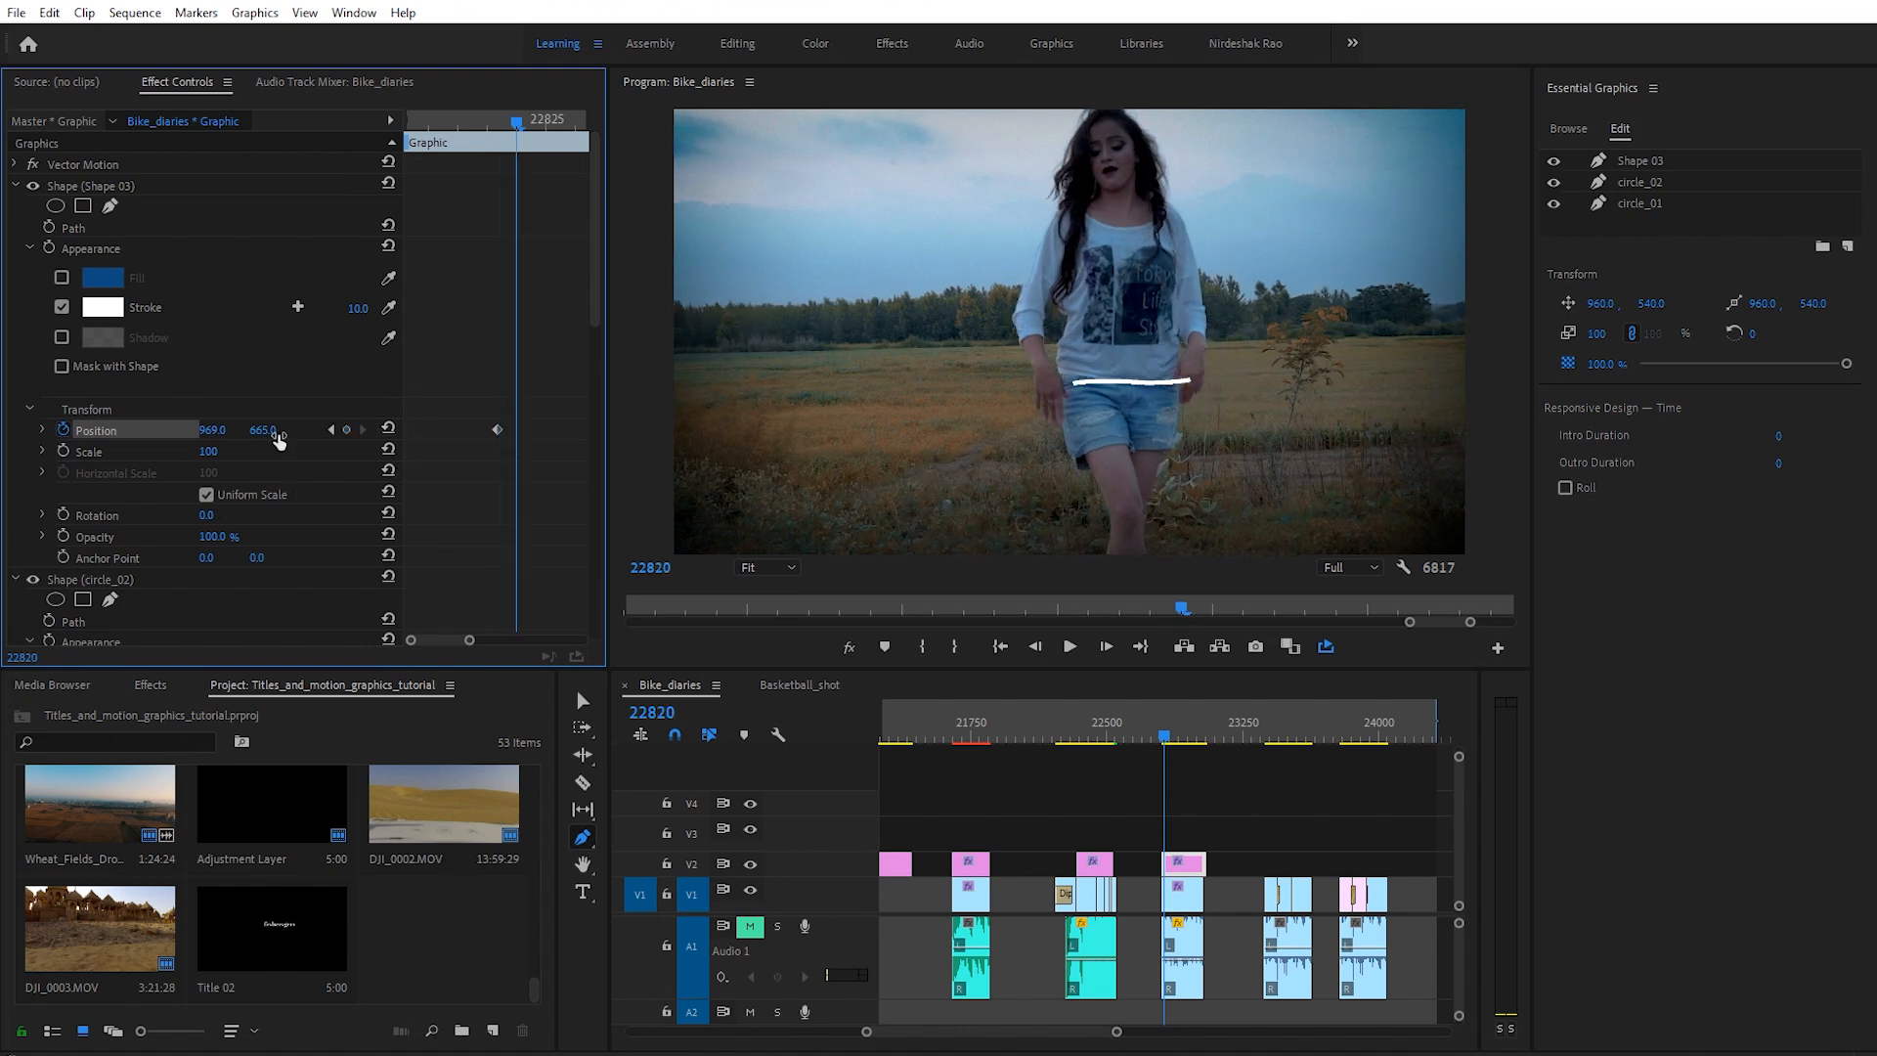
{"action": "mouse_move", "coordinate": [259, 430]}
{"action": "left_mouse_down"}
{"action": "mouse_move", "coordinate": [162, 433]}
{"action": "mouse_move", "coordinate": [262, 430]}
{"action": "mouse_move", "coordinate": [180, 432]}
{"action": "left_mouse_up"}
Step: Keyframe the Shape 03 line upward with the woman's rising hands, ending at position 852, 260 on frame 22832
{"action": "key", "text": "Right"}
{"action": "key", "text": "Right"}
{"action": "key", "text": "Right"}
{"action": "key", "text": "Right"}
{"action": "key", "text": "Right"}
{"action": "key", "text": "Right"}
{"action": "key", "text": "Right"}
{"action": "key", "text": "Right"}
{"action": "key", "text": "Right"}
{"action": "key", "text": "Right"}
{"action": "key", "text": "Right"}
{"action": "key", "text": "Right"}
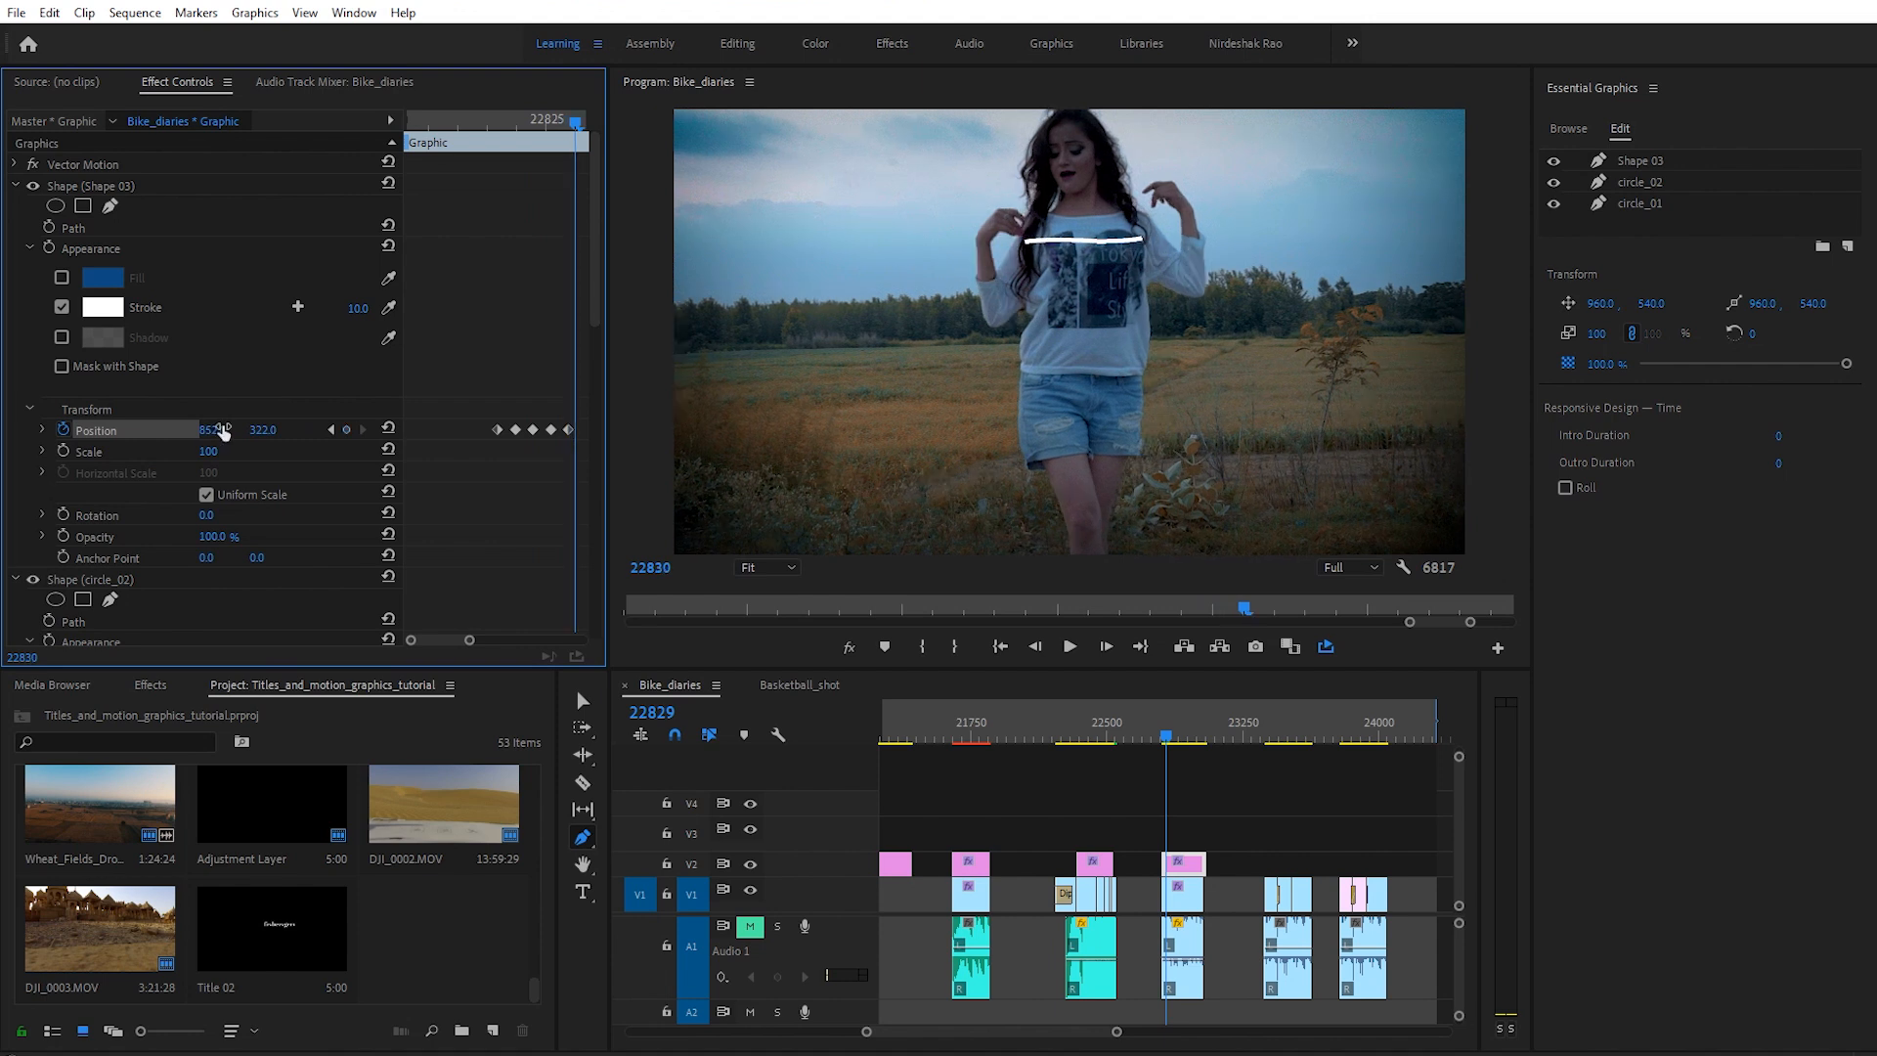
{"action": "left_click_drag", "start_coordinate": [276, 430], "coordinate": [219, 430]}
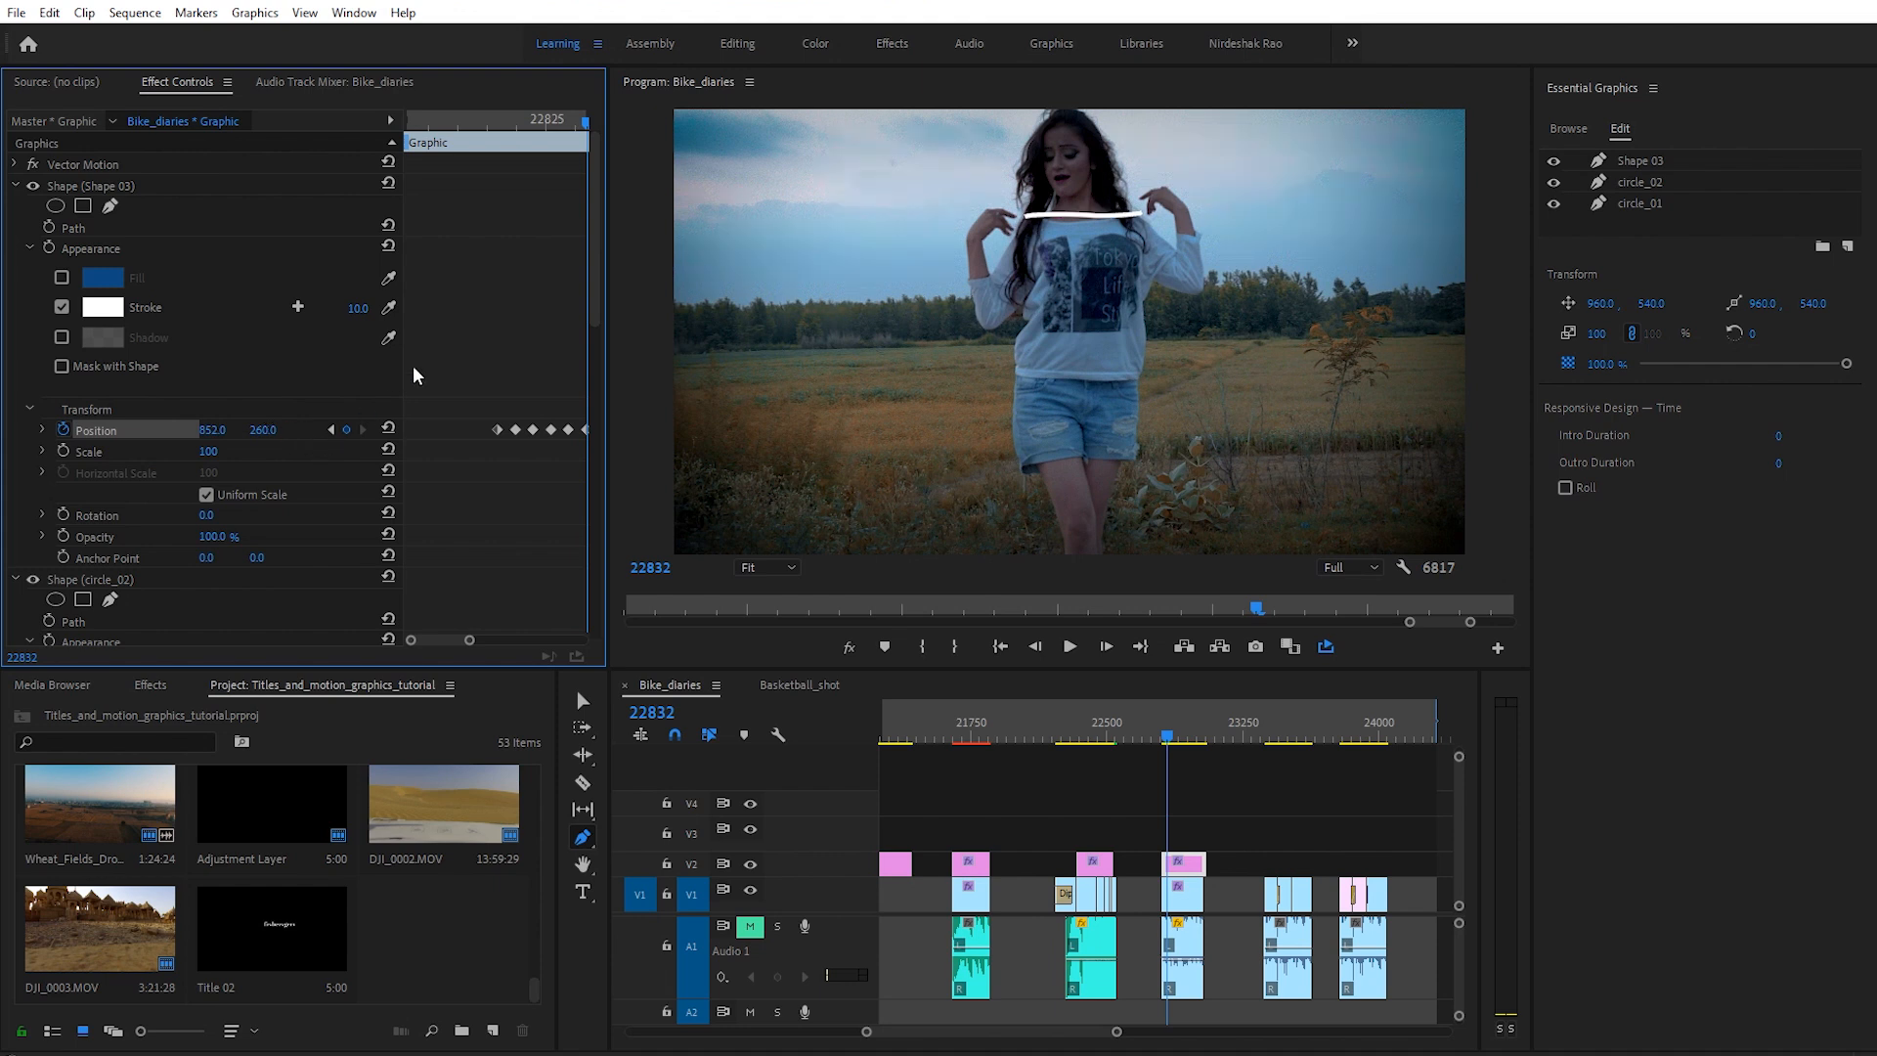
Step: Add an Opacity keyframe at 100% to Shape 03 on frame 22832
{"action": "key", "text": "Right"}
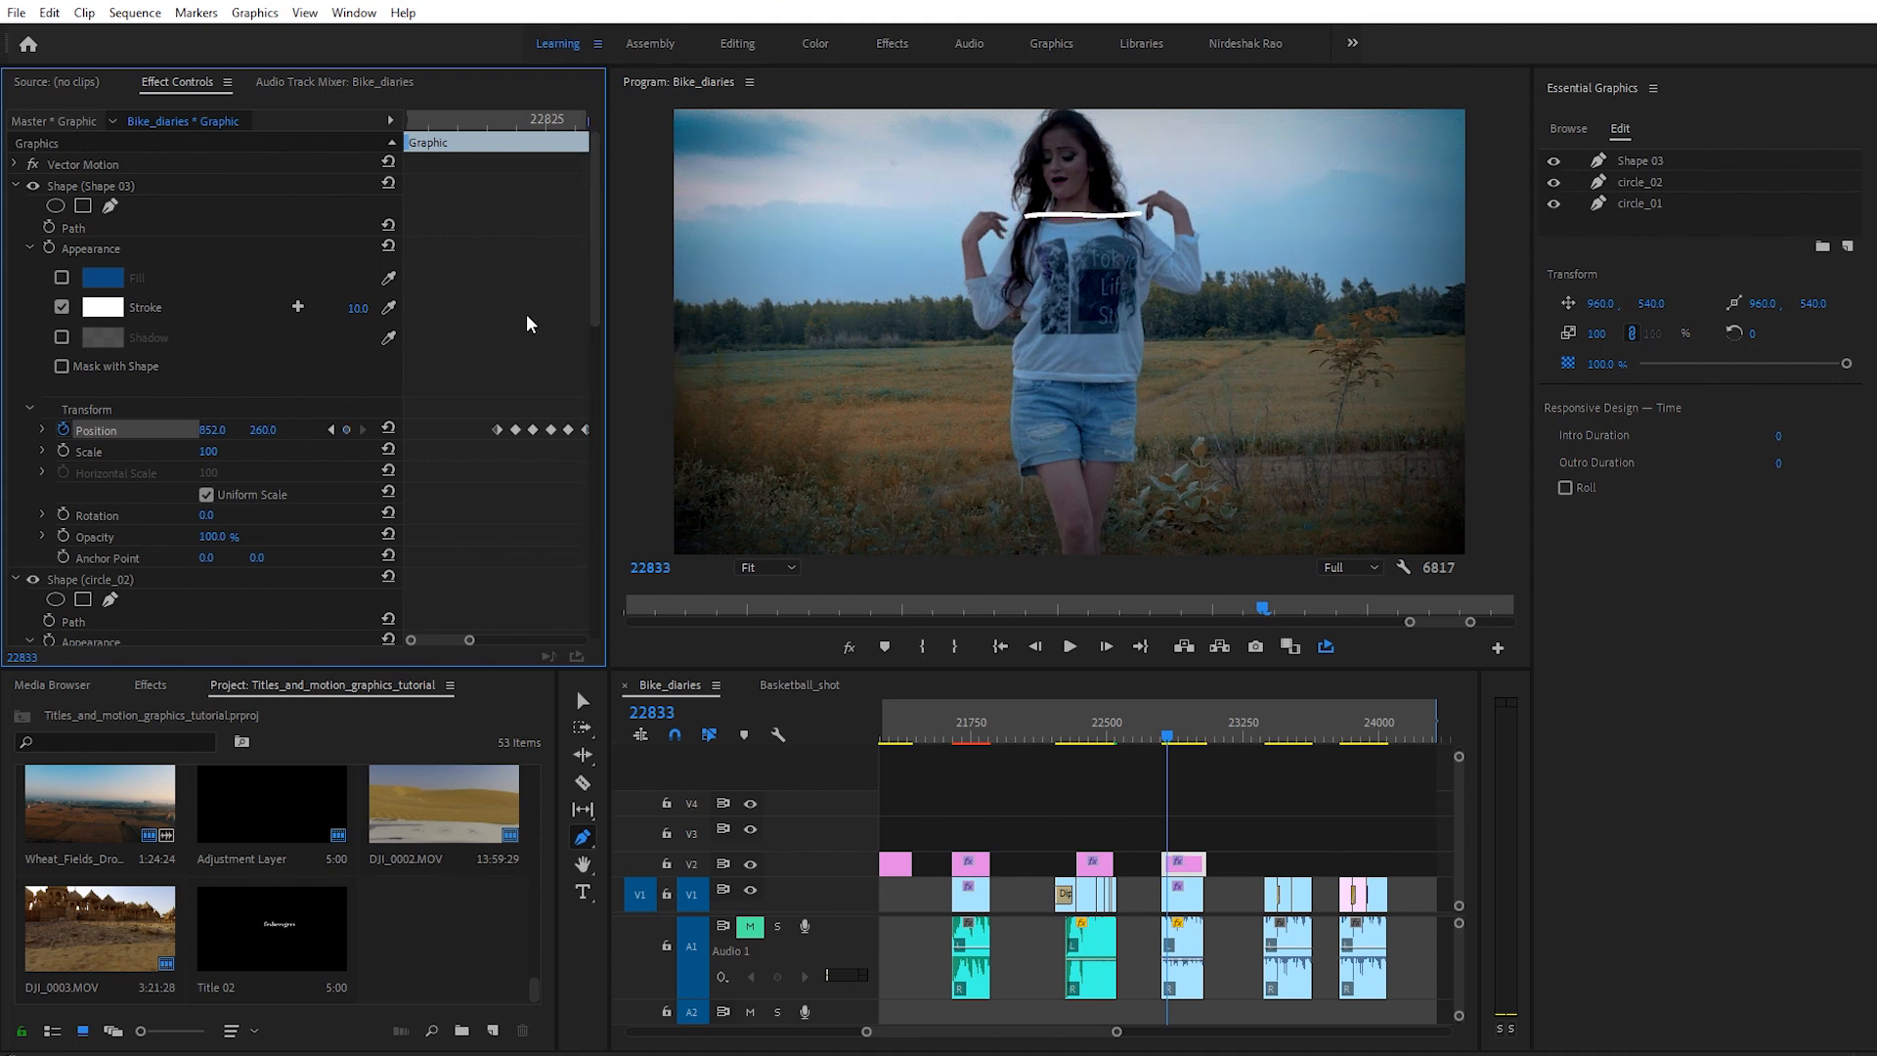
{"action": "key", "text": "Left"}
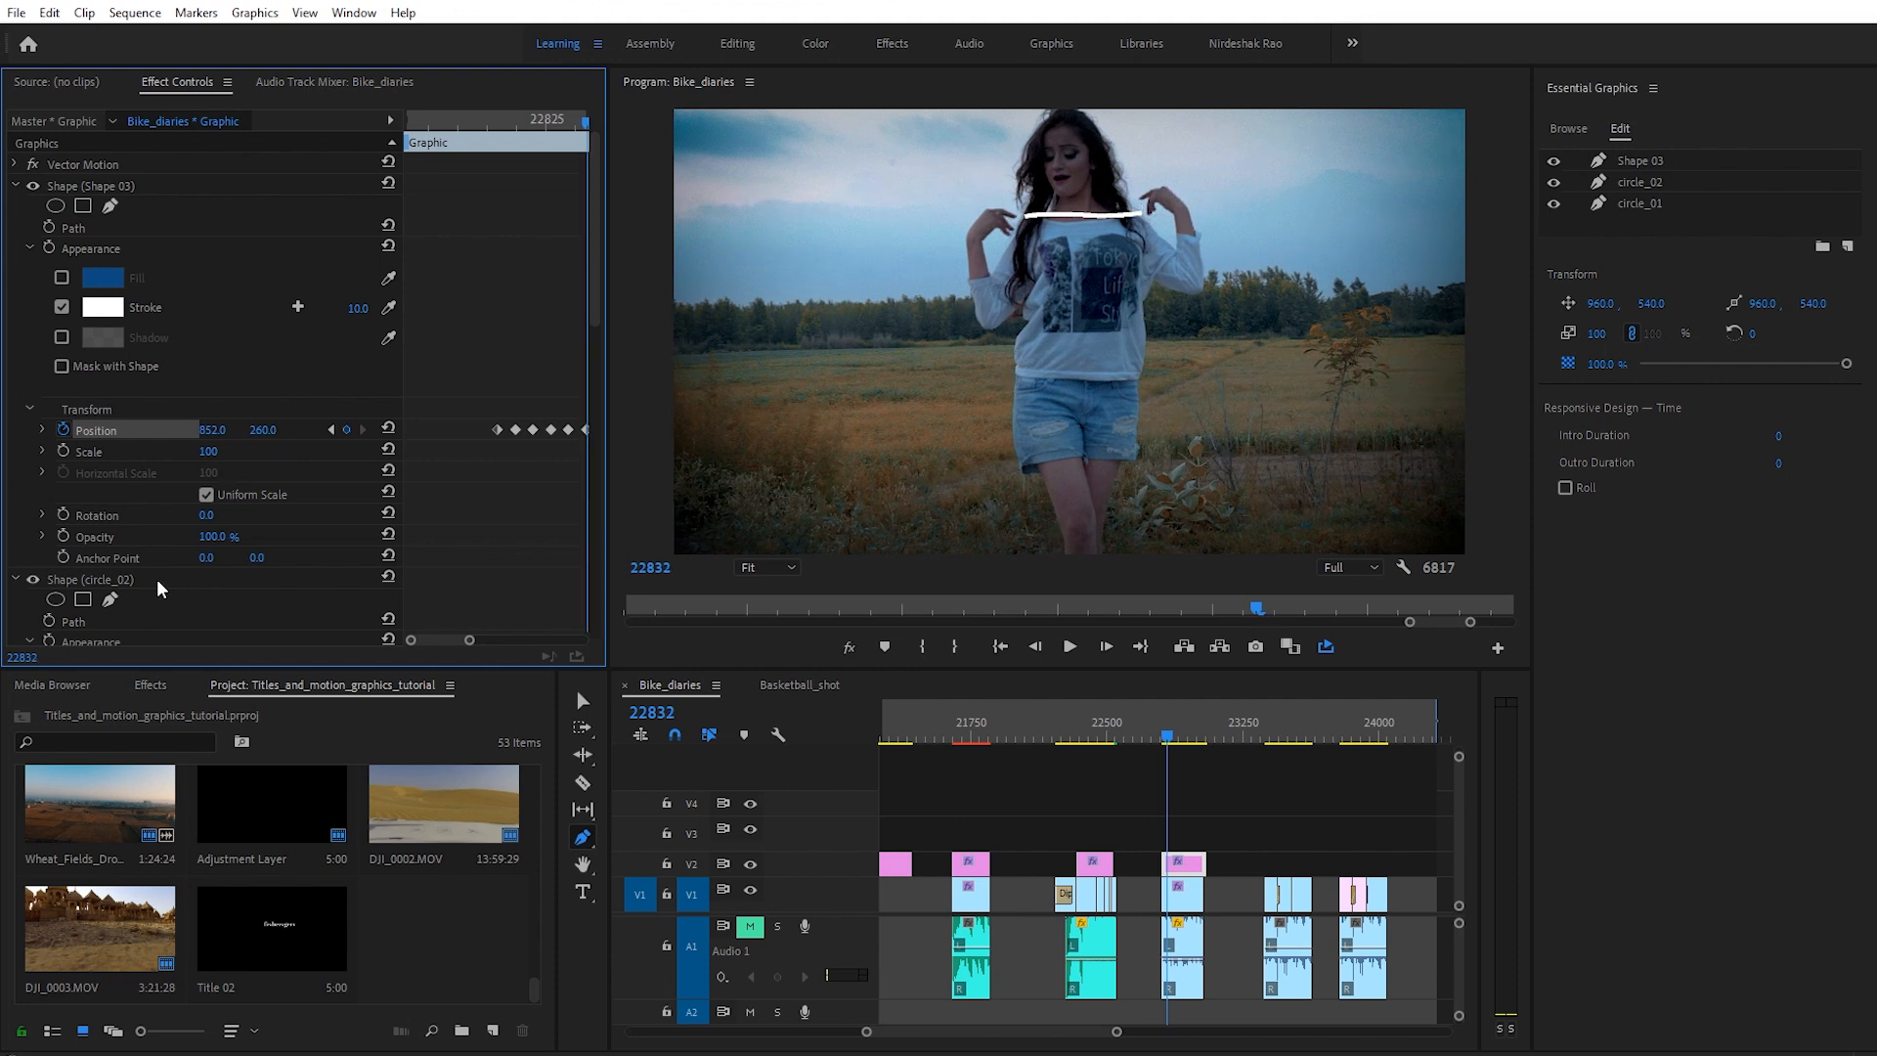
{"action": "left_click", "coordinate": [62, 535]}
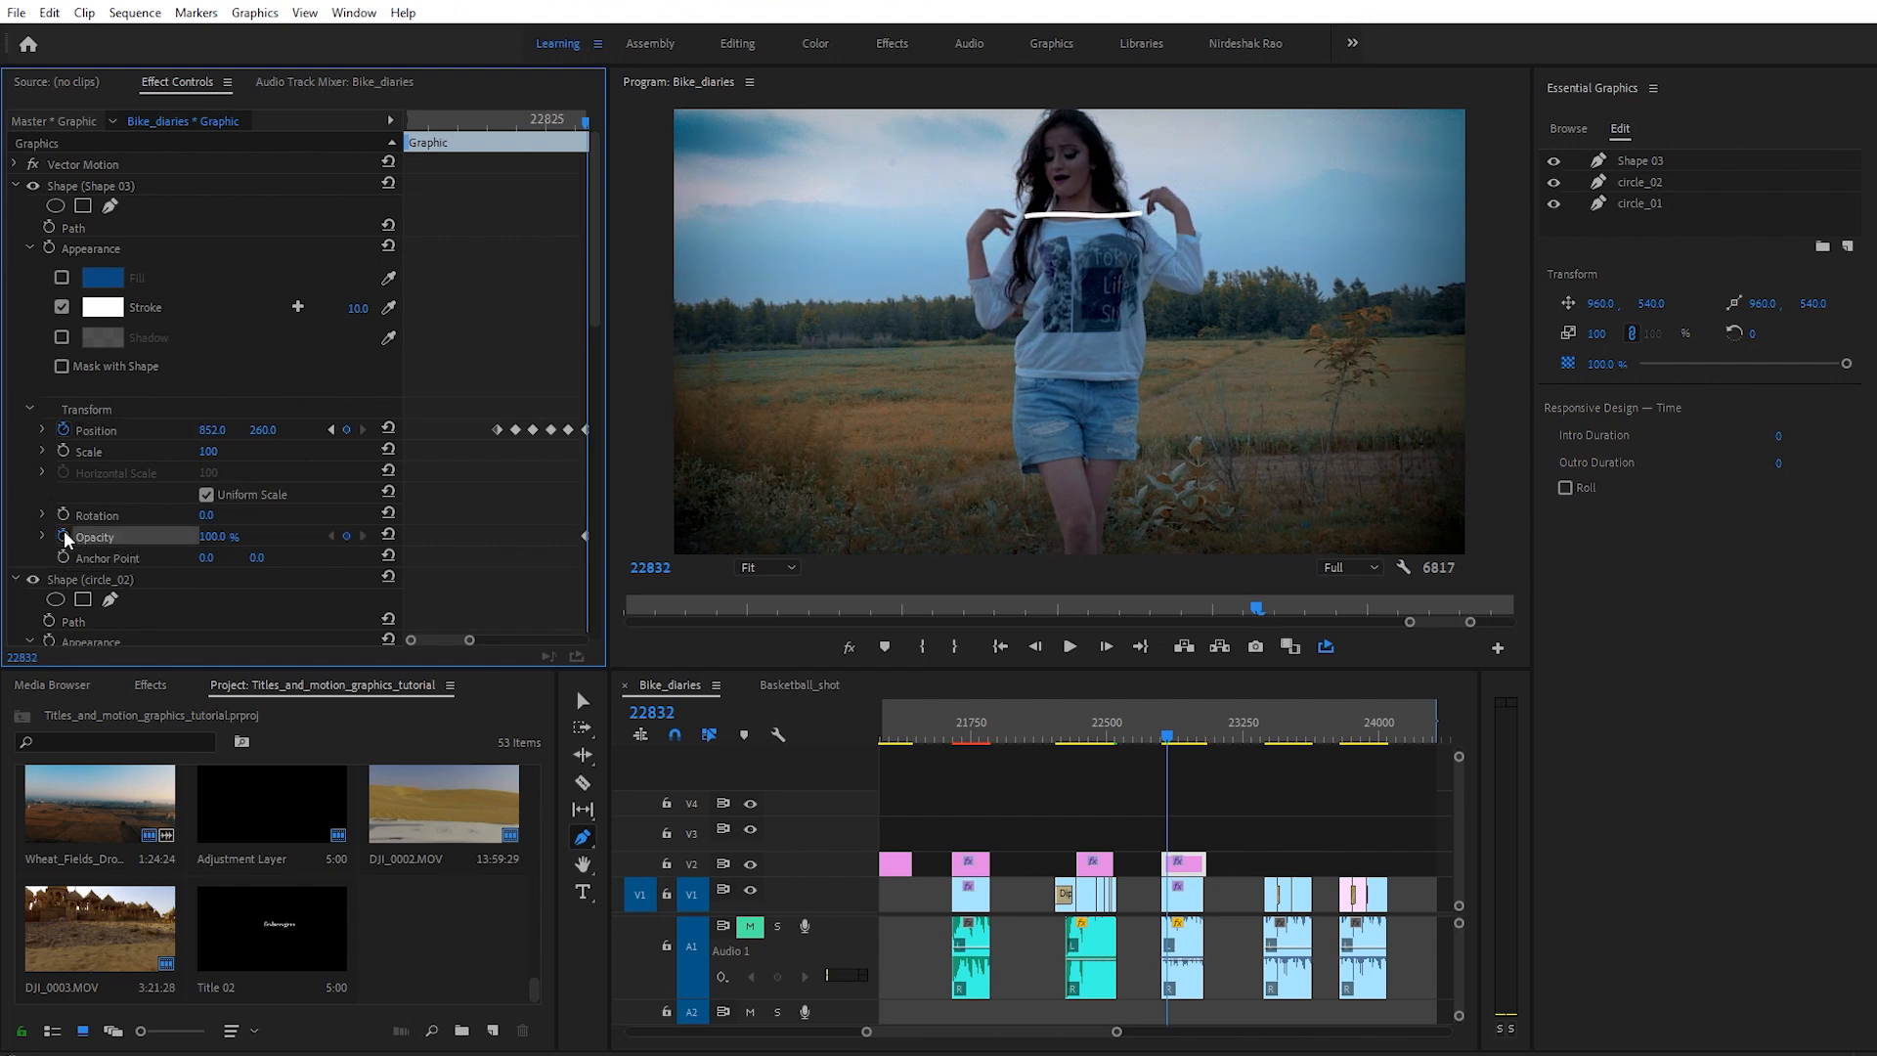
Step: Set Shape 03's opacity to 0% on frame 22833
{"action": "key", "text": "Right"}
{"action": "type", "text": "0"}
{"action": "key", "text": "Return"}
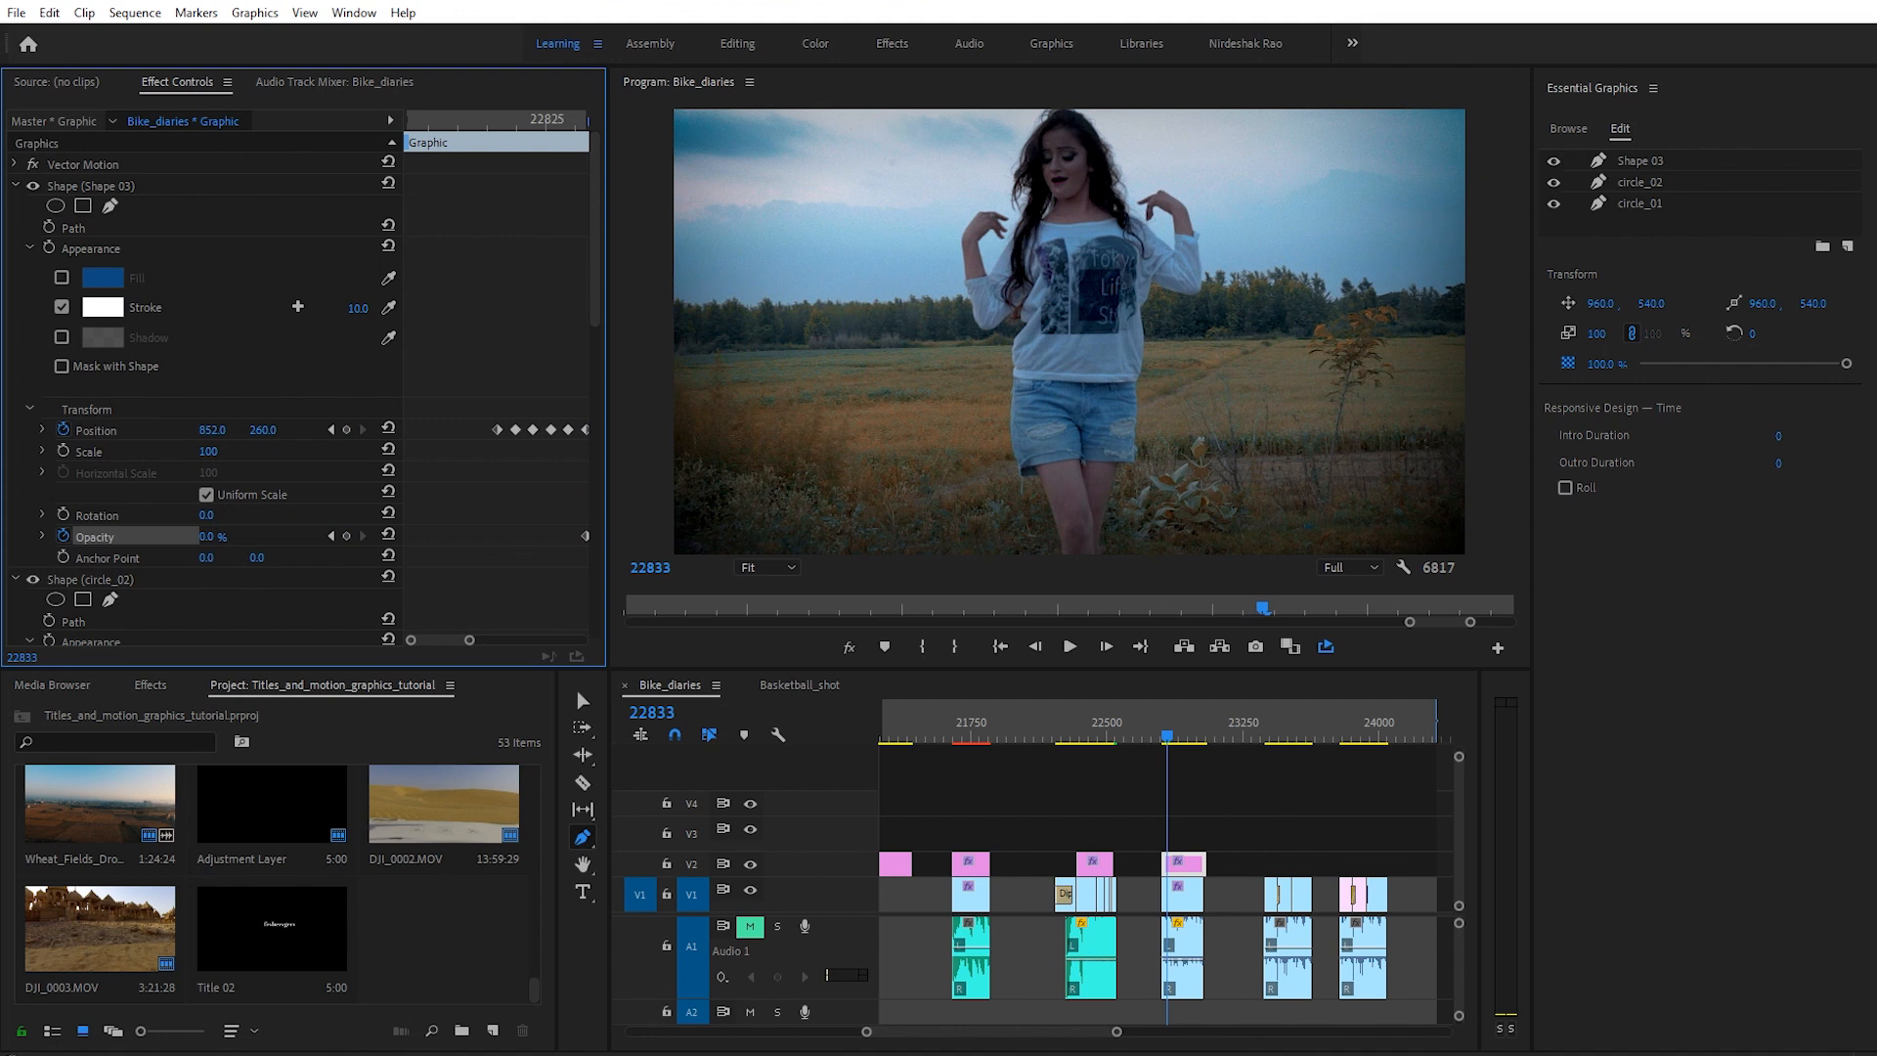
{"action": "key", "text": "Left"}
{"action": "key", "text": "Right"}
Step: Add a 100% Opacity keyframe to Shape 03 on frame 22817 and lower its opacity on frame 22816 to hide the line
{"action": "left_click_drag", "start_coordinate": [519, 121], "coordinate": [501, 131]}
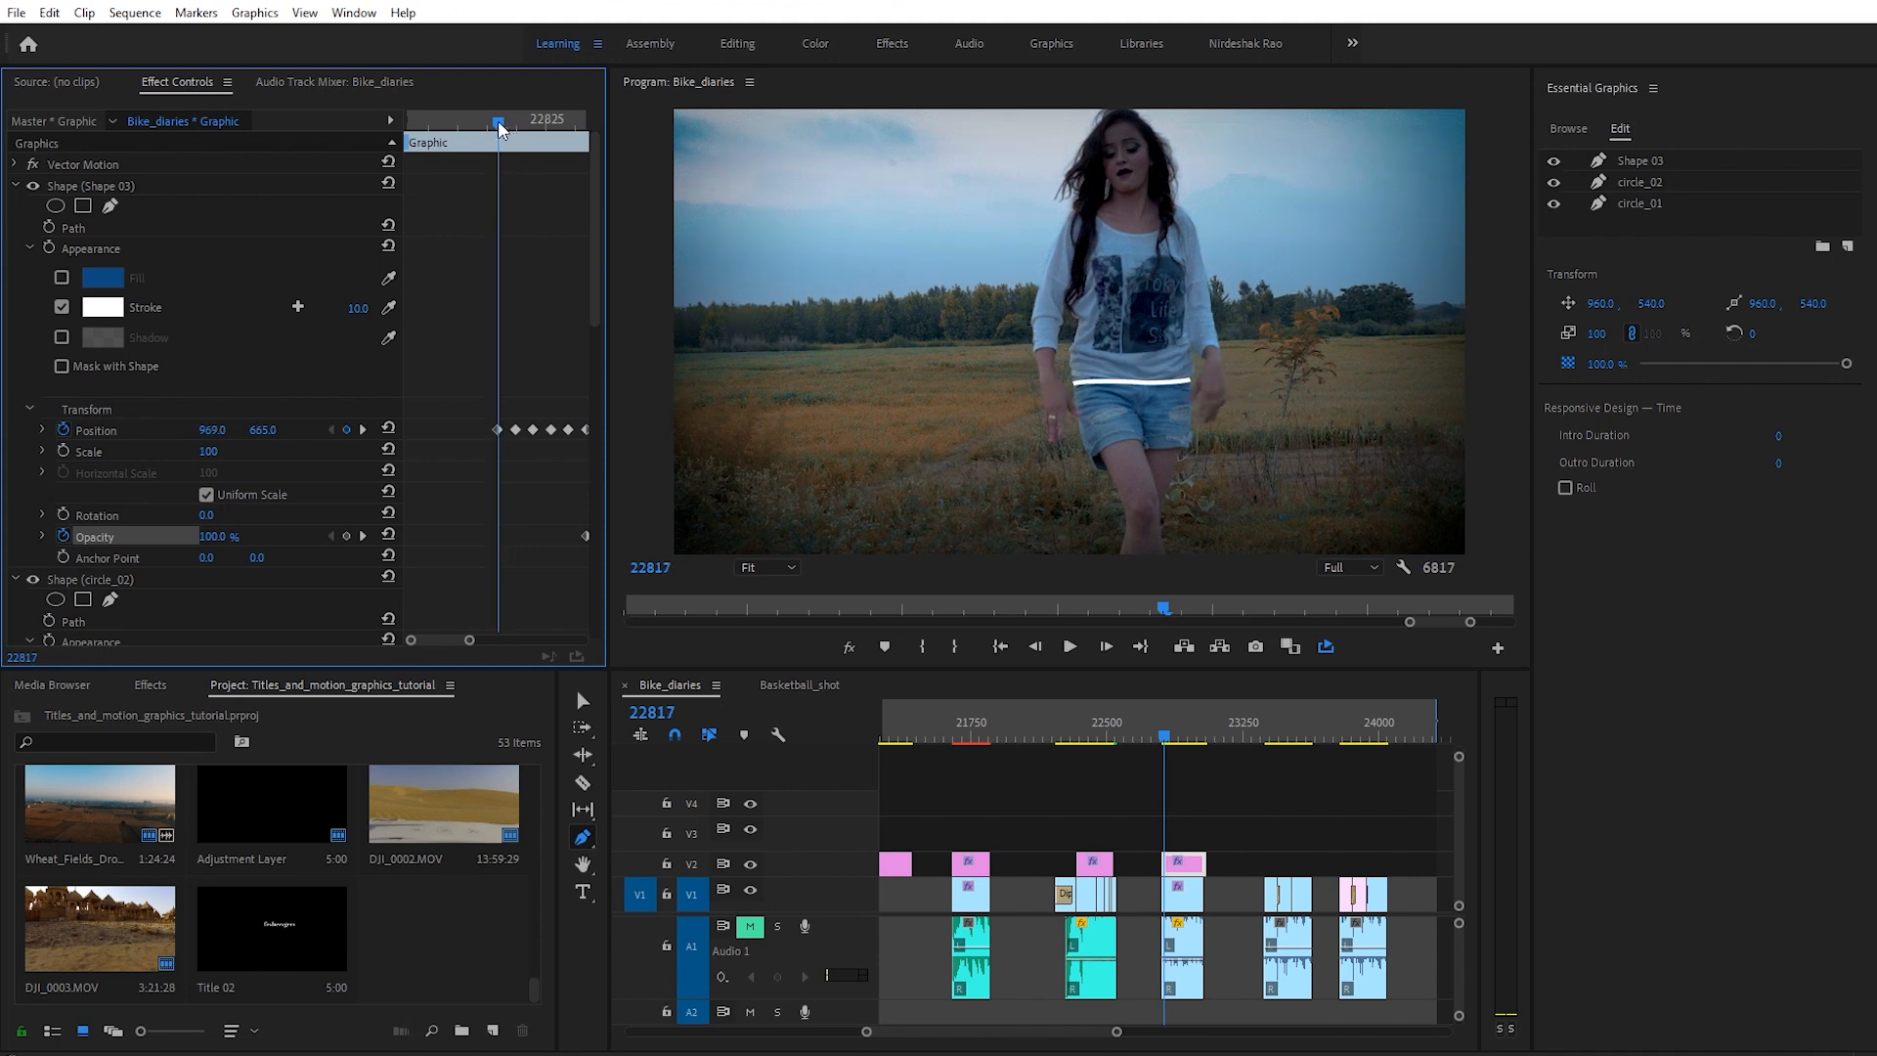
{"action": "left_click", "coordinate": [347, 535]}
{"action": "key", "text": "Left"}
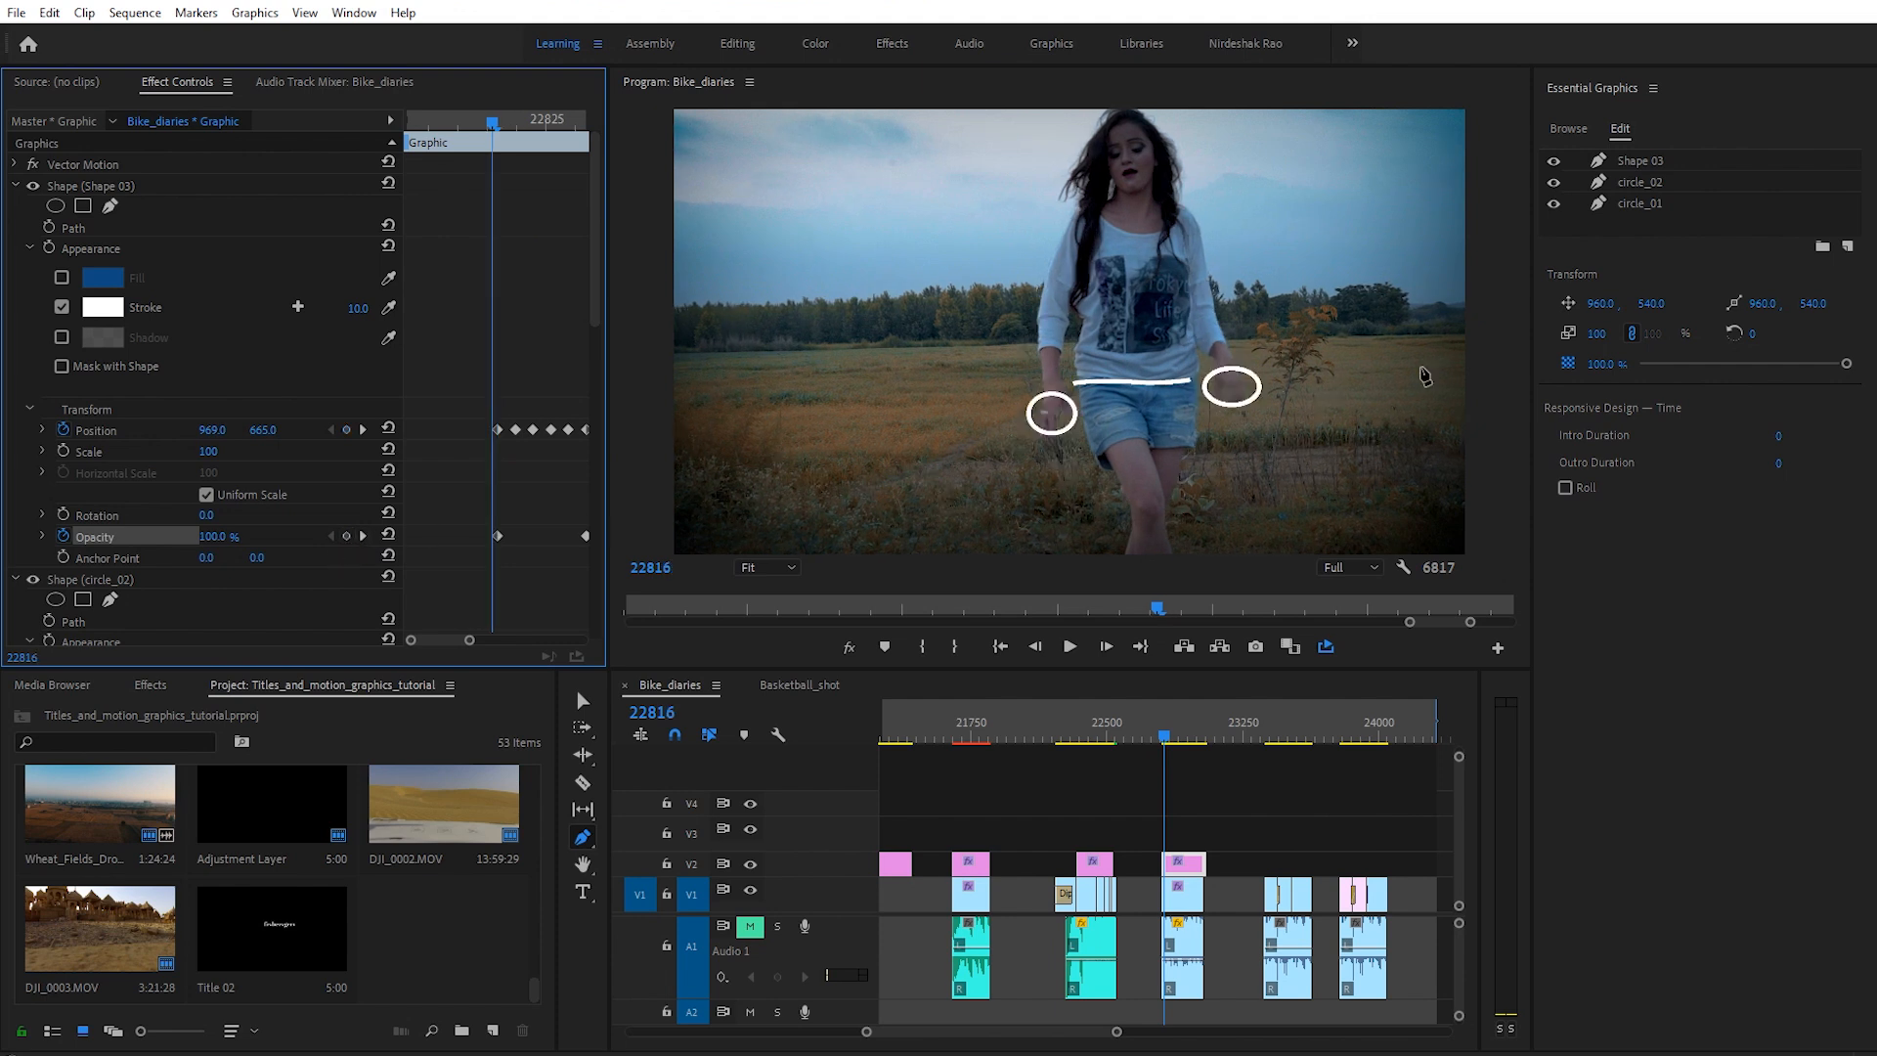
{"action": "left_click_drag", "start_coordinate": [223, 538], "coordinate": [121, 538]}
{"action": "left_click", "coordinate": [1163, 740]}
{"action": "left_click_drag", "start_coordinate": [1160, 734], "coordinate": [1172, 740]}
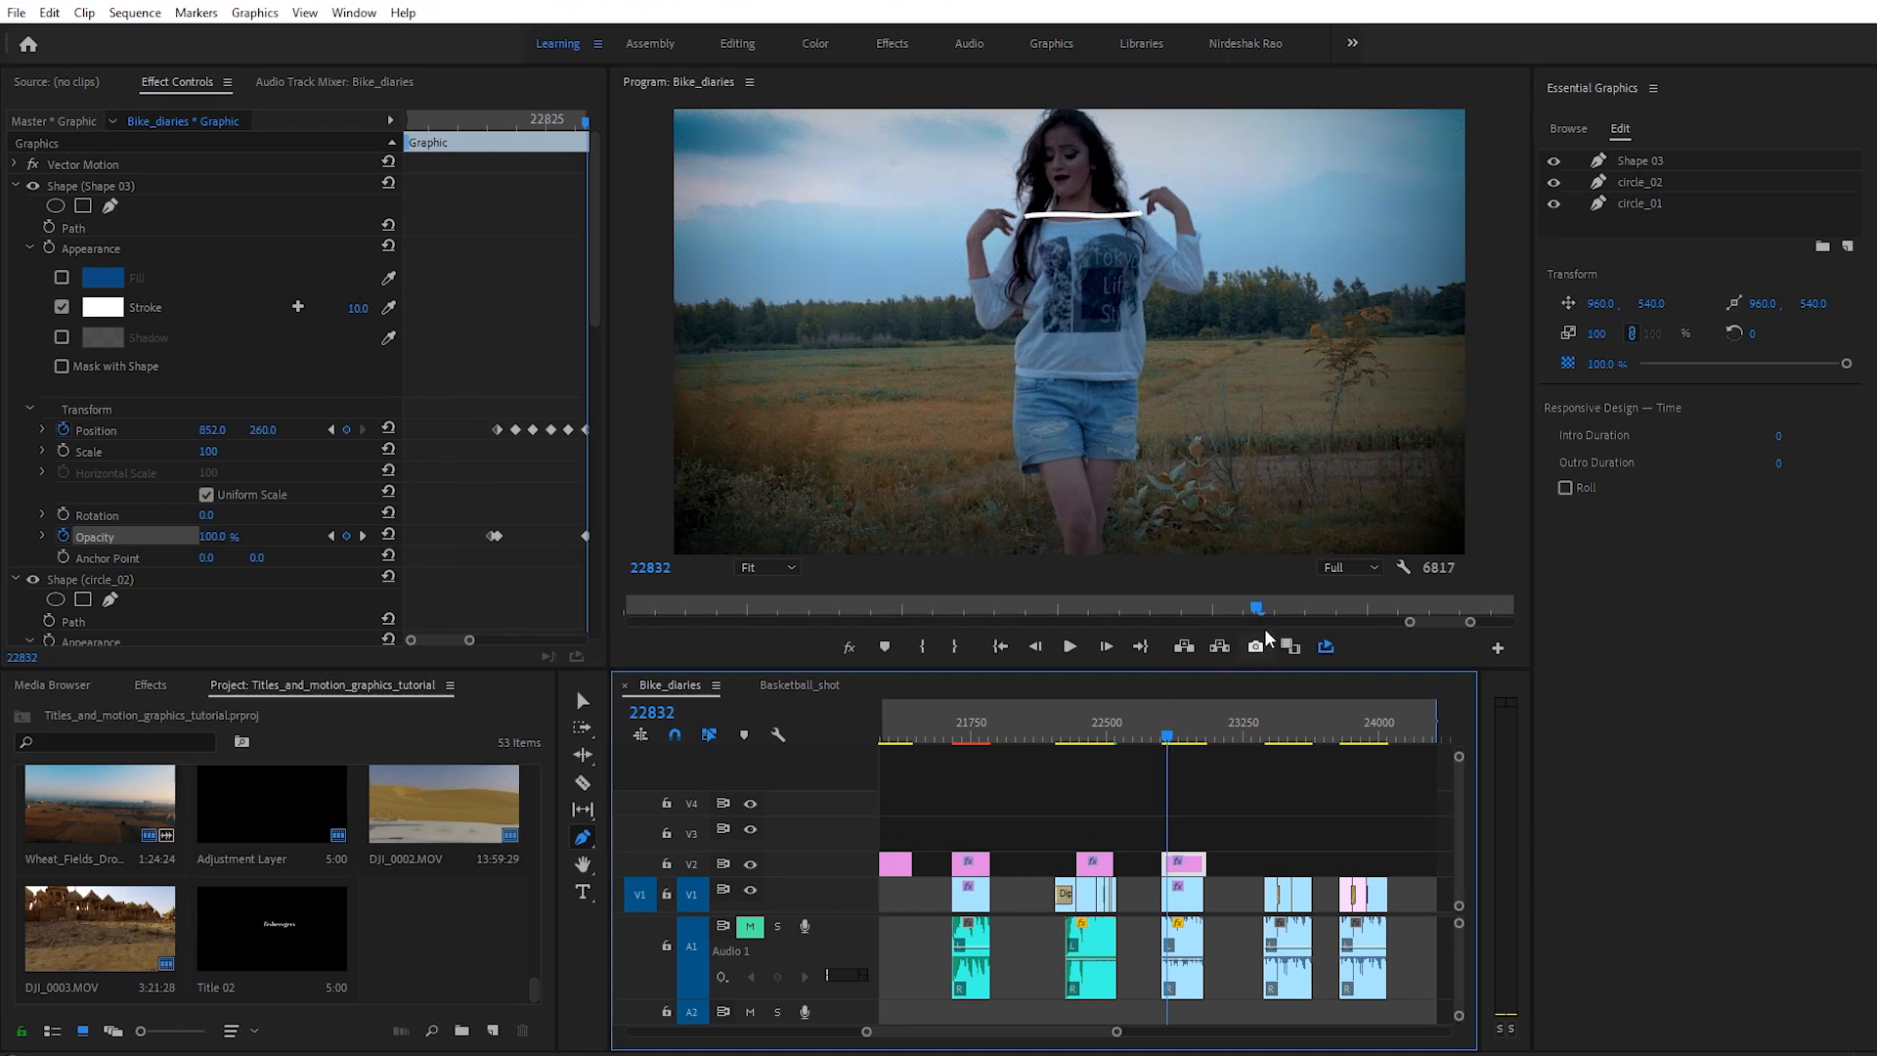
Step: Rename the Shape 03 layer as lINE_01
{"action": "left_click", "coordinate": [1641, 161]}
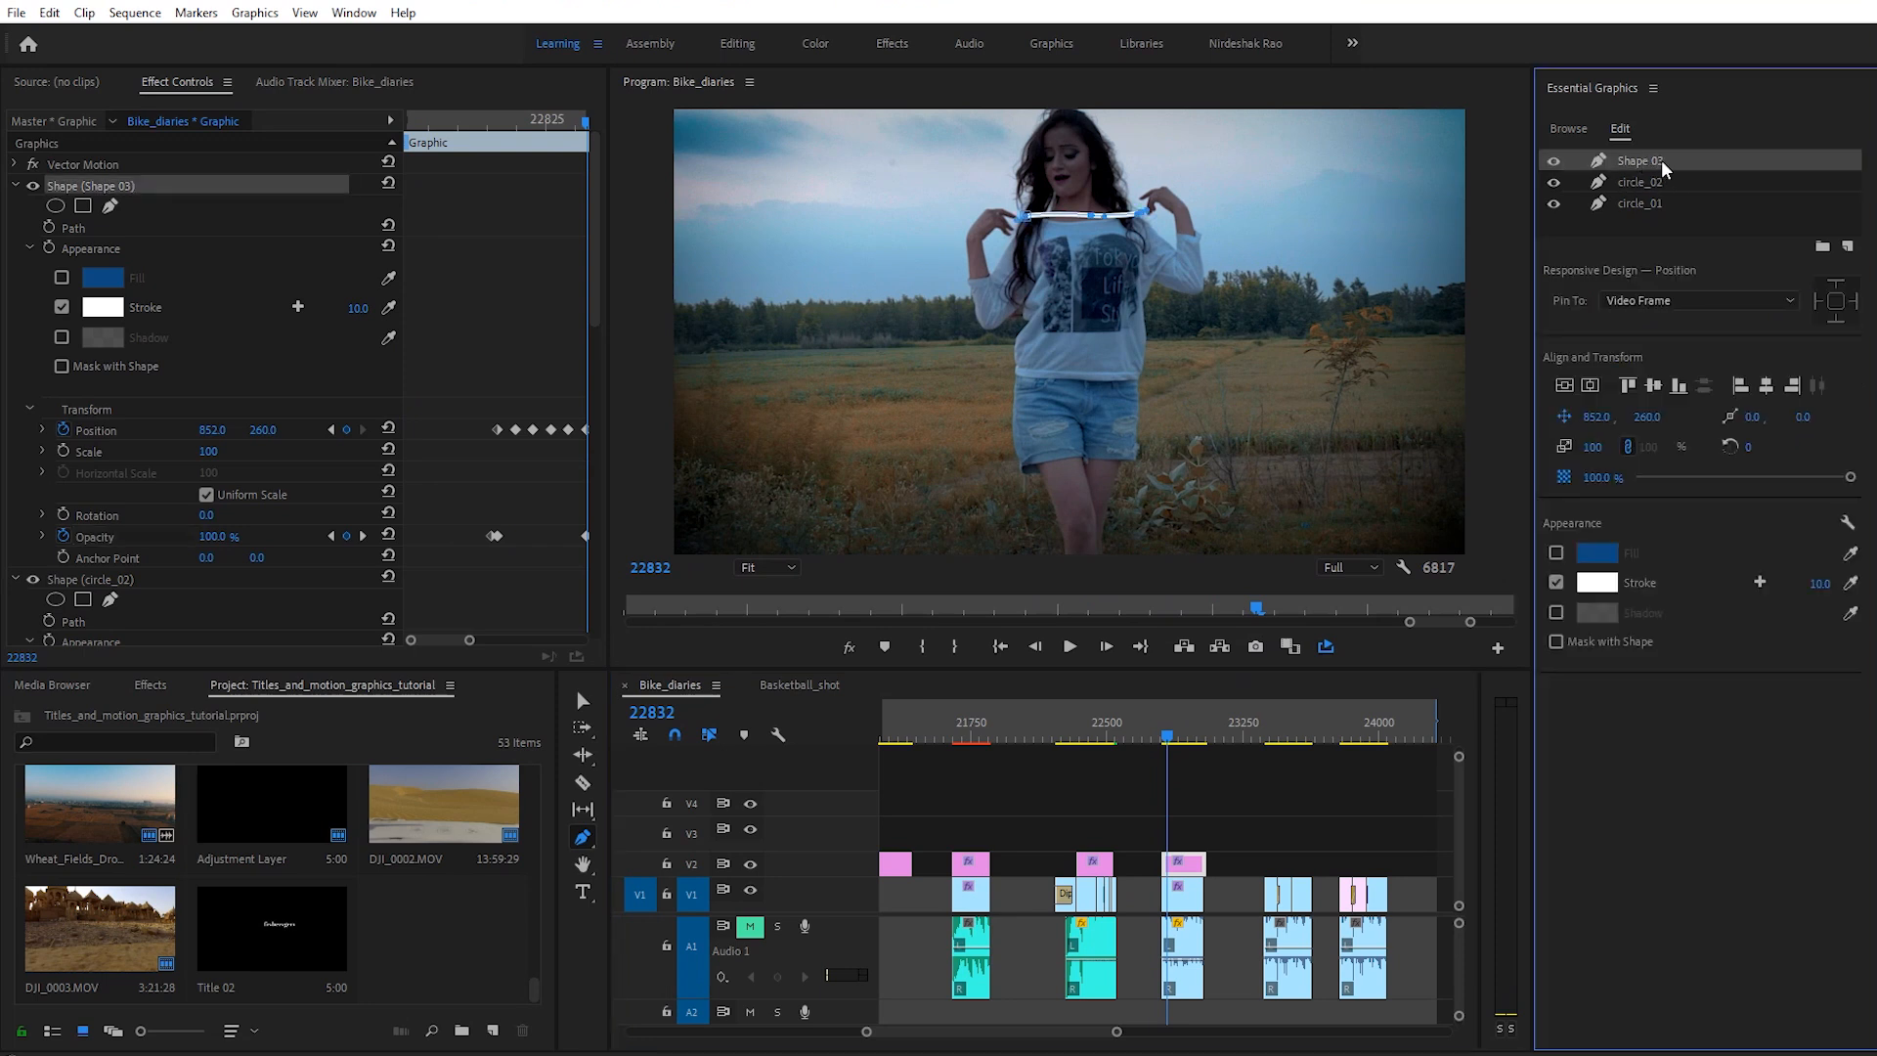
{"action": "double_click", "coordinate": [1640, 163]}
{"action": "type", "text": "lINE_01"}
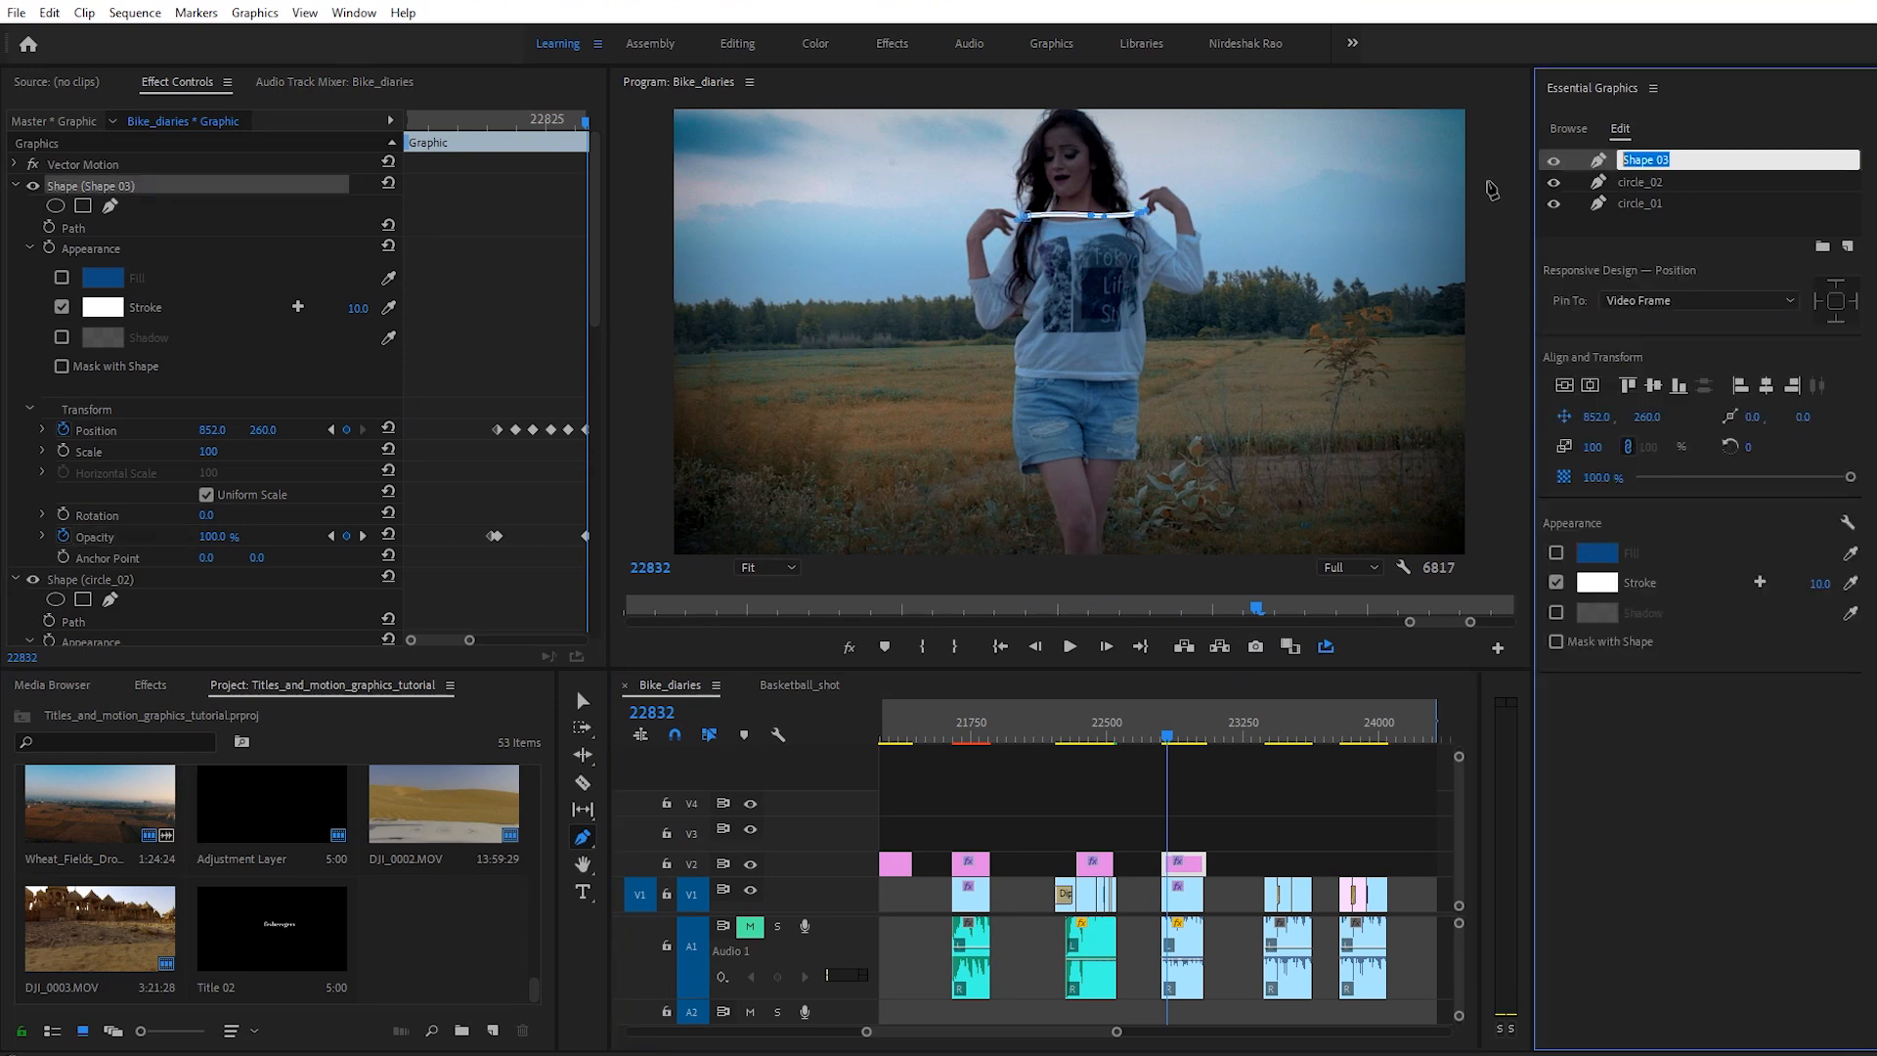
{"action": "key", "text": "Return"}
Step: Duplicate the lINE_01 layer and rename the copy as lINE_02
{"action": "right_click", "coordinate": [1641, 167]}
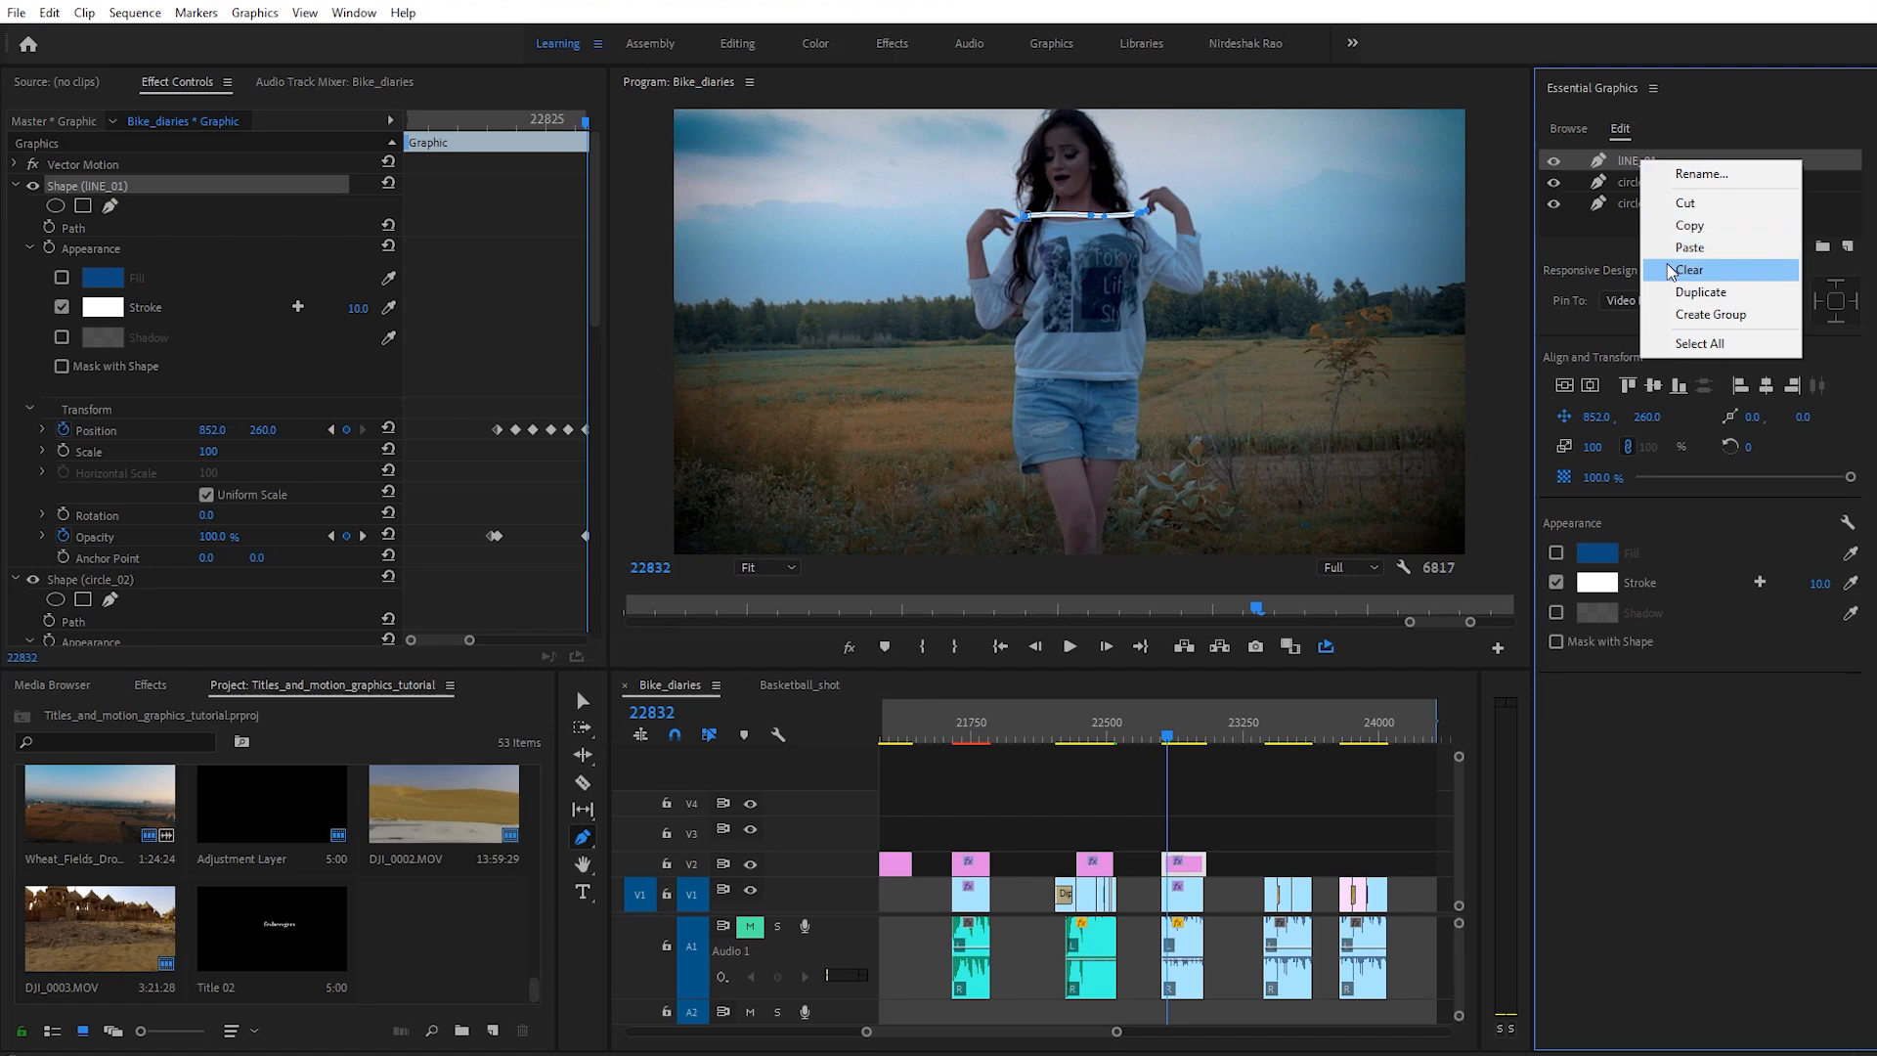
{"action": "left_click", "coordinate": [1679, 294]}
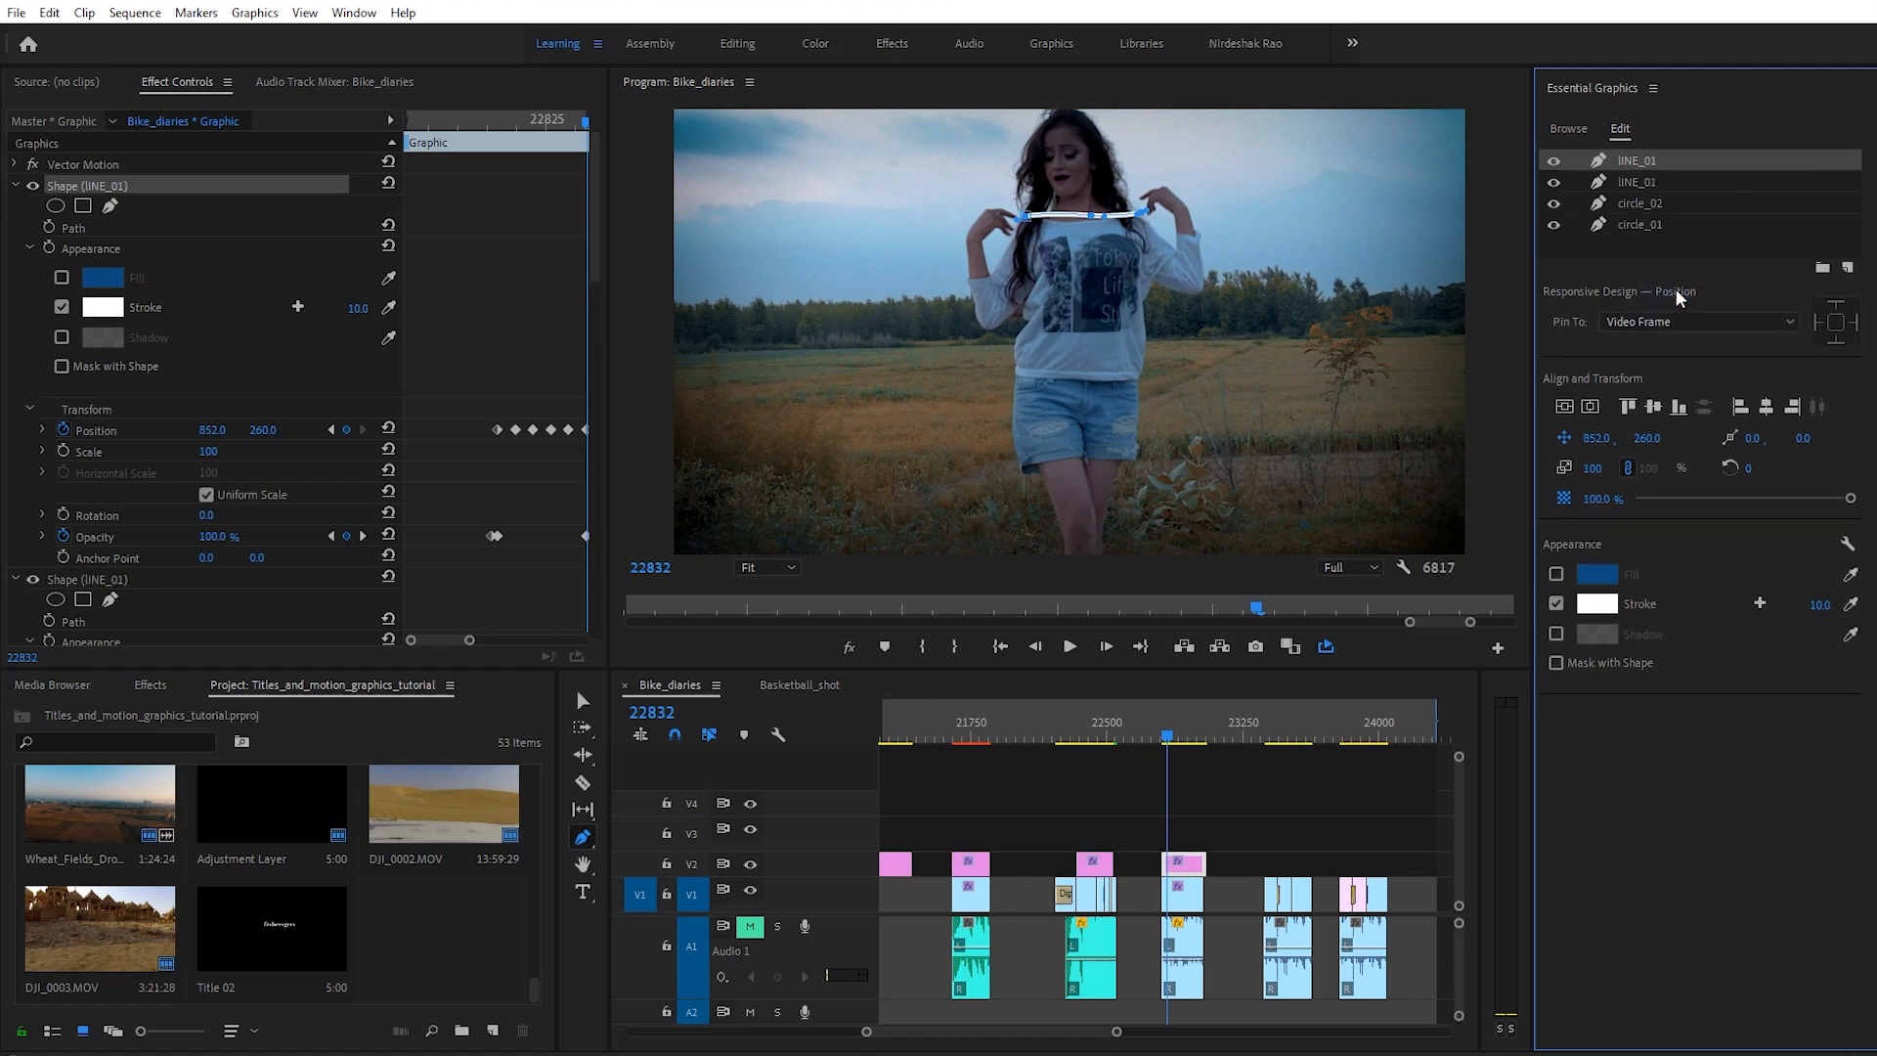
{"action": "double_click", "coordinate": [1668, 158]}
{"action": "left_click", "coordinate": [1667, 159]}
{"action": "type", "text": "2"}
{"action": "key", "text": "Return"}
Step: Shift all Position and Opacity keyframes of lINE_02 three frames later, with the first Position keyframe on frame 22820
{"action": "left_click_drag", "start_coordinate": [423, 637], "coordinate": [432, 639]}
{"action": "left_click_drag", "start_coordinate": [443, 118], "coordinate": [460, 133]}
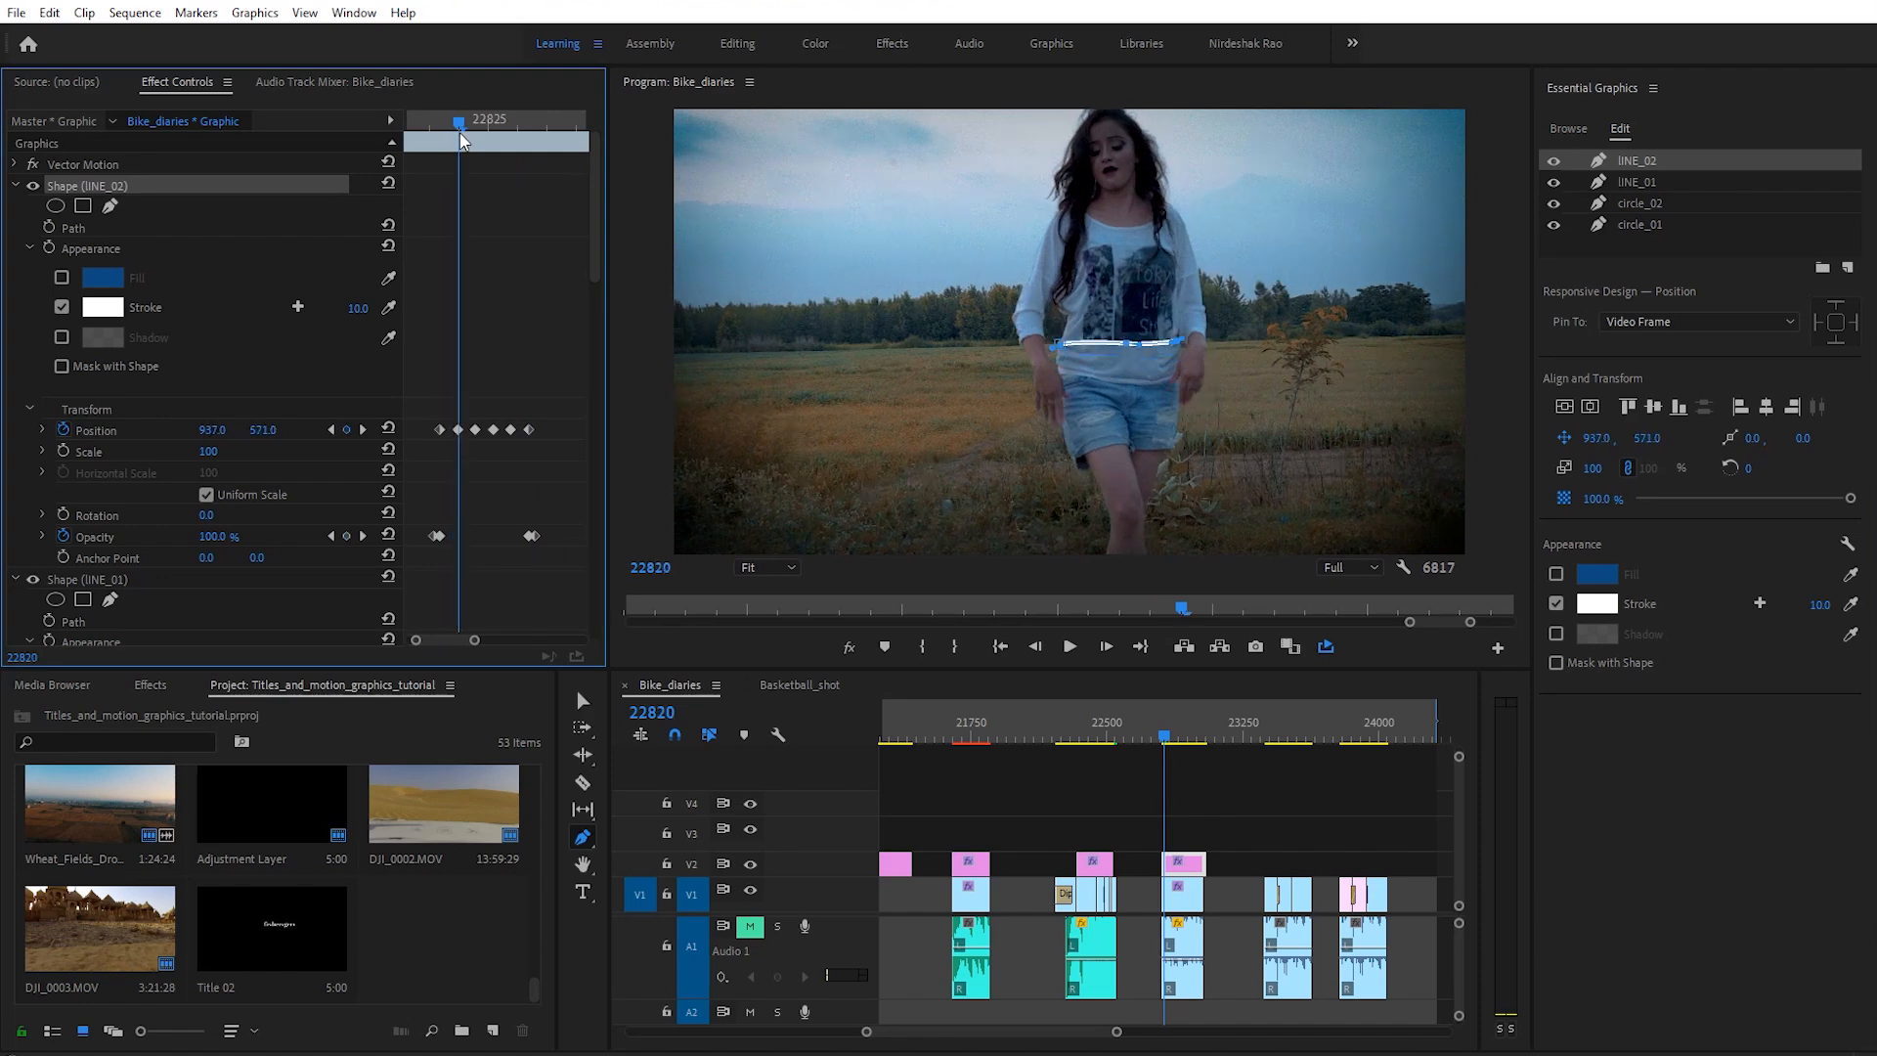
{"action": "left_click_drag", "start_coordinate": [415, 418], "coordinate": [512, 460]}
{"action": "left_click_drag", "start_coordinate": [571, 398], "coordinate": [428, 589]}
{"action": "left_click_drag", "start_coordinate": [445, 430], "coordinate": [456, 442]}
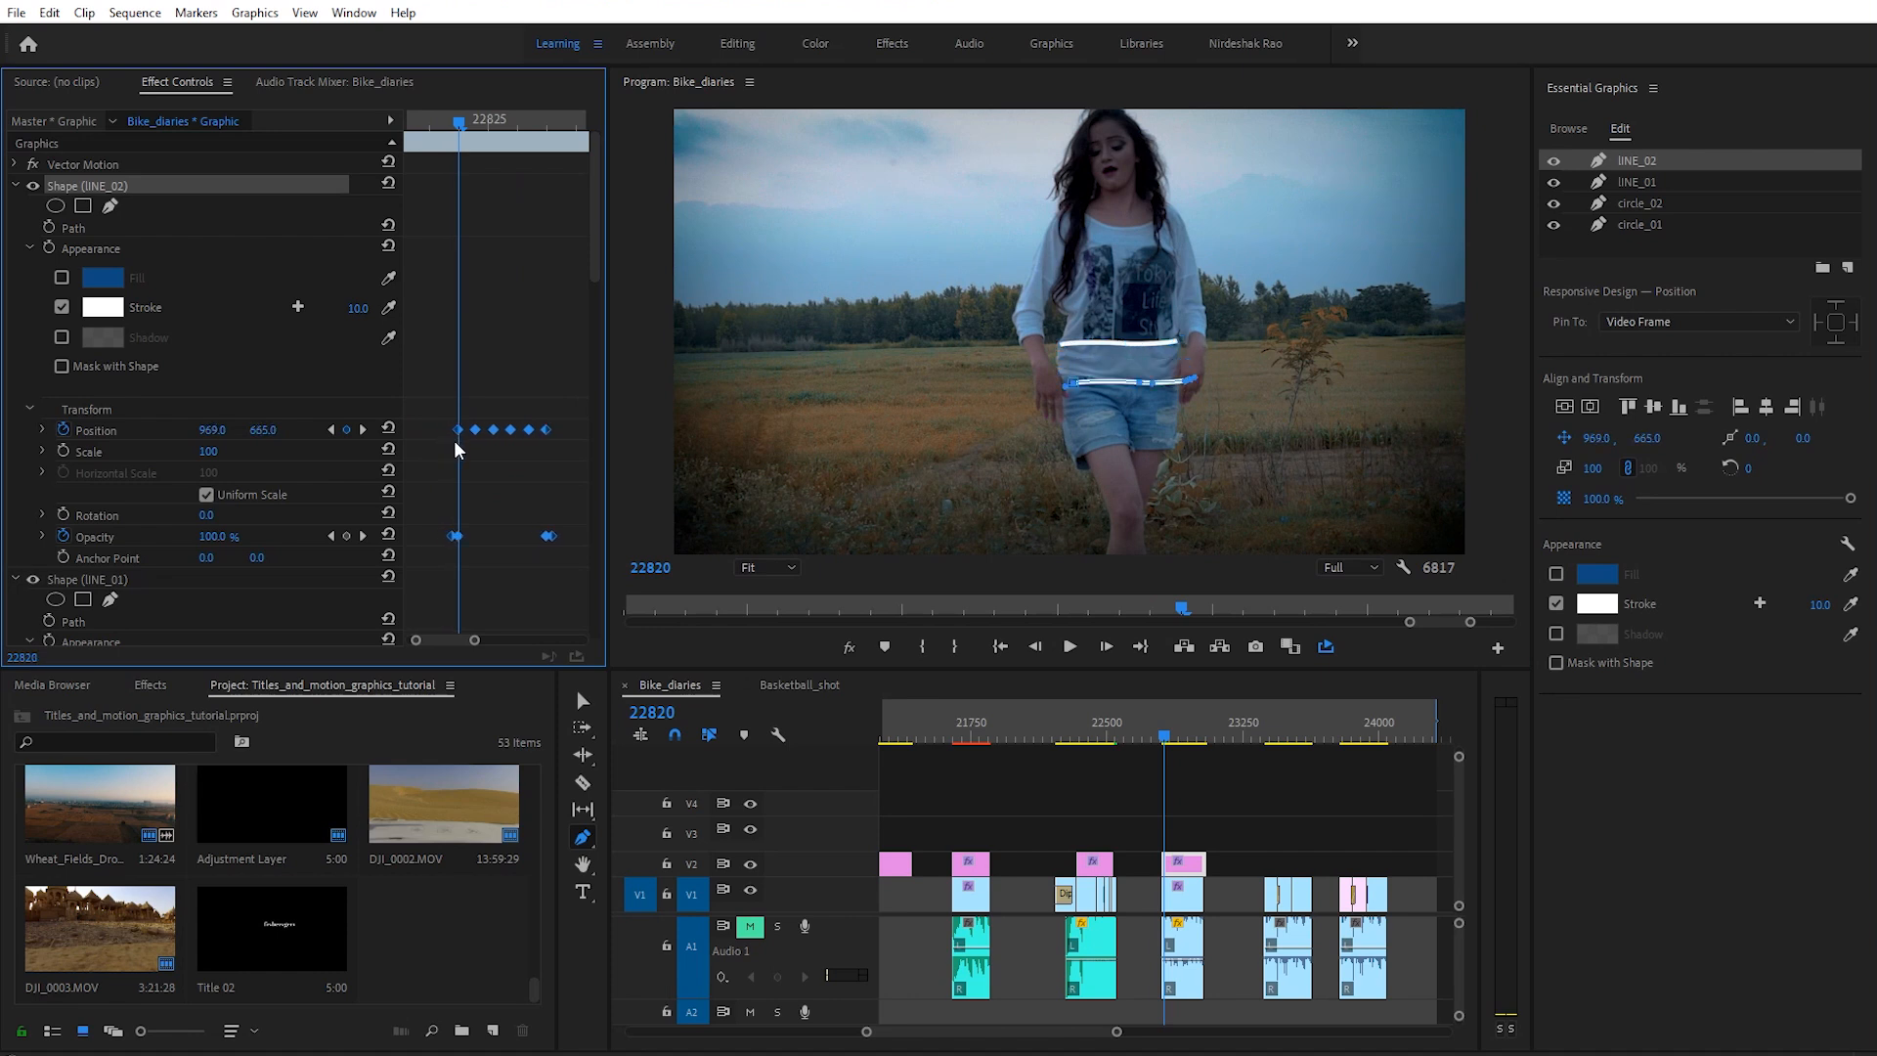
{"action": "left_click_drag", "start_coordinate": [455, 119], "coordinate": [484, 174]}
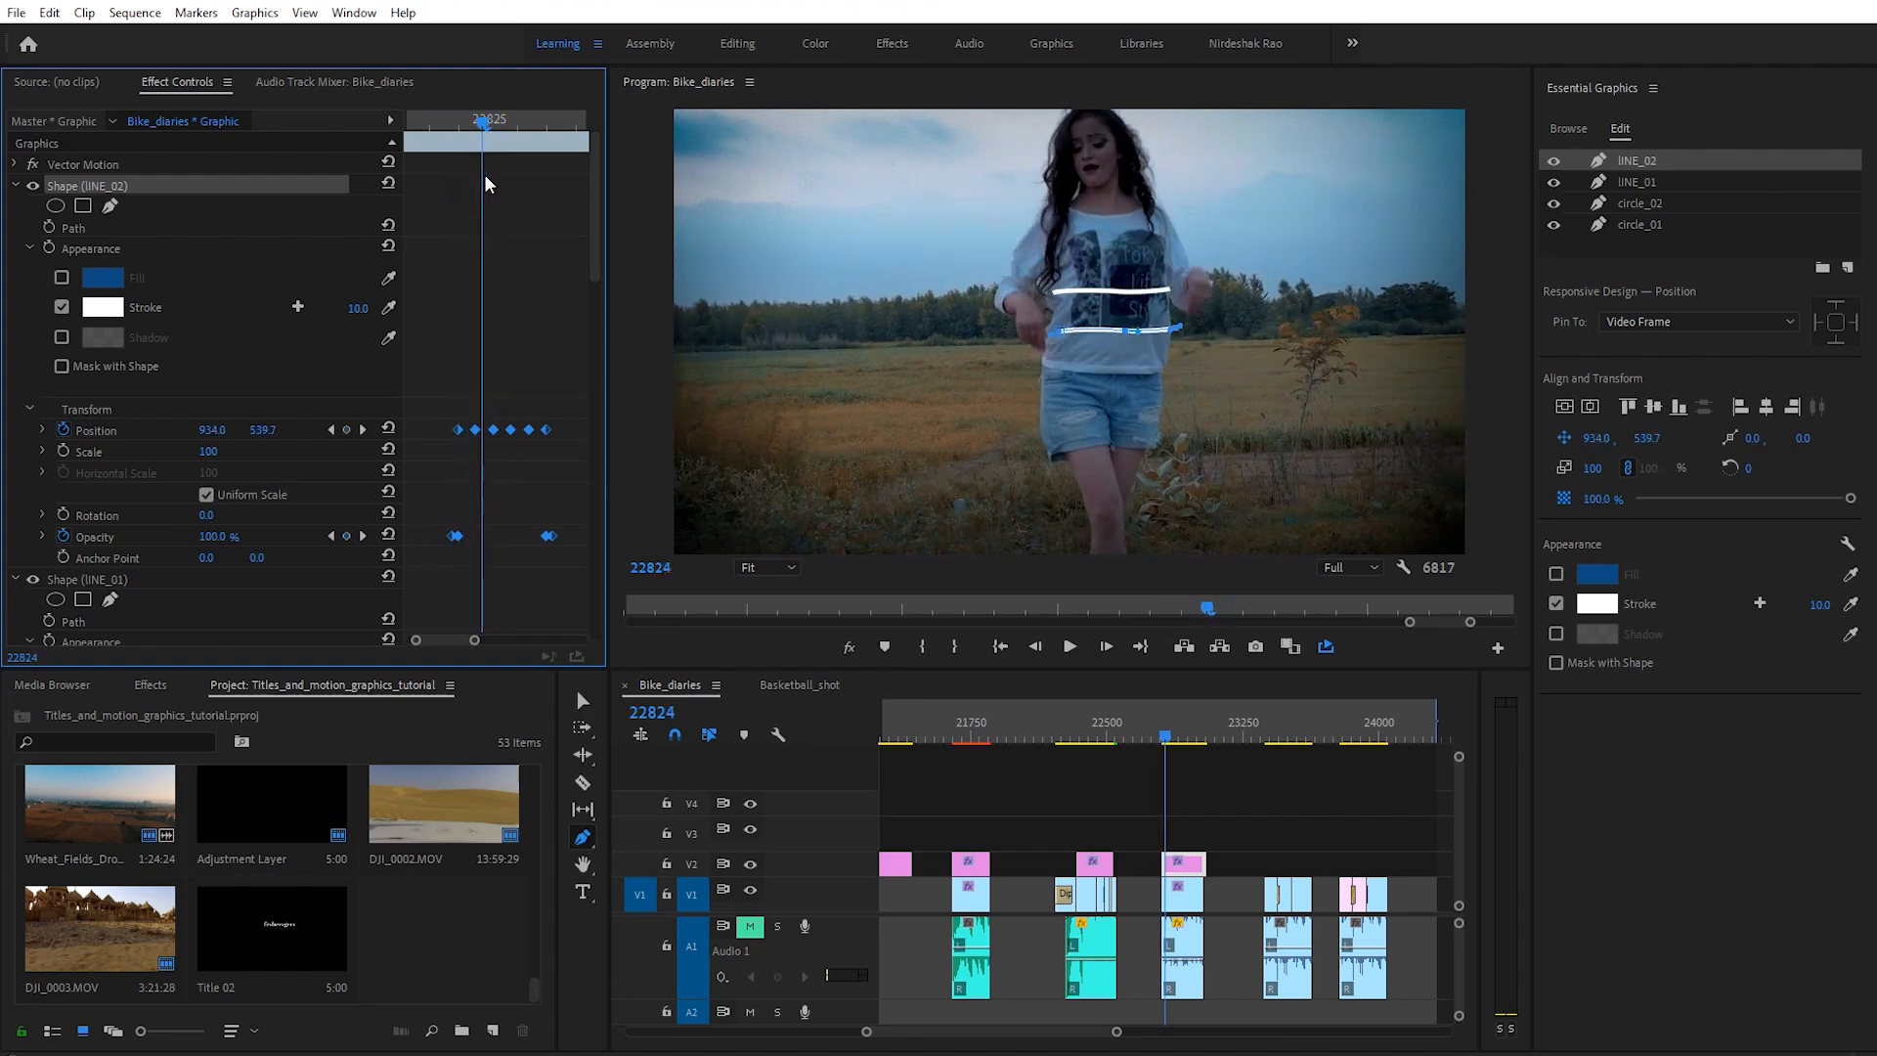
{"action": "double_click", "coordinate": [1650, 160]}
{"action": "right_click", "coordinate": [1642, 176]}
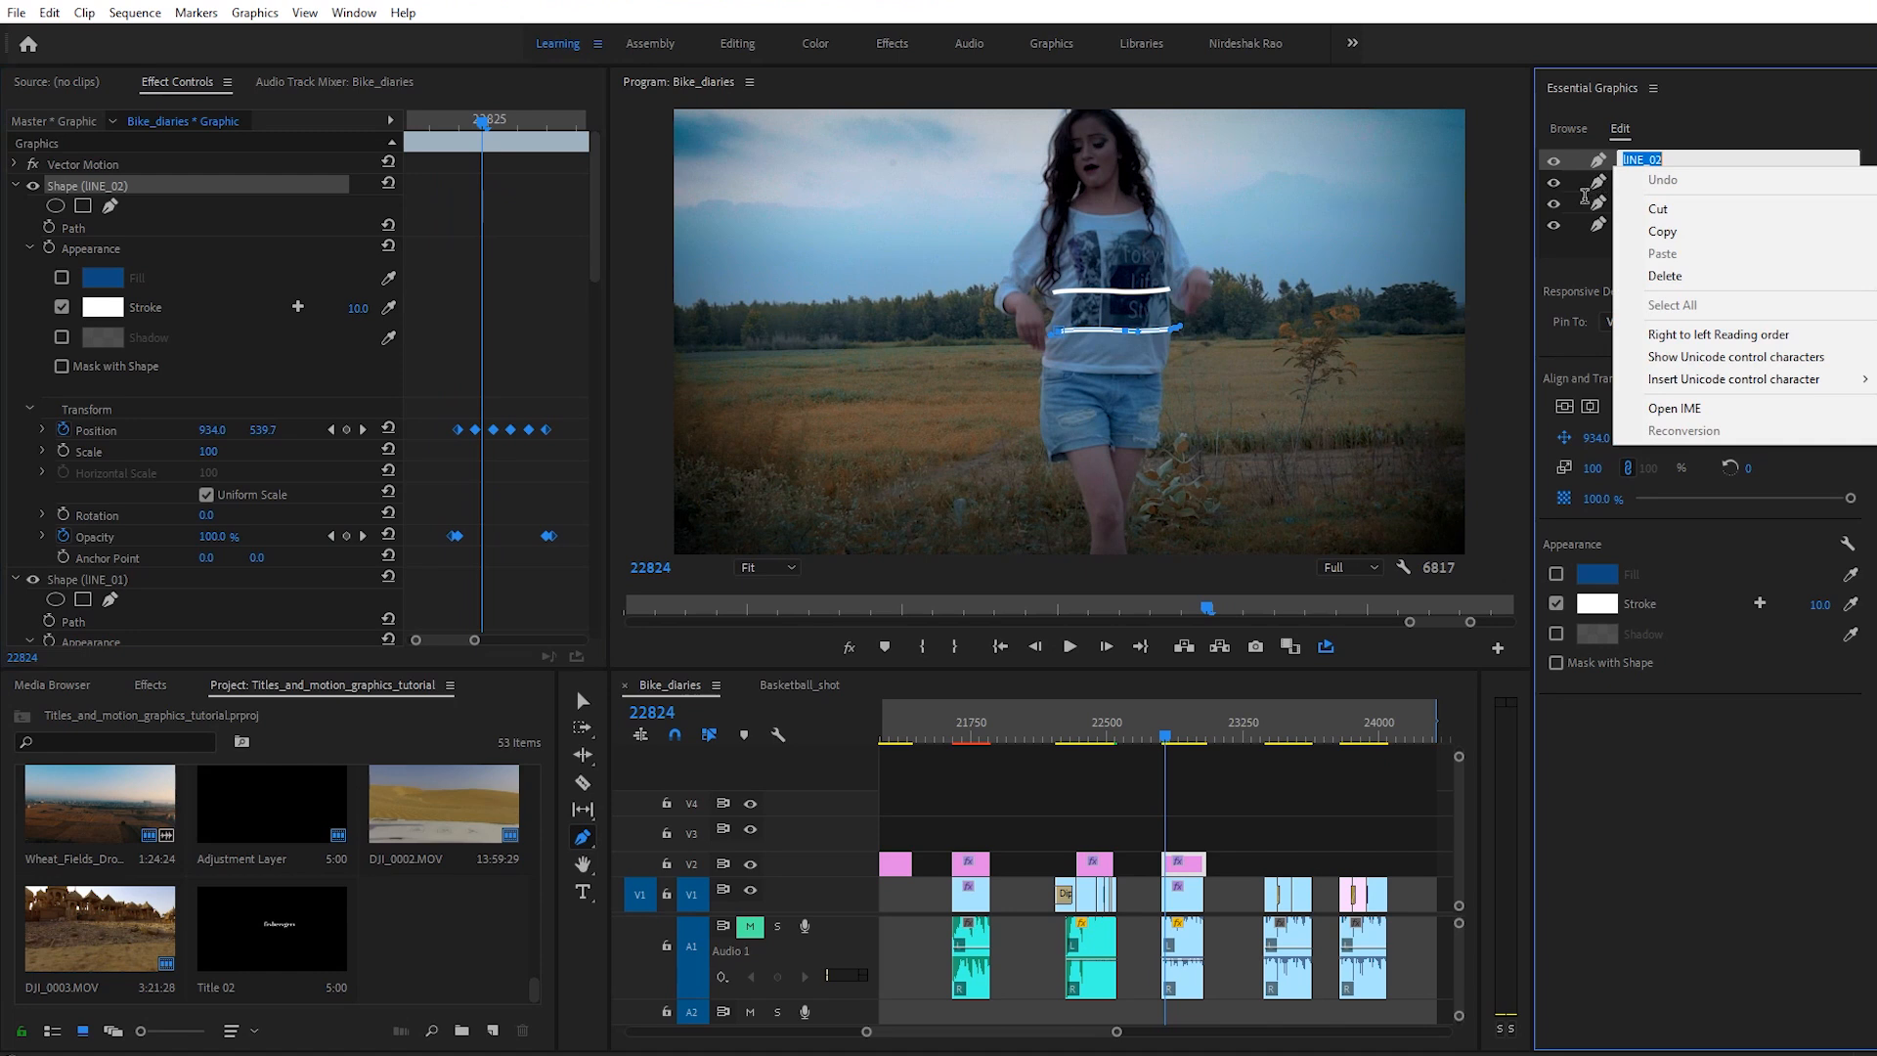
{"action": "left_click", "coordinate": [514, 479]}
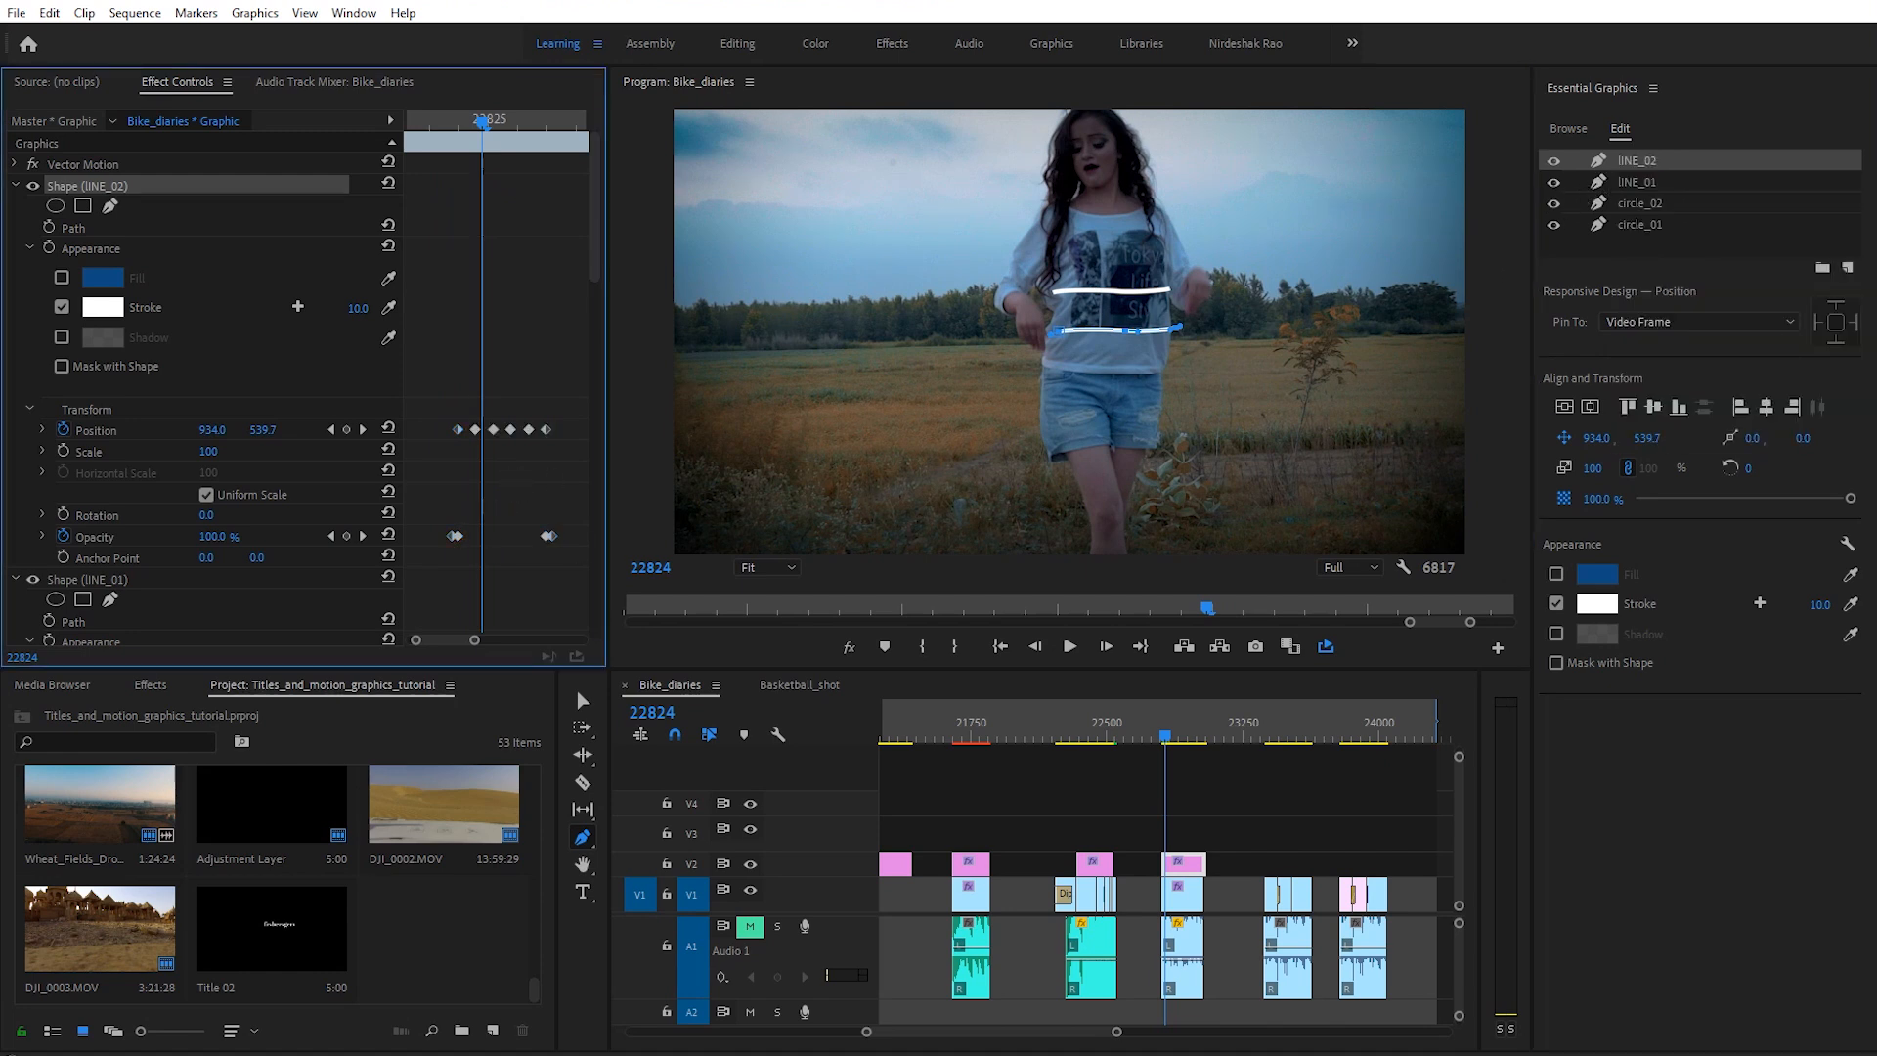
Step: Duplicate the lINE_02 layer and rename the copy as lINE_03
{"action": "left_click", "coordinate": [1654, 164]}
{"action": "right_click", "coordinate": [1654, 164]}
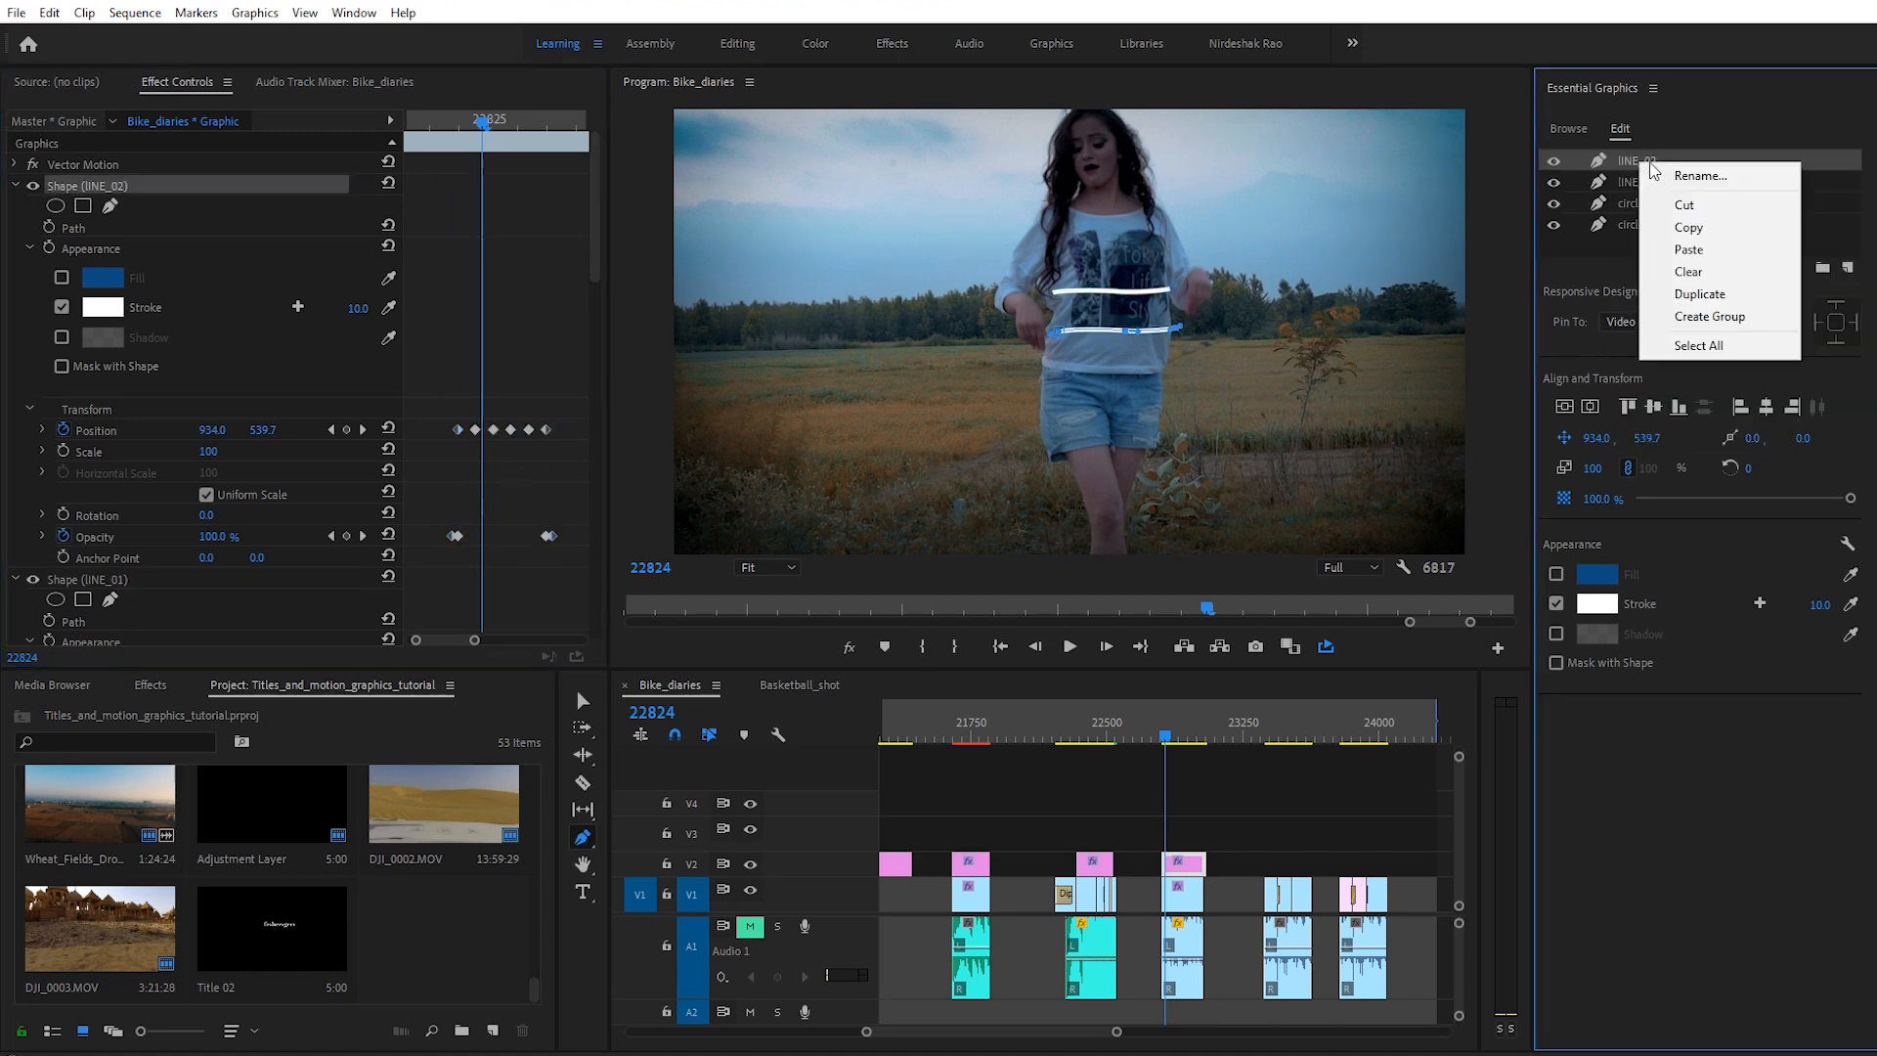
{"action": "left_click", "coordinate": [1696, 294]}
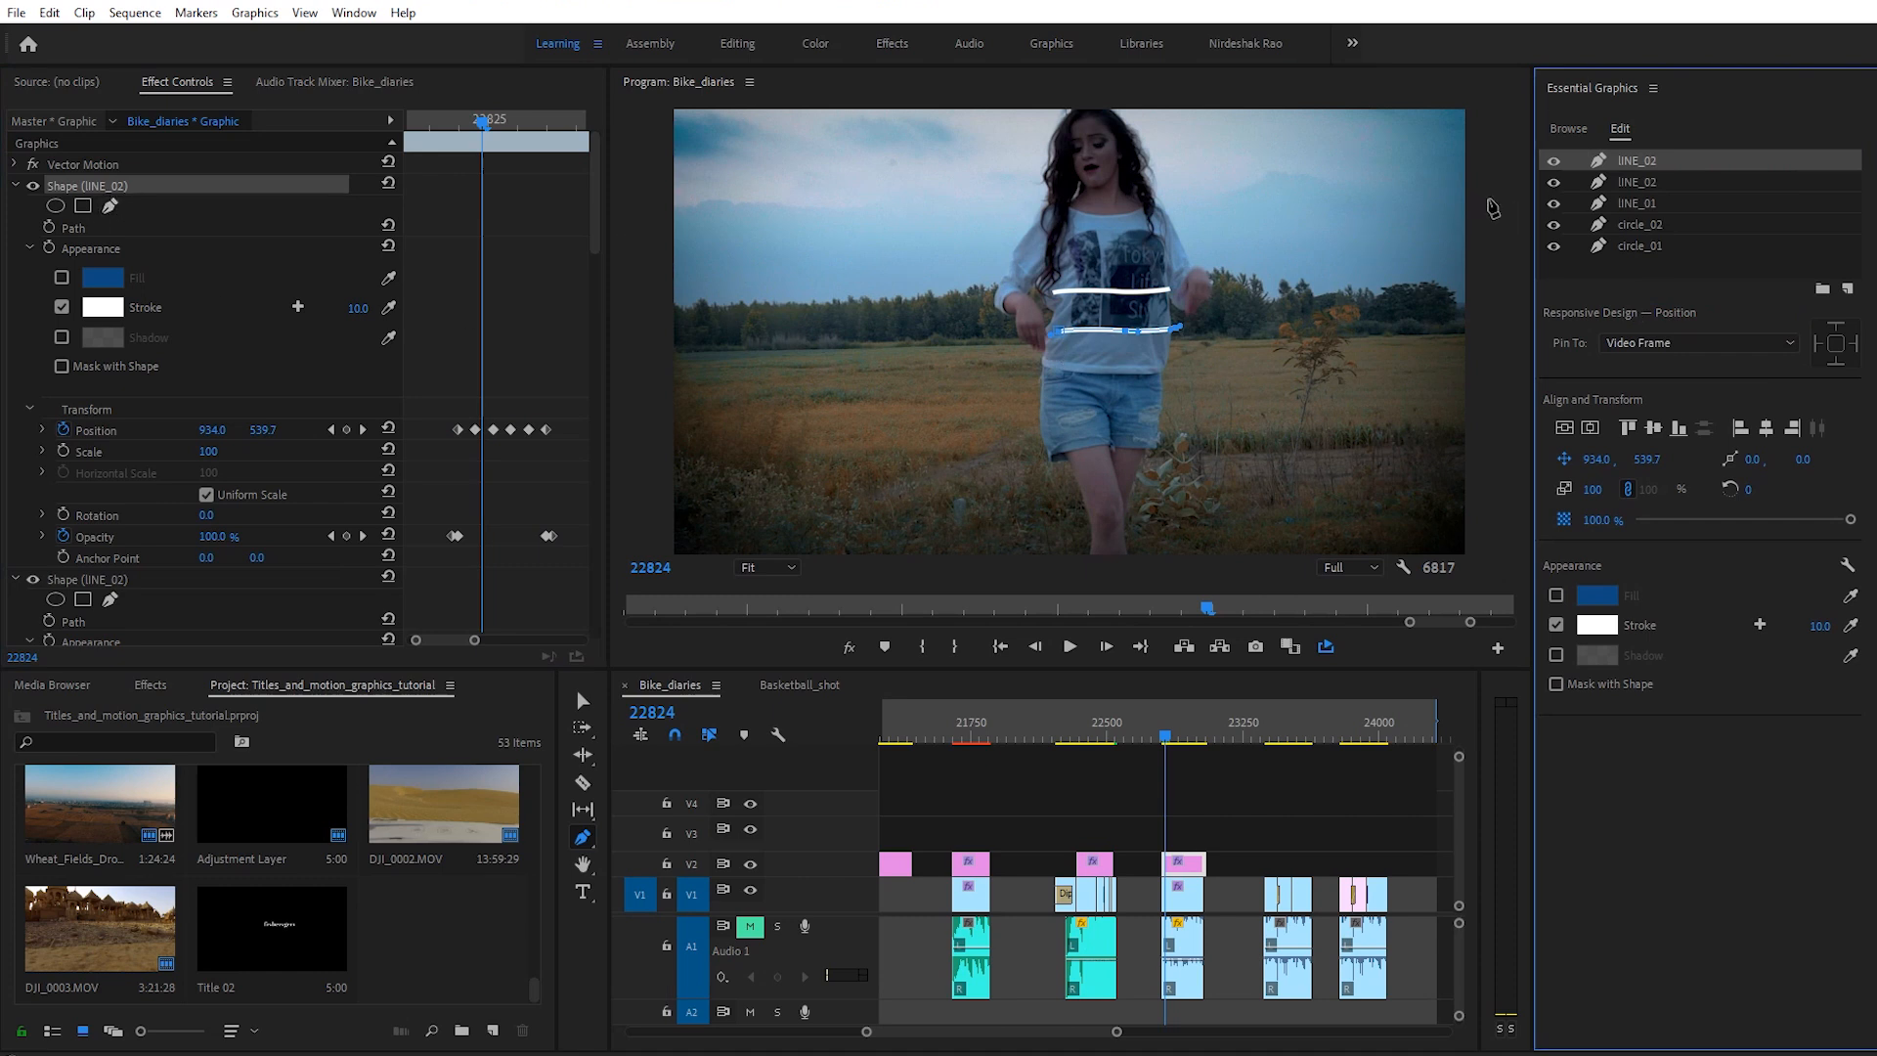
{"action": "double_click", "coordinate": [1654, 160]}
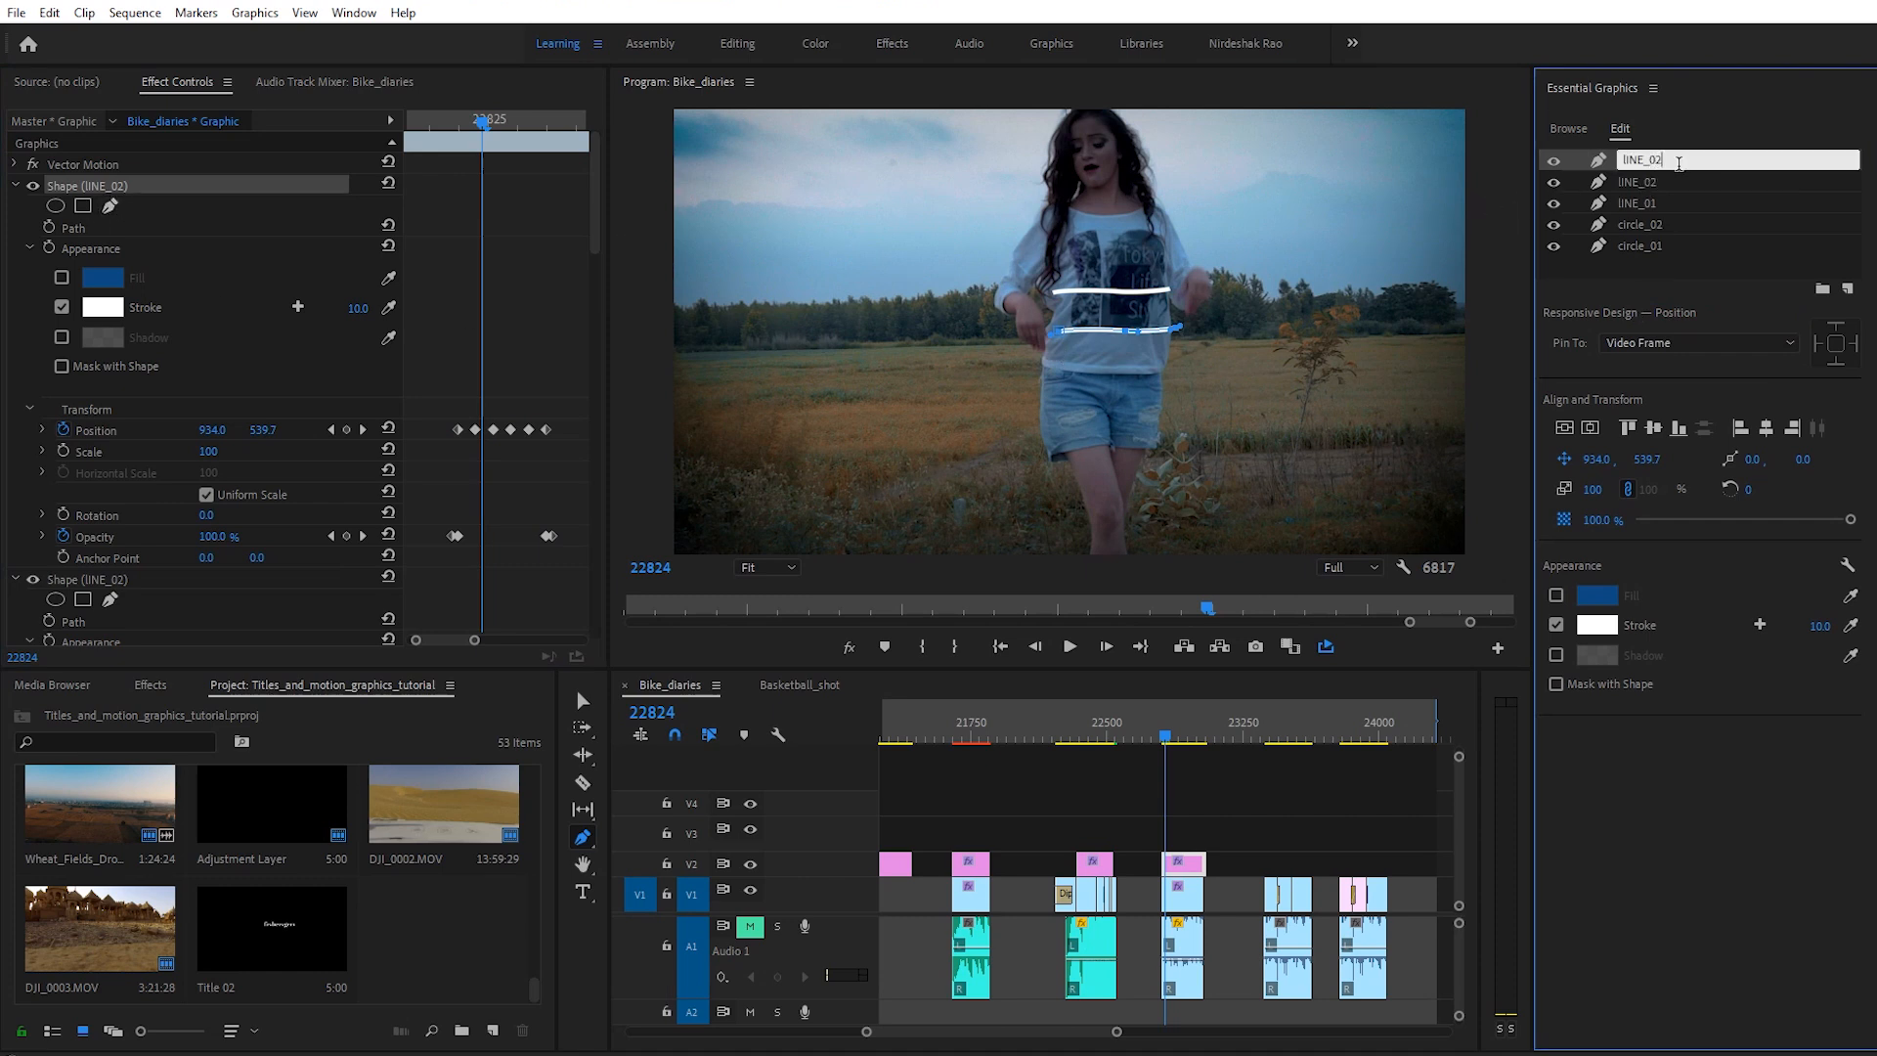
{"action": "type", "text": "3"}
{"action": "key", "text": "Return"}
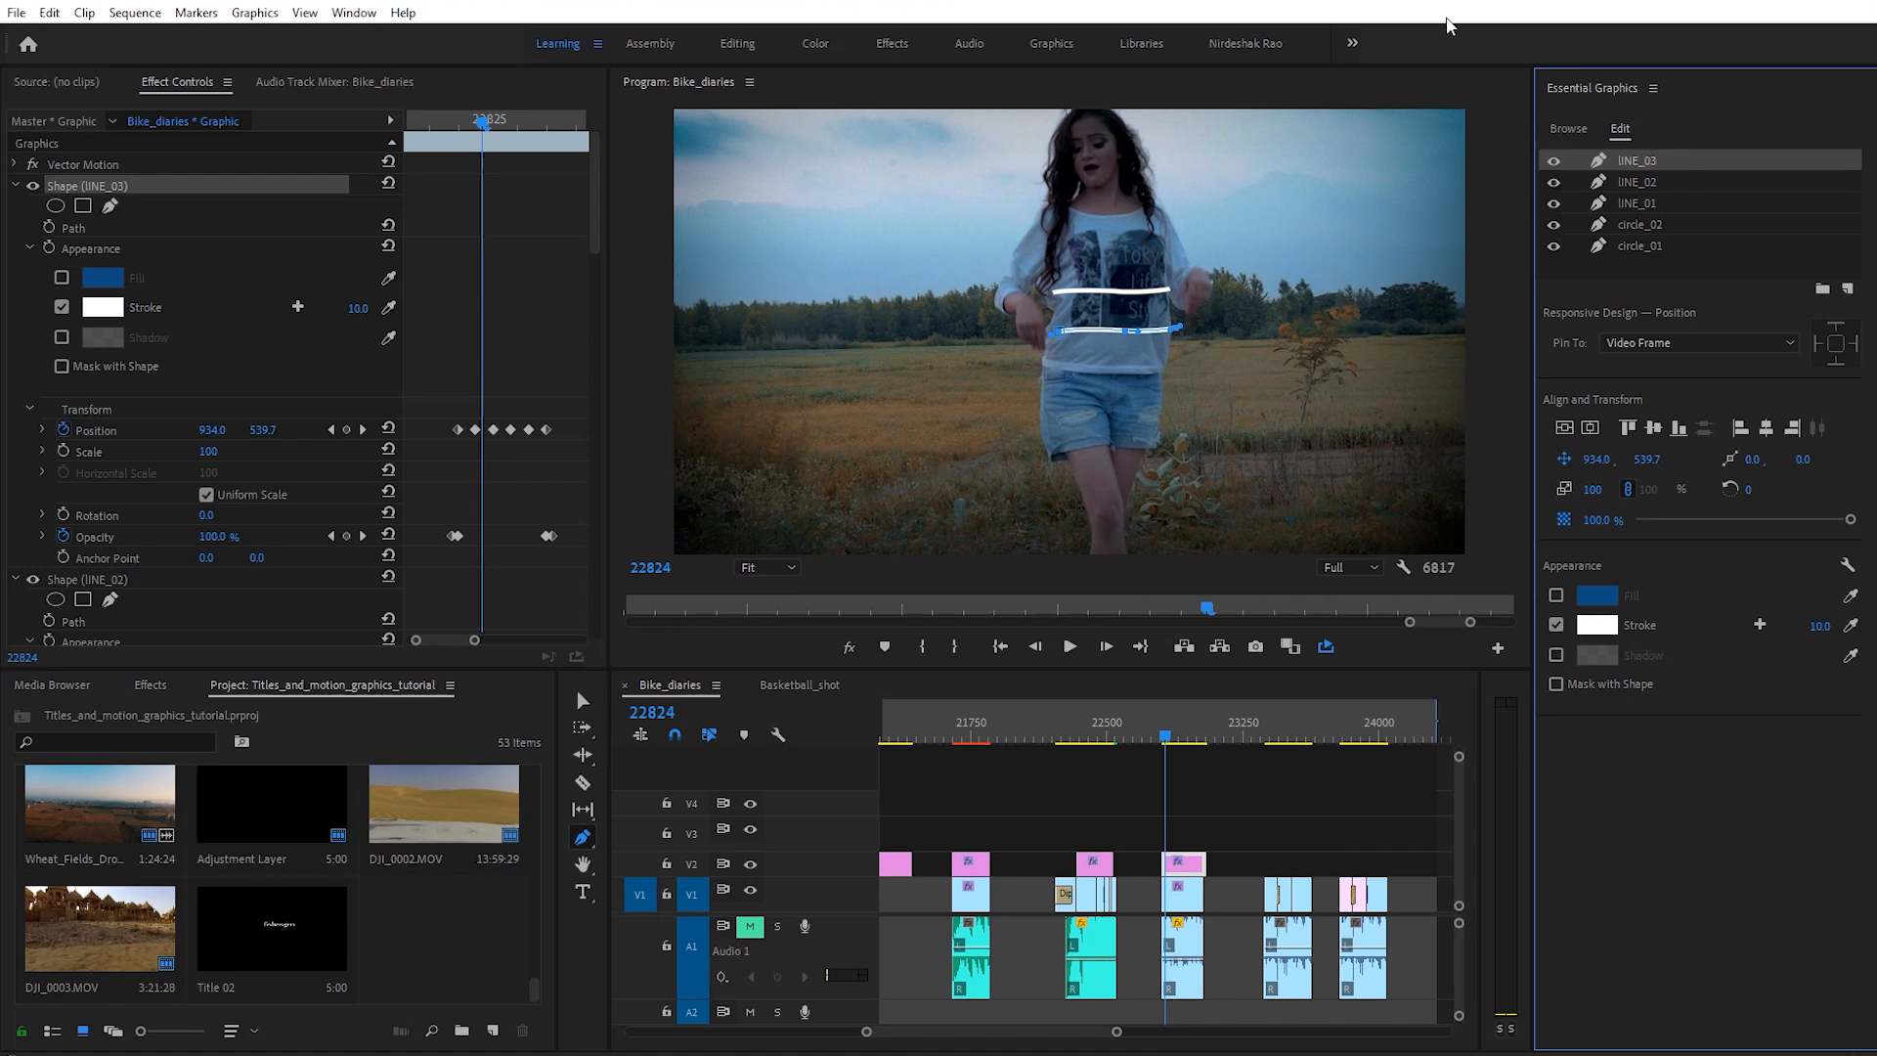
Step: Shift all Position and Opacity keyframes of lINE_03 three frames later, with the first Position keyframe on frame 22823
{"action": "left_click_drag", "start_coordinate": [428, 404], "coordinate": [583, 563]}
{"action": "left_click_drag", "start_coordinate": [486, 120], "coordinate": [499, 131]}
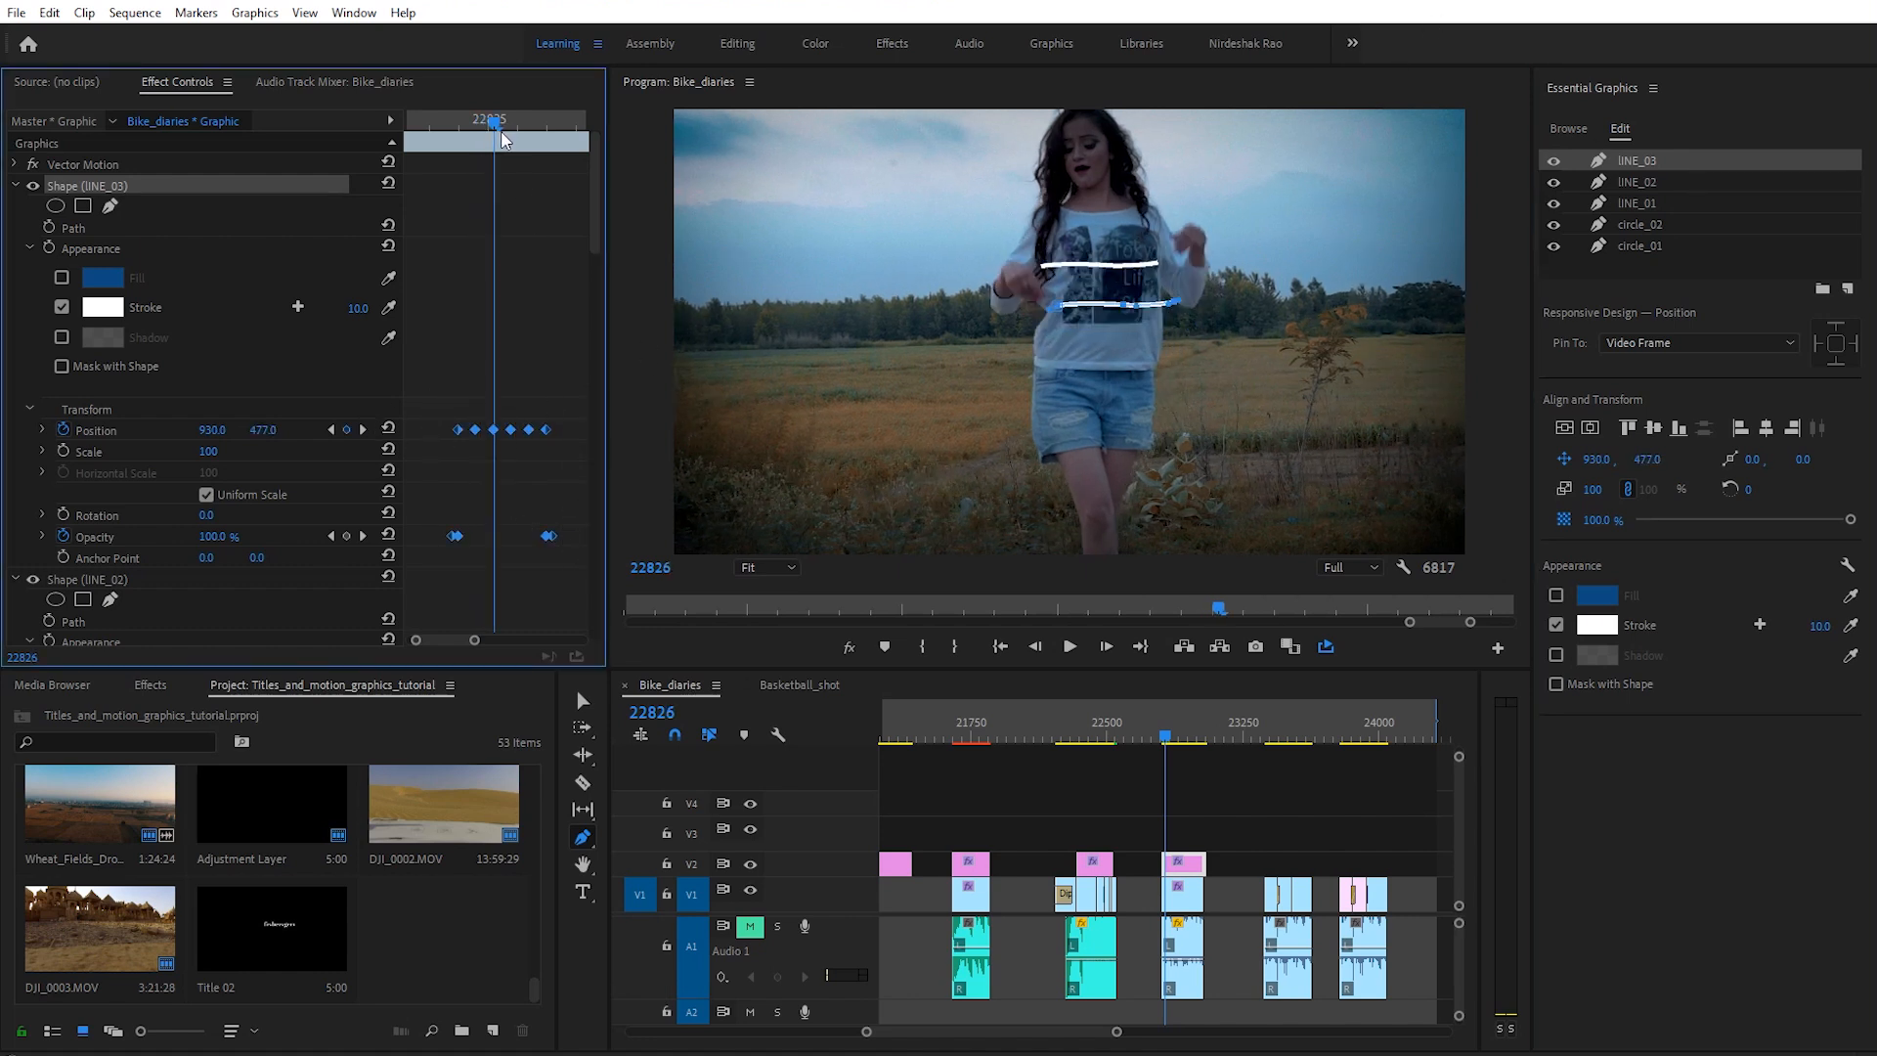
{"action": "left_click_drag", "start_coordinate": [456, 430], "coordinate": [472, 442]}
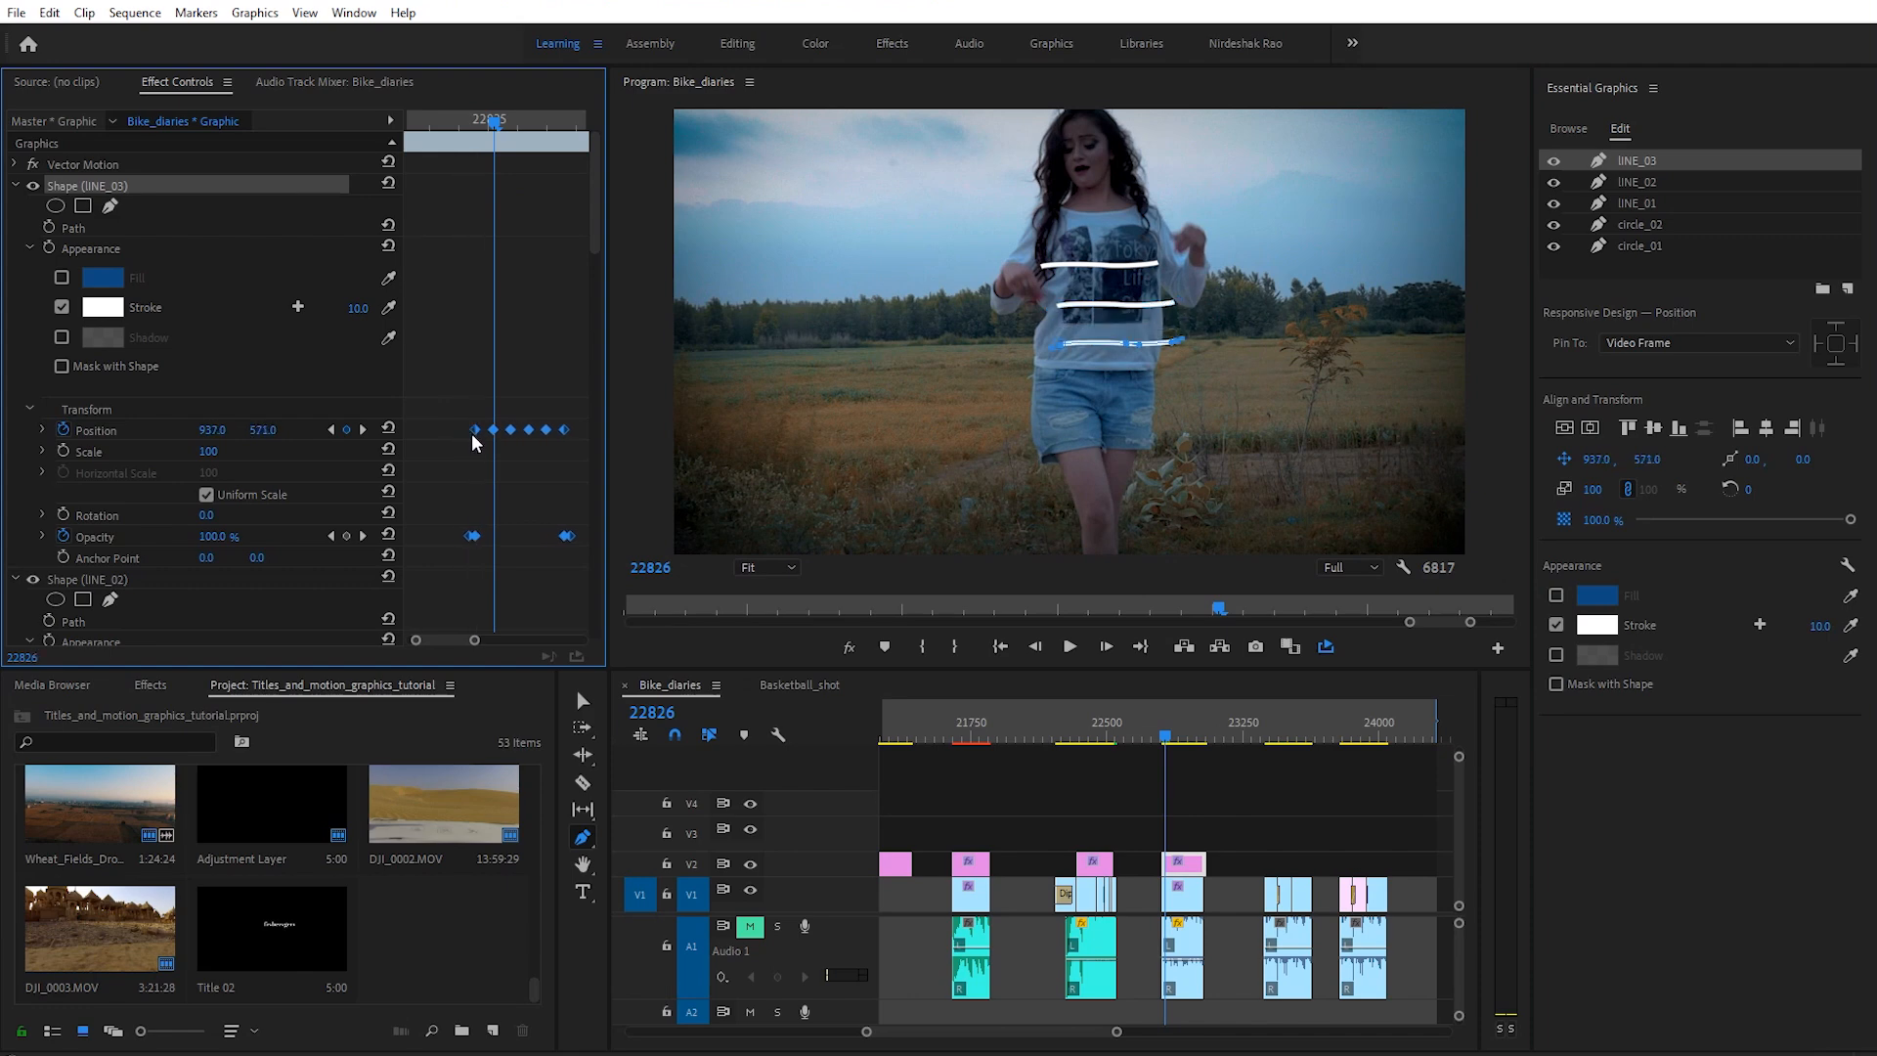
{"action": "left_click_drag", "start_coordinate": [489, 122], "coordinate": [492, 162]}
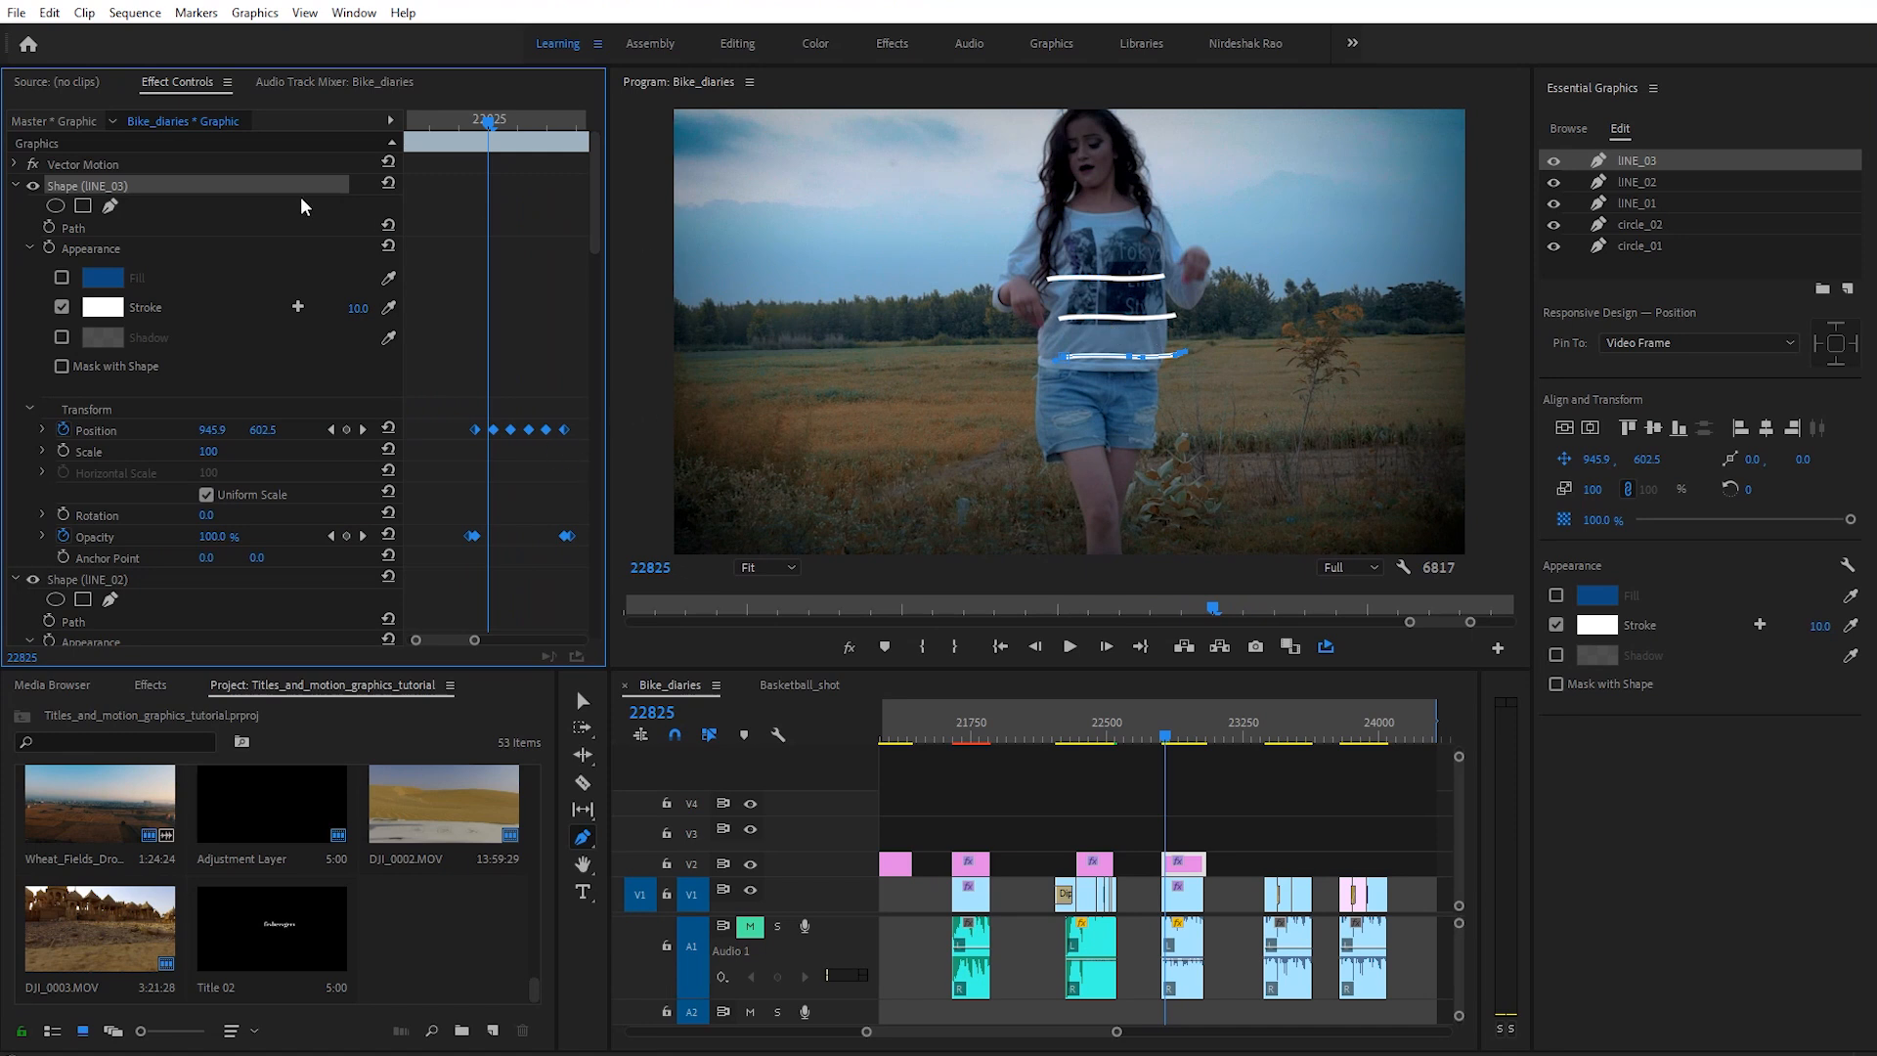
Step: Move lINE_03 left onto the woman's body at its frame 22823 keyframe and set its X position to 879 on frame 22826
{"action": "left_click", "coordinate": [331, 429]}
{"action": "left_click", "coordinate": [362, 431]}
{"action": "left_click", "coordinate": [331, 431]}
{"action": "left_click", "coordinate": [361, 432]}
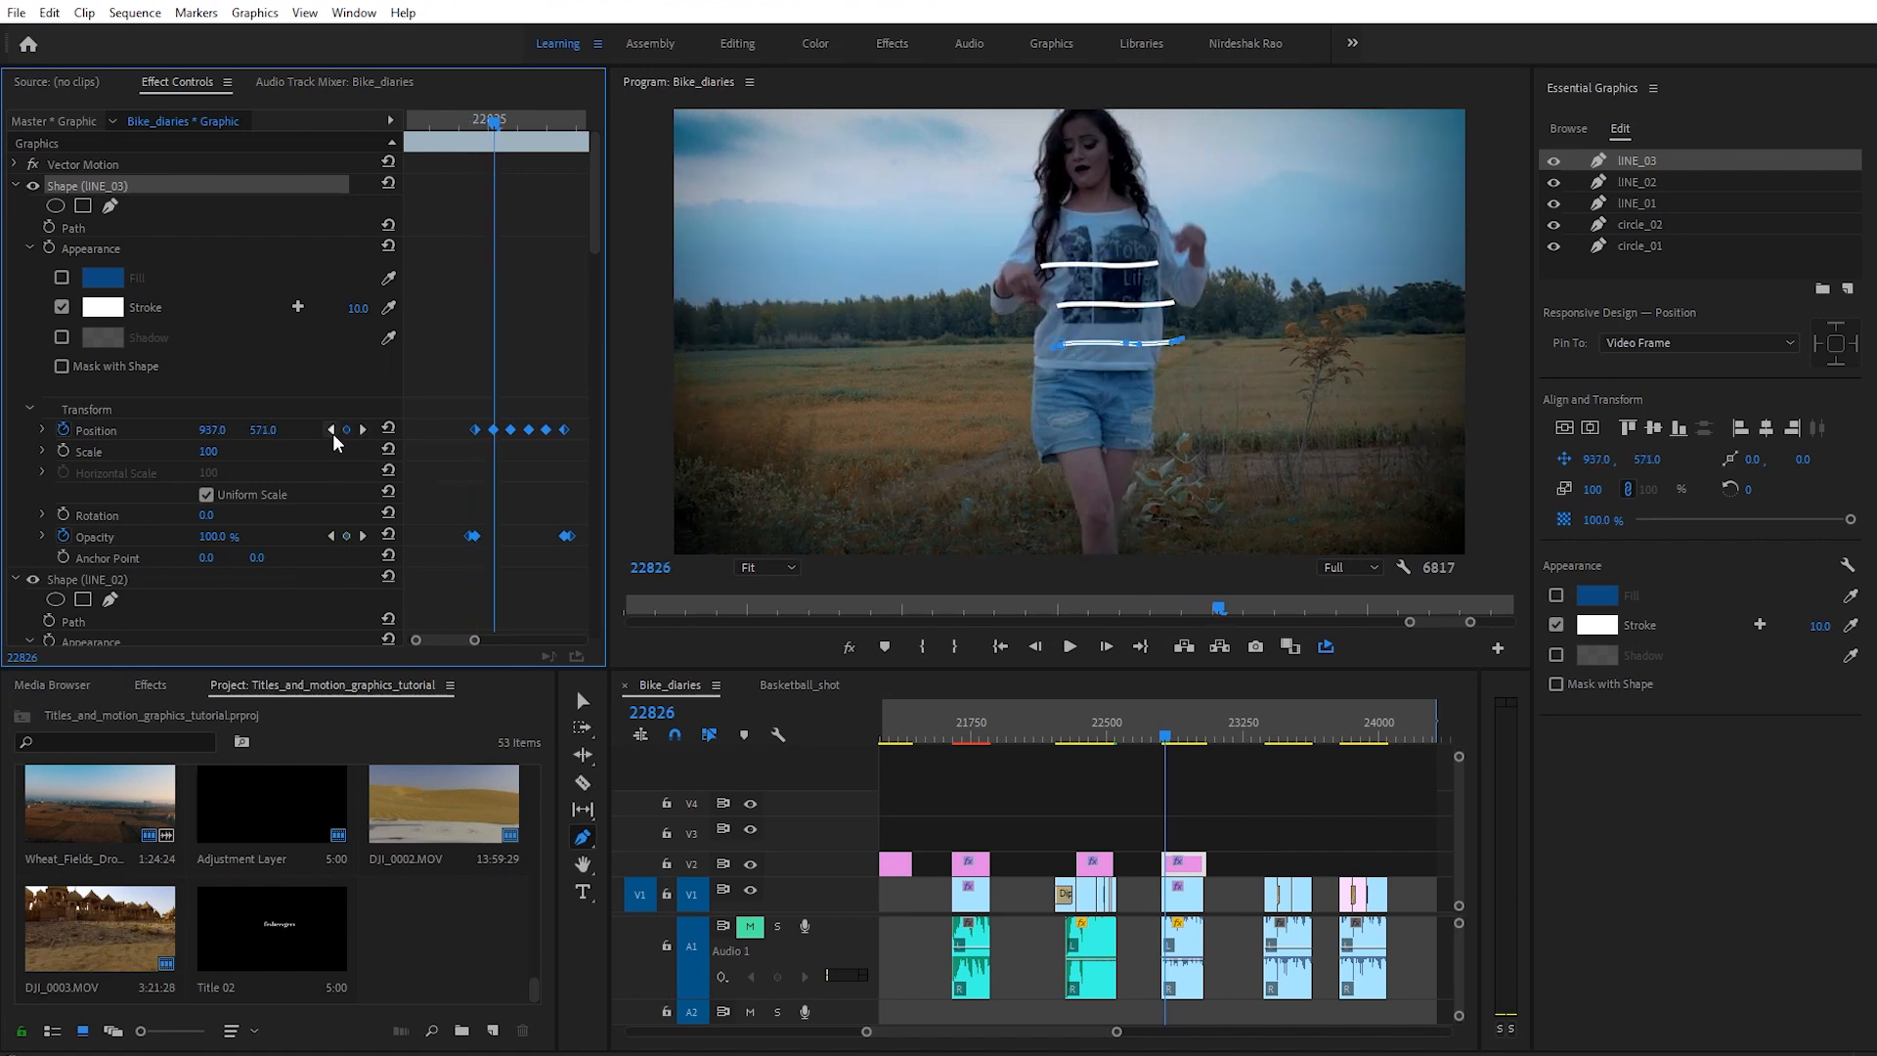
{"action": "left_click", "coordinate": [331, 430]}
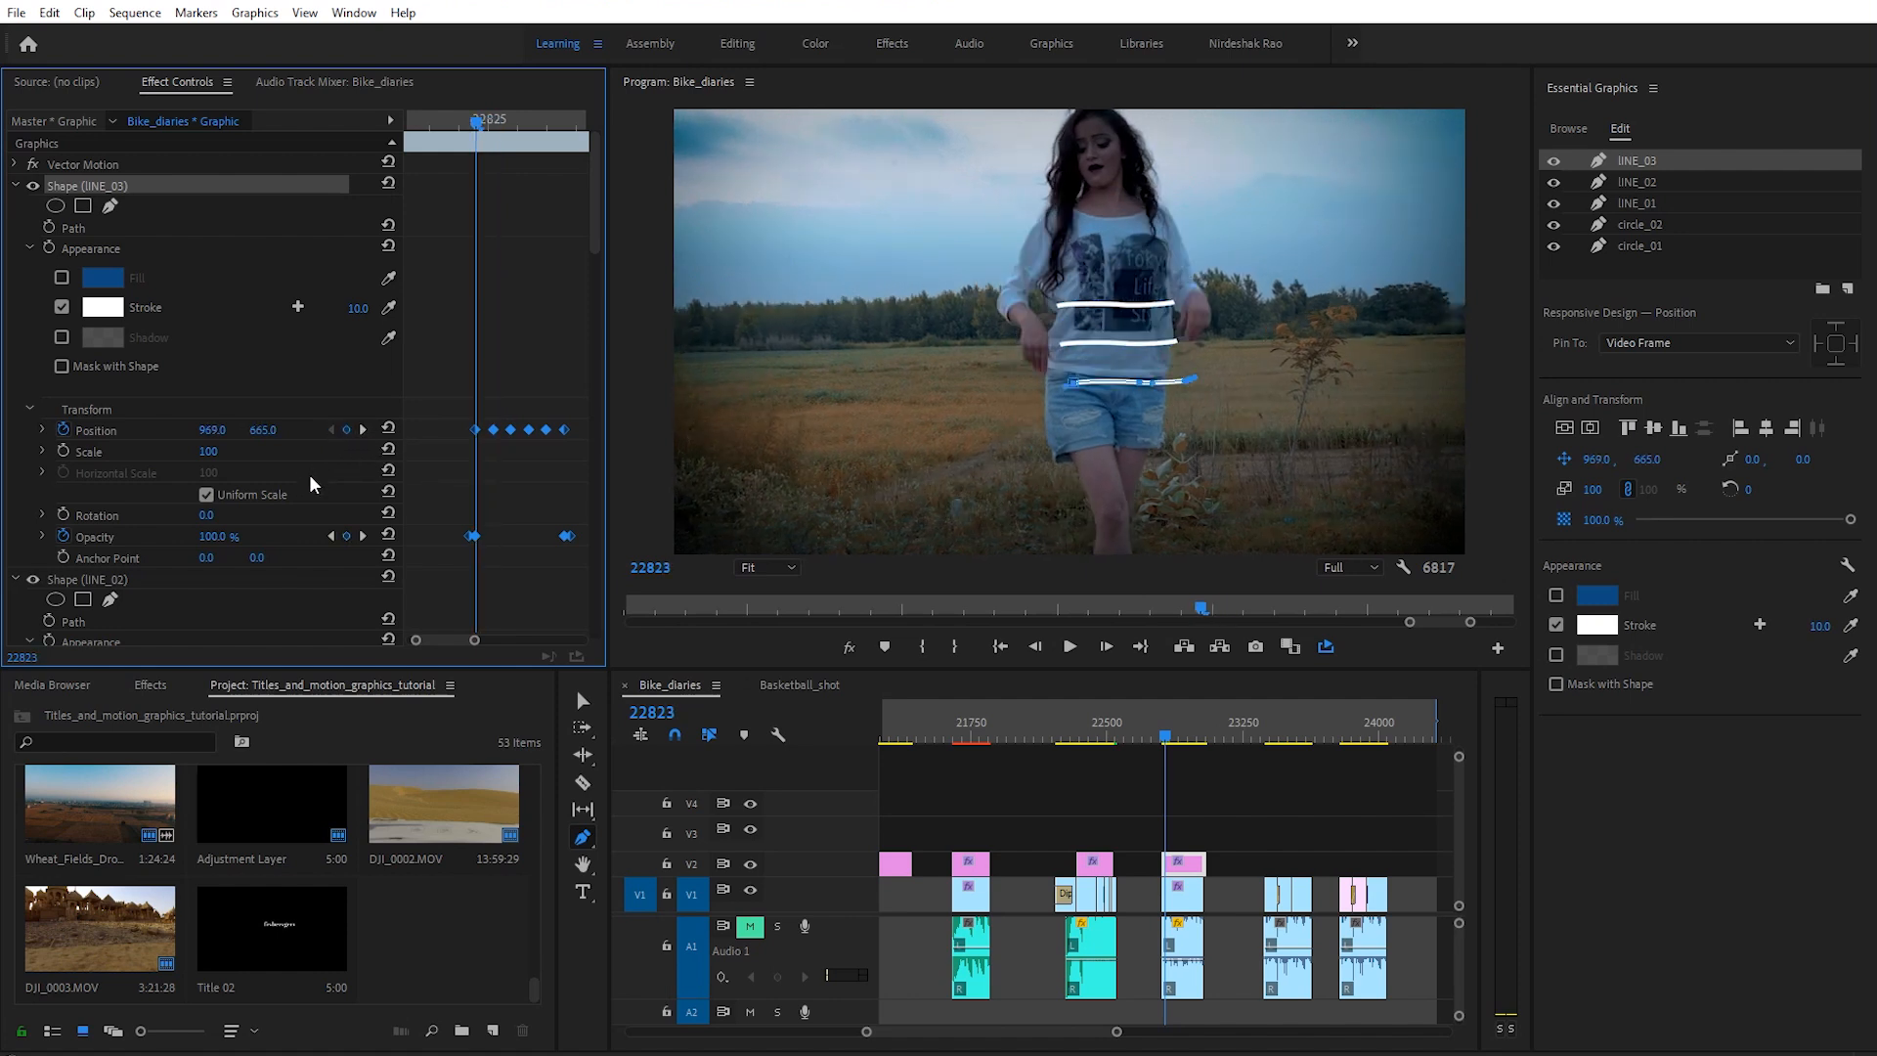
{"action": "left_click_drag", "start_coordinate": [209, 430], "coordinate": [163, 431]}
{"action": "left_click", "coordinate": [363, 430]}
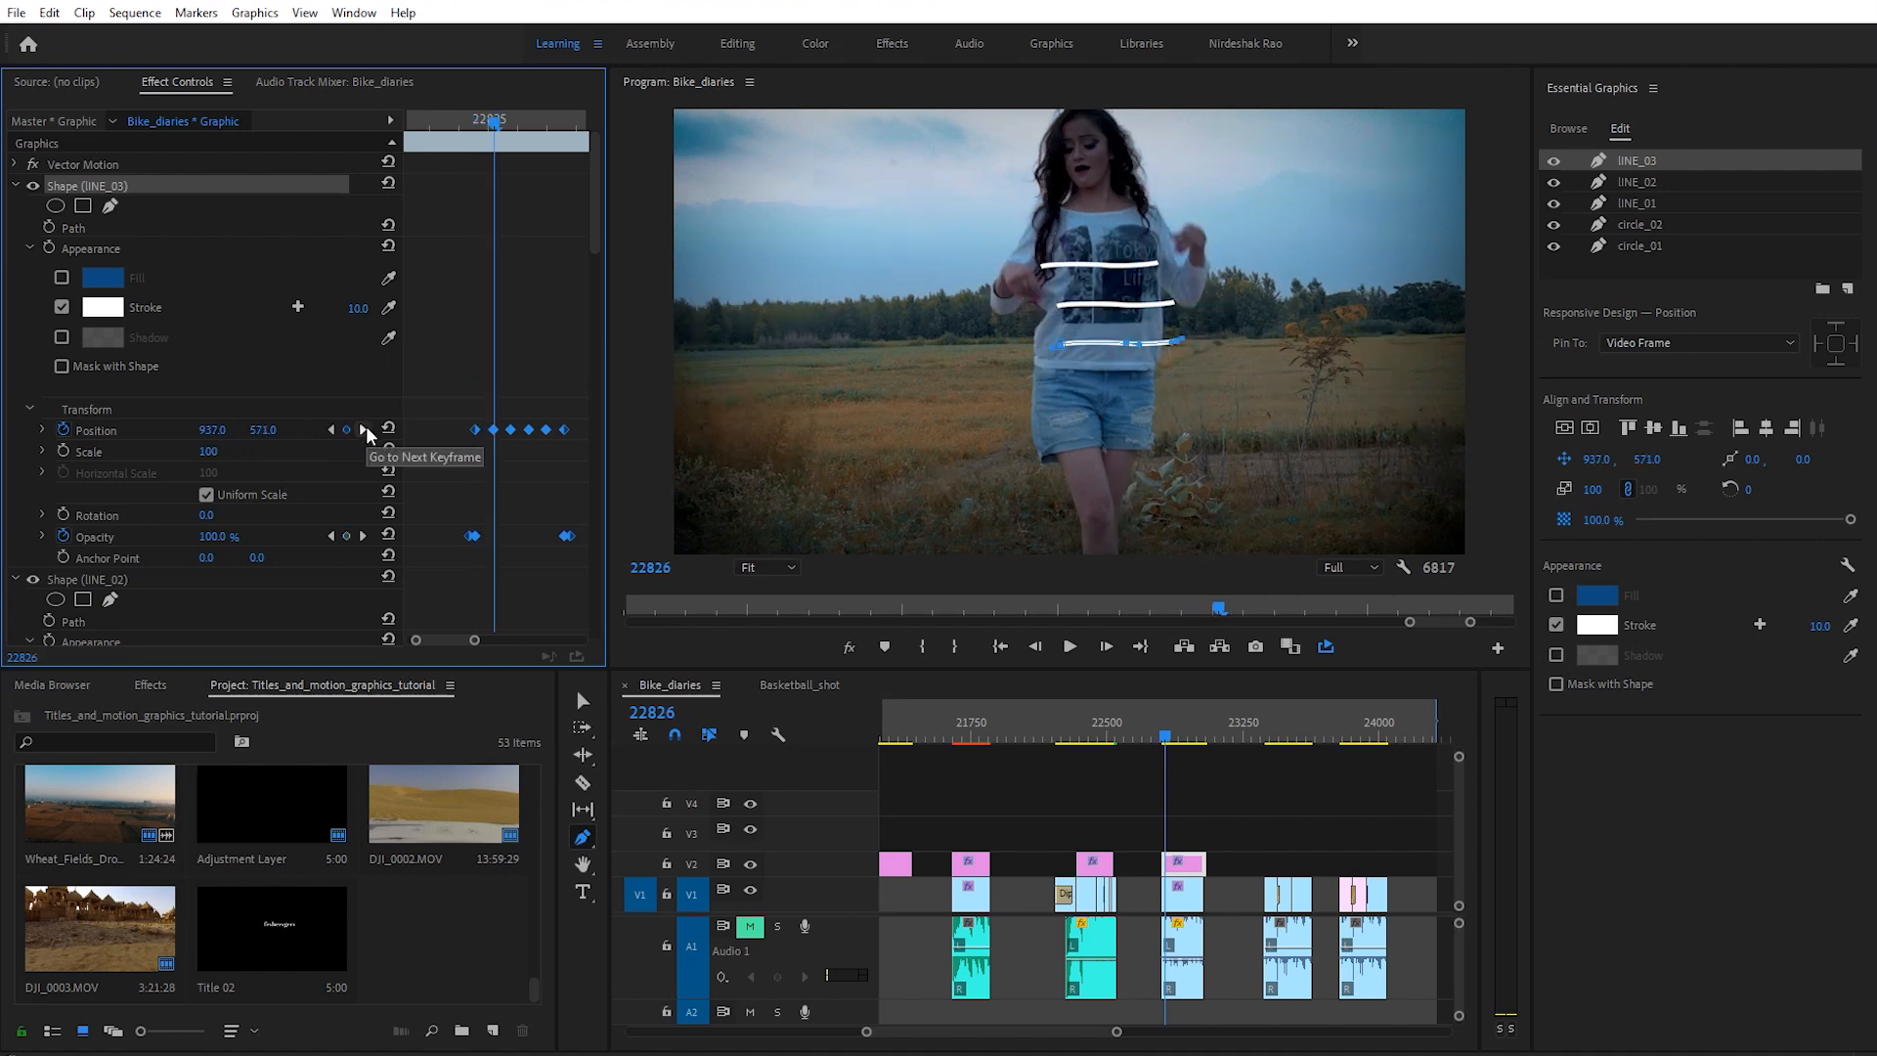
{"action": "left_click_drag", "start_coordinate": [212, 430], "coordinate": [154, 430]}
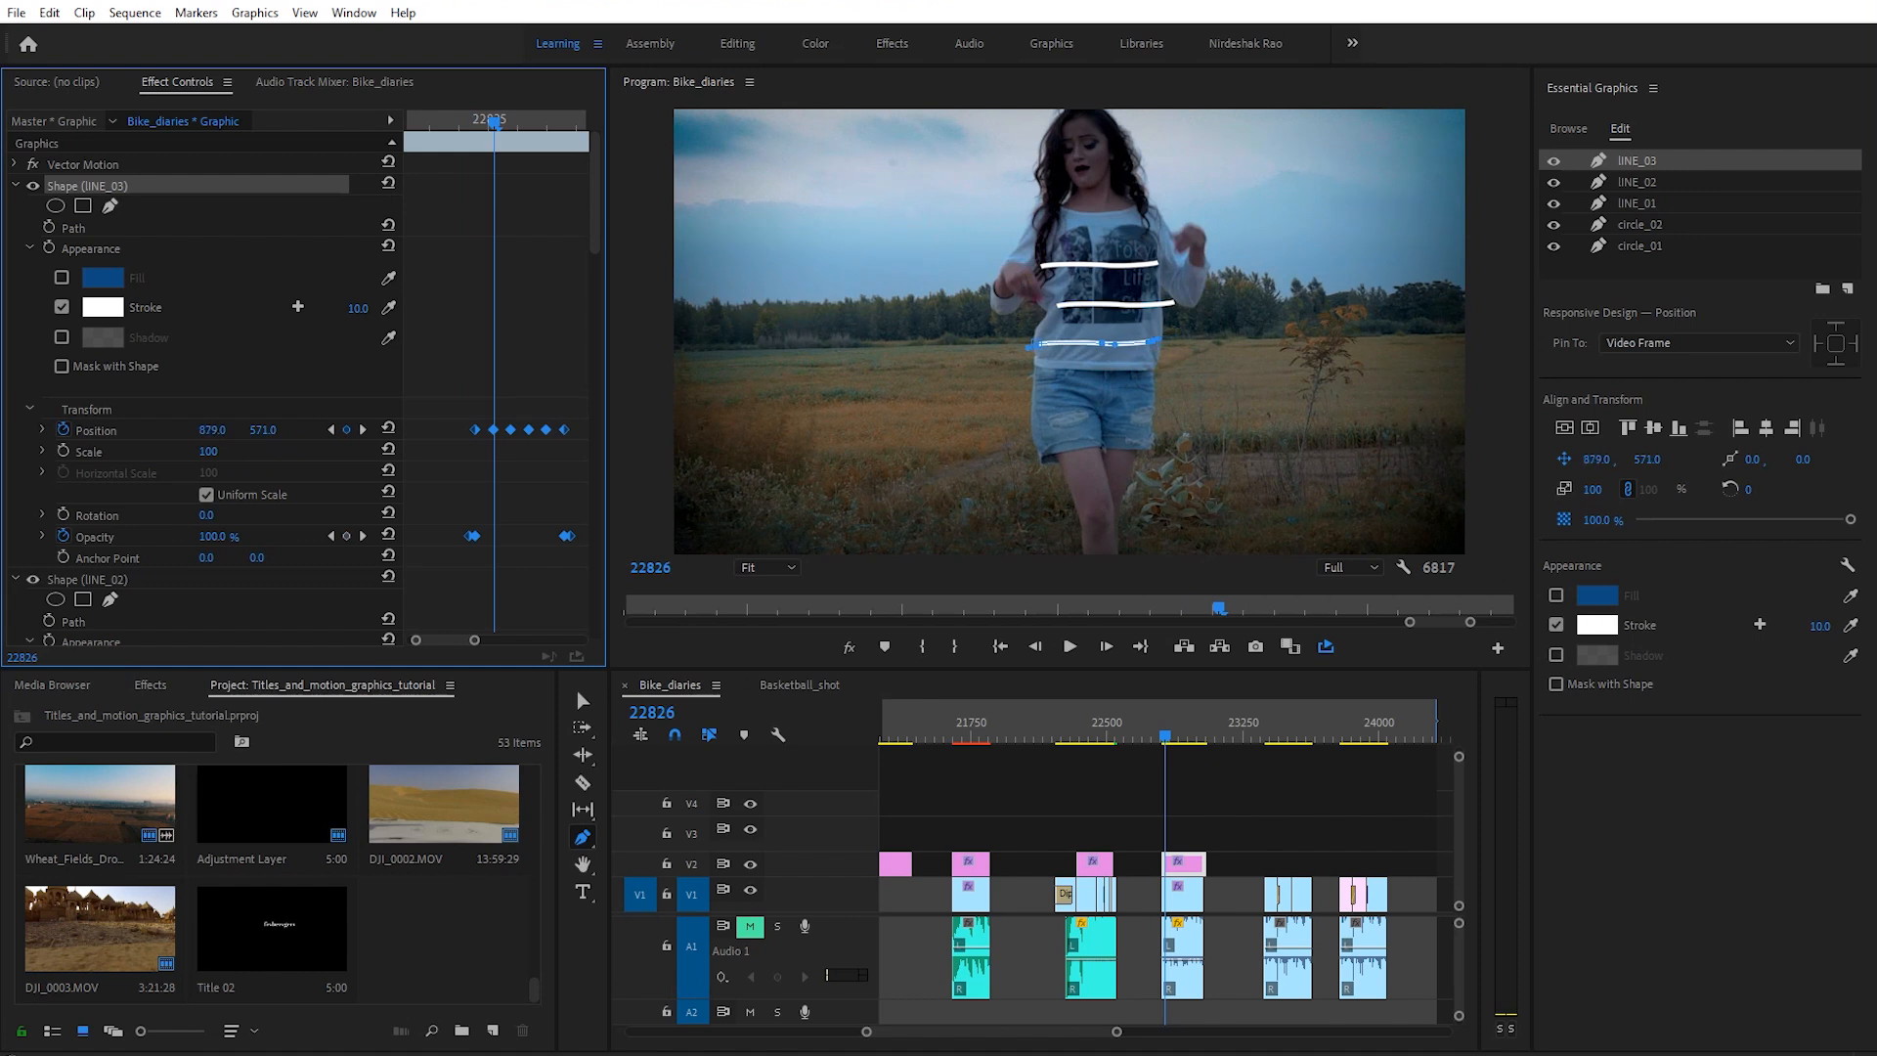
Step: Set lINE_03's X position to 876 on frame 22829 and 871 on frame 22832, and nudge it left on frame 22838
{"action": "left_click", "coordinate": [363, 430]}
{"action": "left_click_drag", "start_coordinate": [212, 431], "coordinate": [162, 431]}
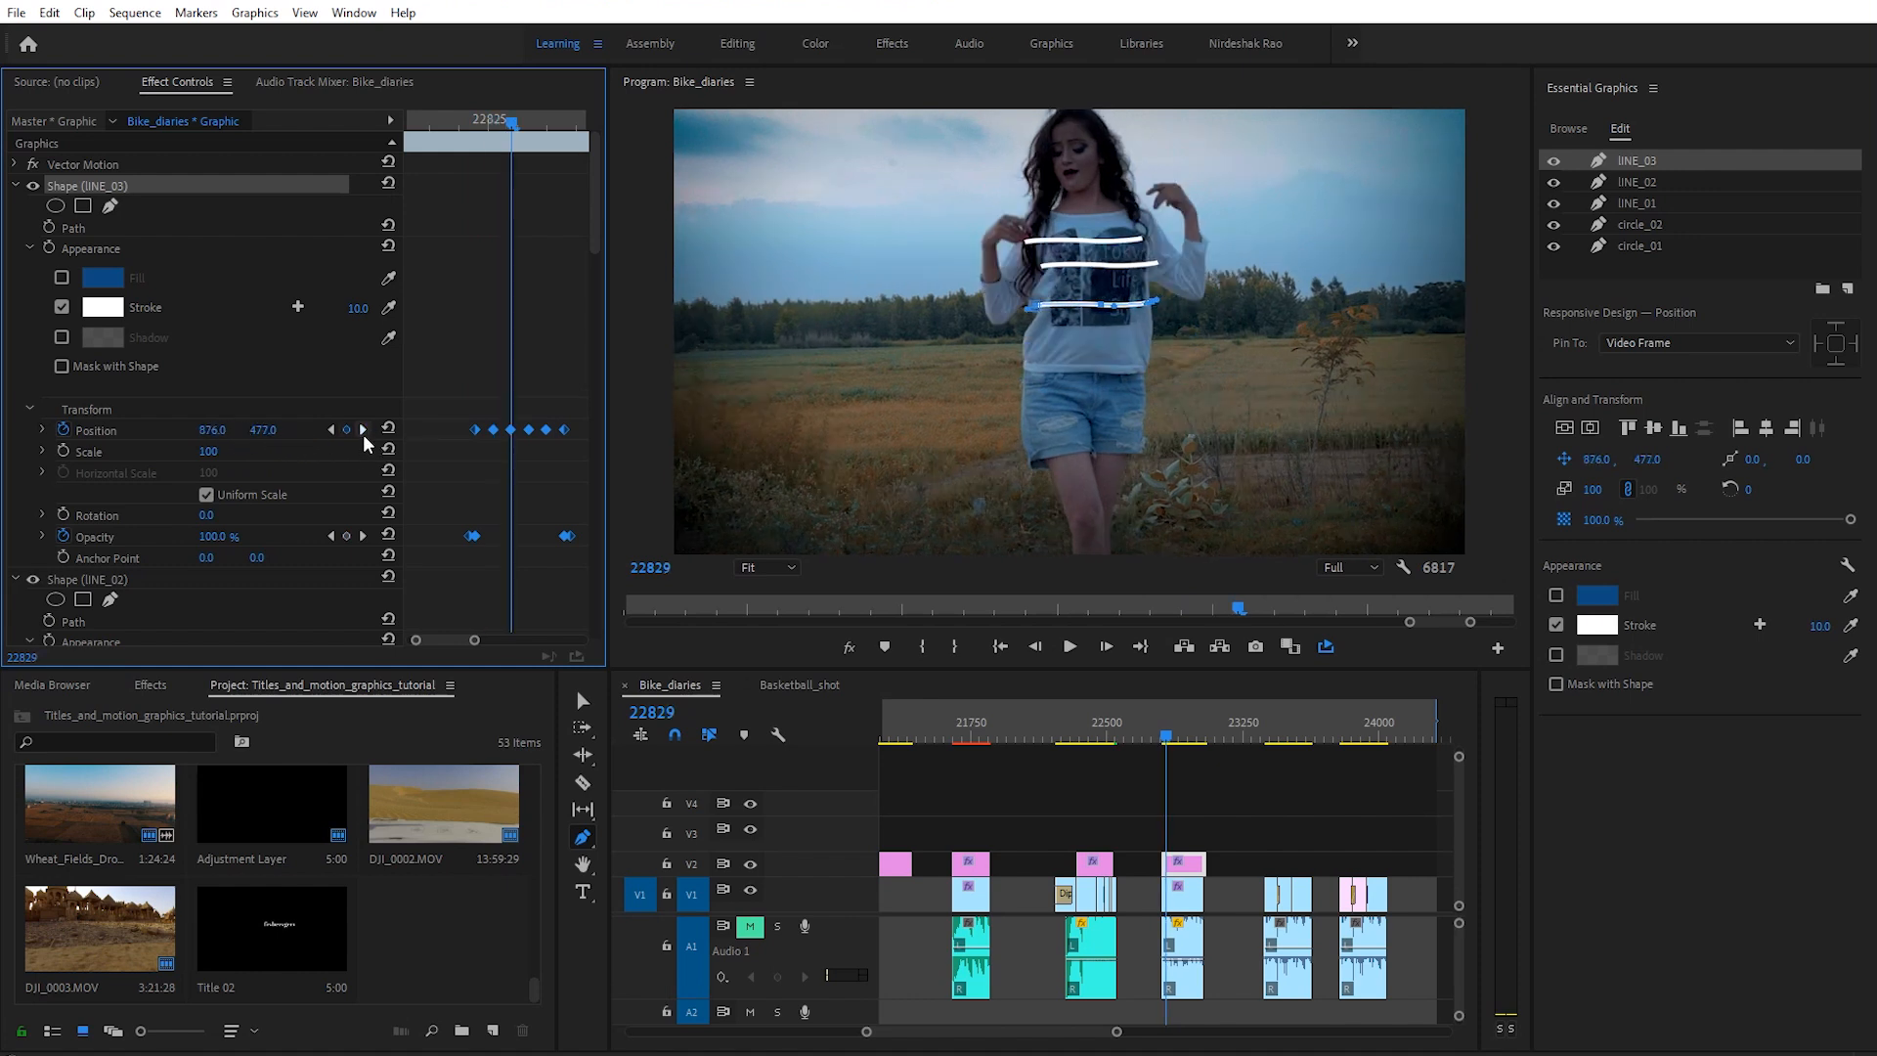
{"action": "left_click", "coordinate": [363, 430]}
{"action": "left_click_drag", "start_coordinate": [212, 430], "coordinate": [200, 430]}
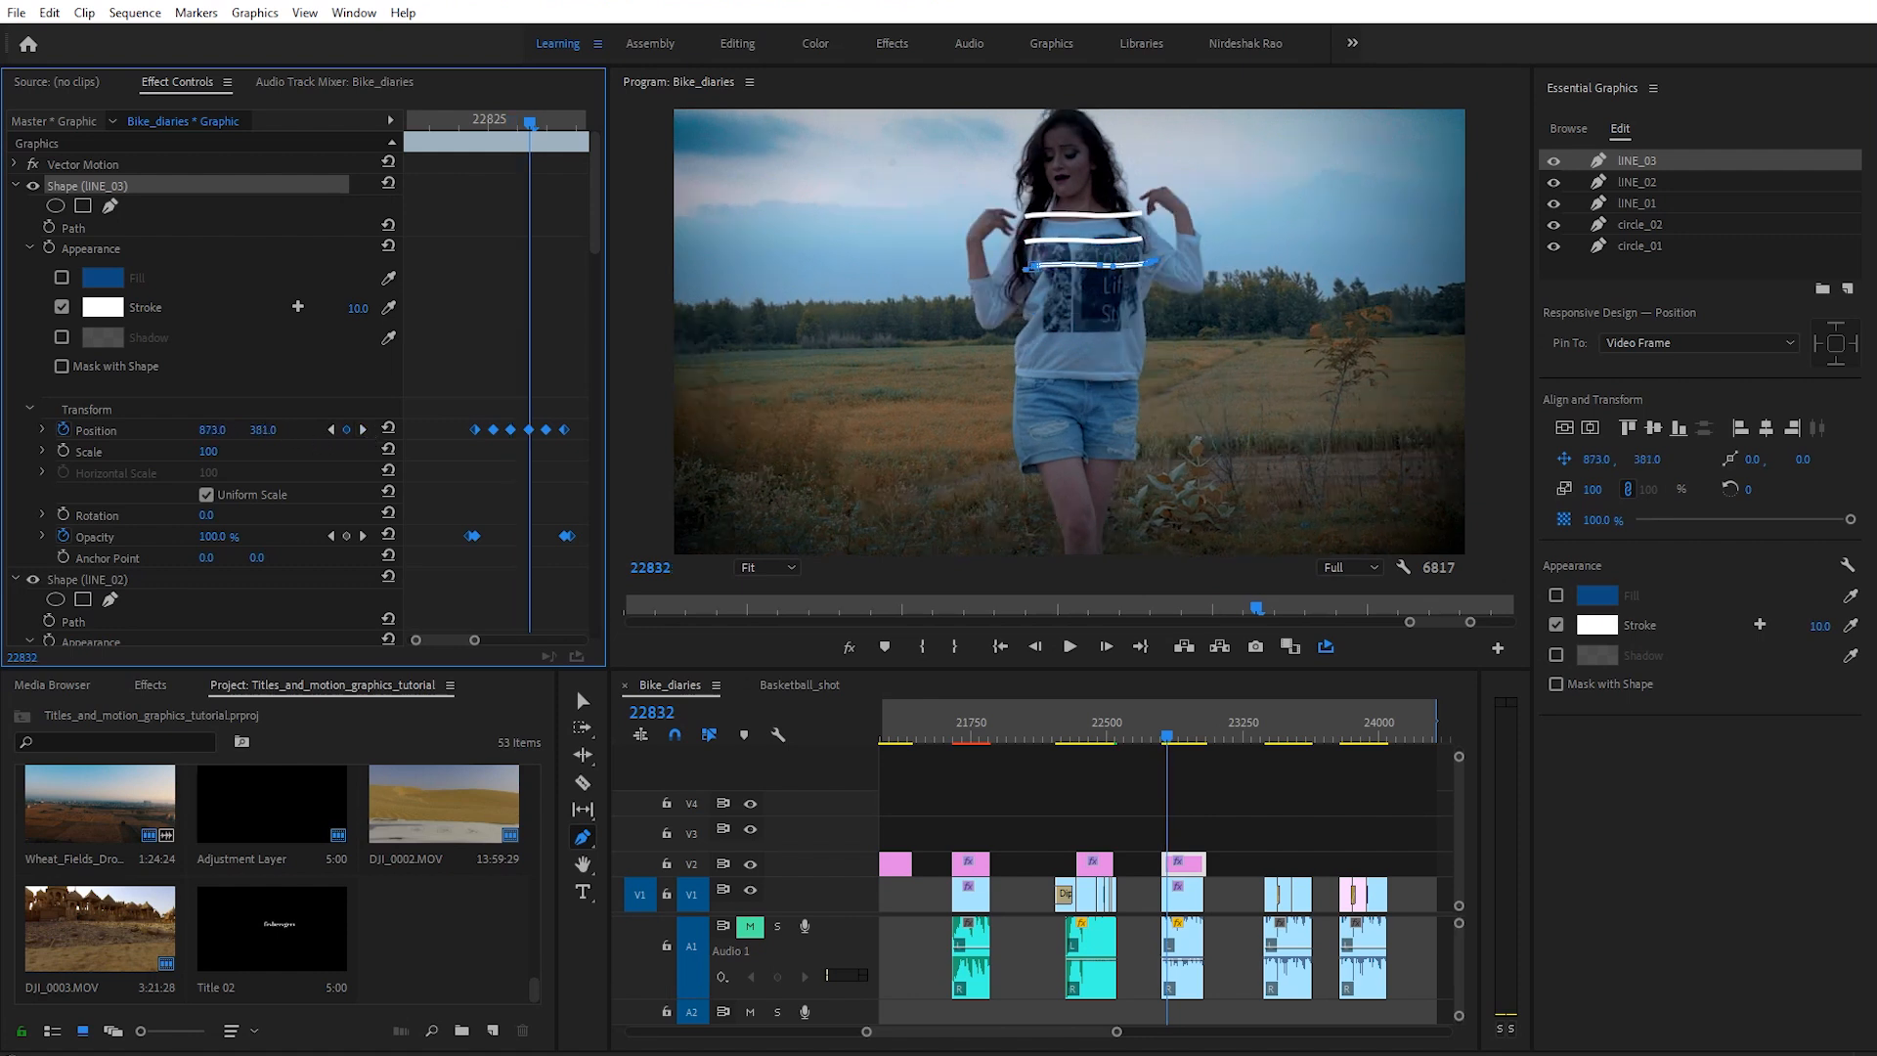
{"action": "left_click", "coordinate": [364, 430]}
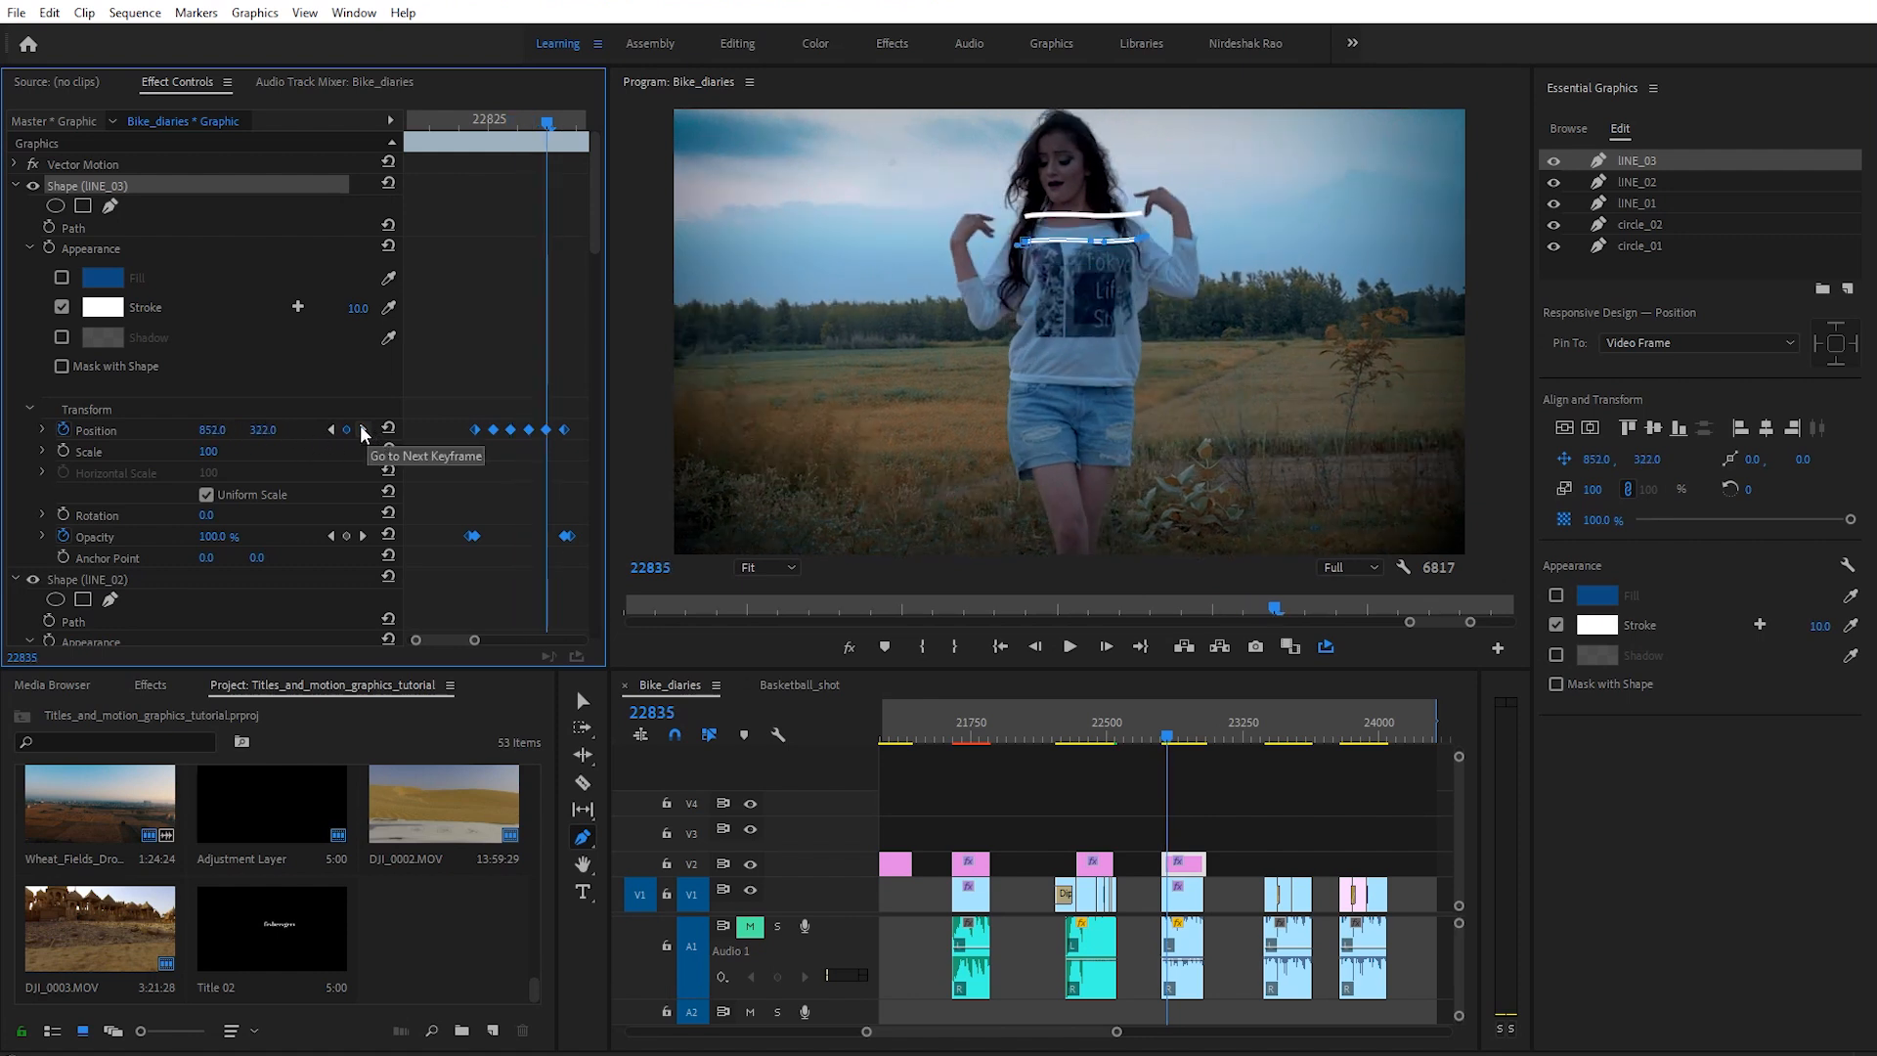
{"action": "left_click", "coordinate": [364, 430]}
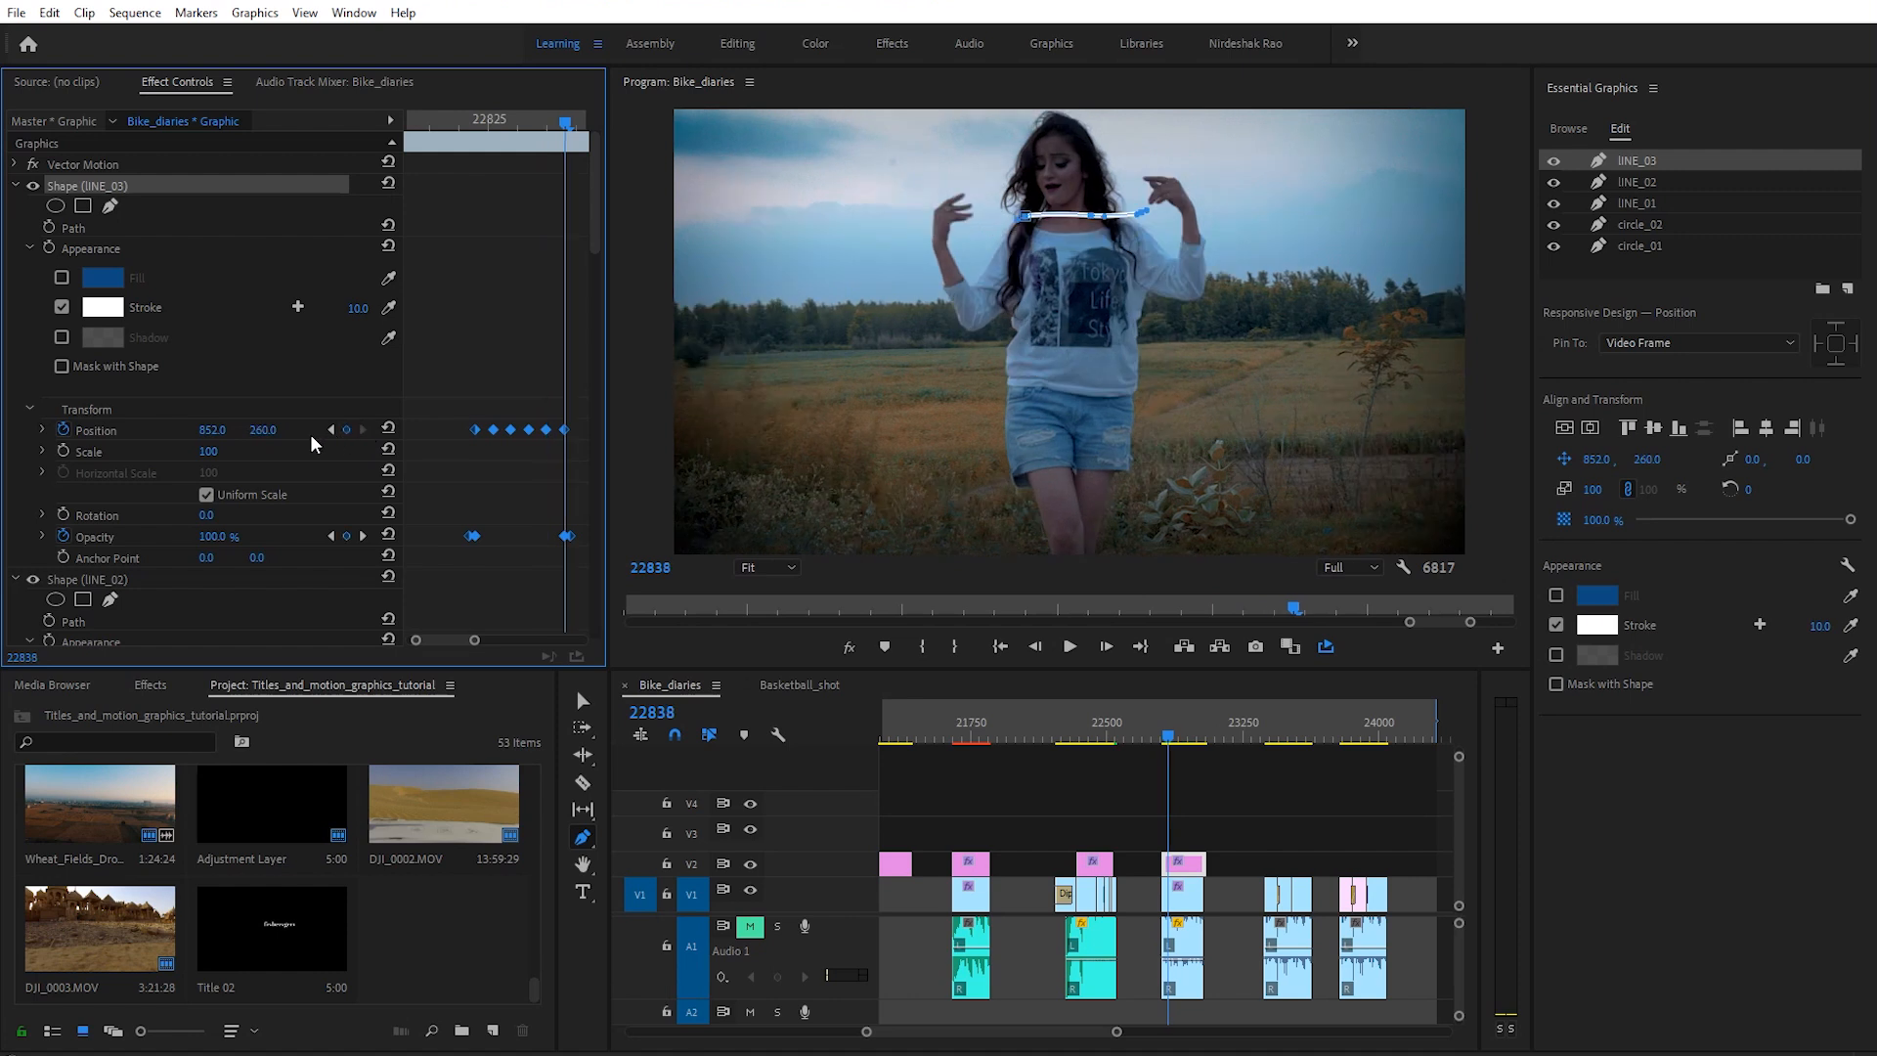
{"action": "left_click_drag", "start_coordinate": [212, 430], "coordinate": [202, 430]}
{"action": "left_click_drag", "start_coordinate": [565, 123], "coordinate": [528, 122]}
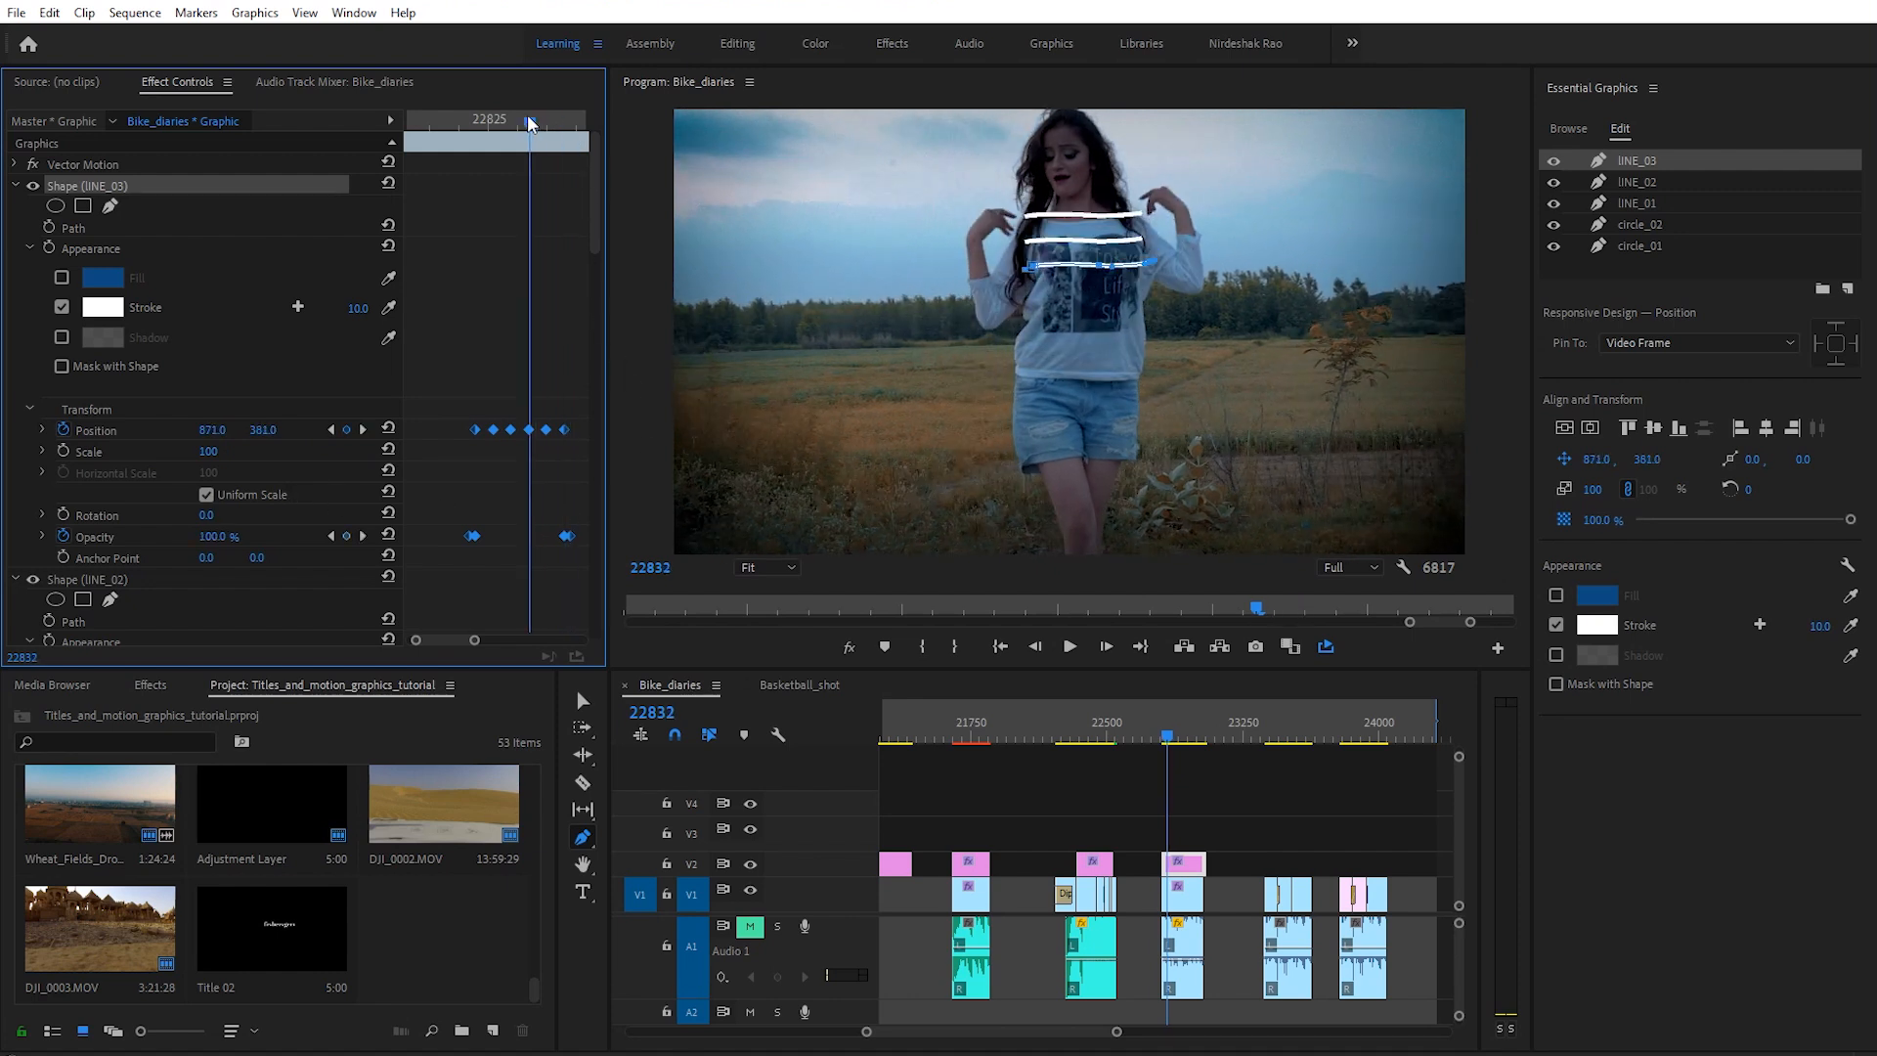
Step: Shift lINE_02 left onto the woman's body at its Position keyframes on frames 22820 and 22823, with X about 922 on frame 22823
{"action": "left_click", "coordinate": [16, 185]}
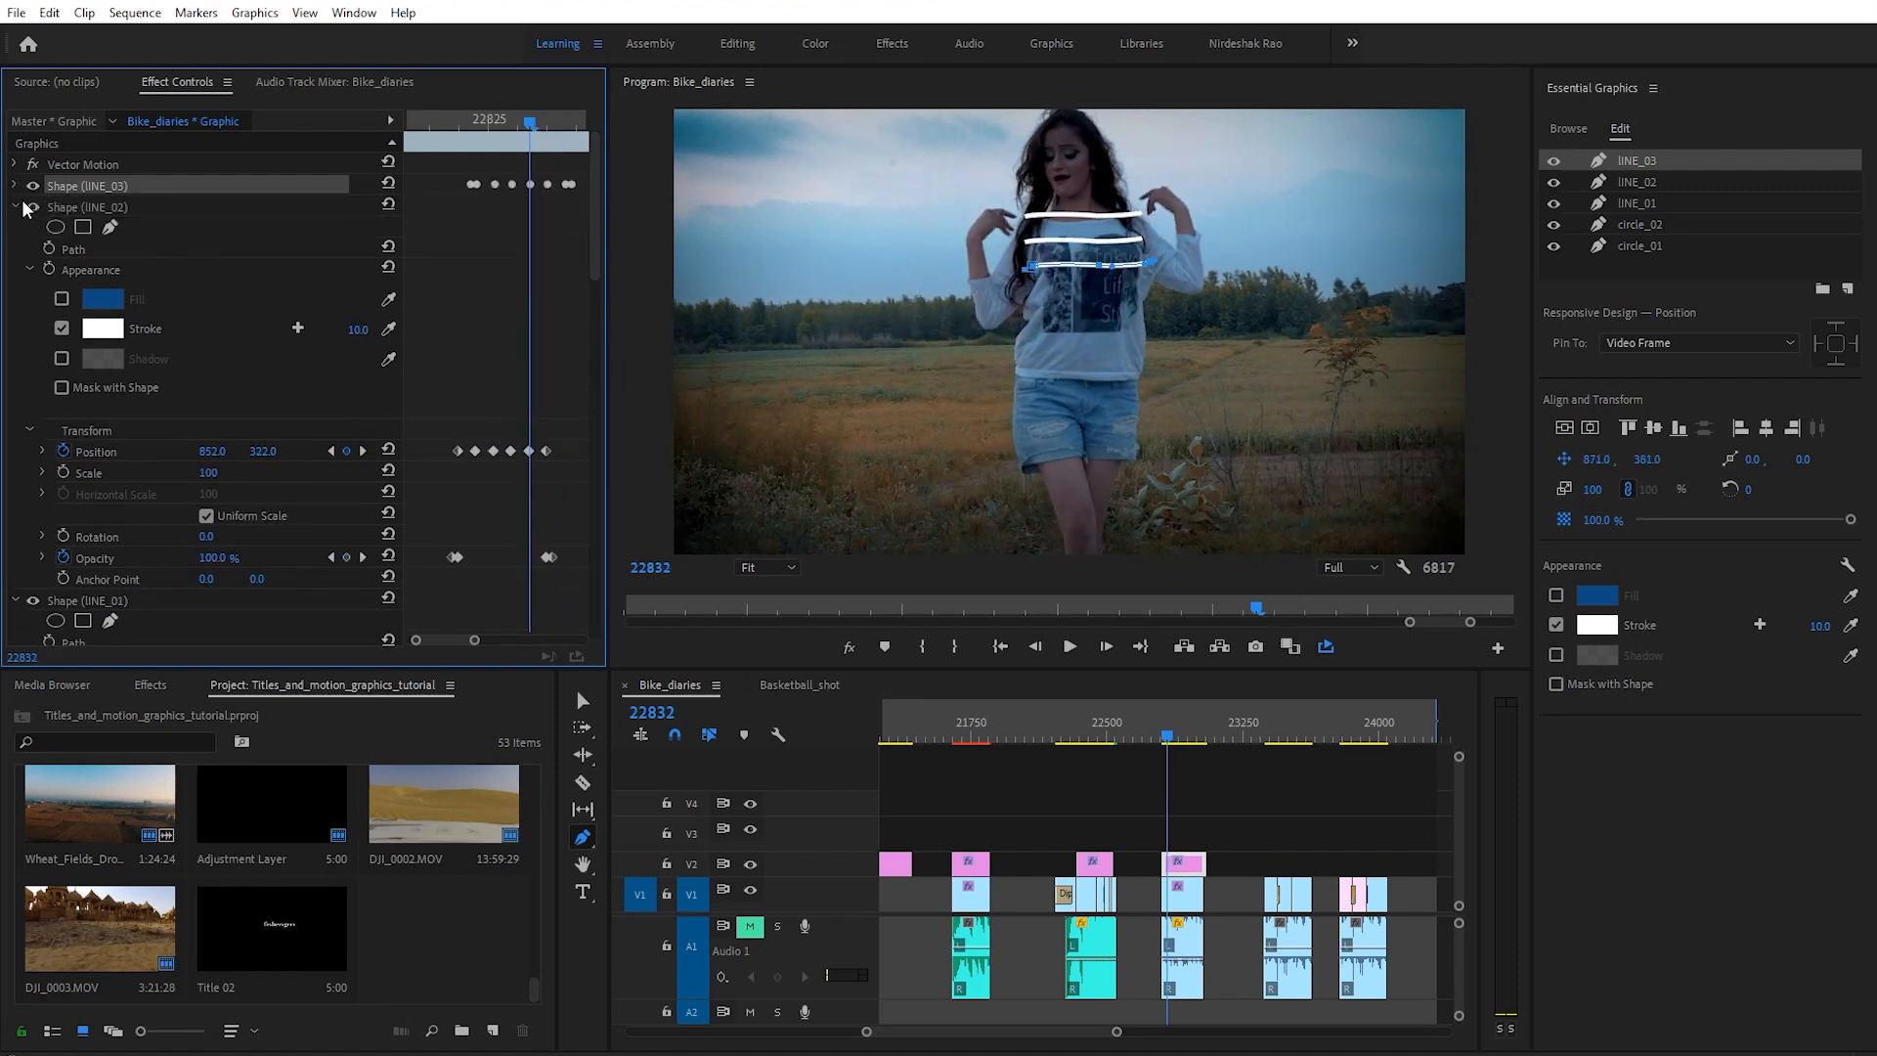
{"action": "left_click", "coordinate": [78, 206]}
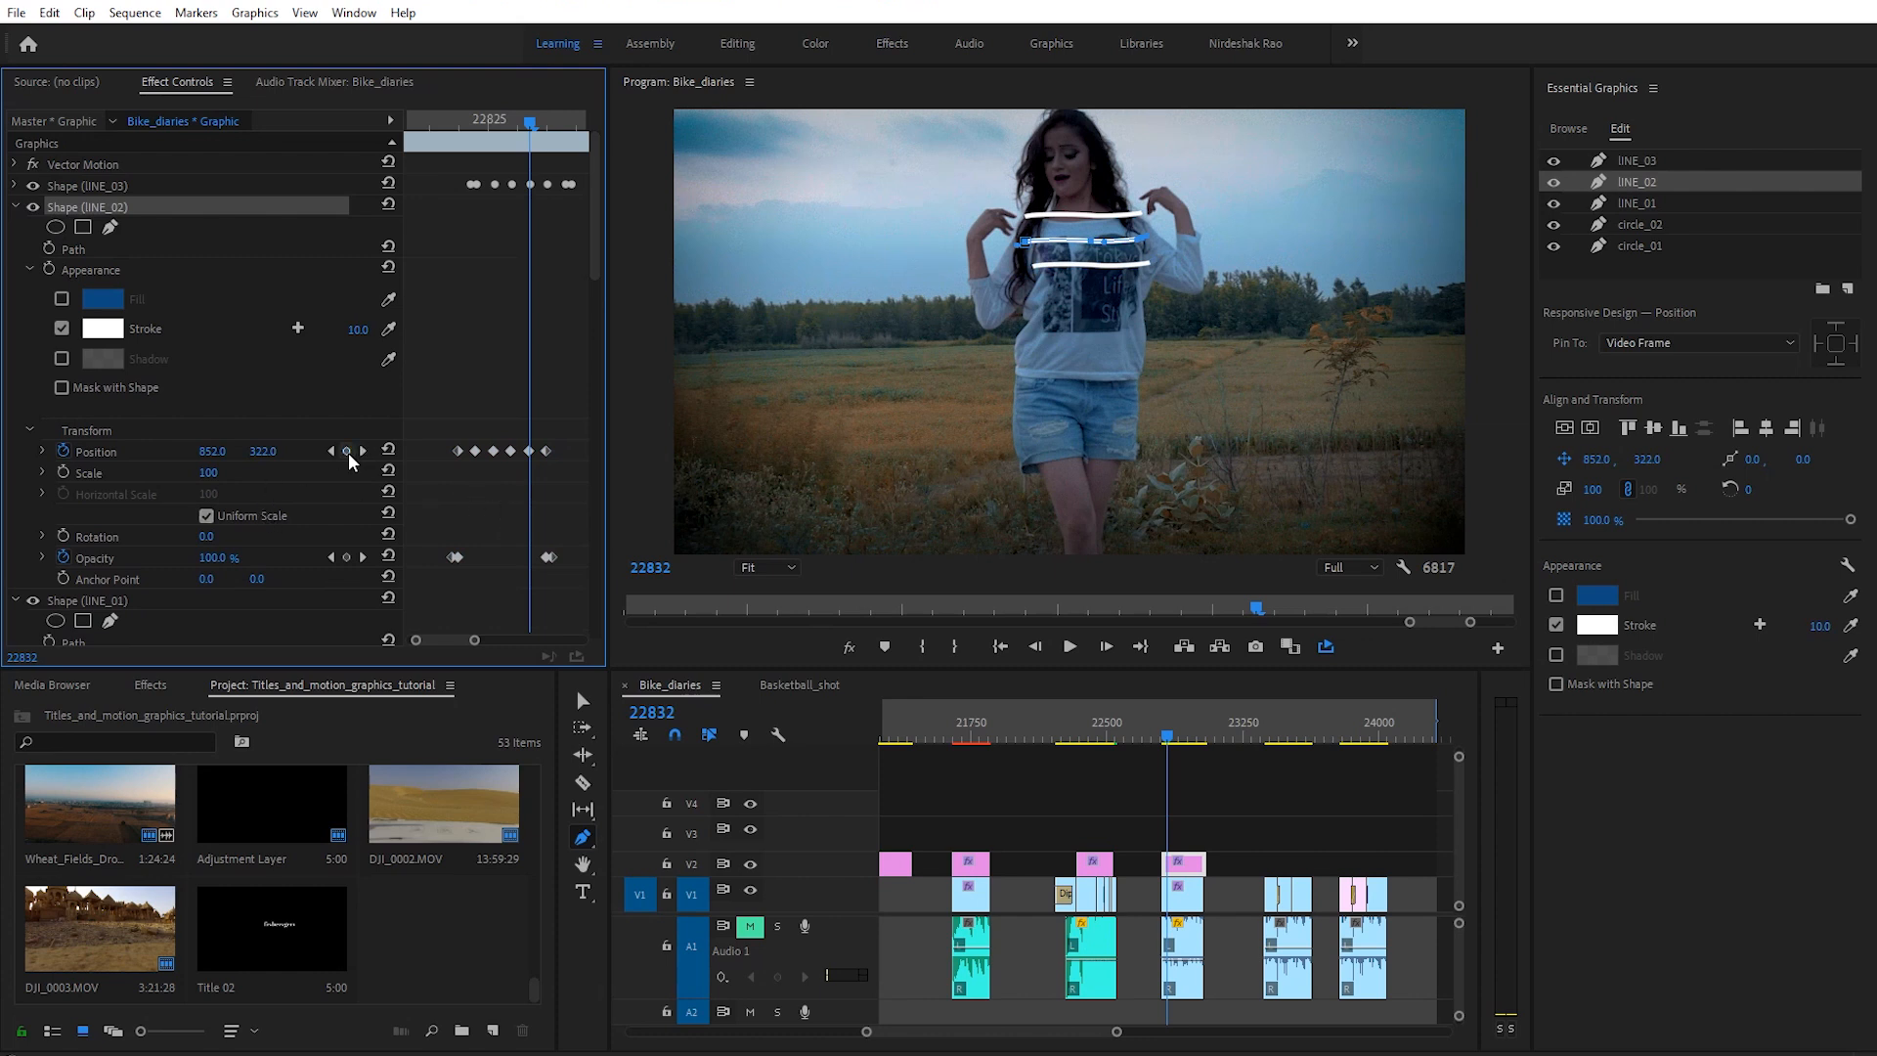
{"action": "left_click", "coordinate": [463, 120]}
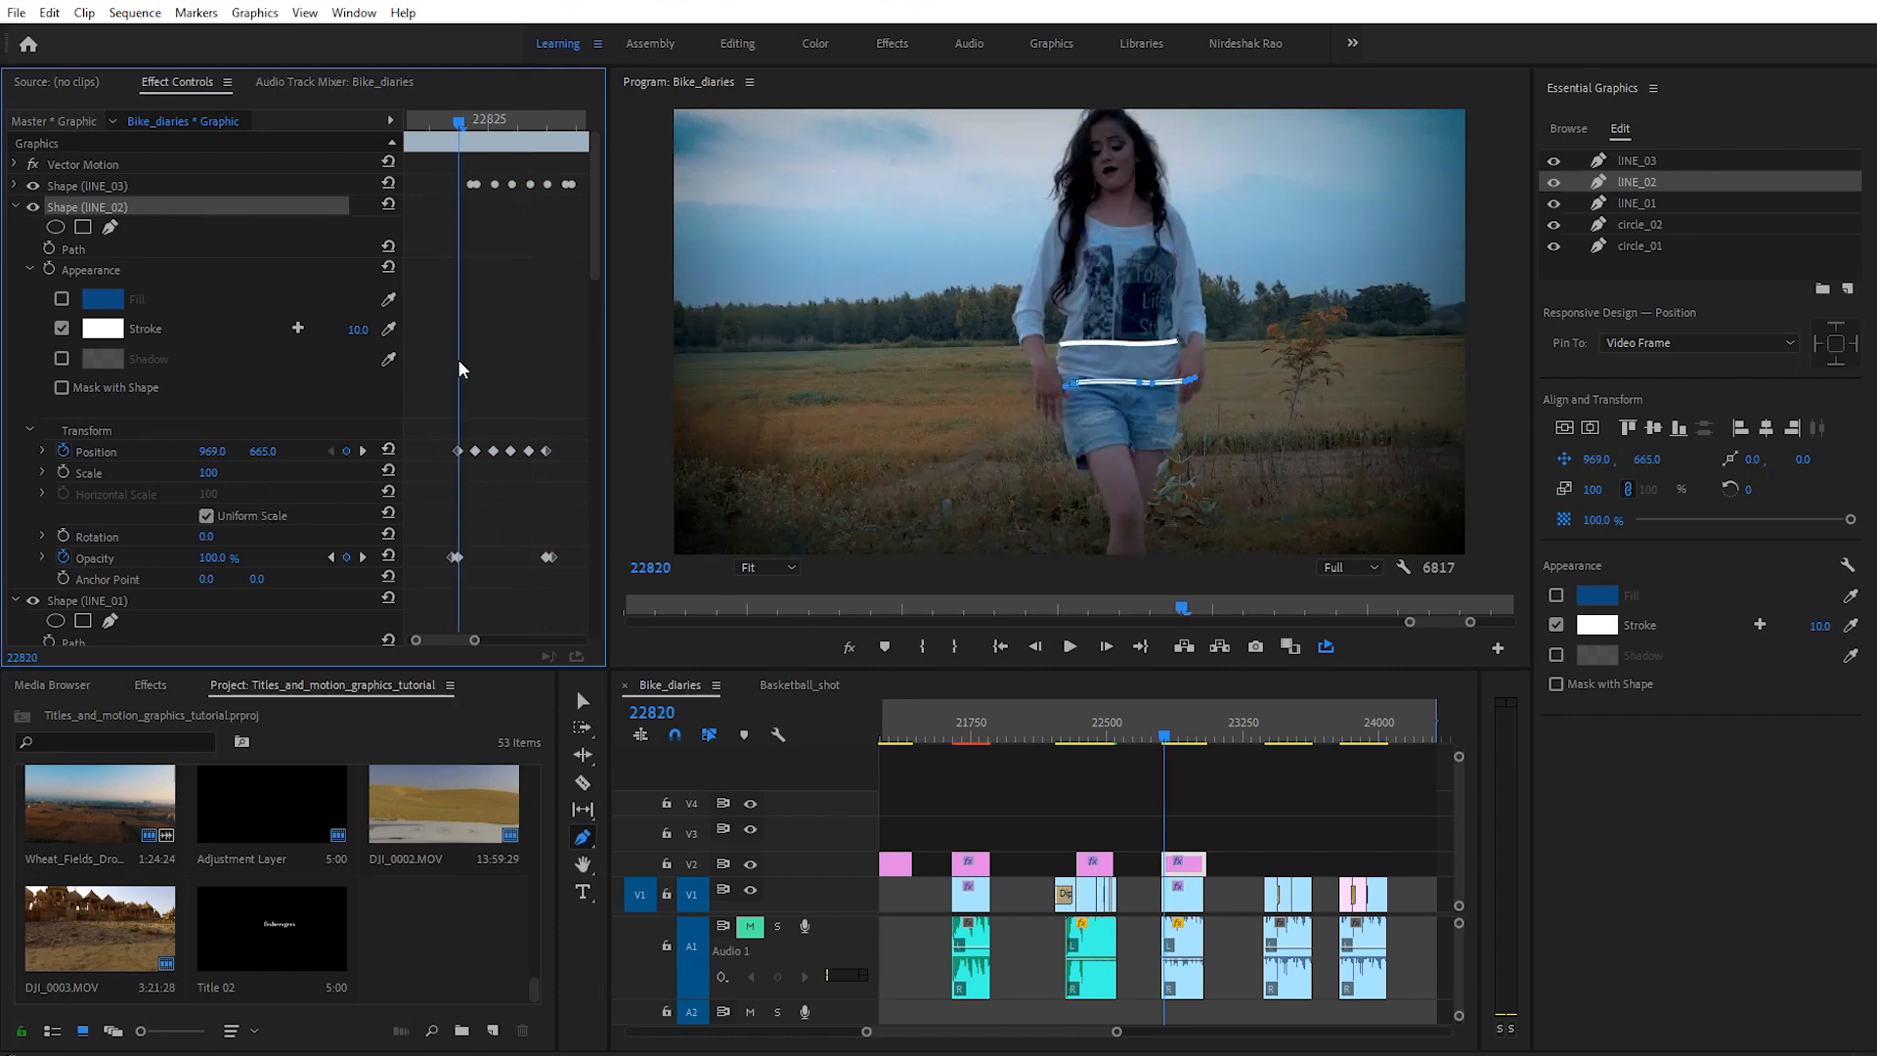
{"action": "left_click_drag", "start_coordinate": [223, 451], "coordinate": [193, 452]}
{"action": "left_click", "coordinate": [363, 451]}
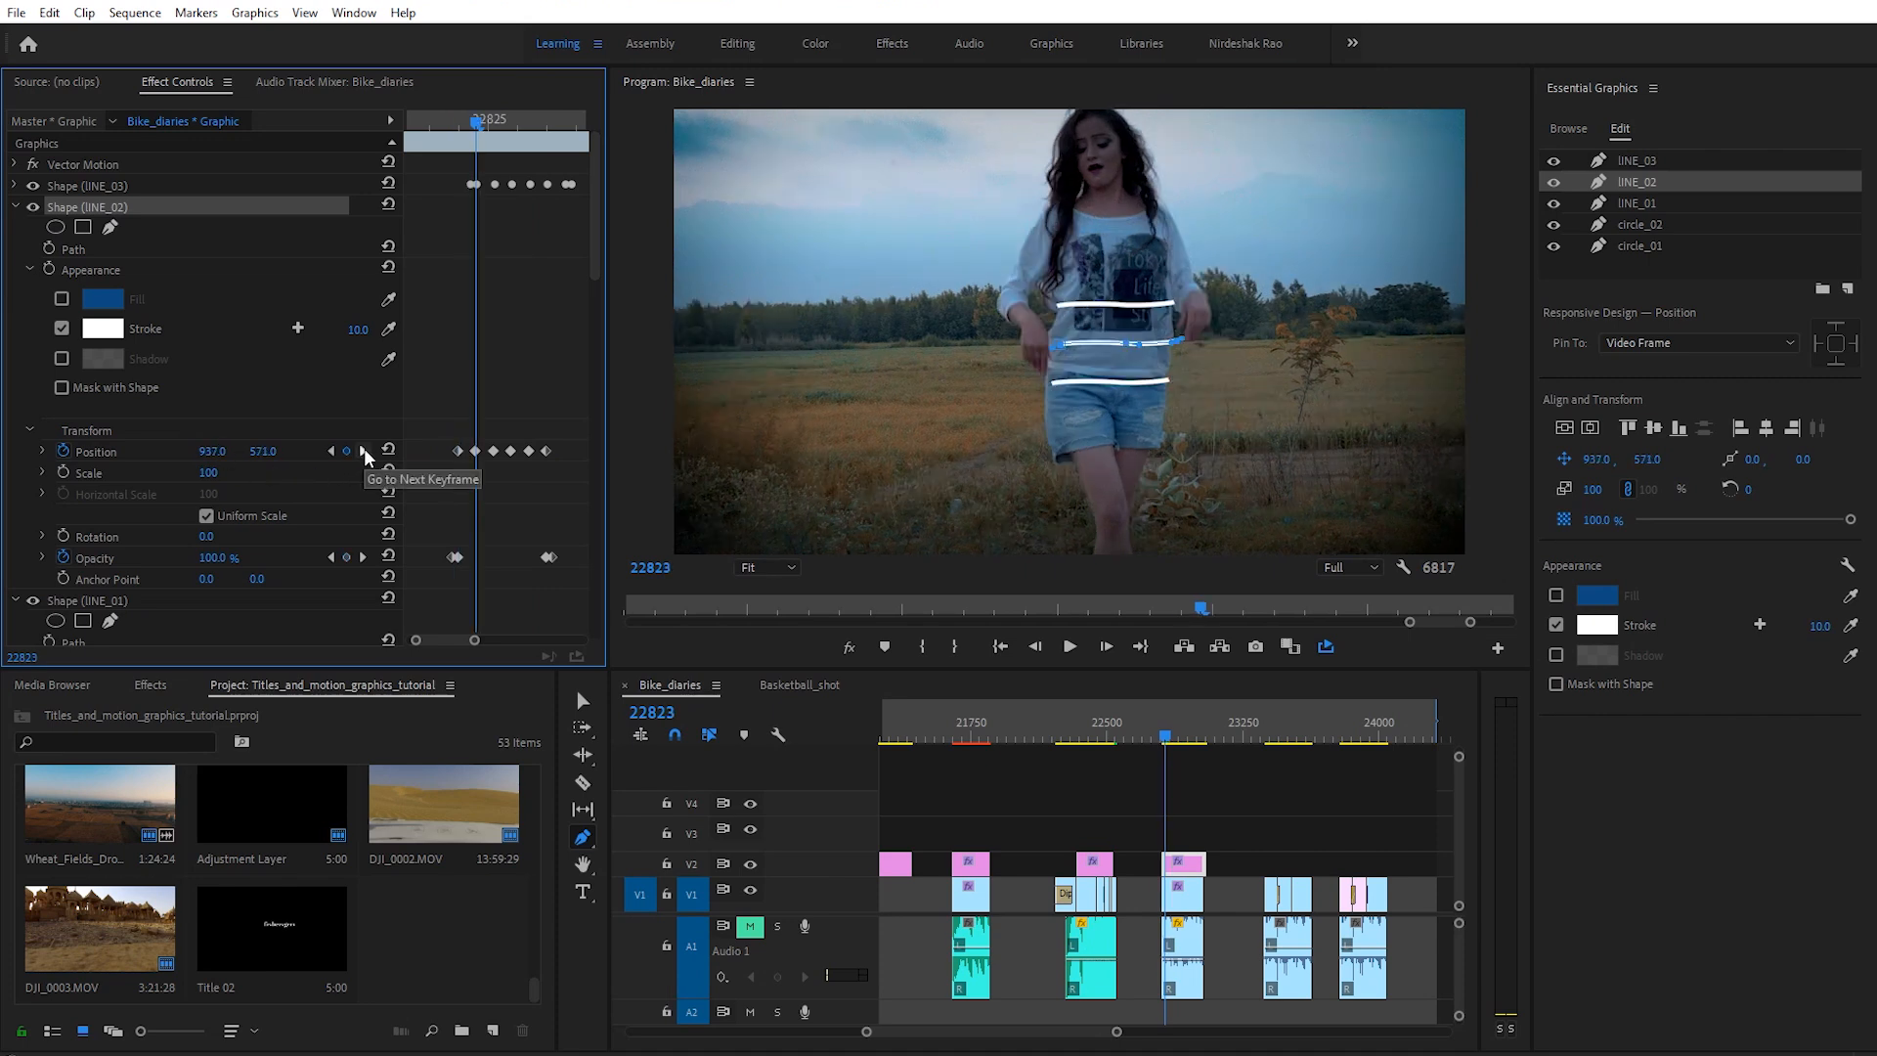
{"action": "left_click_drag", "start_coordinate": [212, 451], "coordinate": [200, 451]}
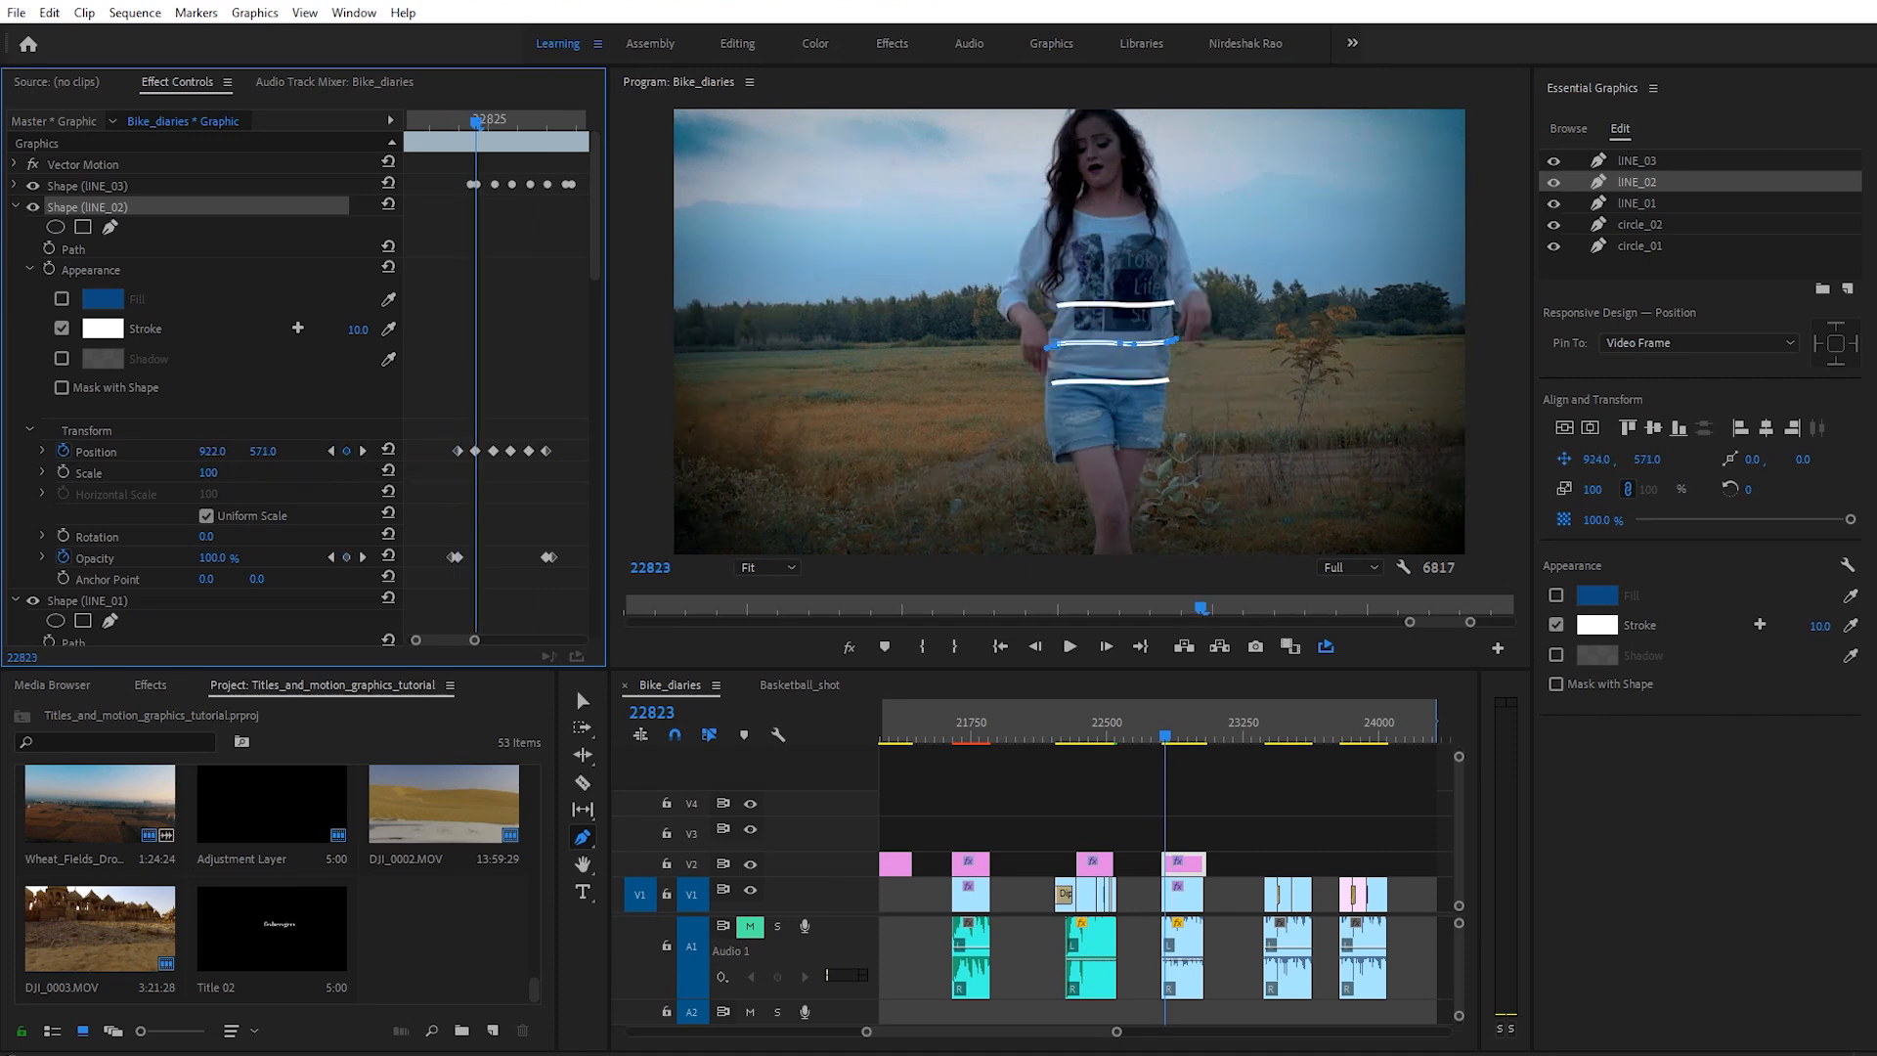
{"action": "left_click", "coordinate": [363, 450]}
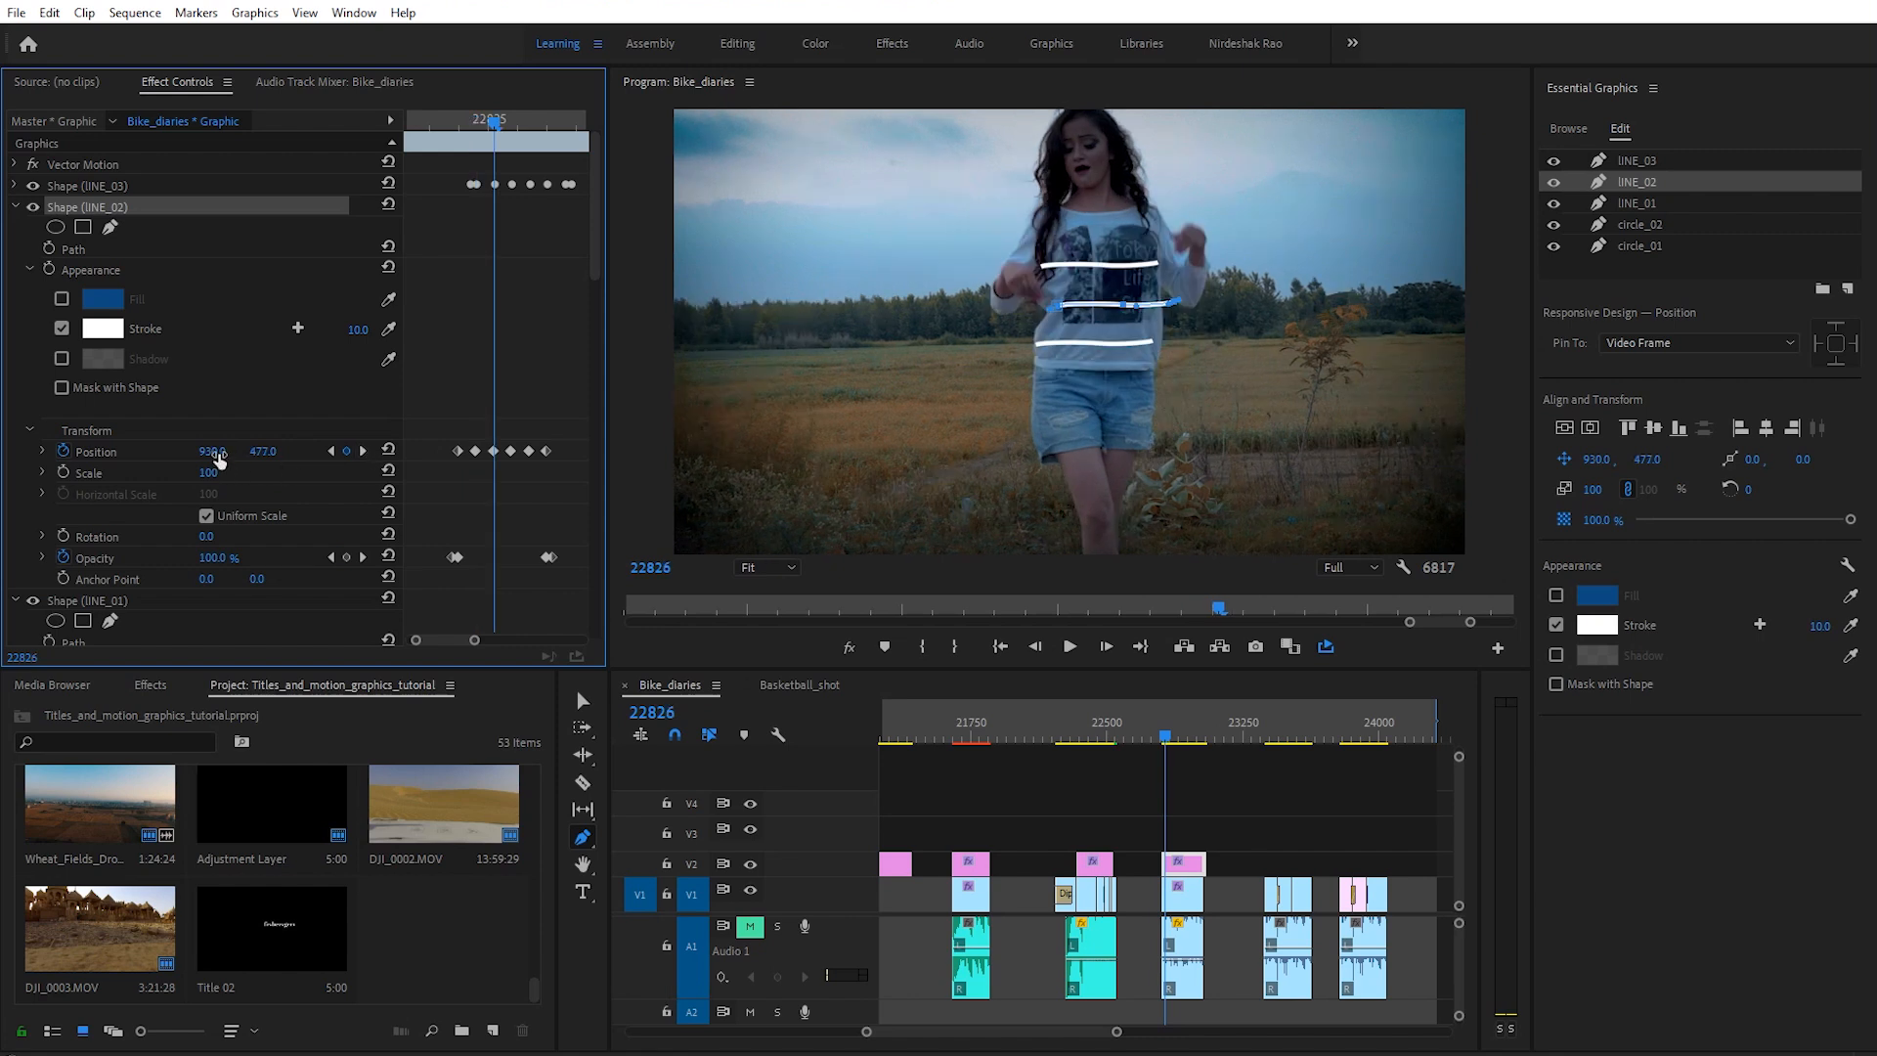
{"action": "left_click", "coordinate": [361, 450]}
{"action": "left_click", "coordinate": [360, 448]}
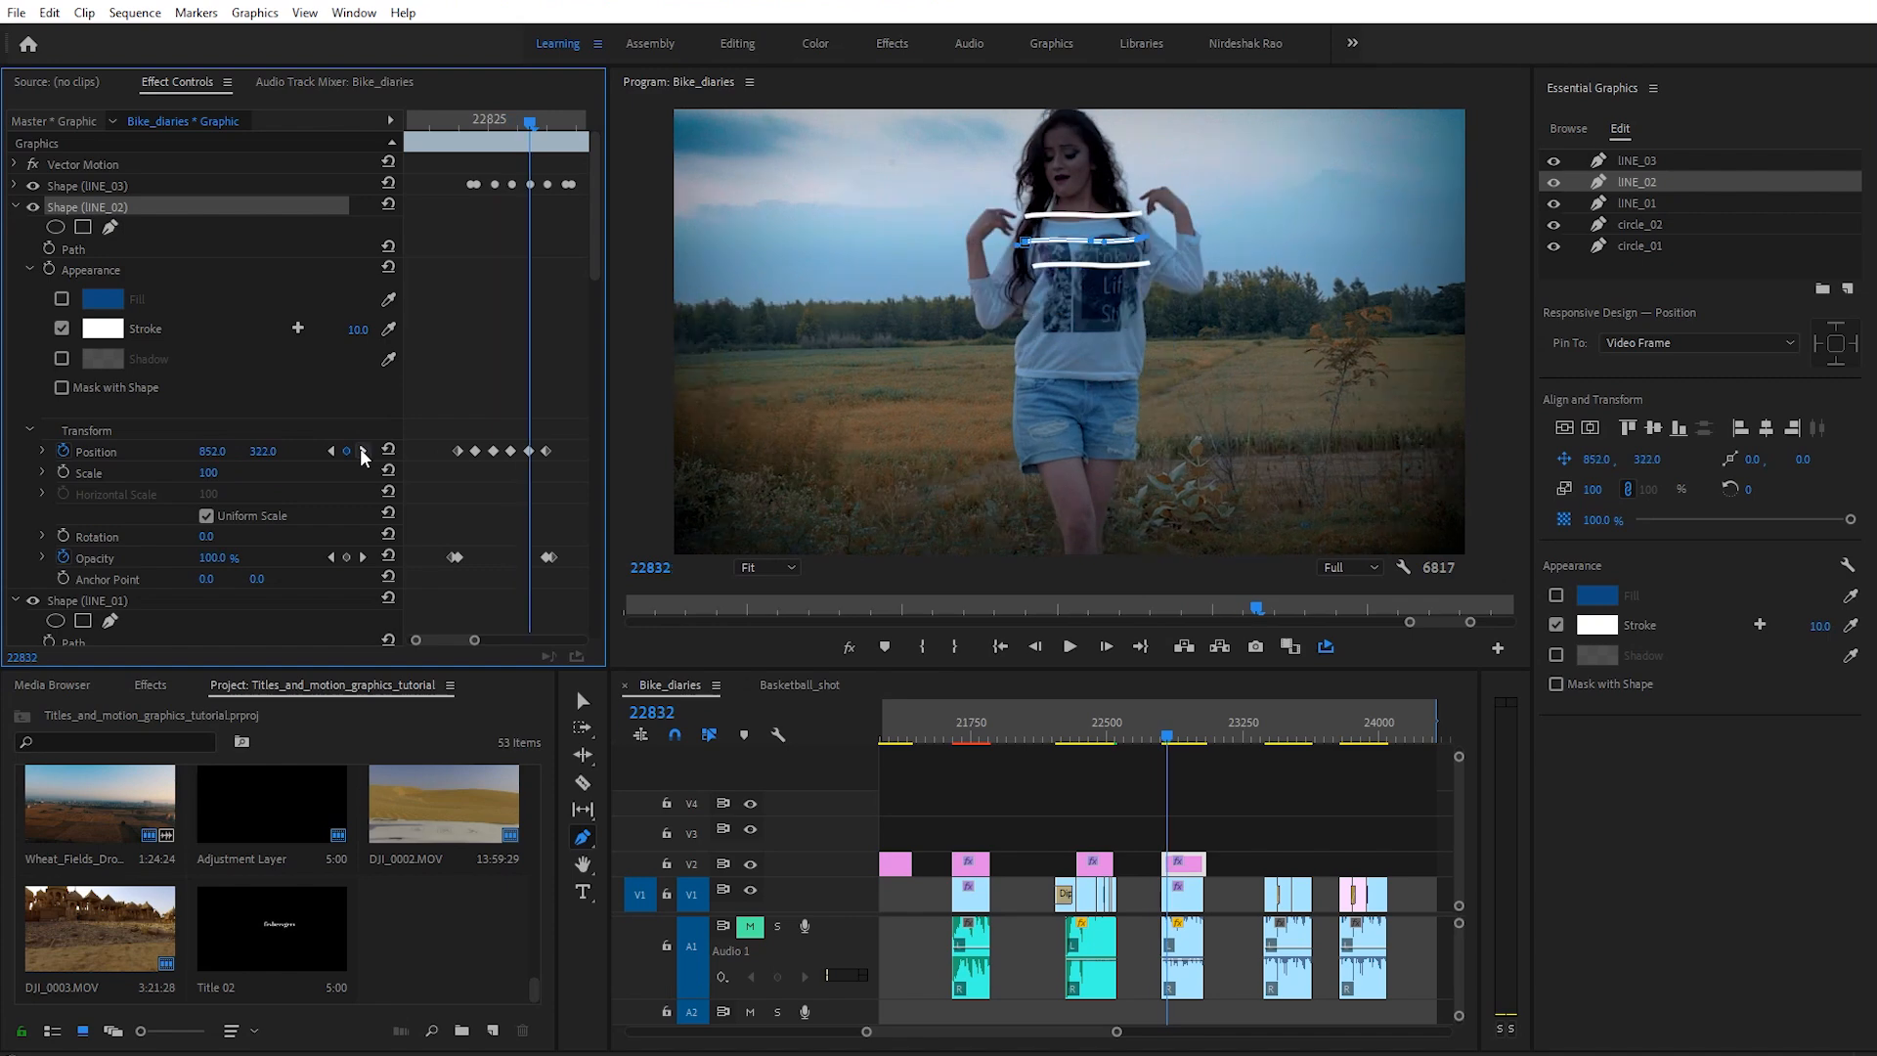
Step: Play back the circle and line animation from frame 22801 to check the motion
{"action": "left_click", "coordinate": [1162, 737]}
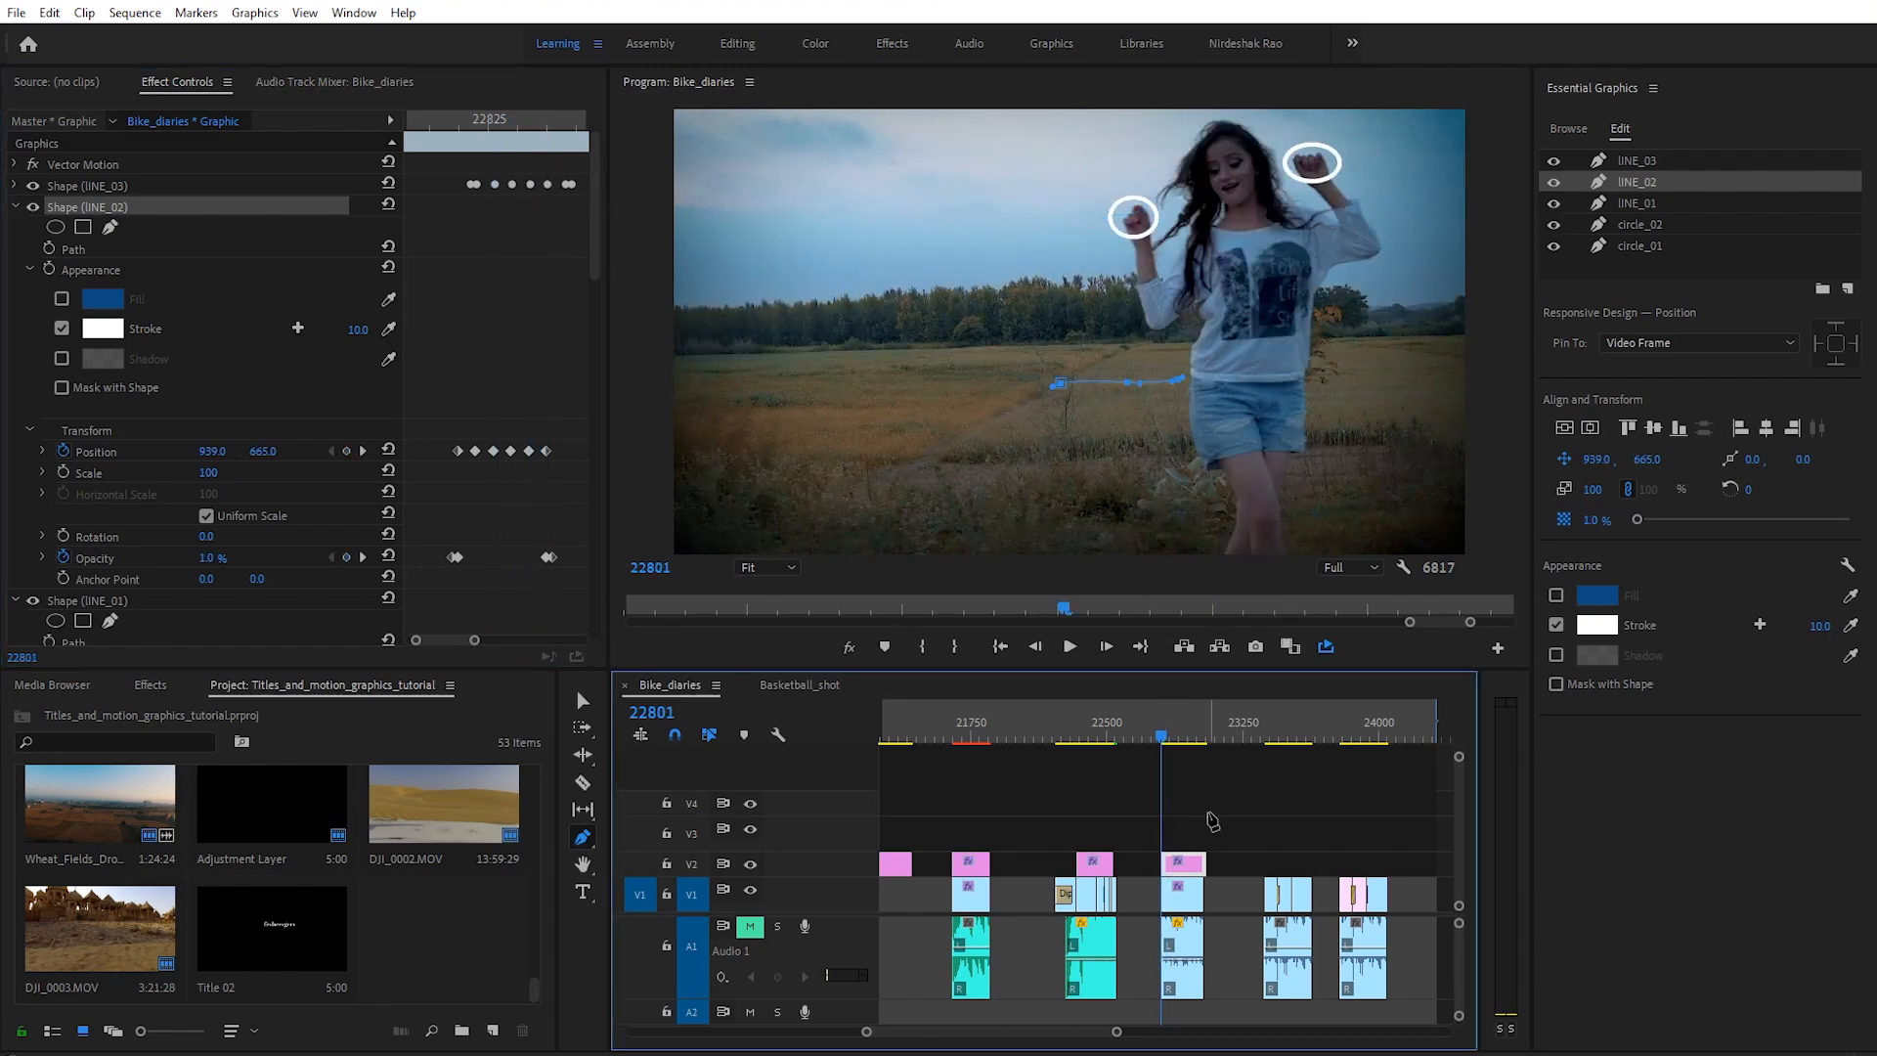
{"action": "key", "text": "space"}
{"action": "key", "text": "space"}
{"action": "key", "text": "v"}
{"action": "left_click", "coordinate": [1162, 736]}
{"action": "key", "text": "space"}
{"action": "left_click", "coordinate": [1165, 736]}
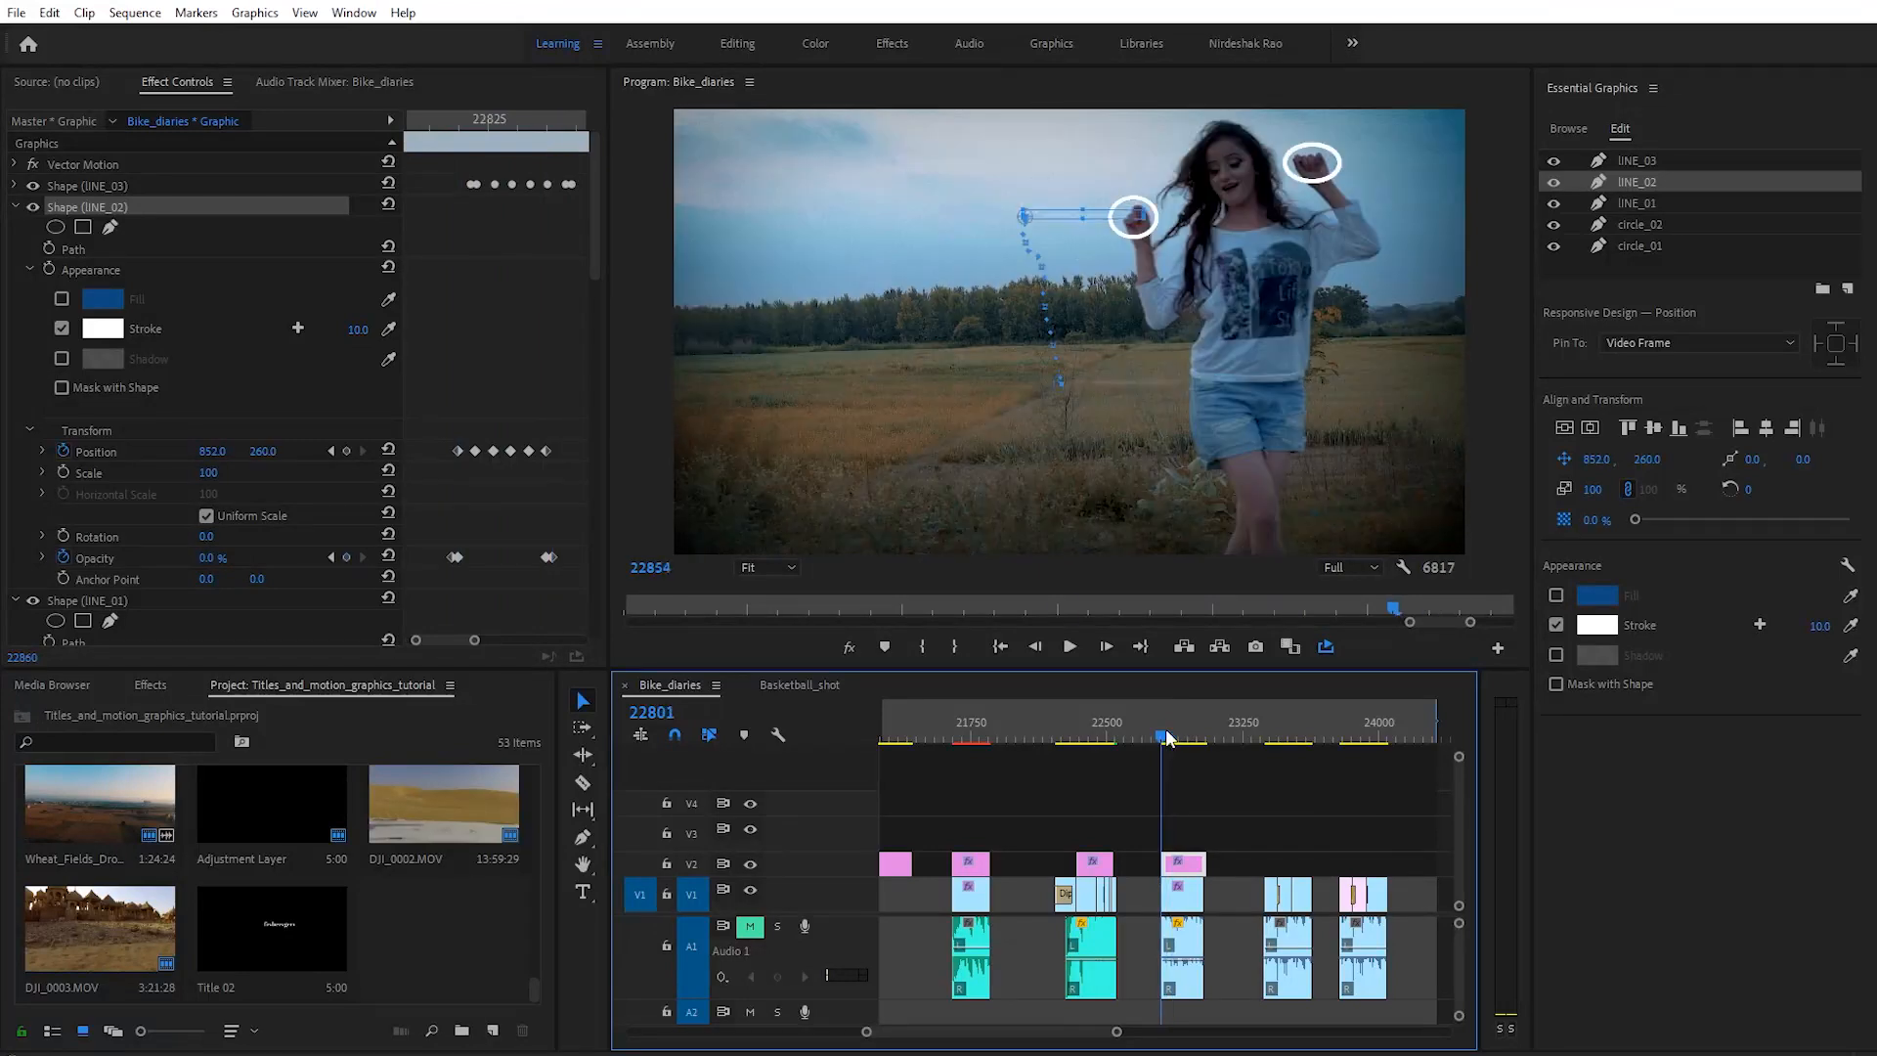
{"action": "key", "text": "space"}
{"action": "key", "text": "space"}
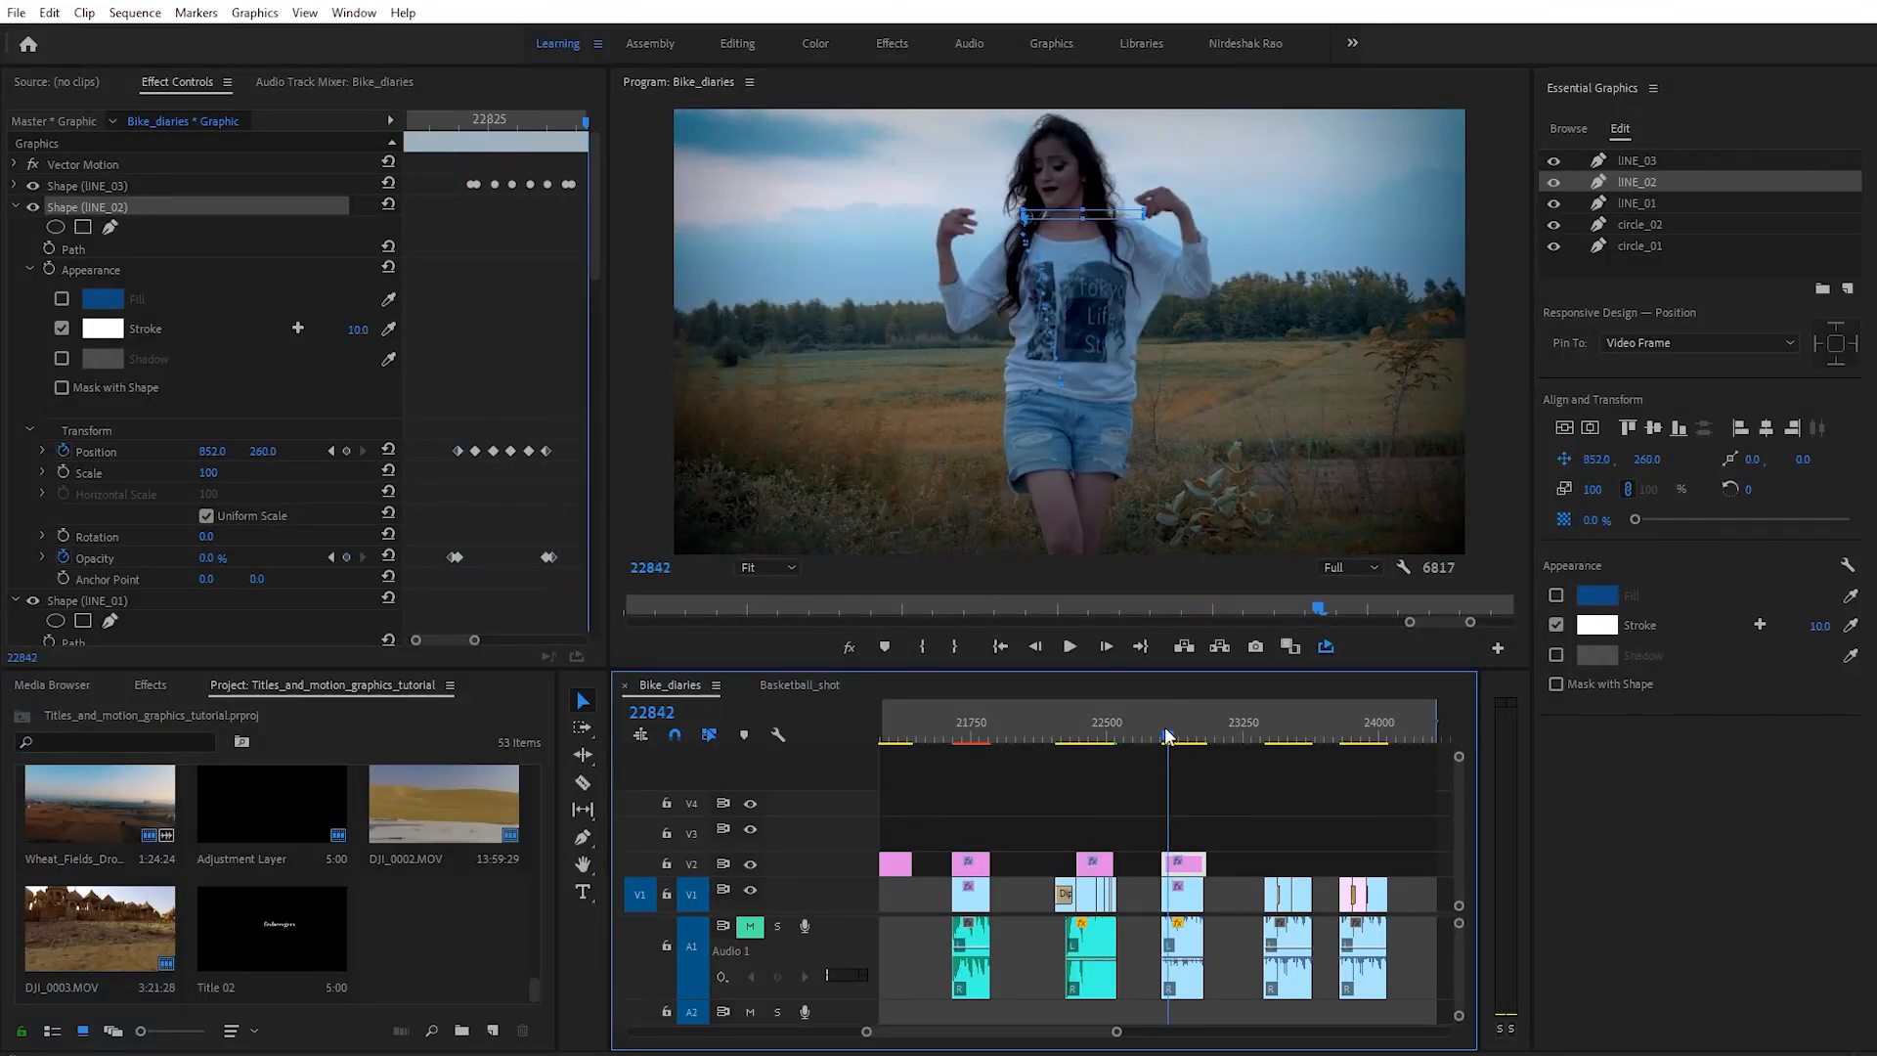
Step: Park the playhead on frame 22839 and collapse the lINE_02 and lINE_01 settings, leaving circle_02 expanded
{"action": "left_click_drag", "start_coordinate": [1169, 734], "coordinate": [1167, 734]}
{"action": "key", "text": "space"}
{"action": "key", "text": "Right"}
{"action": "key", "text": "Right"}
{"action": "key", "text": "Right"}
{"action": "key", "text": "Right"}
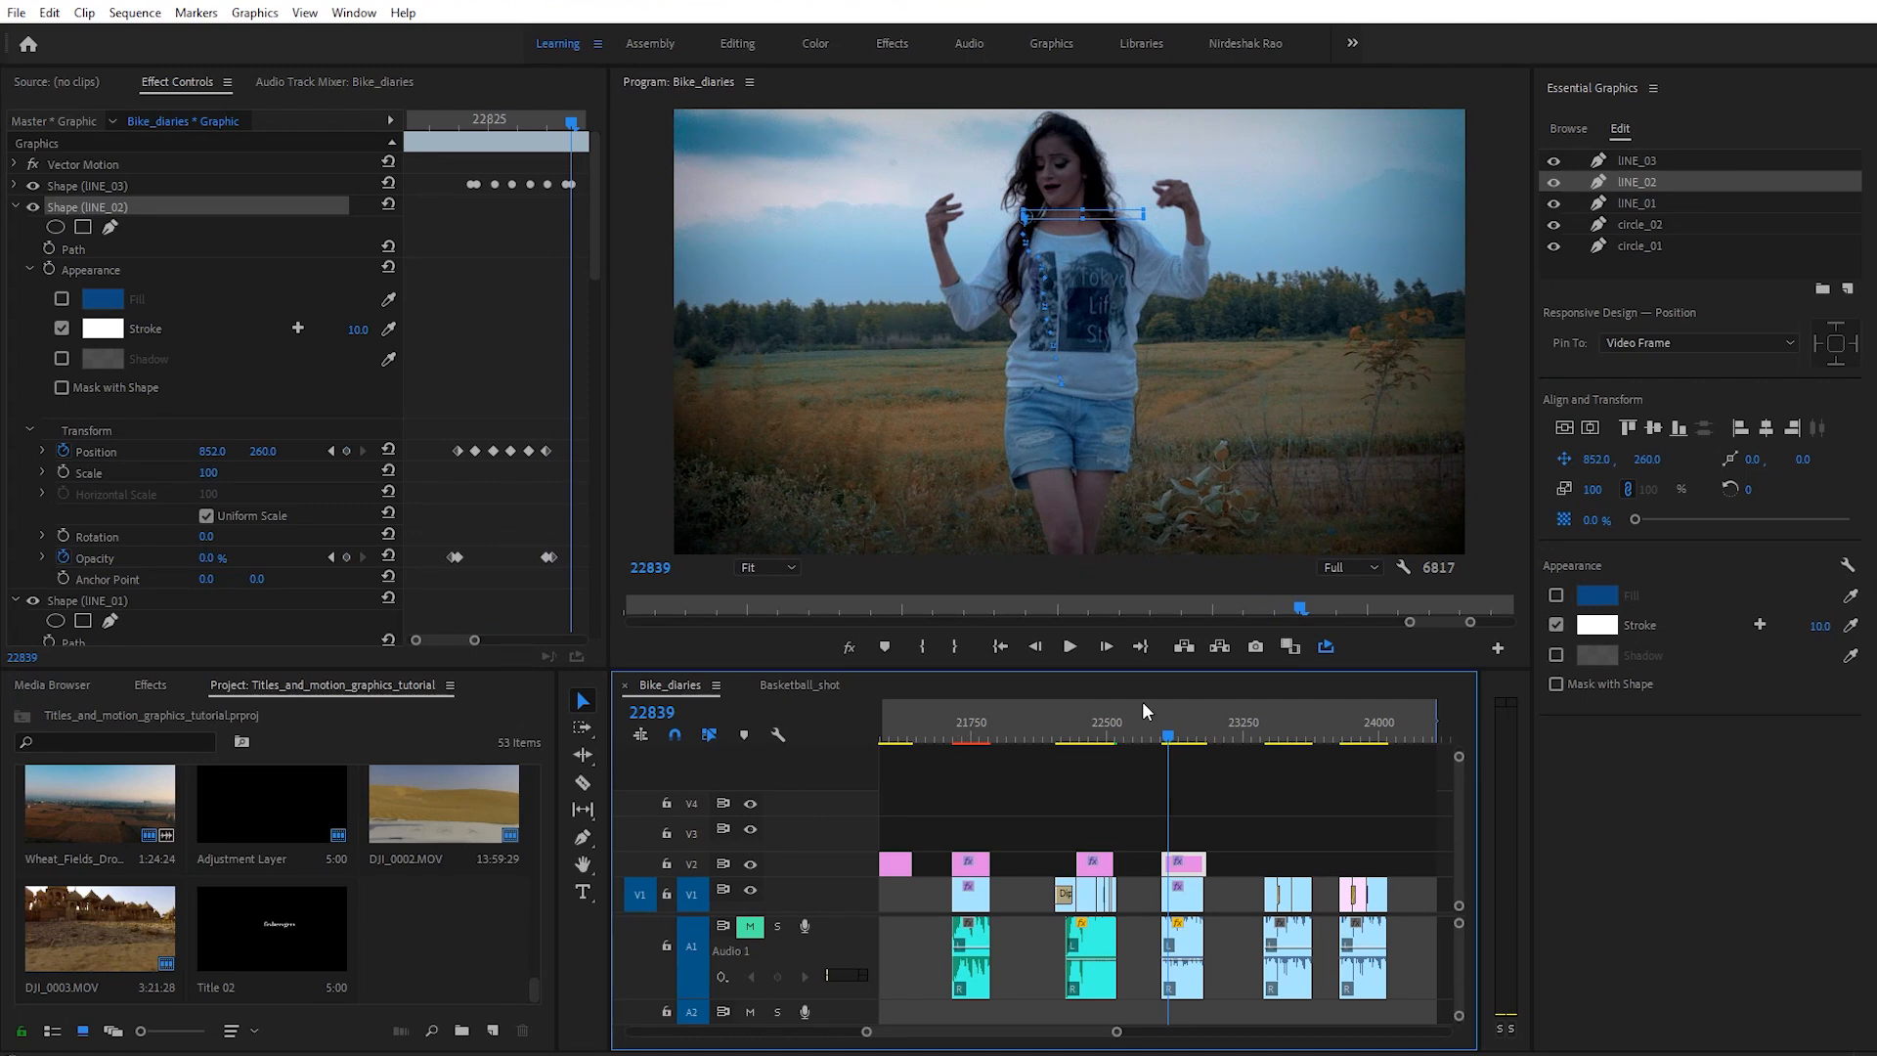
{"action": "left_click", "coordinate": [15, 206]}
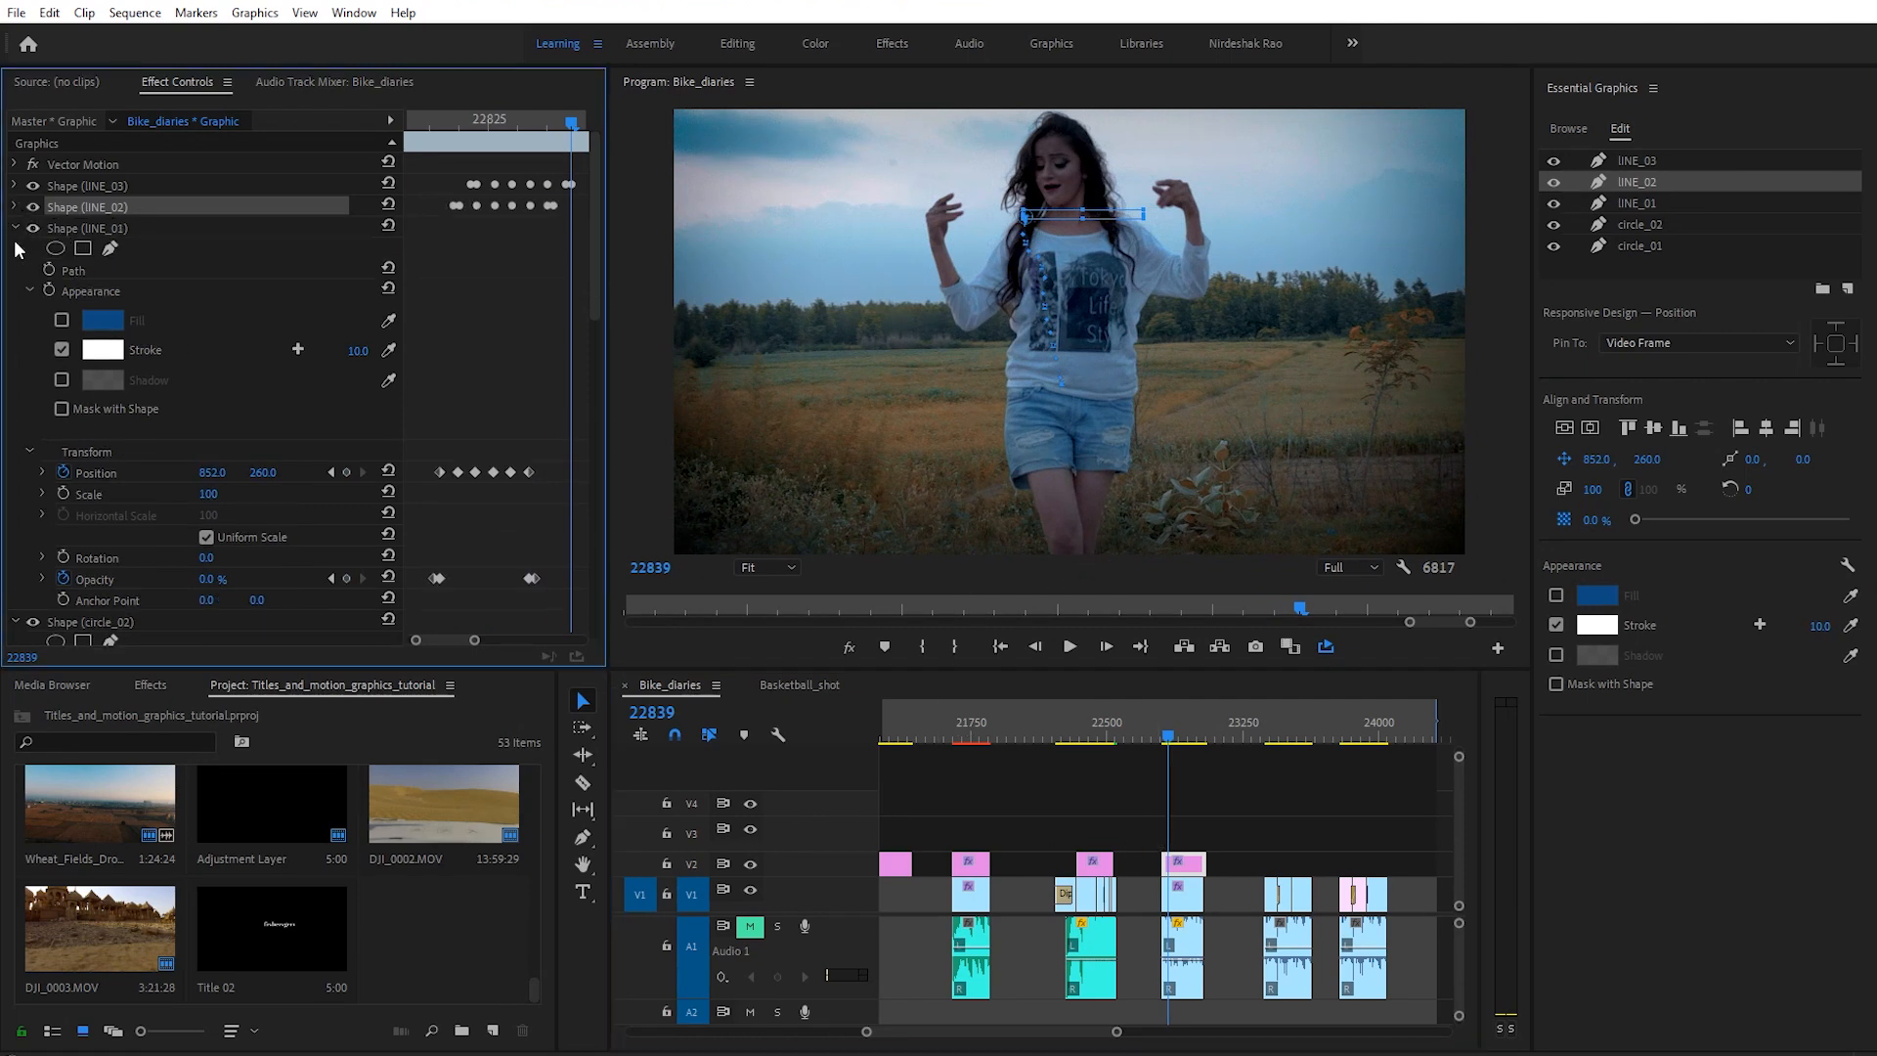
{"action": "left_click", "coordinate": [14, 229]}
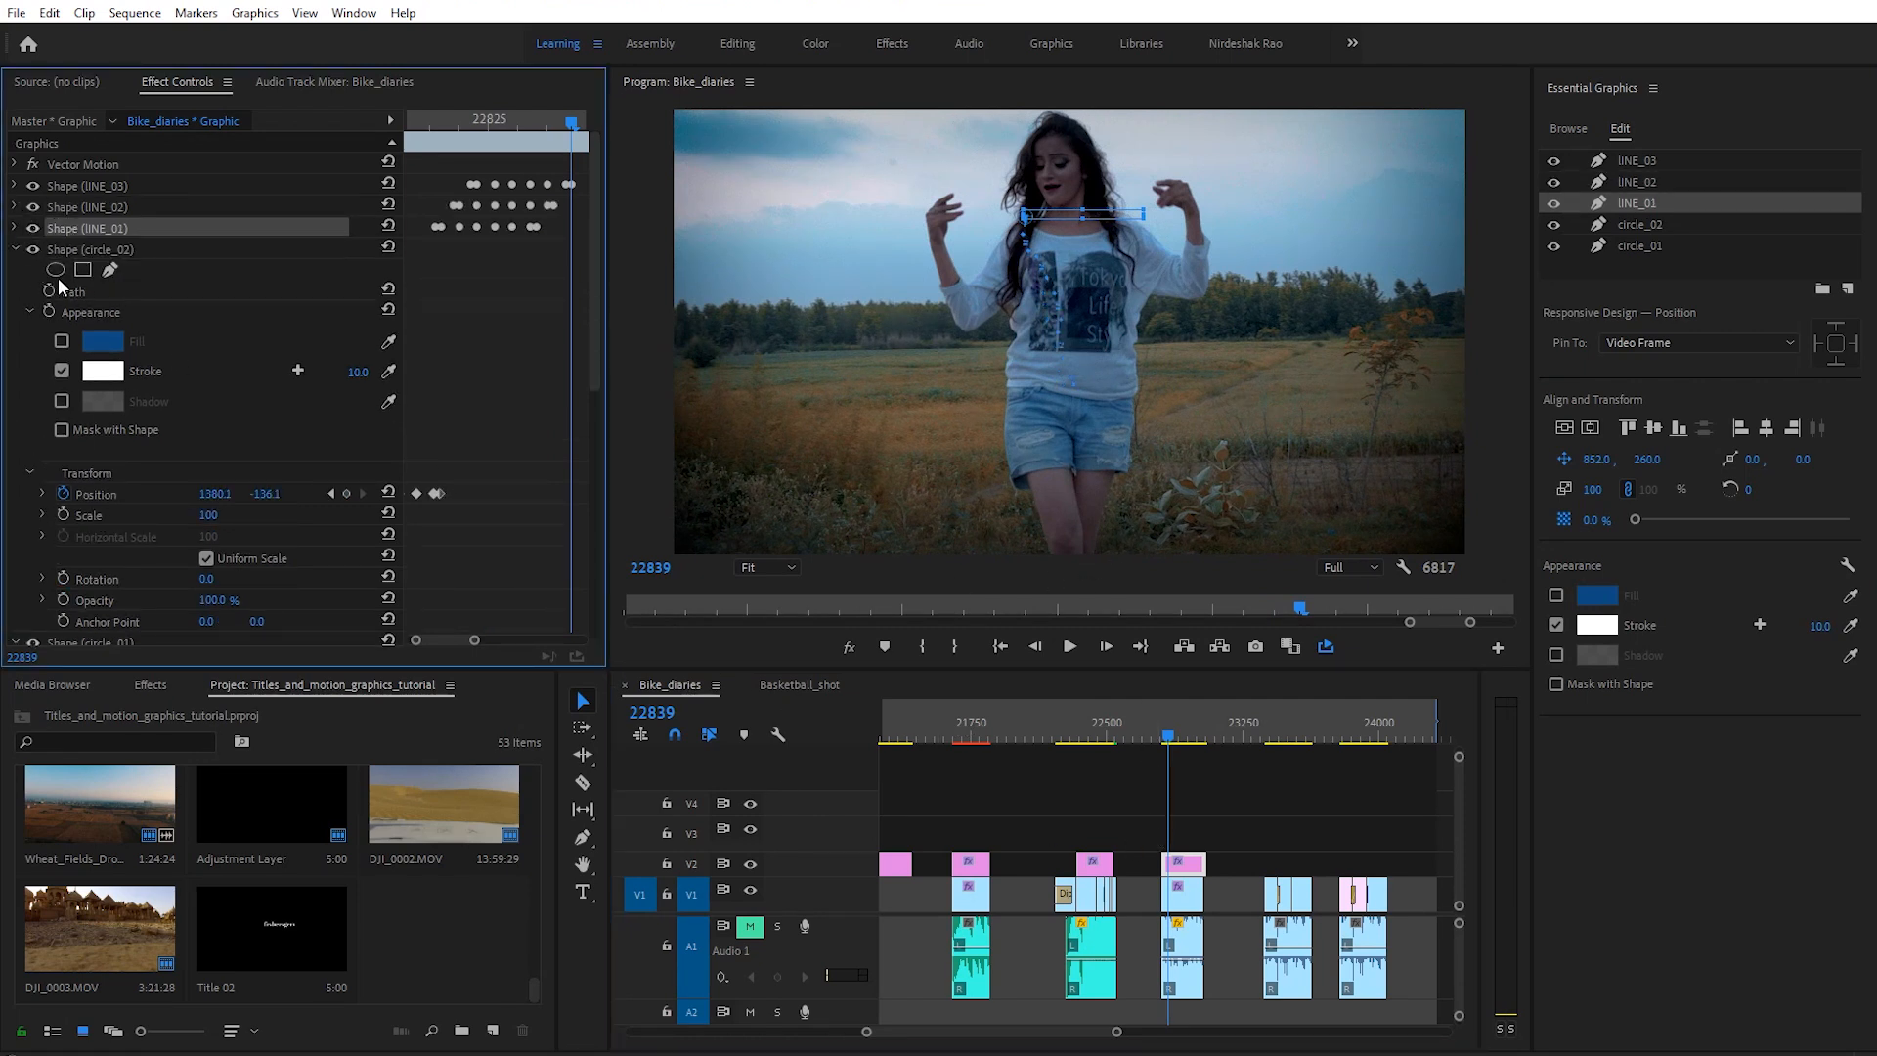
{"action": "left_click", "coordinate": [15, 251]}
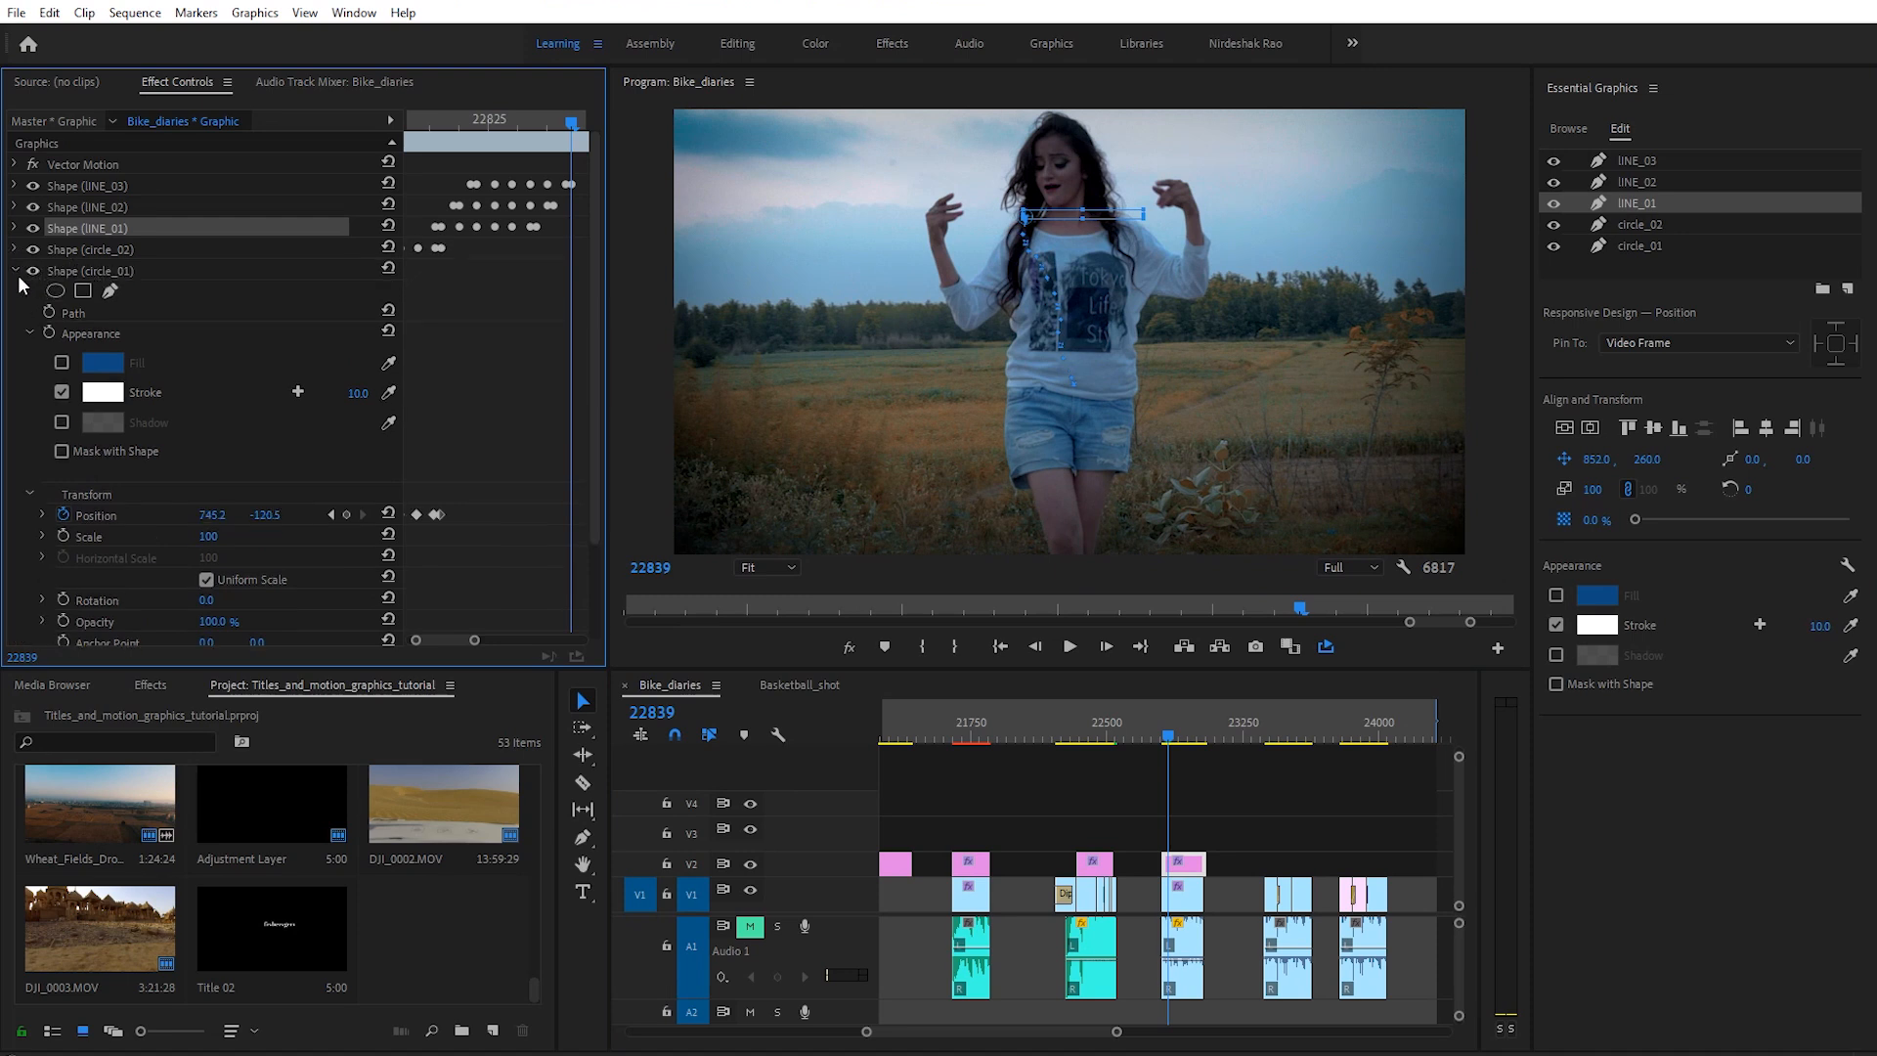
{"action": "left_click", "coordinate": [20, 274]}
{"action": "left_click", "coordinate": [15, 249]}
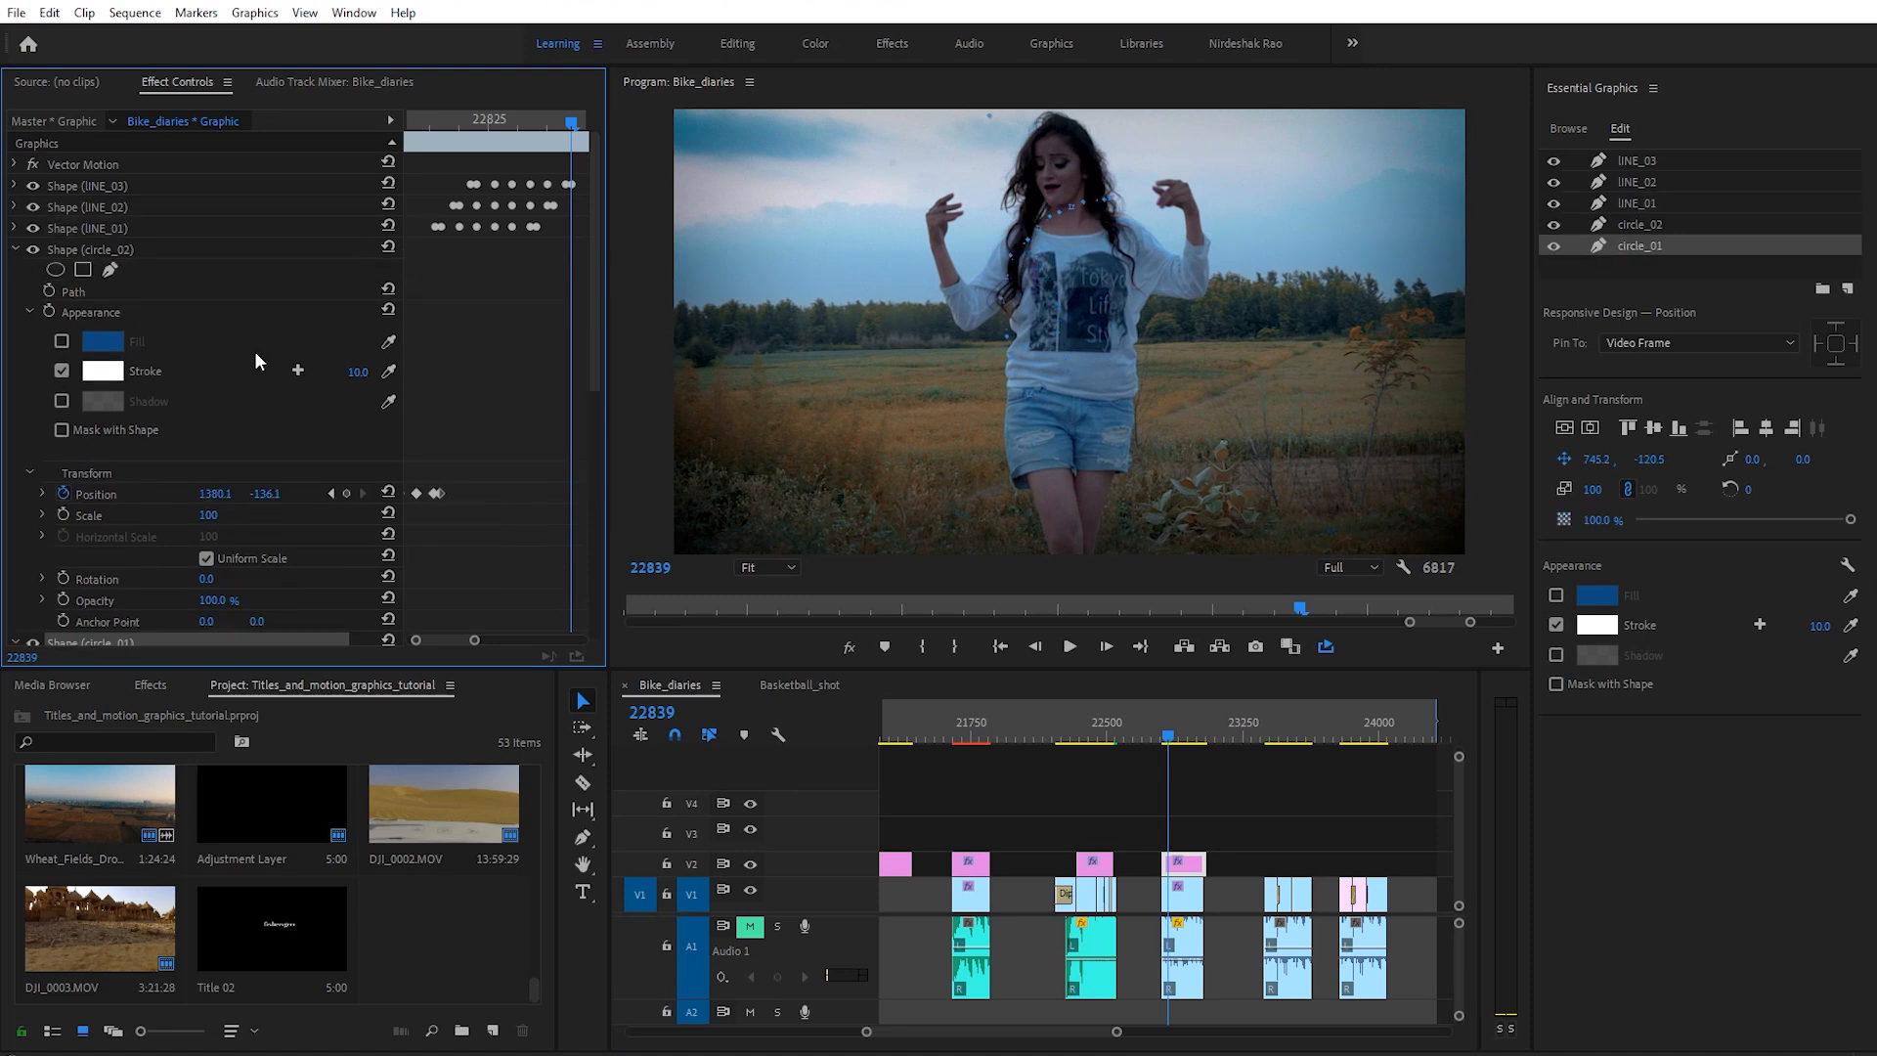
{"action": "left_click", "coordinate": [113, 232]}
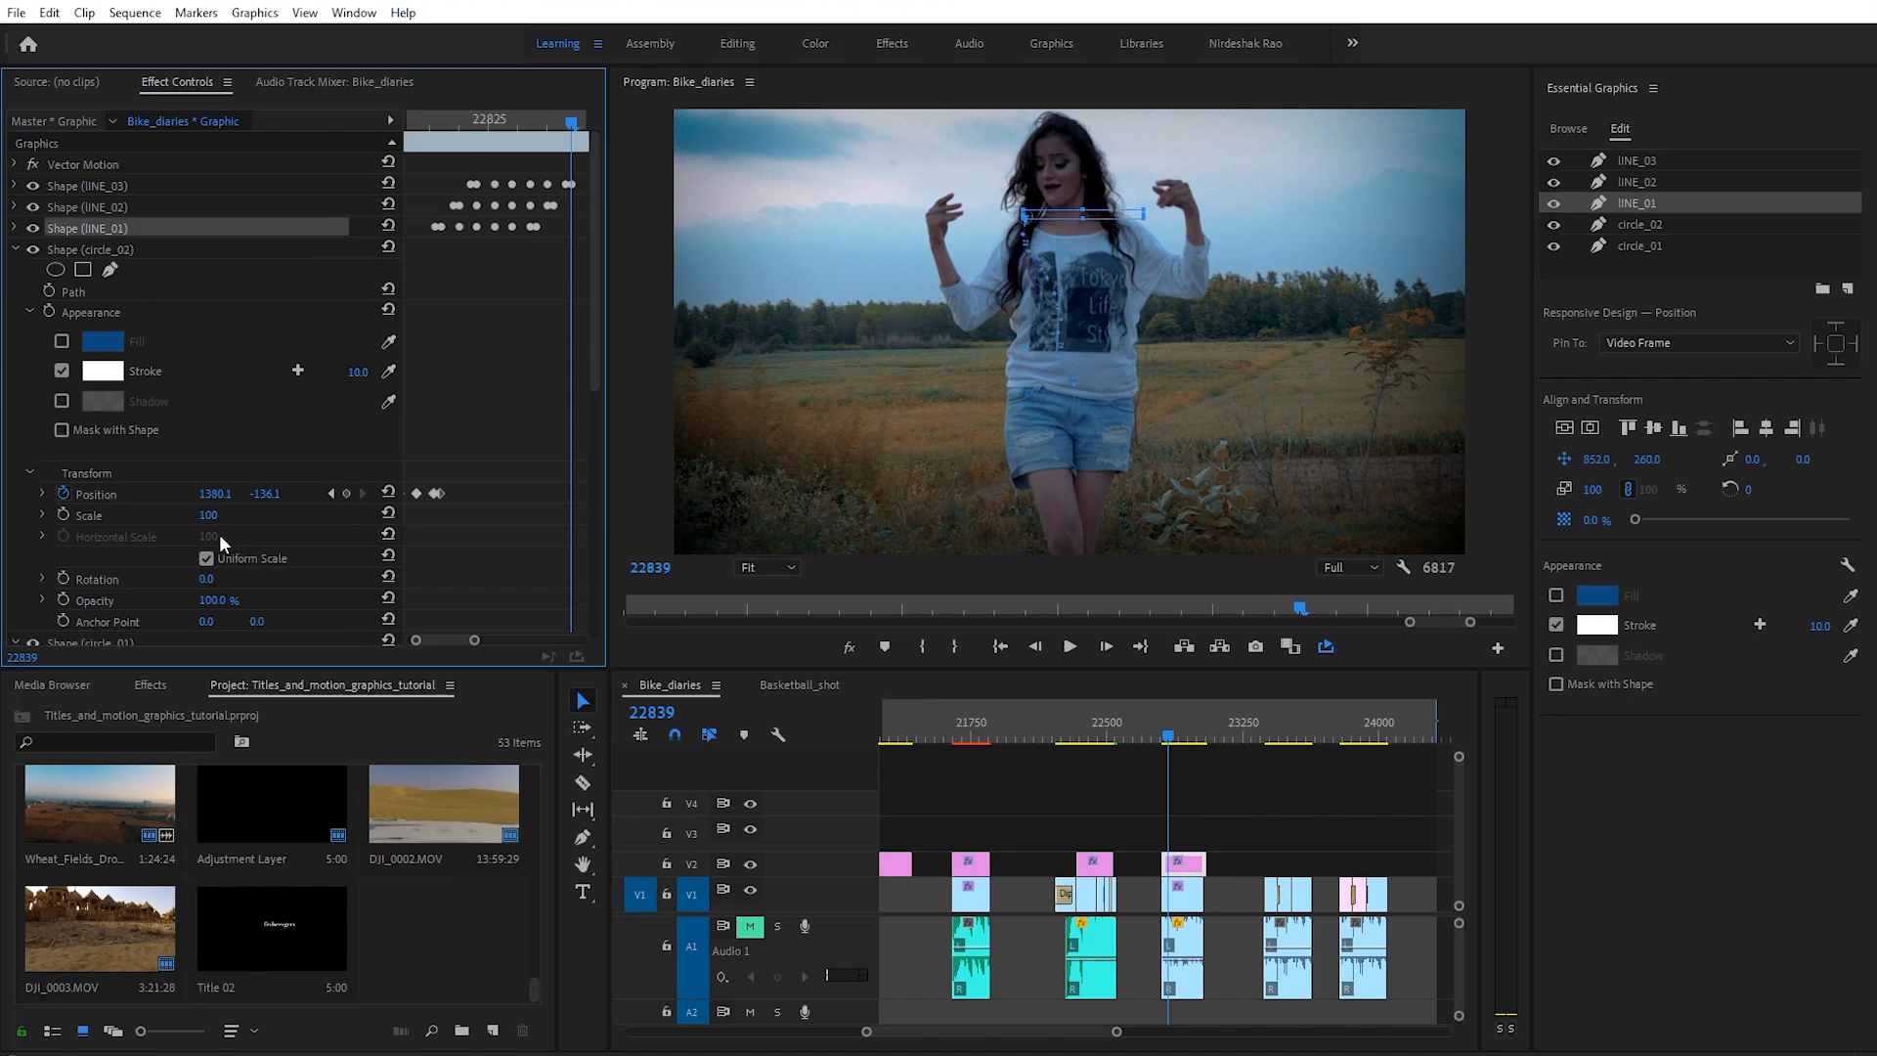
Step: Add a Position keyframe for circle_02 on frame 22838 and move it around the woman's right-of-frame hand on frame 22839
{"action": "key", "text": "Left"}
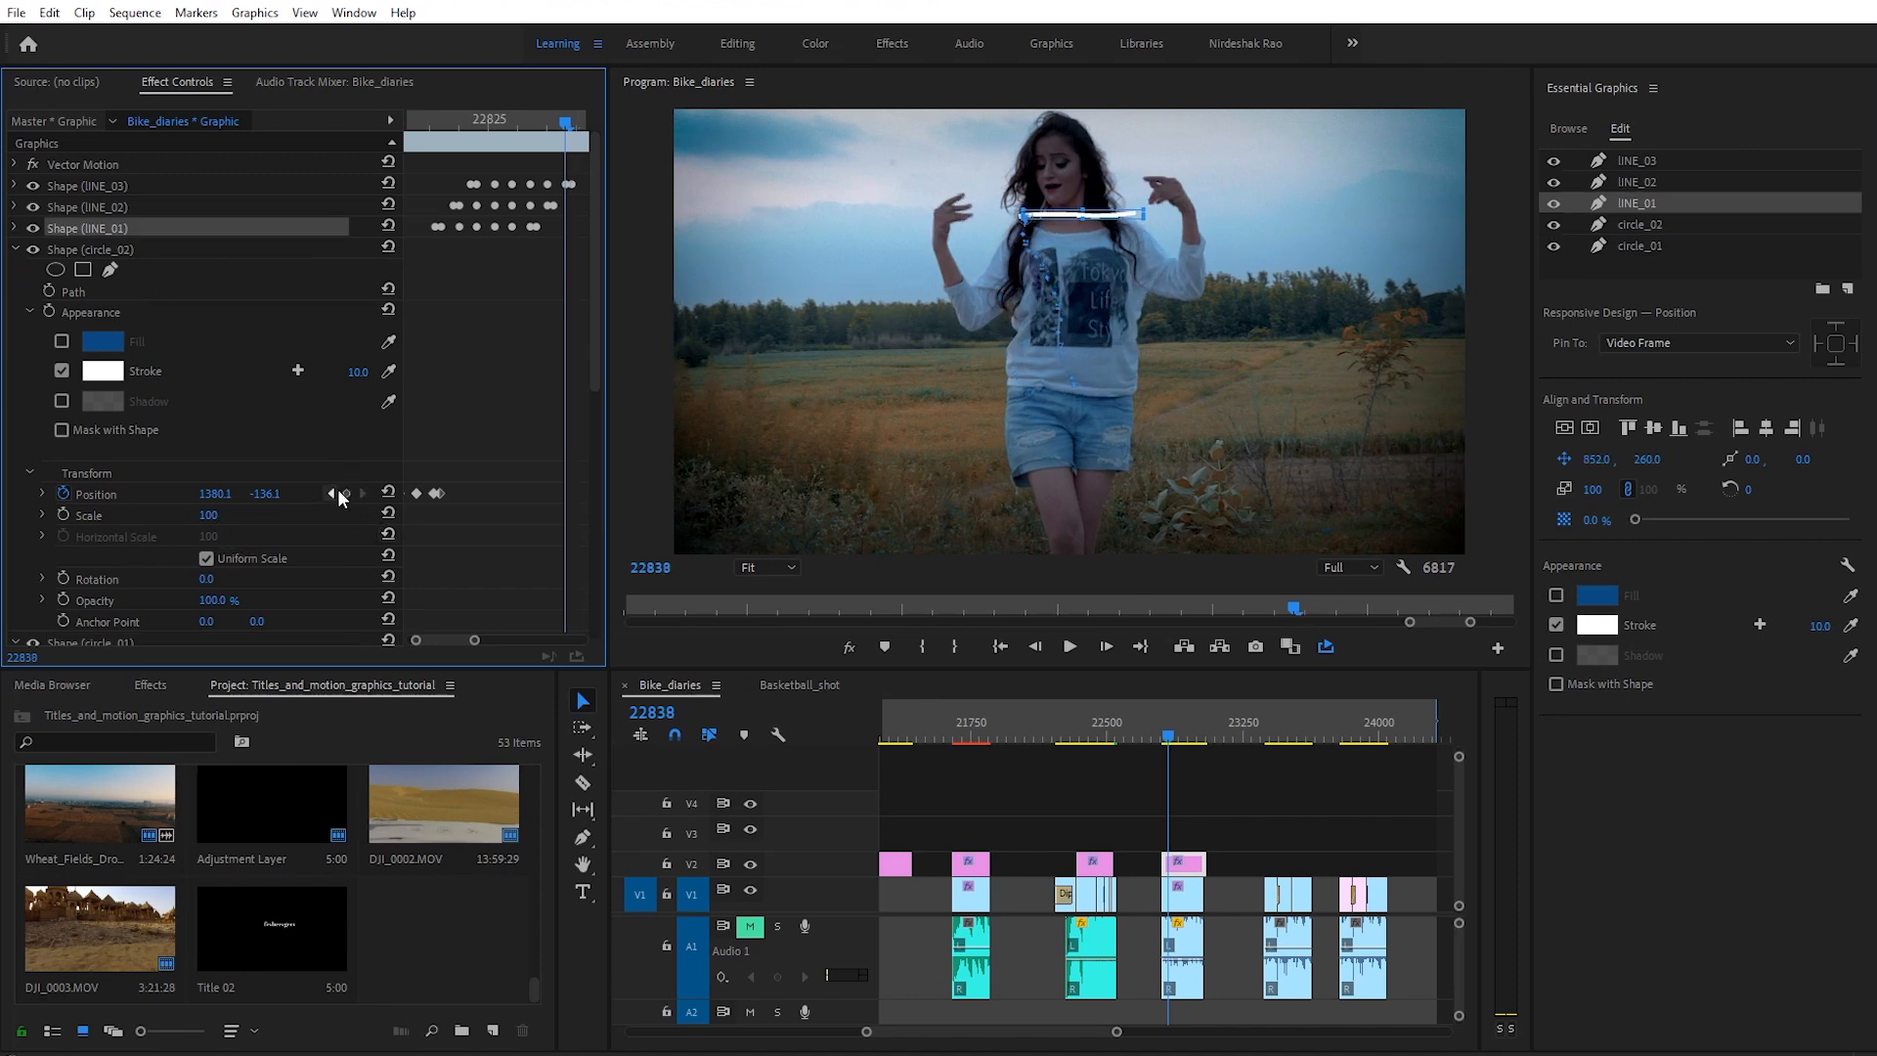
{"action": "left_click", "coordinate": [348, 493]}
{"action": "key", "text": "Right"}
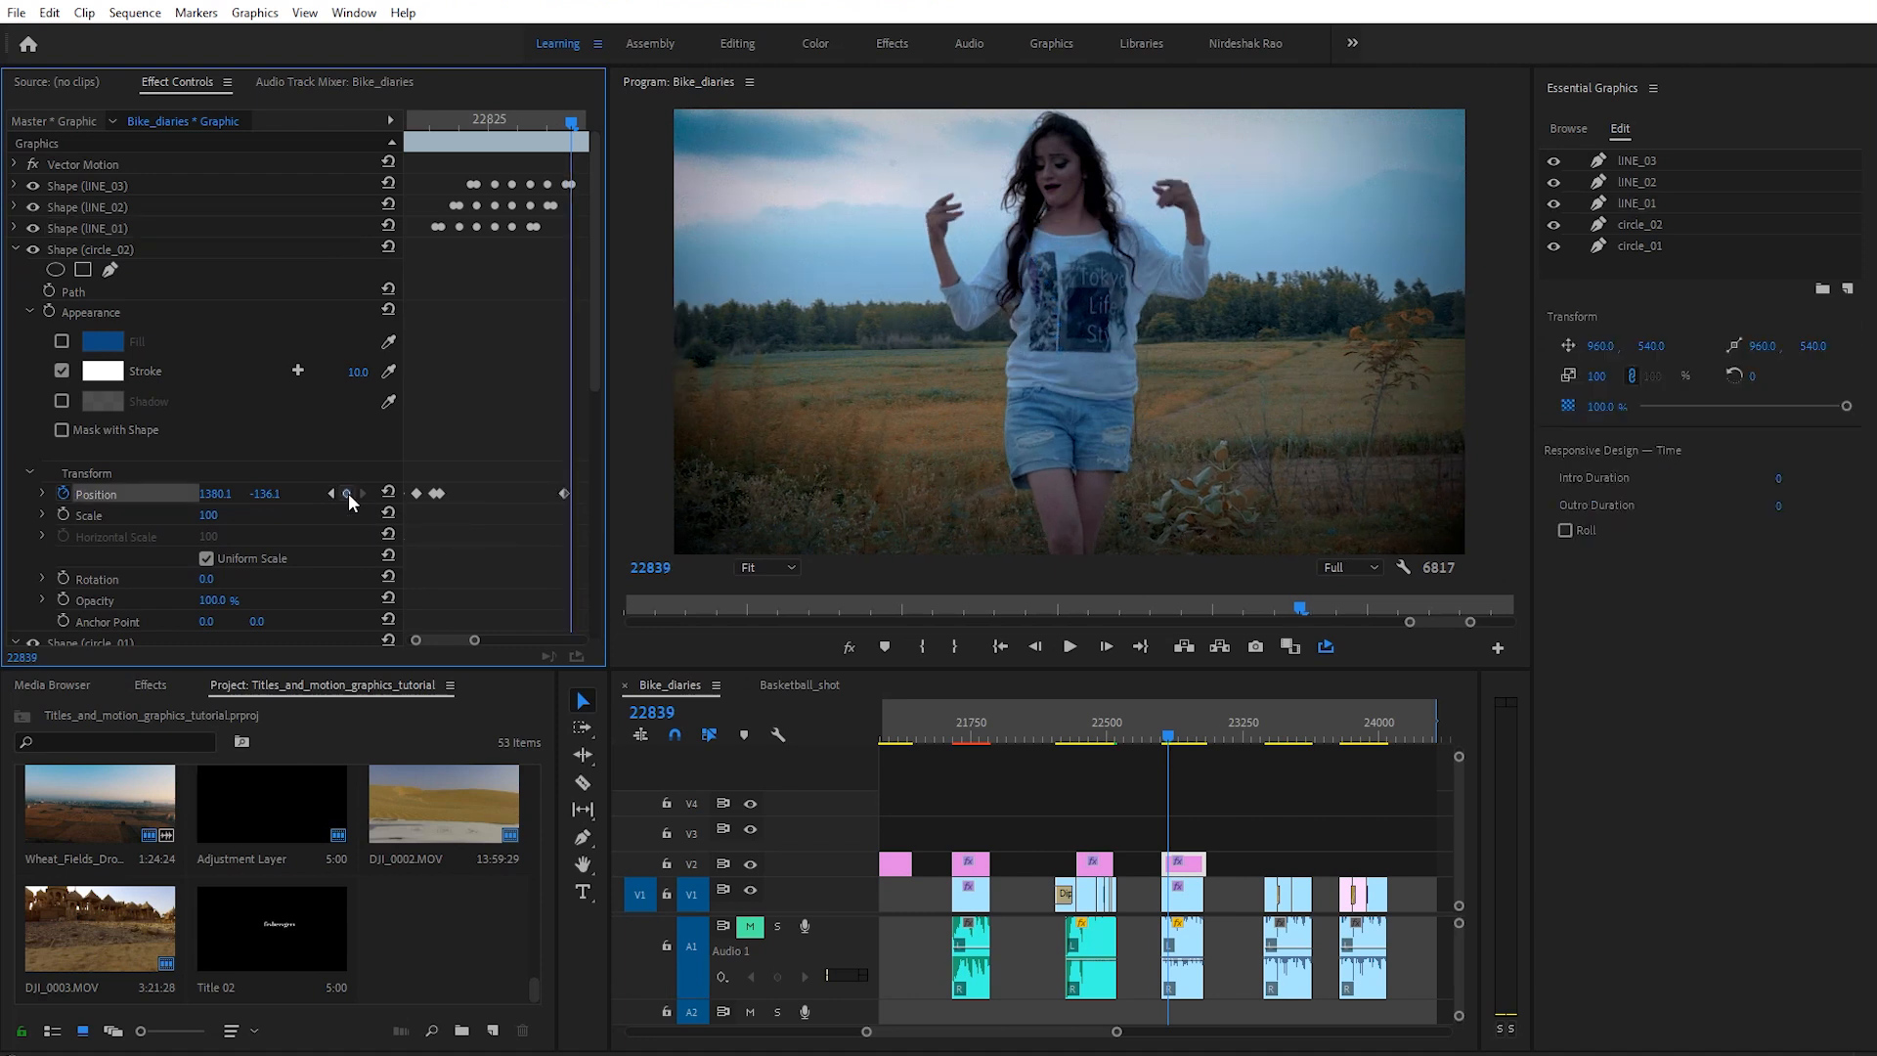
{"action": "left_click_drag", "start_coordinate": [271, 495], "coordinate": [3, 496]}
{"action": "left_click_drag", "start_coordinate": [270, 497], "coordinate": [274, 495]}
Step: Add a Position keyframe for circle_01 on frame 22838 and set its position to 597.2, 192.5 on frame 22839, around the other hand
{"action": "scroll", "coordinate": [127, 333], "scroll_direction": "down", "scroll_amount": 6}
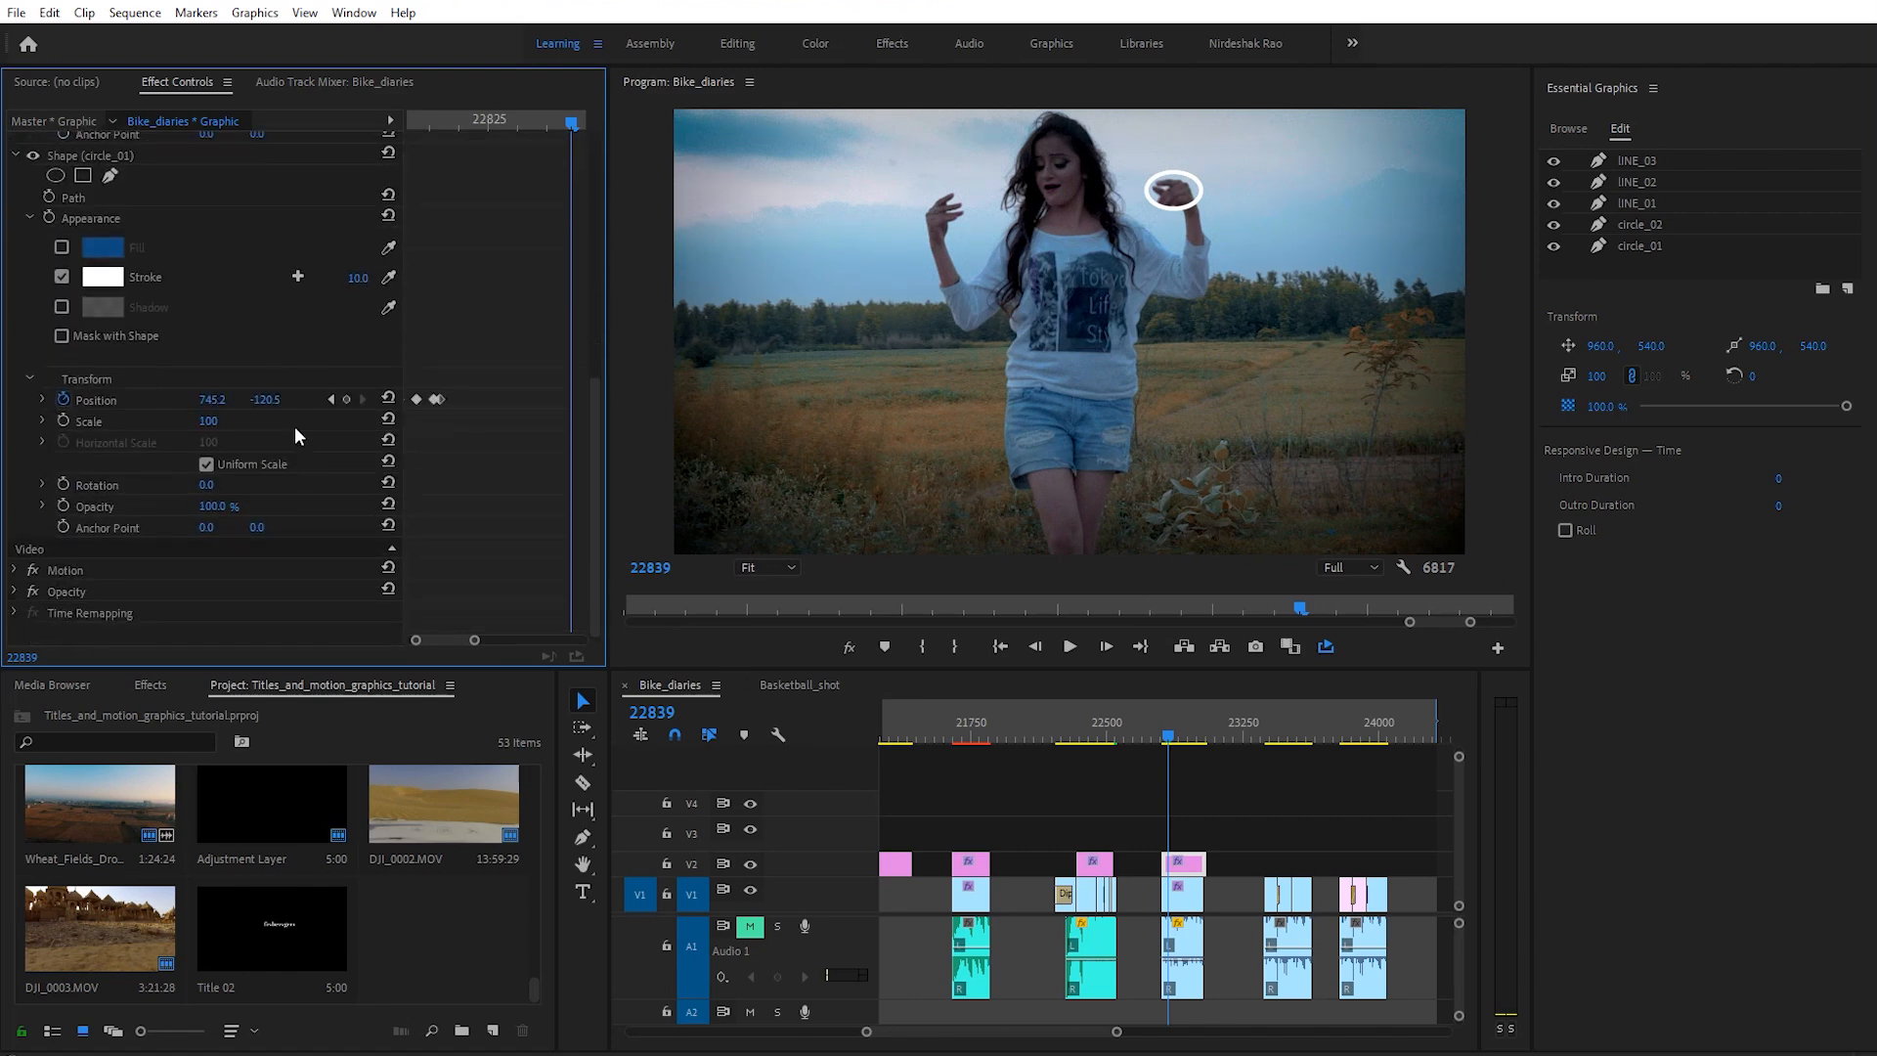
{"action": "key", "text": "Left"}
{"action": "left_click", "coordinate": [347, 399]}
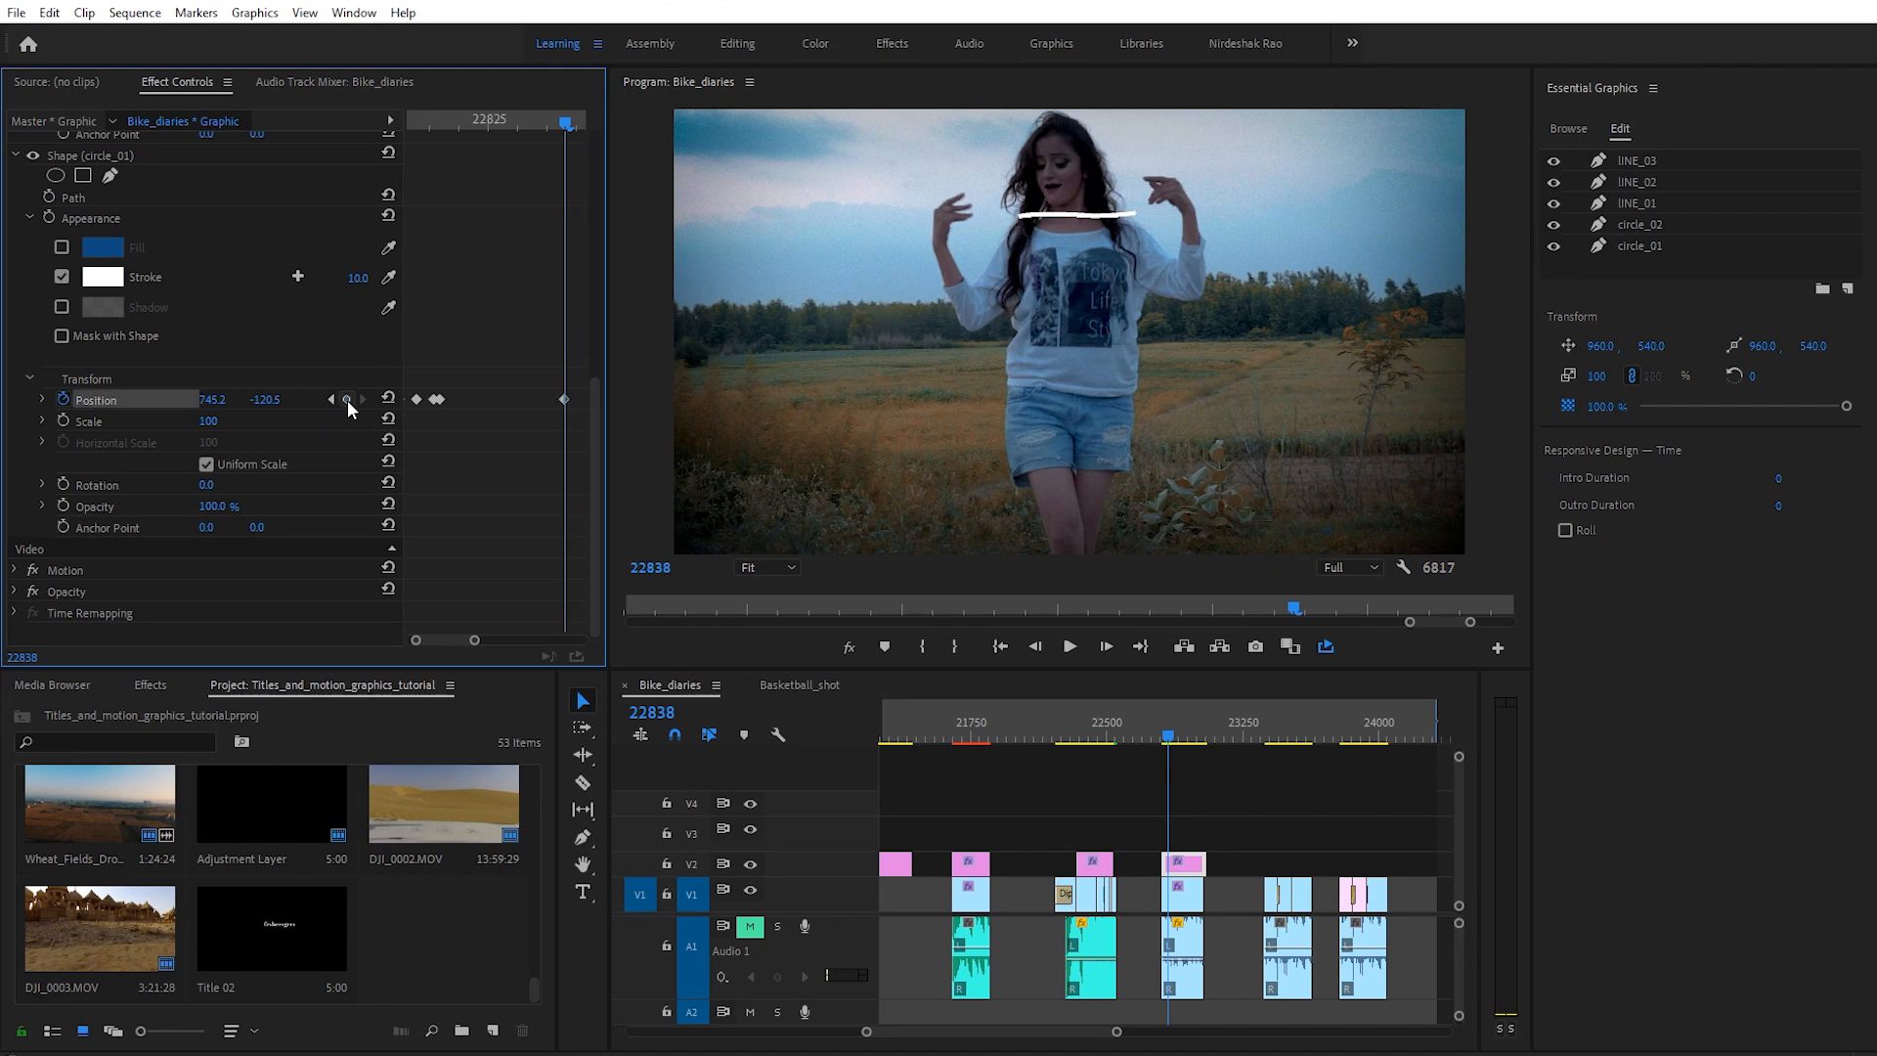
{"action": "key", "text": "Right"}
{"action": "left_click_drag", "start_coordinate": [262, 398], "coordinate": [430, 398]}
{"action": "left_click_drag", "start_coordinate": [212, 400], "coordinate": [67, 400]}
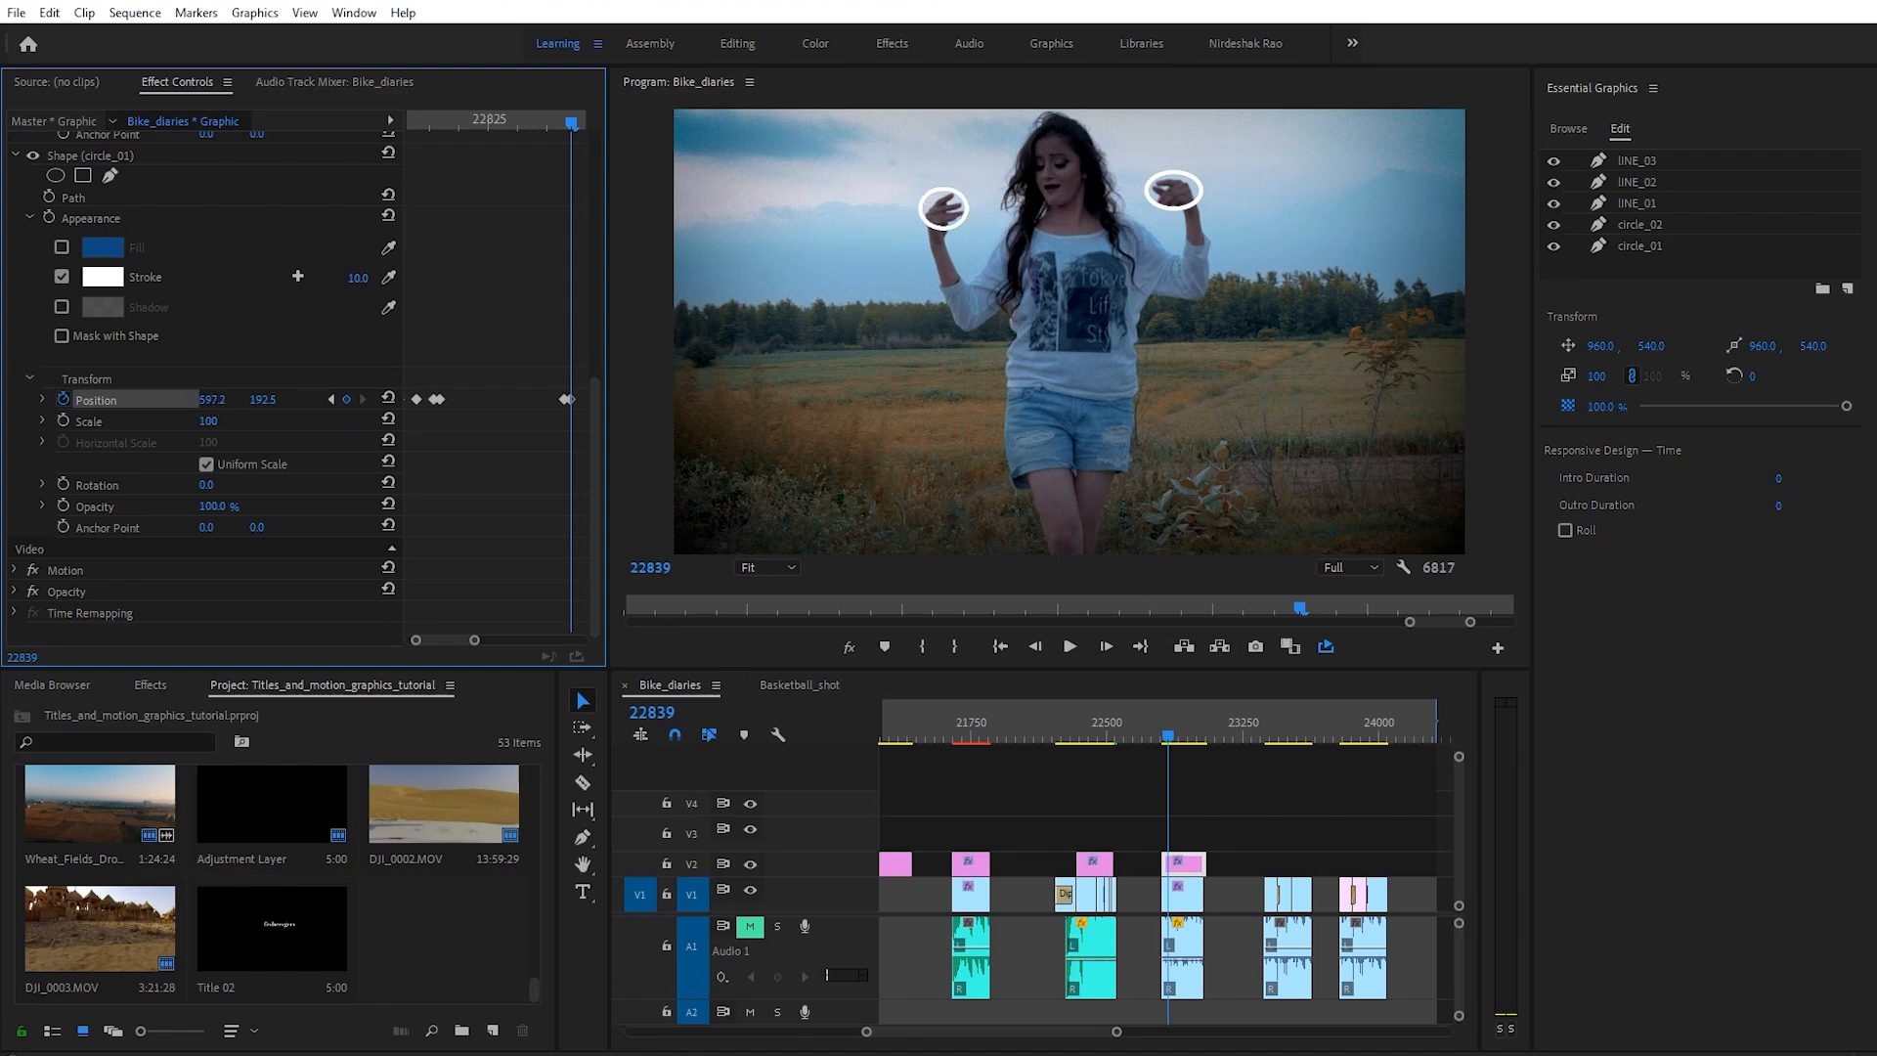
Step: Play the animation from frame 22801 and step through to frame 22845 to check the circles against the hands
{"action": "left_click", "coordinate": [1175, 739]}
{"action": "left_click_drag", "start_coordinate": [1182, 745], "coordinate": [1175, 736]}
{"action": "key", "text": "Up"}
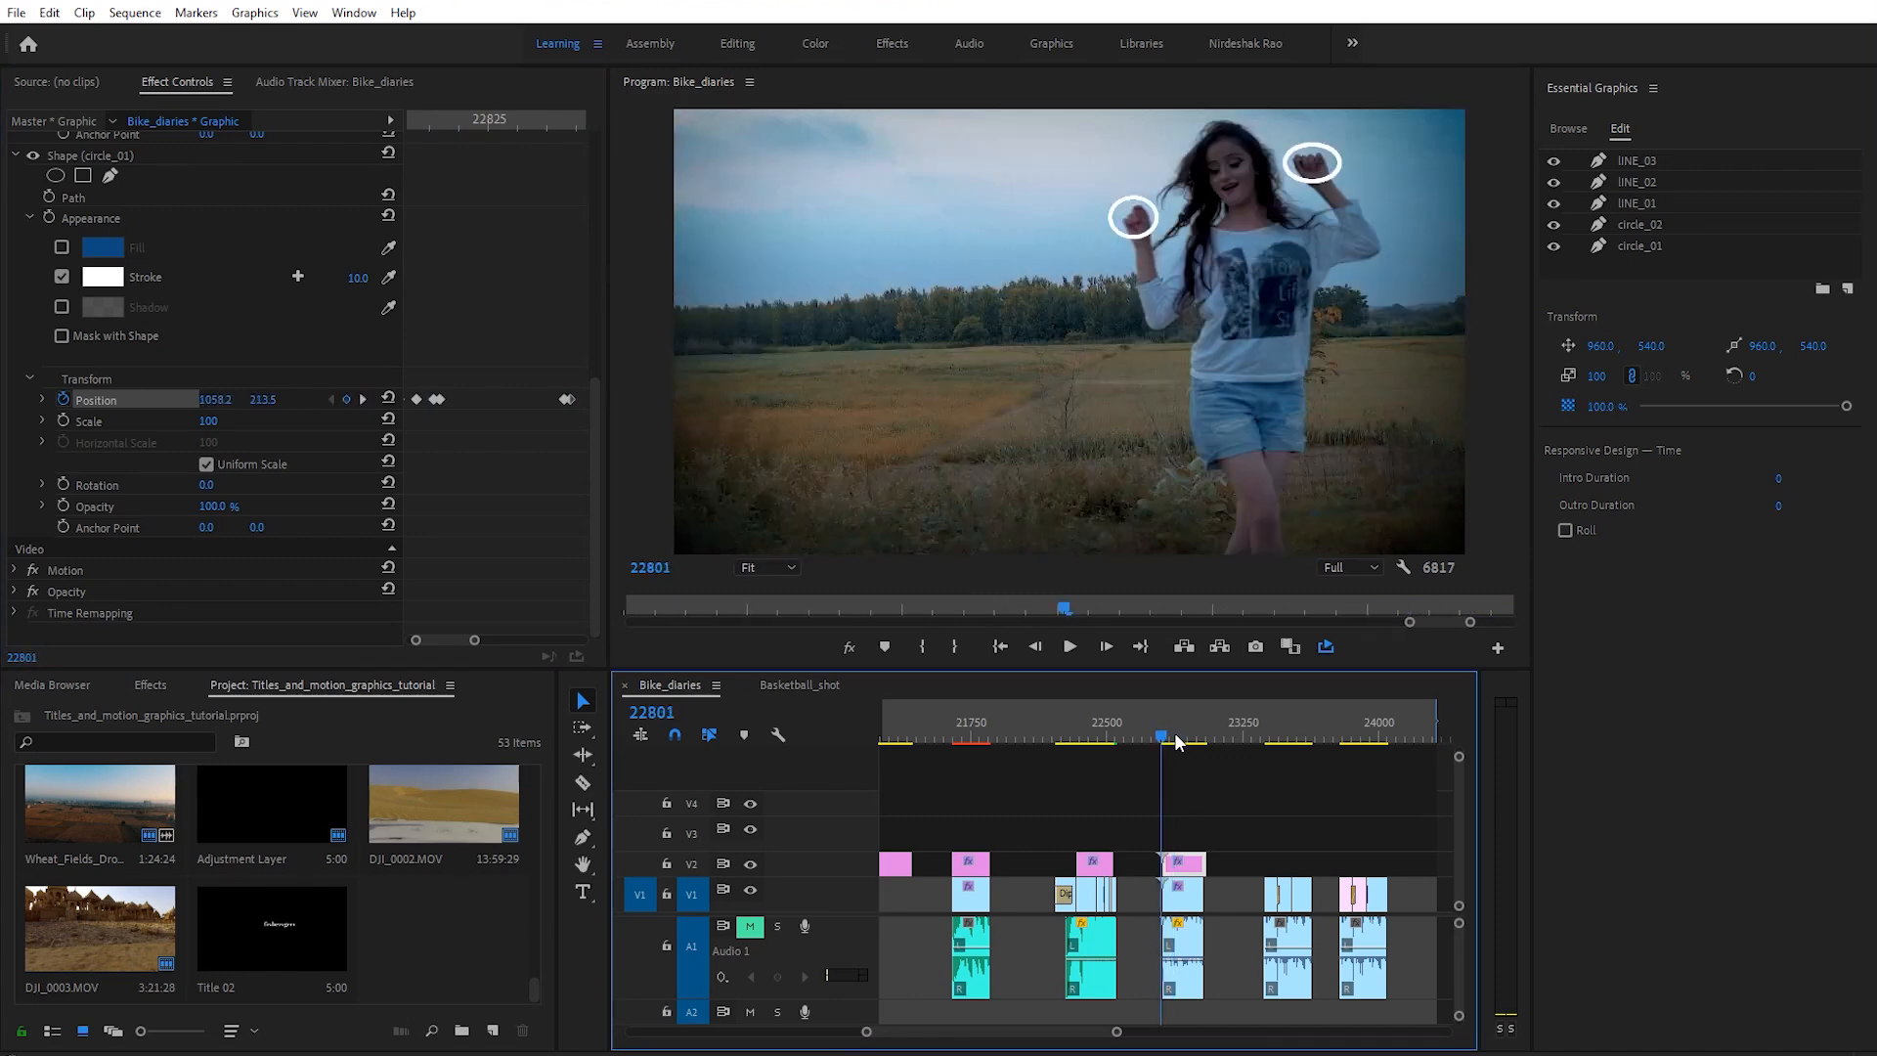
{"action": "key", "text": "space"}
{"action": "key", "text": "space"}
{"action": "key", "text": "Right"}
{"action": "key", "text": "Right"}
{"action": "key", "text": "Right"}
{"action": "key", "text": "Right"}
{"action": "key", "text": "Right"}
{"action": "key", "text": "Right"}
{"action": "key", "text": "Right"}
{"action": "key", "text": "Right"}
{"action": "key", "text": "Right"}
{"action": "key", "text": "Right"}
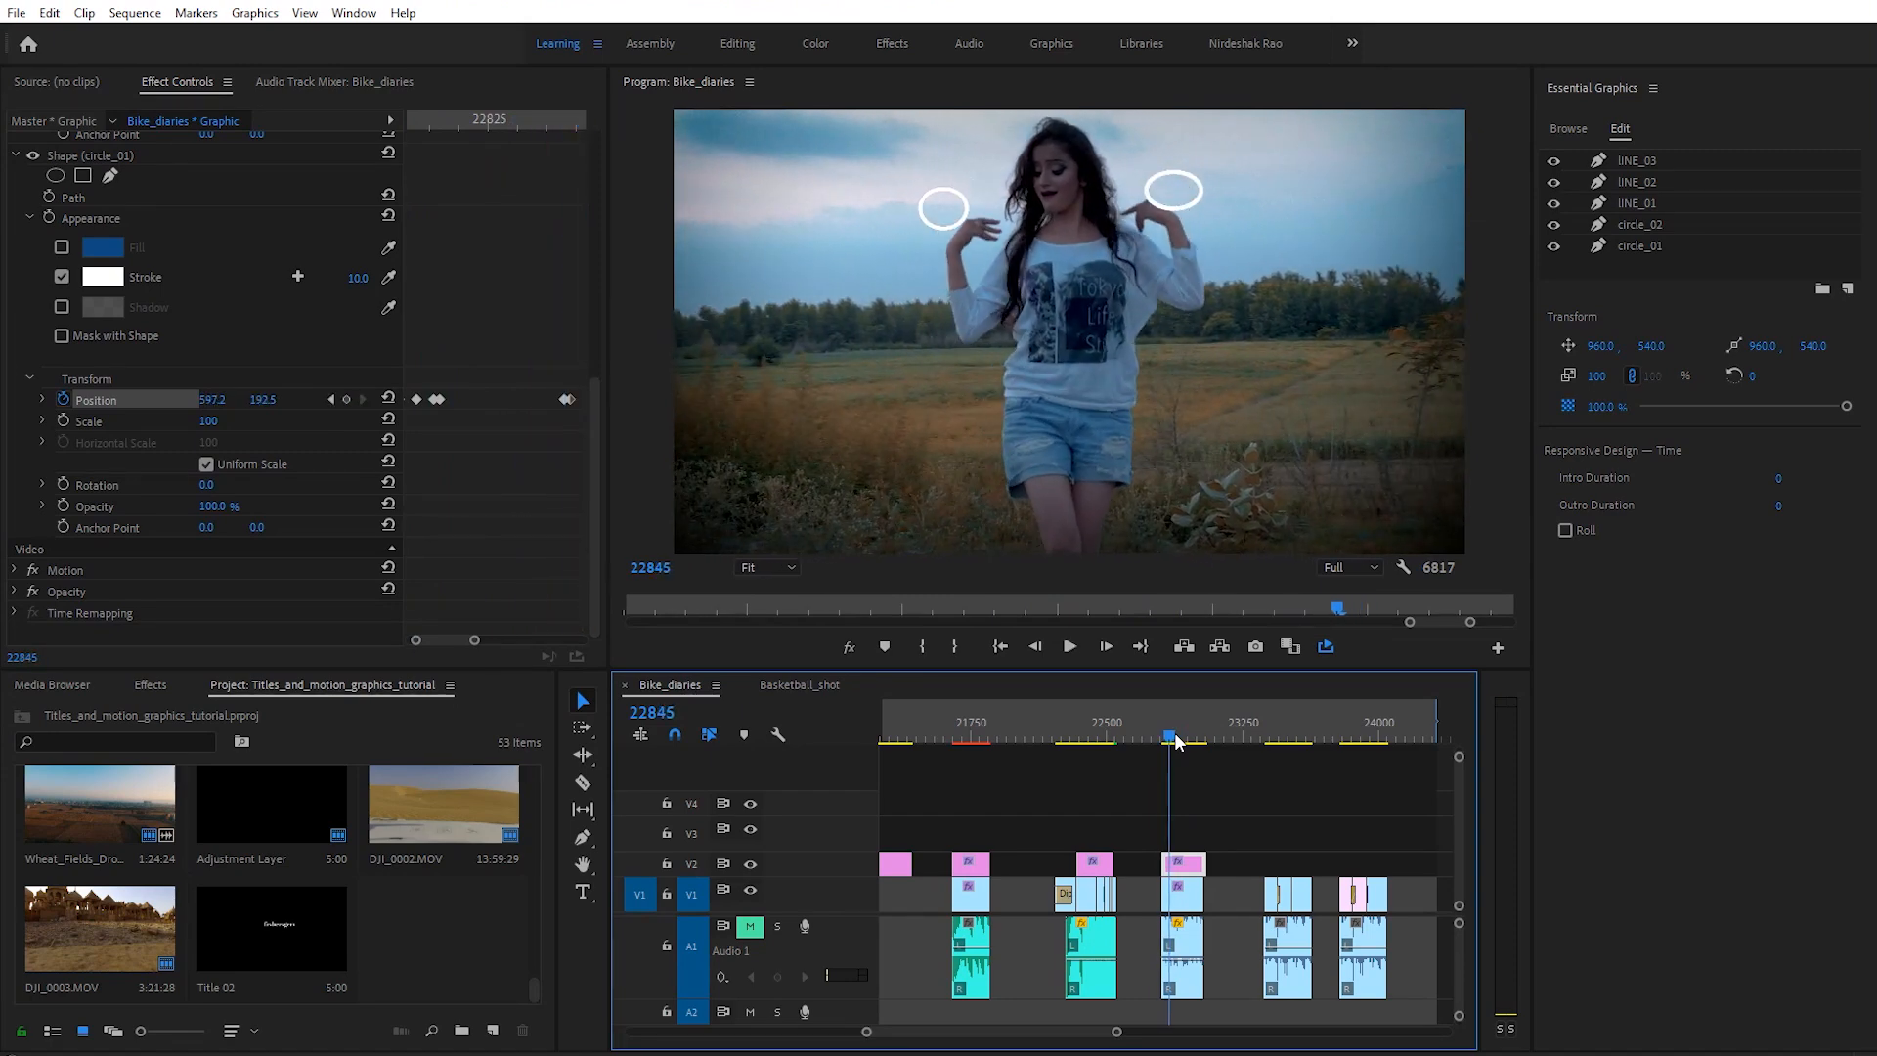
Step: Mark the sequence's out point at frame 22839 and in point at frame 22801, and play the marked range
{"action": "key", "text": "Left"}
{"action": "key", "text": "Left"}
{"action": "key", "text": "Left"}
{"action": "key", "text": "Left"}
{"action": "key", "text": "Left"}
{"action": "key", "text": "Left"}
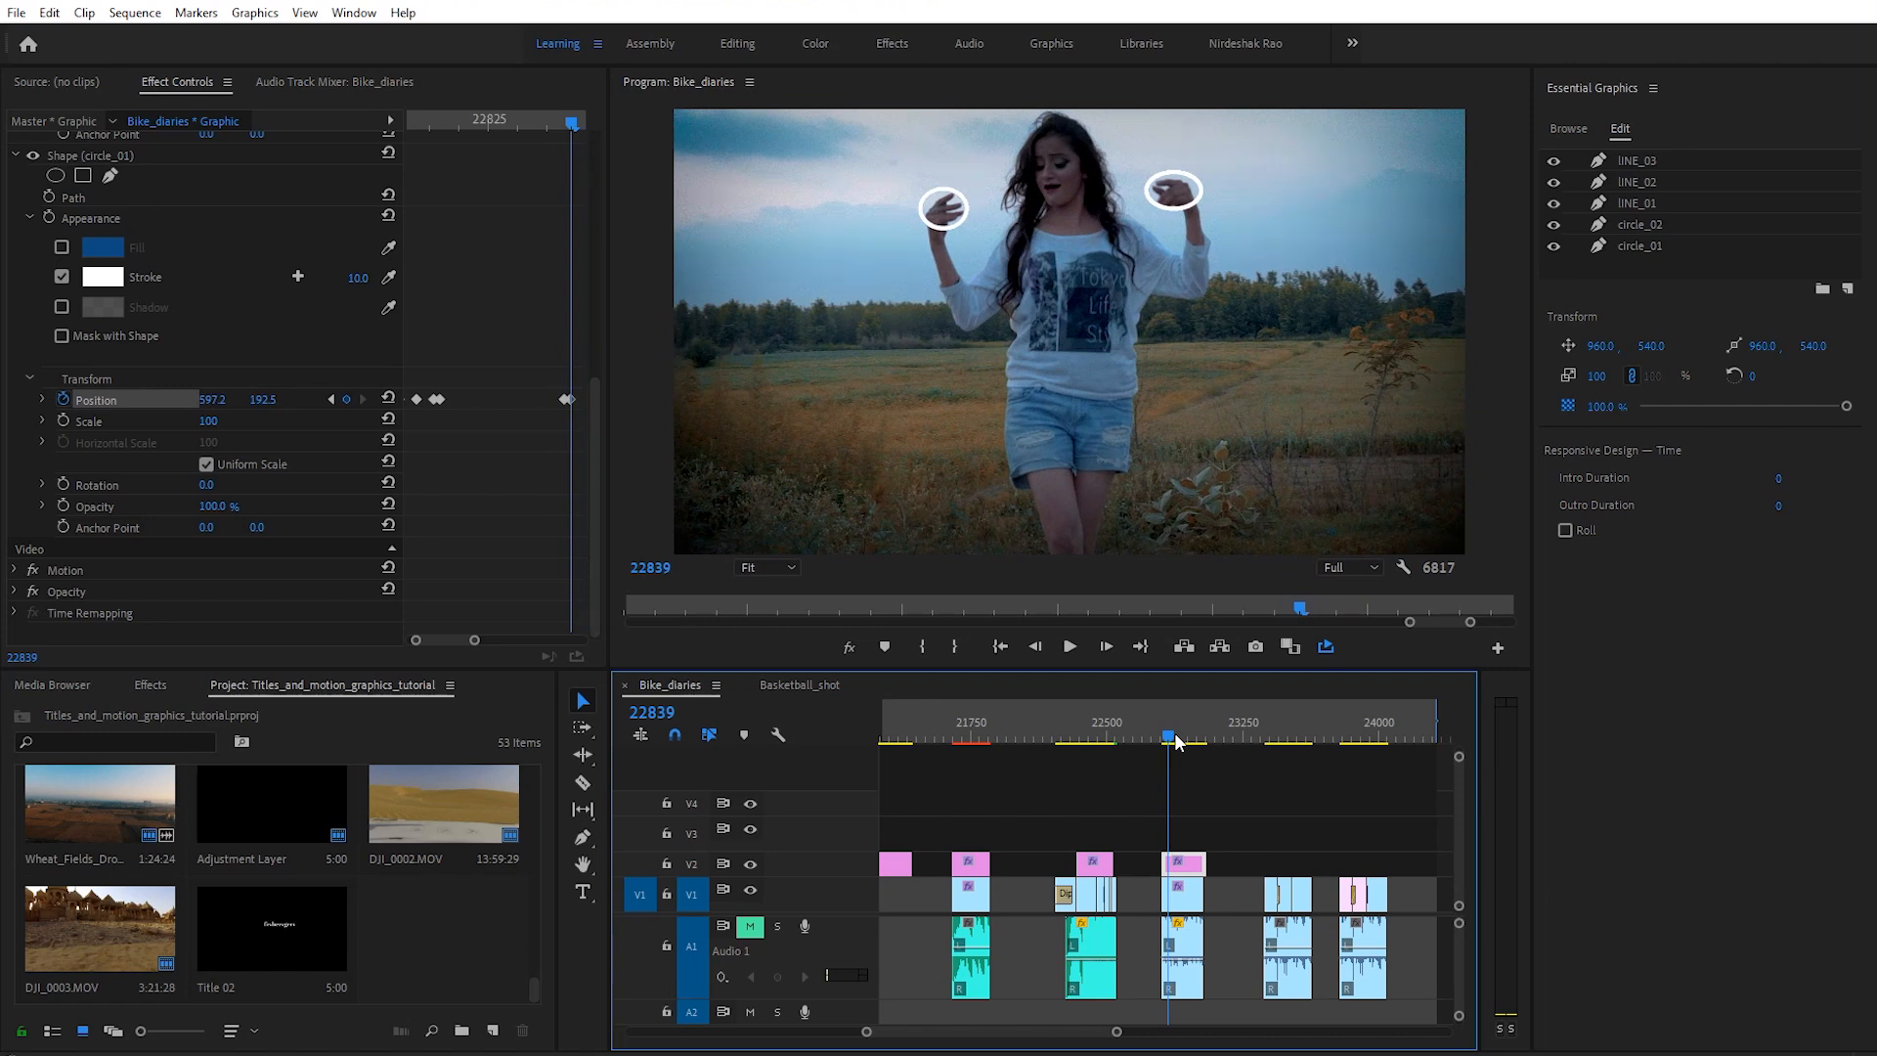
{"action": "key", "text": "o"}
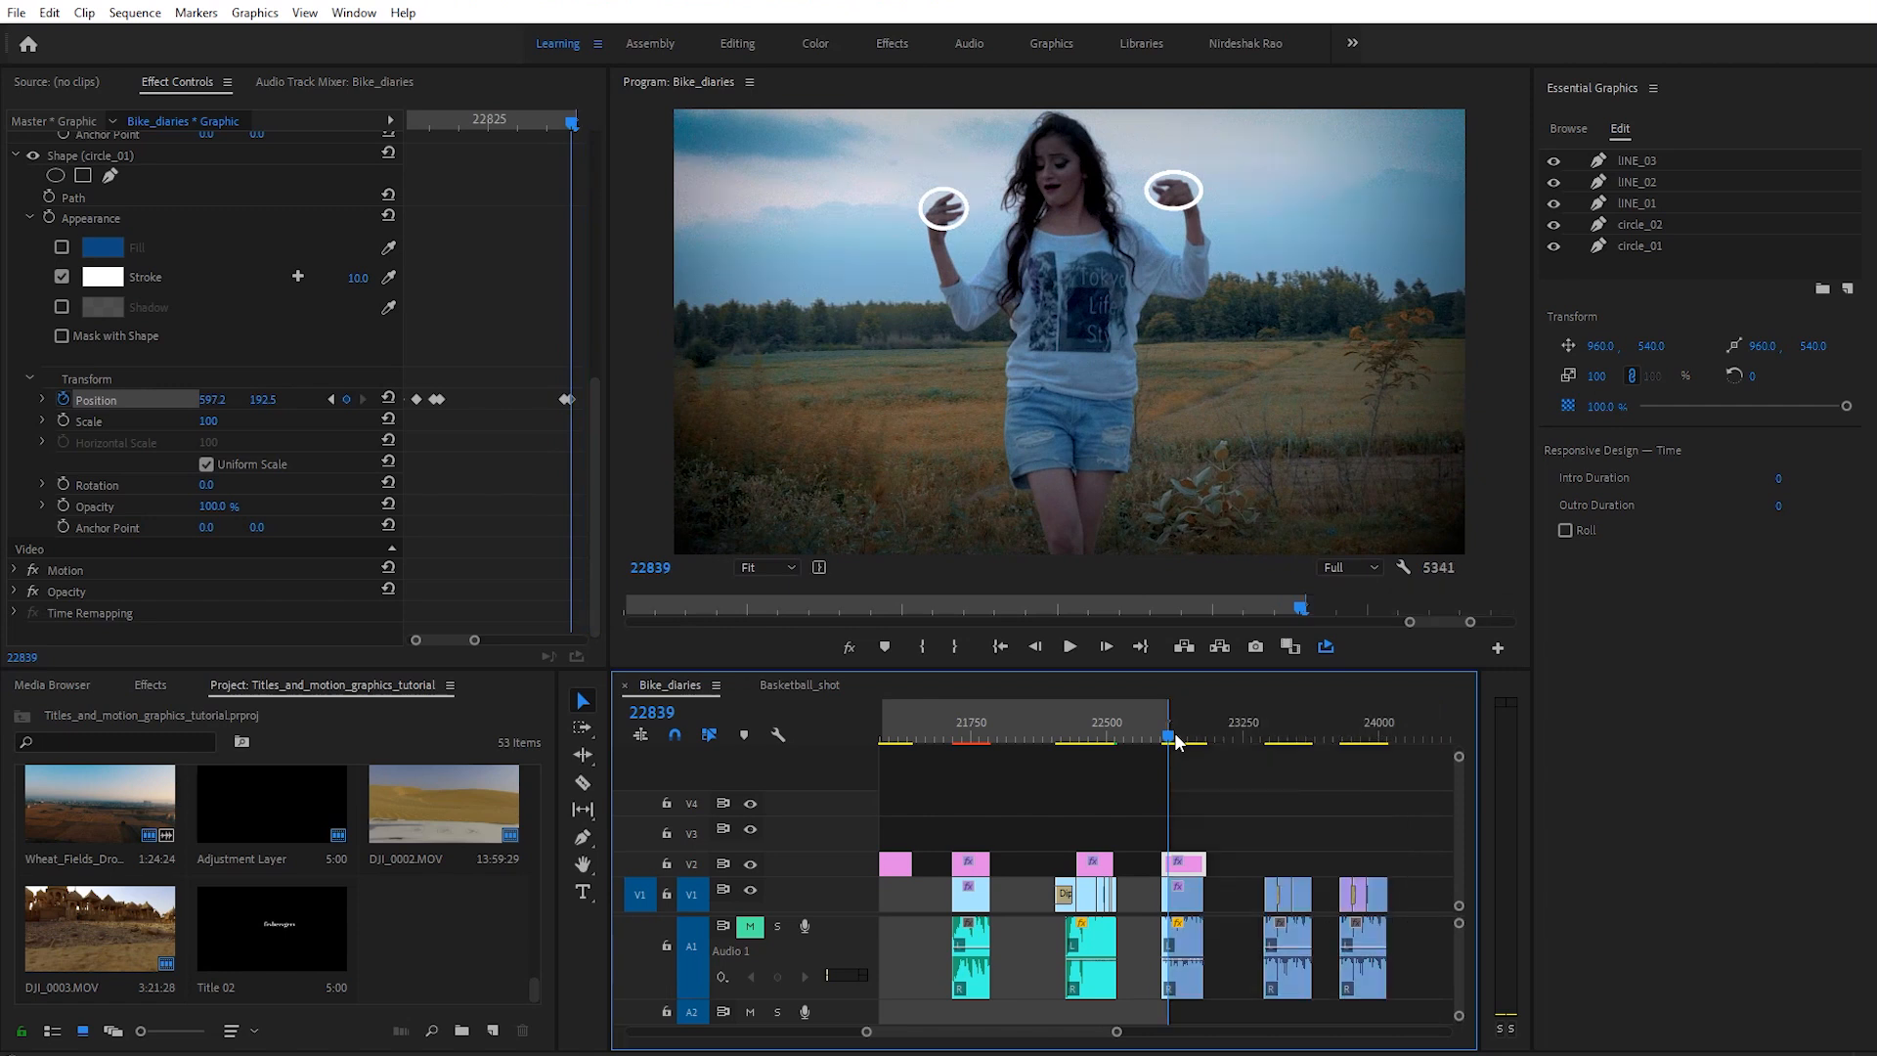
{"action": "left_click_drag", "start_coordinate": [1165, 729], "coordinate": [1160, 740]}
{"action": "key", "text": "i"}
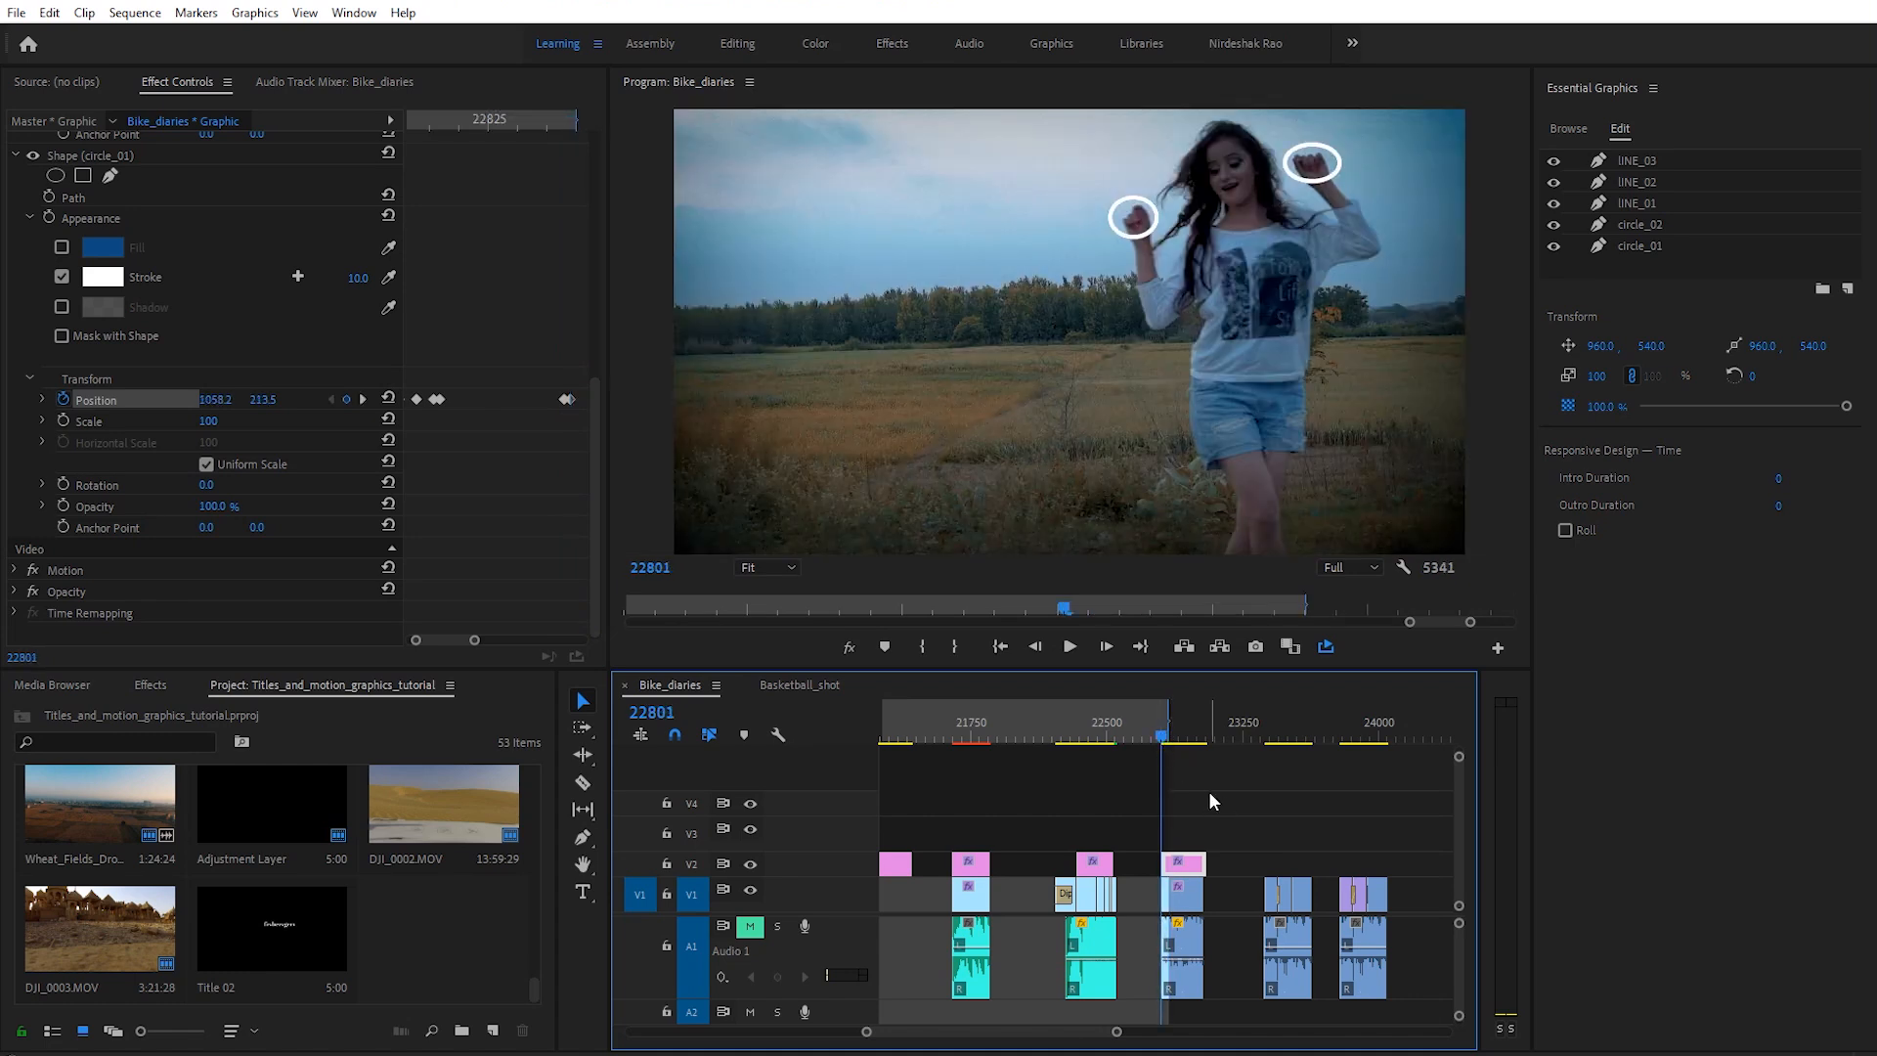
{"action": "key", "text": "space"}
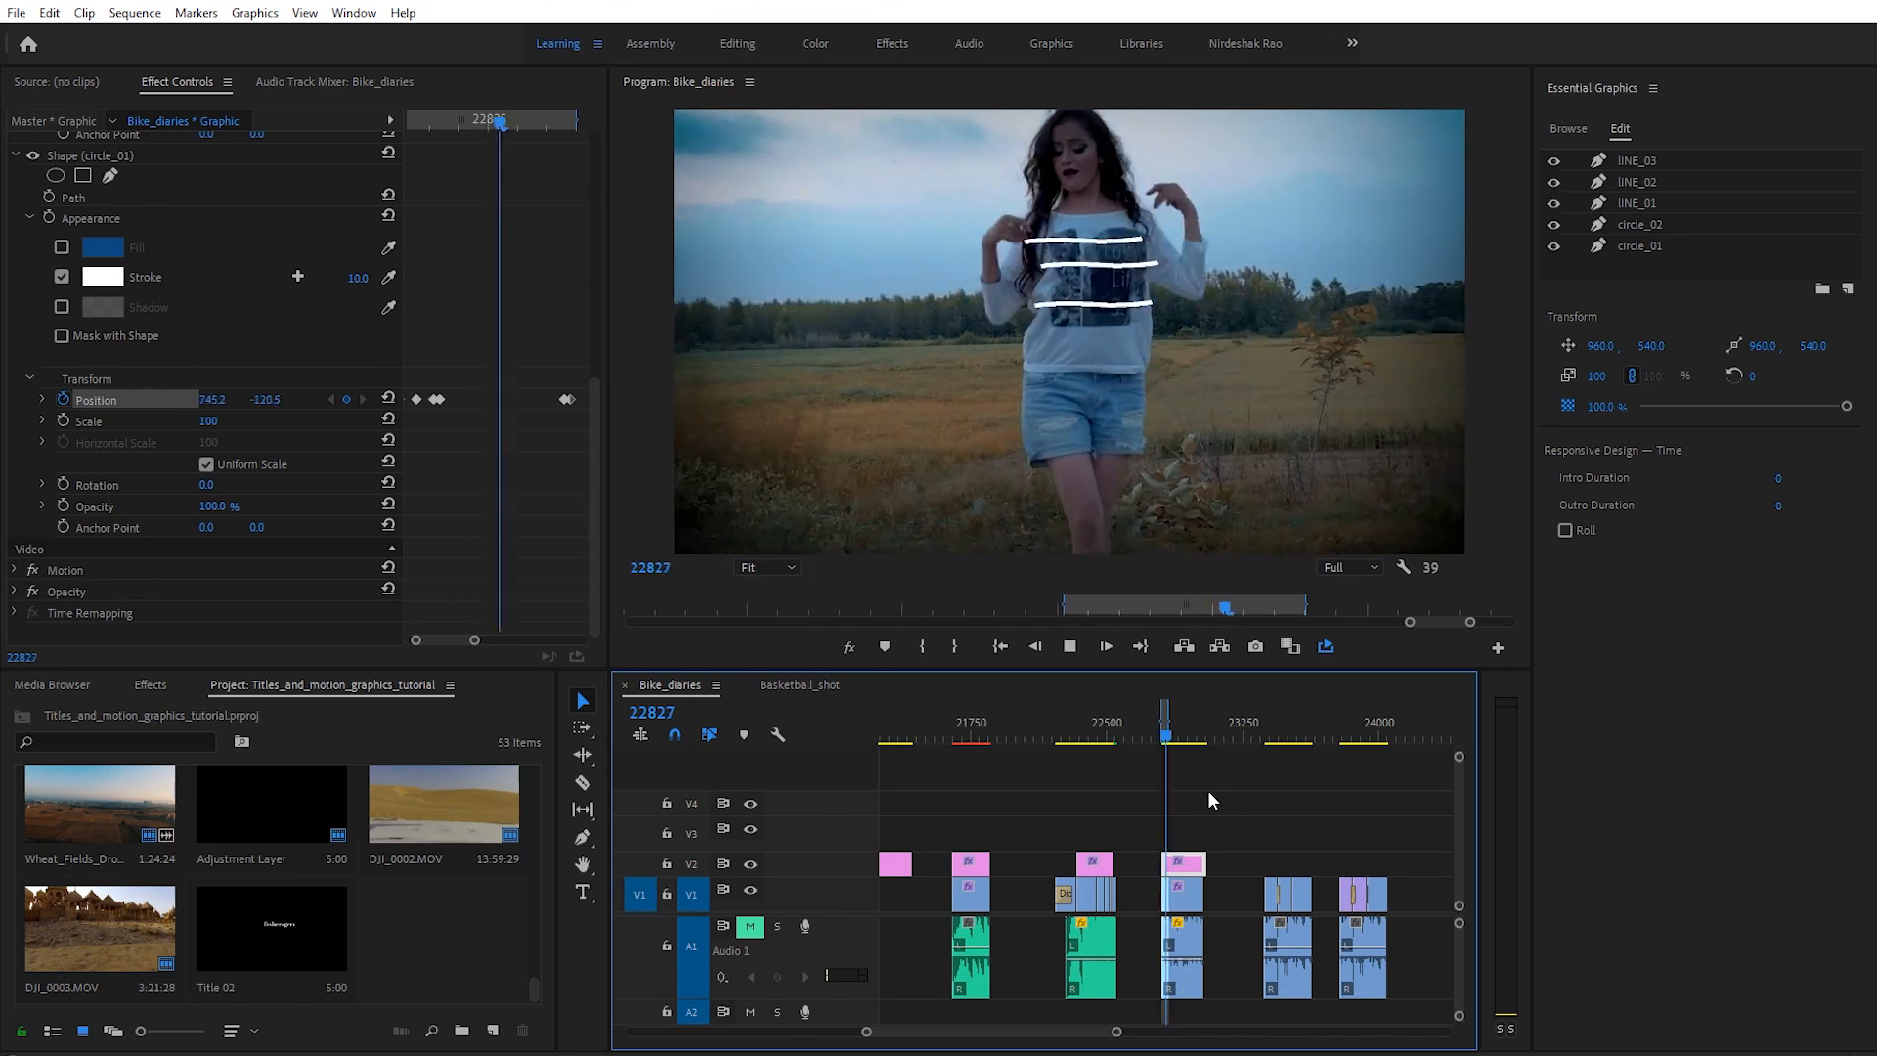
{"action": "key", "text": "space"}
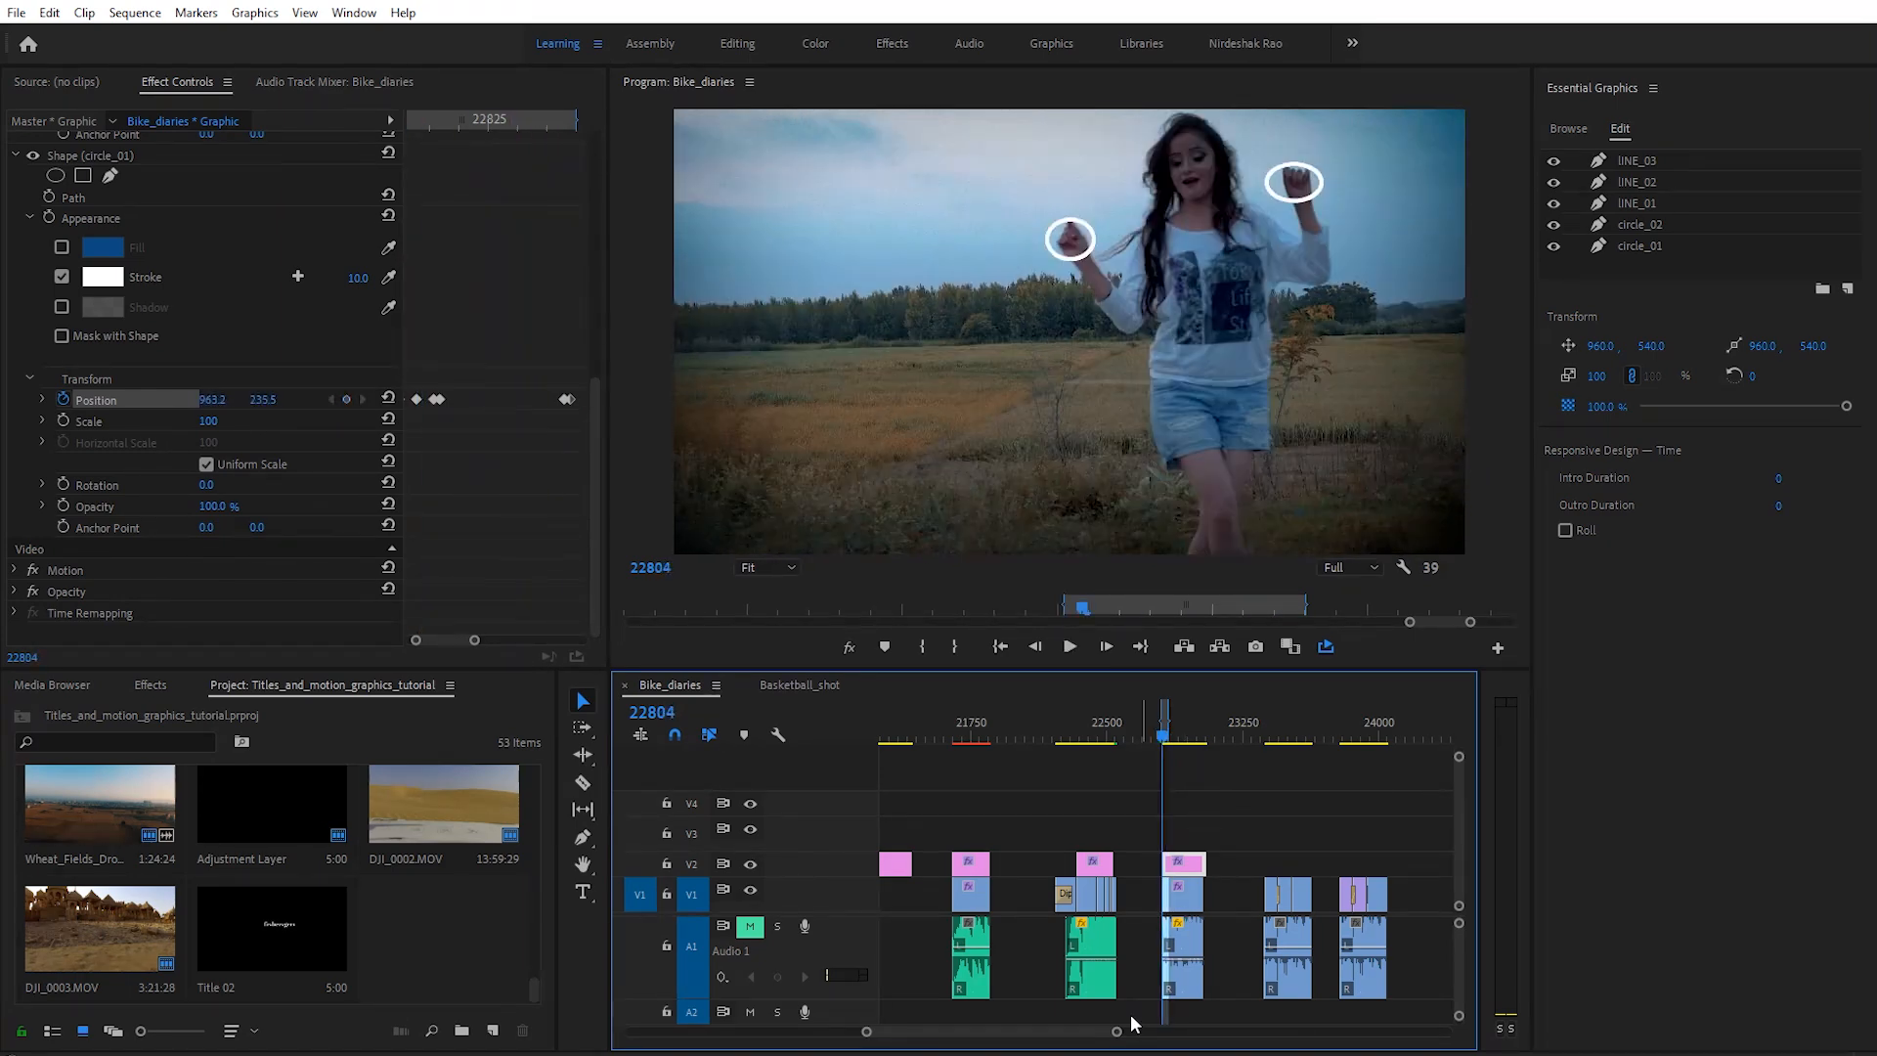
Step: Locate the finished glowing-line example earlier in the sequence and examine its look at frame 18673
{"action": "left_click_drag", "start_coordinate": [1118, 1031], "coordinate": [1035, 1032]}
{"action": "mouse_move", "coordinate": [1137, 729]}
{"action": "left_mouse_down"}
{"action": "mouse_move", "coordinate": [1117, 729]}
{"action": "mouse_move", "coordinate": [1135, 751]}
{"action": "left_mouse_up"}
{"action": "left_click_drag", "start_coordinate": [936, 1031], "coordinate": [756, 1033]}
{"action": "left_click", "coordinate": [975, 733]}
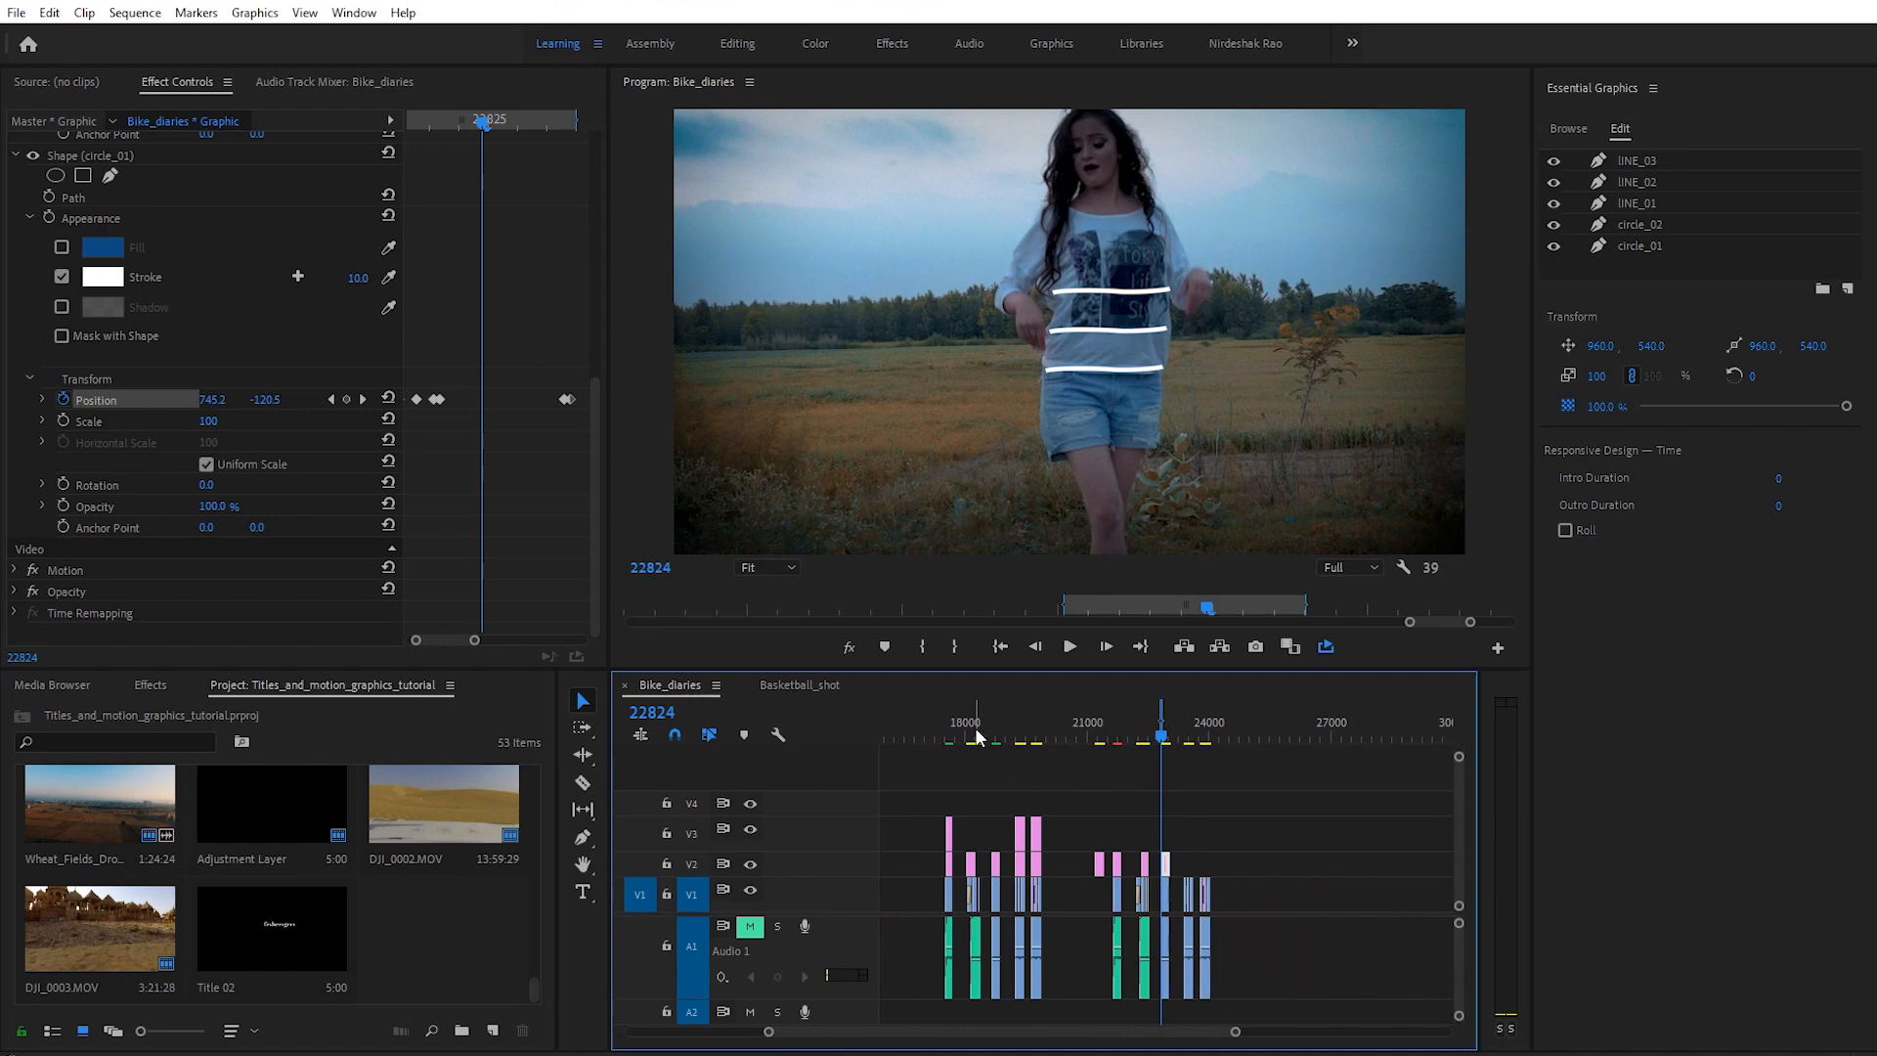
{"action": "left_click_drag", "start_coordinate": [974, 734], "coordinate": [998, 737]}
{"action": "left_click_drag", "start_coordinate": [1235, 1031], "coordinate": [1061, 1031]}
{"action": "mouse_move", "coordinate": [1077, 735]}
{"action": "left_mouse_down"}
{"action": "mouse_move", "coordinate": [1049, 740]}
{"action": "mouse_move", "coordinate": [1065, 751]}
{"action": "left_mouse_up"}
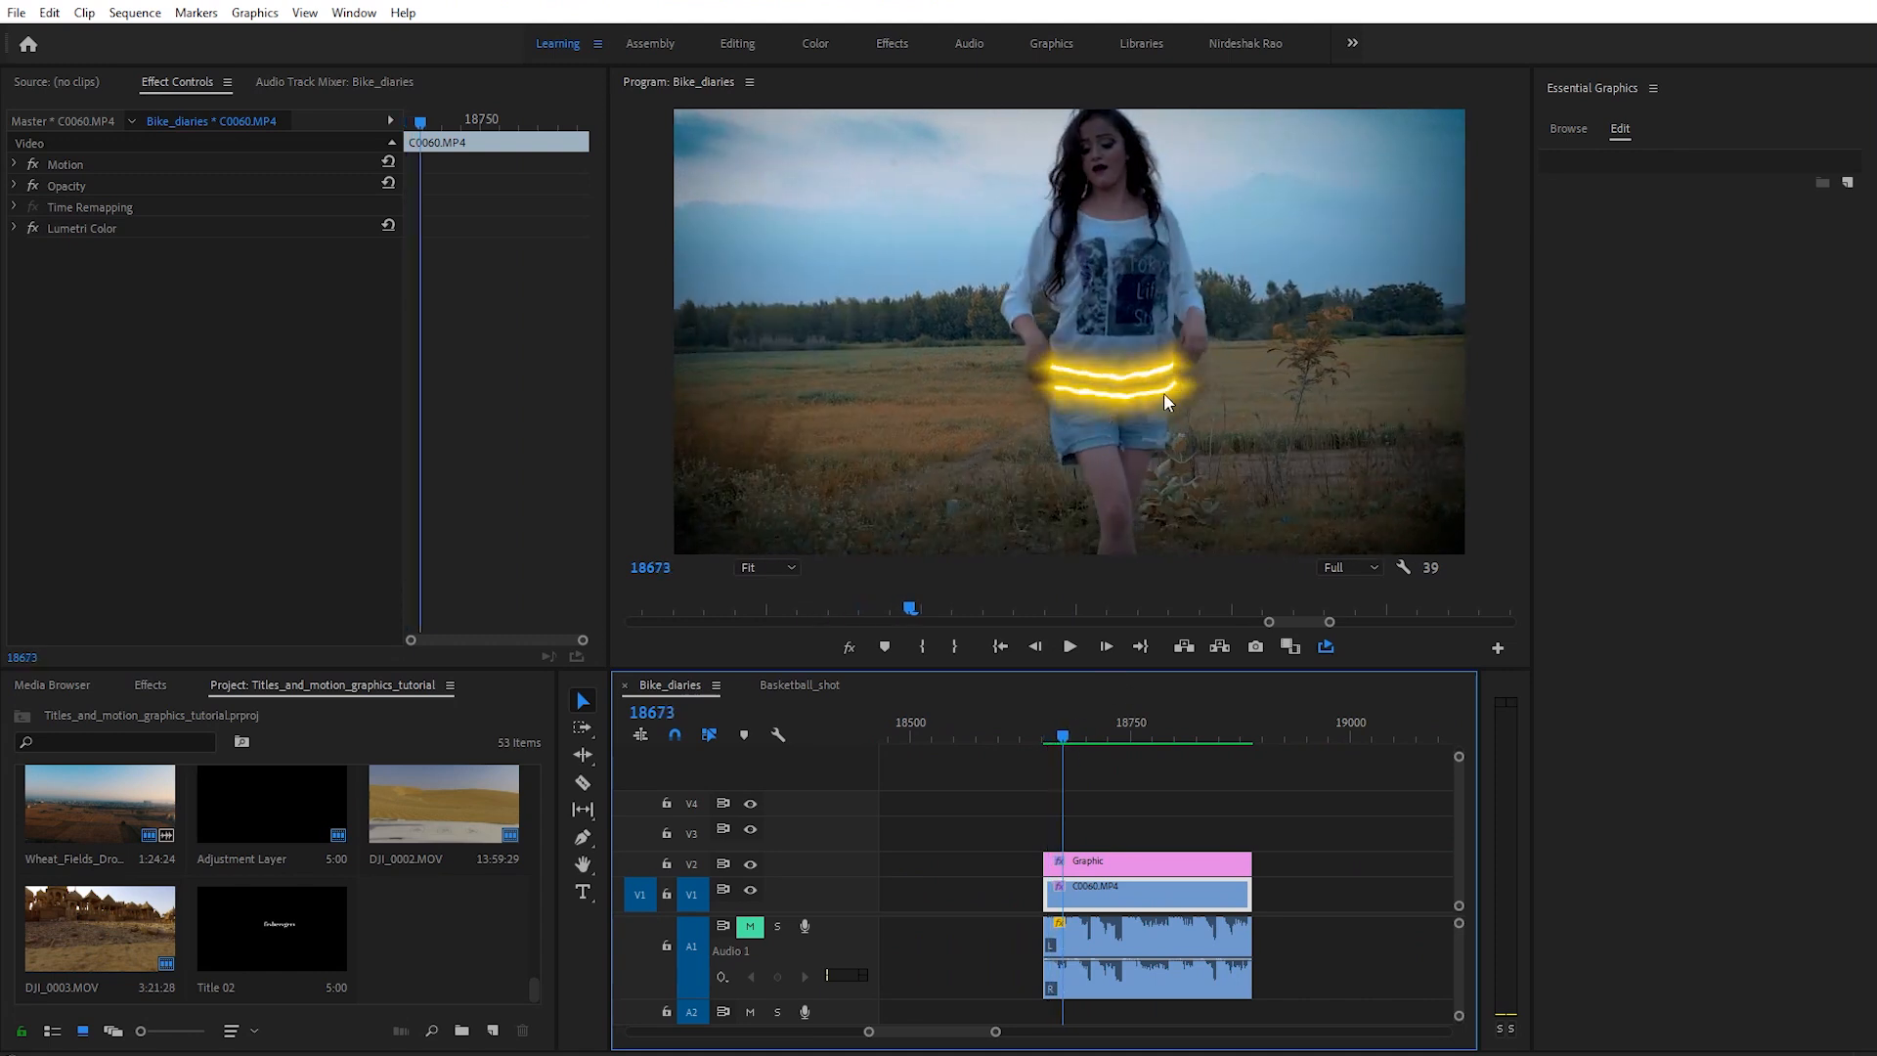
Step: Return to the white-line graphic in the marked range and display frame 22824 with the timeline zoomed in
{"action": "left_click_drag", "start_coordinate": [995, 1032], "coordinate": [1192, 1035]}
{"action": "left_click_drag", "start_coordinate": [1121, 724], "coordinate": [1135, 732]}
{"action": "left_click_drag", "start_coordinate": [1255, 1031], "coordinate": [1140, 1028]}
{"action": "left_click", "coordinate": [1254, 728]}
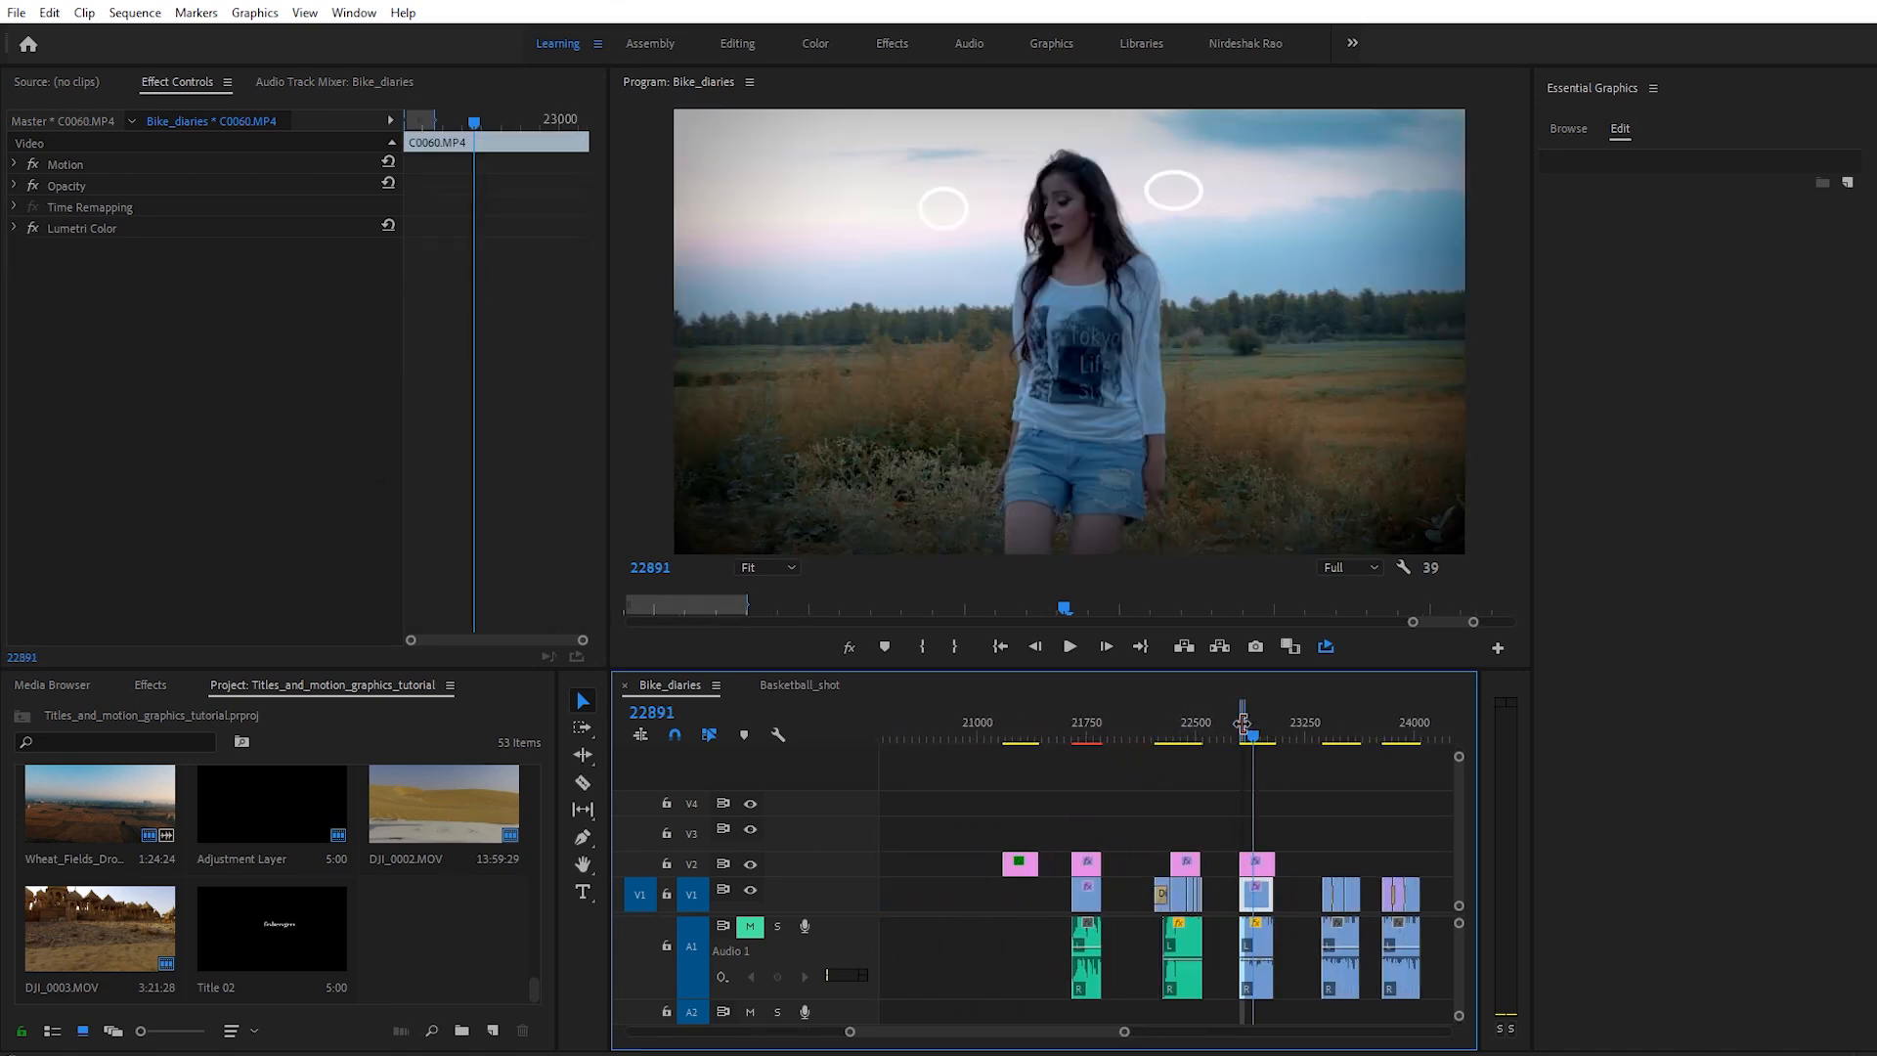
{"action": "left_click_drag", "start_coordinate": [1124, 1031], "coordinate": [1043, 1032]}
{"action": "left_click_drag", "start_coordinate": [1075, 727], "coordinate": [1082, 739]}
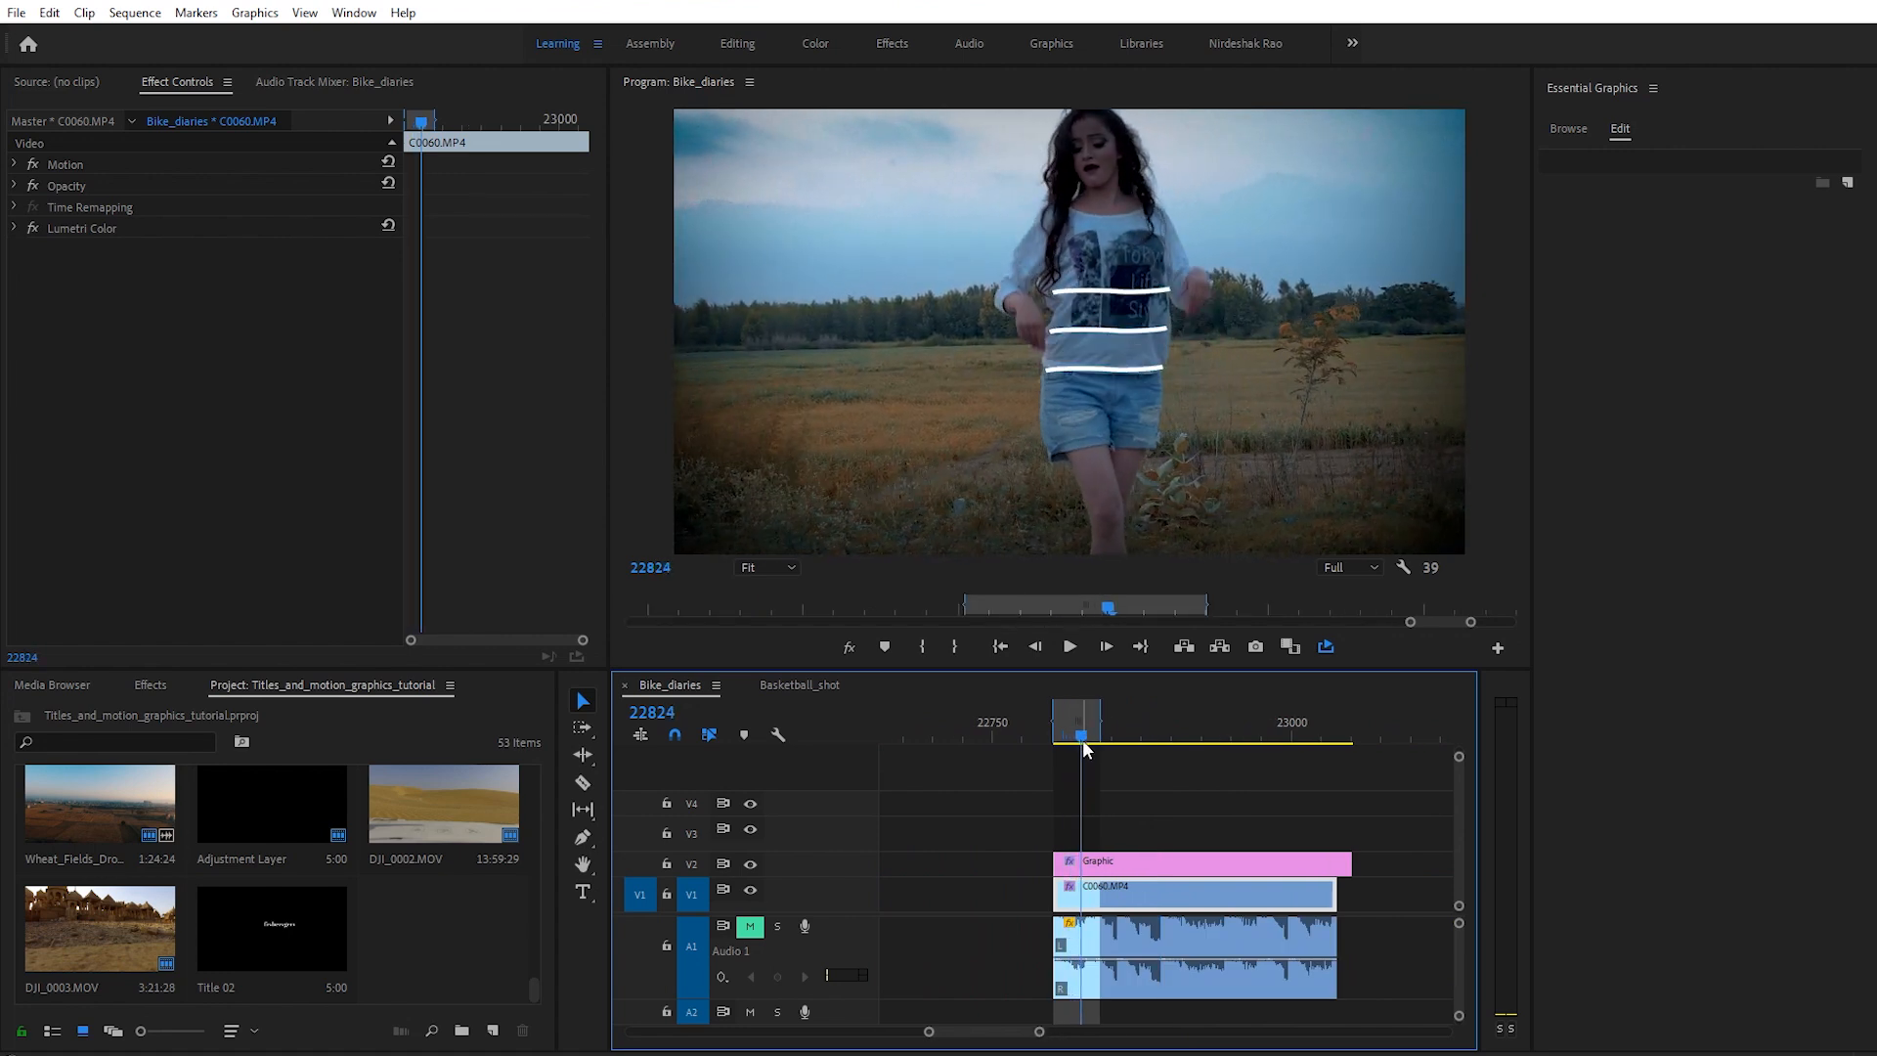
Step: Apply the Turbulent Displace effect from the Distort video effects to the Graphic clip above C0060.MP4
{"action": "left_click", "coordinate": [150, 687]}
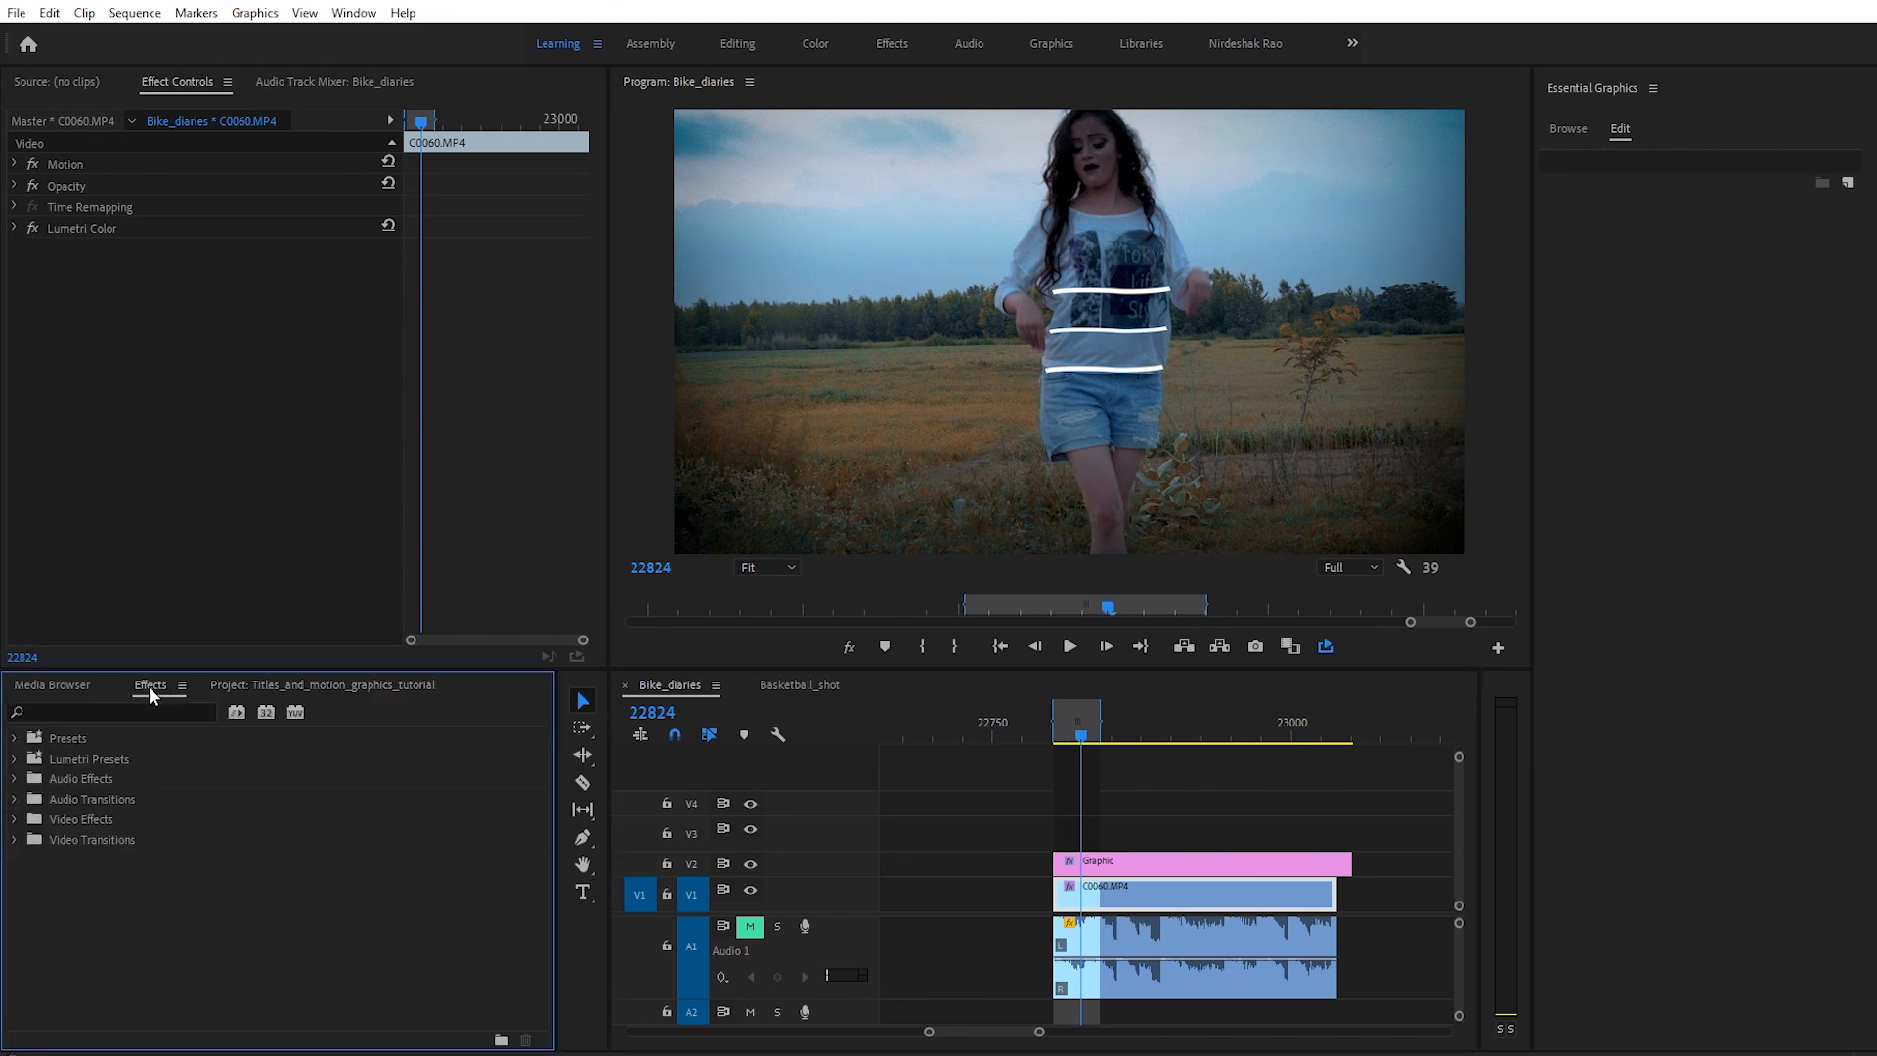
{"action": "left_click", "coordinate": [1124, 866]}
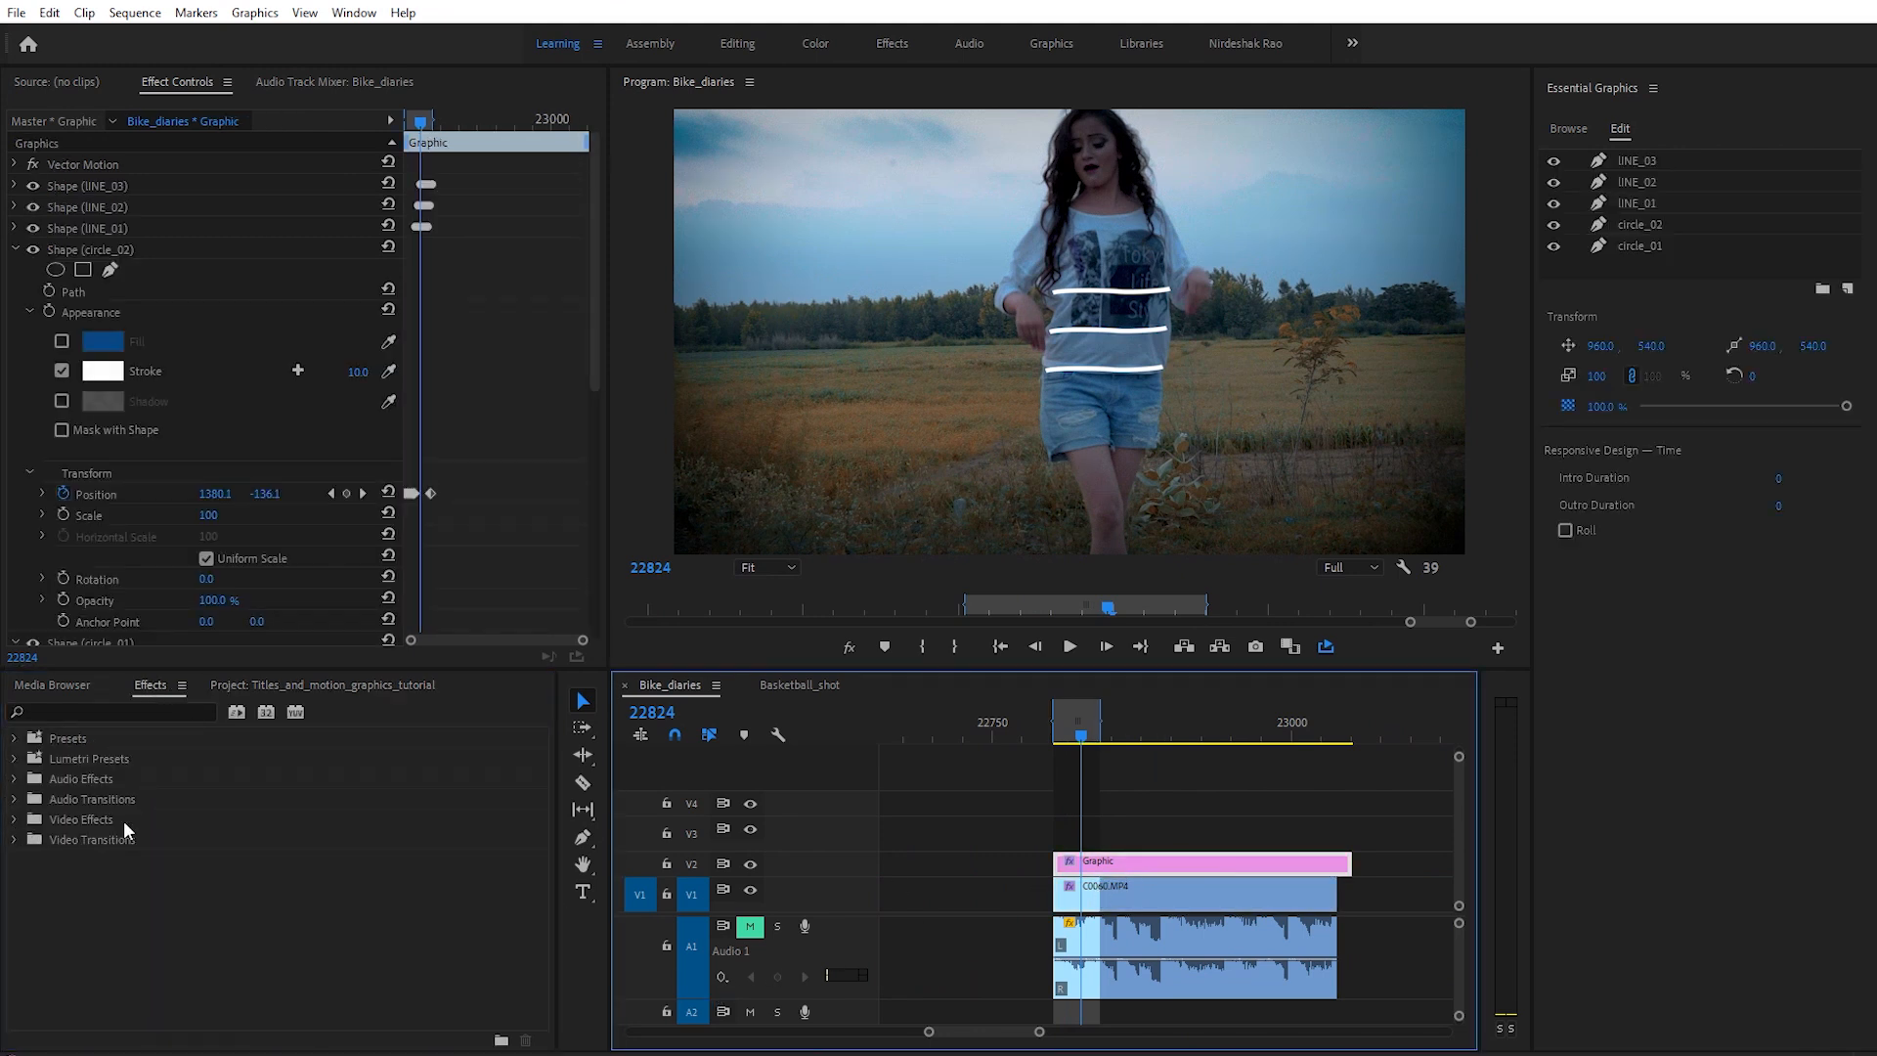
{"action": "left_click", "coordinate": [17, 823]}
{"action": "scroll", "coordinate": [244, 870], "scroll_direction": "down", "scroll_amount": 10}
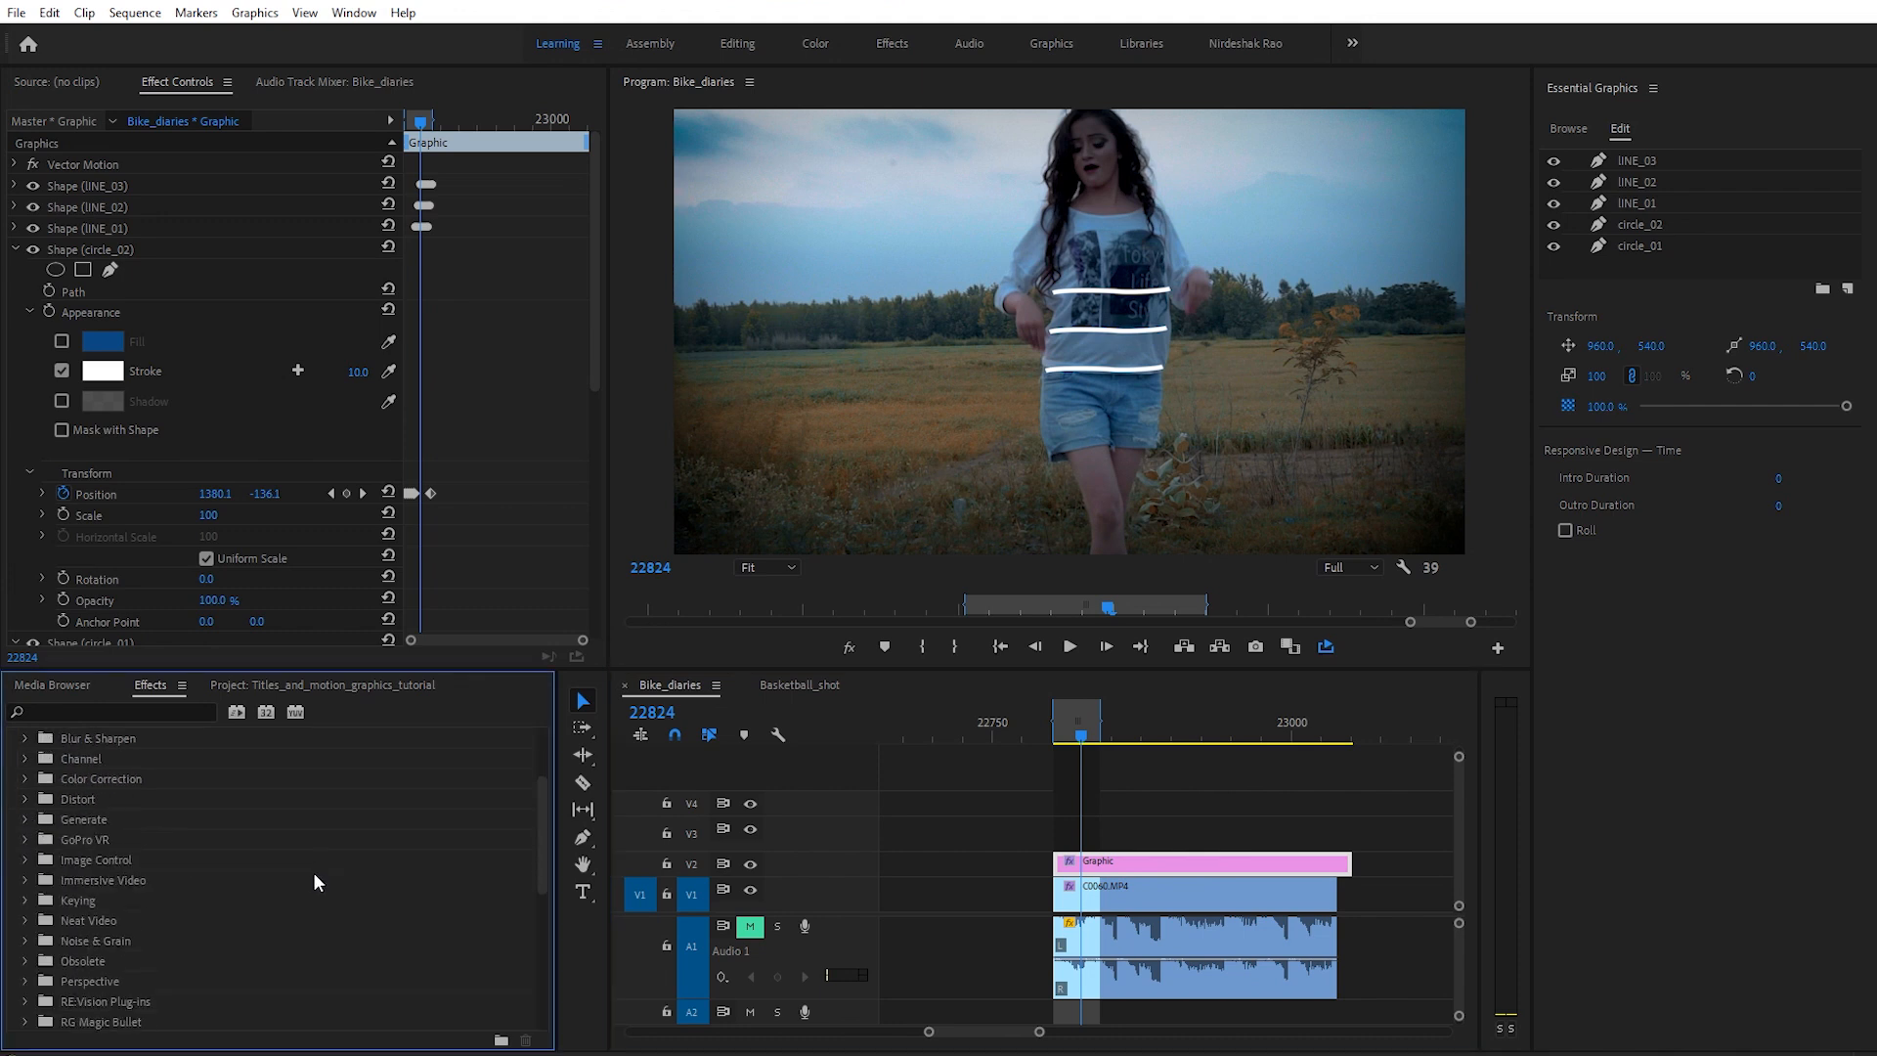
{"action": "scroll", "coordinate": [188, 918], "scroll_direction": "up", "scroll_amount": 3}
{"action": "left_click", "coordinate": [25, 798]}
{"action": "scroll", "coordinate": [190, 925], "scroll_direction": "down", "scroll_amount": 1}
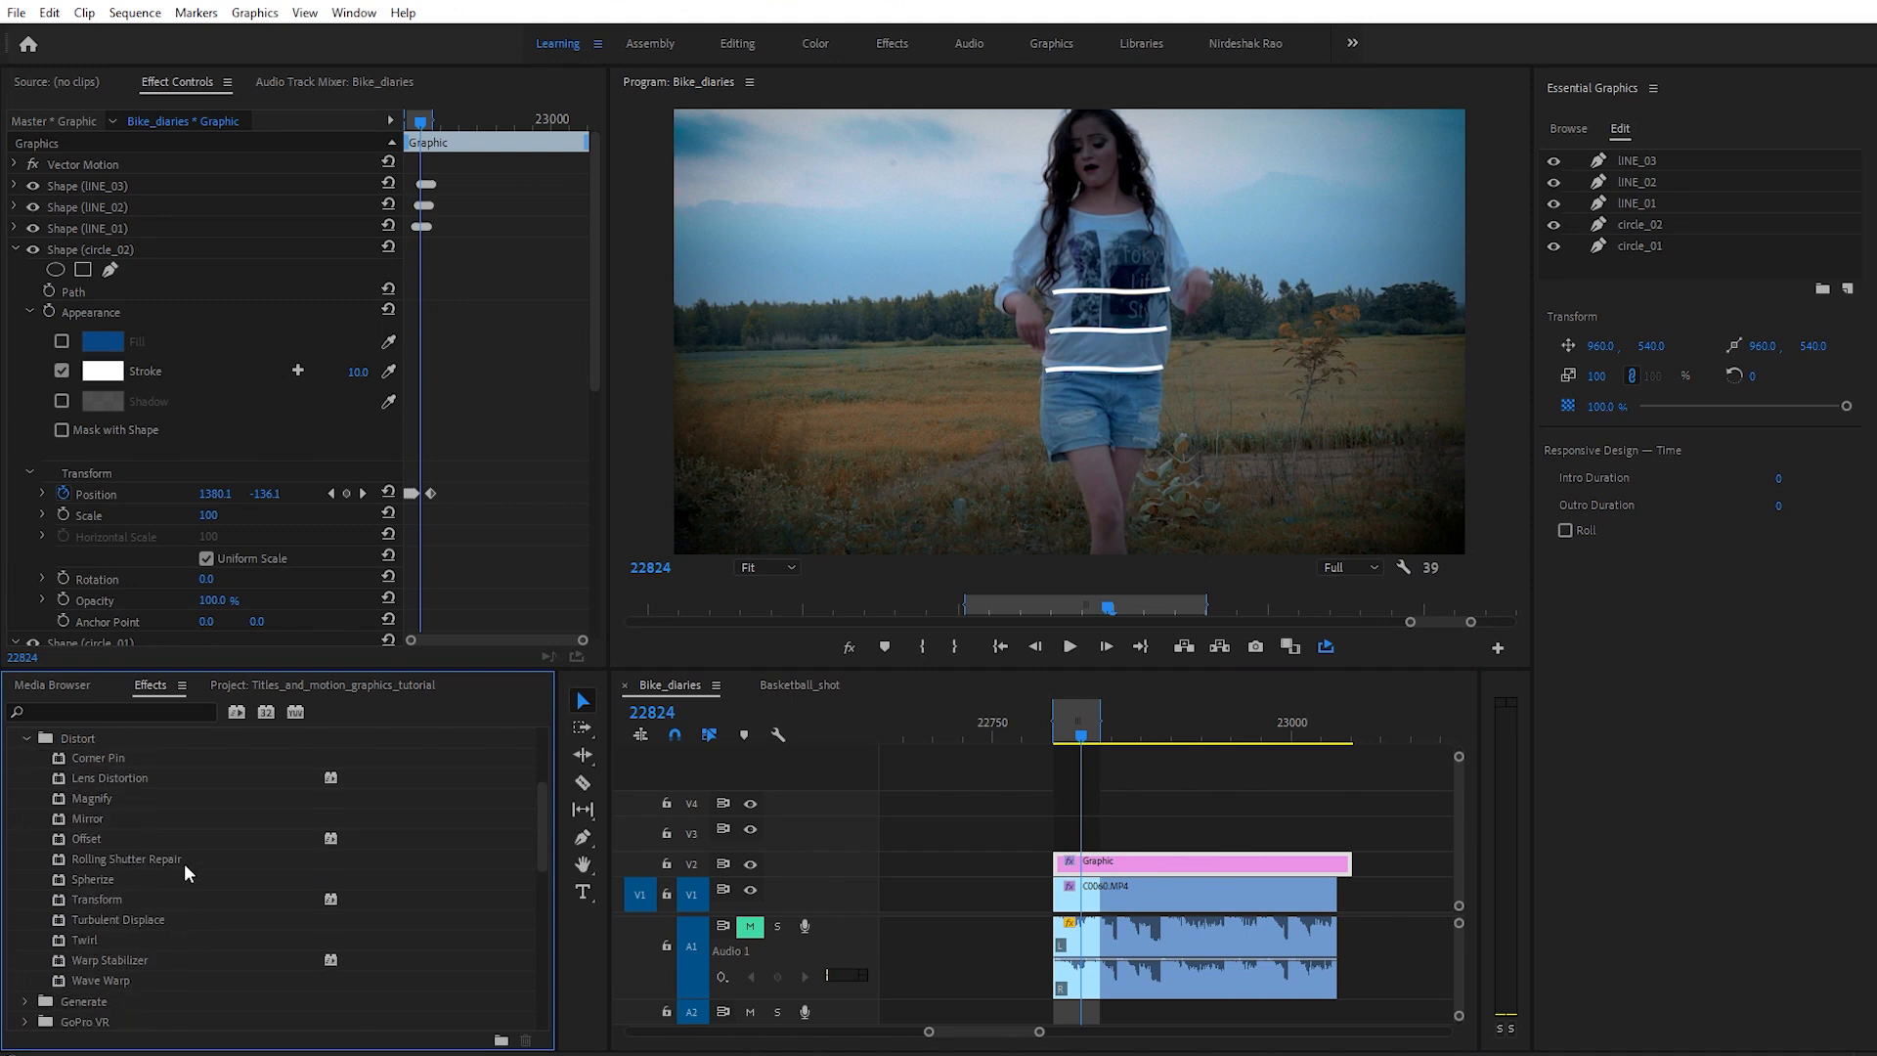
{"action": "left_click", "coordinate": [135, 919]}
{"action": "left_click_drag", "start_coordinate": [133, 918], "coordinate": [1077, 869]}
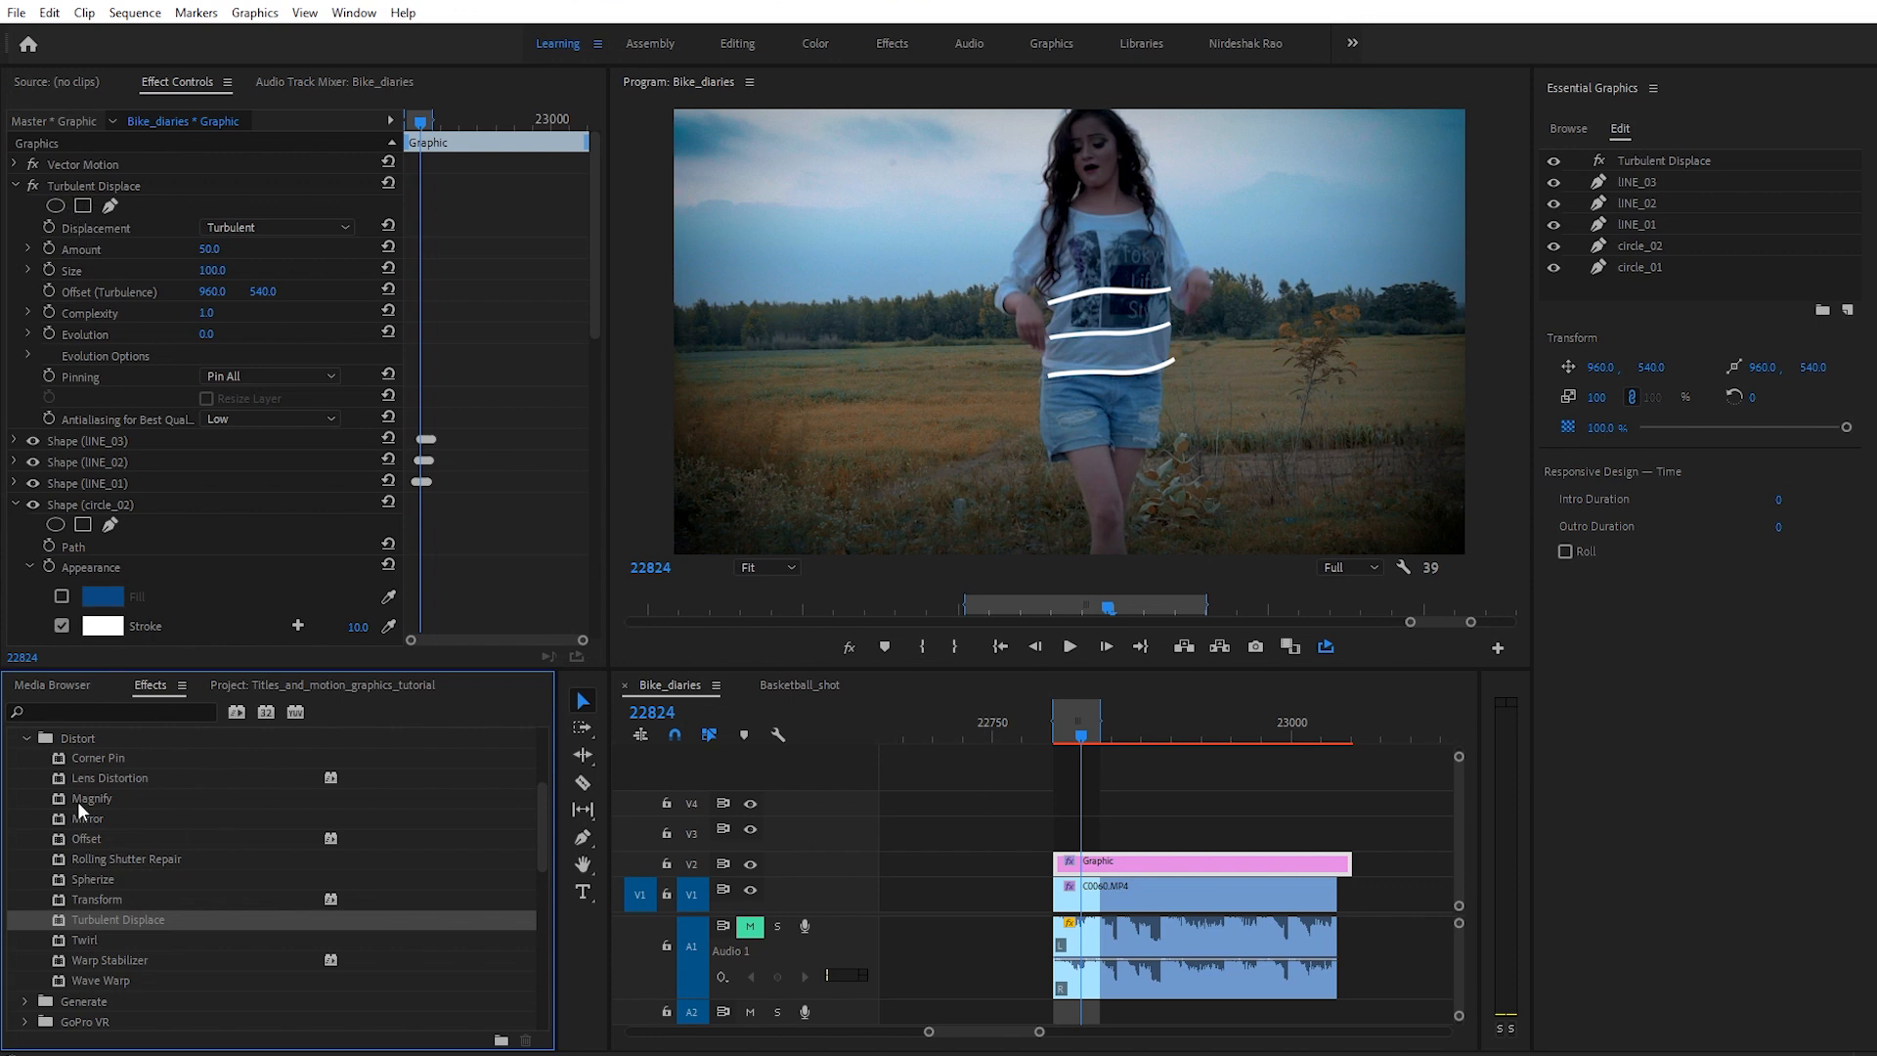
Step: Try a Turbulent Displace size of 20, settle on a size of 10, and save the project
{"action": "left_click", "coordinate": [1676, 161]}
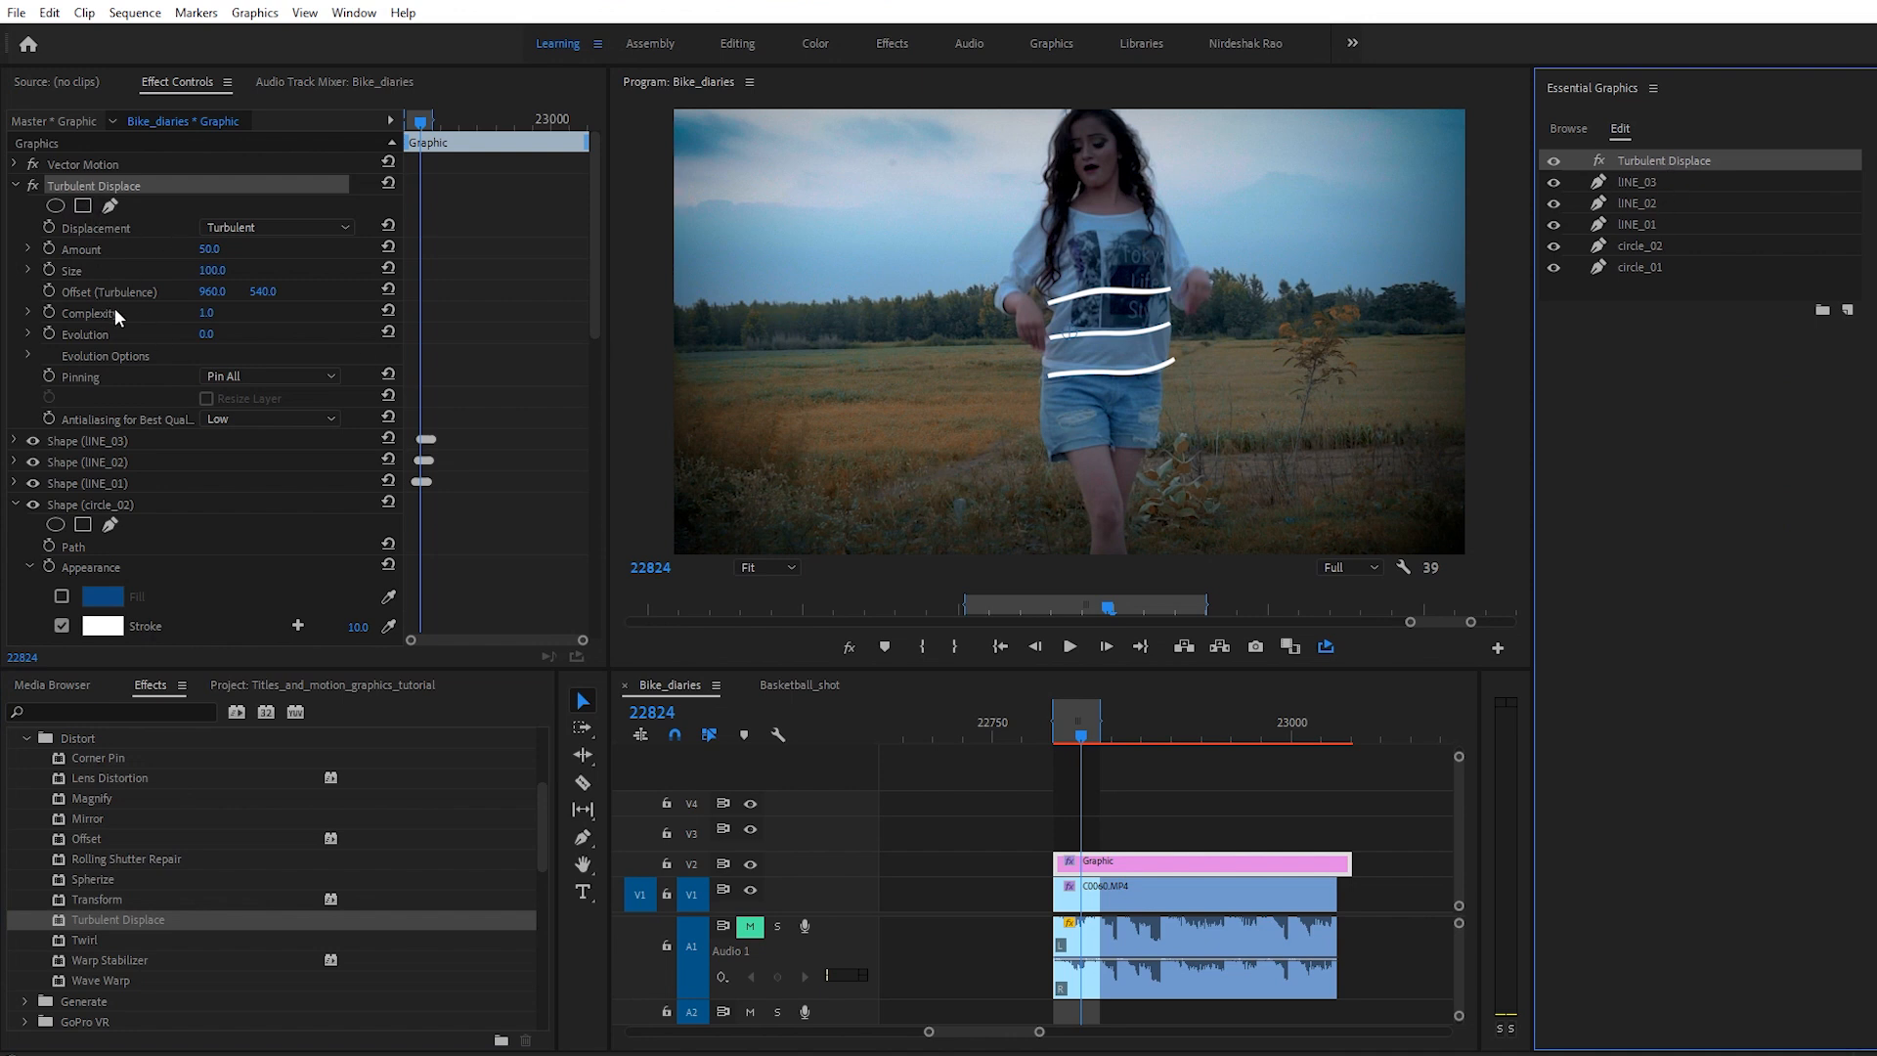
{"action": "left_click_drag", "start_coordinate": [214, 275], "coordinate": [206, 276]}
{"action": "left_click", "coordinate": [209, 270]}
{"action": "type", "text": "20"}
{"action": "key", "text": "Return"}
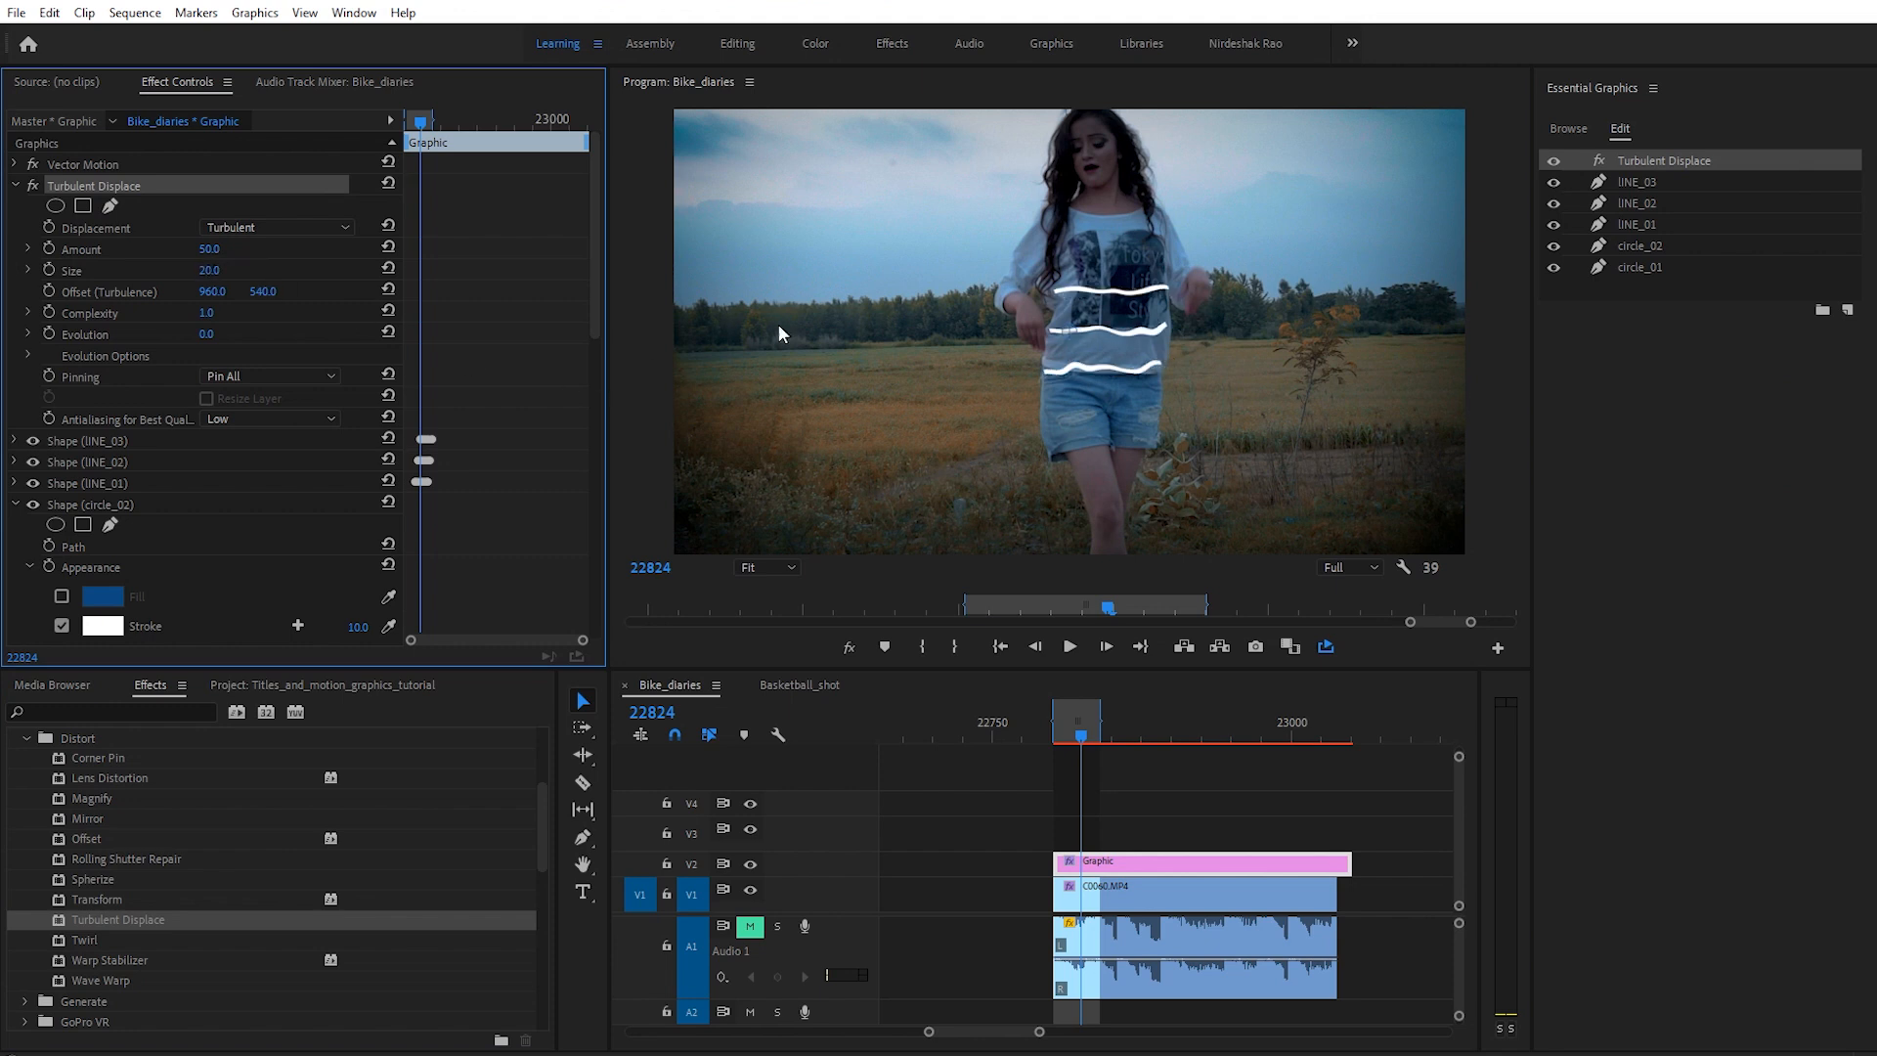
{"action": "left_click", "coordinate": [225, 265]}
{"action": "type", "text": "10"}
{"action": "key", "text": "Return"}
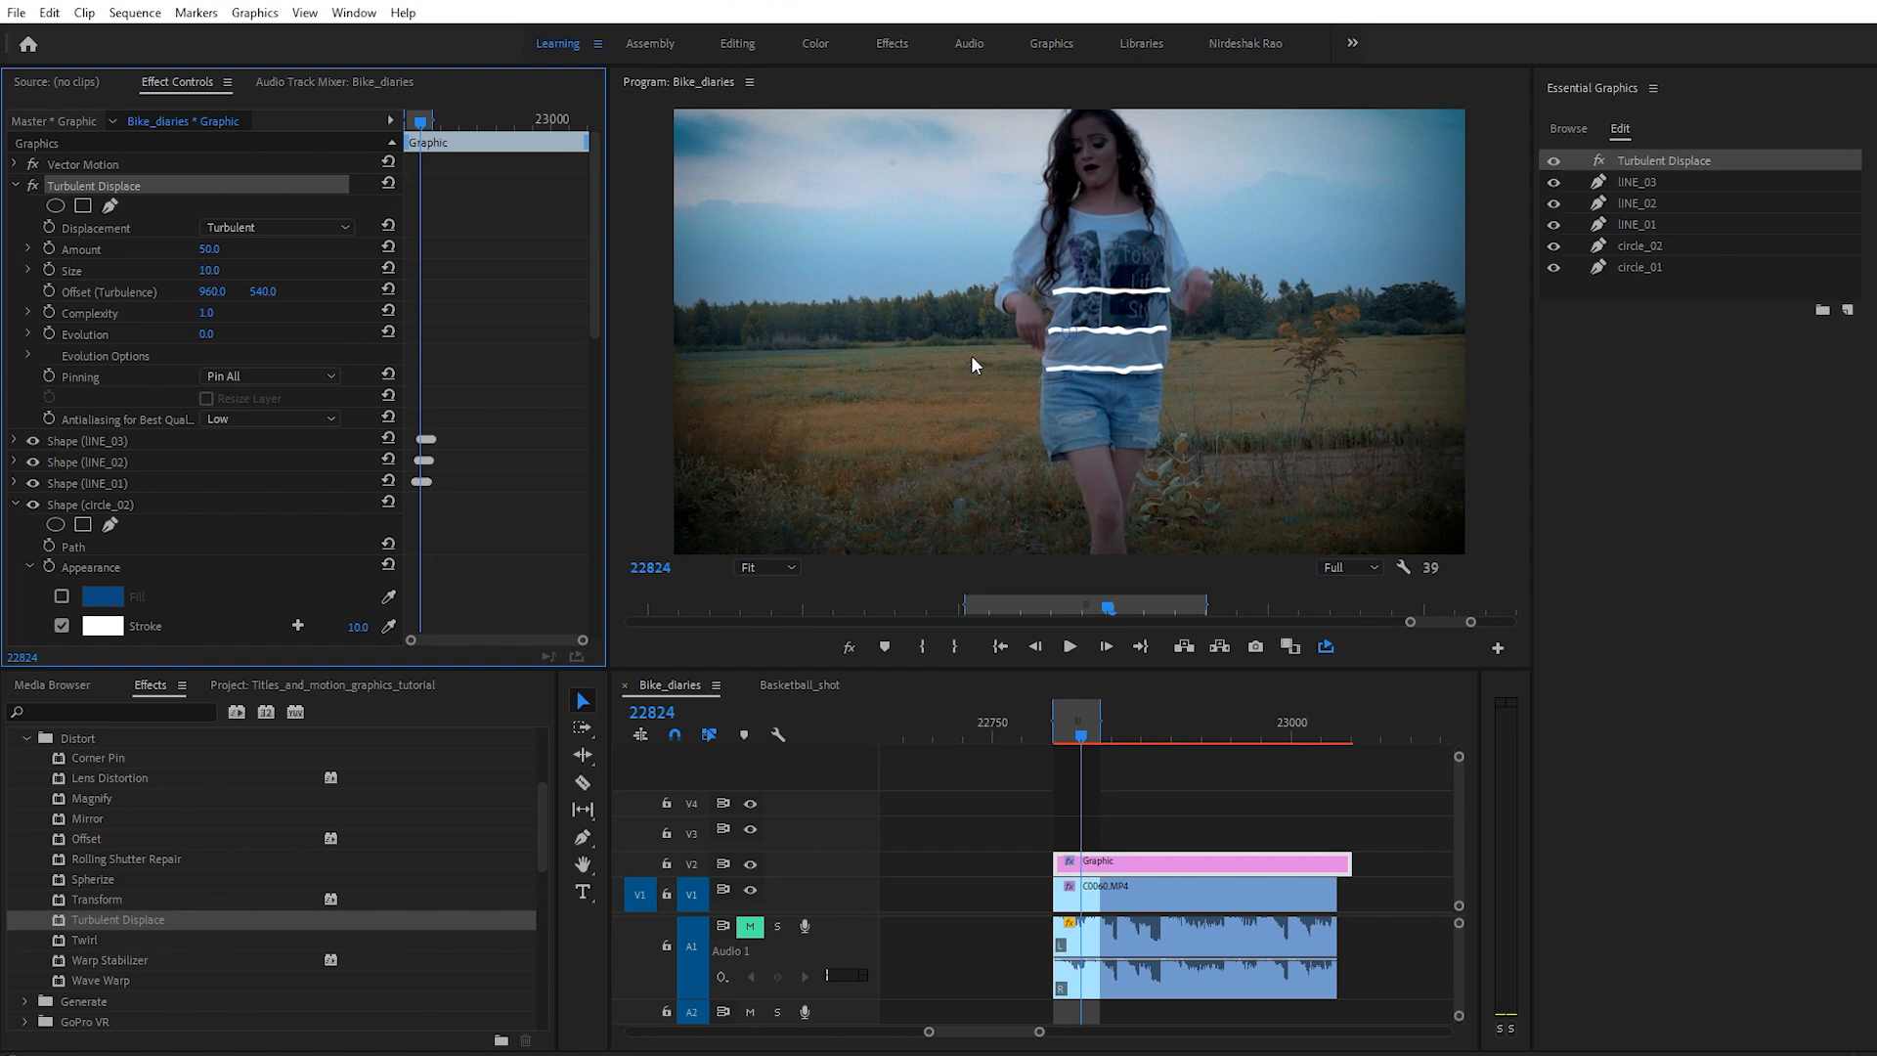
{"action": "key", "text": "ctrl+s"}
Step: Try a Turbulent Displace amount of 200 and undo the change
{"action": "left_click", "coordinate": [226, 246]}
{"action": "type", "text": "200"}
{"action": "key", "text": "Return"}
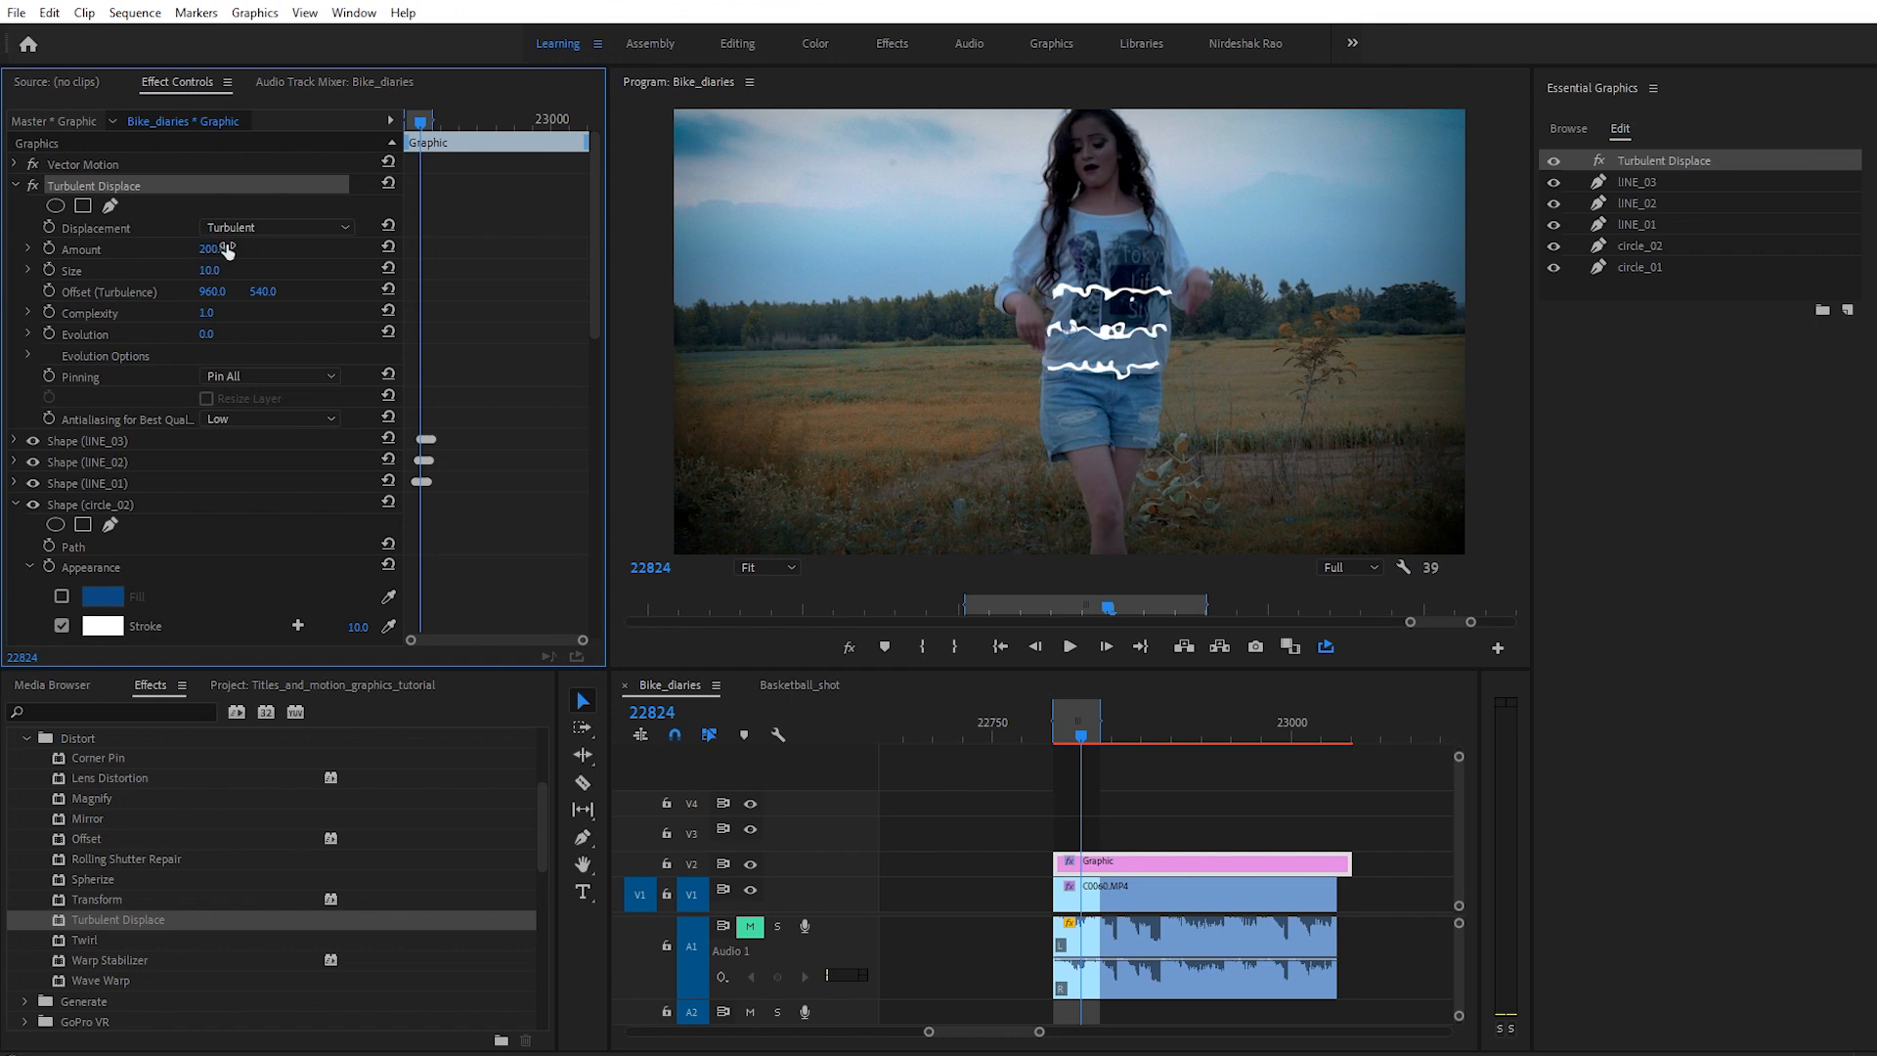
{"action": "key", "text": "ctrl+z"}
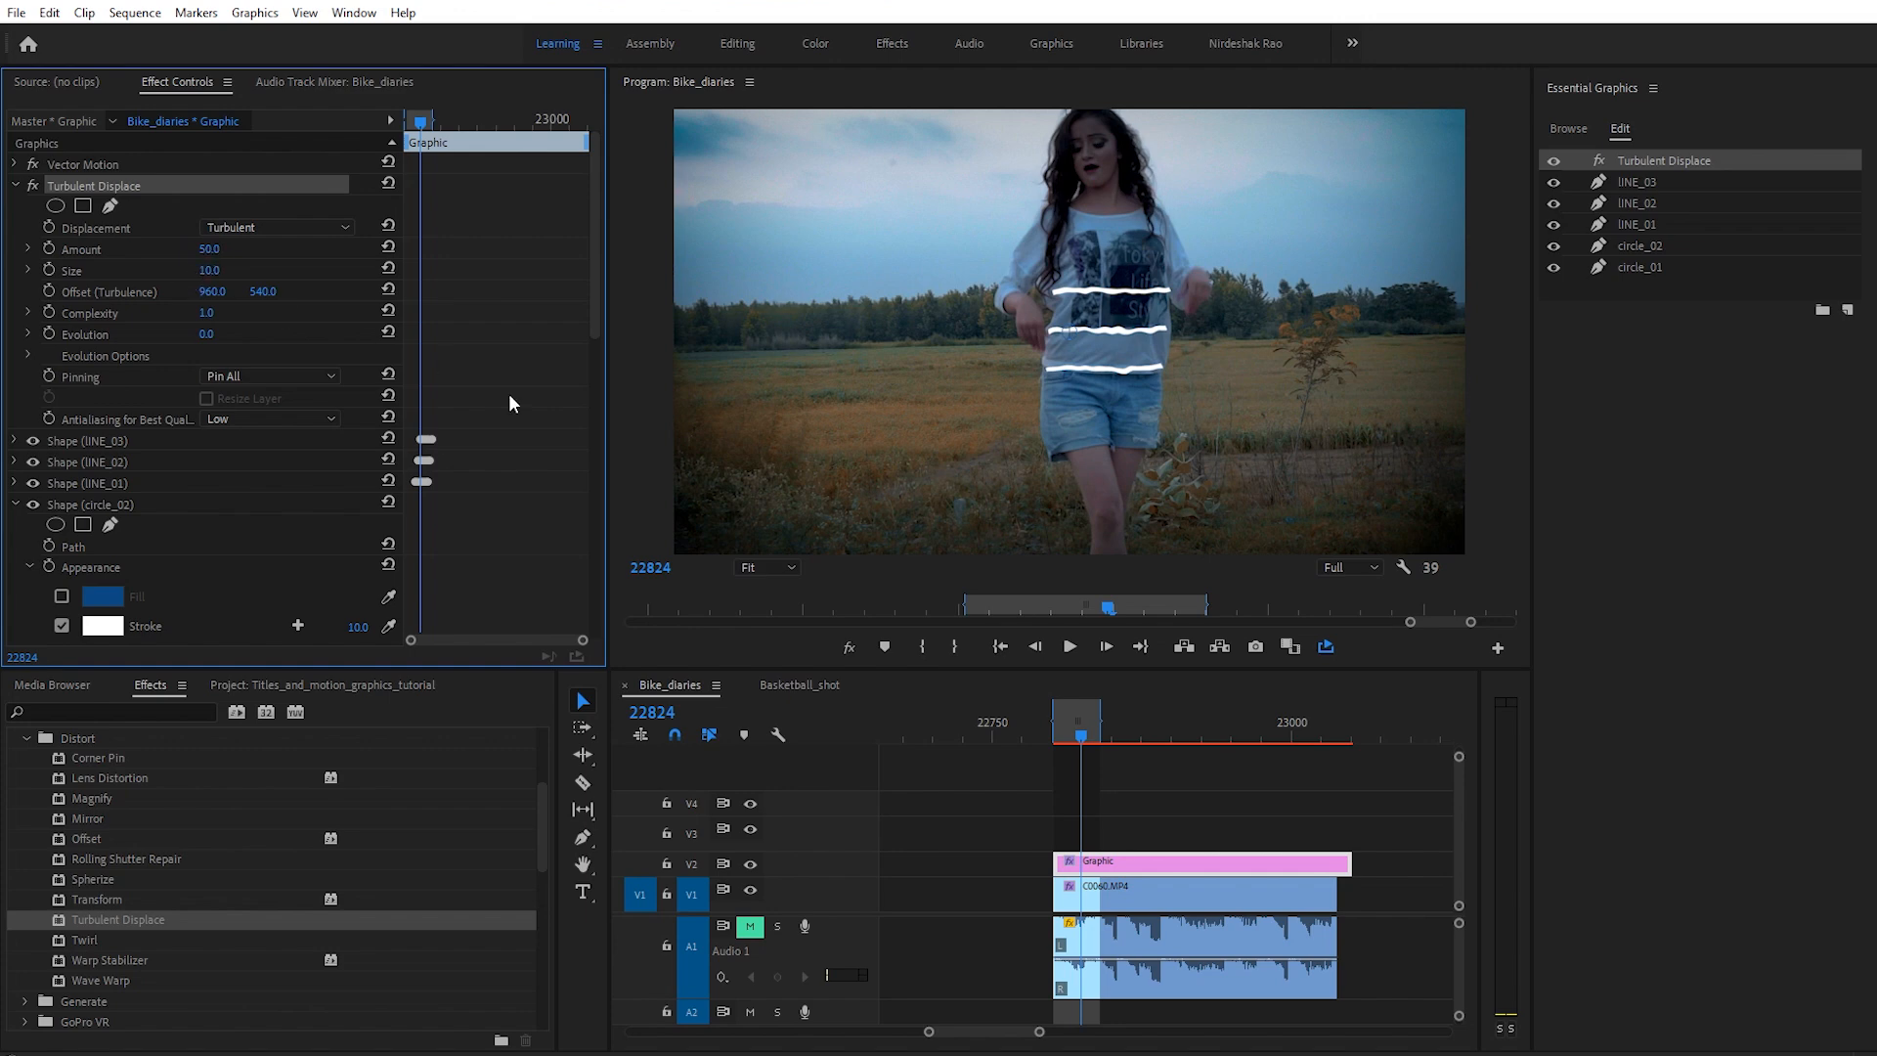
Step: Play the displaced graphic repeatedly from frame 22808 and inspect the lines at frame 22820
{"action": "left_click", "coordinate": [1062, 733]}
{"action": "key", "text": "space"}
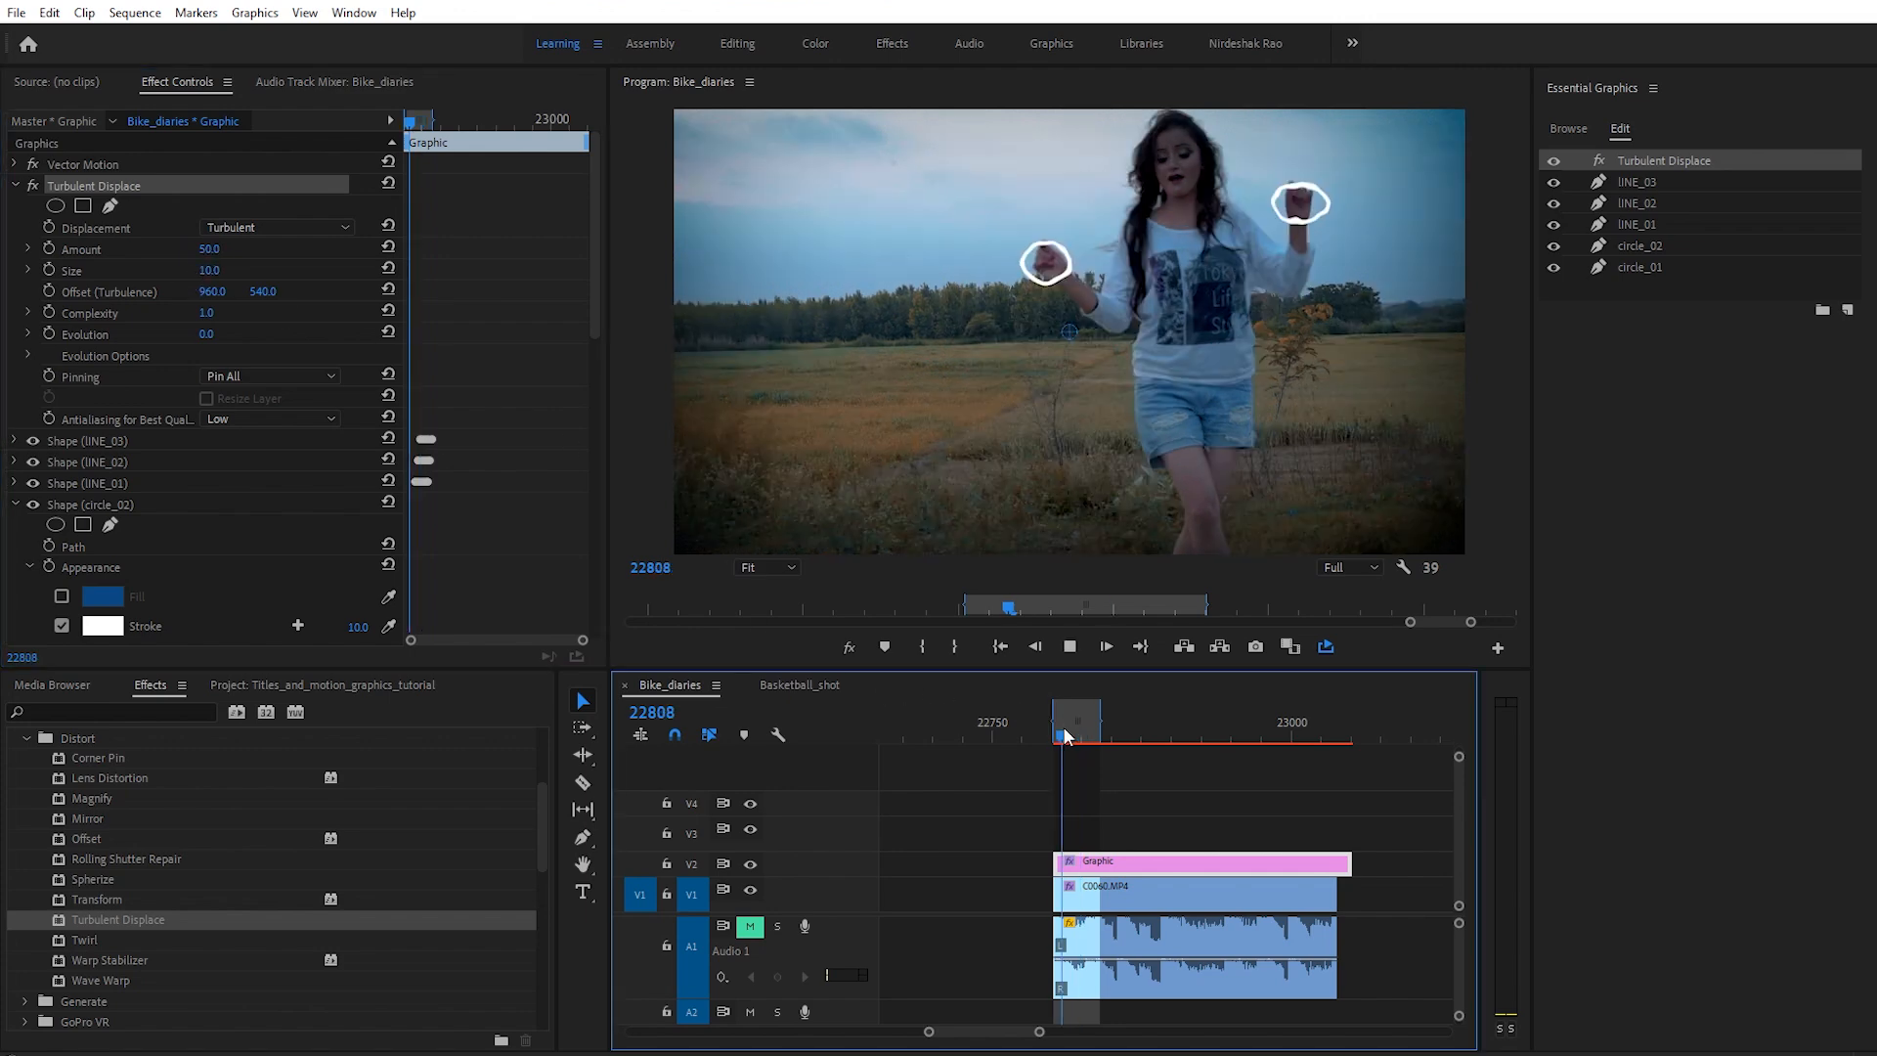
{"action": "key", "text": "space"}
{"action": "left_click", "coordinate": [1064, 729]}
{"action": "key", "text": "space"}
{"action": "left_click", "coordinate": [1064, 729]}
{"action": "key", "text": "space"}
{"action": "left_click", "coordinate": [1063, 727]}
{"action": "left_click", "coordinate": [1075, 728]}
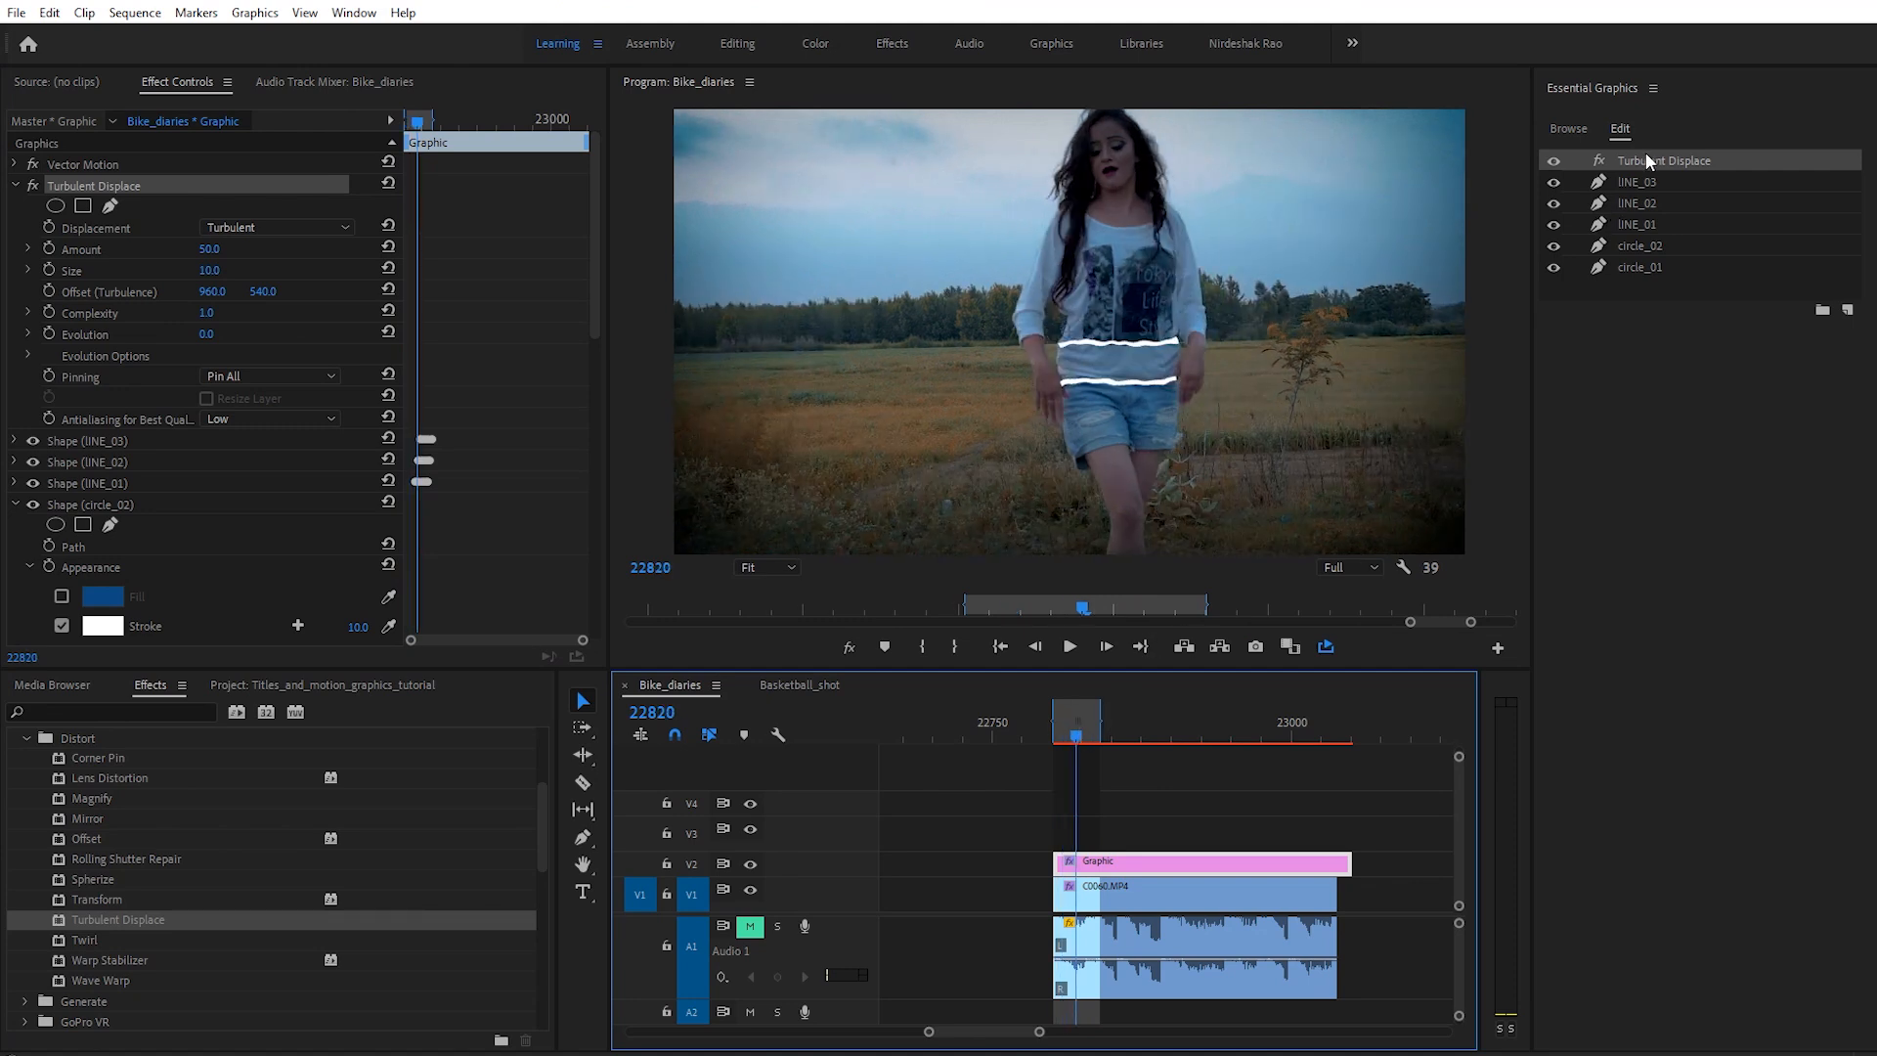
Step: Move Turbulent Displace below the LINE_01 layer, check frame 22808, and return the effect to the top of the layer stack
{"action": "left_click_drag", "start_coordinate": [1648, 162], "coordinate": [1650, 233]}
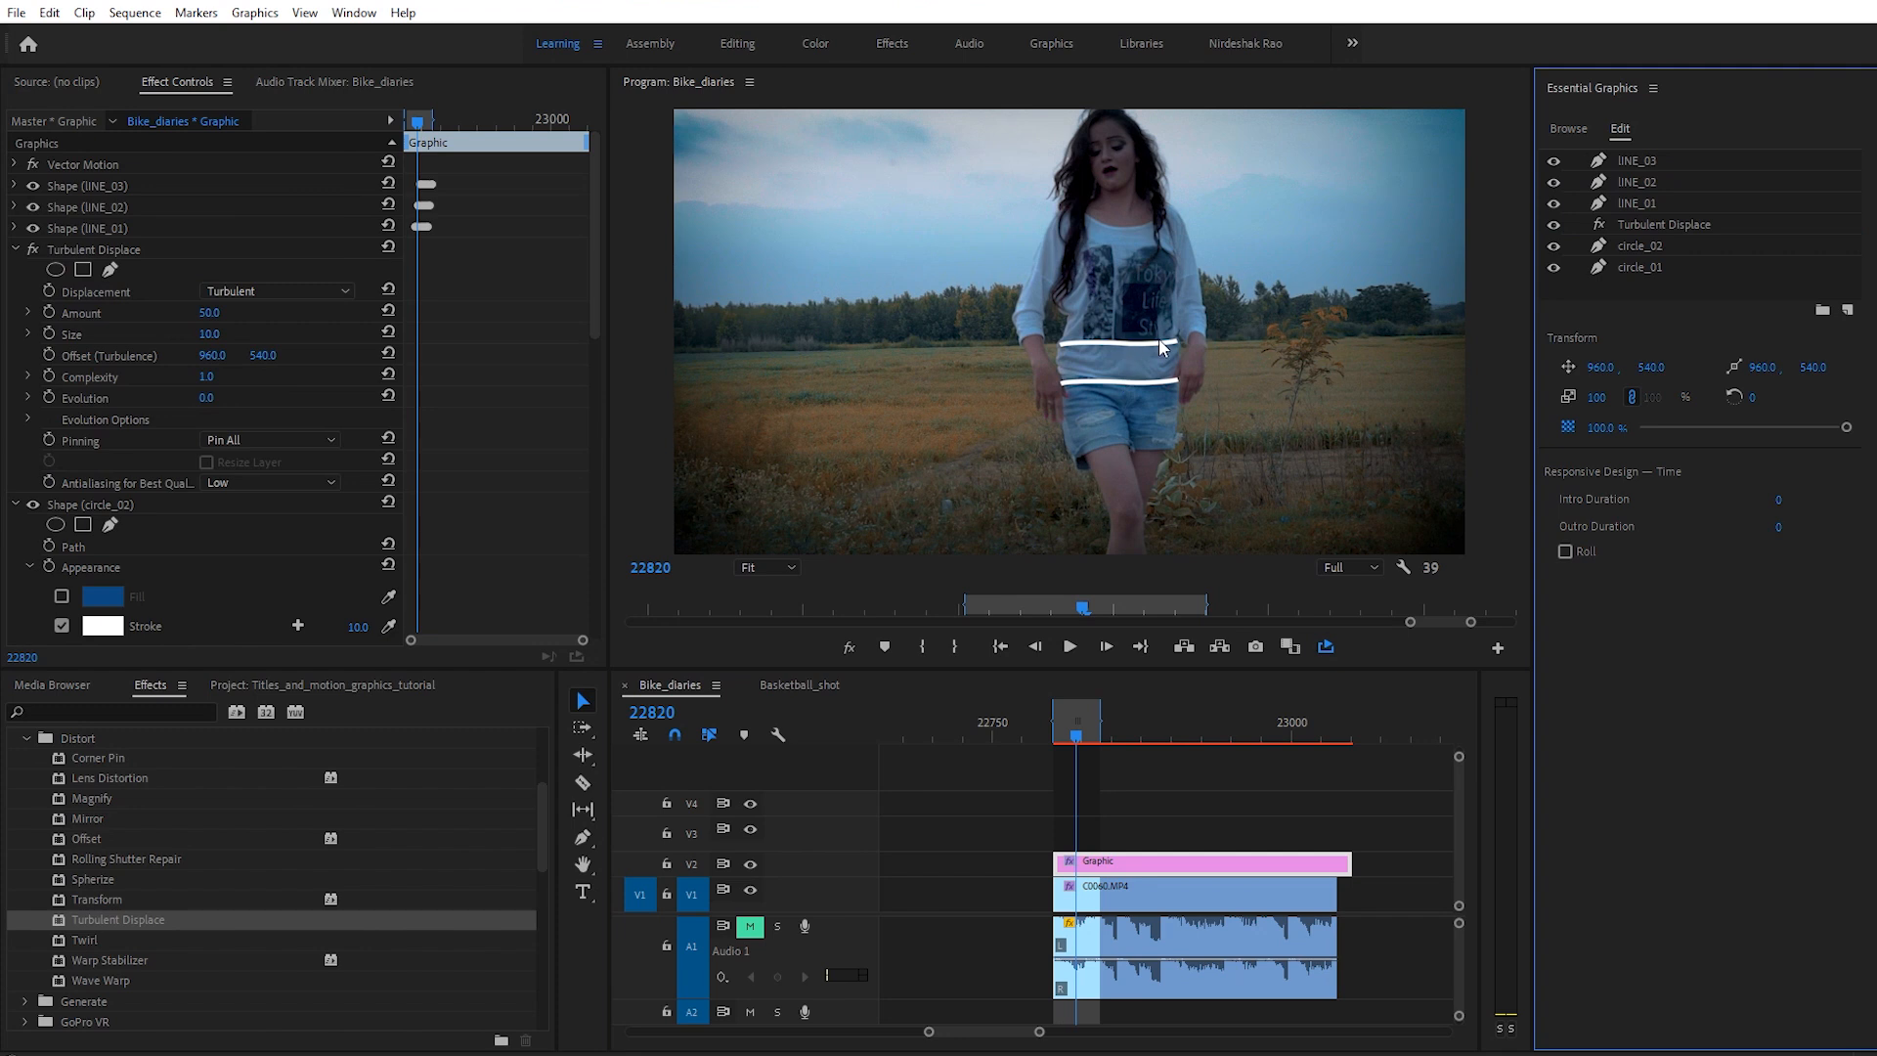
{"action": "left_click", "coordinate": [1062, 728]}
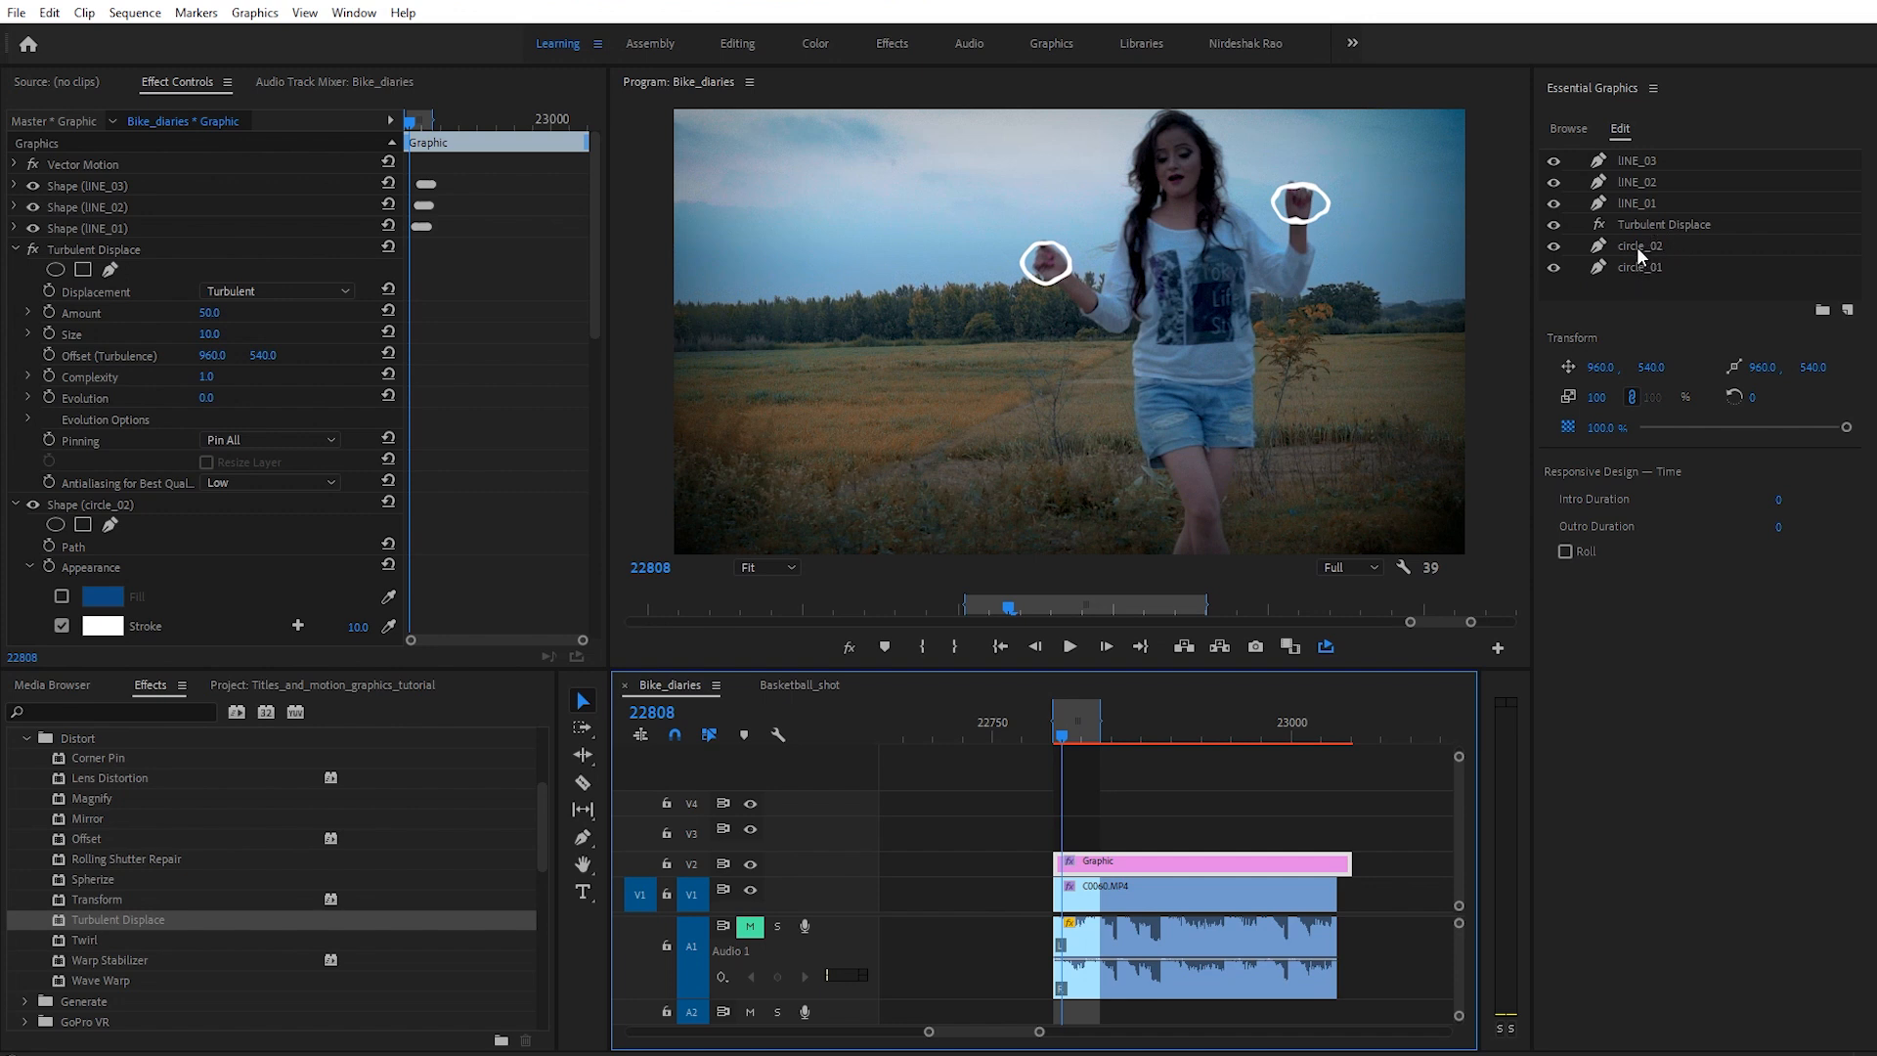
{"action": "left_click_drag", "start_coordinate": [1640, 225], "coordinate": [1652, 159]}
{"action": "left_click", "coordinate": [1076, 727]}
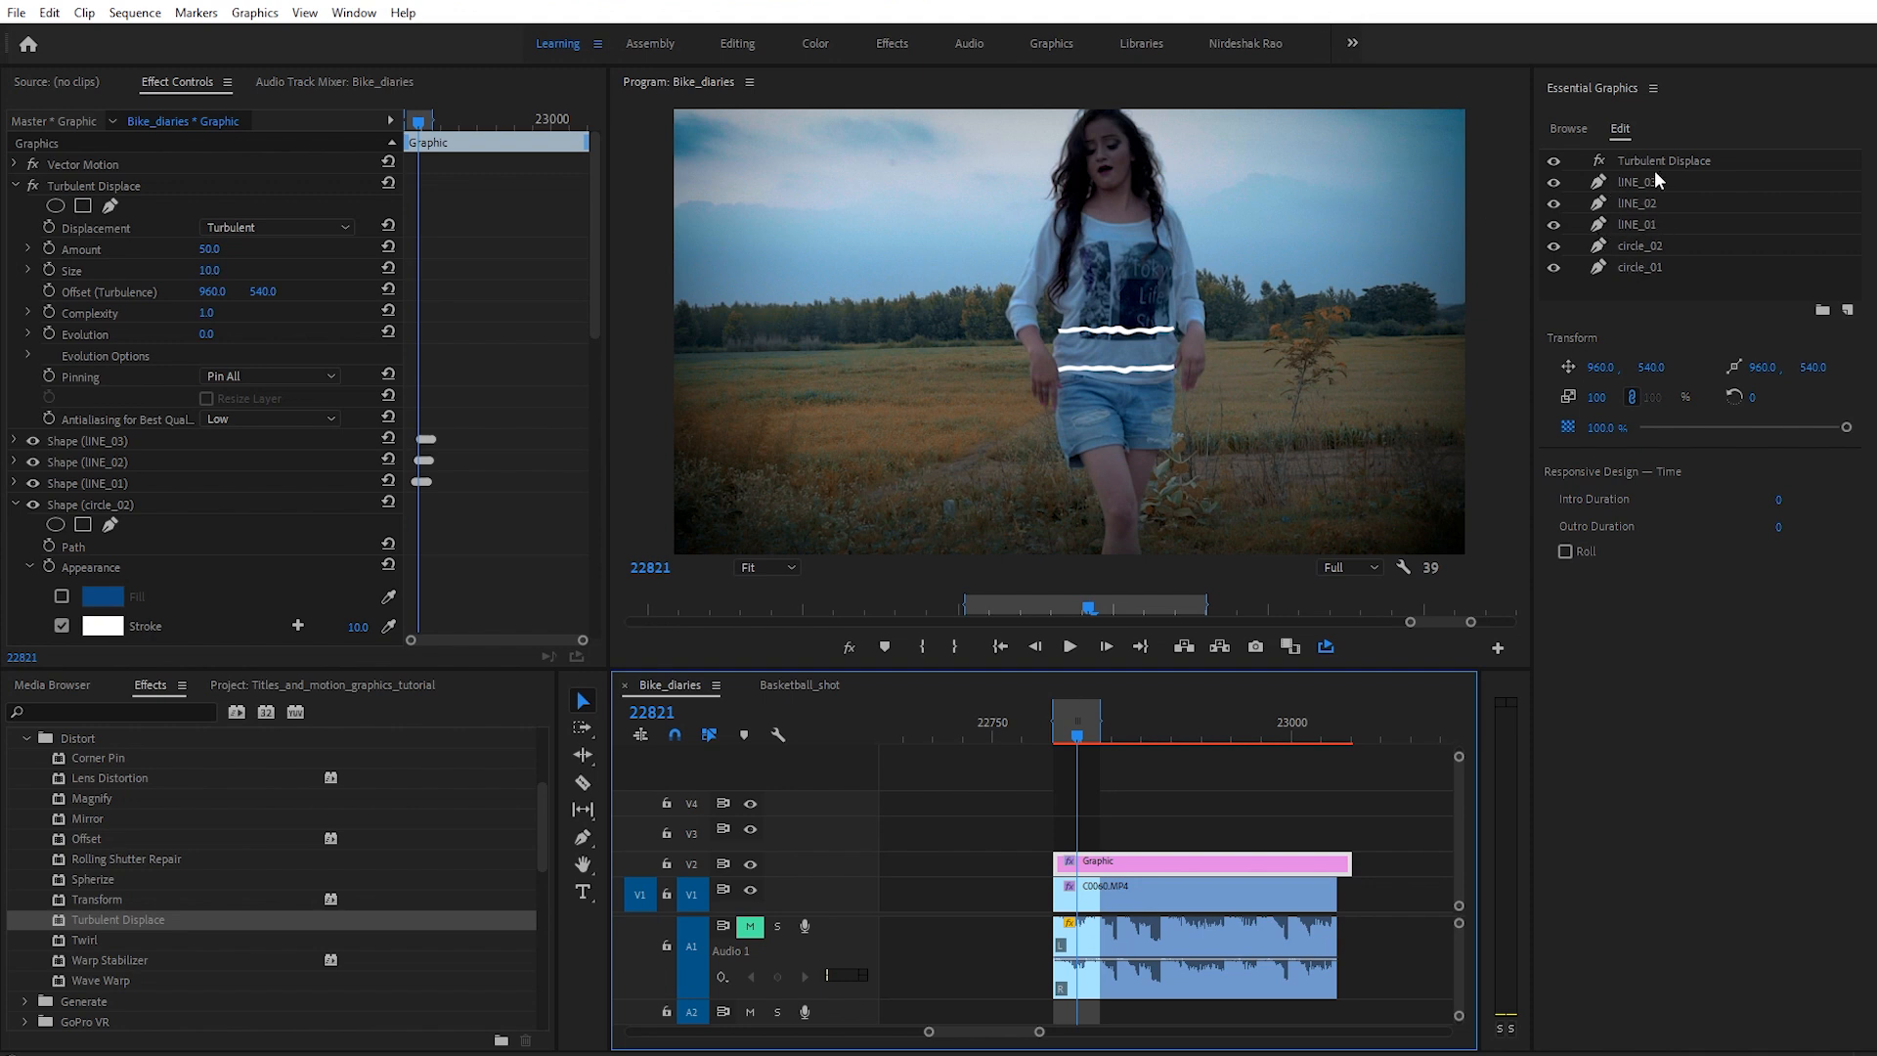
Step: Display frame 22831 and apply the Alpha Glow effect from the Stylize video effects to the Graphic clip
{"action": "left_click_drag", "start_coordinate": [1088, 743], "coordinate": [1090, 753]}
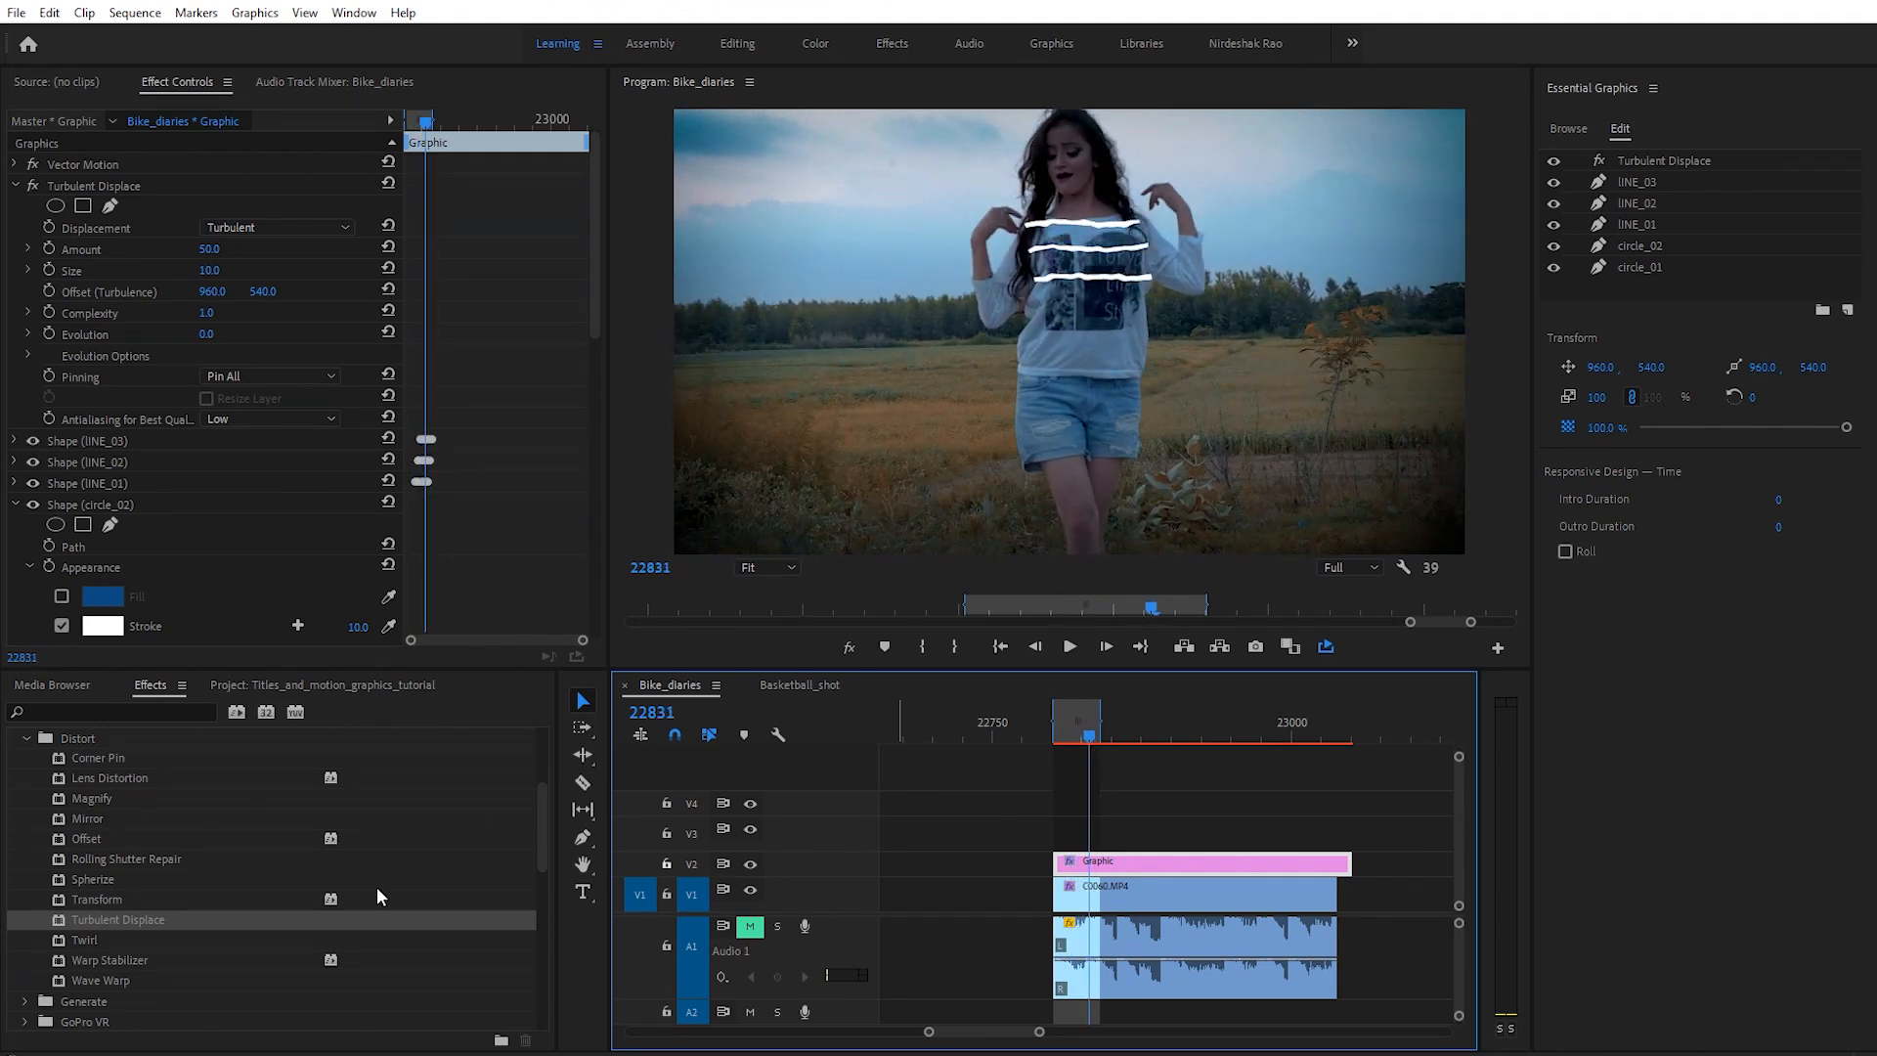
{"action": "left_click", "coordinate": [26, 738]}
{"action": "scroll", "coordinate": [178, 778], "scroll_direction": "down", "scroll_amount": 4}
{"action": "left_click", "coordinate": [25, 900]}
{"action": "scroll", "coordinate": [138, 907], "scroll_direction": "down", "scroll_amount": 1}
{"action": "left_click", "coordinate": [110, 856]}
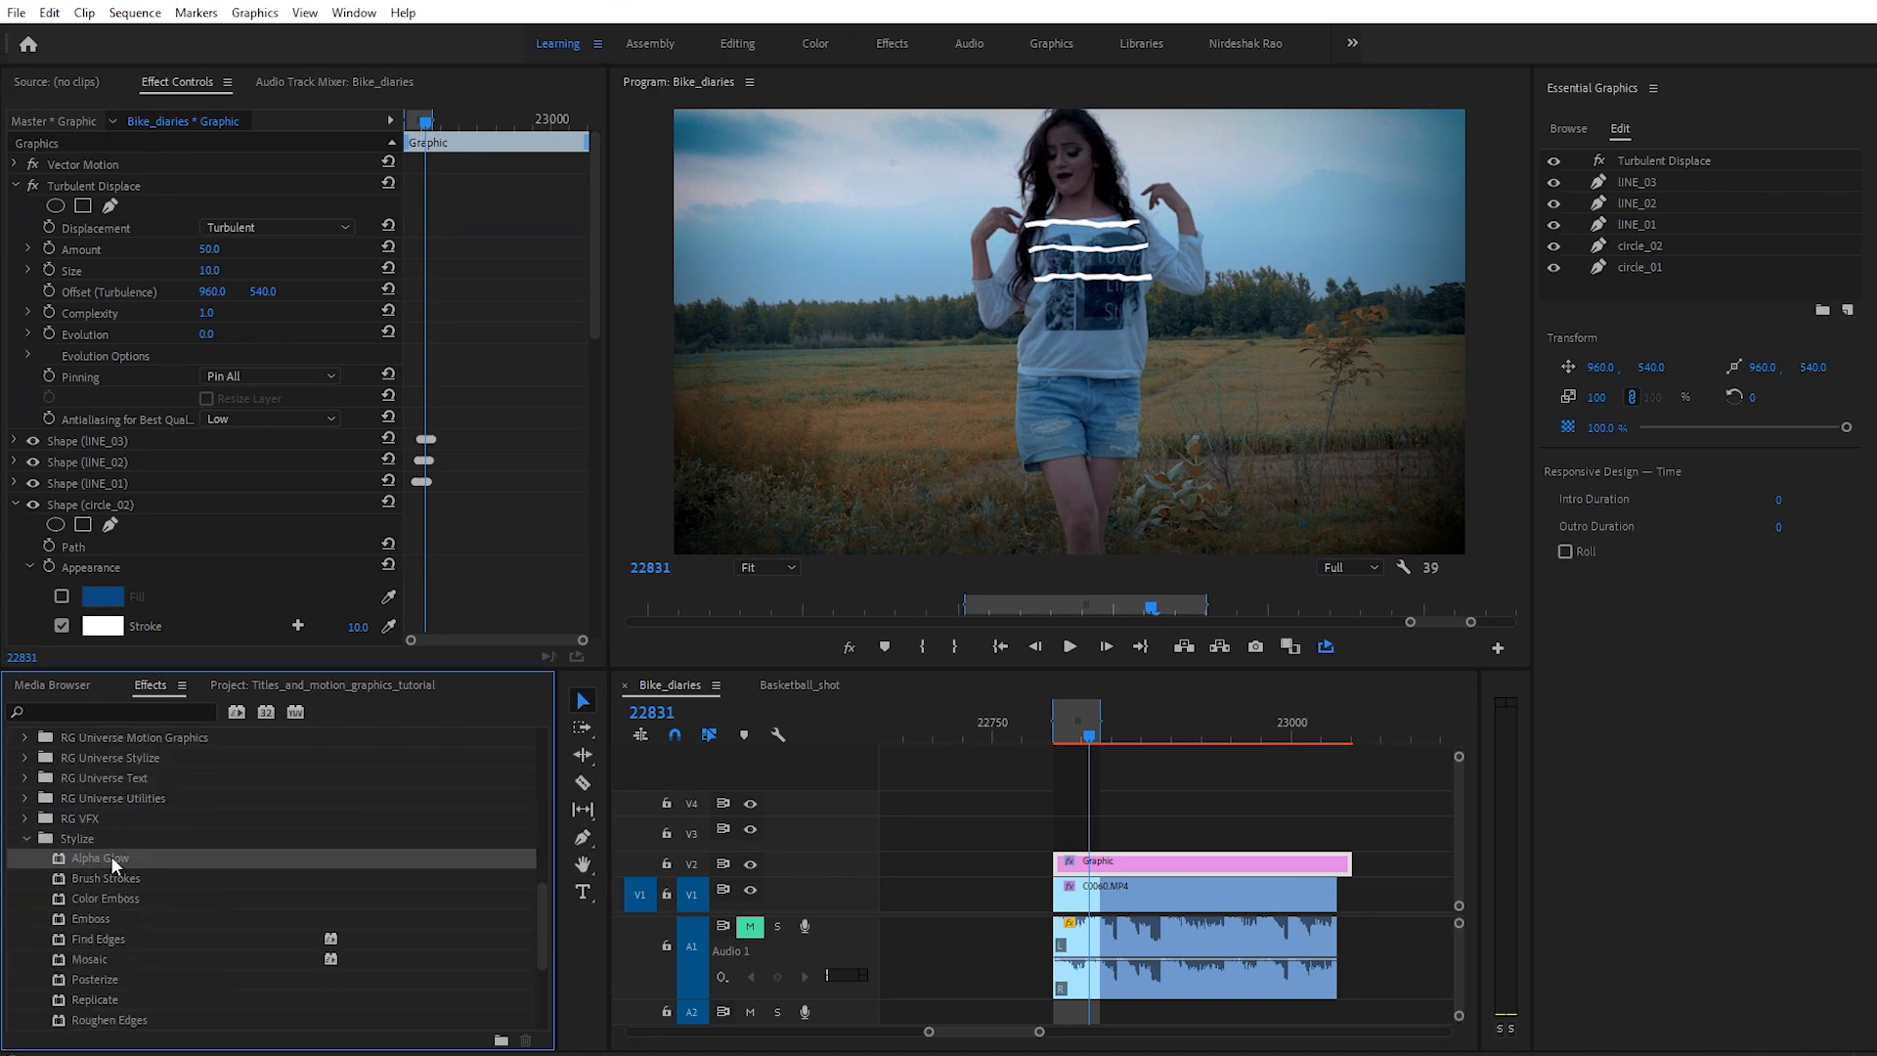
{"action": "left_click_drag", "start_coordinate": [110, 854], "coordinate": [1071, 861]}
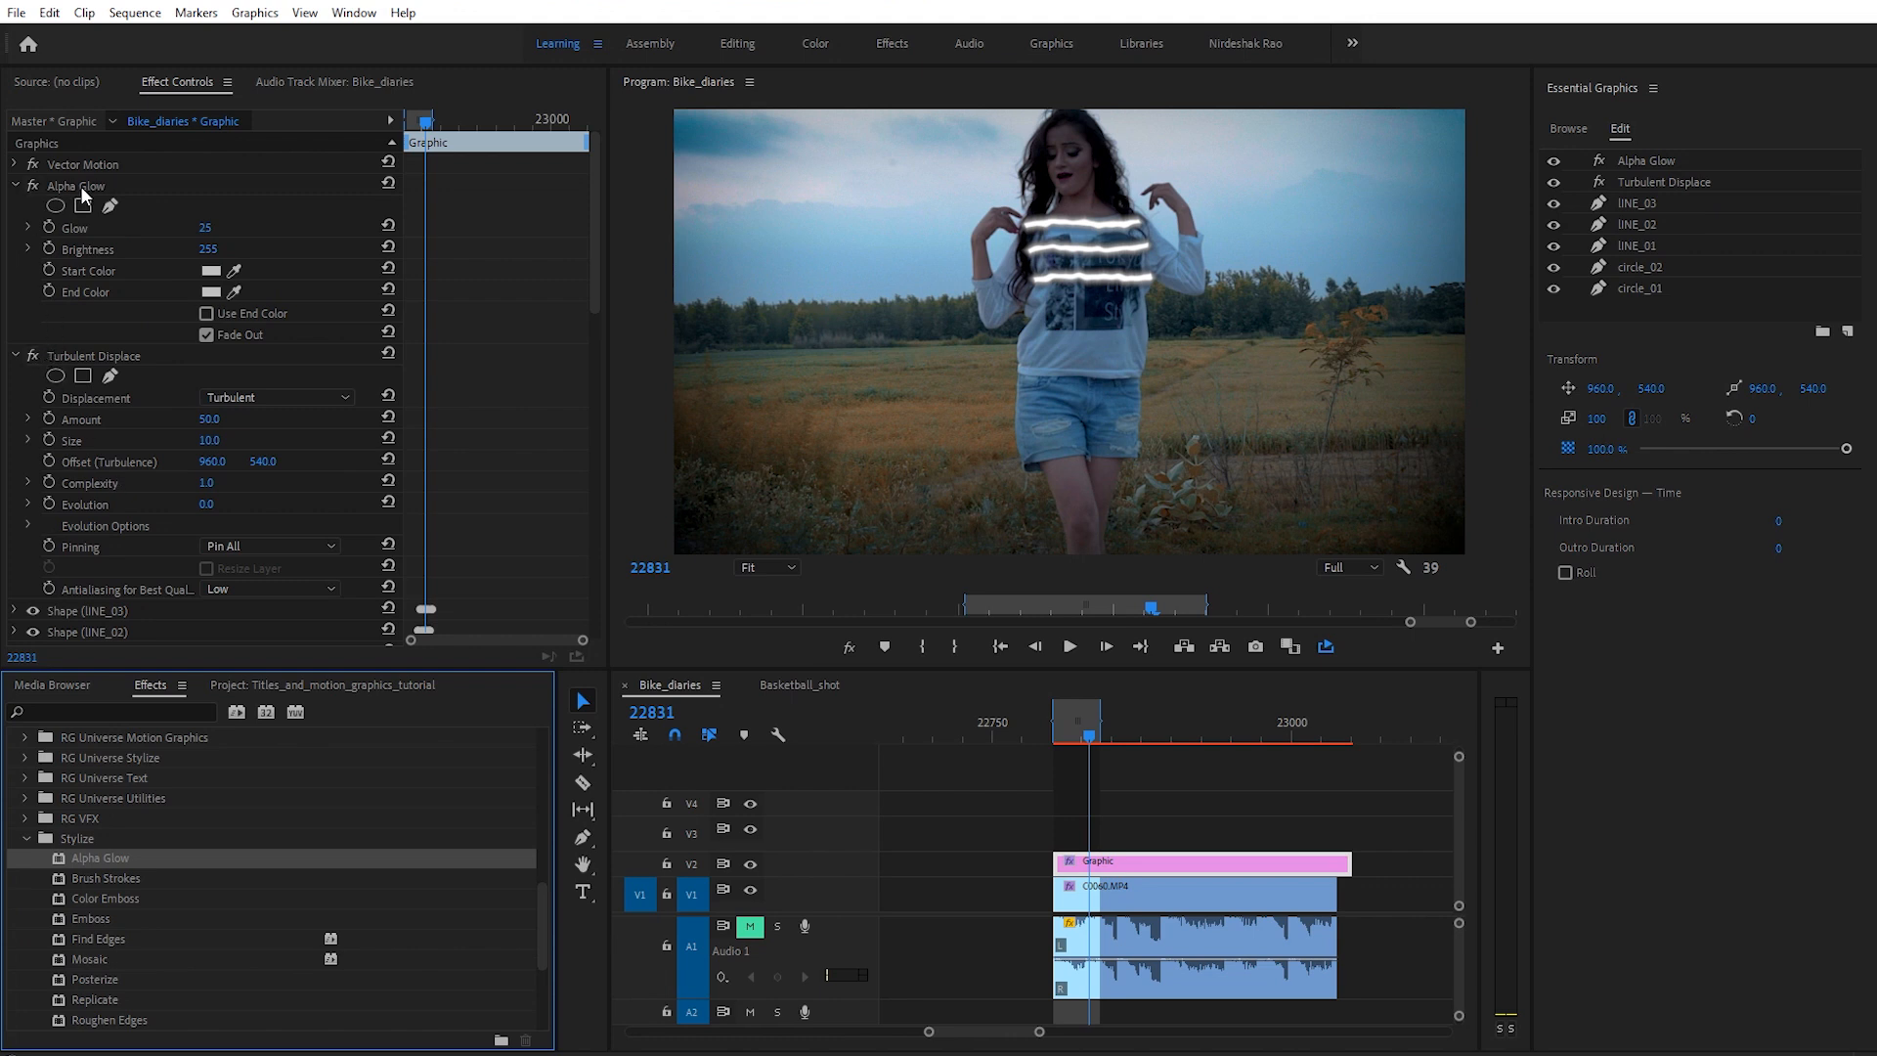
Step: Set the Alpha Glow start color to cyan 00FFF0
{"action": "left_click", "coordinate": [210, 271]}
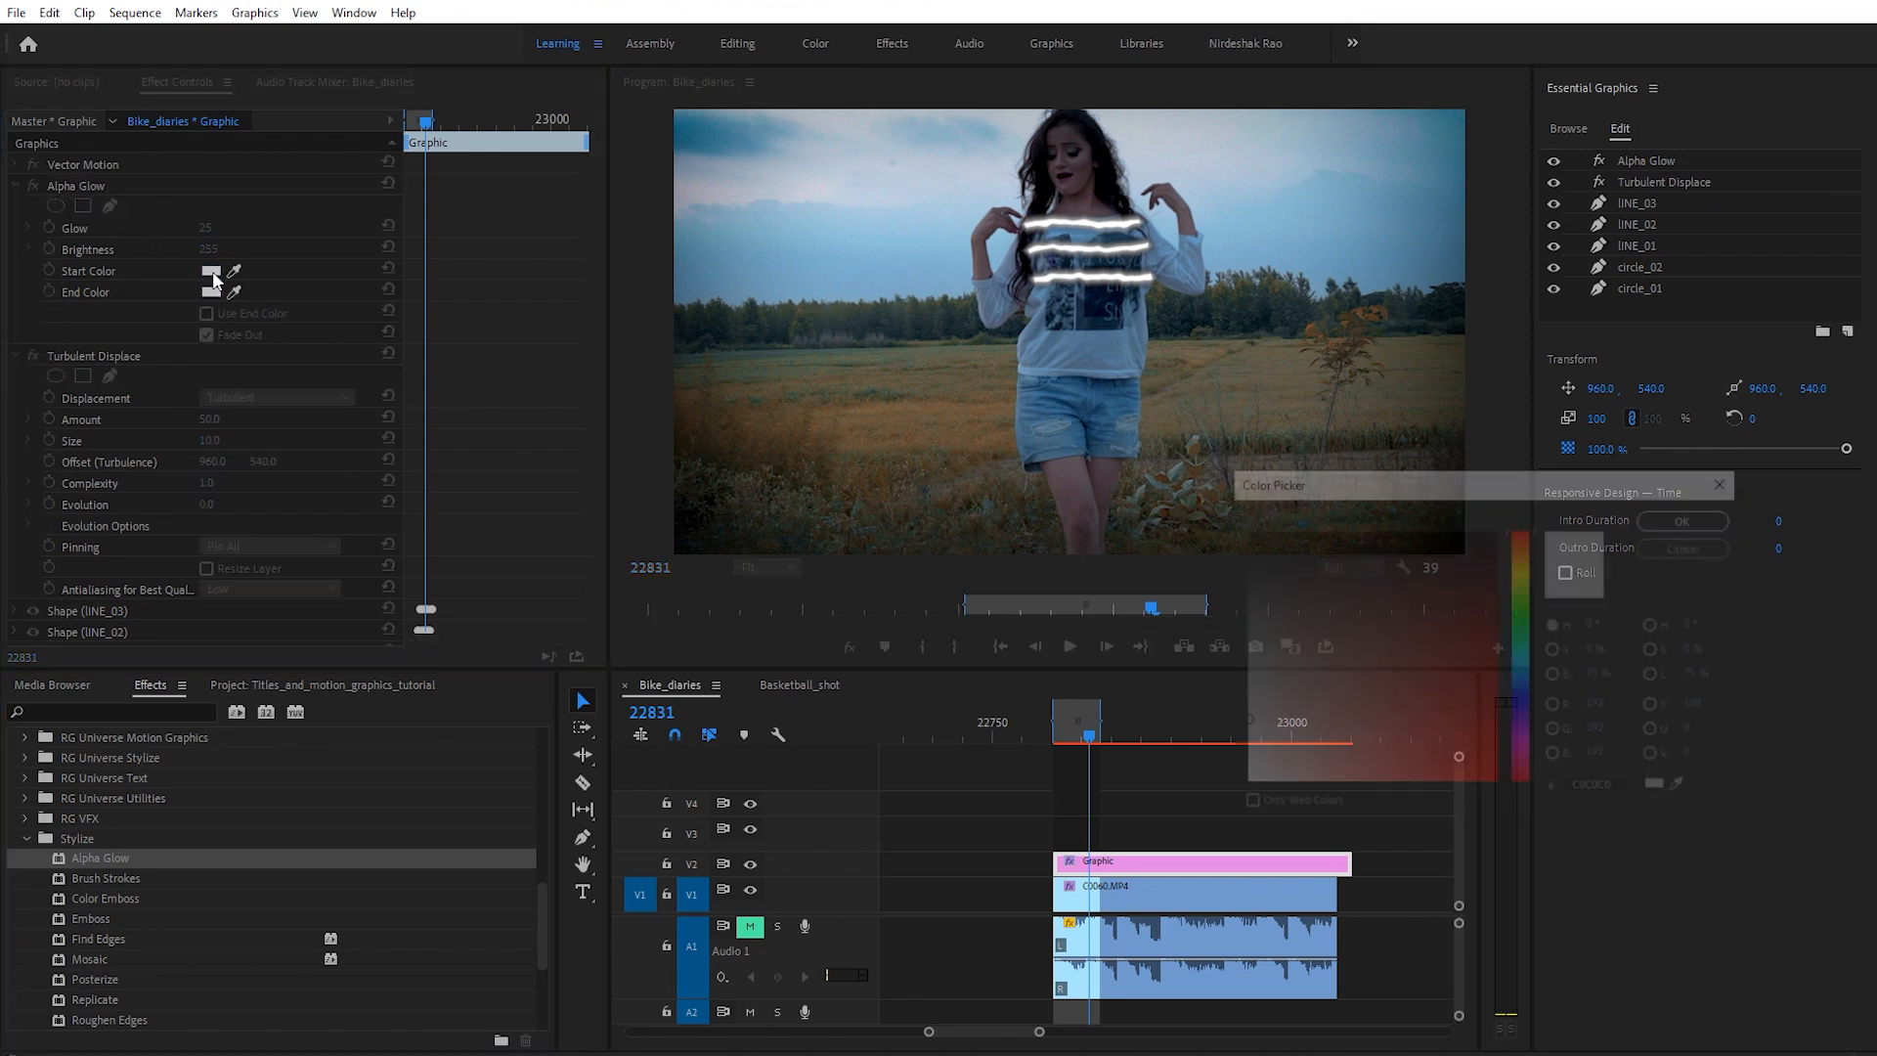
{"action": "left_click", "coordinate": [1522, 655]}
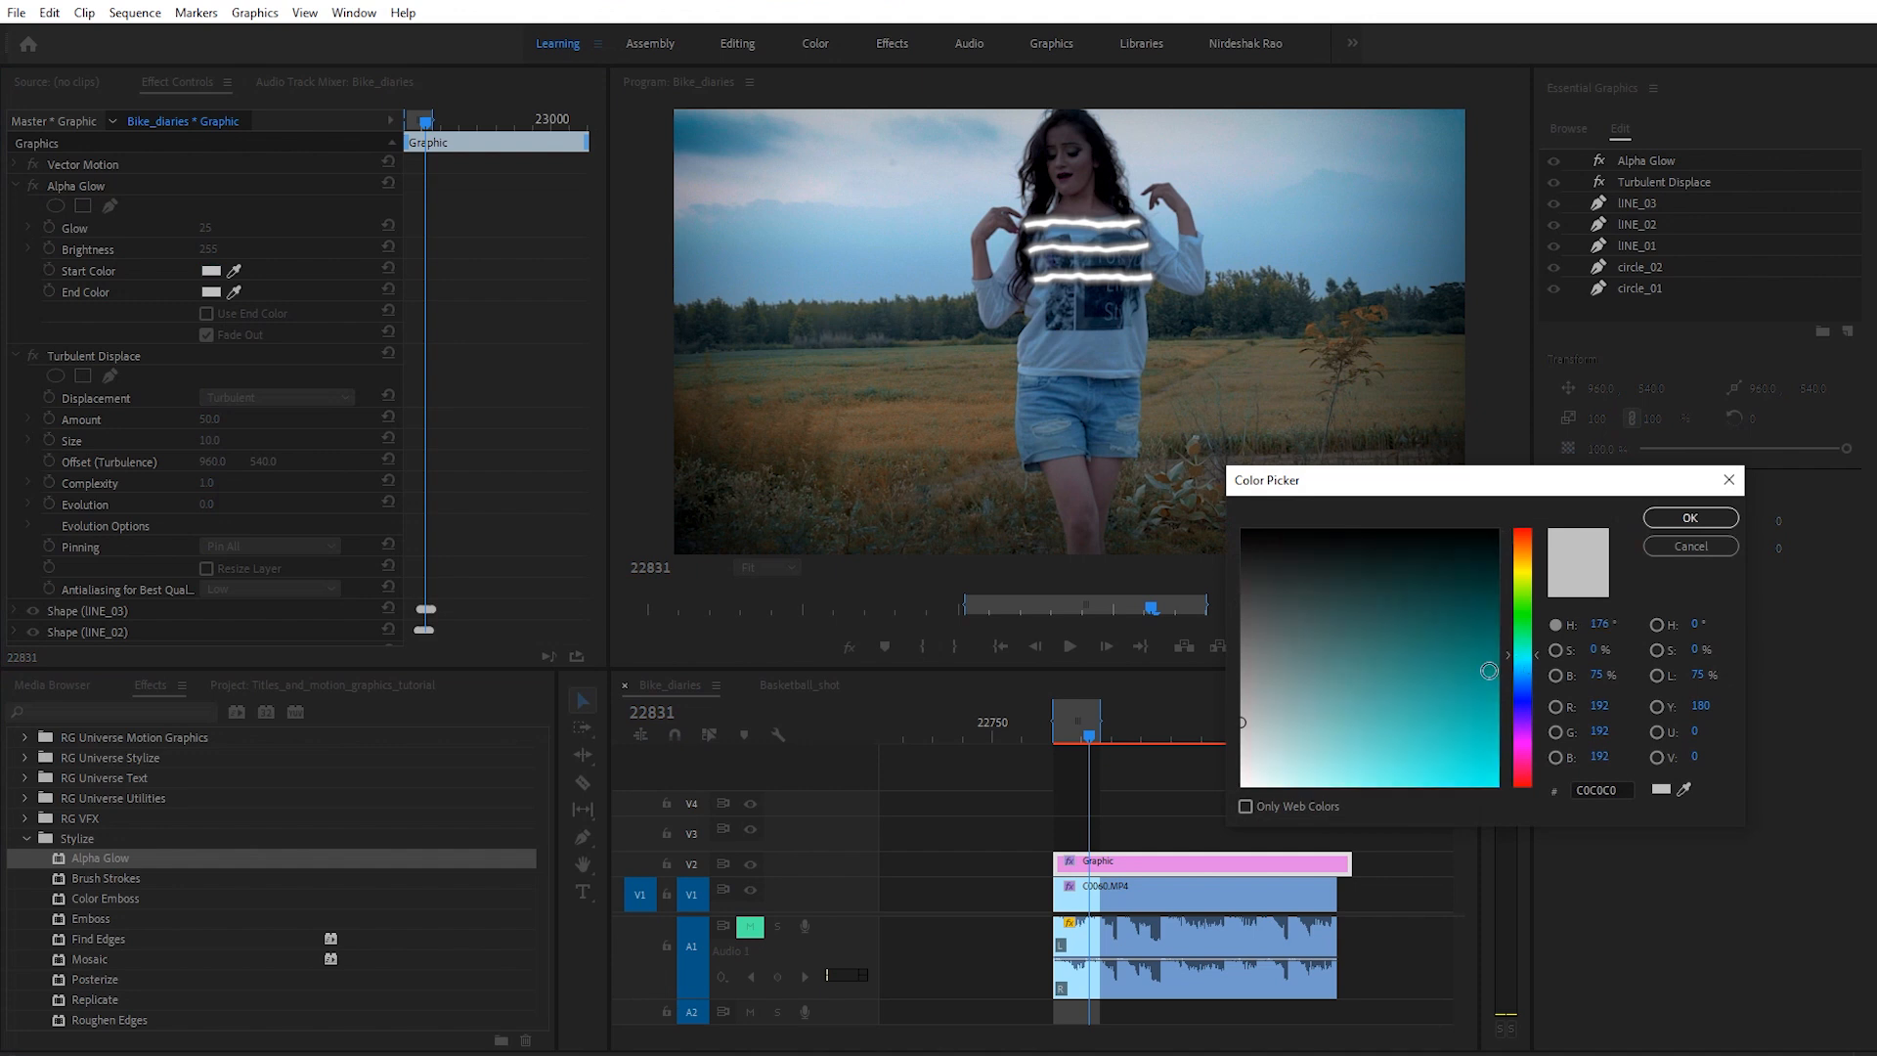
{"action": "left_click_drag", "start_coordinate": [1458, 690], "coordinate": [1511, 826]}
{"action": "left_click", "coordinate": [1690, 517]}
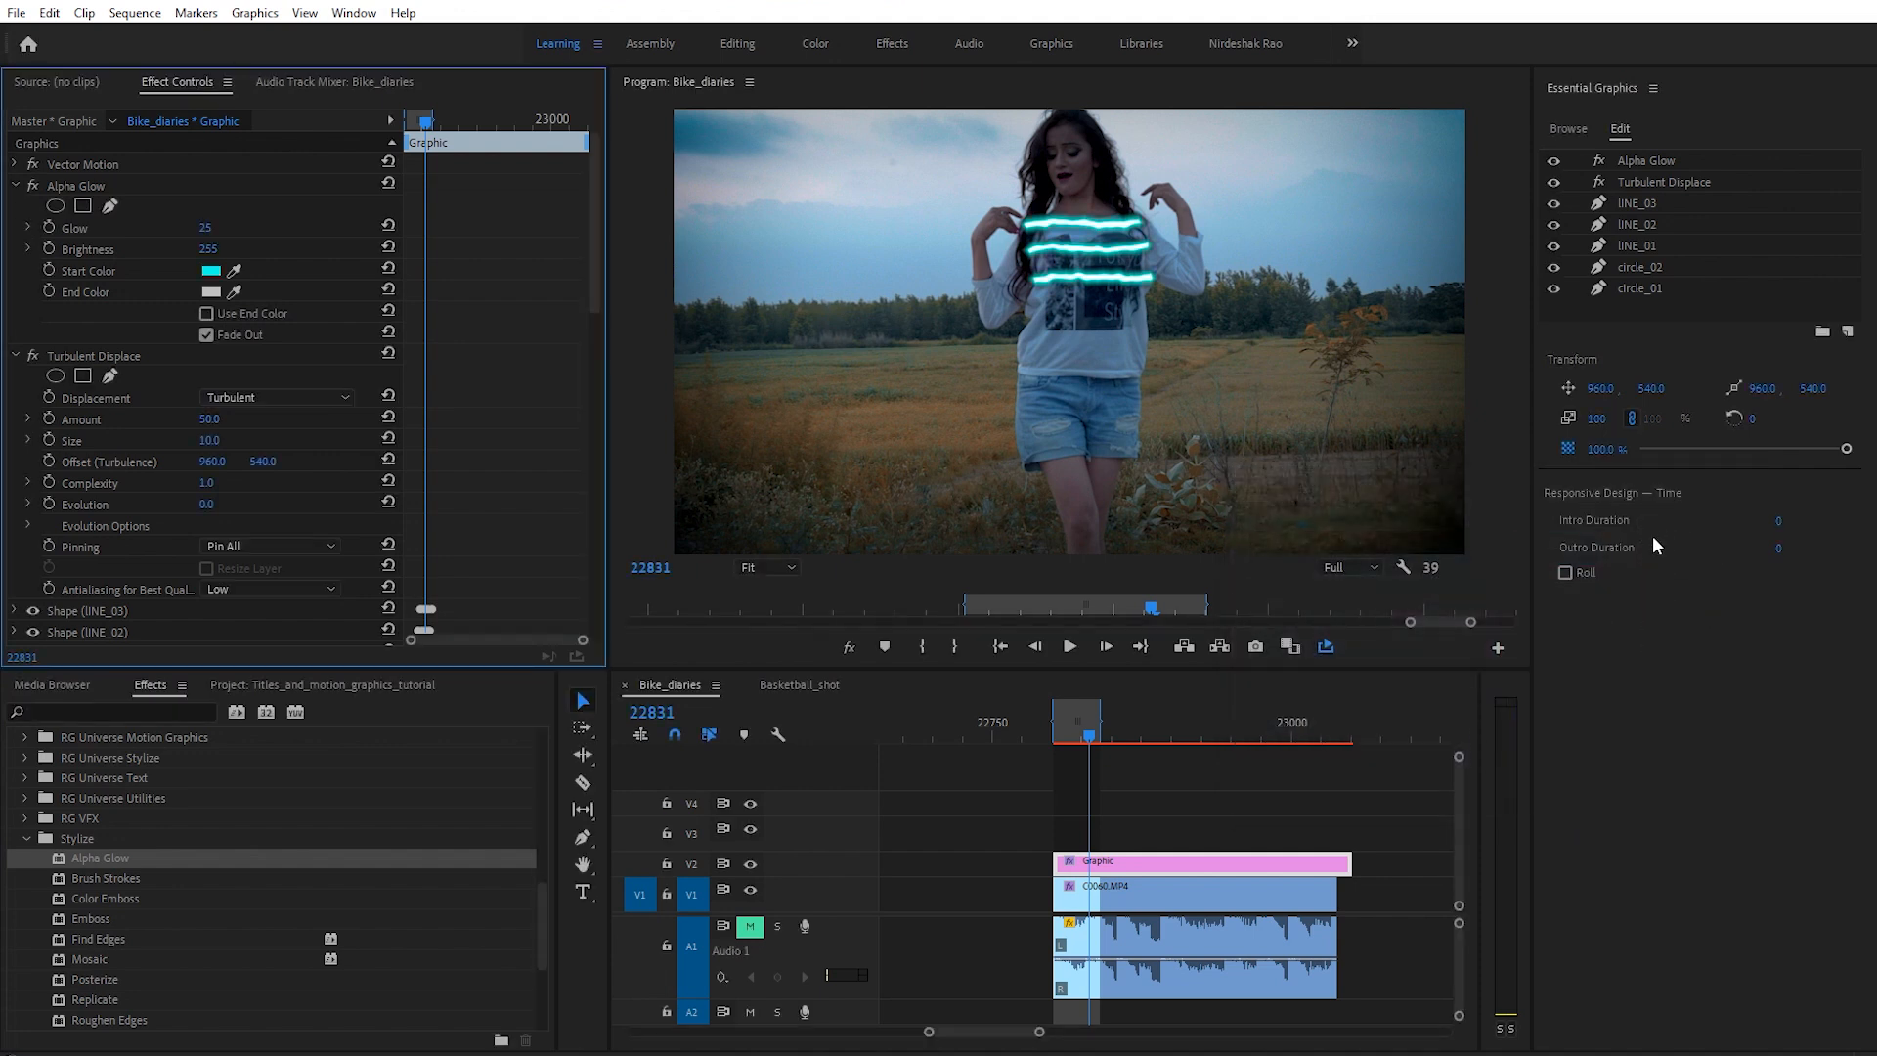
Step: Set the Alpha Glow start color to magenta and its glow value to 100
{"action": "left_click", "coordinate": [212, 273]}
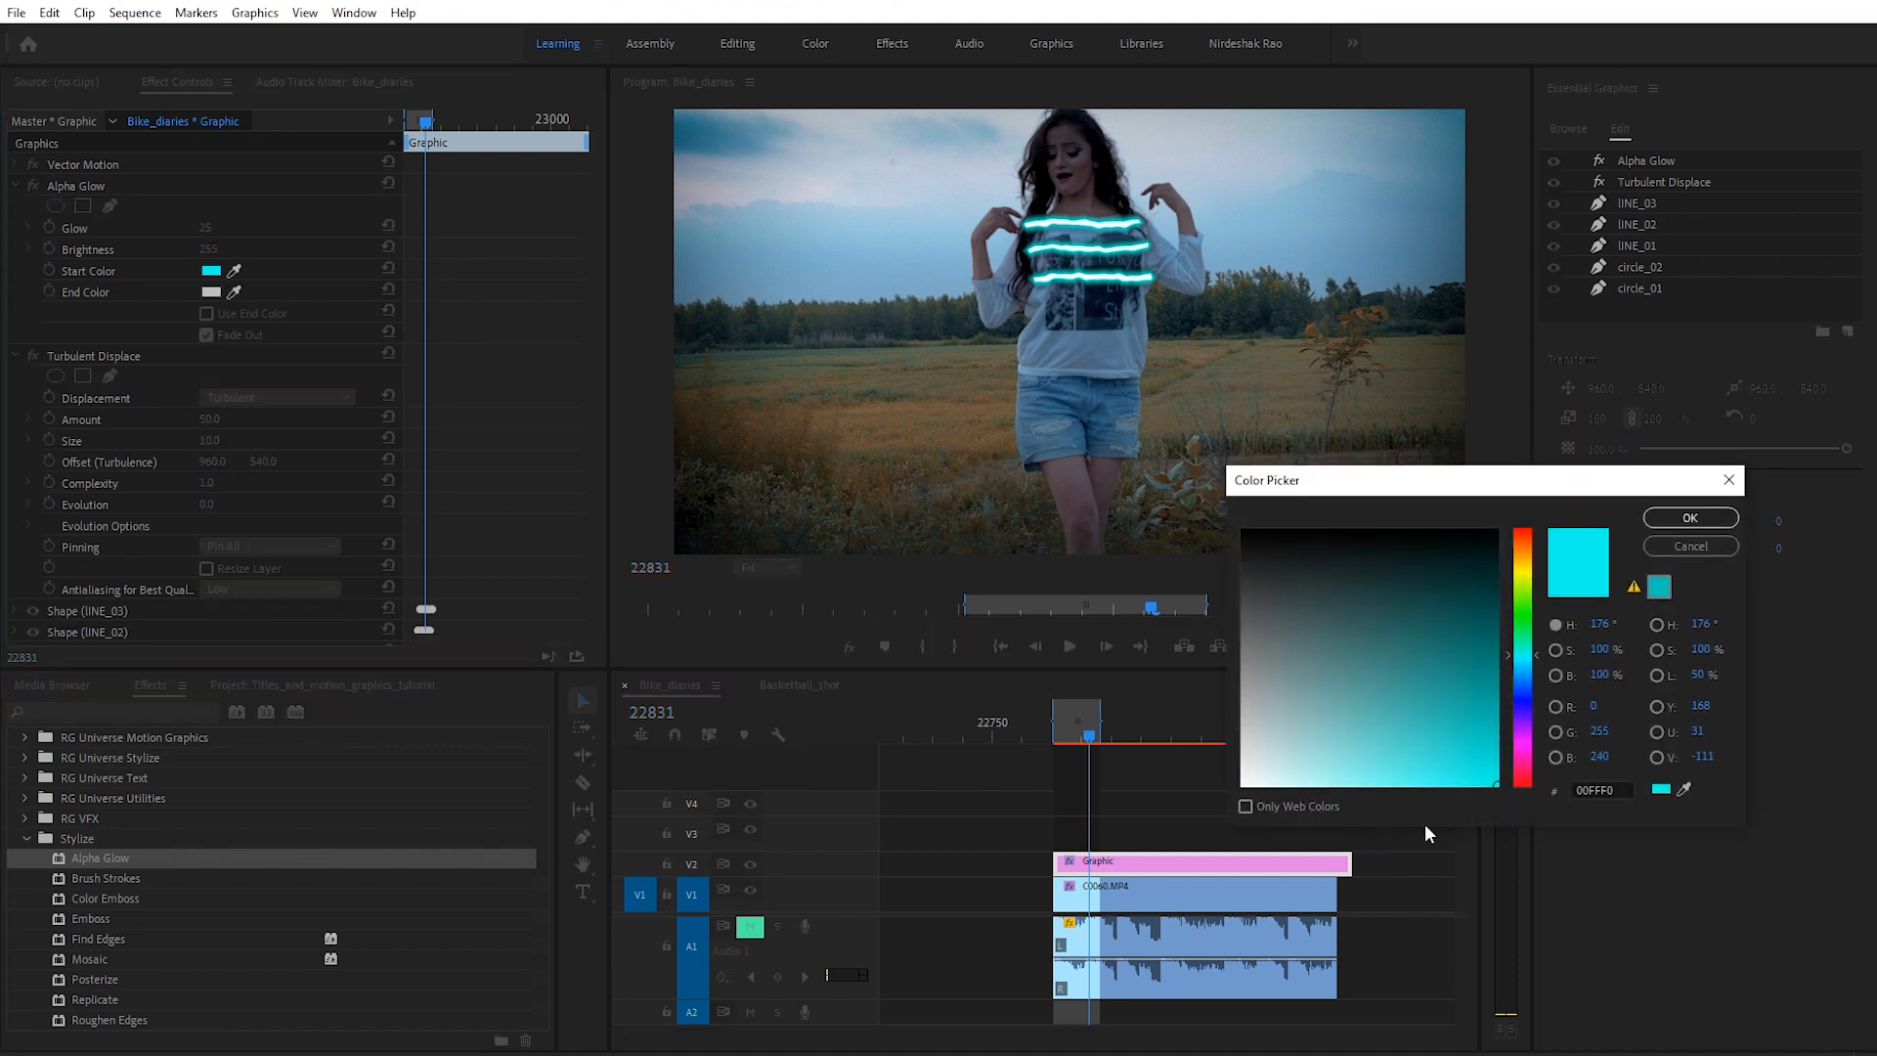
{"action": "left_click", "coordinate": [1528, 740]}
{"action": "left_click_drag", "start_coordinate": [1525, 734], "coordinate": [1525, 739]}
{"action": "left_click", "coordinate": [1671, 518]}
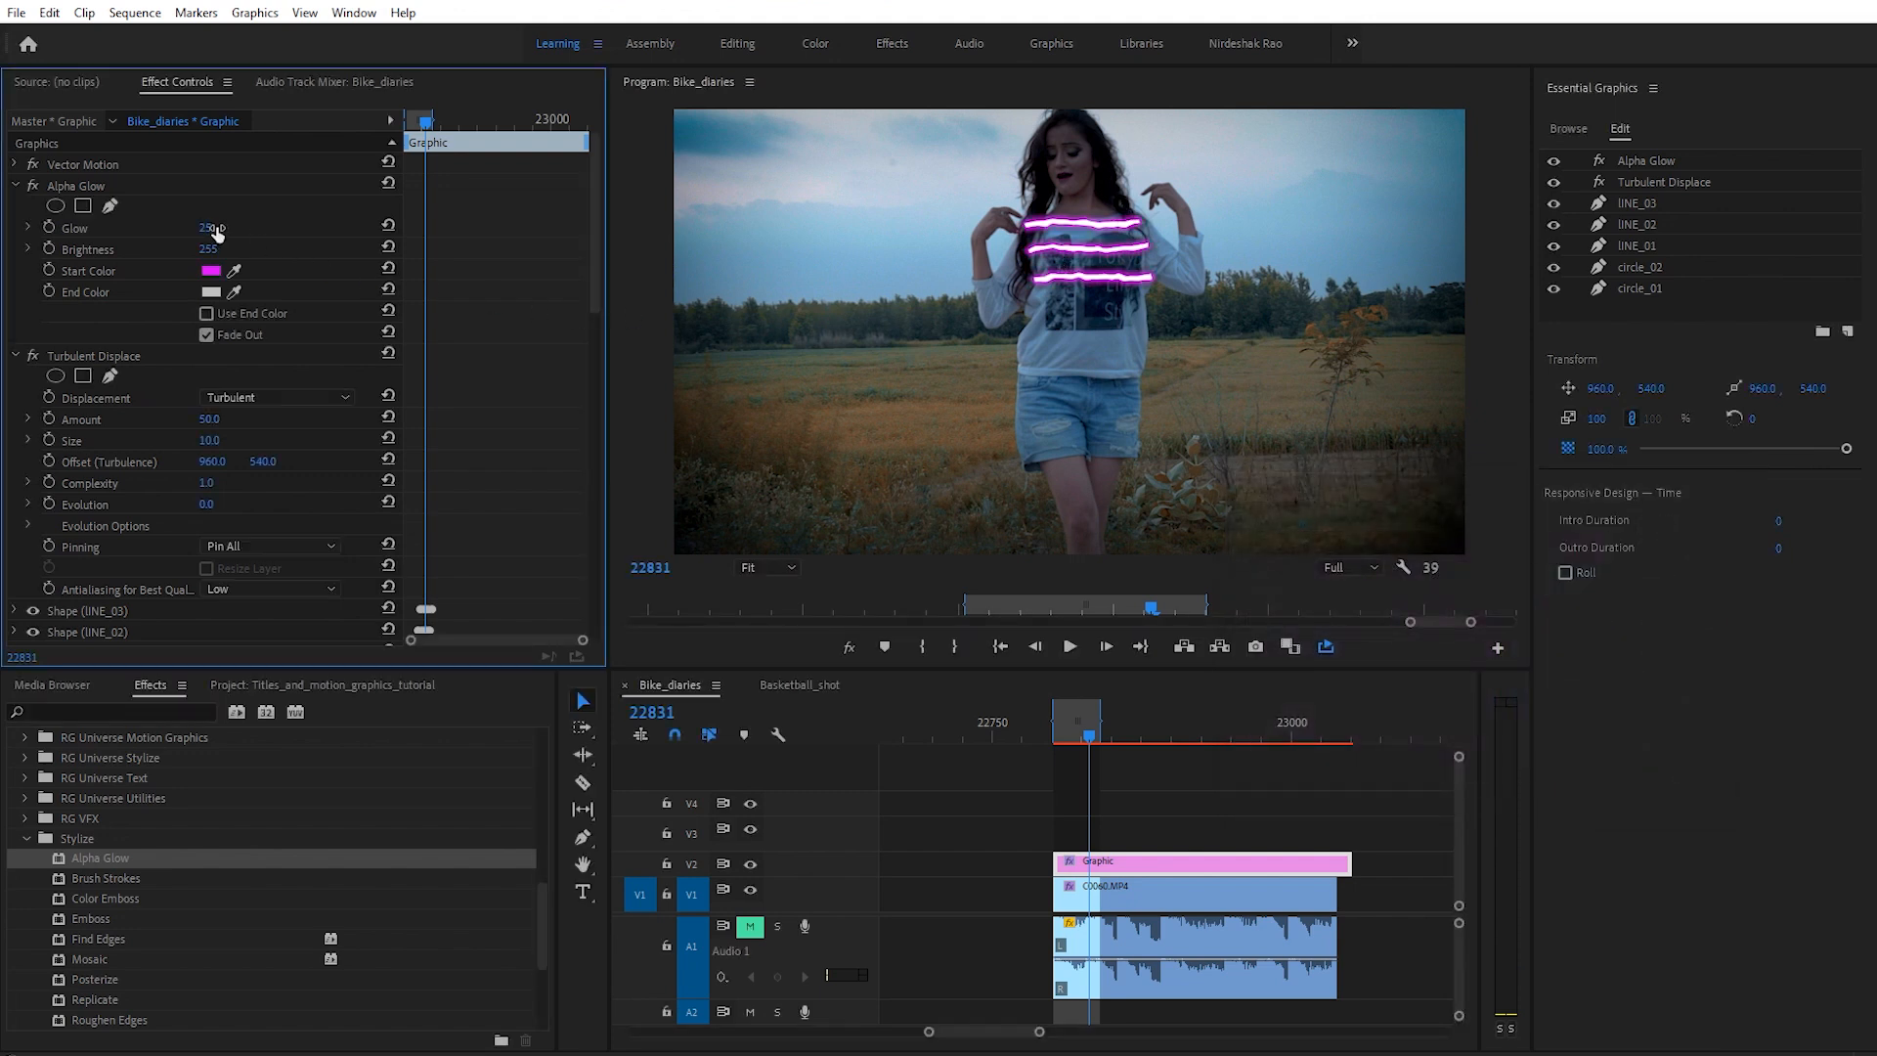
{"action": "left_click_drag", "start_coordinate": [208, 229], "coordinate": [249, 229]}
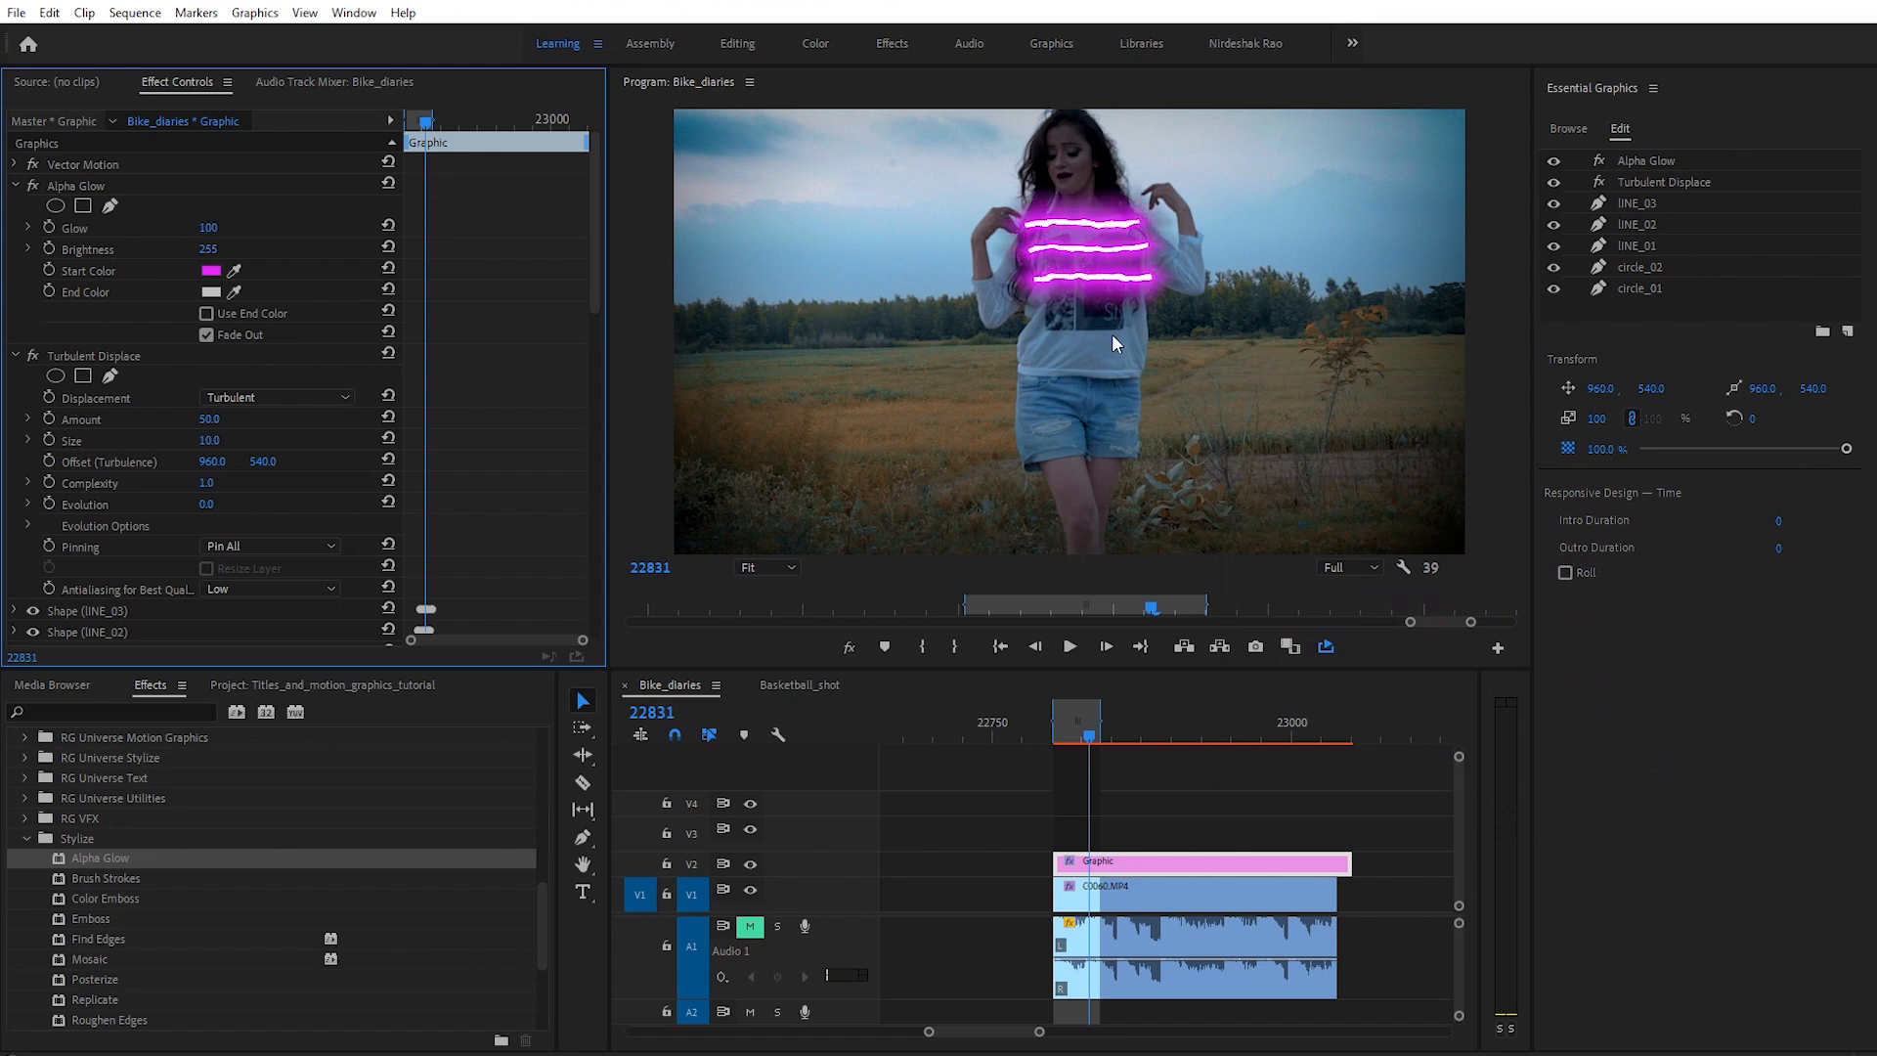
Step: Render the marked range from frame 22801 to 22839 and play the glowing animation
{"action": "left_click", "coordinate": [1055, 736]}
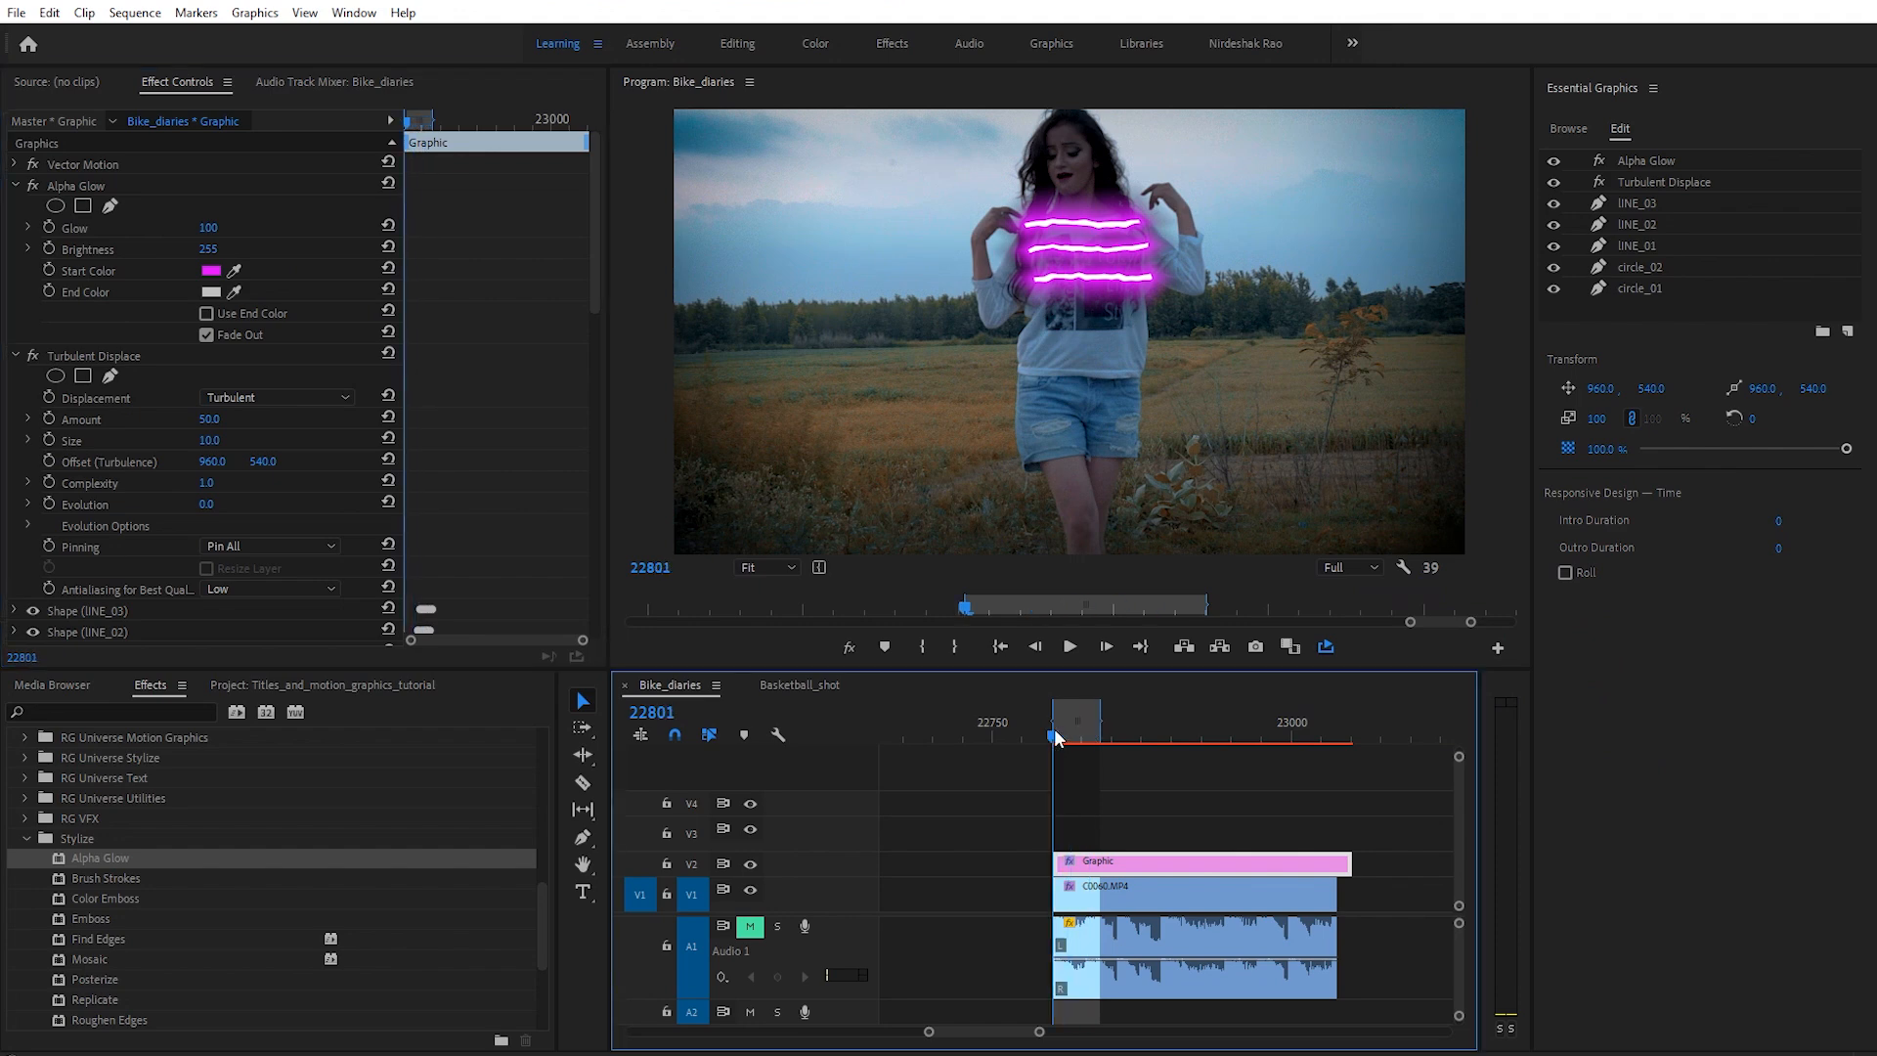
{"action": "left_click", "coordinate": [1095, 775]}
{"action": "key", "text": "space"}
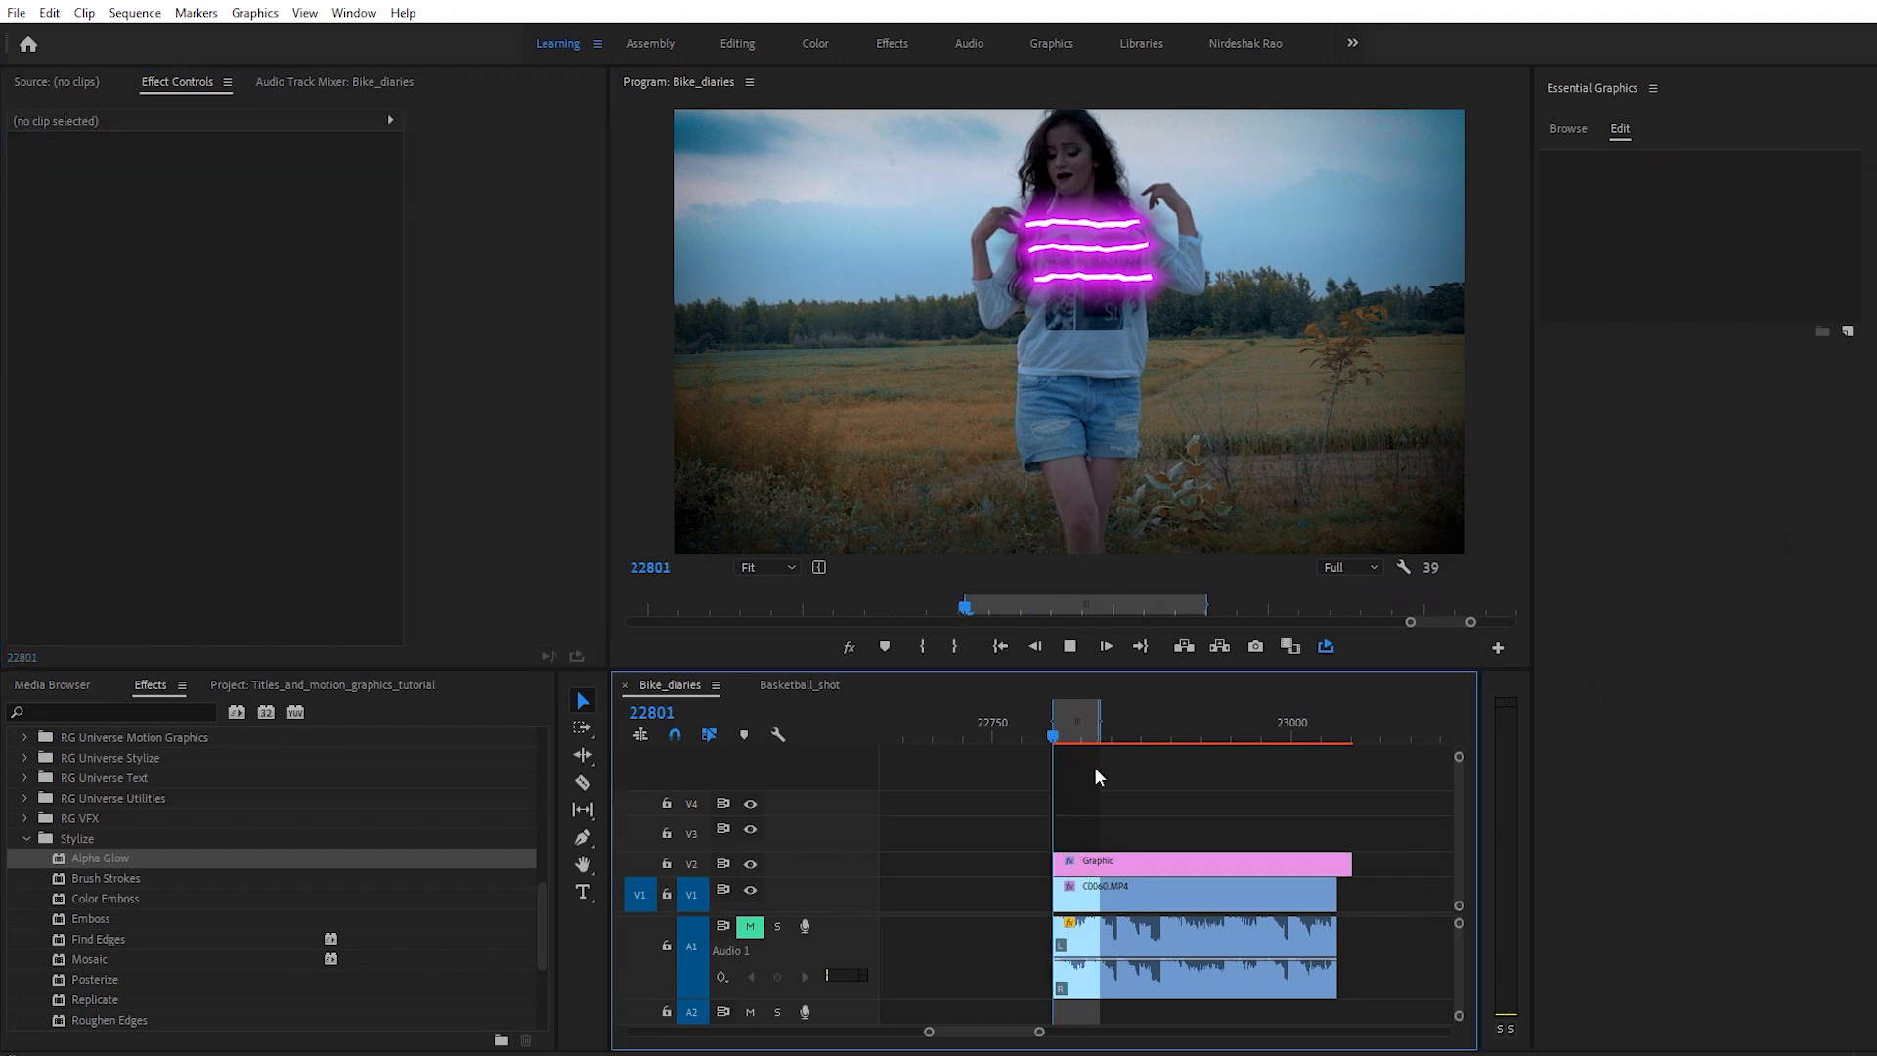
{"action": "left_click_drag", "start_coordinate": [1074, 739], "coordinate": [1051, 731]}
{"action": "key", "text": "Return"}
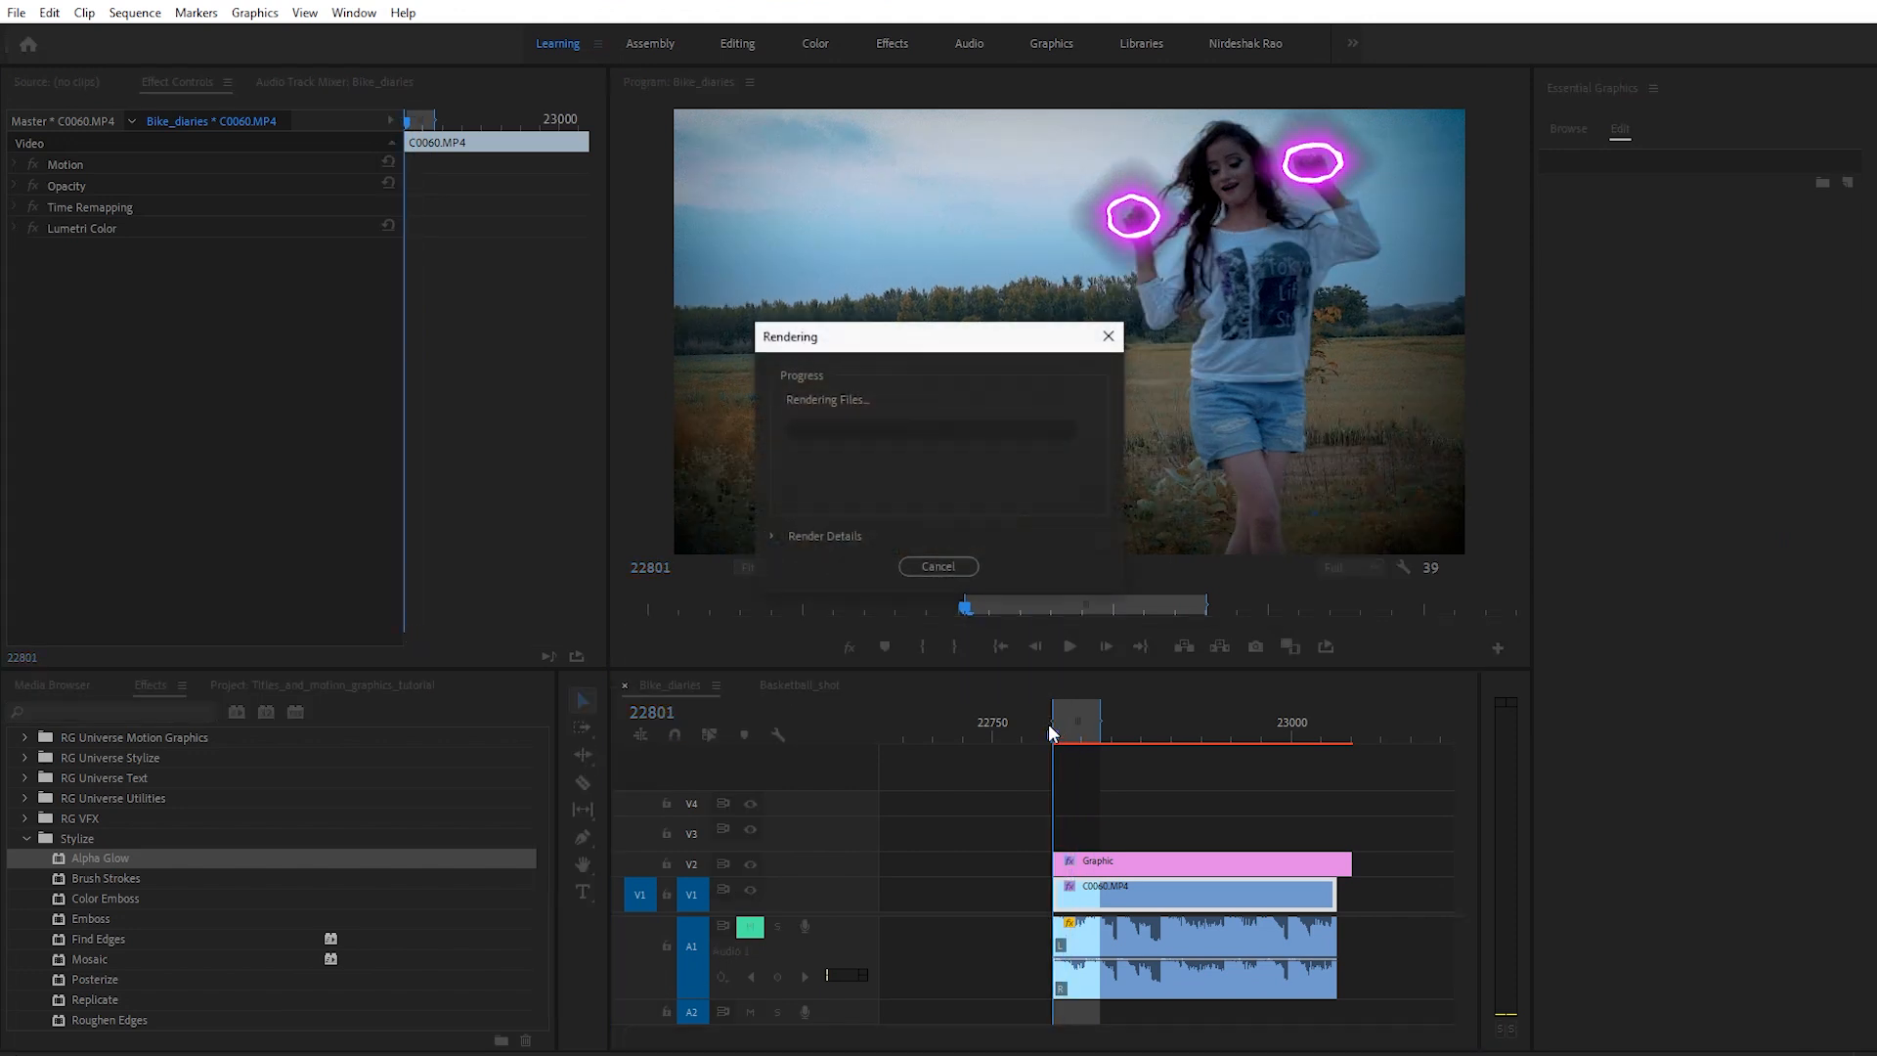
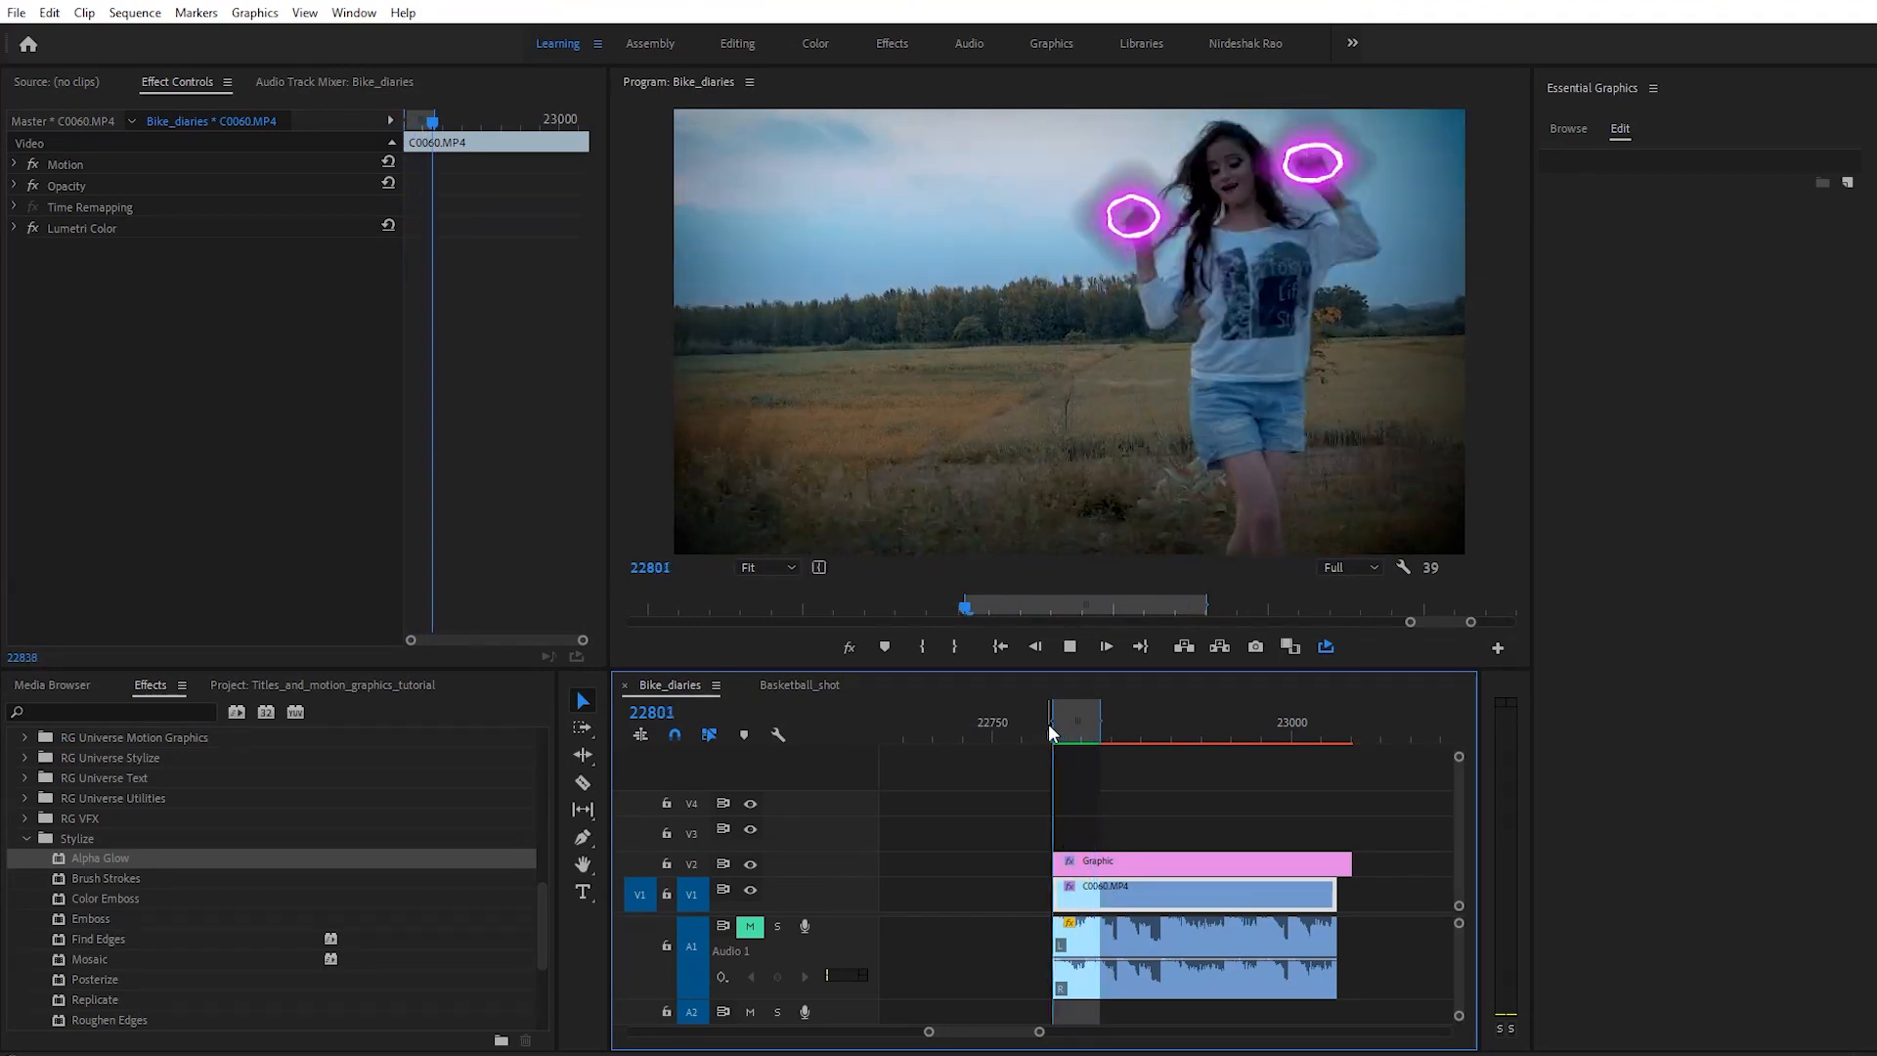
{"action": "key", "text": "space"}
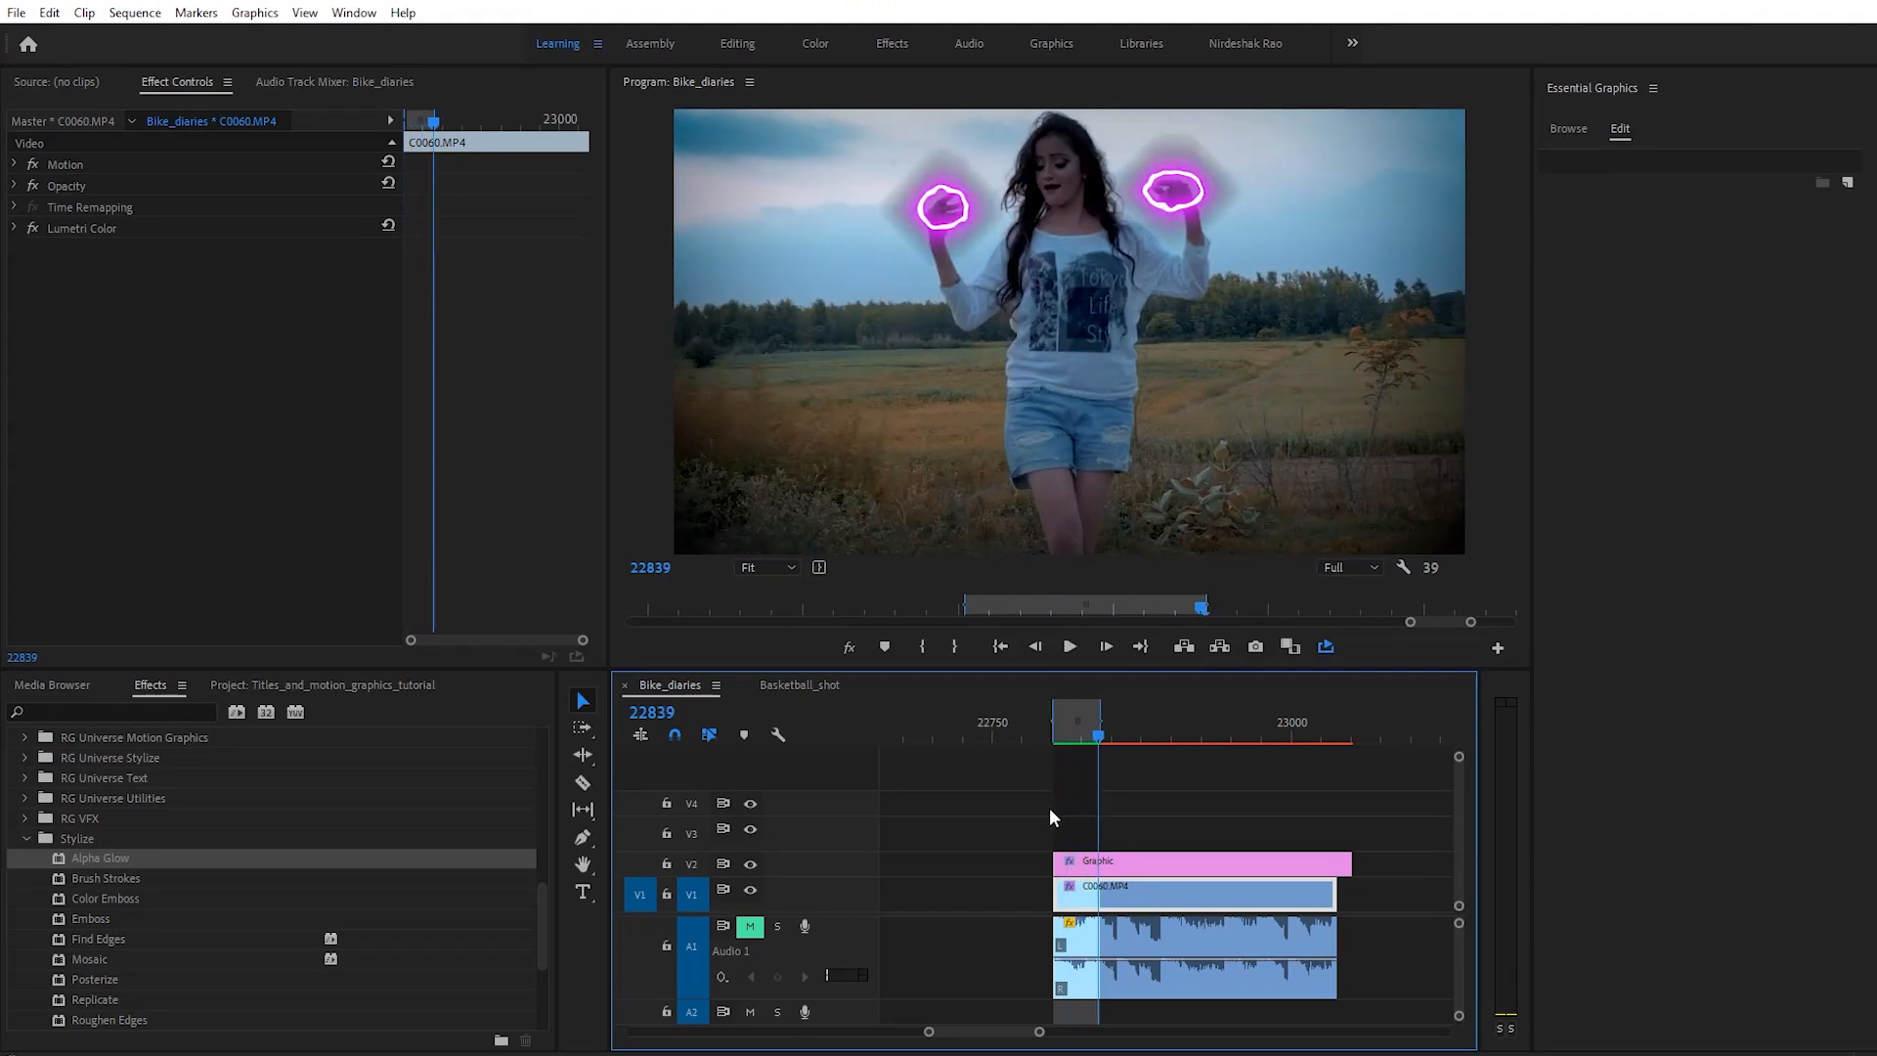
Step: Zoom out the timeline to show all the clips and clear the sequence's in and out points
{"action": "left_click_drag", "start_coordinate": [1119, 1038], "coordinate": [1229, 1033]}
{"action": "left_click", "coordinate": [987, 737]}
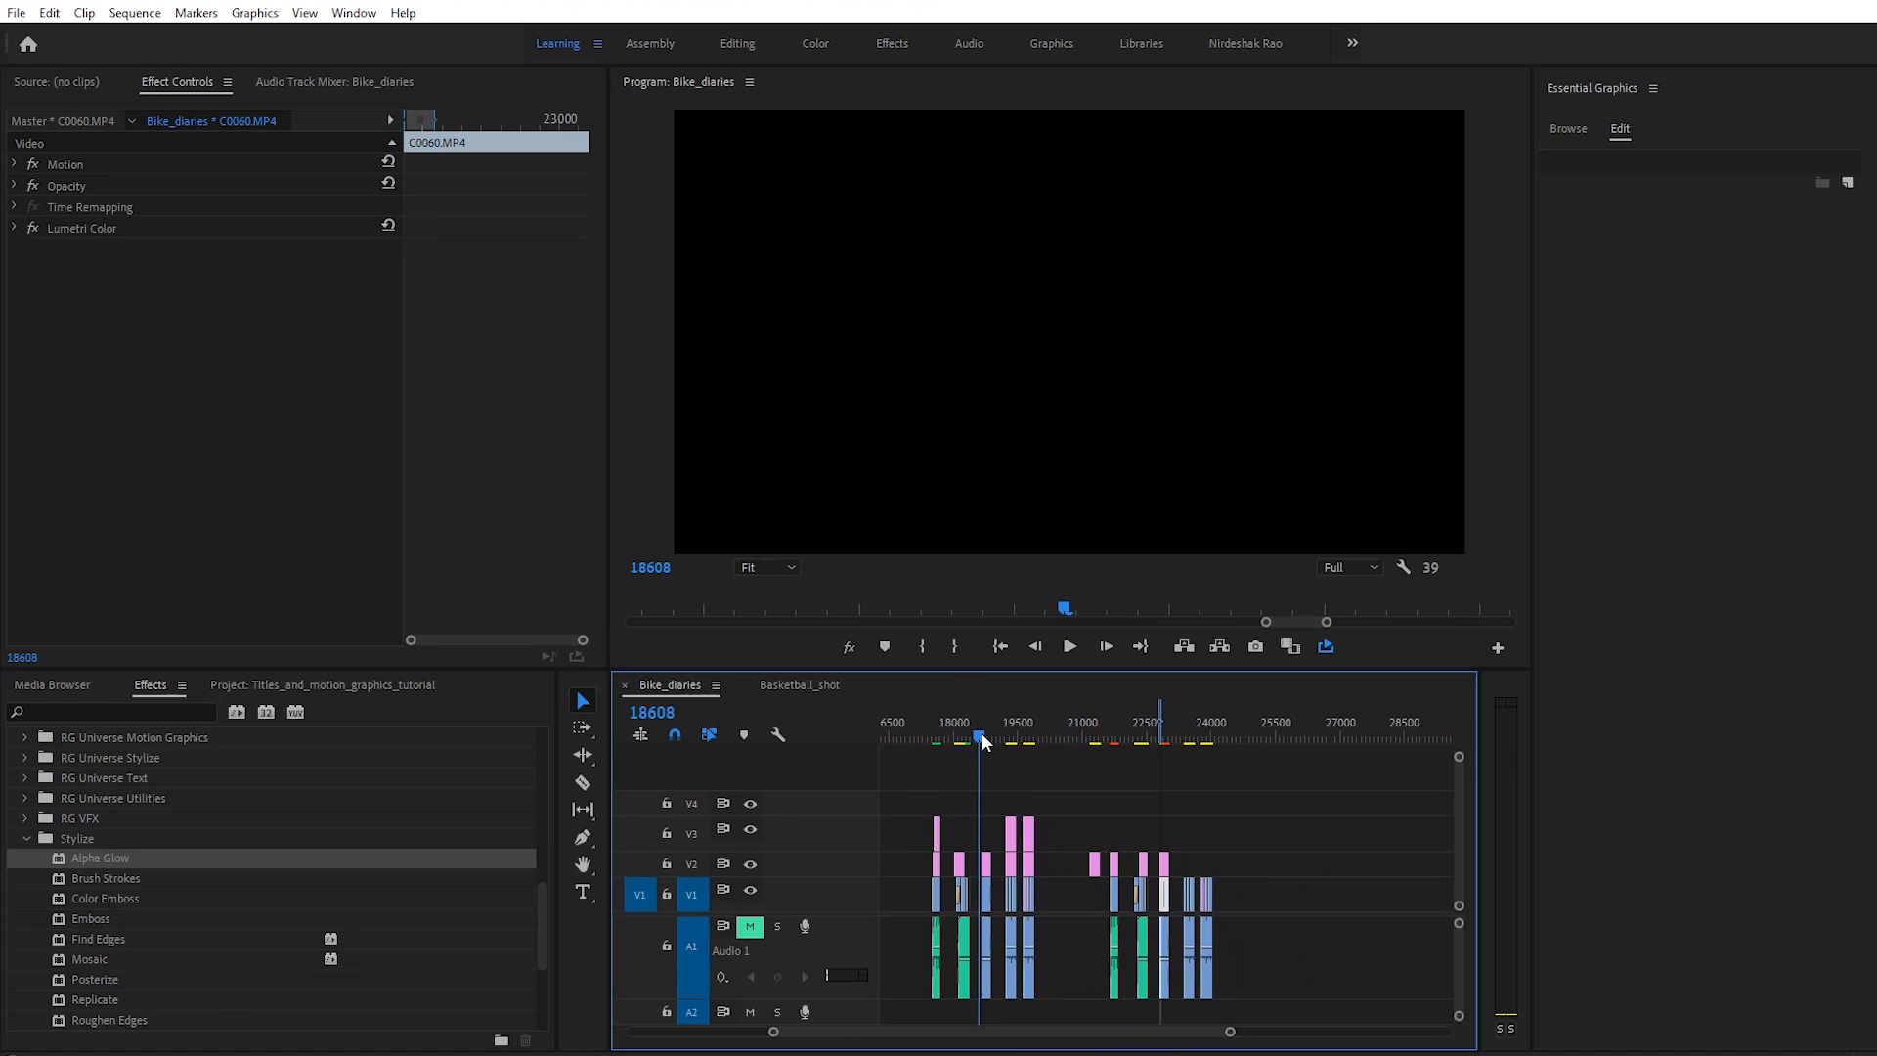
{"action": "key", "text": "Return"}
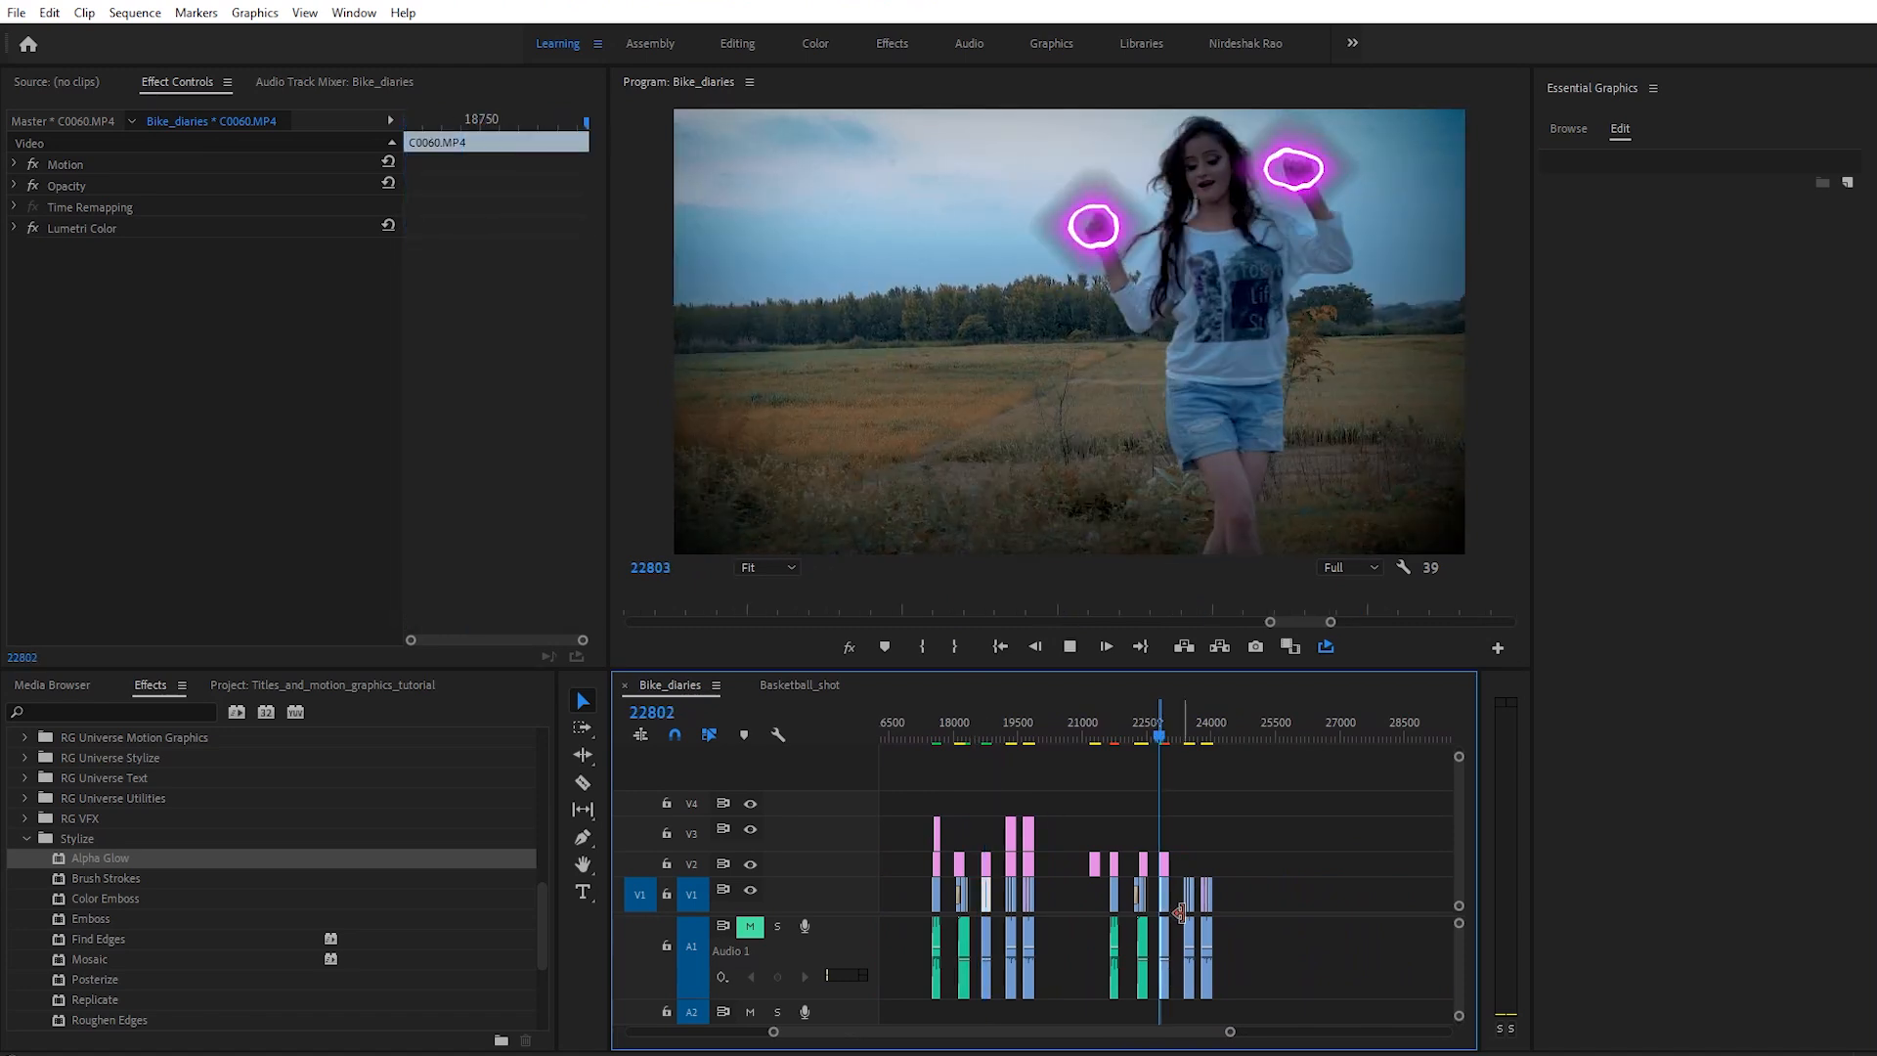
{"action": "key", "text": "space"}
{"action": "right_click", "coordinate": [1157, 725]}
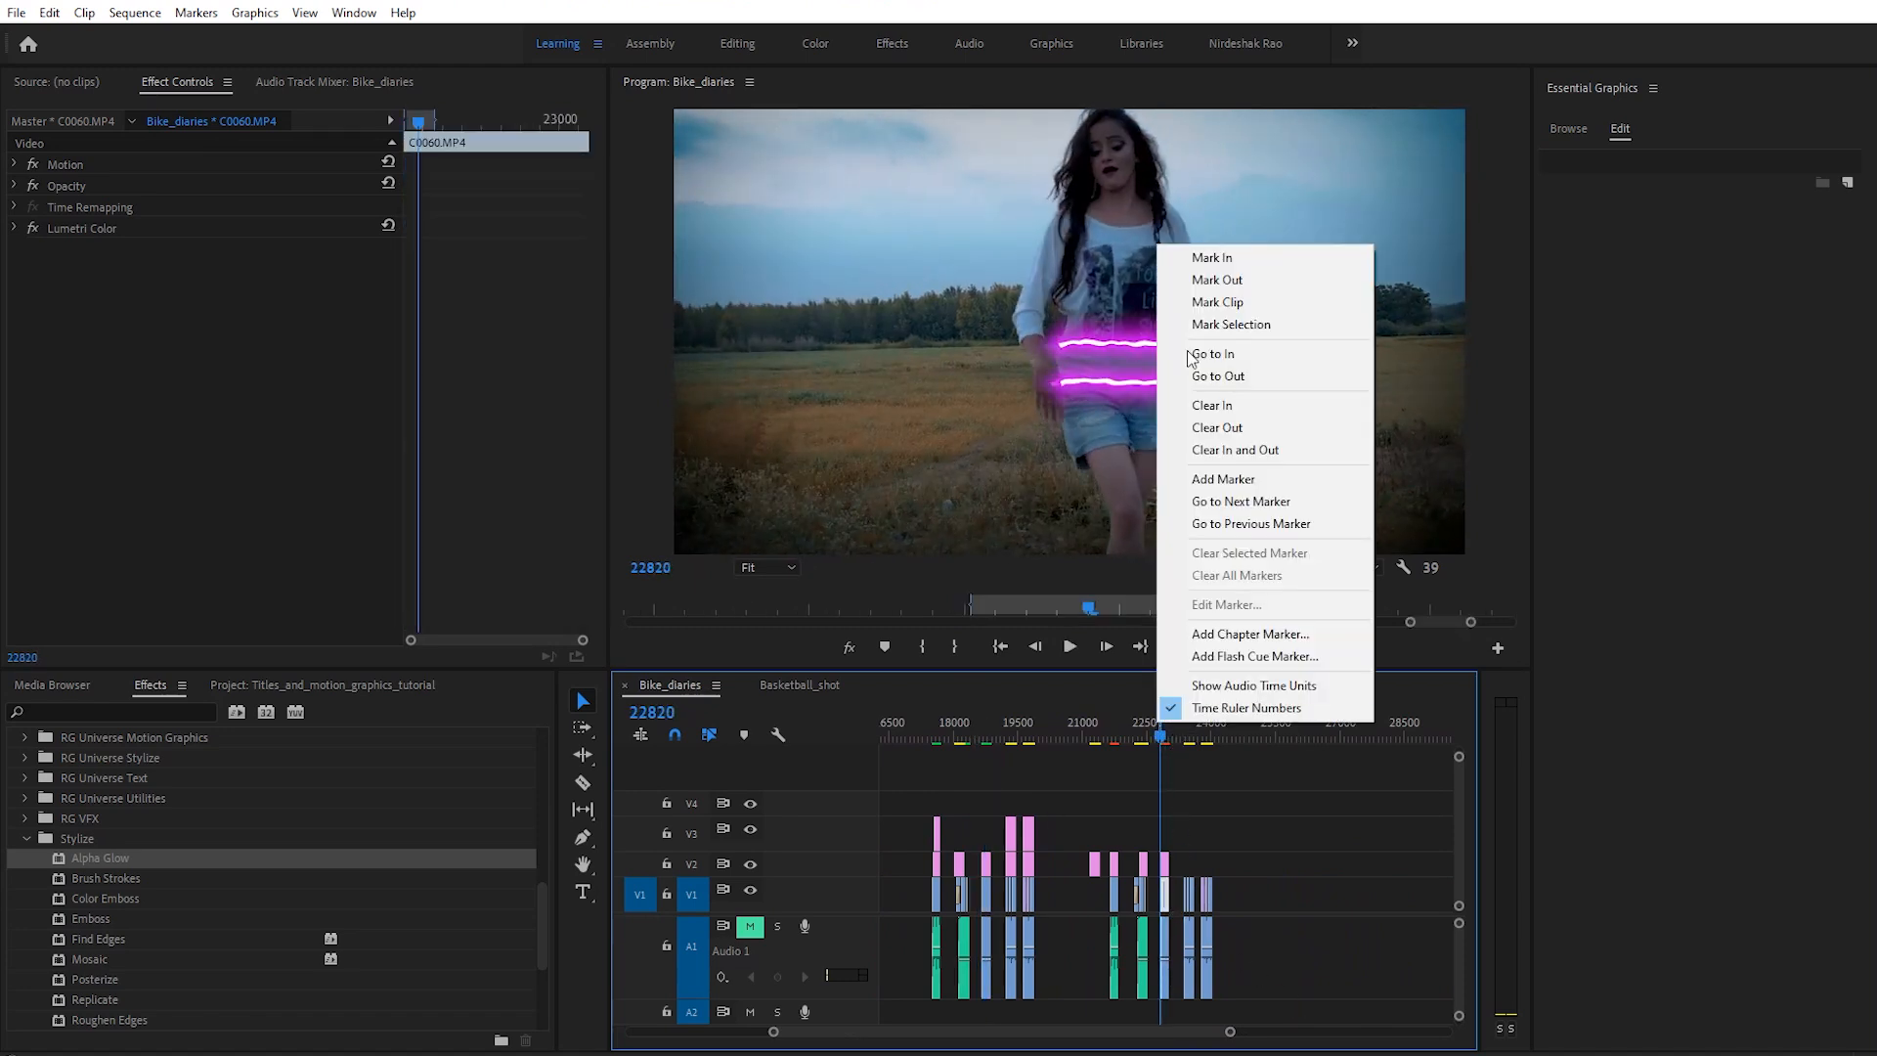
{"action": "left_click", "coordinate": [1234, 449]}
Step: Locate the finished yellow-glow example at frame 18679 and play it to examine its circles and lines
{"action": "left_click", "coordinate": [982, 728]}
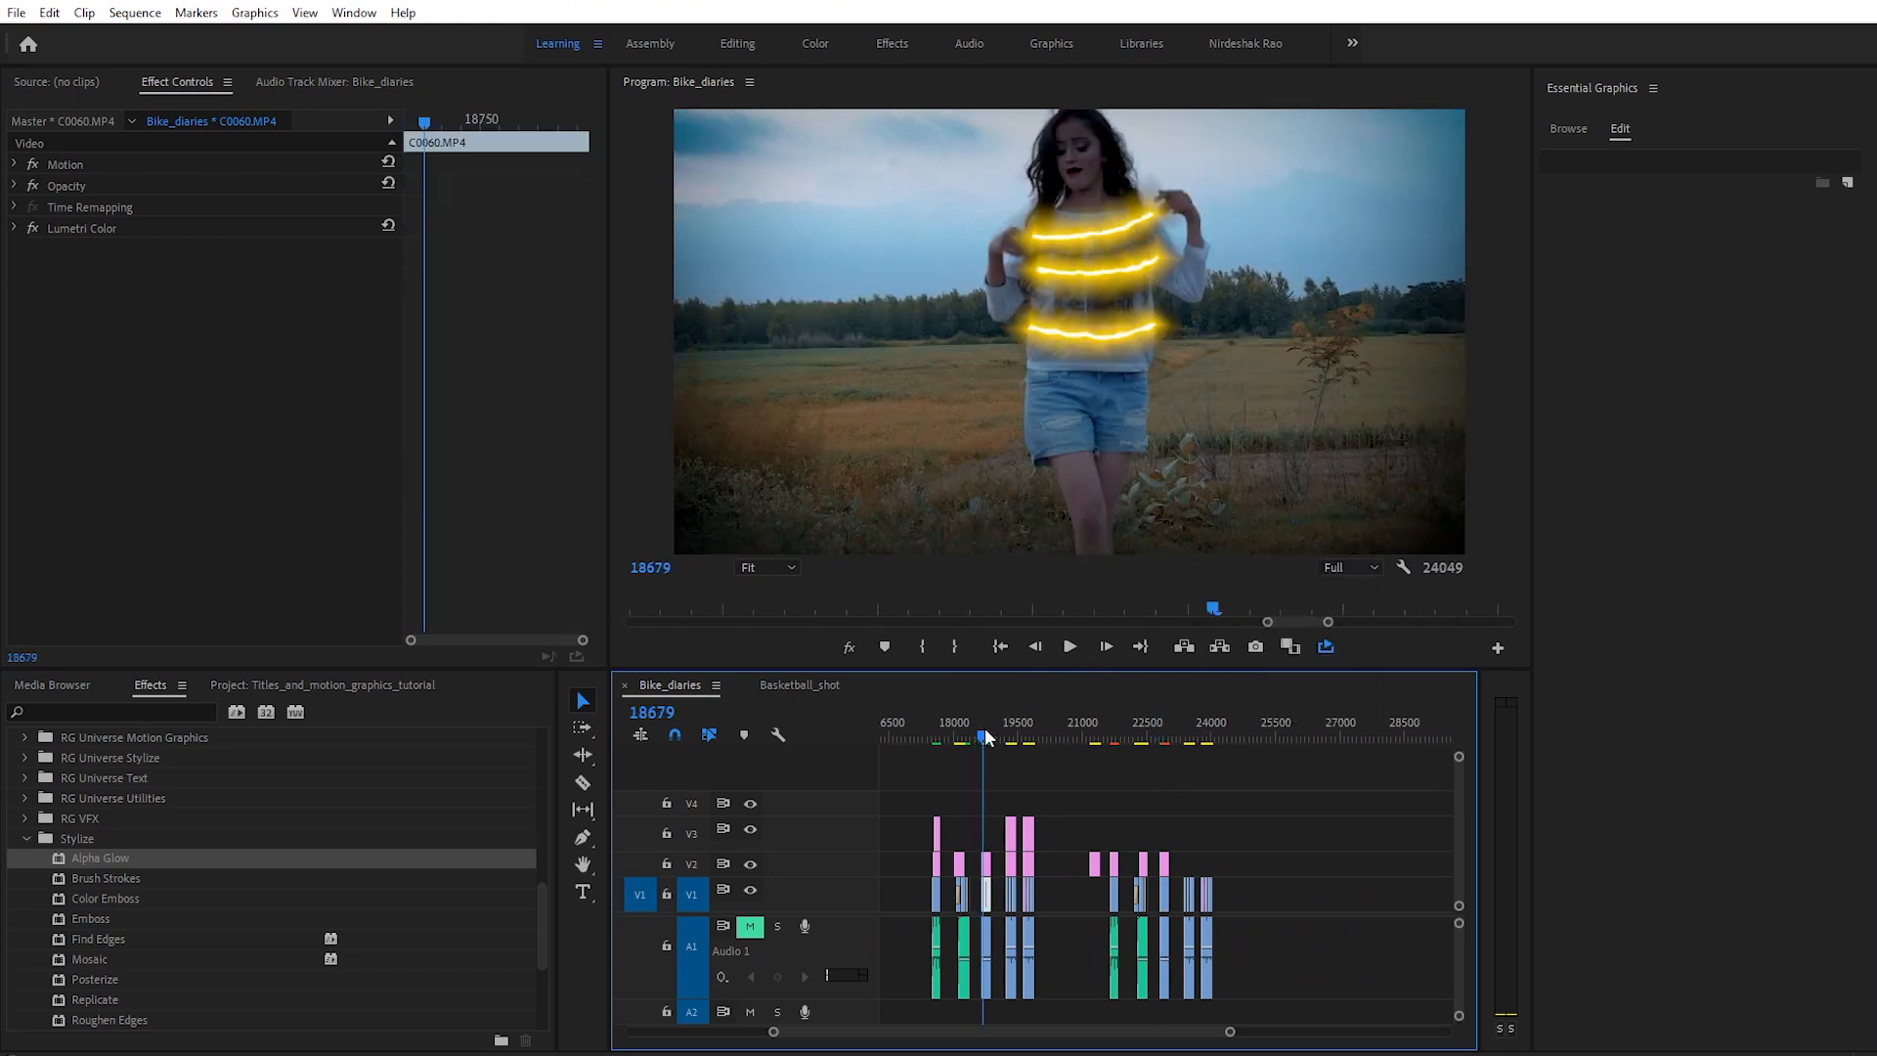
{"action": "left_click_drag", "start_coordinate": [1229, 1031], "coordinate": [1097, 1044]}
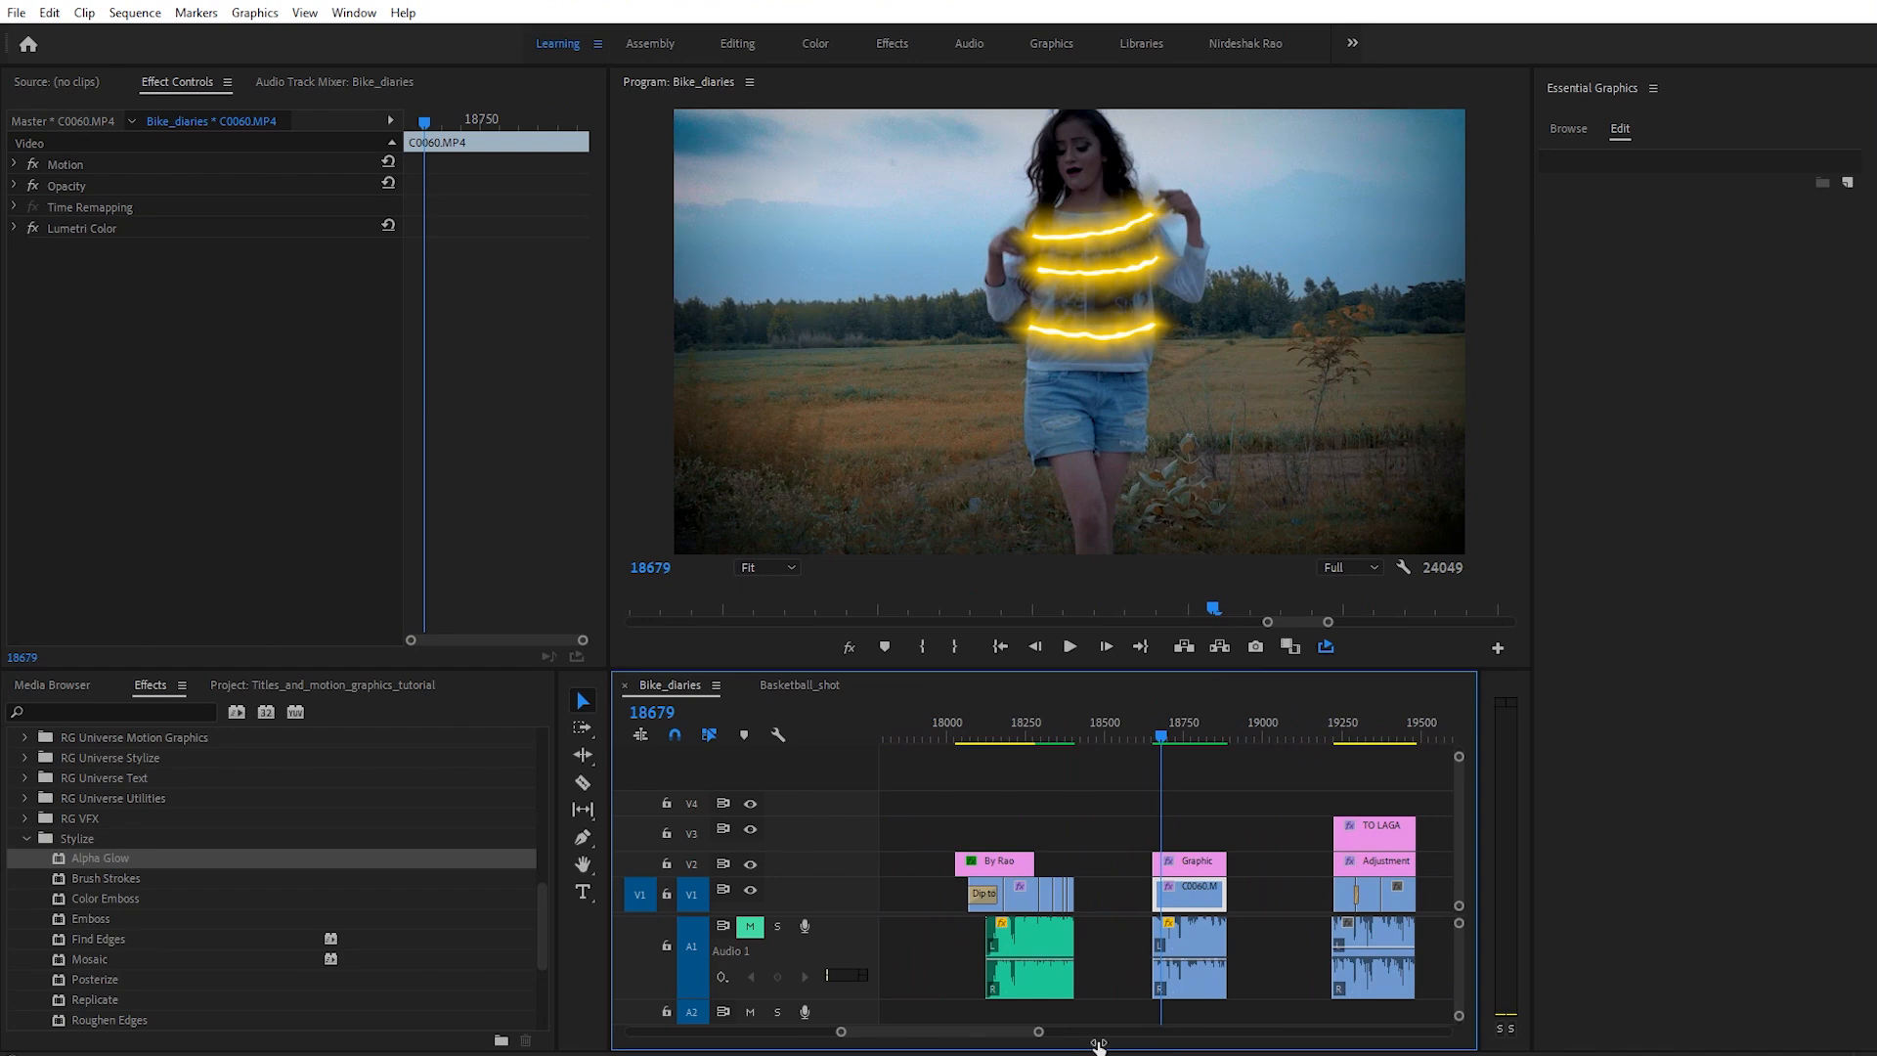
{"action": "key", "text": "space"}
{"action": "key", "text": "space"}
{"action": "key", "text": "space"}
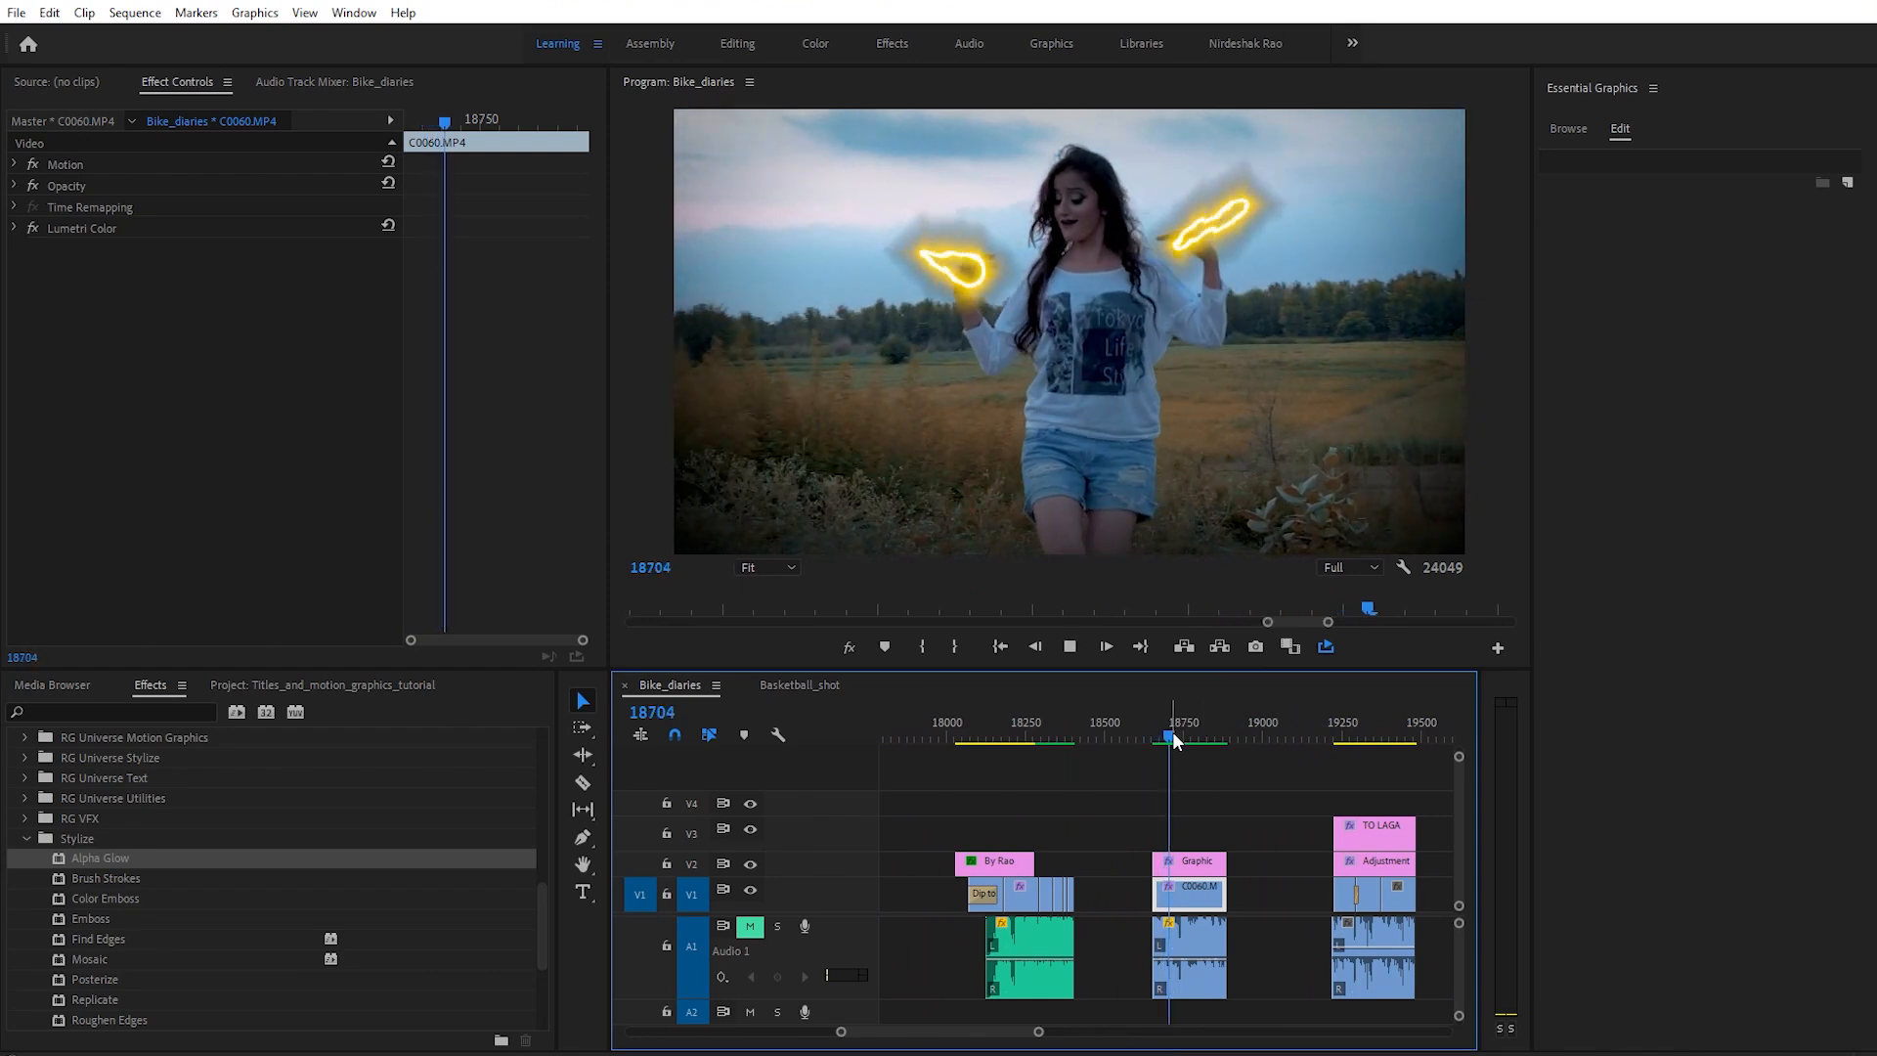
Step: Scrub ahead in the yellow-glow example and play it to its end to examine the outlines around the woman's body
{"action": "key", "text": "space"}
{"action": "left_click_drag", "start_coordinate": [1175, 735], "coordinate": [1185, 748]}
{"action": "key", "text": "space"}
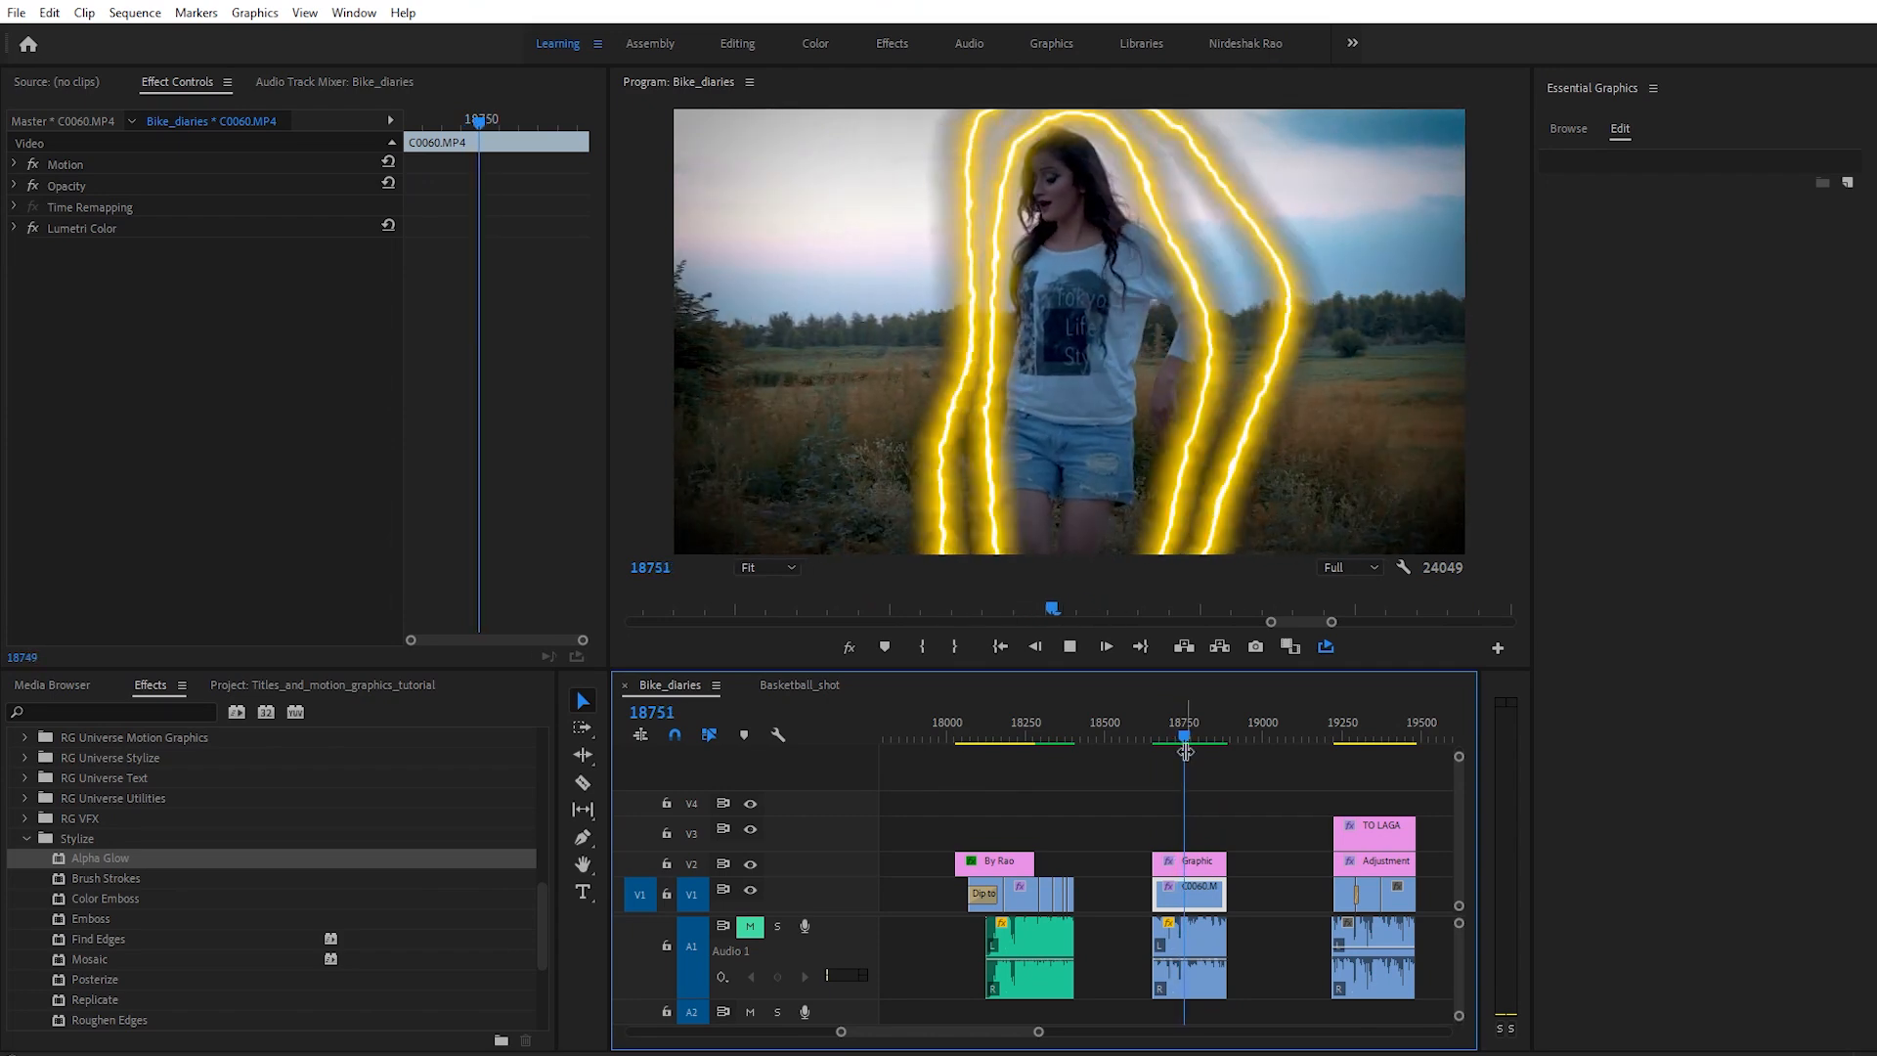
{"action": "key", "text": "space"}
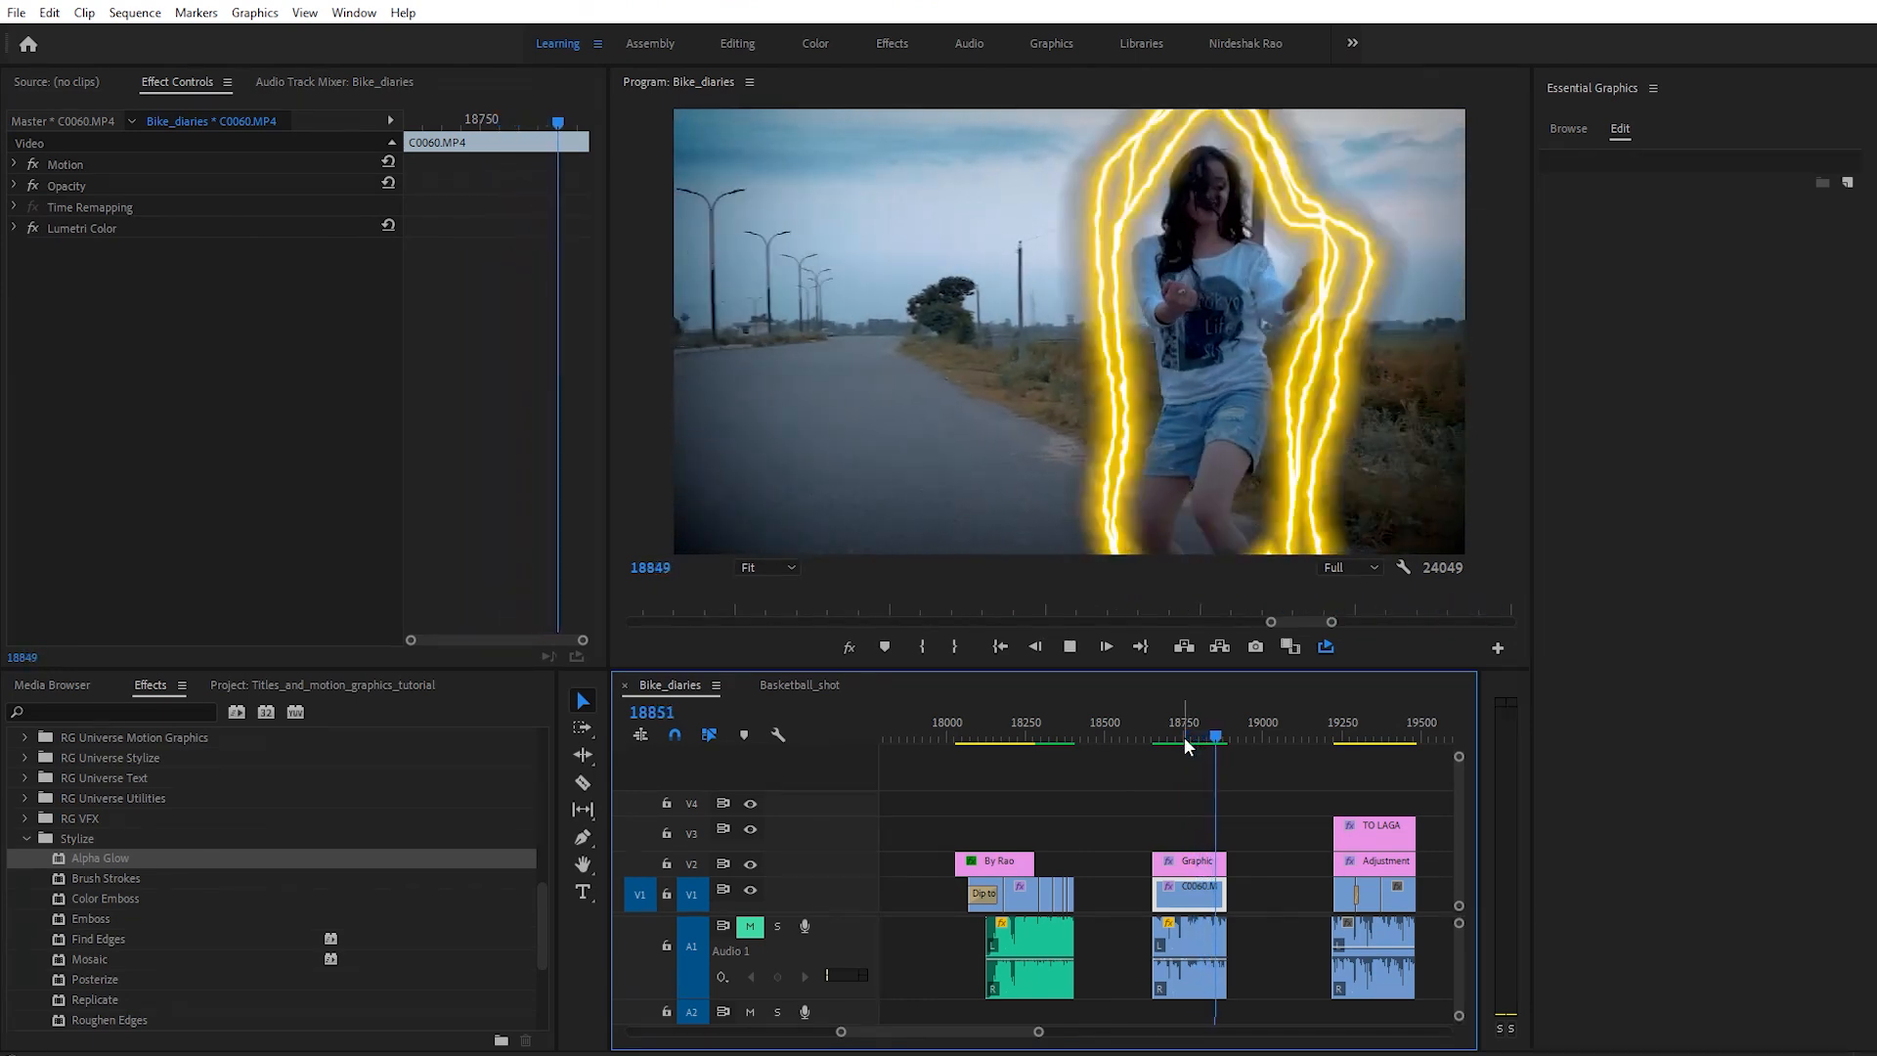
{"action": "key", "text": "space"}
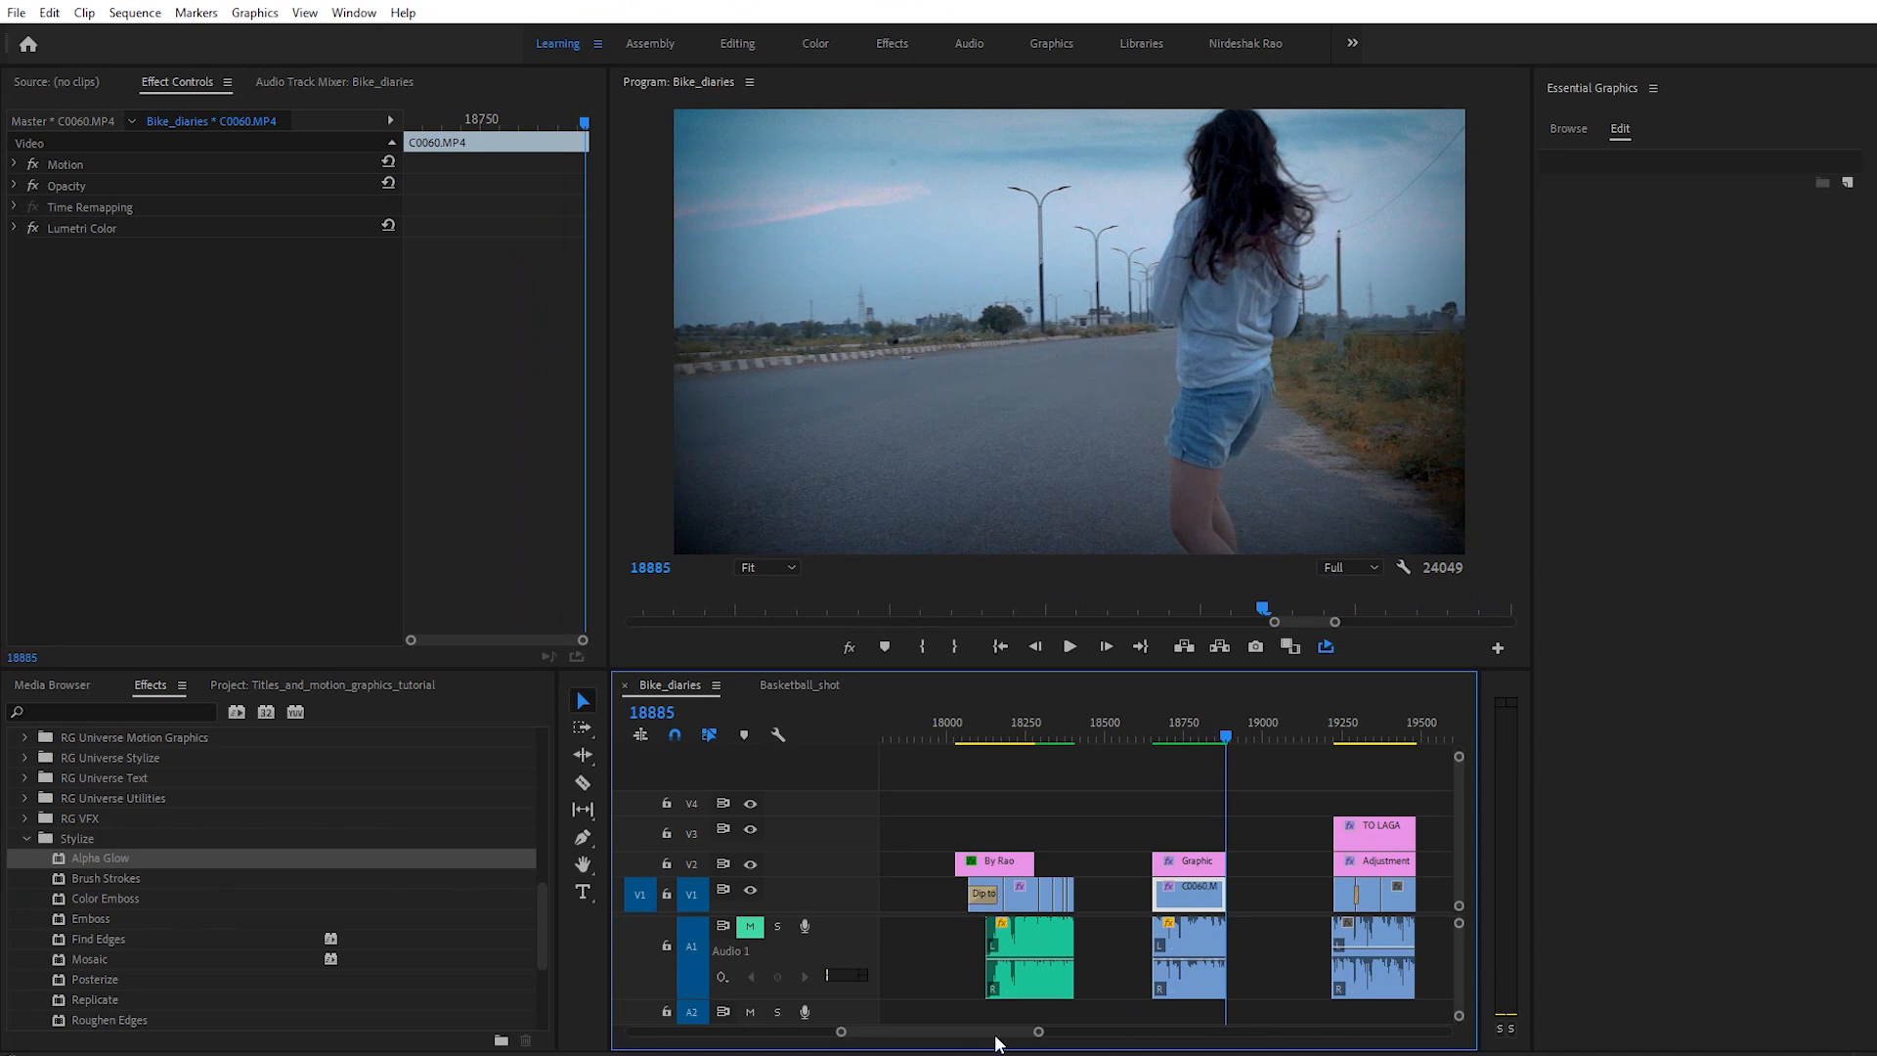
Step: Locate the magenta-glow clip near frame 22833, play its animated lines, and stop on the hand circles at frame 22896
{"action": "left_click_drag", "start_coordinate": [1039, 1034], "coordinate": [1176, 1033]}
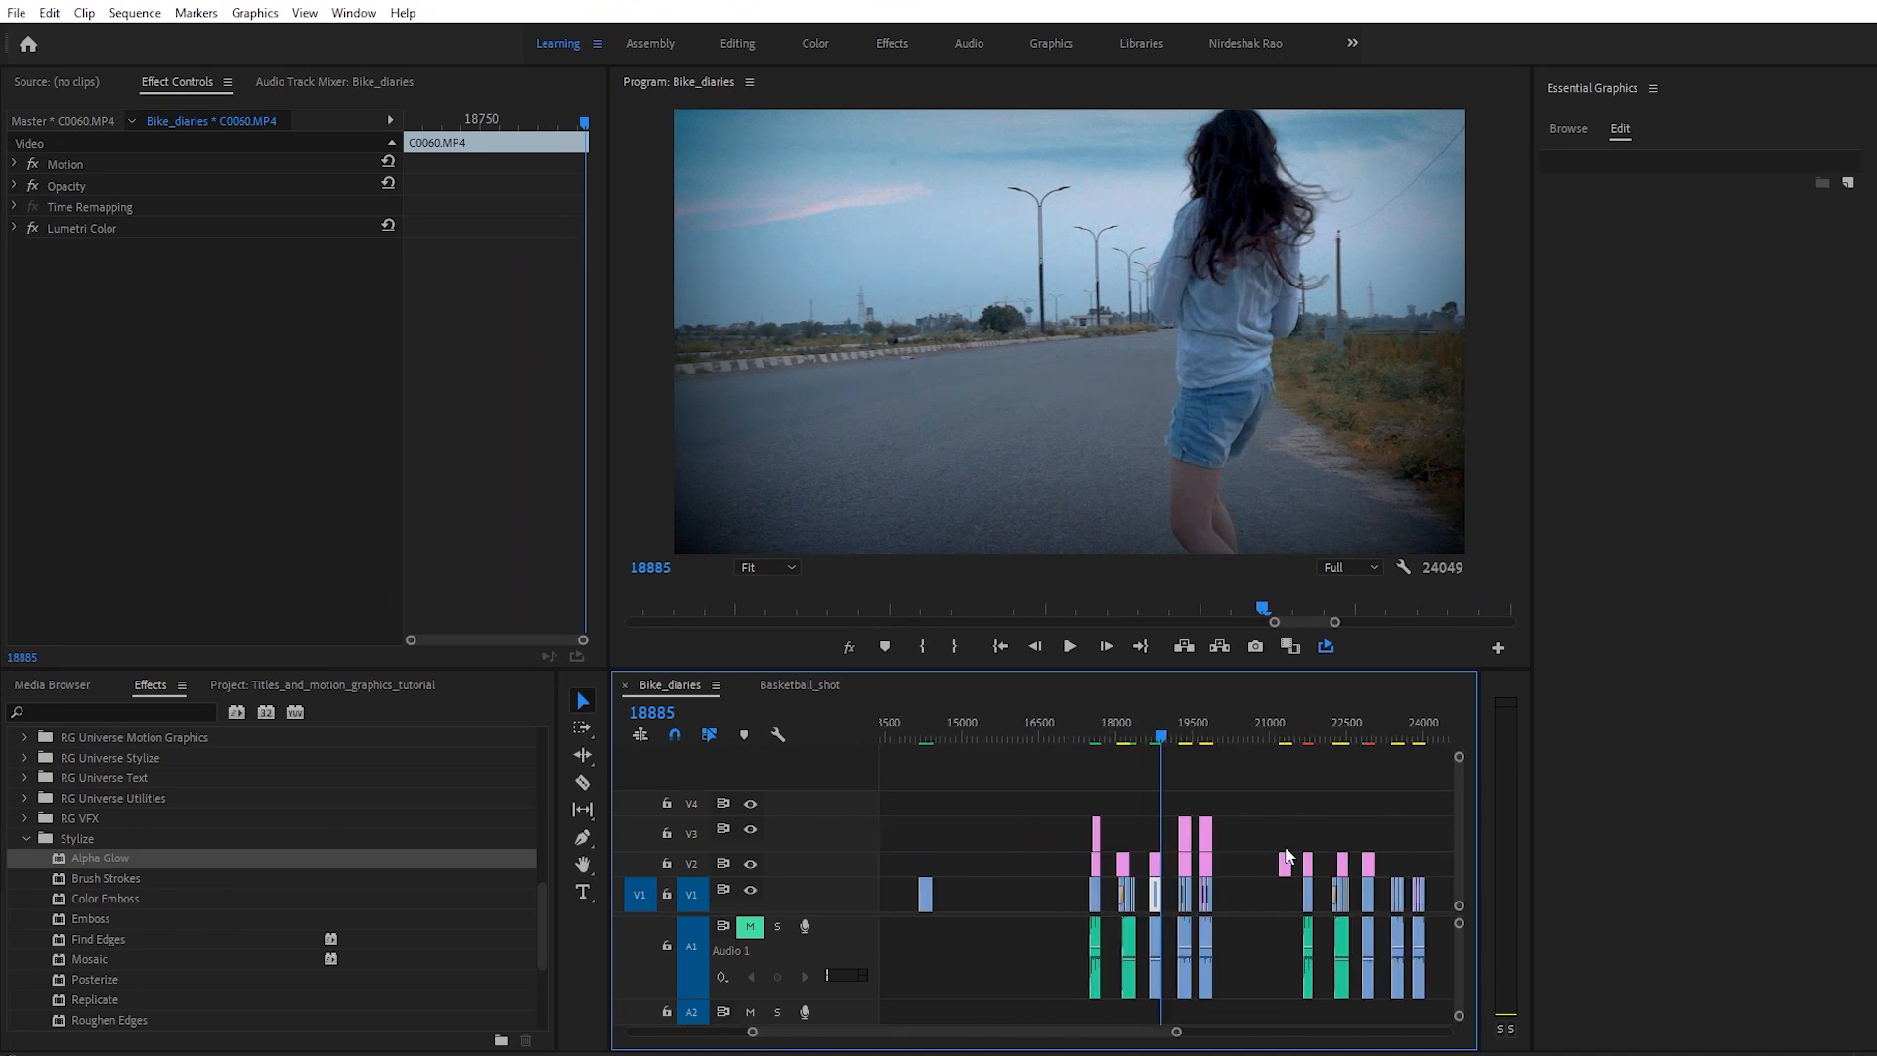
{"action": "left_click", "coordinate": [1343, 718]}
{"action": "left_click_drag", "start_coordinate": [1176, 1032], "coordinate": [1066, 1038]}
{"action": "left_click", "coordinate": [1275, 734]}
{"action": "key", "text": "space"}
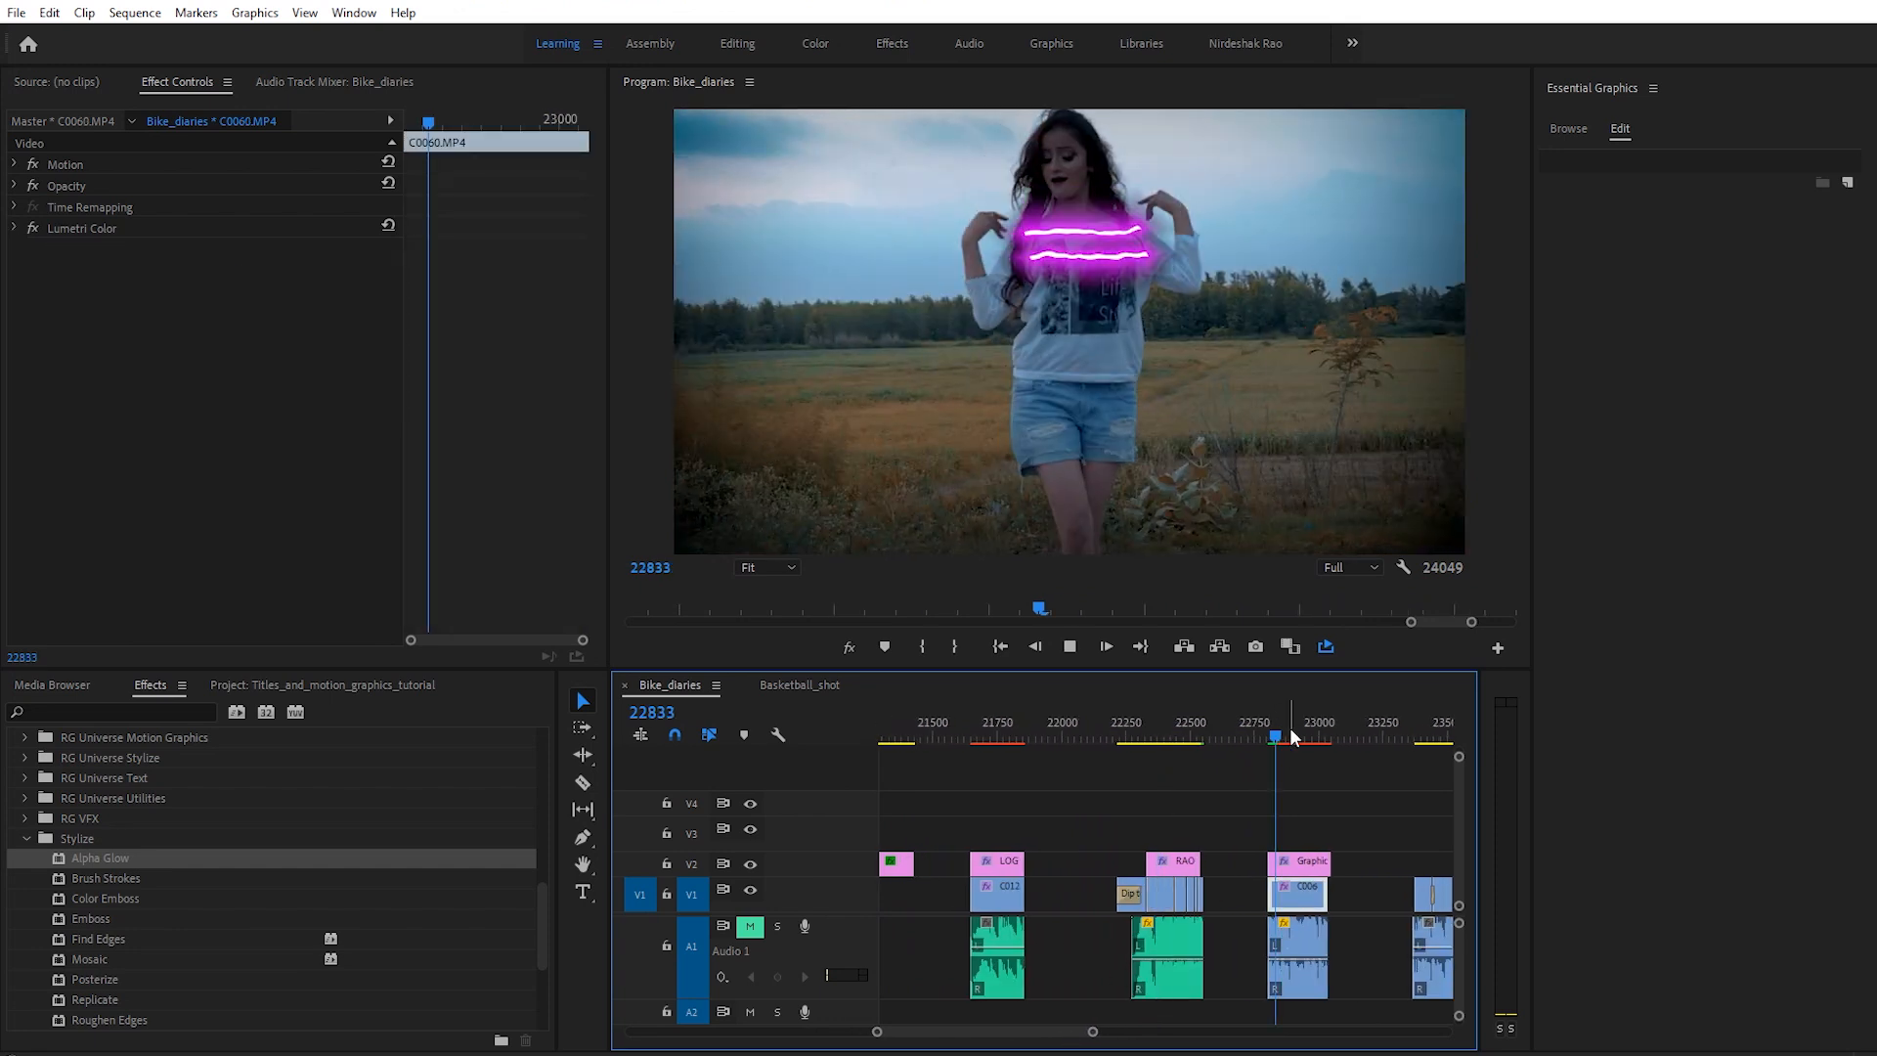
{"action": "left_click", "coordinate": [1293, 740]}
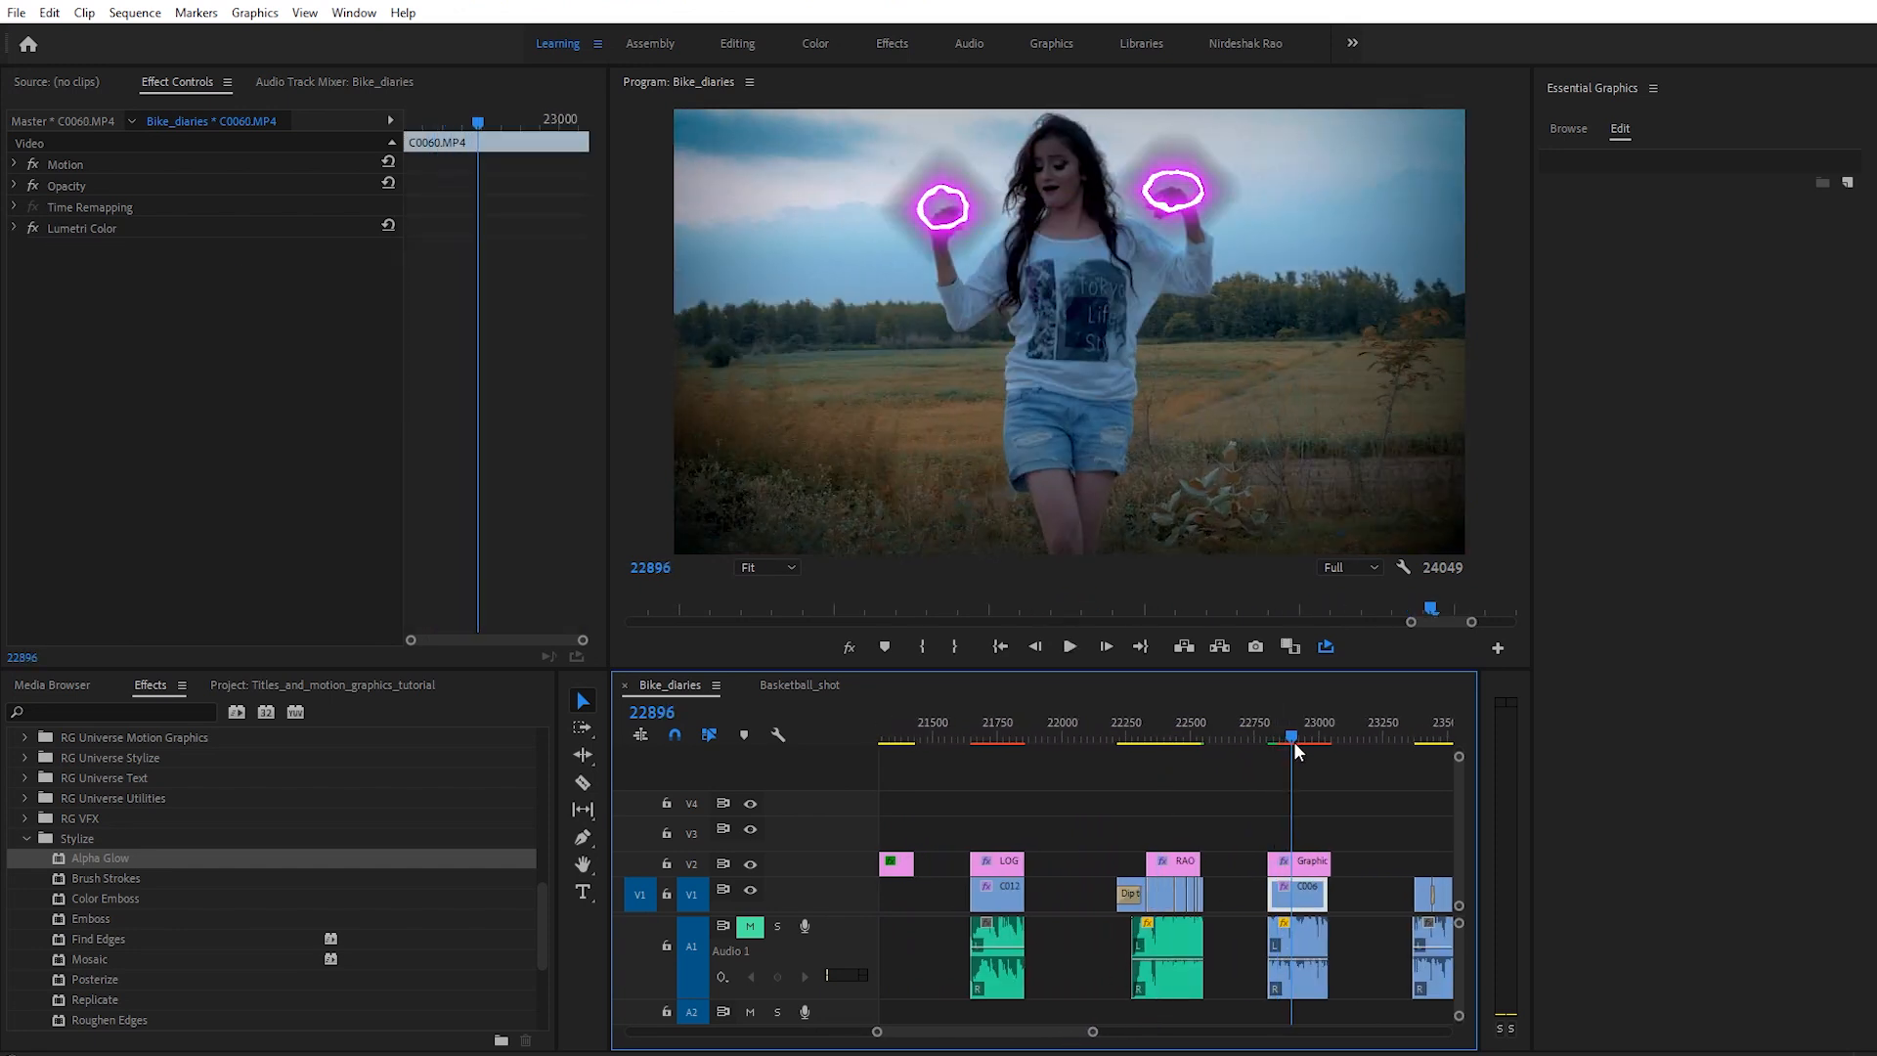
Step: Disable Alpha Glow and Turbulent Displace on the magenta graphic and collapse both effects' settings
{"action": "left_click", "coordinate": [1298, 864]}
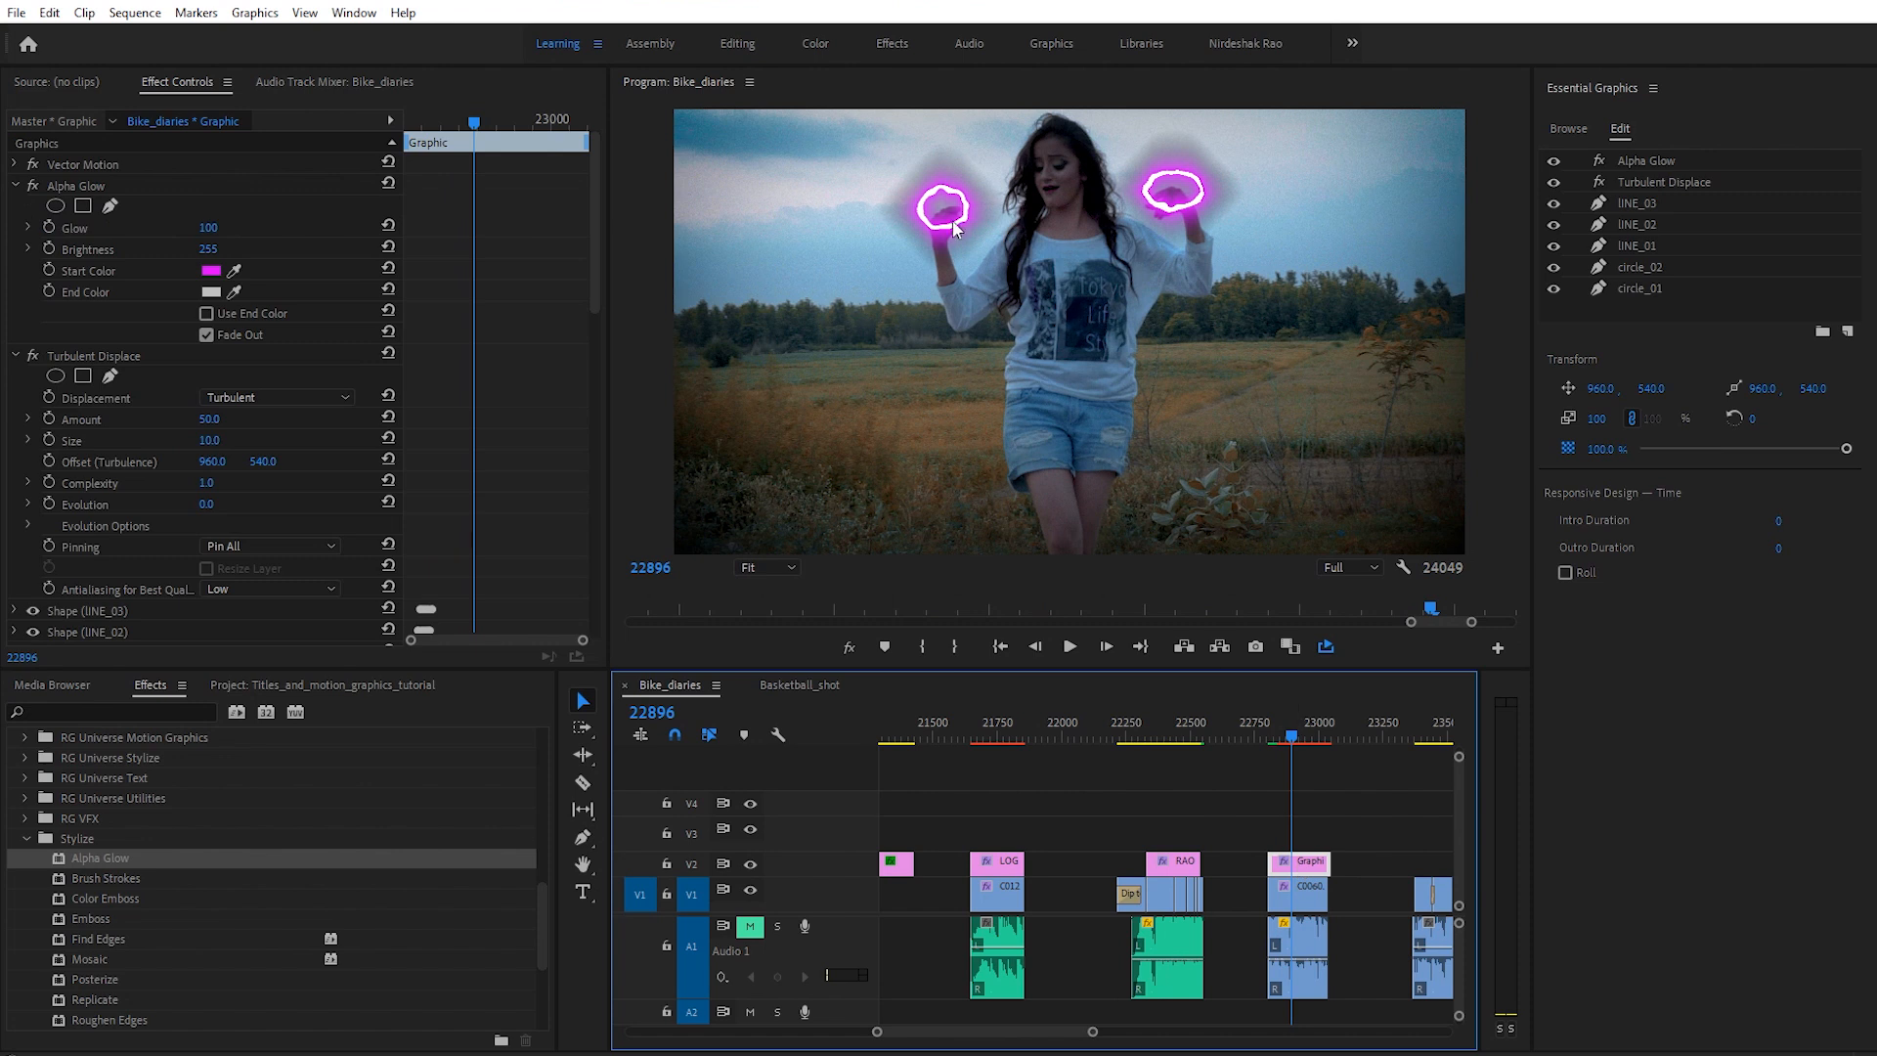
{"action": "left_click", "coordinate": [32, 186]}
{"action": "left_click", "coordinate": [33, 357]}
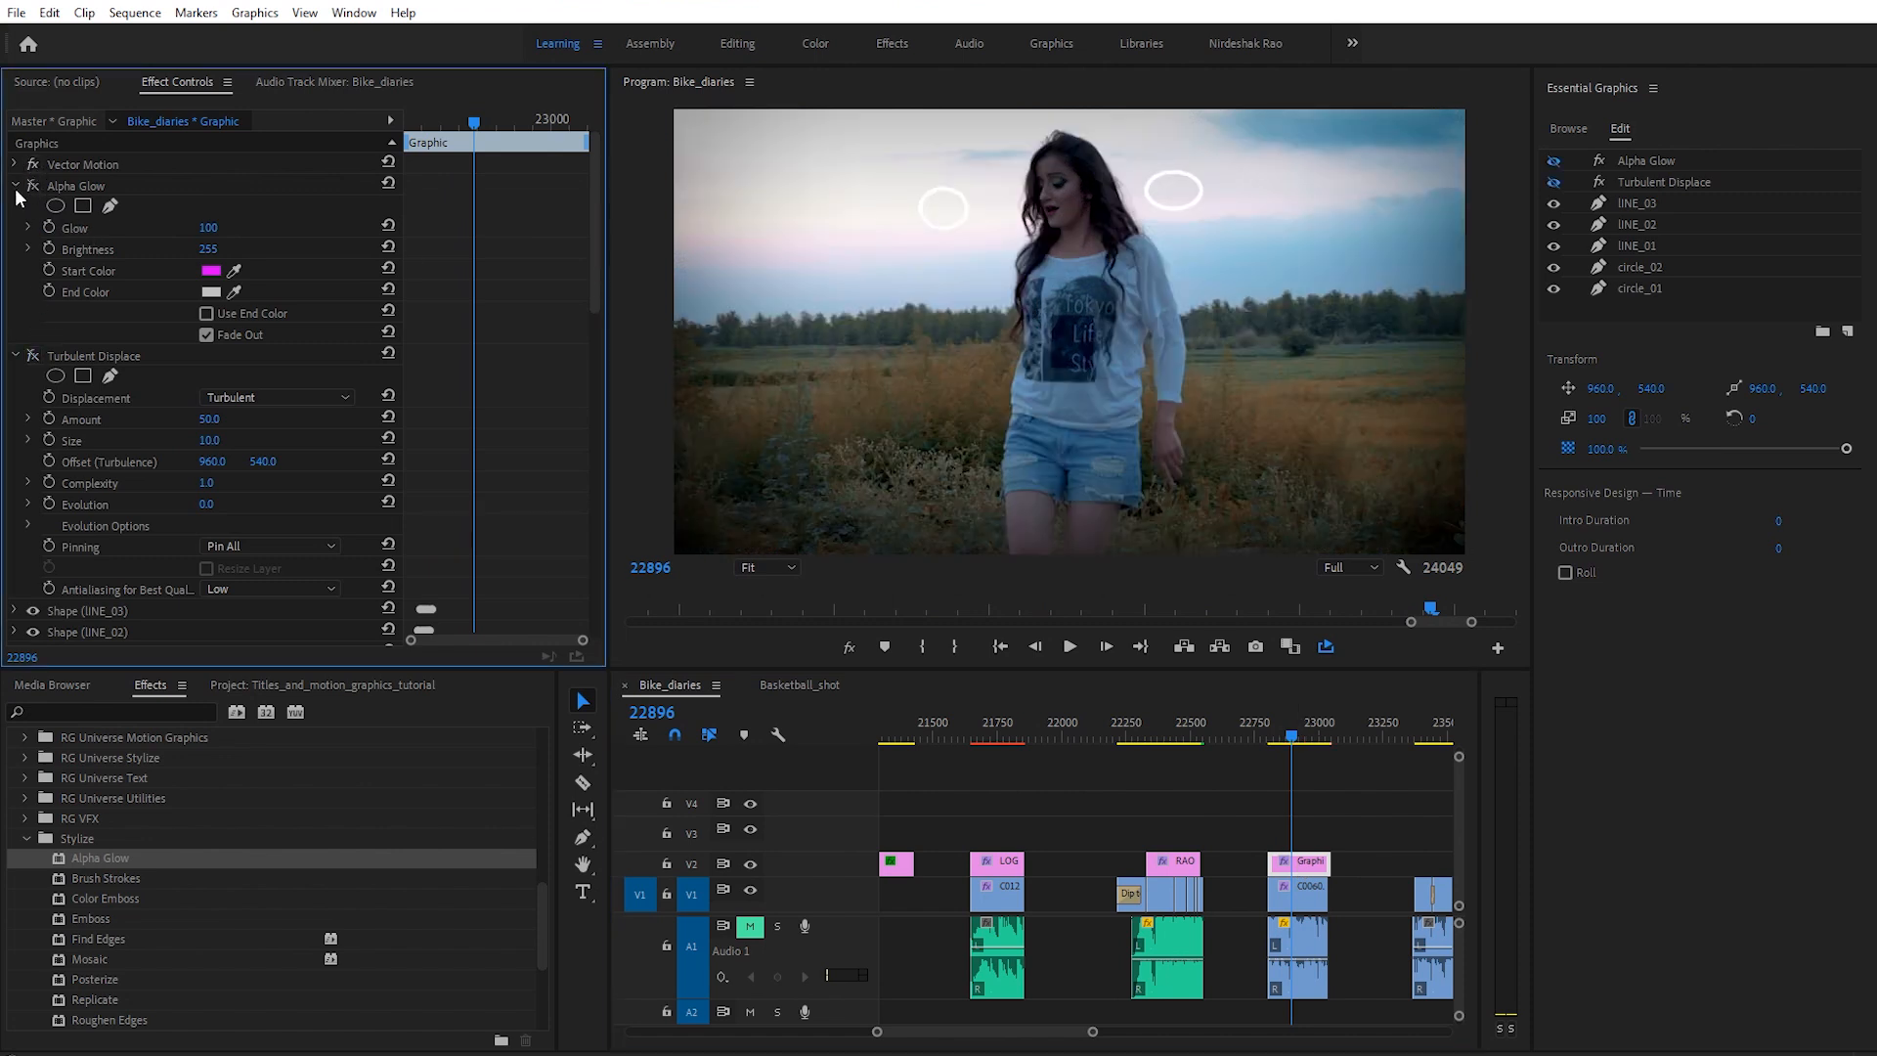
{"action": "left_click", "coordinate": [14, 186]}
{"action": "left_click", "coordinate": [16, 206]}
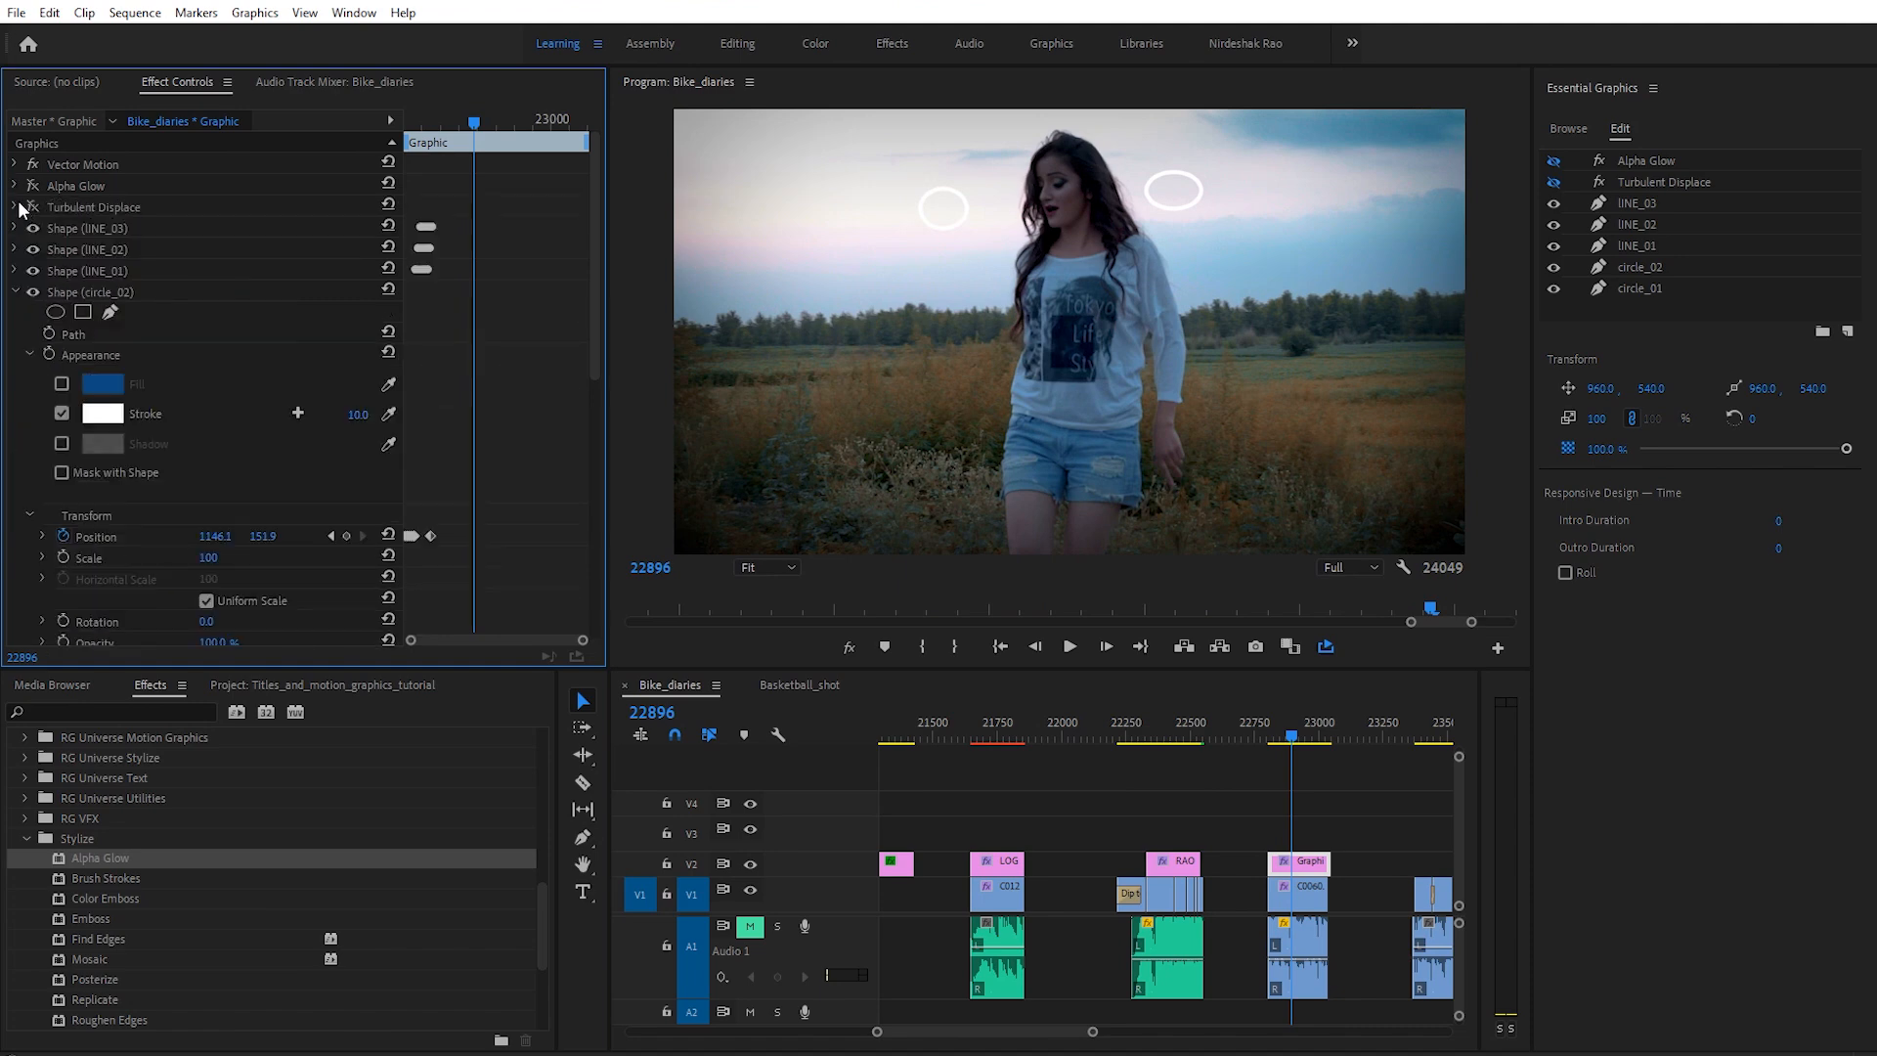
Step: At frame 22841, stretch the circle_02 path sideways with the Pen tool and enable keyframing for its path
{"action": "left_click", "coordinate": [1278, 738]}
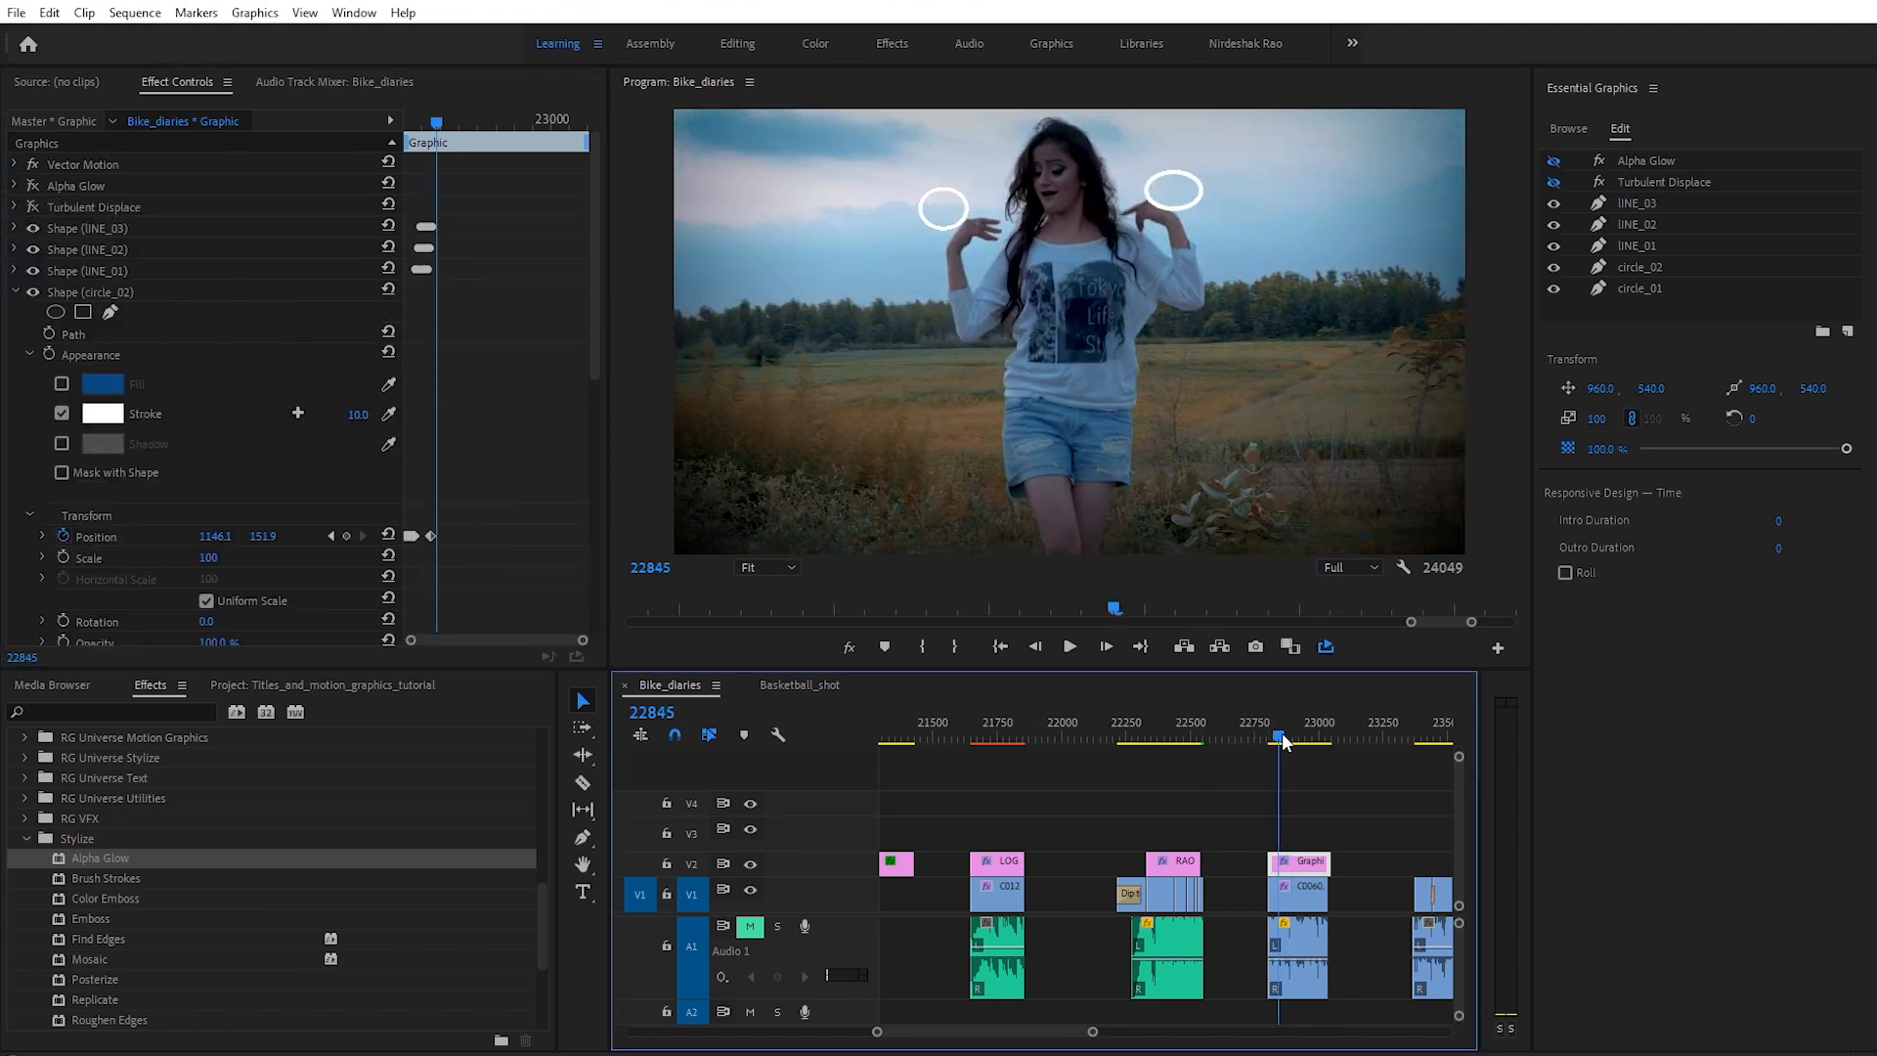
{"action": "left_click", "coordinate": [1188, 202]}
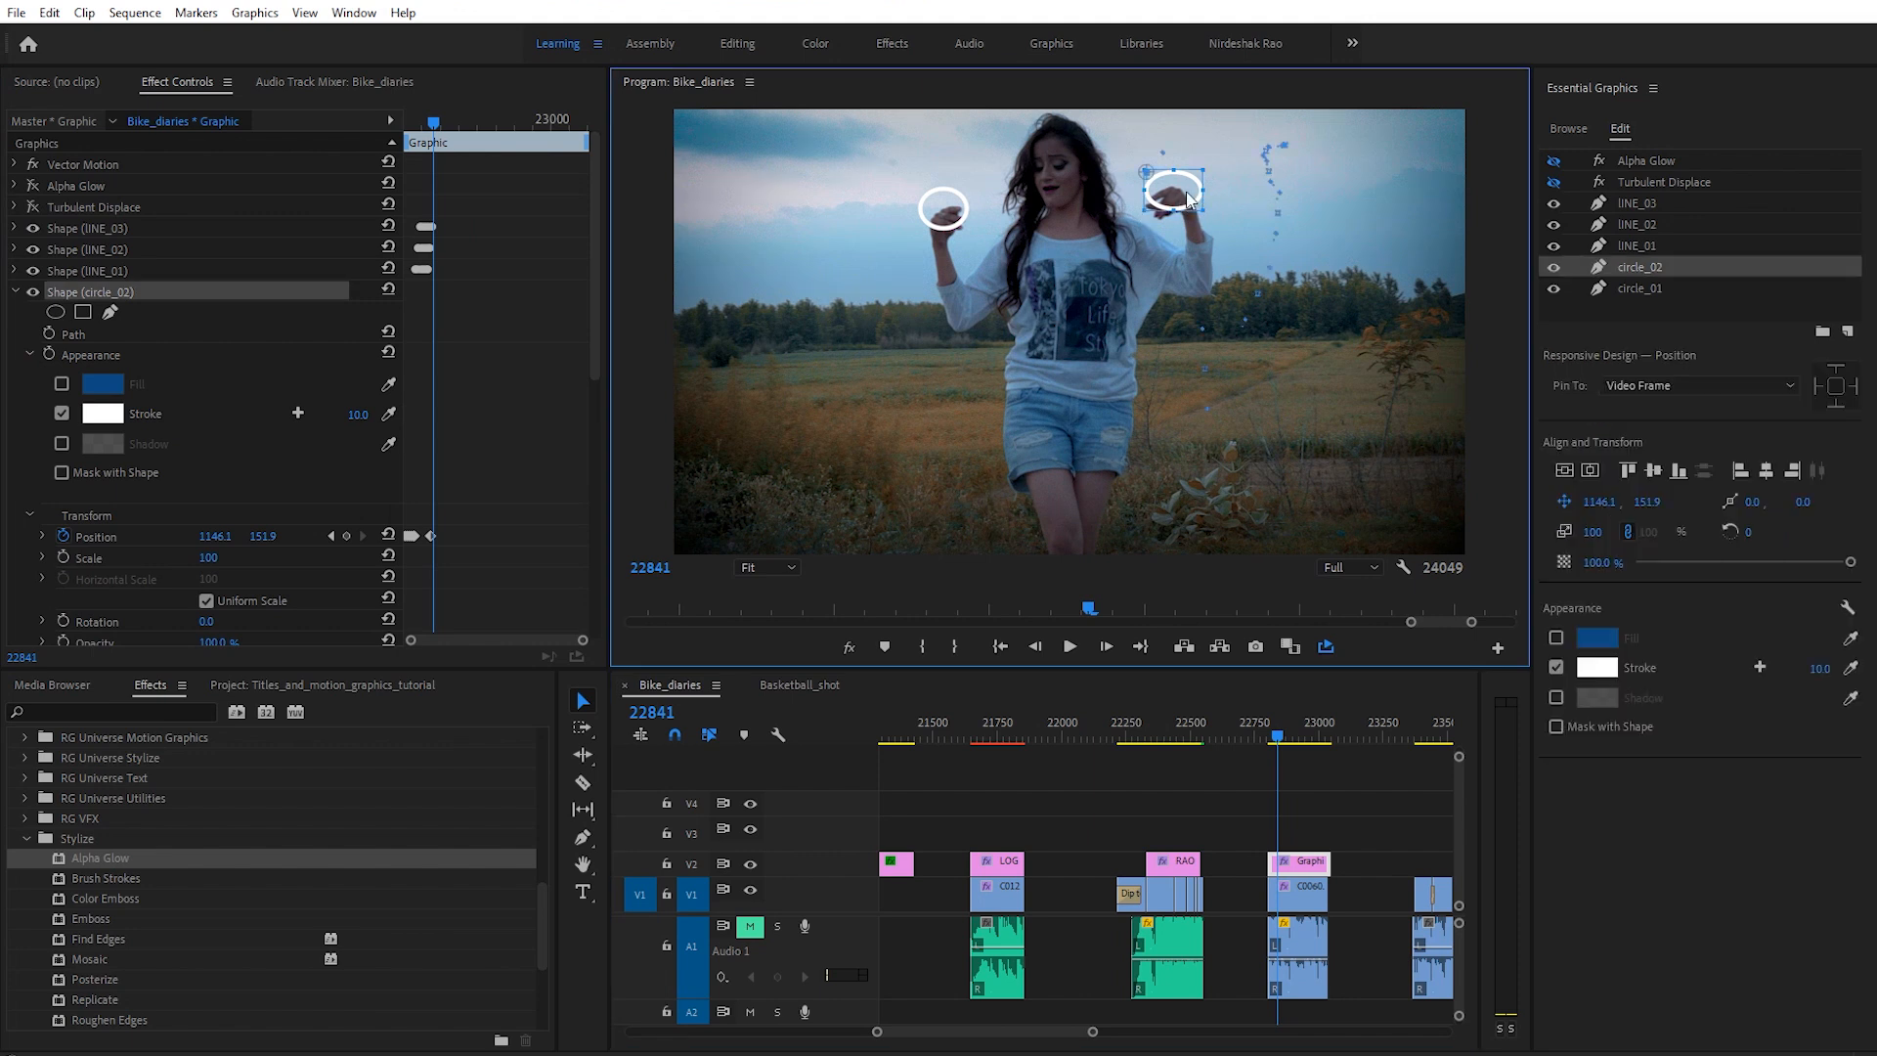
{"action": "left_click", "coordinate": [581, 839]}
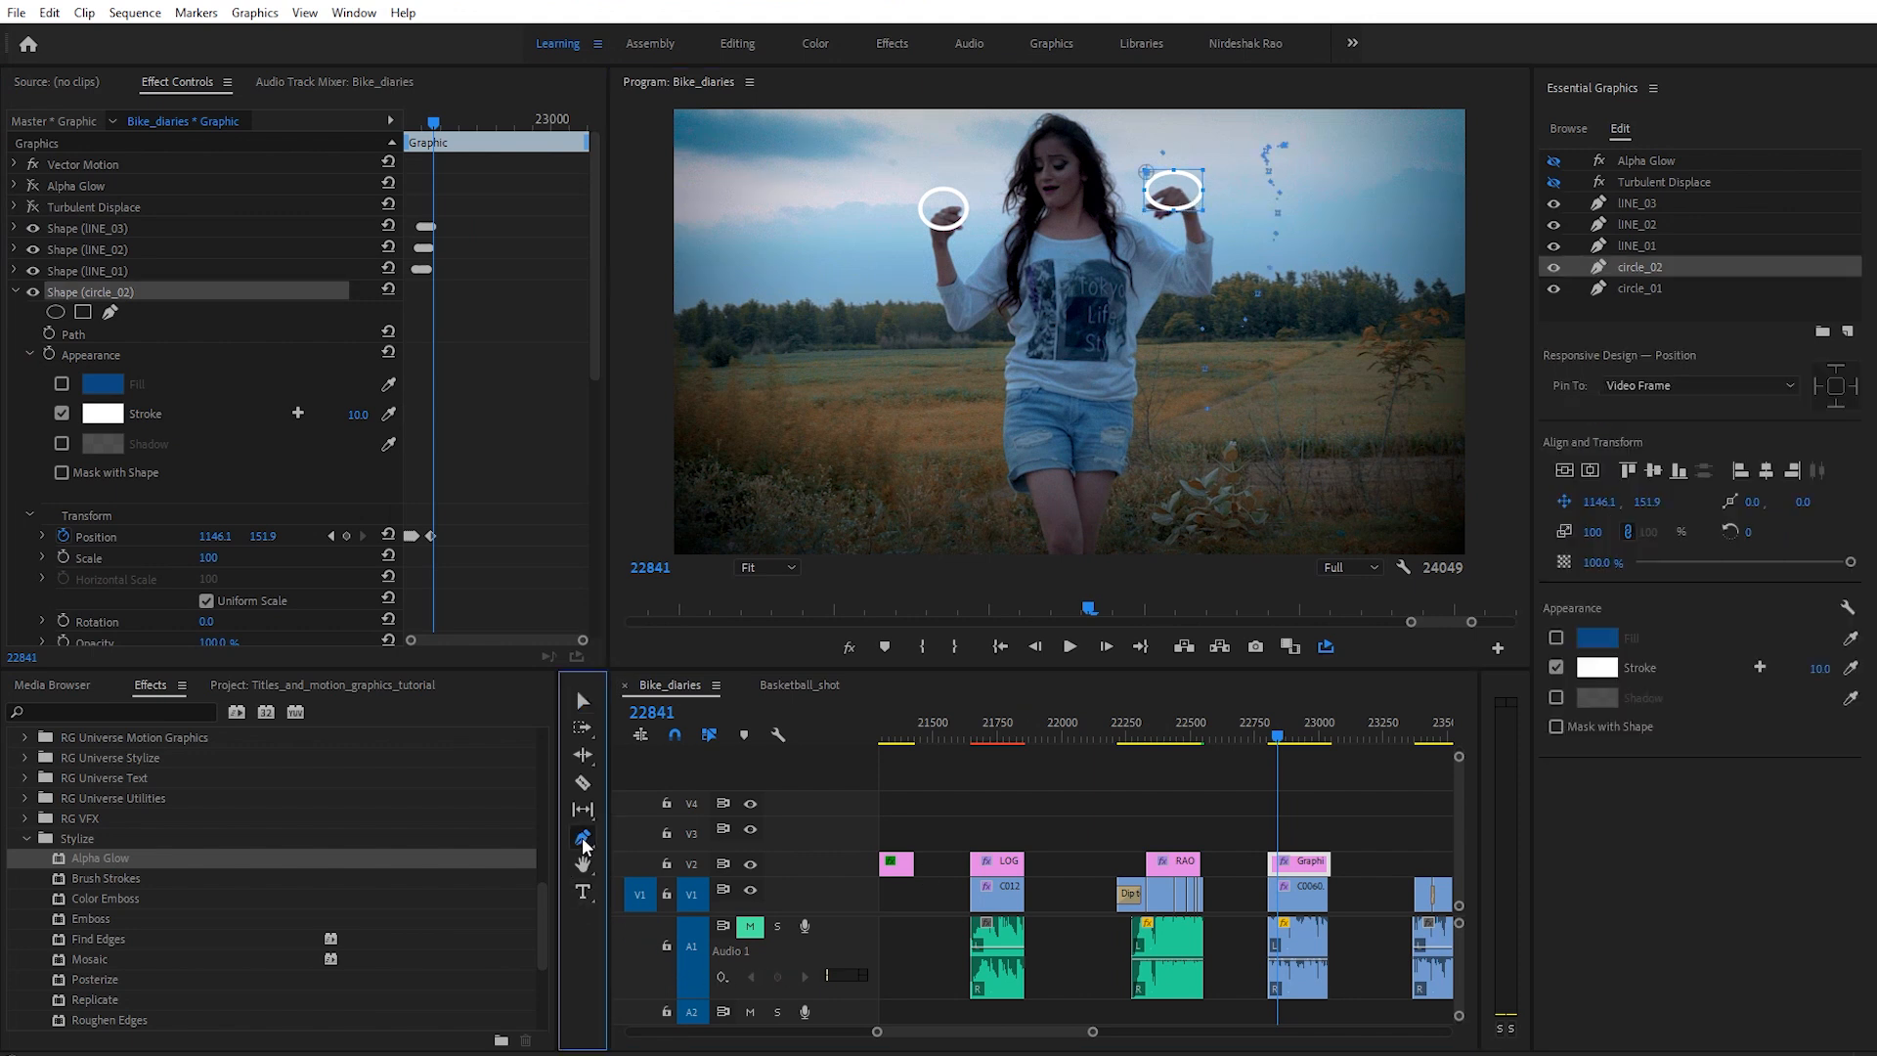
{"action": "left_click_drag", "start_coordinate": [1312, 151], "coordinate": [1327, 152]}
{"action": "left_click_drag", "start_coordinate": [1202, 193], "coordinate": [1329, 164]}
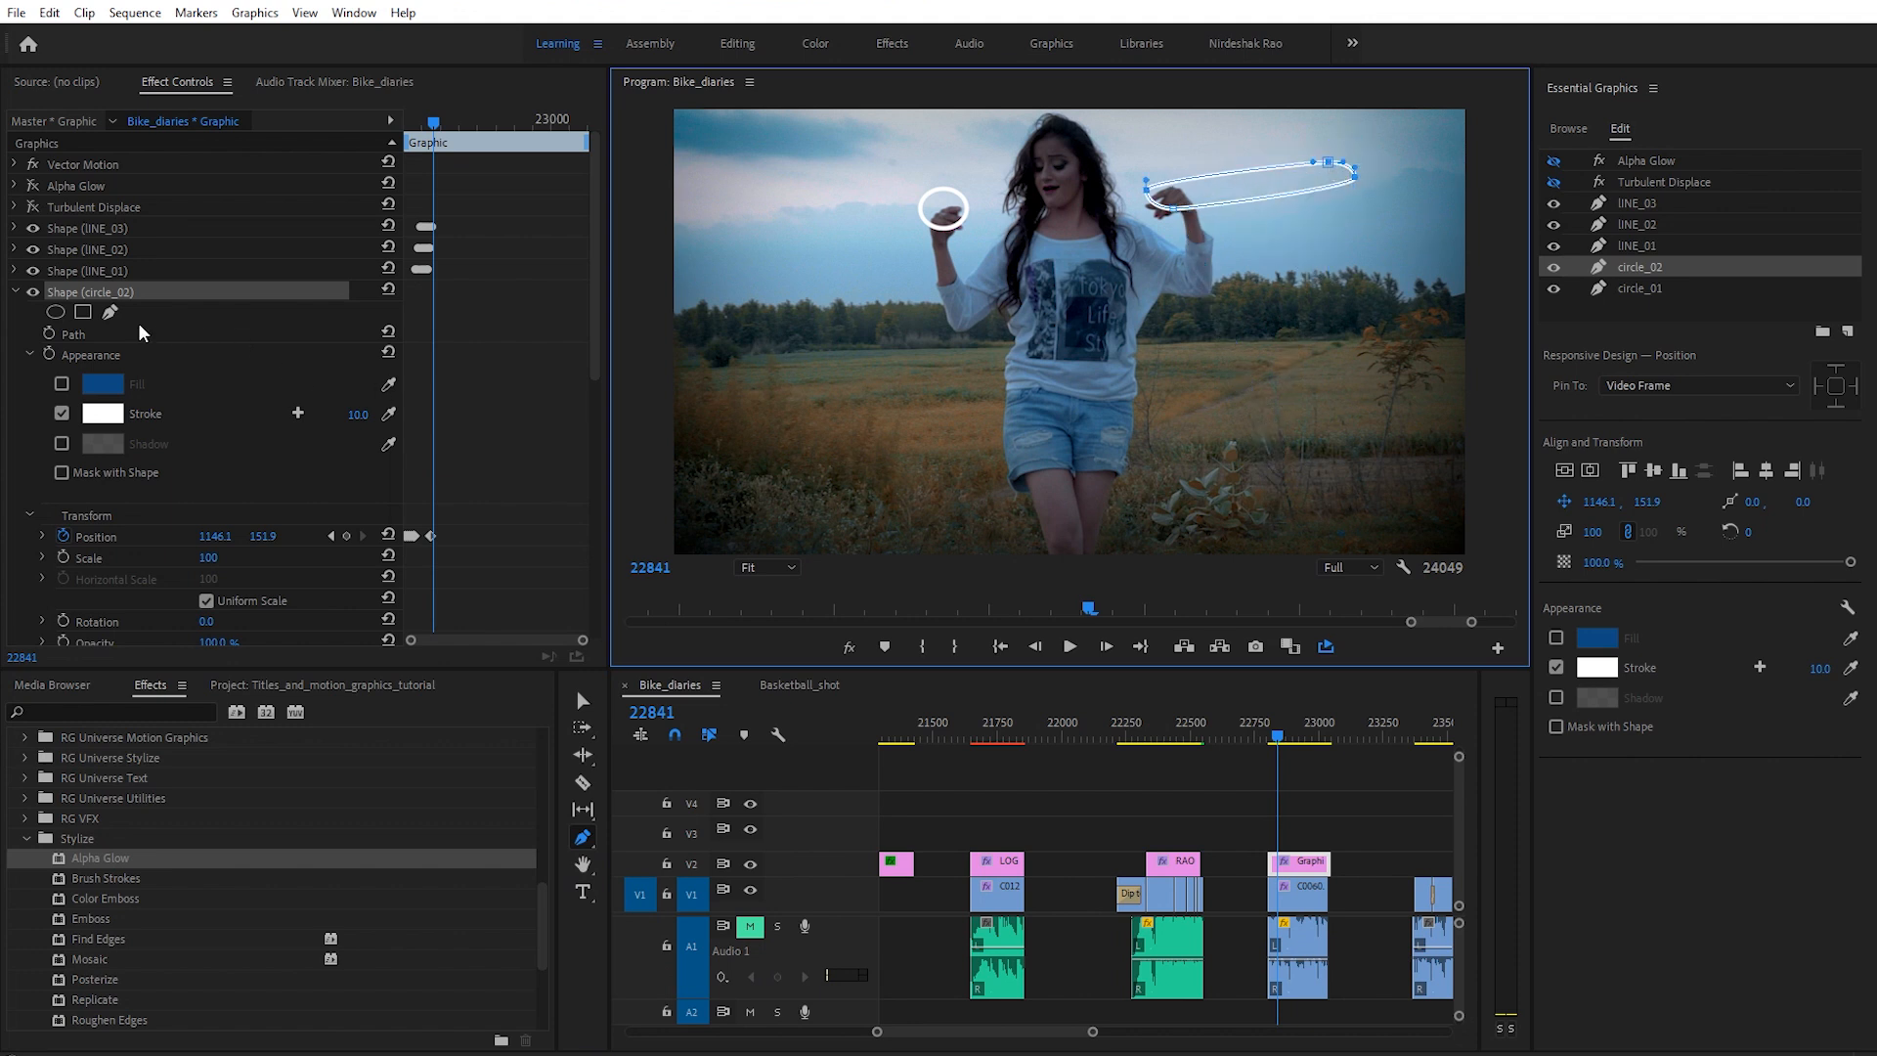
{"action": "left_click", "coordinate": [49, 334]}
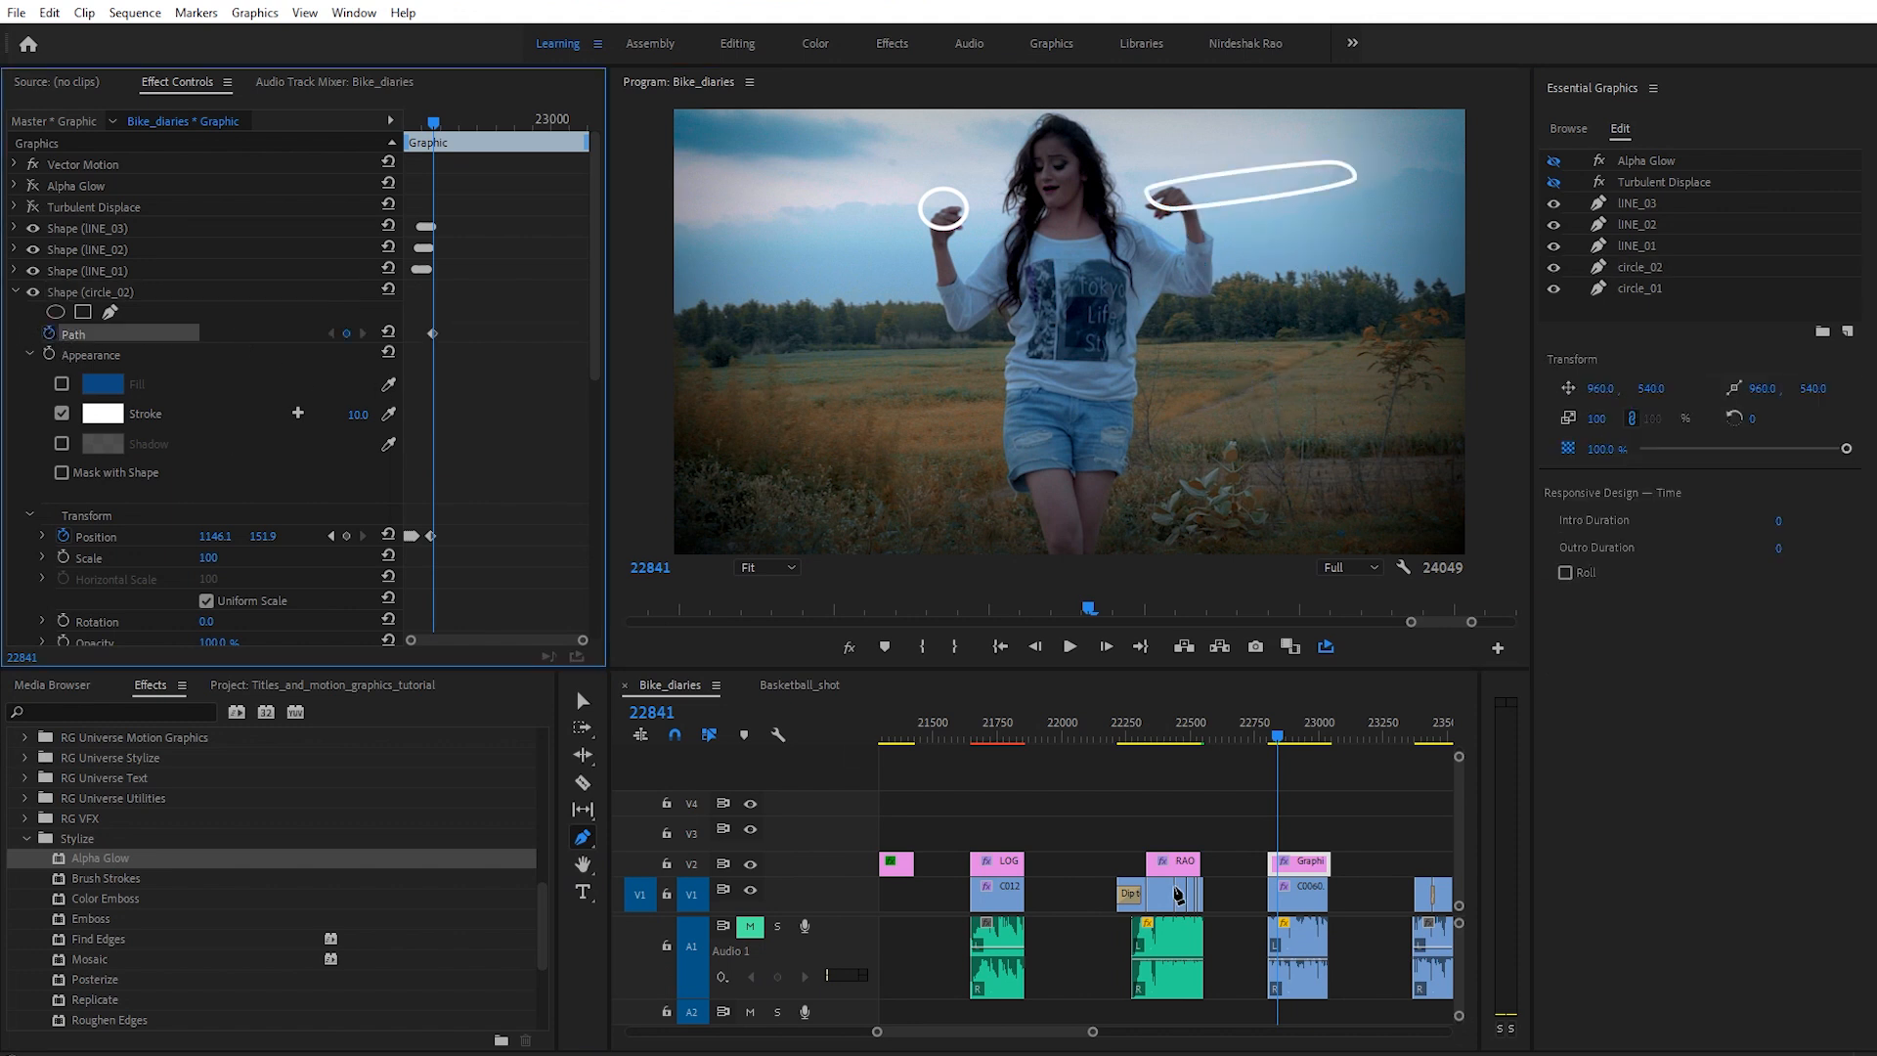
Step: Scrub past the new path keyframe and undo the reshaping and path keyframing of circle_02
{"action": "left_click", "coordinate": [1274, 736]}
{"action": "left_click_drag", "start_coordinate": [1275, 736], "coordinate": [1280, 742]}
{"action": "key", "text": "ctrl+z"}
{"action": "key", "text": "ctrl+z"}
{"action": "key", "text": "ctrl+z"}
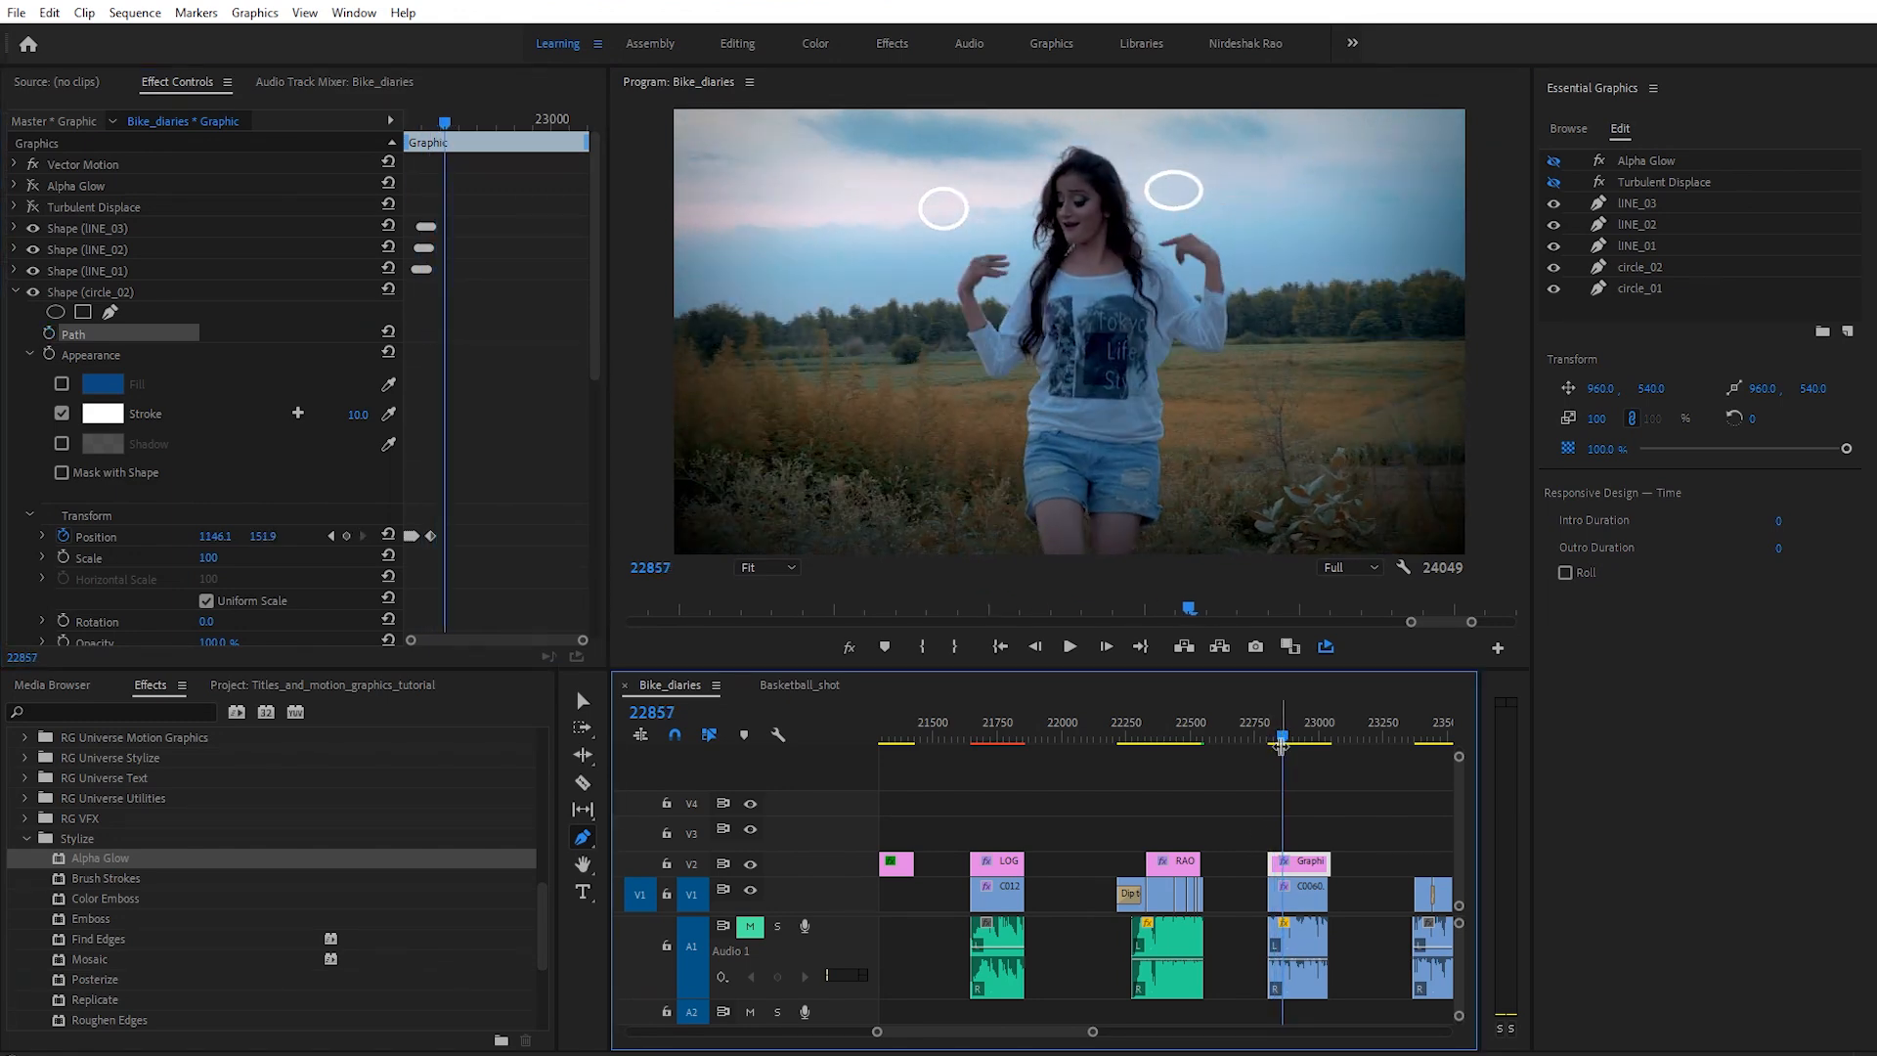
Step: Re-enable Turbulent Displace and Alpha Glow on the magenta graphic and scrub over the clip
{"action": "left_click_drag", "start_coordinate": [1092, 1031], "coordinate": [1138, 1032]}
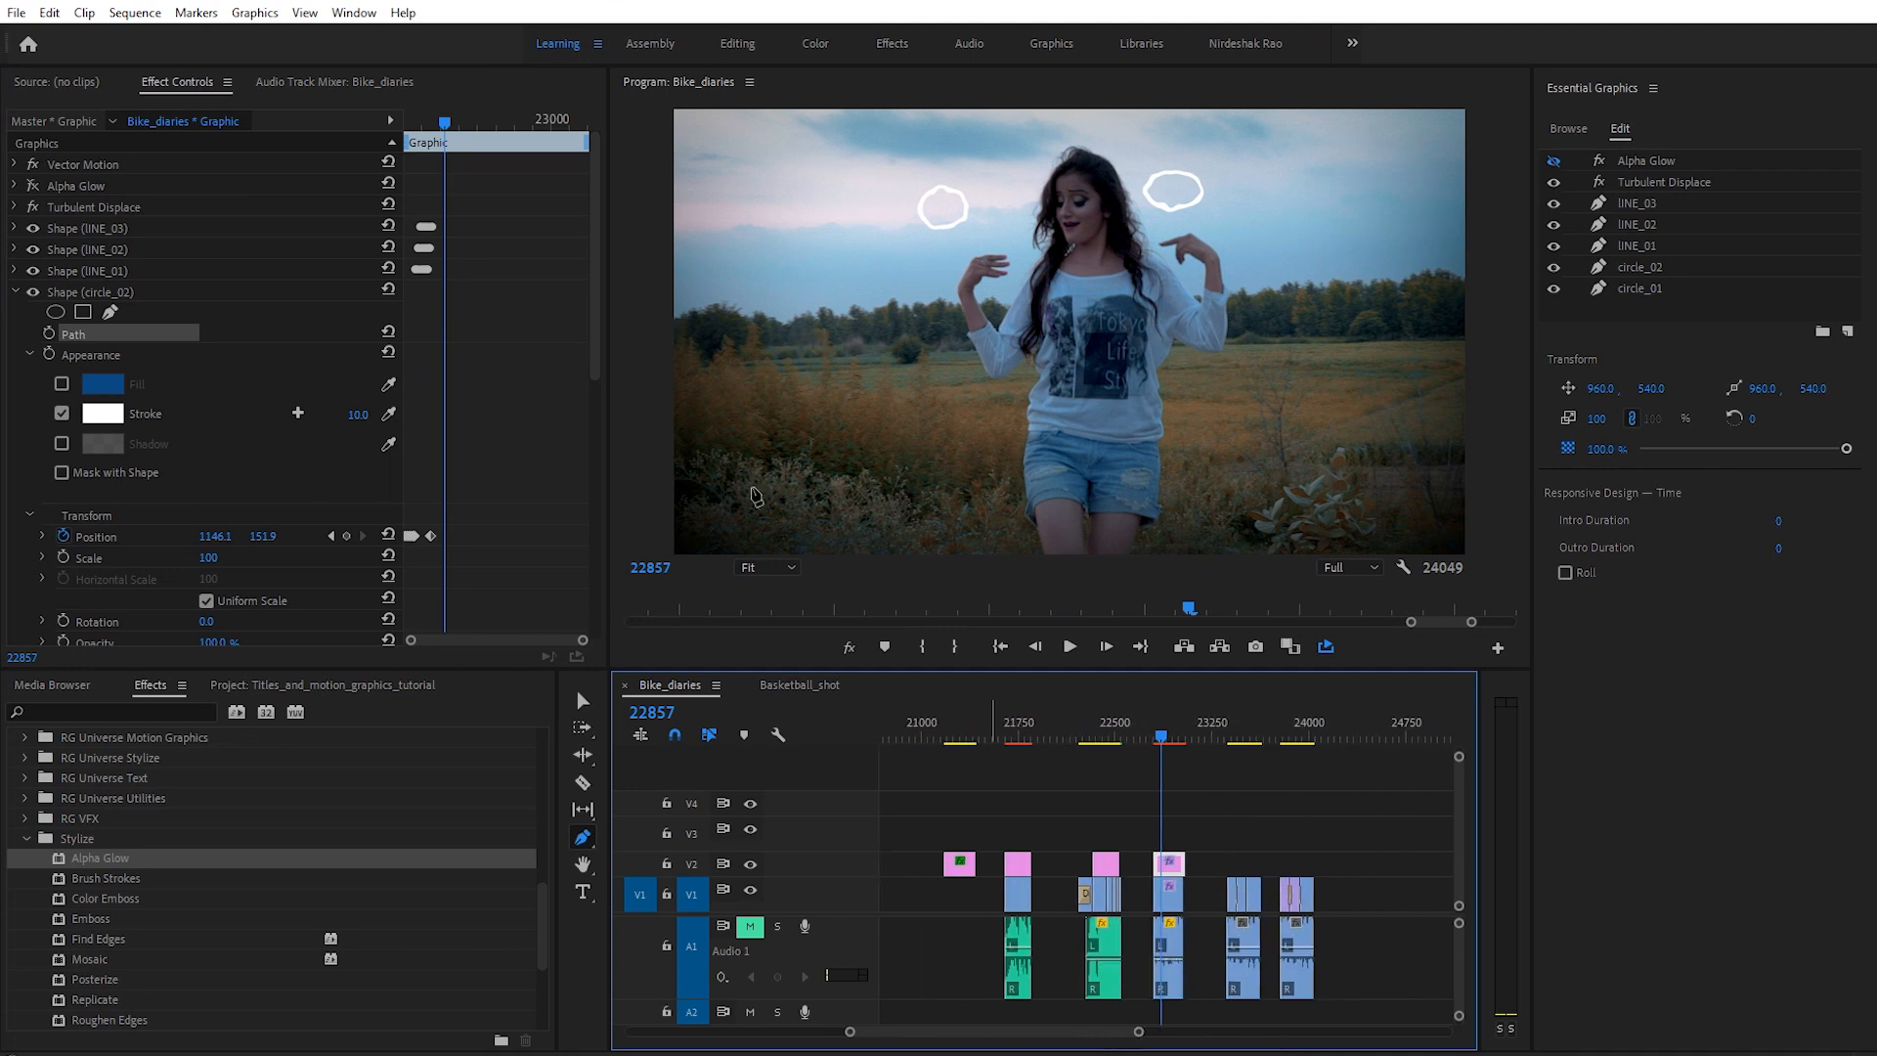
{"action": "left_click", "coordinate": [34, 202]}
{"action": "left_click", "coordinate": [33, 184]}
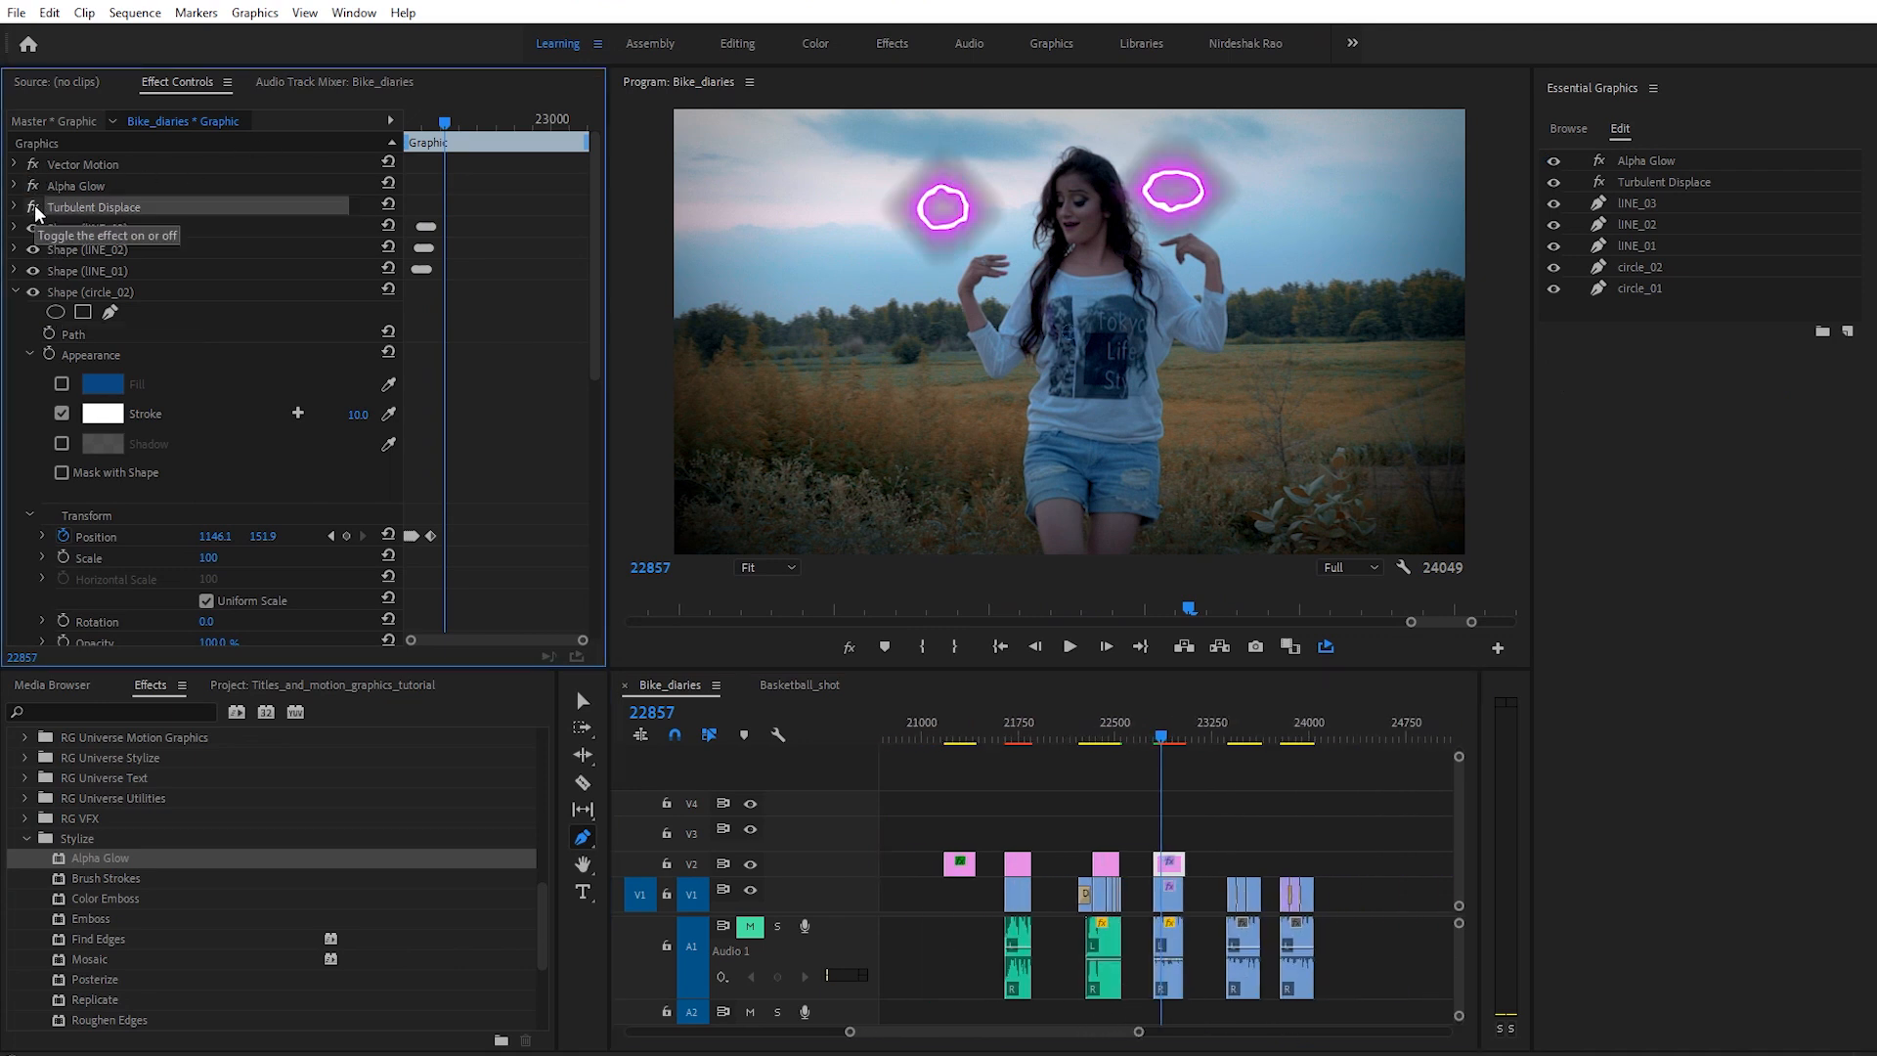
{"action": "left_click", "coordinate": [1167, 738]}
{"action": "left_click_drag", "start_coordinate": [1170, 738], "coordinate": [1162, 742]}
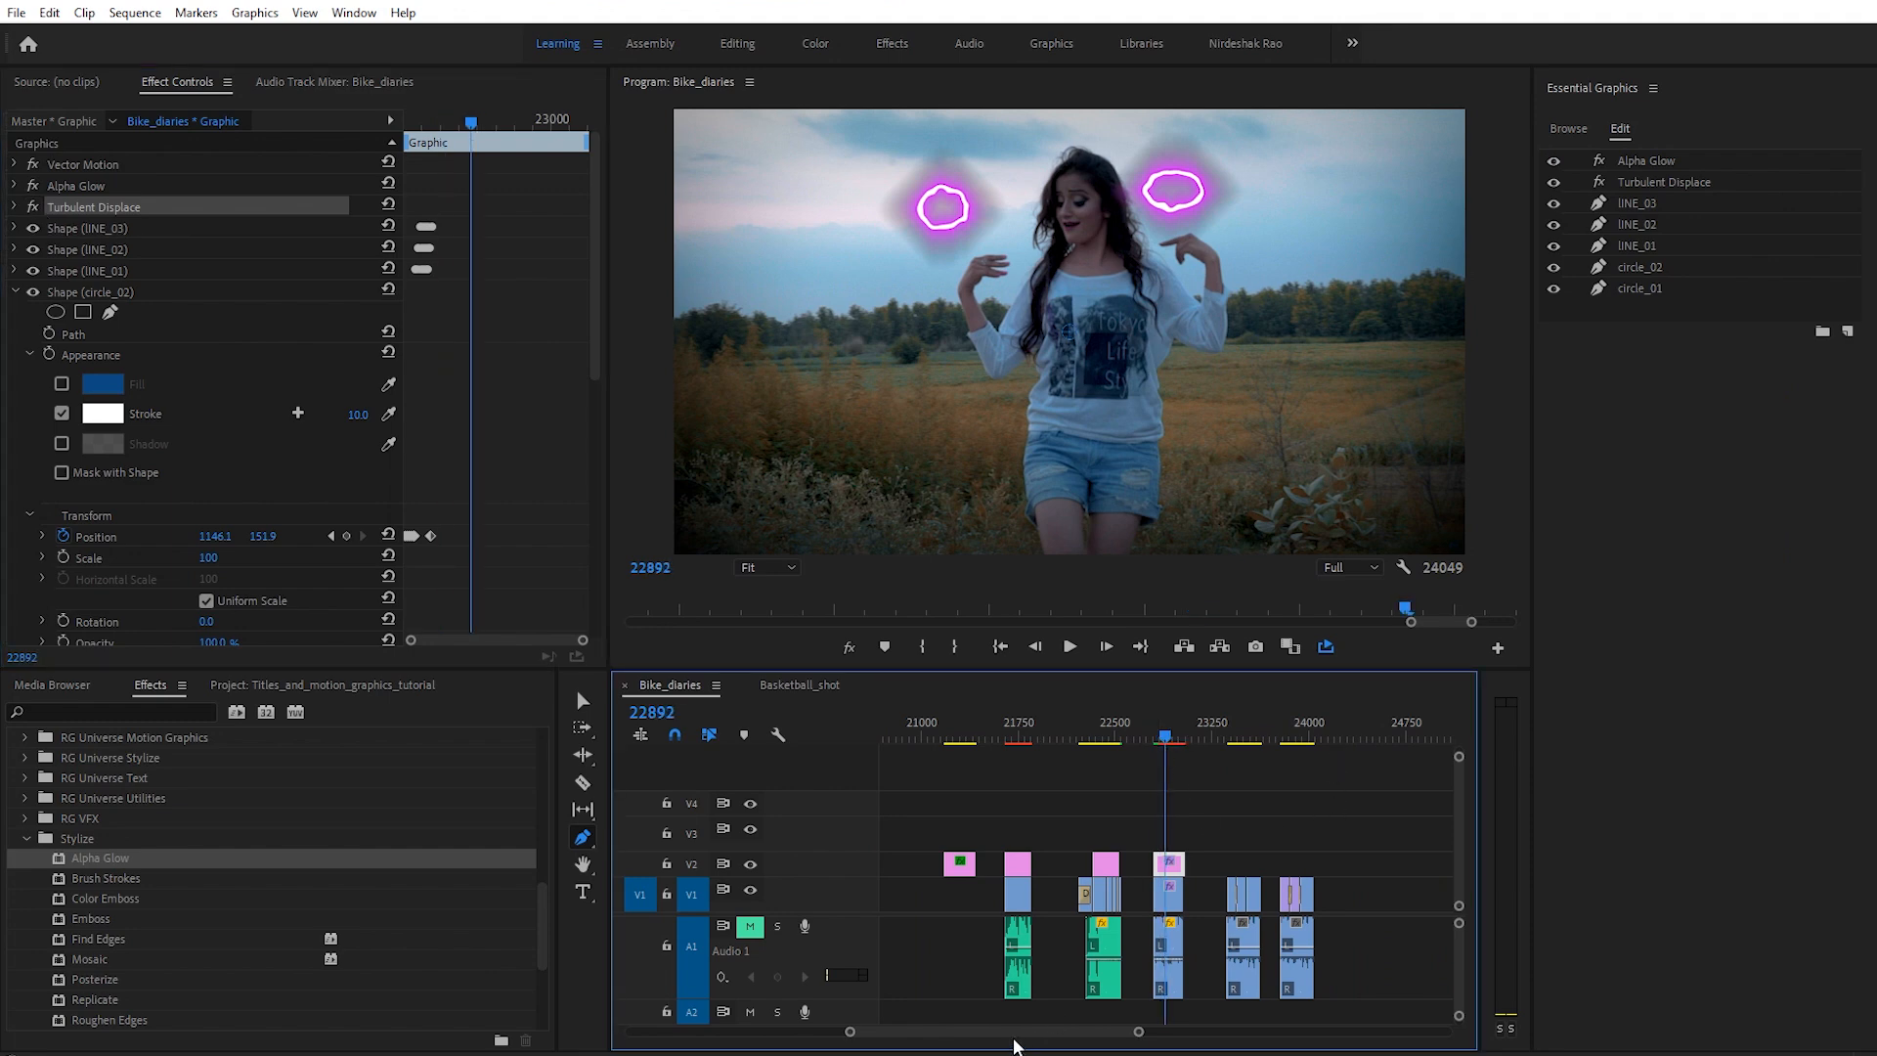
Step: Locate the finished EK KASH TO LAGA example at frame 19223 and play it with audio to study the lyric text timing
{"action": "left_click_drag", "start_coordinate": [1138, 1031], "coordinate": [1253, 1031]}
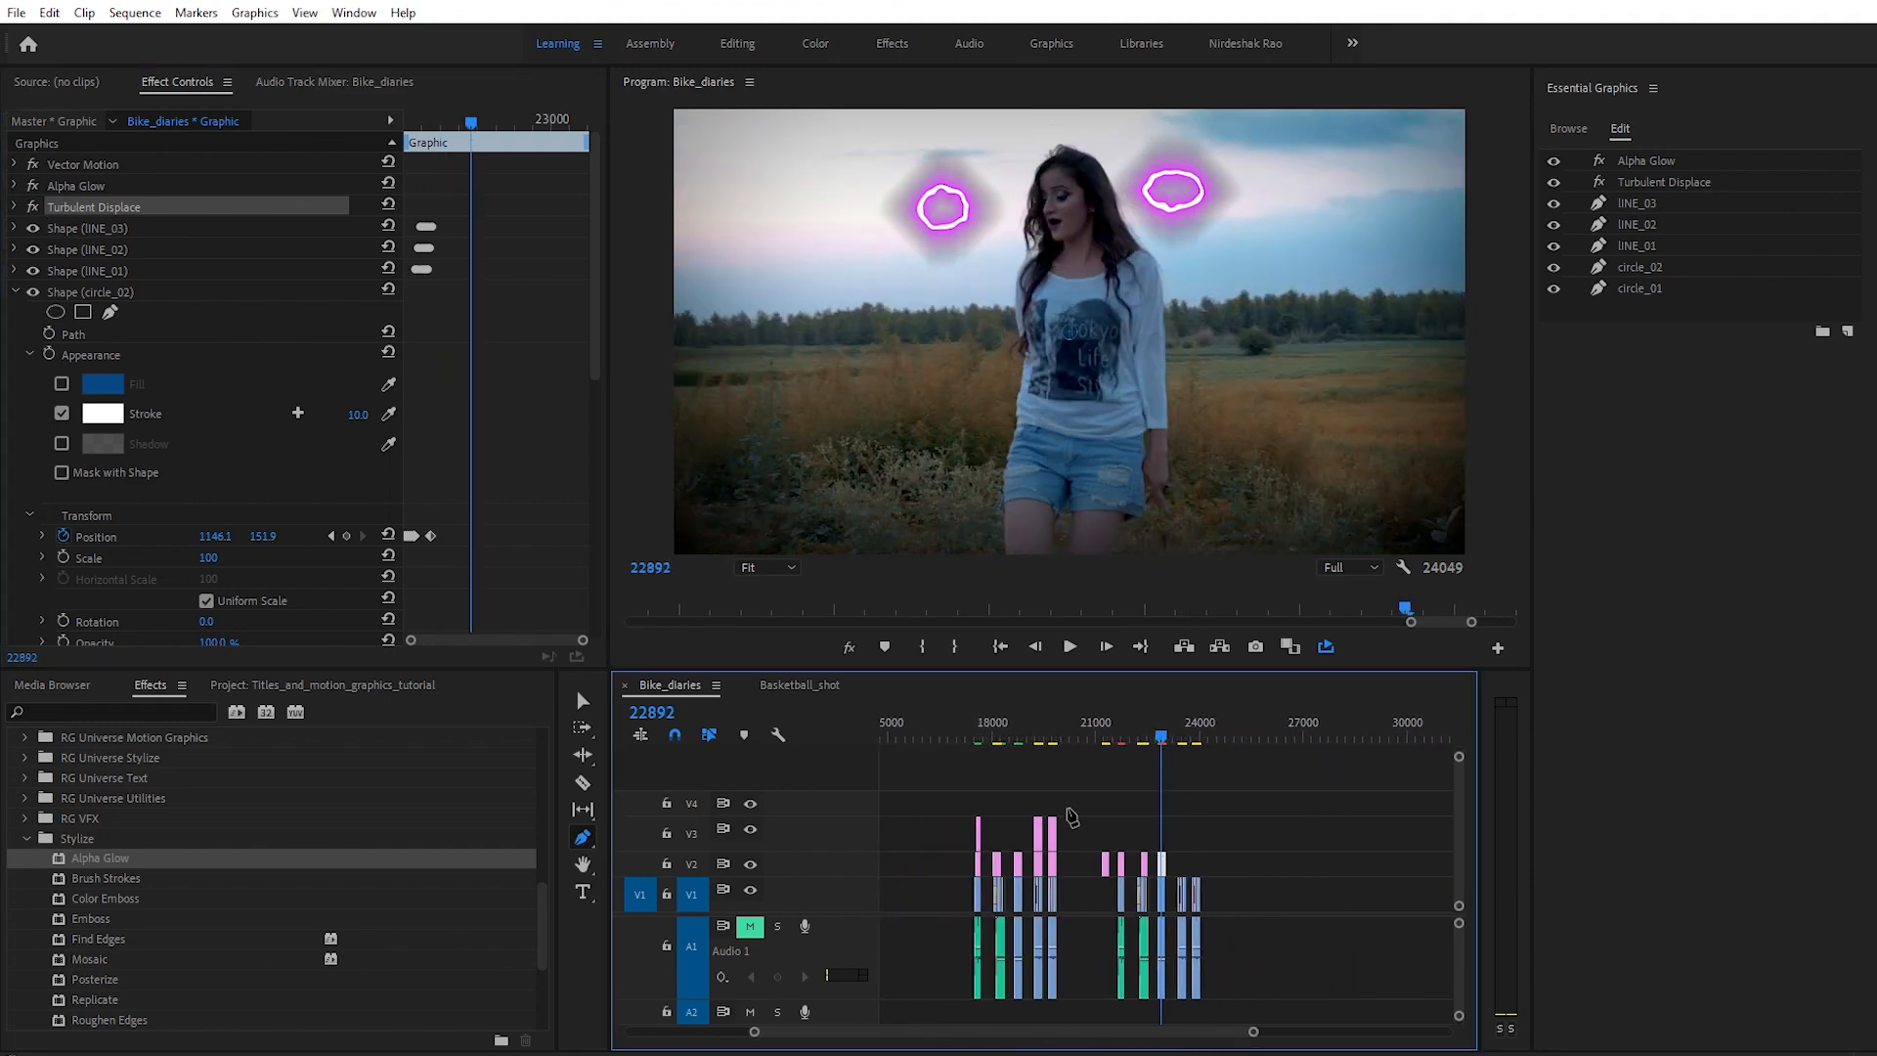
{"action": "left_click", "coordinate": [1031, 733]}
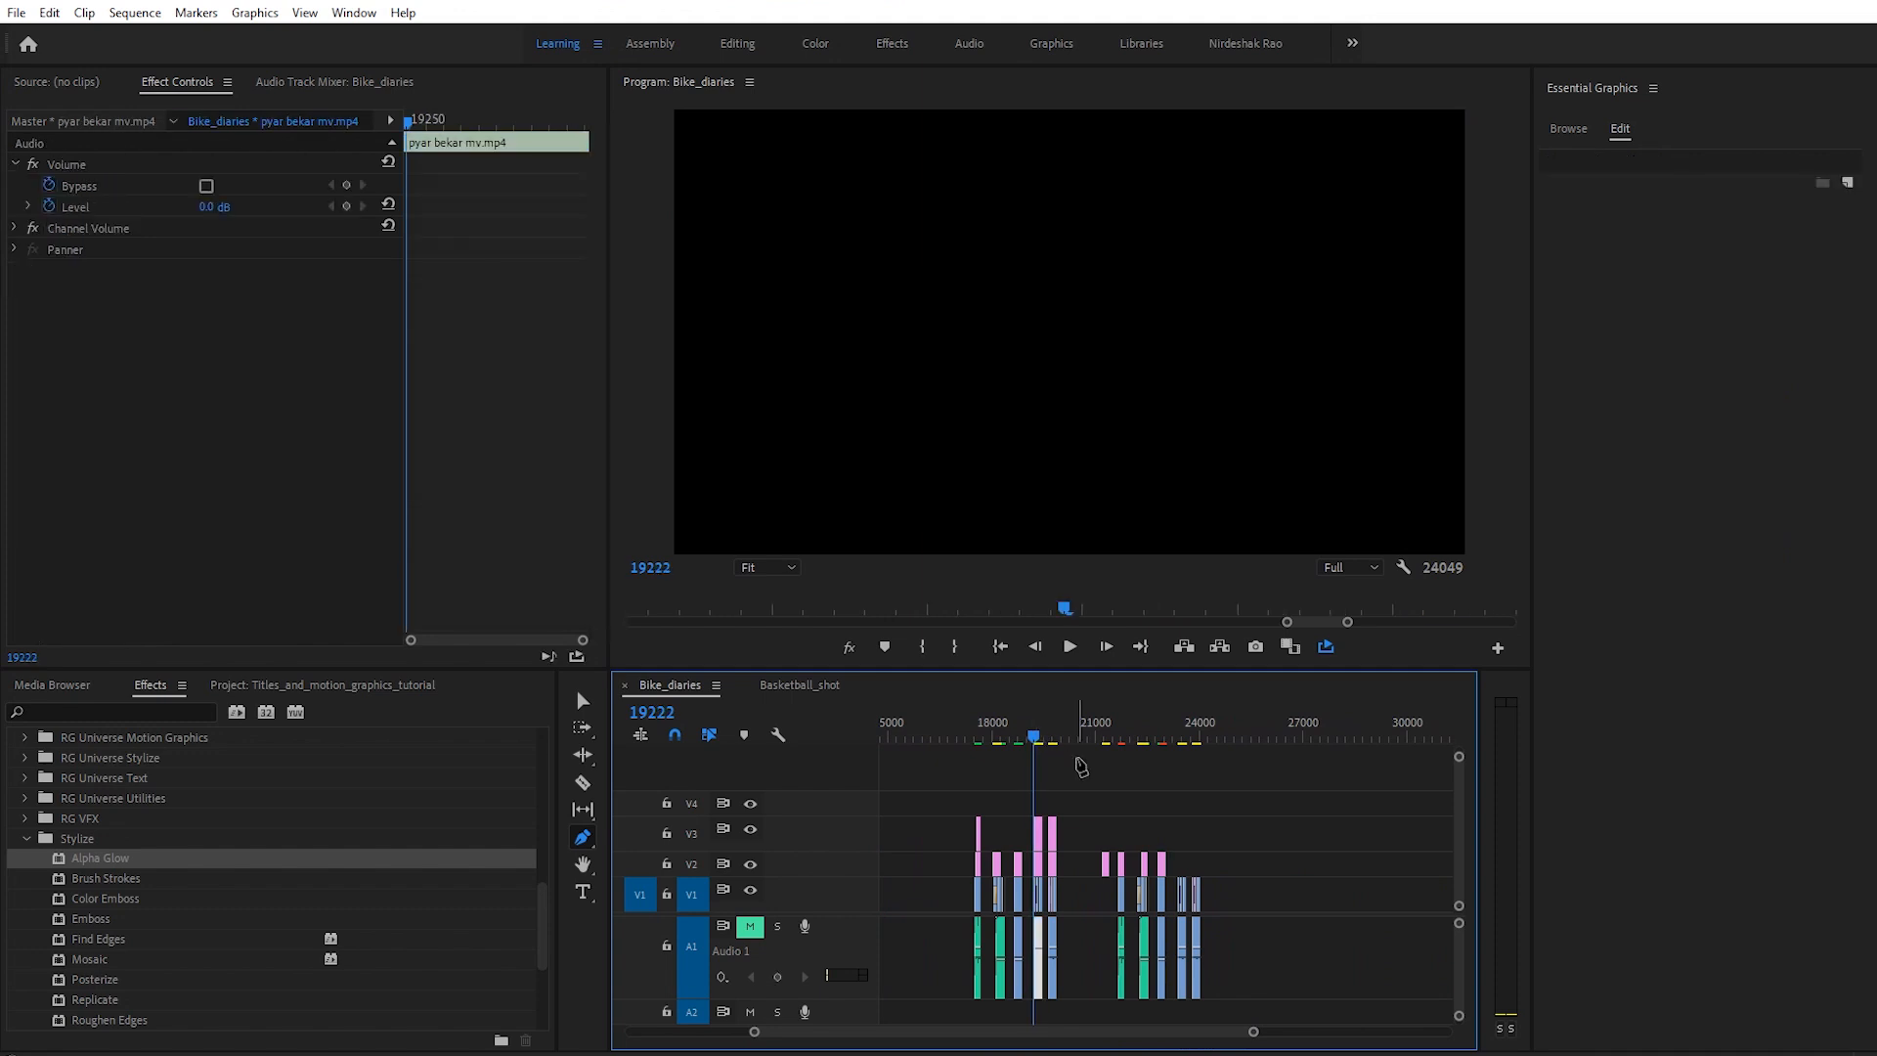
{"action": "key", "text": "space"}
{"action": "key", "text": "v"}
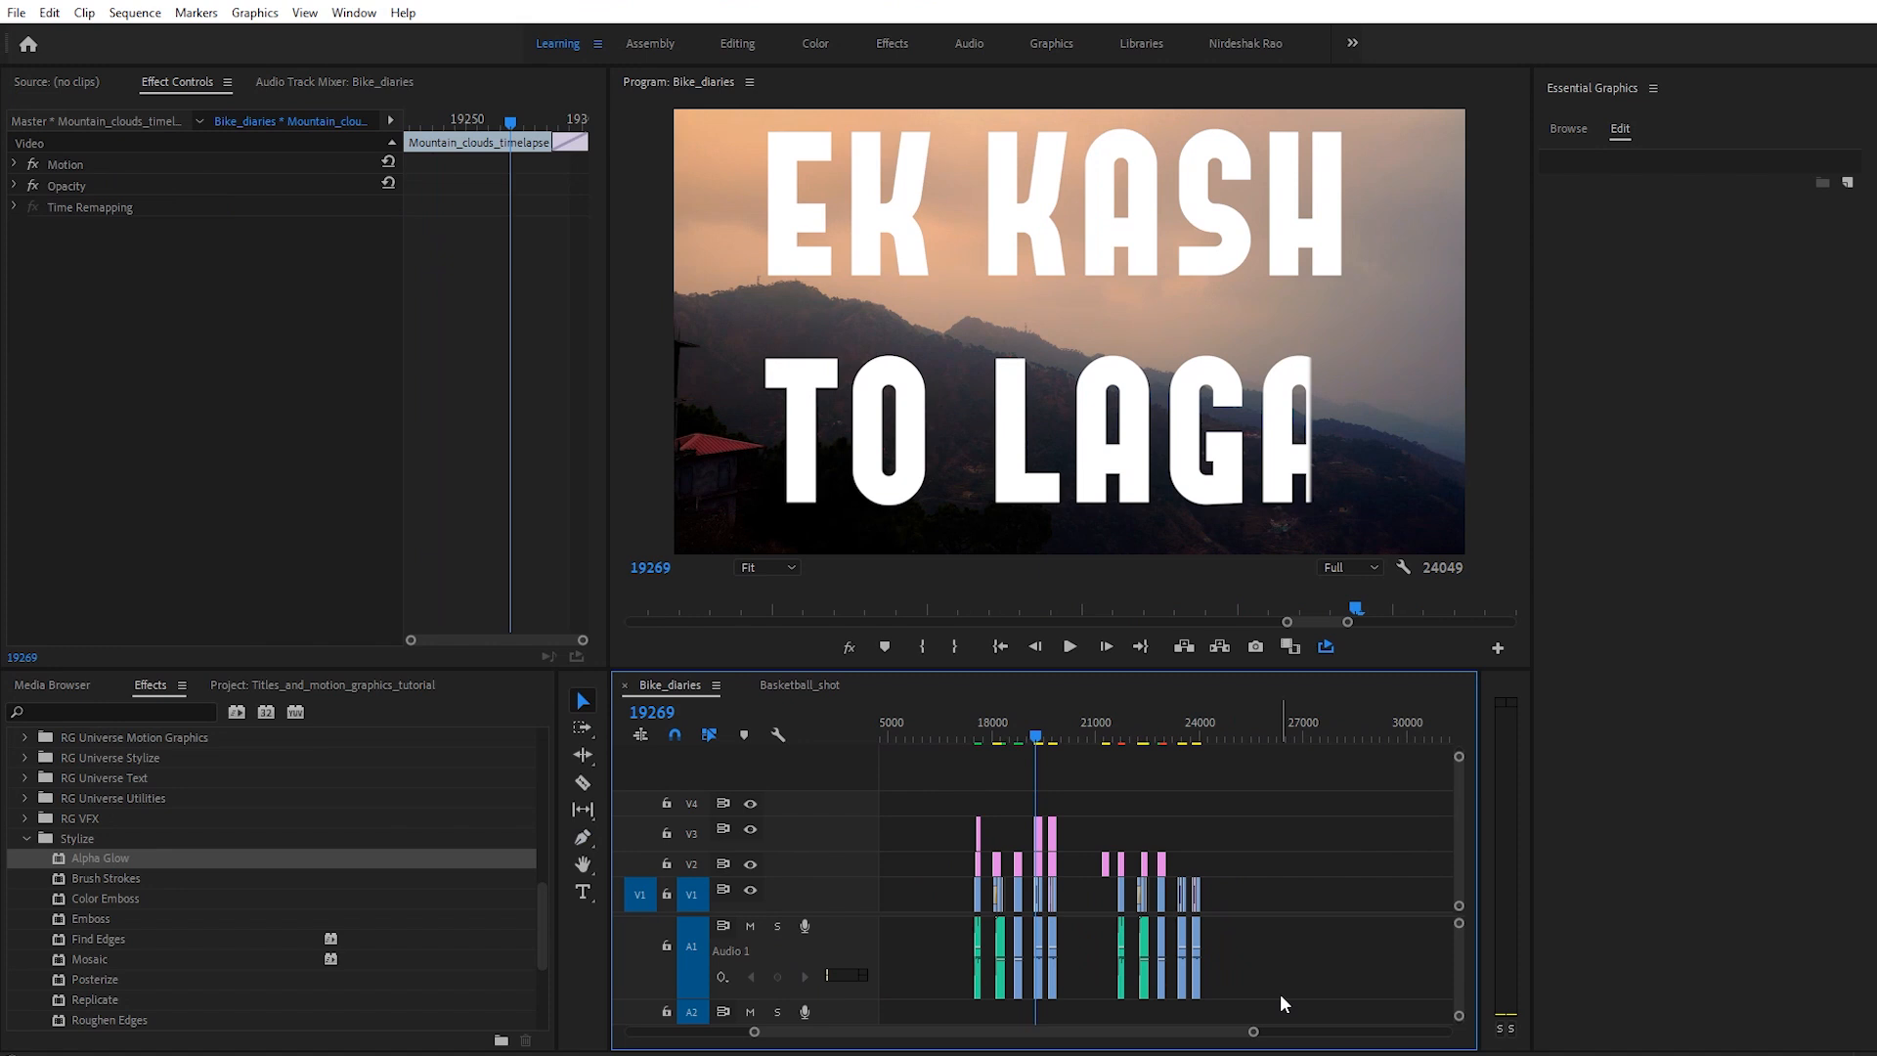
{"action": "left_click_drag", "start_coordinate": [1251, 1033], "coordinate": [1111, 1034]}
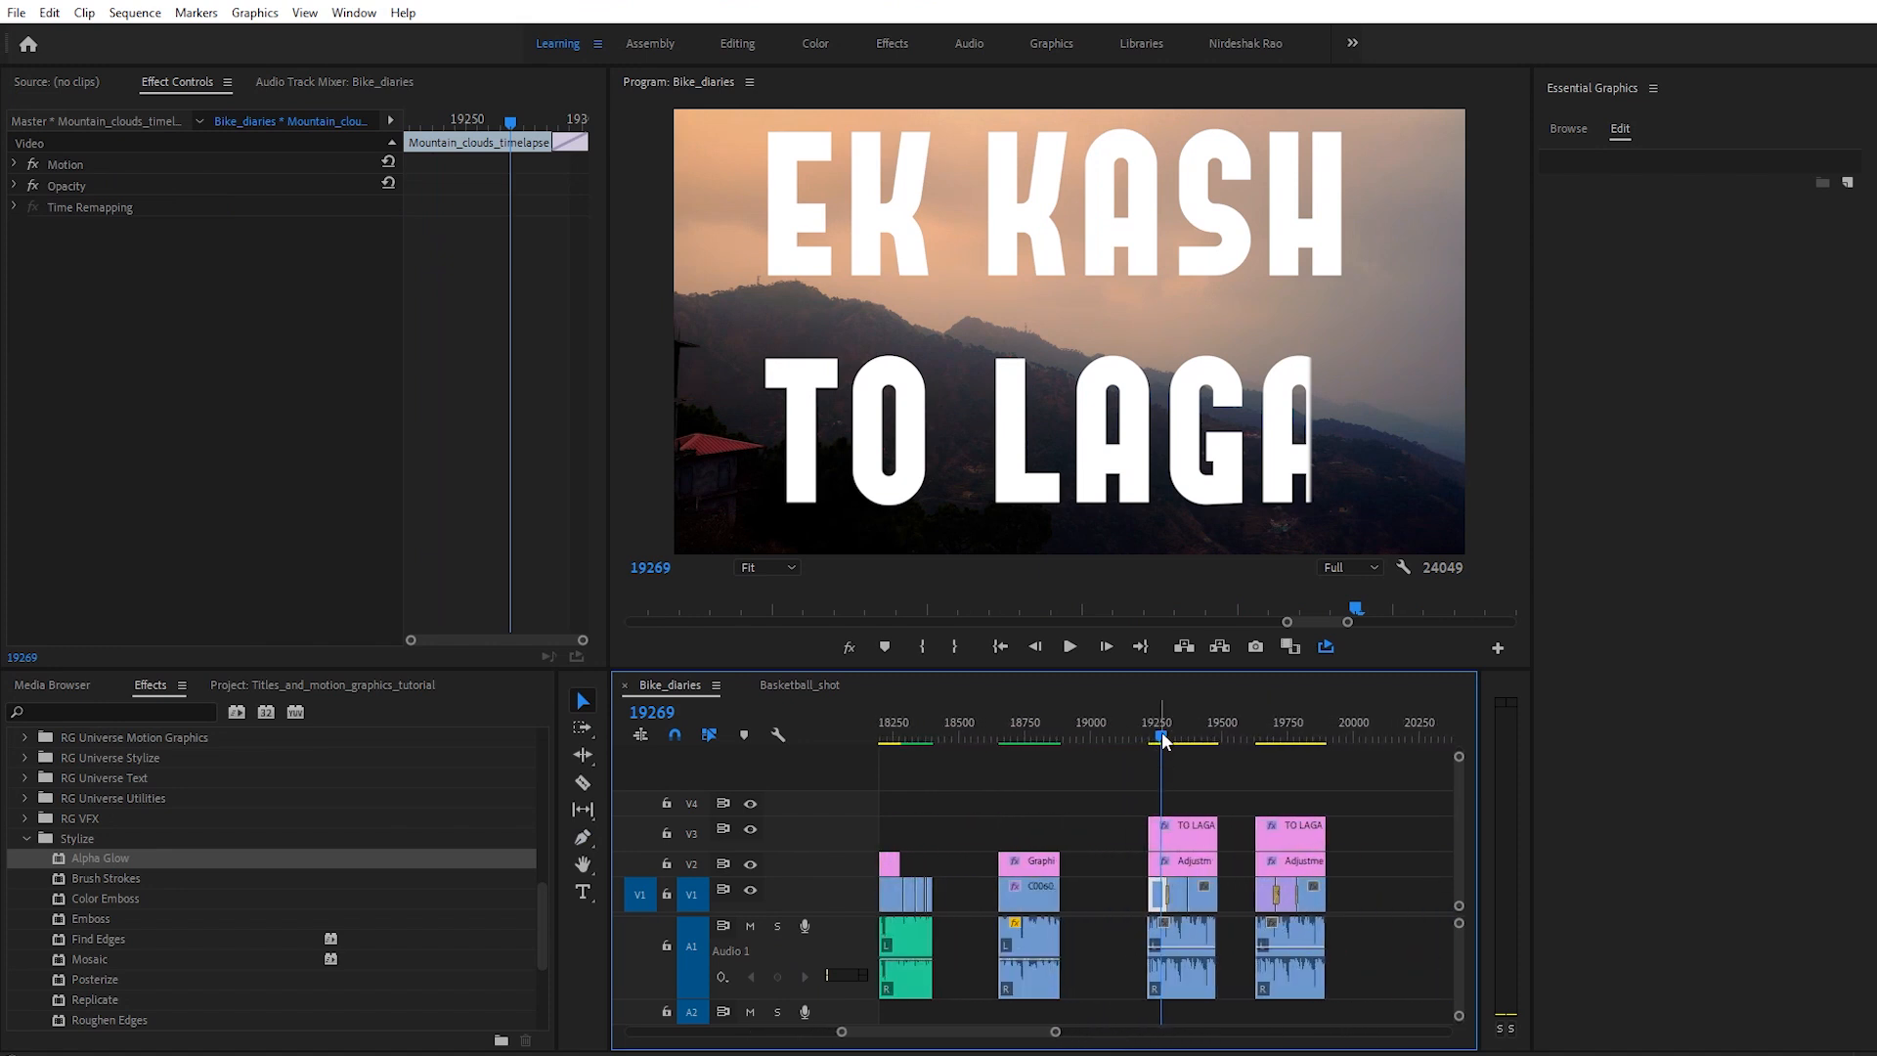
{"action": "left_click", "coordinate": [1155, 735]}
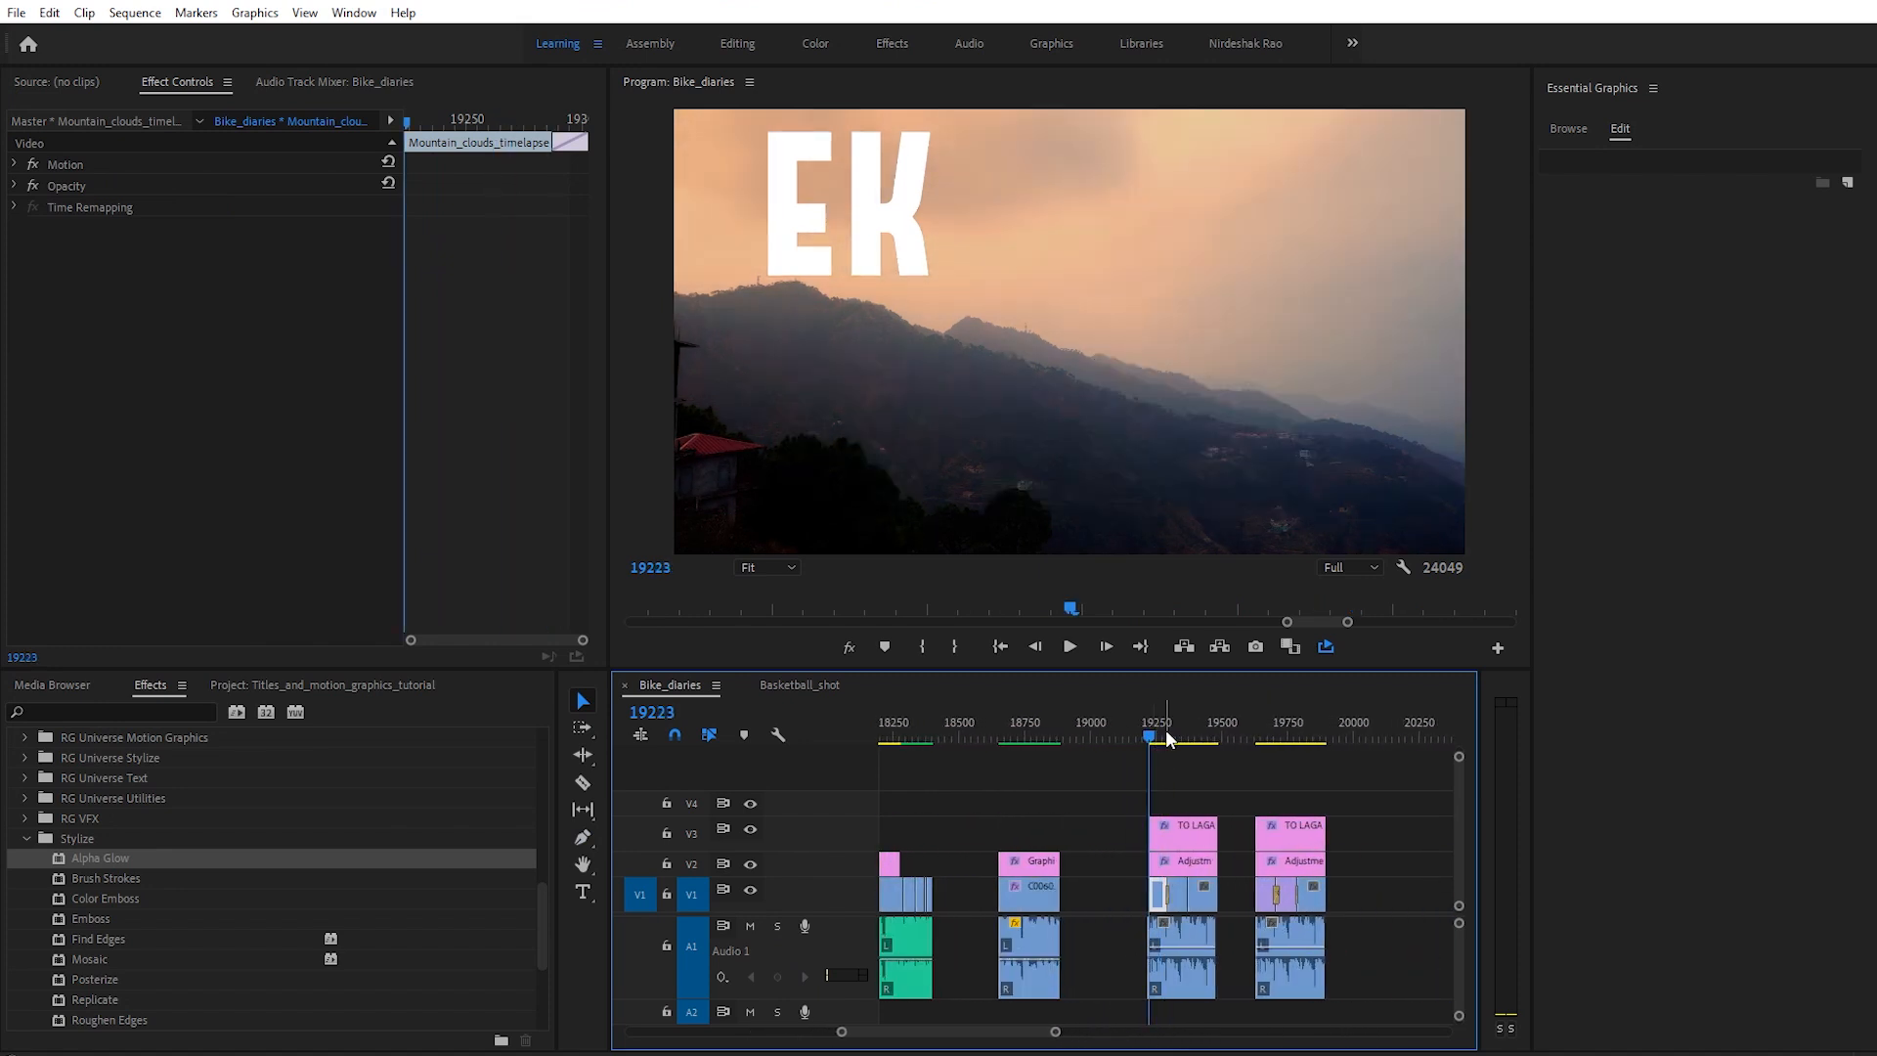
{"action": "key", "text": "space"}
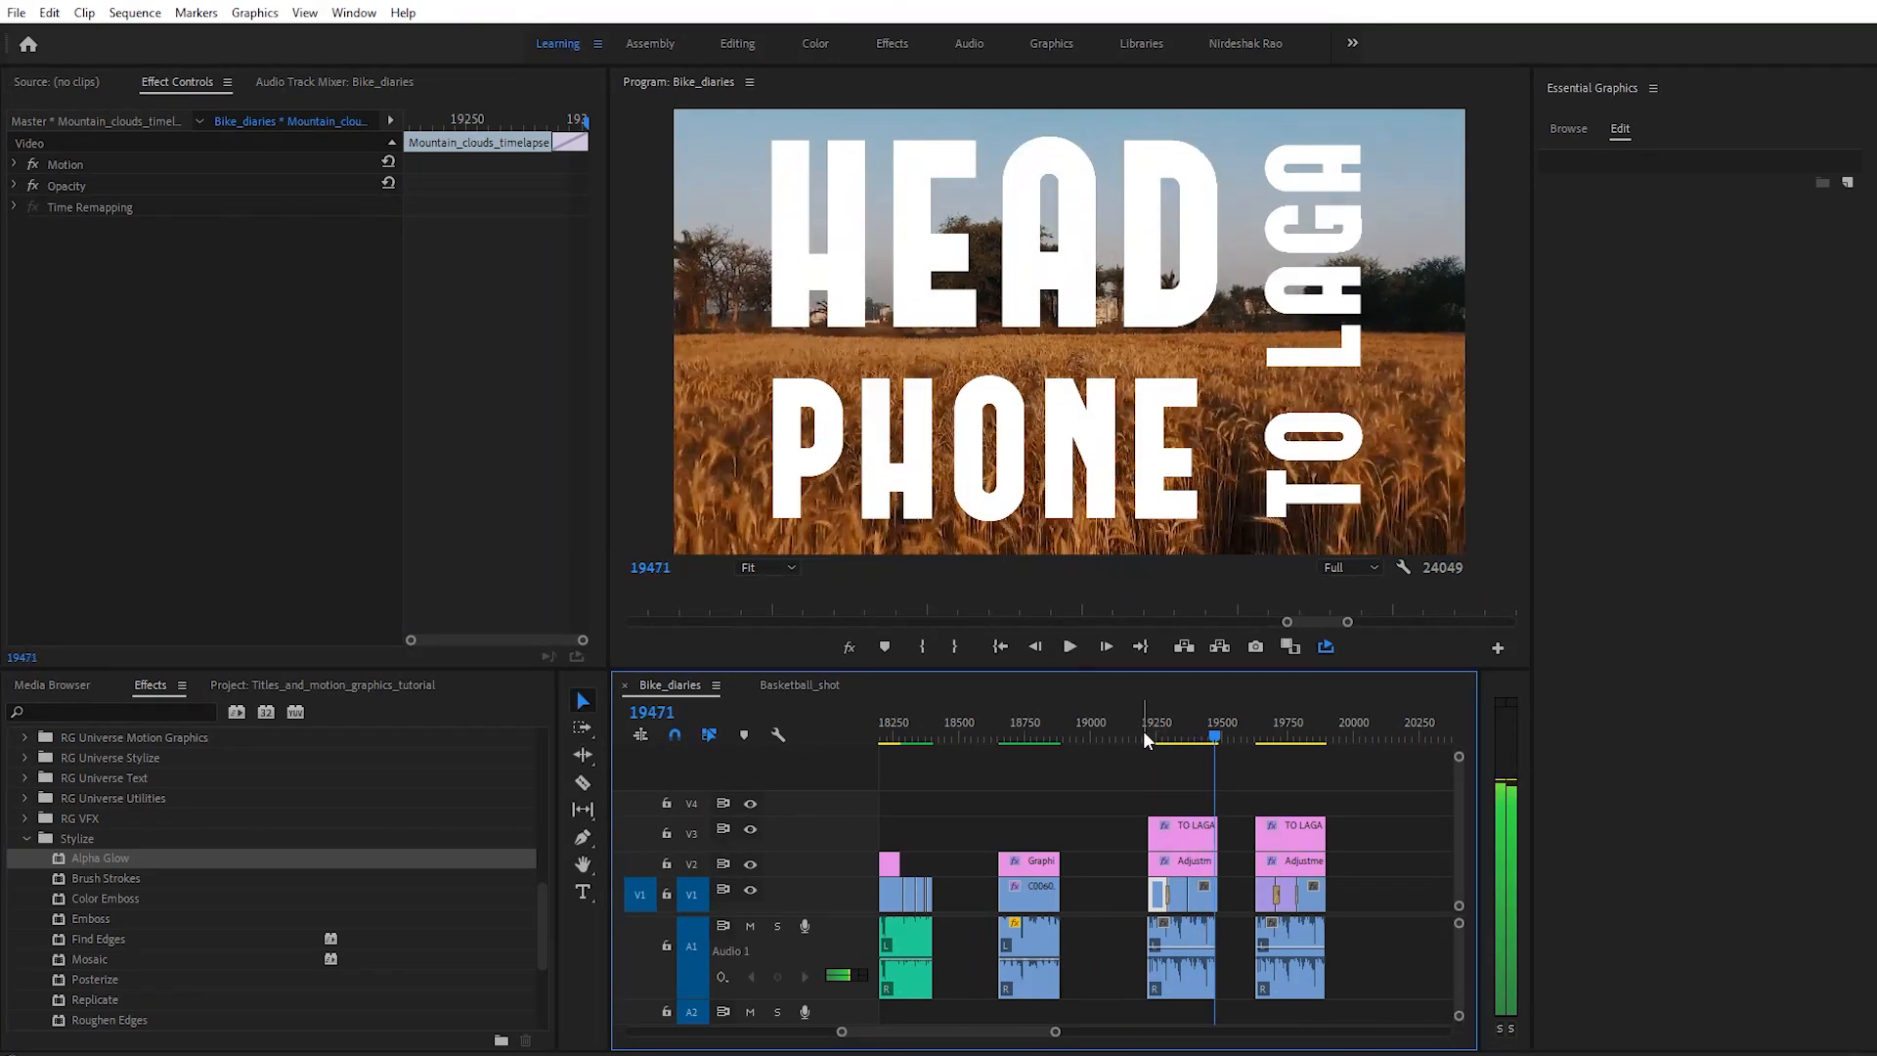
{"action": "left_click", "coordinate": [1142, 730]}
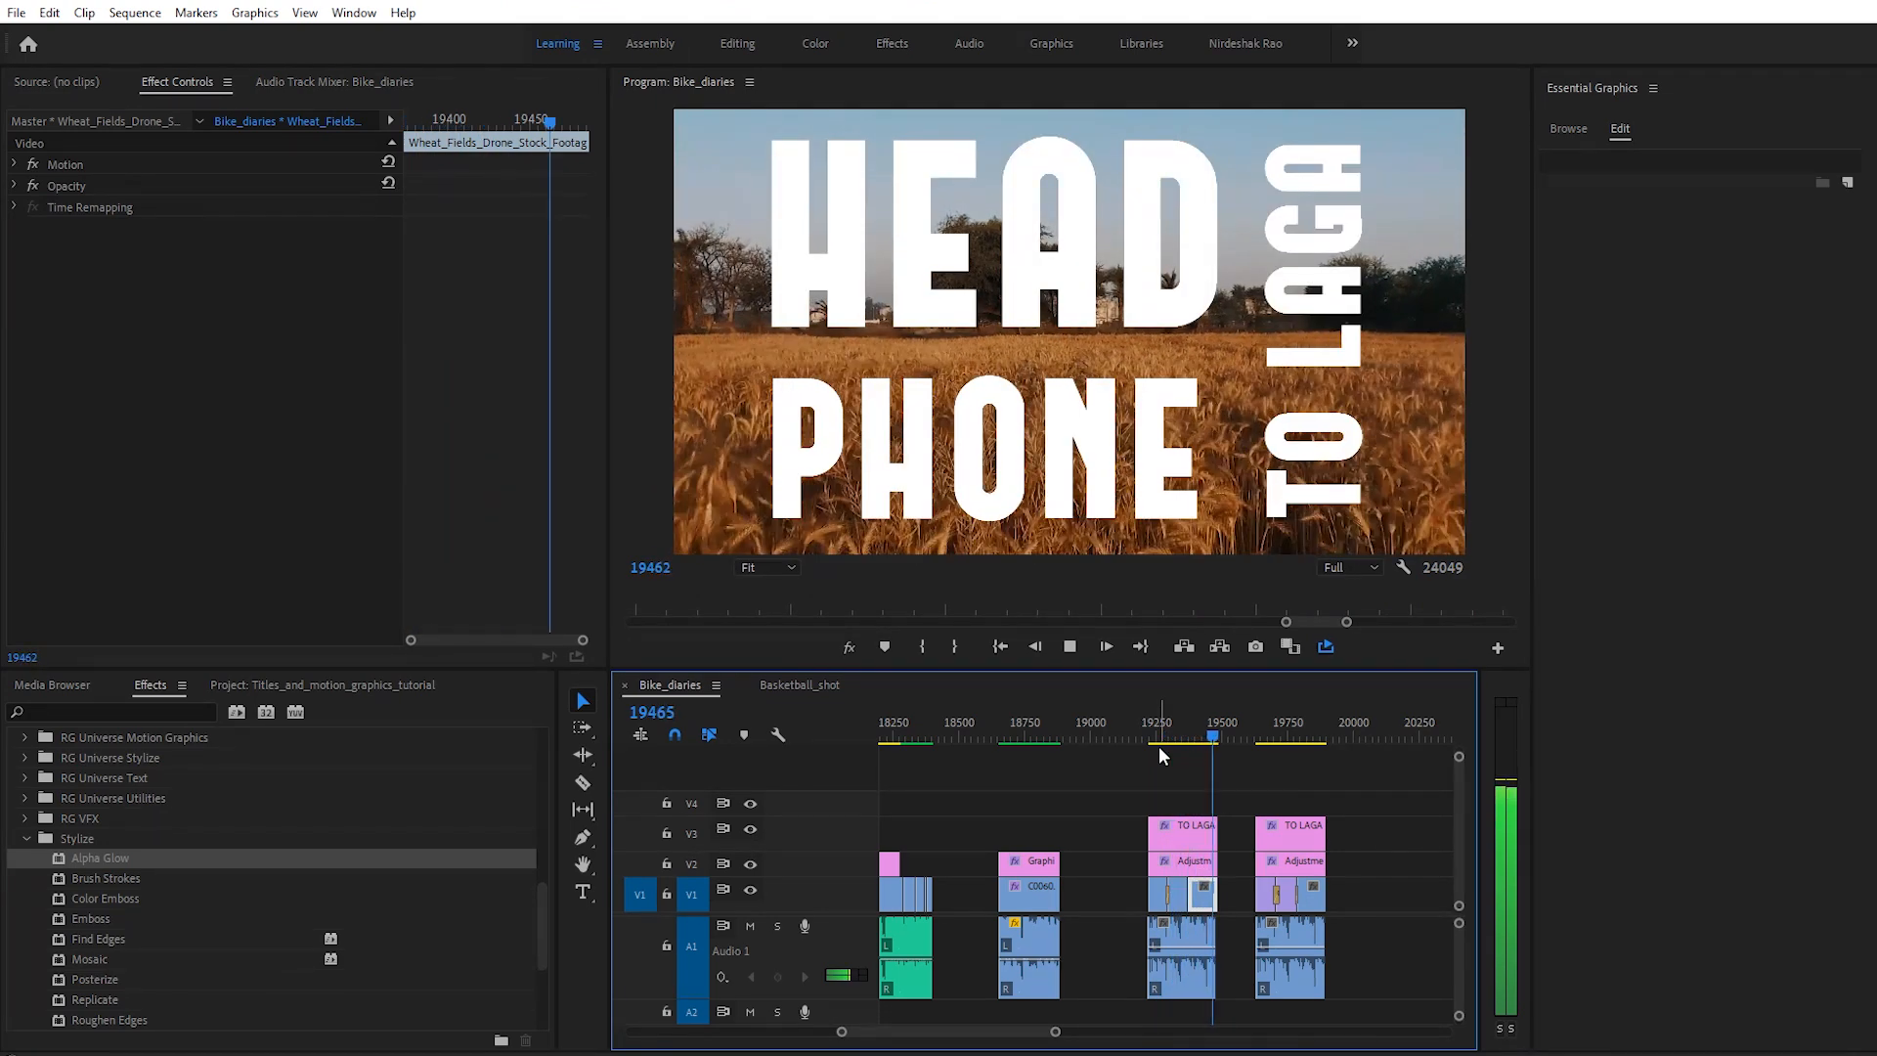
{"action": "key", "text": "space"}
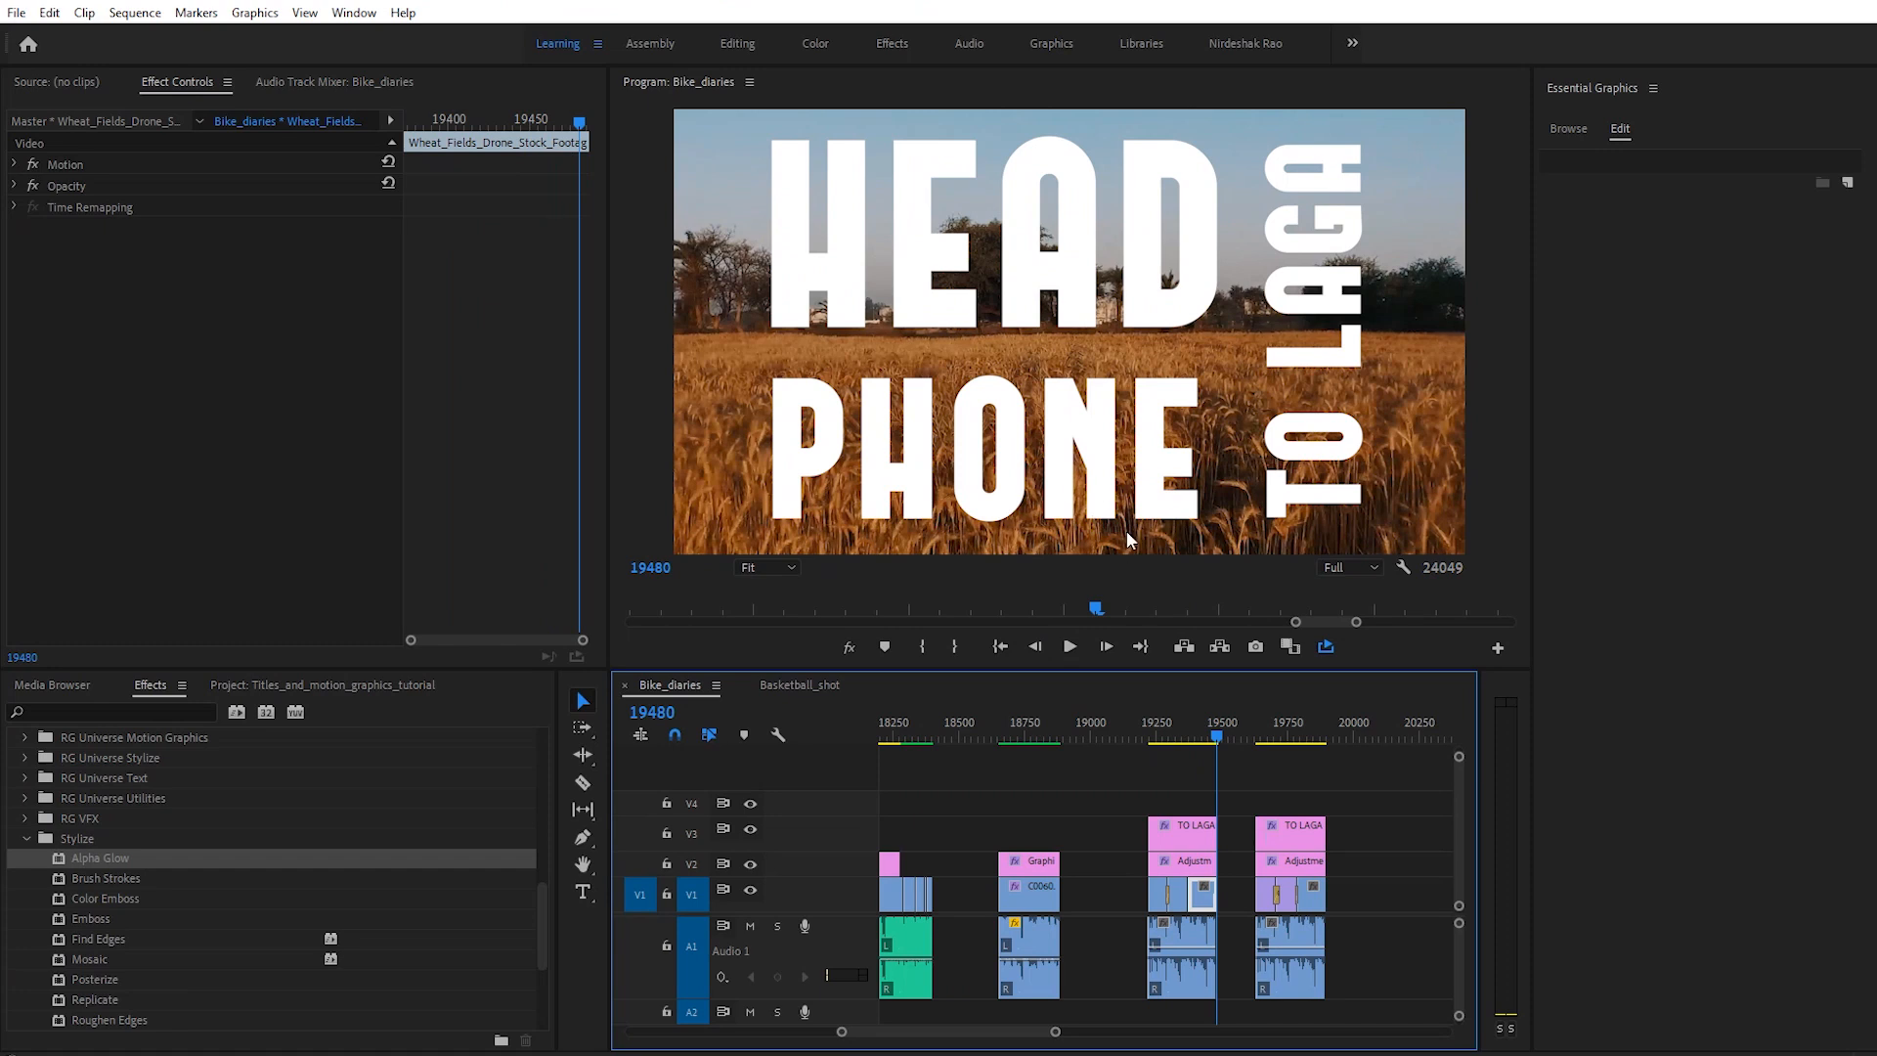
Step: Mute Audio 1 and scrub the lyric example from frame 19256 to 19467 to examine how each word is revealed
{"action": "left_click", "coordinate": [1162, 734]}
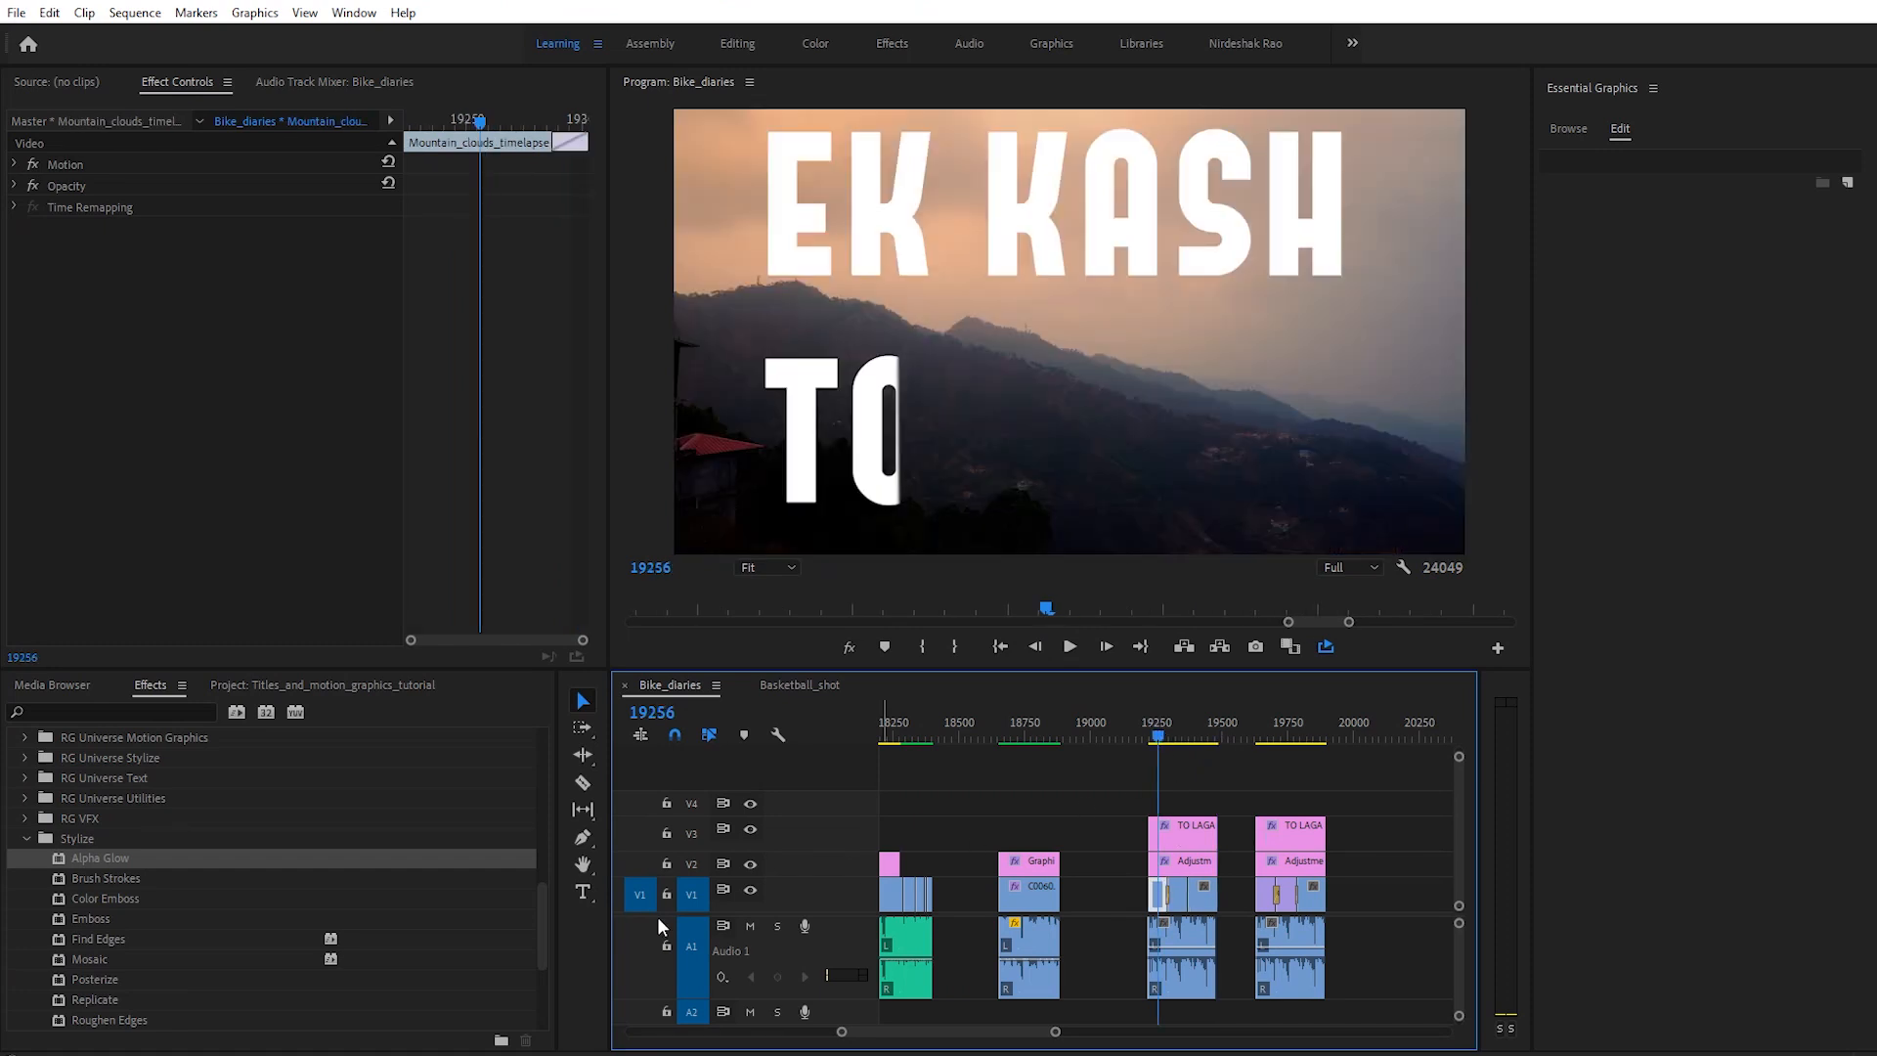
{"action": "left_click", "coordinate": [751, 926]}
{"action": "left_click", "coordinate": [1161, 735]}
{"action": "left_click_drag", "start_coordinate": [1163, 740], "coordinate": [1207, 754]}
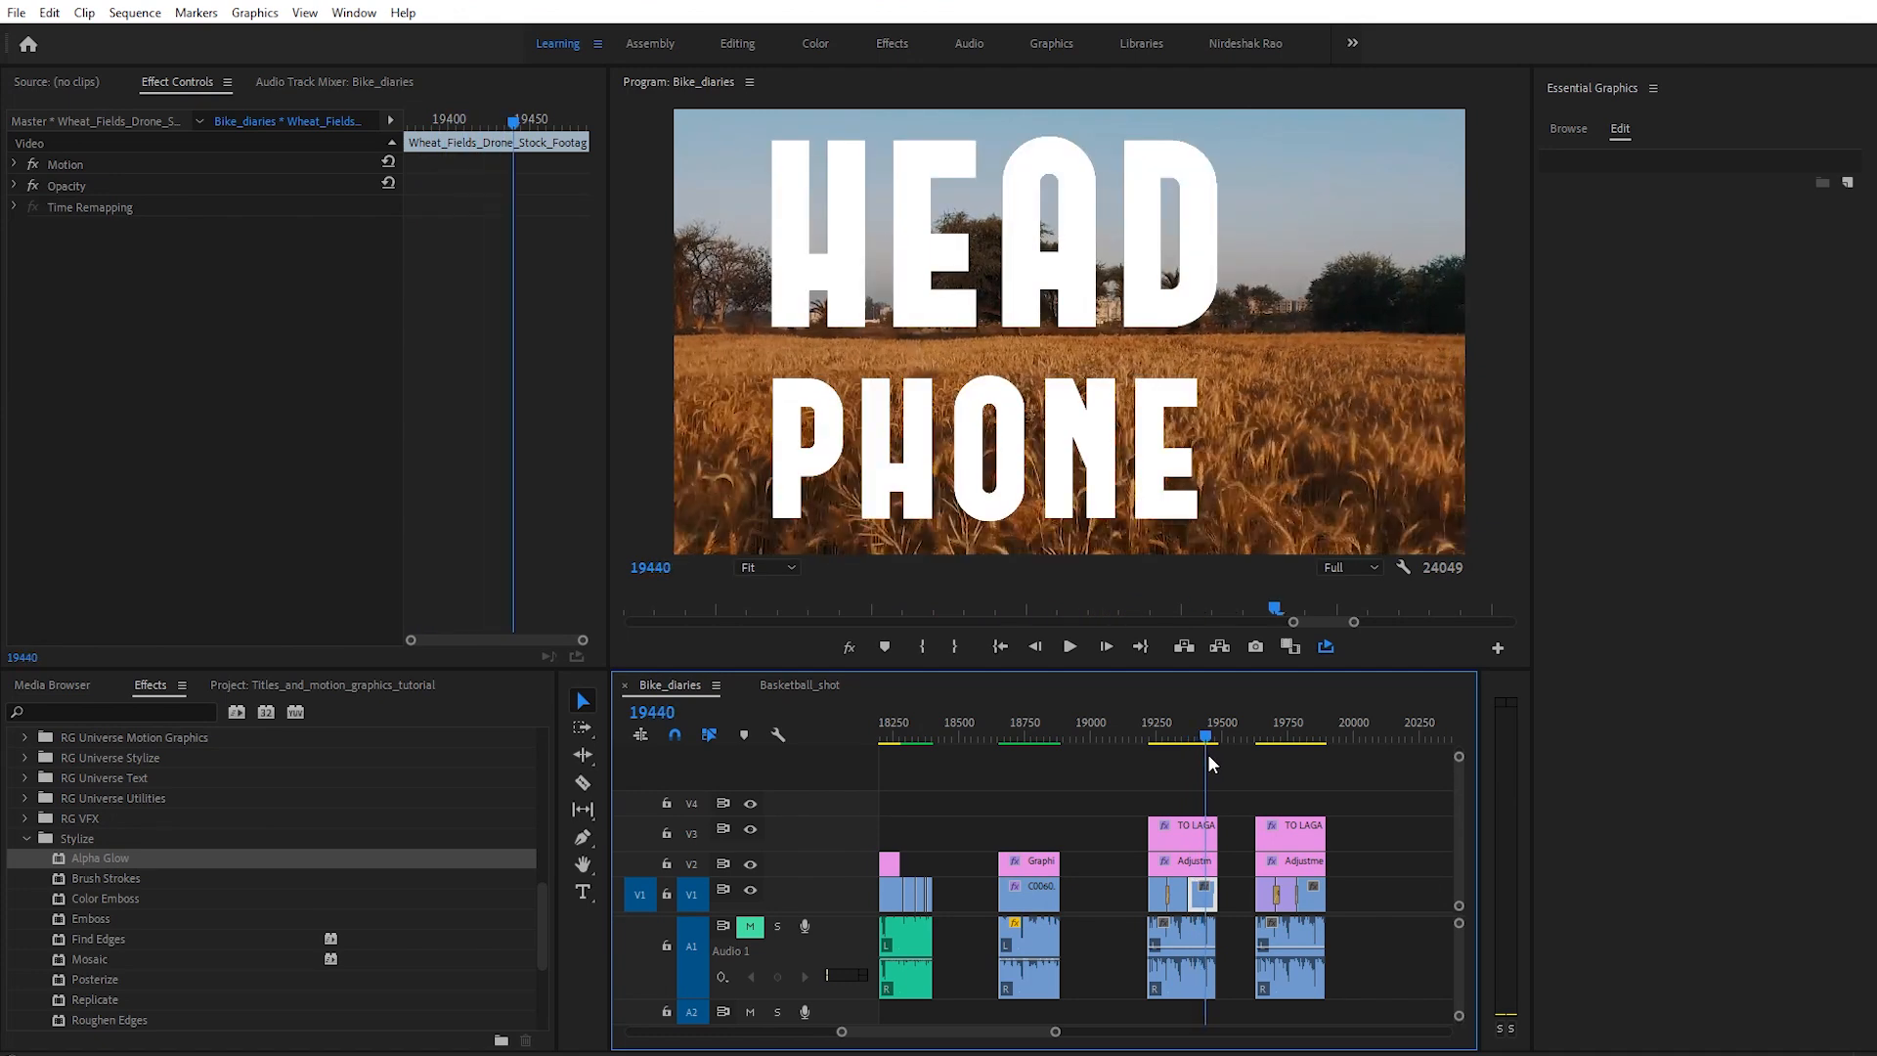
{"action": "left_click_drag", "start_coordinate": [1208, 755], "coordinate": [1216, 747]}
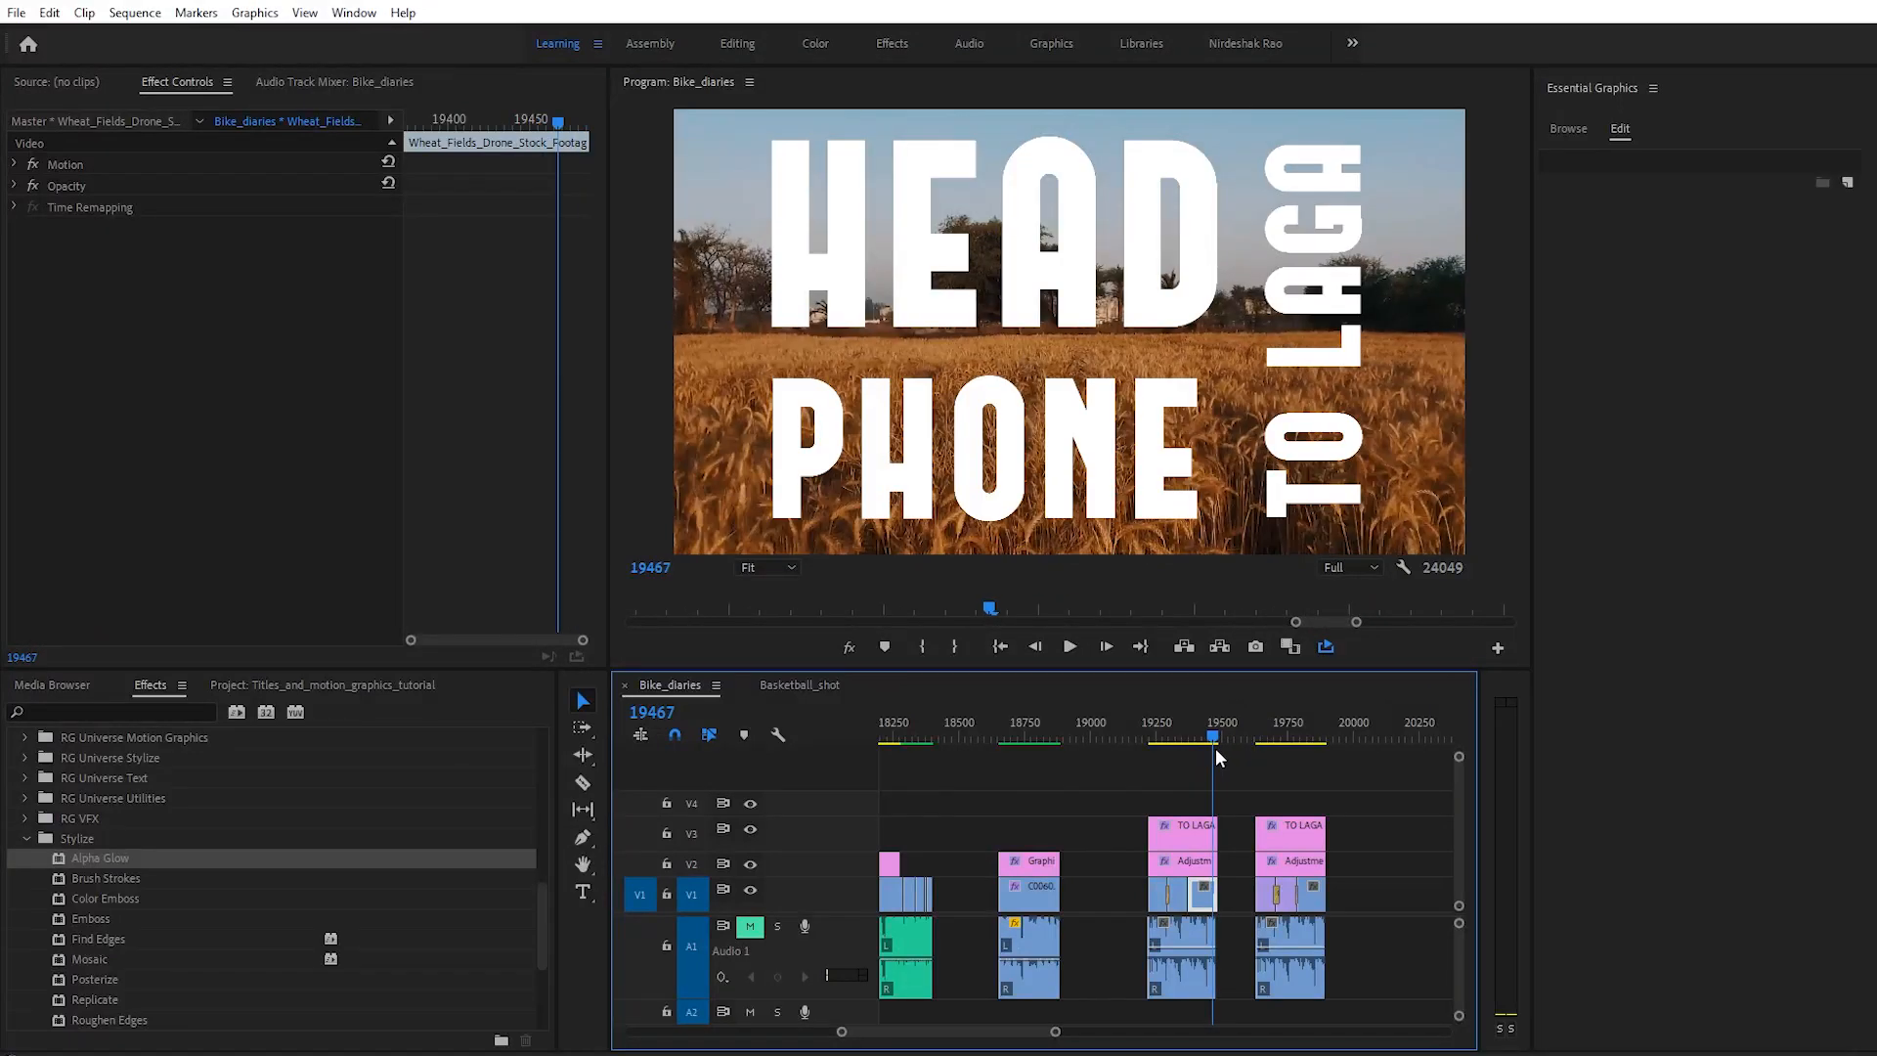
Step: Locate the untitled landscape clips starting at frame 23367 and scrub through them to about frame 23530
{"action": "left_click_drag", "start_coordinate": [1055, 1032], "coordinate": [1254, 1033]}
{"action": "left_click", "coordinate": [1236, 725]}
{"action": "left_click", "coordinate": [1232, 948]}
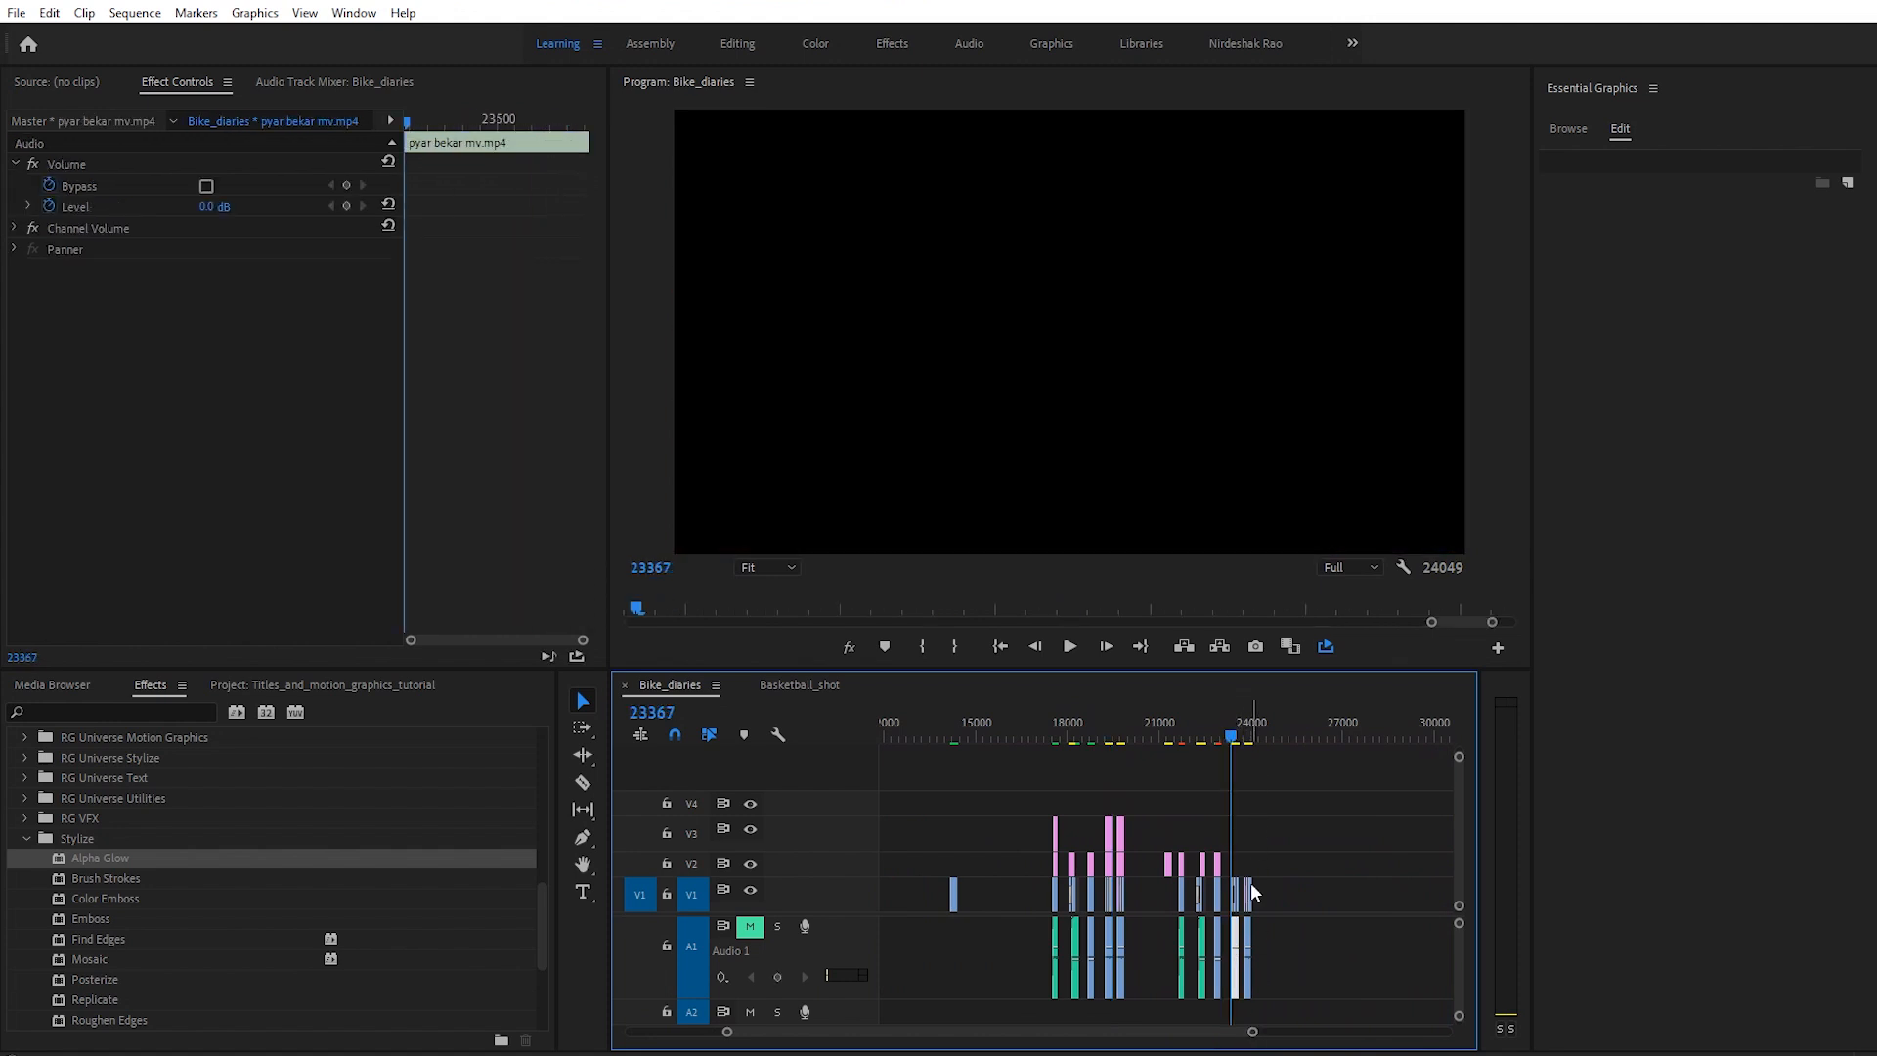
{"action": "left_click_drag", "start_coordinate": [1251, 1033], "coordinate": [1070, 1024]}
{"action": "left_click_drag", "start_coordinate": [1175, 747], "coordinate": [1228, 757]}
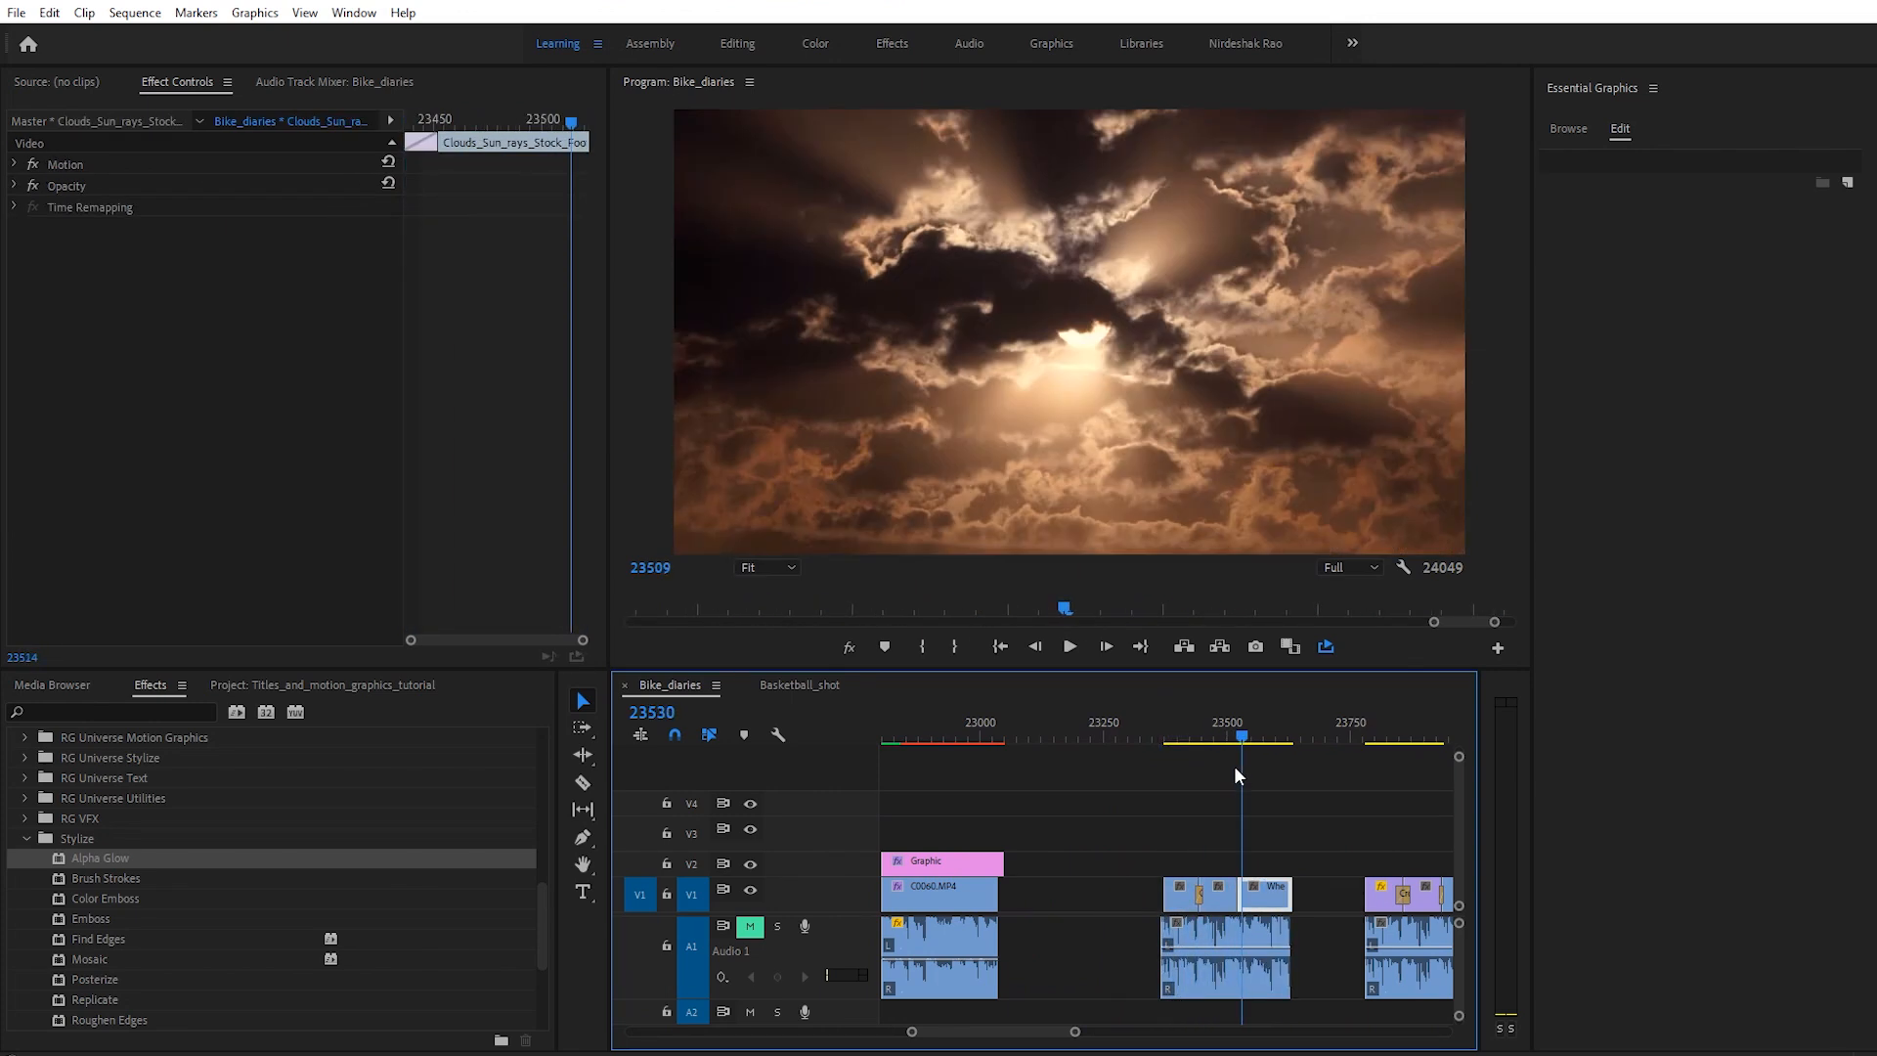
Step: Unmute Audio 1 and play the opening of the mountain-clouds clip from frame 23382
{"action": "left_click", "coordinate": [750, 927]}
{"action": "left_click", "coordinate": [1171, 716]}
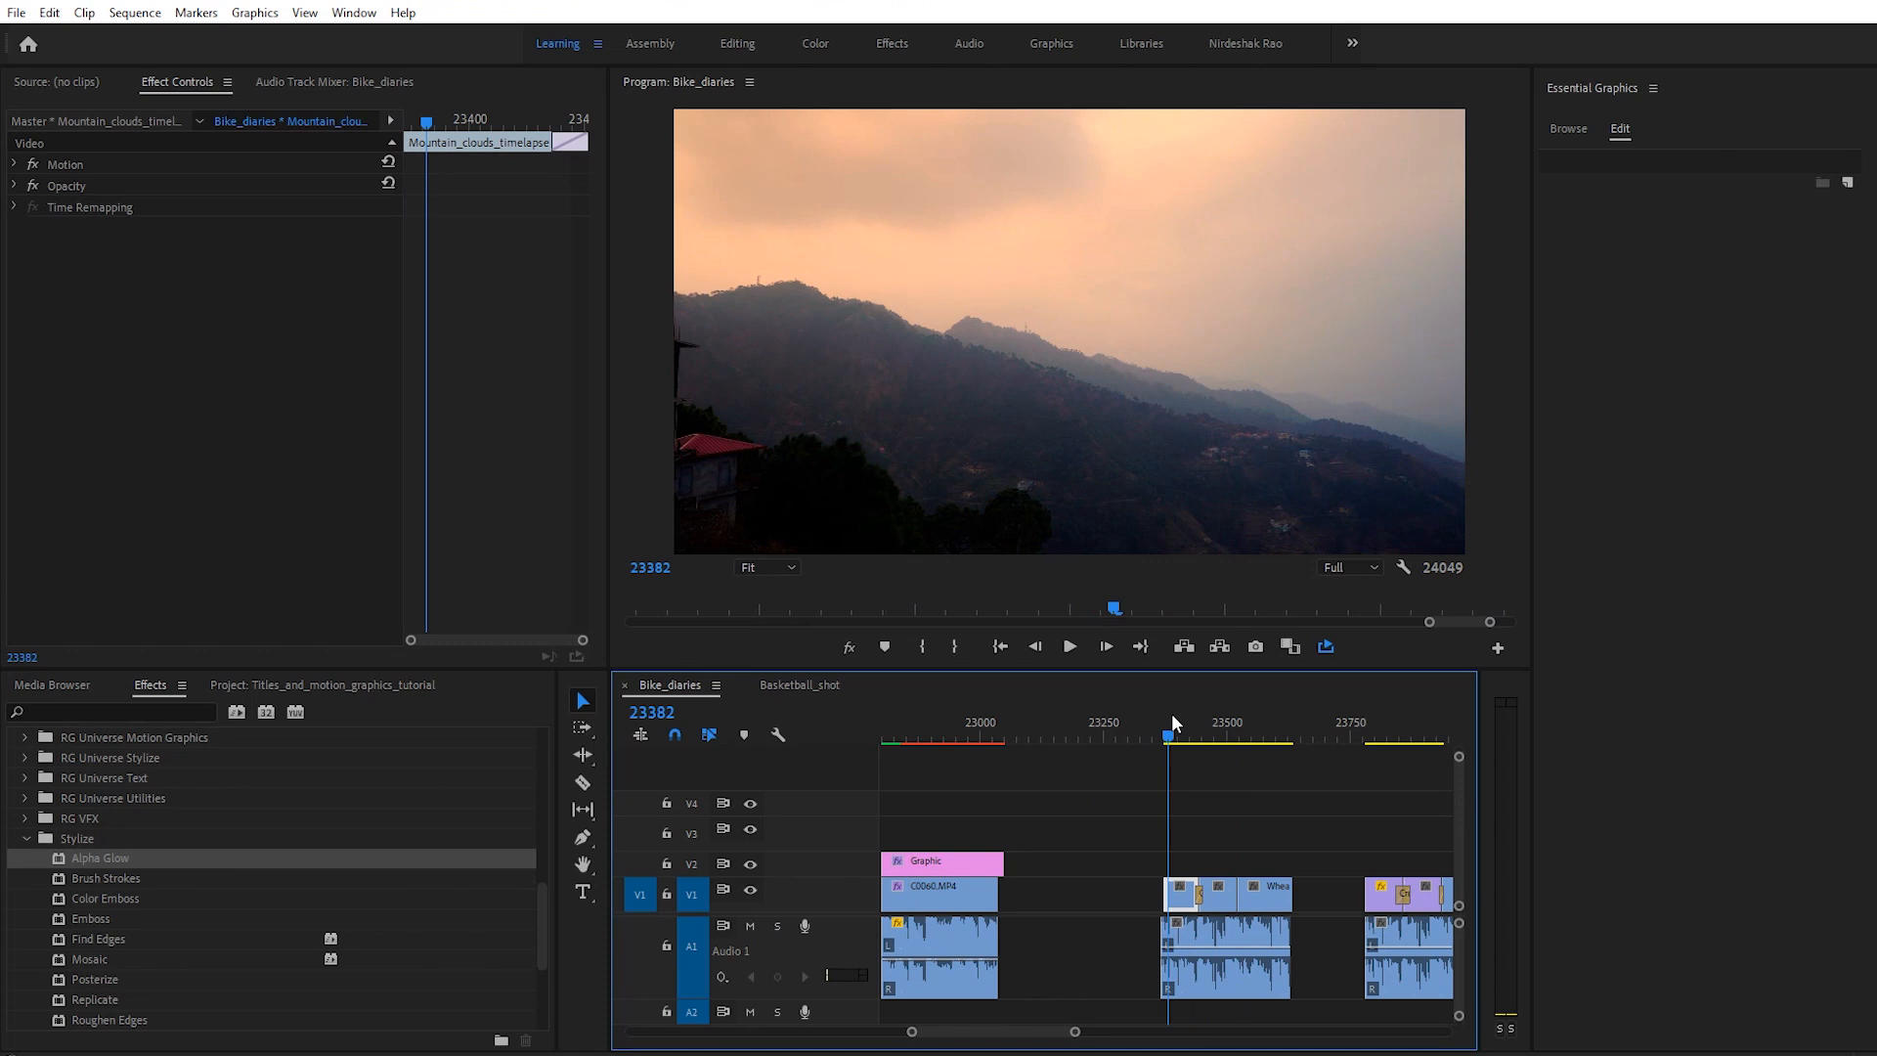
{"action": "key", "text": "space"}
{"action": "key", "text": "space"}
Step: Add an EK text title over the mountain-clouds clip, starting at frame 23372
{"action": "left_click_drag", "start_coordinate": [1186, 726], "coordinate": [1159, 719]}
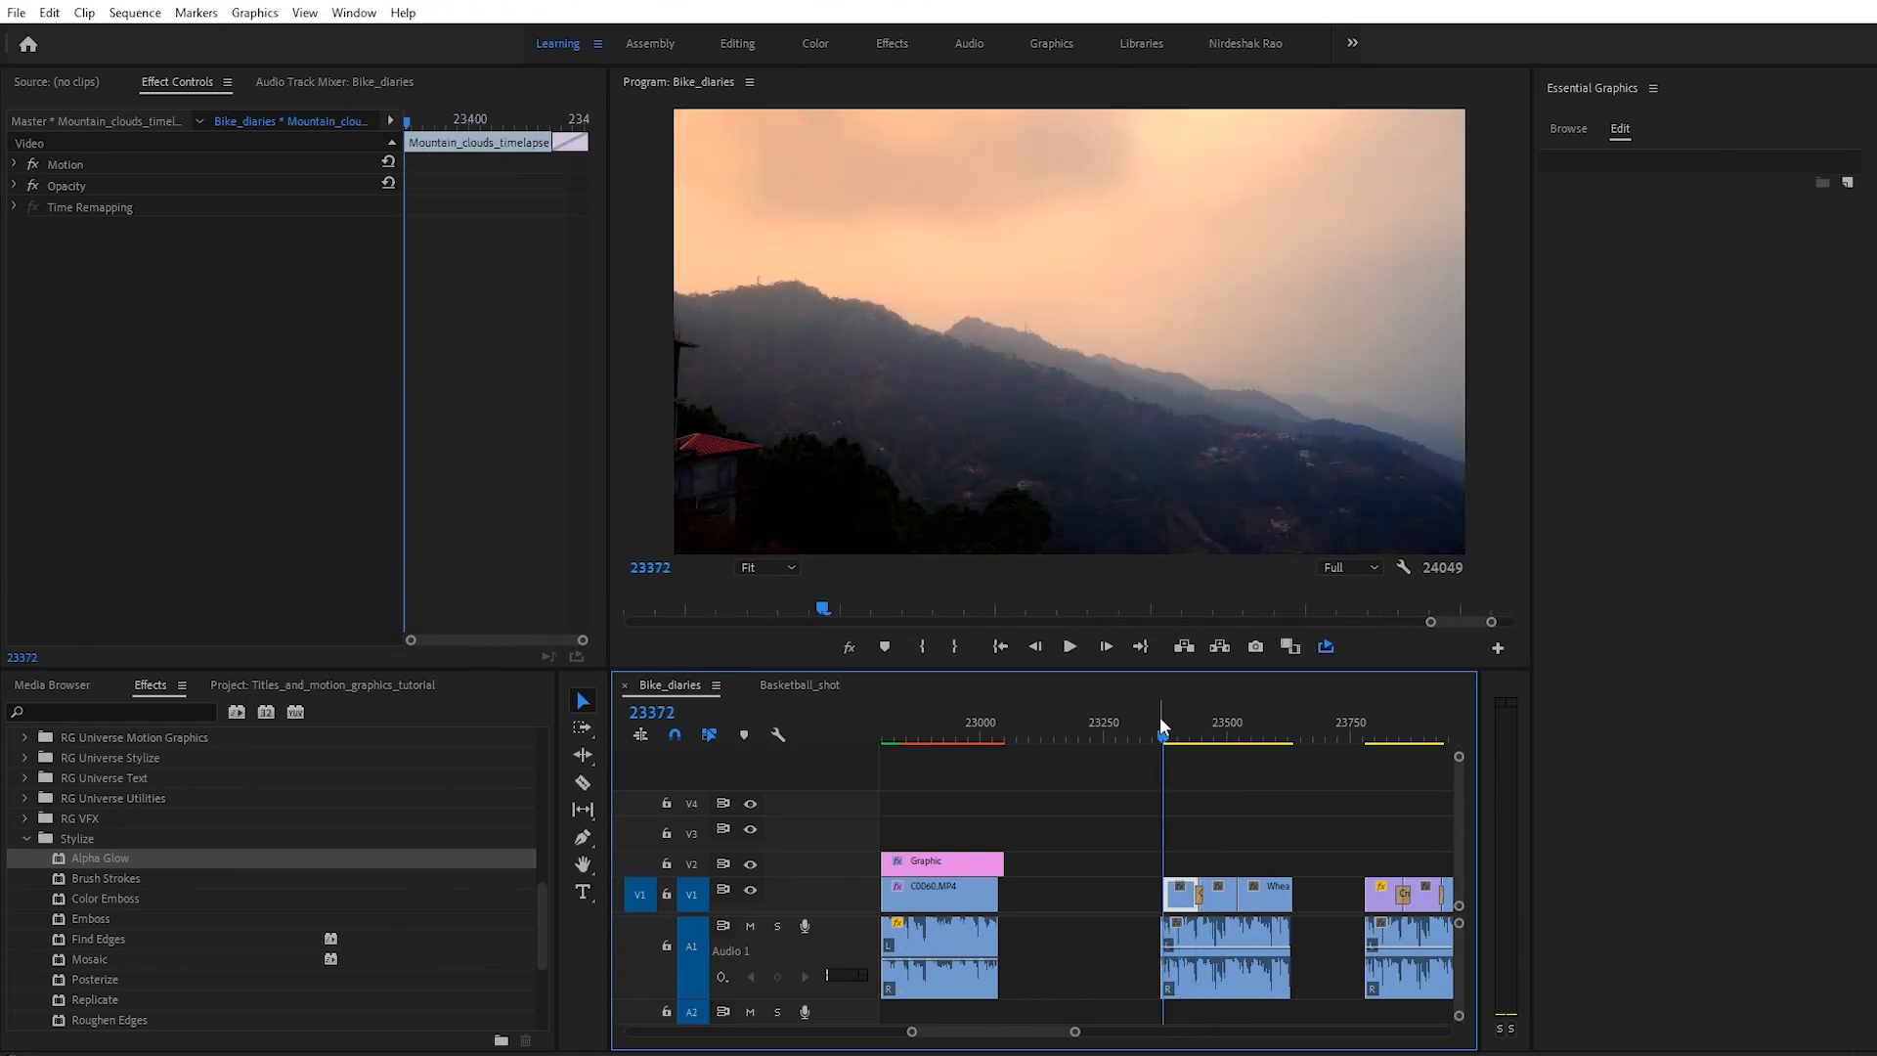
{"action": "key", "text": "t"}
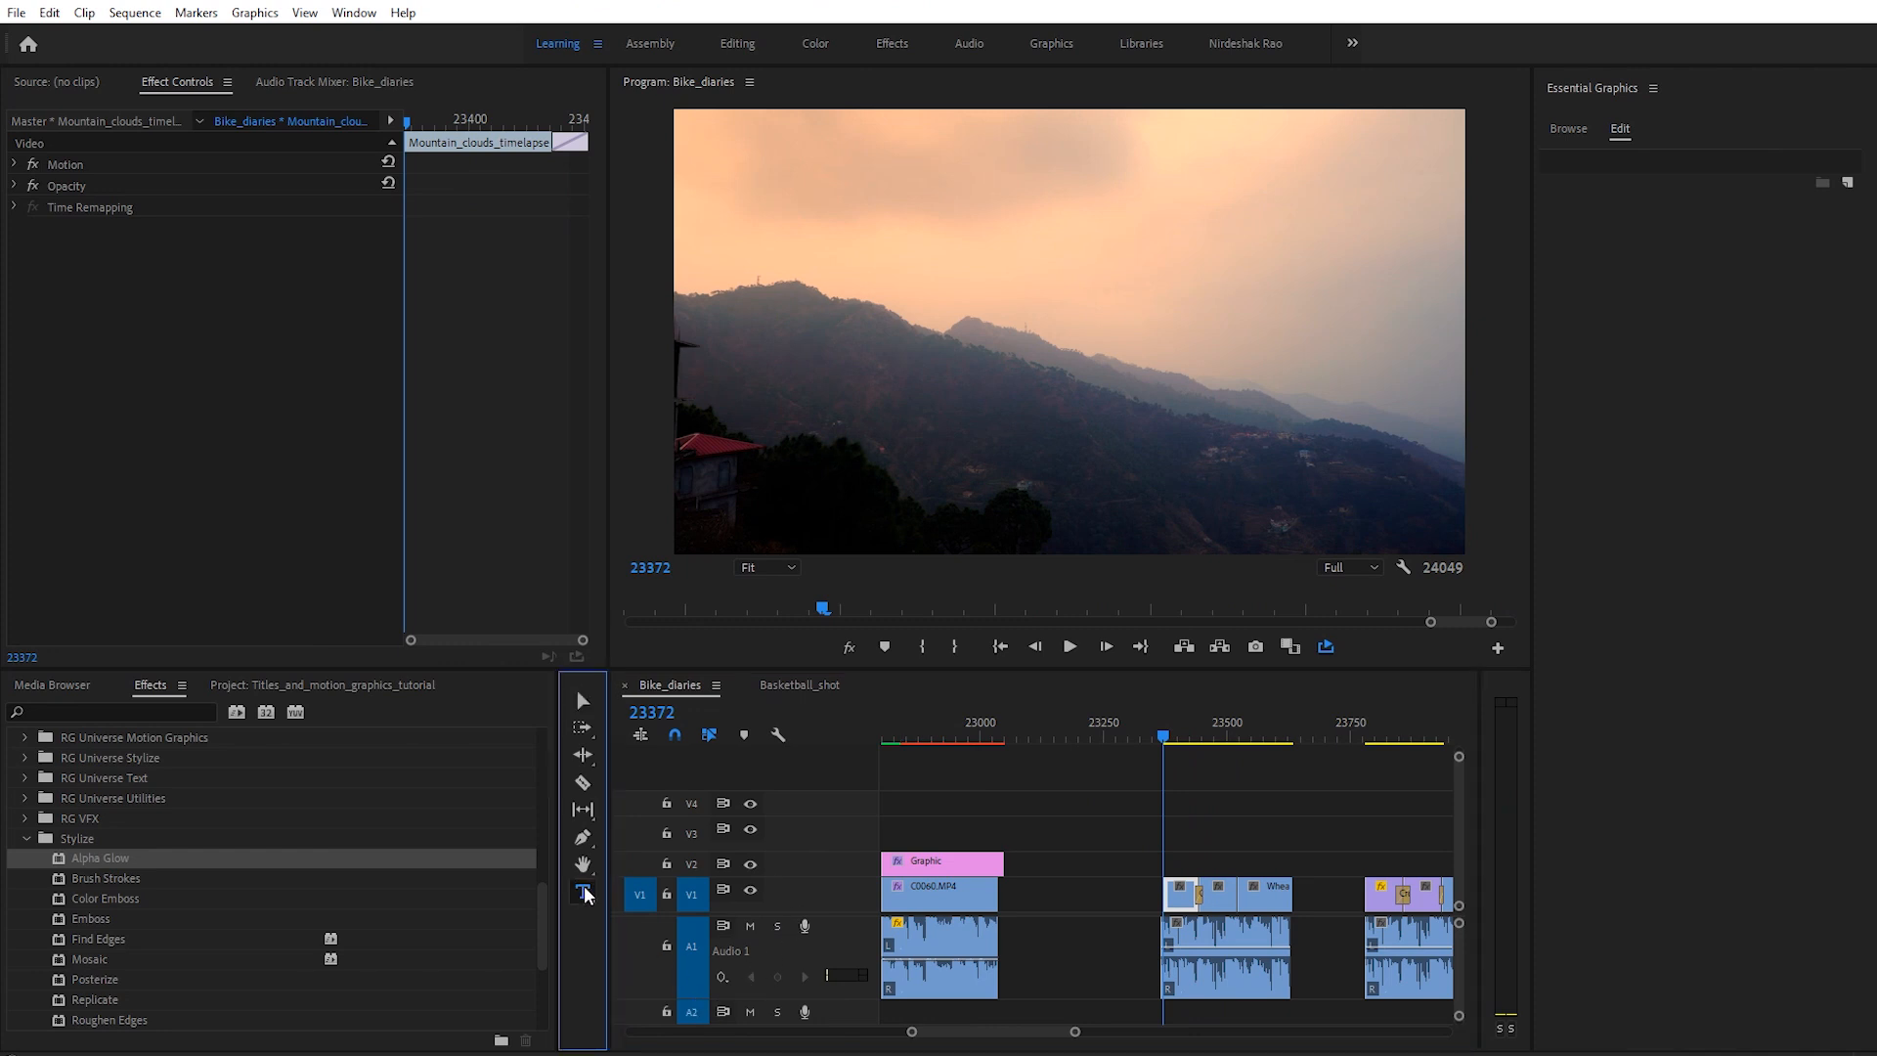
{"action": "left_click", "coordinate": [970, 289]}
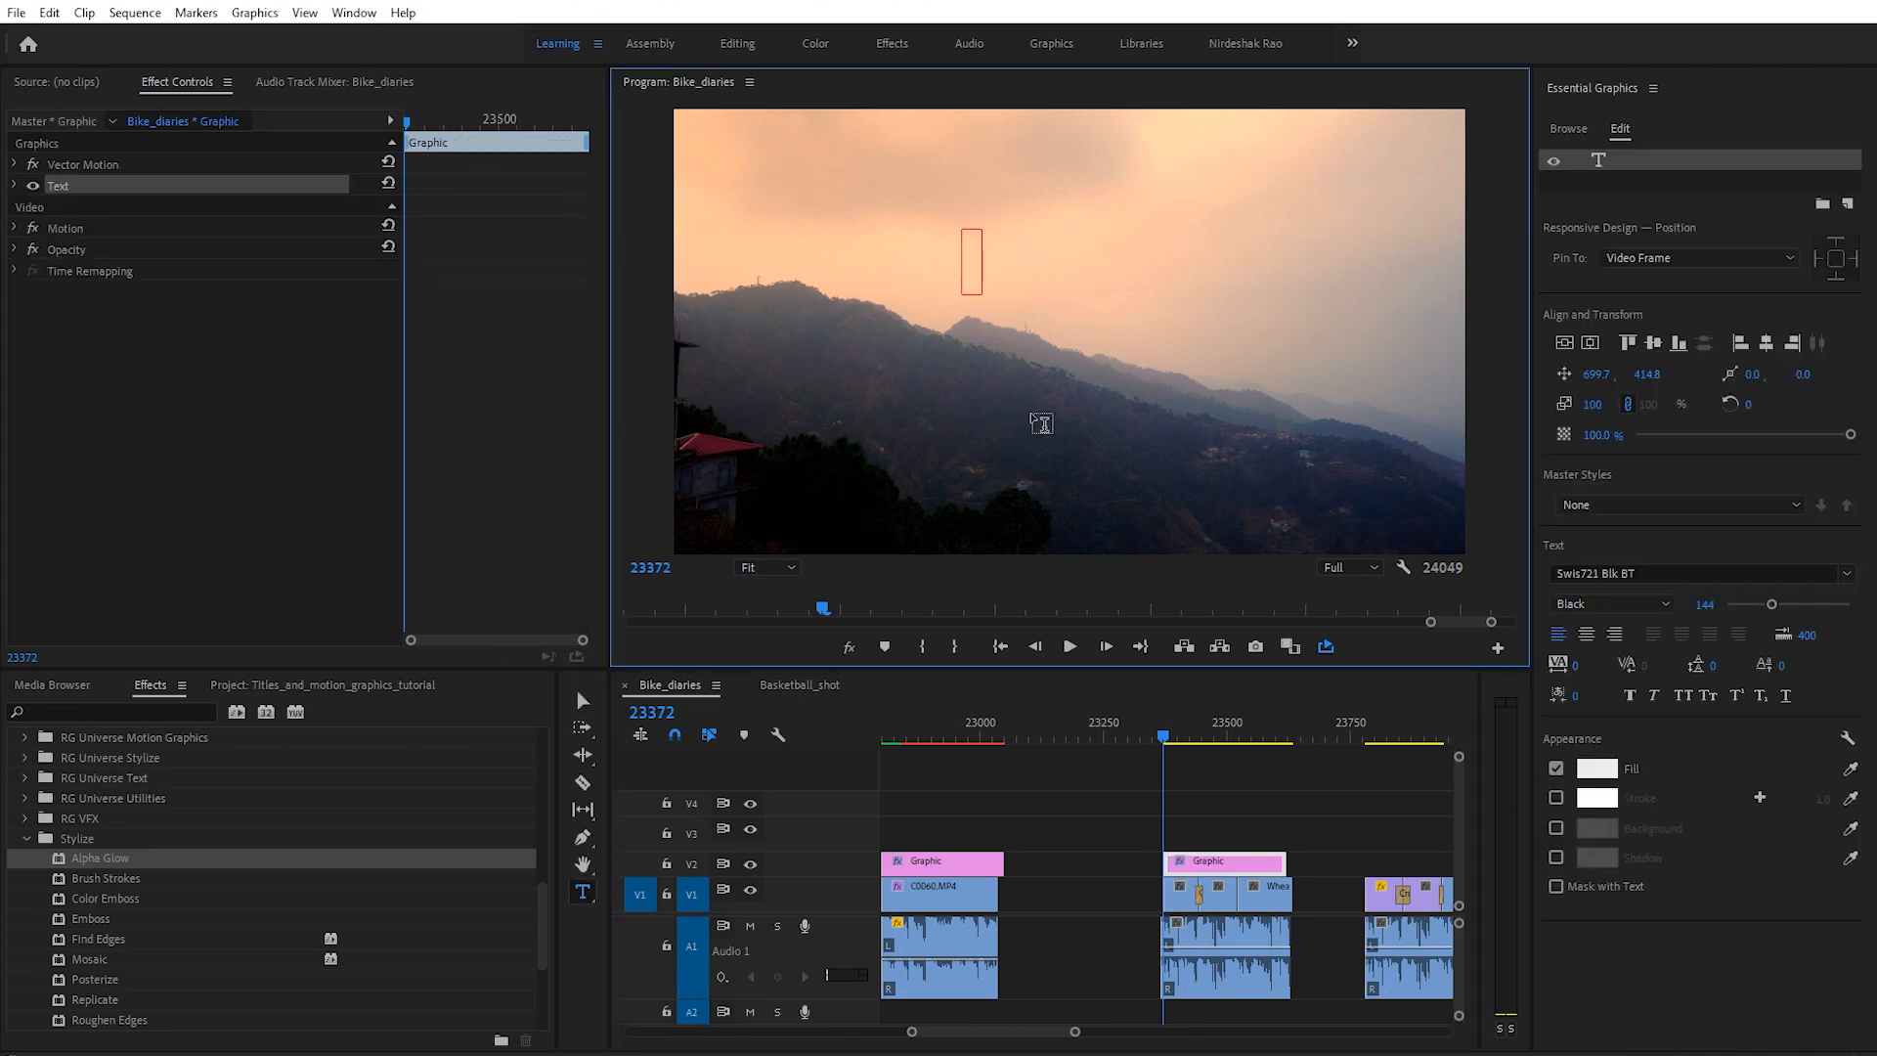
{"action": "type", "text": "EK"}
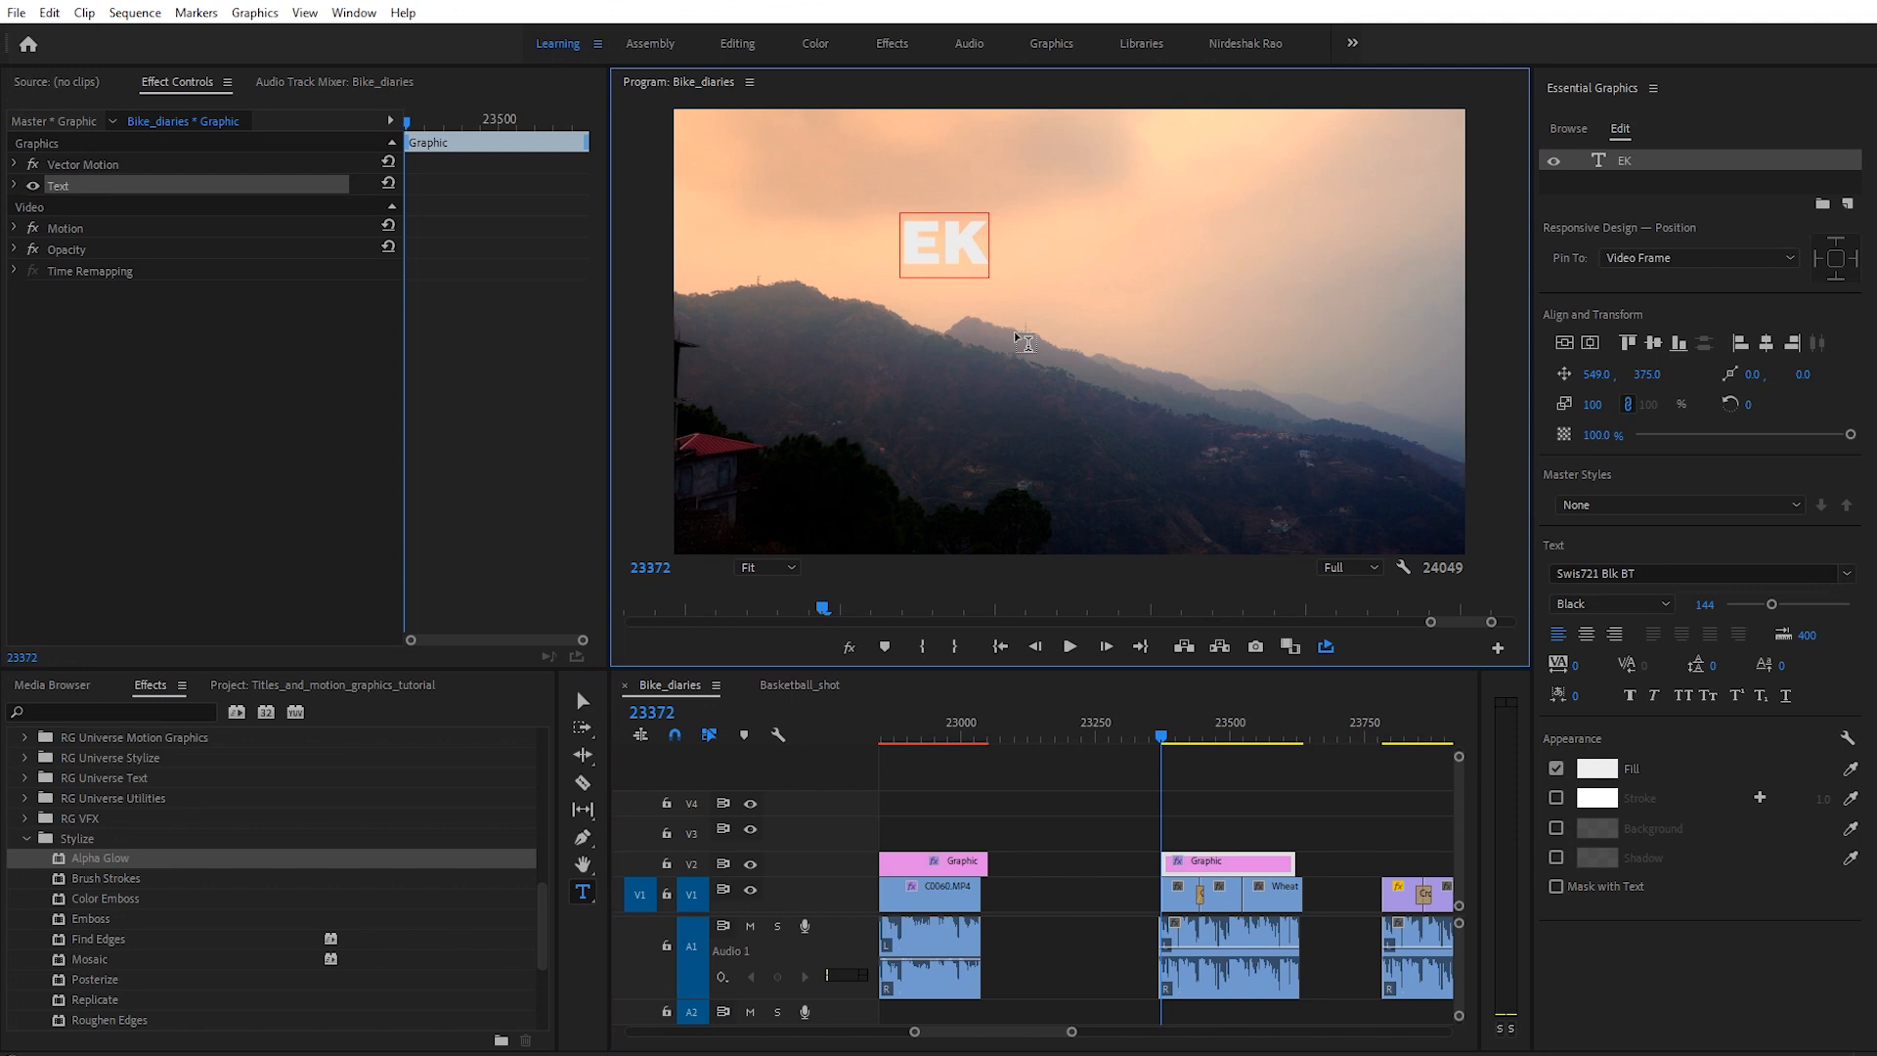
{"action": "left_click", "coordinate": [583, 701]}
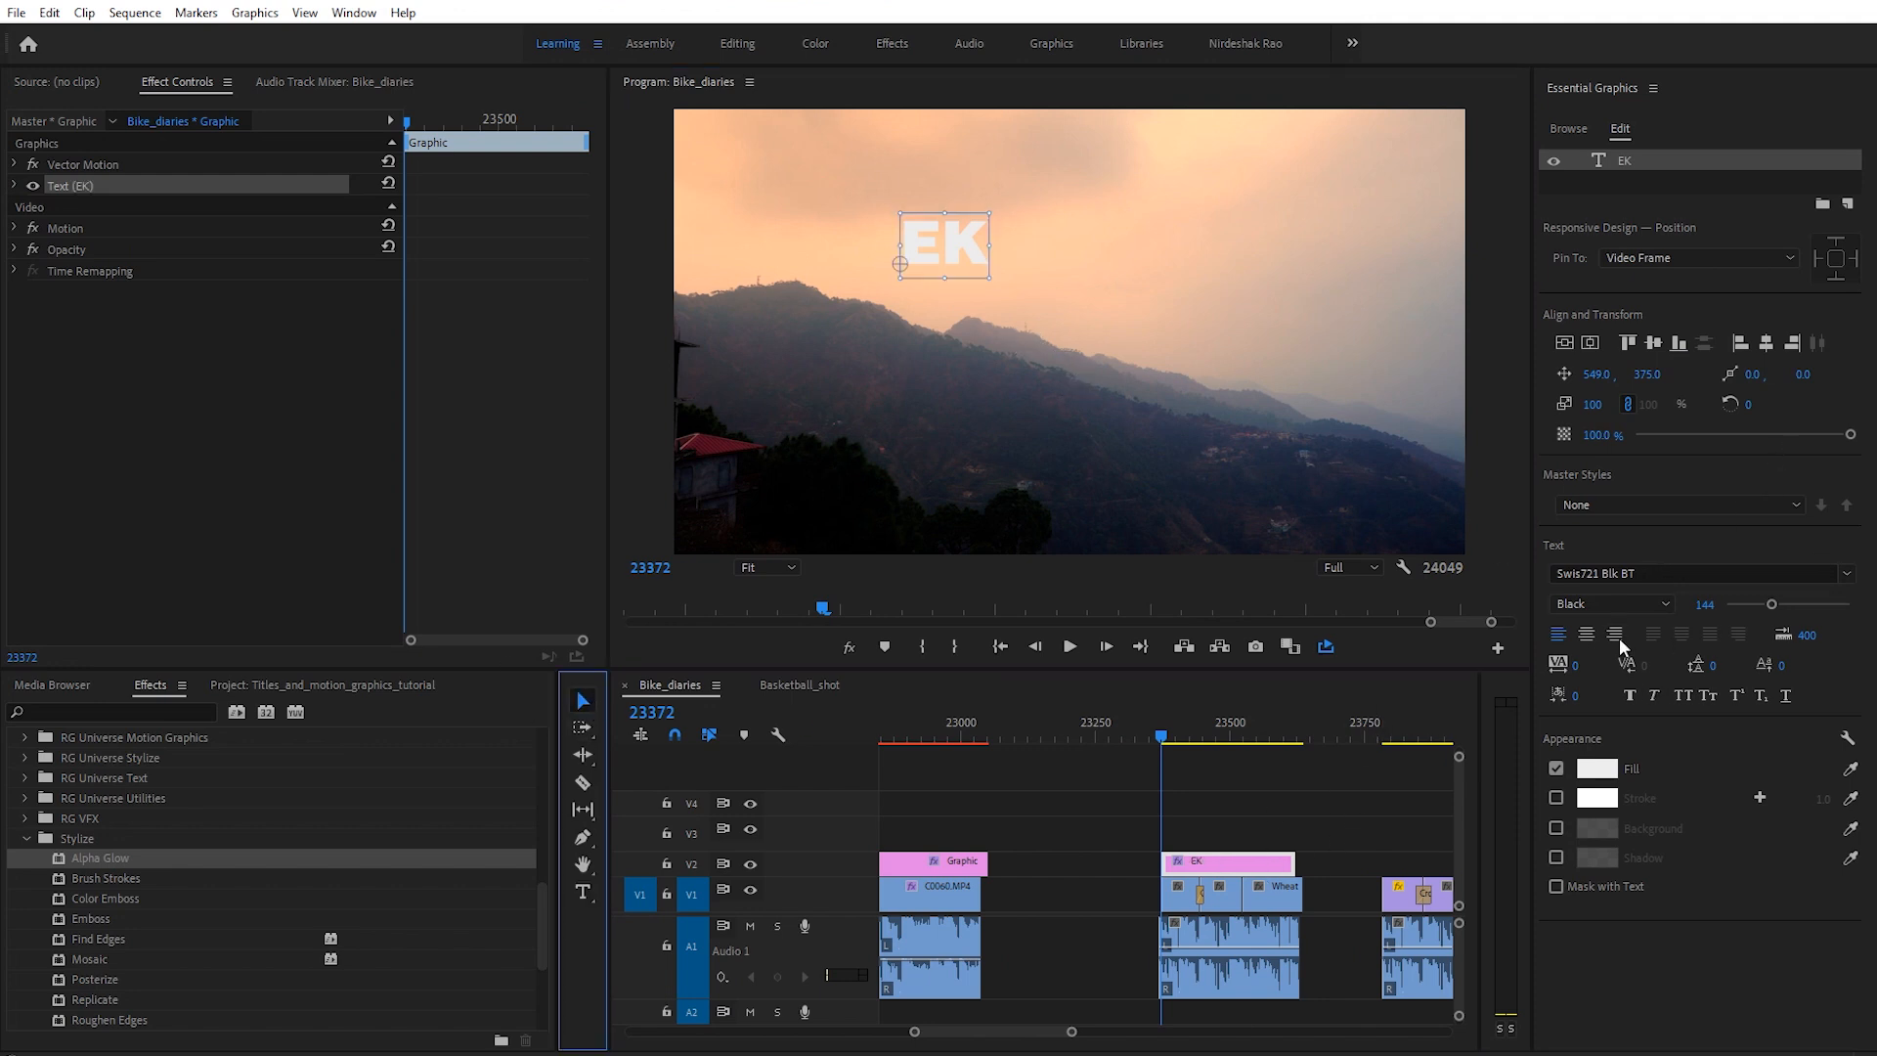
Step: Set the EK text's font to FORQUE, enlarge it to about 467%, and place it in the upper-left area of the video frame
{"action": "left_click", "coordinate": [1639, 573]}
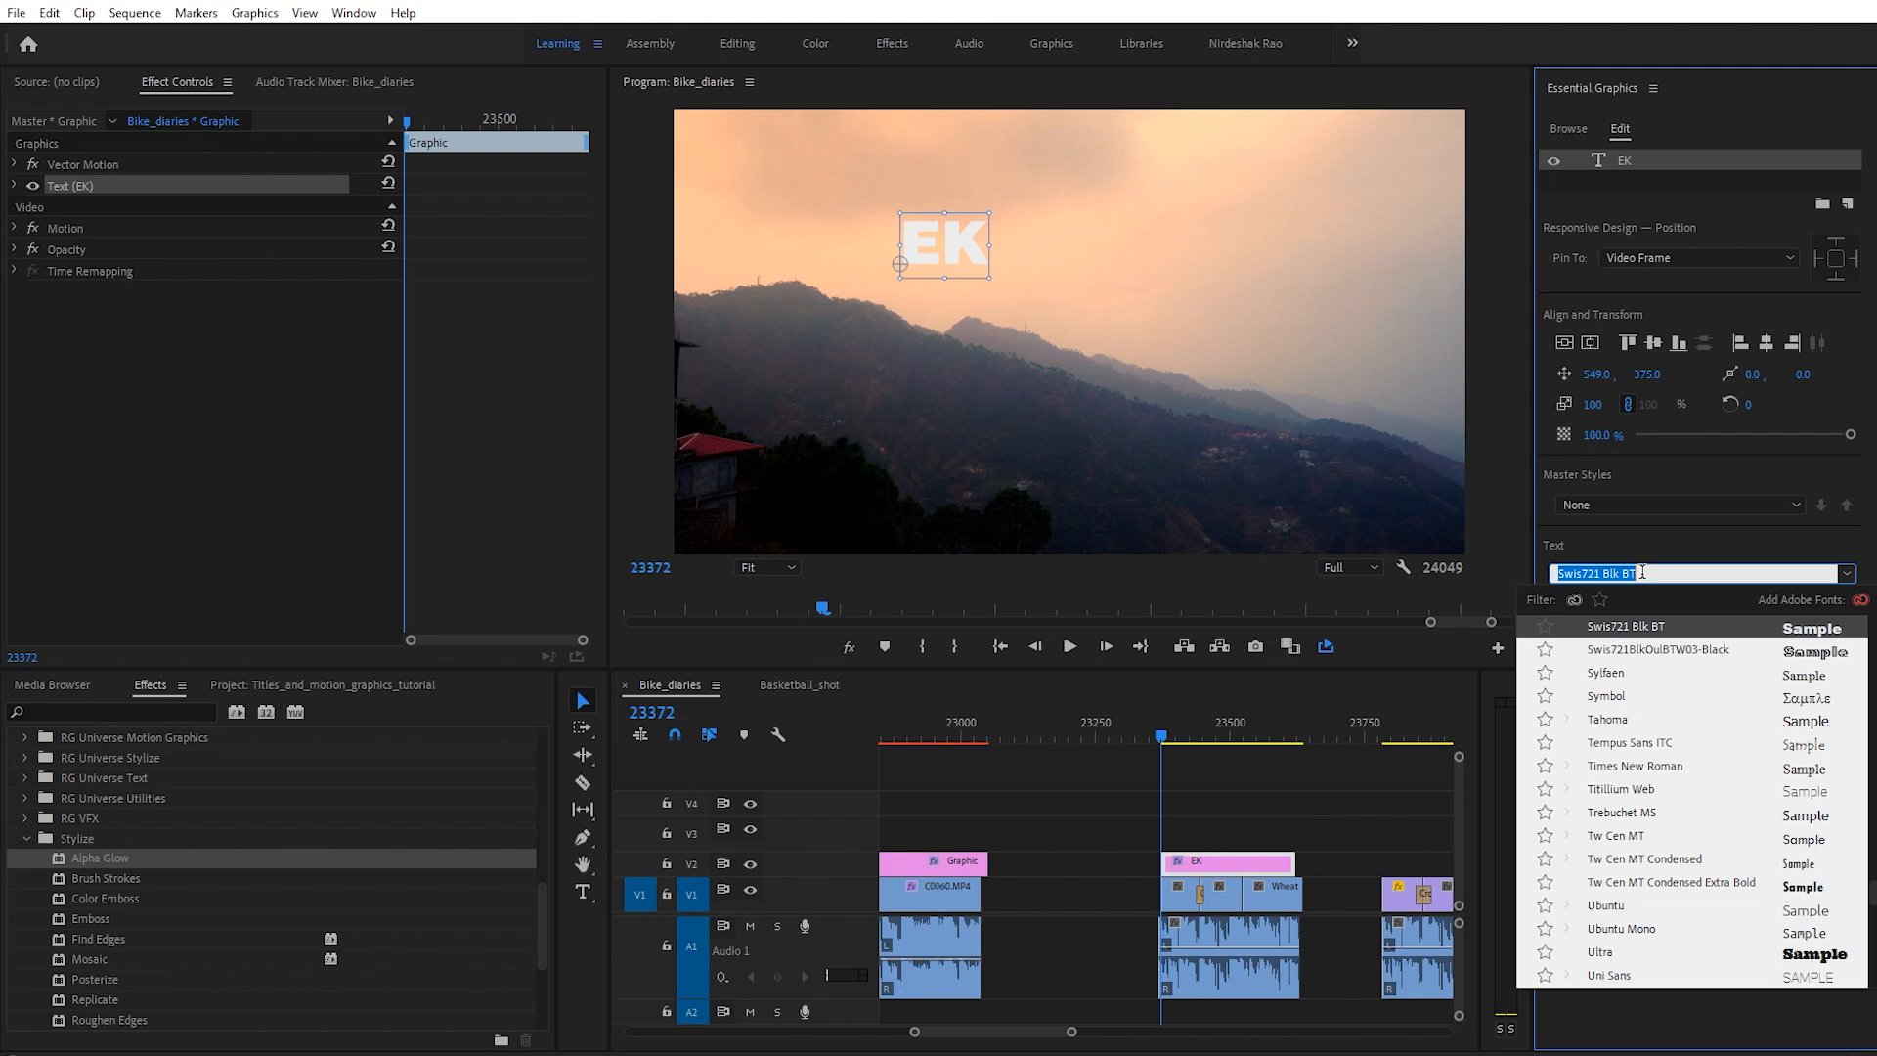
{"action": "type", "text": "for"}
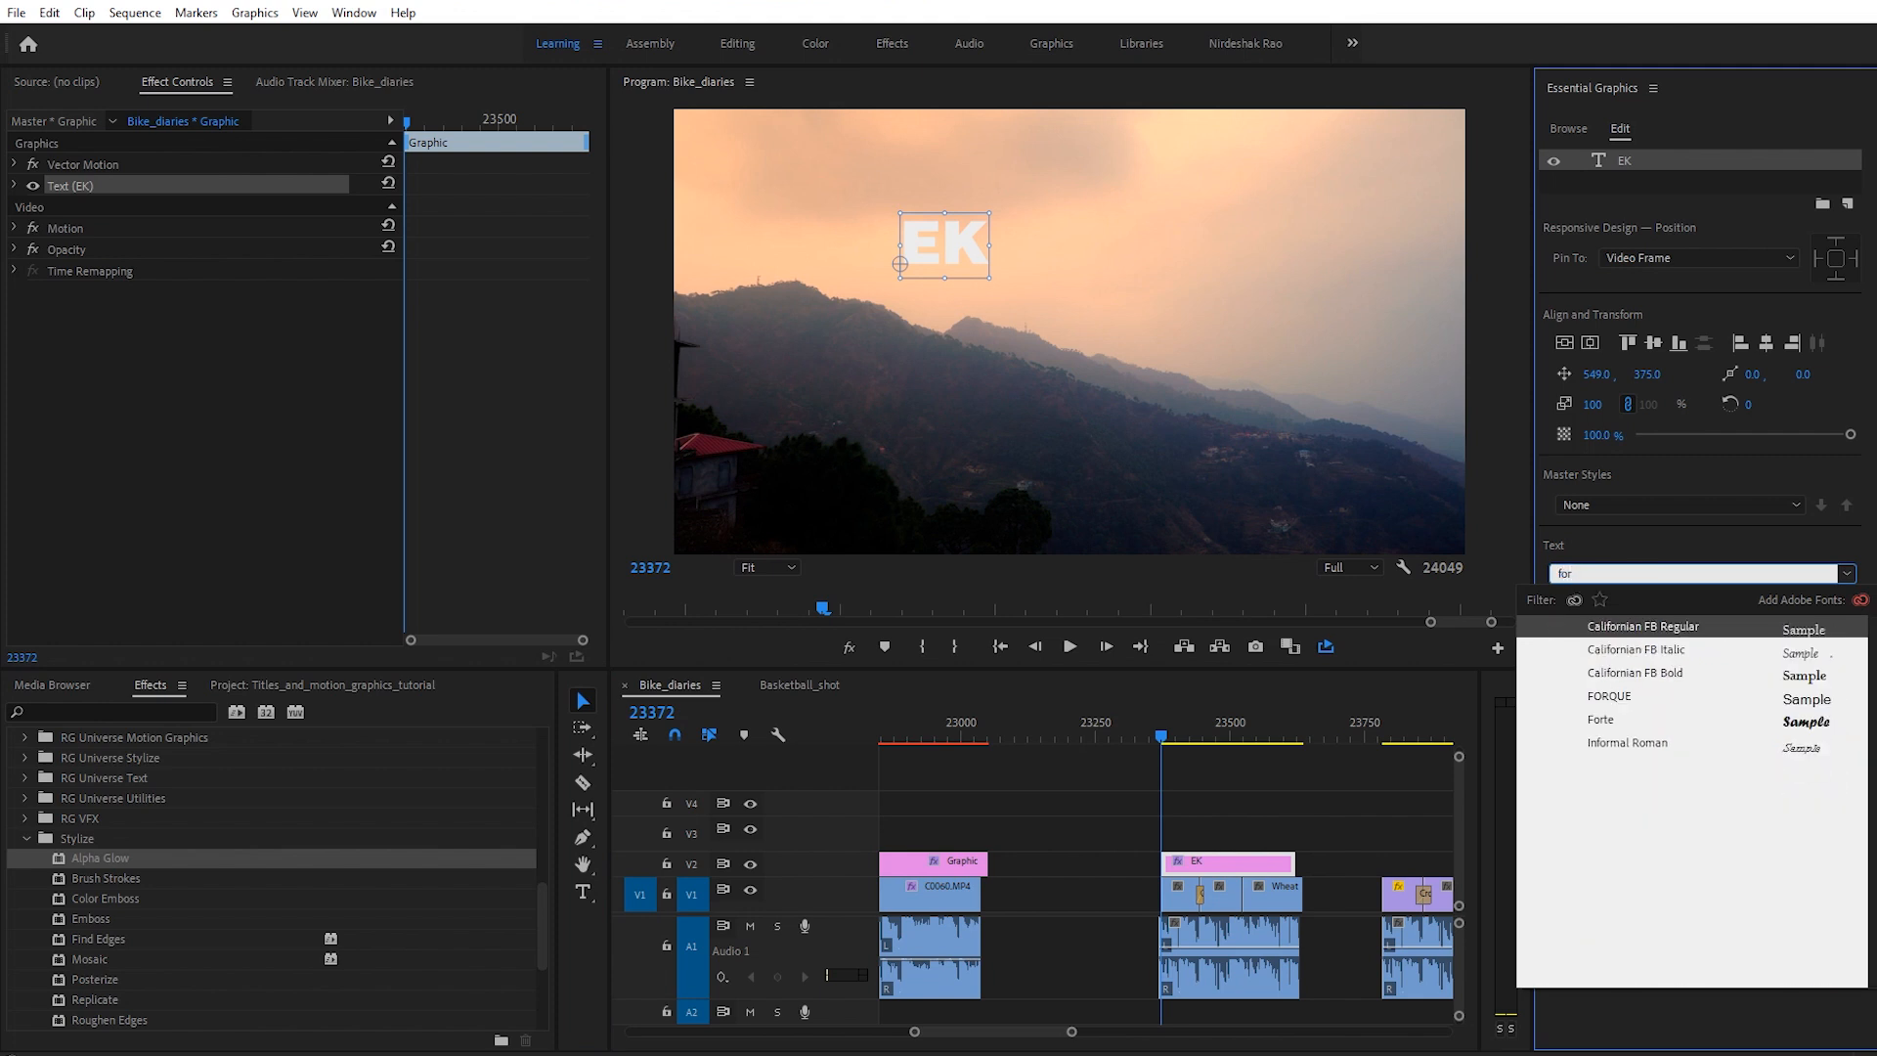
{"action": "left_click", "coordinate": [1603, 697]}
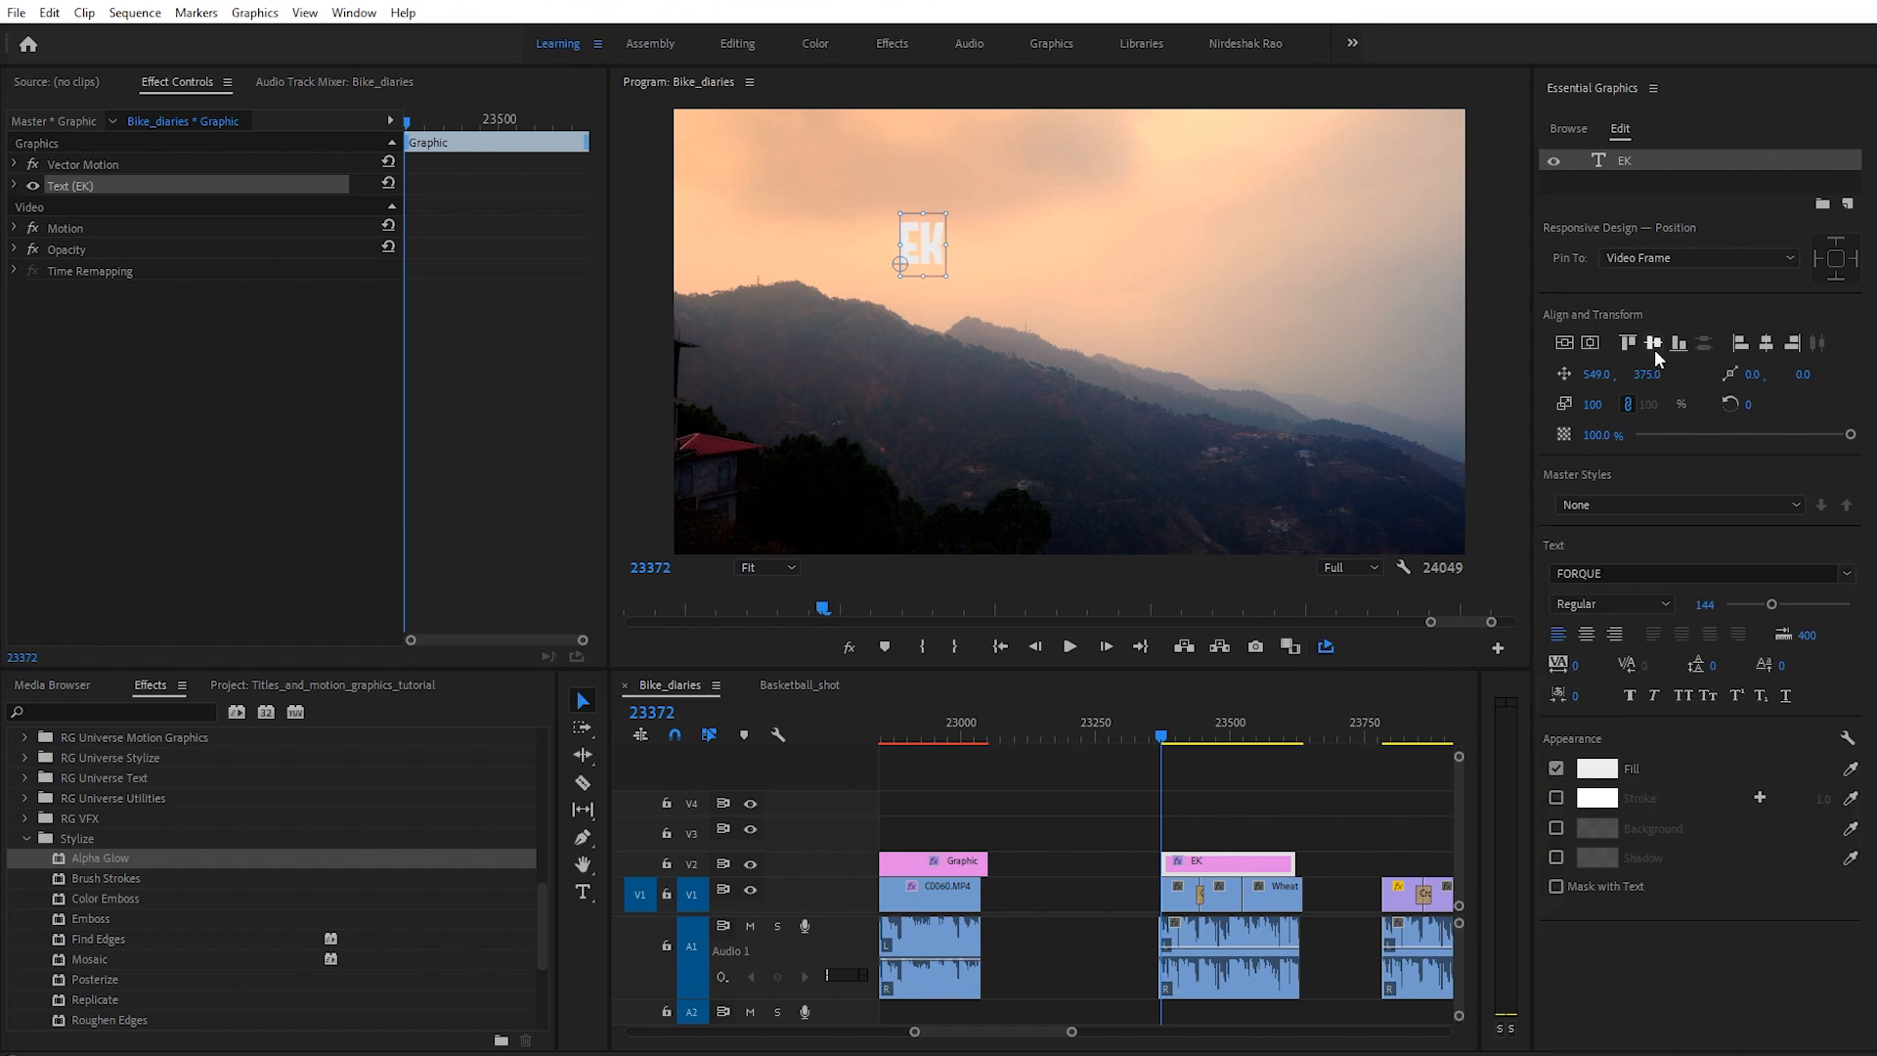
{"action": "left_click_drag", "start_coordinate": [954, 202], "coordinate": [1066, 106]}
{"action": "left_click_drag", "start_coordinate": [1021, 220], "coordinate": [871, 252]}
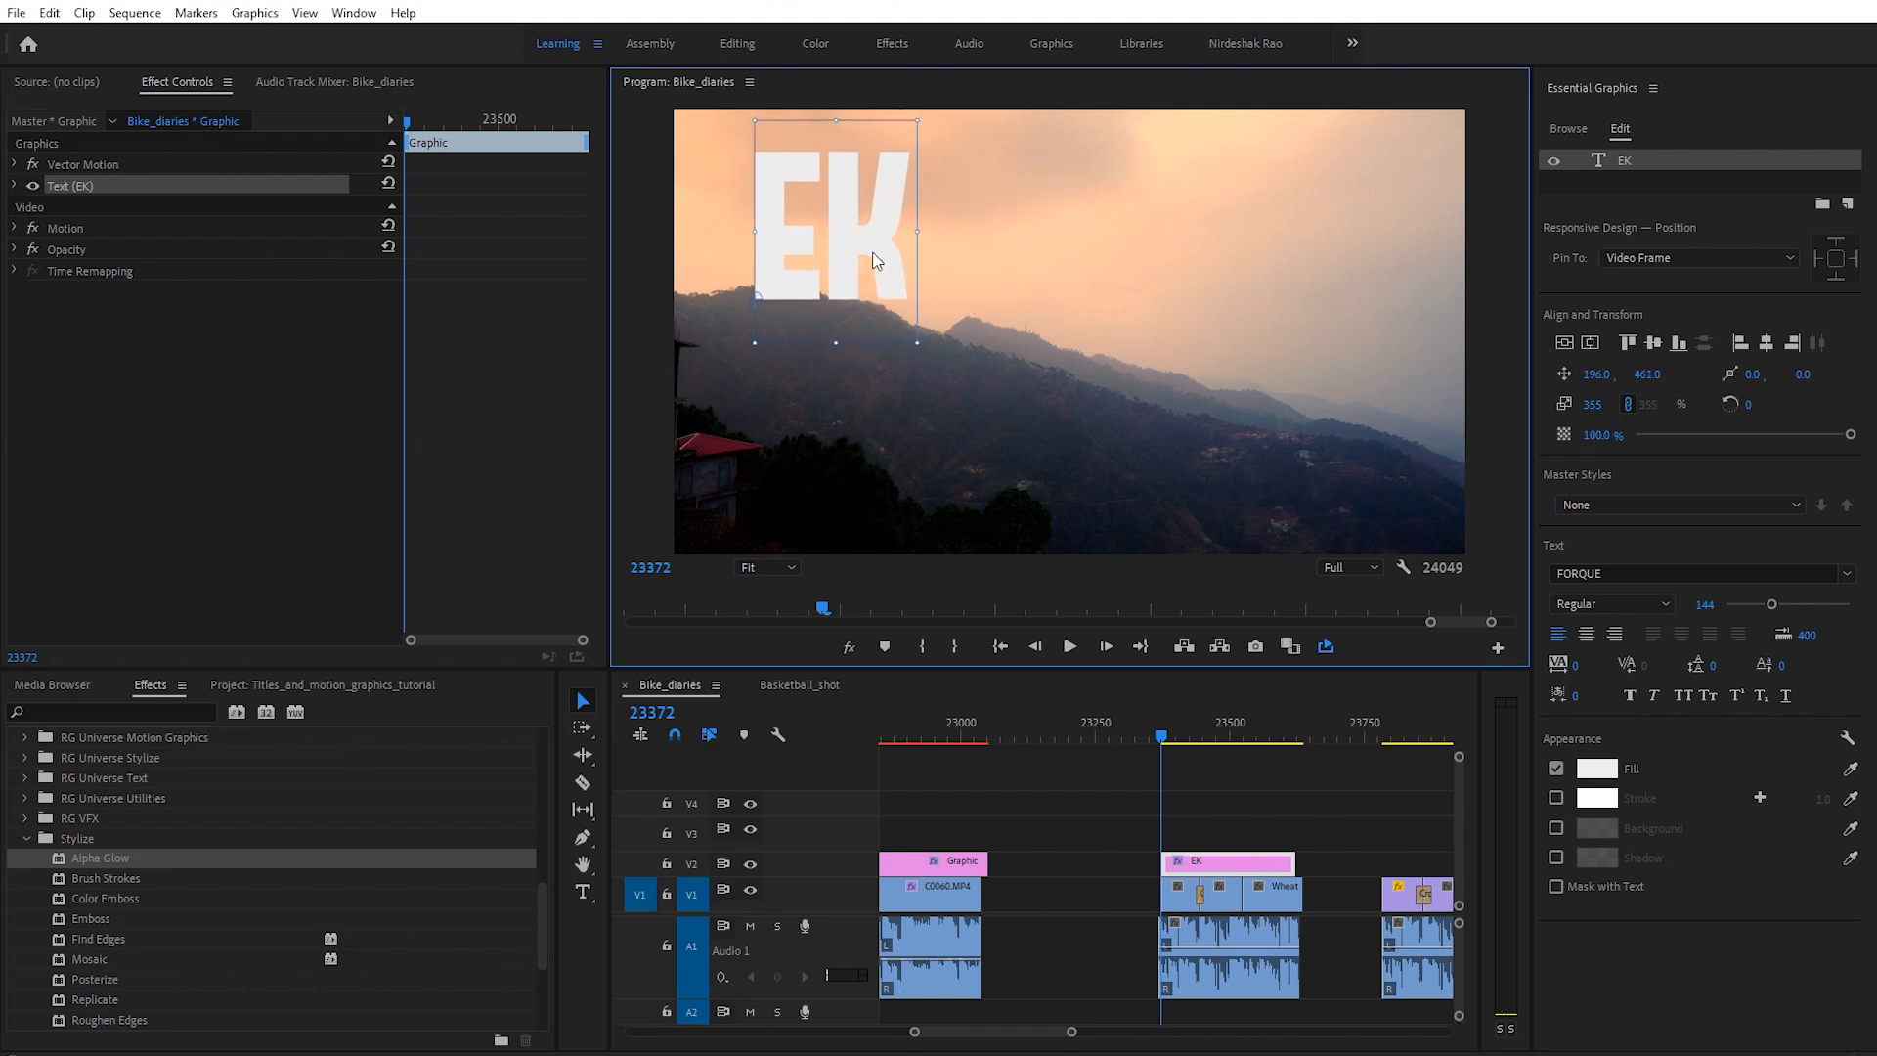
{"action": "left_click_drag", "start_coordinate": [919, 117], "coordinate": [1009, 49]}
{"action": "left_click_drag", "start_coordinate": [892, 207], "coordinate": [859, 228]}
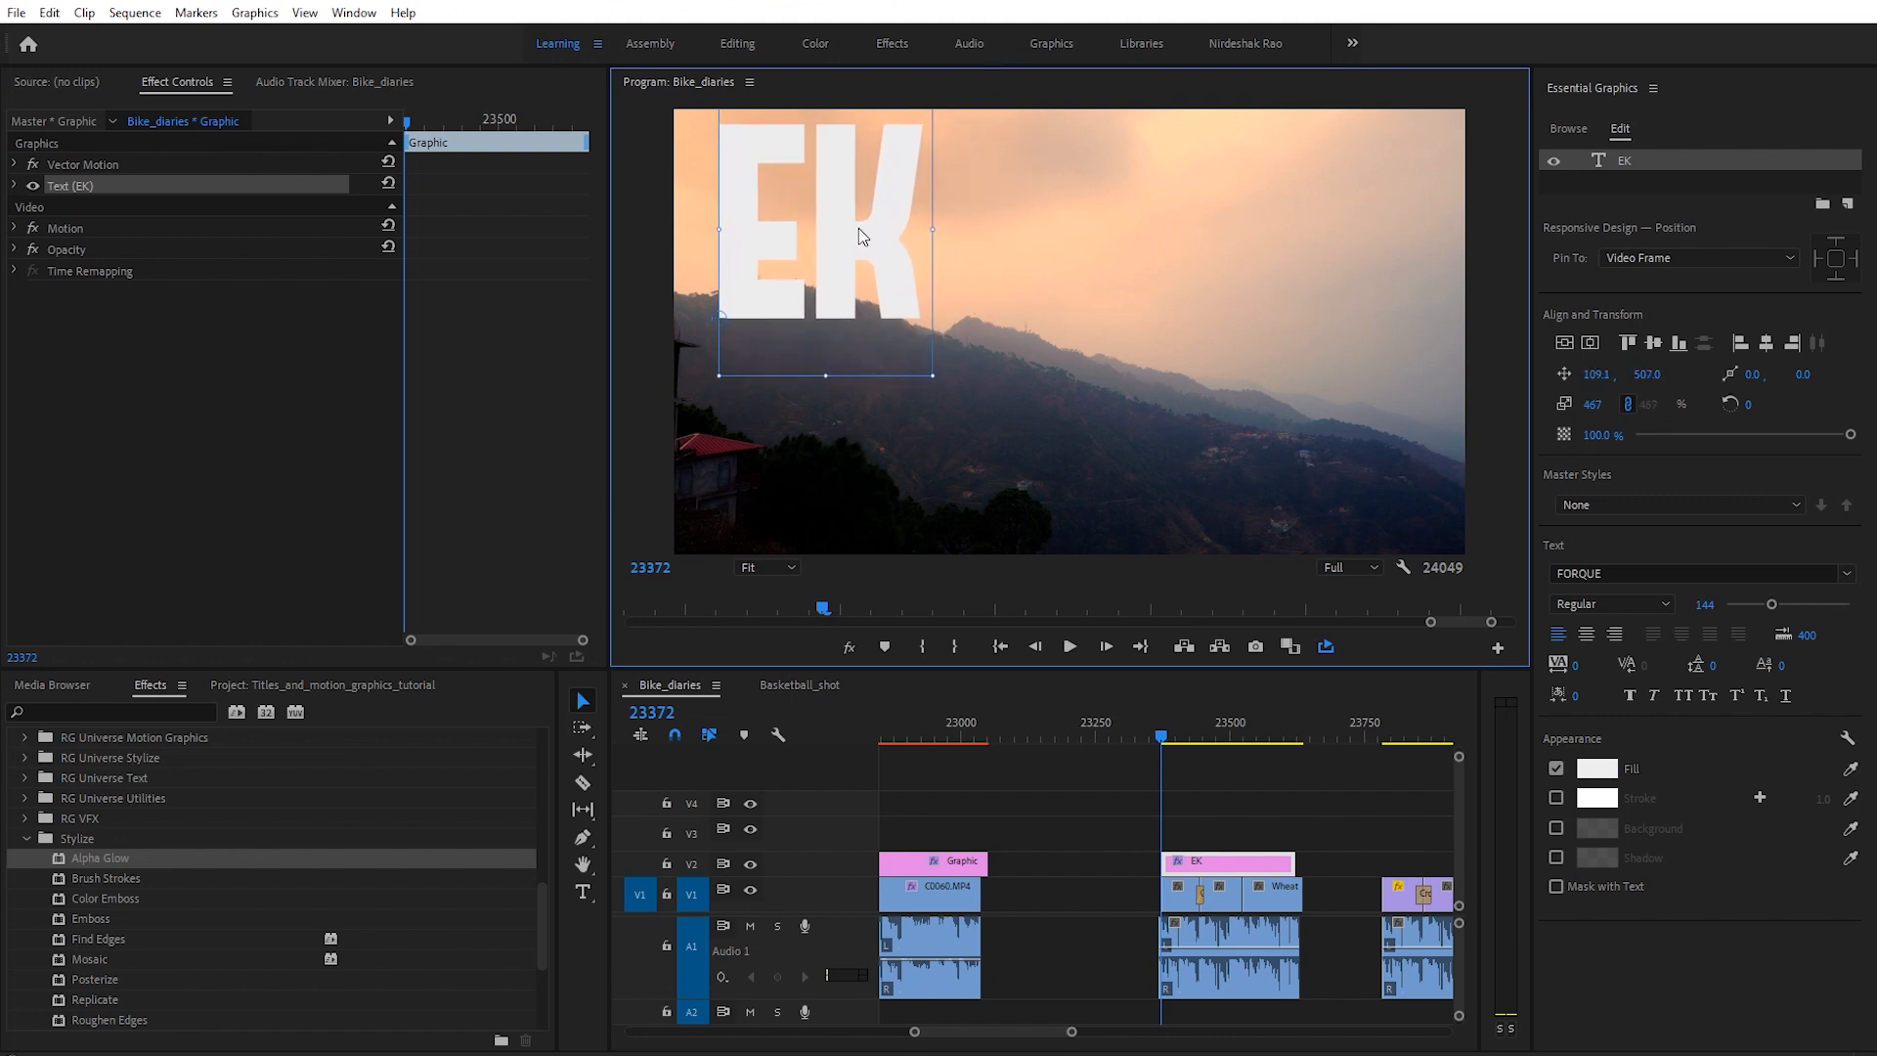
{"action": "left_click", "coordinate": [1205, 862]}
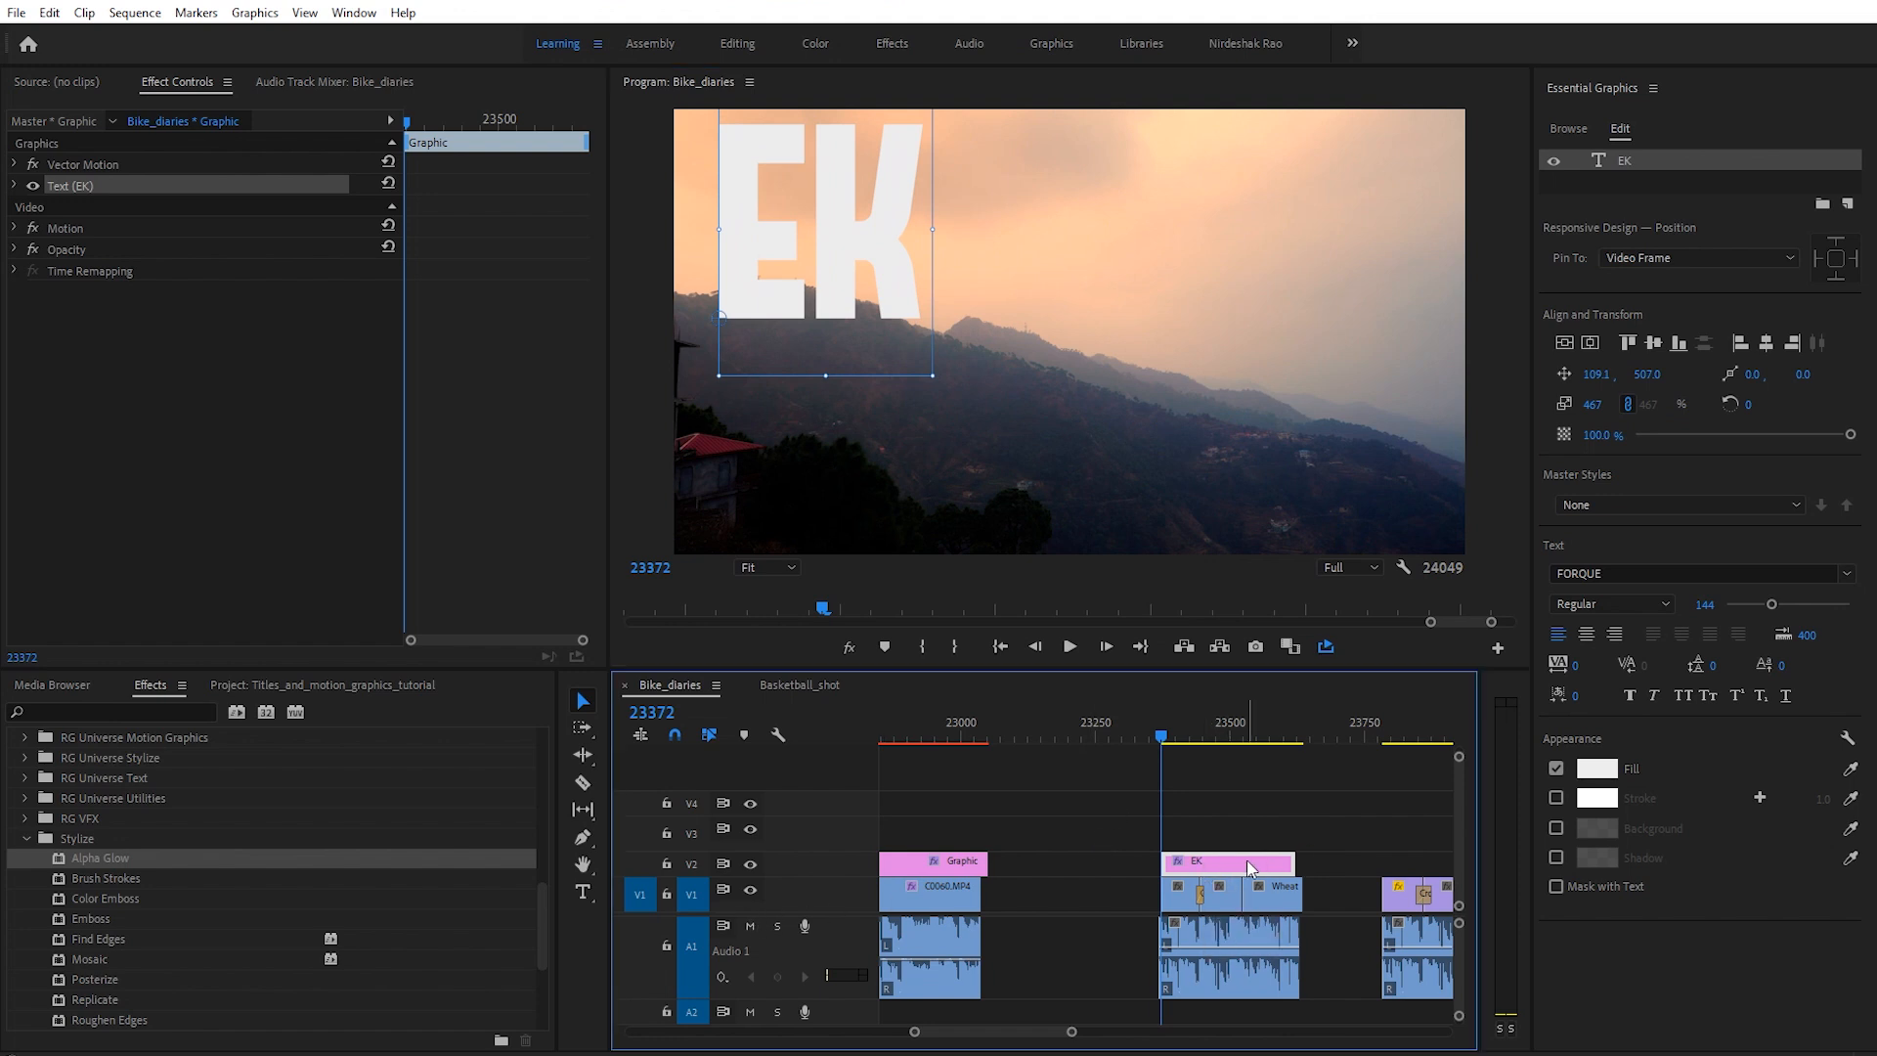
{"action": "left_click", "coordinate": [1601, 162]}
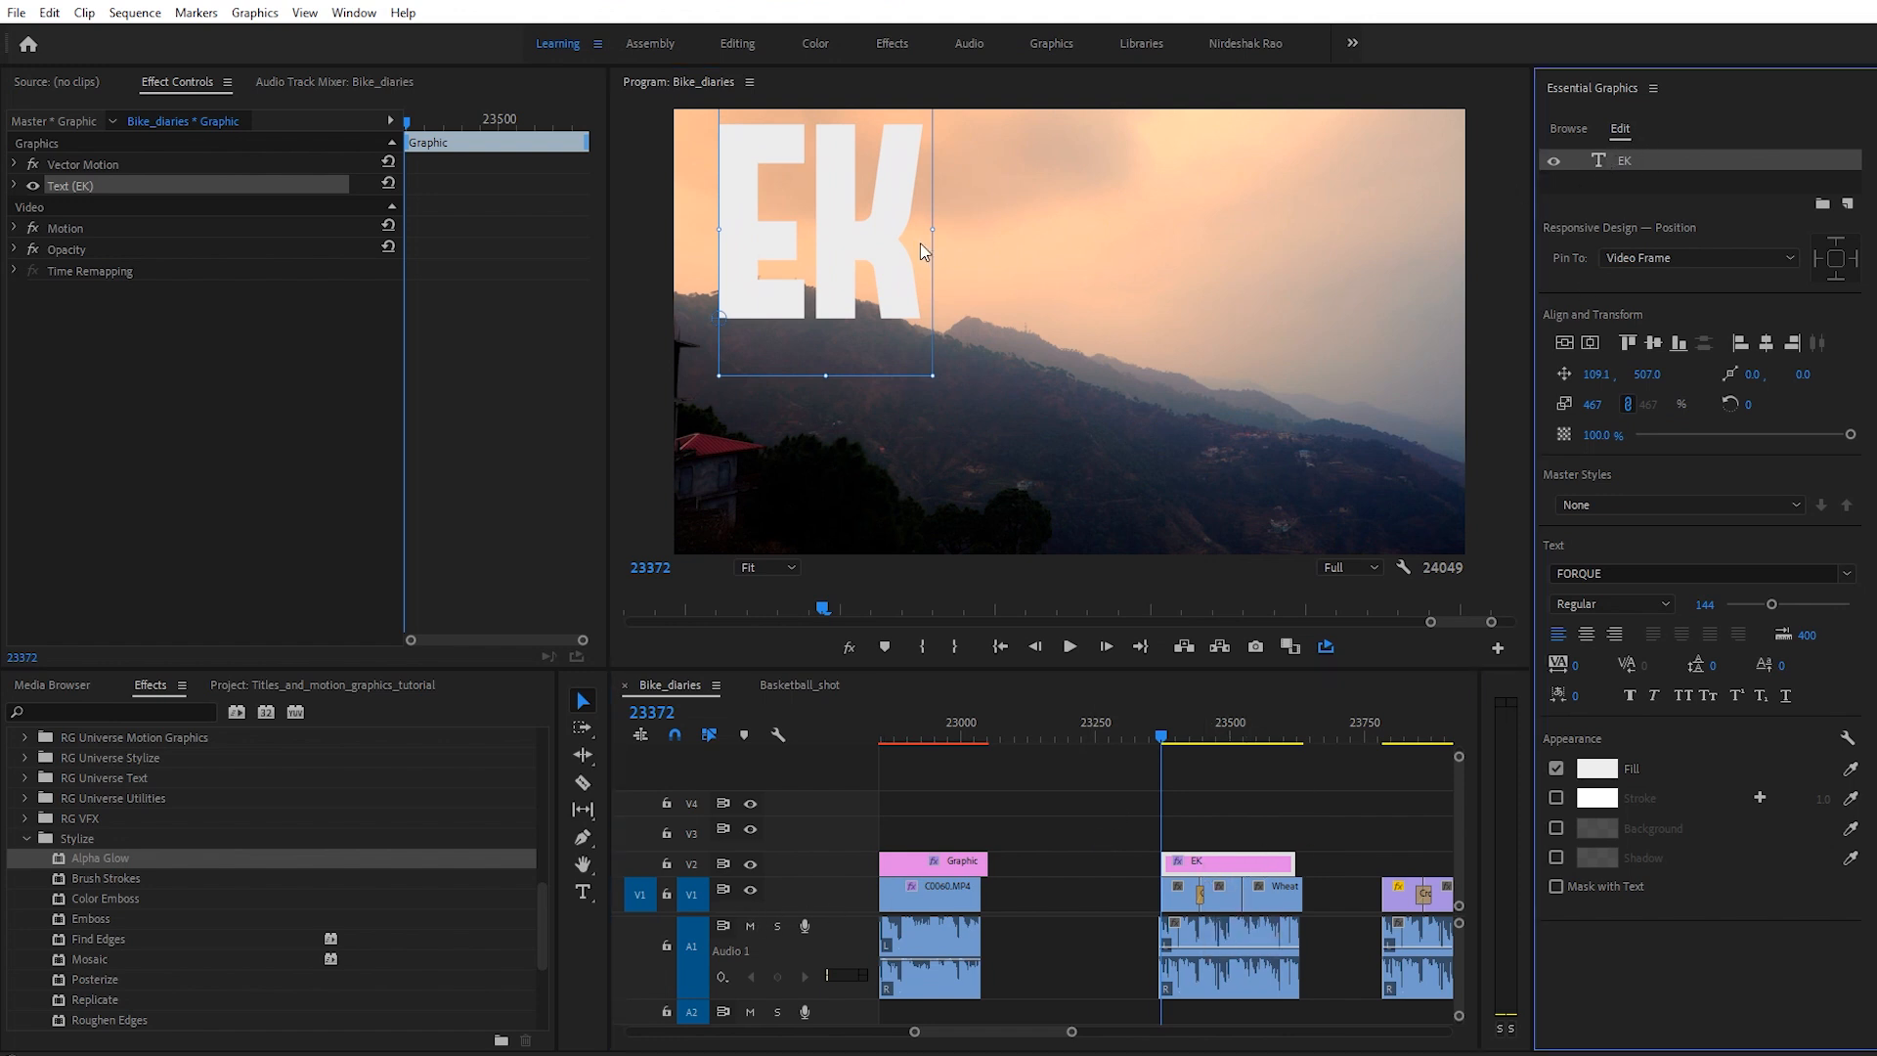
{"action": "key", "text": "t"}
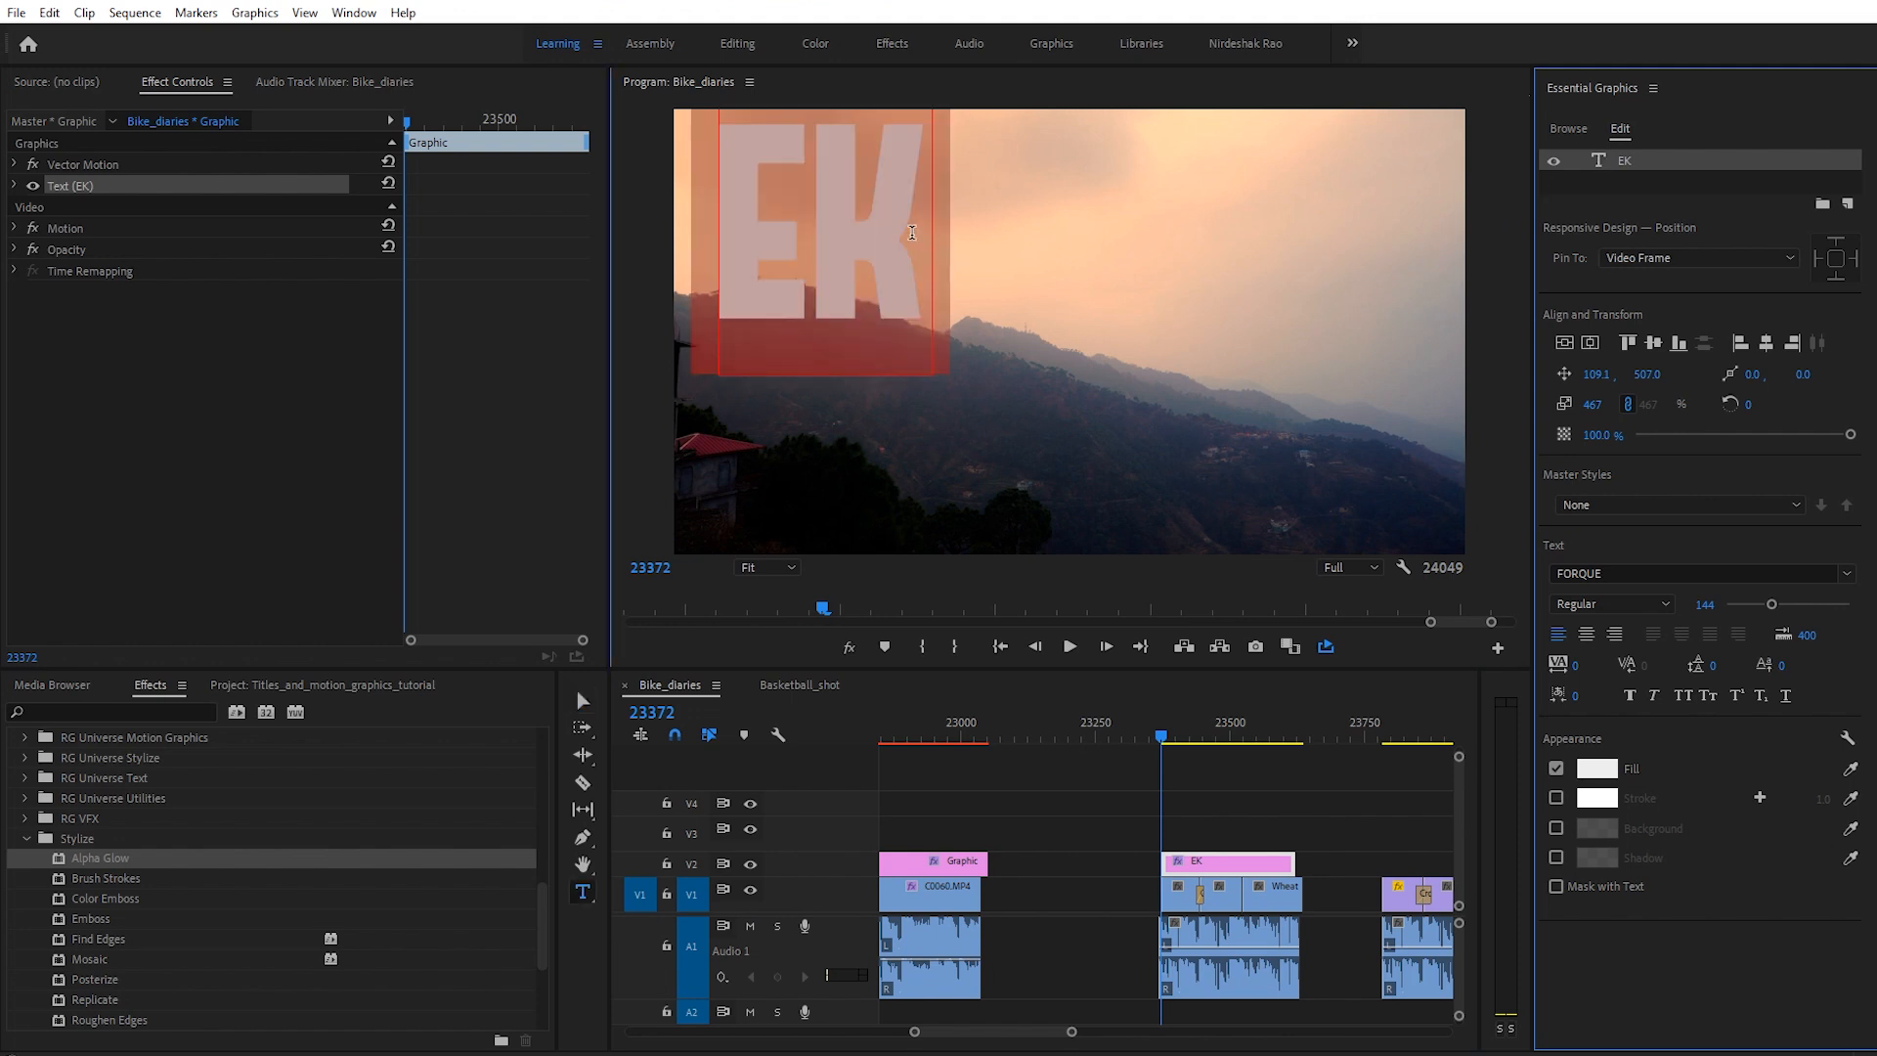
{"action": "type", "text": "KASH"}
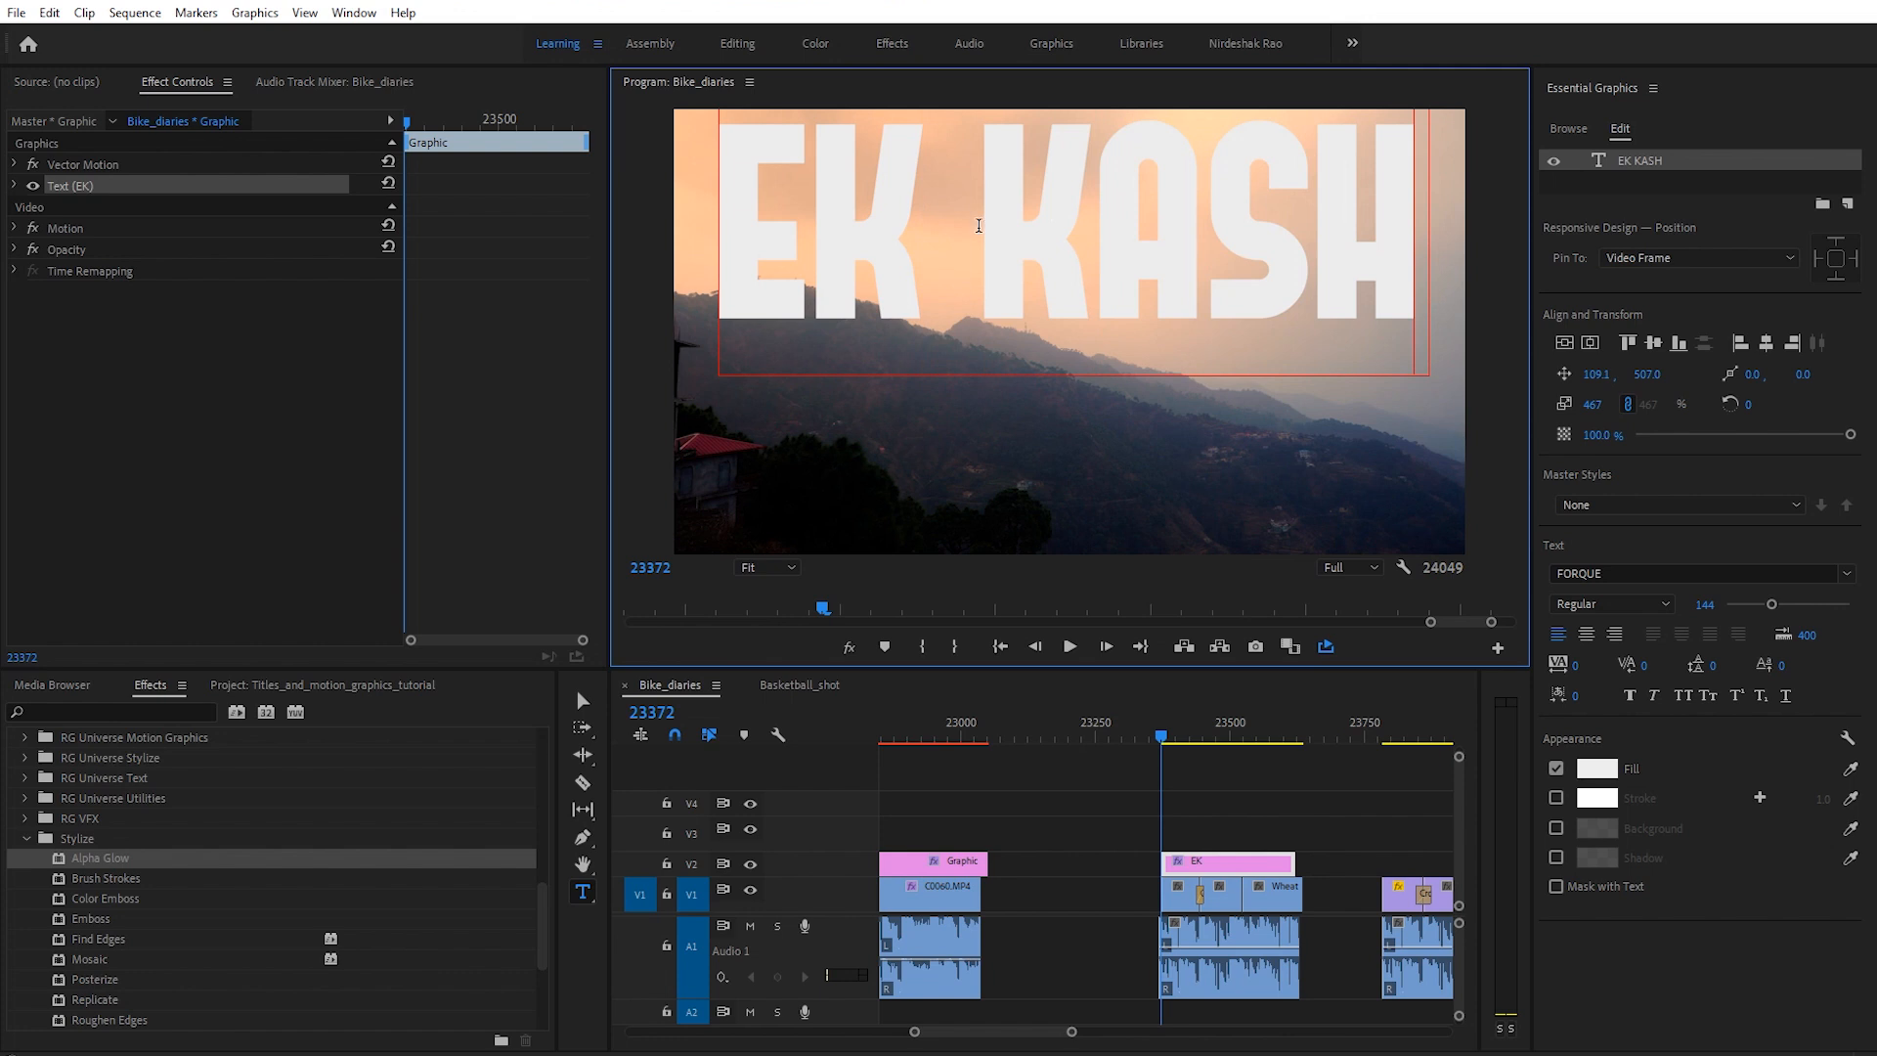
{"action": "left_click_drag", "start_coordinate": [987, 231], "coordinate": [1449, 266]}
{"action": "key", "text": "BackSpace"}
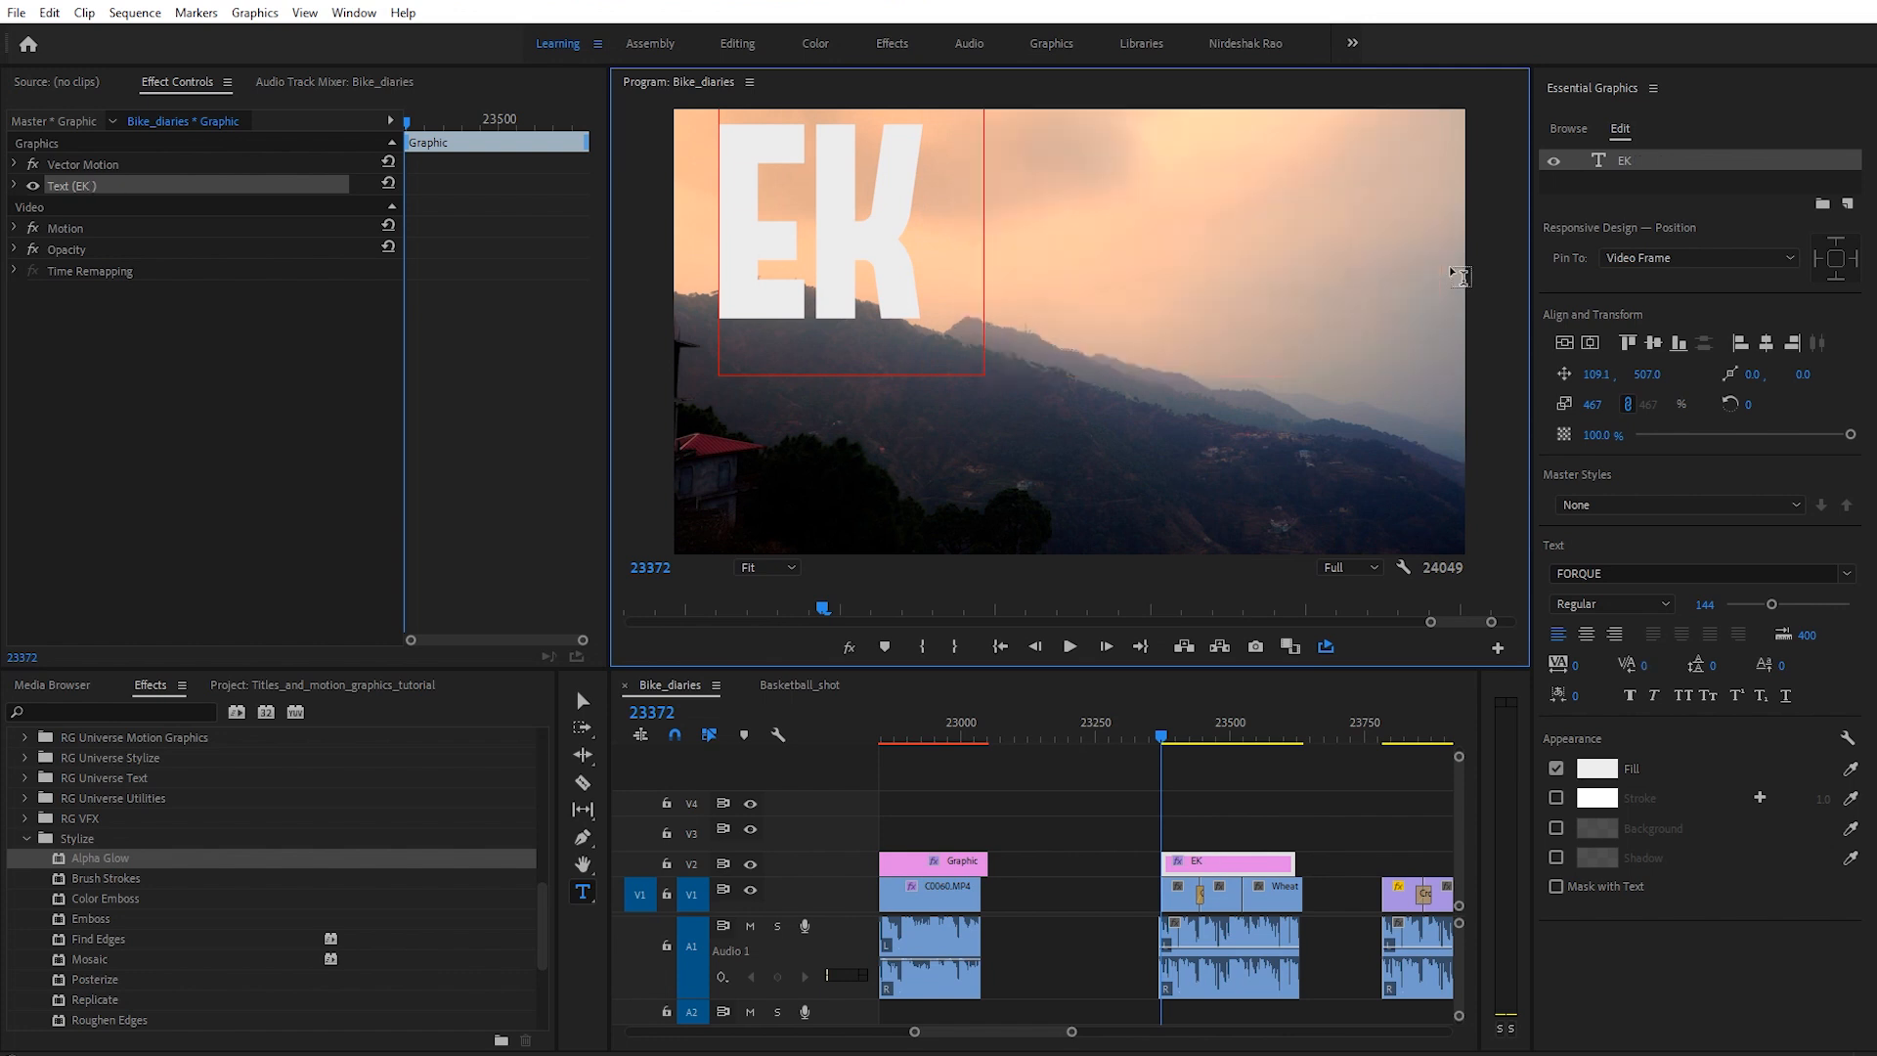
Step: Duplicate the EK text layer, change the copy to KASH, and place it beside EK on the same line
{"action": "left_click", "coordinate": [1632, 160]}
{"action": "right_click", "coordinate": [1628, 164]}
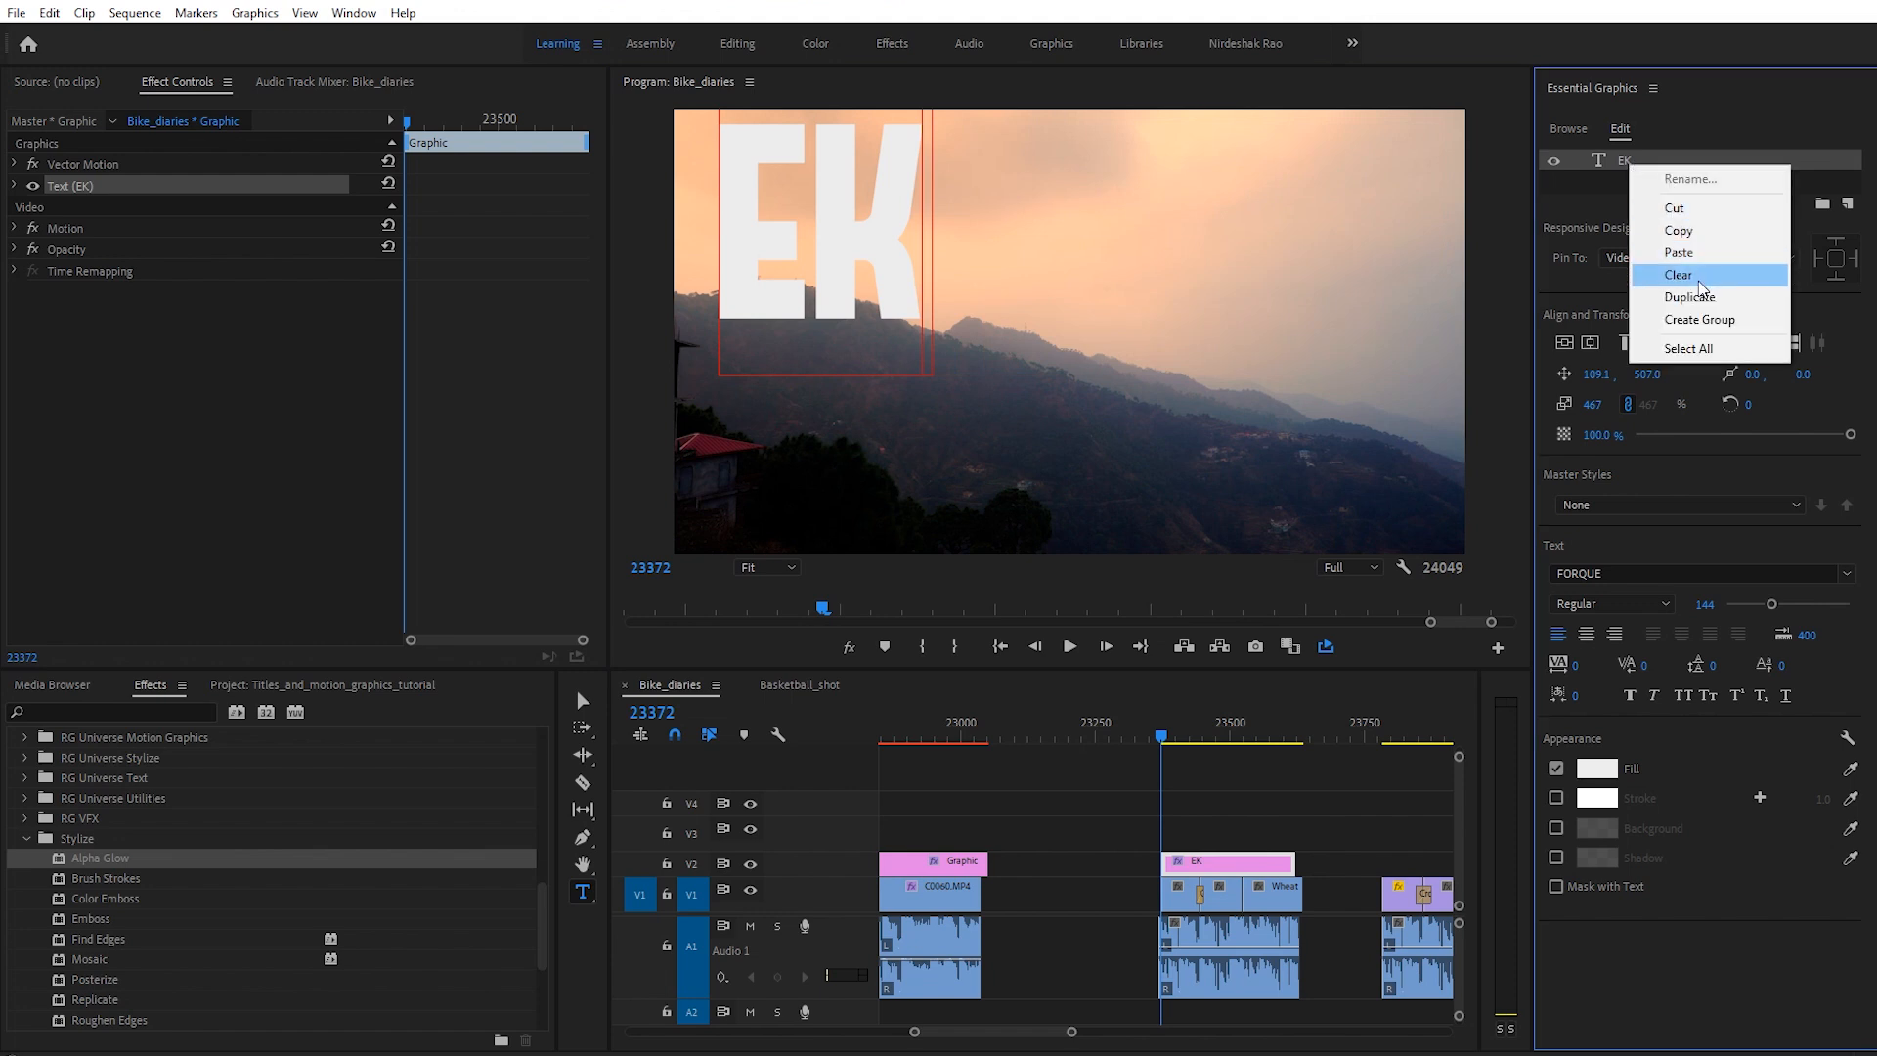
{"action": "left_click", "coordinate": [1690, 296]}
{"action": "double_click", "coordinate": [1597, 160]}
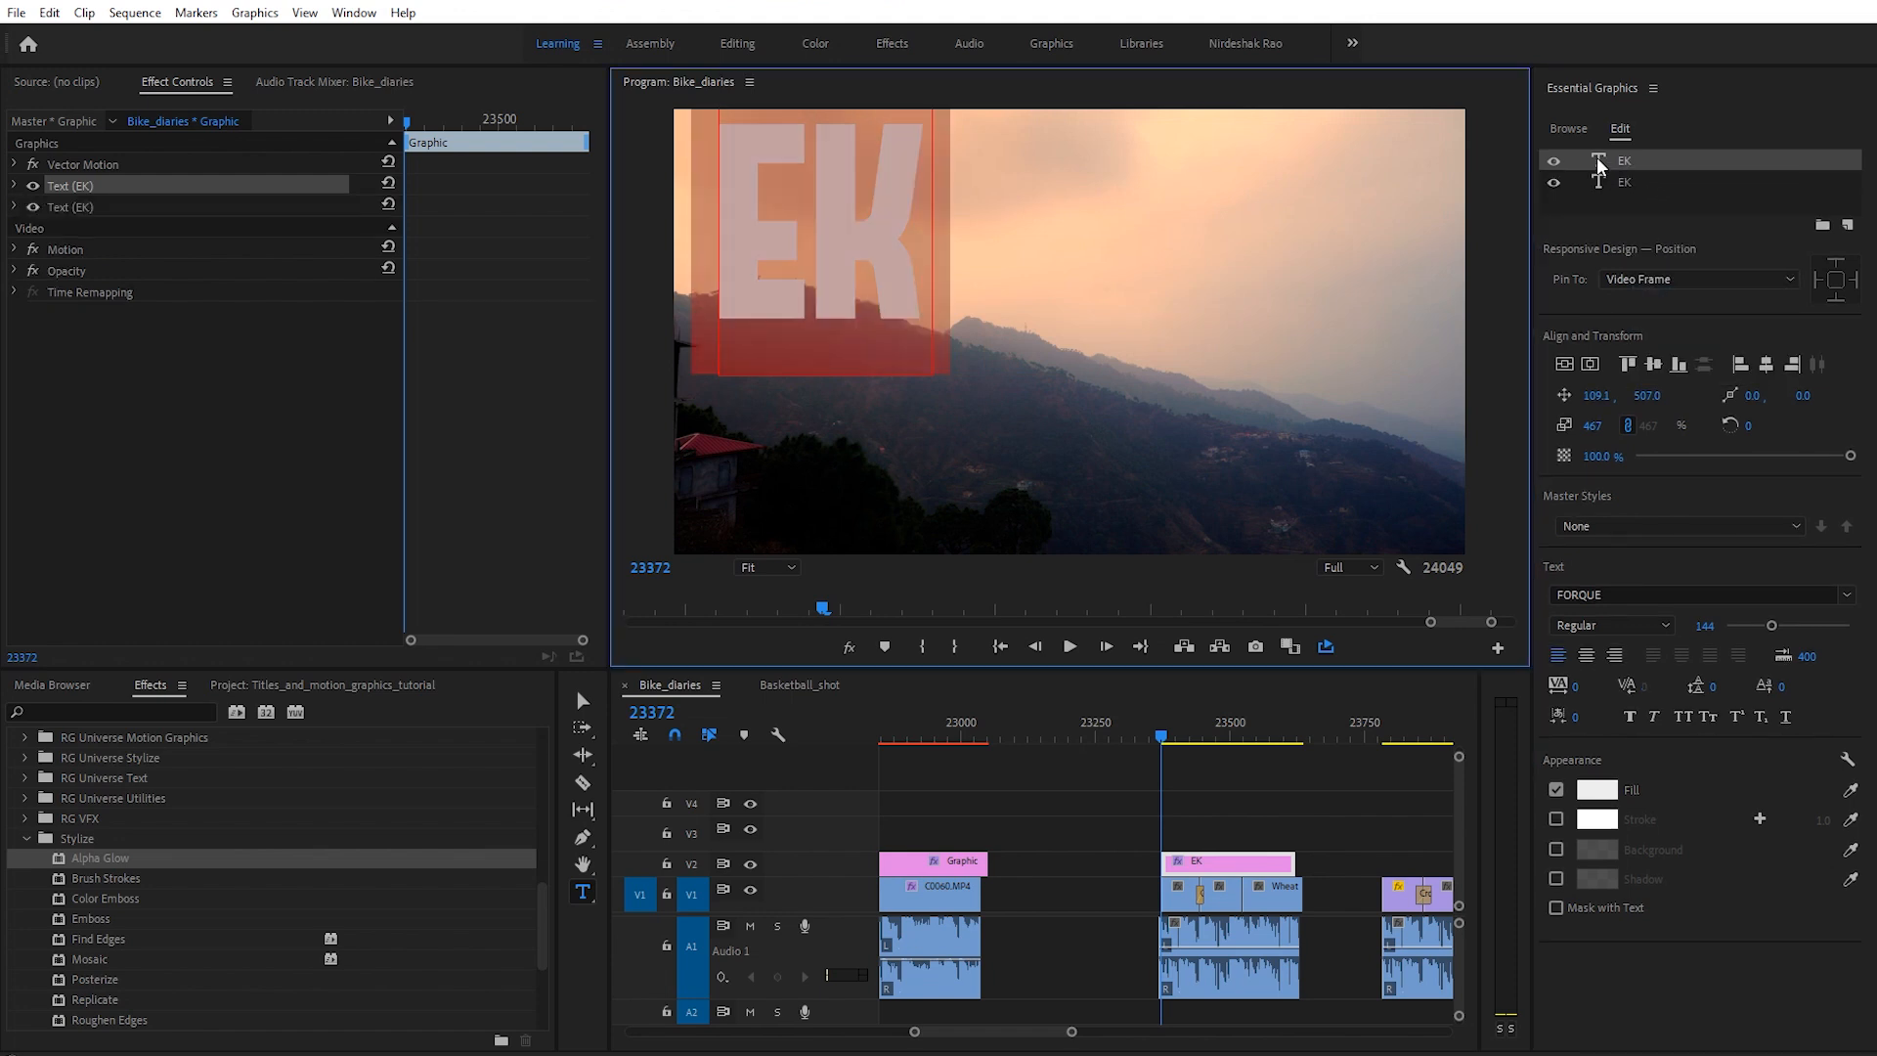
{"action": "left_click", "coordinate": [1597, 159]}
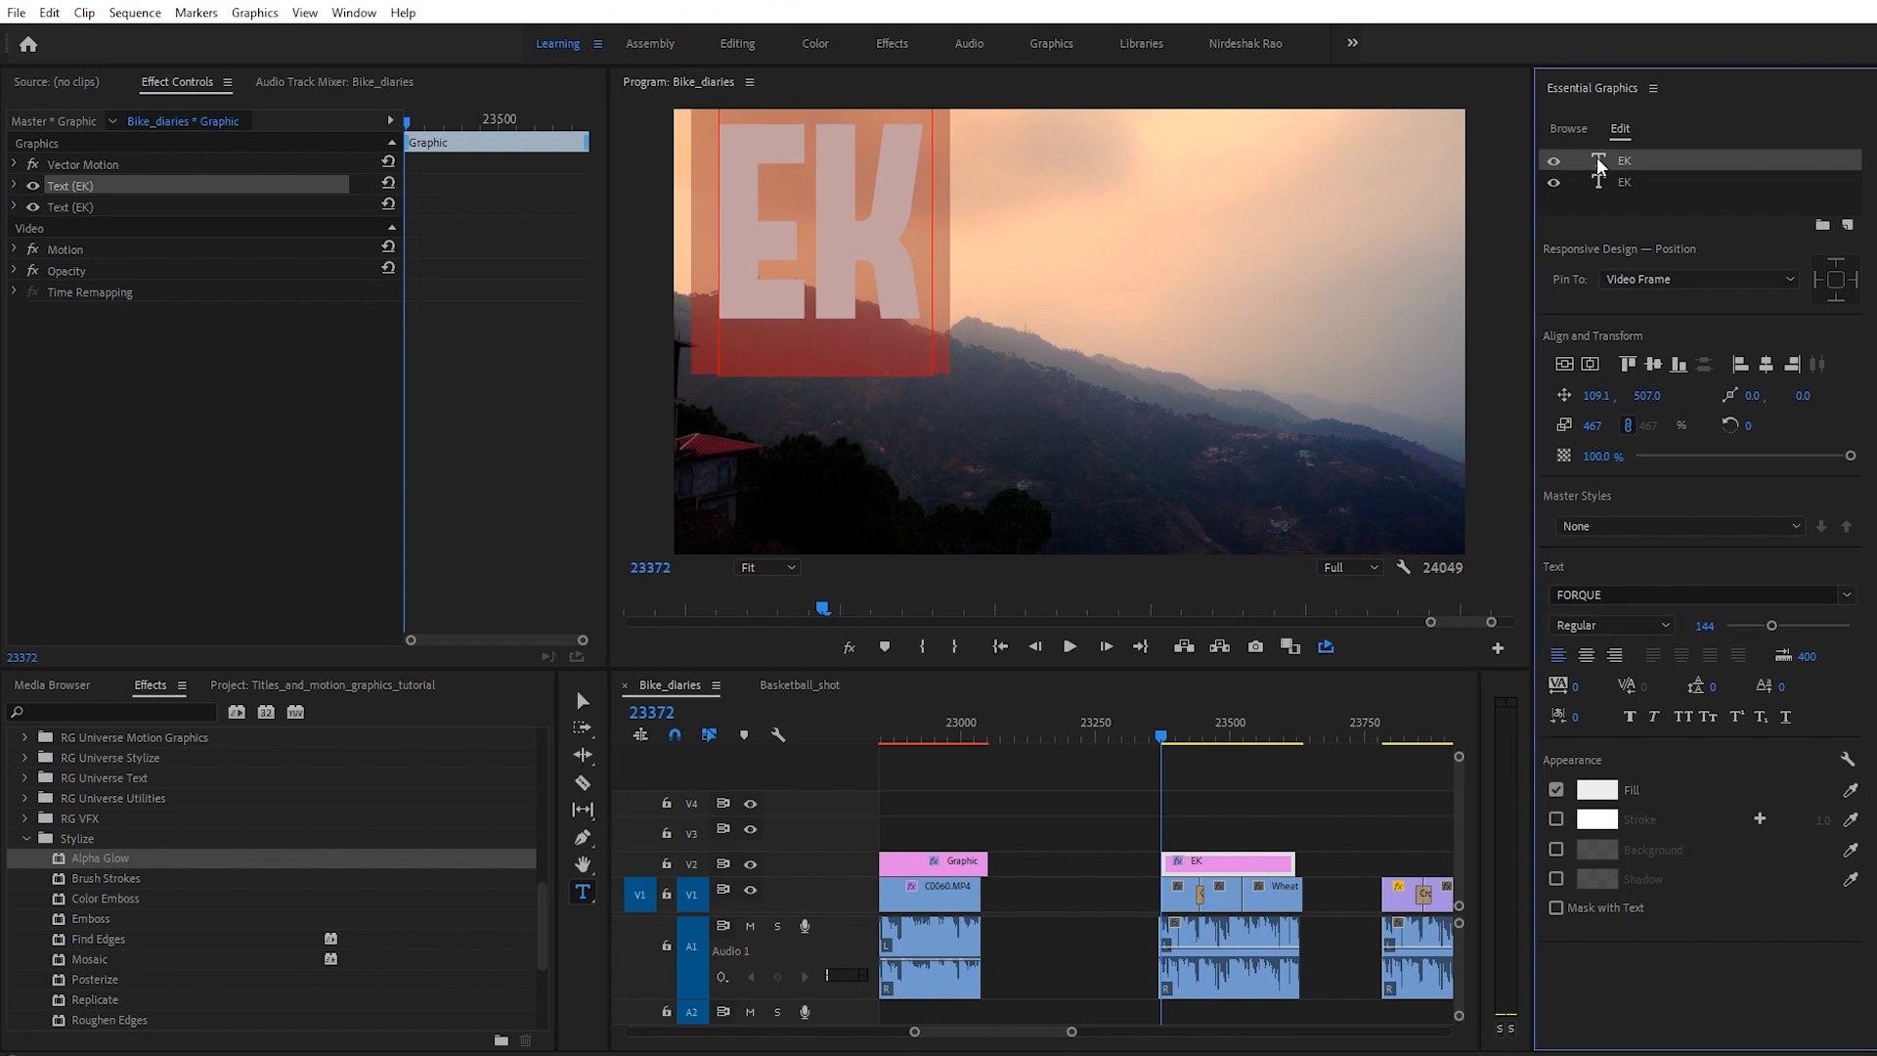
{"action": "double_click", "coordinate": [1597, 159]}
{"action": "type", "text": "KASH"}
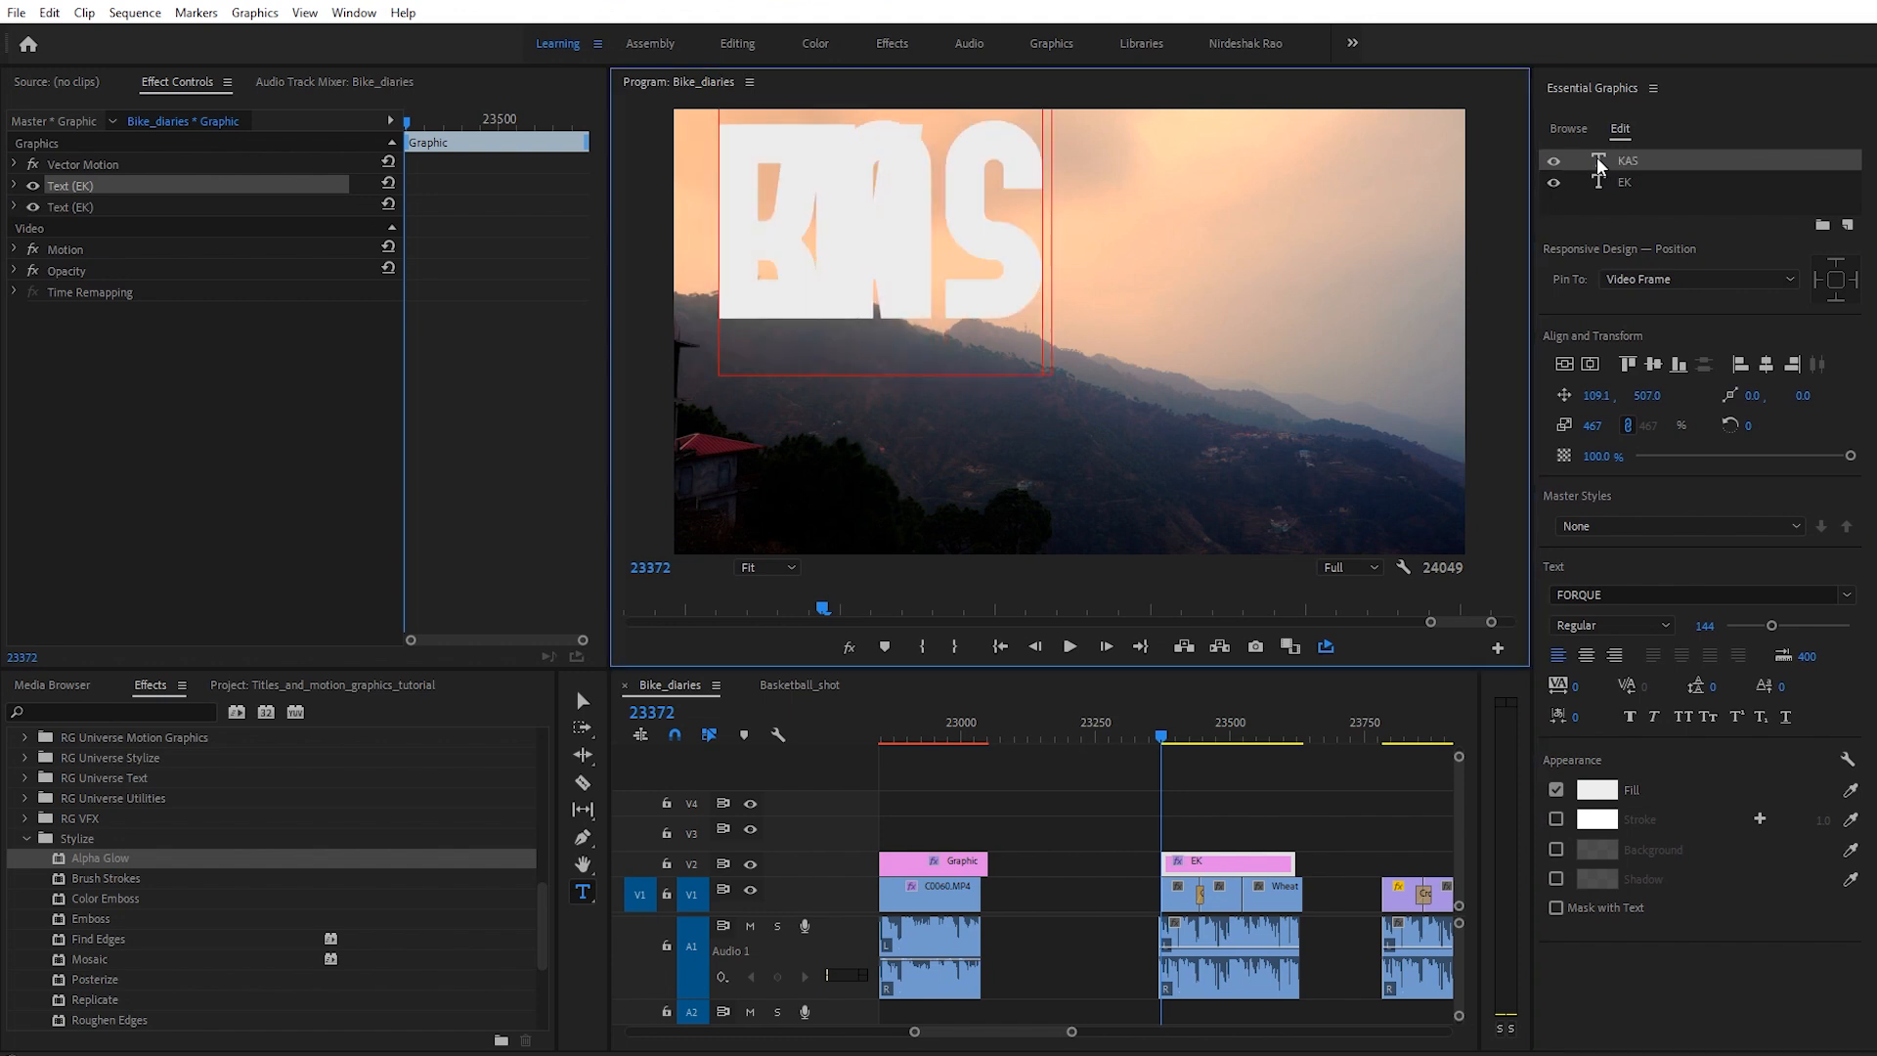
{"action": "left_click", "coordinate": [594, 703]}
{"action": "left_click_drag", "start_coordinate": [1017, 256], "coordinate": [1281, 281]}
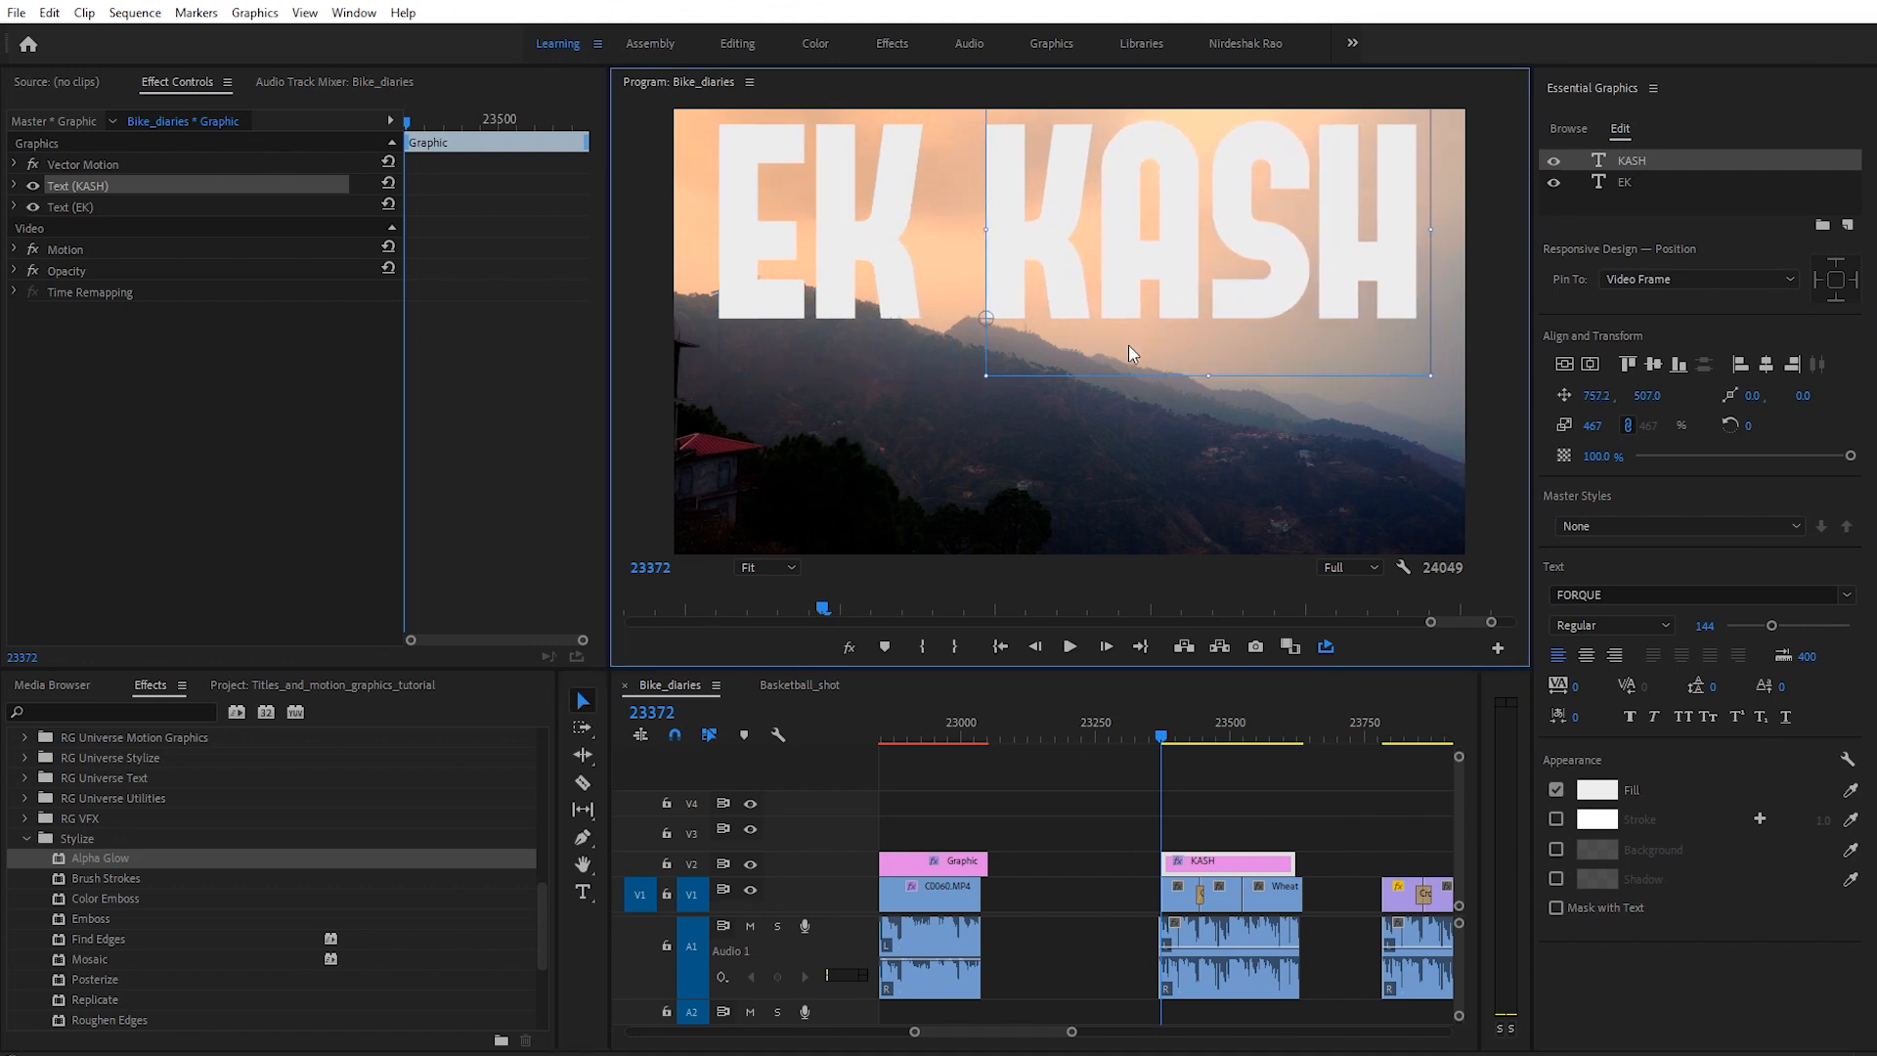
Step: Duplicate the KASH text layer, change the copy to TO LAGA, and place it as a second line beneath EK KASH
{"action": "right_click", "coordinate": [1599, 169]}
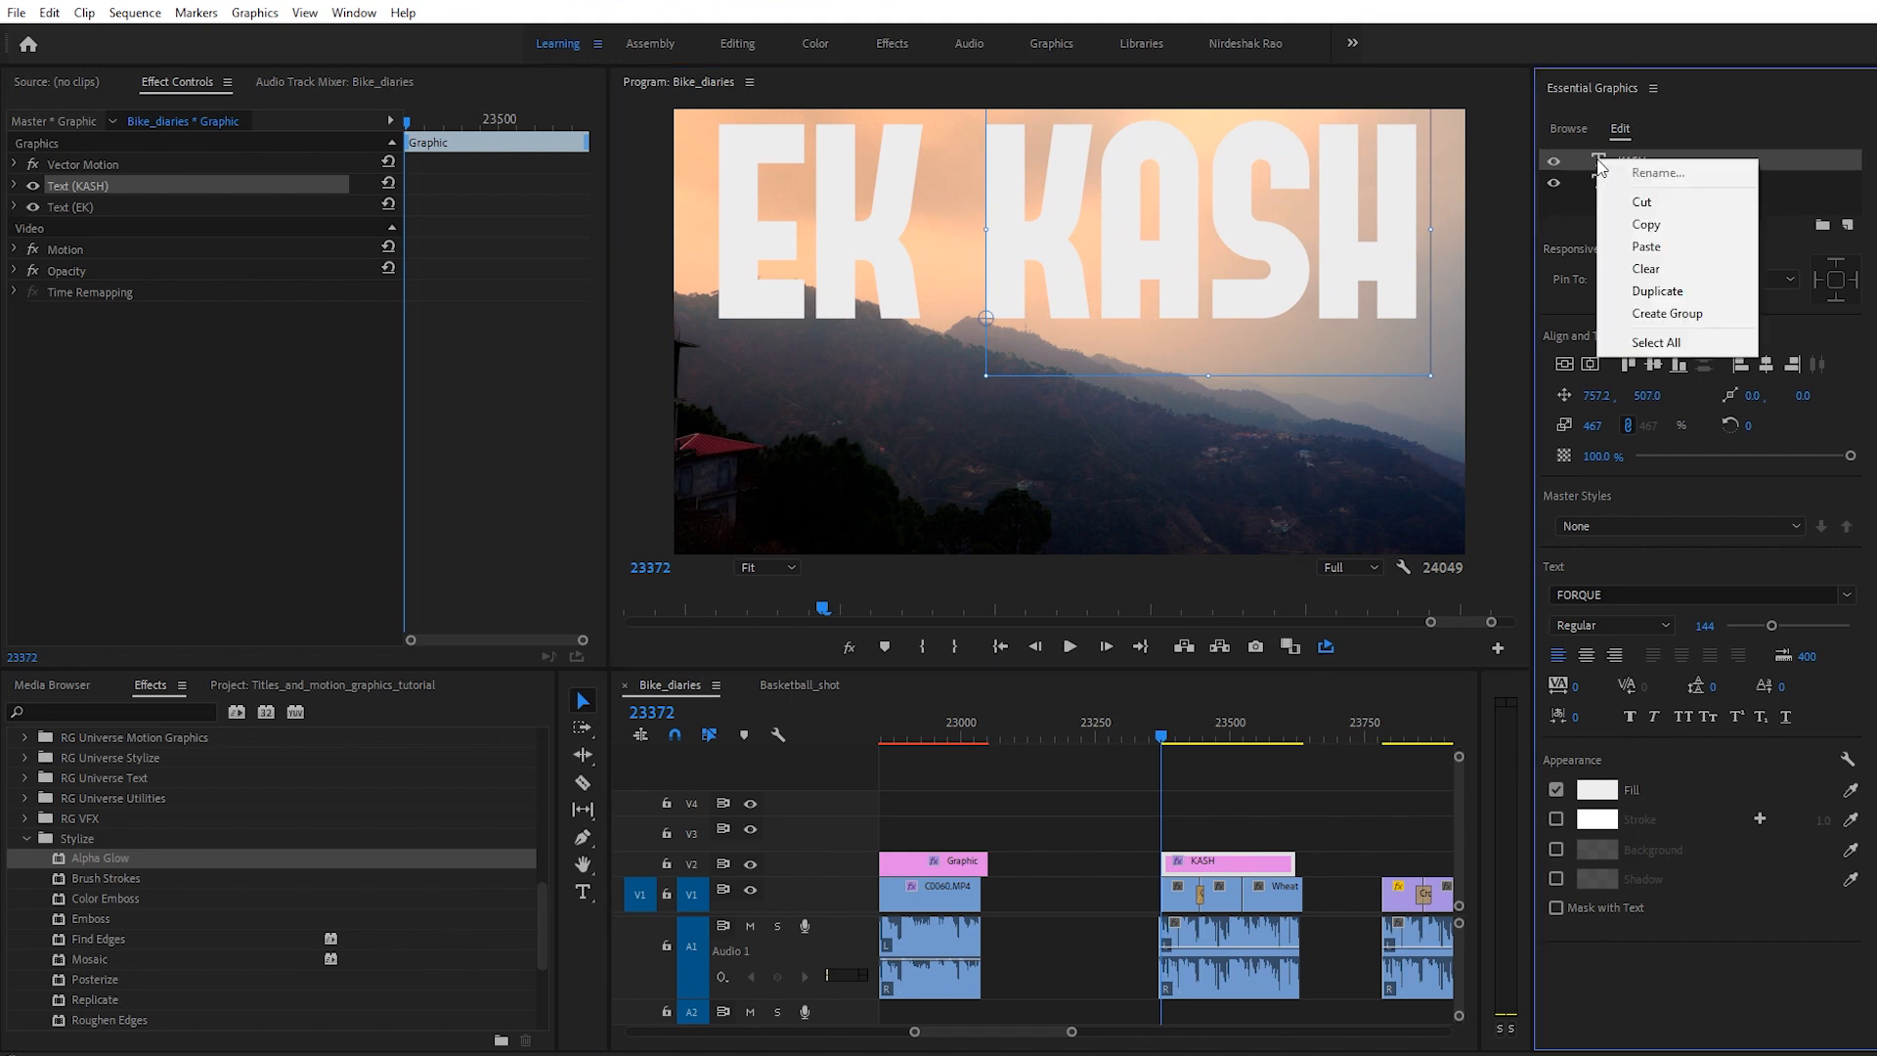
{"action": "left_click", "coordinate": [1659, 290]}
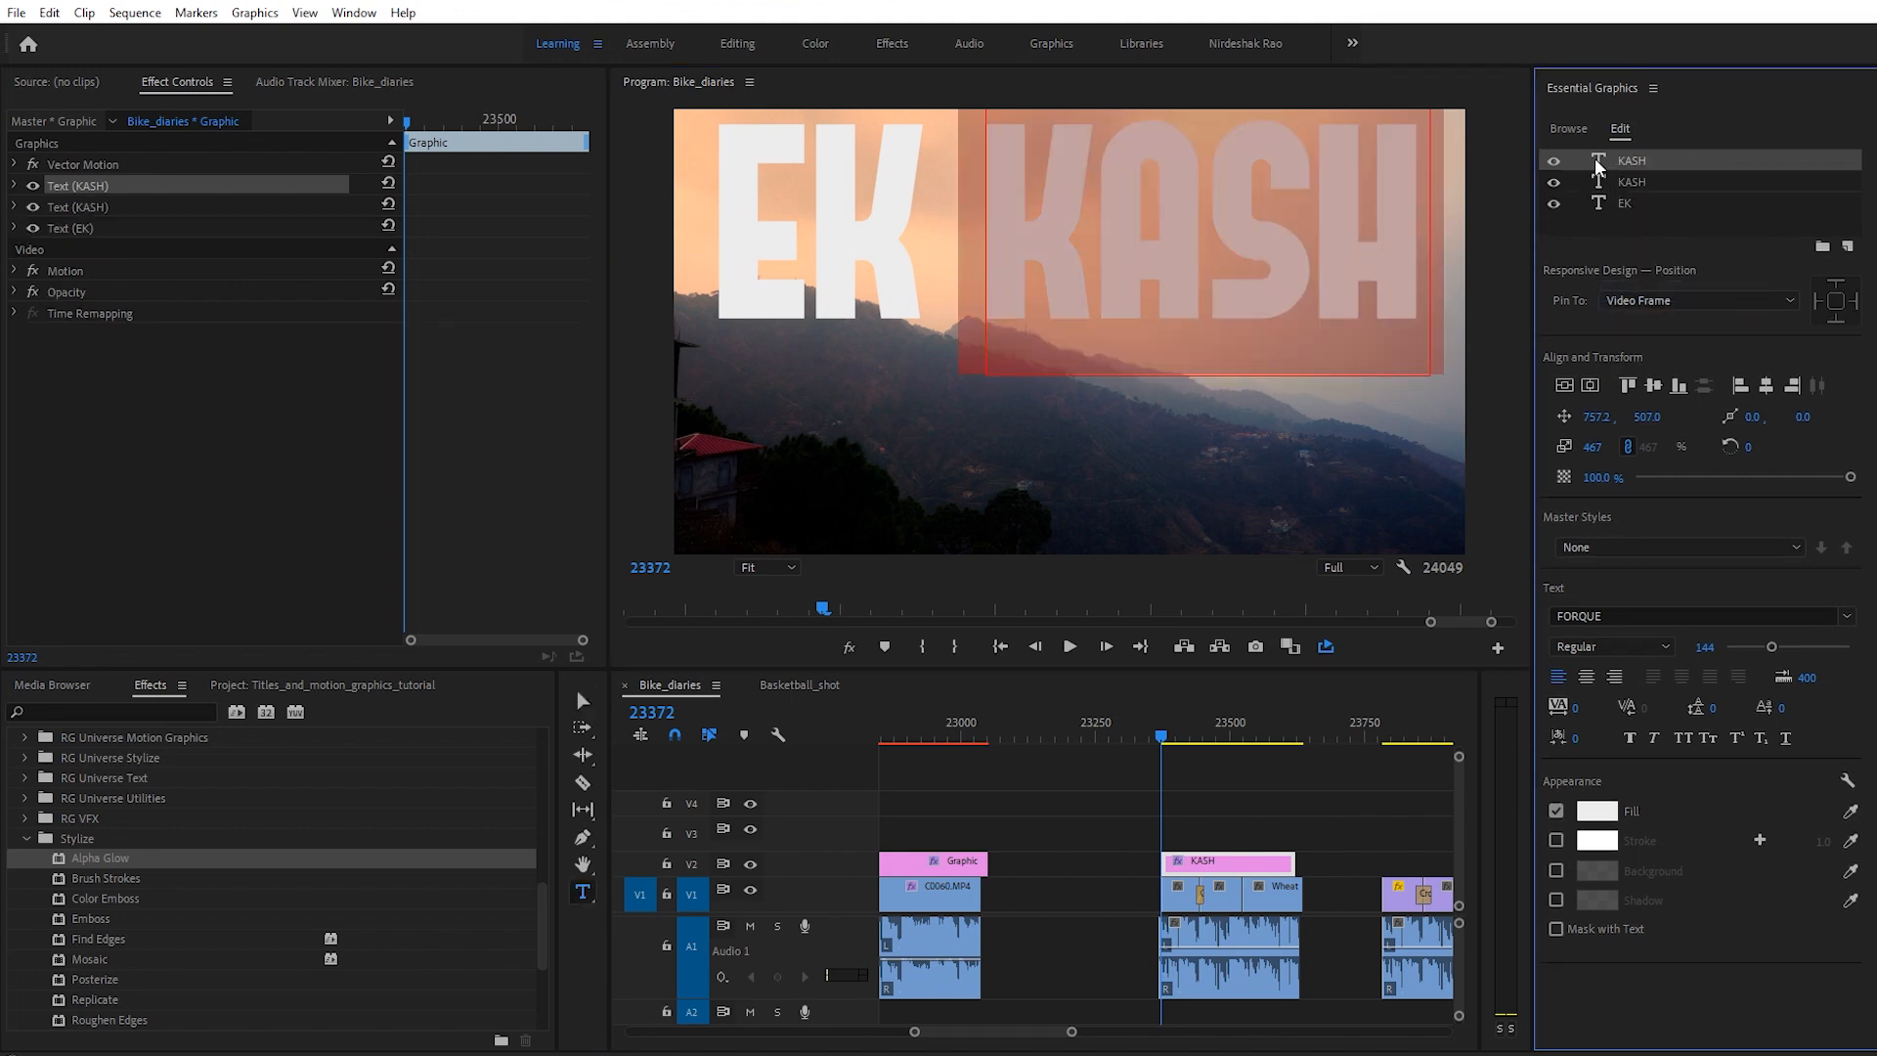
{"action": "type", "text": "TO LAGA"}
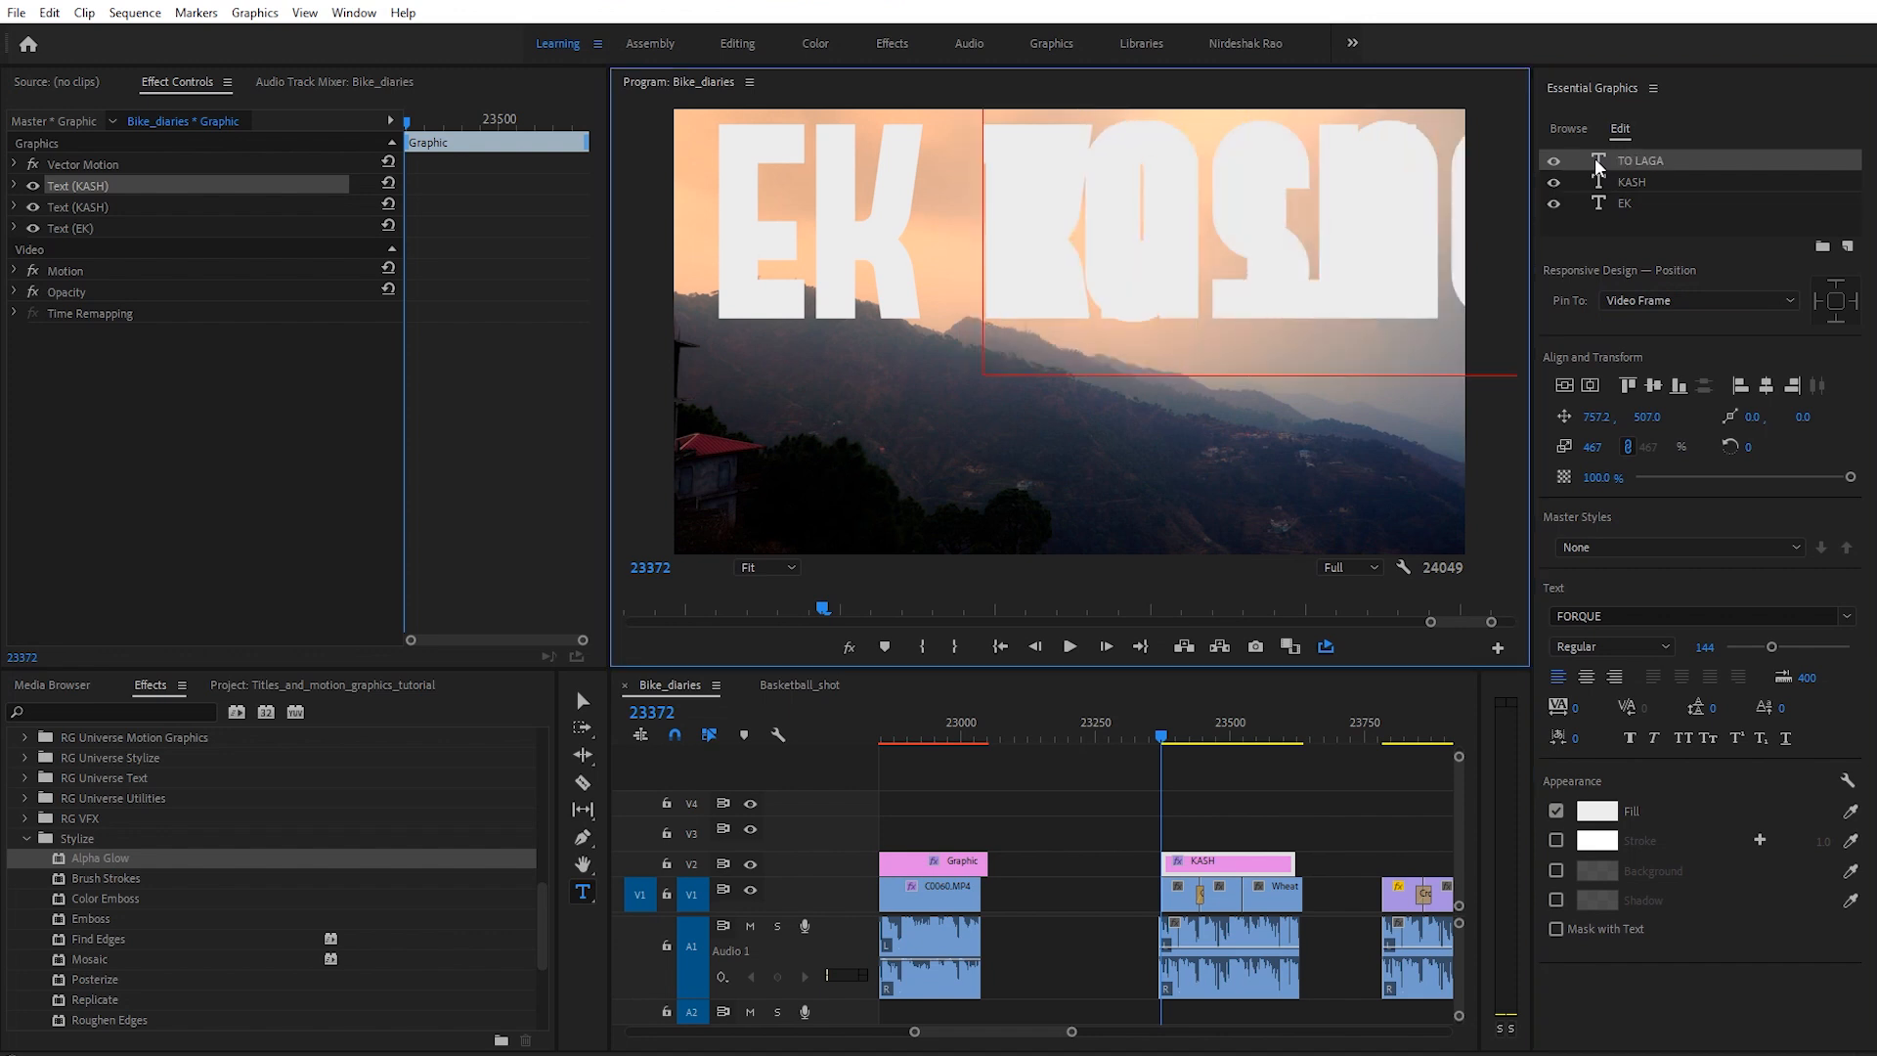
{"action": "left_click", "coordinate": [1596, 165]}
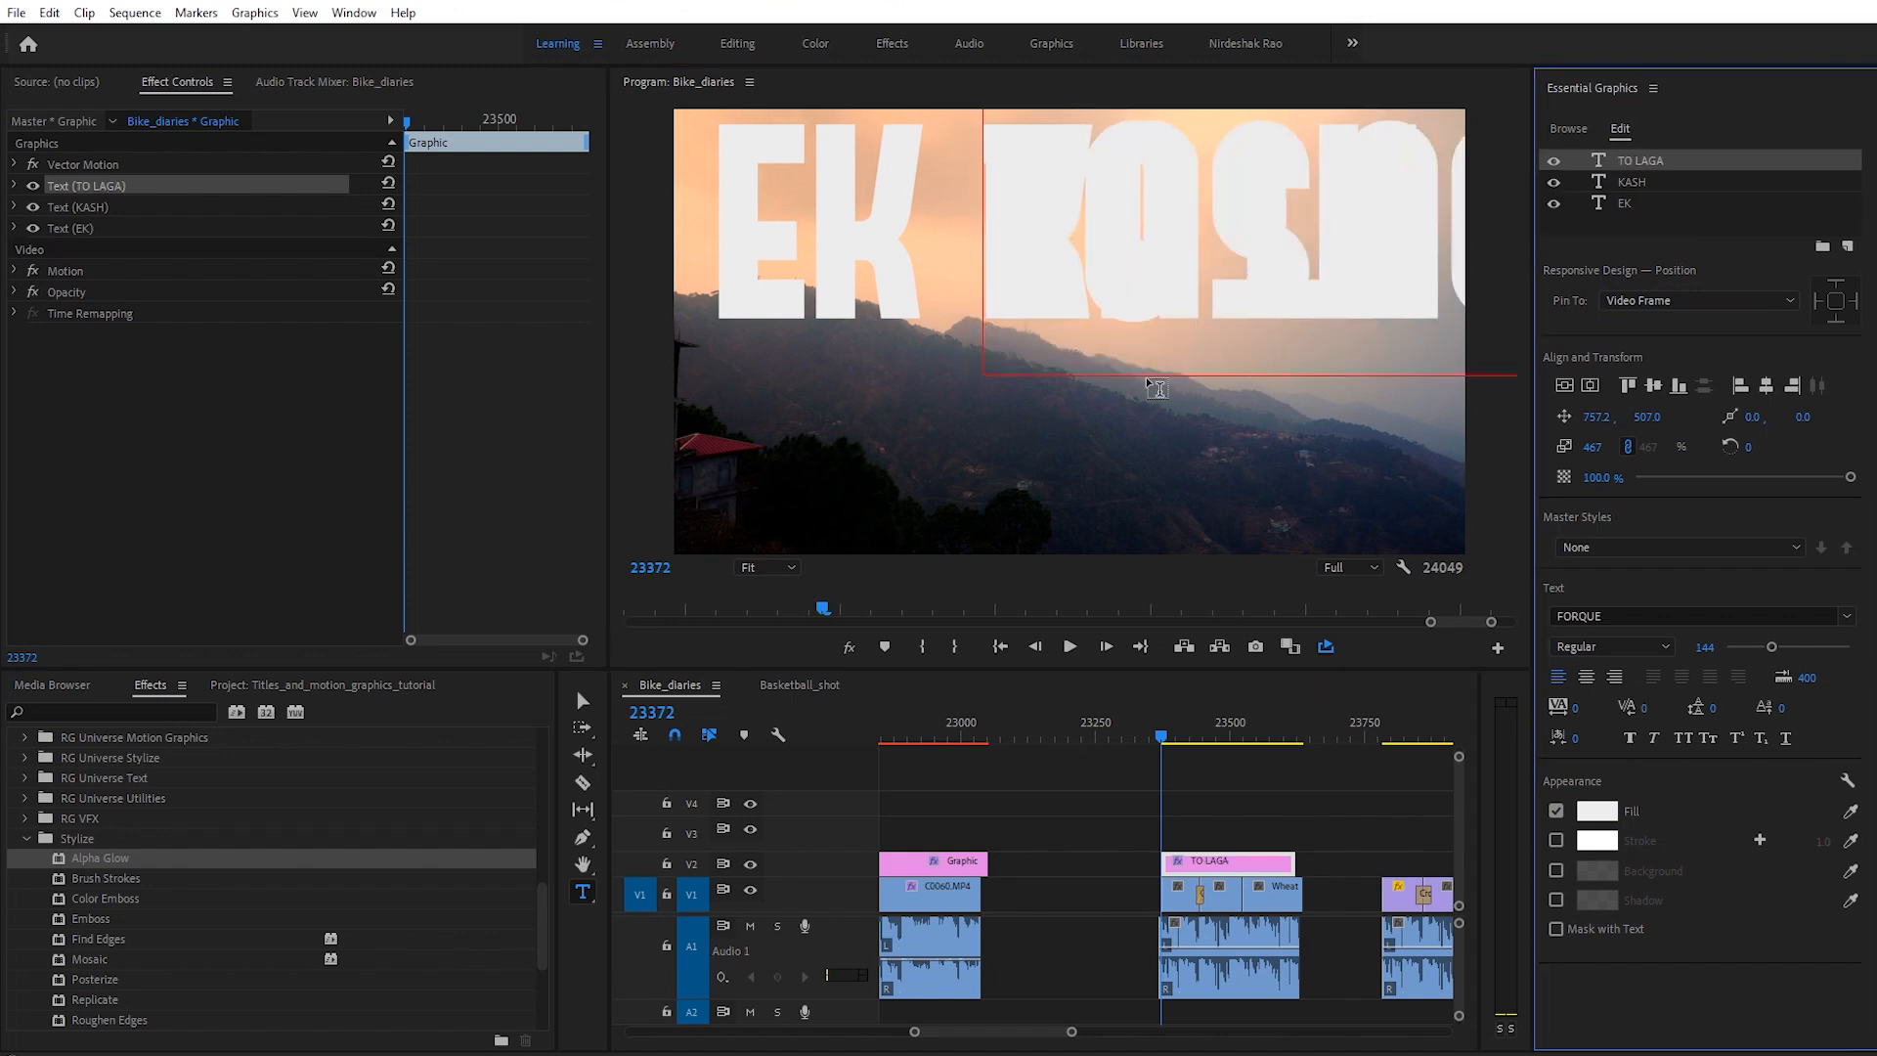
{"action": "left_click", "coordinate": [583, 700]}
{"action": "left_click_drag", "start_coordinate": [1194, 308], "coordinate": [940, 499]}
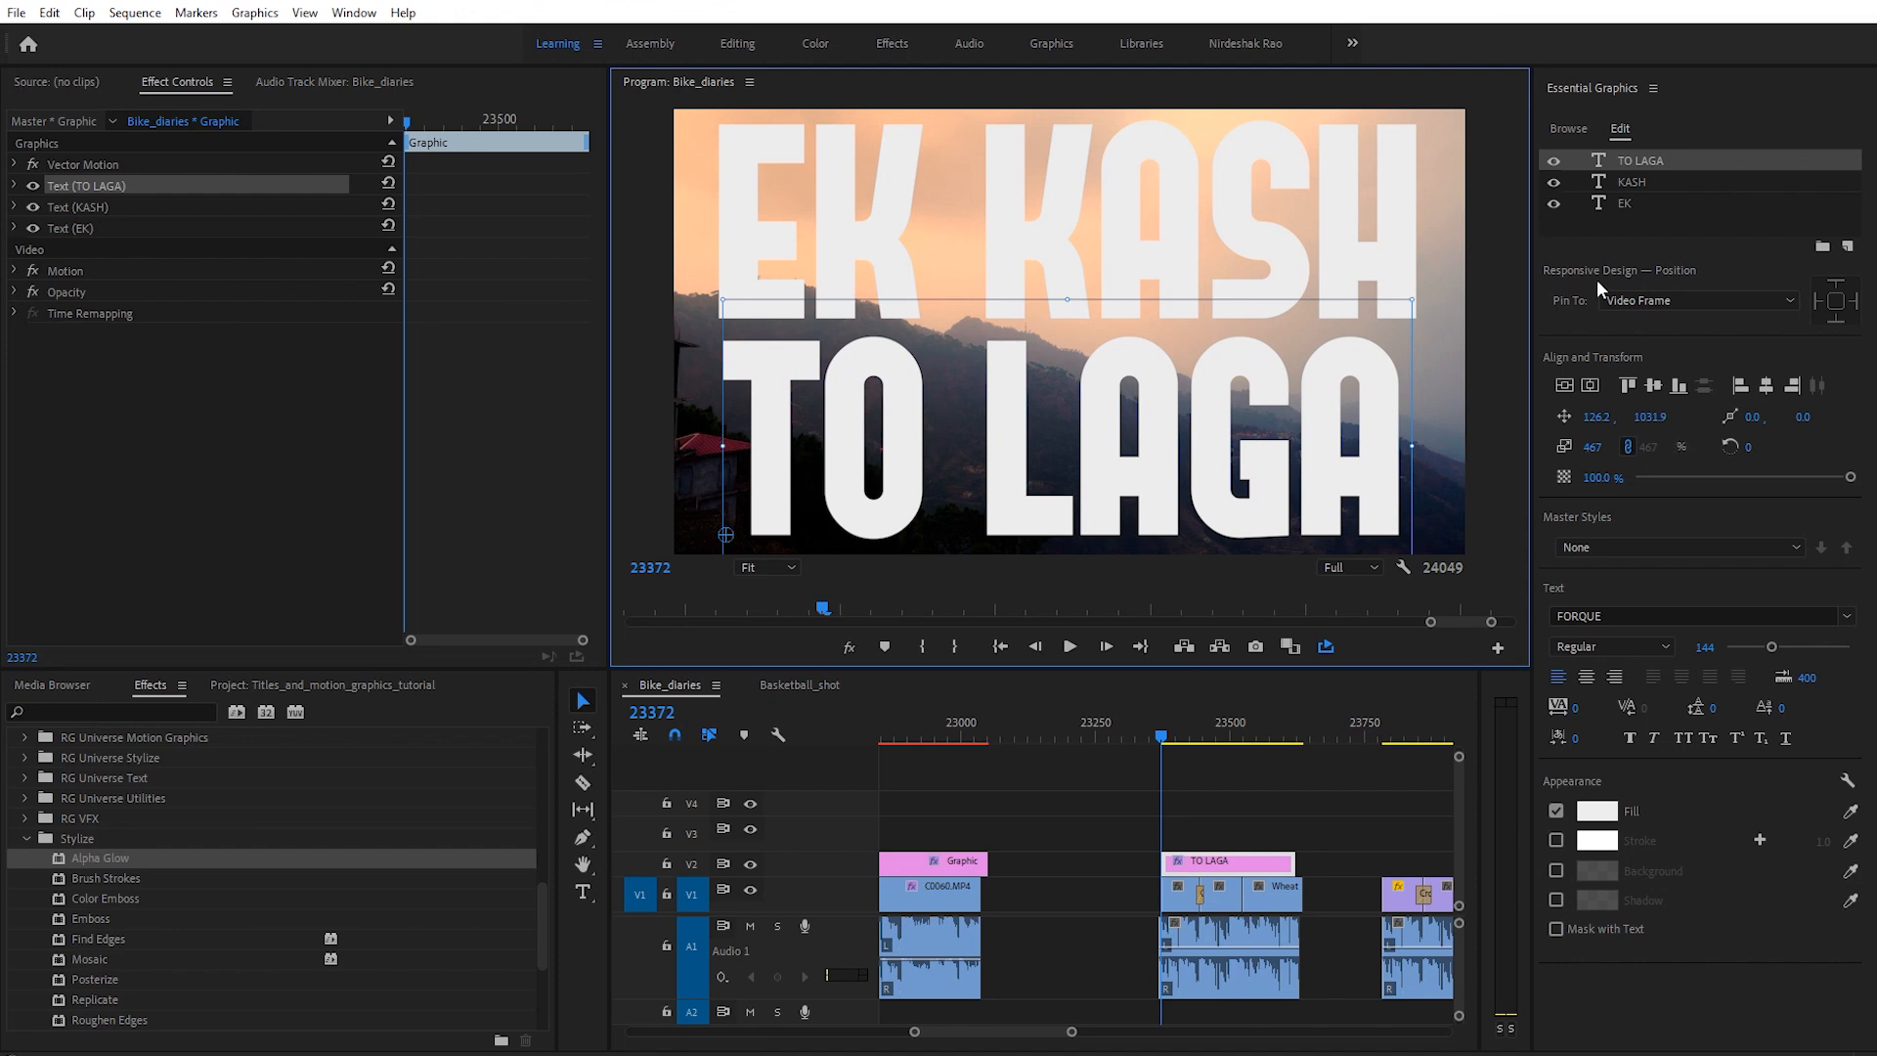
Step: Hide the TO LAGA and KASH text layers of the lyric graphic, keeping only EK shown
{"action": "left_click", "coordinate": [1623, 207]}
{"action": "left_click", "coordinate": [1633, 182]}
{"action": "left_click", "coordinate": [1652, 162]}
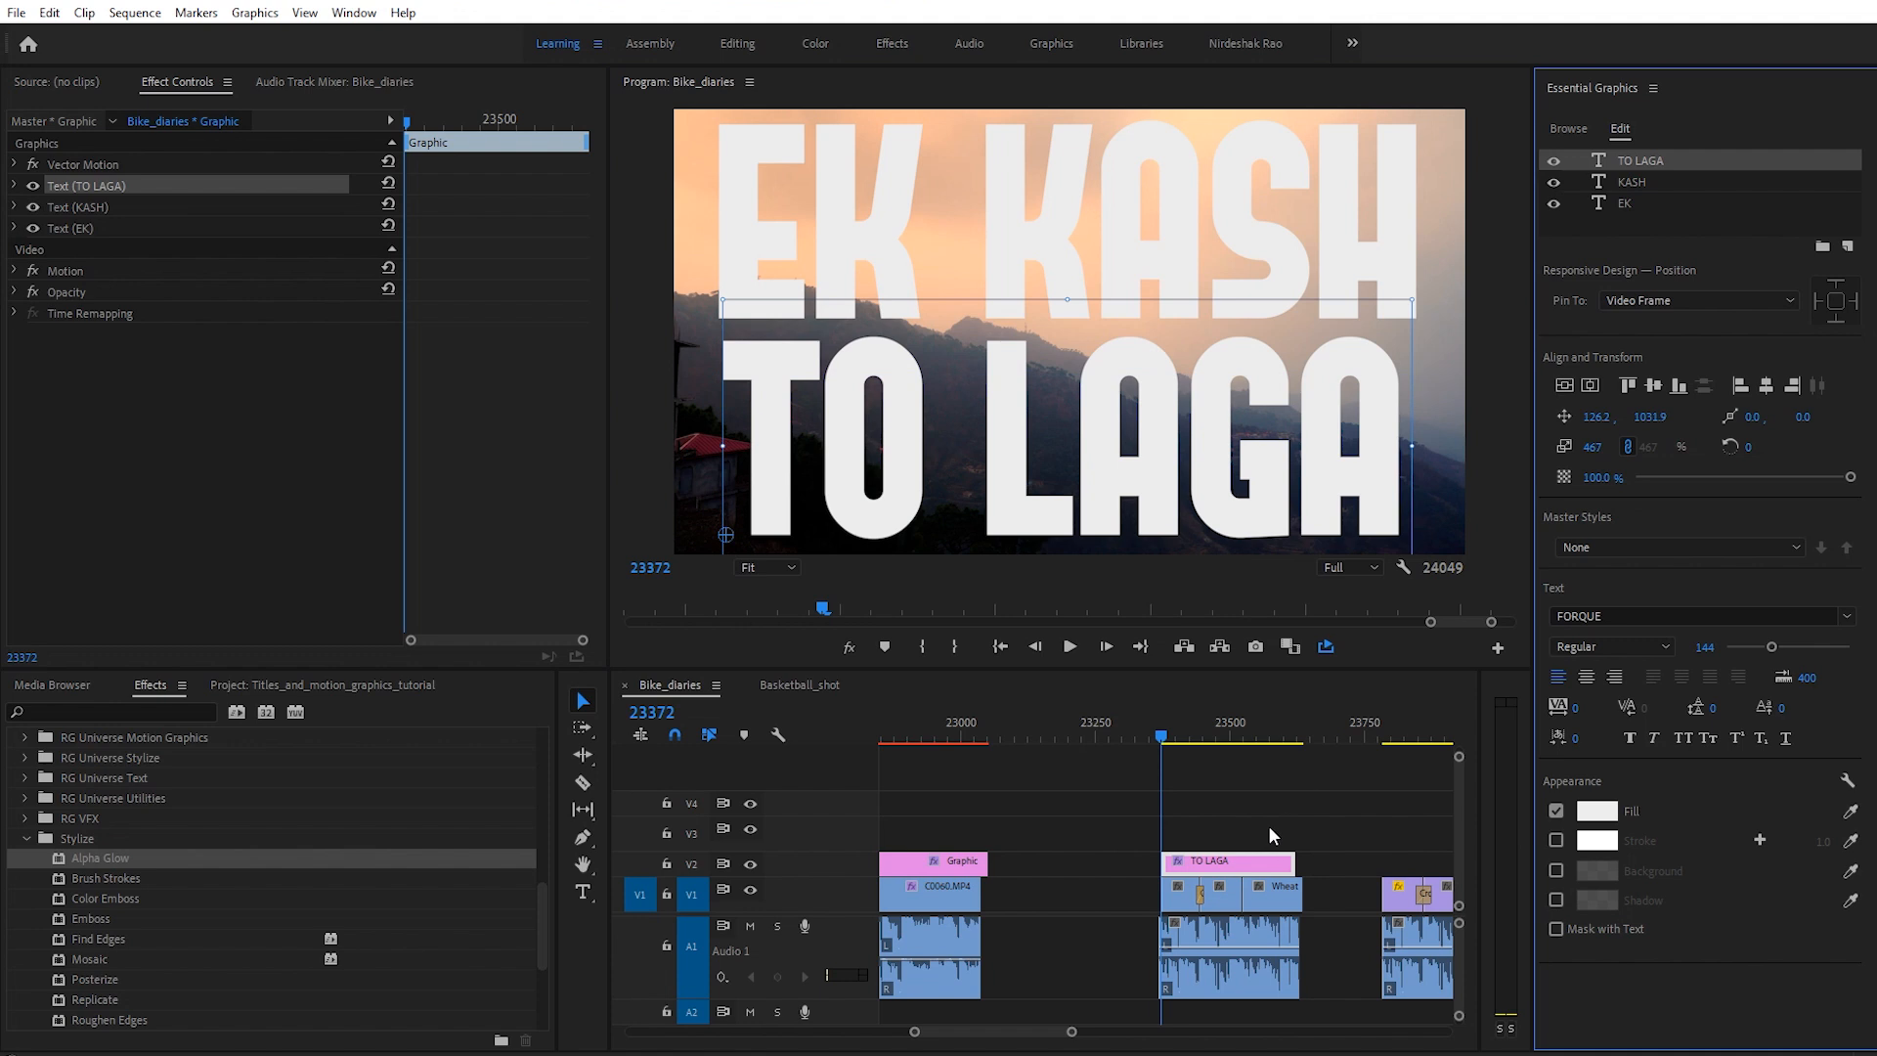
{"action": "left_click", "coordinate": [1208, 800]}
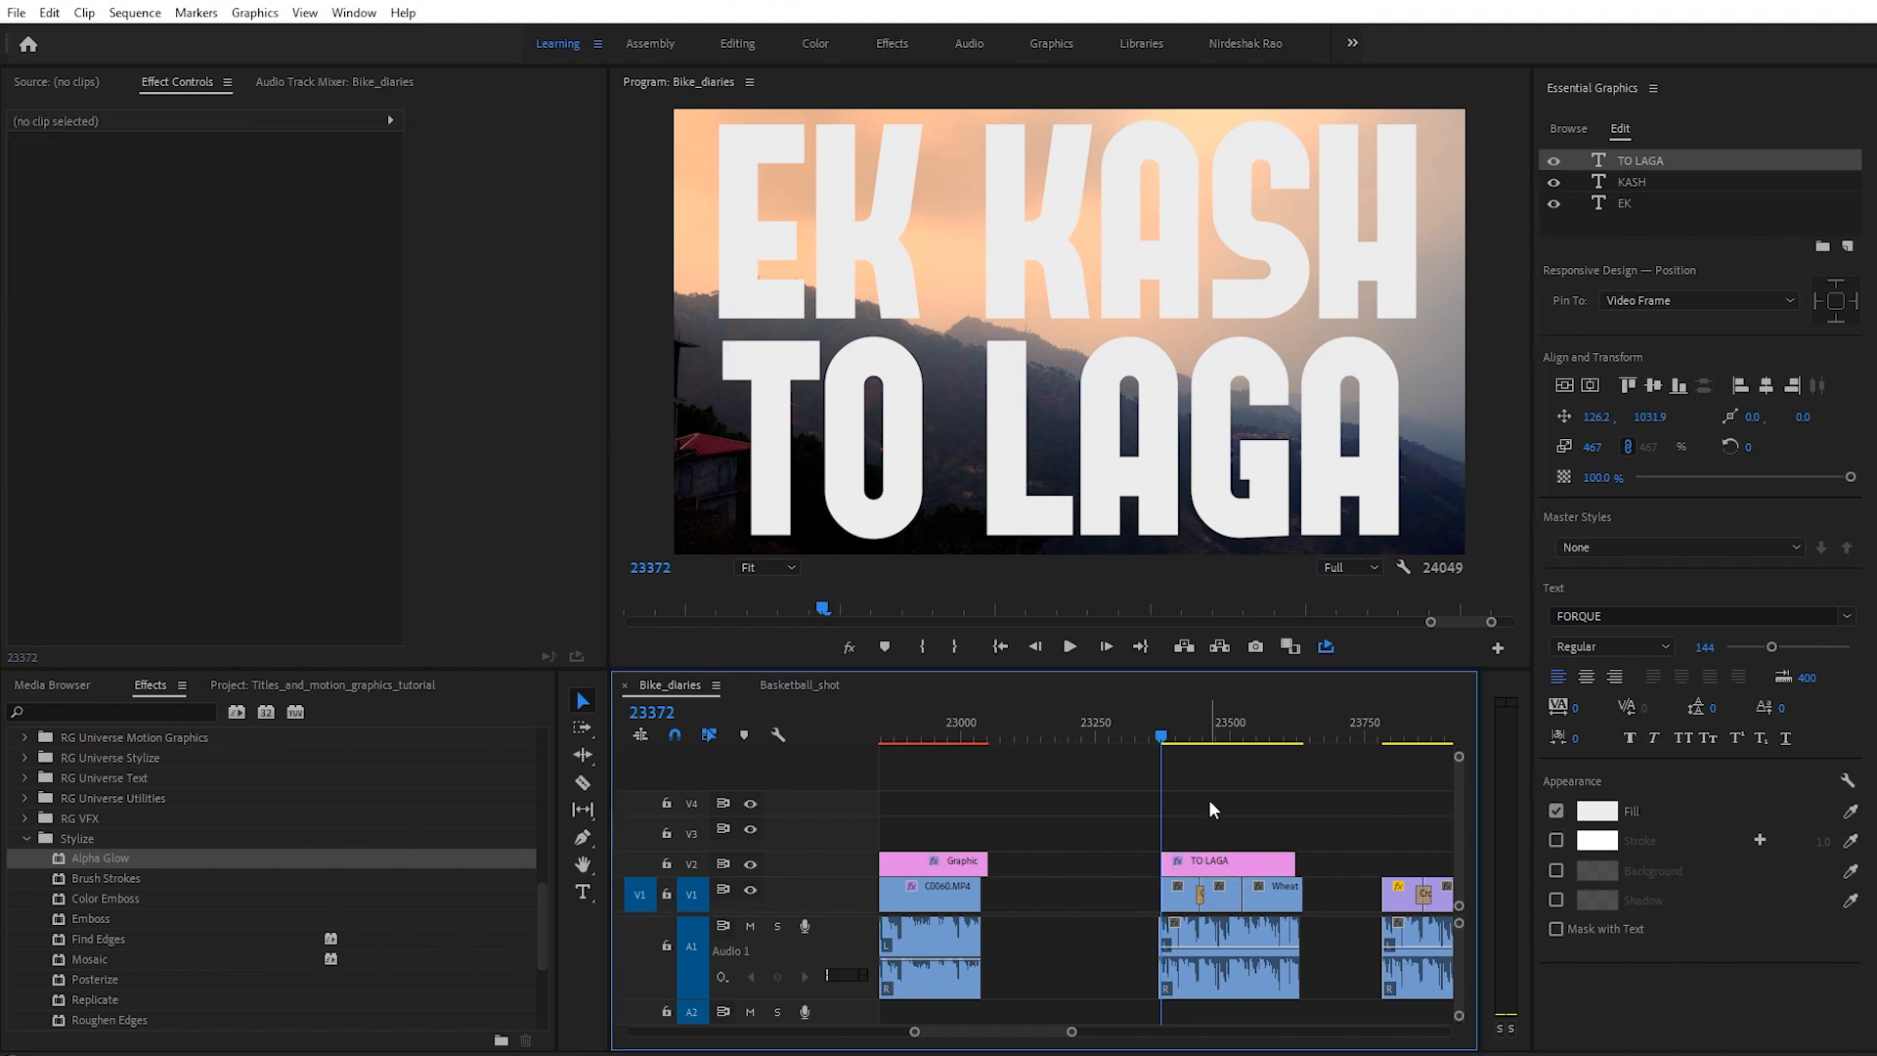
{"action": "left_click", "coordinate": [1183, 866]}
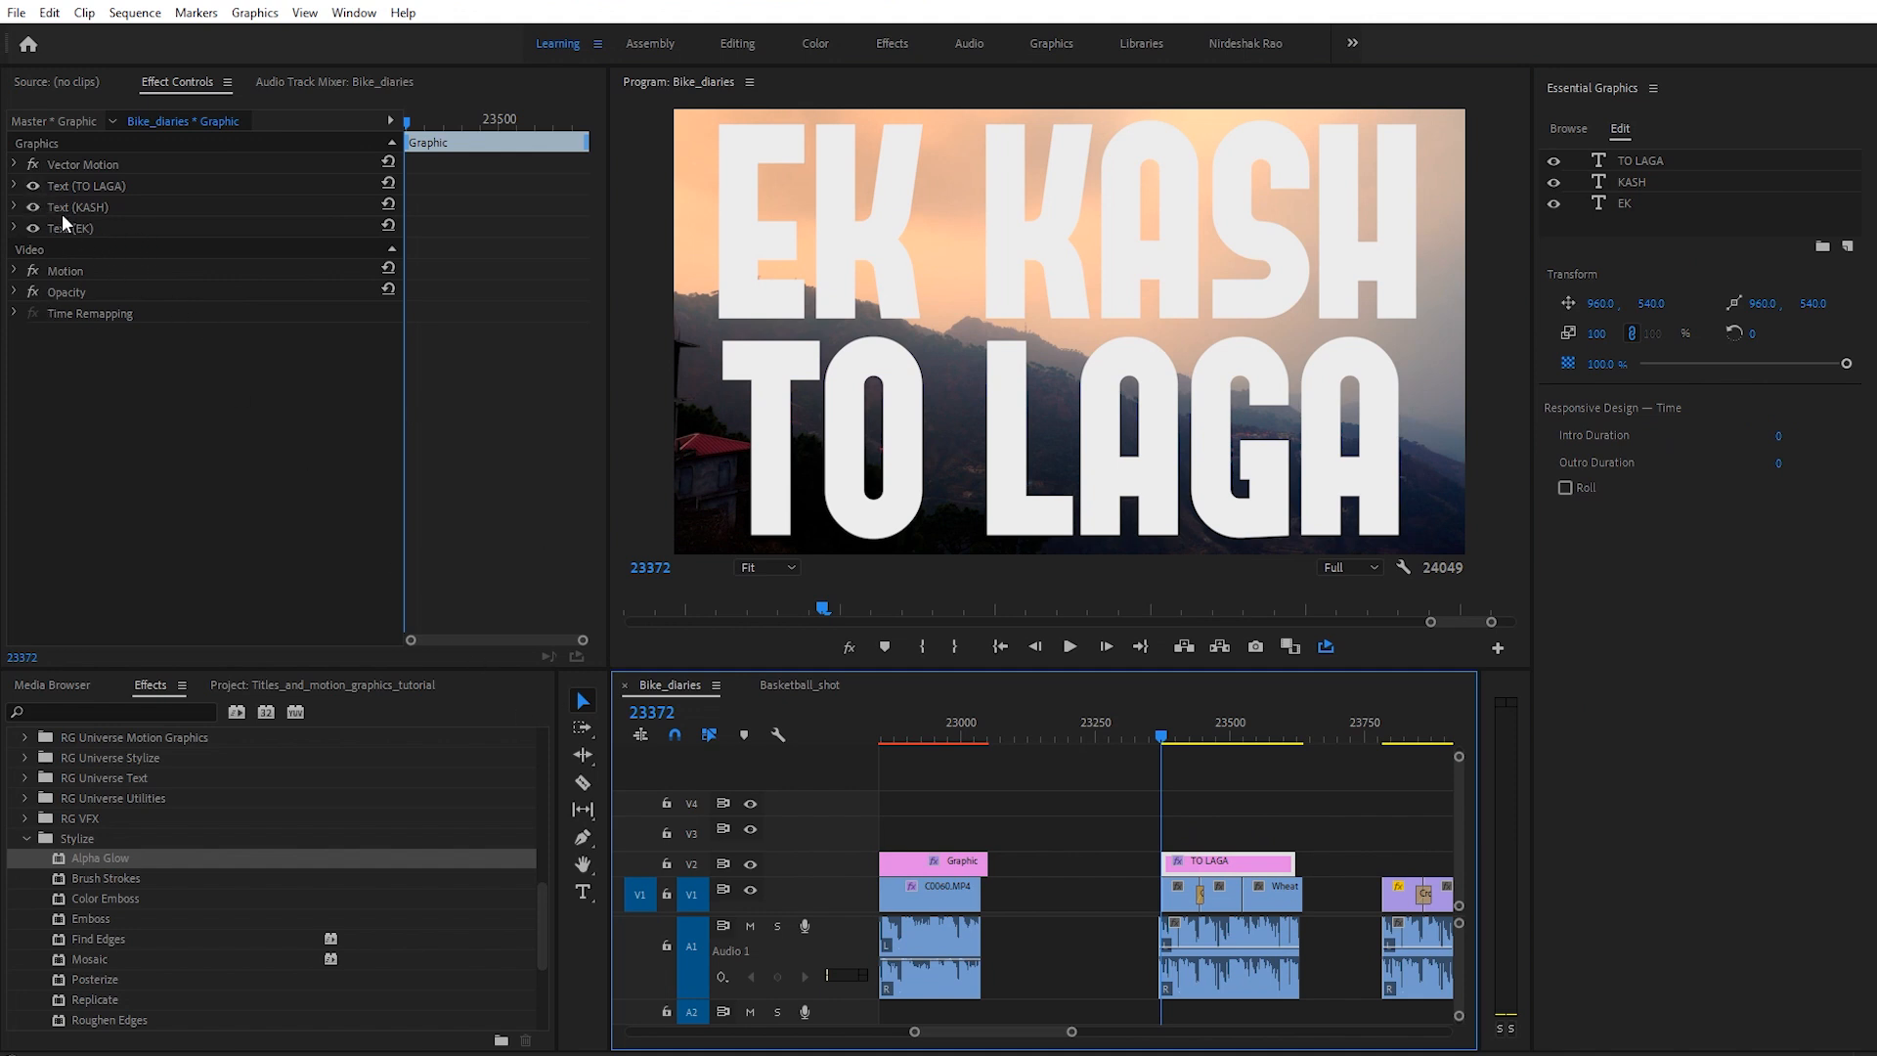
{"action": "left_click", "coordinate": [37, 186]}
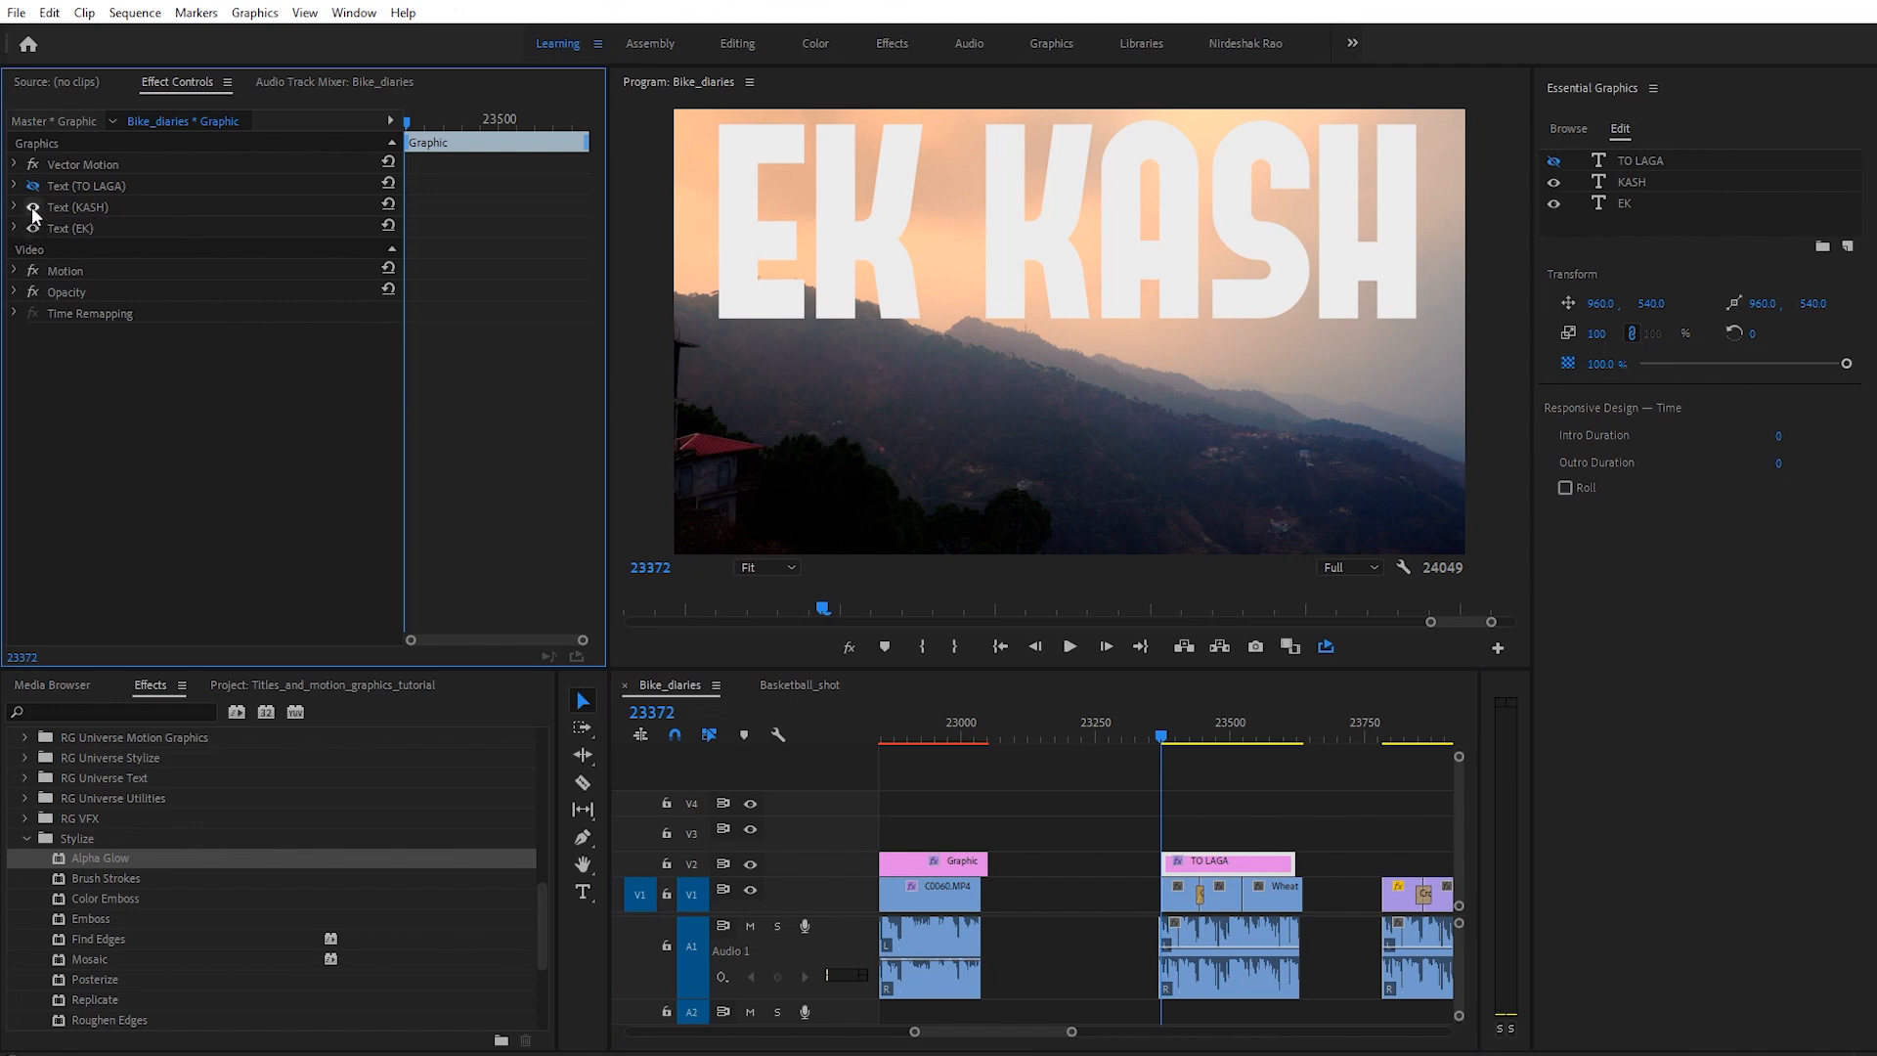
{"action": "left_click", "coordinate": [33, 207]}
Step: Extend the starts of the lyric graphic and the mountain-clouds clip back to the start of the audio clip beneath them
{"action": "left_click", "coordinate": [1068, 1032]}
{"action": "left_click_drag", "start_coordinate": [1070, 1030], "coordinate": [1040, 1026]}
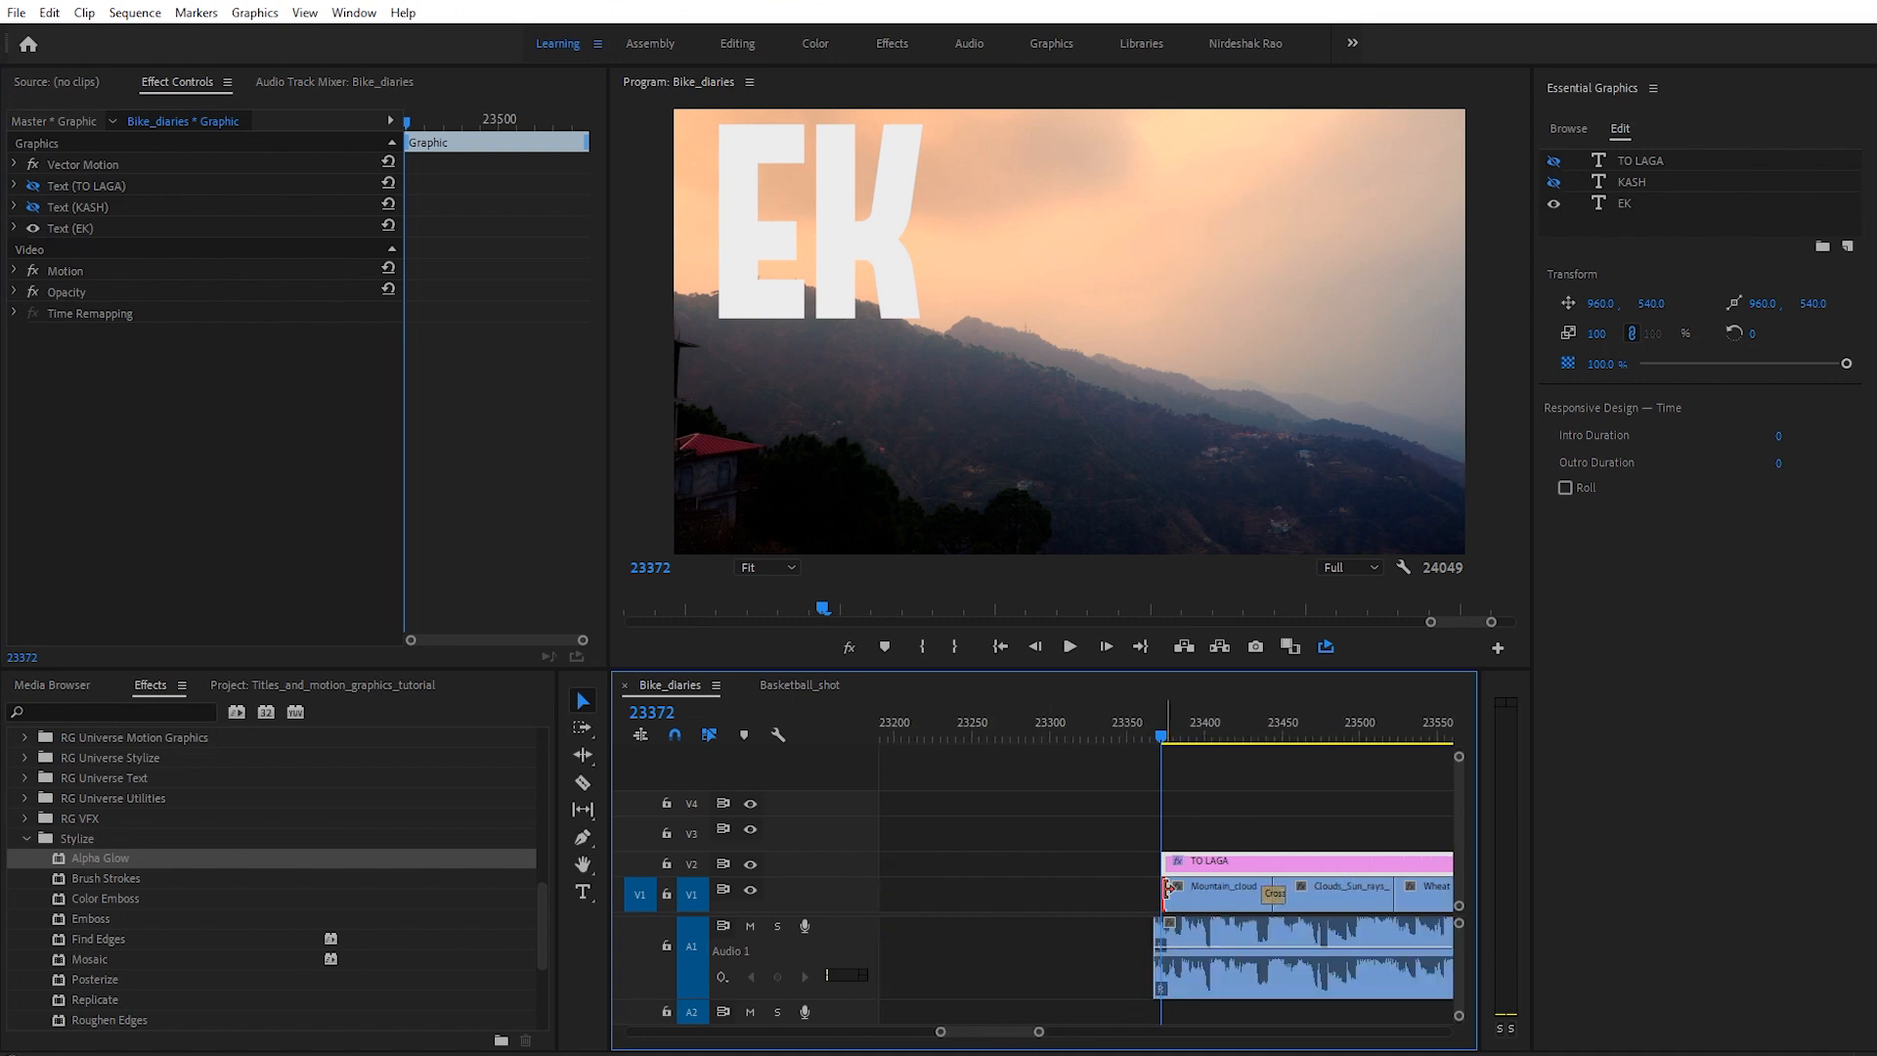
{"action": "left_click_drag", "start_coordinate": [1167, 889], "coordinate": [1157, 861]}
Step: Play the lyric graphic's opening with audio from frame 23342 to find where the word KASH comes in
{"action": "left_click", "coordinate": [1134, 728]}
{"action": "key", "text": "space"}
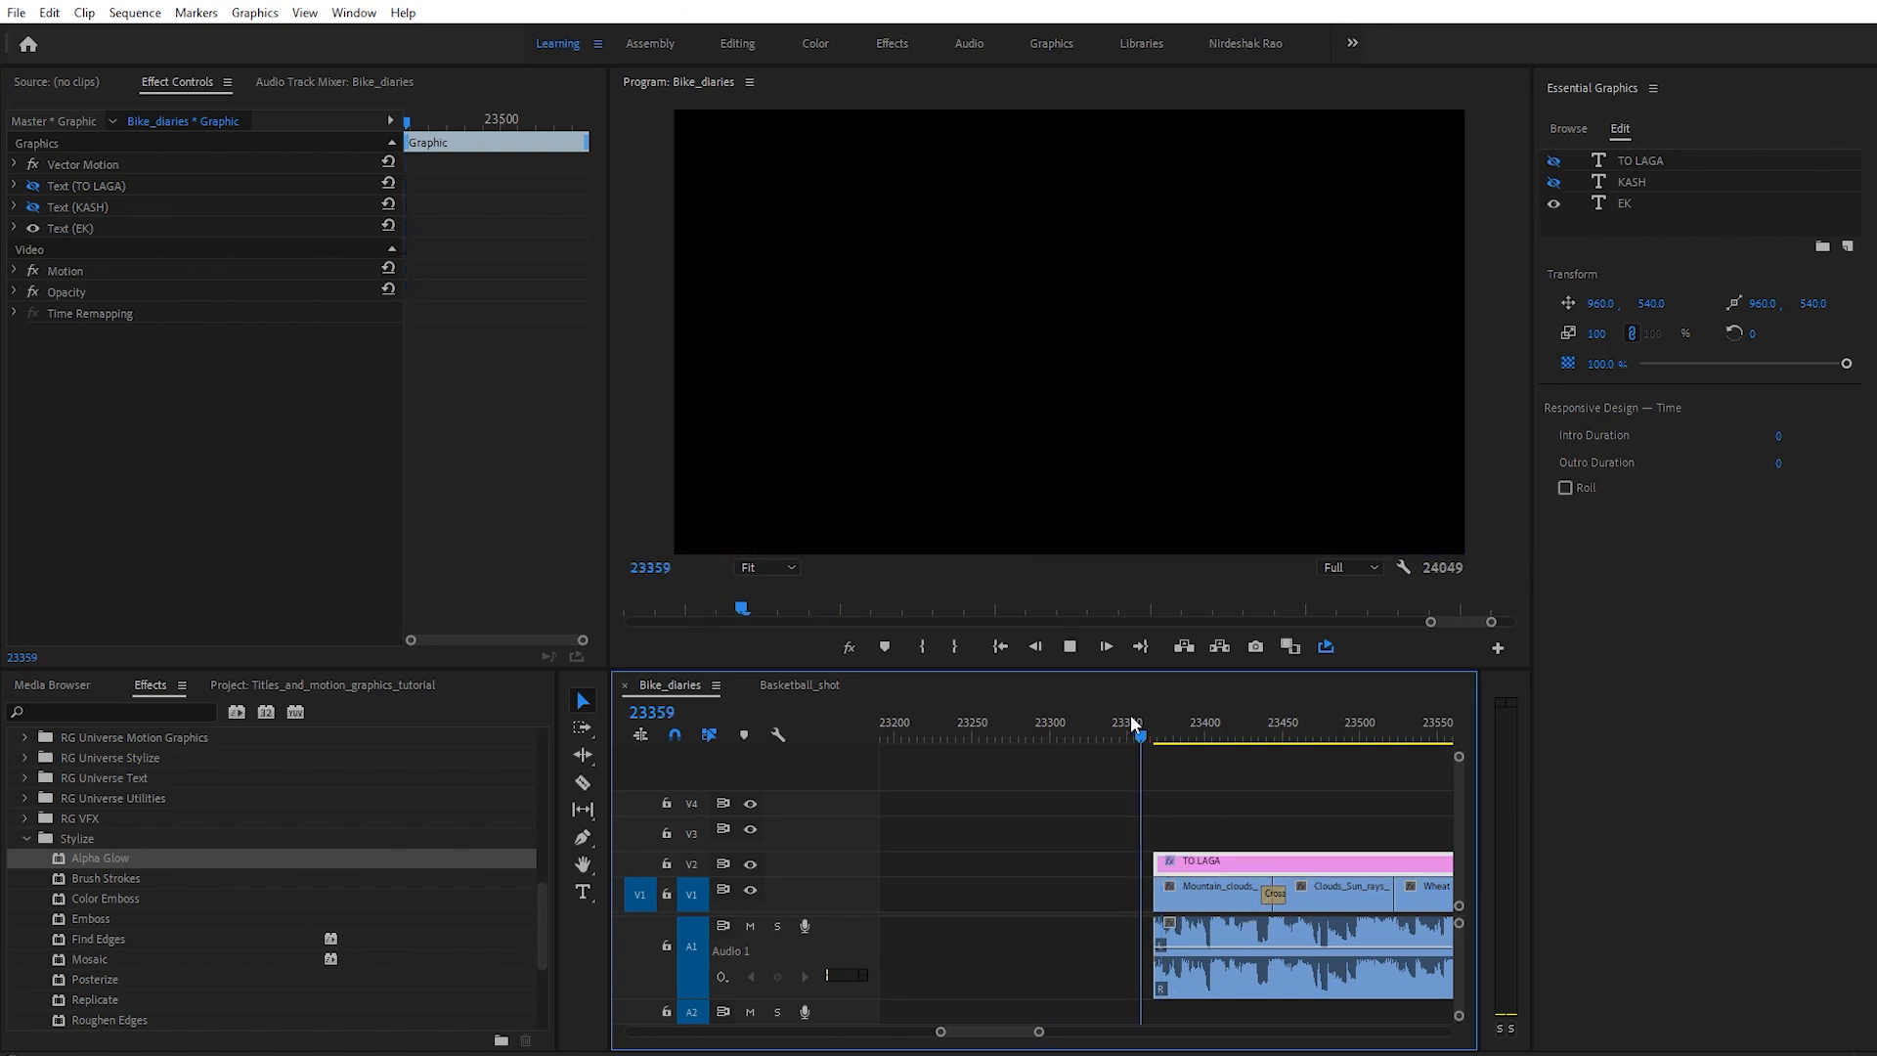
{"action": "left_click", "coordinate": [1117, 724]}
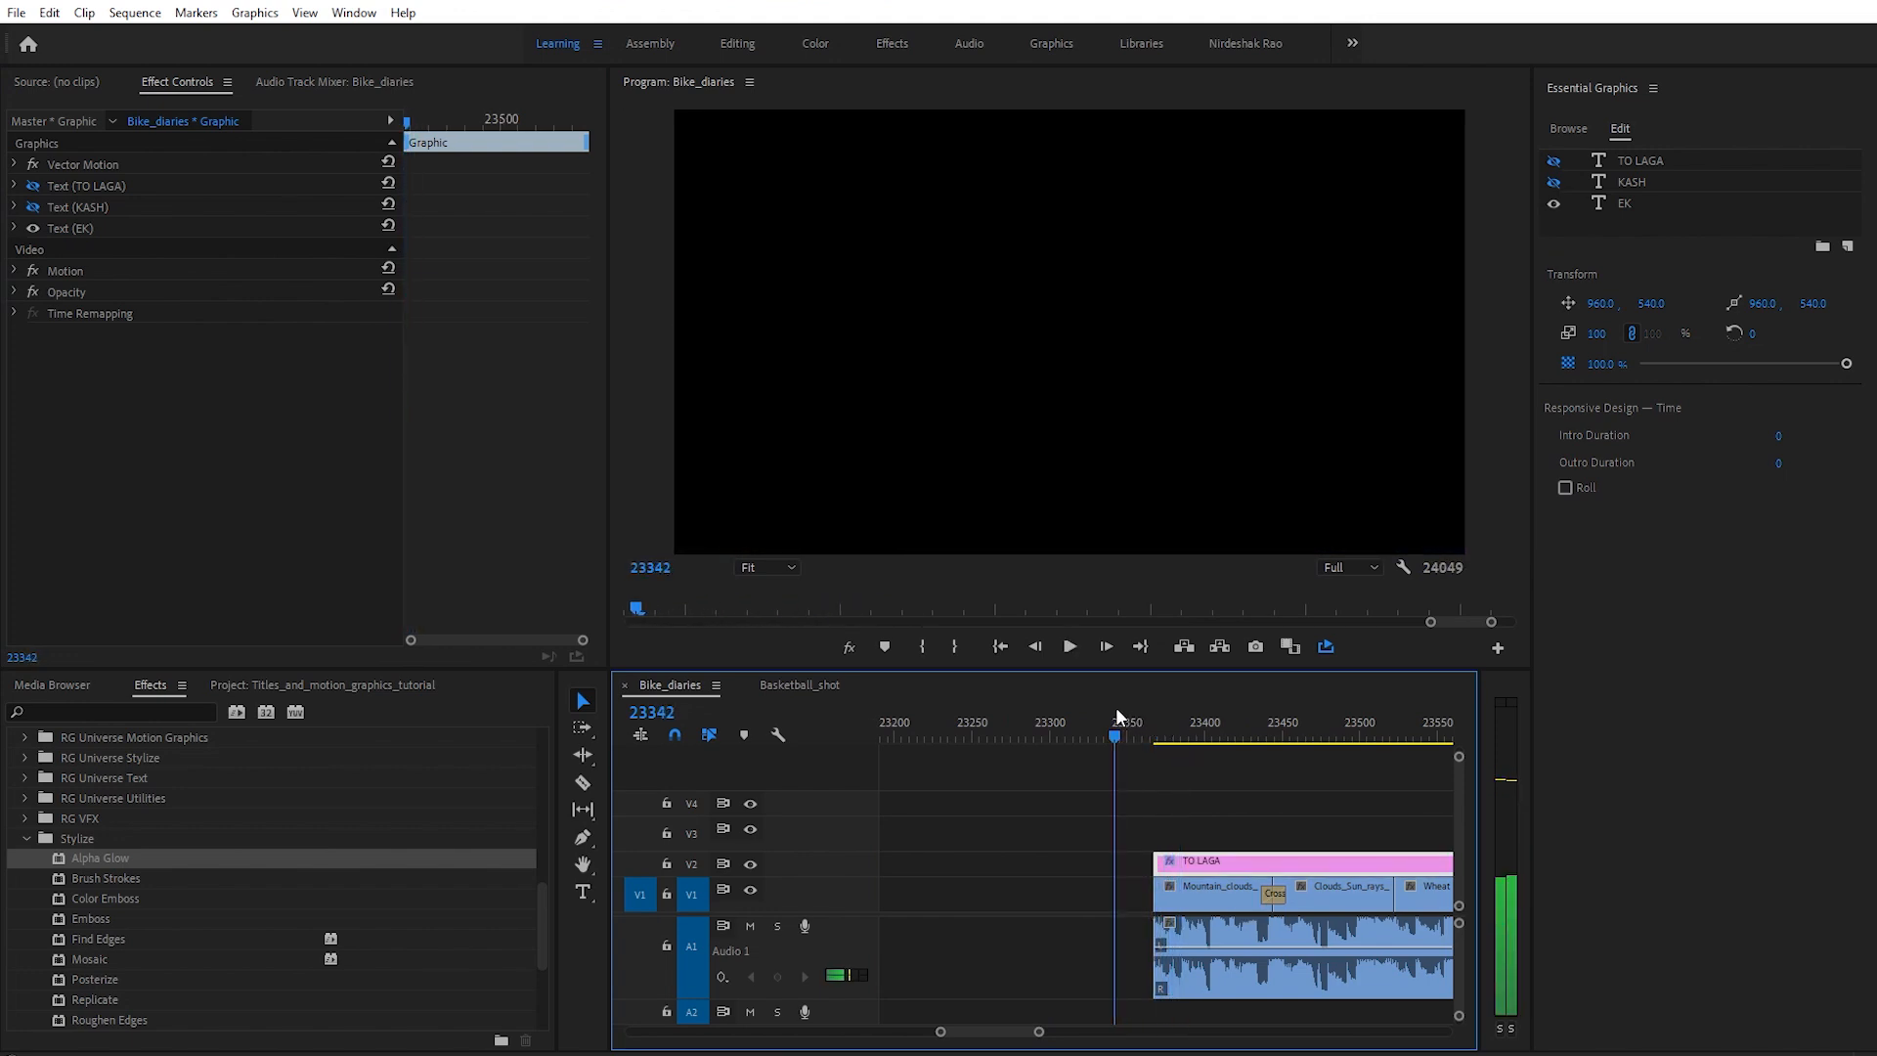
{"action": "key", "text": "space"}
{"action": "key", "text": "space"}
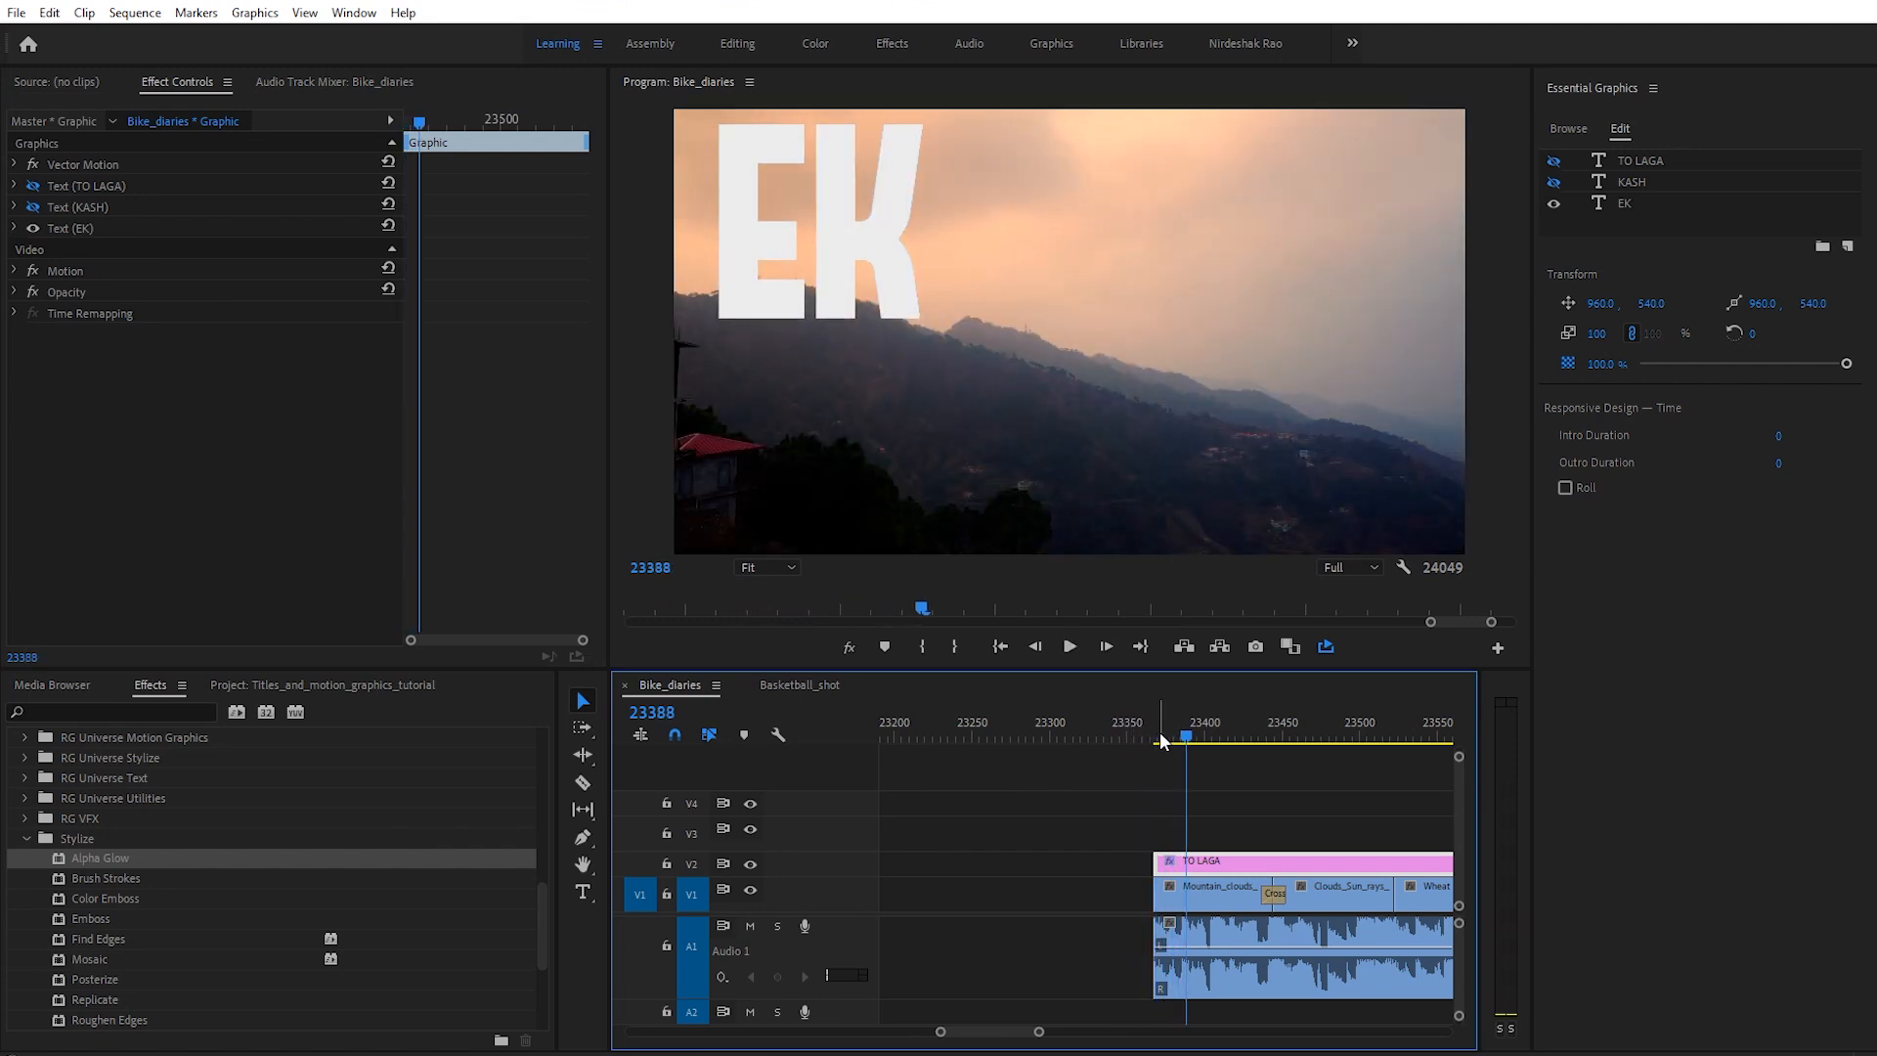
Step: Replay the opening to check the timing, park at frame 23387, and make the KASH text layer visible
{"action": "left_click", "coordinate": [1131, 723]}
{"action": "key", "text": "space"}
{"action": "key", "text": "space"}
{"action": "left_click", "coordinate": [1184, 738]}
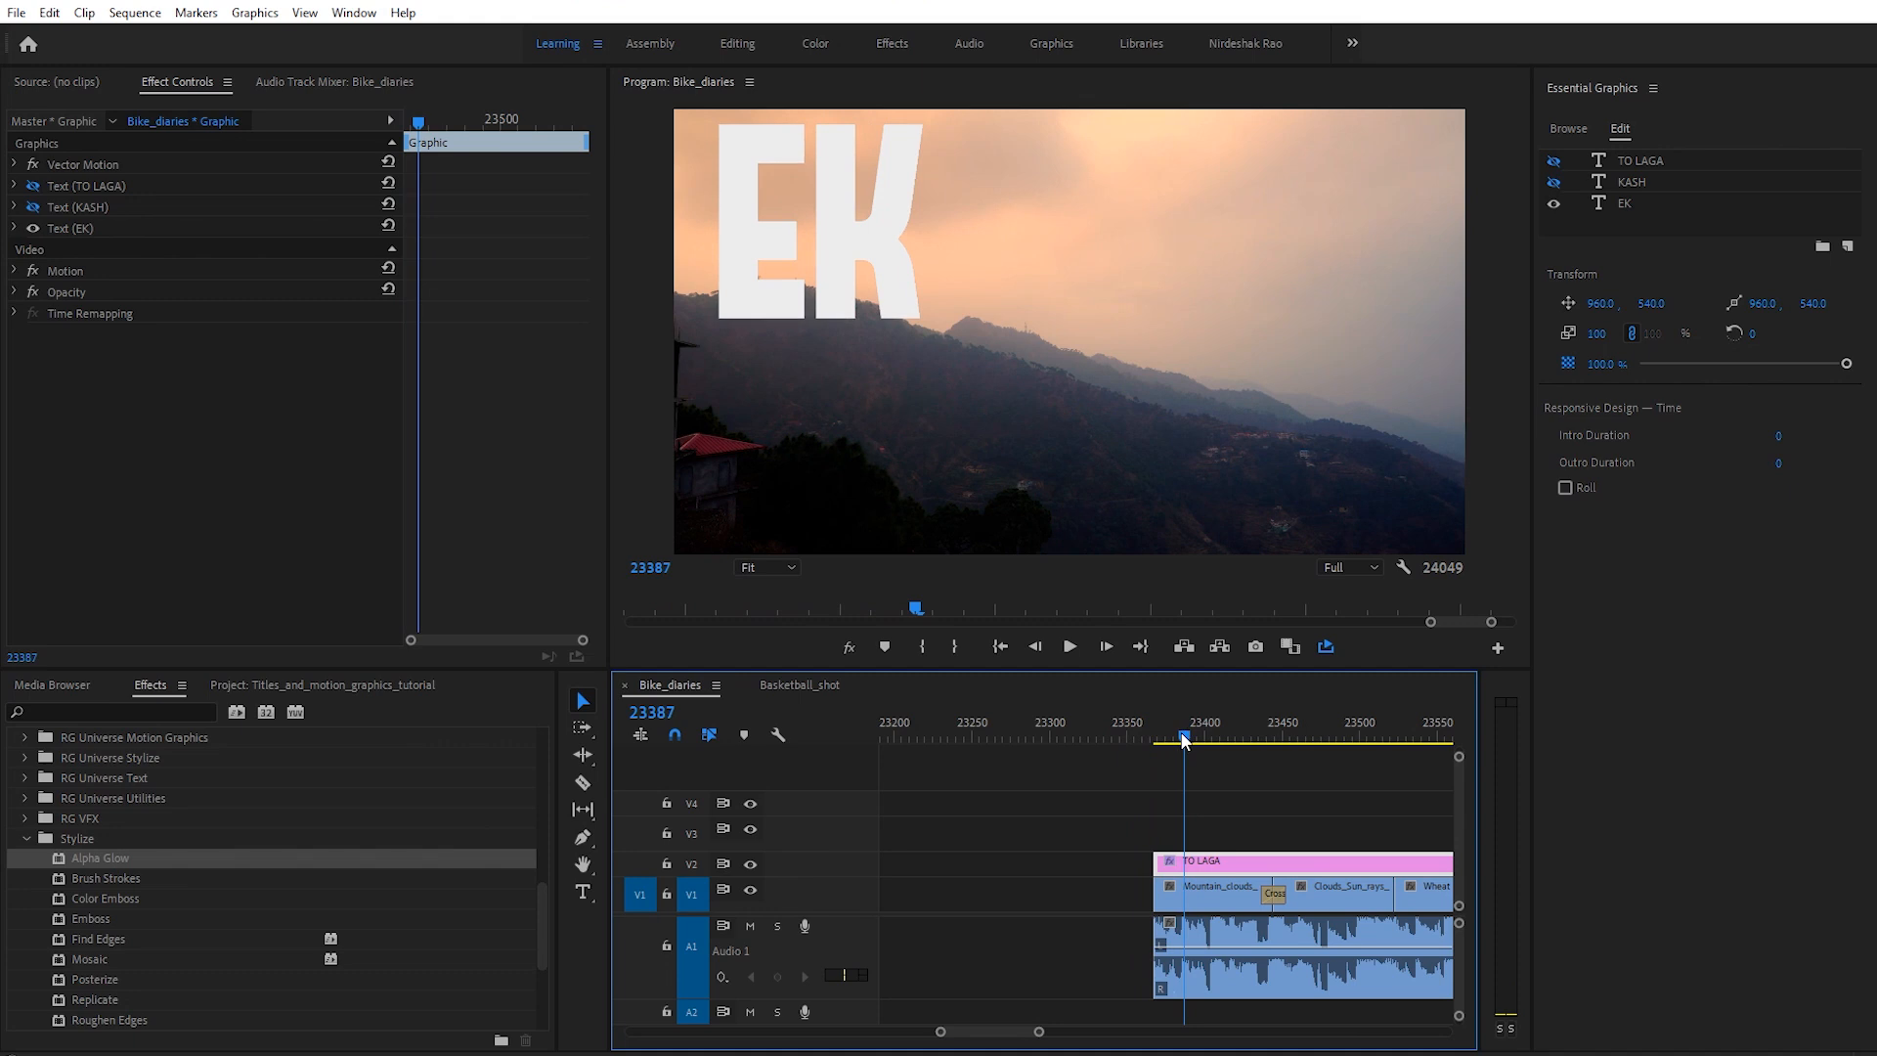
{"action": "left_click", "coordinate": [35, 207]}
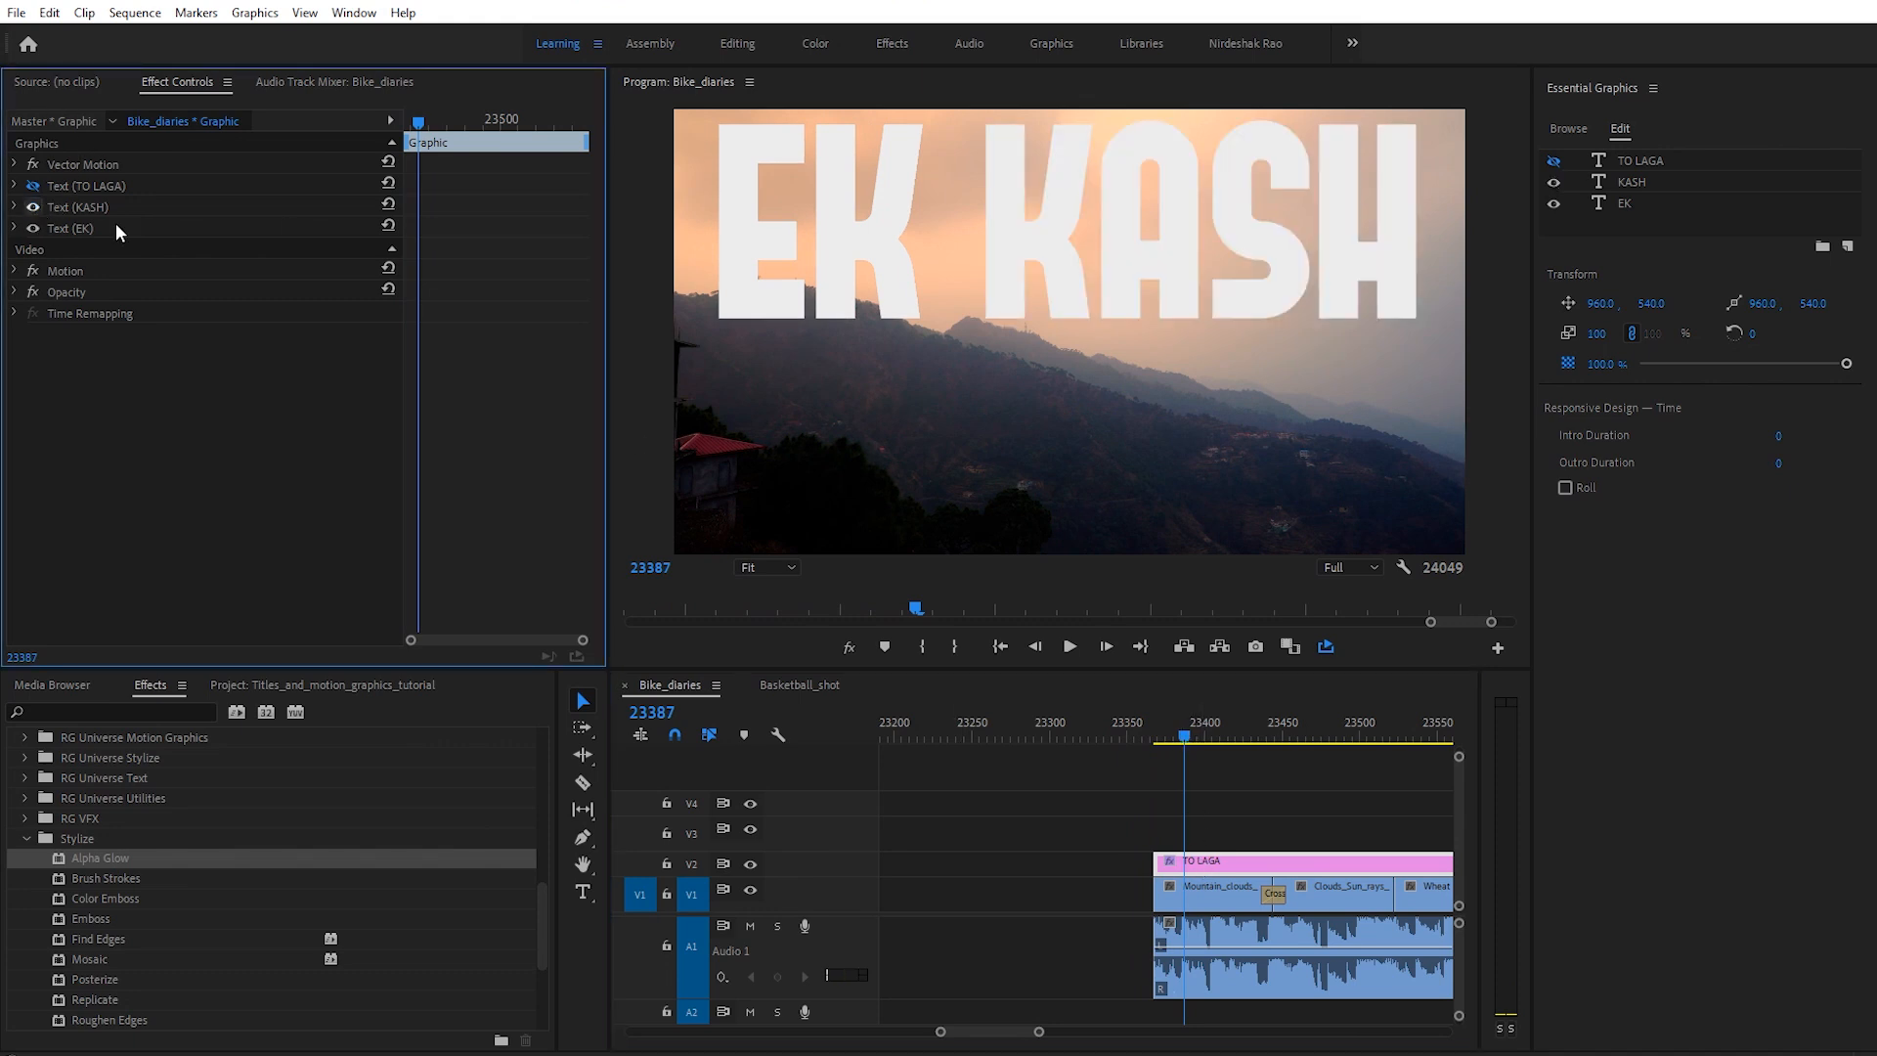
Step: Keyframe the KASH text's opacity at 100% on frame 23387 and 0% on frame 23386 so the word pops on
{"action": "left_click", "coordinate": [14, 208]}
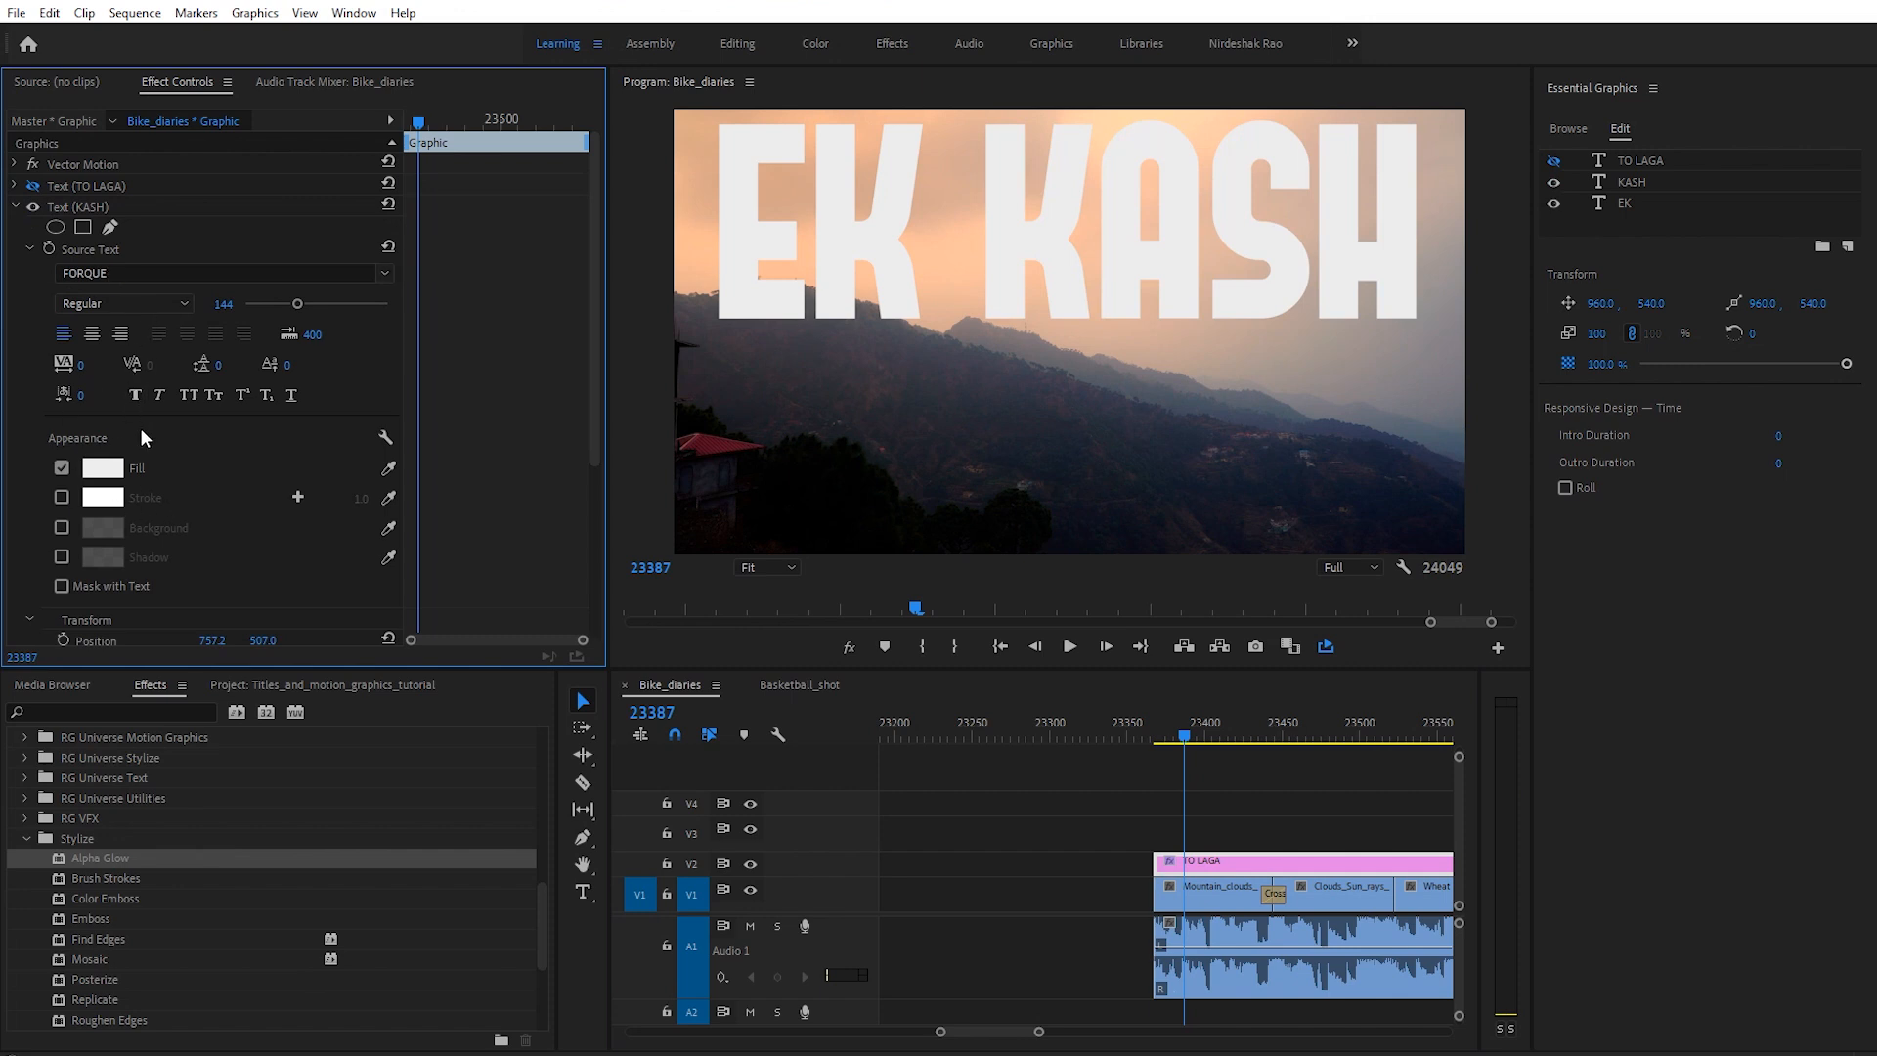
{"action": "scroll", "coordinate": [172, 489], "scroll_direction": "down", "scroll_amount": 4}
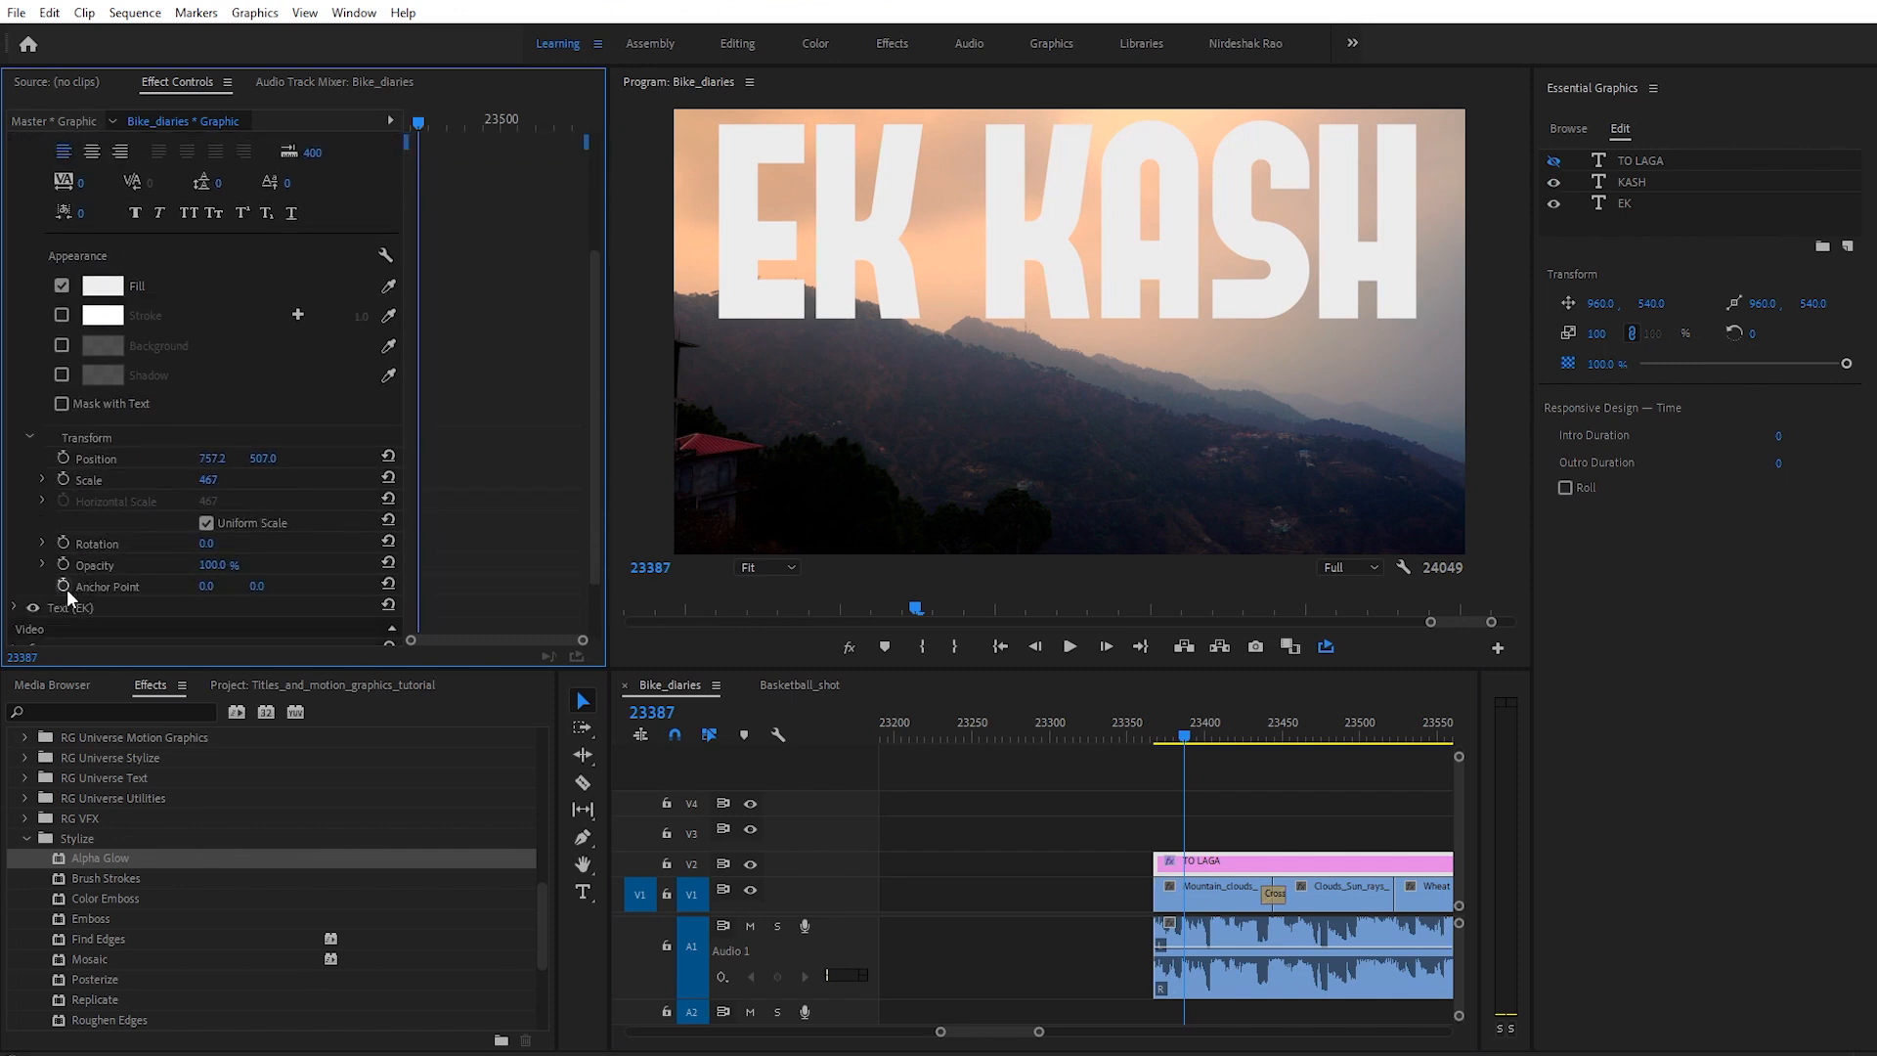
{"action": "left_click", "coordinate": [63, 564]}
{"action": "key", "text": "Left"}
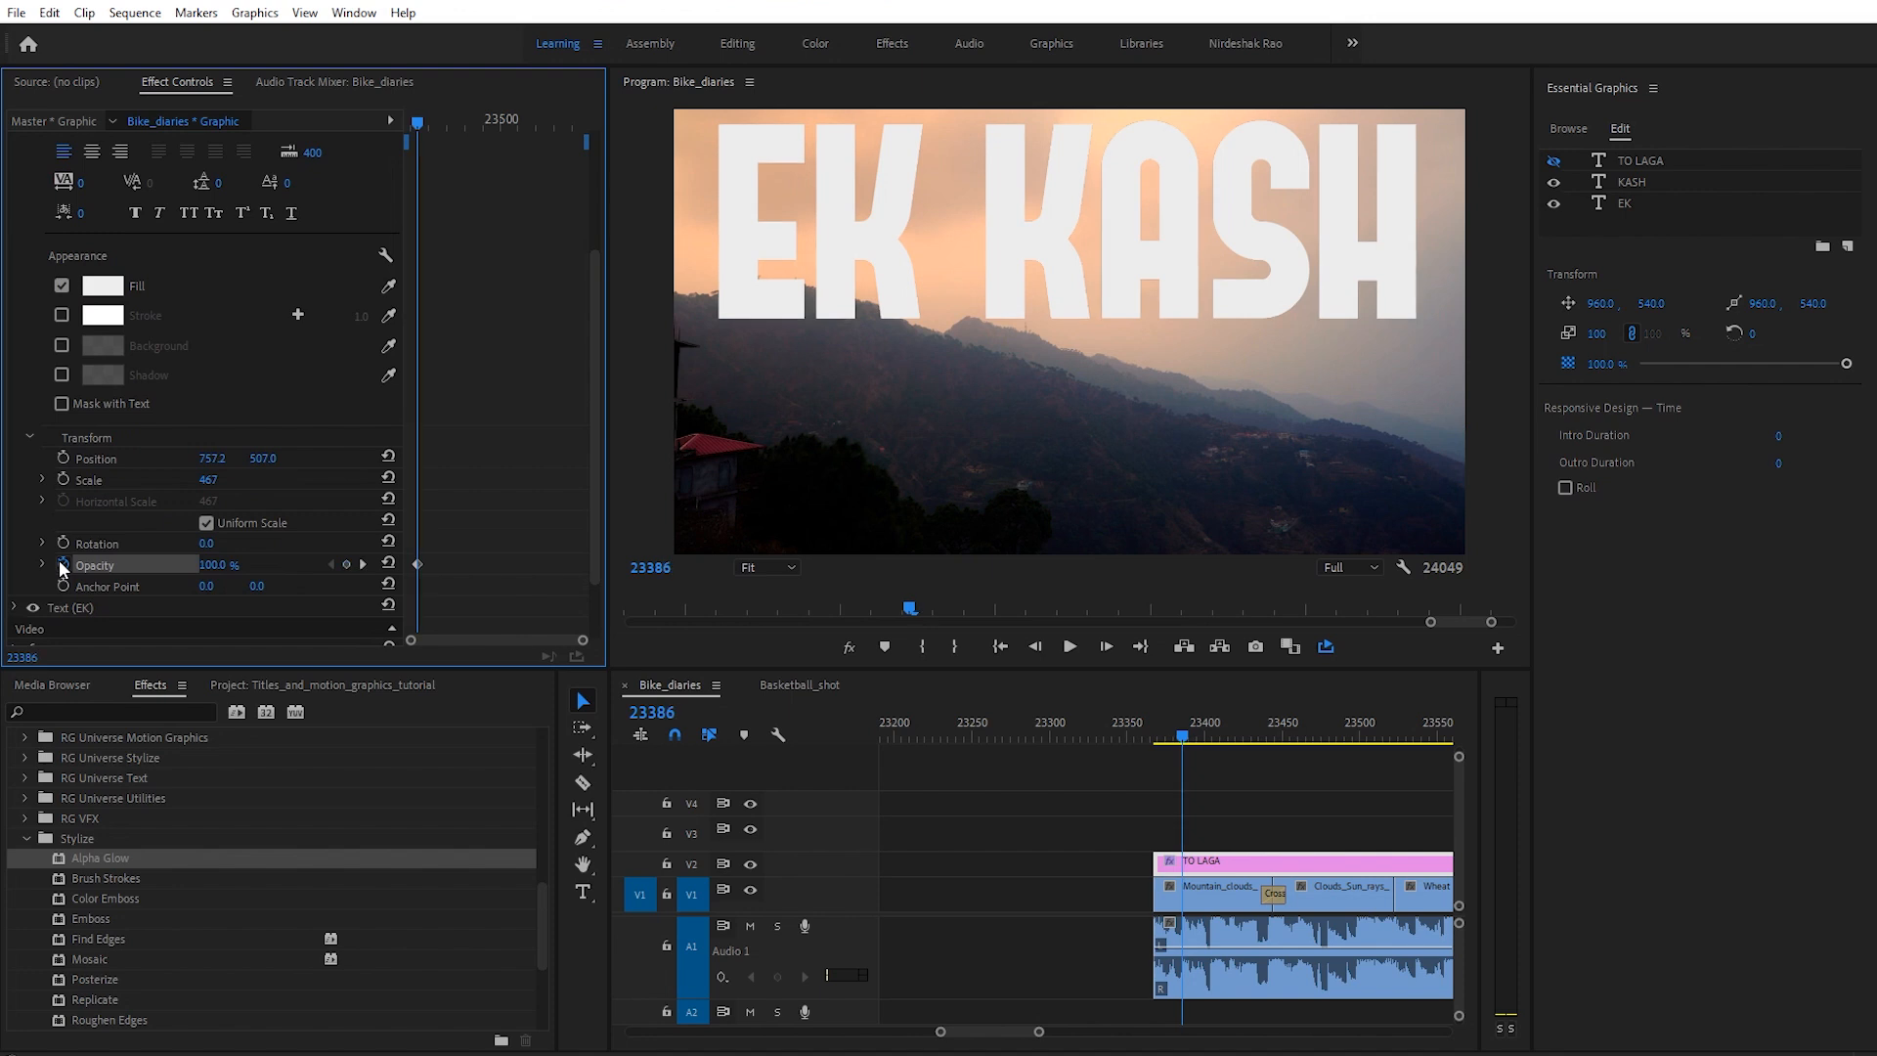
{"action": "left_click_drag", "start_coordinate": [225, 566], "coordinate": [127, 566]}
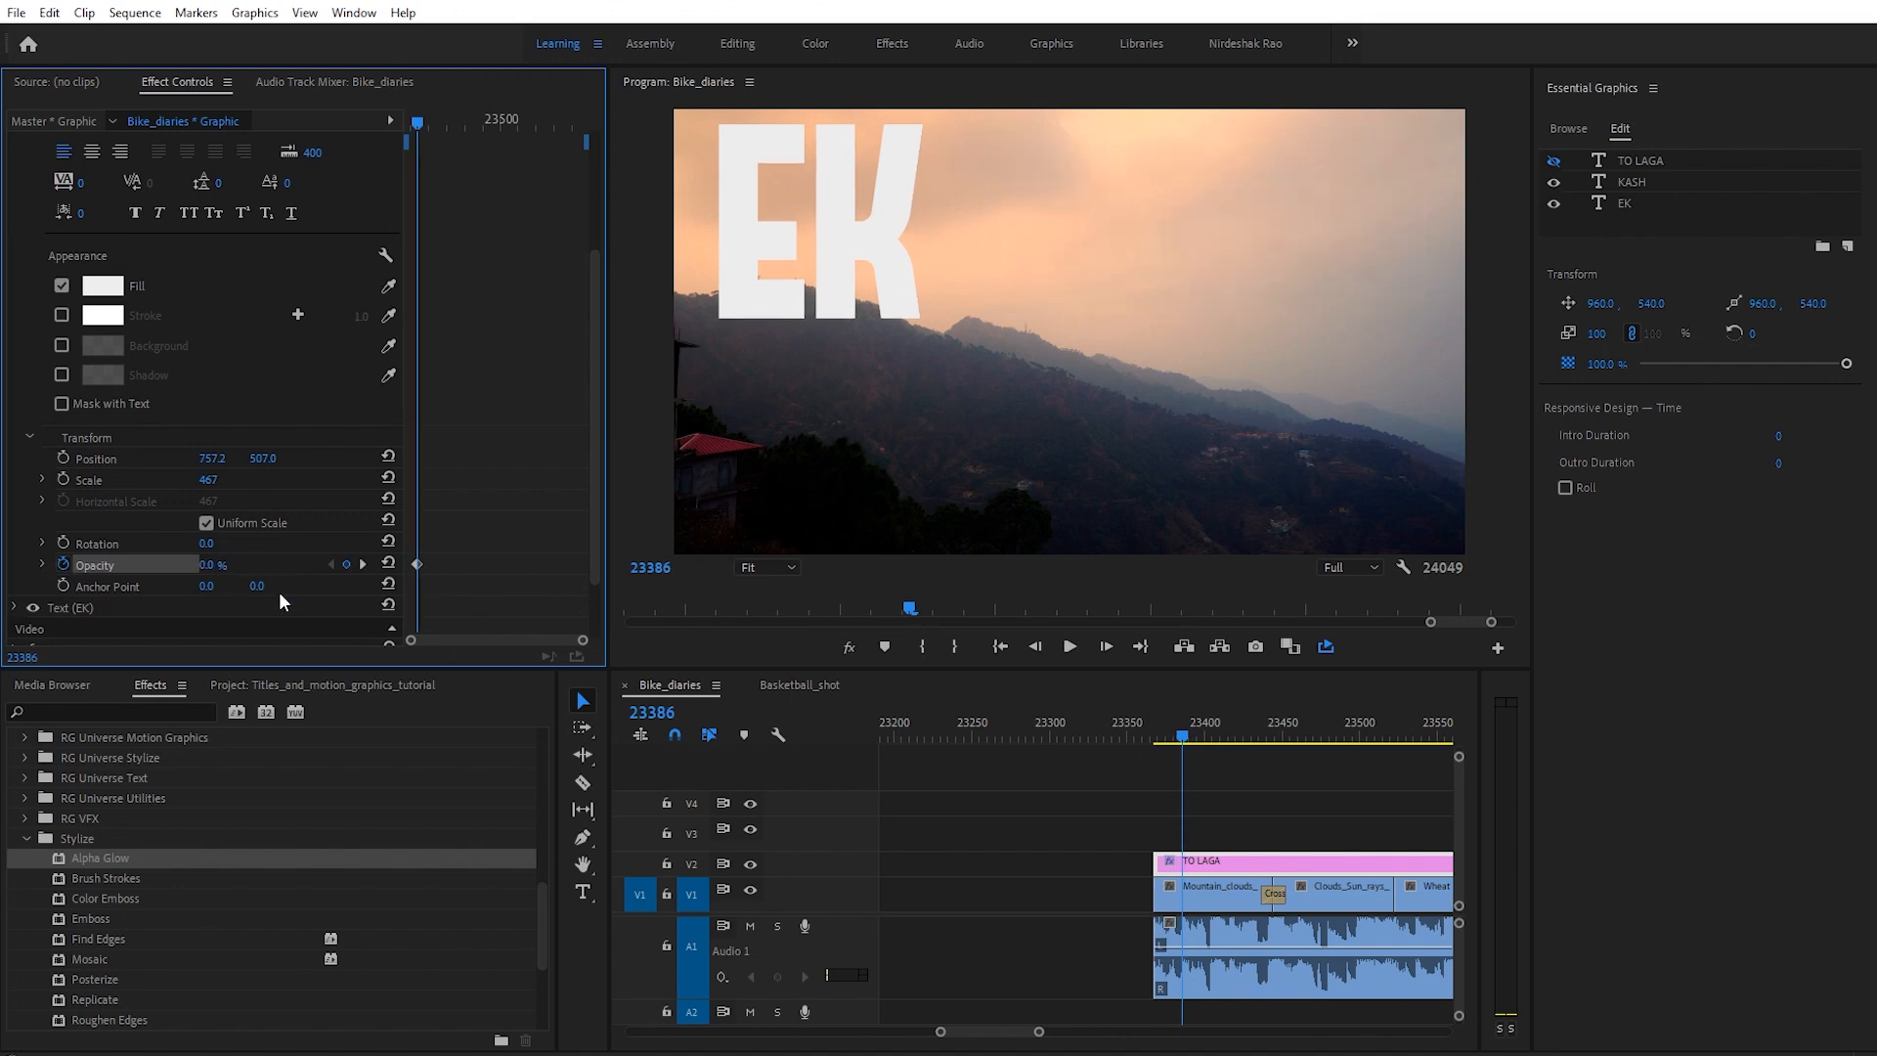
{"action": "key", "text": "Right"}
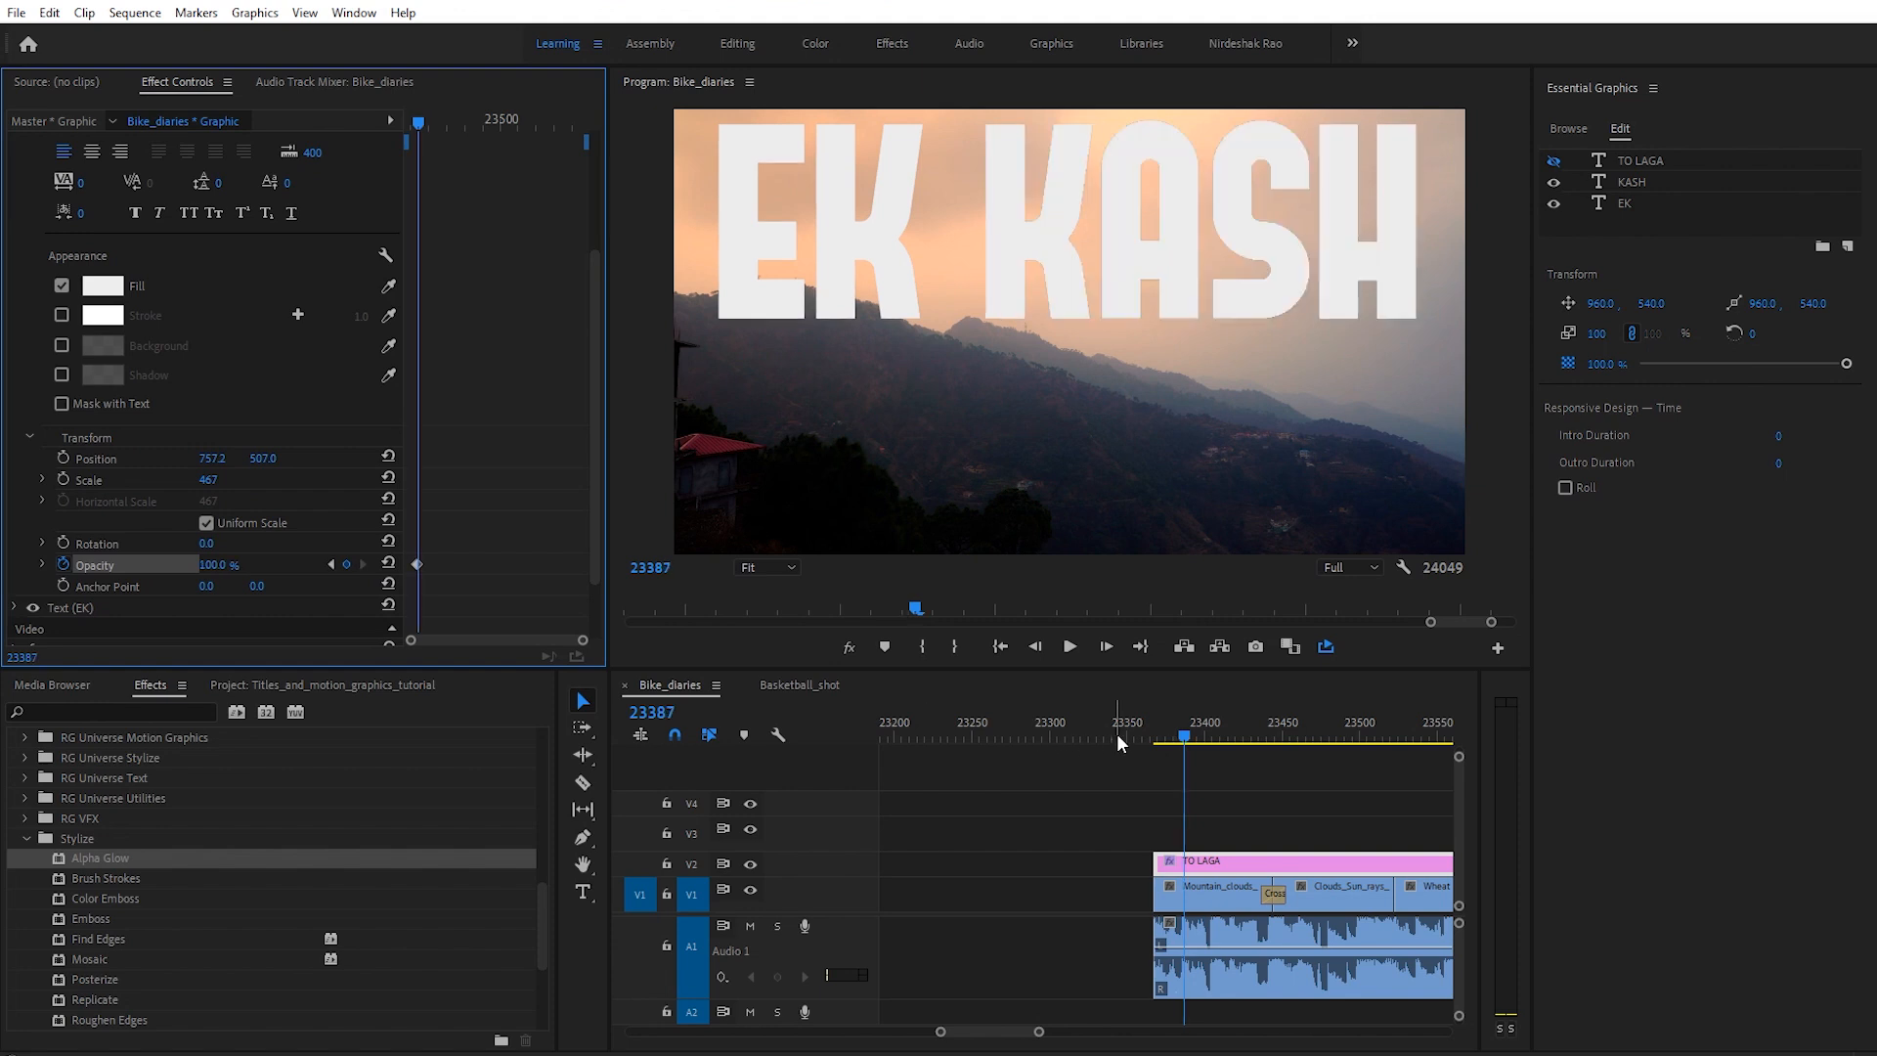
Step: Play the lyric graphic's opening with audio to check when KASH appears after EK
{"action": "left_click", "coordinate": [1126, 733]}
{"action": "key", "text": "space"}
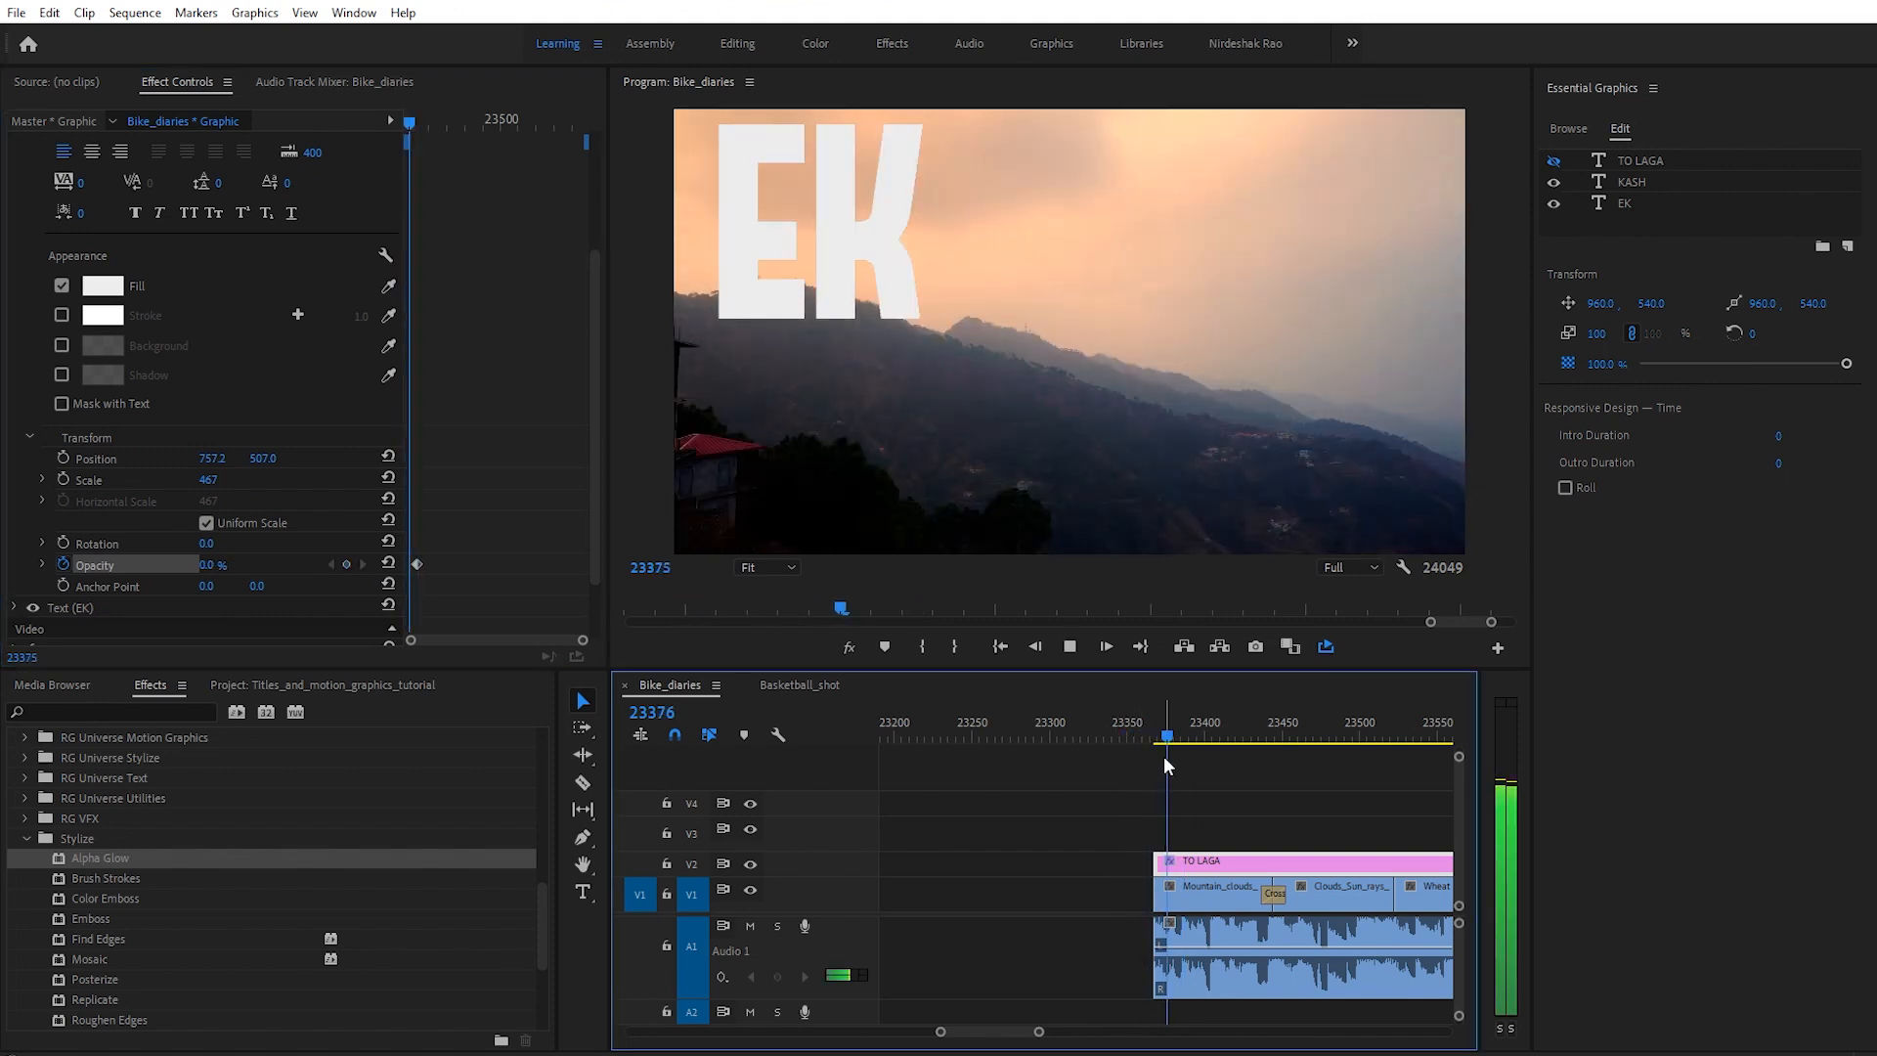
{"action": "left_click", "coordinate": [1147, 728]}
{"action": "key", "text": "space"}
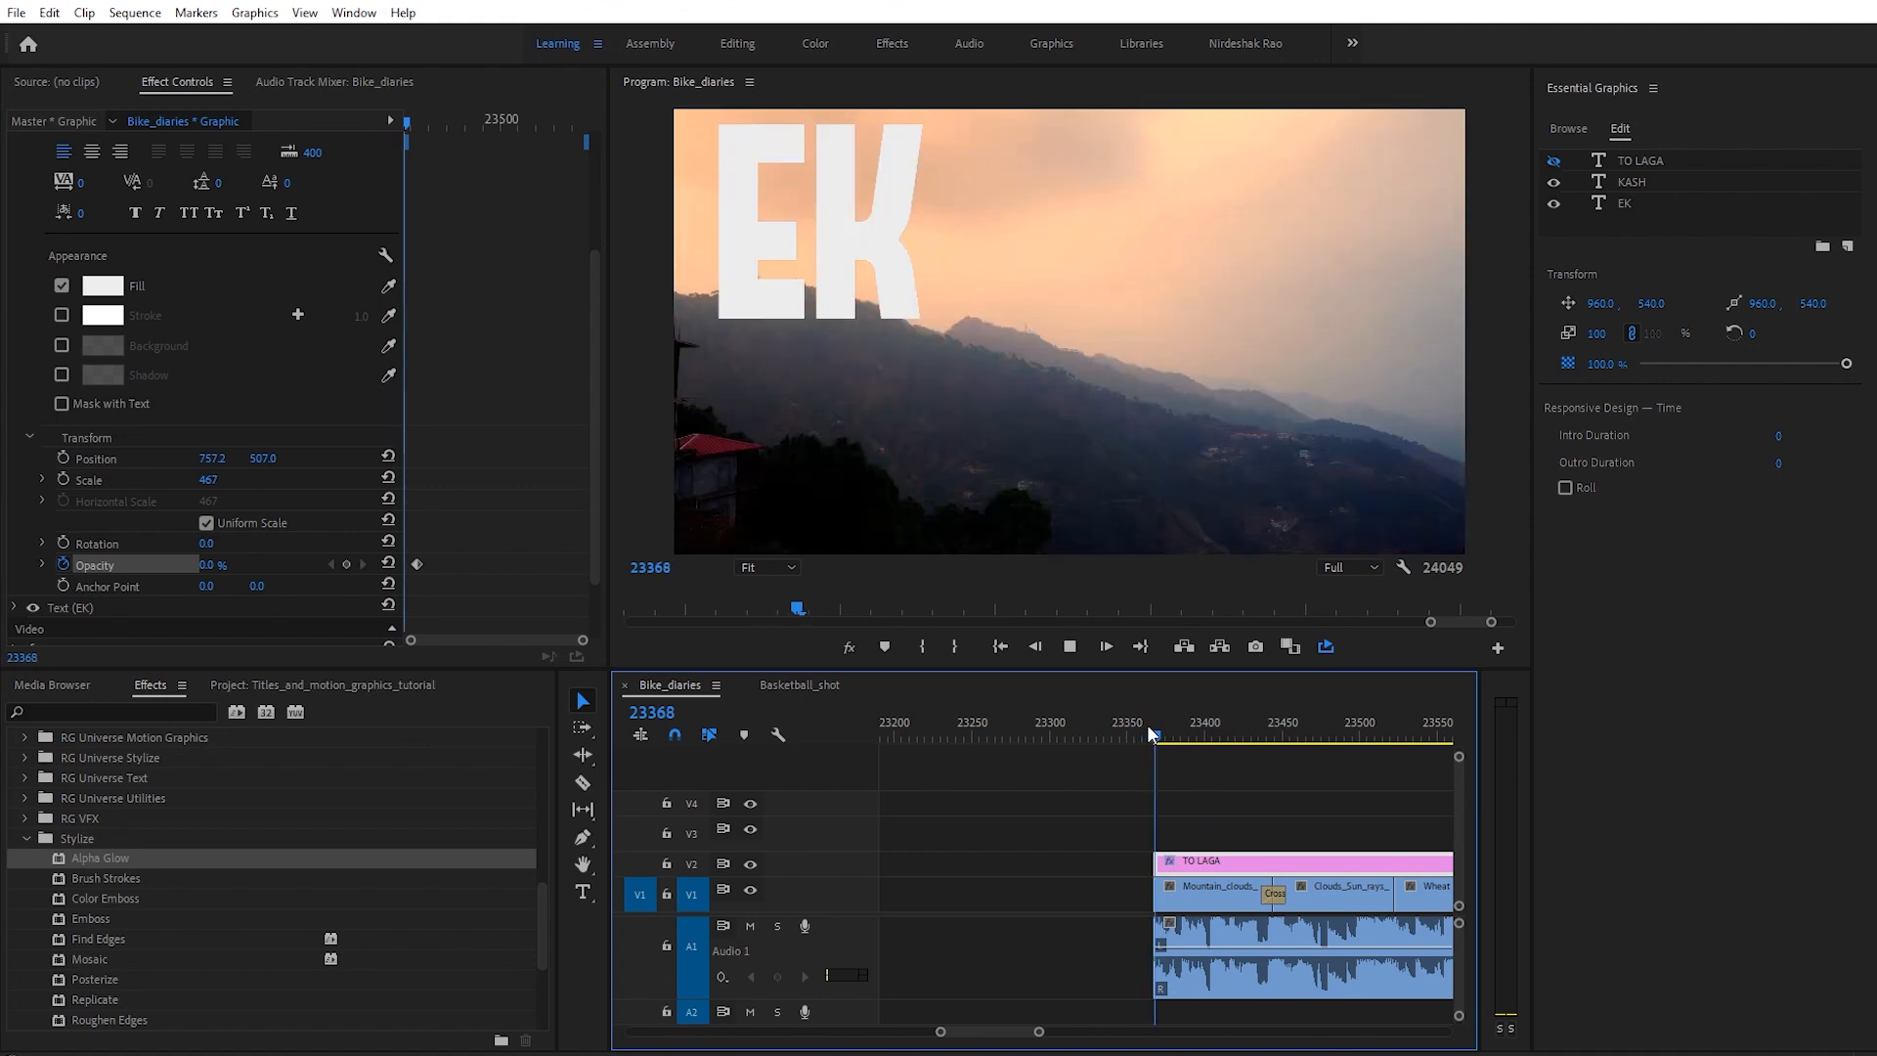
{"action": "left_click", "coordinate": [1152, 737]}
{"action": "key", "text": "space"}
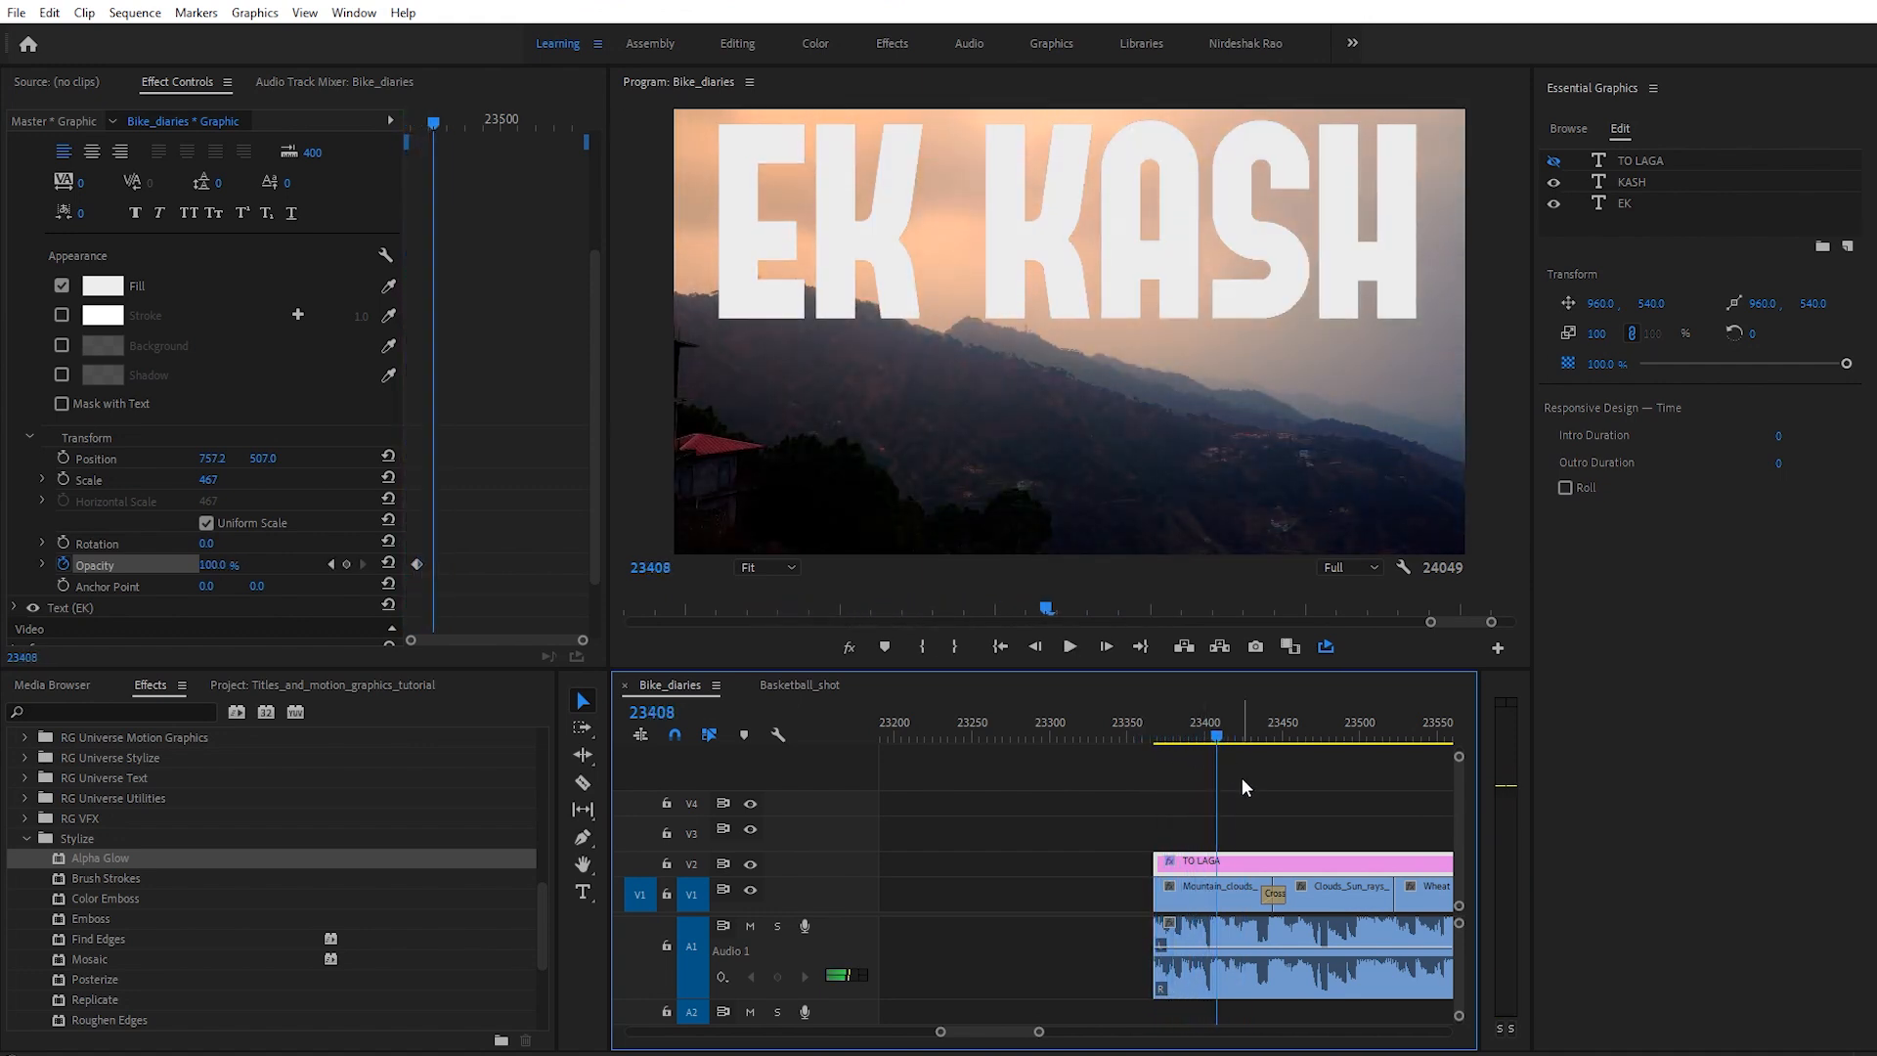
{"action": "key", "text": "space"}
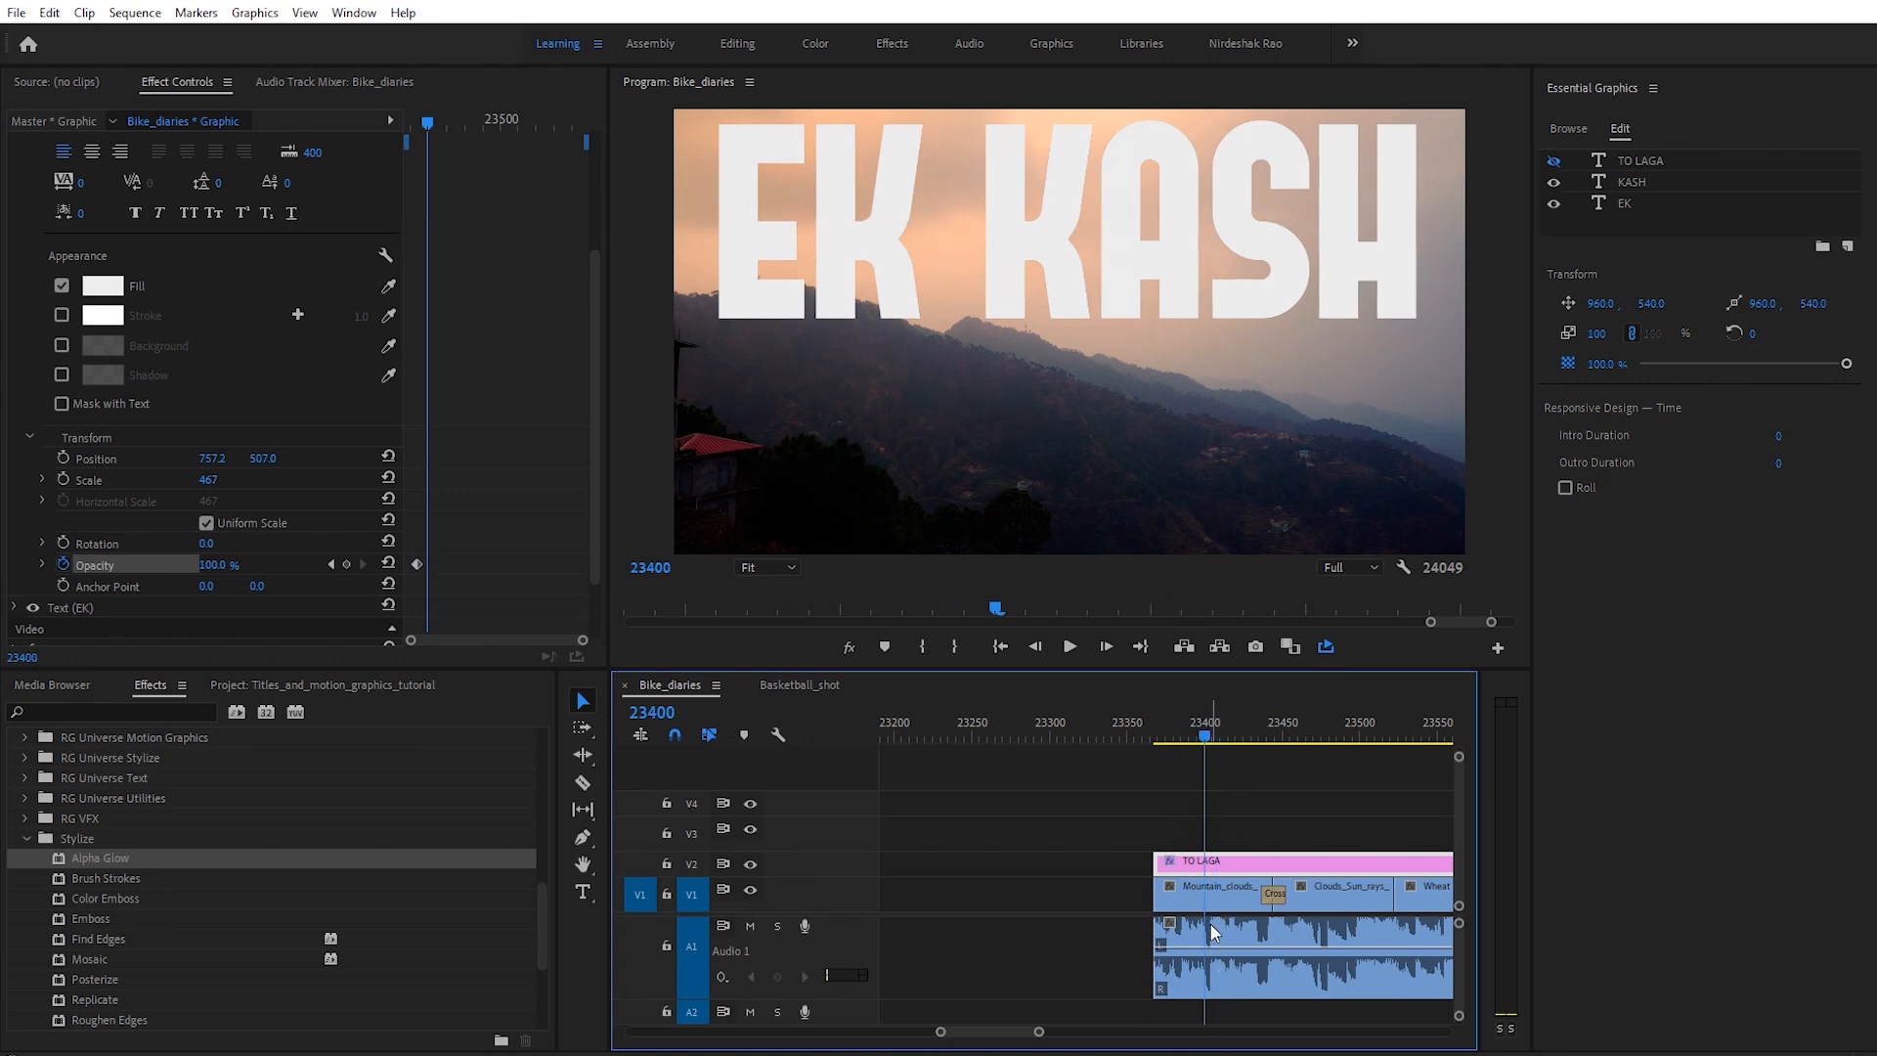
Step: Replay the audio around frame 23400 to find where TO LAGA comes in, and park at frame 23403
{"action": "left_click_drag", "start_coordinate": [1039, 1031], "coordinate": [1016, 1038]}
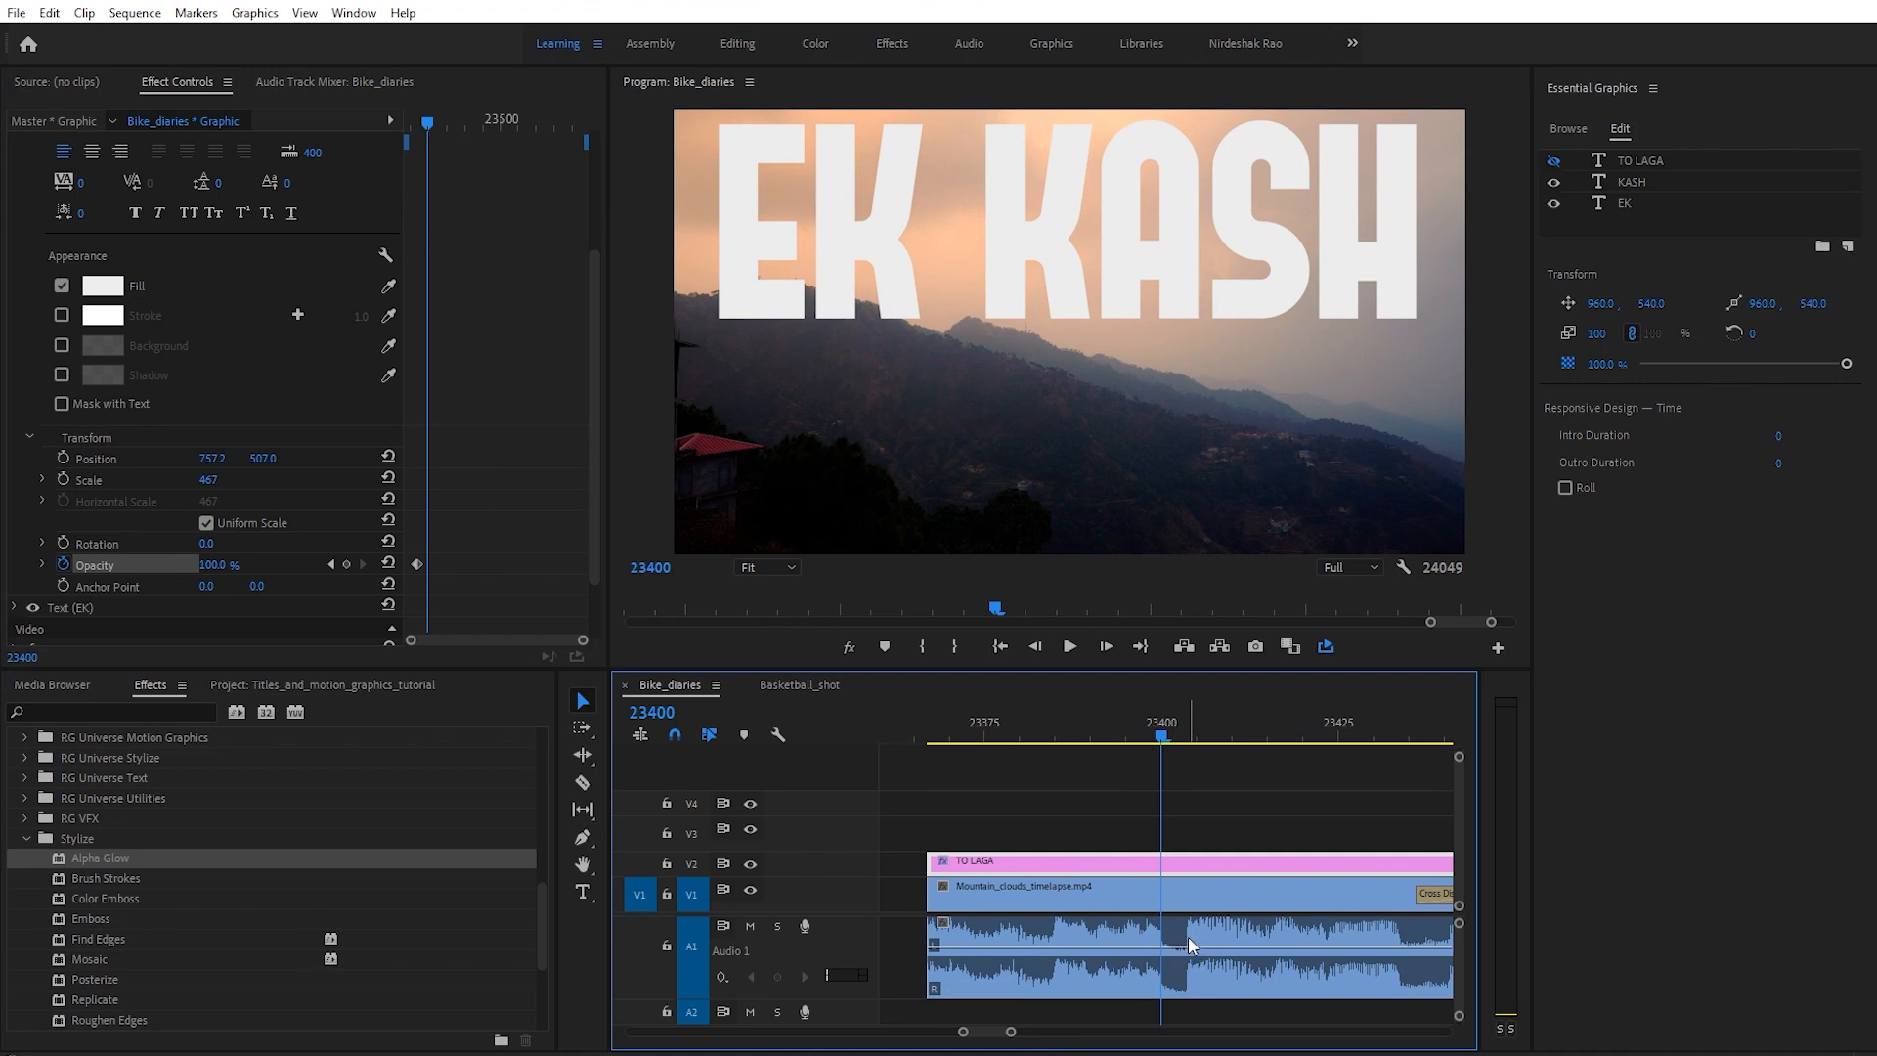
{"action": "left_click_drag", "start_coordinate": [1167, 735], "coordinate": [1104, 742]}
{"action": "key", "text": "space"}
{"action": "key", "text": "space"}
{"action": "left_click", "coordinate": [1184, 725]}
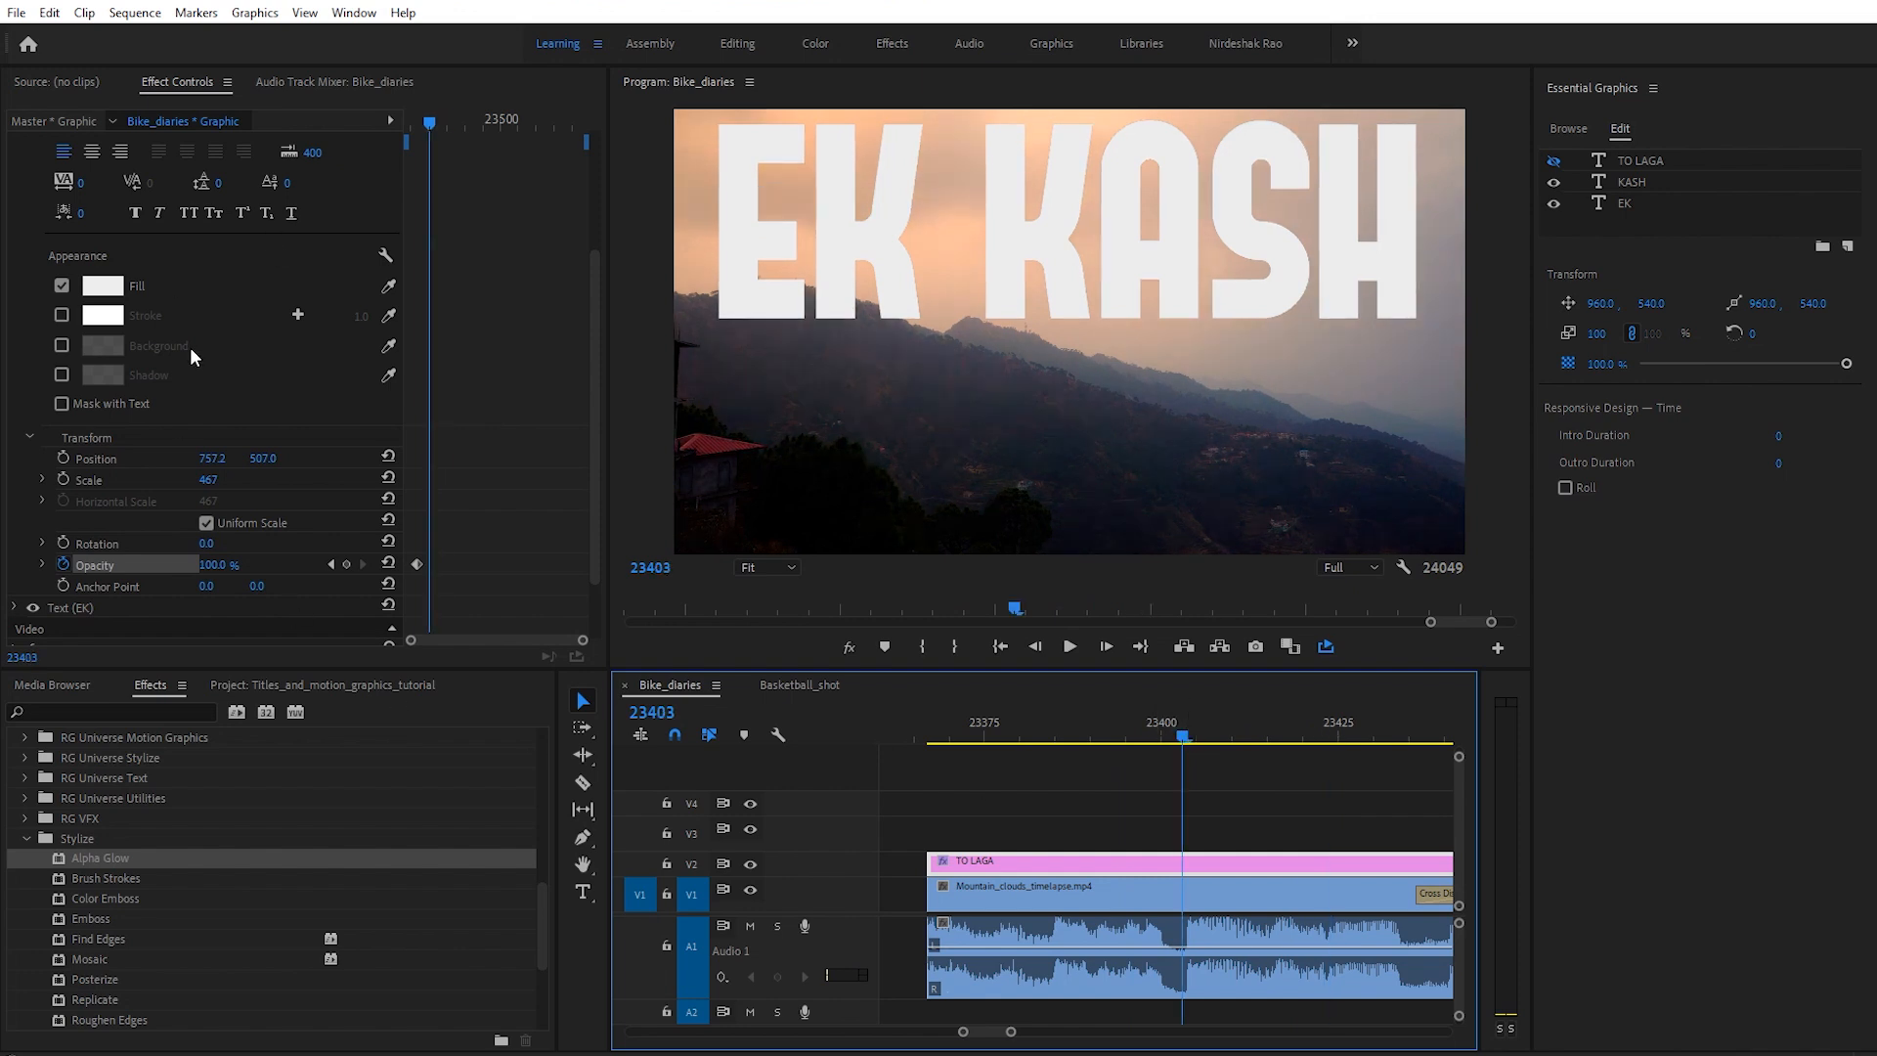
Step: Make the TO LAGA text layer visible and fit a rectangular mask around the whole of its text
{"action": "scroll", "coordinate": [227, 336], "scroll_direction": "up", "scroll_amount": 5}
{"action": "left_click", "coordinate": [33, 186]}
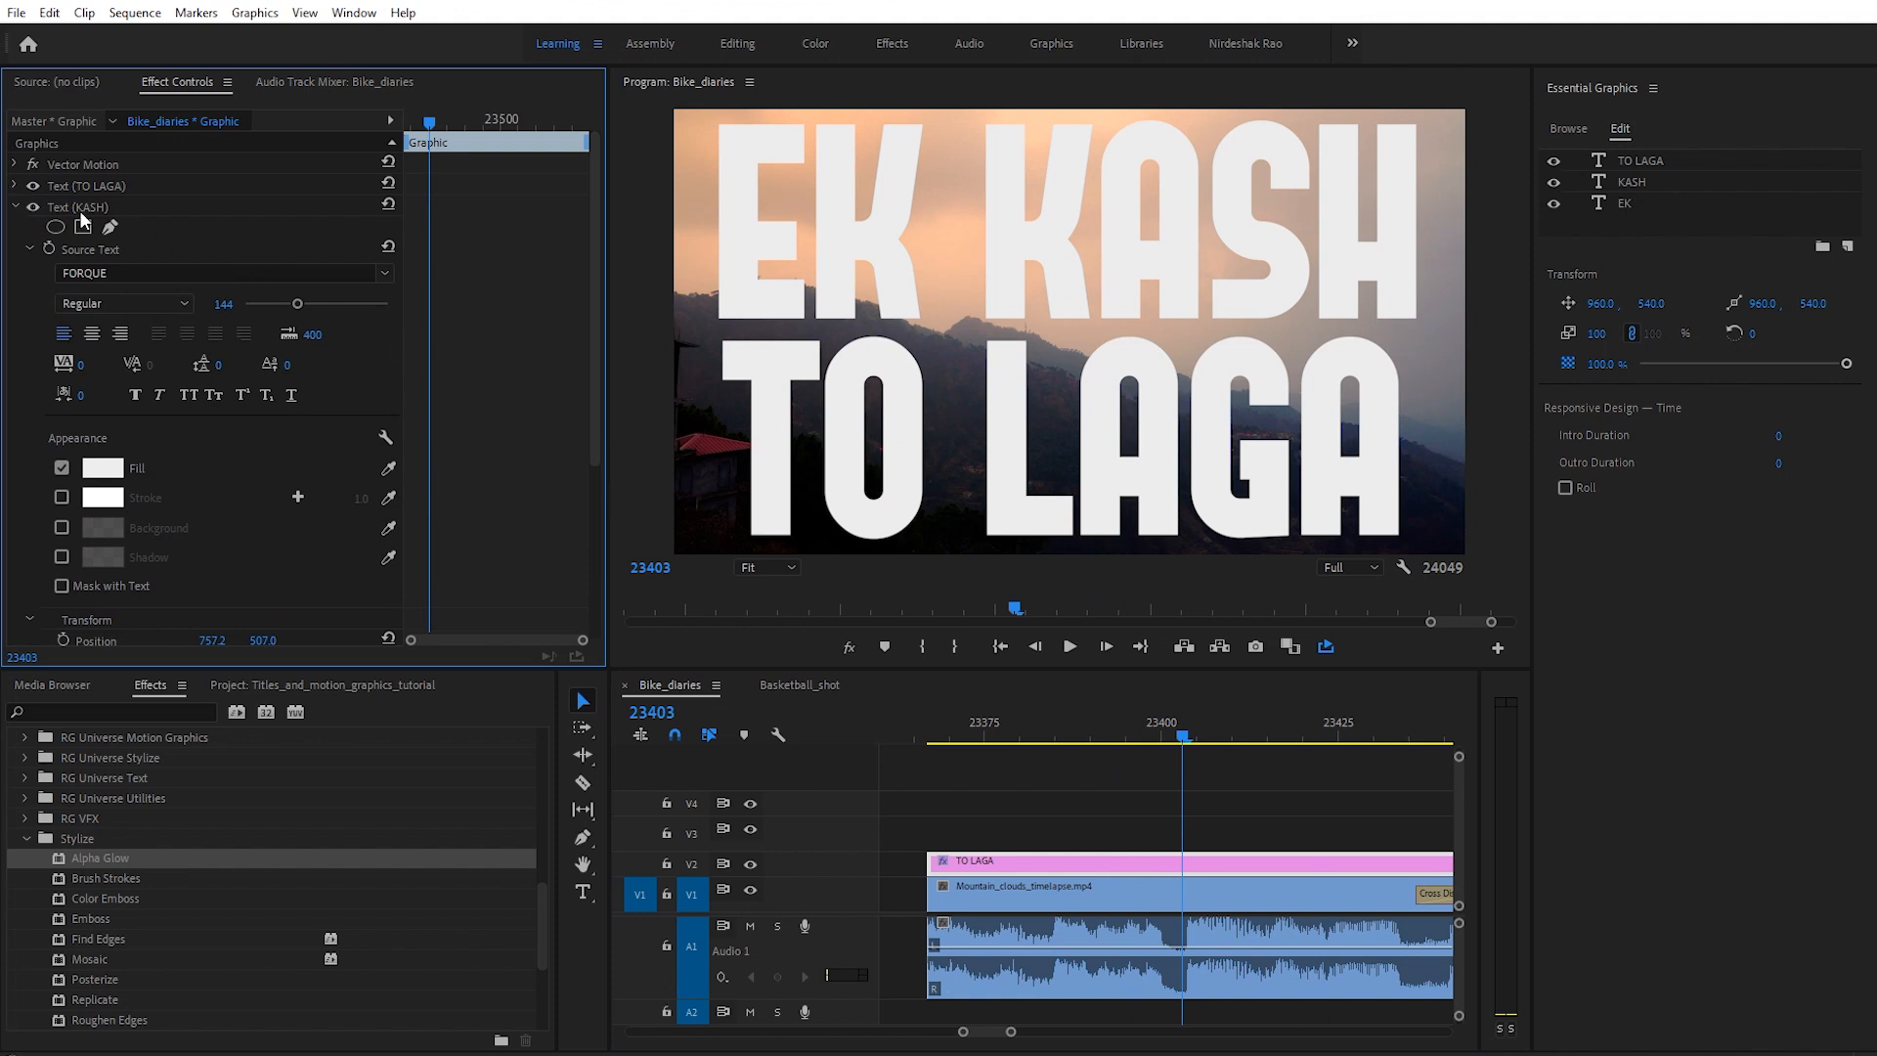
{"action": "left_click", "coordinate": [14, 185]}
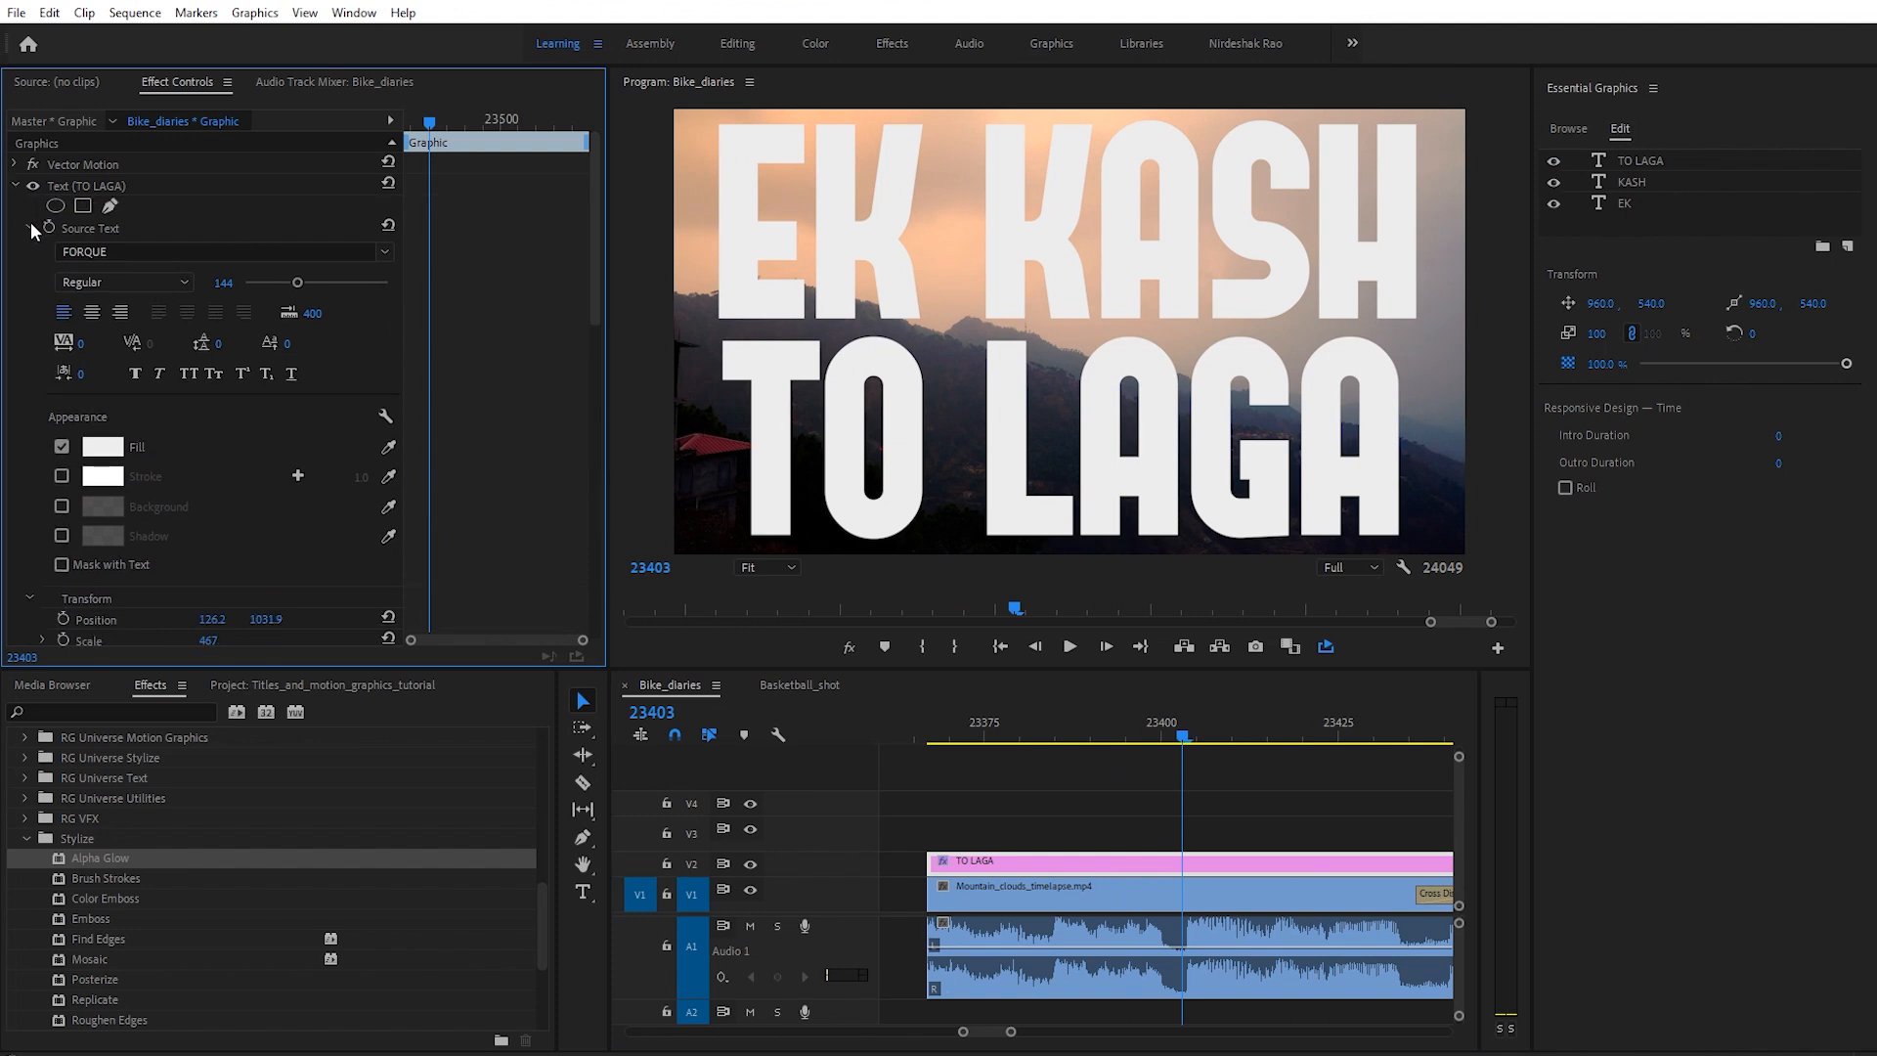
{"action": "left_click", "coordinate": [83, 205]}
{"action": "left_click_drag", "start_coordinate": [1041, 359], "coordinate": [1035, 459]}
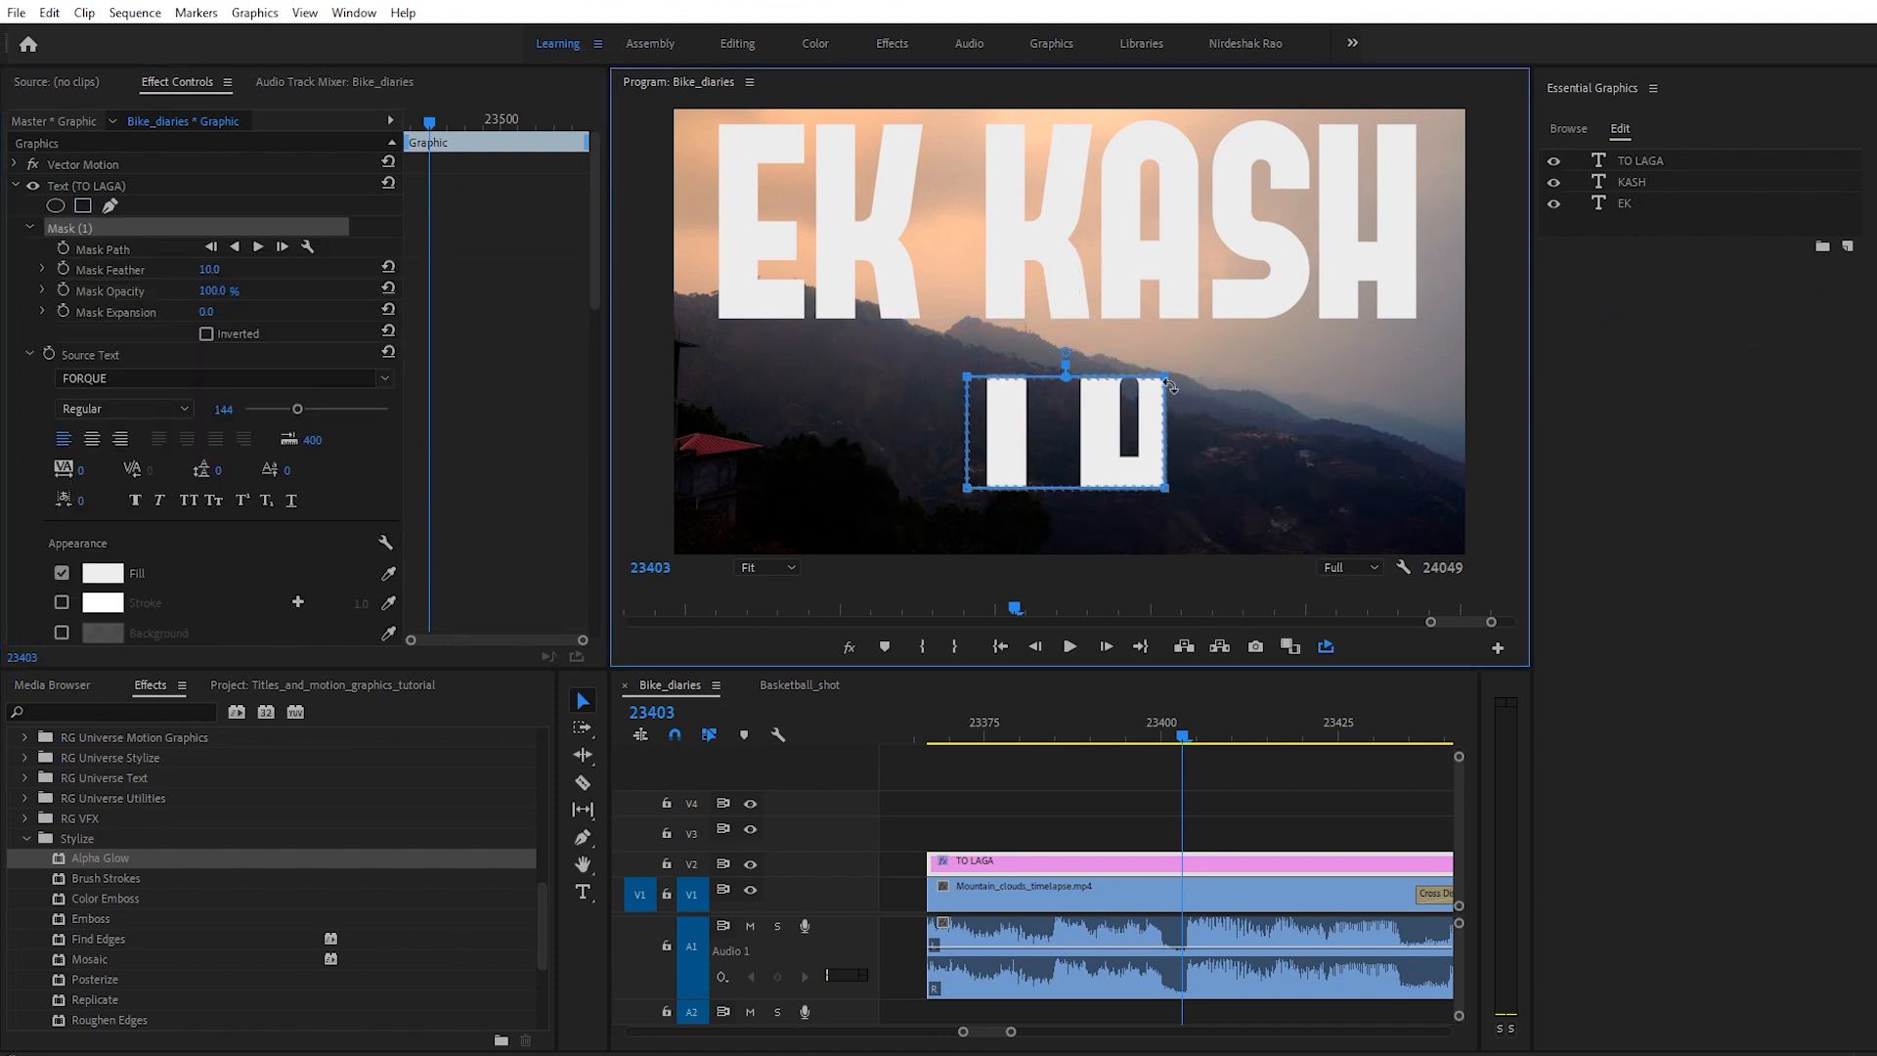
{"action": "left_click_drag", "start_coordinate": [1169, 387], "coordinate": [1165, 329]}
{"action": "key", "text": "ctrl+z"}
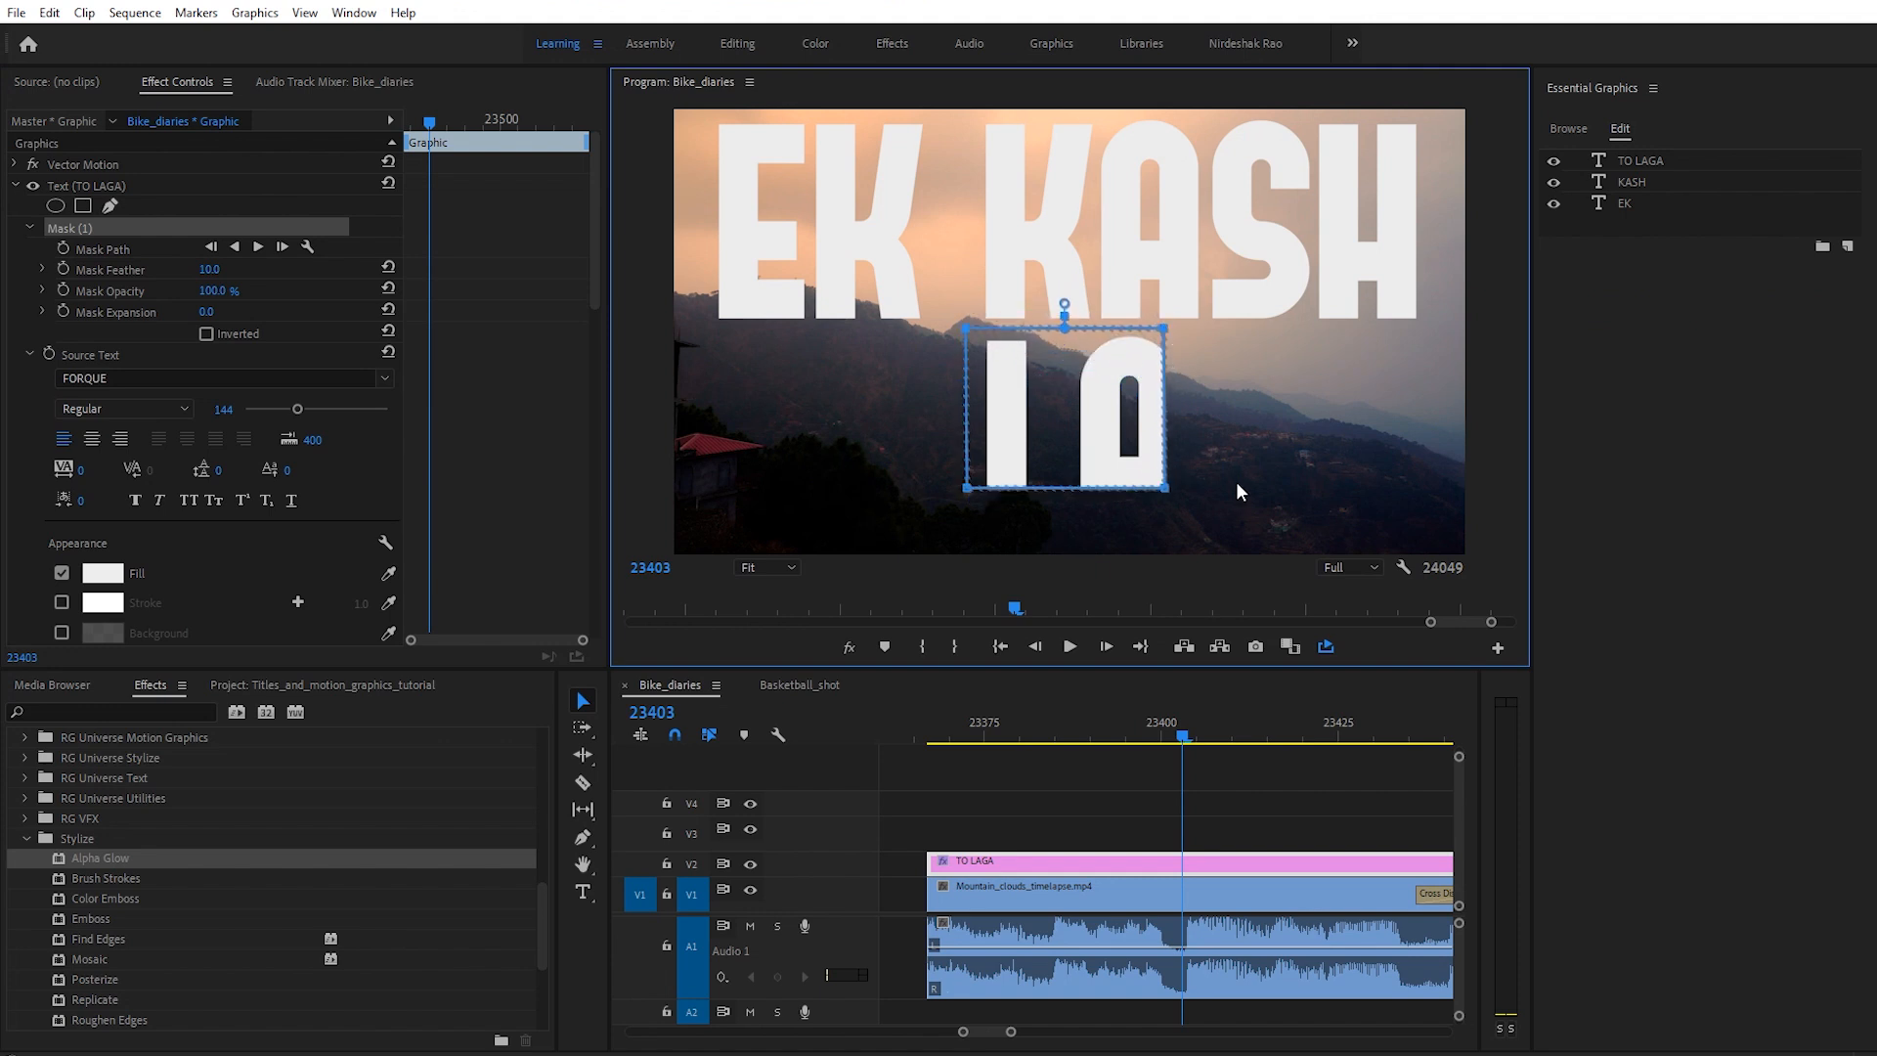
{"action": "left_click_drag", "start_coordinate": [1164, 493], "coordinate": [1167, 557]}
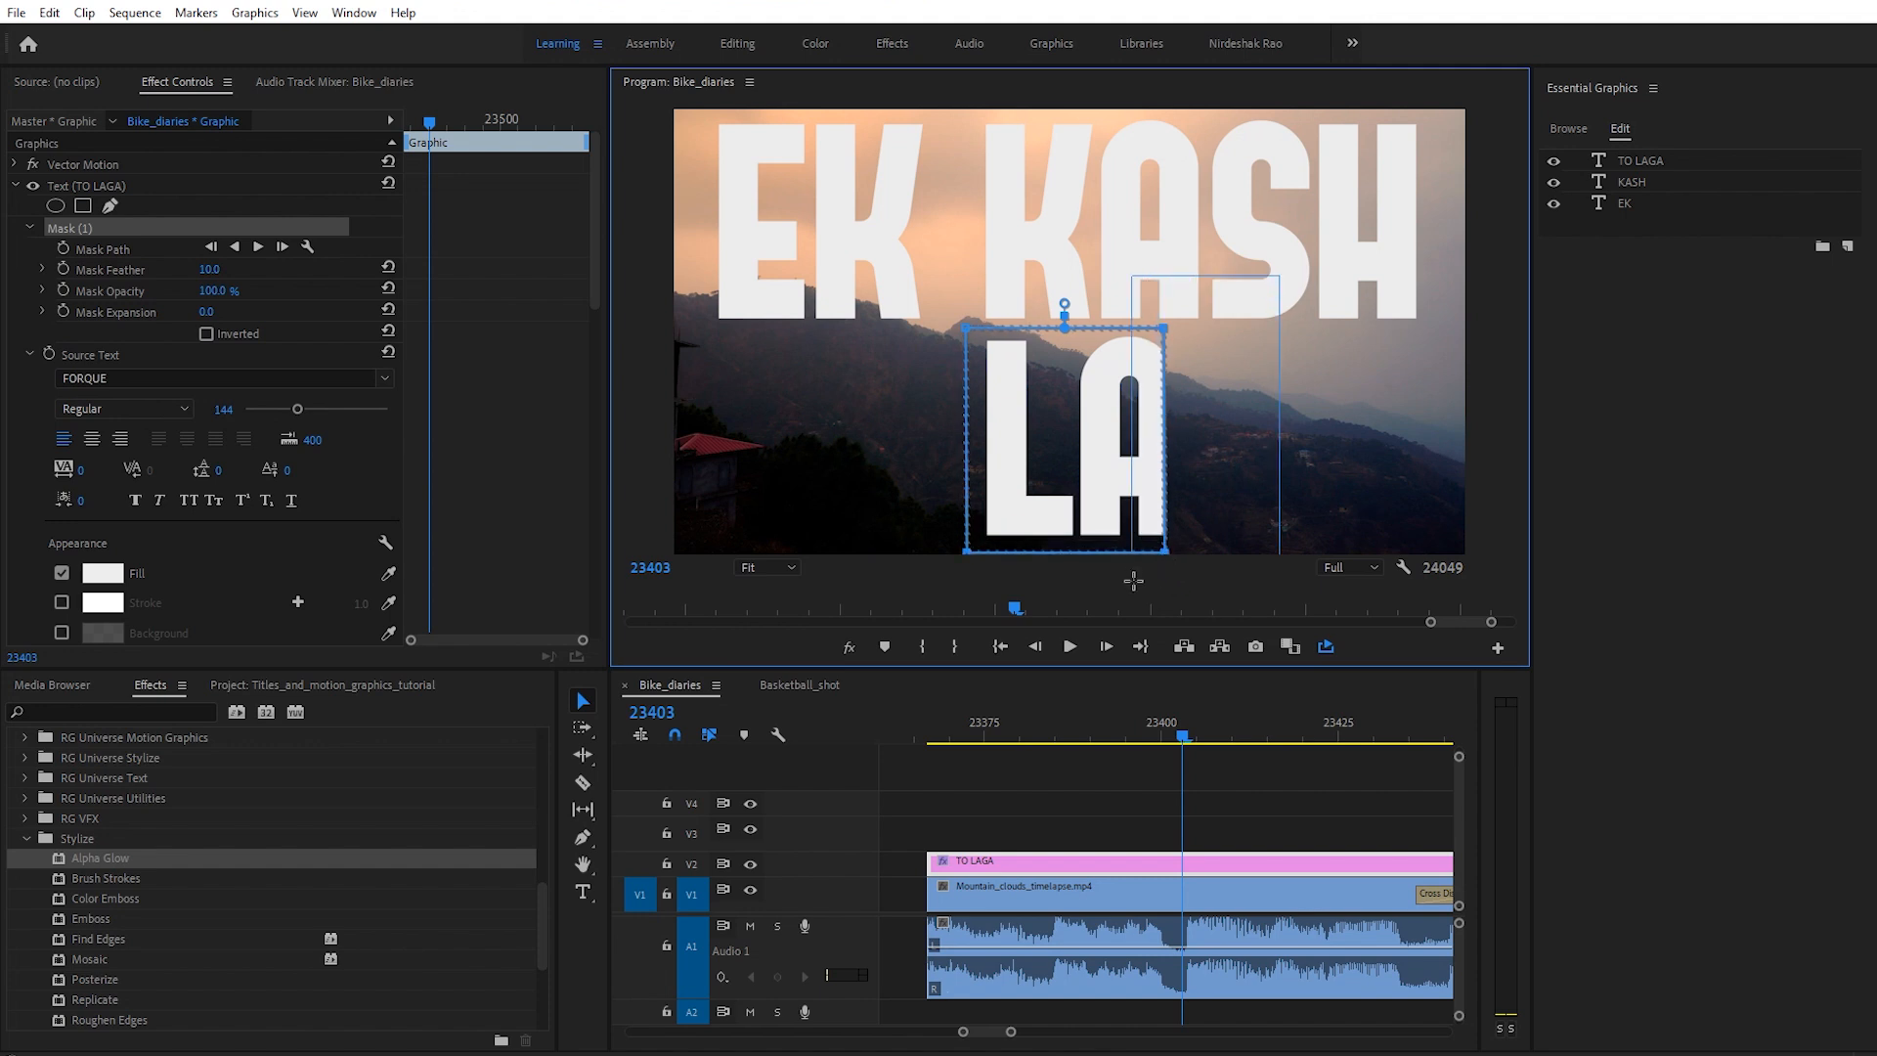
{"action": "left_click_drag", "start_coordinate": [1166, 553], "coordinate": [1432, 565]}
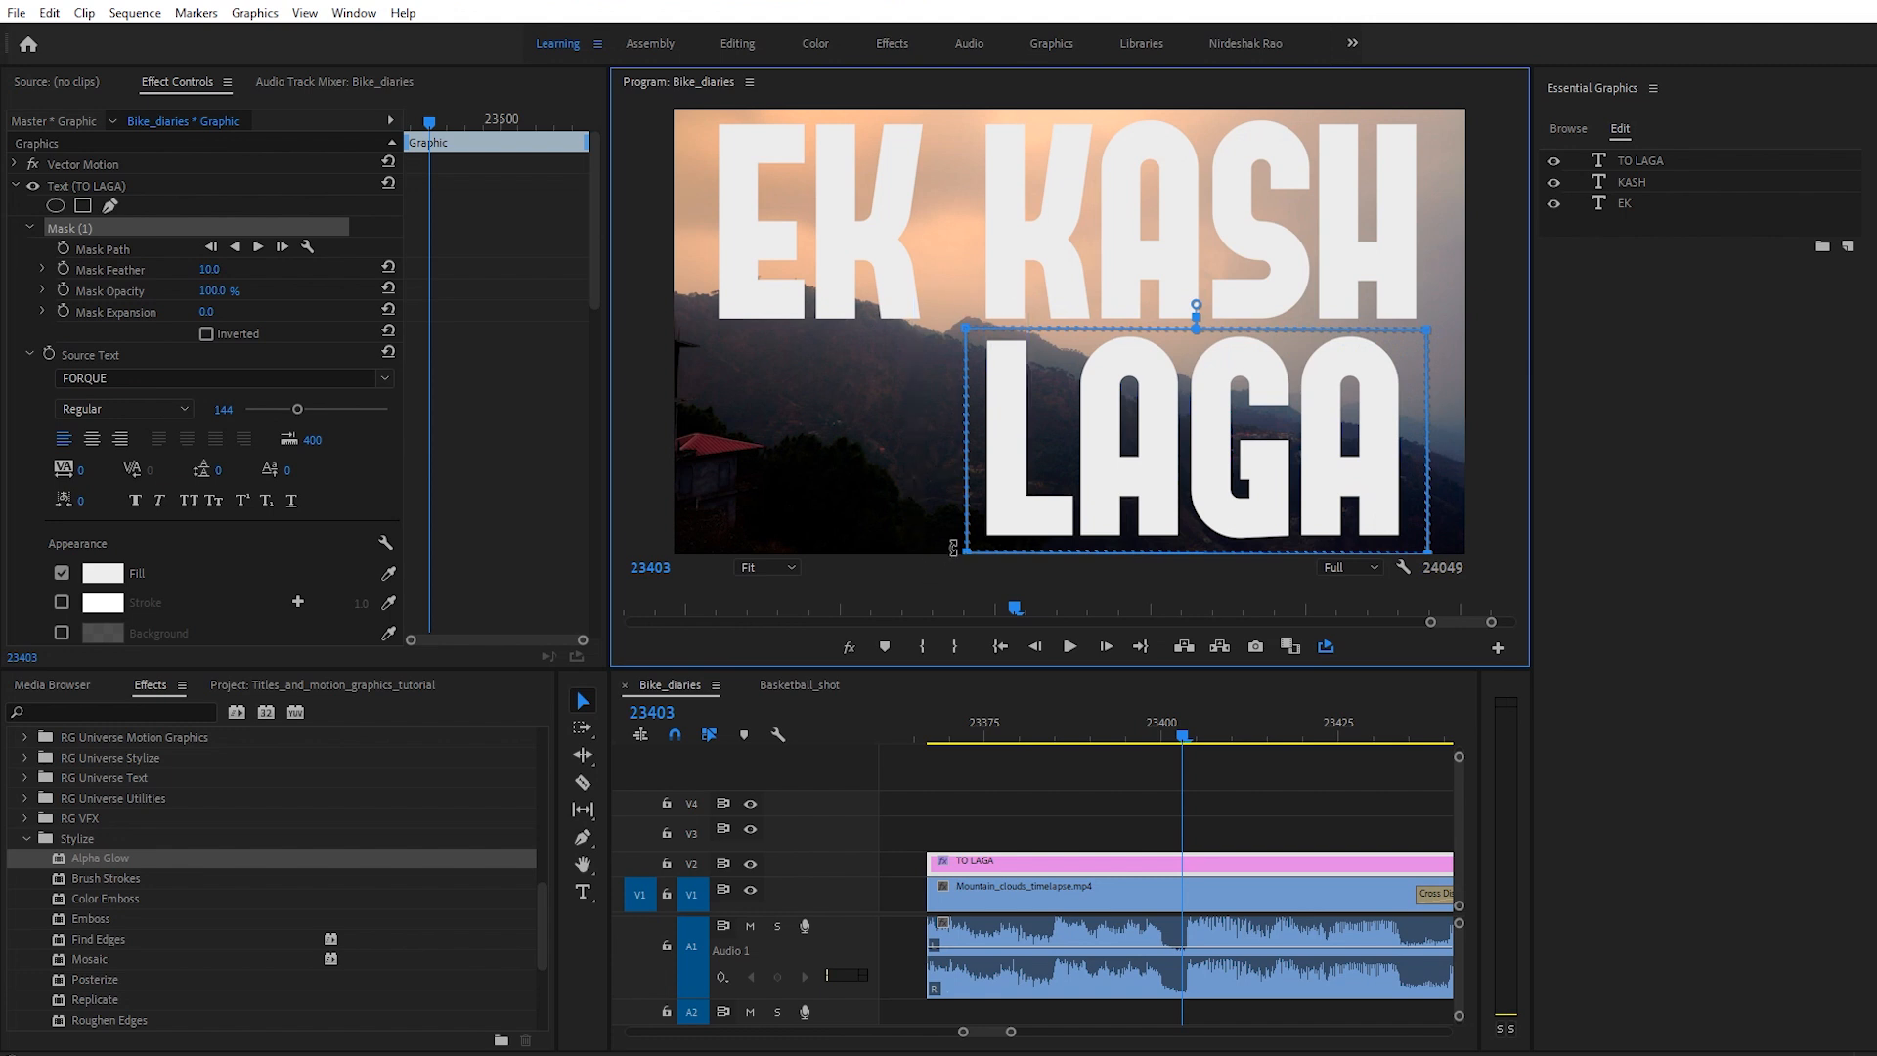
{"action": "left_click_drag", "start_coordinate": [967, 552], "coordinate": [689, 540]}
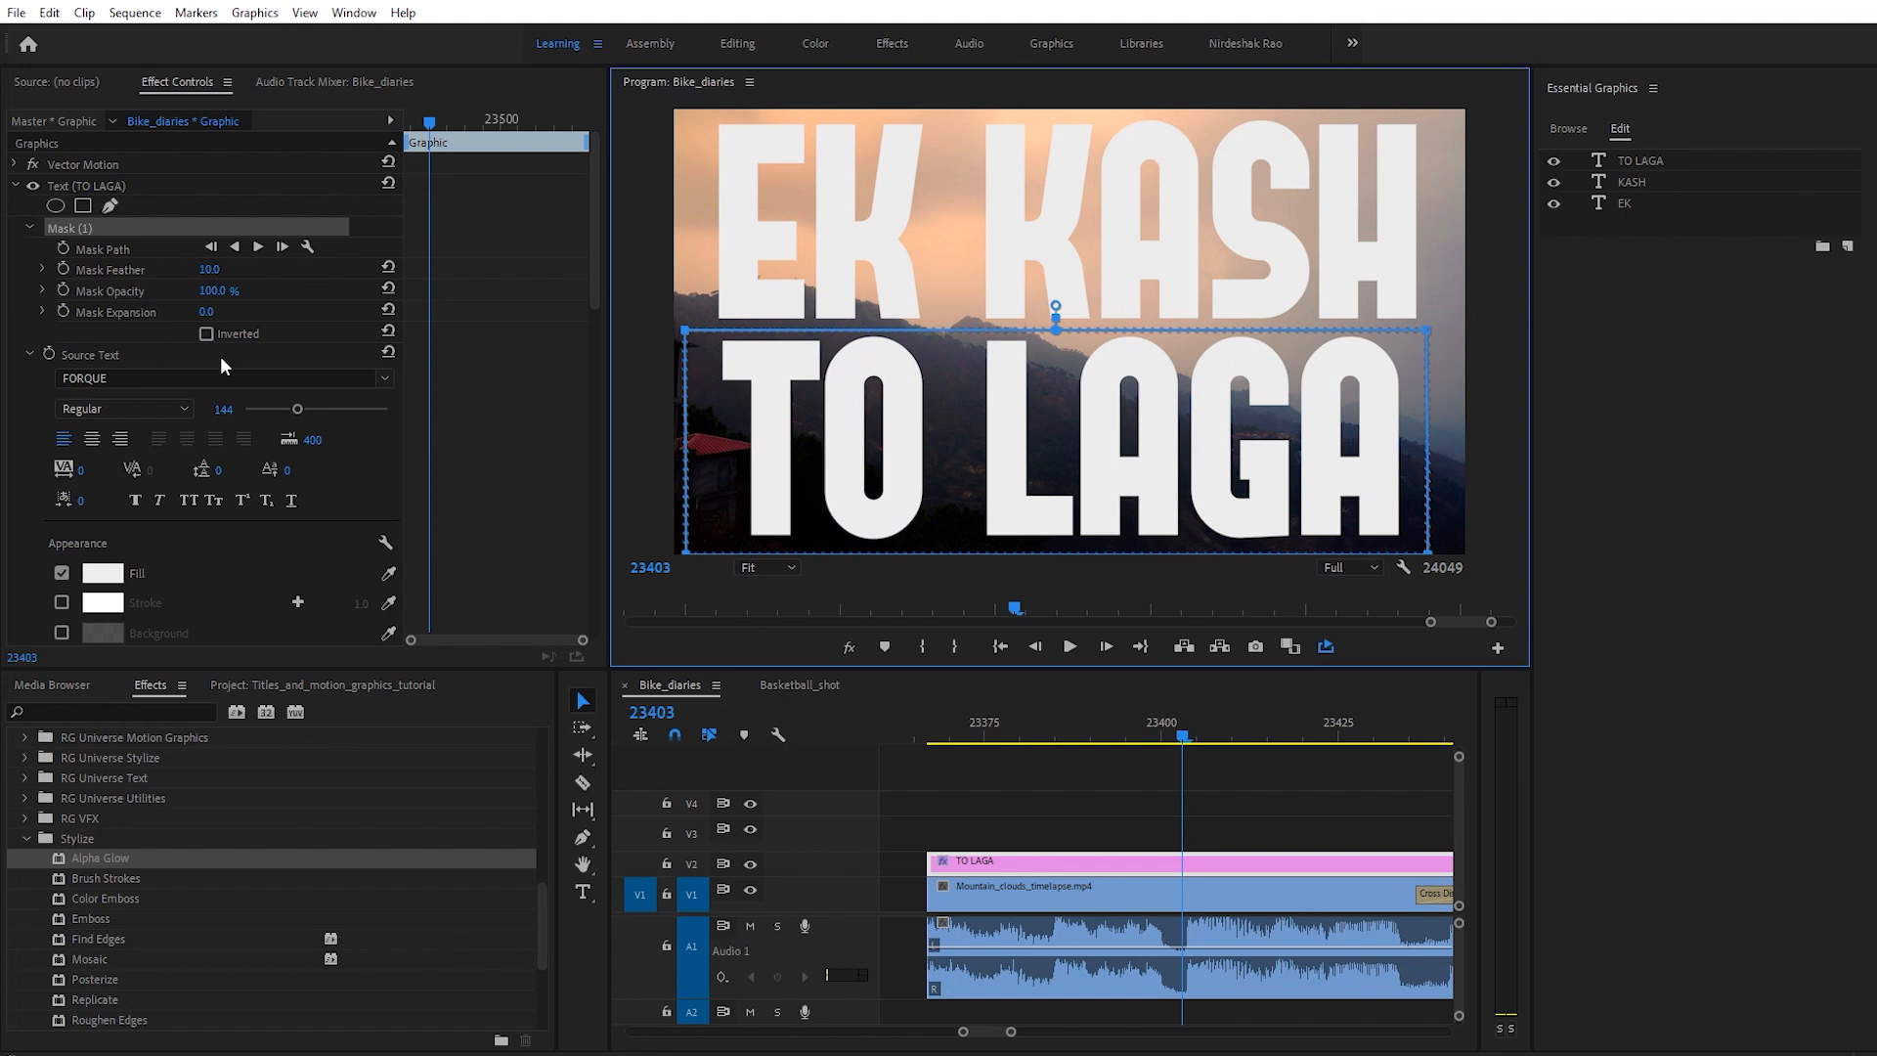
Step: Animate the TO LAGA mask path from a narrow strip before the T at frame 23403 to the full text, and set its feather to 0
{"action": "left_click", "coordinate": [64, 248]}
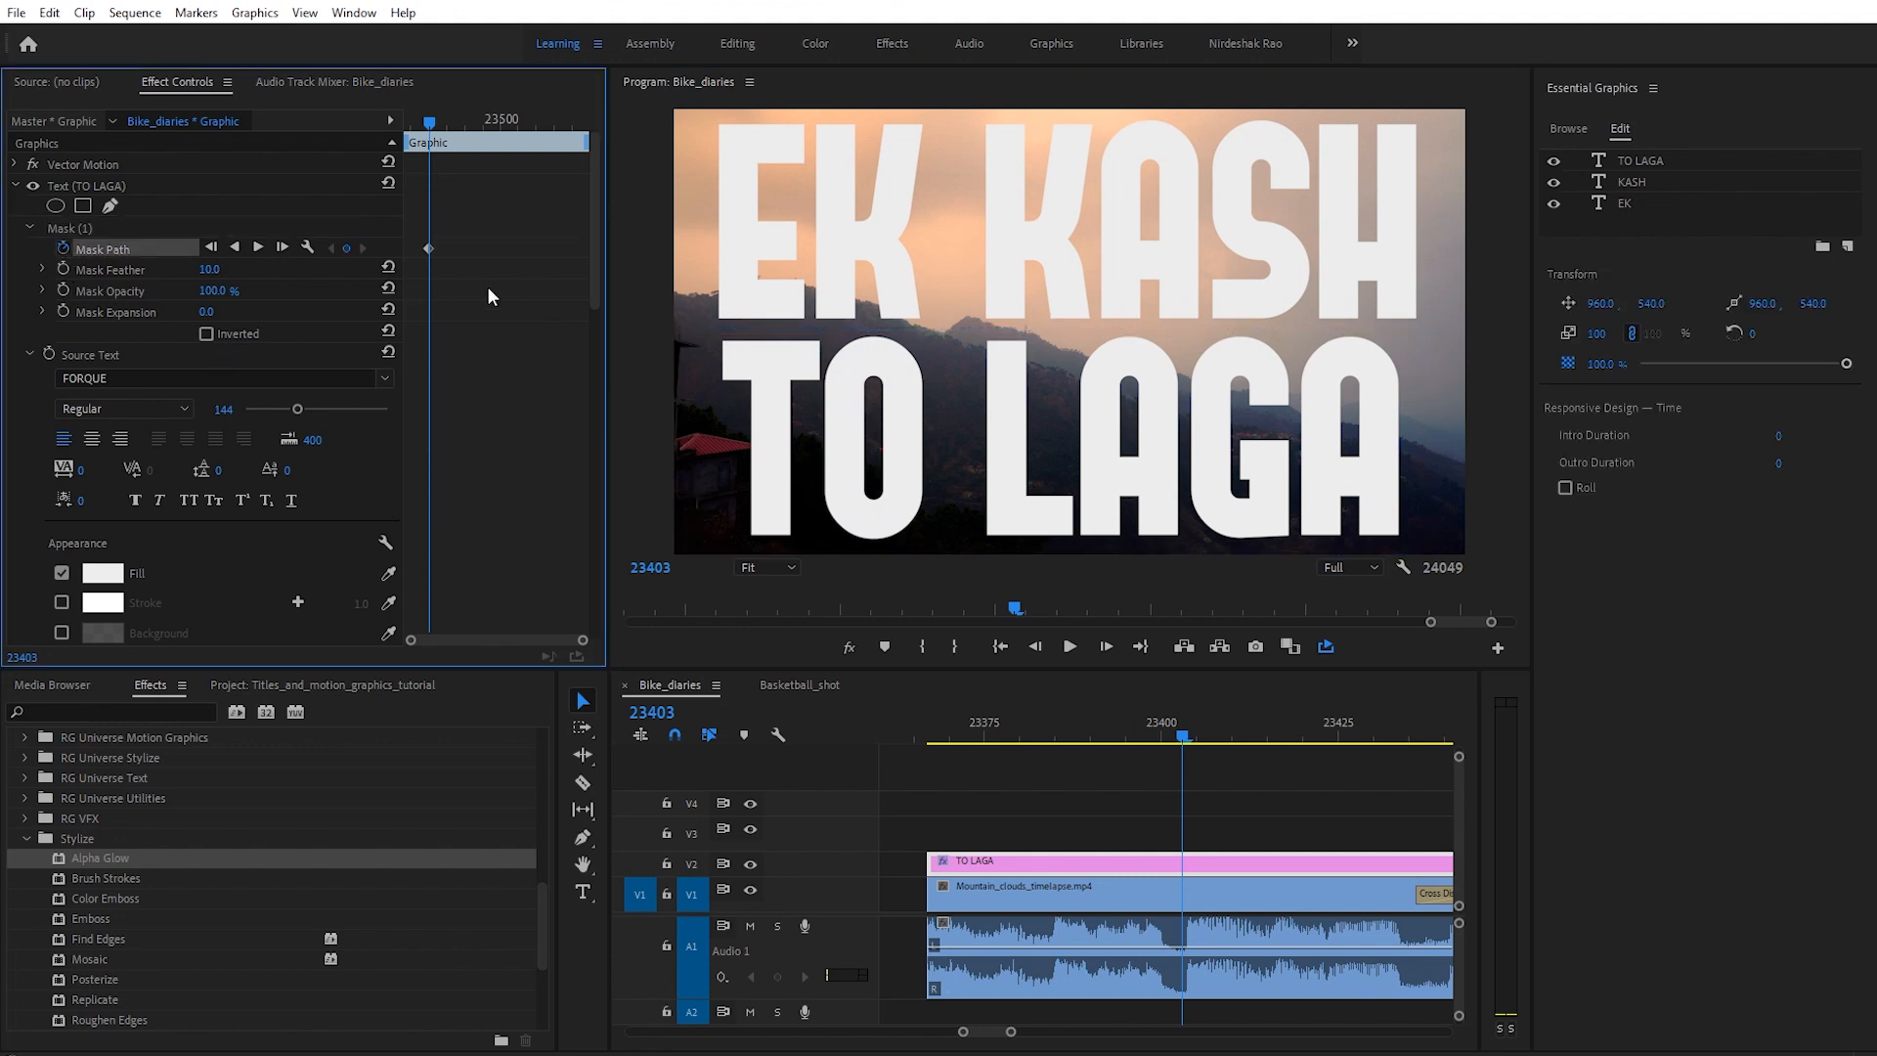
{"action": "left_click_drag", "start_coordinate": [428, 249], "coordinate": [442, 260]}
{"action": "left_click", "coordinate": [84, 231]}
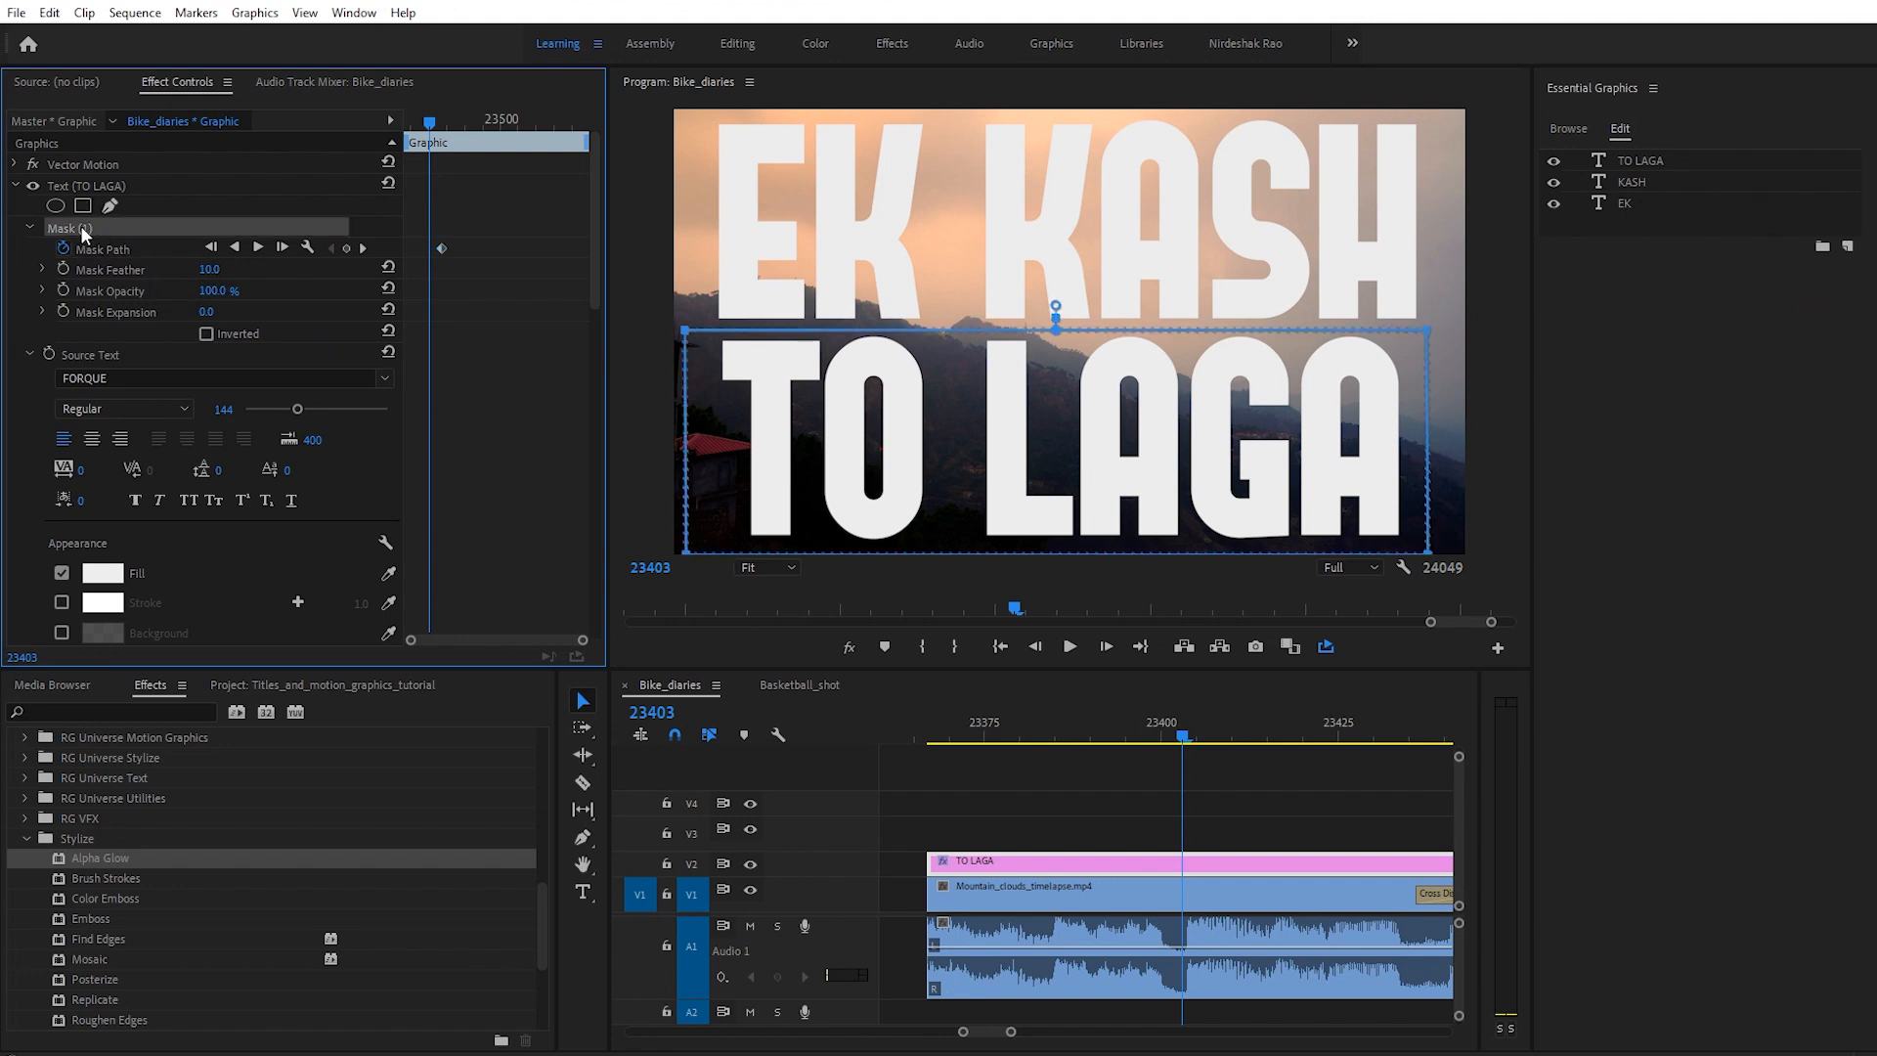
{"action": "left_click", "coordinate": [1448, 305]}
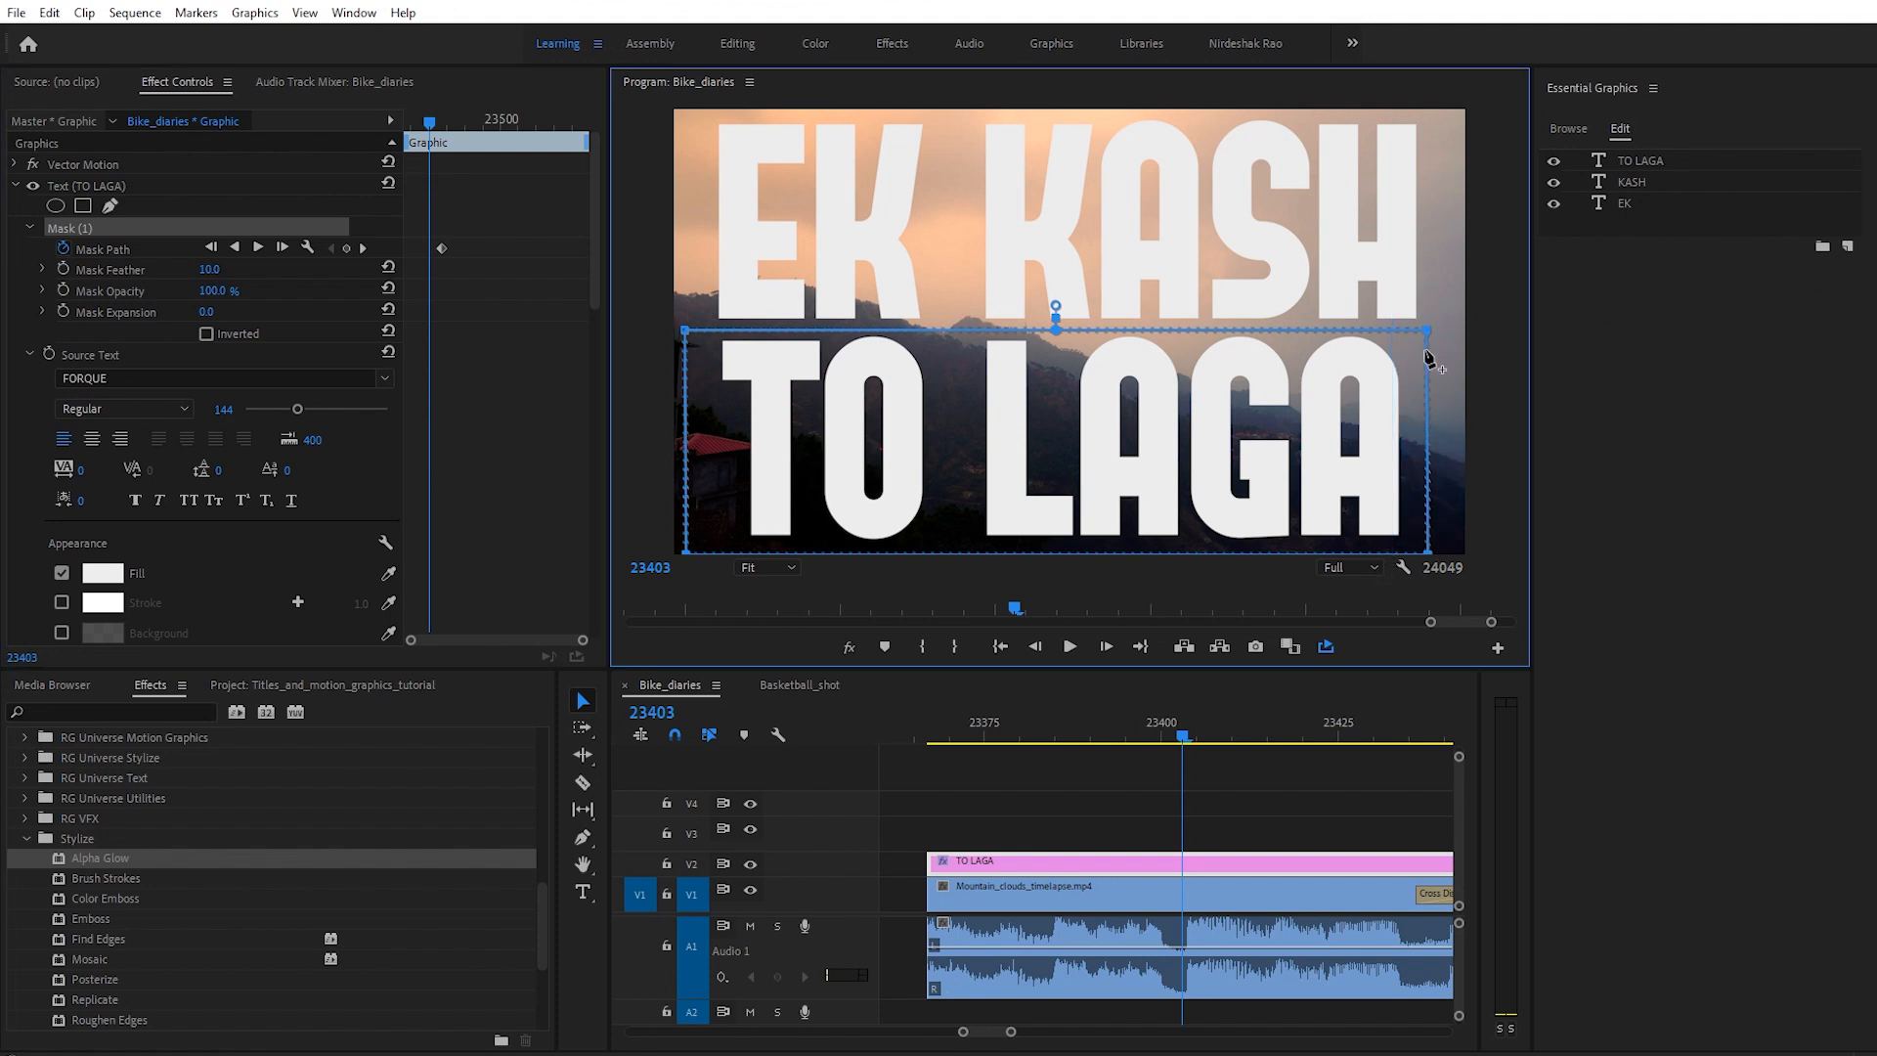
{"action": "left_click_drag", "start_coordinate": [1432, 332], "coordinate": [717, 314]}
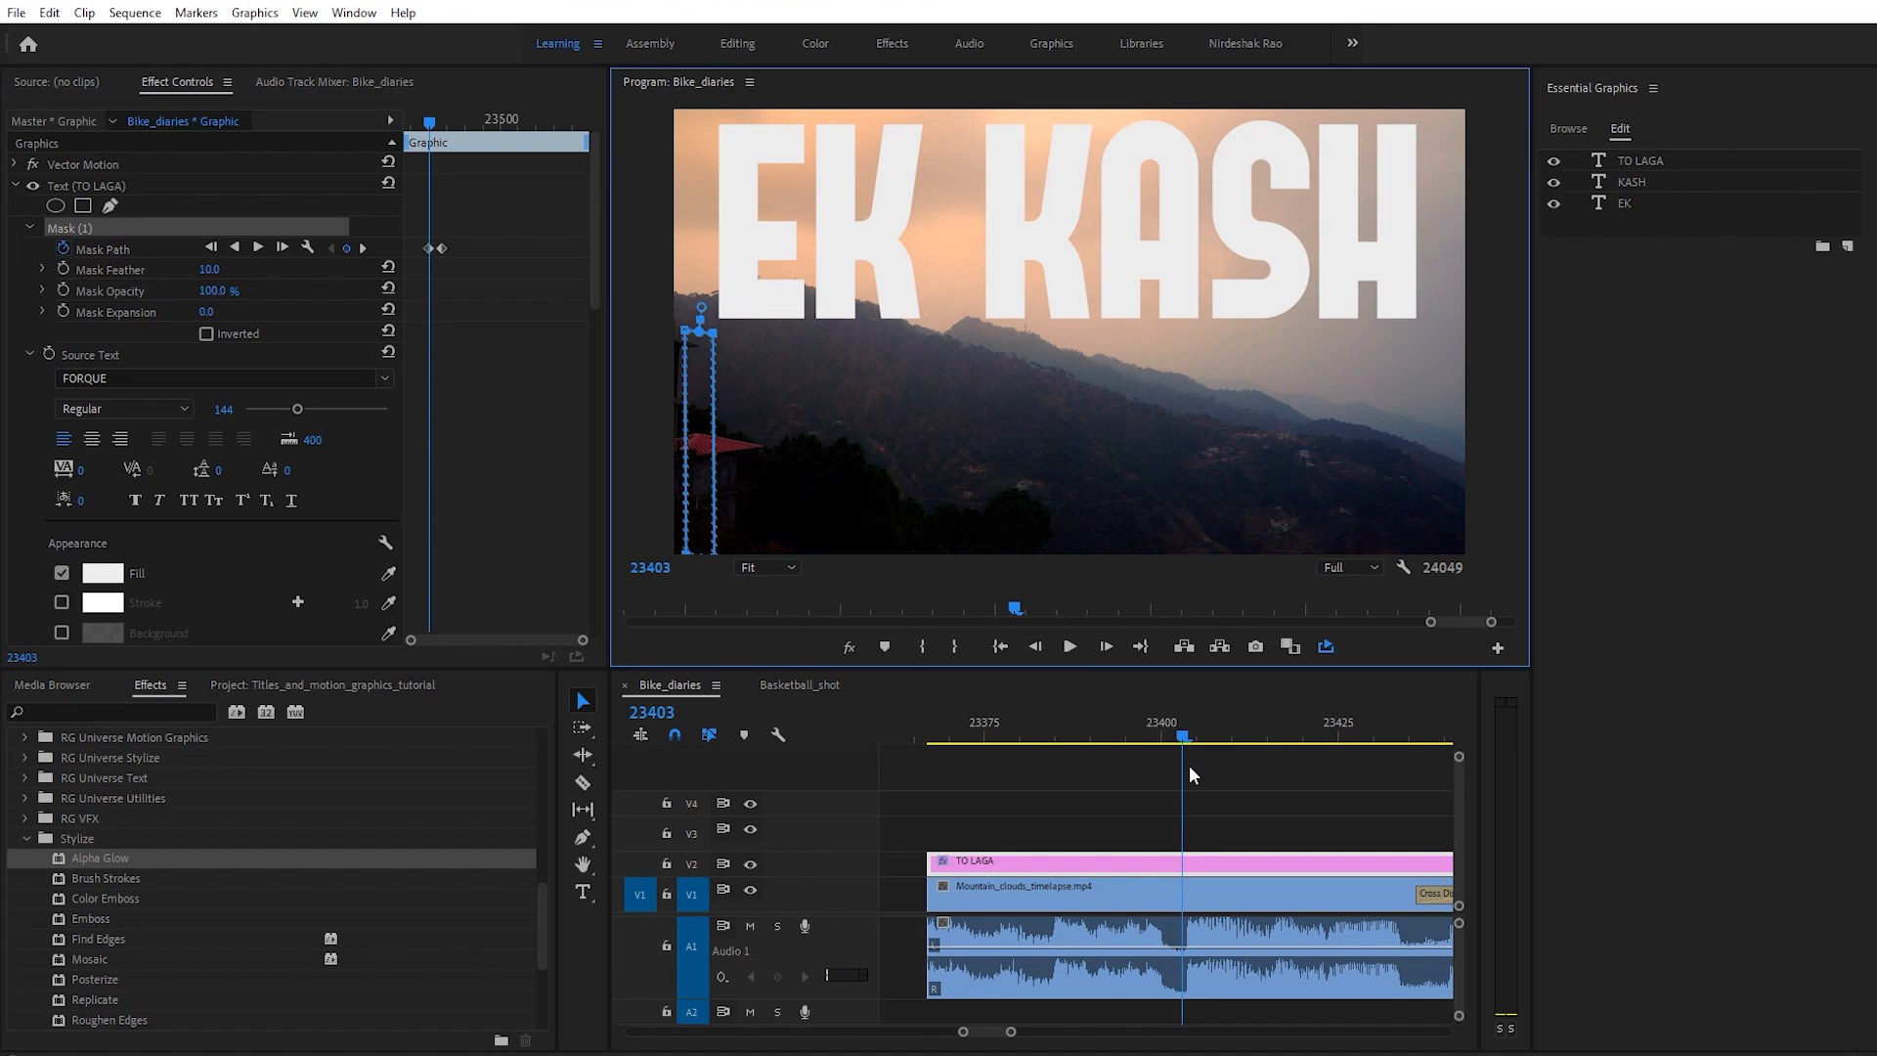
{"action": "left_click_drag", "start_coordinate": [1187, 725], "coordinate": [1207, 737]}
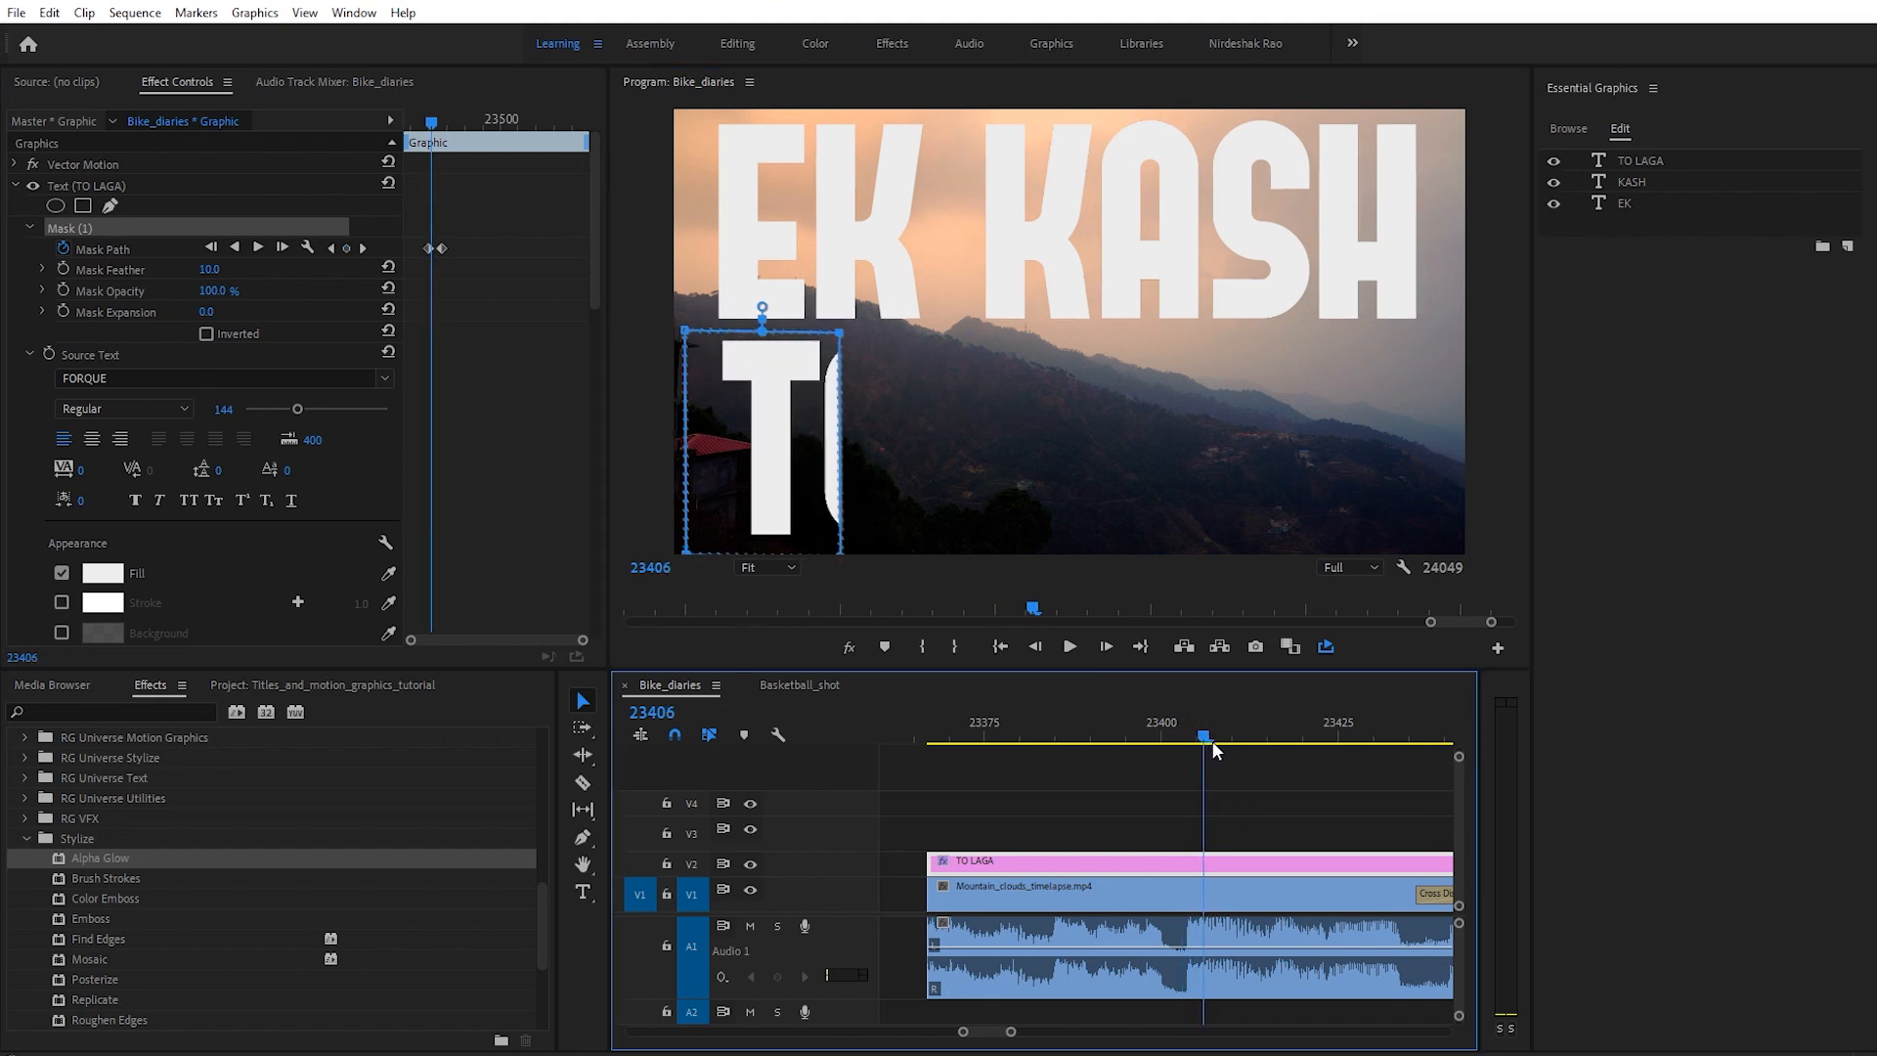
{"action": "left_click", "coordinate": [200, 274]}
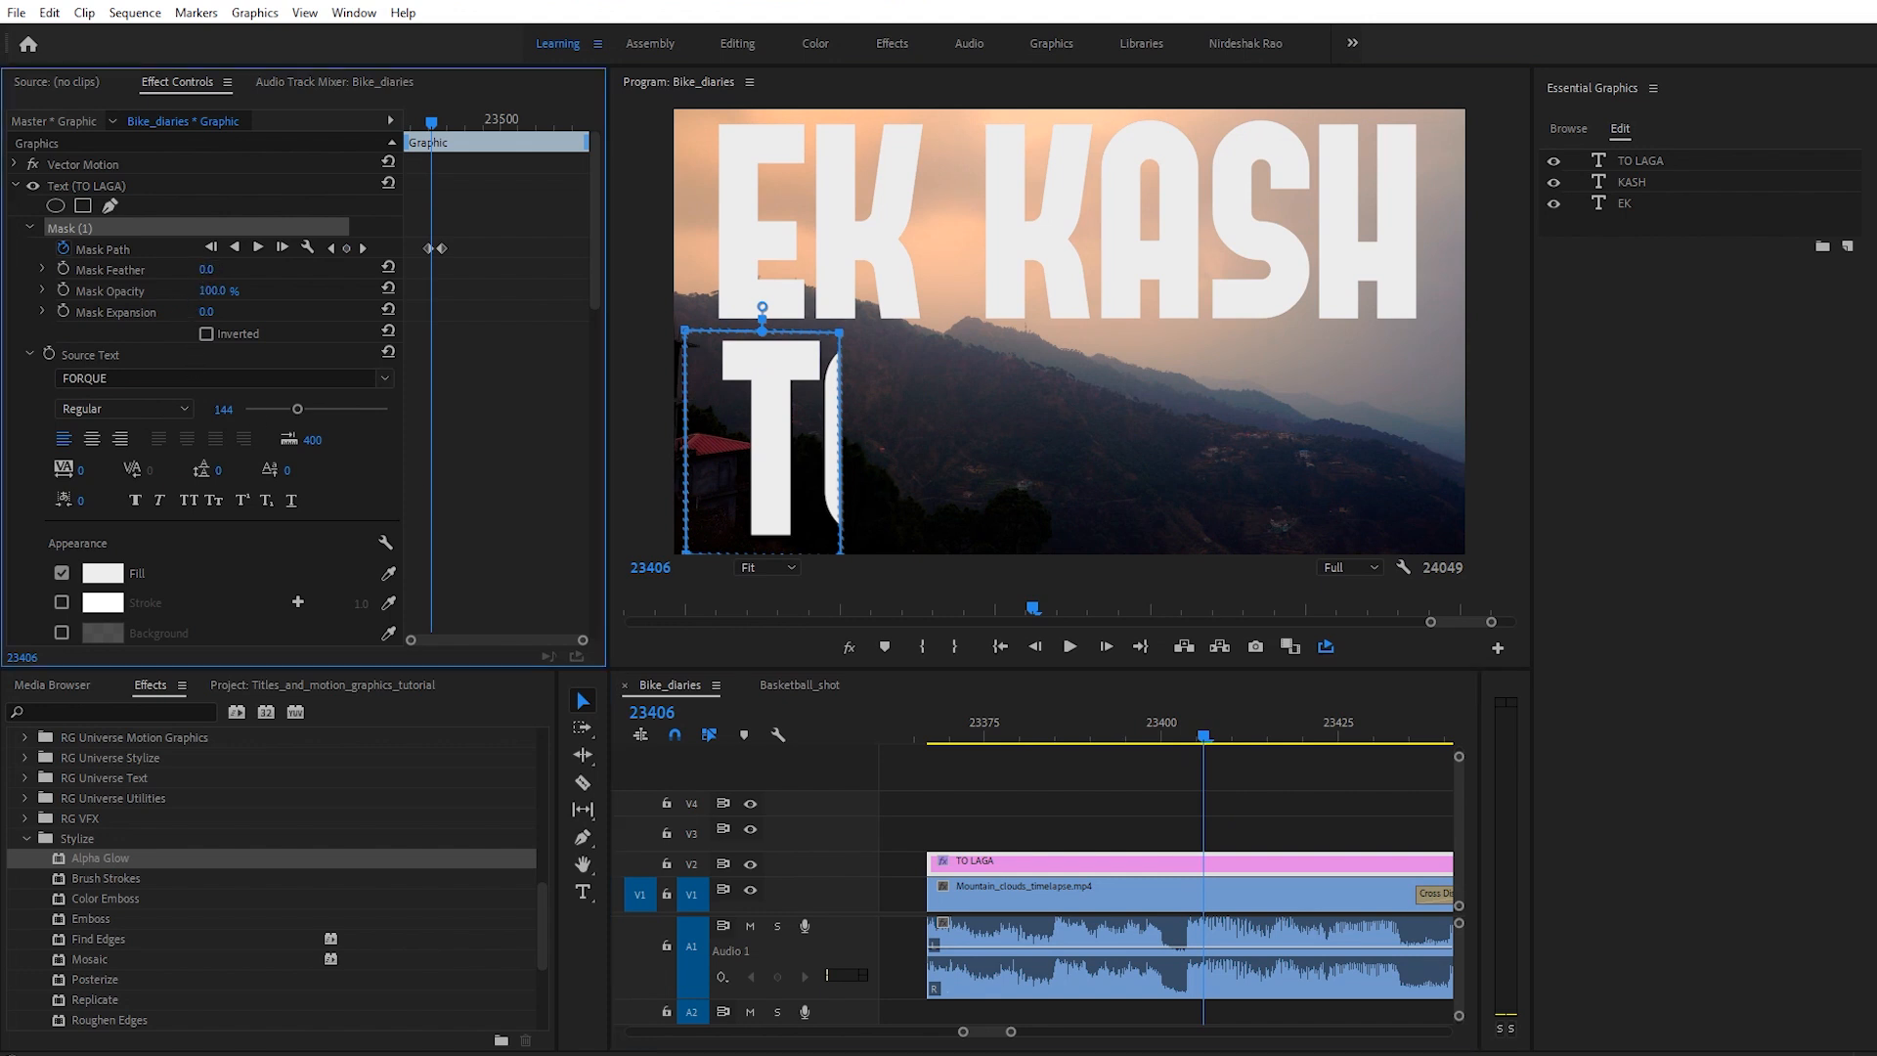
Step: Play the title from its start with audio to check the TO LAGA wipe against the vocals
{"action": "left_click", "coordinate": [1392, 987]}
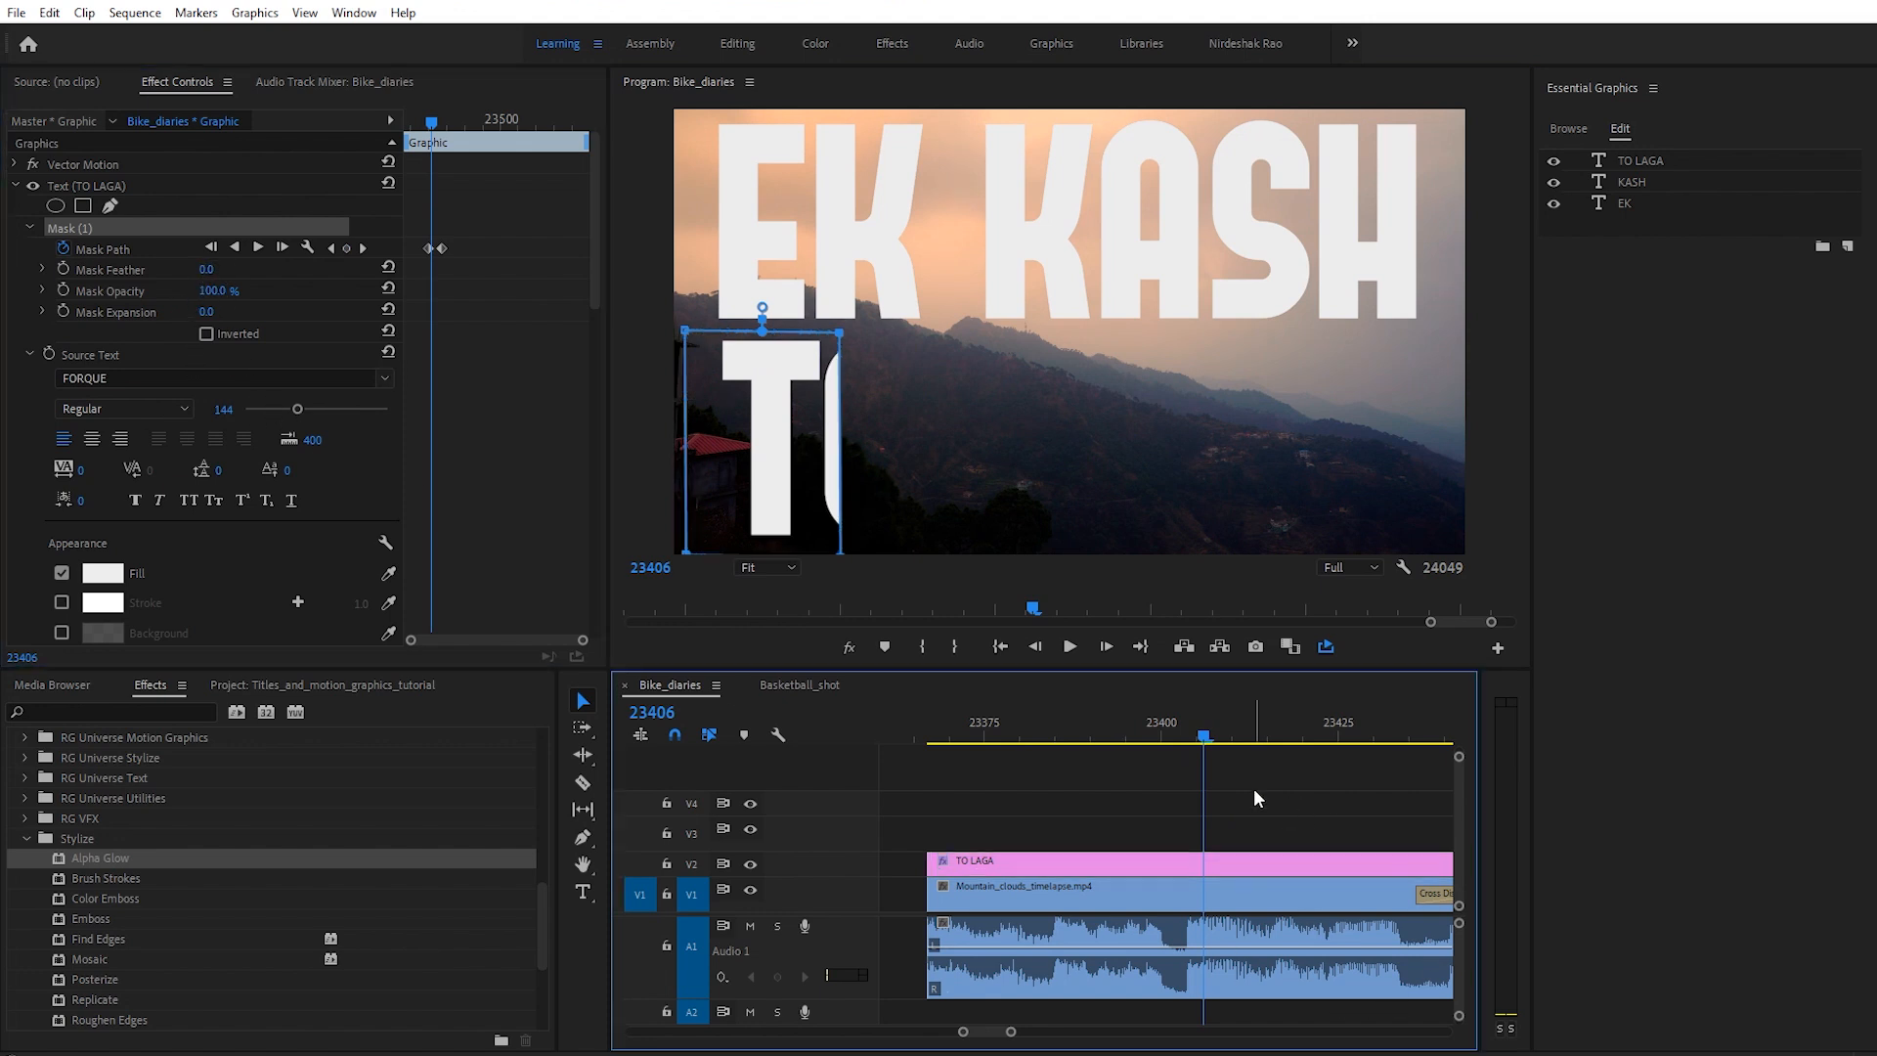
{"action": "key", "text": "space"}
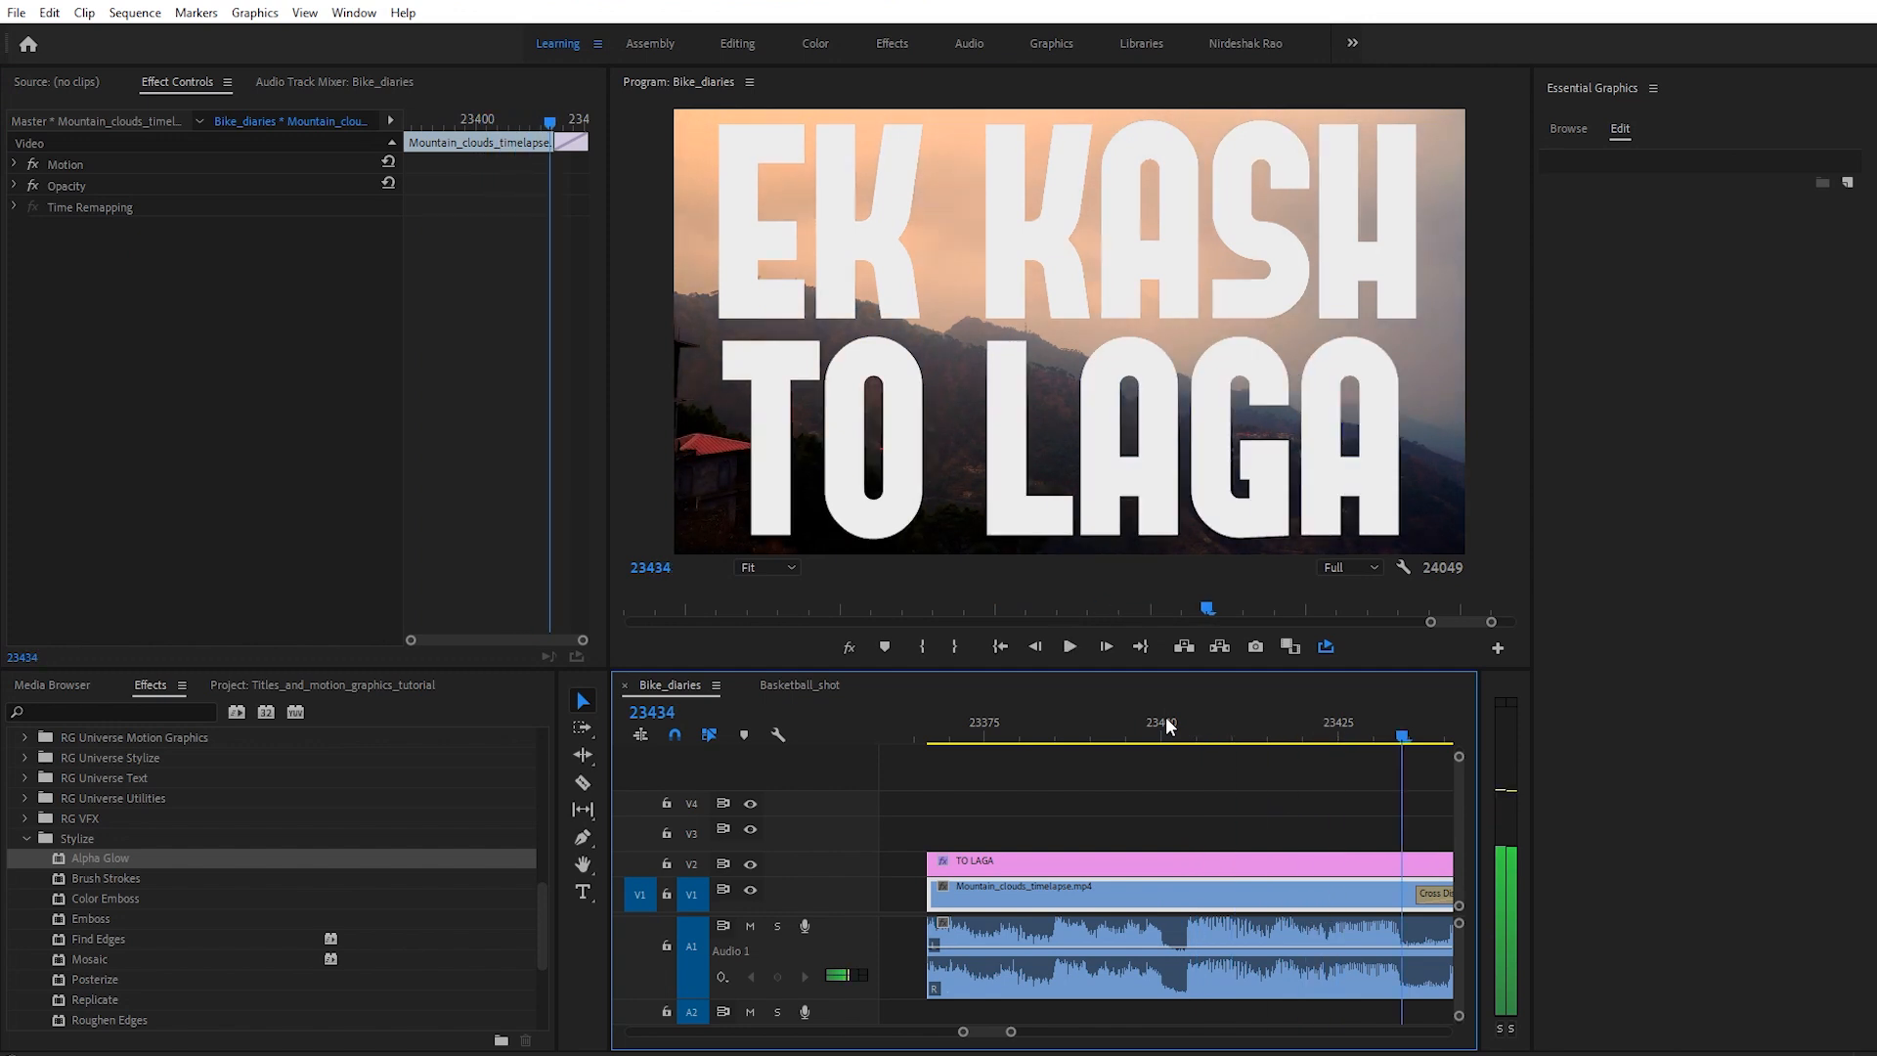
{"action": "left_click", "coordinate": [908, 721]}
{"action": "key", "text": "space"}
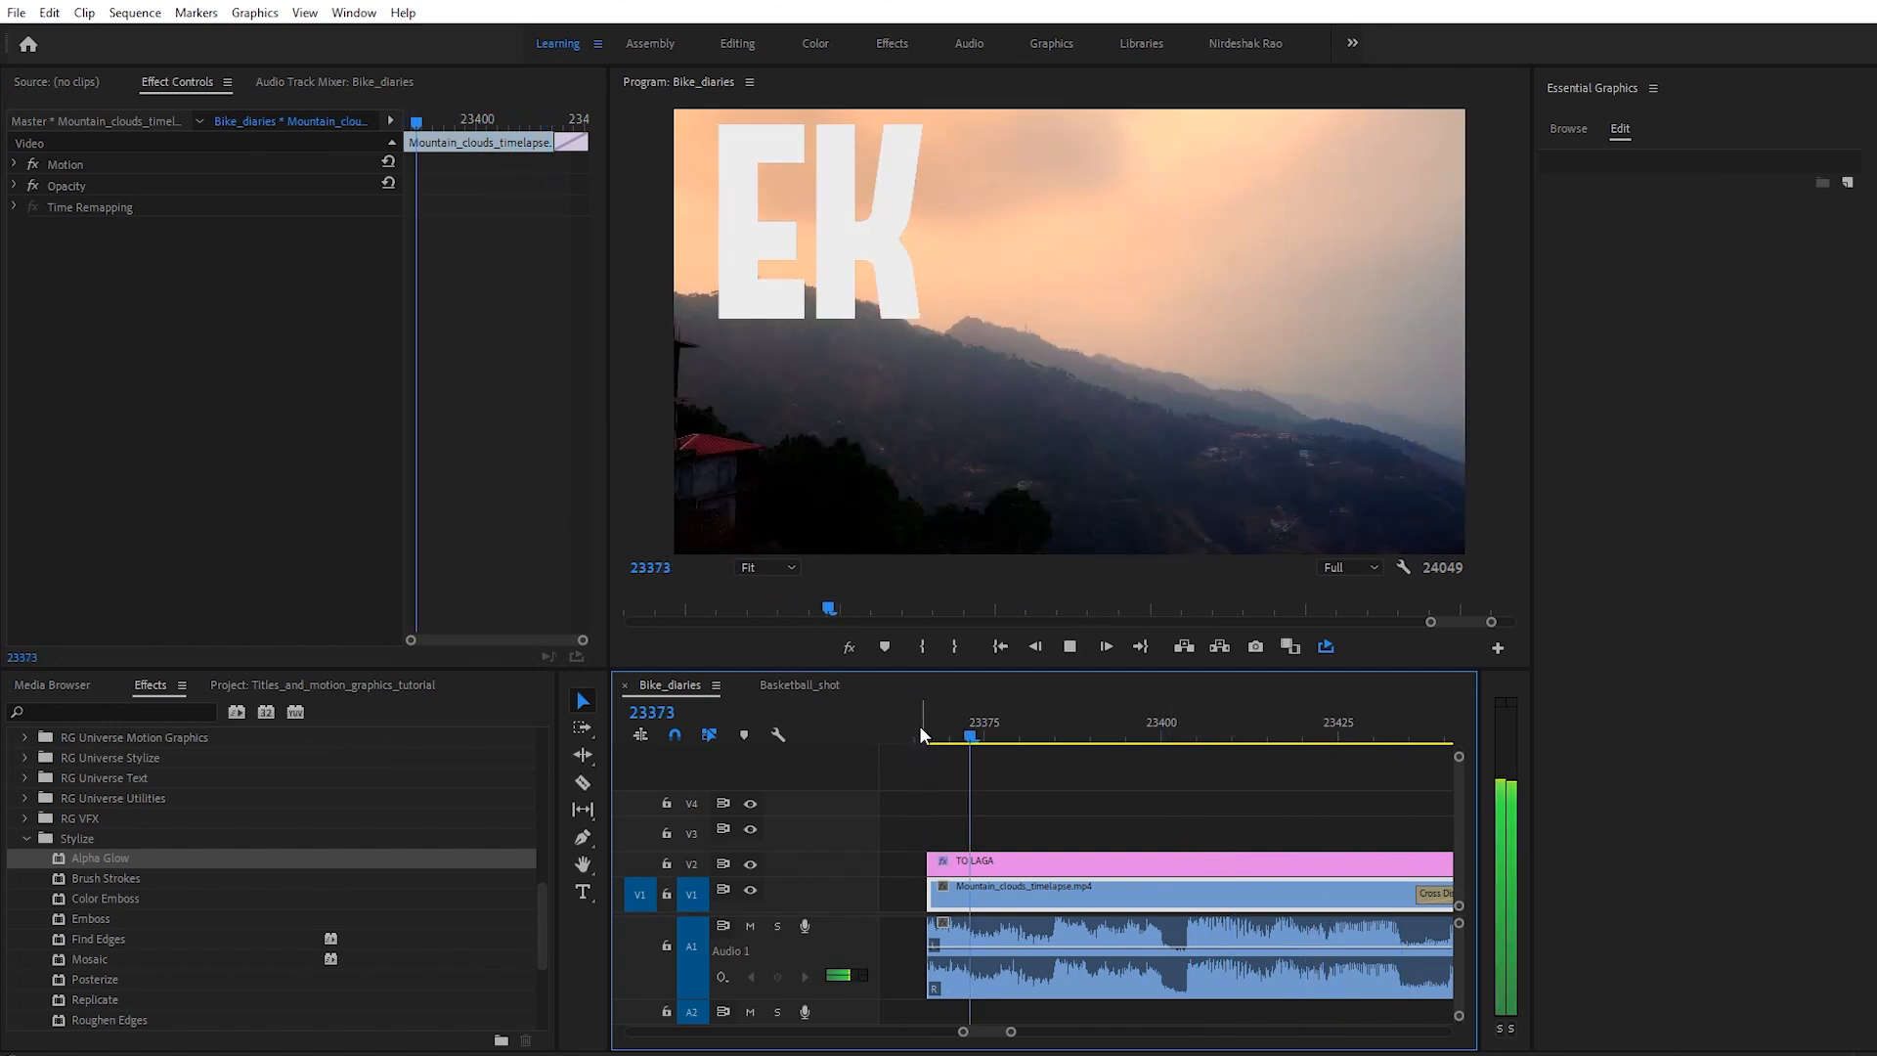
{"action": "key", "text": "space"}
{"action": "left_click", "coordinate": [922, 735]}
{"action": "key", "text": "space"}
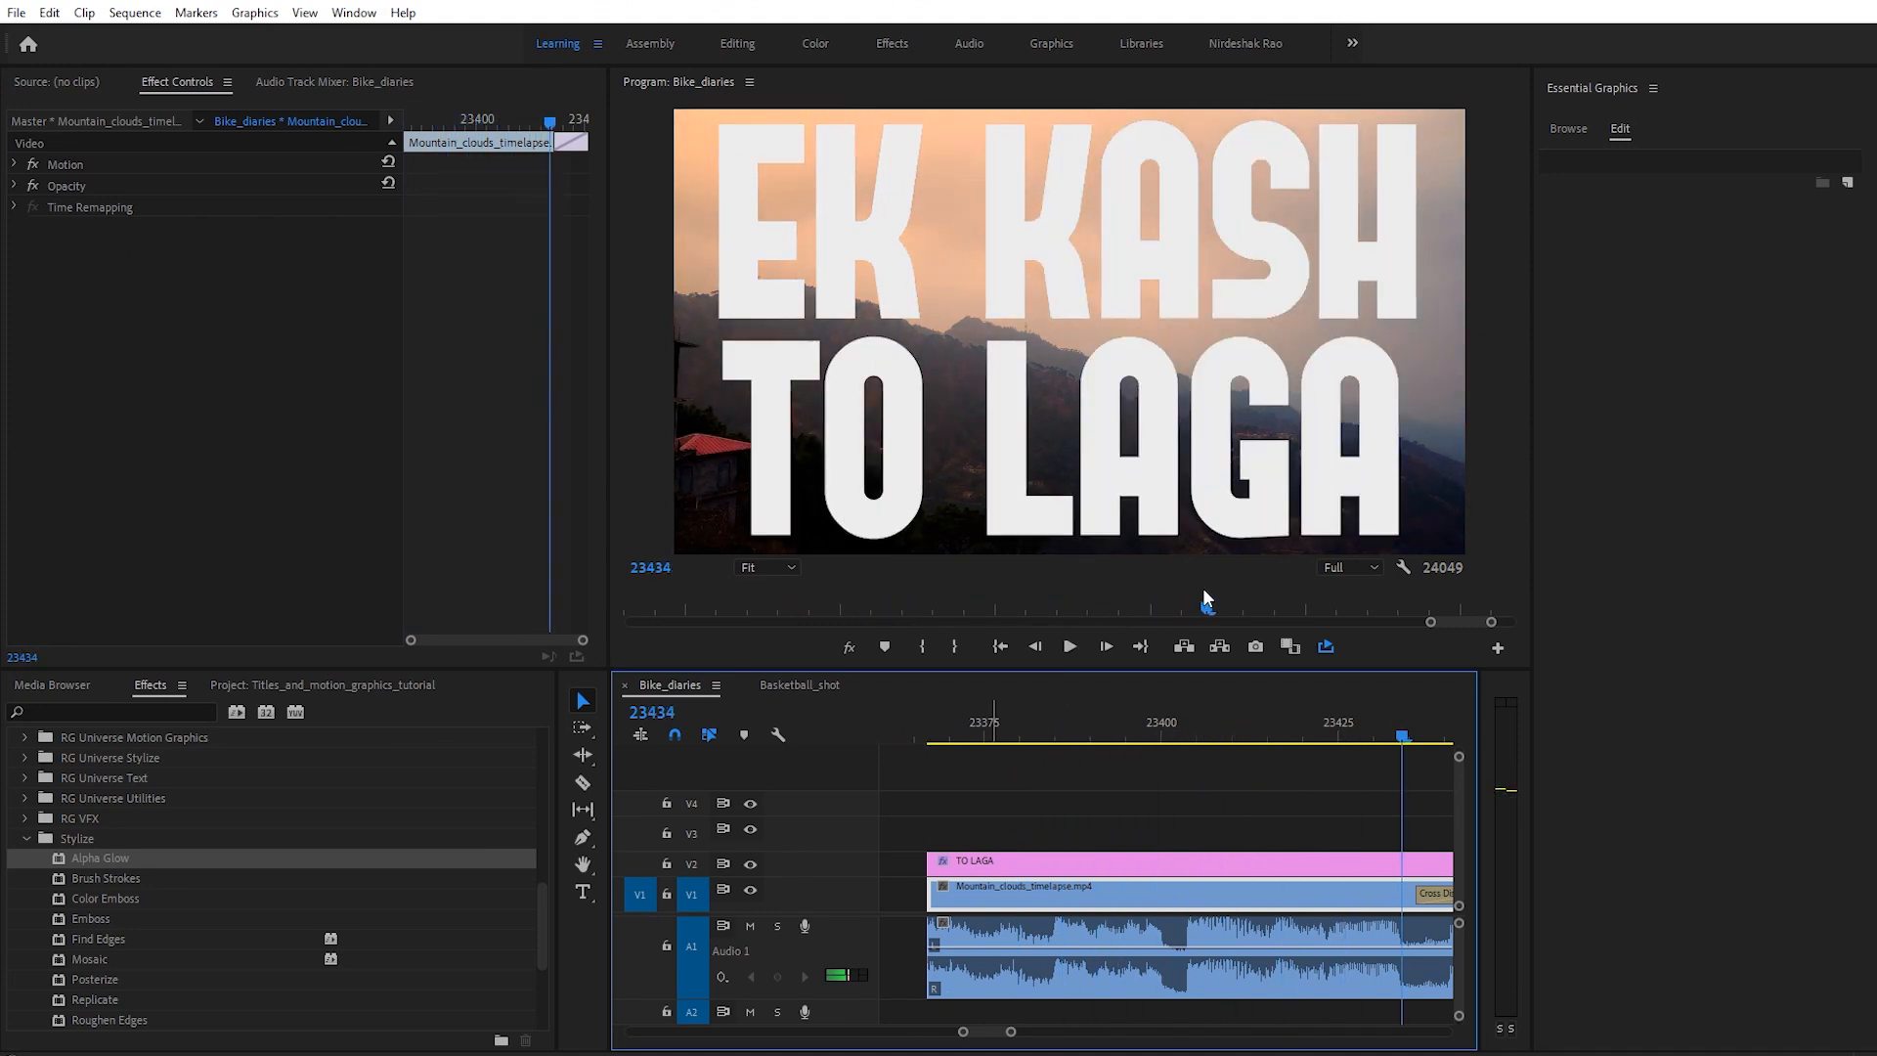
Step: Try moving the mask path's full-text keyframe past frame 23433 to slow the TO LAGA wipe, and play it
{"action": "left_click_drag", "start_coordinate": [1402, 735], "coordinate": [1404, 745]}
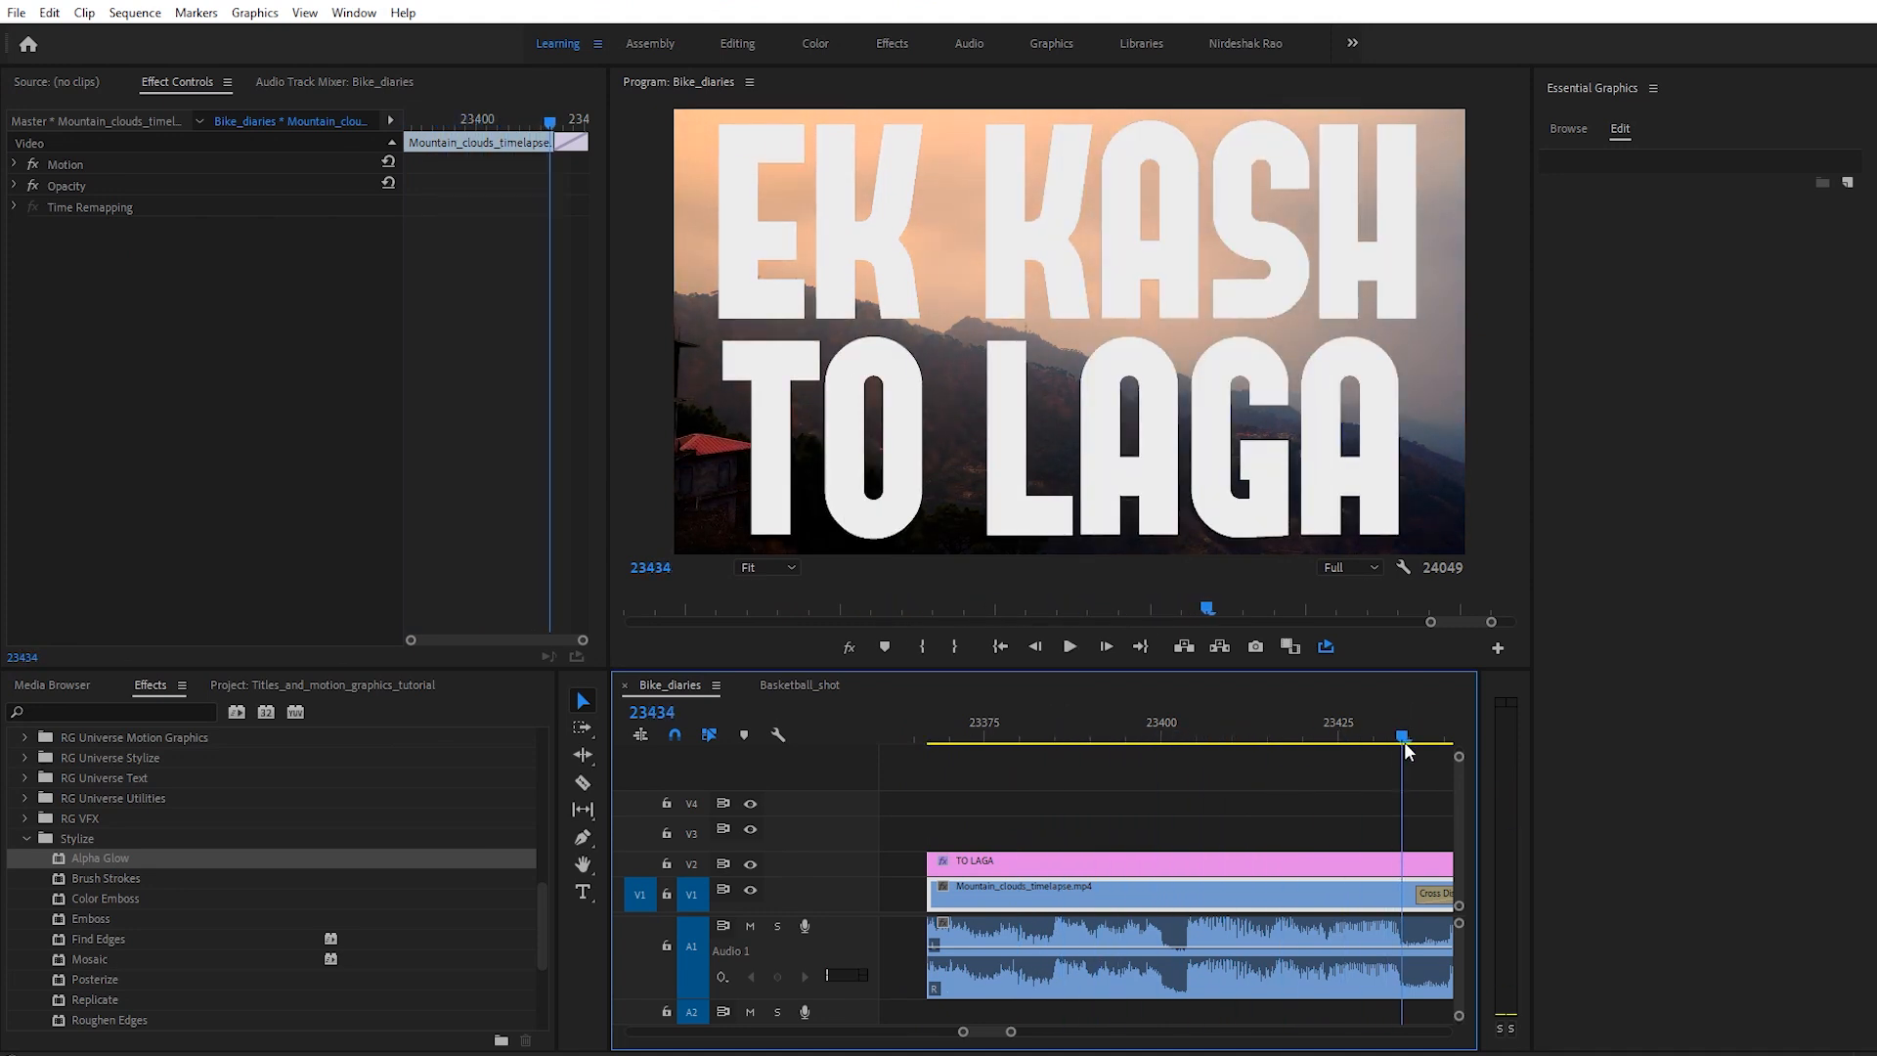
{"action": "left_click", "coordinate": [1396, 865]}
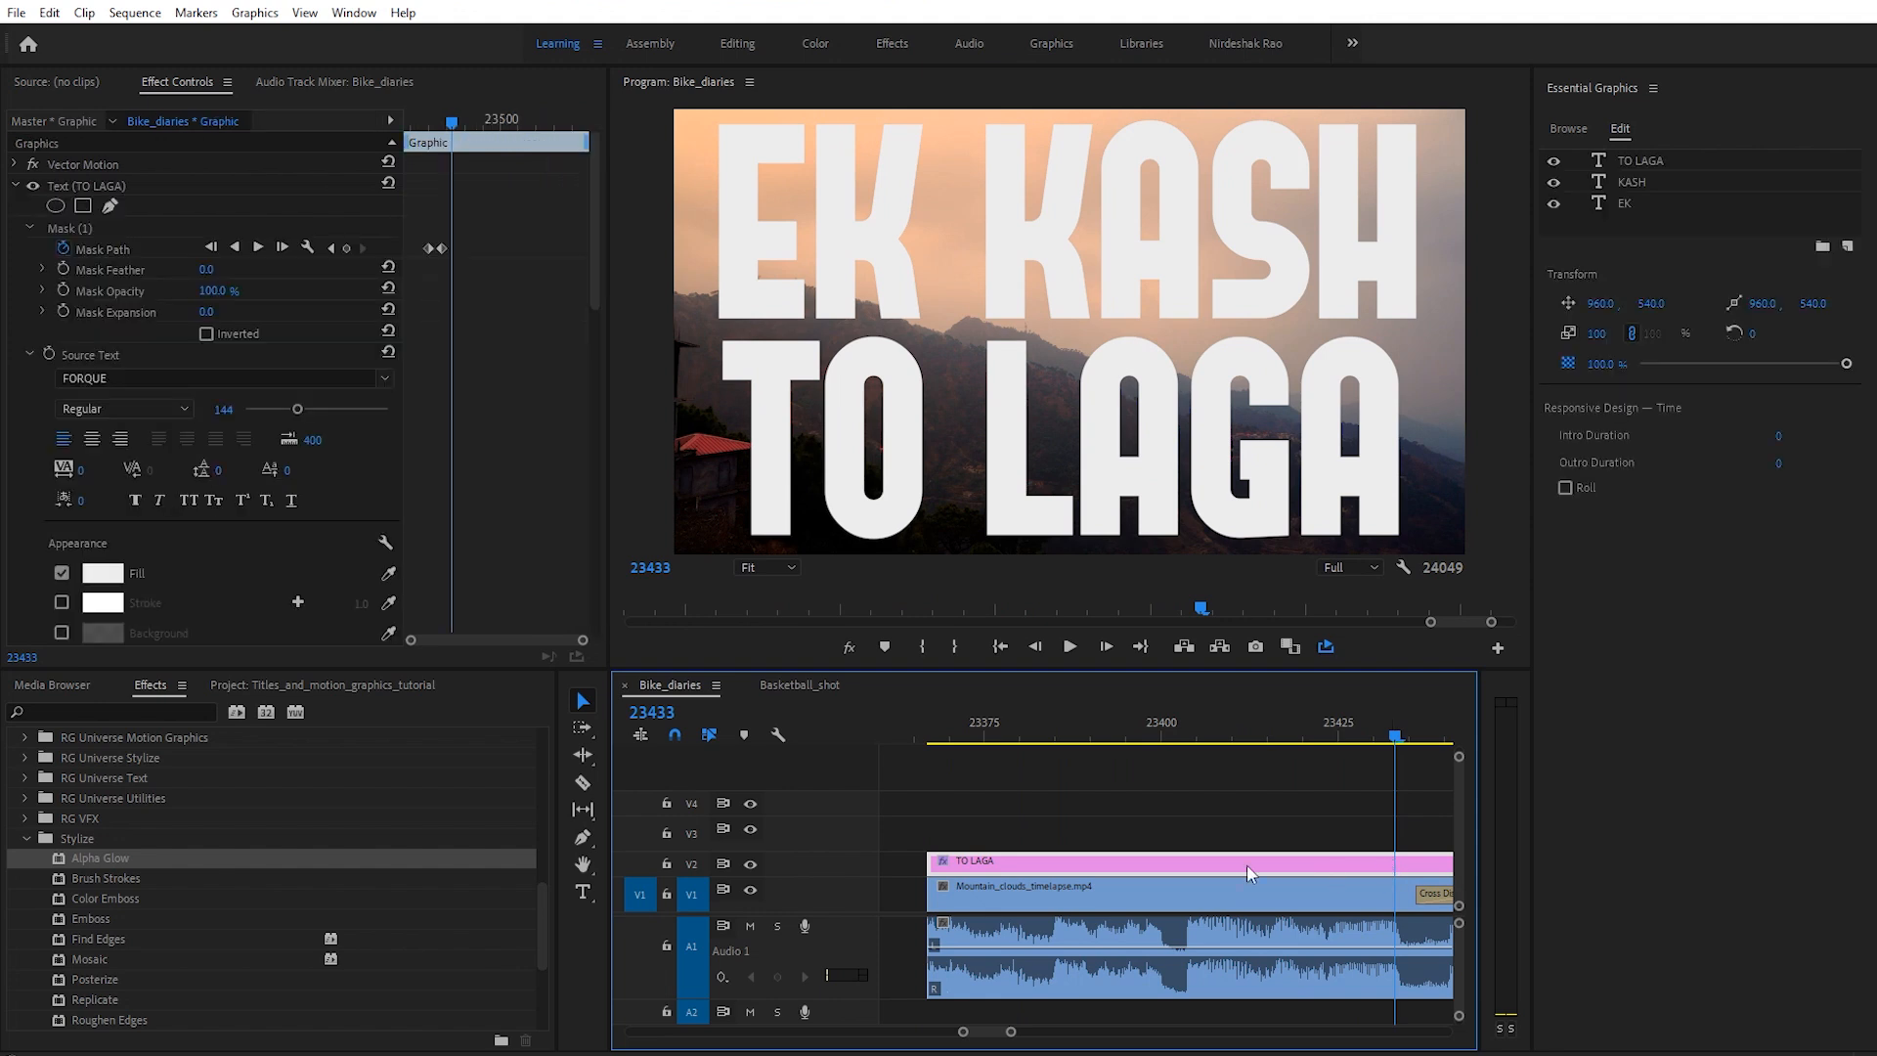
{"action": "left_click_drag", "start_coordinate": [443, 249], "coordinate": [467, 256]}
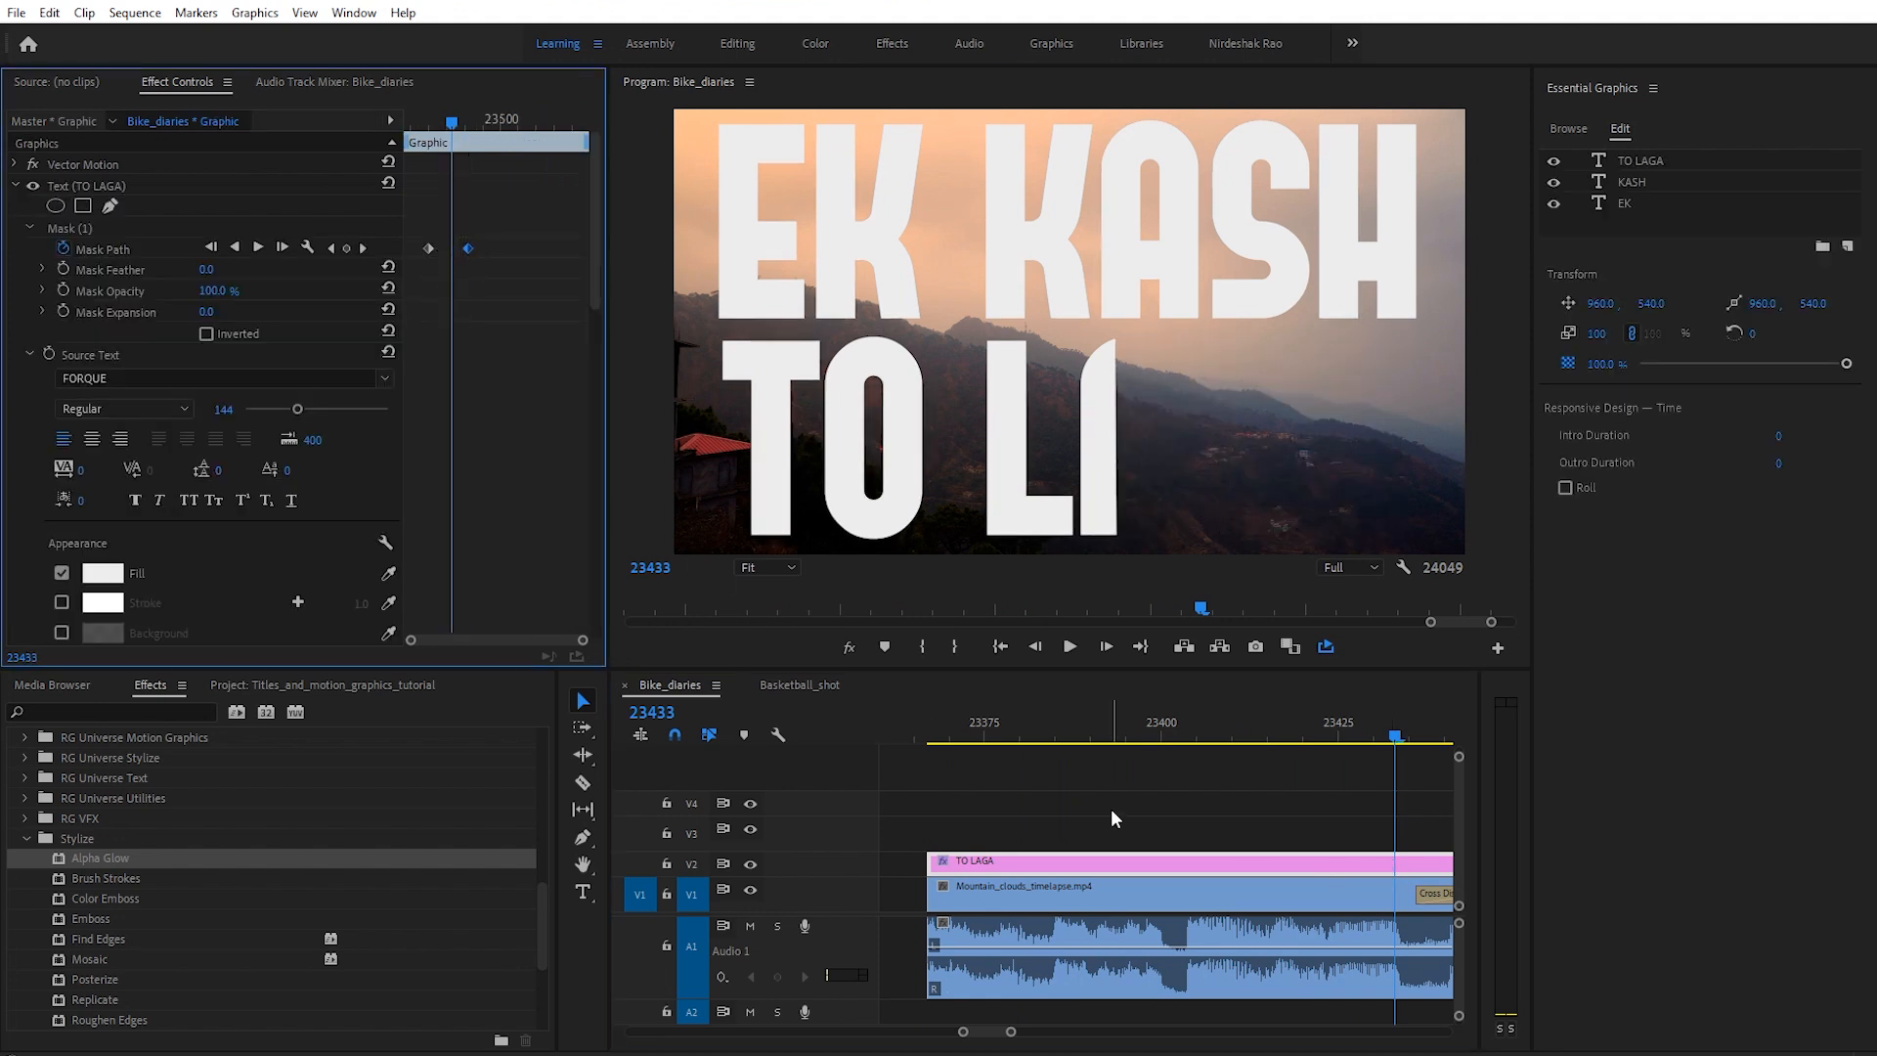
{"action": "left_click", "coordinate": [1029, 724]}
{"action": "key", "text": "space"}
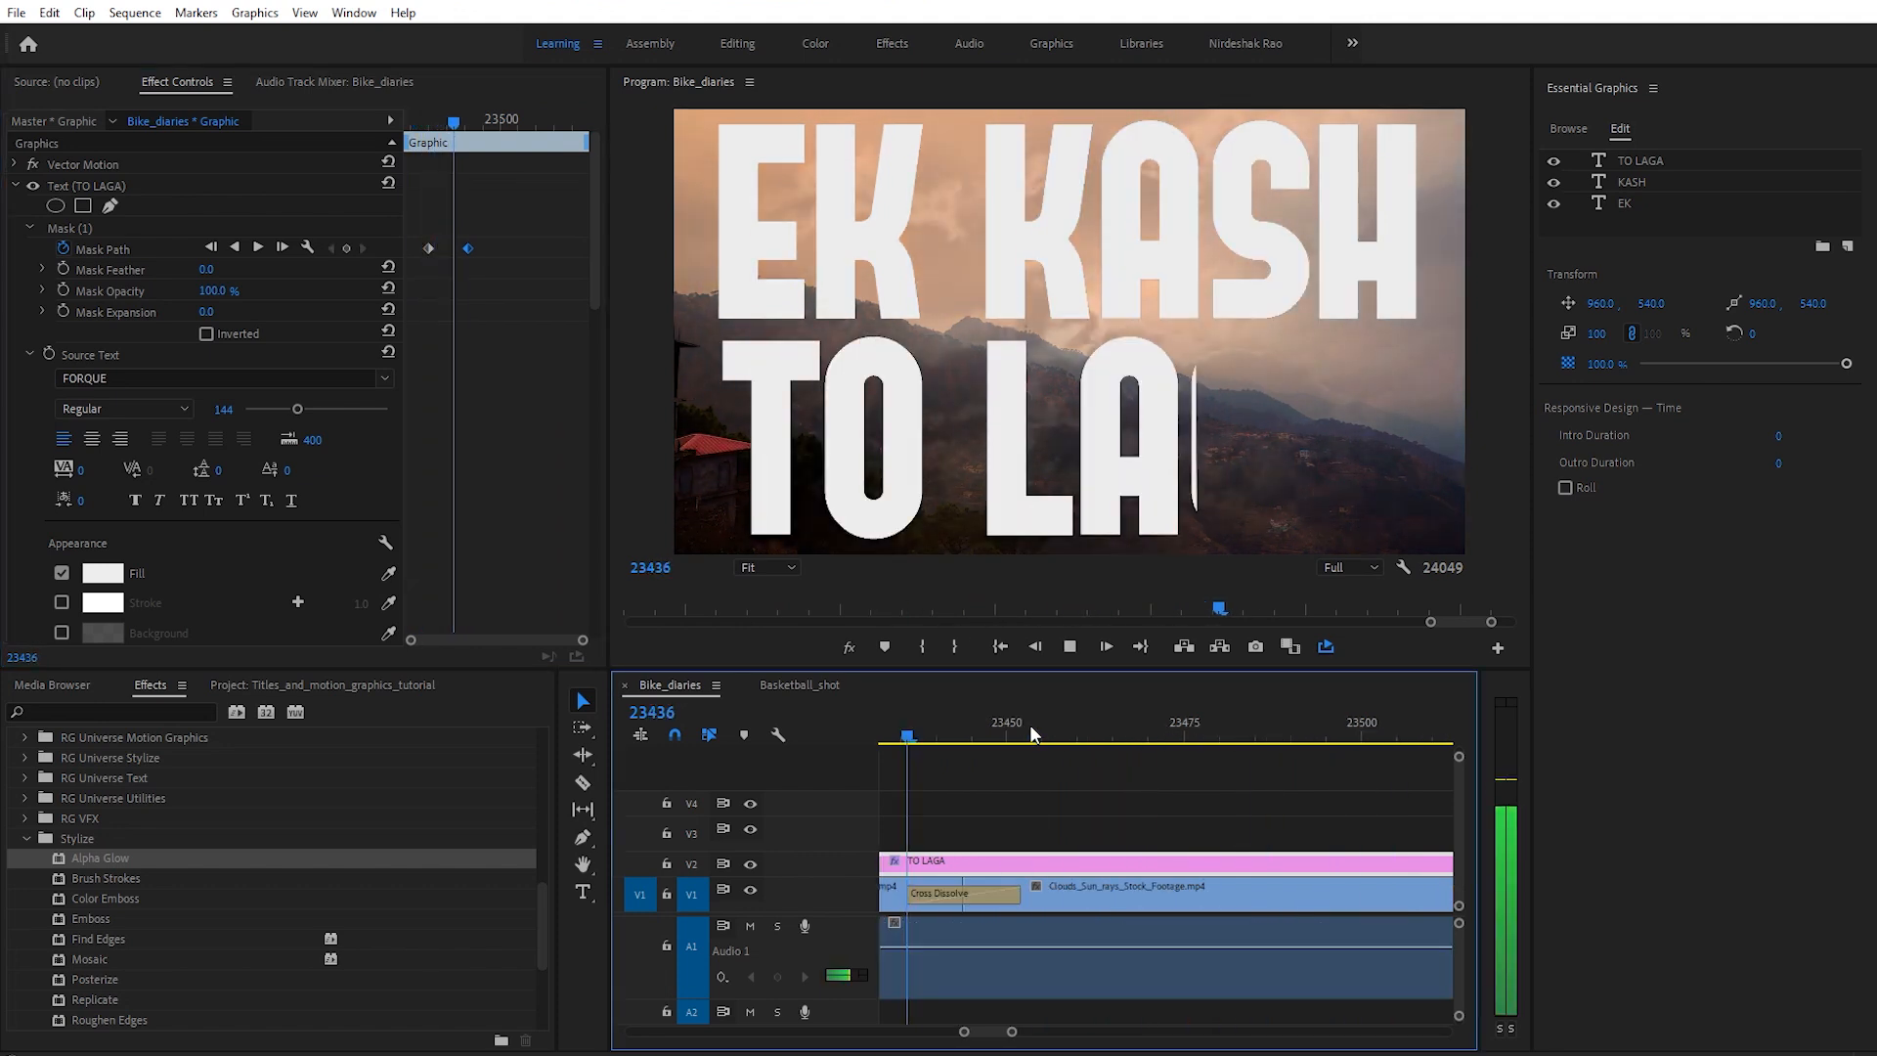
{"action": "key", "text": "space"}
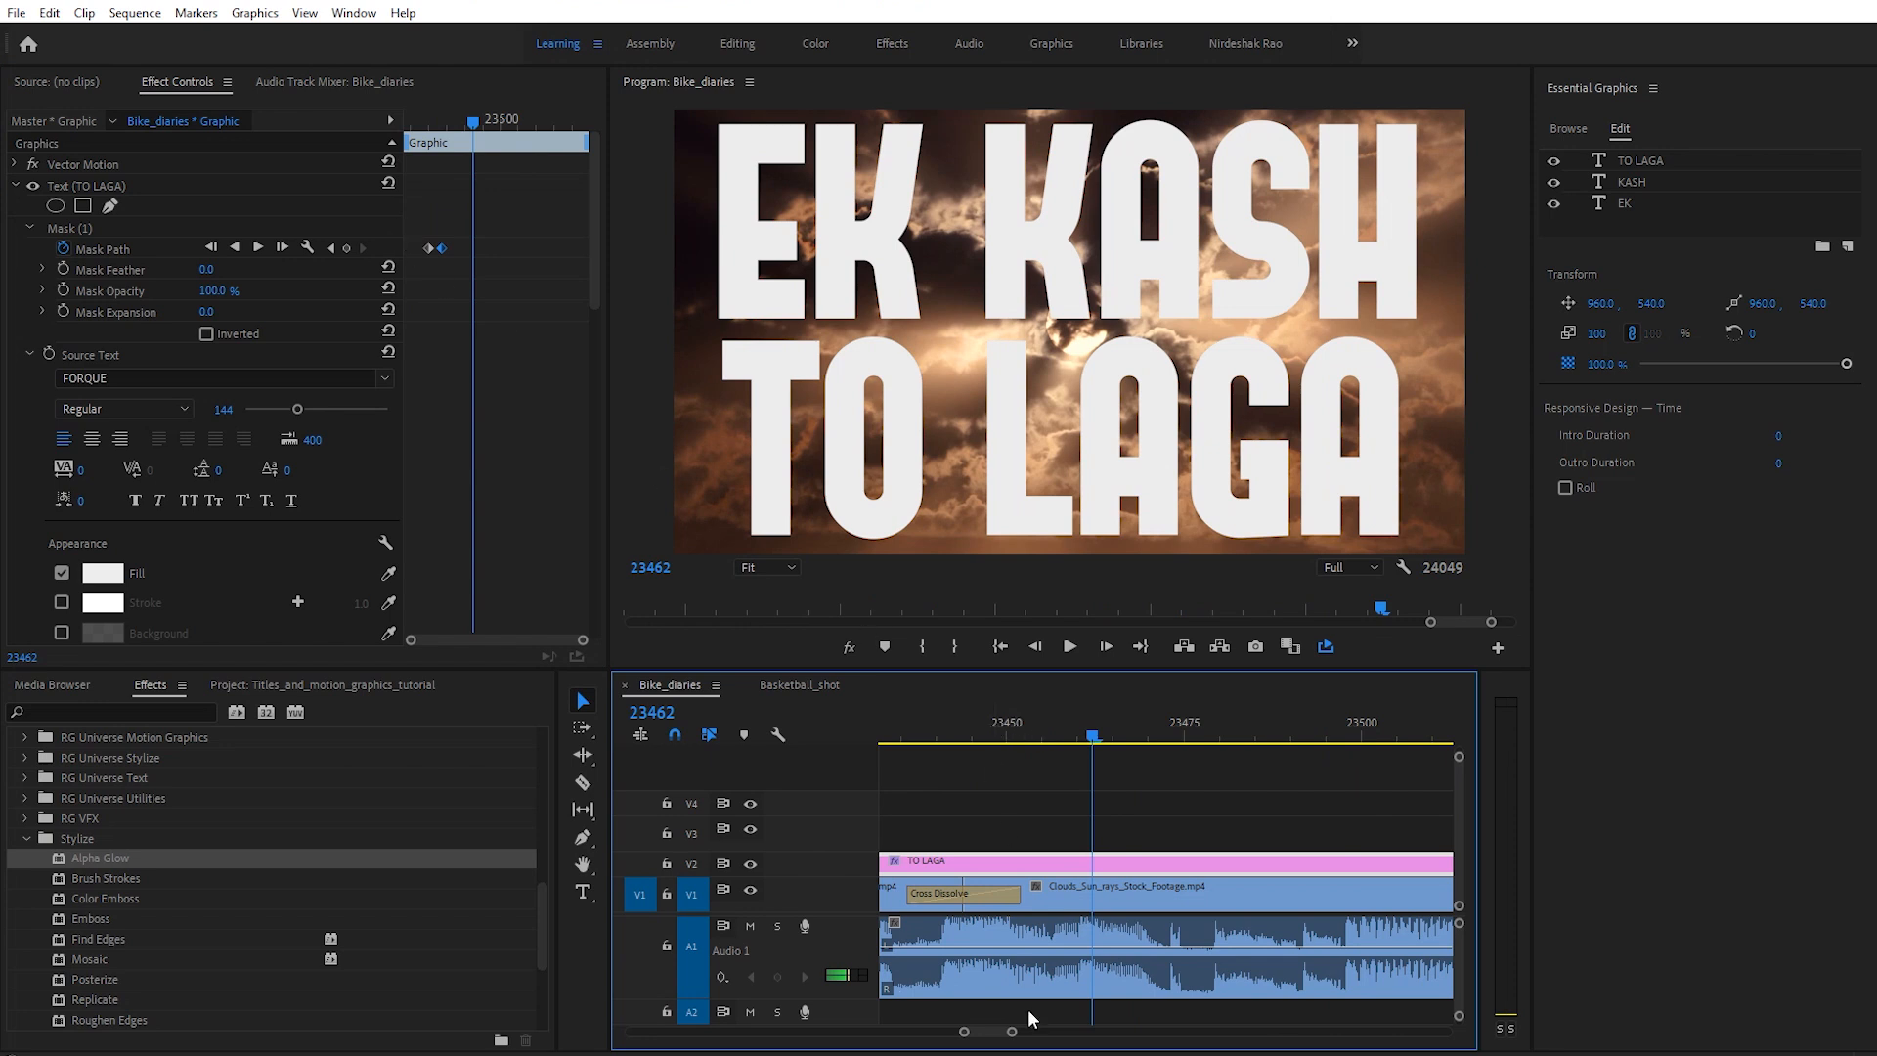
Step: Replay the complete EK KASH TO LAGA reveal from the start of the graphic, and park at frame 23439
{"action": "left_click_drag", "start_coordinate": [1010, 1032], "coordinate": [1033, 1040]}
{"action": "left_click", "coordinate": [995, 723]}
{"action": "key", "text": "space"}
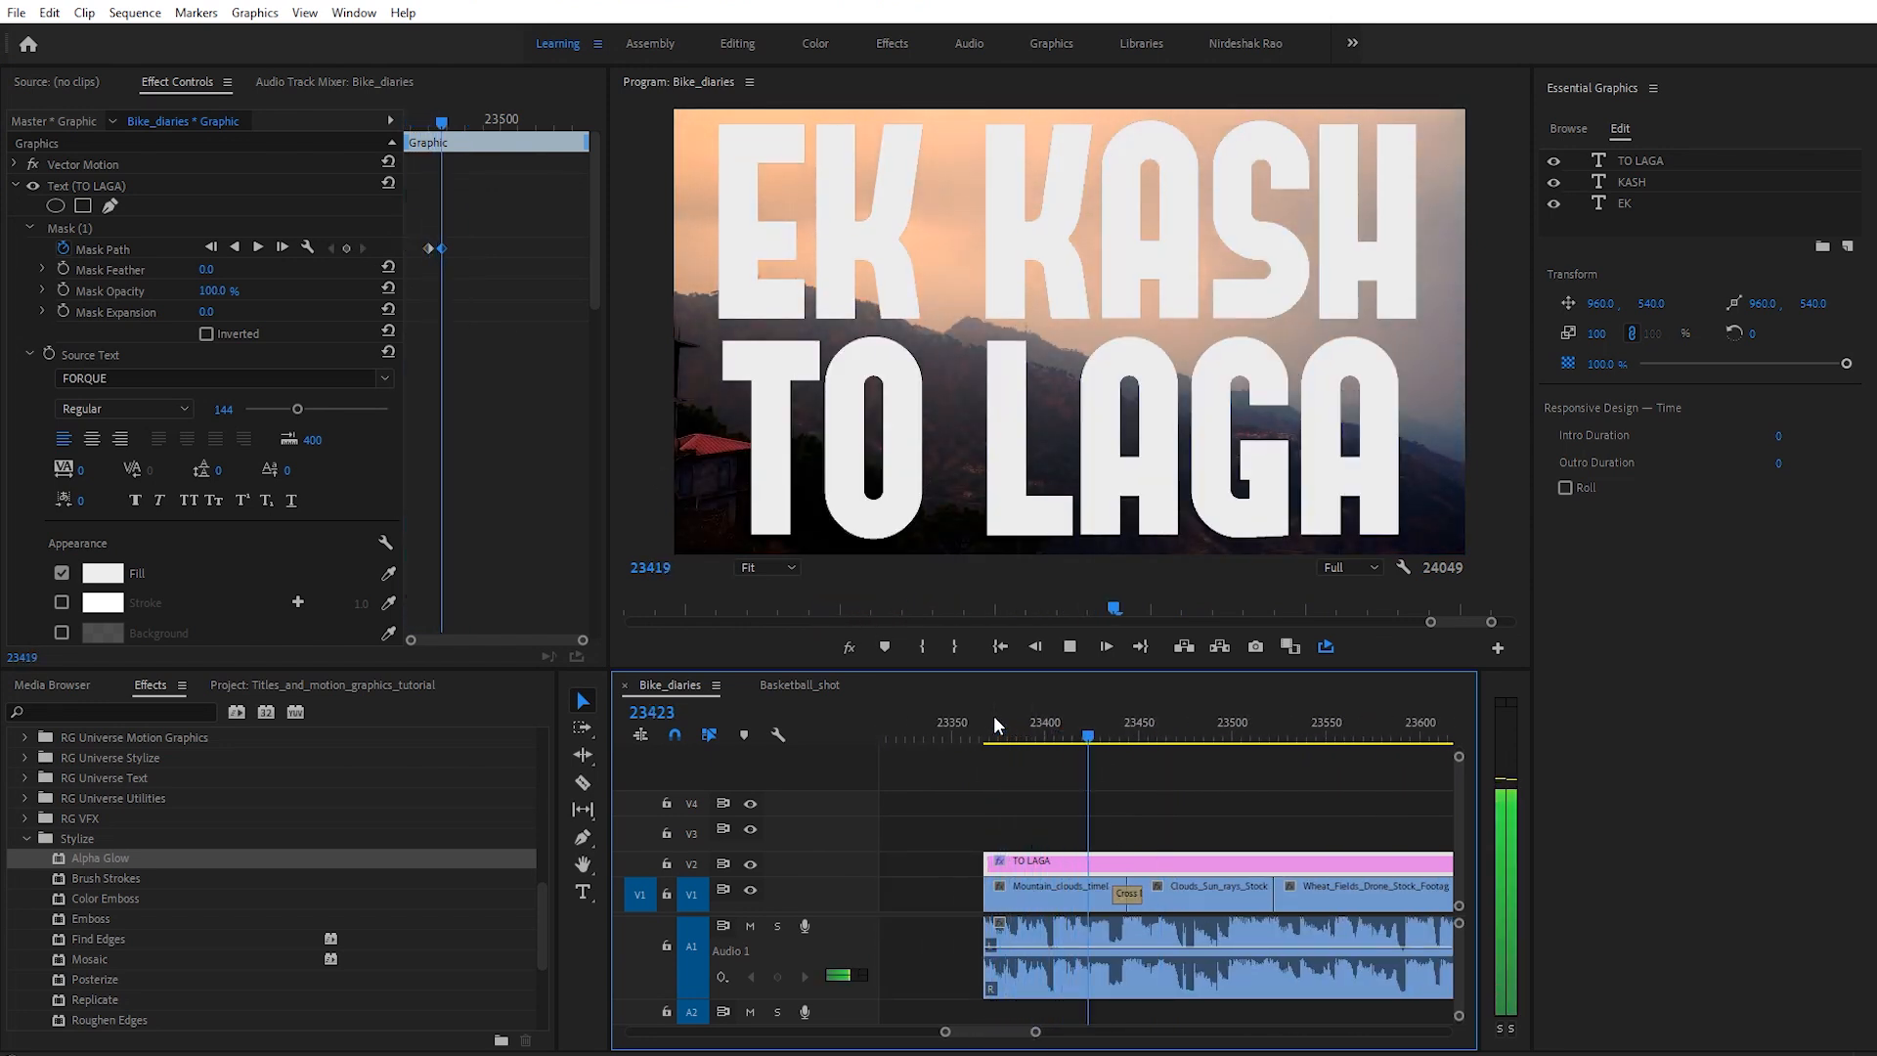
{"action": "key", "text": "space"}
{"action": "left_click_drag", "start_coordinate": [1037, 1032], "coordinate": [1030, 1034]}
{"action": "mouse_move", "coordinate": [1149, 748]}
{"action": "left_mouse_down"}
{"action": "mouse_move", "coordinate": [1128, 725]}
{"action": "mouse_move", "coordinate": [1148, 733]}
{"action": "left_mouse_up"}
{"action": "left_click_drag", "start_coordinate": [1136, 730], "coordinate": [1124, 733]}
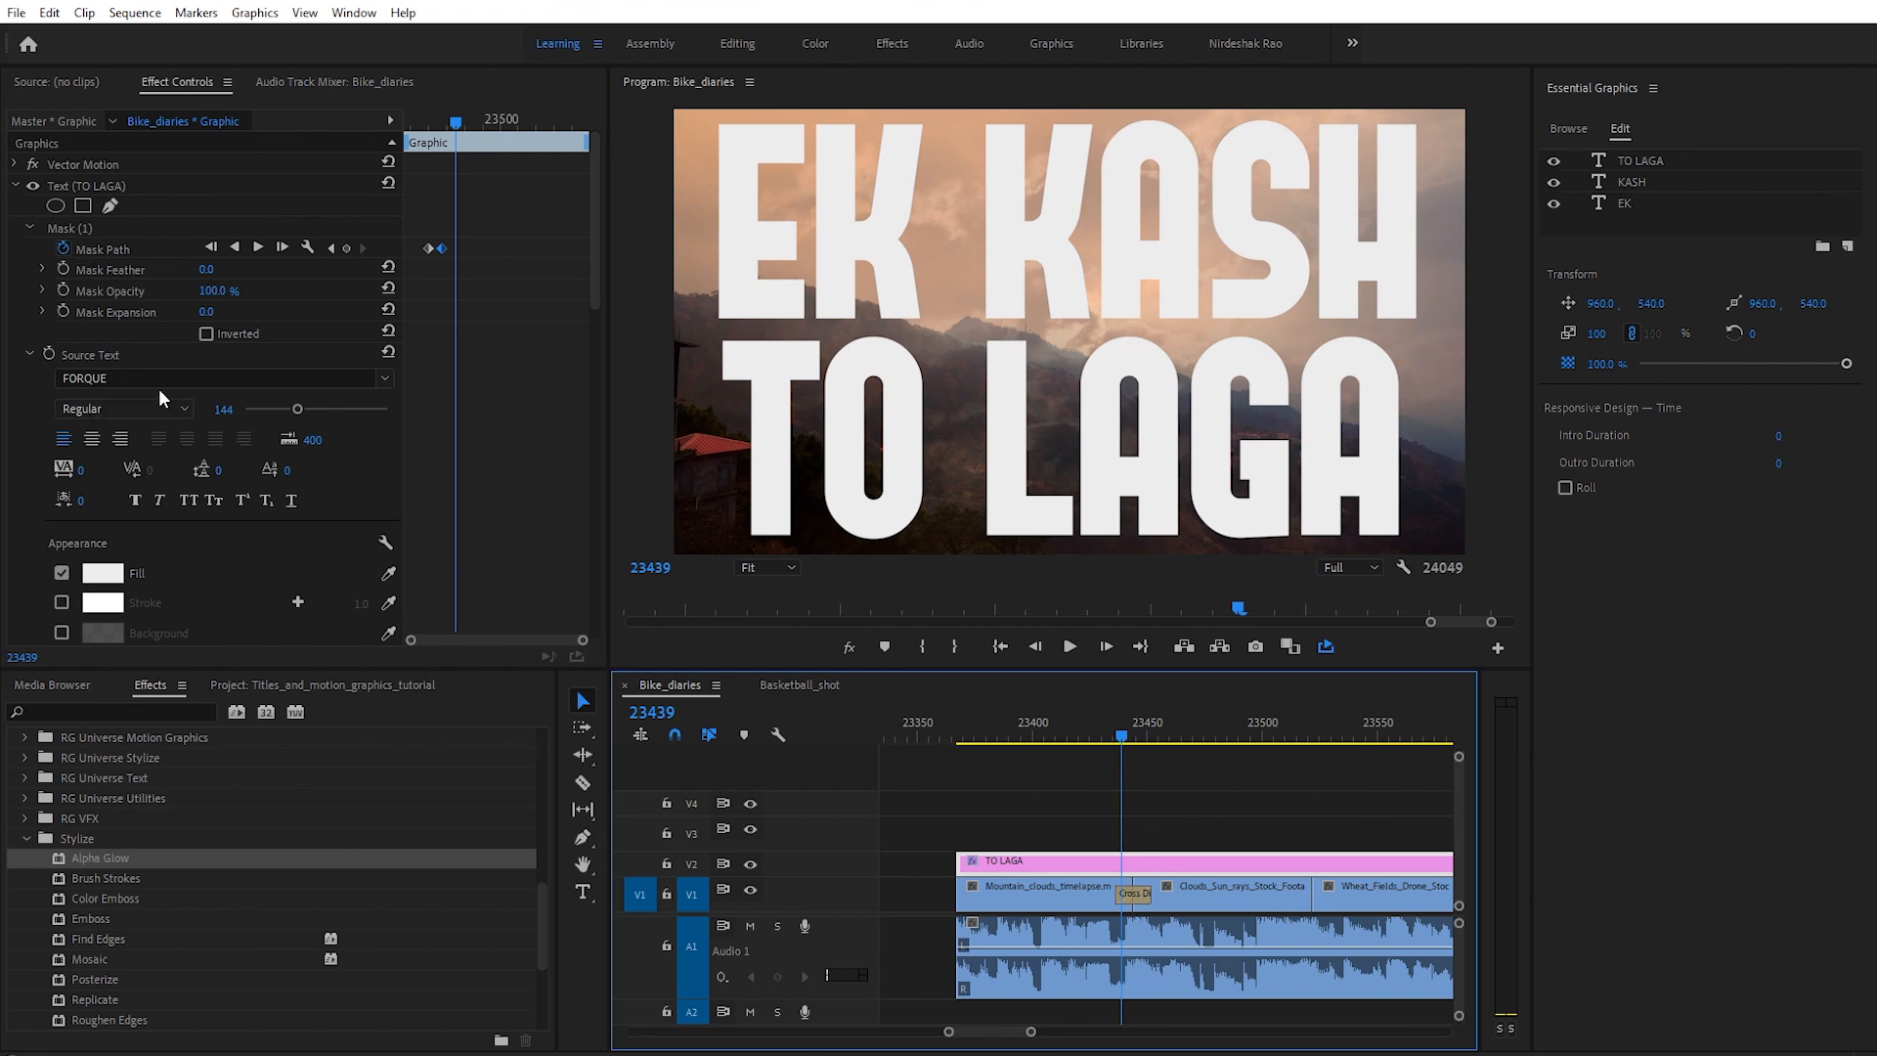
Step: Animate the TO LAGA text's Position from its current place at frame 23439 to below the frame, vertical 1578.9, at frame 23443
{"action": "scroll", "coordinate": [80, 394], "scroll_direction": "down", "scroll_amount": 4}
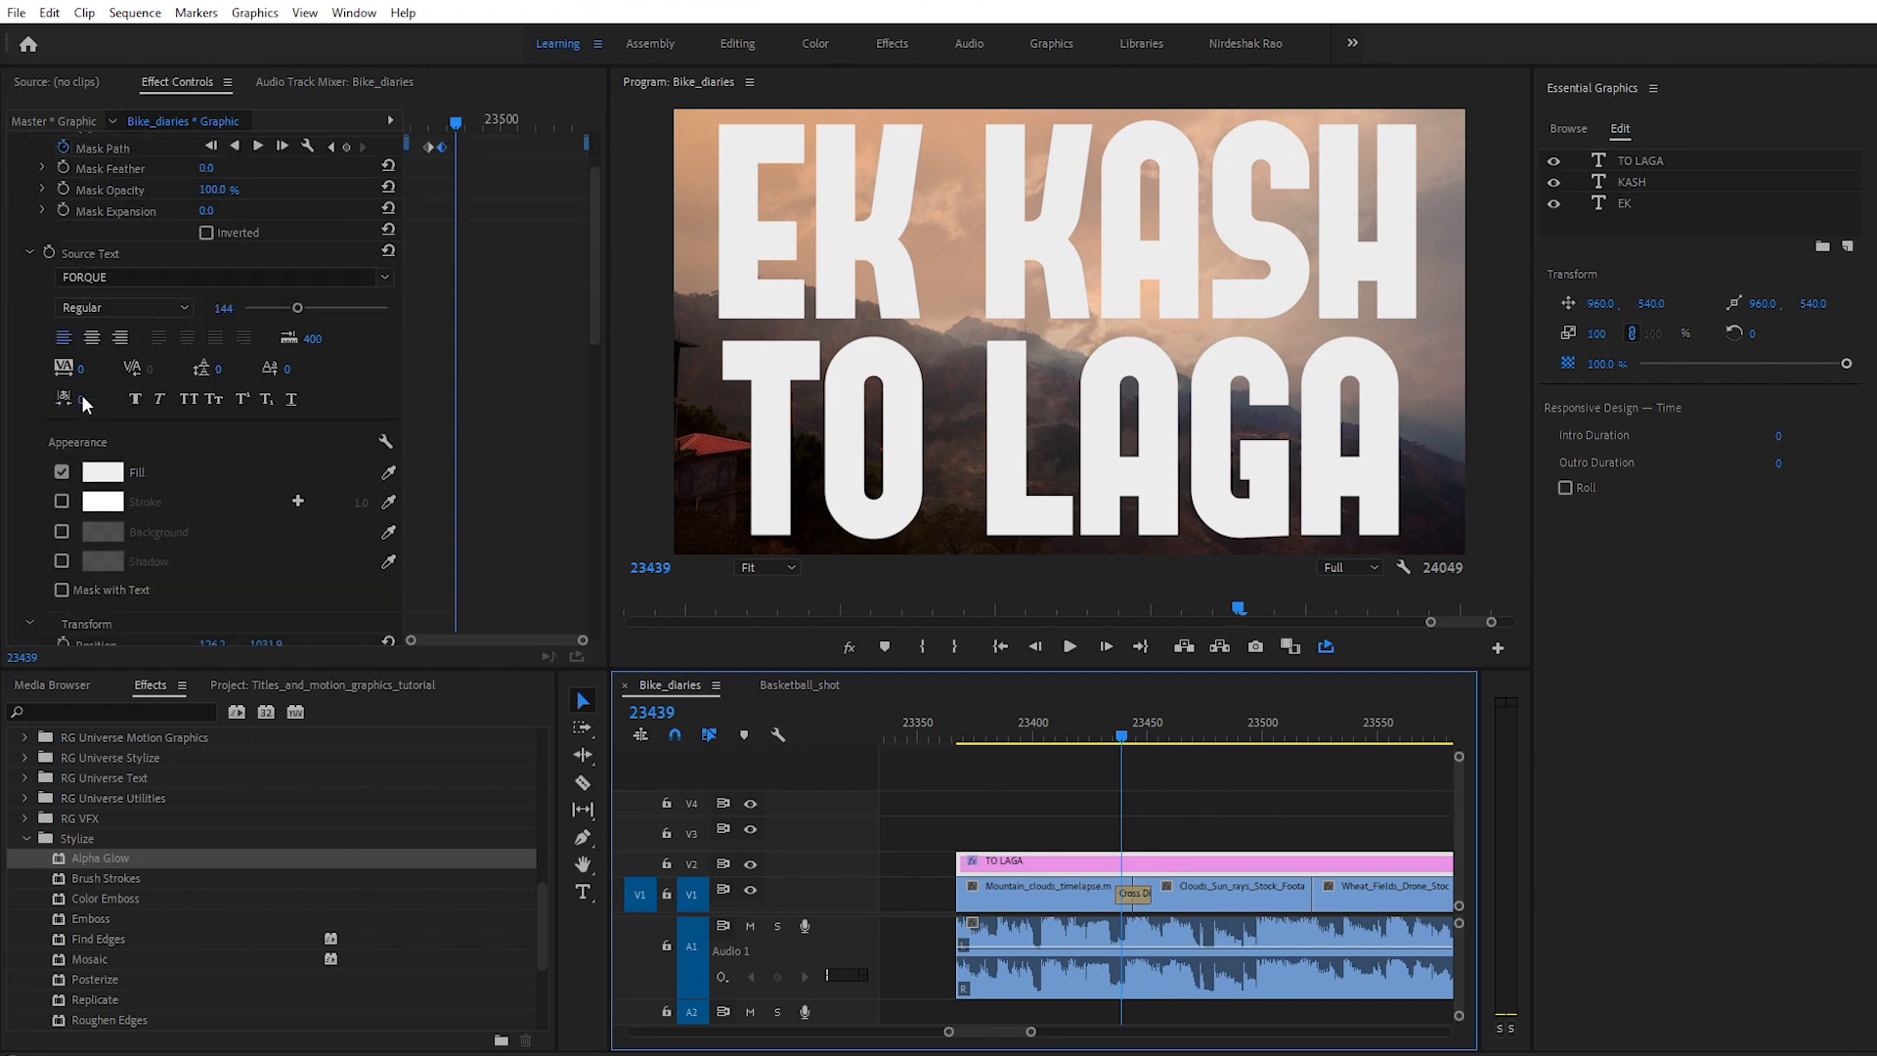
{"action": "scroll", "coordinate": [91, 303], "scroll_direction": "down", "scroll_amount": 3}
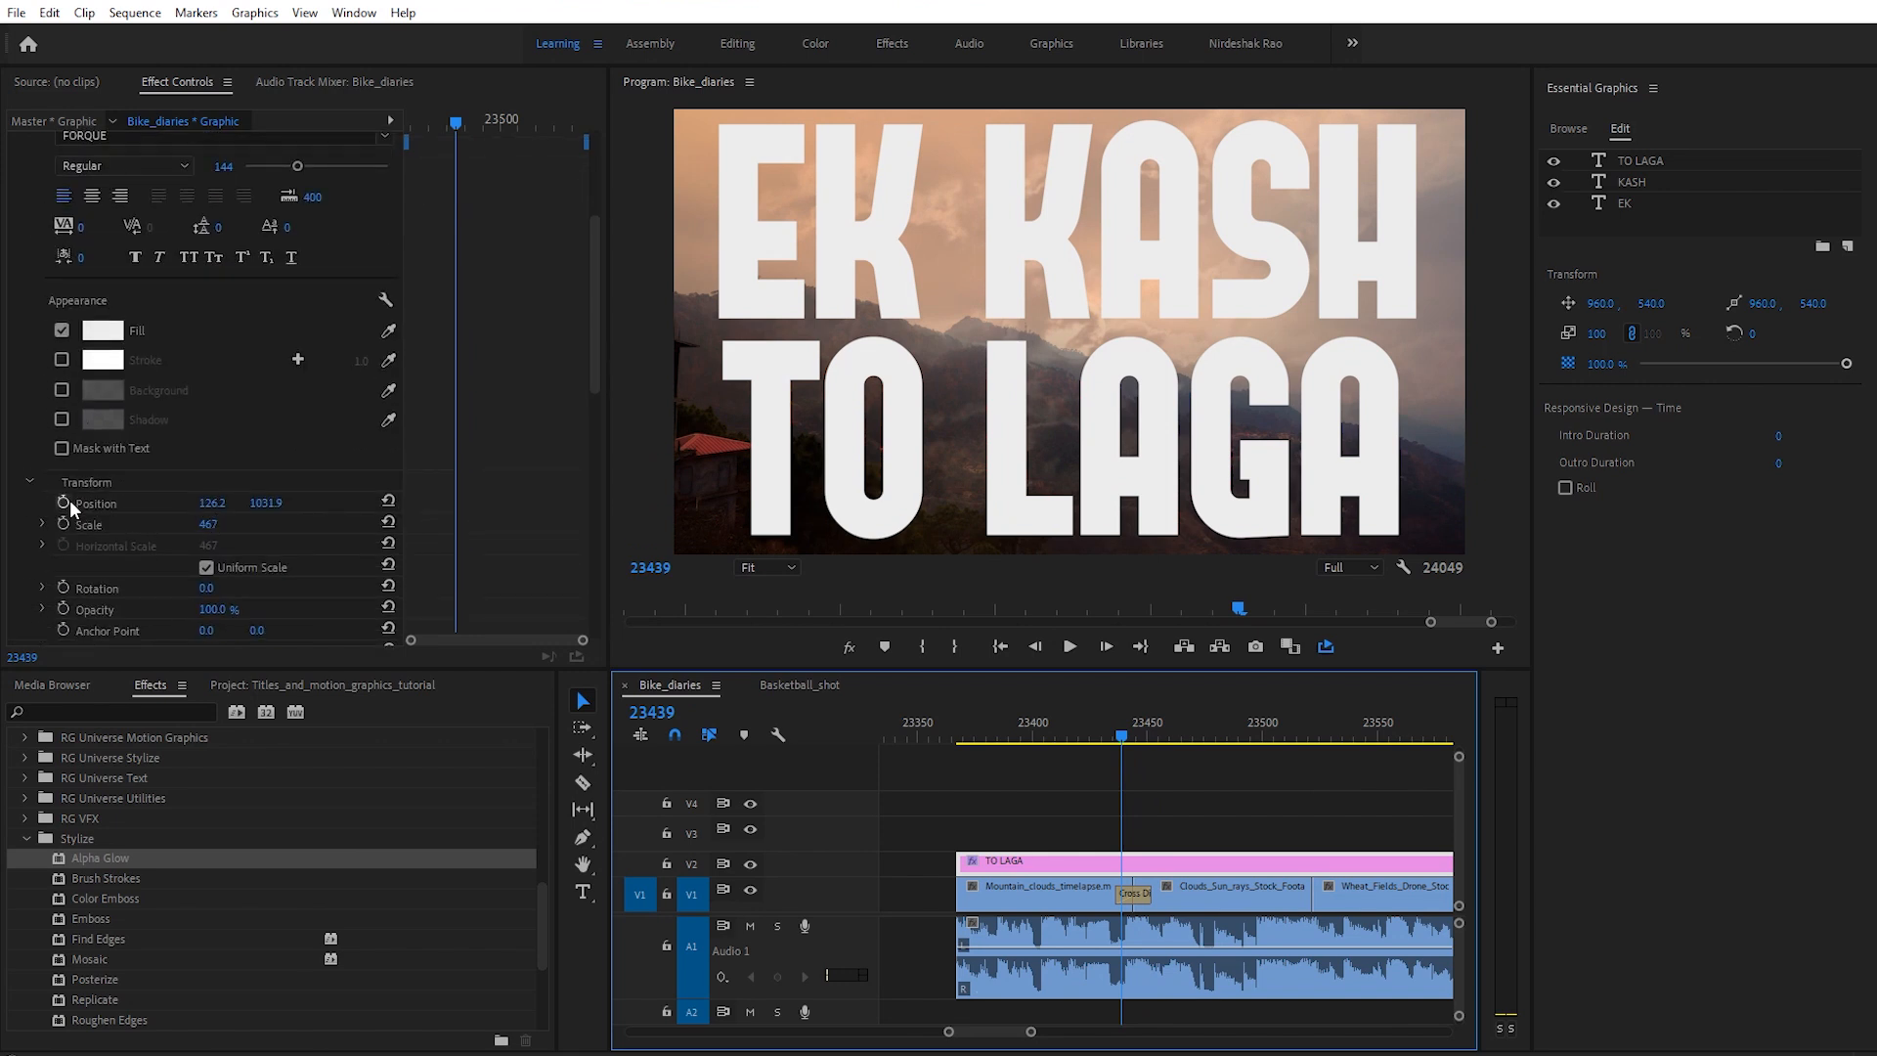
{"action": "left_click", "coordinate": [65, 500]}
{"action": "key", "text": "Right"}
{"action": "key", "text": "Right"}
{"action": "key", "text": "Right"}
{"action": "key", "text": "Right"}
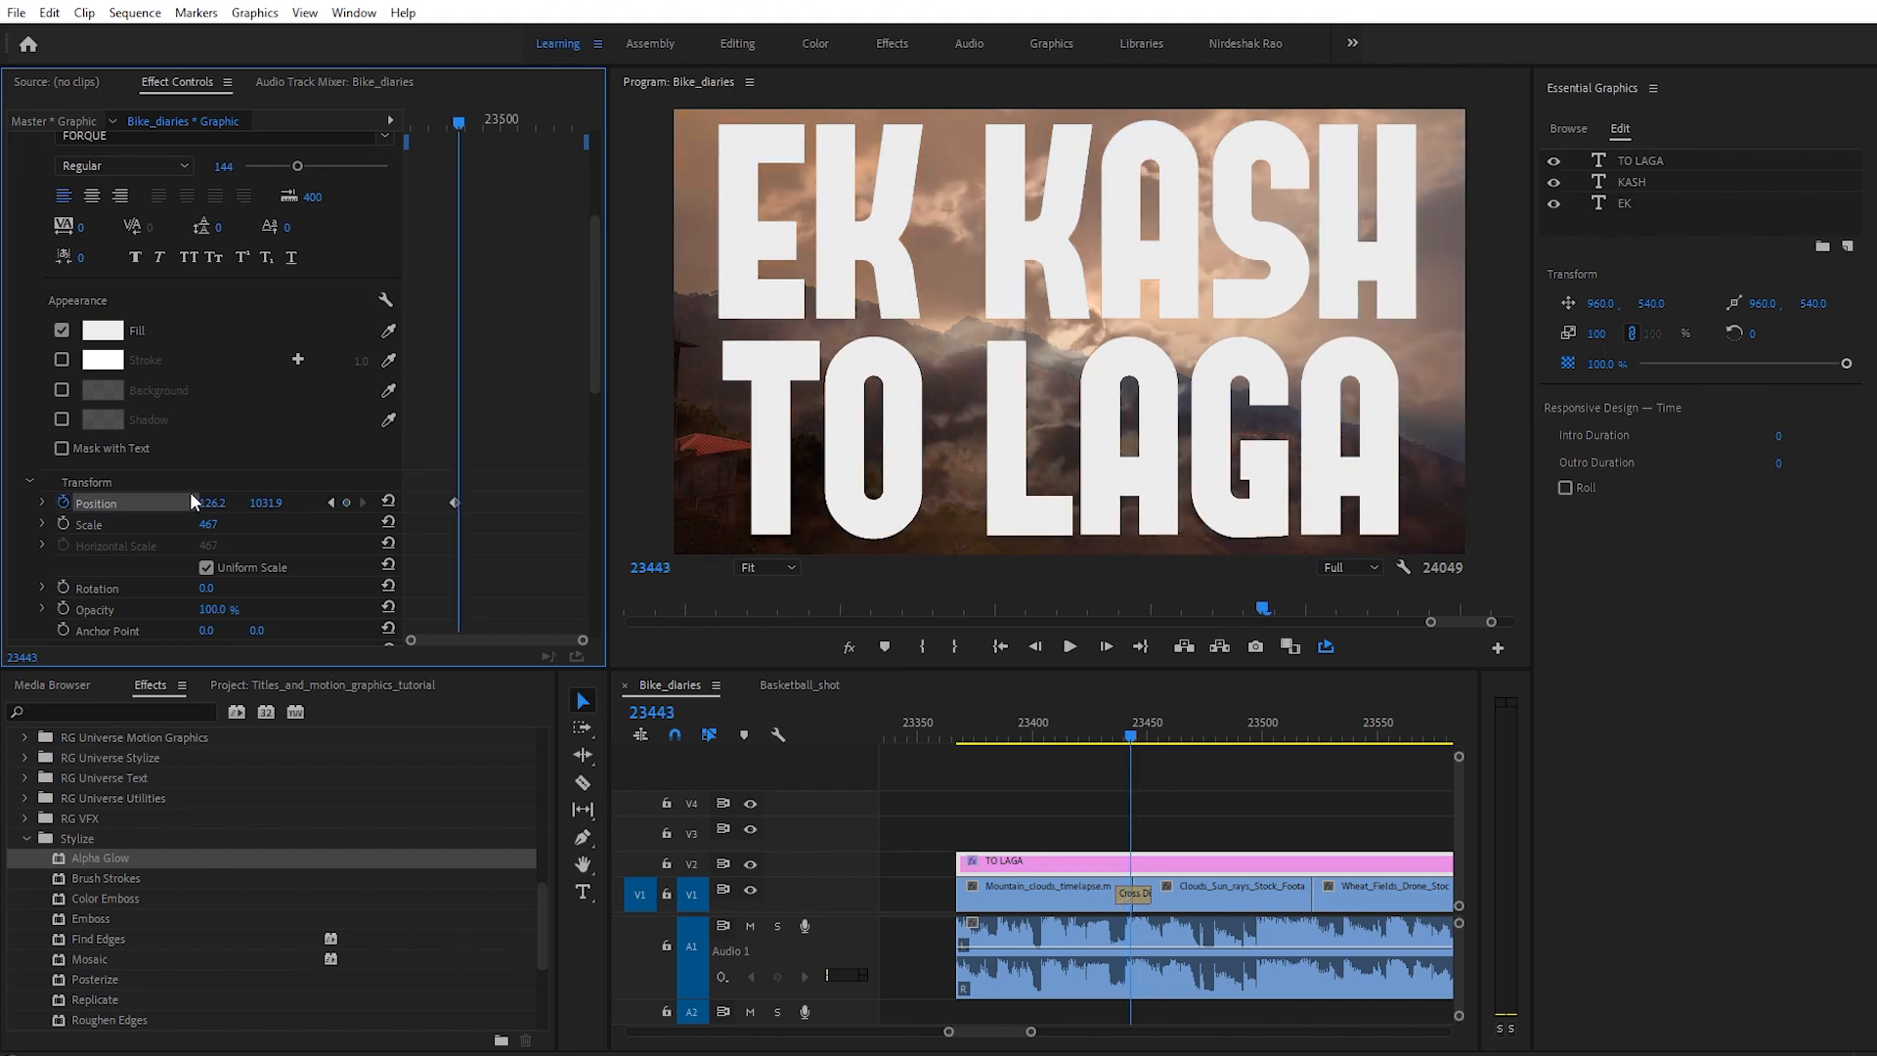
{"action": "left_click_drag", "start_coordinate": [286, 515], "coordinate": [538, 515]}
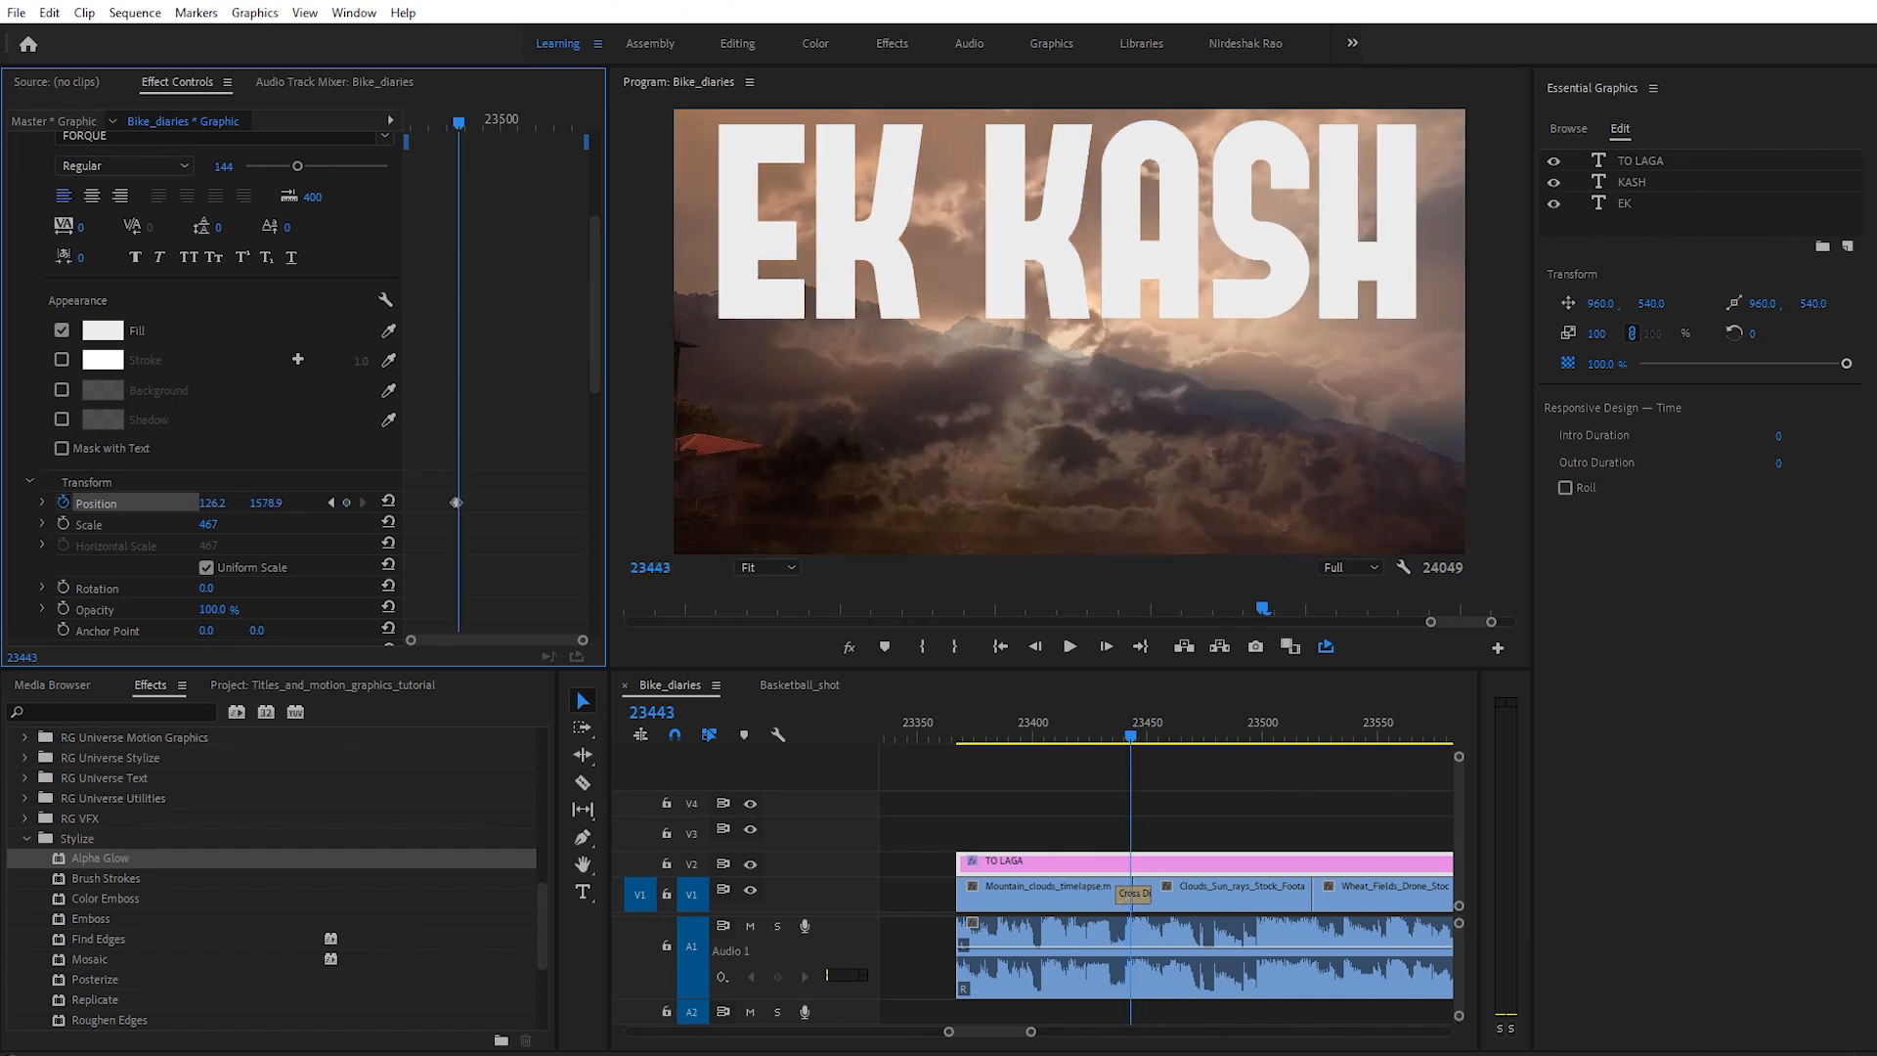
Step: Animate the EK text's Position from its current place at frame 23439 to above the frame, vertical -48.0, at frame 23443
{"action": "left_click", "coordinate": [331, 501]}
{"action": "scroll", "coordinate": [305, 575], "scroll_direction": "up", "scroll_amount": 3}
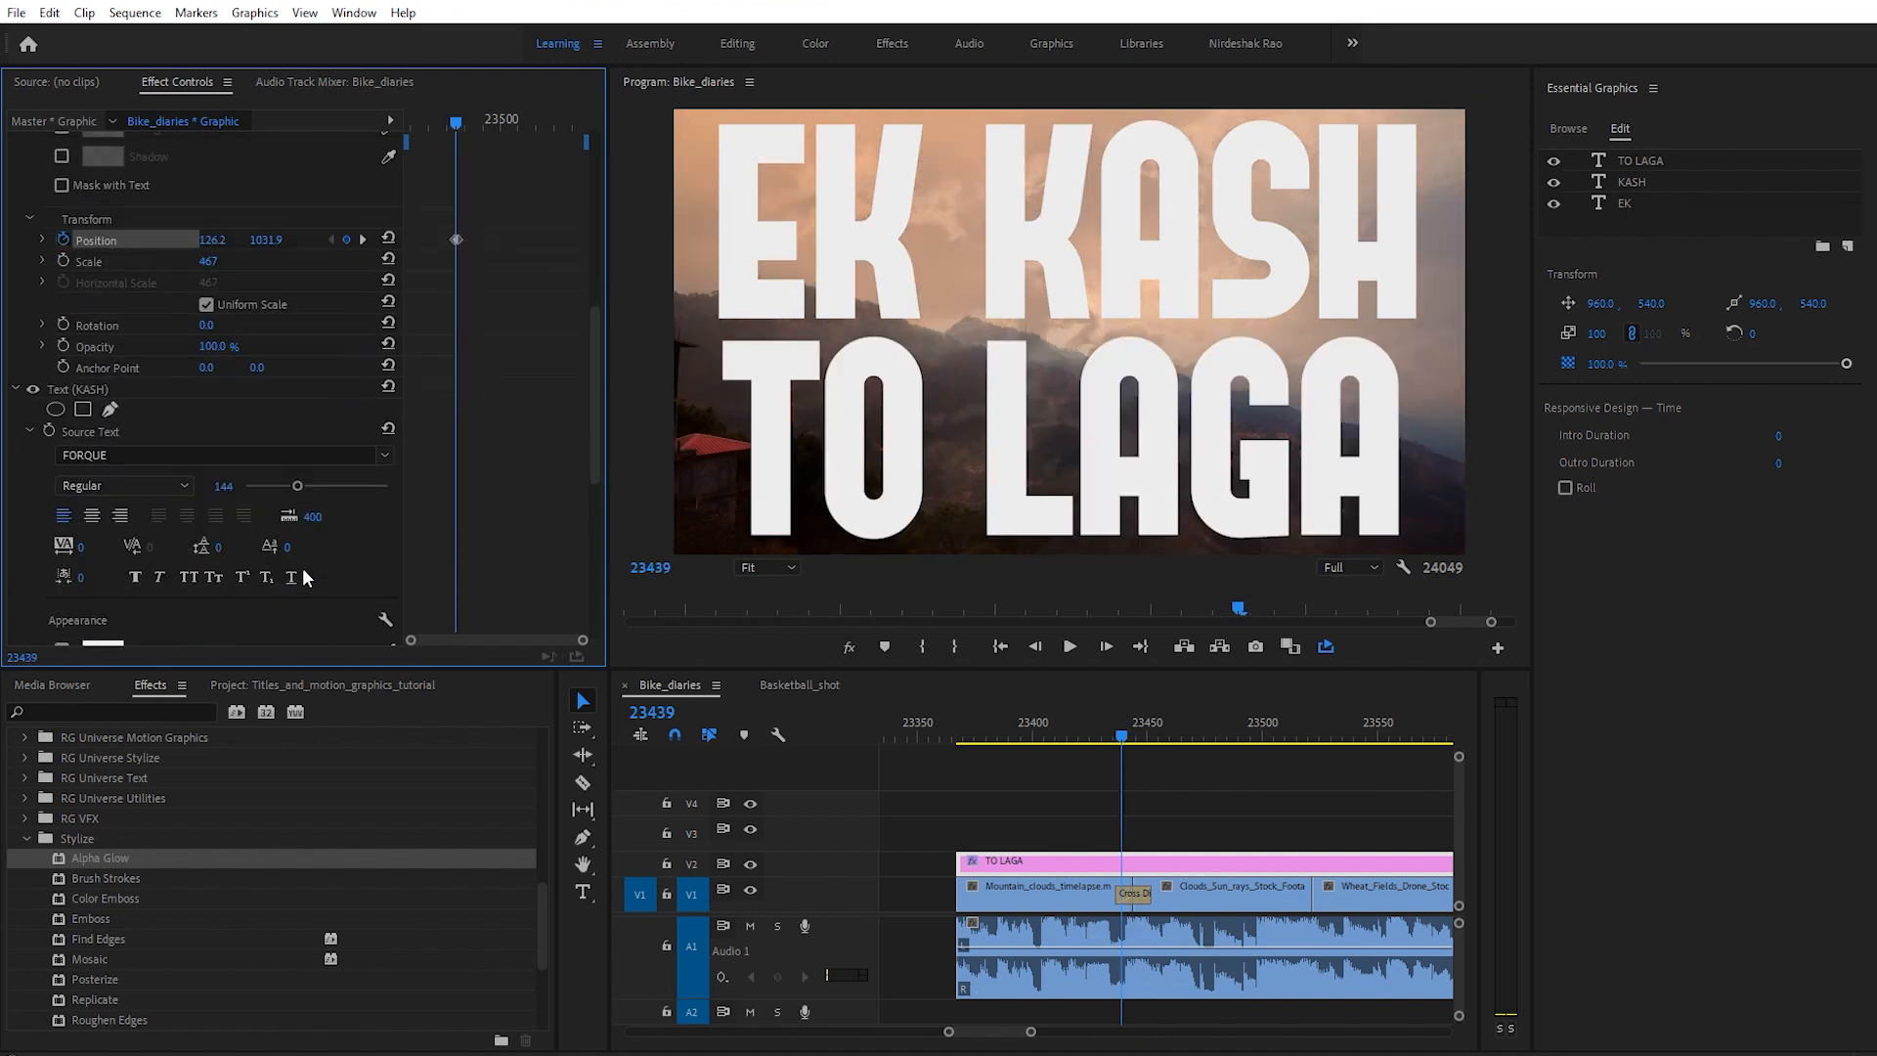
{"action": "scroll", "coordinate": [301, 565], "scroll_direction": "down", "scroll_amount": 4}
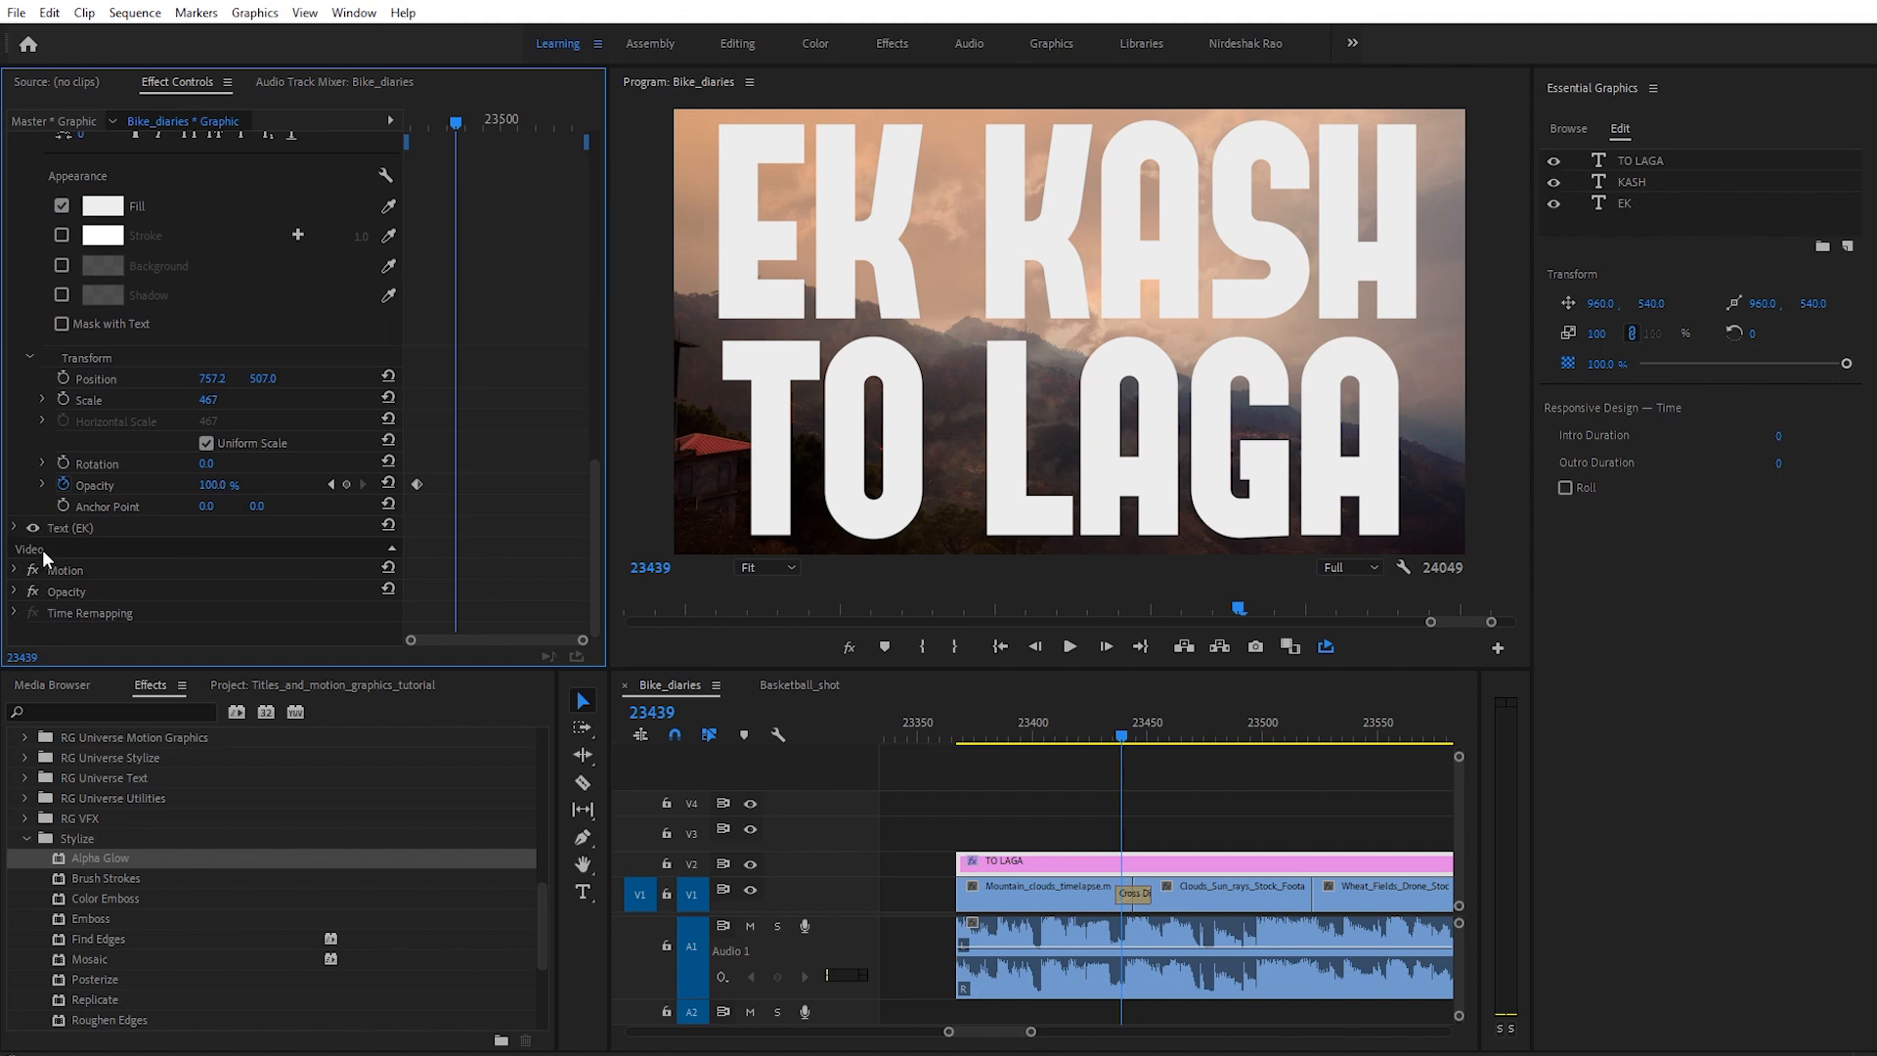
{"action": "left_click", "coordinate": [14, 528]}
{"action": "scroll", "coordinate": [180, 567], "scroll_direction": "down", "scroll_amount": 8}
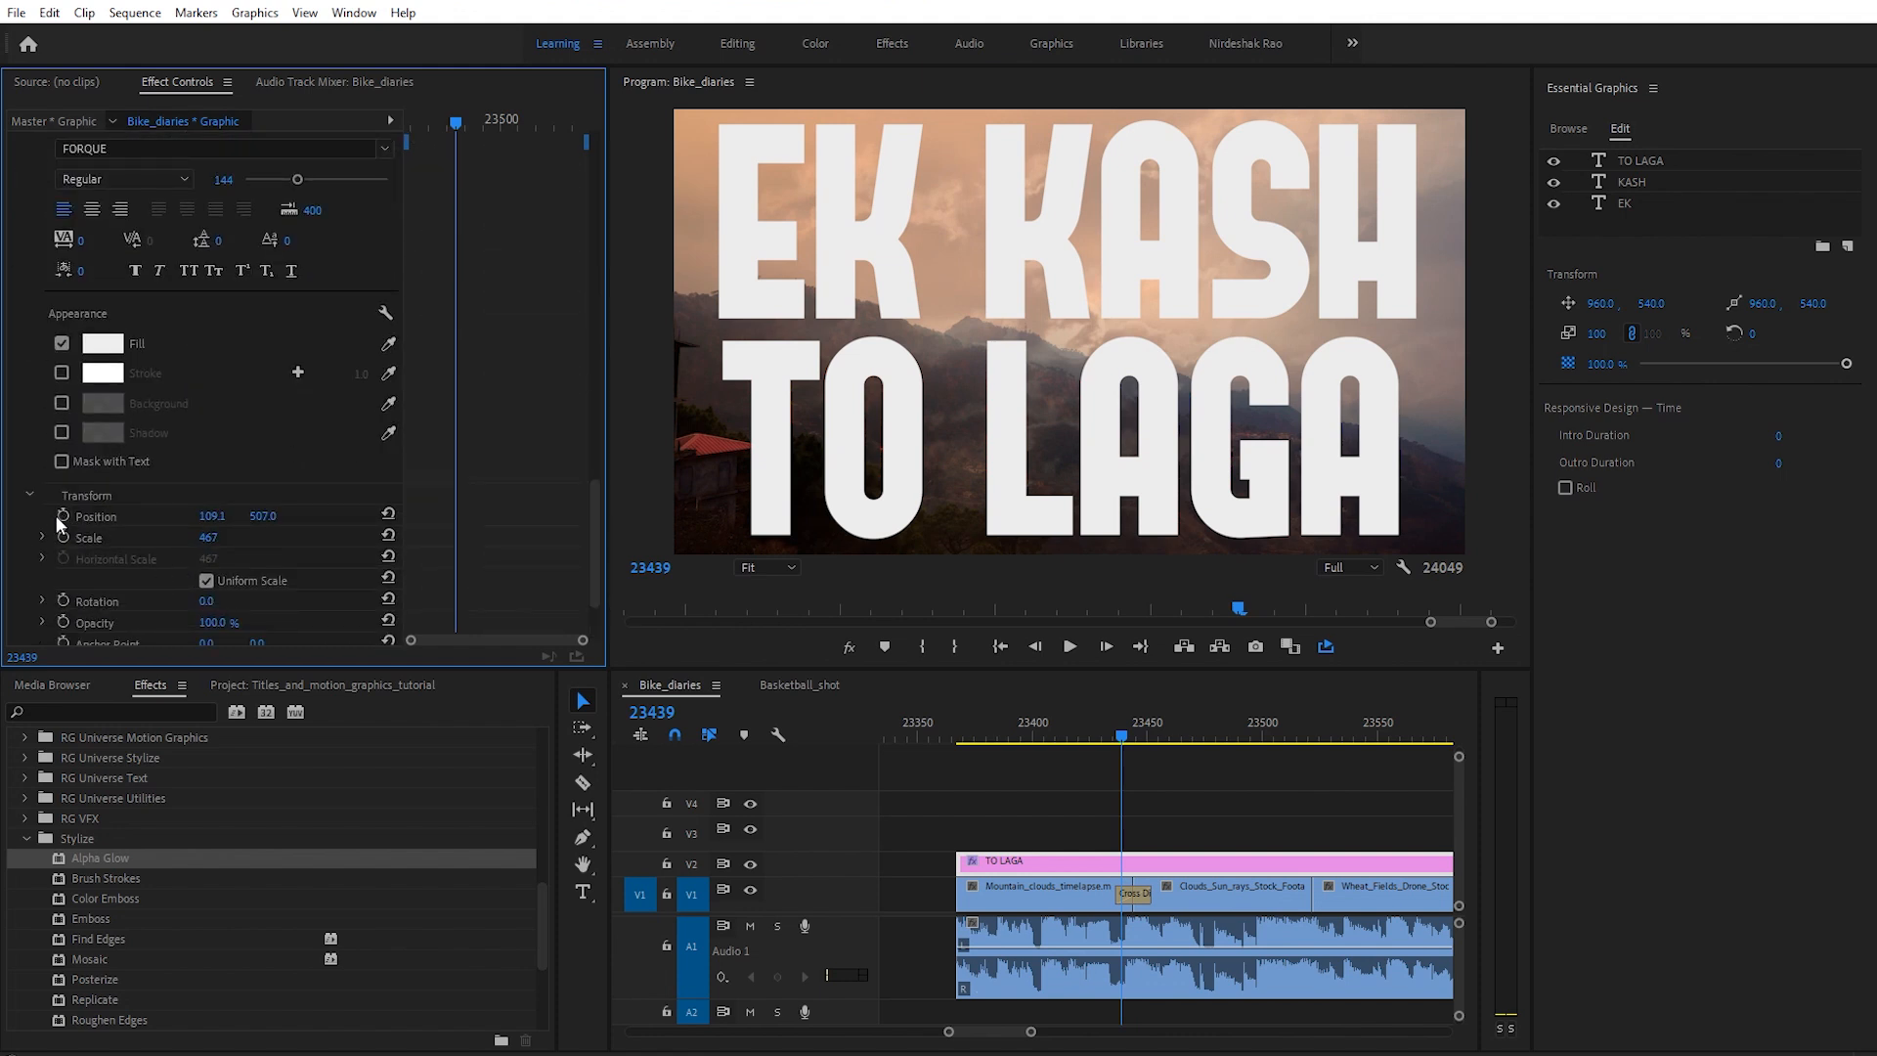
{"action": "left_click", "coordinate": [61, 515]}
{"action": "key", "text": "Right"}
{"action": "key", "text": "Right"}
{"action": "key", "text": "Right"}
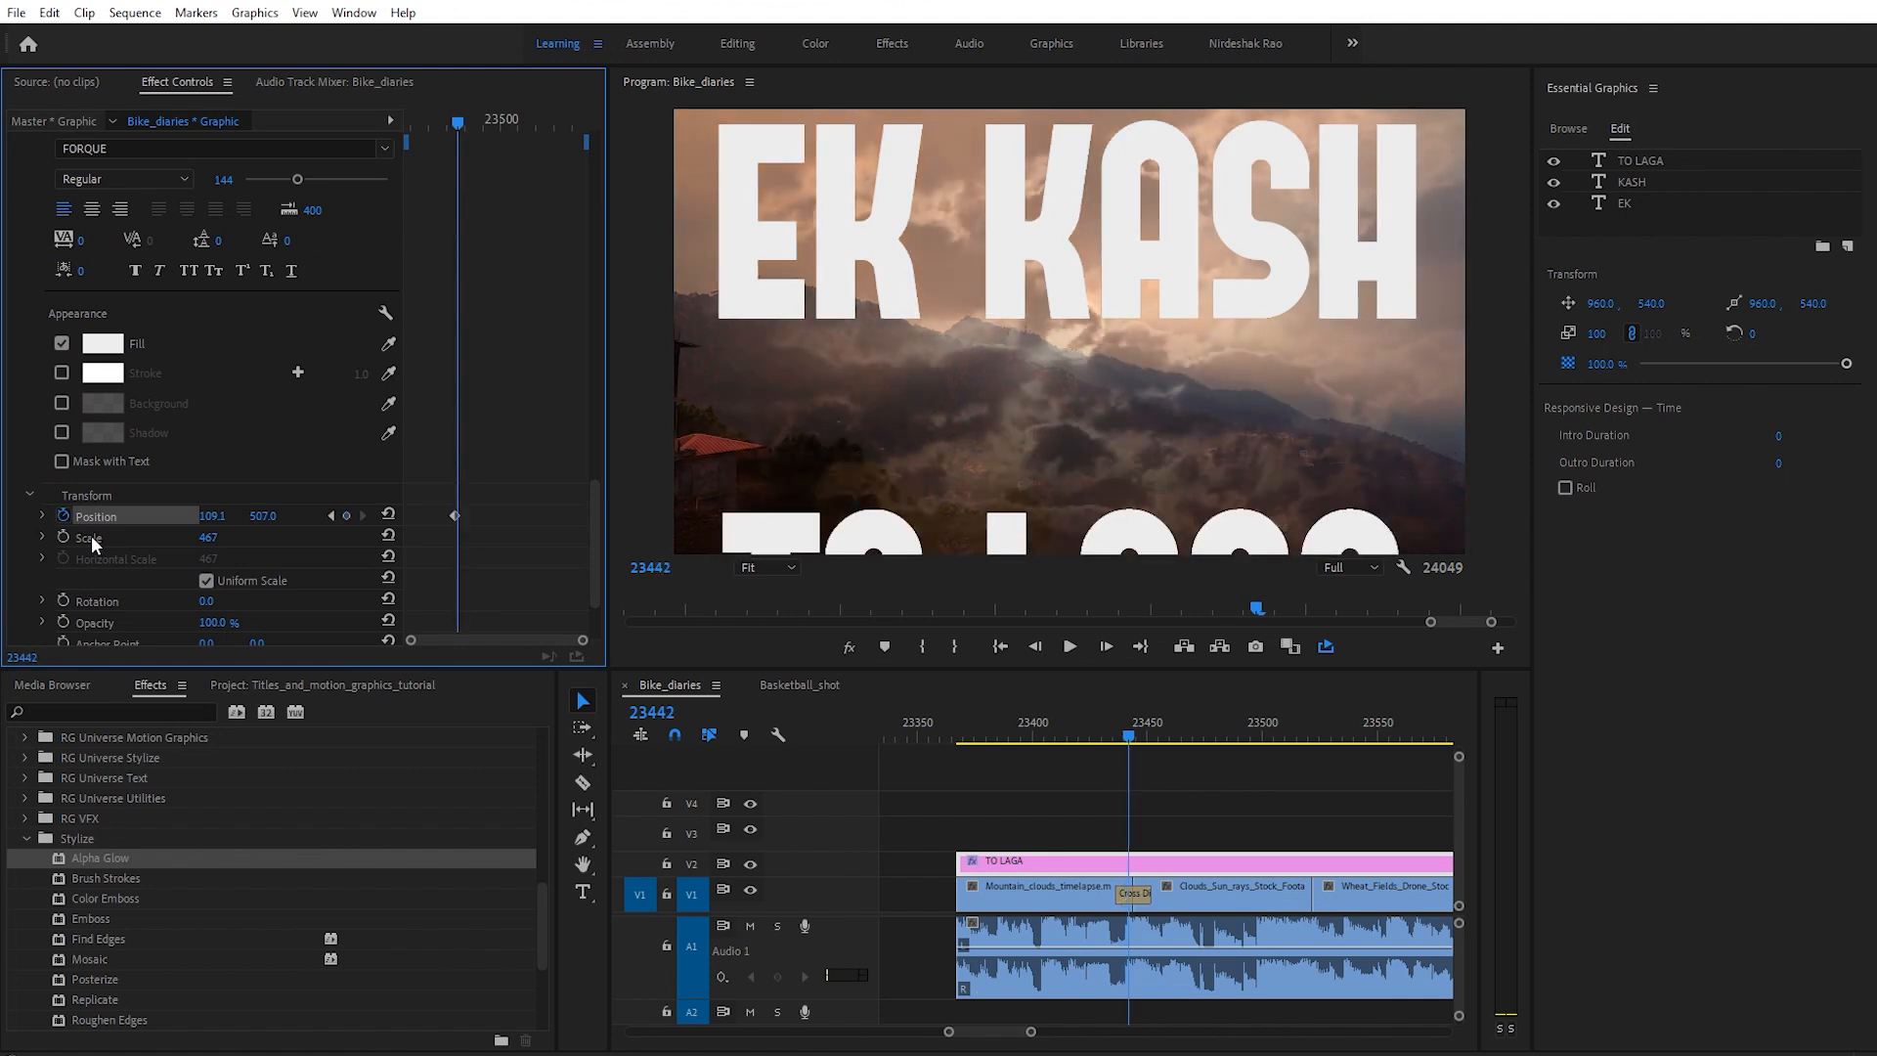
{"action": "key", "text": "Right"}
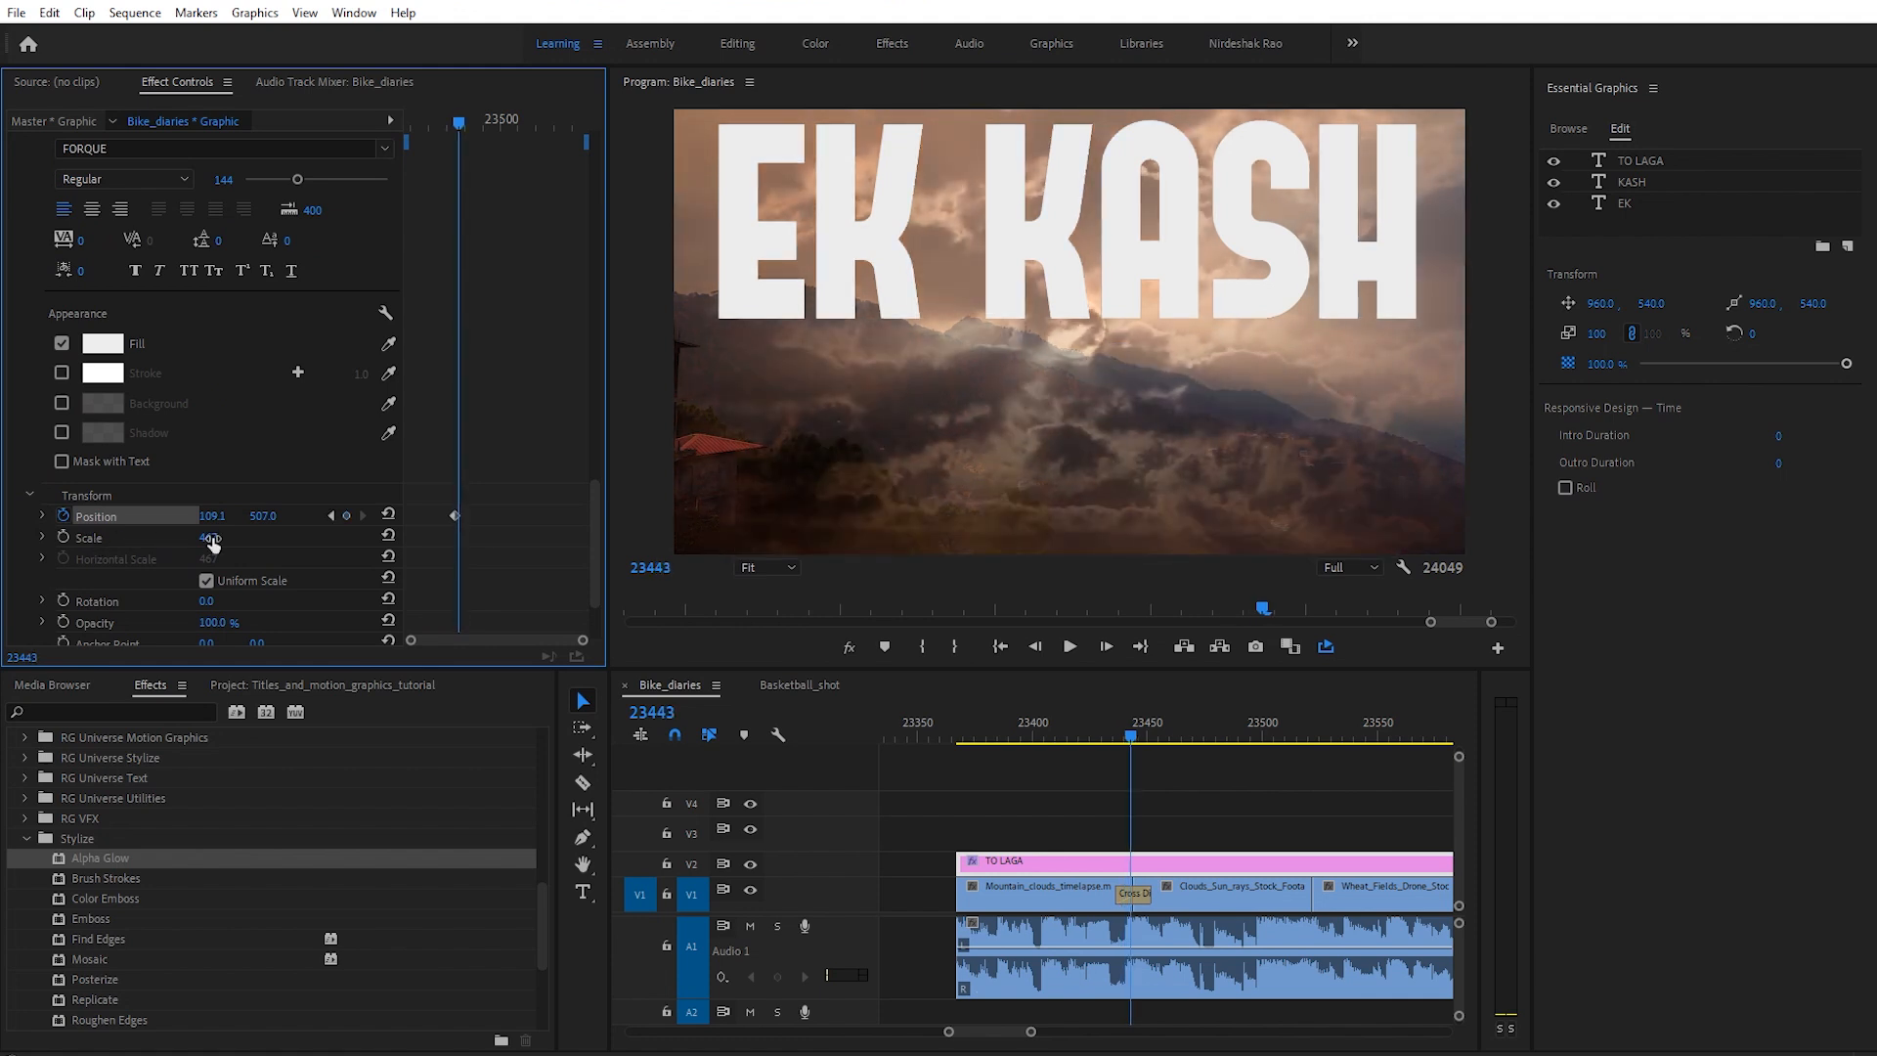
{"action": "left_click_drag", "start_coordinate": [263, 516], "coordinate": [0, 516]}
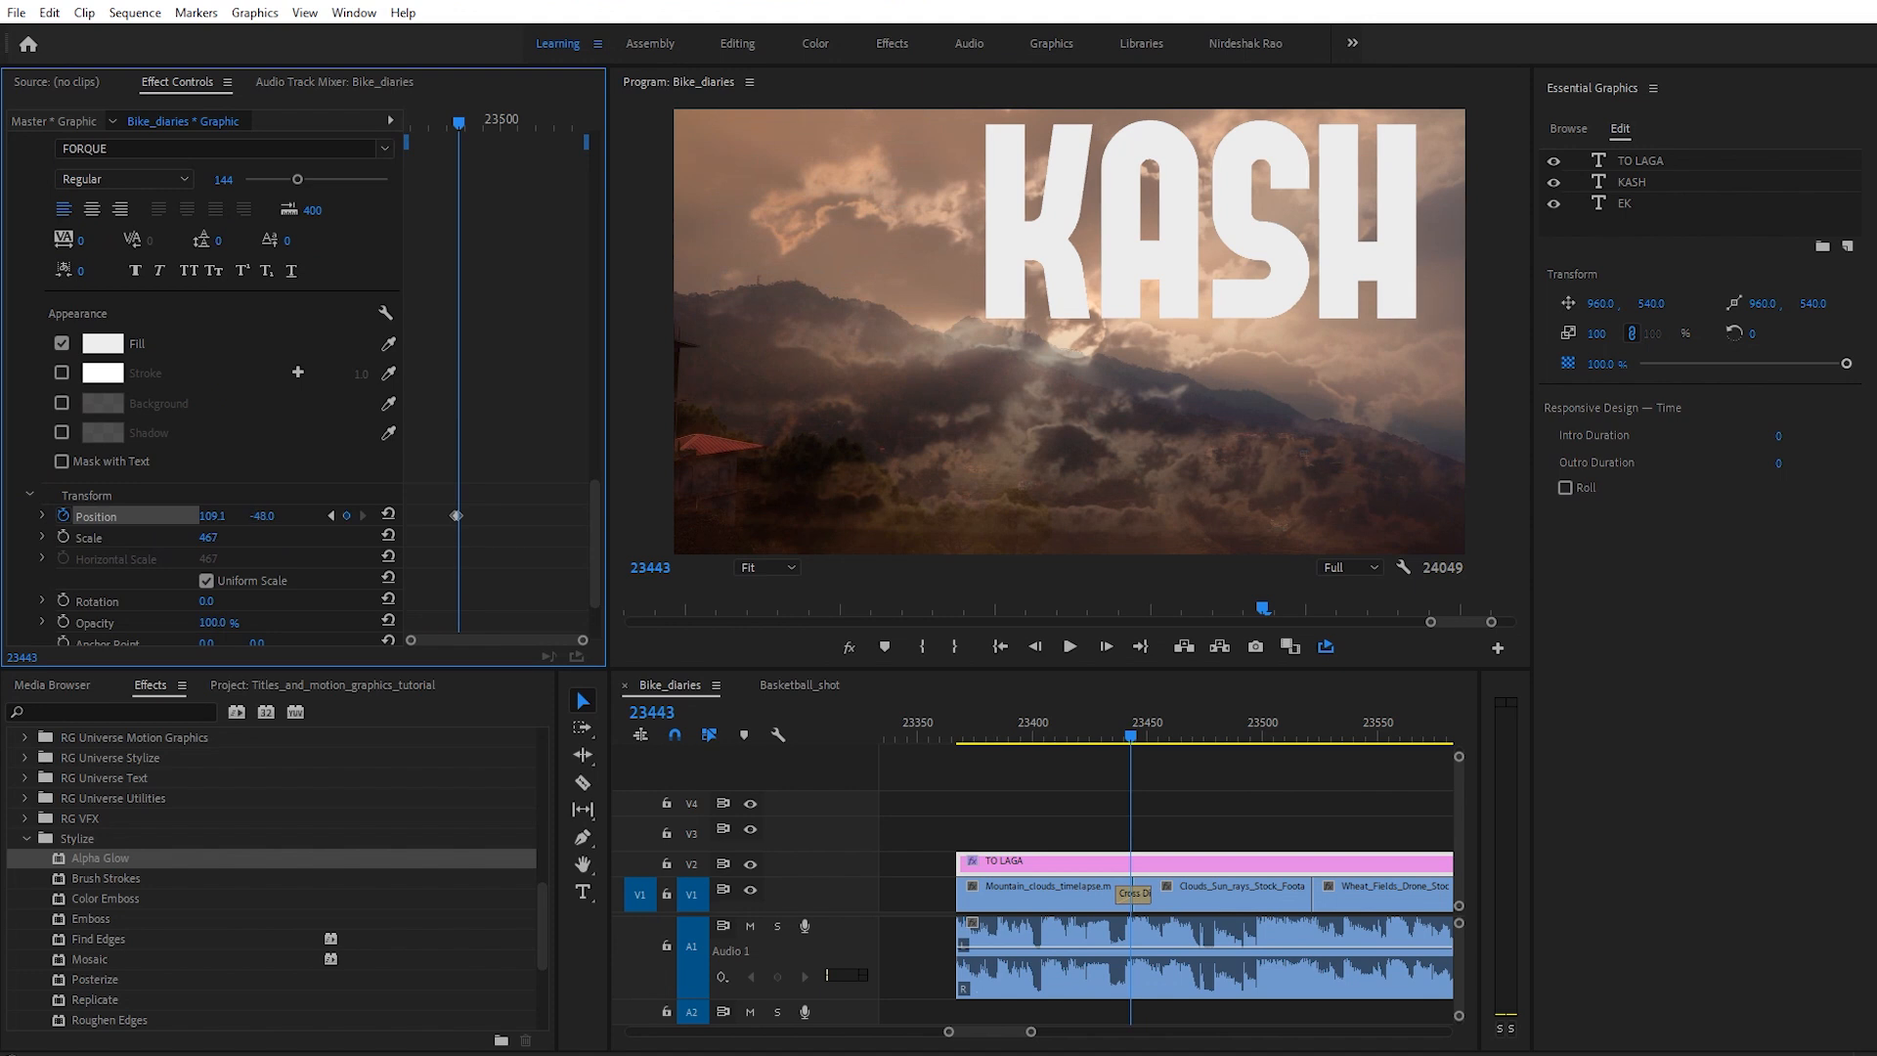
Step: Animate the KASH text's Position from its current place at frame 23439 to above the frame, vertical -46.0, at frame 23443
{"action": "left_click", "coordinate": [330, 515]}
{"action": "scroll", "coordinate": [269, 430], "scroll_direction": "up", "scroll_amount": 3}
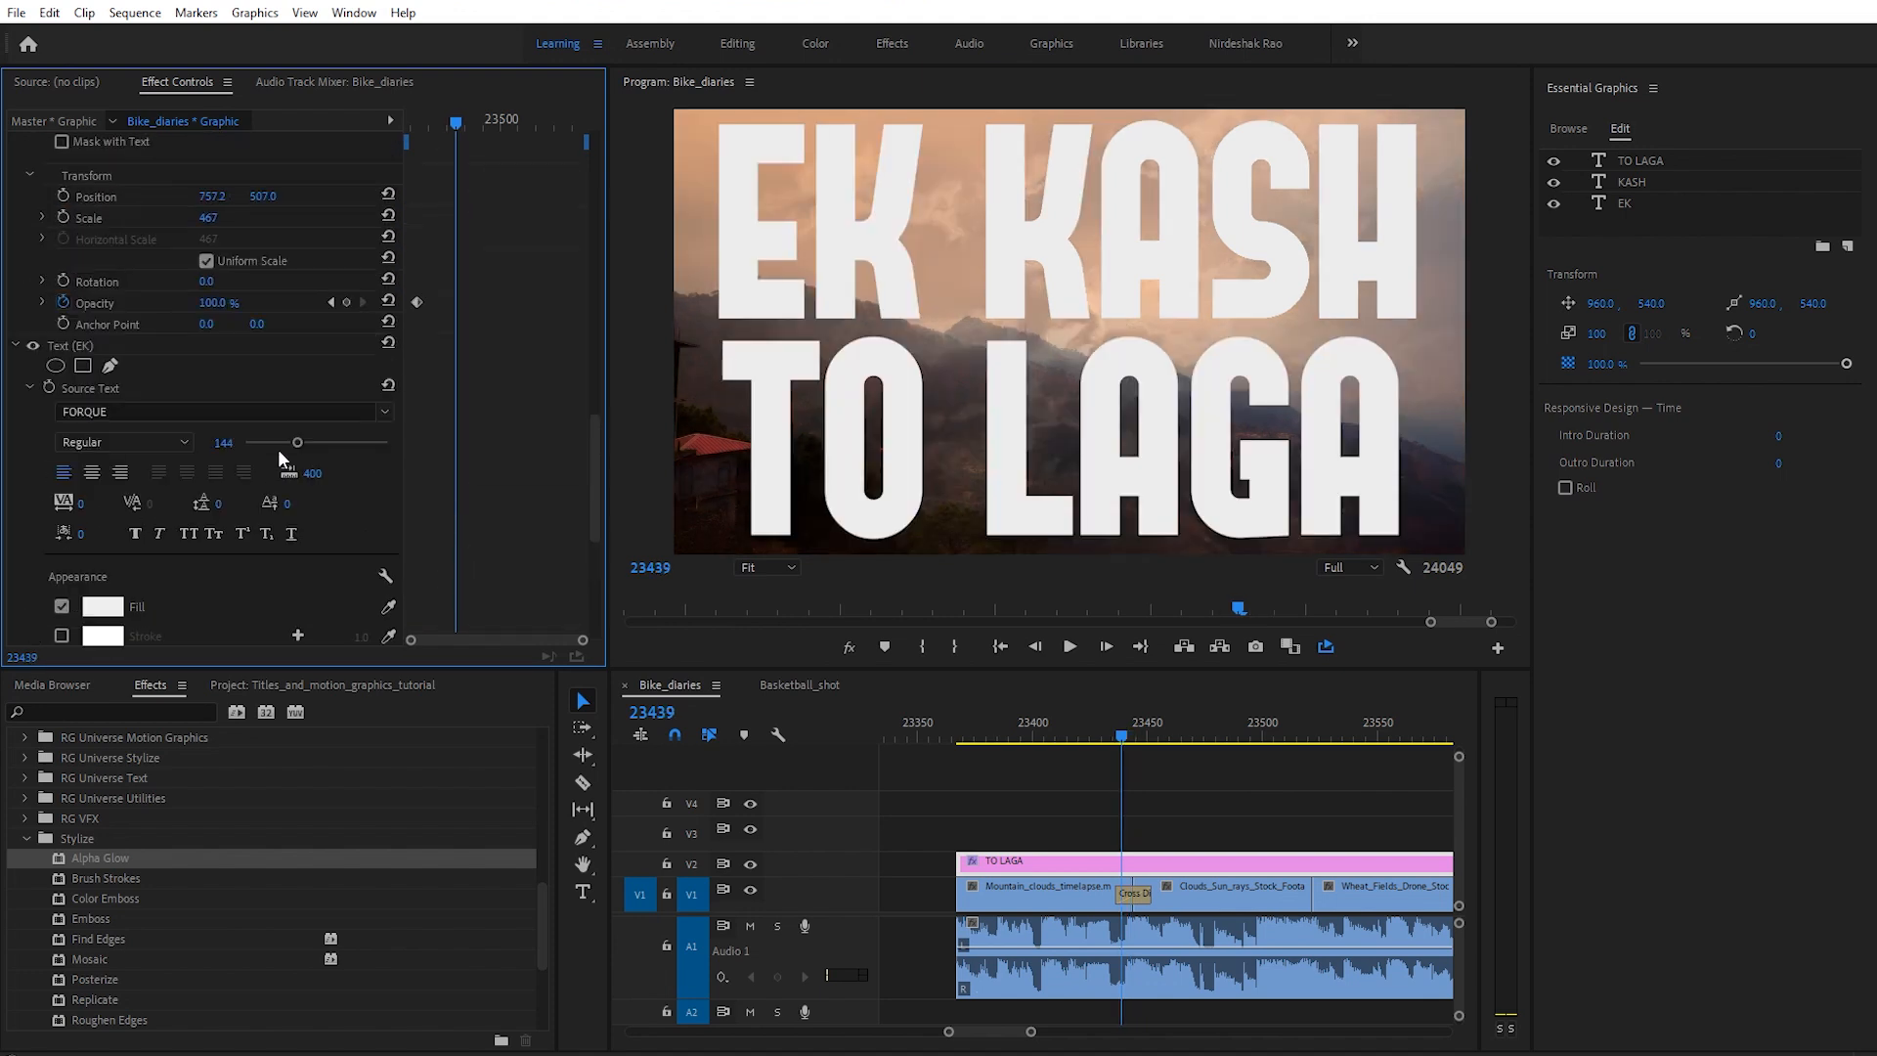
{"action": "scroll", "coordinate": [220, 366], "scroll_direction": "down", "scroll_amount": 10}
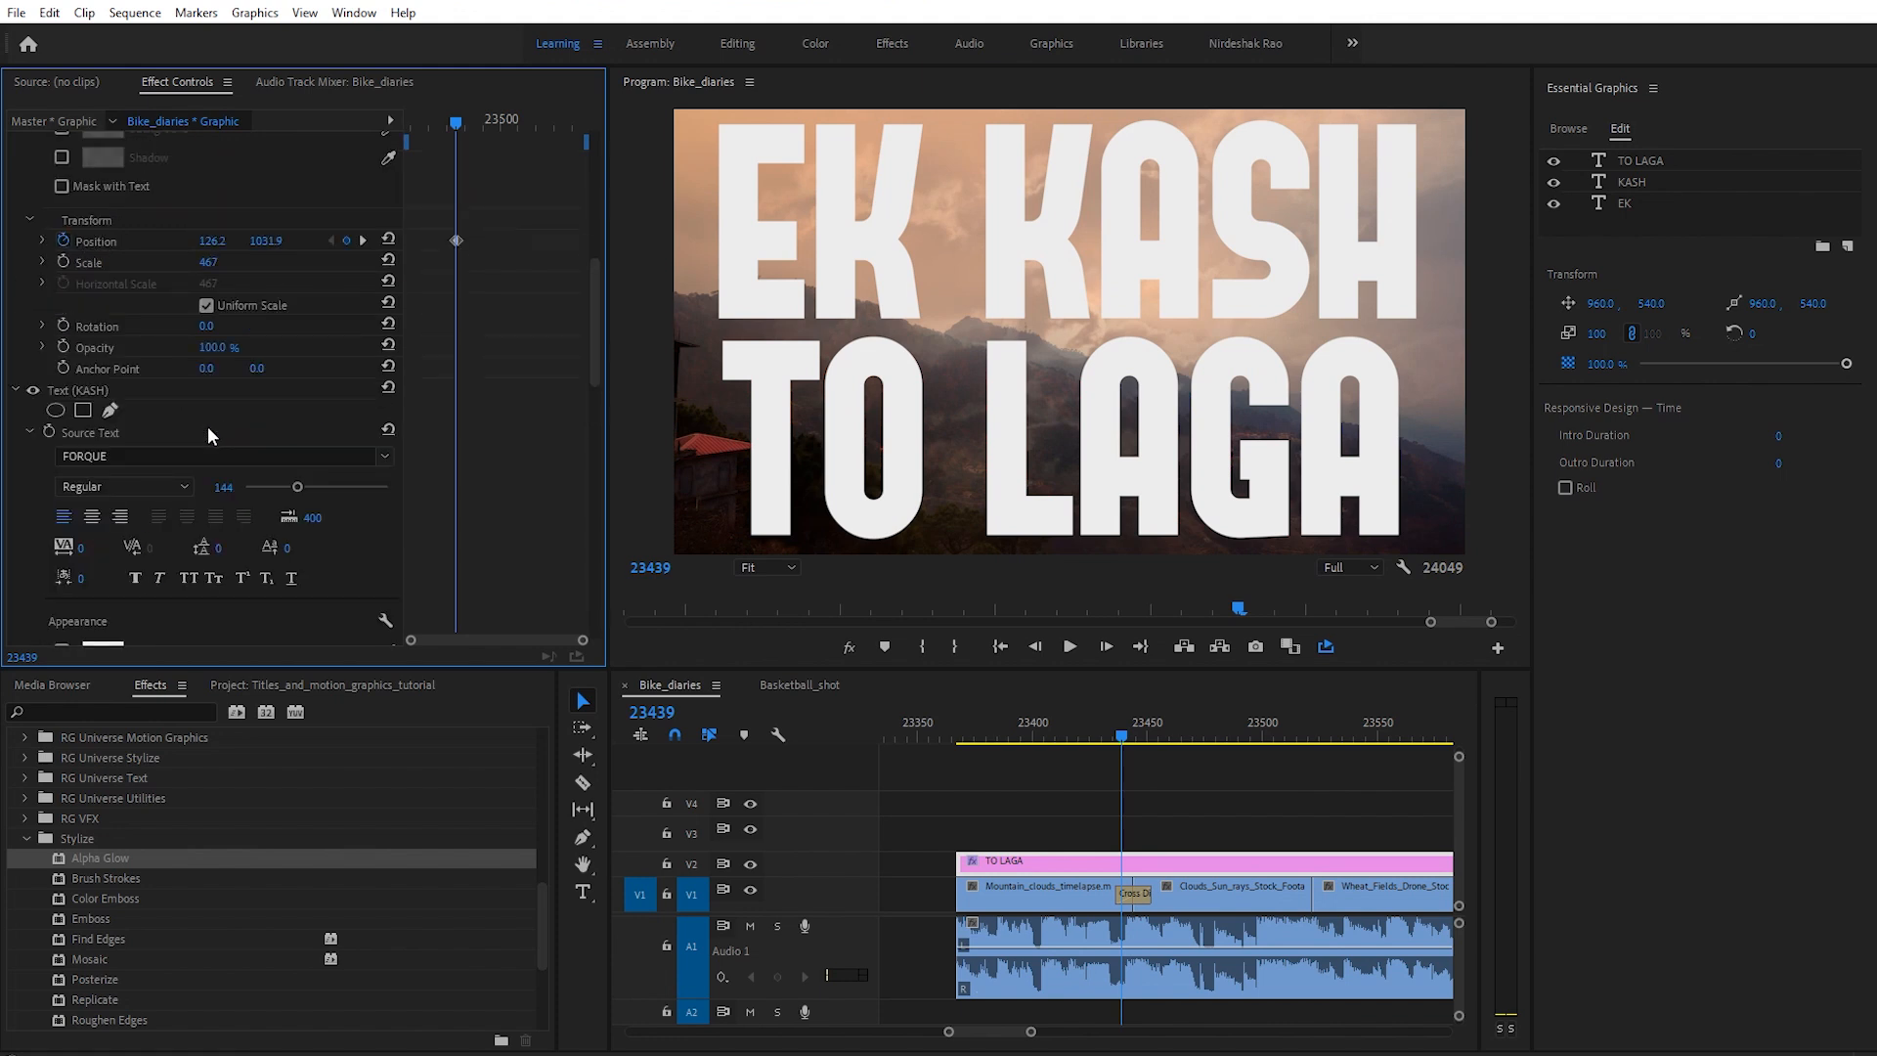
{"action": "scroll", "coordinate": [209, 425], "scroll_direction": "down", "scroll_amount": 2}
{"action": "scroll", "coordinate": [240, 450], "scroll_direction": "down", "scroll_amount": 3}
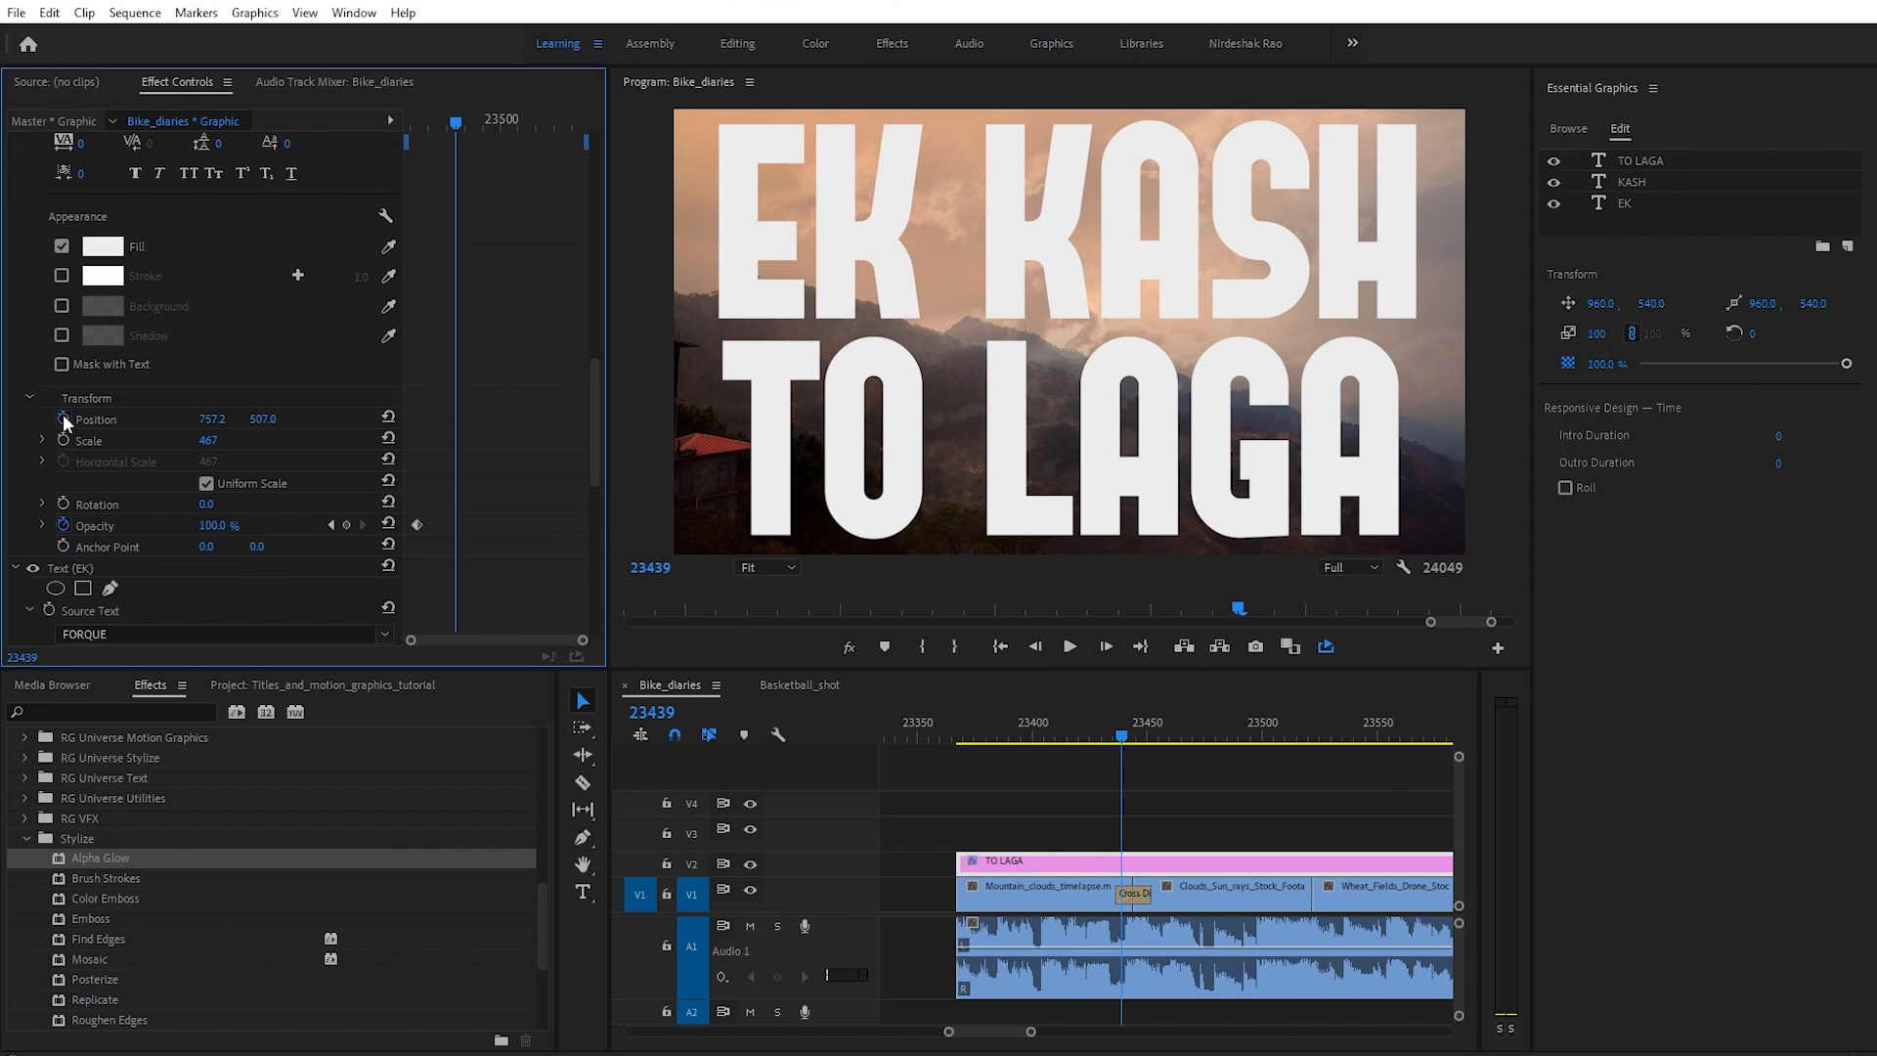
{"action": "left_click", "coordinate": [63, 417]}
{"action": "key", "text": "Right"}
{"action": "key", "text": "Right"}
{"action": "key", "text": "Right"}
{"action": "key", "text": "Right"}
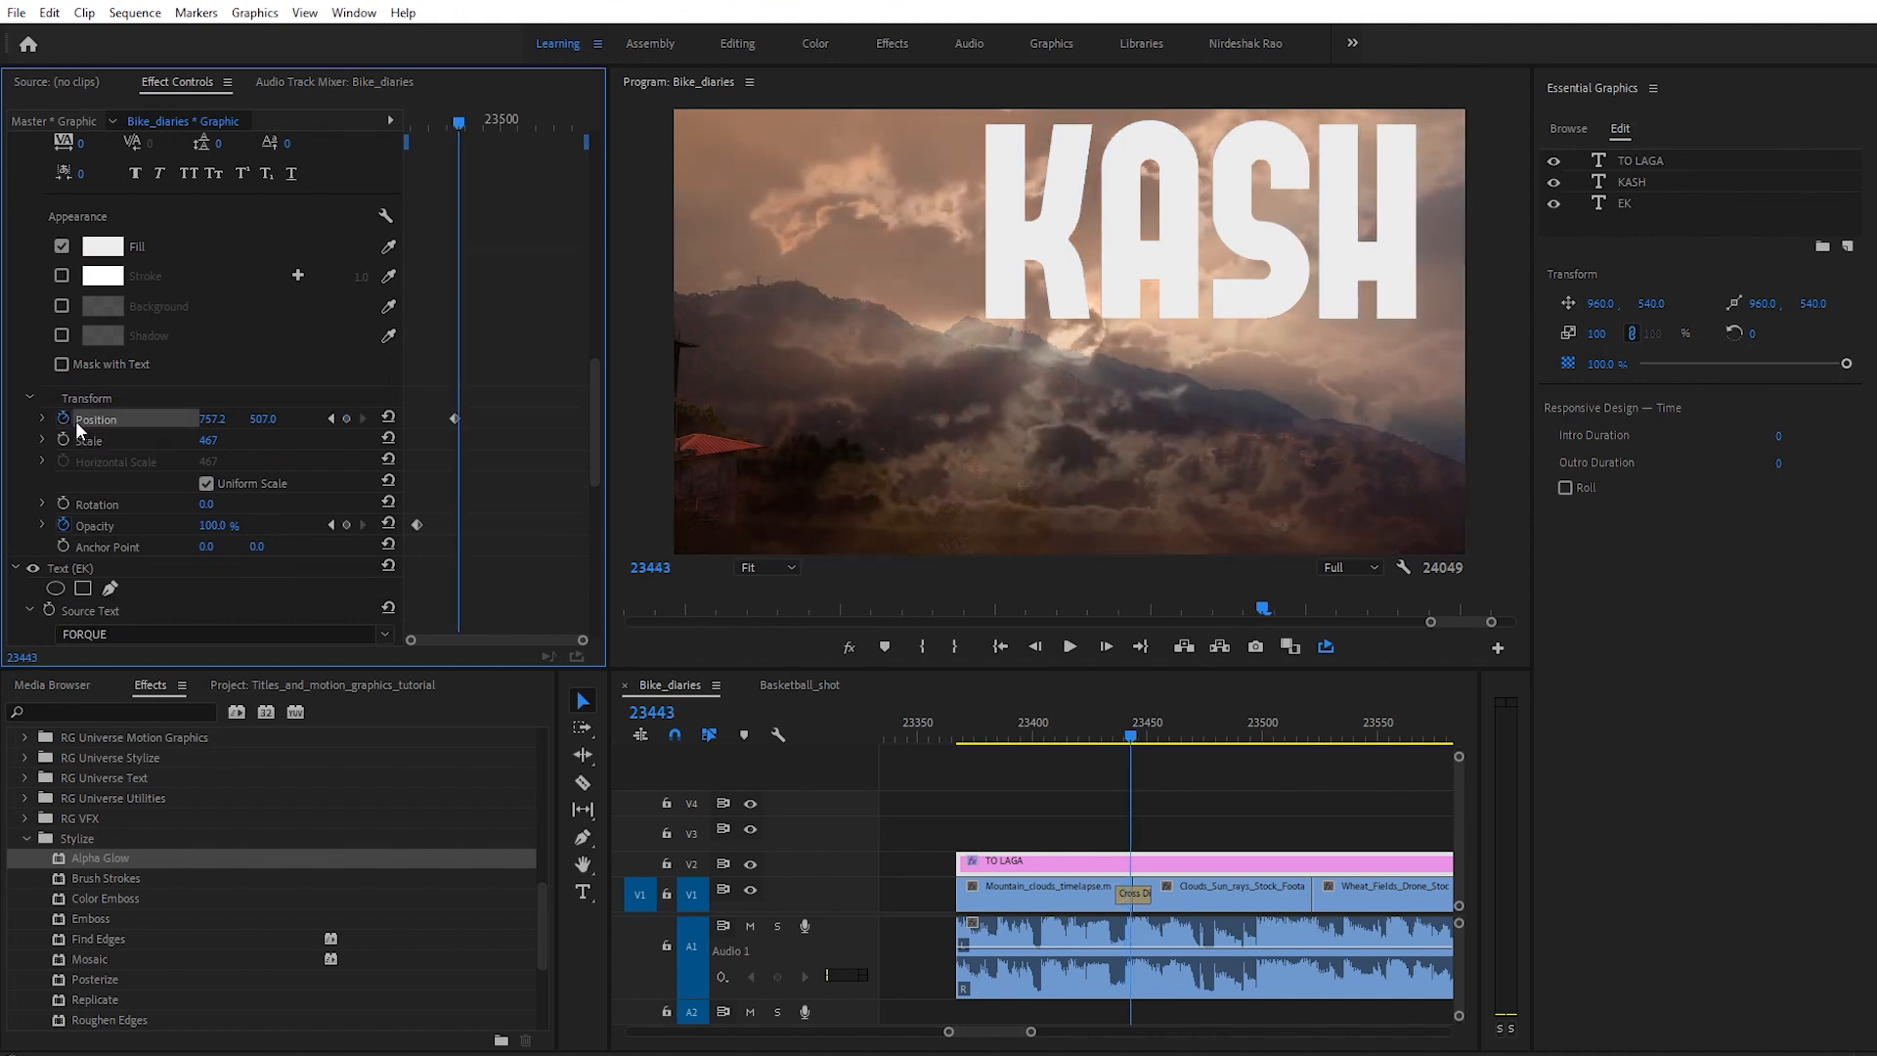
{"action": "mouse_move", "coordinate": [264, 418]}
{"action": "left_mouse_down"}
{"action": "mouse_move", "coordinate": [210, 419]}
{"action": "mouse_move", "coordinate": [272, 419]}
{"action": "left_mouse_up"}
Step: Play the title from around frame 23418 to check how all words leave the frame
{"action": "left_click", "coordinate": [1078, 735]}
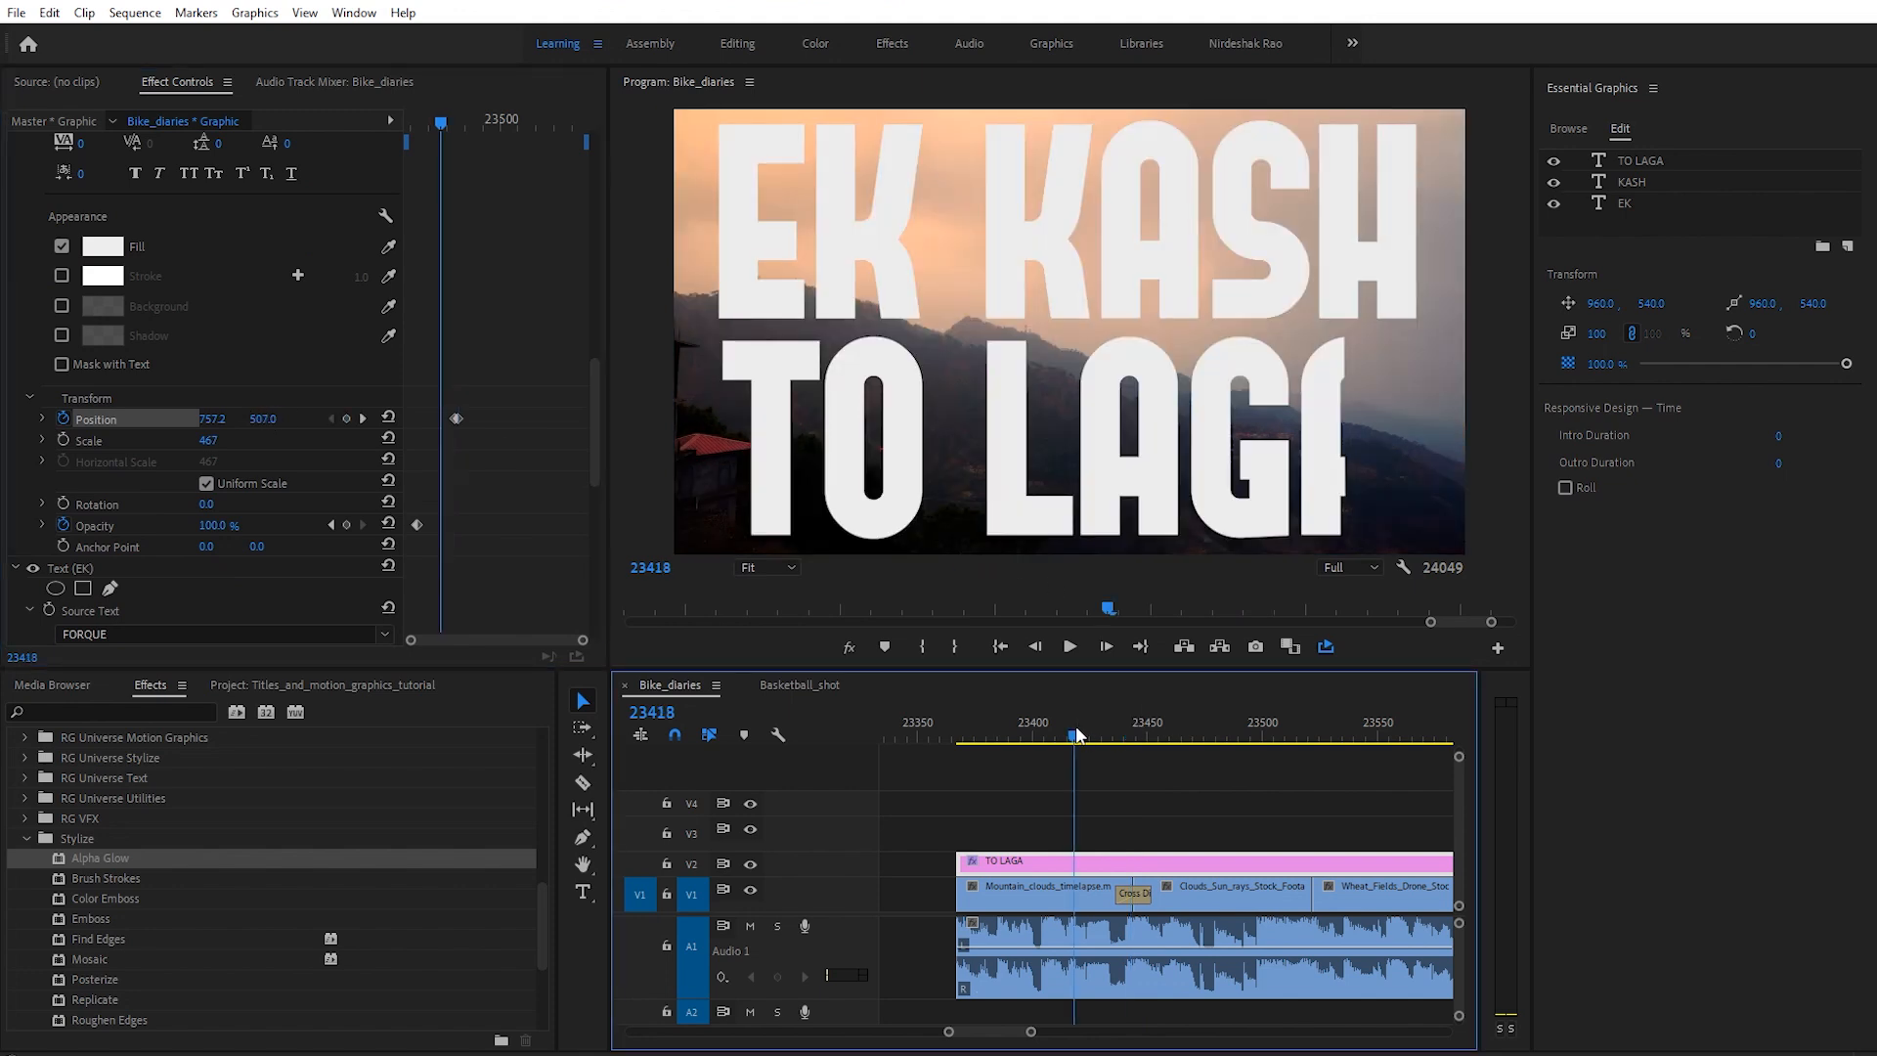
{"action": "key", "text": "space"}
{"action": "left_click", "coordinate": [1078, 735]}
{"action": "key", "text": "space"}
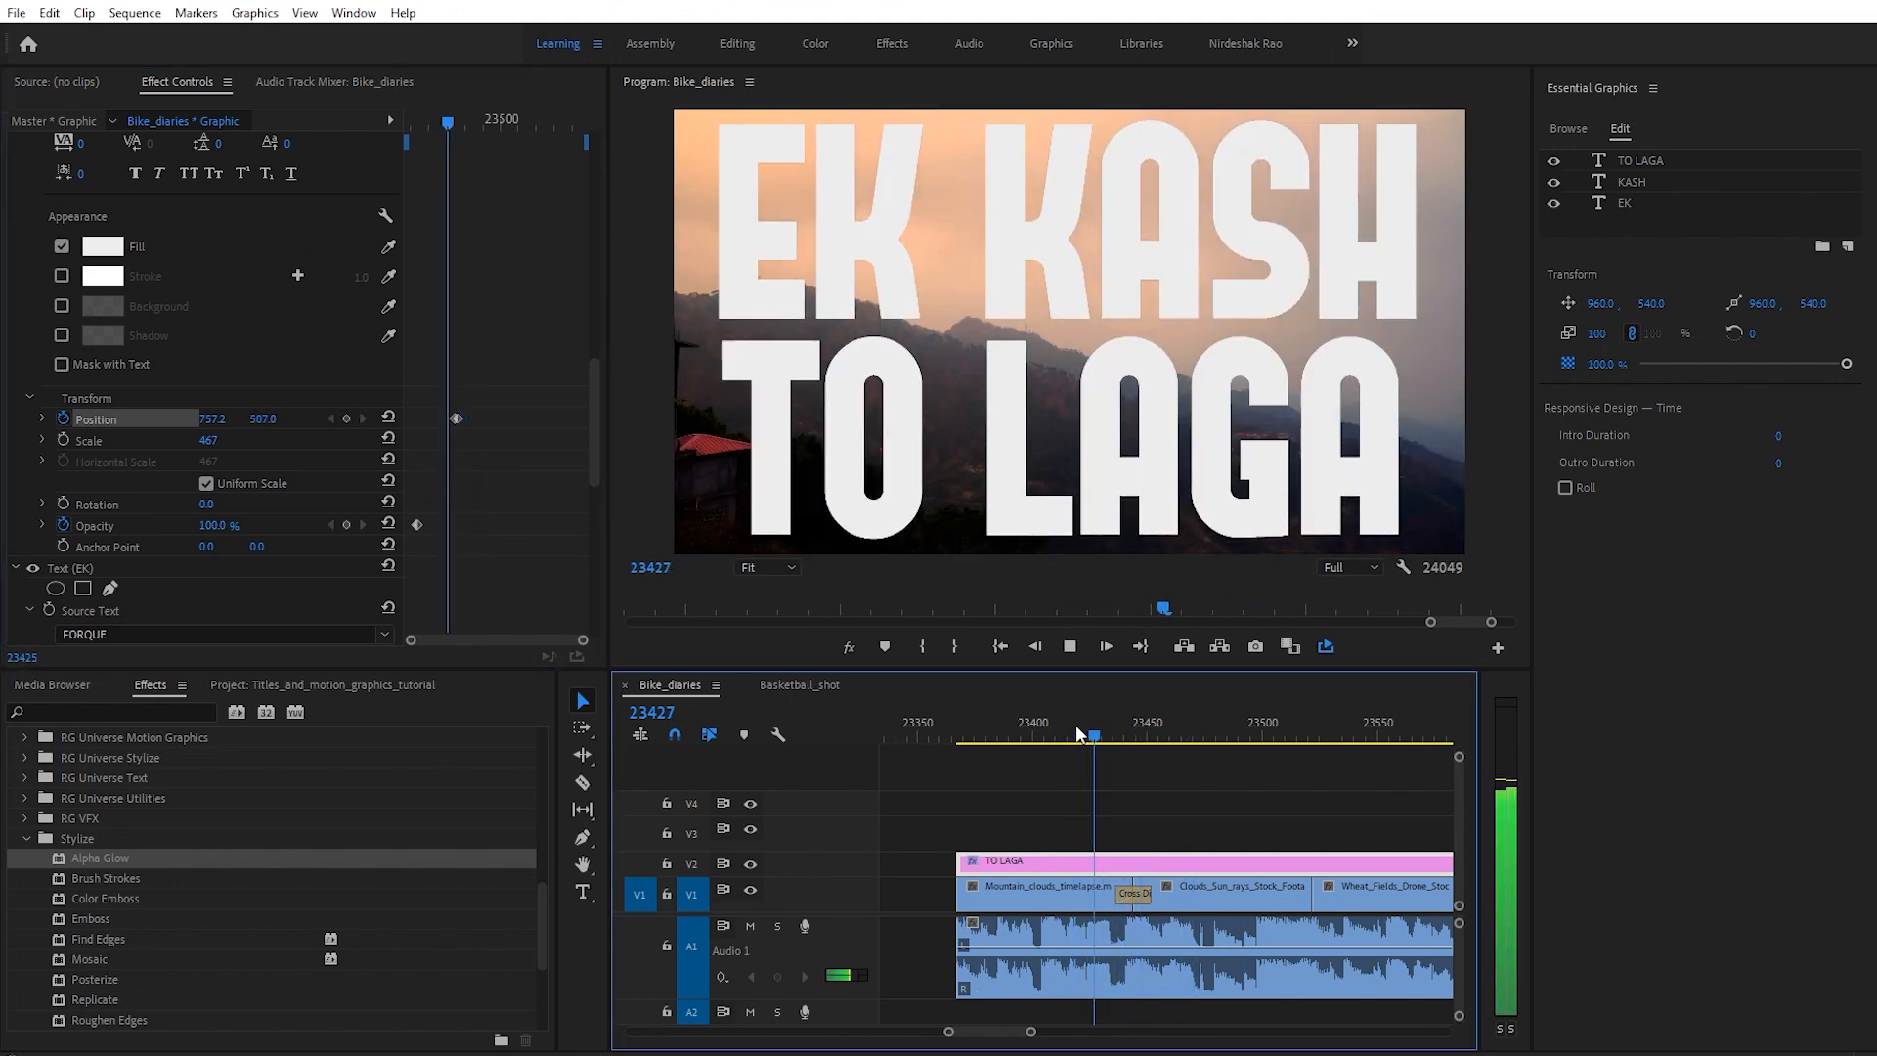
{"action": "key", "text": "space"}
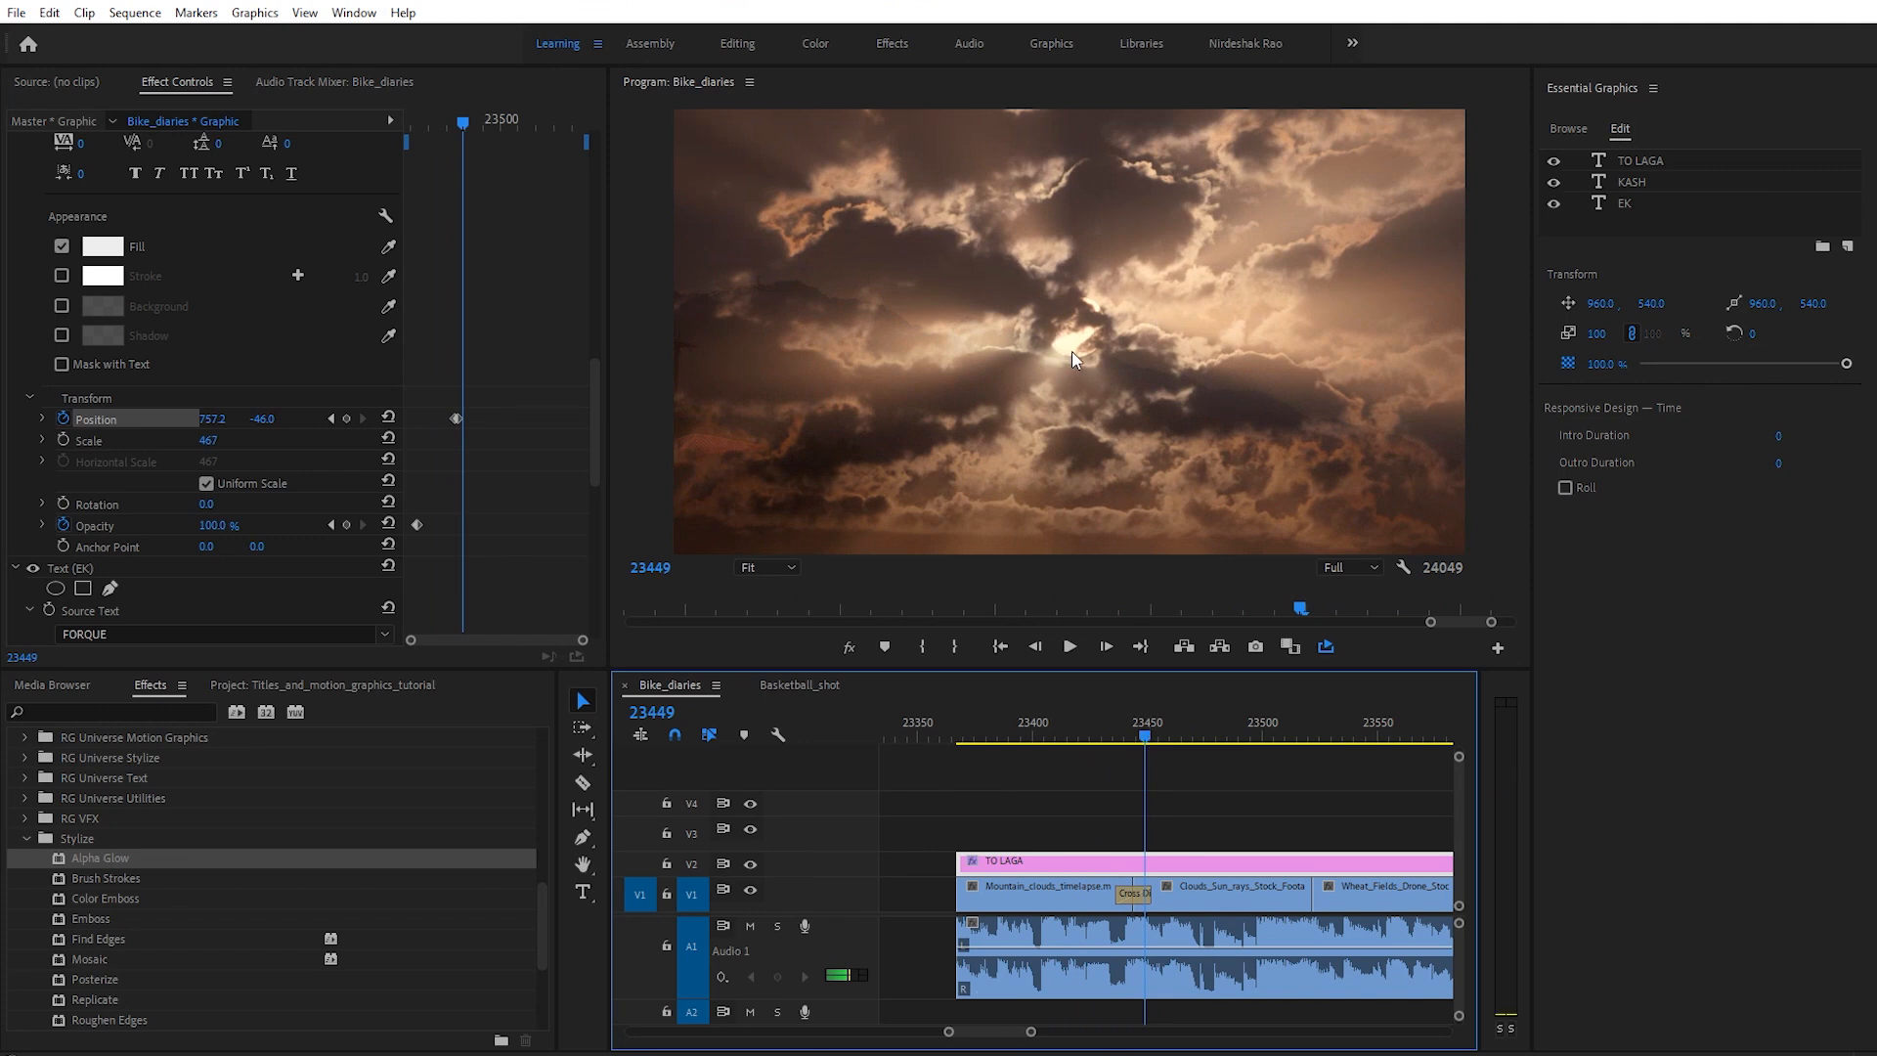
Step: Play the finished solid-text reference sequence from frame 19224, from EK KASH TO LAGA through HEAD PHONE TO LAGA
{"action": "left_click_drag", "start_coordinate": [1030, 1031], "coordinate": [1176, 1044]}
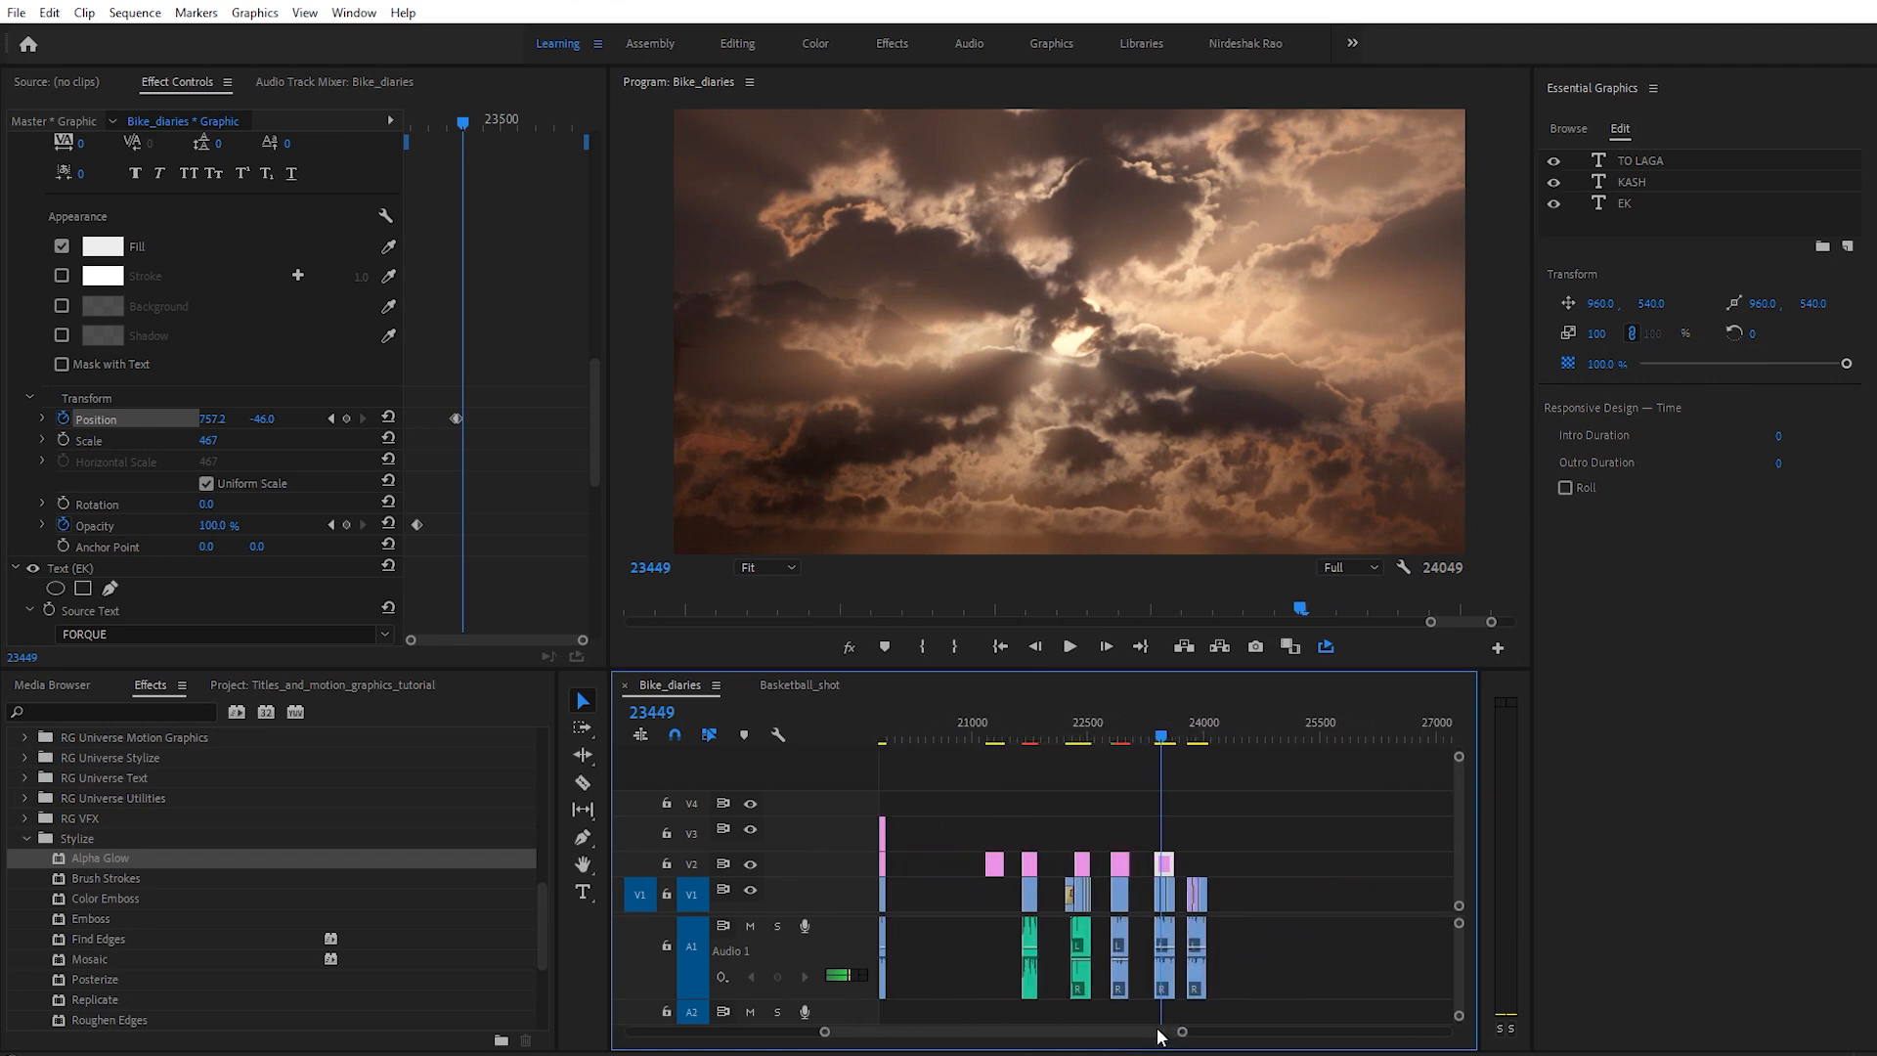
{"action": "left_click", "coordinate": [977, 1021]}
{"action": "left_click_drag", "start_coordinate": [963, 1038], "coordinate": [935, 1036]}
{"action": "left_click", "coordinate": [1059, 723]}
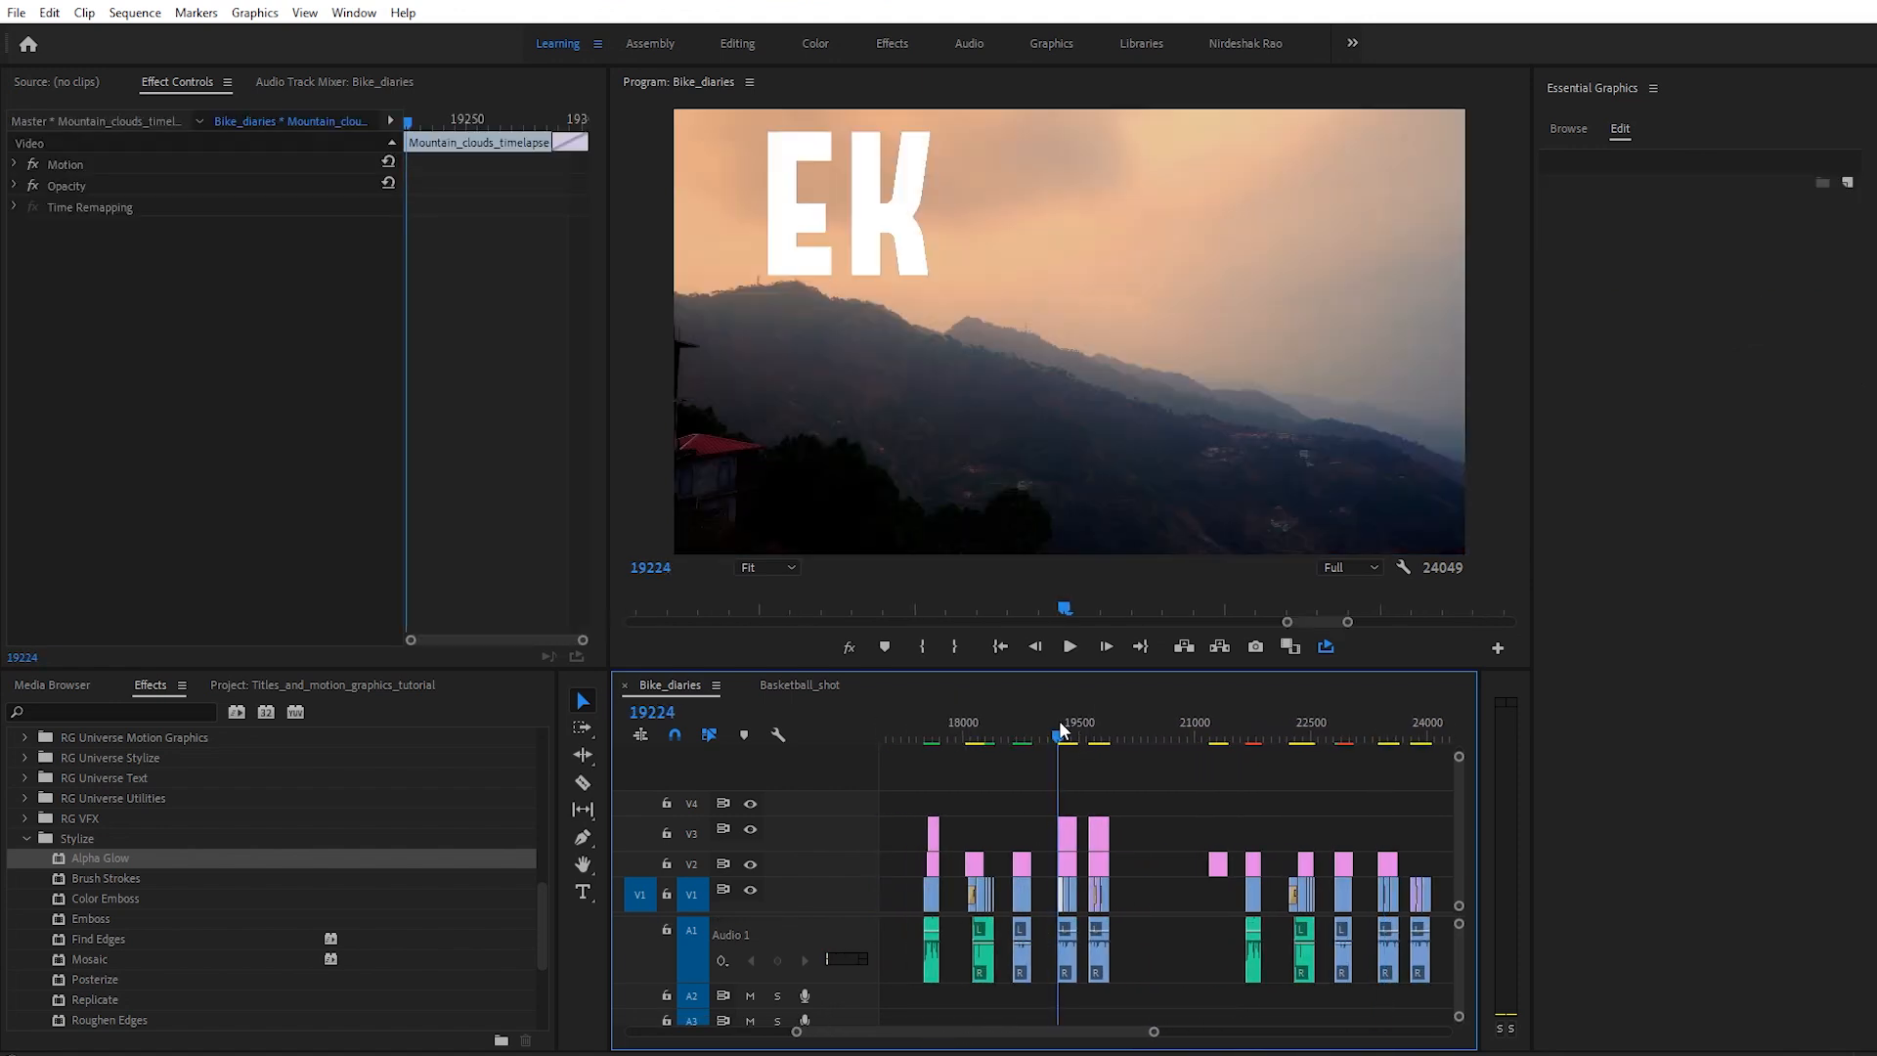
{"action": "key", "text": "space"}
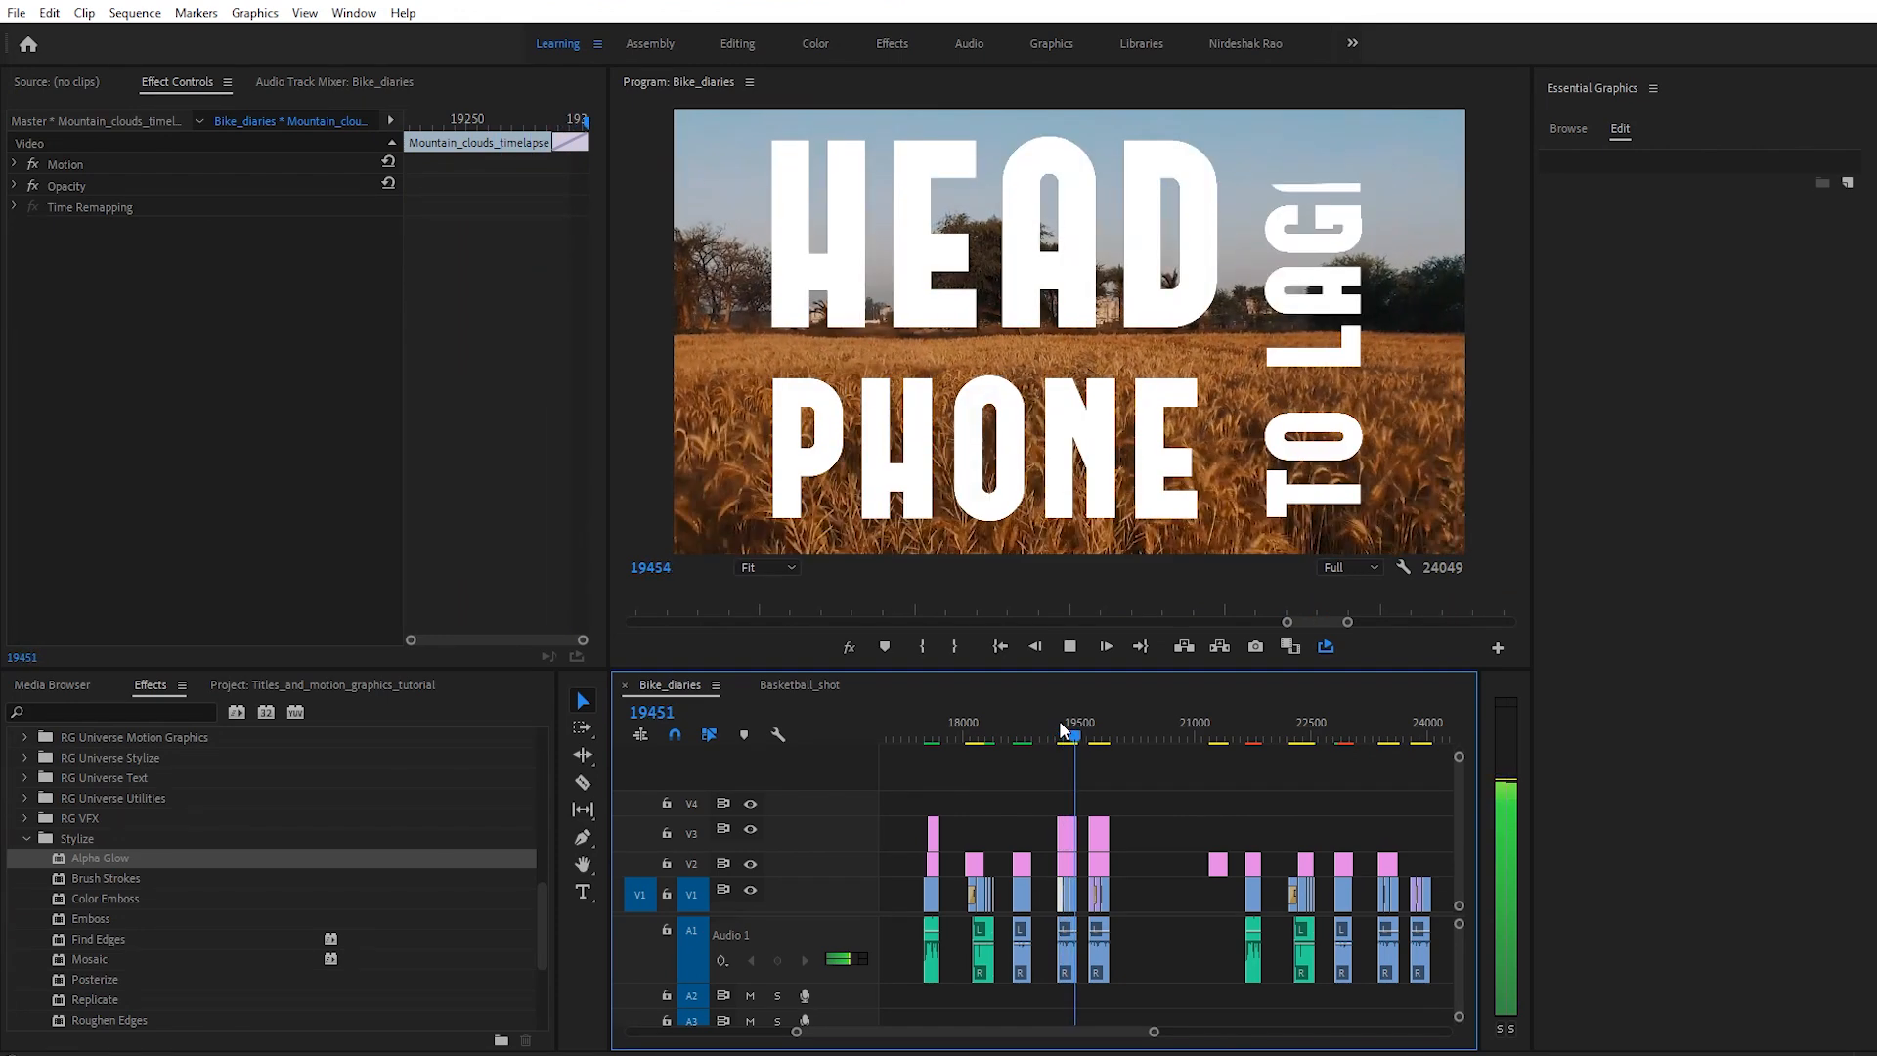
{"action": "key", "text": "space"}
Step: Review the MAAN, EK KASH TO LAGA and HEAD PHONE titles again in the finished solid-text reference
{"action": "left_click_drag", "start_coordinate": [1154, 1031], "coordinate": [1088, 1037]}
{"action": "left_click", "coordinate": [1133, 726]}
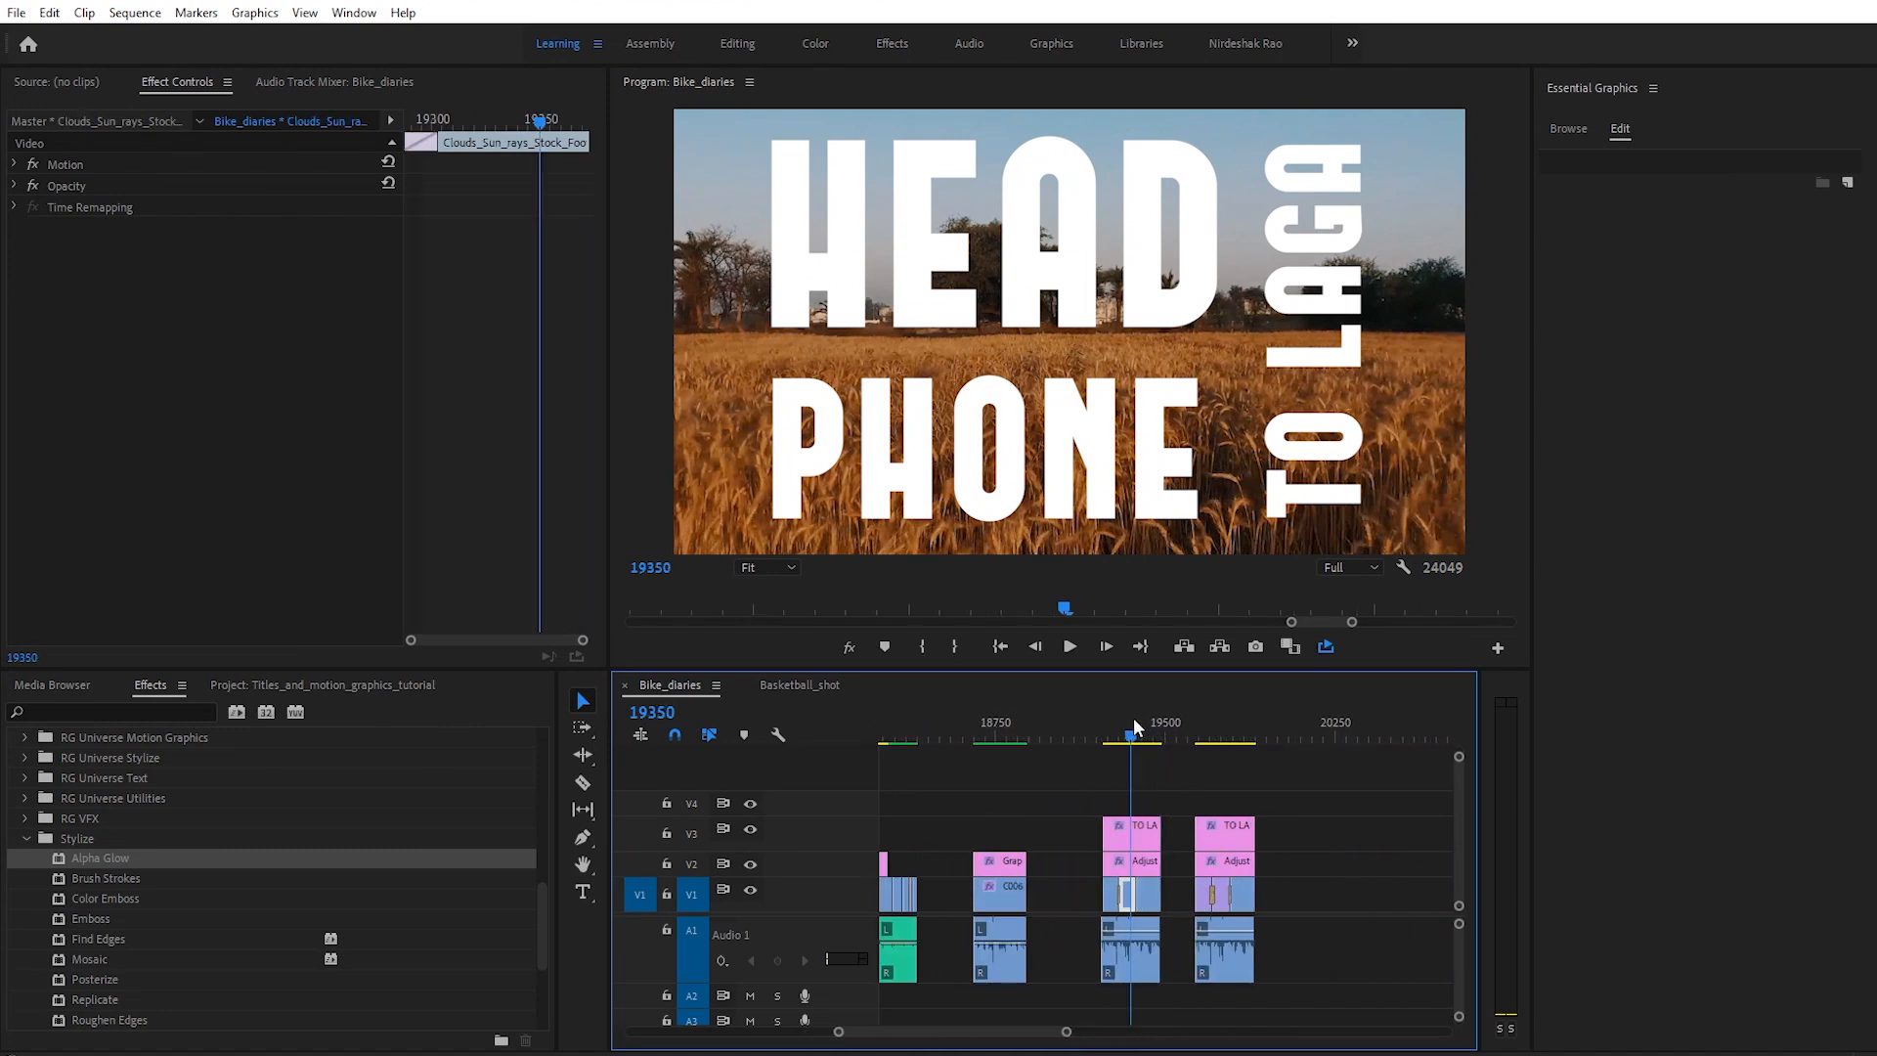
{"action": "key", "text": "space"}
{"action": "key", "text": "space"}
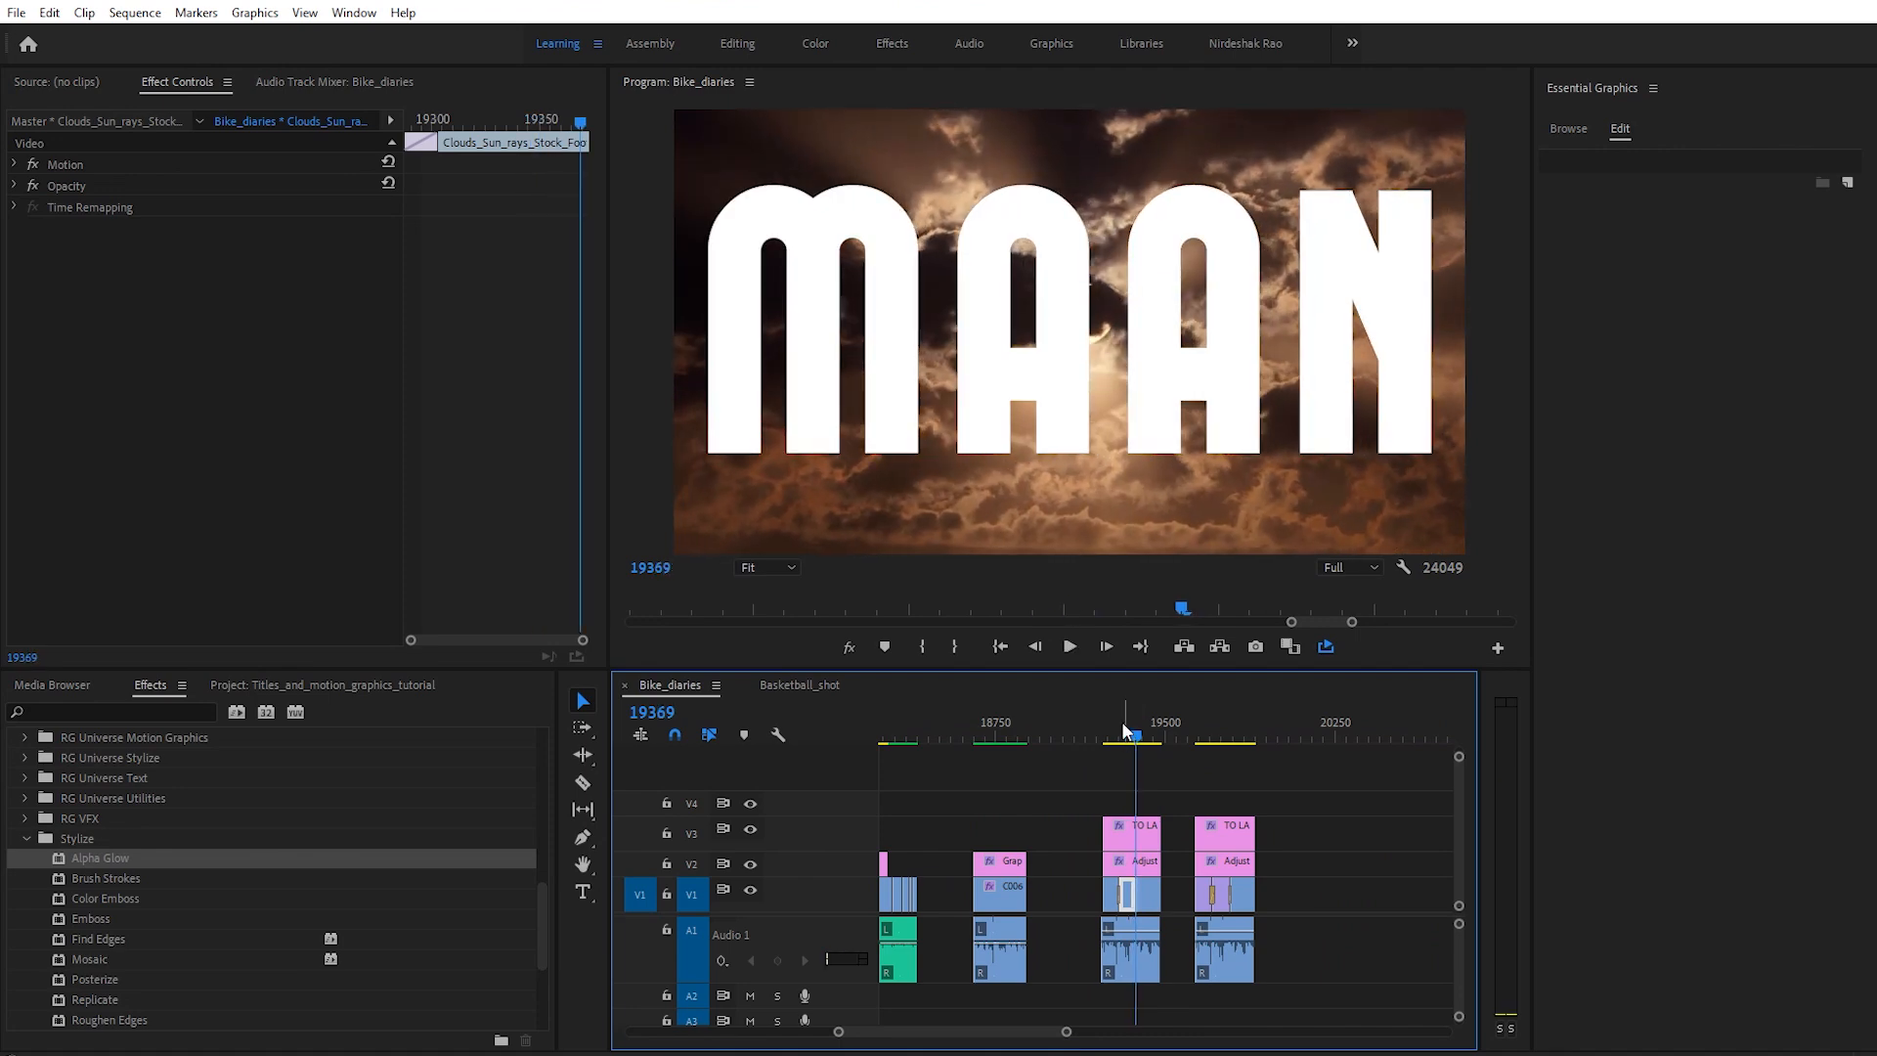
{"action": "left_click", "coordinate": [1119, 727]}
{"action": "left_click", "coordinate": [1115, 730]}
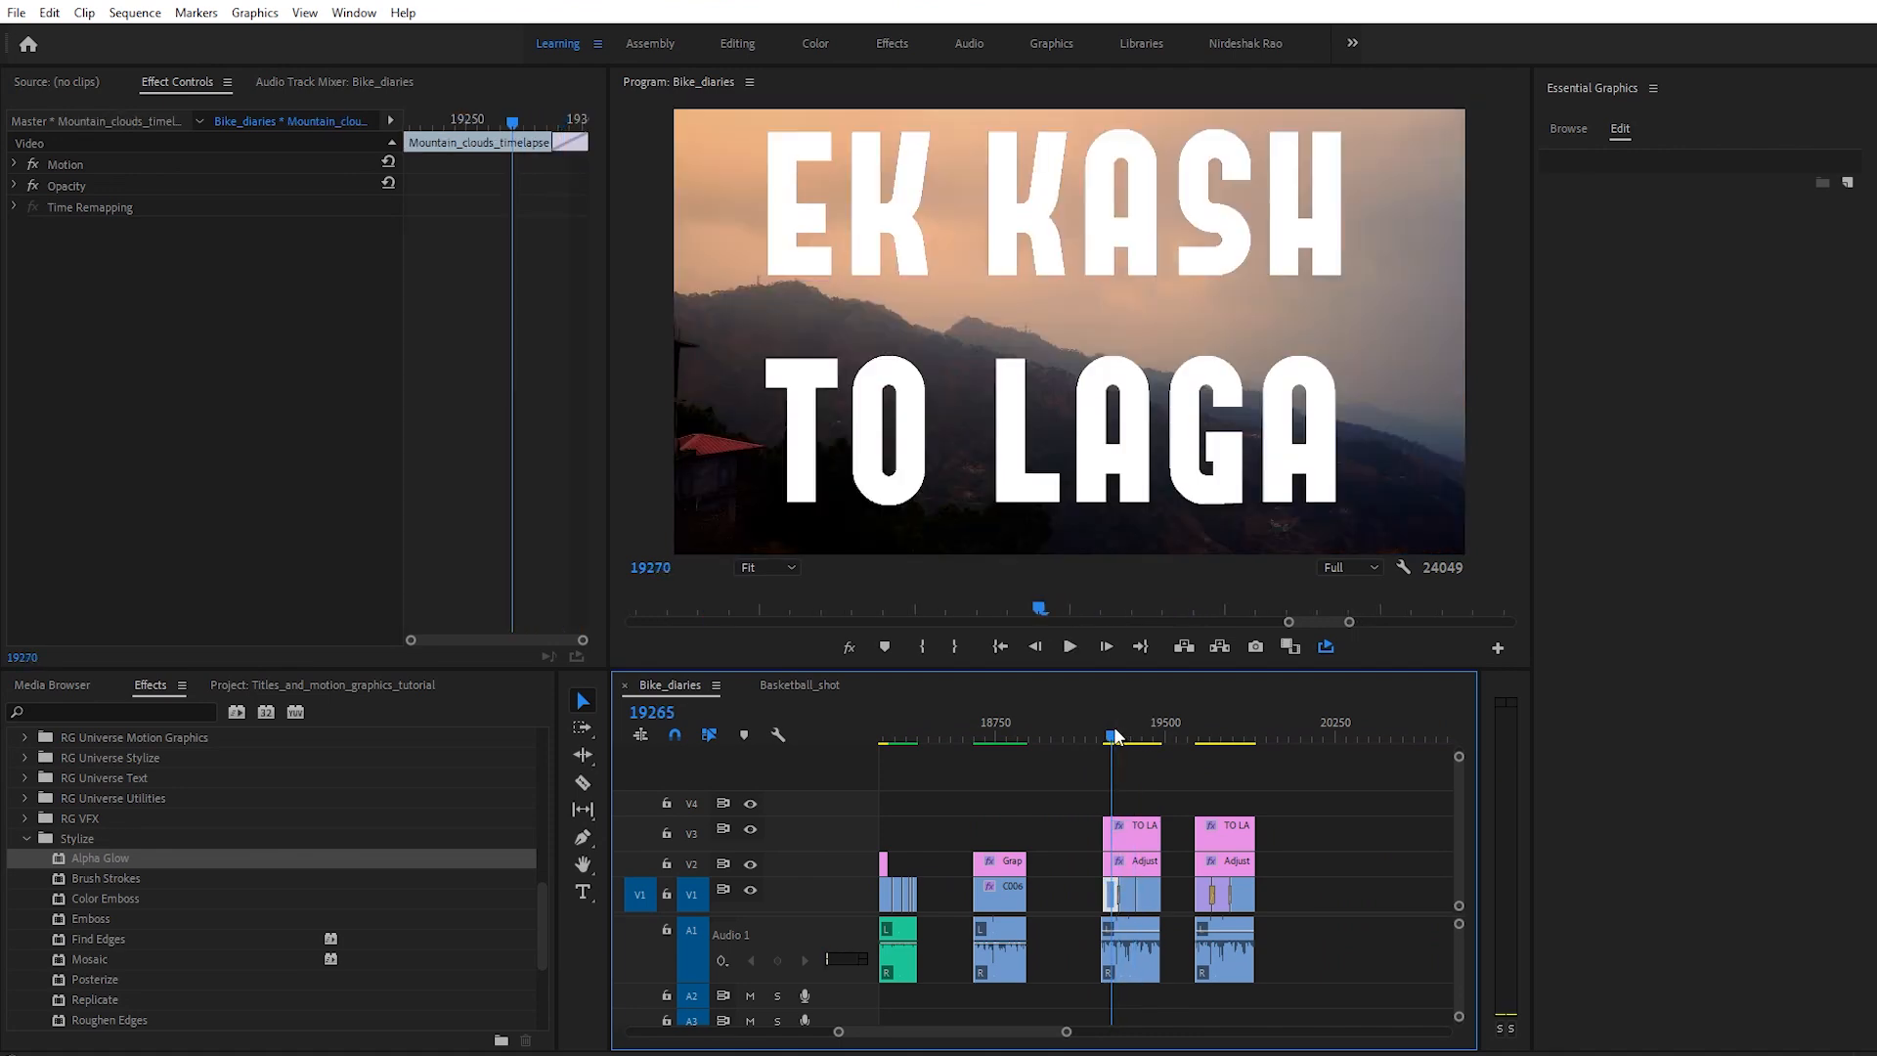
{"action": "left_click_drag", "start_coordinate": [1114, 736], "coordinate": [1112, 736]}
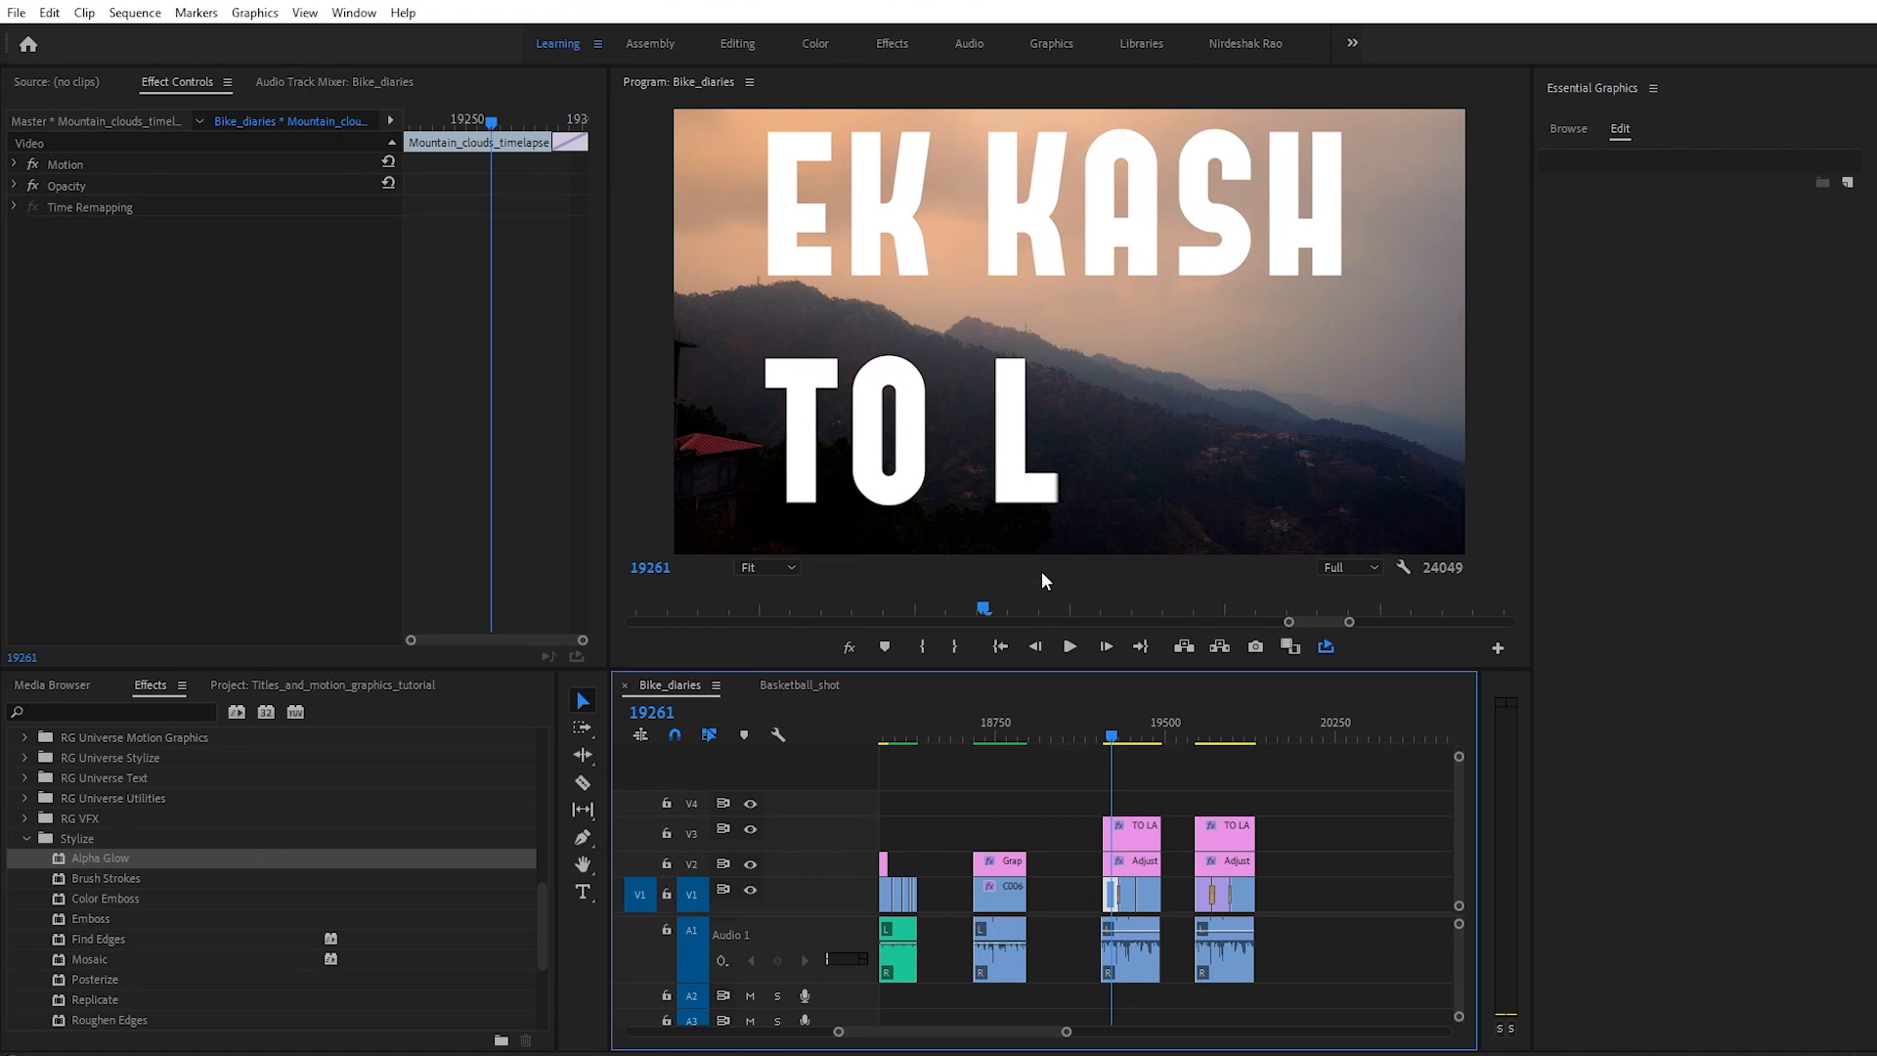
{"action": "left_click", "coordinate": [1124, 734]}
{"action": "left_click", "coordinate": [1150, 733]}
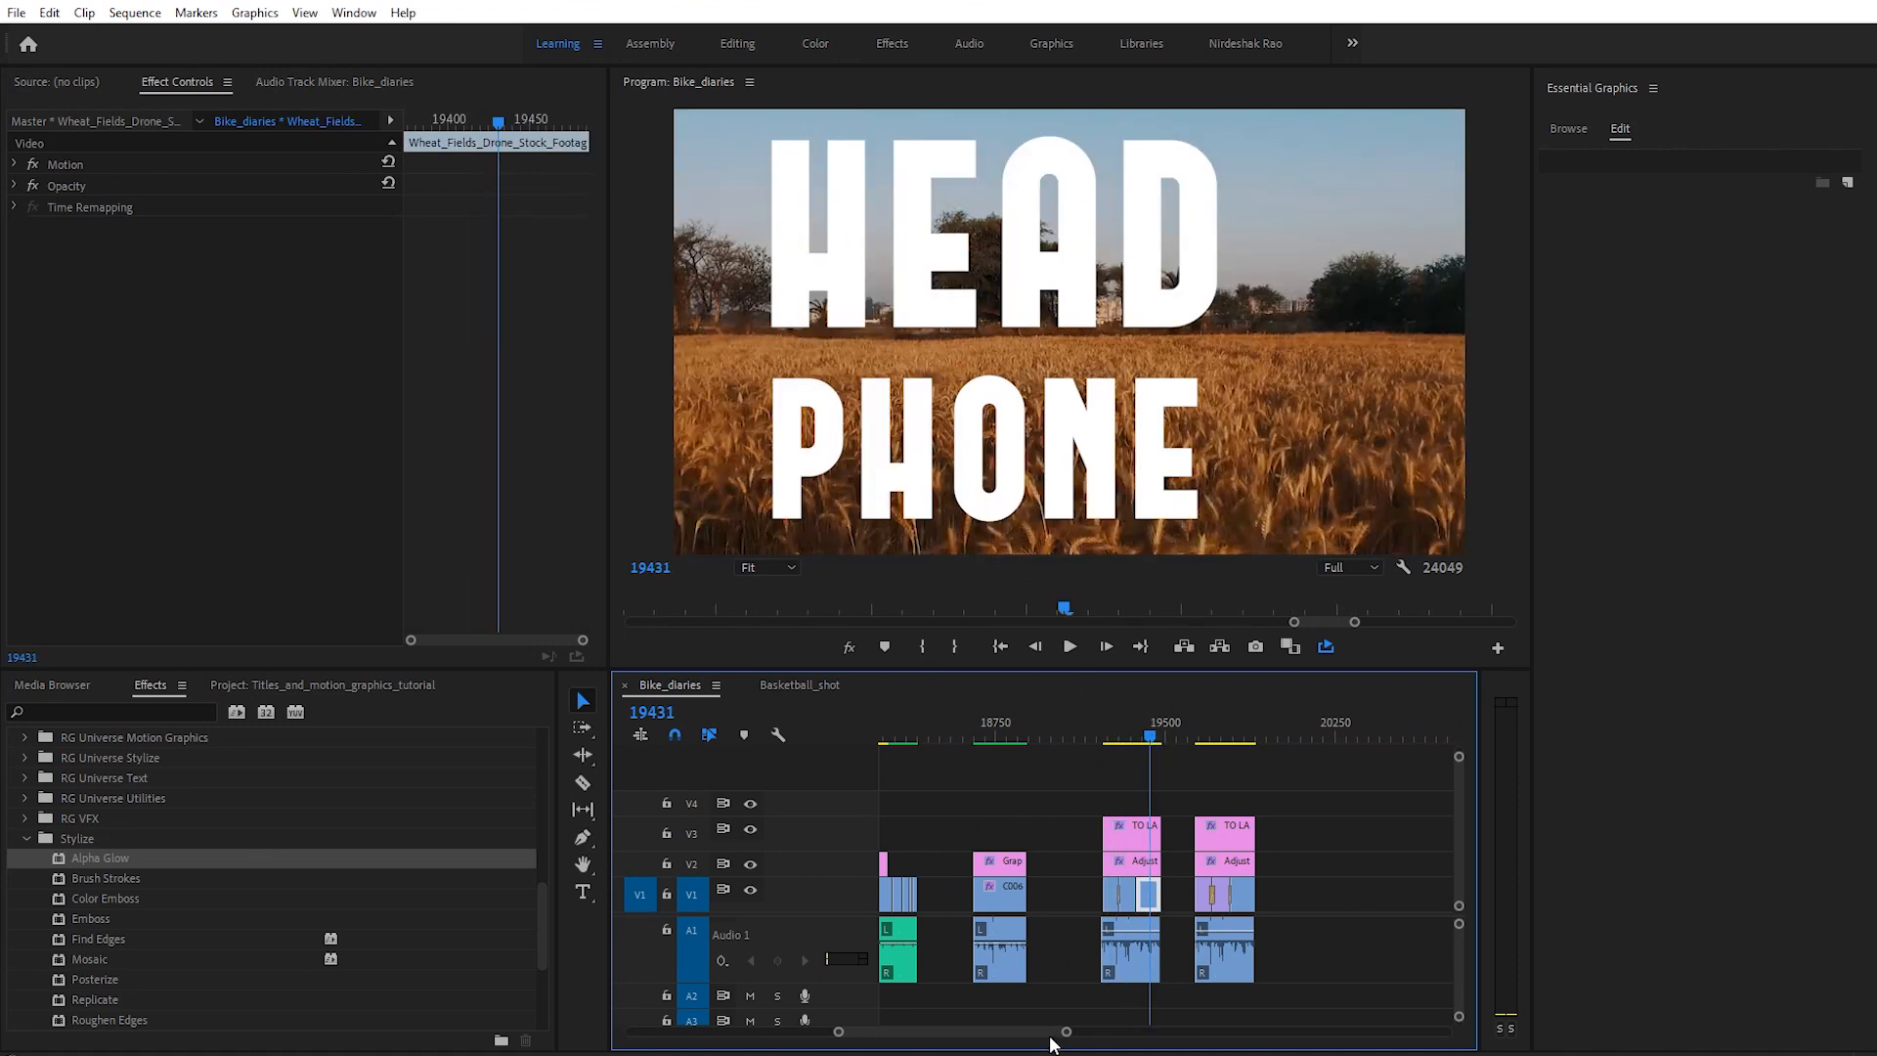
Step: Play and review the second reference sequence, where the footage shows only through the lyric text on black
{"action": "scroll", "coordinate": [1056, 1037], "scroll_direction": "right", "scroll_amount": 5}
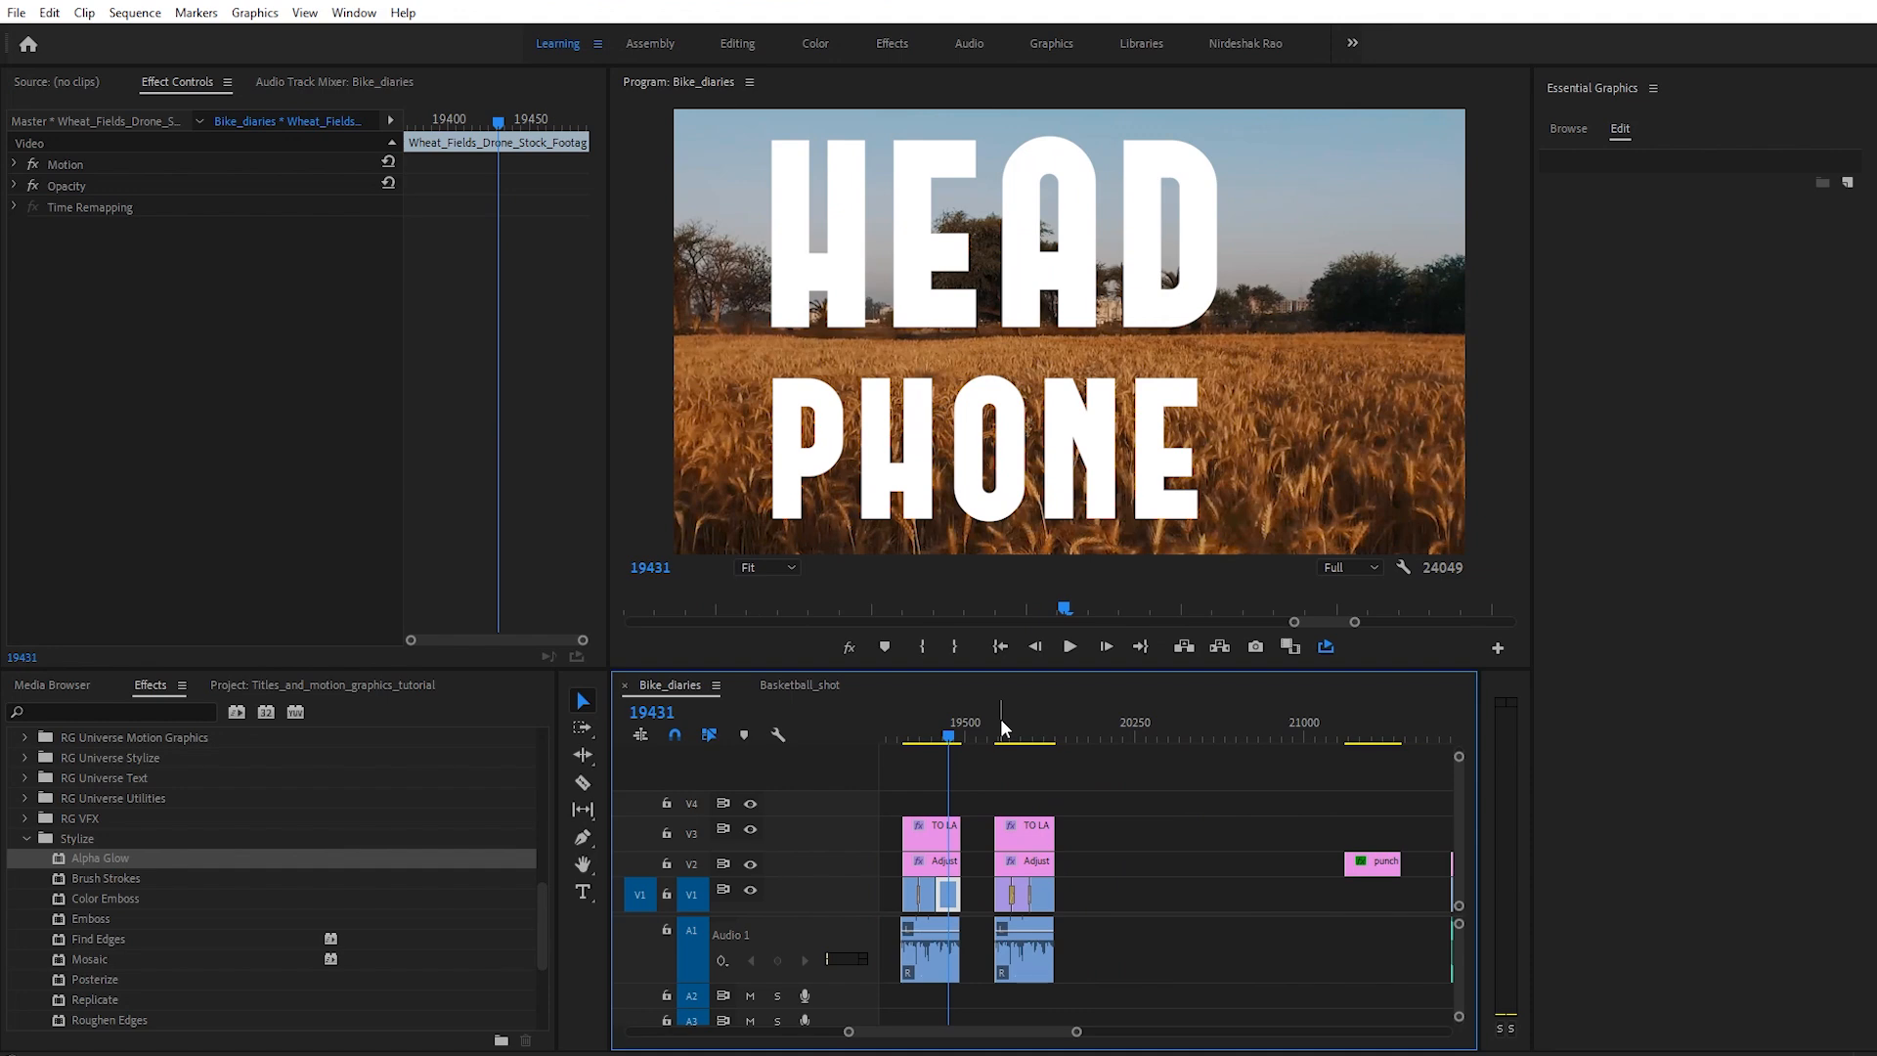
{"action": "left_click_drag", "start_coordinate": [999, 717], "coordinate": [996, 714]}
{"action": "key", "text": "space"}
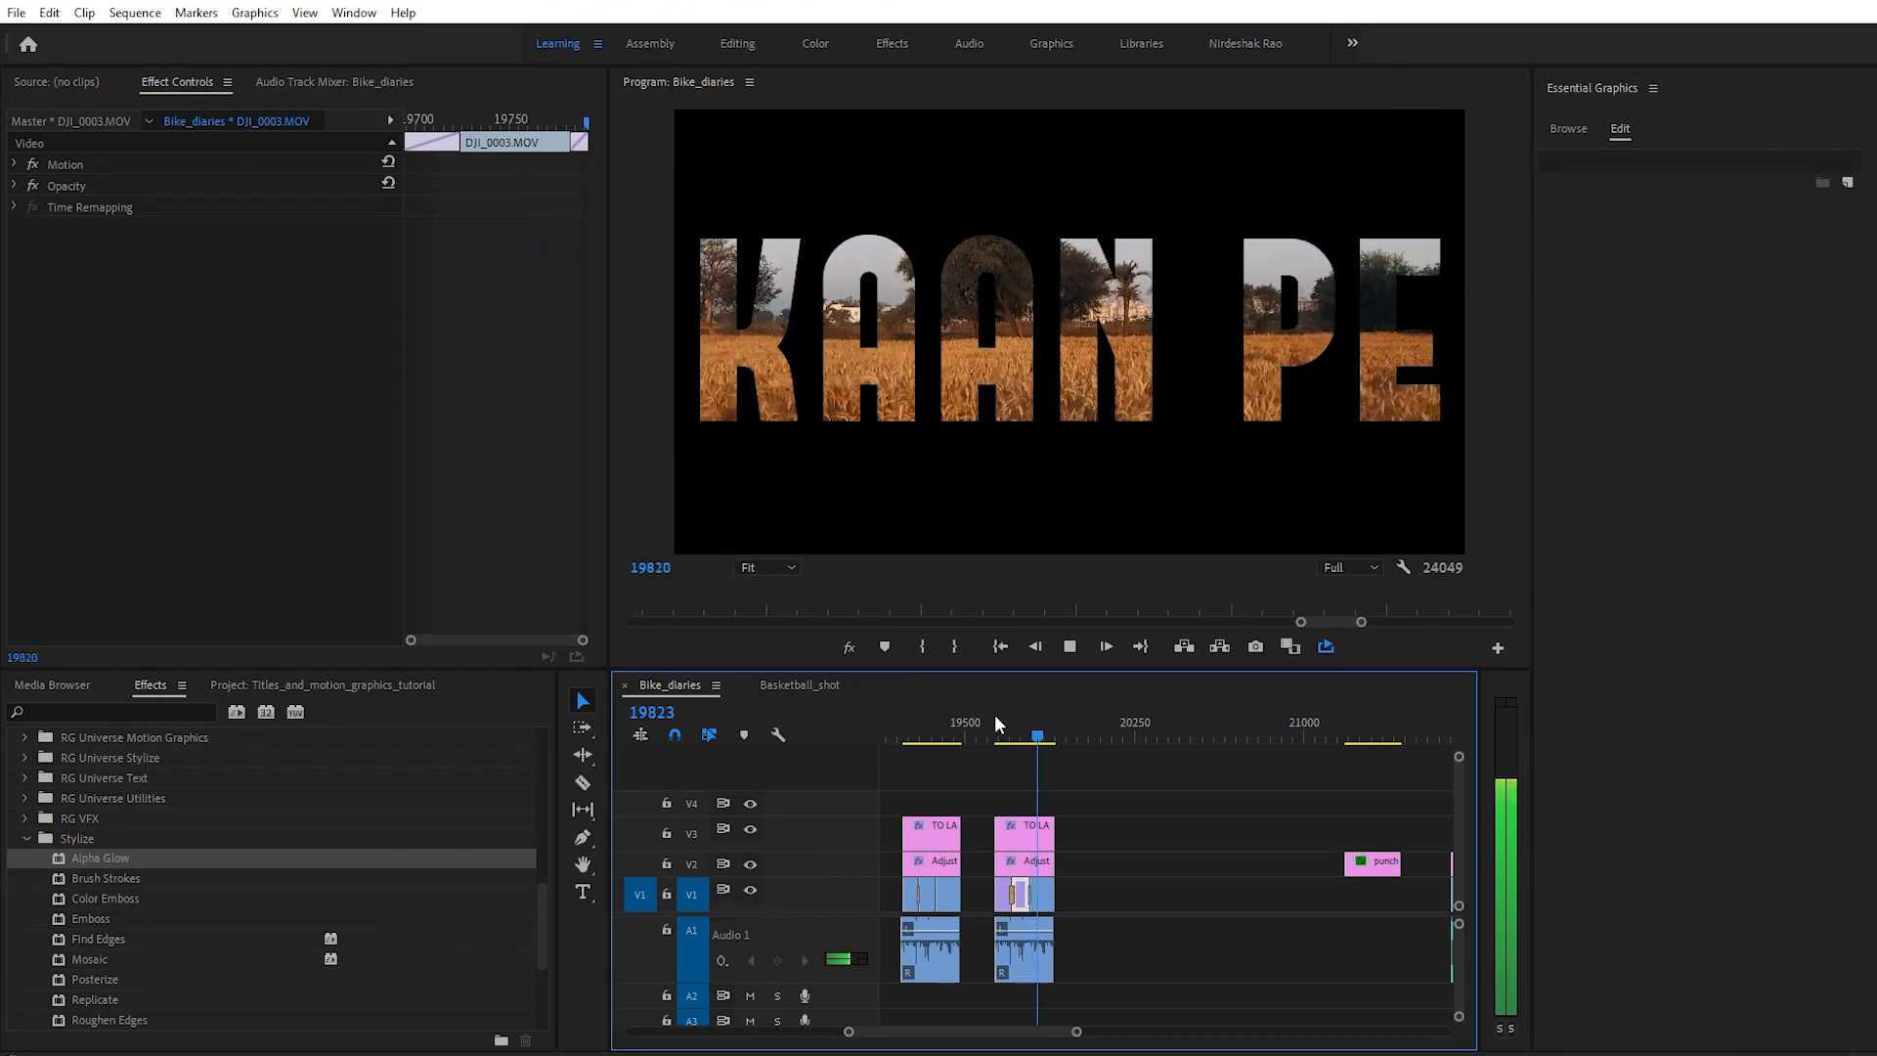
{"action": "left_click_drag", "start_coordinate": [994, 724], "coordinate": [1026, 724]}
{"action": "left_click", "coordinate": [1010, 733]}
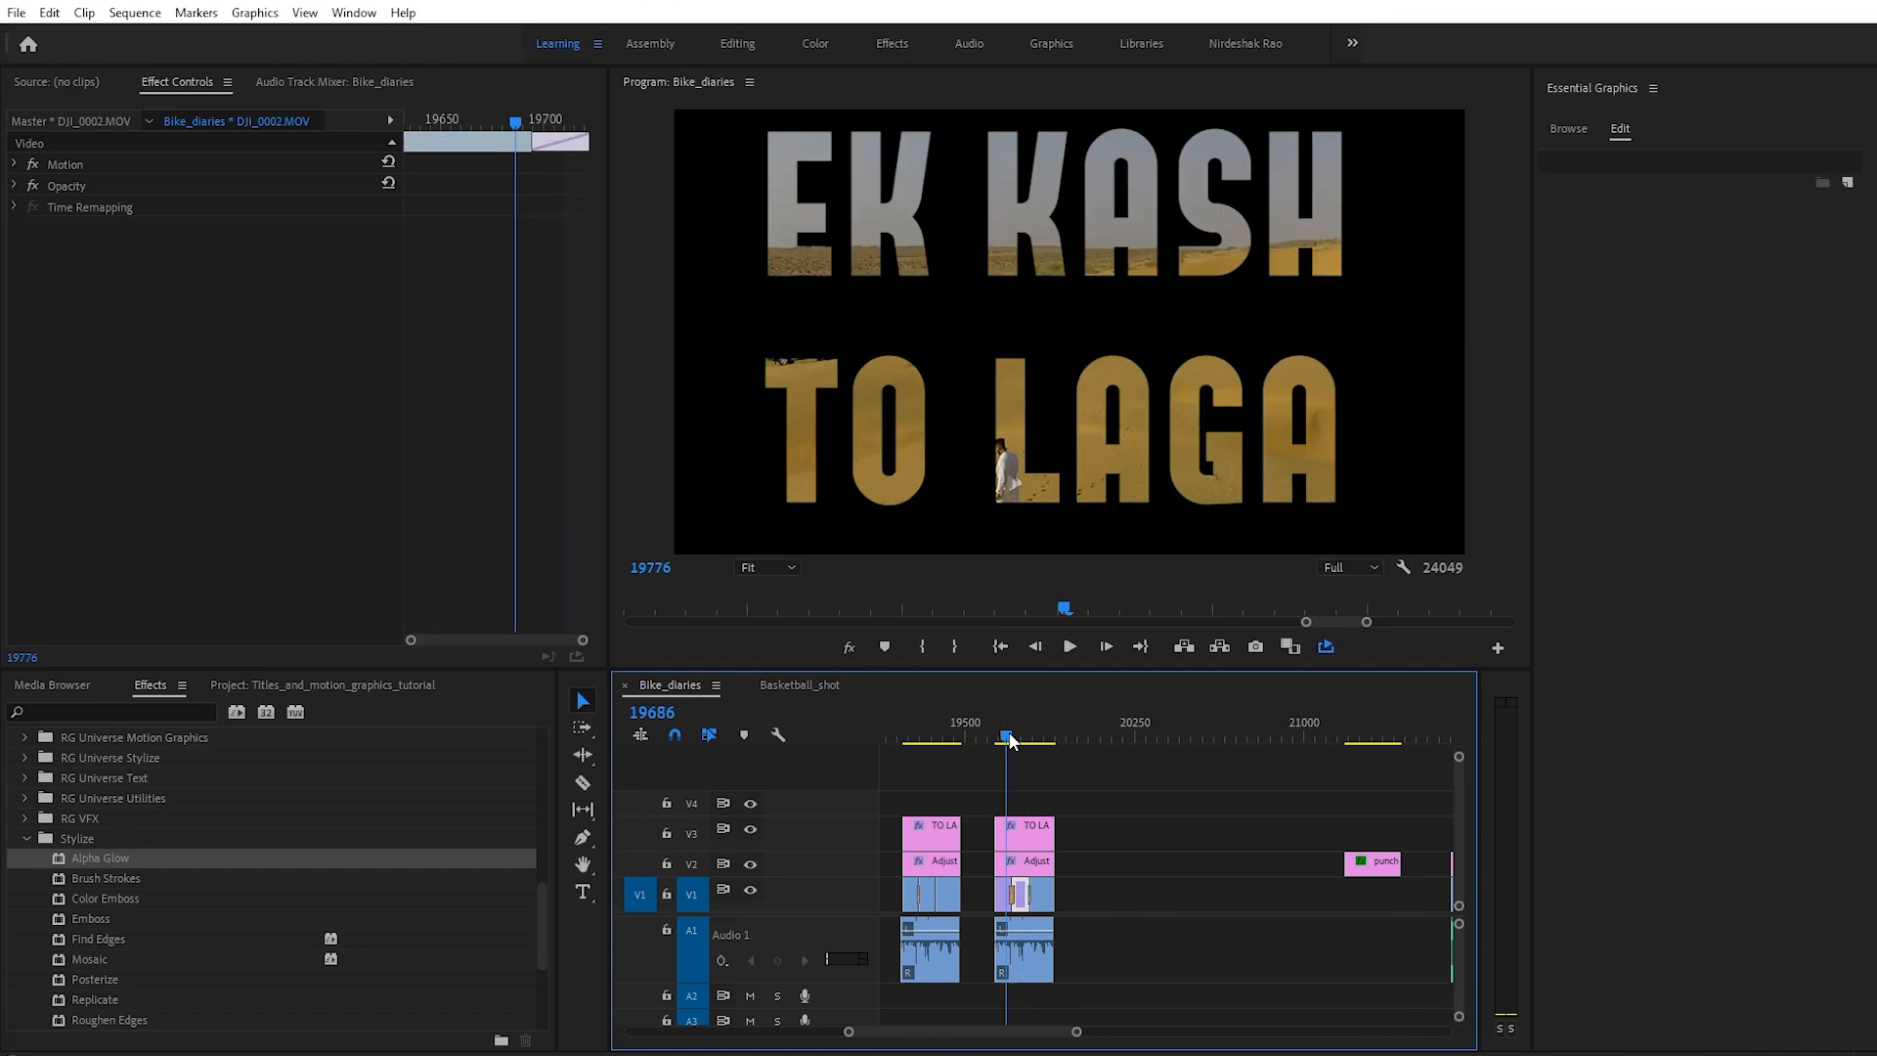
{"action": "left_click", "coordinate": [1029, 733]}
{"action": "left_click", "coordinate": [1035, 731]}
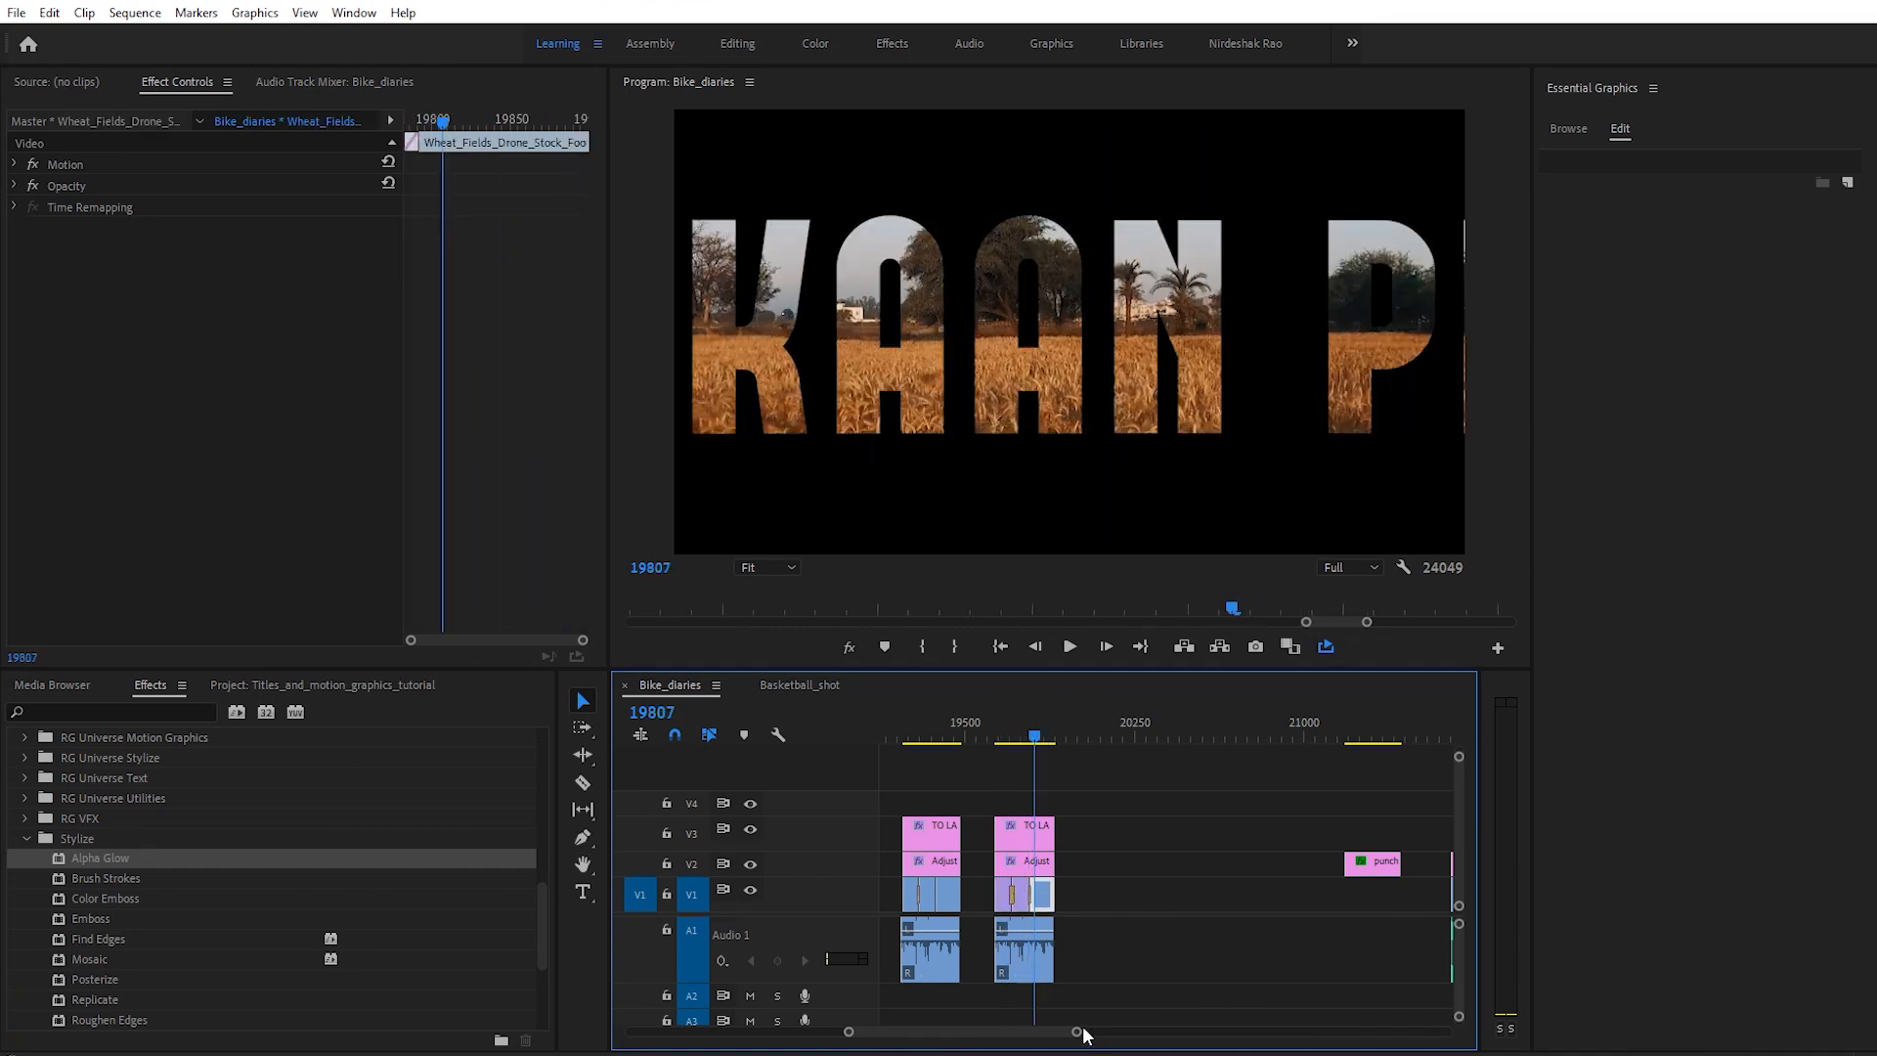
Step: At frame 23419 of the recreated title, set the preview to 25% and draw a rectangle extending beyond the whole frame
{"action": "left_click_drag", "start_coordinate": [1076, 1031], "coordinate": [1190, 1043]}
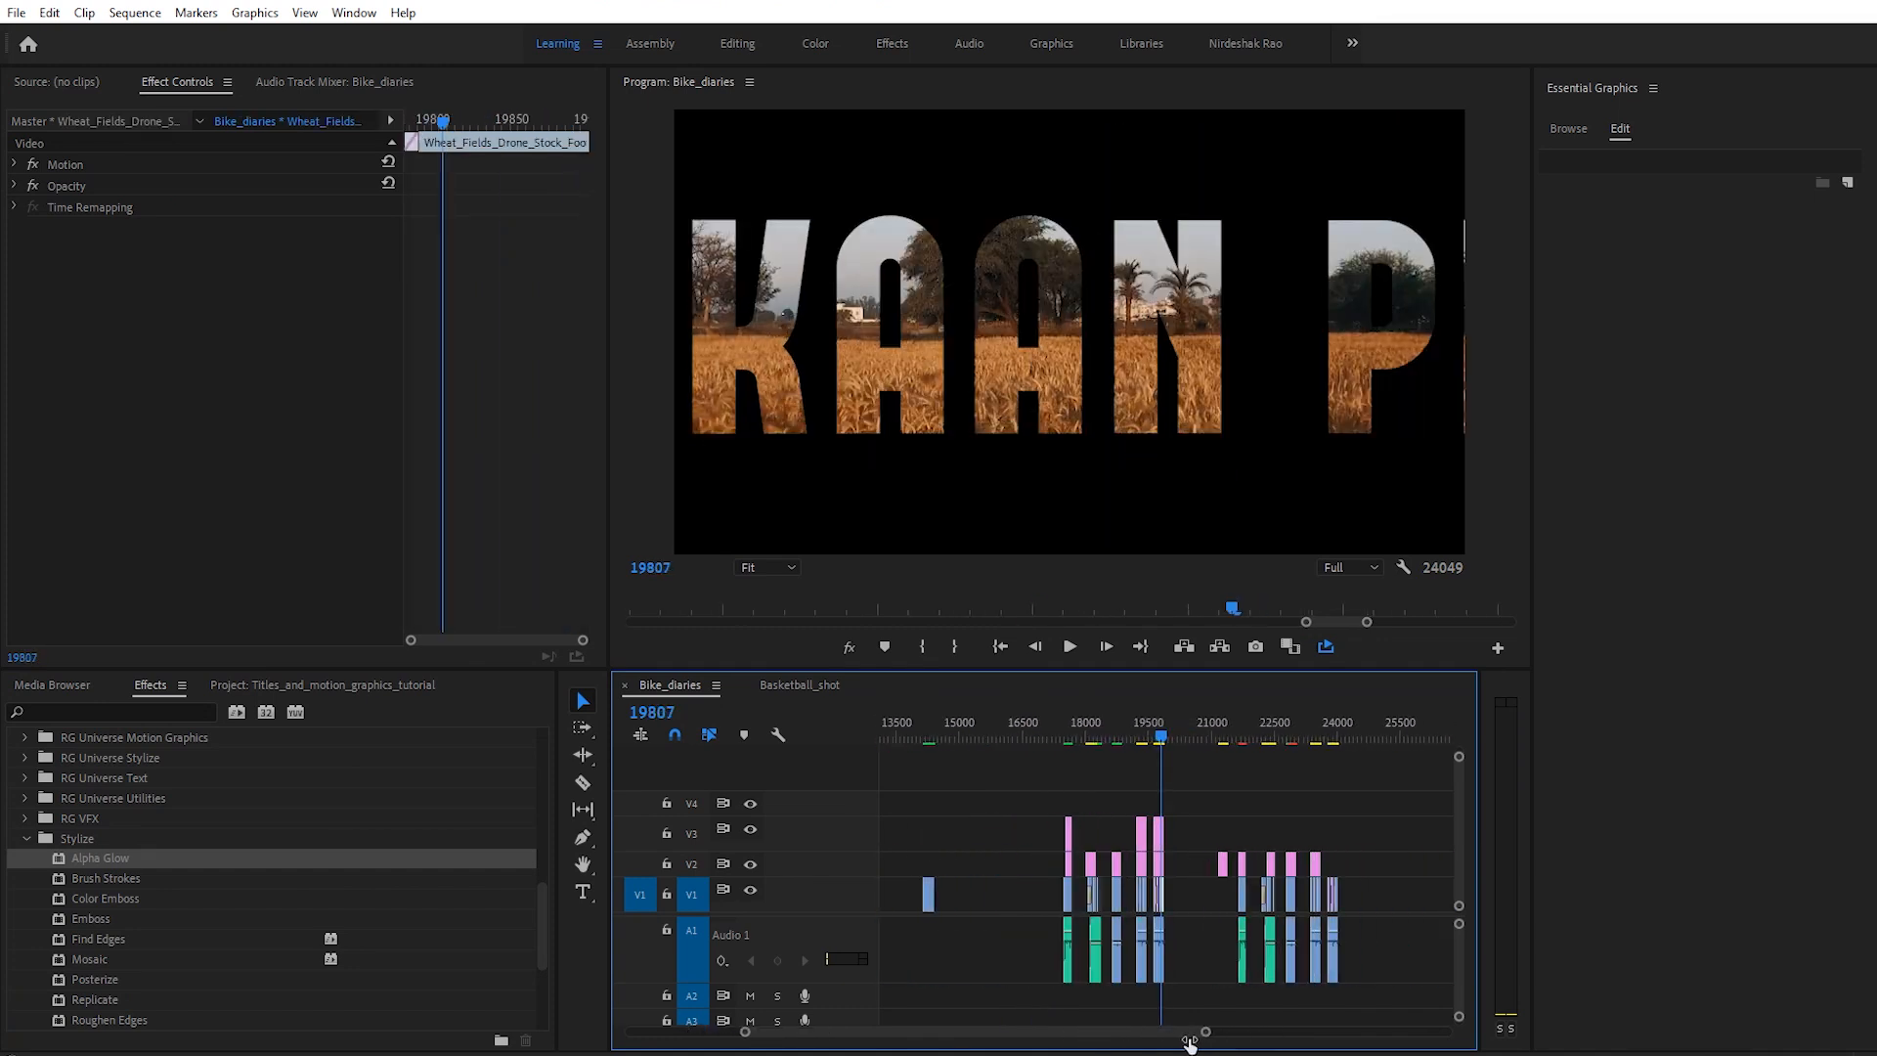
{"action": "left_click", "coordinate": [1338, 719]}
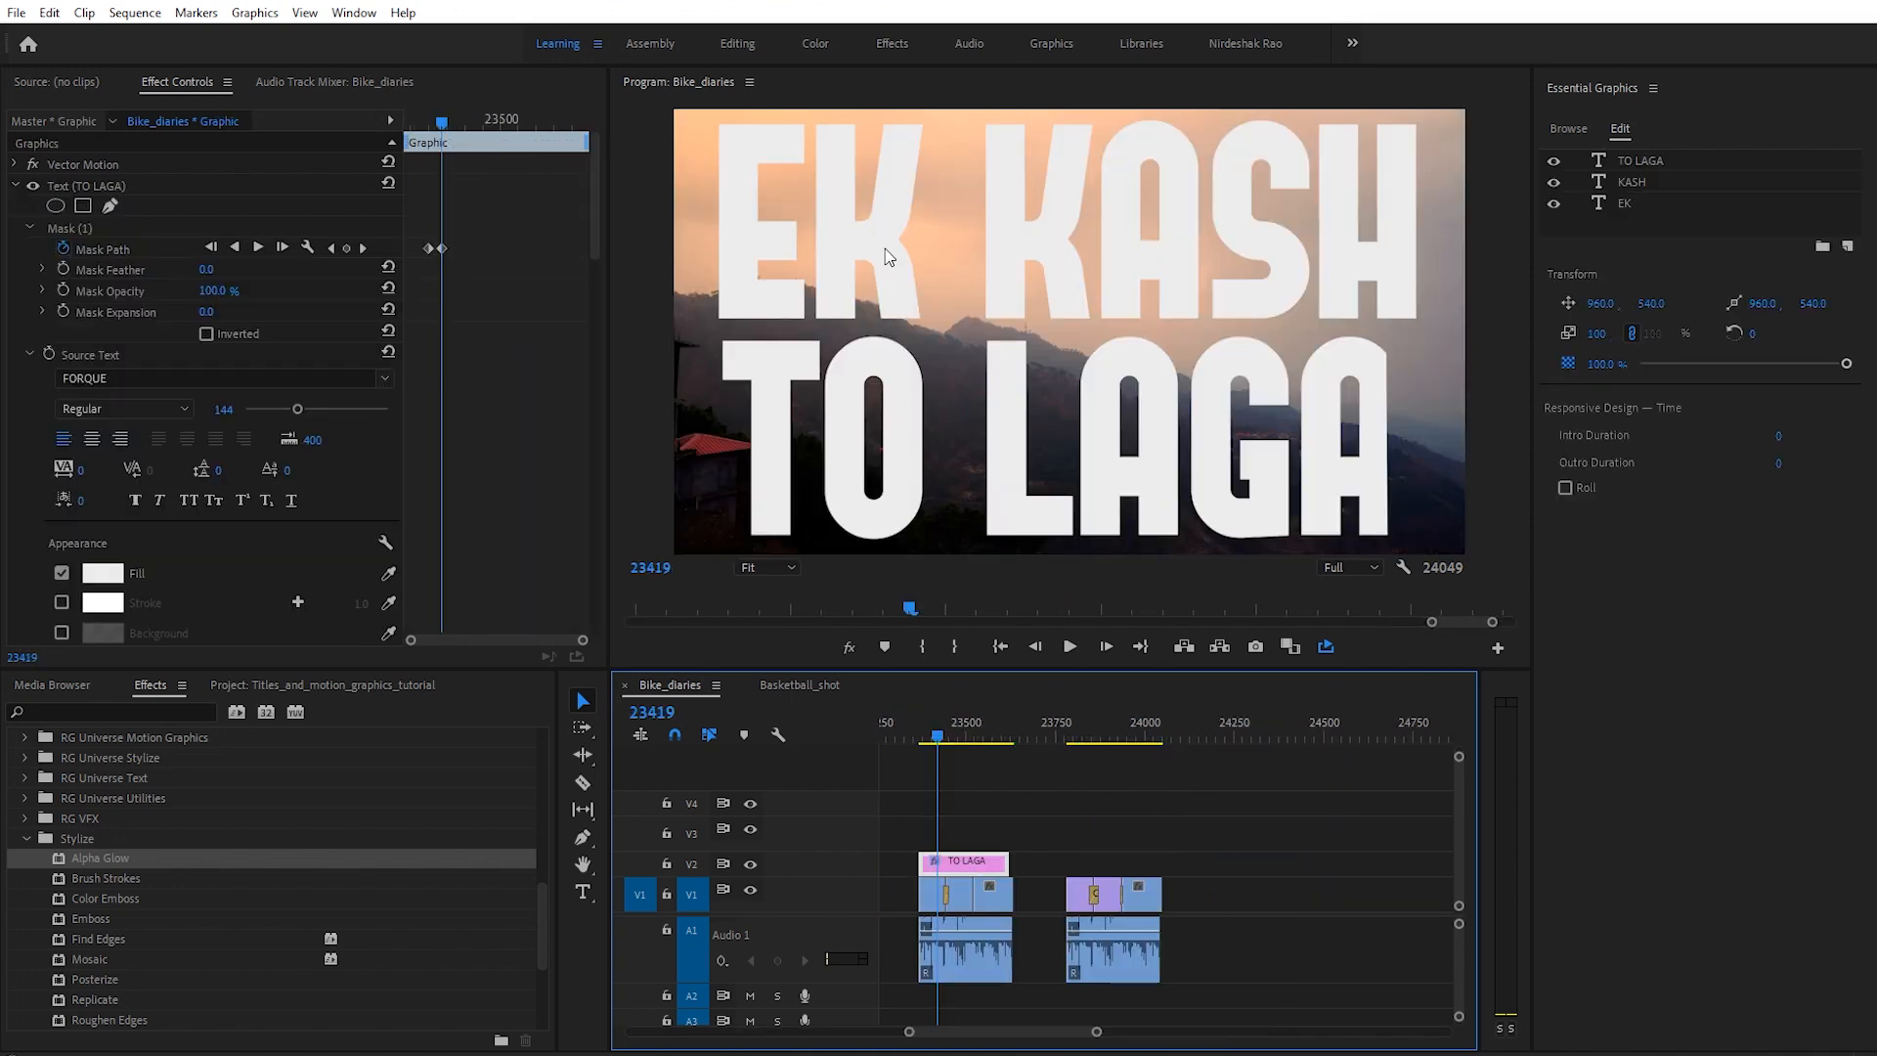
{"action": "left_click_drag", "start_coordinate": [577, 838], "coordinate": [635, 854]}
{"action": "left_click", "coordinate": [792, 569]}
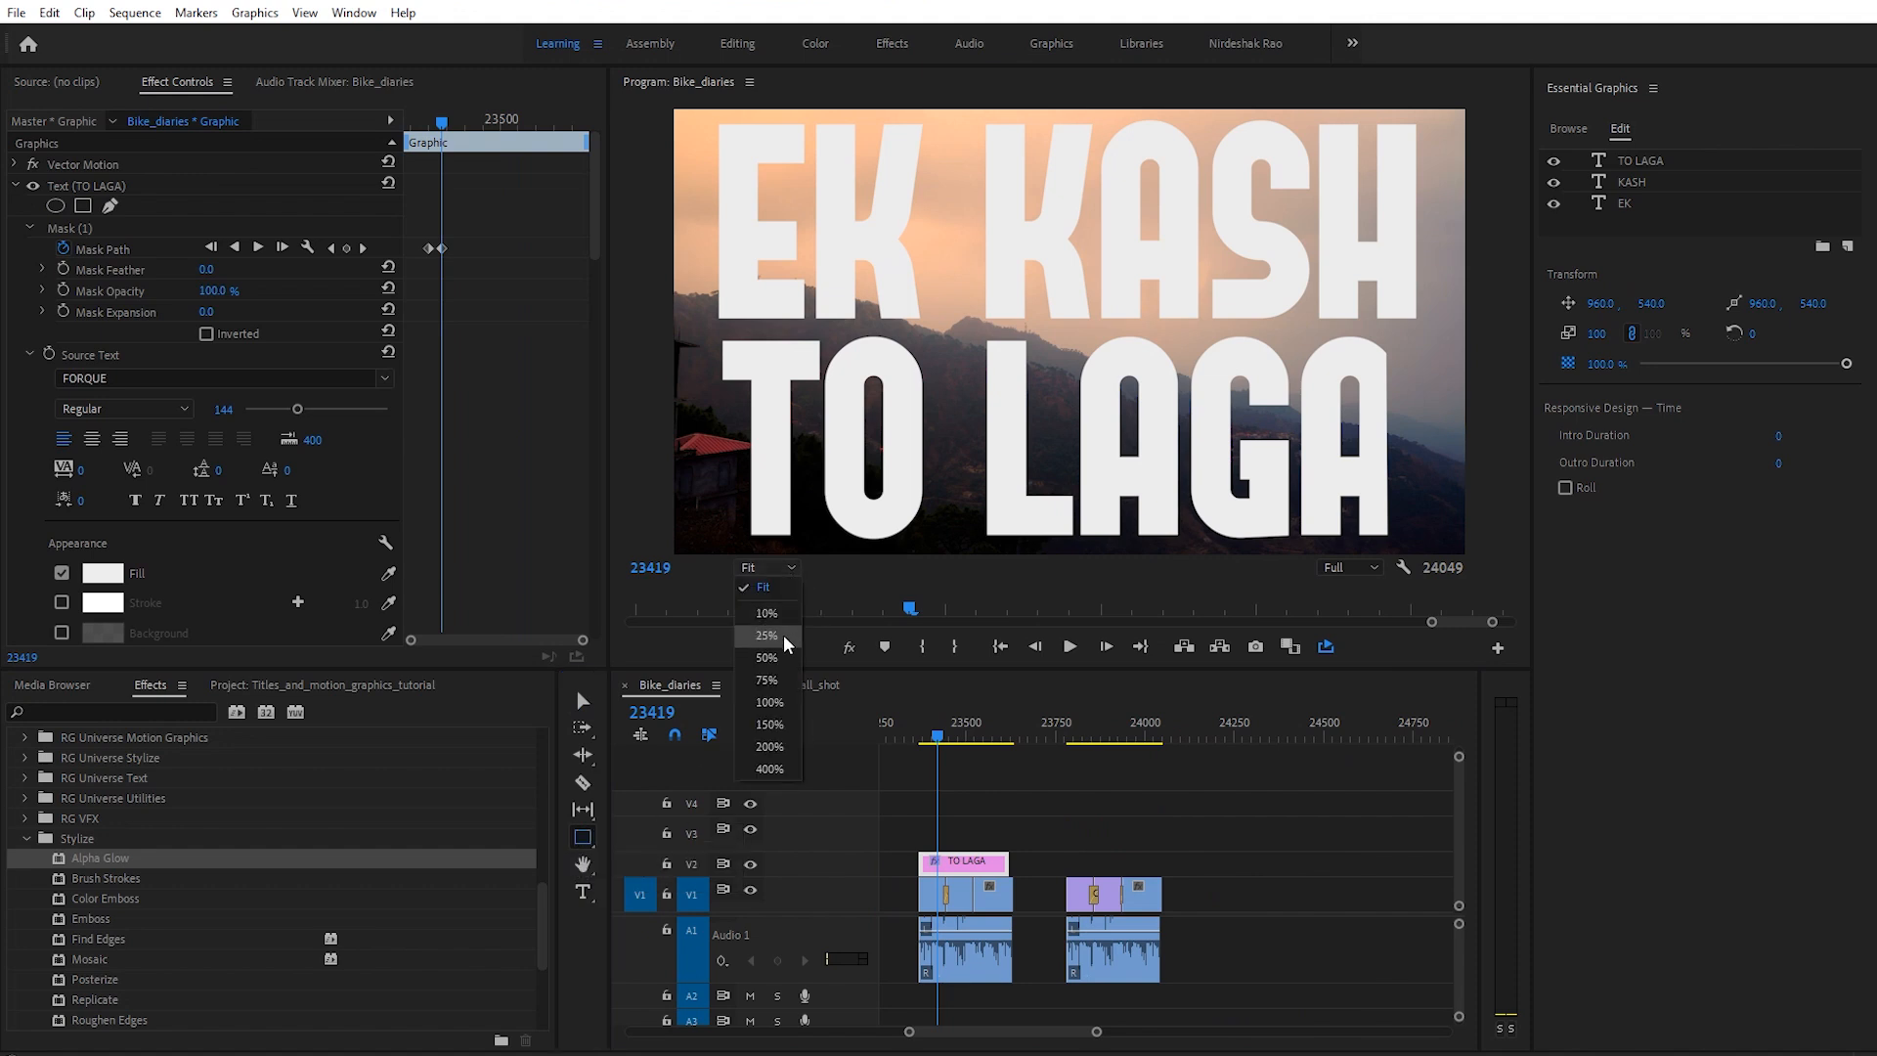
{"action": "left_click", "coordinate": [767, 635]}
{"action": "left_click_drag", "start_coordinate": [775, 152], "coordinate": [1343, 512]}
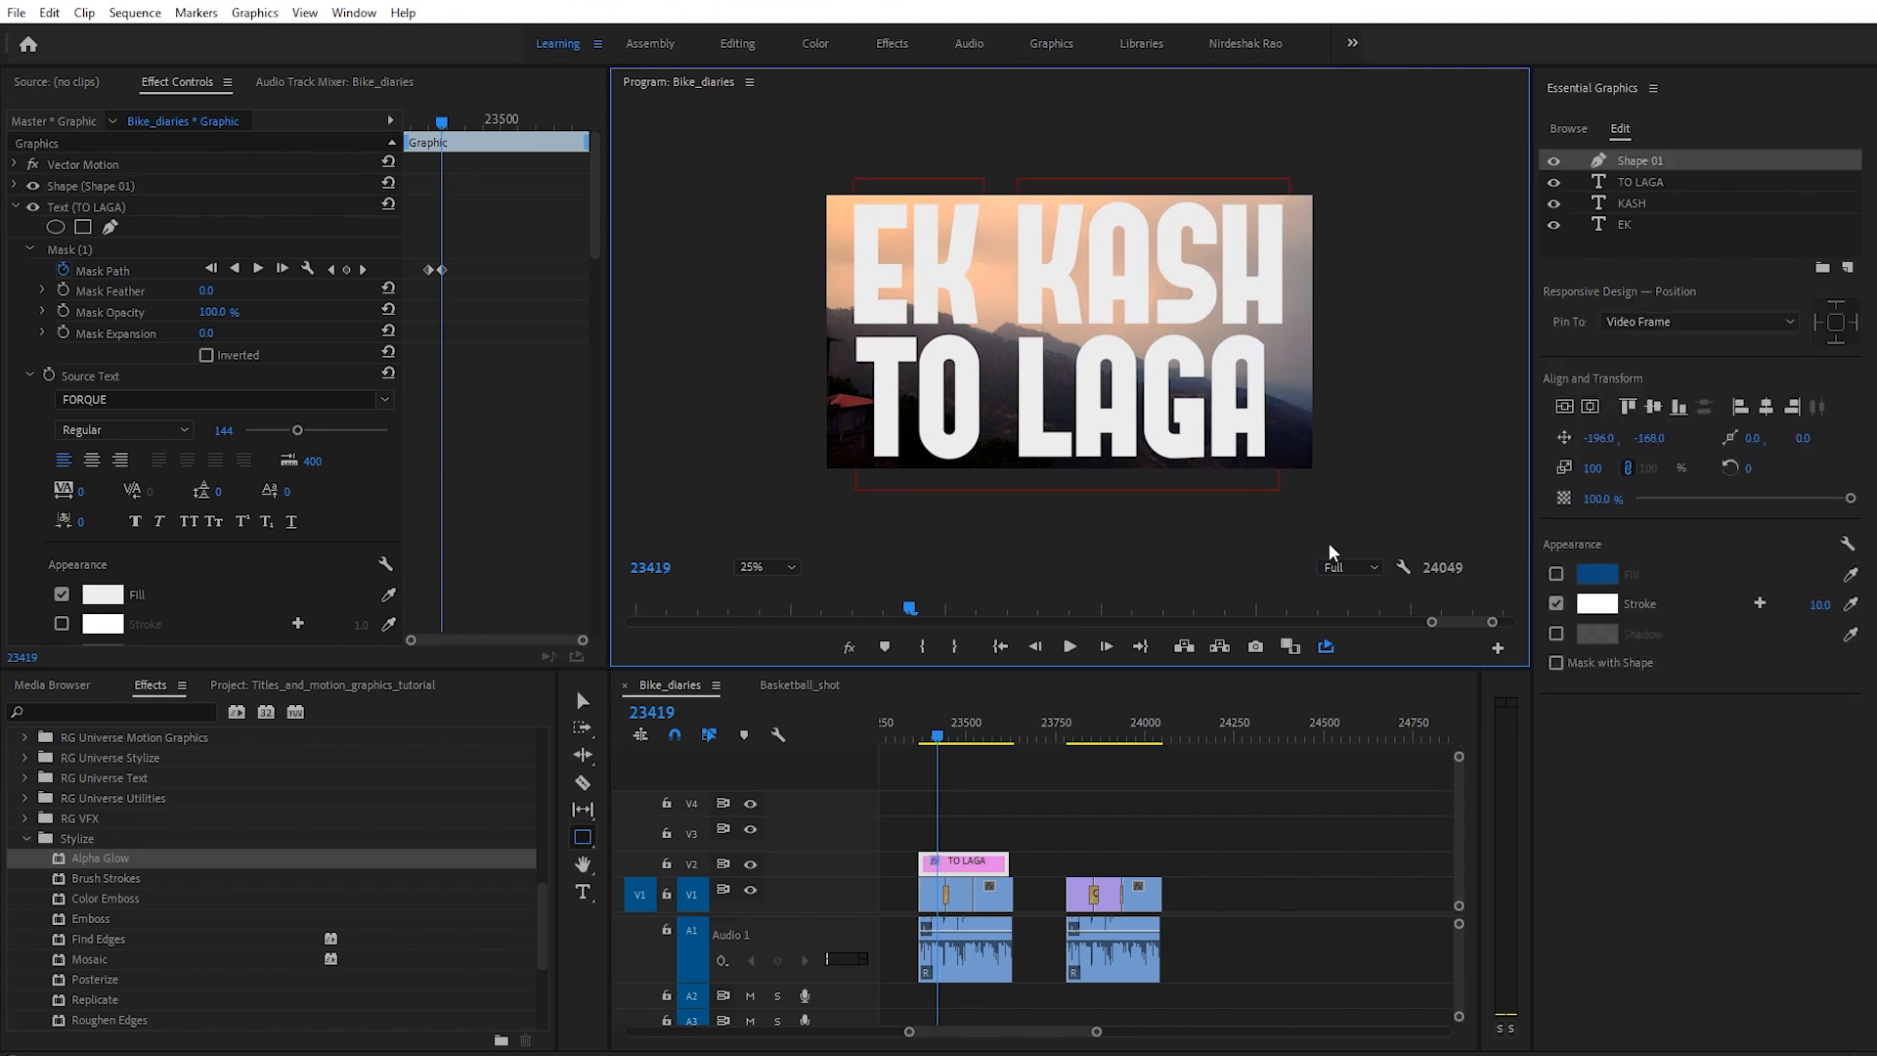
Step: Rename the title graphic's new rectangle layer as BG
{"action": "left_click", "coordinate": [985, 864]}
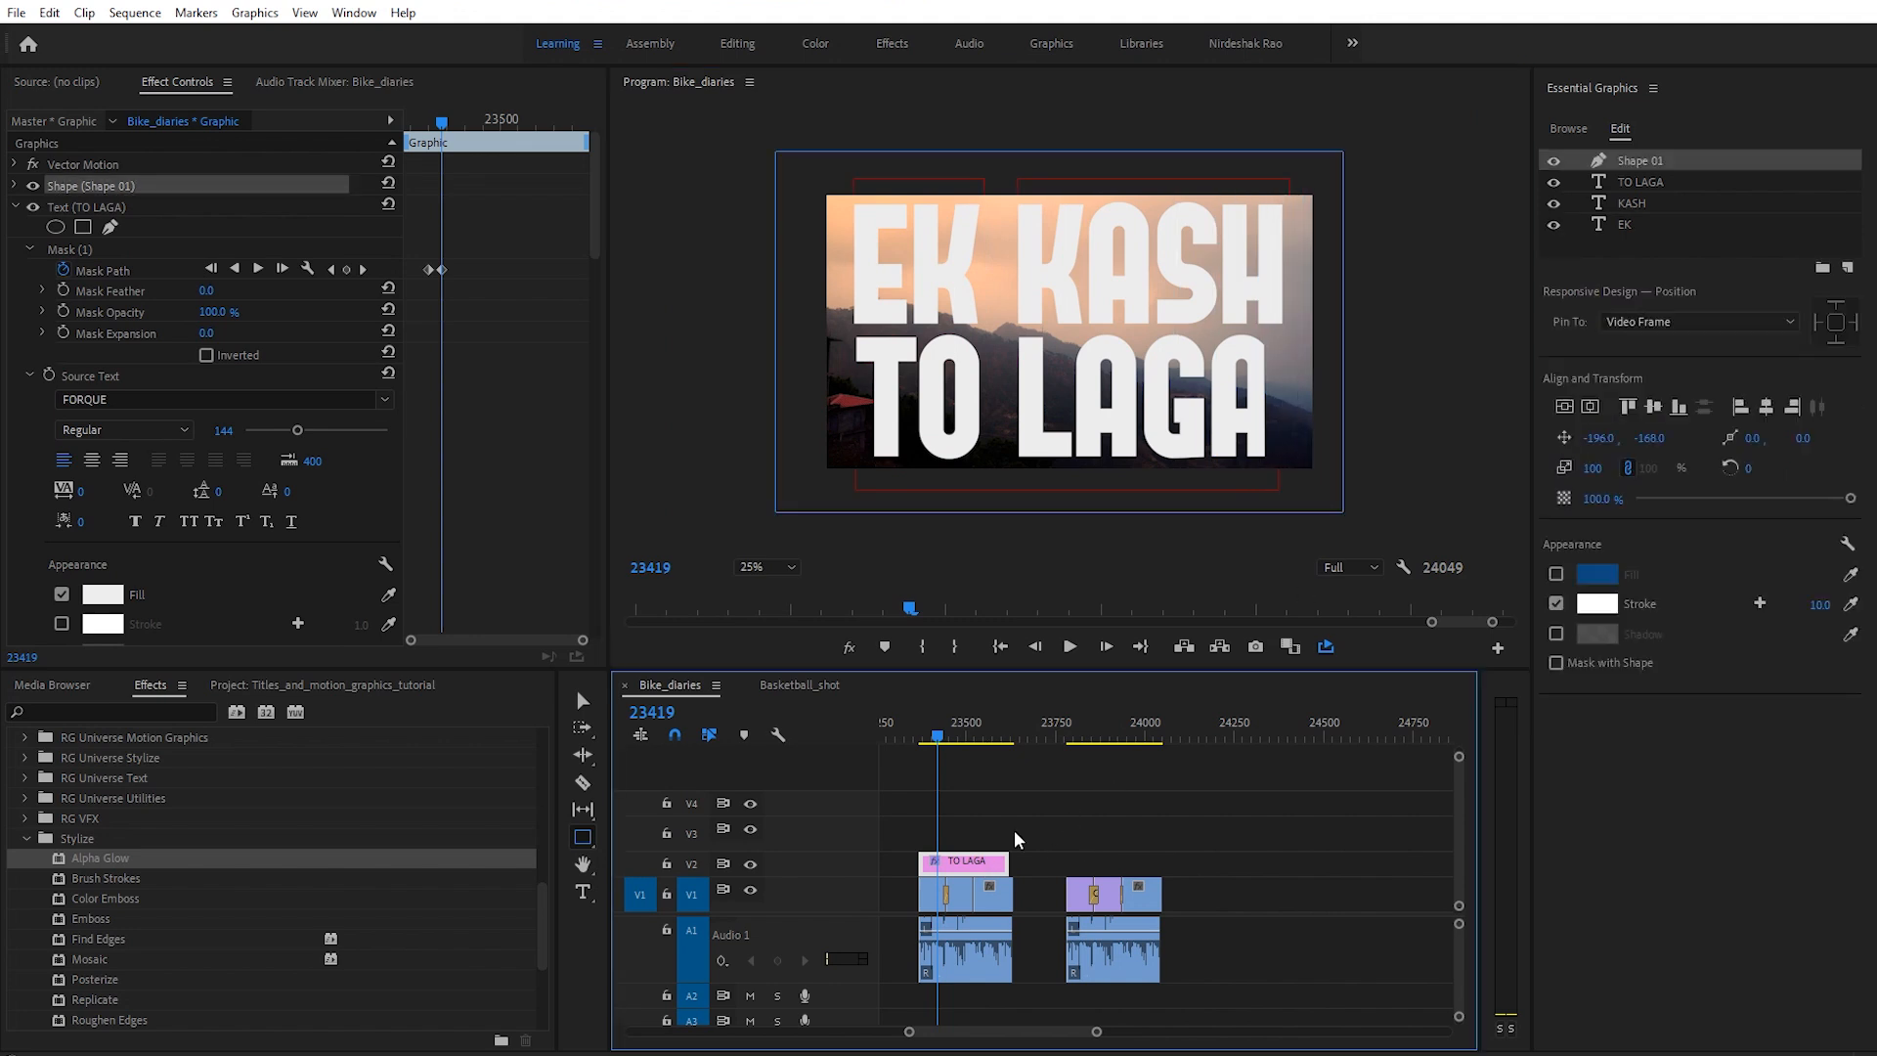
{"action": "double_click", "coordinate": [1651, 161]}
{"action": "type", "text": "BG"}
{"action": "key", "text": "Return"}
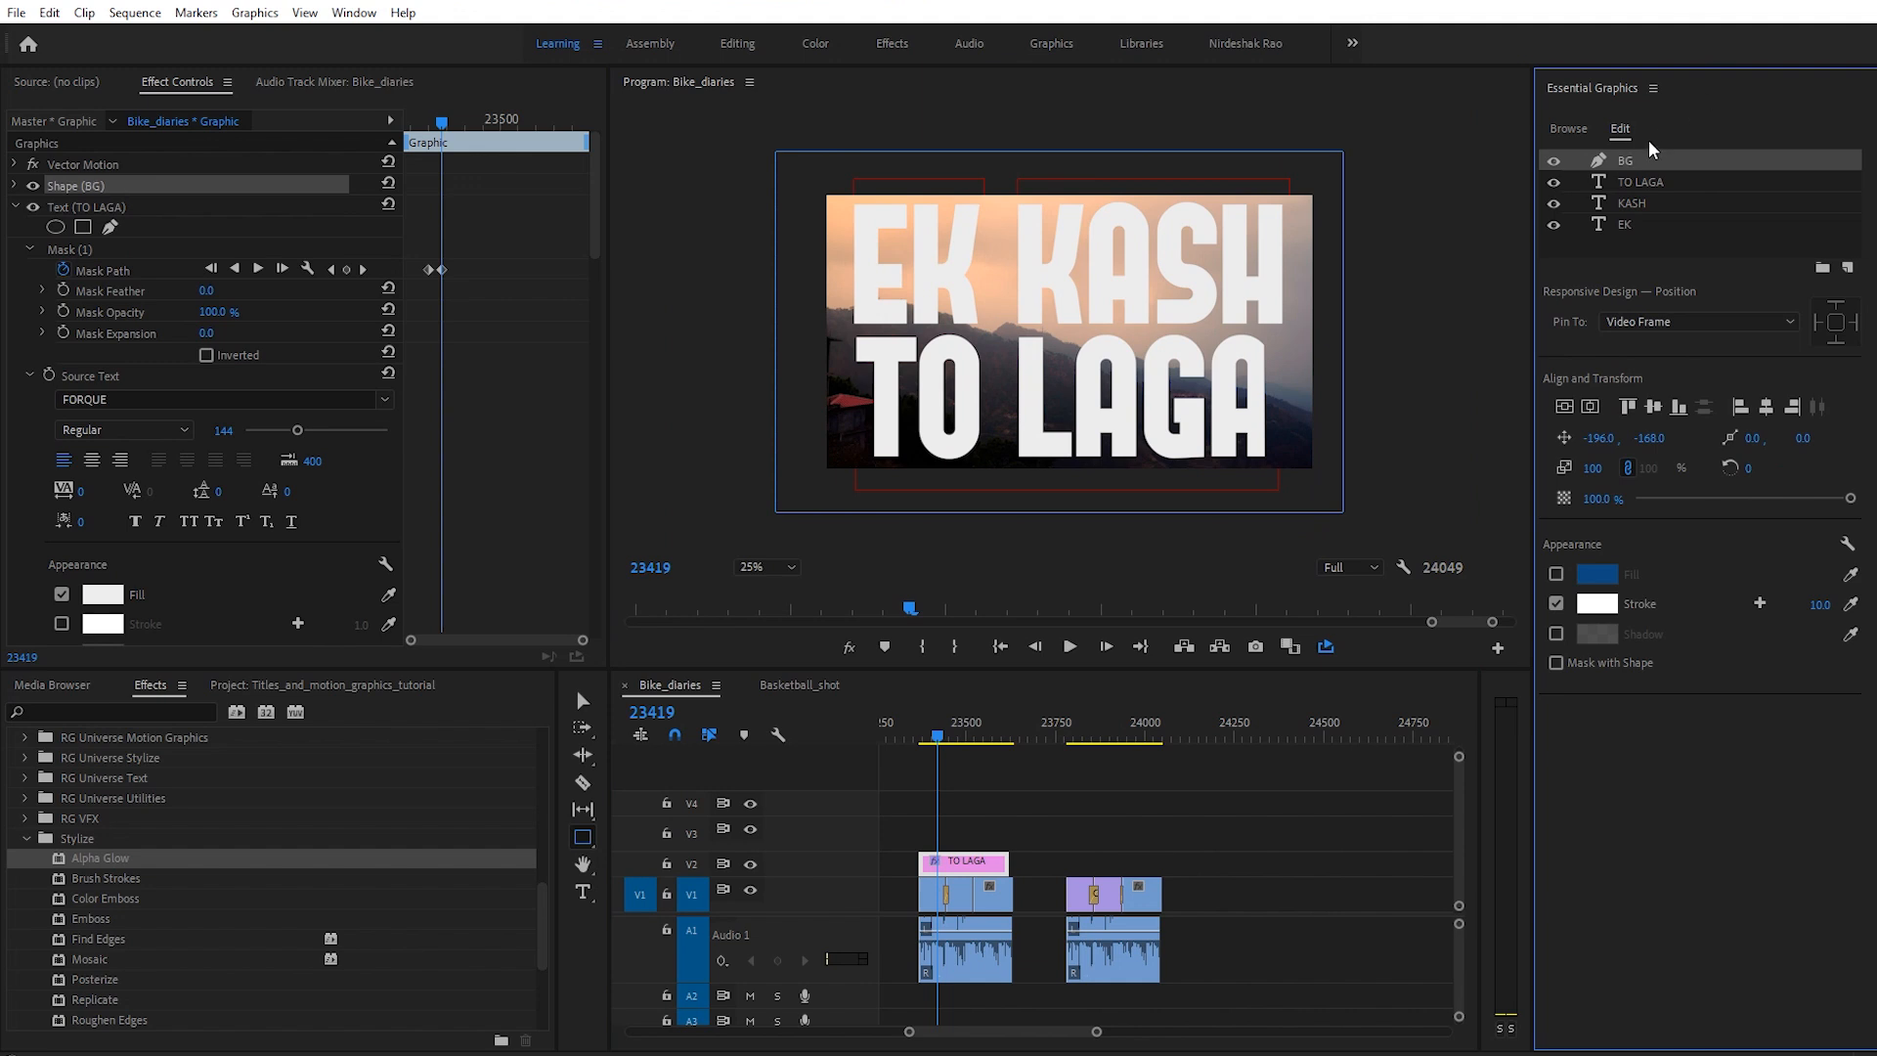
Step: Move the BG layer beneath the three text layers and give it a solid 000000 black fill with no stroke
{"action": "left_click_drag", "start_coordinate": [1633, 158], "coordinate": [1625, 256]}
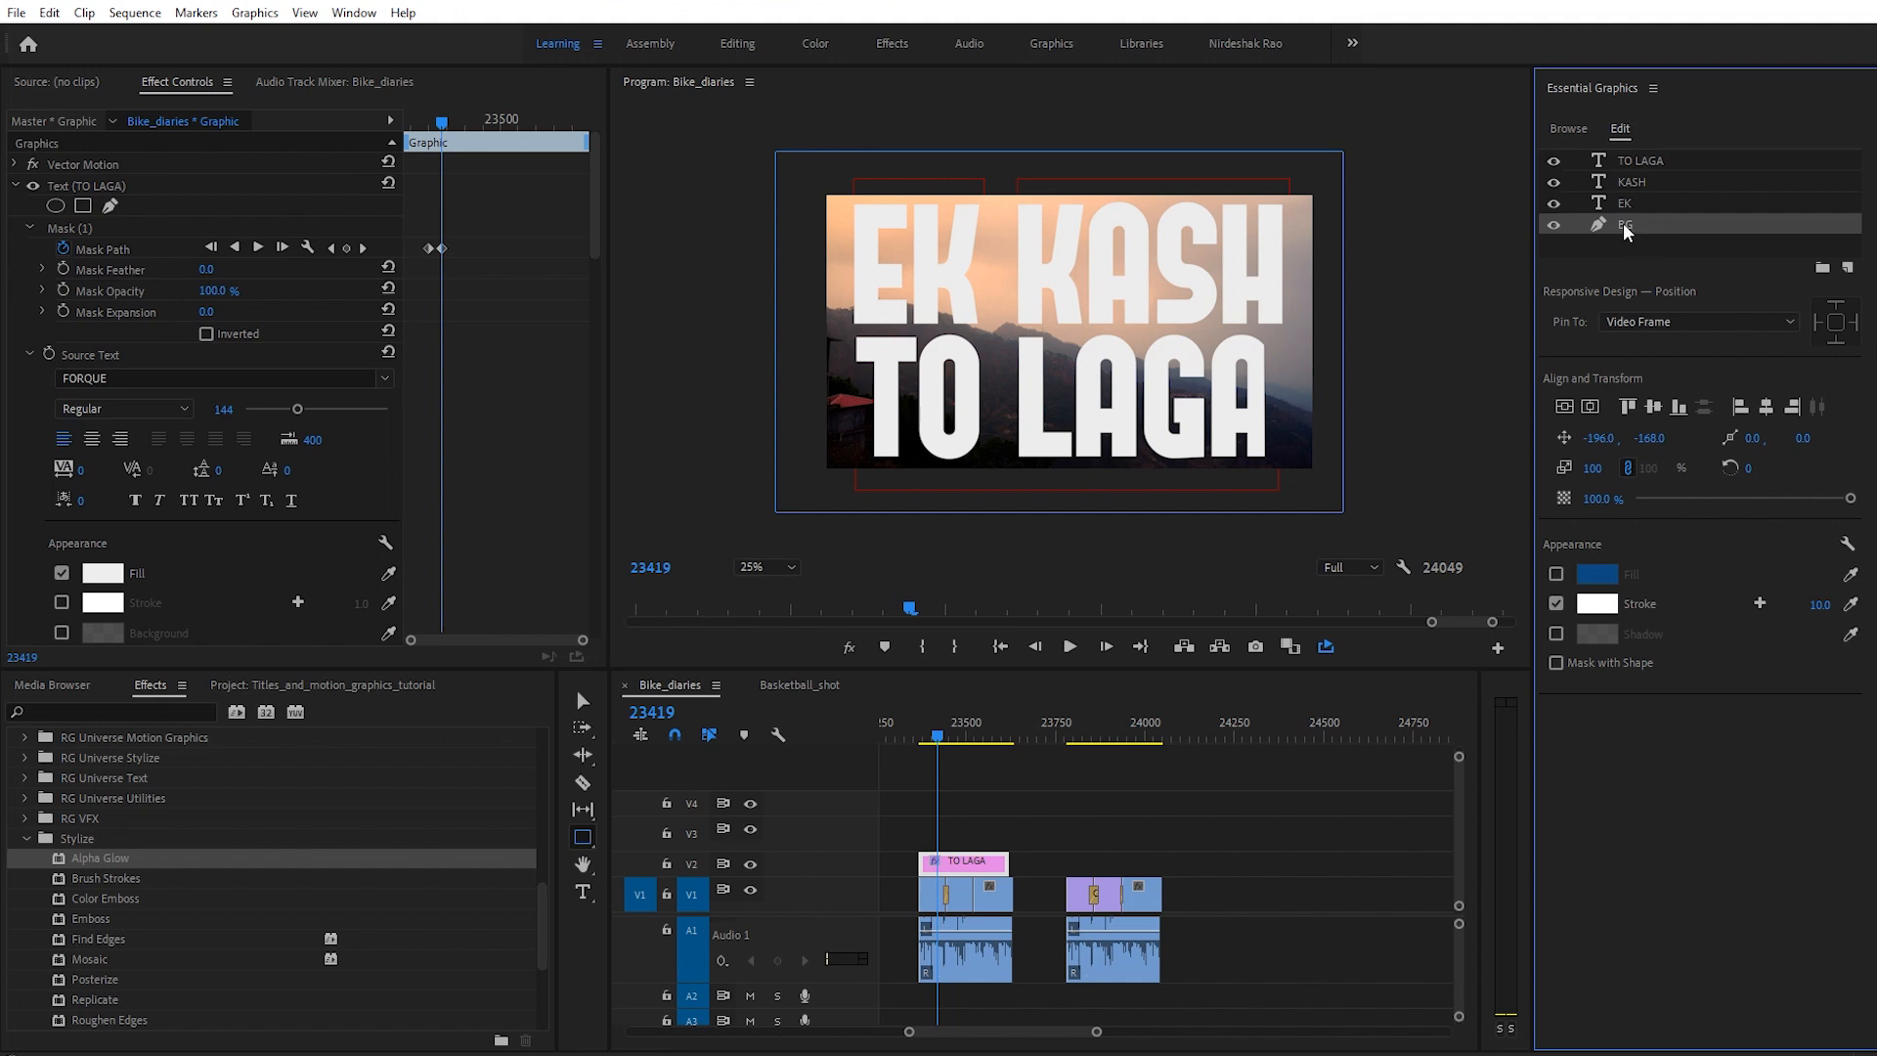
{"action": "left_click", "coordinate": [1556, 575]}
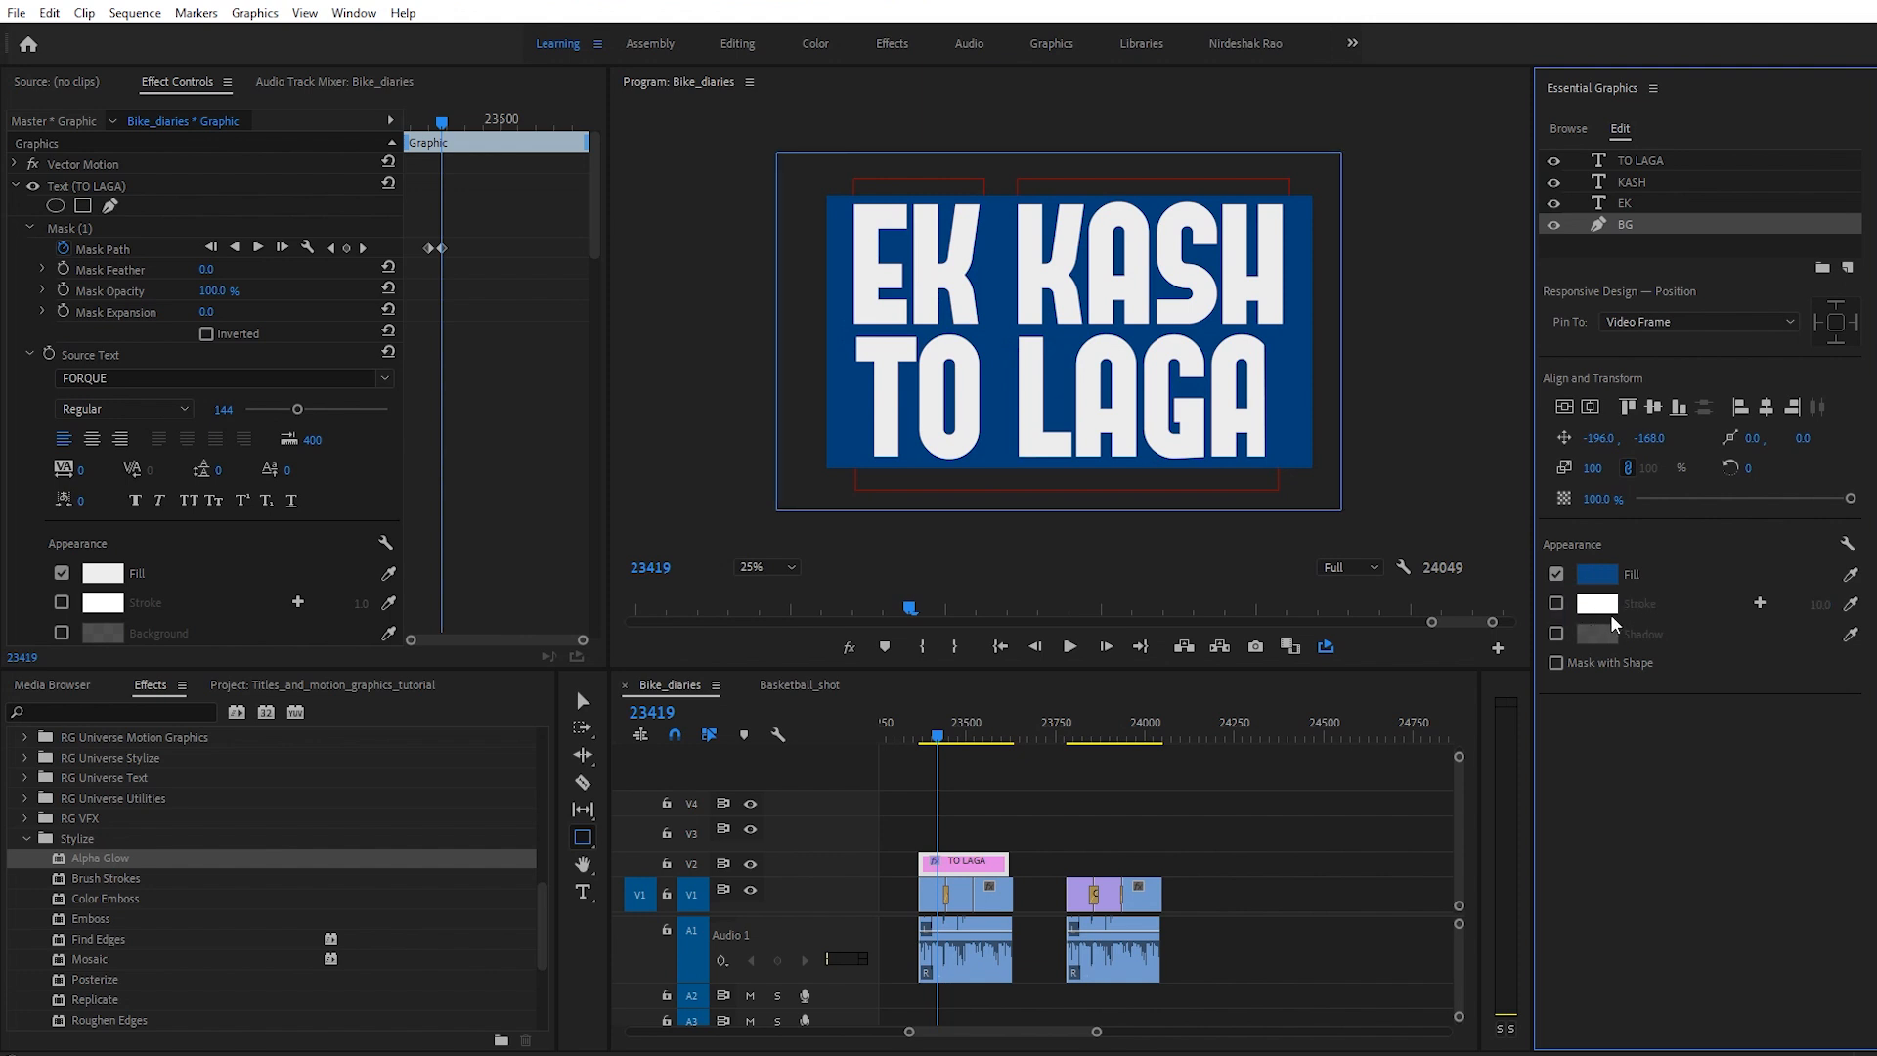
{"action": "left_click", "coordinate": [1598, 578]}
{"action": "left_click_drag", "start_coordinate": [1073, 605], "coordinate": [1030, 390]}
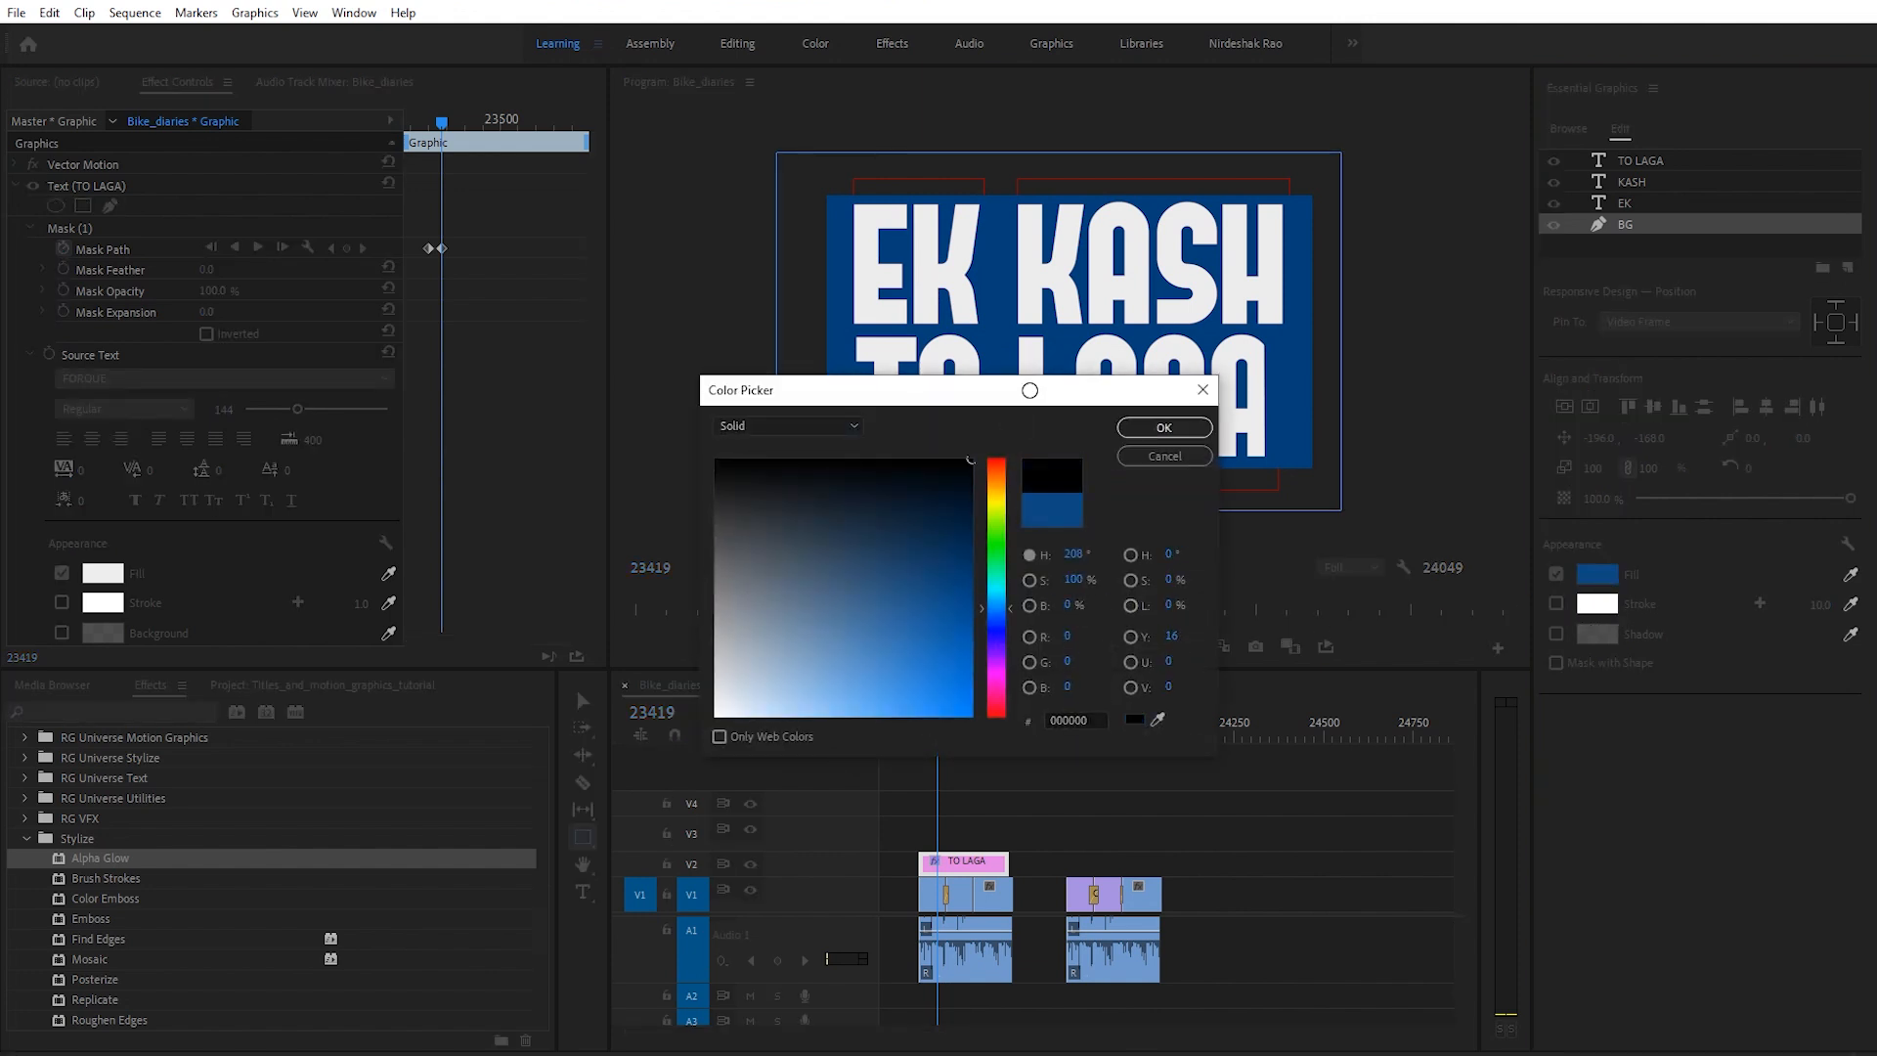
{"action": "left_click", "coordinate": [1164, 432]}
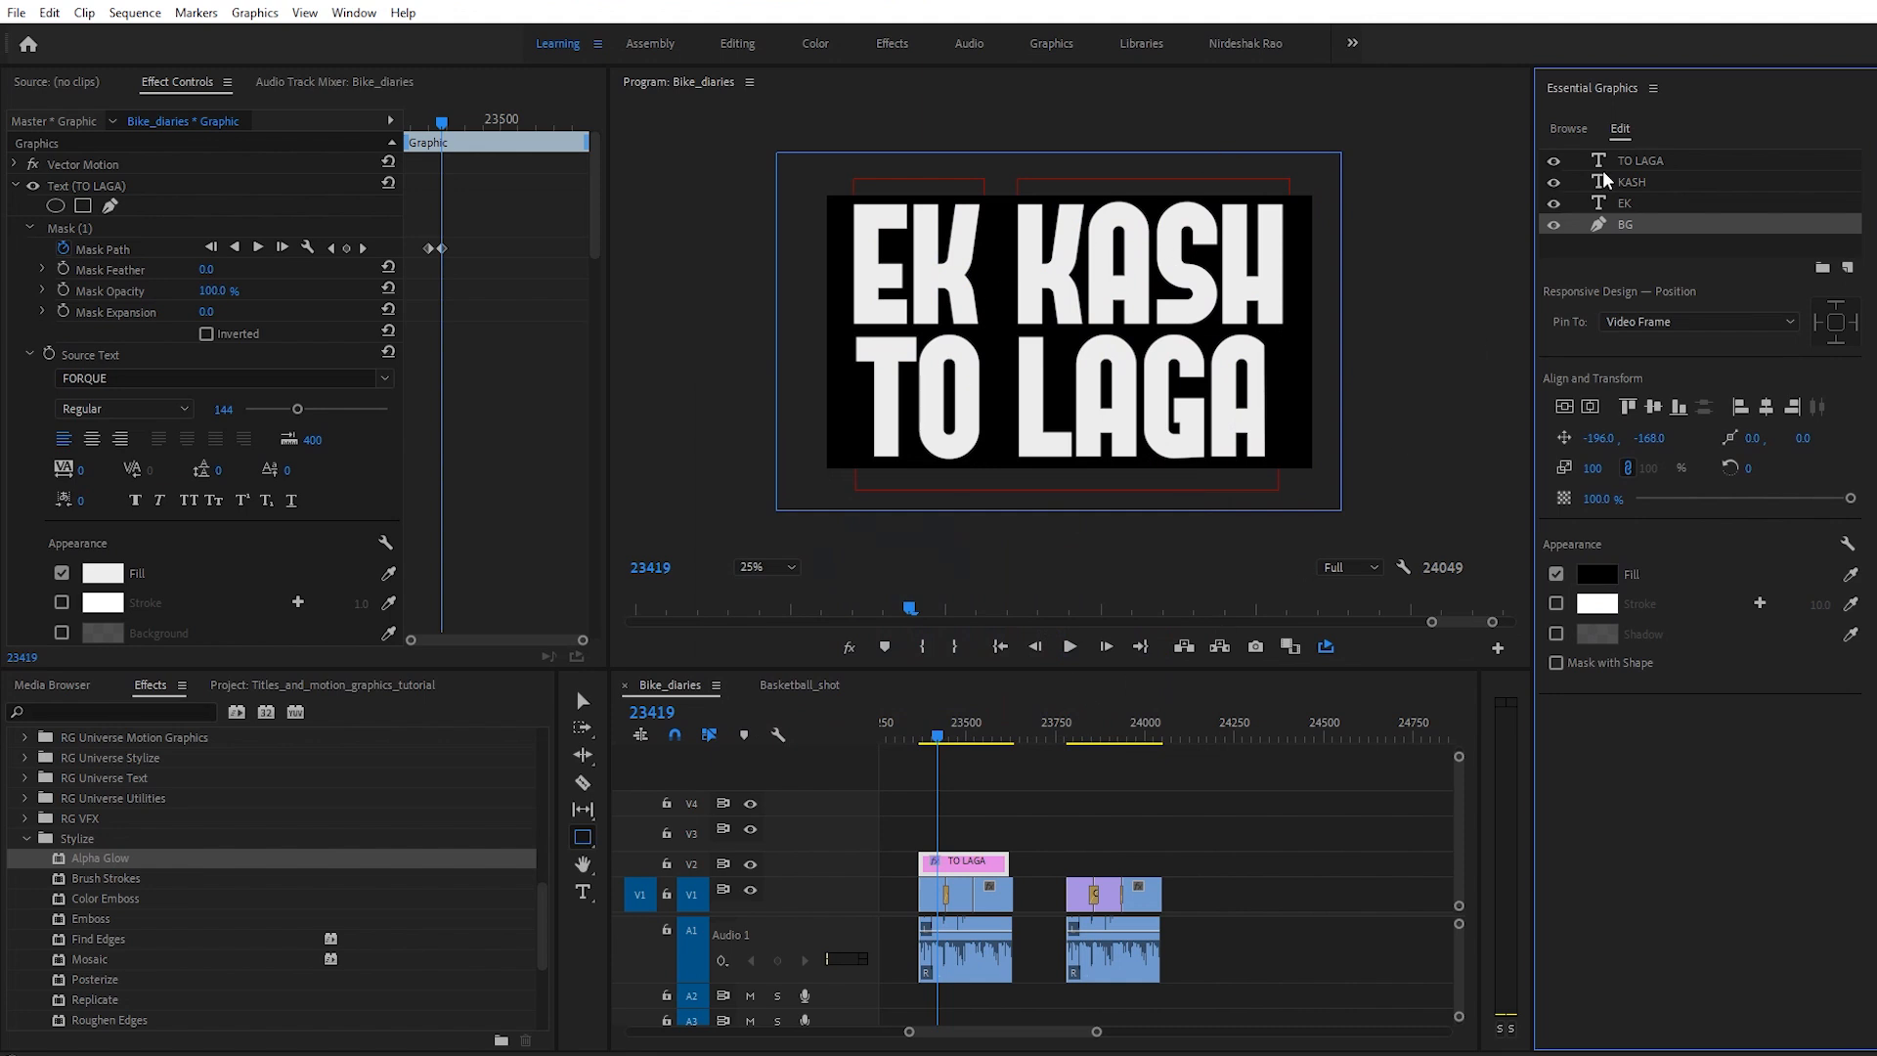
Step: Turn on Mask with Text and its Invert option for the TO LAGA, KASH and EK layers together
{"action": "left_click", "coordinate": [972, 805]}
{"action": "left_click", "coordinate": [953, 864]}
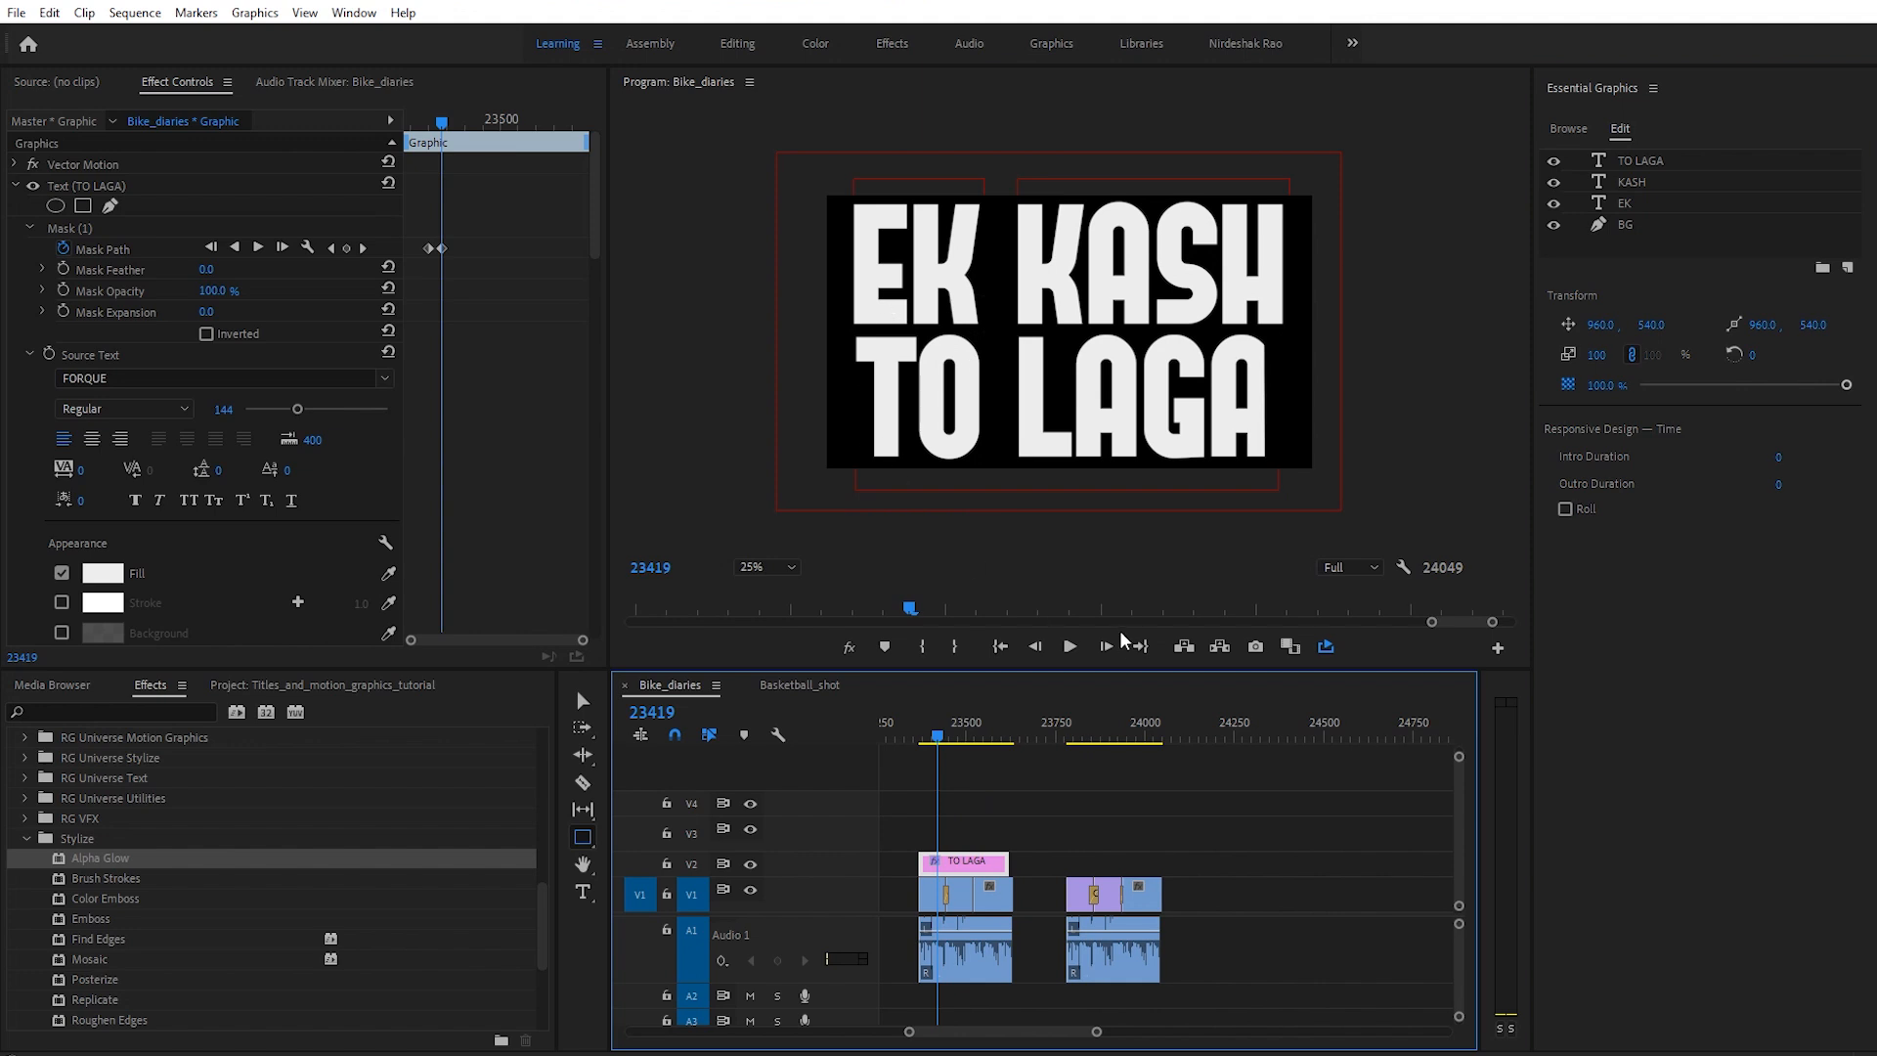
{"action": "left_click", "coordinate": [1652, 162]}
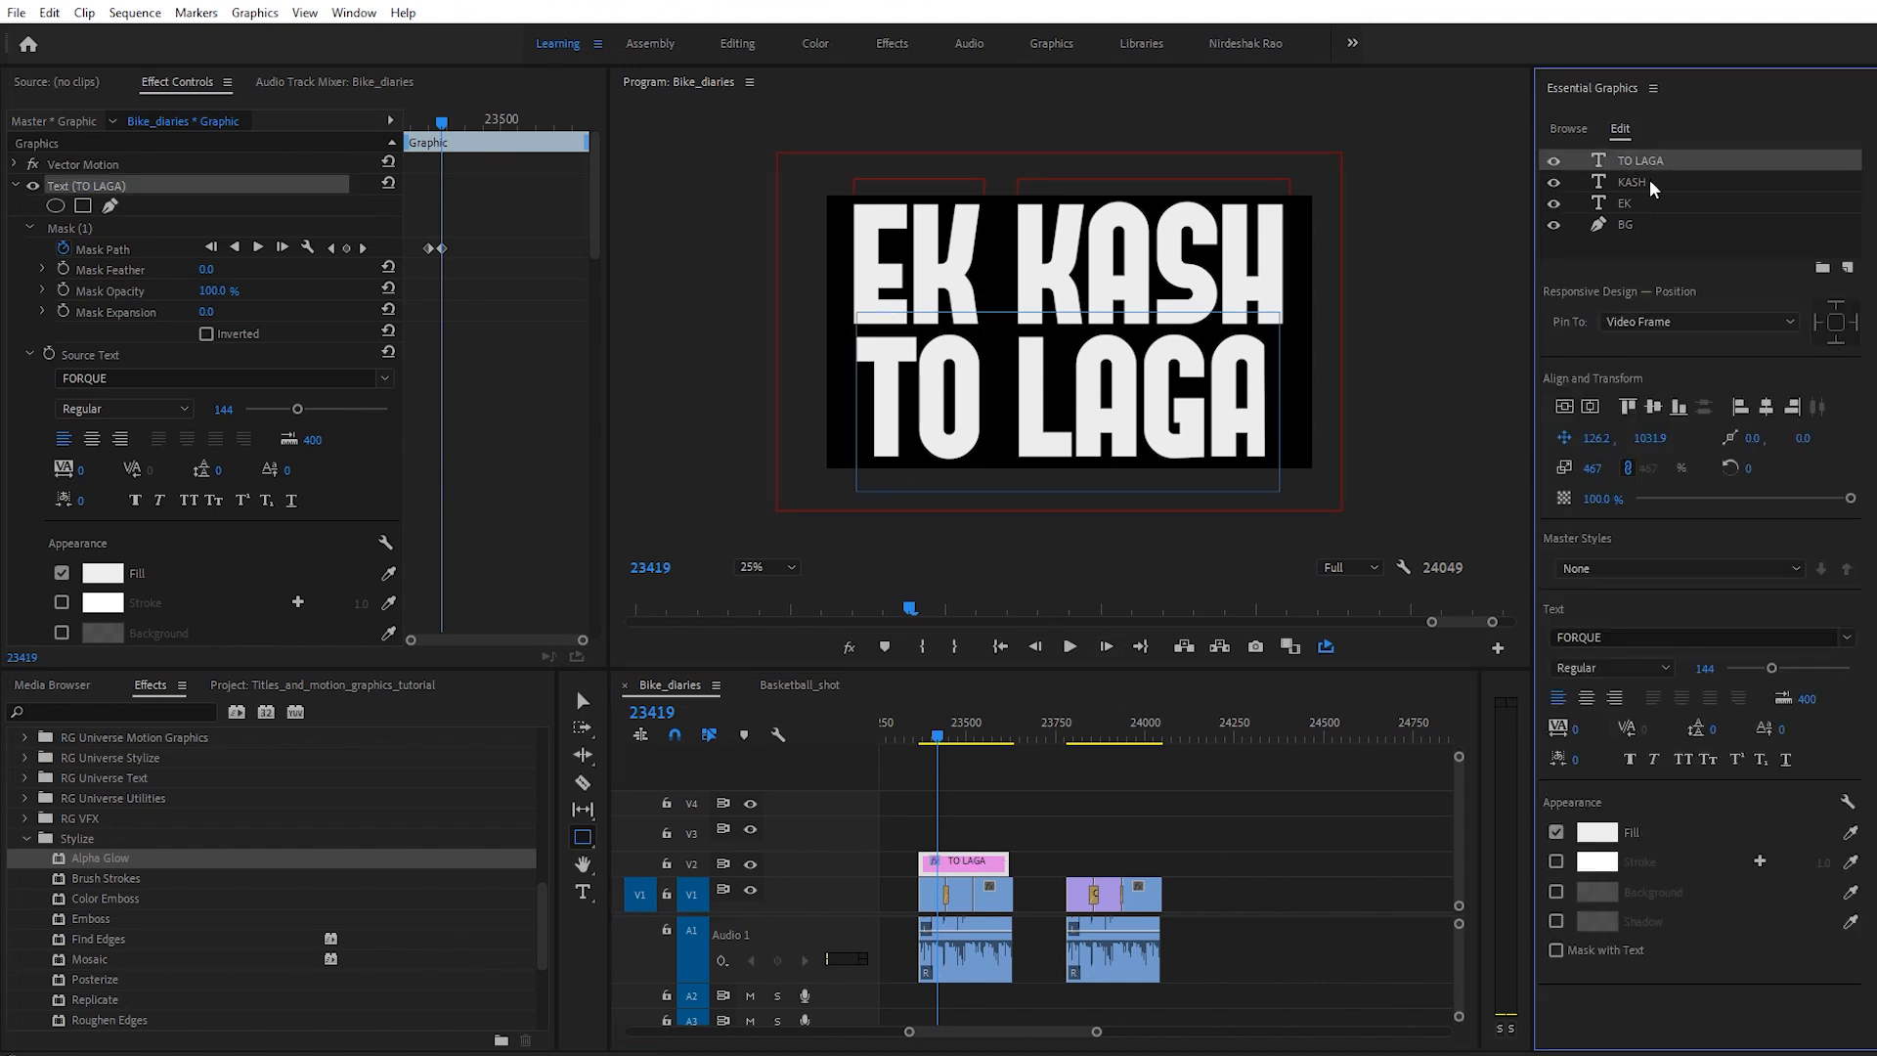
{"action": "left_click", "coordinate": [1646, 180], "text": "shift"}
{"action": "left_click", "coordinate": [1638, 202], "text": "shift"}
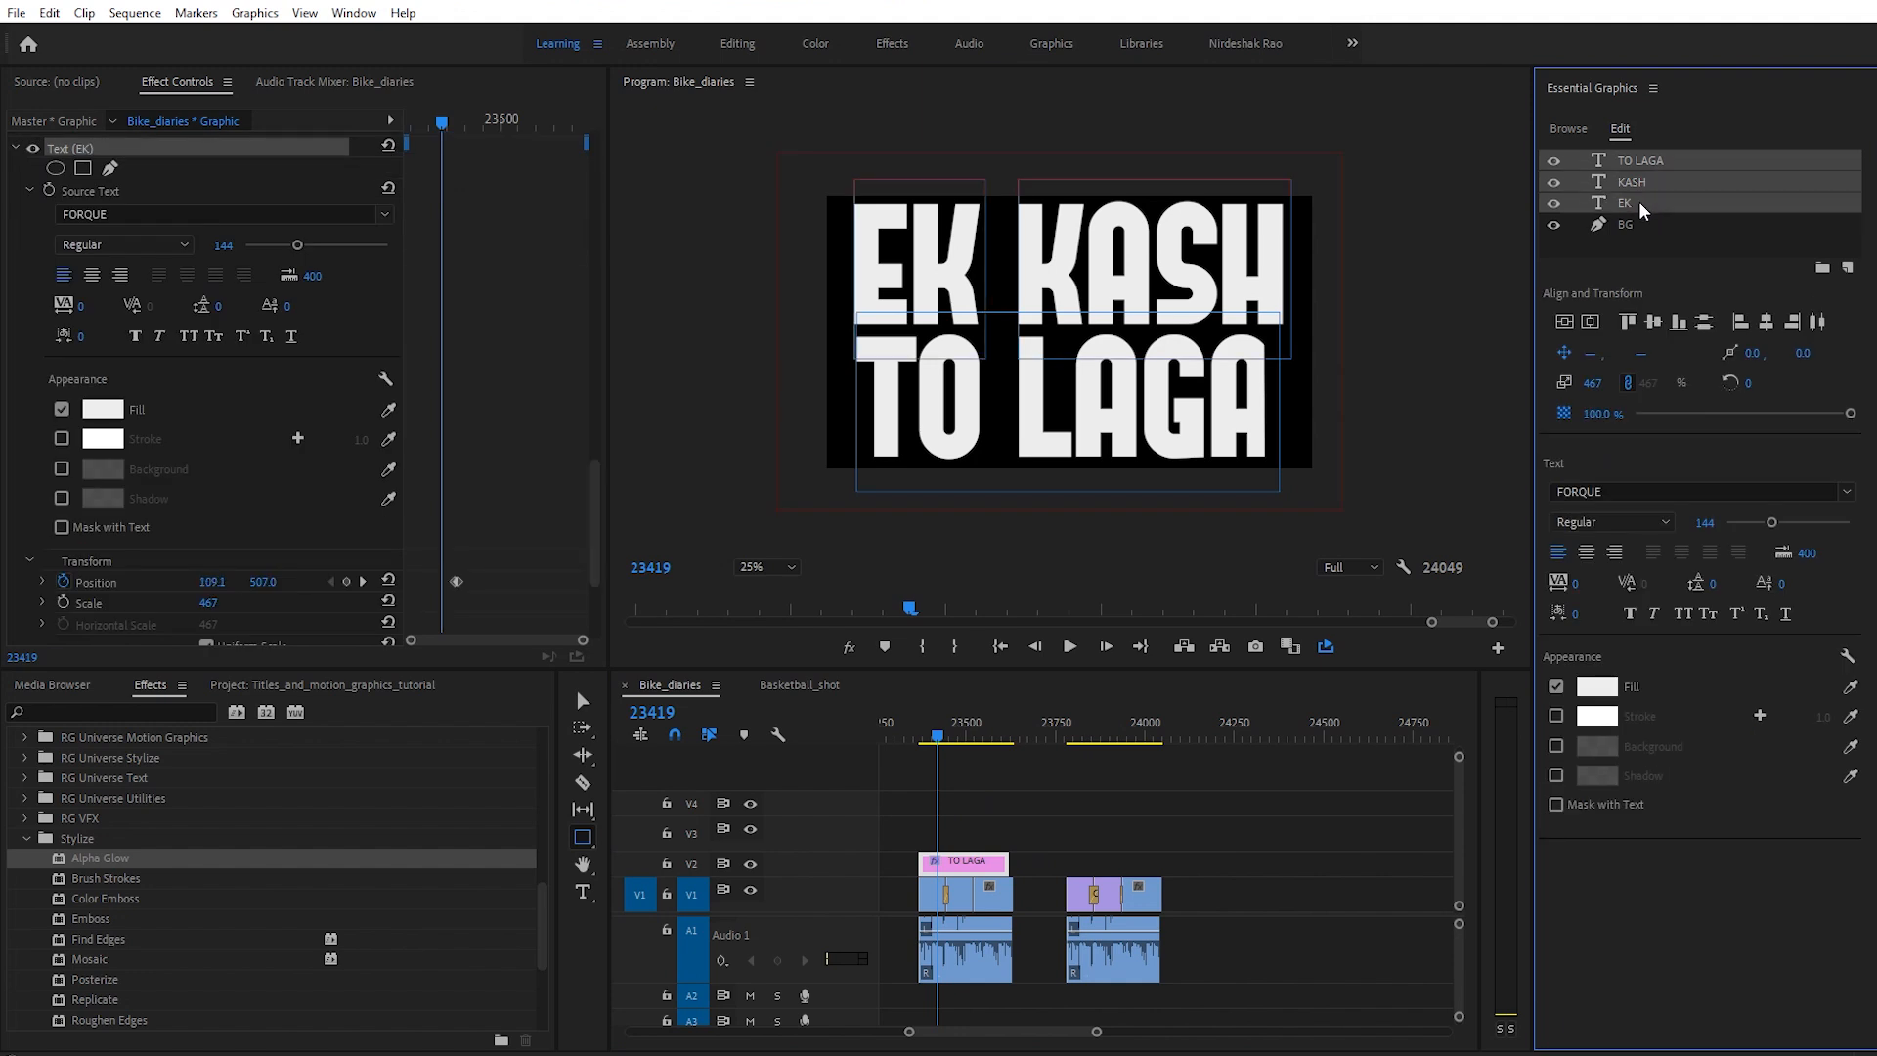
{"action": "left_click", "coordinate": [1557, 805]}
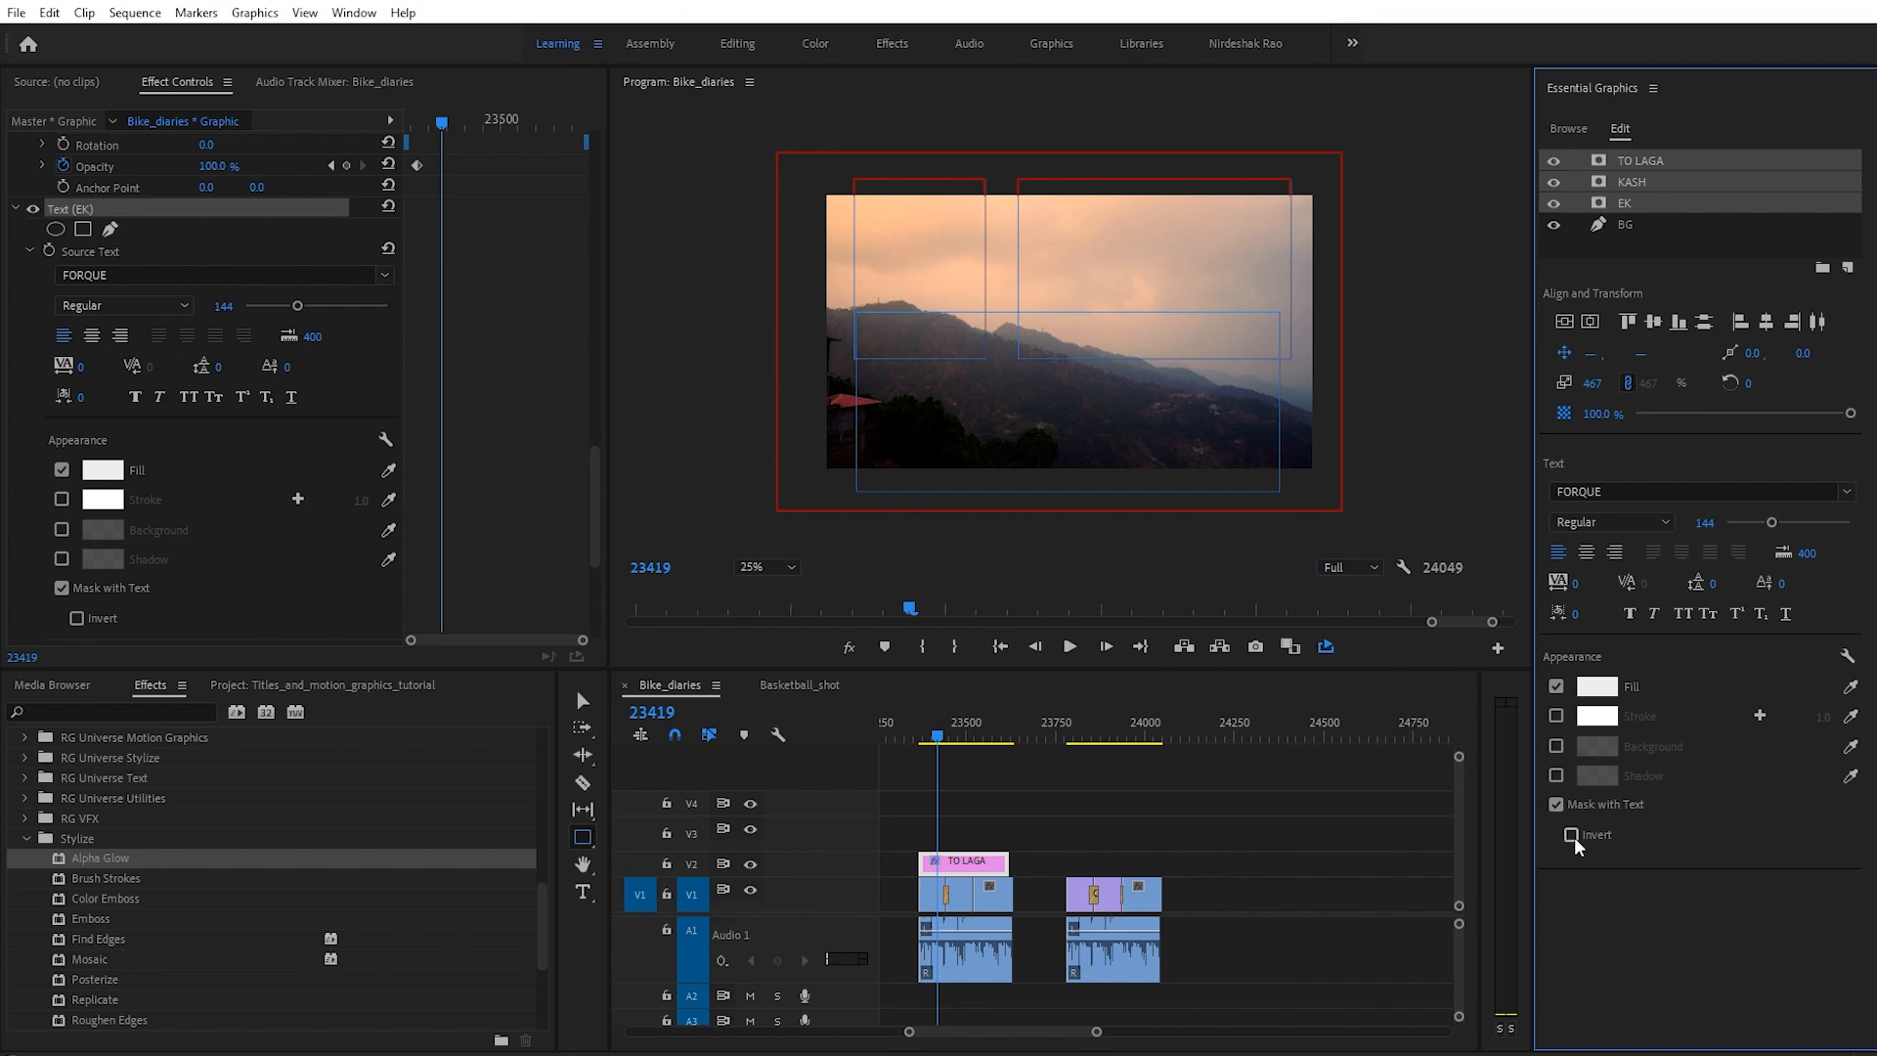
{"action": "left_click", "coordinate": [1572, 835]}
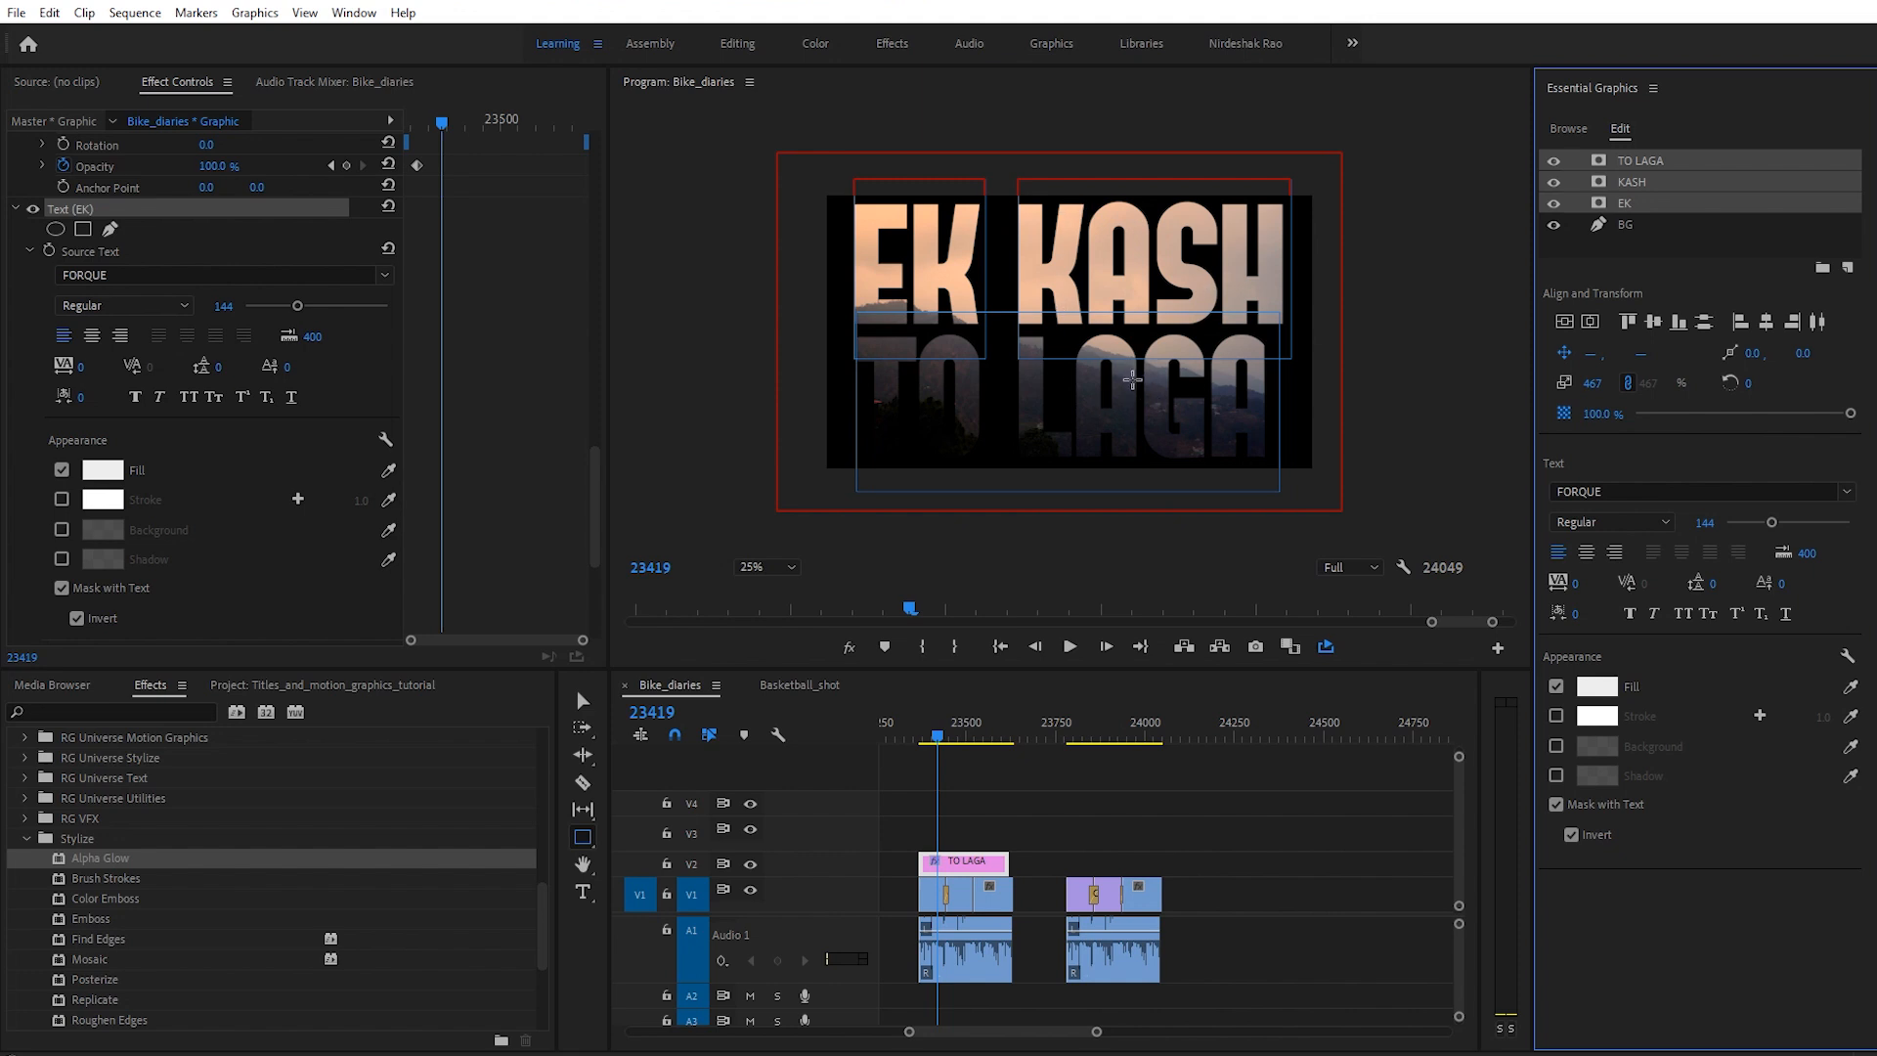
Step: Check the footage through the cutout title over the mountain timelapse clip by scrubbing between frames 23430 and 23410
{"action": "left_click", "coordinate": [932, 897]}
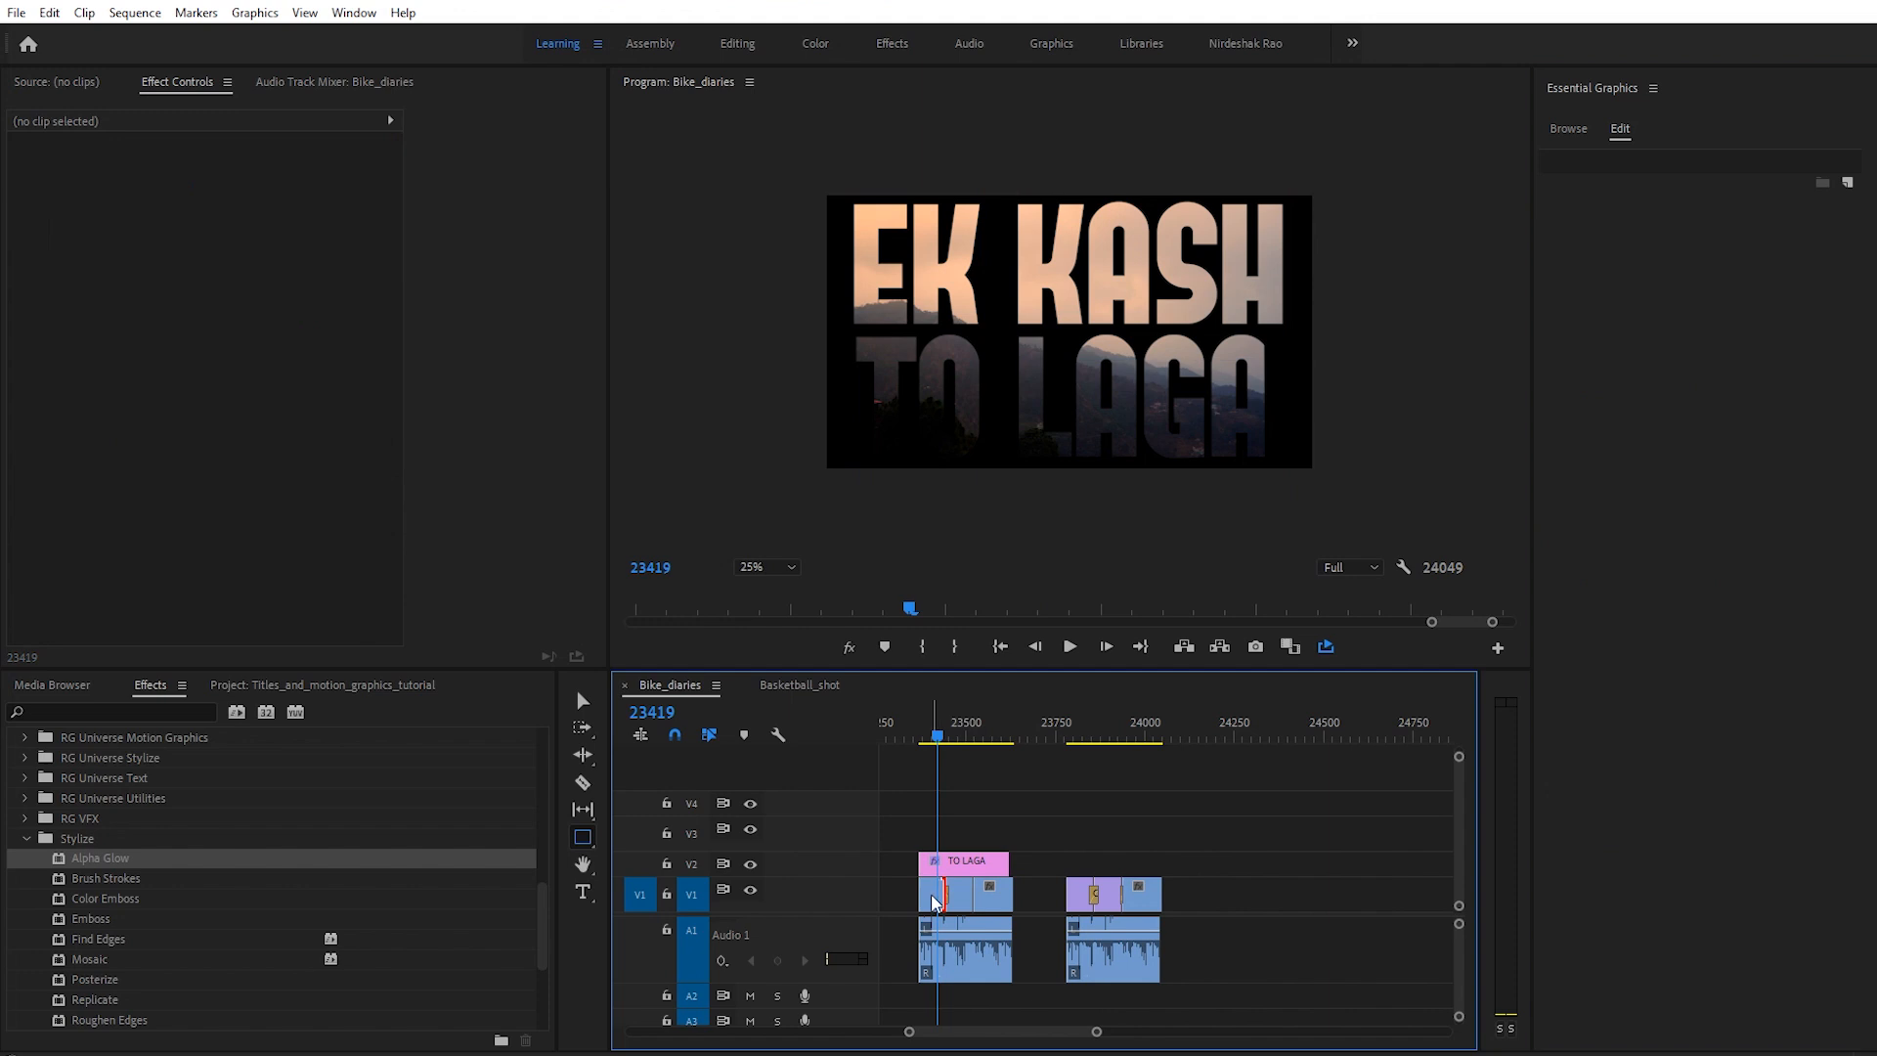
{"action": "left_click", "coordinate": [931, 897]}
{"action": "left_click", "coordinate": [939, 741]}
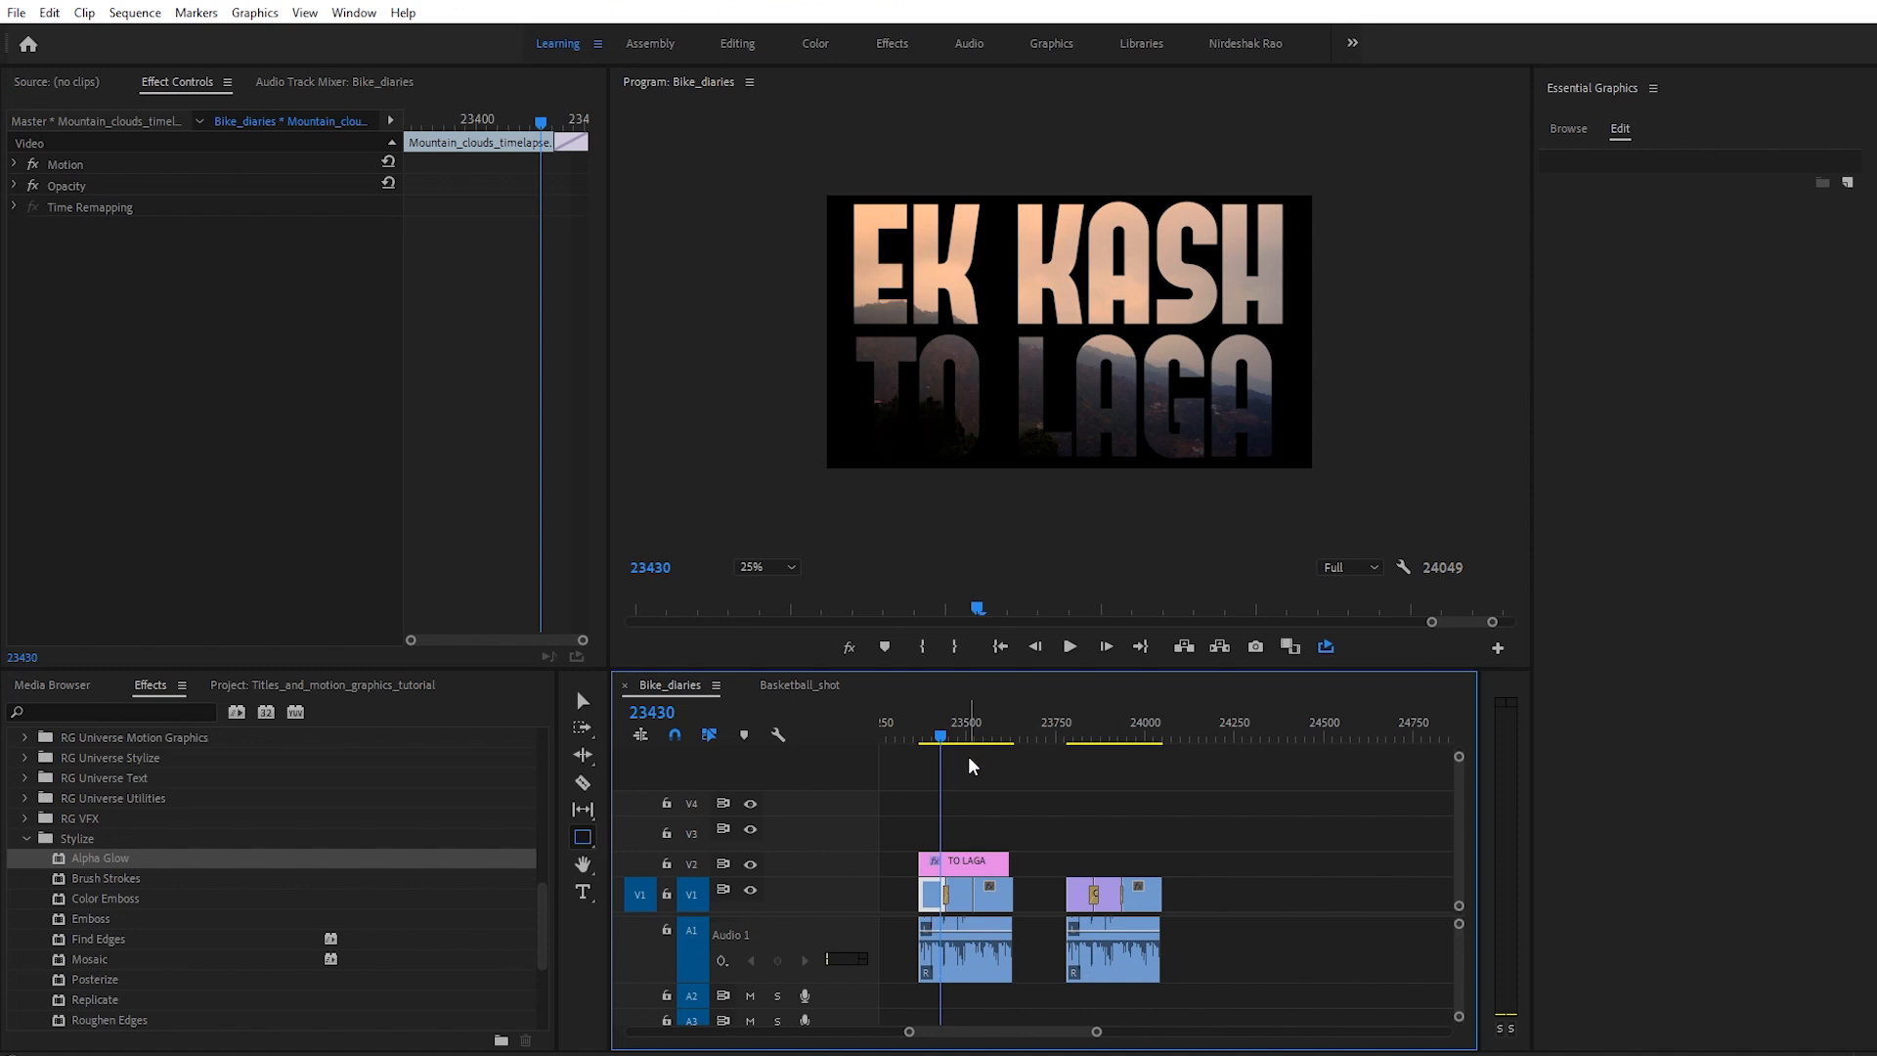
{"action": "mouse_move", "coordinate": [946, 734]}
{"action": "left_mouse_down"}
{"action": "mouse_move", "coordinate": [960, 742]}
{"action": "mouse_move", "coordinate": [936, 727]}
{"action": "left_mouse_up"}
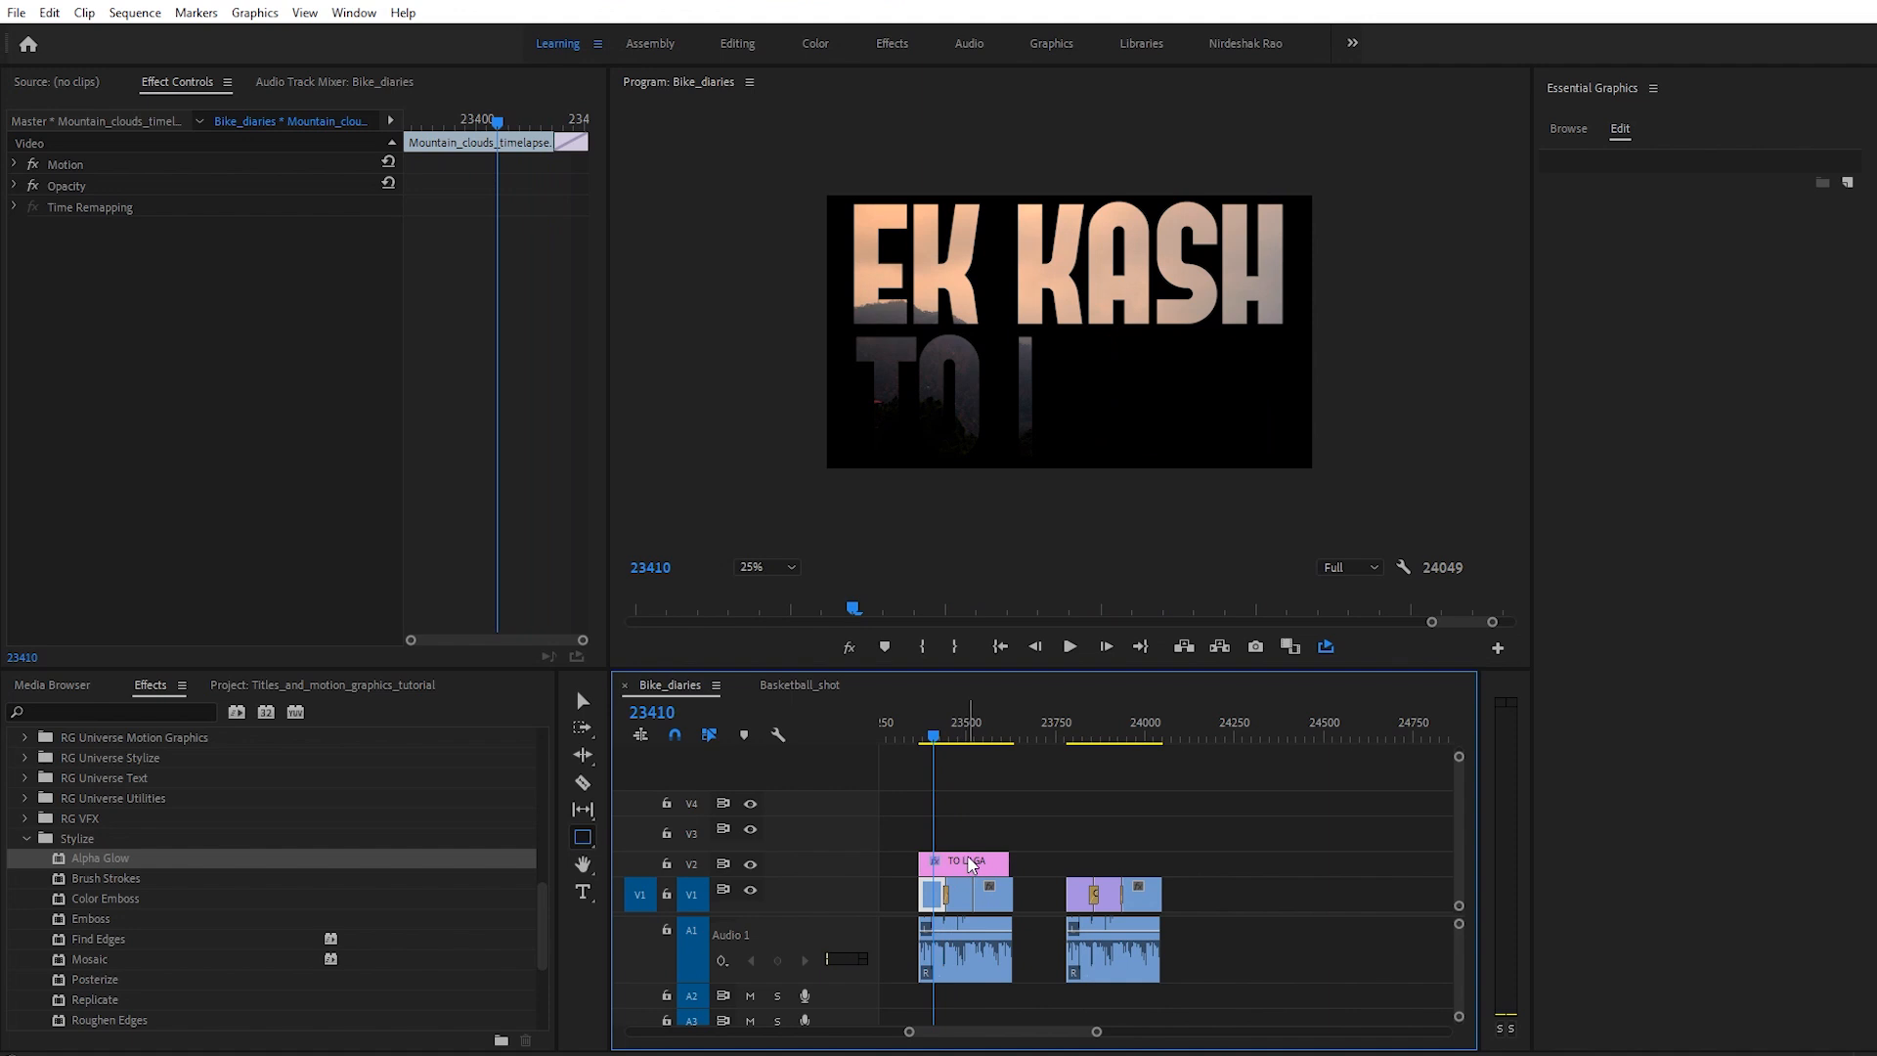
Step: Try the cutout title graphic further along the timeline, preview it at frame 23572, and undo the move
{"action": "left_click_drag", "start_coordinate": [960, 864], "coordinate": [991, 864]}
{"action": "left_click_drag", "start_coordinate": [952, 728], "coordinate": [994, 742]}
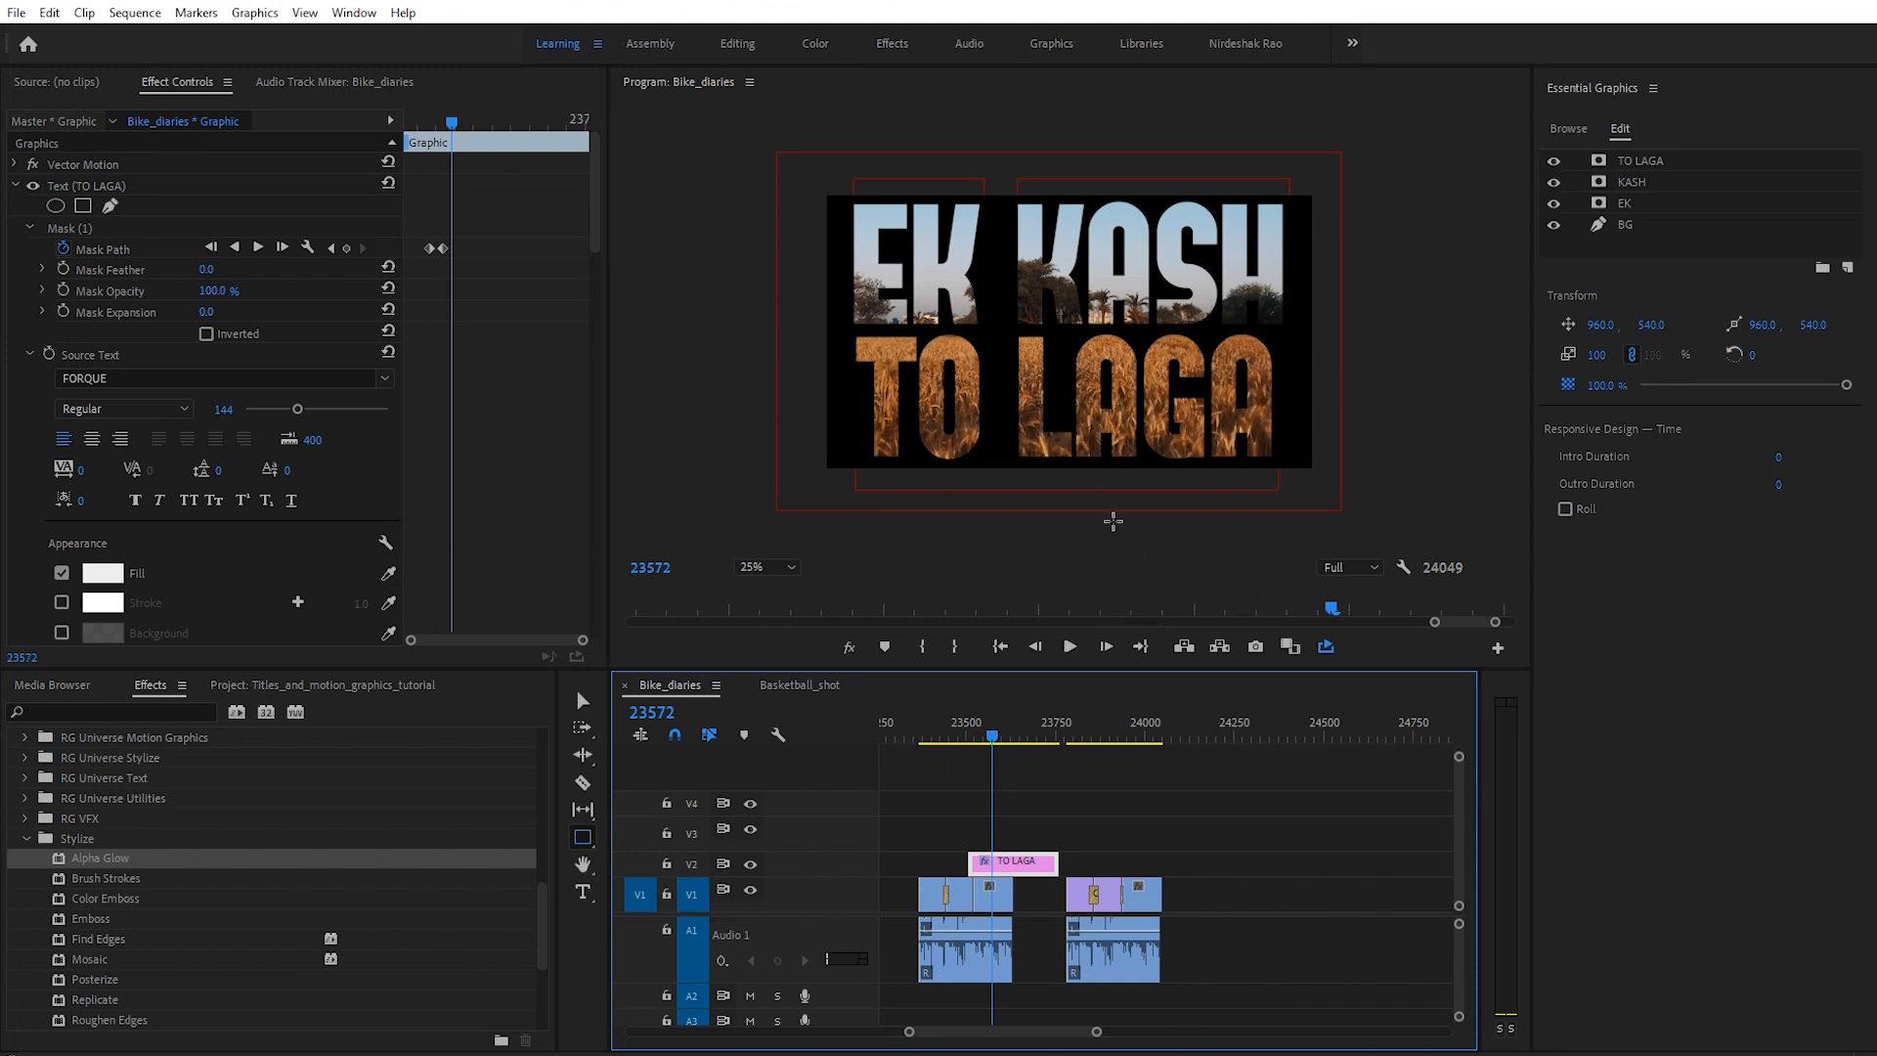
{"action": "key", "text": "ctrl+z"}
{"action": "key", "text": "ctrl+z"}
Step: Move the cutout title graphic onto the start of the second group of clips and play it over the desert footage
{"action": "key", "text": "v"}
{"action": "left_click_drag", "start_coordinate": [1066, 736], "coordinate": [1076, 741]}
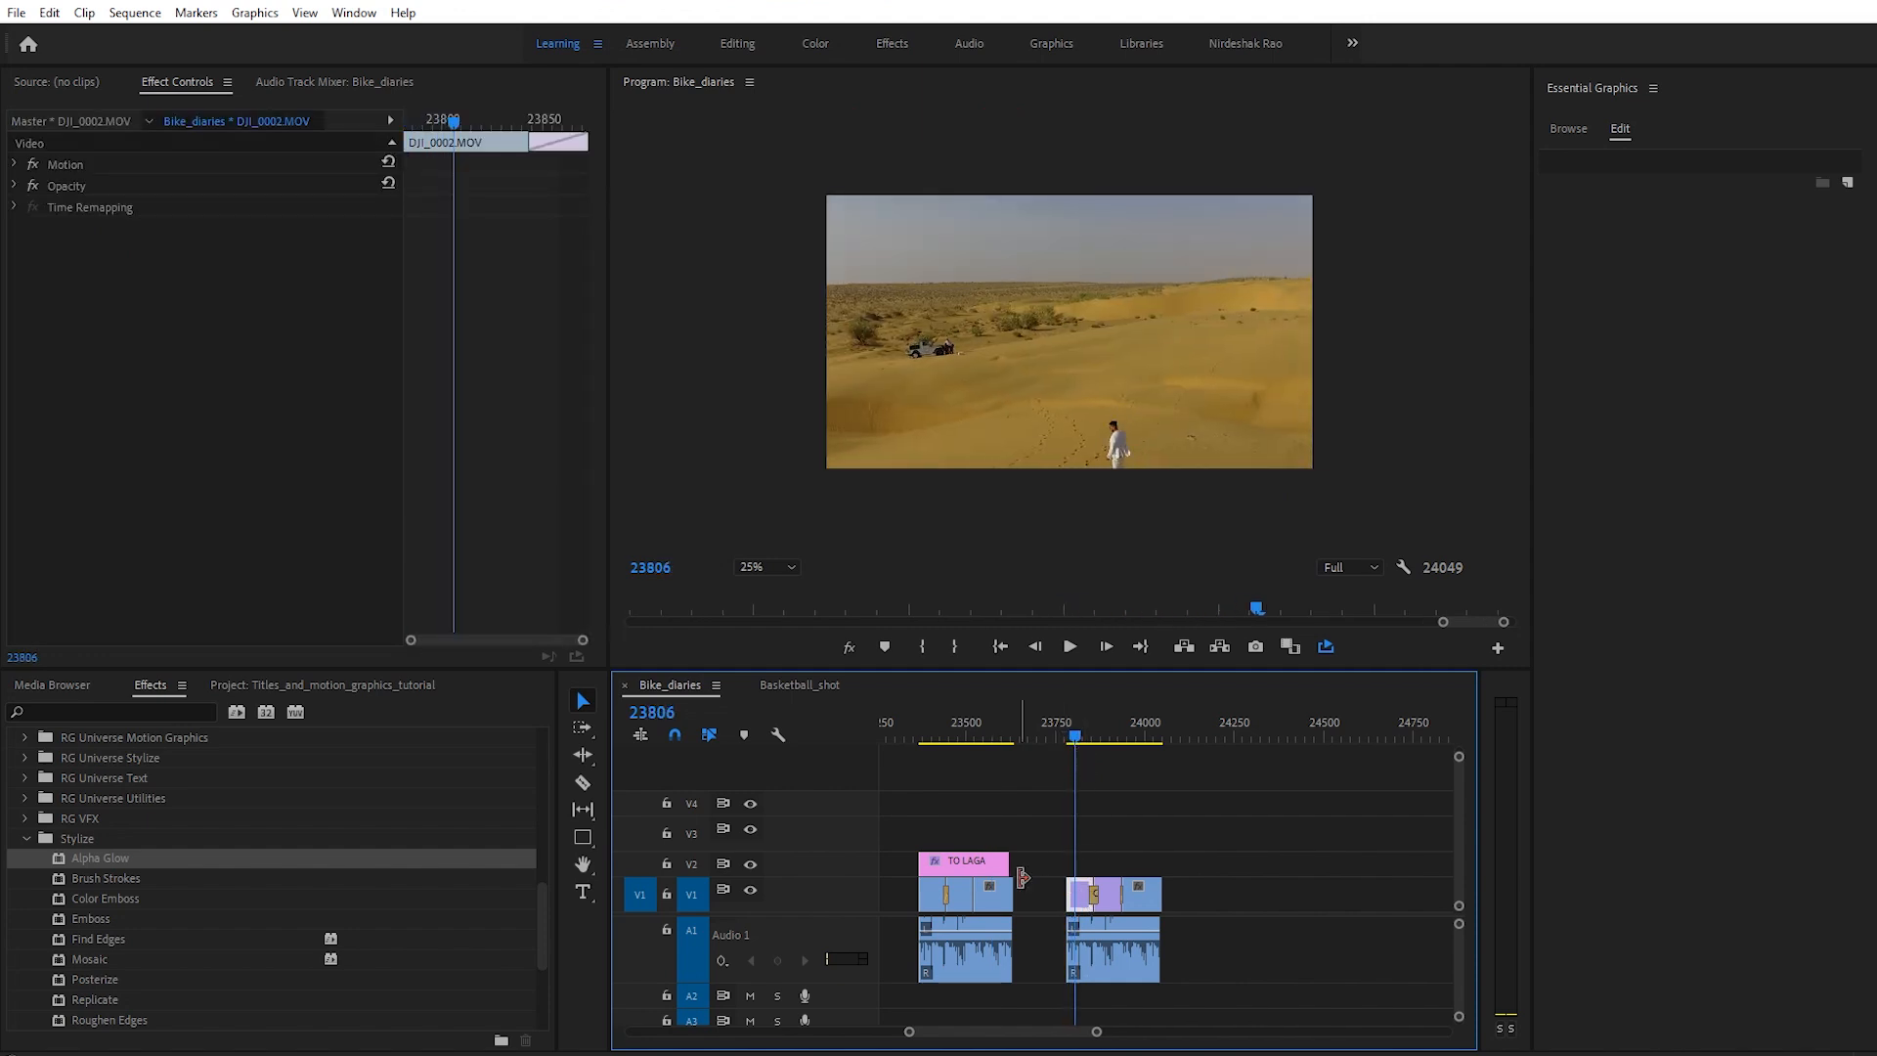
{"action": "left_click", "coordinate": [953, 861]}
{"action": "left_click_drag", "start_coordinate": [1122, 864], "coordinate": [1112, 864]}
{"action": "key", "text": "space"}
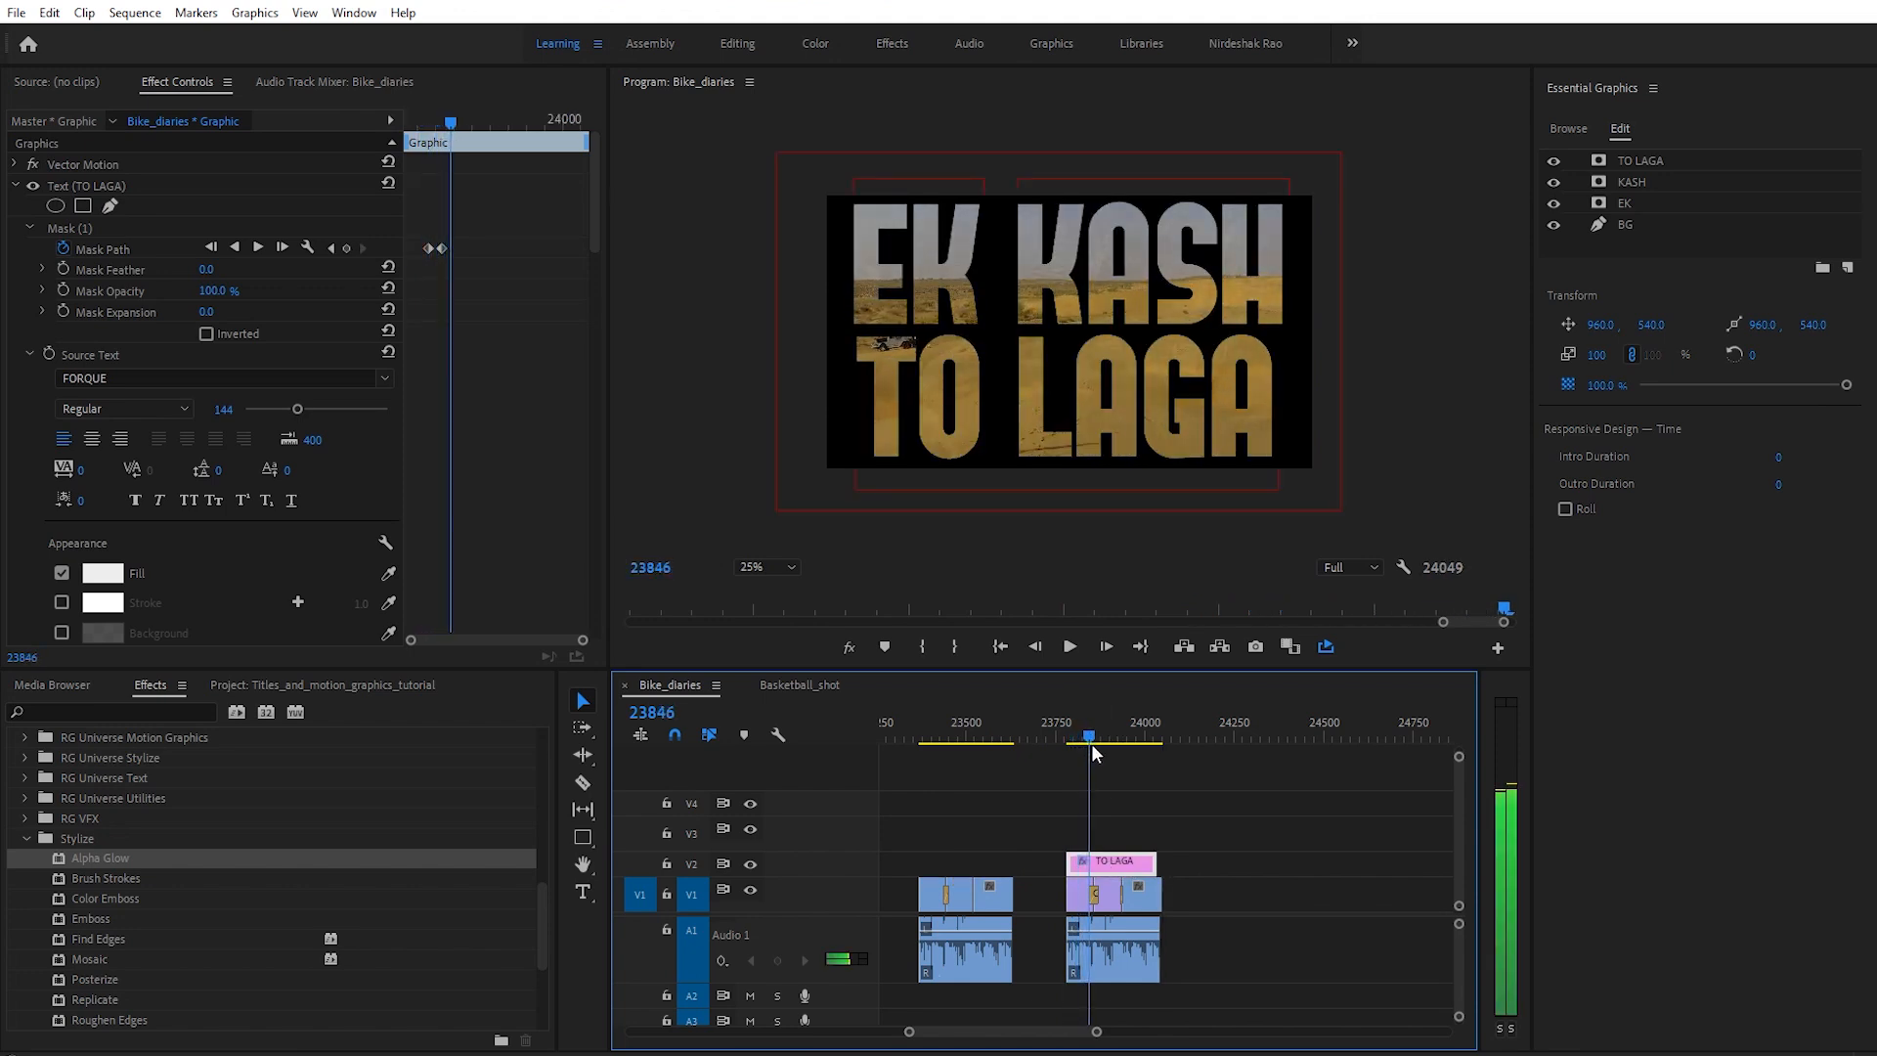
{"action": "key", "text": "space"}
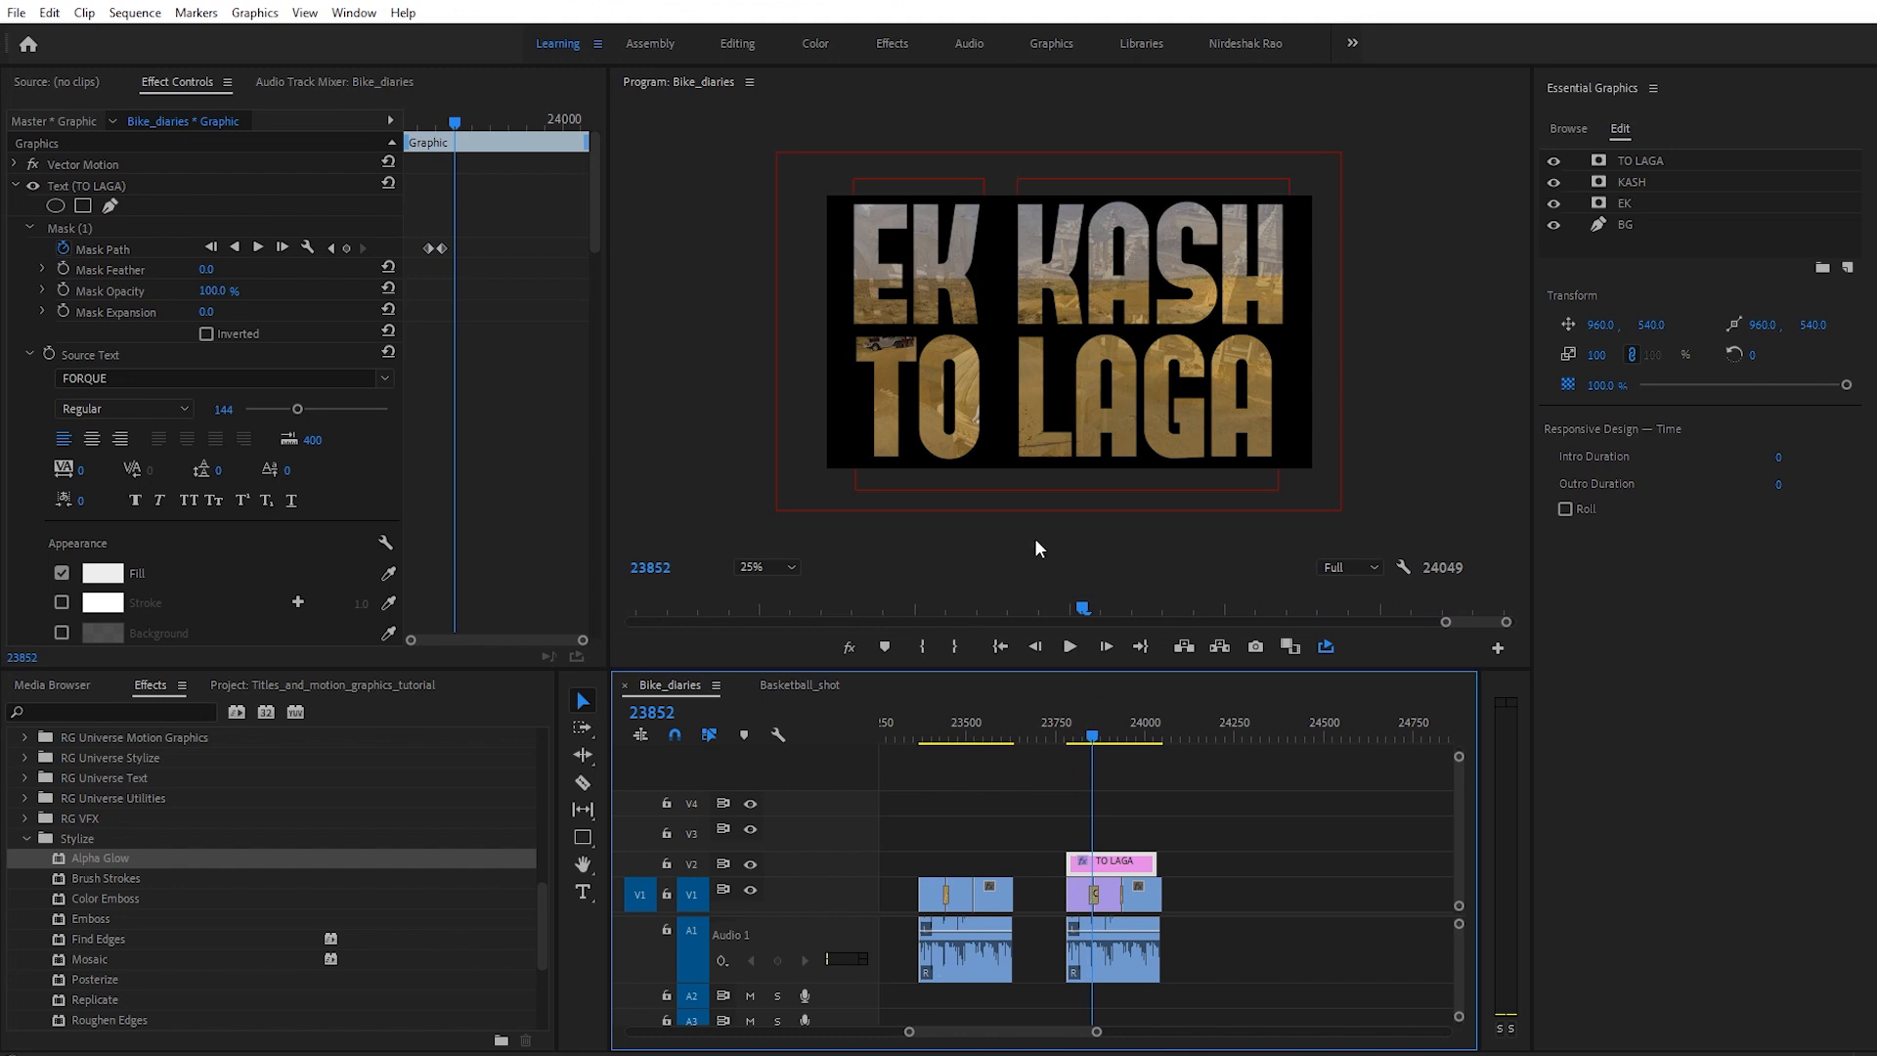
Step: Shift the cutout title graphic later onto the DJI_0003.MOV monument footage and preview it up to frame 23917
{"action": "left_click", "coordinate": [1095, 728]}
{"action": "left_click_drag", "start_coordinate": [1109, 866], "coordinate": [1167, 871]}
{"action": "left_click", "coordinate": [1108, 735]}
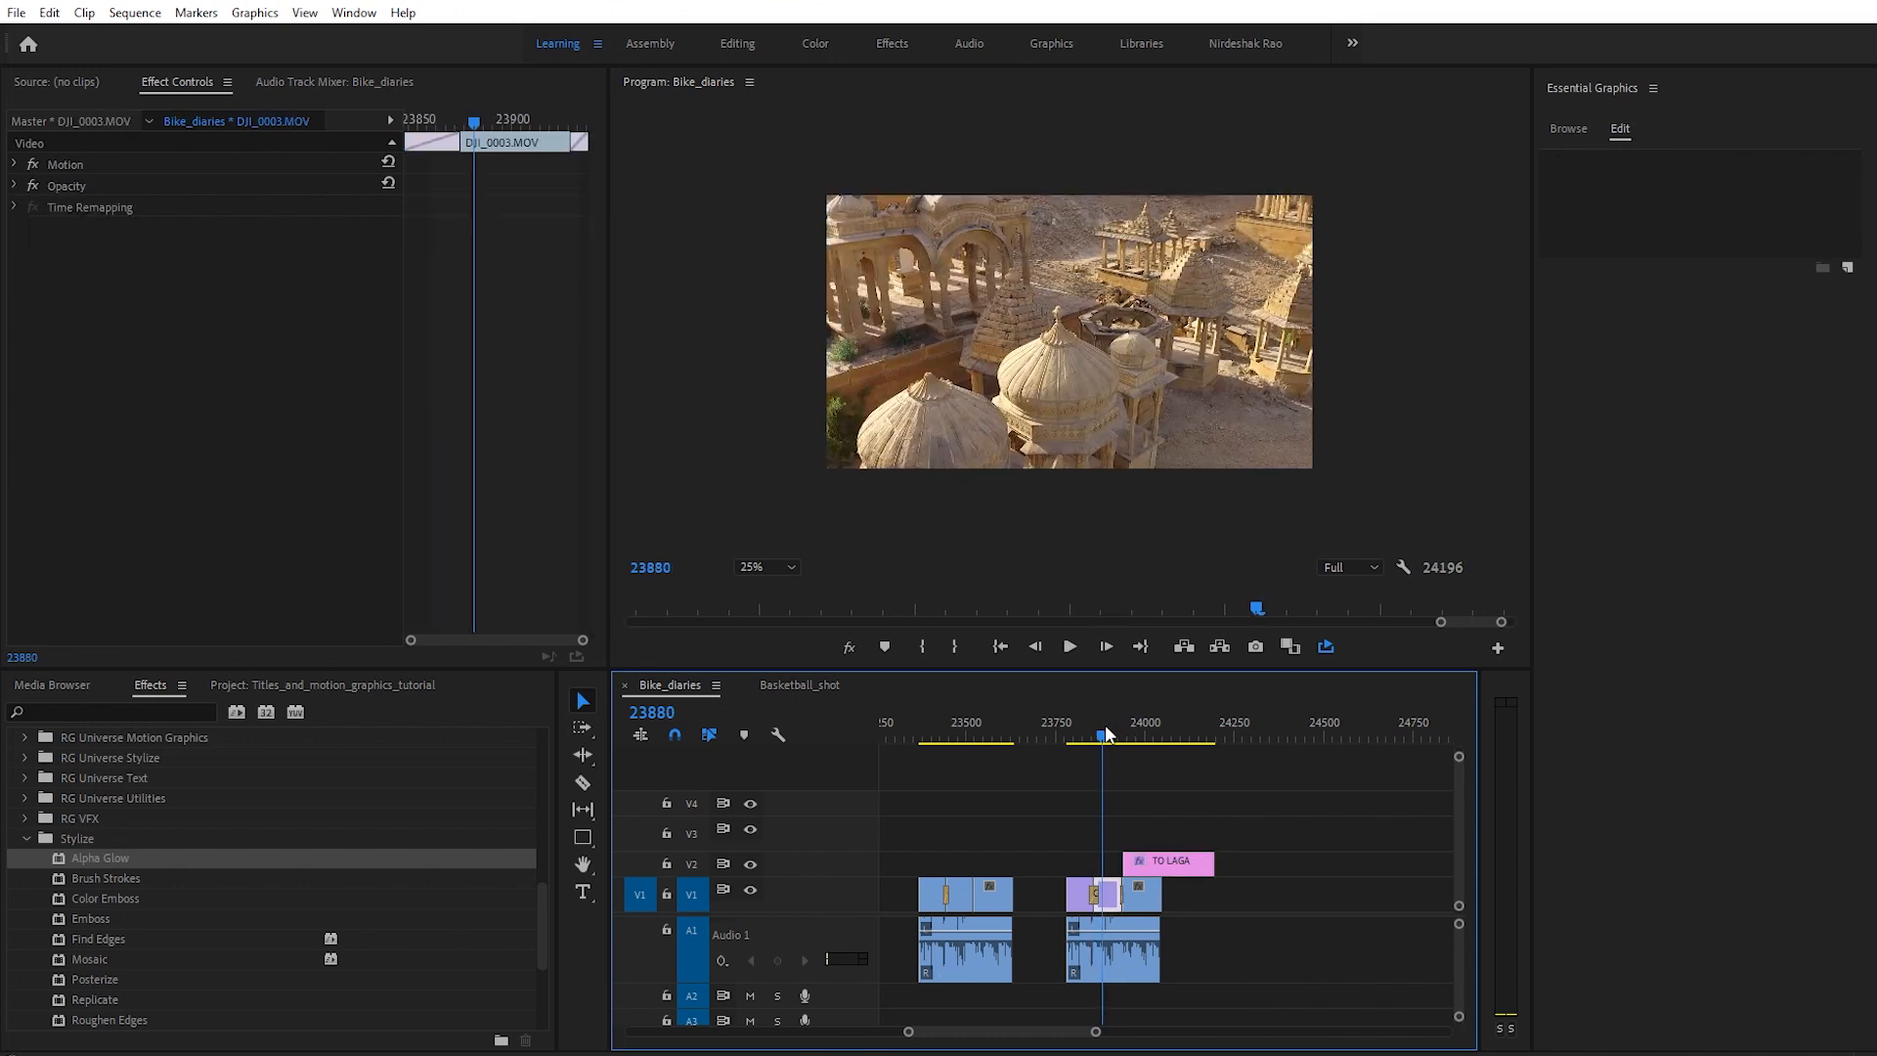
{"action": "left_click_drag", "start_coordinate": [1157, 870], "coordinate": [1127, 866]}
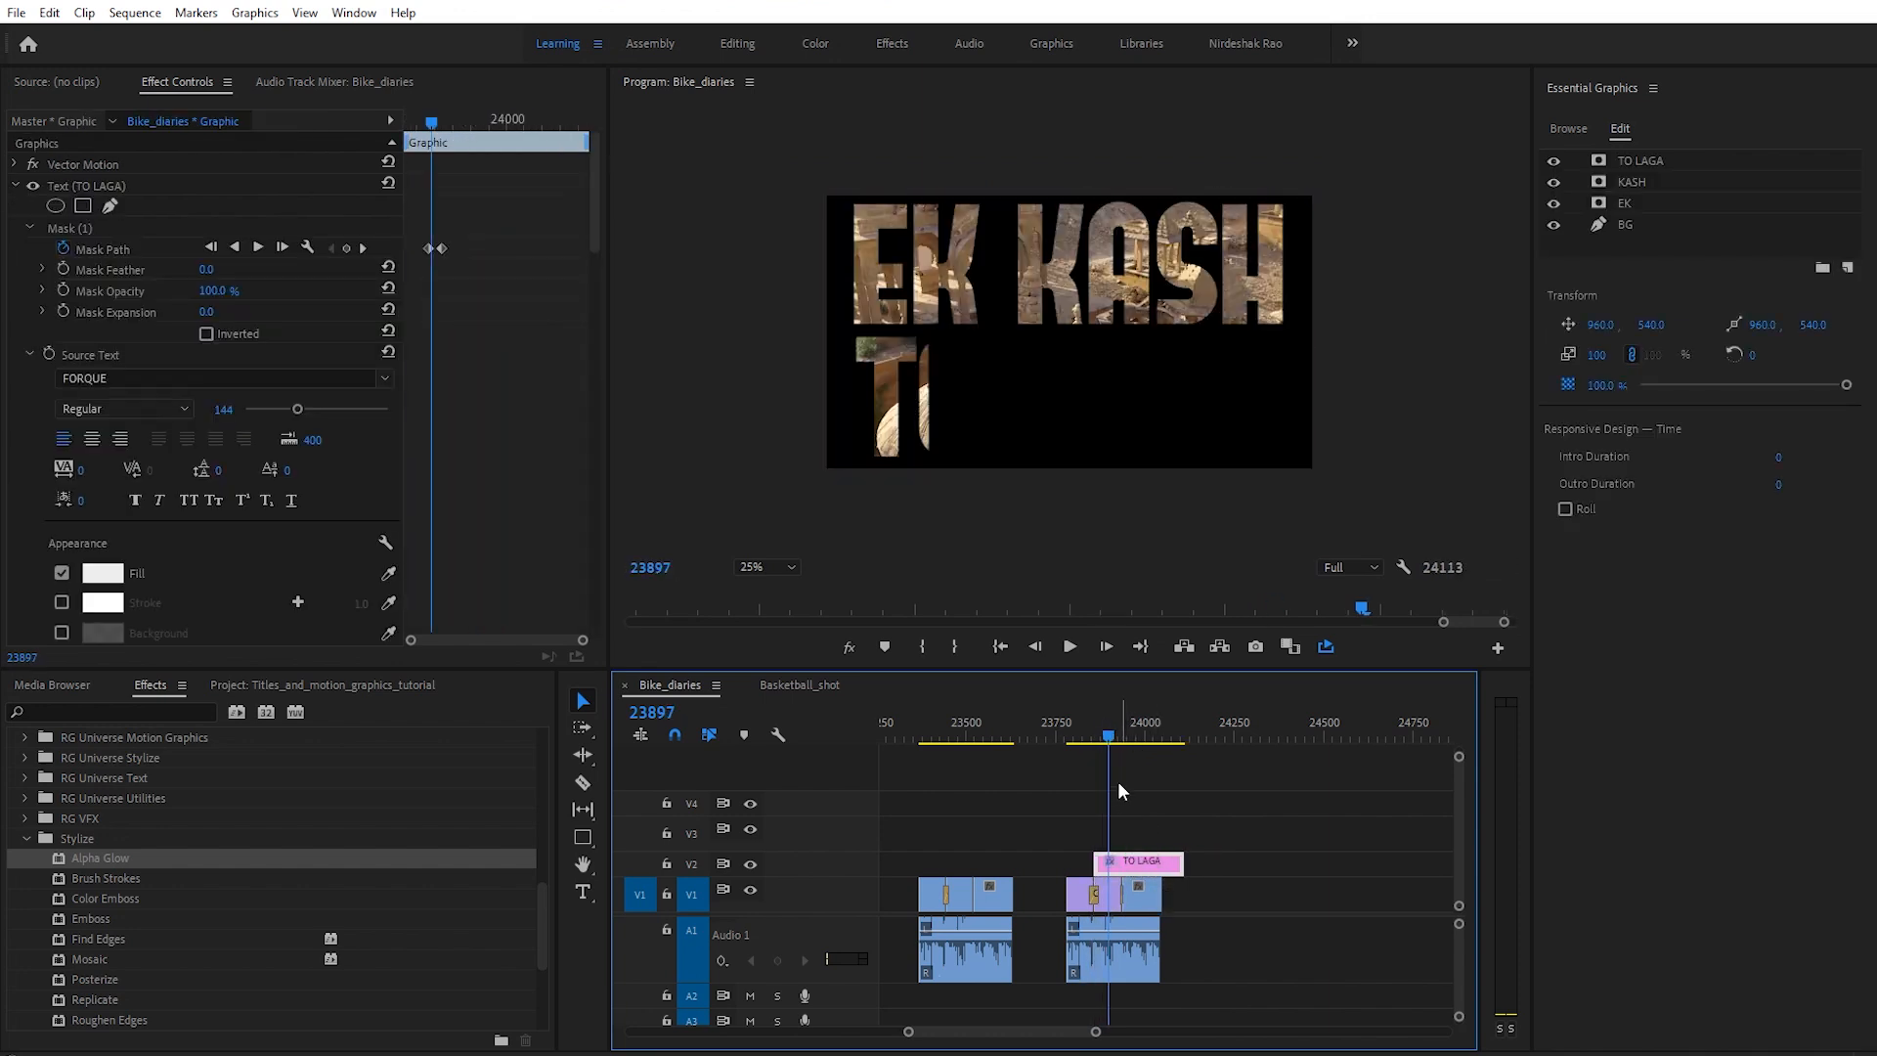
{"action": "left_click", "coordinate": [1115, 735]}
{"action": "left_click_drag", "start_coordinate": [1119, 740], "coordinate": [1118, 743]}
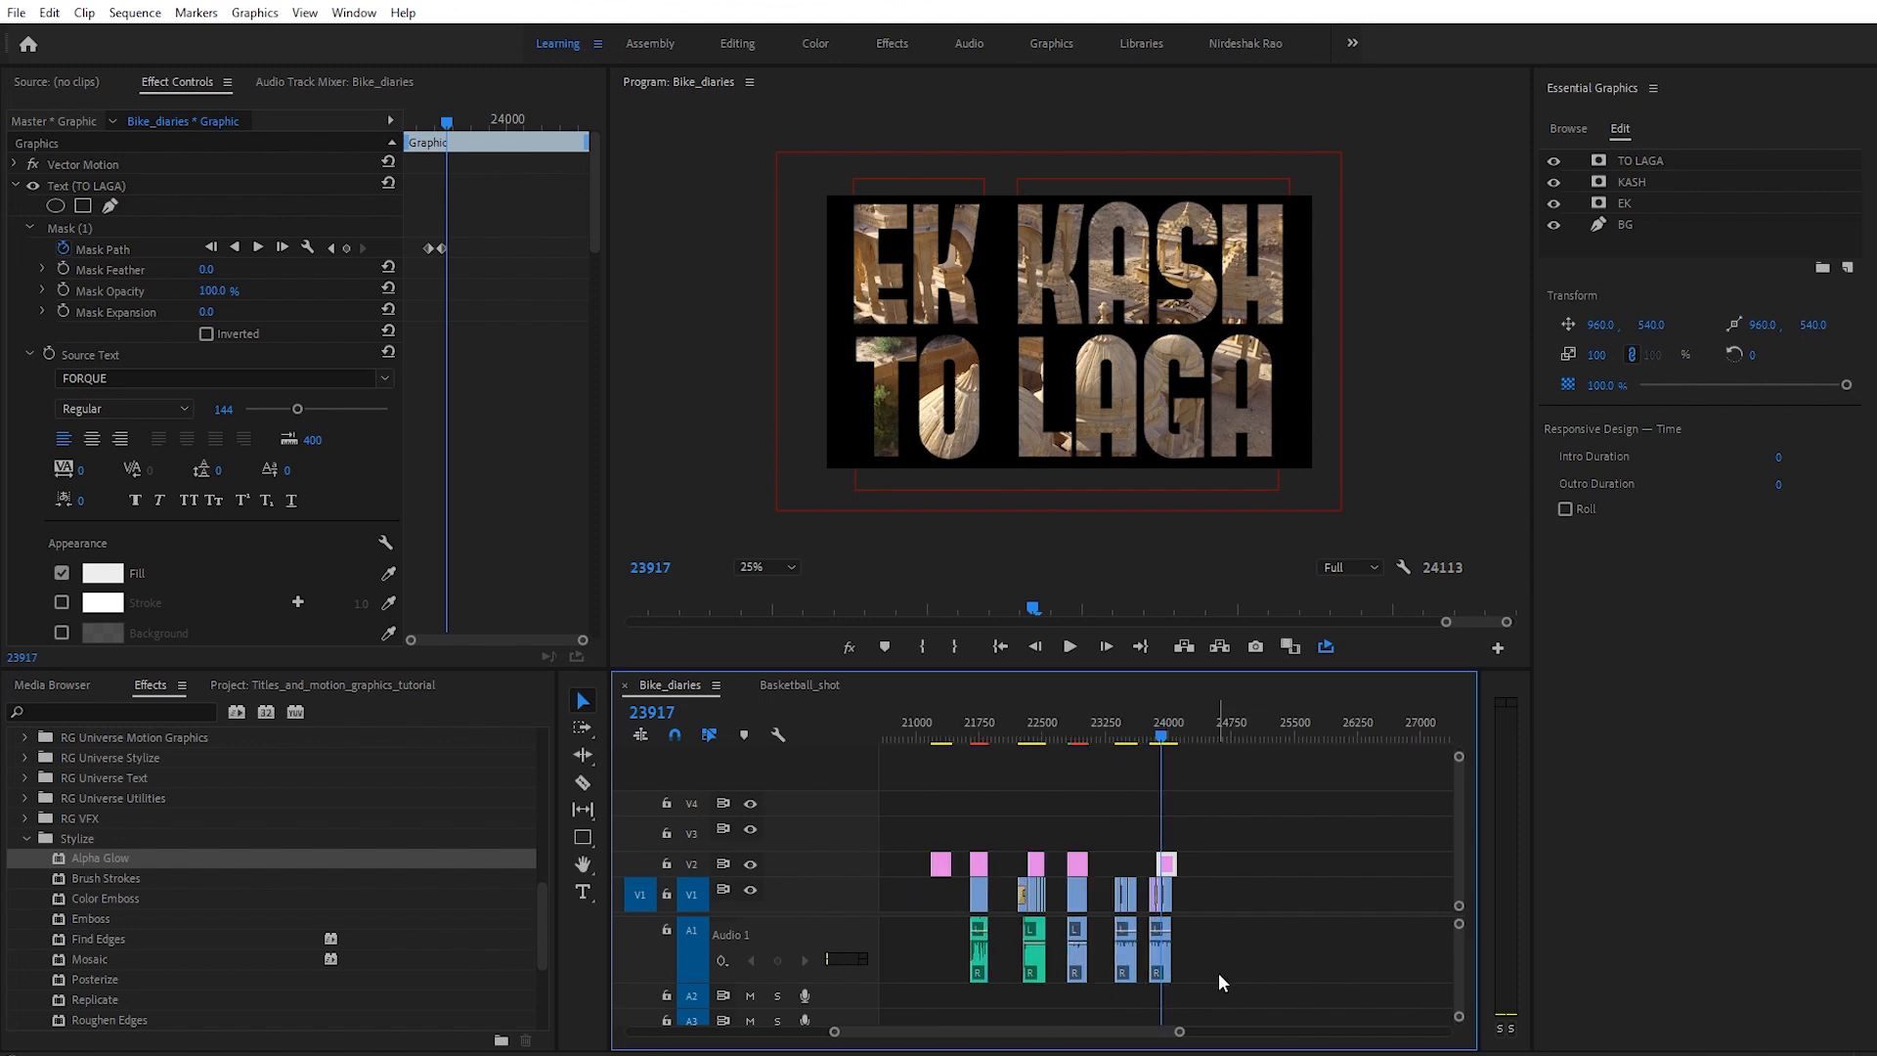
Step: Review the earlier title graphics across the whole Bike_diaries sequence, including the LOGO animation around frame 21797
{"action": "left_click_drag", "start_coordinate": [1183, 1033], "coordinate": [1211, 1033]}
{"action": "scroll", "coordinate": [1178, 1041], "scroll_direction": "left", "scroll_amount": 3}
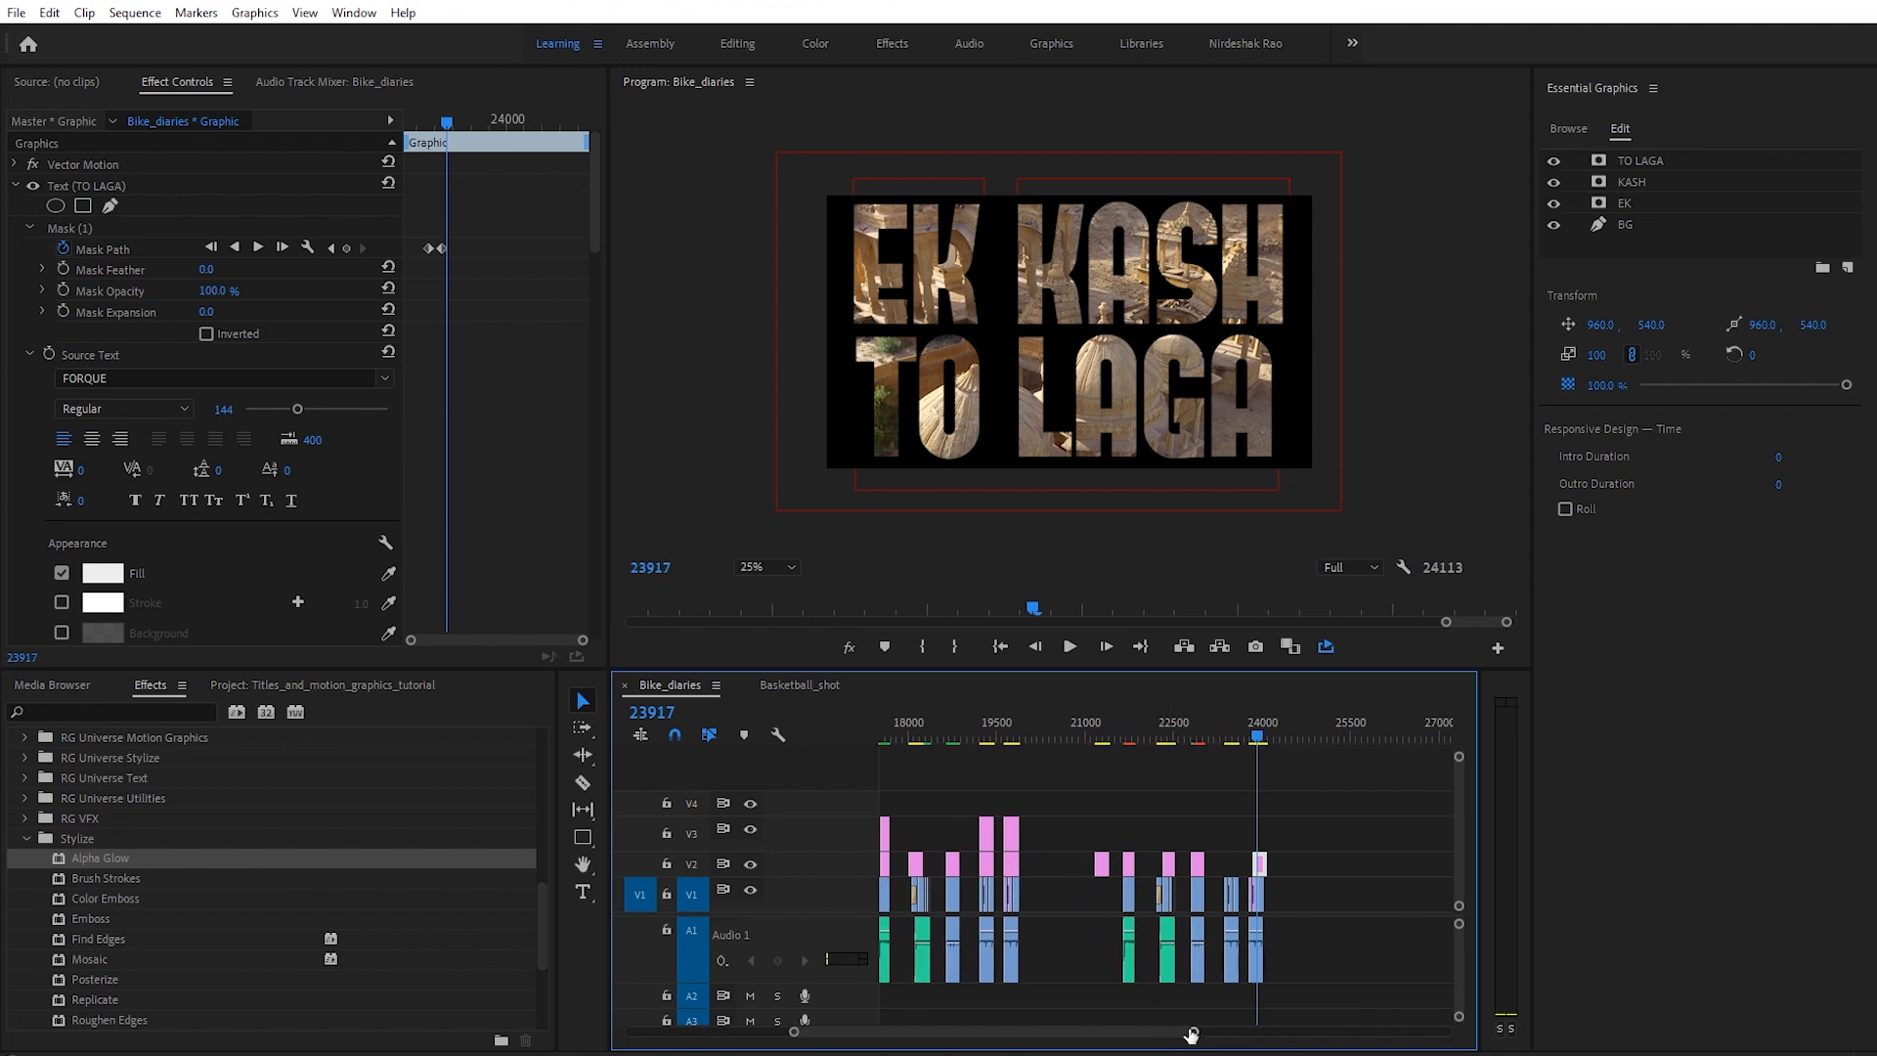
{"action": "left_click_drag", "start_coordinate": [1190, 1034], "coordinate": [1239, 1032]}
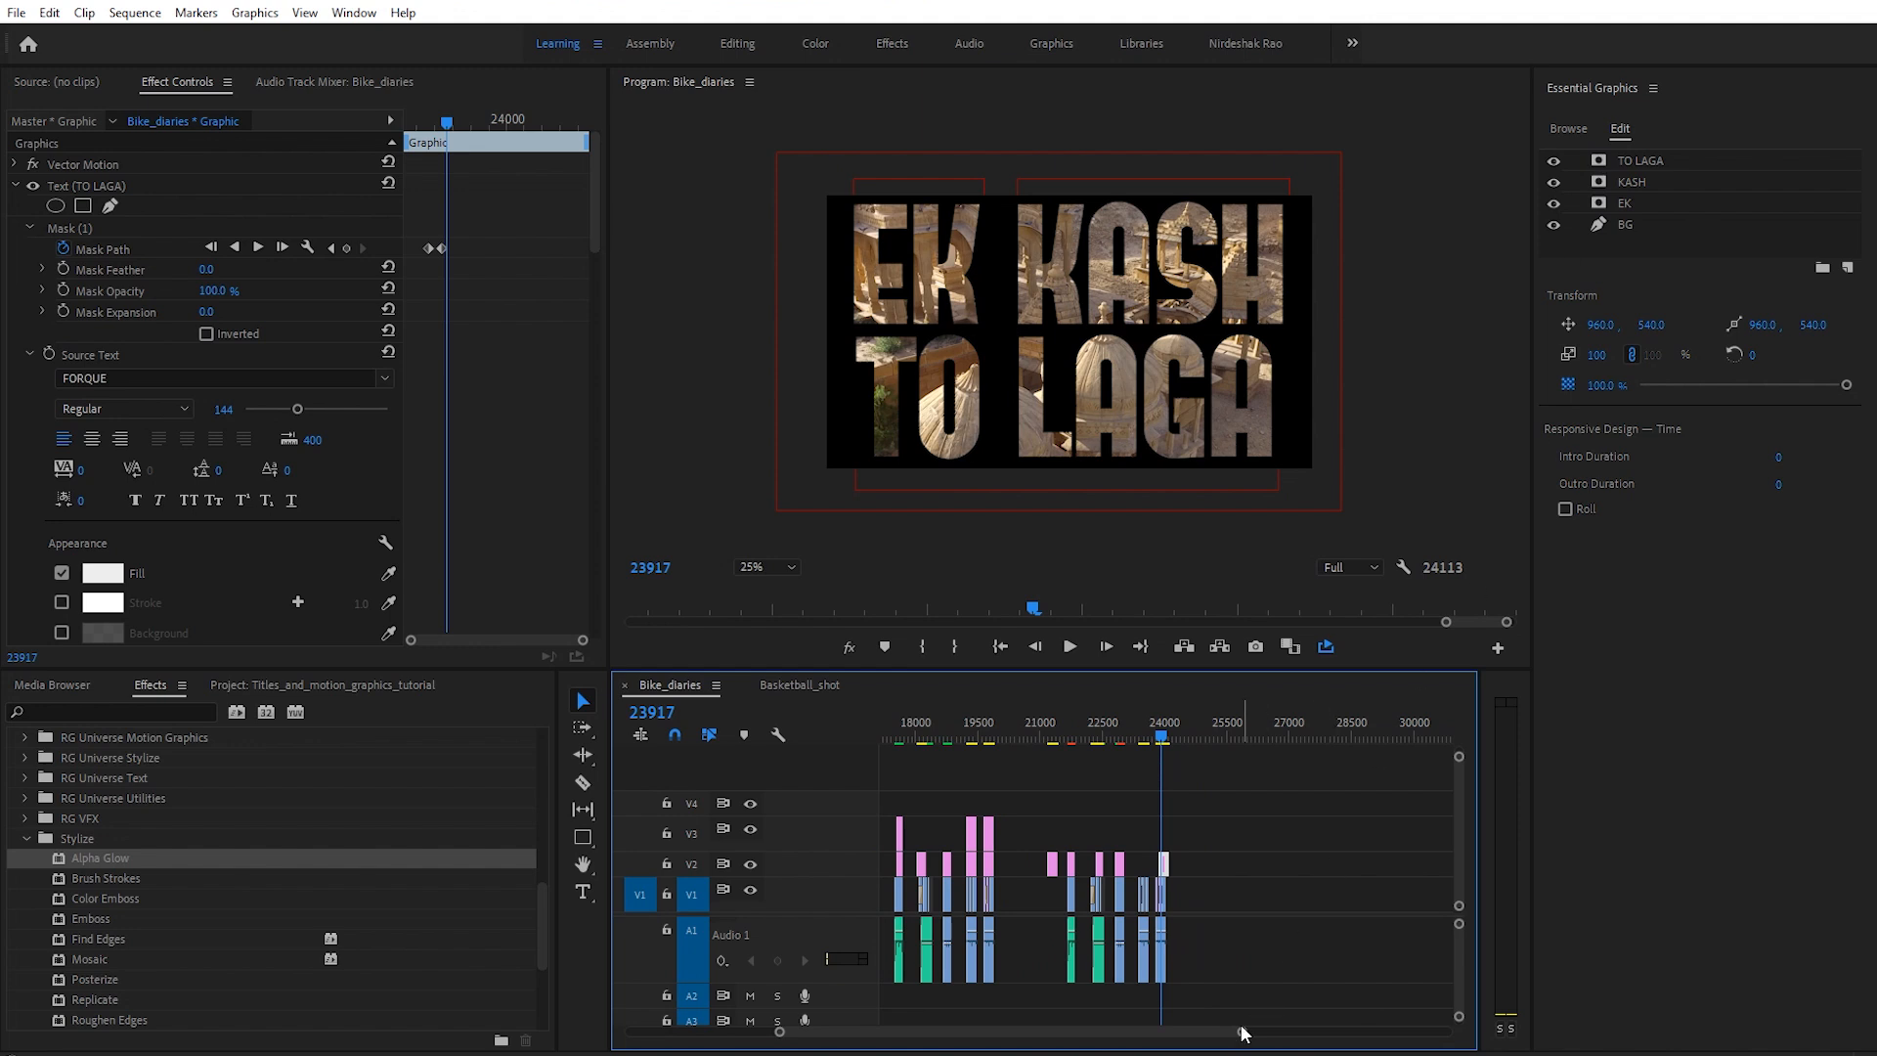
{"action": "left_click_drag", "start_coordinate": [1241, 1036], "coordinate": [1272, 1032]}
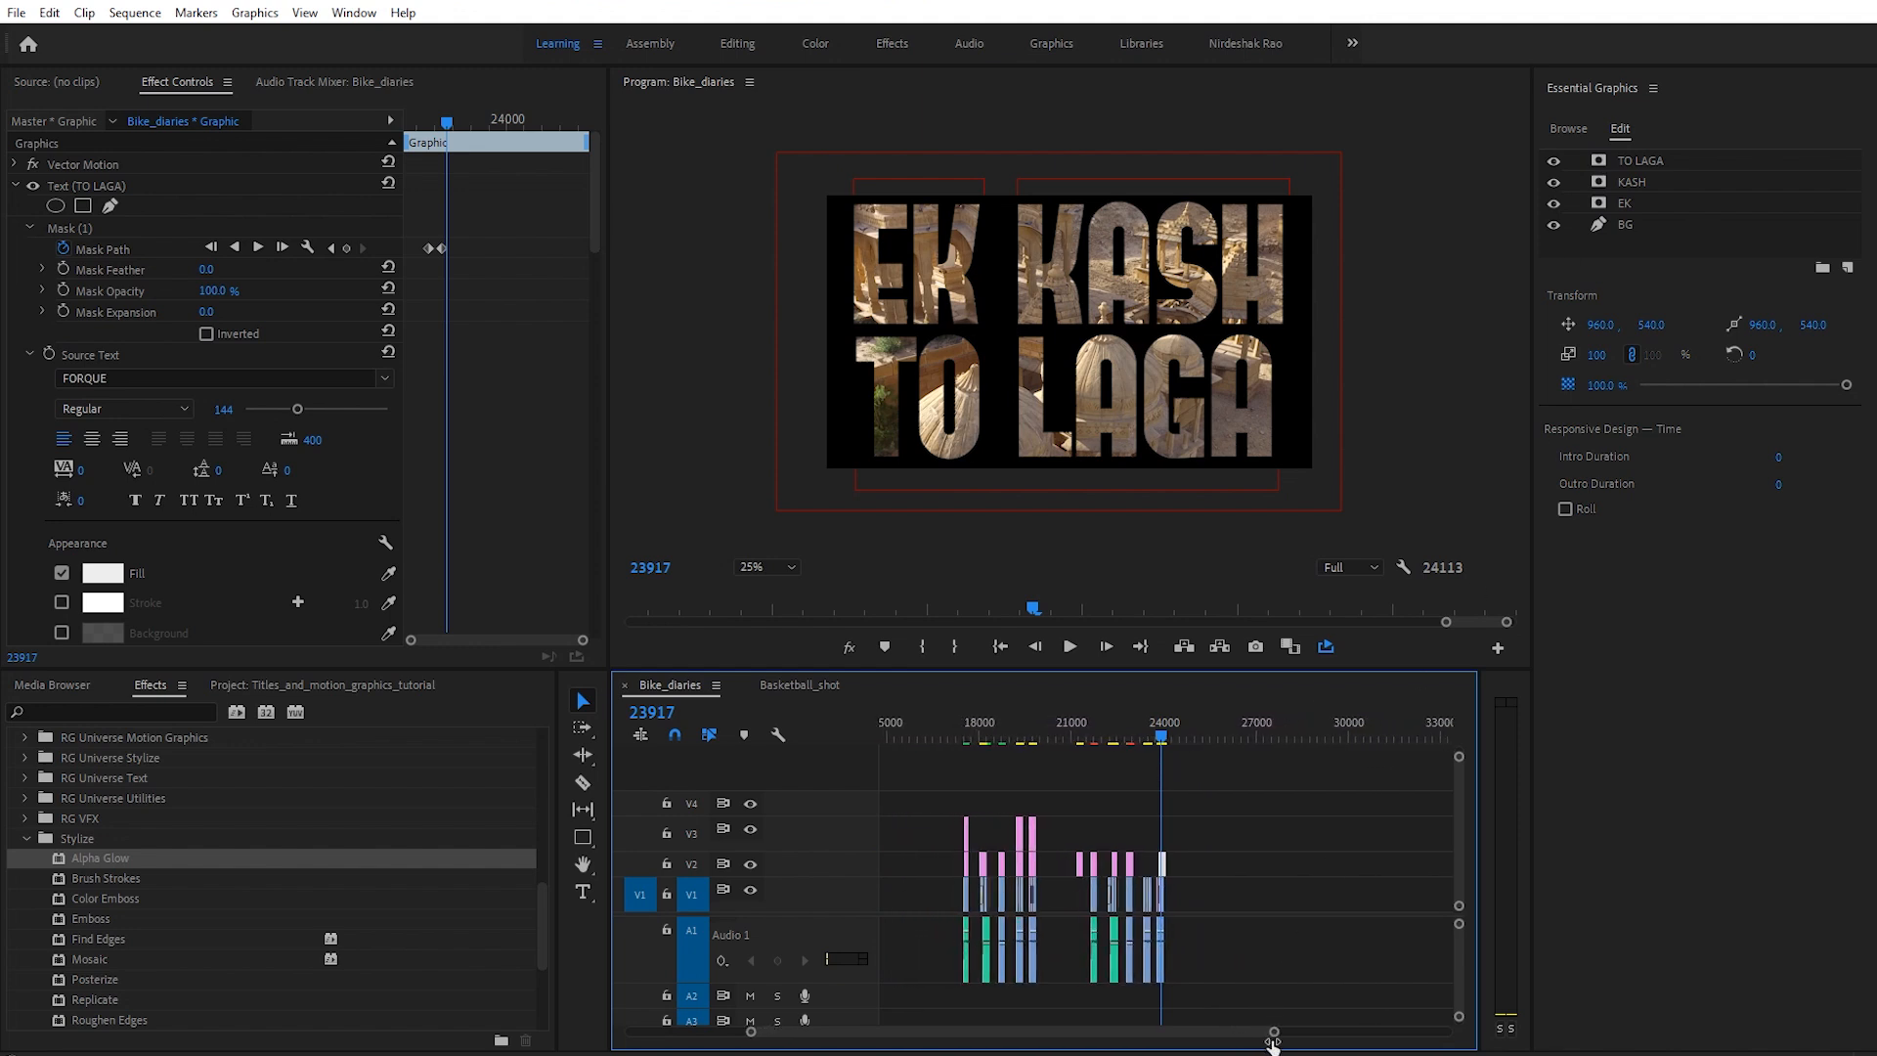
{"action": "left_click", "coordinate": [48, 12]}
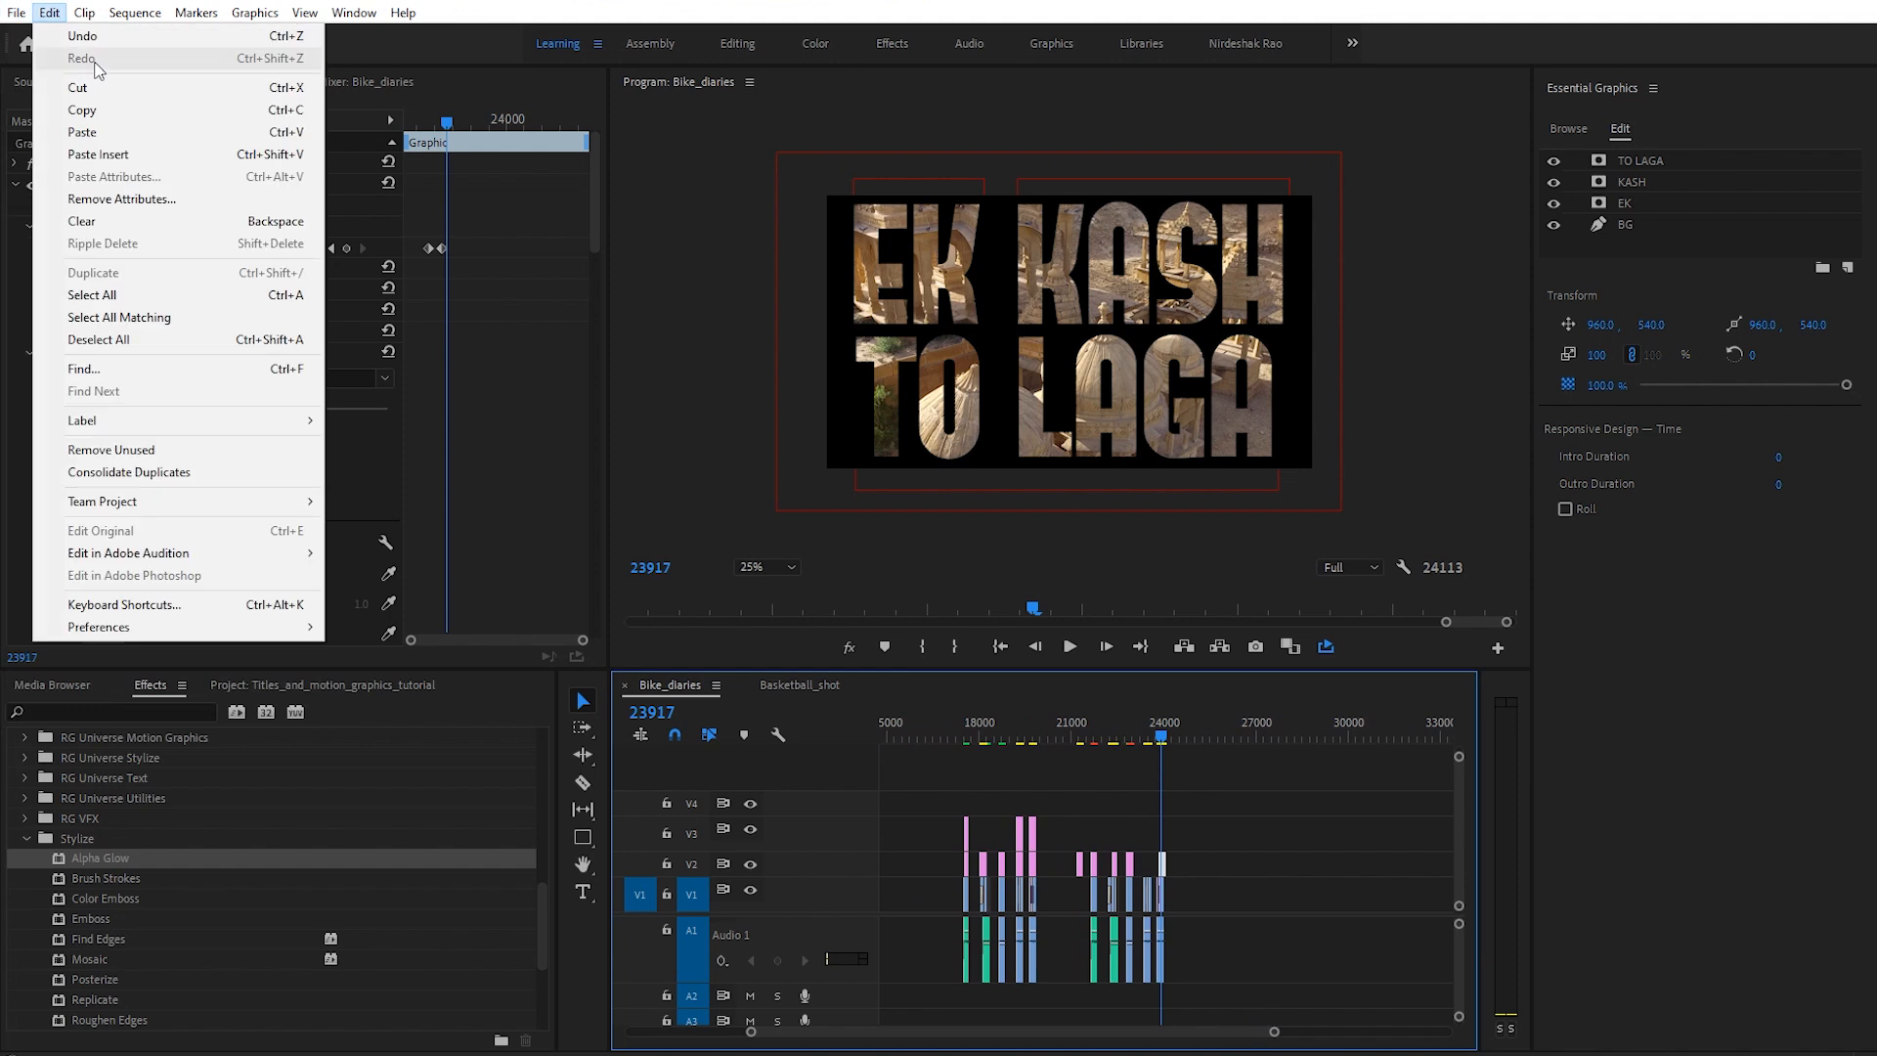
{"action": "left_click", "coordinate": [354, 14]}
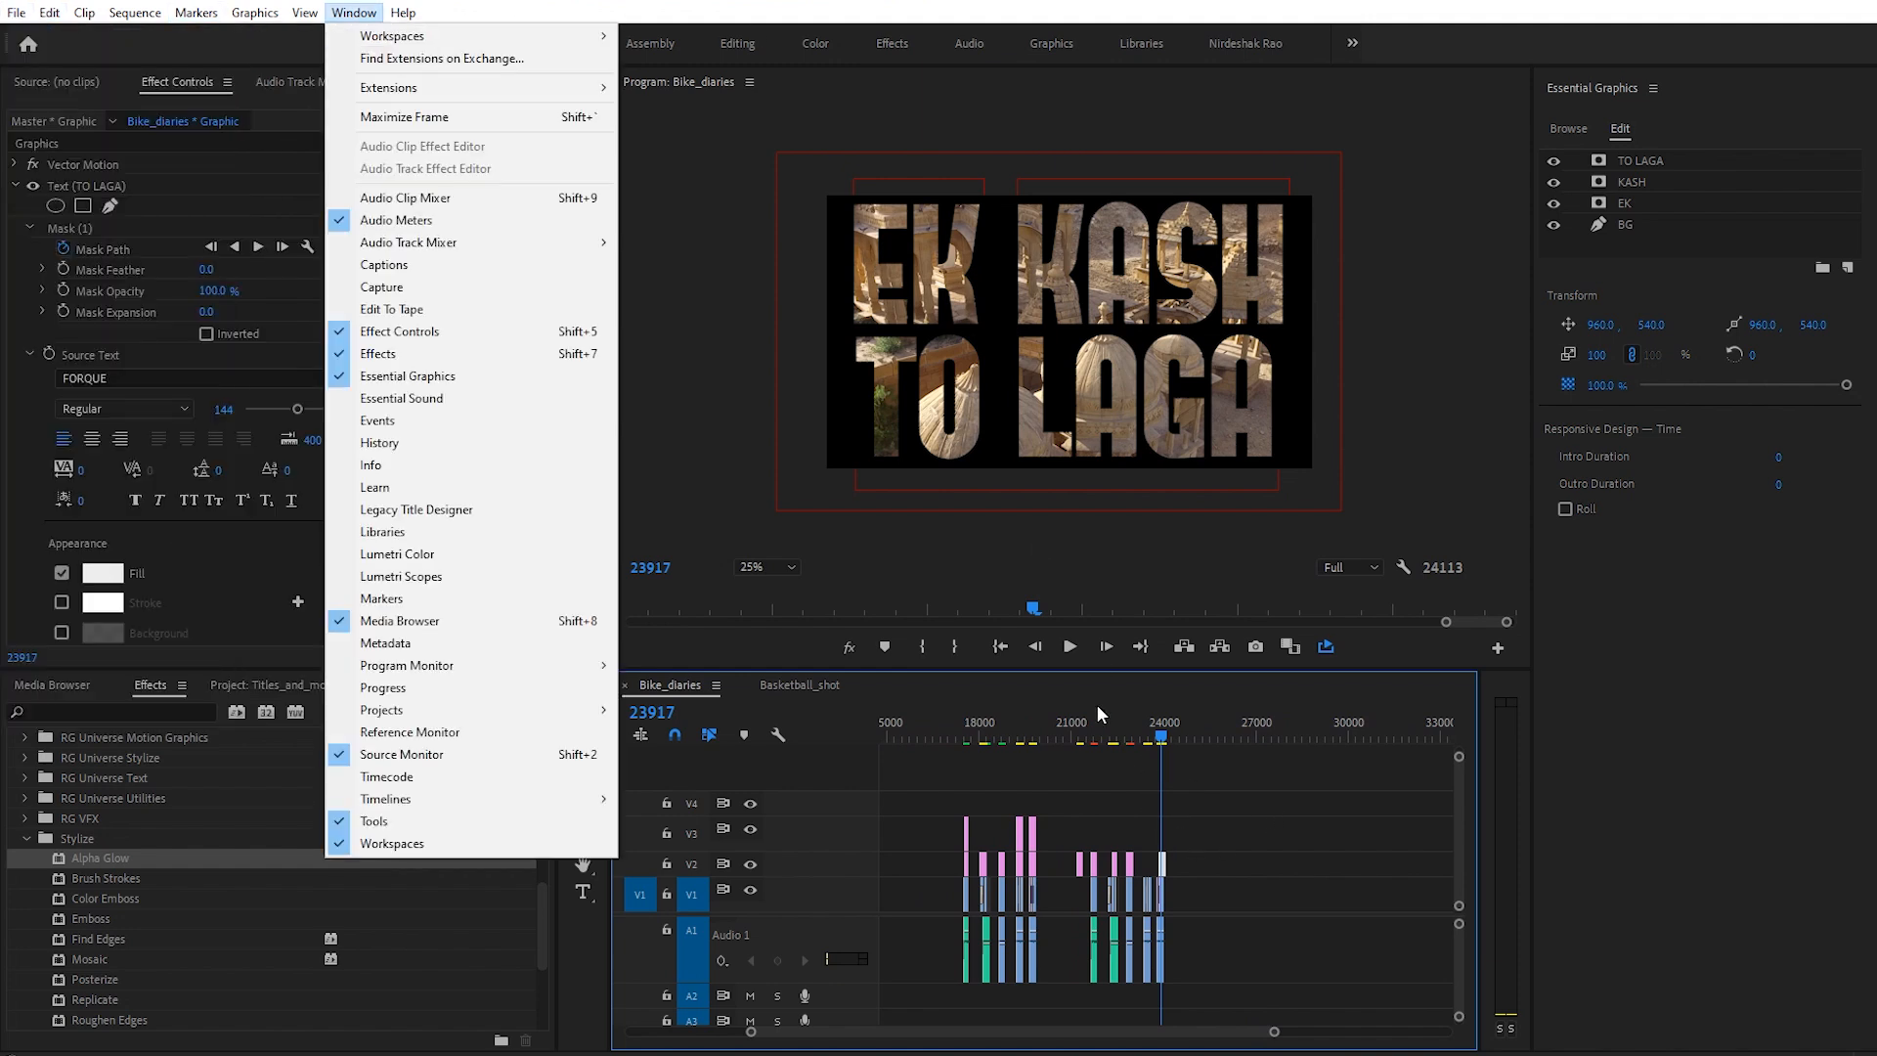
{"action": "left_click", "coordinate": [1200, 765]}
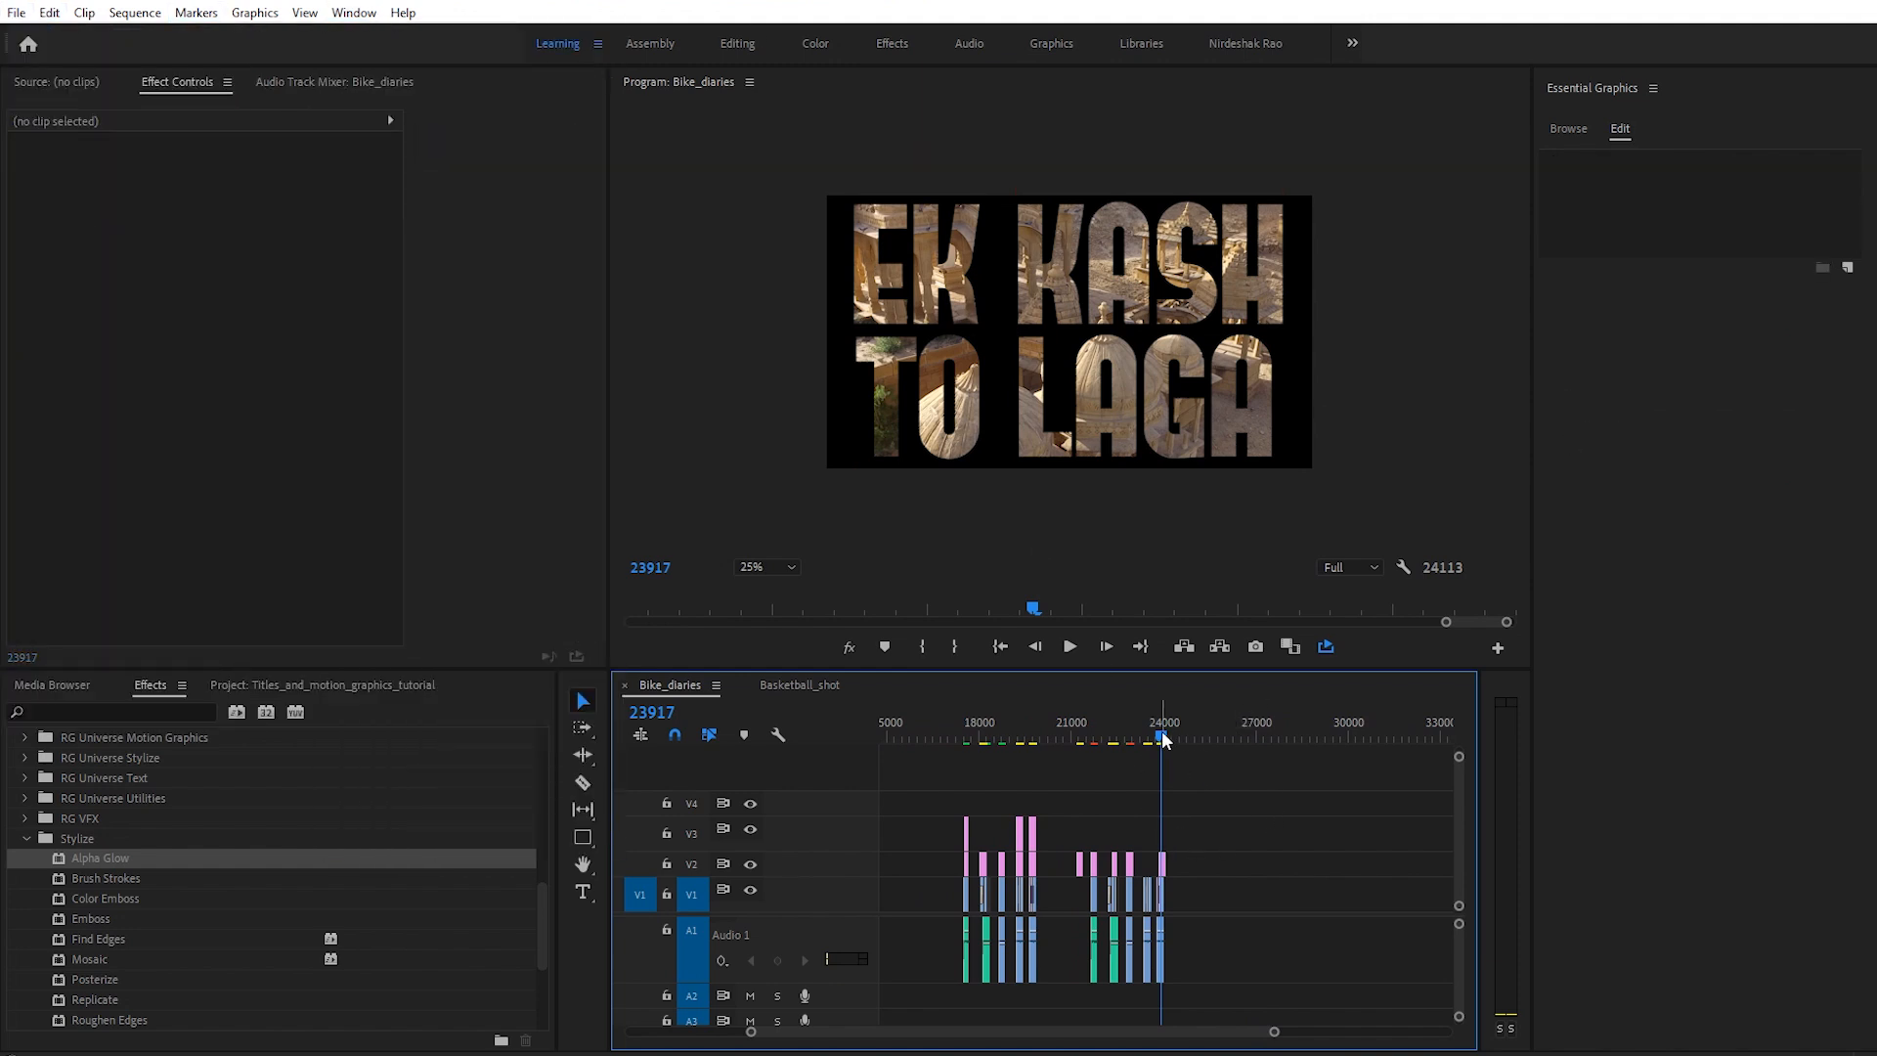
{"action": "left_click", "coordinate": [1029, 740]}
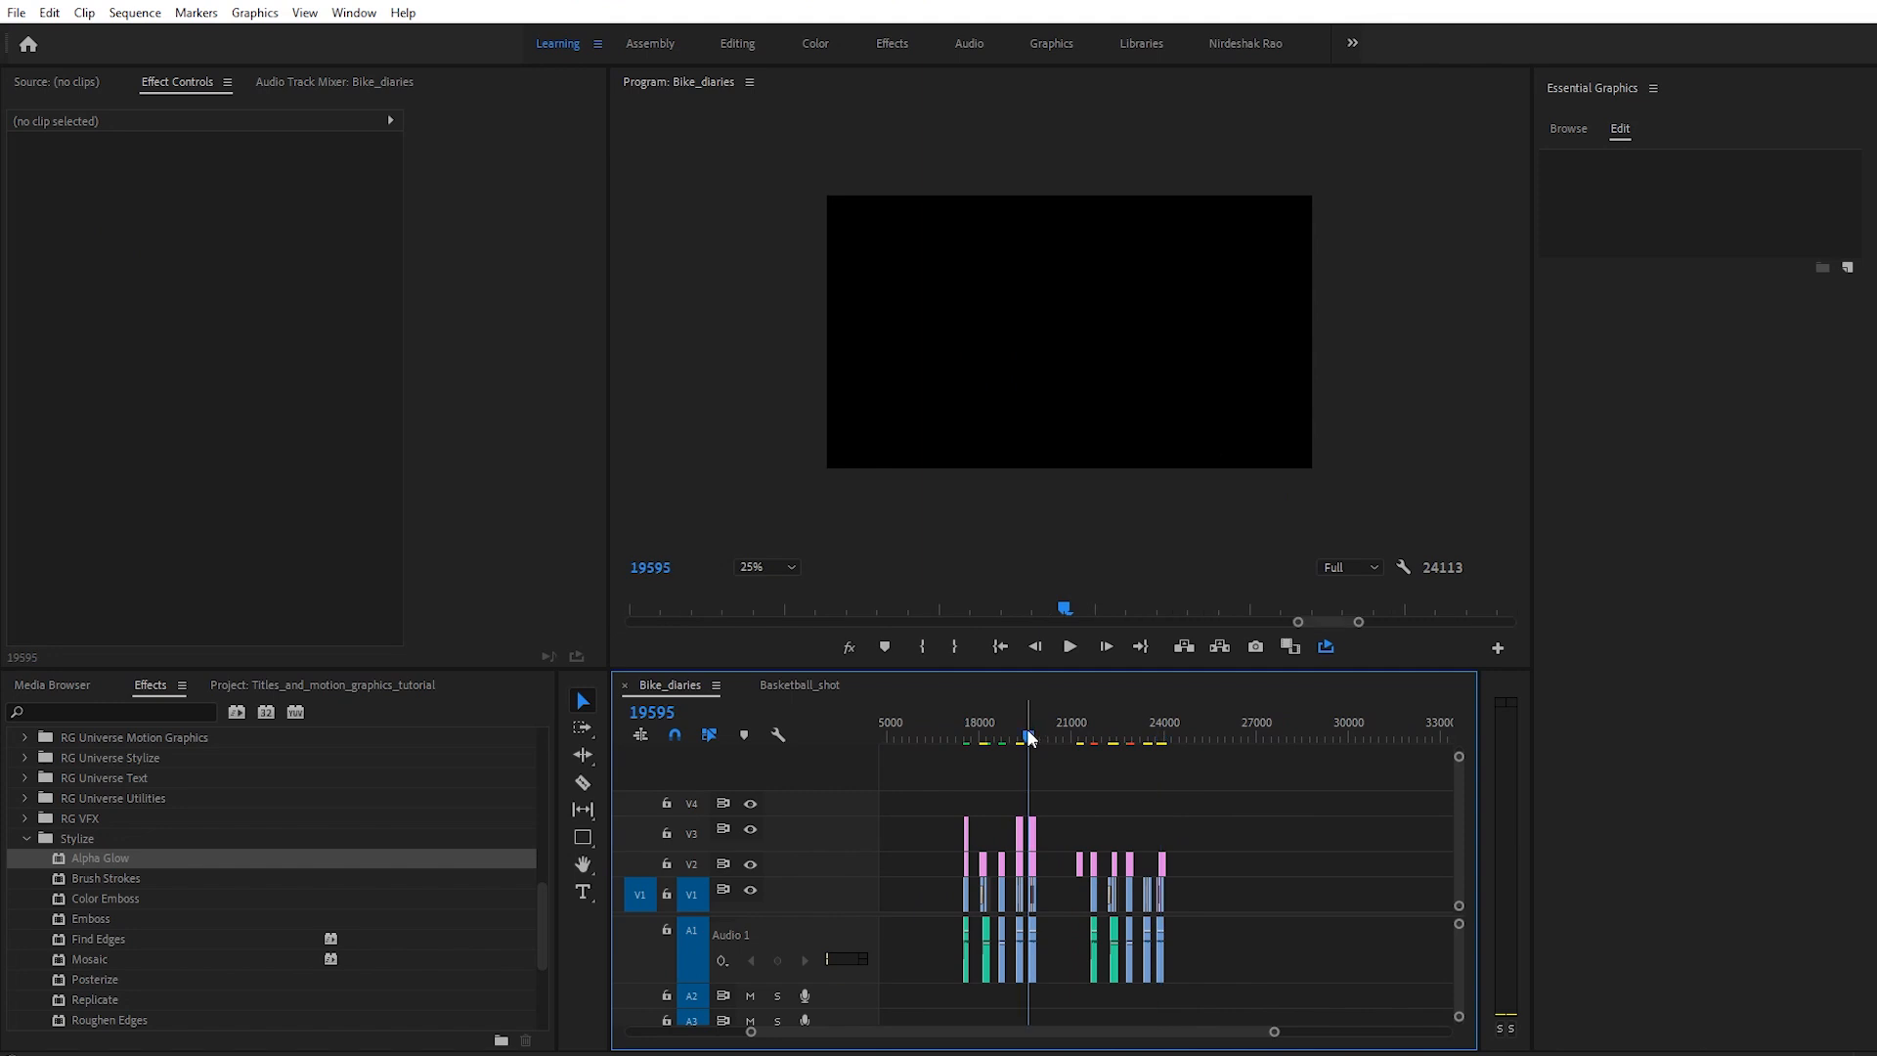
{"action": "mouse_move", "coordinate": [1088, 743]}
{"action": "left_mouse_down"}
{"action": "mouse_move", "coordinate": [1000, 736]}
{"action": "mouse_move", "coordinate": [1092, 752]}
{"action": "left_mouse_up"}
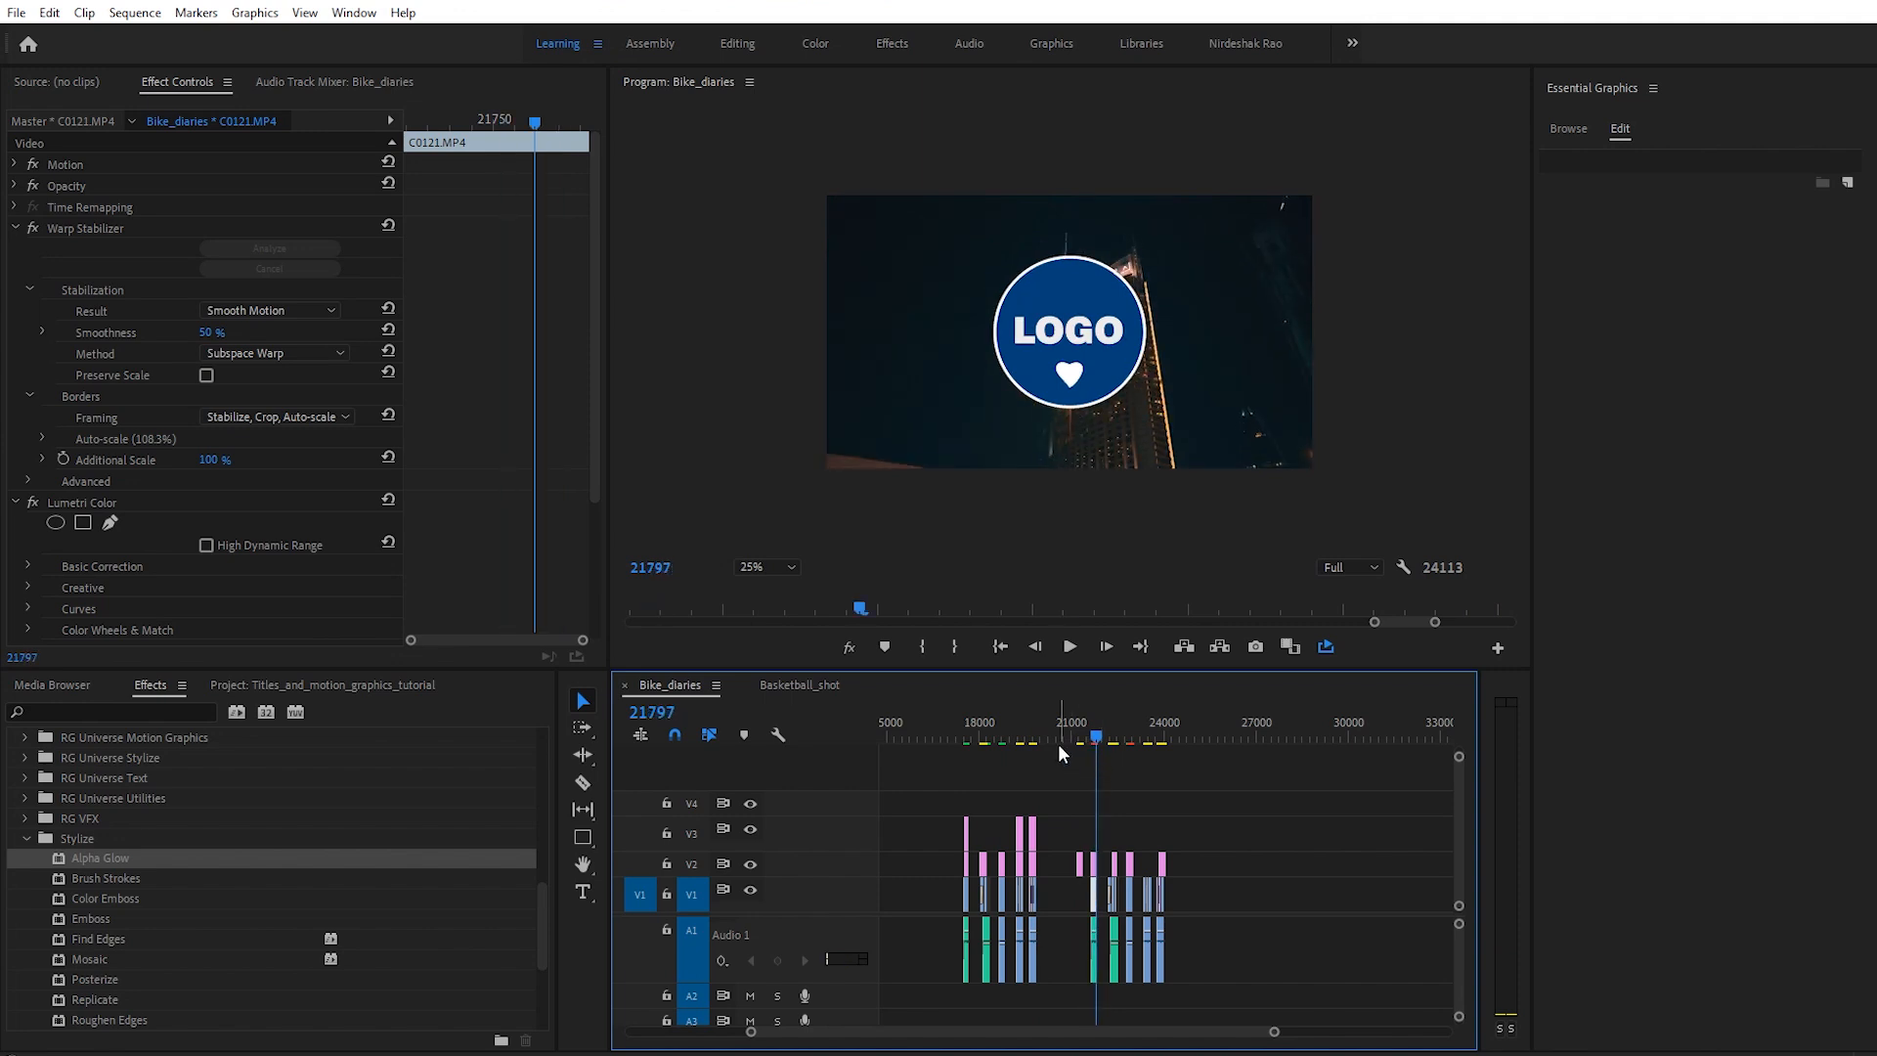
{"action": "key", "text": "equal"}
{"action": "key", "text": "equal"}
{"action": "key", "text": "equal"}
{"action": "left_click_drag", "start_coordinate": [1163, 733], "coordinate": [1129, 721]}
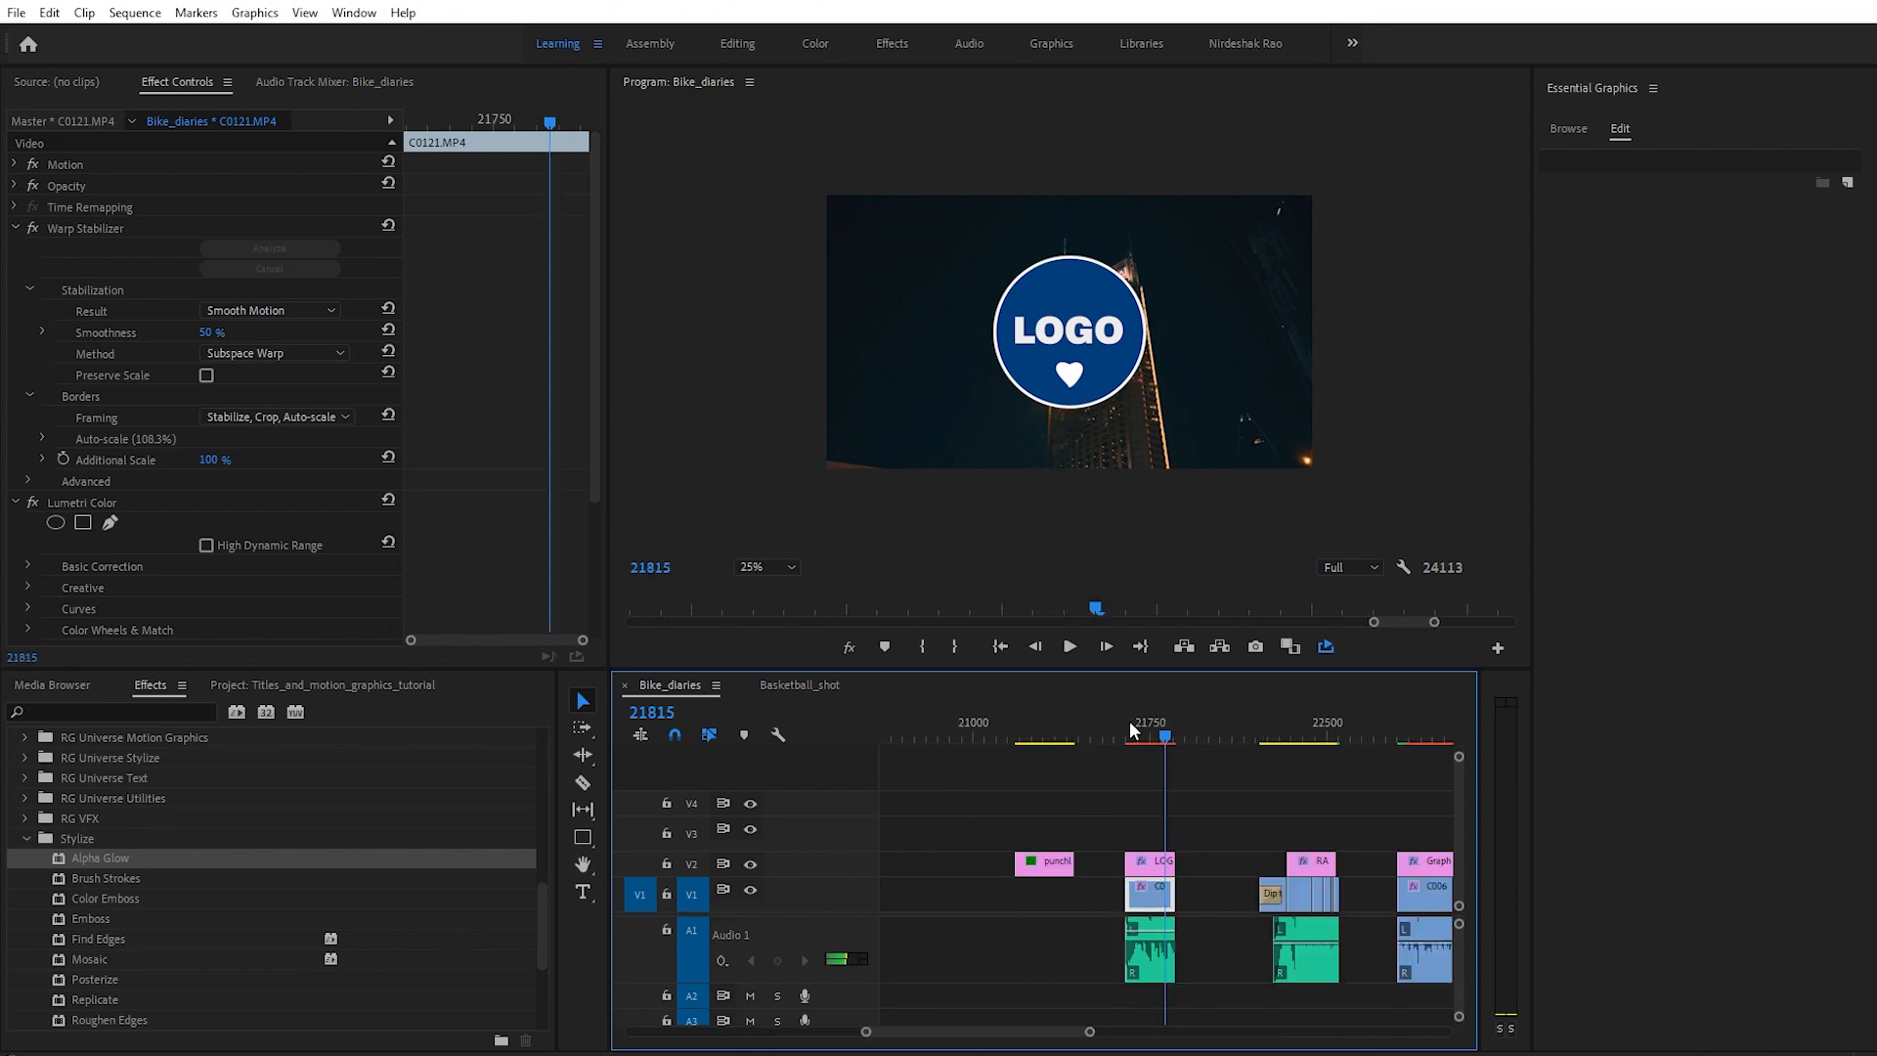